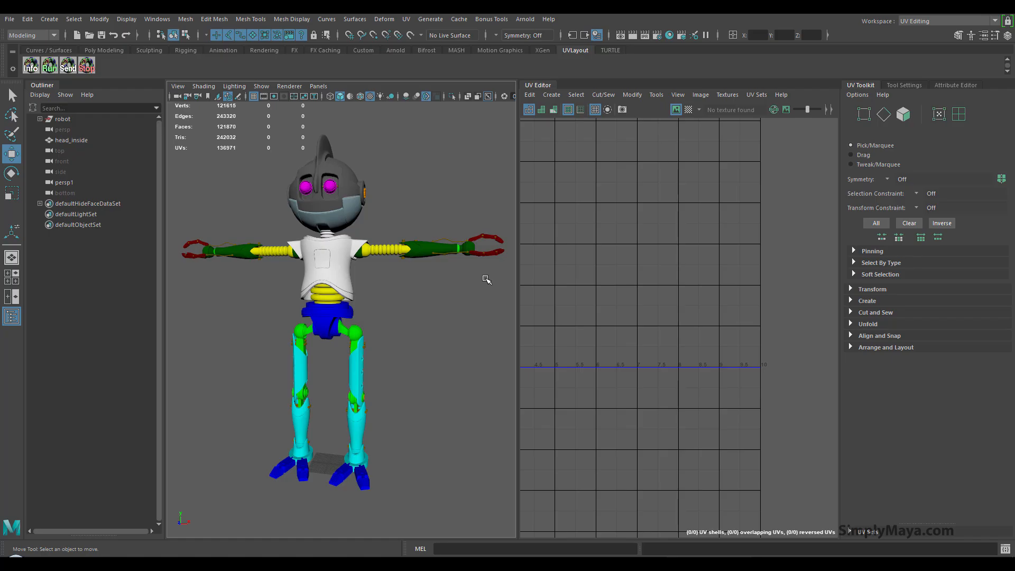
Step: Inspect the UV layouts of the robot's forearms, legs, head and pelvis by selecting the parts one at a time
{"action": "left_click", "coordinate": [451, 242]}
{"action": "left_click", "coordinate": [452, 285]}
{"action": "left_click_drag", "start_coordinate": [414, 296], "coordinate": [373, 283], "text": "alt"}
{"action": "left_click", "coordinate": [352, 279]}
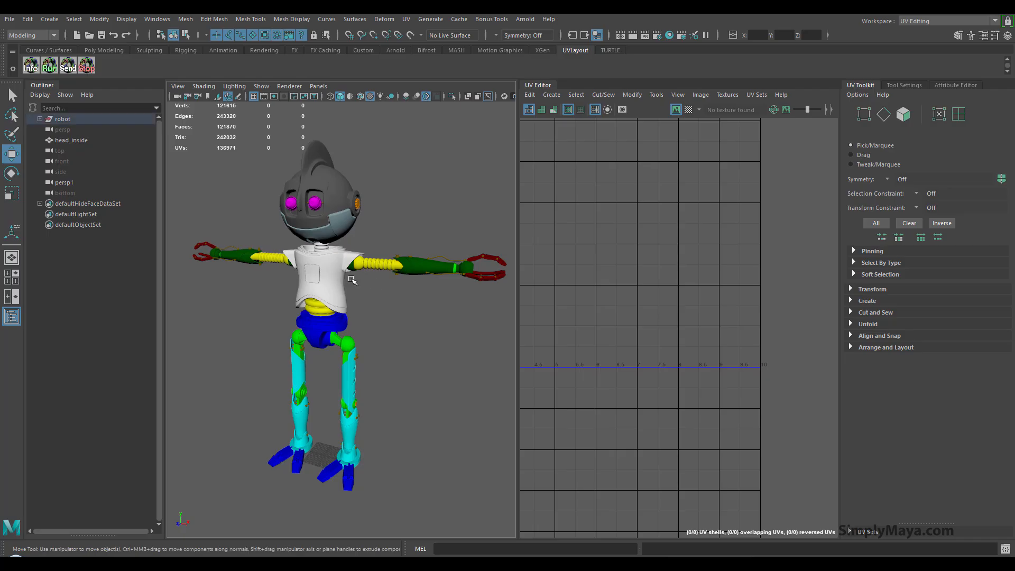
{"action": "middle_click_drag", "start_coordinate": [658, 342], "coordinate": [791, 320], "text": "alt"}
{"action": "middle_click_drag", "start_coordinate": [559, 331], "coordinate": [621, 324], "text": "alt"}
{"action": "left_click", "coordinate": [419, 264]}
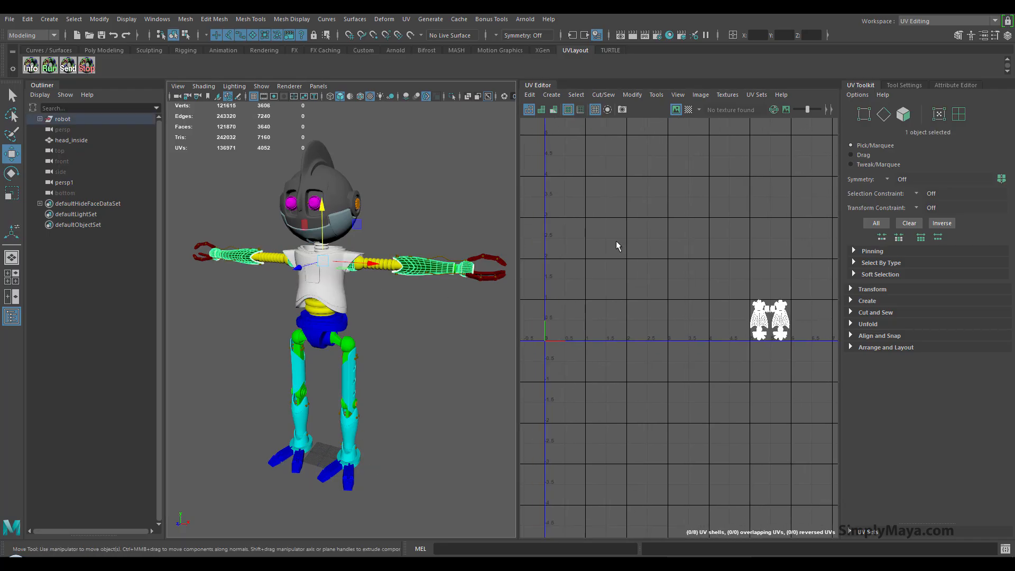
{"action": "left_click", "coordinate": [349, 345]}
{"action": "left_click", "coordinate": [351, 403]}
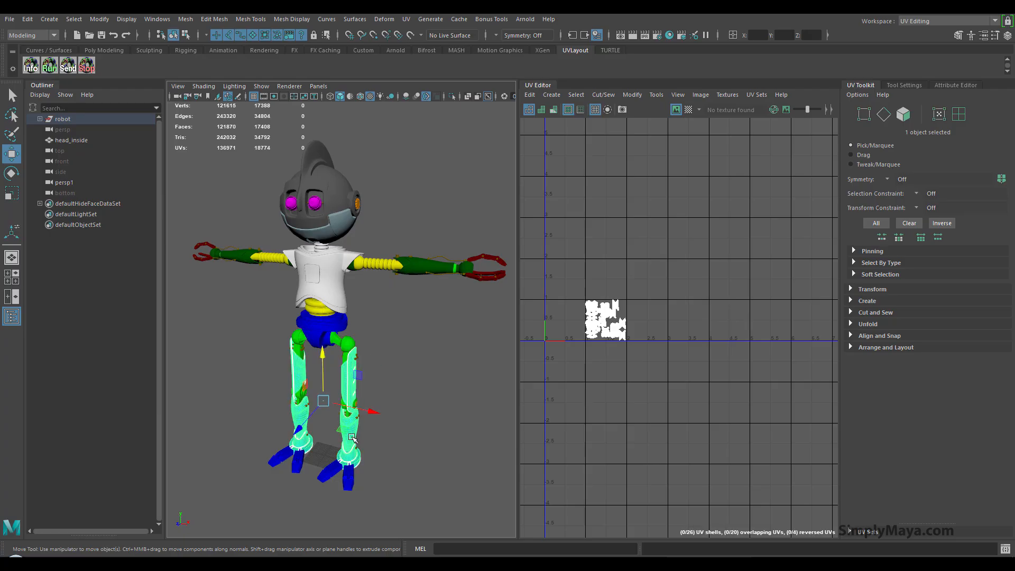
{"action": "left_click", "coordinate": [342, 199]}
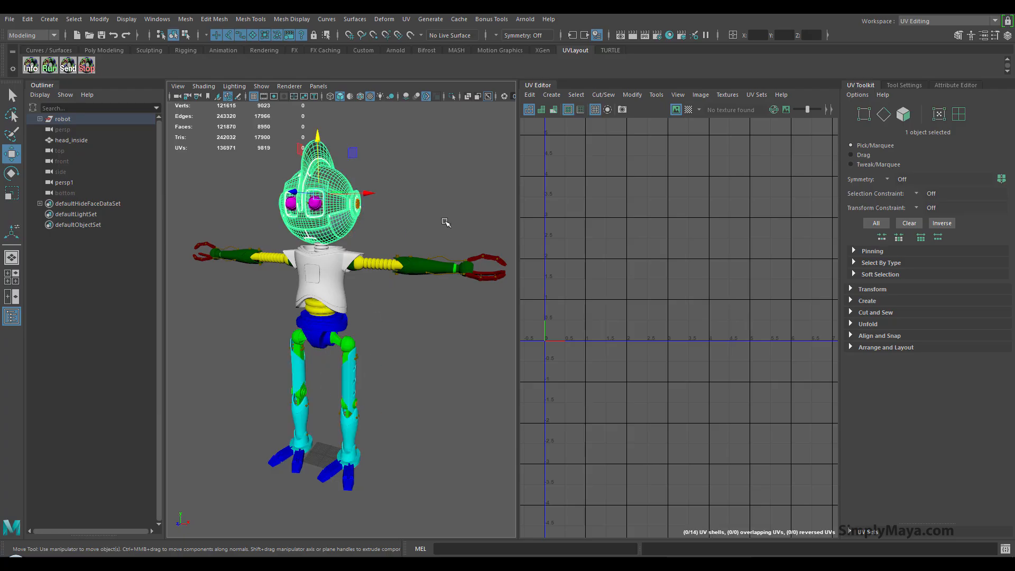
{"action": "left_click", "coordinate": [245, 252]}
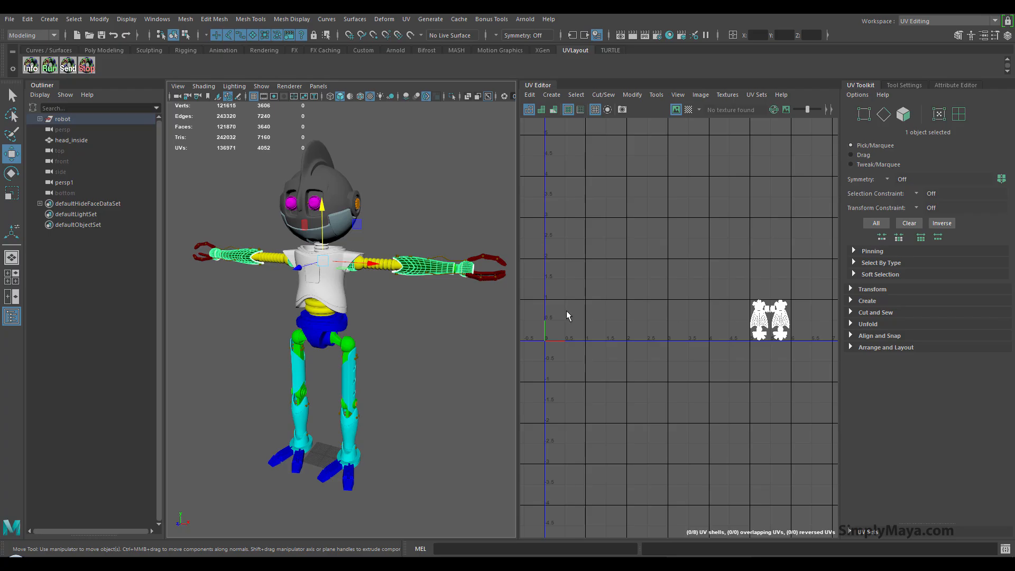
{"action": "left_click", "coordinate": [340, 305]}
{"action": "left_click", "coordinate": [325, 328]}
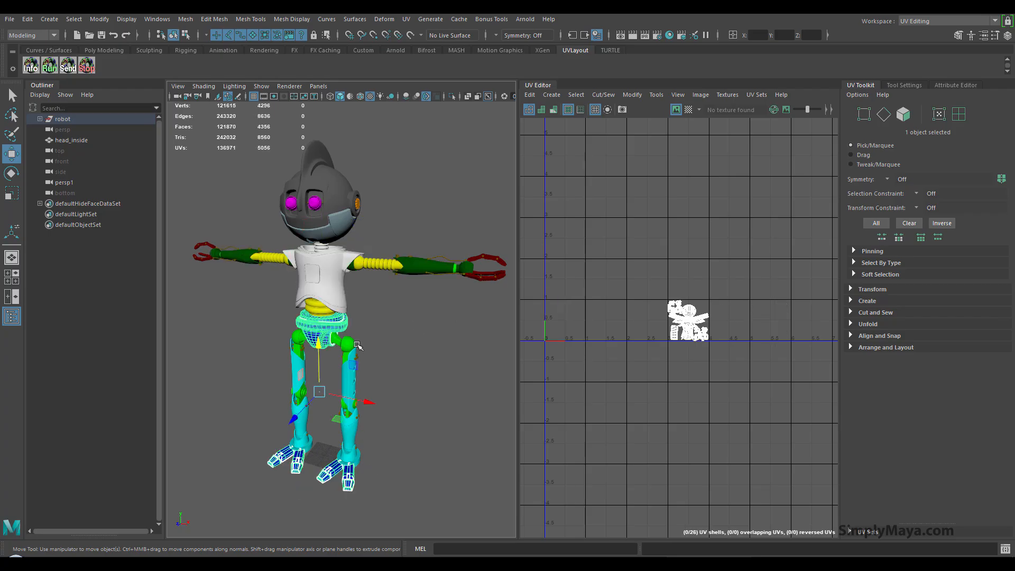
{"action": "left_click", "coordinate": [297, 346]}
Step: Select all the robot's parts to review their combined UV layout, clear the selection and look over the model
{"action": "left_click_drag", "start_coordinate": [184, 159], "coordinate": [511, 523]}
{"action": "left_click_drag", "start_coordinate": [694, 361], "coordinate": [566, 364], "text": "alt"}
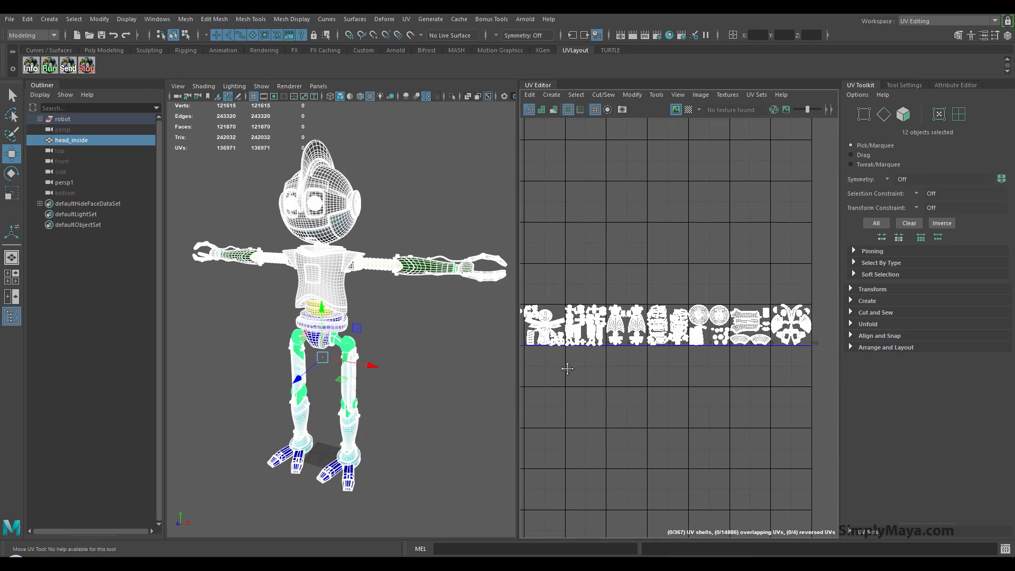
{"action": "middle_click_drag", "start_coordinate": [565, 364], "coordinate": [665, 372], "text": "alt"}
{"action": "left_click", "coordinate": [388, 306]}
{"action": "left_click", "coordinate": [391, 308]}
{"action": "mouse_move", "coordinate": [409, 346]}
{"action": "left_mouse_down", "text": "alt"}
{"action": "mouse_move", "coordinate": [496, 344]}
{"action": "mouse_move", "coordinate": [421, 339]}
{"action": "mouse_move", "coordinate": [437, 344]}
{"action": "left_mouse_up", "text": "alt"}
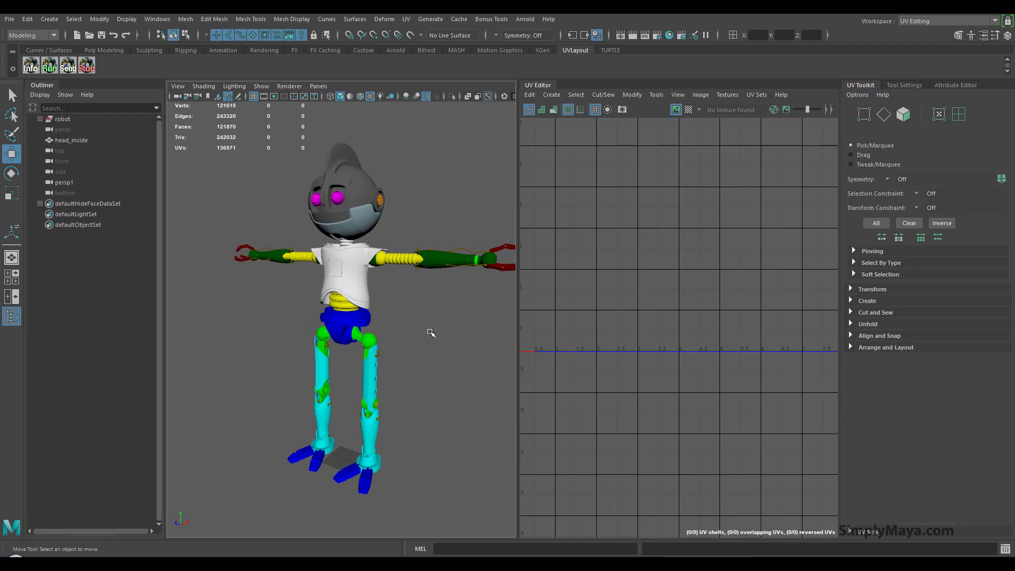
{"action": "mouse_move", "coordinate": [400, 334]}
{"action": "left_mouse_down", "text": "alt"}
{"action": "mouse_move", "coordinate": [369, 337]}
{"action": "mouse_move", "coordinate": [417, 331]}
{"action": "left_mouse_up", "text": "alt"}
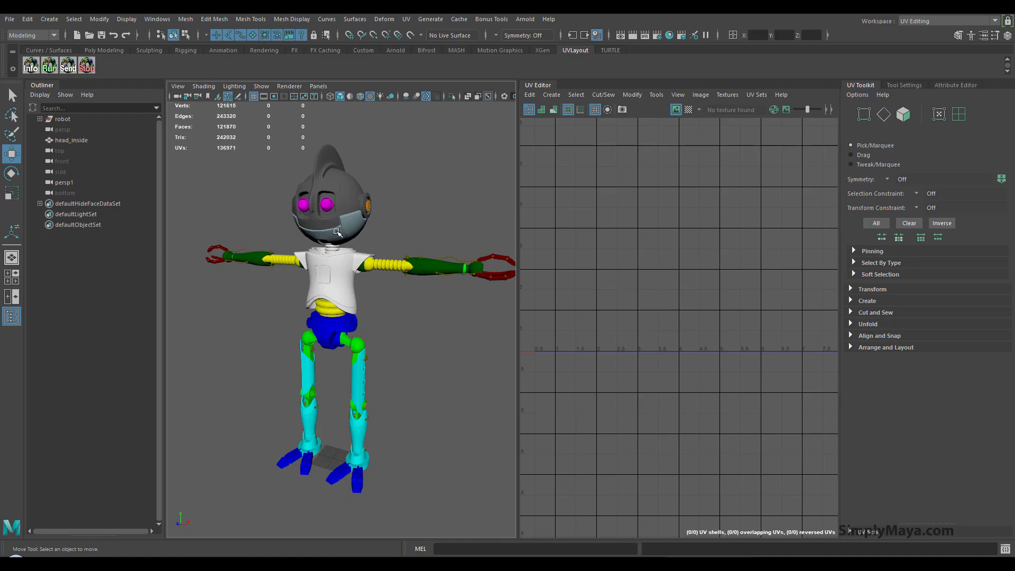
{"action": "mouse_move", "coordinate": [384, 388]}
{"action": "left_mouse_down", "text": "alt"}
{"action": "mouse_move", "coordinate": [418, 381]}
{"action": "mouse_move", "coordinate": [394, 380]}
{"action": "left_mouse_up", "text": "alt"}
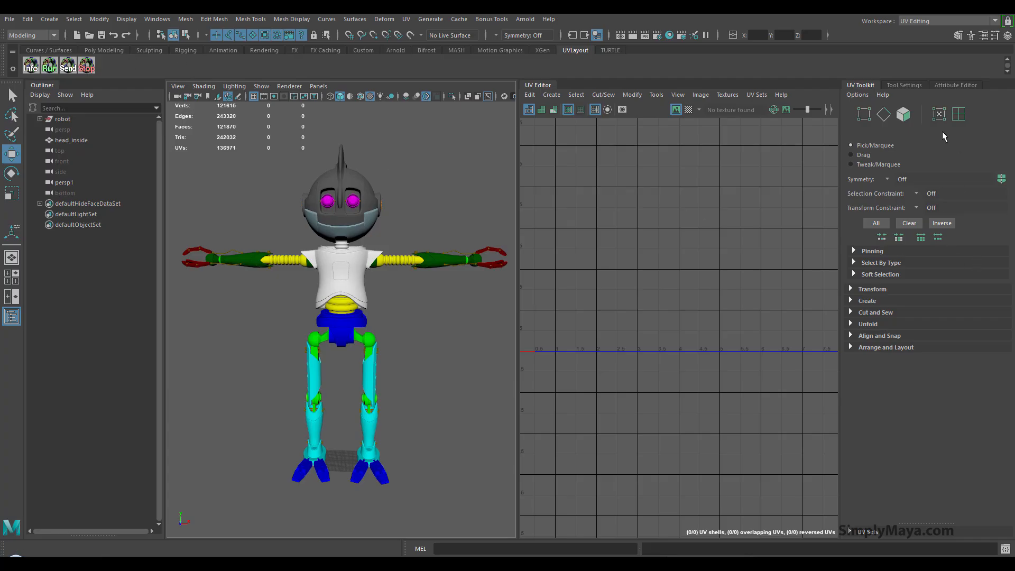
Step: Switch to the Maya Classic workspace and have the HumanIK tools shown
{"action": "left_click", "coordinate": [950, 23]}
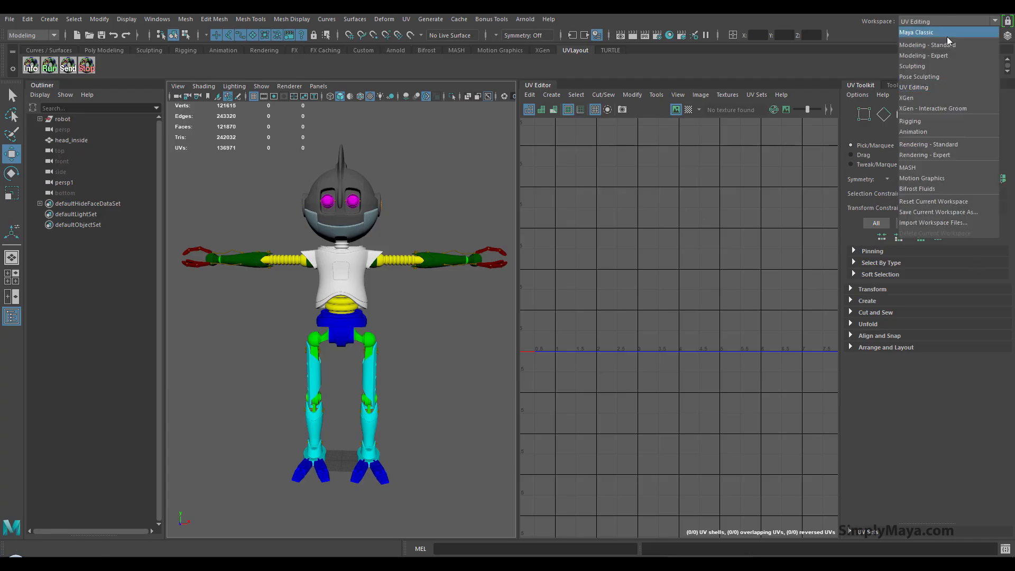
{"action": "left_click", "coordinate": [946, 37]}
{"action": "middle_click_drag", "start_coordinate": [466, 222], "coordinate": [448, 353], "text": "alt"}
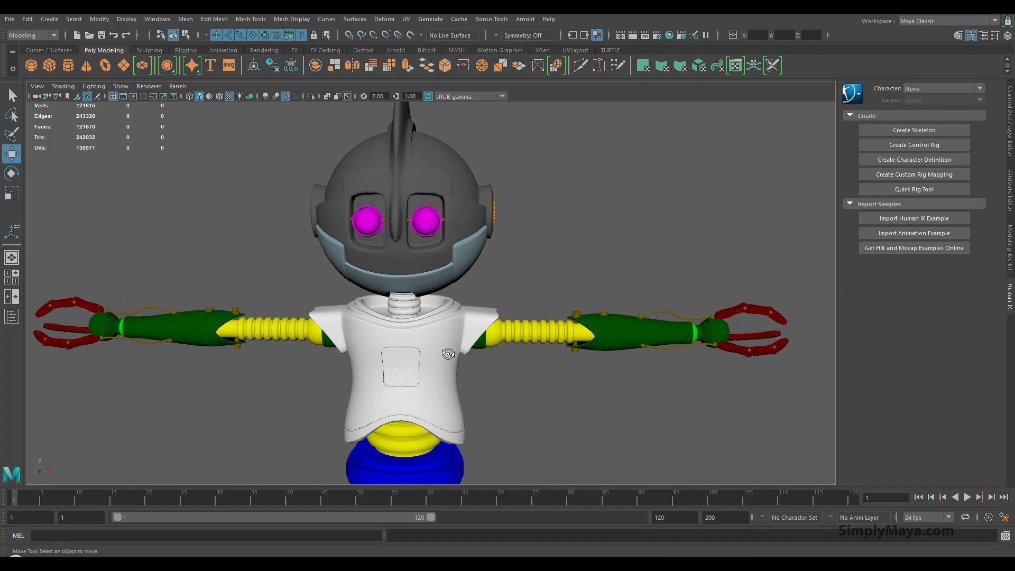
{"action": "left_click_drag", "start_coordinate": [448, 353], "coordinate": [523, 349], "text": "alt"}
{"action": "left_click", "coordinate": [1010, 288]}
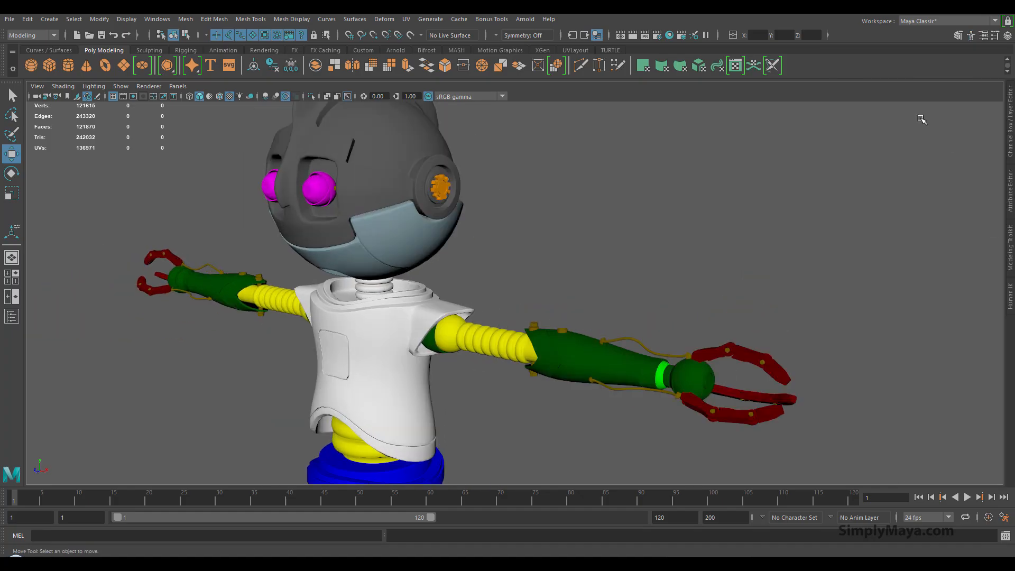
{"action": "left_click", "coordinate": [1008, 299]}
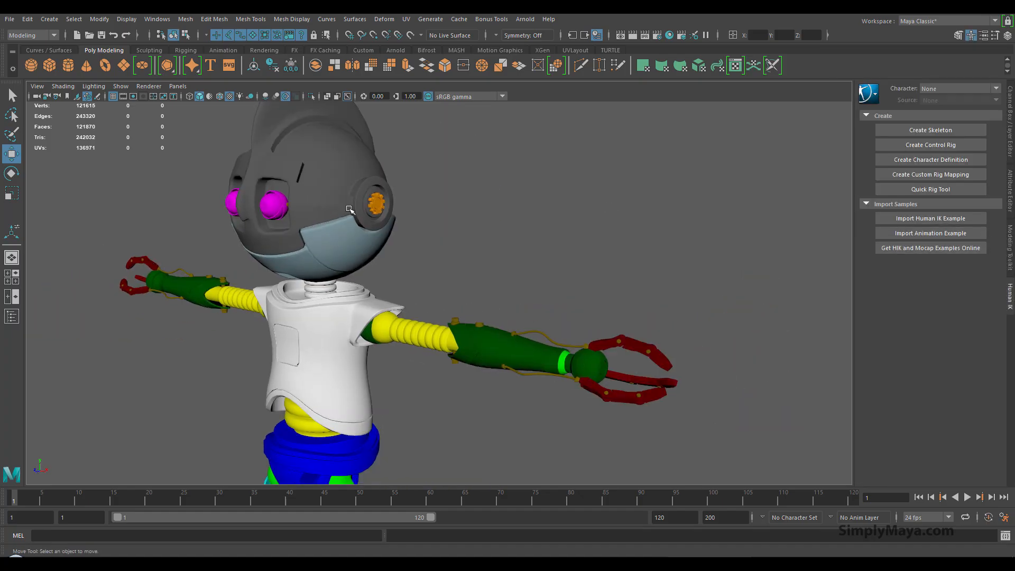
Step: Switch the menu set from Modeling to Rigging
{"action": "left_click", "coordinate": [42, 35]}
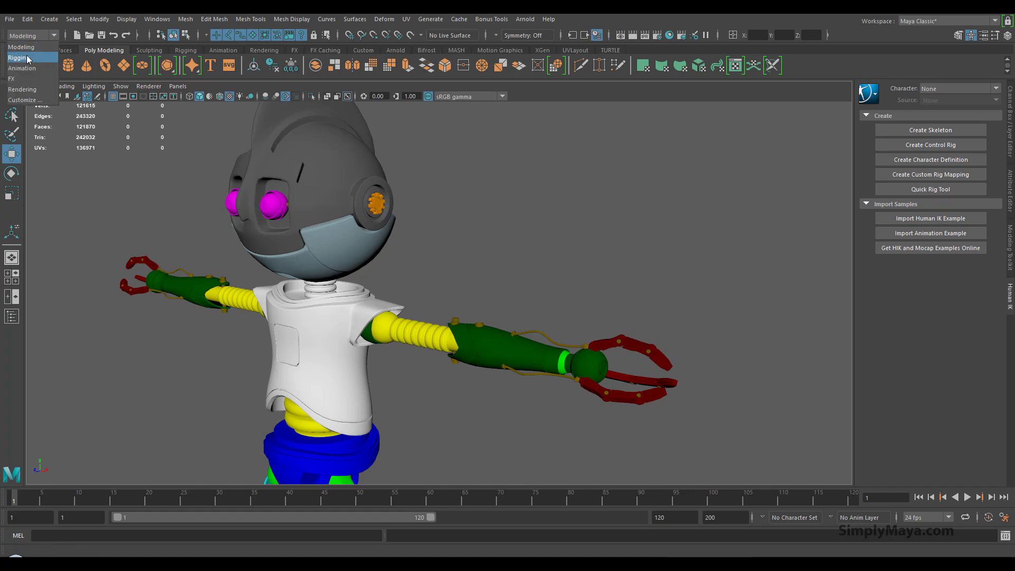
{"action": "left_click", "coordinate": [38, 58]}
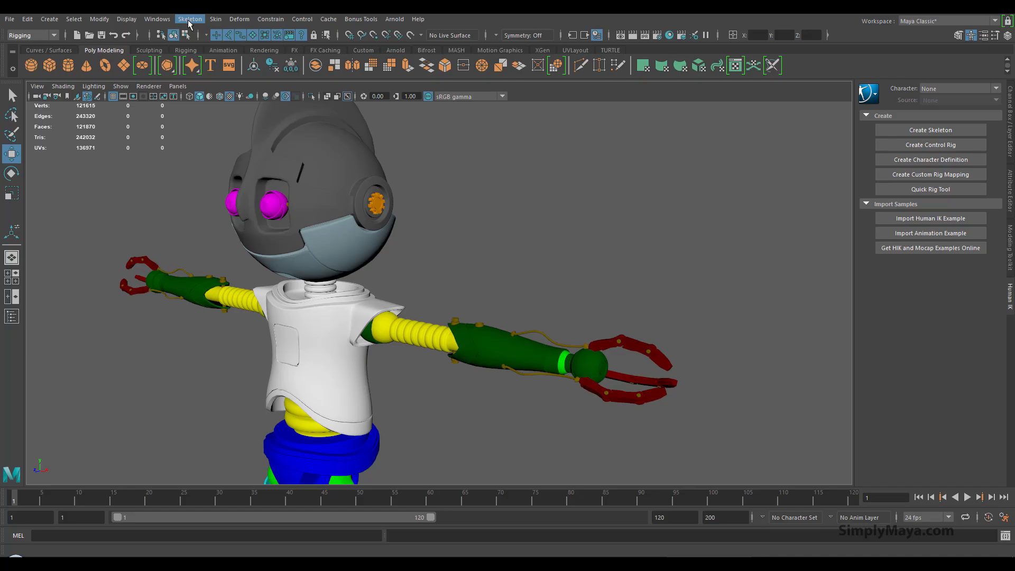
{"action": "left_click", "coordinate": [188, 19]}
{"action": "left_click", "coordinate": [277, 249]}
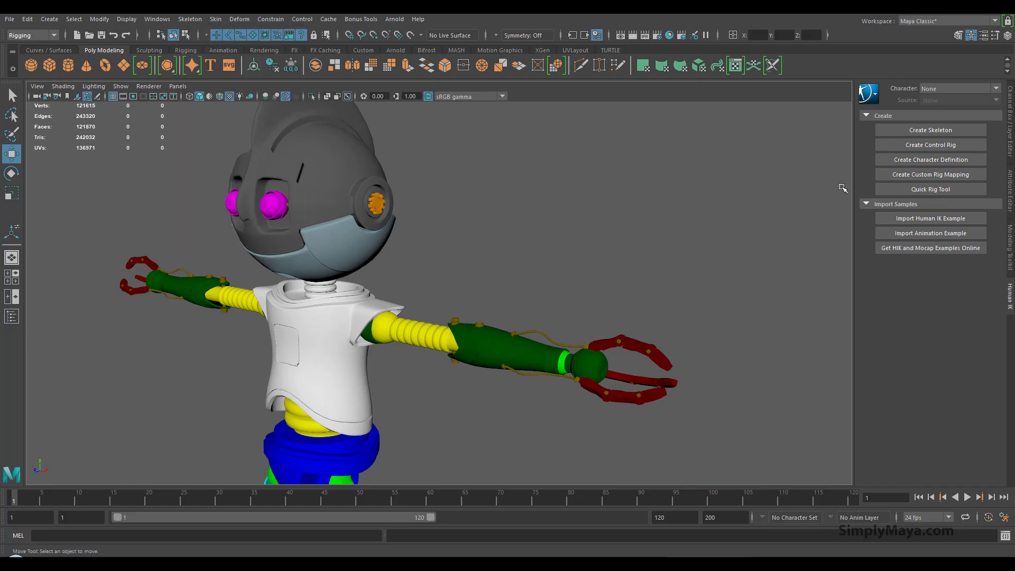
Step: Create a HumanIK skeleton for the robot and check its fit from the front
{"action": "left_click_drag", "start_coordinate": [477, 277], "coordinate": [425, 223], "text": "alt"}
{"action": "scroll", "coordinate": [425, 223], "scroll_direction": "down", "scroll_amount": 5}
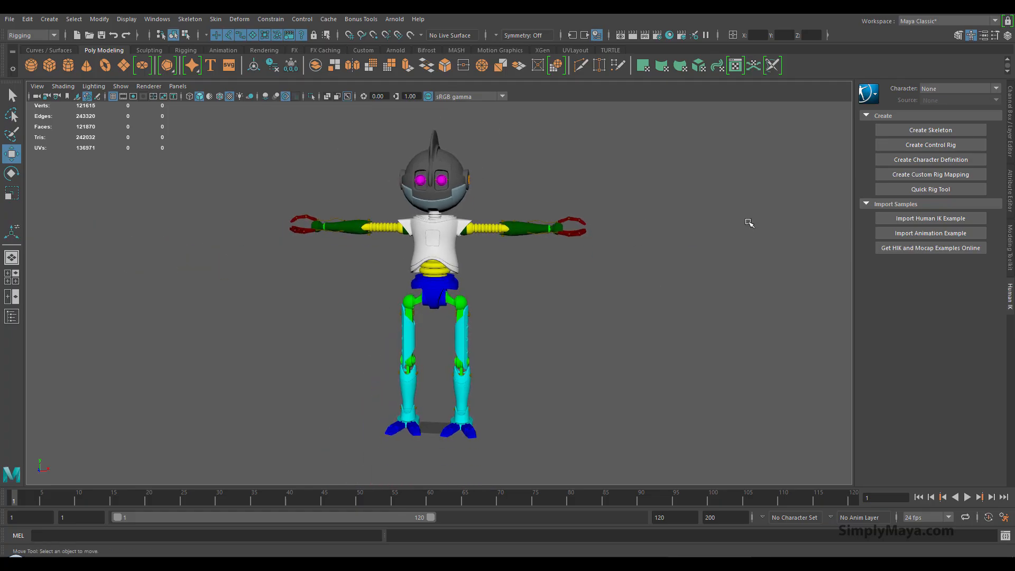
{"action": "left_click", "coordinate": [904, 130]}
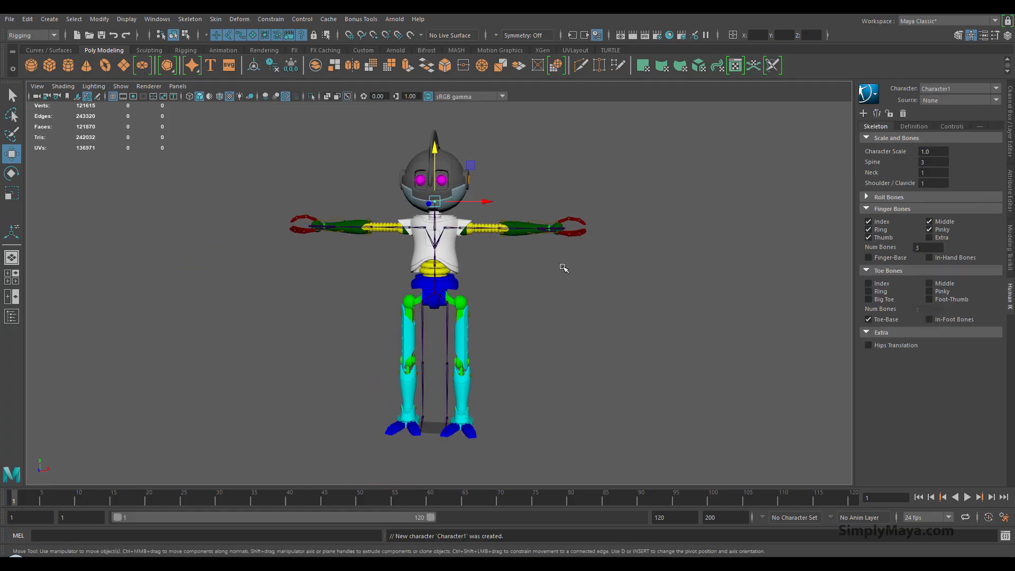
{"action": "middle_click_drag", "start_coordinate": [441, 261], "coordinate": [425, 290], "text": "alt"}
{"action": "left_click_drag", "start_coordinate": [425, 290], "coordinate": [380, 302], "text": "alt"}
{"action": "right_click_drag", "start_coordinate": [380, 301], "coordinate": [562, 317], "text": "alt"}
{"action": "left_click_drag", "start_coordinate": [562, 317], "coordinate": [539, 308], "text": "alt"}
{"action": "middle_click_drag", "start_coordinate": [569, 322], "coordinate": [580, 278], "text": "alt"}
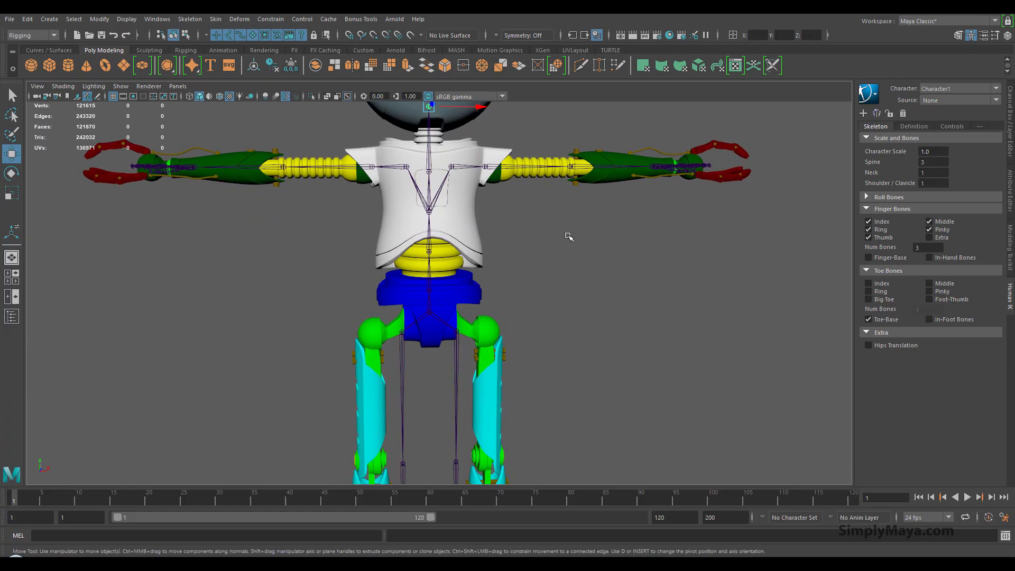
Step: Remove the thumb, index, middle, ring and pinky finger bones from the HumanIK skeleton
{"action": "left_click_drag", "start_coordinate": [569, 236], "coordinate": [519, 256], "text": "alt"}
{"action": "middle_click_drag", "start_coordinate": [518, 257], "coordinate": [446, 236], "text": "alt"}
{"action": "right_click_drag", "start_coordinate": [446, 235], "coordinate": [599, 259], "text": "alt"}
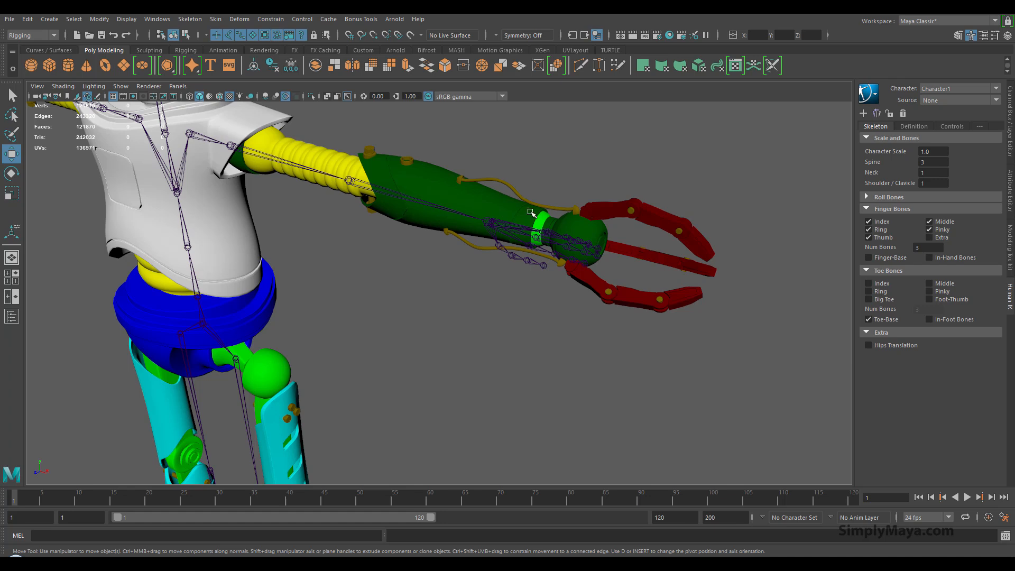
{"action": "left_click", "coordinate": [868, 238]}
{"action": "left_click", "coordinate": [867, 222]}
{"action": "left_click", "coordinate": [928, 223]}
{"action": "middle_click_drag", "start_coordinate": [554, 327], "coordinate": [578, 289], "text": "alt"}
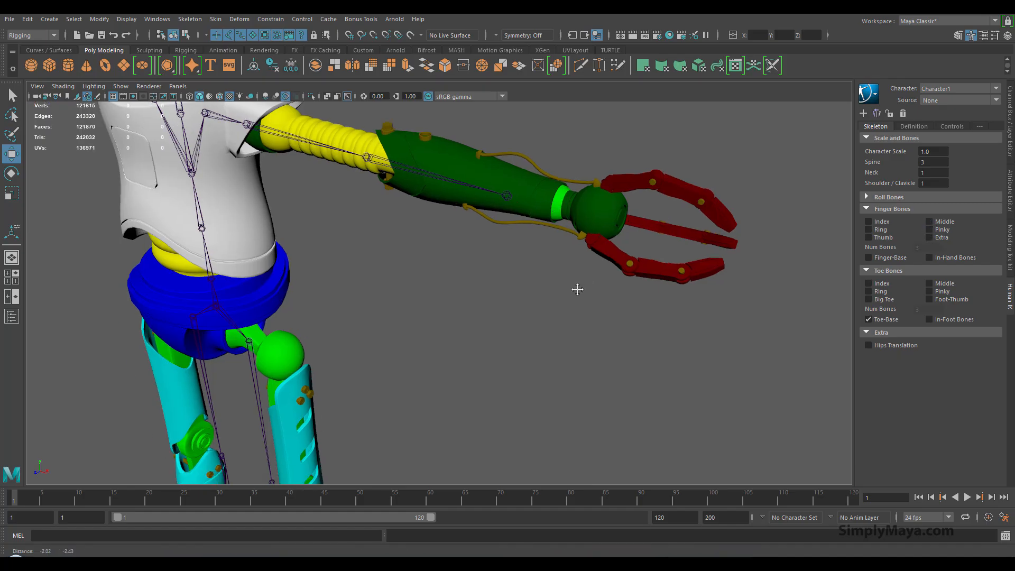
Step: Remove the toe-base bones from the skeleton
{"action": "right_click_drag", "start_coordinate": [578, 289], "coordinate": [541, 317], "text": "alt"}
{"action": "middle_click_drag", "start_coordinate": [542, 317], "coordinate": [573, 304], "text": "alt"}
{"action": "left_click_drag", "start_coordinate": [573, 303], "coordinate": [580, 264], "text": "alt"}
{"action": "middle_click_drag", "start_coordinate": [580, 264], "coordinate": [579, 209], "text": "alt"}
{"action": "mouse_move", "coordinate": [546, 308]}
{"action": "left_mouse_down", "text": "alt"}
{"action": "mouse_move", "coordinate": [525, 312]}
{"action": "mouse_move", "coordinate": [534, 311]}
{"action": "left_mouse_up", "text": "alt"}
{"action": "left_click", "coordinate": [868, 319]}
Step: Examine how the skeleton's spine and hip joints line up with the robot's torso and legs
{"action": "middle_click_drag", "start_coordinate": [403, 292], "coordinate": [425, 385], "text": "alt"}
{"action": "left_click_drag", "start_coordinate": [427, 381], "coordinate": [522, 368], "text": "alt"}
{"action": "middle_click_drag", "start_coordinate": [527, 341], "coordinate": [511, 368], "text": "alt"}
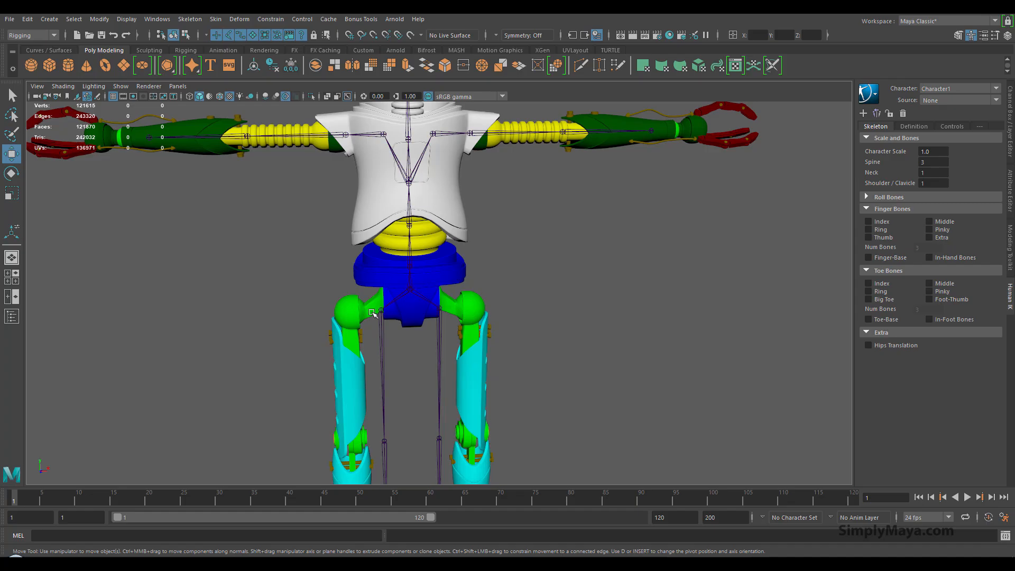
{"action": "right_click_drag", "start_coordinate": [449, 315], "coordinate": [578, 316], "text": "alt"}
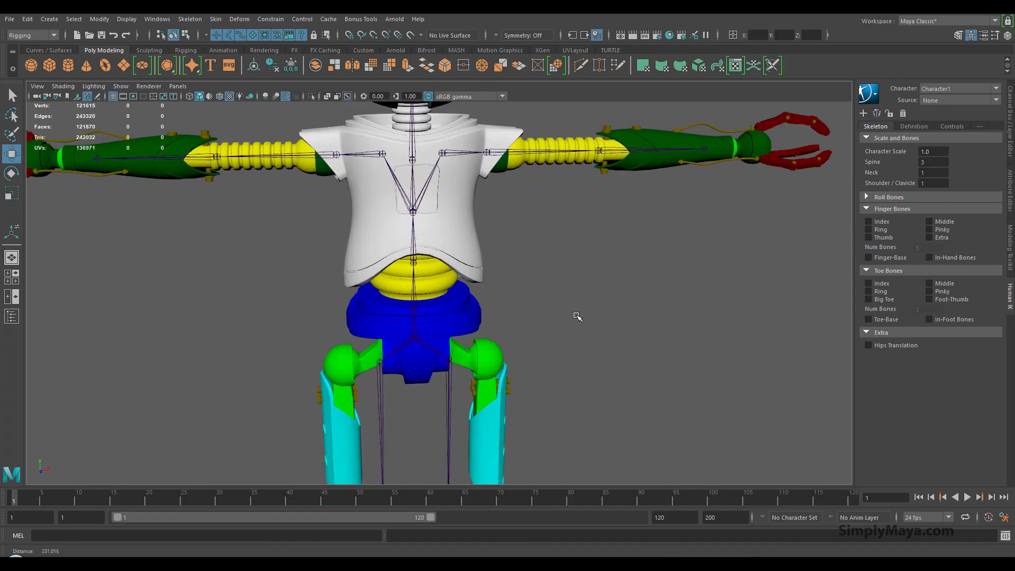
{"action": "left_click_drag", "start_coordinate": [577, 316], "coordinate": [466, 335], "text": "alt"}
{"action": "middle_click_drag", "start_coordinate": [431, 365], "coordinate": [496, 278], "text": "alt"}
{"action": "right_click_drag", "start_coordinate": [496, 278], "coordinate": [485, 319], "text": "alt"}
Step: Set the skeleton's number of shoulder/clavicle bones to 0
{"action": "middle_click_drag", "start_coordinate": [461, 243], "coordinate": [445, 397], "text": "alt"}
{"action": "middle_click_drag", "start_coordinate": [448, 272], "coordinate": [439, 324], "text": "alt"}
{"action": "left_click_drag", "start_coordinate": [439, 324], "coordinate": [462, 317], "text": "alt"}
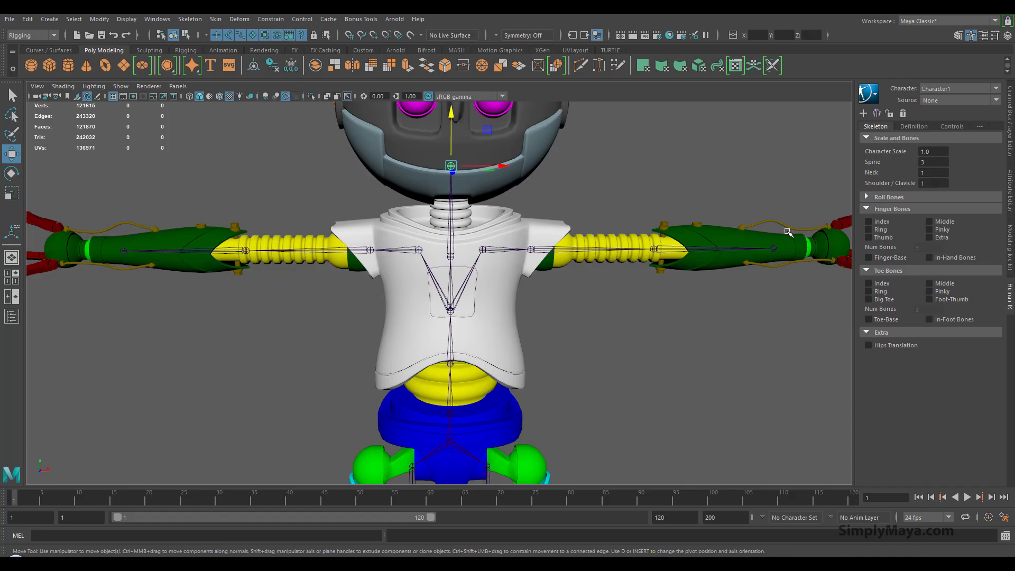
{"action": "left_click", "coordinate": [929, 184]}
{"action": "type", "text": "0"}
{"action": "key", "text": "Return"}
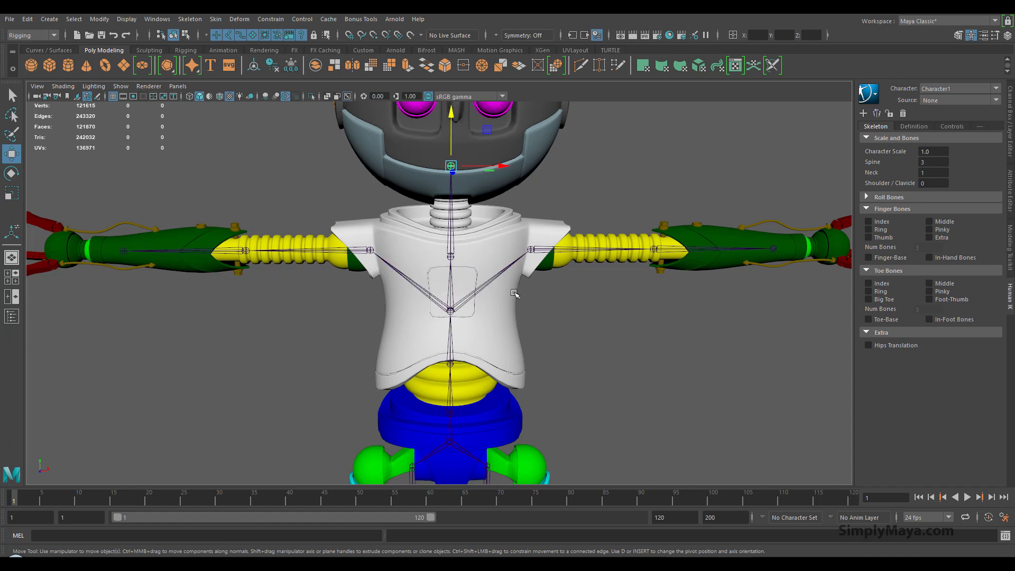
Step: Delete the joint chains of the robot's left leg and left arm
{"action": "scroll", "coordinate": [429, 267], "scroll_direction": "down", "scroll_amount": 5}
{"action": "left_click", "coordinate": [457, 292]}
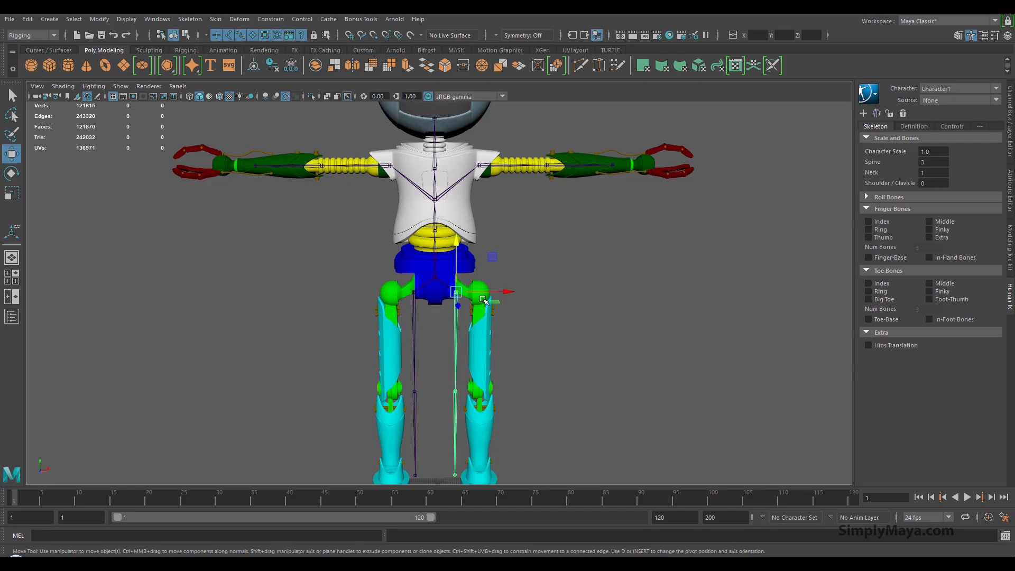
{"action": "left_click", "coordinate": [535, 263]}
{"action": "left_click", "coordinate": [482, 174]}
{"action": "left_click", "coordinate": [495, 210]}
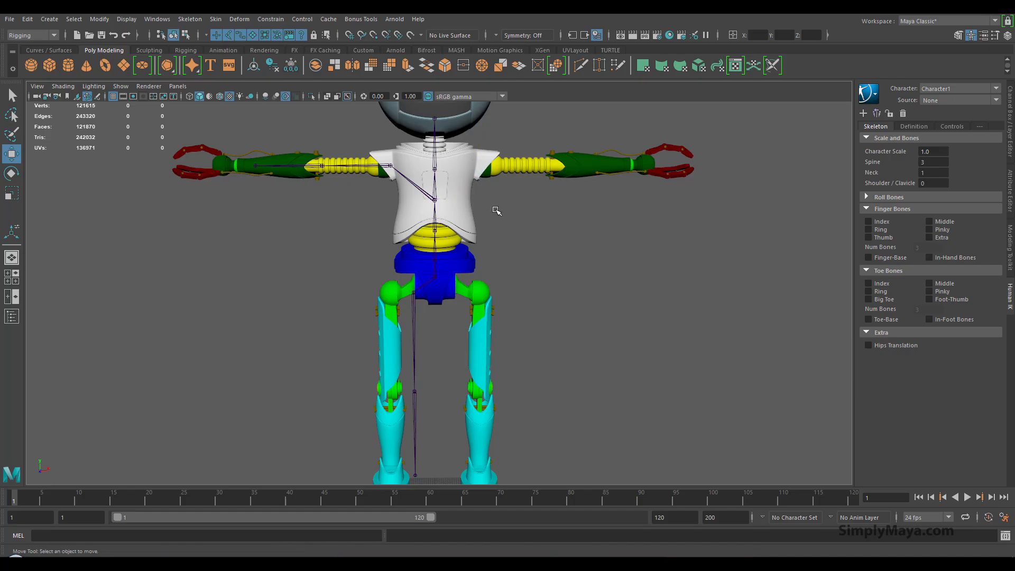
Step: Examine from several angles how the robot's right shoulder joint lines up with the ball of the yellow upper arm
{"action": "middle_click_drag", "start_coordinate": [487, 217], "coordinate": [494, 283], "text": "alt"}
{"action": "left_click_drag", "start_coordinate": [494, 283], "coordinate": [480, 307], "text": "alt"}
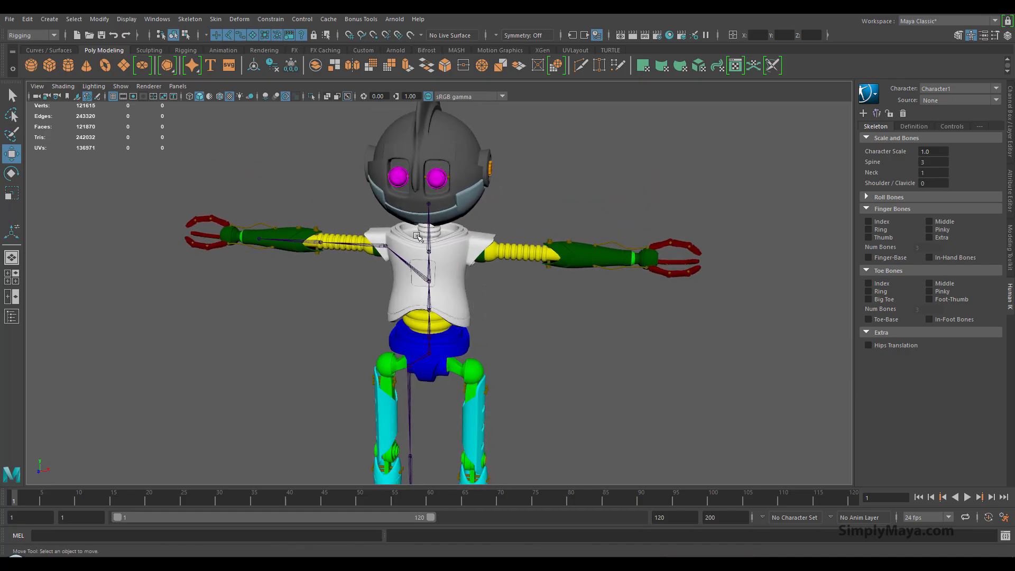
{"action": "left_click_drag", "start_coordinate": [383, 279], "coordinate": [414, 347], "text": "alt"}
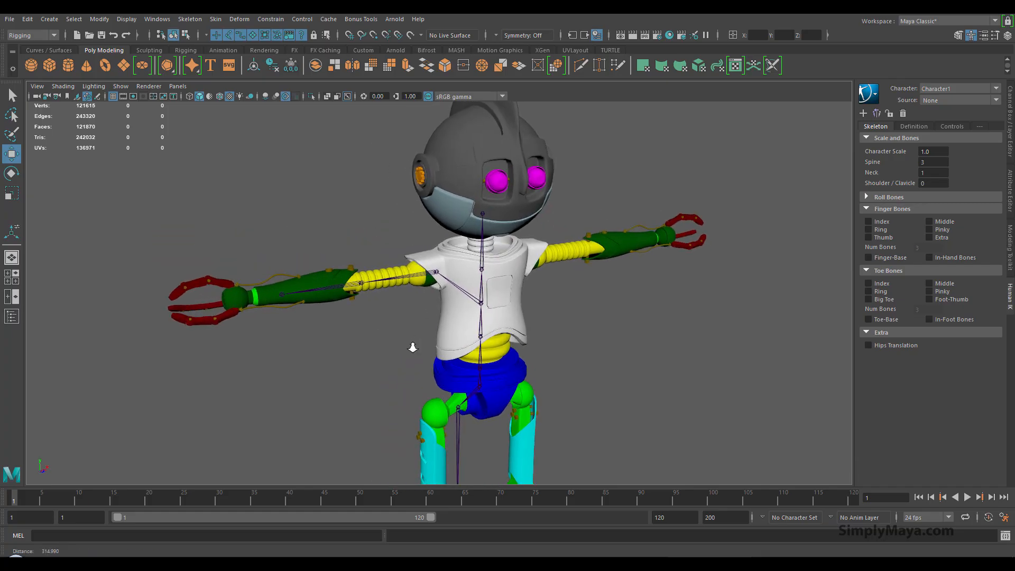
{"action": "right_click_drag", "start_coordinate": [415, 347], "coordinate": [447, 296], "text": "alt"}
{"action": "middle_click_drag", "start_coordinate": [447, 296], "coordinate": [455, 340], "text": "alt"}
{"action": "right_click_drag", "start_coordinate": [385, 340], "coordinate": [442, 344], "text": "alt"}
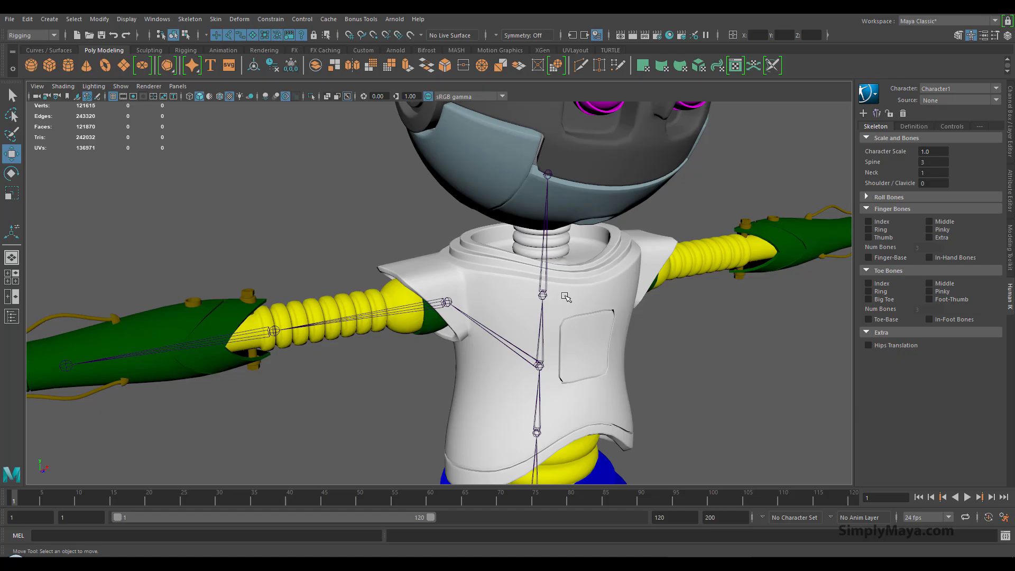
{"action": "left_click_drag", "start_coordinate": [421, 285], "coordinate": [476, 245], "text": "alt"}
{"action": "left_click", "coordinate": [465, 301]}
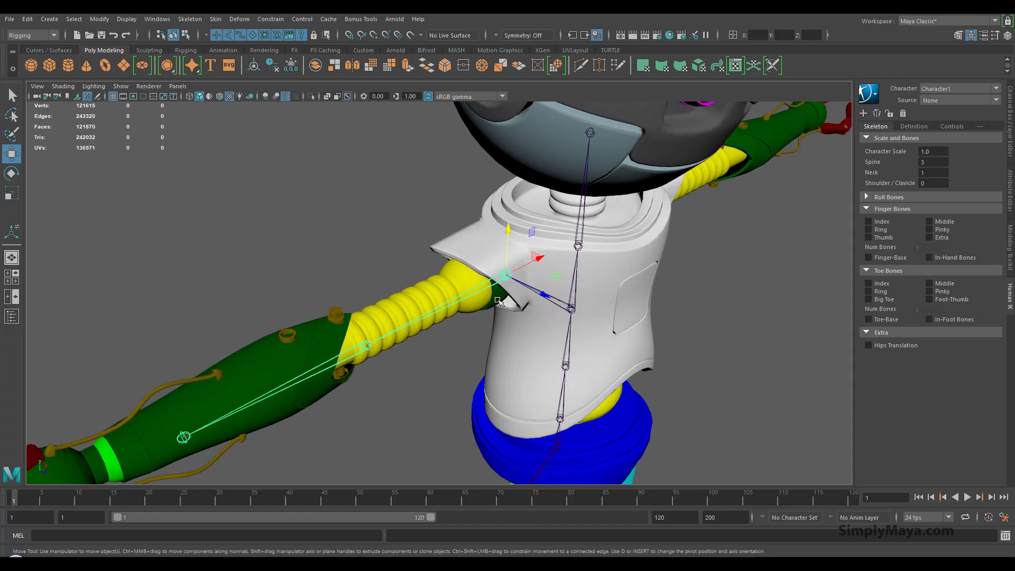
{"action": "left_click_drag", "start_coordinate": [505, 303], "coordinate": [428, 253], "text": "alt"}
{"action": "middle_click_drag", "start_coordinate": [428, 252], "coordinate": [498, 285], "text": "alt"}
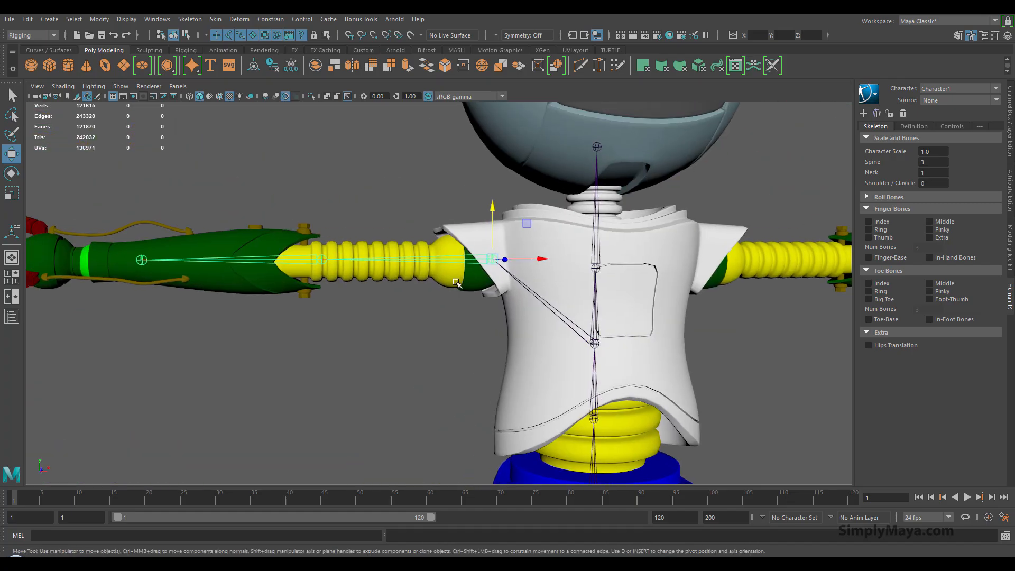
{"action": "left_click_drag", "start_coordinate": [444, 281], "coordinate": [526, 333], "text": "alt"}
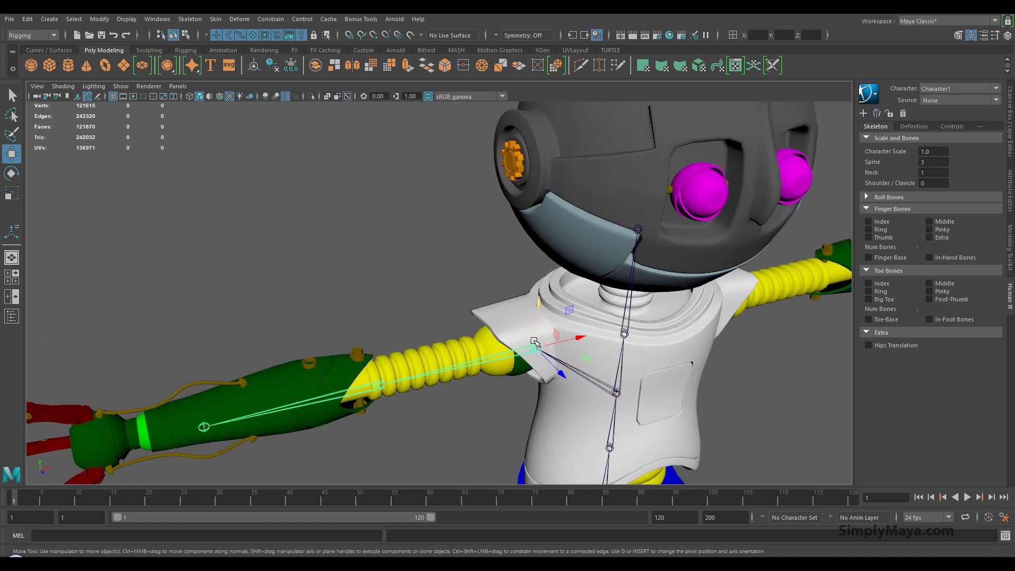
Step: Isolate the yellow ribbed upper-arm mesh together with the right arm joints in all four views
{"action": "left_click", "coordinate": [491, 346]}
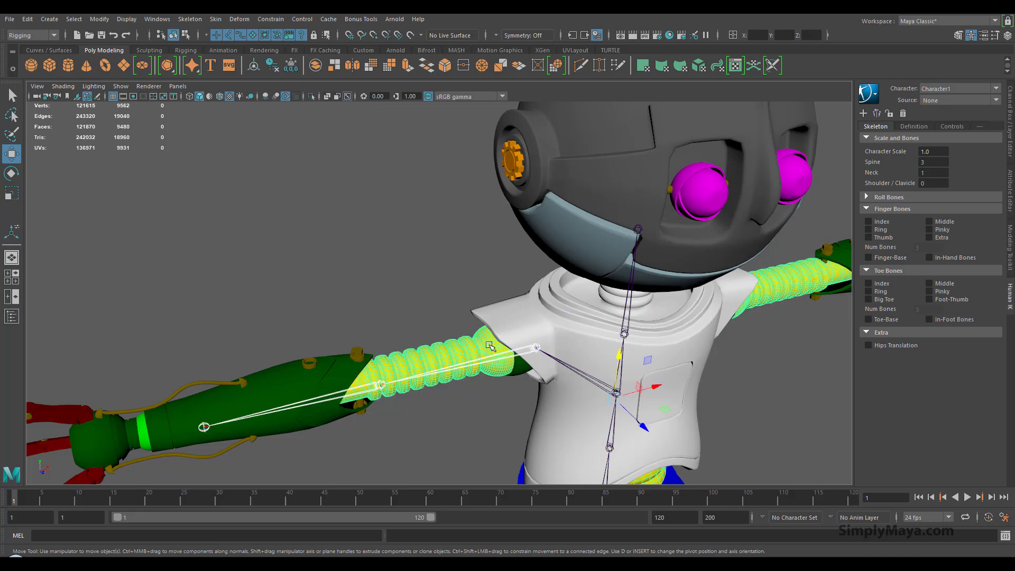
{"action": "key", "text": "ctrl+1"}
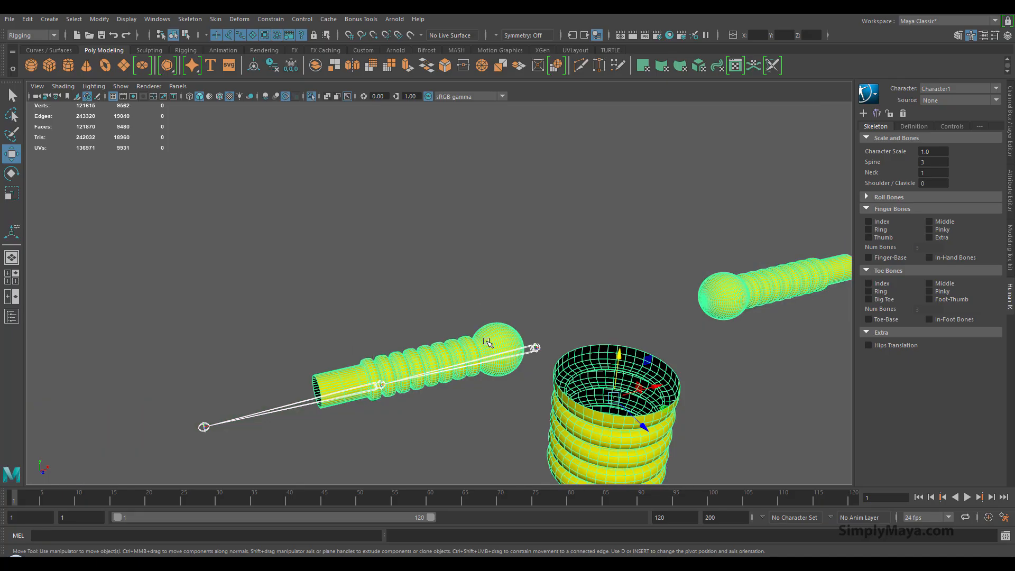
{"action": "middle_click_drag", "start_coordinate": [479, 328], "coordinate": [469, 279], "text": "alt"}
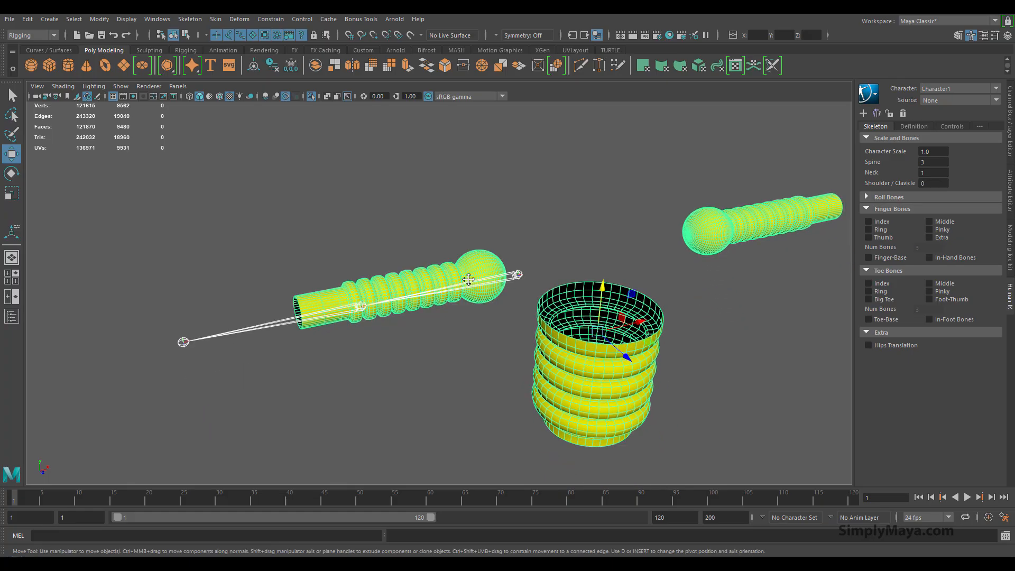
{"action": "key", "text": "space"}
{"action": "scroll", "coordinate": [185, 365], "scroll_direction": "down", "scroll_amount": 5}
{"action": "key", "text": "ctrl+1"}
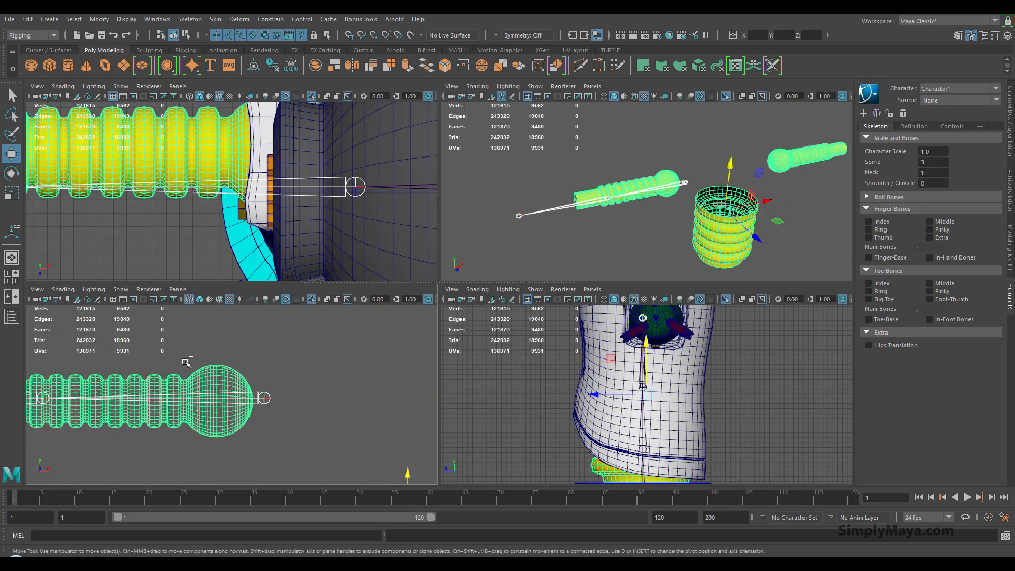
{"action": "key", "text": "ctrl+1"}
{"action": "key", "text": "ctrl+1"}
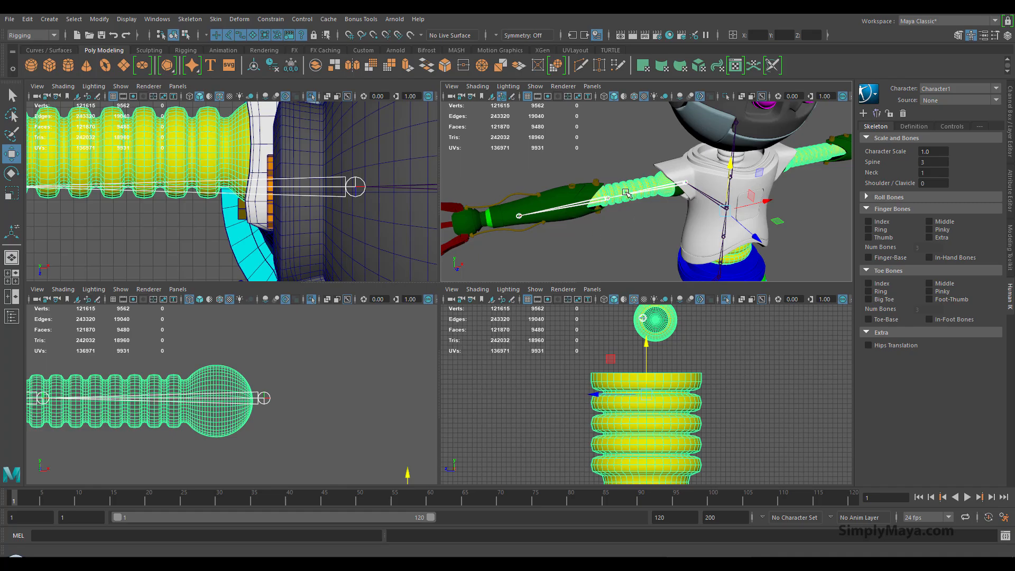
{"action": "key", "text": "ctrl+1"}
{"action": "key", "text": "ctrl+1"}
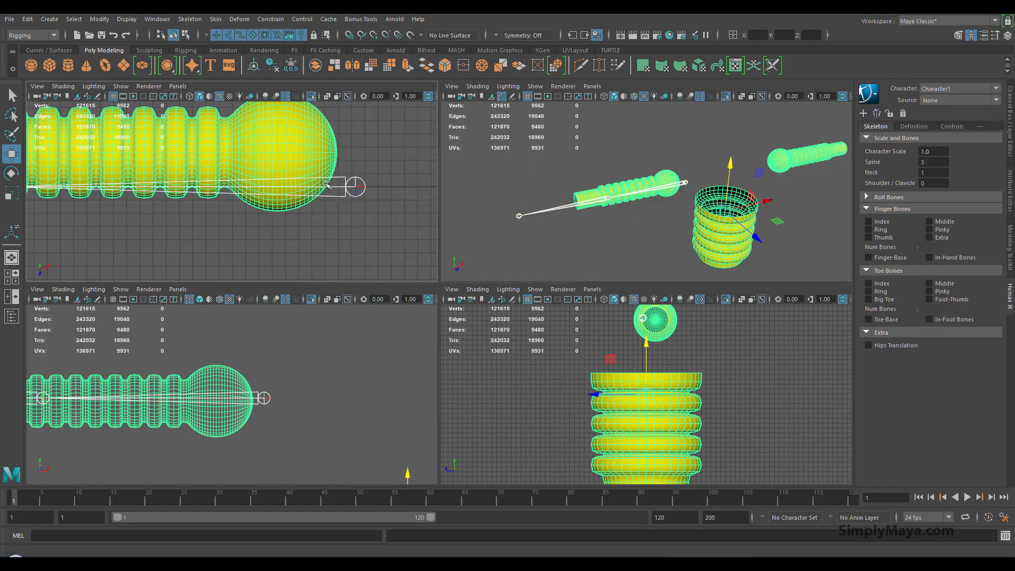
Step: Move the right shoulder joint to the centre of the upper arm's ball as seen from above
{"action": "middle_click_drag", "start_coordinate": [326, 184], "coordinate": [361, 225], "text": "alt"}
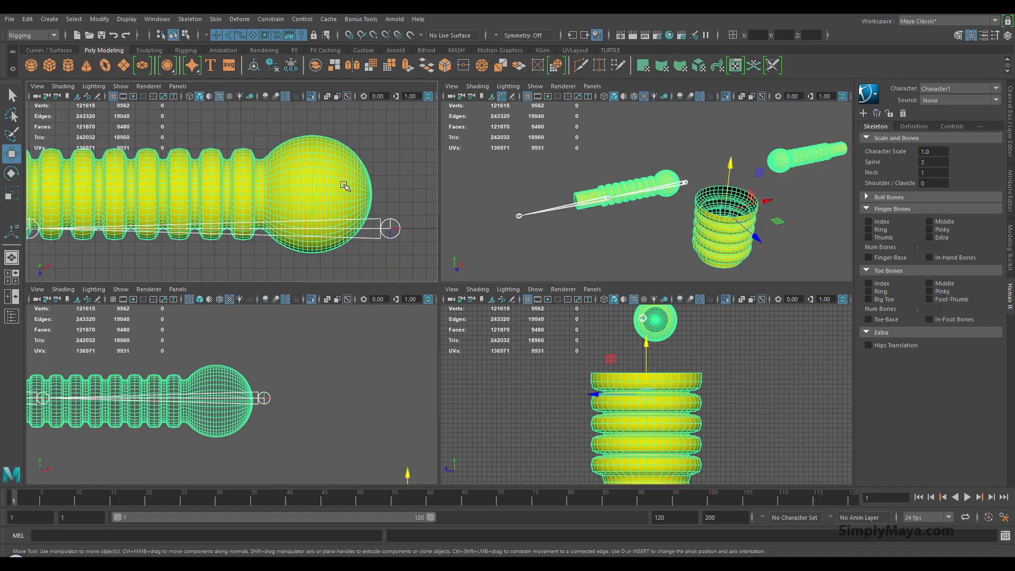
{"action": "left_click", "coordinate": [391, 230]}
{"action": "left_click_drag", "start_coordinate": [397, 275], "coordinate": [394, 244]}
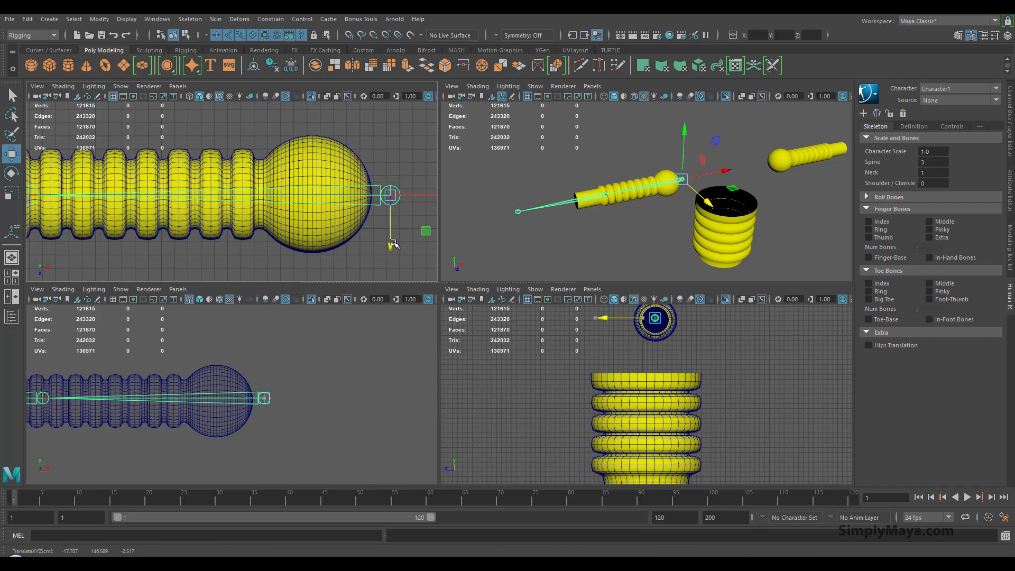
{"action": "left_click_drag", "start_coordinate": [426, 200], "coordinate": [355, 201]}
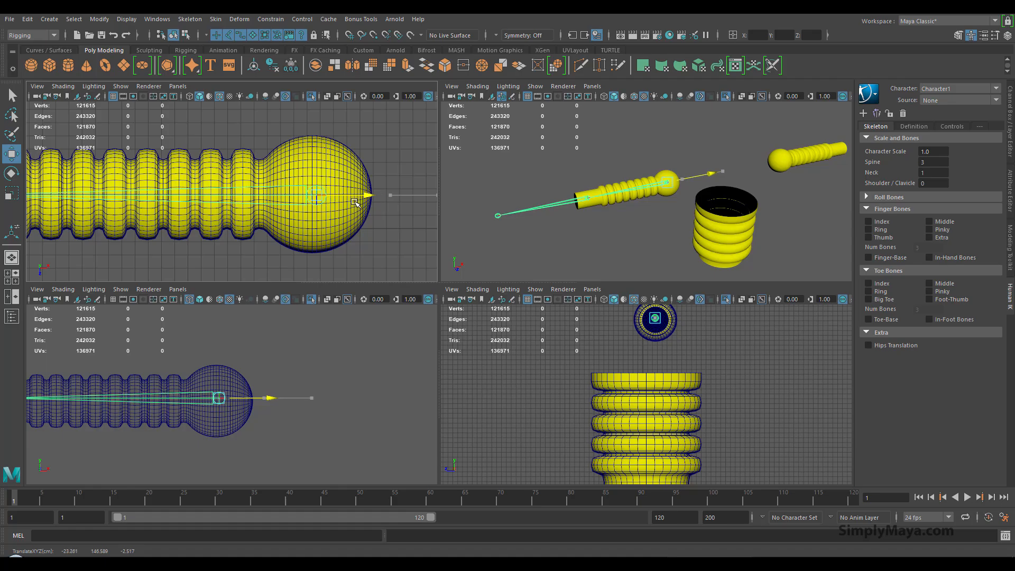
{"action": "scroll", "coordinate": [378, 260], "scroll_direction": "up", "scroll_amount": 5}
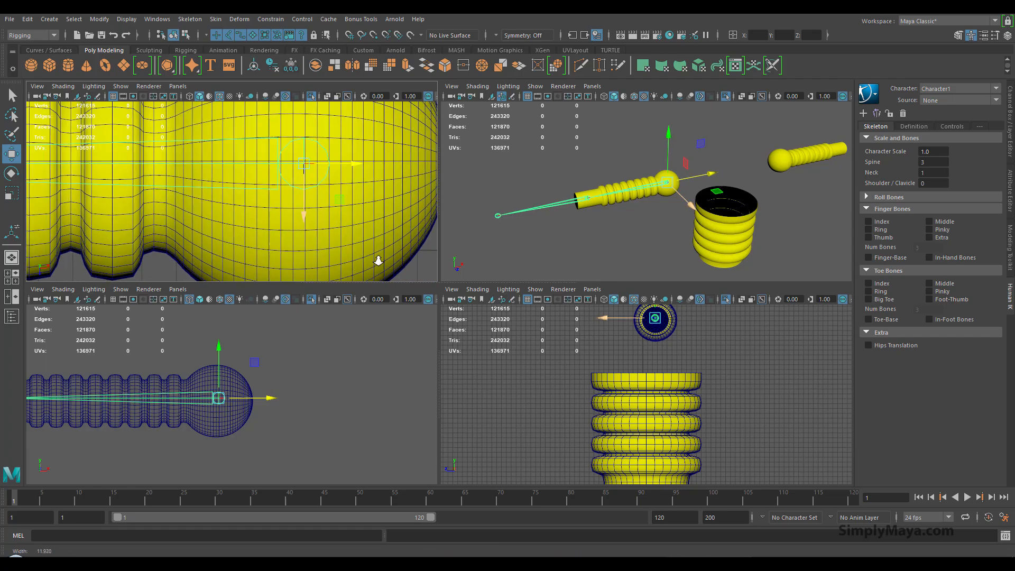
{"action": "scroll", "coordinate": [378, 260], "scroll_direction": "up", "scroll_amount": 3}
{"action": "left_click_drag", "start_coordinate": [351, 166], "coordinate": [351, 168]}
{"action": "left_click_drag", "start_coordinate": [304, 218], "coordinate": [303, 216]}
Step: Align the right shoulder joint vertically with the ball's centre in the front view and check it from the side
{"action": "middle_click_drag", "start_coordinate": [230, 415], "coordinate": [234, 377], "text": "alt"}
{"action": "right_click_drag", "start_coordinate": [234, 377], "coordinate": [317, 380], "text": "alt"}
{"action": "middle_click_drag", "start_coordinate": [155, 343], "coordinate": [198, 490], "text": "alt"}
{"action": "middle_click_drag", "start_coordinate": [212, 399], "coordinate": [217, 425], "text": "alt"}
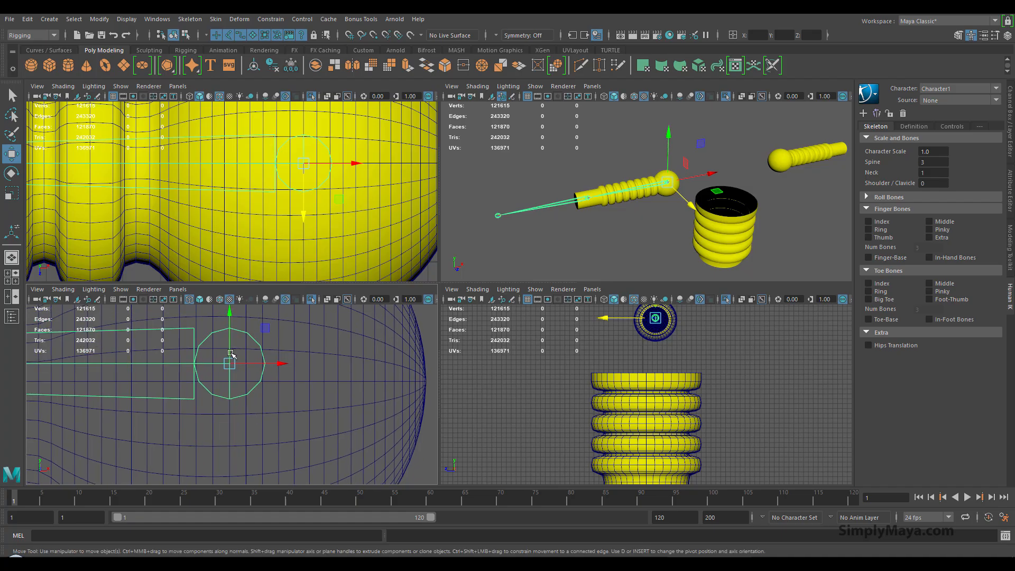
{"action": "left_click_drag", "start_coordinate": [230, 320], "coordinate": [227, 337]}
{"action": "middle_click_drag", "start_coordinate": [557, 368], "coordinate": [475, 389], "text": "alt"}
{"action": "right_click_drag", "start_coordinate": [476, 390], "coordinate": [709, 419], "text": "alt"}
{"action": "middle_click_drag", "start_coordinate": [598, 349], "coordinate": [728, 458], "text": "alt"}
{"action": "right_click_drag", "start_coordinate": [592, 417], "coordinate": [742, 415], "text": "alt"}
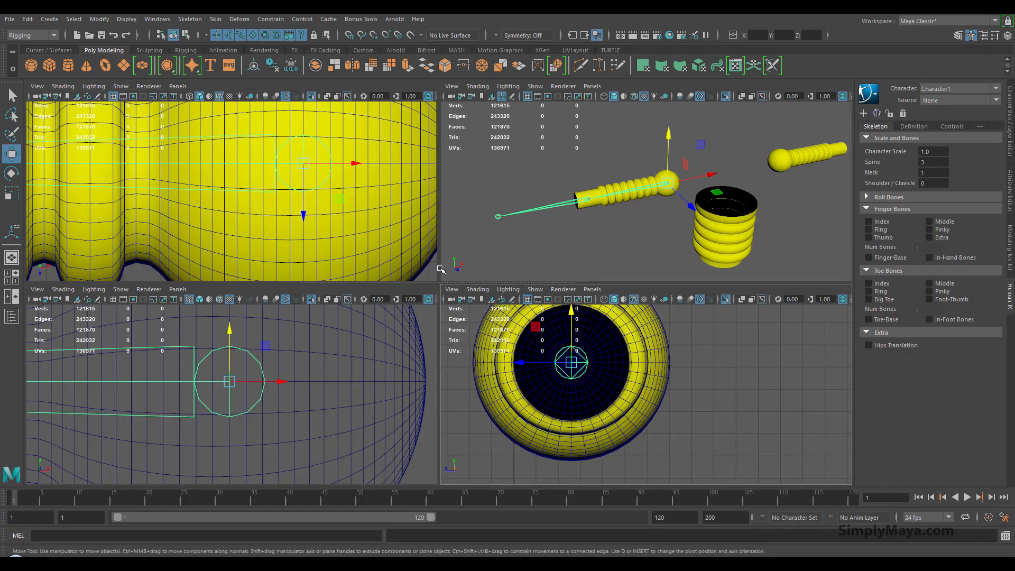
Step: Turn off the upper-arm isolation in all four views to show the full robot
{"action": "middle_click_drag", "start_coordinate": [339, 254], "coordinate": [318, 203], "text": "alt"}
{"action": "right_click_drag", "start_coordinate": [317, 203], "coordinate": [44, 197], "text": "alt"}
{"action": "middle_click_drag", "start_coordinate": [271, 234], "coordinate": [308, 232], "text": "alt"}
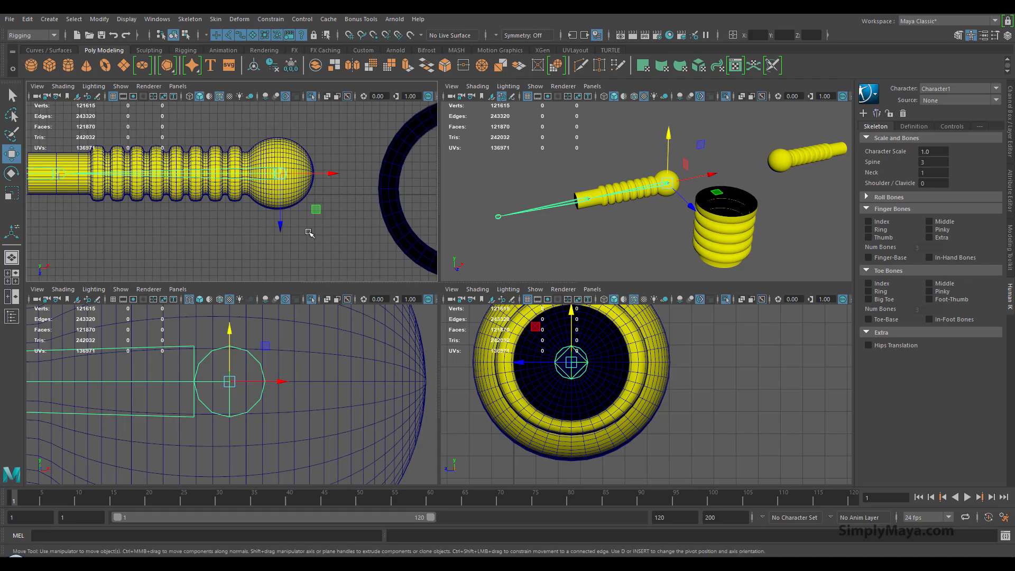
{"action": "key", "text": "ctrl+1"}
{"action": "key", "text": "ctrl+1"}
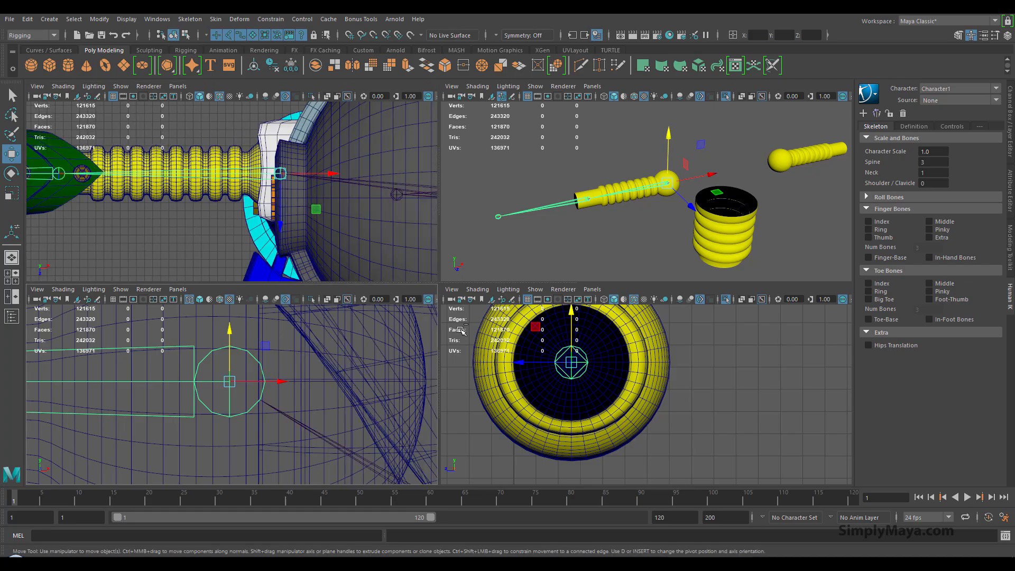
{"action": "key", "text": "ctrl+1"}
{"action": "key", "text": "ctrl+1"}
Step: Select the right elbow joint with the elbow bolt mesh and isolate them in the perspective, top, front and side views
{"action": "key", "text": "space"}
{"action": "left_click_drag", "start_coordinate": [582, 209], "coordinate": [333, 288], "text": "alt"}
{"action": "middle_click_drag", "start_coordinate": [420, 312], "coordinate": [545, 367], "text": "alt"}
{"action": "right_click_drag", "start_coordinate": [465, 346], "coordinate": [568, 338], "text": "alt"}
{"action": "middle_click_drag", "start_coordinate": [506, 304], "coordinate": [488, 350], "text": "alt"}
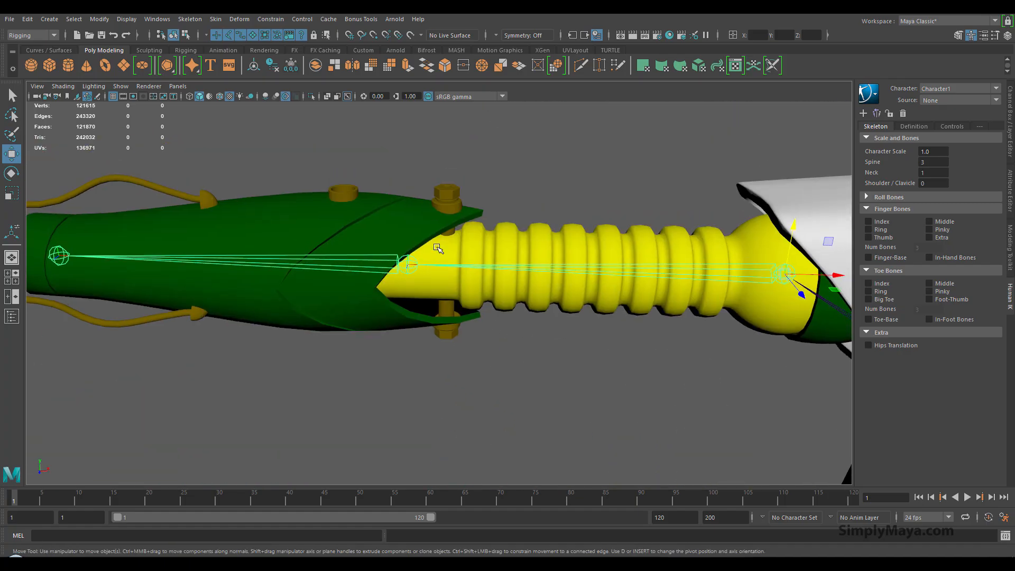
{"action": "left_click", "coordinate": [455, 234]}
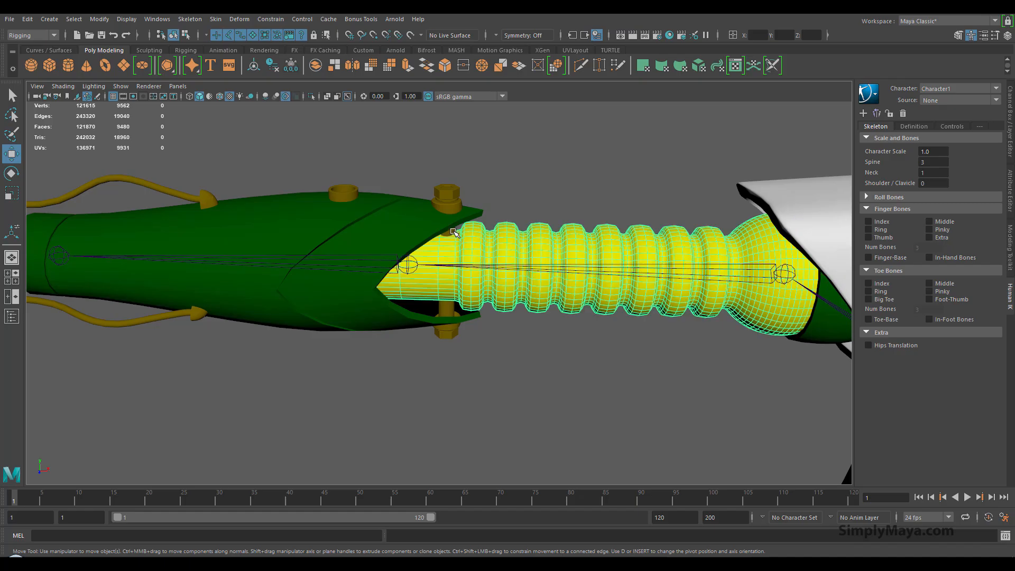
{"action": "left_click", "coordinate": [452, 231]}
{"action": "left_click", "coordinate": [434, 280], "text": "shift"}
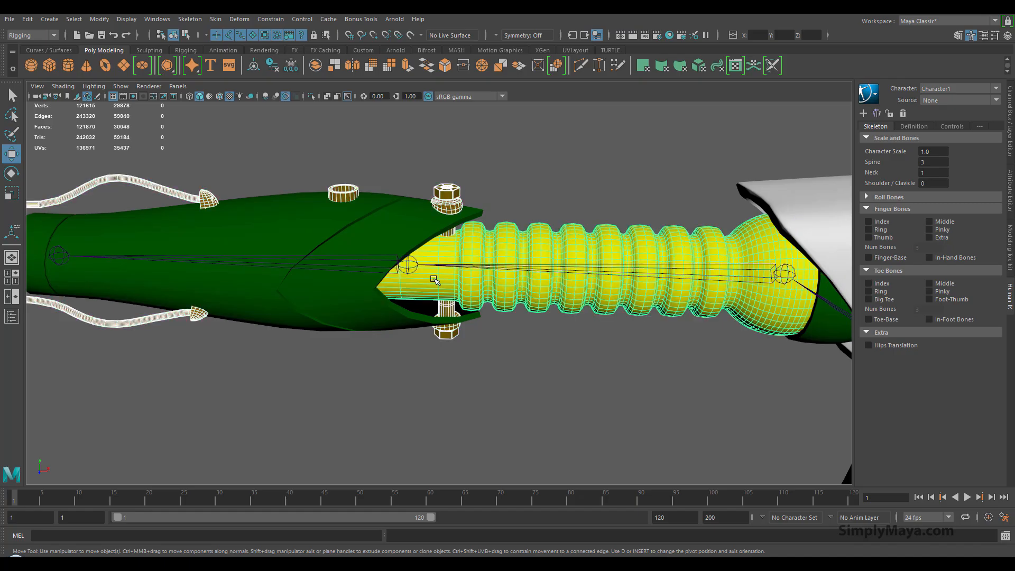
{"action": "left_click", "coordinate": [408, 268]}
{"action": "left_click", "coordinate": [456, 232], "text": "shift"}
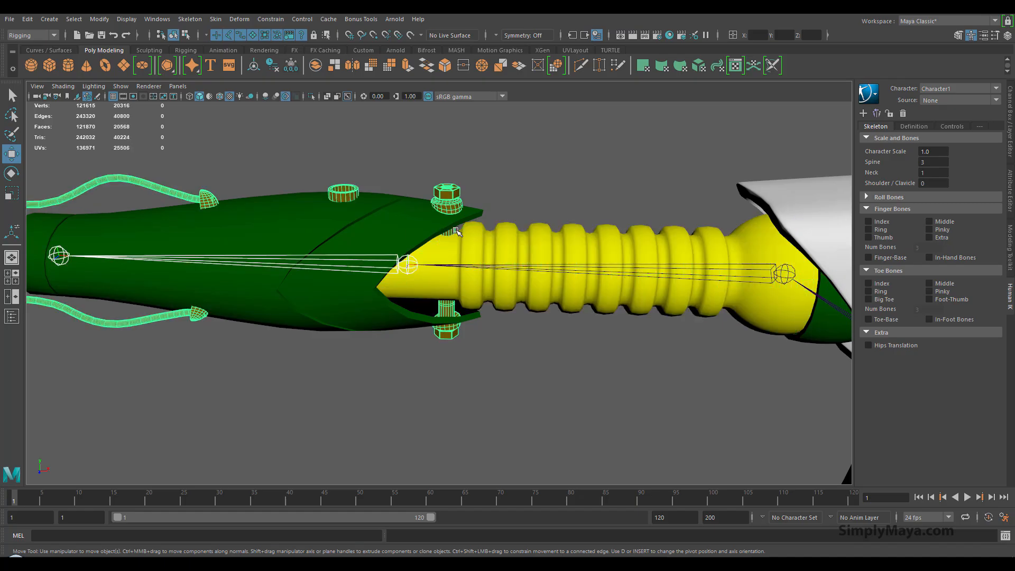
{"action": "key", "text": "ctrl+1"}
{"action": "key", "text": "space"}
{"action": "key", "text": "ctrl+1"}
{"action": "key", "text": "ctrl+1"}
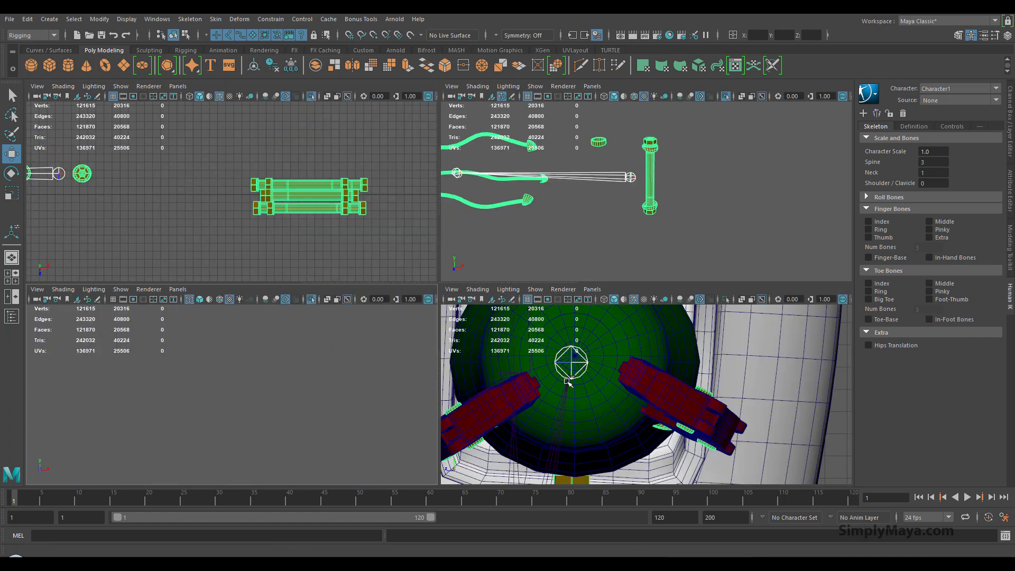
{"action": "key", "text": "ctrl+1"}
Step: Move the right elbow joint along X to the centre of the elbow bolt and check its alignment from the side
{"action": "middle_click_drag", "start_coordinate": [143, 206], "coordinate": [288, 242], "text": "alt"}
{"action": "right_click_drag", "start_coordinate": [287, 243], "coordinate": [377, 291], "text": "alt"}
{"action": "middle_click_drag", "start_coordinate": [264, 209], "coordinate": [290, 108], "text": "alt"}
{"action": "left_click", "coordinate": [173, 168]}
{"action": "left_click_drag", "start_coordinate": [211, 169], "coordinate": [304, 182]}
{"action": "left_click_drag", "start_coordinate": [465, 214], "coordinate": [558, 274], "text": "alt"}
{"action": "middle_click_drag", "start_coordinate": [583, 389], "coordinate": [585, 444], "text": "alt"}
{"action": "right_click_drag", "start_coordinate": [585, 444], "coordinate": [496, 352], "text": "alt"}
{"action": "middle_click_drag", "start_coordinate": [618, 409], "coordinate": [603, 365], "text": "alt"}
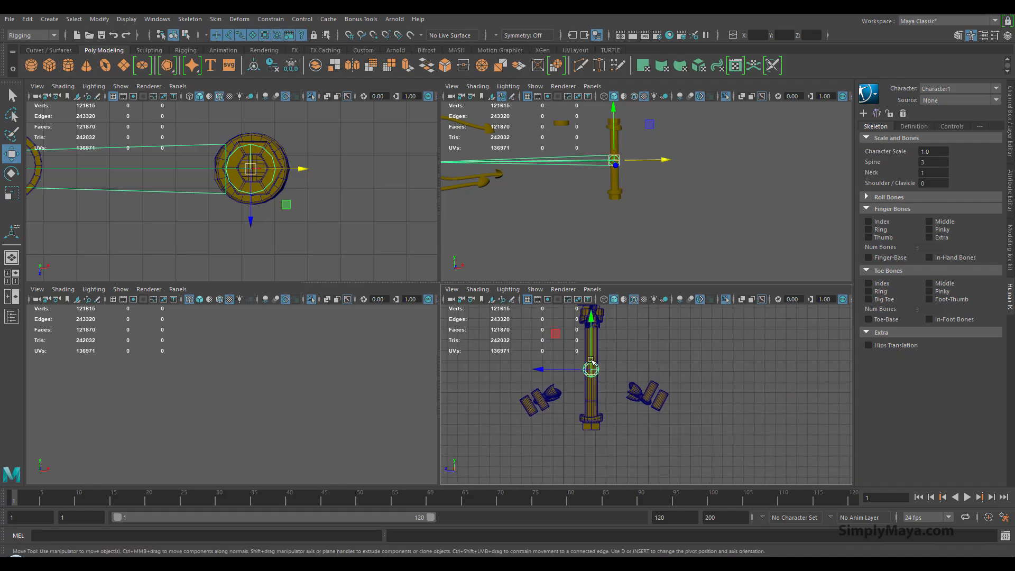
{"action": "left_click", "coordinate": [592, 321]}
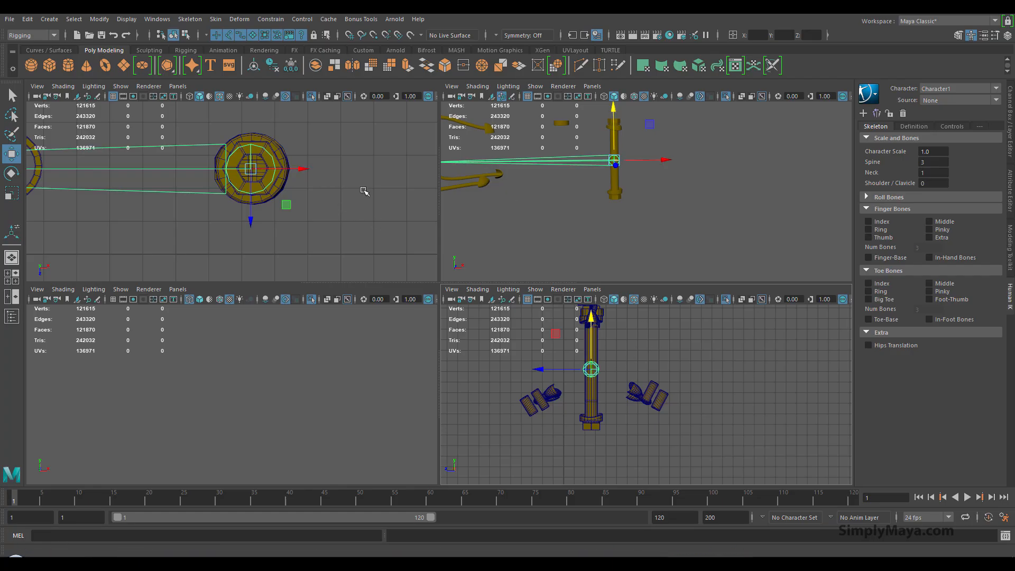
Step: Turn off the elbow isolation in all four views
{"action": "key", "text": "ctrl+1"}
{"action": "key", "text": "ctrl+1"}
{"action": "key", "text": "ctrl+1"}
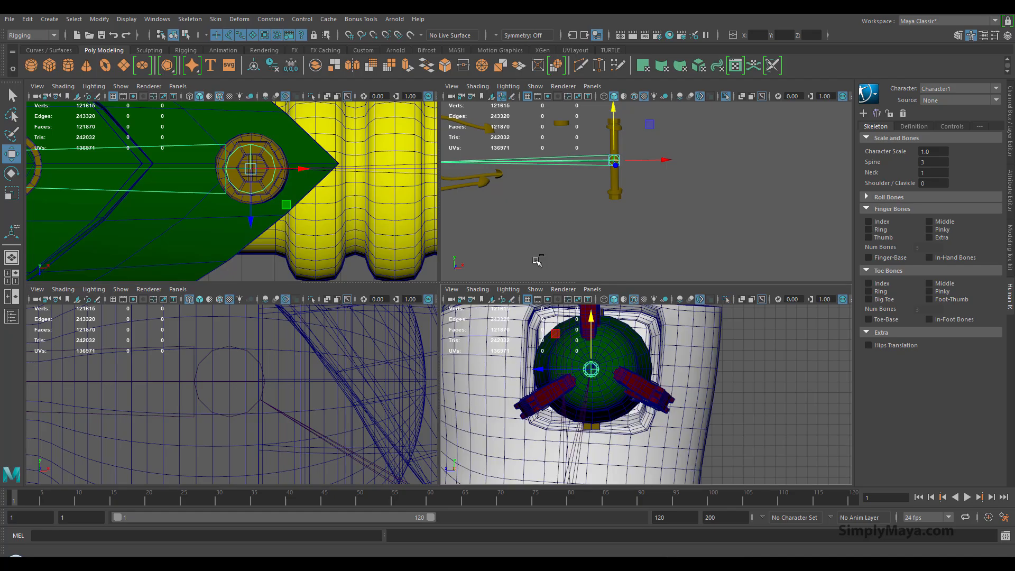
{"action": "key", "text": "ctrl+1"}
Step: Select the bright green wrist ball with the right wrist joint and isolate them in all four views
{"action": "middle_click_drag", "start_coordinate": [534, 236], "coordinate": [629, 247], "text": "alt"}
{"action": "right_click_drag", "start_coordinate": [630, 247], "coordinate": [666, 267], "text": "alt"}
{"action": "middle_click_drag", "start_coordinate": [666, 267], "coordinate": [623, 247], "text": "alt"}
{"action": "right_click_drag", "start_coordinate": [623, 247], "coordinate": [659, 249], "text": "alt"}
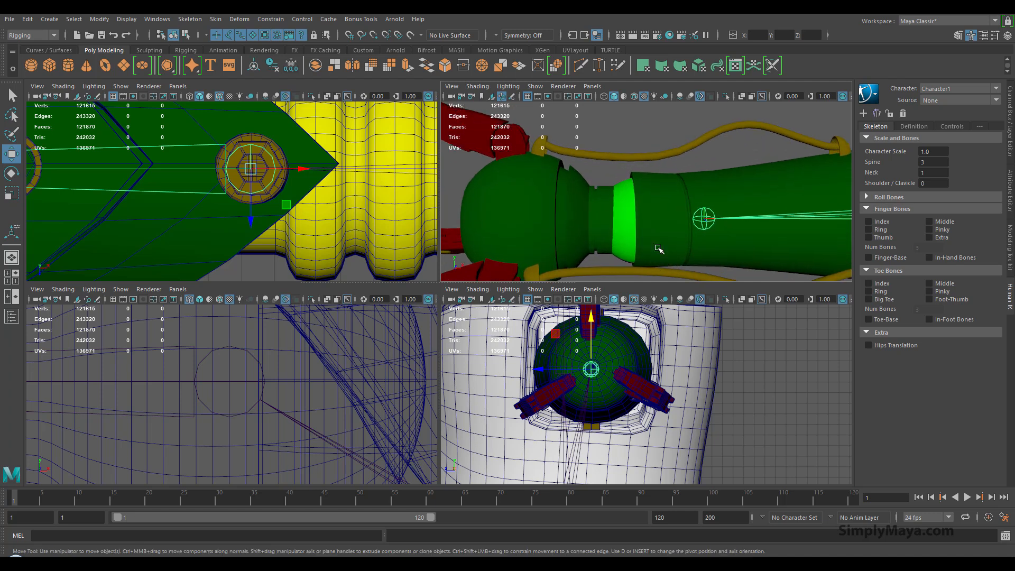
{"action": "left_click", "coordinate": [623, 219]}
{"action": "left_click", "coordinate": [697, 225], "text": "shift"}
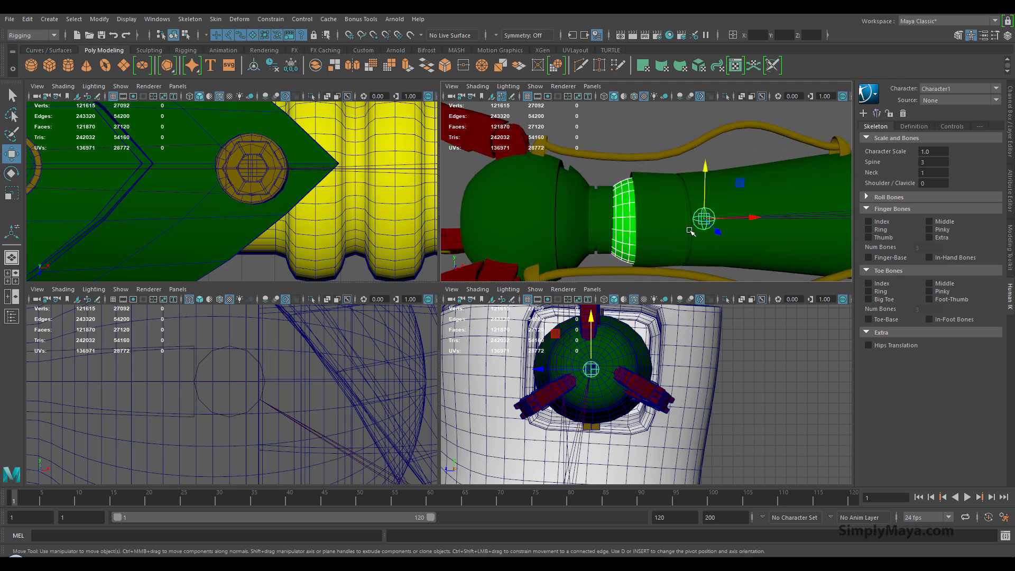
{"action": "key", "text": "ctrl+1"}
{"action": "key", "text": "ctrl+1"}
{"action": "key", "text": "ctrl+1"}
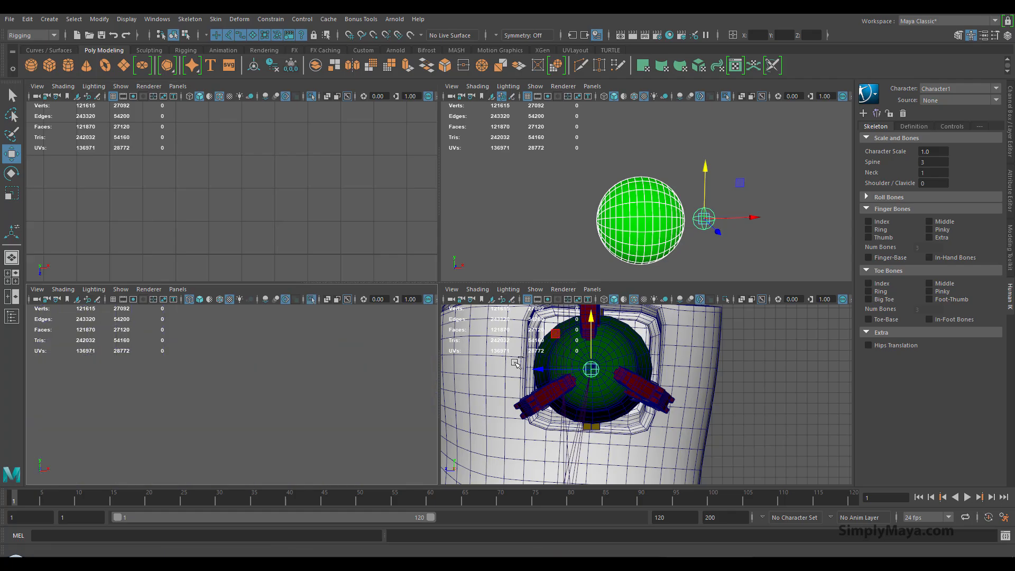
{"action": "key", "text": "ctrl+1"}
Step: Move only the right wrist joint along X to the centre of the green wrist ball, undoing the accidental shift of both
{"action": "scroll", "coordinate": [233, 198], "scroll_direction": "down", "scroll_amount": 10}
{"action": "middle_click_drag", "start_coordinate": [152, 195], "coordinate": [353, 230], "text": "alt"}
{"action": "right_click_drag", "start_coordinate": [200, 206], "coordinate": [400, 244], "text": "alt"}
{"action": "middle_click_drag", "start_coordinate": [400, 245], "coordinate": [282, 150], "text": "alt"}
{"action": "right_click_drag", "start_coordinate": [251, 185], "coordinate": [412, 199], "text": "alt"}
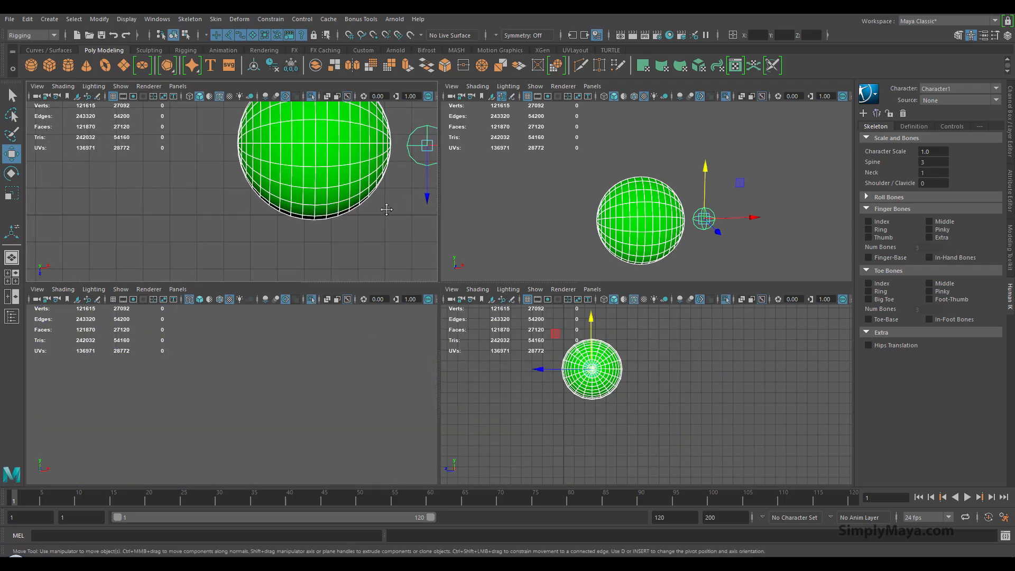
{"action": "middle_click_drag", "start_coordinate": [413, 199], "coordinate": [354, 234], "text": "alt"}
{"action": "left_click_drag", "start_coordinate": [407, 179], "coordinate": [346, 179]}
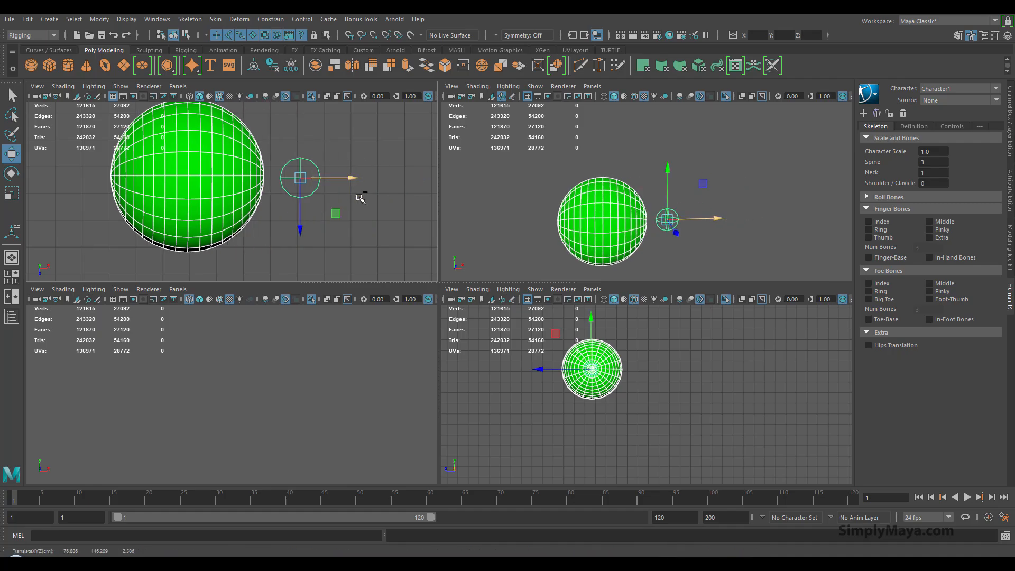
{"action": "key", "text": "ctrl+z"}
{"action": "left_click", "coordinate": [352, 192]}
{"action": "left_click_drag", "start_coordinate": [417, 180], "coordinate": [309, 183]}
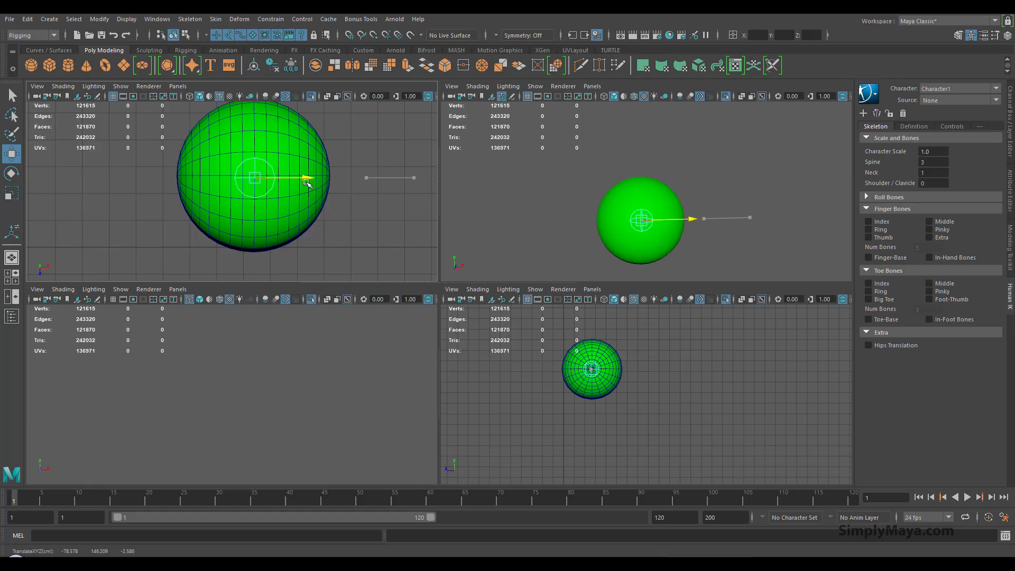
{"action": "key", "text": "f"}
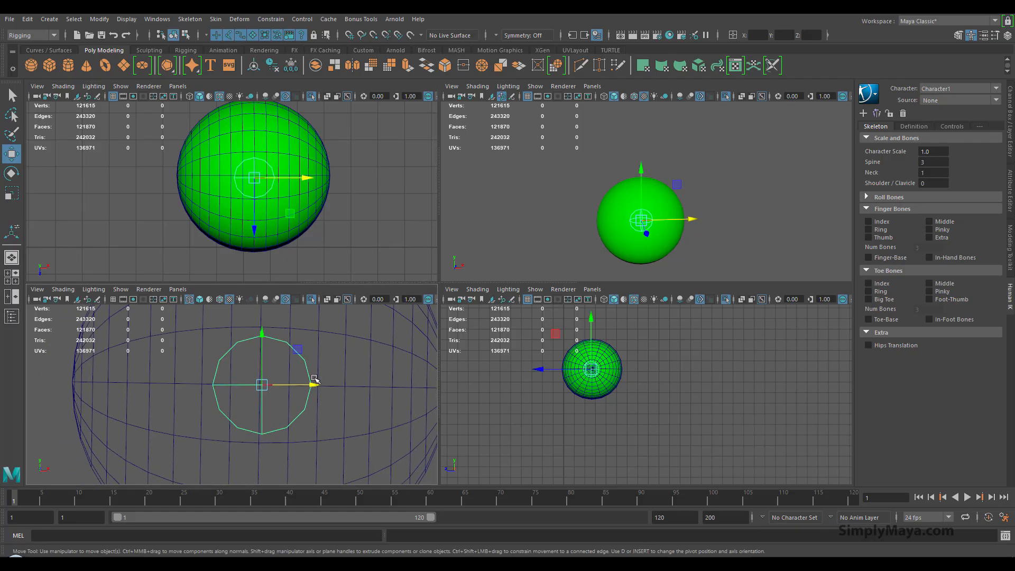
Step: Nudge the right wrist joint along X onto the green ball's centre and turn off isolation in the perspective view
{"action": "left_click_drag", "start_coordinate": [310, 384], "coordinate": [310, 383]}
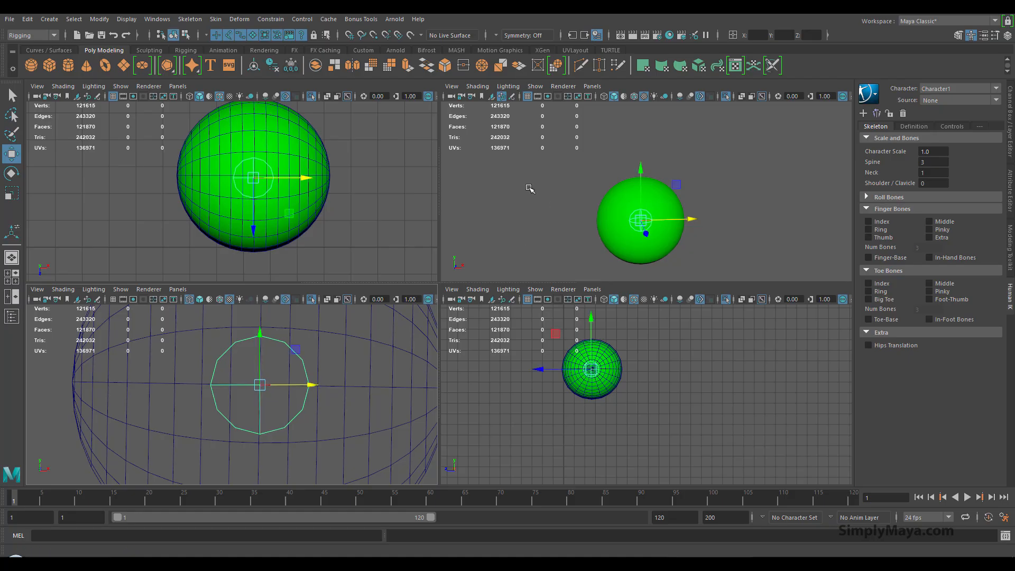
{"action": "middle_click_drag", "start_coordinate": [543, 201], "coordinate": [510, 180], "text": "alt"}
{"action": "key", "text": "ctrl+1"}
Step: Move the neck joint straight up from the chest to the robot's neck, leaving the head joint in place
{"action": "right_click_drag", "start_coordinate": [684, 188], "coordinate": [498, 182], "text": "alt"}
{"action": "right_click_drag", "start_coordinate": [619, 189], "coordinate": [550, 188], "text": "alt"}
{"action": "middle_click_drag", "start_coordinate": [735, 231], "coordinate": [626, 222], "text": "alt"}
{"action": "right_click_drag", "start_coordinate": [626, 222], "coordinate": [732, 232], "text": "alt"}
{"action": "middle_click_drag", "start_coordinate": [635, 204], "coordinate": [636, 224], "text": "alt"}
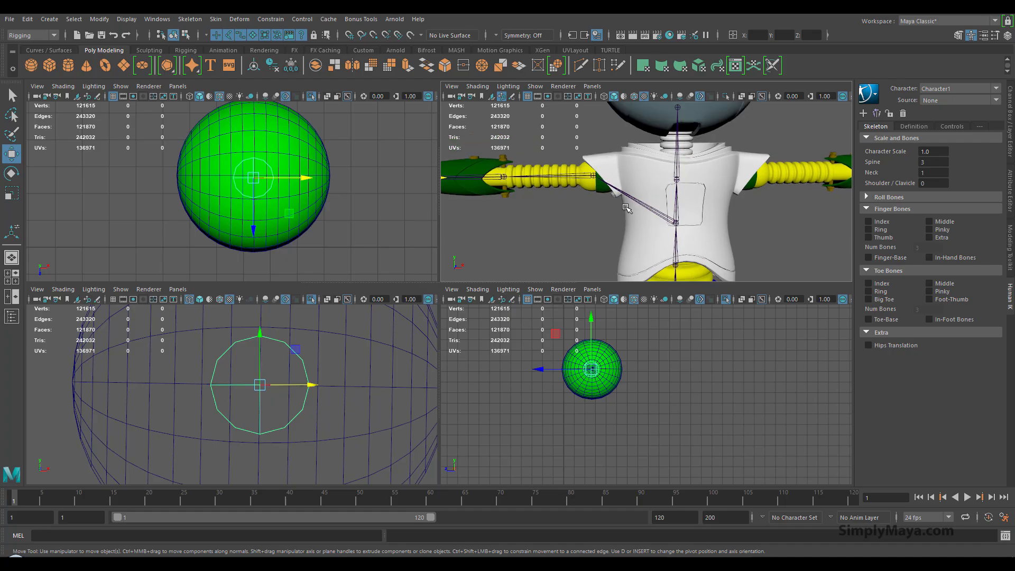
{"action": "left_click", "coordinate": [676, 224]}
{"action": "left_click_drag", "start_coordinate": [694, 241], "coordinate": [625, 215], "text": "alt"}
{"action": "key", "text": "q"}
{"action": "left_click", "coordinate": [601, 185]}
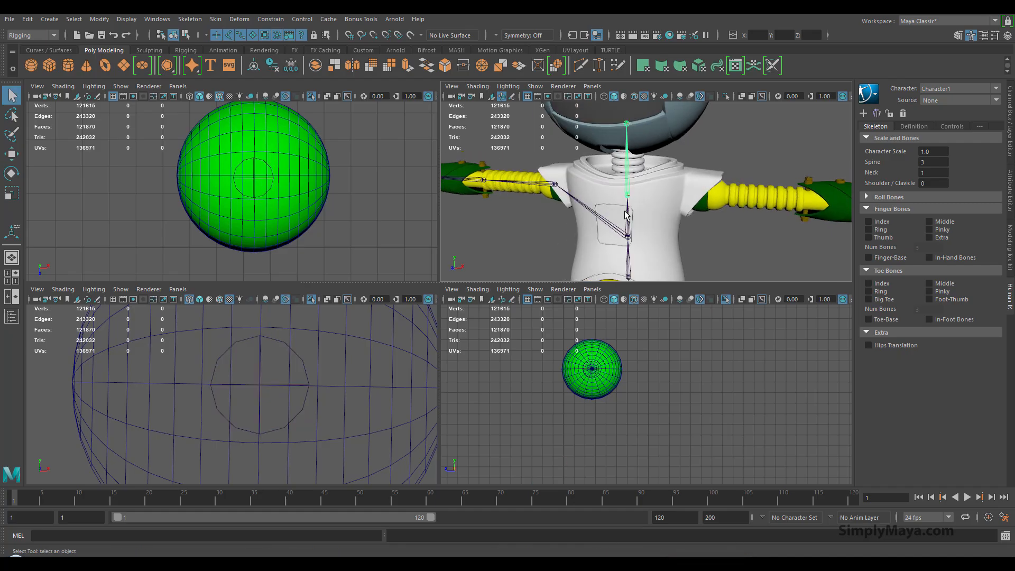
{"action": "key", "text": "k"}
{"action": "key", "text": "w"}
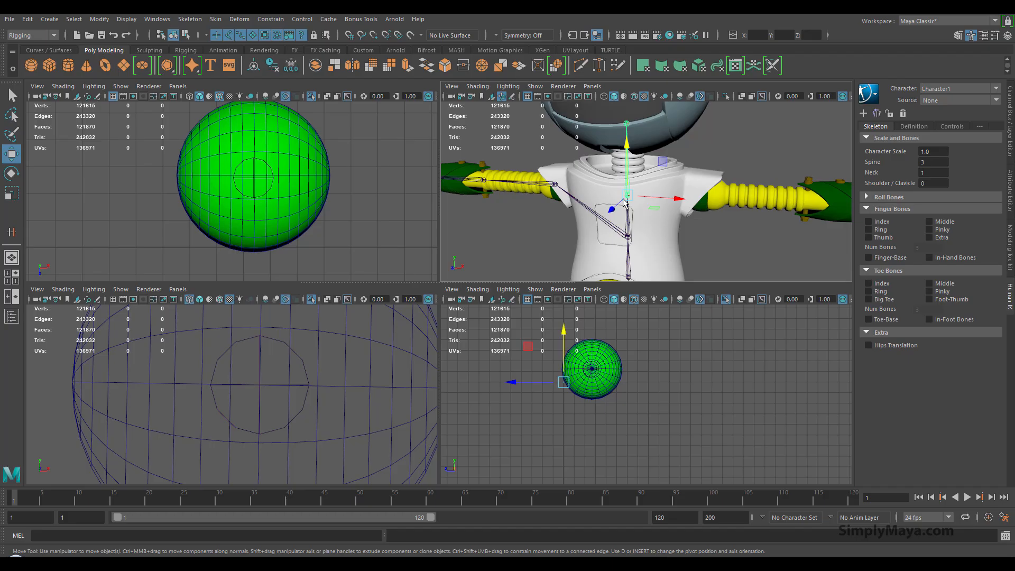
{"action": "left_click_drag", "start_coordinate": [624, 200], "coordinate": [626, 99]}
Step: Fine-tune the neck joint's height at the top of the neck, just below the head, at Y about 157.5 cm
{"action": "left_click_drag", "start_coordinate": [590, 172], "coordinate": [607, 142], "text": "alt"}
{"action": "middle_click_drag", "start_coordinate": [607, 143], "coordinate": [578, 187], "text": "alt"}
{"action": "right_click_drag", "start_coordinate": [577, 187], "coordinate": [587, 183], "text": "alt"}
{"action": "left_click_drag", "start_coordinate": [587, 182], "coordinate": [538, 225], "text": "alt"}
{"action": "left_click_drag", "start_coordinate": [499, 160], "coordinate": [498, 163]}
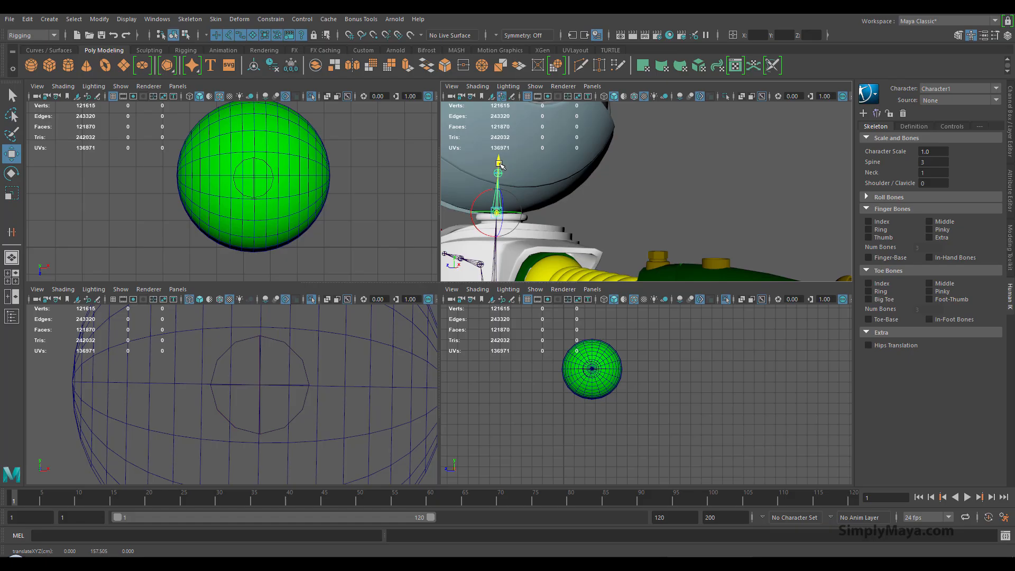
{"action": "left_click_drag", "start_coordinate": [575, 233], "coordinate": [580, 197], "text": "alt"}
{"action": "scroll", "coordinate": [622, 234], "scroll_direction": "down", "scroll_amount": 5}
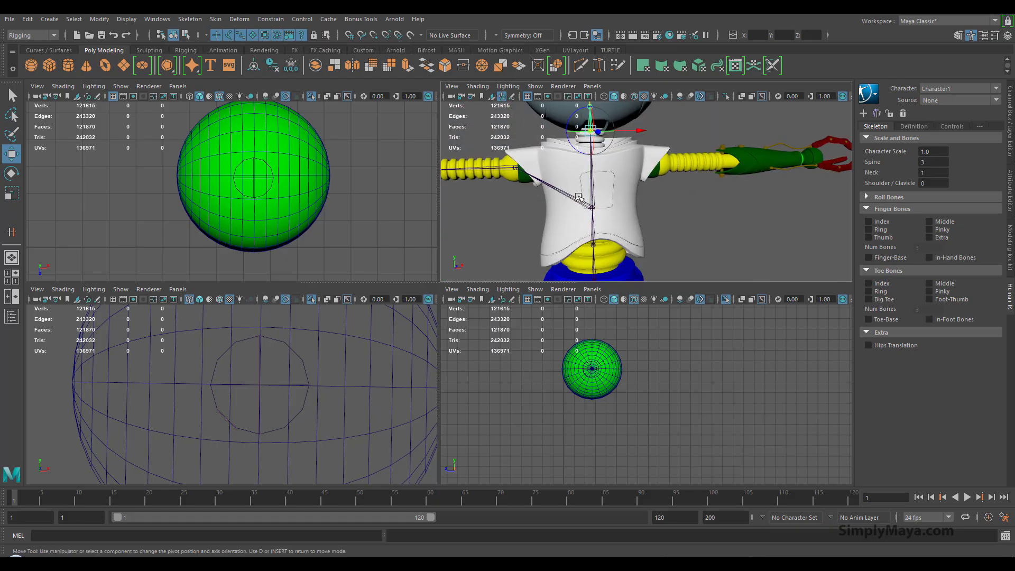
Step: Raise the upper spine joint along Y into the upper chest, level with the arm bones, at about 145.4 cm
{"action": "left_click", "coordinate": [591, 206]}
{"action": "key", "text": "d"}
{"action": "left_click_drag", "start_coordinate": [594, 164], "coordinate": [592, 126]}
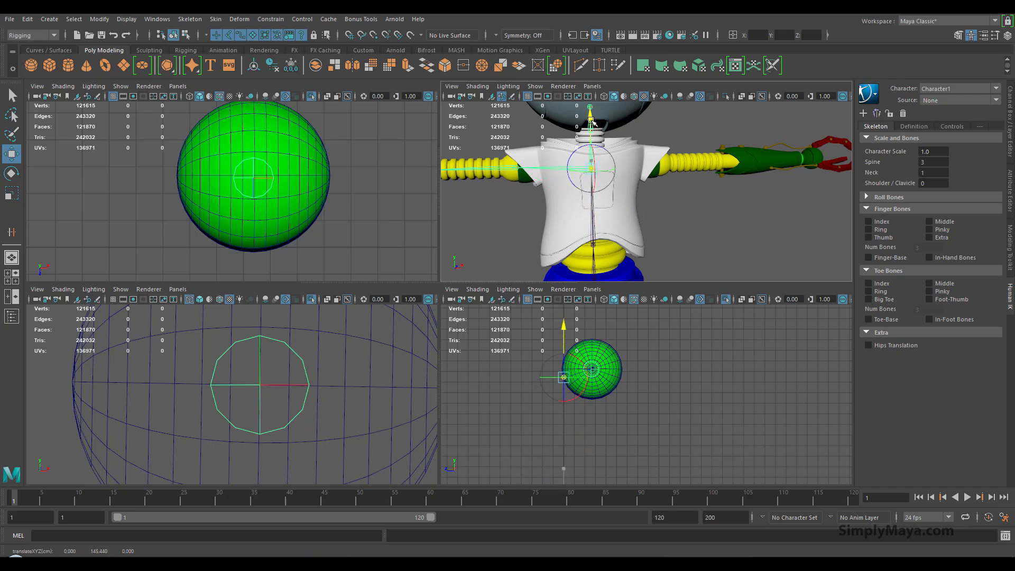
Step: Examine the placement of the spine and hip joints inside the torso and blue pelvis from several angles
{"action": "middle_click_drag", "start_coordinate": [610, 232], "coordinate": [579, 172], "text": "alt"}
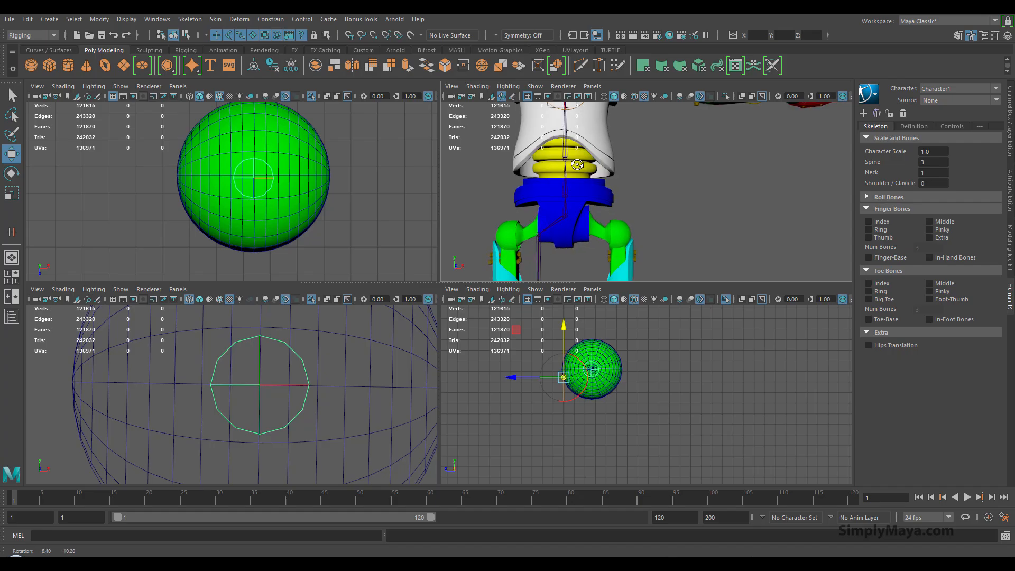
{"action": "left_click_drag", "start_coordinate": [579, 172], "coordinate": [588, 198], "text": "alt"}
{"action": "scroll", "coordinate": [588, 197], "scroll_direction": "down", "scroll_amount": 5}
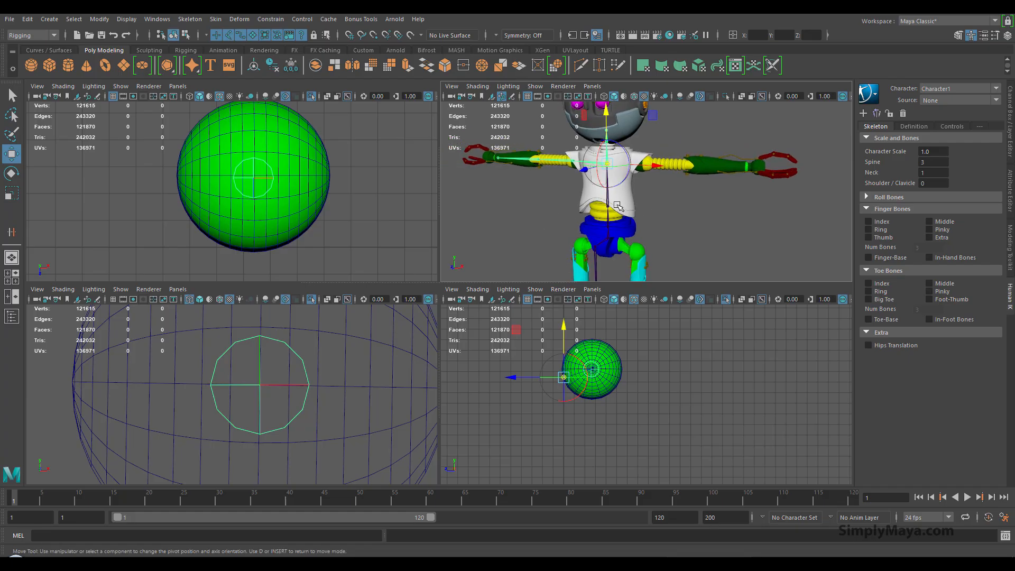
{"action": "middle_click_drag", "start_coordinate": [638, 209], "coordinate": [643, 220], "text": "alt"}
{"action": "left_click_drag", "start_coordinate": [644, 220], "coordinate": [571, 217], "text": "alt"}
{"action": "right_click_drag", "start_coordinate": [571, 218], "coordinate": [684, 220], "text": "alt"}
{"action": "left_click_drag", "start_coordinate": [684, 220], "coordinate": [564, 214], "text": "alt"}
{"action": "right_click_drag", "start_coordinate": [565, 214], "coordinate": [653, 213], "text": "alt"}
{"action": "mouse_move", "coordinate": [653, 213]}
{"action": "left_mouse_down", "text": "alt"}
{"action": "mouse_move", "coordinate": [670, 217]}
{"action": "mouse_move", "coordinate": [647, 211]}
{"action": "left_mouse_up", "text": "alt"}
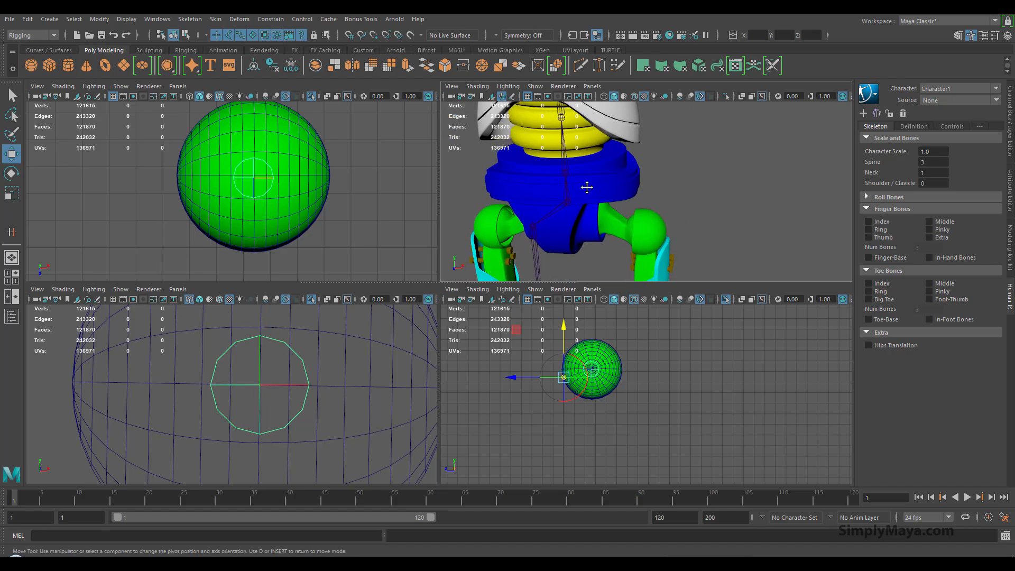
{"action": "middle_click_drag", "start_coordinate": [577, 149], "coordinate": [673, 217], "text": "alt"}
{"action": "right_click_drag", "start_coordinate": [673, 217], "coordinate": [585, 200], "text": "alt"}
{"action": "left_click_drag", "start_coordinate": [584, 199], "coordinate": [637, 183], "text": "alt"}
{"action": "middle_click_drag", "start_coordinate": [637, 182], "coordinate": [643, 206], "text": "alt"}
{"action": "left_click_drag", "start_coordinate": [644, 206], "coordinate": [668, 203], "text": "alt"}
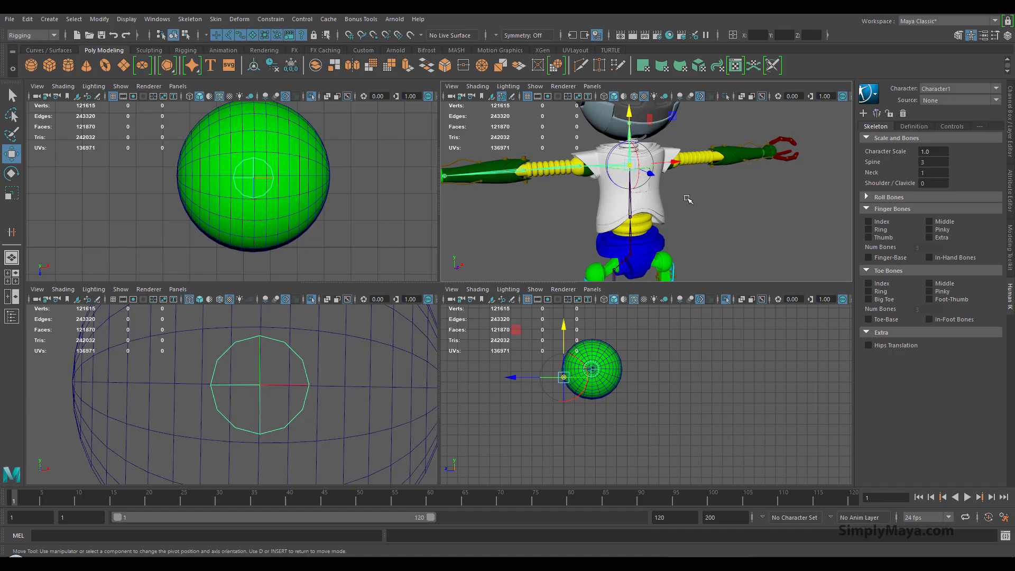
Step: Select the right hip joint together with the green leg mesh and isolate them in the perspective view
{"action": "right_click_drag", "start_coordinate": [721, 188], "coordinate": [596, 186], "text": "alt"}
{"action": "left_click_drag", "start_coordinate": [595, 185], "coordinate": [571, 181], "text": "alt"}
{"action": "middle_click_drag", "start_coordinate": [594, 224], "coordinate": [588, 195], "text": "alt"}
{"action": "right_click_drag", "start_coordinate": [588, 196], "coordinate": [750, 229], "text": "alt"}
{"action": "middle_click_drag", "start_coordinate": [613, 255], "coordinate": [673, 165], "text": "alt"}
{"action": "left_click", "coordinate": [605, 176]}
{"action": "right_click_drag", "start_coordinate": [673, 166], "coordinate": [695, 220], "text": "alt"}
{"action": "middle_click_drag", "start_coordinate": [695, 220], "coordinate": [691, 255], "text": "alt"}
{"action": "right_click_drag", "start_coordinate": [632, 228], "coordinate": [652, 238], "text": "alt"}
{"action": "left_click_drag", "start_coordinate": [652, 238], "coordinate": [668, 257], "text": "alt"}
{"action": "middle_click_drag", "start_coordinate": [669, 257], "coordinate": [677, 265], "text": "alt"}
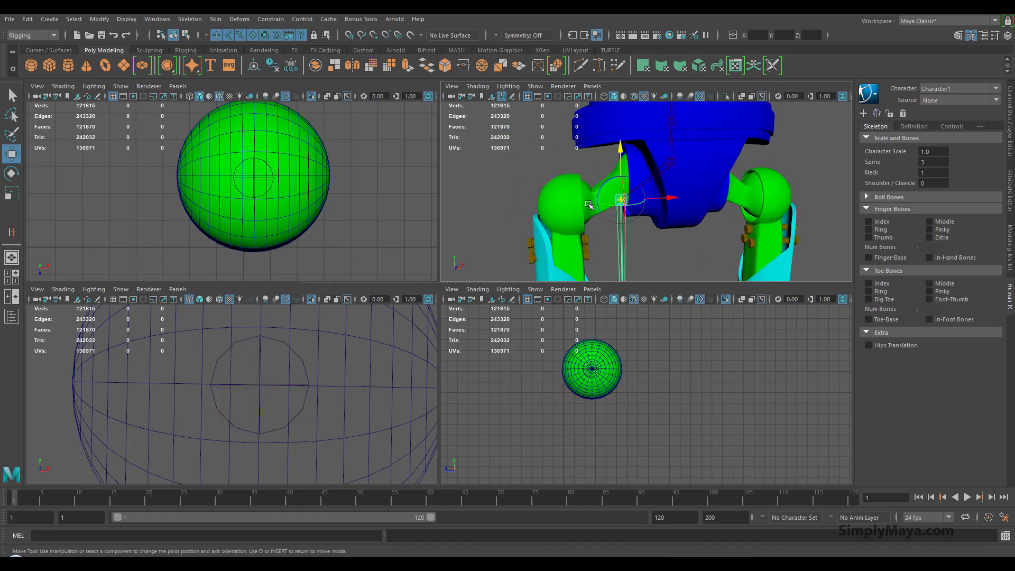
{"action": "left_click", "coordinate": [588, 187]}
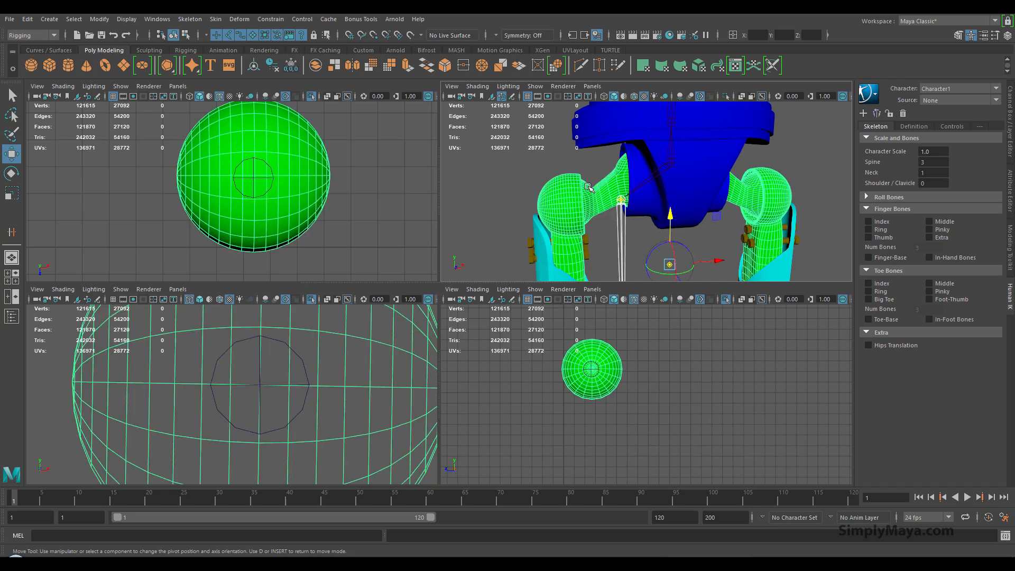
{"action": "key", "text": "ctrl+1"}
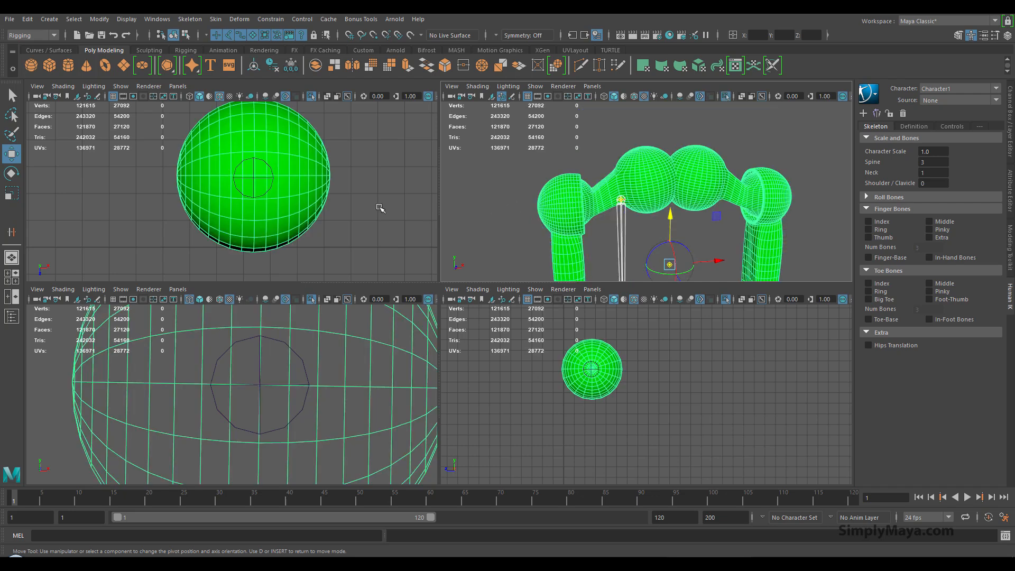
Step: Isolate the selected leg mesh and hip joint in the top view and frame them in the top, front and side views
{"action": "key", "text": "ctrl+1"}
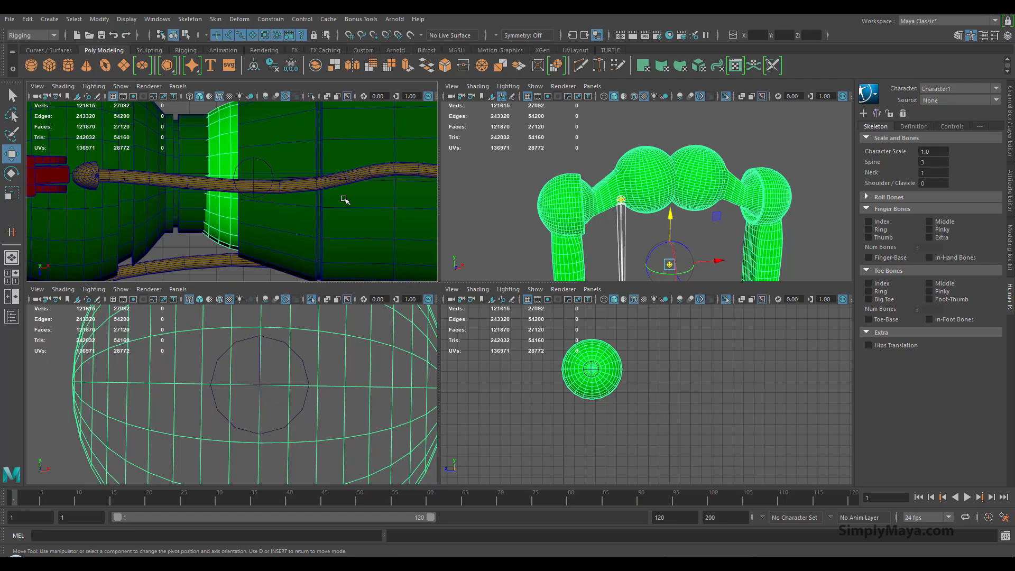
{"action": "key", "text": "ctrl+1"}
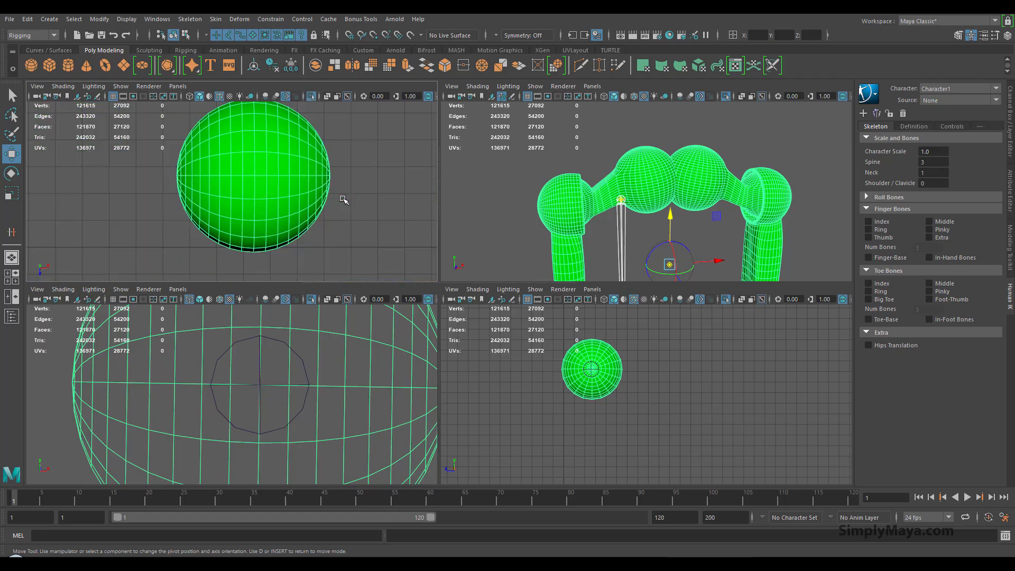
{"action": "key", "text": "a"}
{"action": "middle_click_drag", "start_coordinate": [191, 233], "coordinate": [214, 234], "text": "alt"}
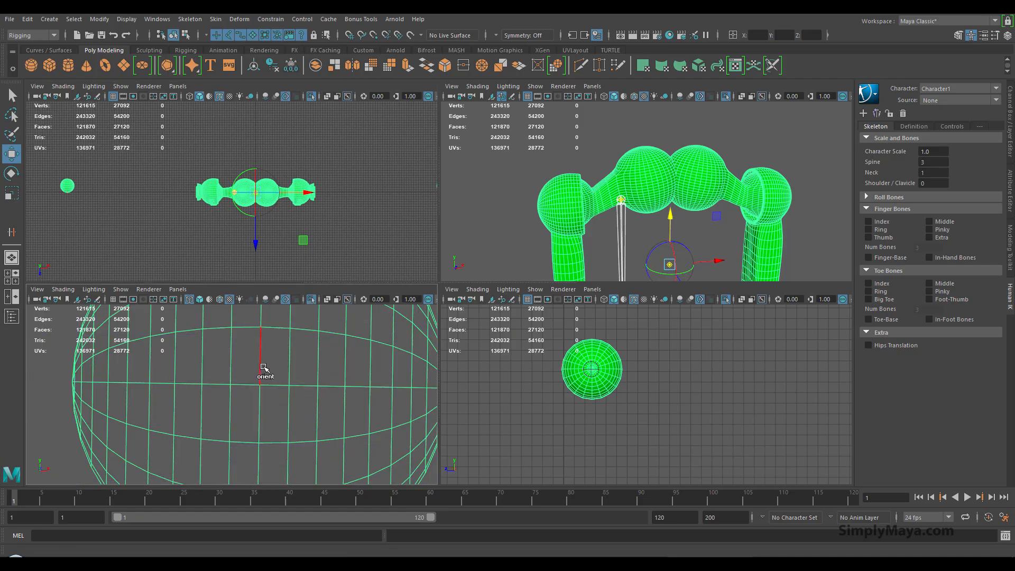
{"action": "key", "text": "a"}
{"action": "key", "text": "a"}
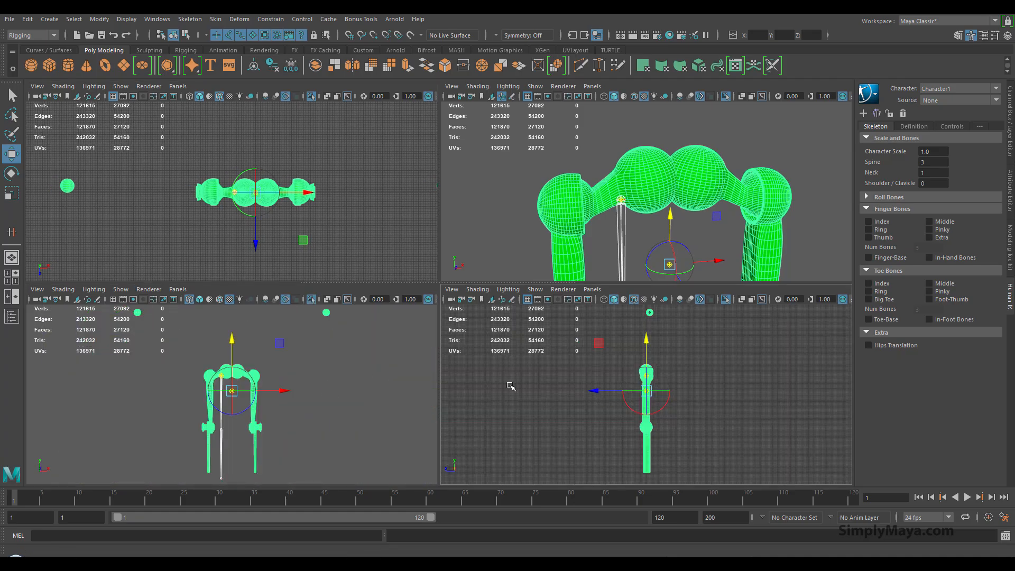
{"action": "scroll", "coordinate": [267, 202], "scroll_direction": "up", "scroll_amount": 6}
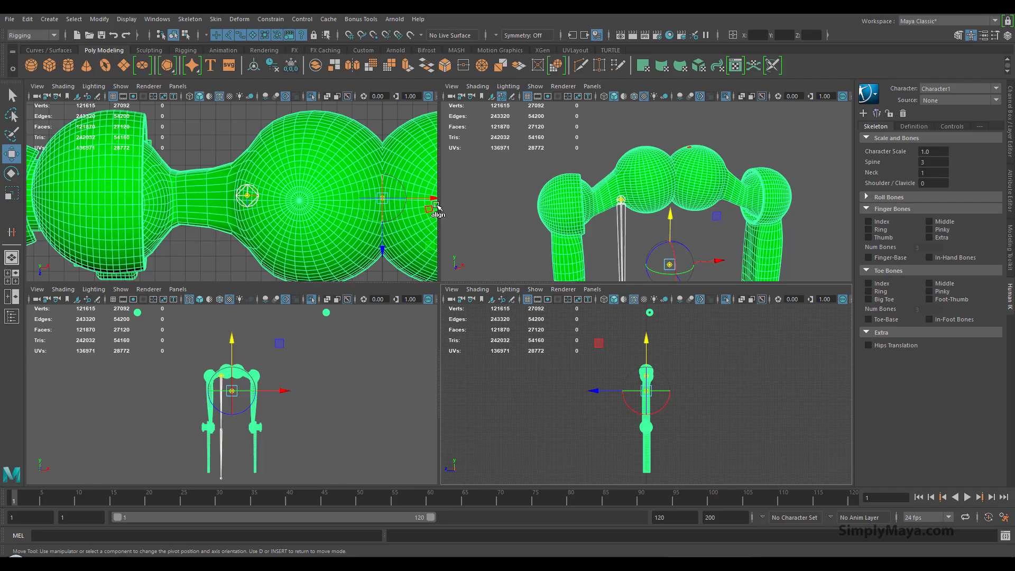
Step: Undo the accidental shift of mesh and joint, and move only the right hip joint into the green hip ball in the top view
{"action": "left_click_drag", "start_coordinate": [434, 197], "coordinate": [370, 198]}
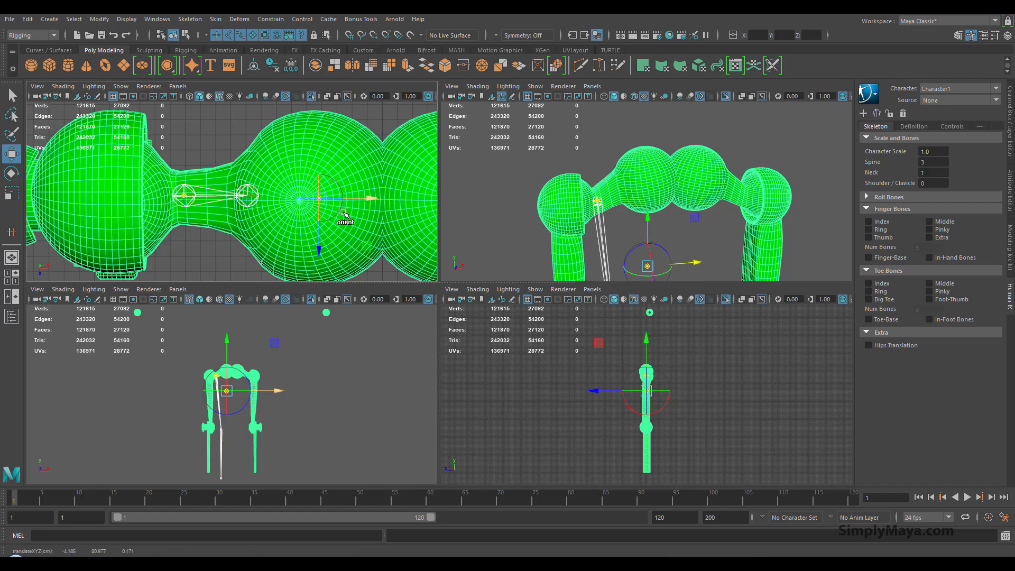
{"action": "key", "text": "ctrl+z"}
{"action": "left_click", "coordinate": [247, 196]}
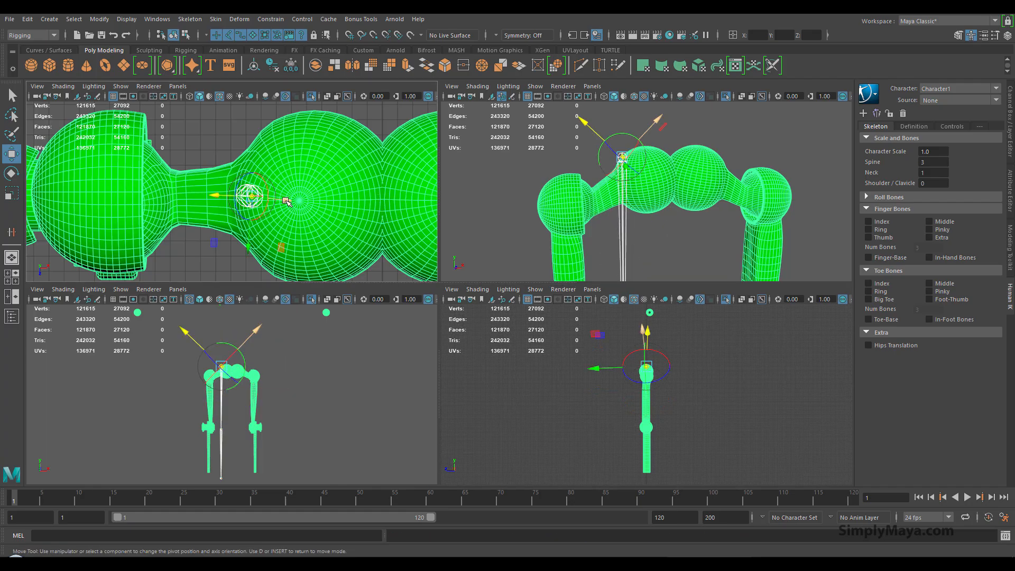
{"action": "left_click_drag", "start_coordinate": [290, 201], "coordinate": [253, 199]}
{"action": "left_click_drag", "start_coordinate": [172, 196], "coordinate": [150, 201]}
{"action": "middle_click_drag", "start_coordinate": [203, 184], "coordinate": [288, 144], "text": "alt"}
{"action": "left_click_drag", "start_coordinate": [200, 194], "coordinate": [199, 211]}
{"action": "left_click_drag", "start_coordinate": [235, 160], "coordinate": [195, 191]}
Step: Centre the right hip joint within the green hip ball in the front view
{"action": "middle_click_drag", "start_coordinate": [226, 415], "coordinate": [236, 367], "text": "alt"}
{"action": "right_click_drag", "start_coordinate": [236, 367], "coordinate": [233, 340], "text": "alt"}
{"action": "middle_click_drag", "start_coordinate": [163, 307], "coordinate": [198, 415], "text": "alt"}
{"action": "right_click_drag", "start_coordinate": [199, 414], "coordinate": [441, 430], "text": "alt"}
{"action": "middle_click_drag", "start_coordinate": [306, 351], "coordinate": [268, 430], "text": "alt"}
{"action": "left_click_drag", "start_coordinate": [229, 352], "coordinate": [227, 329]}
{"action": "left_click_drag", "start_coordinate": [289, 323], "coordinate": [289, 324]}
Step: Check the right hip joint's alignment with the hip ball in the side, perspective and top views
{"action": "middle_click_drag", "start_coordinate": [589, 382], "coordinate": [551, 393], "text": "alt"}
{"action": "right_click_drag", "start_coordinate": [550, 393], "coordinate": [893, 436], "text": "alt"}
{"action": "middle_click_drag", "start_coordinate": [582, 408], "coordinate": [762, 432], "text": "alt"}
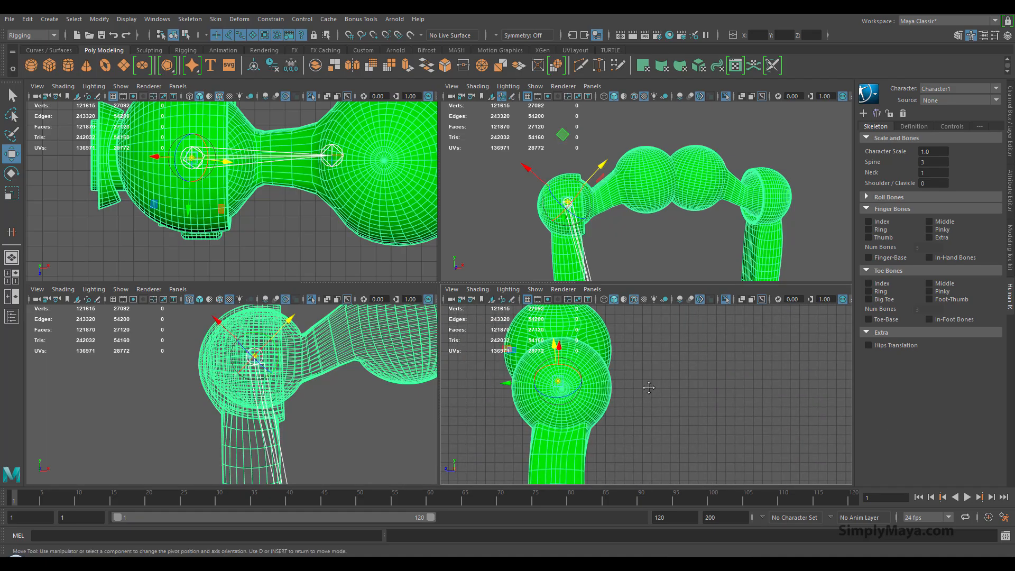
{"action": "middle_click_drag", "start_coordinate": [656, 395], "coordinate": [652, 360], "text": "alt"}
{"action": "right_click_drag", "start_coordinate": [653, 361], "coordinate": [532, 367], "text": "alt"}
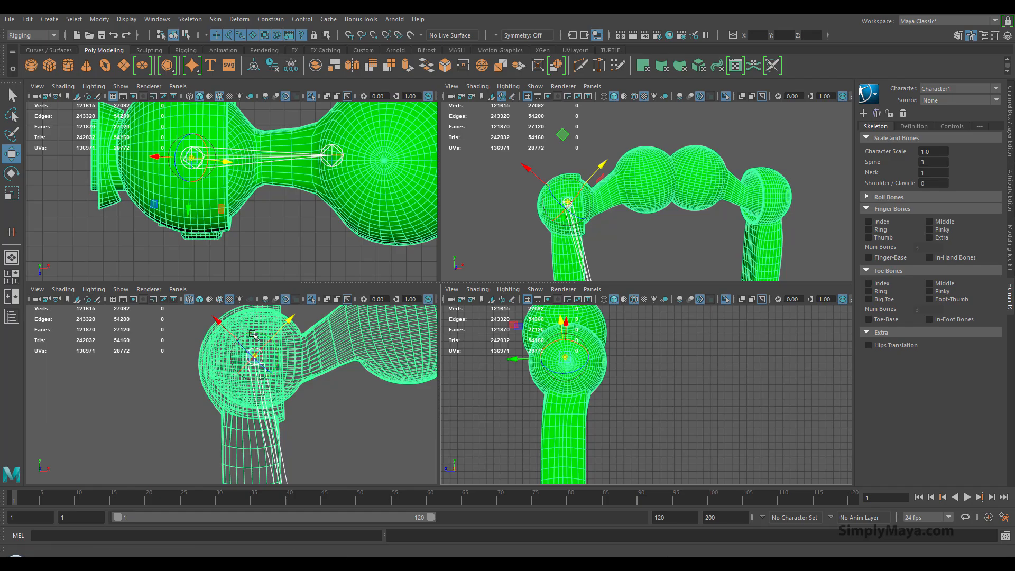
{"action": "left_click", "coordinate": [527, 205]}
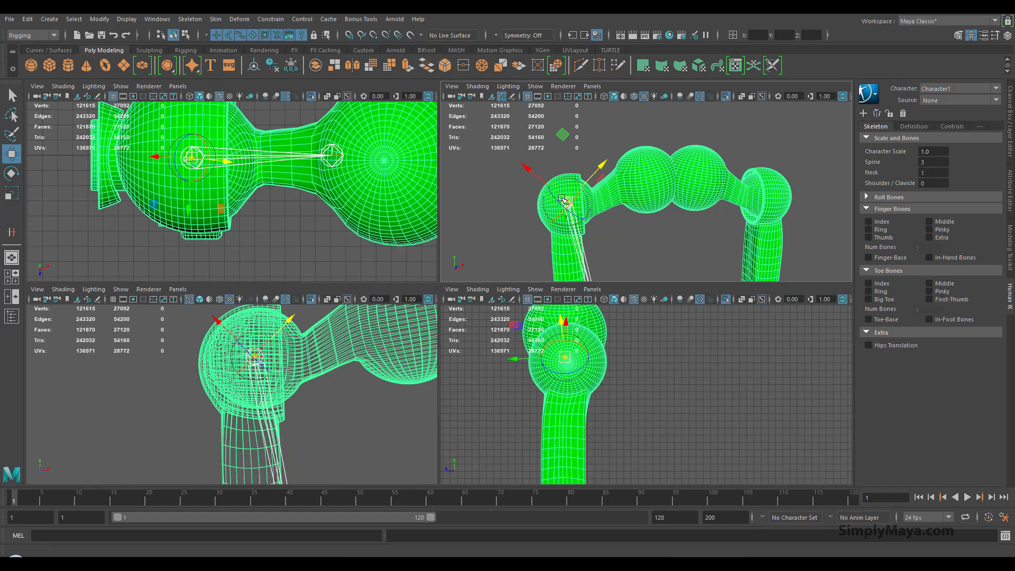
{"action": "right_click_drag", "start_coordinate": [236, 254], "coordinate": [114, 233], "text": "alt"}
{"action": "right_click_drag", "start_coordinate": [296, 242], "coordinate": [160, 240], "text": "alt"}
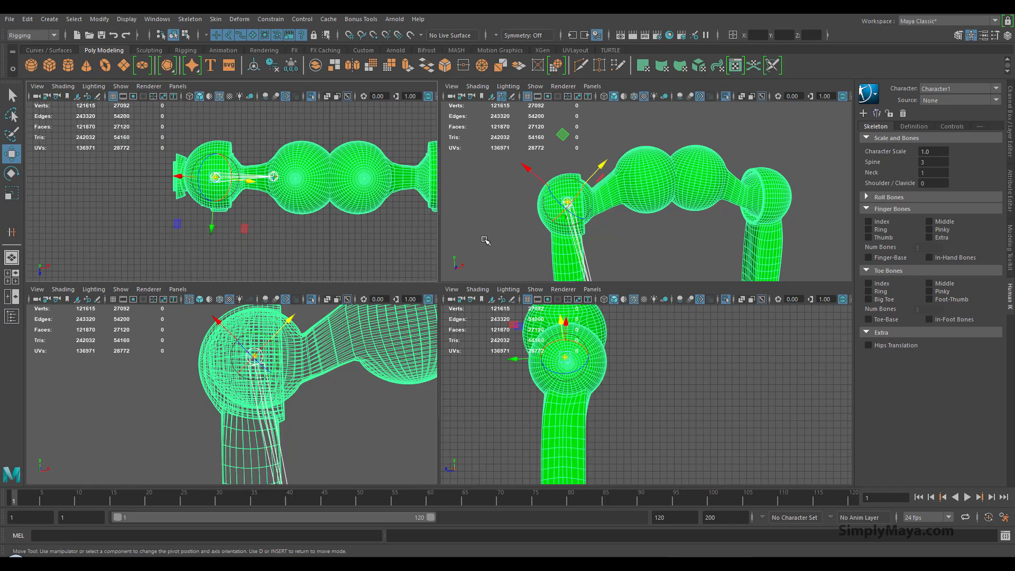
Step: Move the right knee joint to the centre of the green knee bolt, at X about -18.8 and Y about 50.9 cm
{"action": "middle_click_drag", "start_coordinate": [497, 227], "coordinate": [509, 169], "text": "alt"}
{"action": "right_click_drag", "start_coordinate": [510, 171], "coordinate": [414, 212], "text": "alt"}
{"action": "middle_click_drag", "start_coordinate": [411, 222], "coordinate": [412, 171], "text": "alt"}
{"action": "middle_click_drag", "start_coordinate": [553, 257], "coordinate": [530, 218], "text": "alt"}
{"action": "right_click_drag", "start_coordinate": [531, 218], "coordinate": [643, 206], "text": "alt"}
{"action": "left_click", "coordinate": [609, 212]}
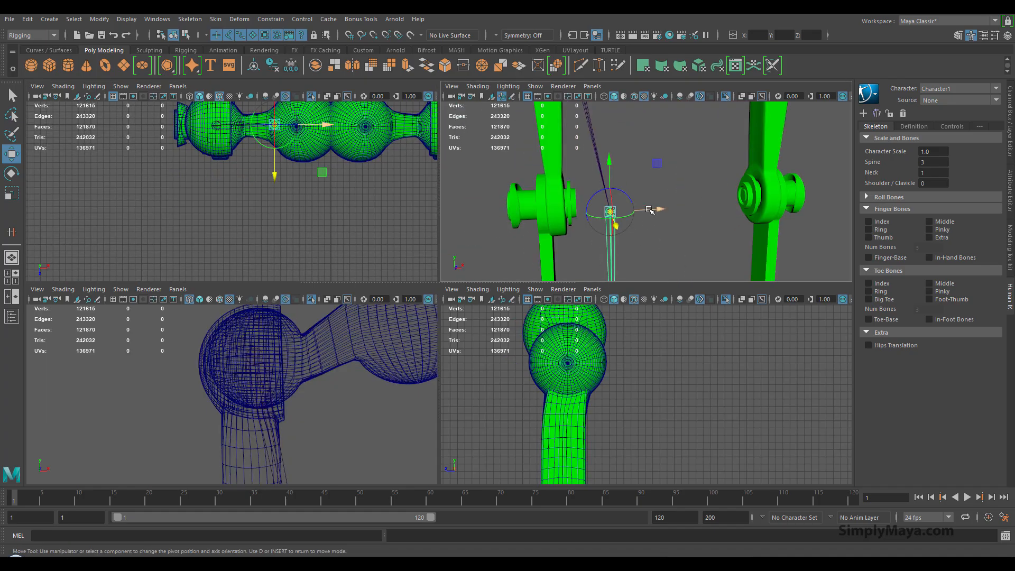
{"action": "left_click_drag", "start_coordinate": [658, 210], "coordinate": [601, 221]}
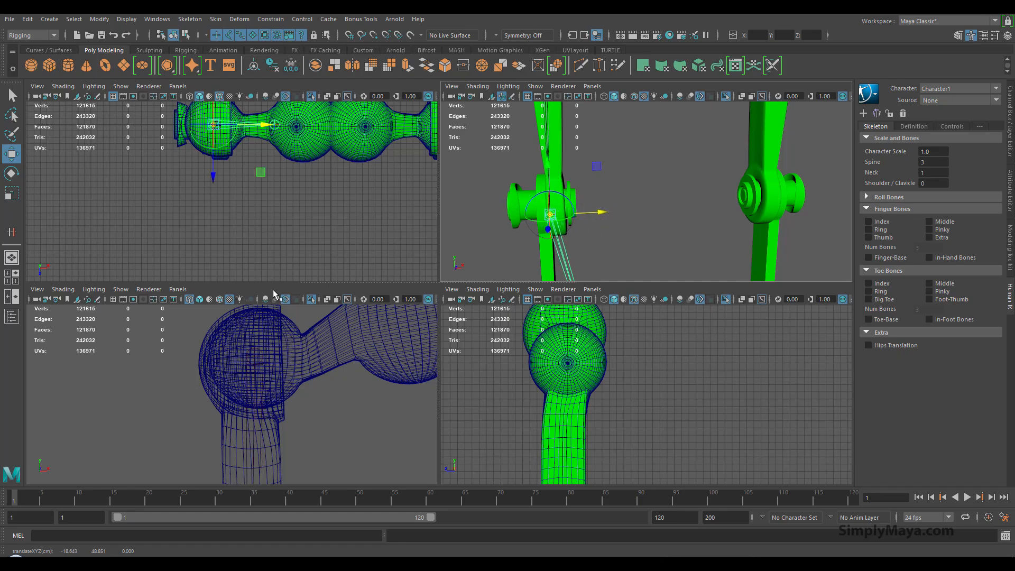
{"action": "key", "text": "f"}
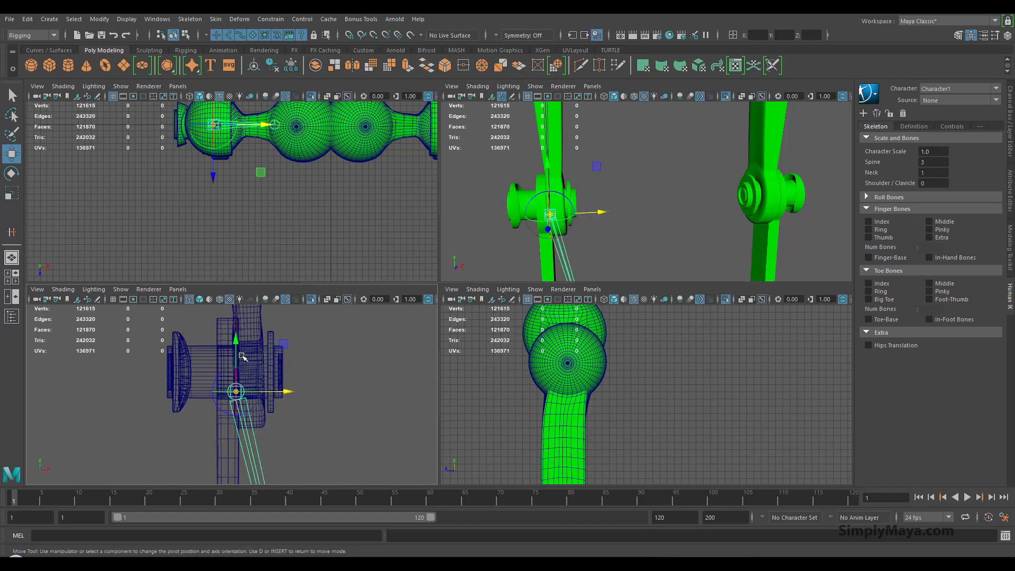
{"action": "left_click_drag", "start_coordinate": [234, 345], "coordinate": [228, 326]}
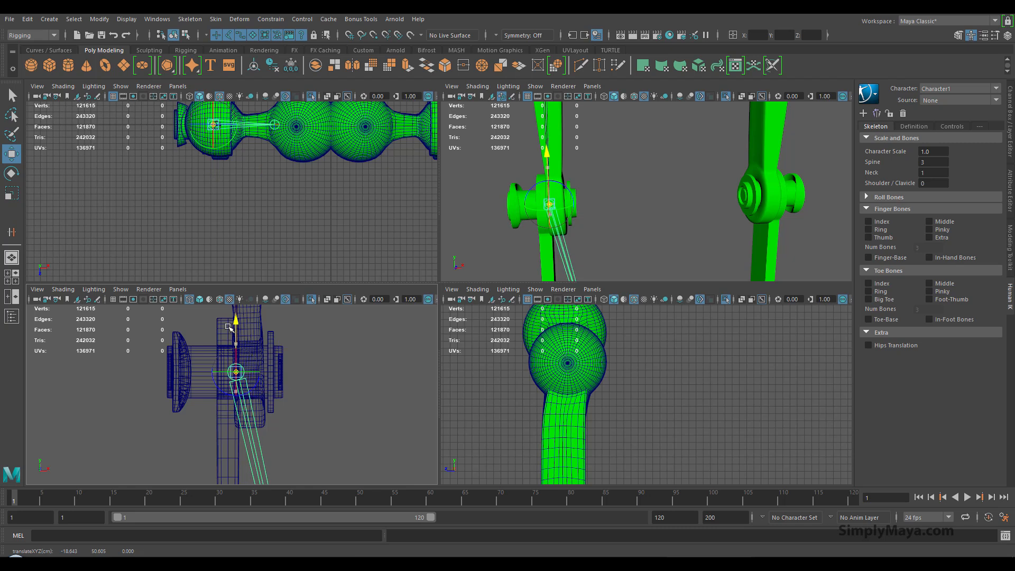
{"action": "left_click_drag", "start_coordinate": [278, 370], "coordinate": [275, 370]}
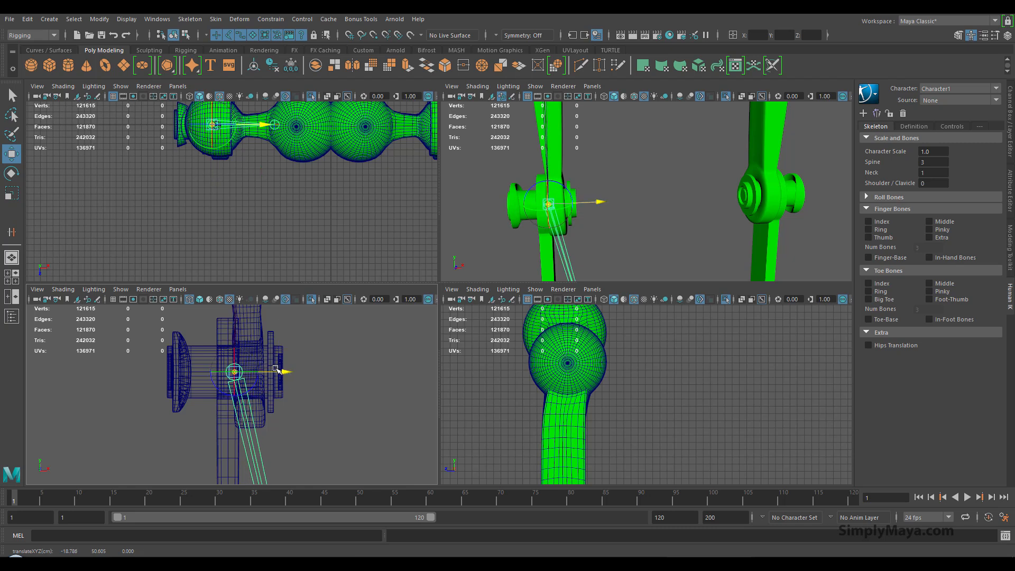
Step: Move the right ankle joint along X in line with the green leg rod, and turn off isolation in the perspective view
{"action": "middle_click_drag", "start_coordinate": [476, 246], "coordinate": [480, 181], "text": "alt"}
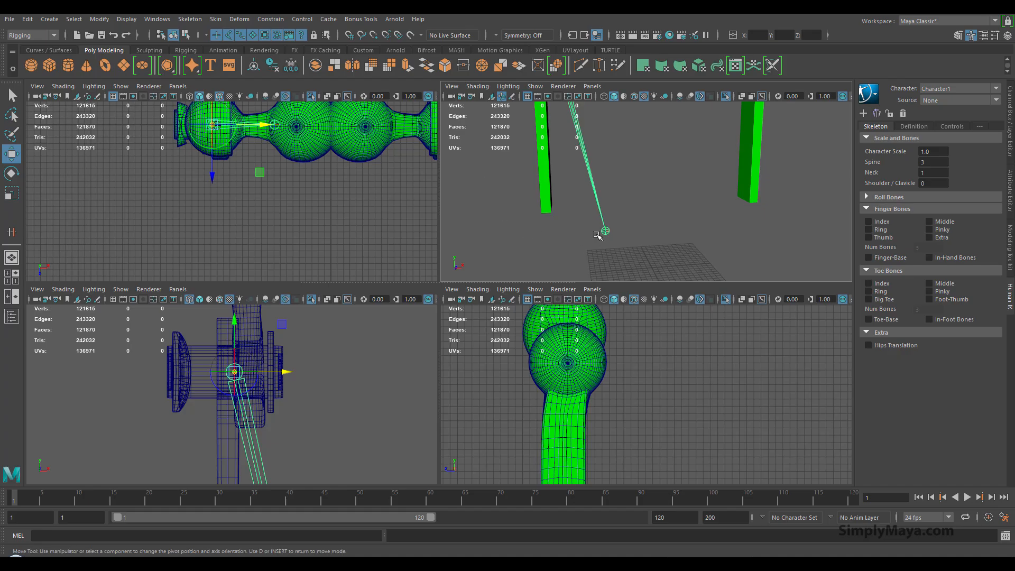
{"action": "left_click", "coordinate": [605, 230]}
{"action": "left_click_drag", "start_coordinate": [652, 228], "coordinate": [594, 228]}
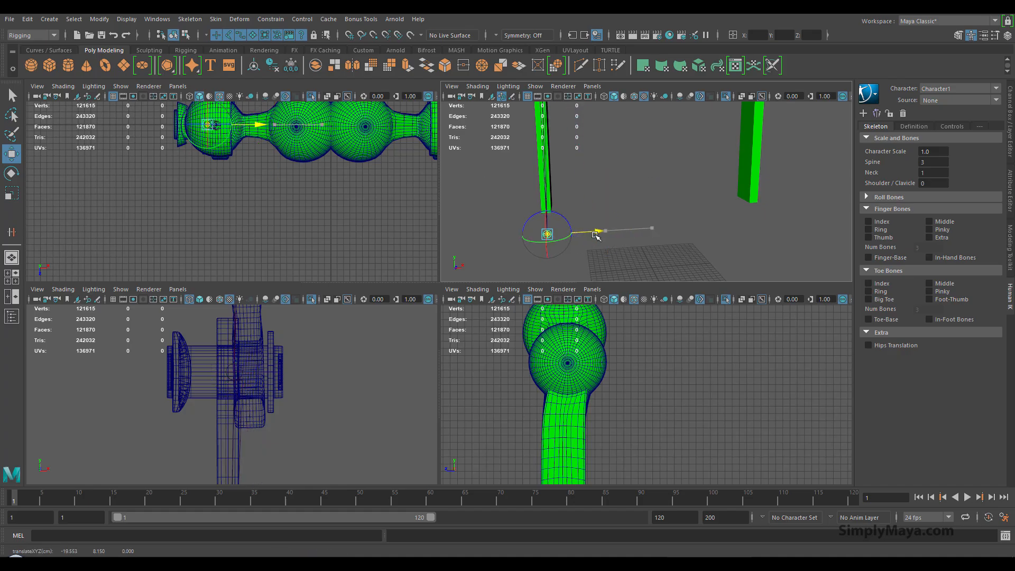
{"action": "left_click", "coordinate": [611, 206]}
{"action": "key", "text": "ctrl+1"}
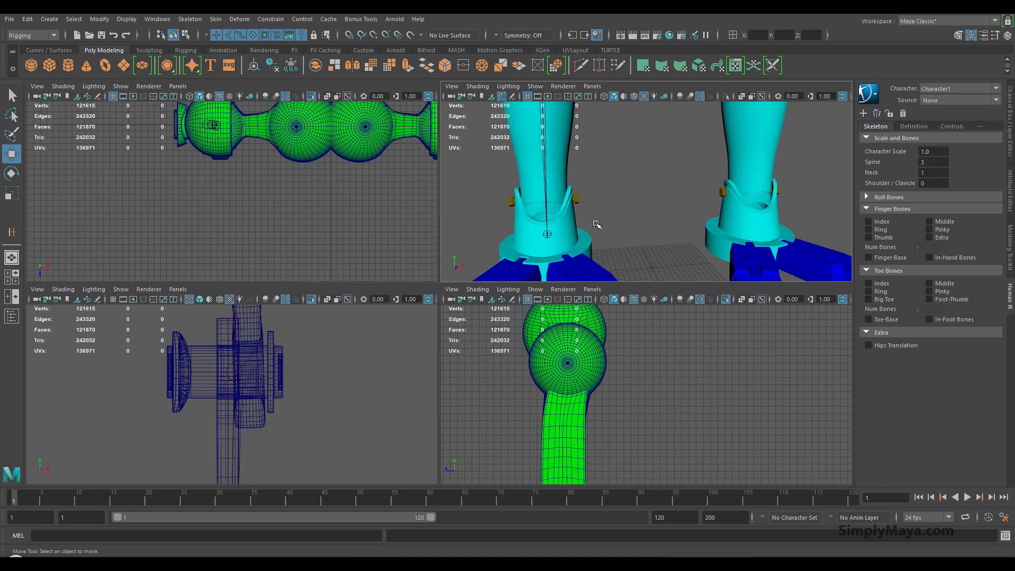
Step: Isolate the cyan leg shells together with the right ankle joint in the perspective, top, front and side views
{"action": "left_click", "coordinate": [567, 239]}
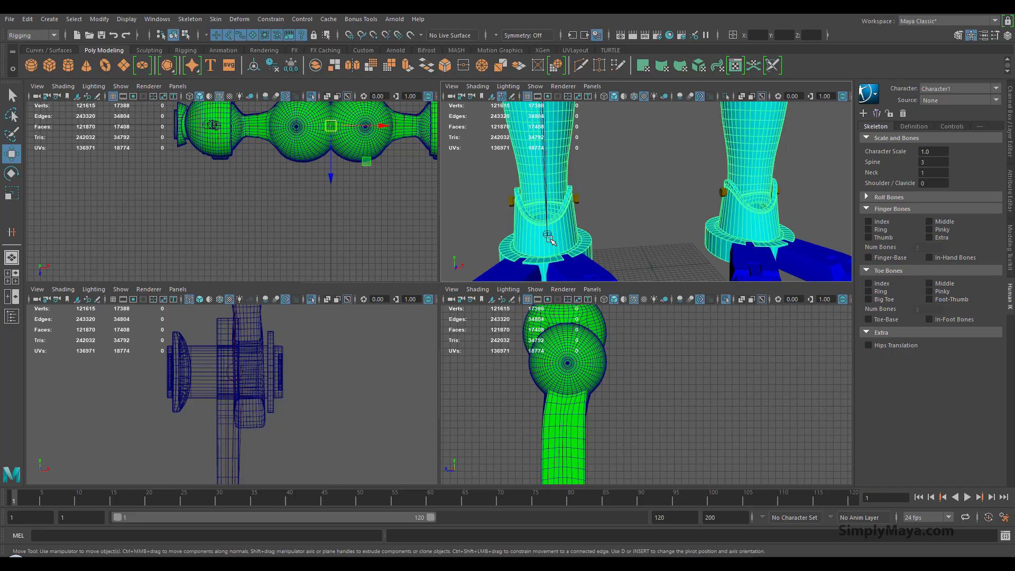
{"action": "left_click", "coordinate": [547, 236]}
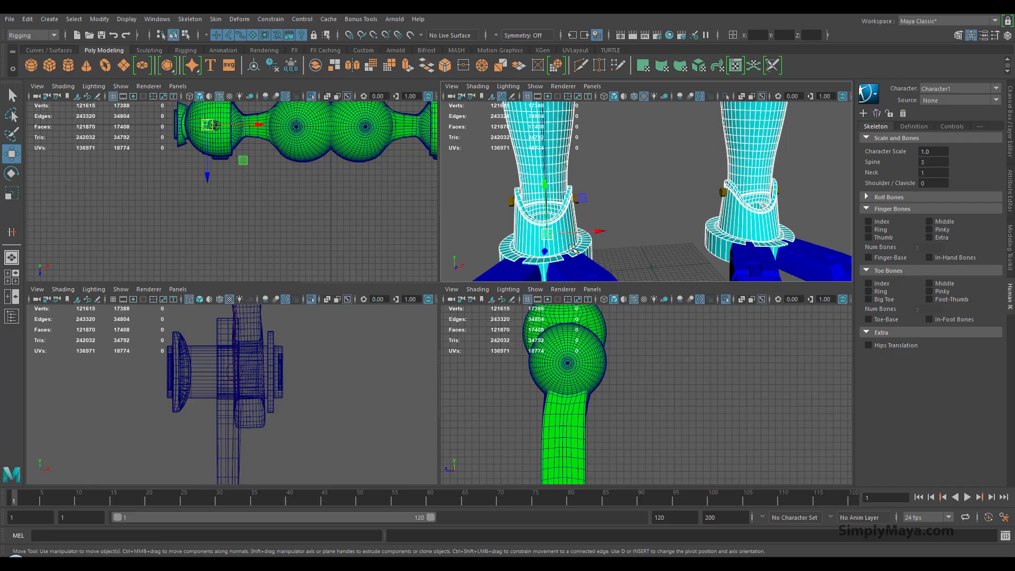
{"action": "key", "text": "ctrl+1"}
{"action": "key", "text": "ctrl+1"}
{"action": "key", "text": "ctrl+1"}
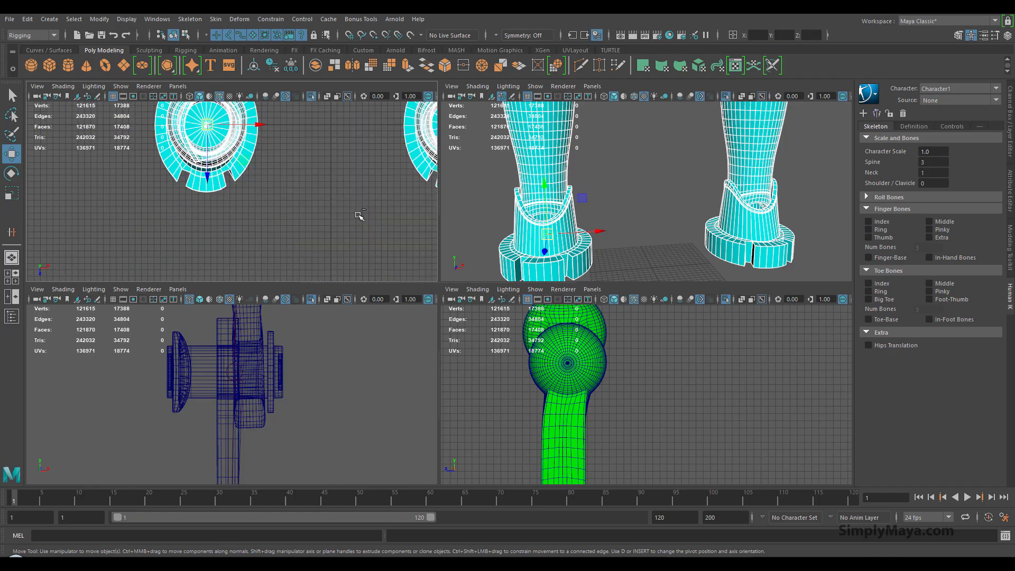
{"action": "key", "text": "ctrl+1"}
{"action": "key", "text": "ctrl+1"}
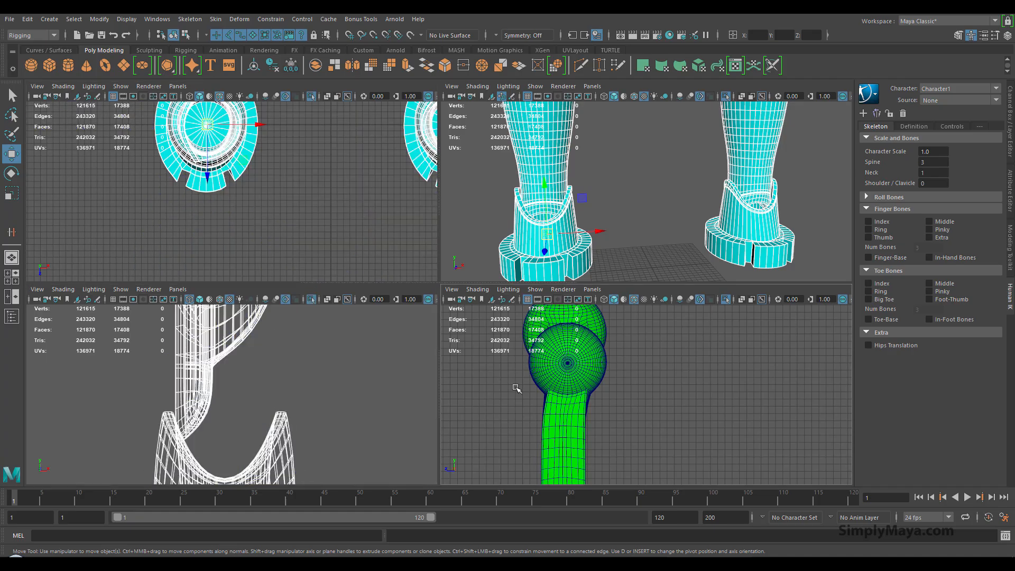
{"action": "key", "text": "ctrl+1"}
Step: Move only the right ankle joint up to the pivot between the shin and ankle shells, at Y about 15.8 cm
{"action": "middle_click_drag", "start_coordinate": [534, 465], "coordinate": [536, 396], "text": "alt"}
{"action": "middle_click_drag", "start_coordinate": [304, 455], "coordinate": [326, 328], "text": "alt"}
{"action": "middle_click_drag", "start_coordinate": [325, 381], "coordinate": [342, 408], "text": "alt"}
{"action": "mouse_move", "coordinate": [246, 390]}
{"action": "left_mouse_down"}
{"action": "mouse_move", "coordinate": [246, 365]}
{"action": "mouse_move", "coordinate": [246, 398]}
{"action": "left_mouse_up"}
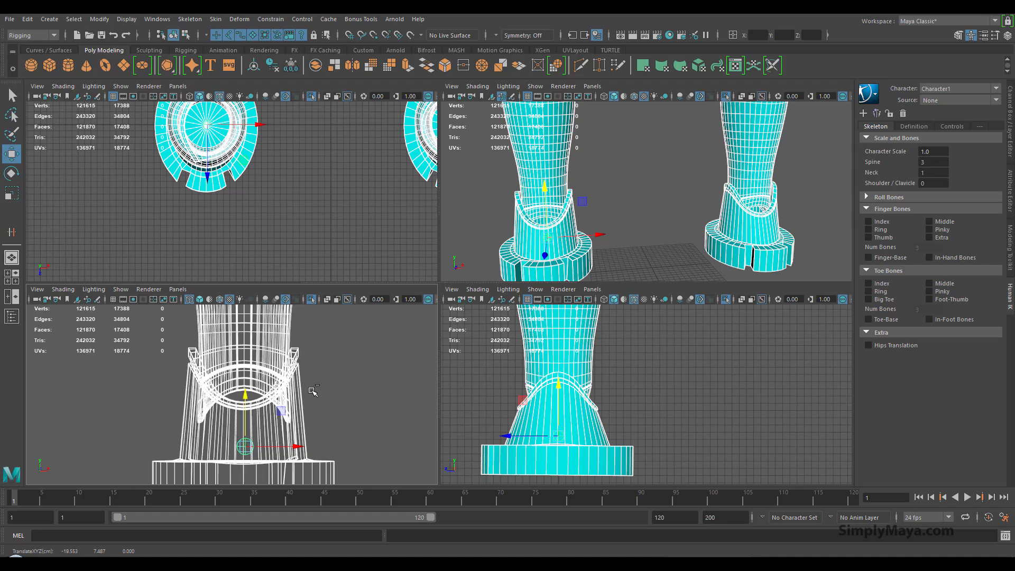
{"action": "key", "text": "ctrl+z"}
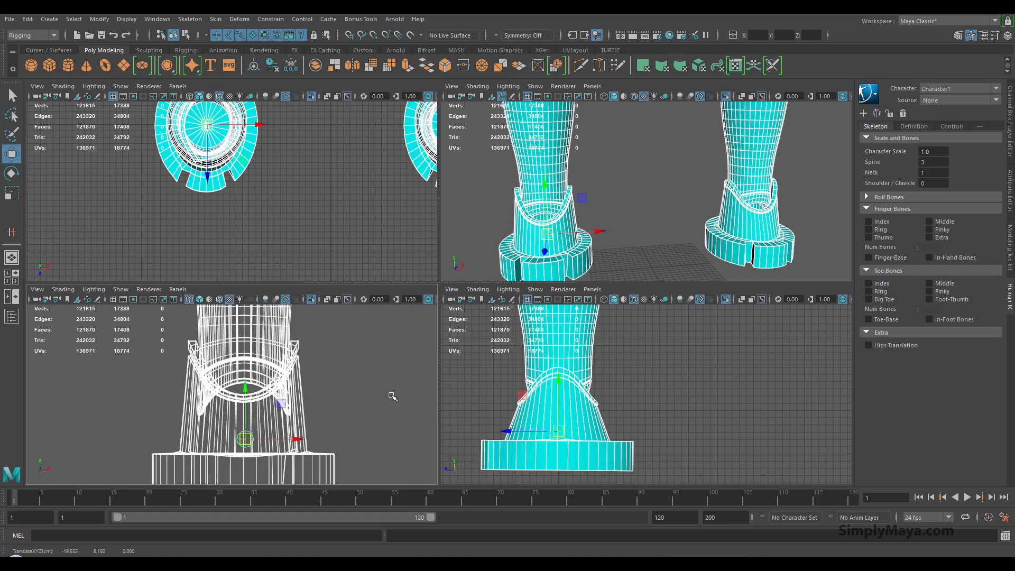
{"action": "left_click", "coordinate": [321, 397]}
{"action": "left_click", "coordinate": [254, 434]}
{"action": "left_click_drag", "start_coordinate": [244, 393], "coordinate": [237, 307]}
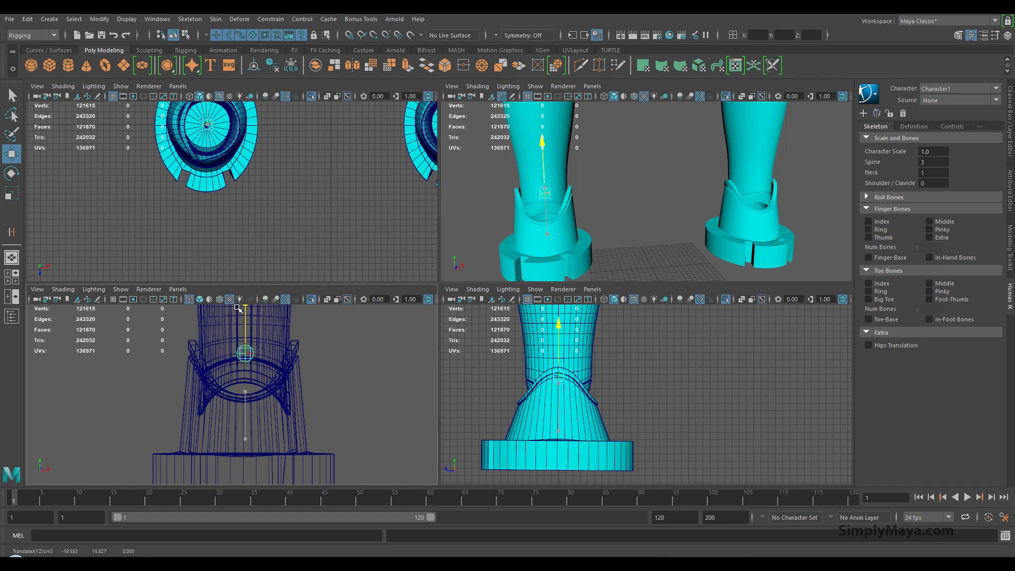
{"action": "left_click_drag", "start_coordinate": [235, 309], "coordinate": [234, 310]}
Step: Turn off isolation in the perspective view and check the joint chain against the whole robot
{"action": "middle_click_drag", "start_coordinate": [571, 187], "coordinate": [555, 210], "text": "alt"}
{"action": "right_click_drag", "start_coordinate": [555, 210], "coordinate": [524, 228], "text": "alt"}
{"action": "middle_click_drag", "start_coordinate": [524, 228], "coordinate": [520, 239], "text": "alt"}
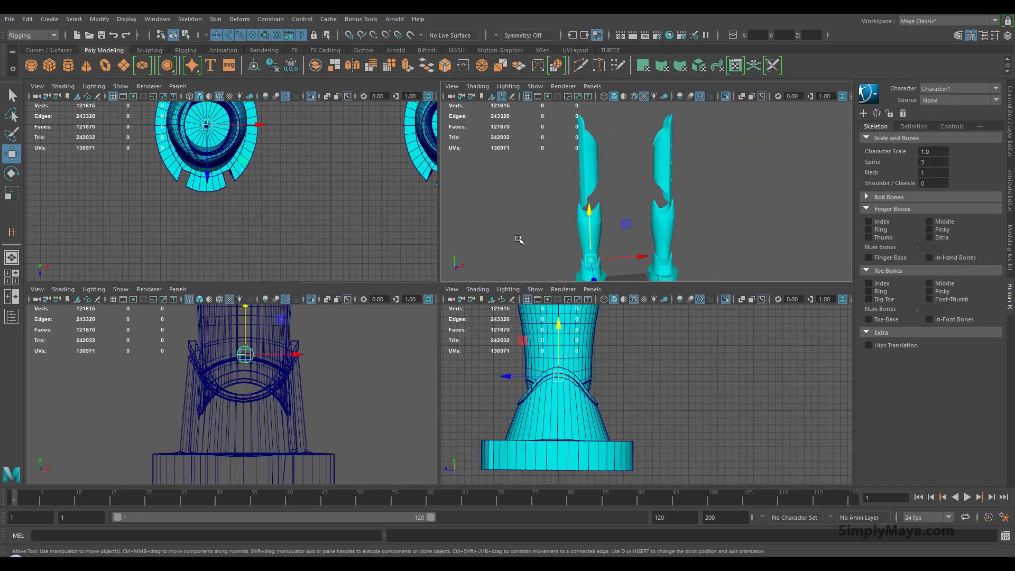
{"action": "left_click", "coordinate": [570, 208]}
{"action": "left_click_drag", "start_coordinate": [565, 203], "coordinate": [577, 180], "text": "alt"}
{"action": "middle_click_drag", "start_coordinate": [625, 272], "coordinate": [614, 290], "text": "alt"}
{"action": "scroll", "coordinate": [650, 219], "scroll_direction": "up", "scroll_amount": 4}
{"action": "scroll", "coordinate": [517, 220], "scroll_direction": "down", "scroll_amount": 5}
{"action": "middle_click_drag", "start_coordinate": [603, 191], "coordinate": [582, 229], "text": "alt"}
{"action": "left_click_drag", "start_coordinate": [562, 229], "coordinate": [581, 212], "text": "alt"}
{"action": "middle_click_drag", "start_coordinate": [603, 203], "coordinate": [636, 265], "text": "alt"}
{"action": "scroll", "coordinate": [624, 251], "scroll_direction": "up", "scroll_amount": 1}
{"action": "scroll", "coordinate": [639, 264], "scroll_direction": "up", "scroll_amount": 1}
{"action": "left_click_drag", "start_coordinate": [648, 265], "coordinate": [665, 261], "text": "alt"}
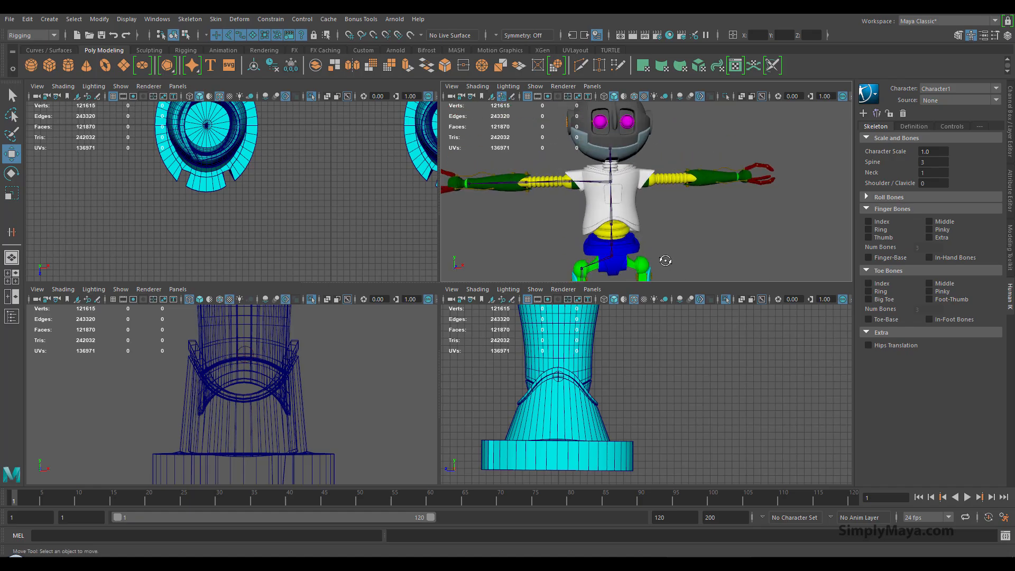
{"action": "middle_click_drag", "start_coordinate": [635, 238], "coordinate": [634, 231], "text": "alt"}
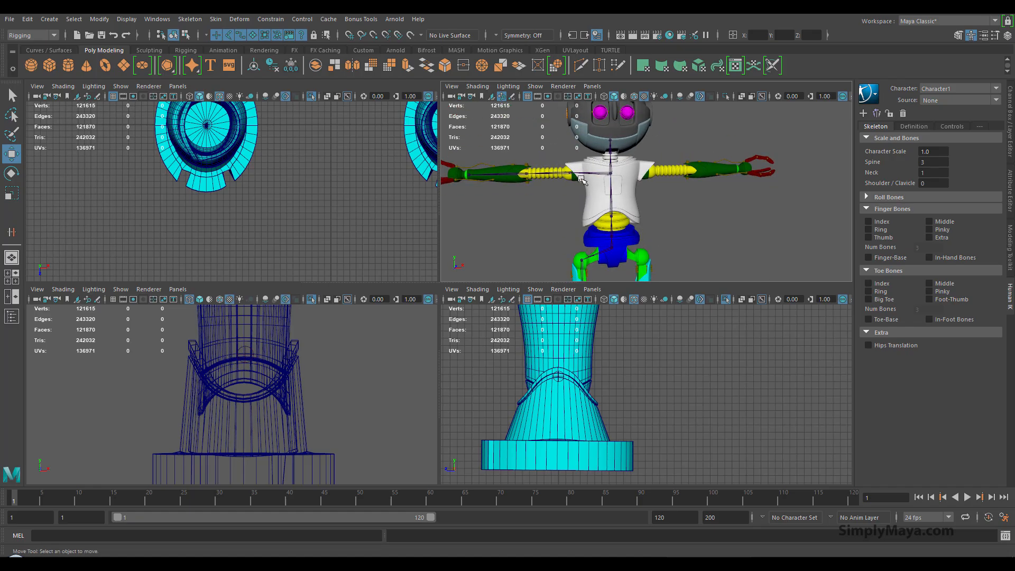
Step: Select the right upper arm joint and open the Mirror Joint options
{"action": "middle_click_drag", "start_coordinate": [581, 180], "coordinate": [582, 149], "text": "alt"}
{"action": "right_click_drag", "start_coordinate": [696, 213], "coordinate": [518, 220], "text": "alt"}
{"action": "middle_click_drag", "start_coordinate": [518, 221], "coordinate": [522, 286], "text": "alt"}
{"action": "right_click_drag", "start_coordinate": [809, 230], "coordinate": [909, 227], "text": "alt"}
{"action": "middle_click_drag", "start_coordinate": [560, 242], "coordinate": [646, 234], "text": "alt"}
{"action": "right_click_drag", "start_coordinate": [552, 239], "coordinate": [652, 248], "text": "alt"}
{"action": "left_click", "coordinate": [619, 227]}
{"action": "middle_click_drag", "start_coordinate": [610, 270], "coordinate": [560, 188], "text": "alt"}
{"action": "right_click_drag", "start_coordinate": [711, 209], "coordinate": [659, 211], "text": "alt"}
{"action": "middle_click_drag", "start_coordinate": [660, 212], "coordinate": [652, 214], "text": "alt"}
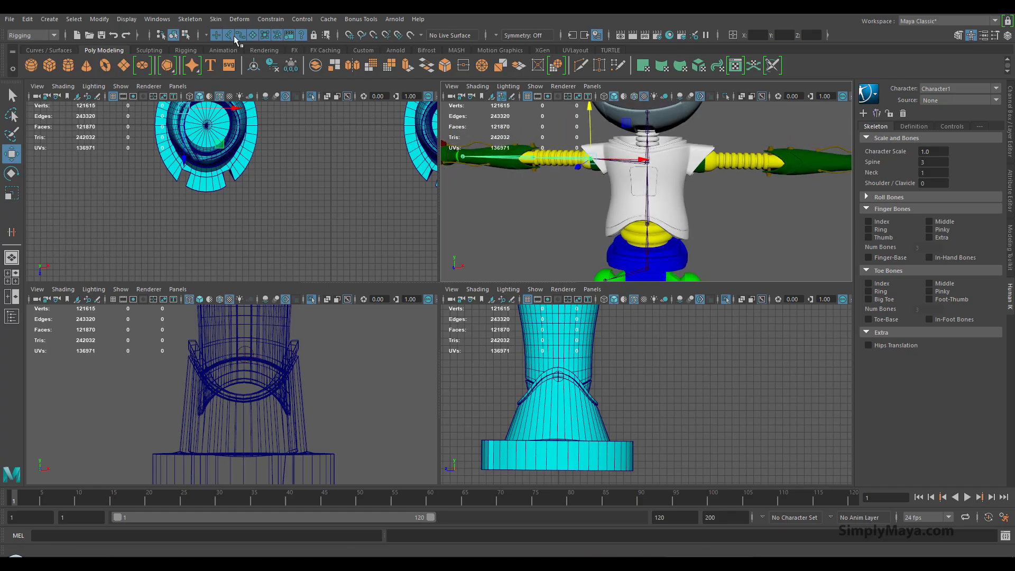
{"action": "left_click", "coordinate": [189, 19]}
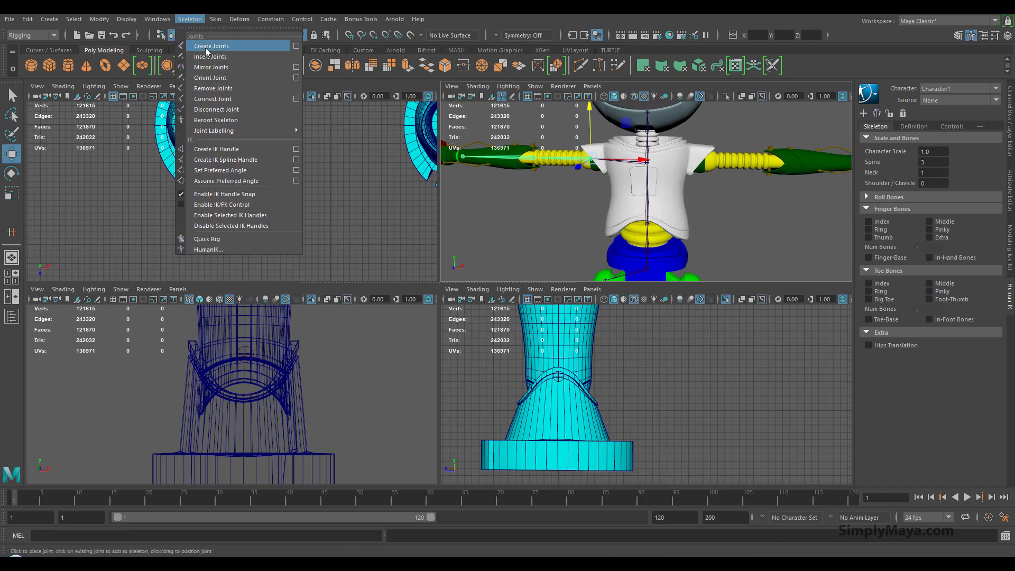
{"action": "left_click", "coordinate": [298, 67]}
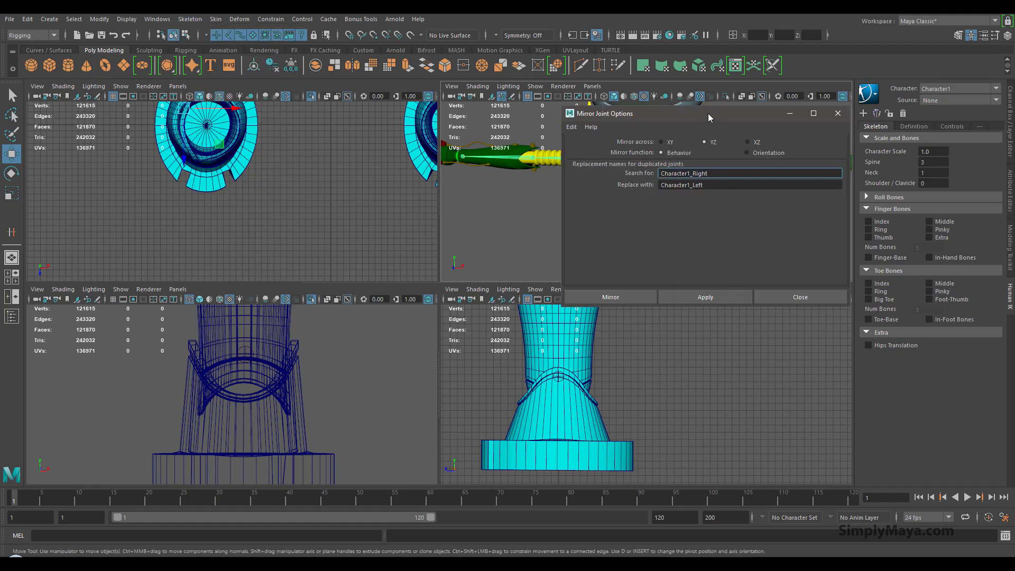
{"action": "left_click_drag", "start_coordinate": [708, 117], "coordinate": [704, 149]}
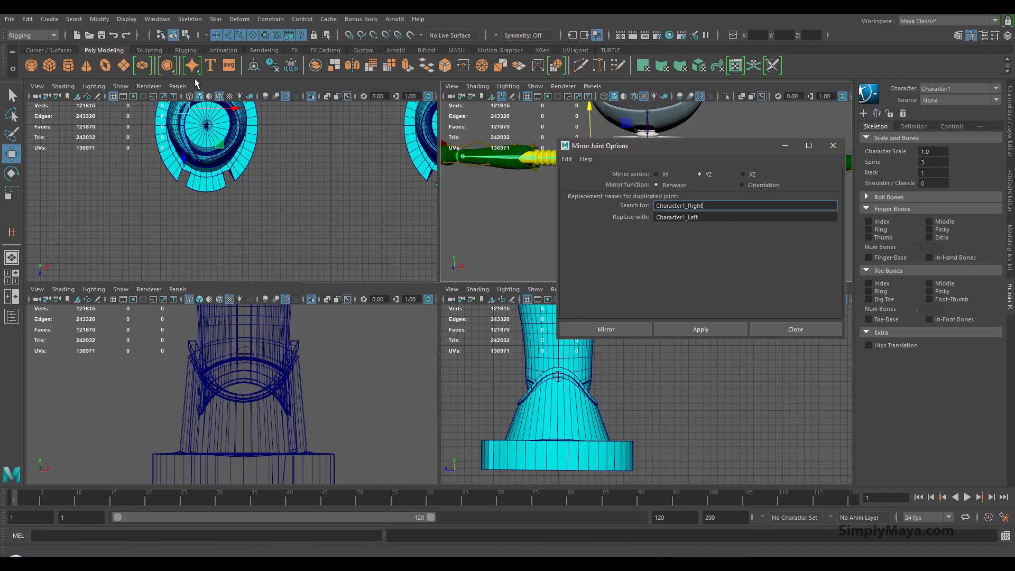
Step: Open the Outliner and expand the Character1_Reference hierarchy through Character1_Spine2 to check the joint names
{"action": "left_click", "coordinate": [157, 19]}
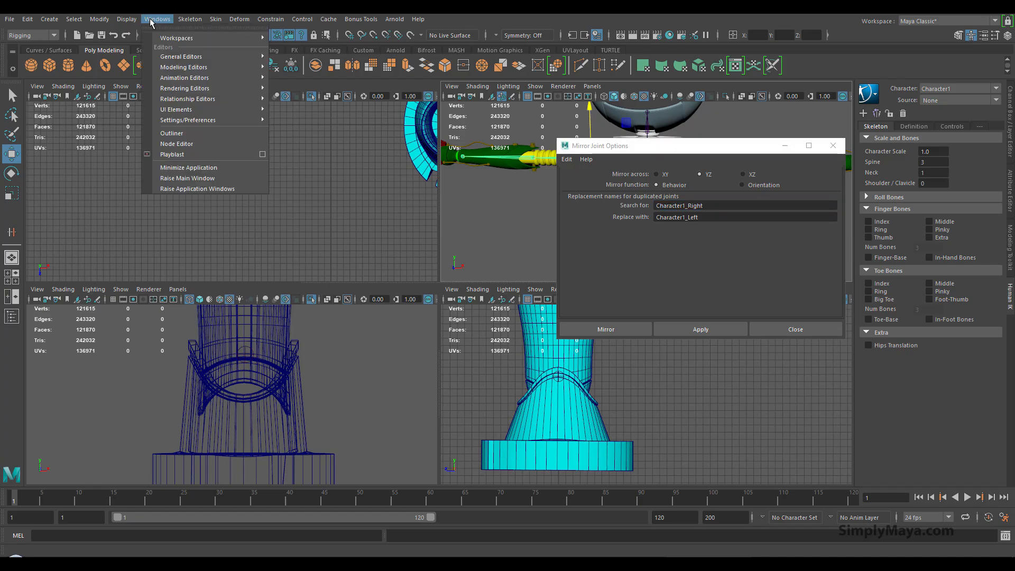
{"action": "left_click", "coordinate": [222, 140]}
{"action": "left_click_drag", "start_coordinate": [687, 246], "coordinate": [223, 106]}
{"action": "left_click", "coordinate": [180, 230]}
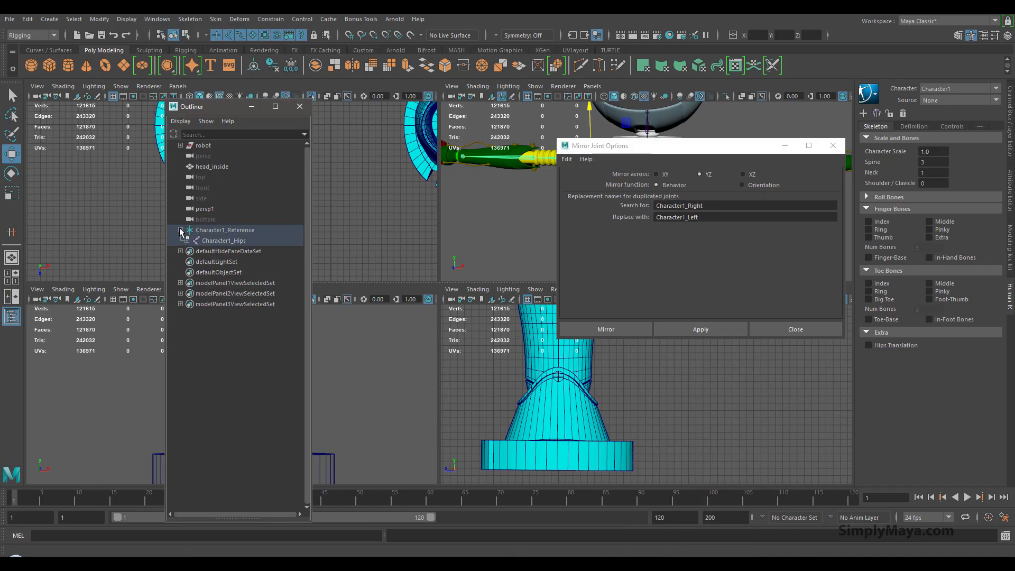
{"action": "left_click", "coordinate": [186, 240]}
{"action": "left_click", "coordinate": [193, 261]}
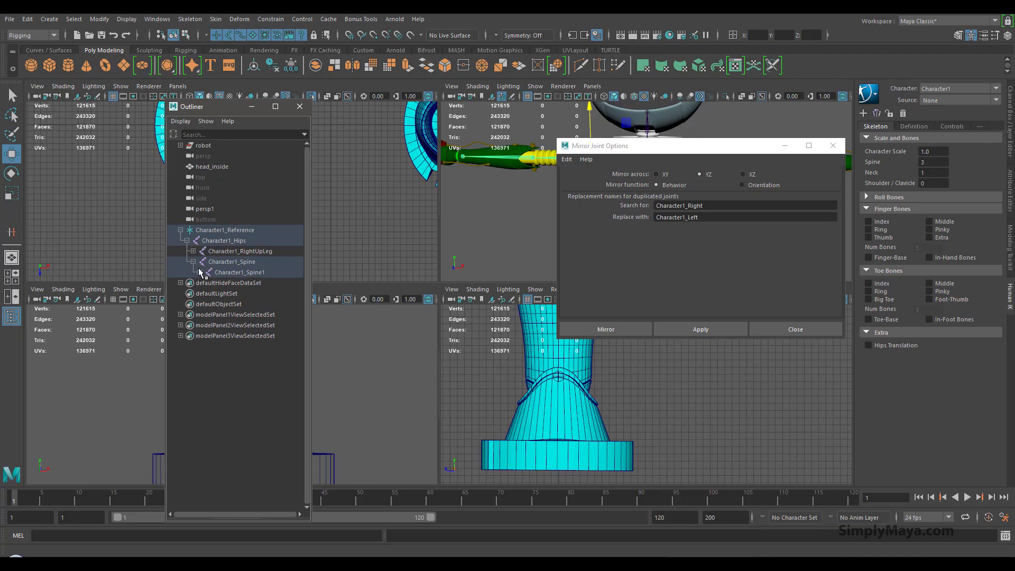
{"action": "left_click", "coordinate": [200, 272]}
{"action": "left_click", "coordinate": [206, 283]}
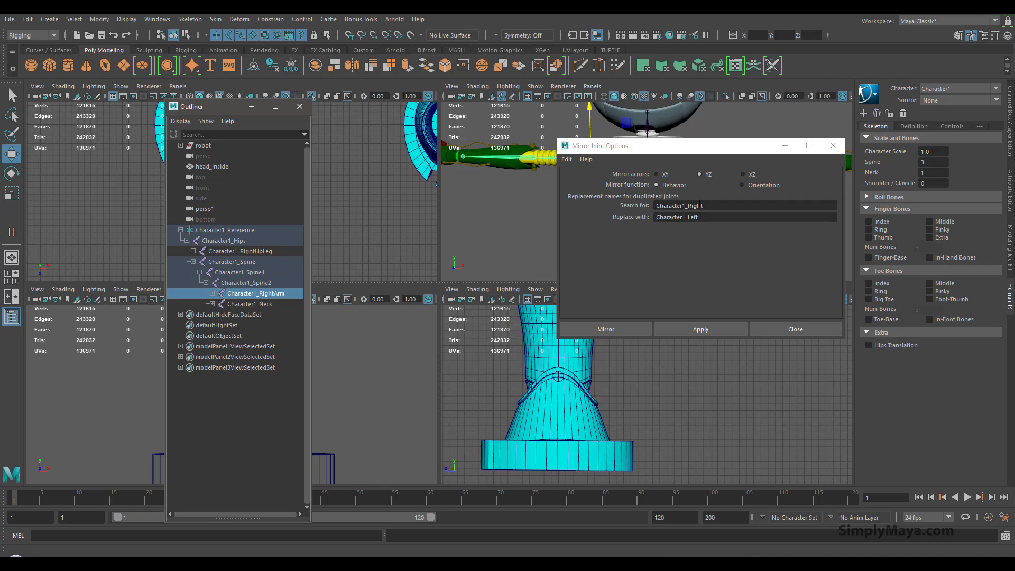
Step: Mirror the right arm chain across YZ with Behavior, replacing Character1_Right with Character1_Left in the joint names
{"action": "left_click_drag", "start_coordinate": [701, 158], "coordinate": [516, 245]}
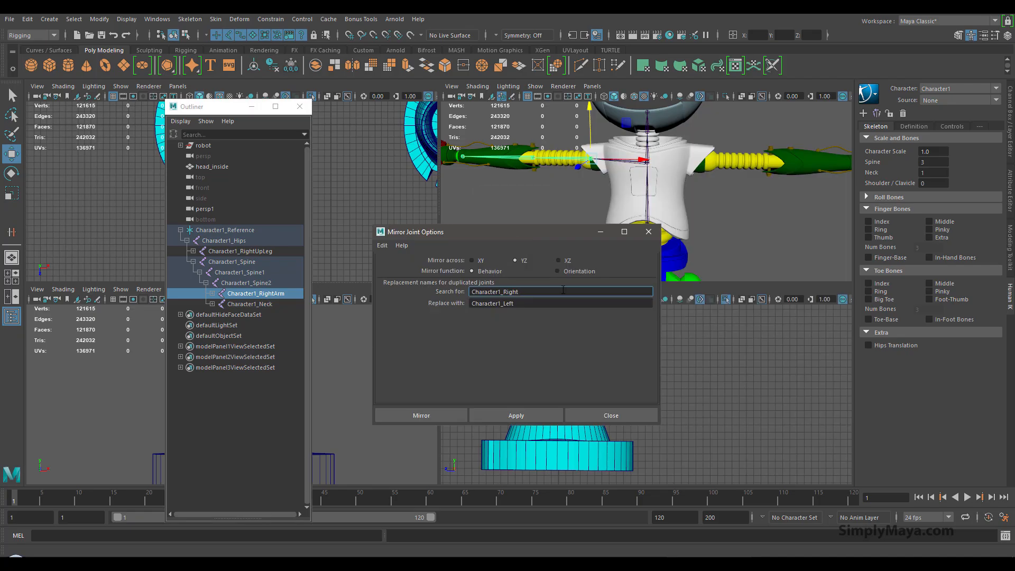
{"action": "left_click", "coordinate": [449, 418]}
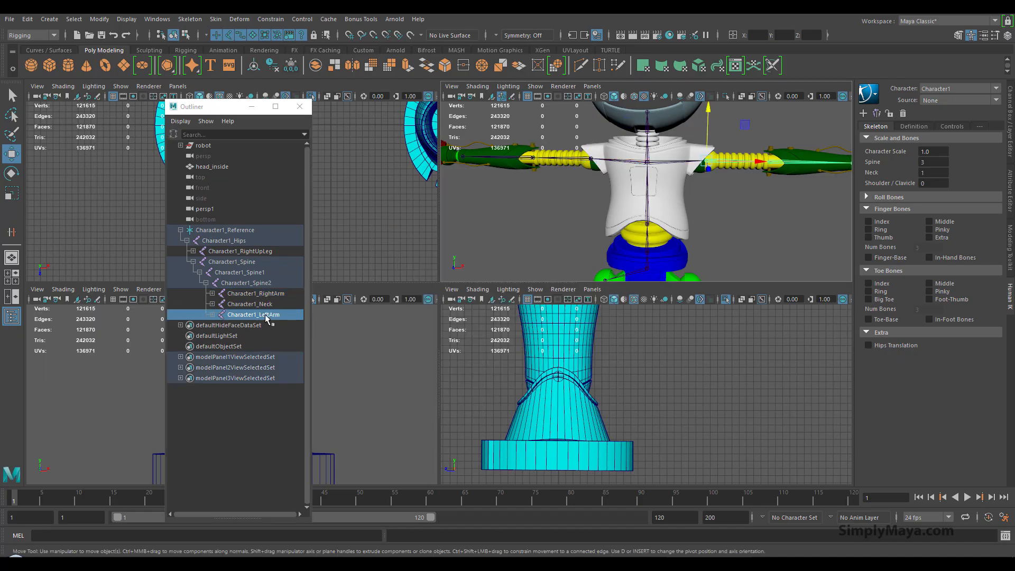
{"action": "left_click", "coordinate": [590, 156]}
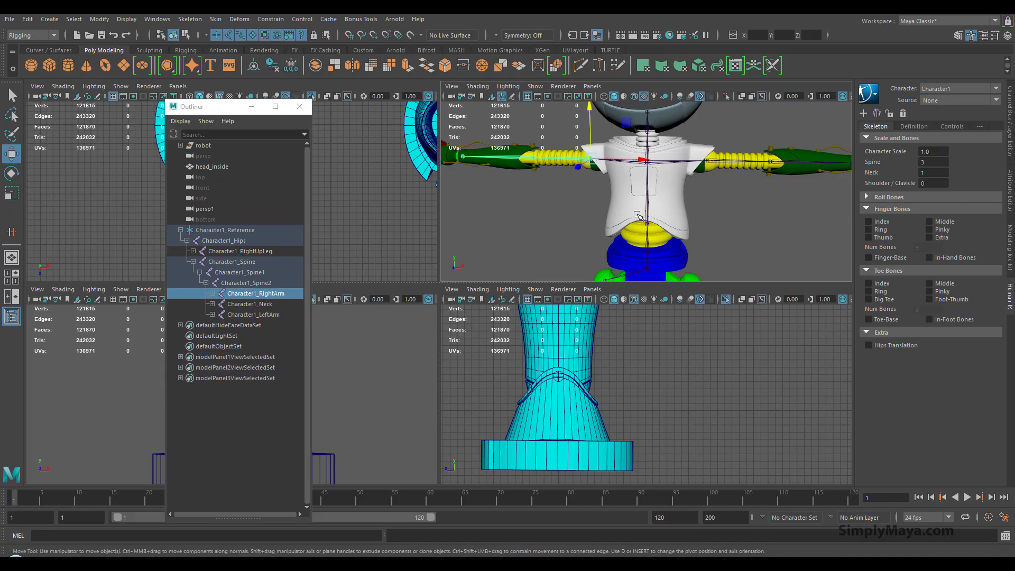
Step: Mirror the Character1_RightUpLeg chain to the left leg with the same mirror settings
{"action": "middle_click_drag", "start_coordinate": [644, 234], "coordinate": [636, 153], "text": "alt"}
{"action": "left_click", "coordinate": [598, 204]}
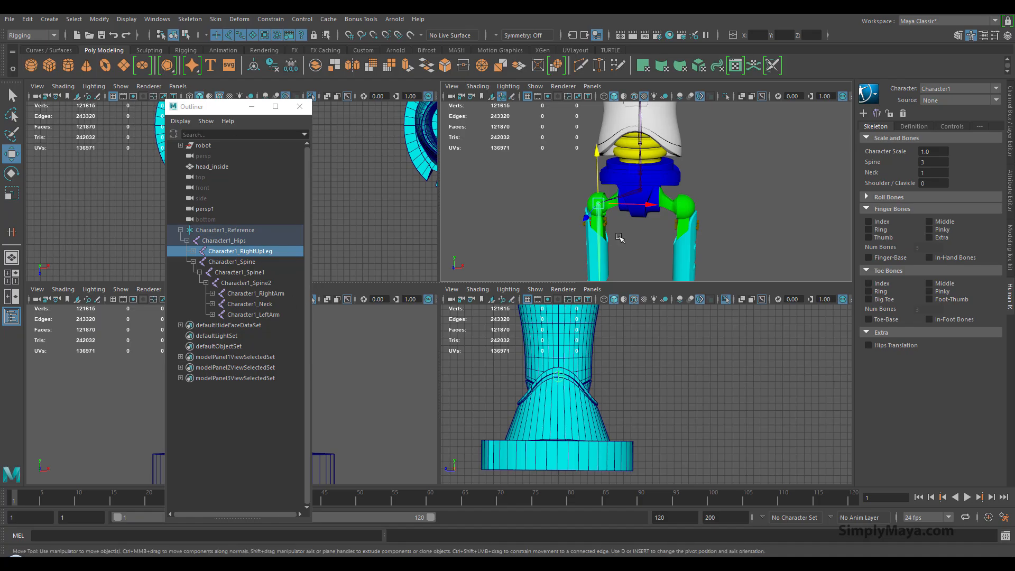
{"action": "key", "text": "g"}
{"action": "scroll", "coordinate": [557, 185], "scroll_direction": "down", "scroll_amount": 5}
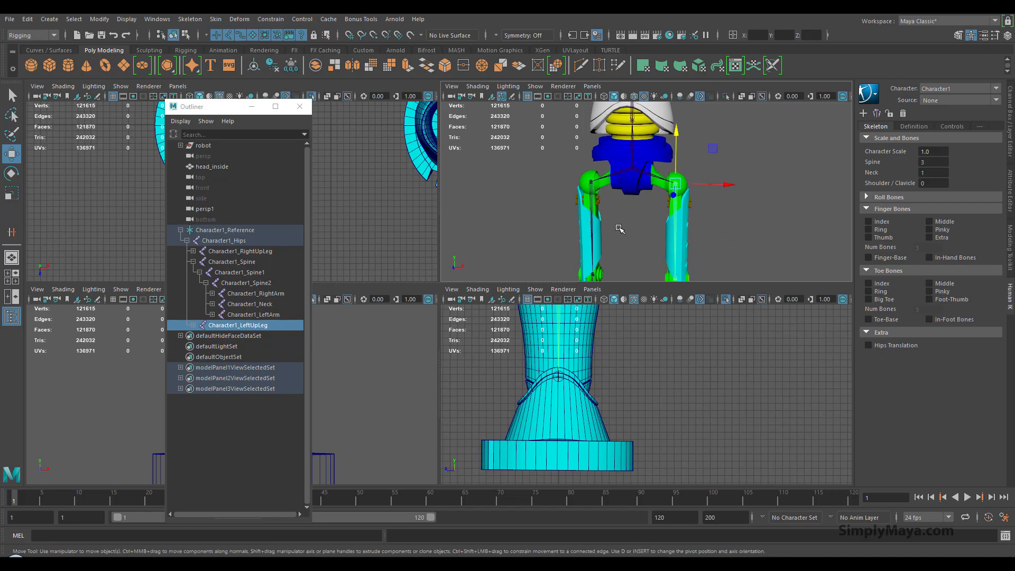
Step: Maximise the perspective view and look over the mirrored arm and leg joints on the robot
{"action": "key", "text": "space"}
{"action": "left_click_drag", "start_coordinate": [553, 254], "coordinate": [550, 296], "text": "alt"}
{"action": "right_click_drag", "start_coordinate": [550, 297], "coordinate": [576, 332], "text": "alt"}
{"action": "middle_click_drag", "start_coordinate": [577, 332], "coordinate": [623, 371], "text": "alt"}
{"action": "left_click_drag", "start_coordinate": [633, 370], "coordinate": [632, 346], "text": "alt"}
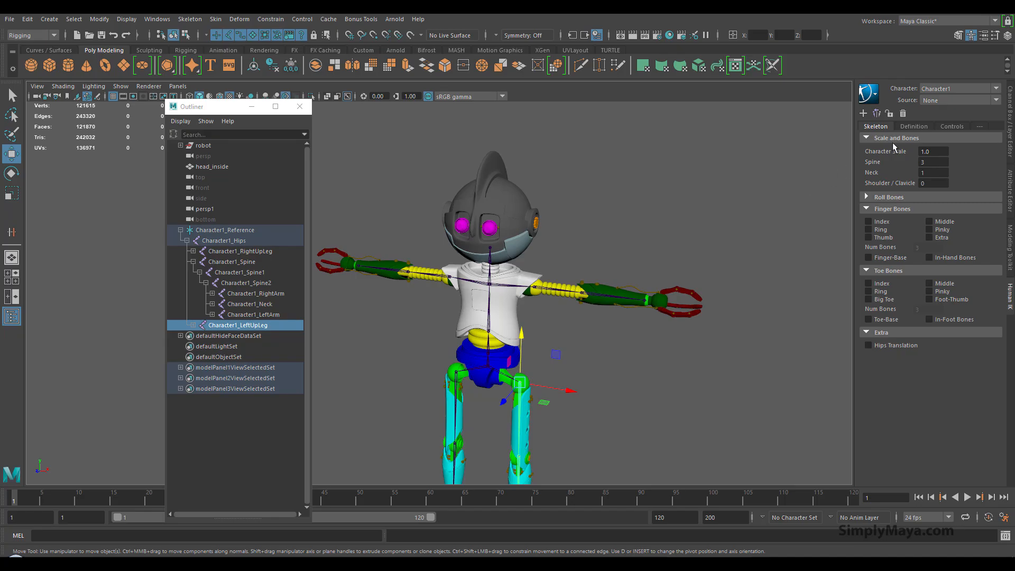
Step: Load the HIK template as the skeleton definition, matching all bones with the prefix Character1_
{"action": "left_click", "coordinate": [913, 126]}
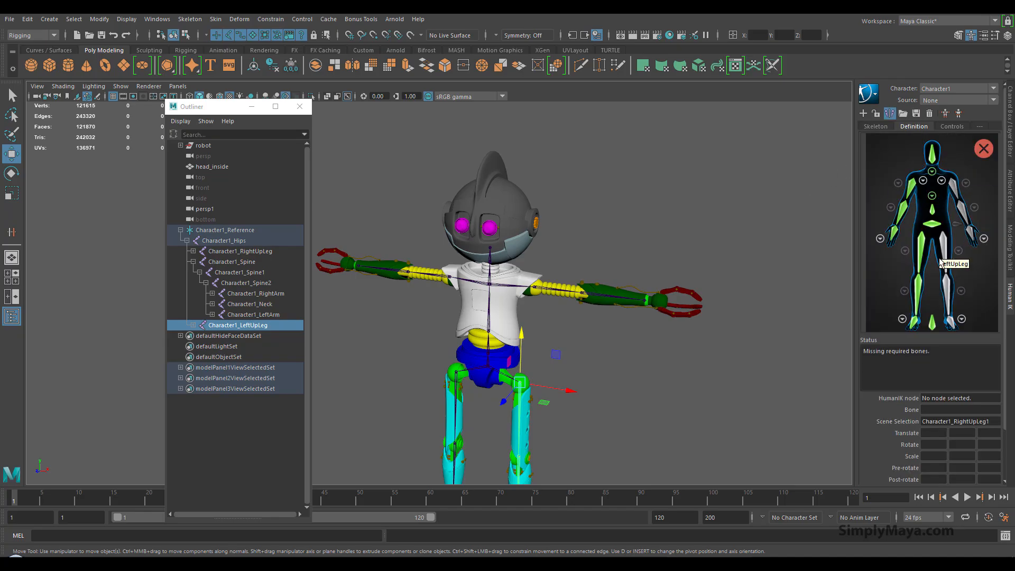
{"action": "left_click_drag", "start_coordinate": [720, 220], "coordinate": [700, 218], "text": "alt"}
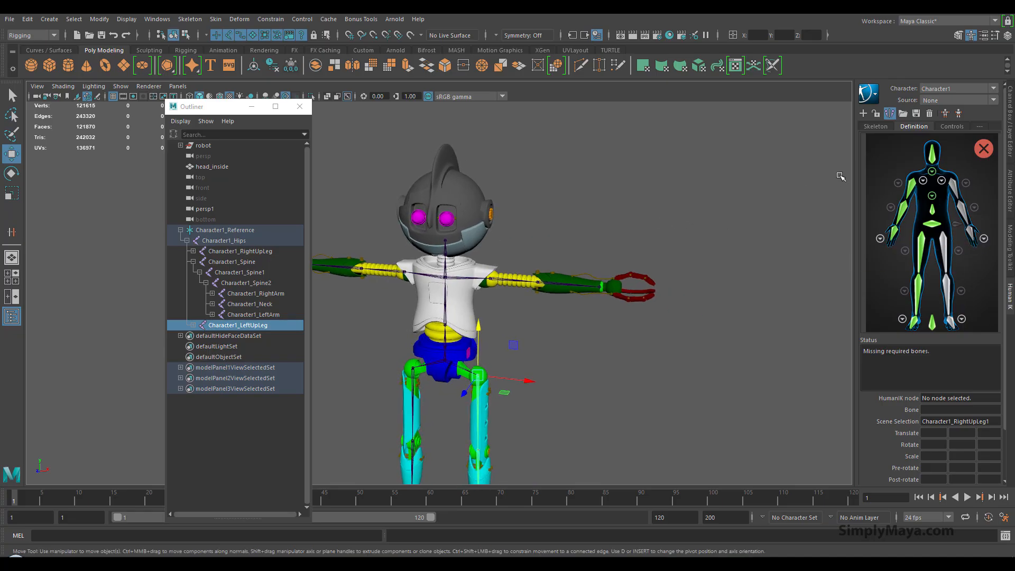
{"action": "left_click", "coordinate": [904, 114]}
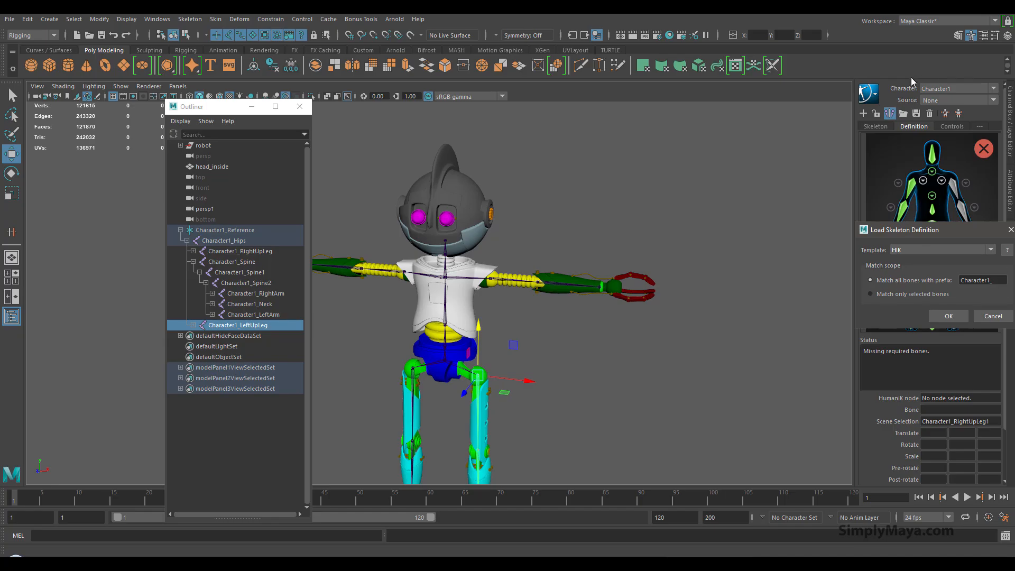
{"action": "left_click", "coordinate": [947, 316]}
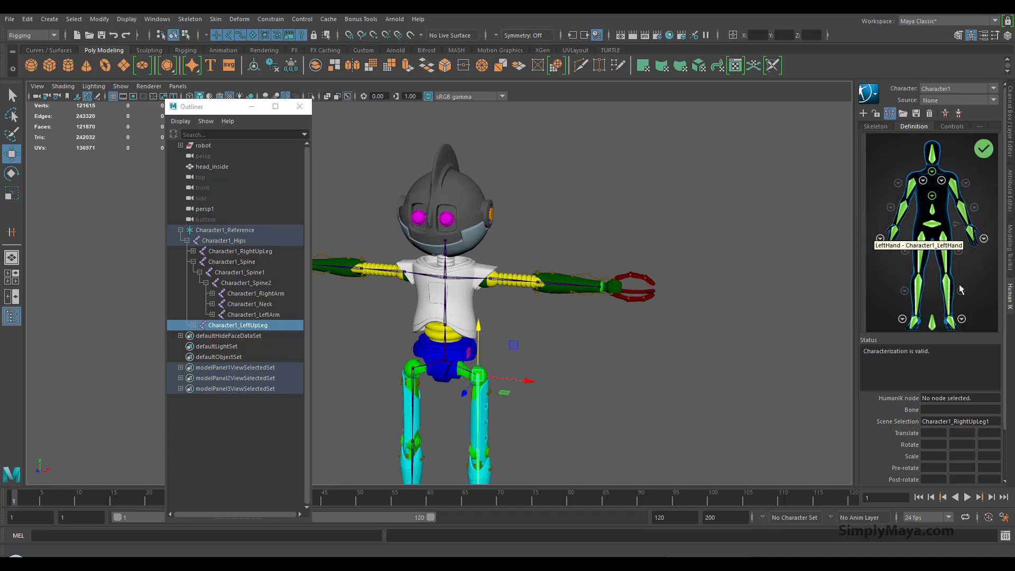
Step: Return to the character's skeleton settings and close the Outliner
{"action": "left_click", "coordinate": [876, 126]}
{"action": "middle_click_drag", "start_coordinate": [518, 381], "coordinate": [549, 307], "text": "alt"}
{"action": "left_click_drag", "start_coordinate": [498, 348], "coordinate": [518, 345], "text": "alt"}
{"action": "left_click", "coordinate": [300, 107]}
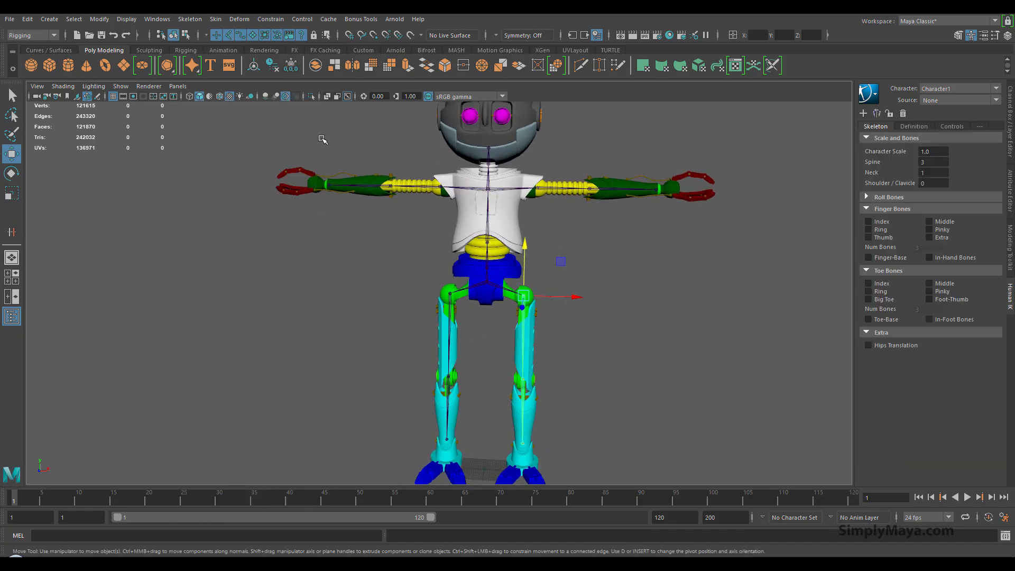
Step: Inspect the full skeleton's fit in the robot's arms and torso from several angles
{"action": "middle_click_drag", "start_coordinate": [379, 218], "coordinate": [343, 243], "text": "alt"}
{"action": "left_click_drag", "start_coordinate": [342, 243], "coordinate": [379, 256], "text": "alt"}
{"action": "left_click", "coordinate": [329, 213]}
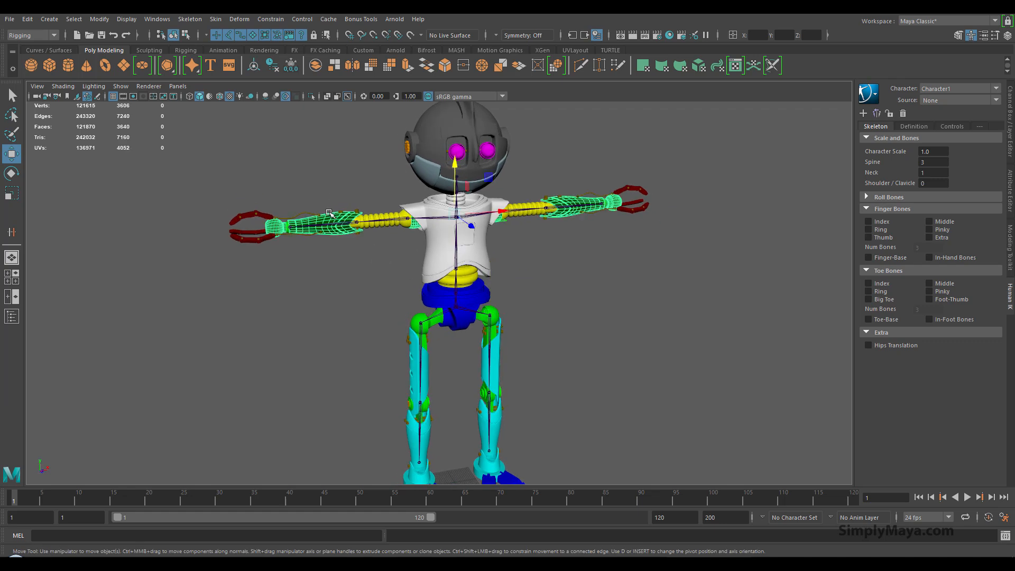
{"action": "middle_click_drag", "start_coordinate": [550, 280], "coordinate": [514, 217], "text": "alt"}
{"action": "left_click_drag", "start_coordinate": [515, 217], "coordinate": [362, 199], "text": "alt"}
{"action": "right_click_drag", "start_coordinate": [444, 233], "coordinate": [566, 277], "text": "alt"}
{"action": "left_click_drag", "start_coordinate": [566, 277], "coordinate": [575, 299], "text": "alt"}
{"action": "middle_click_drag", "start_coordinate": [585, 292], "coordinate": [588, 317], "text": "alt"}
{"action": "left_click_drag", "start_coordinate": [623, 316], "coordinate": [601, 318], "text": "alt"}
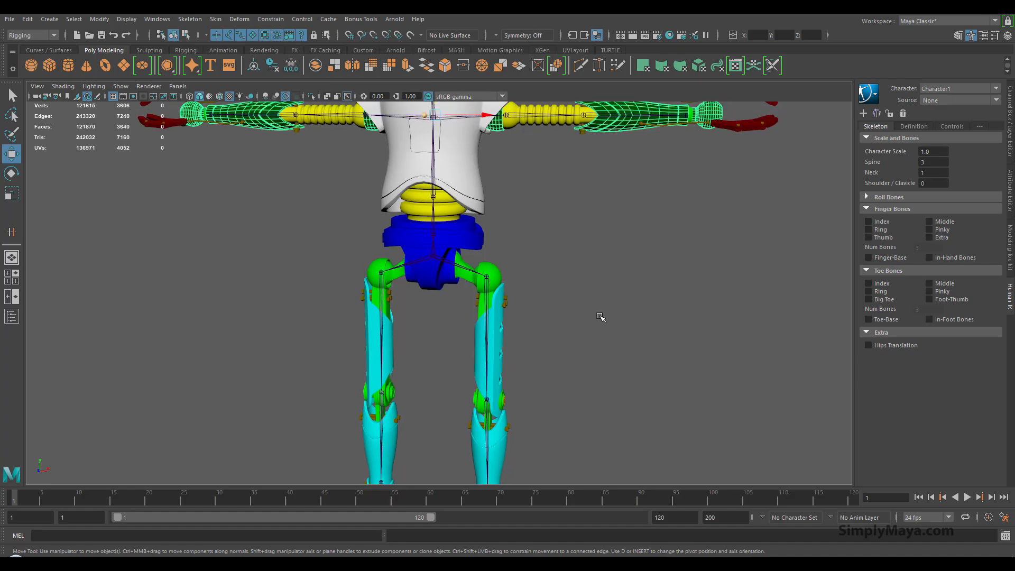
Step: Examine the placement of the hip, knee and ankle joints in both legs
{"action": "middle_click_drag", "start_coordinate": [601, 317], "coordinate": [613, 307], "text": "alt"}
{"action": "middle_click_drag", "start_coordinate": [414, 303], "coordinate": [440, 267], "text": "alt"}
{"action": "left_click", "coordinate": [411, 240]}
{"action": "right_click_drag", "start_coordinate": [440, 267], "coordinate": [522, 274], "text": "alt"}
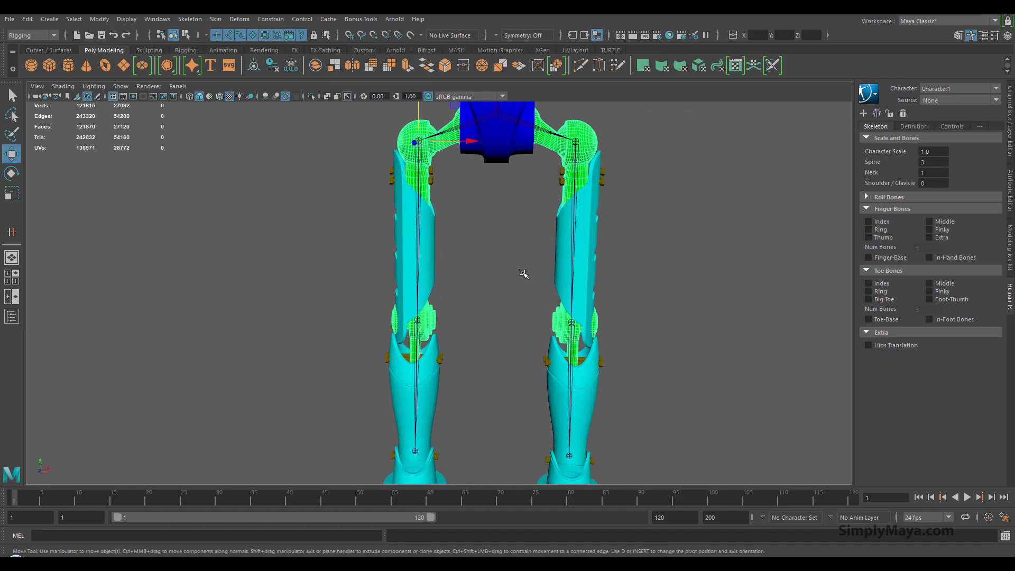
{"action": "middle_click_drag", "start_coordinate": [519, 277], "coordinate": [524, 306], "text": "alt"}
{"action": "left_click_drag", "start_coordinate": [519, 306], "coordinate": [510, 267], "text": "alt"}
{"action": "middle_click_drag", "start_coordinate": [509, 268], "coordinate": [518, 301], "text": "alt"}
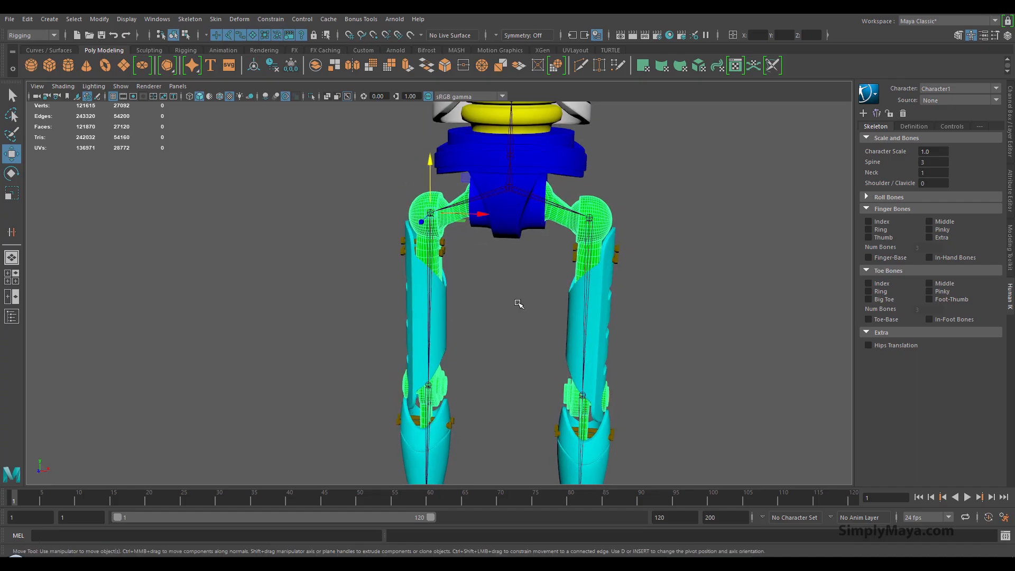
{"action": "right_click_drag", "start_coordinate": [518, 301], "coordinate": [474, 290], "text": "alt"}
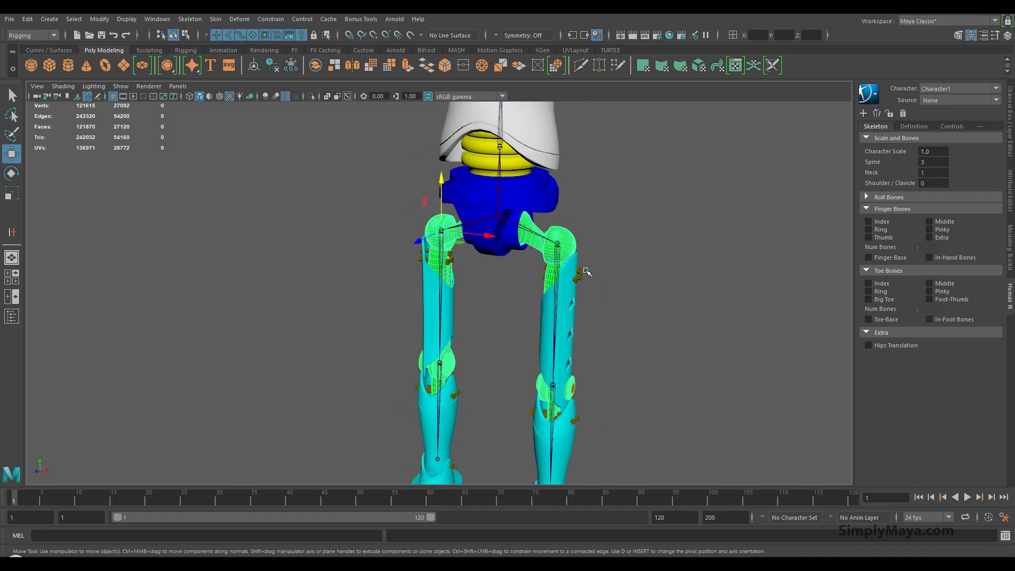
{"action": "middle_click_drag", "start_coordinate": [593, 287], "coordinate": [599, 276], "text": "alt"}
{"action": "left_click_drag", "start_coordinate": [532, 271], "coordinate": [560, 258], "text": "alt"}
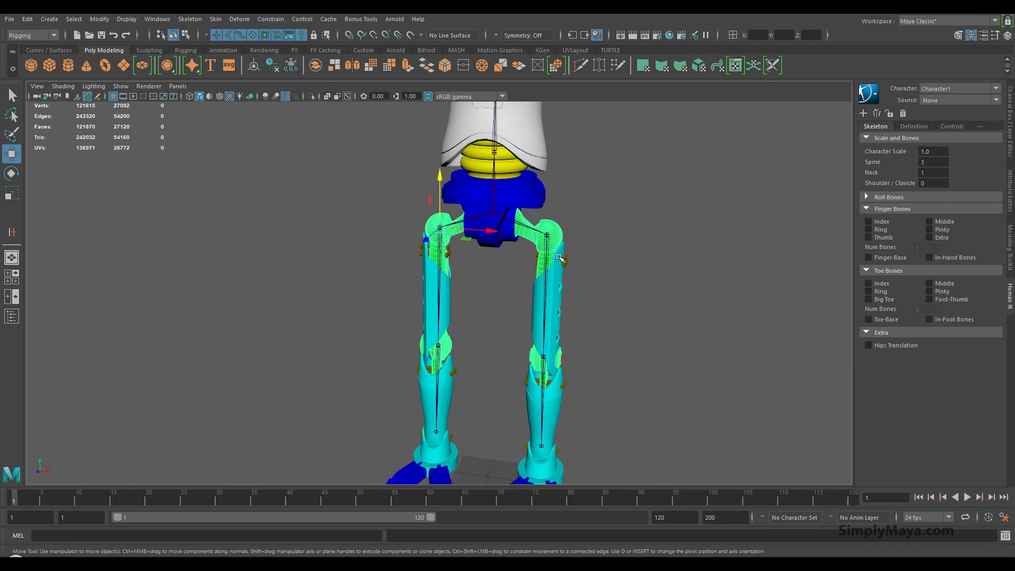
Step: Separate the combined green leg-joint mesh into its individual pieces
{"action": "middle_click_drag", "start_coordinate": [512, 277], "coordinate": [527, 259], "text": "alt"}
{"action": "left_click_drag", "start_coordinate": [513, 271], "coordinate": [522, 270], "text": "alt"}
{"action": "left_click", "coordinate": [418, 200]}
{"action": "left_click", "coordinate": [444, 208]}
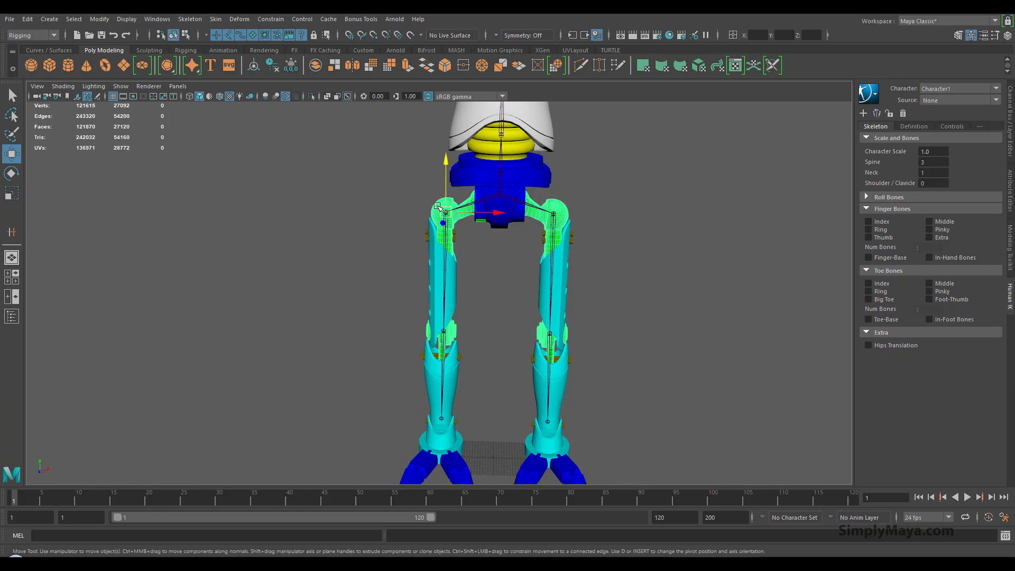
{"action": "left_click", "coordinate": [482, 250]}
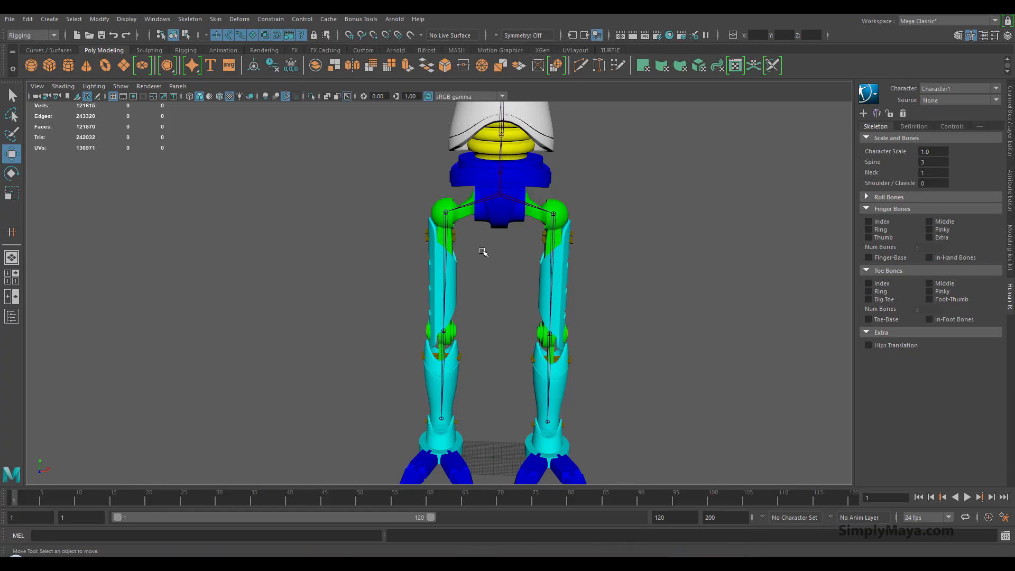
{"action": "left_click", "coordinate": [437, 211]}
{"action": "key", "text": "space"}
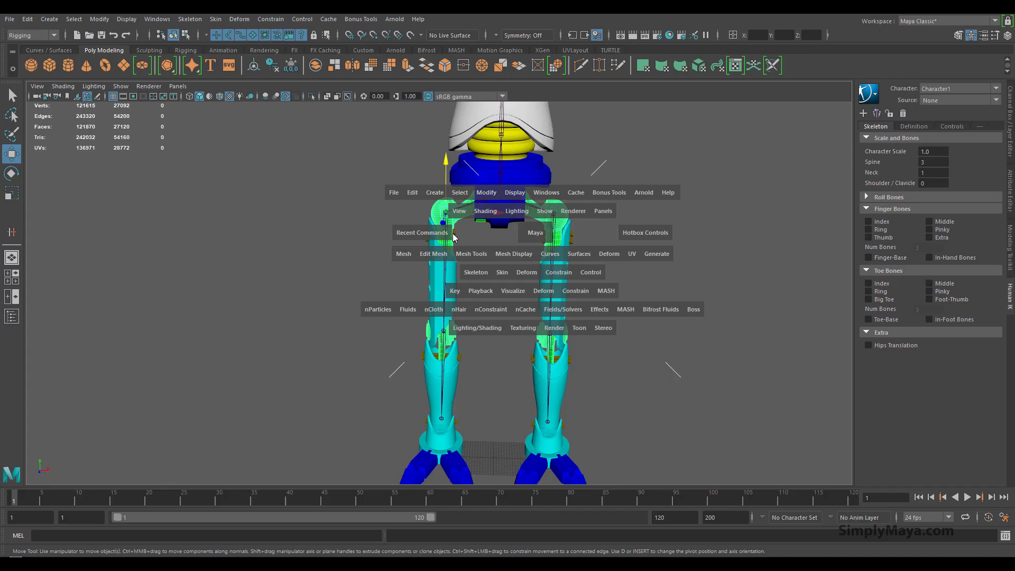
{"action": "left_click", "coordinate": [409, 254]}
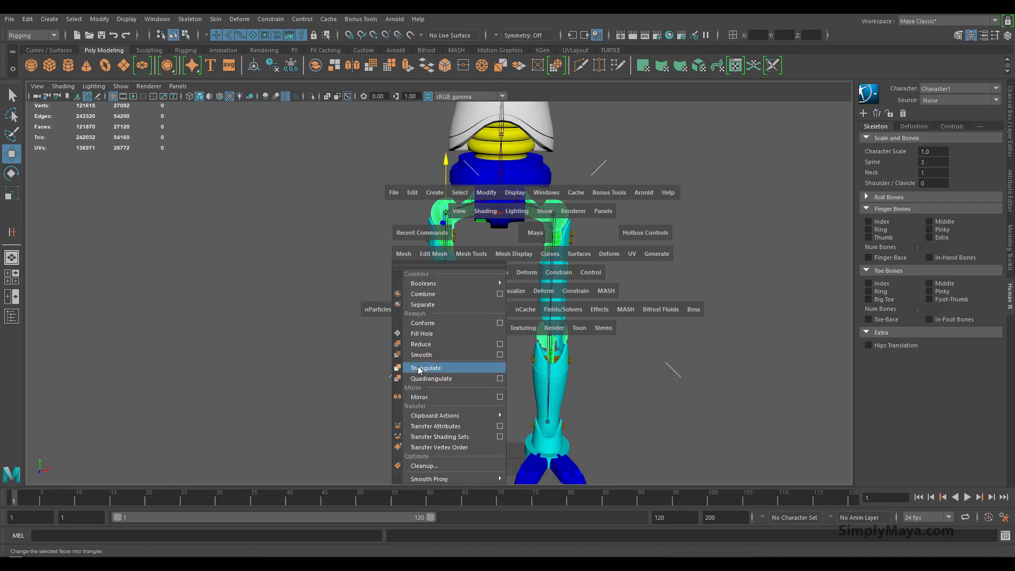
{"action": "left_click", "coordinate": [428, 305]}
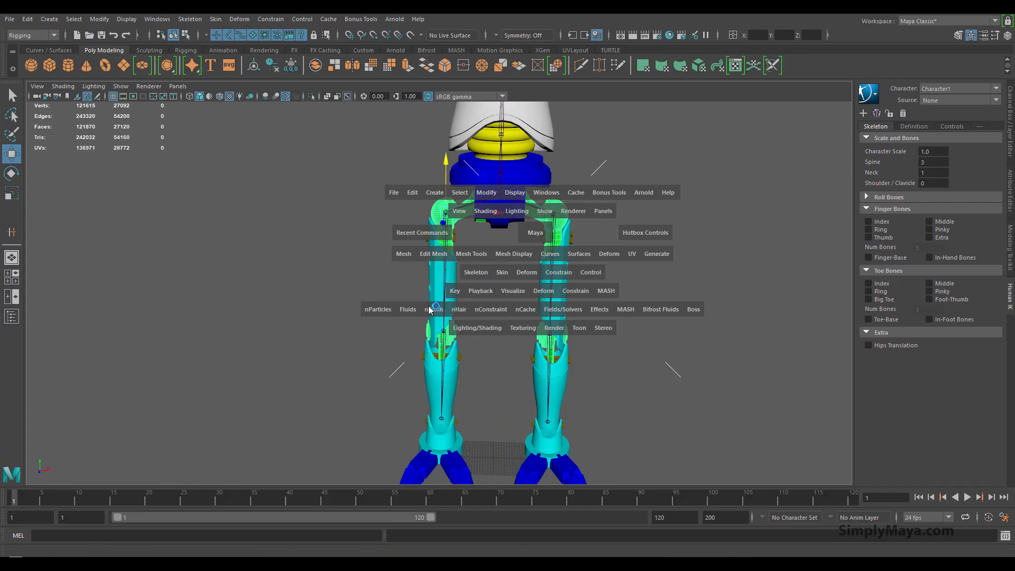
{"action": "left_click", "coordinate": [392, 264]}
Step: Separate the combined brown bolt mesh around the legs into individual bolts and clear the selection
{"action": "right_click_drag", "start_coordinate": [390, 245], "coordinate": [651, 320], "text": "alt"}
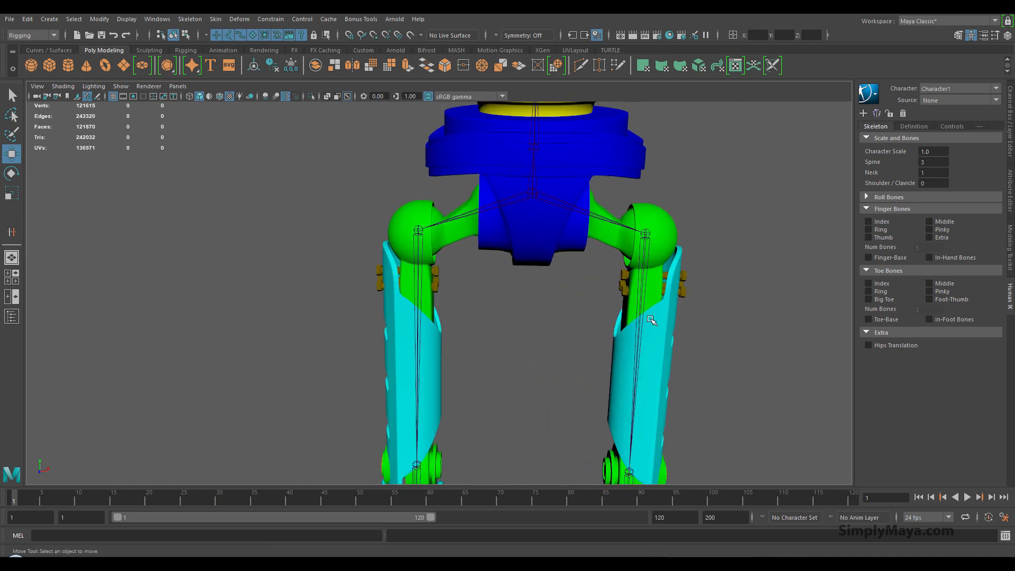
{"action": "left_click", "coordinate": [411, 218]}
{"action": "left_click_drag", "start_coordinate": [455, 296], "coordinate": [427, 186], "text": "alt"}
{"action": "middle_click_drag", "start_coordinate": [440, 250], "coordinate": [455, 311], "text": "alt"}
{"action": "right_click_drag", "start_coordinate": [456, 312], "coordinate": [687, 361], "text": "alt"}
{"action": "left_click", "coordinate": [474, 293], "text": "shift"}
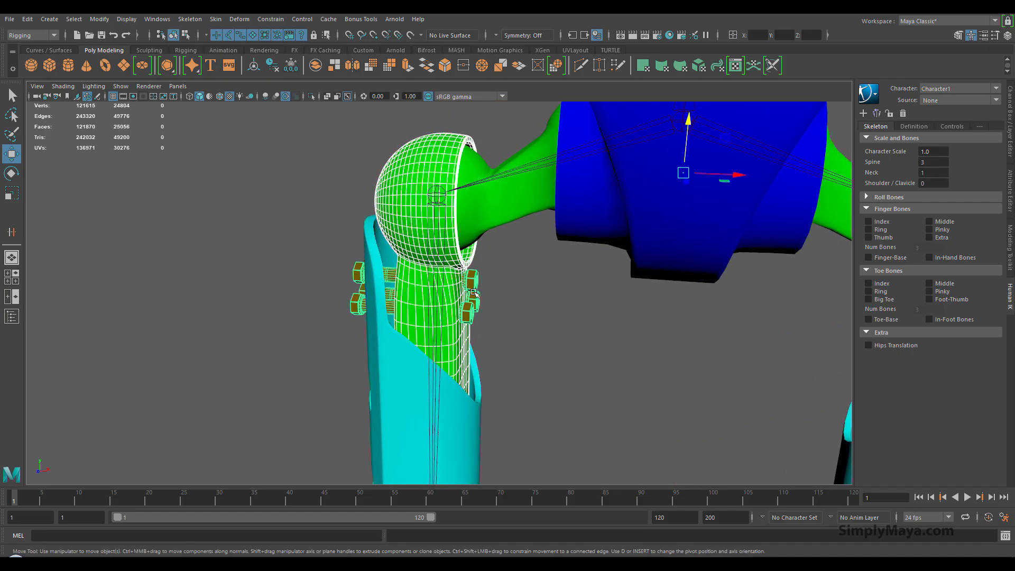
{"action": "left_click_drag", "start_coordinate": [468, 306], "coordinate": [510, 302], "text": "alt"}
{"action": "left_click", "coordinate": [511, 303]}
{"action": "left_click", "coordinate": [303, 322]}
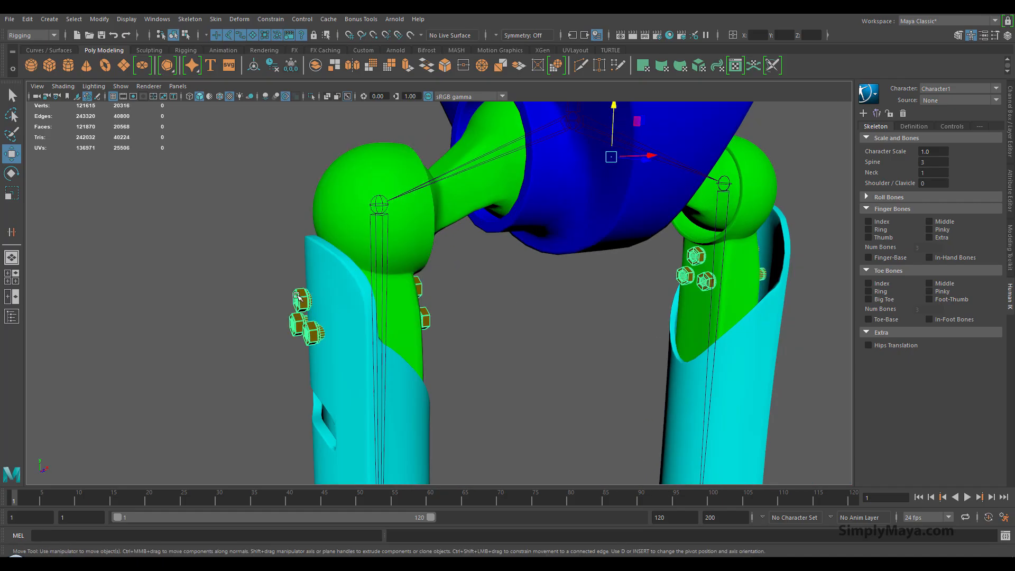
{"action": "key", "text": "space"}
{"action": "left_click_drag", "start_coordinate": [170, 309], "coordinate": [184, 386]}
{"action": "left_click", "coordinate": [185, 359]}
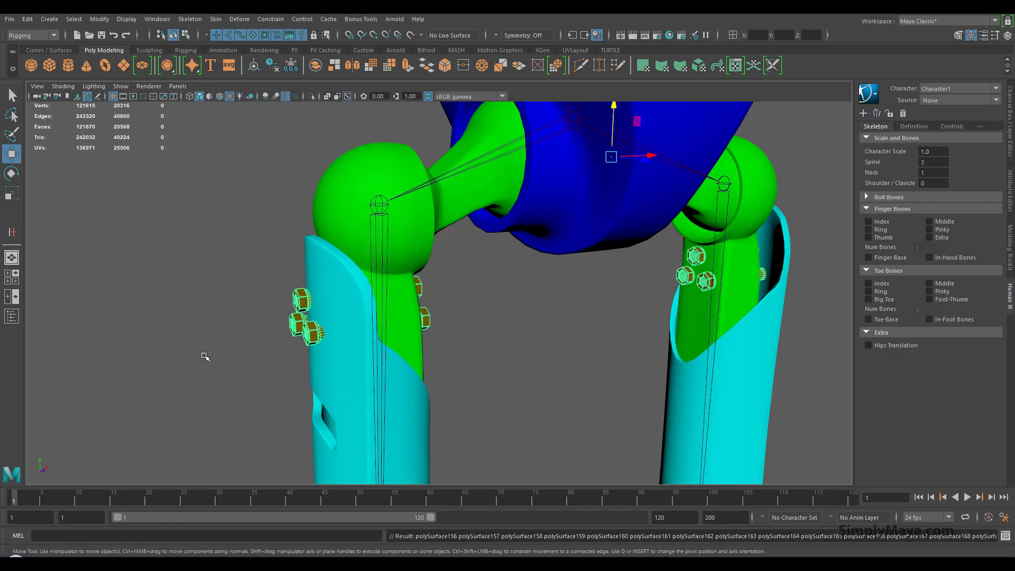
{"action": "left_click", "coordinate": [219, 347]}
{"action": "left_click", "coordinate": [299, 326]}
{"action": "left_click", "coordinate": [303, 300], "text": "shift"}
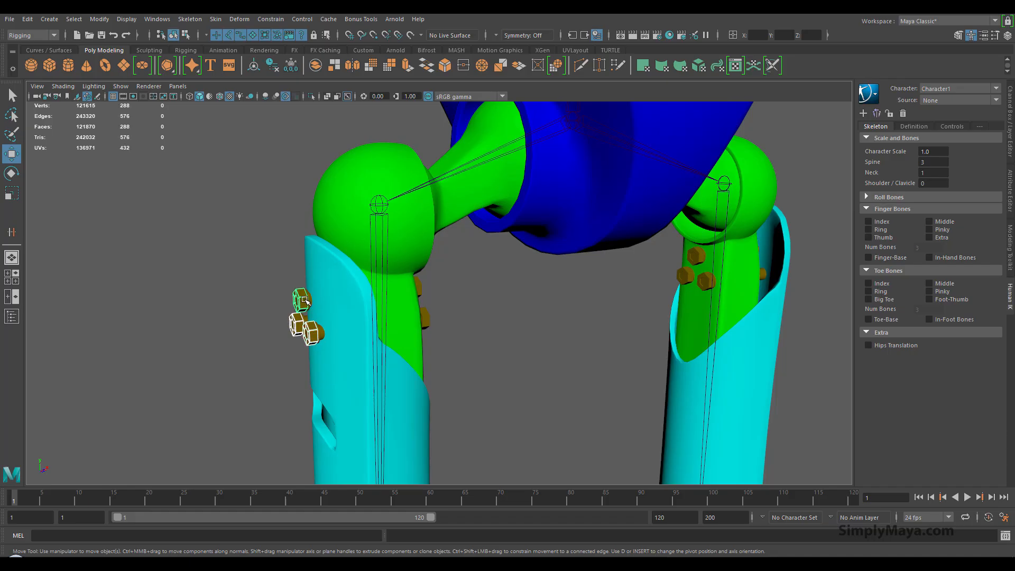
{"action": "left_click_drag", "start_coordinate": [355, 325], "coordinate": [312, 323], "text": "alt"}
{"action": "left_click", "coordinate": [476, 321], "text": "shift"}
{"action": "left_click", "coordinate": [487, 311], "text": "shift"}
{"action": "left_click", "coordinate": [483, 288], "text": "shift"}
{"action": "left_click", "coordinate": [478, 318], "text": "shift"}
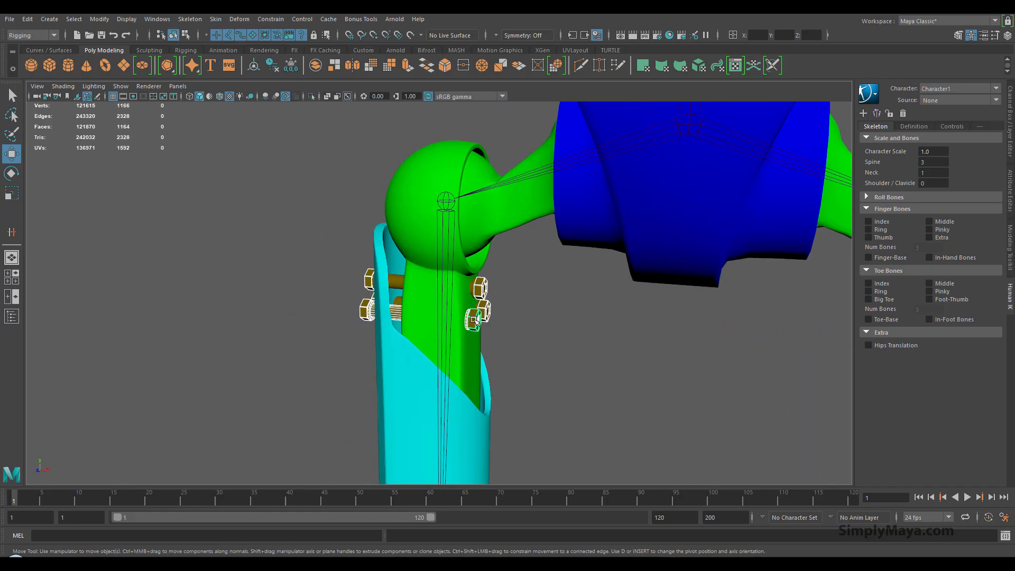
{"action": "left_click", "coordinate": [396, 283], "text": "shift"}
{"action": "left_click_drag", "start_coordinate": [414, 315], "coordinate": [406, 340], "text": "alt"}
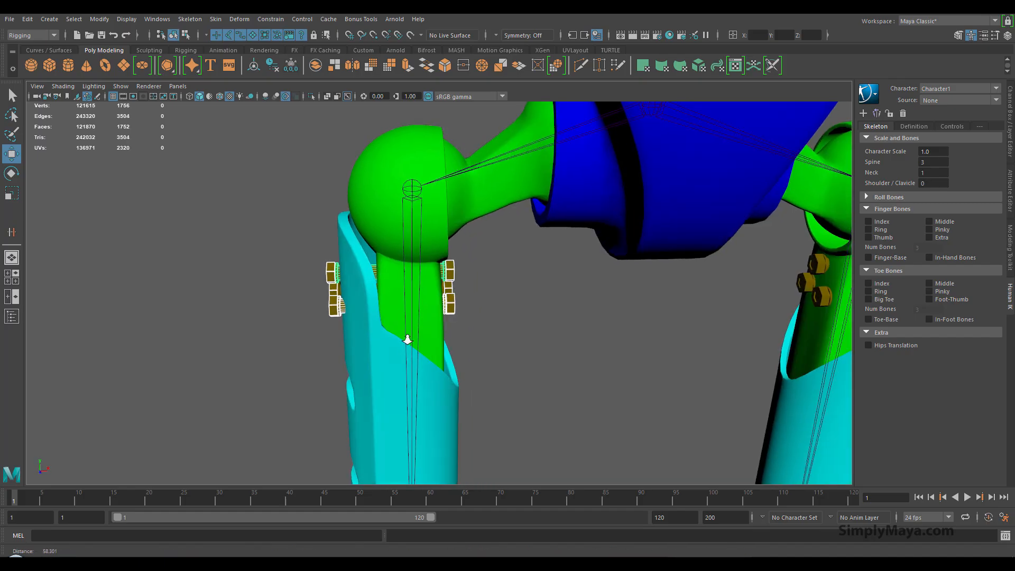
{"action": "right_click_drag", "start_coordinate": [406, 340], "coordinate": [552, 350], "text": "alt"}
{"action": "middle_click_drag", "start_coordinate": [553, 350], "coordinate": [554, 368], "text": "alt"}
{"action": "left_click_drag", "start_coordinate": [489, 360], "coordinate": [421, 332], "text": "alt"}
{"action": "left_click", "coordinate": [359, 299], "text": "shift"}
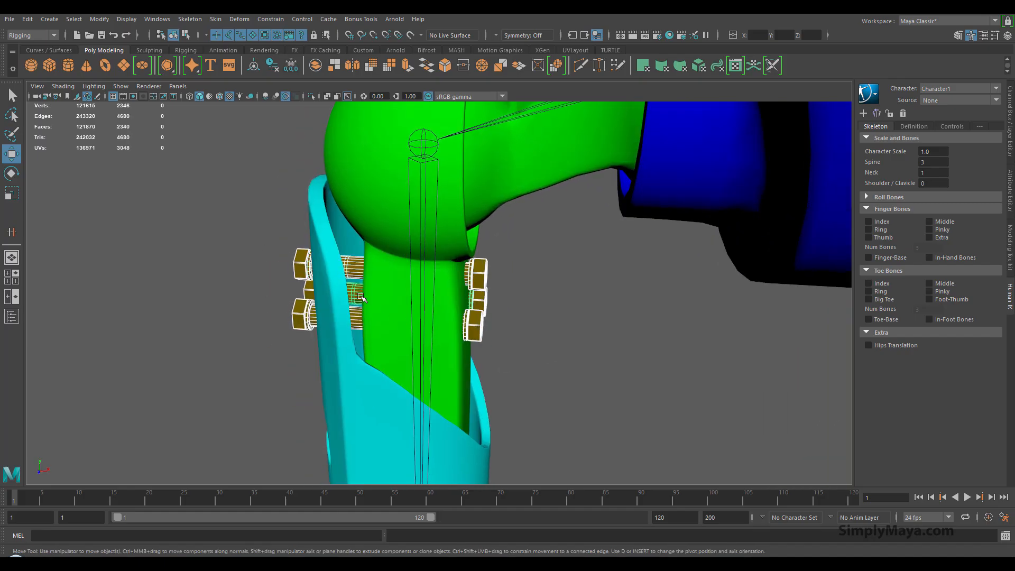
{"action": "left_click", "coordinate": [398, 259], "text": "shift"}
{"action": "middle_click_drag", "start_coordinate": [339, 401], "coordinate": [359, 310], "text": "alt"}
{"action": "right_click_drag", "start_coordinate": [360, 310], "coordinate": [315, 307], "text": "alt"}
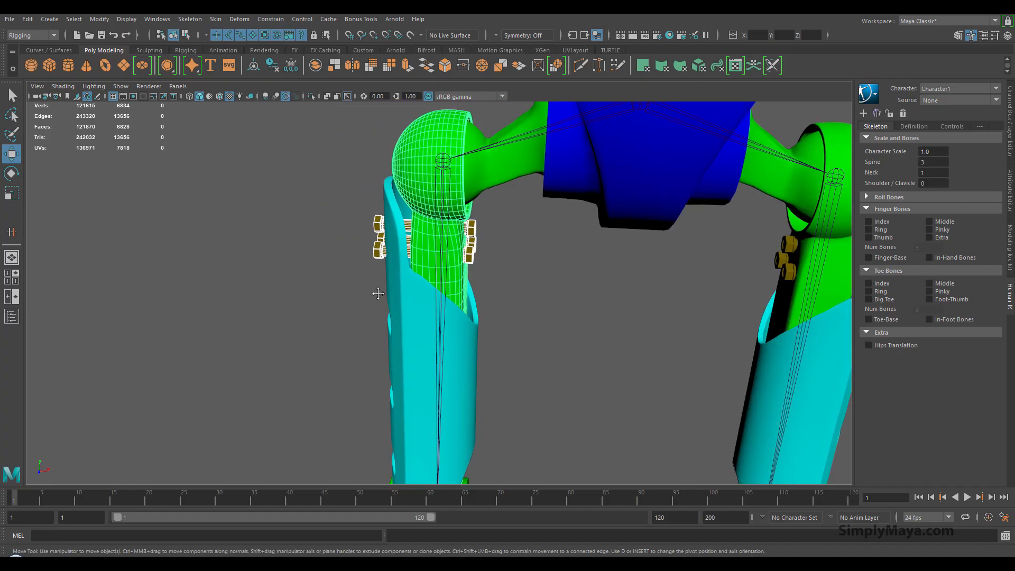
{"action": "middle_click_drag", "start_coordinate": [369, 398], "coordinate": [389, 317], "text": "alt"}
{"action": "left_click", "coordinate": [414, 272], "text": "shift"}
{"action": "left_click_drag", "start_coordinate": [364, 348], "coordinate": [399, 332], "text": "alt"}
Step: Separate the combined cyan leg-shell mesh into its individual pieces
{"action": "left_click", "coordinate": [405, 300]}
{"action": "key", "text": "space"}
{"action": "left_click", "coordinate": [278, 321]}
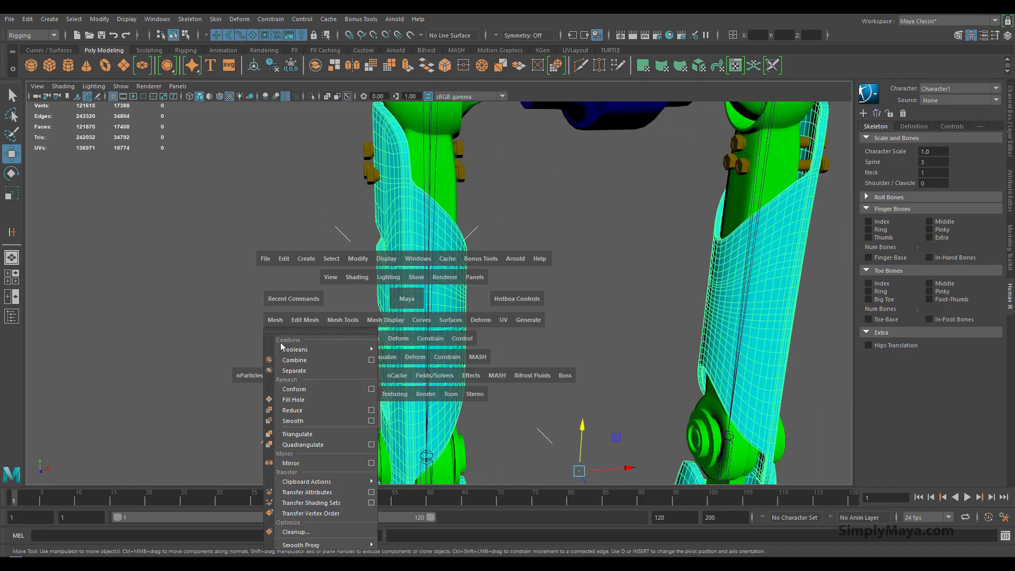
{"action": "left_click", "coordinate": [294, 371]}
{"action": "middle_click_drag", "start_coordinate": [305, 373], "coordinate": [326, 243], "text": "alt"}
Step: Separate the combined orange knee-cap mesh into individual pieces and select the cyan right shin shell
{"action": "left_click", "coordinate": [419, 268]}
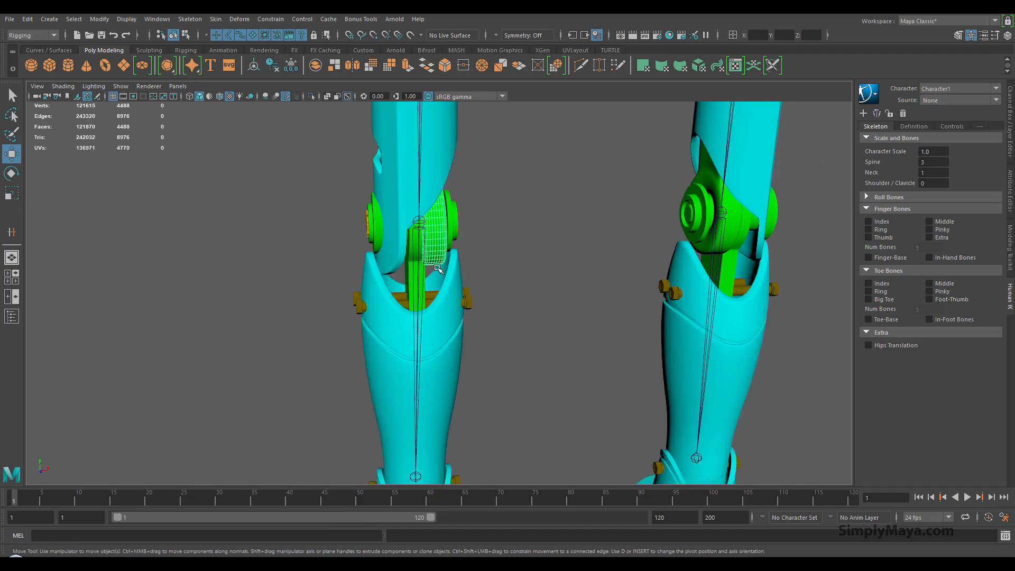
{"action": "left_click", "coordinate": [364, 231]}
{"action": "left_click_drag", "start_coordinate": [340, 265], "coordinate": [256, 254], "text": "alt"}
{"action": "key", "text": "space"}
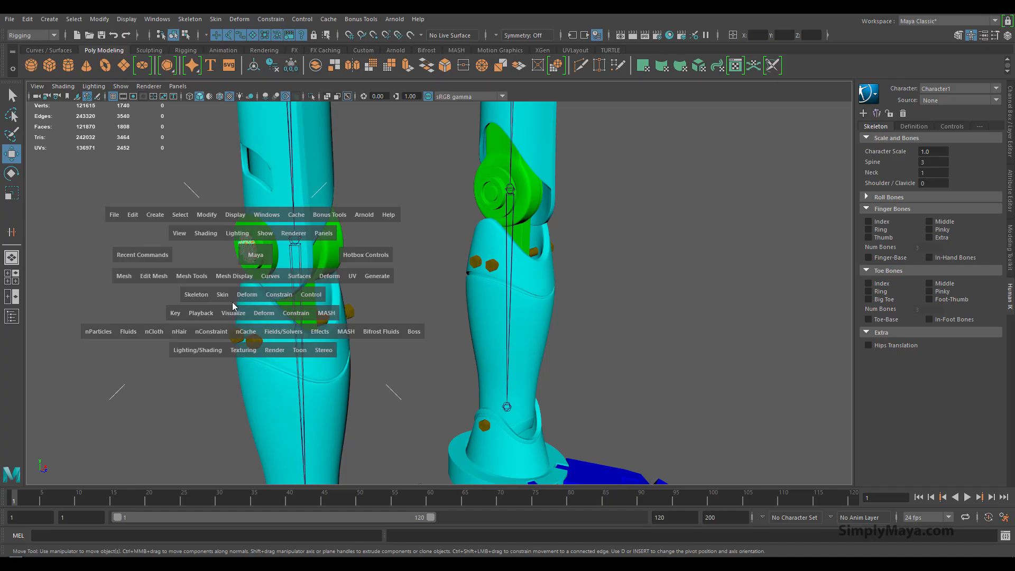
{"action": "left_click", "coordinate": [124, 276]}
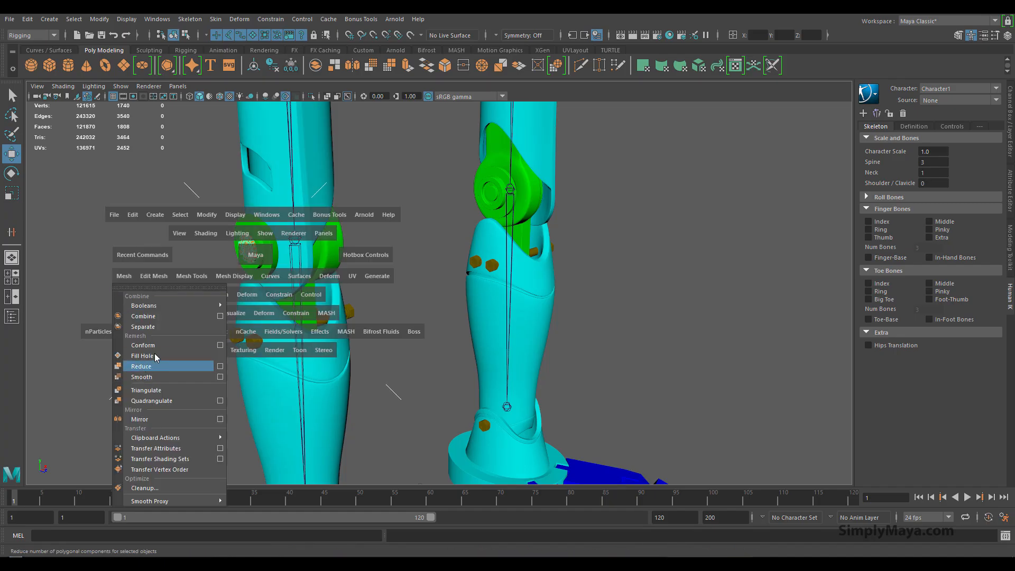
{"action": "left_click", "coordinate": [143, 327]}
{"action": "left_click", "coordinate": [296, 370]}
Step: Separate the combined blue mesh of the feet and pelvis into its individual pieces
{"action": "middle_click_drag", "start_coordinate": [290, 322], "coordinate": [261, 270], "text": "alt"}
{"action": "left_click_drag", "start_coordinate": [283, 312], "coordinate": [291, 249], "text": "alt"}
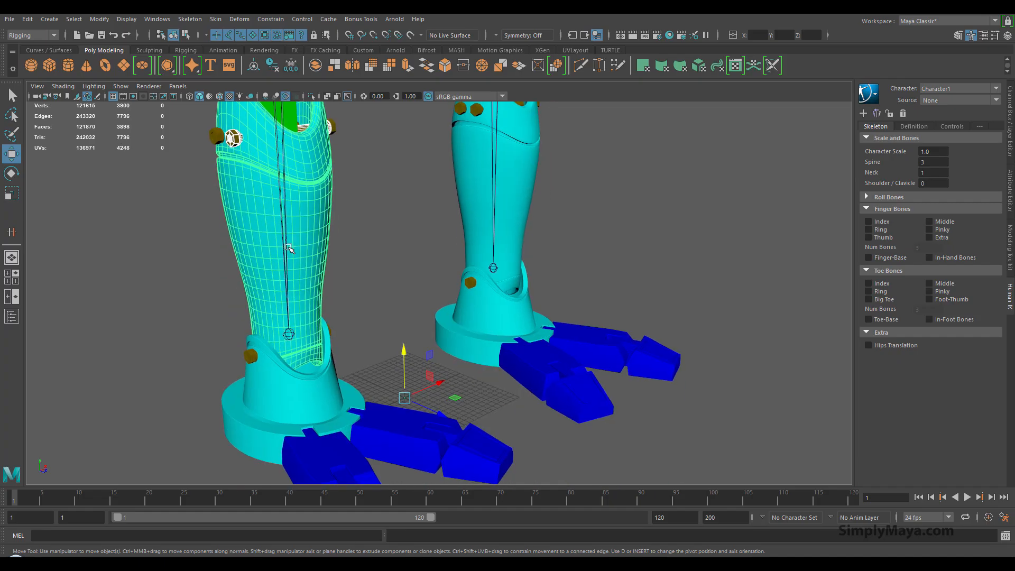
{"action": "left_click", "coordinate": [297, 376]}
{"action": "left_click_drag", "start_coordinate": [350, 345], "coordinate": [333, 370], "text": "alt"}
{"action": "left_click", "coordinate": [341, 382]}
{"action": "key", "text": "space"}
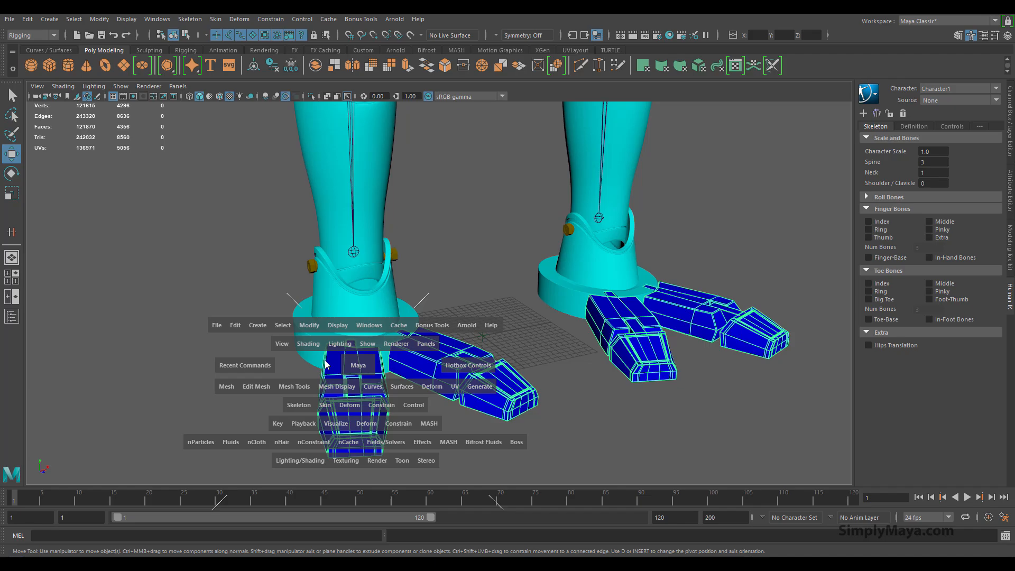
{"action": "left_click", "coordinate": [239, 387]}
{"action": "left_click", "coordinate": [230, 388]}
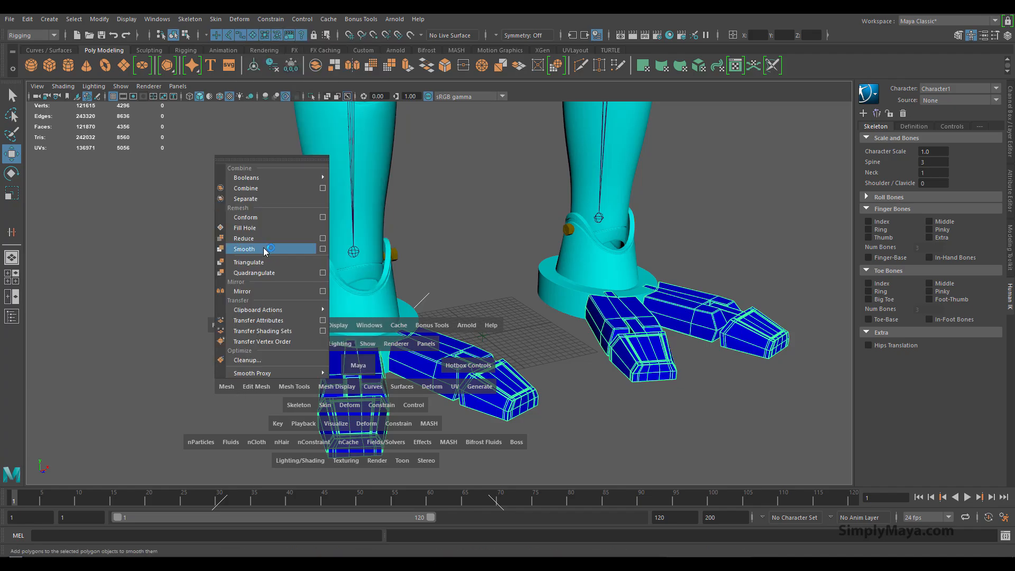
{"action": "left_click", "coordinate": [280, 200]}
Step: Select the green hip ball piece of the right leg together with the three inner thigh bolts
{"action": "middle_click_drag", "start_coordinate": [386, 204], "coordinate": [438, 341], "text": "alt"}
{"action": "mouse_move", "coordinate": [433, 322]}
{"action": "left_mouse_down", "text": "alt"}
{"action": "mouse_move", "coordinate": [419, 313]}
{"action": "mouse_move", "coordinate": [472, 282]}
{"action": "mouse_move", "coordinate": [435, 299]}
{"action": "mouse_move", "coordinate": [423, 320]}
{"action": "mouse_move", "coordinate": [449, 323]}
{"action": "left_mouse_up", "text": "alt"}
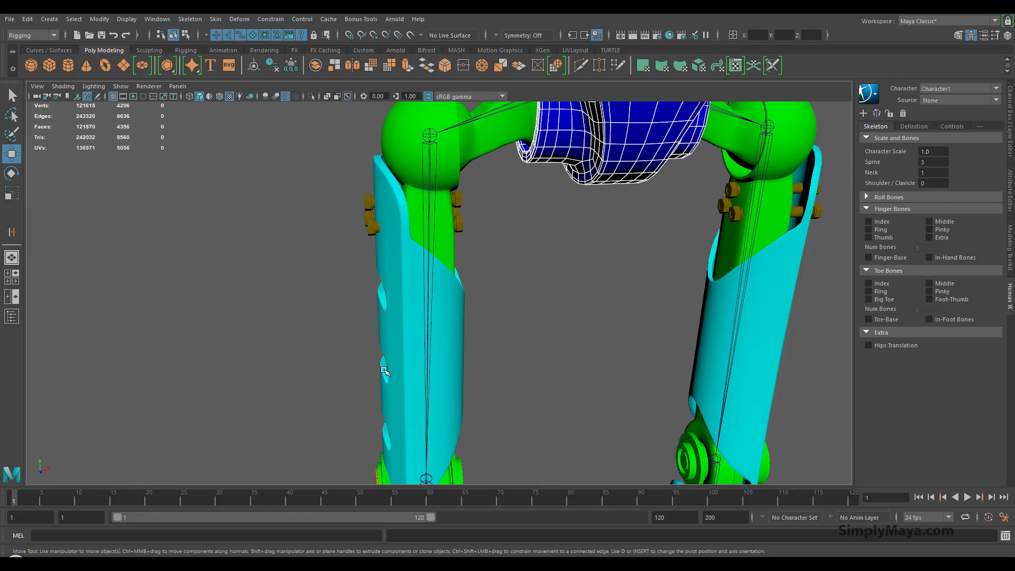
{"action": "left_click_drag", "start_coordinate": [384, 370], "coordinate": [403, 378], "text": "alt"}
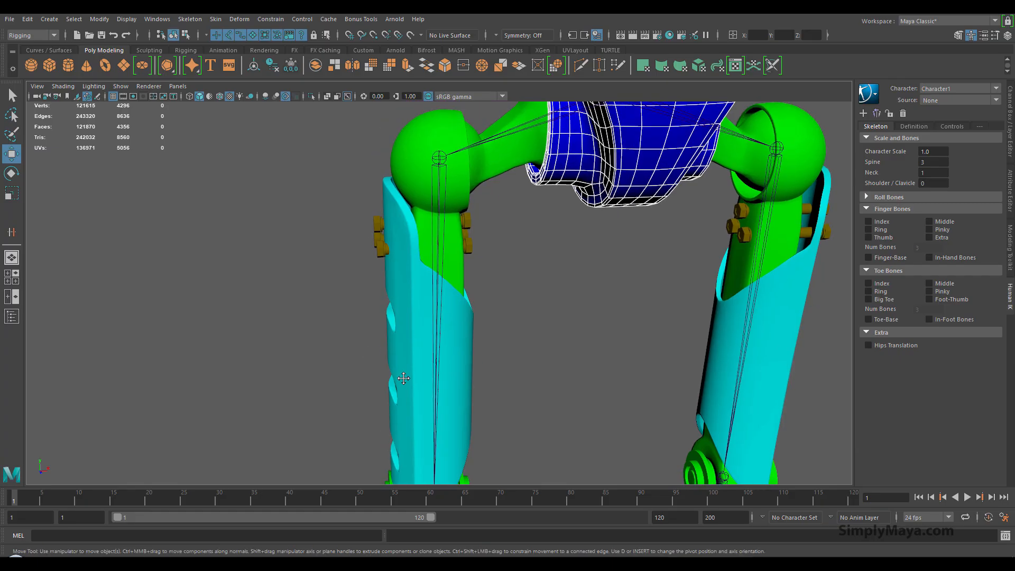
{"action": "middle_click_drag", "start_coordinate": [442, 333], "coordinate": [433, 369], "text": "alt"}
{"action": "left_click_drag", "start_coordinate": [545, 375], "coordinate": [453, 367], "text": "alt"}
{"action": "left_click", "coordinate": [448, 190]}
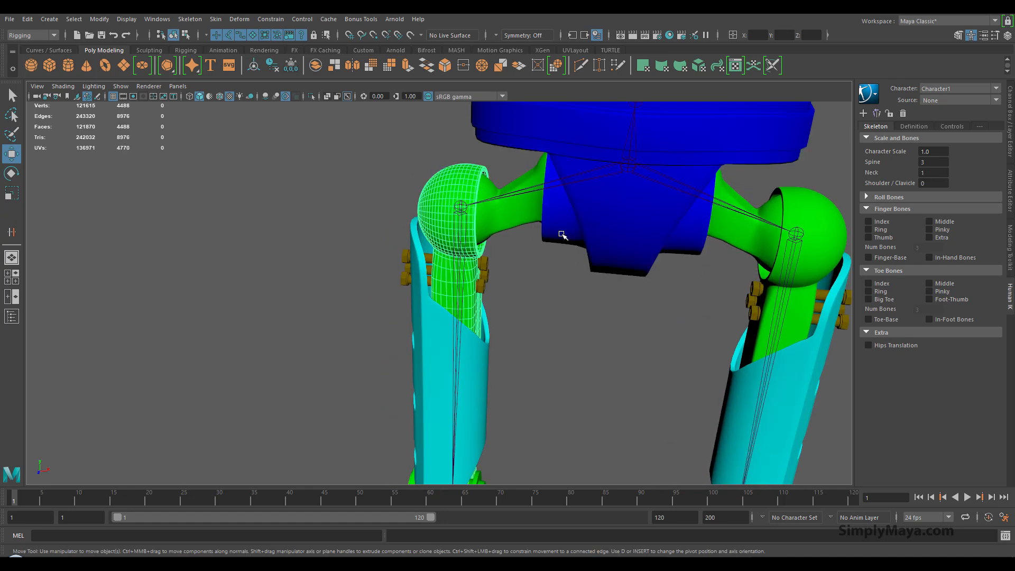
{"action": "left_click_drag", "start_coordinate": [469, 288], "coordinate": [397, 337], "text": "alt"}
{"action": "right_click_drag", "start_coordinate": [397, 337], "coordinate": [435, 338], "text": "alt"}
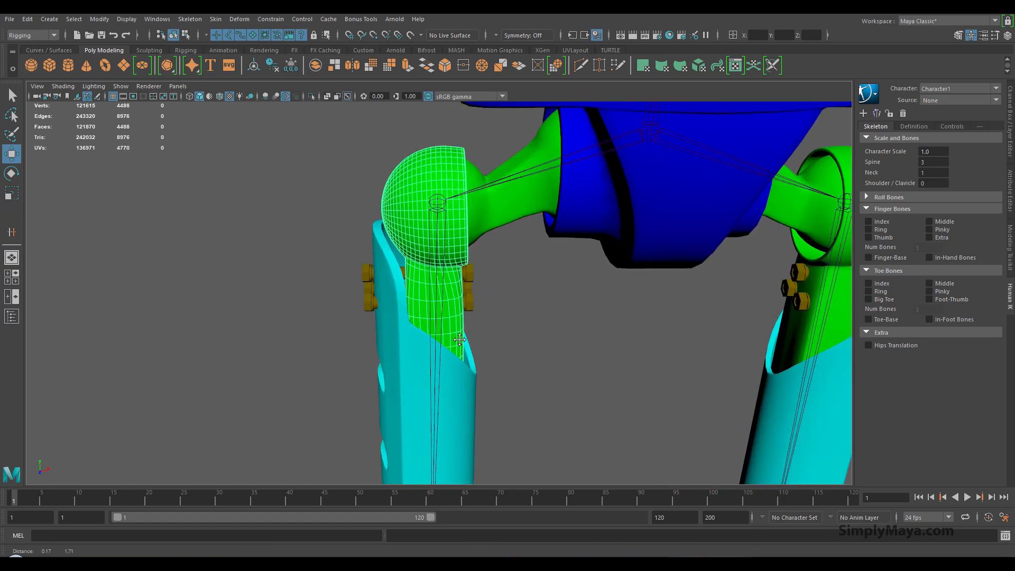
{"action": "left_click_drag", "start_coordinate": [434, 338], "coordinate": [392, 347], "text": "alt"}
{"action": "left_click_drag", "start_coordinate": [491, 283], "coordinate": [549, 243], "text": "alt"}
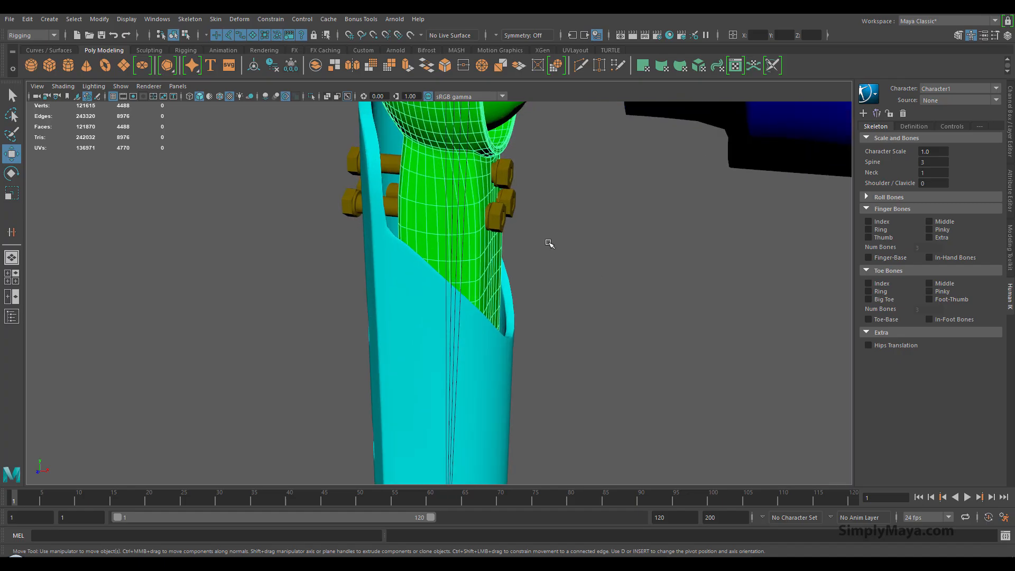
{"action": "left_click", "coordinate": [499, 215], "text": "shift"}
{"action": "left_click", "coordinate": [508, 196], "text": "shift"}
{"action": "left_click", "coordinate": [505, 174], "text": "shift"}
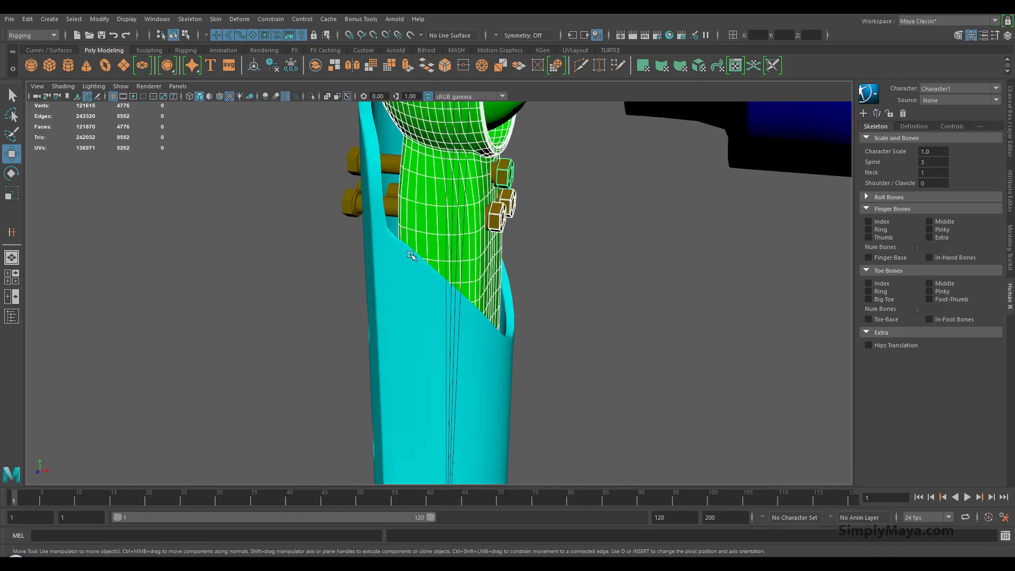
Step: Add the bolt shafts and outer bolt heads of the right thigh to the selection
{"action": "left_click_drag", "start_coordinate": [504, 174], "coordinate": [423, 251], "text": "alt"}
{"action": "left_click", "coordinate": [412, 246], "text": "shift"}
{"action": "left_click", "coordinate": [414, 229], "text": "shift"}
{"action": "left_click", "coordinate": [413, 204], "text": "shift"}
{"action": "left_click_drag", "start_coordinate": [375, 317], "coordinate": [425, 319], "text": "alt"}
{"action": "left_click", "coordinate": [168, 346], "text": "shift"}
{"action": "left_click", "coordinate": [120, 334], "text": "shift"}
{"action": "left_click", "coordinate": [132, 296], "text": "shift"}
Step: Add the cyan right thigh shell and its knee pieces to the selection, and combine all selected parts into one mesh
{"action": "left_click_drag", "start_coordinate": [260, 281], "coordinate": [294, 283], "text": "alt"}
{"action": "left_click", "coordinate": [299, 283]}
{"action": "left_click_drag", "start_coordinate": [337, 224], "coordinate": [426, 291], "text": "alt"}
{"action": "mouse_move", "coordinate": [450, 326]}
{"action": "left_mouse_down", "text": "alt"}
{"action": "mouse_move", "coordinate": [464, 322]}
{"action": "mouse_move", "coordinate": [474, 331]}
{"action": "mouse_move", "coordinate": [465, 332]}
{"action": "left_mouse_up", "text": "alt"}
{"action": "left_click", "coordinate": [226, 370], "text": "shift"}
{"action": "left_click_drag", "start_coordinate": [227, 380], "coordinate": [291, 379], "text": "alt"}
{"action": "middle_click_drag", "start_coordinate": [291, 380], "coordinate": [561, 315], "text": "alt"}
{"action": "left_click", "coordinate": [240, 349], "text": "shift"}
{"action": "left_click_drag", "start_coordinate": [434, 365], "coordinate": [381, 353], "text": "alt"}
{"action": "middle_click_drag", "start_coordinate": [381, 354], "coordinate": [367, 428], "text": "alt"}
{"action": "middle_click_drag", "start_coordinate": [508, 359], "coordinate": [503, 468], "text": "alt"}
{"action": "left_click_drag", "start_coordinate": [480, 381], "coordinate": [546, 374], "text": "alt"}
{"action": "key", "text": "space"}
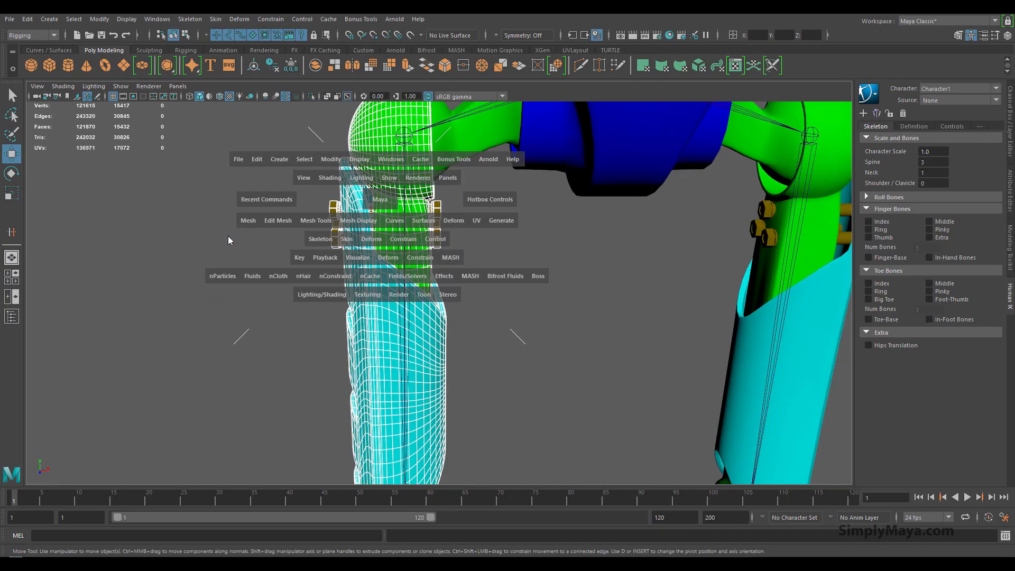
{"action": "left_click", "coordinate": [248, 220]}
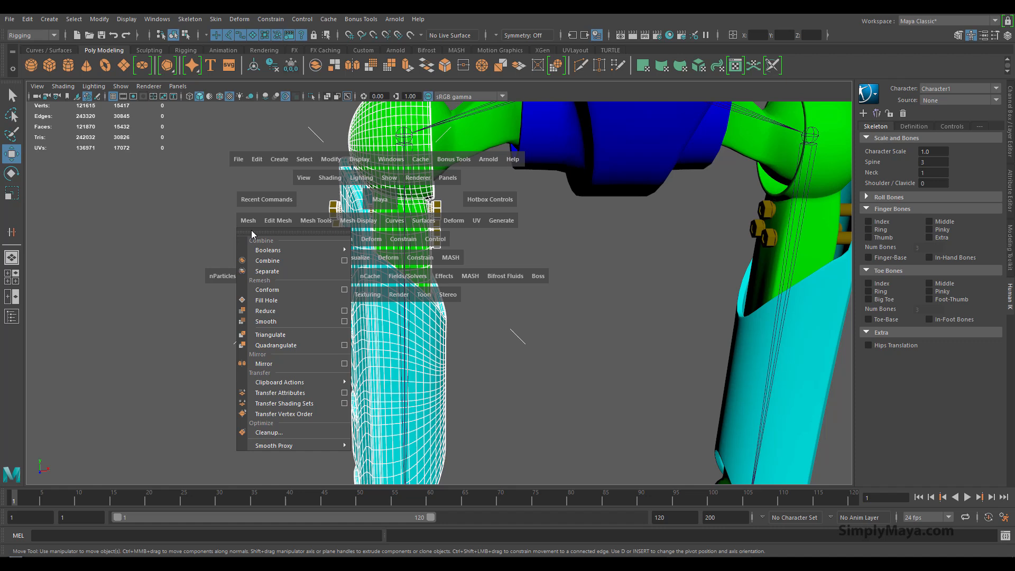
{"action": "left_click", "coordinate": [274, 262]}
{"action": "left_click_drag", "start_coordinate": [320, 290], "coordinate": [305, 218], "text": "alt"}
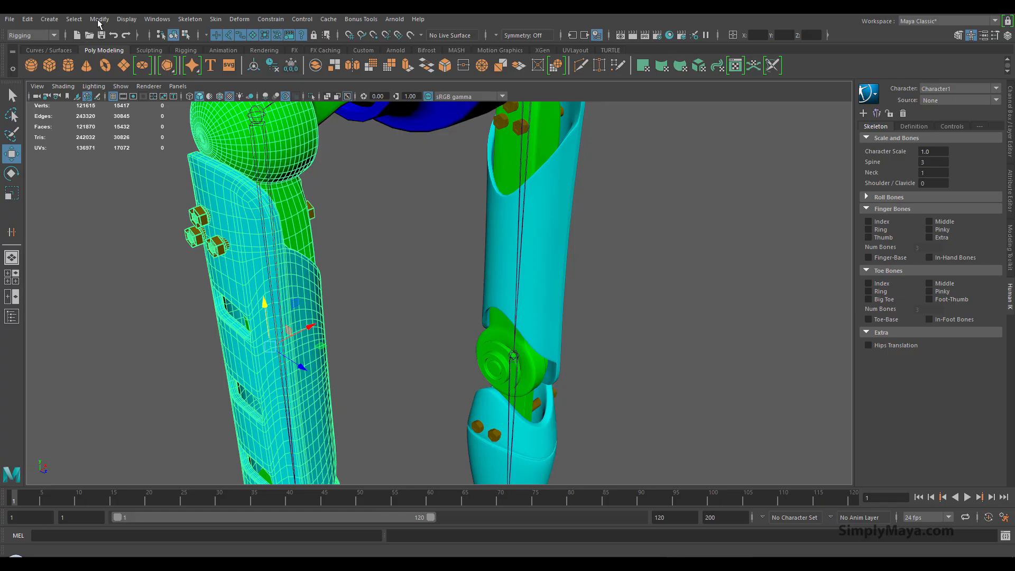
Step: Open the Outliner and dock it beside the viewport
{"action": "left_click", "coordinate": [150, 24]}
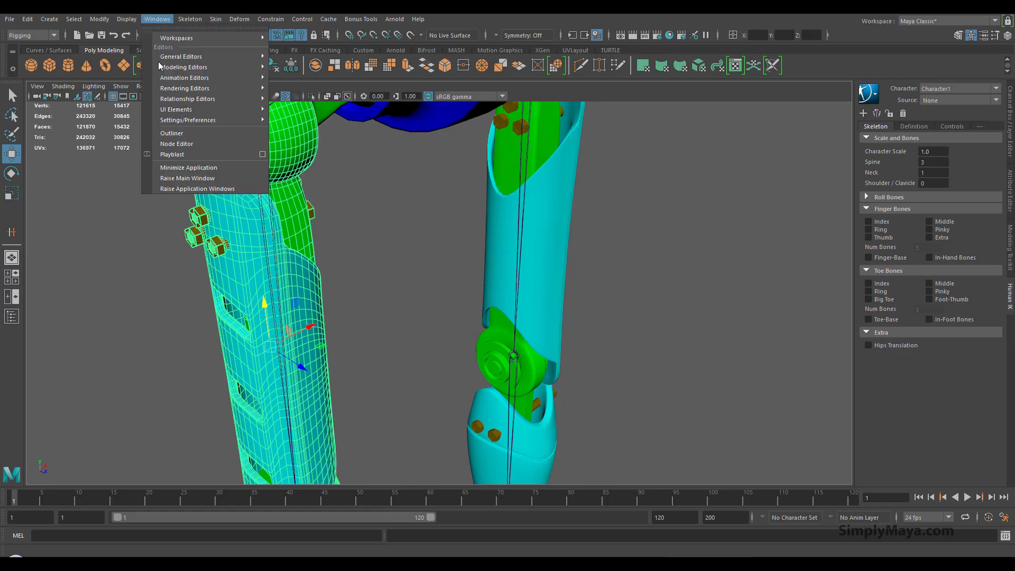
{"action": "left_click", "coordinate": [176, 137]}
{"action": "left_click_drag", "start_coordinate": [228, 106], "coordinate": [36, 148]}
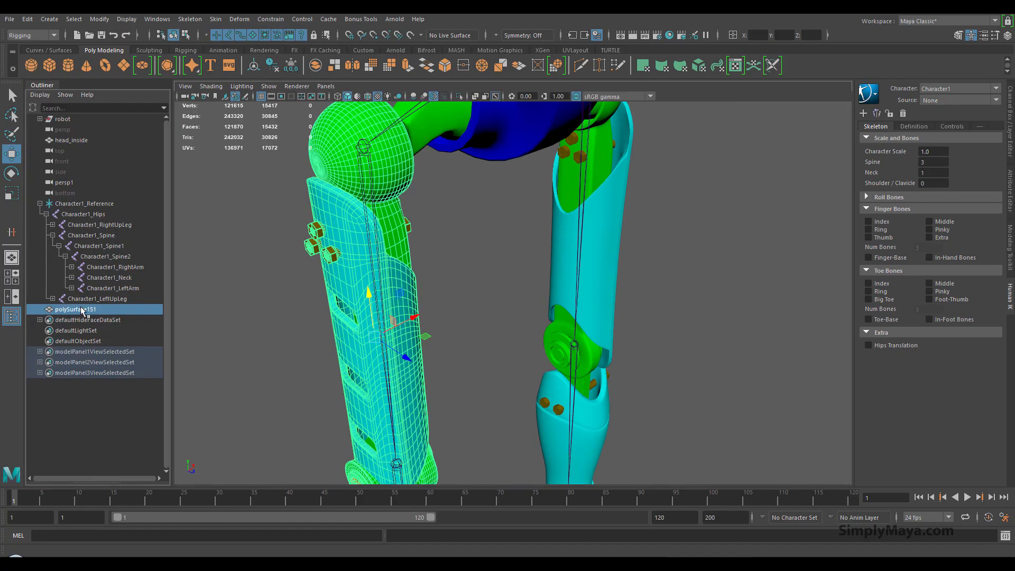
Step: Rename the combined right thigh mesh to right_leg_upper in the Outliner
{"action": "double_click", "coordinate": [83, 309]}
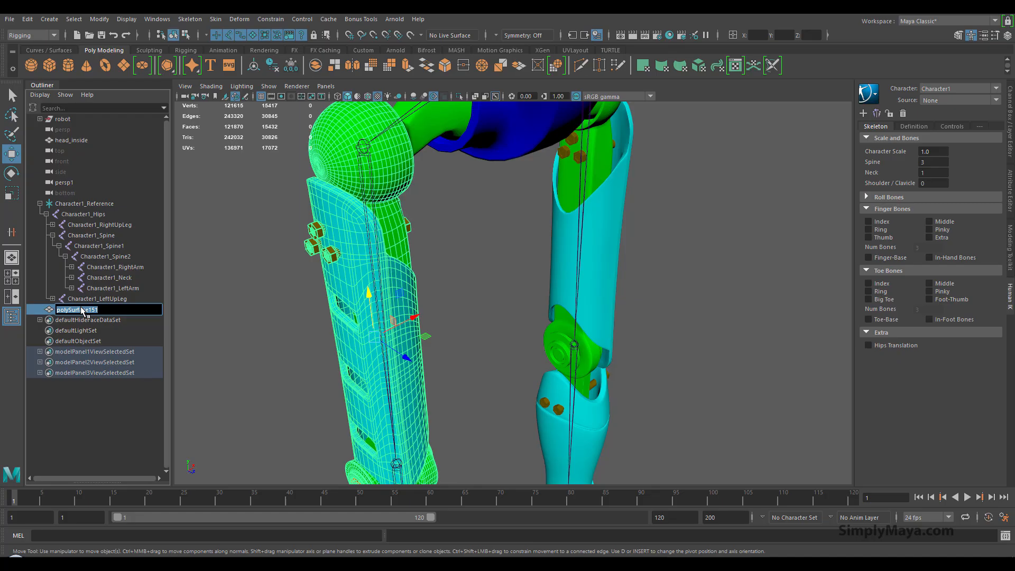
{"action": "left_click", "coordinate": [361, 145]}
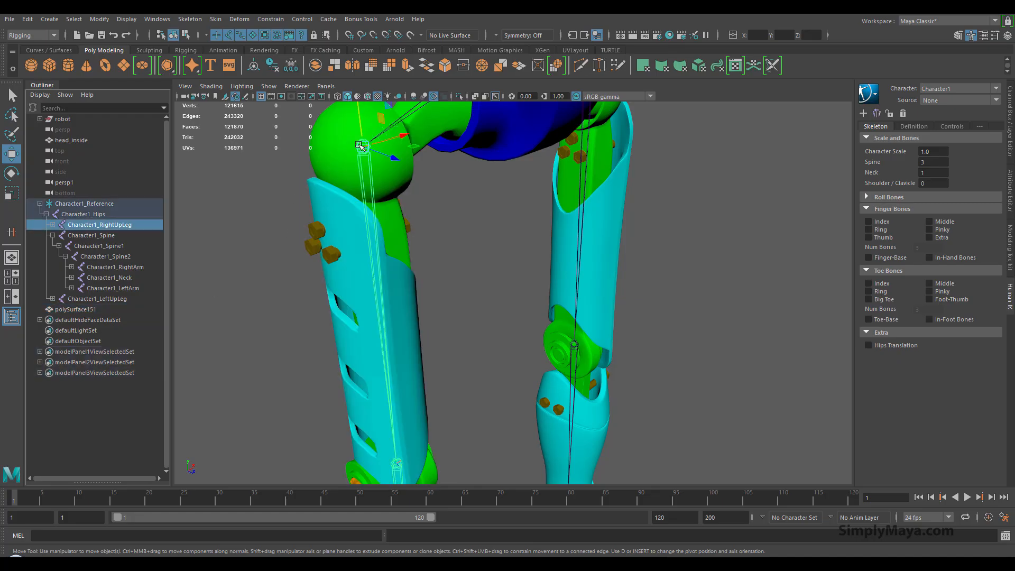
{"action": "left_click_drag", "start_coordinate": [410, 279], "coordinate": [428, 231], "text": "alt"}
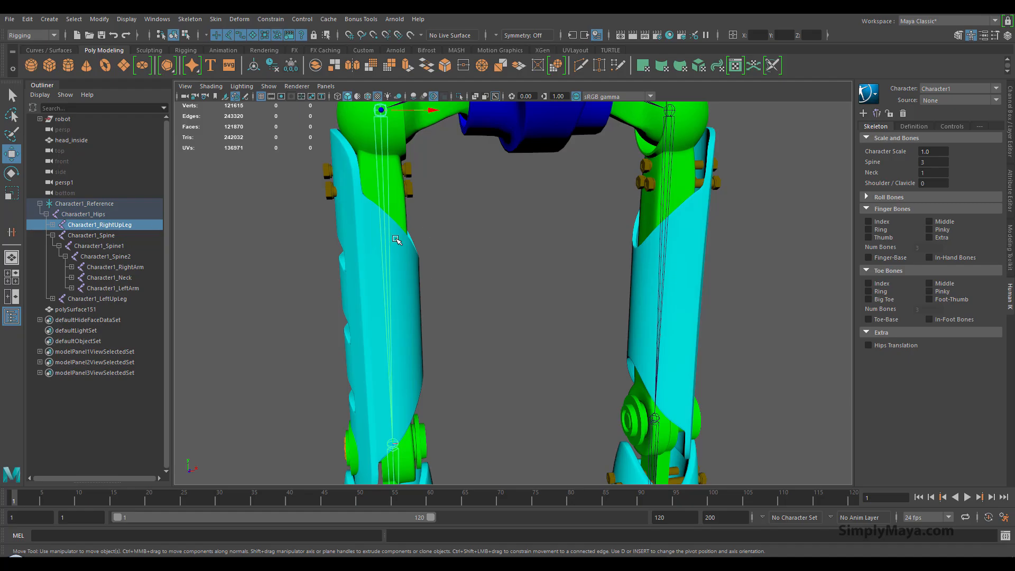
{"action": "right_click_drag", "start_coordinate": [429, 268], "coordinate": [373, 242], "text": "alt"}
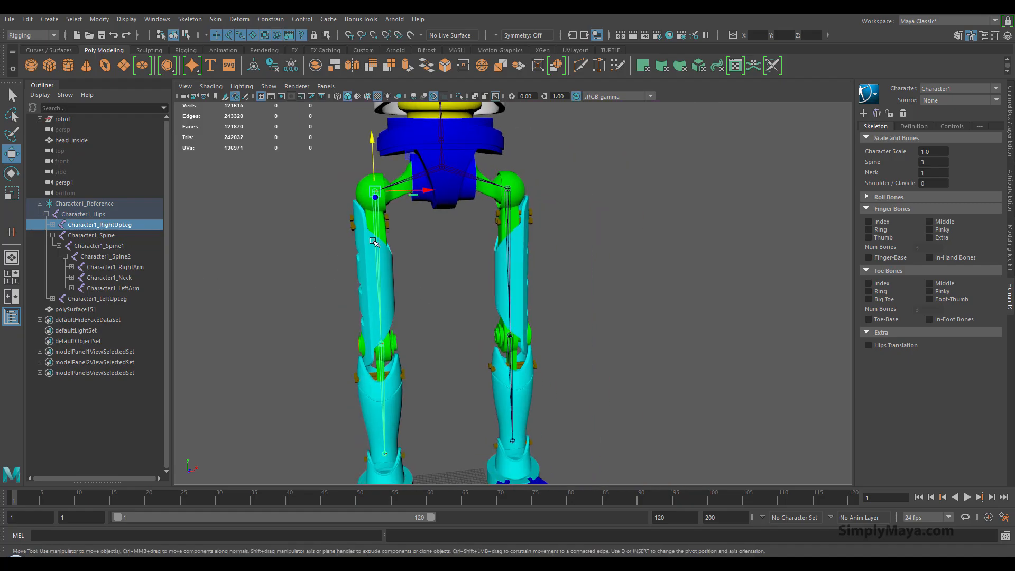
{"action": "middle_click_drag", "start_coordinate": [368, 252], "coordinate": [354, 315], "text": "alt"}
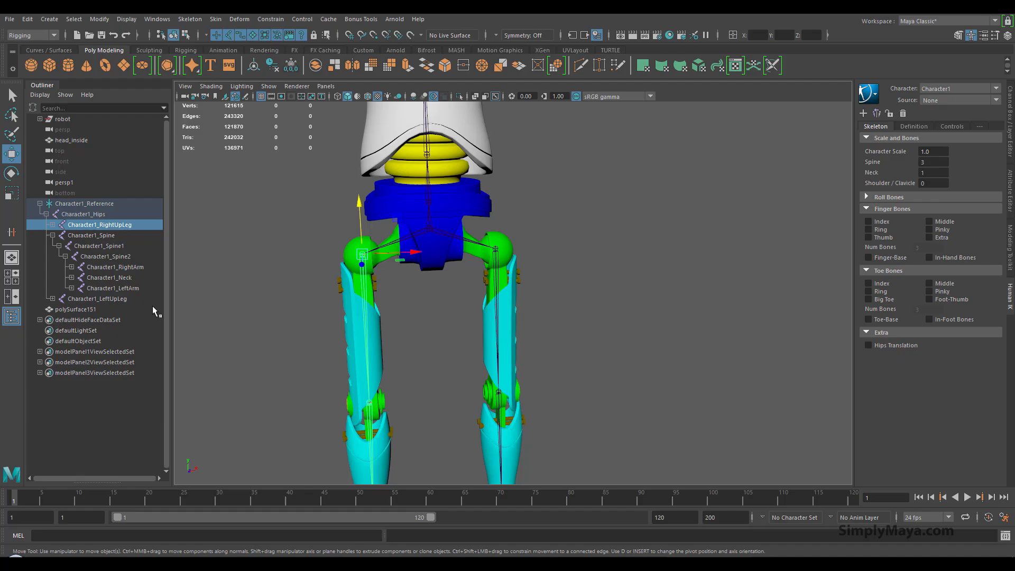
{"action": "double_click", "coordinate": [83, 309]}
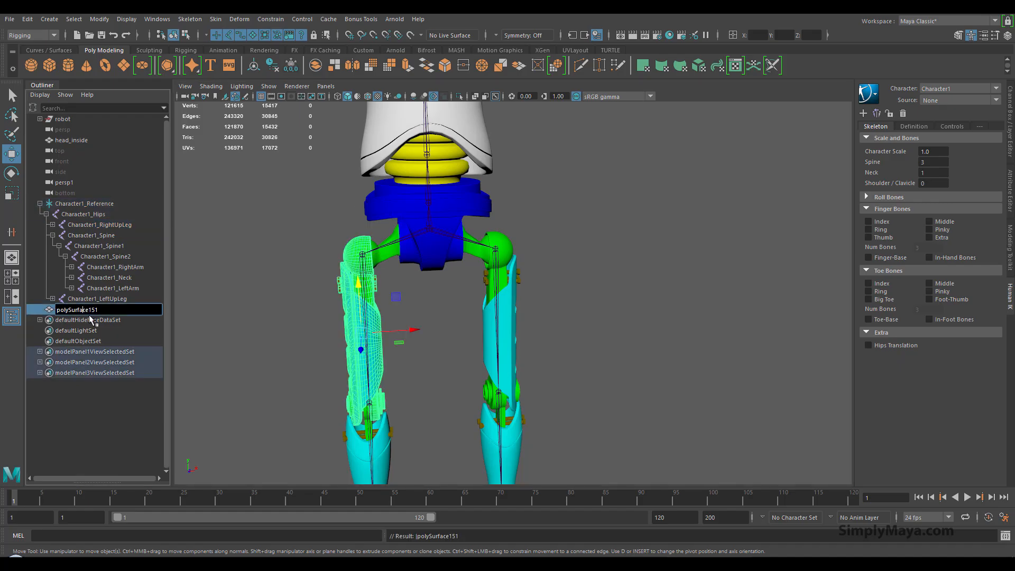
{"action": "double_click", "coordinate": [88, 319]}
{"action": "double_click", "coordinate": [78, 309]}
{"action": "double_click", "coordinate": [78, 309]}
{"action": "type", "text": "right_leg_upper"}
{"action": "key", "text": "Return"}
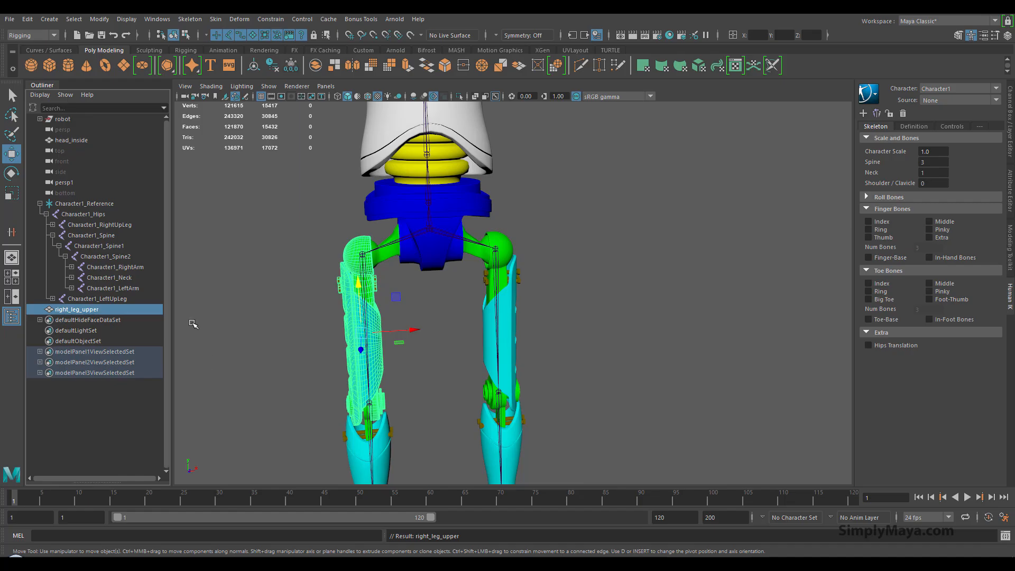
Step: Delete the construction history of right_leg_upper and freeze its transformations
{"action": "left_click_drag", "start_coordinate": [285, 312], "coordinate": [321, 314], "text": "alt"}
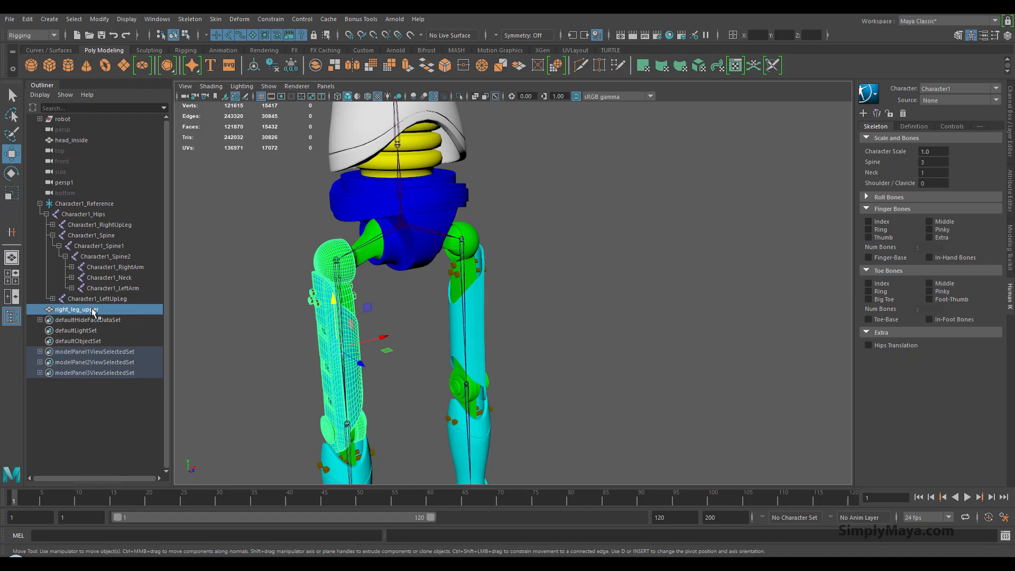
{"action": "left_click", "coordinate": [27, 19]}
{"action": "mouse_move", "coordinate": [66, 145]}
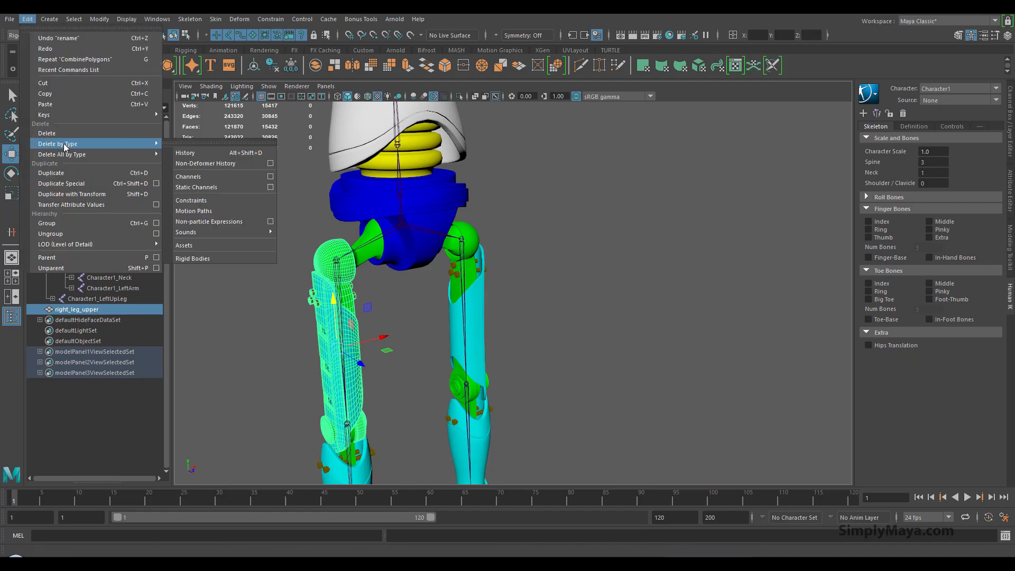
{"action": "left_click", "coordinate": [206, 152]}
{"action": "left_click", "coordinate": [99, 20]}
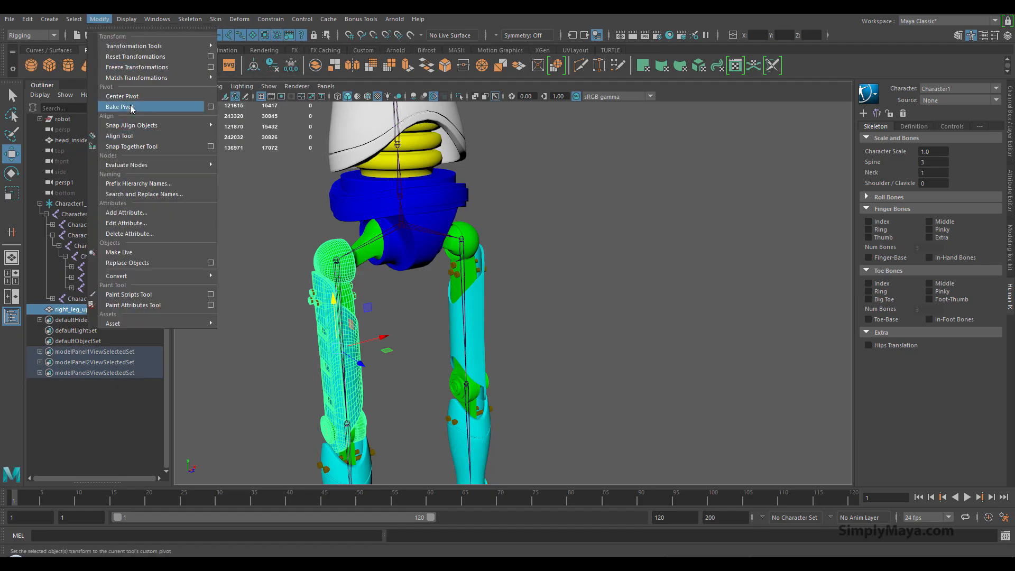
{"action": "left_click", "coordinate": [137, 67]}
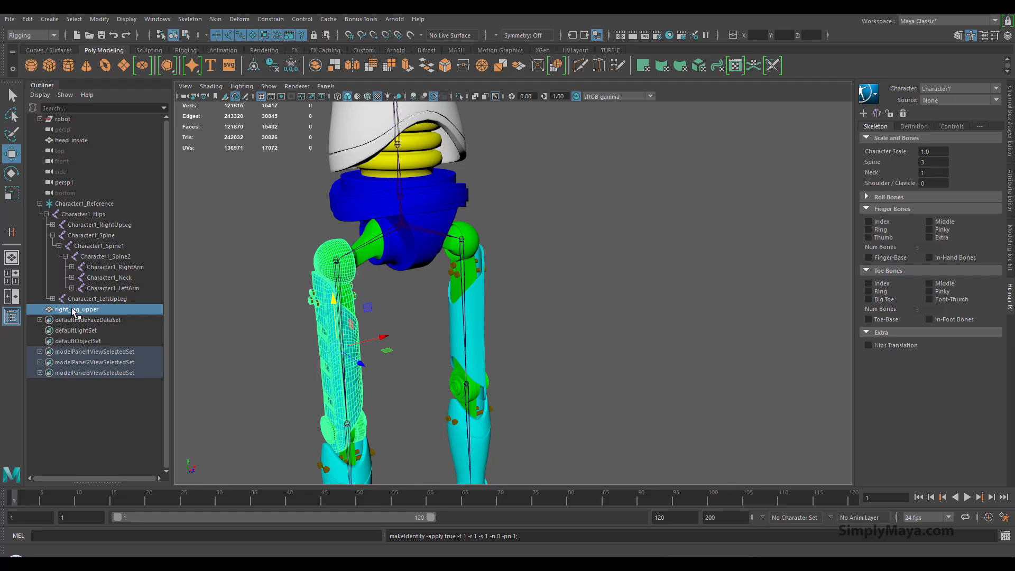
Step: Parent right_leg_upper under the Character1_RightUpLeg joint and clear the selection
{"action": "left_click_drag", "start_coordinate": [73, 311], "coordinate": [122, 226]}
{"action": "left_click", "coordinate": [112, 225]}
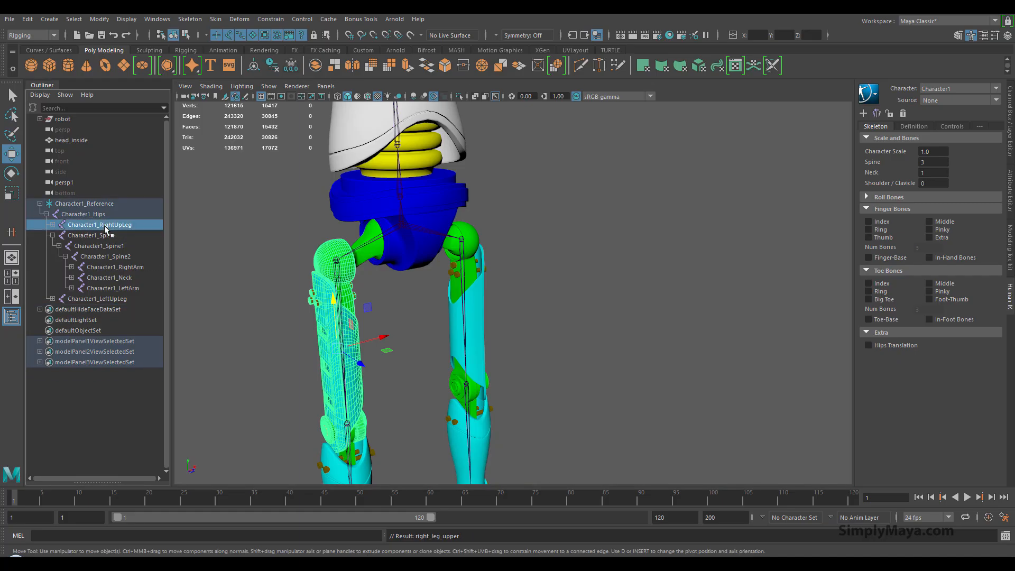
{"action": "left_click", "coordinate": [254, 267]}
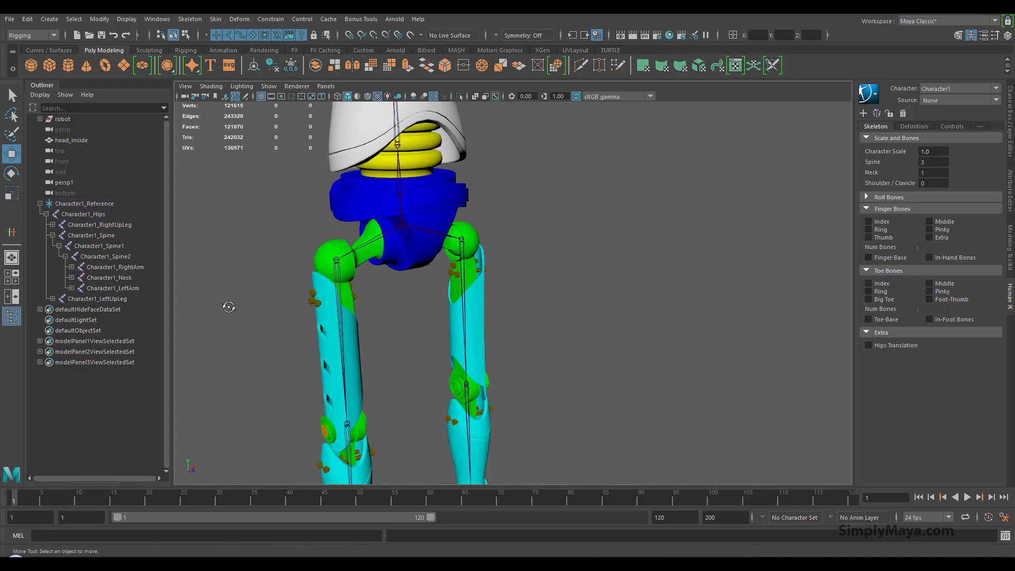
{"action": "left_click_drag", "start_coordinate": [228, 307], "coordinate": [274, 287], "text": "alt"}
Step: Rotate the Character1_RightUpLeg joint to test that the thigh mesh follows it, and undo the rotation
{"action": "left_click", "coordinate": [352, 244]}
{"action": "left_click_drag", "start_coordinate": [427, 313], "coordinate": [303, 296], "text": "alt"}
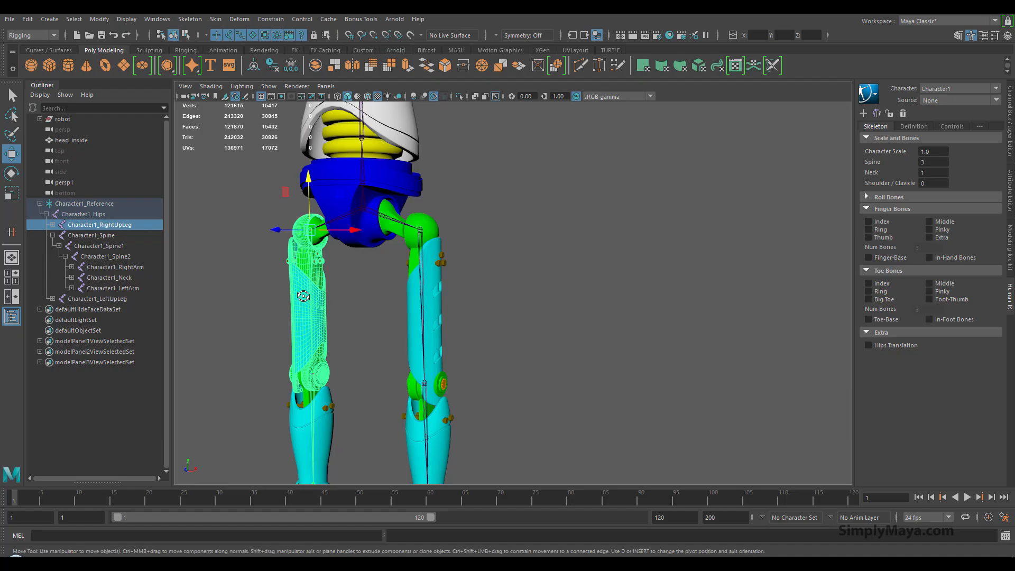
{"action": "key", "text": "r"}
{"action": "key", "text": "e"}
{"action": "left_click_drag", "start_coordinate": [280, 236], "coordinate": [265, 204]}
{"action": "middle_click_drag", "start_coordinate": [332, 336], "coordinate": [385, 260], "text": "alt"}
{"action": "right_click_drag", "start_coordinate": [386, 261], "coordinate": [327, 278], "text": "alt"}
{"action": "left_click_drag", "start_coordinate": [328, 278], "coordinate": [308, 275], "text": "alt"}
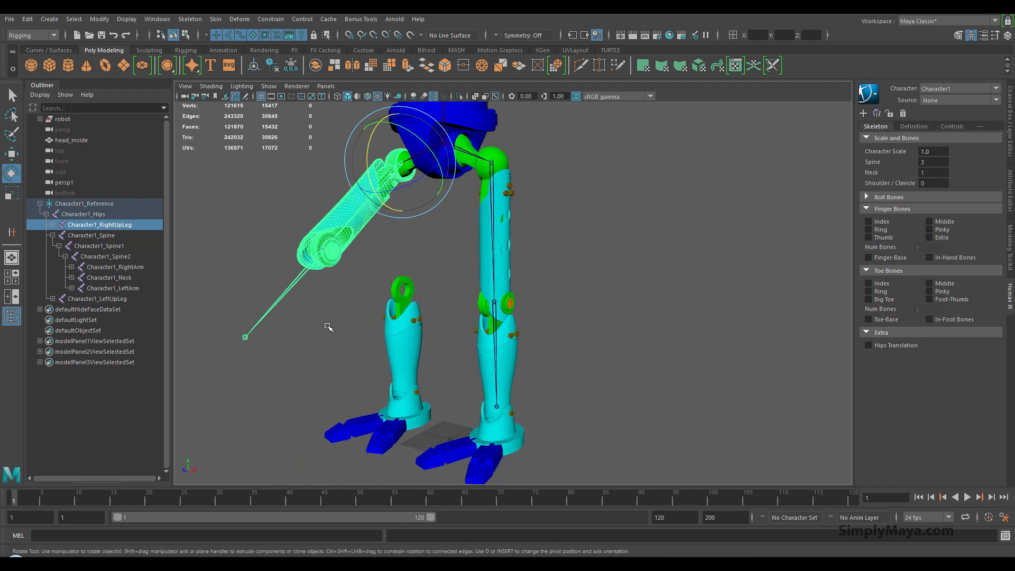
{"action": "key", "text": "ctrl+z"}
Step: Select the green knee link and the cyan shell of the right shin
{"action": "left_click_drag", "start_coordinate": [302, 360], "coordinate": [296, 358], "text": "alt"}
{"action": "middle_click_drag", "start_coordinate": [296, 358], "coordinate": [303, 273], "text": "alt"}
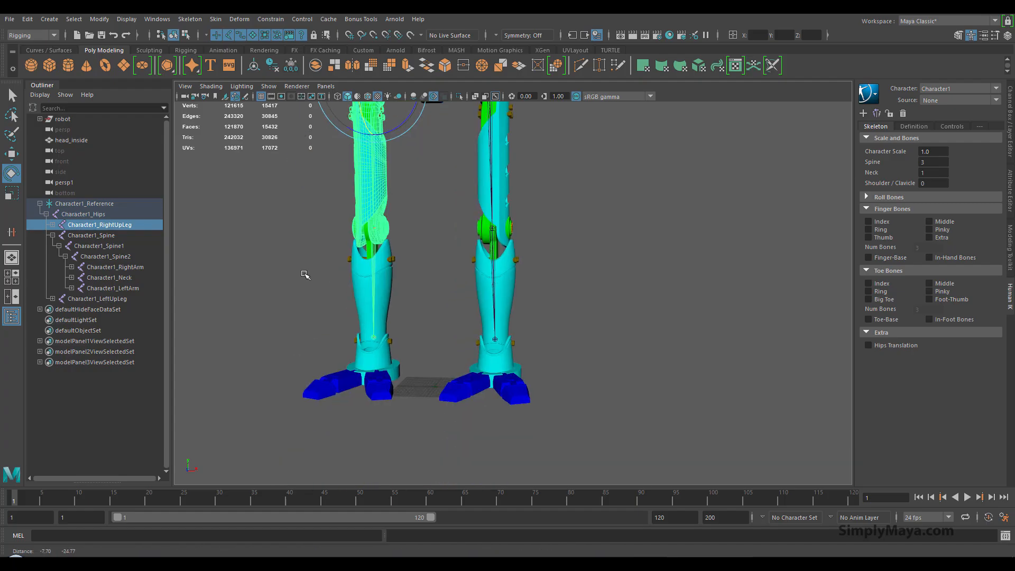
{"action": "right_click_drag", "start_coordinate": [303, 273], "coordinate": [362, 342], "text": "alt"}
{"action": "left_click_drag", "start_coordinate": [362, 342], "coordinate": [426, 346], "text": "alt"}
{"action": "middle_click_drag", "start_coordinate": [326, 353], "coordinate": [431, 354], "text": "alt"}
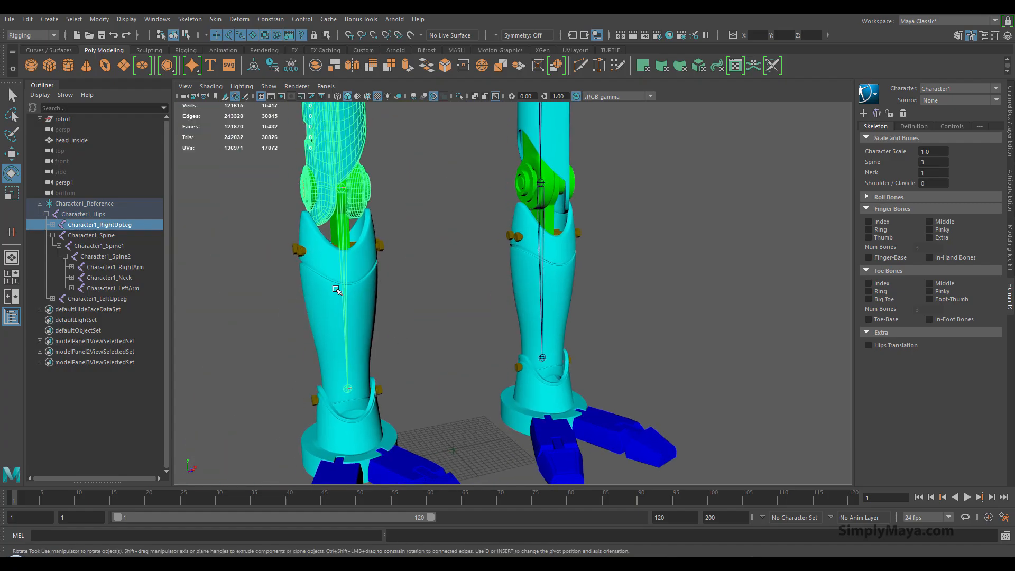
{"action": "left_click", "coordinate": [336, 248]}
{"action": "left_click", "coordinate": [326, 264], "text": "shift"}
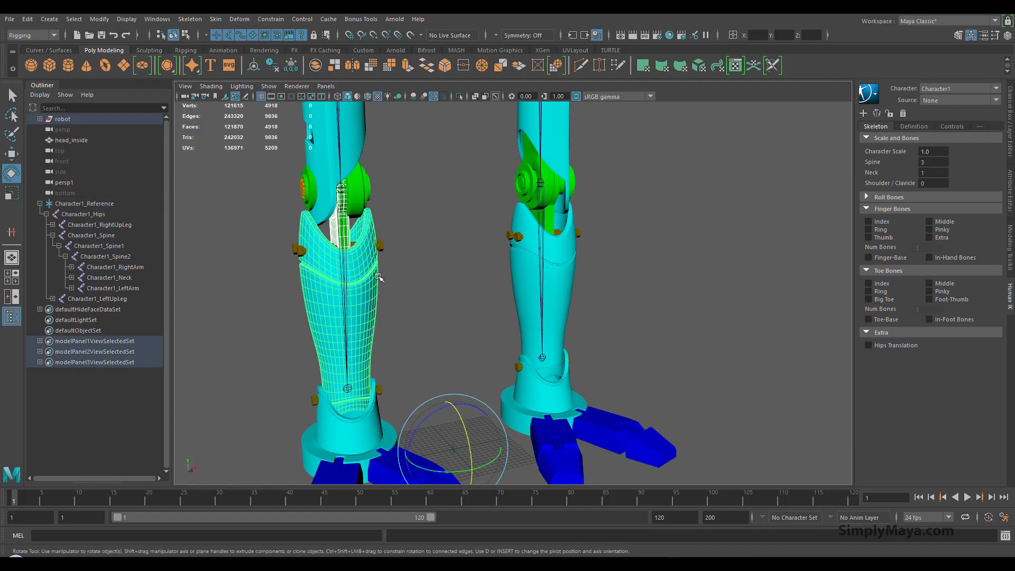
Step: Add the two inner bolt heads and one bolt shaft of the right shin to the selection
{"action": "left_click_drag", "start_coordinate": [380, 275], "coordinate": [315, 276], "text": "alt"}
{"action": "middle_click_drag", "start_coordinate": [315, 276], "coordinate": [303, 342], "text": "alt"}
{"action": "right_click_drag", "start_coordinate": [303, 342], "coordinate": [414, 346], "text": "alt"}
{"action": "middle_click_drag", "start_coordinate": [390, 370], "coordinate": [387, 346], "text": "alt"}
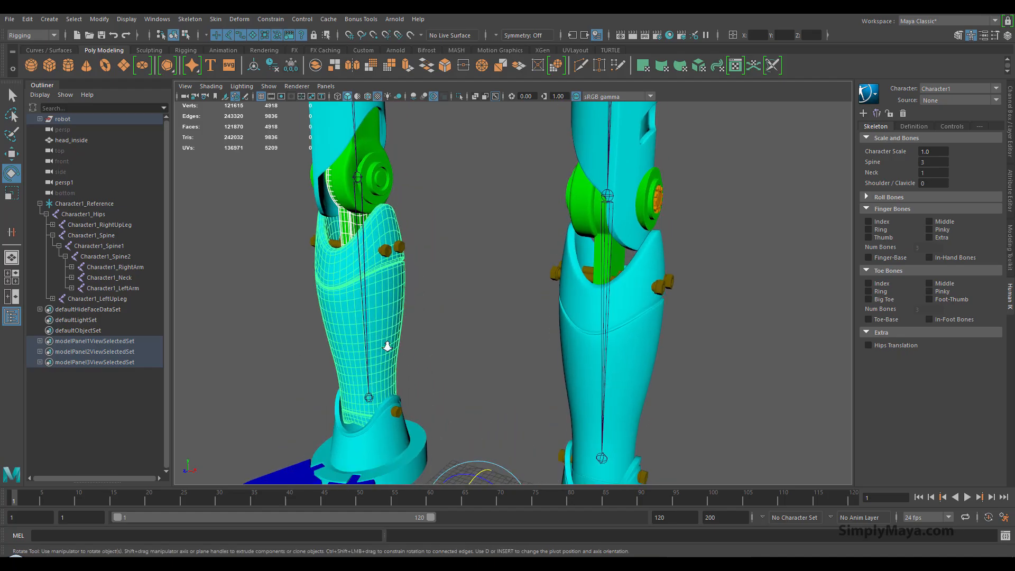
{"action": "right_click_drag", "start_coordinate": [309, 317], "coordinate": [359, 317], "text": "alt"}
{"action": "left_click", "coordinate": [343, 240], "text": "shift"}
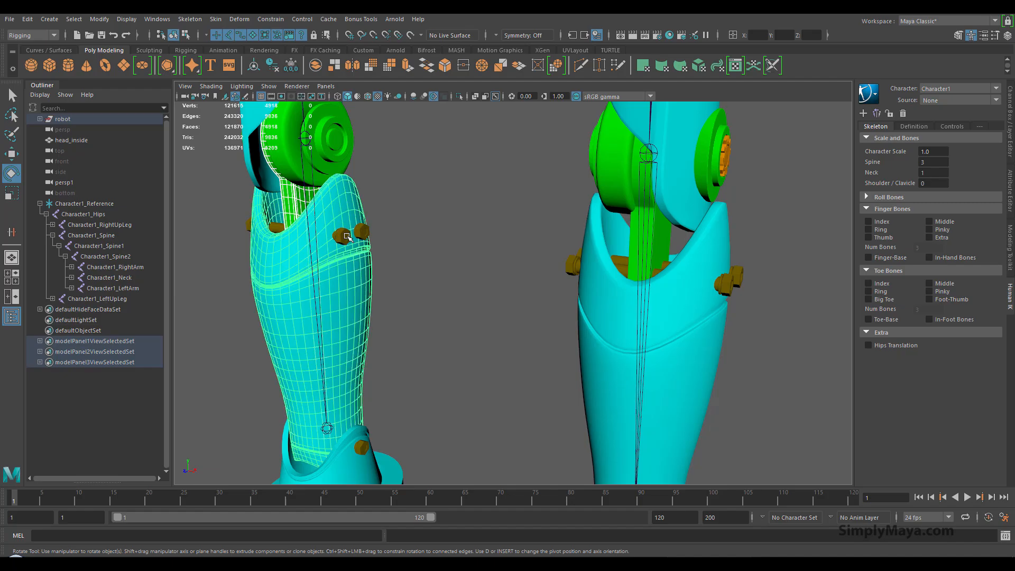
{"action": "left_click_drag", "start_coordinate": [351, 259], "coordinate": [370, 270], "text": "alt"}
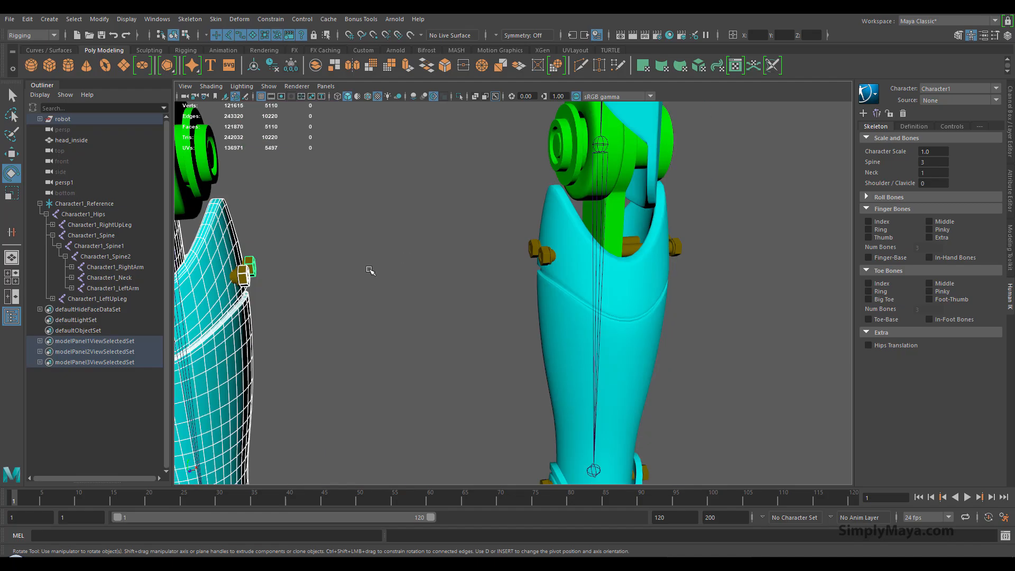
{"action": "middle_click_drag", "start_coordinate": [312, 278], "coordinate": [389, 290], "text": "alt"}
{"action": "right_click_drag", "start_coordinate": [317, 343], "coordinate": [367, 355], "text": "alt"}
{"action": "left_click_drag", "start_coordinate": [367, 355], "coordinate": [355, 346], "text": "alt"}
{"action": "left_click", "coordinate": [266, 295], "text": "shift"}
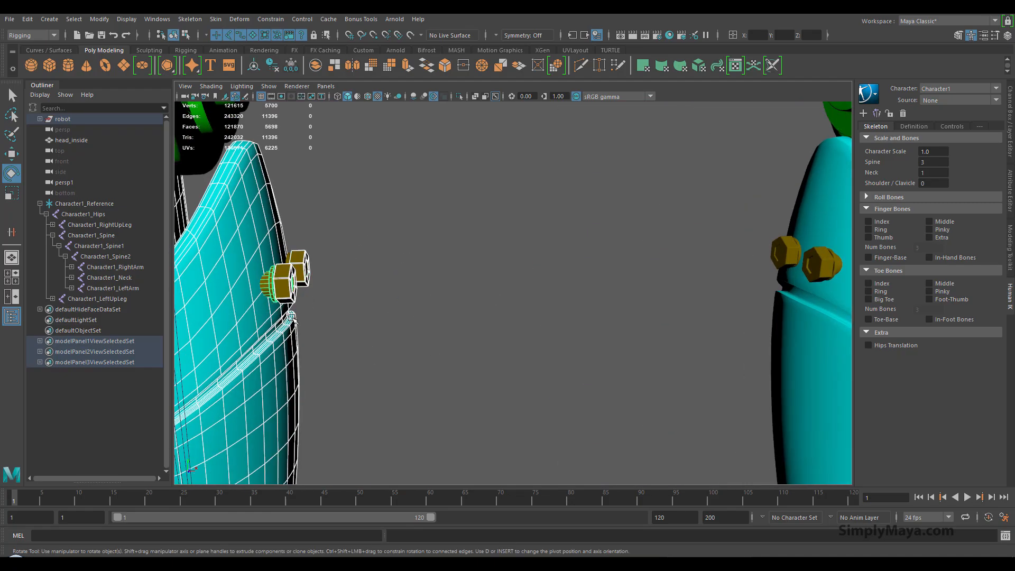
Step: Add the other bolt shaft and the two outer bolt heads of the right shin to the selection
{"action": "left_click_drag", "start_coordinate": [275, 293], "coordinate": [316, 327], "text": "alt"}
{"action": "middle_click_drag", "start_coordinate": [322, 269], "coordinate": [368, 339], "text": "alt"}
{"action": "left_click", "coordinate": [372, 246], "text": "shift"}
{"action": "left_click_drag", "start_coordinate": [372, 246], "coordinate": [370, 271], "text": "alt"}
{"action": "left_click", "coordinate": [371, 250], "text": "shift"}
{"action": "left_click", "coordinate": [344, 233], "text": "shift"}
Step: Check the selected right shin parts from several sides and combine them into one mesh
{"action": "middle_click_drag", "start_coordinate": [634, 233], "coordinate": [593, 134], "text": "alt"}
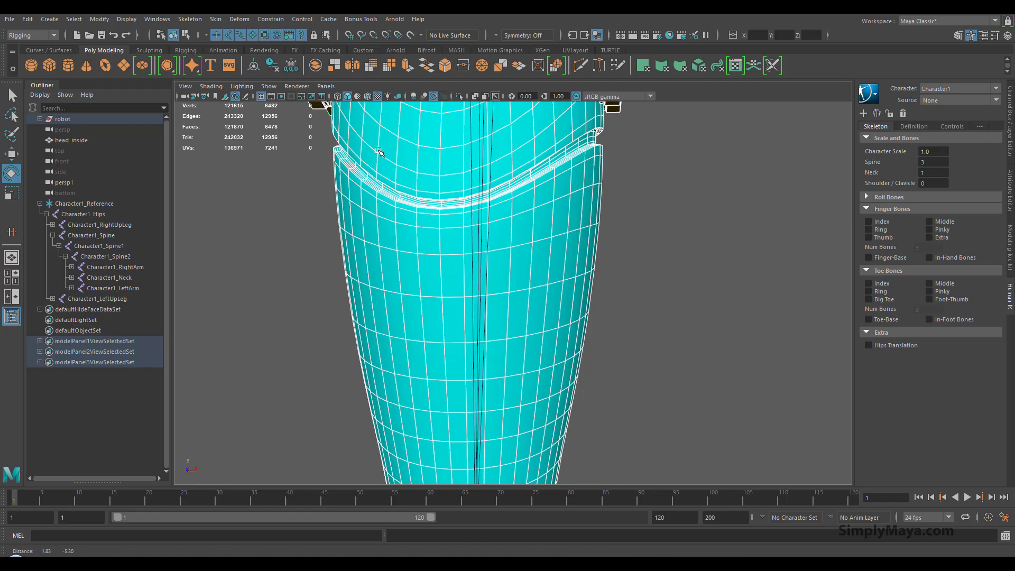
{"action": "right_click_drag", "start_coordinate": [594, 134], "coordinate": [347, 283], "text": "alt"}
{"action": "left_click_drag", "start_coordinate": [347, 283], "coordinate": [324, 291], "text": "alt"}
{"action": "middle_click_drag", "start_coordinate": [323, 290], "coordinate": [268, 258], "text": "alt"}
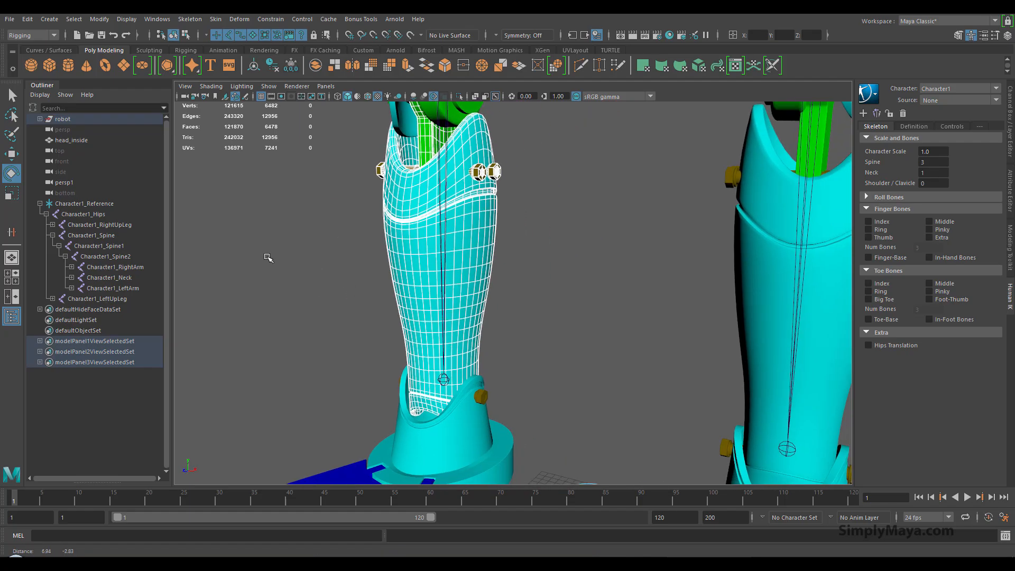
{"action": "left_click_drag", "start_coordinate": [268, 258], "coordinate": [401, 311], "text": "alt"}
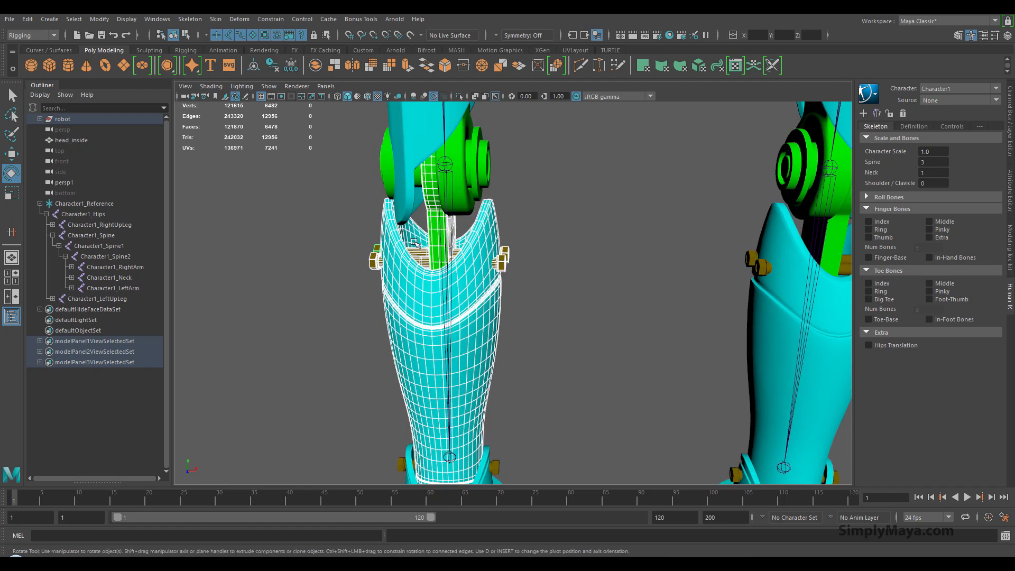
{"action": "key", "text": "space"}
{"action": "left_click", "coordinate": [277, 298]}
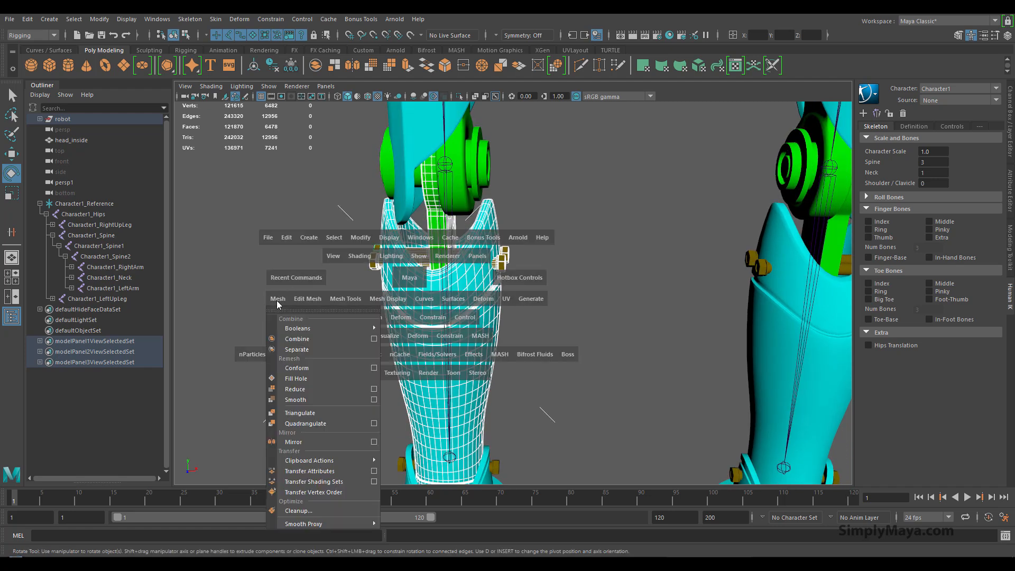
{"action": "left_click", "coordinate": [308, 339]}
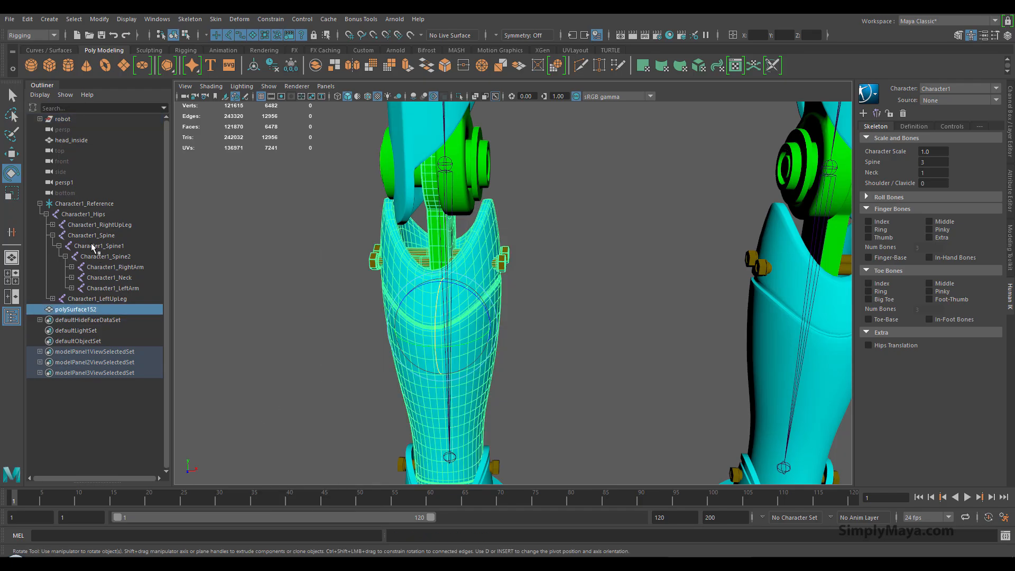
Step: Rename the combined right shin mesh to right_leg and parent it under the Character1_RightLeg joint
{"action": "left_click", "coordinate": [53, 225]}
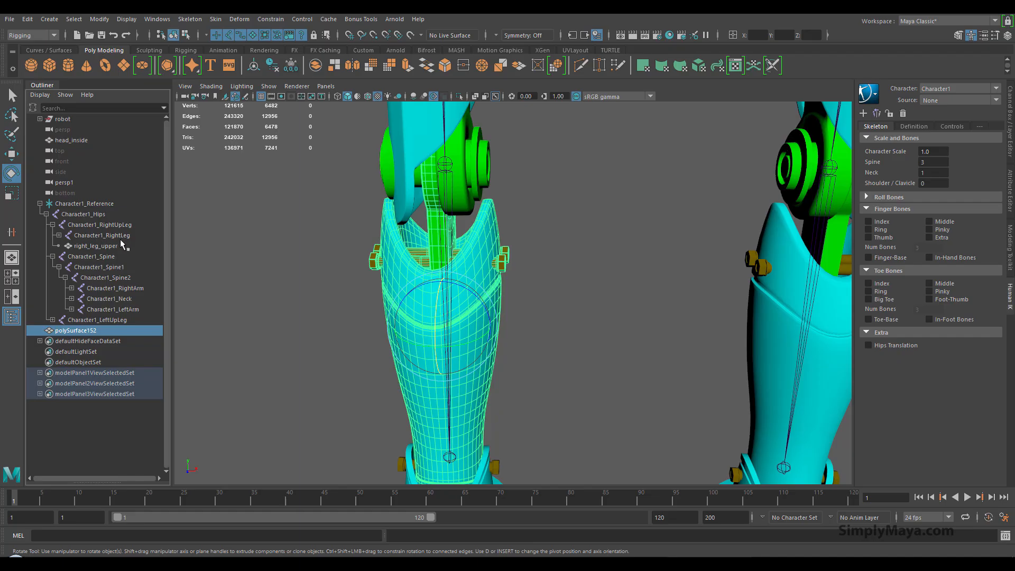
{"action": "double_click", "coordinate": [73, 331]}
{"action": "type", "text": "right_leff"}
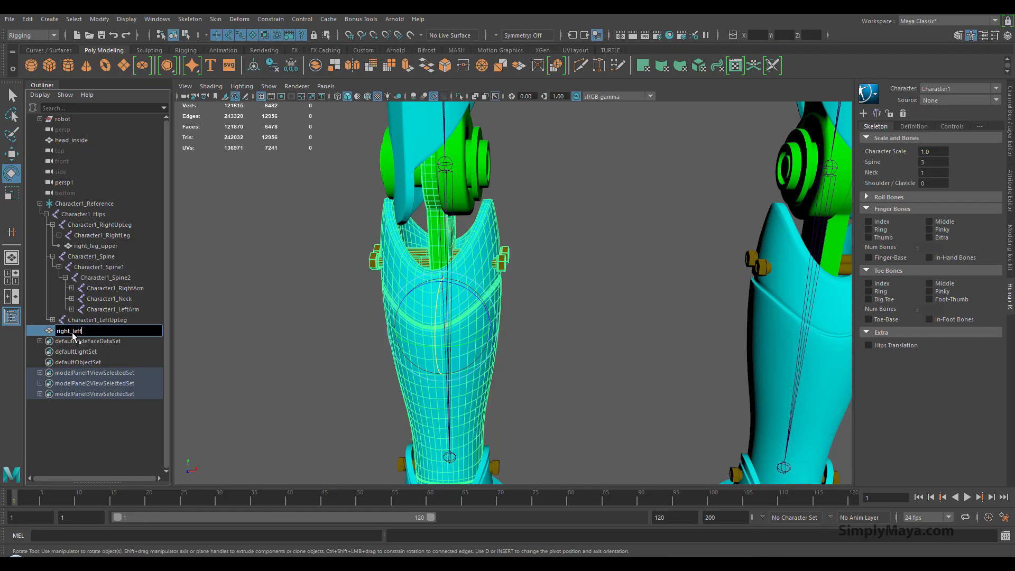
{"action": "key", "text": "Return"}
{"action": "middle_click_drag", "start_coordinate": [74, 335], "coordinate": [118, 240]}
Step: Rotate the Character1_RightUpLeg joint to test that the thigh and shin meshes swing together
{"action": "left_click", "coordinate": [113, 225]}
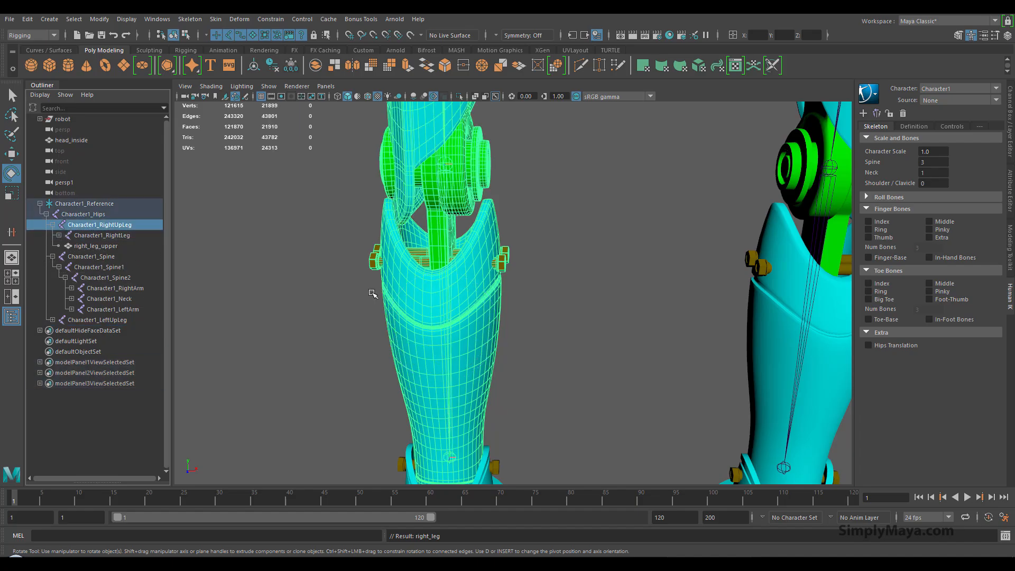
{"action": "left_click_drag", "start_coordinate": [373, 293], "coordinate": [347, 318], "text": "alt"}
{"action": "middle_click_drag", "start_coordinate": [370, 265], "coordinate": [406, 462], "text": "alt"}
{"action": "right_click_drag", "start_coordinate": [405, 462], "coordinate": [321, 370], "text": "alt"}
{"action": "middle_click_drag", "start_coordinate": [395, 215], "coordinate": [386, 268], "text": "alt"}
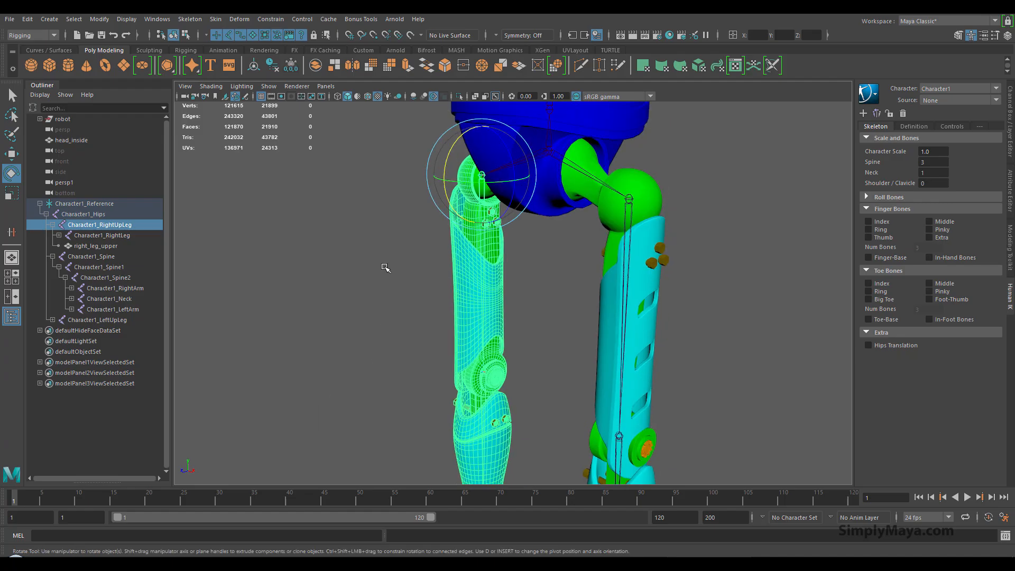
{"action": "left_click_drag", "start_coordinate": [448, 203], "coordinate": [430, 174]}
Step: Rotate the Character1_RightLeg joint to test the knee bend, and undo the test rotations of the leg
{"action": "middle_click_drag", "start_coordinate": [428, 364], "coordinate": [435, 192], "text": "alt"}
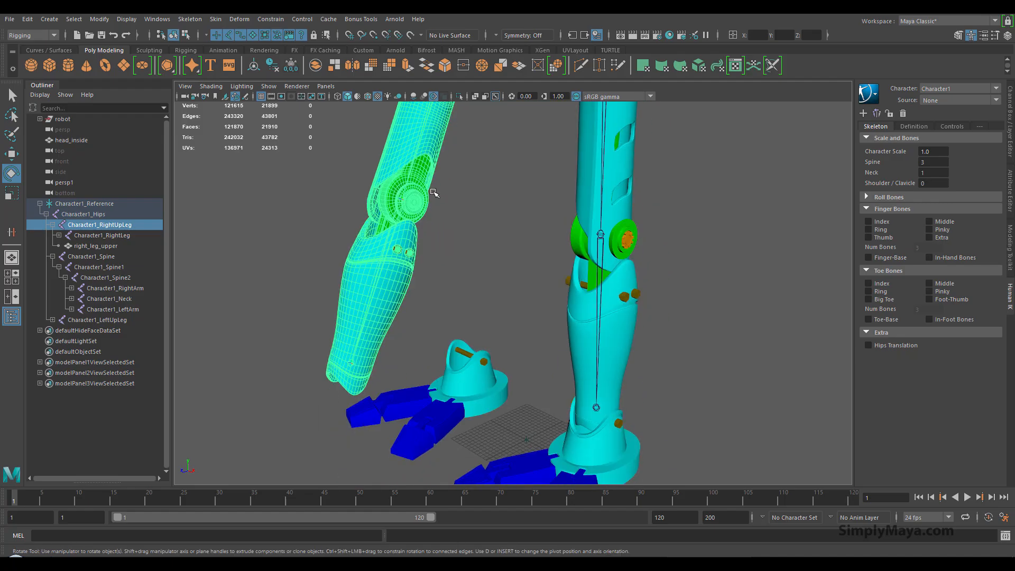
{"action": "right_click_drag", "start_coordinate": [438, 211], "coordinate": [419, 252], "text": "alt"}
{"action": "left_click_drag", "start_coordinate": [419, 252], "coordinate": [429, 248], "text": "alt"}
{"action": "left_click", "coordinate": [421, 215]}
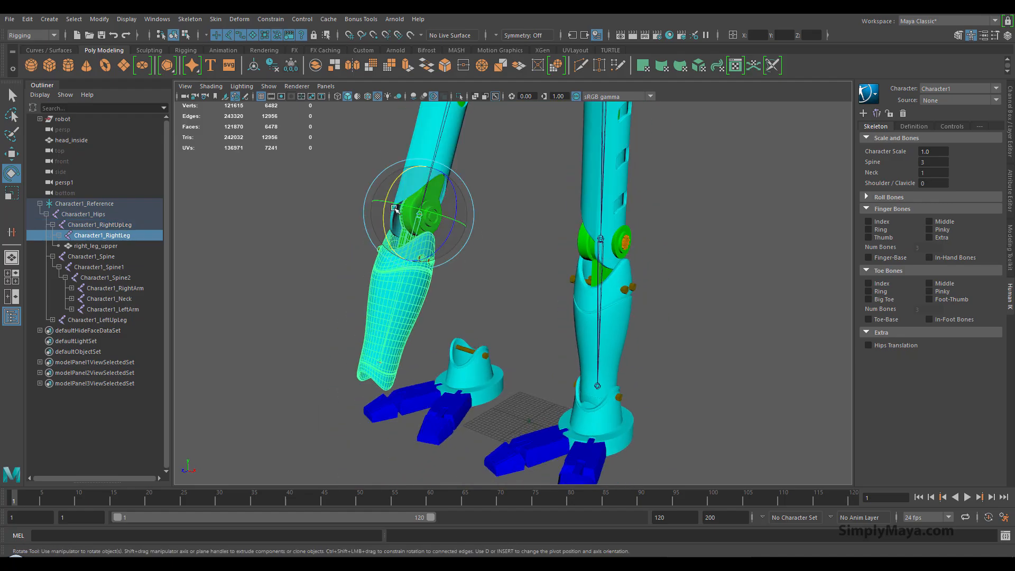
{"action": "left_click_drag", "start_coordinate": [389, 195], "coordinate": [338, 359]}
{"action": "key", "text": "ctrl+z"}
{"action": "key", "text": "Up"}
Step: Select the right ankle housing together with the bolt on its side
{"action": "right_click_drag", "start_coordinate": [338, 360], "coordinate": [352, 360], "text": "alt"}
{"action": "middle_click_drag", "start_coordinate": [352, 360], "coordinate": [356, 290], "text": "alt"}
{"action": "left_click_drag", "start_coordinate": [355, 291], "coordinate": [353, 317], "text": "alt"}
{"action": "middle_click_drag", "start_coordinate": [353, 317], "coordinate": [357, 276], "text": "alt"}
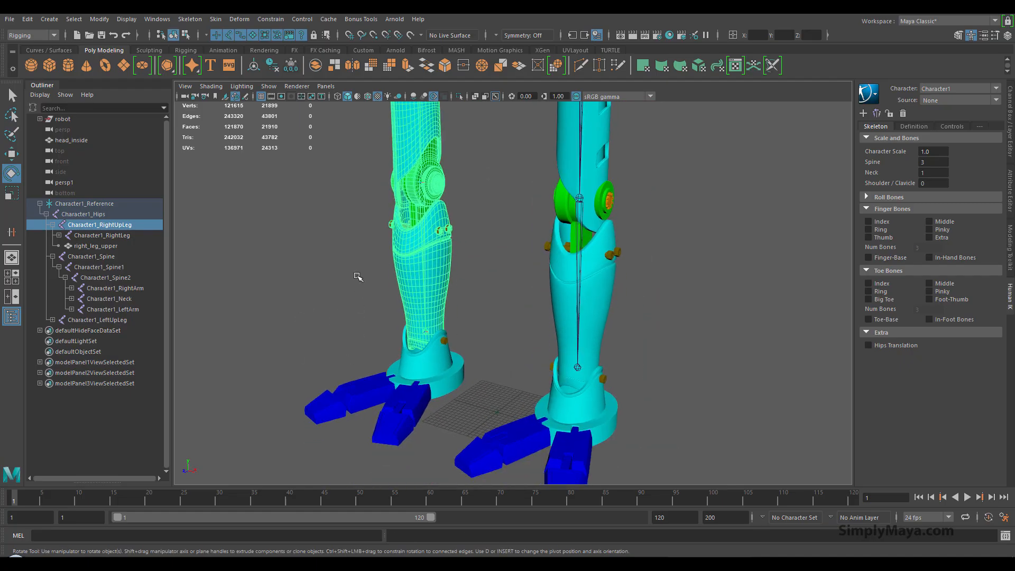
{"action": "left_click", "coordinate": [422, 368]}
{"action": "middle_click_drag", "start_coordinate": [389, 394], "coordinate": [383, 303], "text": "alt"}
{"action": "right_click_drag", "start_coordinate": [294, 364], "coordinate": [391, 372], "text": "alt"}
{"action": "left_click_drag", "start_coordinate": [391, 372], "coordinate": [439, 413], "text": "alt"}
{"action": "right_click_drag", "start_coordinate": [381, 378], "coordinate": [418, 381], "text": "alt"}
{"action": "left_click_drag", "start_coordinate": [418, 382], "coordinate": [370, 376], "text": "alt"}
{"action": "left_click", "coordinate": [305, 161]}
{"action": "middle_click_drag", "start_coordinate": [406, 294], "coordinate": [489, 353], "text": "alt"}
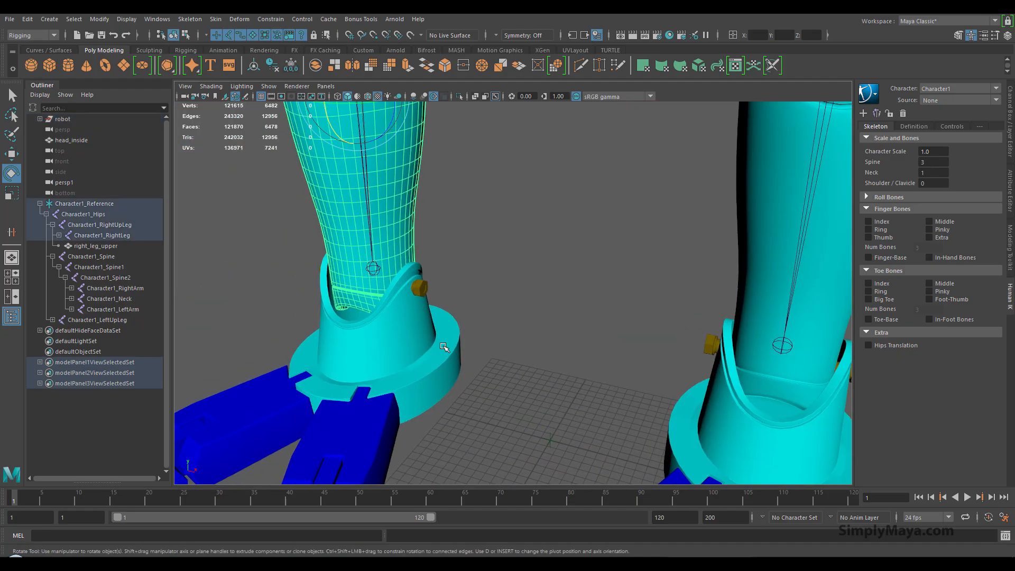
{"action": "left_click", "coordinate": [440, 343]}
{"action": "left_click_drag", "start_coordinate": [418, 293], "coordinate": [290, 351], "text": "alt"}
{"action": "scroll", "coordinate": [469, 374], "scroll_direction": "up", "scroll_amount": 5}
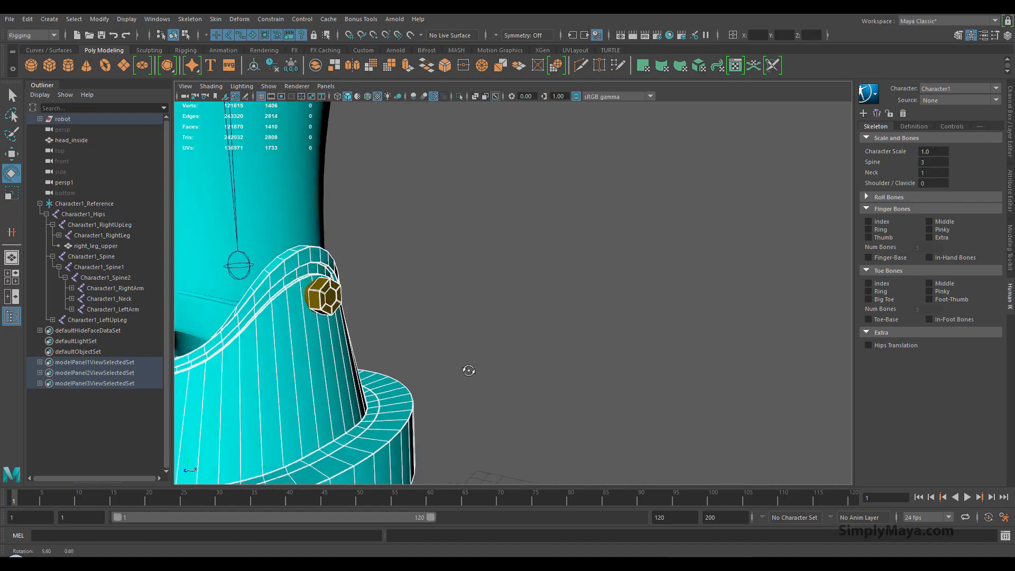
{"action": "left_click", "coordinate": [349, 294], "text": "shift"}
{"action": "middle_click_drag", "start_coordinate": [323, 421], "coordinate": [401, 329], "text": "alt"}
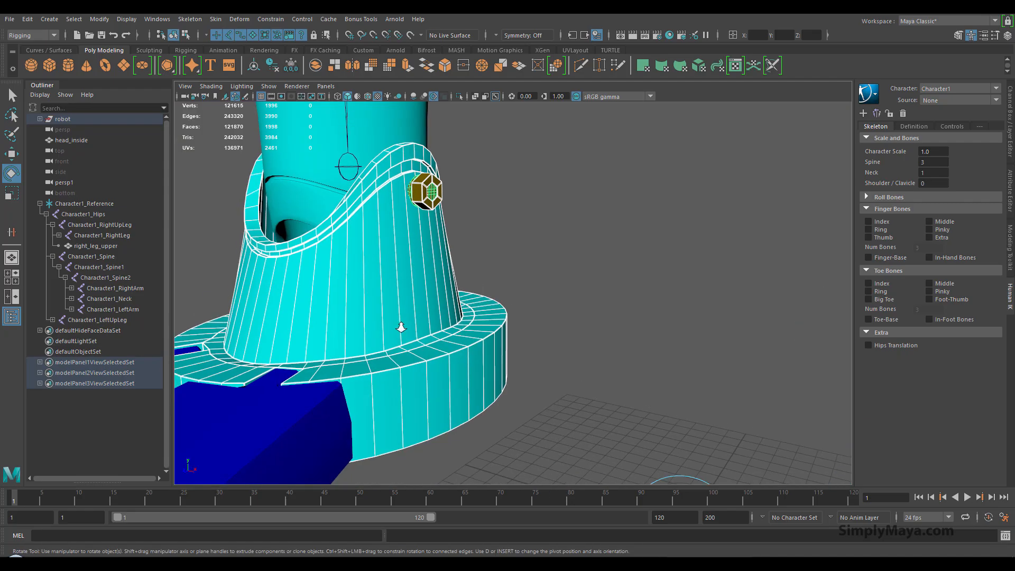
Step: Add the right foot's remaining base and toe parts to the selection and combine everything into one mesh
{"action": "scroll", "coordinate": [397, 330], "scroll_direction": "down", "scroll_amount": 5}
{"action": "left_click_drag", "start_coordinate": [275, 360], "coordinate": [331, 362], "text": "alt"}
{"action": "left_click", "coordinate": [406, 409], "text": "shift"}
{"action": "left_click", "coordinate": [323, 411], "text": "shift"}
{"action": "middle_click_drag", "start_coordinate": [332, 415], "coordinate": [360, 235], "text": "alt"}
{"action": "left_click", "coordinate": [298, 264], "text": "shift"}
{"action": "left_click", "coordinate": [515, 232], "text": "shift"}
{"action": "left_click_drag", "start_coordinate": [448, 308], "coordinate": [354, 312], "text": "alt"}
{"action": "middle_click_drag", "start_coordinate": [354, 296], "coordinate": [404, 465], "text": "alt"}
{"action": "right_click_drag", "start_coordinate": [338, 359], "coordinate": [164, 348], "text": "alt"}
{"action": "middle_click_drag", "start_coordinate": [373, 328], "coordinate": [385, 356], "text": "alt"}
{"action": "left_click_drag", "start_coordinate": [371, 359], "coordinate": [397, 359], "text": "alt"}
{"action": "key", "text": "space"}
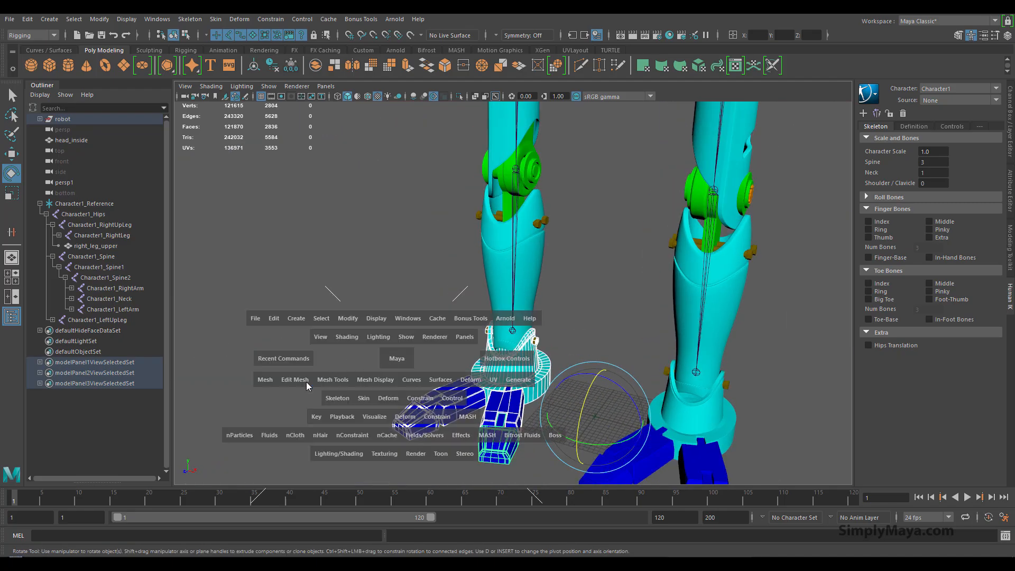
{"action": "left_click", "coordinate": [265, 379]}
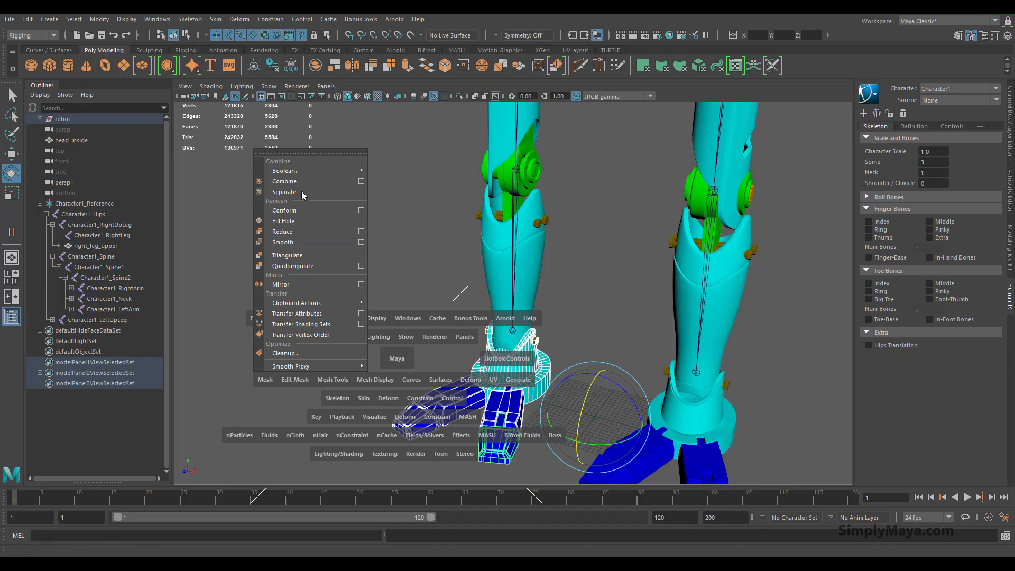
{"action": "left_click", "coordinate": [317, 182]}
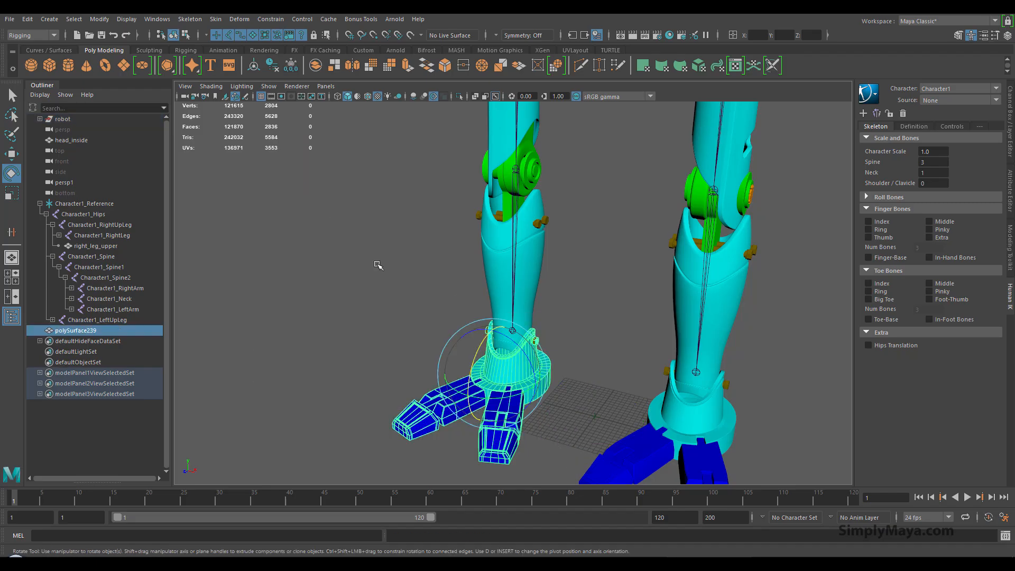
Step: Rename the combined right foot mesh to right_foot and parent it under the Character1_RightFoot joint
{"action": "double_click", "coordinate": [80, 333]}
{"action": "type", "text": "righ"}
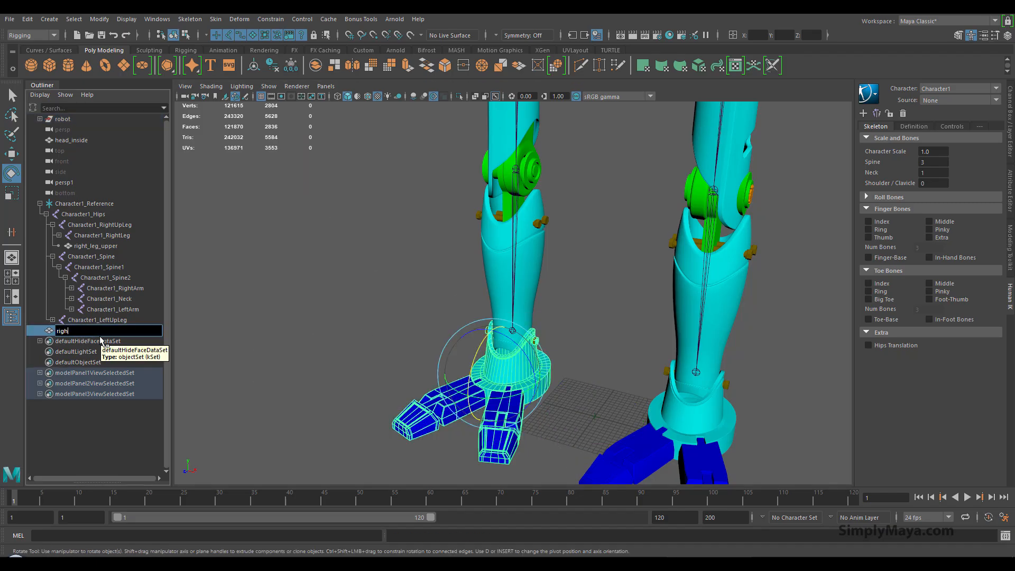
{"action": "type", "text": "t_foot"}
{"action": "key", "text": "Return"}
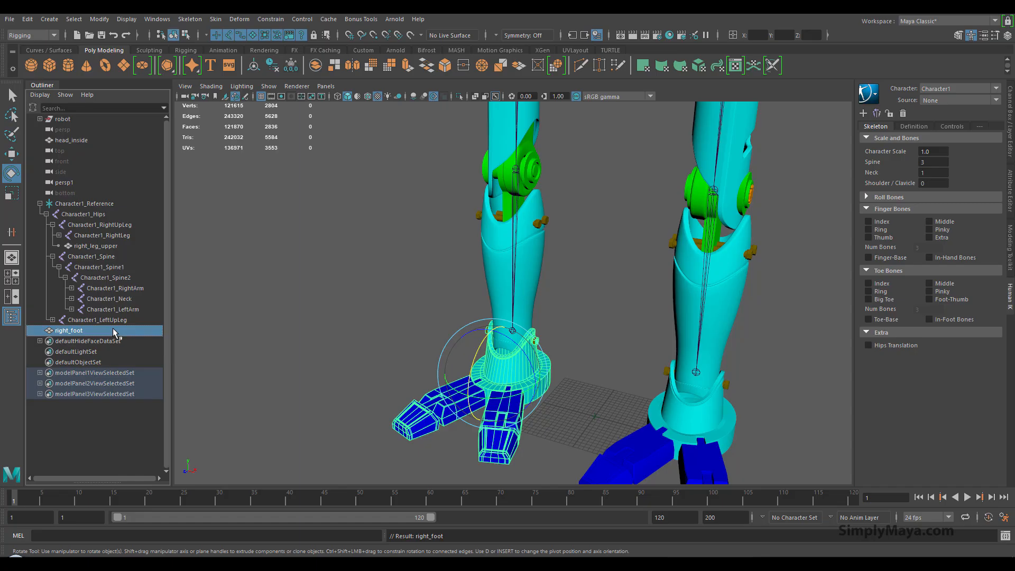
{"action": "left_click", "coordinate": [58, 236]}
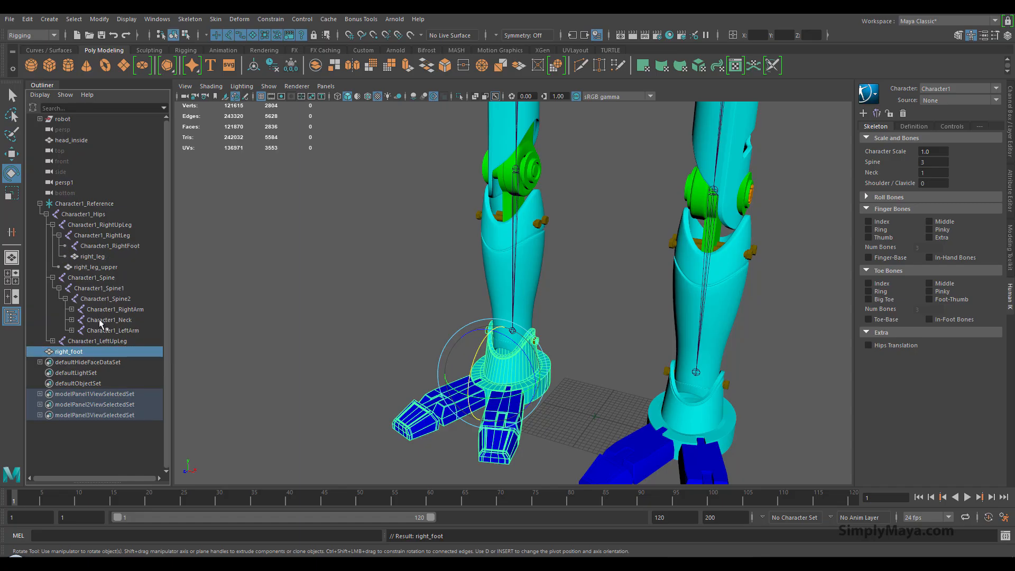
{"action": "middle_click_drag", "start_coordinate": [82, 353], "coordinate": [129, 246]}
{"action": "left_click", "coordinate": [329, 305]}
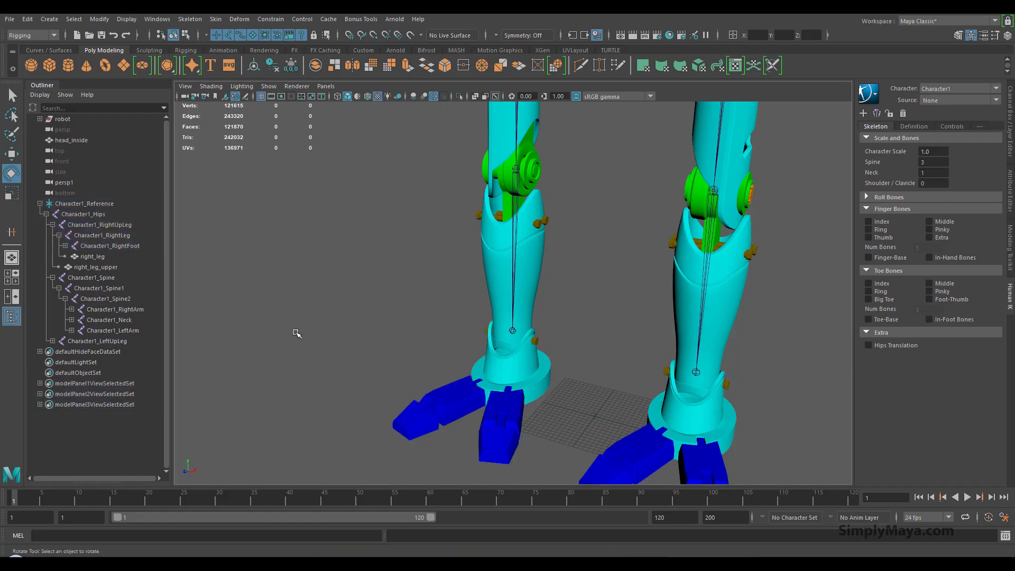
Step: Rotate the right hip, knee and ankle joints to test that the thigh, shin and foot meshes follow
{"action": "scroll", "coordinate": [297, 333], "scroll_direction": "down", "scroll_amount": 8}
{"action": "middle_click_drag", "start_coordinate": [295, 336], "coordinate": [253, 401], "text": "alt"}
{"action": "left_click_drag", "start_coordinate": [254, 401], "coordinate": [297, 385], "text": "alt"}
{"action": "right_click_drag", "start_coordinate": [297, 385], "coordinate": [461, 361], "text": "alt"}
{"action": "left_click_drag", "start_coordinate": [461, 362], "coordinate": [425, 364], "text": "alt"}
{"action": "left_click", "coordinate": [459, 250]}
{"action": "left_click_drag", "start_coordinate": [430, 240], "coordinate": [403, 253]}
{"action": "left_click", "coordinate": [406, 314]}
{"action": "left_click_drag", "start_coordinate": [405, 313], "coordinate": [405, 354]}
{"action": "left_click", "coordinate": [423, 418]}
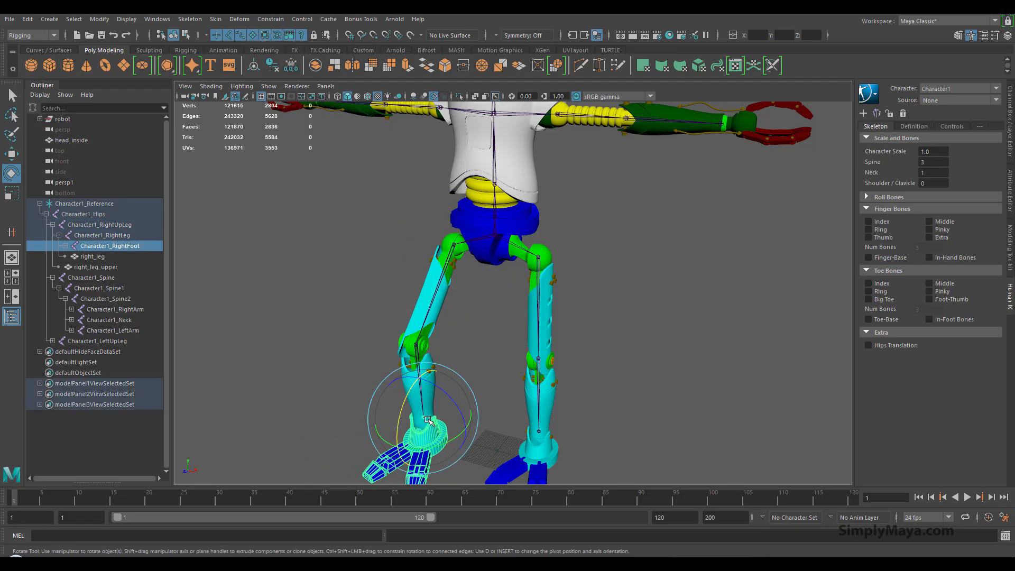
{"action": "left_click_drag", "start_coordinate": [407, 404], "coordinate": [418, 376]}
{"action": "left_click_drag", "start_coordinate": [494, 371], "coordinate": [468, 343], "text": "alt"}
Step: Undo the test rotations of the right leg joints
{"action": "key", "text": "ctrl+z"}
{"action": "key", "text": "ctrl+z"}
{"action": "key", "text": "ctrl+z"}
{"action": "key", "text": "ctrl+z"}
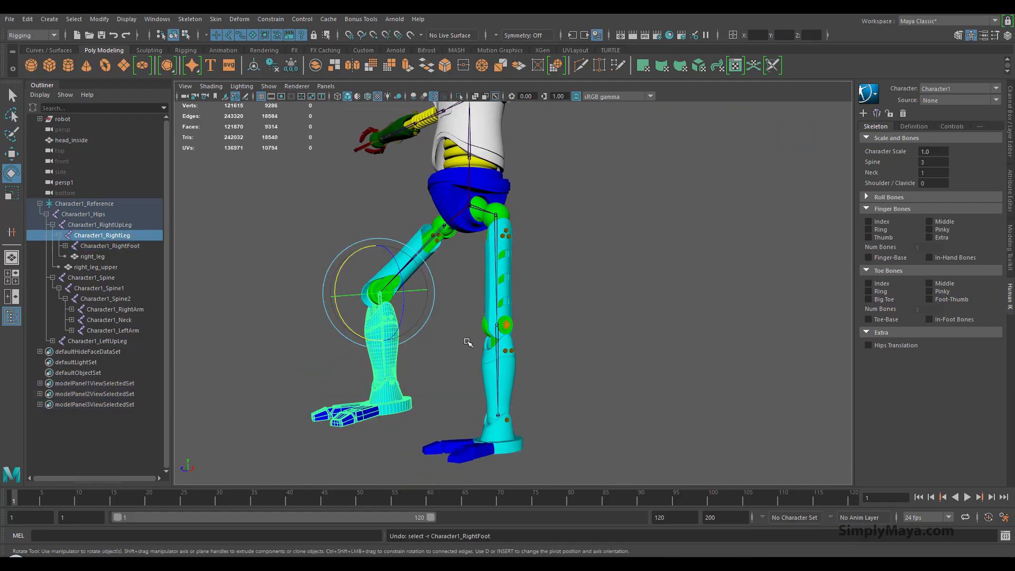
{"action": "key", "text": "ctrl+z"}
{"action": "left_click_drag", "start_coordinate": [287, 401], "coordinate": [310, 419], "text": "alt"}
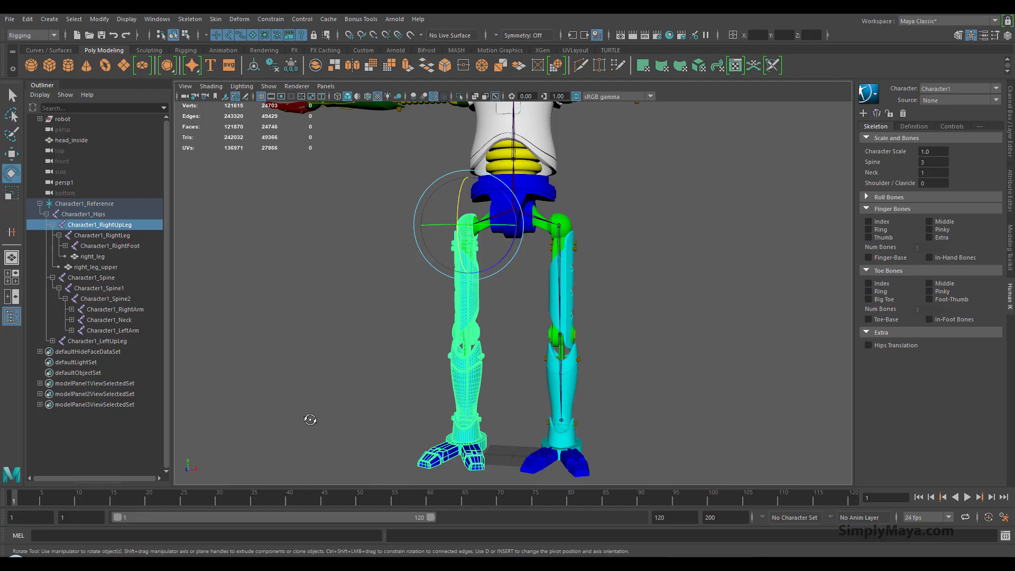
Step: Review the right leg's foot, shin and thigh meshes against the separate parts of the left leg
{"action": "mouse_move", "coordinate": [381, 410]}
{"action": "left_mouse_down", "text": "alt"}
{"action": "mouse_move", "coordinate": [358, 408]}
{"action": "mouse_move", "coordinate": [380, 411]}
{"action": "left_mouse_up", "text": "alt"}
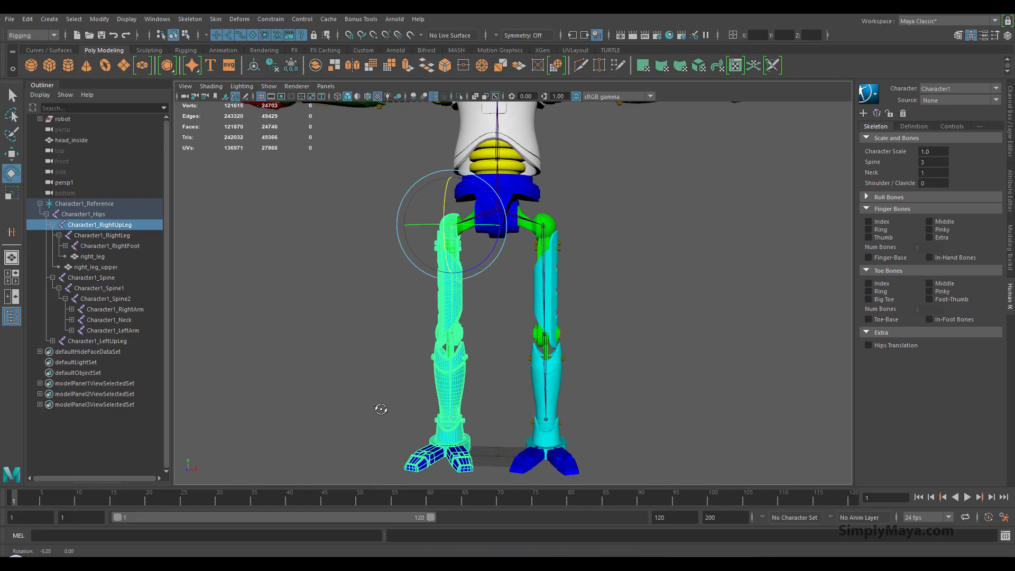
{"action": "middle_click_drag", "start_coordinate": [381, 411], "coordinate": [369, 411], "text": "alt"}
{"action": "right_click_drag", "start_coordinate": [369, 412], "coordinate": [399, 417], "text": "alt"}
{"action": "middle_click_drag", "start_coordinate": [399, 416], "coordinate": [392, 385], "text": "alt"}
{"action": "right_click_drag", "start_coordinate": [392, 385], "coordinate": [426, 398], "text": "alt"}
{"action": "left_click_drag", "start_coordinate": [426, 398], "coordinate": [395, 429], "text": "alt"}
{"action": "left_click", "coordinate": [396, 410]}
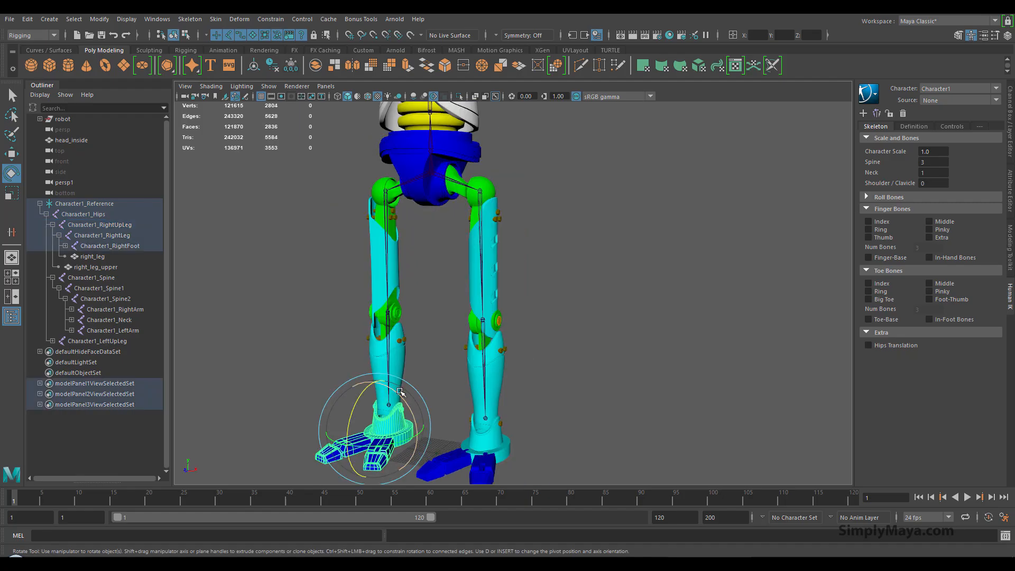
{"action": "left_click", "coordinate": [400, 357]}
{"action": "left_click", "coordinate": [485, 386]}
{"action": "left_click", "coordinate": [470, 396]}
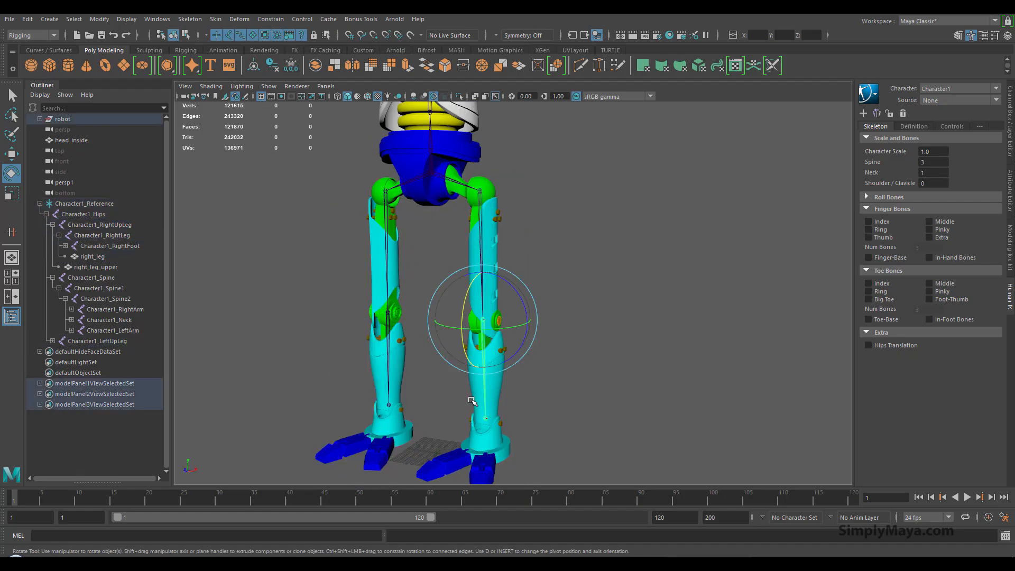
{"action": "left_click", "coordinate": [390, 371]}
{"action": "left_click", "coordinate": [378, 248]}
{"action": "middle_click_drag", "start_coordinate": [400, 283], "coordinate": [393, 333], "text": "alt"}
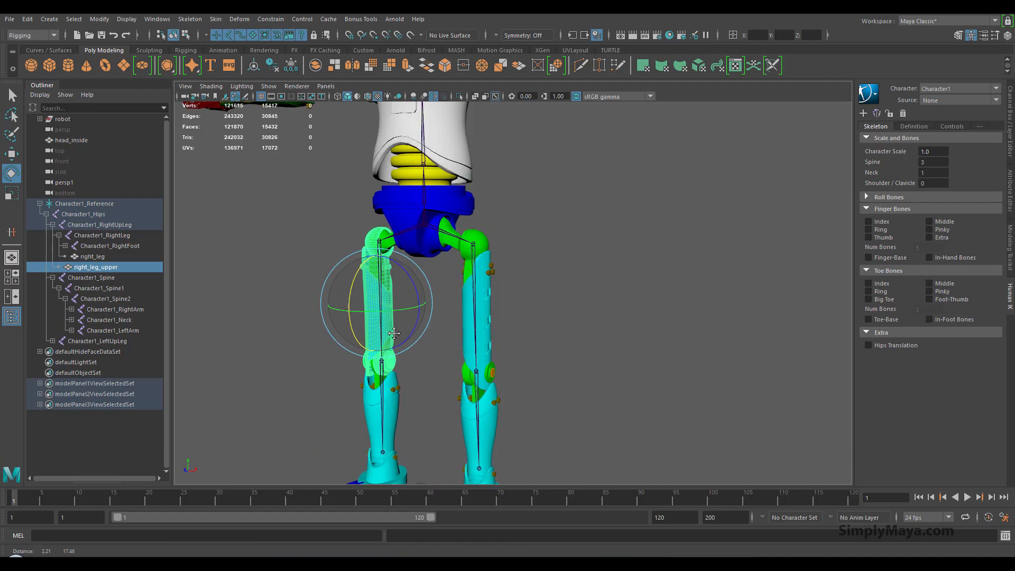
Step: Examine the left thigh shell and hip parts from the front to see which pieces are still separate
{"action": "left_click_drag", "start_coordinate": [394, 333], "coordinate": [444, 324], "text": "alt"}
{"action": "left_click", "coordinate": [489, 269]}
{"action": "left_click", "coordinate": [494, 337]}
{"action": "middle_click_drag", "start_coordinate": [517, 357], "coordinate": [486, 295], "text": "alt"}
{"action": "right_click_drag", "start_coordinate": [485, 294], "coordinate": [621, 351], "text": "alt"}
{"action": "middle_click_drag", "start_coordinate": [579, 344], "coordinate": [624, 435], "text": "alt"}
{"action": "right_click_drag", "start_coordinate": [623, 435], "coordinate": [462, 324], "text": "alt"}
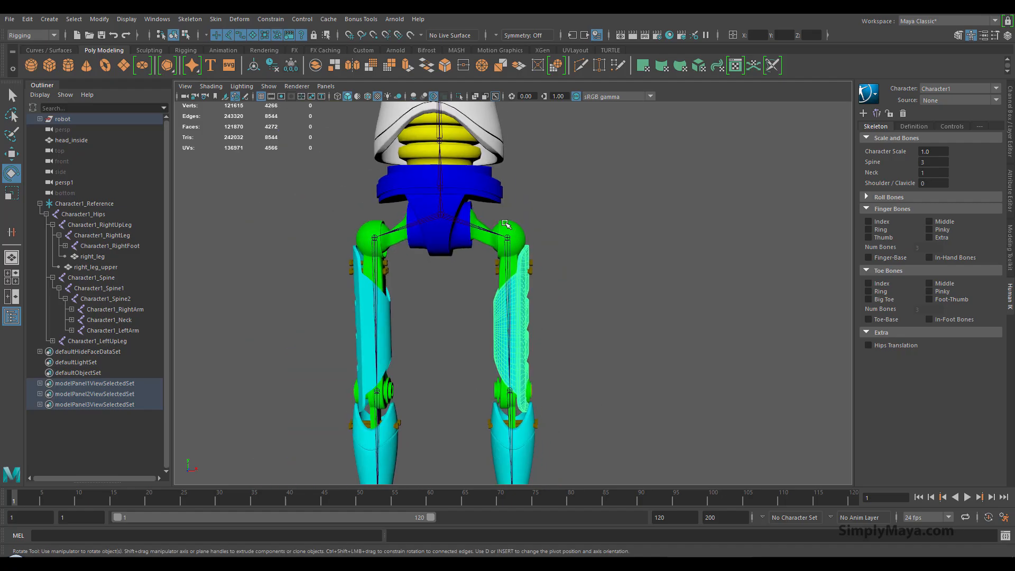
{"action": "left_click", "coordinate": [485, 245]}
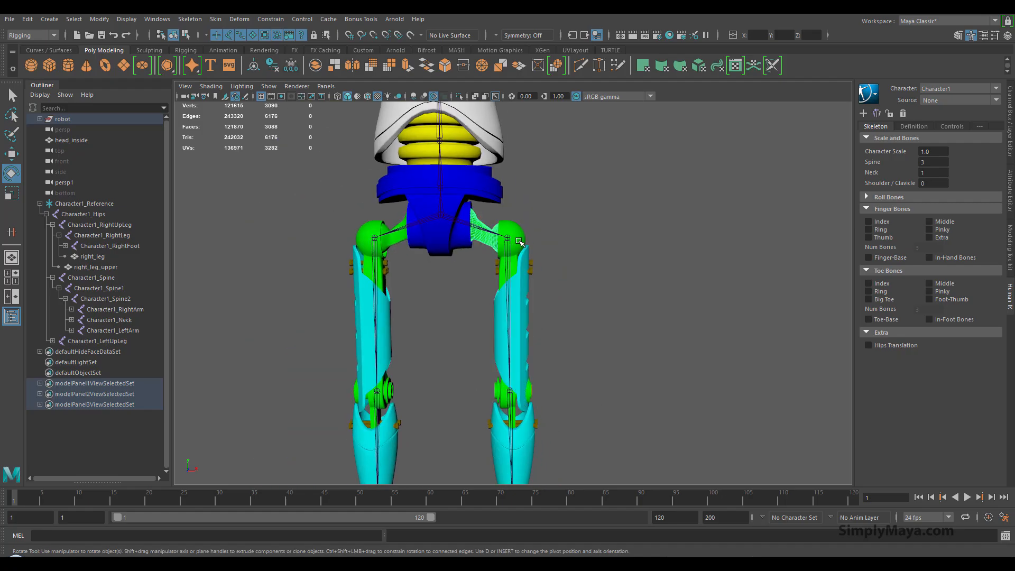
{"action": "left_click", "coordinate": [519, 296]}
{"action": "middle_click_drag", "start_coordinate": [517, 414], "coordinate": [522, 300], "text": "alt"}
{"action": "right_click_drag", "start_coordinate": [521, 317], "coordinate": [458, 355], "text": "alt"}
{"action": "middle_click_drag", "start_coordinate": [478, 338], "coordinate": [472, 385], "text": "alt"}
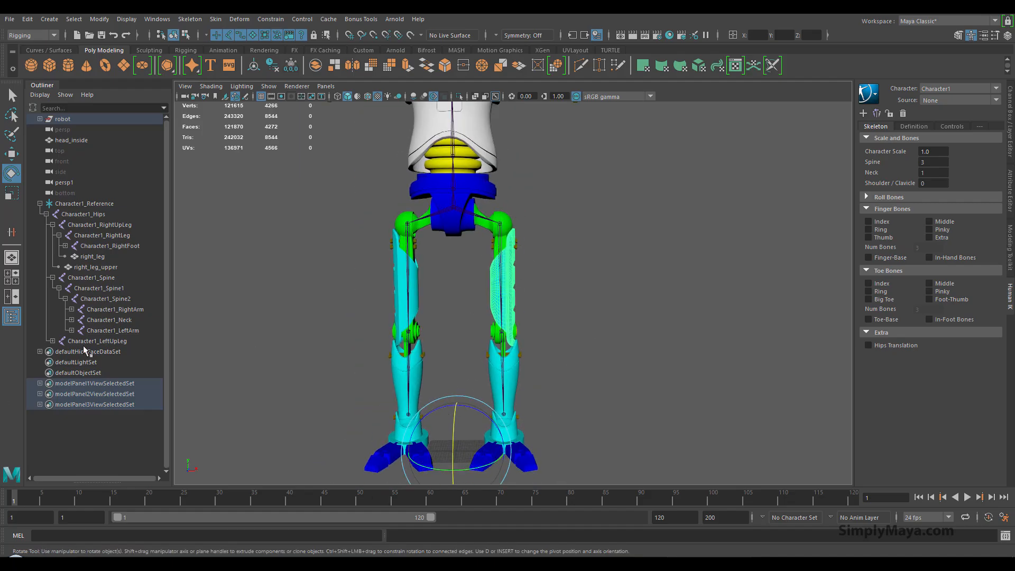
Step: Select the yellow ribbed right upper arm mesh and move its tile_3 node out of the robot group
{"action": "middle_click_drag", "start_coordinate": [426, 224], "coordinate": [427, 421], "text": "alt"}
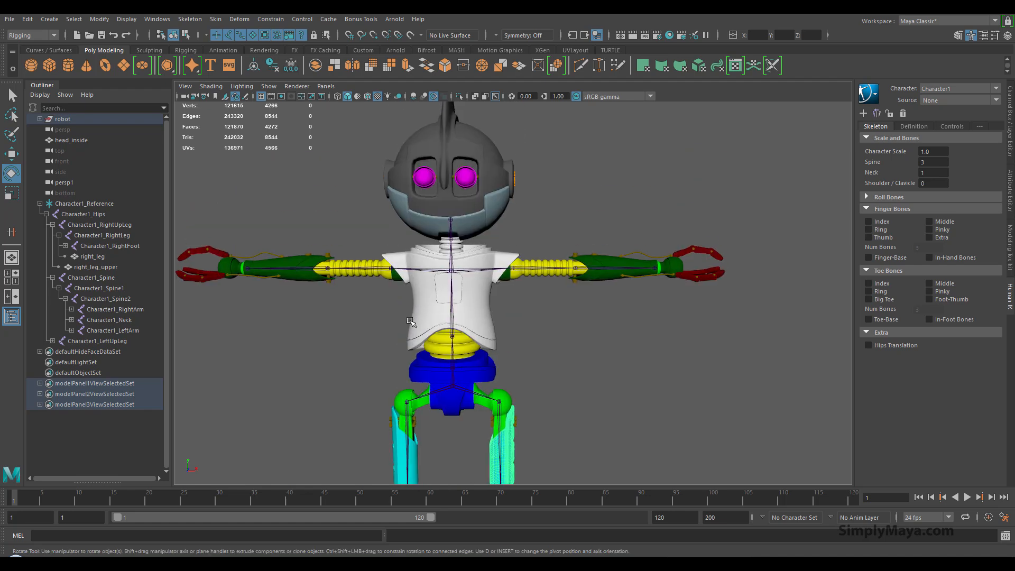
{"action": "middle_click_drag", "start_coordinate": [242, 326], "coordinate": [354, 342], "text": "alt"}
{"action": "right_click_drag", "start_coordinate": [354, 341], "coordinate": [459, 329], "text": "alt"}
{"action": "middle_click_drag", "start_coordinate": [353, 341], "coordinate": [362, 390], "text": "alt"}
{"action": "right_click_drag", "start_coordinate": [363, 390], "coordinate": [526, 406], "text": "alt"}
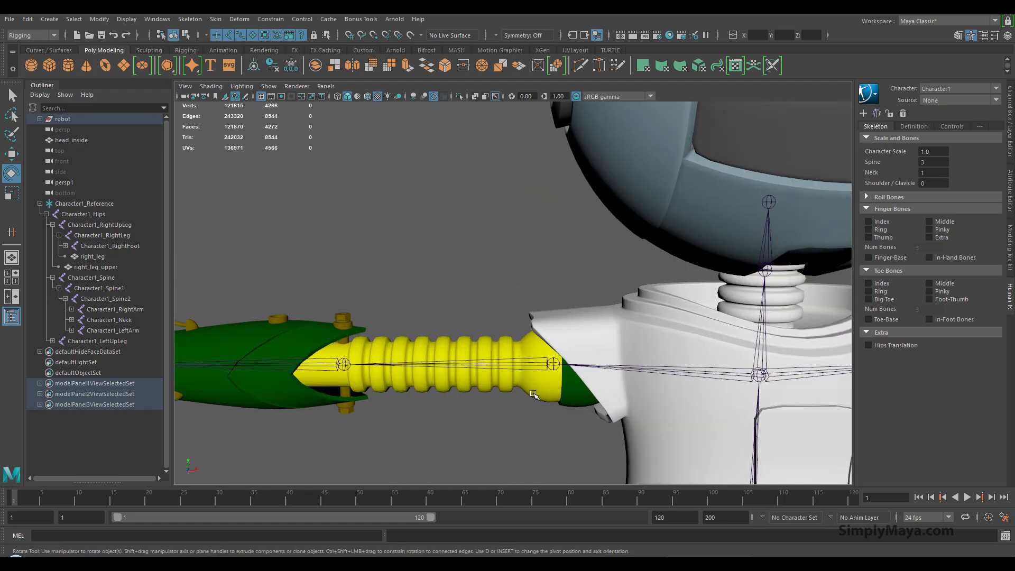
{"action": "middle_click_drag", "start_coordinate": [525, 408], "coordinate": [530, 352], "text": "alt"}
{"action": "left_click", "coordinate": [545, 330]}
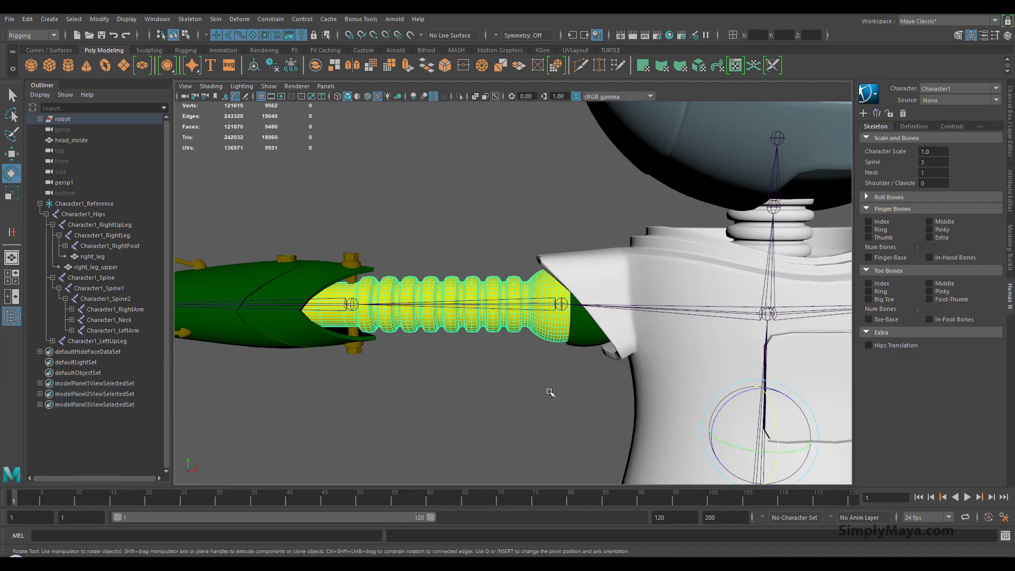
{"action": "left_click_drag", "start_coordinate": [529, 382], "coordinate": [582, 310], "text": "alt"}
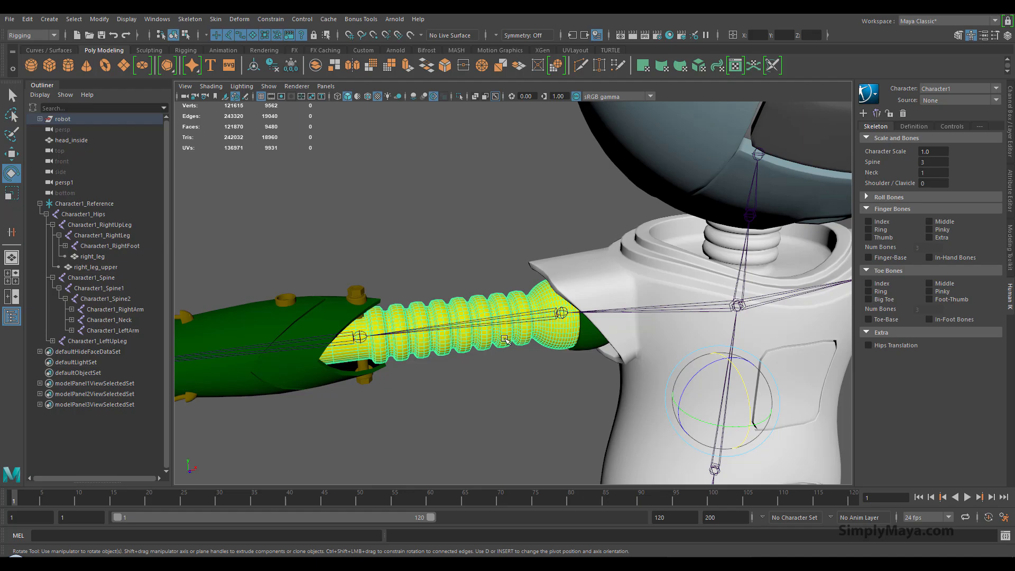
{"action": "left_click", "coordinate": [40, 119]}
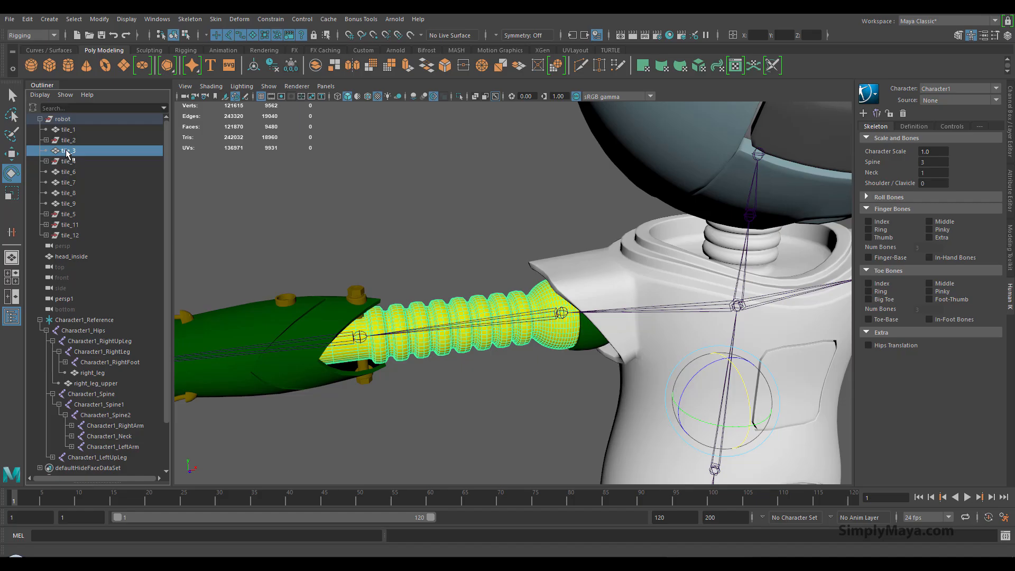
{"action": "left_click_drag", "start_coordinate": [69, 215], "coordinate": [75, 315]}
{"action": "left_click", "coordinate": [40, 119]}
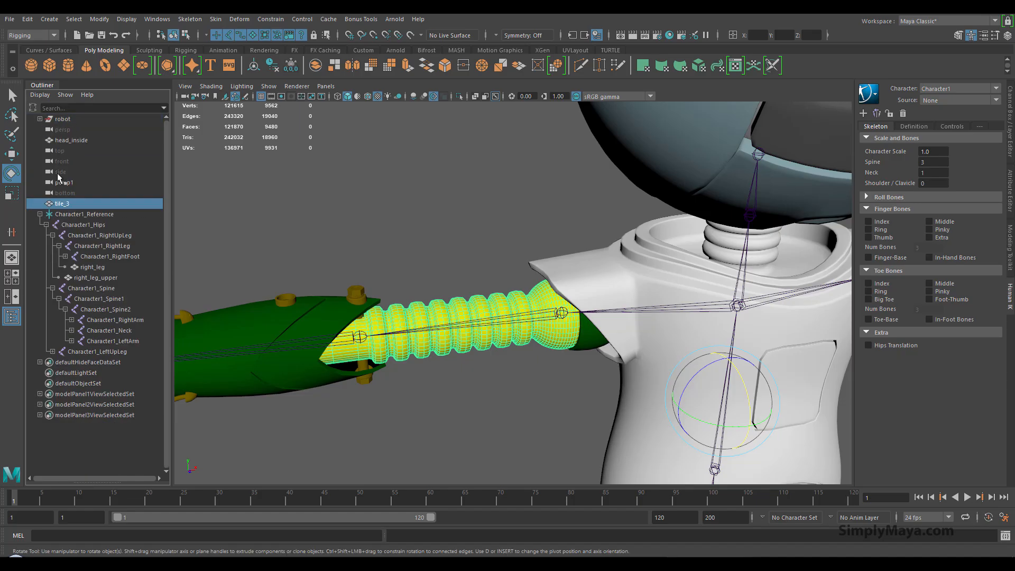
Step: Check the name of the right shoulder joint and rename tile_3 to right_arm
{"action": "left_click", "coordinate": [564, 311]}
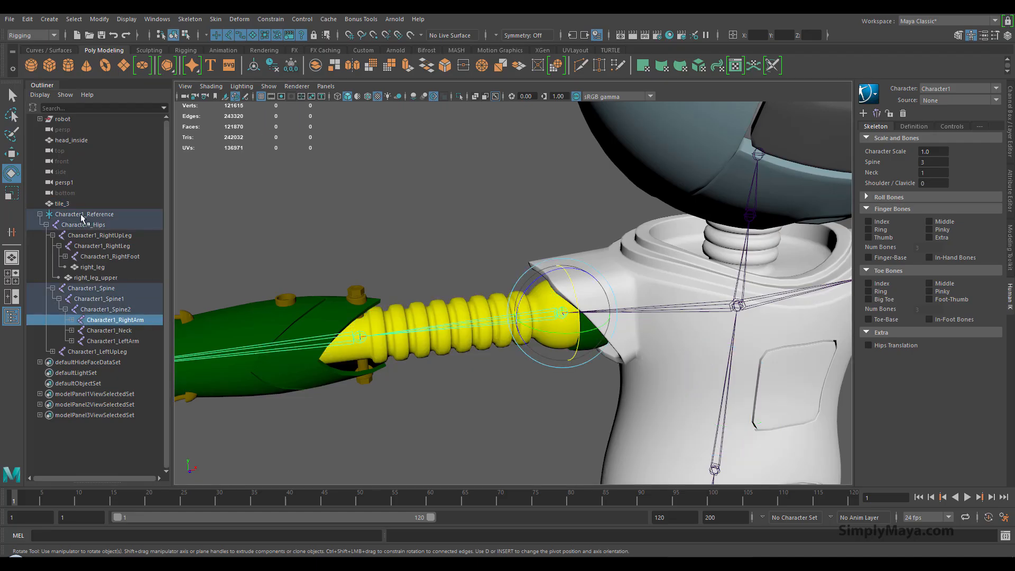
{"action": "double_click", "coordinate": [62, 204]}
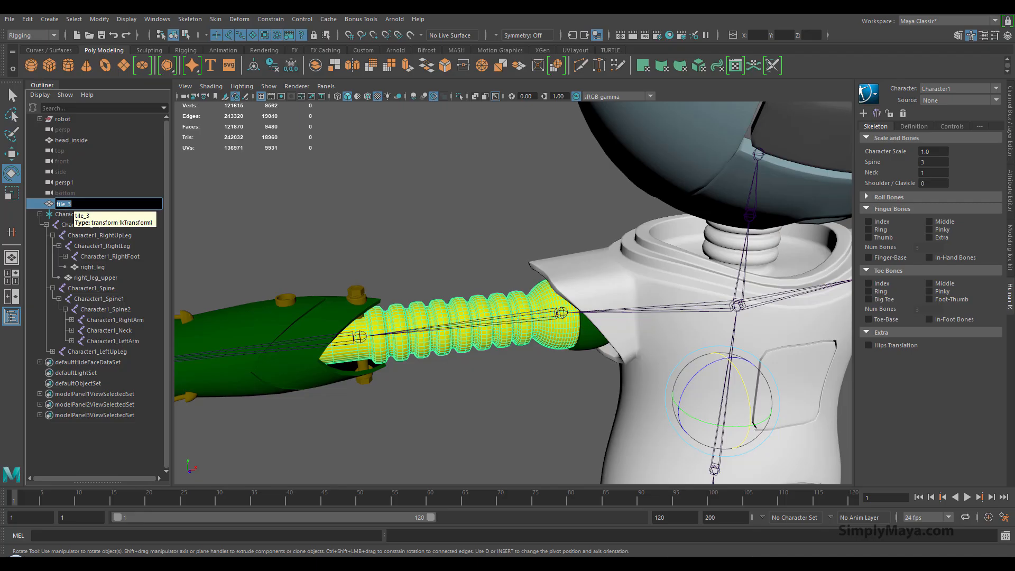
{"action": "type", "text": "right_arm"}
{"action": "key", "text": "Return"}
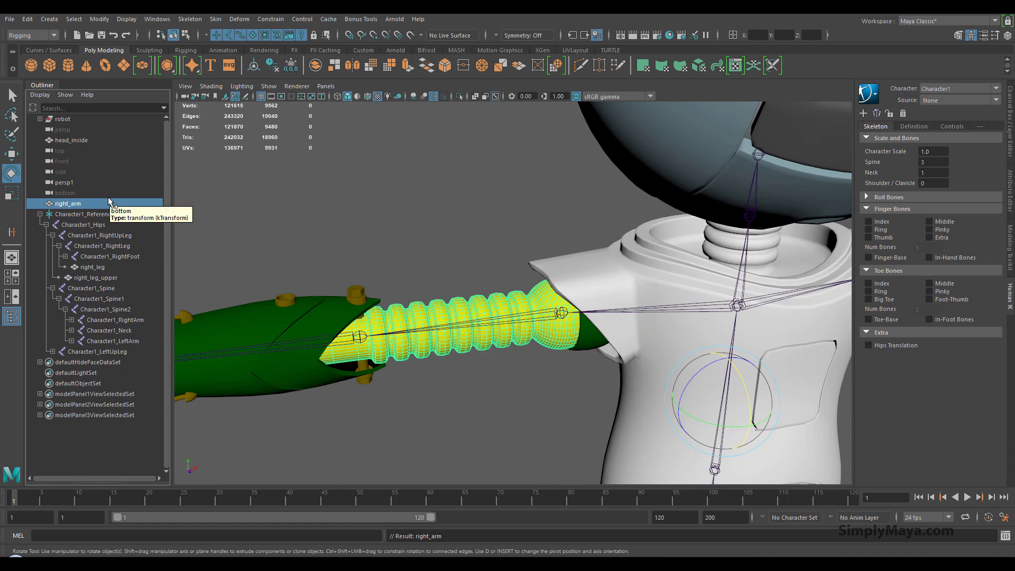
Step: Parent right_arm under the Character1_RightArm joint and select that joint to check the hierarchy
{"action": "middle_click_drag", "start_coordinate": [420, 327], "coordinate": [408, 299], "text": "alt"}
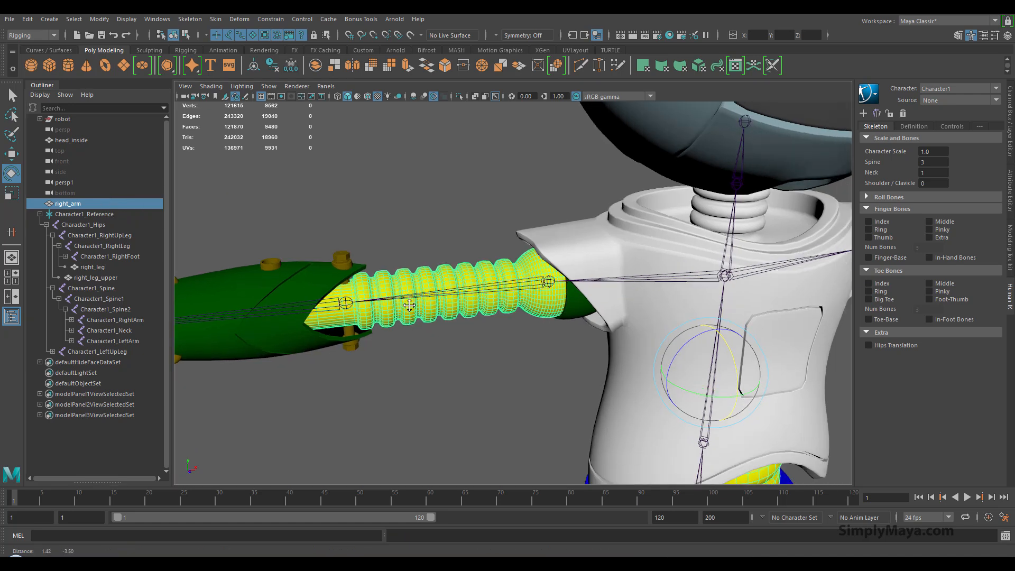
{"action": "left_click_drag", "start_coordinate": [408, 299], "coordinate": [392, 309], "text": "alt"}
{"action": "middle_click_drag", "start_coordinate": [391, 309], "coordinate": [418, 323], "text": "alt"}
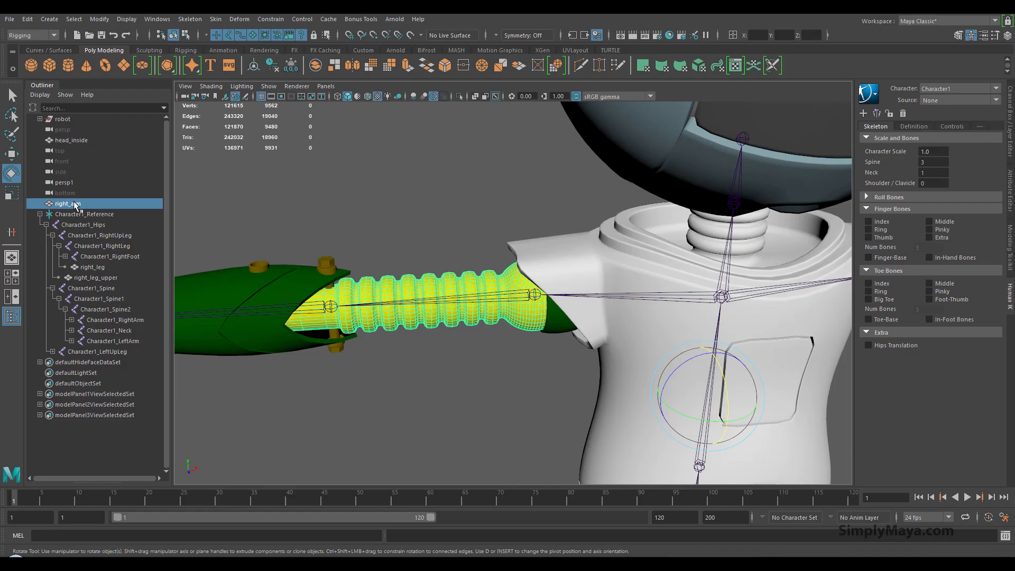
{"action": "mouse_move", "coordinate": [76, 205]}
{"action": "middle_mouse_down"}
{"action": "mouse_move", "coordinate": [80, 217]}
{"action": "mouse_move", "coordinate": [144, 224]}
{"action": "mouse_move", "coordinate": [131, 263]}
{"action": "mouse_move", "coordinate": [131, 236]}
{"action": "mouse_move", "coordinate": [130, 319]}
{"action": "middle_mouse_up"}
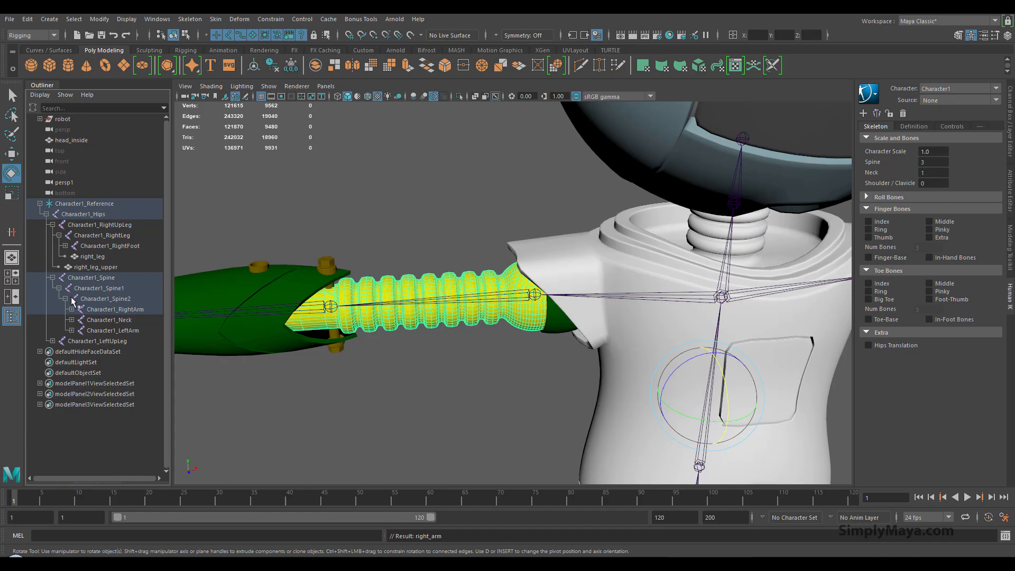
{"action": "left_click", "coordinate": [71, 309]}
{"action": "left_click", "coordinate": [111, 310]}
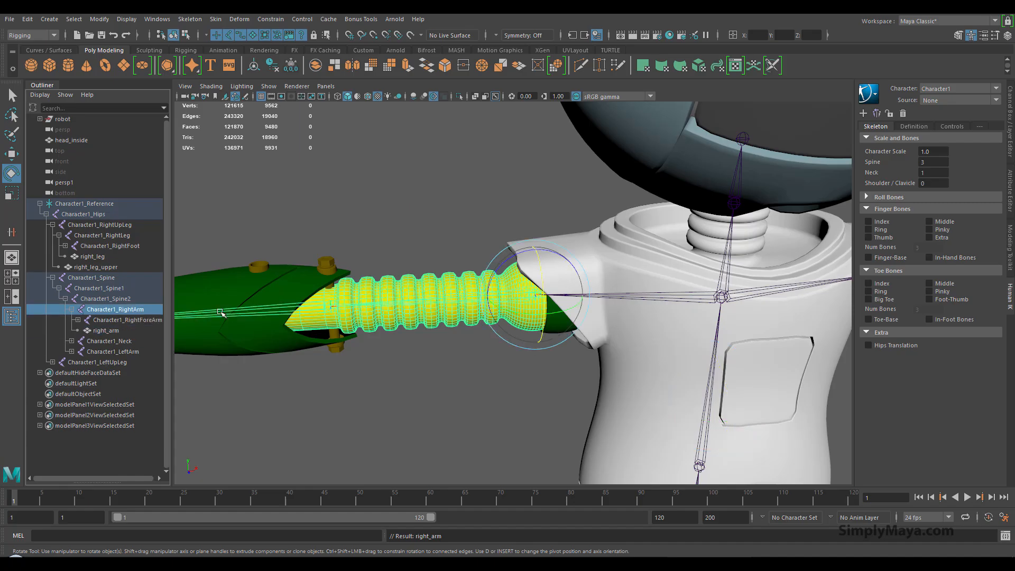
{"action": "left_click_drag", "start_coordinate": [332, 323], "coordinate": [414, 323], "text": "alt"}
{"action": "middle_click_drag", "start_coordinate": [414, 323], "coordinate": [405, 388], "text": "alt"}
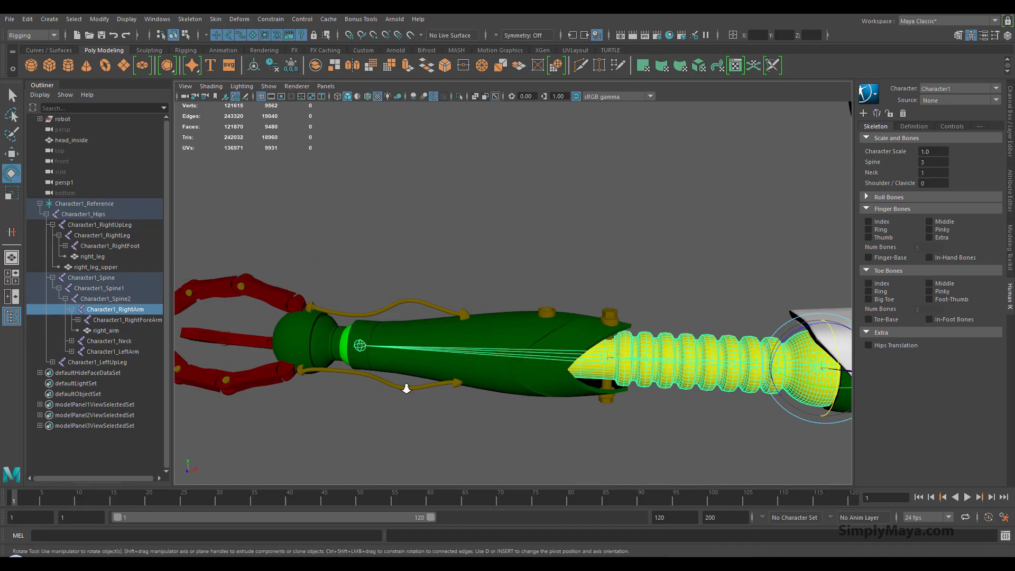
Step: Delete the wavy yellow cables that run along the robot's forearms
{"action": "right_click_drag", "start_coordinate": [405, 388], "coordinate": [427, 370], "text": "alt"}
{"action": "middle_click_drag", "start_coordinate": [427, 370], "coordinate": [425, 345], "text": "alt"}
{"action": "left_click", "coordinate": [392, 281]}
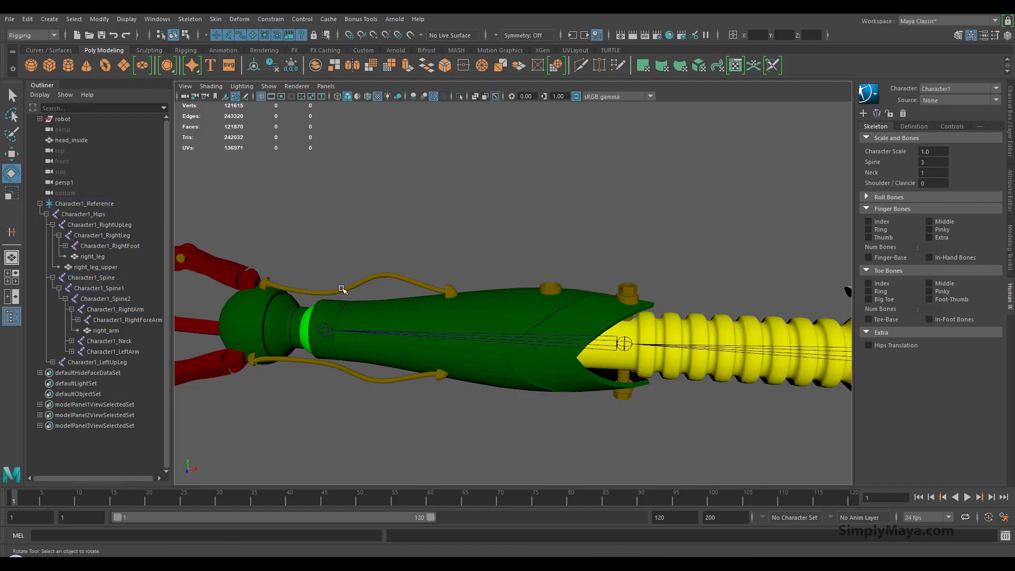
{"action": "left_click", "coordinate": [341, 289]}
{"action": "left_click", "coordinate": [343, 365], "text": "shift"}
{"action": "left_click_drag", "start_coordinate": [317, 410], "coordinate": [389, 400], "text": "alt"}
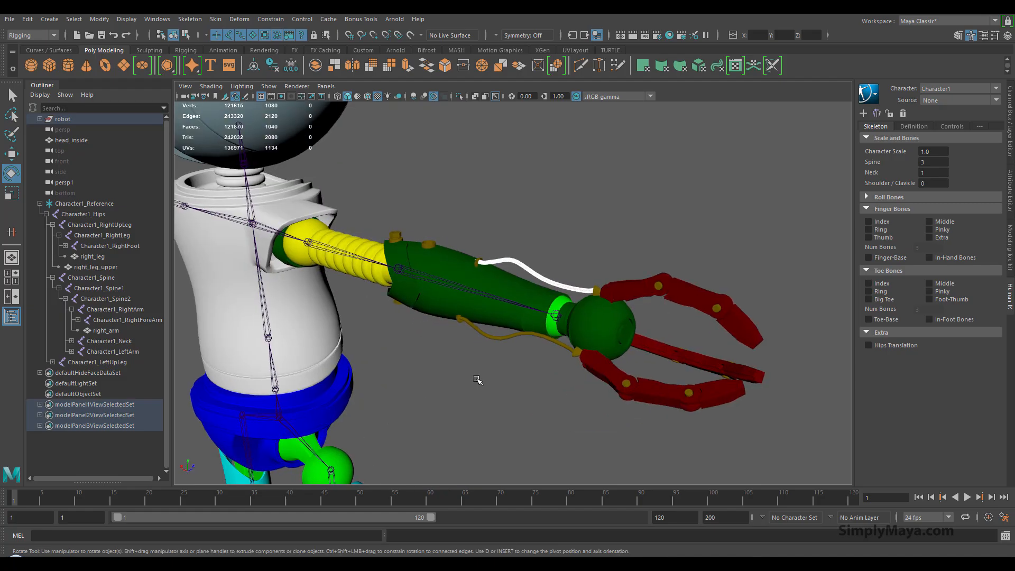
{"action": "left_click", "coordinate": [489, 337], "text": "shift"}
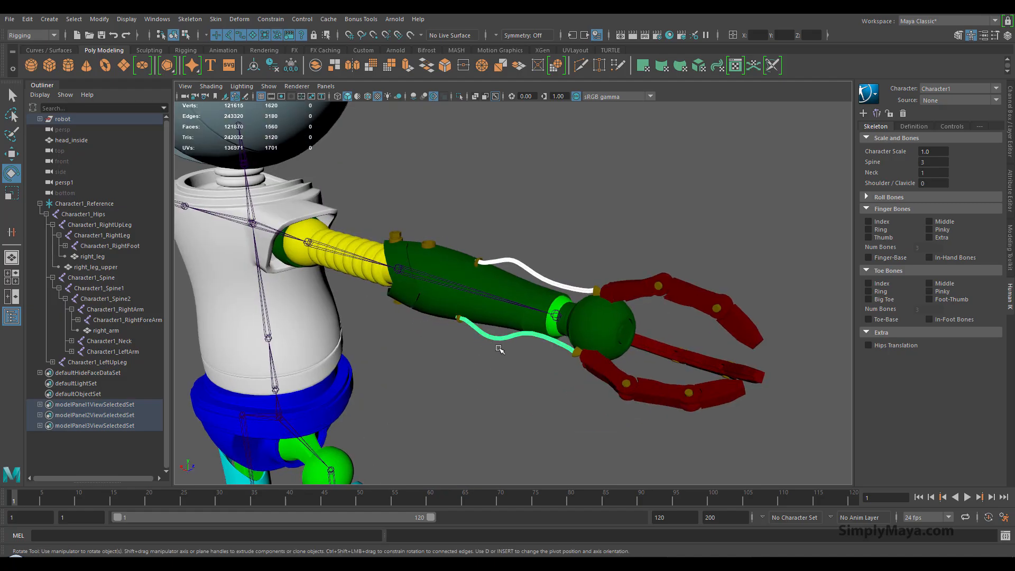
{"action": "key", "text": "Delete"}
Step: Examine the right arm up close and select the green forearm mesh to check which parts belong to it
{"action": "left_click_drag", "start_coordinate": [528, 359], "coordinate": [401, 359], "text": "alt"}
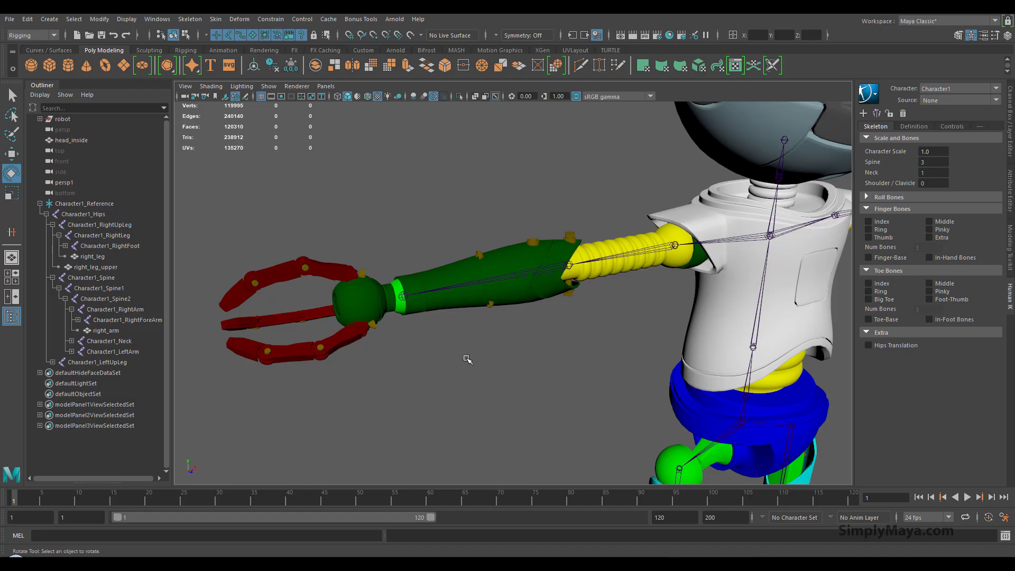
{"action": "left_click_drag", "start_coordinate": [509, 354], "coordinate": [482, 379], "text": "alt"}
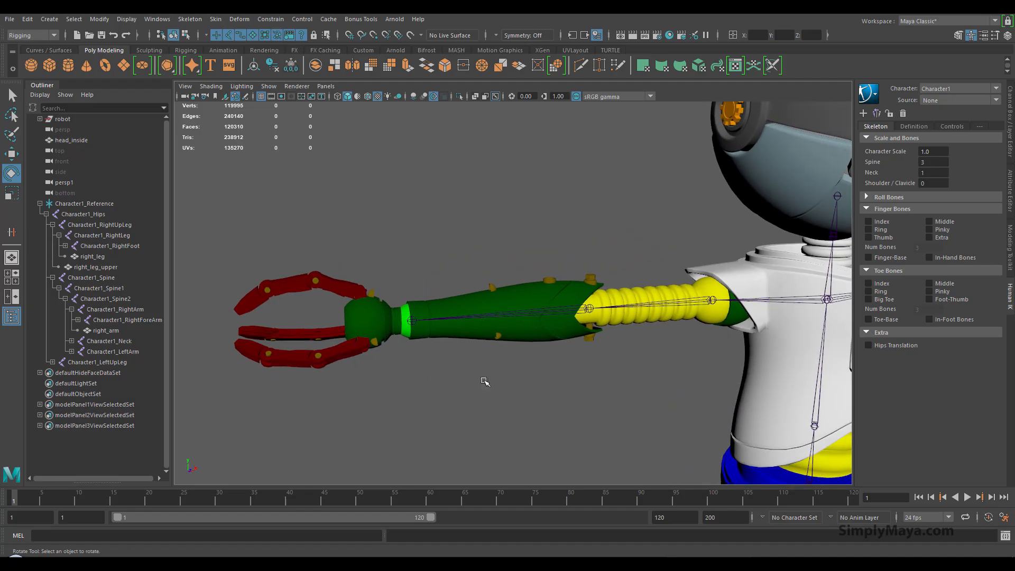
{"action": "right_click_drag", "start_coordinate": [482, 380], "coordinate": [544, 387], "text": "alt"}
{"action": "left_click_drag", "start_coordinate": [545, 387], "coordinate": [515, 365], "text": "alt"}
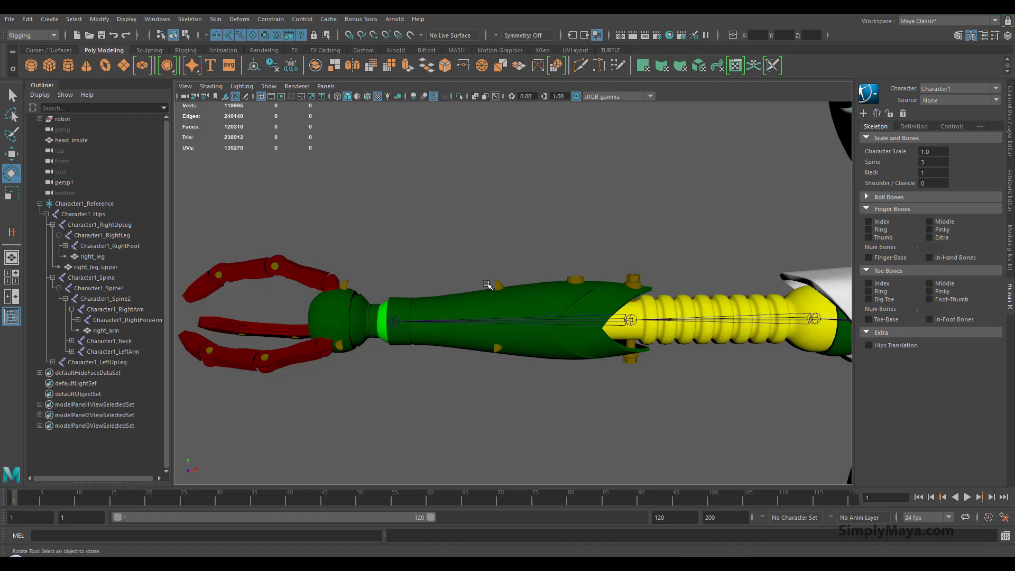
{"action": "left_click_drag", "start_coordinate": [597, 373], "coordinate": [531, 386], "text": "alt"}
{"action": "left_click", "coordinate": [531, 386]}
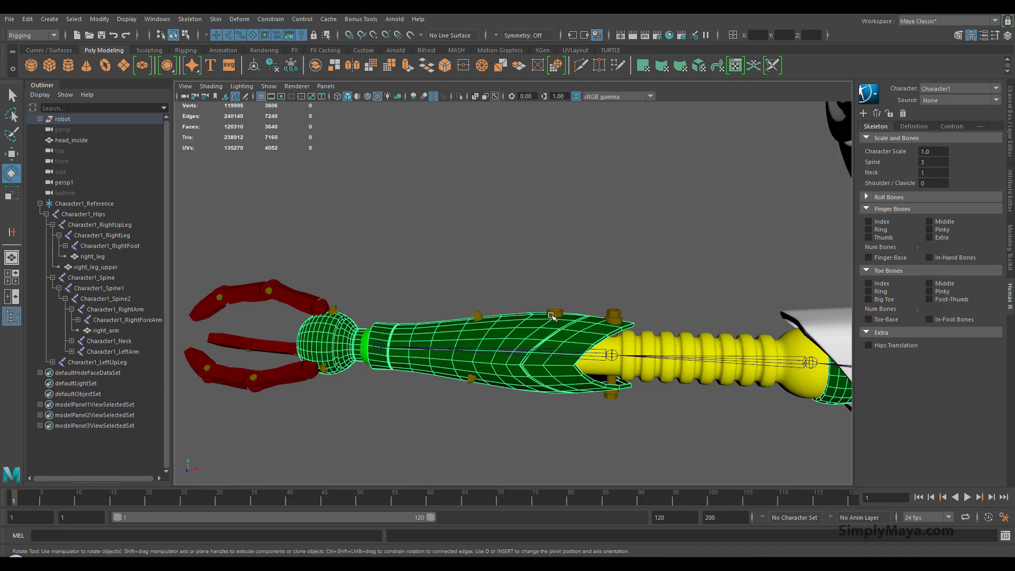
{"action": "middle_click_drag", "start_coordinate": [436, 381], "coordinate": [470, 315], "text": "alt"}
{"action": "key", "text": "space"}
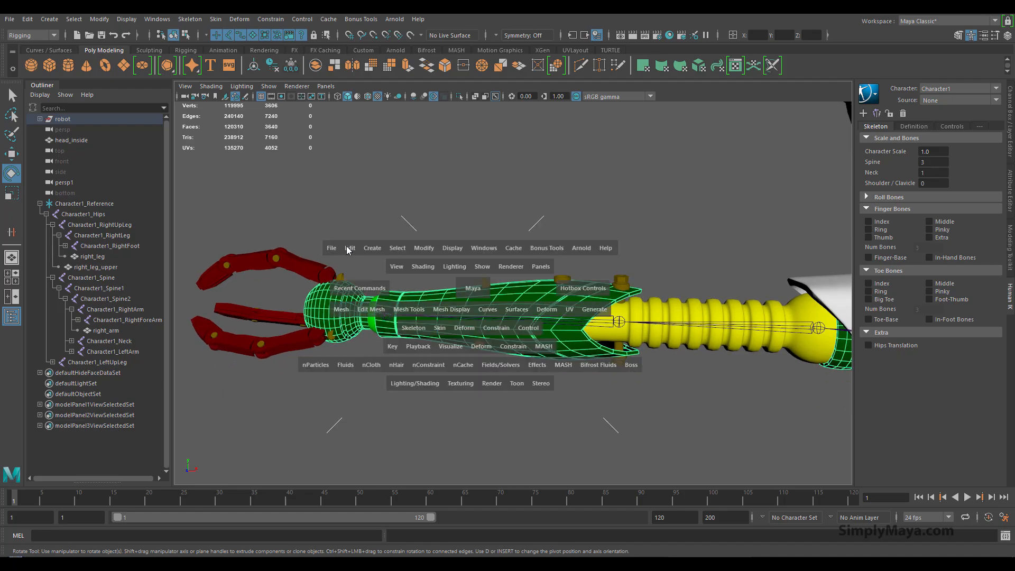
Step: Separate the yellow right_arm mesh, which also covers the other arm and the waist, into individual pieces
{"action": "left_click", "coordinate": [728, 331]}
{"action": "right_click_drag", "start_coordinate": [697, 354], "coordinate": [549, 362], "text": "alt"}
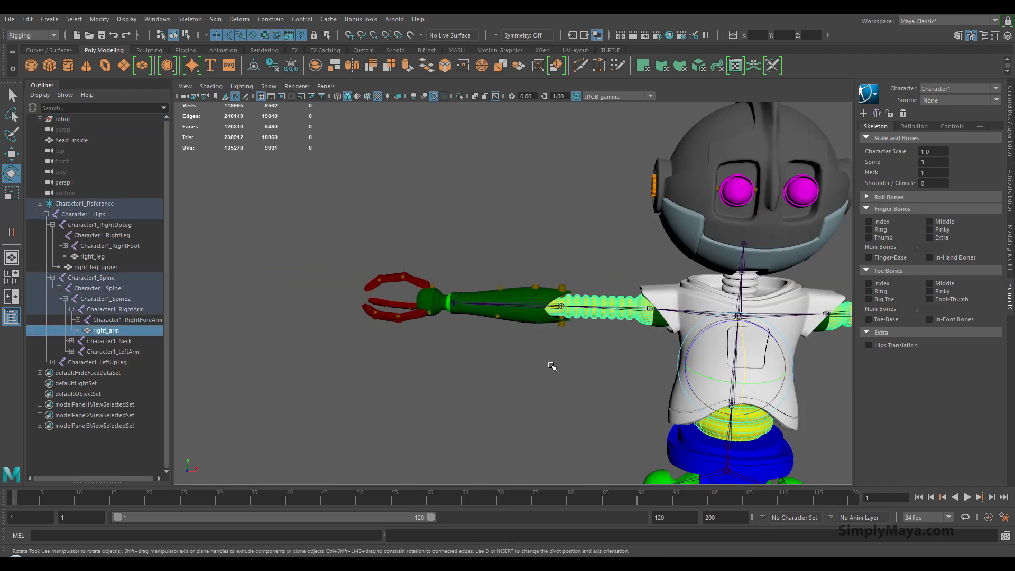
{"action": "middle_click_drag", "start_coordinate": [550, 362], "coordinate": [420, 371], "text": "alt"}
{"action": "key", "text": "space"}
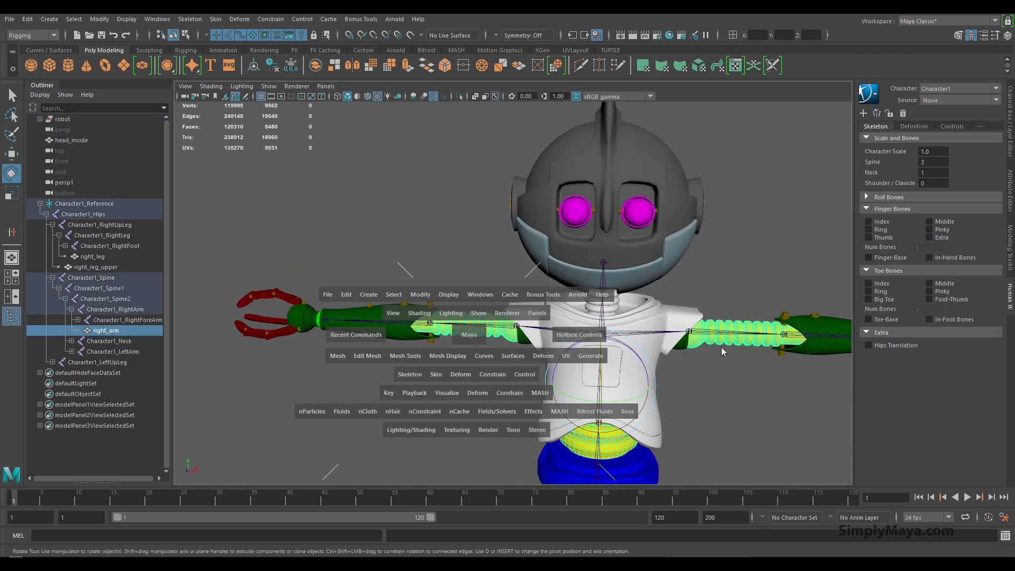
{"action": "middle_click_drag", "start_coordinate": [566, 395], "coordinate": [526, 401], "text": "alt"}
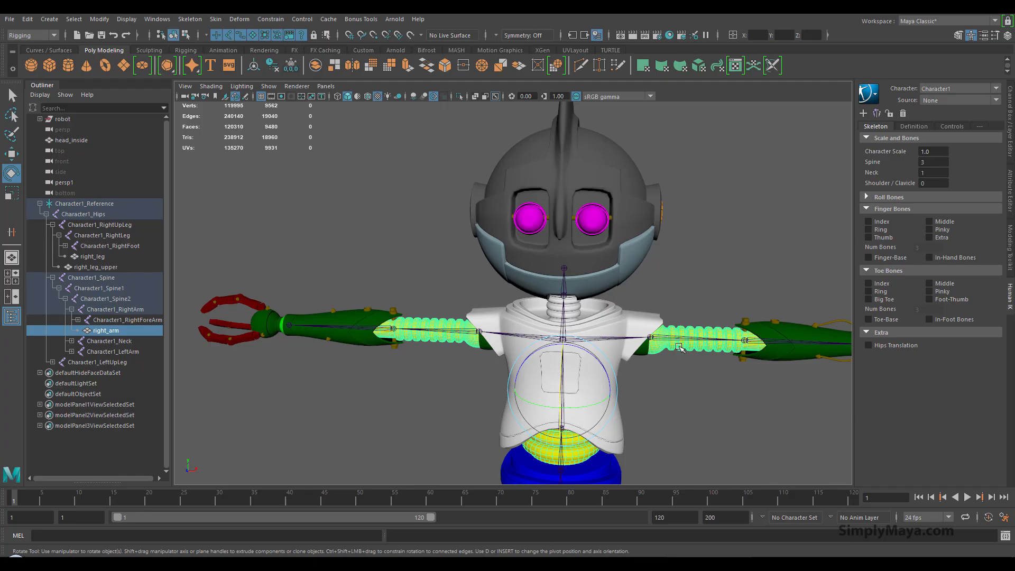
{"action": "middle_click_drag", "start_coordinate": [364, 403], "coordinate": [384, 346], "text": "alt"}
{"action": "right_click_drag", "start_coordinate": [384, 346], "coordinate": [475, 383], "text": "alt"}
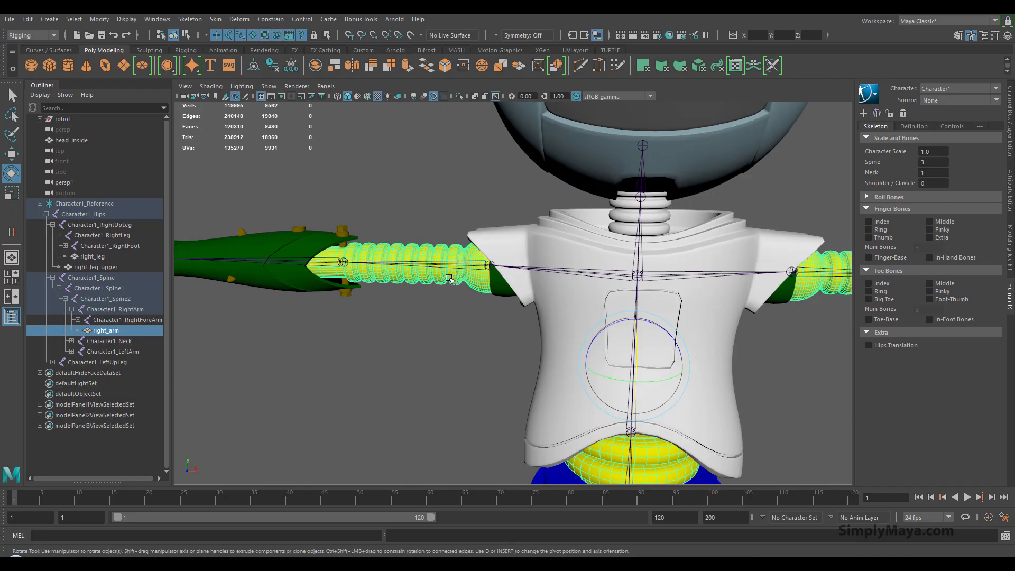
{"action": "key", "text": "space"}
{"action": "left_click_drag", "start_coordinate": [318, 306], "coordinate": [330, 351]}
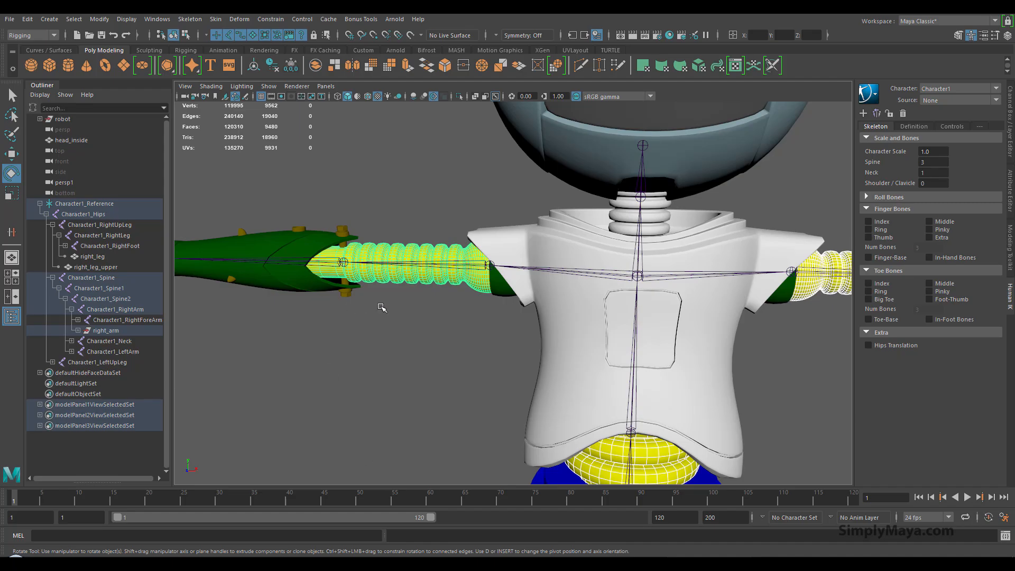
Step: Expand the separated right_arm group and move it out from under the Character1_RightArm joint to the top level of the scene
{"action": "middle_click_drag", "start_coordinate": [374, 287], "coordinate": [389, 335], "text": "alt"}
{"action": "left_click_drag", "start_coordinate": [390, 335], "coordinate": [430, 294], "text": "alt"}
{"action": "right_click_drag", "start_coordinate": [430, 295], "coordinate": [477, 338], "text": "alt"}
{"action": "middle_click_drag", "start_coordinate": [478, 338], "coordinate": [528, 325], "text": "alt"}
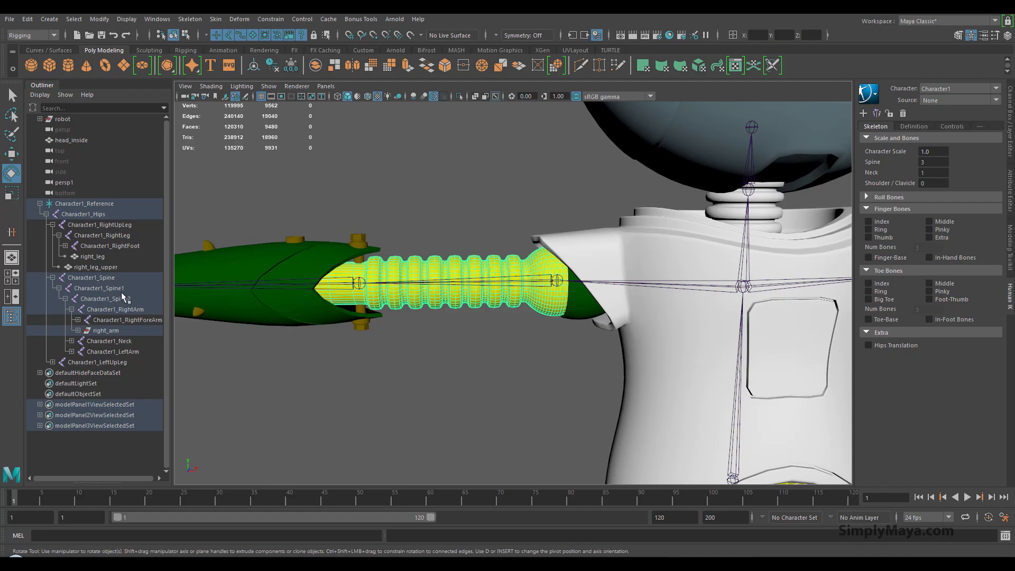
{"action": "left_click", "coordinate": [450, 346]}
{"action": "left_click", "coordinate": [453, 302]}
{"action": "left_click", "coordinate": [79, 331]}
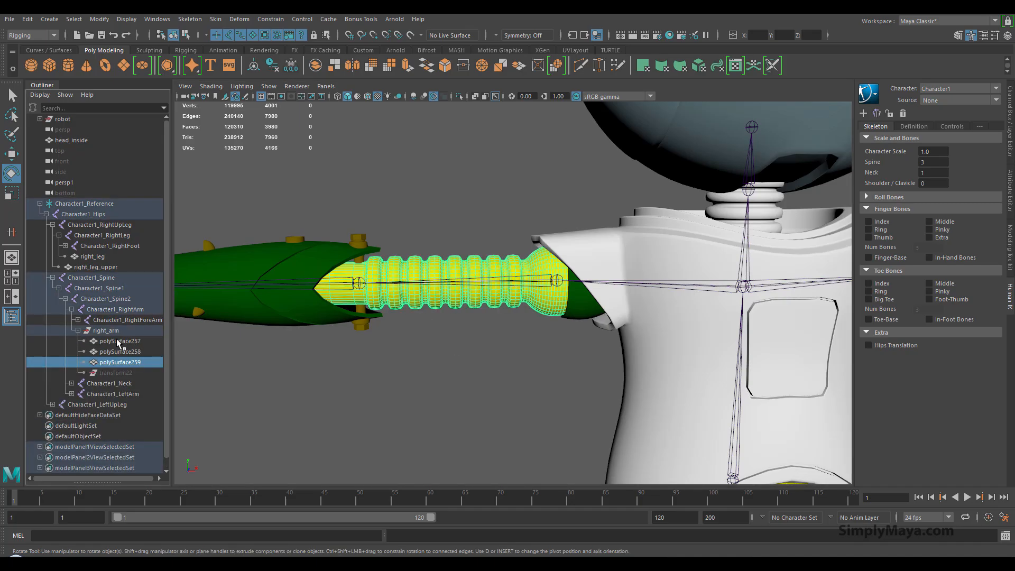
{"action": "left_click", "coordinate": [106, 331]}
{"action": "middle_click_drag", "start_coordinate": [110, 194], "coordinate": [101, 206]}
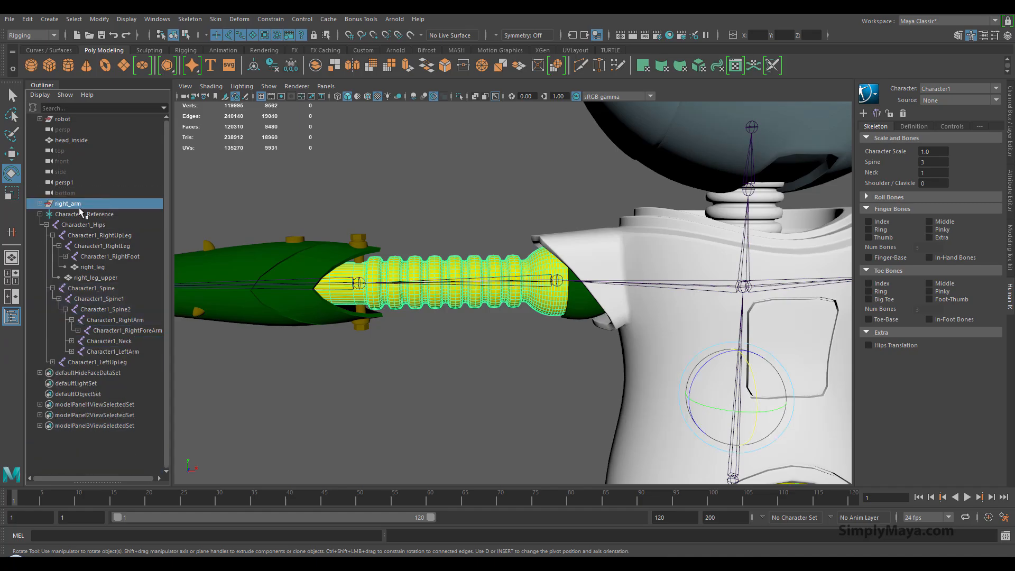
Step: Move the ribbed right upper arm piece polySurface259 out of the right_arm group and rename it right_arm
{"action": "left_click", "coordinate": [40, 204]}
{"action": "left_click", "coordinate": [434, 296]}
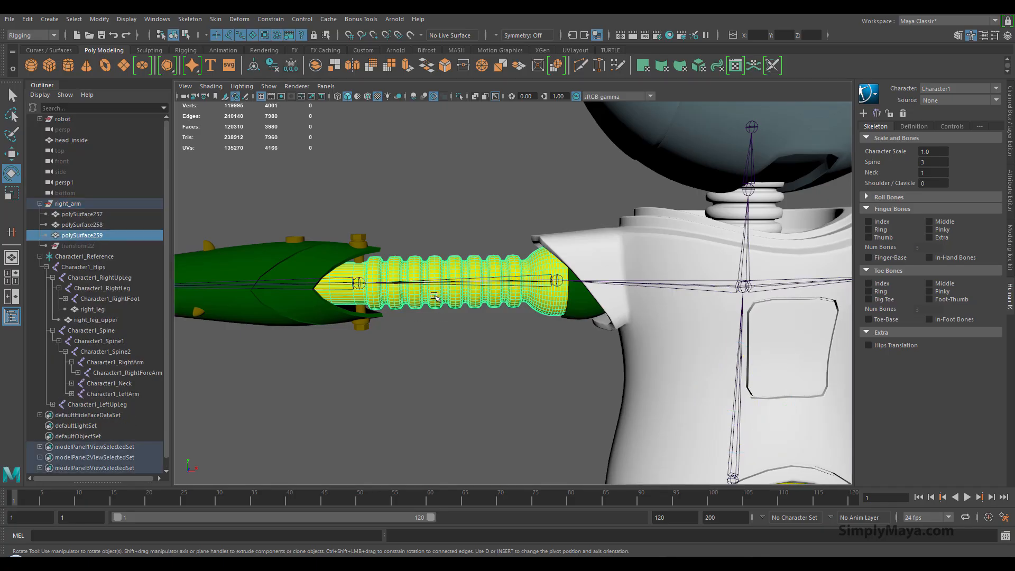
{"action": "double_click", "coordinate": [94, 238]}
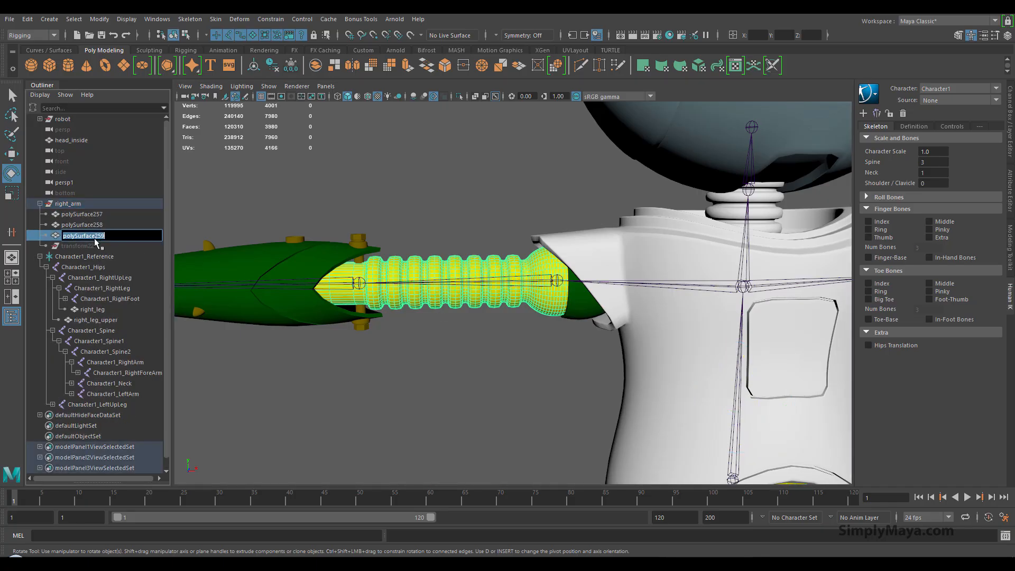
{"action": "left_click", "coordinate": [55, 239]}
{"action": "left_click_drag", "start_coordinate": [56, 239], "coordinate": [78, 204]}
{"action": "double_click", "coordinate": [78, 204]}
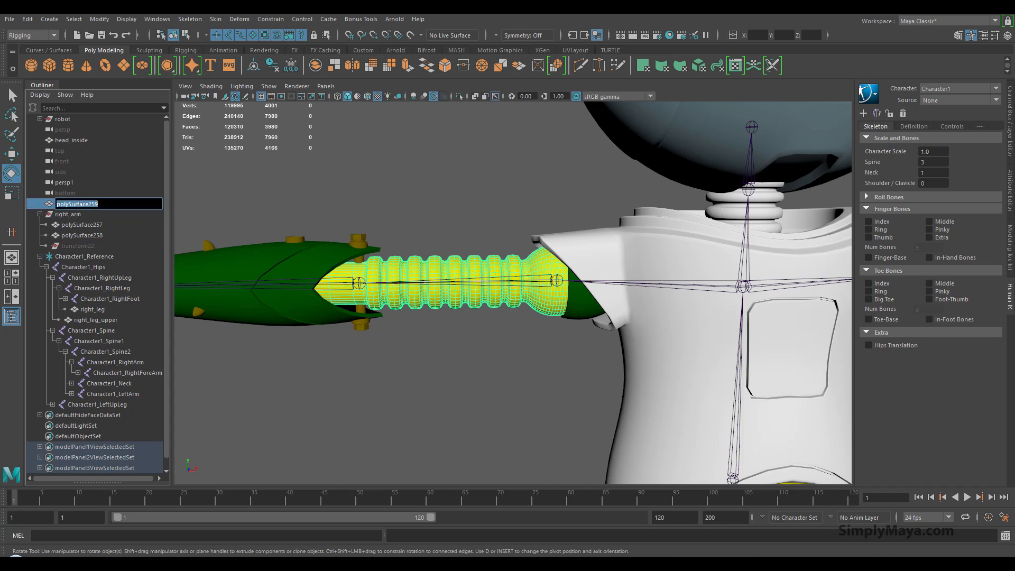
{"action": "type", "text": "right_arm"}
{"action": "key", "text": "Return"}
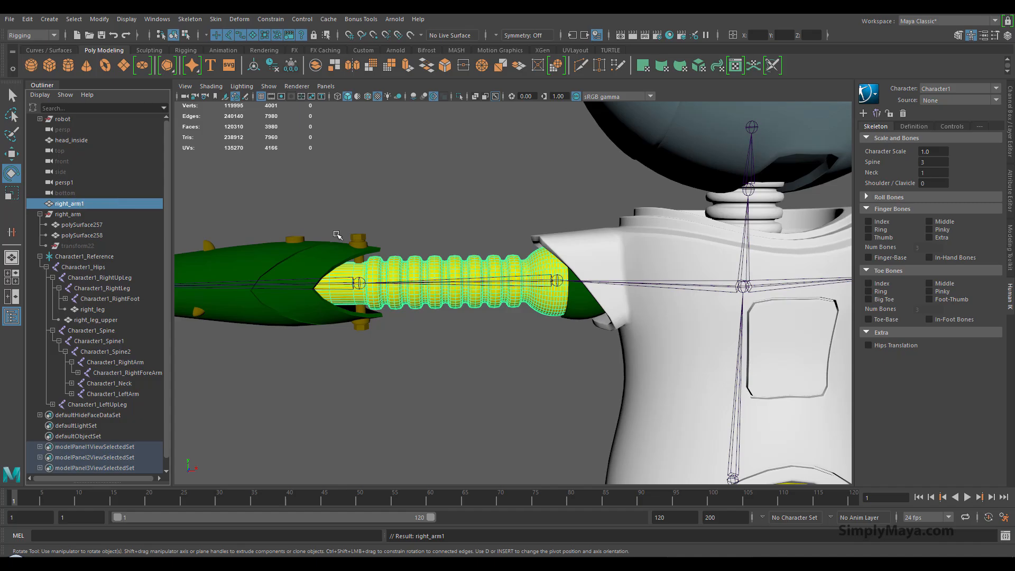
Step: Delete the construction history of the right_arm1 mesh and freeze its transformations
{"action": "left_click", "coordinate": [558, 282]}
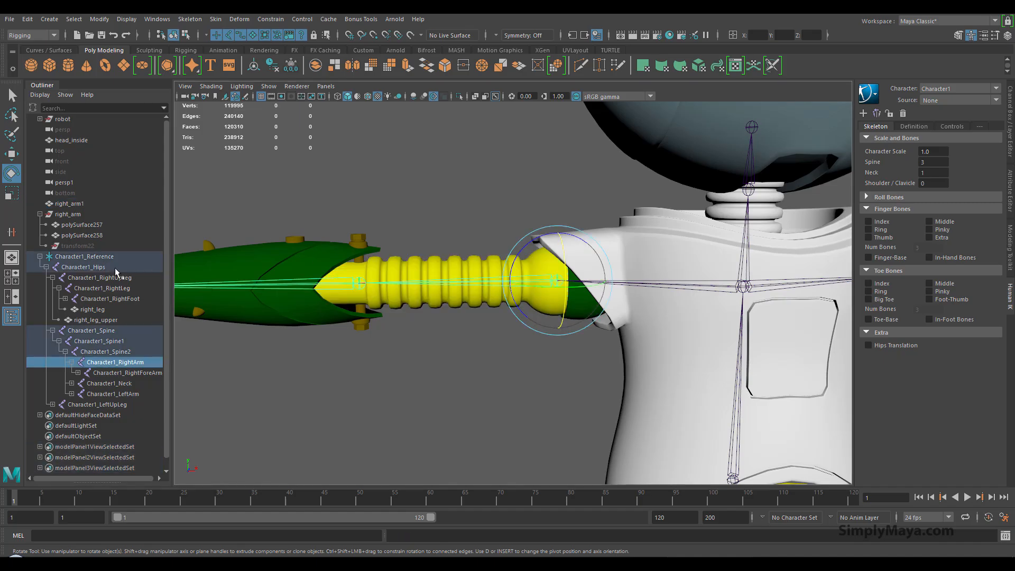
{"action": "left_click", "coordinate": [74, 204]}
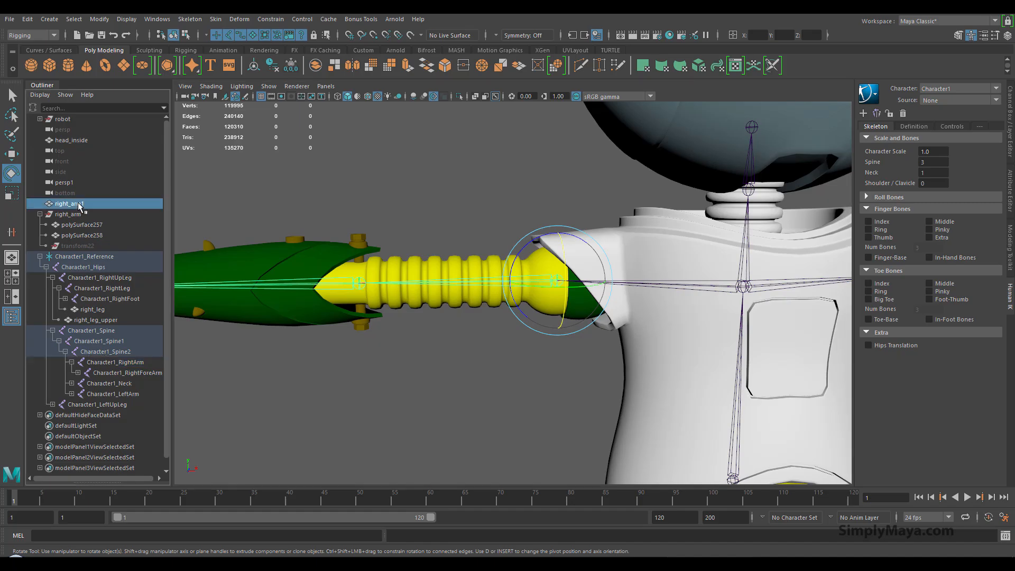
{"action": "left_click", "coordinate": [9, 20]}
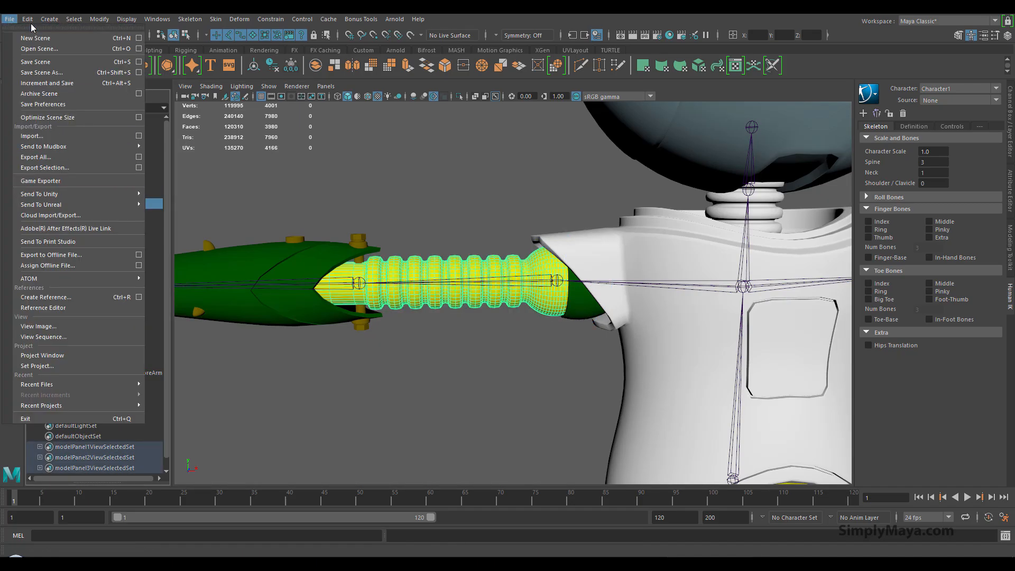
{"action": "mouse_move", "coordinate": [29, 20]}
{"action": "mouse_move", "coordinate": [83, 142]}
{"action": "left_click", "coordinate": [185, 151]}
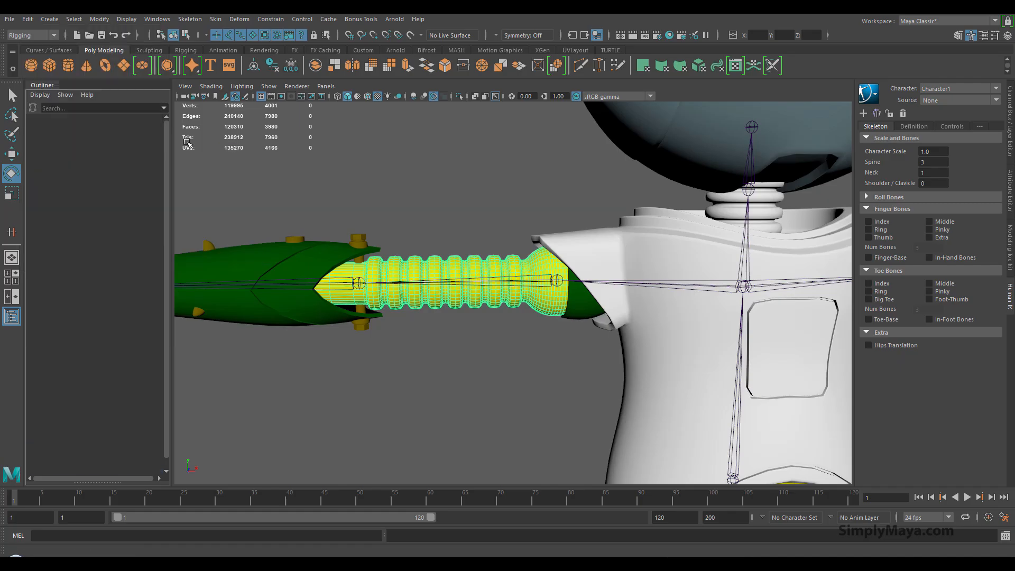
{"action": "left_click", "coordinate": [100, 20]}
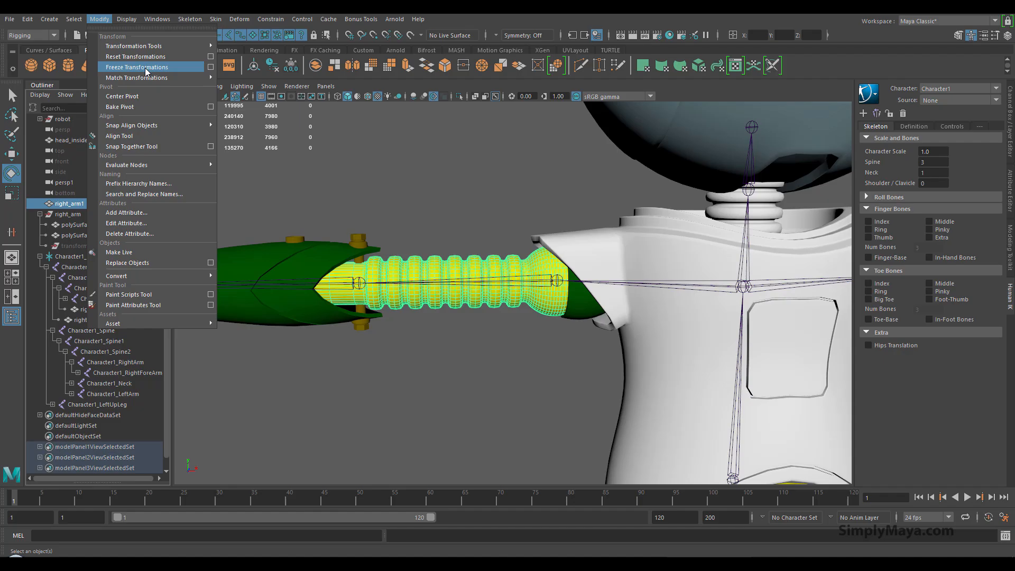
{"action": "left_click", "coordinate": [137, 67]}
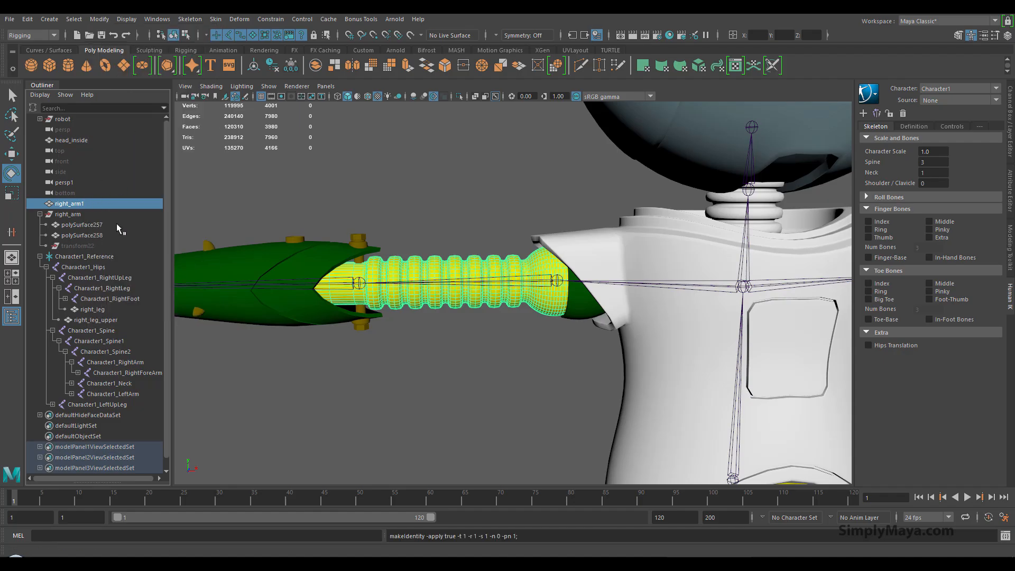
Step: Move right_leg_upper and right_leg out of the skeleton to the top level and expand the remaining joint branches
{"action": "left_click_drag", "start_coordinate": [95, 319], "coordinate": [88, 208]}
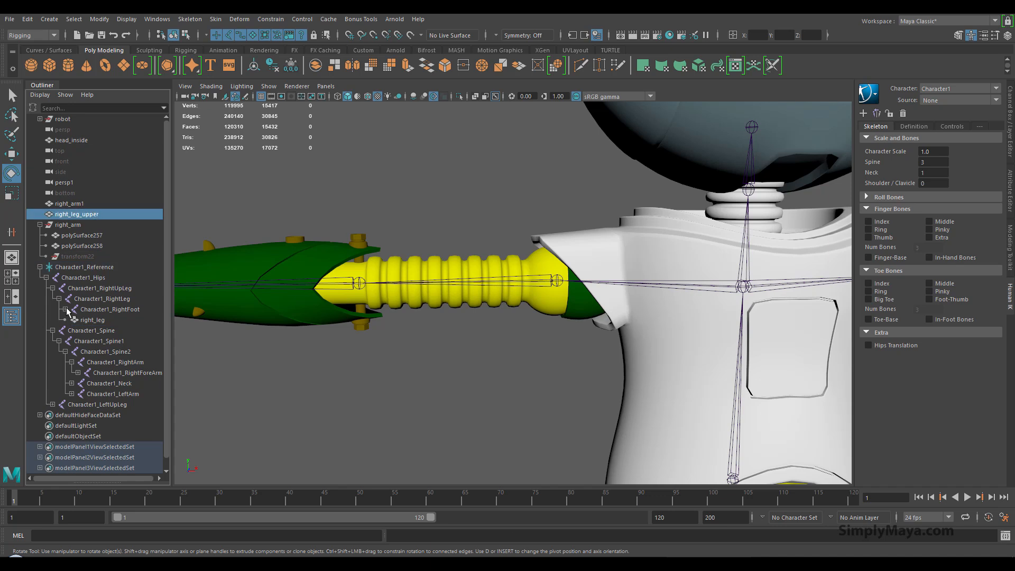
{"action": "left_click_drag", "start_coordinate": [77, 321], "coordinate": [77, 218]}
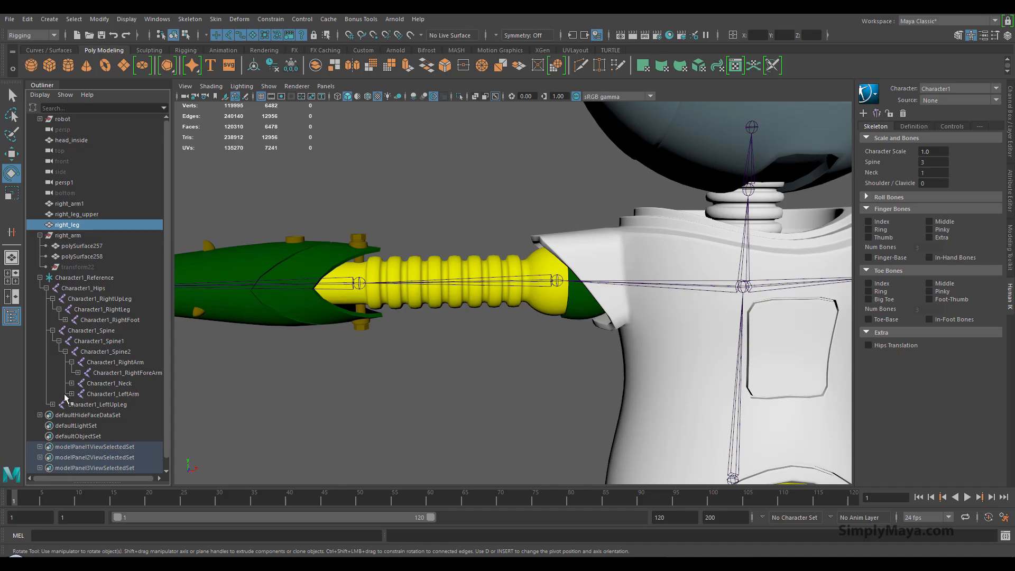
{"action": "left_click", "coordinate": [52, 404]}
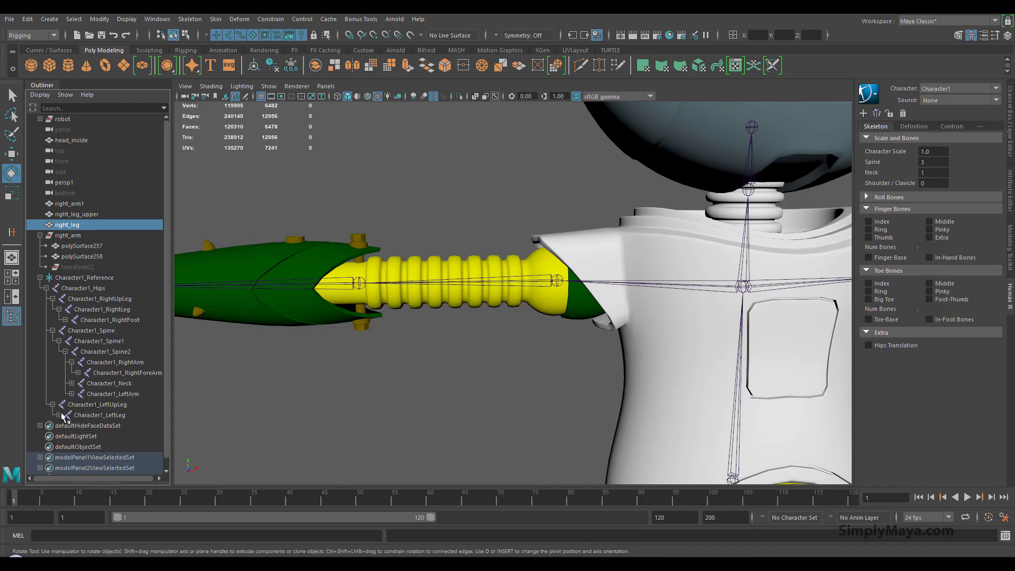
{"action": "left_click", "coordinate": [59, 415]}
{"action": "left_click", "coordinate": [71, 394]}
{"action": "left_click", "coordinate": [71, 383]}
{"action": "left_click", "coordinate": [78, 415]}
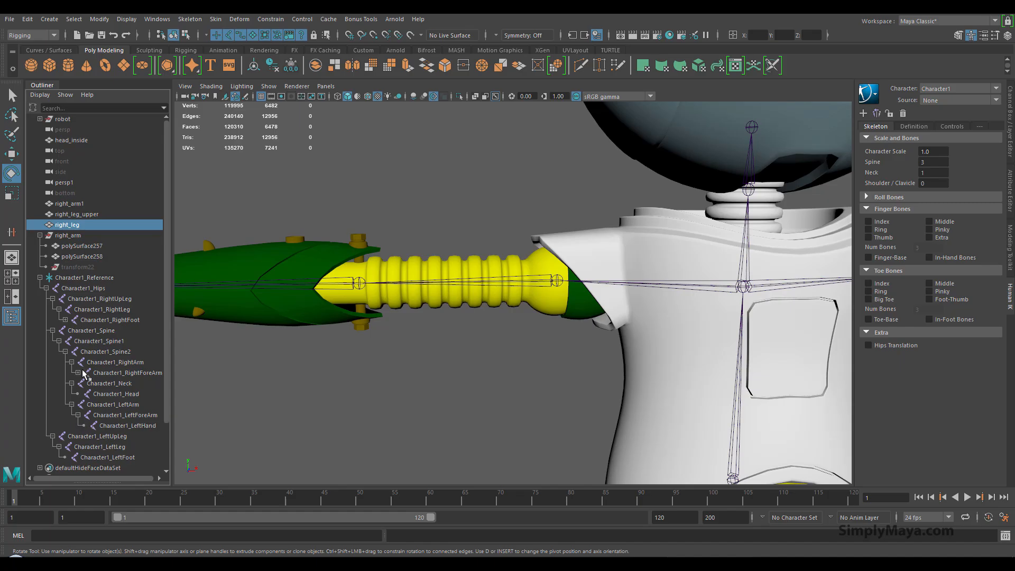
Step: Move right_foot out of the skeleton to the top level and collapse the joint hierarchy
{"action": "left_click", "coordinate": [65, 320]}
{"action": "left_click", "coordinate": [104, 331]}
{"action": "middle_click_drag", "start_coordinate": [103, 333], "coordinate": [75, 203]}
{"action": "left_click", "coordinate": [40, 246]}
{"action": "left_click", "coordinate": [63, 246]}
{"action": "left_click", "coordinate": [79, 216]}
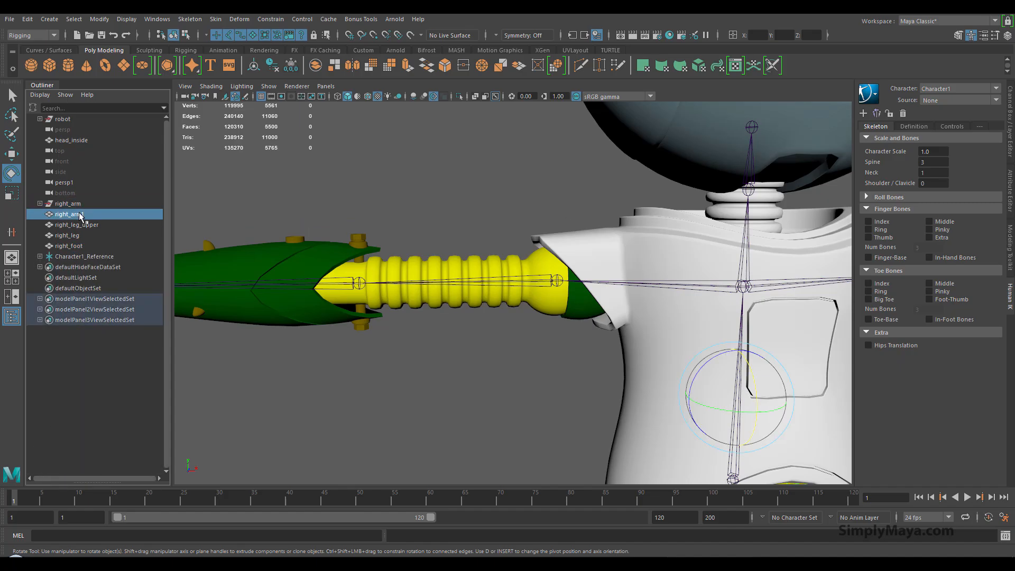
Step: Examine the whole robot and its skeleton from the front, selecting the skeleton and the hip area
{"action": "scroll", "coordinate": [384, 320], "scroll_direction": "down", "scroll_amount": 5}
{"action": "left_click", "coordinate": [414, 342]}
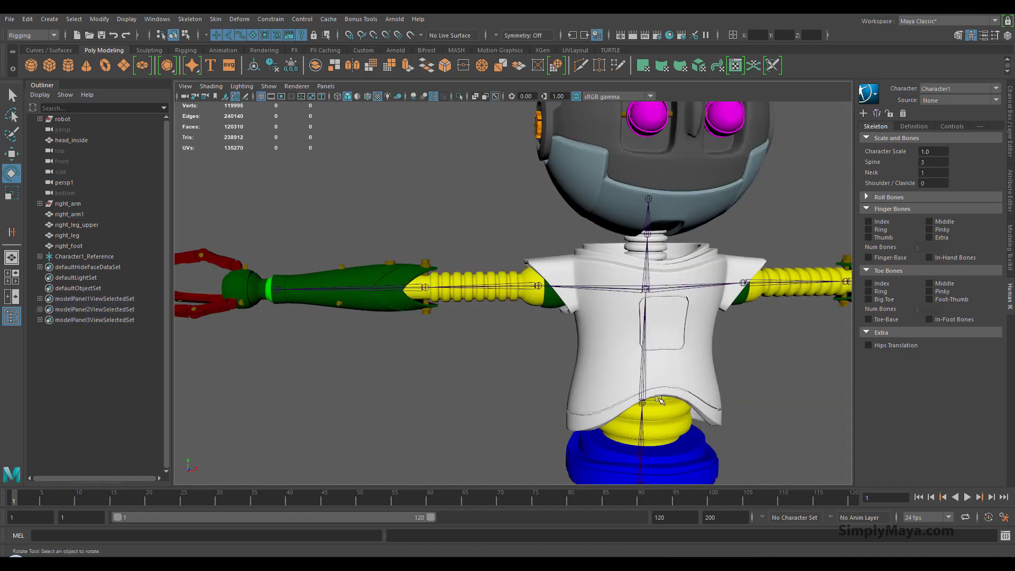
{"action": "left_click", "coordinate": [644, 404]}
{"action": "scroll", "coordinate": [361, 393], "scroll_direction": "down", "scroll_amount": 3}
{"action": "right_click_drag", "start_coordinate": [361, 394], "coordinate": [338, 394], "text": "alt"}
{"action": "middle_click_drag", "start_coordinate": [412, 420], "coordinate": [363, 257], "text": "alt"}
{"action": "right_click_drag", "start_coordinate": [440, 323], "coordinate": [358, 322], "text": "alt"}
{"action": "left_click_drag", "start_coordinate": [389, 317], "coordinate": [363, 314], "text": "alt"}
{"action": "middle_click_drag", "start_coordinate": [433, 320], "coordinate": [408, 360], "text": "alt"}
{"action": "right_click_drag", "start_coordinate": [408, 360], "coordinate": [415, 361], "text": "alt"}
{"action": "scroll", "coordinate": [414, 361], "scroll_direction": "up", "scroll_amount": 2}
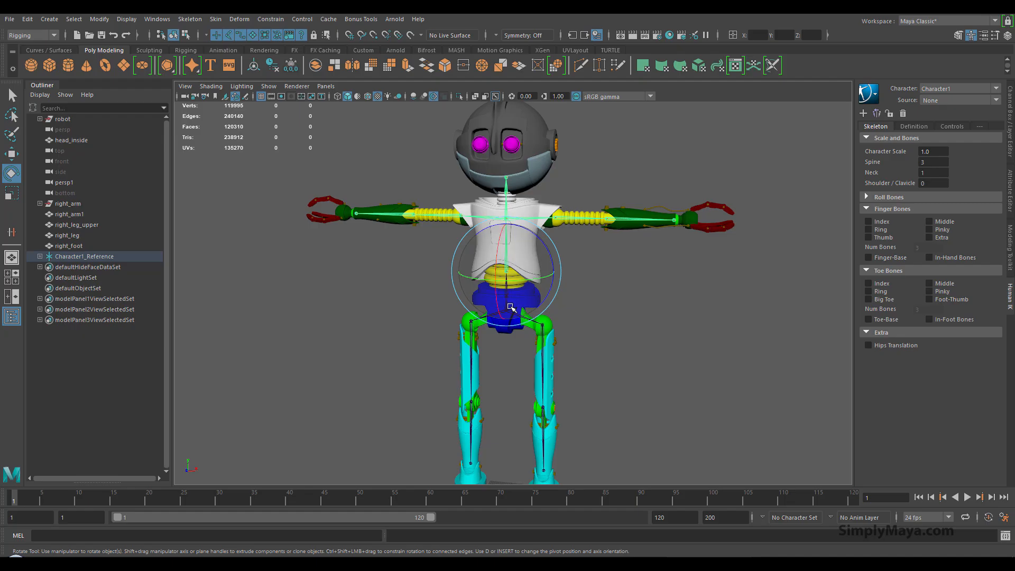
{"action": "left_click", "coordinate": [589, 335]}
{"action": "left_click", "coordinate": [506, 311]}
{"action": "middle_click_drag", "start_coordinate": [592, 387], "coordinate": [614, 431], "text": "alt"}
Step: Delete the construction history of right_arm1, right_leg_upper, right_leg and right_foot together and freeze their transformations
{"action": "left_click", "coordinate": [82, 244]}
{"action": "left_click", "coordinate": [88, 213], "text": "shift"}
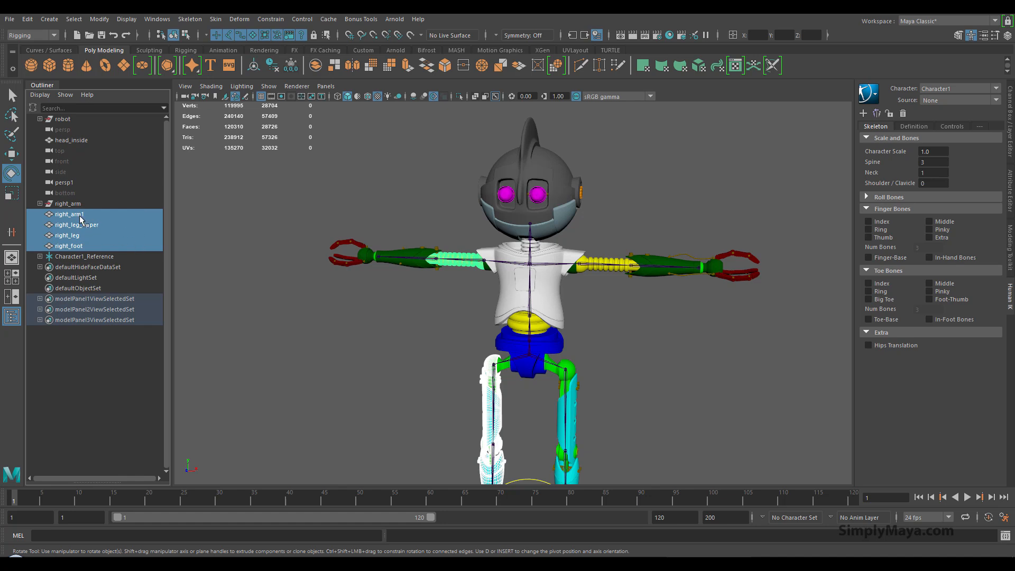
{"action": "left_click", "coordinate": [27, 20]}
{"action": "mouse_move", "coordinate": [79, 144]}
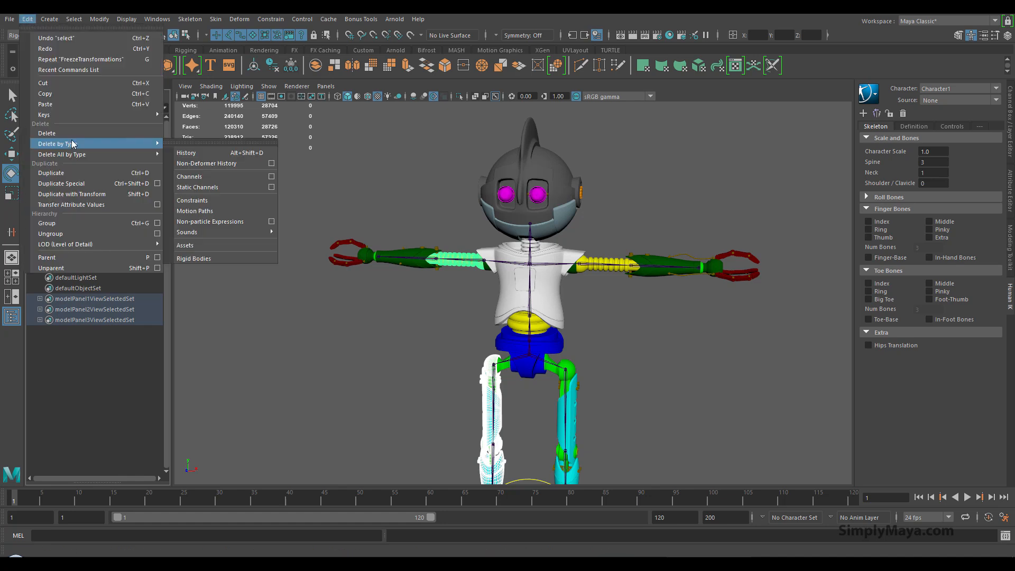
{"action": "left_click", "coordinate": [235, 148]}
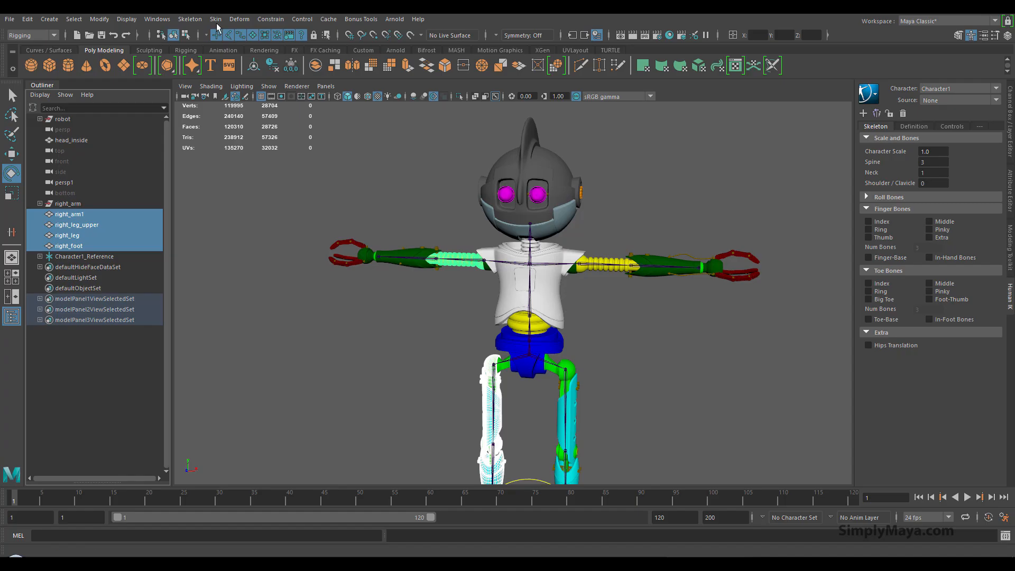
{"action": "left_click", "coordinate": [106, 22]}
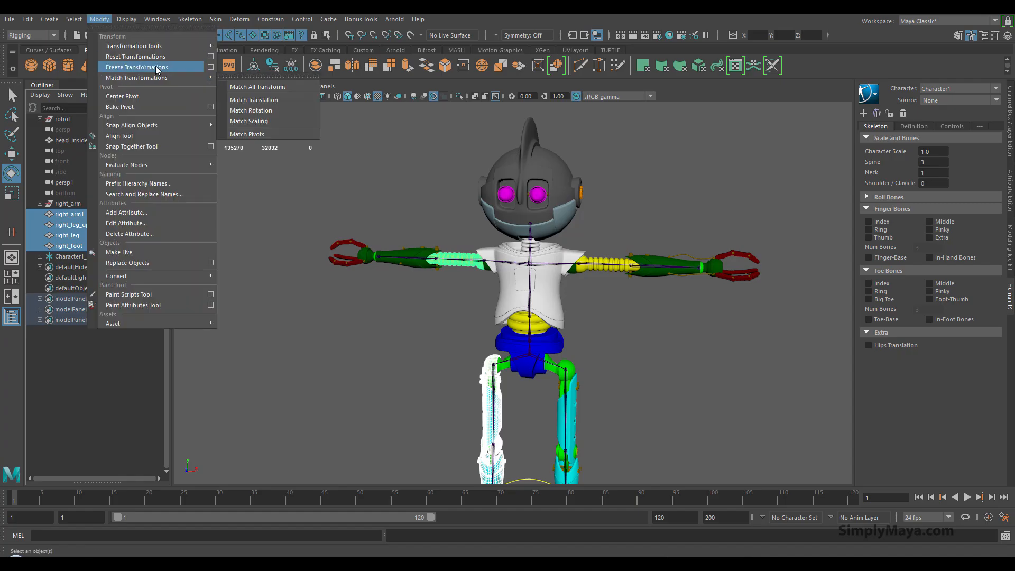
{"action": "left_click", "coordinate": [169, 64]}
Step: Separate the green mesh covering the forearms and wrists into individual pieces
{"action": "middle_click_drag", "start_coordinate": [216, 312], "coordinate": [315, 305], "text": "alt"}
{"action": "right_click_drag", "start_coordinate": [315, 306], "coordinate": [323, 315], "text": "alt"}
{"action": "middle_click_drag", "start_coordinate": [320, 319], "coordinate": [286, 354], "text": "alt"}
{"action": "right_click_drag", "start_coordinate": [346, 366], "coordinate": [505, 399], "text": "alt"}
{"action": "middle_click_drag", "start_coordinate": [401, 371], "coordinate": [403, 410], "text": "alt"}
{"action": "right_click_drag", "start_coordinate": [403, 410], "coordinate": [584, 427], "text": "alt"}
{"action": "middle_click_drag", "start_coordinate": [512, 395], "coordinate": [557, 392], "text": "alt"}
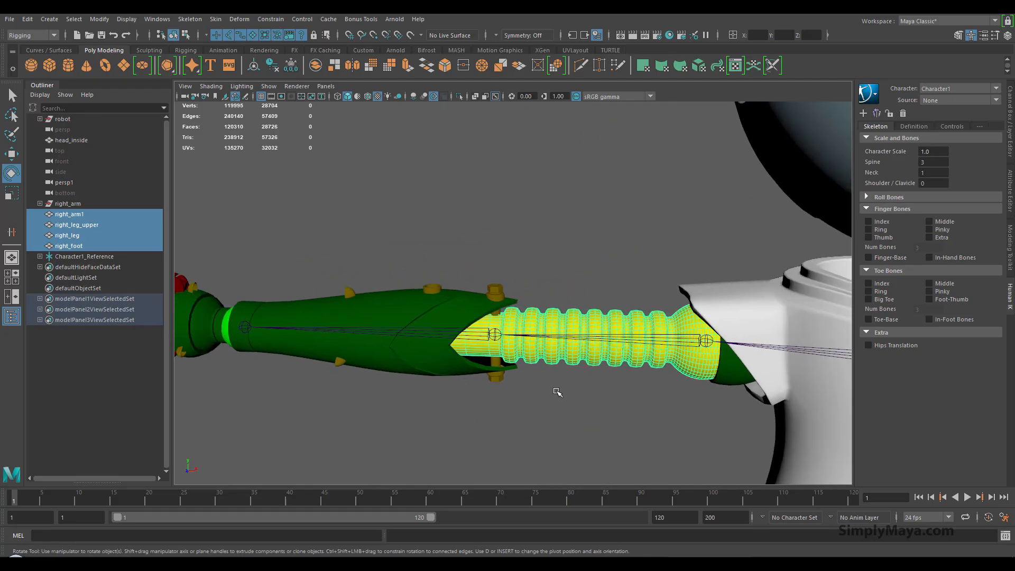
{"action": "left_click", "coordinate": [494, 335]}
{"action": "middle_click_drag", "start_coordinate": [488, 409], "coordinate": [569, 383], "text": "alt"}
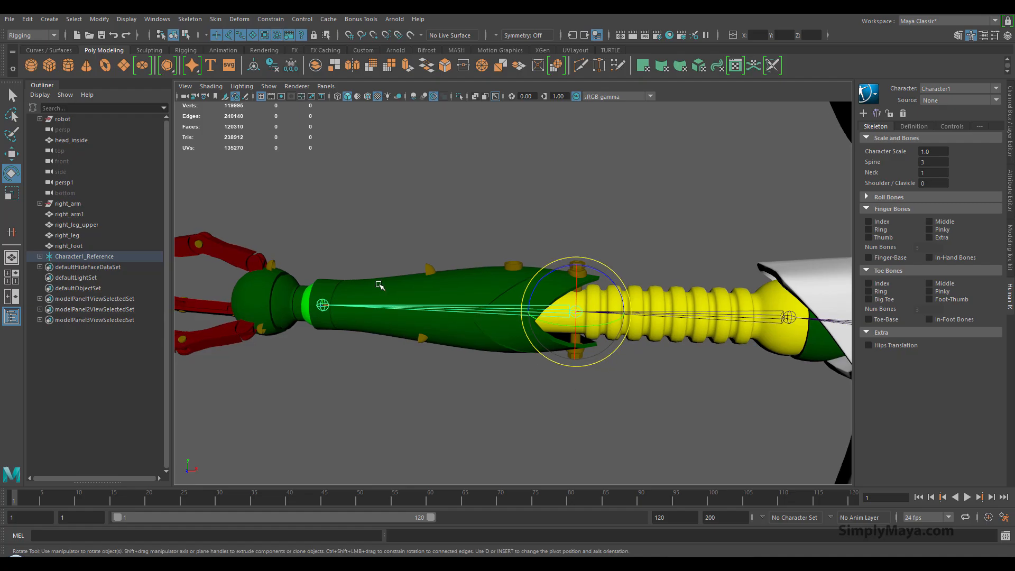
{"action": "left_click", "coordinate": [392, 310]}
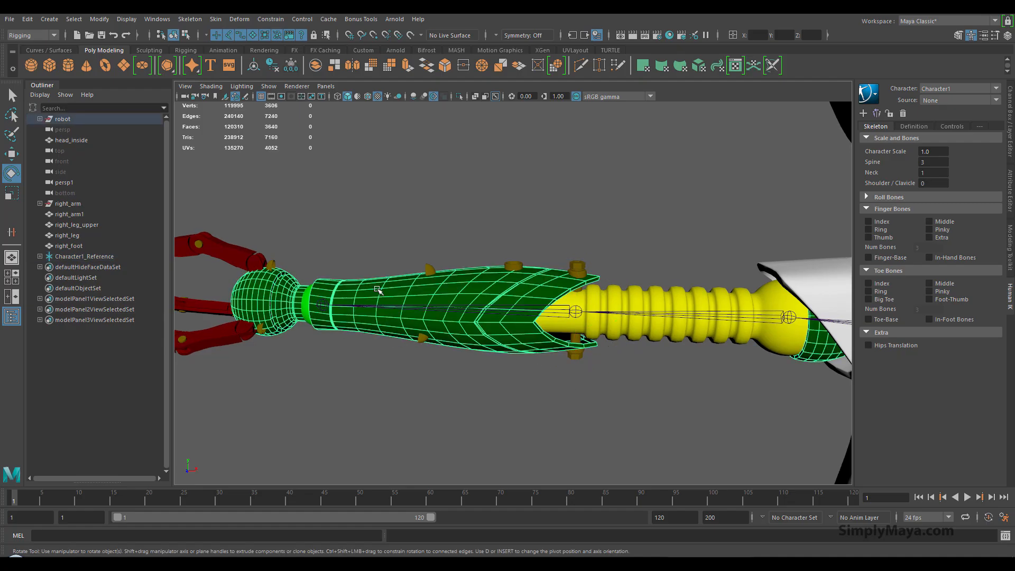
{"action": "key", "text": "space"}
{"action": "left_click", "coordinate": [245, 310]}
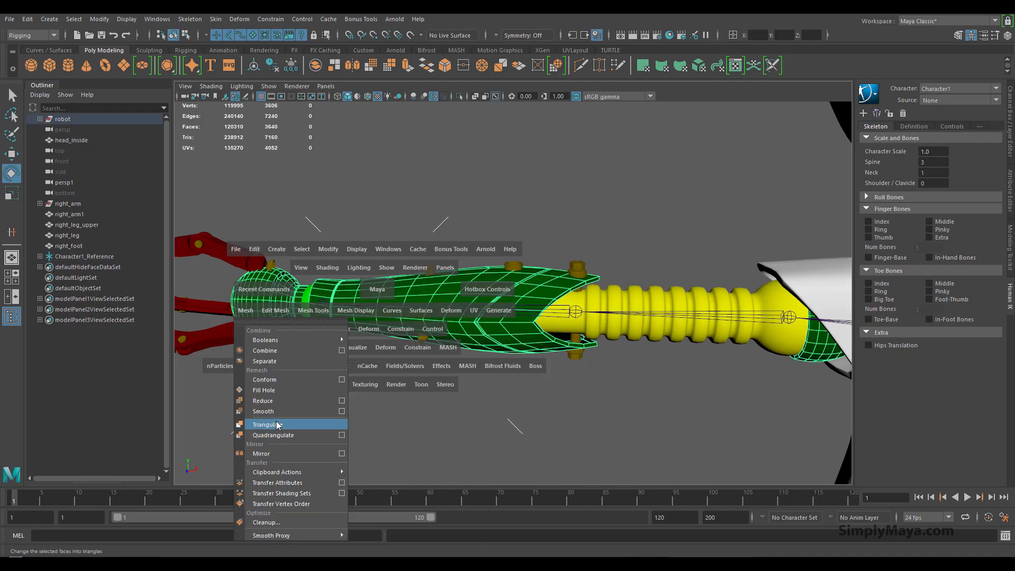
{"action": "left_click", "coordinate": [263, 390]}
Step: Select the right forearm shell together with the bolts along its upper and lower edges and at the elbow
{"action": "left_click", "coordinate": [434, 301]}
{"action": "left_click", "coordinate": [430, 267], "text": "shift"}
{"action": "left_click", "coordinate": [422, 338], "text": "shift"}
{"action": "left_click", "coordinate": [513, 265], "text": "shift"}
{"action": "left_click", "coordinate": [578, 266], "text": "shift"}
{"action": "left_click", "coordinate": [580, 273], "text": "shift"}
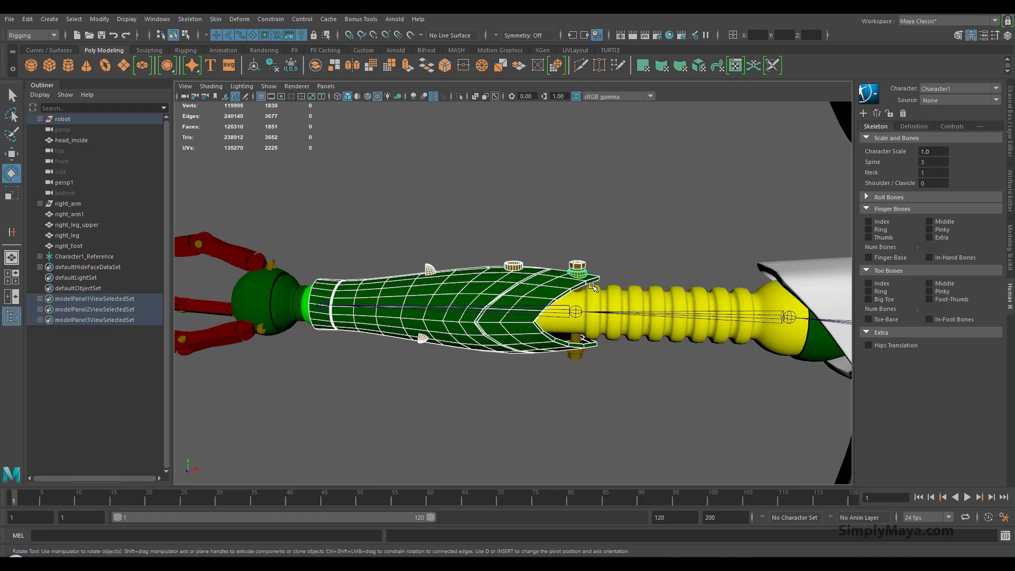
{"action": "left_click", "coordinate": [576, 339], "text": "shift"}
{"action": "left_click", "coordinate": [579, 360], "text": "shift"}
Step: Add the remaining bolts around the right forearm to the selection and combine all selected pieces into one mesh
{"action": "left_click_drag", "start_coordinate": [580, 362], "coordinate": [553, 334], "text": "alt"}
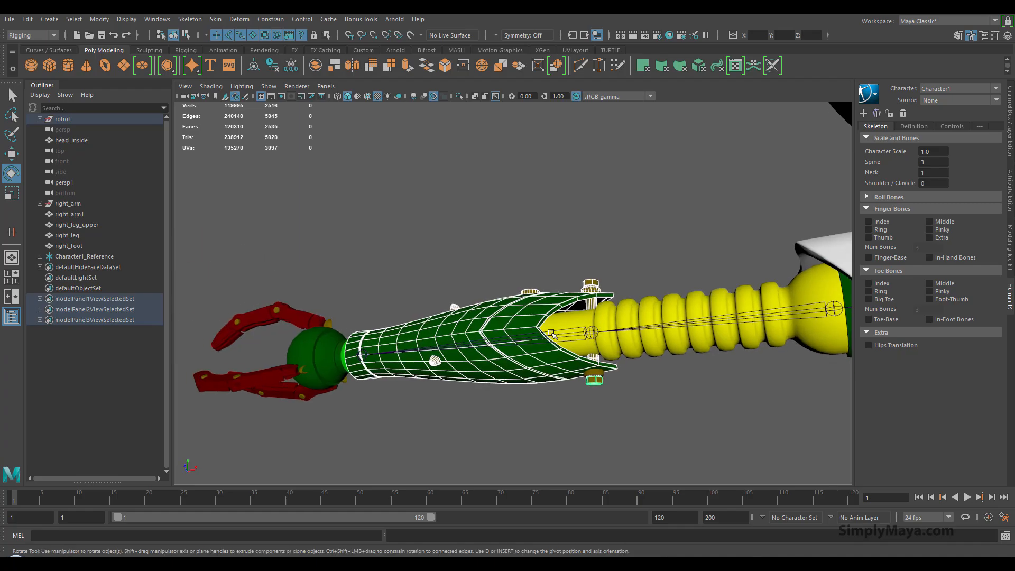
{"action": "middle_click_drag", "start_coordinate": [550, 333], "coordinate": [424, 326], "text": "alt"}
{"action": "right_click_drag", "start_coordinate": [423, 326], "coordinate": [493, 330], "text": "alt"}
{"action": "left_click", "coordinate": [457, 310], "text": "shift"}
{"action": "left_click_drag", "start_coordinate": [521, 345], "coordinate": [341, 363], "text": "alt"}
{"action": "middle_click_drag", "start_coordinate": [453, 344], "coordinate": [326, 371], "text": "alt"}
{"action": "right_click_drag", "start_coordinate": [326, 370], "coordinate": [264, 369], "text": "alt"}
{"action": "left_click", "coordinate": [544, 308], "text": "shift"}
{"action": "left_click_drag", "start_coordinate": [503, 373], "coordinate": [727, 387], "text": "alt"}
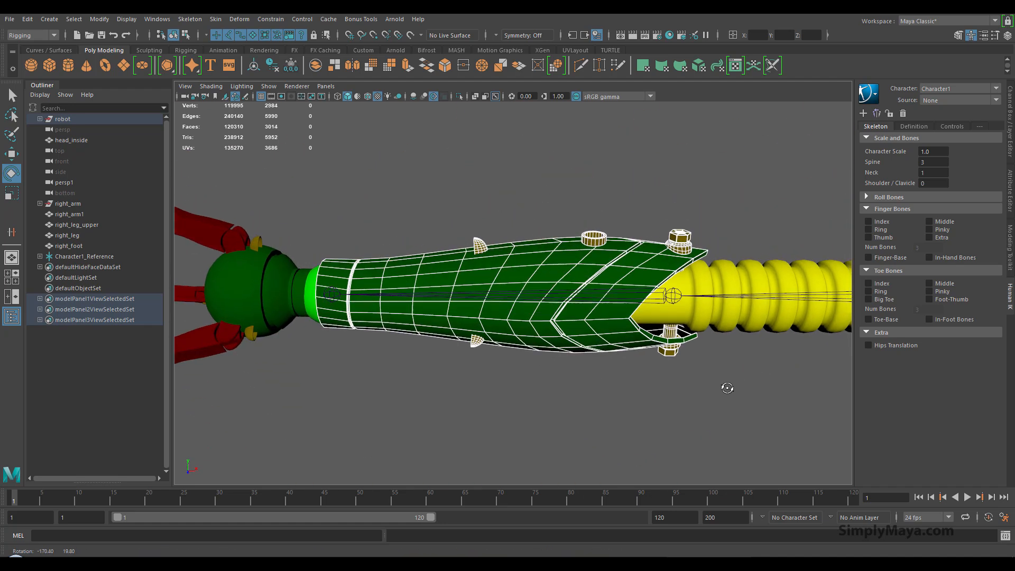
{"action": "middle_click_drag", "start_coordinate": [727, 388], "coordinate": [521, 351], "text": "alt"}
{"action": "right_click_drag", "start_coordinate": [521, 351], "coordinate": [261, 347], "text": "alt"}
{"action": "left_click_drag", "start_coordinate": [260, 347], "coordinate": [291, 293], "text": "alt"}
{"action": "key", "text": "space"}
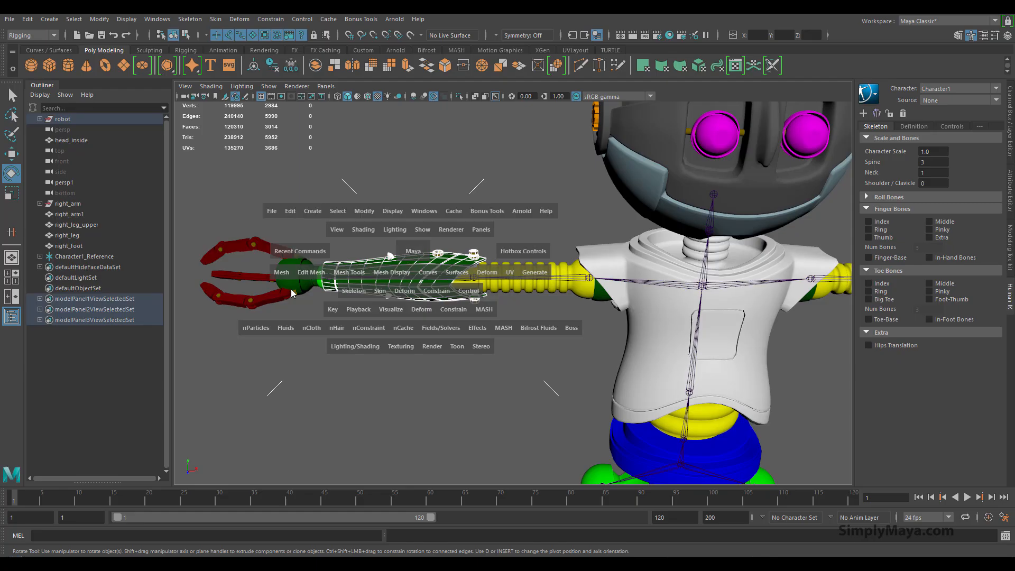
{"action": "left_click", "coordinate": [285, 274]}
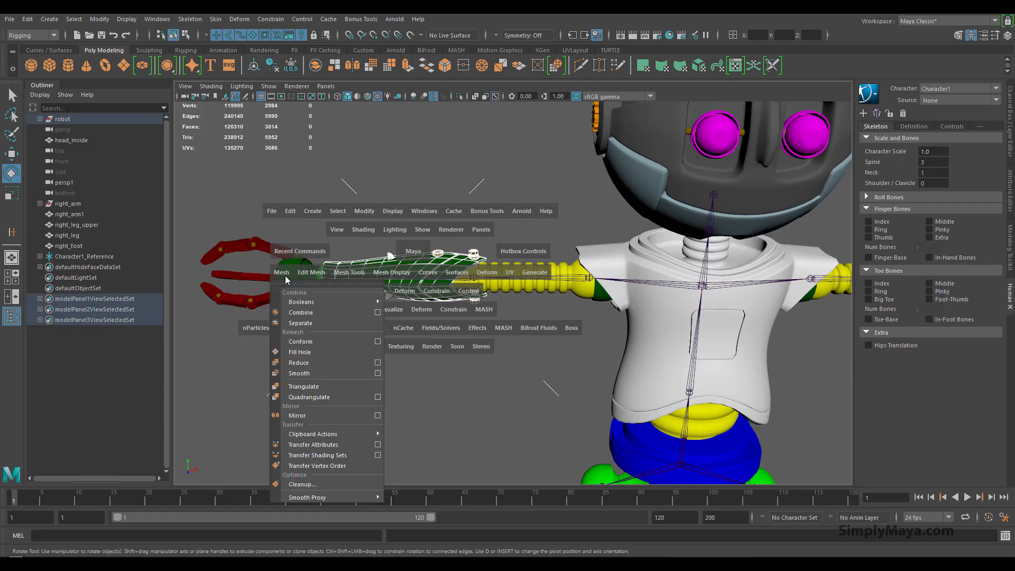
{"action": "left_click", "coordinate": [306, 315]}
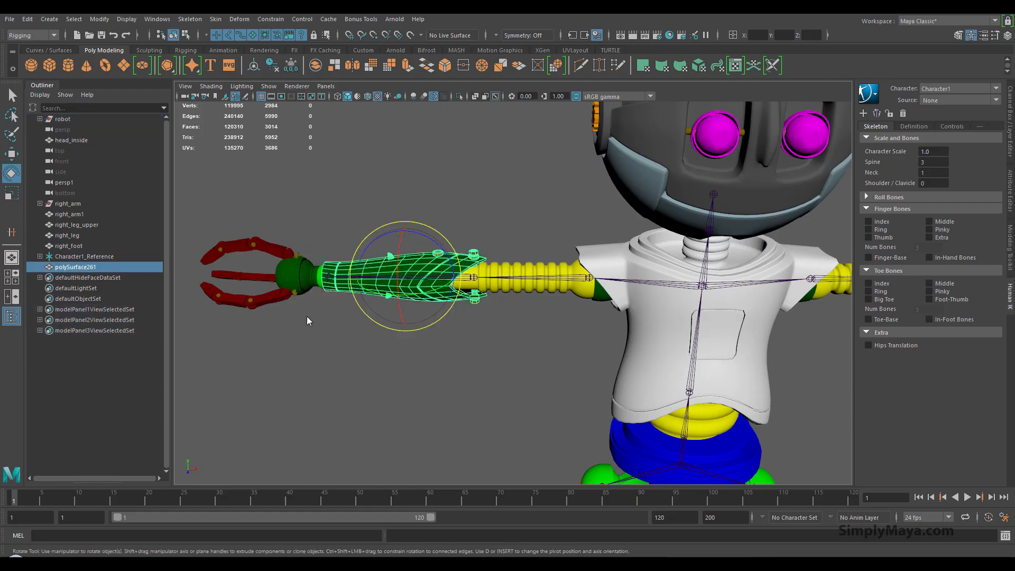
Step: Reorder the combined forearm mesh directly below right_foot and expand the skeleton hierarchy down to Character1_RightForeArm
{"action": "left_click", "coordinate": [79, 268]}
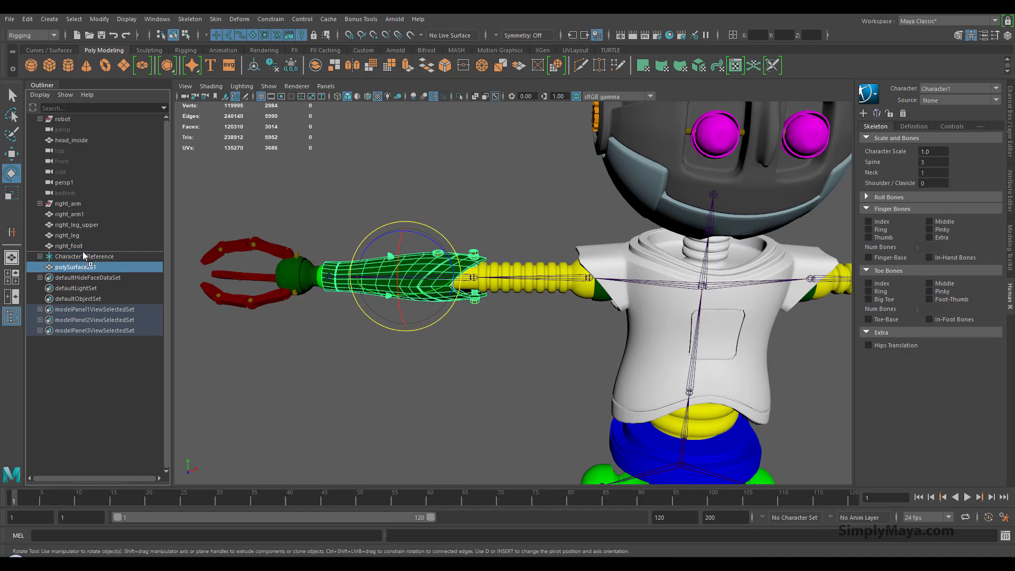
{"action": "middle_click_drag", "start_coordinate": [83, 249], "coordinate": [77, 250]}
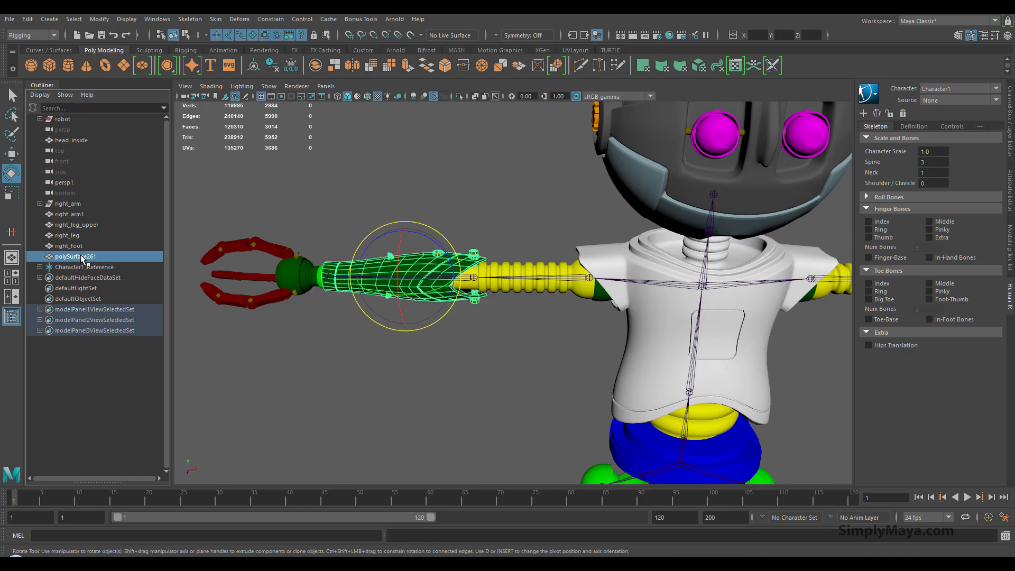
{"action": "left_click", "coordinate": [478, 329]}
{"action": "left_click", "coordinate": [475, 278]}
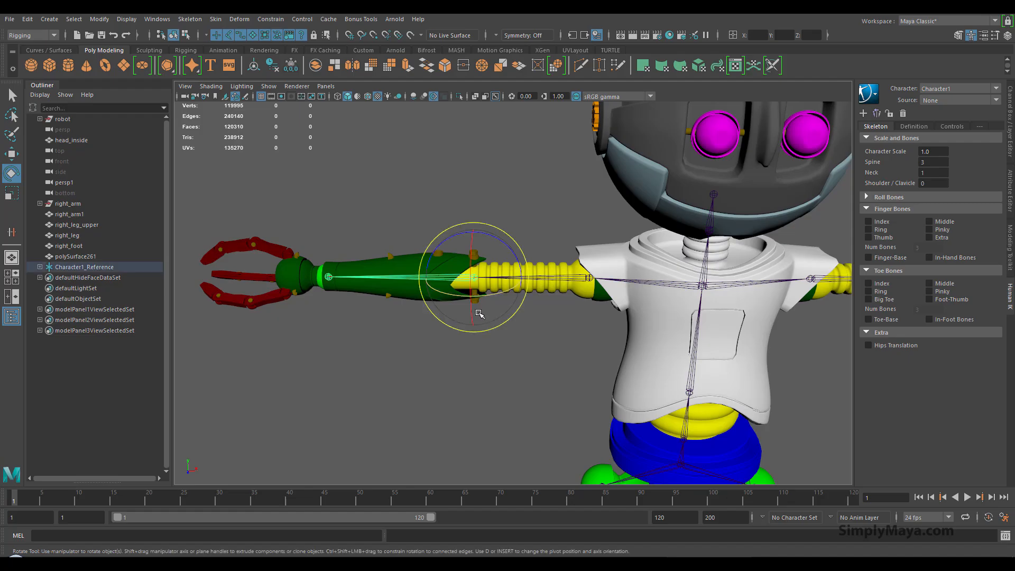
{"action": "left_click", "coordinate": [39, 267]}
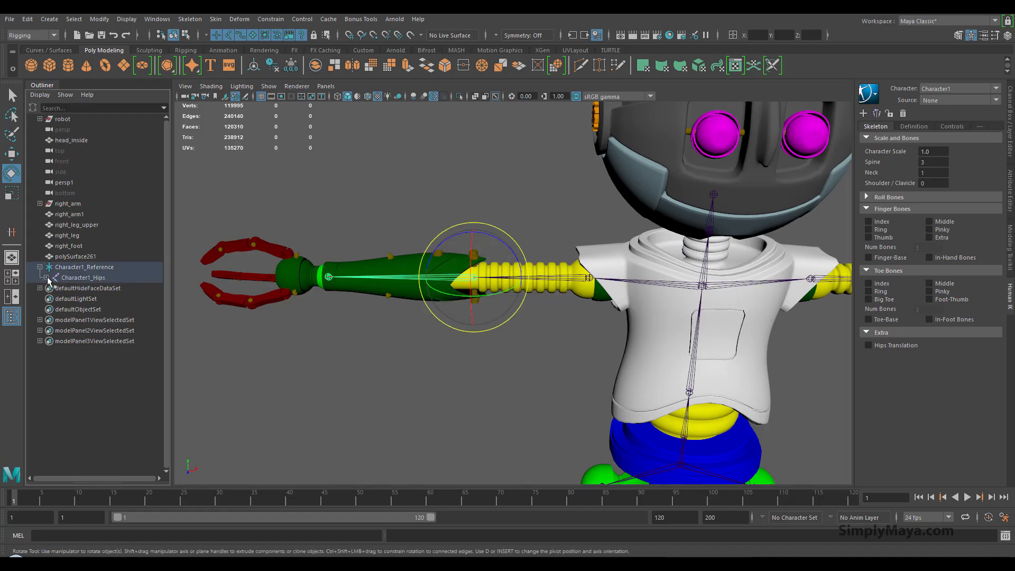
{"action": "left_click", "coordinate": [46, 277]}
{"action": "left_click", "coordinate": [52, 299]}
{"action": "left_click", "coordinate": [59, 309]}
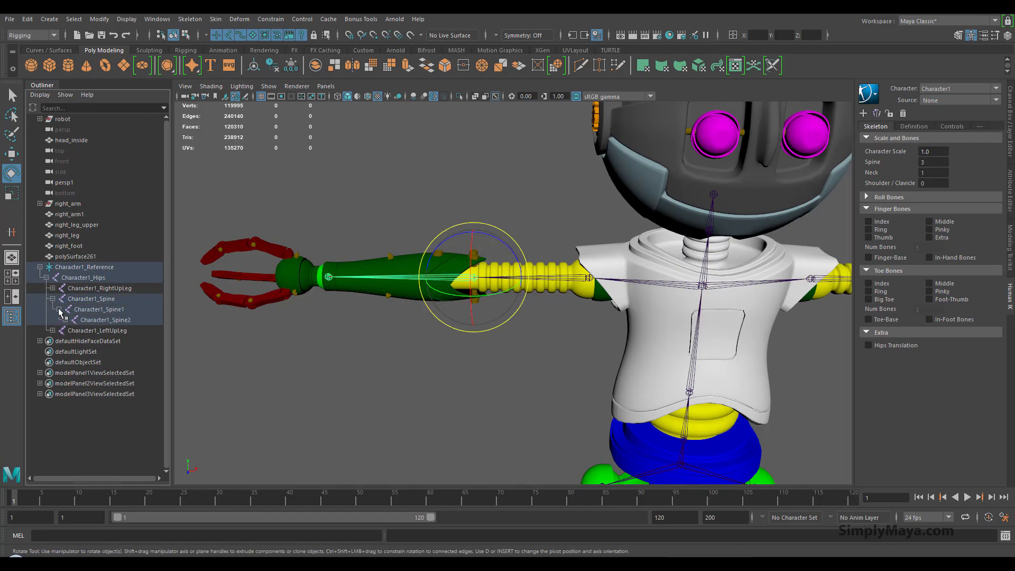
{"action": "left_click", "coordinate": [65, 319]}
{"action": "left_click", "coordinate": [72, 330]}
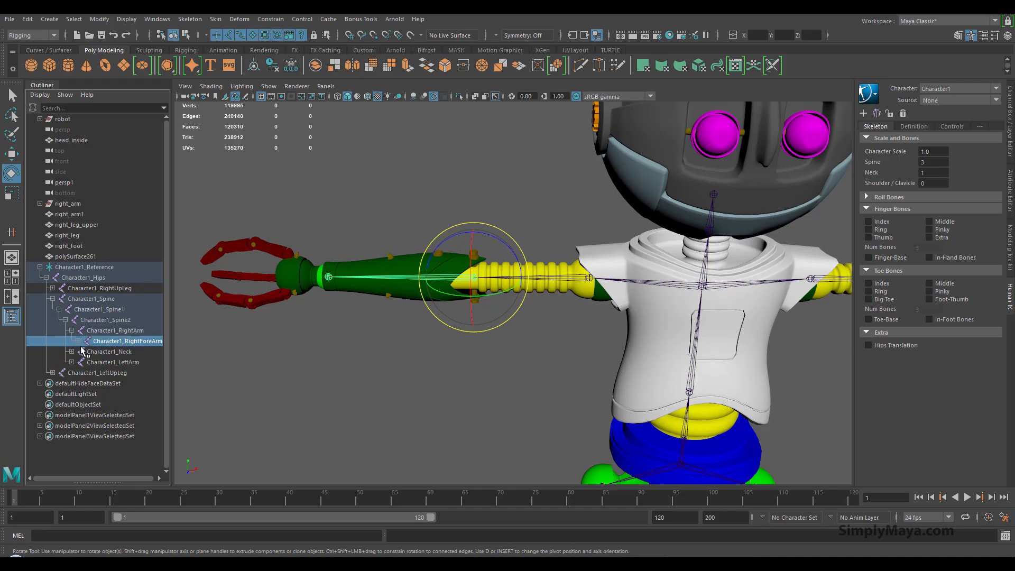
Step: Rename the combined forearm mesh right_forarm
{"action": "double_click", "coordinate": [81, 257]}
{"action": "type", "text": "right"}
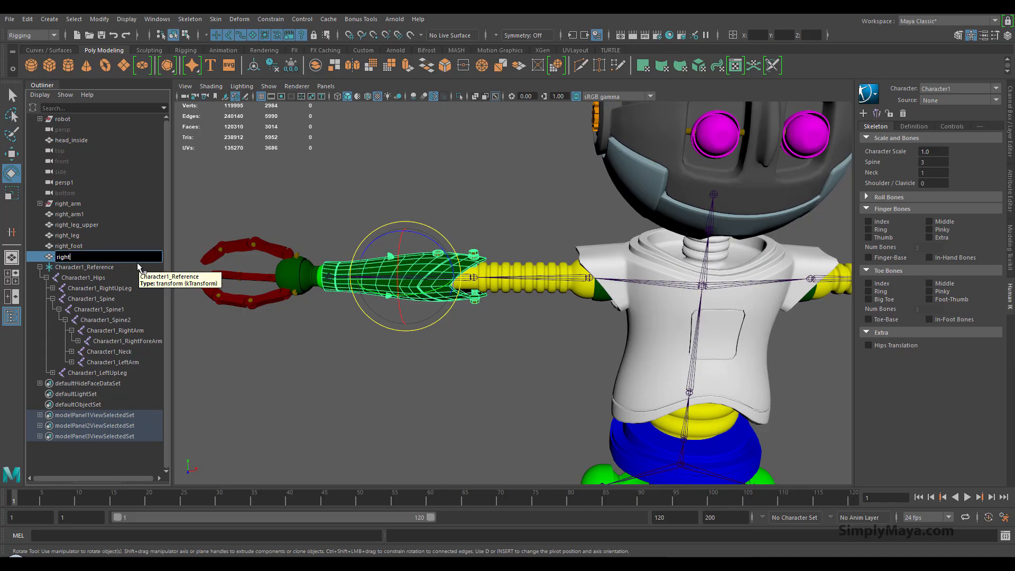
{"action": "key", "text": "Return"}
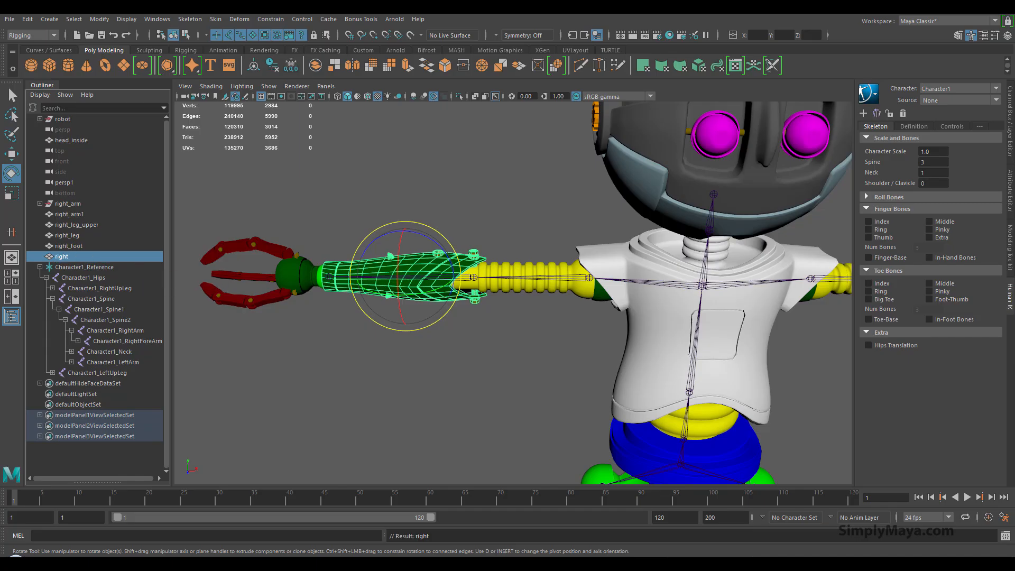
{"action": "double_click", "coordinate": [74, 255]}
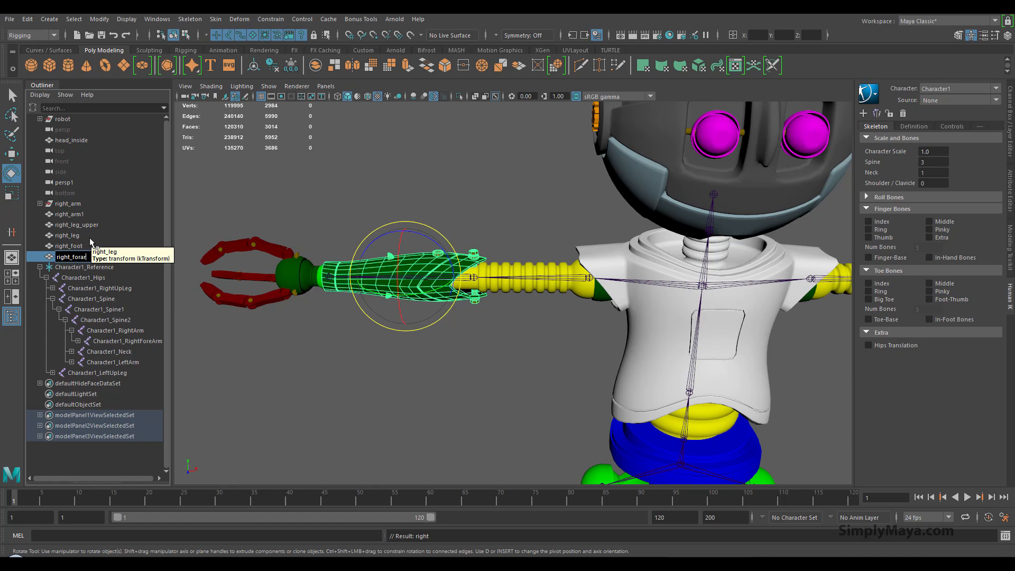
{"action": "type", "text": "_forarm"}
{"action": "key", "text": "Return"}
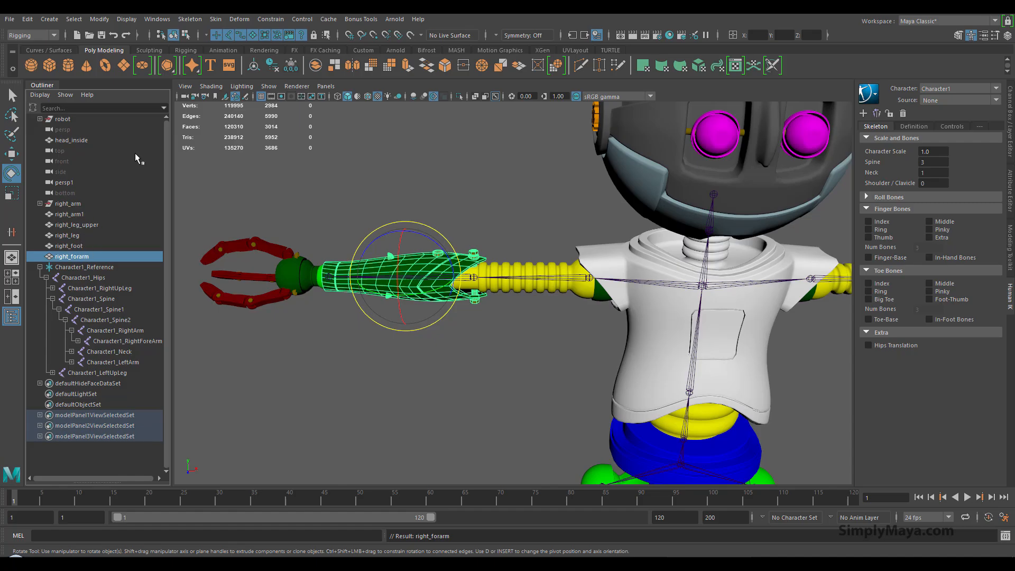
{"action": "left_click", "coordinate": [100, 22]}
{"action": "left_click", "coordinate": [100, 21]}
Step: Separate the red finger mesh and the bright green wrist ring mesh into individual pieces
{"action": "middle_click_drag", "start_coordinate": [275, 320], "coordinate": [465, 370], "text": "alt"}
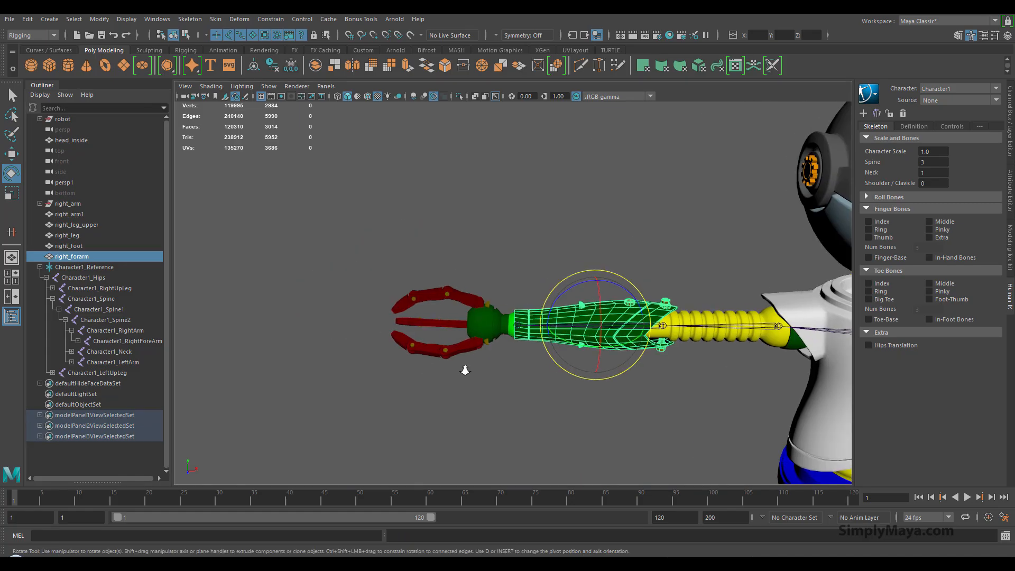
{"action": "right_click_drag", "start_coordinate": [466, 370], "coordinate": [512, 372], "text": "alt"}
{"action": "middle_click_drag", "start_coordinate": [511, 372], "coordinate": [499, 327], "text": "alt"}
{"action": "left_click_drag", "start_coordinate": [499, 326], "coordinate": [491, 330], "text": "alt"}
{"action": "middle_click_drag", "start_coordinate": [487, 317], "coordinate": [458, 316], "text": "alt"}
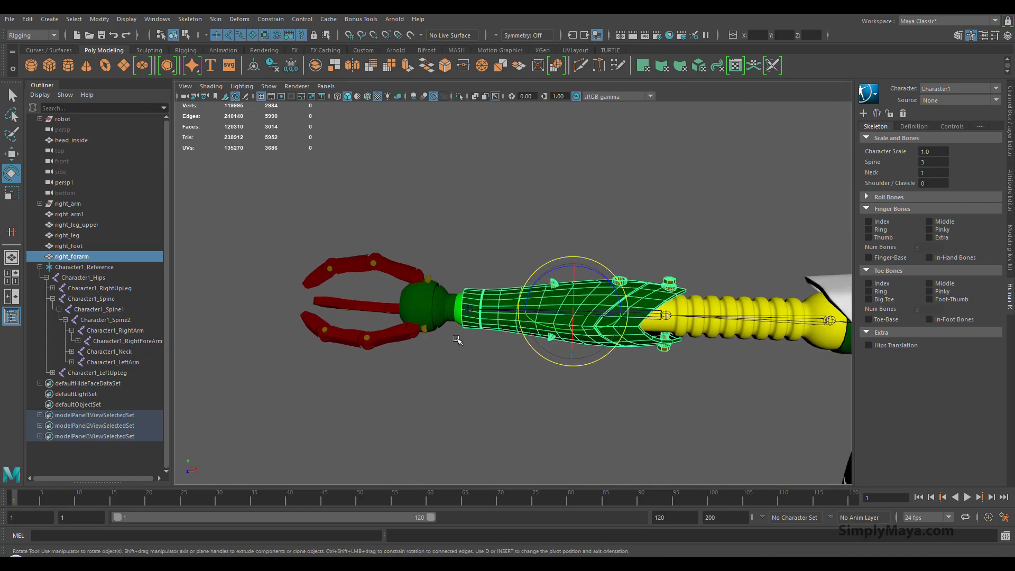
{"action": "left_click", "coordinate": [441, 307]}
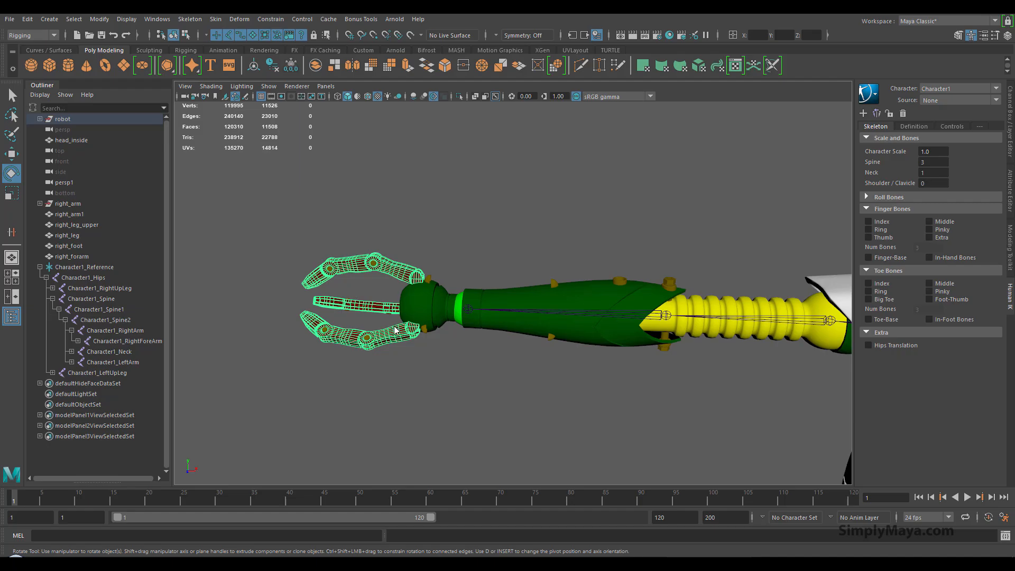
{"action": "key", "text": "space"}
{"action": "left_click_drag", "start_coordinate": [270, 348], "coordinate": [290, 159]}
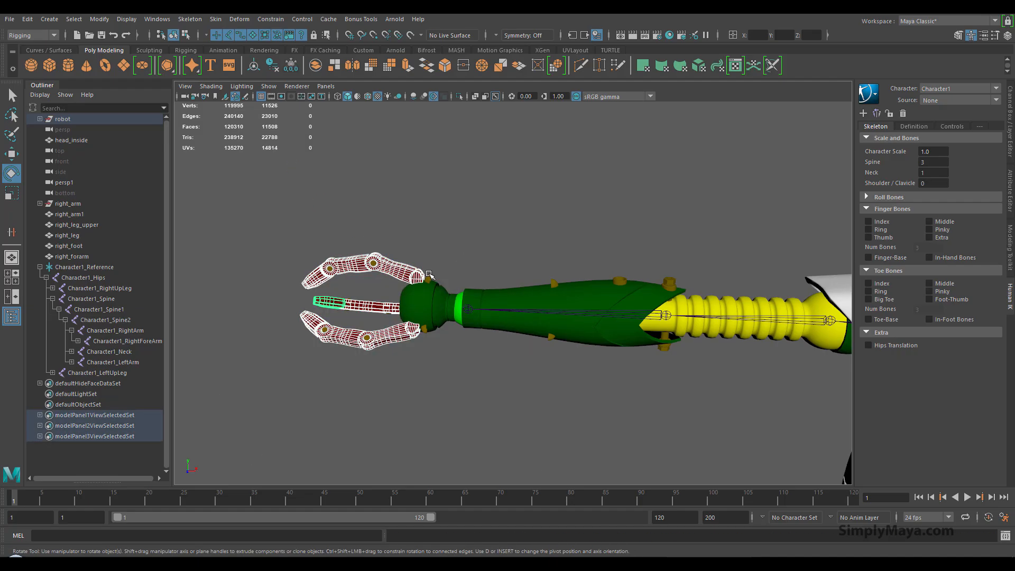
{"action": "left_click", "coordinate": [431, 276]}
{"action": "left_click", "coordinate": [461, 310]}
{"action": "left_click", "coordinate": [454, 312]}
{"action": "key", "text": "space"}
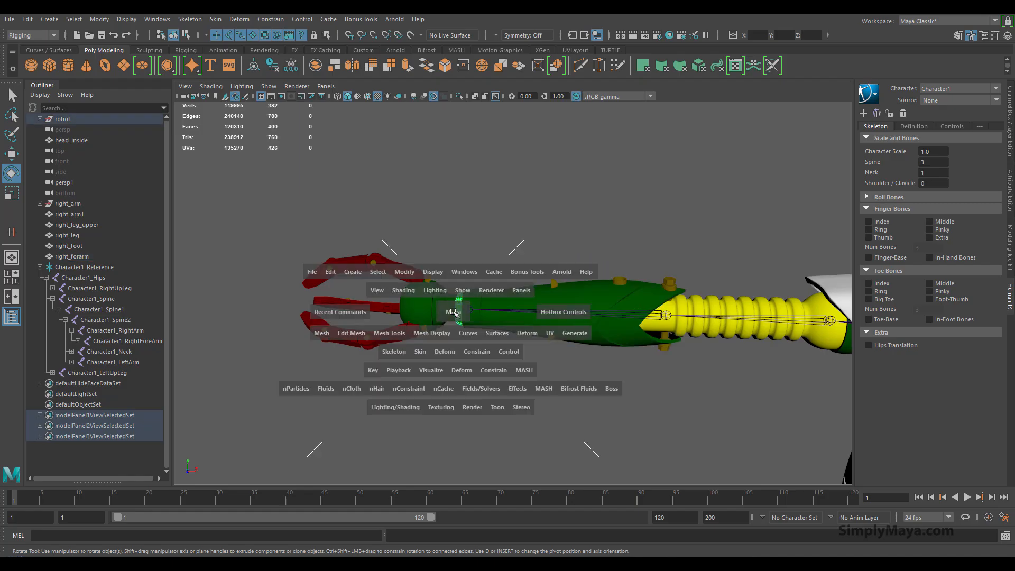
{"action": "left_click_drag", "start_coordinate": [320, 335], "coordinate": [350, 148]}
{"action": "right_click_drag", "start_coordinate": [378, 284], "coordinate": [550, 392], "text": "alt"}
{"action": "middle_click_drag", "start_coordinate": [550, 392], "coordinate": [660, 444], "text": "alt"}
{"action": "right_click_drag", "start_coordinate": [660, 441], "coordinate": [621, 388], "text": "alt"}
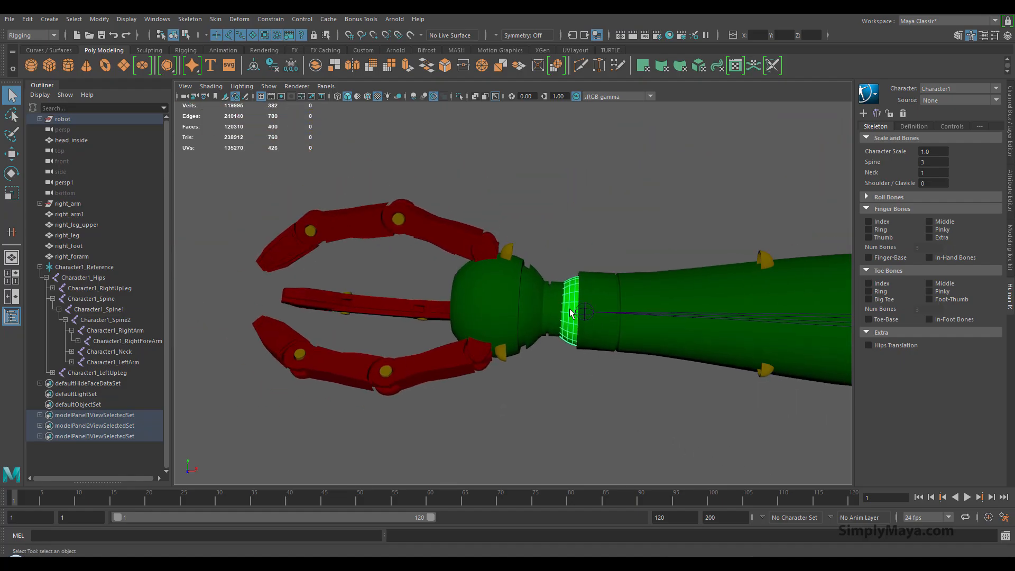
{"action": "left_click", "coordinate": [502, 289], "text": "shift"}
{"action": "left_click", "coordinate": [506, 254], "text": "shift"}
{"action": "left_click", "coordinate": [499, 353], "text": "shift"}
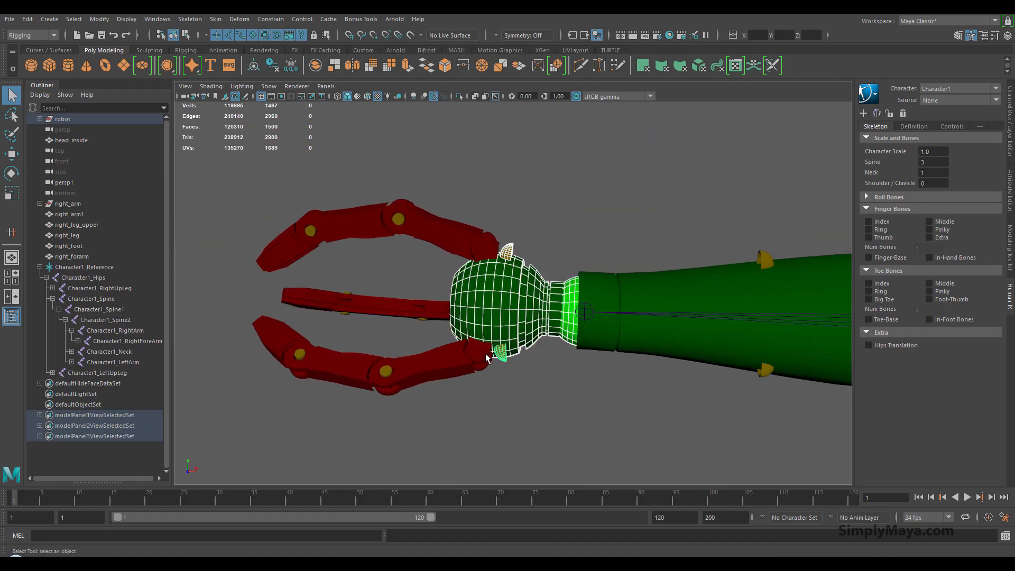
{"action": "left_click", "coordinate": [393, 376], "text": "shift"}
{"action": "left_click", "coordinate": [388, 373], "text": "shift"}
{"action": "left_click", "coordinate": [361, 368], "text": "shift"}
{"action": "left_click", "coordinate": [299, 358], "text": "shift"}
{"action": "left_click", "coordinate": [285, 346], "text": "shift"}
{"action": "left_click_drag", "start_coordinate": [304, 406], "coordinate": [383, 410], "text": "alt"}
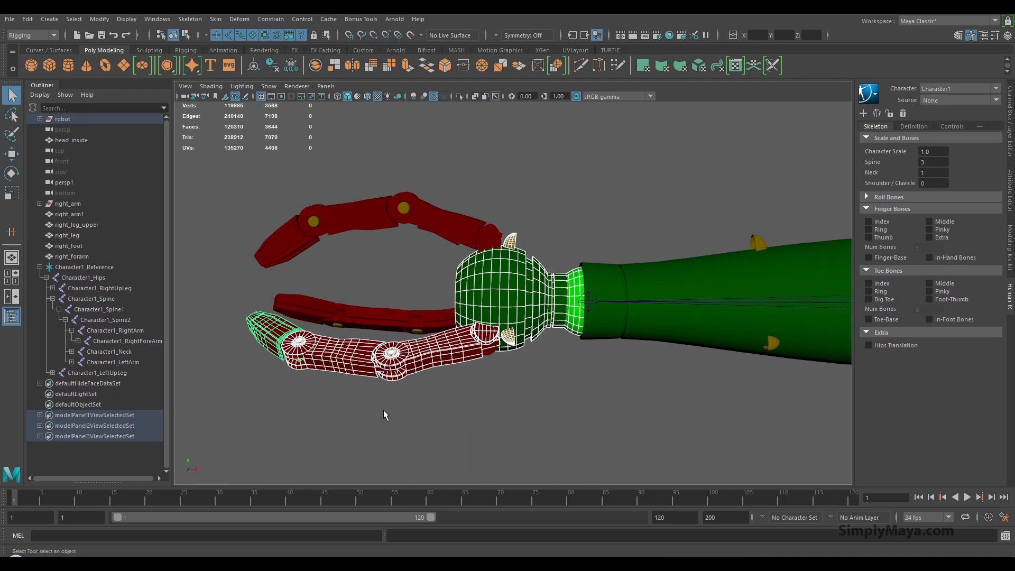
{"action": "left_click", "coordinate": [383, 410]}
Step: Select all pieces of the right hand, including fingers, palm, bolts and wrist ring, and combine them into one mesh
{"action": "left_click_drag", "start_coordinate": [222, 165], "coordinate": [572, 420]}
{"action": "scroll", "coordinate": [572, 421], "scroll_direction": "up", "scroll_amount": 4}
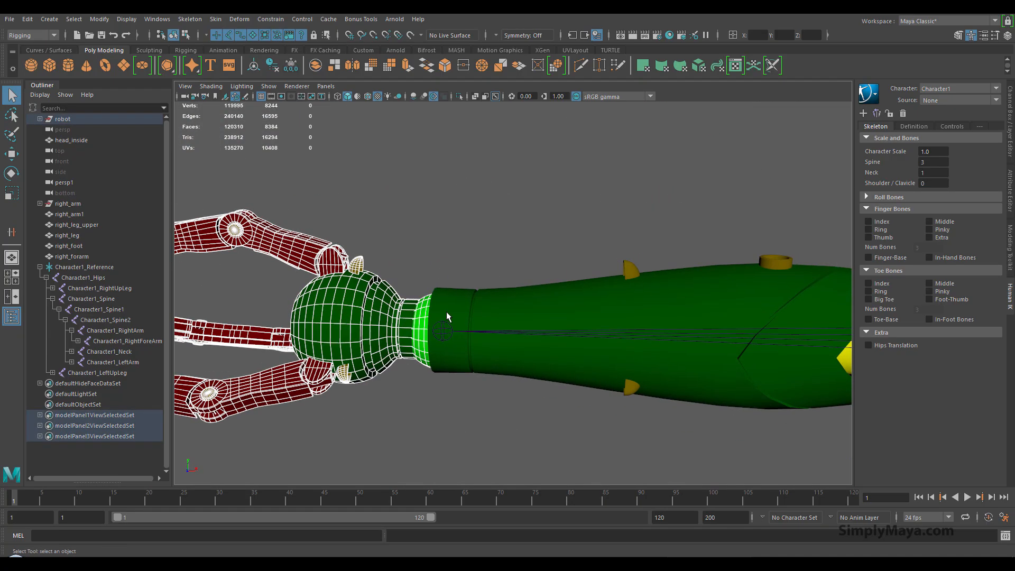
{"action": "key", "text": "space"}
{"action": "left_click", "coordinate": [272, 275]}
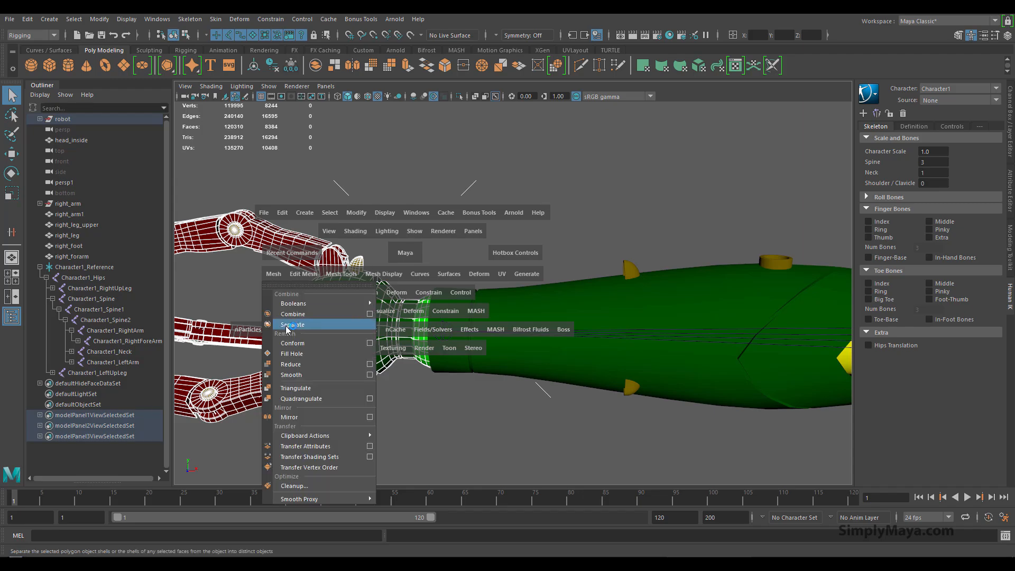
{"action": "left_click", "coordinate": [297, 313]}
{"action": "key", "text": "e"}
{"action": "scroll", "coordinate": [271, 385], "scroll_direction": "down", "scroll_amount": 5}
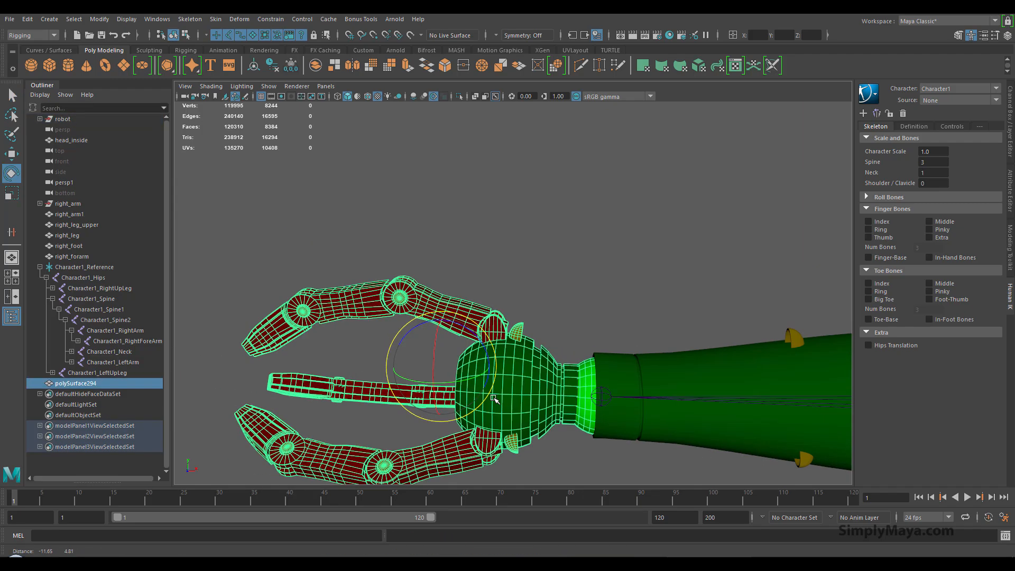
Step: Rename the combined hand mesh right_hand and reorder it directly below right_forarm
{"action": "double_click", "coordinate": [100, 383]}
{"action": "type", "text": "right_ha"}
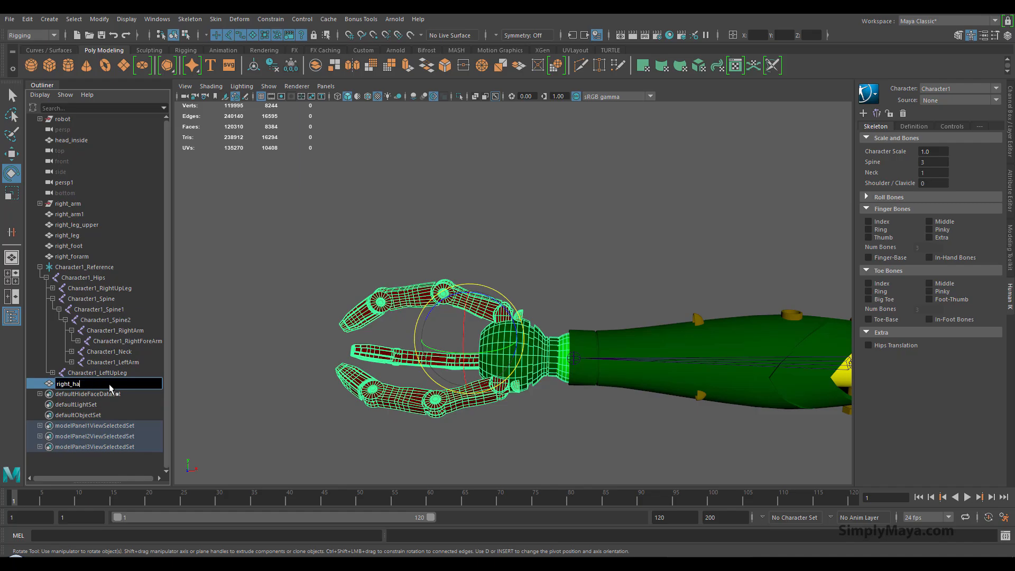
{"action": "key", "text": "Return"}
{"action": "middle_click_drag", "start_coordinate": [110, 384], "coordinate": [113, 262]}
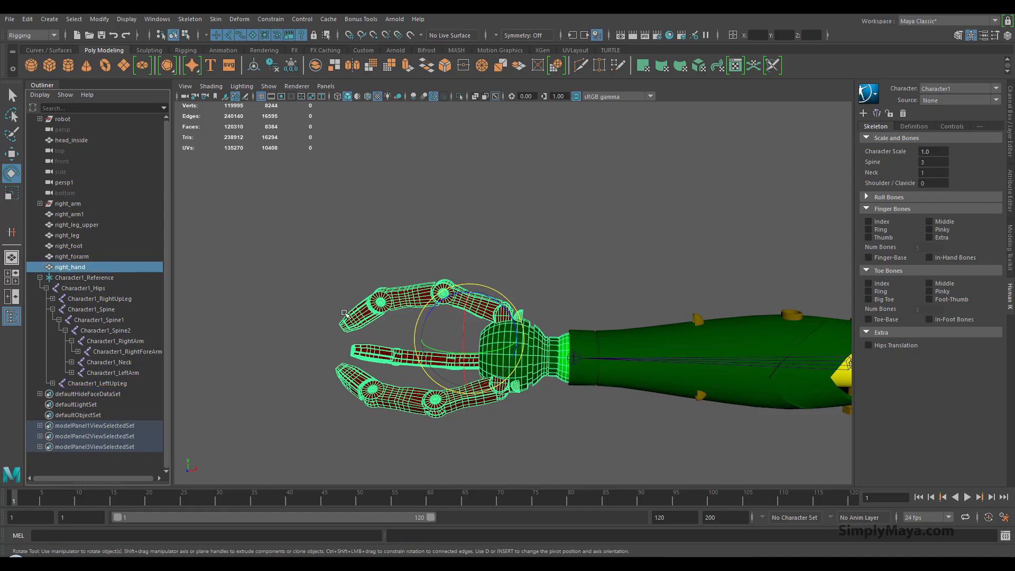
Step: Combine the blue hip mesh and the yellow waist rings into one mesh
{"action": "left_click", "coordinate": [582, 397]}
{"action": "middle_click_drag", "start_coordinate": [581, 397], "coordinate": [380, 341], "text": "alt"}
{"action": "right_click_drag", "start_coordinate": [690, 385], "coordinate": [439, 340], "text": "alt"}
{"action": "middle_click_drag", "start_coordinate": [439, 340], "coordinate": [283, 331], "text": "alt"}
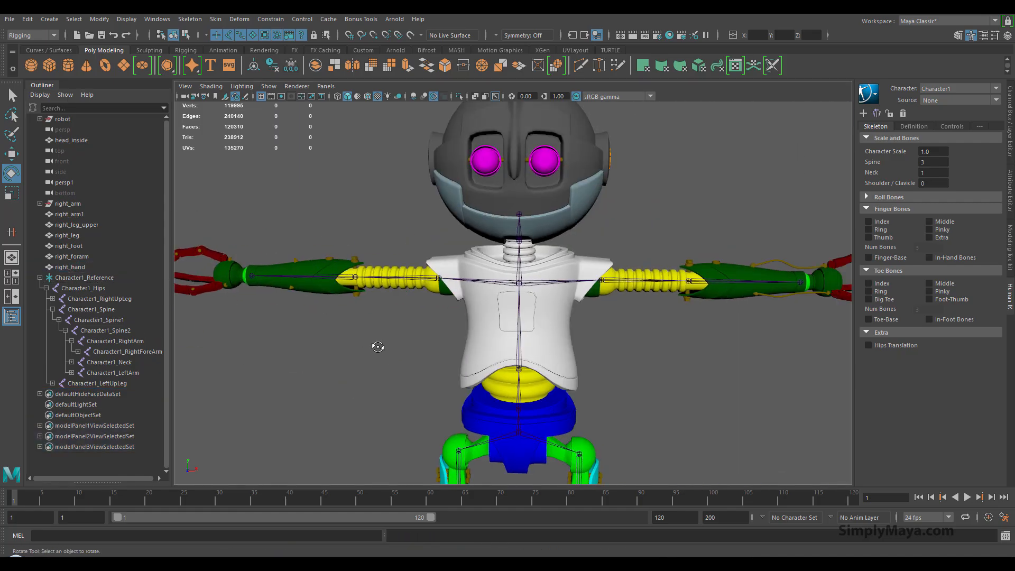
{"action": "left_click_drag", "start_coordinate": [378, 347], "coordinate": [408, 350], "text": "alt"}
{"action": "middle_click_drag", "start_coordinate": [408, 350], "coordinate": [413, 317], "text": "alt"}
{"action": "left_click_drag", "start_coordinate": [413, 318], "coordinate": [497, 367], "text": "alt"}
{"action": "left_click", "coordinate": [535, 372]}
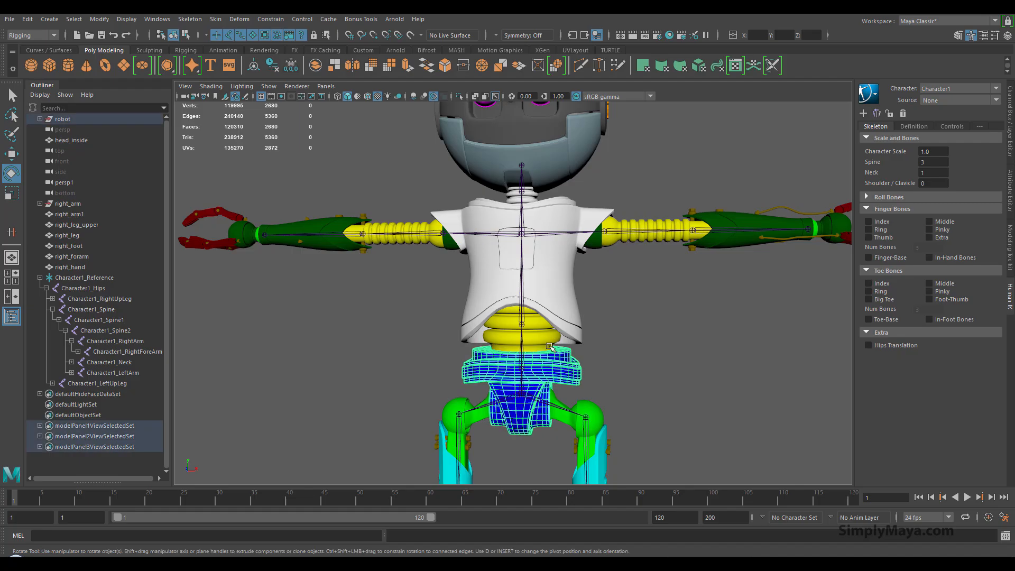
{"action": "left_click", "coordinate": [547, 340]}
{"action": "left_click", "coordinate": [543, 366], "text": "shift"}
{"action": "left_click_drag", "start_coordinate": [542, 385], "coordinate": [502, 381], "text": "alt"}
{"action": "middle_click_drag", "start_coordinate": [491, 372], "coordinate": [496, 304], "text": "alt"}
{"action": "right_click_drag", "start_coordinate": [497, 317], "coordinate": [683, 389], "text": "alt"}
{"action": "left_click_drag", "start_coordinate": [516, 381], "coordinate": [539, 374], "text": "alt"}
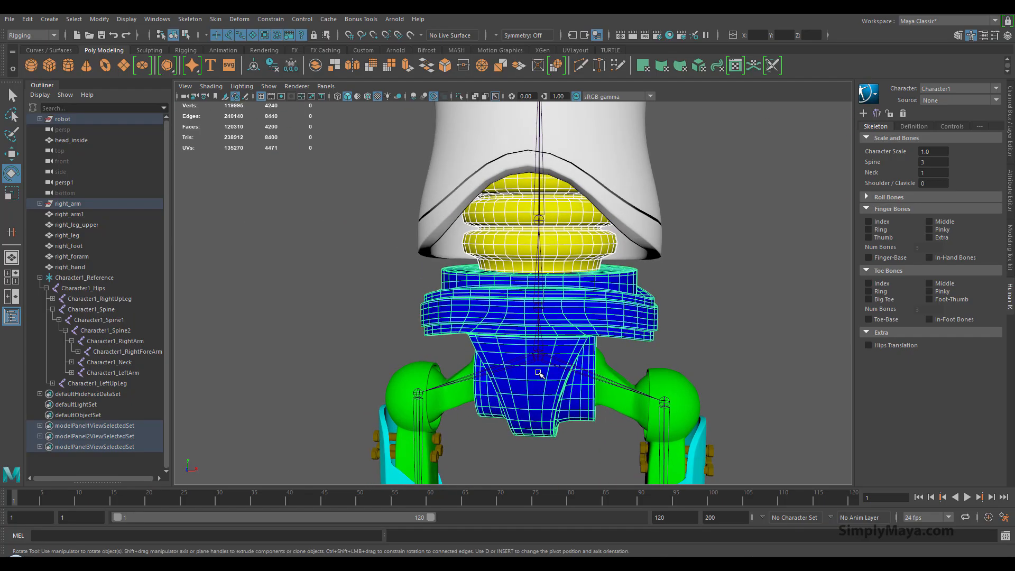
{"action": "middle_click_drag", "start_coordinate": [496, 296], "coordinate": [480, 360], "text": "alt"}
{"action": "left_click_drag", "start_coordinate": [507, 354], "coordinate": [523, 300], "text": "alt"}
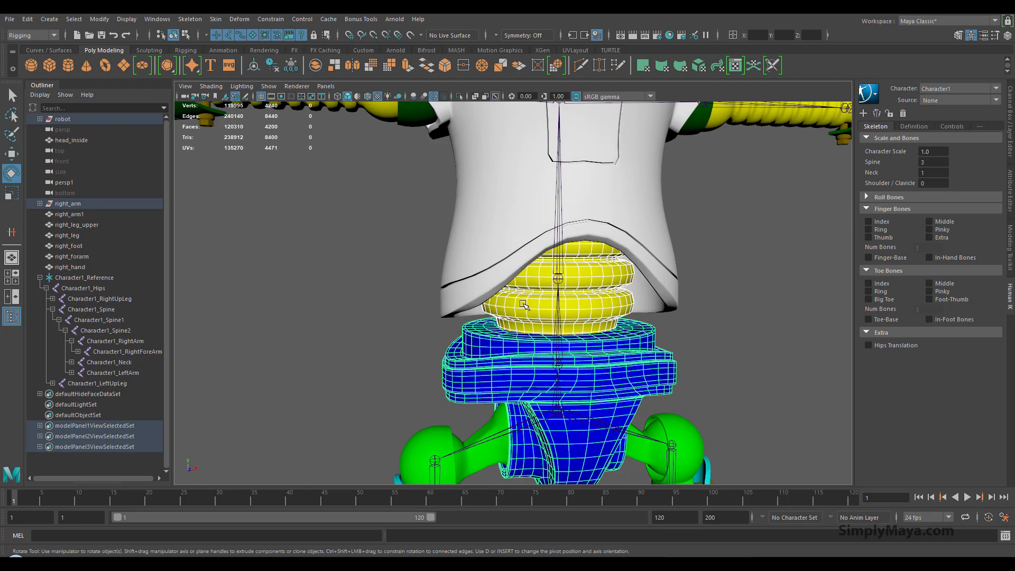
{"action": "key", "text": "space"}
{"action": "left_click", "coordinate": [391, 320]}
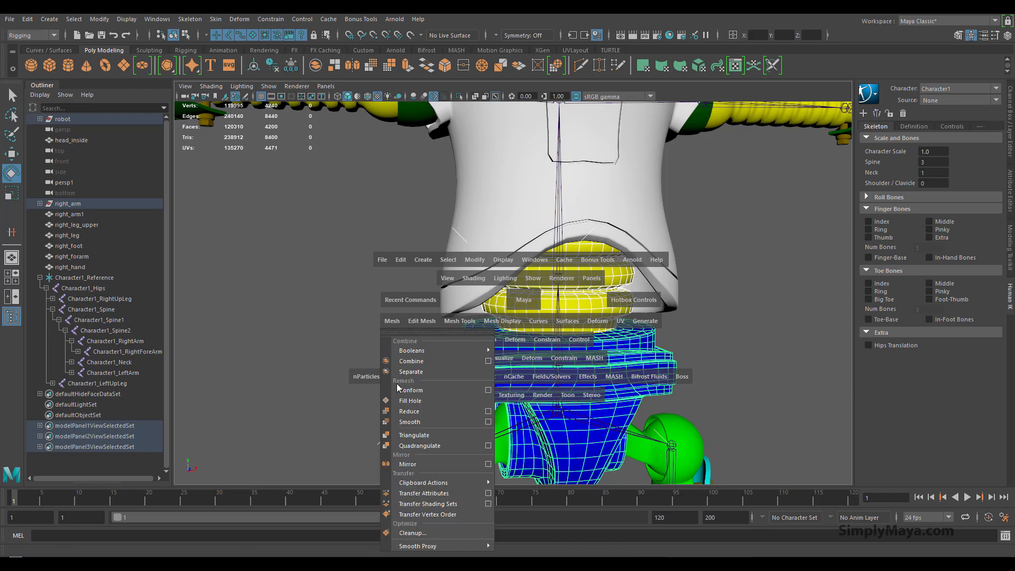
{"action": "left_click", "coordinate": [421, 361]}
Step: Rename the combined hip and waist mesh hips and reorder it directly below right_hand
{"action": "left_click_drag", "start_coordinate": [421, 363], "coordinate": [539, 333], "text": "alt"}
{"action": "scroll", "coordinate": [424, 318], "scroll_direction": "up", "scroll_amount": 3}
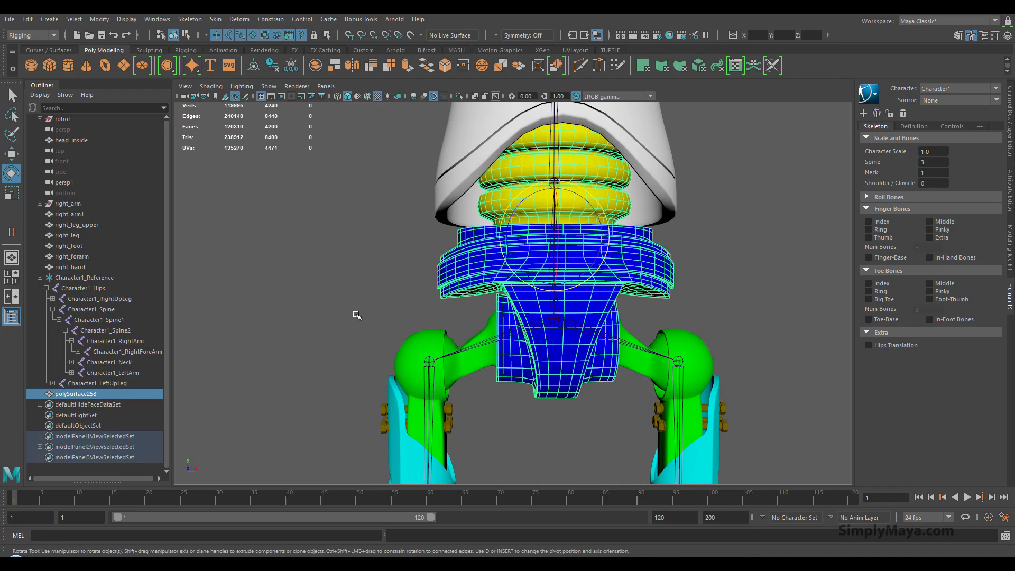
{"action": "double_click", "coordinate": [72, 394]}
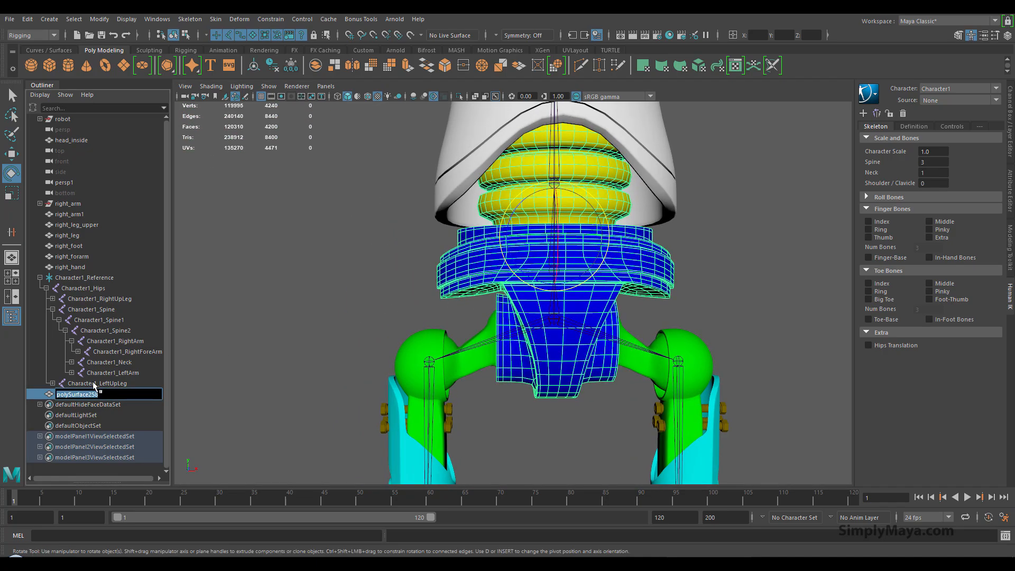
{"action": "type", "text": "hips"}
{"action": "key", "text": "Return"}
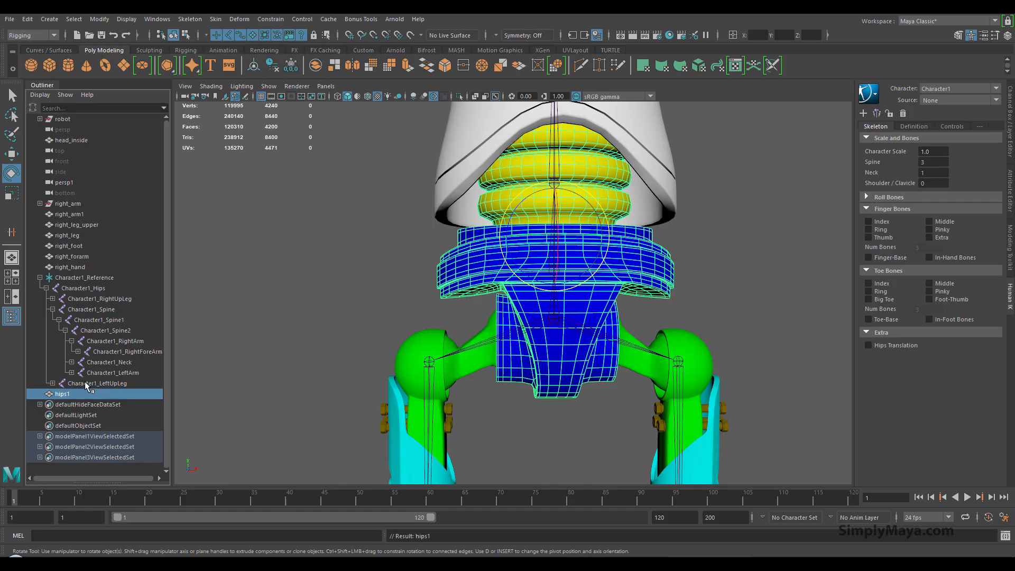
{"action": "middle_click_drag", "start_coordinate": [67, 397], "coordinate": [100, 271]}
Step: Examine the hip, spine and Character1_Spine1 joints against the waist and torso to see which joint should drive each mesh
{"action": "middle_click_drag", "start_coordinate": [405, 303], "coordinate": [352, 441], "text": "alt"}
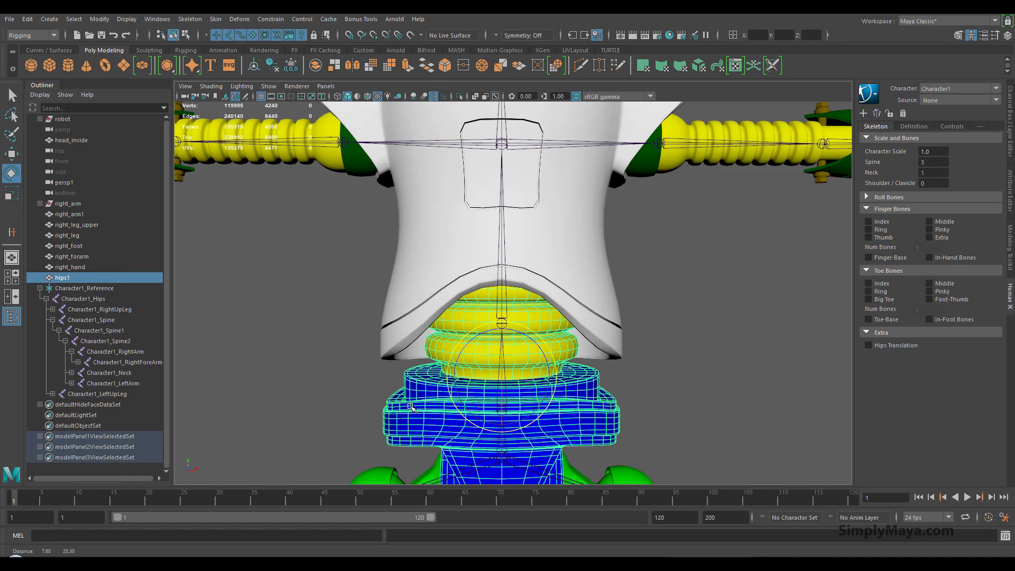
{"action": "right_click_drag", "start_coordinate": [352, 441], "coordinate": [349, 371], "text": "alt"}
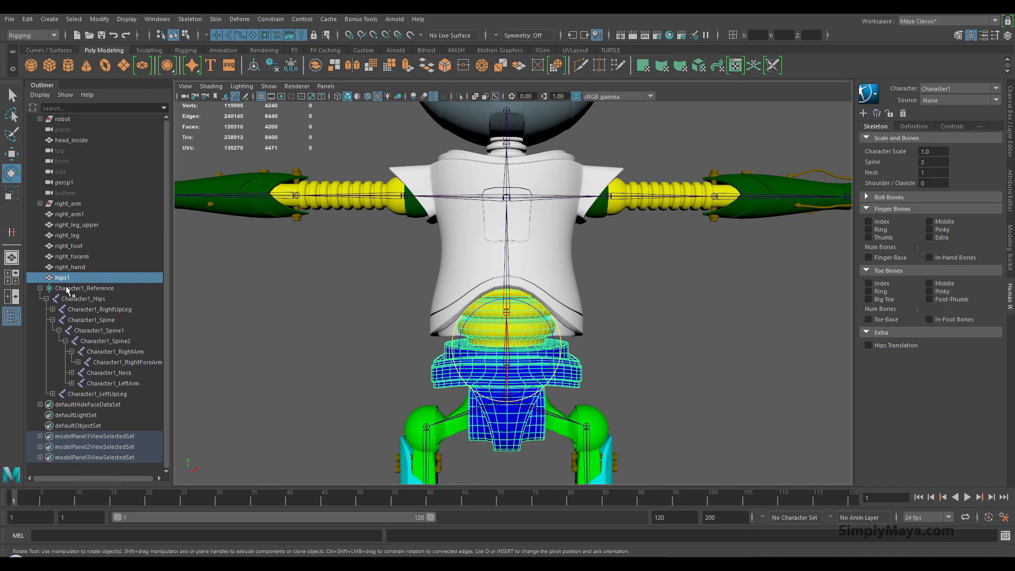
{"action": "left_click", "coordinate": [532, 392]}
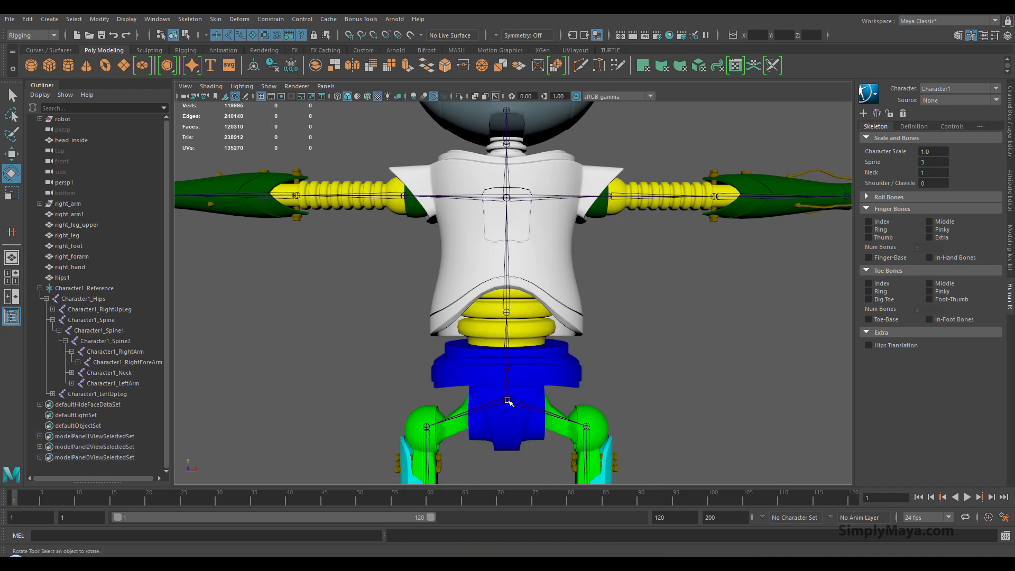
{"action": "left_click", "coordinate": [507, 401]}
{"action": "left_click", "coordinate": [46, 299]}
{"action": "left_click", "coordinate": [46, 299]}
{"action": "left_click", "coordinate": [79, 311]}
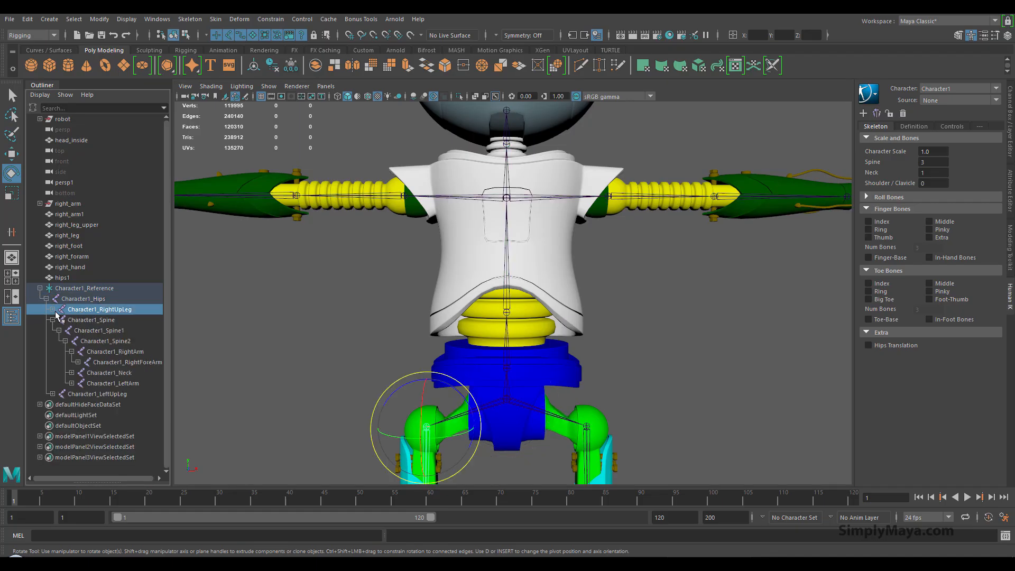
{"action": "left_click", "coordinate": [75, 320]}
{"action": "left_click_drag", "start_coordinate": [417, 341], "coordinate": [362, 339], "text": "alt"}
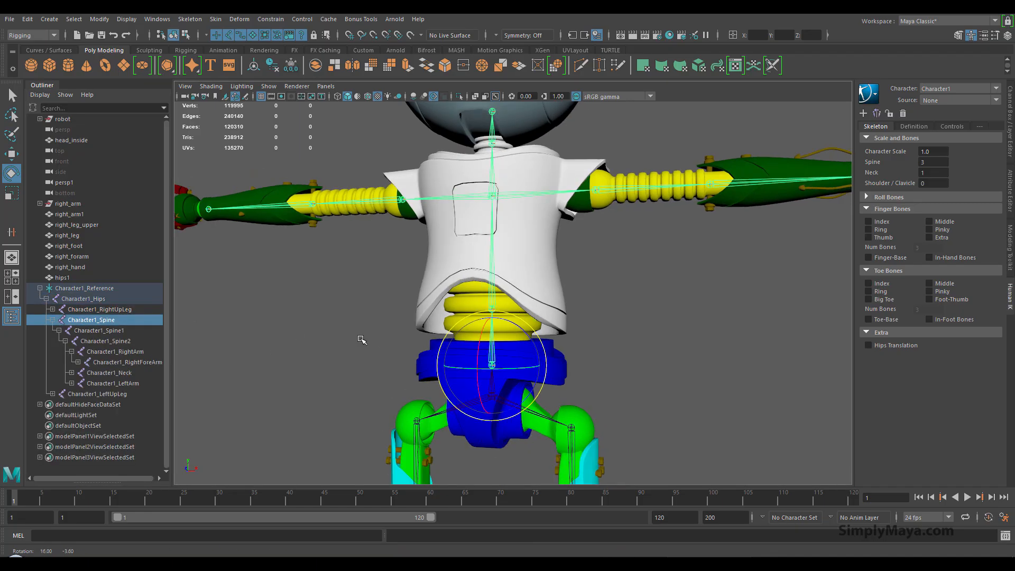
{"action": "left_click", "coordinate": [116, 332]}
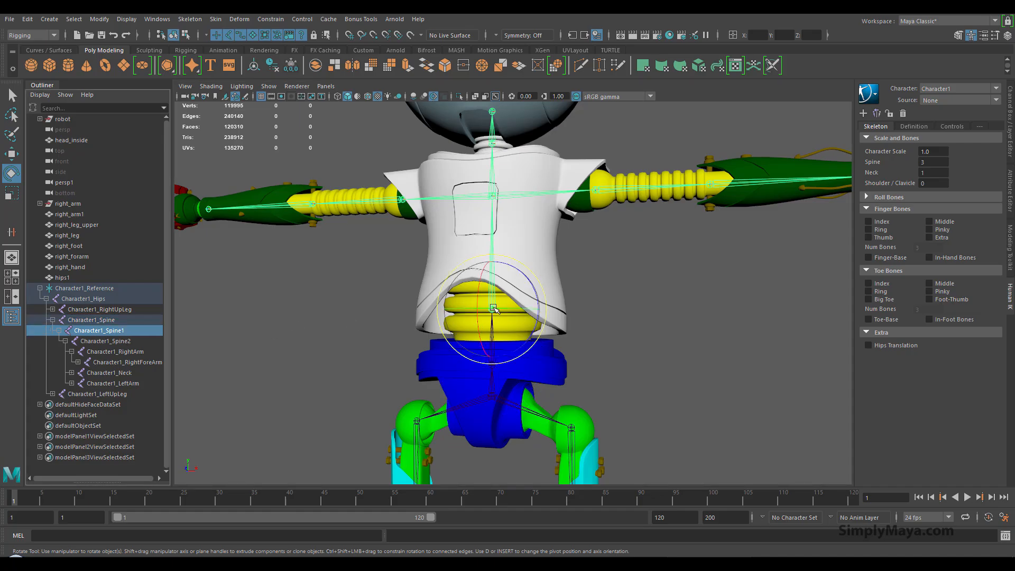
{"action": "left_click_drag", "start_coordinate": [484, 322], "coordinate": [457, 328], "text": "alt"}
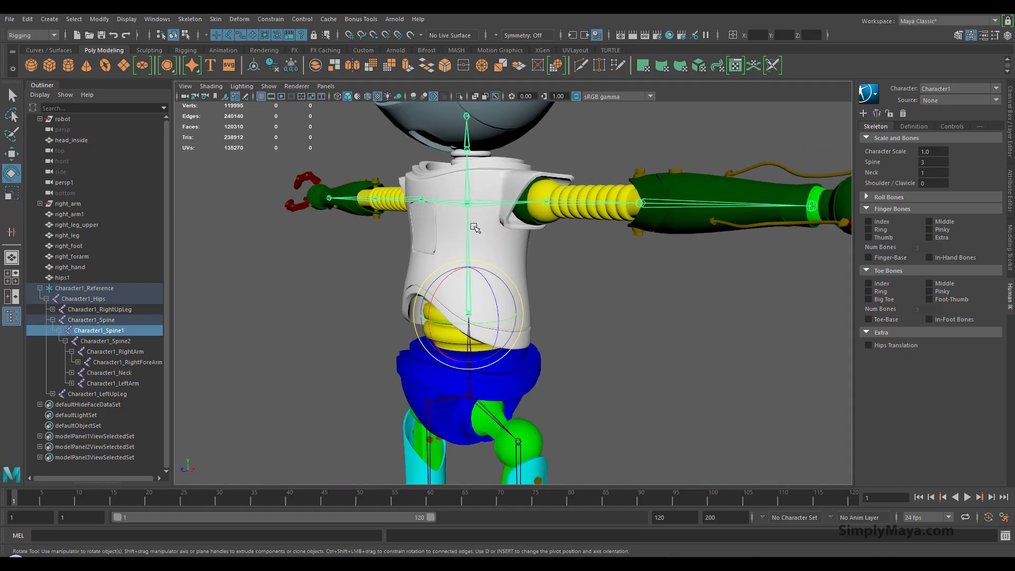
Step: Move the white torso mesh tile_1 out of the robot group to directly below hips1 and rename it spine_01
{"action": "left_click", "coordinate": [438, 242]}
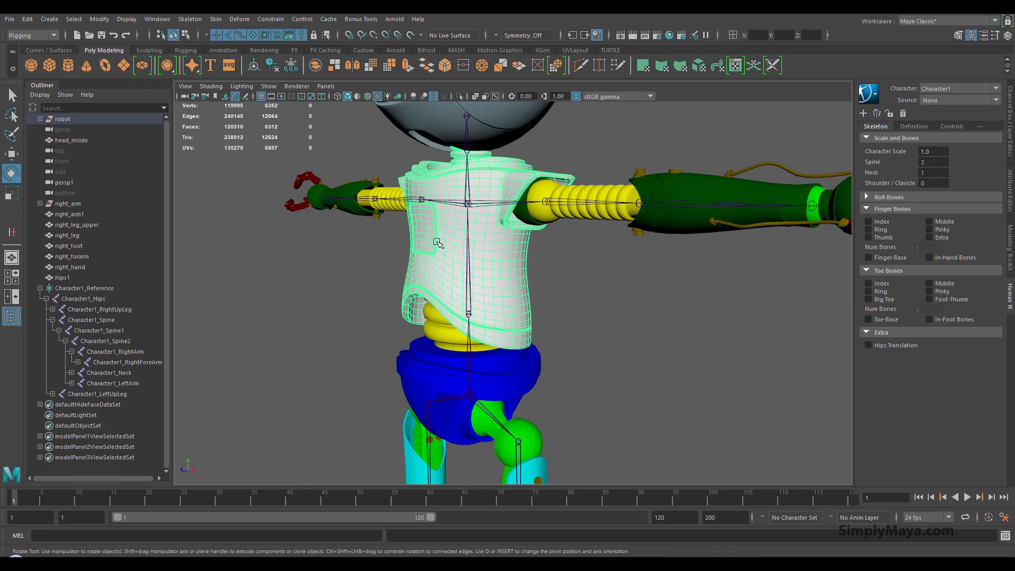
{"action": "left_click", "coordinate": [40, 120]}
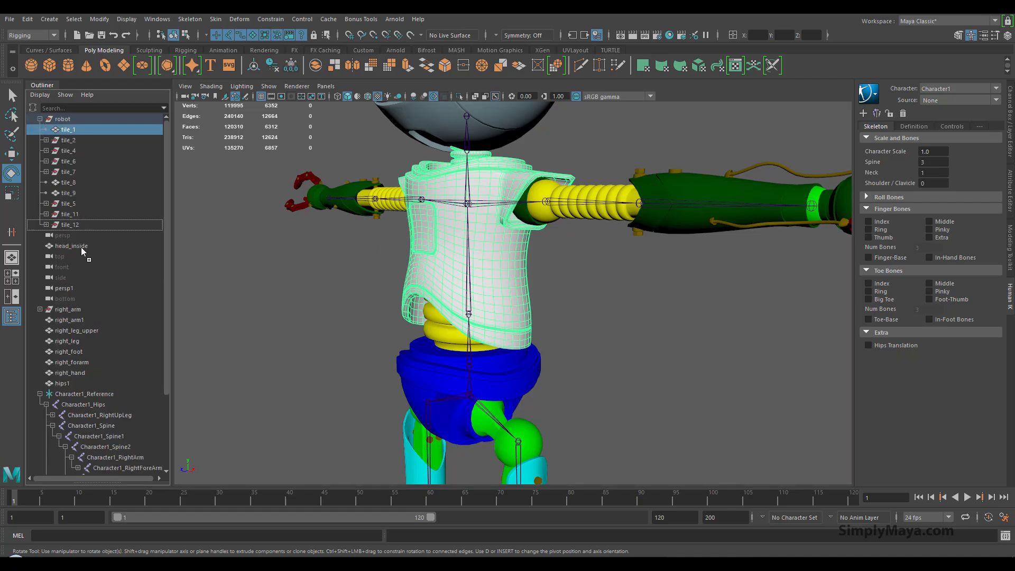
{"action": "left_click_drag", "start_coordinate": [77, 382], "coordinate": [74, 387]}
{"action": "double_click", "coordinate": [75, 386]}
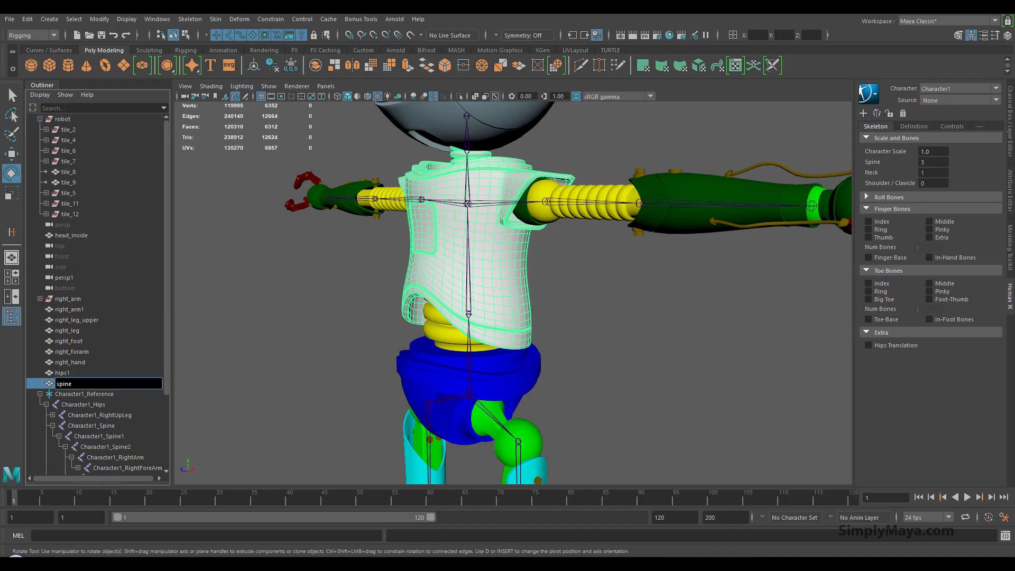
{"action": "key", "text": "Return"}
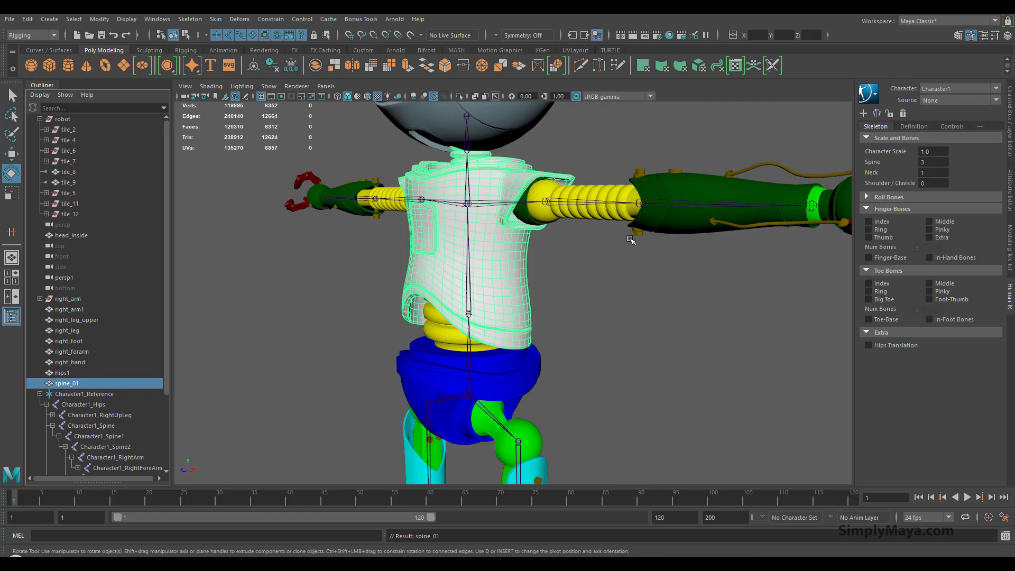
Step: Combine the outer head pieces, including the grey shell and the light blue jaw, into one mesh without the eyes
{"action": "middle_click_drag", "start_coordinate": [584, 280], "coordinate": [632, 333], "text": "alt"}
{"action": "left_click_drag", "start_coordinate": [632, 333], "coordinate": [655, 365], "text": "alt"}
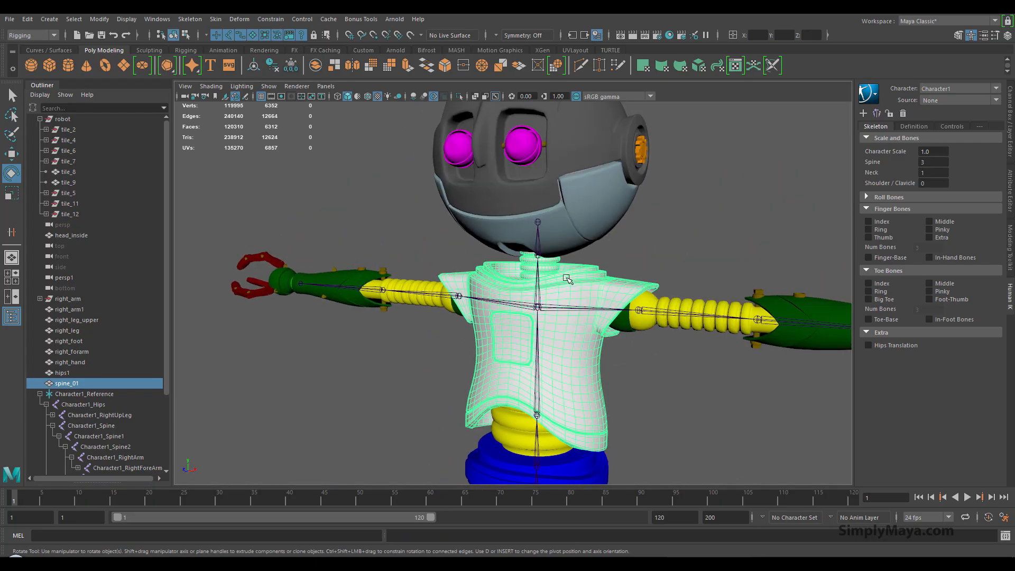
{"action": "left_click", "coordinate": [538, 255]}
{"action": "left_click_drag", "start_coordinate": [539, 259], "coordinate": [599, 338], "text": "alt"}
{"action": "left_click_drag", "start_coordinate": [602, 275], "coordinate": [556, 361], "text": "alt"}
{"action": "left_click", "coordinate": [497, 275]}
{"action": "right_click_drag", "start_coordinate": [556, 360], "coordinate": [679, 338], "text": "alt"}
{"action": "left_click_drag", "start_coordinate": [679, 339], "coordinate": [421, 260], "text": "alt"}
{"action": "left_click", "coordinate": [459, 300], "text": "shift"}
{"action": "left_click", "coordinate": [617, 343], "text": "shift"}
{"action": "key", "text": "space"}
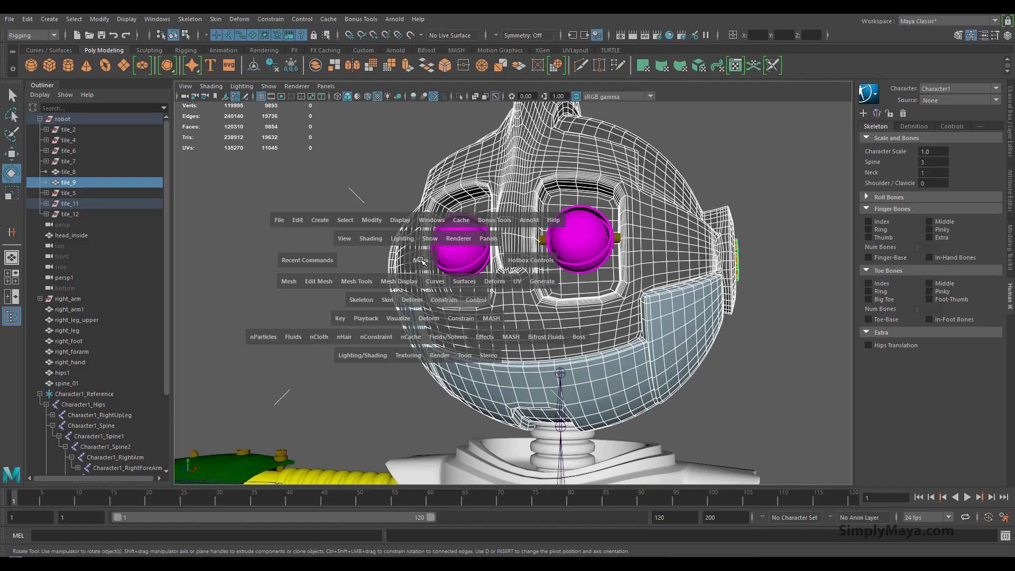
{"action": "left_click", "coordinate": [281, 285]}
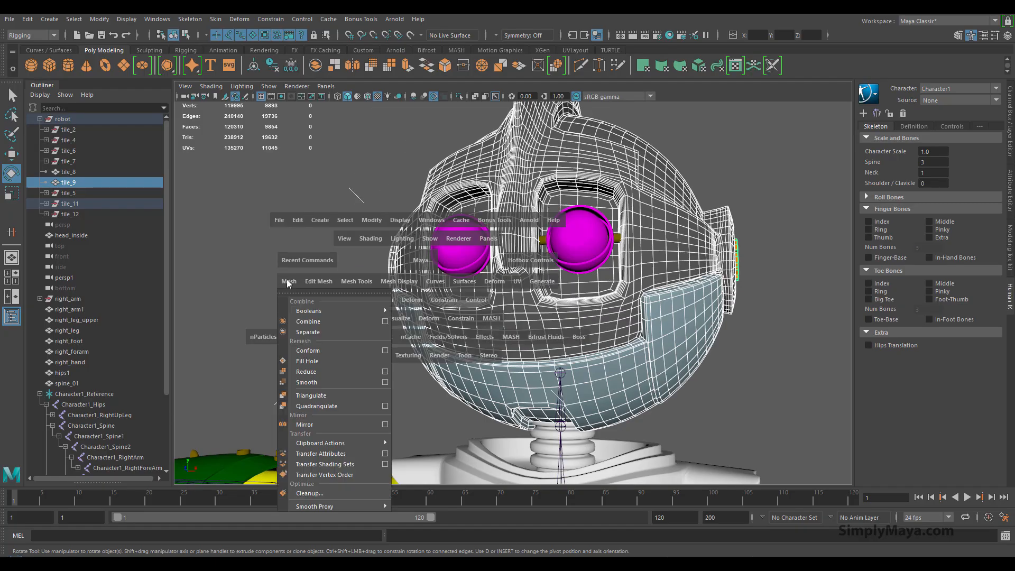
{"action": "left_click", "coordinate": [310, 321]}
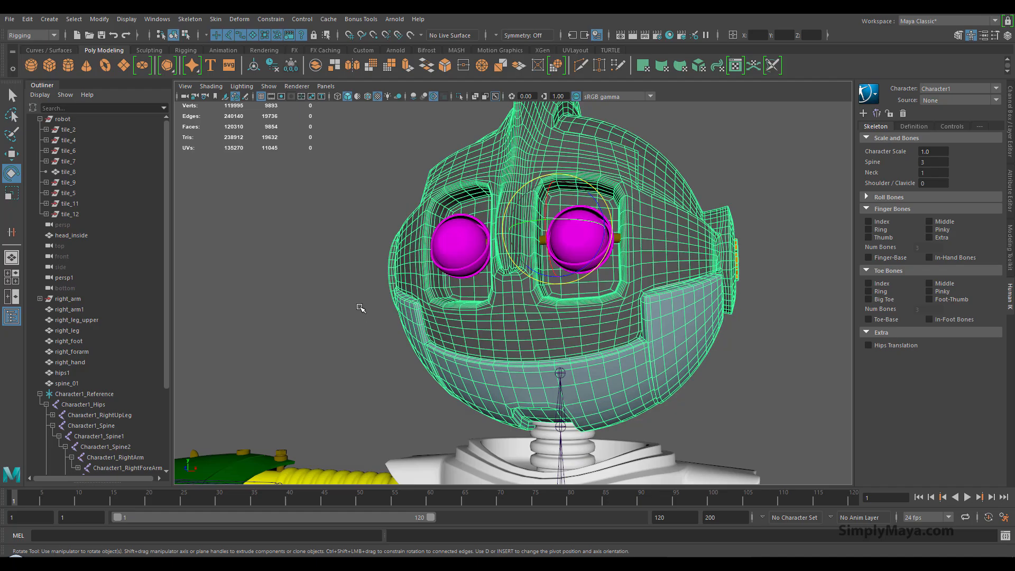
Step: Rename the combined head mesh head and reorder it directly below spine_01
{"action": "left_click_drag", "start_coordinate": [361, 307], "coordinate": [353, 310], "text": "alt"}
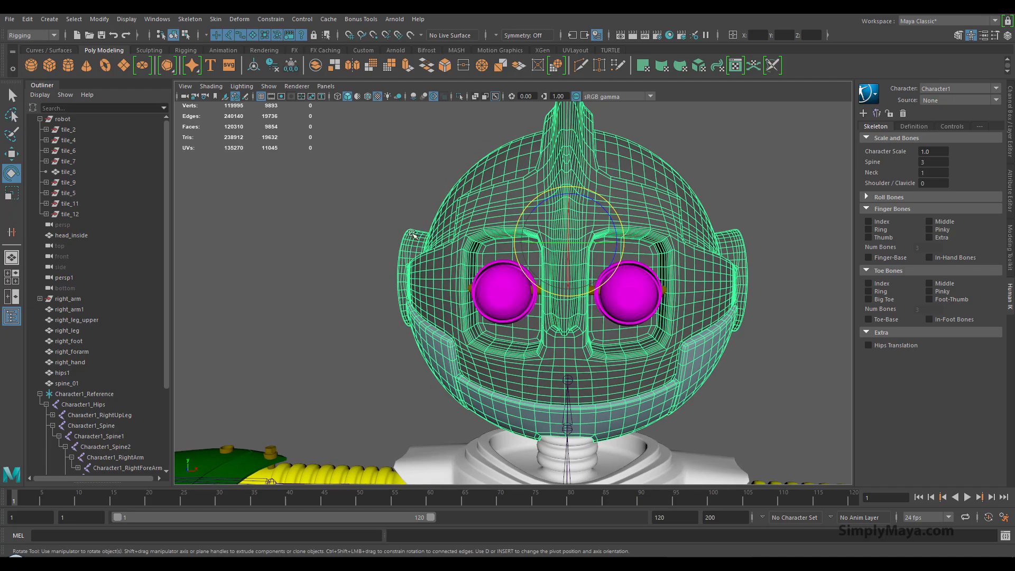
{"action": "left_click", "coordinate": [428, 223]}
{"action": "left_click", "coordinate": [437, 237]}
{"action": "scroll", "coordinate": [116, 271], "scroll_direction": "down", "scroll_amount": 3}
{"action": "double_click", "coordinate": [68, 403]}
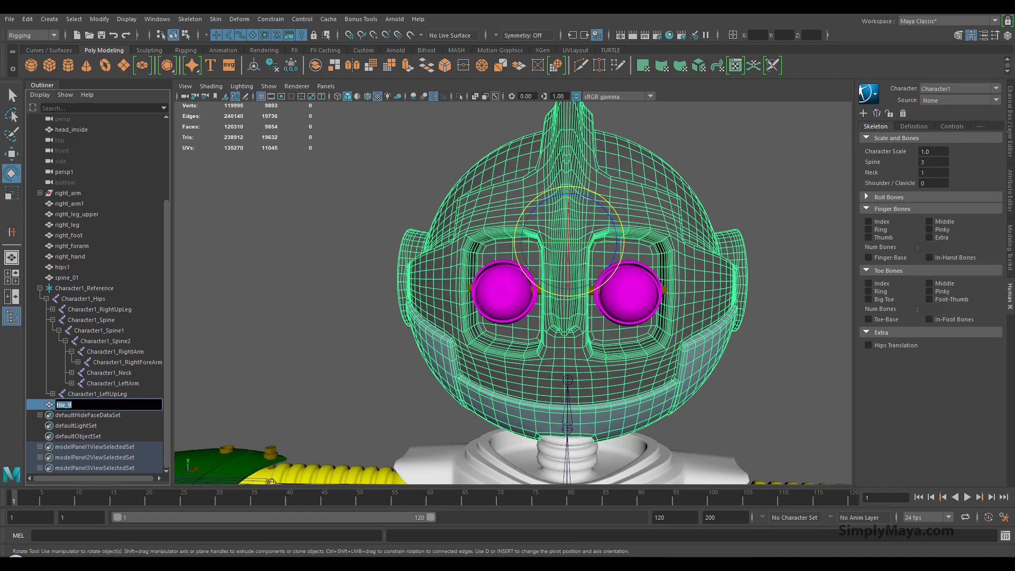
{"action": "type", "text": "hea"}
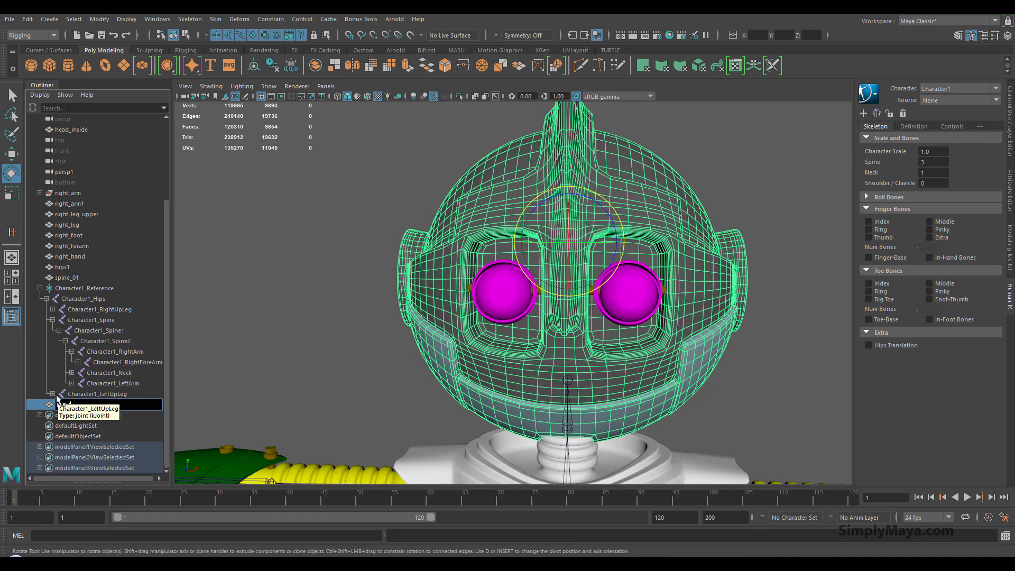
{"action": "type", "text": "d"}
{"action": "key", "text": "Return"}
{"action": "middle_click_drag", "start_coordinate": [55, 400], "coordinate": [91, 286]}
Step: Combine the small yellow pins beside the eyes with the head mesh, leaving out the magenta eyeballs
{"action": "left_click_drag", "start_coordinate": [491, 320], "coordinate": [462, 342], "text": "alt"}
{"action": "left_click", "coordinate": [421, 323]}
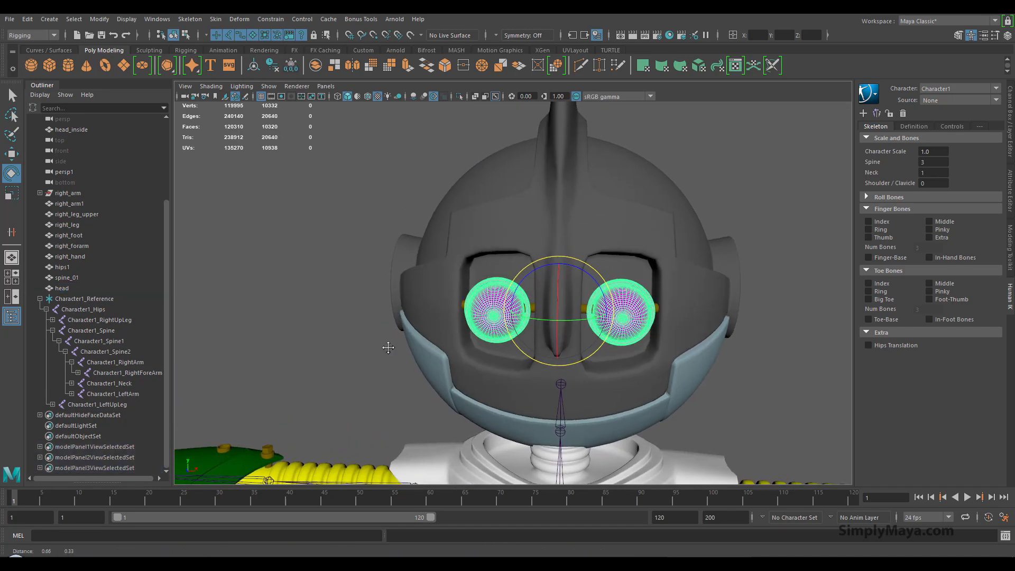
{"action": "right_click_drag", "start_coordinate": [388, 344], "coordinate": [548, 358], "text": "alt"}
{"action": "left_click_drag", "start_coordinate": [455, 351], "coordinate": [586, 352], "text": "alt"}
{"action": "left_click", "coordinate": [640, 231]}
{"action": "left_click_drag", "start_coordinate": [640, 231], "coordinate": [494, 340], "text": "alt"}
{"action": "left_click", "coordinate": [485, 349], "text": "shift"}
{"action": "left_click_drag", "start_coordinate": [550, 371], "coordinate": [481, 363], "text": "alt"}
{"action": "left_click", "coordinate": [437, 343], "text": "shift"}
{"action": "left_click", "coordinate": [622, 342], "text": "shift"}
{"action": "left_click", "coordinate": [84, 288], "text": "ctrl"}
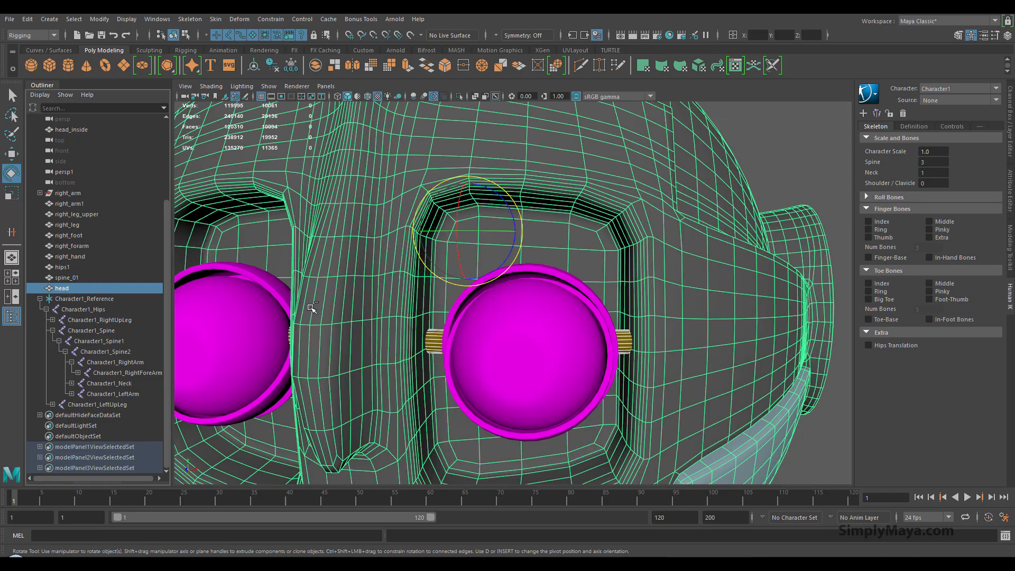
{"action": "middle_click_drag", "start_coordinate": [312, 308], "coordinate": [324, 230], "text": "alt"}
{"action": "key", "text": "space"}
{"action": "left_click", "coordinate": [190, 253]}
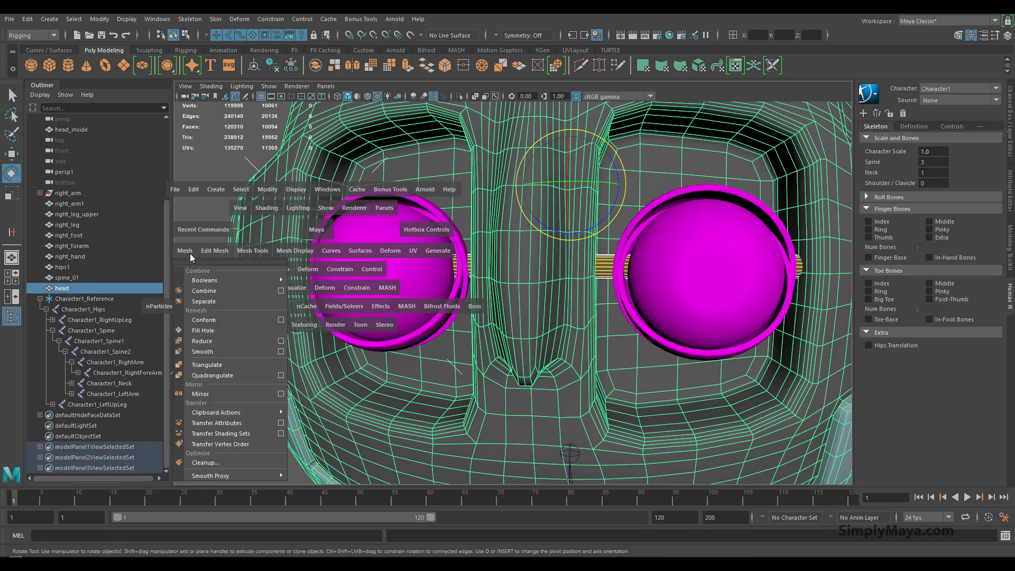
{"action": "left_click", "coordinate": [210, 287]}
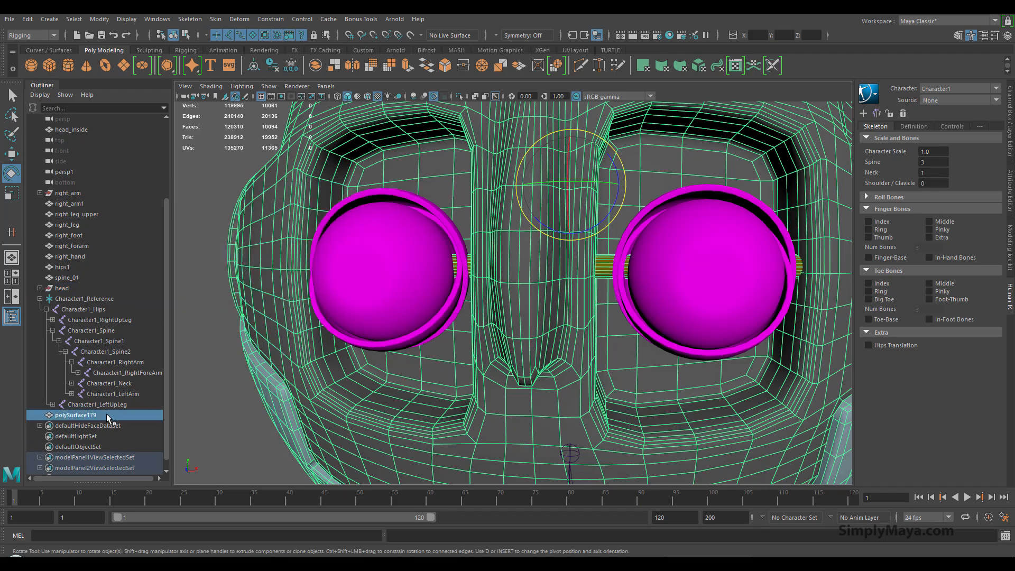
Step: Rename the newly combined mesh head and reorder it directly below spine_01
{"action": "double_click", "coordinate": [106, 413]}
{"action": "type", "text": "h"}
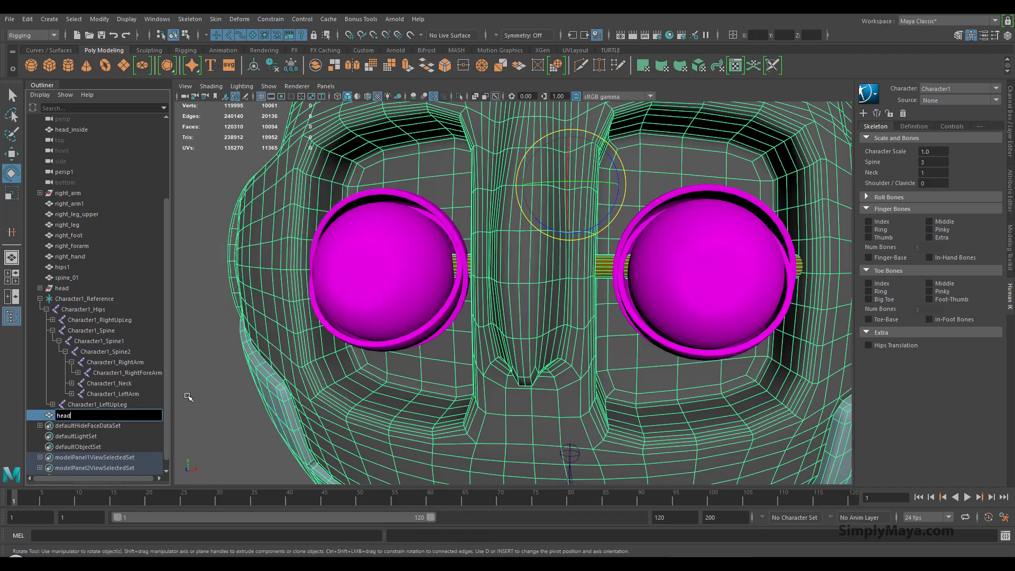
{"action": "type", "text": "ead"}
{"action": "key", "text": "Return"}
{"action": "left_click_drag", "start_coordinate": [72, 419], "coordinate": [90, 285]}
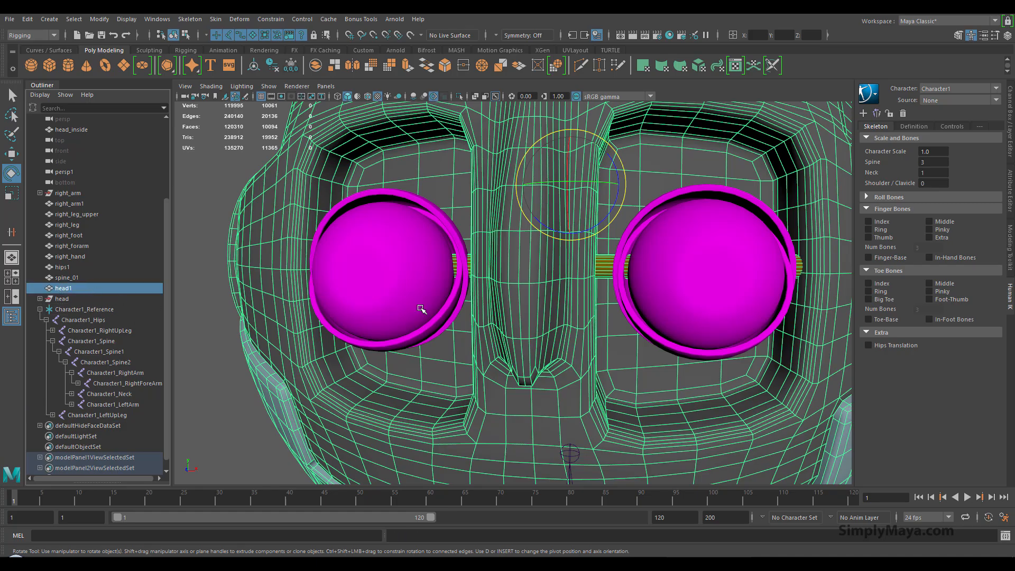
Step: Separate the combined magenta eyes mesh into its individual pieces
{"action": "scroll", "coordinate": [420, 310], "scroll_direction": "down", "scroll_amount": 4}
{"action": "left_click", "coordinate": [449, 290]}
{"action": "left_click_drag", "start_coordinate": [474, 346], "coordinate": [453, 347], "text": "alt"}
{"action": "left_click", "coordinate": [58, 299]}
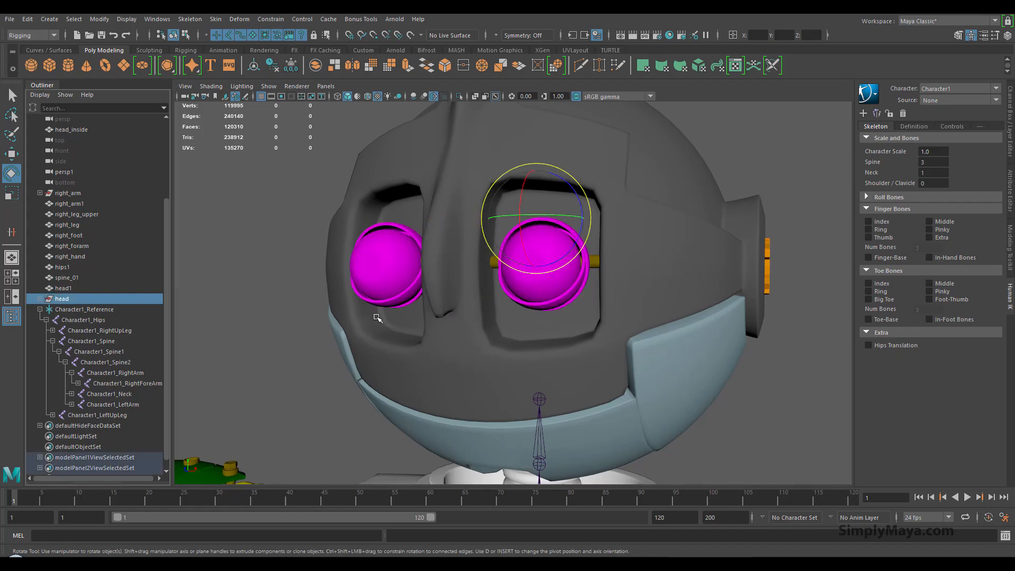
{"action": "left_click", "coordinate": [63, 289]}
{"action": "left_click_drag", "start_coordinate": [475, 305], "coordinate": [460, 319], "text": "alt"}
{"action": "left_click", "coordinate": [405, 303]}
{"action": "key", "text": "space"}
{"action": "left_click", "coordinate": [371, 304]}
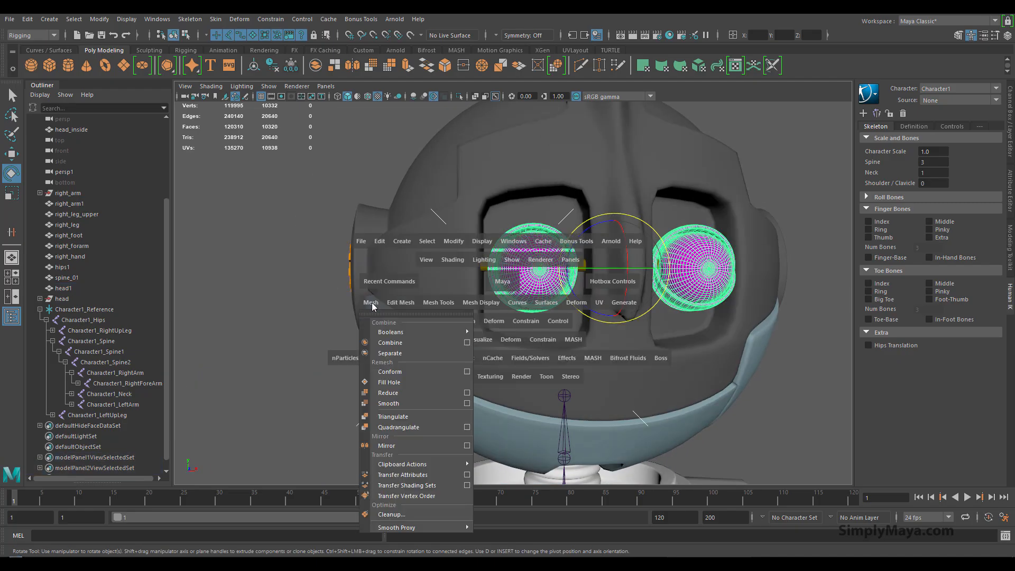
{"action": "left_click", "coordinate": [391, 353]}
{"action": "scroll", "coordinate": [94, 433], "scroll_direction": "down", "scroll_amount": 1}
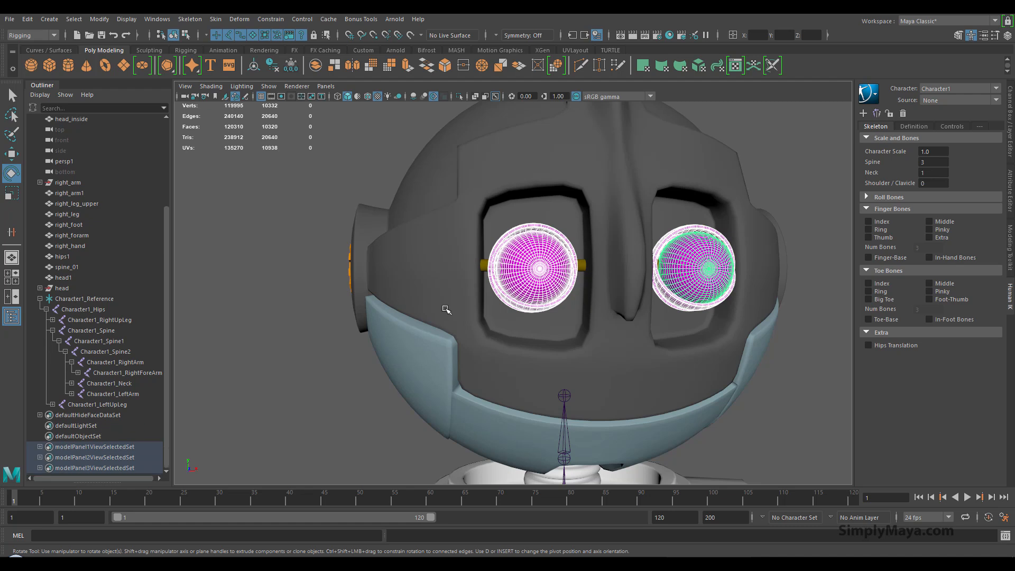
Step: Group all the magenta eyeball and eye ring pieces of both eyes together
{"action": "left_click", "coordinate": [519, 275]}
{"action": "scroll", "coordinate": [132, 289], "scroll_direction": "up", "scroll_amount": 4}
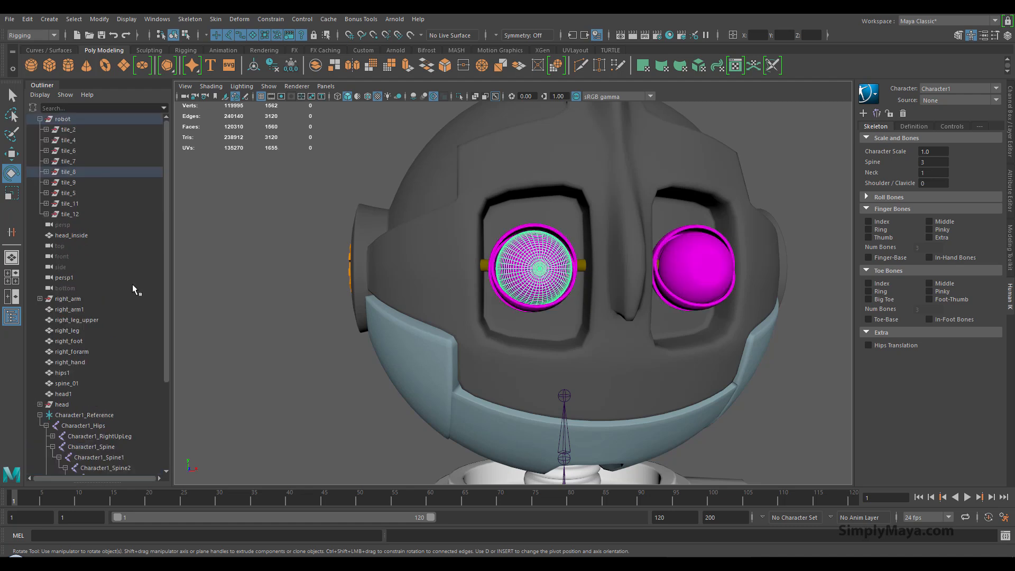
{"action": "left_click", "coordinate": [503, 240], "text": "shift"}
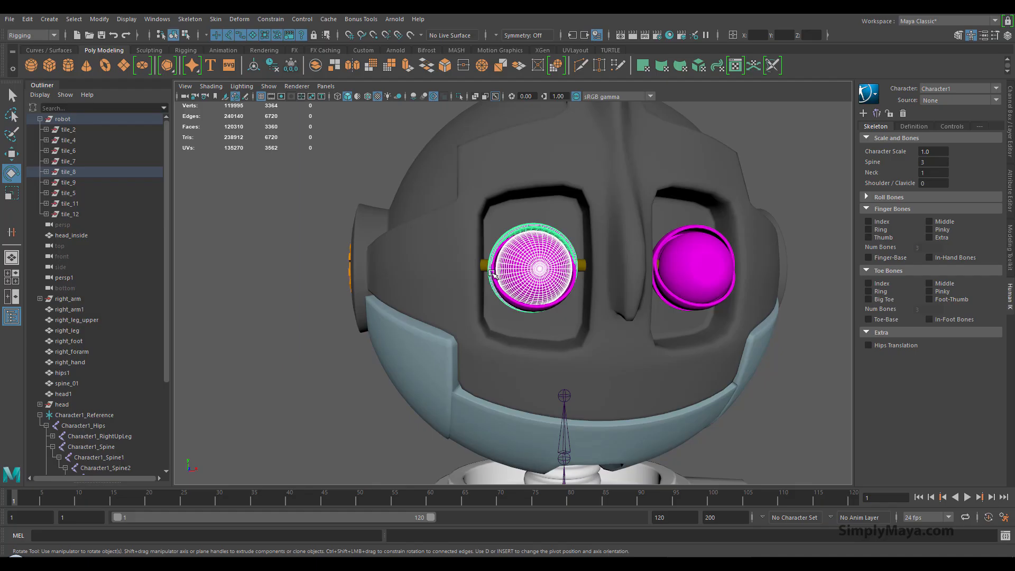
{"action": "left_click", "coordinate": [680, 247], "text": "shift"}
{"action": "left_click", "coordinate": [661, 244], "text": "shift"}
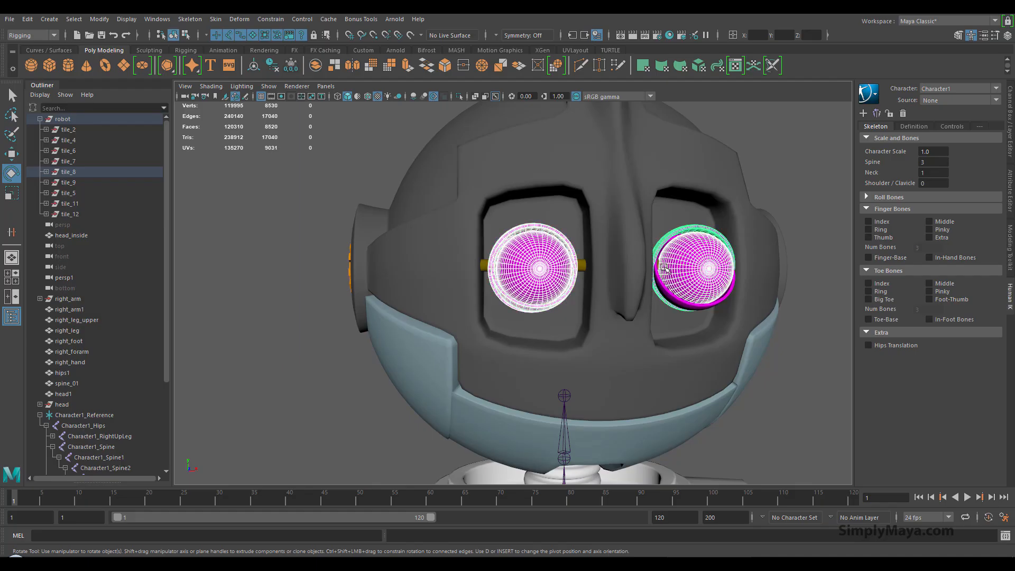
{"action": "left_click_drag", "start_coordinate": [503, 318], "coordinate": [370, 298], "text": "alt"}
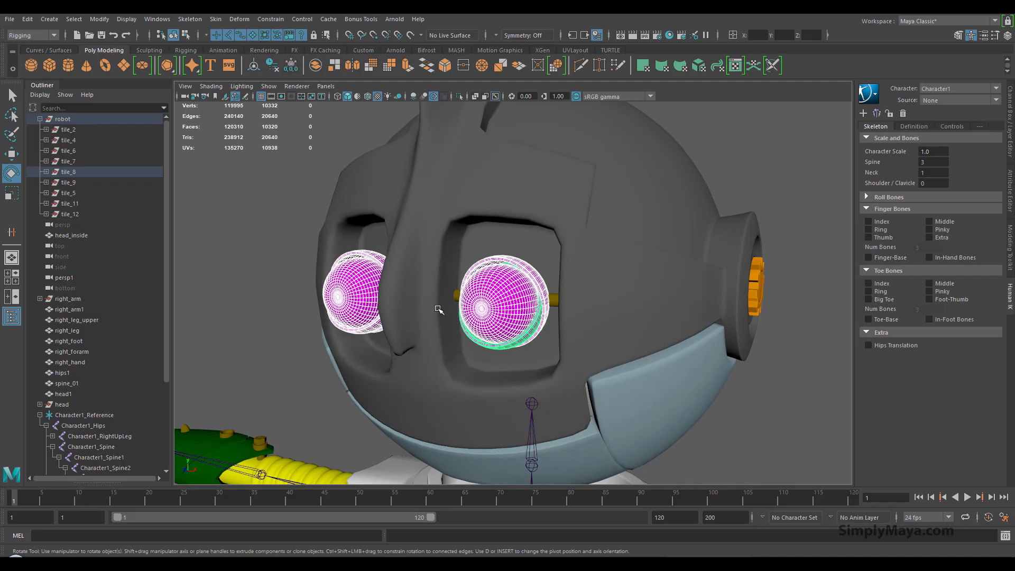
{"action": "key", "text": "space"}
{"action": "key", "text": "ctrl+g"}
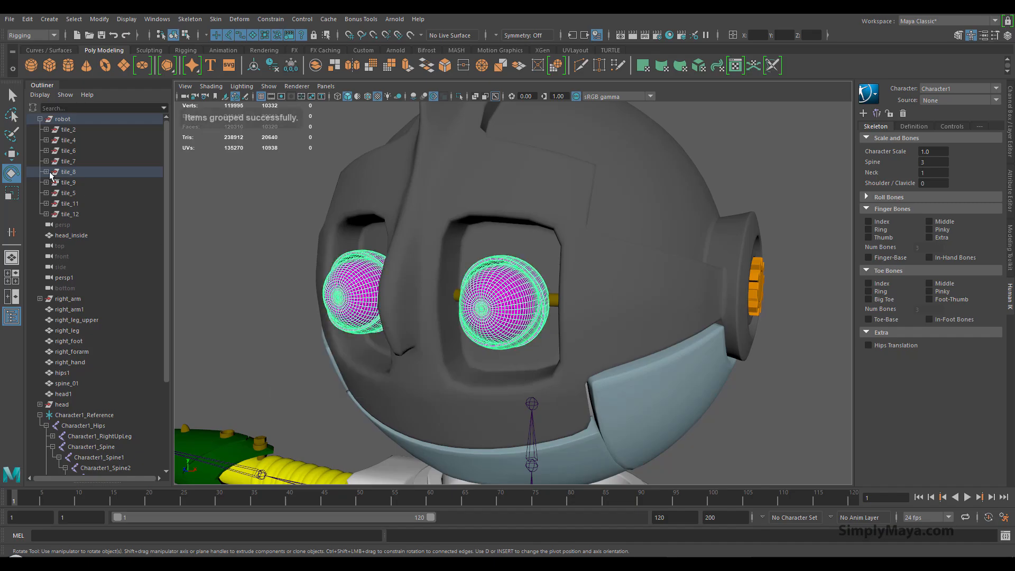
Step: Take the eye group out of tile_8, place it directly below right_arm at the top level and rename it eyes
{"action": "left_click", "coordinate": [46, 171]}
{"action": "middle_click_drag", "start_coordinate": [77, 194], "coordinate": [73, 324]}
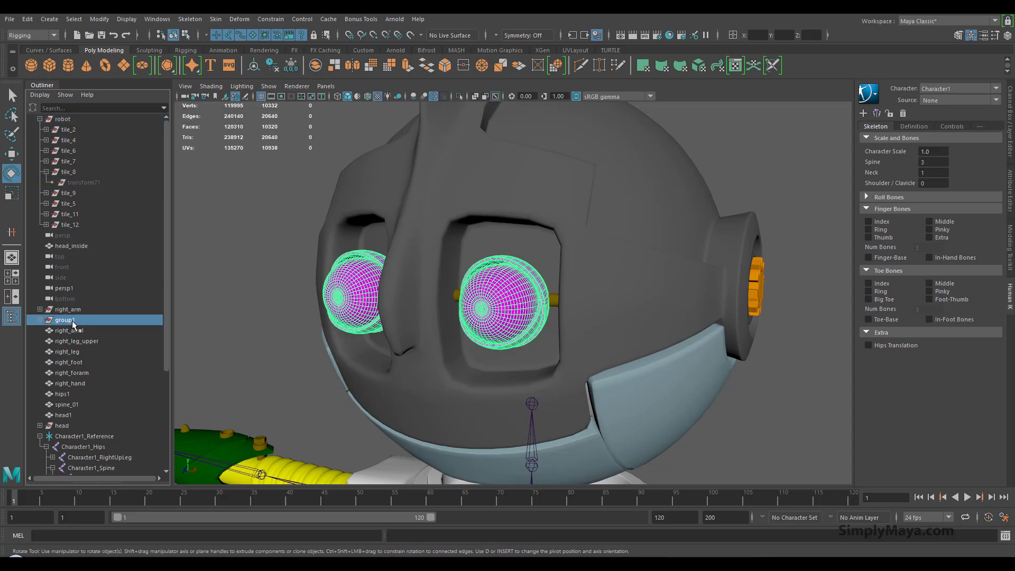
{"action": "double_click", "coordinate": [73, 321]}
{"action": "type", "text": "eyes"}
{"action": "key", "text": "Return"}
Step: Group the eyes group together with the head1 mesh
{"action": "left_click", "coordinate": [68, 415], "text": "ctrl"}
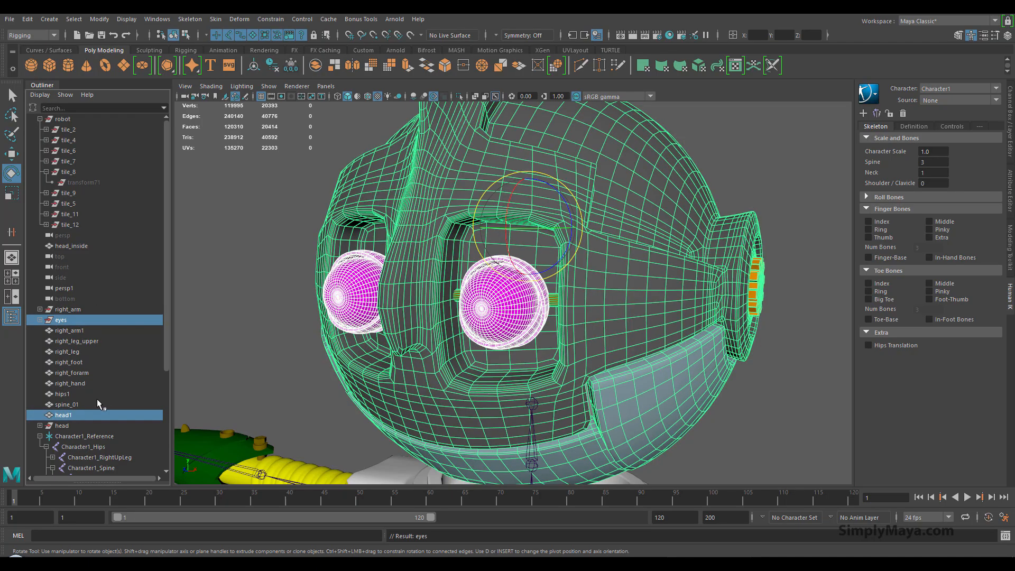
{"action": "key", "text": "ctrl+h"}
{"action": "key", "text": "ctrl+z"}
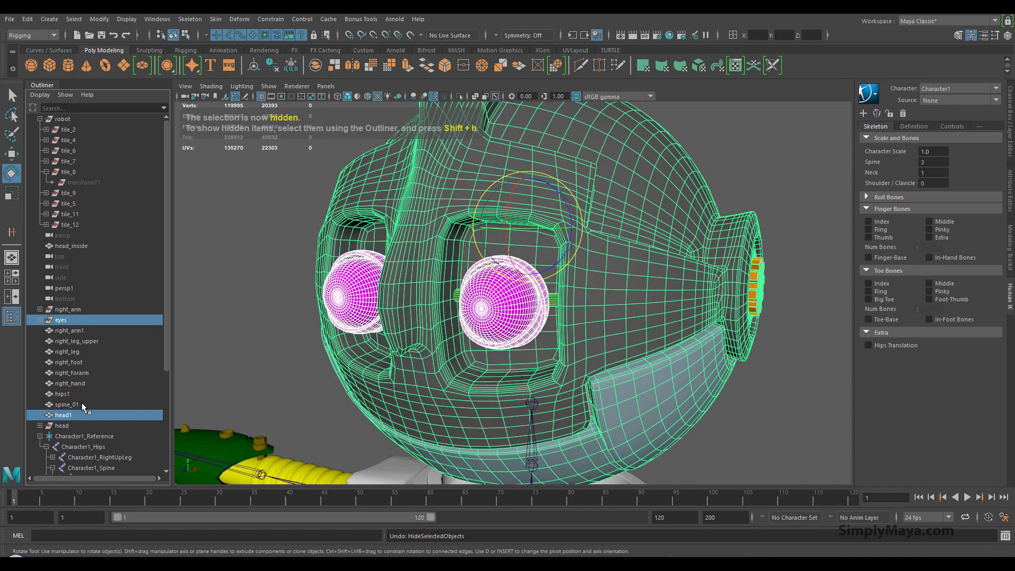
{"action": "key", "text": "ctrl+g"}
Step: Rename the new head group head_cmp and reorder it directly below spine_01
{"action": "left_click", "coordinate": [64, 404]}
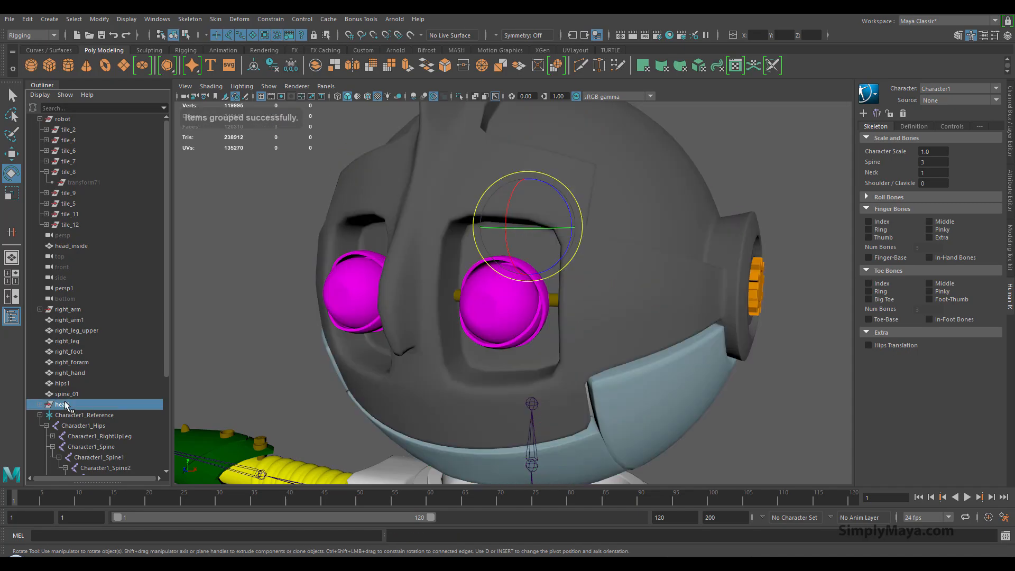
{"action": "scroll", "coordinate": [83, 376], "scroll_direction": "down", "scroll_amount": 4}
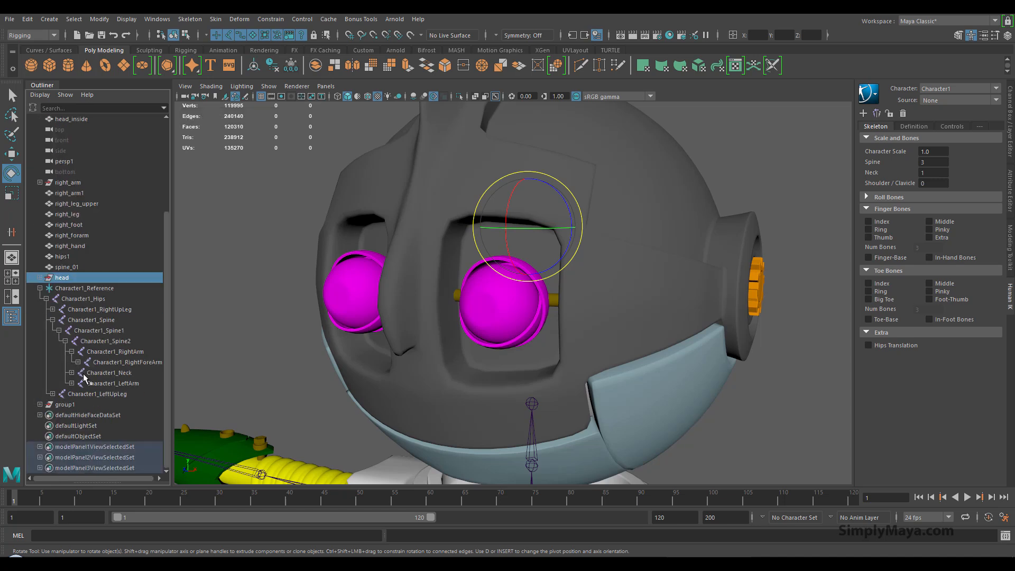
{"action": "left_click", "coordinate": [69, 404]}
{"action": "double_click", "coordinate": [71, 403]}
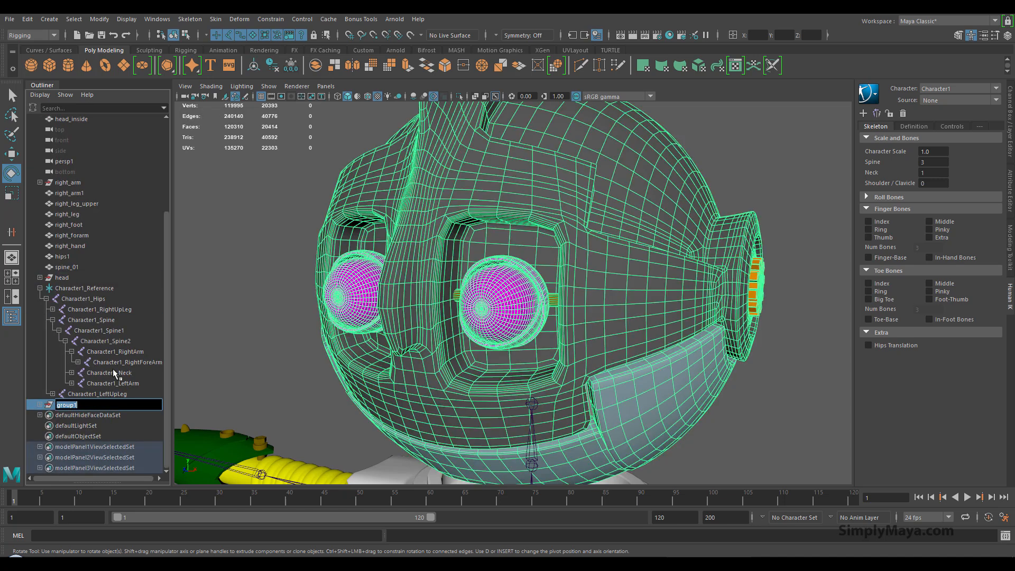
{"action": "type", "text": "head_c"}
{"action": "type", "text": "mp"}
{"action": "key", "text": "Return"}
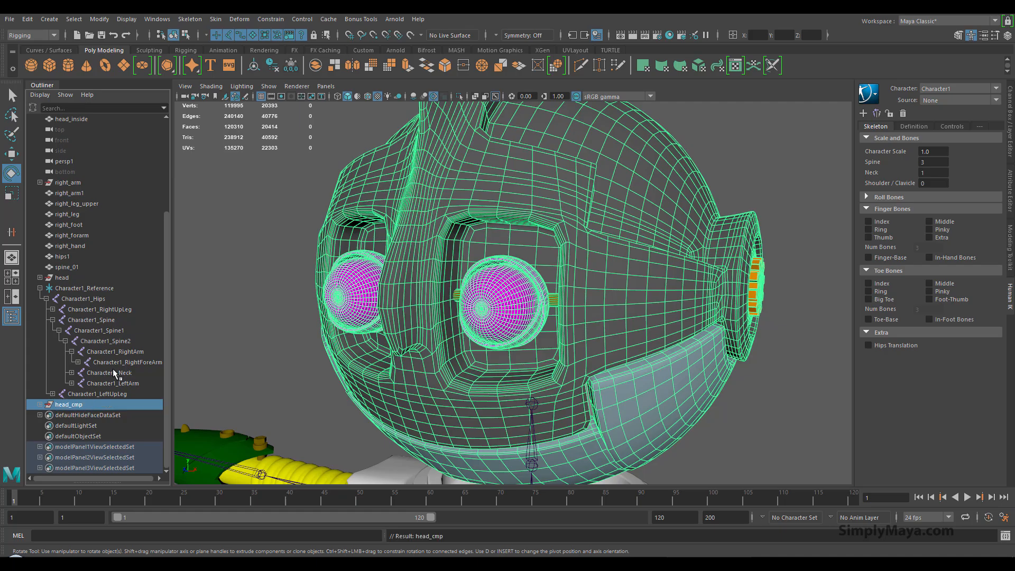
{"action": "left_click_drag", "start_coordinate": [81, 404], "coordinate": [109, 270]}
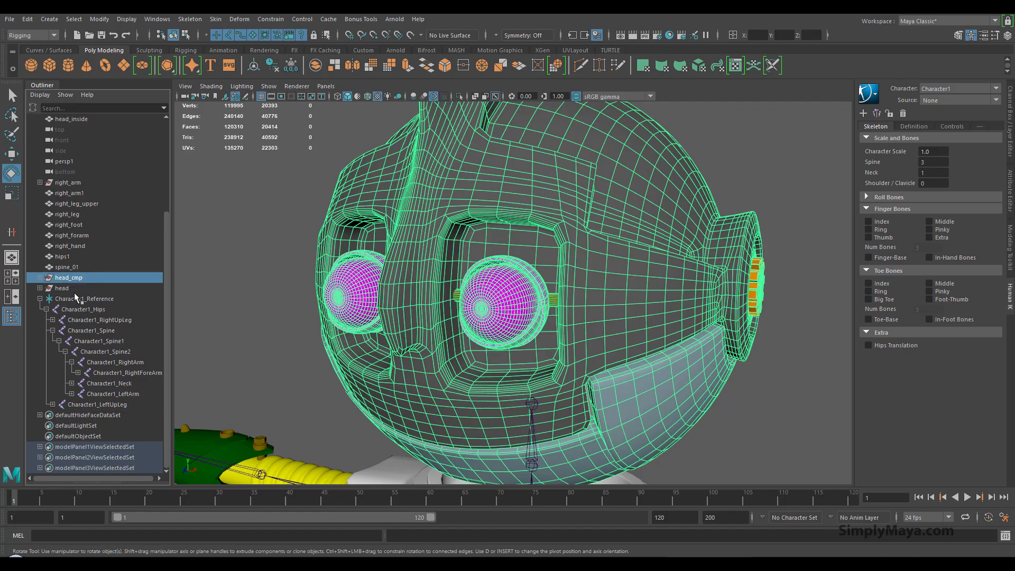
Step: Try to delete the leftover head group below head_cmp
{"action": "left_click", "coordinate": [70, 290]}
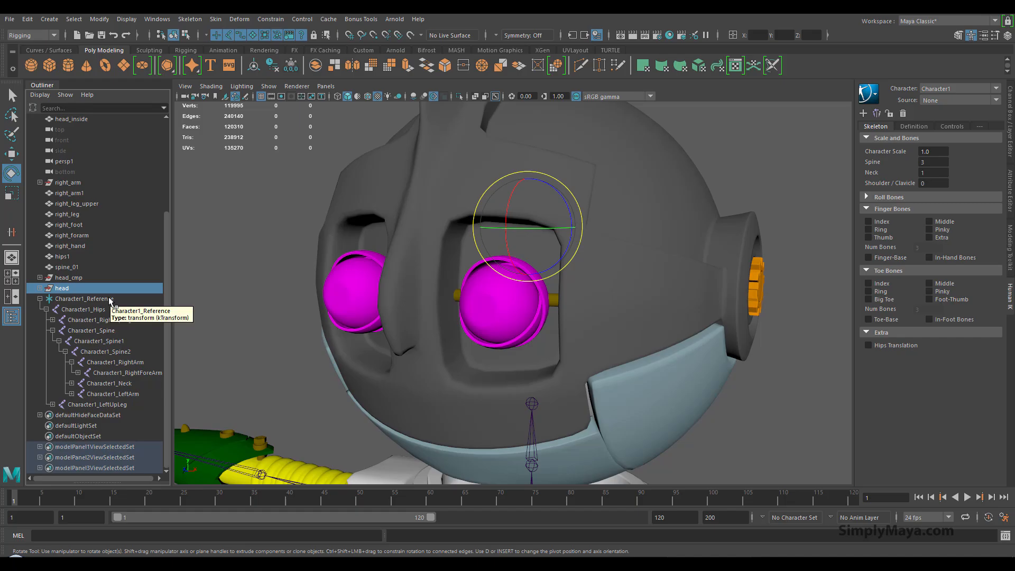
{"action": "key", "text": "Delete"}
{"action": "key", "text": "ctrl+z"}
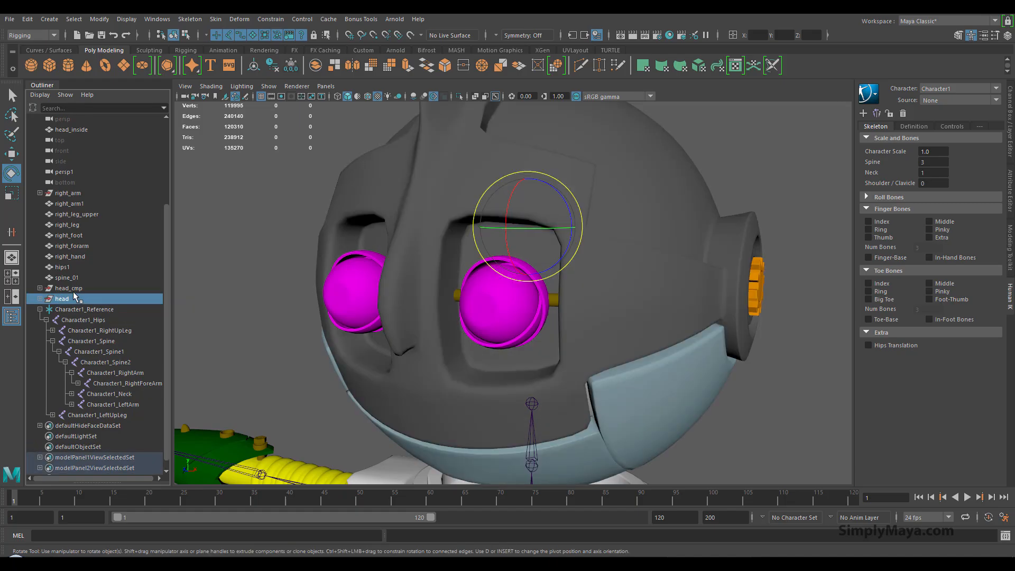
Step: Delete the construction history of all the objects from right_arm down to head_cmp
{"action": "left_click", "coordinate": [73, 288]}
{"action": "left_click", "coordinate": [65, 193], "text": "shift"}
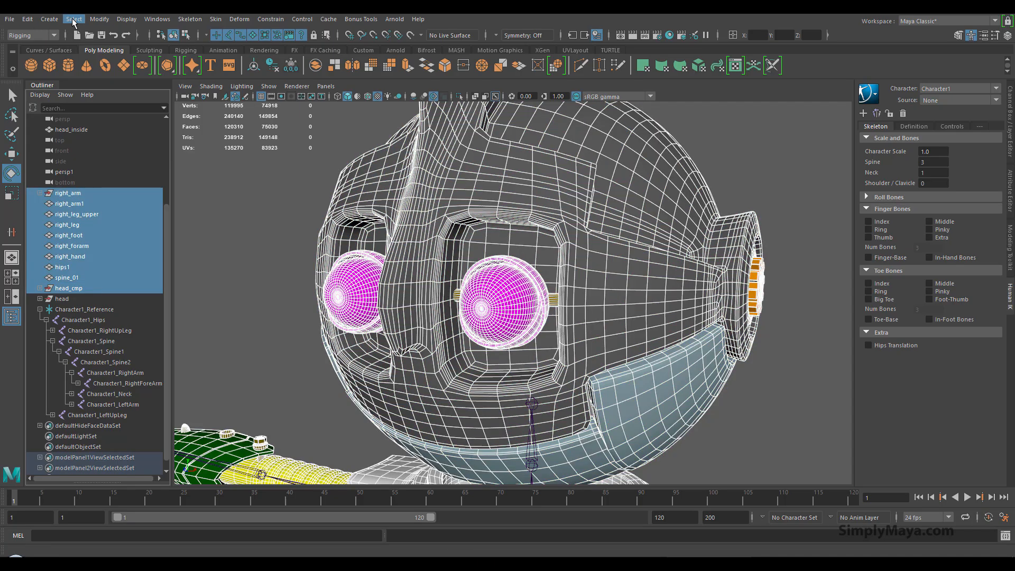
{"action": "left_click", "coordinate": [32, 21]}
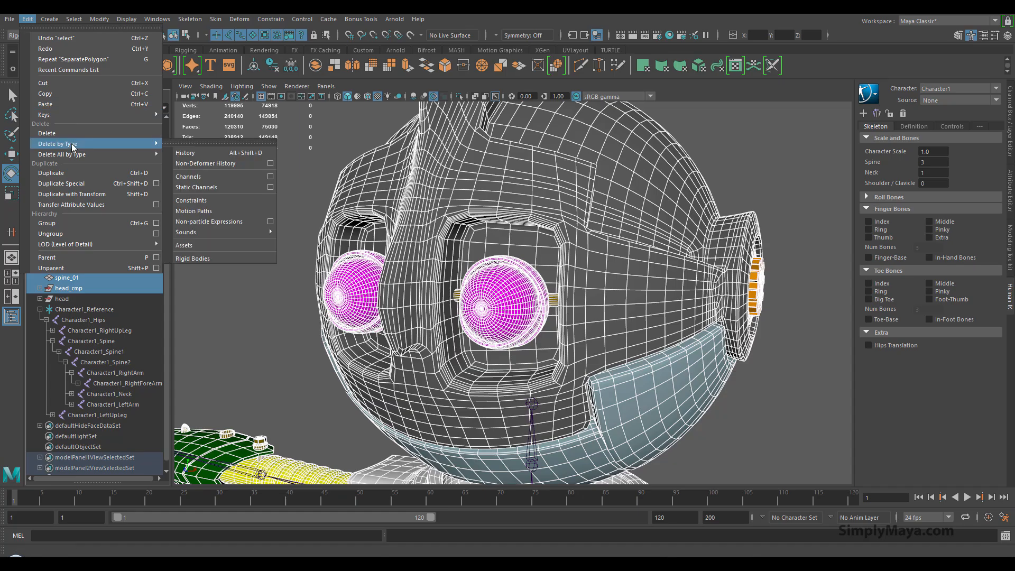
{"action": "left_click", "coordinate": [183, 151]}
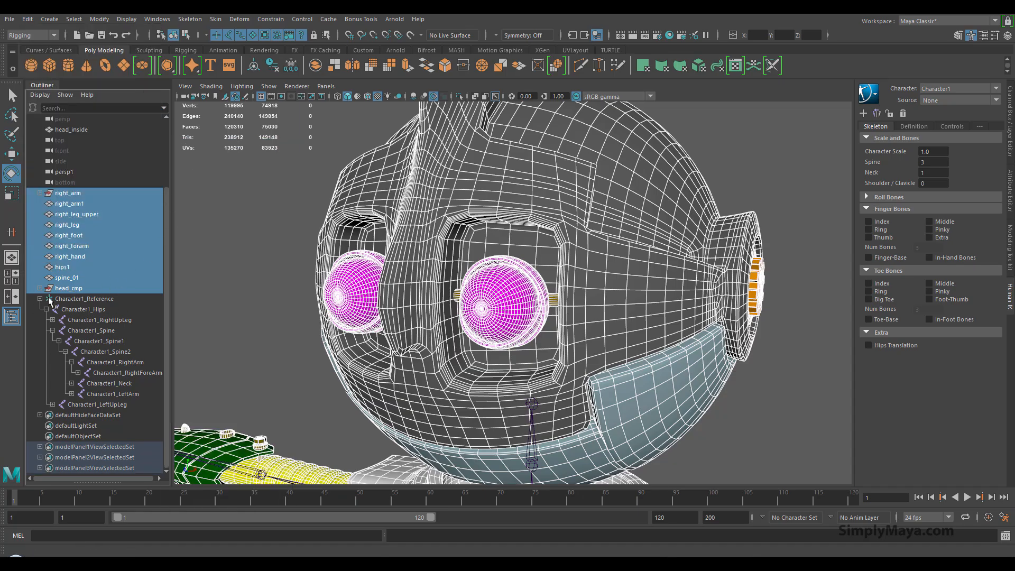
{"action": "left_click", "coordinate": [221, 290]}
Step: Freeze the transformations of all the objects from right_arm to spine_01, as well as those of head_cmp
{"action": "key", "text": "5"}
{"action": "right_click_drag", "start_coordinate": [218, 257], "coordinate": [195, 257], "text": "alt"}
{"action": "right_click_drag", "start_coordinate": [363, 324], "coordinate": [337, 306], "text": "alt"}
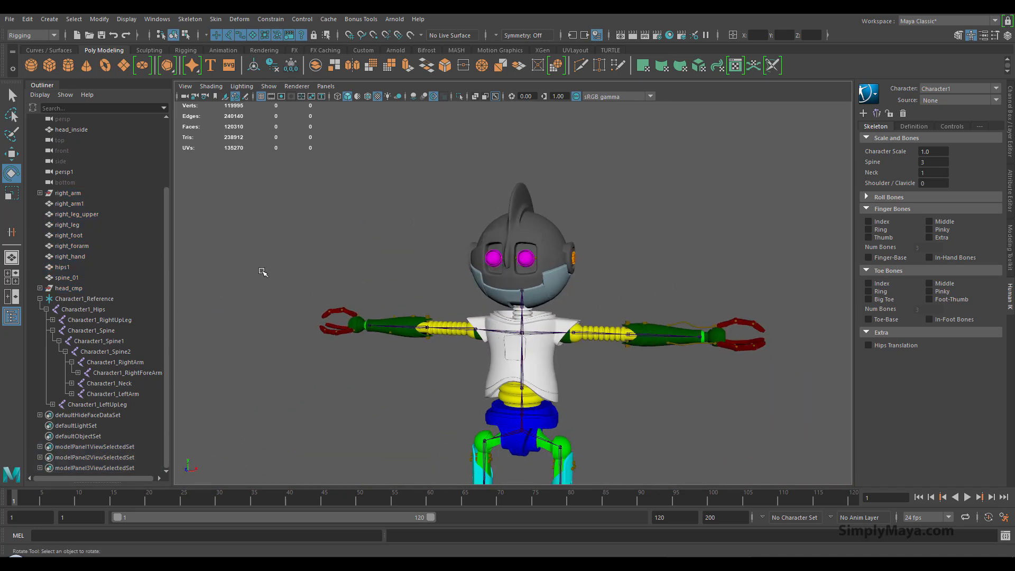
{"action": "left_click", "coordinate": [79, 278]}
{"action": "left_click", "coordinate": [69, 193], "text": "shift"}
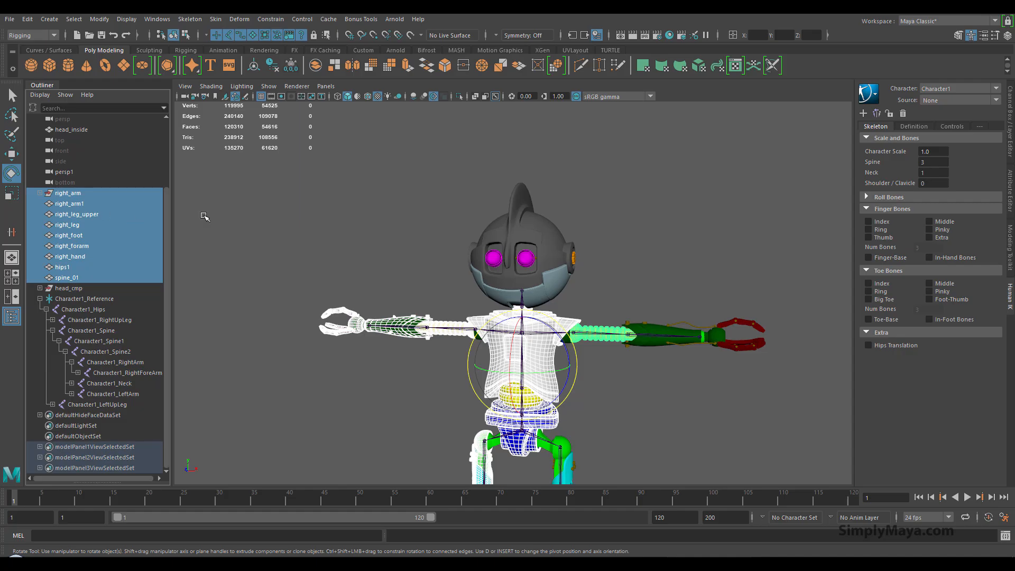
{"action": "left_click", "coordinate": [100, 19]}
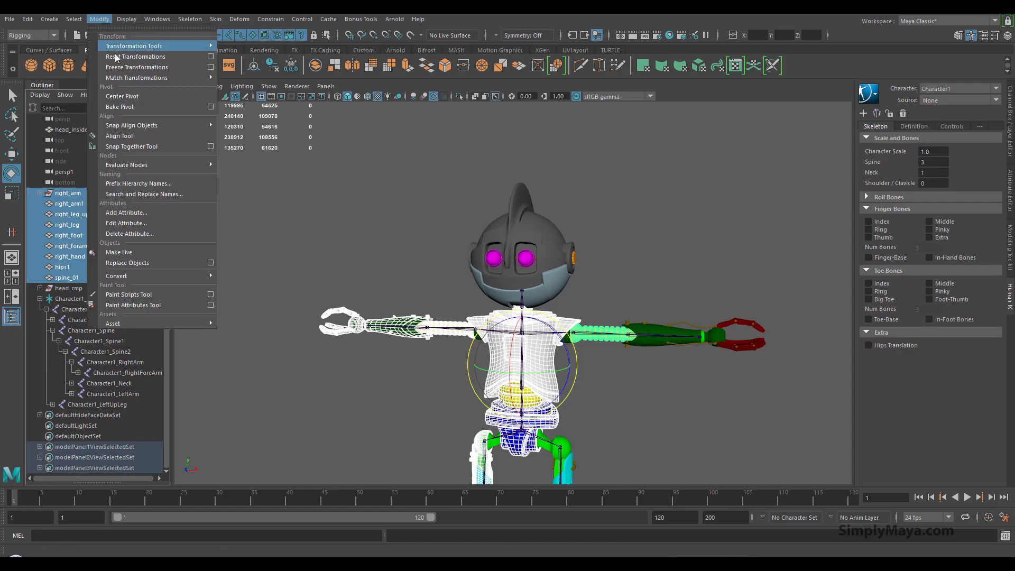
{"action": "left_click", "coordinate": [137, 67]}
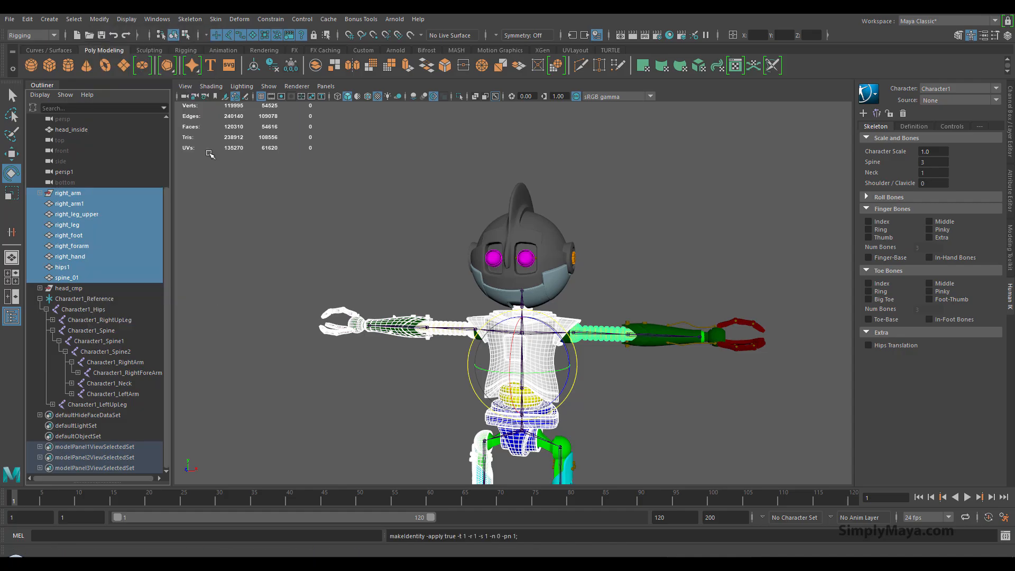
{"action": "left_click", "coordinate": [106, 289]}
{"action": "left_click", "coordinate": [99, 19]}
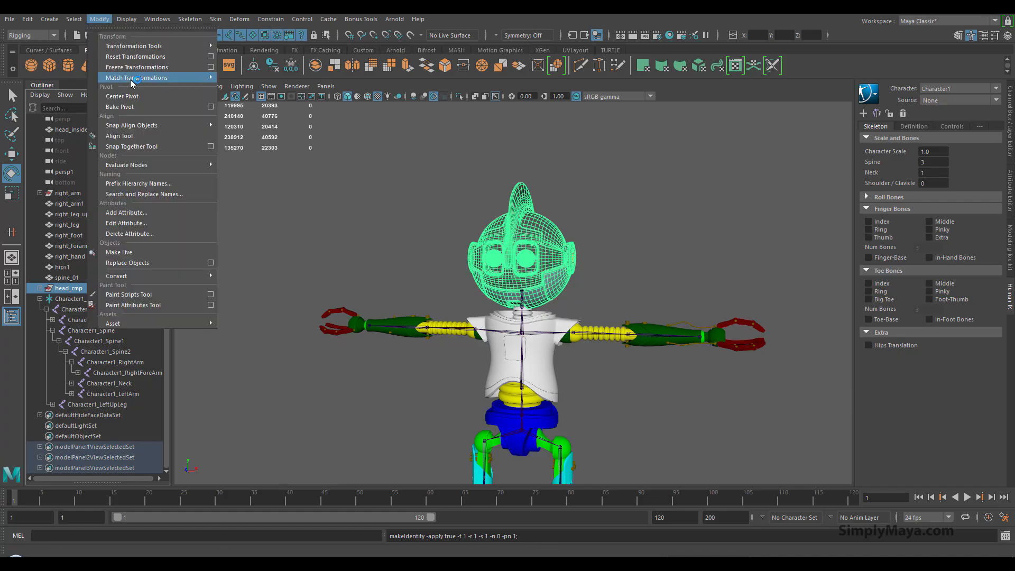
{"action": "left_click", "coordinate": [136, 67]}
{"action": "left_click", "coordinate": [382, 265]}
Step: Parent the hips1 mesh under the Character1_Hips joint
{"action": "middle_click_drag", "start_coordinate": [415, 273], "coordinate": [401, 225], "text": "alt"}
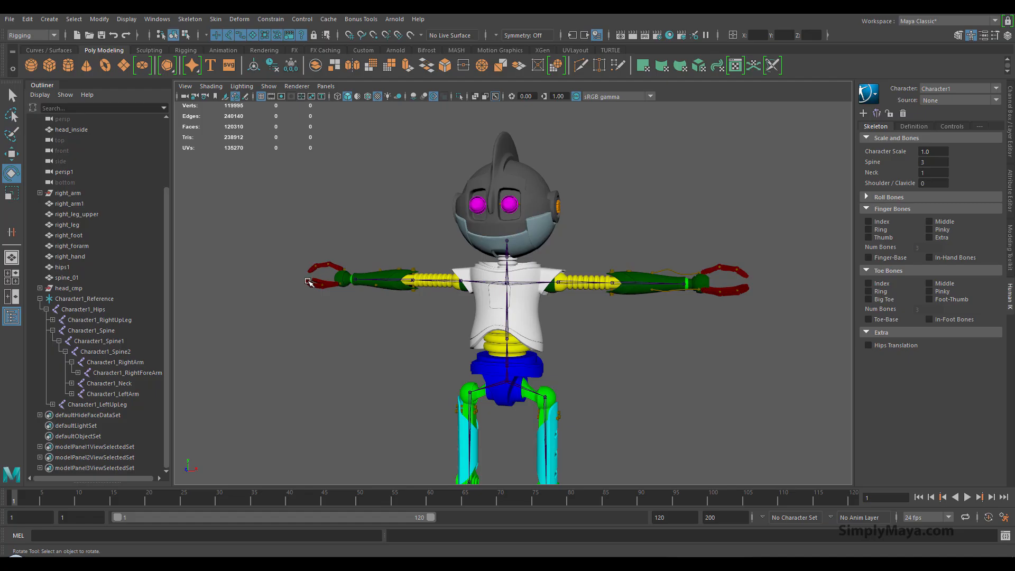
{"action": "left_click_drag", "start_coordinate": [309, 282], "coordinate": [320, 280], "text": "alt"}
{"action": "middle_click_drag", "start_coordinate": [320, 281], "coordinate": [306, 284], "text": "alt"}
{"action": "left_click", "coordinate": [61, 267]}
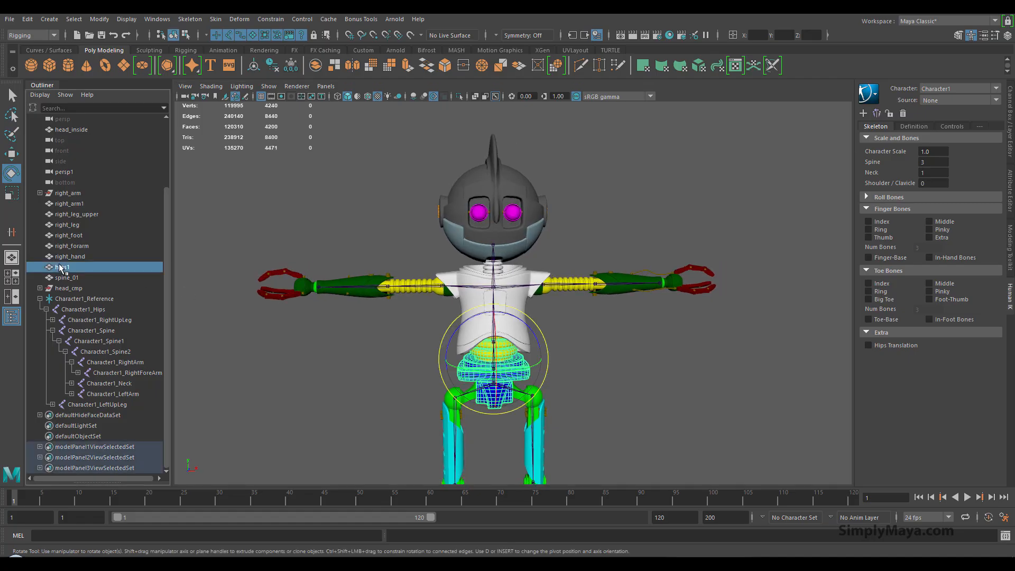
{"action": "left_click_drag", "start_coordinate": [61, 267], "coordinate": [84, 311]}
{"action": "left_click", "coordinate": [324, 403]}
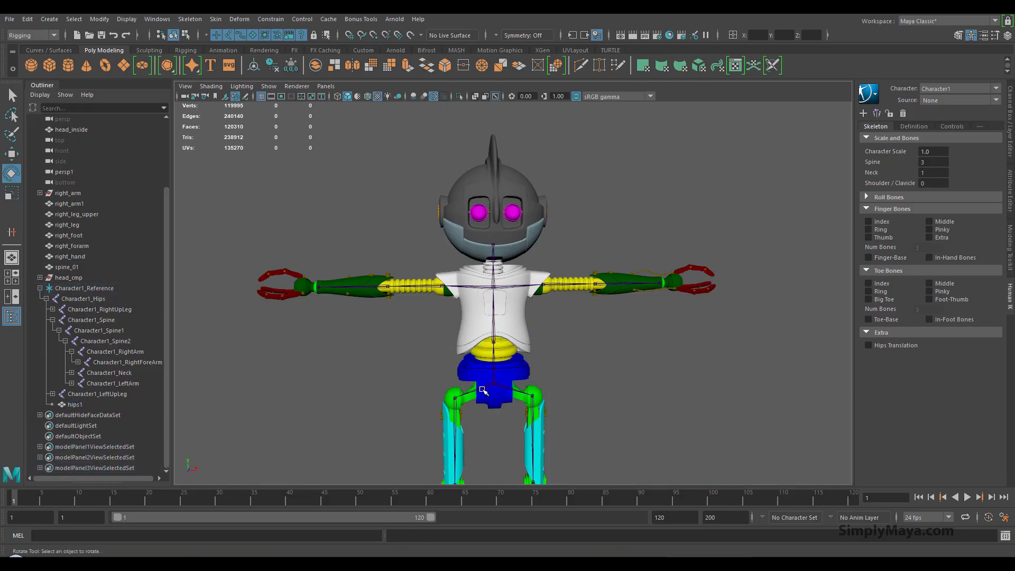
Step: Test-rotate the Character1_Hips joint to check that the hips mesh follows, and undo the rotation
{"action": "left_click", "coordinate": [495, 387]}
{"action": "mouse_move", "coordinate": [365, 403]}
{"action": "middle_mouse_down"}
{"action": "mouse_move", "coordinate": [317, 385]}
{"action": "mouse_move", "coordinate": [360, 397]}
{"action": "middle_mouse_up"}
{"action": "key", "text": "ctrl+z"}
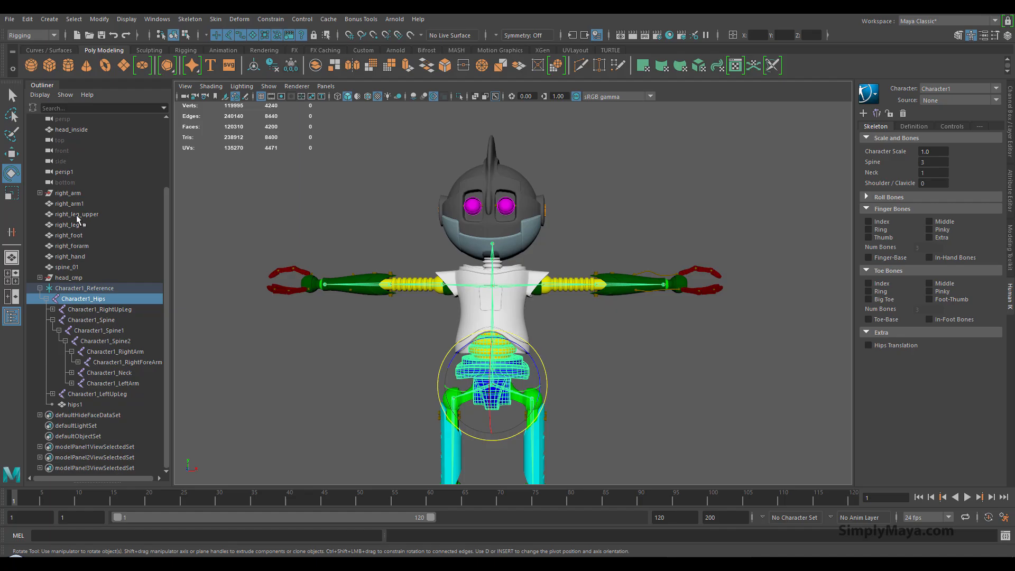
Step: Take the robot's left upper arm mesh out of its right_arm group and rename it left_arm
{"action": "left_click", "coordinate": [68, 194]}
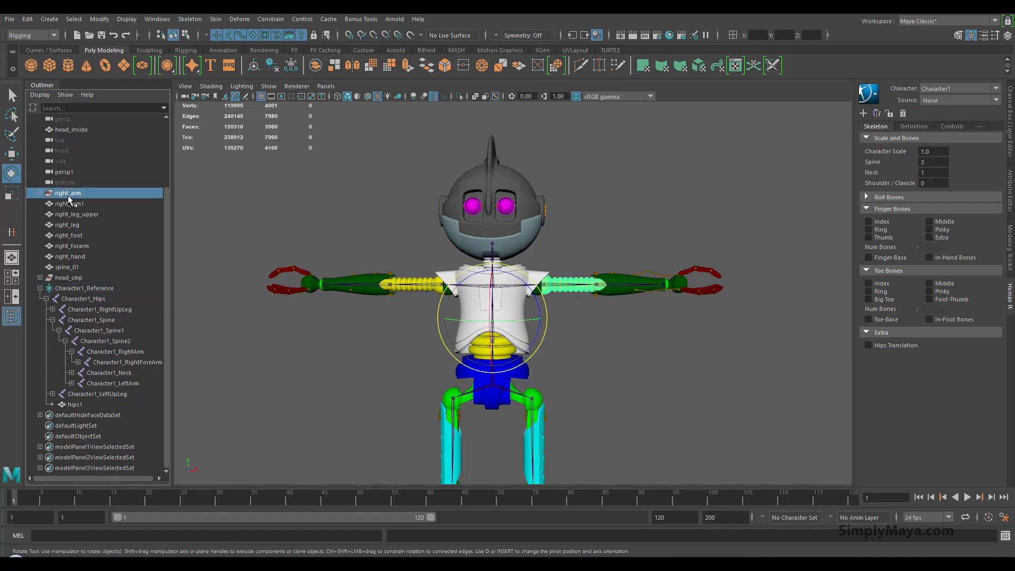
{"action": "left_click", "coordinate": [38, 193]}
{"action": "left_click", "coordinate": [38, 194]}
{"action": "left_click", "coordinate": [40, 194]}
{"action": "mouse_move", "coordinate": [83, 205]}
{"action": "left_mouse_down"}
{"action": "mouse_move", "coordinate": [93, 186]}
{"action": "mouse_move", "coordinate": [68, 204]}
{"action": "mouse_move", "coordinate": [78, 195]}
{"action": "left_mouse_up"}
{"action": "left_click", "coordinate": [59, 204]}
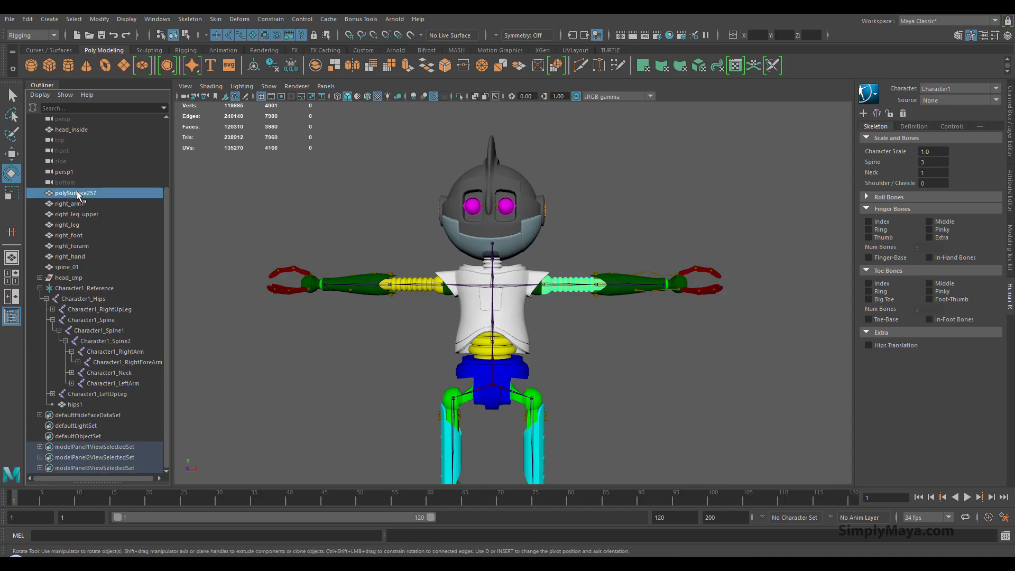
{"action": "double_click", "coordinate": [77, 194]}
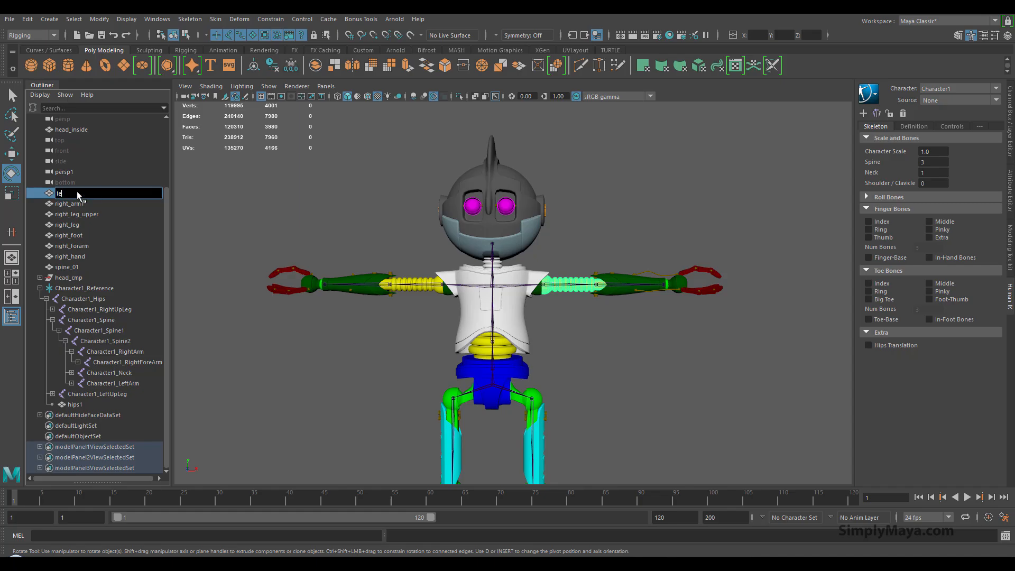
{"action": "type", "text": "left_arm"}
{"action": "key", "text": "Return"}
Step: Parent the right_arm1 mesh under the Character1_RightArm joint and expand the Character1_RightForeArm joint
{"action": "left_click", "coordinate": [78, 202]}
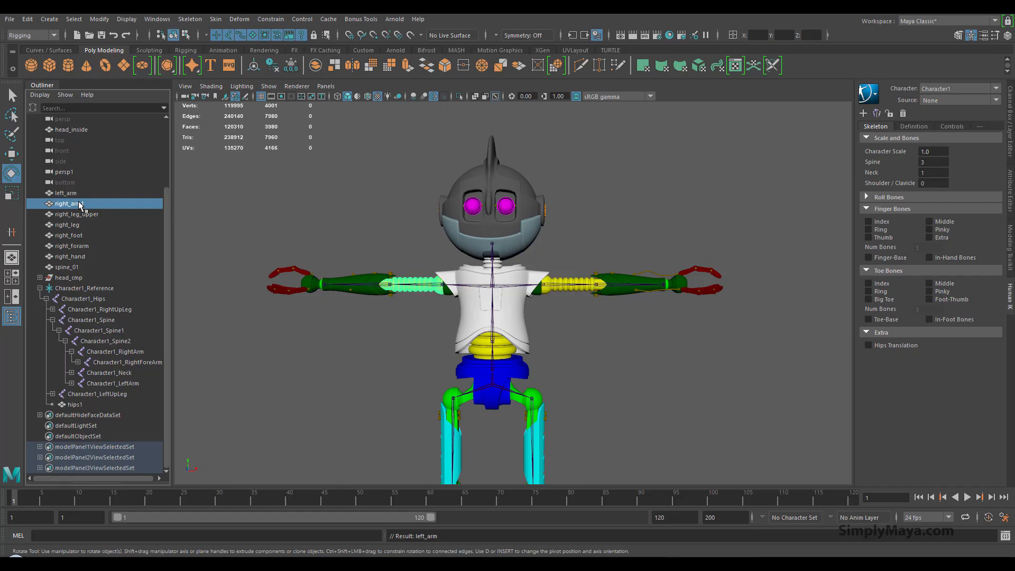
{"action": "left_click", "coordinate": [448, 290]}
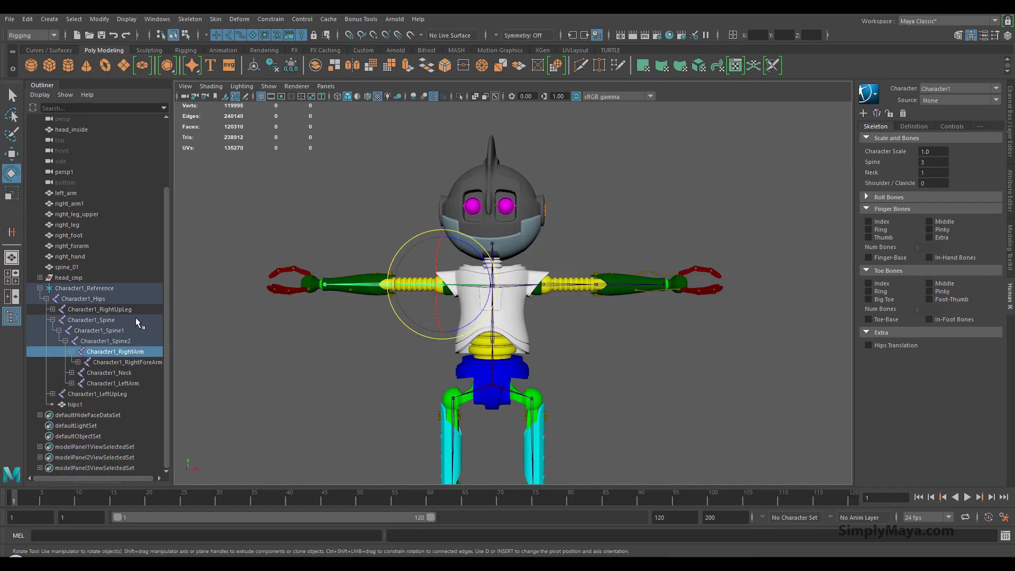
{"action": "left_click_drag", "start_coordinate": [72, 201], "coordinate": [111, 353]}
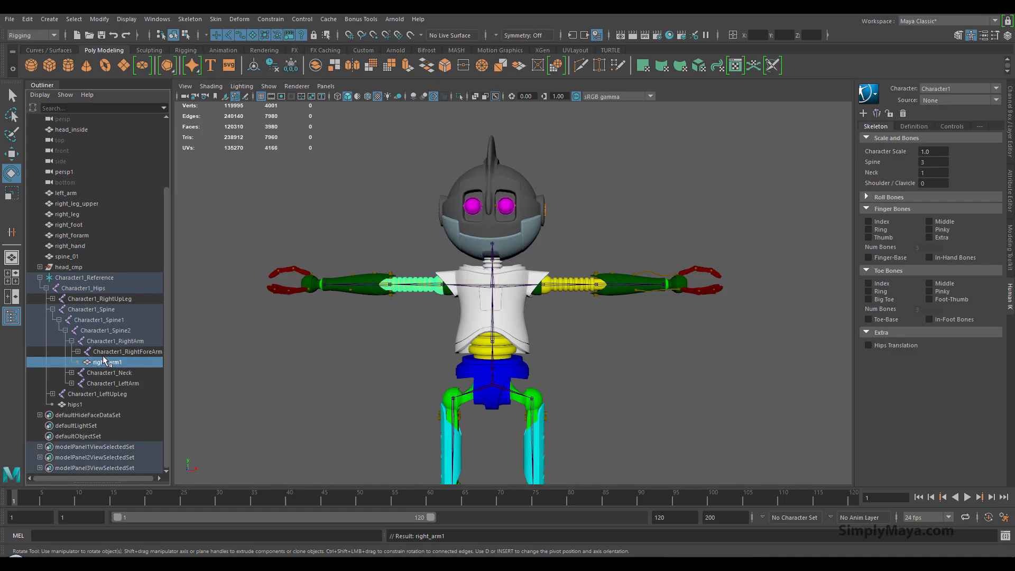
{"action": "left_click", "coordinate": [78, 351]}
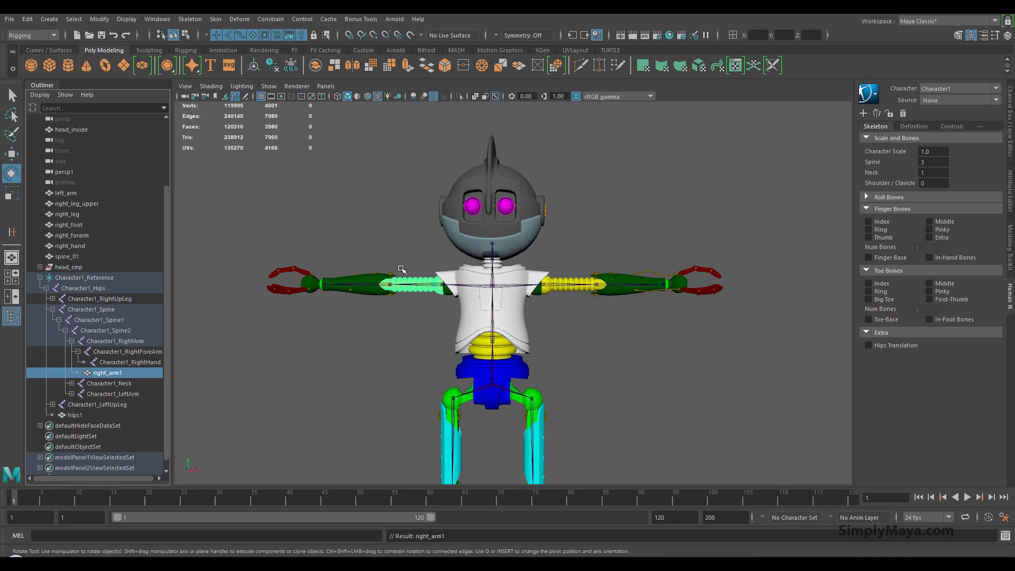
Step: Parent the right_forarm and right_hand meshes under the Character1_RightHand joint
{"action": "left_click", "coordinate": [111, 236]}
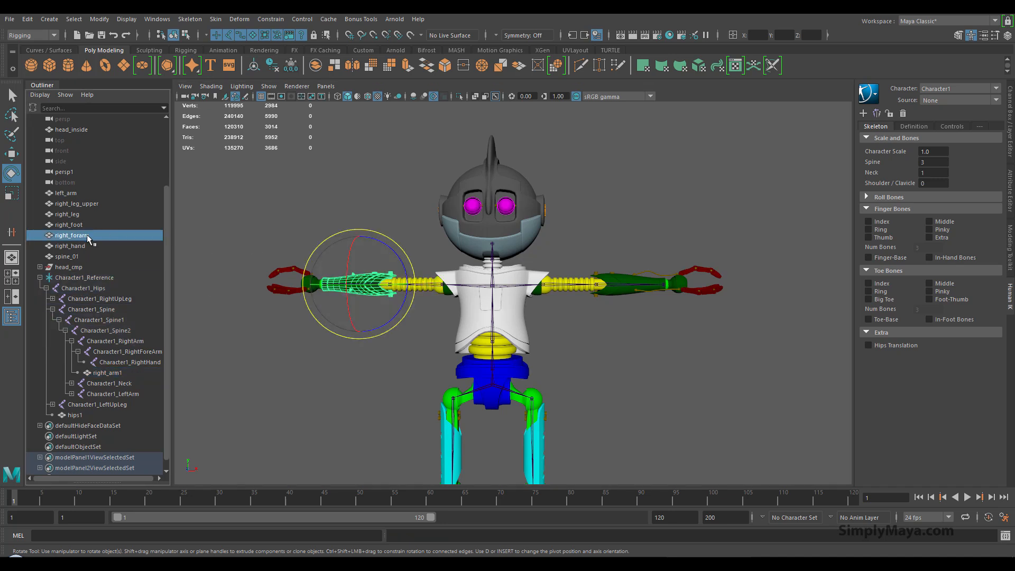
{"action": "middle_click_drag", "start_coordinate": [124, 329], "coordinate": [125, 360]}
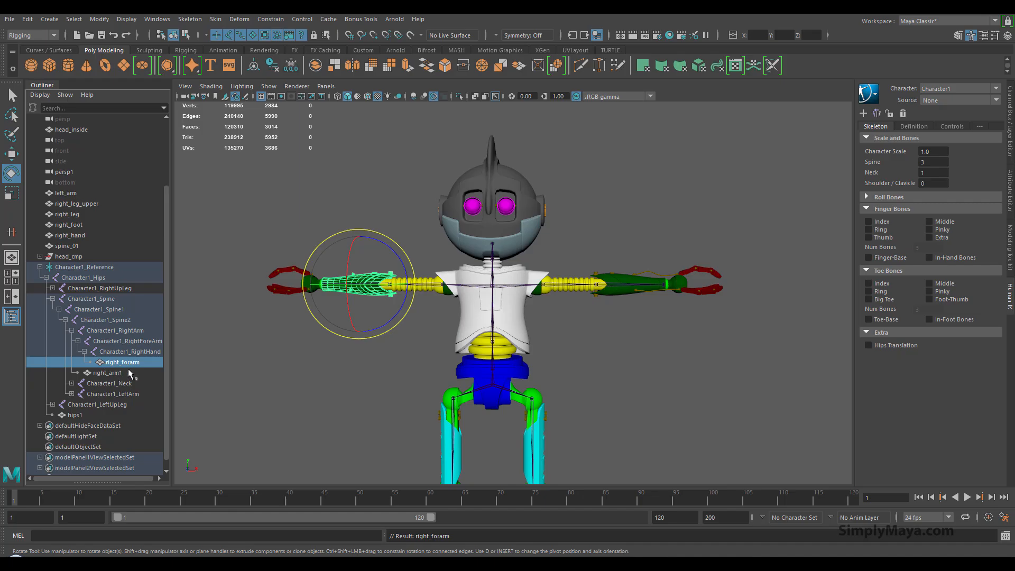
{"action": "left_click", "coordinate": [279, 289]}
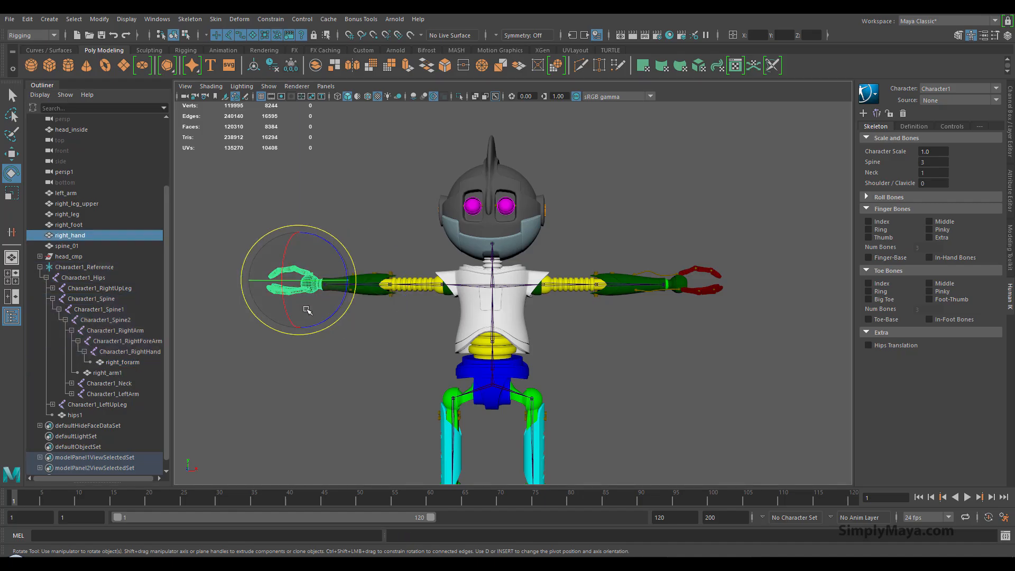
{"action": "left_click", "coordinate": [349, 367]}
{"action": "left_click", "coordinate": [89, 352]}
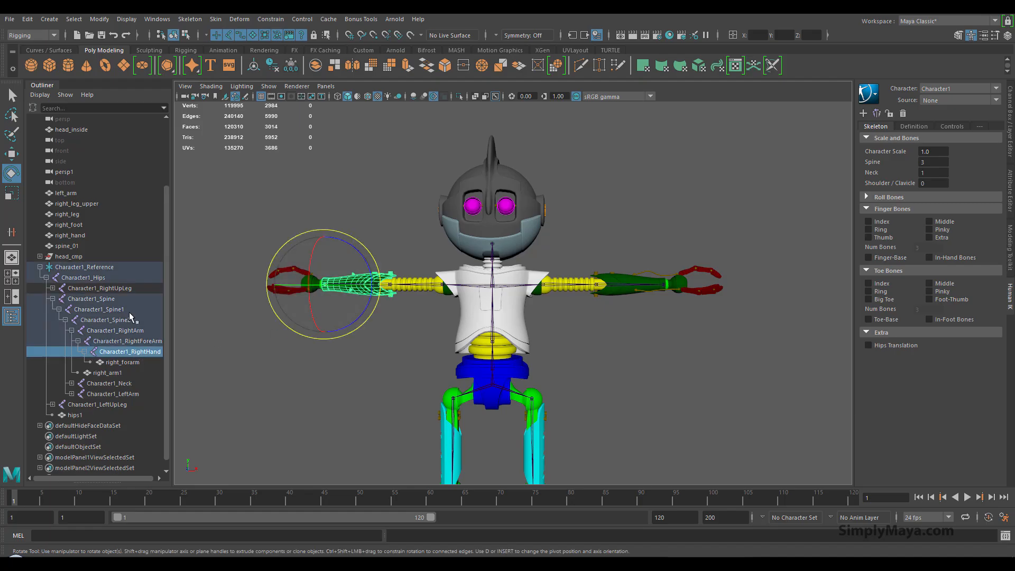
{"action": "middle_click_drag", "start_coordinate": [78, 235], "coordinate": [122, 350]}
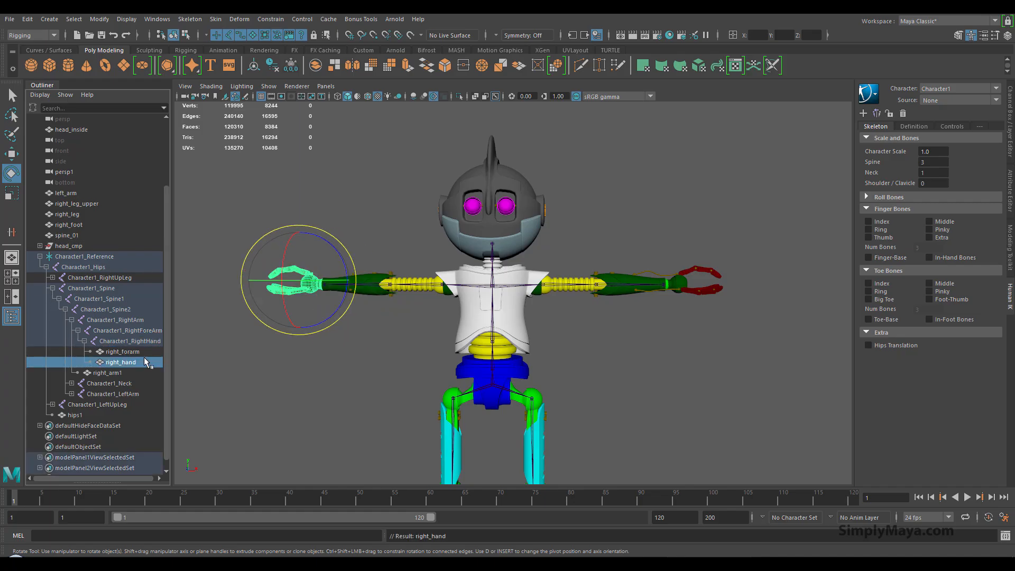
Step: Rotate the right arm joint upward to test whether the attached arm meshes follow it
{"action": "left_click", "coordinate": [399, 316]}
{"action": "left_click", "coordinate": [444, 289]}
{"action": "left_click_drag", "start_coordinate": [437, 281], "coordinate": [440, 255]}
{"action": "left_click_drag", "start_coordinate": [347, 289], "coordinate": [318, 318], "text": "alt"}
{"action": "right_click_drag", "start_coordinate": [338, 325], "coordinate": [480, 351], "text": "alt"}
{"action": "middle_click_drag", "start_coordinate": [360, 349], "coordinate": [389, 401], "text": "alt"}
{"action": "left_click", "coordinate": [390, 400]}
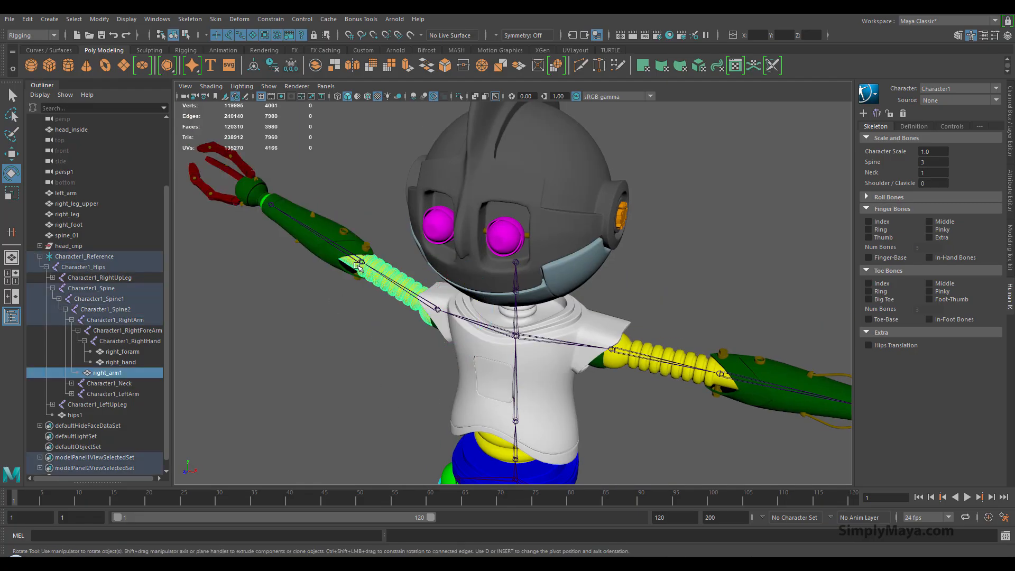
Step: Rotate the right hand joint to test the hand and forearm meshes, and undo that rotation
{"action": "left_click", "coordinate": [361, 261]}
{"action": "left_click_drag", "start_coordinate": [349, 288], "coordinate": [238, 297]}
{"action": "left_click", "coordinate": [239, 266]}
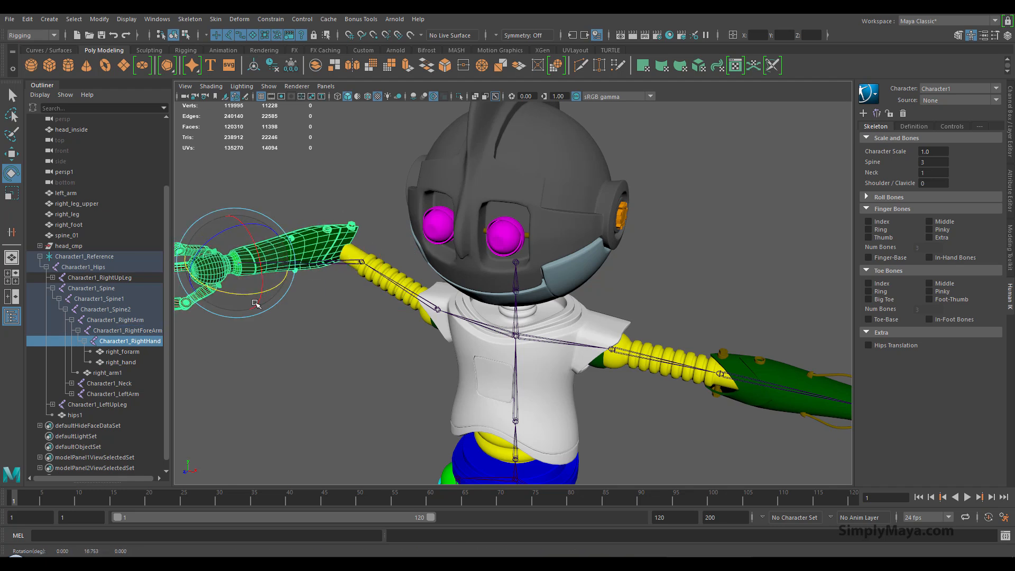
{"action": "left_click", "coordinate": [295, 334]}
{"action": "left_click_drag", "start_coordinate": [315, 325], "coordinate": [442, 344], "text": "alt"}
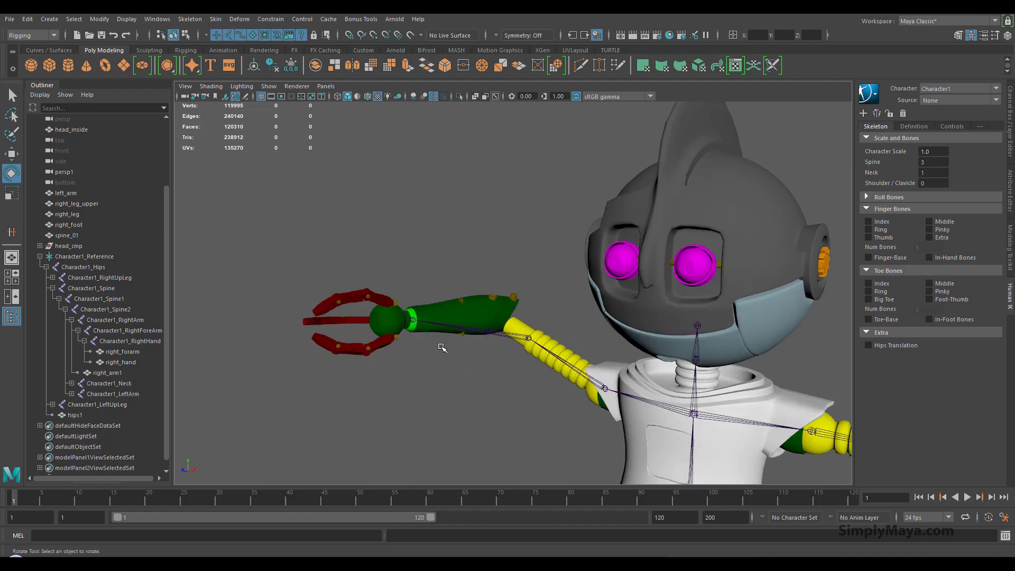
{"action": "key", "text": "ctrl+z"}
{"action": "key", "text": "ctrl+z"}
{"action": "left_click", "coordinate": [453, 372]}
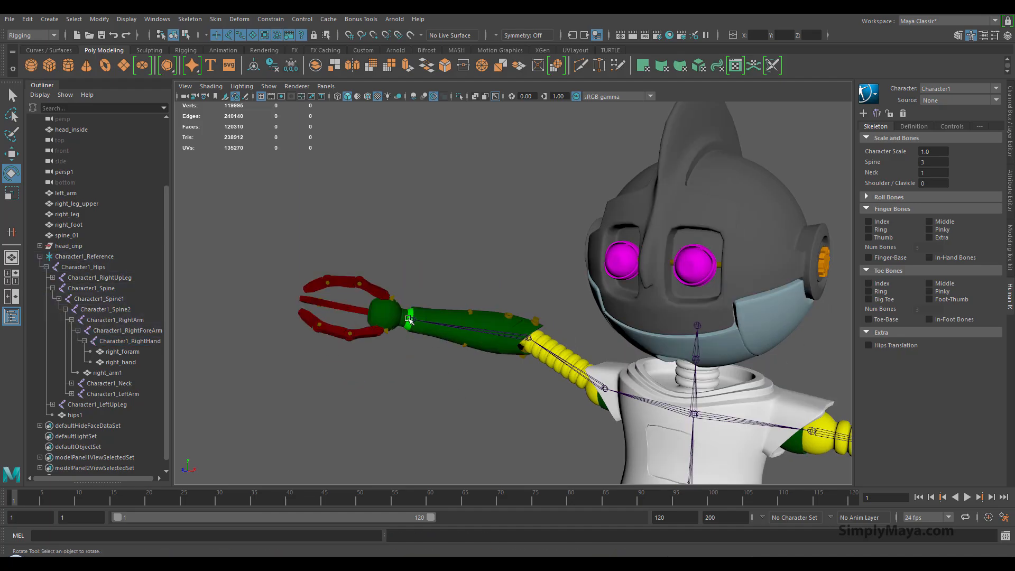
Step: Move the right_forarm mesh out of the hand joint and under the Character1_RightForeArm joint
{"action": "left_click", "coordinate": [409, 320]}
{"action": "left_click", "coordinate": [426, 408]}
{"action": "left_click", "coordinate": [136, 341]}
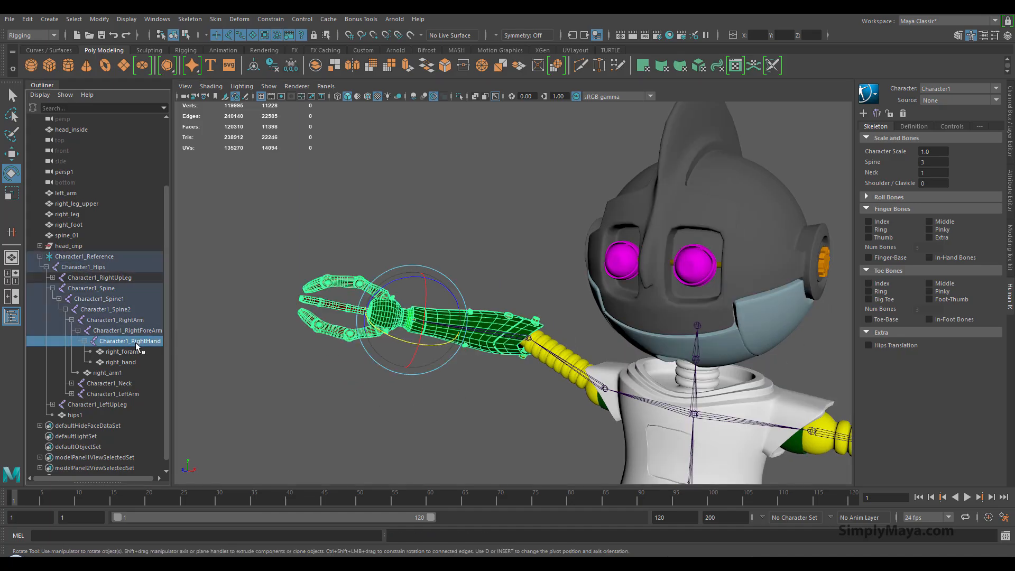
{"action": "left_click", "coordinate": [84, 341]}
{"action": "left_click", "coordinate": [85, 351]}
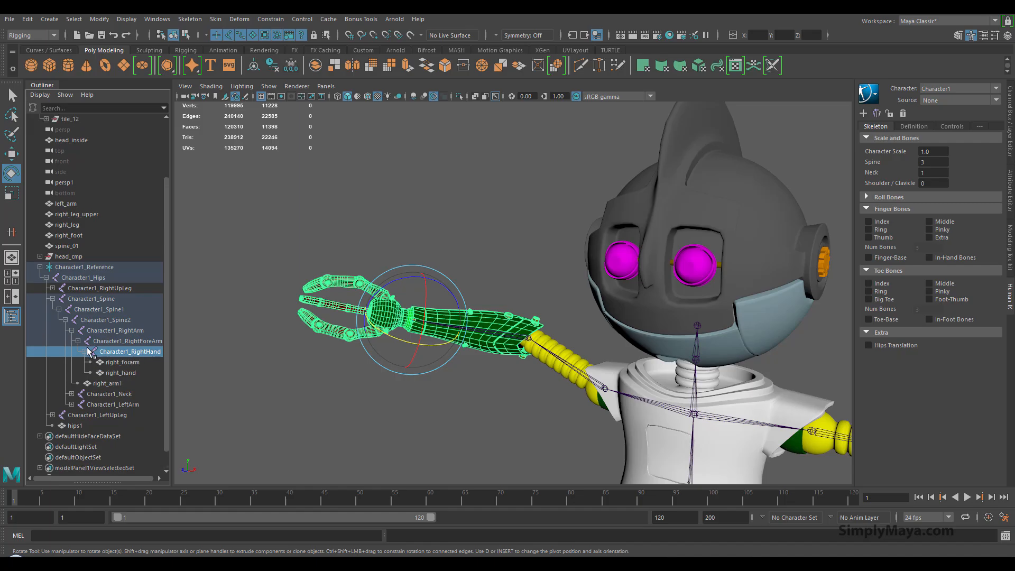
{"action": "left_click", "coordinate": [121, 374]}
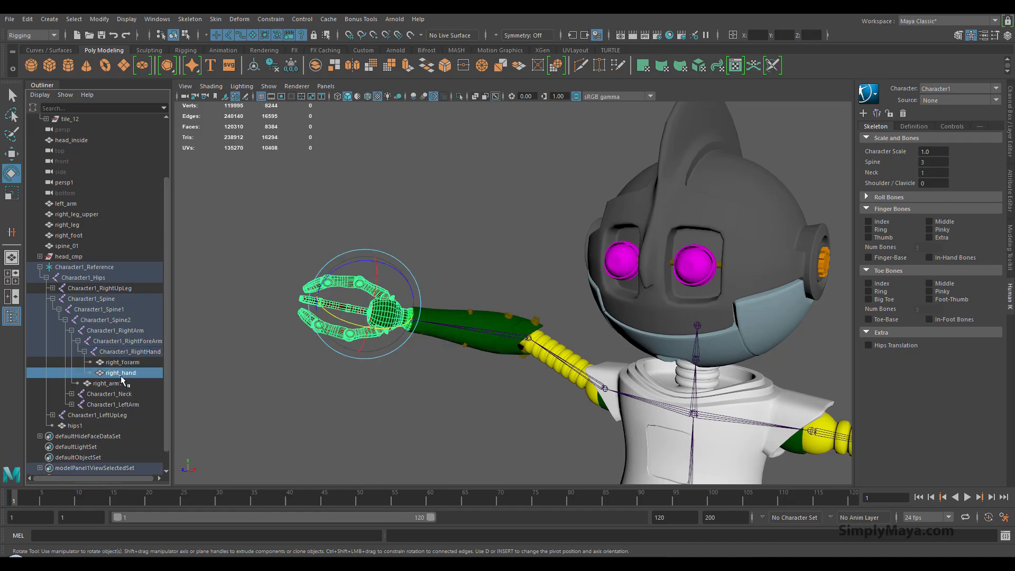
{"action": "left_click", "coordinate": [127, 362]}
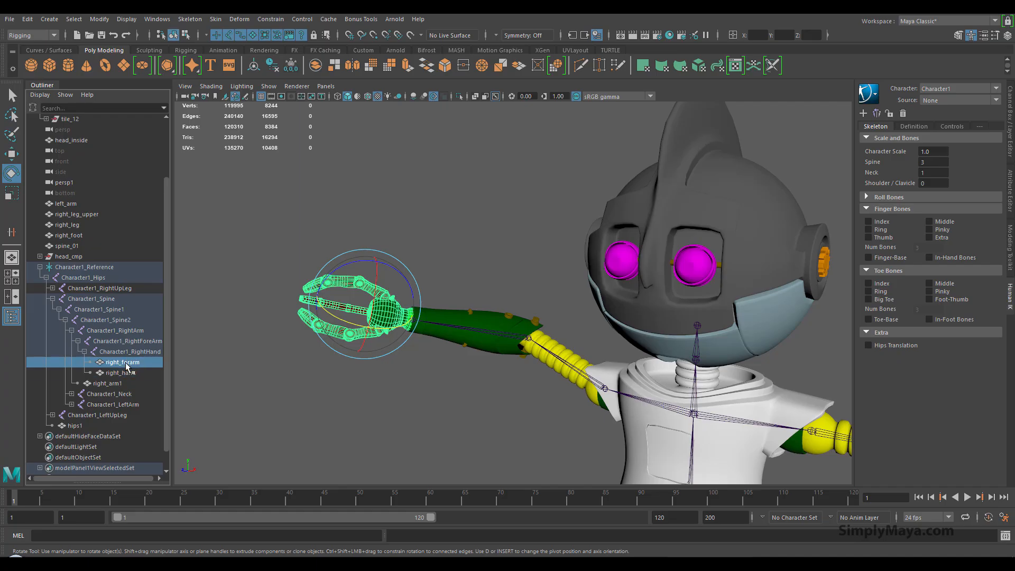
{"action": "middle_click_drag", "start_coordinate": [131, 343], "coordinate": [130, 342]}
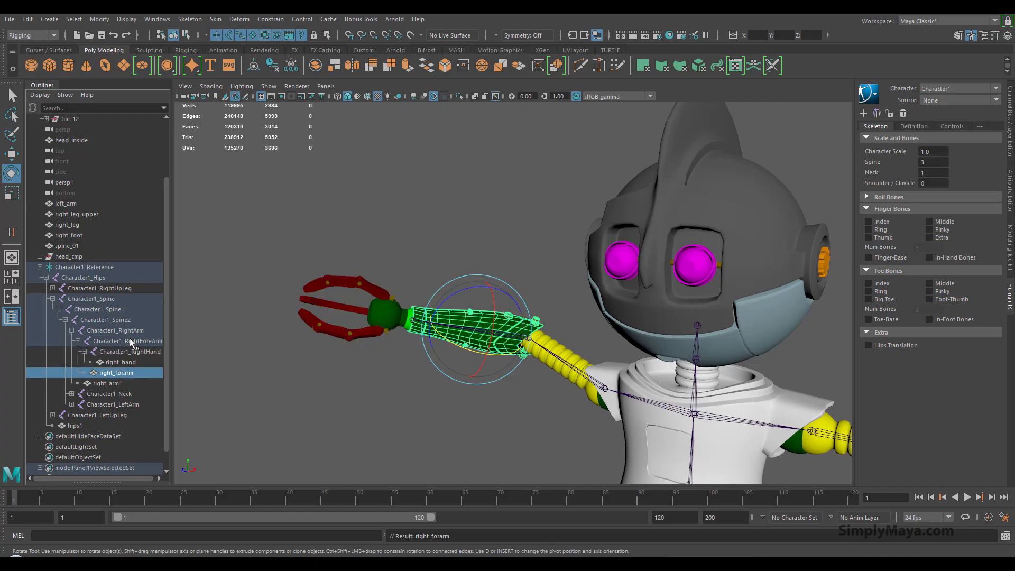
{"action": "left_click", "coordinate": [132, 342]}
{"action": "left_click", "coordinate": [324, 367]}
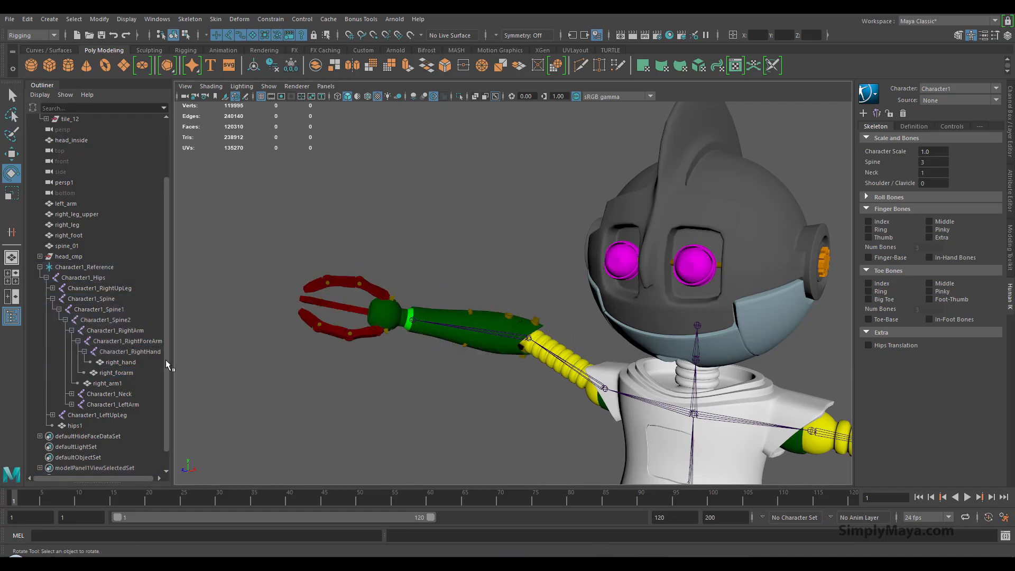
Step: Test the Character1_RightHand joint by rotating it, and undo the rotation
{"action": "left_click", "coordinate": [136, 353]}
{"action": "mouse_move", "coordinate": [398, 337]}
{"action": "left_mouse_down"}
{"action": "mouse_move", "coordinate": [407, 343]}
{"action": "mouse_move", "coordinate": [382, 326]}
{"action": "mouse_move", "coordinate": [411, 345]}
{"action": "left_mouse_up"}
{"action": "key", "text": "ctrl+z"}
{"action": "key", "text": "ctrl+z"}
{"action": "key", "text": "ctrl+z"}
{"action": "key", "text": "ctrl+z"}
{"action": "key", "text": "ctrl+z"}
{"action": "key", "text": "ctrl+z"}
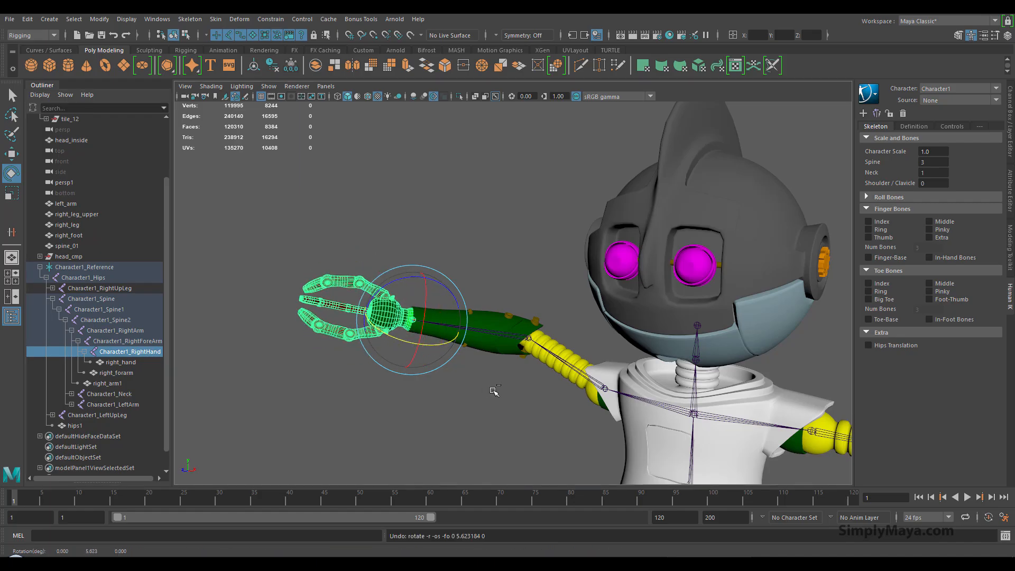
Step: Undo the forearm mesh's reparenting and the right arm joint's test rotation
{"action": "key", "text": "ctrl+z"}
{"action": "key", "text": "ctrl+z"}
{"action": "key", "text": "ctrl+z"}
{"action": "key", "text": "ctrl+z"}
{"action": "key", "text": "ctrl+z"}
{"action": "key", "text": "ctrl+z"}
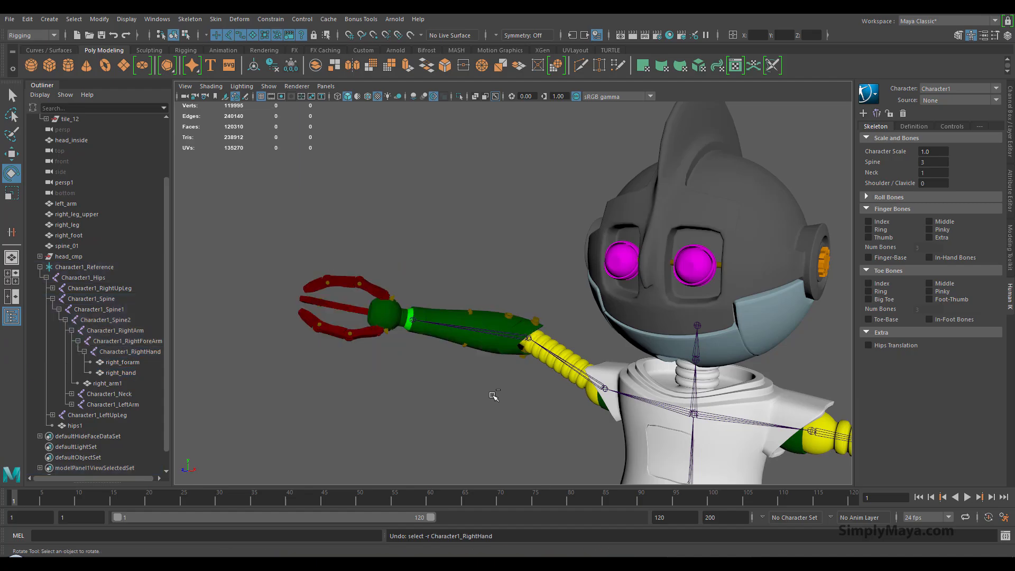
{"action": "key", "text": "ctrl+z"}
{"action": "key", "text": "ctrl+z"}
{"action": "key", "text": "ctrl+z"}
{"action": "key", "text": "ctrl+z"}
{"action": "key", "text": "ctrl+z"}
{"action": "key", "text": "ctrl+z"}
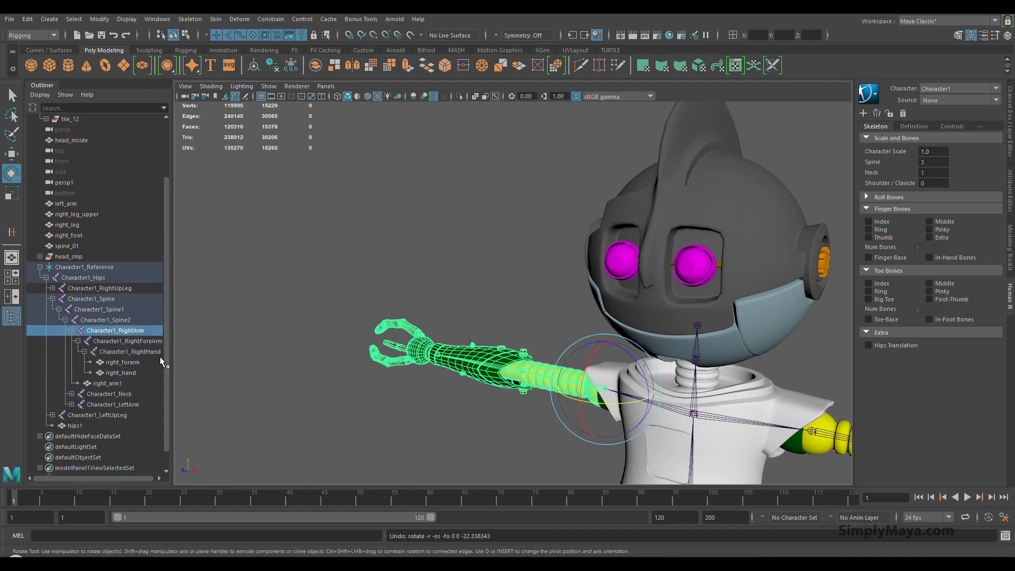
Step: Parent the right_forarm mesh under the Character1_RightForeArm joint and collapse the spine hierarchy
{"action": "left_click", "coordinate": [137, 363]}
{"action": "left_click_drag", "start_coordinate": [142, 358], "coordinate": [142, 349]}
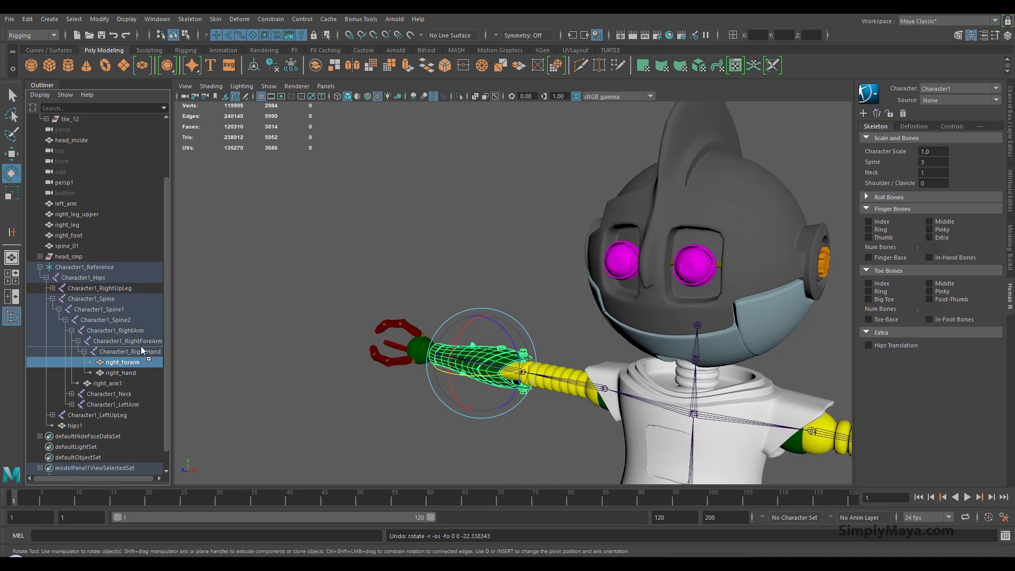
{"action": "middle_click_drag", "start_coordinate": [142, 343], "coordinate": [109, 350]}
{"action": "middle_click_drag", "start_coordinate": [130, 343], "coordinate": [130, 343]}
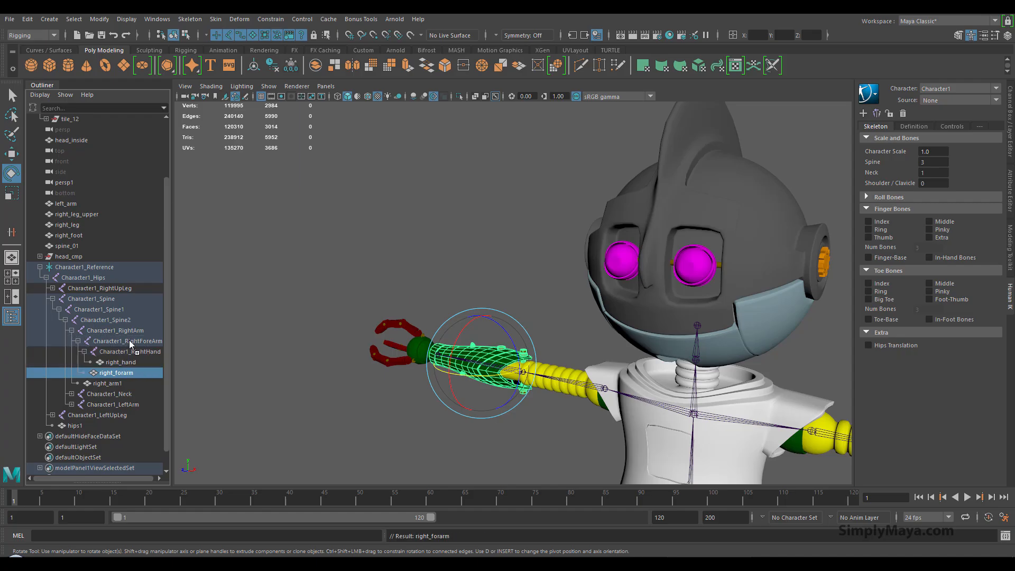
{"action": "left_click", "coordinate": [130, 344]}
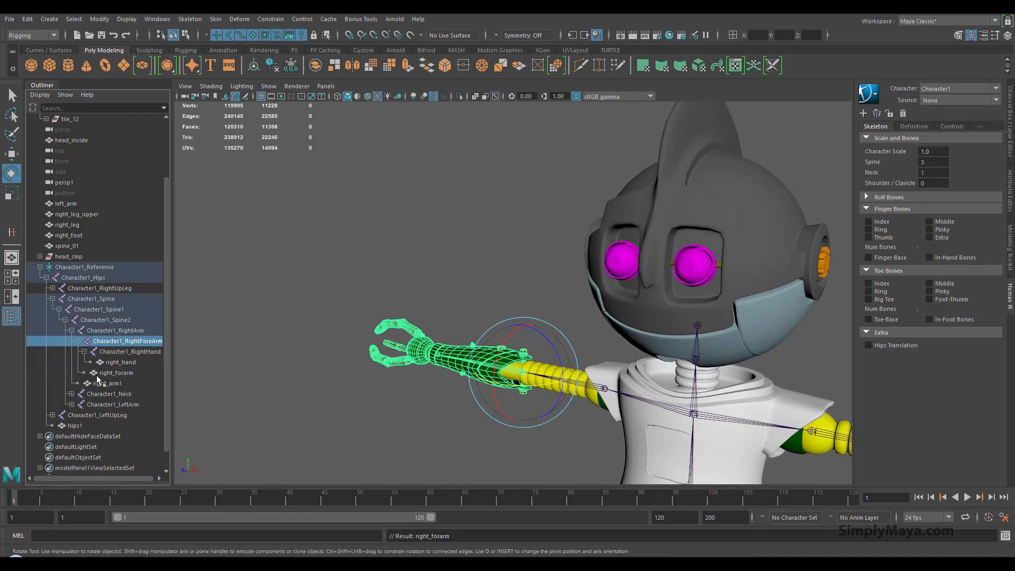
{"action": "left_click", "coordinate": [53, 299]}
Step: Parent the right_leg_upper mesh under the Character1_LeftUpLeg joint
{"action": "left_click_drag", "start_coordinate": [381, 361], "coordinate": [412, 383], "text": "alt"}
{"action": "middle_click_drag", "start_coordinate": [412, 383], "coordinate": [375, 336], "text": "alt"}
{"action": "right_click_drag", "start_coordinate": [467, 360], "coordinate": [274, 342], "text": "alt"}
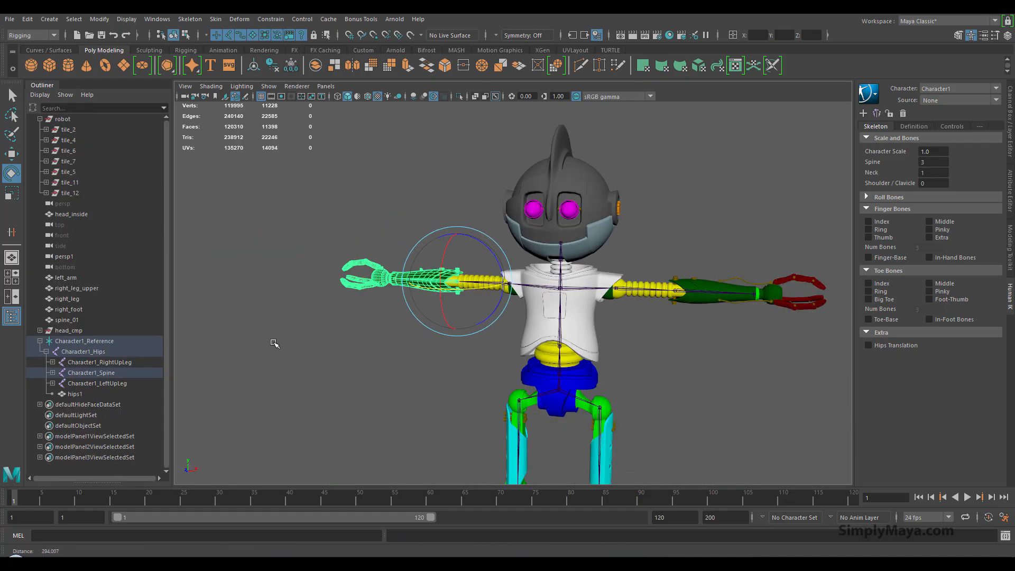
{"action": "left_click", "coordinate": [367, 362]}
{"action": "middle_click_drag", "start_coordinate": [363, 335], "coordinate": [366, 354], "text": "alt"}
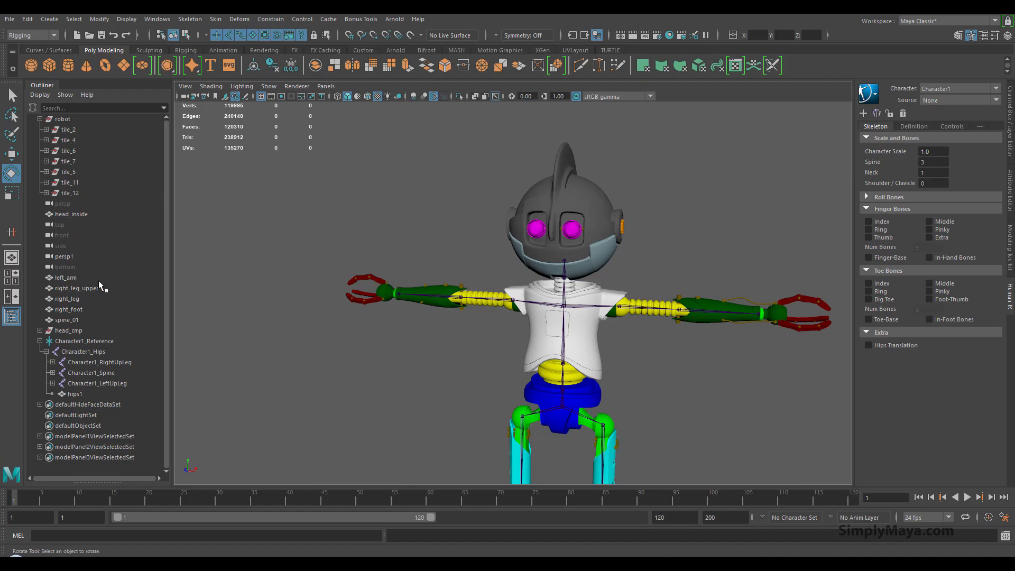
{"action": "left_click", "coordinate": [92, 288]}
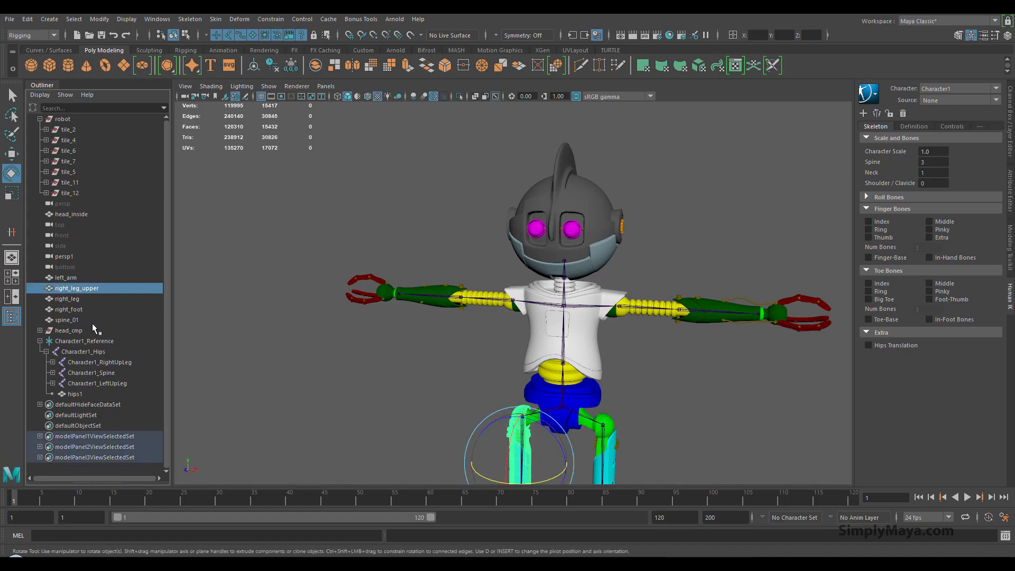
{"action": "left_click", "coordinate": [53, 382]}
{"action": "left_click_drag", "start_coordinate": [81, 290], "coordinate": [105, 383]}
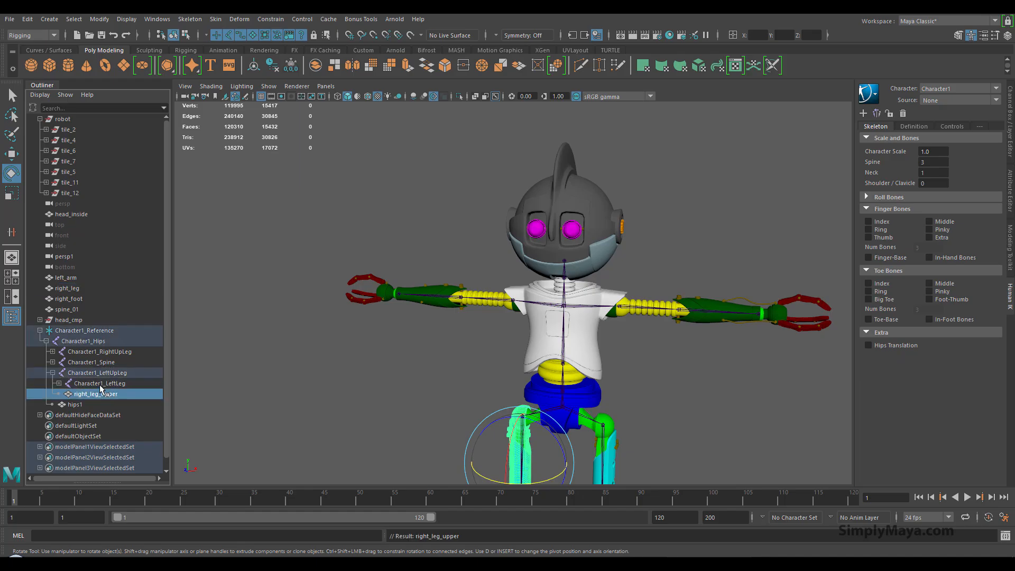
Step: Examine the left leg joints in the hierarchy and viewport to check which leg they belong to
{"action": "left_click", "coordinate": [99, 383]}
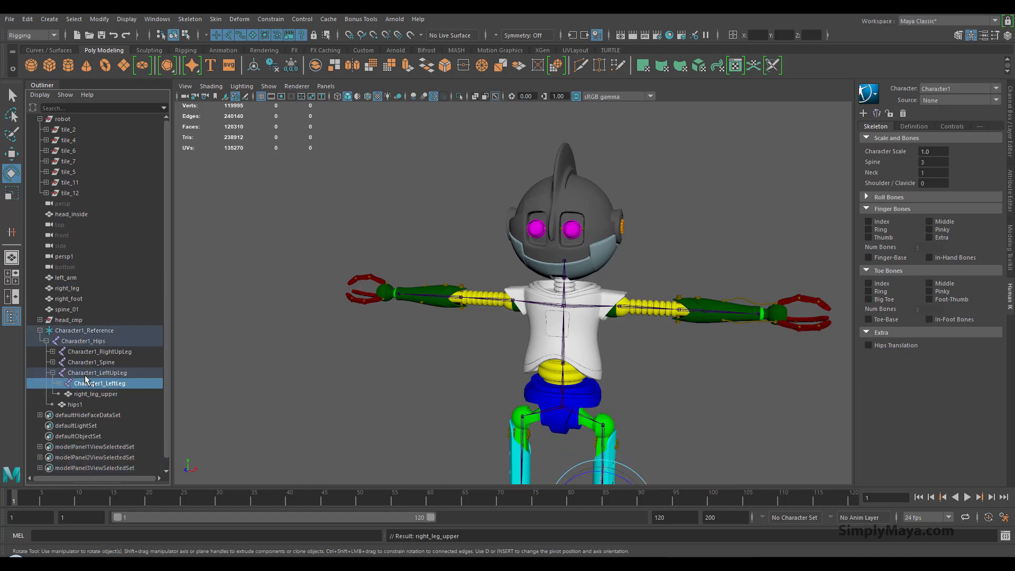
{"action": "left_click", "coordinate": [59, 383]}
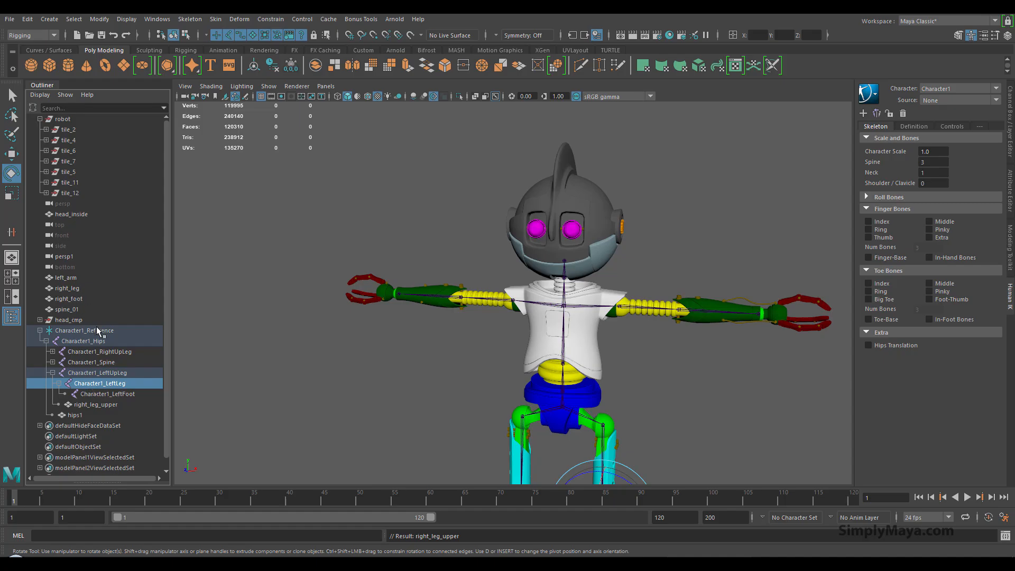
{"action": "left_click", "coordinate": [112, 395]}
{"action": "left_click", "coordinate": [112, 384]}
{"action": "key", "text": "f"}
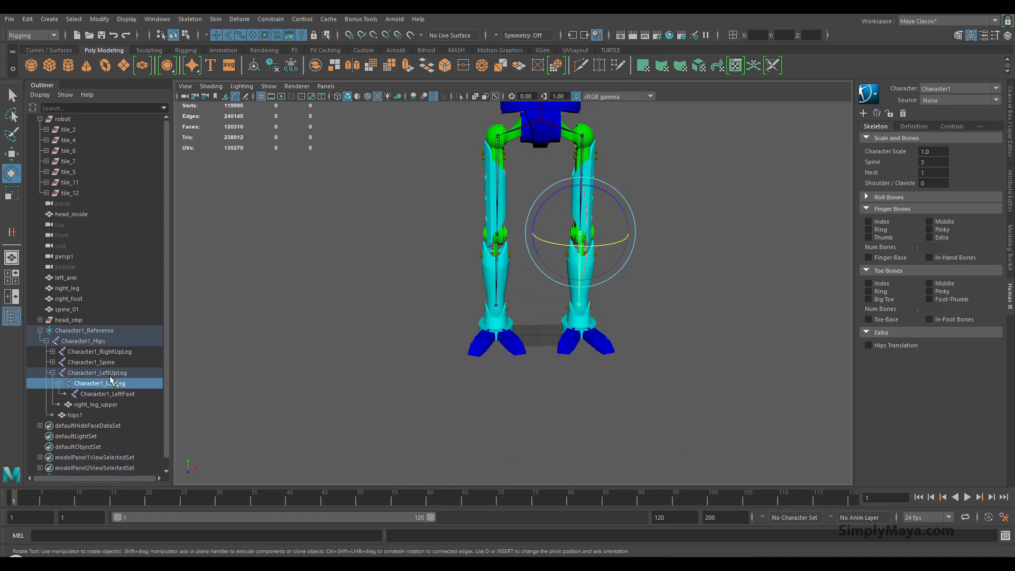
{"action": "left_click", "coordinate": [118, 374]}
{"action": "middle_click_drag", "start_coordinate": [219, 309], "coordinate": [222, 319], "text": "alt"}
{"action": "left_click_drag", "start_coordinate": [221, 320], "coordinate": [221, 365], "text": "alt"}
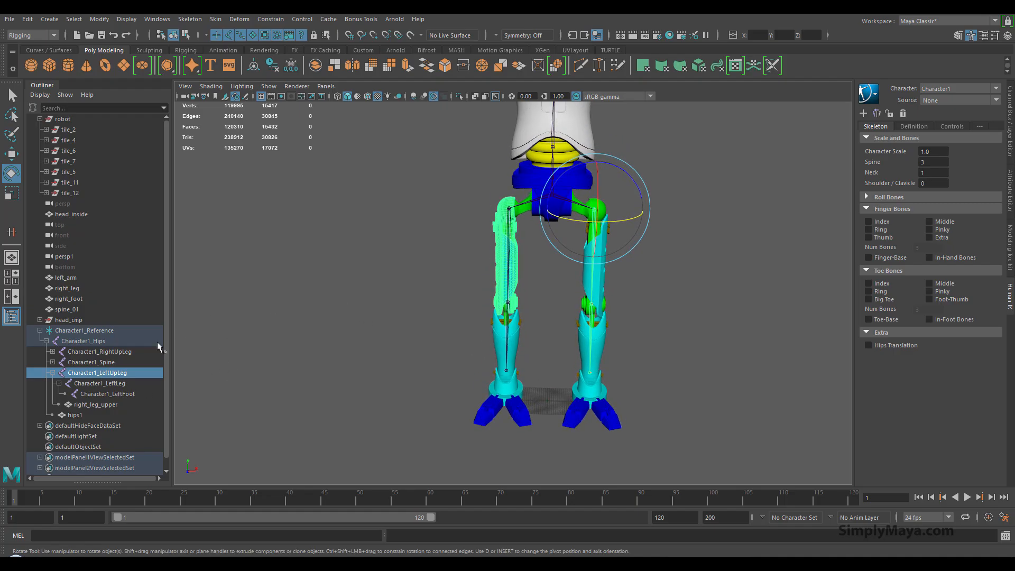
Step: Move the right_leg_upper mesh under the Character1_RightUpLeg joint and expand that joint's hierarchy
{"action": "left_click", "coordinate": [95, 405]}
{"action": "middle_click_drag", "start_coordinate": [93, 400], "coordinate": [109, 358]}
{"action": "left_click", "coordinate": [52, 372]}
{"action": "left_click", "coordinate": [52, 351]}
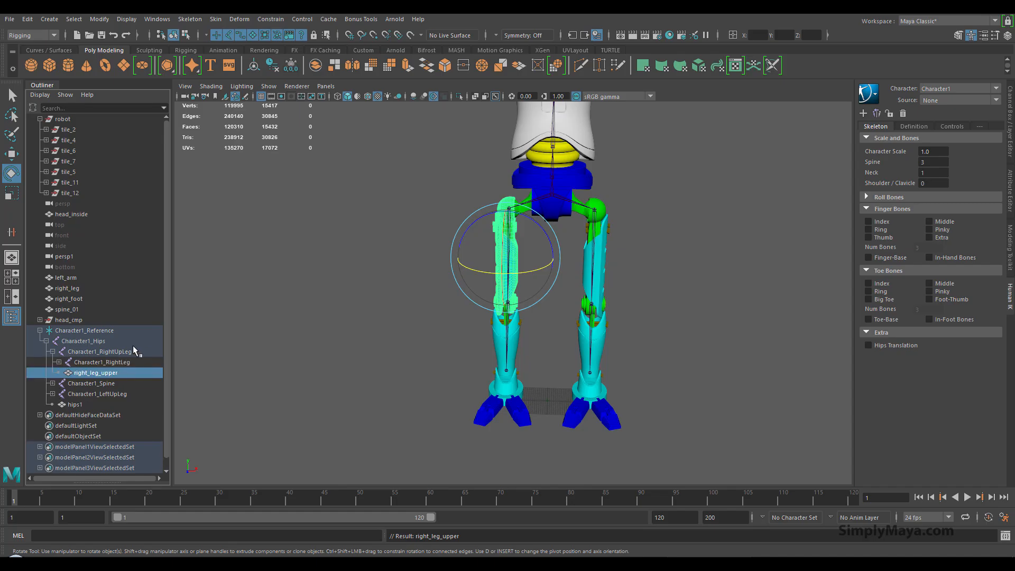
Step: Parent the right_leg mesh under the Character1_RightLeg joint
{"action": "left_click", "coordinate": [58, 362]}
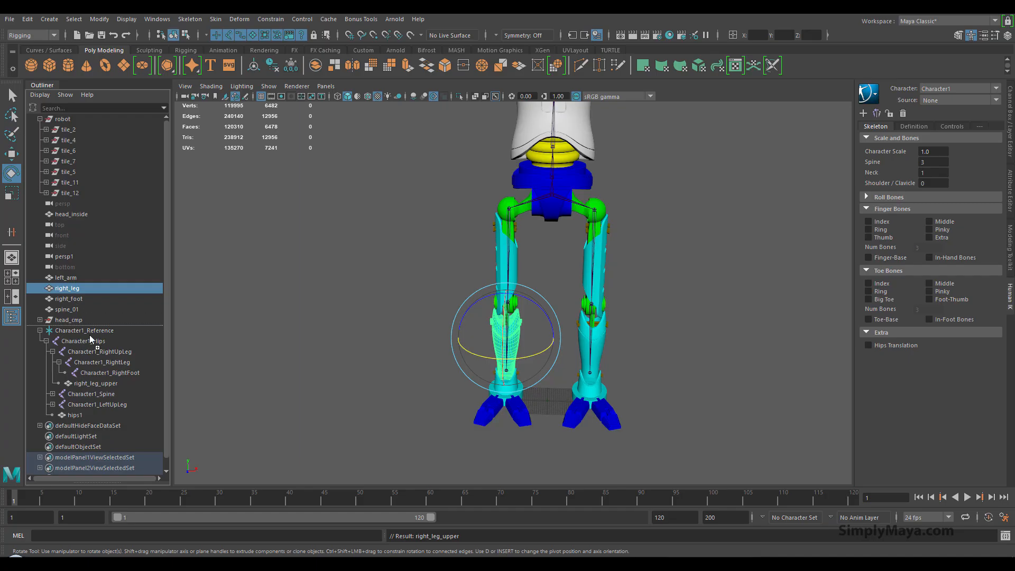
{"action": "left_click_drag", "start_coordinate": [98, 363], "coordinate": [106, 363]}
{"action": "left_click", "coordinate": [106, 362]}
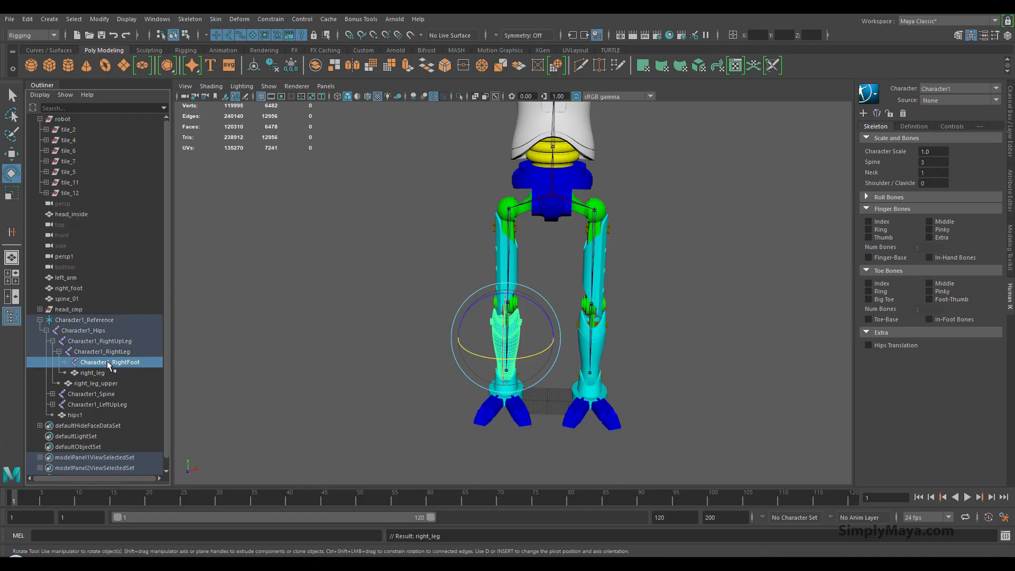
Step: Parent the right_foot mesh under the Character1_RightFoot joint
{"action": "left_click", "coordinate": [73, 290]}
{"action": "left_click_drag", "start_coordinate": [105, 343], "coordinate": [109, 351]}
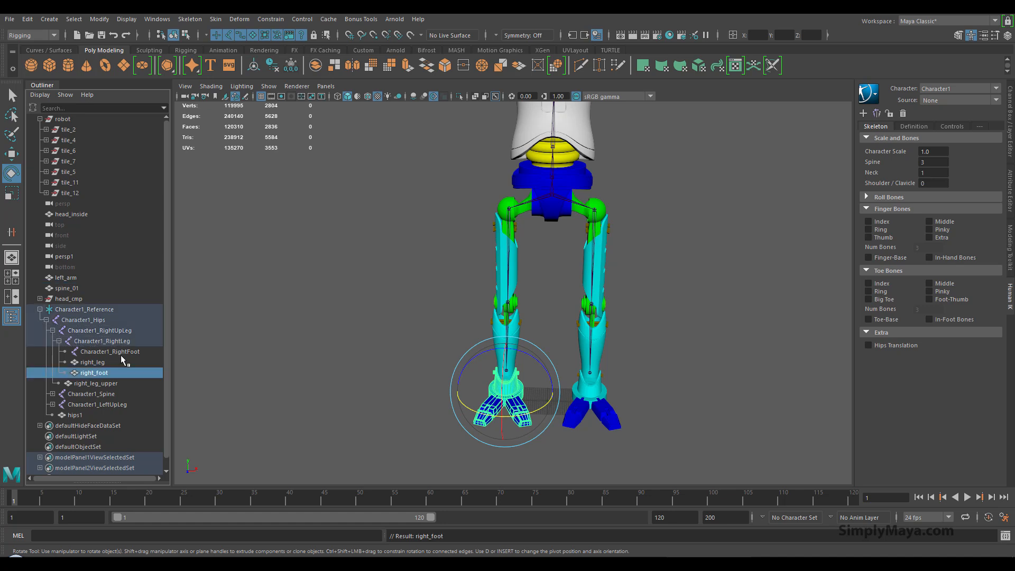
{"action": "left_click", "coordinate": [72, 343]}
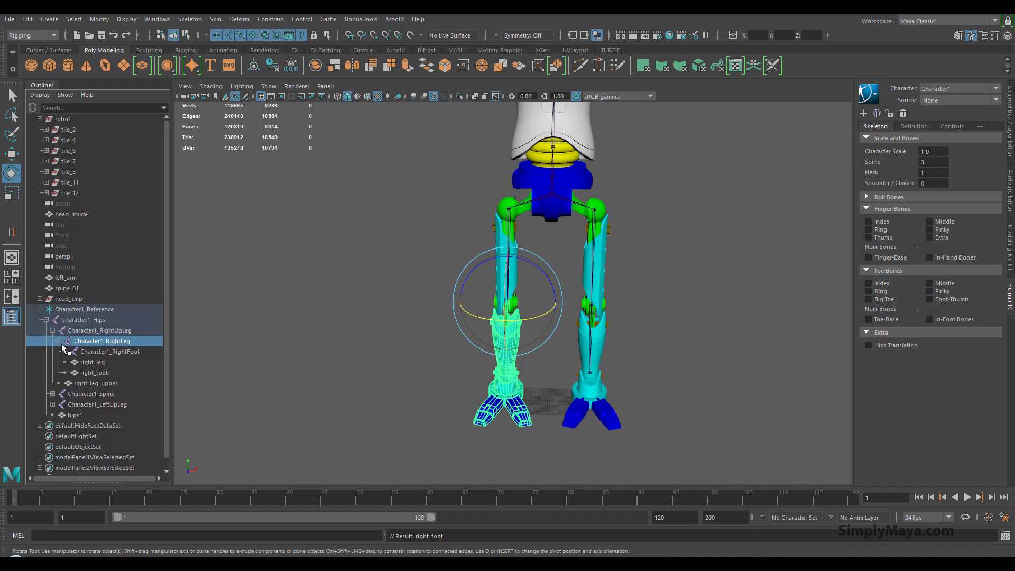
{"action": "left_click", "coordinate": [87, 372]}
{"action": "left_click_drag", "start_coordinate": [87, 372], "coordinate": [106, 354]}
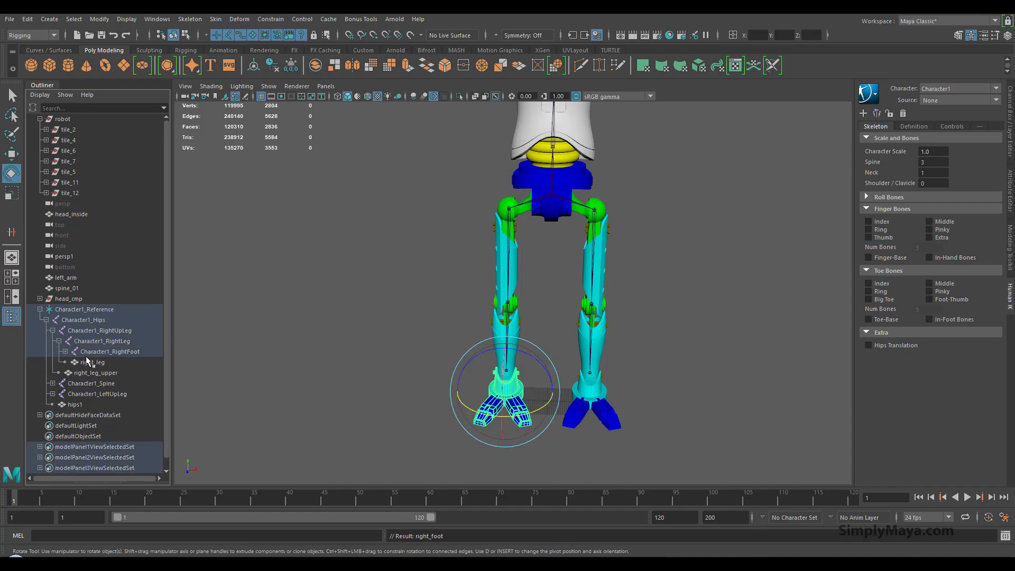
Step: Try rotating the right_leg_upper mesh on its own and undo the rotation
{"action": "left_click", "coordinate": [317, 366]}
{"action": "right_click_drag", "start_coordinate": [332, 320], "coordinate": [309, 368], "text": "alt"}
{"action": "left_click_drag", "start_coordinate": [309, 368], "coordinate": [375, 322], "text": "alt"}
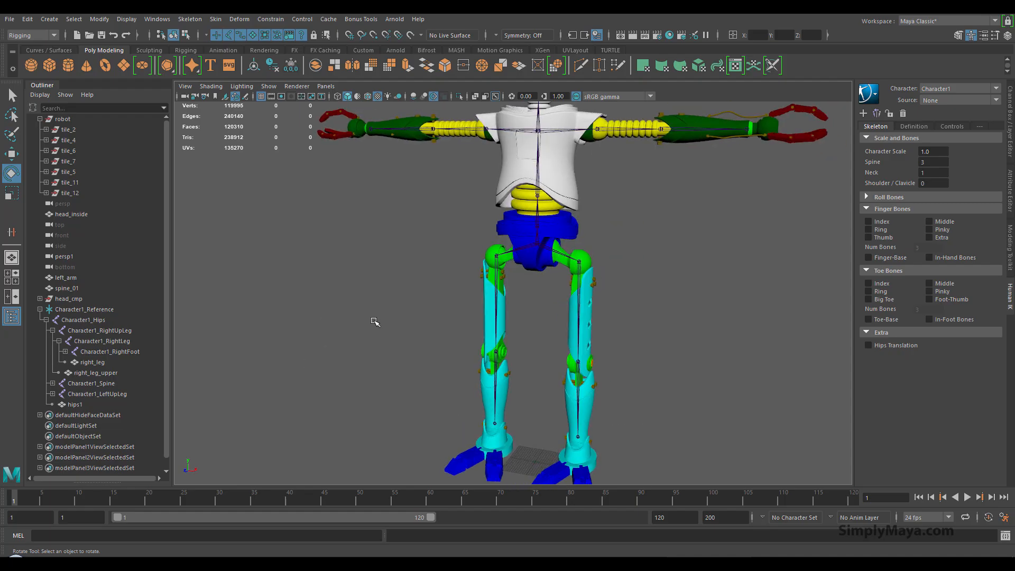
{"action": "left_click", "coordinate": [494, 259]}
{"action": "mouse_move", "coordinate": [480, 280]}
{"action": "left_mouse_down"}
{"action": "mouse_move", "coordinate": [487, 260]}
{"action": "mouse_move", "coordinate": [488, 291]}
{"action": "left_mouse_up"}
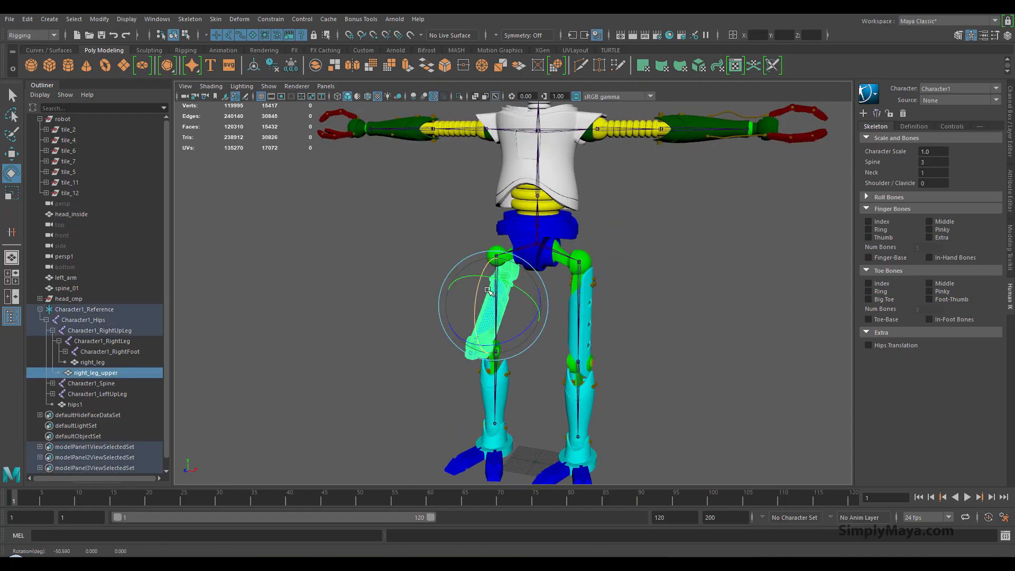
{"action": "key", "text": "ctrl+z"}
Step: Select the right upper and lower leg joints and expand Character1_RightFoot to examine which meshes are parented to each
{"action": "left_click", "coordinate": [395, 337]}
{"action": "middle_click_drag", "start_coordinate": [396, 337], "coordinate": [309, 304], "text": "alt"}
{"action": "right_click_drag", "start_coordinate": [309, 304], "coordinate": [492, 318], "text": "alt"}
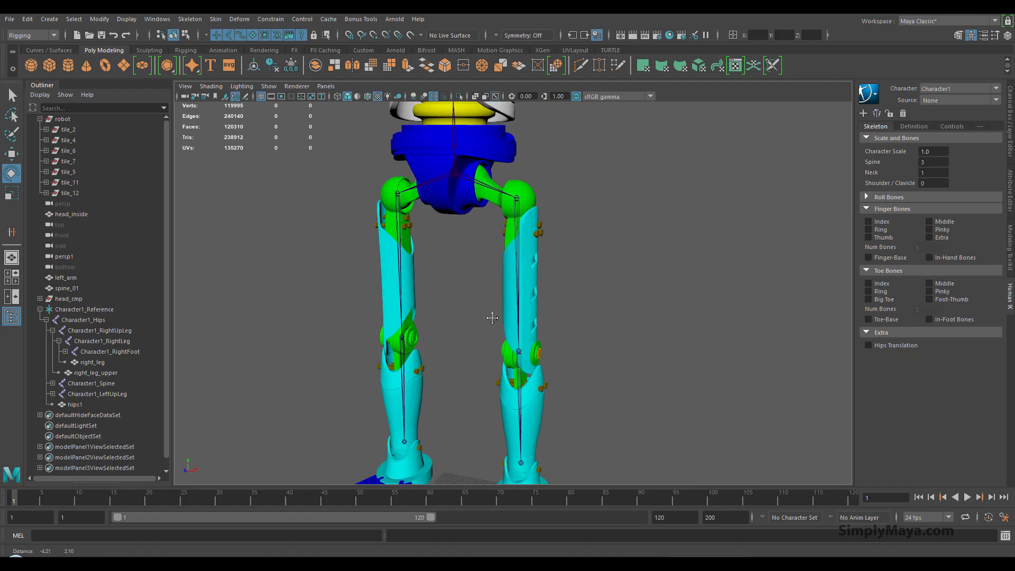
{"action": "left_click_drag", "start_coordinate": [492, 318], "coordinate": [455, 275], "text": "alt"}
{"action": "left_click", "coordinate": [415, 209]}
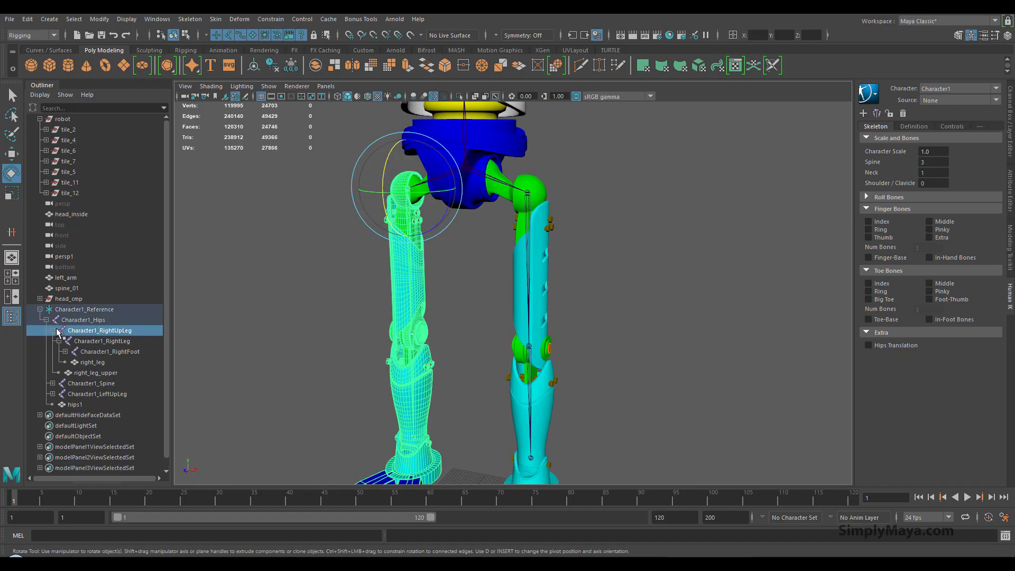
{"action": "left_click", "coordinate": [97, 341]}
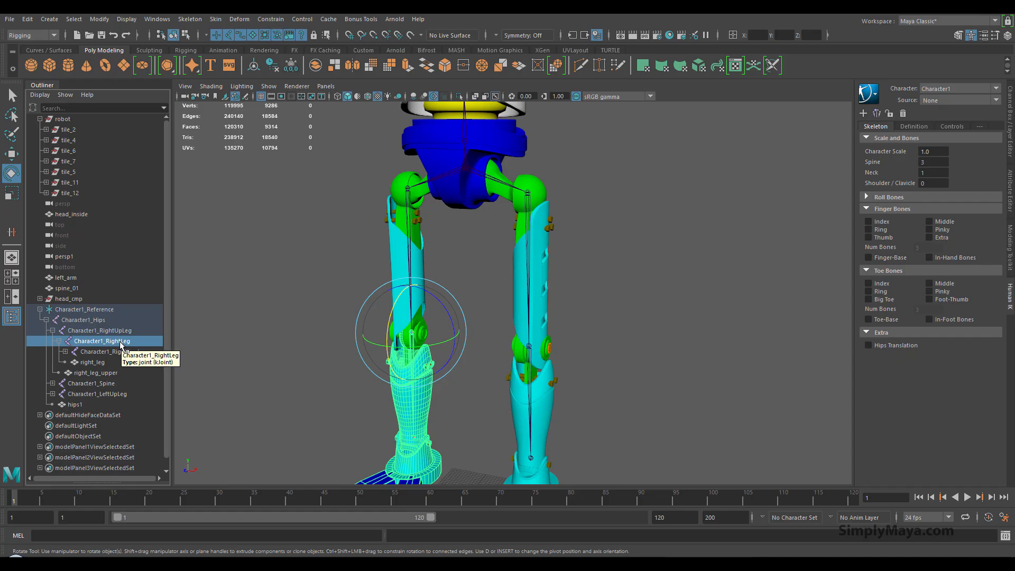
{"action": "left_click", "coordinate": [65, 352]}
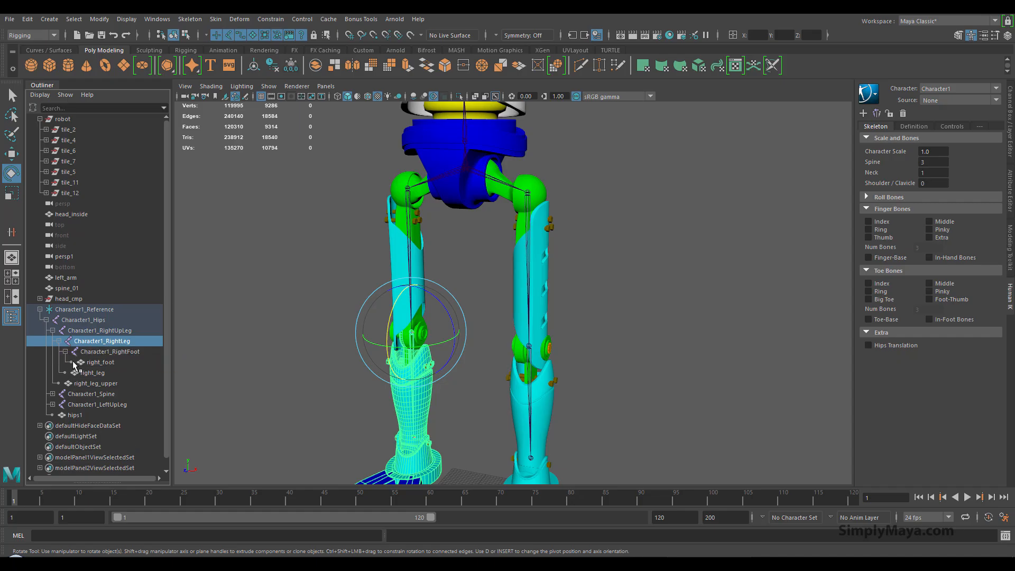
Step: Test the right leg rig by rotating the hip, knee and ankle joints into a bent, stepping pose
{"action": "left_click", "coordinate": [409, 189]}
{"action": "left_click_drag", "start_coordinate": [388, 225], "coordinate": [342, 179]}
{"action": "left_click", "coordinate": [349, 314]}
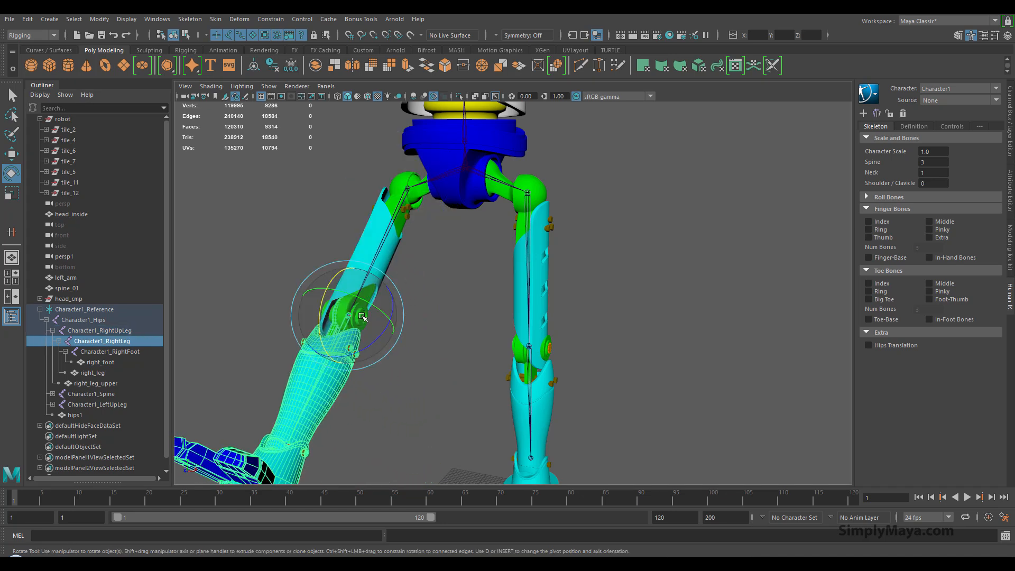
{"action": "left_click_drag", "start_coordinate": [324, 308], "coordinate": [333, 368]}
{"action": "middle_click_drag", "start_coordinate": [348, 443], "coordinate": [335, 345], "text": "alt"}
{"action": "left_click", "coordinate": [336, 340]}
{"action": "left_click_drag", "start_coordinate": [311, 315], "coordinate": [323, 378]}
{"action": "left_click_drag", "start_coordinate": [405, 344], "coordinate": [329, 304], "text": "alt"}
Step: Undo the test rotations of the right leg joints
{"action": "key", "text": "ctrl+z"}
{"action": "key", "text": "ctrl+z"}
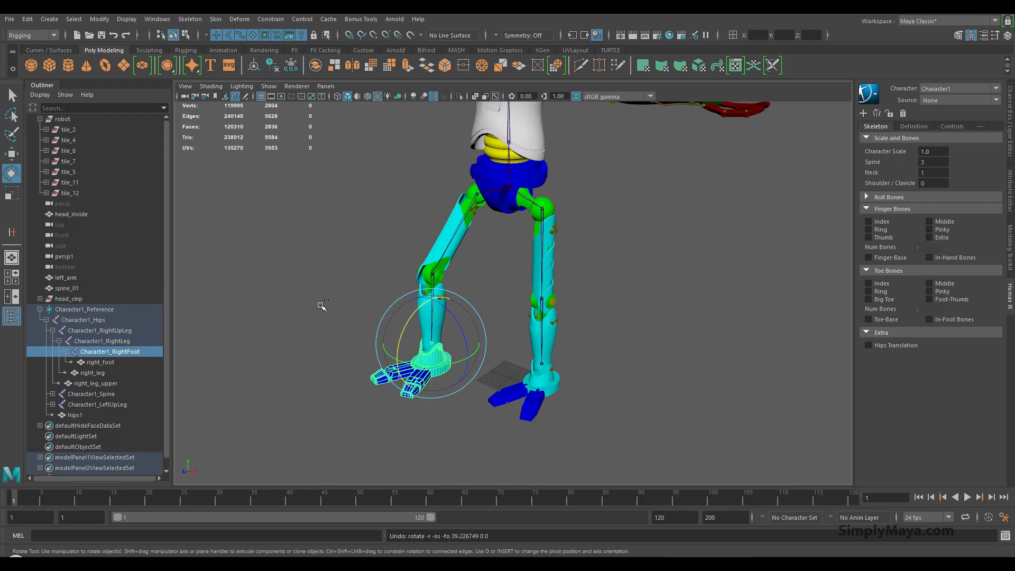
{"action": "key", "text": "ctrl+z"}
{"action": "key", "text": "ctrl+z"}
{"action": "middle_click_drag", "start_coordinate": [366, 253], "coordinate": [362, 315], "text": "alt"}
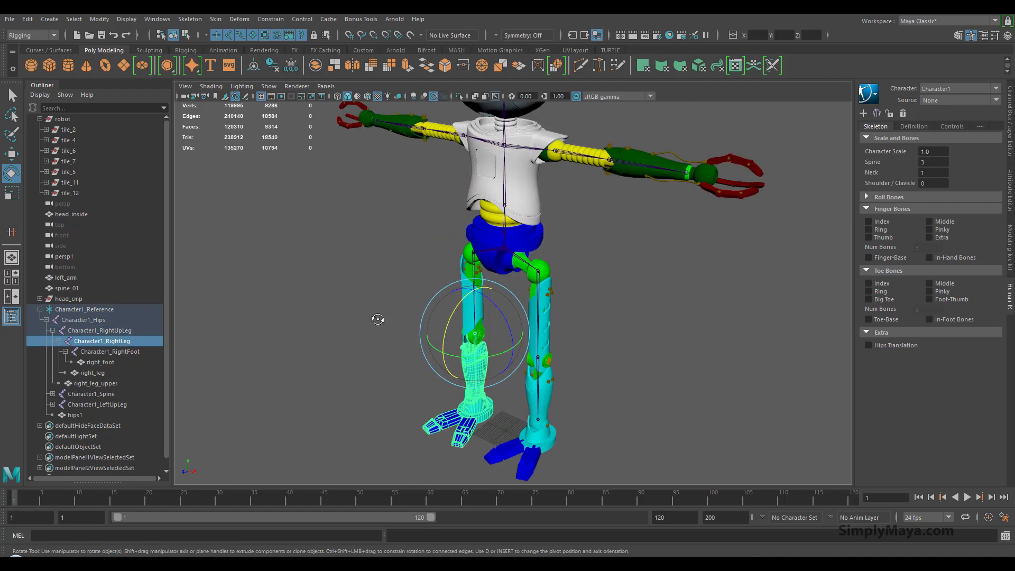
{"action": "left_click_drag", "start_coordinate": [378, 318], "coordinate": [402, 306], "text": "alt"}
Step: Select the Character1_Hips joint and examine which body parts follow it around the pelvis and torso
{"action": "left_click", "coordinate": [389, 235]}
{"action": "middle_click_drag", "start_coordinate": [389, 233], "coordinate": [362, 311], "text": "alt"}
{"action": "mouse_move", "coordinate": [362, 311]}
{"action": "left_mouse_down", "text": "alt"}
{"action": "mouse_move", "coordinate": [379, 318]}
{"action": "mouse_move", "coordinate": [362, 311]}
{"action": "mouse_move", "coordinate": [376, 308]}
{"action": "left_mouse_up", "text": "alt"}
{"action": "right_click_drag", "start_coordinate": [377, 307], "coordinate": [510, 321], "text": "alt"}
{"action": "left_click", "coordinate": [468, 337]}
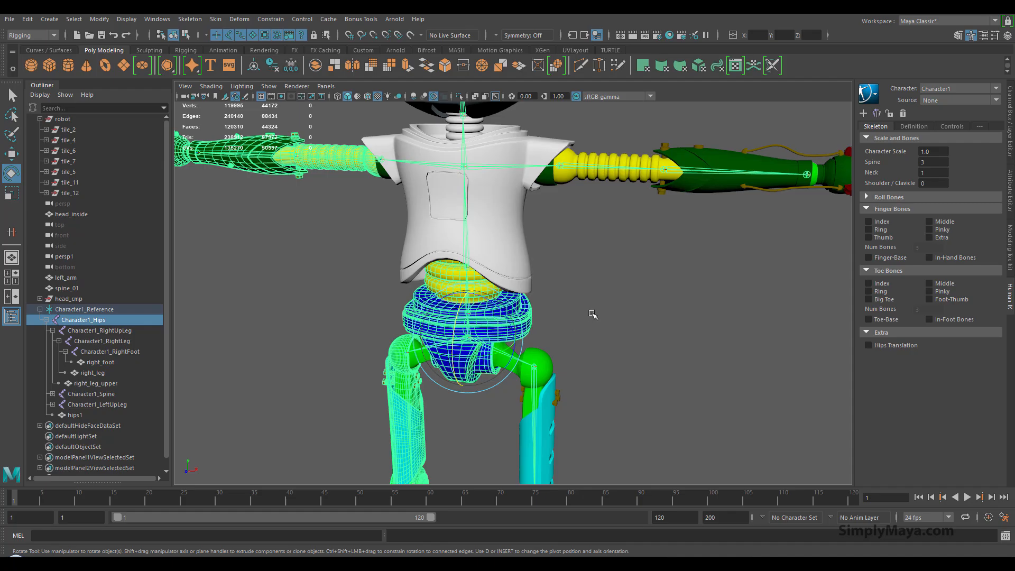
{"action": "left_click_drag", "start_coordinate": [483, 333], "coordinate": [473, 204], "text": "alt"}
{"action": "middle_click_drag", "start_coordinate": [514, 209], "coordinate": [559, 259], "text": "alt"}
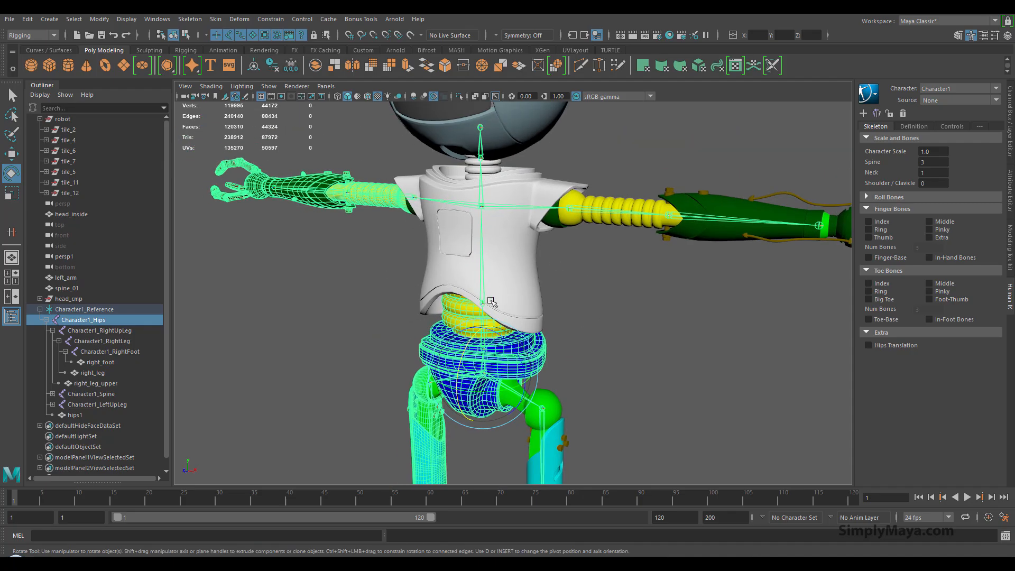
Step: Parent the spine_01 torso mesh under the Character1_Spine1 joint and select the hips joint to check the connection
{"action": "left_click", "coordinate": [483, 301]}
{"action": "left_click_drag", "start_coordinate": [567, 307], "coordinate": [616, 297], "text": "alt"}
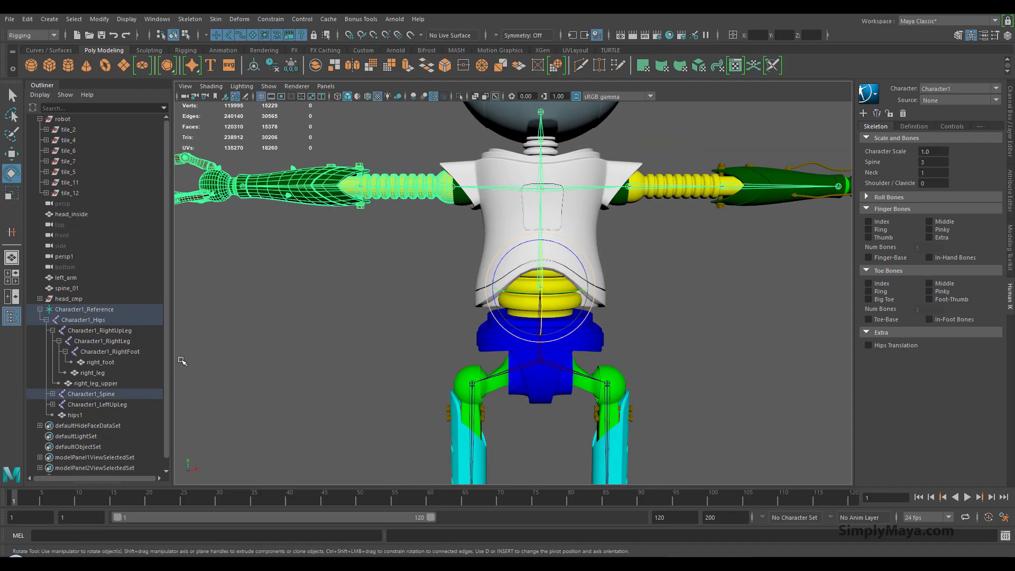
{"action": "left_click", "coordinate": [52, 394]}
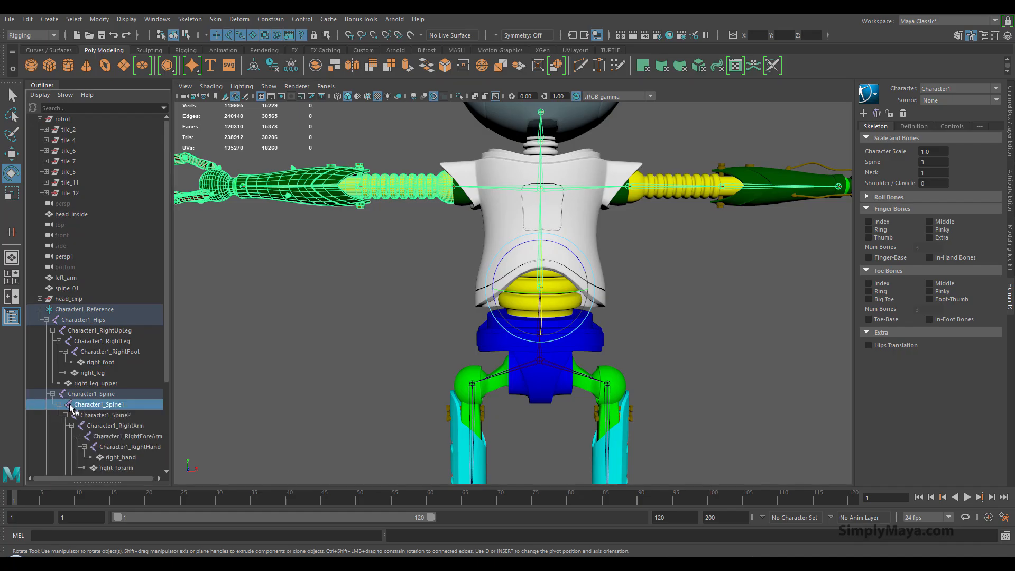
{"action": "left_click", "coordinate": [71, 289]}
{"action": "middle_click_drag", "start_coordinate": [117, 394], "coordinate": [117, 401]}
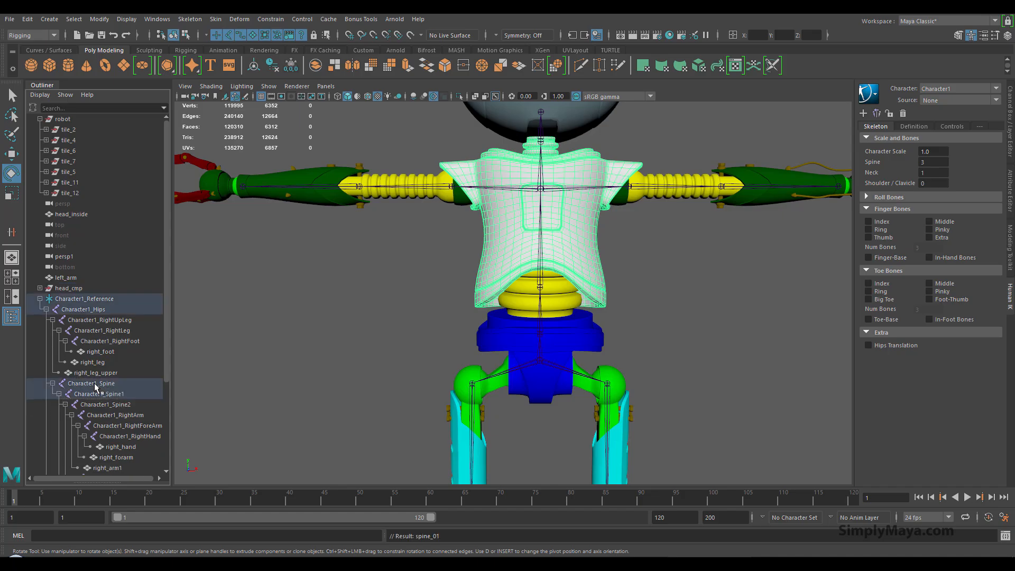
{"action": "left_click", "coordinate": [538, 363]}
{"action": "mouse_move", "coordinate": [538, 363]}
{"action": "left_mouse_down", "text": "alt"}
{"action": "mouse_move", "coordinate": [648, 340]}
{"action": "mouse_move", "coordinate": [623, 369]}
{"action": "mouse_move", "coordinate": [555, 371]}
{"action": "left_mouse_up", "text": "alt"}
{"action": "right_click_drag", "start_coordinate": [555, 371], "coordinate": [476, 354], "text": "alt"}
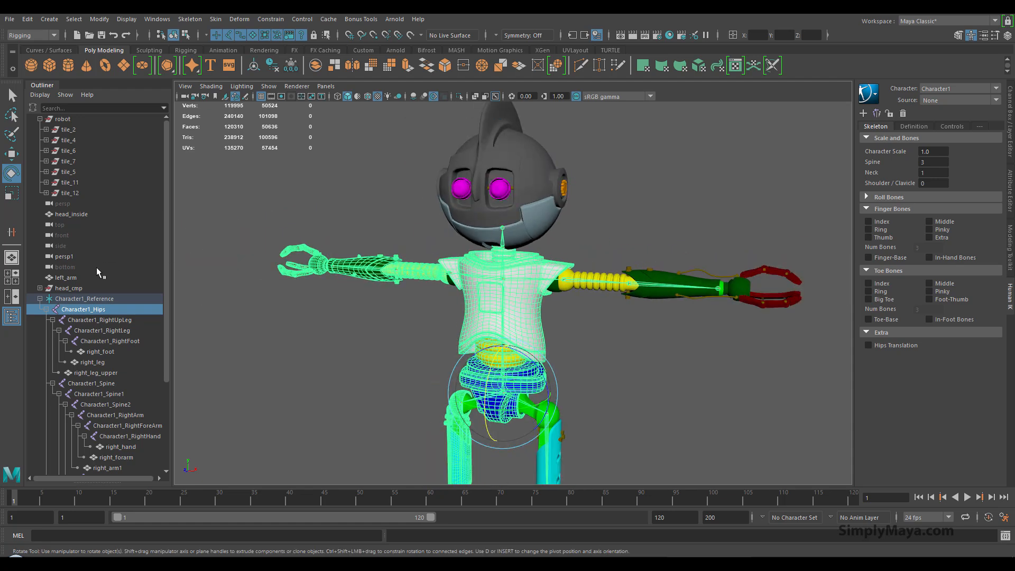
Step: Expand the Character1_Neck joint and parent the head_cmp group under it
{"action": "left_click", "coordinate": [79, 288]}
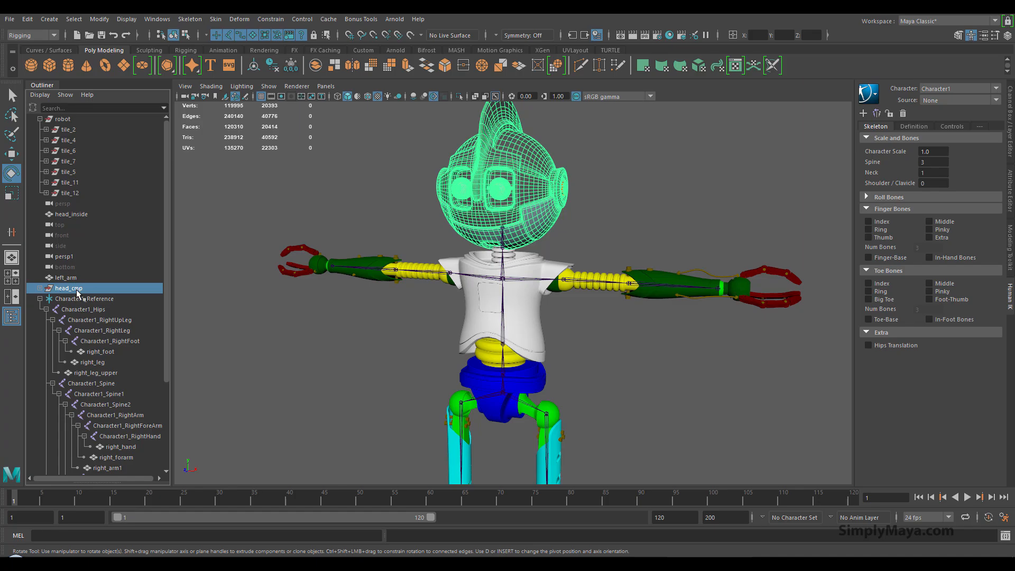
{"action": "left_click_drag", "start_coordinate": [164, 274], "coordinate": [167, 308]}
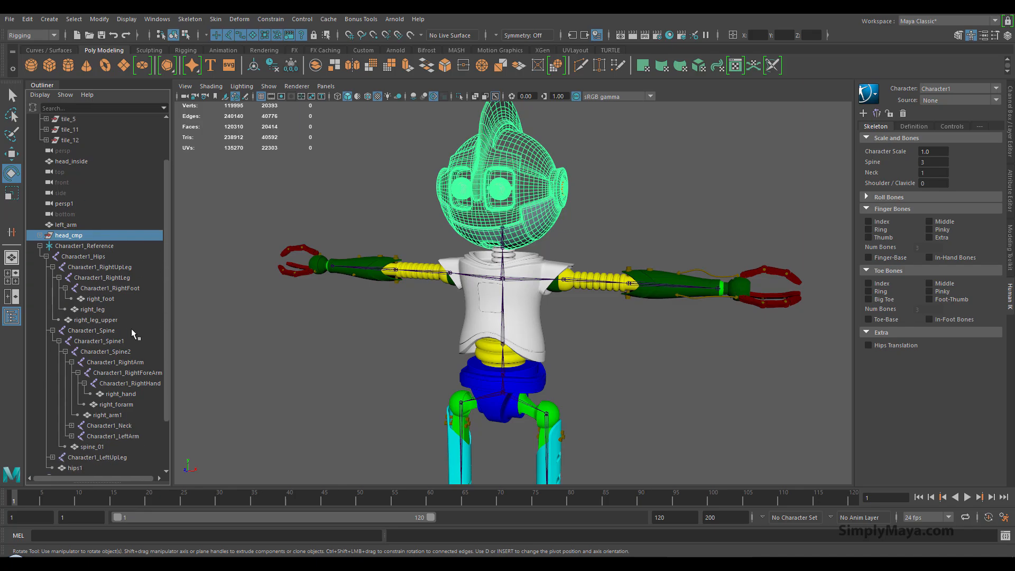
{"action": "left_click", "coordinate": [503, 247]}
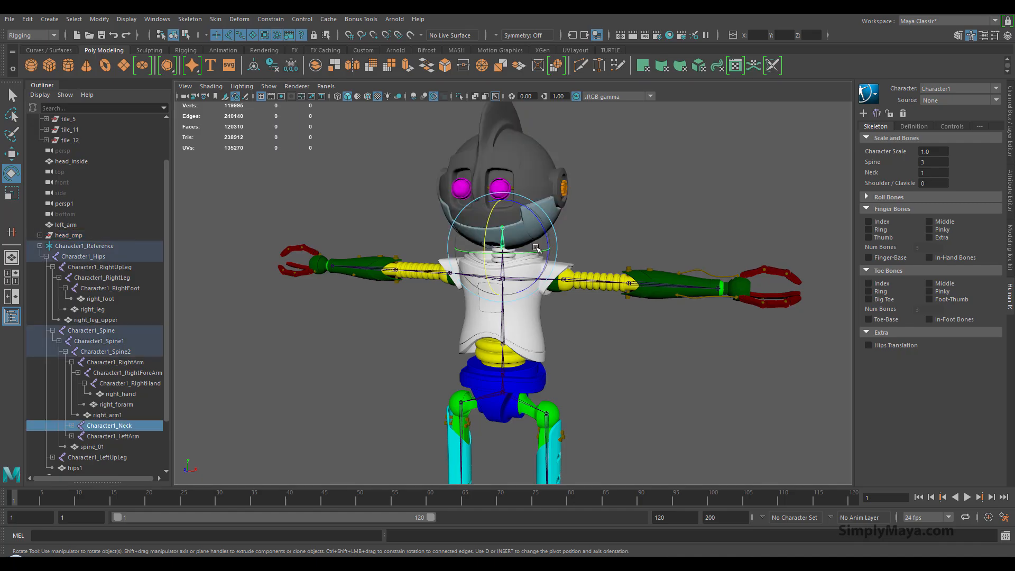
{"action": "left_click", "coordinate": [72, 426]}
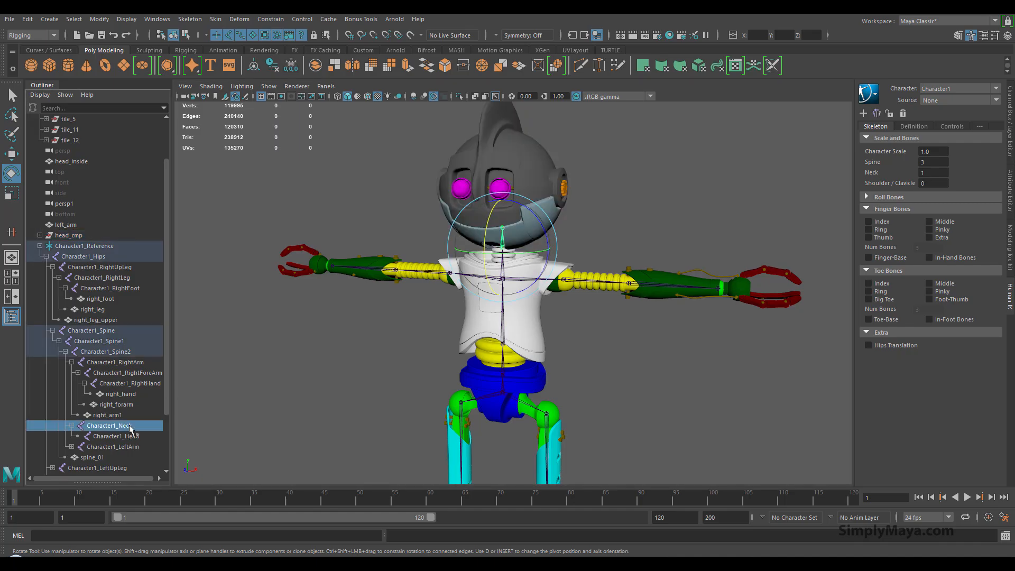
{"action": "left_click", "coordinate": [74, 236]}
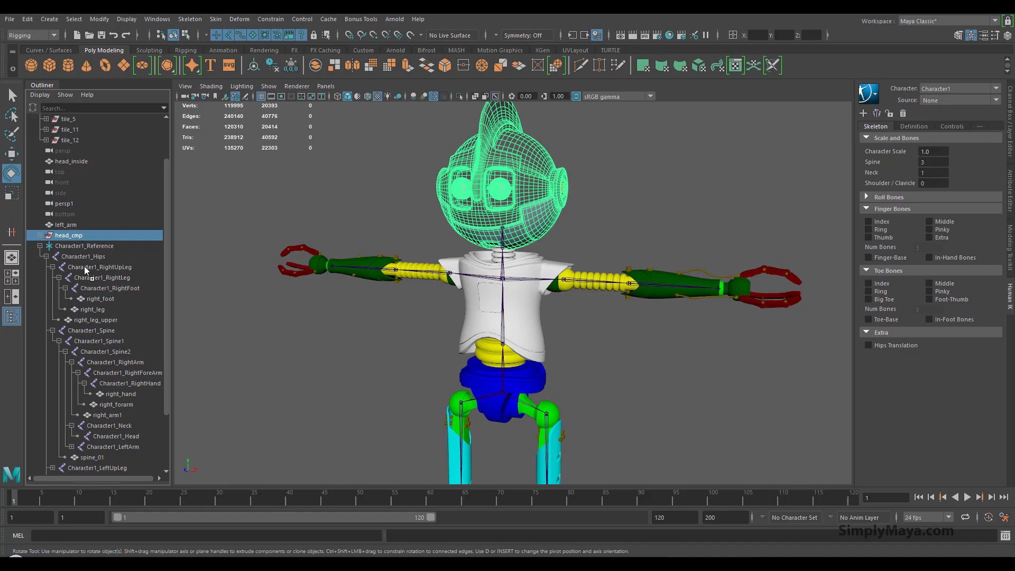
{"action": "left_click_drag", "start_coordinate": [112, 415], "coordinate": [117, 434]}
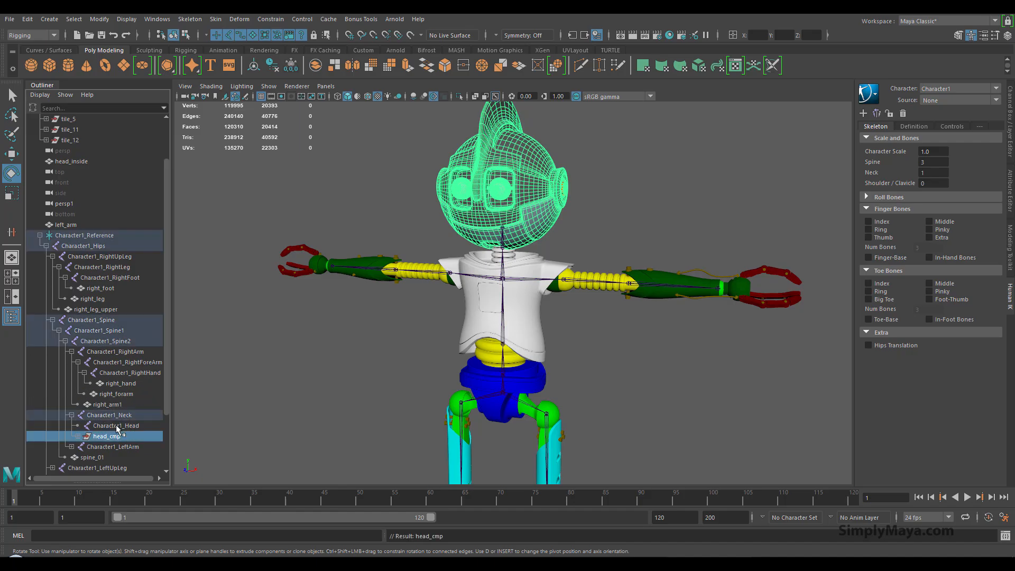
Step: Test the head connection by rotating the Character1_Neck joint and undo the rotation
{"action": "left_click", "coordinate": [254, 382]}
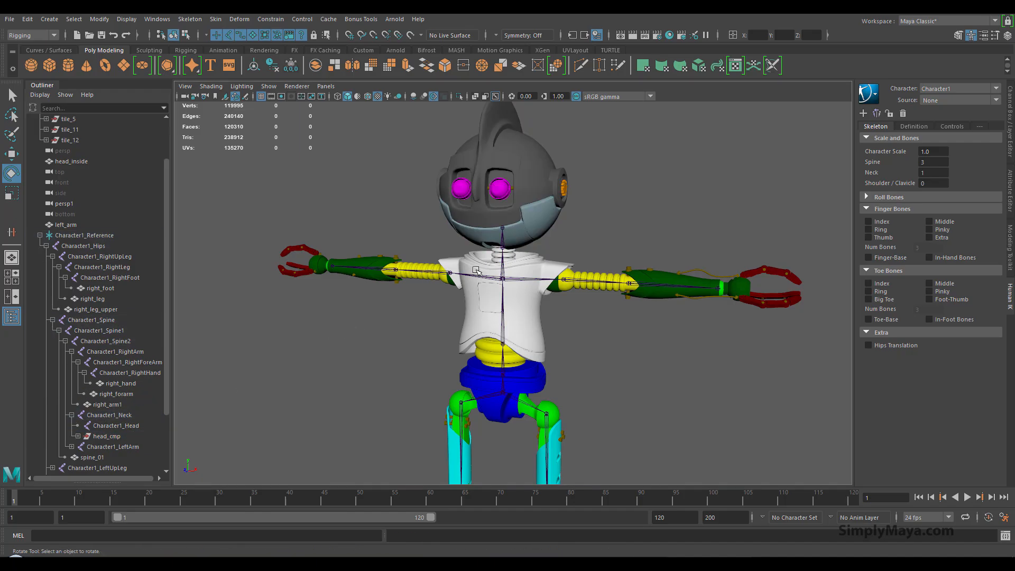
{"action": "left_click", "coordinate": [500, 251]}
{"action": "left_click_drag", "start_coordinate": [483, 252], "coordinate": [499, 149]}
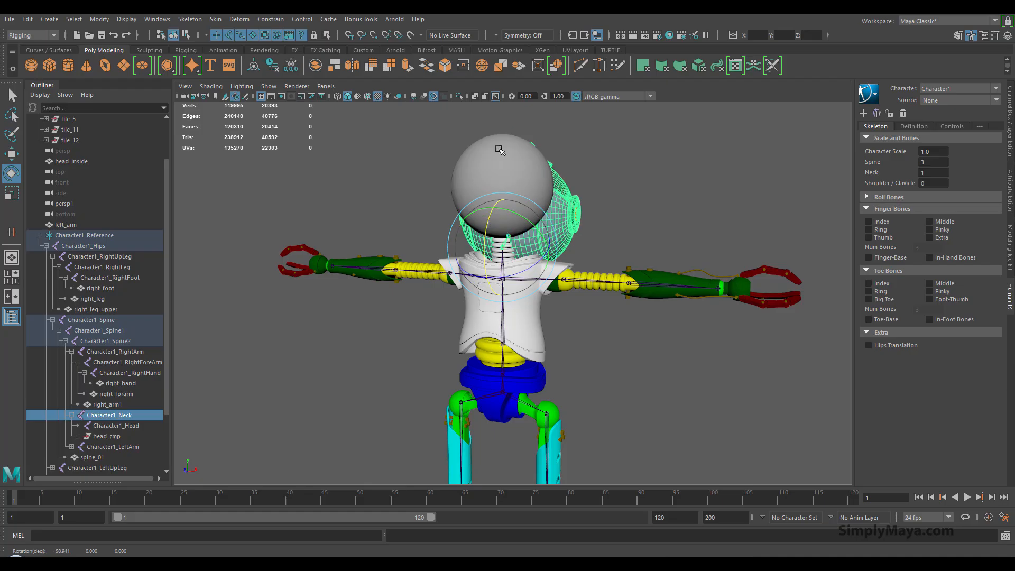
{"action": "key", "text": "ctrl+z"}
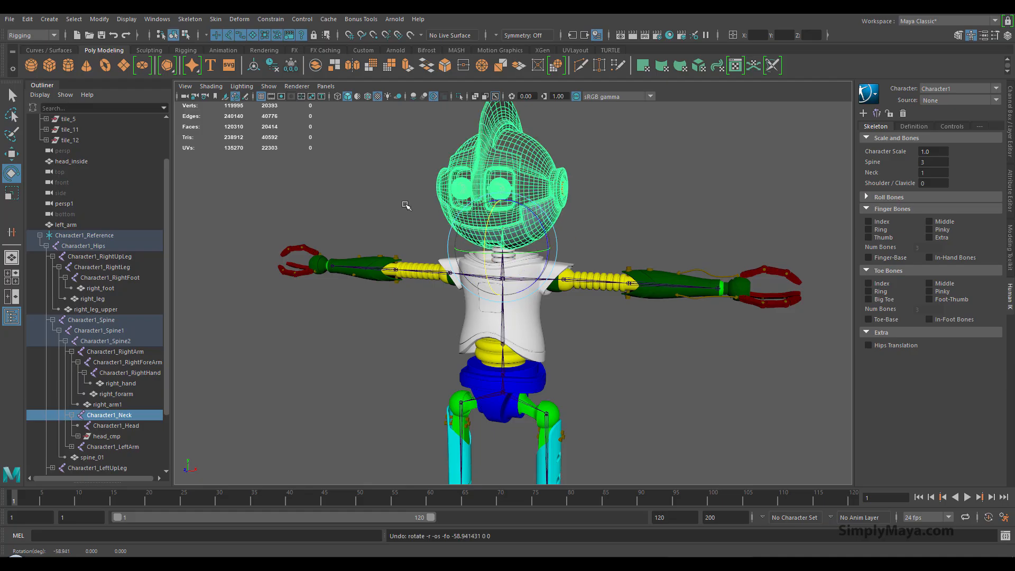
Step: Delete the history of the head_inside mesh and freeze its transformations
{"action": "left_click", "coordinate": [83, 162]}
{"action": "mouse_move", "coordinate": [83, 158]}
{"action": "left_mouse_down"}
{"action": "mouse_move", "coordinate": [109, 430]}
{"action": "mouse_move", "coordinate": [82, 165]}
{"action": "left_mouse_up"}
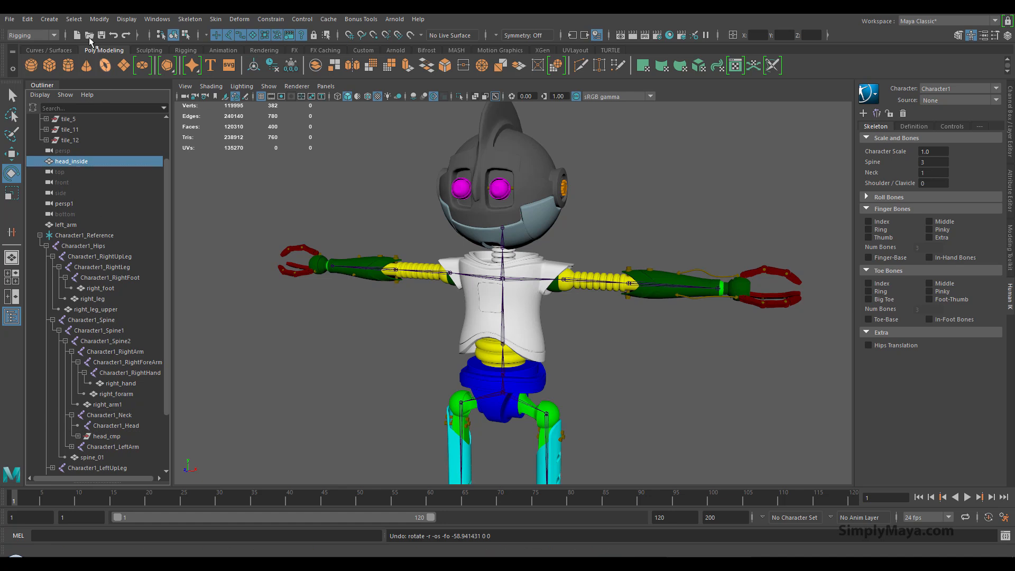
{"action": "left_click", "coordinate": [27, 19]}
{"action": "mouse_move", "coordinate": [62, 145]}
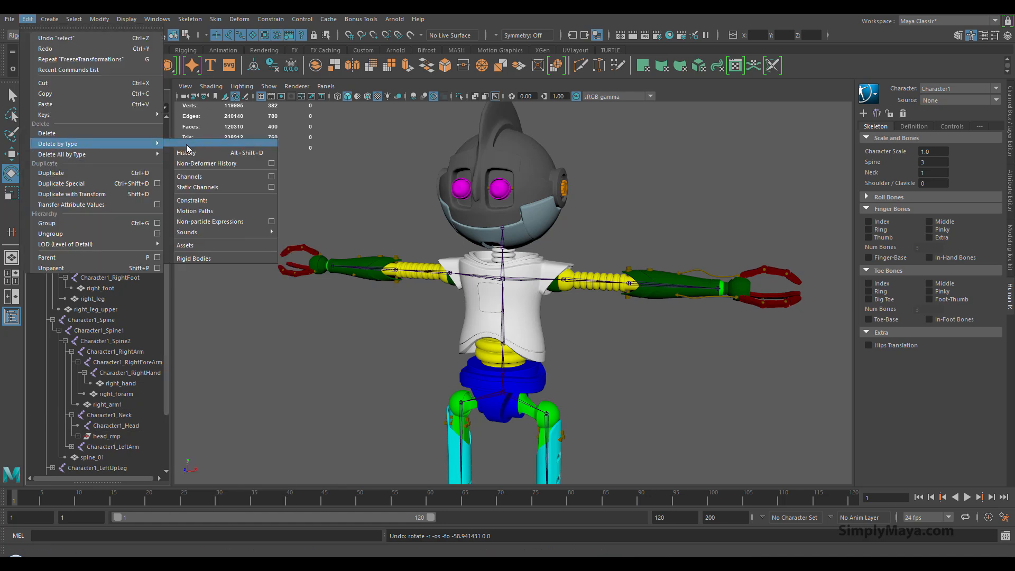
{"action": "left_click", "coordinate": [188, 152]}
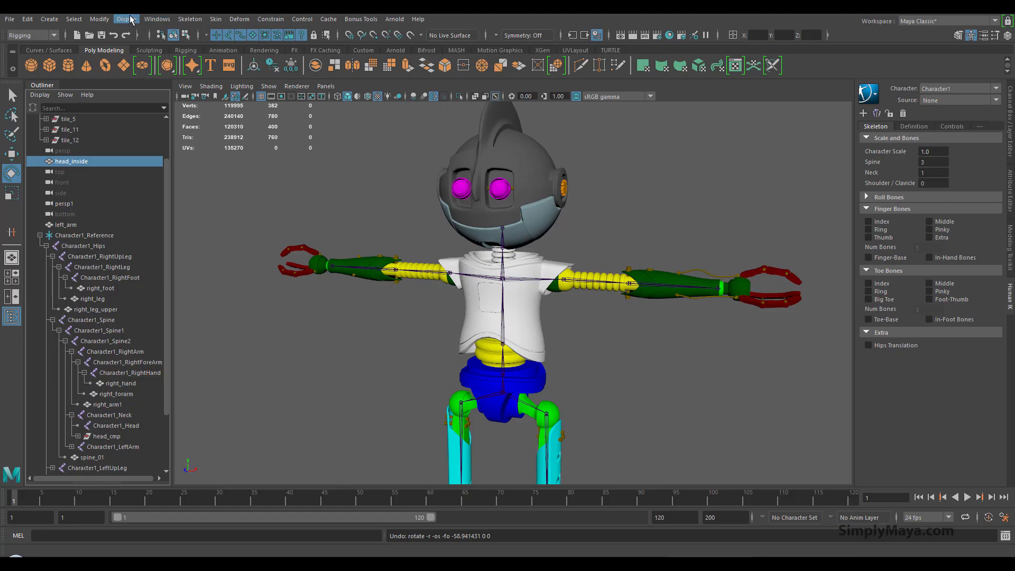
{"action": "left_click", "coordinate": [99, 19]}
{"action": "left_click", "coordinate": [123, 69]}
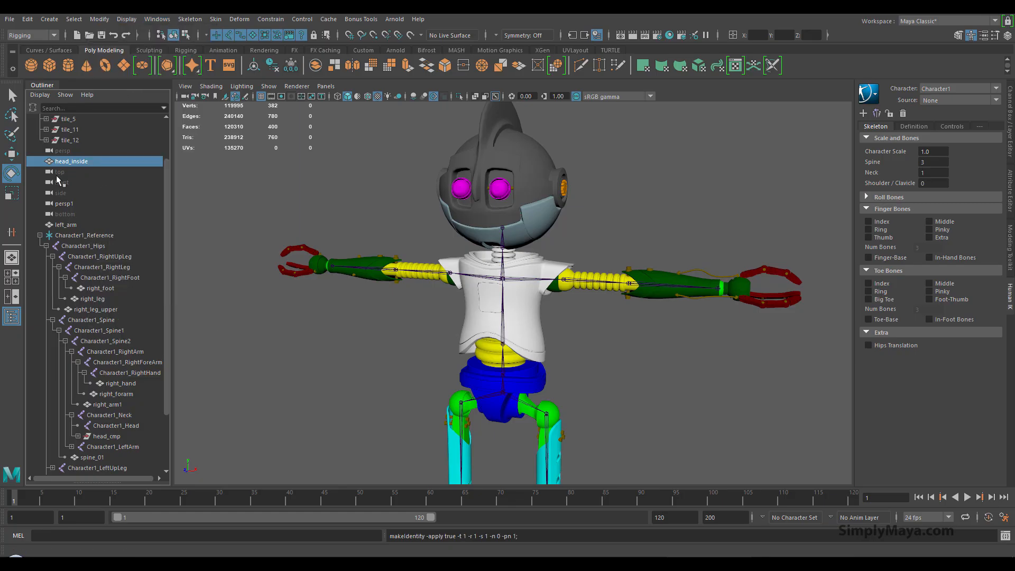
Step: Parent the head_inside mesh under the head_cmp group and check it with a neck rotation that is undone
{"action": "middle_click_drag", "start_coordinate": [90, 279], "coordinate": [104, 434]}
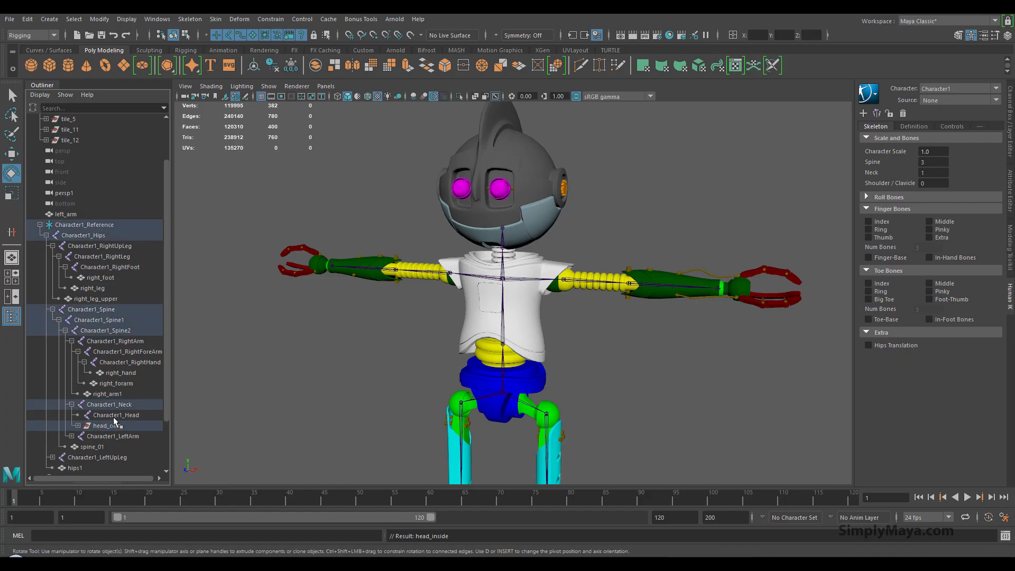
{"action": "left_click", "coordinate": [502, 246]}
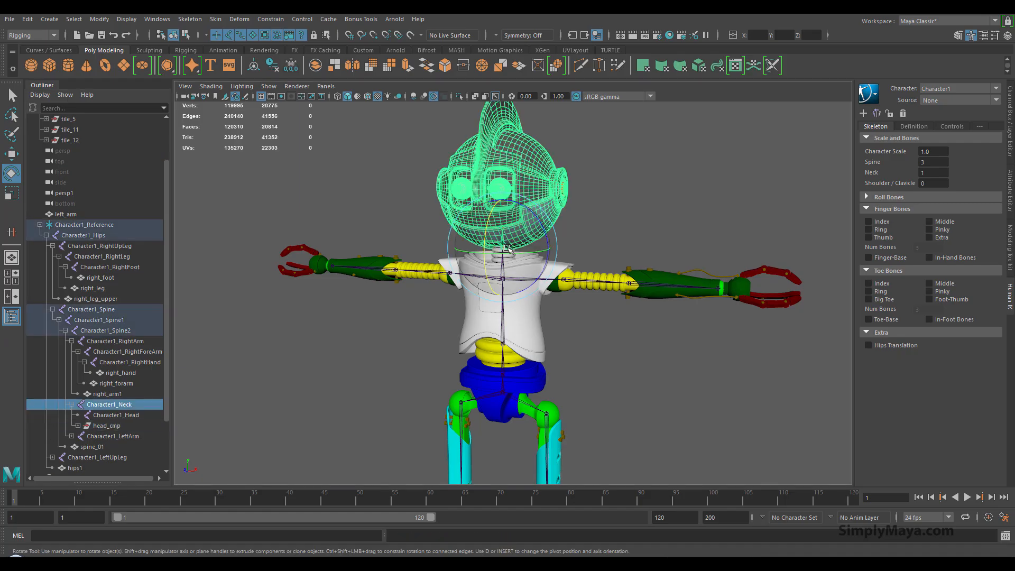
{"action": "left_click_drag", "start_coordinate": [502, 248], "coordinate": [468, 277]}
{"action": "key", "text": "ctrl+z"}
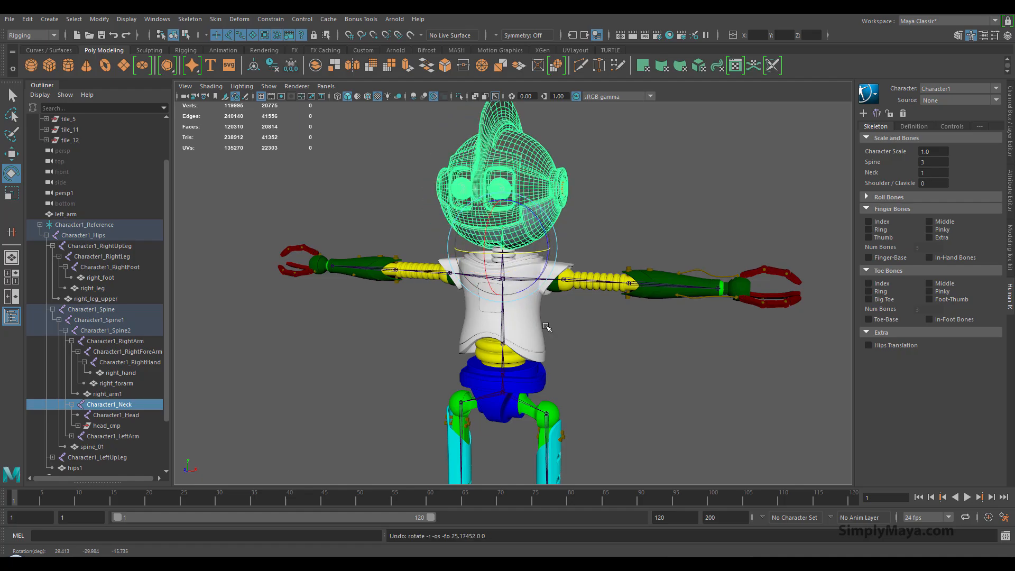
Step: Test the upper body by rotating the Character1_Spine1 joint and undo the rotation
{"action": "left_click", "coordinate": [520, 307]}
{"action": "left_click", "coordinate": [504, 344]}
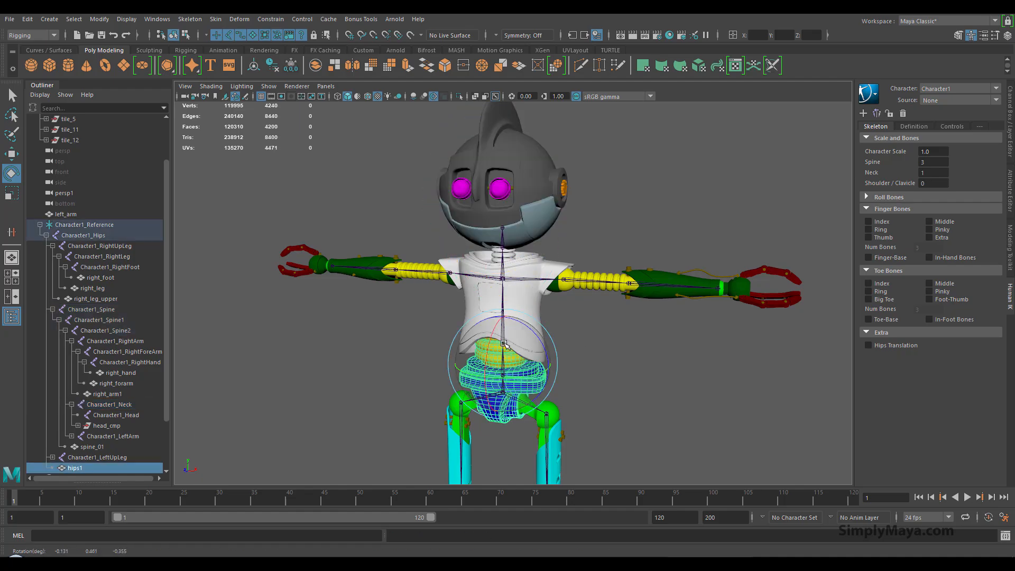
{"action": "left_click", "coordinate": [606, 344]}
{"action": "left_click", "coordinate": [503, 342]}
{"action": "left_click_drag", "start_coordinate": [491, 318], "coordinate": [486, 345]}
{"action": "left_click_drag", "start_coordinate": [547, 366], "coordinate": [622, 246], "text": "alt"}
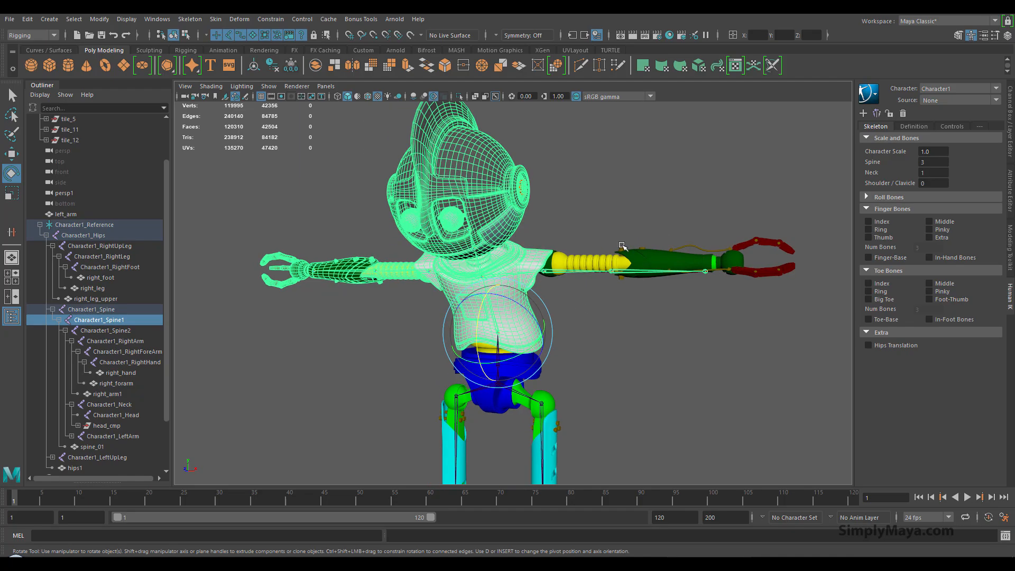
{"action": "key", "text": "ctrl+z"}
Step: Select the hips joint, try rotating the right upper leg and undo the rotation
{"action": "left_click_drag", "start_coordinate": [566, 356], "coordinate": [569, 315], "text": "alt"}
{"action": "middle_click_drag", "start_coordinate": [568, 315], "coordinate": [544, 311], "text": "alt"}
{"action": "left_click", "coordinate": [545, 311]}
{"action": "left_click", "coordinate": [478, 329]}
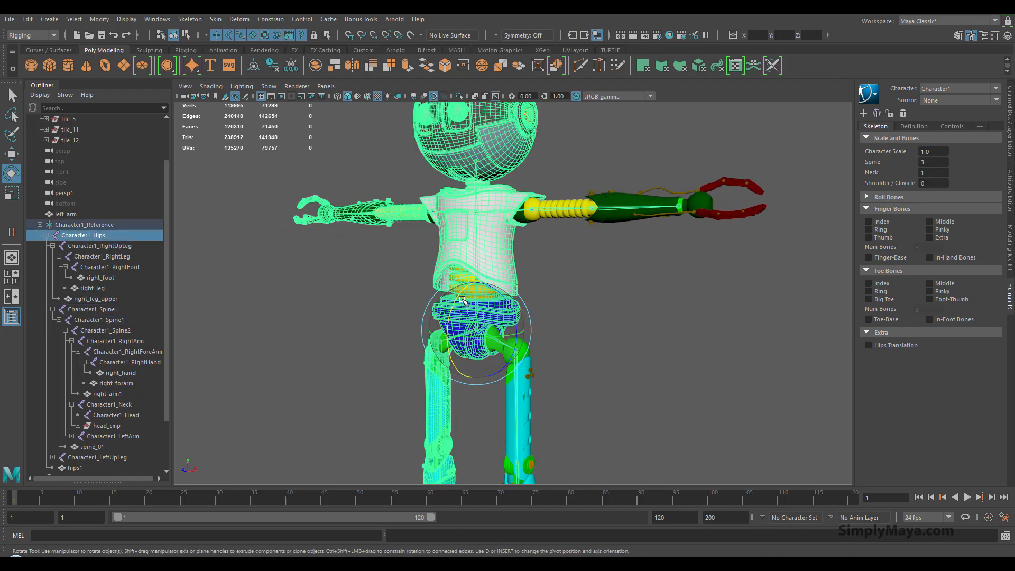
{"action": "left_click", "coordinate": [637, 316]}
{"action": "left_click", "coordinate": [480, 312]}
{"action": "mouse_move", "coordinate": [455, 346]}
{"action": "left_mouse_down"}
{"action": "mouse_move", "coordinate": [445, 378]}
{"action": "mouse_move", "coordinate": [477, 372]}
{"action": "mouse_move", "coordinate": [456, 355]}
{"action": "mouse_move", "coordinate": [464, 345]}
{"action": "left_mouse_up"}
{"action": "key", "text": "ctrl+z"}
{"action": "left_click", "coordinate": [463, 342]}
{"action": "key", "text": "ctrl+z"}
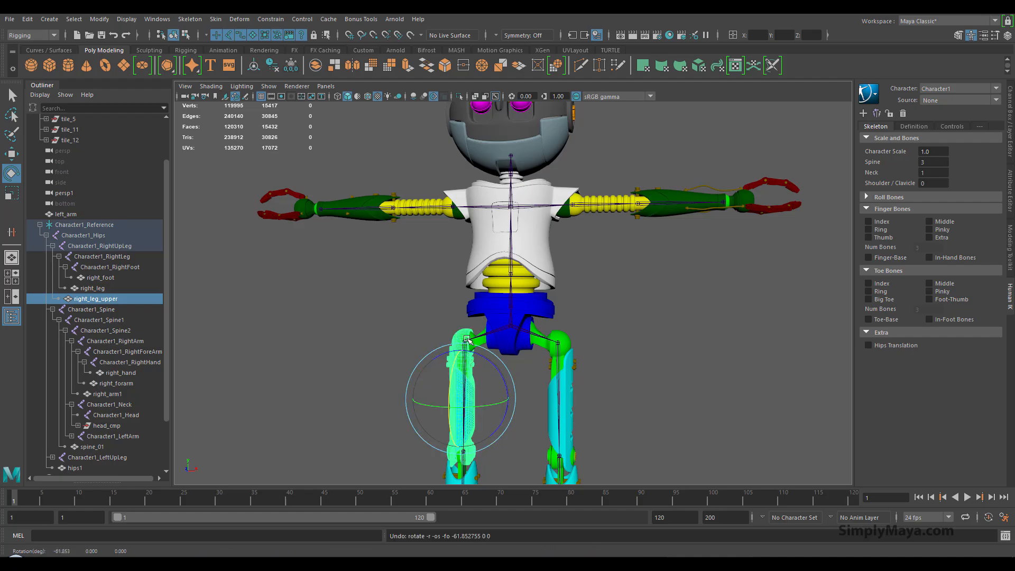
Step: Test the right leg by rotating the Character1_RightUpLeg joint and undo the rotation
{"action": "left_click_drag", "start_coordinate": [536, 367], "coordinate": [491, 364], "text": "alt"}
{"action": "left_click", "coordinate": [486, 362]}
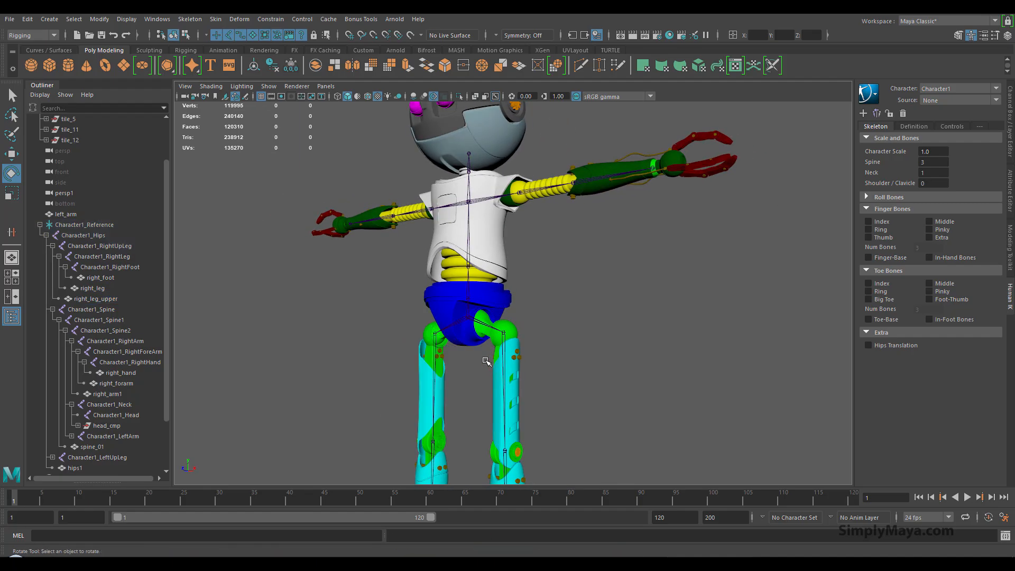
{"action": "left_click", "coordinate": [434, 333]}
{"action": "left_click_drag", "start_coordinate": [405, 362], "coordinate": [394, 325]}
{"action": "key", "text": "ctrl+z"}
Step: Test the right arm by rotating the Character1_RightArm joint and undo the rotation
{"action": "left_click_drag", "start_coordinate": [365, 286], "coordinate": [407, 299], "text": "alt"}
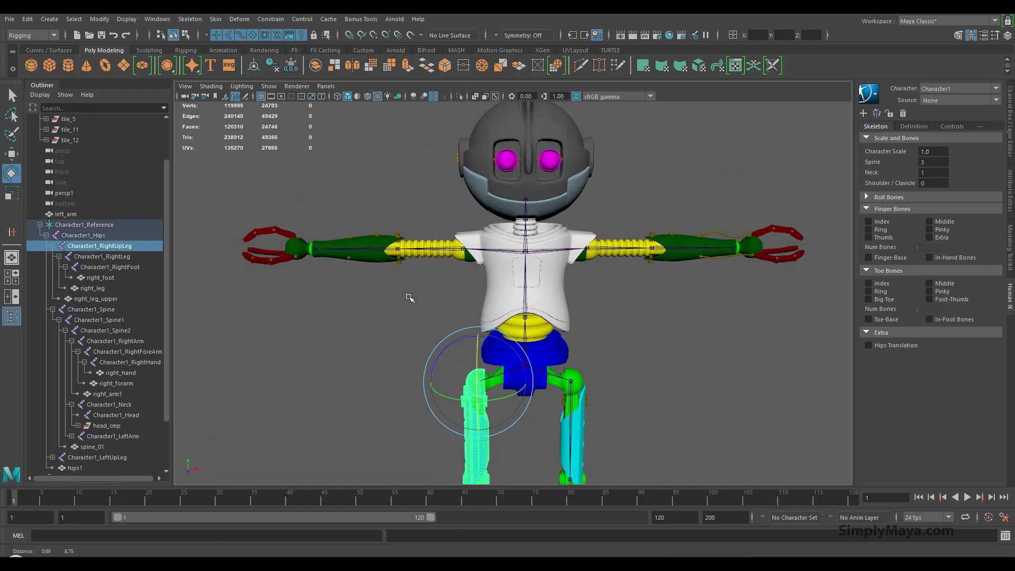
{"action": "left_click", "coordinate": [463, 266]}
{"action": "left_click_drag", "start_coordinate": [430, 215], "coordinate": [416, 240]}
{"action": "key", "text": "ctrl+z"}
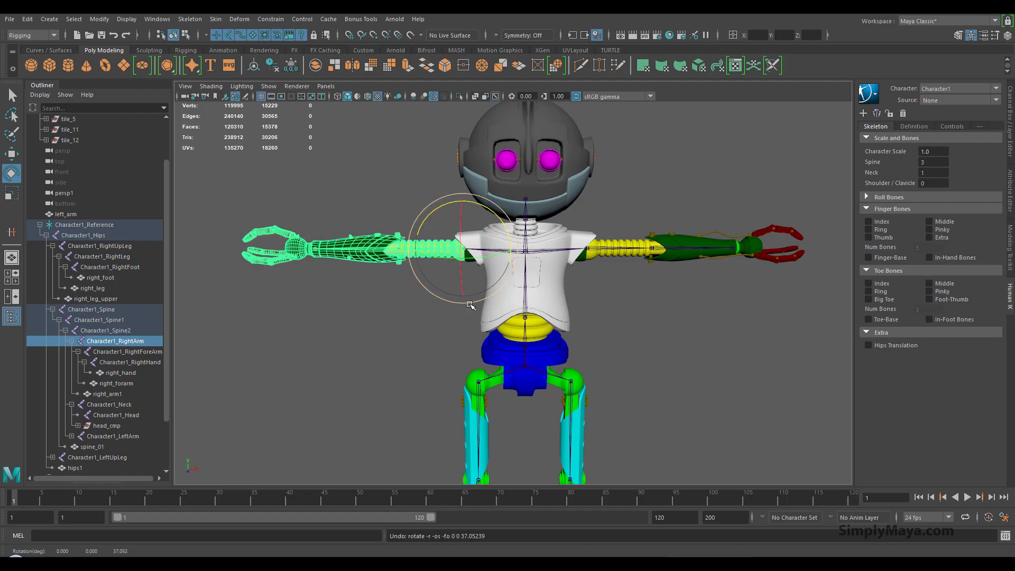
Step: Collapse the Character1_Hips hierarchy and select the left_arm mesh and the left shoulder joint
{"action": "middle_click_drag", "start_coordinate": [687, 320], "coordinate": [554, 240], "text": "alt"}
{"action": "left_click_drag", "start_coordinate": [555, 241], "coordinate": [544, 268], "text": "alt"}
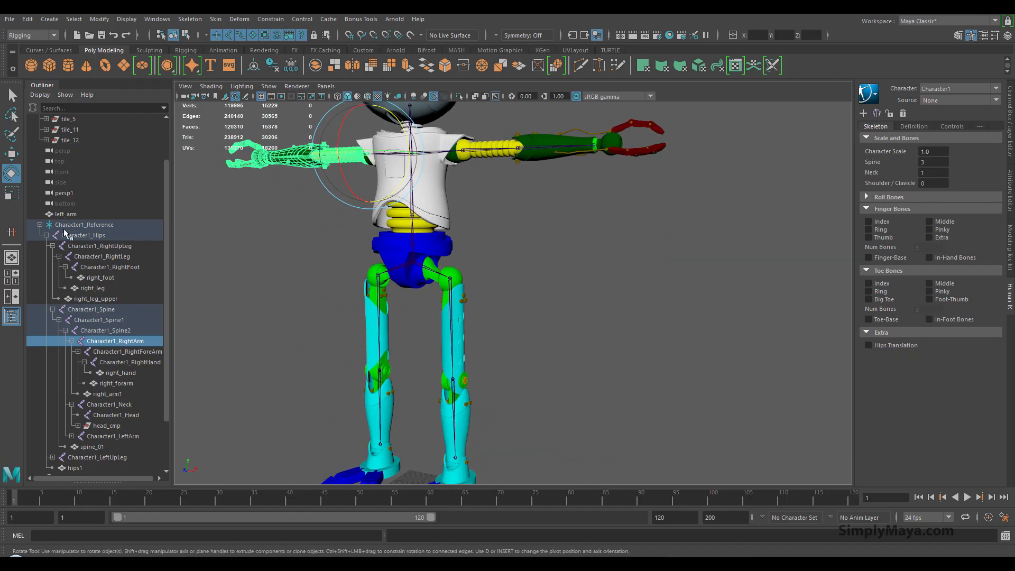
{"action": "left_click", "coordinate": [47, 235]}
{"action": "left_click", "coordinate": [486, 156]}
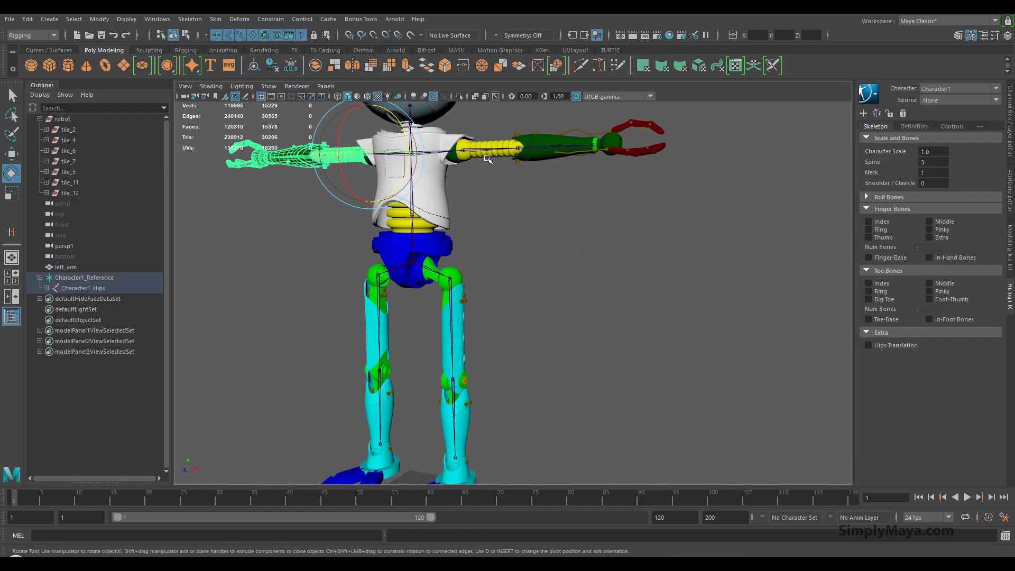
{"action": "middle_click_drag", "start_coordinate": [509, 178], "coordinate": [506, 210], "text": "alt"}
{"action": "left_click_drag", "start_coordinate": [541, 227], "coordinate": [366, 250], "text": "alt"}
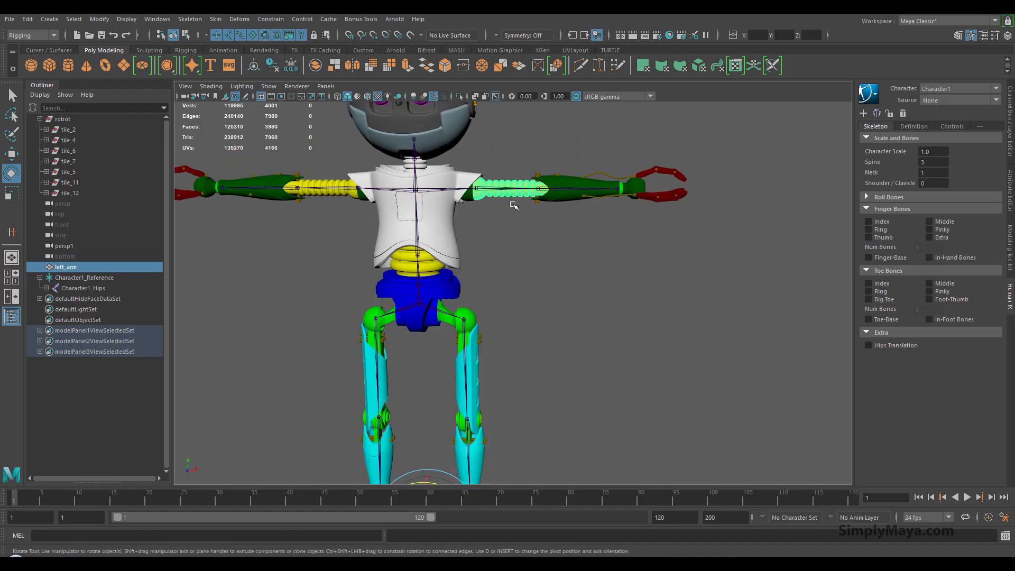
{"action": "left_click", "coordinate": [476, 188]}
{"action": "middle_click_drag", "start_coordinate": [524, 318], "coordinate": [512, 245], "text": "alt"}
{"action": "right_click_drag", "start_coordinate": [655, 269], "coordinate": [517, 276], "text": "alt"}
{"action": "left_click_drag", "start_coordinate": [518, 276], "coordinate": [530, 317], "text": "alt"}
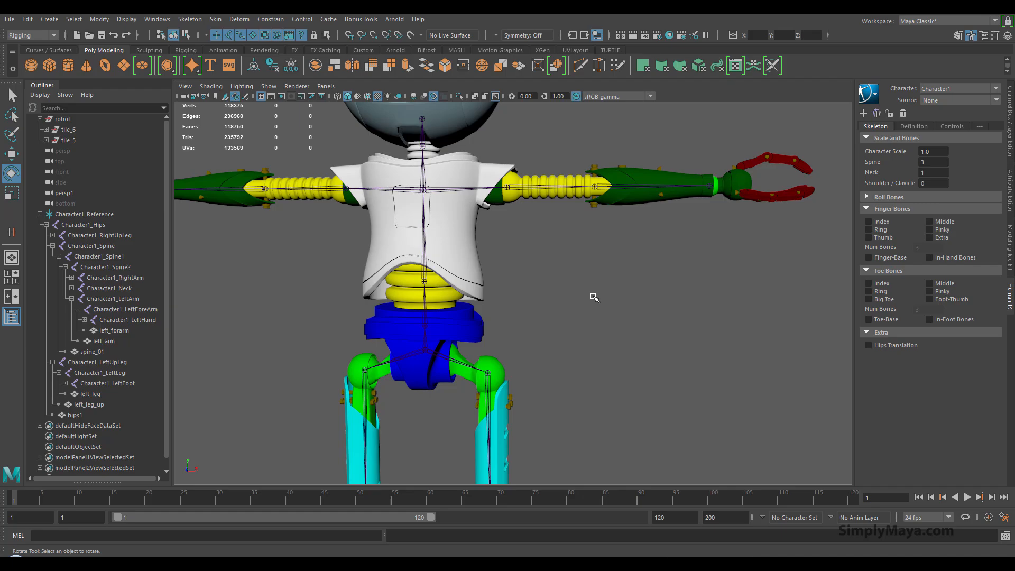
Step: Test the left arm by rotating the Character1_LeftArm joint and undo the rotation
{"action": "left_click", "coordinate": [507, 188]}
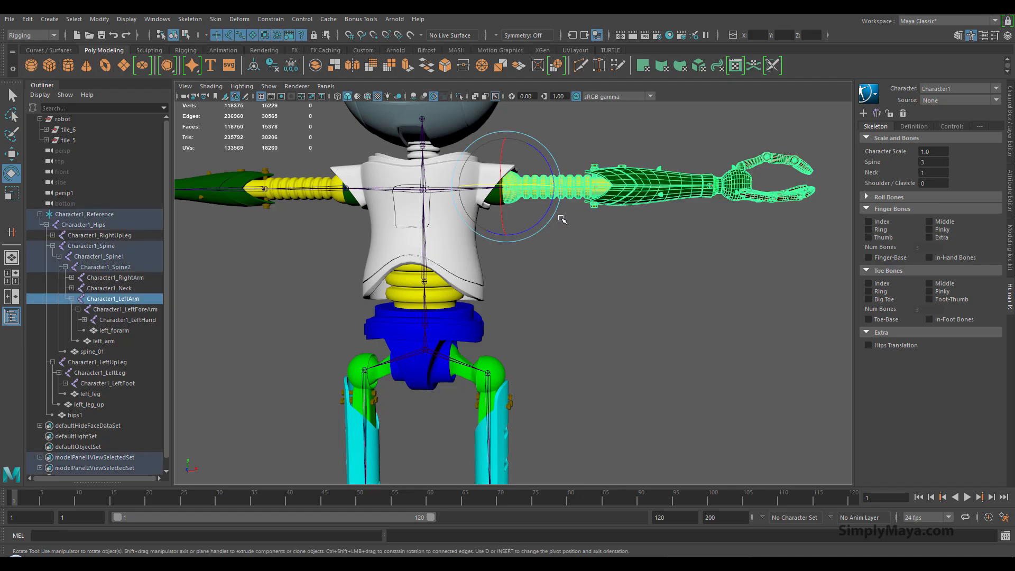
{"action": "left_click_drag", "start_coordinate": [519, 185], "coordinate": [507, 186]}
{"action": "key", "text": "ctrl+z"}
{"action": "middle_click_drag", "start_coordinate": [563, 278], "coordinate": [555, 191], "text": "alt"}
{"action": "mouse_move", "coordinate": [529, 321]}
{"action": "left_mouse_down", "text": "alt"}
{"action": "mouse_move", "coordinate": [586, 317]}
{"action": "mouse_move", "coordinate": [648, 336]}
{"action": "mouse_move", "coordinate": [532, 337]}
{"action": "left_mouse_up", "text": "alt"}
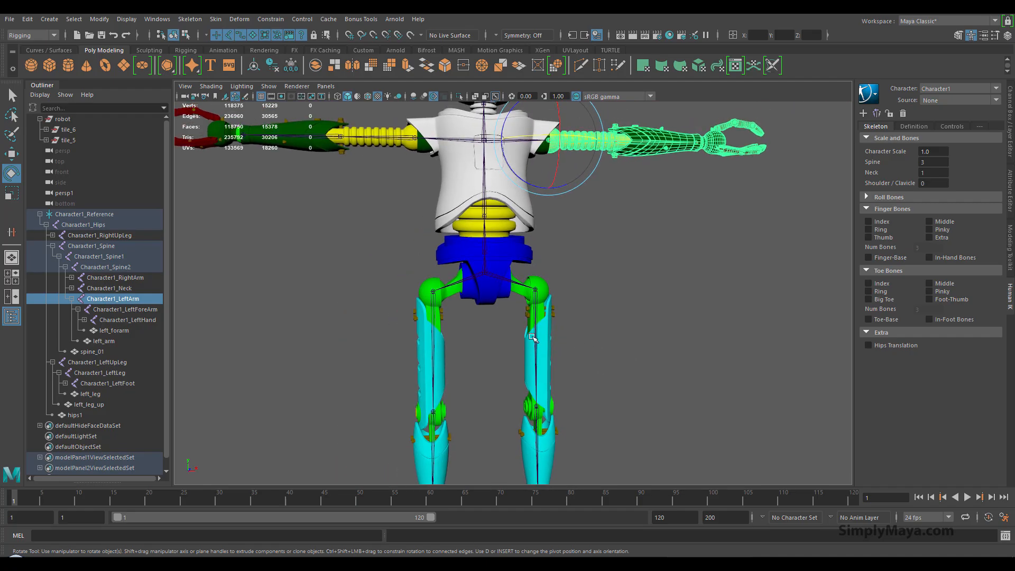
Step: Select individual leg and left arm meshes to examine where each one sits in the joint hierarchy
{"action": "left_click", "coordinate": [437, 343]}
{"action": "left_click", "coordinate": [550, 338]}
{"action": "left_click_drag", "start_coordinate": [677, 351], "coordinate": [654, 355], "text": "alt"}
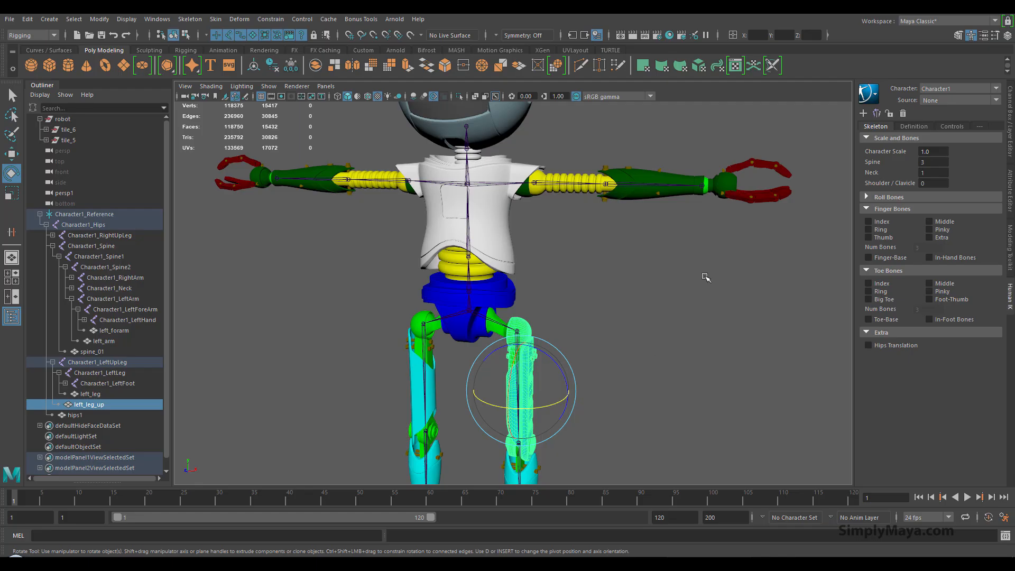
{"action": "middle_click_drag", "start_coordinate": [575, 198], "coordinate": [569, 247], "text": "alt"}
{"action": "right_click_drag", "start_coordinate": [568, 247], "coordinate": [533, 297], "text": "alt"}
{"action": "middle_click_drag", "start_coordinate": [671, 355], "coordinate": [647, 239], "text": "alt"}
{"action": "right_click_drag", "start_coordinate": [647, 240], "coordinate": [596, 269], "text": "alt"}
{"action": "left_click", "coordinate": [505, 350]}
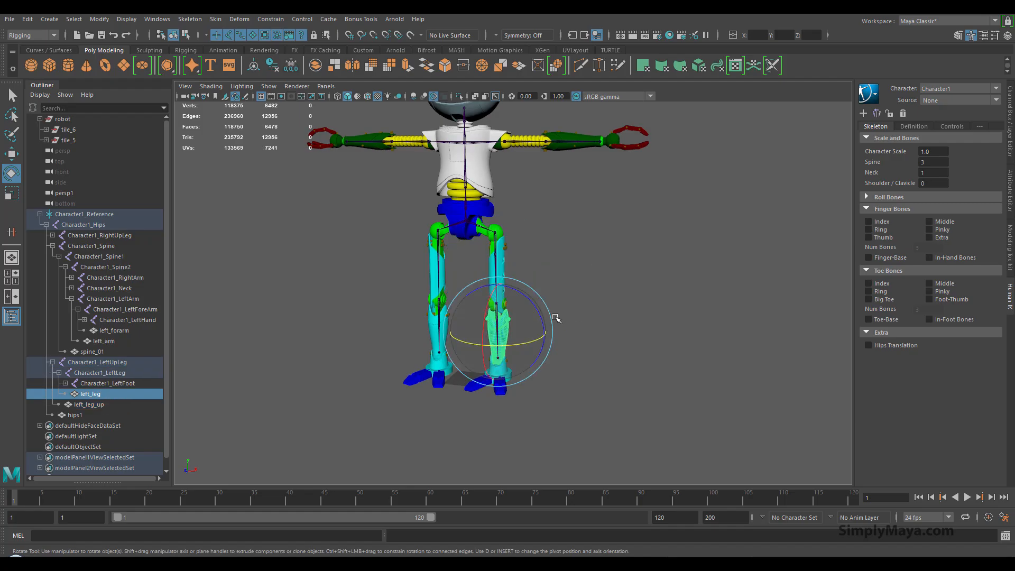
{"action": "right_click_drag", "start_coordinate": [555, 317], "coordinate": [552, 289], "text": "alt"}
{"action": "middle_click_drag", "start_coordinate": [552, 288], "coordinate": [555, 356], "text": "alt"}
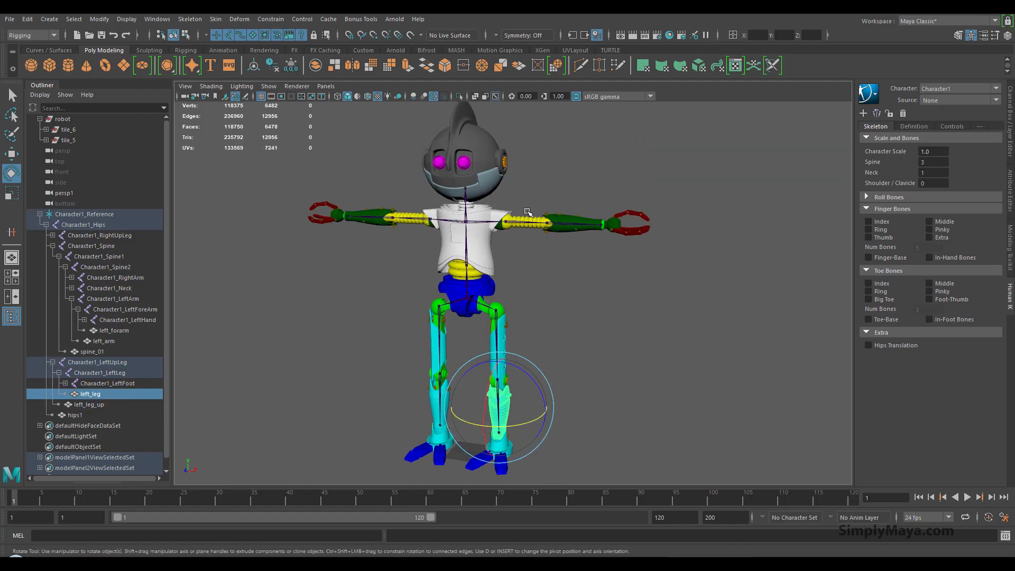
{"action": "left_click", "coordinate": [529, 217]}
{"action": "left_click", "coordinate": [562, 216]}
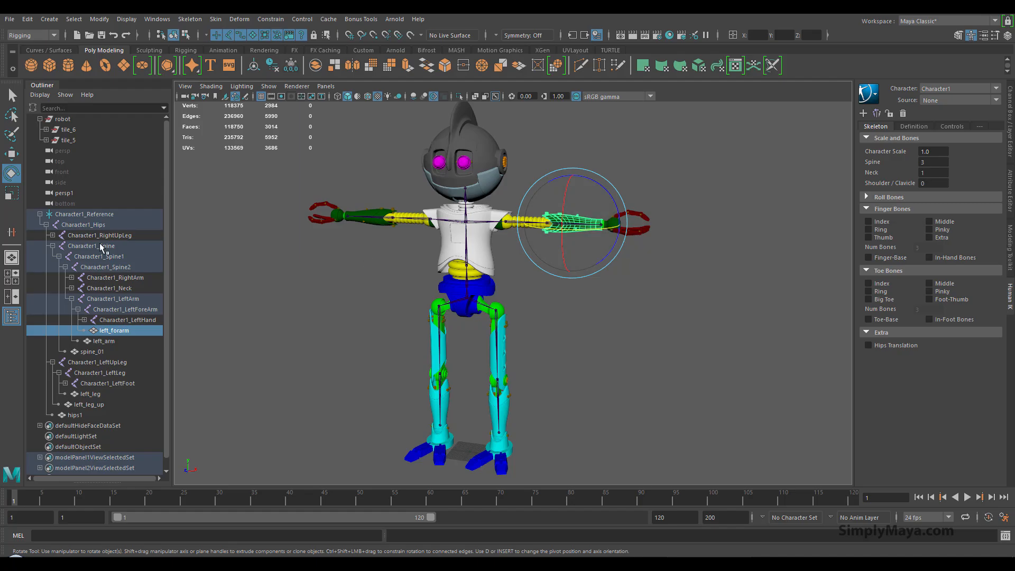
Step: Select the Character1_Hips joint and examine around the pelvis which meshes are attached to it
{"action": "middle_click_drag", "start_coordinate": [513, 234], "coordinate": [465, 366], "text": "alt"}
{"action": "scroll", "coordinate": [466, 365], "scroll_direction": "up", "scroll_amount": 6}
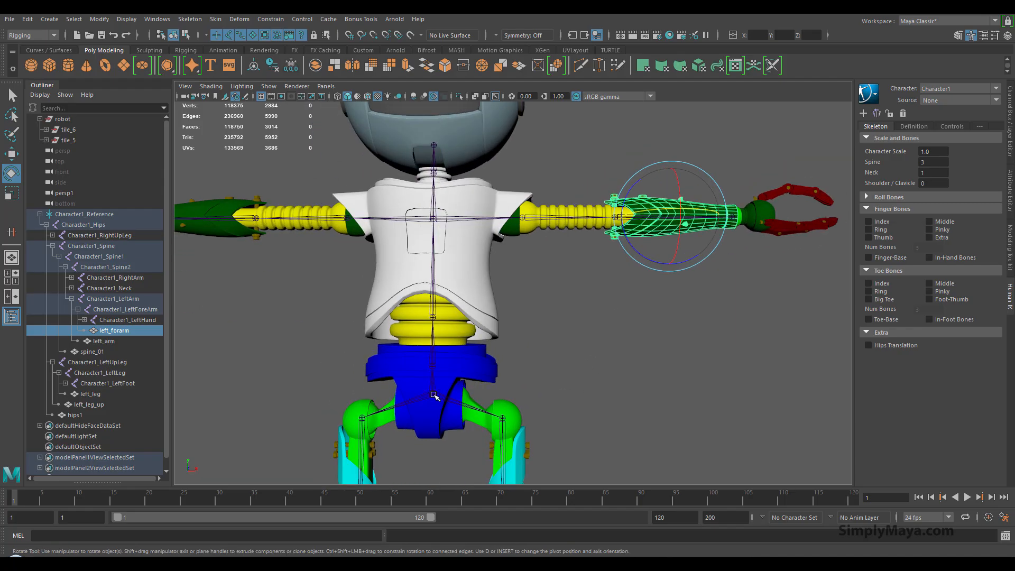
{"action": "left_click", "coordinate": [433, 395]}
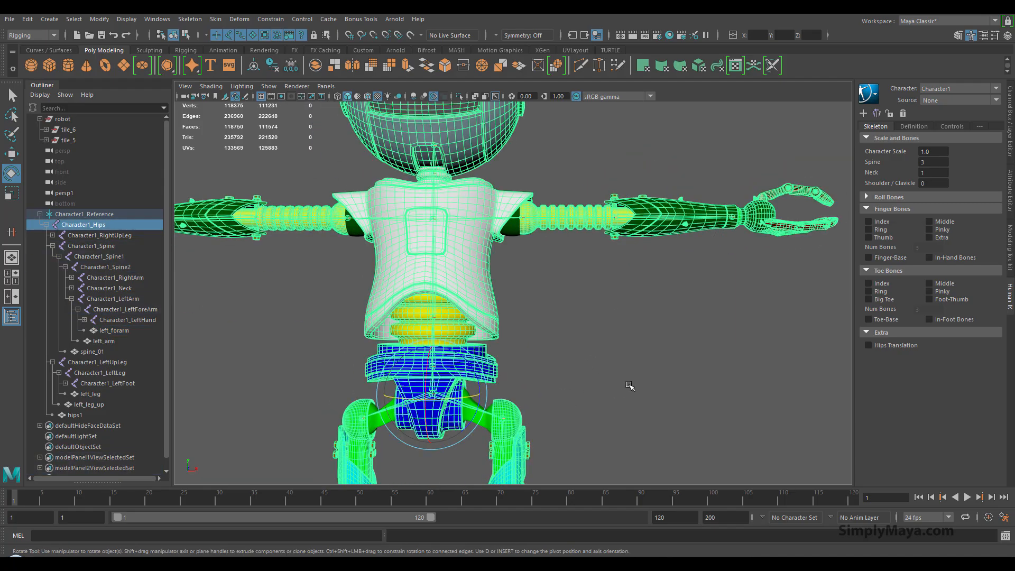
{"action": "scroll", "coordinate": [433, 395], "scroll_direction": "down", "scroll_amount": 5}
{"action": "left_click_drag", "start_coordinate": [397, 335], "coordinate": [362, 390], "text": "alt"}
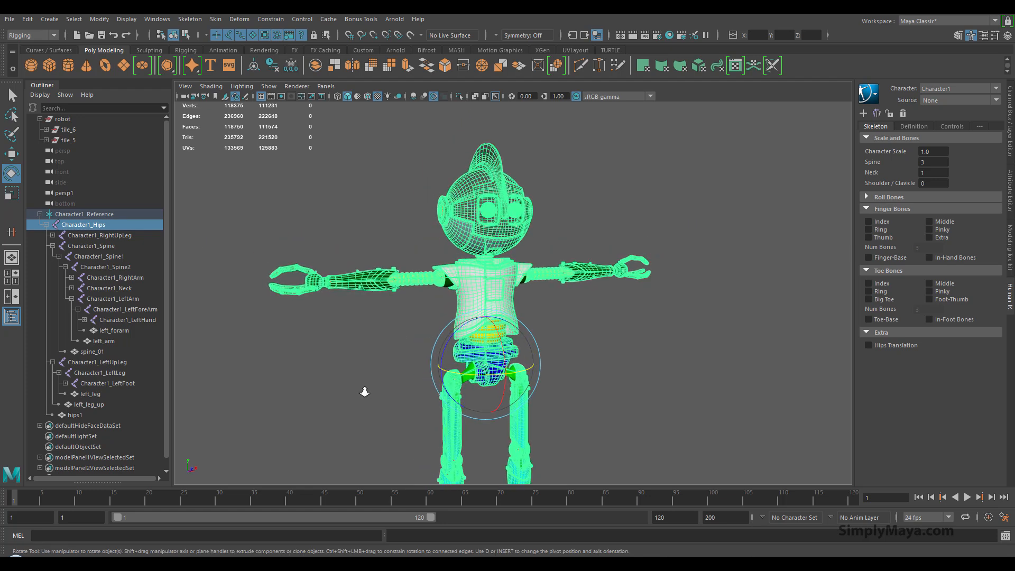
{"action": "right_click_drag", "start_coordinate": [362, 390], "coordinate": [713, 384], "text": "alt"}
{"action": "middle_click_drag", "start_coordinate": [713, 384], "coordinate": [622, 229], "text": "alt"}
{"action": "left_click_drag", "start_coordinate": [628, 288], "coordinate": [560, 296], "text": "alt"}
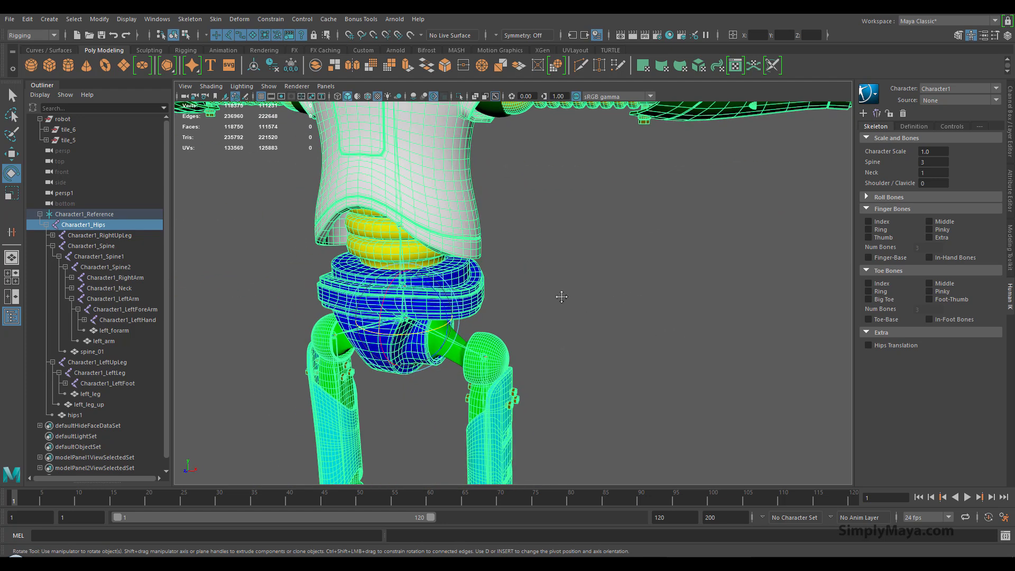
{"action": "middle_click_drag", "start_coordinate": [560, 295], "coordinate": [607, 389], "text": "alt"}
{"action": "right_click_drag", "start_coordinate": [673, 378], "coordinate": [632, 344], "text": "alt"}
{"action": "left_click_drag", "start_coordinate": [581, 379], "coordinate": [628, 341], "text": "alt"}
{"action": "middle_click_drag", "start_coordinate": [628, 341], "coordinate": [657, 264], "text": "alt"}
{"action": "right_click_drag", "start_coordinate": [657, 264], "coordinate": [750, 347], "text": "alt"}
{"action": "left_click", "coordinate": [738, 346]}
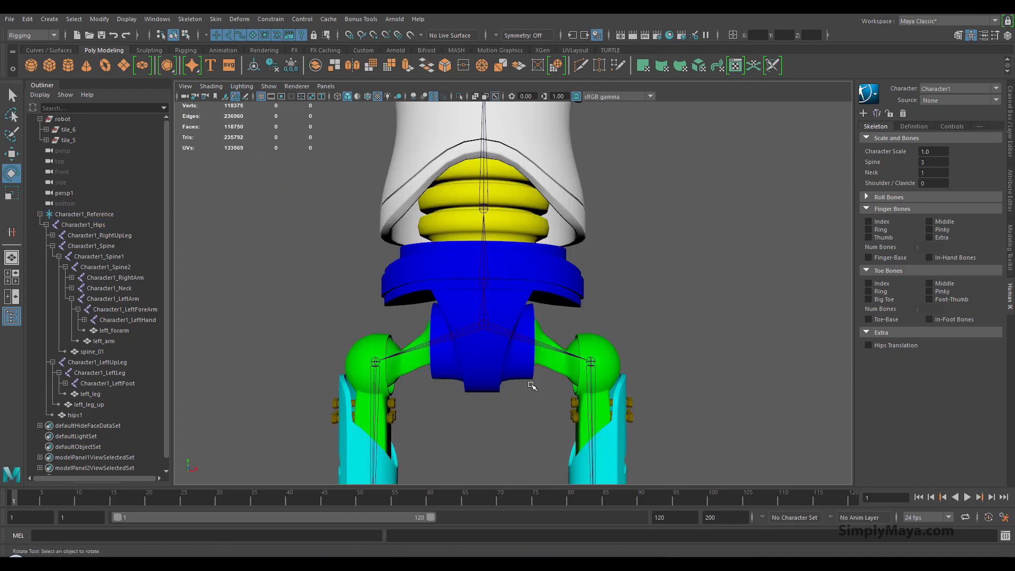
Step: Combine the two green hip connectors with the hips1 mesh and rename the result hips2
{"action": "left_click", "coordinate": [407, 373]}
{"action": "left_click_drag", "start_coordinate": [459, 408], "coordinate": [437, 411], "text": "alt"}
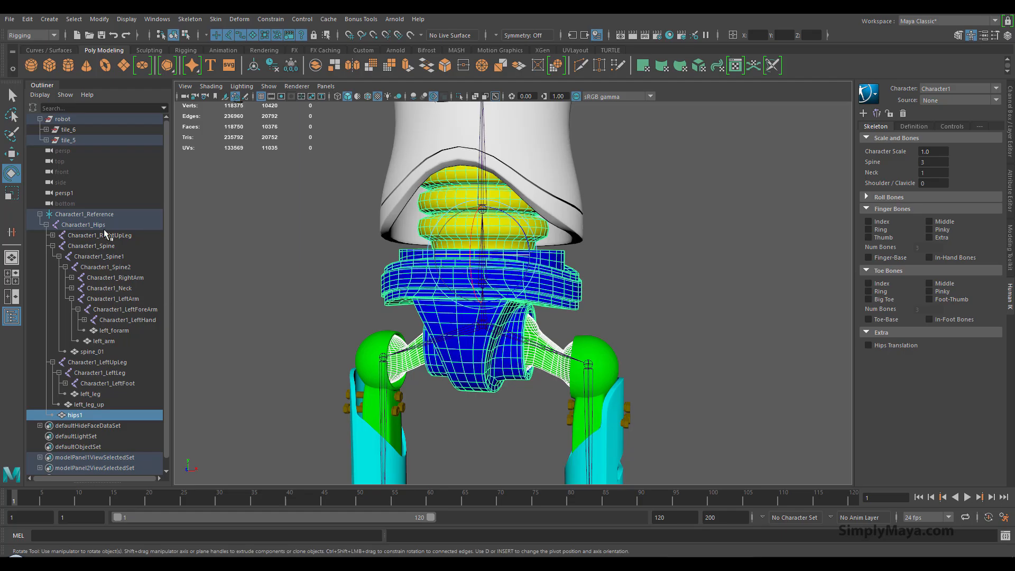
{"action": "key", "text": "space"}
{"action": "left_click", "coordinate": [155, 262]}
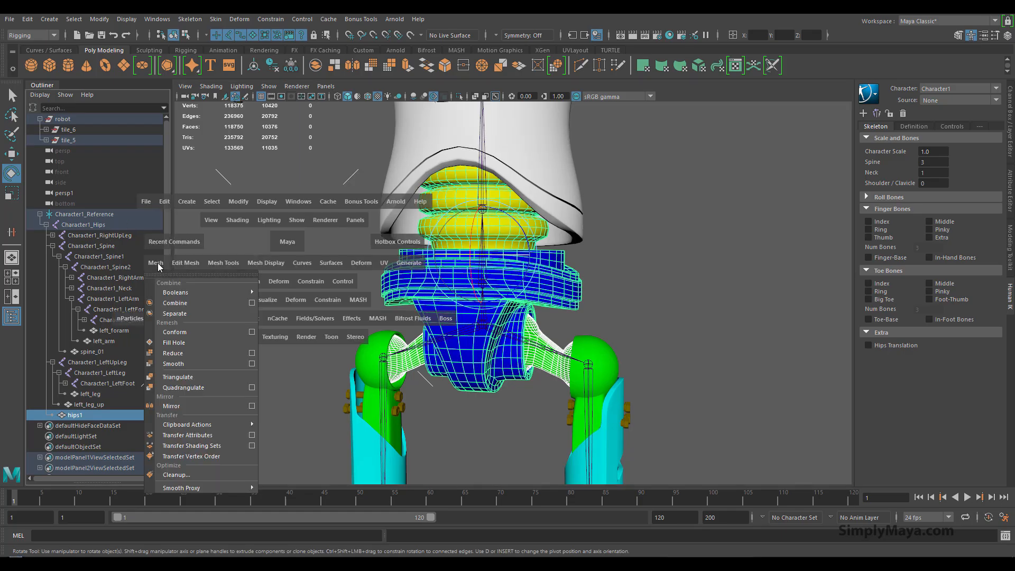
{"action": "double_click", "coordinate": [95, 427]}
{"action": "type", "text": "hips2"}
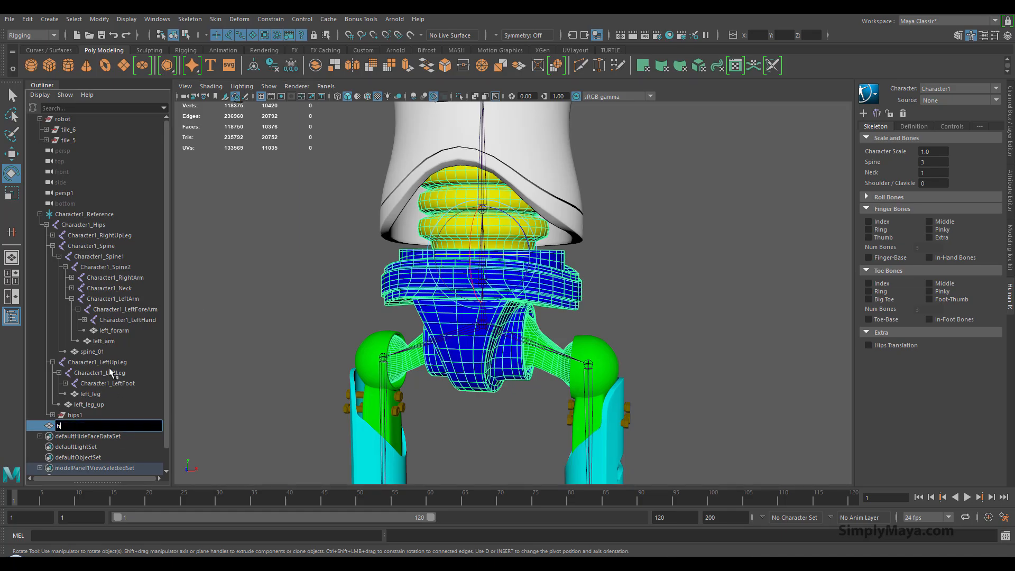
{"action": "key", "text": "Return"}
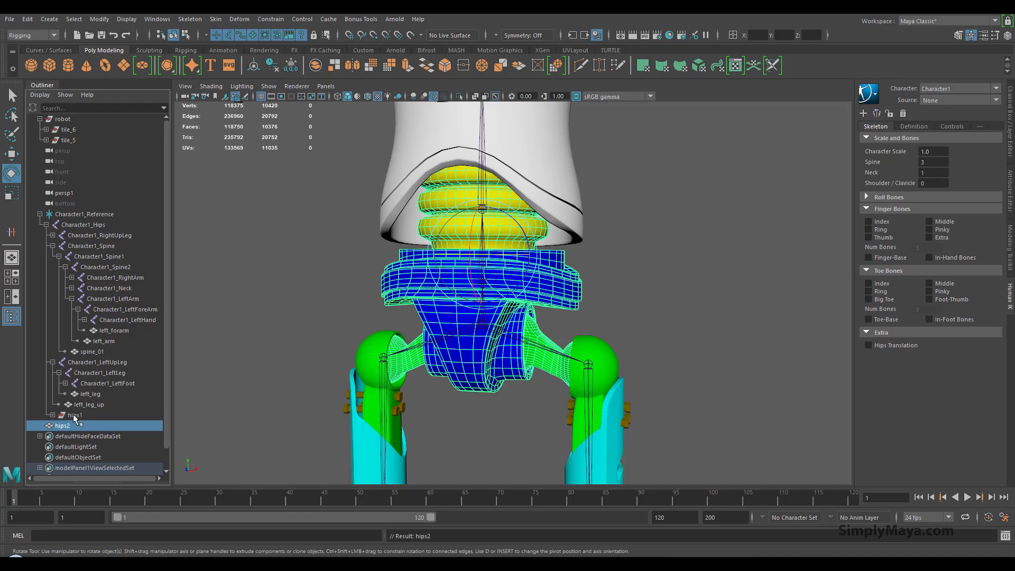
Step: Delete the history of the hips2 mesh and freeze its transformations
{"action": "left_click", "coordinate": [27, 19]}
{"action": "mouse_move", "coordinate": [132, 143]}
{"action": "left_click", "coordinate": [211, 154]}
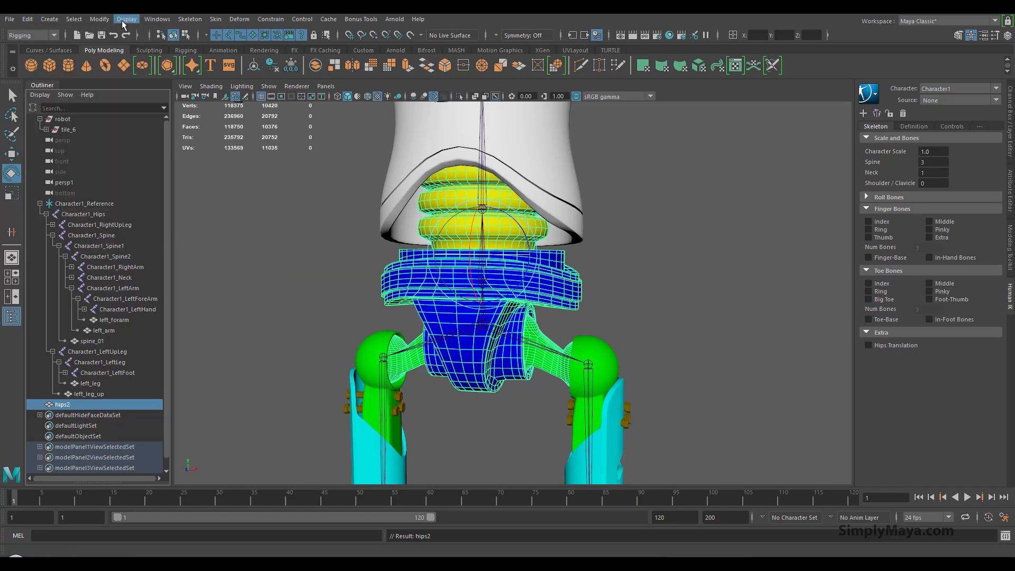
{"action": "left_click", "coordinate": [99, 19]}
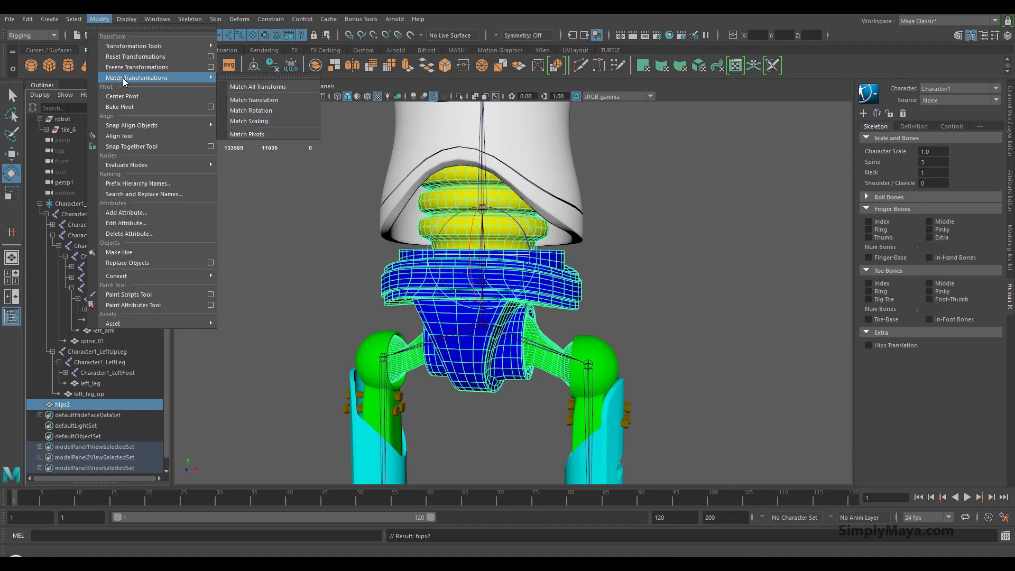
{"action": "left_click", "coordinate": [130, 67]}
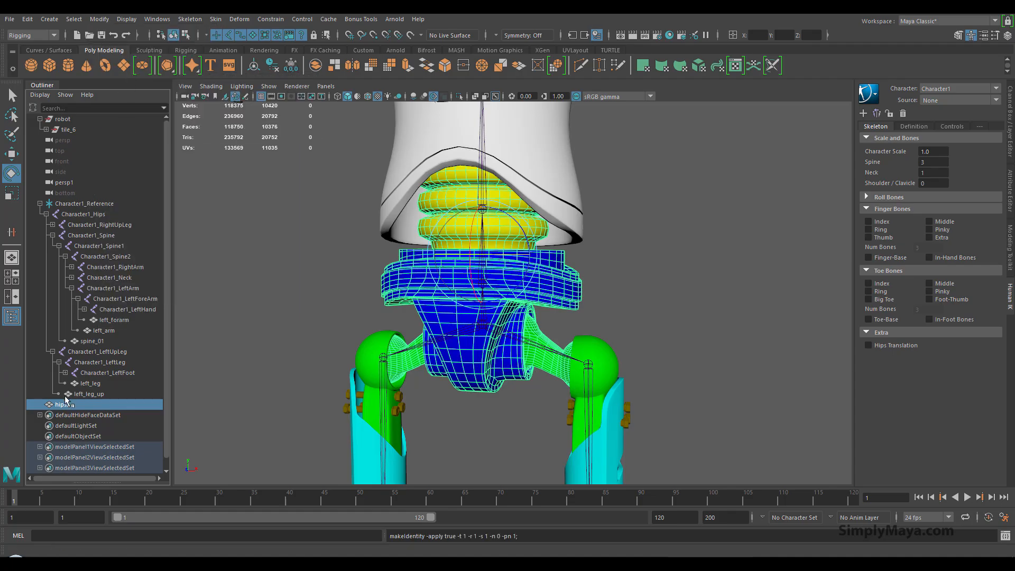
Step: Parent the hips2 mesh under the Character1_Hips joint and select the hips joint to check the attachment
{"action": "middle_click_drag", "start_coordinate": [99, 298], "coordinate": [97, 215]}
{"action": "left_click", "coordinate": [99, 215]}
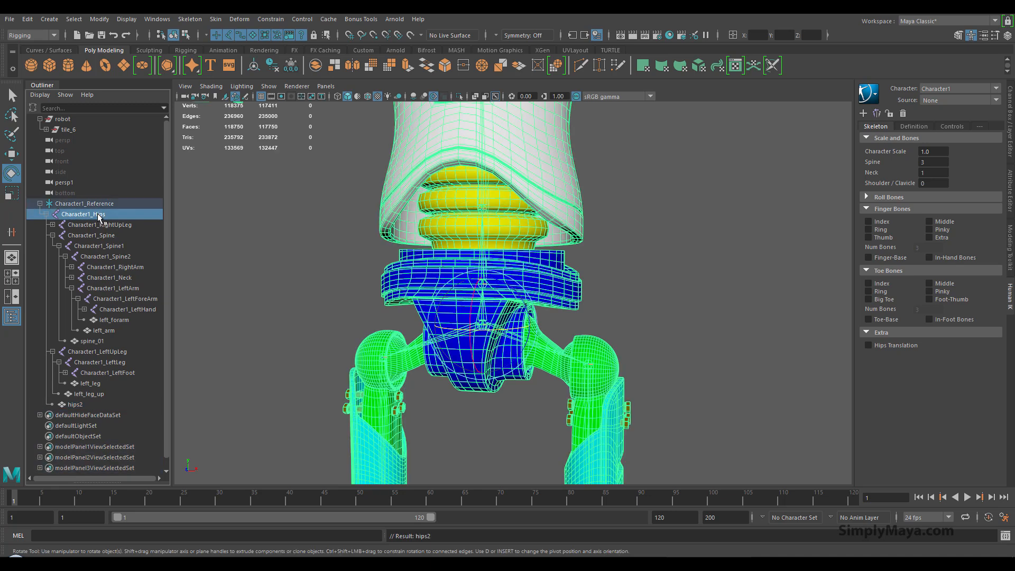
{"action": "left_click", "coordinate": [644, 324]}
{"action": "left_click", "coordinate": [484, 322]}
{"action": "left_click_drag", "start_coordinate": [476, 353], "coordinate": [401, 339], "text": "alt"}
{"action": "scroll", "coordinate": [351, 319], "scroll_direction": "down", "scroll_amount": 8}
{"action": "middle_click_drag", "start_coordinate": [351, 320], "coordinate": [353, 378], "text": "alt"}
{"action": "left_click_drag", "start_coordinate": [353, 377], "coordinate": [428, 394], "text": "alt"}
Step: Select both green shoulder pieces together with the spine_01 mesh
{"action": "scroll", "coordinate": [433, 395], "scroll_direction": "up", "scroll_amount": 2}
{"action": "scroll", "coordinate": [434, 396], "scroll_direction": "up", "scroll_amount": 2}
{"action": "middle_click_drag", "start_coordinate": [434, 396], "coordinate": [625, 274], "text": "alt"}
{"action": "scroll", "coordinate": [625, 275], "scroll_direction": "up", "scroll_amount": 6}
{"action": "left_click_drag", "start_coordinate": [625, 274], "coordinate": [641, 340], "text": "alt"}
{"action": "left_click", "coordinate": [626, 303]}
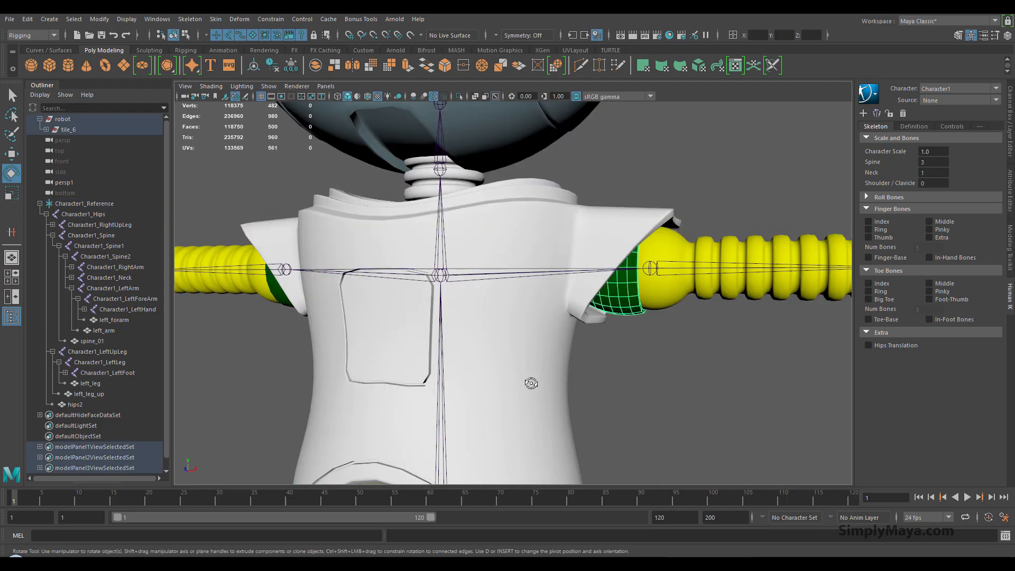
{"action": "left_click_drag", "start_coordinate": [531, 384], "coordinate": [538, 376], "text": "alt"}
{"action": "left_click", "coordinate": [247, 296], "text": "shift"}
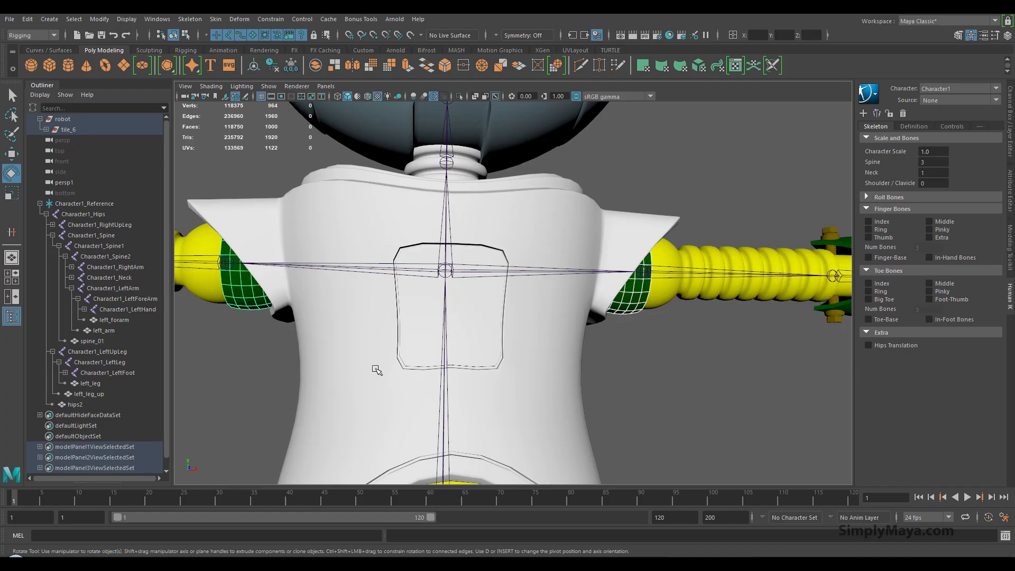
{"action": "left_click", "coordinate": [374, 368], "text": "shift"}
{"action": "left_click_drag", "start_coordinate": [317, 395], "coordinate": [284, 377], "text": "alt"}
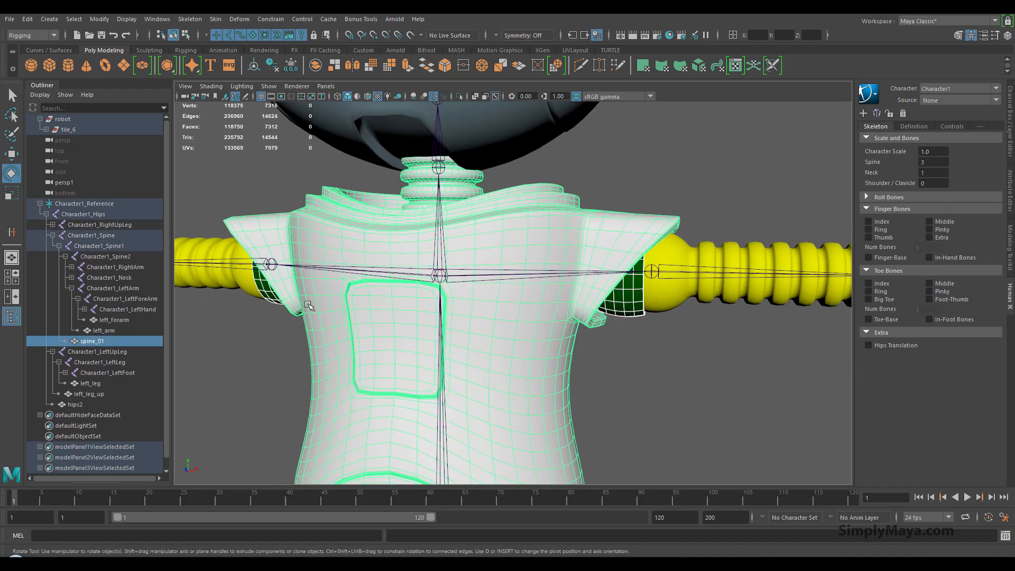
Step: Combine the selected shoulder pieces and spine_01 into one mesh and rename it torso
{"action": "key", "text": "space"}
{"action": "left_click", "coordinate": [180, 325]}
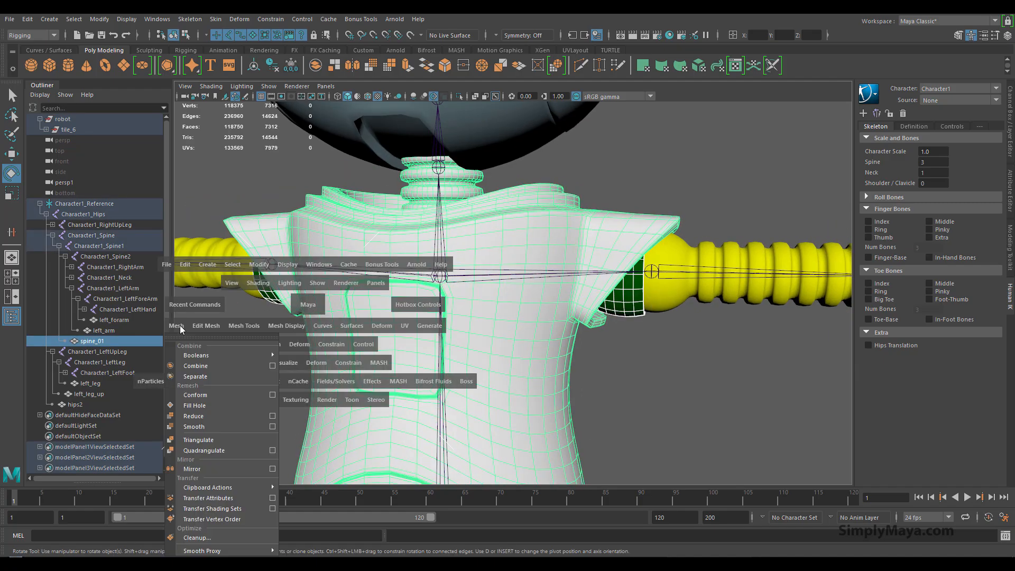
{"action": "left_click", "coordinate": [208, 366]}
{"action": "double_click", "coordinate": [93, 415]}
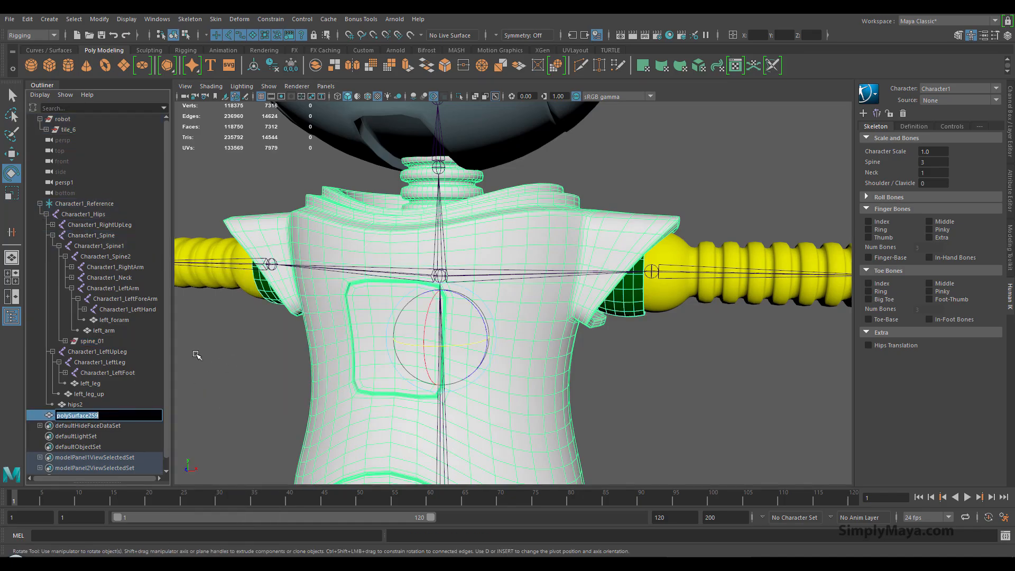
{"action": "type", "text": "torso"}
{"action": "key", "text": "Return"}
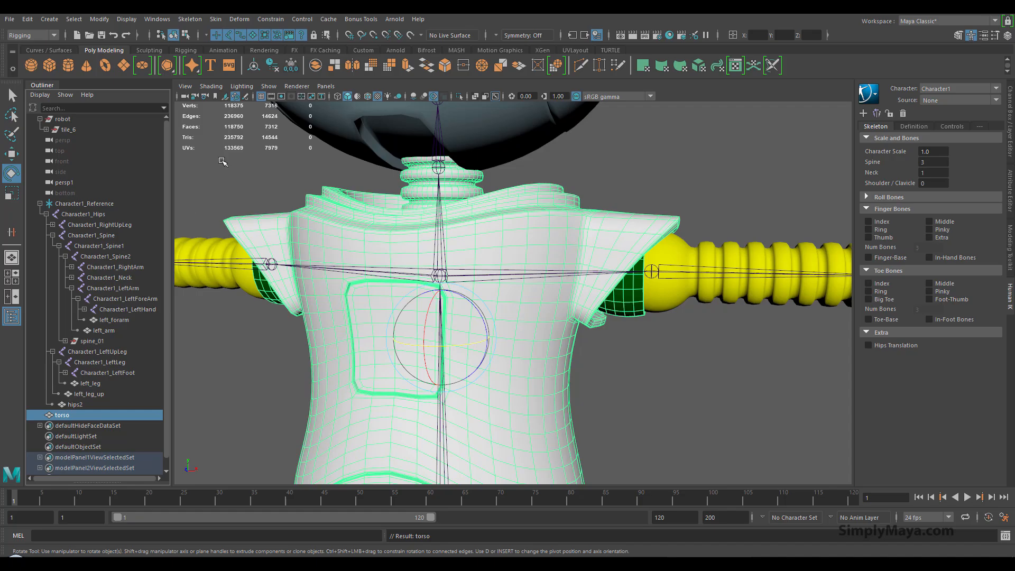
Step: Delete the torso mesh's history and freeze its transformations
{"action": "left_click", "coordinate": [27, 19]}
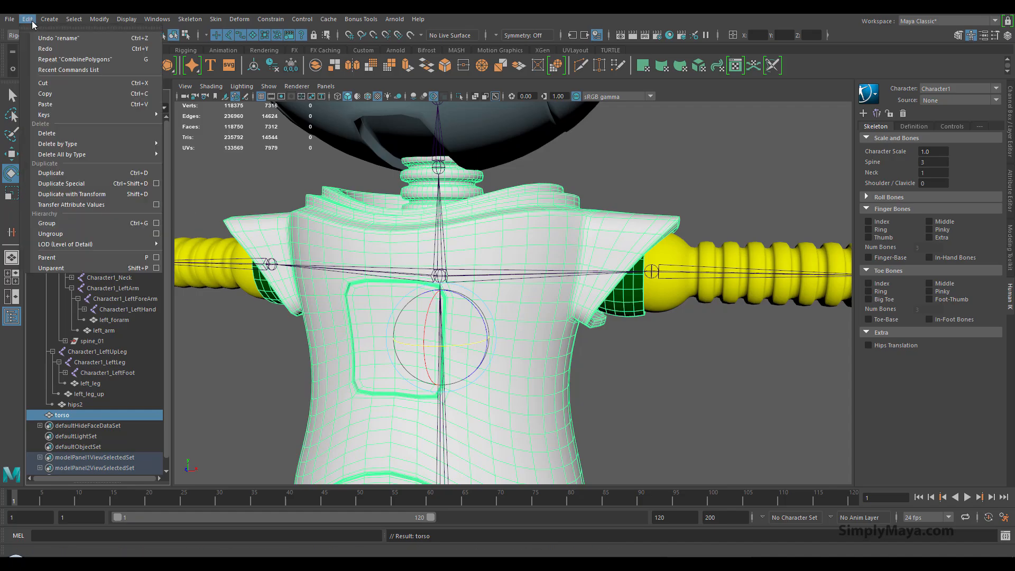
{"action": "left_click", "coordinate": [182, 152]}
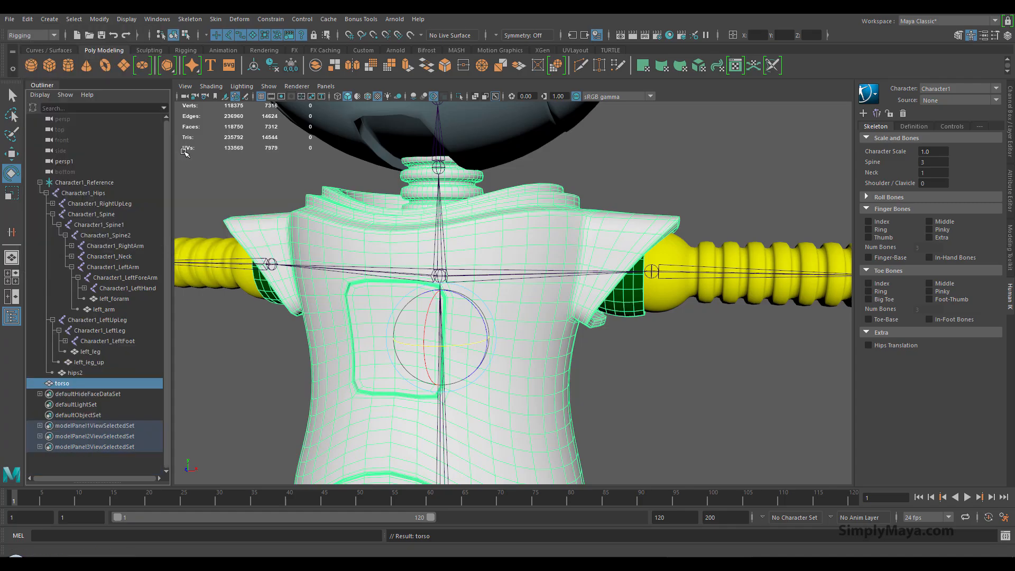
{"action": "left_click", "coordinate": [100, 22]}
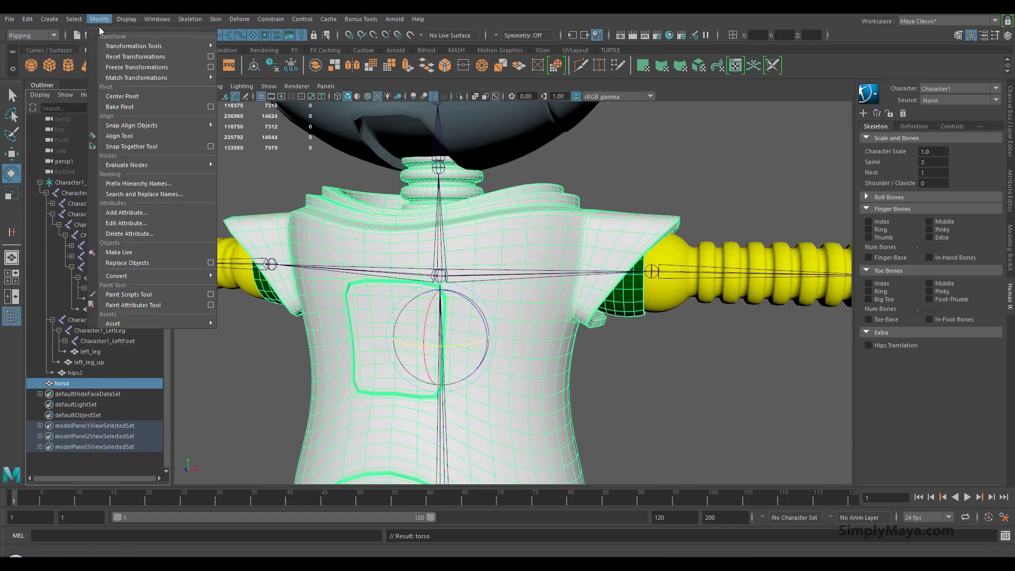
{"action": "left_click", "coordinate": [144, 67]}
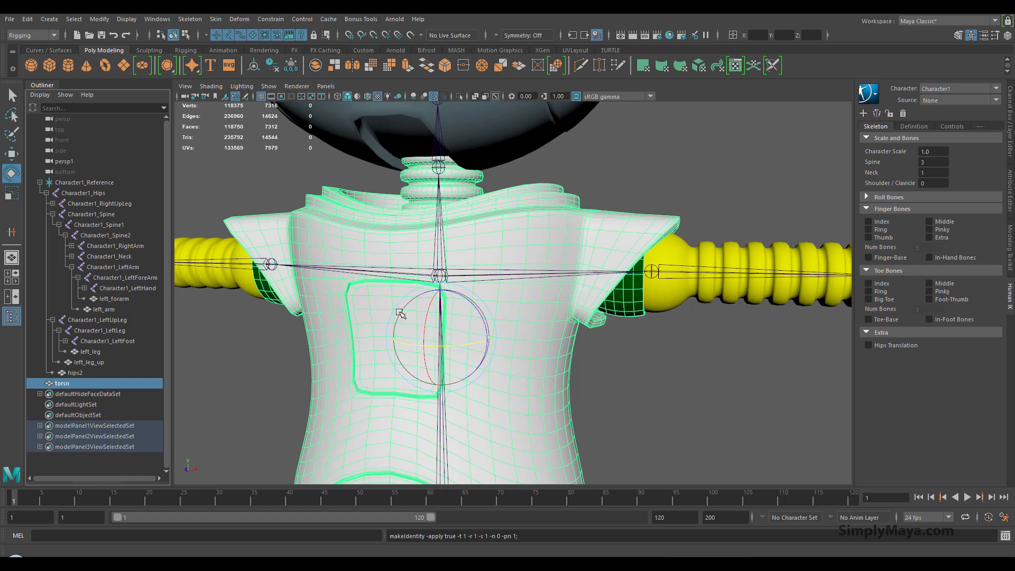
Step: Parent the torso mesh under the Character1_Spine1 joint
{"action": "scroll", "coordinate": [400, 314], "scroll_direction": "down", "scroll_amount": 8}
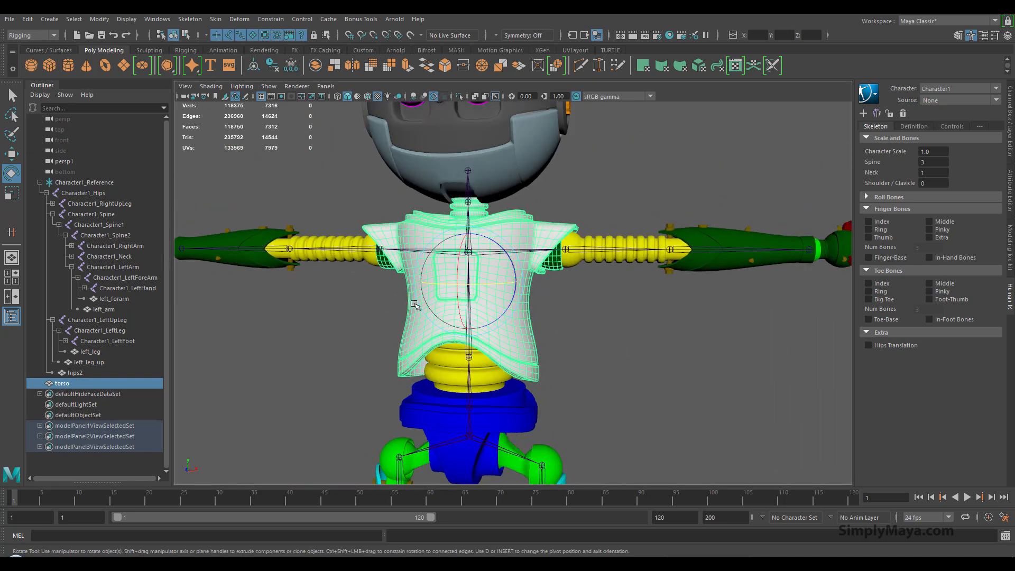
{"action": "middle_click_drag", "start_coordinate": [414, 304], "coordinate": [421, 268], "text": "alt"}
{"action": "left_click_drag", "start_coordinate": [407, 278], "coordinate": [389, 284], "text": "alt"}
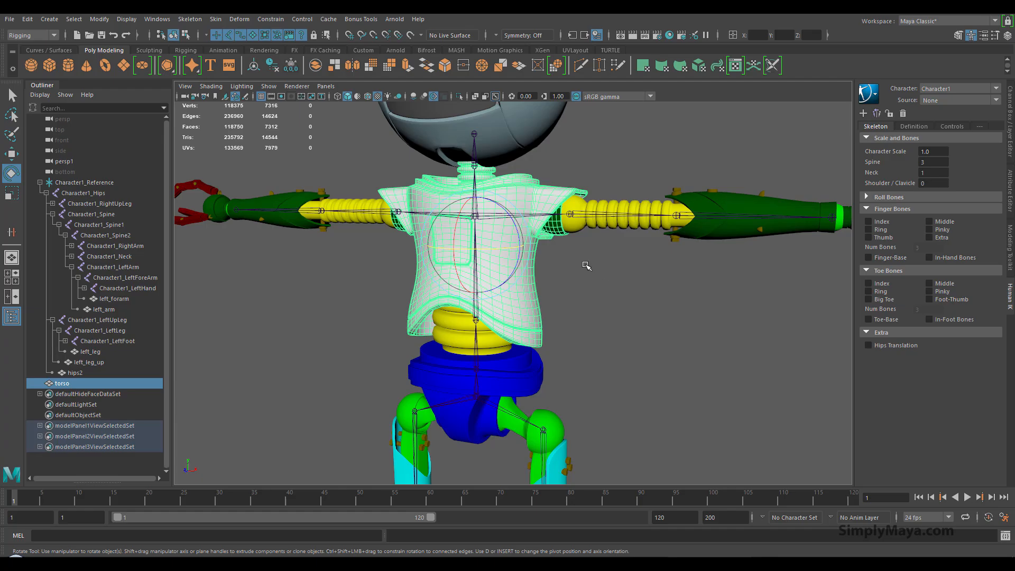
{"action": "left_click_drag", "start_coordinate": [586, 264], "coordinate": [645, 291], "text": "alt"}
{"action": "middle_click_drag", "start_coordinate": [524, 277], "coordinate": [533, 307], "text": "alt"}
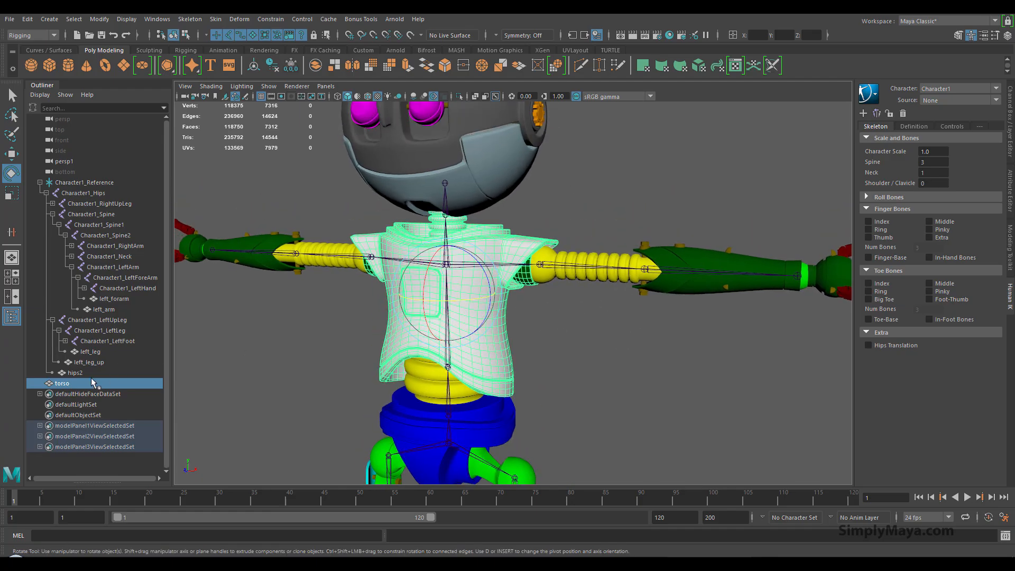
{"action": "left_click", "coordinate": [63, 385]}
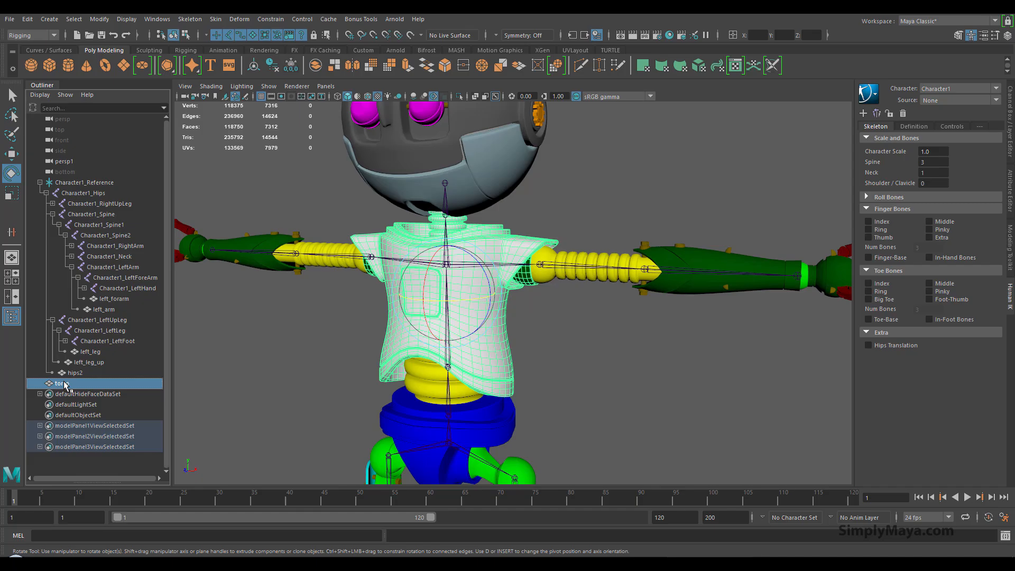
{"action": "left_click", "coordinate": [453, 368]}
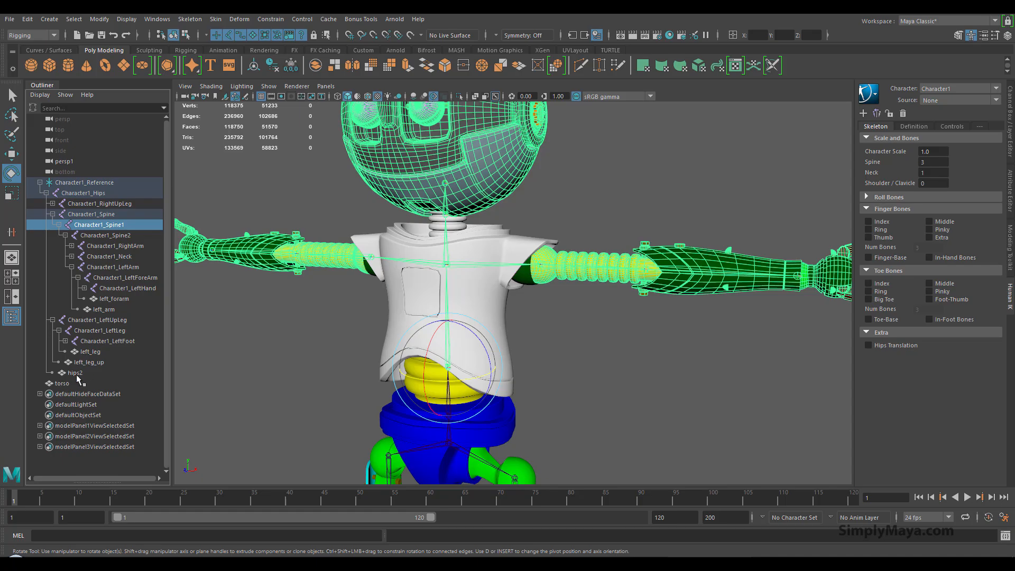
{"action": "left_click_drag", "start_coordinate": [91, 370], "coordinate": [110, 226]}
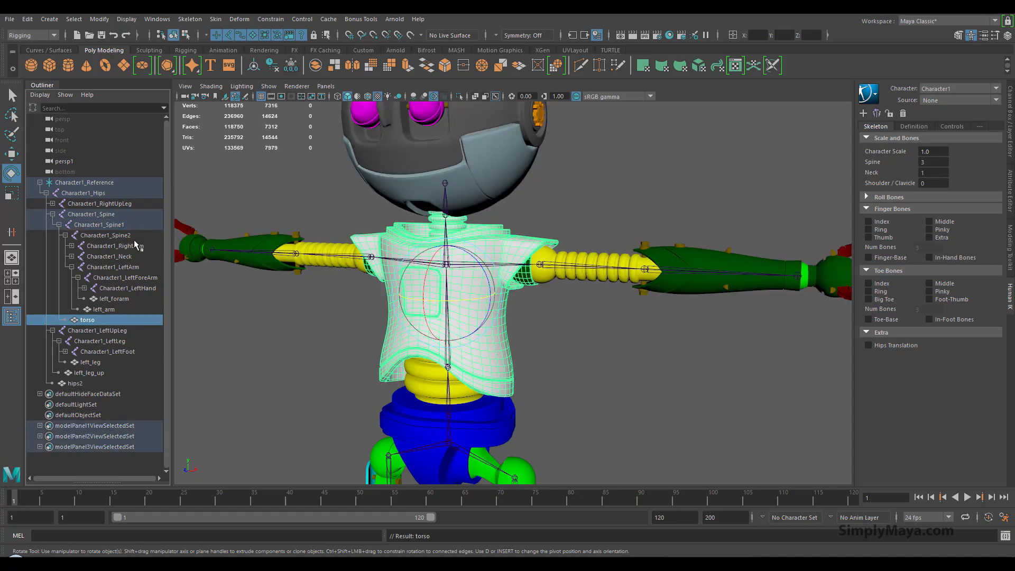
{"action": "left_click", "coordinate": [330, 341]}
{"action": "left_click", "coordinate": [445, 368]}
{"action": "left_click_drag", "start_coordinate": [439, 338], "coordinate": [426, 304]}
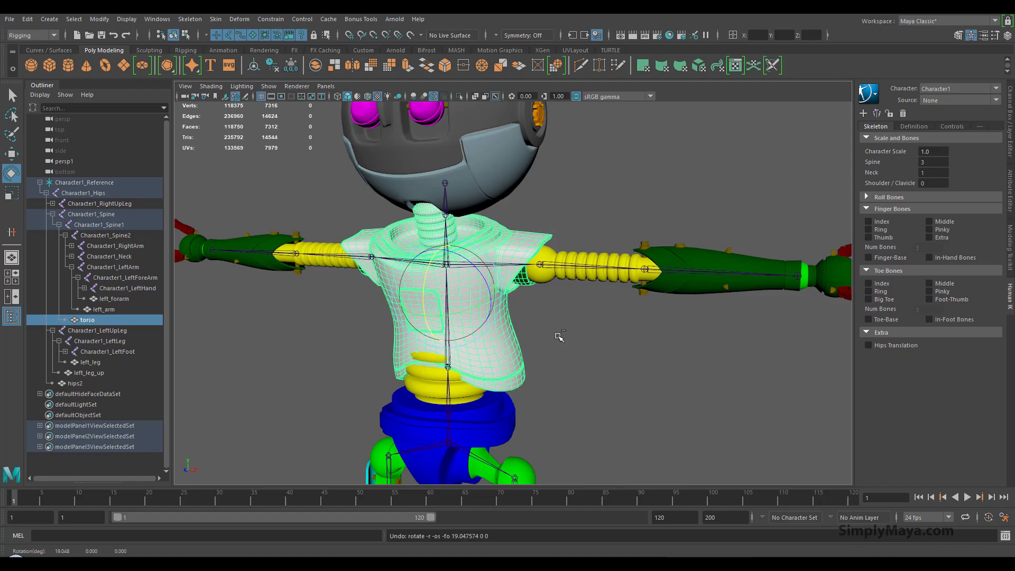
{"action": "key", "text": "ctrl+z"}
{"action": "key", "text": "ctrl+z"}
Step: Rotate the Character1_Spine1 and Character1_LeftArm joints to test the torso and arm attachments, and undo the arm rotation
{"action": "left_click", "coordinate": [453, 368]}
{"action": "left_click_drag", "start_coordinate": [430, 346], "coordinate": [428, 364]}
{"action": "left_click_drag", "start_coordinate": [585, 358], "coordinate": [605, 345], "text": "alt"}
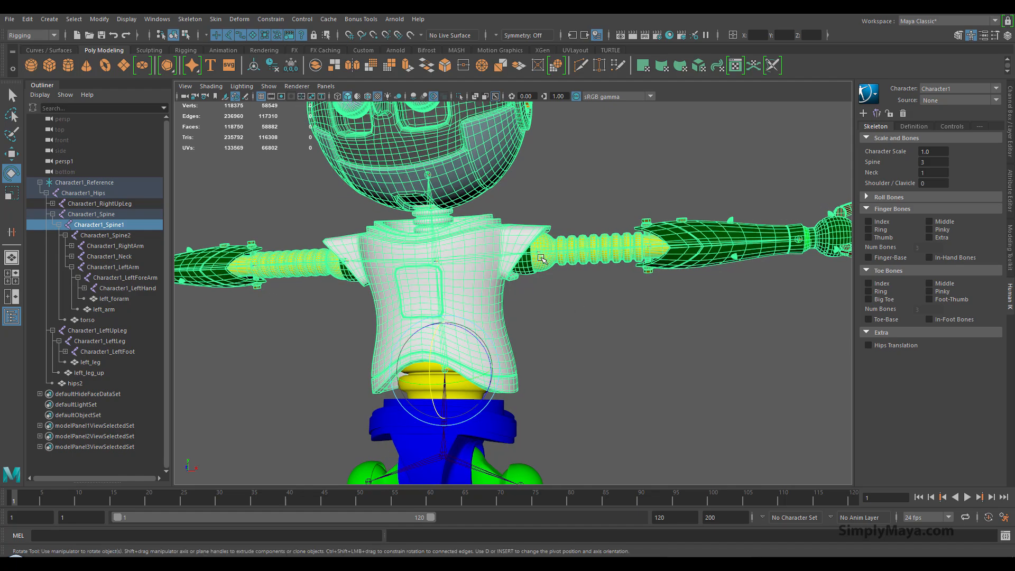
{"action": "left_click", "coordinate": [541, 258]}
{"action": "left_click_drag", "start_coordinate": [563, 220], "coordinate": [402, 312]}
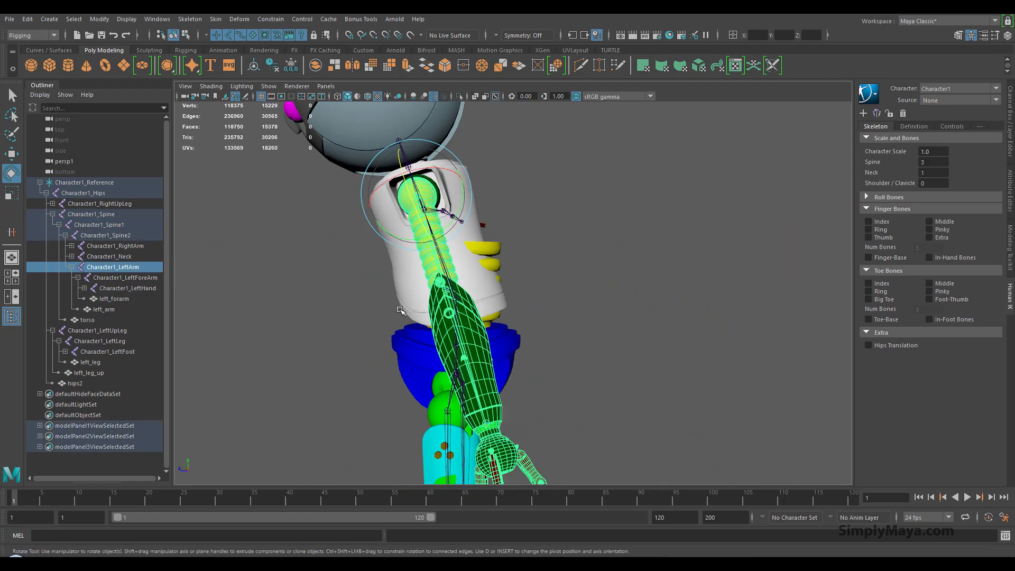
{"action": "key", "text": "ctrl+z"}
{"action": "key", "text": "ctrl+z"}
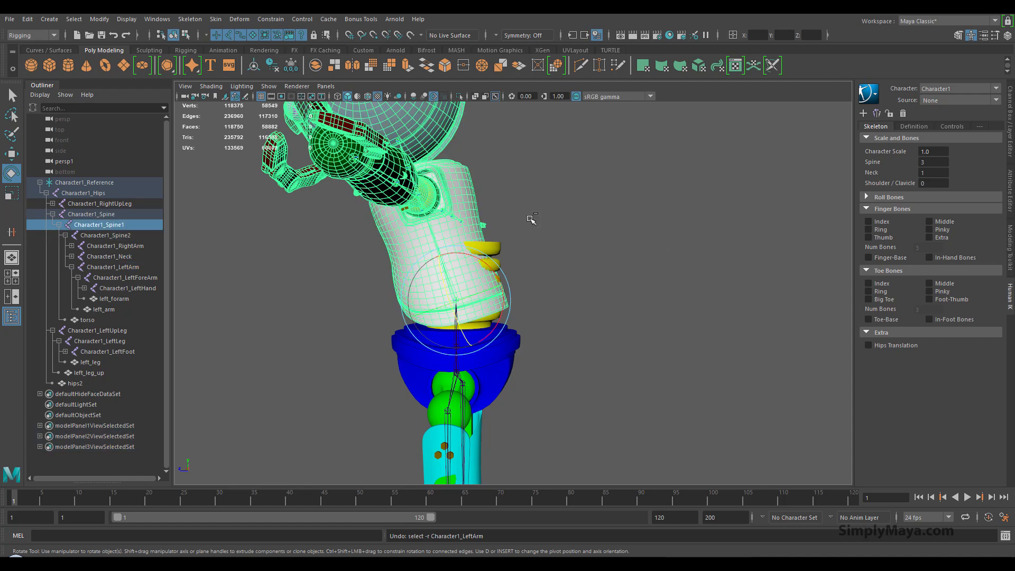
Step: Inspect the bent upper body from several angles, undo the spine joint rotation and clear the selection
{"action": "left_click_drag", "start_coordinate": [495, 251], "coordinate": [562, 268], "text": "alt"}
{"action": "left_click_drag", "start_coordinate": [416, 320], "coordinate": [349, 281], "text": "alt"}
{"action": "left_click_drag", "start_coordinate": [568, 308], "coordinate": [635, 299], "text": "alt"}
{"action": "key", "text": "ctrl+z"}
{"action": "left_click", "coordinate": [592, 310]}
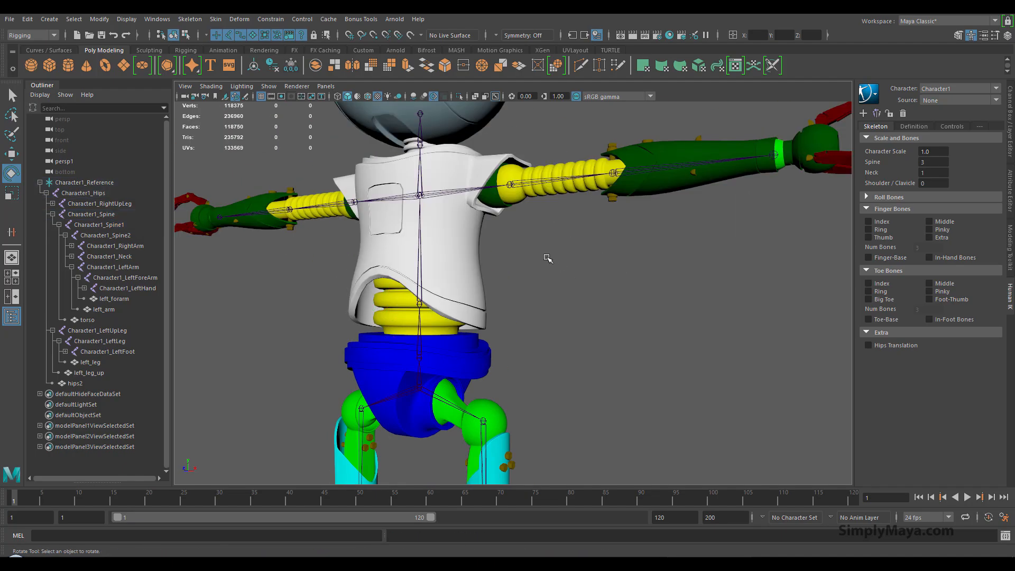
Step: Bend the Character1_Spine1 joint to check the torso against the yellow waist rings and hips2 mesh, and undo the rotation
{"action": "middle_click_drag", "start_coordinate": [649, 250], "coordinate": [678, 294], "text": "alt"}
{"action": "right_click_drag", "start_coordinate": [678, 294], "coordinate": [478, 283], "text": "alt"}
{"action": "left_click_drag", "start_coordinate": [478, 282], "coordinate": [515, 277], "text": "alt"}
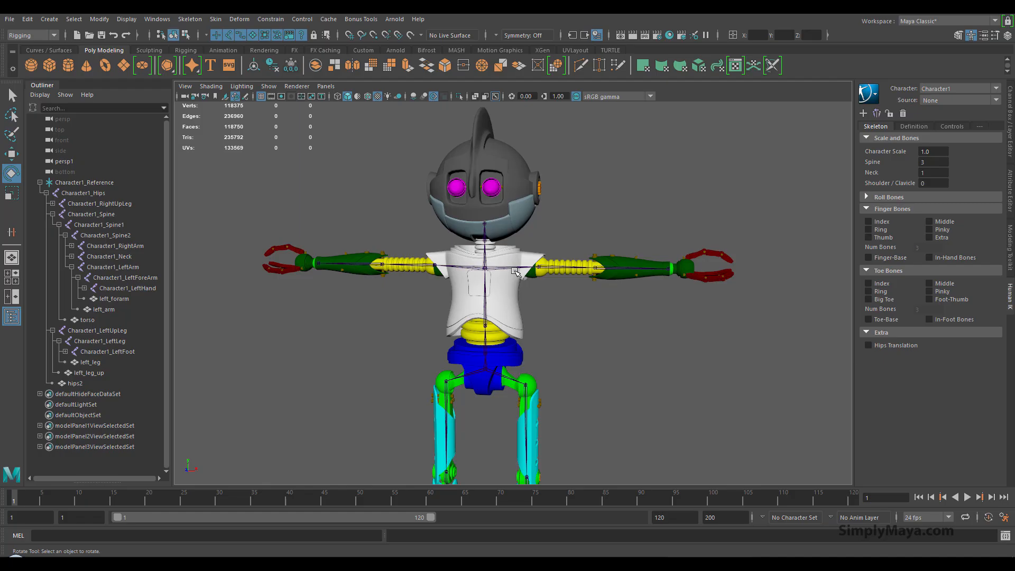
{"action": "right_click_drag", "start_coordinate": [546, 326], "coordinate": [568, 350], "text": "alt"}
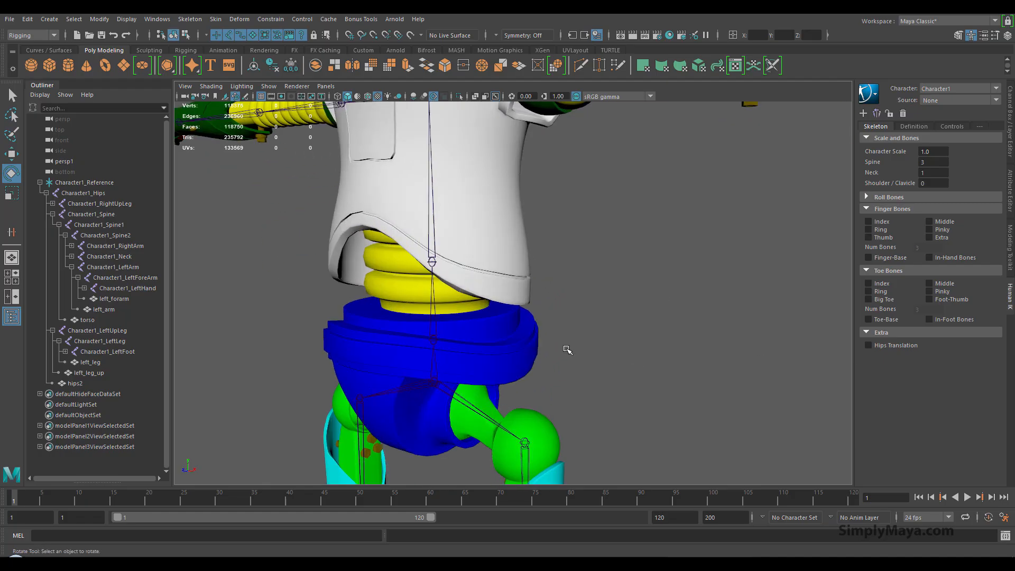
{"action": "left_click", "coordinate": [442, 273]}
{"action": "left_click_drag", "start_coordinate": [410, 233], "coordinate": [482, 195]}
{"action": "left_click", "coordinate": [492, 158]}
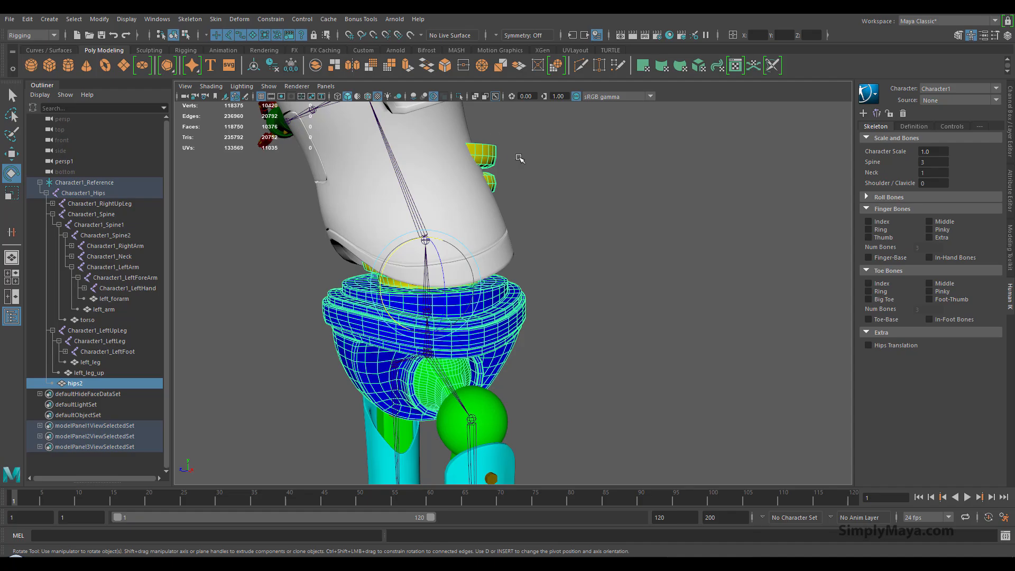
{"action": "left_click_drag", "start_coordinate": [520, 159], "coordinate": [507, 198], "text": "alt"}
{"action": "left_click_drag", "start_coordinate": [479, 235], "coordinate": [500, 268], "text": "alt"}
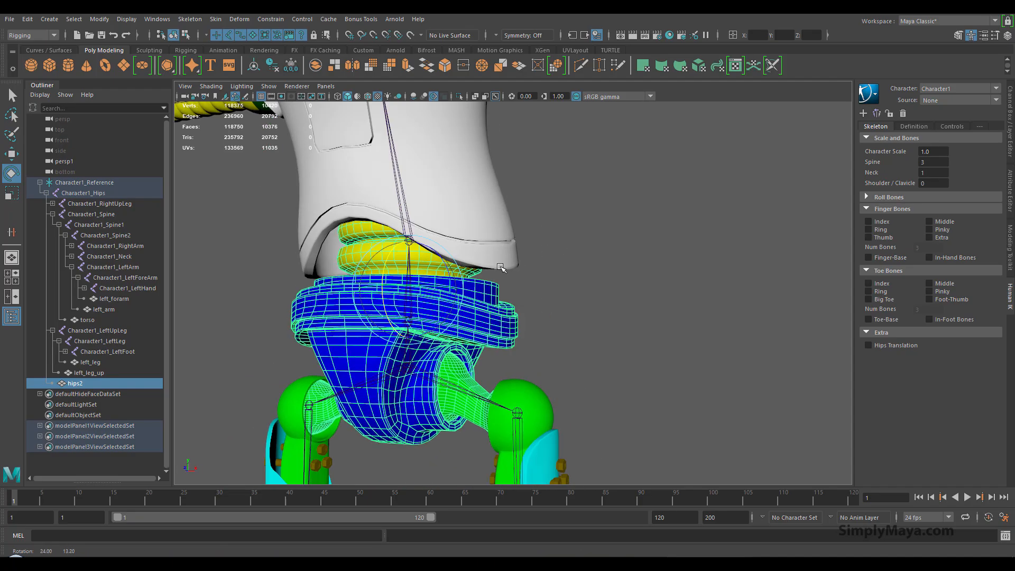
{"action": "key", "text": "ctrl+z"}
{"action": "key", "text": "ctrl+z"}
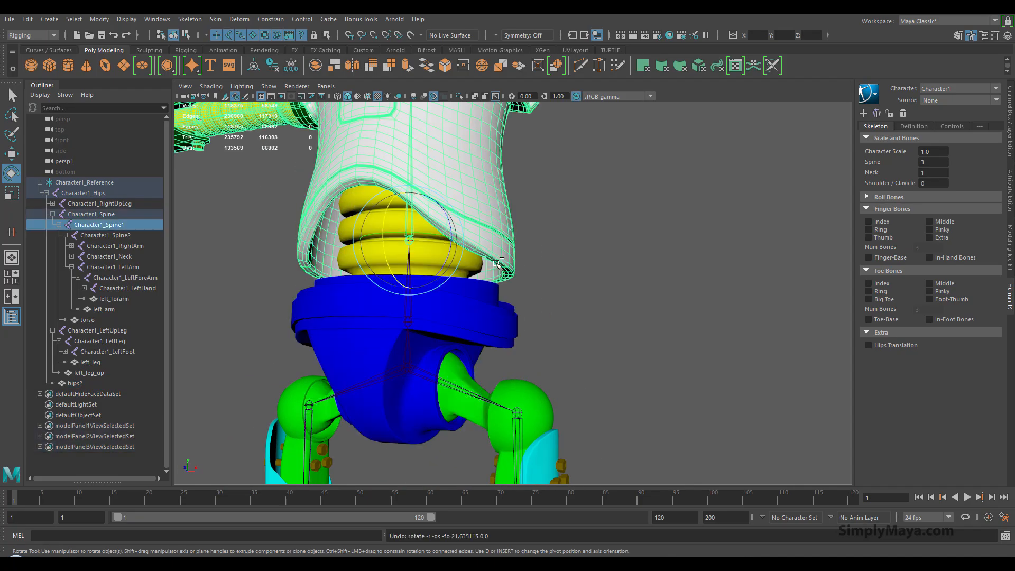
Step: Examine the whole robot and its hip area from the front, leaving nothing selected
{"action": "right_click_drag", "start_coordinate": [584, 269], "coordinate": [374, 274], "text": "alt"}
{"action": "left_click_drag", "start_coordinate": [373, 274], "coordinate": [413, 270], "text": "alt"}
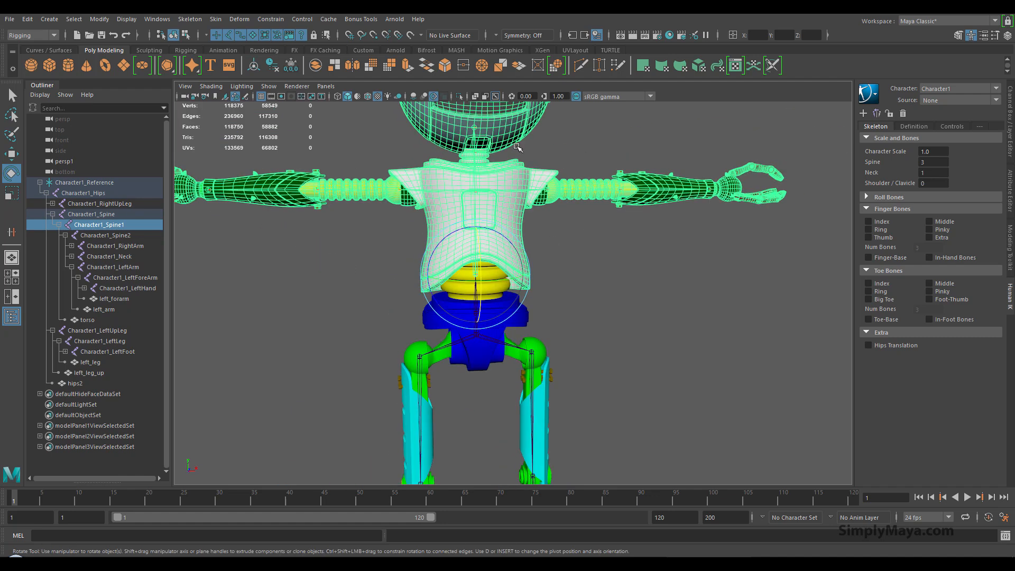
{"action": "middle_click_drag", "start_coordinate": [603, 239], "coordinate": [619, 281], "text": "alt"}
{"action": "right_click_drag", "start_coordinate": [686, 317], "coordinate": [430, 305], "text": "alt"}
{"action": "left_click_drag", "start_coordinate": [430, 305], "coordinate": [453, 305], "text": "alt"}
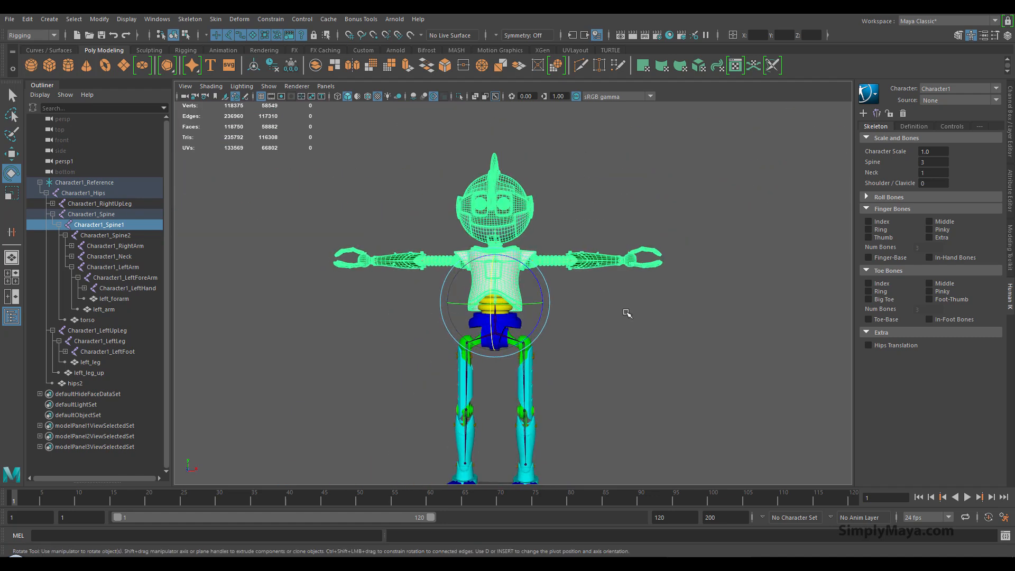
{"action": "left_click", "coordinate": [627, 312]}
{"action": "left_click", "coordinate": [498, 331]}
{"action": "left_click_drag", "start_coordinate": [550, 340], "coordinate": [550, 269], "text": "alt"}
{"action": "left_click", "coordinate": [647, 317]}
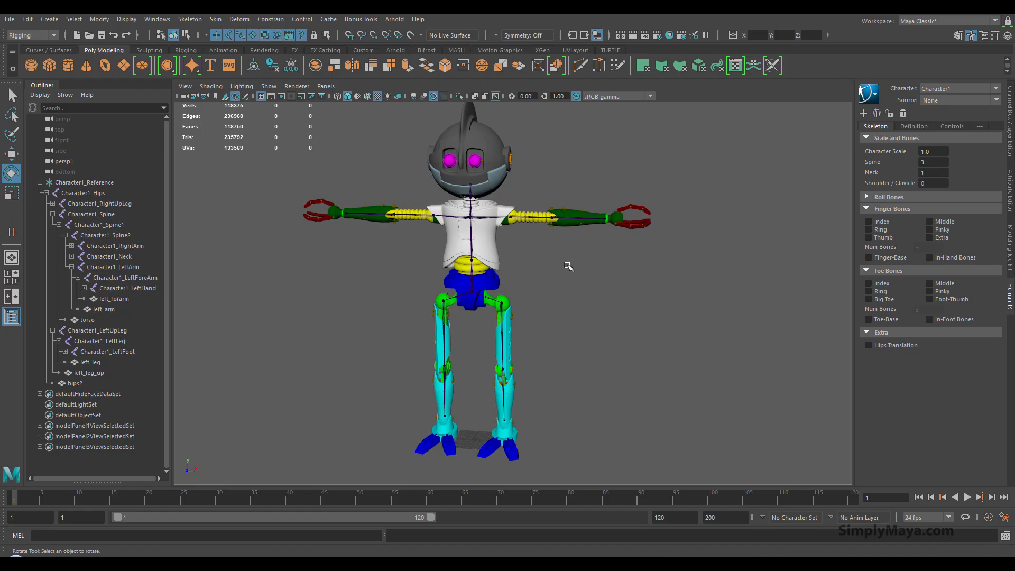
Step: Collapse and select the Character1_Reference hierarchy to check that every robot part belongs to it
{"action": "left_click", "coordinate": [40, 183]}
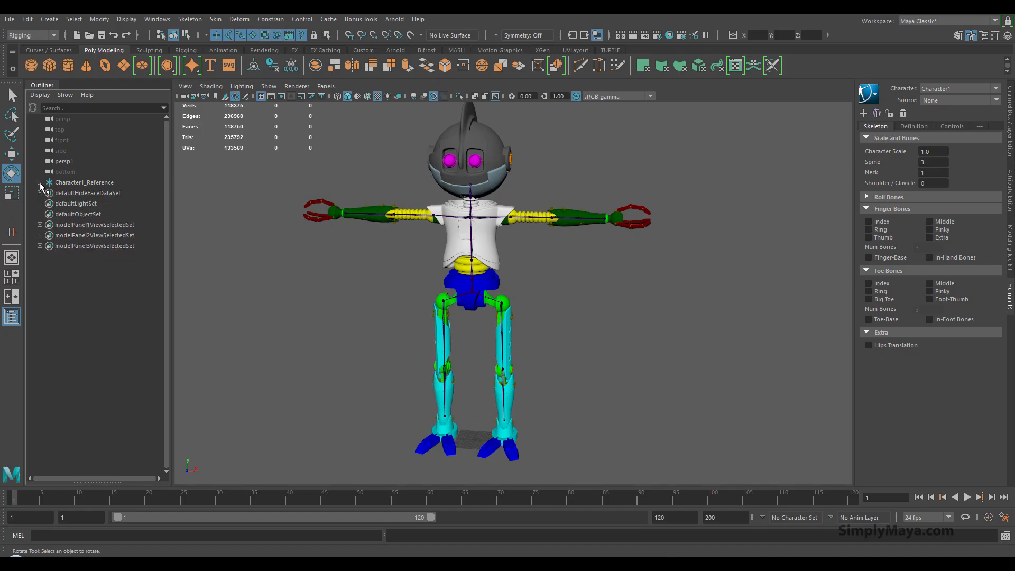
{"action": "left_click", "coordinate": [79, 183]}
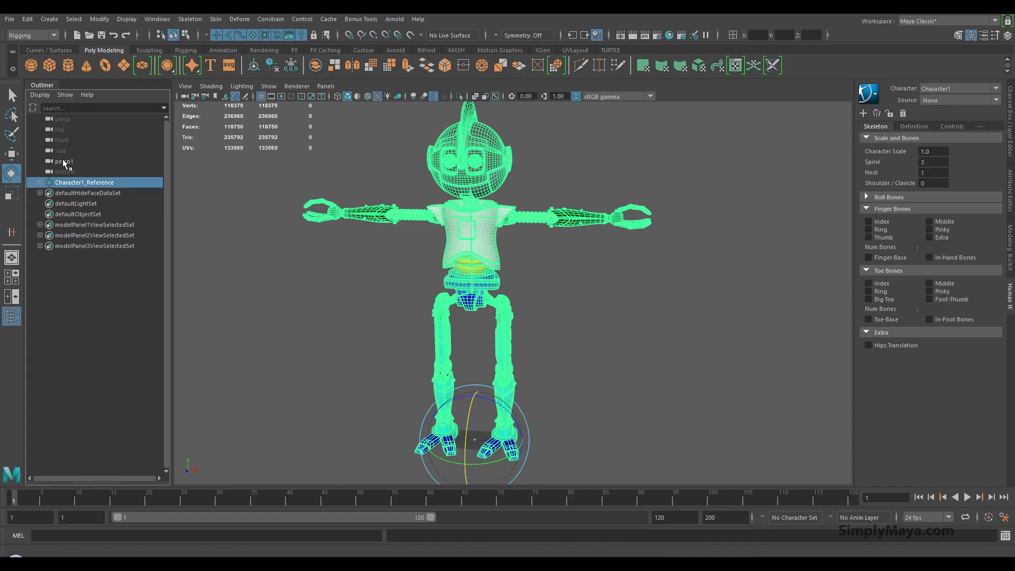
{"action": "middle_click_drag", "start_coordinate": [580, 318], "coordinate": [555, 274], "text": "alt"}
{"action": "right_click_drag", "start_coordinate": [555, 274], "coordinate": [364, 270], "text": "alt"}
{"action": "left_click_drag", "start_coordinate": [365, 270], "coordinate": [417, 299], "text": "alt"}
{"action": "right_click_drag", "start_coordinate": [417, 299], "coordinate": [846, 370], "text": "alt"}
{"action": "middle_click_drag", "start_coordinate": [481, 275], "coordinate": [505, 211], "text": "alt"}
{"action": "left_click_drag", "start_coordinate": [505, 211], "coordinate": [534, 185], "text": "alt"}
{"action": "middle_click_drag", "start_coordinate": [533, 222], "coordinate": [550, 190], "text": "alt"}
{"action": "left_click_drag", "start_coordinate": [549, 190], "coordinate": [459, 195], "text": "alt"}
{"action": "right_click_drag", "start_coordinate": [460, 195], "coordinate": [159, 154], "text": "alt"}
{"action": "middle_click_drag", "start_coordinate": [159, 154], "coordinate": [172, 215], "text": "alt"}
{"action": "left_click_drag", "start_coordinate": [392, 169], "coordinate": [387, 248], "text": "alt"}
{"action": "left_click_drag", "start_coordinate": [479, 232], "coordinate": [508, 243], "text": "alt"}
{"action": "middle_click_drag", "start_coordinate": [518, 241], "coordinate": [522, 257], "text": "alt"}
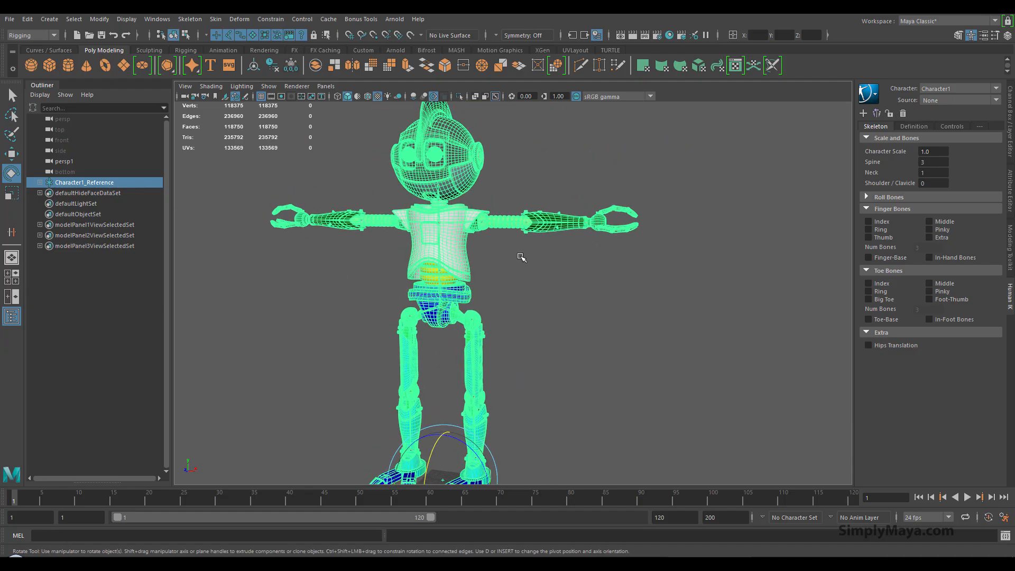
Step: Save the scene and create a HumanIK control rig from the Character1 definition
{"action": "key", "text": "ctrl+s"}
{"action": "scroll", "coordinate": [524, 222], "scroll_direction": "down", "scroll_amount": 4}
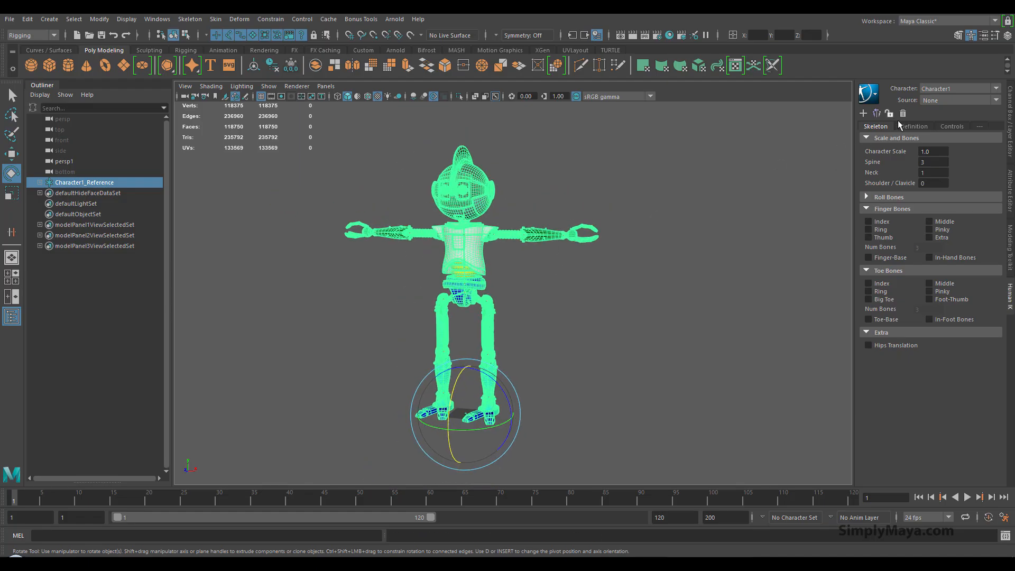
{"action": "left_click", "coordinate": [948, 128]}
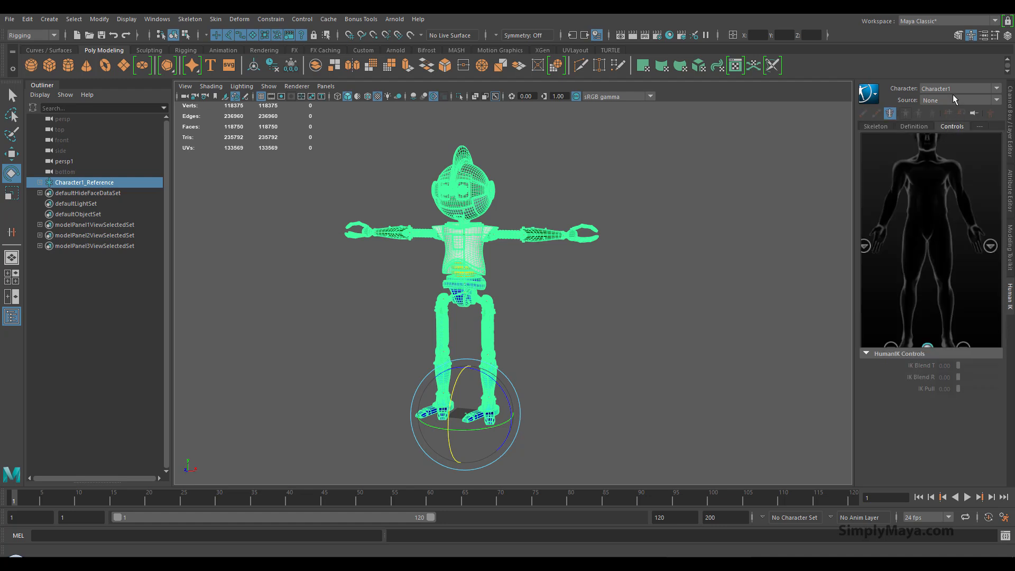
{"action": "left_click", "coordinate": [916, 127]}
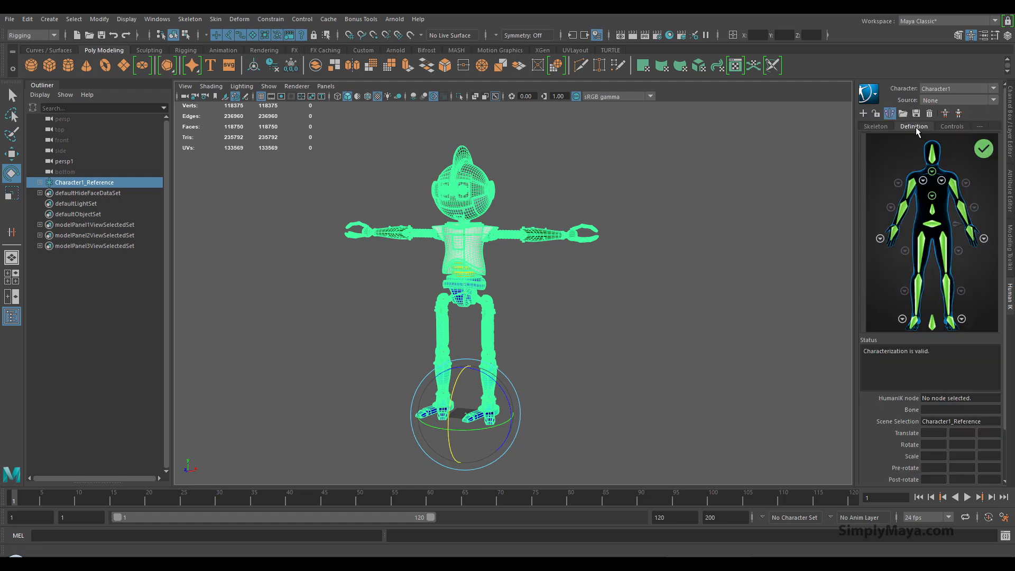
{"action": "left_click", "coordinate": [945, 115]}
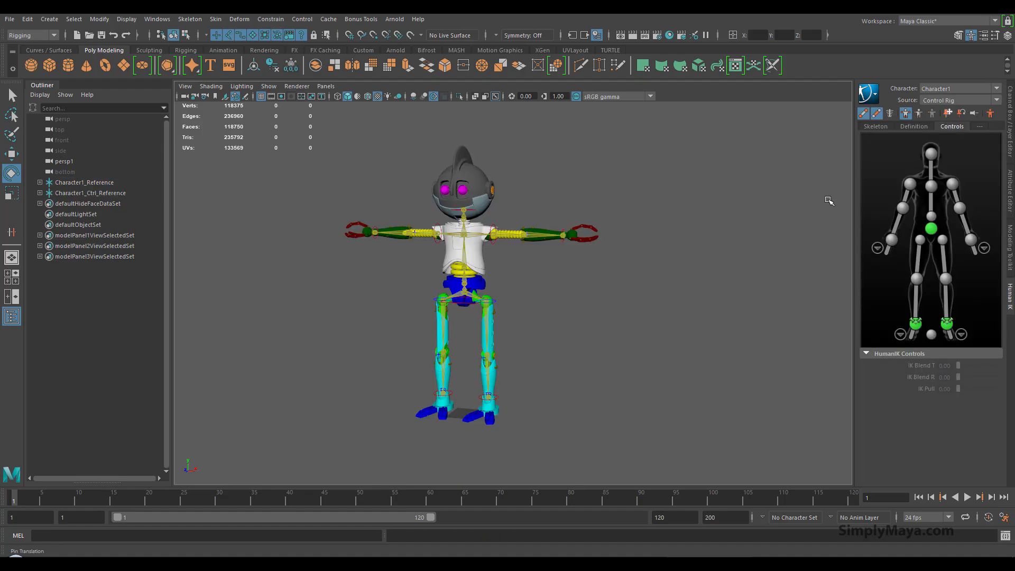
Step: Select the control rig's hips effector and move it down to test how the legs bend
{"action": "left_click_drag", "start_coordinate": [577, 279], "coordinate": [546, 320], "text": "alt"}
{"action": "right_click_drag", "start_coordinate": [560, 320], "coordinate": [819, 365], "text": "alt"}
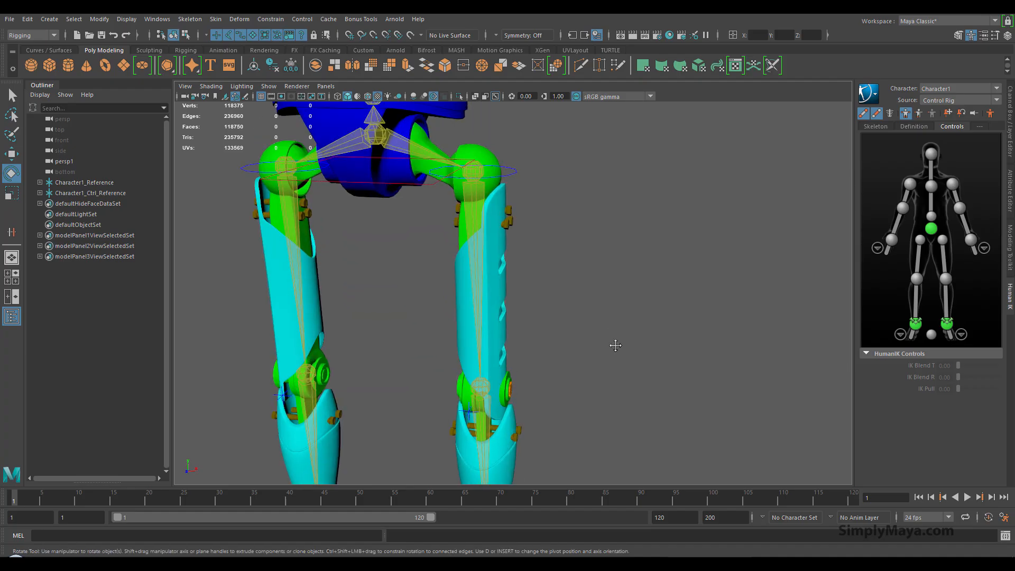
{"action": "middle_click_drag", "start_coordinate": [613, 344], "coordinate": [620, 363], "text": "alt"}
{"action": "left_click", "coordinate": [505, 199]}
{"action": "left_click", "coordinate": [405, 209]}
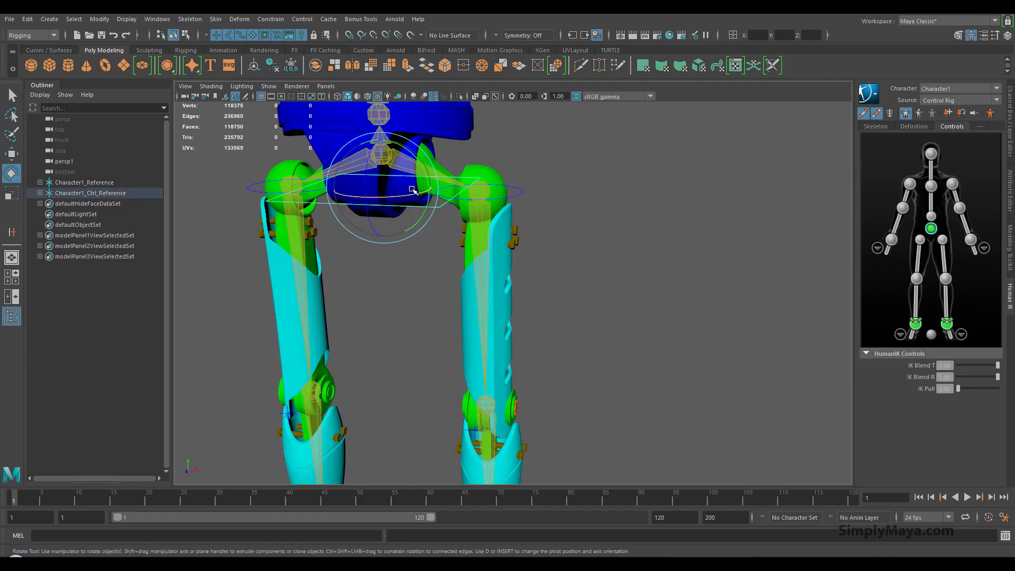
{"action": "key", "text": "w"}
{"action": "left_click_drag", "start_coordinate": [389, 148], "coordinate": [393, 221]}
Step: Move the hips effector backward and adjust its height to put the robot in a seated pose with feet planted
{"action": "right_click_drag", "start_coordinate": [434, 264], "coordinate": [365, 272], "text": "alt"}
{"action": "left_click_drag", "start_coordinate": [366, 272], "coordinate": [302, 261], "text": "alt"}
{"action": "left_click_drag", "start_coordinate": [411, 272], "coordinate": [453, 250]}
{"action": "left_click_drag", "start_coordinate": [473, 211], "coordinate": [473, 257]}
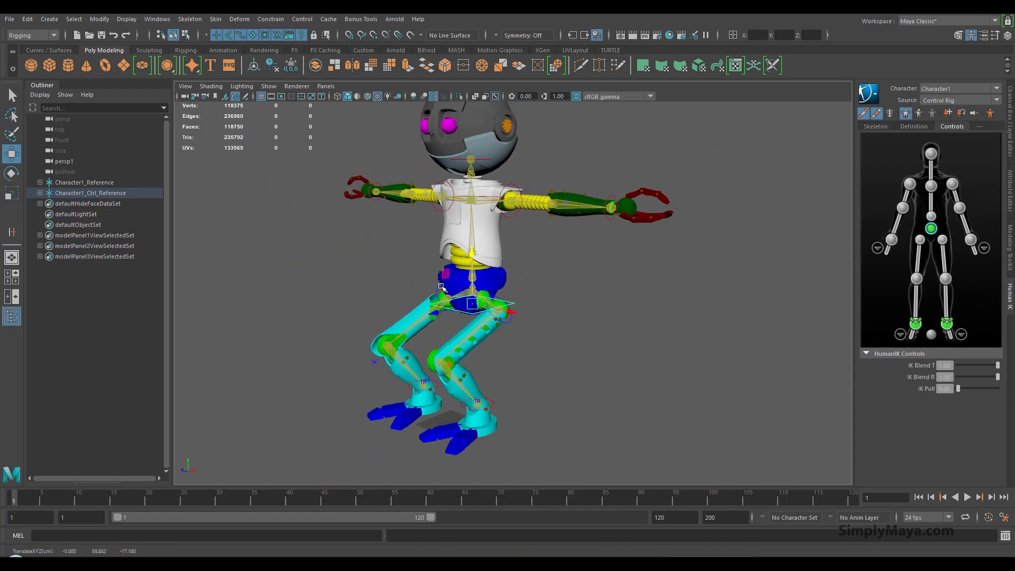
{"action": "left_click_drag", "start_coordinate": [442, 306], "coordinate": [477, 296]}
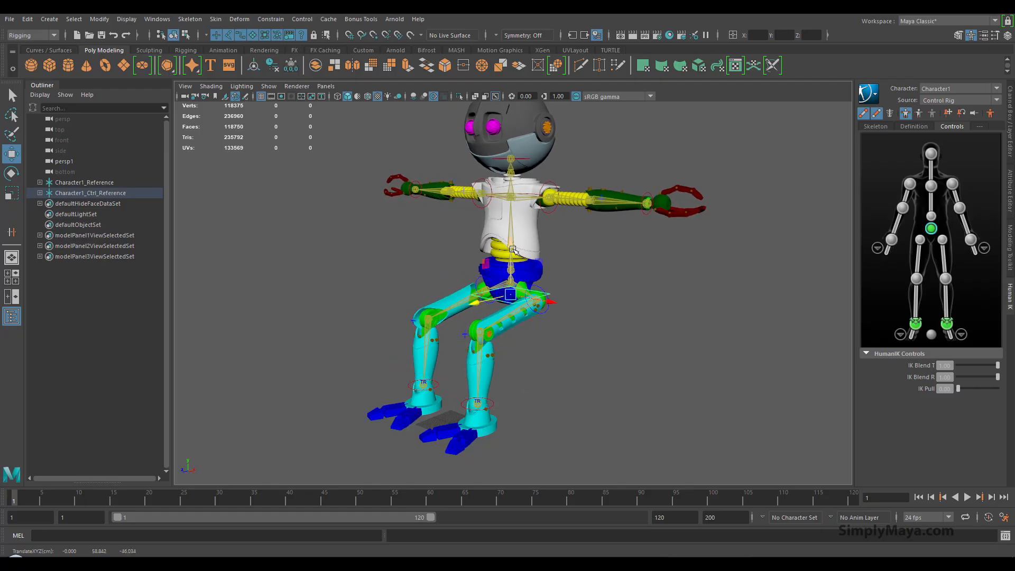
{"action": "left_click_drag", "start_coordinate": [511, 245], "coordinate": [512, 233]}
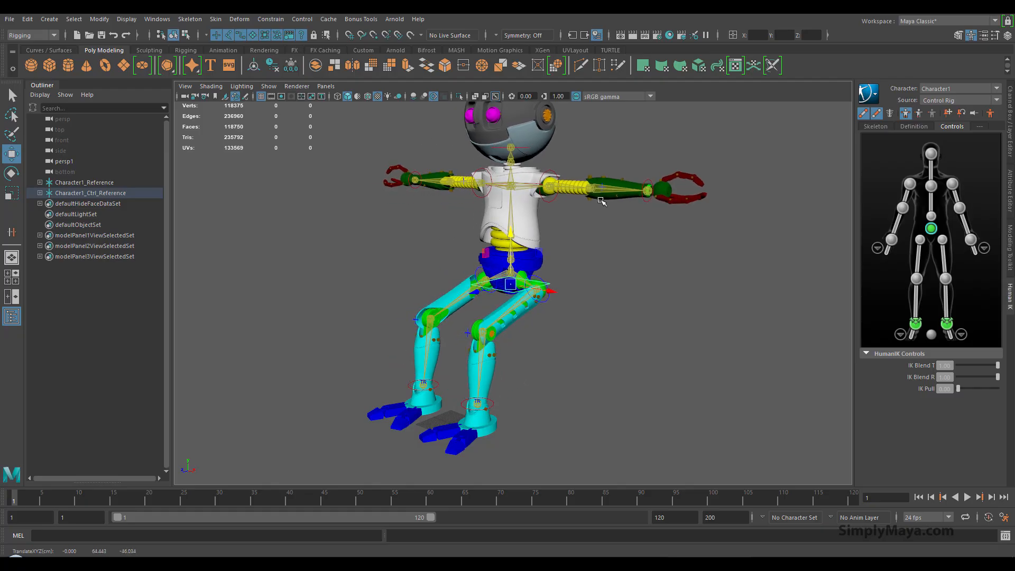
Step: Return the robot to its stance pose and select the left shoulder effector
{"action": "left_click", "coordinate": [987, 118]}
{"action": "middle_click_drag", "start_coordinate": [527, 279], "coordinate": [537, 333], "text": "alt"}
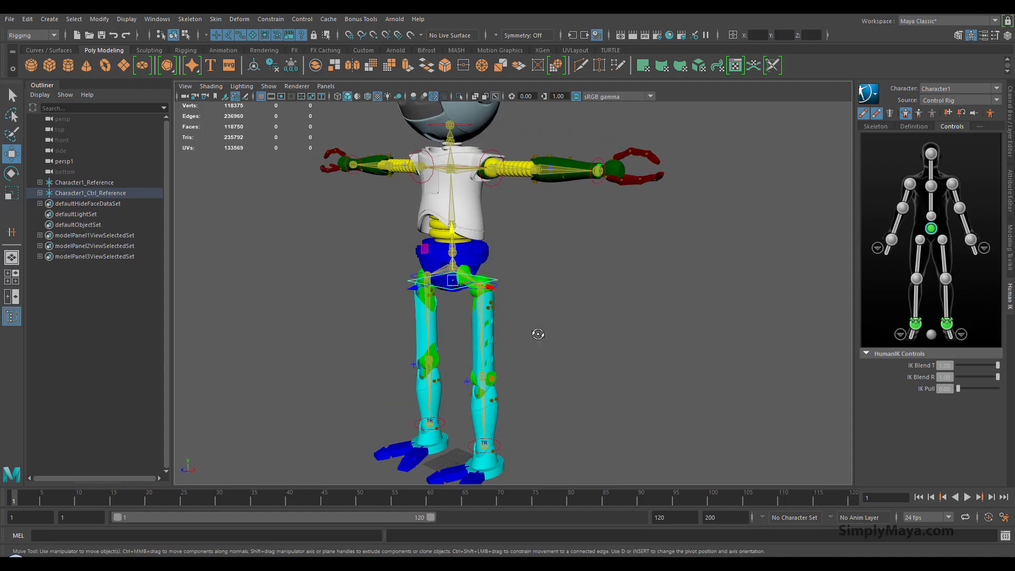
{"action": "left_click_drag", "start_coordinate": [536, 333], "coordinate": [559, 329], "text": "alt"}
{"action": "left_click", "coordinate": [499, 164]}
{"action": "middle_click_drag", "start_coordinate": [530, 204], "coordinate": [532, 289], "text": "alt"}
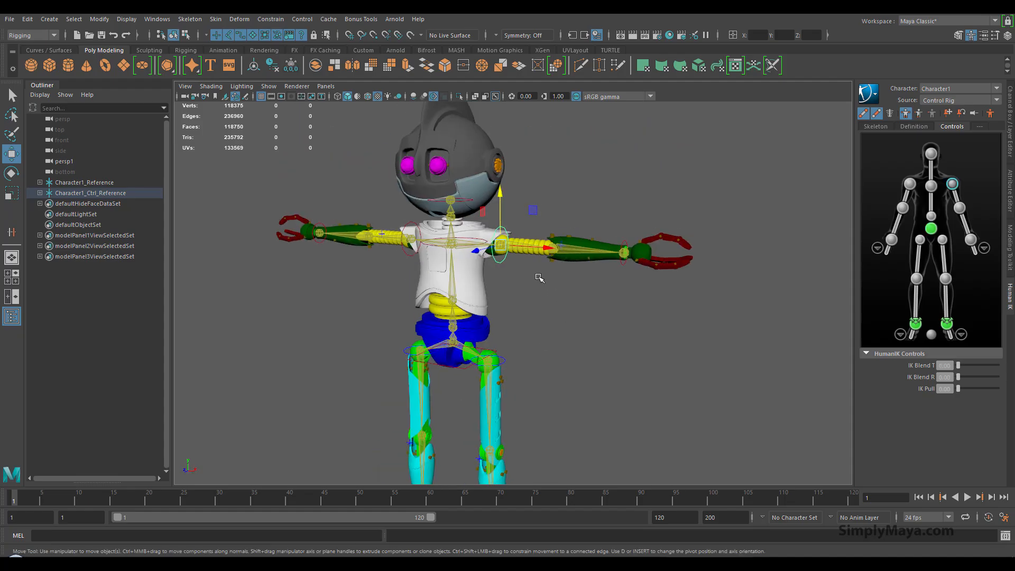
{"action": "left_click_drag", "start_coordinate": [538, 276], "coordinate": [546, 287], "text": "alt"}
Step: Move the left wrist effector down and across in front of the hips to test the arm and torso bend
{"action": "left_click", "coordinate": [648, 252]}
{"action": "left_click_drag", "start_coordinate": [648, 256], "coordinate": [558, 366]}
{"action": "left_click_drag", "start_coordinate": [669, 368], "coordinate": [579, 403]}
{"action": "left_click", "coordinate": [490, 410]}
{"action": "left_click", "coordinate": [598, 355]}
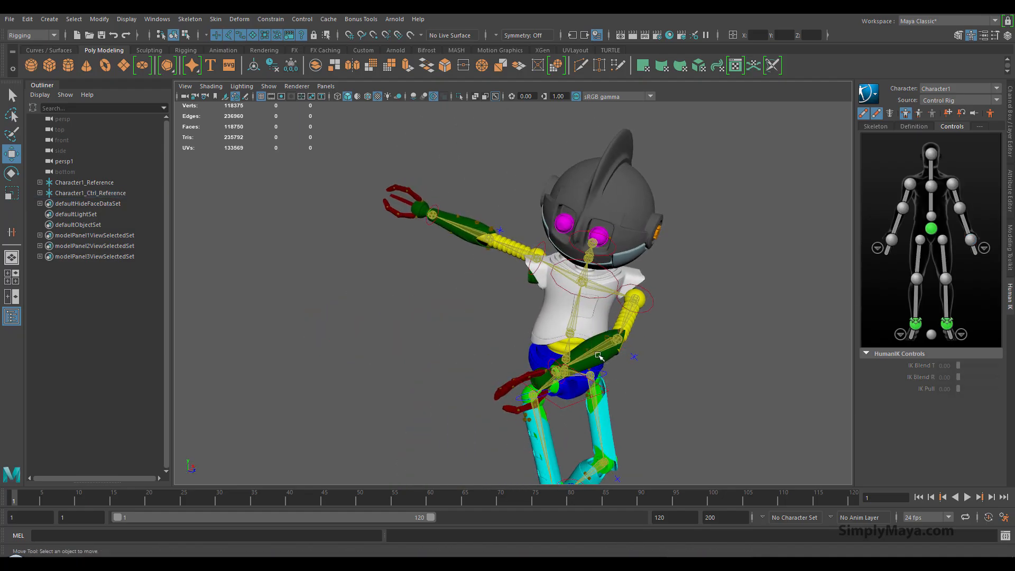
{"action": "left_click_drag", "start_coordinate": [566, 393], "coordinate": [518, 388], "text": "alt"}
Step: Undo the left wrist effector moves
{"action": "key", "text": "ctrl+z"}
{"action": "key", "text": "ctrl+z"}
{"action": "key", "text": "ctrl+z"}
{"action": "key", "text": "ctrl+z"}
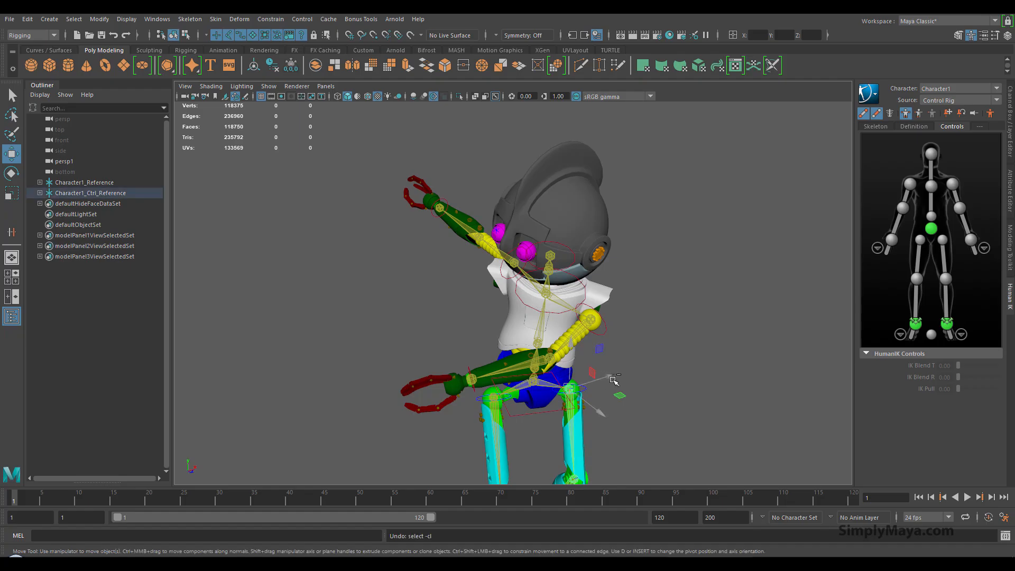
{"action": "left_click_drag", "start_coordinate": [564, 358], "coordinate": [492, 301], "text": "alt"}
{"action": "key", "text": "ctrl+z"}
{"action": "right_click_drag", "start_coordinate": [497, 303], "coordinate": [702, 335], "text": "alt"}
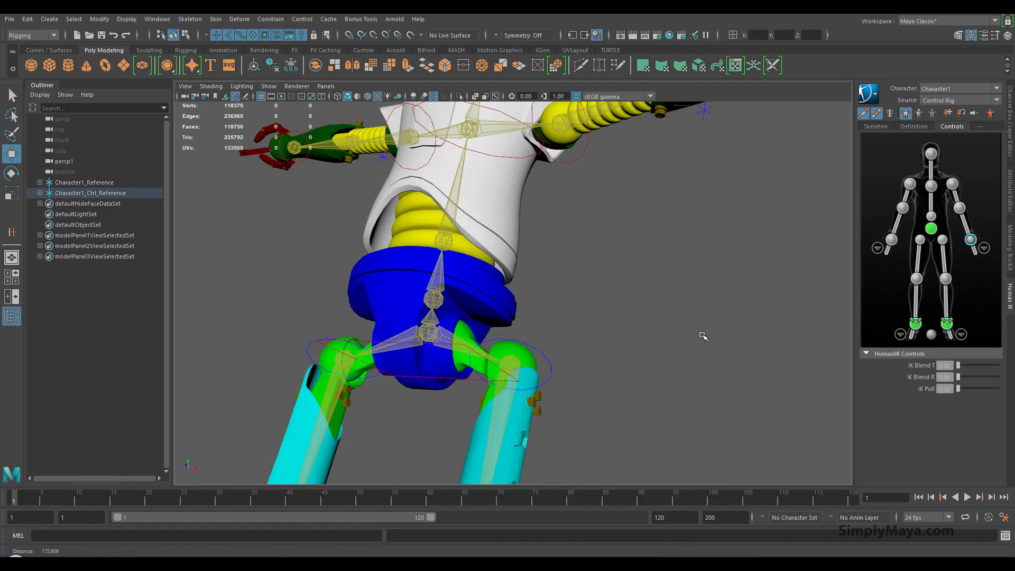
{"action": "middle_click_drag", "start_coordinate": [608, 251], "coordinate": [541, 347], "text": "alt"}
{"action": "left_click_drag", "start_coordinate": [542, 346], "coordinate": [589, 360], "text": "alt"}
{"action": "key", "text": "ctrl+z"}
{"action": "key", "text": "ctrl+z"}
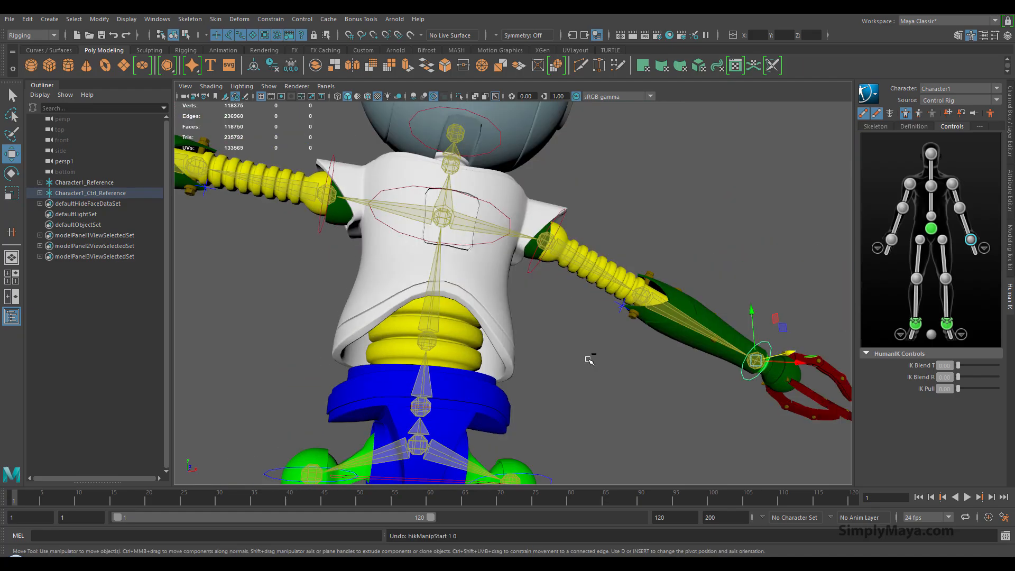
Step: Pull the left wrist effector down and inward to the pelvis in several moves to test how the elbow bends
{"action": "middle_click_drag", "start_coordinate": [571, 341], "coordinate": [502, 422], "text": "alt"}
{"action": "left_click_drag", "start_coordinate": [503, 422], "coordinate": [520, 400], "text": "alt"}
{"action": "left_click_drag", "start_coordinate": [726, 325], "coordinate": [686, 328]}
{"action": "left_click_drag", "start_coordinate": [652, 290], "coordinate": [632, 353]}
{"action": "left_click_drag", "start_coordinate": [565, 386], "coordinate": [394, 421], "text": "alt"}
{"action": "middle_click_drag", "start_coordinate": [404, 426], "coordinate": [439, 401], "text": "alt"}
{"action": "left_click_drag", "start_coordinate": [460, 411], "coordinate": [653, 436]}
{"action": "left_click_drag", "start_coordinate": [650, 422], "coordinate": [463, 472]}
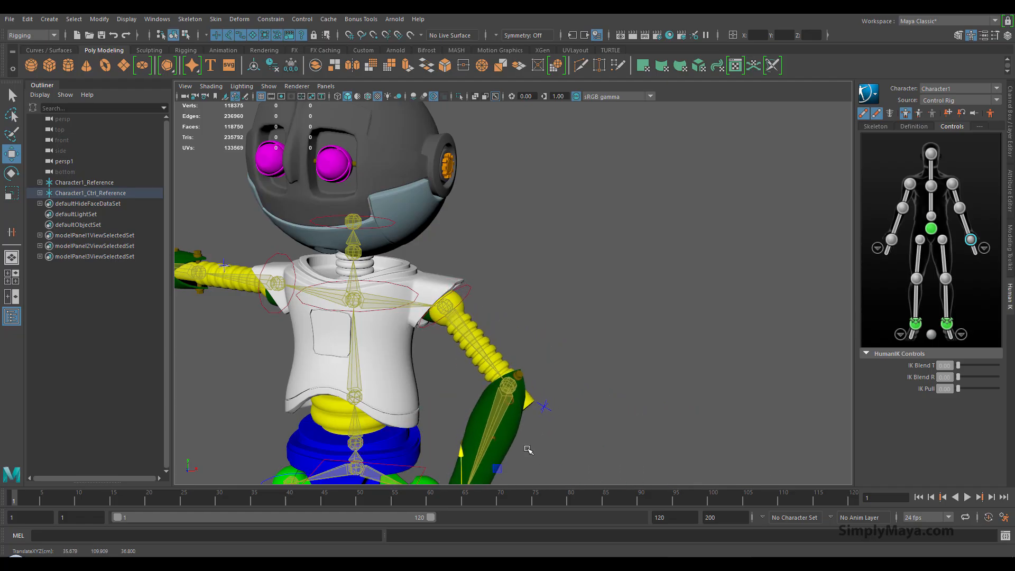
{"action": "middle_click_drag", "start_coordinate": [529, 450], "coordinate": [575, 306], "text": "alt"}
{"action": "left_click_drag", "start_coordinate": [559, 335], "coordinate": [400, 361]}
{"action": "left_click_drag", "start_coordinate": [355, 298], "coordinate": [412, 298]}
{"action": "middle_click_drag", "start_coordinate": [417, 298], "coordinate": [375, 363], "text": "alt"}
{"action": "left_click_drag", "start_coordinate": [378, 364], "coordinate": [465, 402], "text": "alt"}
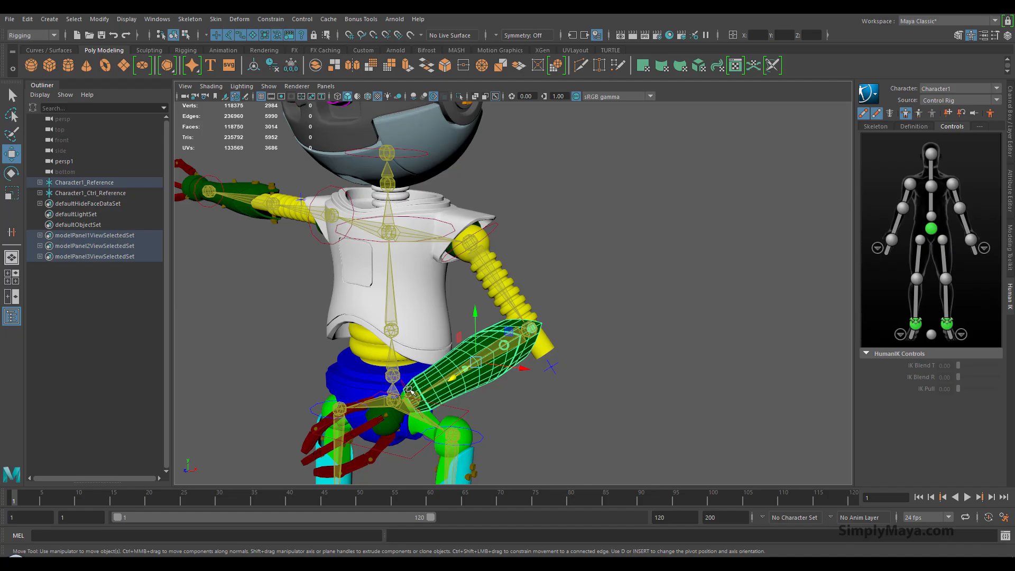
Step: Examine the left shoulder joint up close, then put the robot back into its stance pose
{"action": "left_click", "coordinate": [468, 239]}
{"action": "left_click_drag", "start_coordinate": [468, 240], "coordinate": [498, 261], "text": "alt"}
{"action": "middle_click_drag", "start_coordinate": [499, 261], "coordinate": [459, 338], "text": "alt"}
{"action": "right_click_drag", "start_coordinate": [458, 338], "coordinate": [534, 322], "text": "alt"}
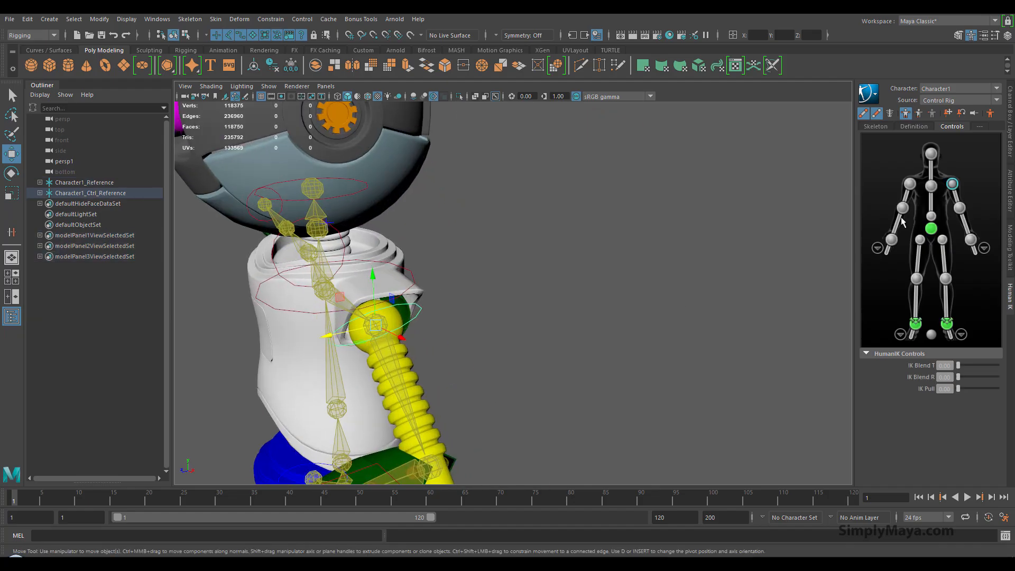
{"action": "left_click", "coordinate": [993, 114]}
{"action": "middle_click_drag", "start_coordinate": [555, 306], "coordinate": [561, 249], "text": "alt"}
{"action": "left_click_drag", "start_coordinate": [561, 249], "coordinate": [605, 283], "text": "alt"}
{"action": "right_click_drag", "start_coordinate": [605, 283], "coordinate": [415, 245], "text": "alt"}
{"action": "middle_click_drag", "start_coordinate": [415, 246], "coordinate": [440, 151], "text": "alt"}
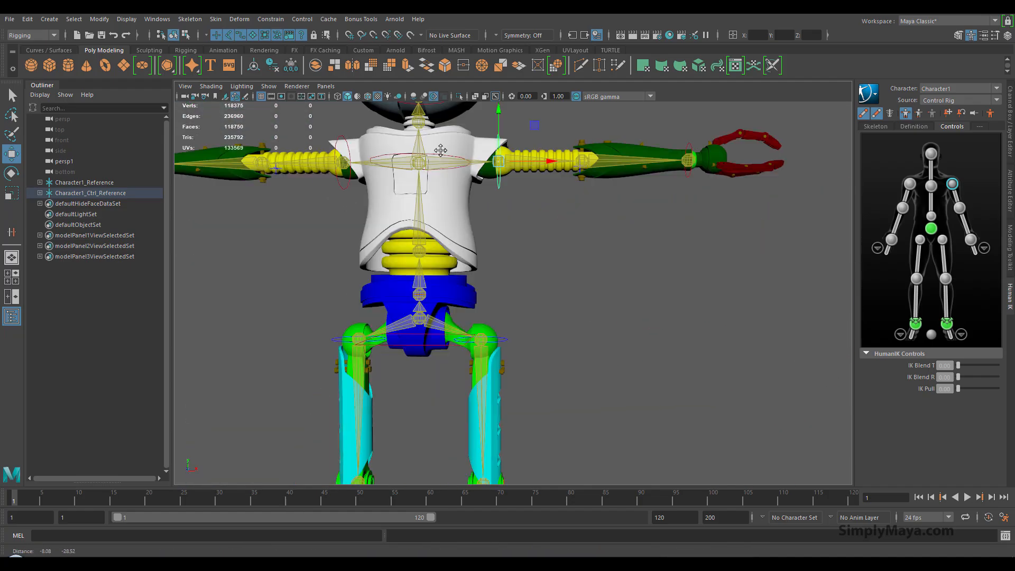
{"action": "right_click_drag", "start_coordinate": [440, 151], "coordinate": [369, 278], "text": "alt"}
{"action": "left_click_drag", "start_coordinate": [369, 278], "coordinate": [265, 317], "text": "alt"}
{"action": "middle_click_drag", "start_coordinate": [264, 317], "coordinate": [234, 333], "text": "alt"}
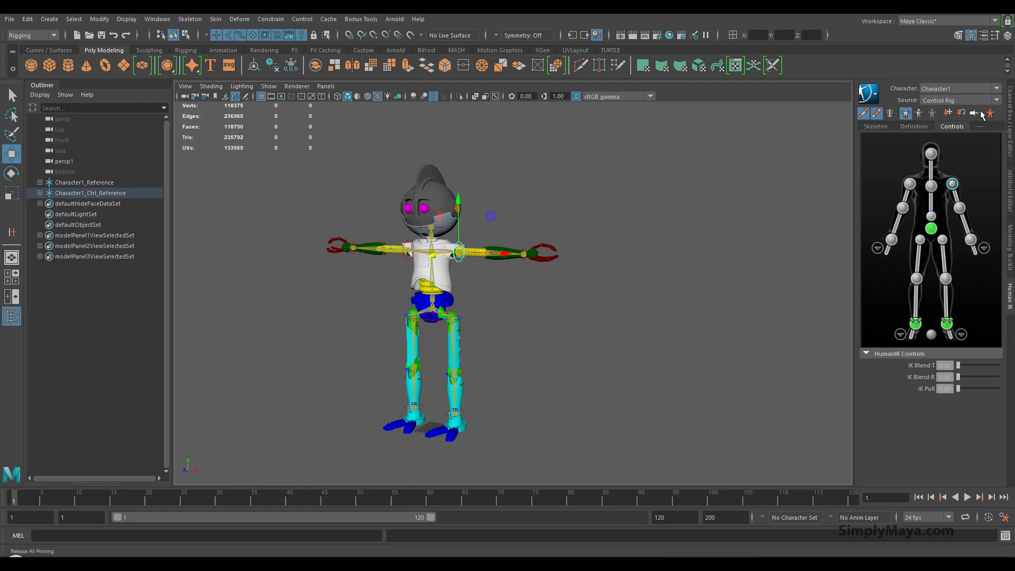
Step: Set the HumanIK character source to None
{"action": "left_click", "coordinate": [964, 101]}
{"action": "left_click", "coordinate": [927, 136]}
{"action": "middle_click_drag", "start_coordinate": [370, 301], "coordinate": [339, 351], "text": "alt"}
{"action": "right_click_drag", "start_coordinate": [340, 351], "coordinate": [602, 342], "text": "alt"}
{"action": "middle_click_drag", "start_coordinate": [251, 345], "coordinate": [703, 206], "text": "alt"}
{"action": "left_click_drag", "start_coordinate": [703, 206], "coordinate": [592, 257], "text": "alt"}
{"action": "middle_click_drag", "start_coordinate": [592, 257], "coordinate": [567, 311], "text": "alt"}
Step: Isolate the left upper arm mesh to examine its ball joint, then restore the full robot view and deselect it
{"action": "left_click", "coordinate": [463, 294]}
{"action": "left_click_drag", "start_coordinate": [455, 326], "coordinate": [520, 305], "text": "alt"}
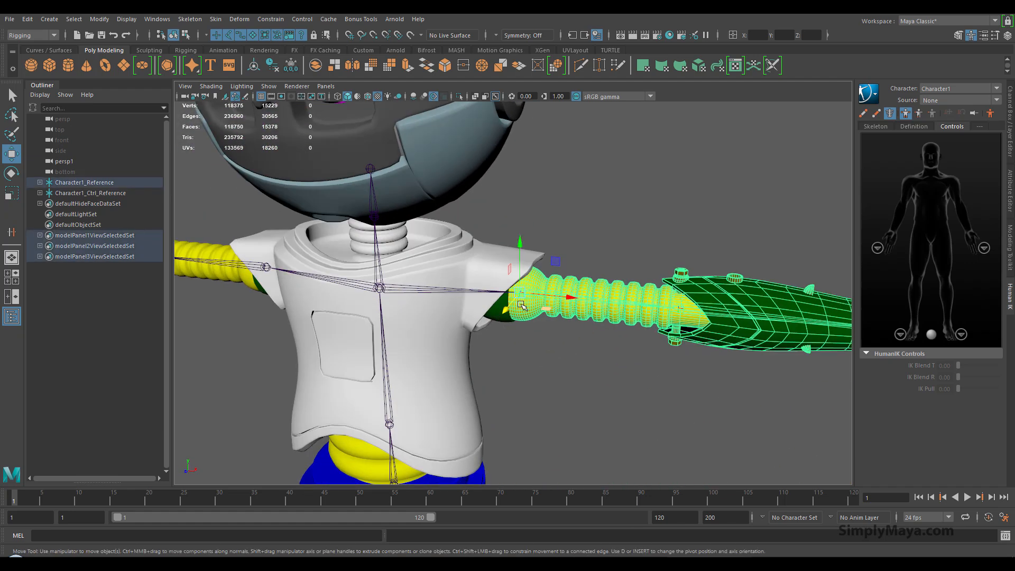
{"action": "middle_click_drag", "start_coordinate": [460, 292], "coordinate": [442, 324], "text": "alt"}
{"action": "right_click_drag", "start_coordinate": [442, 324], "coordinate": [587, 359], "text": "alt"}
{"action": "left_click_drag", "start_coordinate": [586, 359], "coordinate": [557, 328], "text": "alt"}
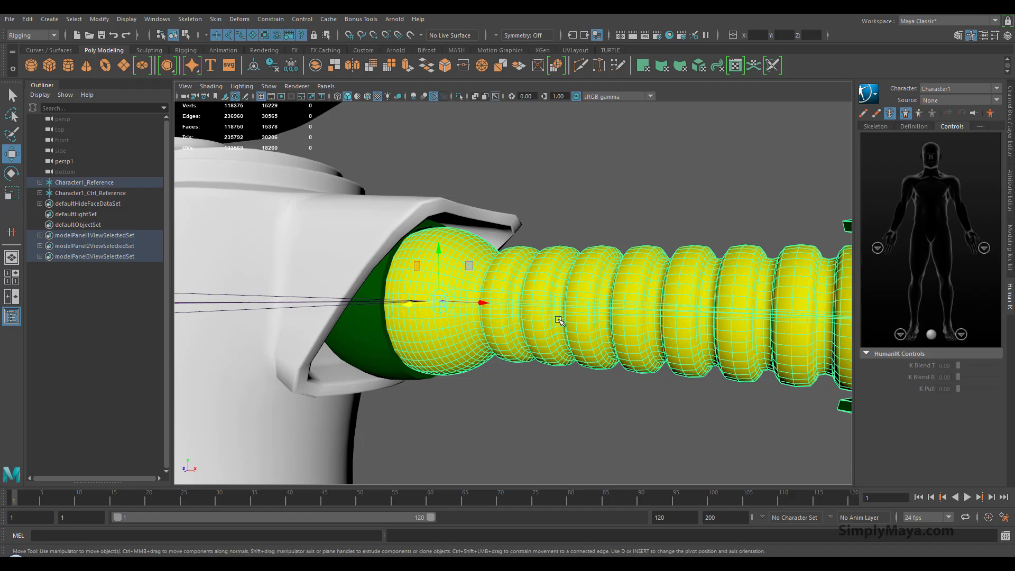
{"action": "key", "text": "ctrl+1"}
{"action": "left_click_drag", "start_coordinate": [555, 288], "coordinate": [576, 311], "text": "alt"}
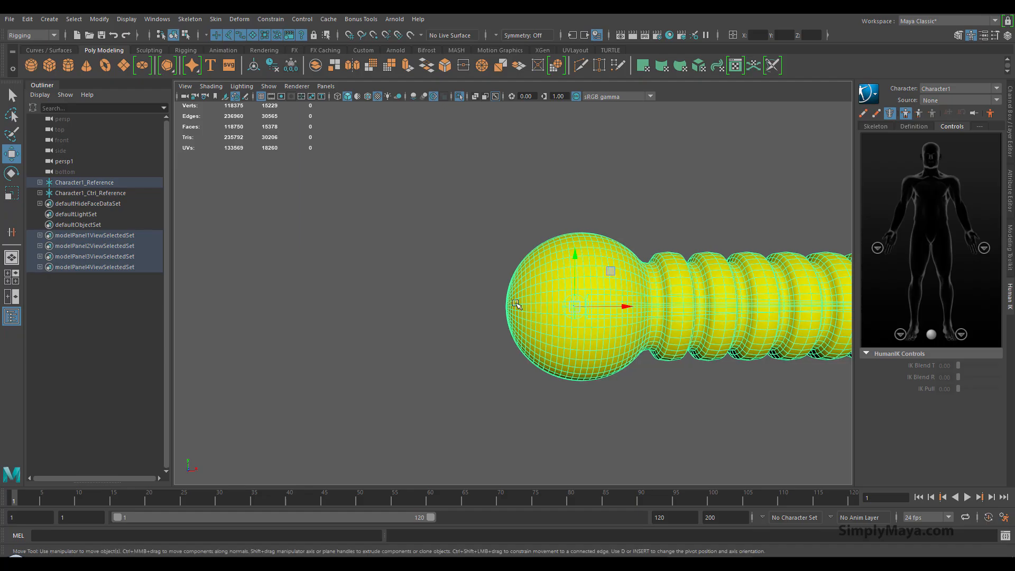
{"action": "key", "text": "ctrl+1"}
{"action": "key", "text": "a"}
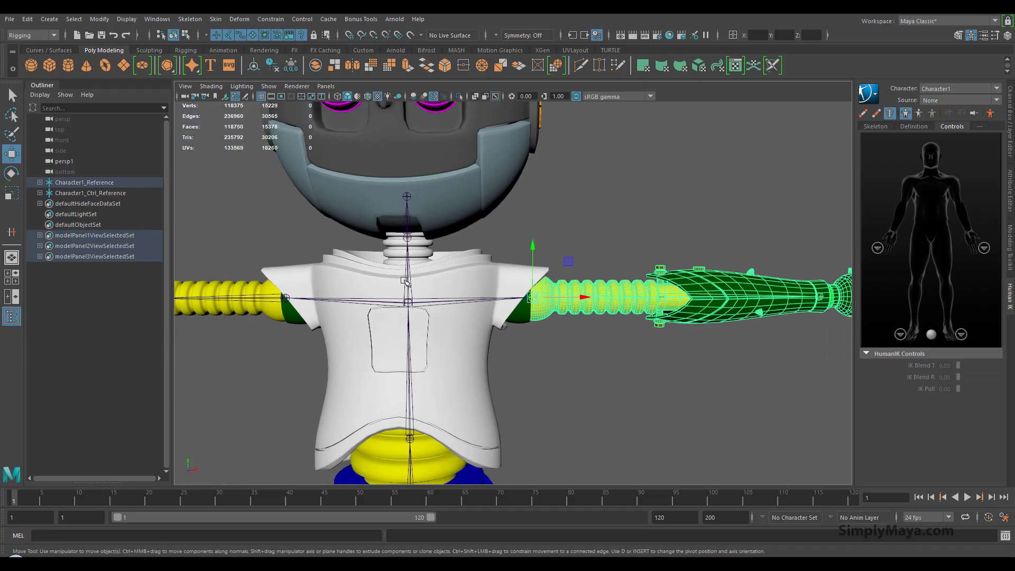
{"action": "left_click", "coordinate": [597, 302]}
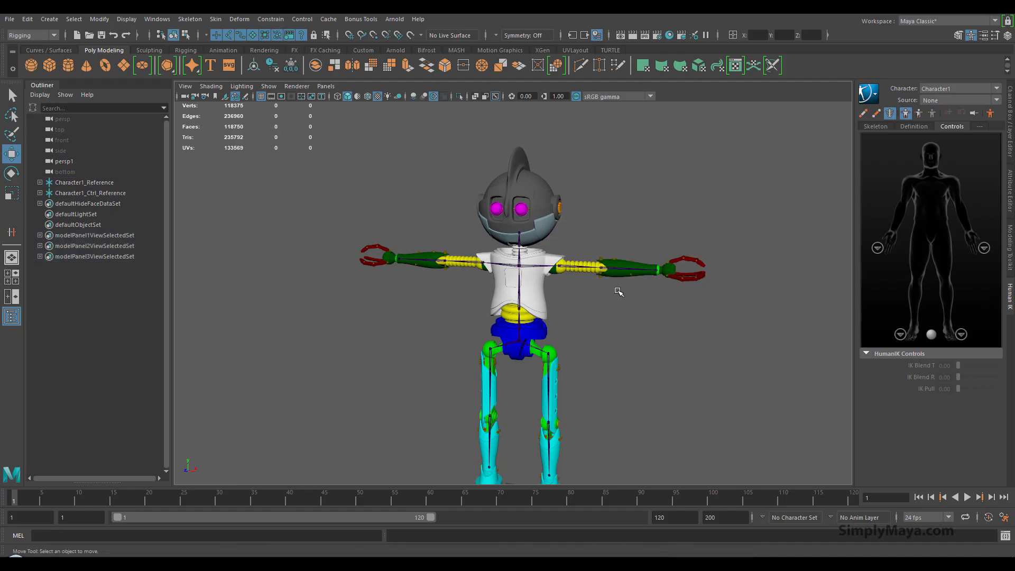
{"action": "left_click_drag", "start_coordinate": [610, 286], "coordinate": [523, 253], "text": "alt"}
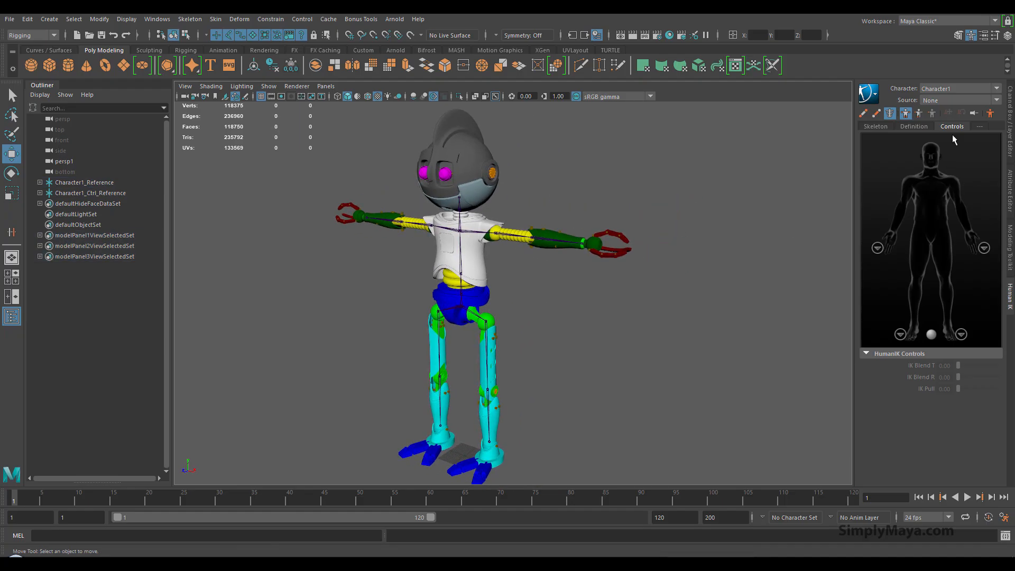
Step: Set the character source back to Control Rig
{"action": "left_click", "coordinate": [989, 102]}
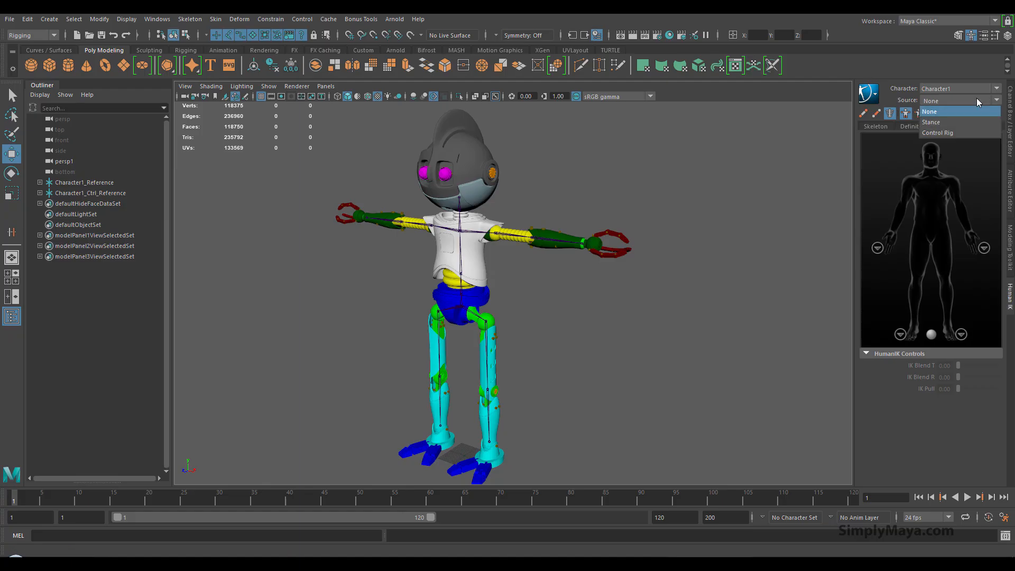
{"action": "left_click", "coordinate": [951, 122]}
{"action": "middle_click_drag", "start_coordinate": [535, 277], "coordinate": [616, 272], "text": "alt"}
{"action": "left_click_drag", "start_coordinate": [655, 280], "coordinate": [636, 283], "text": "alt"}
{"action": "middle_click_drag", "start_coordinate": [620, 285], "coordinate": [595, 283], "text": "alt"}
{"action": "right_click_drag", "start_coordinate": [747, 288], "coordinate": [629, 282], "text": "alt"}
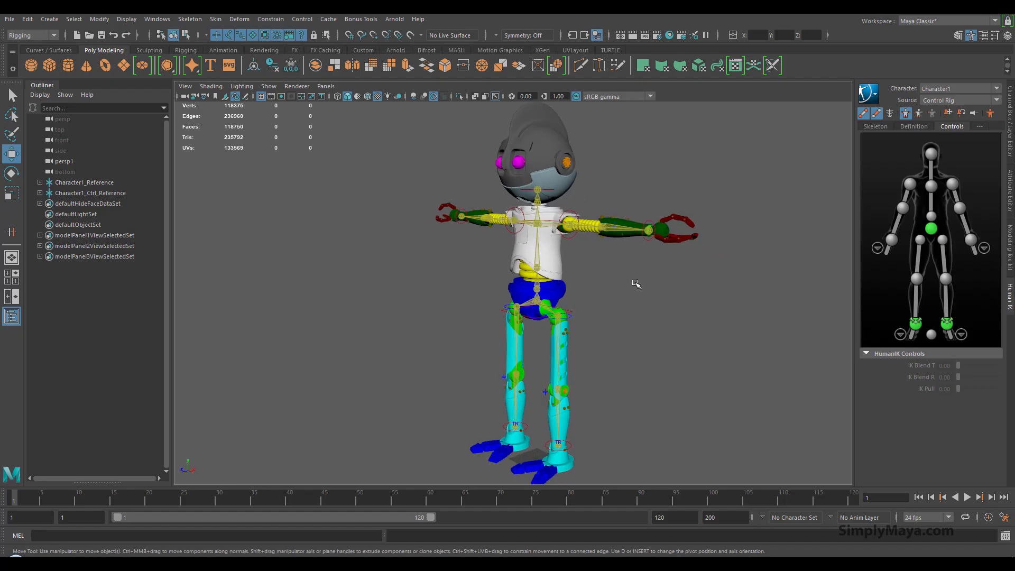
{"action": "middle_click_drag", "start_coordinate": [630, 283], "coordinate": [586, 289], "text": "alt"}
{"action": "left_click_drag", "start_coordinate": [604, 292], "coordinate": [637, 295], "text": "alt"}
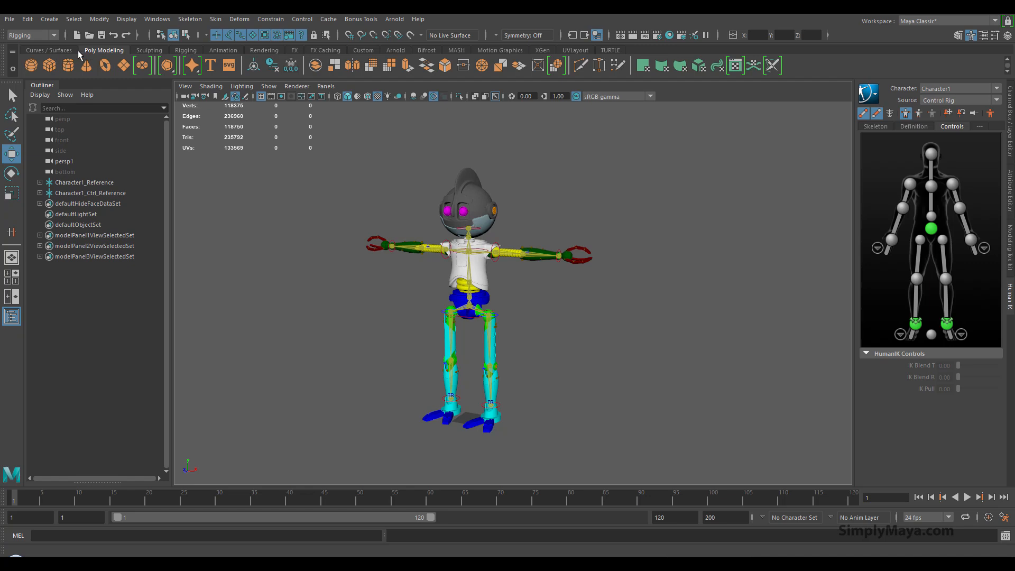
Step: Create a polygon plane under the robot and scale it up uniformly as a large ground floor
{"action": "left_click", "coordinate": [123, 65]}
{"action": "key", "text": "r"}
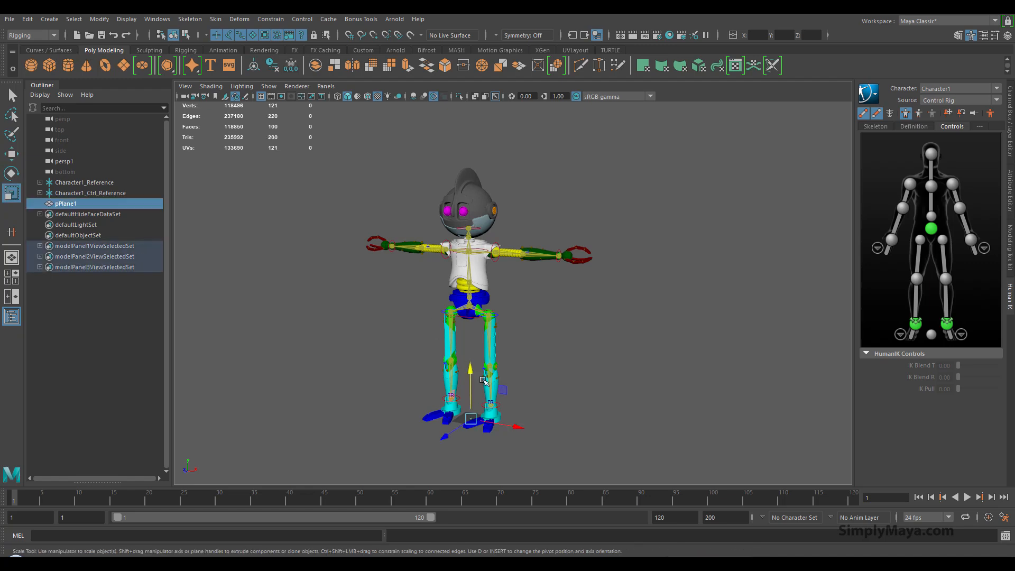
{"action": "left_click_drag", "start_coordinate": [472, 415], "coordinate": [804, 419]}
{"action": "middle_click_drag", "start_coordinate": [740, 409], "coordinate": [690, 298], "text": "alt"}
{"action": "right_click_drag", "start_coordinate": [602, 298], "coordinate": [708, 312], "text": "alt"}
{"action": "middle_click_drag", "start_coordinate": [491, 265], "coordinate": [656, 343], "text": "alt"}
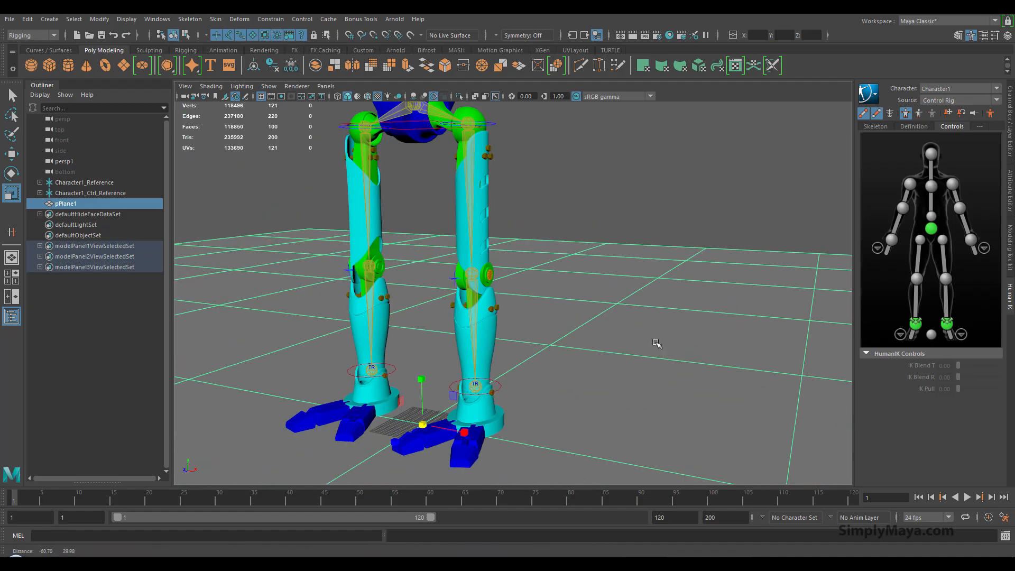
Step: Move the hips effector down and backward to seat the robot just above the ground plane
{"action": "left_click", "coordinate": [436, 128]}
{"action": "left_click_drag", "start_coordinate": [428, 209], "coordinate": [407, 210], "text": "alt"}
{"action": "middle_click_drag", "start_coordinate": [441, 212], "coordinate": [498, 270], "text": "alt"}
{"action": "key", "text": "w"}
{"action": "left_click_drag", "start_coordinate": [440, 140], "coordinate": [446, 283]}
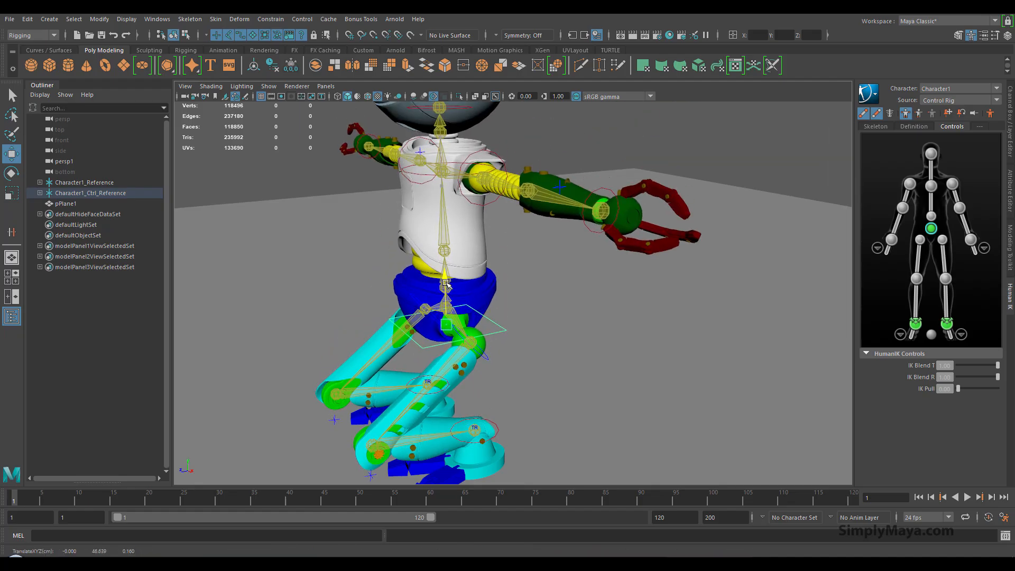
{"action": "left_click_drag", "start_coordinate": [399, 332], "coordinate": [539, 365]}
{"action": "left_click_drag", "start_coordinate": [426, 383], "coordinate": [429, 372]}
Step: Move the right foot outward and pull the right knee effector out to spread the leg
{"action": "left_click_drag", "start_coordinate": [503, 388], "coordinate": [346, 427], "text": "alt"}
{"action": "left_click_drag", "start_coordinate": [475, 421], "coordinate": [400, 412]}
{"action": "left_click", "coordinate": [418, 324]}
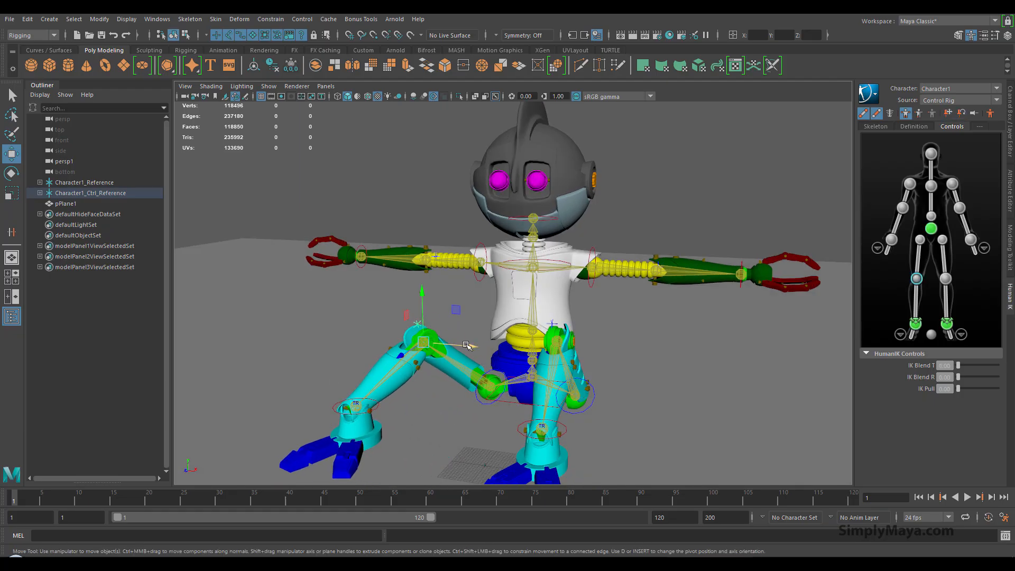
{"action": "left_click_drag", "start_coordinate": [467, 345], "coordinate": [442, 338]}
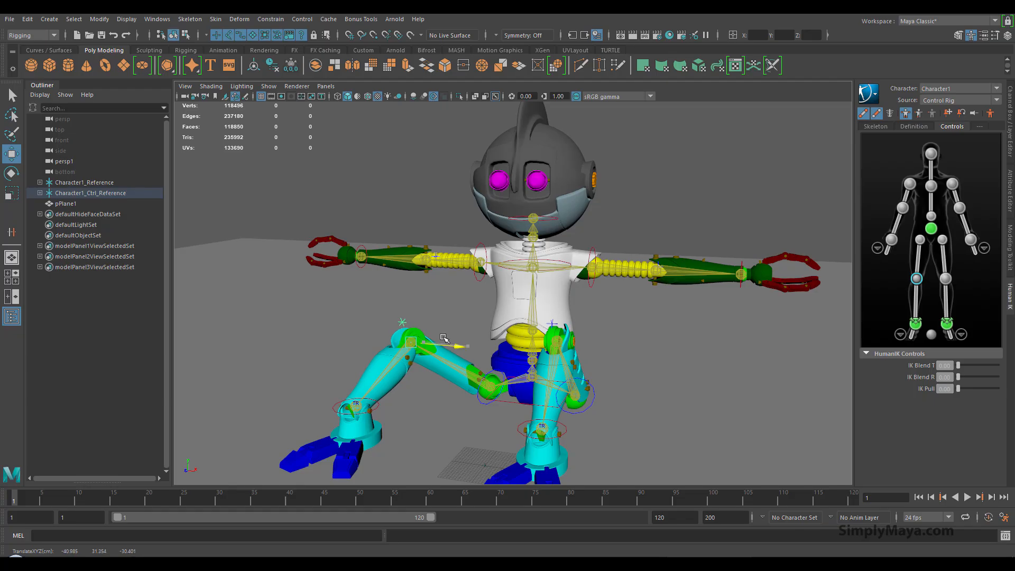
Step: Rotate the right ankle effector to adjust the foot's angle on the ground plane
{"action": "left_click_drag", "start_coordinate": [372, 409], "coordinate": [353, 391], "text": "alt"}
{"action": "scroll", "coordinate": [512, 425], "scroll_direction": "up", "scroll_amount": 3}
{"action": "middle_click_drag", "start_coordinate": [511, 426], "coordinate": [564, 372], "text": "alt"}
{"action": "scroll", "coordinate": [526, 399], "scroll_direction": "up", "scroll_amount": 3}
{"action": "left_click", "coordinate": [396, 392]}
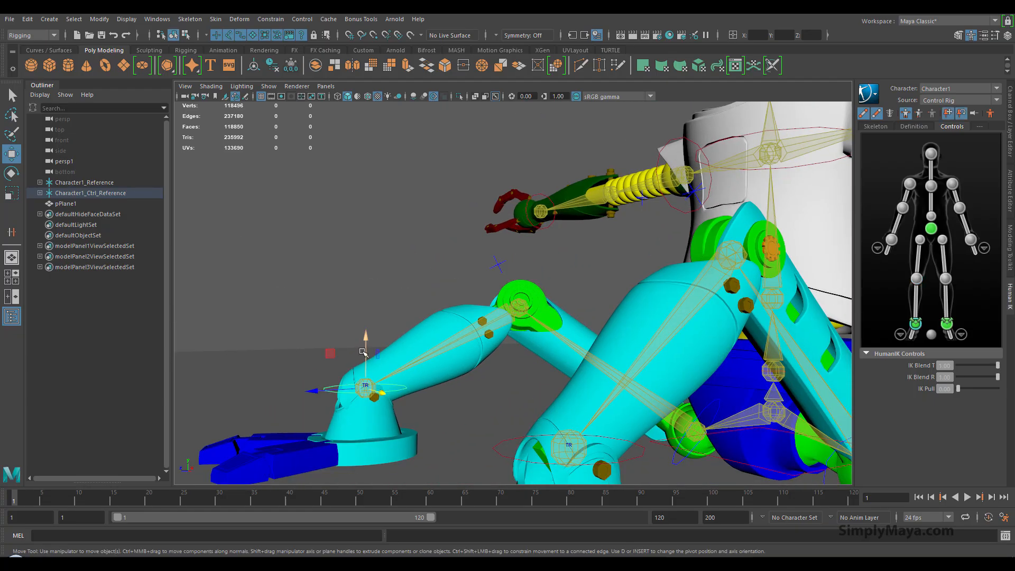
{"action": "key", "text": "e"}
{"action": "left_click_drag", "start_coordinate": [339, 349], "coordinate": [360, 346]}
{"action": "left_click_drag", "start_coordinate": [418, 364], "coordinate": [320, 296], "text": "alt"}
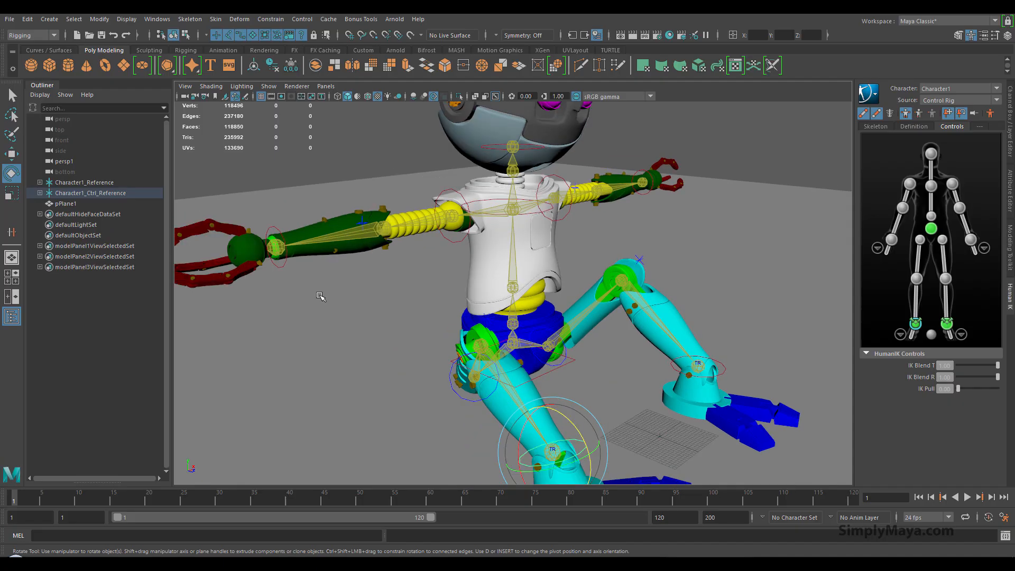
Step: Move the right wrist effector down and in toward the legs, adjusting its height to bend the right arm
{"action": "left_click", "coordinate": [277, 247]}
{"action": "key", "text": "w"}
{"action": "left_click_drag", "start_coordinate": [274, 207], "coordinate": [299, 252]}
{"action": "left_click_drag", "start_coordinate": [316, 308], "coordinate": [497, 297]}
{"action": "left_click_drag", "start_coordinate": [496, 297], "coordinate": [312, 280], "text": "alt"}
{"action": "left_click_drag", "start_coordinate": [438, 260], "coordinate": [438, 241]}
{"action": "left_click_drag", "start_coordinate": [425, 313], "coordinate": [565, 318], "text": "alt"}
{"action": "left_click_drag", "start_coordinate": [499, 302], "coordinate": [546, 304]}
{"action": "left_click_drag", "start_coordinate": [491, 256], "coordinate": [491, 254]}
Step: Select the ribbed right upper arm mesh whose end protrudes past the elbow
{"action": "middle_click_drag", "start_coordinate": [387, 295], "coordinate": [494, 374], "text": "alt"}
{"action": "scroll", "coordinate": [373, 247], "scroll_direction": "up", "scroll_amount": 5}
{"action": "left_click", "coordinate": [313, 266]}
{"action": "left_click_drag", "start_coordinate": [351, 310], "coordinate": [446, 293], "text": "alt"}
{"action": "middle_click_drag", "start_coordinate": [446, 294], "coordinate": [279, 267], "text": "alt"}
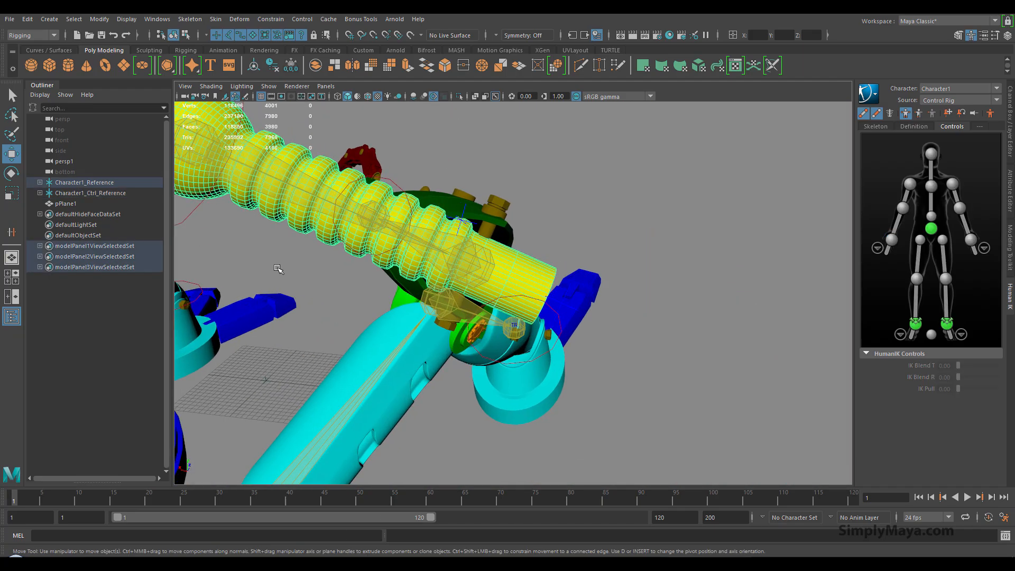
{"action": "scroll", "coordinate": [377, 269], "scroll_direction": "up", "scroll_amount": 5}
Step: Insert an edge loop around the smooth end section of the right_arm1 mesh with Multi-Cut
{"action": "right_click", "coordinate": [481, 240]}
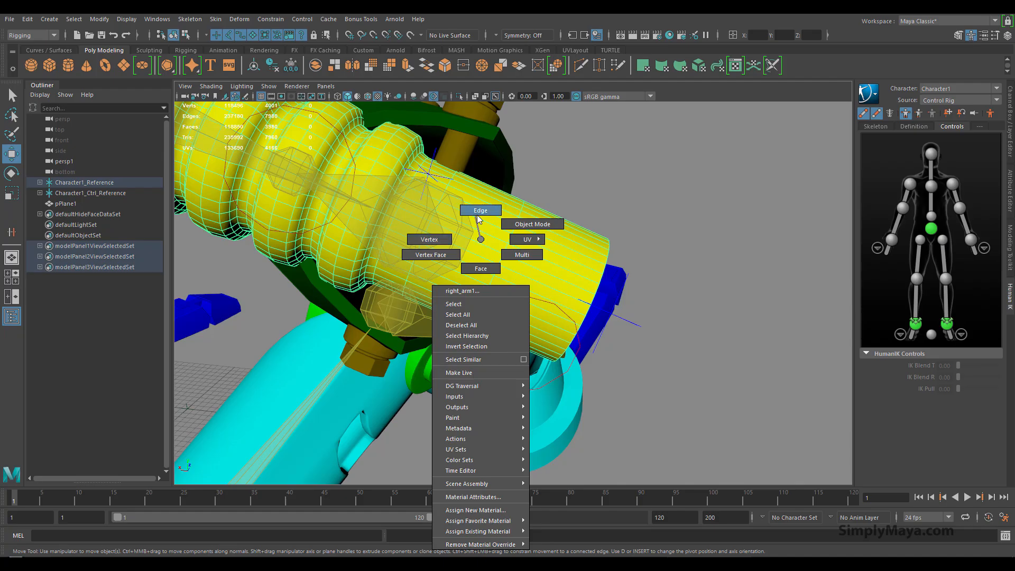
{"action": "left_click", "coordinate": [478, 214]}
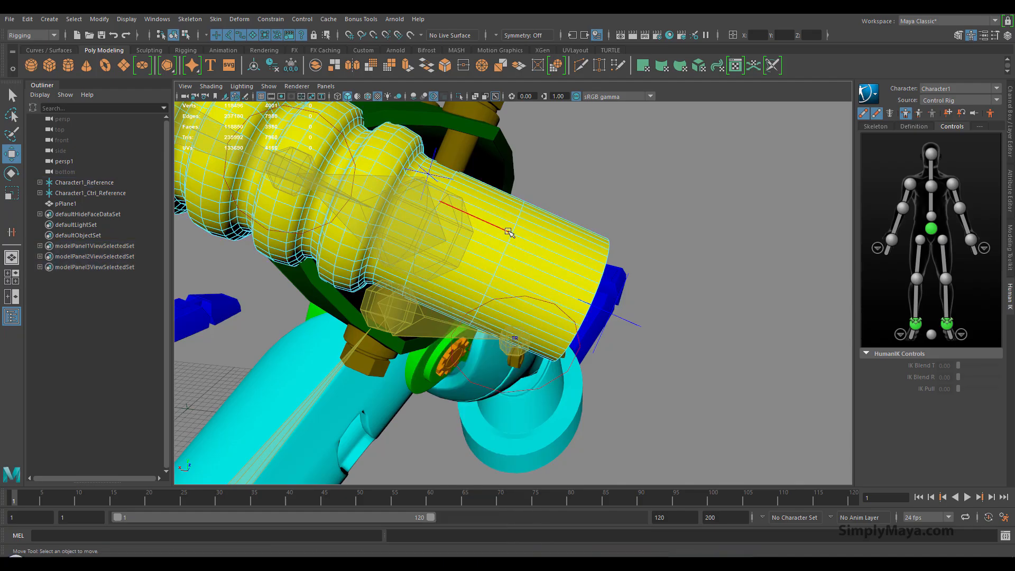
{"action": "right_click", "coordinate": [508, 233]}
{"action": "left_click", "coordinate": [507, 203]}
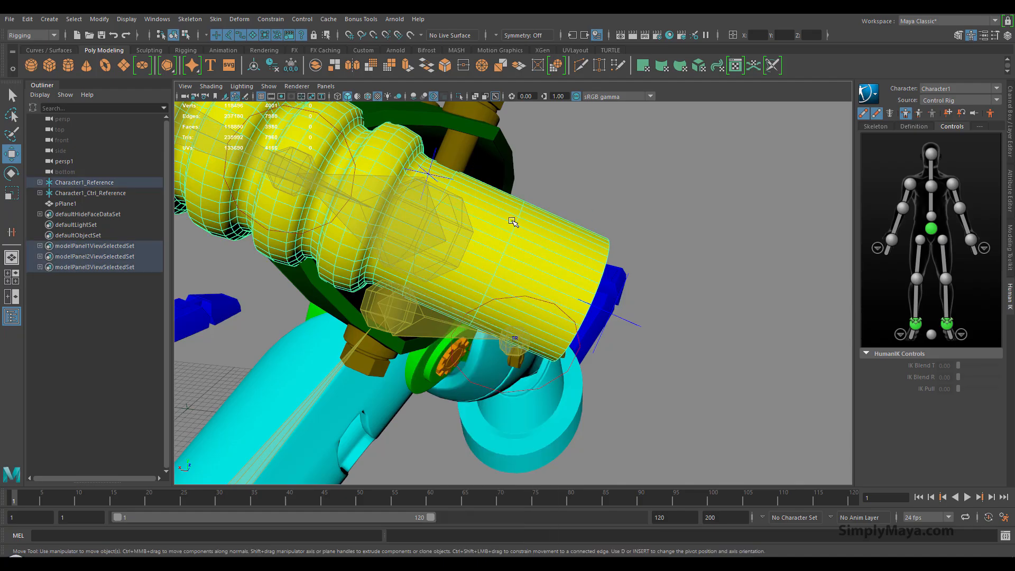
{"action": "left_click", "coordinate": [1011, 251]}
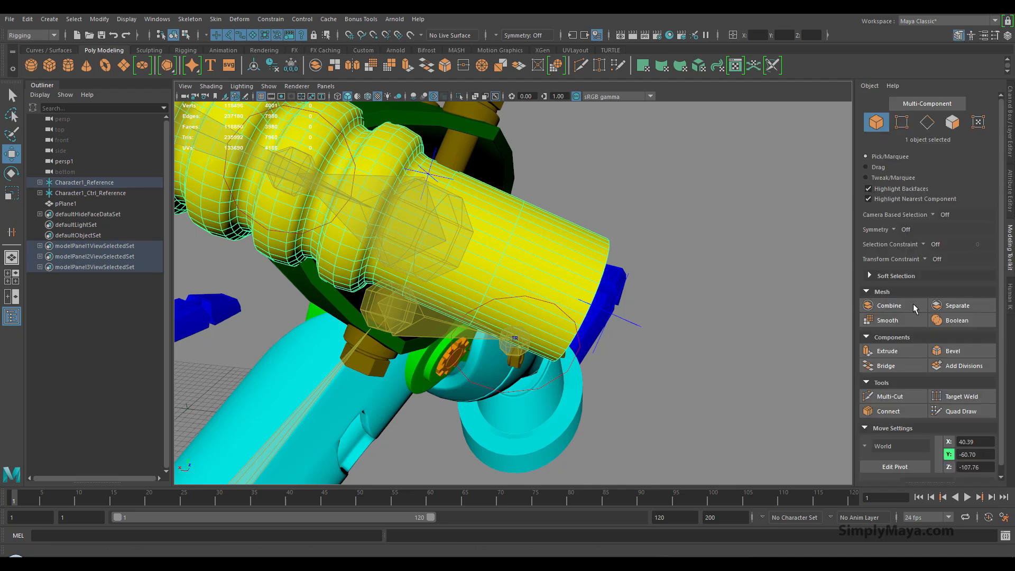
{"action": "left_click", "coordinate": [893, 397]}
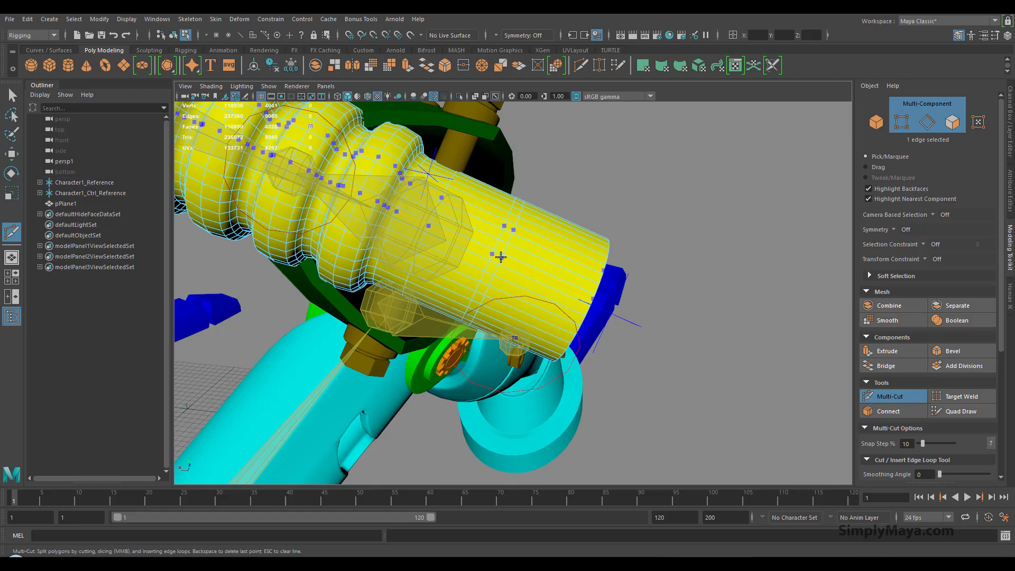
{"action": "left_click", "coordinate": [528, 252]}
Step: Delete the faces of the right_arm1 mesh beyond the inserted edge loop, including the leftover strip on its underside
{"action": "right_click", "coordinate": [528, 252]}
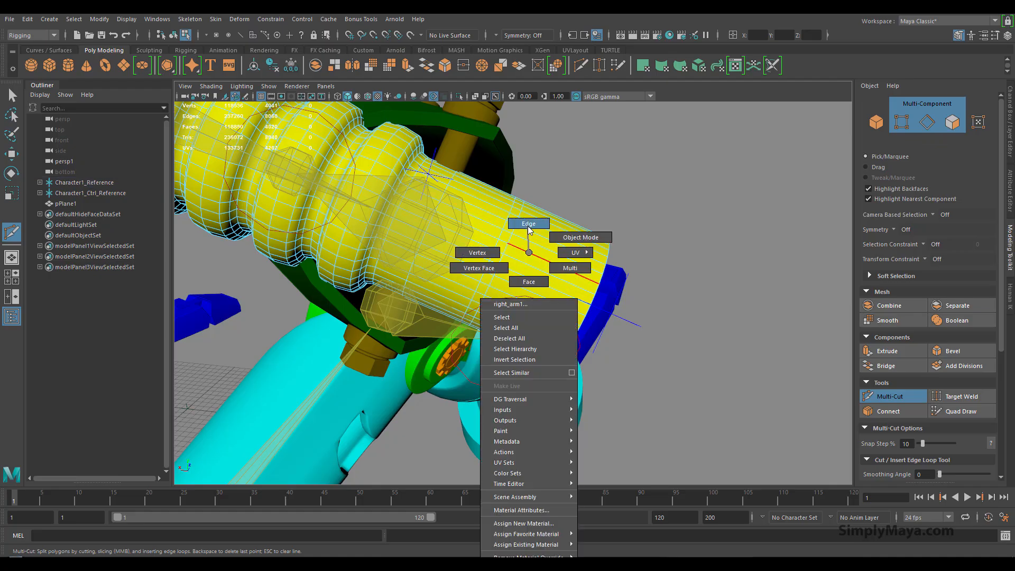
{"action": "right_click_drag", "start_coordinate": [538, 286], "coordinate": [538, 285]}
{"action": "left_click_drag", "start_coordinate": [540, 288], "coordinate": [568, 277], "text": "alt"}
{"action": "key", "text": "q"}
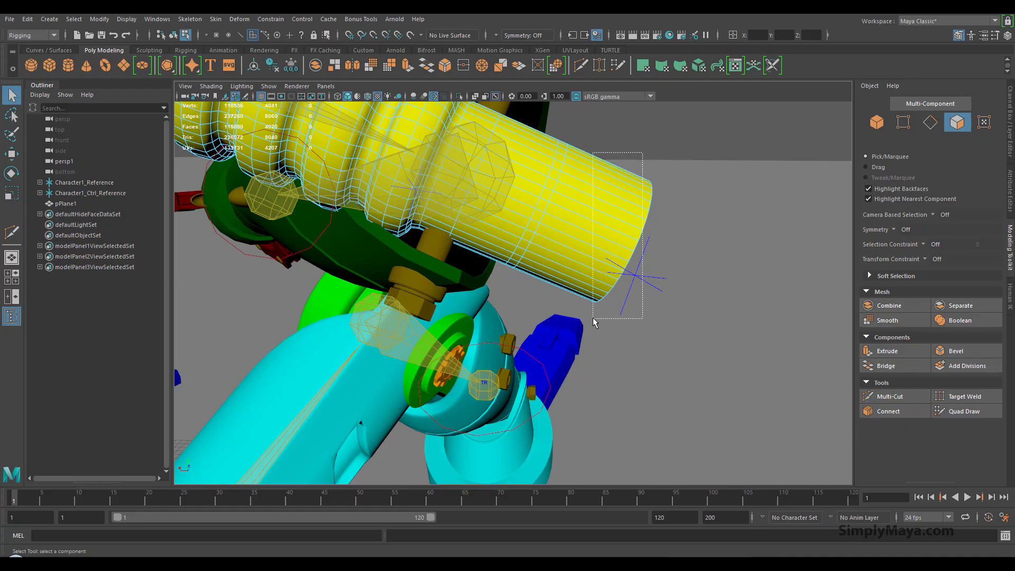
{"action": "left_click_drag", "start_coordinate": [593, 318], "coordinate": [591, 317]}
{"action": "key", "text": "Delete"}
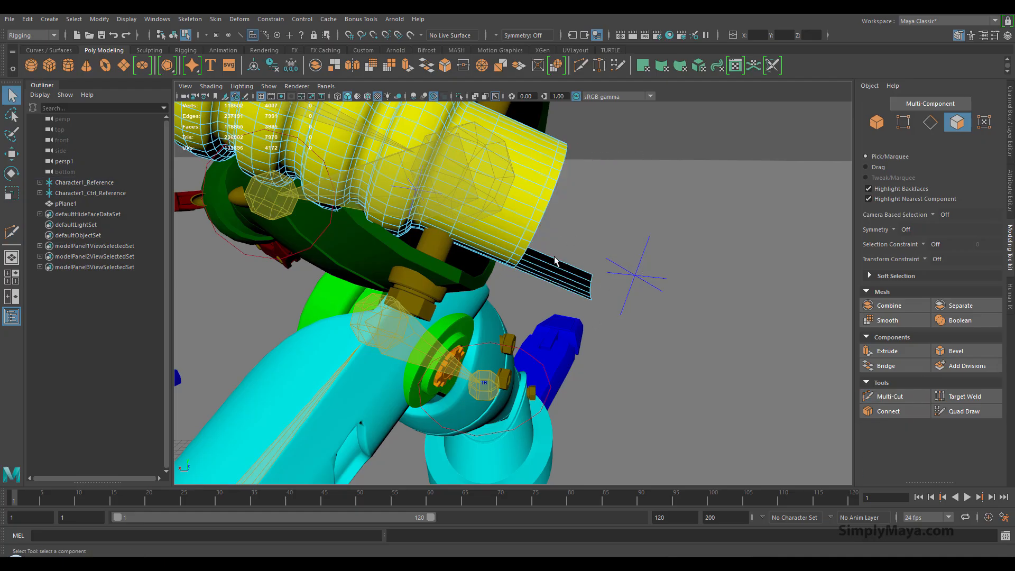
{"action": "double_click", "coordinate": [560, 311]}
{"action": "key", "text": "Delete"}
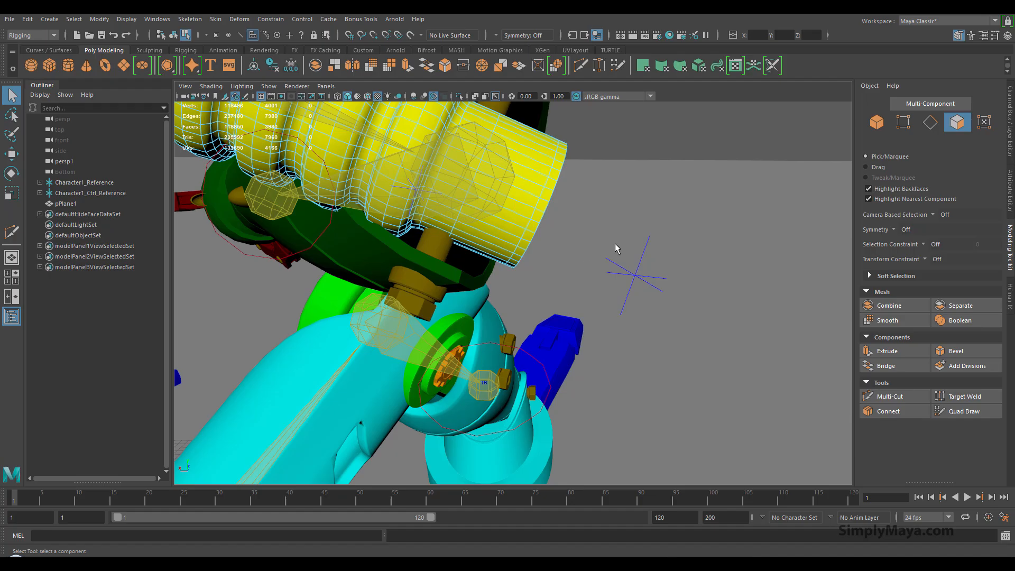
Step: Return to object mode and rotate the left shoulder control to swing the outstretched left arm down
{"action": "left_click_drag", "start_coordinate": [631, 251], "coordinate": [444, 243], "text": "alt"}
{"action": "middle_click_drag", "start_coordinate": [444, 243], "coordinate": [406, 203], "text": "alt"}
{"action": "left_click_drag", "start_coordinate": [407, 233], "coordinate": [507, 265], "text": "alt"}
{"action": "right_click_drag", "start_coordinate": [693, 285], "coordinate": [601, 270], "text": "alt"}
{"action": "middle_click_drag", "start_coordinate": [600, 270], "coordinate": [519, 268], "text": "alt"}
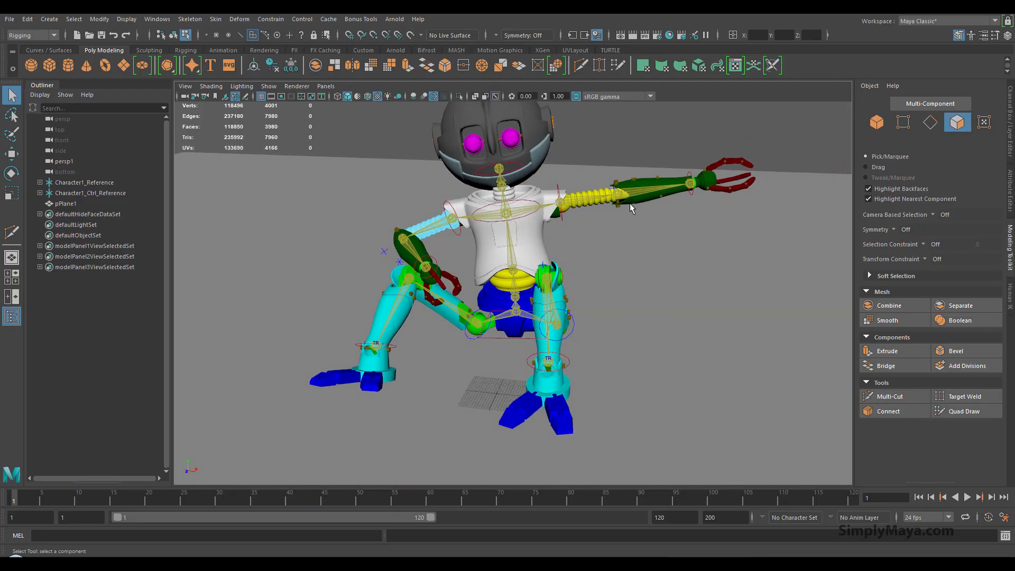
{"action": "left_click", "coordinate": [559, 194]}
{"action": "right_click", "coordinate": [559, 194]}
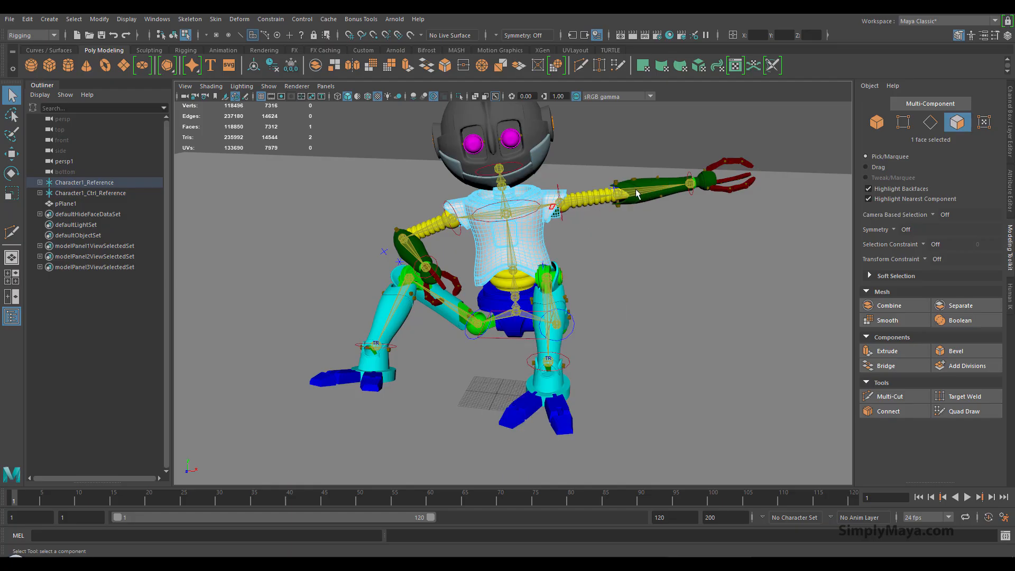
{"action": "right_click", "coordinate": [634, 166]}
{"action": "left_click", "coordinate": [674, 150]}
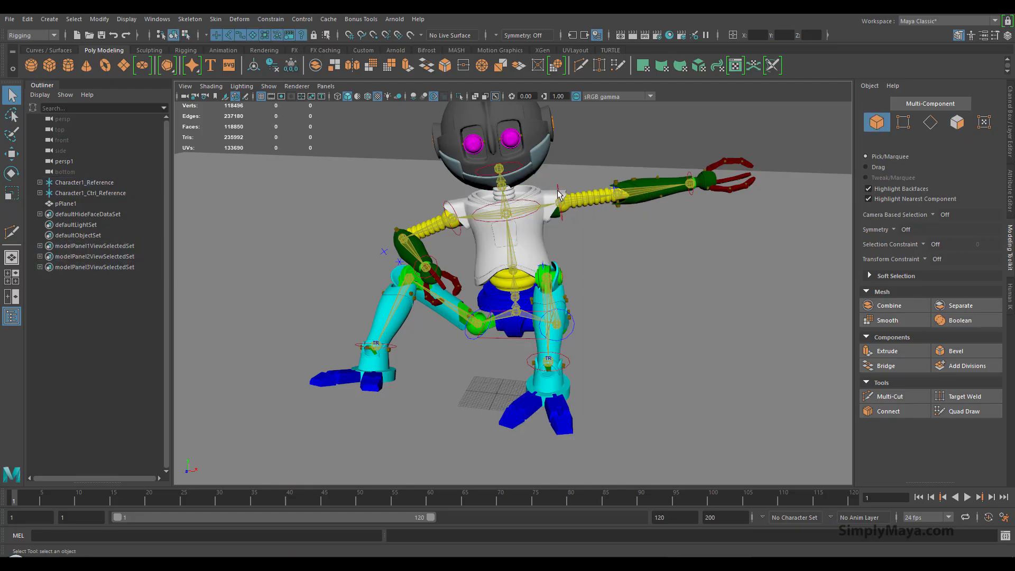
{"action": "left_click", "coordinate": [559, 195]}
{"action": "key", "text": "e"}
{"action": "left_click_drag", "start_coordinate": [607, 184], "coordinate": [602, 261]}
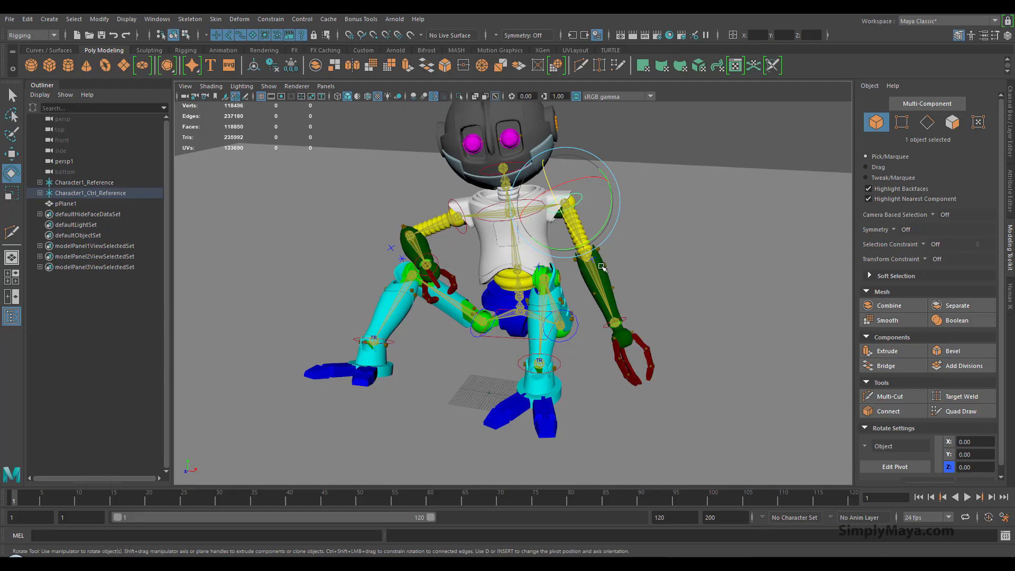
Step: Move the left wrist effector inward and up to bend the left elbow, bringing the forearm in front of the torso
{"action": "left_click", "coordinate": [600, 334]}
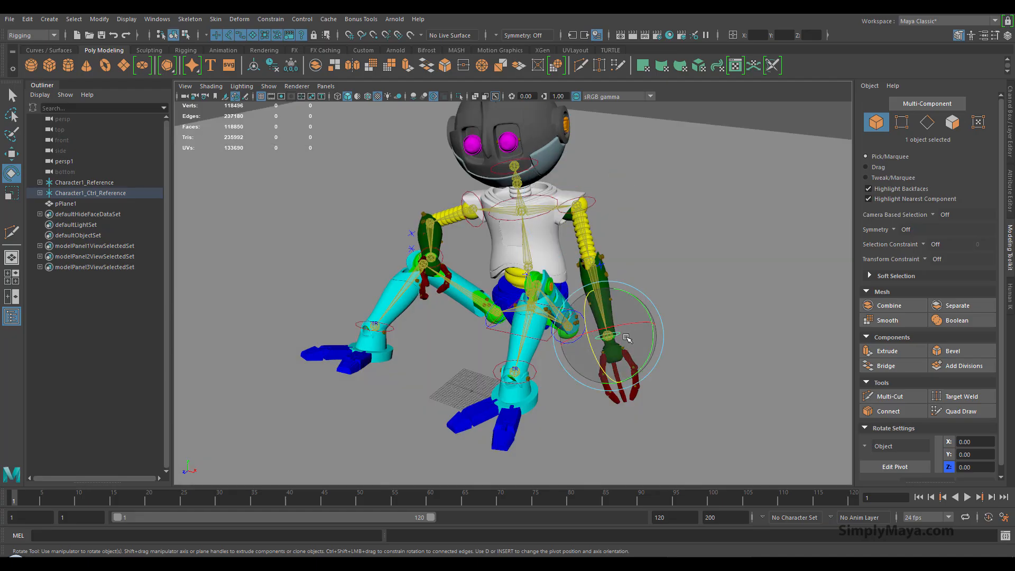
{"action": "key", "text": "w"}
{"action": "left_click_drag", "start_coordinate": [621, 346], "coordinate": [564, 315]}
{"action": "left_click_drag", "start_coordinate": [533, 273], "coordinate": [524, 218]}
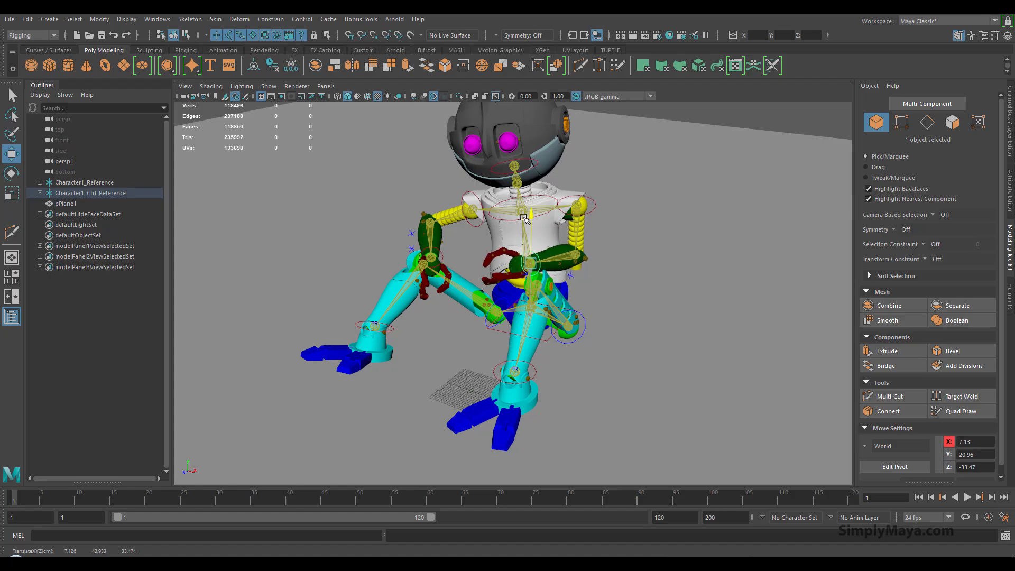
{"action": "left_click_drag", "start_coordinate": [569, 281], "coordinate": [550, 219], "text": "alt"}
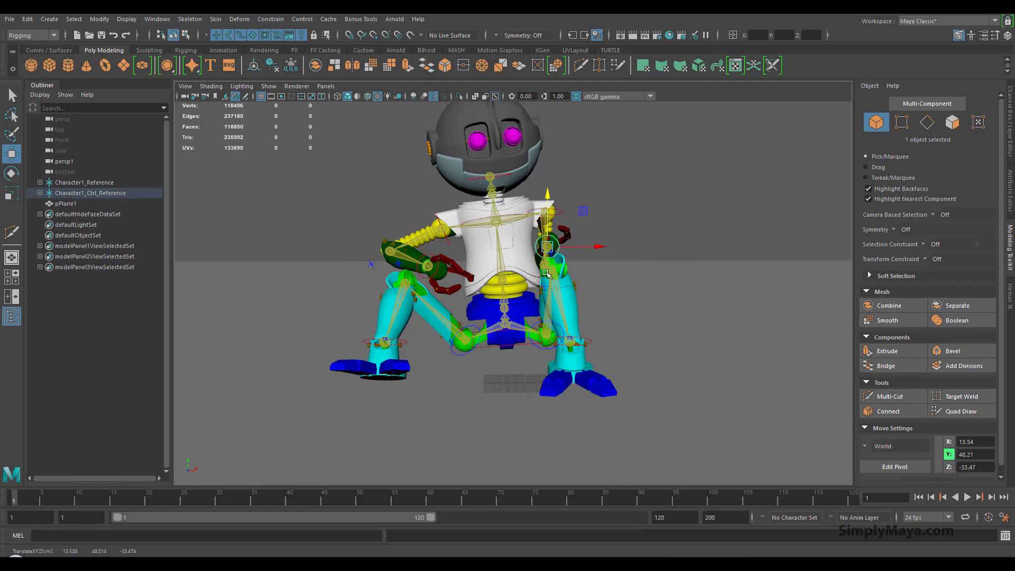
{"action": "left_click_drag", "start_coordinate": [548, 275], "coordinate": [503, 302], "text": "alt"}
Step: Examine how the ribbed left upper arm mesh meets the forearm at the bent elbow
{"action": "left_click", "coordinate": [632, 177]}
{"action": "middle_click_drag", "start_coordinate": [632, 147], "coordinate": [648, 121], "text": "alt"}
{"action": "right_click_drag", "start_coordinate": [671, 201], "coordinate": [736, 255], "text": "alt"}
{"action": "middle_click_drag", "start_coordinate": [705, 218], "coordinate": [643, 341], "text": "alt"}
{"action": "left_click", "coordinate": [631, 195]}
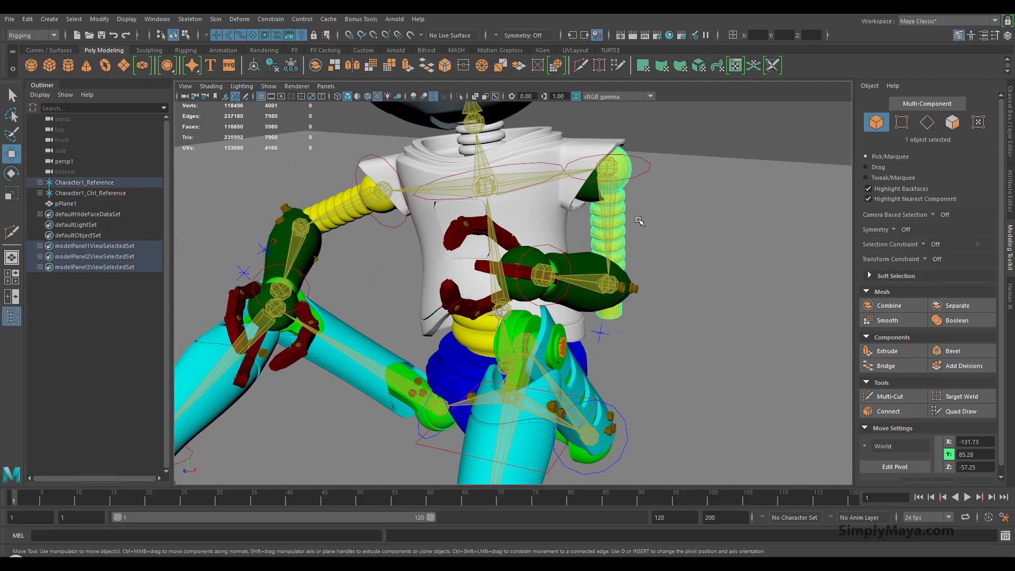
{"action": "middle_click_drag", "start_coordinate": [640, 238], "coordinate": [616, 228], "text": "alt"}
{"action": "left_click_drag", "start_coordinate": [608, 179], "coordinate": [674, 217], "text": "alt"}
{"action": "middle_click_drag", "start_coordinate": [670, 205], "coordinate": [669, 226], "text": "alt"}
{"action": "left_click", "coordinate": [580, 235], "text": "shift"}
{"action": "left_click", "coordinate": [552, 290]}
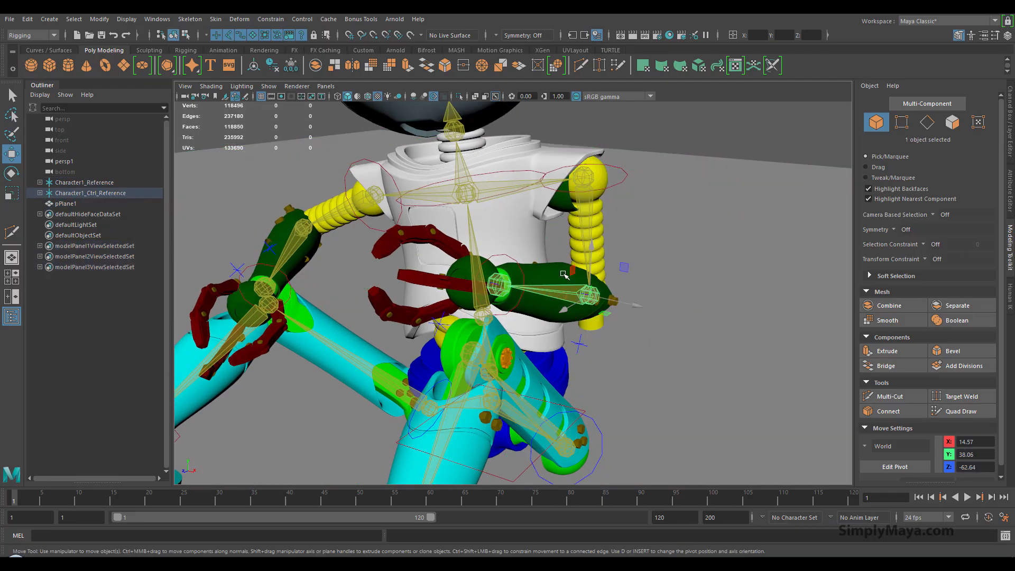
Step: Center the pivot of the ribbed left upper arm mesh
{"action": "left_click_drag", "start_coordinate": [606, 281], "coordinate": [637, 275], "text": "alt"}
{"action": "left_click", "coordinate": [569, 173]}
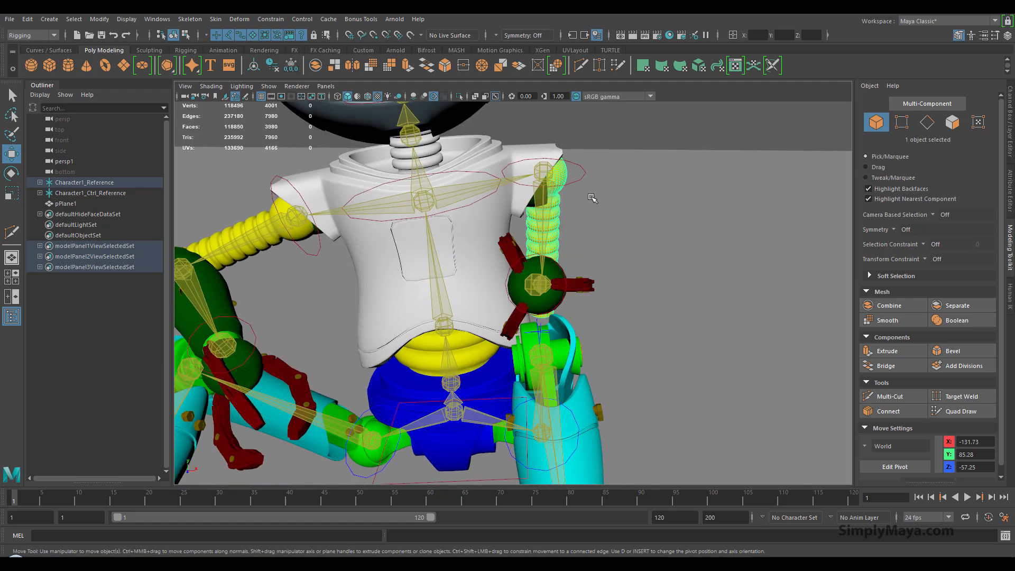
{"action": "left_click", "coordinate": [100, 19]}
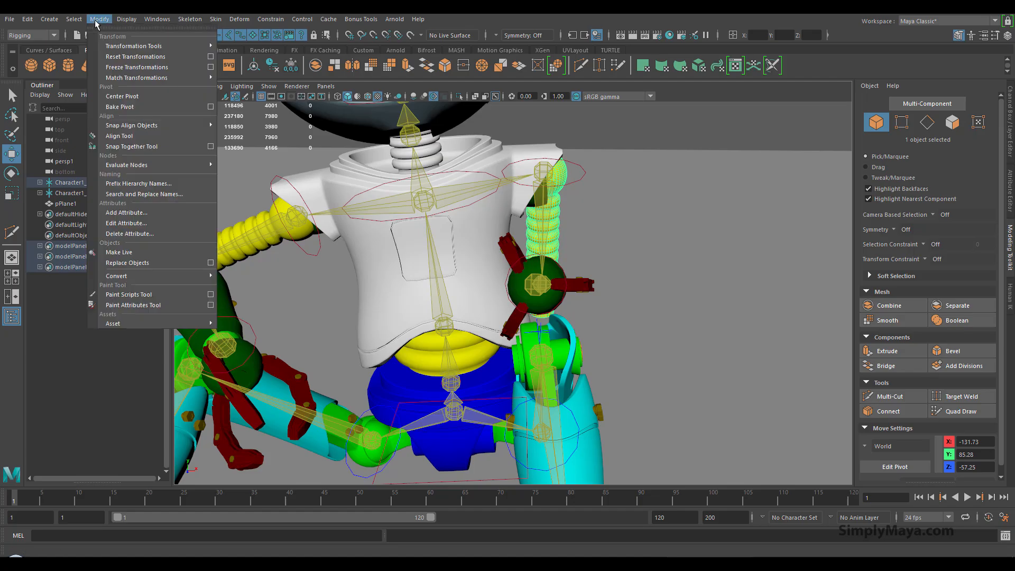
{"action": "left_click", "coordinate": [125, 98]}
Step: Move the left upper arm mesh slightly down and outward, to about X 15.58 and Y 47.98
{"action": "left_click_drag", "start_coordinate": [423, 169], "coordinate": [611, 214], "text": "alt"}
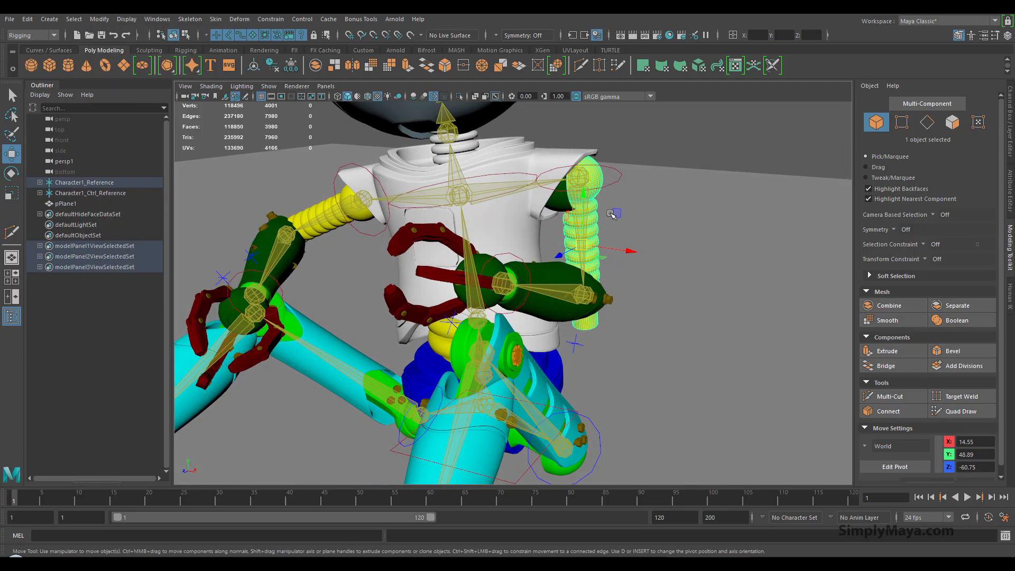
{"action": "left_click", "coordinate": [583, 197]}
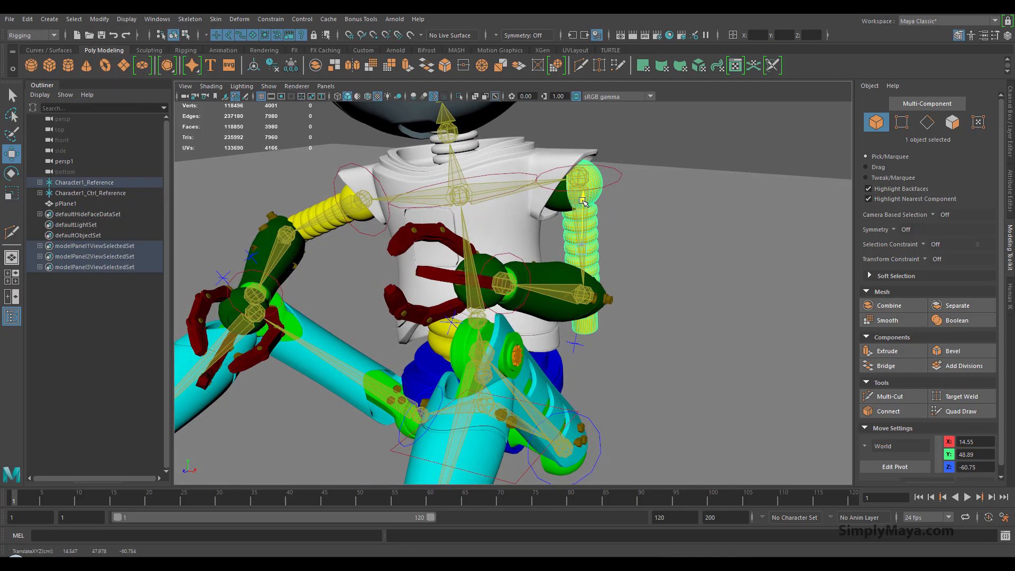
{"action": "left_click_drag", "start_coordinate": [626, 251], "coordinate": [624, 250]}
{"action": "left_click_drag", "start_coordinate": [579, 236], "coordinate": [616, 228], "text": "alt"}
{"action": "left_click", "coordinate": [654, 211]}
{"action": "scroll", "coordinate": [644, 237], "scroll_direction": "down", "scroll_amount": 2}
{"action": "left_click", "coordinate": [622, 224]}
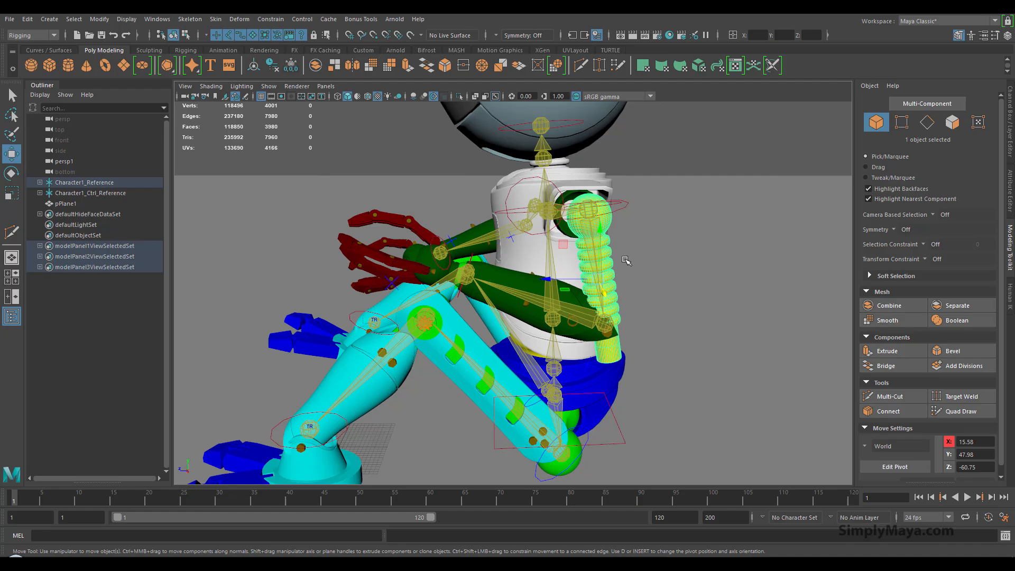
Step: Lower the left wrist effector to let the left forearm hang down beside the hip
{"action": "left_click_drag", "start_coordinate": [579, 282], "coordinate": [423, 275]}
{"action": "left_click", "coordinate": [496, 265]}
{"action": "middle_click_drag", "start_coordinate": [674, 362], "coordinate": [624, 320], "text": "alt"}
{"action": "right_click_drag", "start_coordinate": [624, 319], "coordinate": [700, 316], "text": "alt"}
{"action": "left_click", "coordinate": [630, 245]}
{"action": "left_click_drag", "start_coordinate": [572, 317], "coordinate": [635, 285], "text": "alt"}
Step: Shift the green left forearm mesh slightly along X, to about 14.71, to align it with the upper arm
{"action": "left_click", "coordinate": [631, 274]}
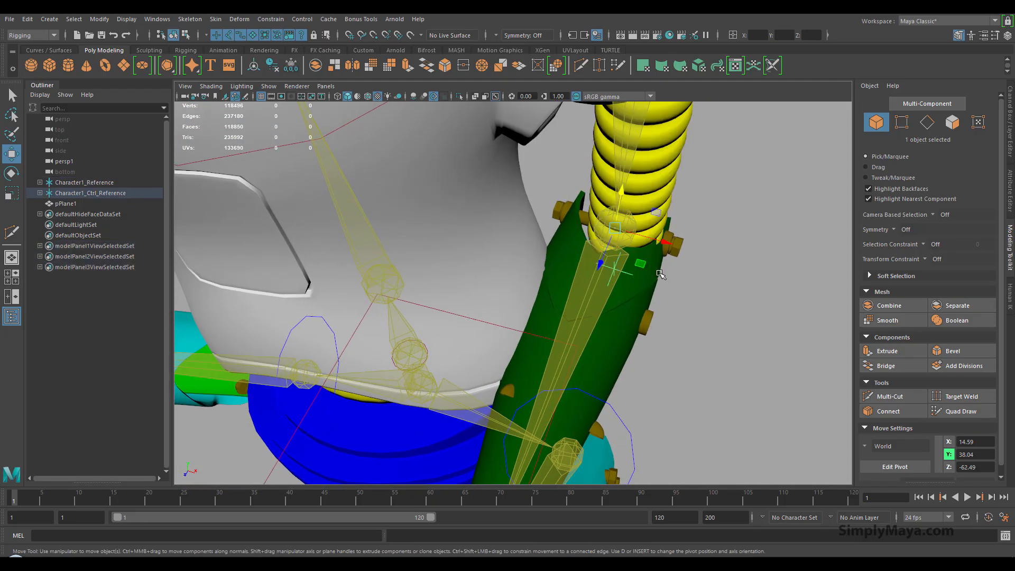
{"action": "left_click", "coordinate": [646, 269]}
{"action": "left_click_drag", "start_coordinate": [607, 393], "coordinate": [612, 392]}
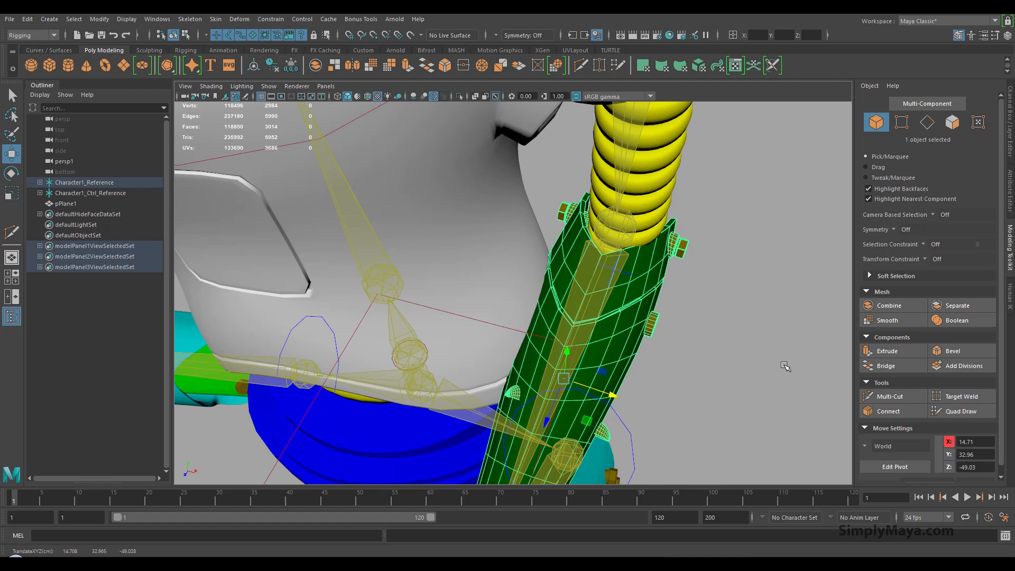
{"action": "scroll", "coordinate": [786, 364], "scroll_direction": "down", "scroll_amount": 5}
Step: Examine the robot's seated pose and its adjusted left arm from several angles
{"action": "left_click_drag", "start_coordinate": [661, 212], "coordinate": [706, 191], "text": "alt"}
{"action": "left_click", "coordinate": [693, 201]}
{"action": "scroll", "coordinate": [692, 202], "scroll_direction": "up", "scroll_amount": 2}
{"action": "scroll", "coordinate": [687, 207], "scroll_direction": "down", "scroll_amount": 2}
{"action": "left_click_drag", "start_coordinate": [441, 300], "coordinate": [459, 268], "text": "alt"}
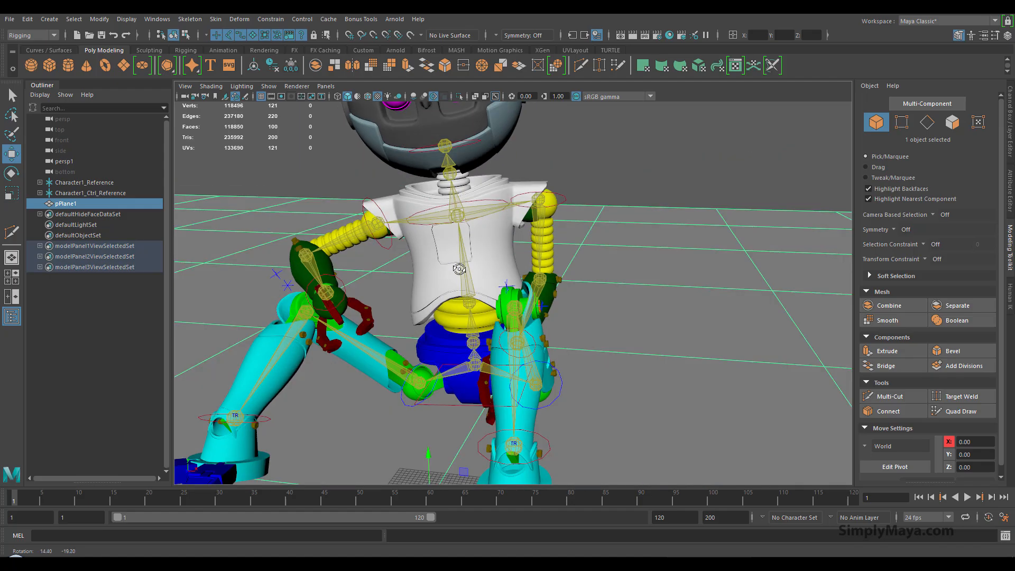
{"action": "right_click_drag", "start_coordinate": [652, 269], "coordinate": [487, 246], "text": "alt"}
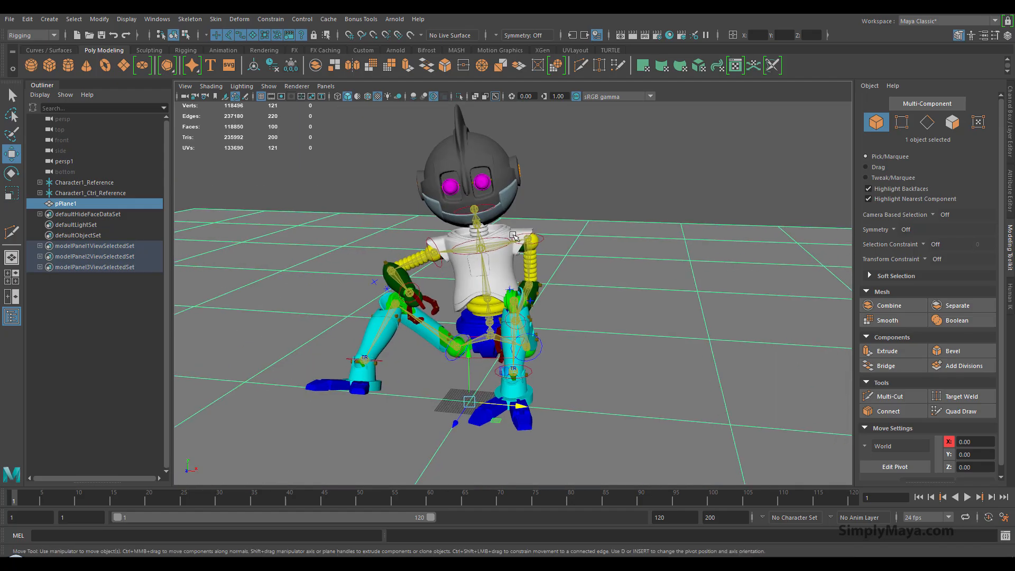
{"action": "left_click", "coordinate": [526, 182]}
{"action": "left_click_drag", "start_coordinate": [530, 185], "coordinate": [555, 213], "text": "alt"}
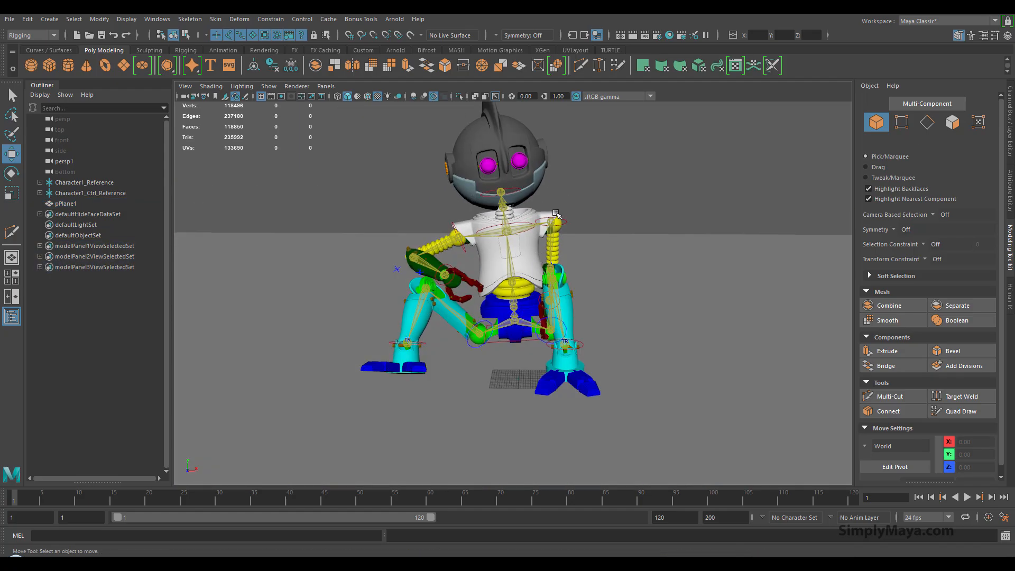
Step: Select the hips effector and reset the robot to the HumanIK stance pose, leaving nothing selected
{"action": "left_click", "coordinate": [517, 336]}
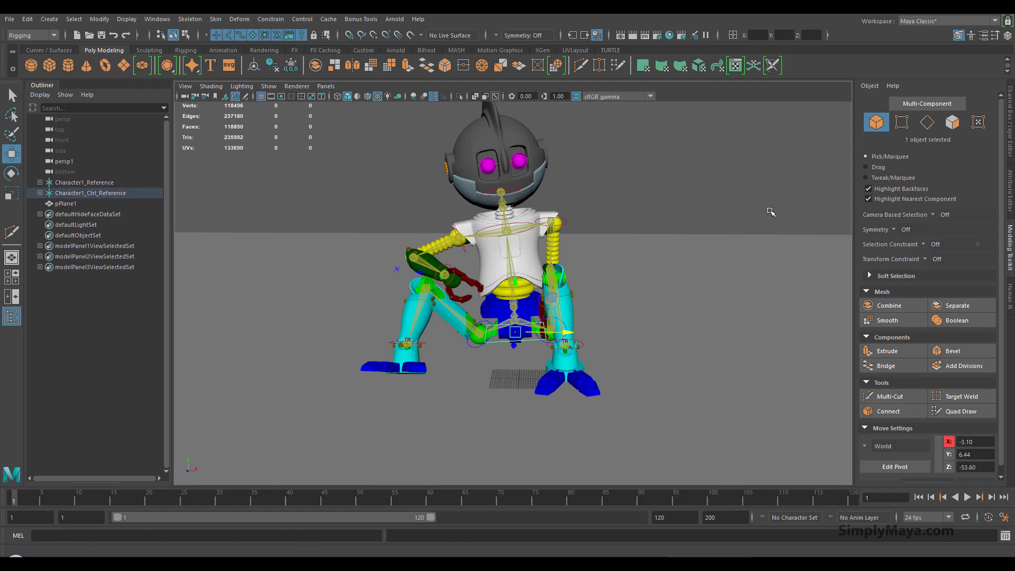
{"action": "left_click", "coordinate": [1008, 295]}
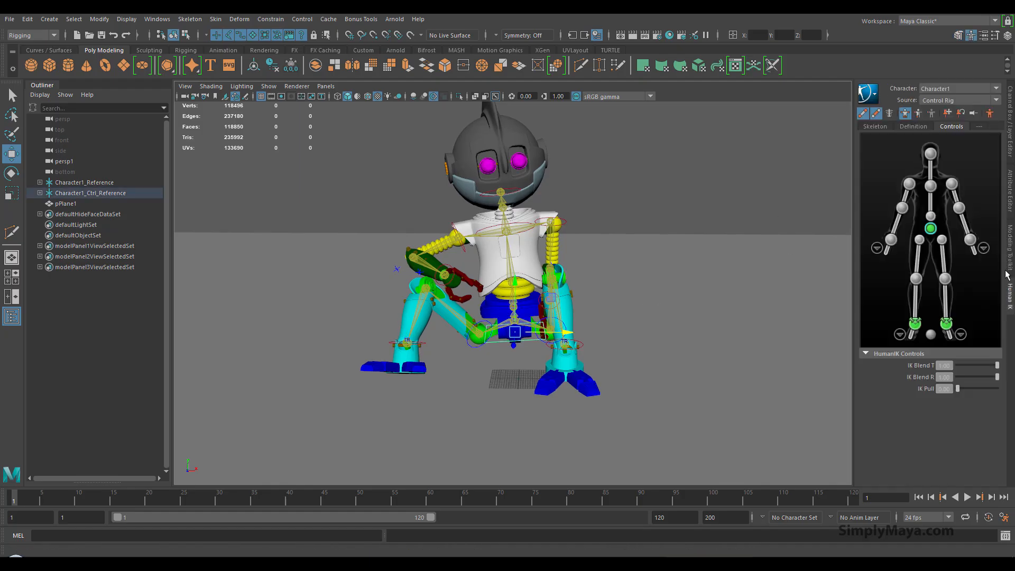
{"action": "left_click", "coordinate": [989, 114]}
{"action": "middle_click_drag", "start_coordinate": [664, 207], "coordinate": [694, 346], "text": "alt"}
{"action": "right_click_drag", "start_coordinate": [683, 341], "coordinate": [663, 339], "text": "alt"}
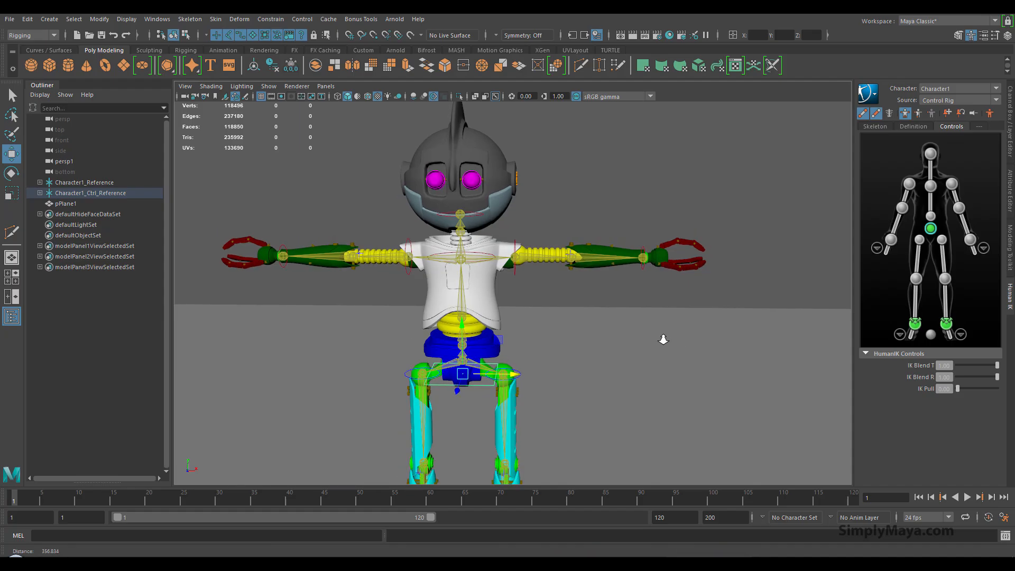
{"action": "middle_click_drag", "start_coordinate": [660, 343], "coordinate": [670, 319], "text": "alt"}
{"action": "left_click_drag", "start_coordinate": [671, 319], "coordinate": [616, 302], "text": "alt"}
{"action": "right_click_drag", "start_coordinate": [620, 291], "coordinate": [575, 285], "text": "alt"}
{"action": "middle_click_drag", "start_coordinate": [575, 285], "coordinate": [575, 267], "text": "alt"}
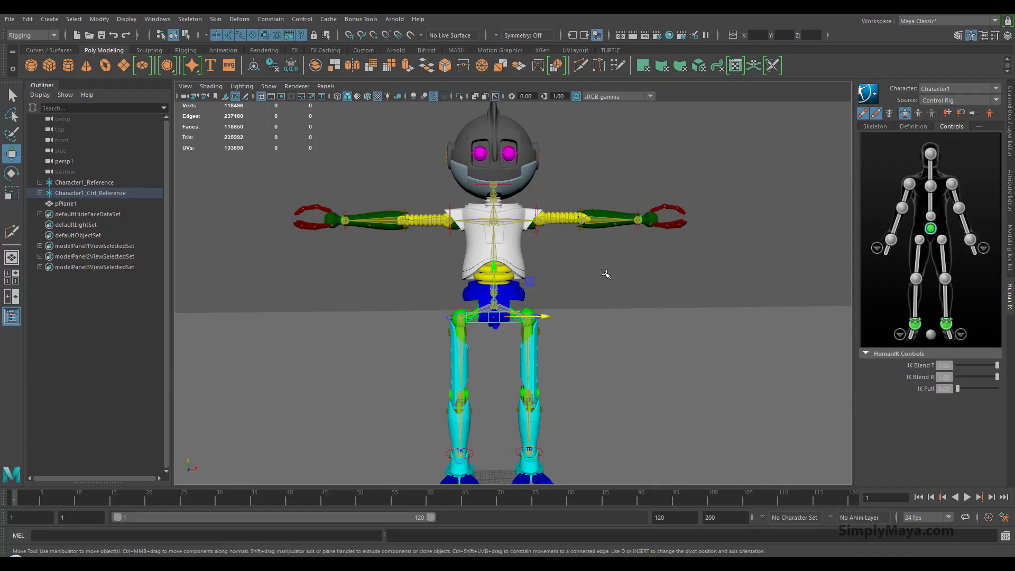
{"action": "left_click", "coordinate": [604, 273]}
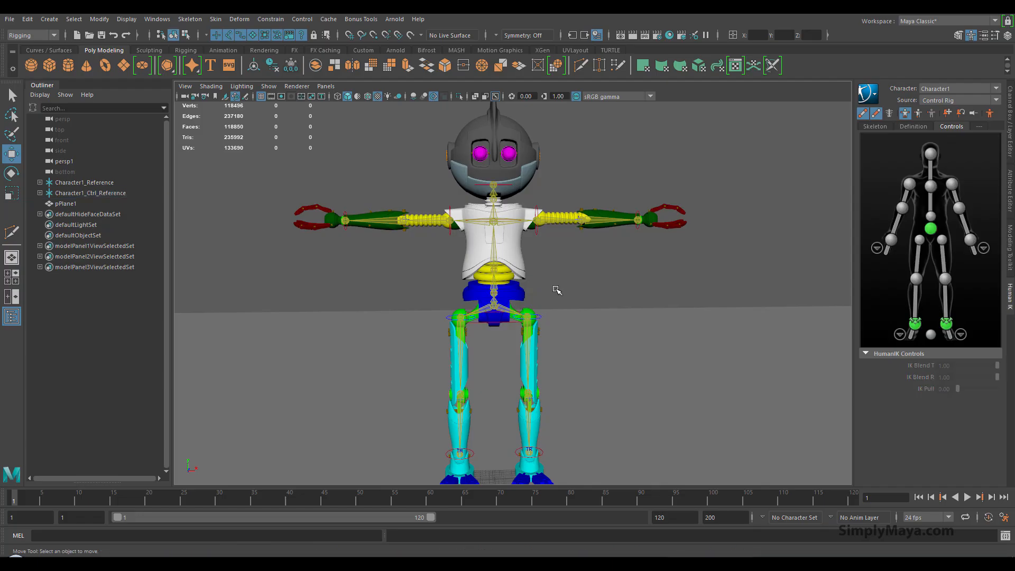
{"action": "left_click", "coordinate": [496, 306]}
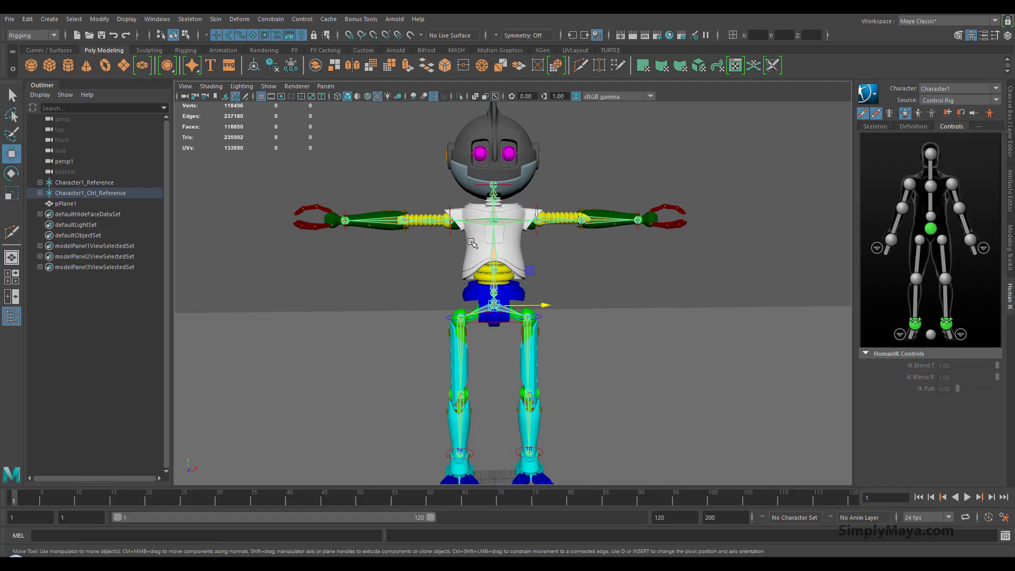
{"action": "left_click", "coordinate": [194, 22]}
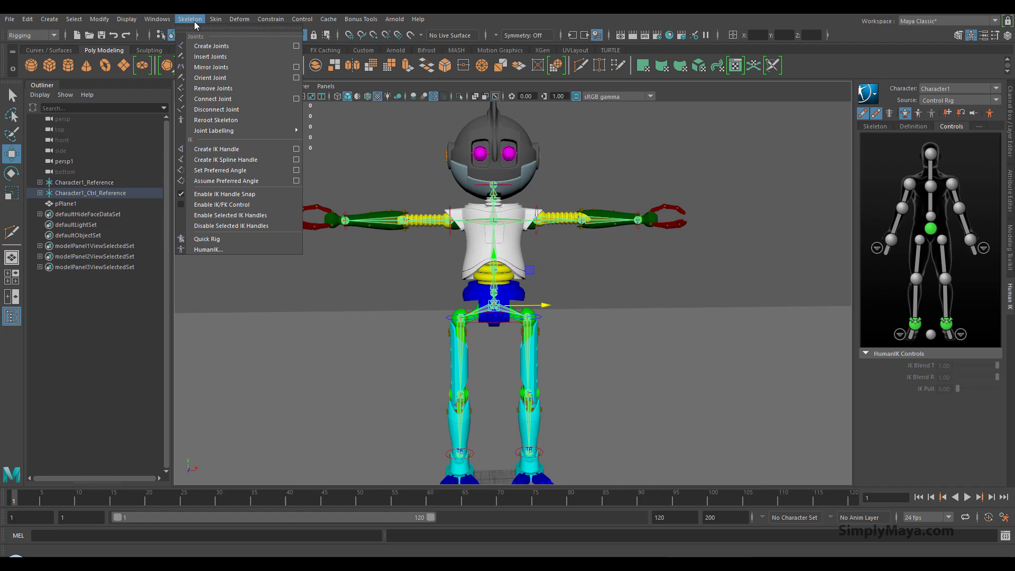
{"action": "left_click", "coordinate": [194, 21]}
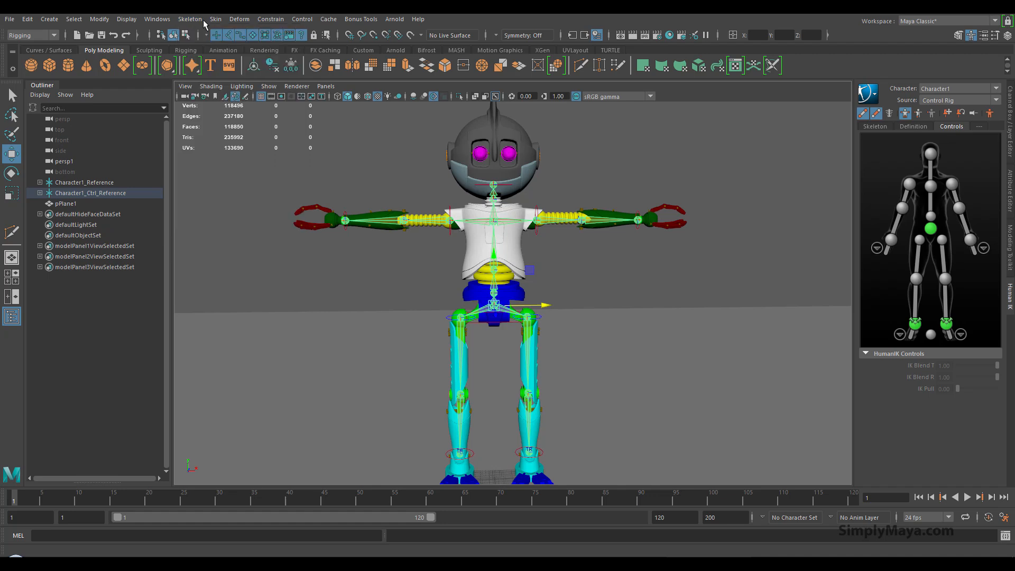
{"action": "left_click", "coordinate": [216, 19]}
{"action": "left_click", "coordinate": [581, 177]}
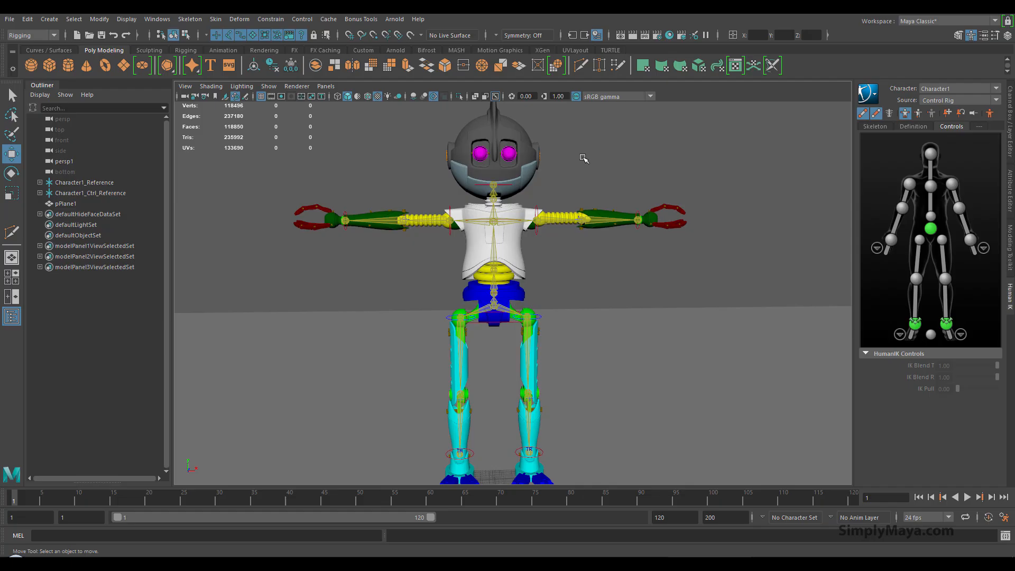
Step: Check the robot in its stance pose and save the scene
{"action": "mouse_move", "coordinate": [588, 286]}
{"action": "left_mouse_down", "text": "alt"}
{"action": "mouse_move", "coordinate": [603, 291]}
{"action": "mouse_move", "coordinate": [557, 269]}
{"action": "mouse_move", "coordinate": [598, 296]}
{"action": "left_mouse_up", "text": "alt"}
{"action": "right_click_drag", "start_coordinate": [598, 296], "coordinate": [691, 335], "text": "alt"}
{"action": "left_click_drag", "start_coordinate": [691, 335], "coordinate": [654, 317], "text": "alt"}
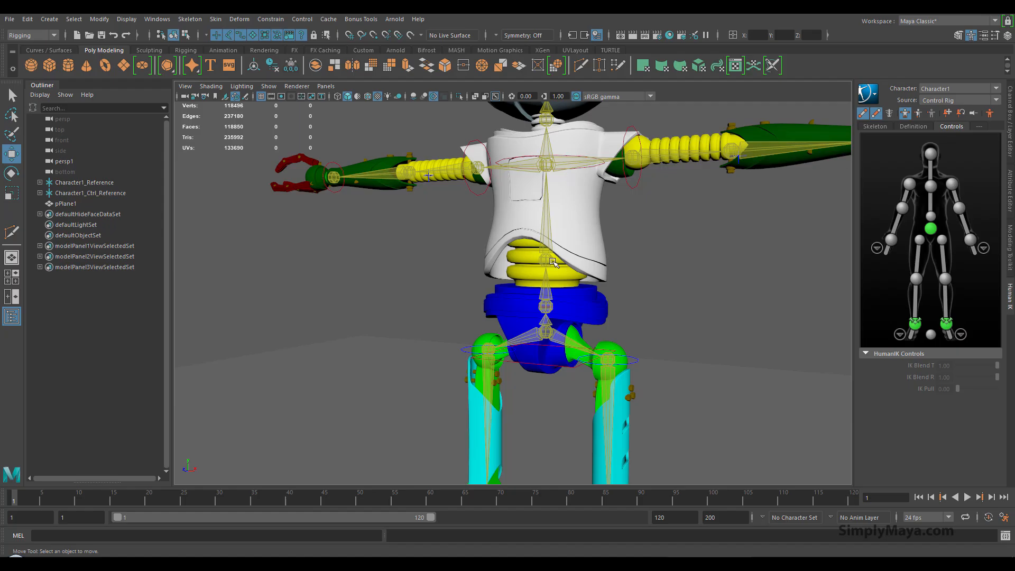
{"action": "right_click_drag", "start_coordinate": [579, 286], "coordinate": [298, 251], "text": "alt"}
{"action": "left_click_drag", "start_coordinate": [428, 252], "coordinate": [377, 297], "text": "alt"}
{"action": "right_click_drag", "start_coordinate": [465, 307], "coordinate": [594, 293], "text": "alt"}
{"action": "middle_click_drag", "start_coordinate": [594, 293], "coordinate": [593, 270], "text": "alt"}
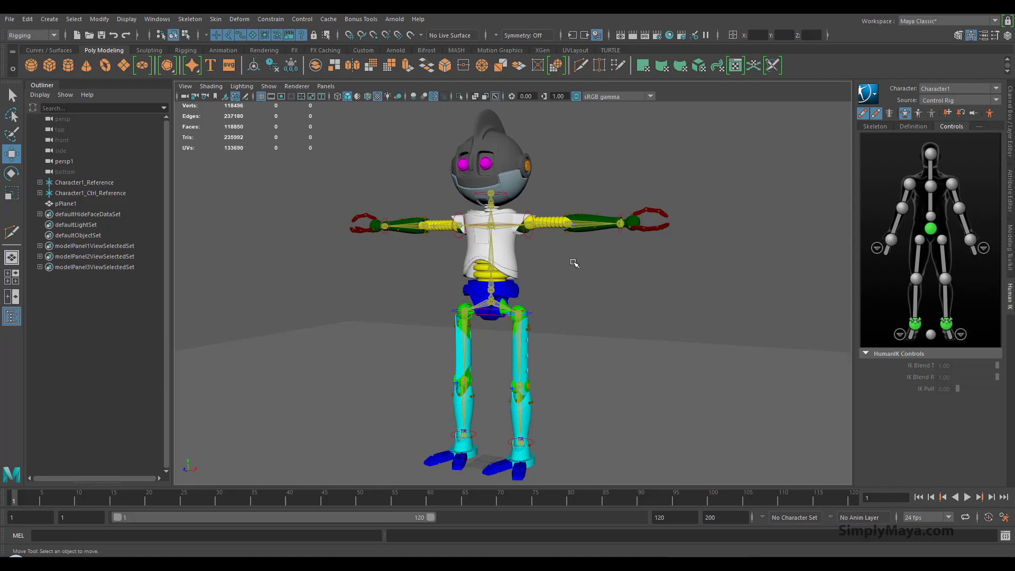
{"action": "key", "text": "ctrl+s"}
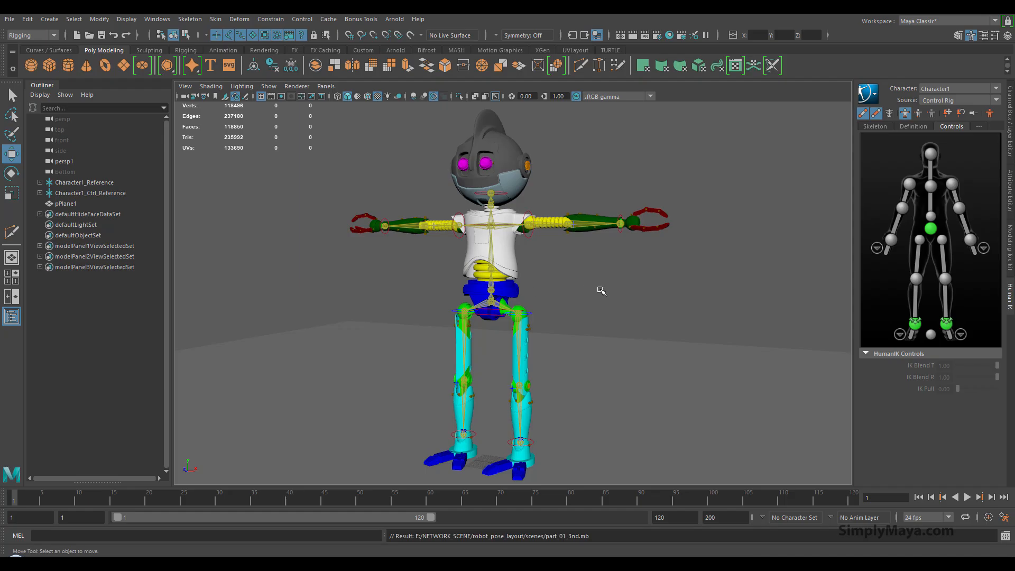
Step: Examine the rigged robot in its stance pose from several angles and distances
{"action": "left_click_drag", "start_coordinate": [478, 294], "coordinate": [449, 295], "text": "alt"}
{"action": "middle_click_drag", "start_coordinate": [450, 296], "coordinate": [461, 263], "text": "alt"}
{"action": "scroll", "coordinate": [537, 293], "scroll_direction": "up", "scroll_amount": 3}
{"action": "middle_click_drag", "start_coordinate": [529, 264], "coordinate": [503, 301], "text": "alt"}
{"action": "scroll", "coordinate": [502, 301], "scroll_direction": "down", "scroll_amount": 2}
{"action": "left_click_drag", "start_coordinate": [528, 243], "coordinate": [578, 229], "text": "alt"}
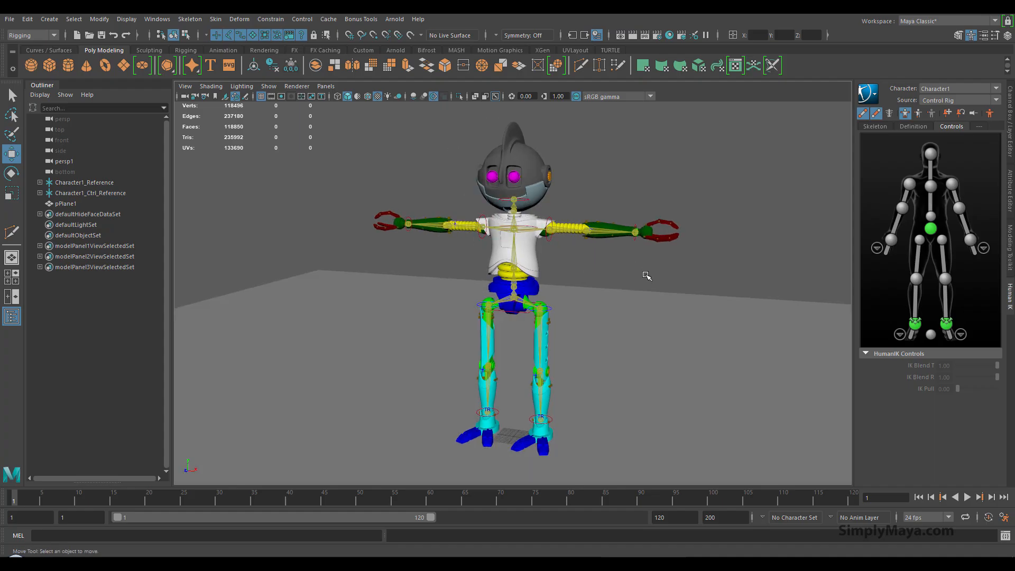
{"action": "mouse_move", "coordinate": [577, 217]}
{"action": "left_mouse_down", "text": "alt"}
{"action": "mouse_move", "coordinate": [469, 249]}
{"action": "mouse_move", "coordinate": [584, 245]}
{"action": "mouse_move", "coordinate": [516, 249]}
{"action": "mouse_move", "coordinate": [613, 281]}
{"action": "left_mouse_up", "text": "alt"}
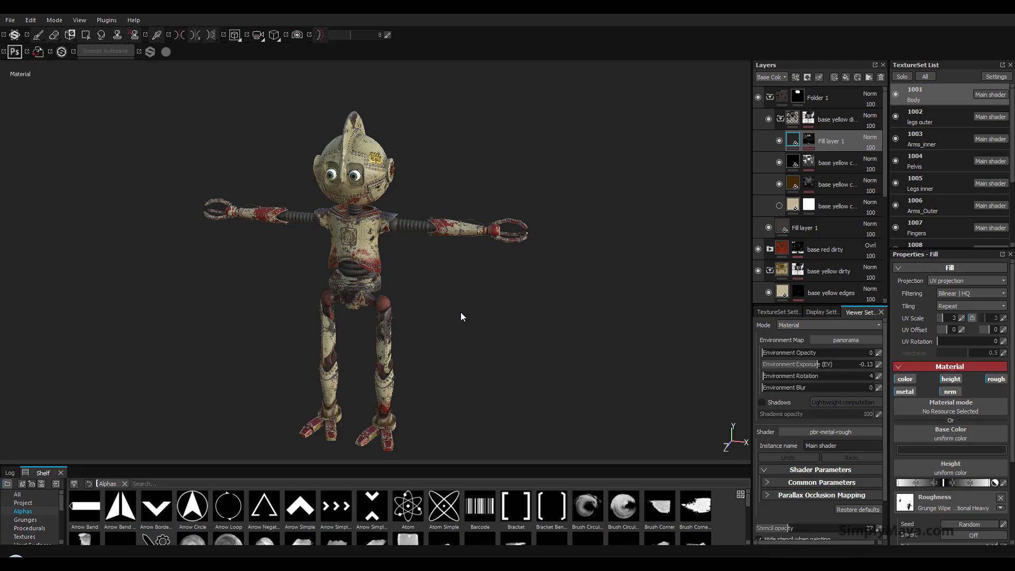
Step: Switch to Substance Painter and examine the textured robot from the front and both sides
{"action": "mouse_move", "coordinate": [315, 259]}
{"action": "left_mouse_down", "text": "alt"}
{"action": "mouse_move", "coordinate": [471, 254]}
{"action": "mouse_move", "coordinate": [482, 267]}
{"action": "mouse_move", "coordinate": [376, 266]}
{"action": "mouse_move", "coordinate": [537, 274]}
{"action": "mouse_move", "coordinate": [503, 249]}
{"action": "mouse_move", "coordinate": [275, 261]}
{"action": "mouse_move", "coordinate": [460, 249]}
{"action": "left_mouse_up", "text": "alt"}
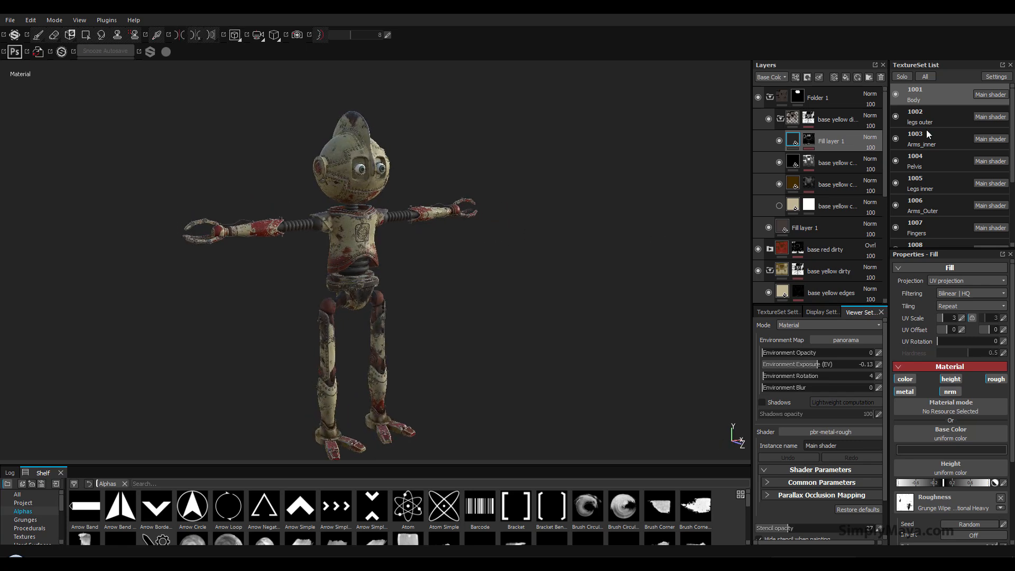
{"action": "middle_click_drag", "start_coordinate": [426, 301], "coordinate": [423, 267], "text": "alt"}
{"action": "left_click_drag", "start_coordinate": [423, 267], "coordinate": [533, 280], "text": "alt"}
{"action": "middle_click_drag", "start_coordinate": [421, 227], "coordinate": [434, 251], "text": "alt"}
{"action": "left_click_drag", "start_coordinate": [433, 251], "coordinate": [422, 258], "text": "alt"}
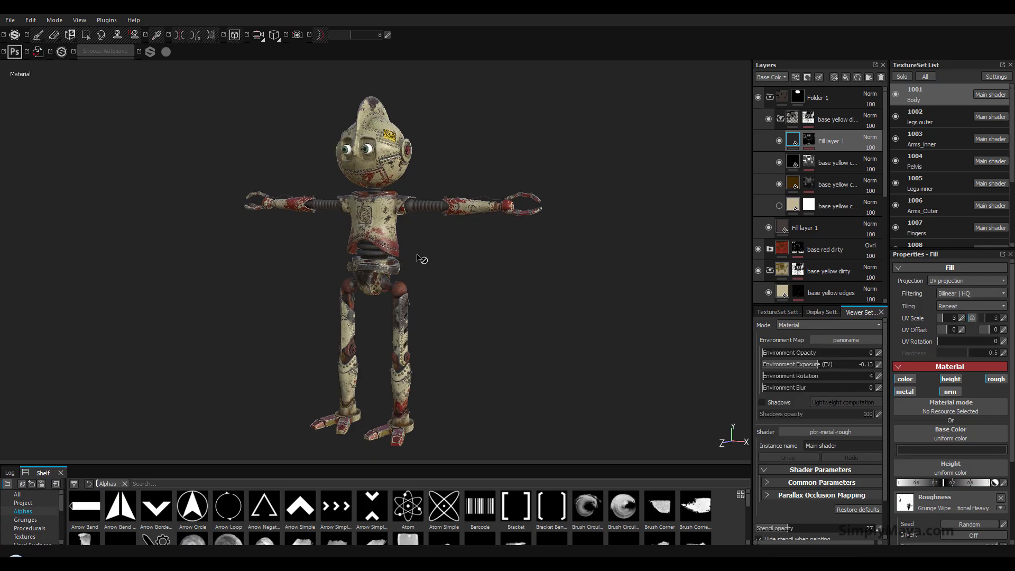
Step: Start exporting the robot's textures with the Arnold 5 UDIM (AiStandard) configuration
{"action": "left_click", "coordinate": [9, 19]}
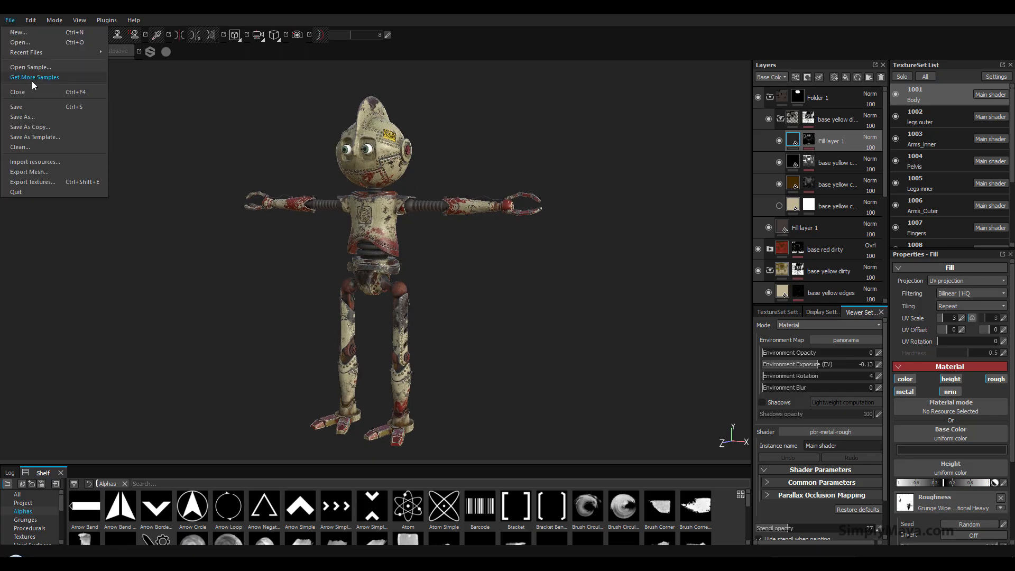
{"action": "left_click", "coordinate": [41, 181]}
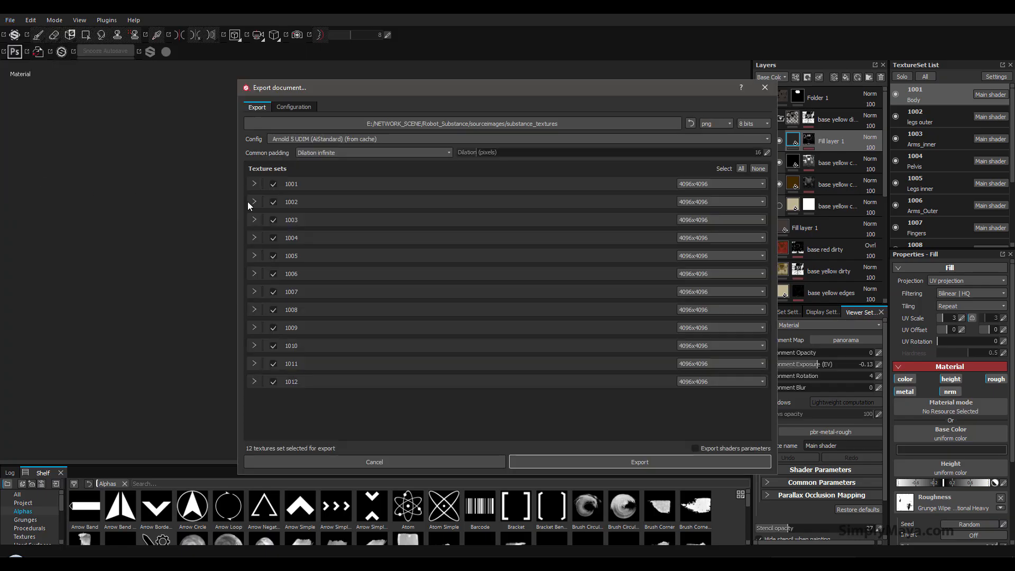
{"action": "left_click", "coordinate": [340, 141]}
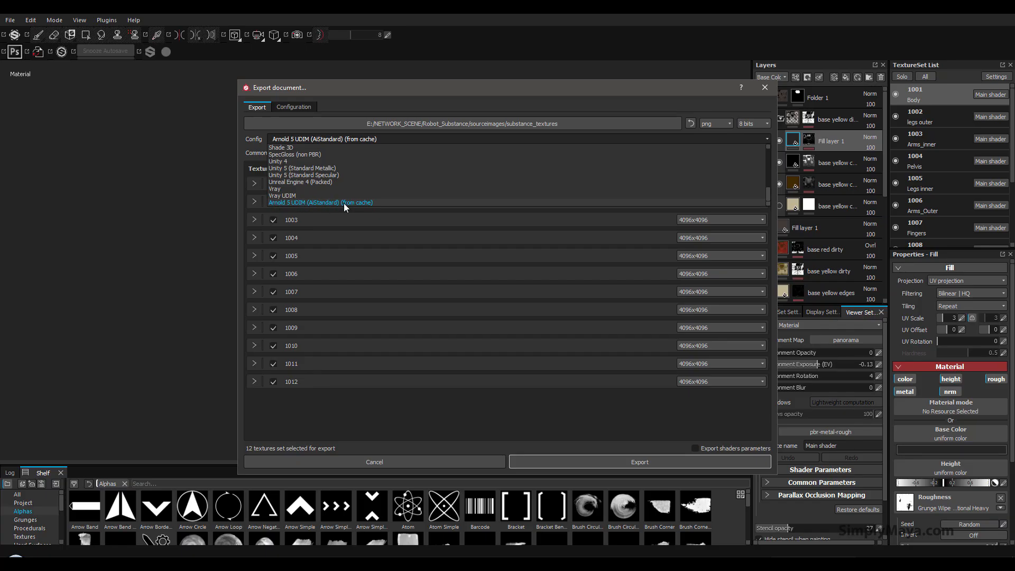
{"action": "left_click", "coordinate": [359, 203]}
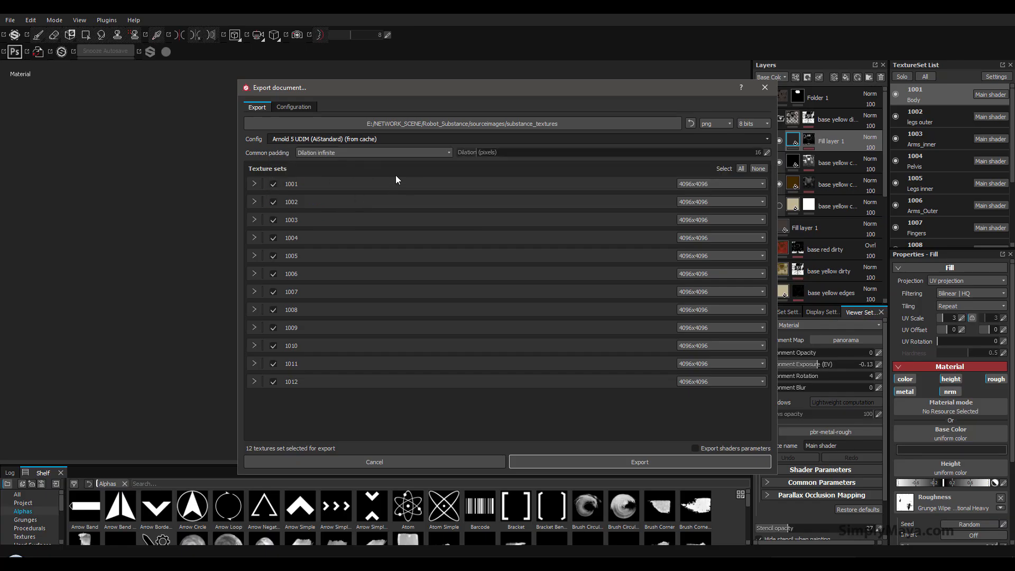
Step: Remove the Emissive output map from the Arnold 5 UDIM (AiStandard) preset and return to the export settings
{"action": "left_click", "coordinate": [300, 108]}
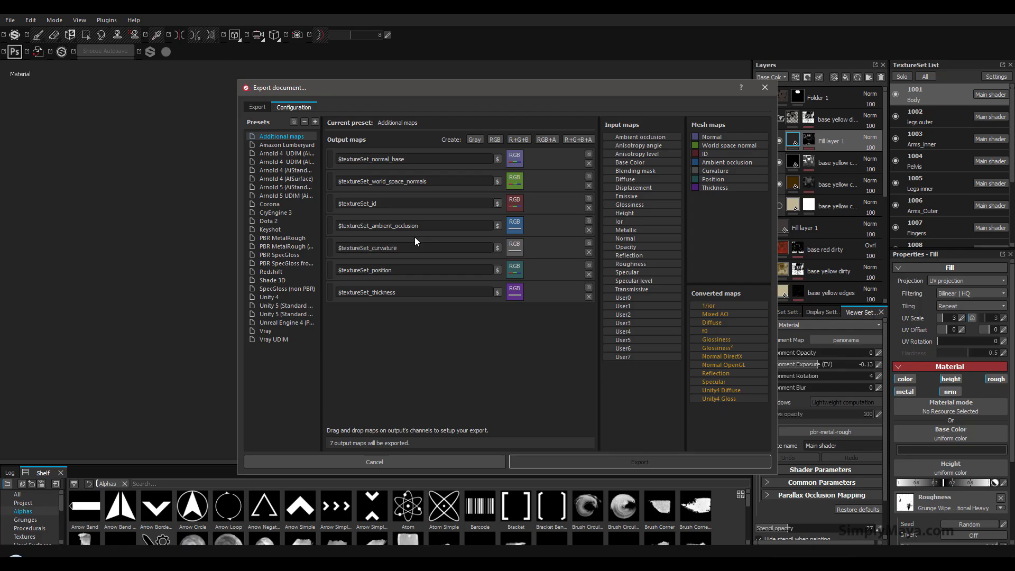
{"action": "left_click", "coordinate": [292, 195]}
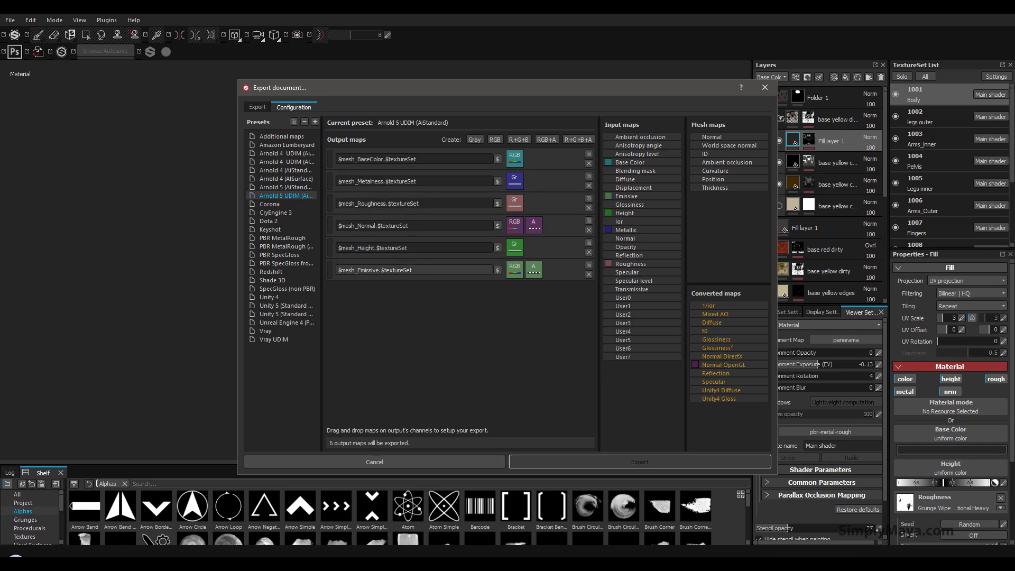
{"action": "left_click", "coordinate": [588, 274]}
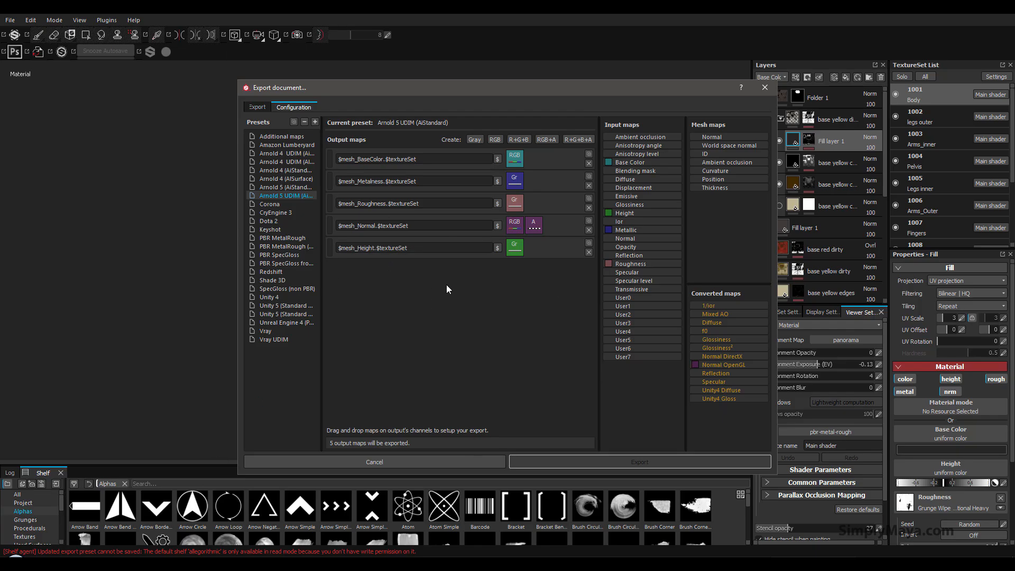
{"action": "left_click", "coordinate": [257, 108]}
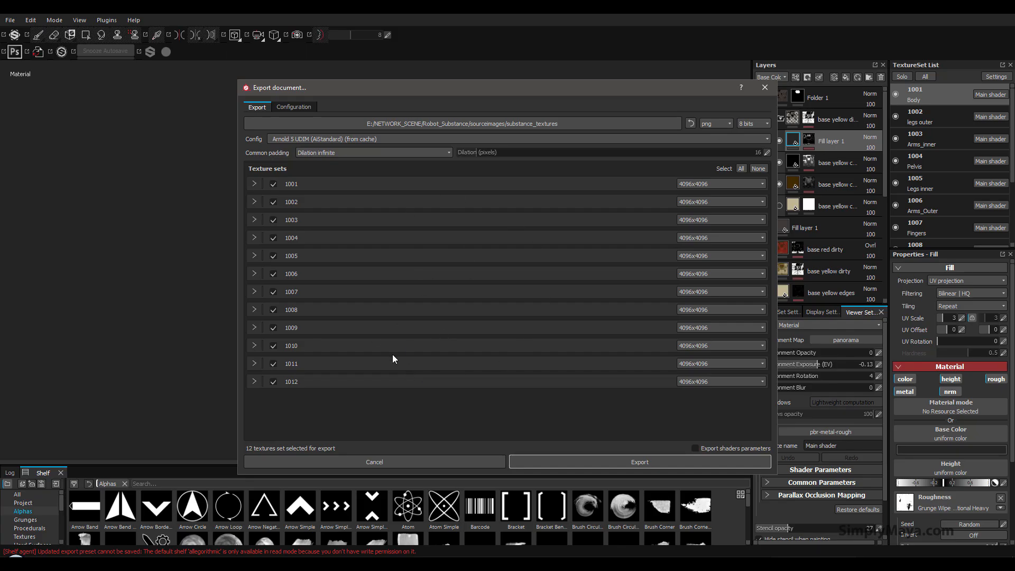
Step: Review the export file format options and look at the textured robot behind the export dialog
{"action": "left_click_drag", "start_coordinate": [493, 90], "coordinate": [457, 86]}
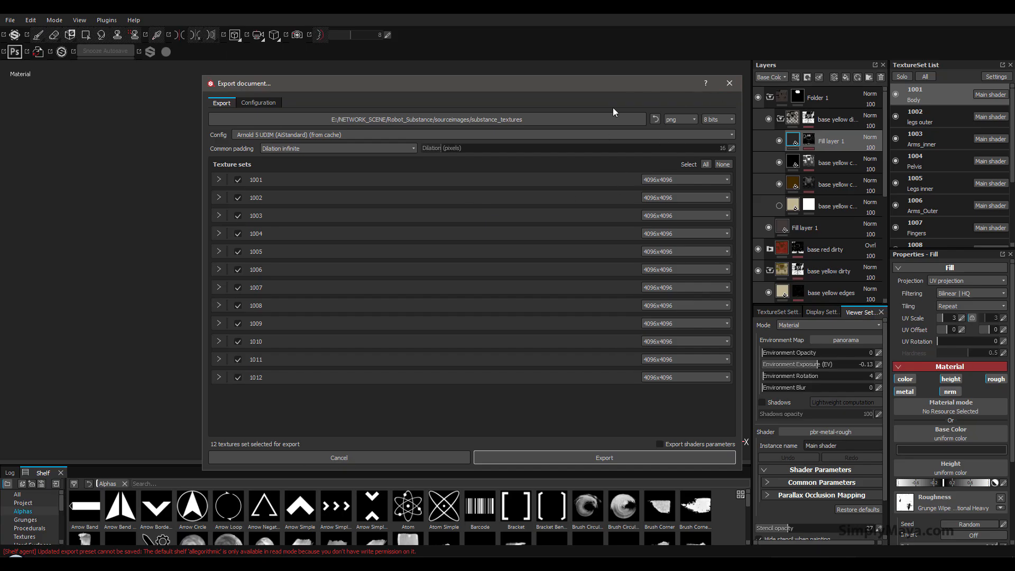
{"action": "left_click_drag", "start_coordinate": [605, 85], "coordinate": [562, 91]}
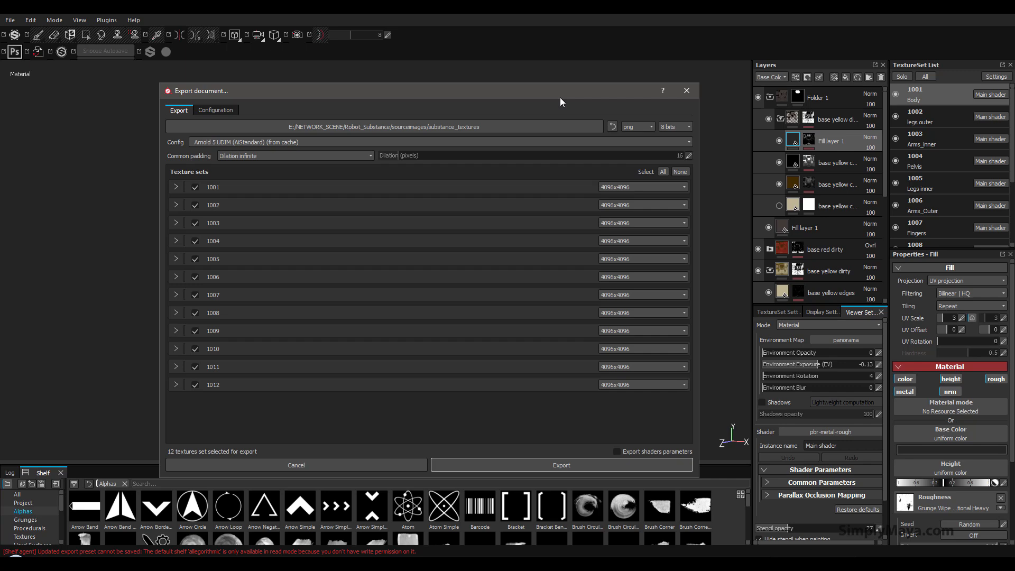
{"action": "left_click_drag", "start_coordinate": [559, 97], "coordinate": [547, 252]}
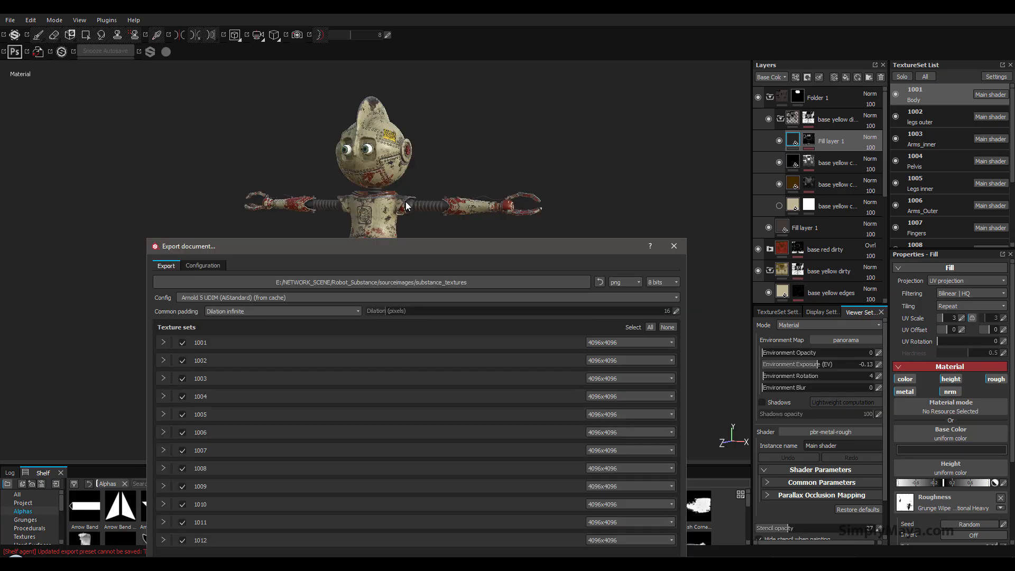
{"action": "left_click_drag", "start_coordinate": [432, 246], "coordinate": [444, 93]}
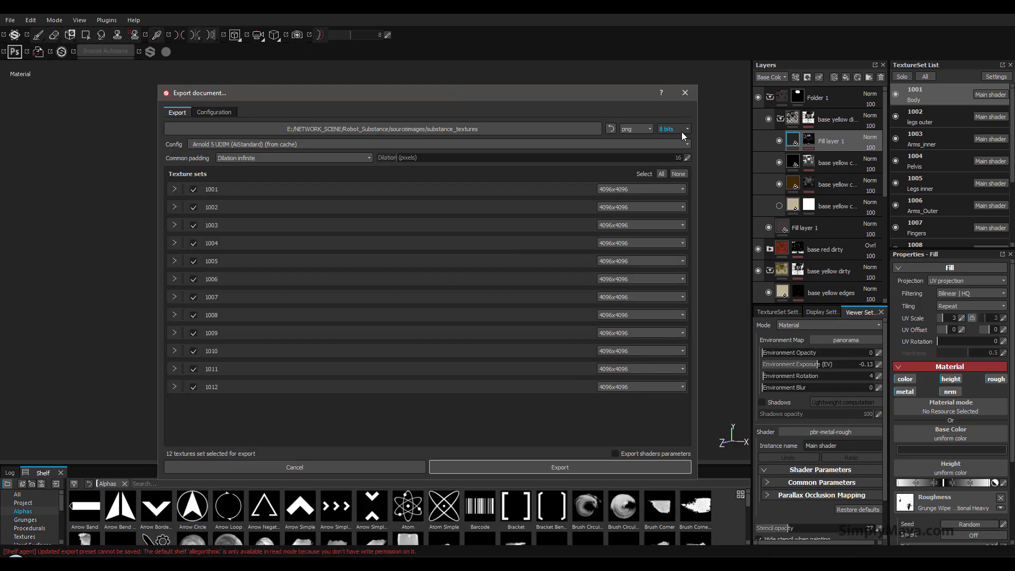
{"action": "left_click", "coordinate": [641, 130]}
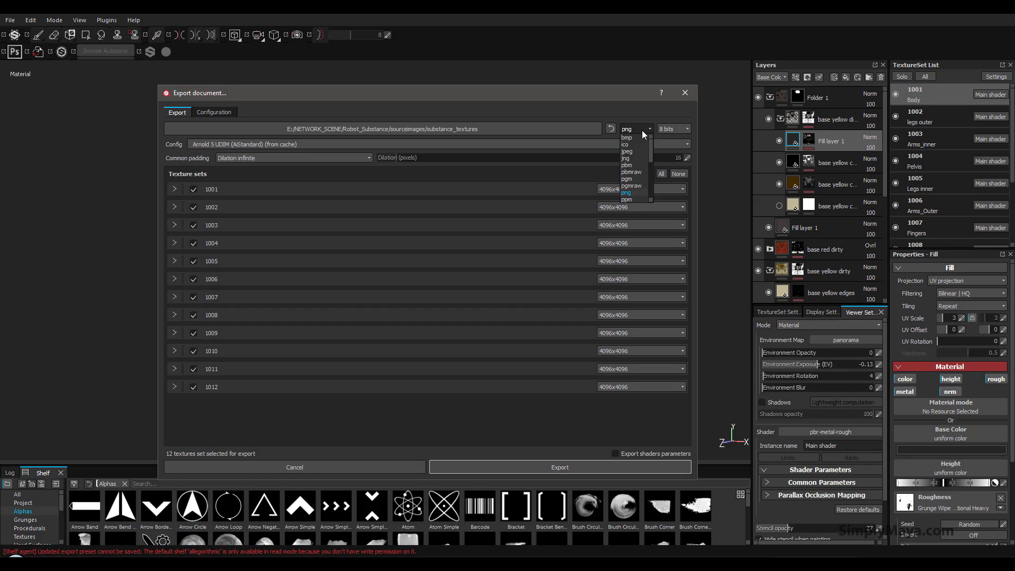
{"action": "left_click", "coordinate": [642, 130]}
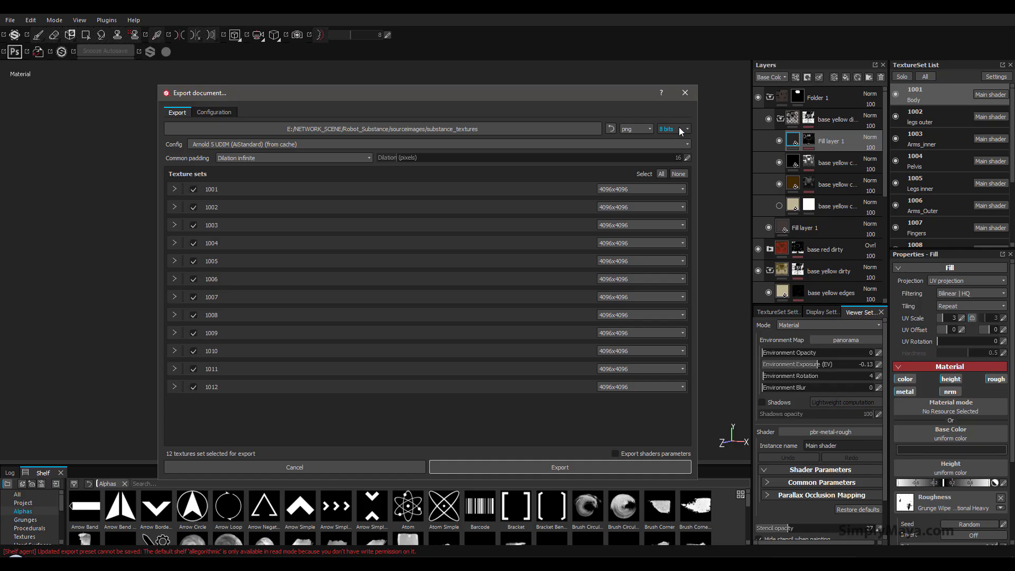
{"action": "left_click_drag", "start_coordinate": [561, 91], "coordinate": [564, 254]}
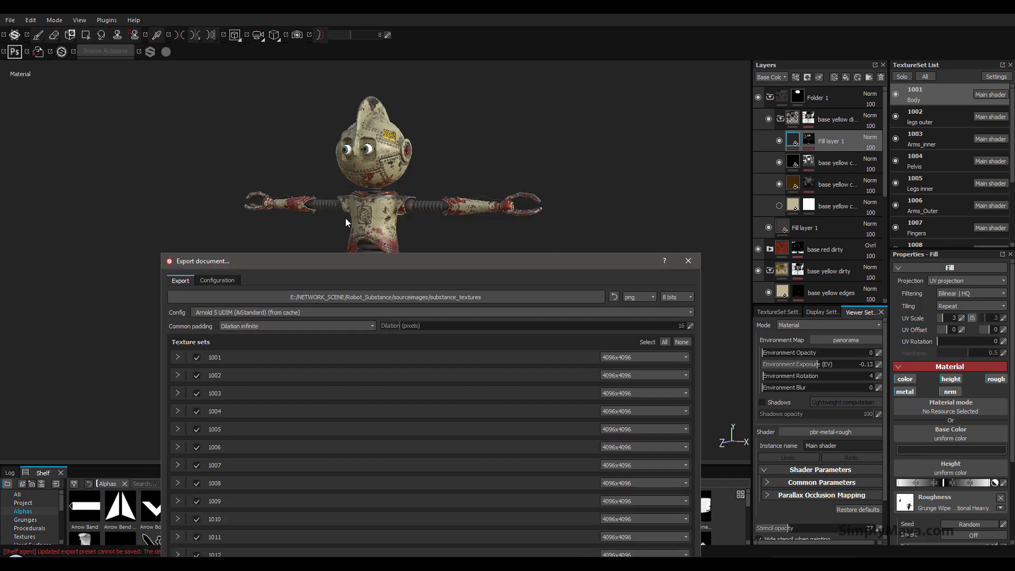
{"action": "left_click_drag", "start_coordinate": [452, 256], "coordinate": [454, 176]}
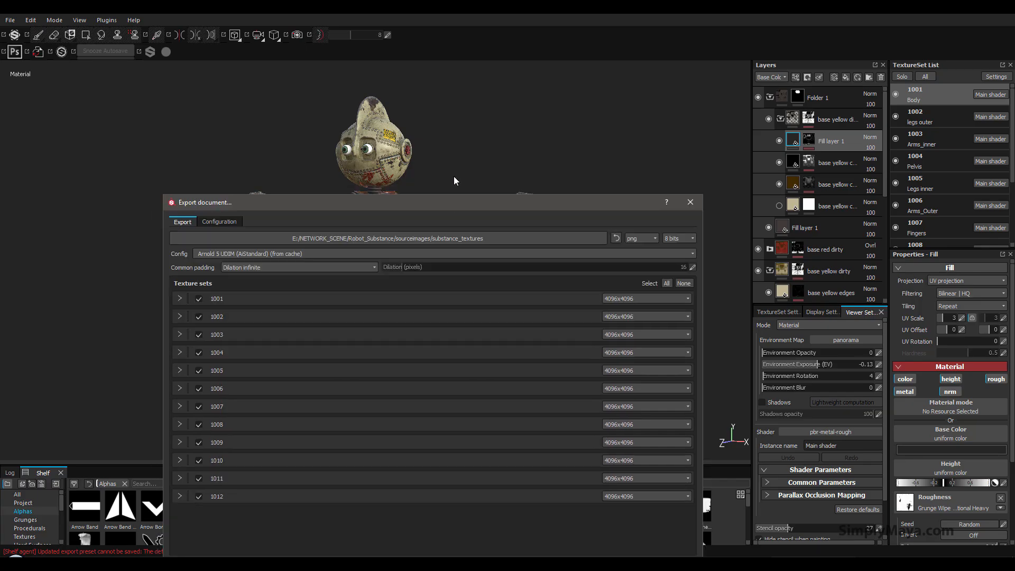
{"action": "left_click_drag", "start_coordinate": [456, 217], "coordinate": [450, 100]}
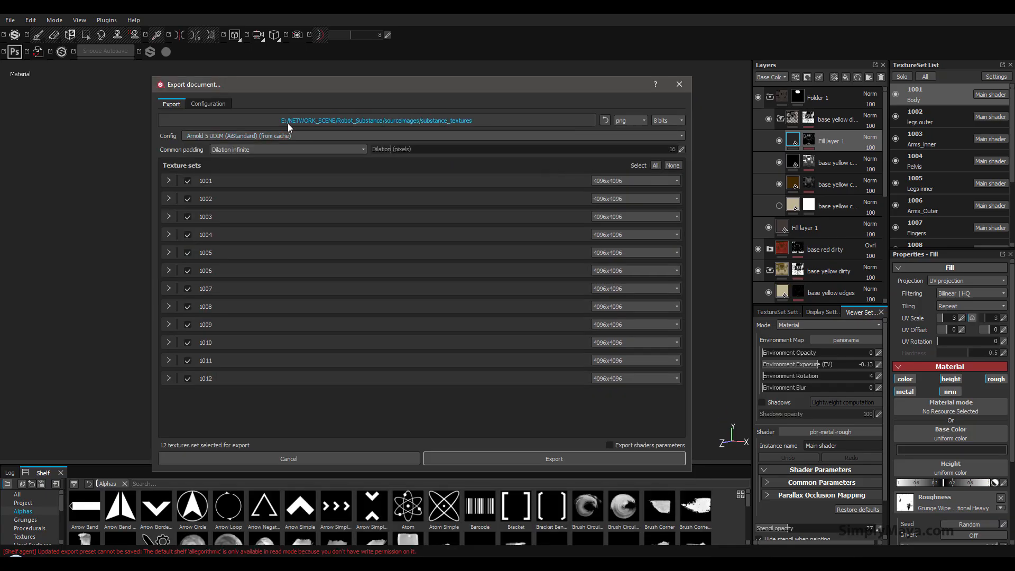
Step: Set the texture export folder to E:/NETWORK_SCENE/robot_pose_layout/sourceimages
{"action": "left_click", "coordinate": [382, 125]}
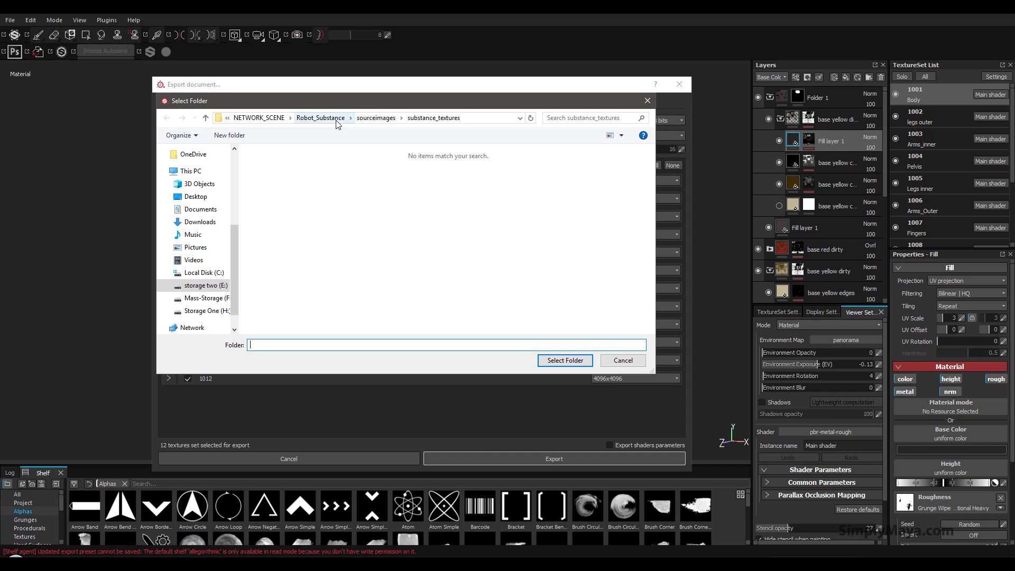
{"action": "left_click", "coordinate": [276, 118]}
{"action": "scroll", "coordinate": [383, 300], "scroll_direction": "down", "scroll_amount": 13}
{"action": "scroll", "coordinate": [382, 297], "scroll_direction": "down", "scroll_amount": 5}
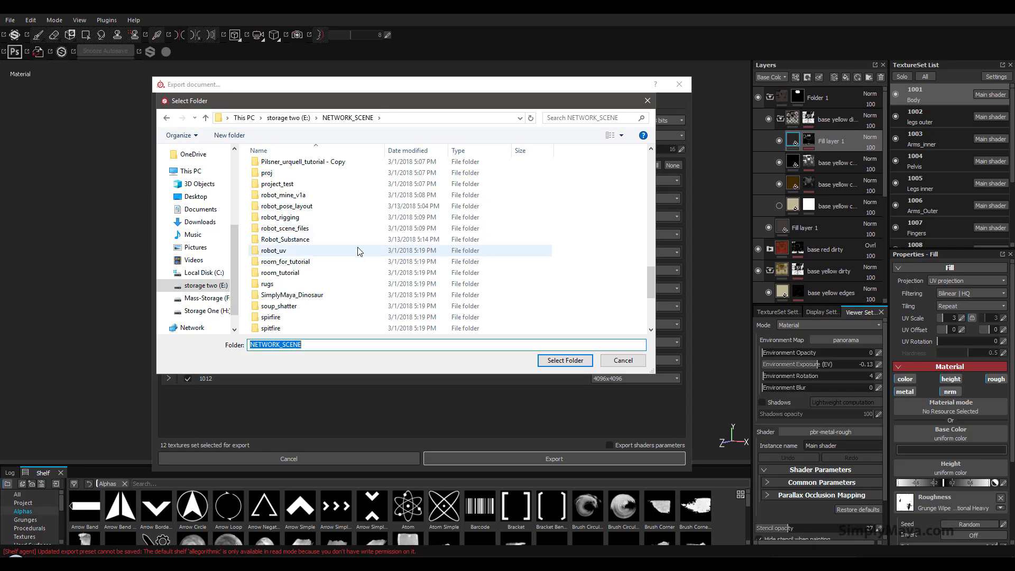
{"action": "left_click", "coordinate": [354, 208]}
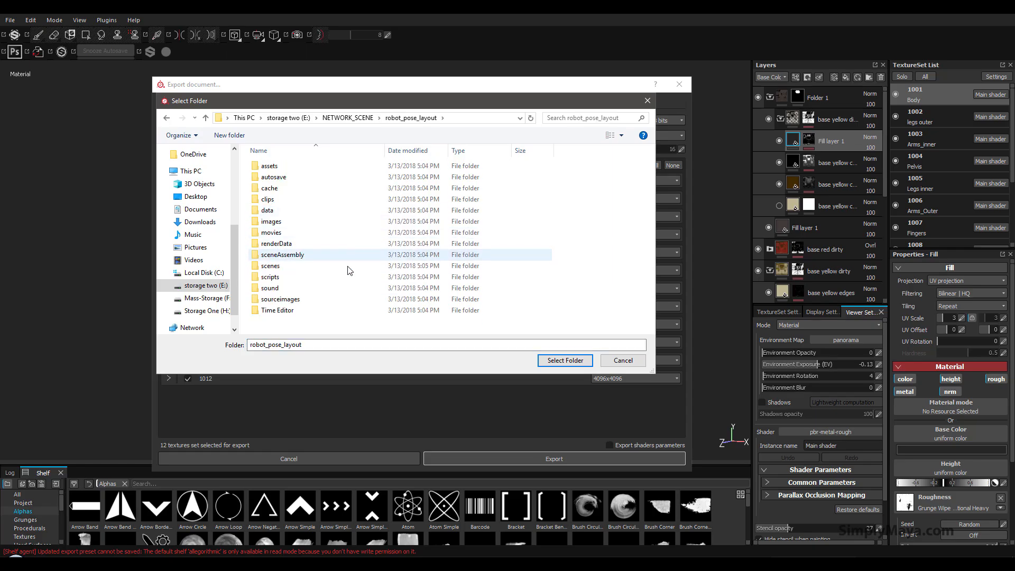
{"action": "double_click", "coordinate": [334, 299]}
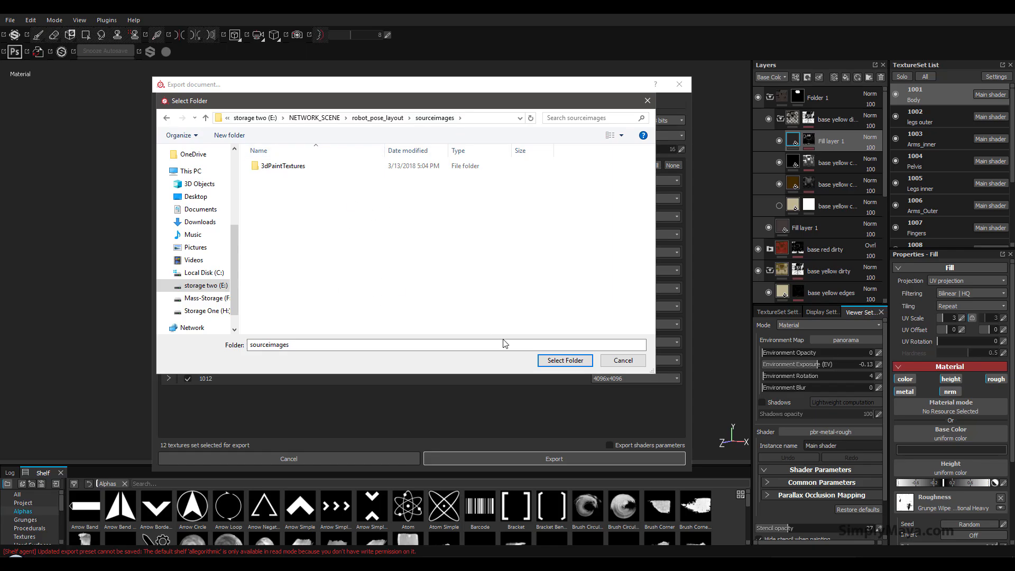
{"action": "left_click", "coordinate": [560, 361]}
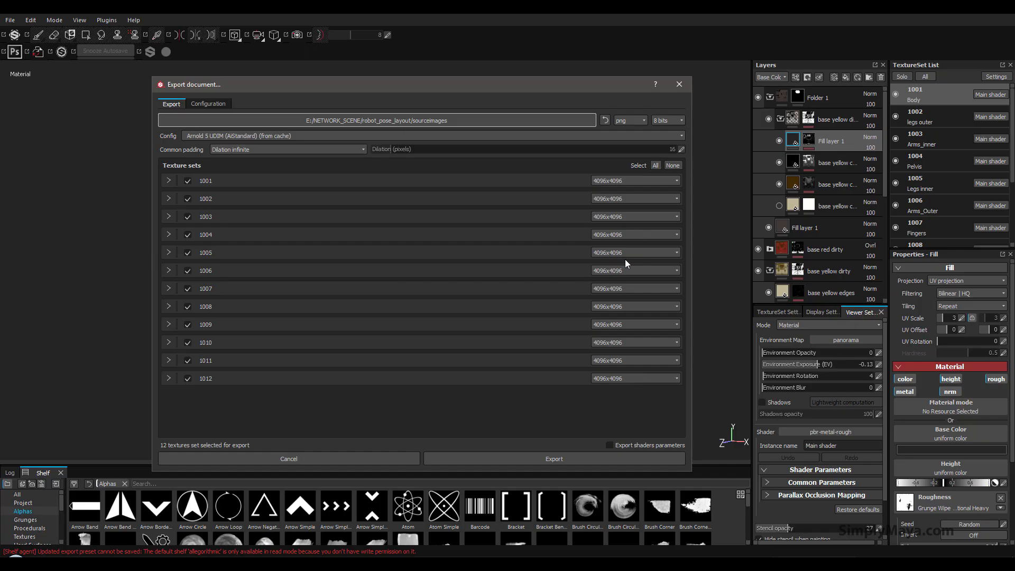
Step: Check the output maps listed for texture set 1001, and export texture sets 1001 to 1012 as 8-bit png at 4096x4096
{"action": "left_click", "coordinate": [169, 181]}
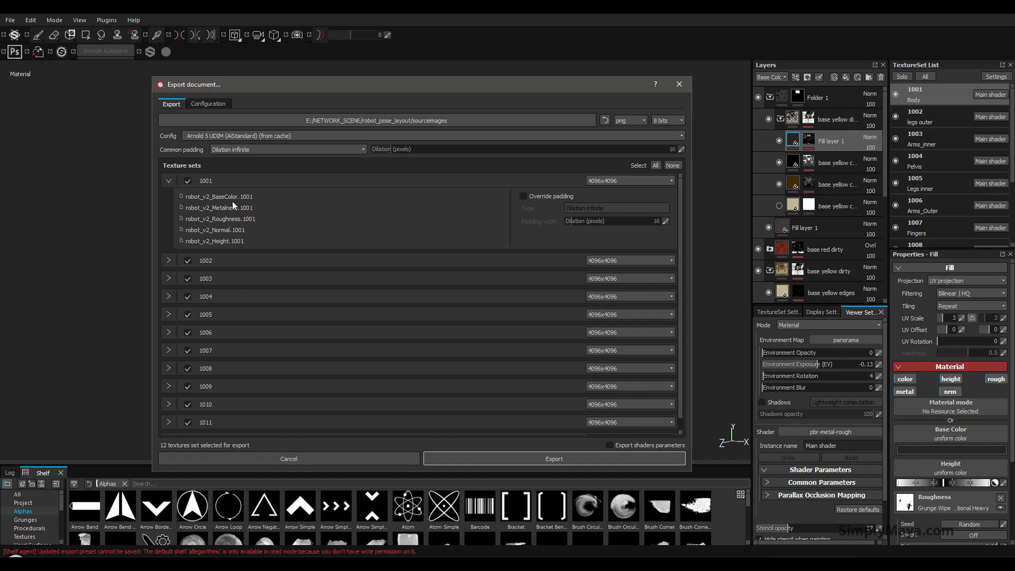
{"action": "left_click", "coordinate": [172, 181]}
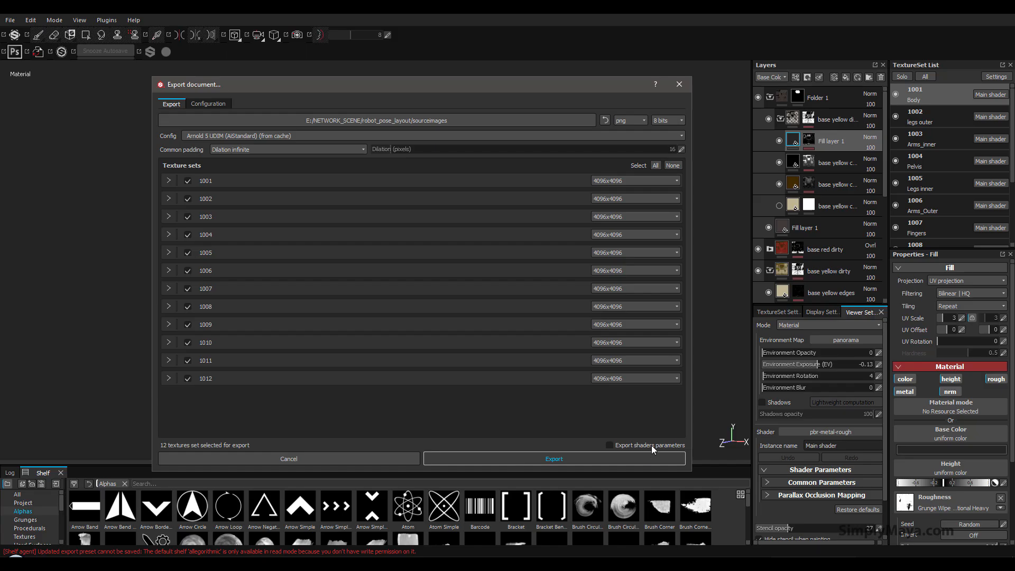
{"action": "left_click", "coordinate": [519, 454]}
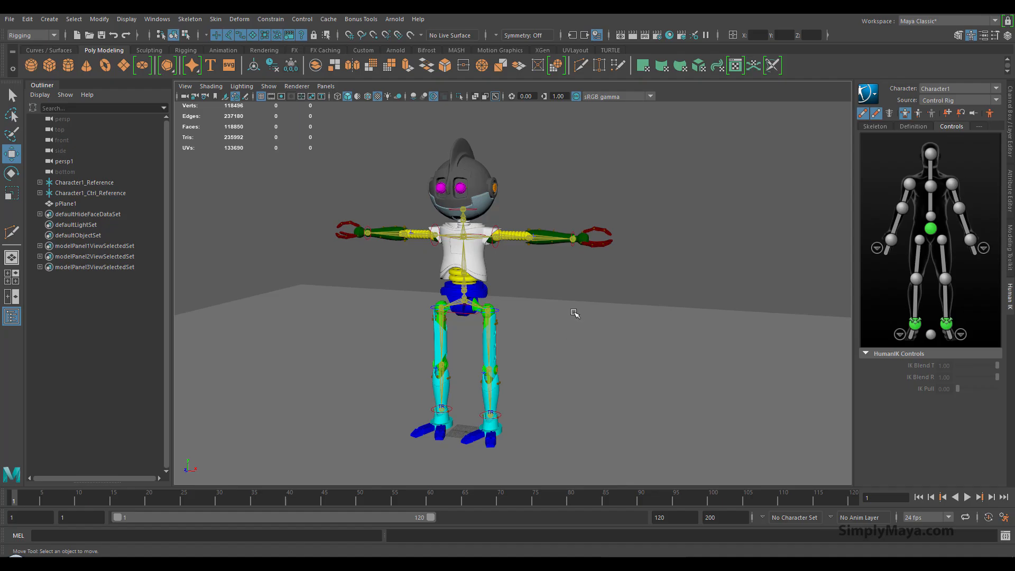
Step: Switch back to Maya and view the whole robot from the front and slightly from the side
{"action": "left_click_drag", "start_coordinate": [529, 293], "coordinate": [538, 289], "text": "alt"}
{"action": "middle_click_drag", "start_coordinate": [538, 289], "coordinate": [535, 300], "text": "alt"}
{"action": "left_click_drag", "start_coordinate": [534, 299], "coordinate": [557, 311], "text": "alt"}
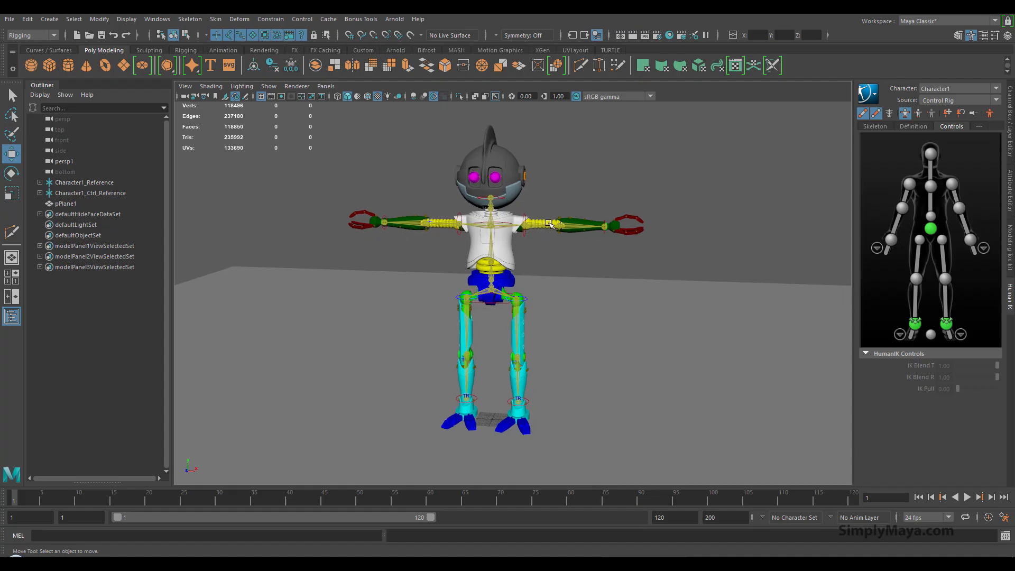
{"action": "middle_click_drag", "start_coordinate": [498, 266], "coordinate": [480, 247], "text": "alt"}
{"action": "left_click_drag", "start_coordinate": [485, 256], "coordinate": [483, 247], "text": "alt"}
{"action": "middle_click_drag", "start_coordinate": [483, 248], "coordinate": [492, 284], "text": "alt"}
{"action": "left_click_drag", "start_coordinate": [492, 284], "coordinate": [500, 280], "text": "alt"}
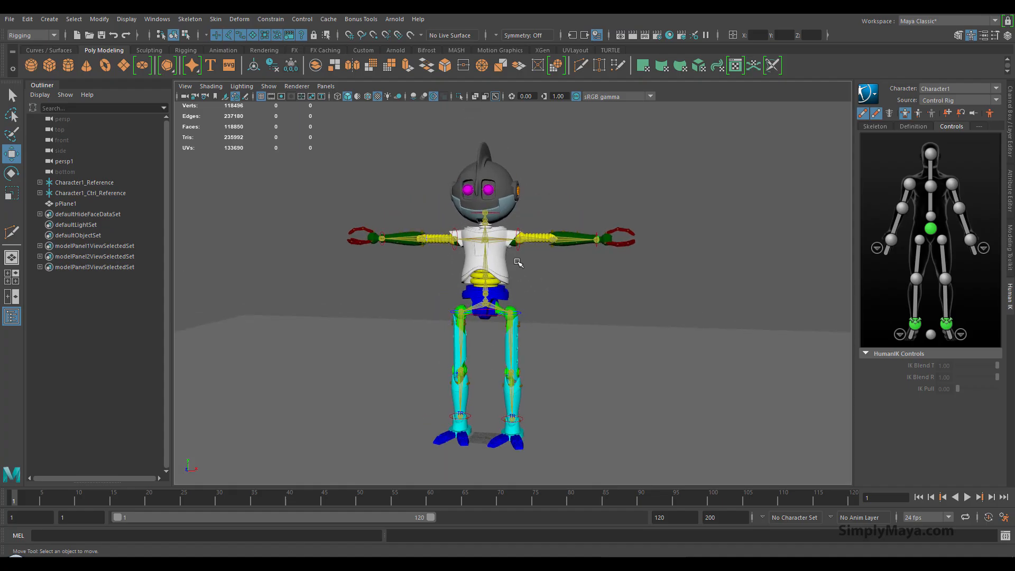
Step: Hide the joints and IK handles in the viewport so the robot's geometry shows without the skeleton
{"action": "left_click", "coordinate": [268, 88]}
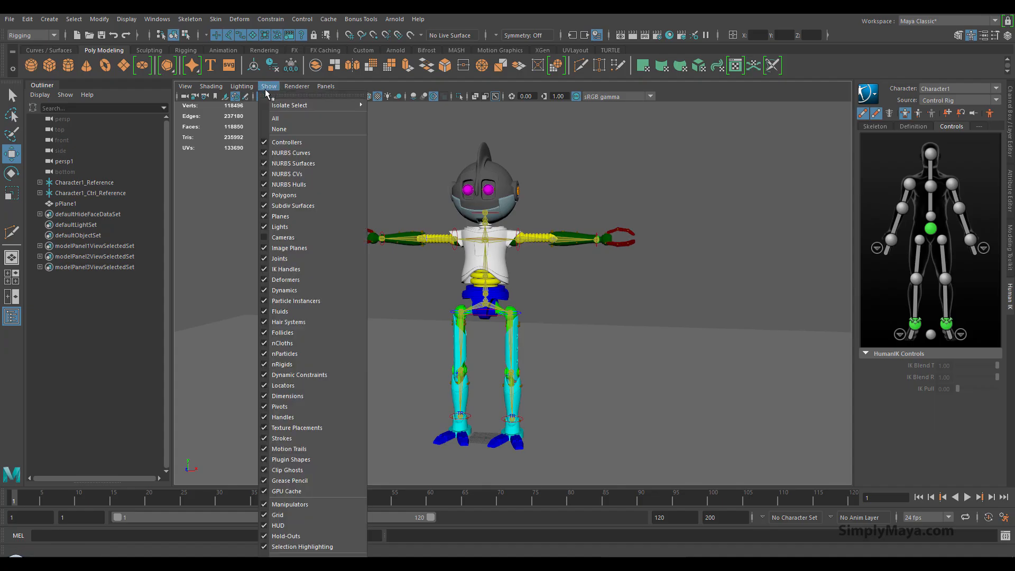
{"action": "left_click", "coordinate": [280, 258]}
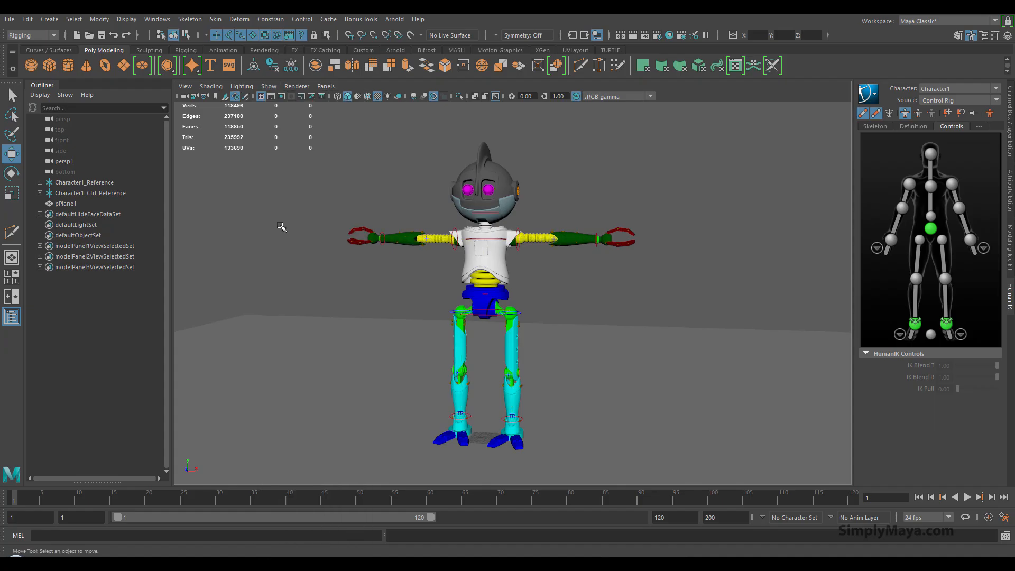
{"action": "left_click", "coordinate": [268, 87]}
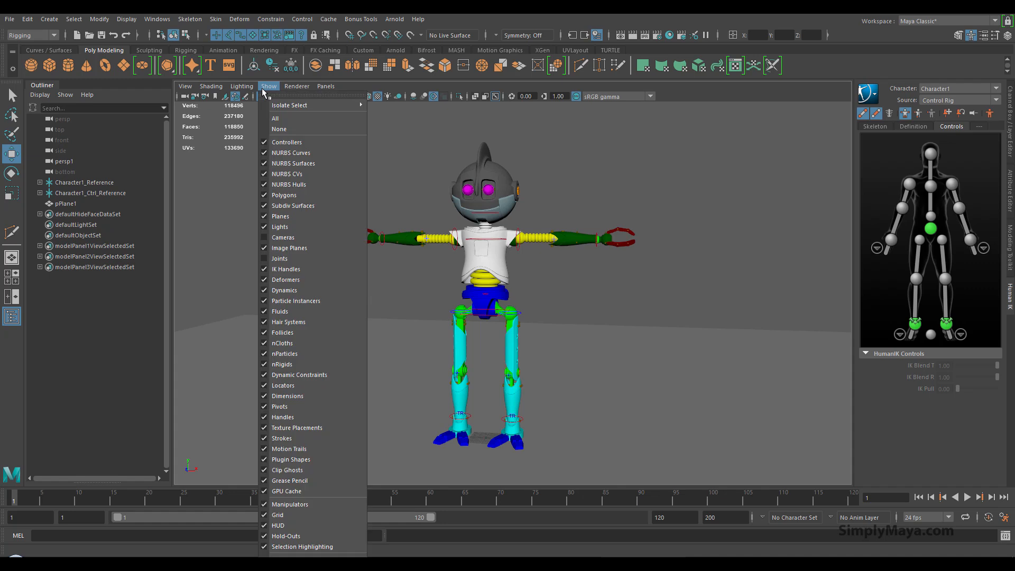
{"action": "left_click", "coordinate": [276, 269]}
Step: Select the entire robot in the viewport and switch the display to wireframe
{"action": "left_click_drag", "start_coordinate": [276, 272], "coordinate": [320, 257], "text": "alt"}
{"action": "left_click_drag", "start_coordinate": [276, 141], "coordinate": [640, 462]}
{"action": "key", "text": "4"}
{"action": "left_click", "coordinate": [478, 242]}
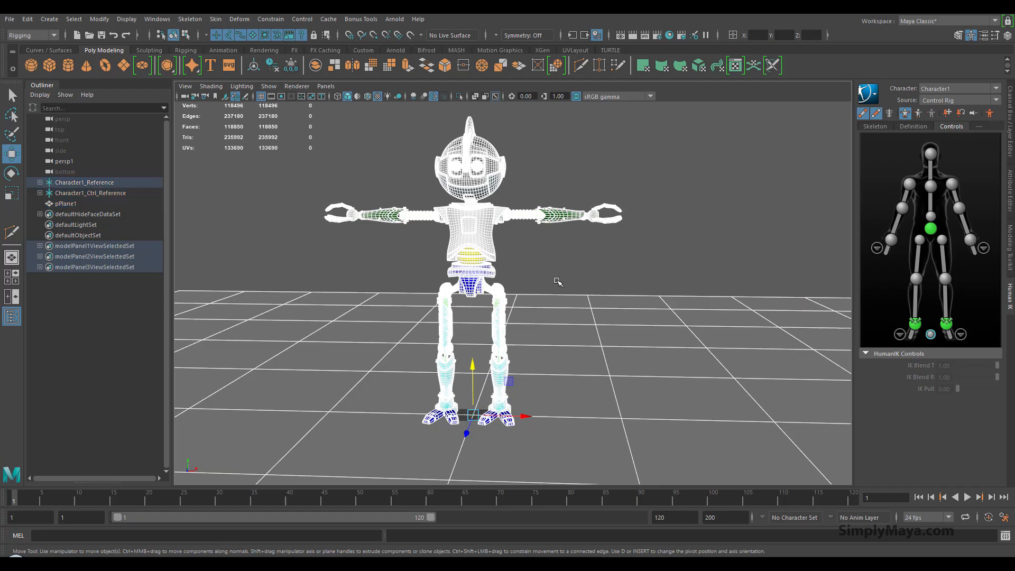
Step: Select the robot's waist and hip parts to check its separate pieces in the shaded view
{"action": "left_click_drag", "start_coordinate": [564, 315], "coordinate": [546, 319], "text": "alt"}
{"action": "middle_click_drag", "start_coordinate": [546, 307], "coordinate": [547, 323], "text": "alt"}
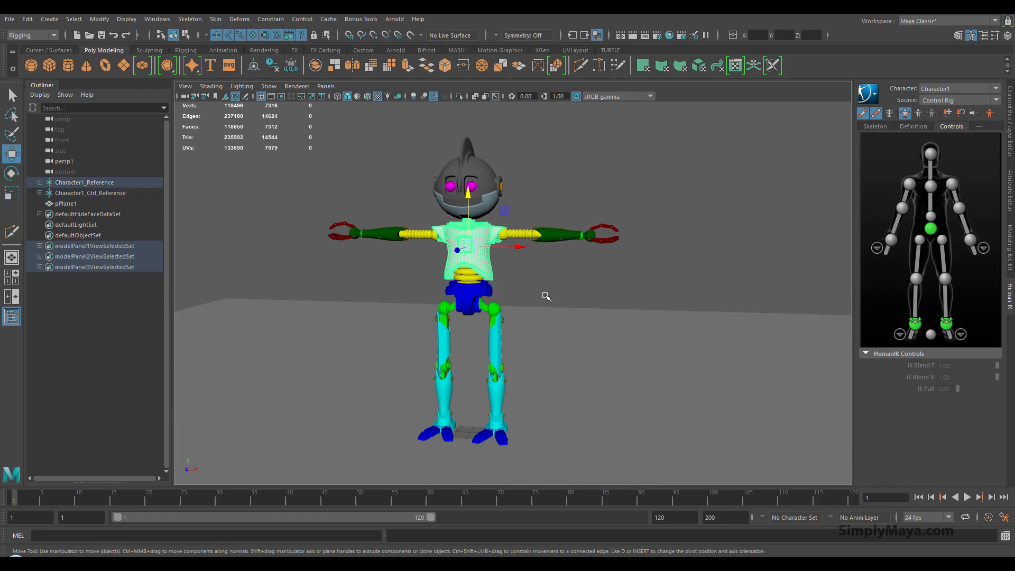
{"action": "left_click", "coordinate": [466, 293]}
{"action": "left_click", "coordinate": [496, 313]}
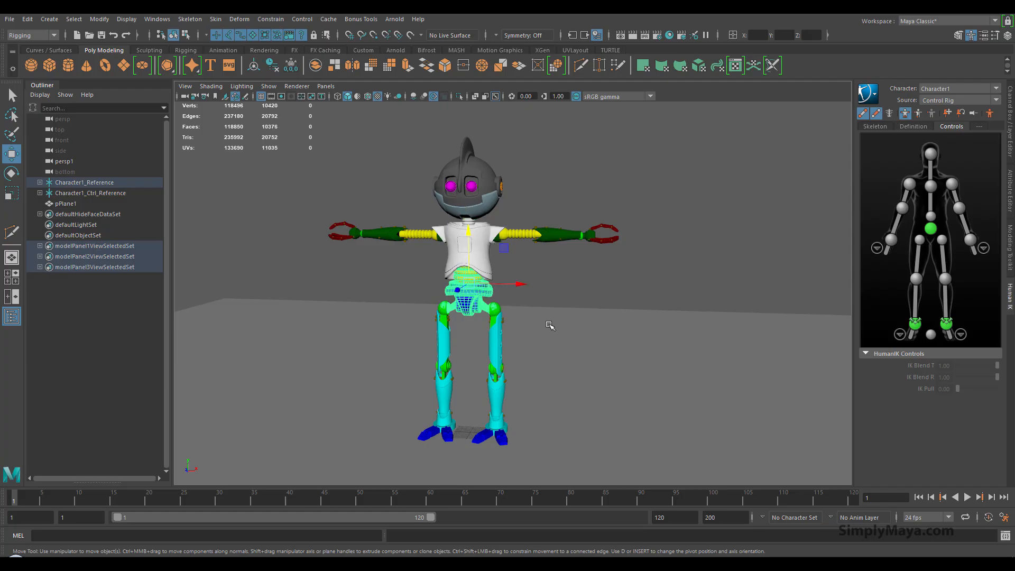
Step: Hide the ground plane beneath the robot
{"action": "middle_click_drag", "start_coordinate": [560, 314], "coordinate": [572, 269], "text": "alt"}
{"action": "right_click_drag", "start_coordinate": [643, 285], "coordinate": [607, 306], "text": "alt"}
{"action": "mouse_move", "coordinate": [607, 306]}
{"action": "left_mouse_down", "text": "alt"}
{"action": "mouse_move", "coordinate": [580, 322]}
{"action": "mouse_move", "coordinate": [607, 324]}
{"action": "left_mouse_up", "text": "alt"}
{"action": "left_click", "coordinate": [467, 380]}
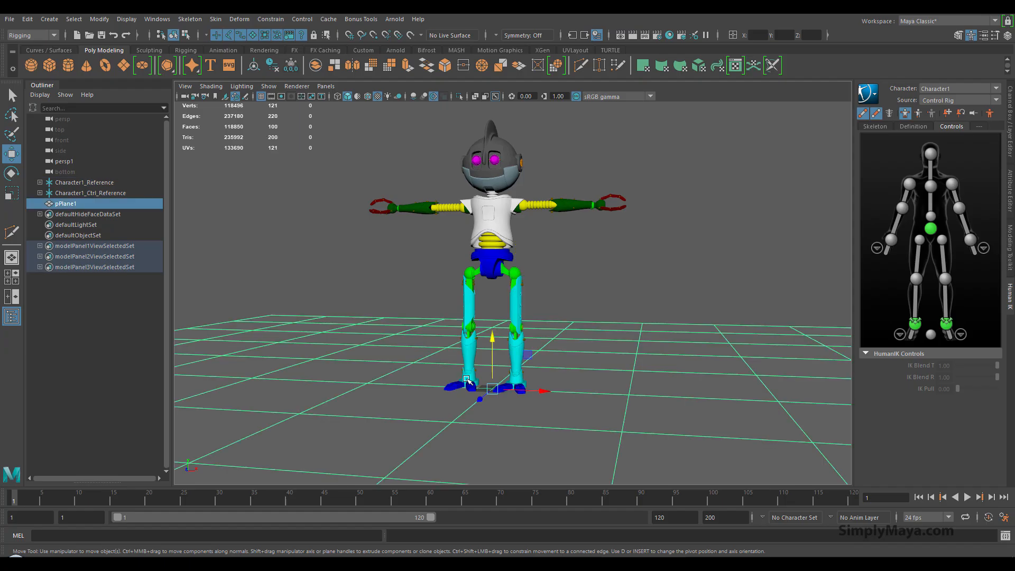
{"action": "key", "text": "ctrl+h"}
Step: Select the entire robot and assign a new Arnold aiStandardSurface material to it
{"action": "left_click_drag", "start_coordinate": [432, 366], "coordinate": [431, 379], "text": "alt"}
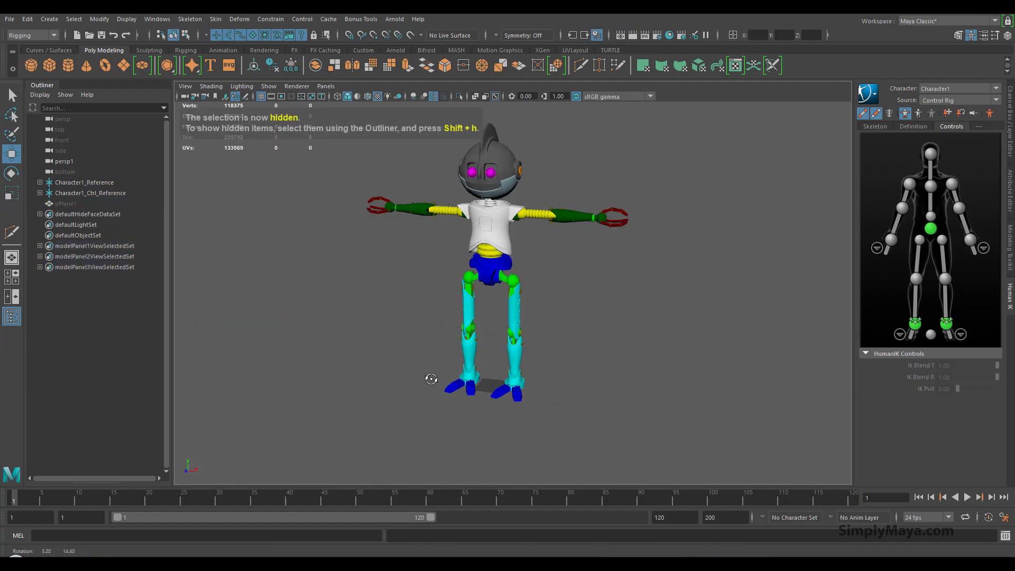
{"action": "middle_click_drag", "start_coordinate": [354, 199], "coordinate": [350, 226], "text": "alt"}
{"action": "left_click_drag", "start_coordinate": [335, 143], "coordinate": [671, 471]}
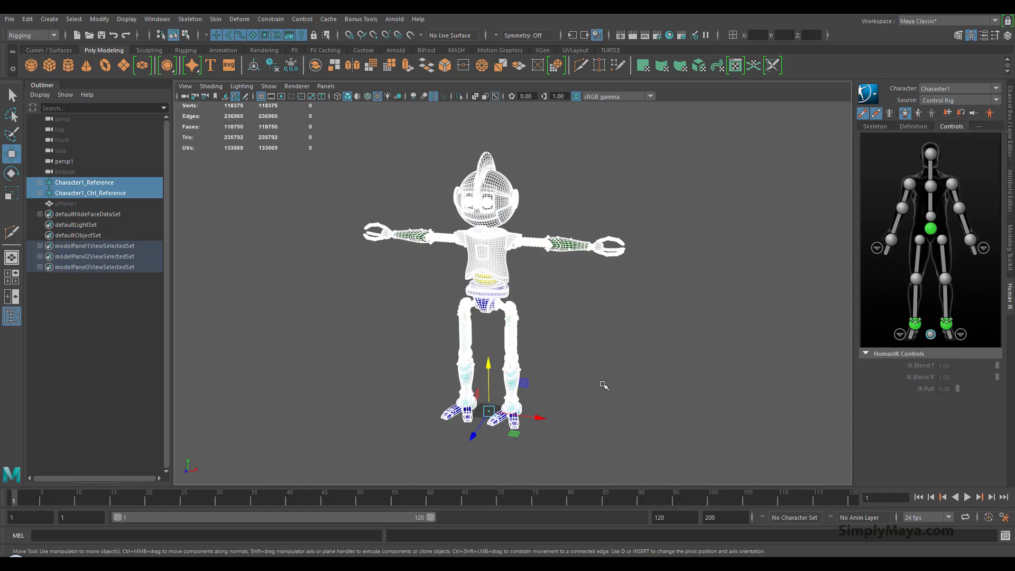
{"action": "right_click", "coordinate": [483, 208]}
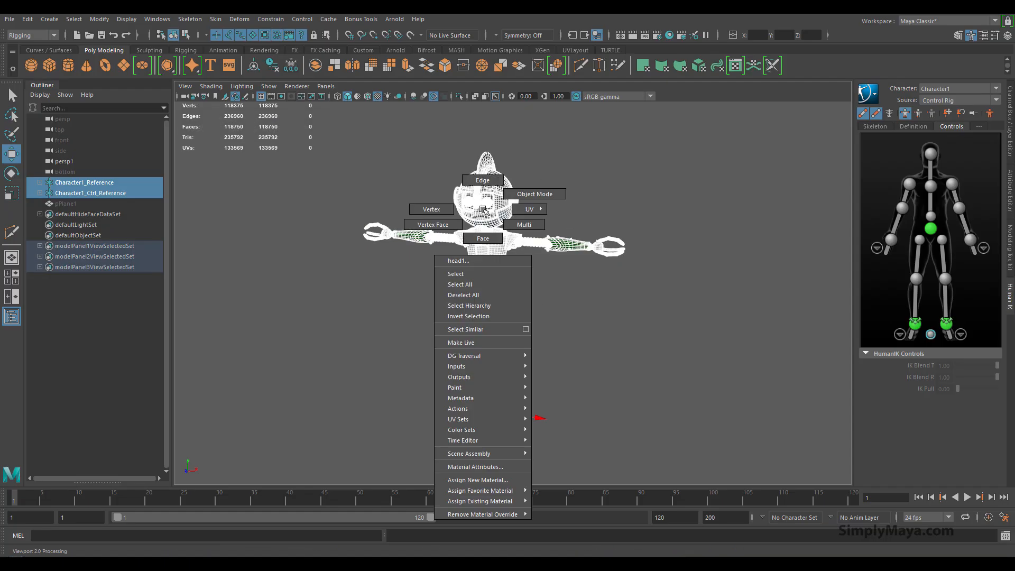
{"action": "left_click", "coordinate": [488, 476]}
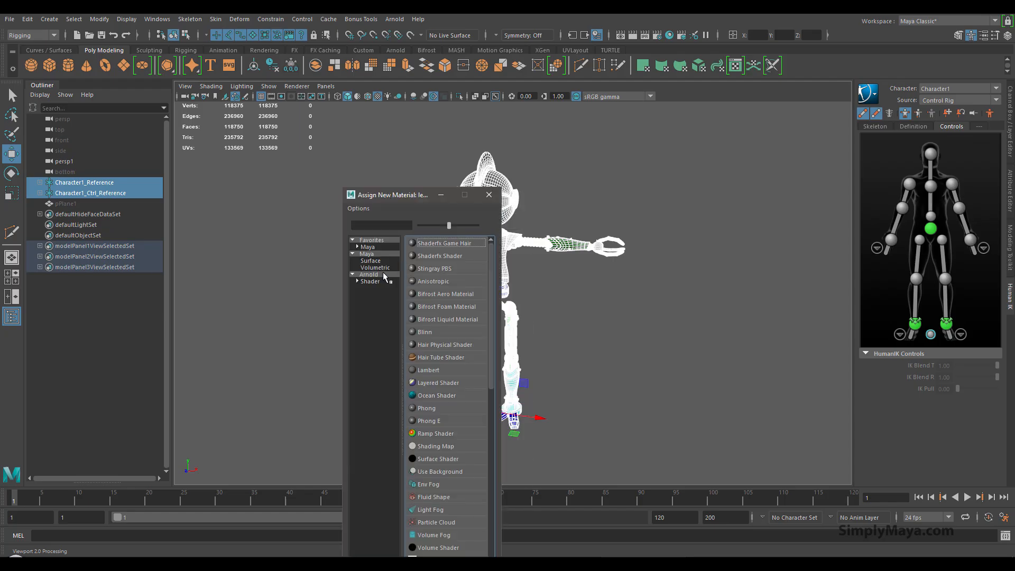
{"action": "left_click", "coordinate": [371, 282]}
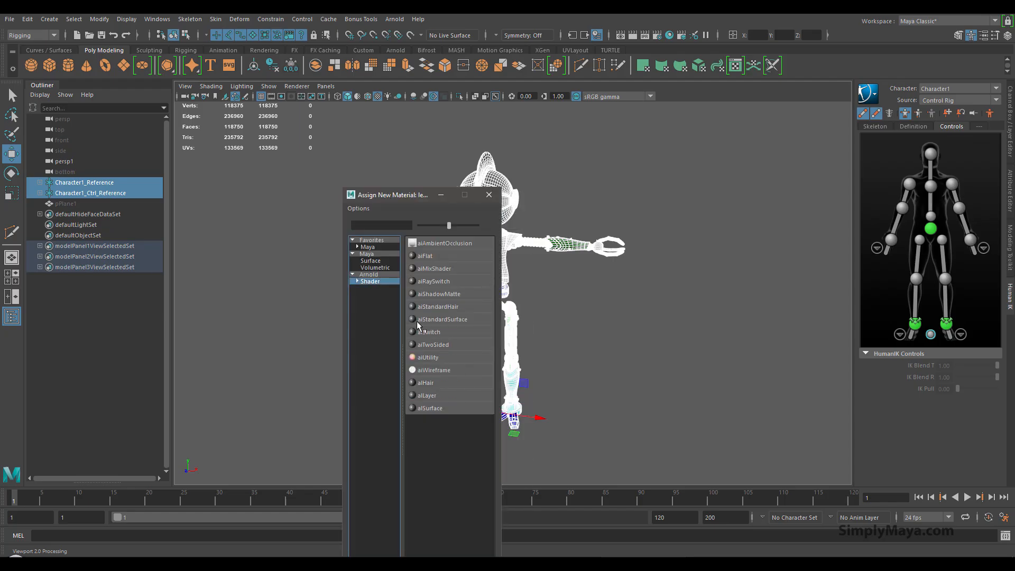
{"action": "left_click", "coordinate": [445, 319]}
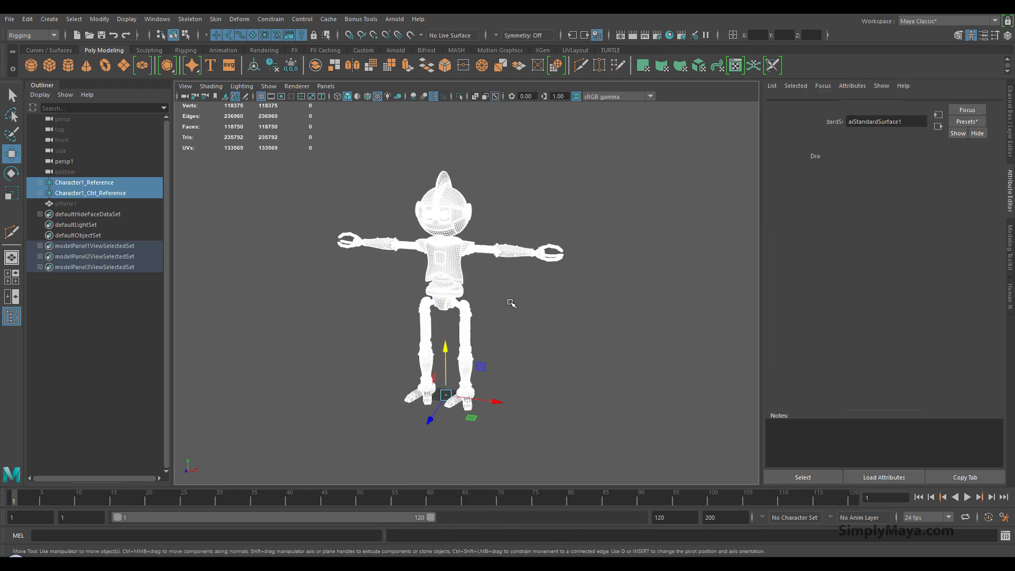
Step: Clear the selection and examine the robot with its new material from the front and side
{"action": "left_click_drag", "start_coordinate": [511, 304], "coordinate": [490, 316], "text": "alt"}
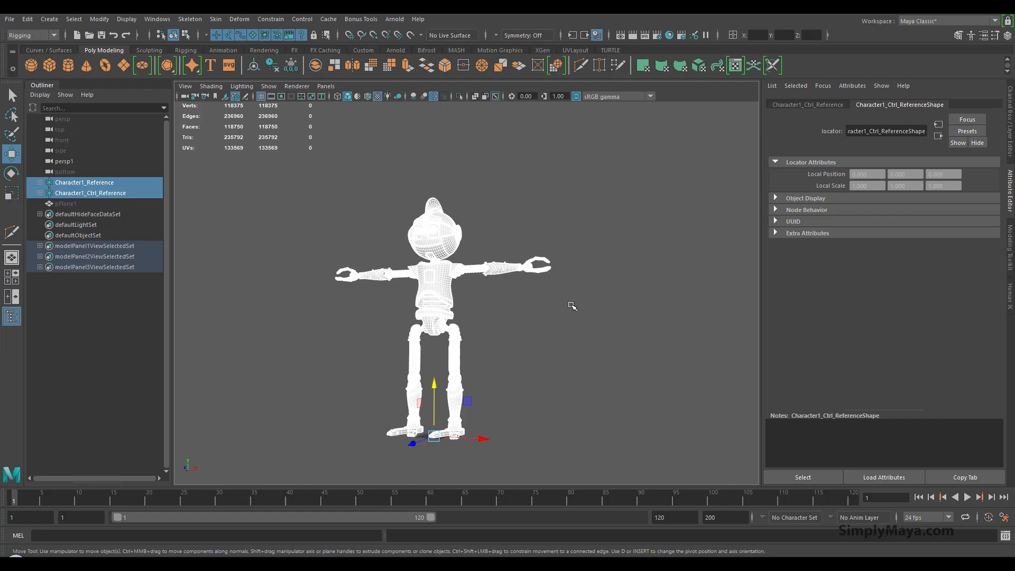
{"action": "left_click_drag", "start_coordinate": [487, 288], "coordinate": [516, 319], "text": "alt"}
{"action": "left_click", "coordinate": [463, 278]}
{"action": "right_click_drag", "start_coordinate": [516, 319], "coordinate": [527, 359], "text": "alt"}
{"action": "middle_click_drag", "start_coordinate": [505, 346], "coordinate": [480, 363], "text": "alt"}
{"action": "left_click_drag", "start_coordinate": [481, 362], "coordinate": [494, 360], "text": "alt"}
{"action": "middle_click_drag", "start_coordinate": [494, 360], "coordinate": [500, 340], "text": "alt"}
{"action": "right_click_drag", "start_coordinate": [502, 343], "coordinate": [561, 357], "text": "alt"}
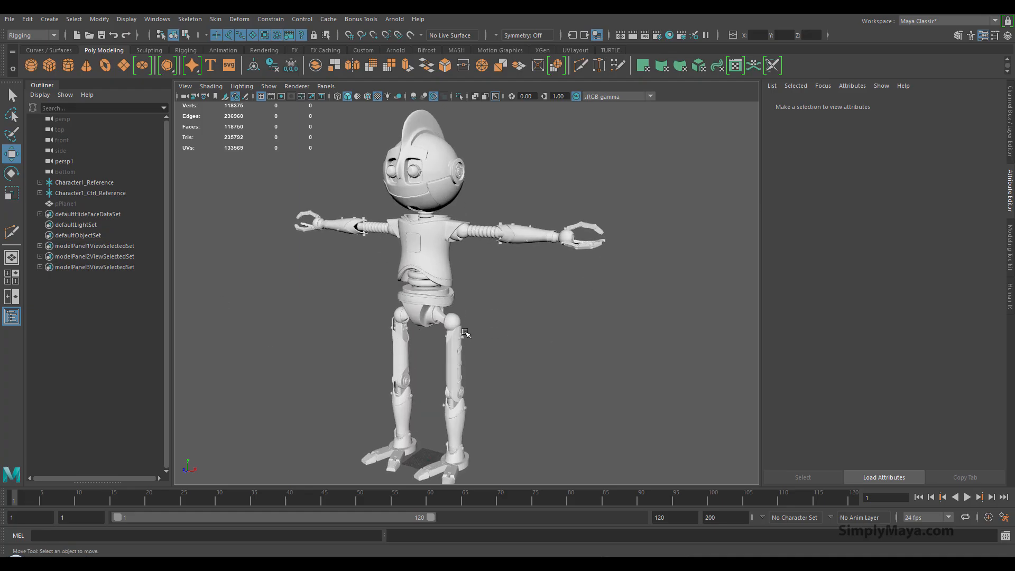
{"action": "left_click_drag", "start_coordinate": [422, 317], "coordinate": [525, 285], "text": "alt"}
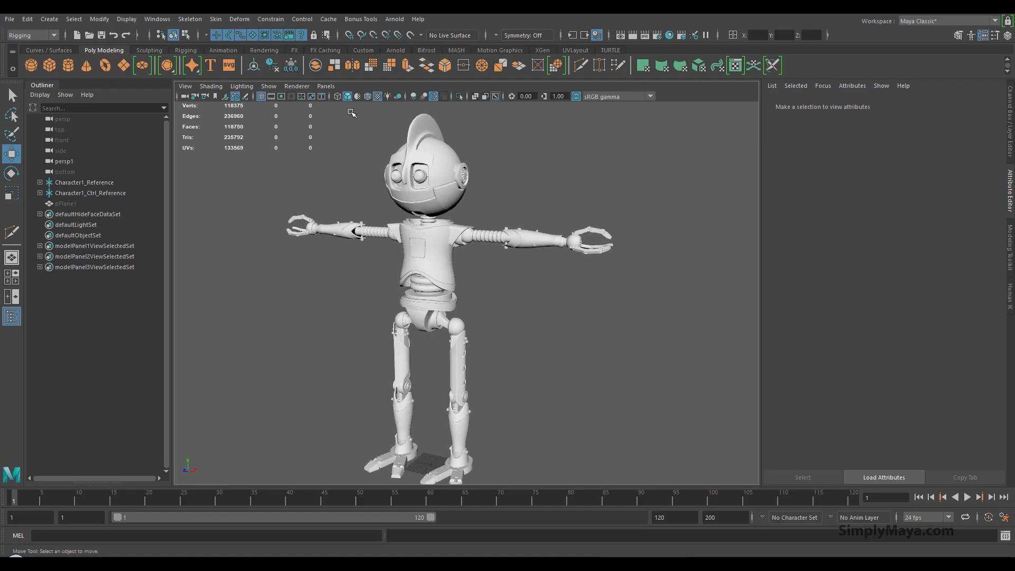
Step: Open the Node Editor and graph the input and output connections of the robot's head
{"action": "left_click", "coordinate": [153, 21]}
{"action": "mouse_move", "coordinate": [174, 110]}
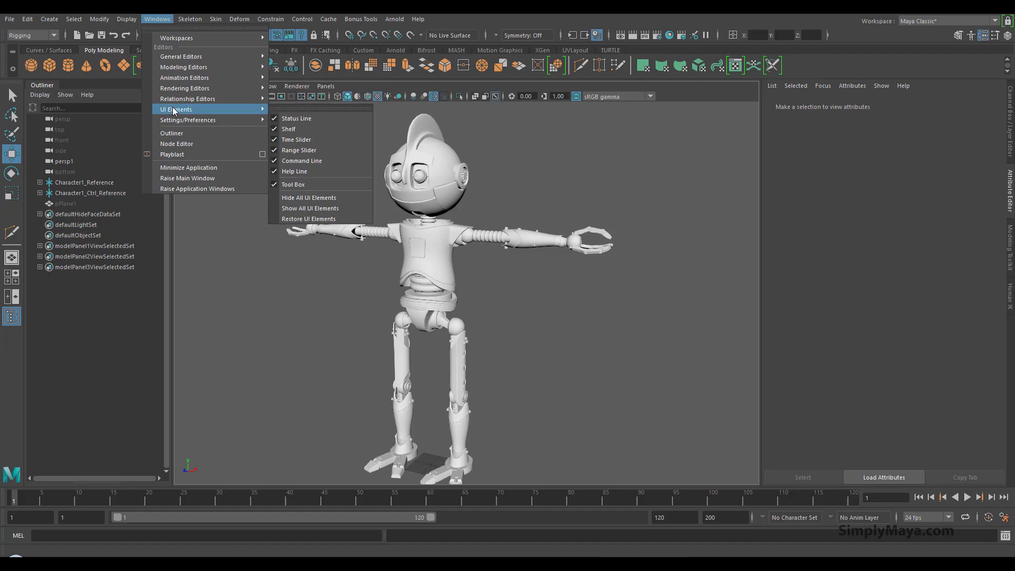
{"action": "left_click", "coordinate": [177, 143]}
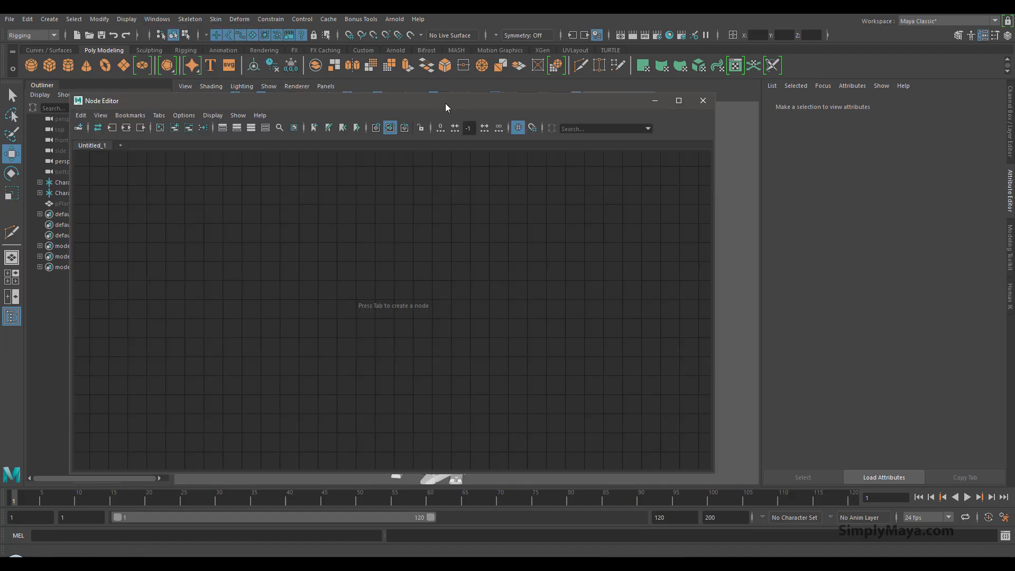
{"action": "left_click_drag", "start_coordinate": [445, 103], "coordinate": [457, 235]}
{"action": "left_click", "coordinate": [427, 206]}
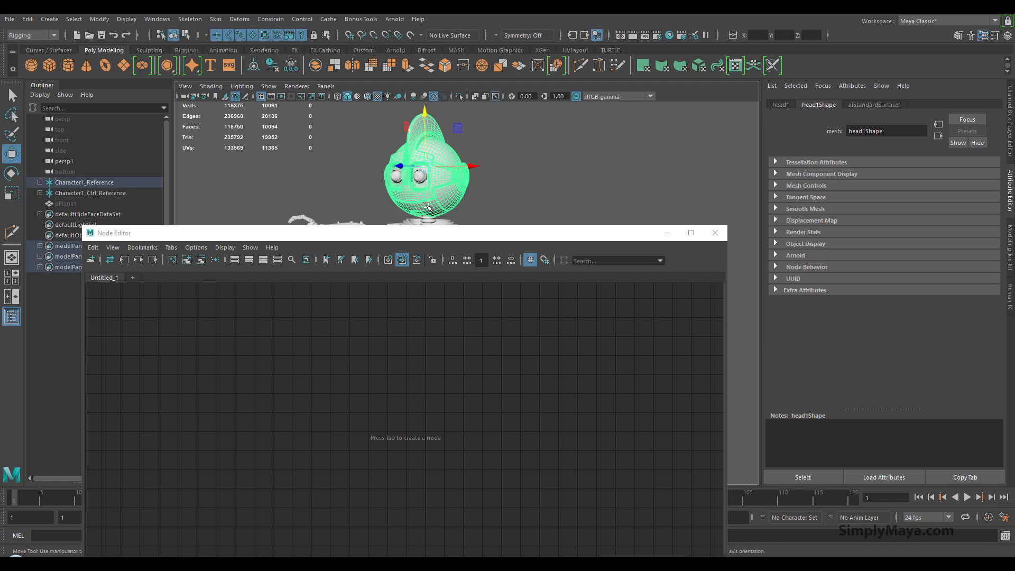
{"action": "left_click", "coordinate": [138, 260]}
{"action": "middle_click_drag", "start_coordinate": [379, 392], "coordinate": [380, 349], "text": "alt"}
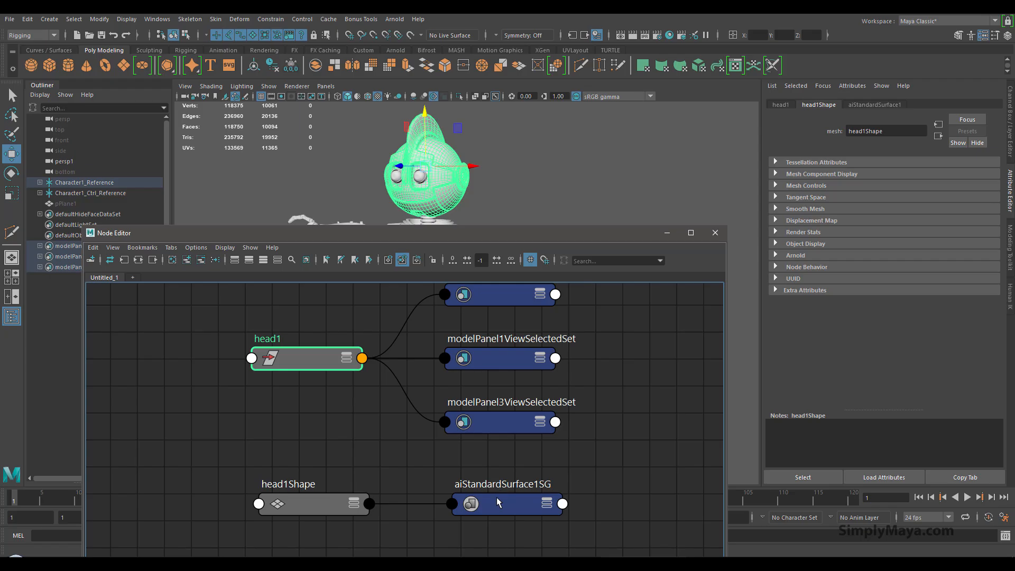
Step: Graph the connections of aiStandardSurface1SG and remove lightLinker1 and renderPartition, keeping only the material and its shading group
{"action": "left_click", "coordinate": [498, 502]}
{"action": "left_click", "coordinate": [152, 260]}
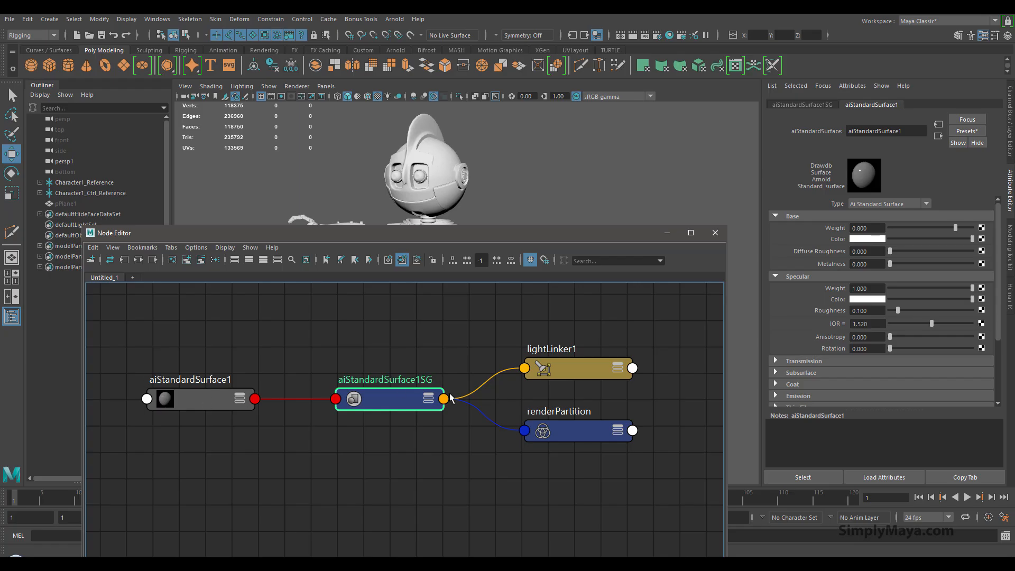
{"action": "left_click_drag", "start_coordinate": [490, 341], "coordinate": [677, 475]}
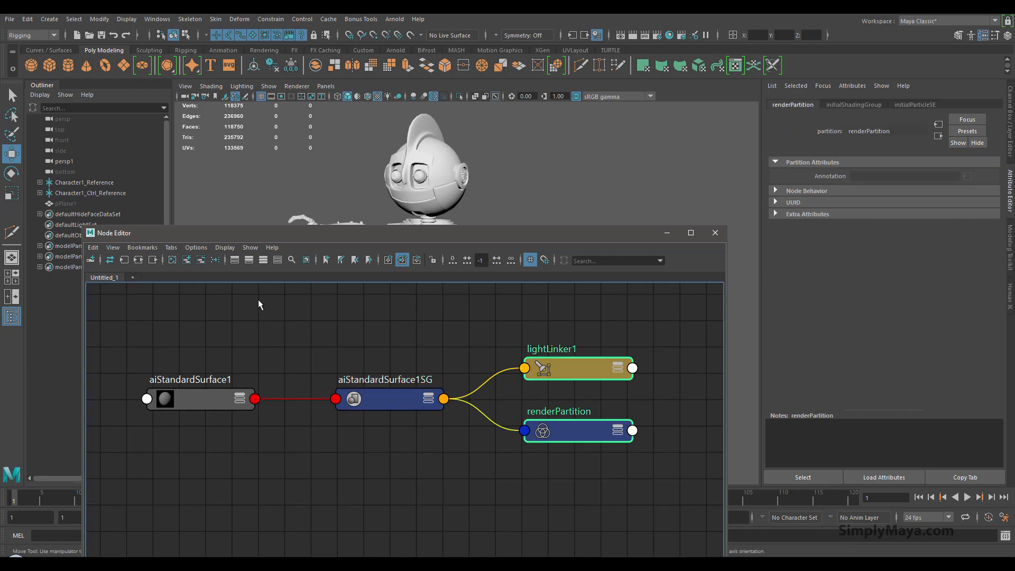
{"action": "left_click", "coordinate": [201, 260]}
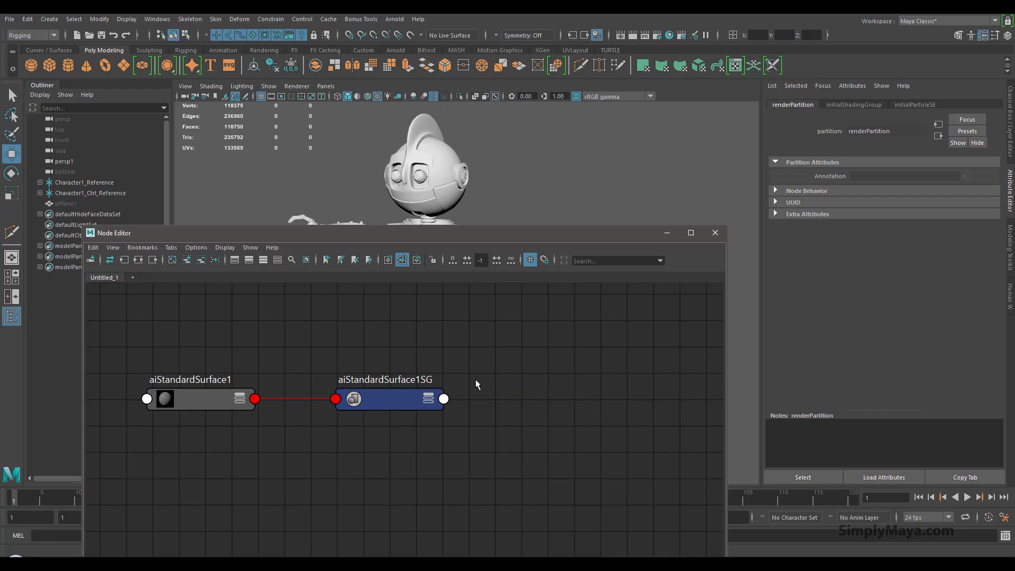
{"action": "left_click_drag", "start_coordinate": [432, 239], "coordinate": [507, 187]}
{"action": "left_click_drag", "start_coordinate": [443, 344], "coordinate": [494, 335]}
{"action": "left_click_drag", "start_coordinate": [275, 348], "coordinate": [344, 340]}
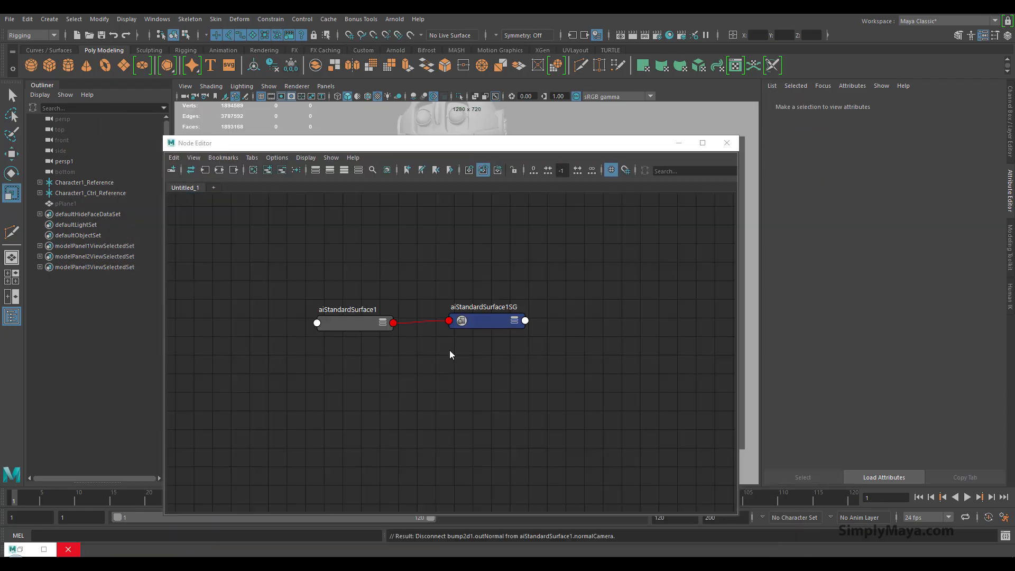
Step: Create a file texture node in the node graph and place it with its placement node below the material
{"action": "middle_click_drag", "start_coordinate": [488, 353], "coordinate": [518, 384], "text": "alt"}
{"action": "right_click_drag", "start_coordinate": [518, 385], "coordinate": [600, 385], "text": "alt"}
{"action": "middle_click_drag", "start_coordinate": [600, 385], "coordinate": [632, 371], "text": "alt"}
{"action": "right_click_drag", "start_coordinate": [632, 371], "coordinate": [478, 351], "text": "alt"}
{"action": "middle_click_drag", "start_coordinate": [477, 351], "coordinate": [464, 322], "text": "alt"}
{"action": "key", "text": "Tab"}
{"action": "type", "text": "file"}
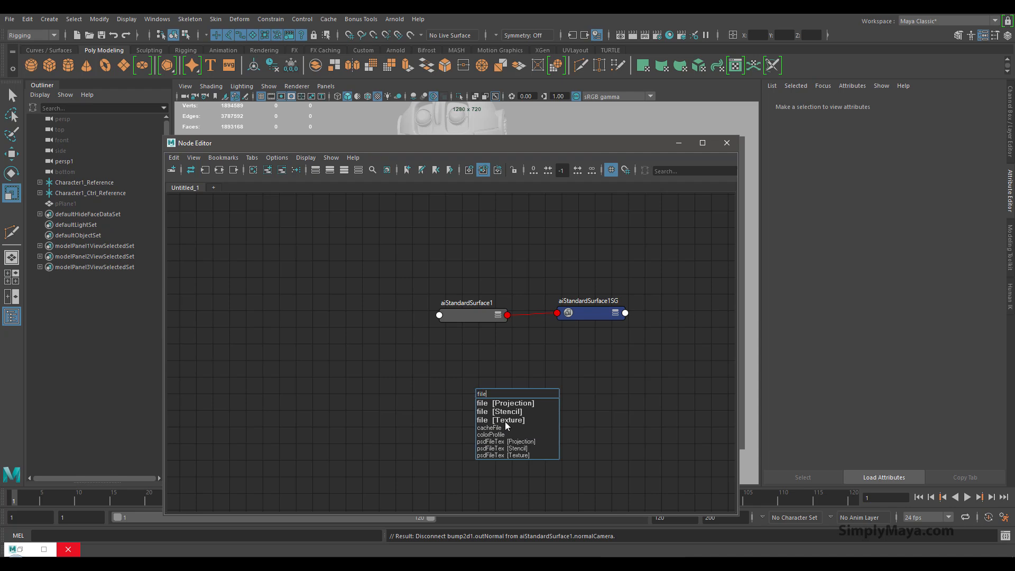
{"action": "left_click", "coordinate": [505, 420]}
{"action": "left_click_drag", "start_coordinate": [476, 397], "coordinate": [372, 396]}
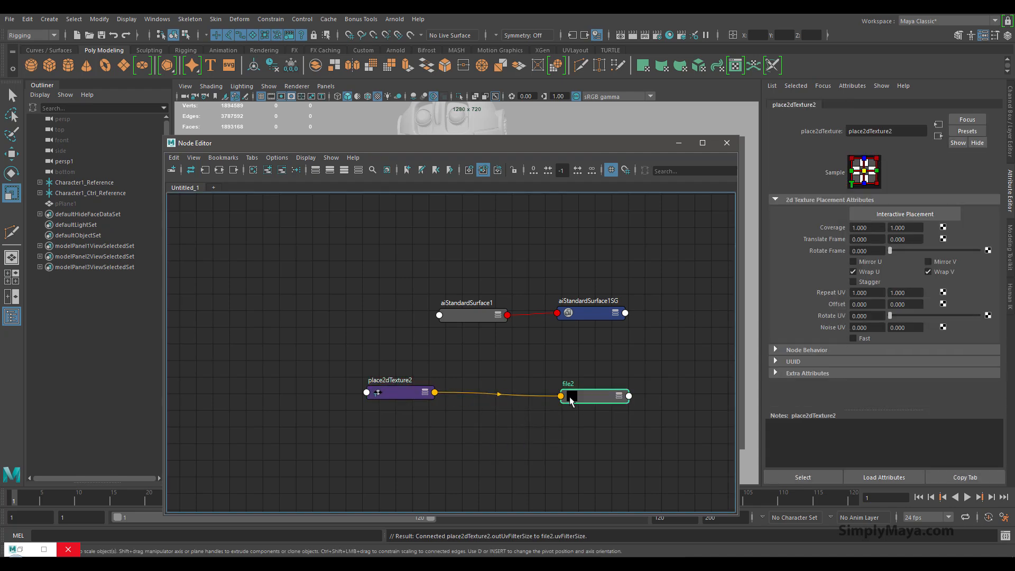
{"action": "left_click_drag", "start_coordinate": [571, 401], "coordinate": [536, 392]}
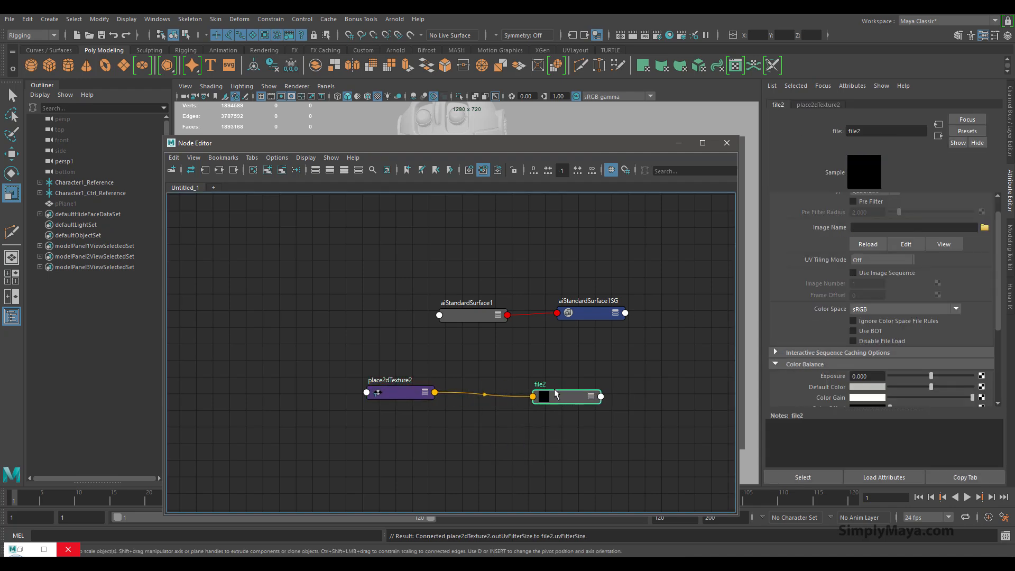
Step: Load robot_v2_Normal.1001.png from the sourceimages folder into the new file node
{"action": "left_click", "coordinate": [984, 227]}
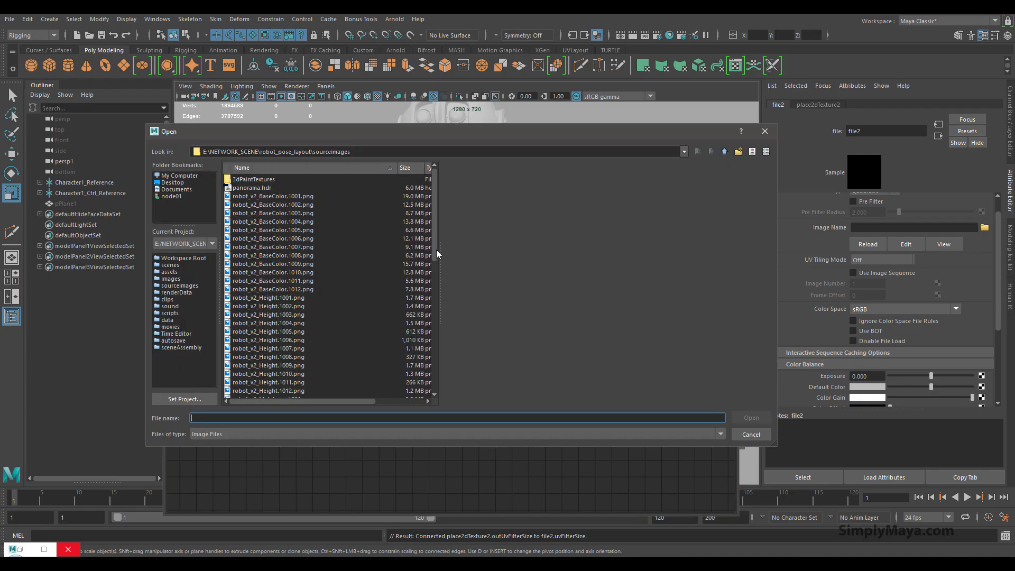
{"action": "left_click_drag", "start_coordinate": [434, 243], "coordinate": [422, 324]}
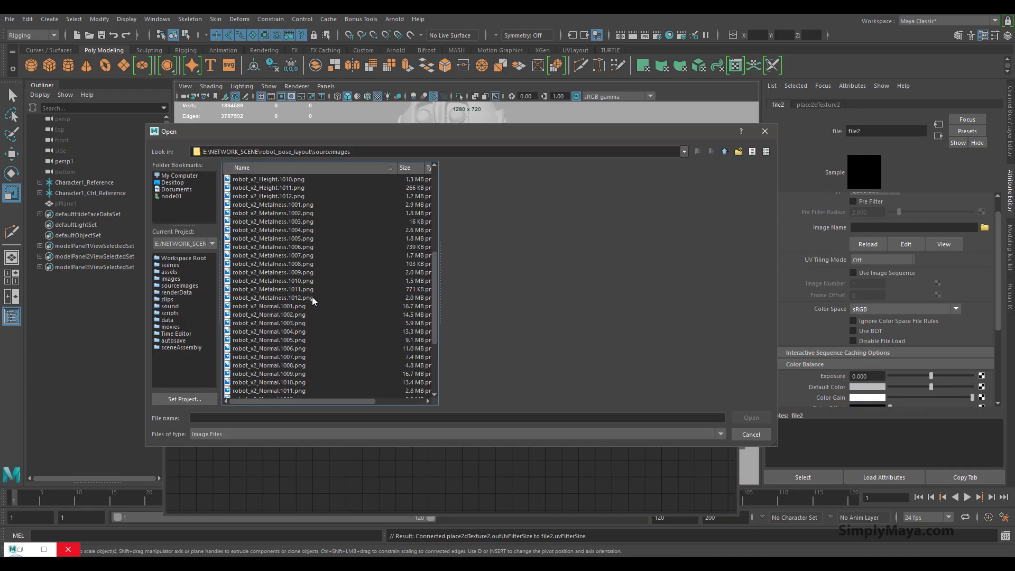
{"action": "left_click", "coordinate": [290, 306]}
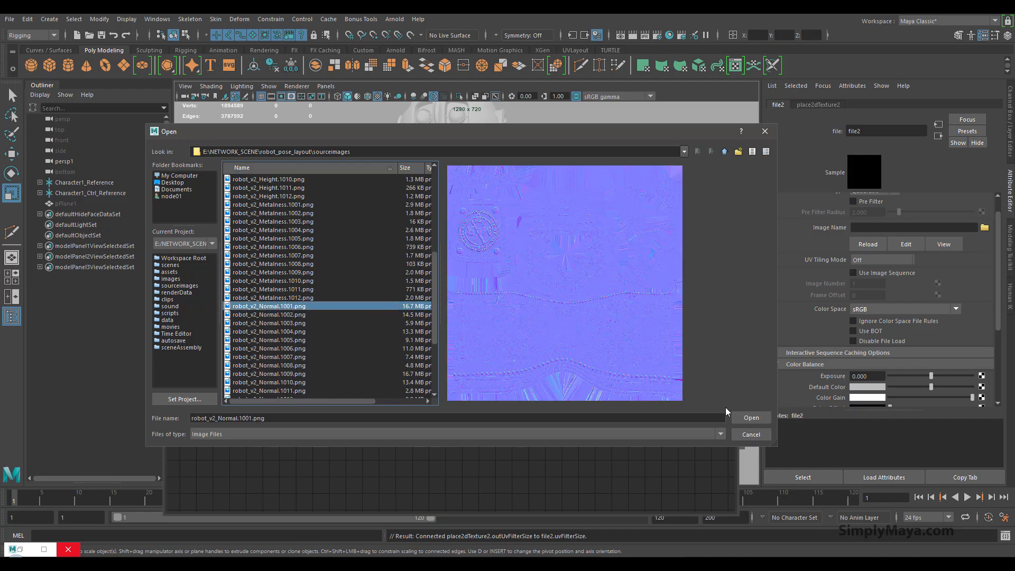
{"action": "left_click", "coordinate": [750, 418]}
Step: Lay out the node graph with the texture nodes apart from the material and its shading group, leaving space between them
{"action": "left_click_drag", "start_coordinate": [569, 386], "coordinate": [513, 390]}
{"action": "left_click_drag", "start_coordinate": [414, 392], "coordinate": [353, 388]}
{"action": "left_click_drag", "start_coordinate": [503, 395], "coordinate": [458, 388]}
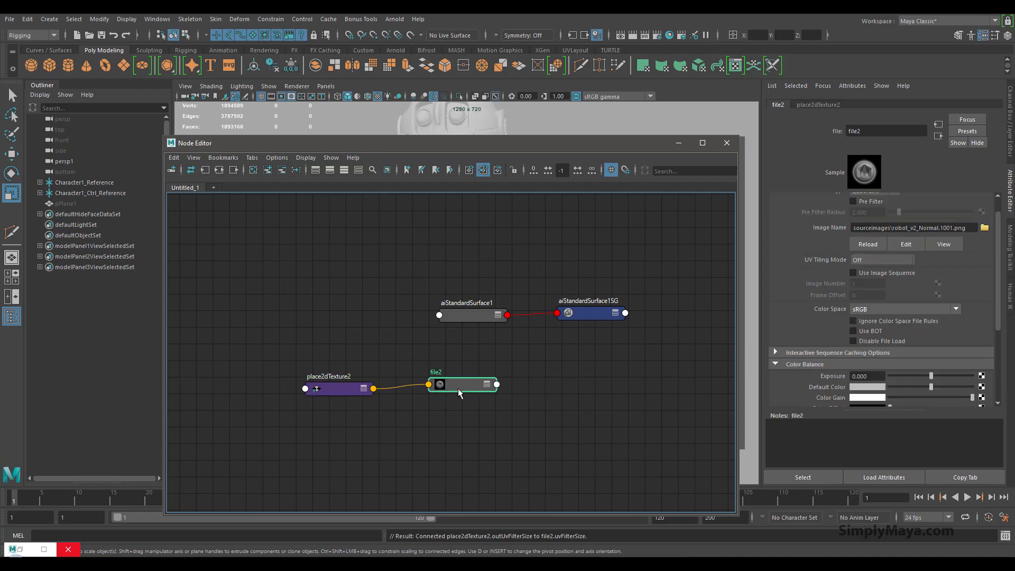
{"action": "mouse_move", "coordinate": [506, 148]}
{"action": "left_mouse_down"}
{"action": "mouse_move", "coordinate": [517, 314]}
{"action": "mouse_move", "coordinate": [522, 154]}
{"action": "left_mouse_up"}
{"action": "left_click_drag", "start_coordinate": [487, 325], "coordinate": [518, 323]}
{"action": "left_click_drag", "start_coordinate": [606, 326], "coordinate": [682, 310]}
{"action": "left_click_drag", "start_coordinate": [513, 330], "coordinate": [574, 321]}
{"action": "left_click_drag", "start_coordinate": [464, 394], "coordinate": [440, 374]}
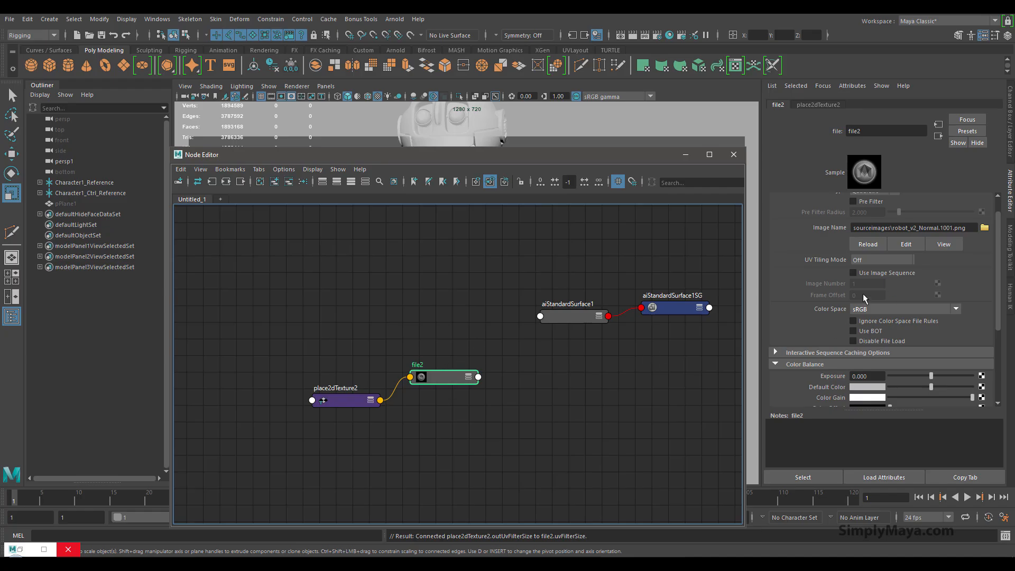
Step: Try the Raw color space on the normal map's file node and restore it to sRGB
{"action": "scroll", "coordinate": [892, 313], "scroll_direction": "up", "scroll_amount": 1}
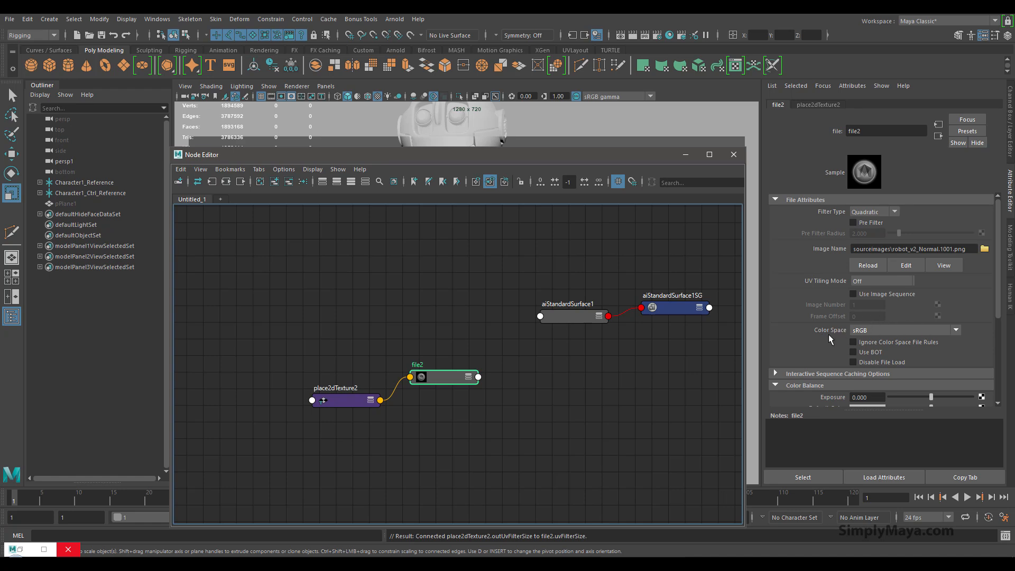
{"action": "left_click", "coordinate": [874, 329]}
{"action": "left_click", "coordinate": [884, 362]}
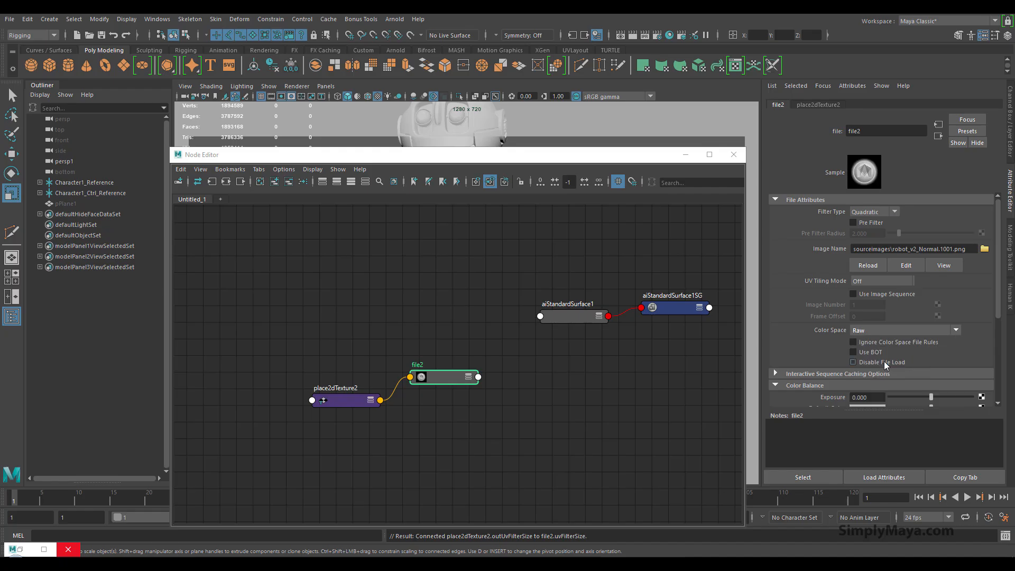
{"action": "left_click", "coordinate": [901, 331]}
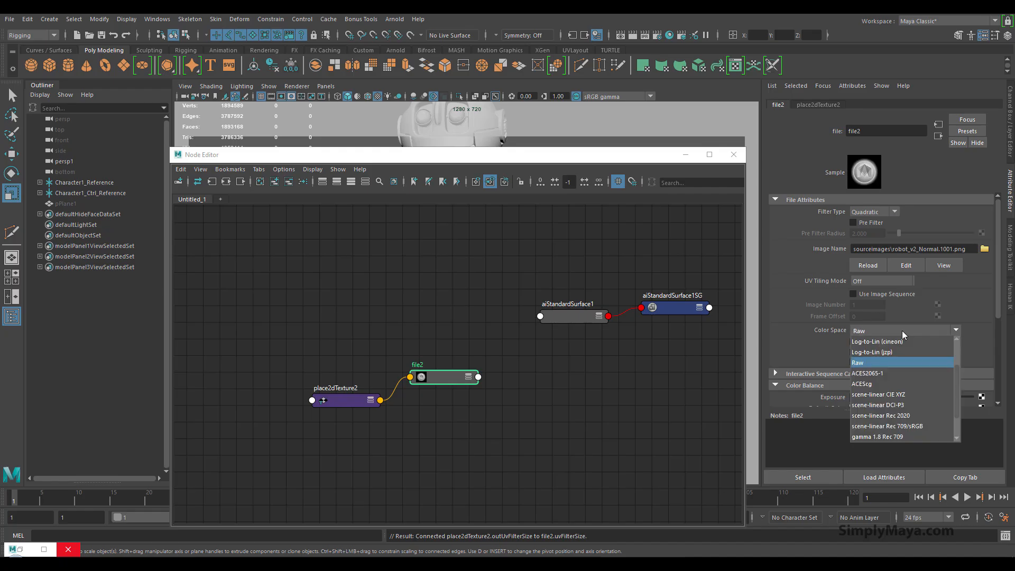
{"action": "left_click", "coordinate": [878, 437]}
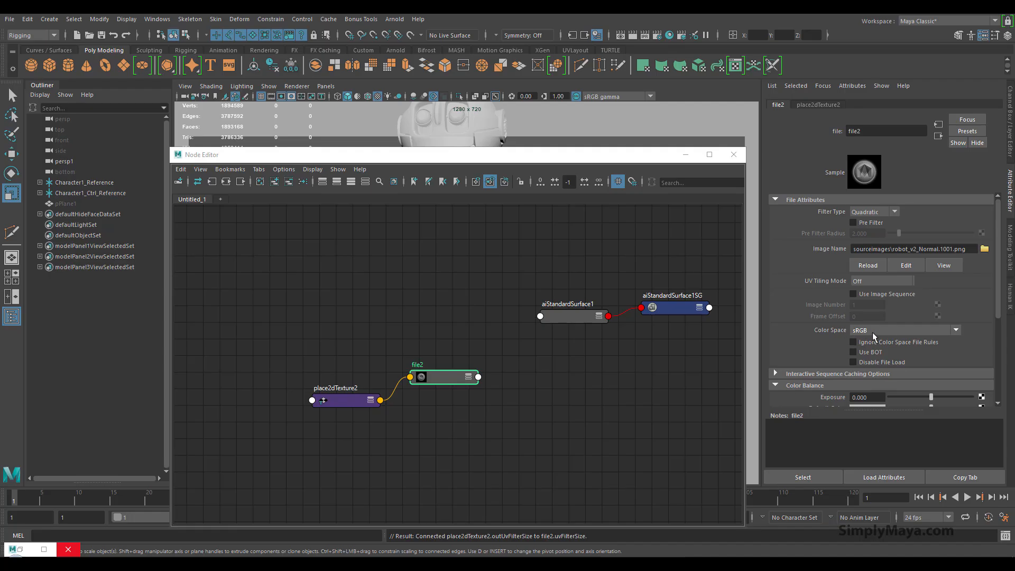
Step: Look through the Color Balance settings of the normal map's file node
{"action": "scroll", "coordinate": [823, 326], "scroll_direction": "down", "scroll_amount": 2}
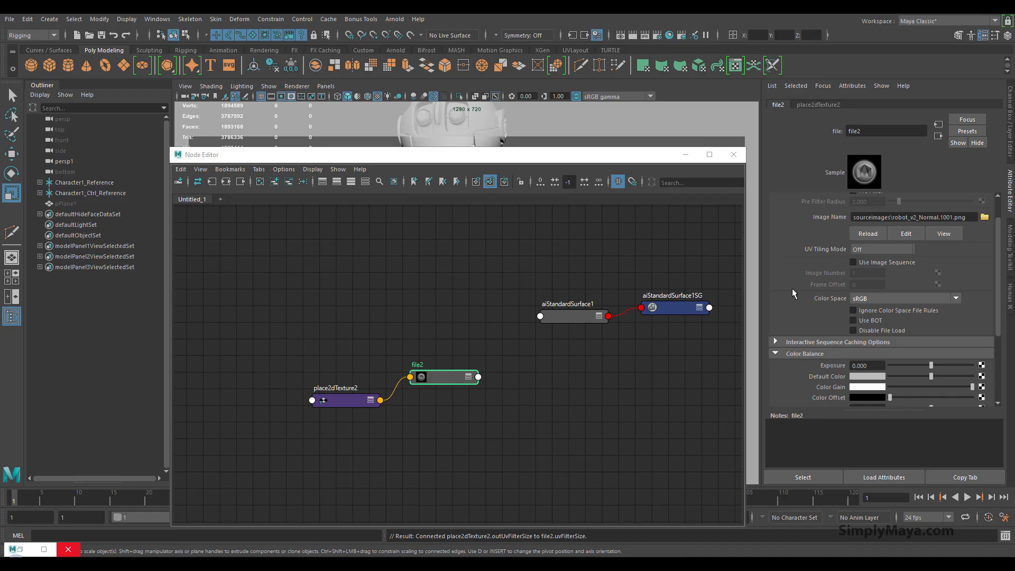
{"action": "scroll", "coordinate": [883, 300], "scroll_direction": "down", "scroll_amount": 5}
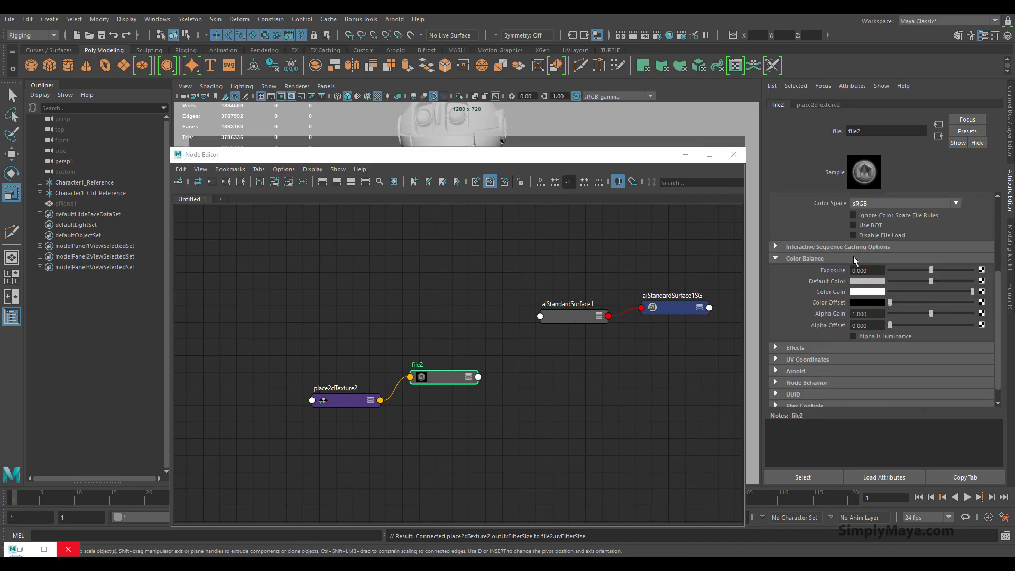
{"action": "scroll", "coordinate": [881, 228], "scroll_direction": "up", "scroll_amount": 2}
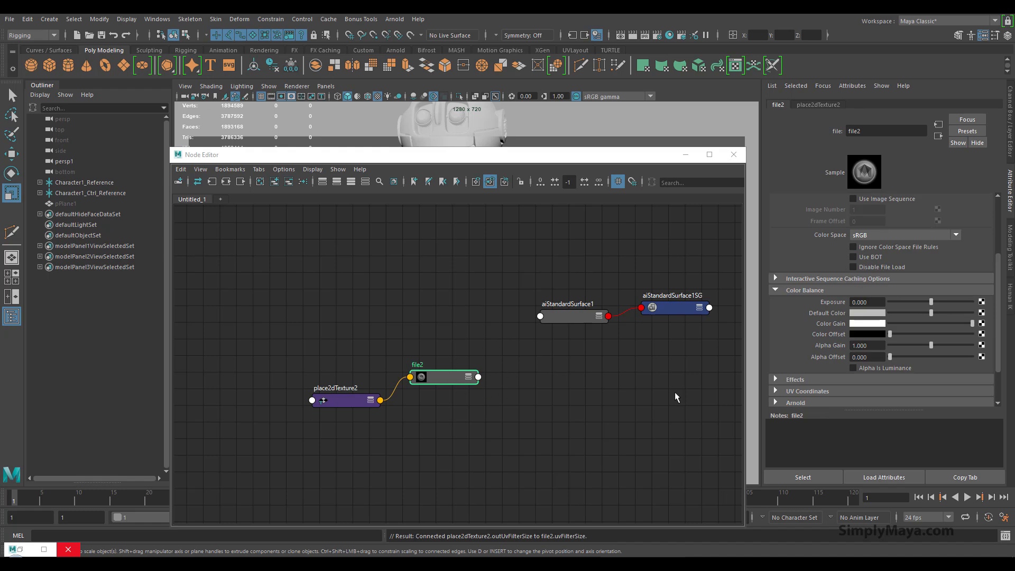
Step: Enable Alpha Is Luminance on the normal map's file node and add a bump2d node between it and the aiStandardSurface1 material
{"action": "left_click", "coordinate": [867, 368]}
{"action": "left_click", "coordinate": [553, 357]}
{"action": "key", "text": "Tab"}
{"action": "type", "text": "bump"}
{"action": "key", "text": "Down"}
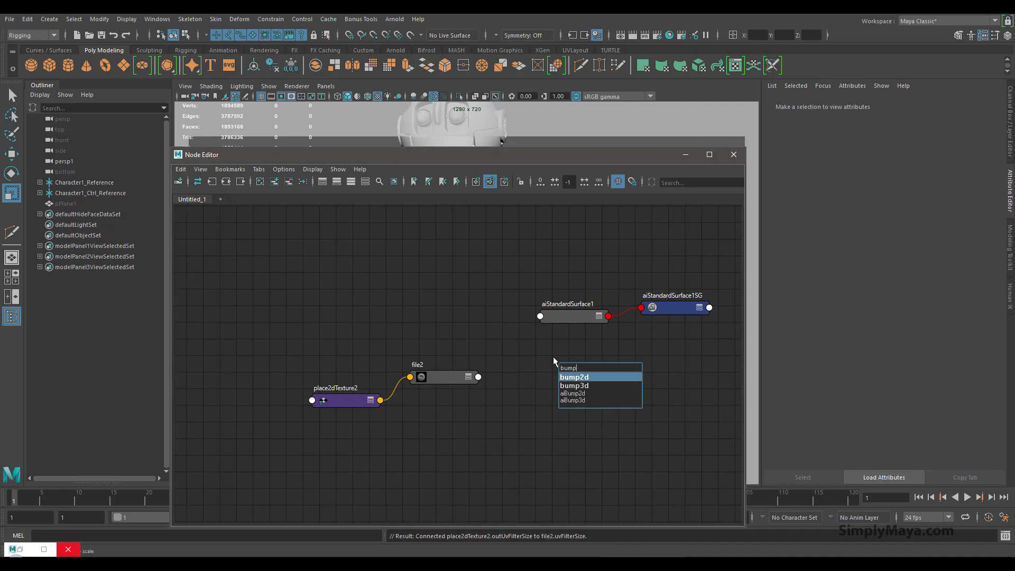
{"action": "key", "text": "Return"}
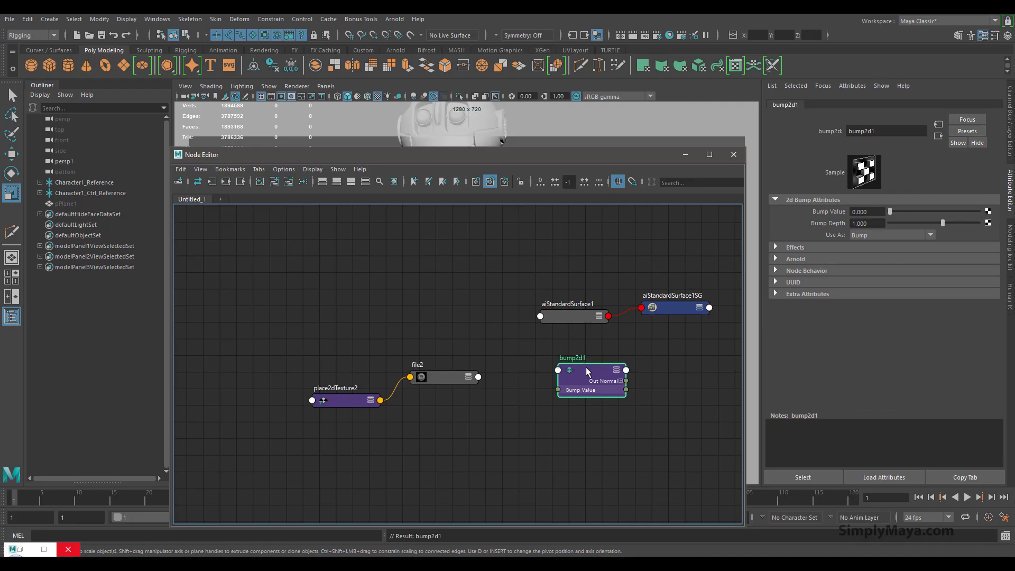
{"action": "left_click_drag", "start_coordinate": [587, 372], "coordinate": [547, 365]}
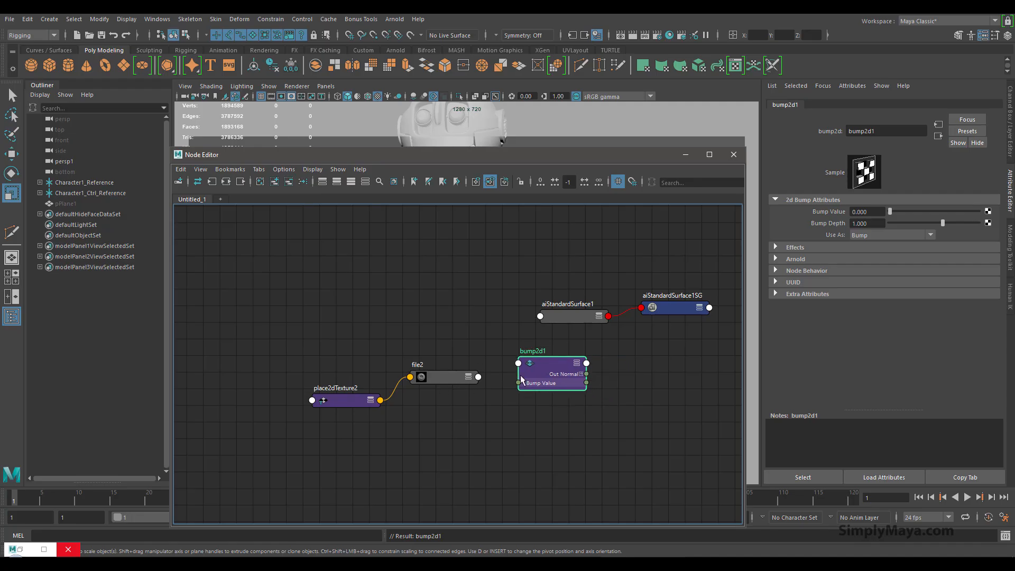
Step: Connect file2's outAlpha to bump2d1's bumpValue and arrange the texture and bump nodes in a chain leading to the material
{"action": "middle_click_drag", "start_coordinate": [442, 371], "coordinate": [820, 211]}
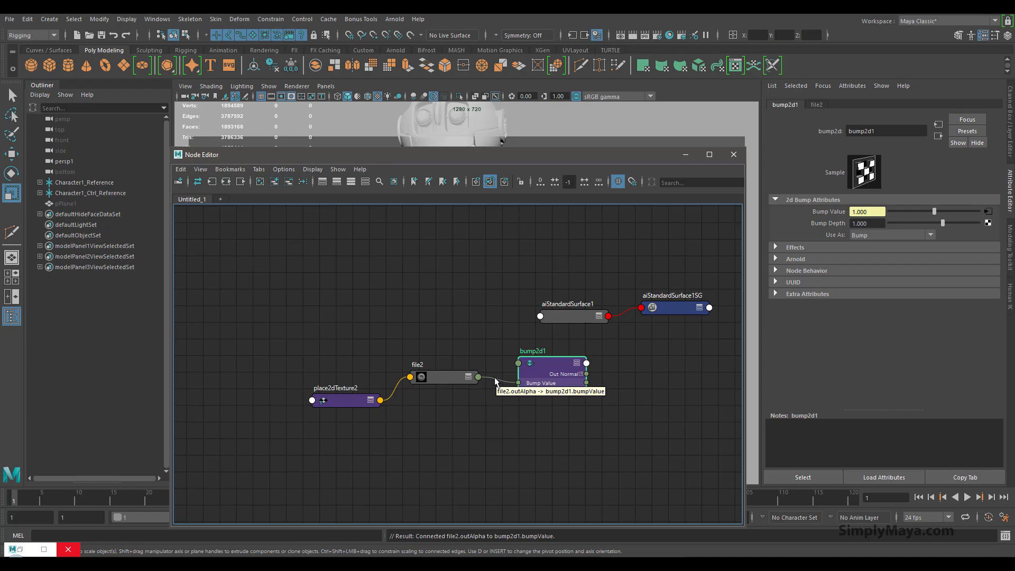
{"action": "left_click", "coordinate": [458, 377]}
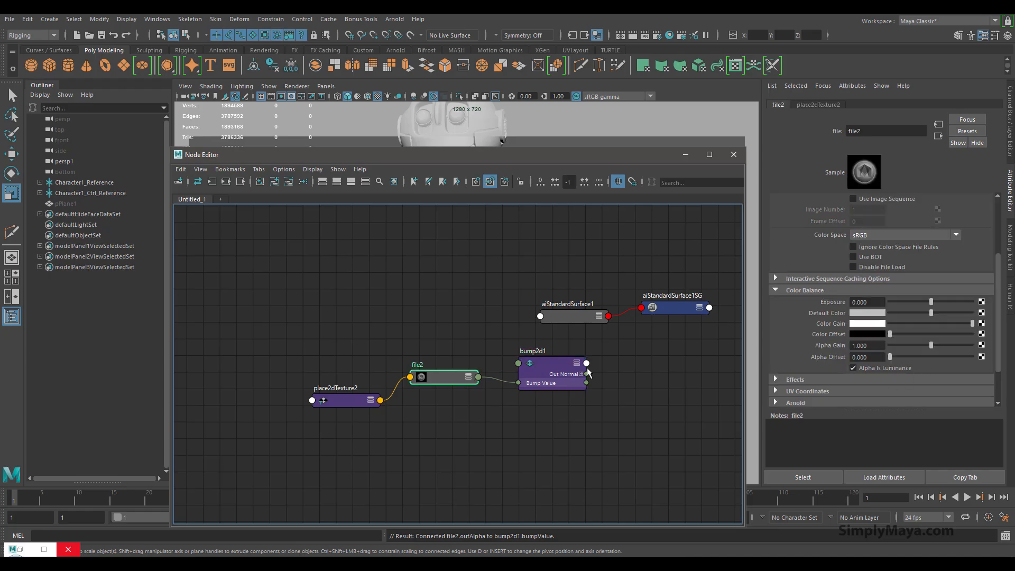
{"action": "left_click_drag", "start_coordinate": [554, 362], "coordinate": [552, 357]}
{"action": "left_click_drag", "start_coordinate": [430, 377], "coordinate": [357, 350]}
{"action": "left_click_drag", "start_coordinate": [353, 391], "coordinate": [283, 384]}
{"action": "left_click_drag", "start_coordinate": [369, 351], "coordinate": [367, 366]}
{"action": "left_click_drag", "start_coordinate": [549, 360], "coordinate": [427, 325]}
{"action": "left_click", "coordinate": [374, 363]}
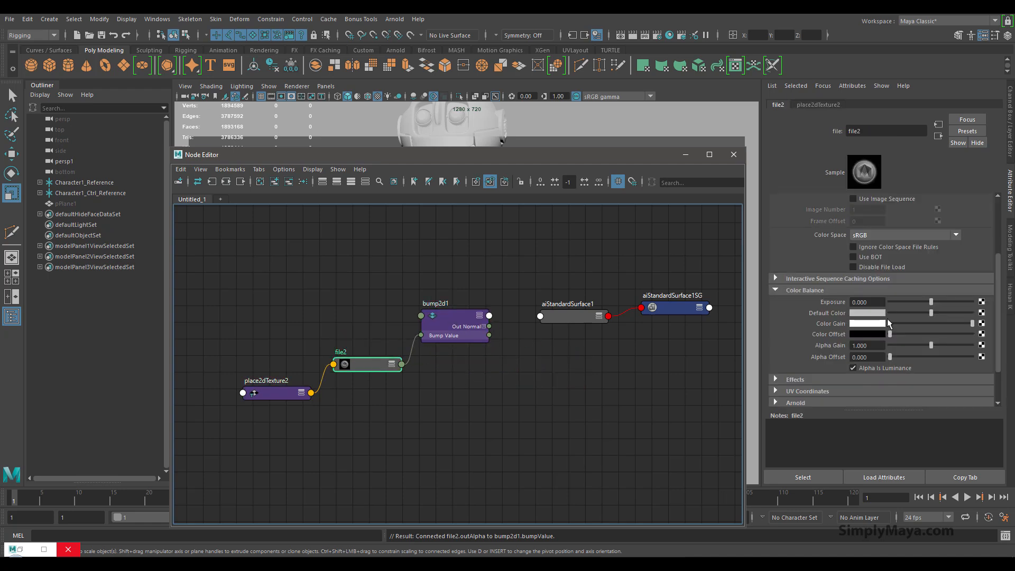
Step: Expand the aiStandardSurface1 node fully and connect bump2d1's Out Normal to its Normal Camera input
{"action": "scroll", "coordinate": [902, 291], "scroll_direction": "up", "scroll_amount": 2}
{"action": "left_click", "coordinate": [560, 320]}
{"action": "left_click", "coordinate": [599, 316]}
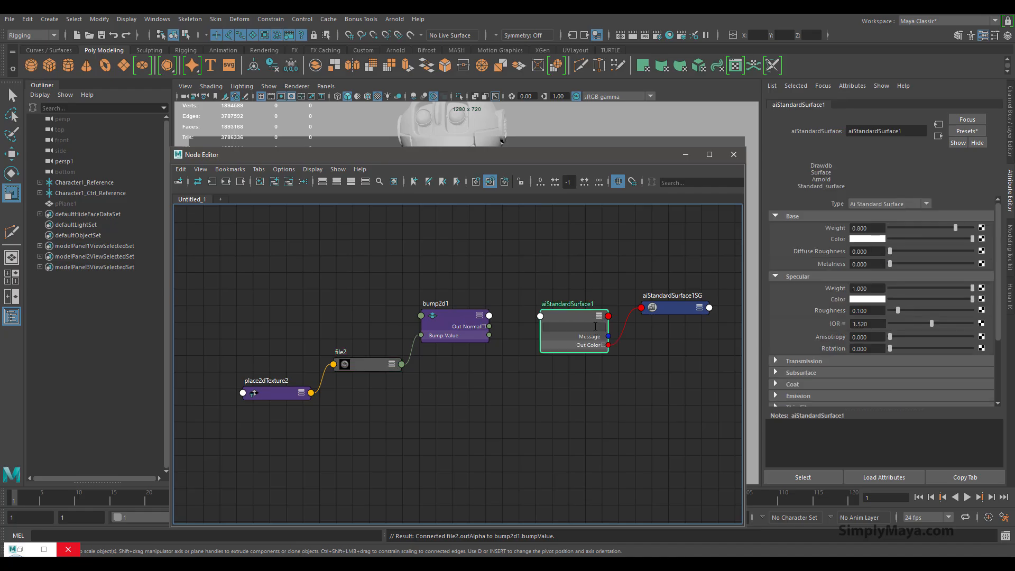
{"action": "left_click", "coordinate": [599, 316]}
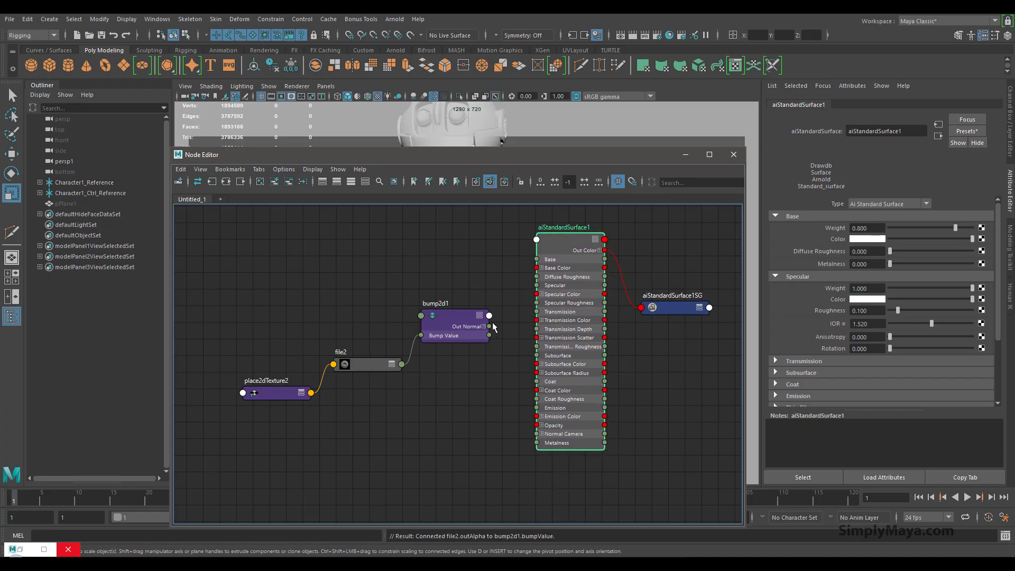
{"action": "left_click_drag", "start_coordinate": [491, 327], "coordinate": [536, 434]}
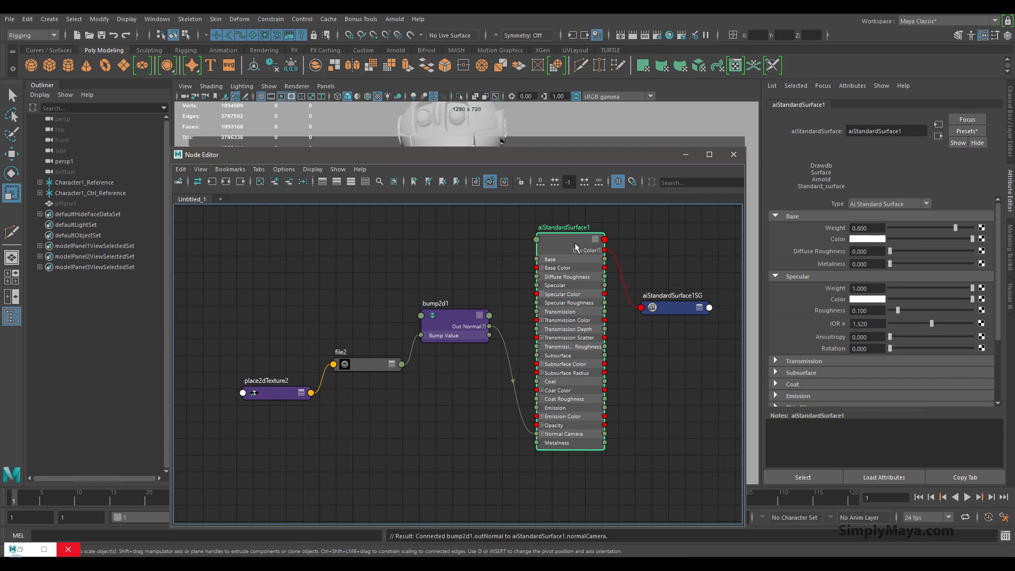
Step: Uncover the model by moving the Node Editor aside and examine the bump effect on the robot's torso and arms
{"action": "left_click_drag", "start_coordinate": [575, 242], "coordinate": [565, 260]}
{"action": "left_click_drag", "start_coordinate": [545, 155], "coordinate": [563, 299]}
{"action": "left_click_drag", "start_coordinate": [469, 262], "coordinate": [425, 277], "text": "alt"}
{"action": "right_click_drag", "start_coordinate": [426, 278], "coordinate": [693, 266], "text": "alt"}
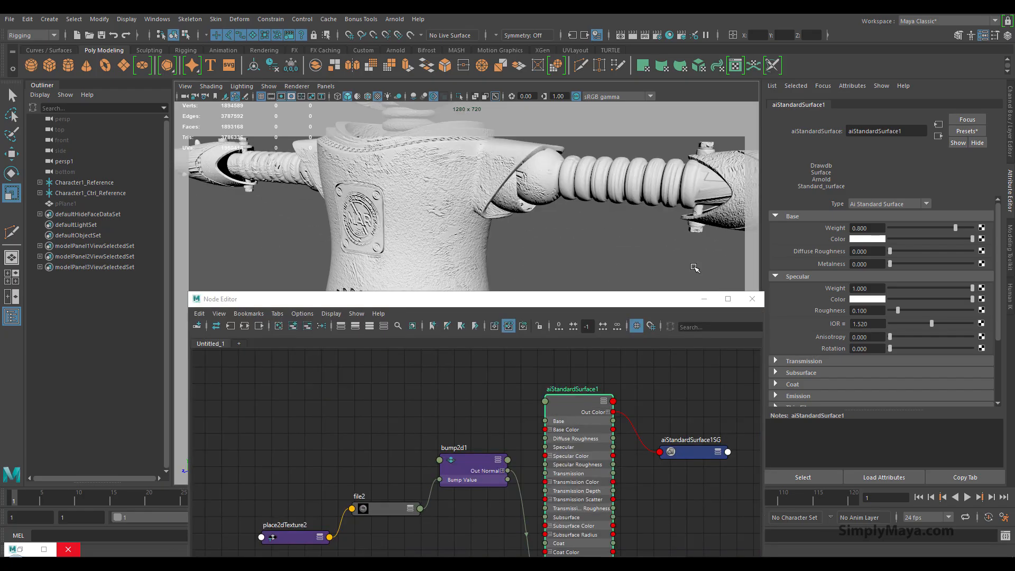
{"action": "middle_click_drag", "start_coordinate": [441, 247], "coordinate": [510, 214], "text": "alt"}
{"action": "left_click_drag", "start_coordinate": [510, 214], "coordinate": [552, 155], "text": "alt"}
{"action": "left_click_drag", "start_coordinate": [521, 246], "coordinate": [458, 225], "text": "alt"}
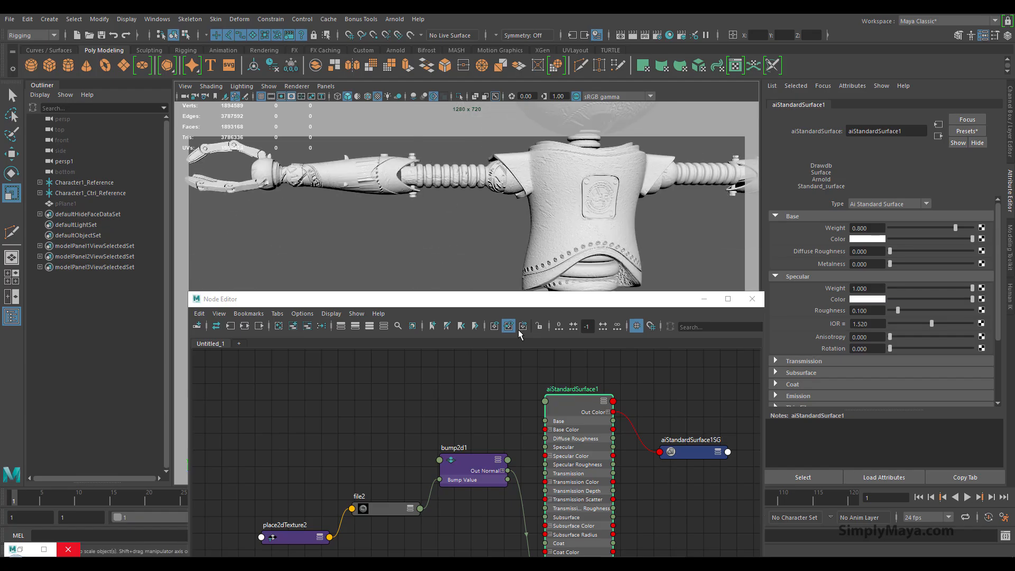
Step: Set the UV Tiling Mode of the normal map's file node to UDIM (Mari)
{"action": "left_click", "coordinate": [469, 454]}
{"action": "left_click", "coordinate": [373, 509]}
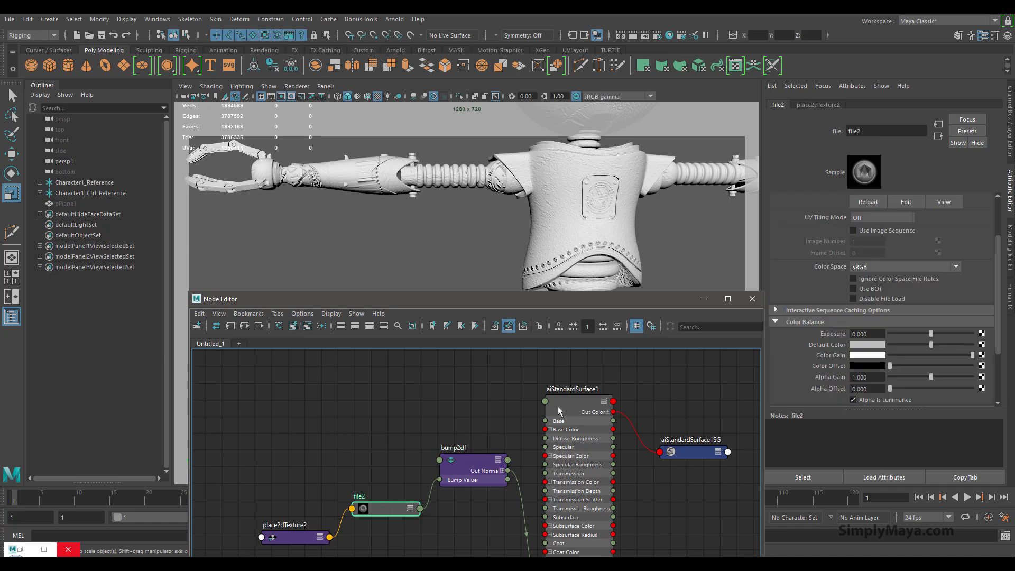
{"action": "left_click", "coordinate": [867, 217]}
{"action": "left_click", "coordinate": [889, 260]}
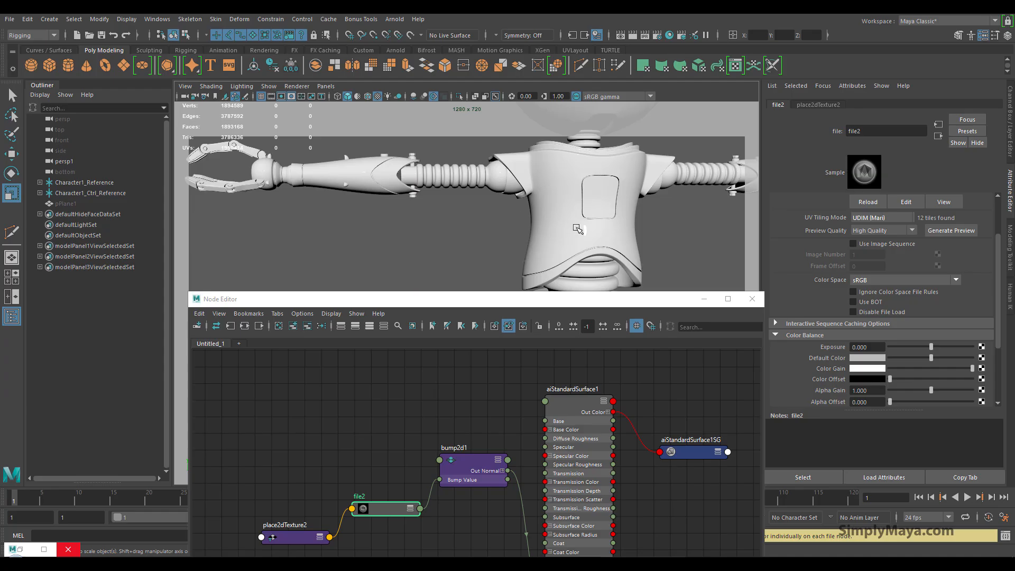
Step: Examine the UDIM normal map's shading on the robot's arms, torso and head from several angles
{"action": "left_click_drag", "start_coordinate": [528, 236], "coordinate": [479, 242], "text": "alt"}
{"action": "left_click_drag", "start_coordinate": [651, 207], "coordinate": [569, 213], "text": "alt"}
{"action": "middle_click_drag", "start_coordinate": [569, 213], "coordinate": [501, 247], "text": "alt"}
{"action": "left_click_drag", "start_coordinate": [501, 247], "coordinate": [480, 249], "text": "alt"}
{"action": "right_click_drag", "start_coordinate": [480, 249], "coordinate": [607, 240], "text": "alt"}
{"action": "left_click_drag", "start_coordinate": [605, 204], "coordinate": [678, 218], "text": "alt"}
{"action": "right_click_drag", "start_coordinate": [678, 218], "coordinate": [364, 229], "text": "alt"}
{"action": "left_click_drag", "start_coordinate": [449, 235], "coordinate": [416, 211], "text": "alt"}
{"action": "middle_click_drag", "start_coordinate": [459, 286], "coordinate": [462, 237], "text": "alt"}
{"action": "right_click_drag", "start_coordinate": [462, 238], "coordinate": [555, 216], "text": "alt"}
{"action": "middle_click_drag", "start_coordinate": [555, 216], "coordinate": [568, 288], "text": "alt"}
{"action": "middle_click_drag", "start_coordinate": [501, 225], "coordinate": [522, 298], "text": "alt"}
{"action": "left_click_drag", "start_coordinate": [514, 285], "coordinate": [561, 271], "text": "alt"}
{"action": "left_click_drag", "start_coordinate": [482, 183], "coordinate": [469, 216], "text": "alt"}
{"action": "left_click_drag", "start_coordinate": [502, 245], "coordinate": [461, 232], "text": "alt"}
{"action": "middle_click_drag", "start_coordinate": [468, 272], "coordinate": [469, 217], "text": "alt"}
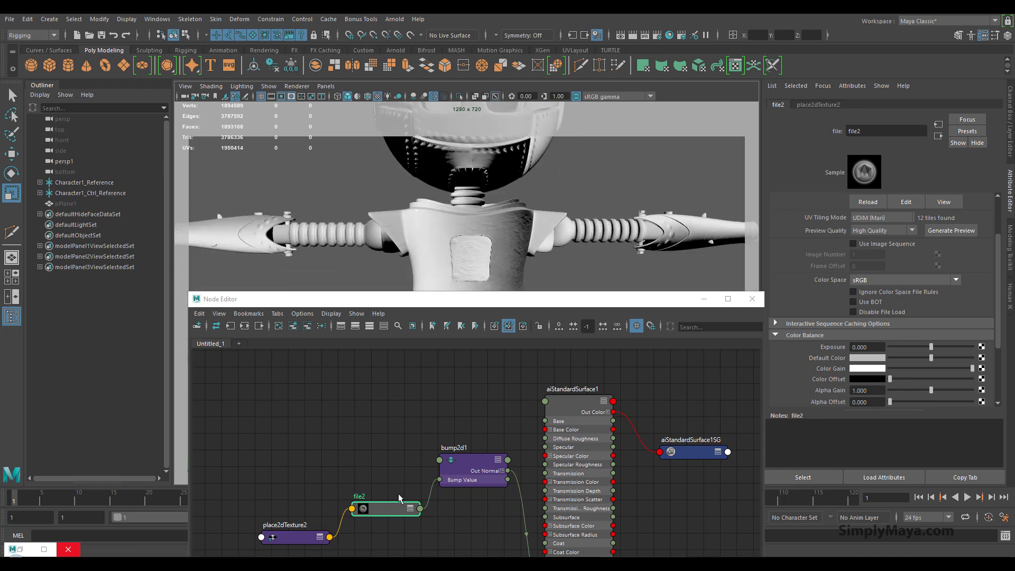
Step: Check the Arnold attributes of the bump2d1 node and look over the robot's head
{"action": "left_click", "coordinate": [471, 468]}
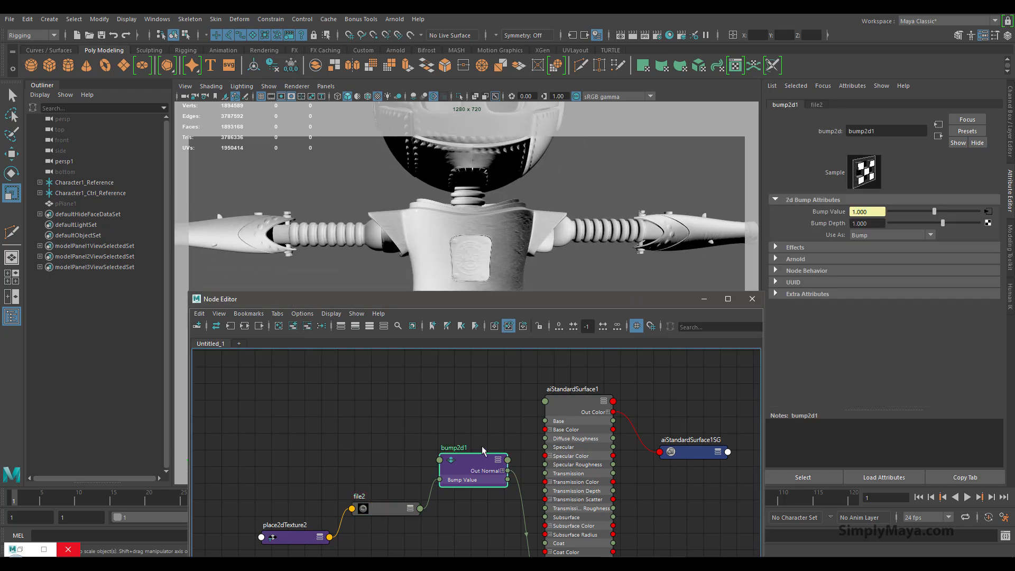
{"action": "left_click", "coordinate": [803, 260]}
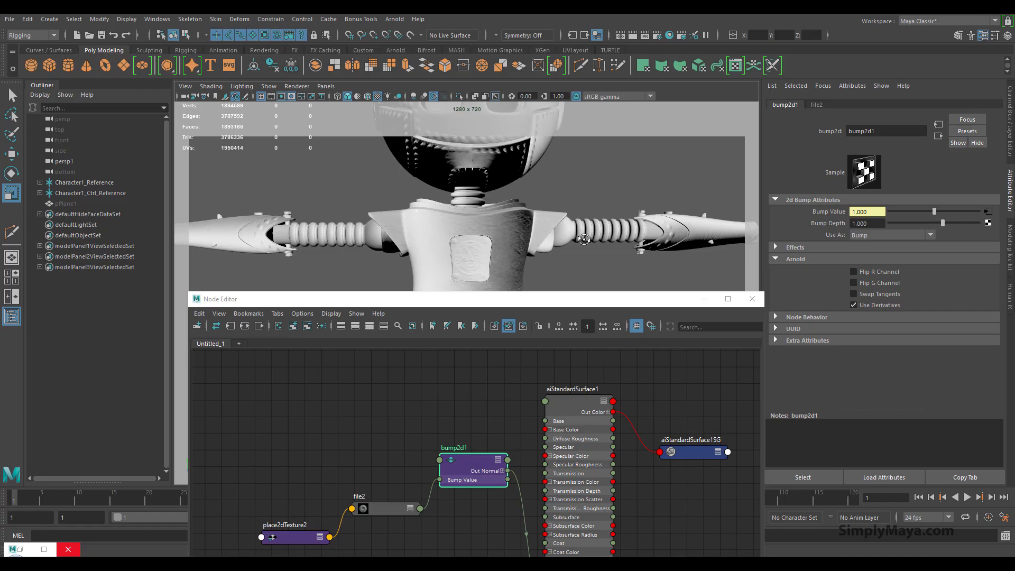
{"action": "left_click_drag", "start_coordinate": [584, 240], "coordinate": [553, 231], "text": "alt"}
{"action": "middle_click_drag", "start_coordinate": [553, 231], "coordinate": [517, 248], "text": "alt"}
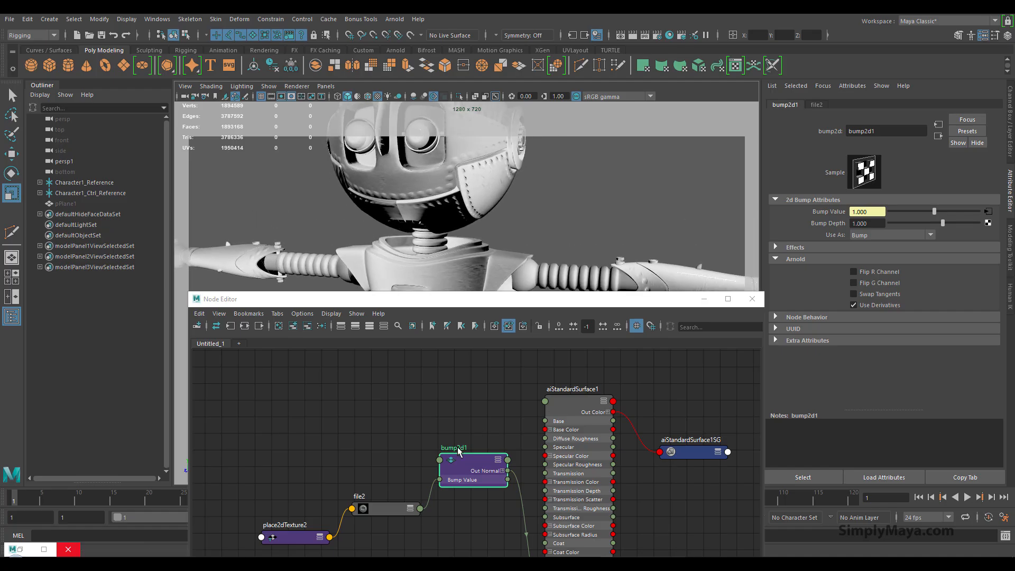
Step: Try the Raw color space on the normal map's file node and inspect the stitching and surface detail on the robot's head
{"action": "left_click", "coordinate": [378, 510]}
{"action": "left_click", "coordinate": [378, 510]}
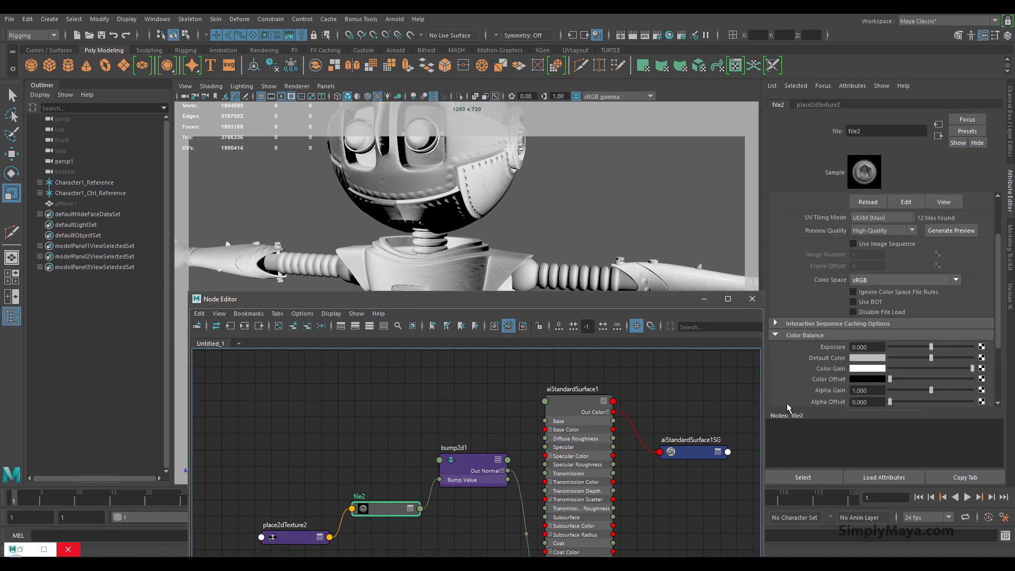
{"action": "left_click", "coordinate": [879, 281]}
{"action": "scroll", "coordinate": [893, 370], "scroll_direction": "up", "scroll_amount": 1}
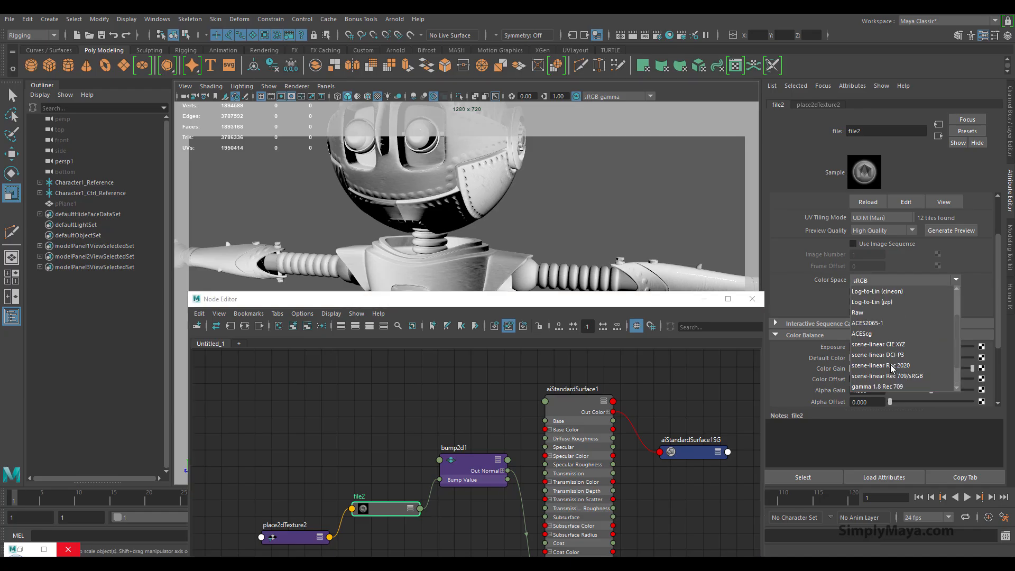
{"action": "left_click", "coordinate": [888, 313]}
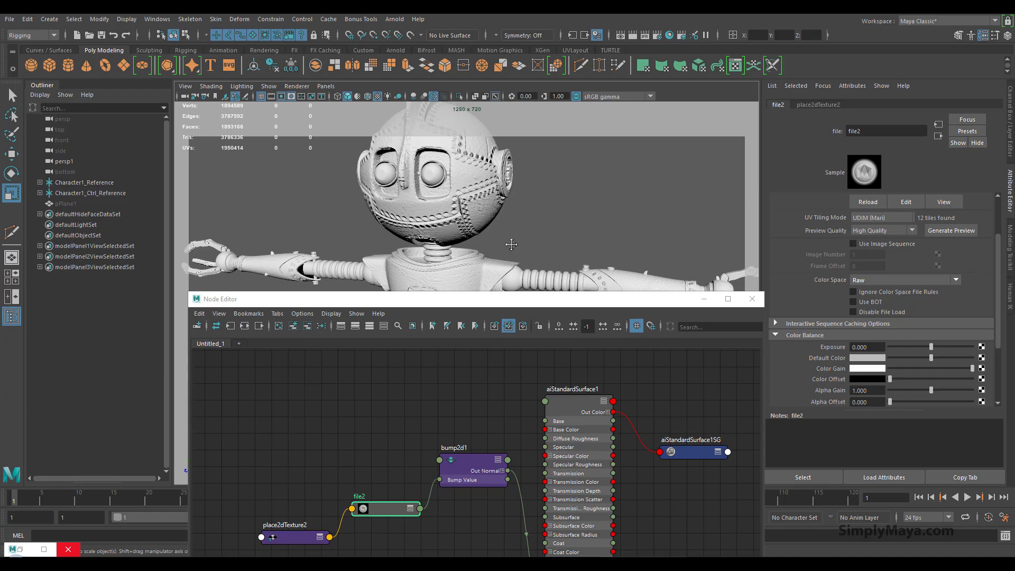
{"action": "middle_click_drag", "start_coordinate": [511, 245], "coordinate": [515, 226], "text": "alt"}
{"action": "right_click_drag", "start_coordinate": [435, 263], "coordinate": [515, 254], "text": "alt"}
{"action": "left_click_drag", "start_coordinate": [514, 254], "coordinate": [489, 281], "text": "alt"}
{"action": "middle_click_drag", "start_coordinate": [490, 216], "coordinate": [507, 351], "text": "alt"}
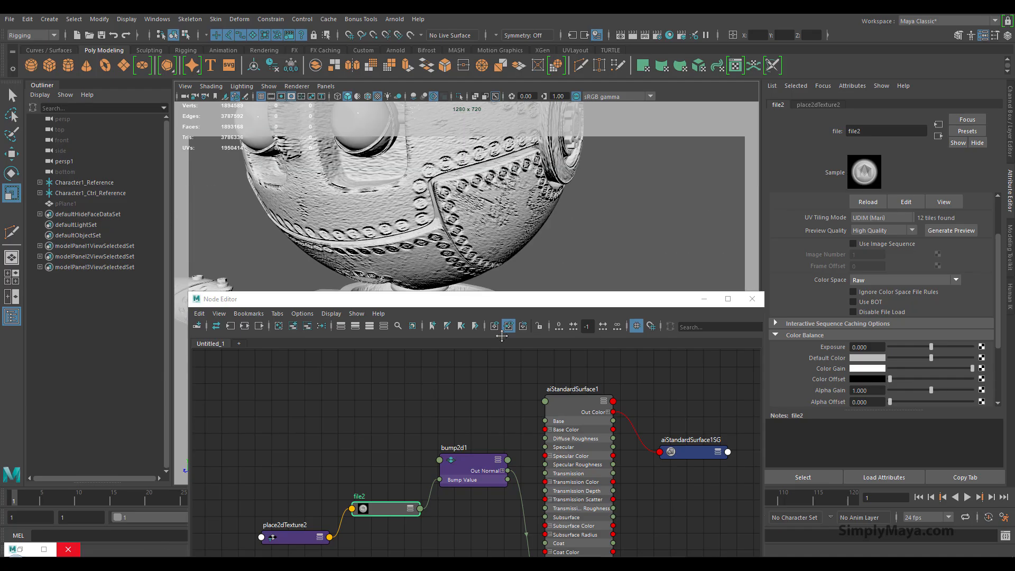
{"action": "left_click_drag", "start_coordinate": [545, 249], "coordinate": [344, 196], "text": "alt"}
Step: Move the file2 node level with bump2d1 and set bump2d1's Use As option to Tangent Space Normals
{"action": "left_click_drag", "start_coordinate": [392, 504], "coordinate": [390, 481]}
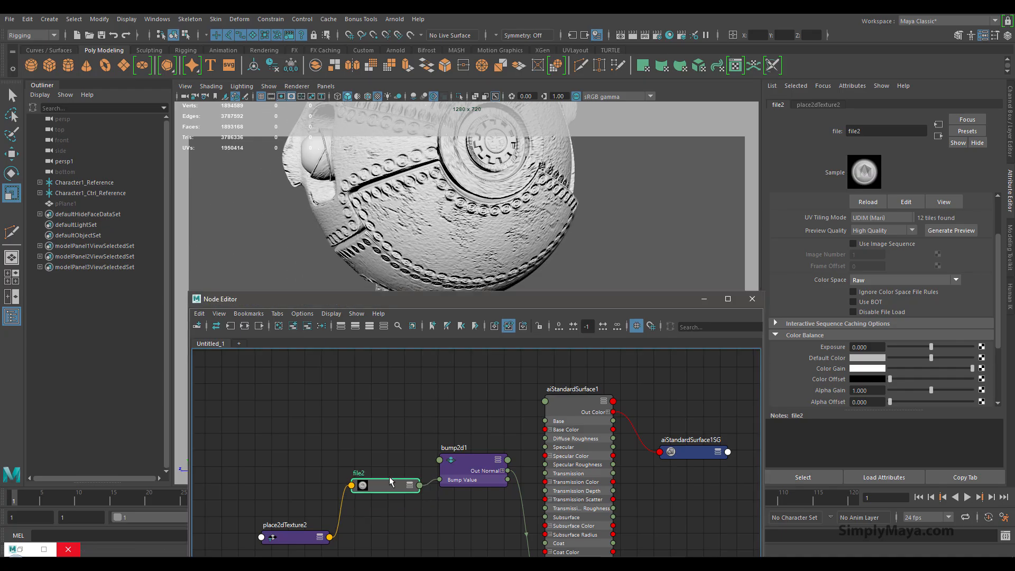
{"action": "left_click", "coordinate": [473, 471]}
{"action": "left_click_drag", "start_coordinate": [458, 241], "coordinate": [534, 207], "text": "alt"}
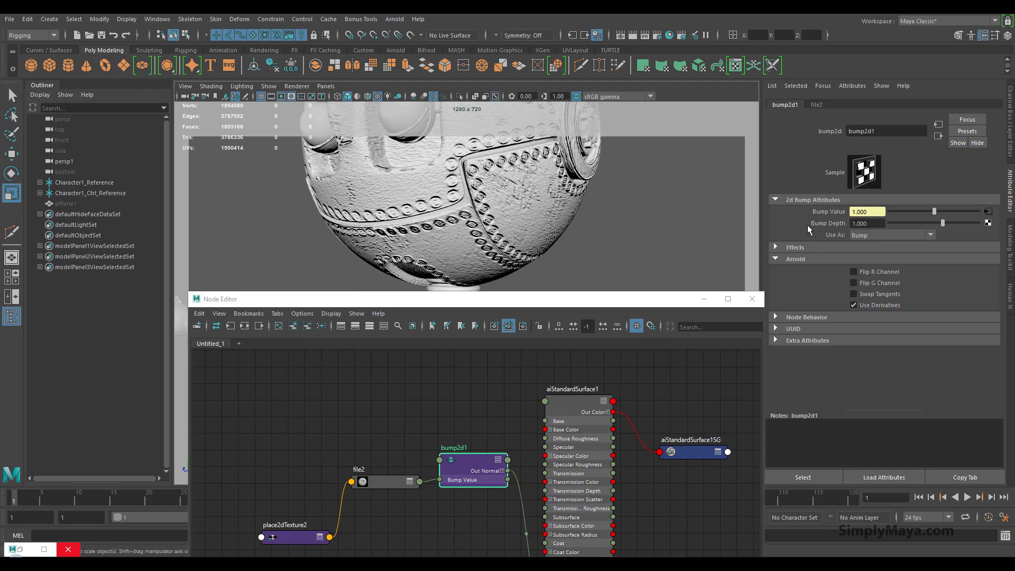
{"action": "left_click", "coordinate": [870, 237]}
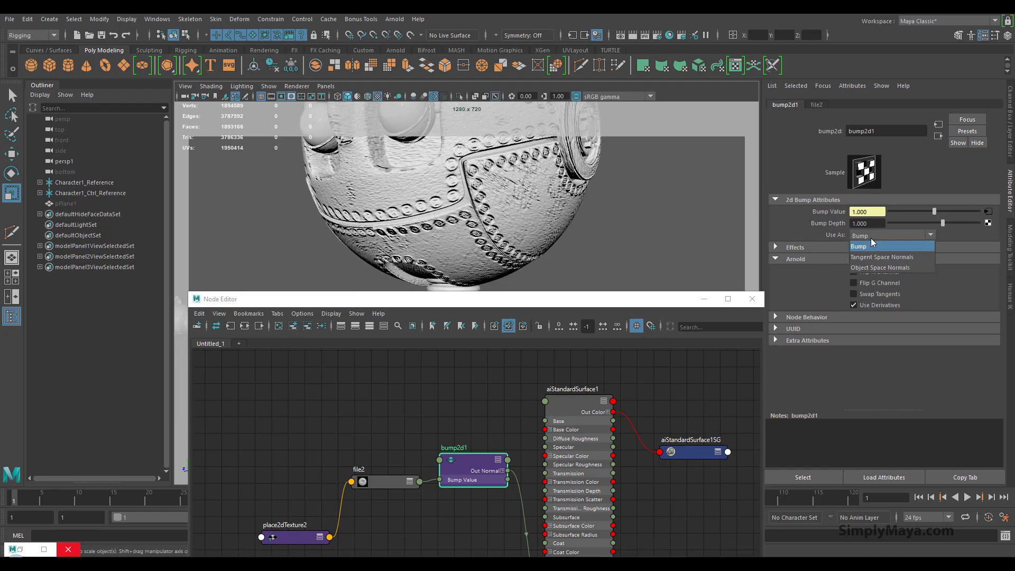
{"action": "left_click", "coordinate": [892, 259]}
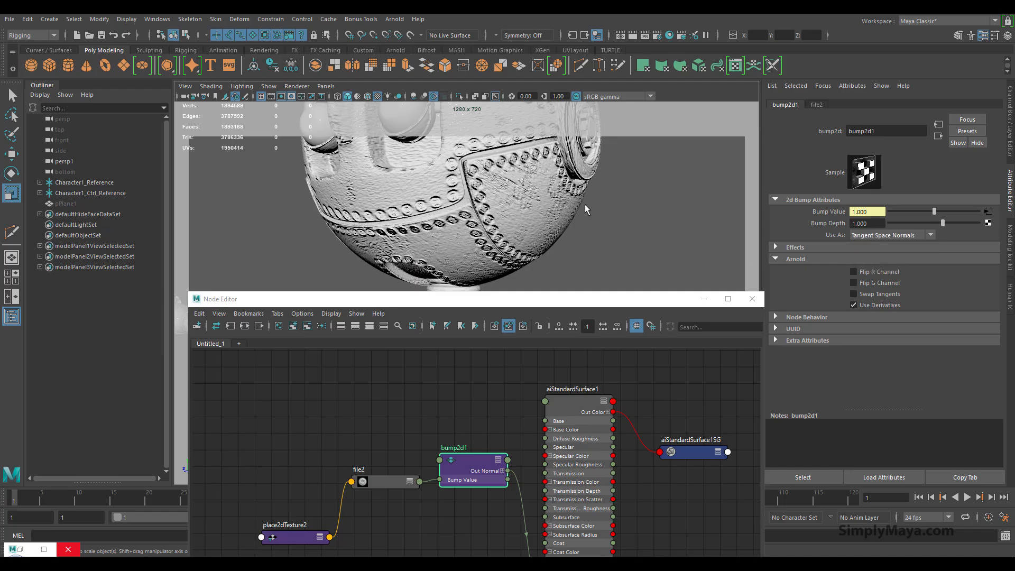
Step: Inspect the tangent-space normal detail on the robot's head, torso and chest badge, up close and from farther away
{"action": "left_click_drag", "start_coordinate": [502, 232], "coordinate": [636, 241], "text": "alt"}
{"action": "right_click_drag", "start_coordinate": [635, 241], "coordinate": [550, 317], "text": "alt"}
{"action": "middle_click_drag", "start_coordinate": [549, 317], "coordinate": [530, 263], "text": "alt"}
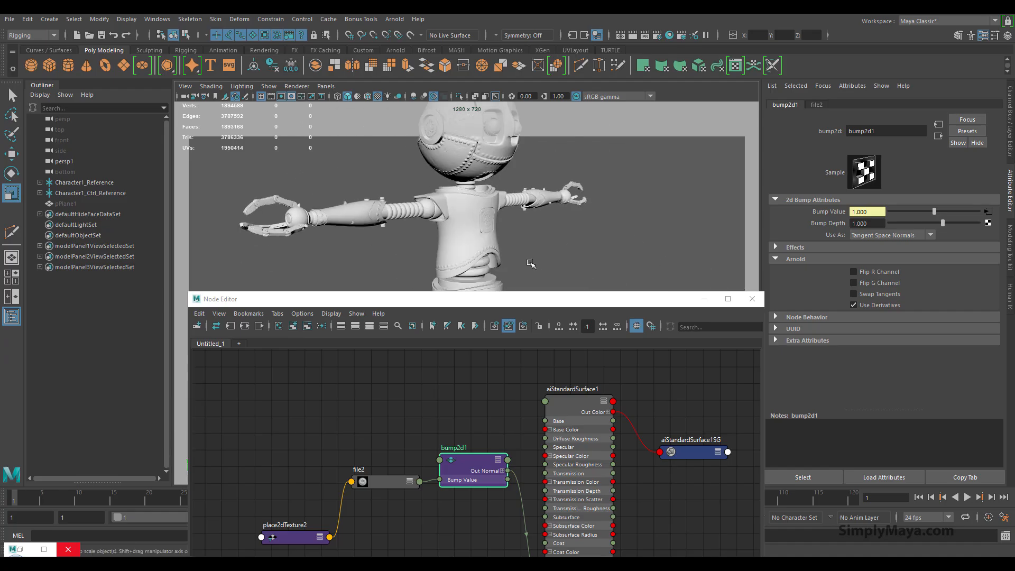
{"action": "left_click_drag", "start_coordinate": [530, 263], "coordinate": [432, 254], "text": "alt"}
{"action": "right_click_drag", "start_coordinate": [432, 254], "coordinate": [793, 310], "text": "alt"}
{"action": "middle_click_drag", "start_coordinate": [539, 183], "coordinate": [496, 281], "text": "alt"}
{"action": "left_click_drag", "start_coordinate": [497, 281], "coordinate": [523, 240], "text": "alt"}
{"action": "middle_click_drag", "start_coordinate": [505, 182], "coordinate": [482, 270], "text": "alt"}
{"action": "right_click_drag", "start_coordinate": [482, 270], "coordinate": [566, 247], "text": "alt"}
{"action": "left_click_drag", "start_coordinate": [548, 247], "coordinate": [533, 227], "text": "alt"}
{"action": "middle_click_drag", "start_coordinate": [532, 226], "coordinate": [390, 309], "text": "alt"}
{"action": "middle_click_drag", "start_coordinate": [490, 243], "coordinate": [498, 270], "text": "alt"}
{"action": "left_click_drag", "start_coordinate": [499, 269], "coordinate": [539, 218], "text": "alt"}
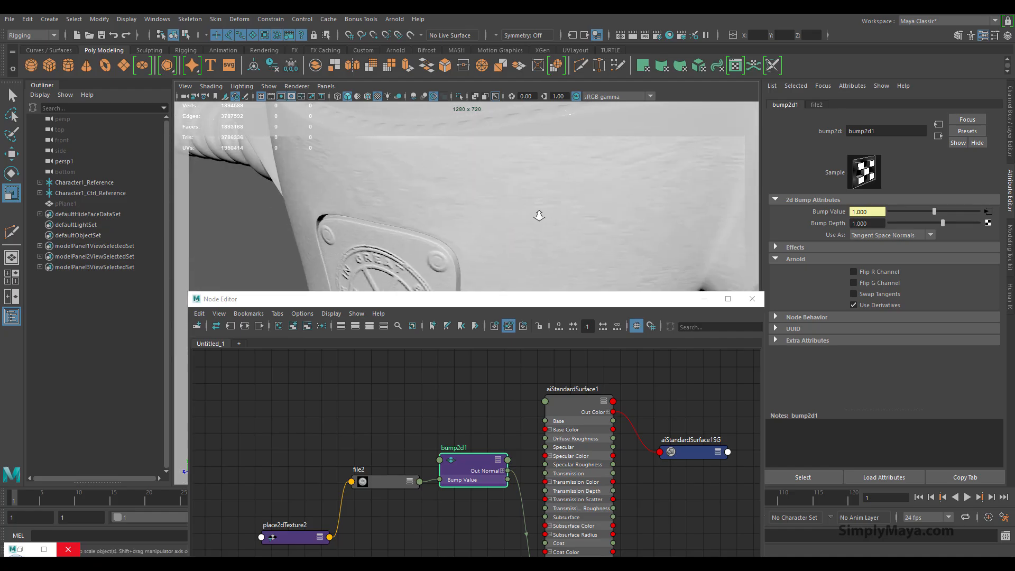
{"action": "right_click_drag", "start_coordinate": [539, 217], "coordinate": [475, 139], "text": "alt"}
{"action": "left_click_drag", "start_coordinate": [476, 138], "coordinate": [525, 219], "text": "alt"}
{"action": "right_click_drag", "start_coordinate": [435, 222], "coordinate": [350, 216], "text": "alt"}
{"action": "left_click_drag", "start_coordinate": [311, 197], "coordinate": [386, 263], "text": "alt"}
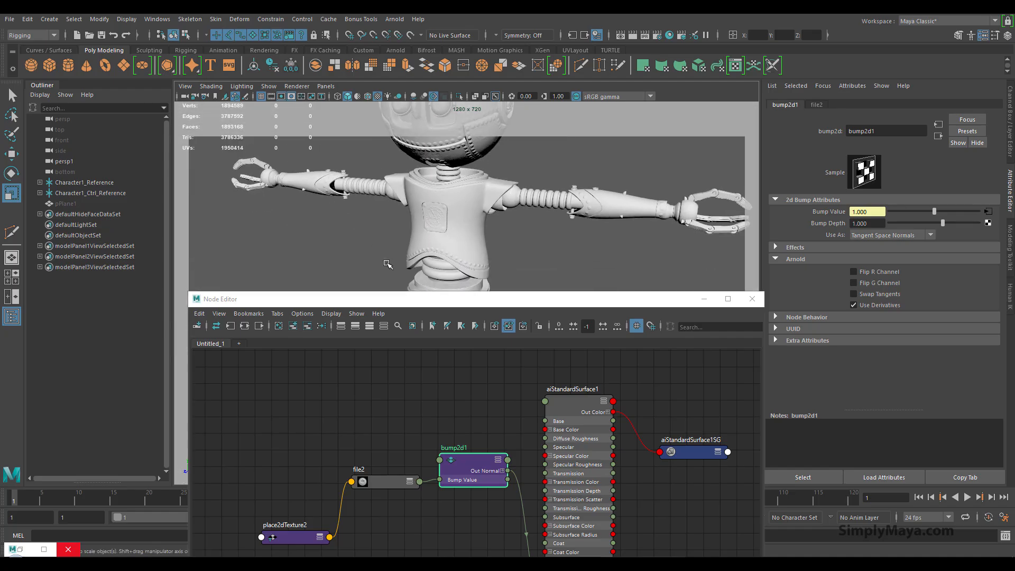
Step: Restore the sRGB color space on the normal map's file node
{"action": "left_click_drag", "start_coordinate": [418, 298], "coordinate": [432, 314]}
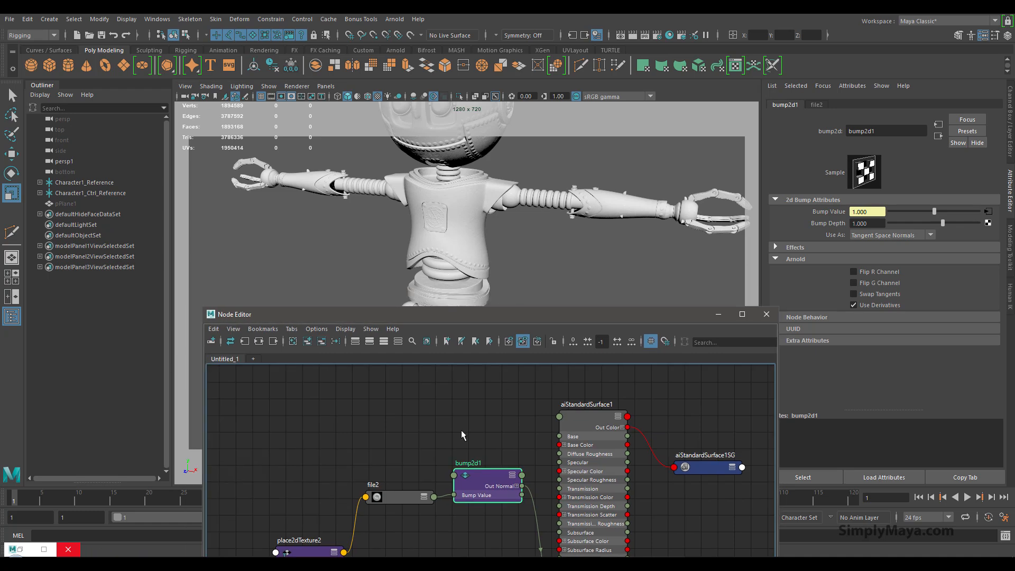
{"action": "left_click", "coordinate": [400, 496]}
{"action": "left_click_drag", "start_coordinate": [509, 317], "coordinate": [456, 260]}
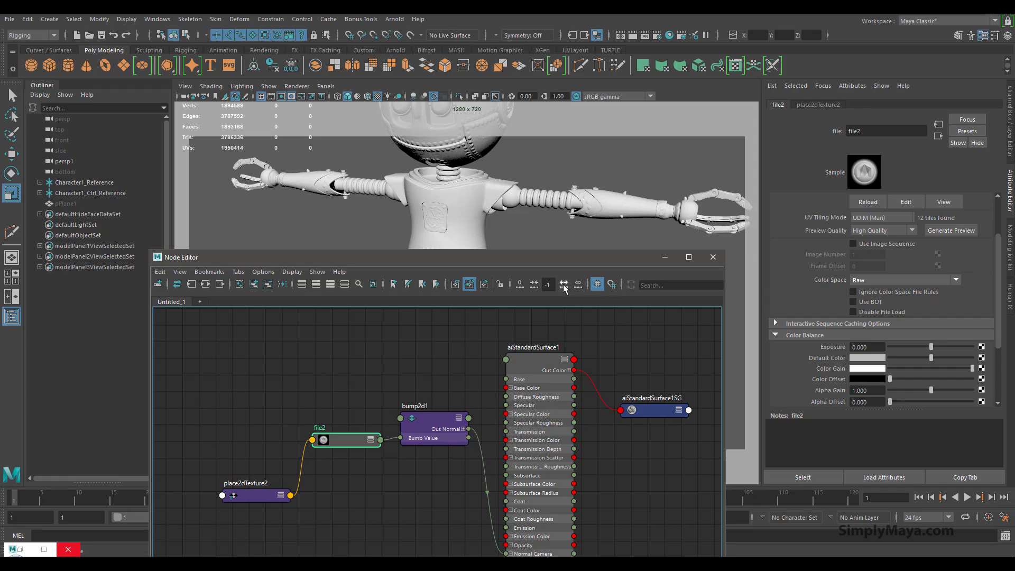
{"action": "left_click", "coordinate": [873, 290]}
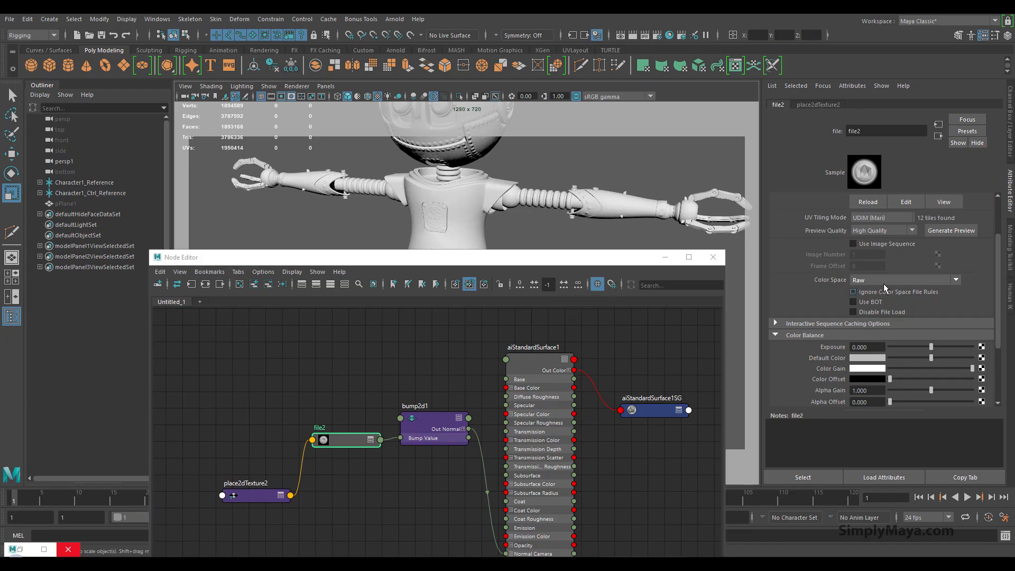
{"action": "left_click", "coordinate": [889, 280]}
{"action": "scroll", "coordinate": [886, 326], "scroll_direction": "down", "scroll_amount": 2}
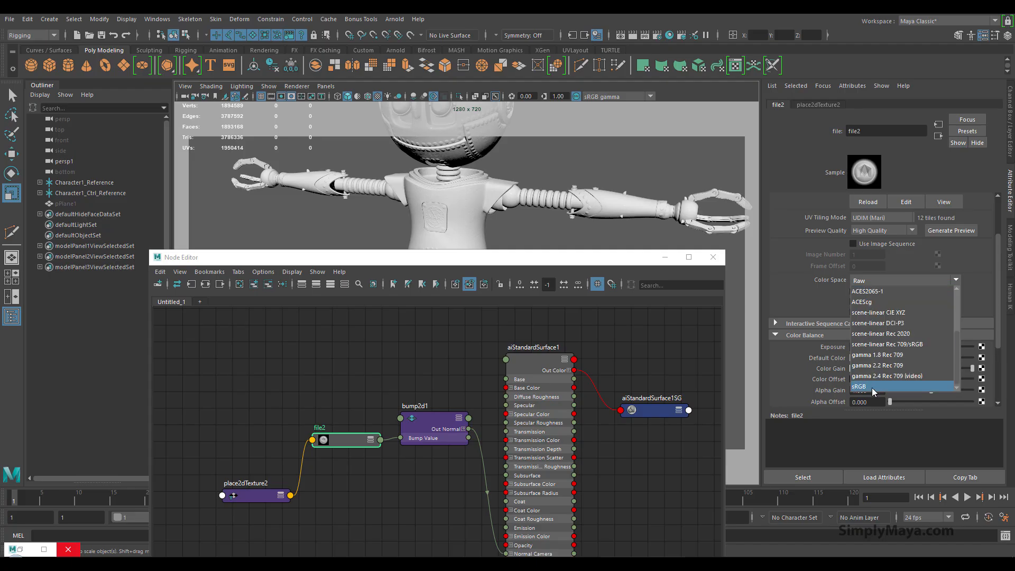
{"action": "left_click", "coordinate": [871, 387]}
Step: Reposition the Node Editor and open the Arnold RenderView
{"action": "left_click_drag", "start_coordinate": [522, 264], "coordinate": [545, 173]}
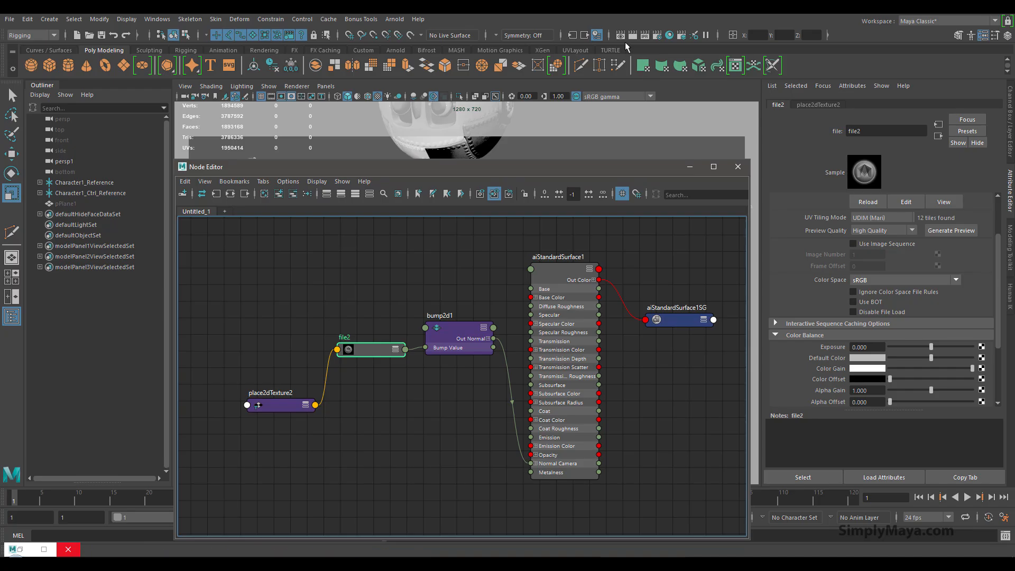
{"action": "left_click", "coordinate": [393, 23]}
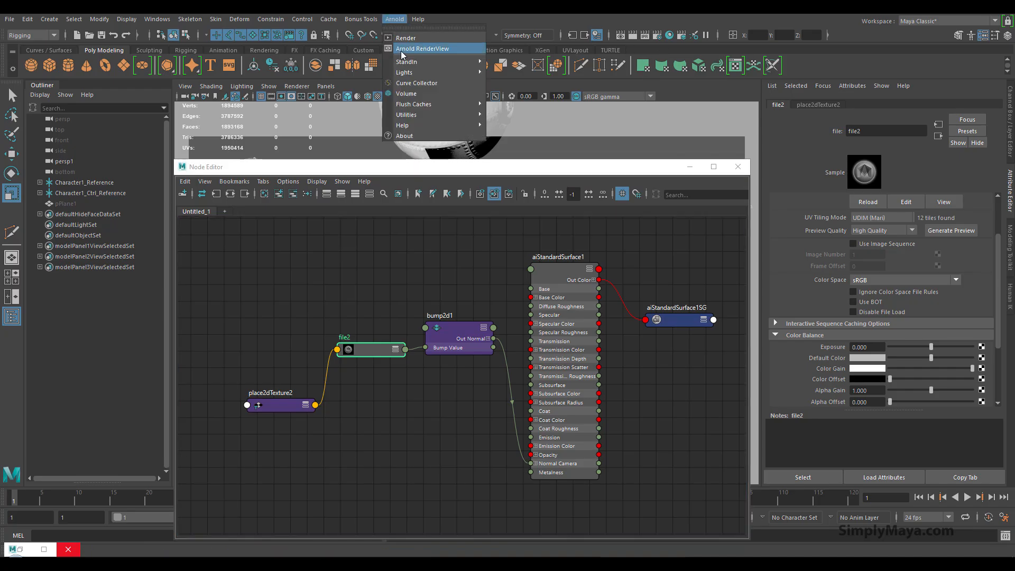
{"action": "left_click", "coordinate": [401, 51]}
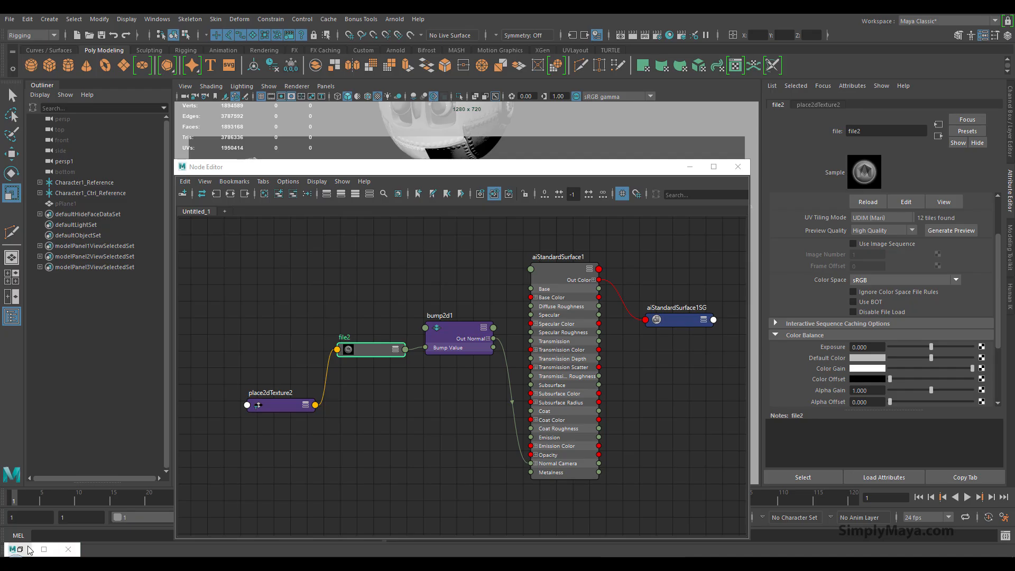
Step: Reopen the Arnold RenderView, test-render the robot from the perspective camera, and stop the render
{"action": "left_click", "coordinate": [70, 550]}
{"action": "left_click", "coordinate": [394, 19]}
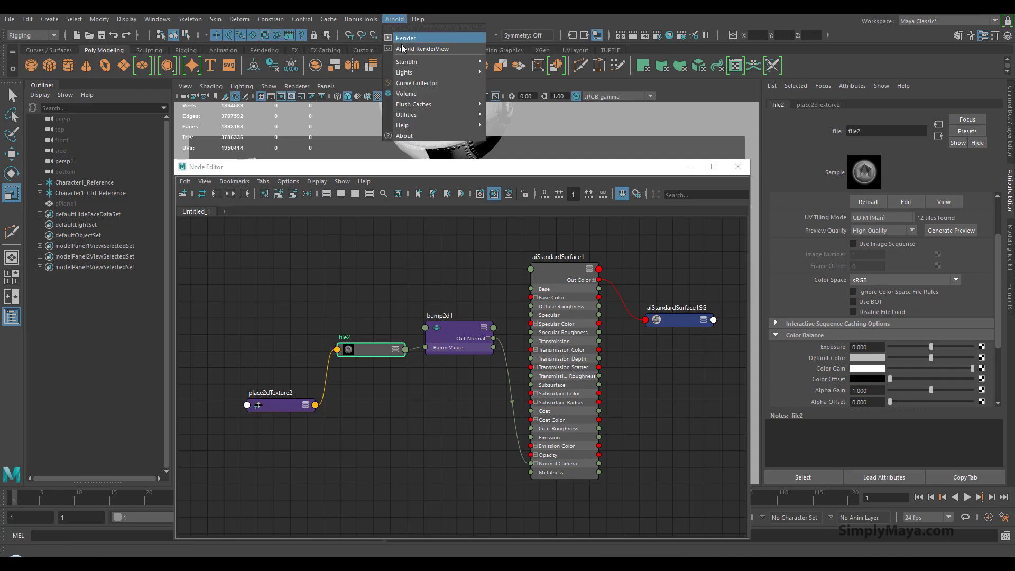
{"action": "left_click", "coordinate": [408, 50]}
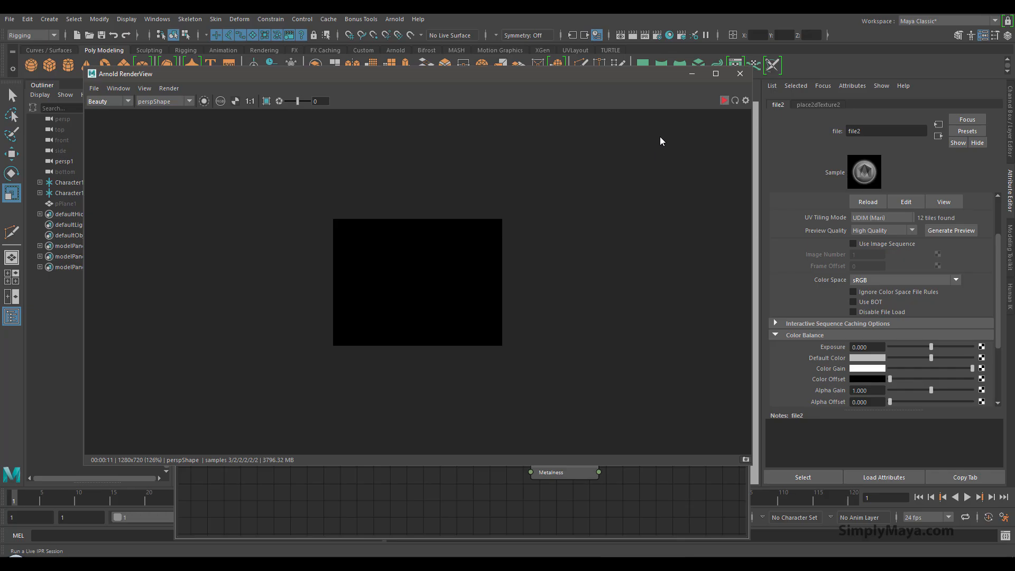
{"action": "left_click", "coordinate": [724, 100]}
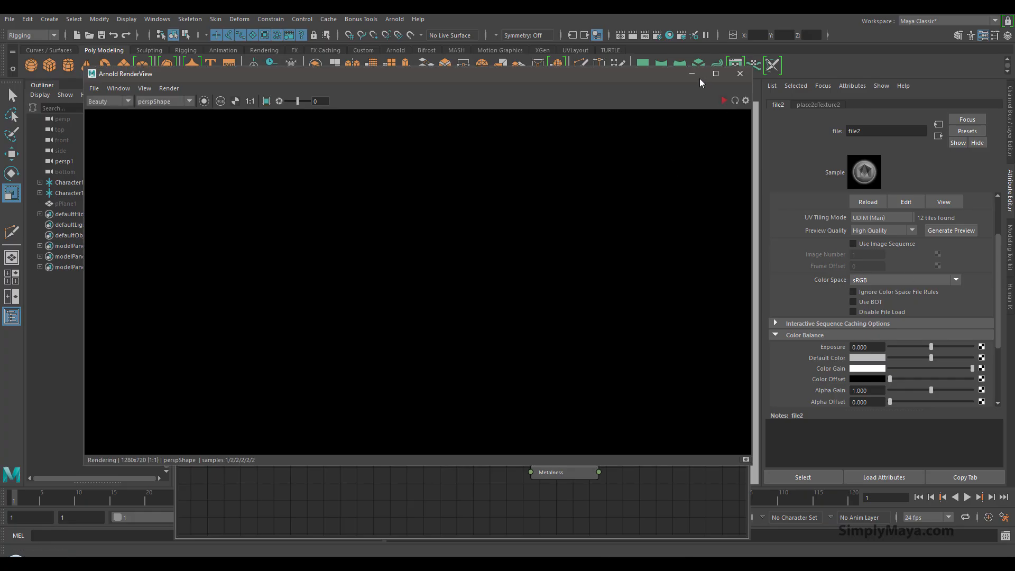
Step: Move the open editor windows out of the way and add an Arnold Skydome Light to the scene
{"action": "left_click", "coordinate": [692, 74]}
{"action": "left_click", "coordinate": [690, 167]}
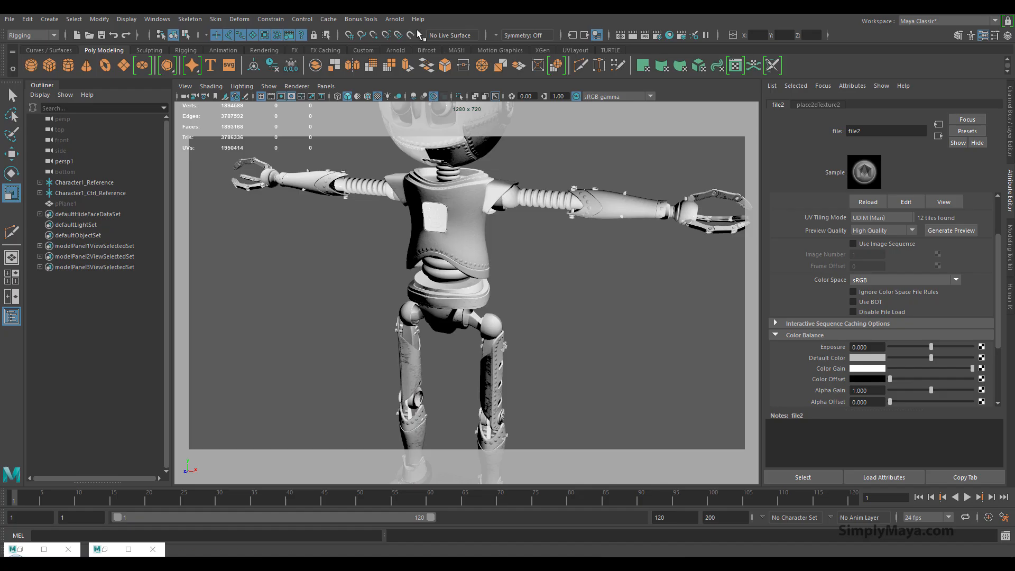
{"action": "left_click", "coordinate": [394, 19]}
{"action": "mouse_move", "coordinate": [426, 72]}
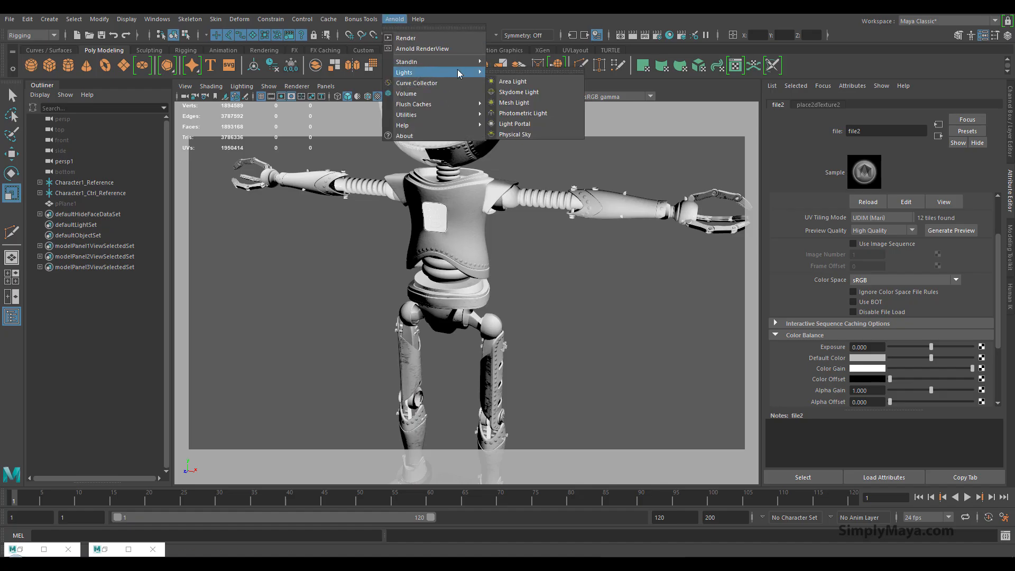
{"action": "left_click", "coordinate": [547, 93]}
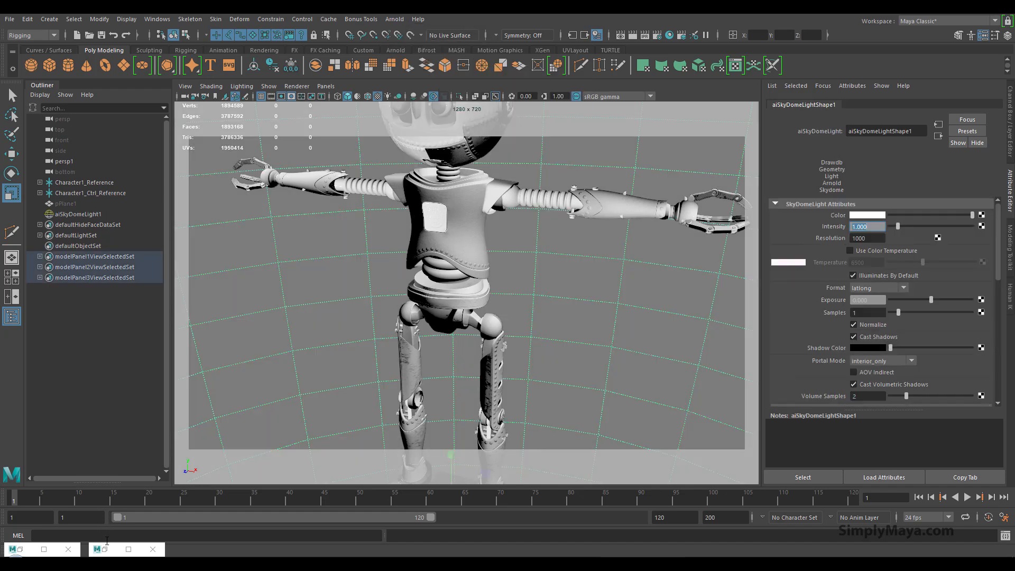
Step: Restore the Node Editor and Arnold RenderView, and render the robot under the skydome lighting
{"action": "left_click", "coordinate": [105, 549]}
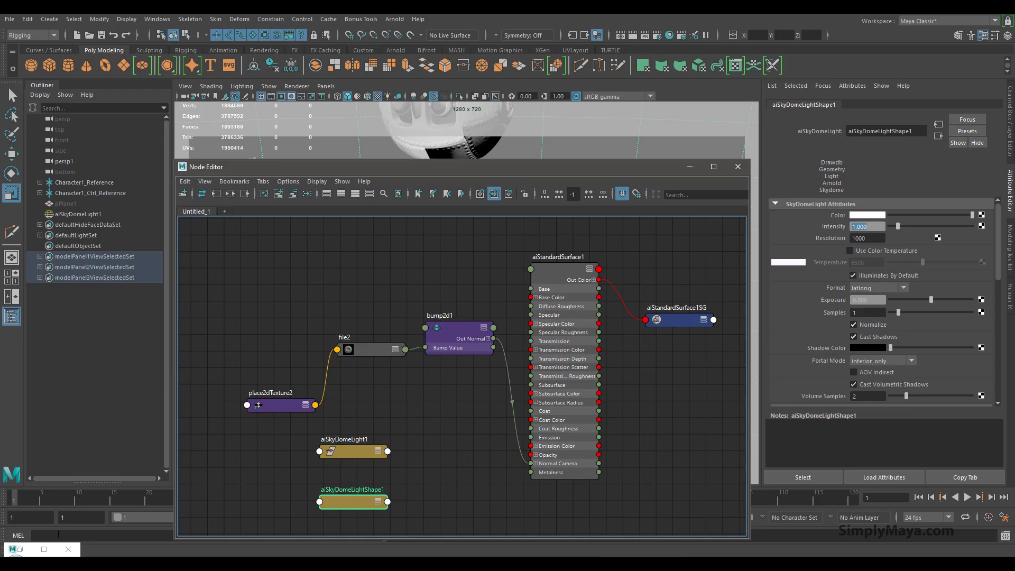
{"action": "left_click", "coordinate": [19, 549]}
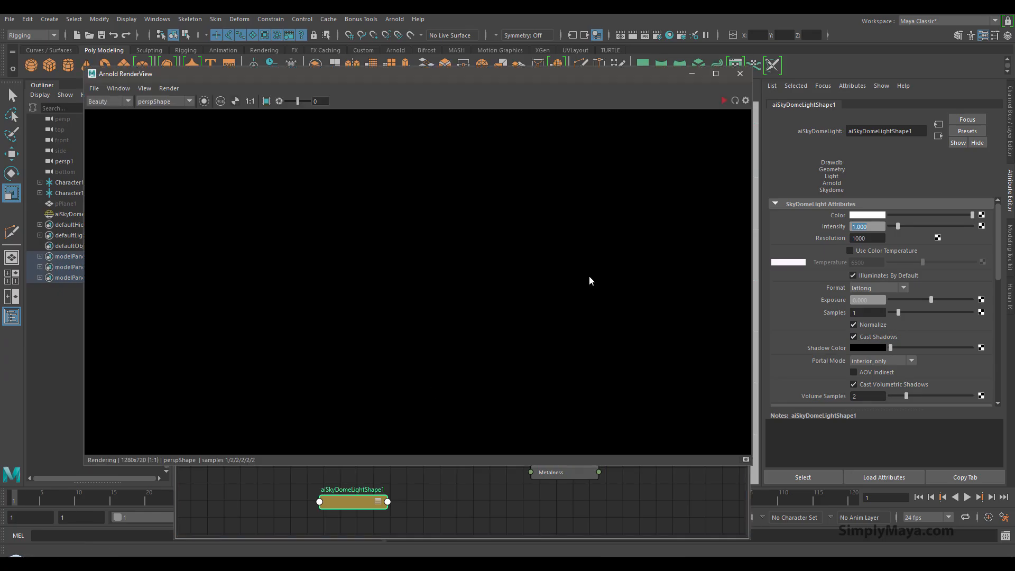
{"action": "left_click", "coordinate": [723, 100]}
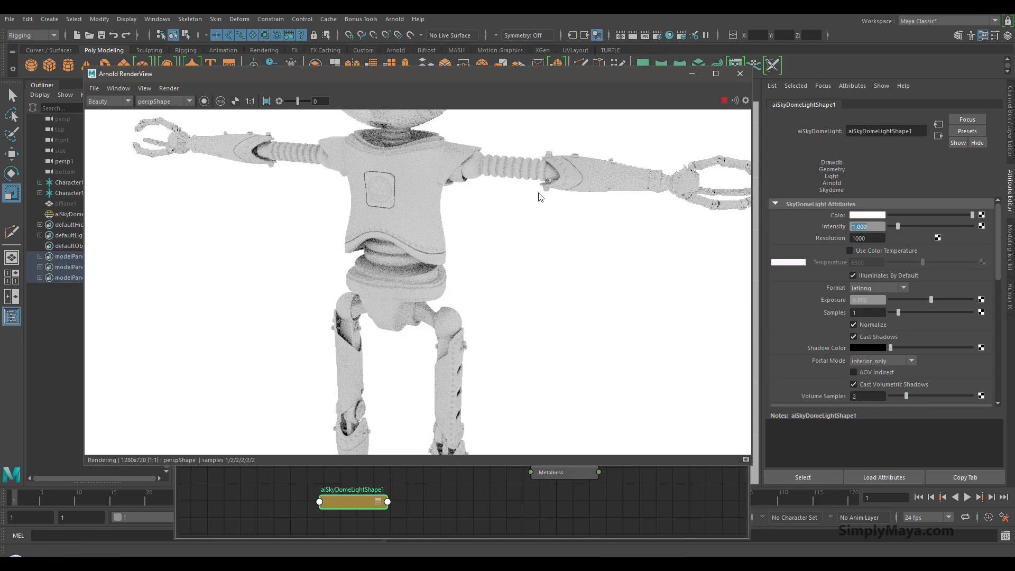
{"action": "middle_click_drag", "start_coordinate": [450, 172], "coordinate": [448, 240]}
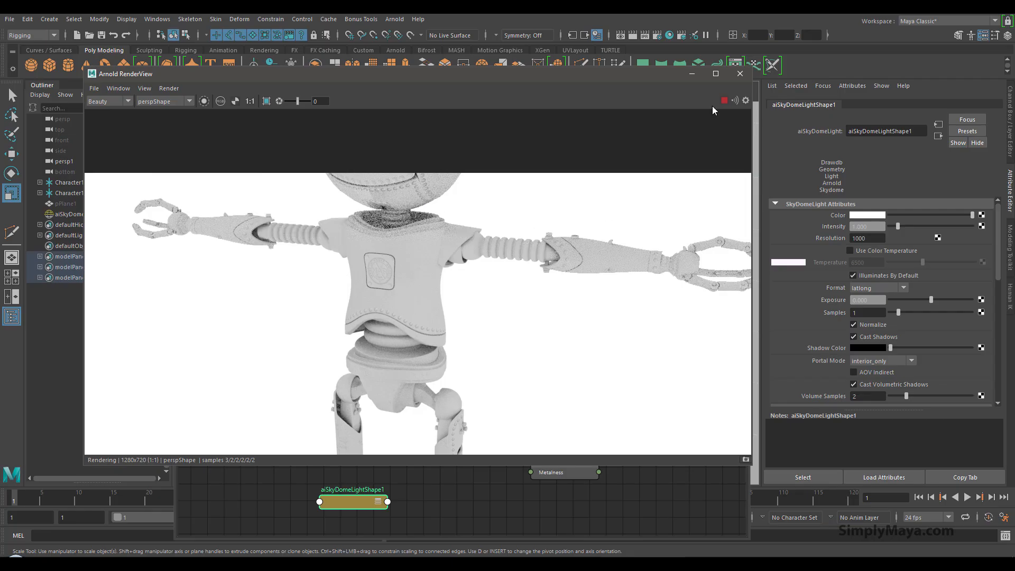
Step: Reframe the perspective camera to include the robot's head, then render the new framing in the Arnold RenderView and stop it
{"action": "left_click_drag", "start_coordinate": [613, 75], "coordinate": [609, 317]}
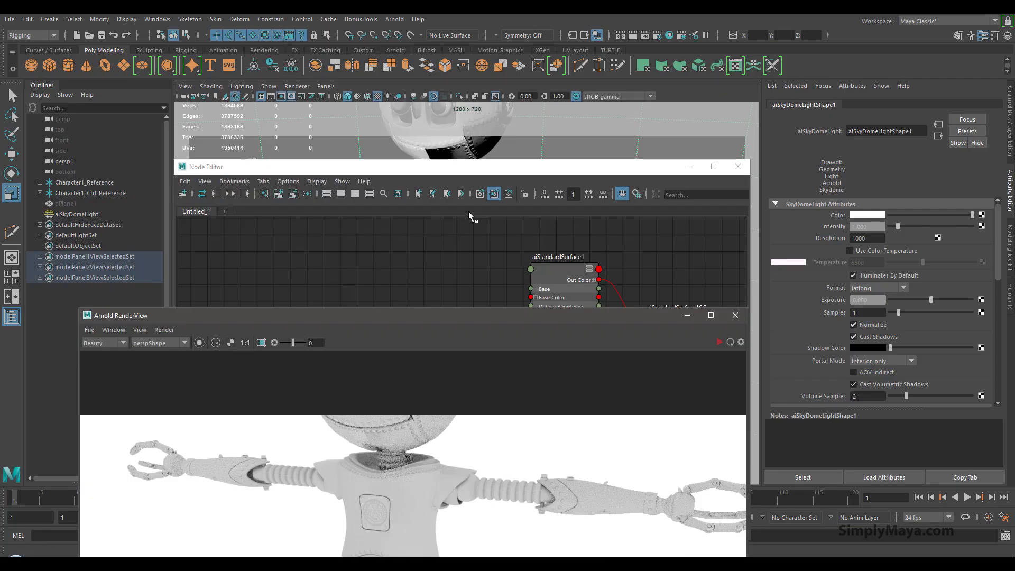
{"action": "middle_click_drag", "start_coordinate": [456, 143], "coordinate": [461, 202], "text": "alt"}
{"action": "left_click_drag", "start_coordinate": [468, 171], "coordinate": [458, 281]}
{"action": "left_click_drag", "start_coordinate": [453, 213], "coordinate": [473, 191], "text": "alt"}
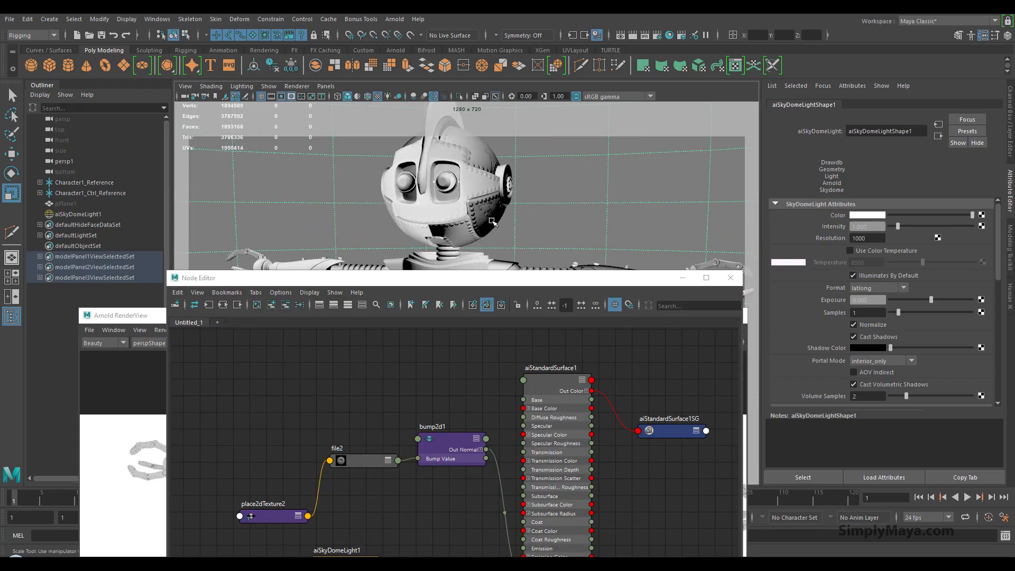
{"action": "left_click", "coordinate": [141, 316]}
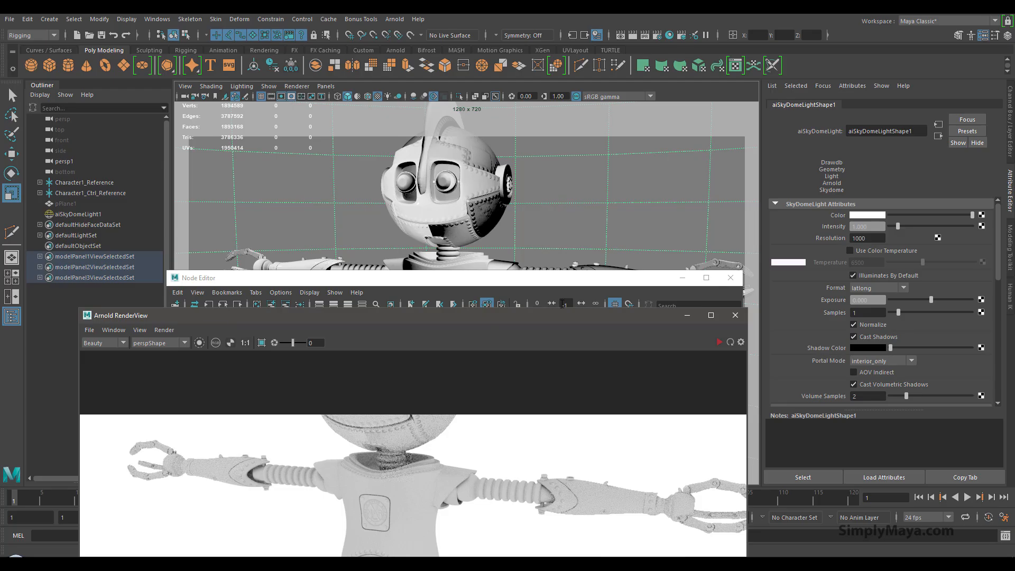
{"action": "left_click_drag", "start_coordinate": [555, 315], "coordinate": [555, 147]}
{"action": "left_click", "coordinate": [718, 176]}
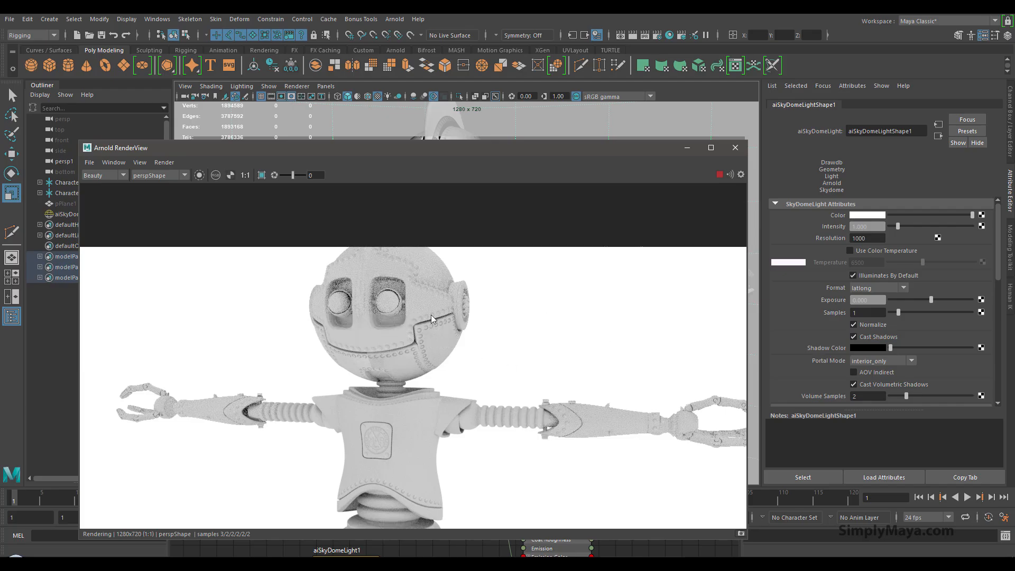
{"action": "left_click", "coordinate": [719, 174]}
Step: Set the color space of the normal map's file2 node to Raw and re-render the robot for comparison
{"action": "left_click_drag", "start_coordinate": [516, 147], "coordinate": [522, 128]}
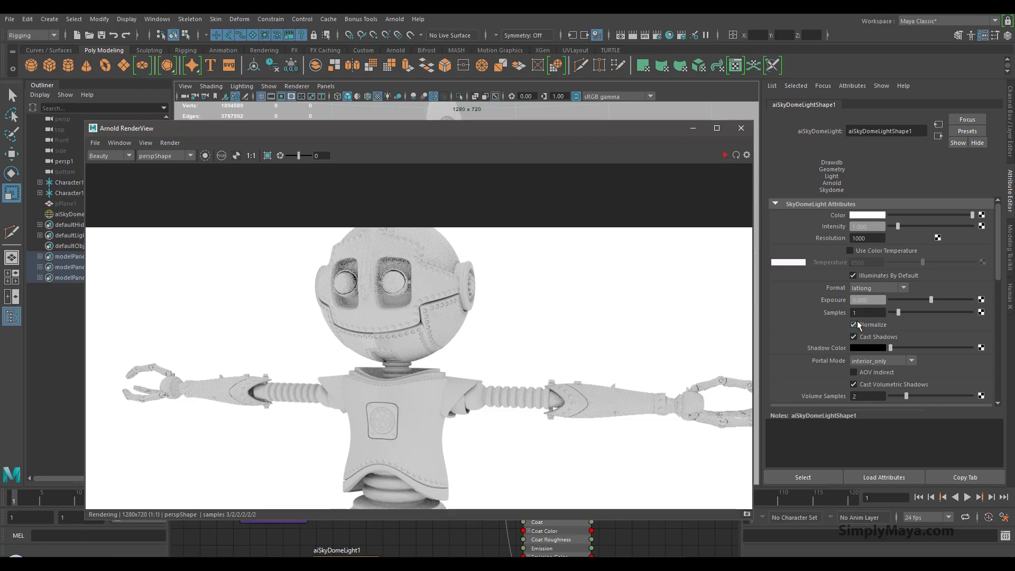
{"action": "left_click", "coordinate": [429, 528]}
{"action": "left_click_drag", "start_coordinate": [471, 278], "coordinate": [441, 153]}
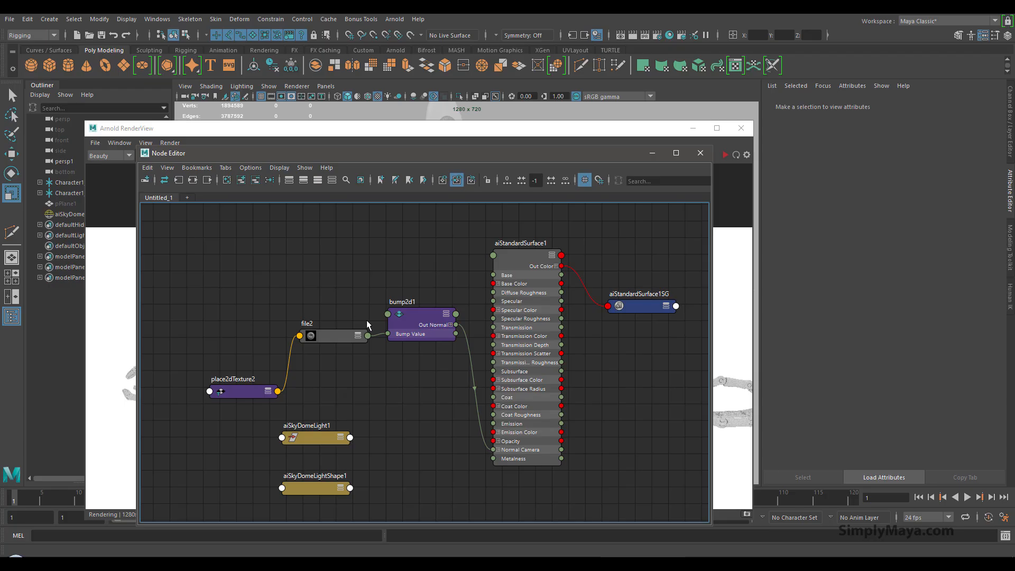
{"action": "left_click", "coordinate": [329, 334]}
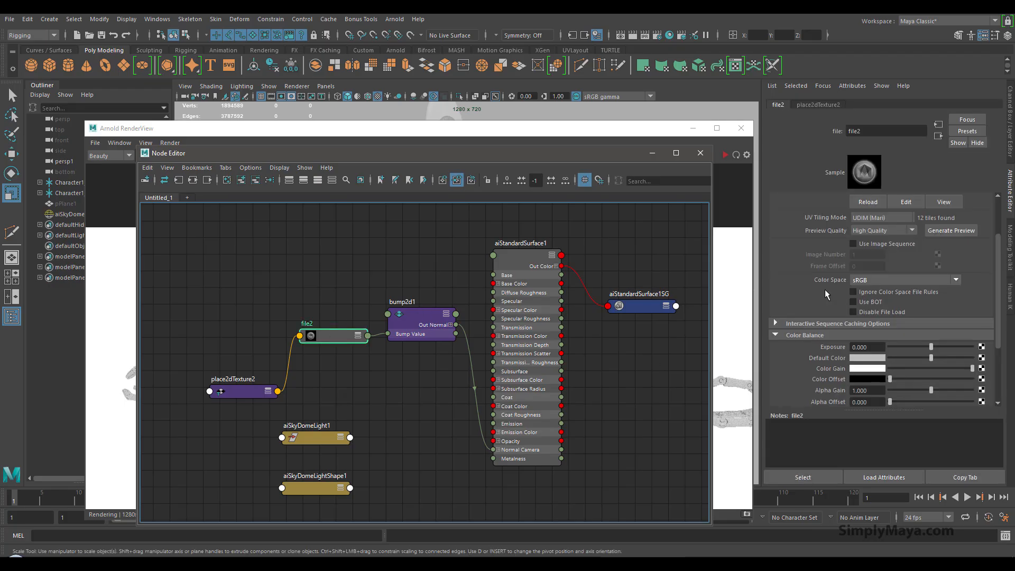
{"action": "left_click", "coordinate": [892, 281]}
{"action": "scroll", "coordinate": [901, 325], "scroll_direction": "up", "scroll_amount": 1}
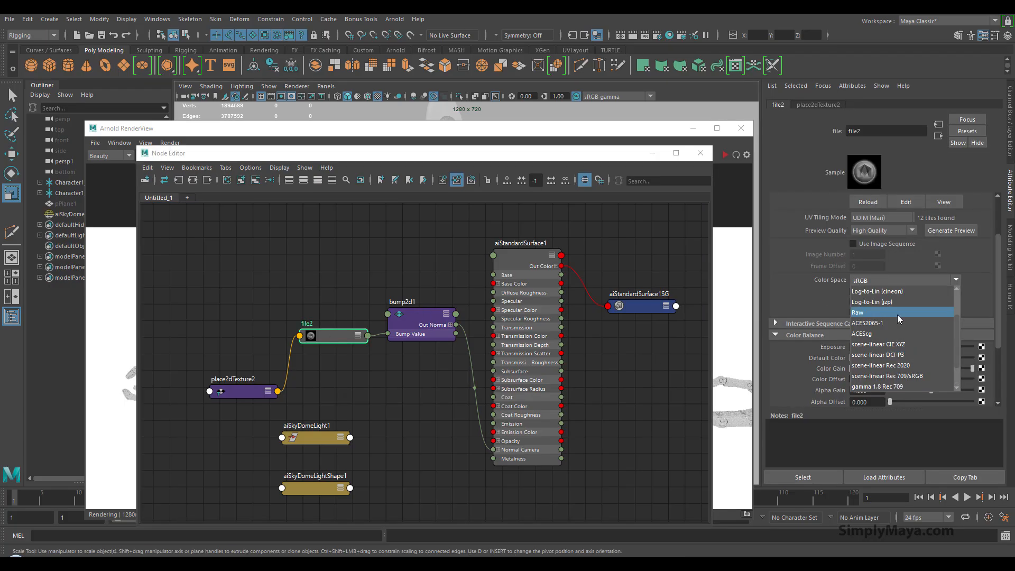
{"action": "left_click", "coordinate": [896, 315]}
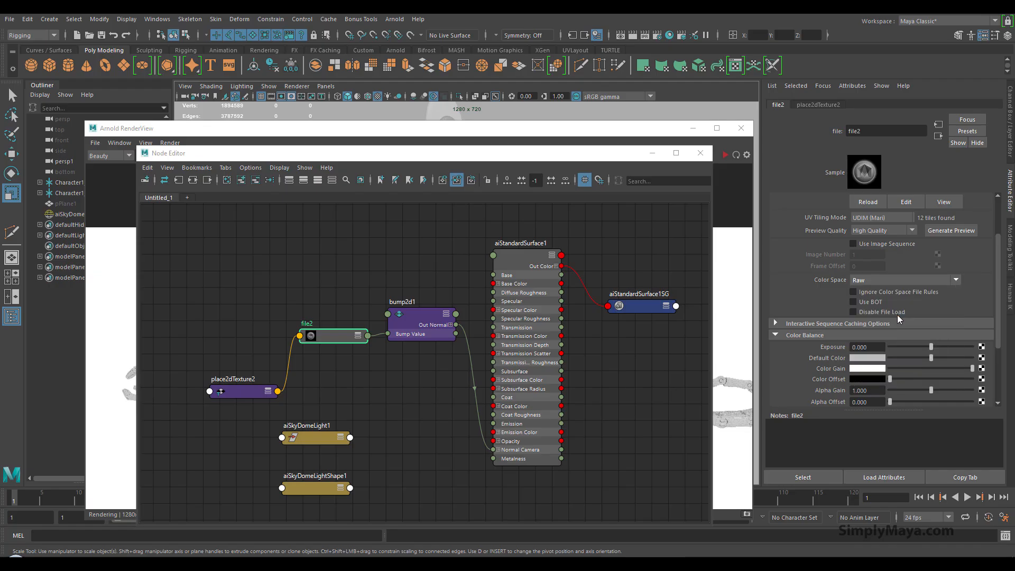
{"action": "left_click", "coordinate": [437, 138]}
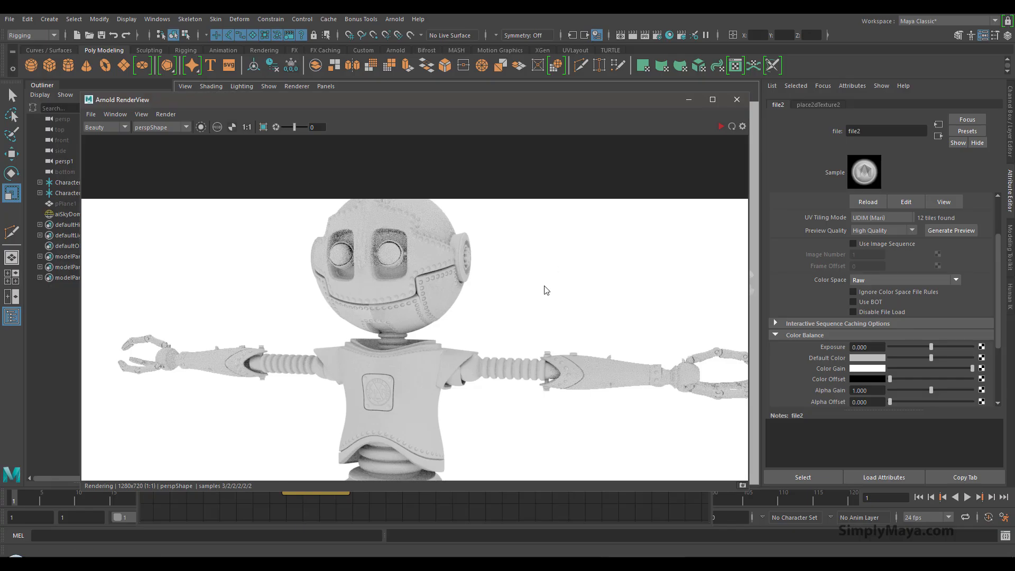
{"action": "left_click", "coordinate": [720, 127]}
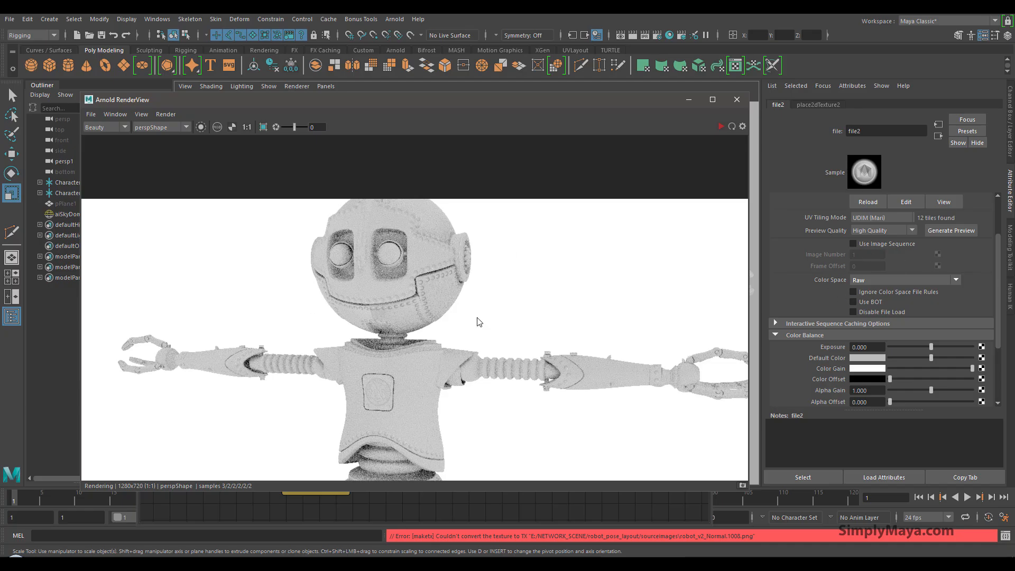
Step: Switch to File Explorer and try to delete the robot_v2_Normal .tx files, 1001 to 1012, from the sourceimages folder
{"action": "left_click", "coordinate": [285, 563]}
{"action": "left_click_drag", "start_coordinate": [290, 416], "coordinate": [194, 549]}
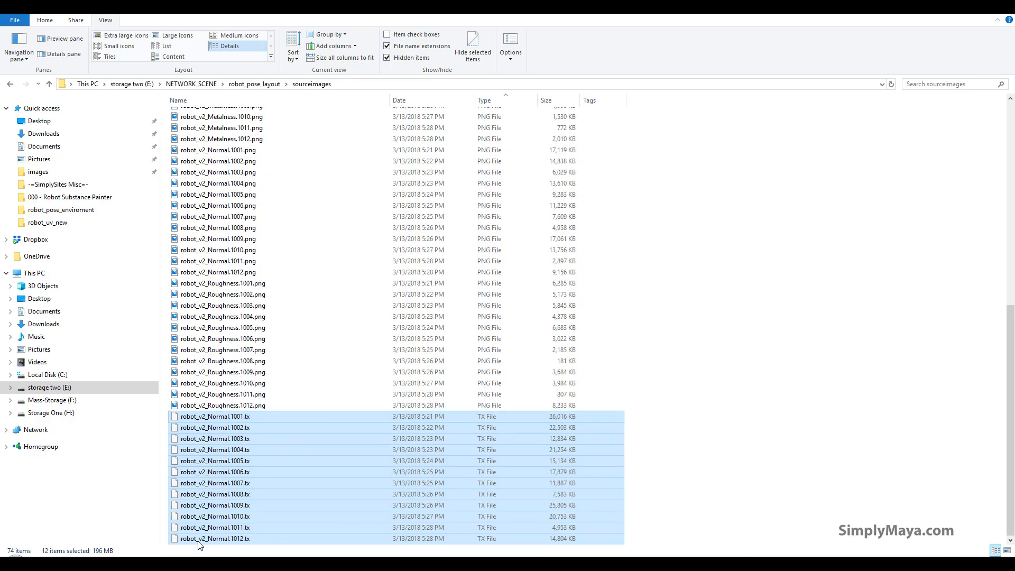
{"action": "left_click_drag", "start_coordinate": [295, 420], "coordinate": [259, 527]}
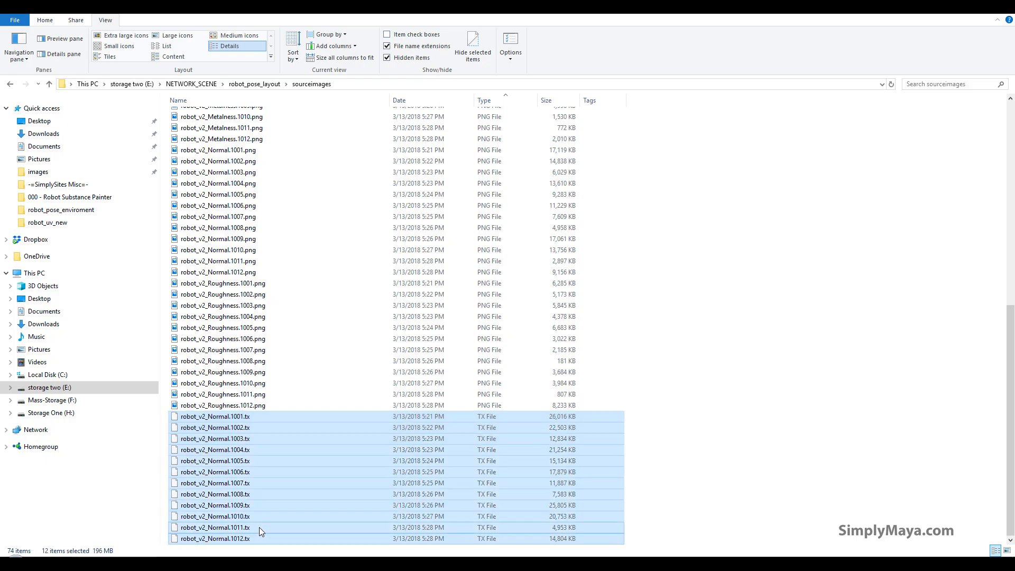
{"action": "key", "text": "Delete"}
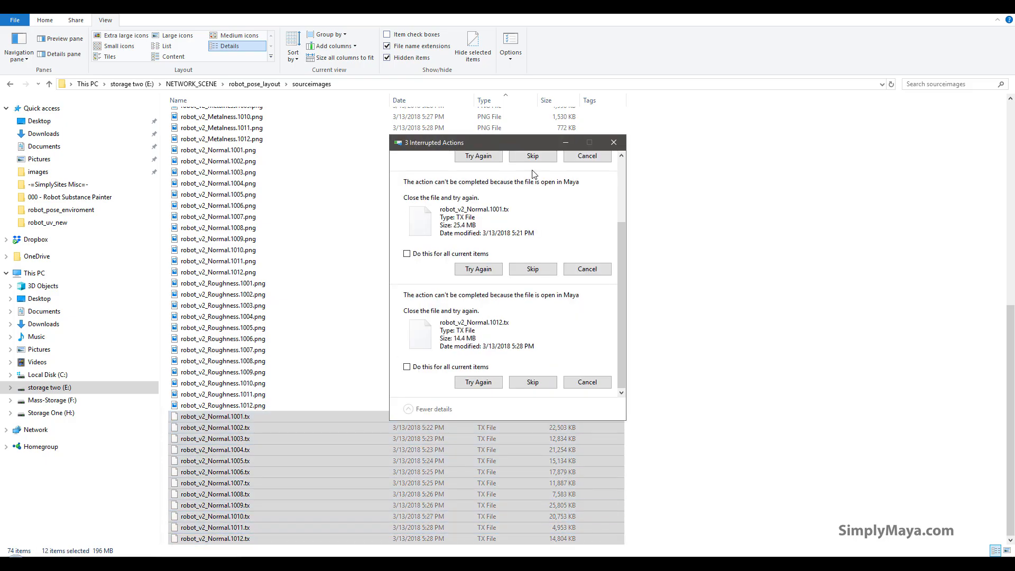
{"action": "left_click", "coordinate": [613, 142]}
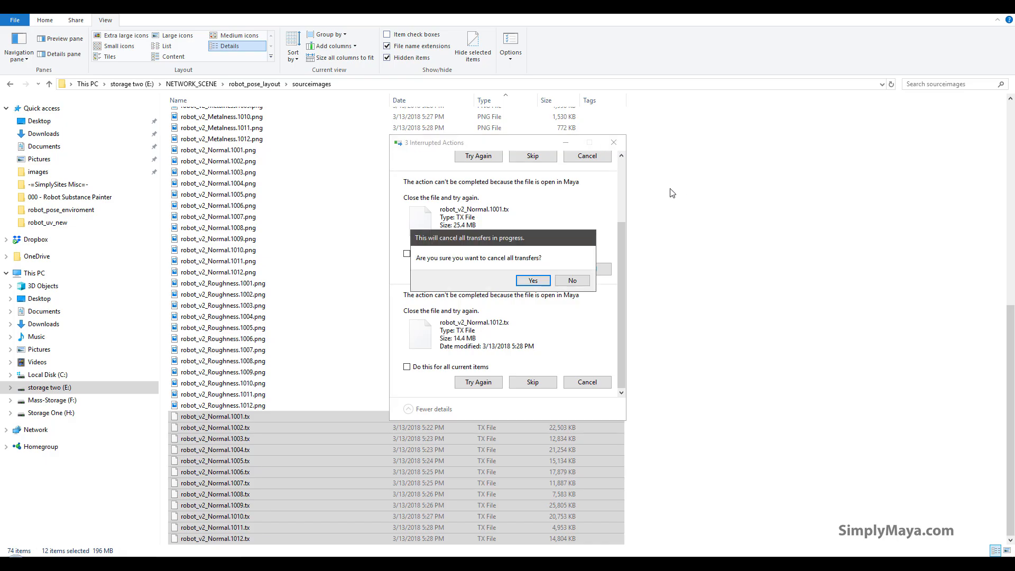
{"action": "left_click", "coordinate": [530, 281]}
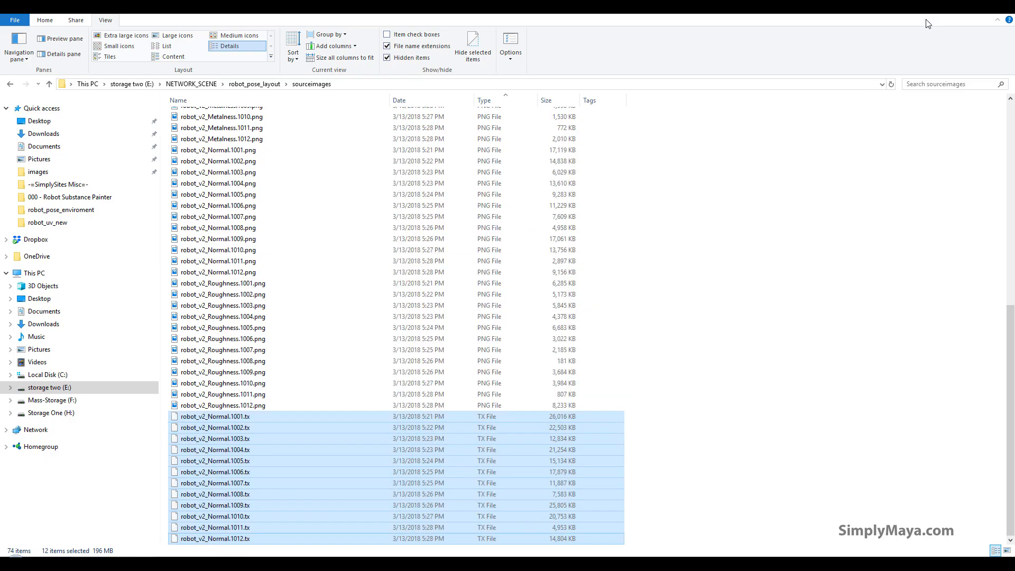
Step: Return to Maya, close the Arnold RenderView and flush Arnold's texture cache
{"action": "left_click", "coordinate": [944, 15]}
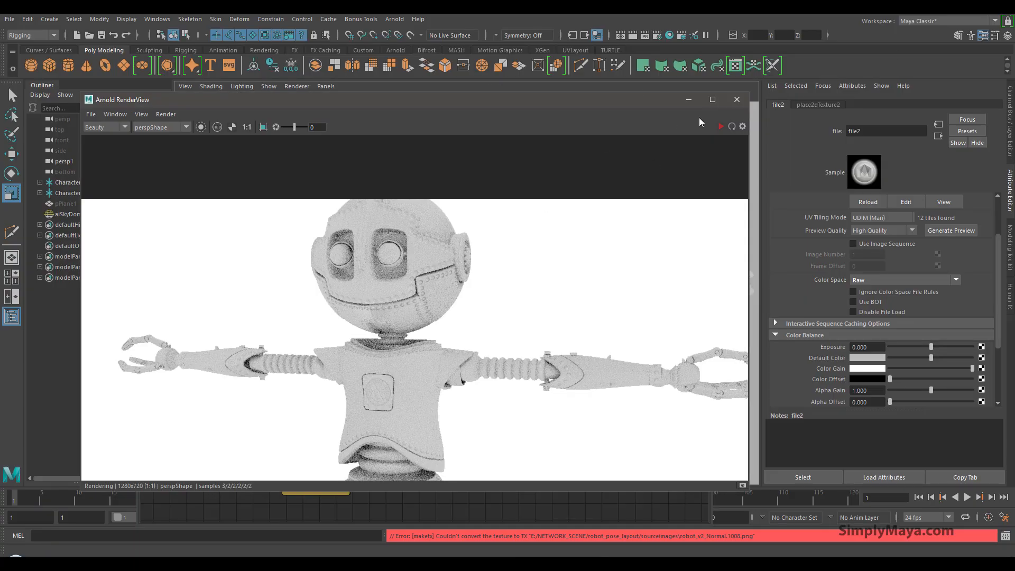
{"action": "left_click", "coordinate": [736, 100]}
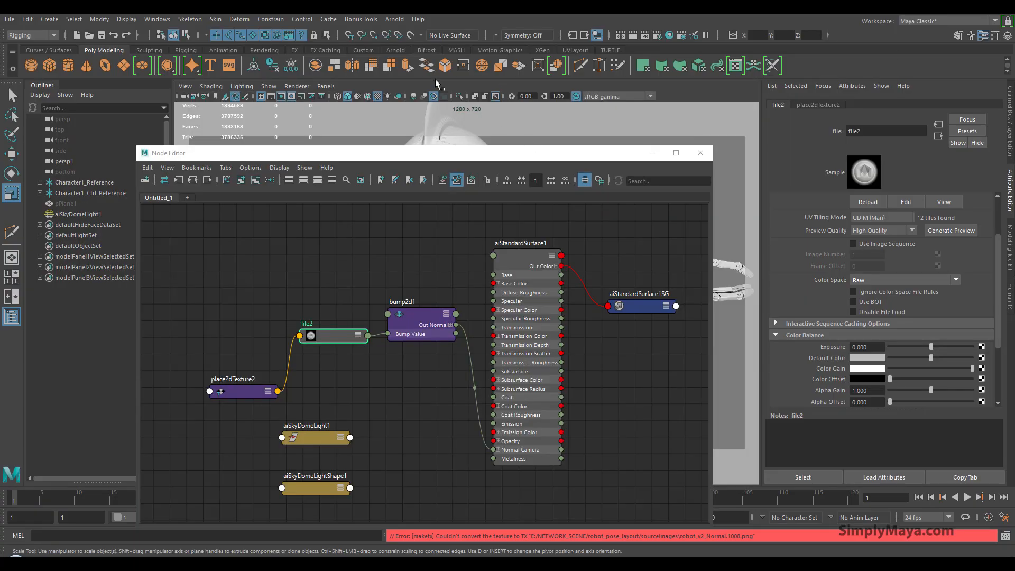
{"action": "left_click", "coordinate": [389, 19]}
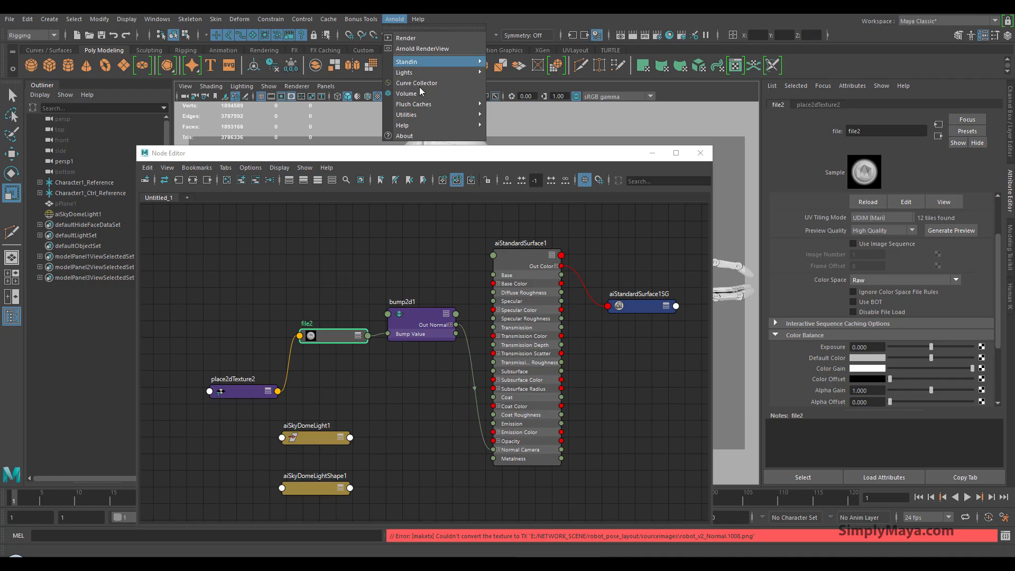
{"action": "mouse_move", "coordinate": [426, 105]}
{"action": "left_click", "coordinate": [507, 113]}
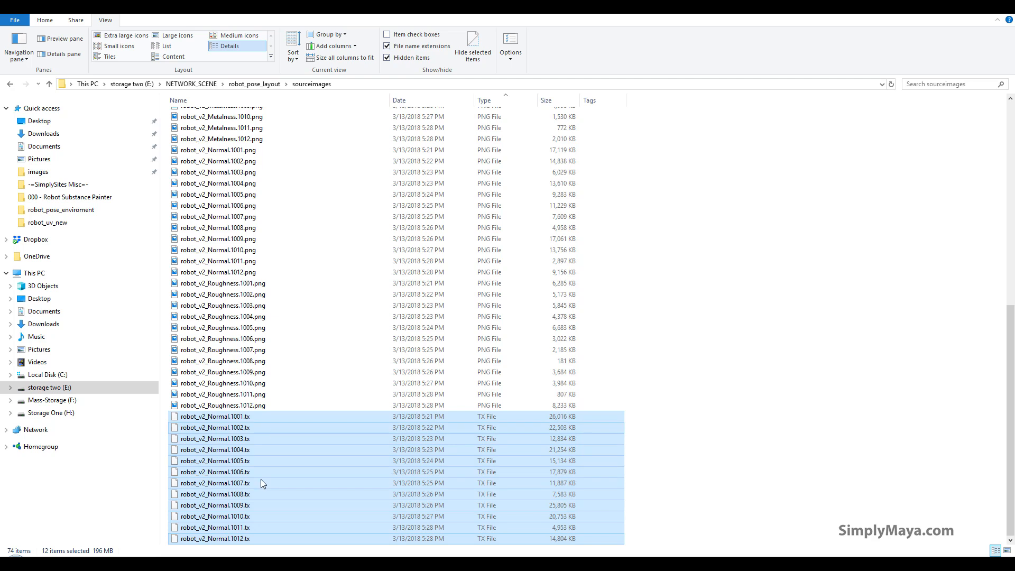
Step: In File Explorer, delete robot_v2_Normal.1001.tx through robot_v2_Normal.1012.tx from the sourceimages folder
{"action": "left_click", "coordinate": [246, 538]}
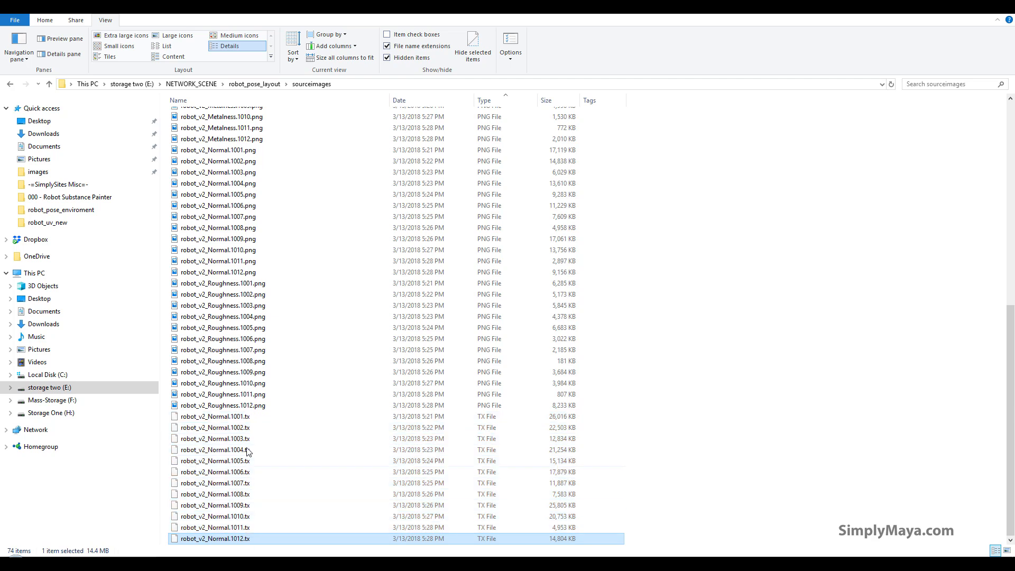
{"action": "left_click", "coordinate": [275, 420], "text": "shift"}
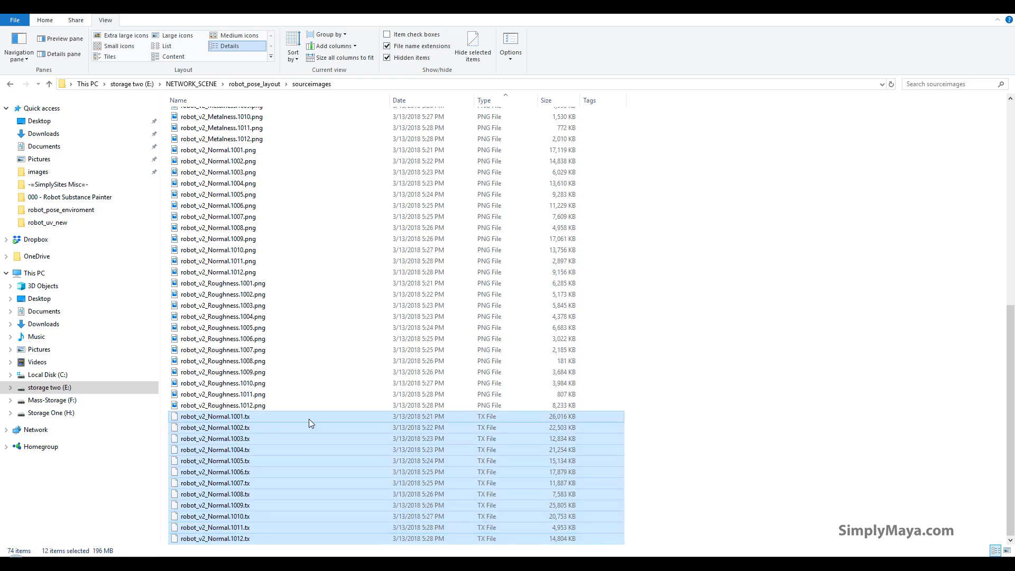
{"action": "key", "text": "Delete"}
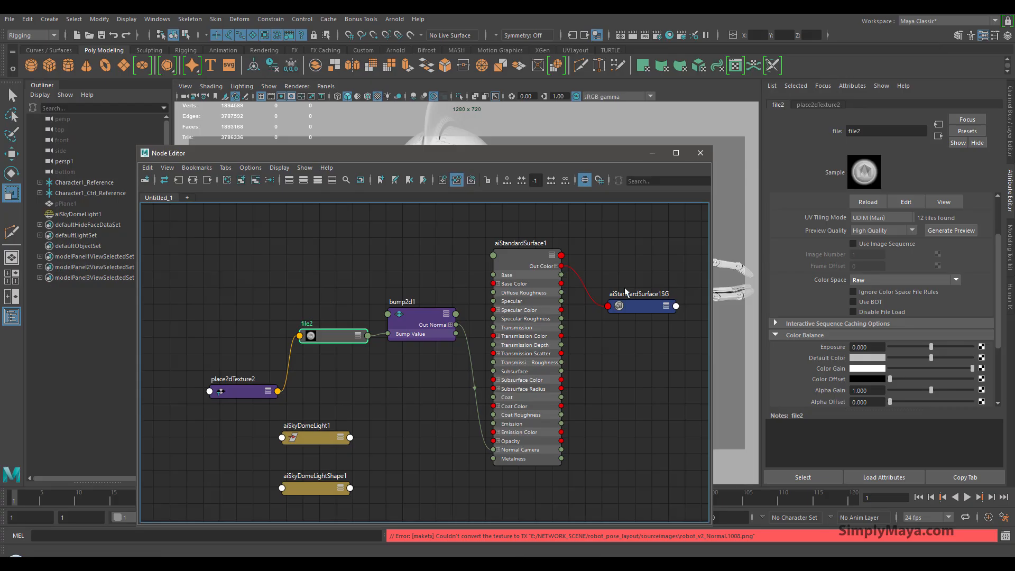
Step: Review the color space options for the normal map's file2 node and reselect Raw
{"action": "left_click", "coordinate": [869, 281]}
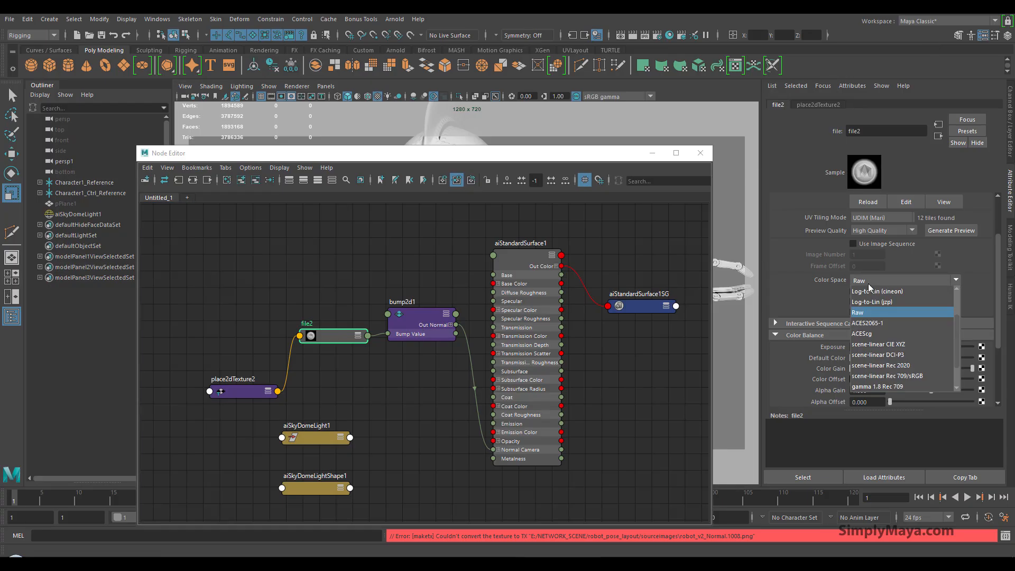
{"action": "scroll", "coordinate": [878, 333], "scroll_direction": "down", "scroll_amount": 1}
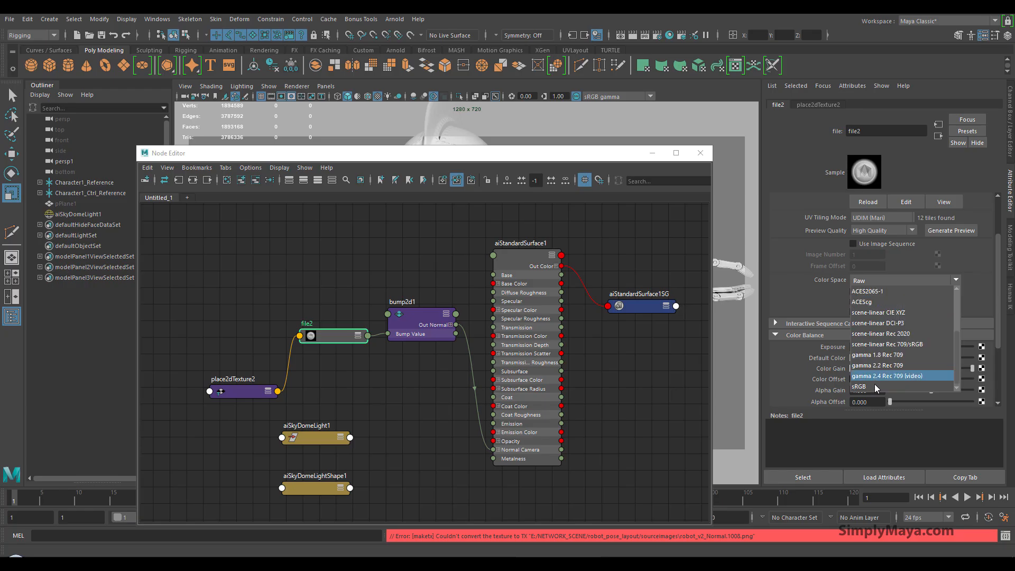
{"action": "scroll", "coordinate": [882, 351], "scroll_direction": "up", "scroll_amount": 1}
{"action": "left_click", "coordinate": [883, 315]}
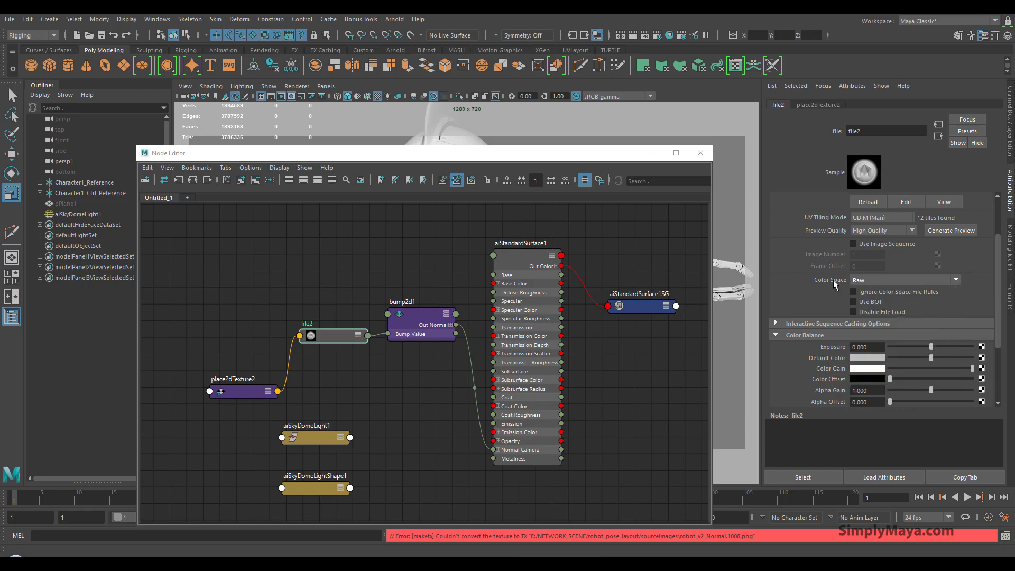
Step: Reopen the Arnold RenderView and refresh the render of the robot
{"action": "left_click_drag", "start_coordinate": [525, 157], "coordinate": [523, 134]}
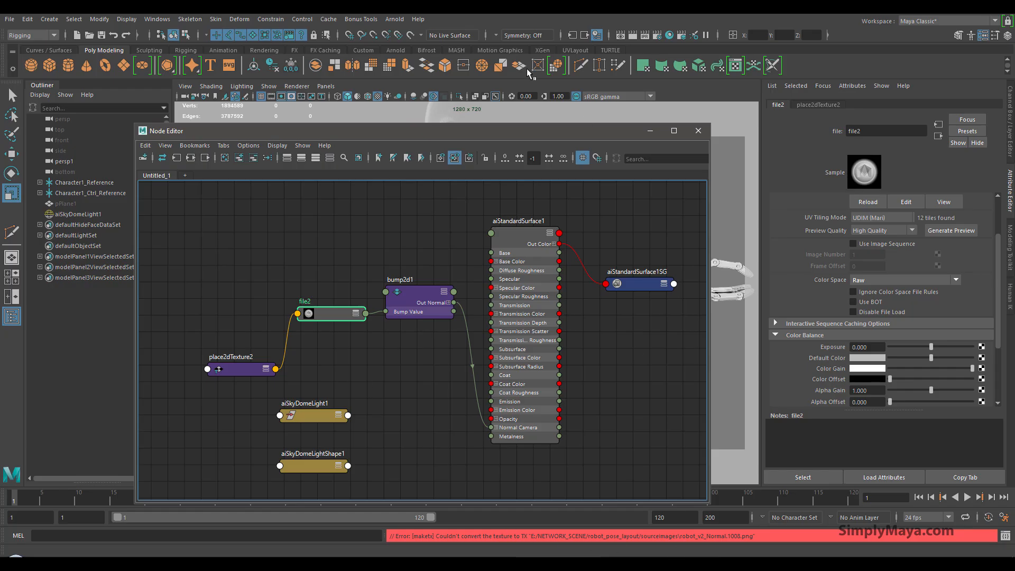
{"action": "left_click", "coordinate": [395, 19]}
{"action": "mouse_move", "coordinate": [416, 73]}
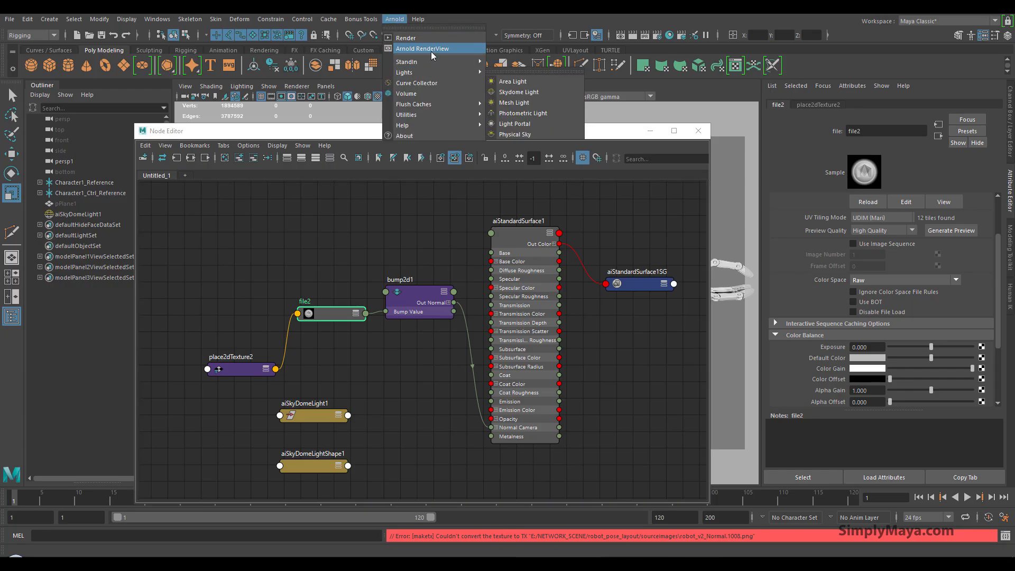
{"action": "left_click", "coordinate": [430, 51]}
{"action": "left_click", "coordinate": [91, 116]}
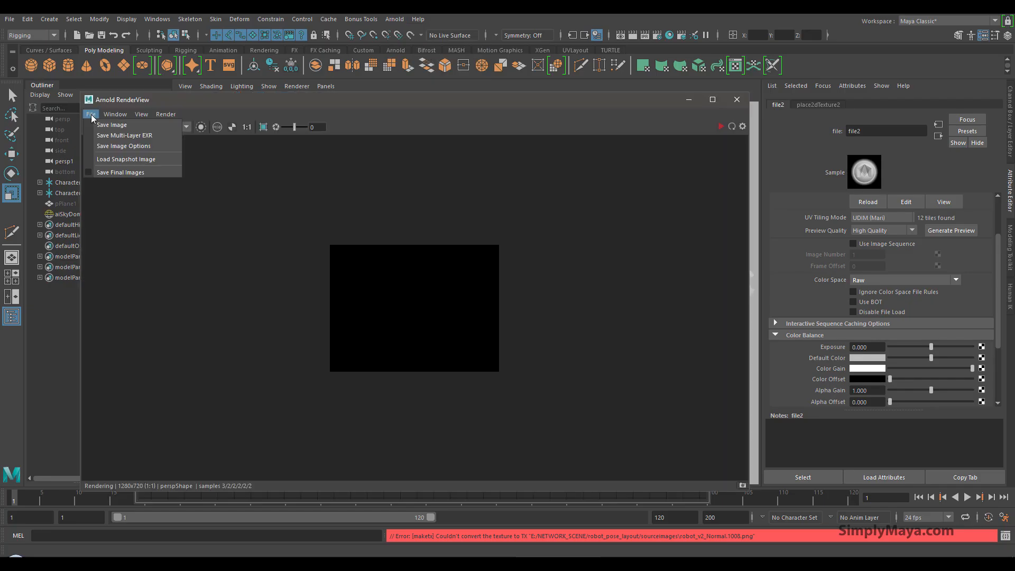
{"action": "mouse_move", "coordinate": [91, 118]}
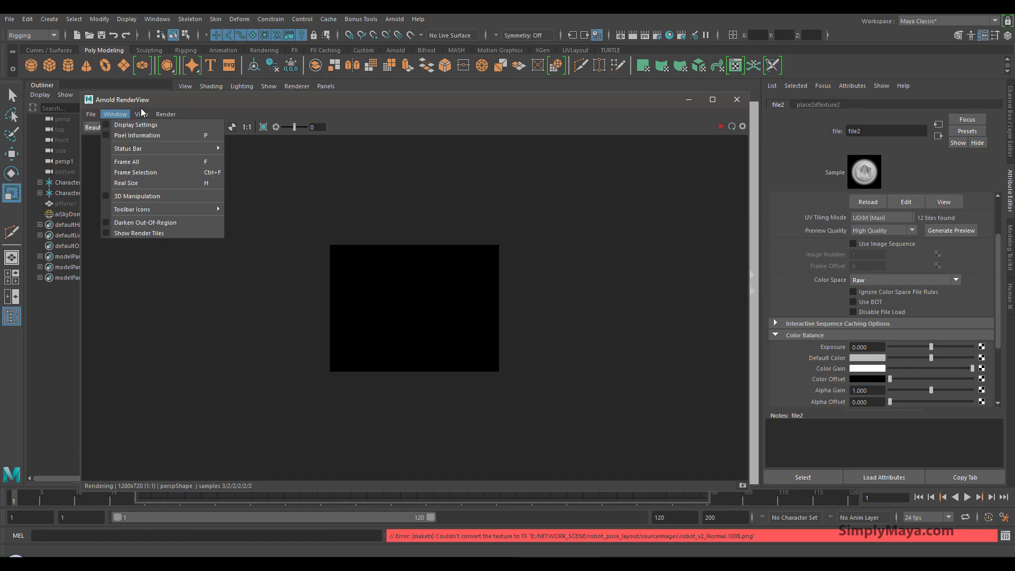
{"action": "mouse_move", "coordinate": [168, 117]}
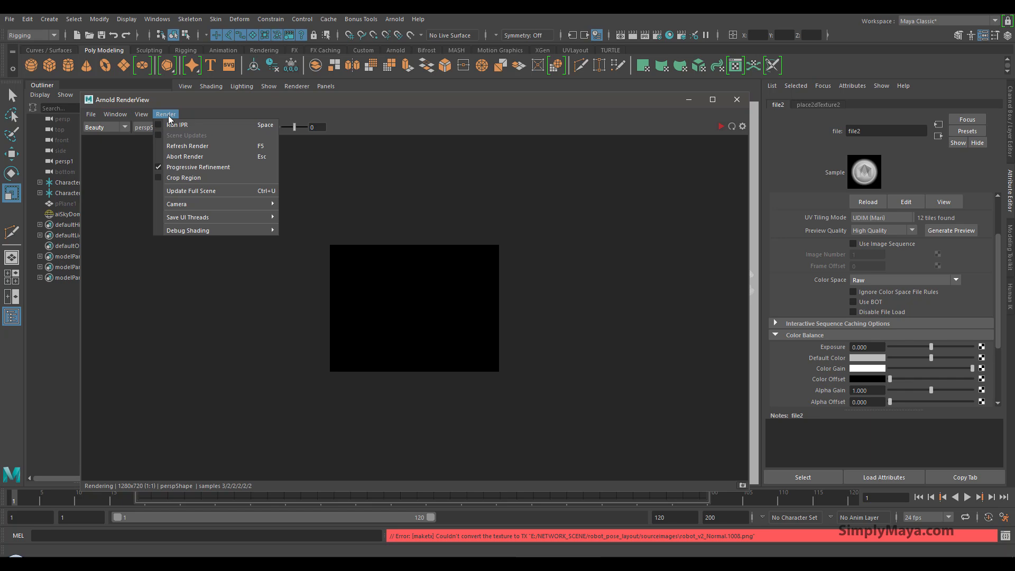
{"action": "left_click", "coordinate": [195, 148]}
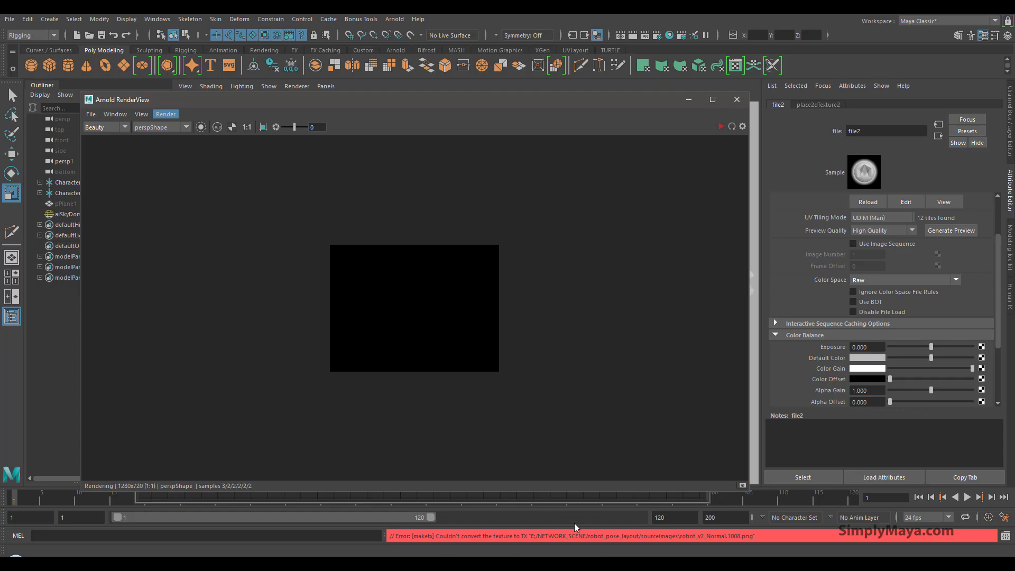
Step: Switch to File Explorer, check the robot_v2_Normal .tx files in the sourceimages folder, and return to Maya
{"action": "left_click", "coordinate": [183, 563]}
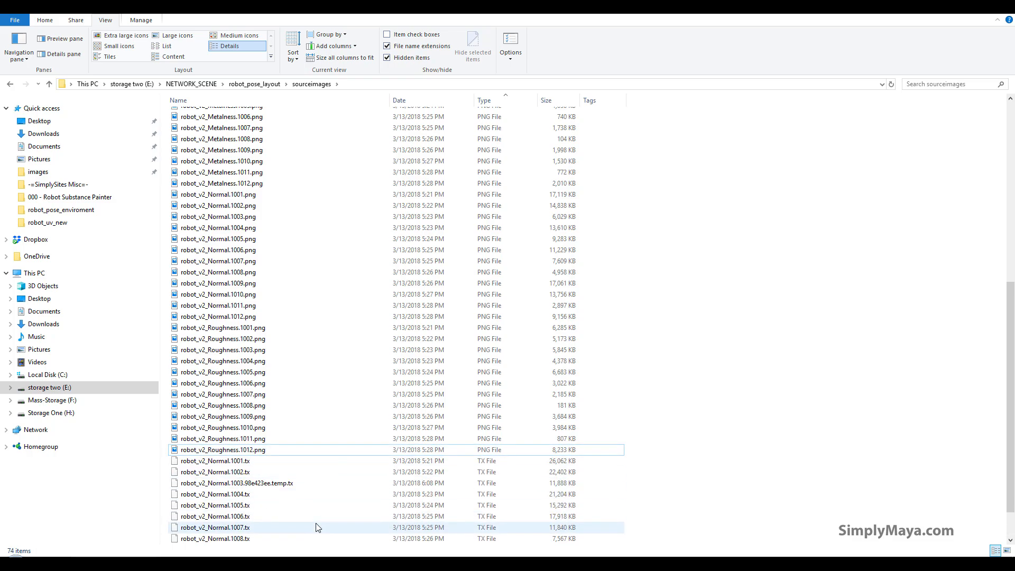
{"action": "scroll", "coordinate": [323, 508], "scroll_direction": "down", "scroll_amount": 2}
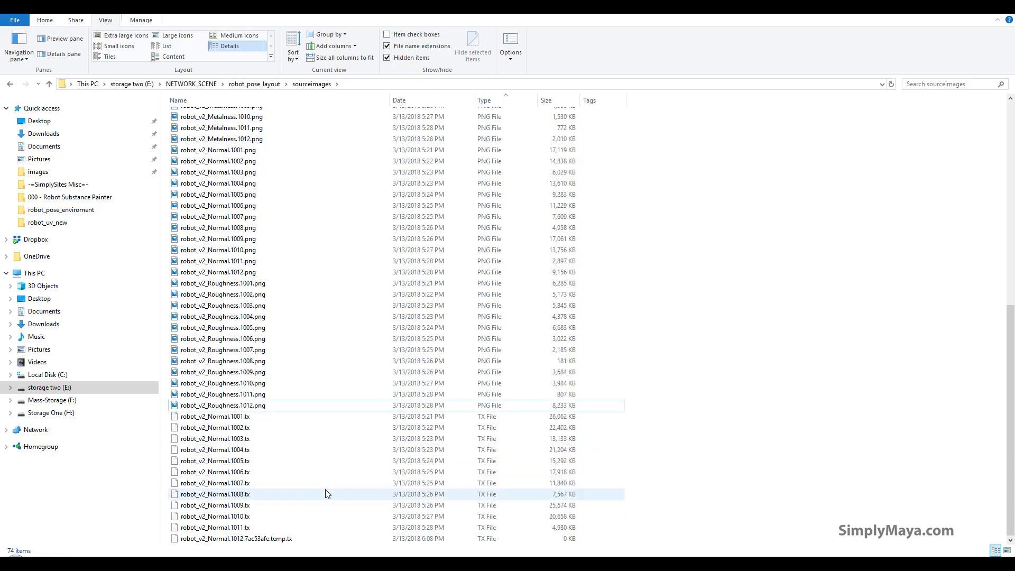
{"action": "left_click", "coordinate": [184, 555]}
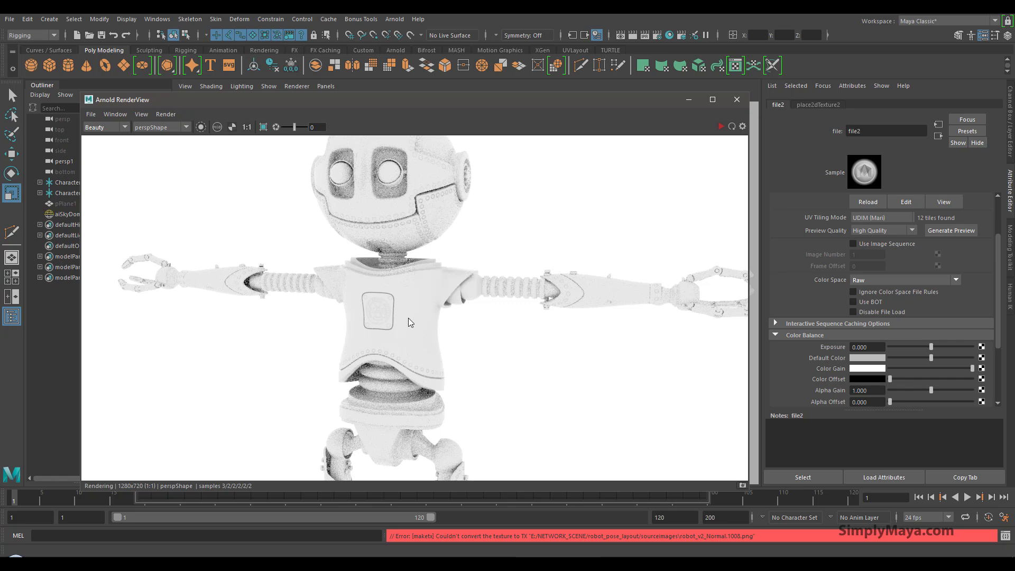
Step: Inspect the normal-map detail on the rendered robot's torso and head, and start a live IPR session before minimizing the RenderView
{"action": "scroll", "coordinate": [408, 318], "scroll_direction": "up", "scroll_amount": 2}
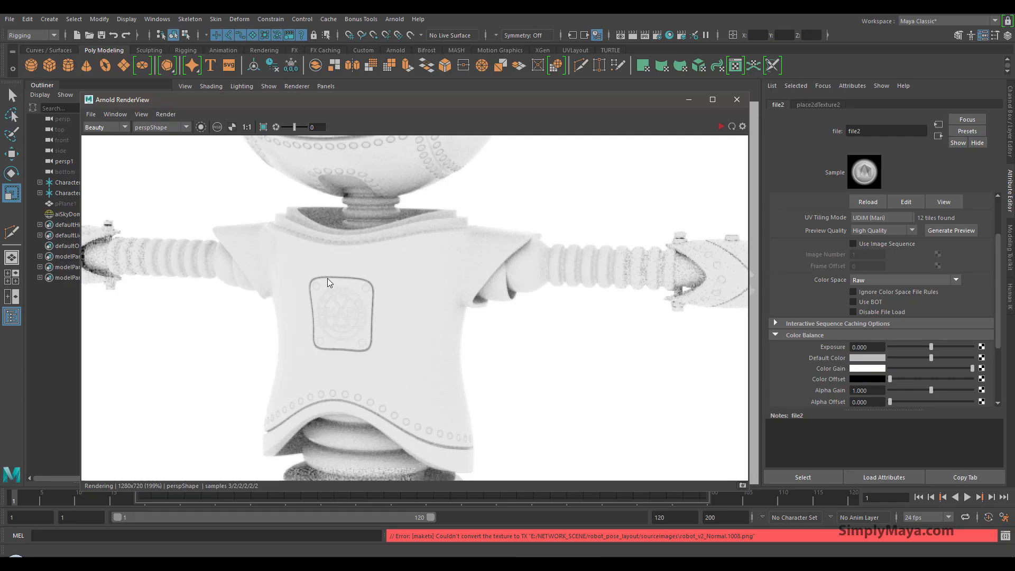
{"action": "scroll", "coordinate": [393, 187], "scroll_direction": "down", "scroll_amount": 2}
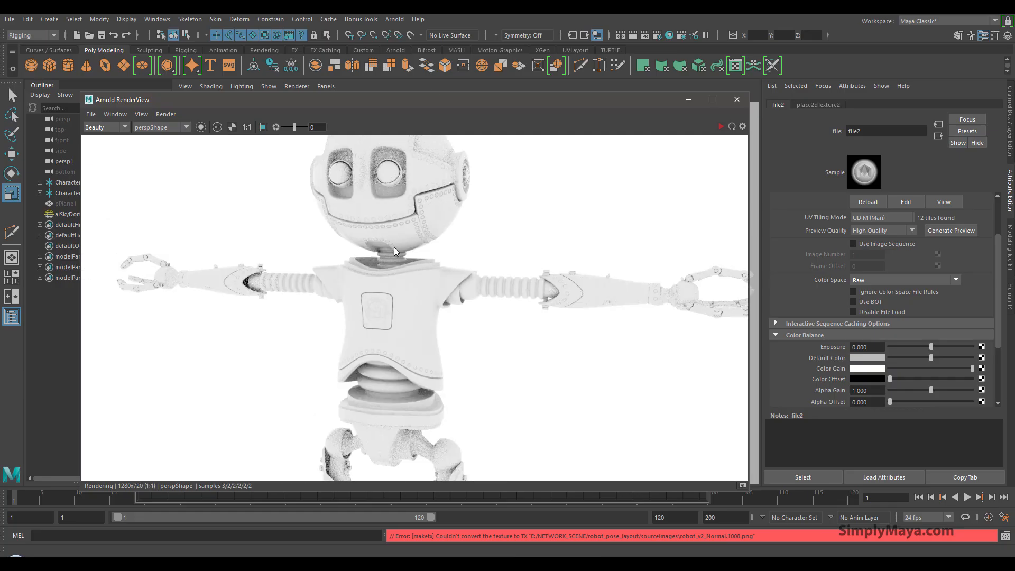
{"action": "middle_click_drag", "start_coordinate": [399, 264], "coordinate": [407, 208]}
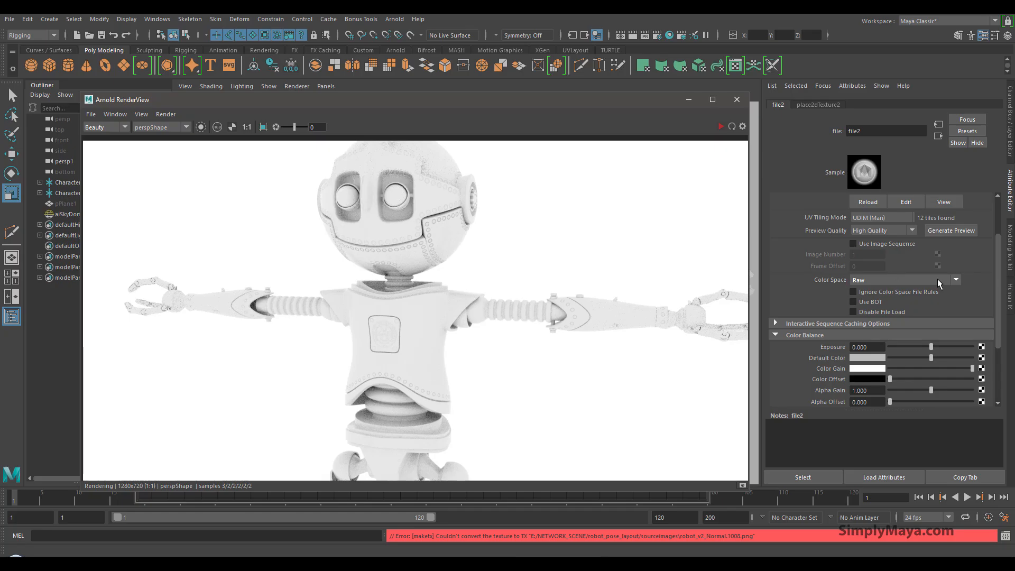
{"action": "middle_click_drag", "start_coordinate": [447, 326], "coordinate": [453, 231]}
{"action": "scroll", "coordinate": [411, 332], "scroll_direction": "down", "scroll_amount": 1}
{"action": "middle_click_drag", "start_coordinate": [405, 341], "coordinate": [374, 380]}
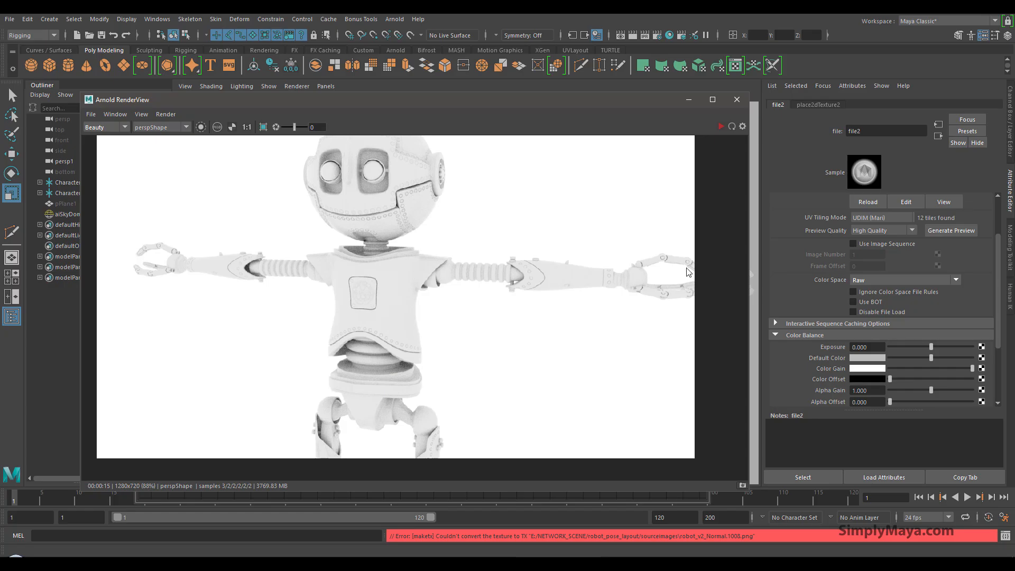
{"action": "left_click", "coordinate": [721, 126]}
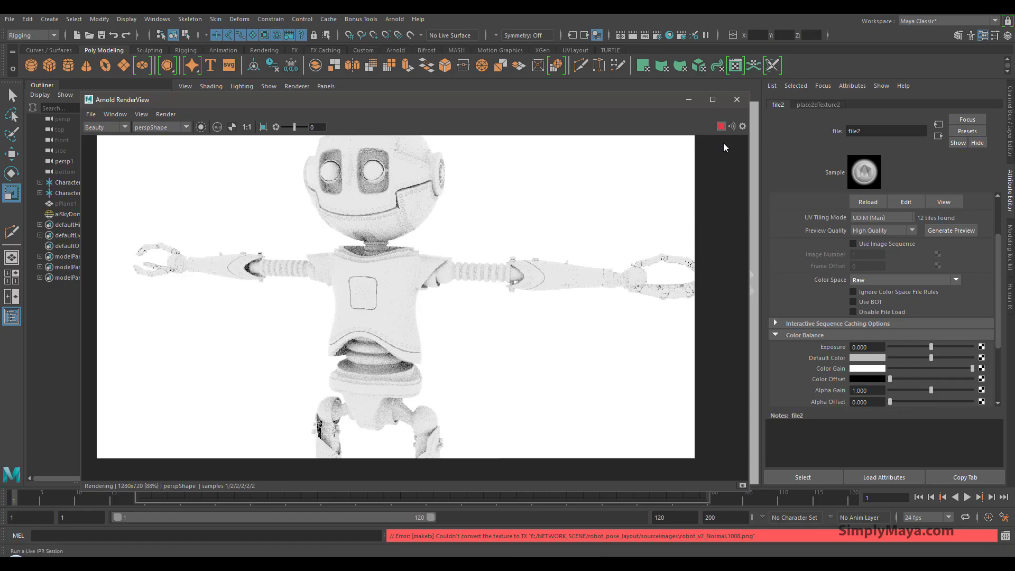
{"action": "left_click", "coordinate": [689, 100]}
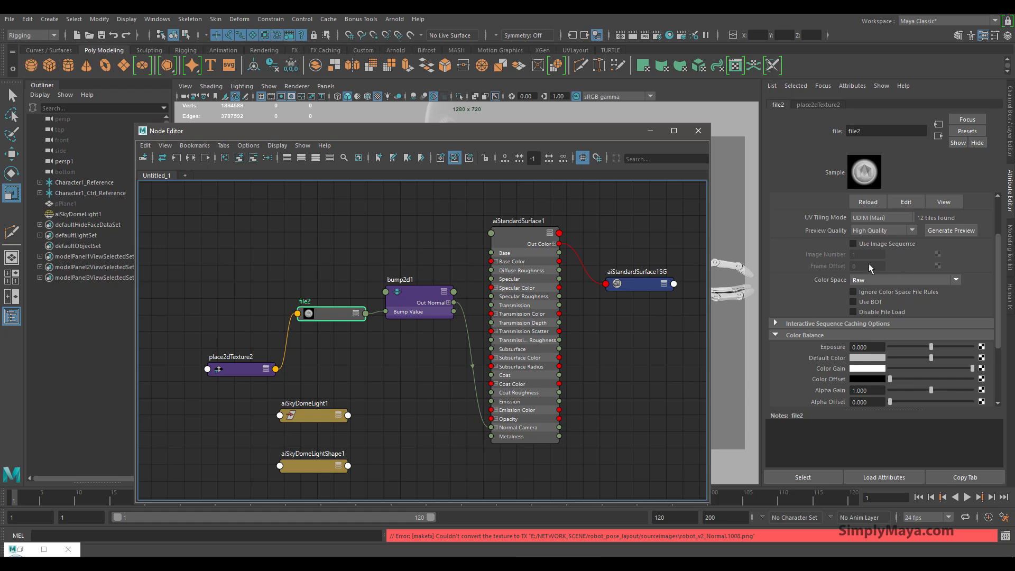
Step: Arrange the bump2d1, file2 and place2dTexture2 nodes in a row above the skydome light nodes in the Node Editor
{"action": "left_click_drag", "start_coordinate": [426, 288], "coordinate": [419, 248]}
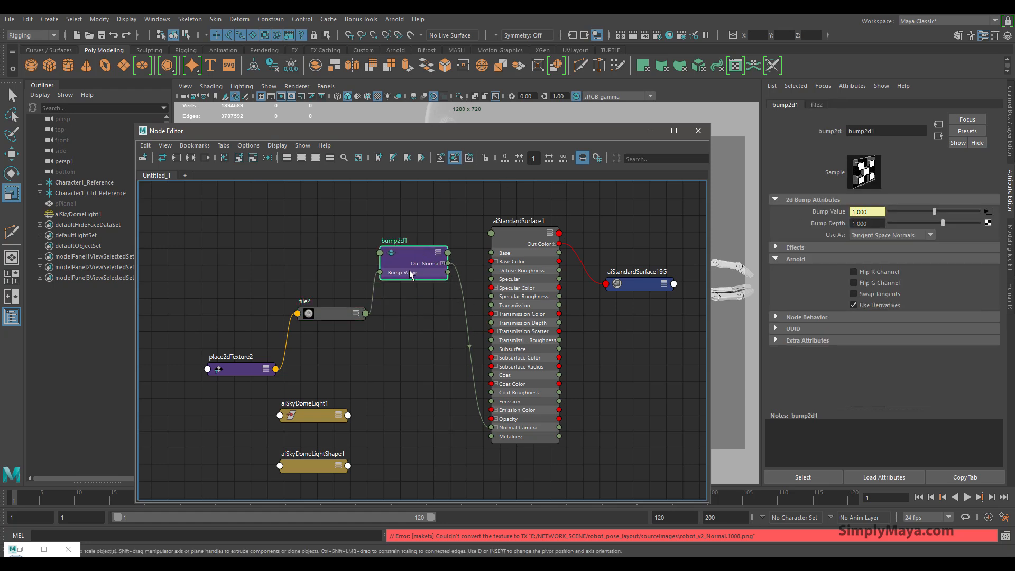
{"action": "left_click_drag", "start_coordinate": [335, 309], "coordinate": [323, 245]}
{"action": "left_click", "coordinate": [244, 368]}
{"action": "left_click_drag", "start_coordinate": [233, 368], "coordinate": [202, 276]}
Step: Set the Bump Depth of bump2d1 to 5 and check the robot in the Arnold RenderView, stopping the live render
{"action": "left_click", "coordinate": [417, 253]}
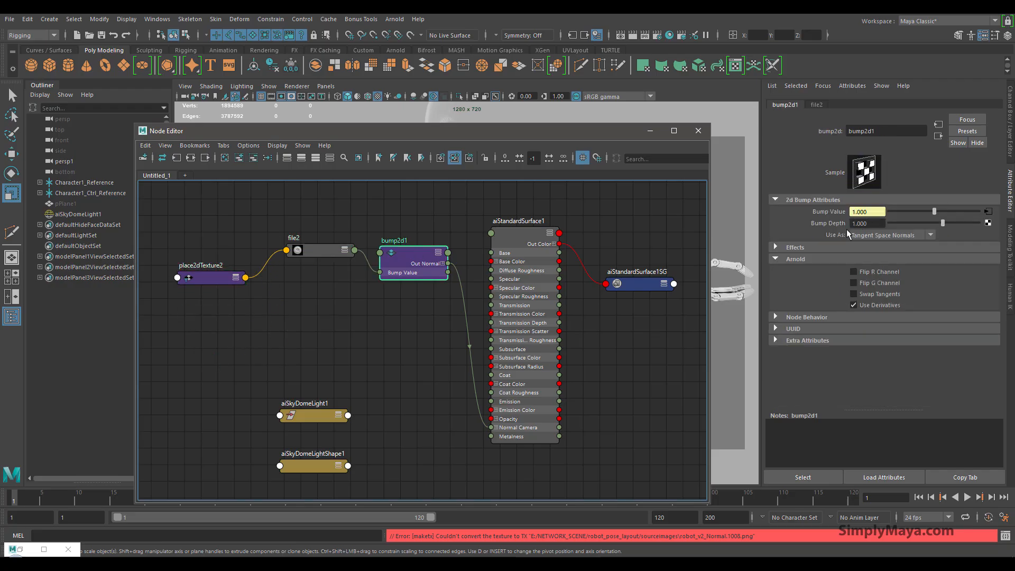
{"action": "left_click_drag", "start_coordinate": [942, 223], "coordinate": [978, 223]}
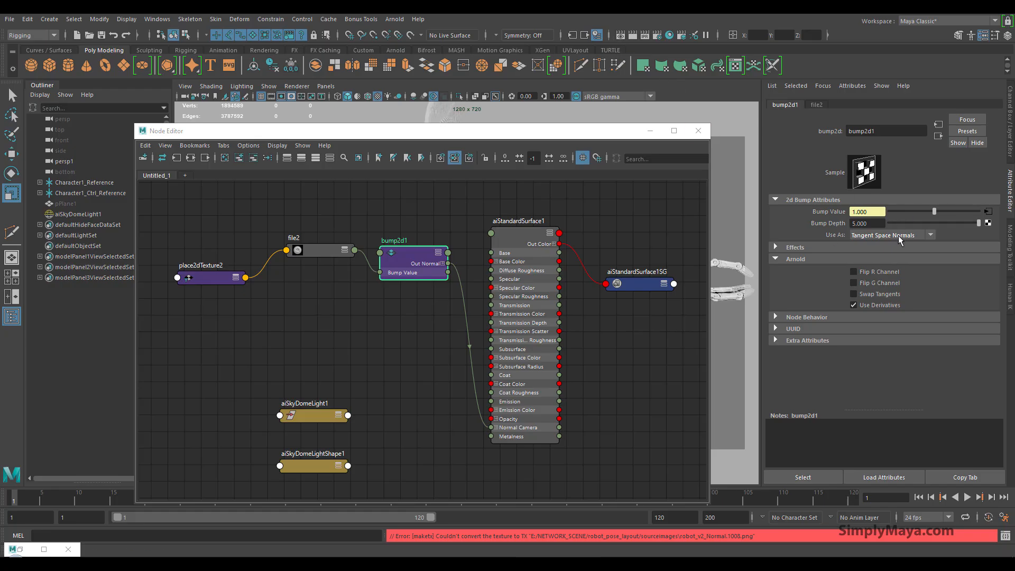
{"action": "left_click", "coordinate": [621, 36]}
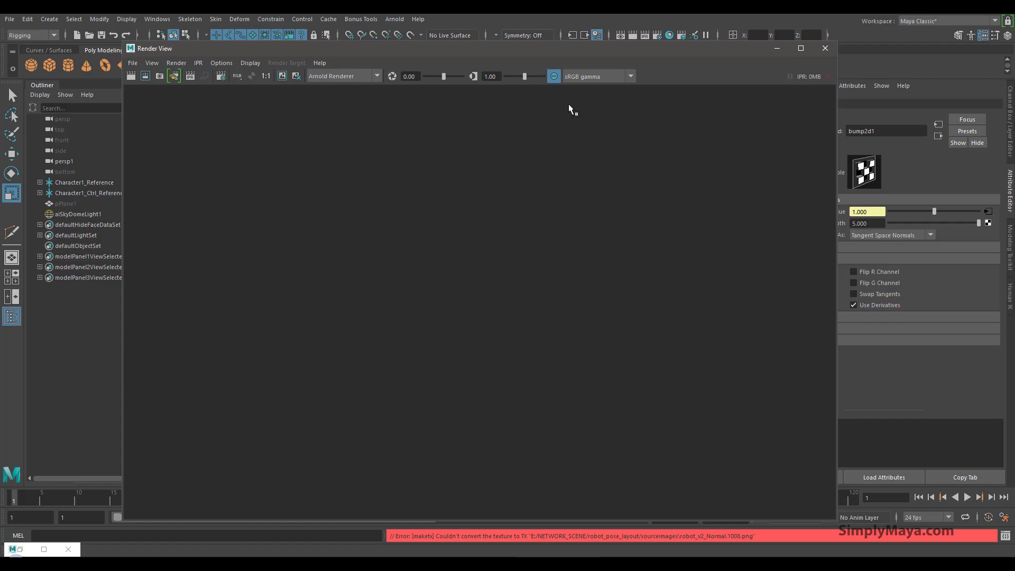
{"action": "left_click", "coordinate": [825, 48]}
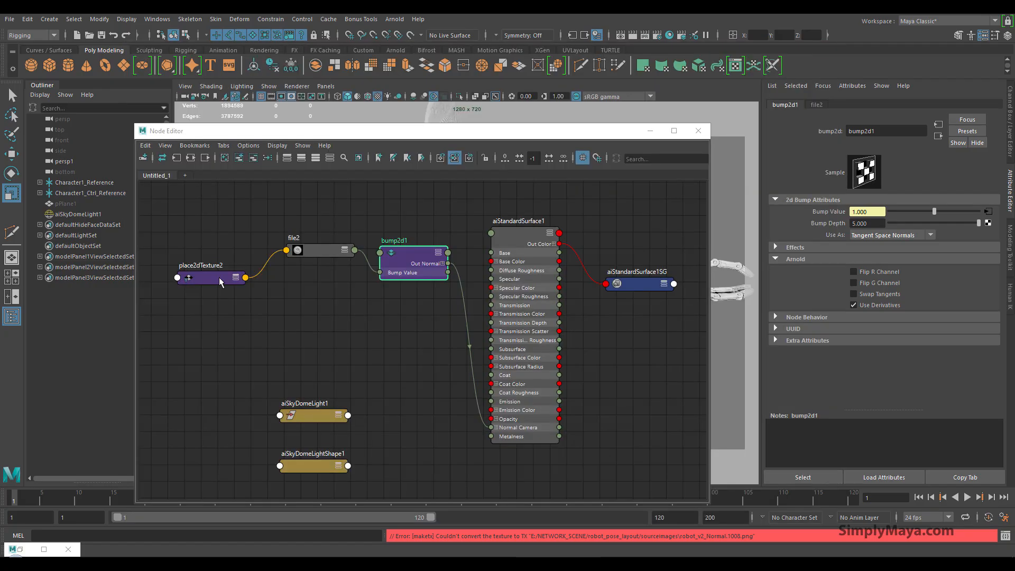
{"action": "left_click", "coordinate": [24, 550]}
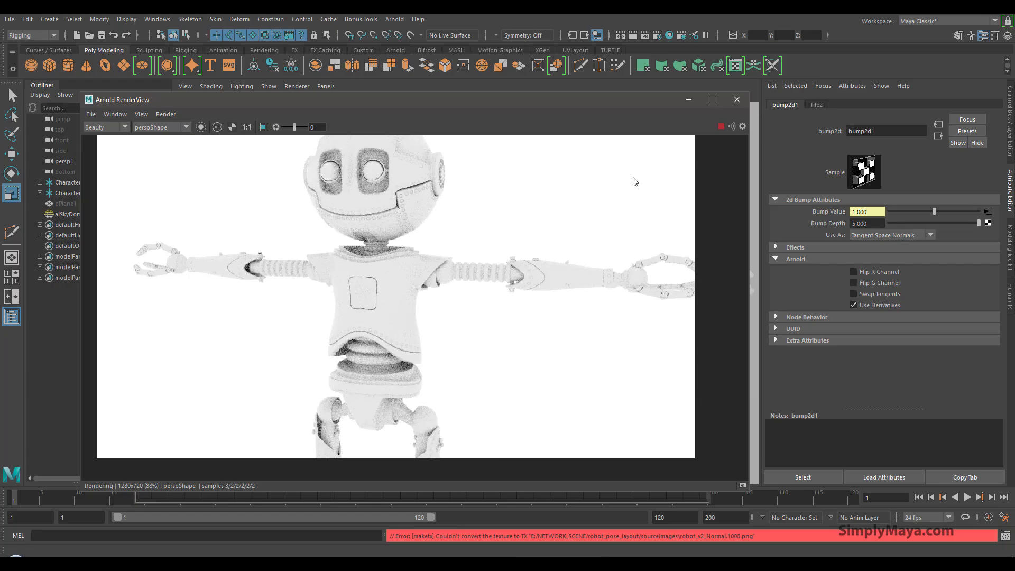
{"action": "left_click", "coordinate": [721, 126]}
{"action": "left_click", "coordinate": [689, 101]}
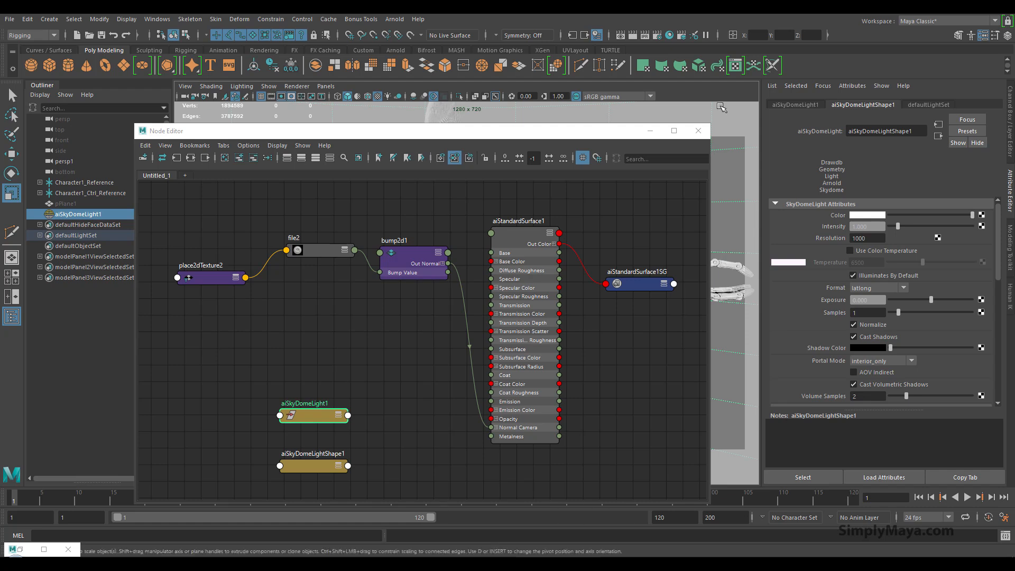
Step: Disconnect file2 from bump2d1's Bump Value and bump2d1's Out Normal from aiStandardSurface1's Normal Camera
{"action": "scroll", "coordinate": [385, 340], "scroll_direction": "up", "scroll_amount": 5}
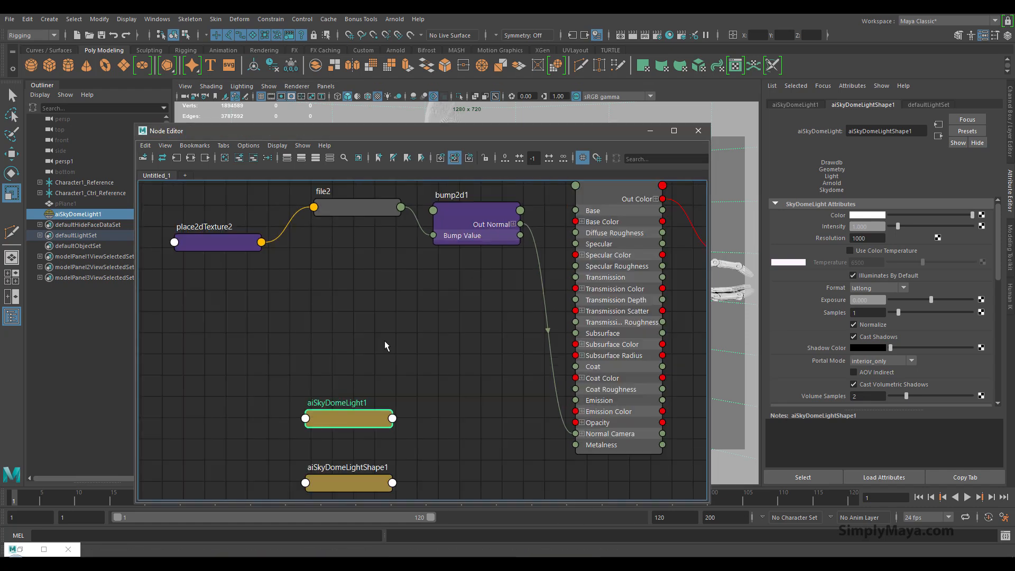
{"action": "mouse_move", "coordinate": [417, 224]}
{"action": "left_mouse_down"}
{"action": "mouse_move", "coordinate": [361, 341]}
{"action": "mouse_move", "coordinate": [435, 214]}
{"action": "mouse_move", "coordinate": [409, 213]}
{"action": "left_mouse_up"}
{"action": "left_click_drag", "start_coordinate": [278, 215], "coordinate": [255, 242]}
{"action": "left_click_drag", "start_coordinate": [433, 233], "coordinate": [441, 259]}
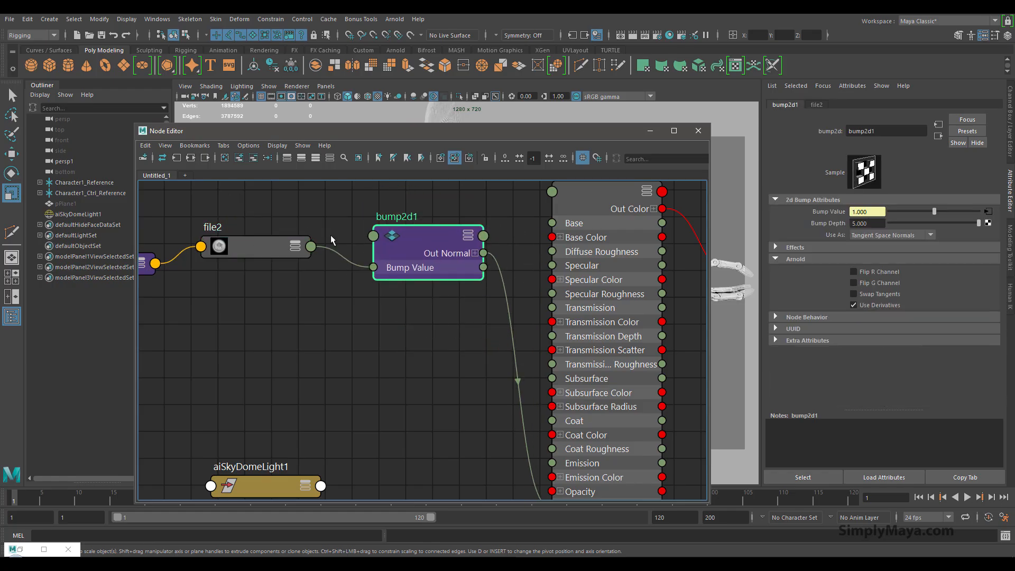
{"action": "left_click", "coordinate": [353, 314]}
{"action": "key", "text": "Delete"}
{"action": "left_click", "coordinate": [509, 301]}
{"action": "key", "text": "Delete"}
Step: Search the Node Editor's node creation list for "ai" to add an Arnold node
{"action": "key", "text": "Tab"}
{"action": "type", "text": "ai"}
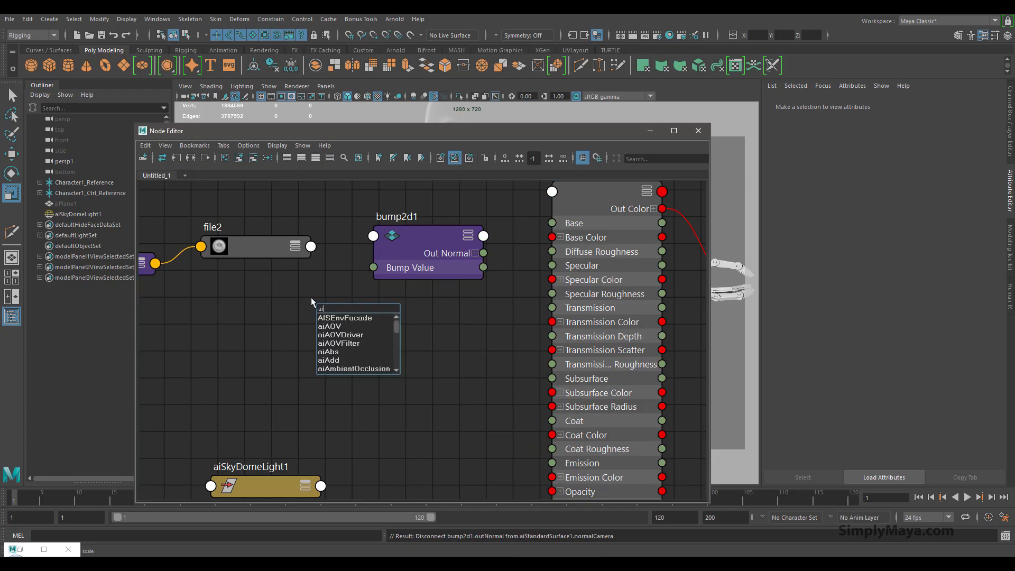
Step: Create an aiNormalMap node in the node graph between file2 and the standard surface shader
{"action": "type", "text": "nor"}
{"action": "key", "text": "Down"}
{"action": "key", "text": "Return"}
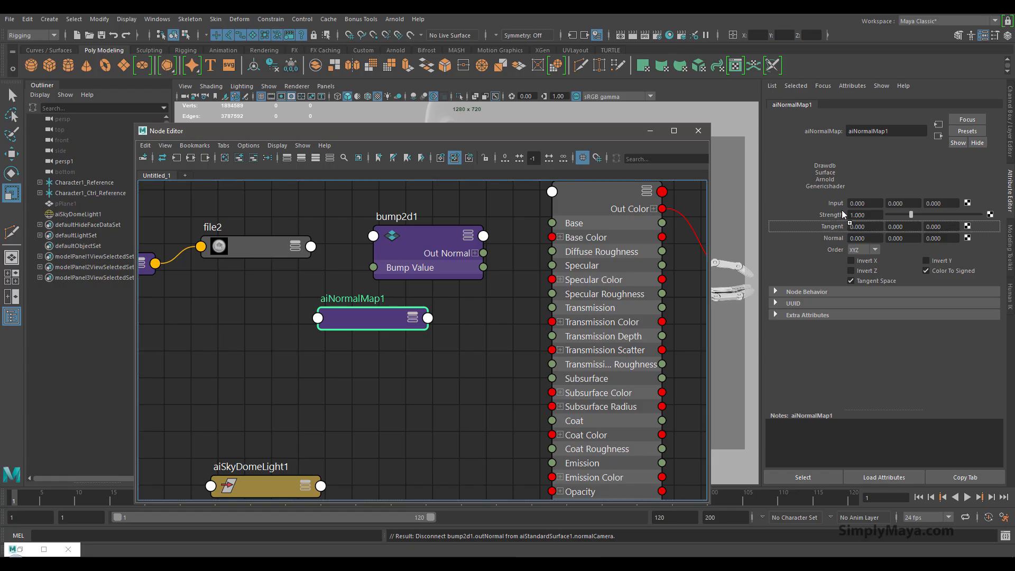
{"action": "middle_click_drag", "start_coordinate": [842, 206], "coordinate": [841, 206]}
Step: Connect the outColor of file2 to the input of aiNormalMap1
{"action": "left_click_drag", "start_coordinate": [605, 427], "coordinate": [628, 254]}
{"action": "left_click_drag", "start_coordinate": [621, 373], "coordinate": [627, 210]}
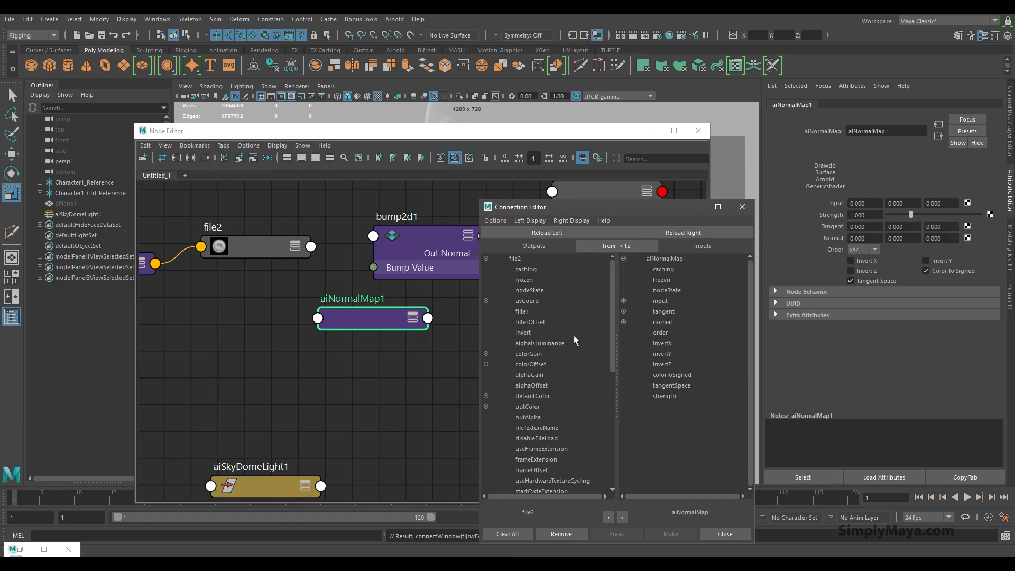
{"action": "left_click", "coordinate": [577, 403]}
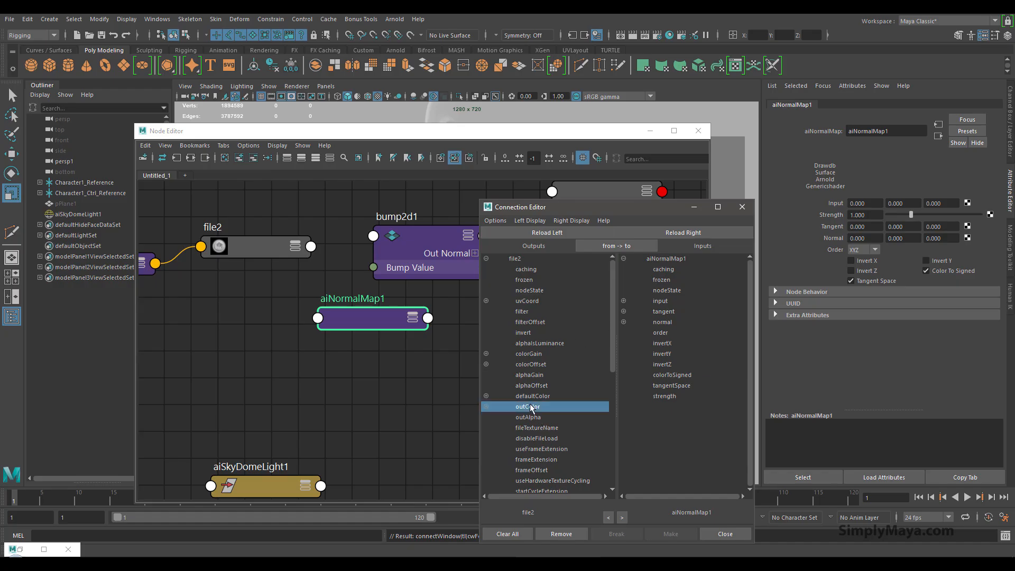
{"action": "left_click", "coordinate": [667, 302]}
Step: Arrange the file2 and aiNormalMap1 nodes below the bump2d1 node
{"action": "left_click_drag", "start_coordinate": [255, 252], "coordinate": [225, 267]}
{"action": "left_click_drag", "start_coordinate": [361, 320], "coordinate": [377, 357]}
{"action": "left_click_drag", "start_coordinate": [241, 275], "coordinate": [247, 311]}
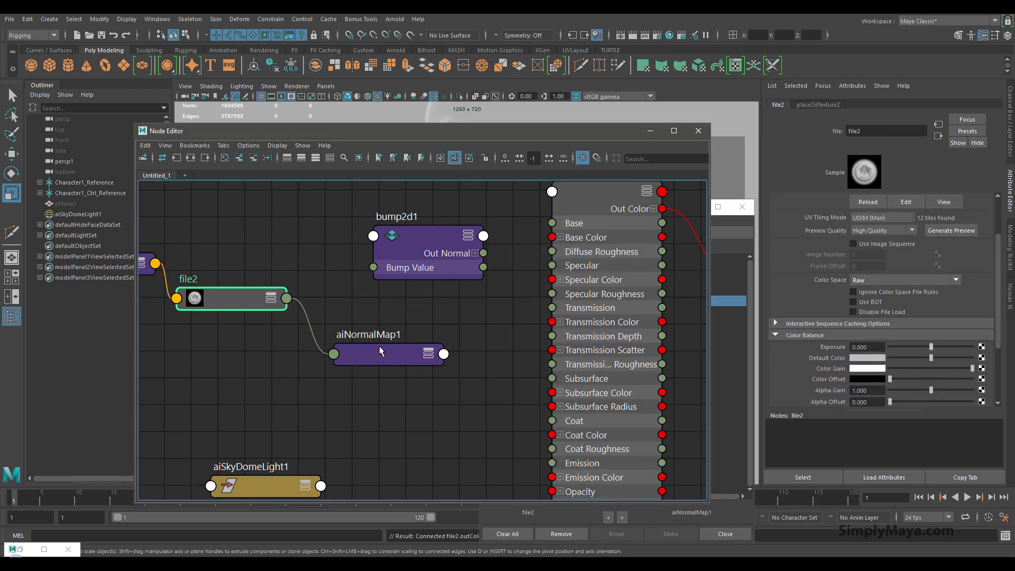
{"action": "left_click_drag", "start_coordinate": [379, 346], "coordinate": [356, 352]}
Step: Expand aiNormalMap1's attributes and connect its Out Value to Normal Camera on the aiStandardSurface1 shader
{"action": "left_click", "coordinate": [406, 361]}
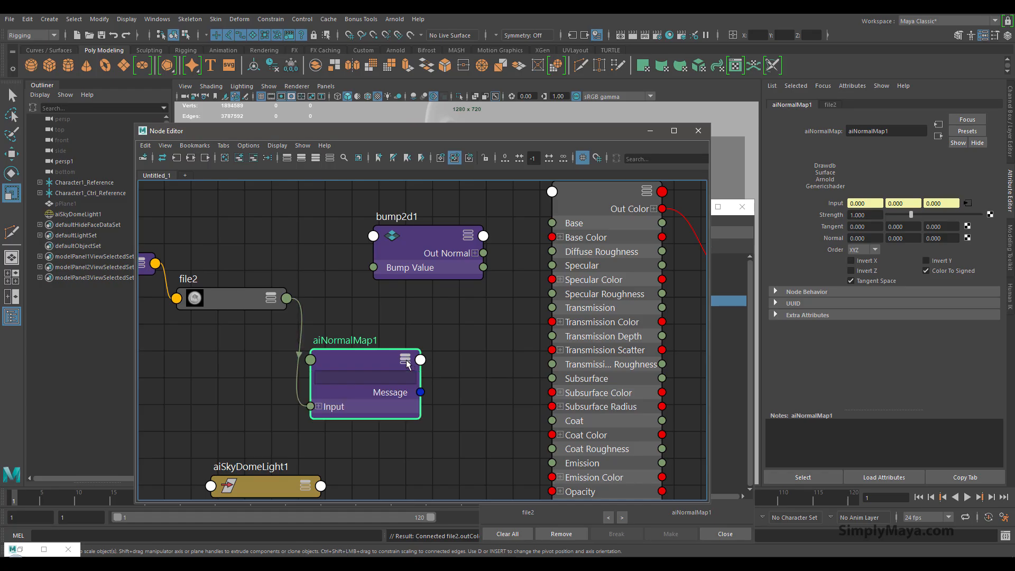
{"action": "left_click", "coordinate": [406, 362]}
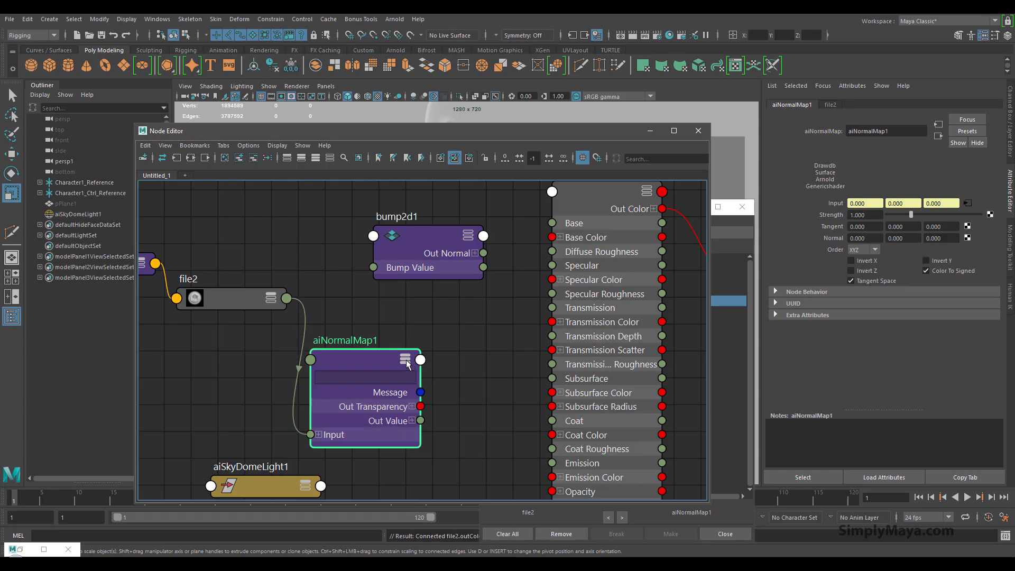
{"action": "left_click", "coordinate": [406, 362]}
{"action": "left_click", "coordinate": [406, 362]}
{"action": "left_click", "coordinate": [406, 361]}
{"action": "left_click", "coordinate": [406, 361]}
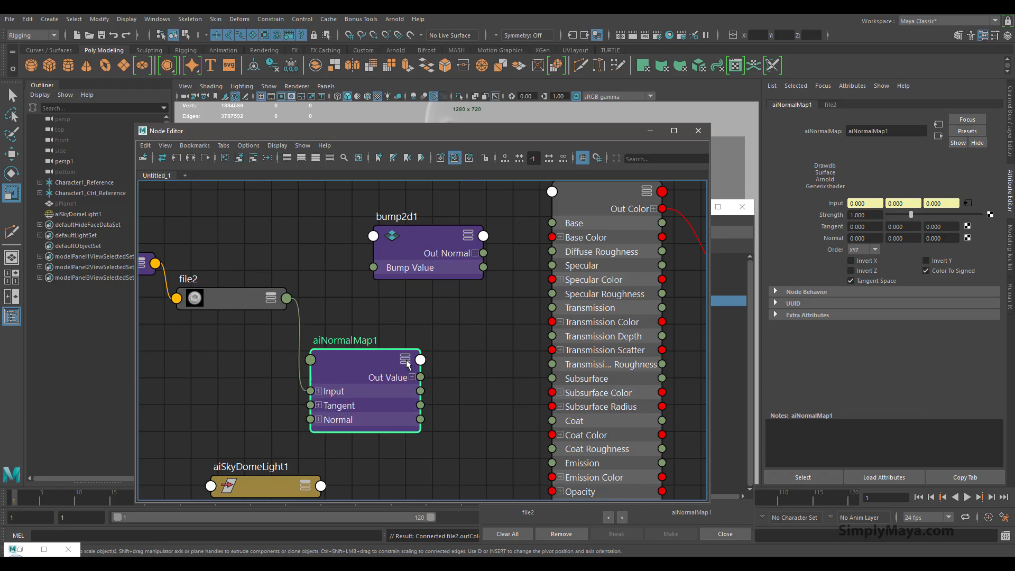
{"action": "left_click", "coordinate": [405, 361]}
{"action": "left_click", "coordinate": [406, 361]}
{"action": "left_click", "coordinate": [406, 362]}
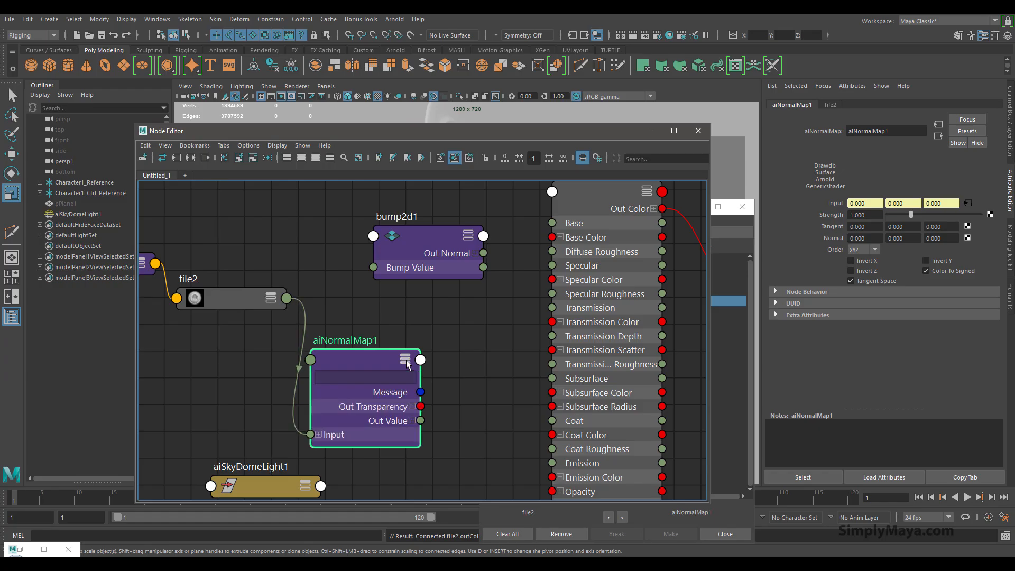
{"action": "left_click", "coordinate": [405, 362]}
{"action": "left_click", "coordinate": [406, 361]}
{"action": "left_click", "coordinate": [406, 361]}
{"action": "left_click", "coordinate": [406, 362]}
{"action": "middle_click_drag", "start_coordinate": [503, 424], "coordinate": [496, 329], "text": "alt"}
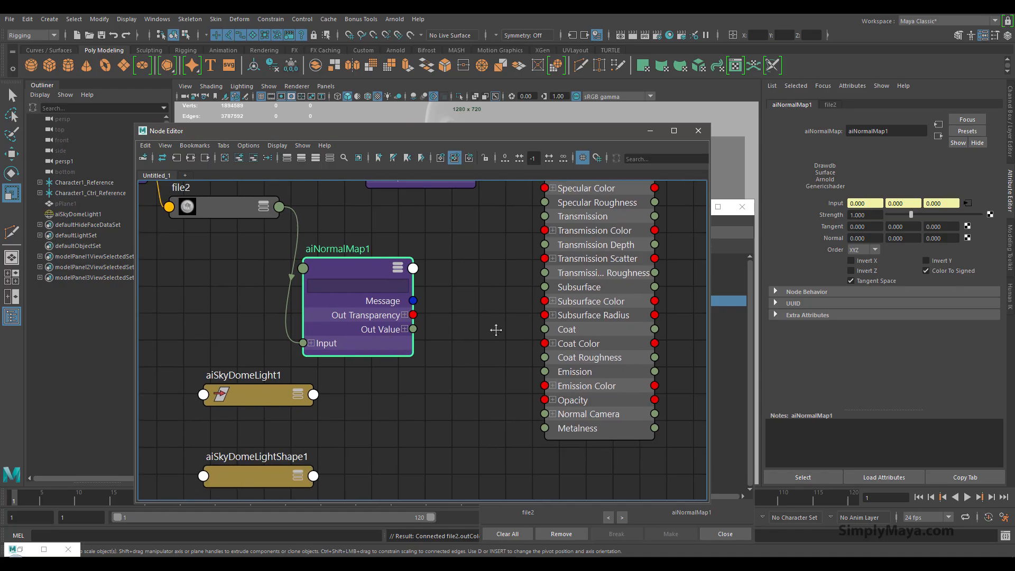
{"action": "left_click_drag", "start_coordinate": [415, 328], "coordinate": [544, 413]}
{"action": "middle_click_drag", "start_coordinate": [360, 276], "coordinate": [487, 384], "text": "alt"}
{"action": "left_click_drag", "start_coordinate": [486, 384], "coordinate": [517, 351]}
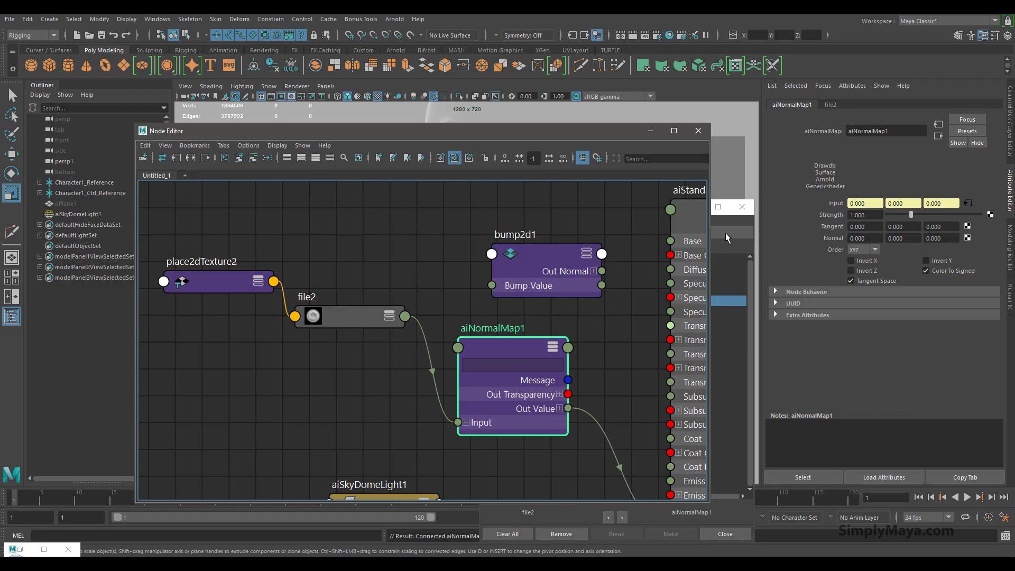
Step: Examine the robot's head and torso in the Arnold render, stop the render and uncover the node graph
{"action": "left_click", "coordinate": [28, 551]}
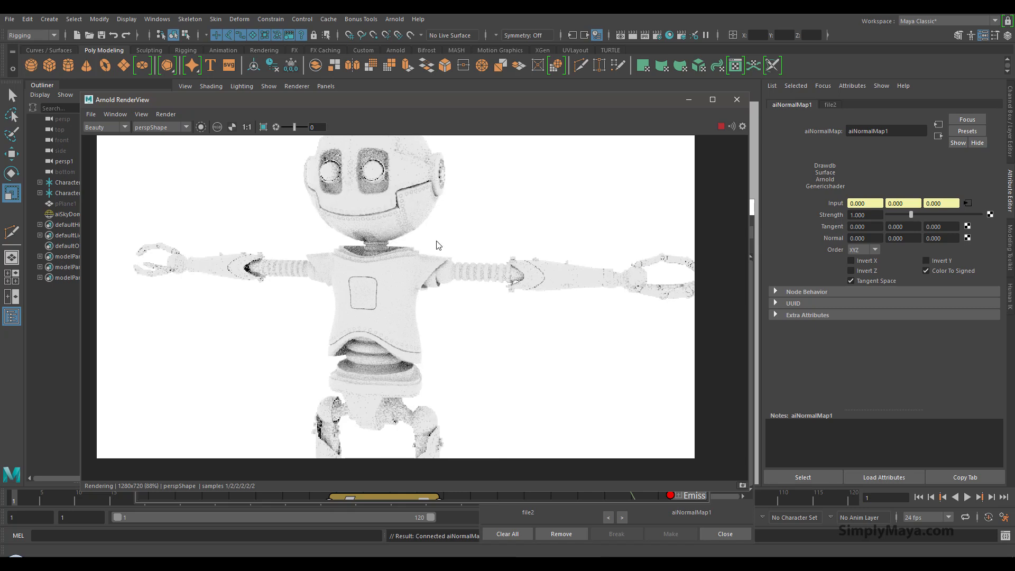
{"action": "scroll", "coordinate": [438, 245], "scroll_direction": "up", "scroll_amount": 3}
{"action": "middle_click_drag", "start_coordinate": [389, 226], "coordinate": [417, 286]}
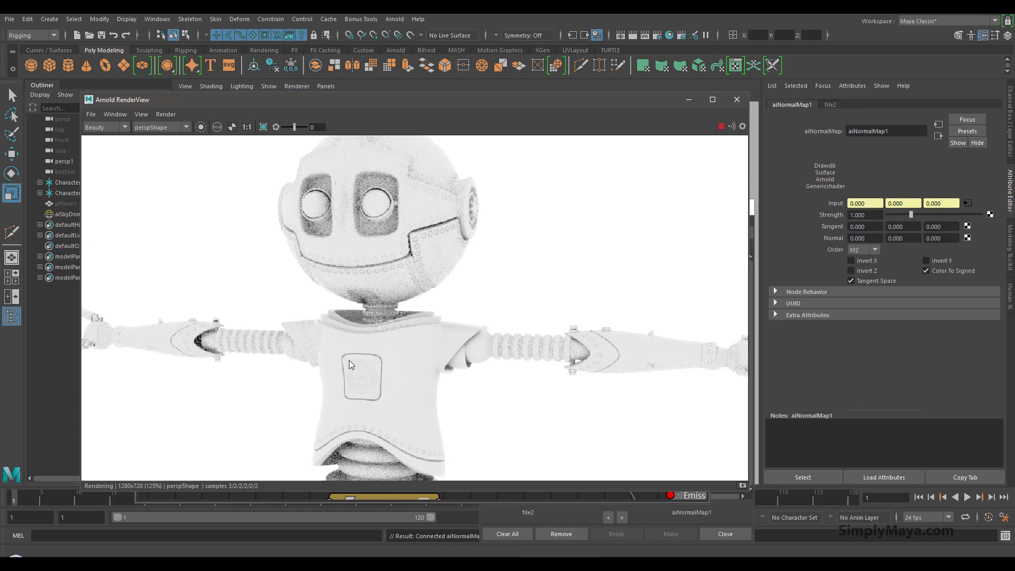
{"action": "left_click", "coordinate": [721, 126]}
{"action": "left_click_drag", "start_coordinate": [618, 104], "coordinate": [642, 324]}
{"action": "left_click_drag", "start_coordinate": [649, 442], "coordinate": [645, 436]}
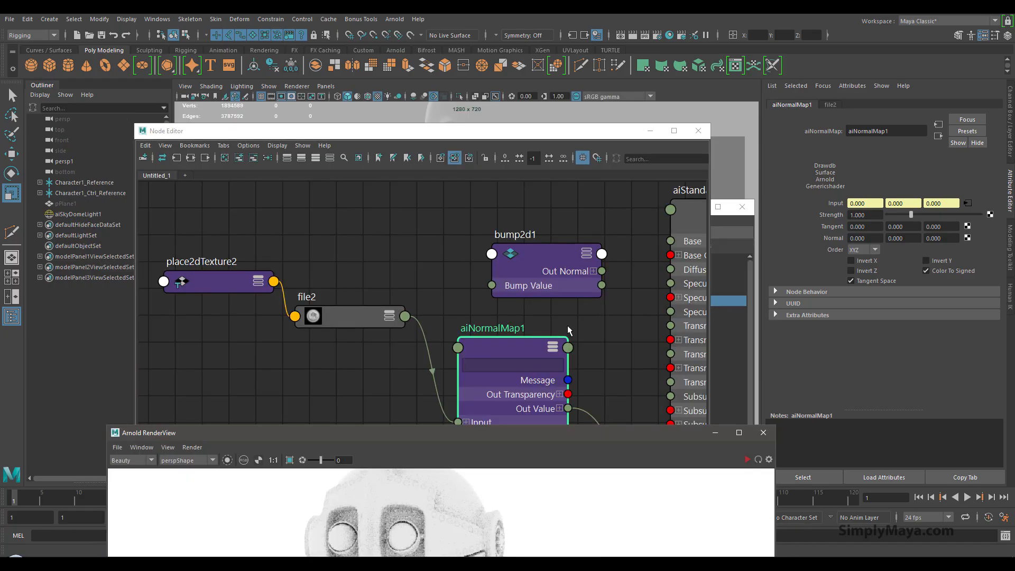
Step: Set the aiSkyDomeLight1 intensity to 0.5
{"action": "left_click", "coordinate": [78, 214]}
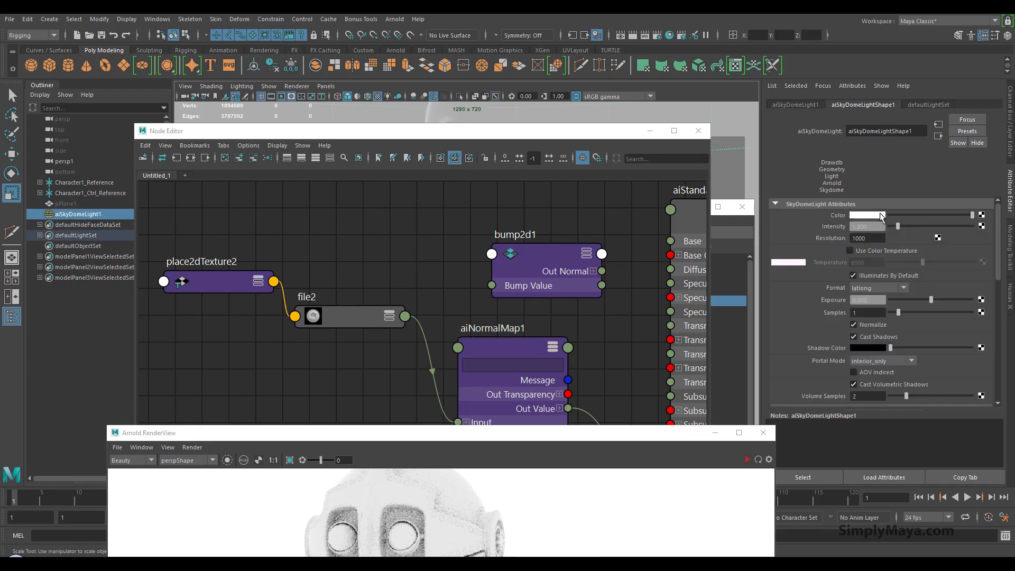
{"action": "left_click", "coordinate": [880, 227]}
{"action": "type", "text": ".5"}
{"action": "key", "text": "Return"}
Step: Examine the normal map detail on the robot's head and torso in the dimmer render
{"action": "left_click_drag", "start_coordinate": [614, 433], "coordinate": [612, 159]}
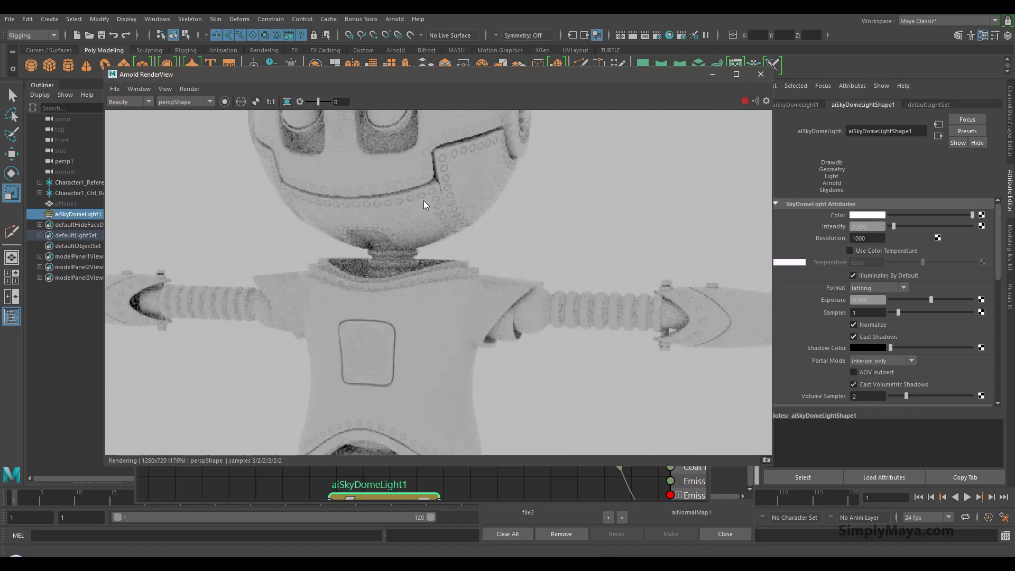
{"action": "scroll", "coordinate": [425, 206], "scroll_direction": "up", "scroll_amount": 2}
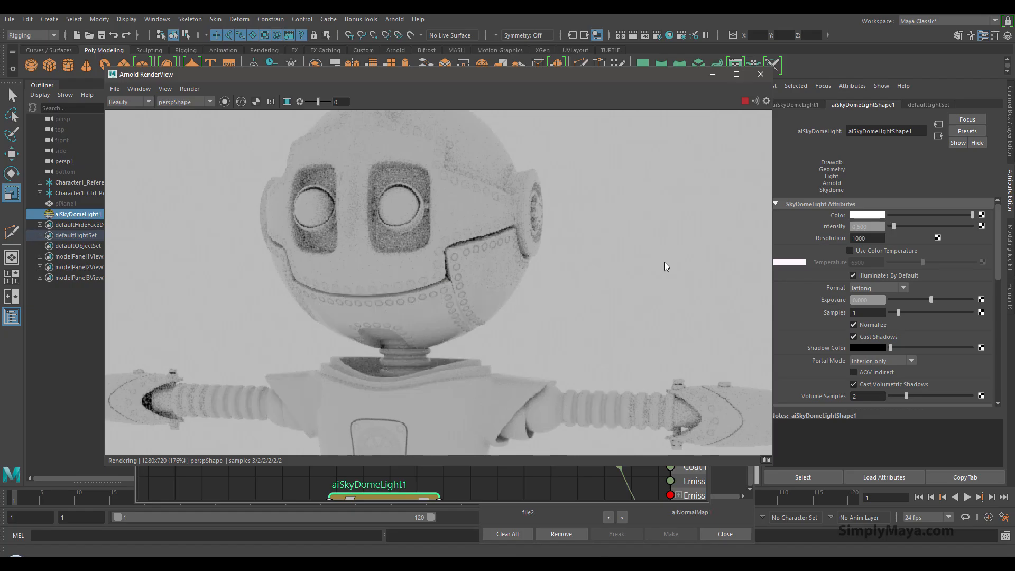
{"action": "middle_click_drag", "start_coordinate": [483, 296], "coordinate": [484, 283]}
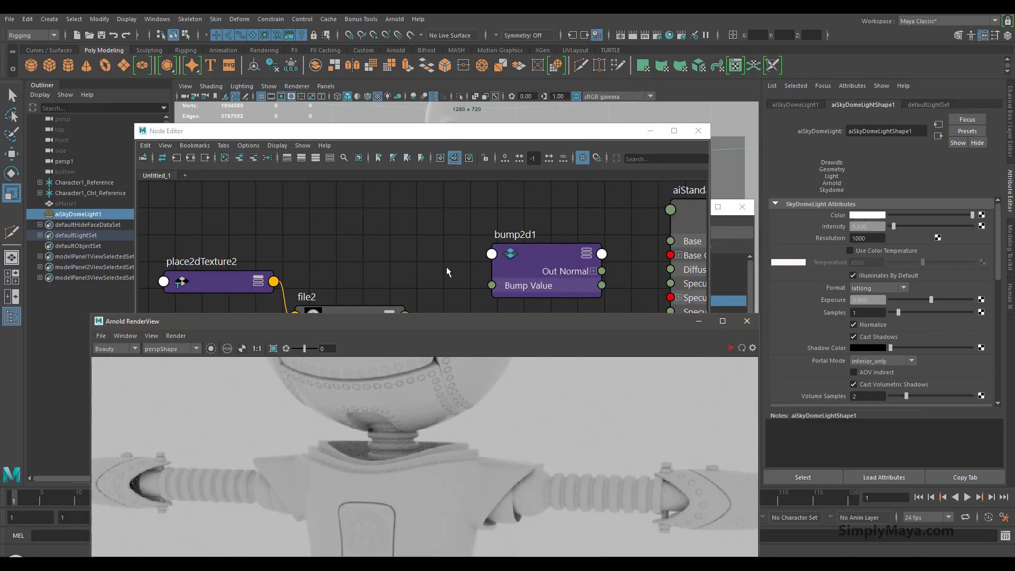
Step: Raise the aiNormalMap1 strength to 4 and re-render to check its effect on the torso
{"action": "left_click", "coordinate": [446, 266]}
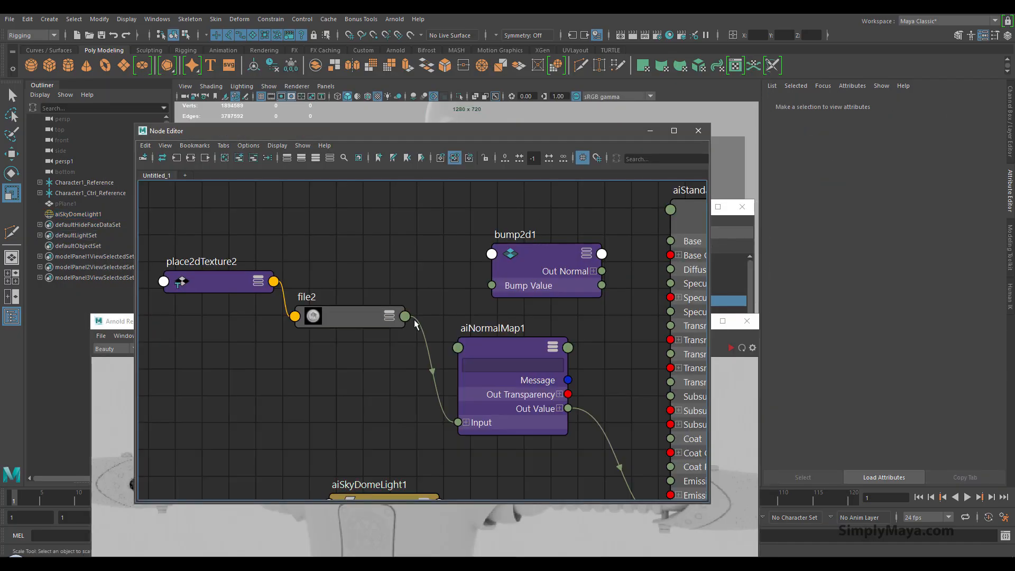
{"action": "left_click", "coordinate": [350, 318]}
{"action": "left_click", "coordinate": [477, 341]}
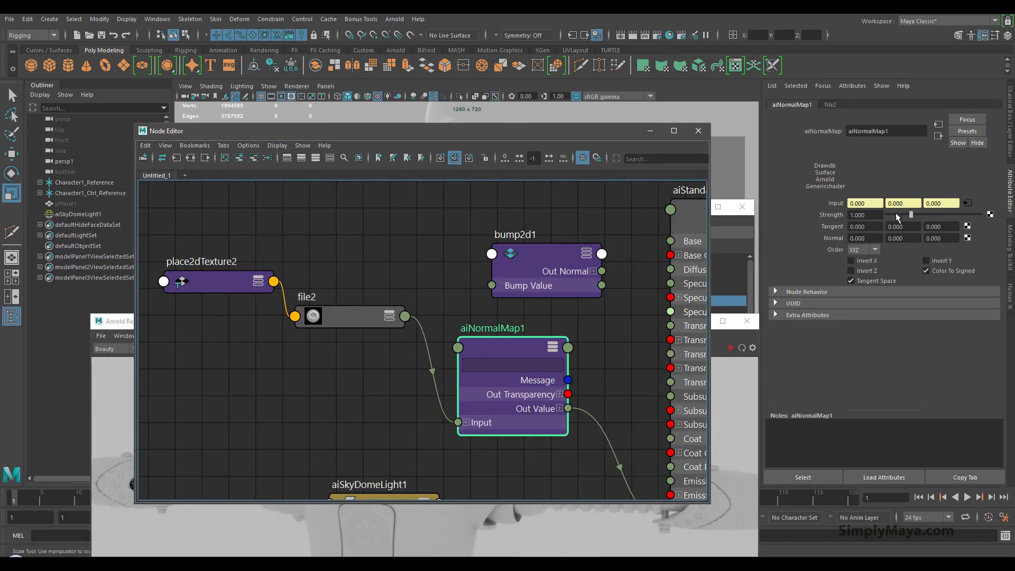
{"action": "left_click_drag", "start_coordinate": [914, 213], "coordinate": [962, 215]}
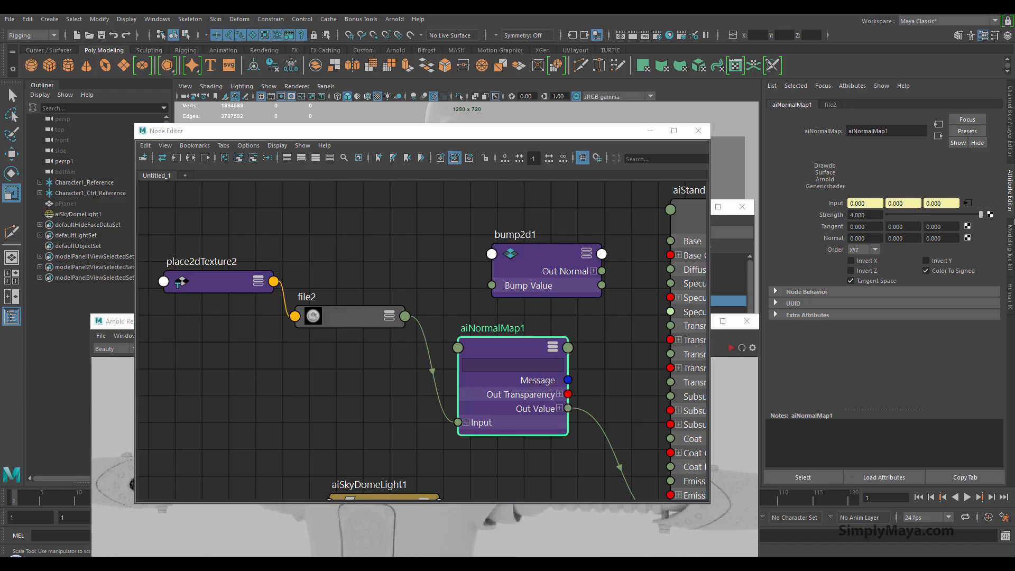
{"action": "left_click", "coordinate": [729, 387]}
{"action": "left_click", "coordinate": [730, 348]}
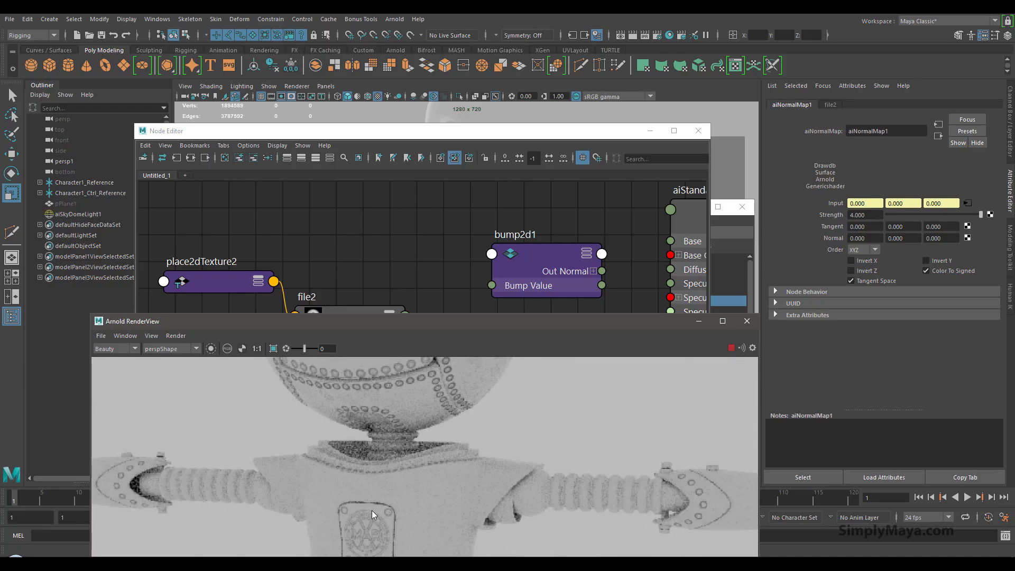
{"action": "middle_click_drag", "start_coordinate": [404, 470], "coordinate": [411, 372]}
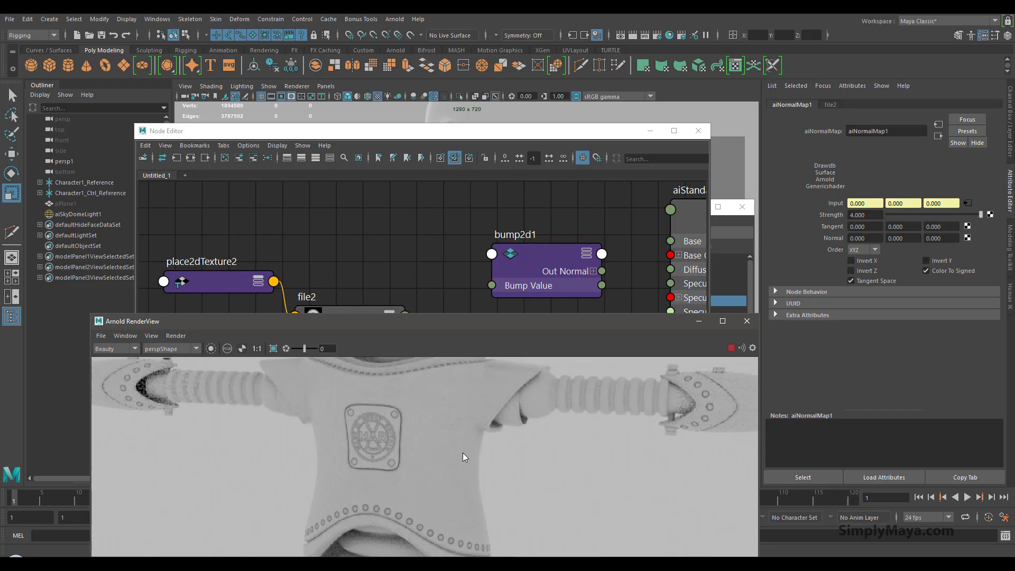
Step: Delete the unused bump2d1 node from the shader network
{"action": "middle_click_drag", "start_coordinate": [433, 261], "coordinate": [429, 163], "text": "alt"}
{"action": "middle_click_drag", "start_coordinate": [449, 262], "coordinate": [366, 334], "text": "alt"}
{"action": "left_click", "coordinate": [457, 239]}
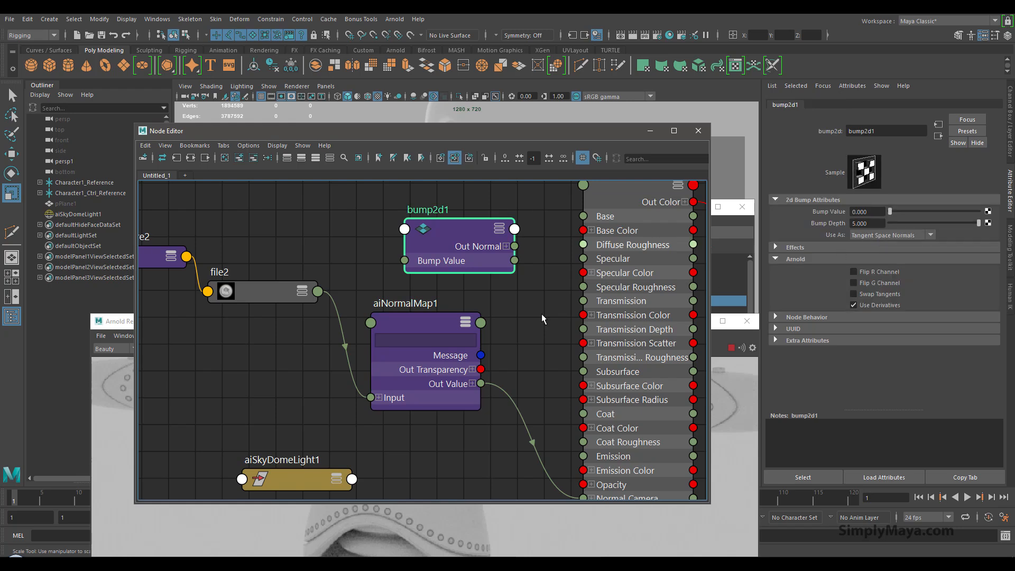
{"action": "left_click", "coordinate": [459, 241]}
{"action": "key", "text": "Delete"}
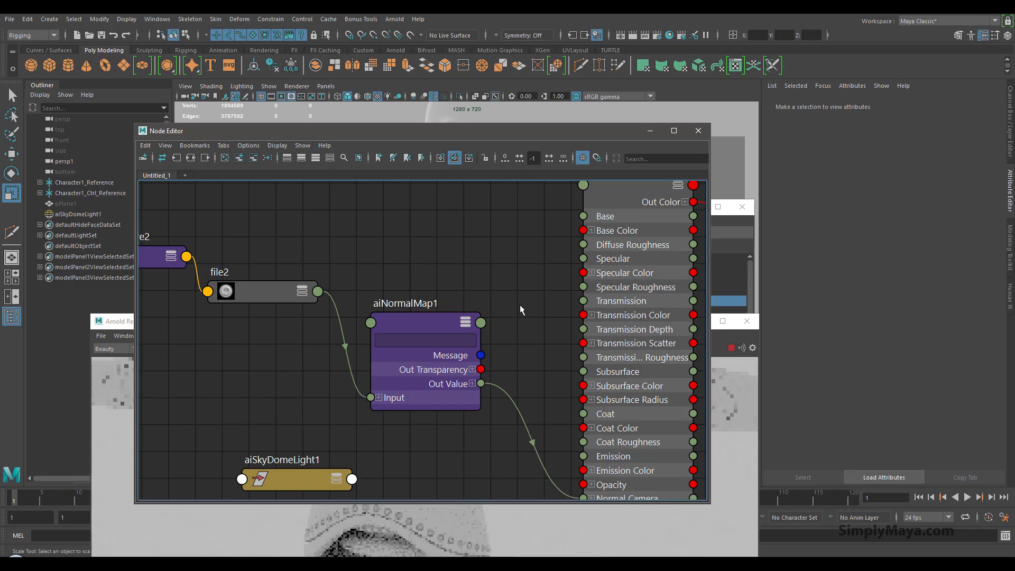
Step: Move aiNormalMap1 up beside file2 and set its strength to 1
{"action": "left_click", "coordinate": [433, 315]}
{"action": "left_click_drag", "start_coordinate": [432, 315], "coordinate": [443, 265]}
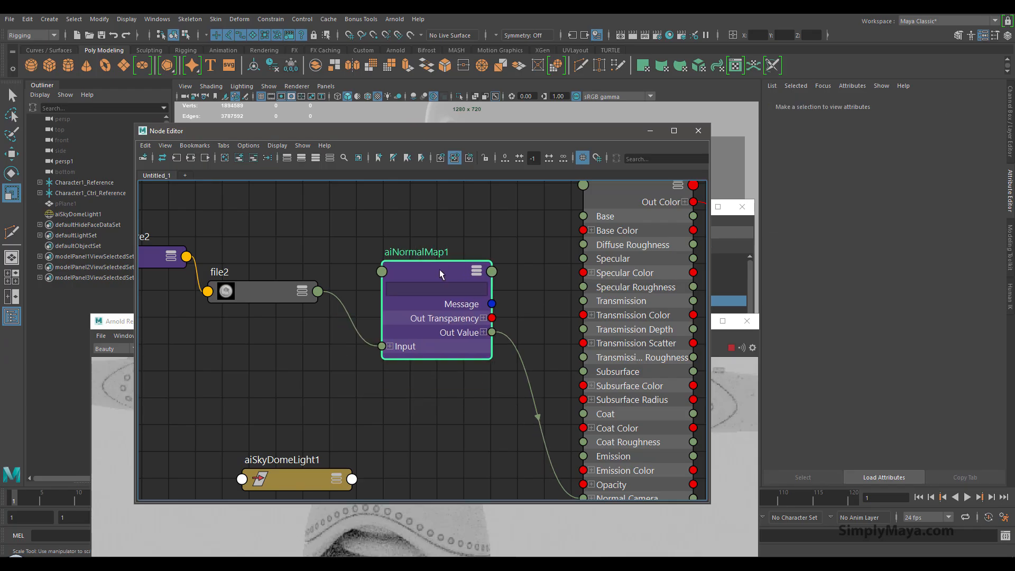
{"action": "left_click", "coordinate": [879, 214]}
{"action": "type", "text": "1"}
{"action": "key", "text": "Return"}
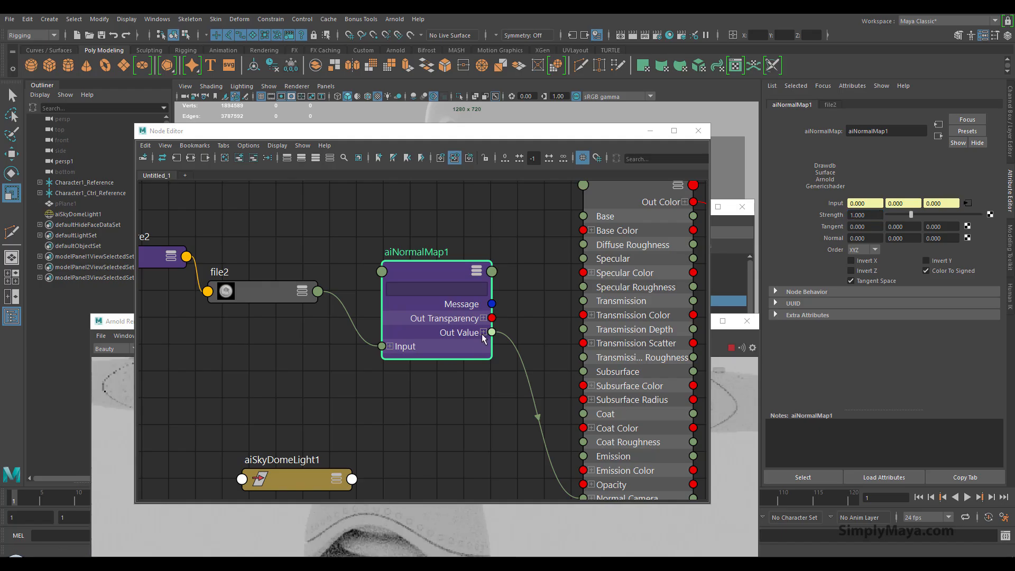
Step: Remove the sky dome light nodes from the node graph
{"action": "right_click_drag", "start_coordinate": [487, 416], "coordinate": [290, 351], "text": "alt"}
{"action": "middle_click_drag", "start_coordinate": [290, 351], "coordinate": [271, 289], "text": "alt"}
{"action": "left_click_drag", "start_coordinate": [340, 363], "coordinate": [450, 451]}
{"action": "left_click", "coordinate": [257, 158]}
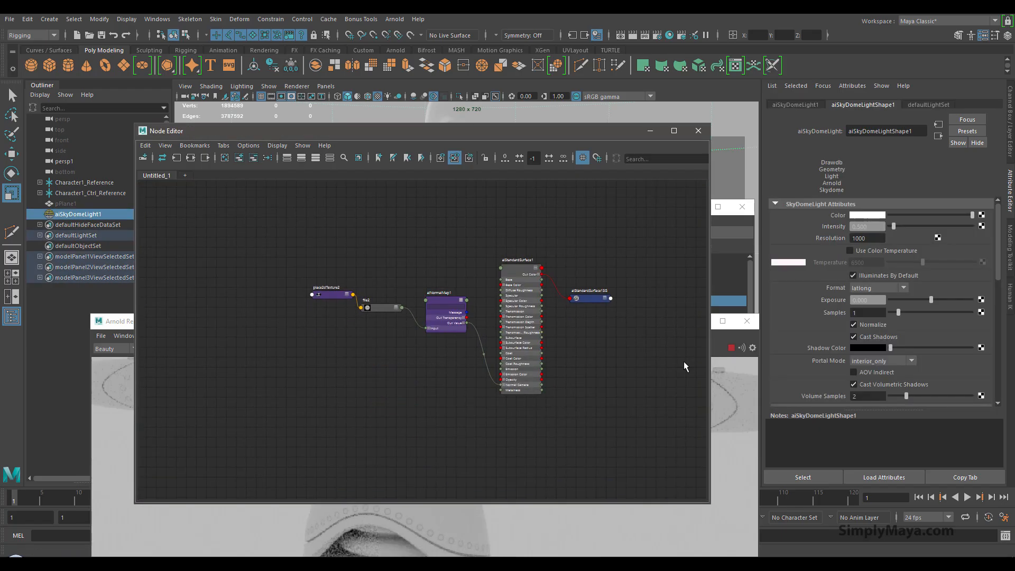
Step: Examine the updated render of the robot's torso, waist, legs, arms and head for normal map detail
{"action": "left_click", "coordinate": [759, 384]}
{"action": "left_click_drag", "start_coordinate": [563, 326], "coordinate": [546, 95]}
{"action": "scroll", "coordinate": [376, 348], "scroll_direction": "up", "scroll_amount": 5}
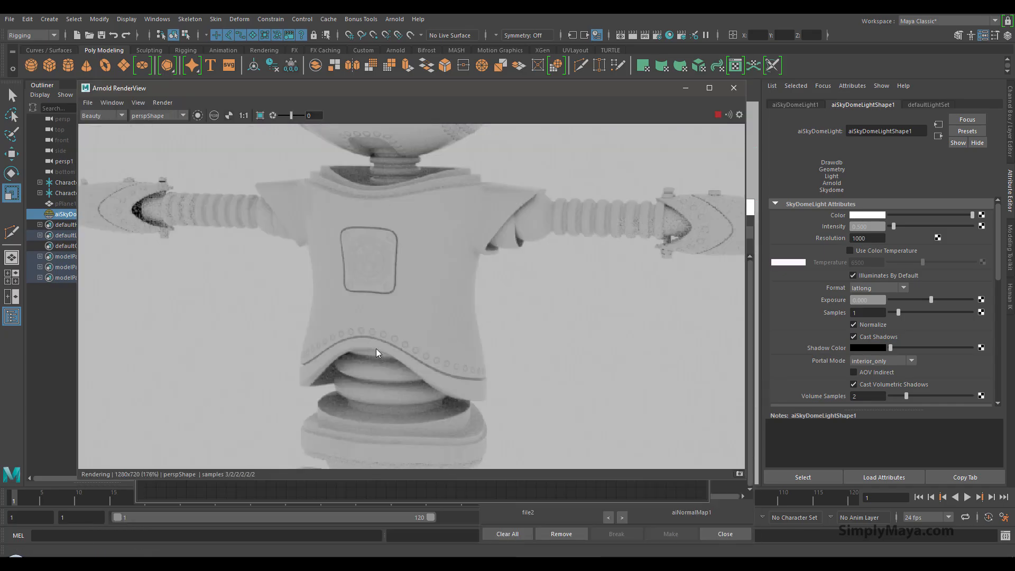
{"action": "scroll", "coordinate": [301, 329], "scroll_direction": "down", "scroll_amount": 3}
{"action": "middle_click_drag", "start_coordinate": [292, 353], "coordinate": [303, 459]}
{"action": "middle_click_drag", "start_coordinate": [525, 432], "coordinate": [516, 337]}
{"action": "scroll", "coordinate": [379, 360], "scroll_direction": "down", "scroll_amount": 1}
{"action": "middle_click_drag", "start_coordinate": [487, 433], "coordinate": [486, 301]}
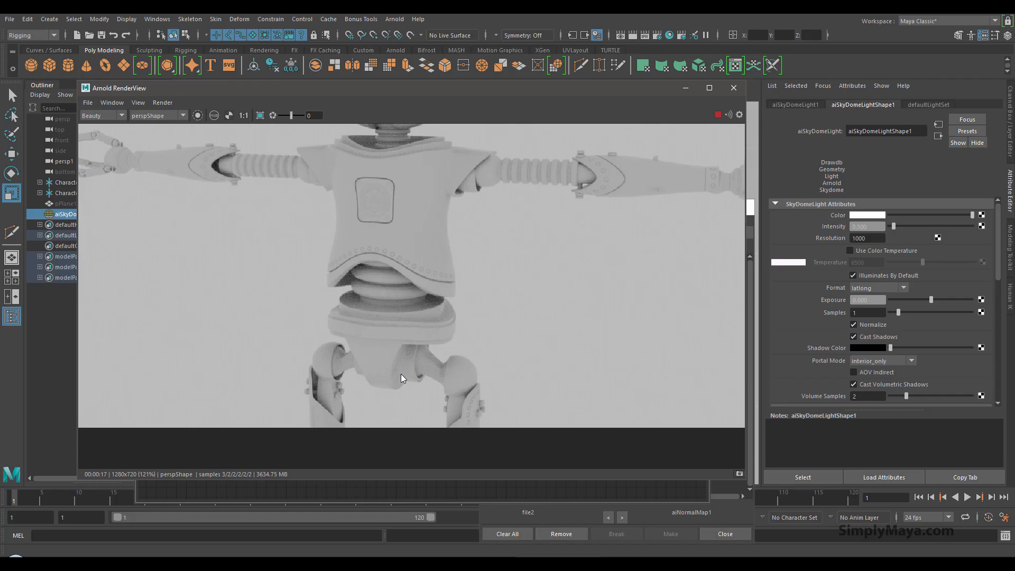
{"action": "middle_click_drag", "start_coordinate": [461, 216], "coordinate": [467, 277]}
{"action": "middle_click_drag", "start_coordinate": [398, 290], "coordinate": [546, 325]}
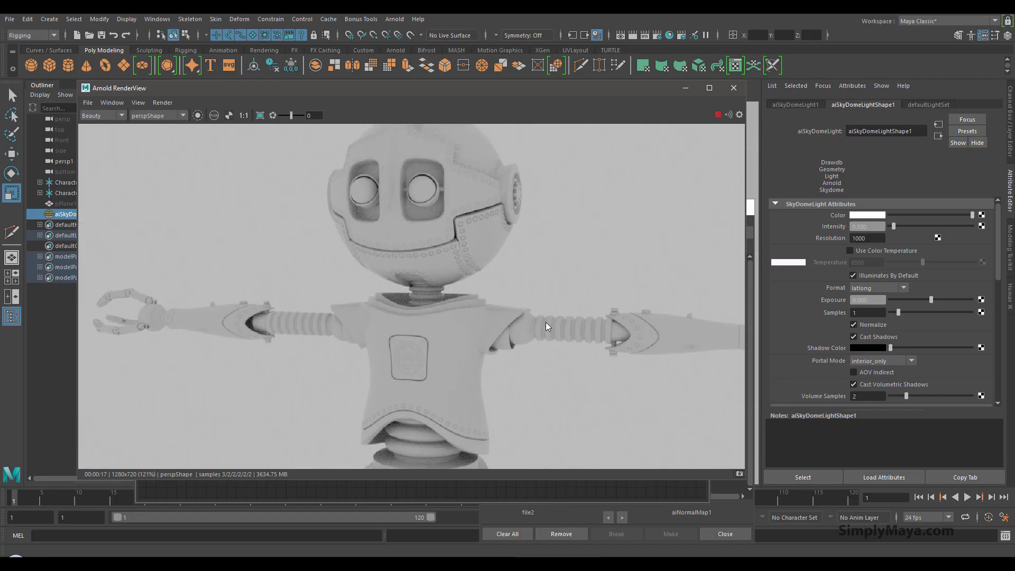
Step: Stop the live render and close the Connection Editor
{"action": "left_click", "coordinate": [716, 114]}
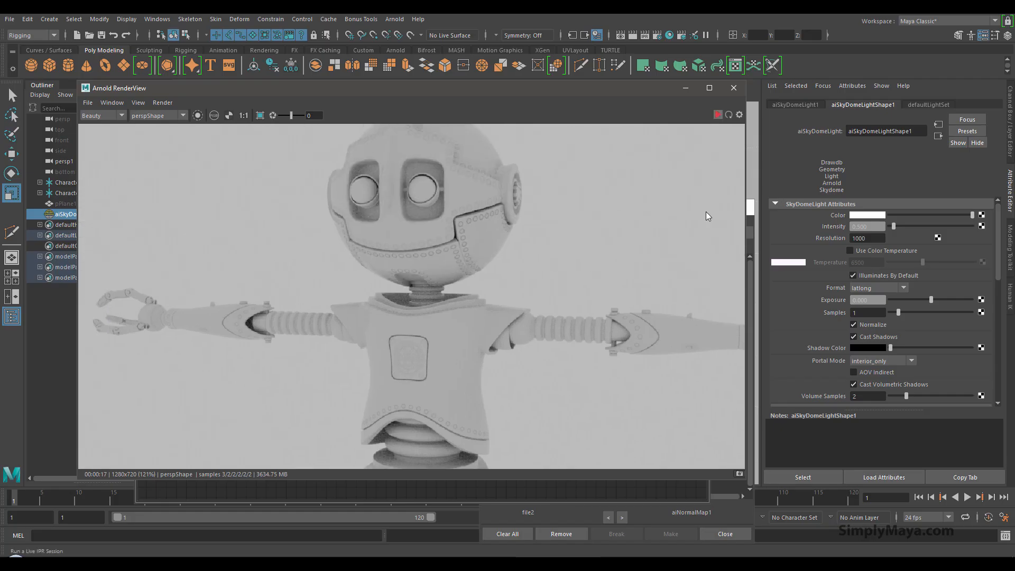
{"action": "left_click", "coordinate": [749, 249]}
{"action": "left_click_drag", "start_coordinate": [638, 209], "coordinate": [512, 178]}
{"action": "left_click", "coordinate": [615, 175]}
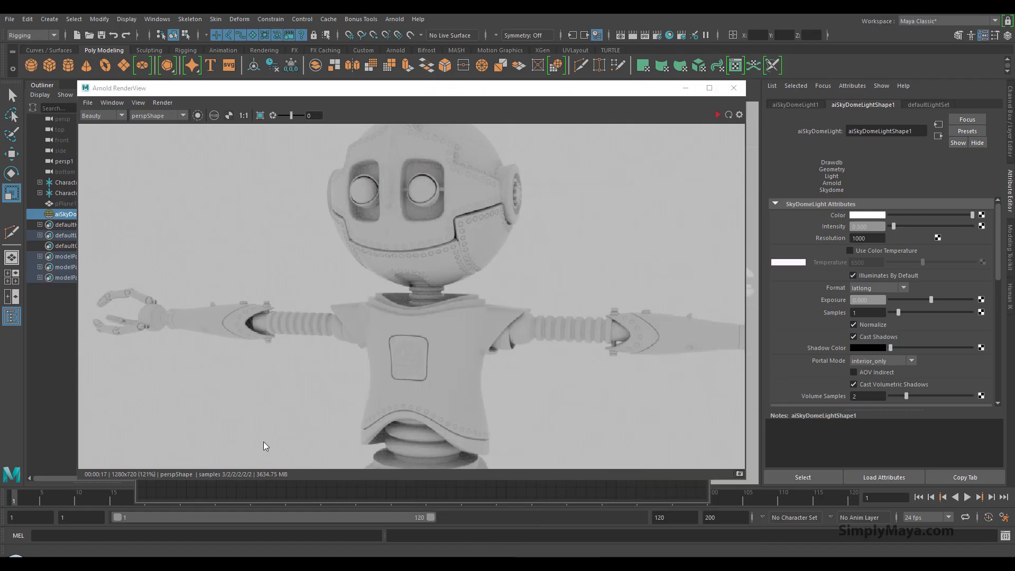
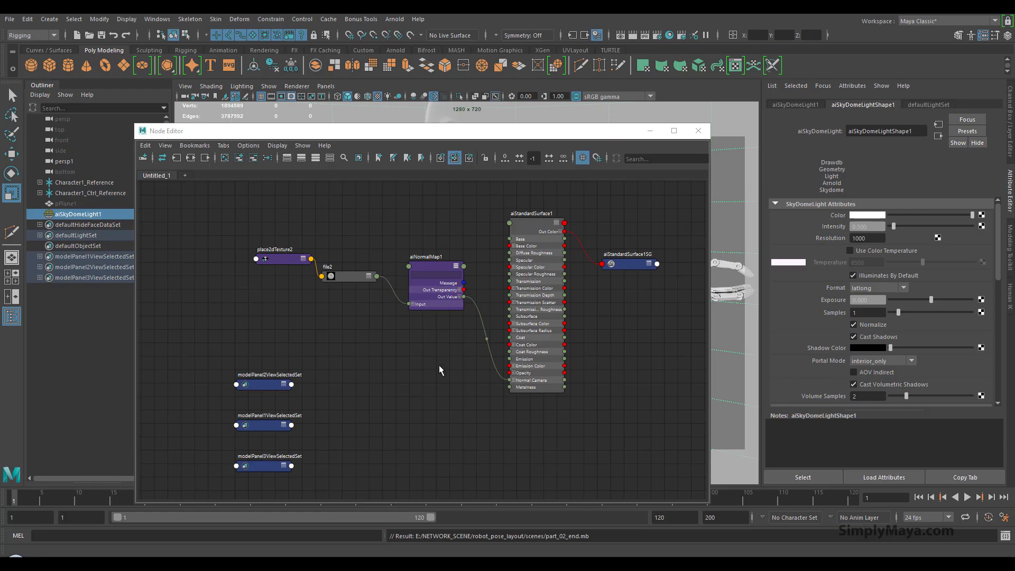
Step: Remove the three modelPanel ViewSelectedSet nodes from the node graph
{"action": "middle_click_drag", "start_coordinate": [438, 364], "coordinate": [475, 363], "text": "alt"}
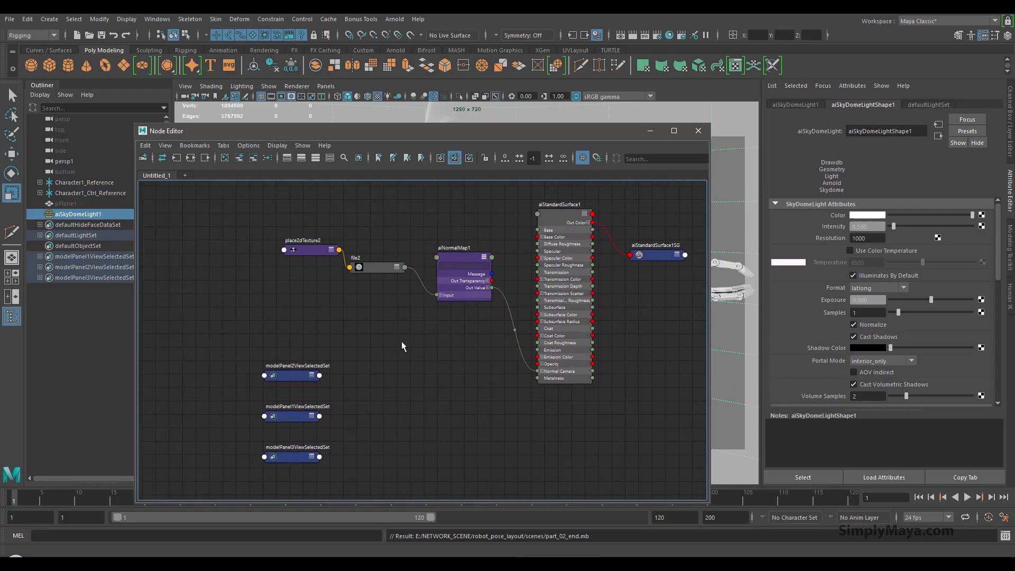
{"action": "left_click_drag", "start_coordinate": [211, 309], "coordinate": [415, 478]}
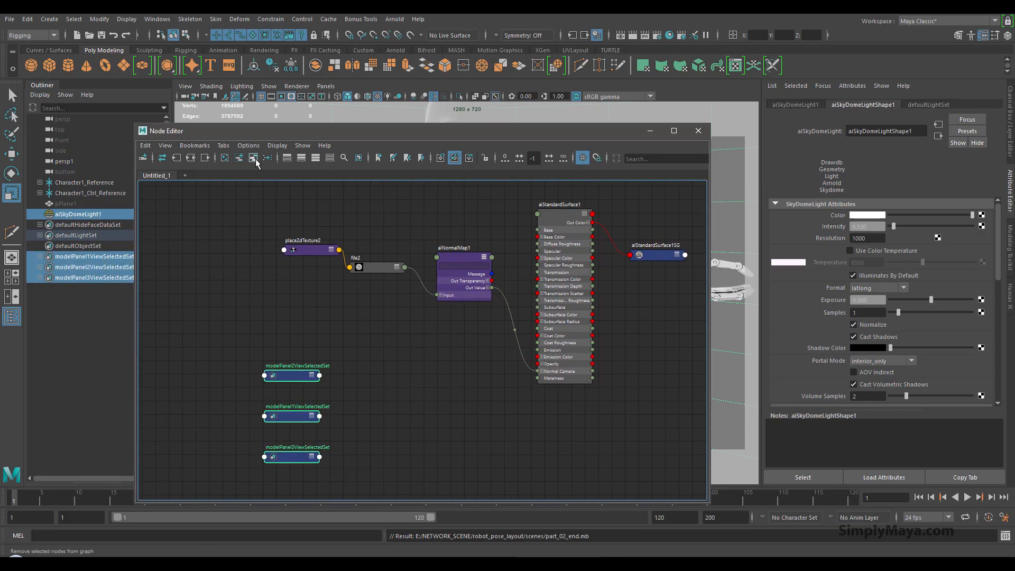
{"action": "left_click", "coordinate": [255, 158]}
{"action": "key", "text": "f"}
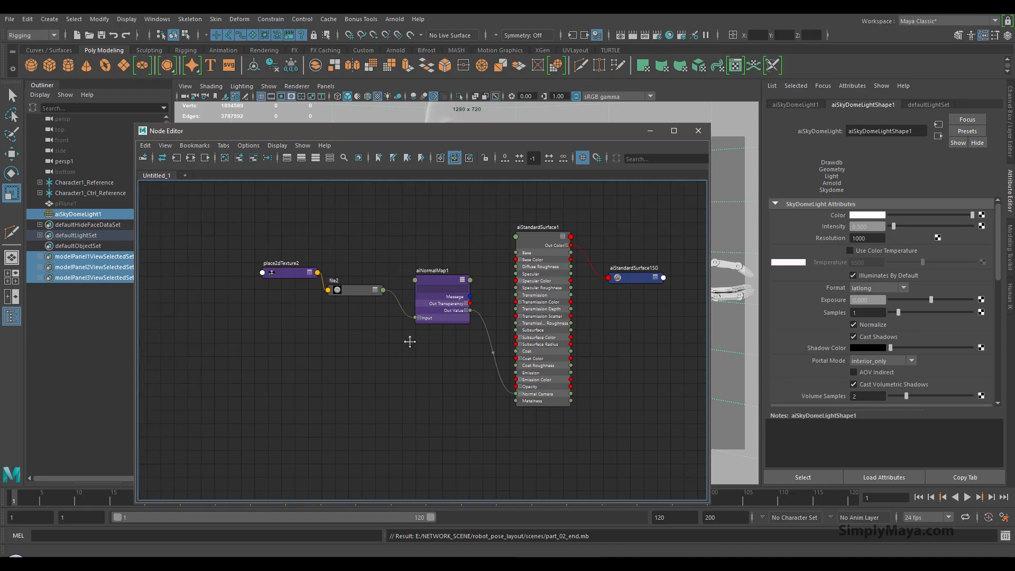
Step: Collapse the aiNormalMap1 and aiStandardSurface1 nodes and line up the surface, file2 and place2dTexture2 nodes in one row with aiNormalMap1
{"action": "scroll", "coordinate": [467, 373], "scroll_direction": "up", "scroll_amount": 3}
{"action": "left_click", "coordinate": [430, 282]}
{"action": "left_click", "coordinate": [430, 283]}
{"action": "left_click", "coordinate": [579, 221]}
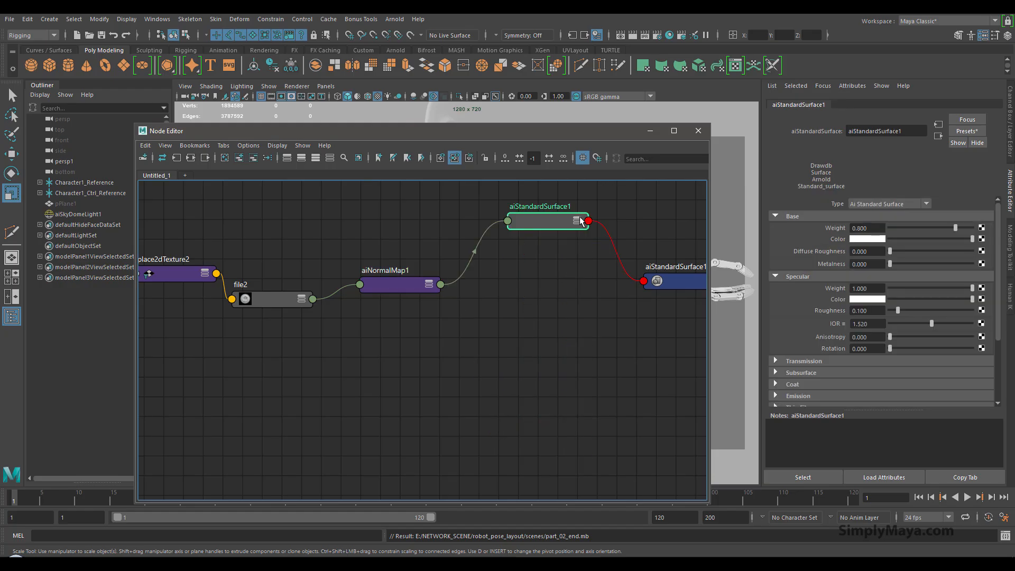
{"action": "left_click", "coordinate": [580, 221]}
{"action": "left_click_drag", "start_coordinate": [551, 224], "coordinate": [550, 280]}
{"action": "left_click_drag", "start_coordinate": [261, 301], "coordinate": [277, 286]}
{"action": "left_click_drag", "start_coordinate": [186, 271], "coordinate": [182, 284]}
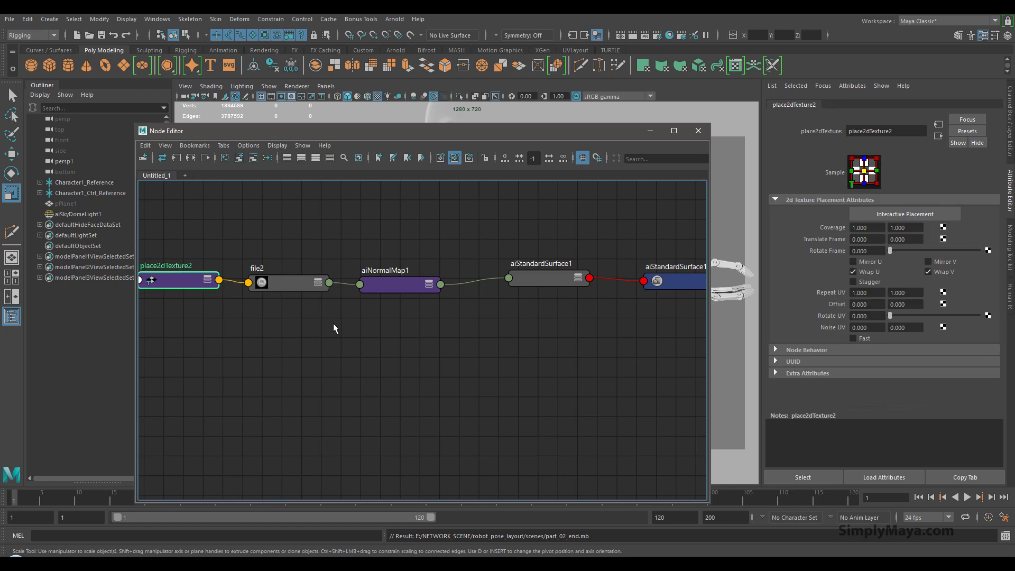
Step: Create a new file texture node and place it with its place2dTexture node directly below file2 and place2dTexture2
{"action": "scroll", "coordinate": [494, 330], "scroll_direction": "down", "scroll_amount": 3}
{"action": "scroll", "coordinate": [449, 342], "scroll_direction": "up", "scroll_amount": 4}
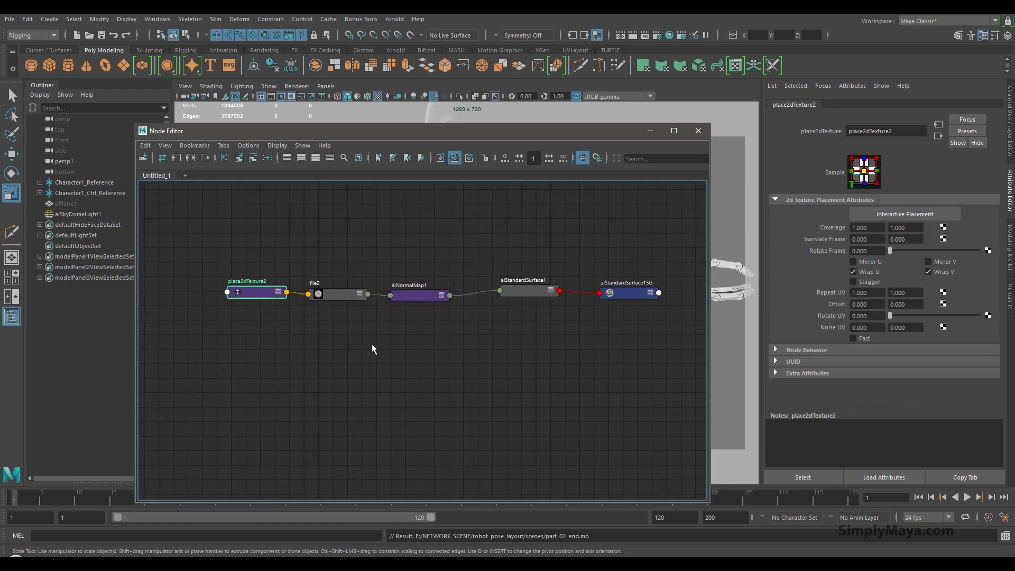
{"action": "key", "text": "Tab"}
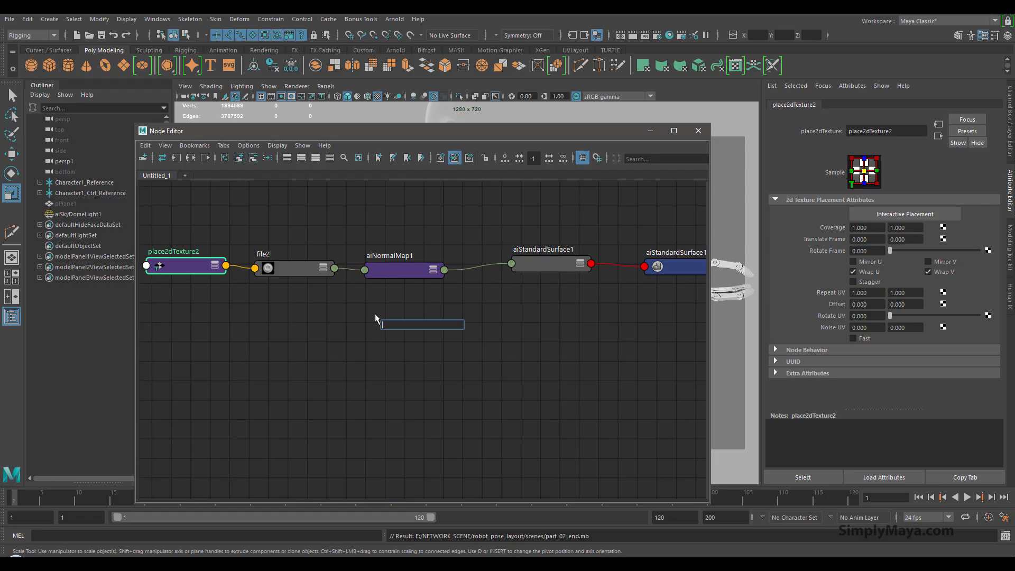
{"action": "type", "text": "file"}
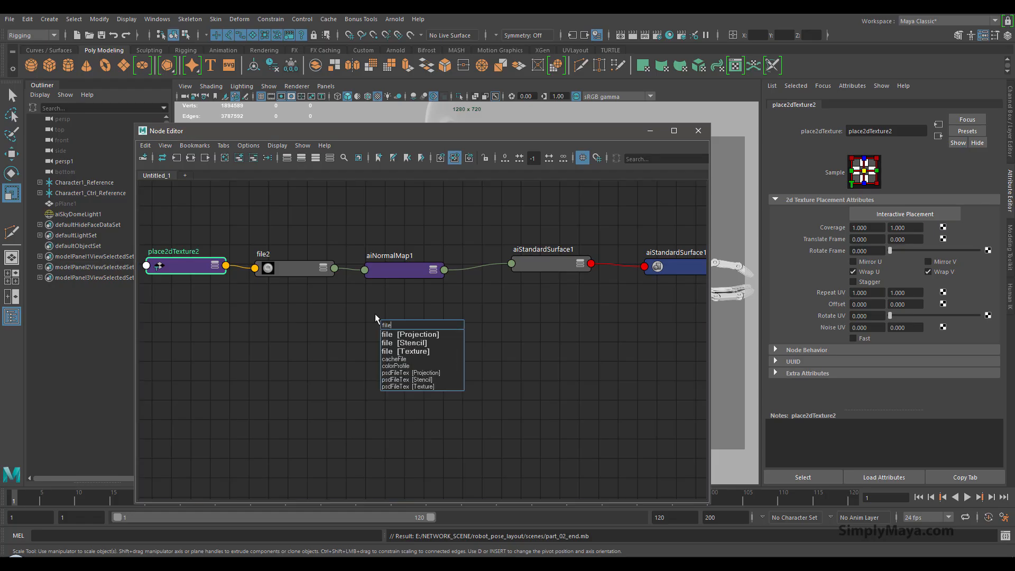
{"action": "left_click", "coordinate": [398, 352]}
{"action": "left_click_drag", "start_coordinate": [424, 328], "coordinate": [190, 316]}
{"action": "left_click_drag", "start_coordinate": [502, 332], "coordinate": [297, 320]}
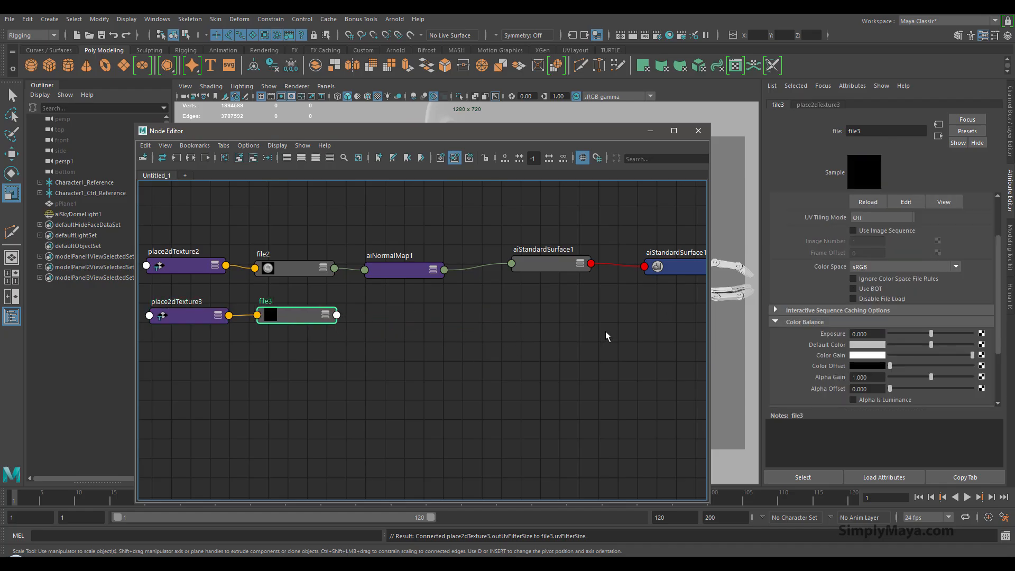
Step: Load robot_v2_Height.1001.png into the file3 node and set its UV tiling mode to UDIM (Mari)
{"action": "scroll", "coordinate": [863, 271], "scroll_direction": "up", "scroll_amount": 3}
{"action": "left_click", "coordinate": [984, 248]}
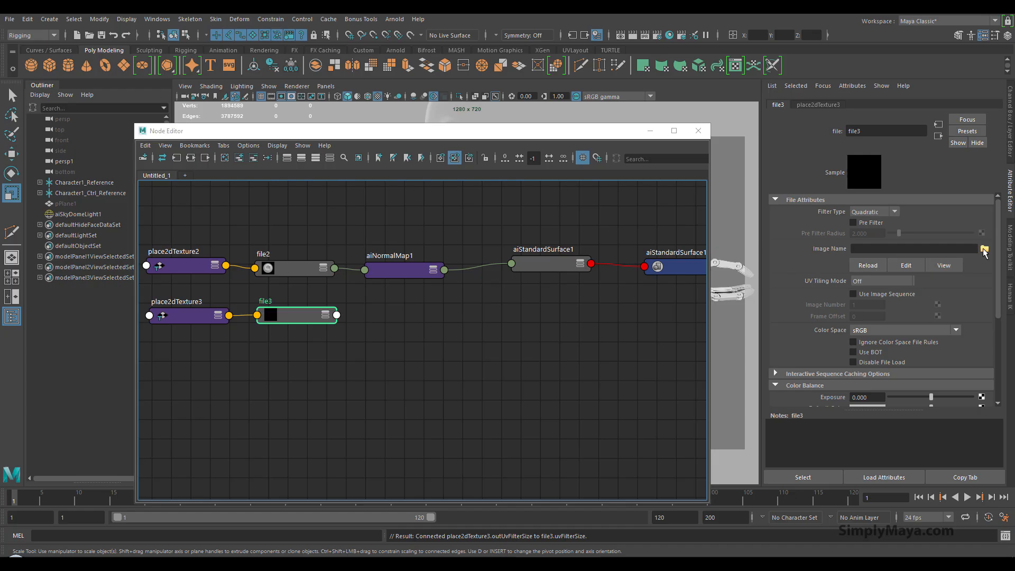
{"action": "scroll", "coordinate": [432, 234], "scroll_direction": "down", "scroll_amount": 2}
{"action": "left_click", "coordinate": [300, 263]}
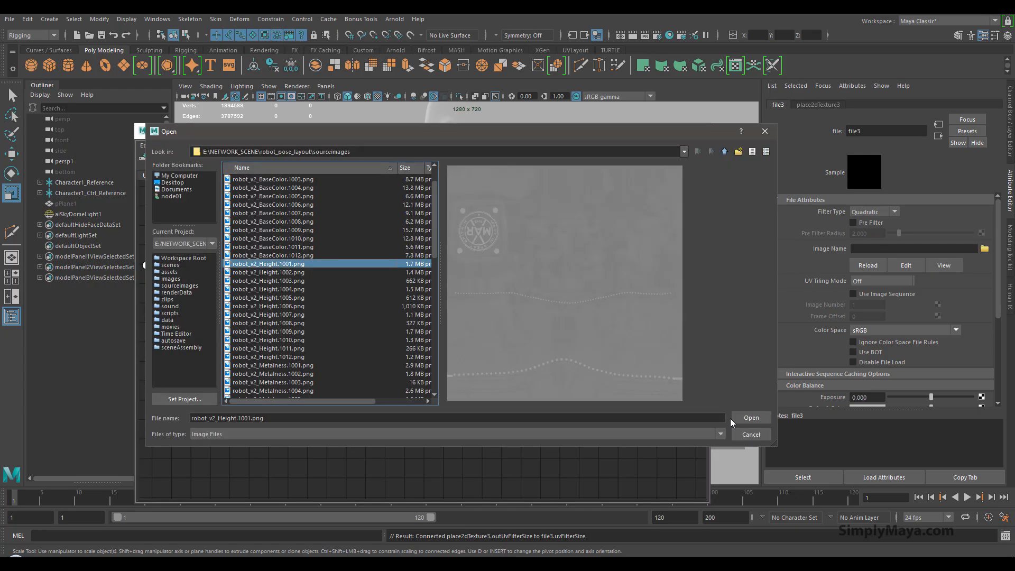
{"action": "left_click", "coordinate": [736, 415]}
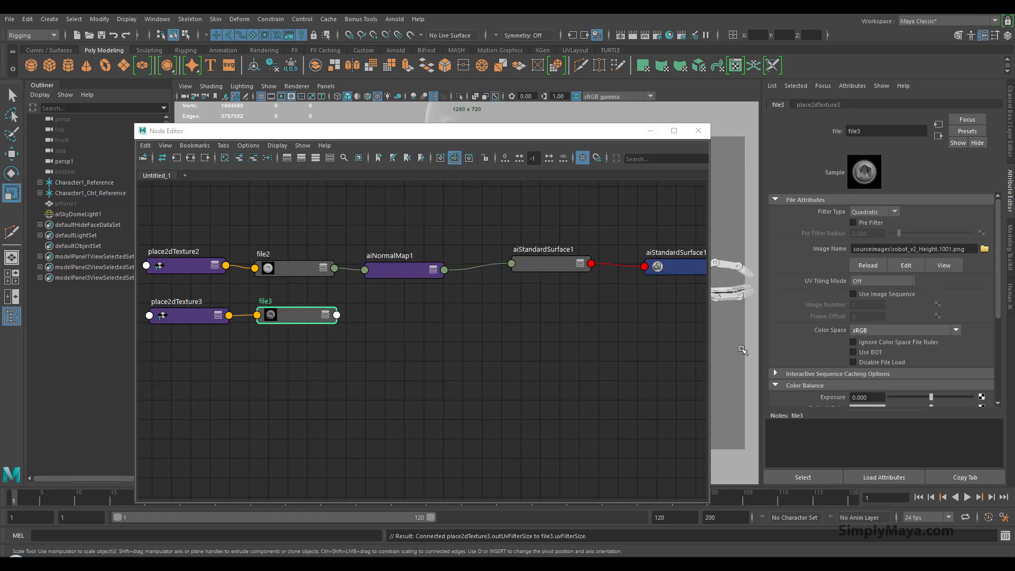
{"action": "left_click", "coordinate": [880, 281]}
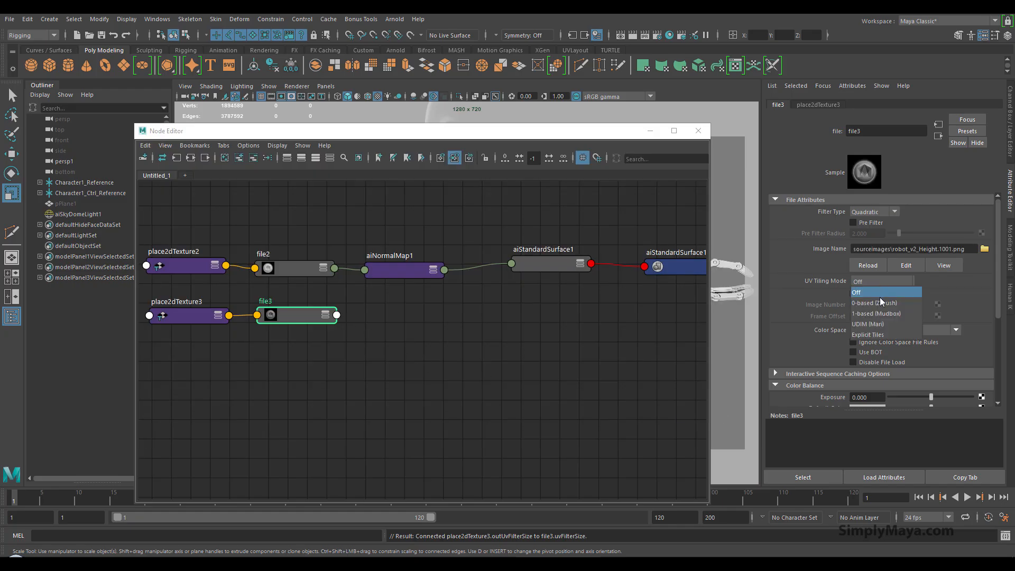
{"action": "left_click", "coordinate": [899, 320]}
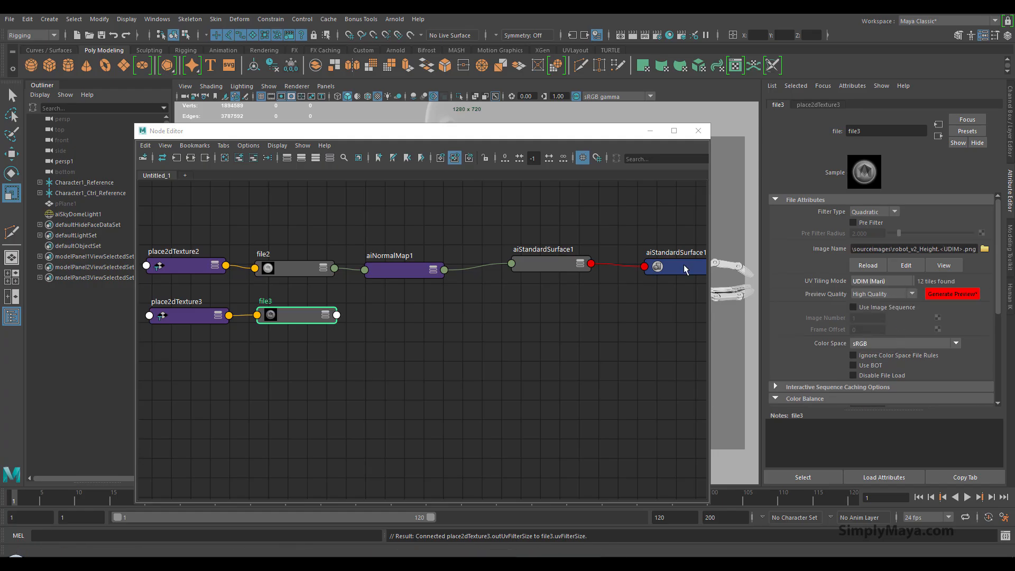
{"action": "left_click_drag", "start_coordinate": [502, 133], "coordinate": [501, 342]}
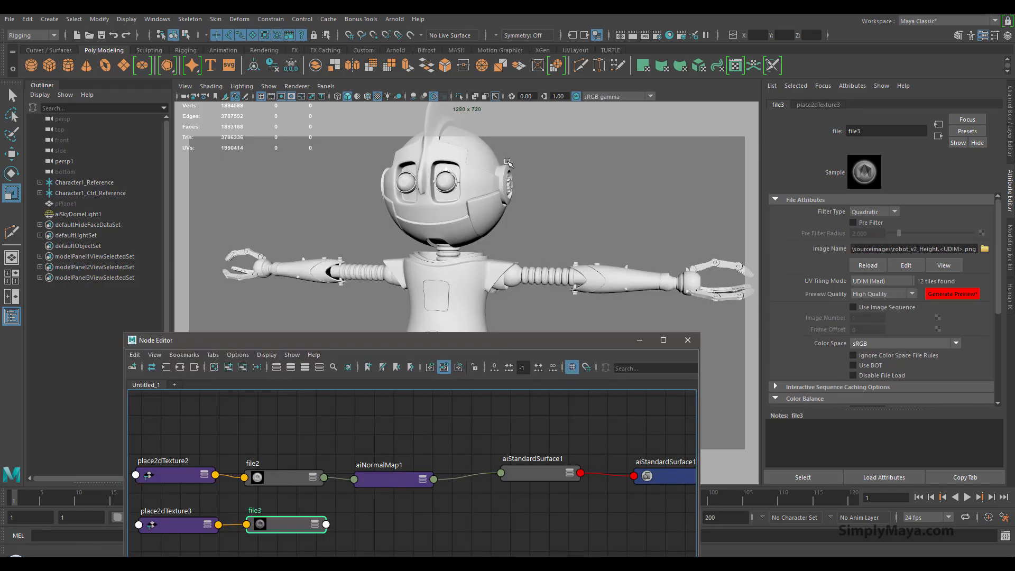
{"action": "left_click_drag", "start_coordinate": [431, 340], "coordinate": [439, 142]}
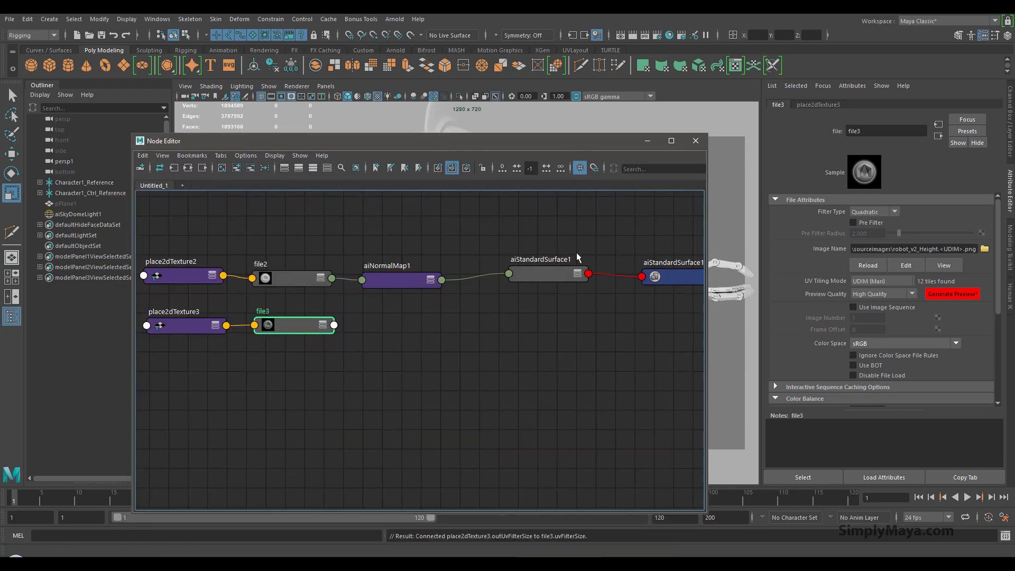
{"action": "middle_click_drag", "start_coordinate": [567, 321], "coordinate": [488, 323], "text": "alt"}
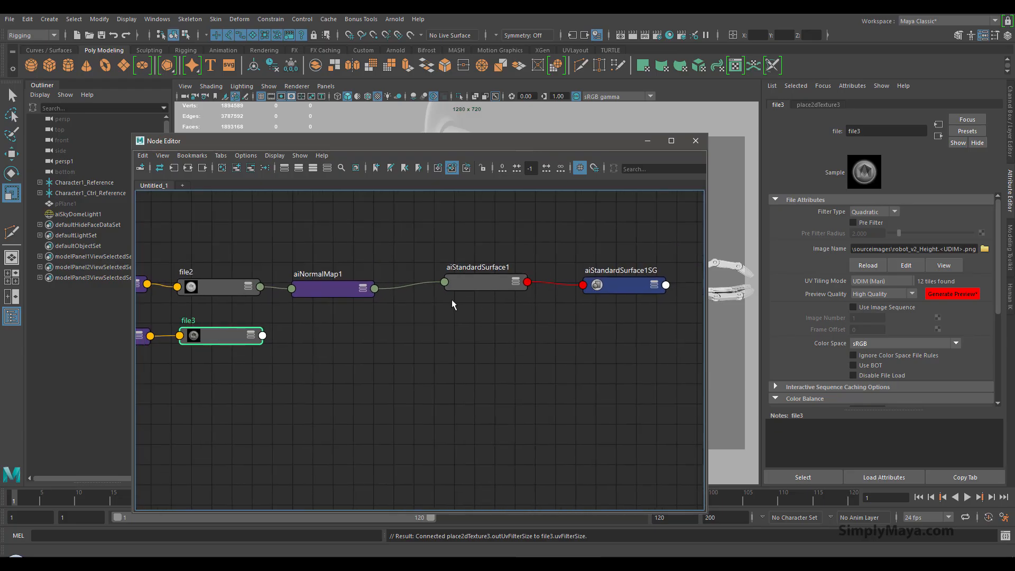
{"action": "middle_click_drag", "start_coordinate": [272, 336], "coordinate": [344, 339], "text": "alt"}
{"action": "left_click_drag", "start_coordinate": [304, 337], "coordinate": [305, 337]}
{"action": "middle_click_drag", "start_coordinate": [392, 341], "coordinate": [318, 306], "text": "alt"}
{"action": "scroll", "coordinate": [447, 318], "scroll_direction": "down", "scroll_amount": 2}
{"action": "middle_click_drag", "start_coordinate": [397, 287], "coordinate": [446, 296], "text": "alt"}
Step: Rename the file2 node holding the normal map as normal
{"action": "left_click", "coordinate": [313, 277]}
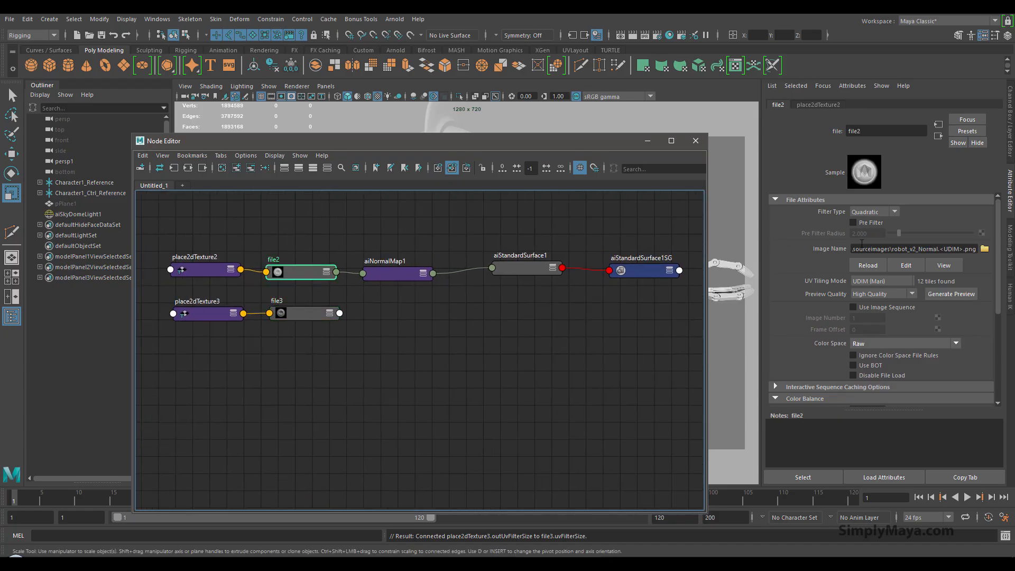
{"action": "double_click", "coordinate": [875, 132]}
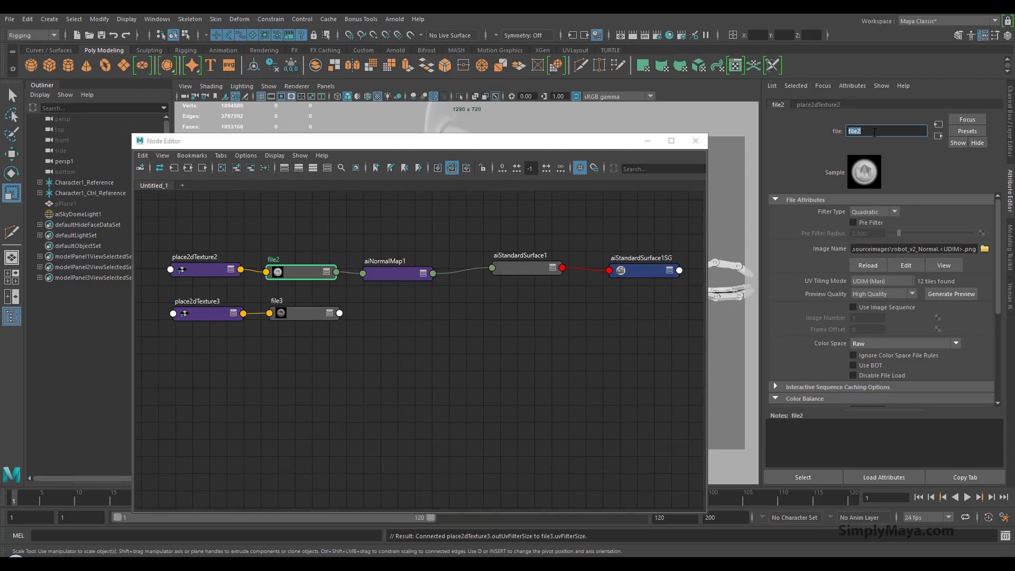
{"action": "type", "text": "normal"}
{"action": "key", "text": "Return"}
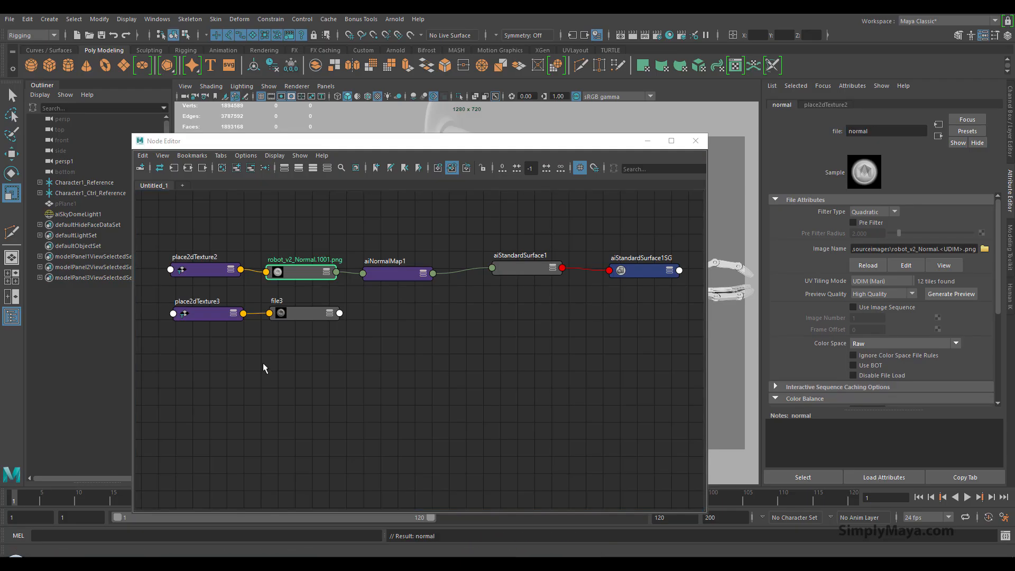
Step: Rename the file3 node holding the height map as disp
{"action": "left_click", "coordinate": [296, 318]}
{"action": "double_click", "coordinate": [867, 130]}
{"action": "type", "text": "disp"}
{"action": "key", "text": "Return"}
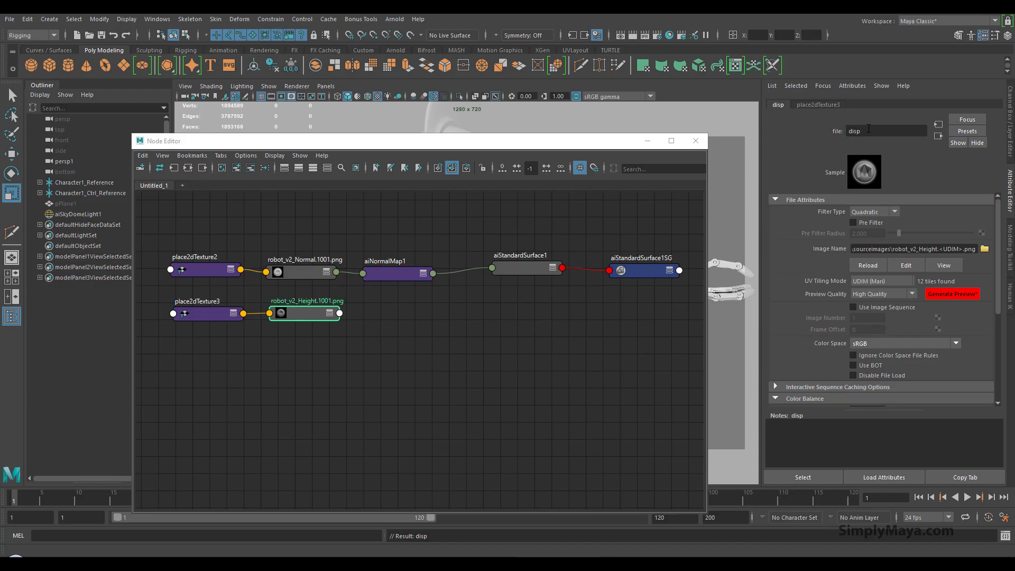
{"action": "left_click", "coordinate": [472, 335]}
{"action": "left_click", "coordinate": [302, 308]}
{"action": "left_click", "coordinate": [315, 265]}
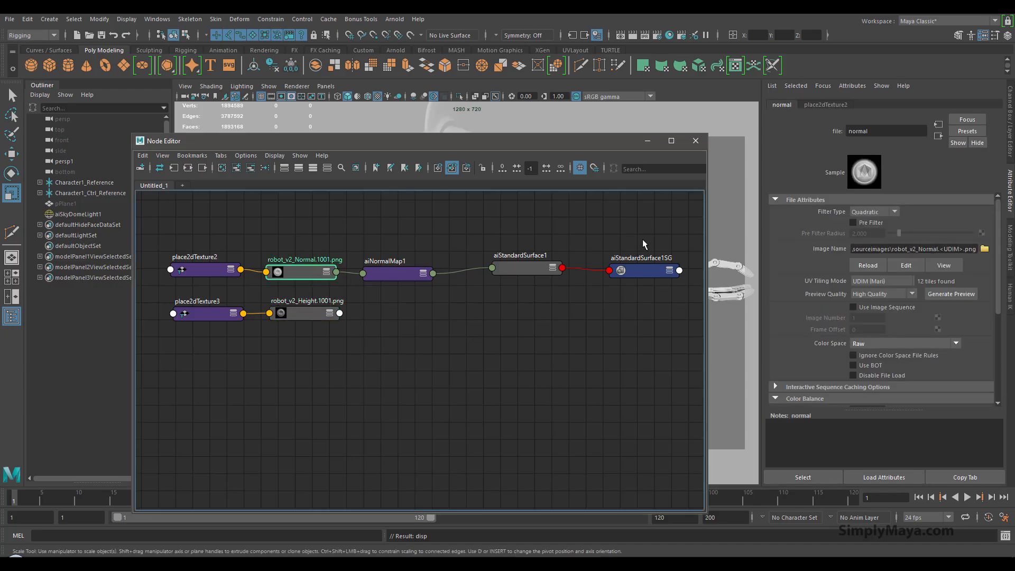
Step: Rename the aiStandardSurface1 material as main_mat and shift aiNormalMap1 slightly closer to it
{"action": "middle_click_drag", "start_coordinate": [494, 303], "coordinate": [473, 317], "text": "alt"}
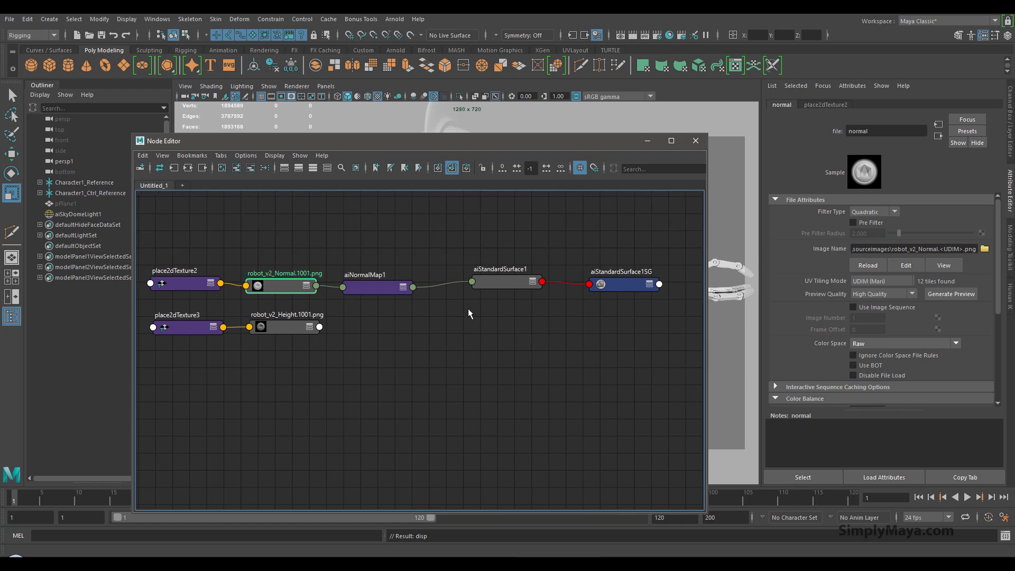
{"action": "left_click", "coordinate": [502, 282]}
{"action": "double_click", "coordinate": [907, 134]}
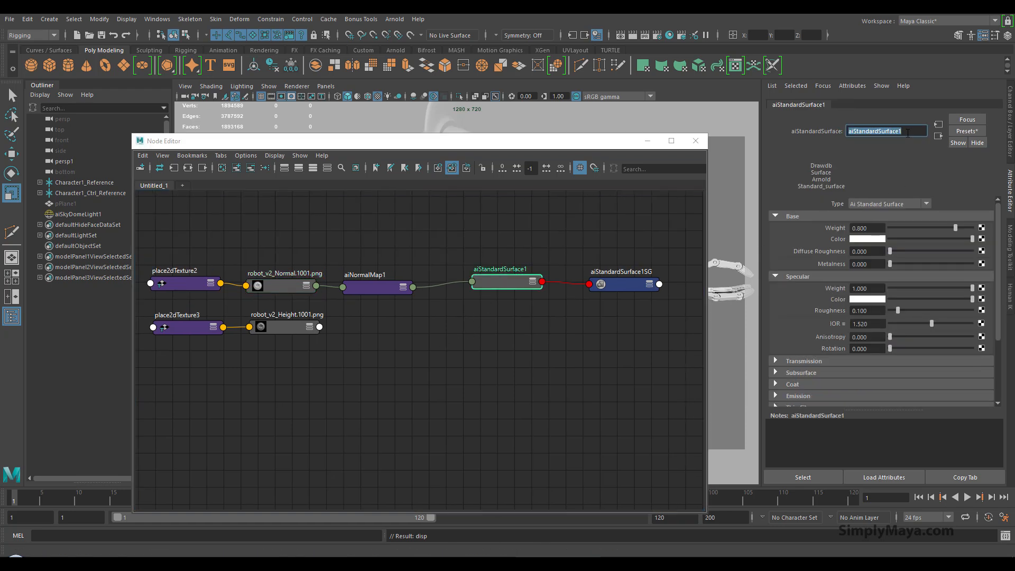
{"action": "type", "text": "main_mat"}
{"action": "key", "text": "Return"}
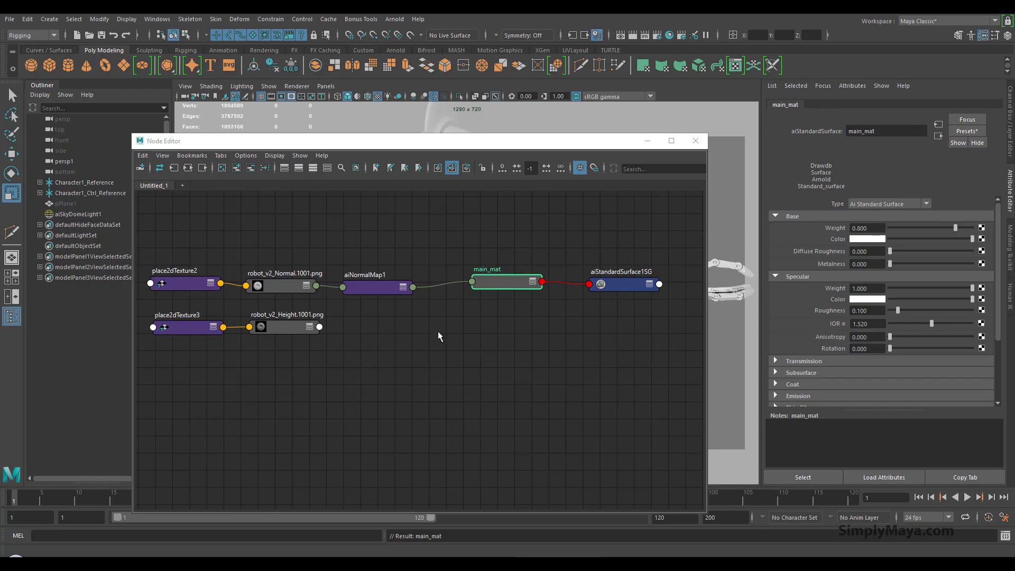
{"action": "left_click_drag", "start_coordinate": [393, 290], "coordinate": [403, 291]}
Step: Connect the disp height map node to the Displacement mat. input of the aiStandardSurface1SG shading group
{"action": "middle_click_drag", "start_coordinate": [410, 341], "coordinate": [422, 328], "text": "alt"}
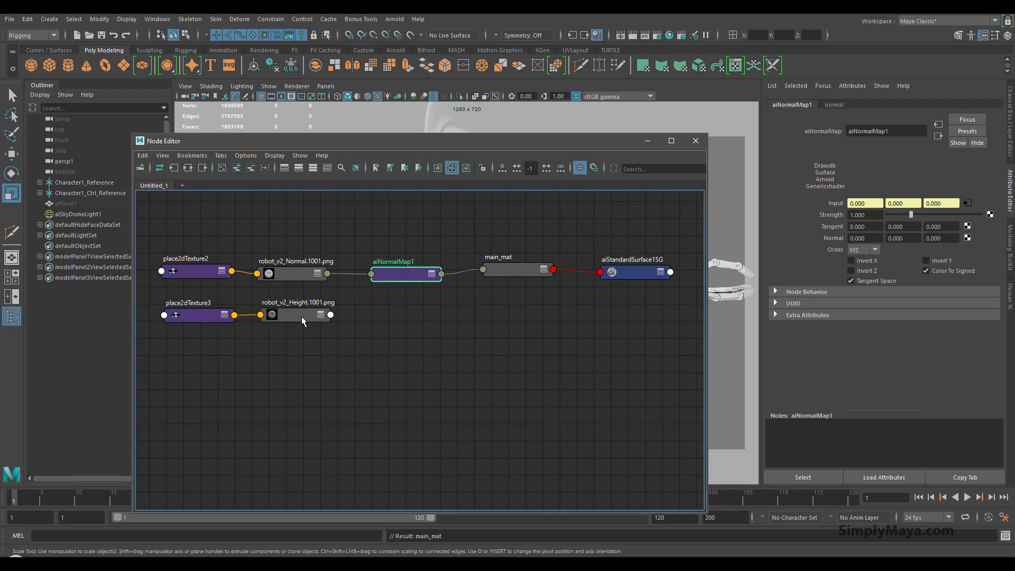
{"action": "left_click", "coordinate": [277, 319]}
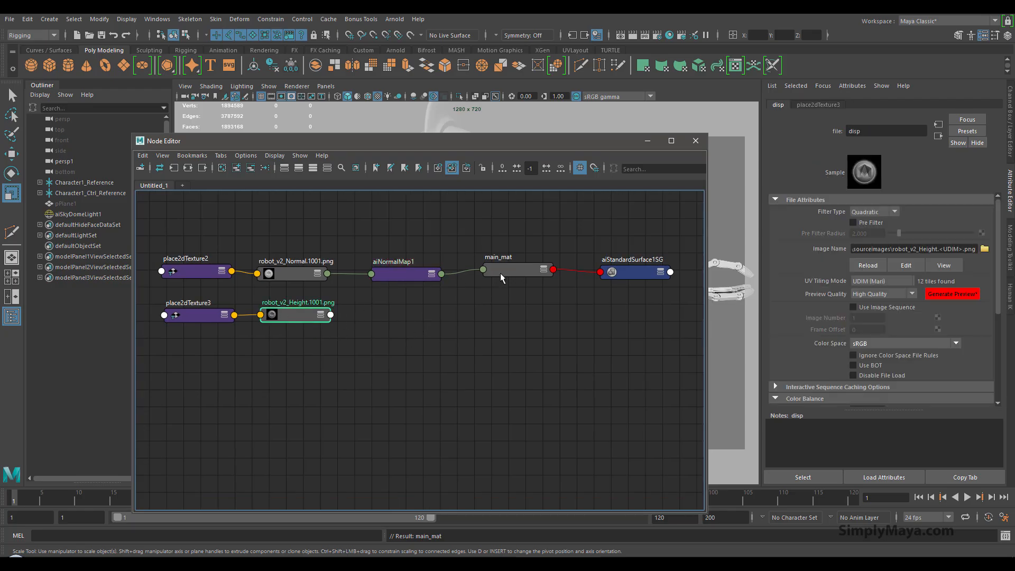
{"action": "left_click", "coordinate": [513, 267]}
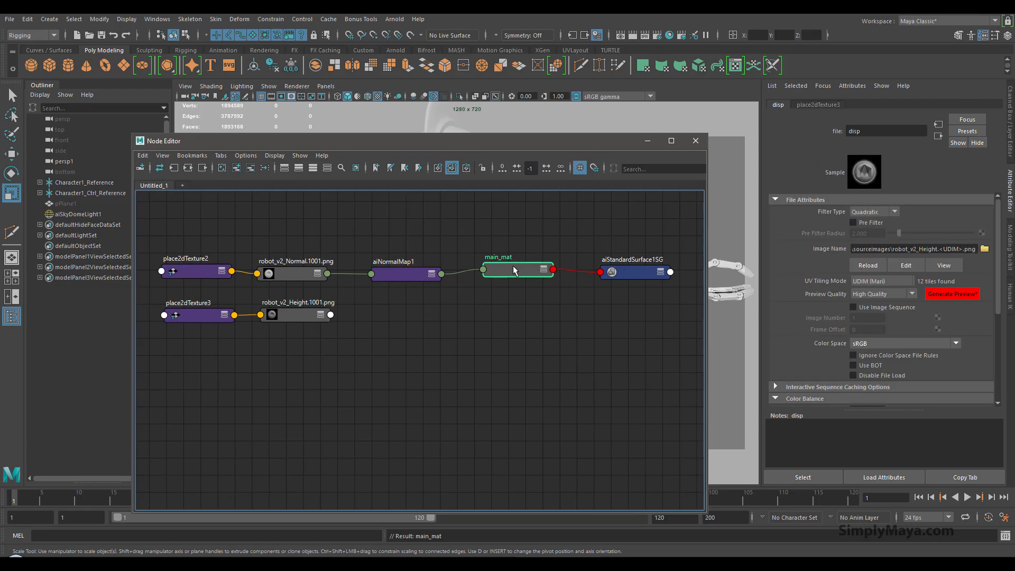
{"action": "left_click", "coordinate": [325, 312]}
{"action": "left_click", "coordinate": [624, 268]}
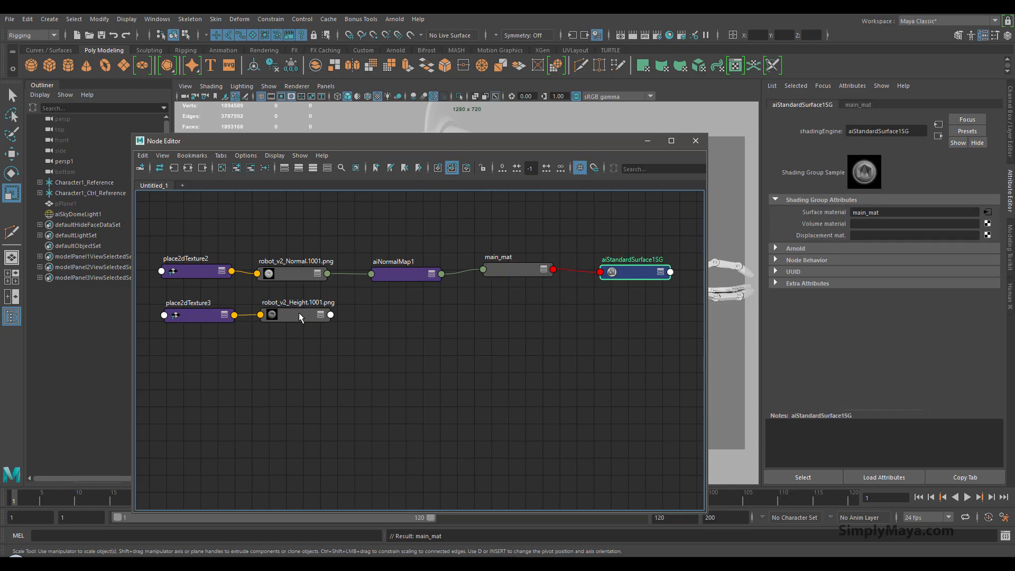
{"action": "middle_click_drag", "start_coordinate": [829, 242], "coordinate": [830, 236]}
{"action": "middle_click_drag", "start_coordinate": [489, 280], "coordinate": [336, 206], "text": "alt"}
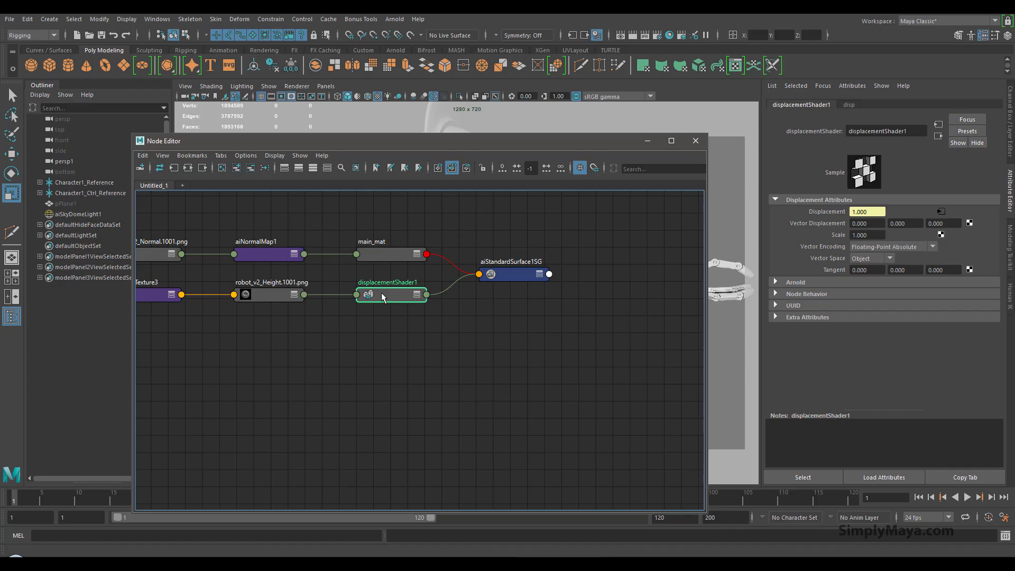
Step: Set the color space of the disp height map file node to Raw
{"action": "left_click", "coordinate": [286, 297]}
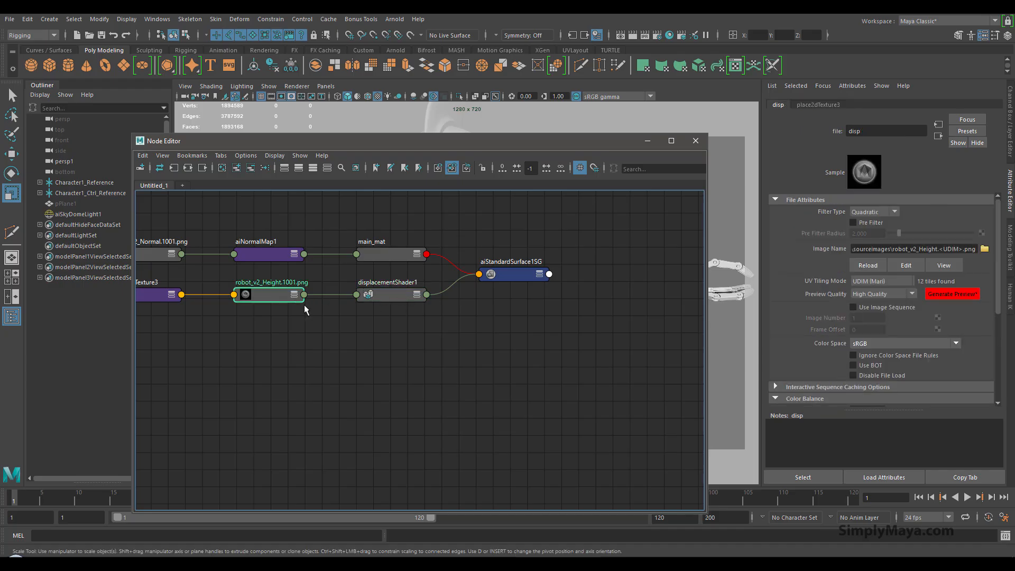
{"action": "scroll", "coordinate": [834, 331], "scroll_direction": "down", "scroll_amount": 2}
{"action": "left_click", "coordinate": [915, 312]}
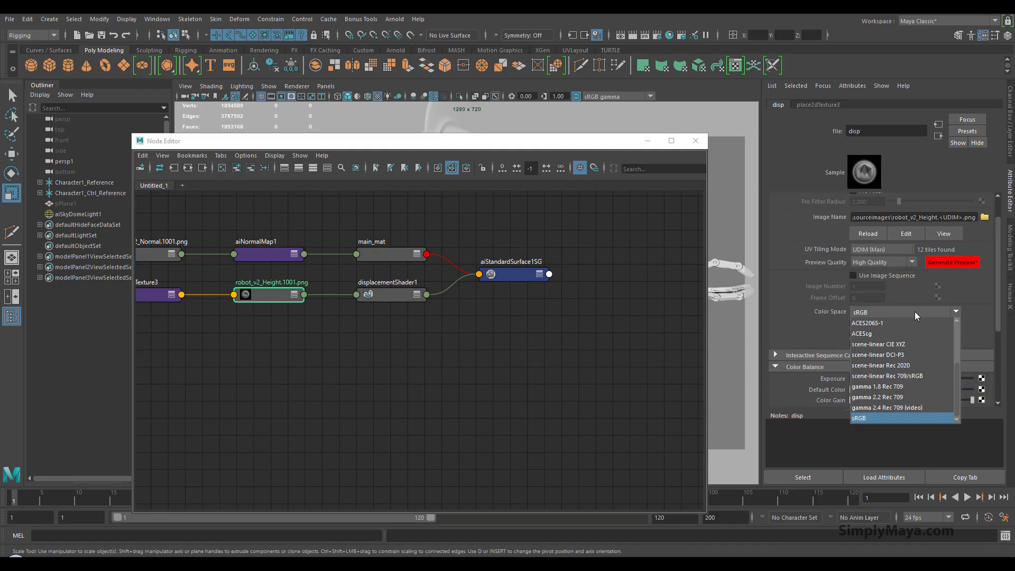
{"action": "left_click", "coordinate": [901, 345]}
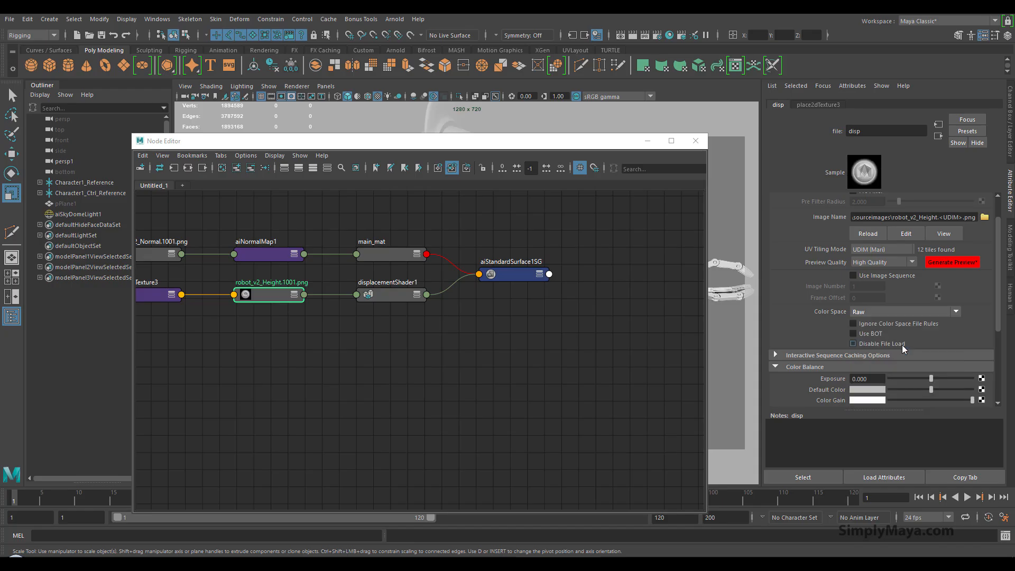
{"action": "scroll", "coordinate": [801, 328], "scroll_direction": "down", "scroll_amount": 2}
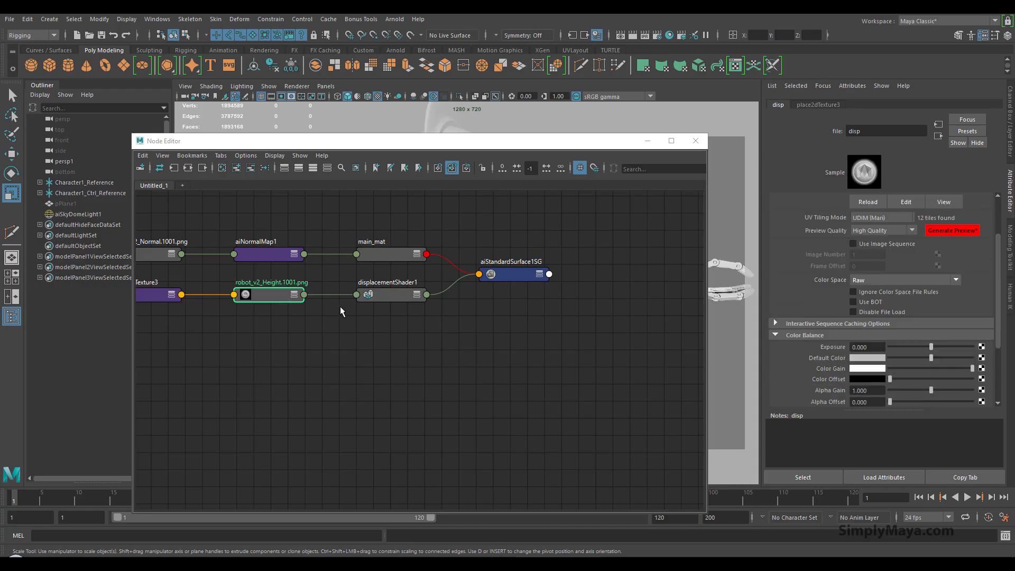
{"action": "left_click", "coordinate": [334, 294]}
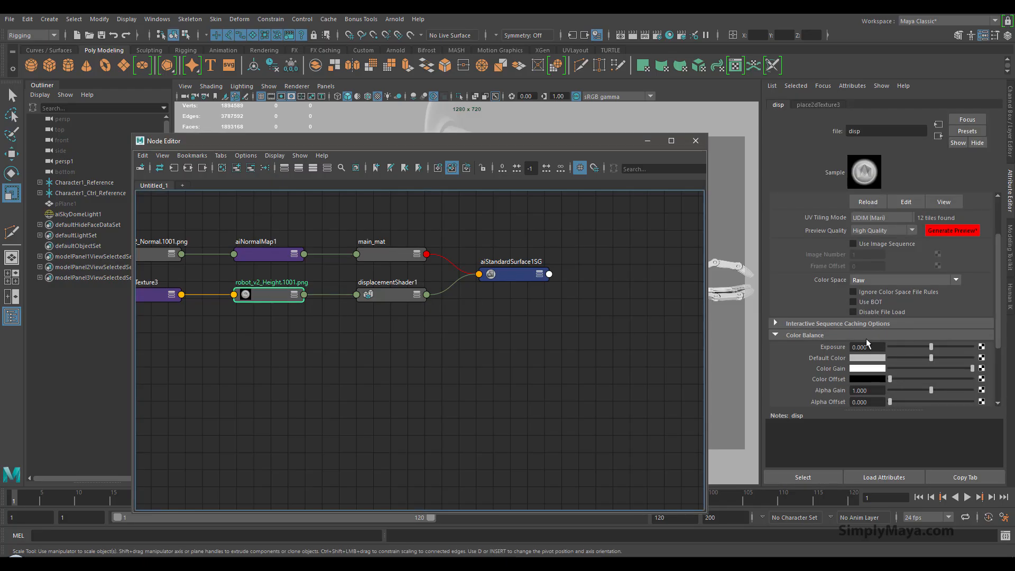
Step: Review the attributes of the disp, displacementShader1, aiNormalMap1, main_mat and normal nodes in the shader network
{"action": "scroll", "coordinate": [810, 332], "scroll_direction": "down", "scroll_amount": 3}
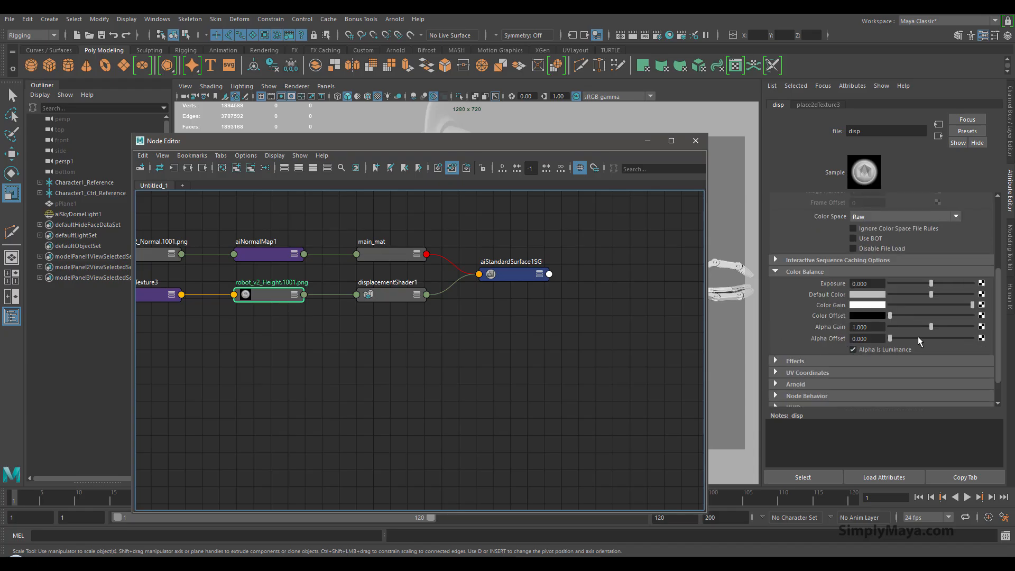
{"action": "scroll", "coordinate": [918, 336], "scroll_direction": "up", "scroll_amount": 2}
{"action": "scroll", "coordinate": [918, 336], "scroll_direction": "up", "scroll_amount": 2}
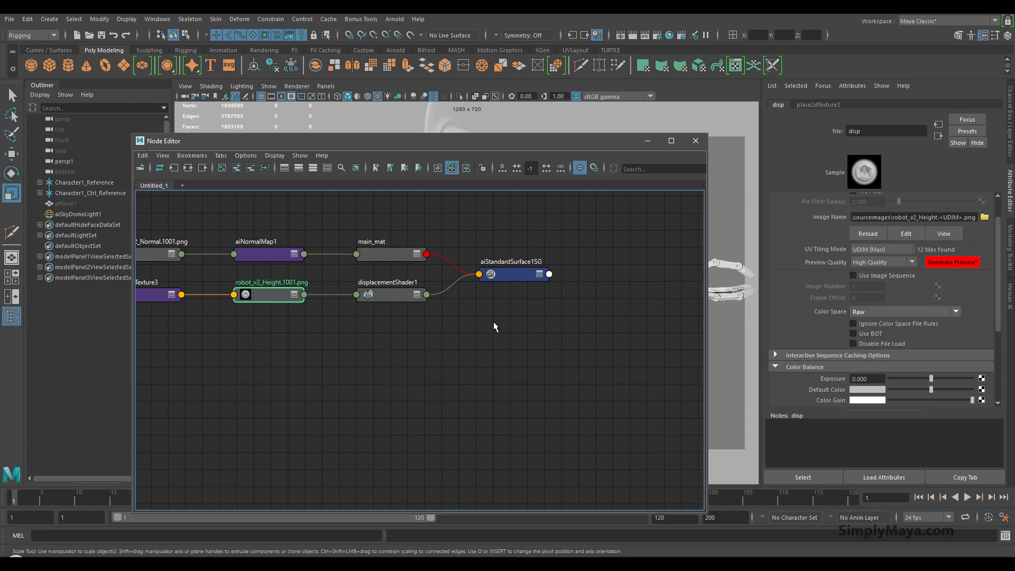
{"action": "left_click", "coordinate": [394, 296]}
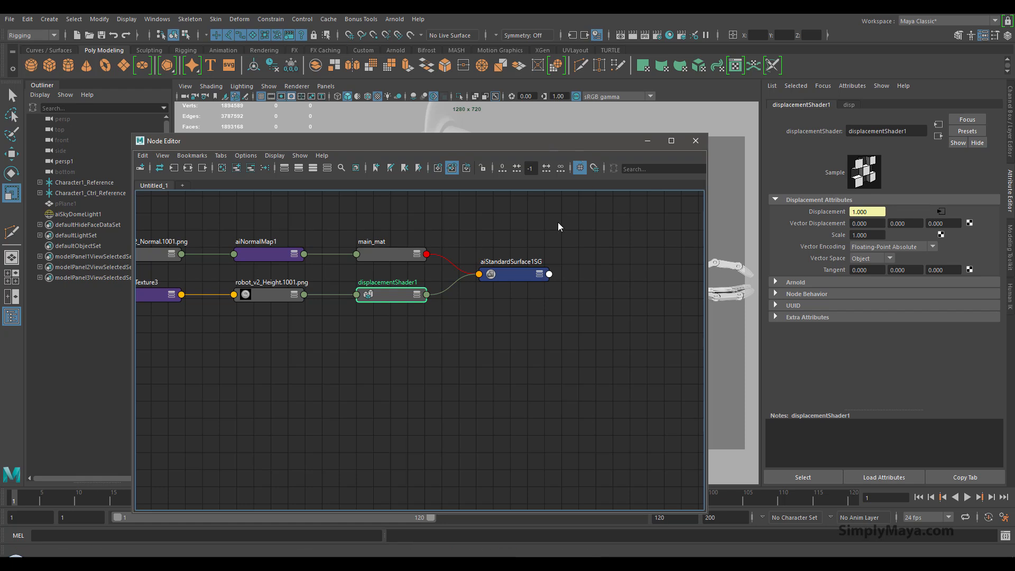
{"action": "left_click_drag", "start_coordinate": [558, 141], "coordinate": [560, 322]}
{"action": "left_click_drag", "start_coordinate": [458, 236], "coordinate": [451, 241], "text": "alt"}
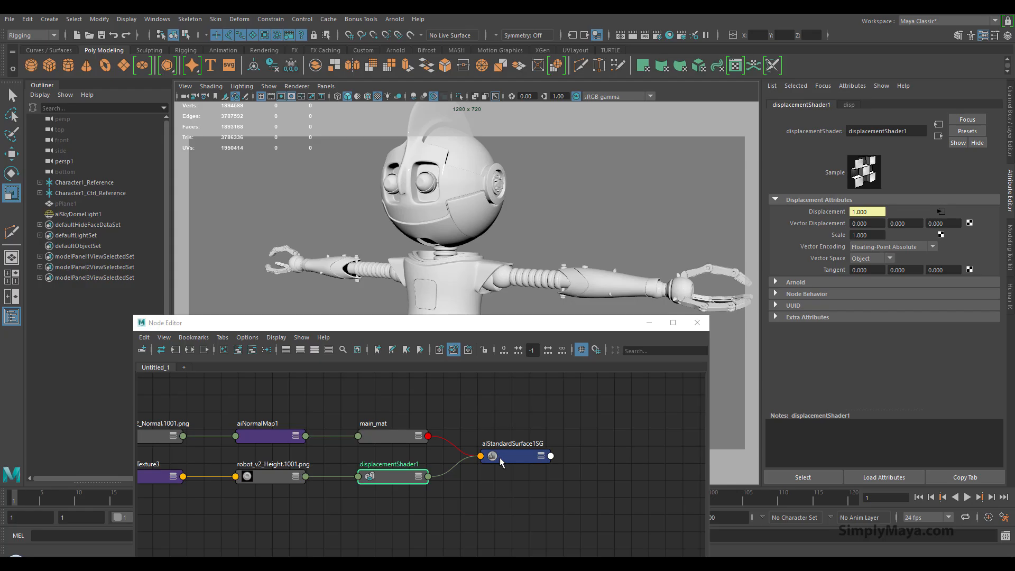
{"action": "left_click_drag", "start_coordinate": [416, 326], "coordinate": [451, 248]}
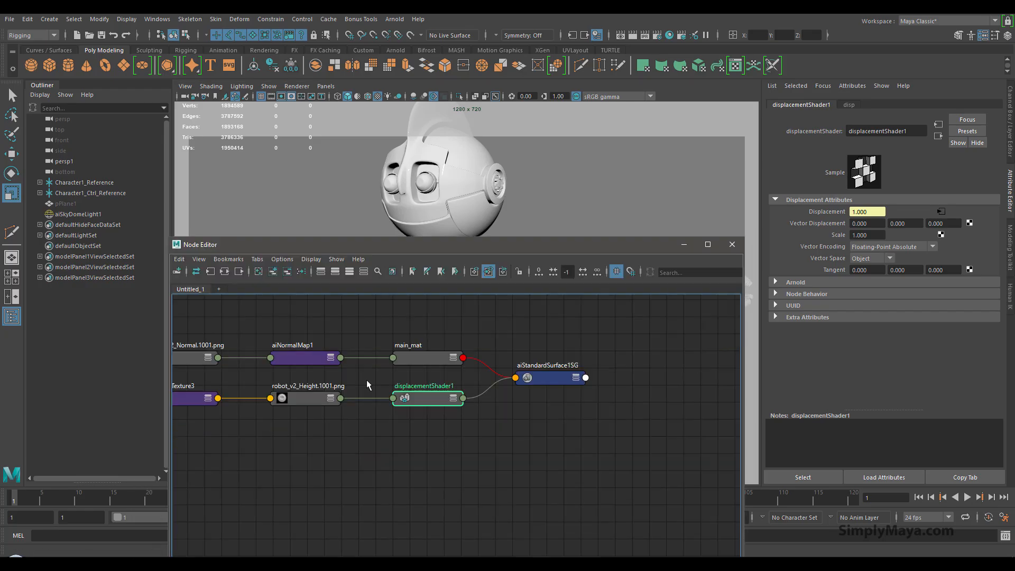
{"action": "left_click", "coordinate": [319, 399]}
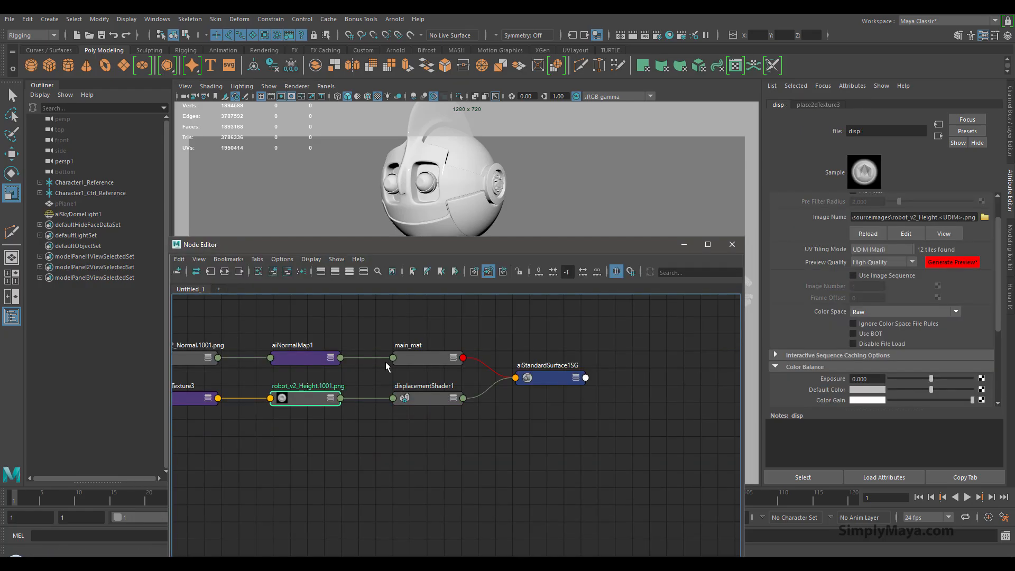
{"action": "left_click", "coordinate": [321, 359]}
{"action": "left_click", "coordinate": [447, 359]}
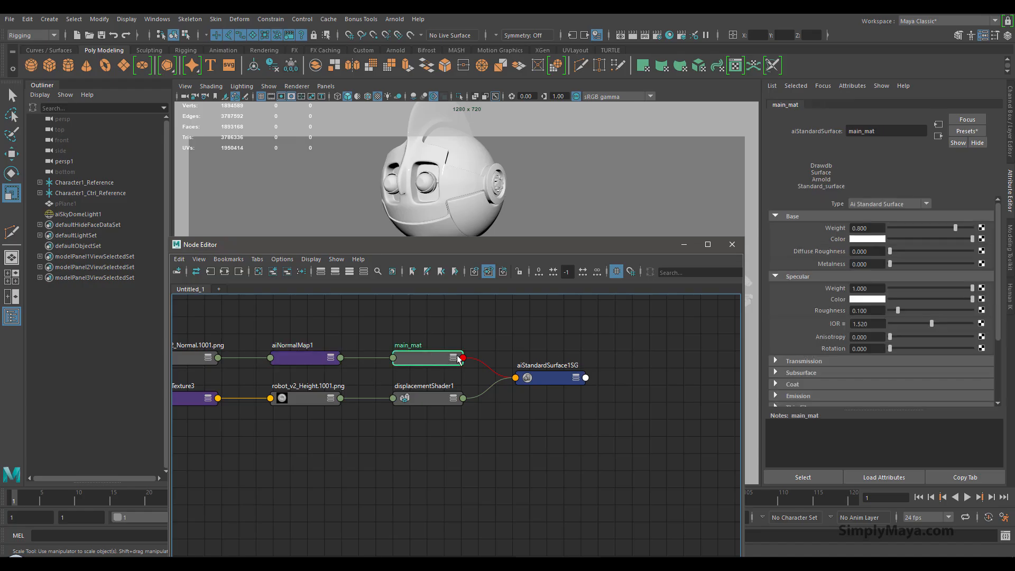
{"action": "left_click", "coordinate": [203, 361]}
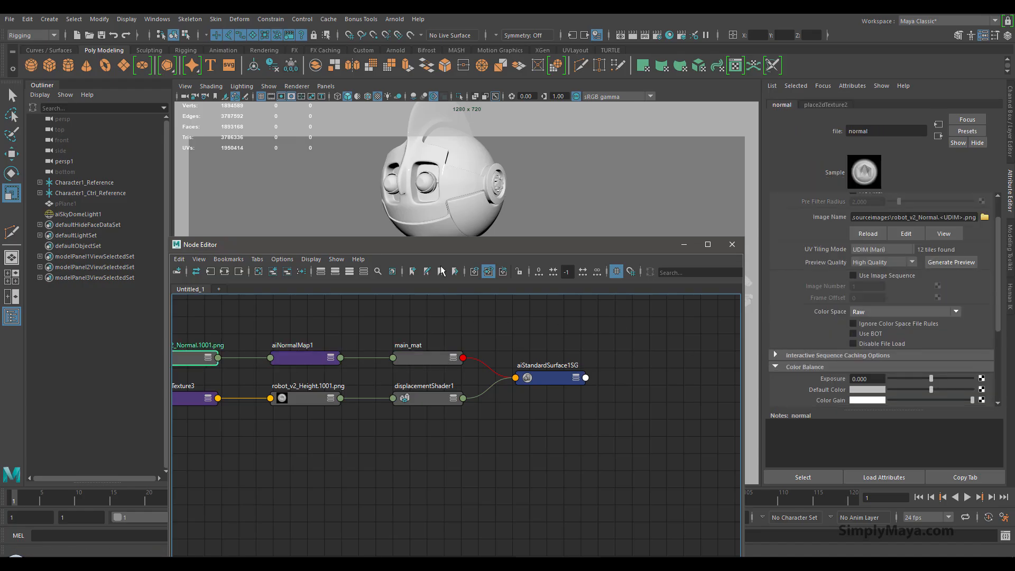
Step: Regenerate all UV tile preview textures in the Viewport 2.0 hardware renderer settings
{"action": "left_click_drag", "start_coordinate": [370, 244], "coordinate": [394, 379]}
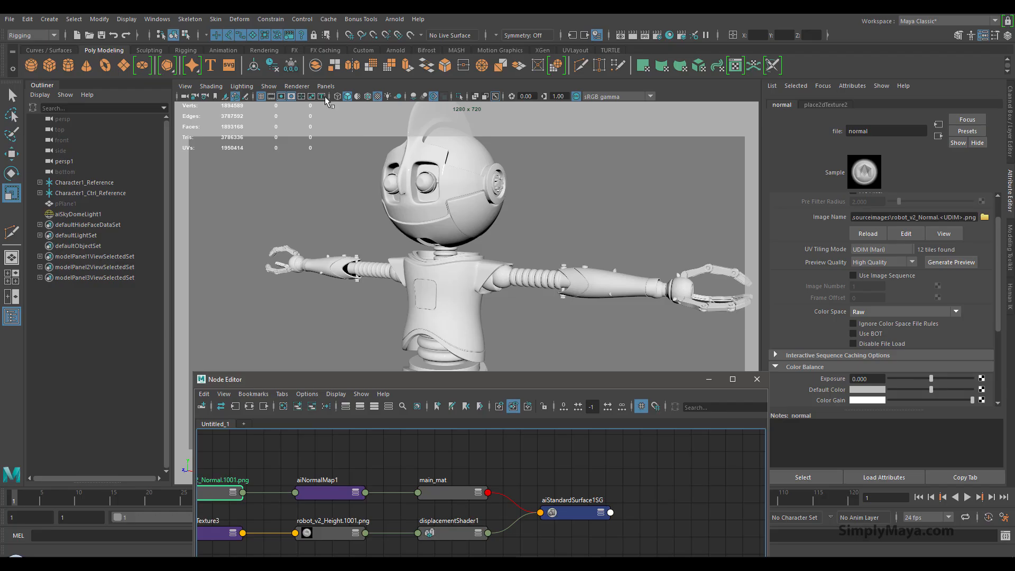
{"action": "left_click", "coordinate": [289, 91]}
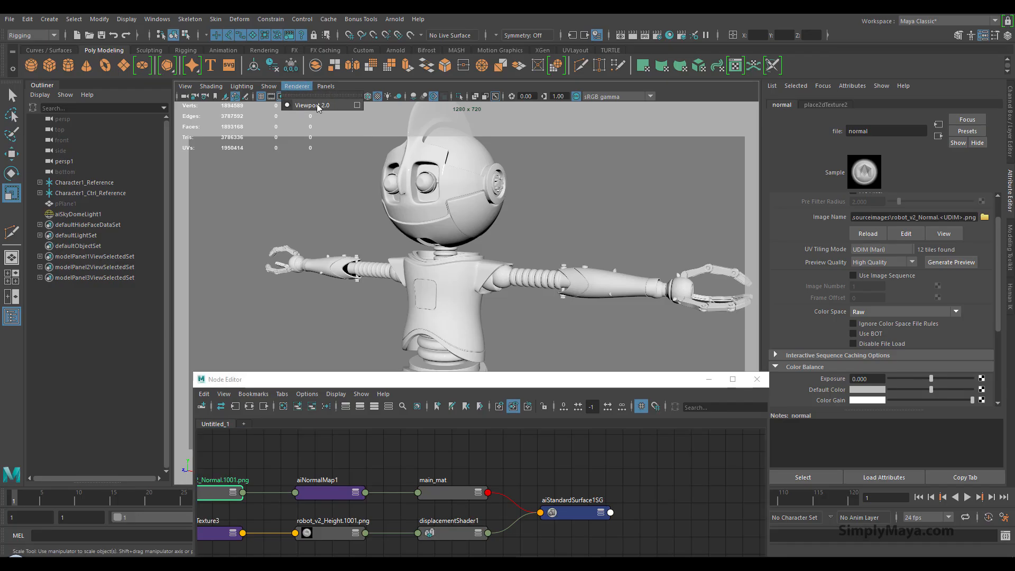
{"action": "left_click", "coordinate": [356, 106]}
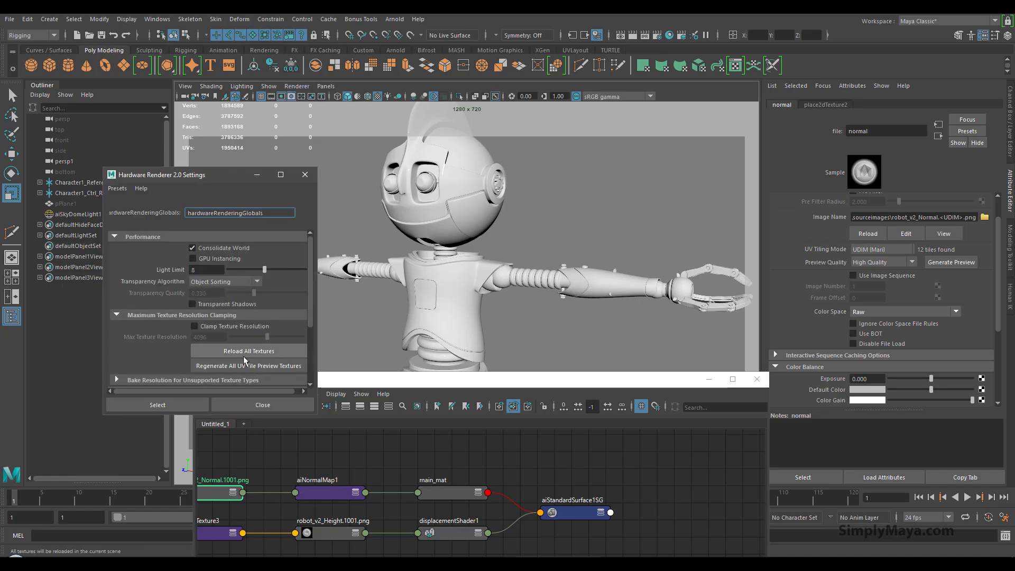
{"action": "left_click", "coordinate": [237, 366]}
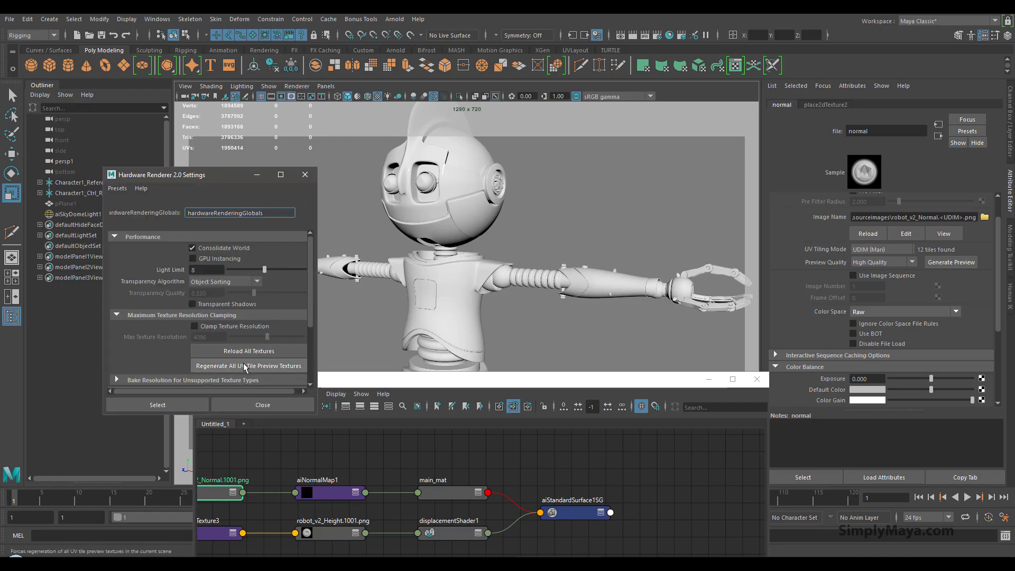
{"action": "left_click", "coordinate": [259, 407]}
Step: Frame the robot's torso and turn on shaded display with texture maps in the viewport
{"action": "left_click_drag", "start_coordinate": [380, 312], "coordinate": [440, 316], "text": "alt"}
{"action": "middle_click_drag", "start_coordinate": [440, 315], "coordinate": [429, 262], "text": "alt"}
{"action": "right_click_drag", "start_coordinate": [415, 284], "coordinate": [644, 308], "text": "alt"}
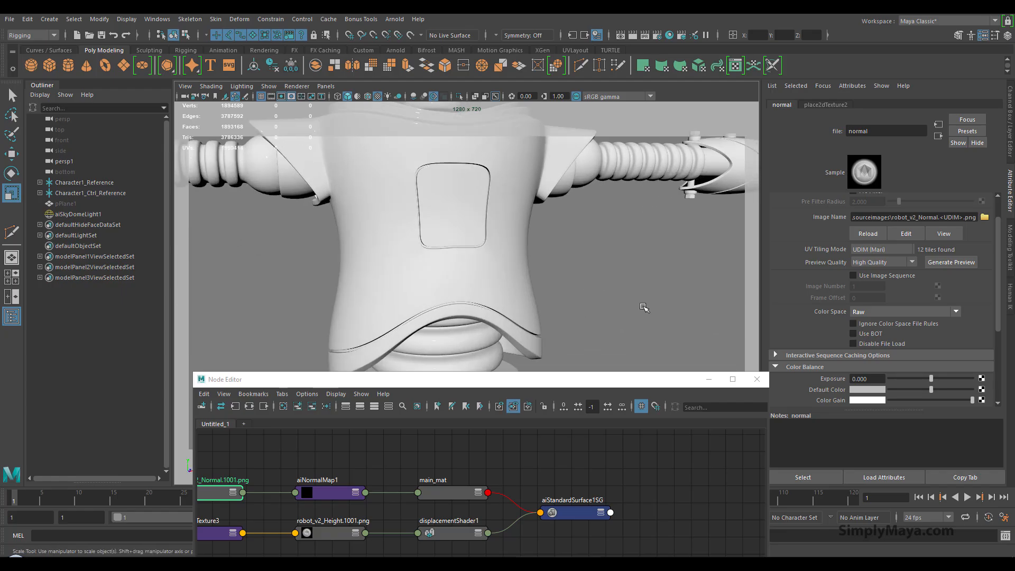
{"action": "left_click_drag", "start_coordinate": [643, 308], "coordinate": [512, 317], "text": "alt"}
{"action": "key", "text": "6"}
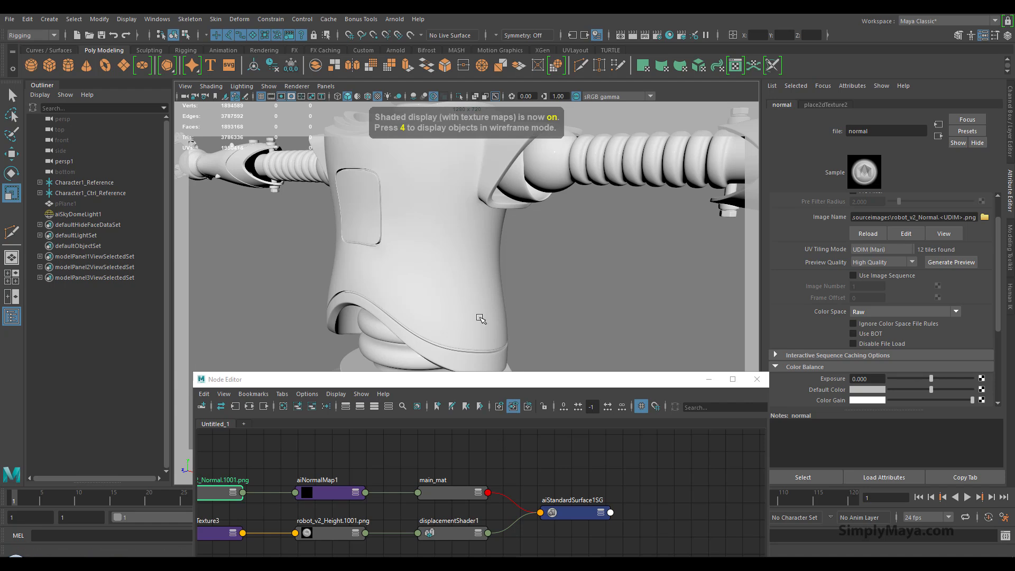
Step: Select displacementShader1, frame the robot down to its upper legs in the viewport, and render it in Arnold RenderView
{"action": "left_click_drag", "start_coordinate": [468, 384], "coordinate": [465, 168]}
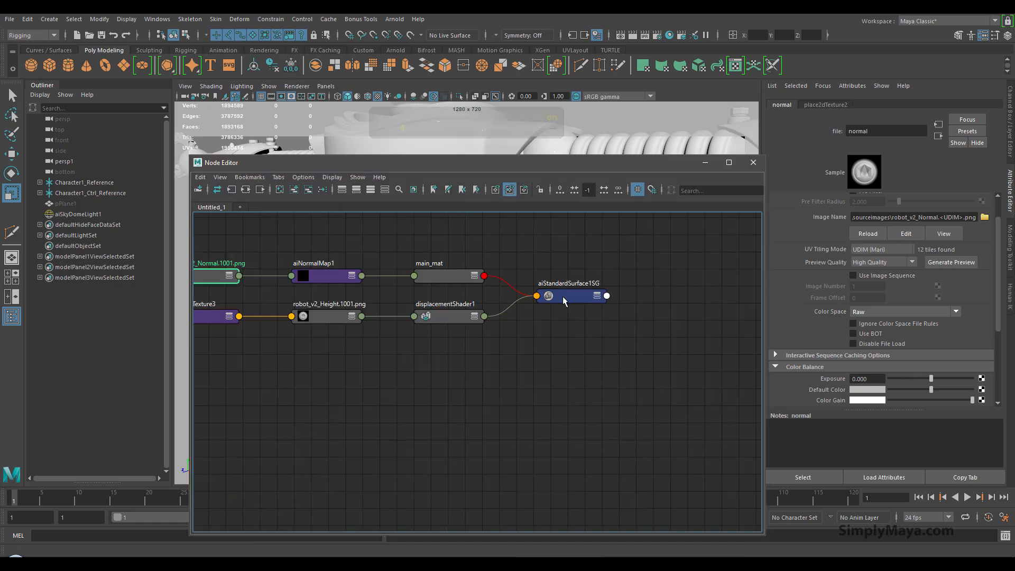
{"action": "left_click", "coordinate": [457, 320]}
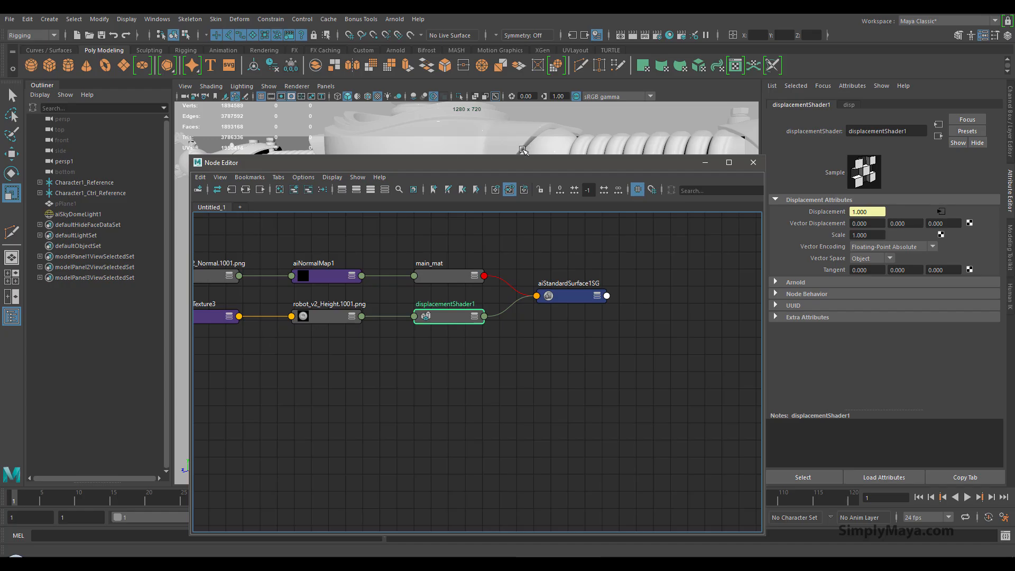
{"action": "middle_click_drag", "start_coordinate": [607, 127], "coordinate": [542, 216], "text": "alt"}
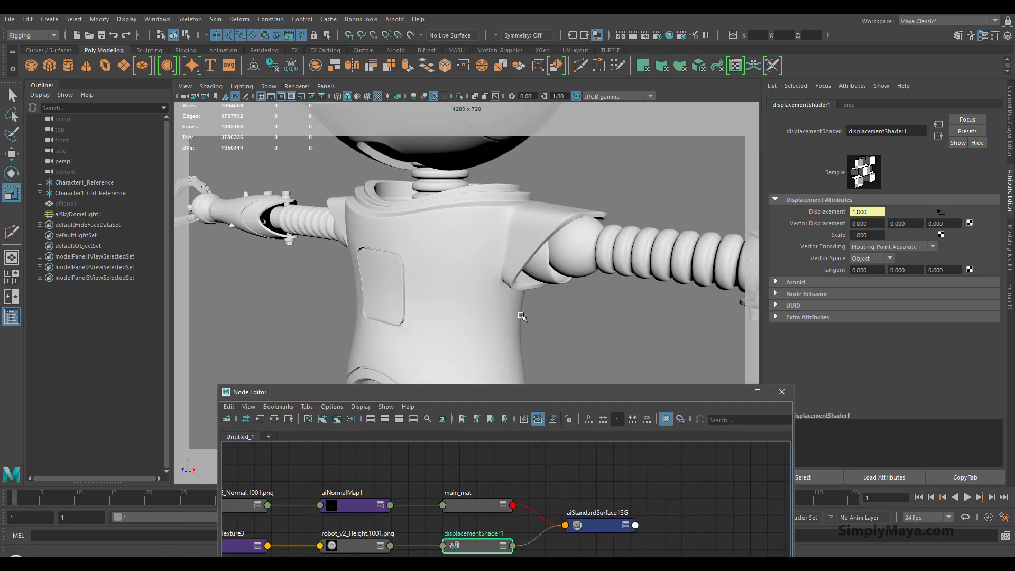
{"action": "left_click_drag", "start_coordinate": [479, 270], "coordinate": [467, 299], "text": "alt"}
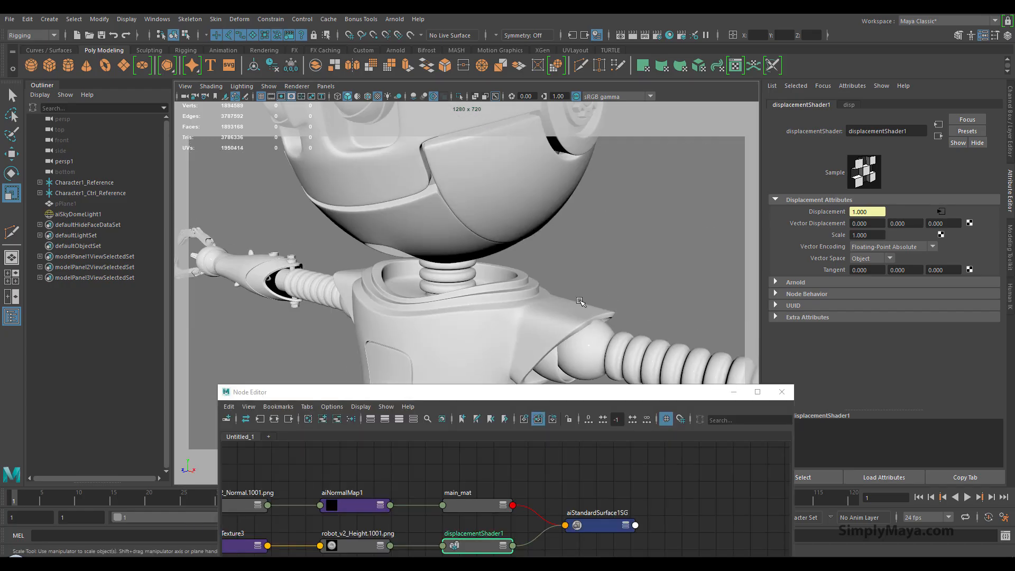
{"action": "right_click_drag", "start_coordinate": [468, 299], "coordinate": [290, 276], "text": "alt"}
{"action": "left_click_drag", "start_coordinate": [290, 276], "coordinate": [355, 261], "text": "alt"}
{"action": "middle_click_drag", "start_coordinate": [356, 261], "coordinate": [332, 233], "text": "alt"}
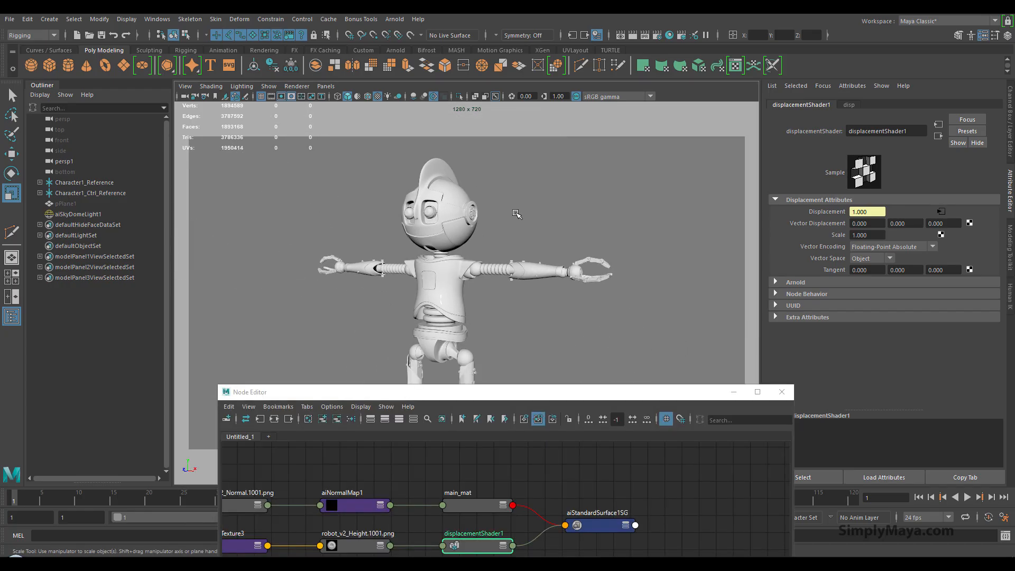
{"action": "left_click", "coordinate": [395, 19]}
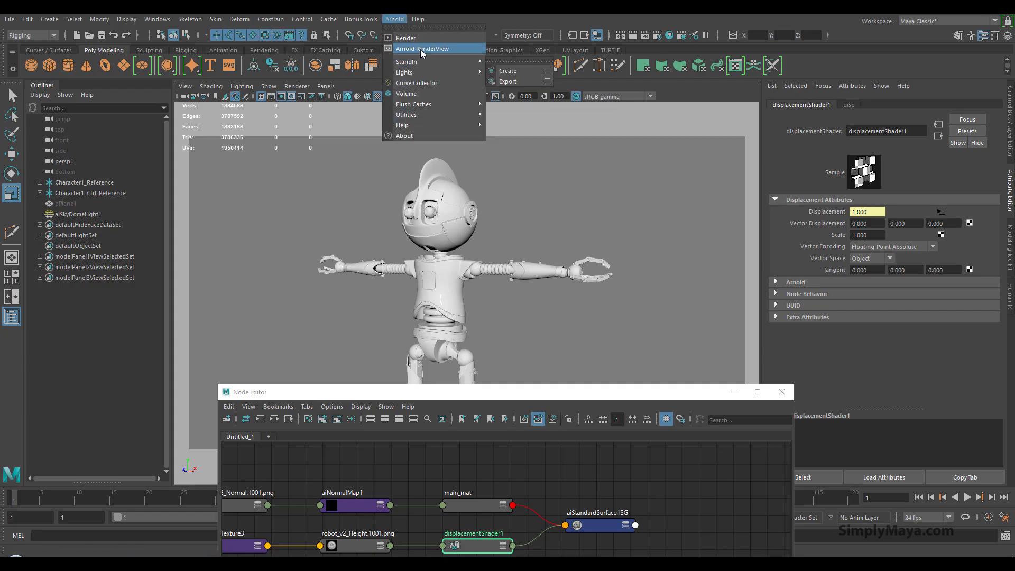
{"action": "left_click", "coordinate": [421, 49]}
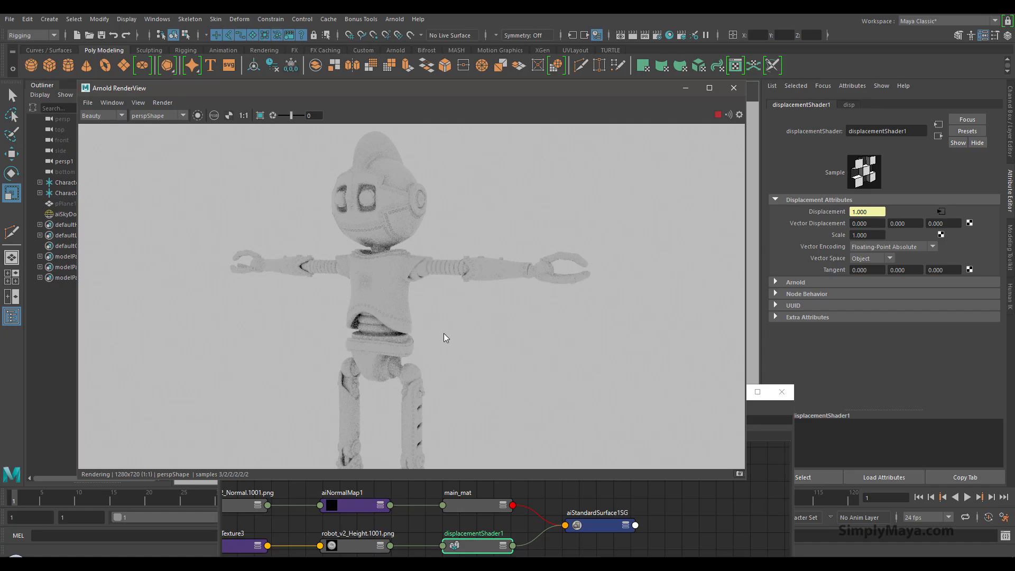
Step: Examine the displaced rivets and seams on the robot's head in the render
{"action": "scroll", "coordinate": [412, 306], "scroll_direction": "up", "scroll_amount": 2}
{"action": "middle_click_drag", "start_coordinate": [373, 293], "coordinate": [445, 382]}
{"action": "right_click_drag", "start_coordinate": [445, 381], "coordinate": [620, 398], "text": "alt"}
{"action": "middle_click_drag", "start_coordinate": [503, 347], "coordinate": [484, 377], "text": "alt"}
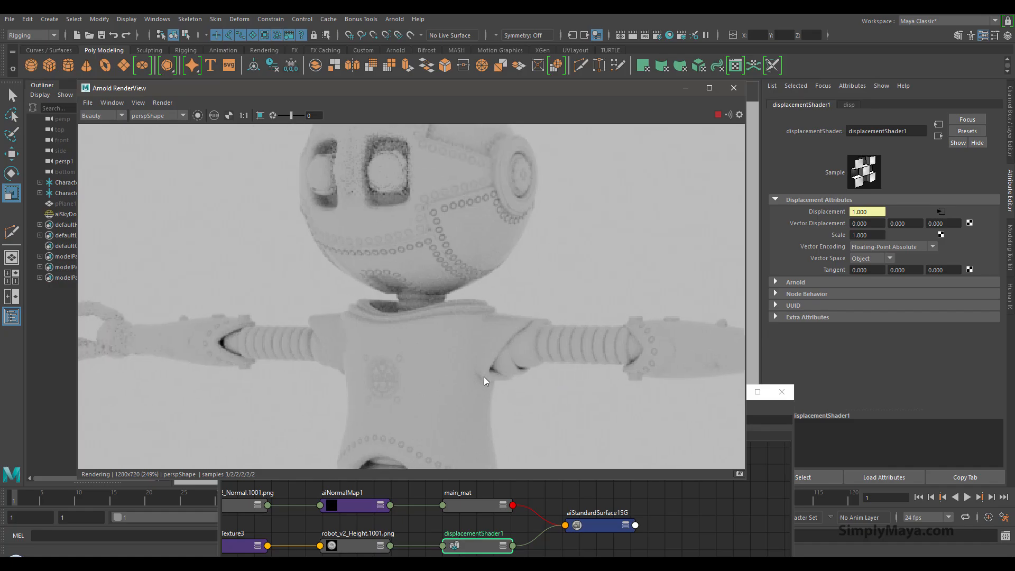
{"action": "middle_click_drag", "start_coordinate": [427, 334], "coordinate": [397, 416], "text": "alt"}
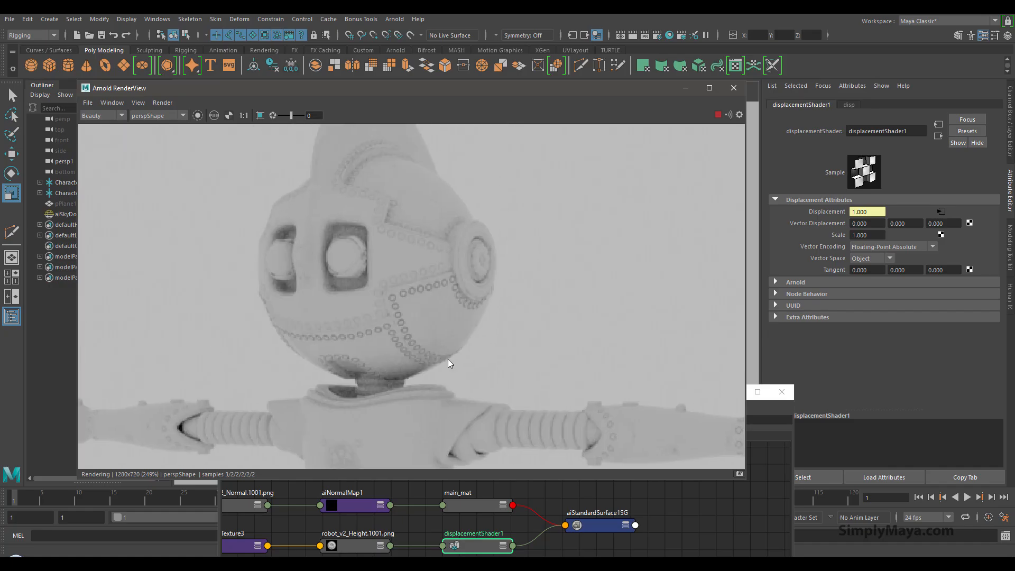
{"action": "right_click_drag", "start_coordinate": [449, 359], "coordinate": [608, 366], "text": "alt"}
{"action": "middle_click_drag", "start_coordinate": [493, 318], "coordinate": [512, 284], "text": "alt"}
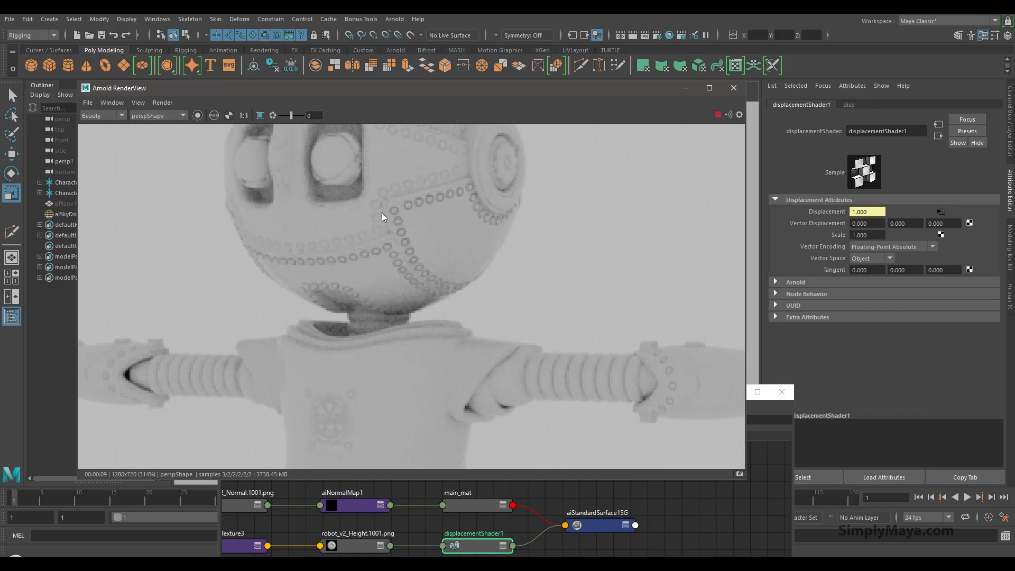
Step: Examine the displacement detail on the arms, torso and legs, then across the whole rendered figure
{"action": "middle_click_drag", "start_coordinate": [309, 337], "coordinate": [518, 226], "text": "alt"}
{"action": "middle_click_drag", "start_coordinate": [333, 275], "coordinate": [373, 239], "text": "alt"}
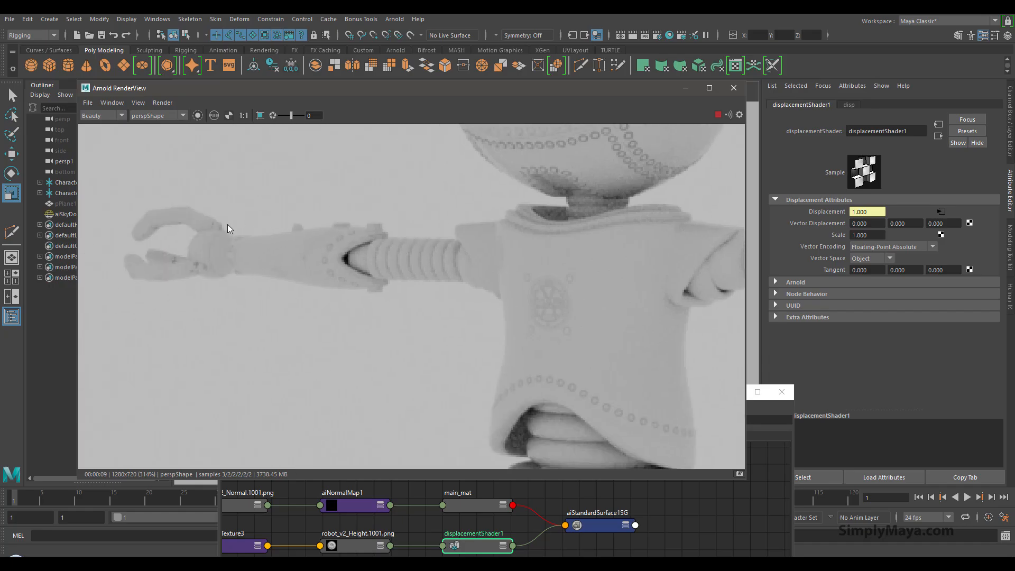
{"action": "middle_click_drag", "start_coordinate": [190, 208], "coordinate": [168, 180], "text": "alt"}
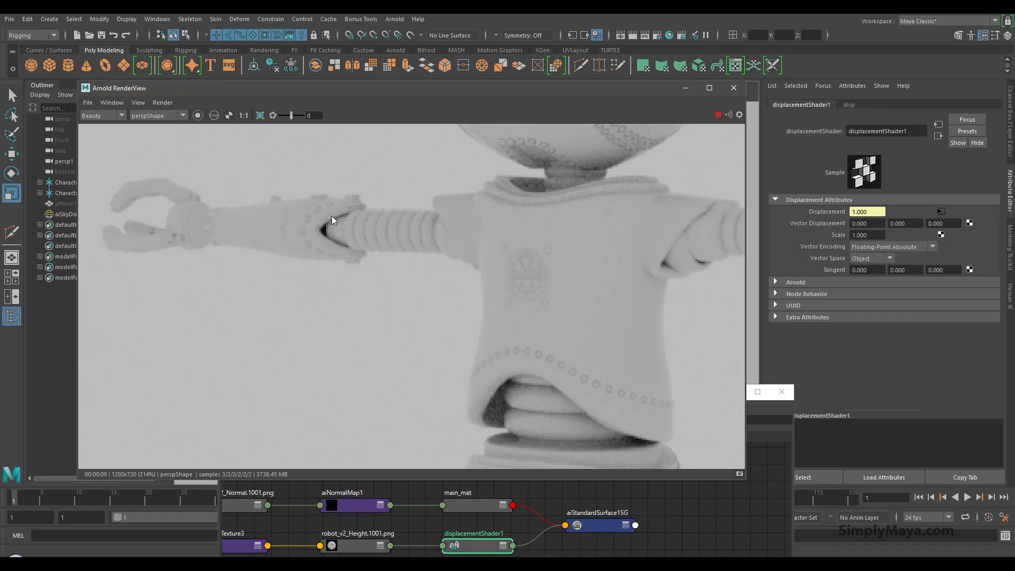
{"action": "middle_click_drag", "start_coordinate": [364, 189], "coordinate": [258, 200], "text": "alt"}
{"action": "middle_click_drag", "start_coordinate": [390, 253], "coordinate": [351, 129], "text": "alt"}
{"action": "middle_click_drag", "start_coordinate": [474, 312], "coordinate": [471, 150], "text": "alt"}
{"action": "right_click_drag", "start_coordinate": [311, 288], "coordinate": [137, 317], "text": "alt"}
{"action": "middle_click_drag", "start_coordinate": [267, 353], "coordinate": [307, 259], "text": "alt"}
{"action": "right_click_drag", "start_coordinate": [307, 338], "coordinate": [250, 372], "text": "alt"}
{"action": "middle_click_drag", "start_coordinate": [414, 196], "coordinate": [360, 366], "text": "alt"}
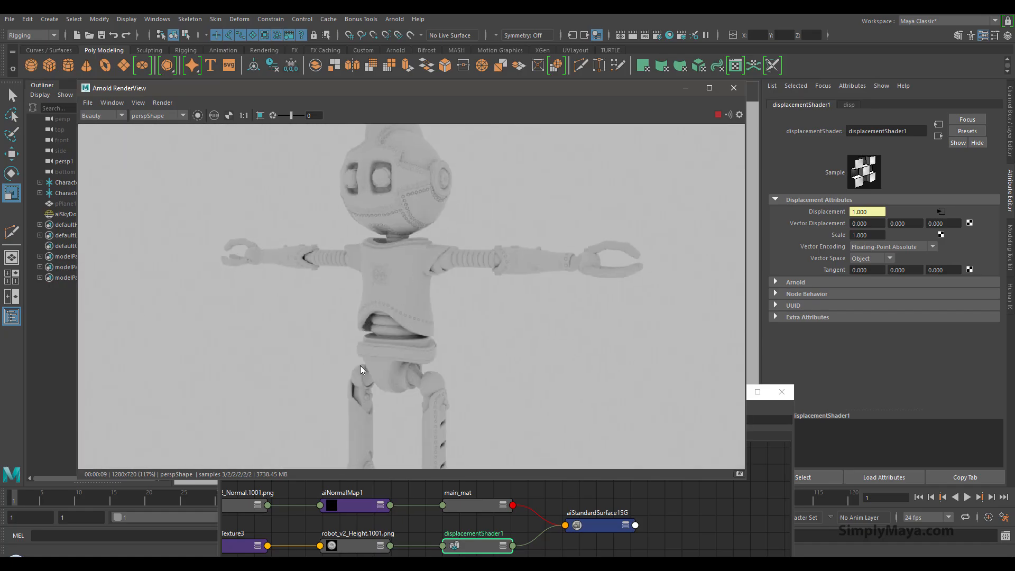
{"action": "right_click_drag", "start_coordinate": [360, 366], "coordinate": [338, 359], "text": "alt"}
{"action": "middle_click_drag", "start_coordinate": [370, 285], "coordinate": [359, 305], "text": "alt"}
{"action": "right_click_drag", "start_coordinate": [360, 306], "coordinate": [465, 307], "text": "alt"}
{"action": "middle_click_drag", "start_coordinate": [465, 307], "coordinate": [467, 339], "text": "alt"}
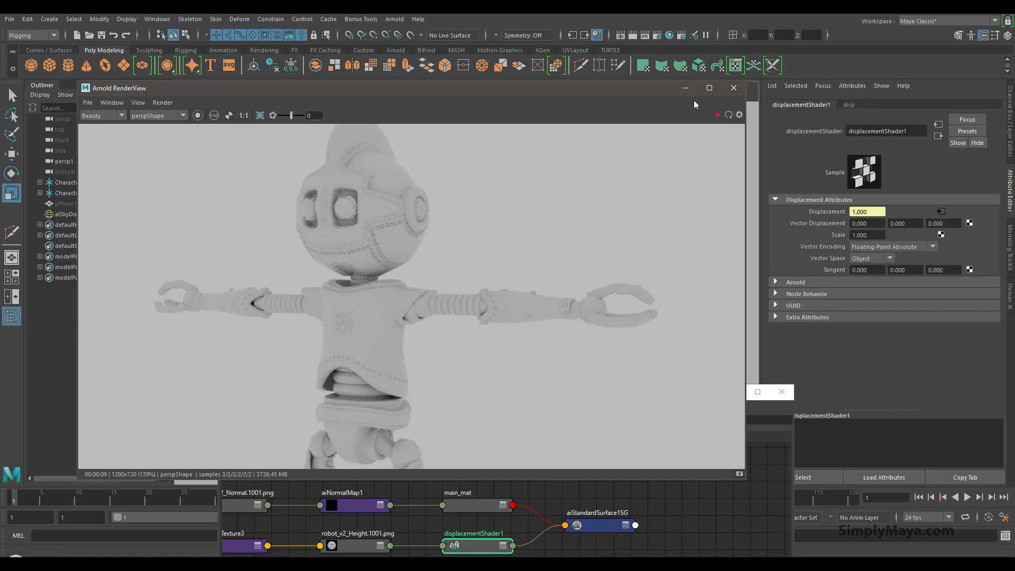
Step: Set the render view aside and review the Color Balance and Arnold attributes of the disp height map node
{"action": "left_click", "coordinate": [686, 88]}
{"action": "left_click_drag", "start_coordinate": [558, 389], "coordinate": [527, 153]}
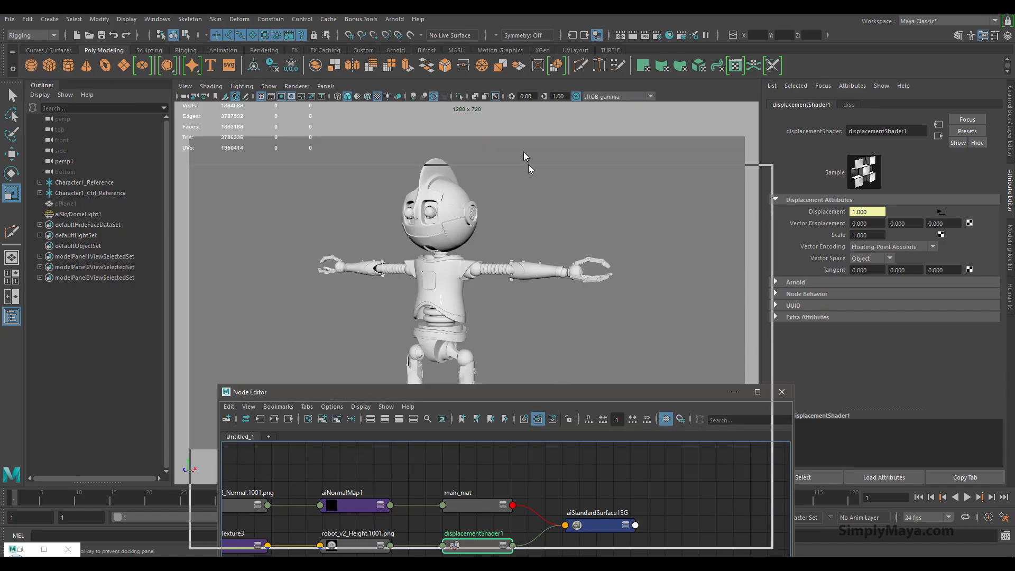
{"action": "left_click", "coordinate": [325, 308]}
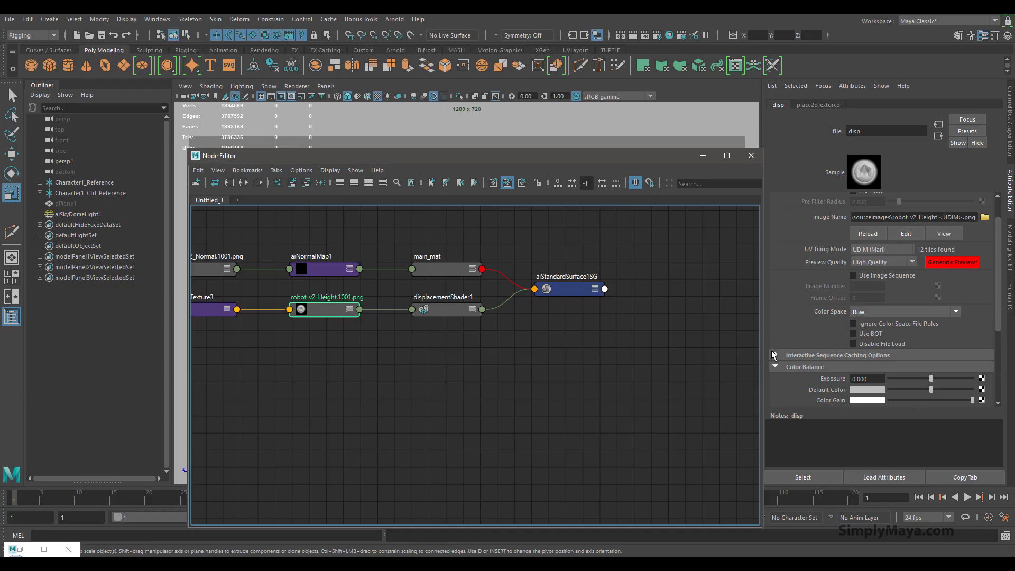
{"action": "scroll", "coordinate": [792, 326], "scroll_direction": "down", "scroll_amount": 5}
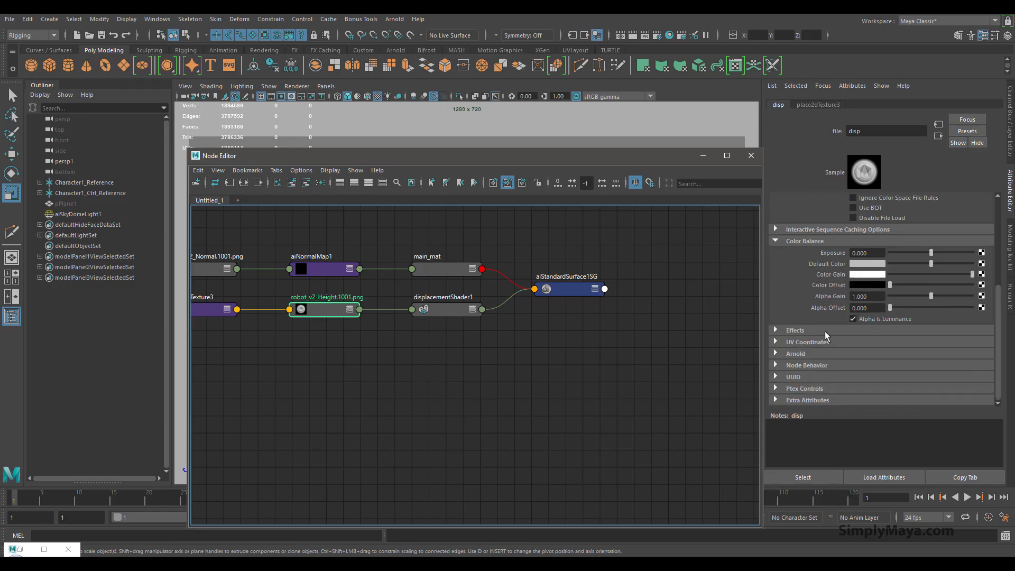
{"action": "left_click", "coordinate": [794, 353]}
{"action": "scroll", "coordinate": [794, 350], "scroll_direction": "down", "scroll_amount": 2}
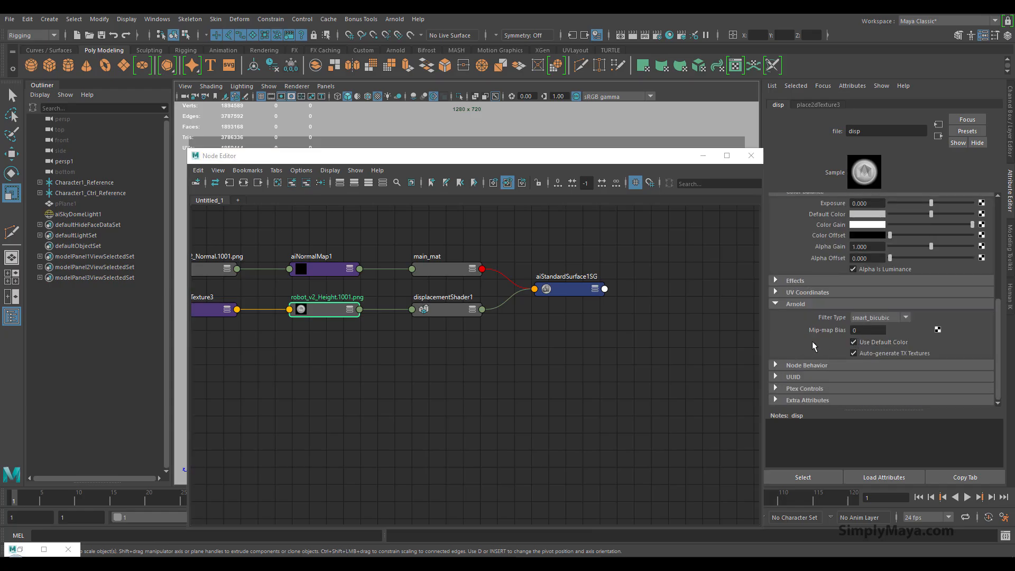
{"action": "scroll", "coordinate": [811, 342], "scroll_direction": "up", "scroll_amount": 2}
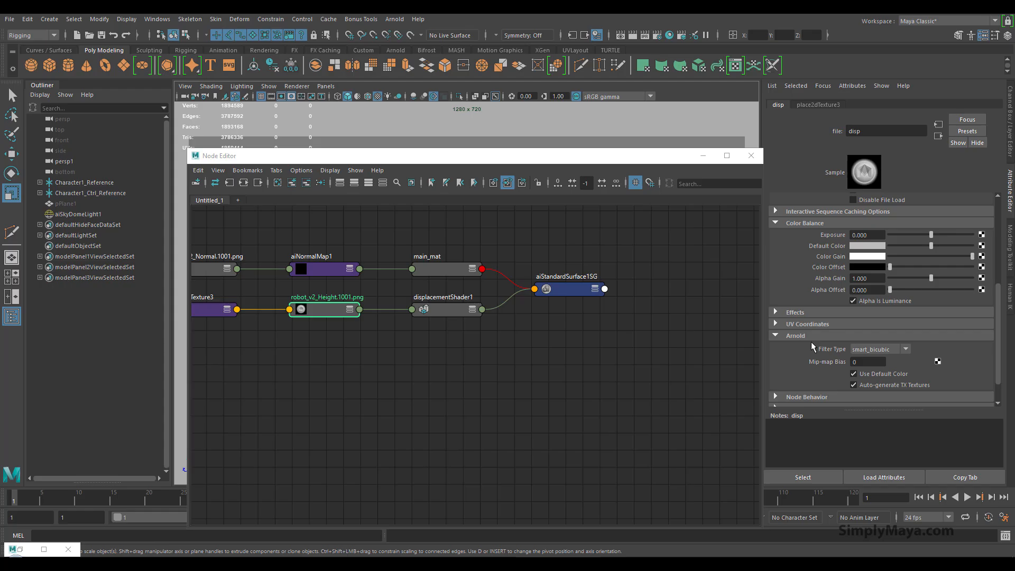
Step: Set displacementShader1's Scalar Zero Value to -0.5 with Auto Bump off, and bring back the Arnold RenderView
{"action": "left_click", "coordinate": [459, 304]}
{"action": "left_click", "coordinate": [800, 283]}
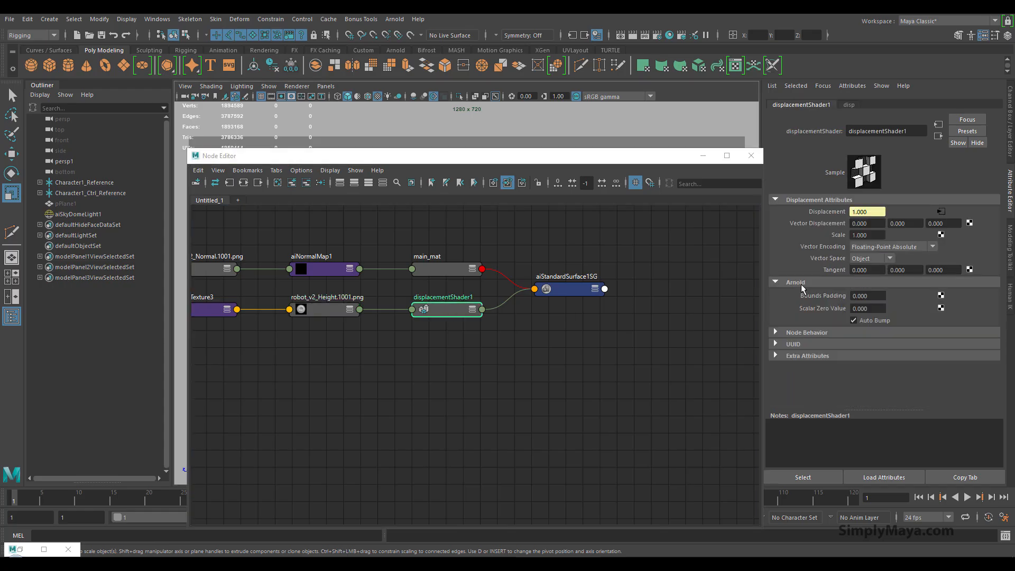
{"action": "left_click", "coordinate": [875, 308]}
{"action": "type", "text": "-0.5"}
{"action": "key", "text": "Return"}
{"action": "left_click", "coordinate": [44, 549]}
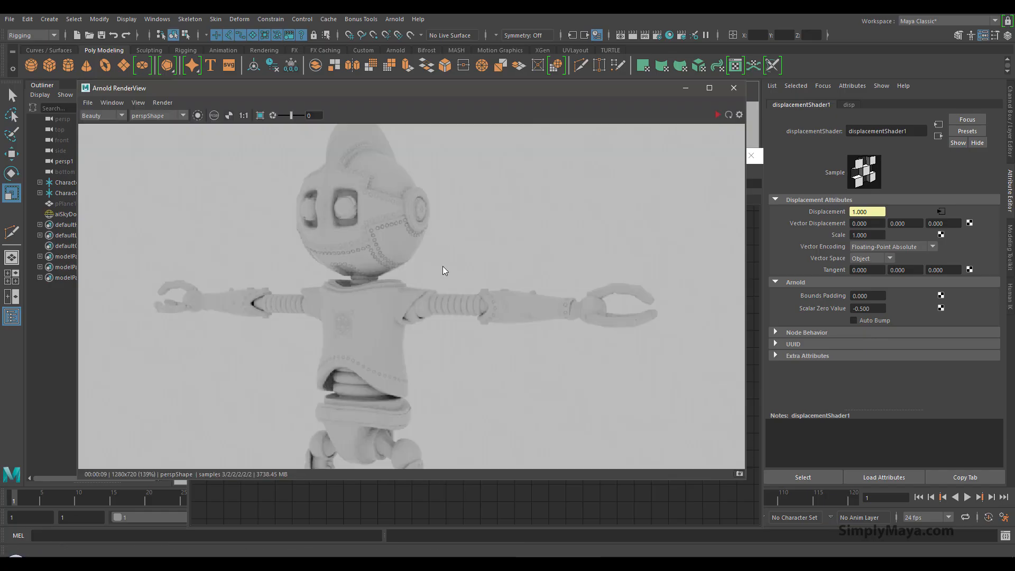
Step: Start the Arnold render and switch to File Explorer to look through the robot texture files in the sourceimages folder
{"action": "left_click", "coordinate": [718, 115]}
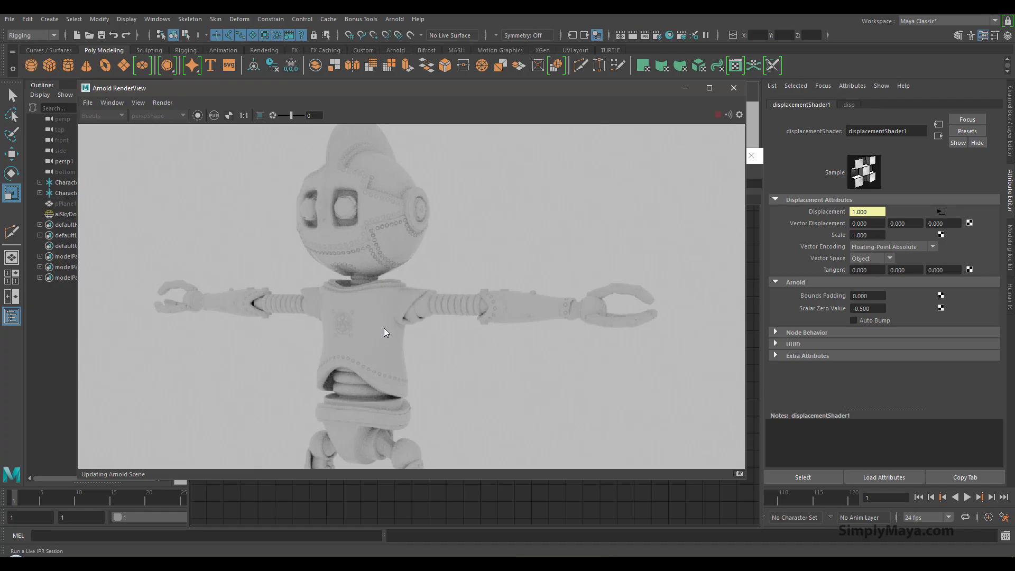
{"action": "left_click", "coordinate": [151, 563]}
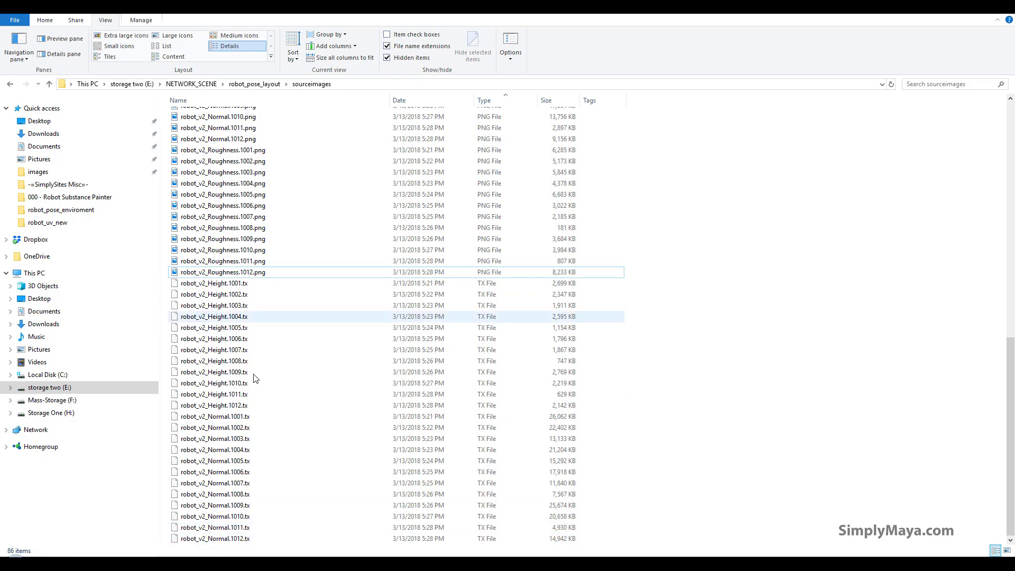
{"action": "scroll", "coordinate": [296, 360], "scroll_direction": "up", "scroll_amount": 4}
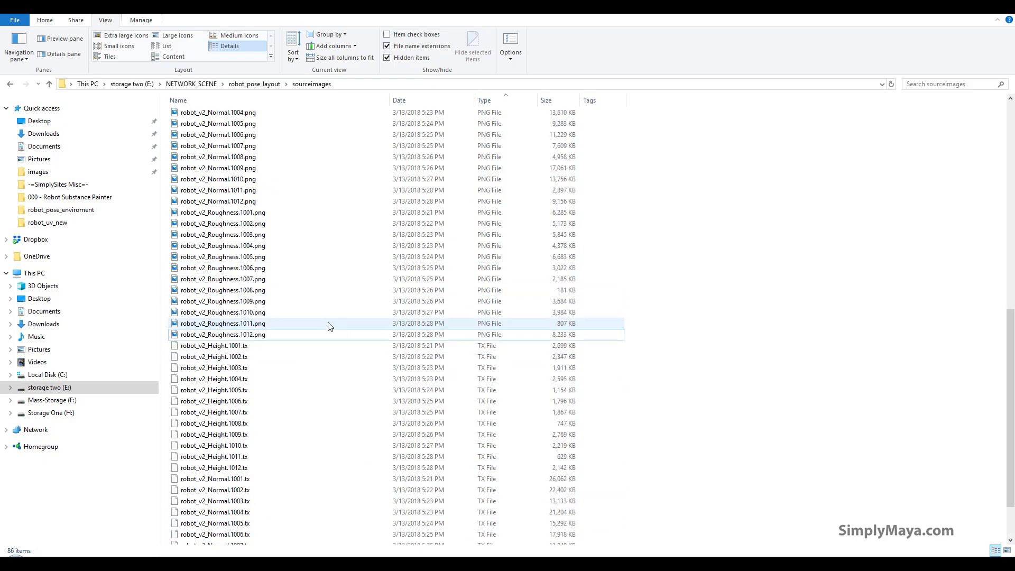
{"action": "scroll", "coordinate": [325, 323], "scroll_direction": "up", "scroll_amount": 2}
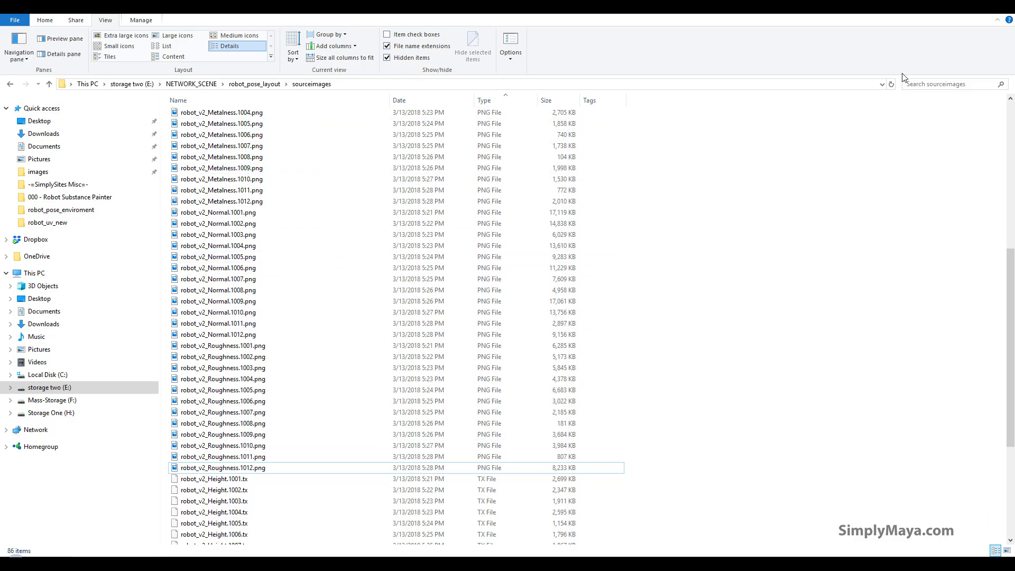
{"action": "left_click", "coordinate": [947, 6]}
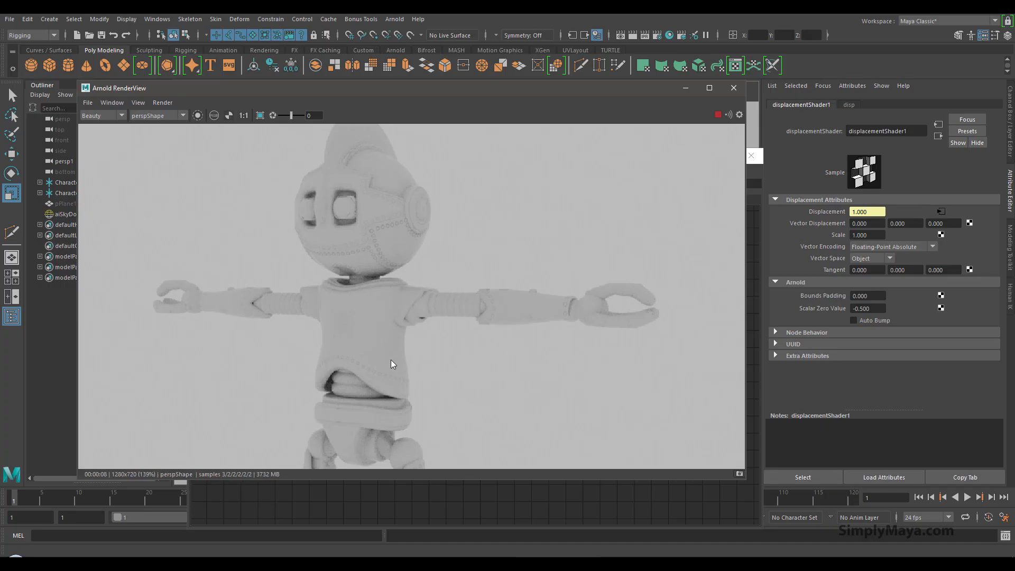
Step: Re-render the robot, set displacementShader1's Scalar Zero Value to 0.5, and restart the render
{"action": "scroll", "coordinate": [391, 359], "scroll_direction": "down", "scroll_amount": 1}
{"action": "scroll", "coordinate": [391, 362], "scroll_direction": "down", "scroll_amount": 1}
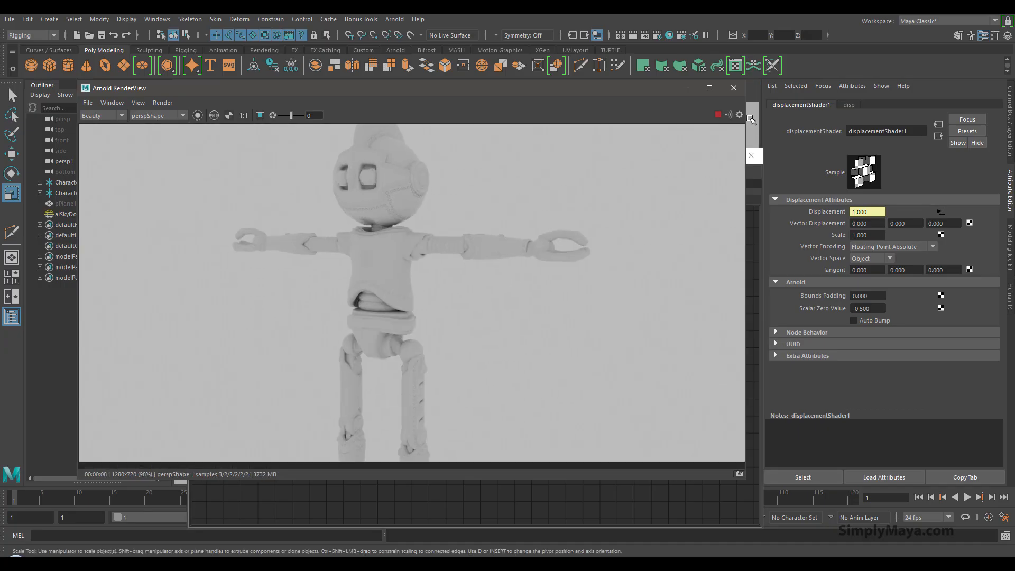
{"action": "double_click", "coordinate": [717, 116]}
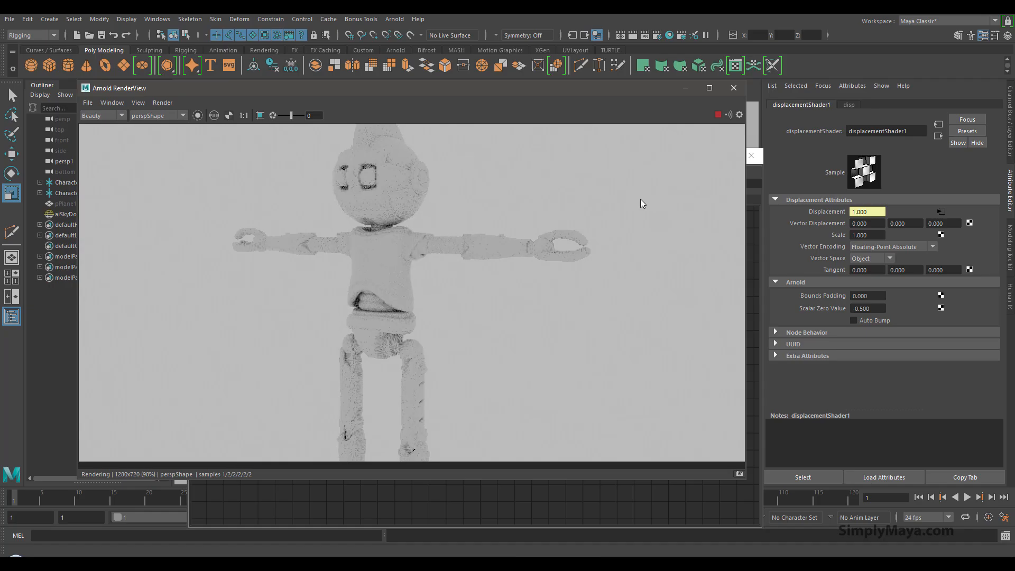
{"action": "scroll", "coordinate": [360, 354], "scroll_direction": "up", "scroll_amount": 1}
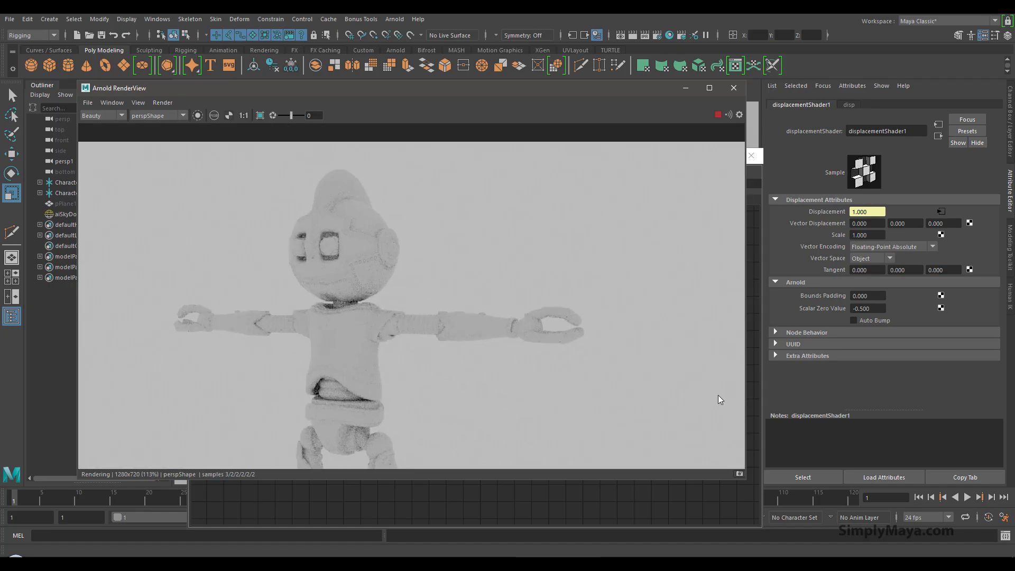
{"action": "scroll", "coordinate": [411, 358], "scroll_direction": "up", "scroll_amount": 2}
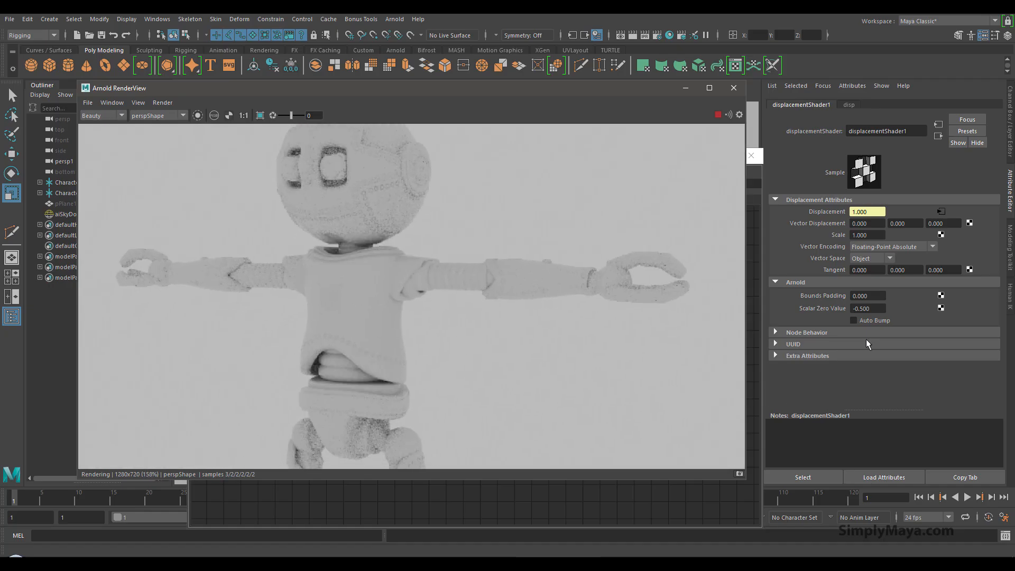
{"action": "left_click", "coordinate": [858, 308]}
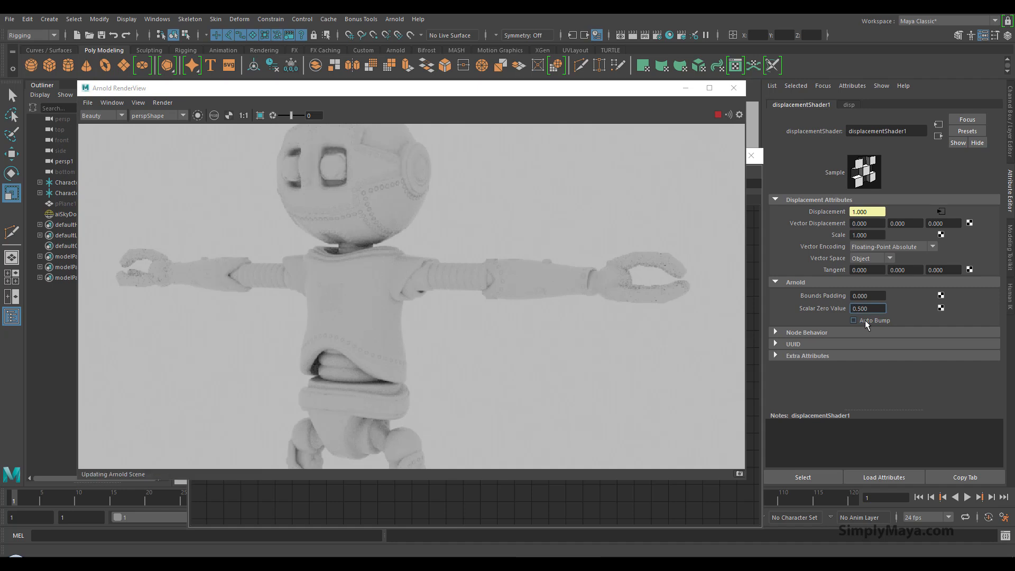
{"action": "left_click", "coordinate": [718, 116]}
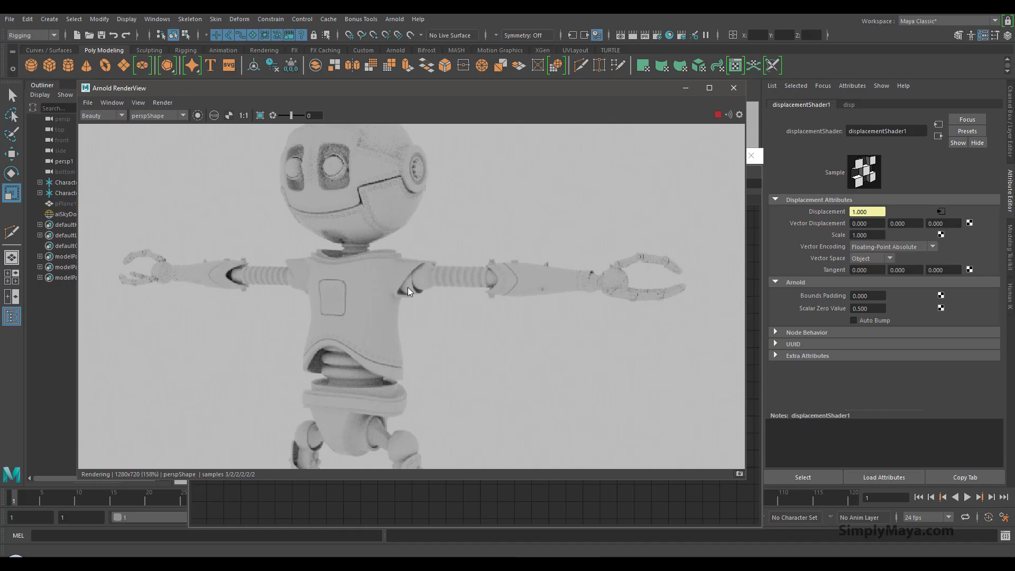
Step: Examine the displacement on the robot's head, torso and arms in the updated render
{"action": "scroll", "coordinate": [401, 284], "scroll_direction": "up", "scroll_amount": 2}
{"action": "middle_click_drag", "start_coordinate": [401, 283], "coordinate": [484, 418]}
{"action": "right_click_drag", "start_coordinate": [484, 418], "coordinate": [781, 401], "text": "alt"}
{"action": "middle_click_drag", "start_coordinate": [343, 381], "coordinate": [378, 238], "text": "alt"}
{"action": "right_click_drag", "start_coordinate": [469, 343], "coordinate": [506, 370], "text": "alt"}
{"action": "middle_click_drag", "start_coordinate": [360, 275], "coordinate": [434, 384], "text": "alt"}
{"action": "right_click_drag", "start_coordinate": [550, 370], "coordinate": [337, 294], "text": "alt"}
{"action": "middle_click_drag", "start_coordinate": [338, 294], "coordinate": [334, 318], "text": "alt"}
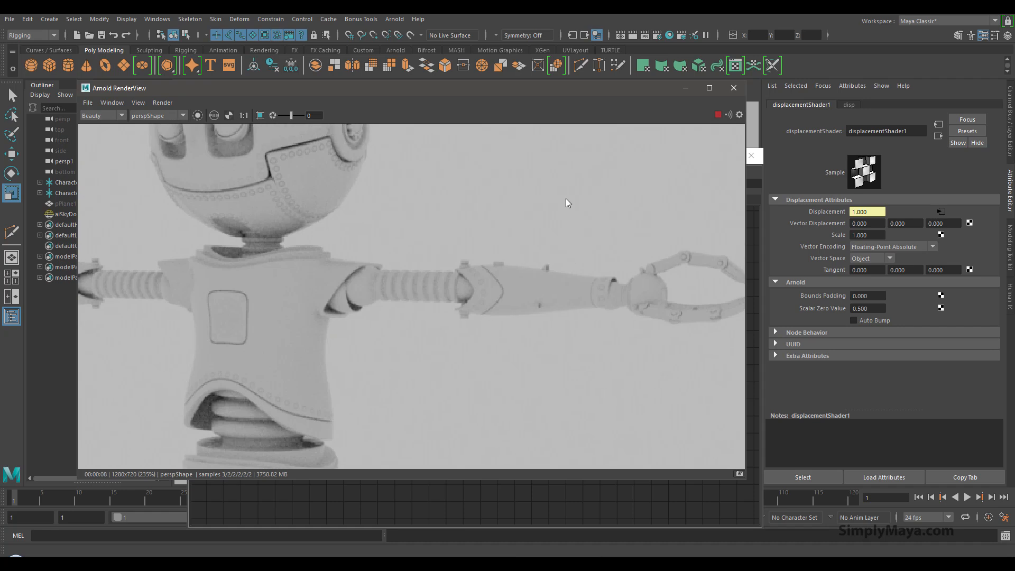
{"action": "middle_click_drag", "start_coordinate": [330, 276], "coordinate": [507, 359], "text": "alt"}
{"action": "middle_click_drag", "start_coordinate": [599, 377], "coordinate": [615, 291], "text": "alt"}
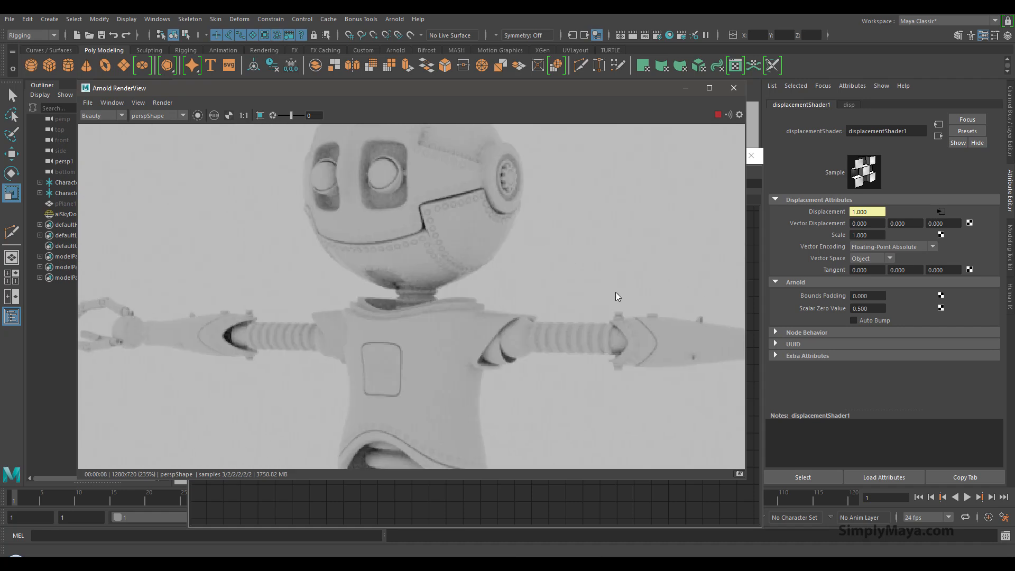
Step: Examine the displacement on the robot's lower body and legs, then return to the upper body
{"action": "right_click_drag", "start_coordinate": [615, 292], "coordinate": [368, 232], "text": "alt"}
{"action": "middle_click_drag", "start_coordinate": [460, 401], "coordinate": [415, 153], "text": "alt"}
{"action": "middle_click_drag", "start_coordinate": [452, 438], "coordinate": [433, 300], "text": "alt"}
{"action": "middle_click_drag", "start_coordinate": [409, 206], "coordinate": [472, 445], "text": "alt"}
{"action": "middle_click_drag", "start_coordinate": [426, 312], "coordinate": [396, 179], "text": "alt"}
{"action": "right_click_drag", "start_coordinate": [399, 182], "coordinate": [757, 391], "text": "alt"}
{"action": "middle_click_drag", "start_coordinate": [503, 370], "coordinate": [483, 225], "text": "alt"}
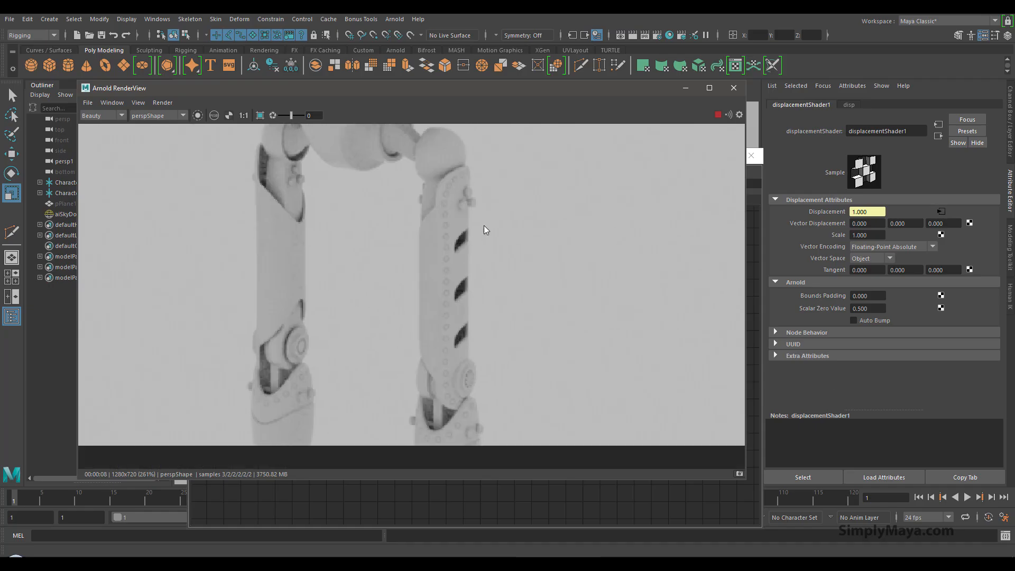
{"action": "middle_click_drag", "start_coordinate": [340, 210], "coordinate": [417, 408], "text": "alt"}
{"action": "middle_click_drag", "start_coordinate": [405, 188], "coordinate": [409, 391], "text": "alt"}
{"action": "middle_click_drag", "start_coordinate": [395, 233], "coordinate": [383, 338], "text": "alt"}
Step: Review the disp height map node's file, UV tiling and Color Balance attributes, then return to the render view
{"action": "left_click", "coordinate": [462, 518]}
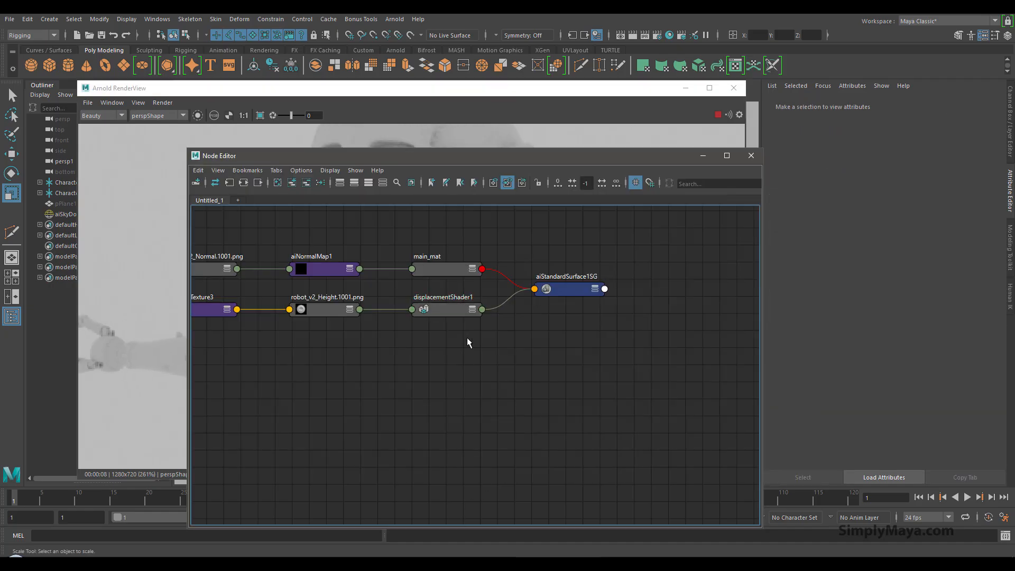
{"action": "left_click", "coordinate": [324, 309]}
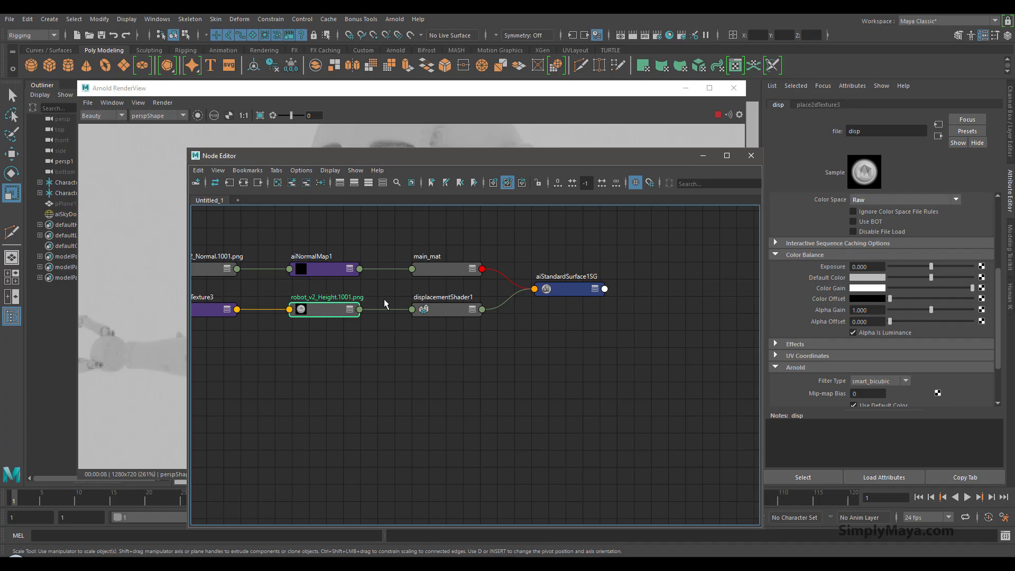
{"action": "middle_click_drag", "start_coordinate": [353, 337], "coordinate": [446, 401], "text": "alt"}
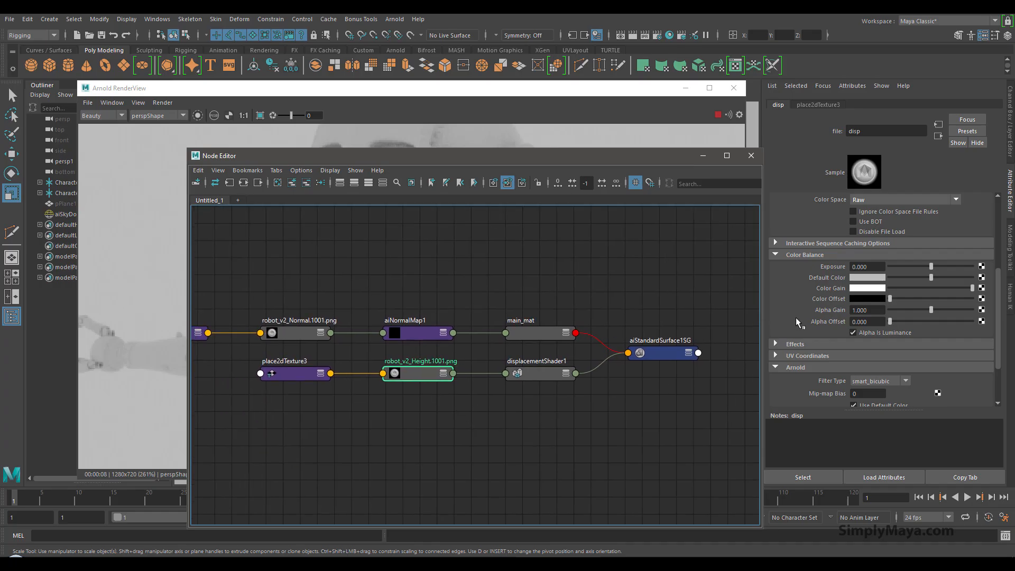
{"action": "scroll", "coordinate": [795, 304], "scroll_direction": "up", "scroll_amount": 3}
{"action": "scroll", "coordinate": [795, 300], "scroll_direction": "up", "scroll_amount": 1}
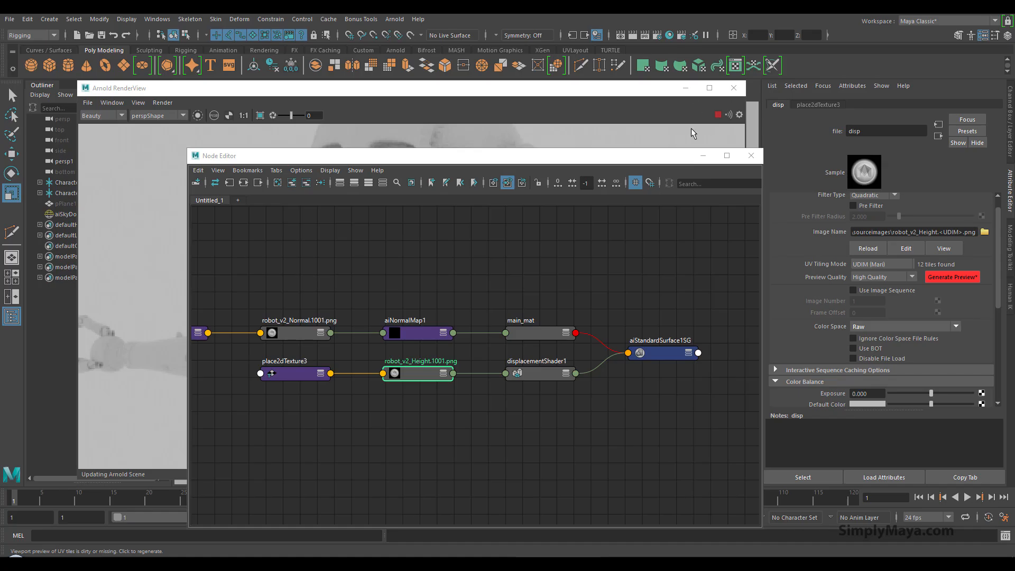
{"action": "left_click", "coordinate": [711, 126]}
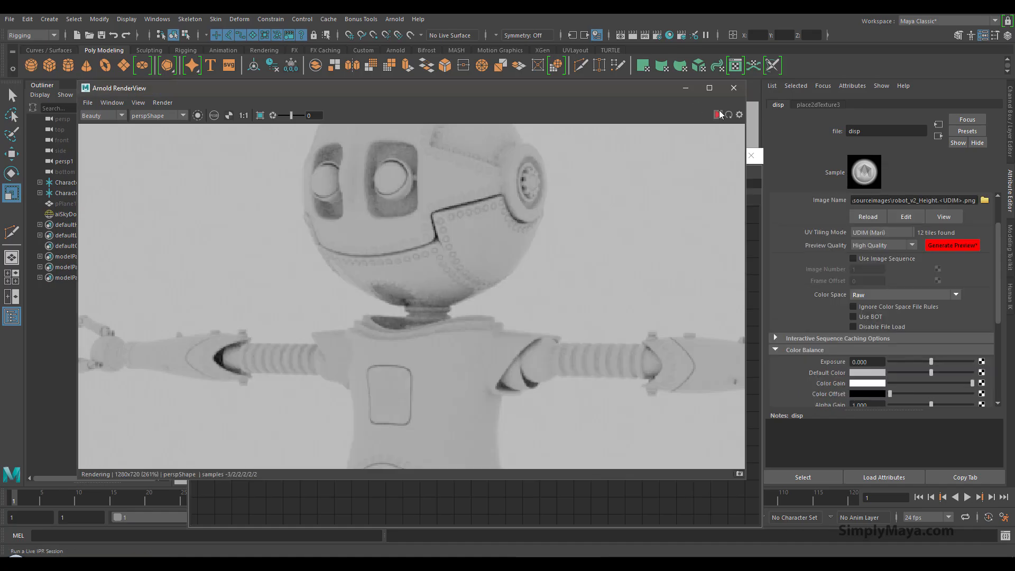
Step: Set the render view aside, clear the Node Editor from the viewport, and inspect the torso mesh's wireframe
{"action": "left_click", "coordinate": [686, 90]}
{"action": "left_click_drag", "start_coordinate": [634, 154], "coordinate": [611, 415]}
{"action": "right_click_drag", "start_coordinate": [453, 333], "coordinate": [514, 315], "text": "alt"}
{"action": "middle_click_drag", "start_coordinate": [504, 251], "coordinate": [536, 381], "text": "alt"}
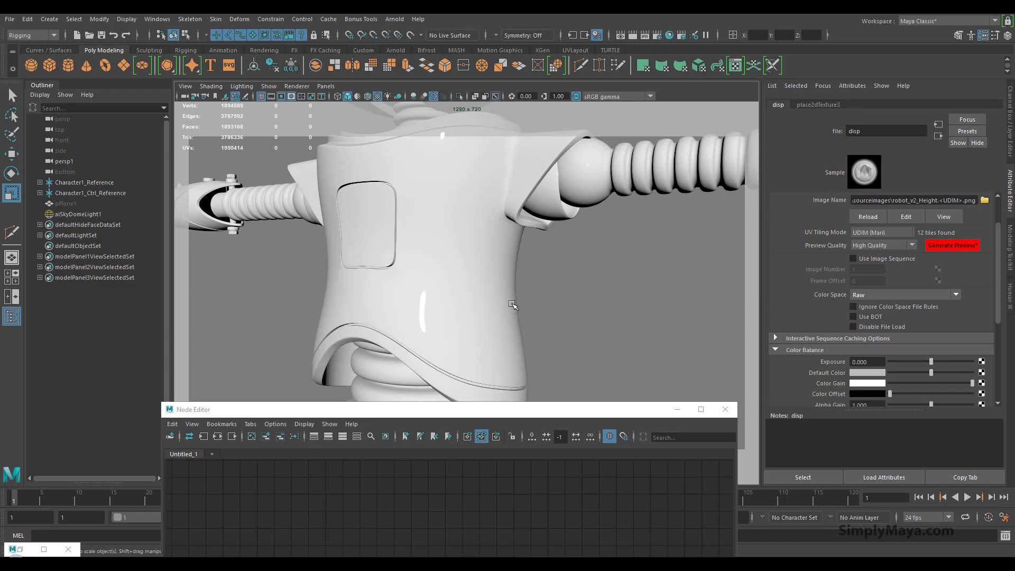
{"action": "left_click", "coordinate": [551, 282]}
{"action": "left_click_drag", "start_coordinate": [464, 302], "coordinate": [449, 279], "text": "alt"}
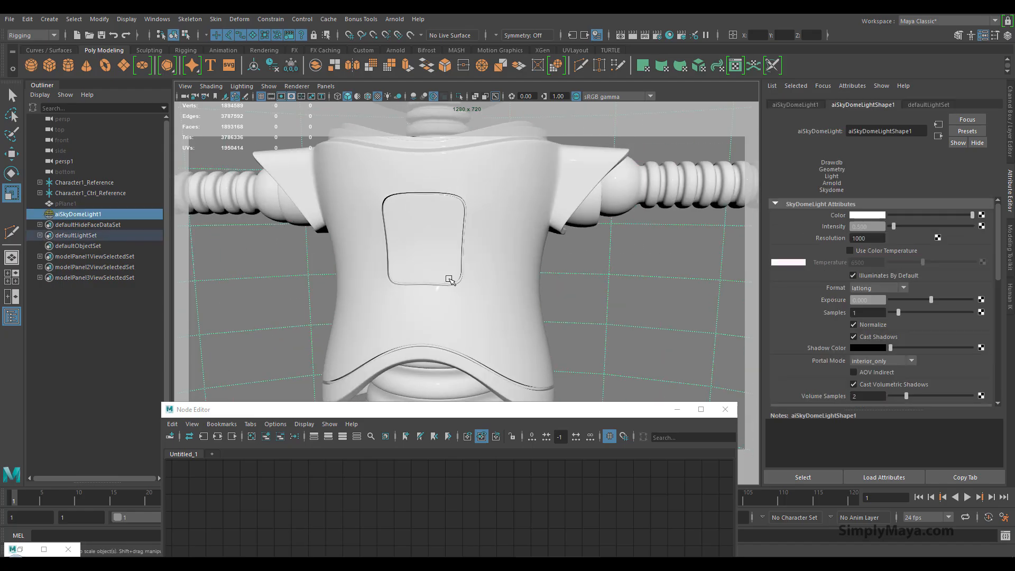
{"action": "left_click", "coordinate": [449, 279]}
{"action": "left_click_drag", "start_coordinate": [509, 294], "coordinate": [495, 300], "text": "alt"}
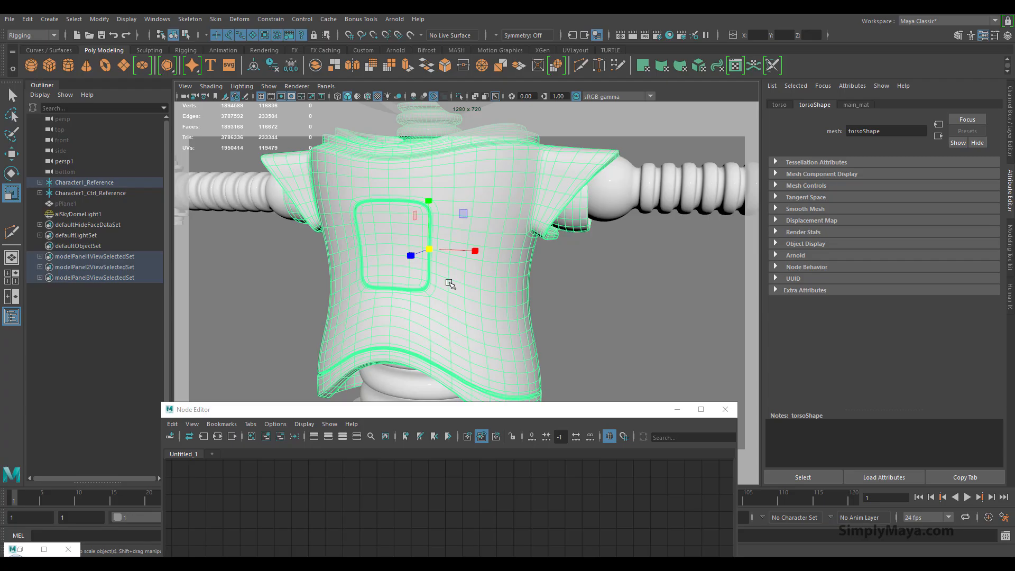
Step: Inspect the torso mesh's edge layout close up around the chest panel
{"action": "left_click", "coordinate": [319, 305]}
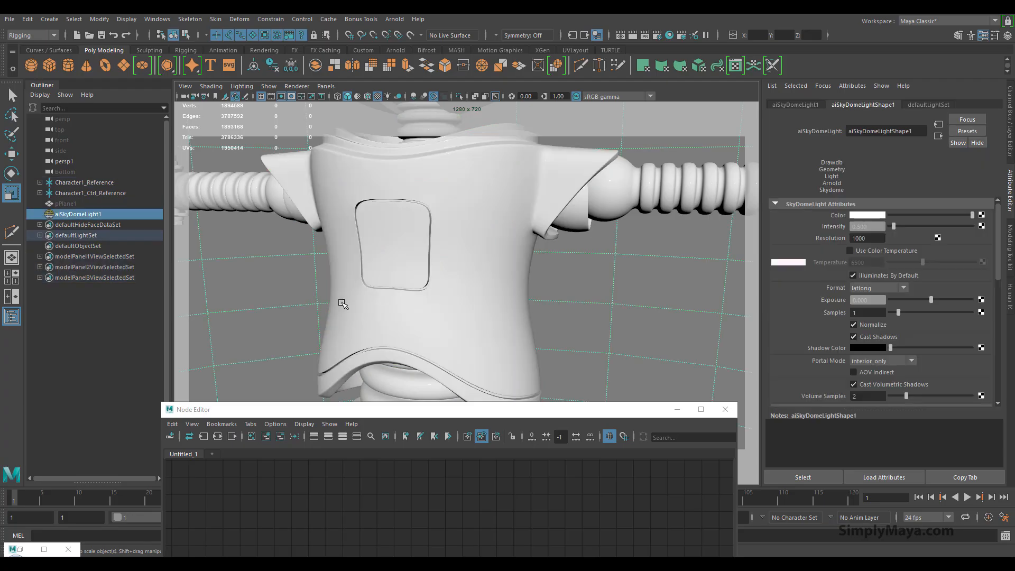
{"action": "left_click_drag", "start_coordinate": [361, 297], "coordinate": [340, 296], "text": "alt"}
{"action": "middle_click_drag", "start_coordinate": [358, 296], "coordinate": [382, 331], "text": "alt"}
{"action": "right_click_drag", "start_coordinate": [383, 331], "coordinate": [534, 331], "text": "alt"}
{"action": "left_click_drag", "start_coordinate": [466, 316], "coordinate": [527, 296], "text": "alt"}
{"action": "left_click", "coordinate": [487, 287]}
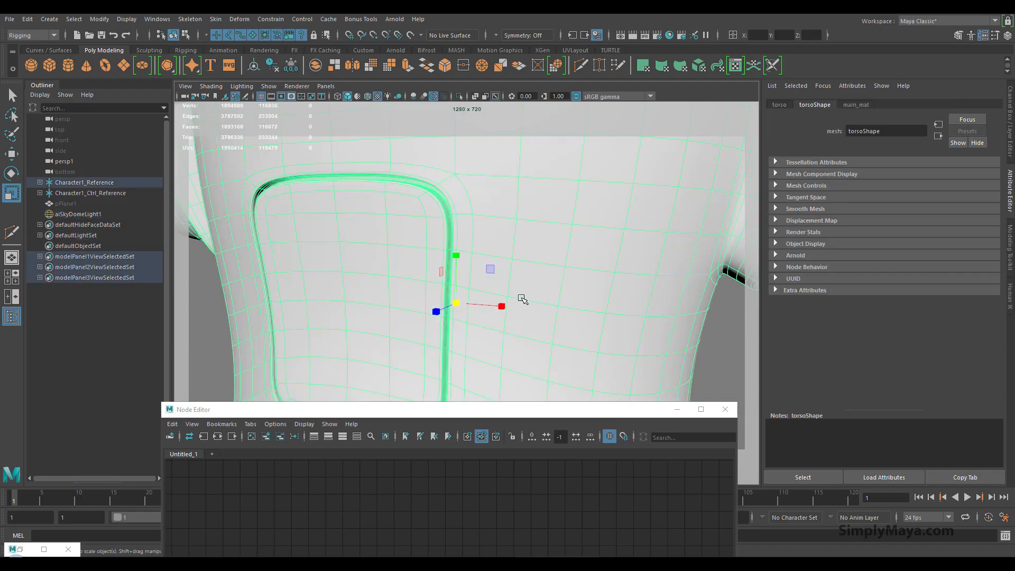
{"action": "scroll", "coordinate": [526, 301], "scroll_direction": "down", "scroll_amount": 8}
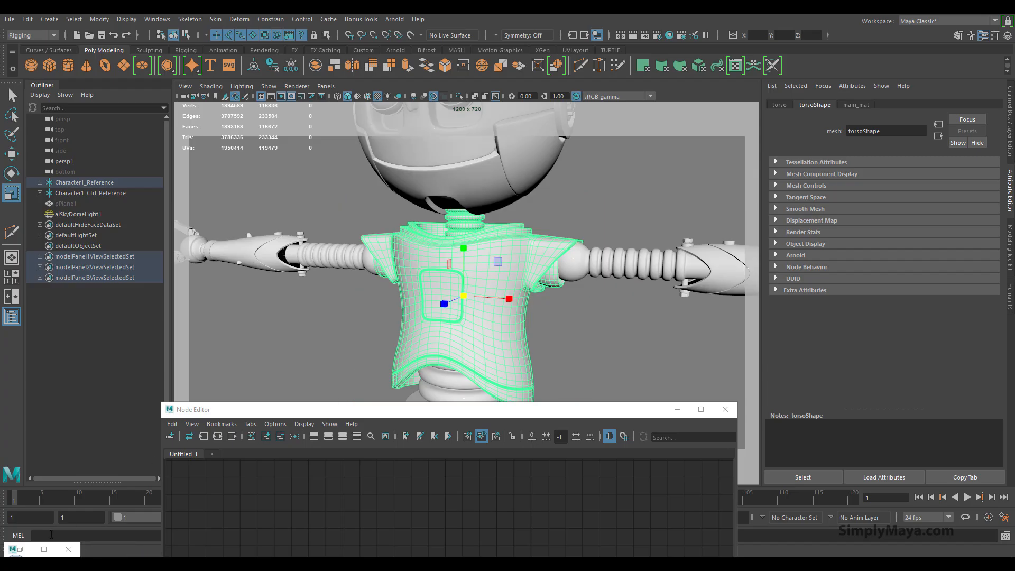
Step: Bring back the Arnold RenderView and examine the rendered torso and chest panel
{"action": "left_click", "coordinate": [20, 550]}
{"action": "middle_click_drag", "start_coordinate": [464, 328], "coordinate": [446, 175]}
{"action": "scroll", "coordinate": [486, 285], "scroll_direction": "up", "scroll_amount": 2}
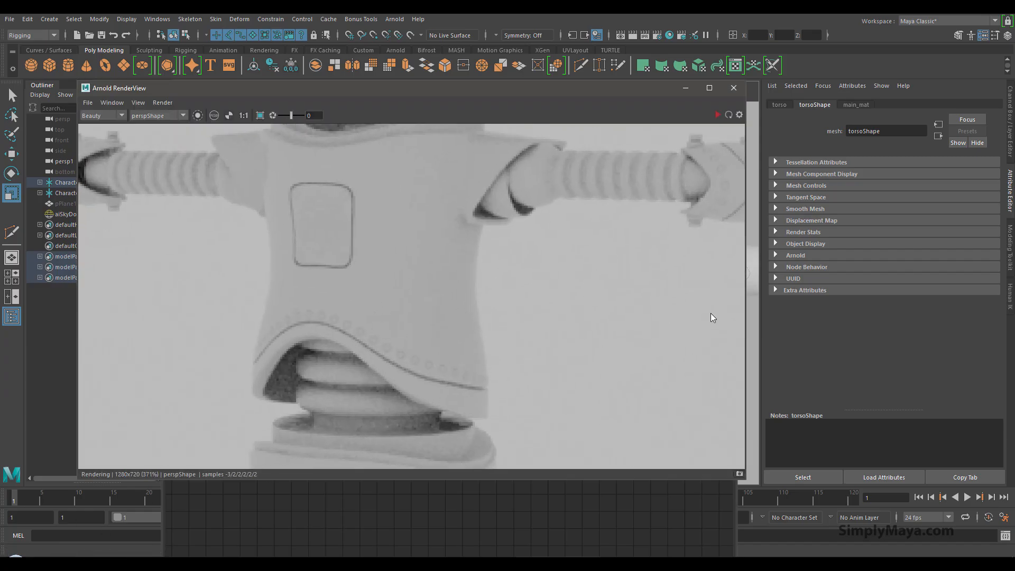
{"action": "middle_click_drag", "start_coordinate": [328, 239], "coordinate": [356, 283]}
Step: Try a Scale of 2 on displacementShader1, then raise it to 4 and restart the render
{"action": "left_click", "coordinate": [532, 502]}
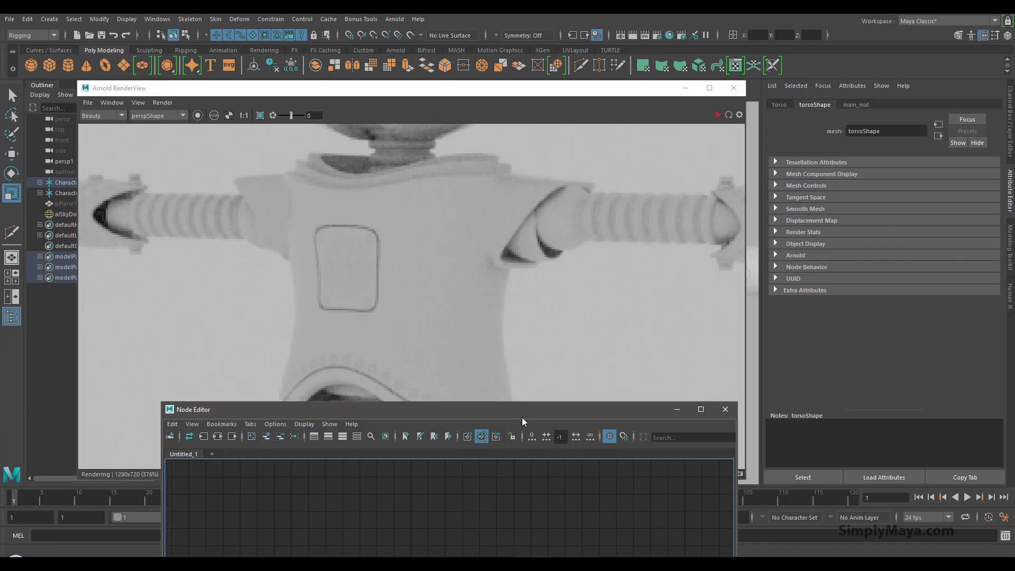
{"action": "left_click_drag", "start_coordinate": [493, 414], "coordinate": [477, 158]}
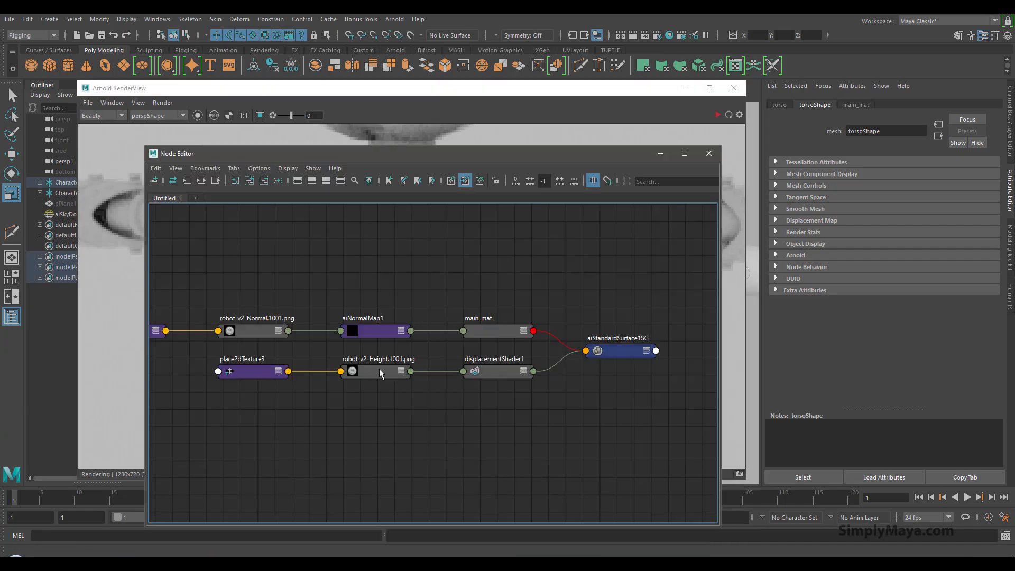
{"action": "left_click", "coordinate": [499, 371]}
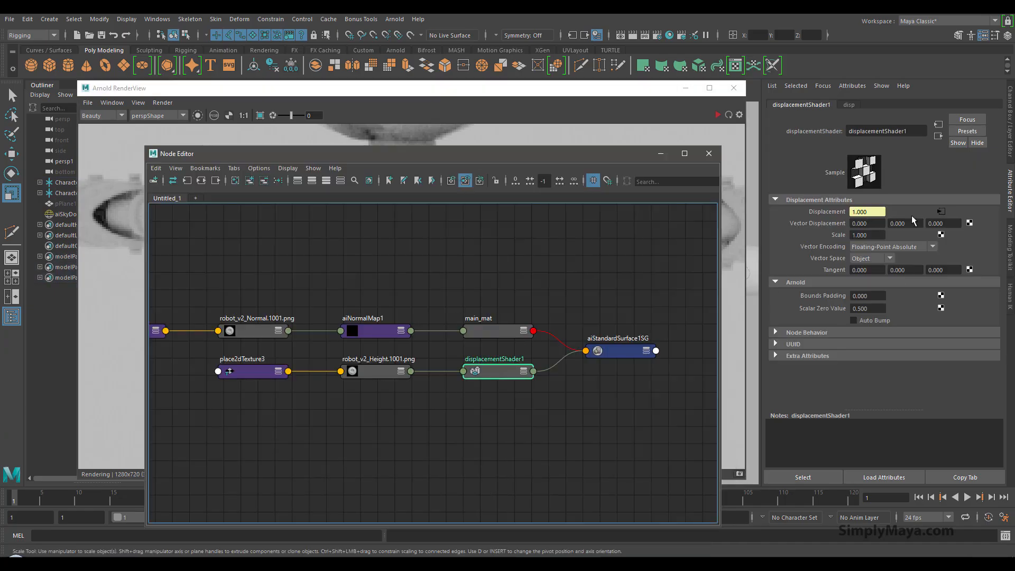
{"action": "left_click", "coordinate": [872, 234]}
{"action": "type", "text": "2"}
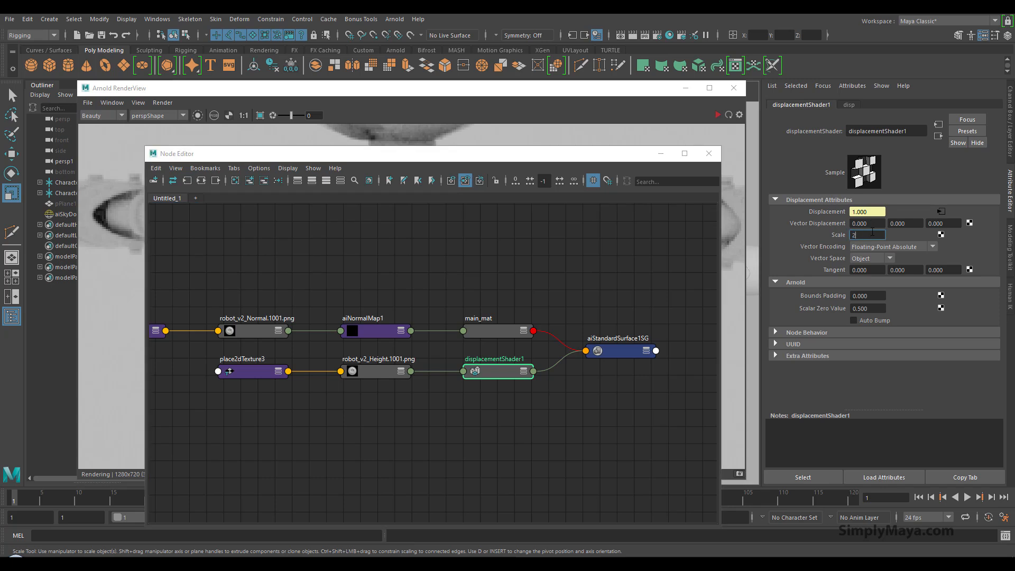
{"action": "key", "text": "Return"}
{"action": "left_click", "coordinate": [871, 234]}
{"action": "type", "text": "4"}
{"action": "key", "text": "Return"}
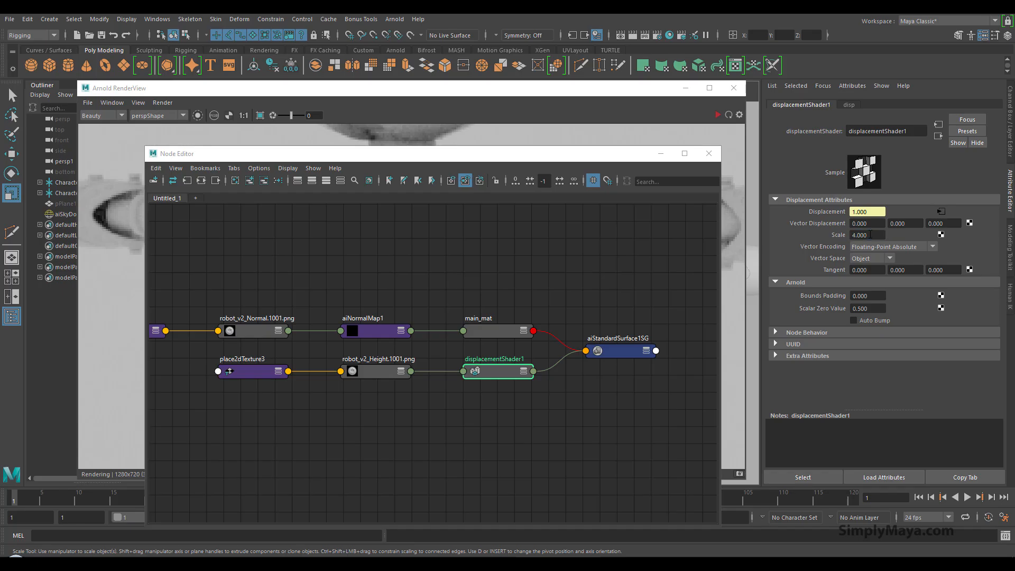
{"action": "left_click", "coordinate": [717, 114]}
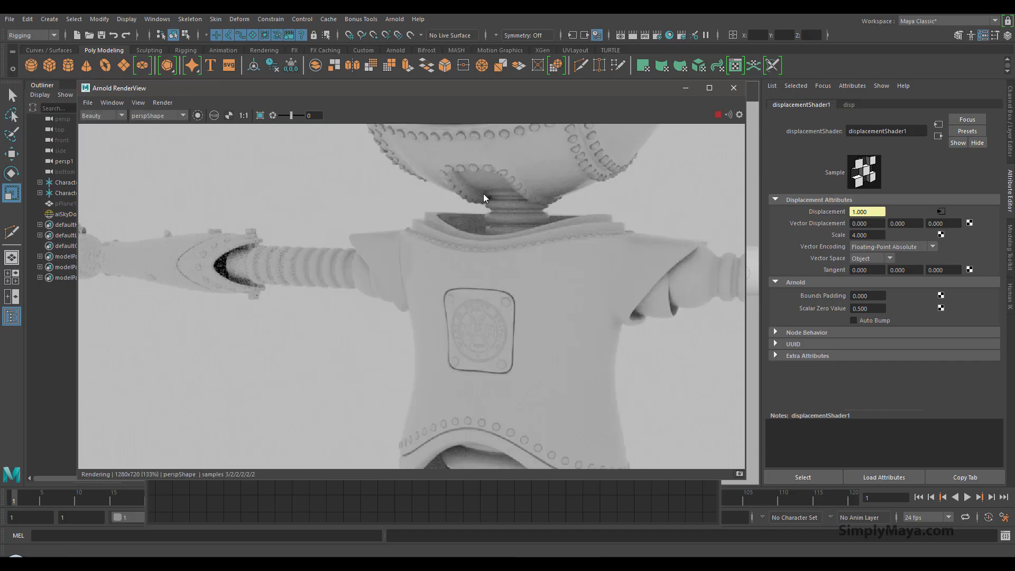
Step: Examine the rivets on the head and the chest panel emblem in the stronger displacement render
{"action": "middle_click_drag", "start_coordinate": [481, 159], "coordinate": [394, 222]}
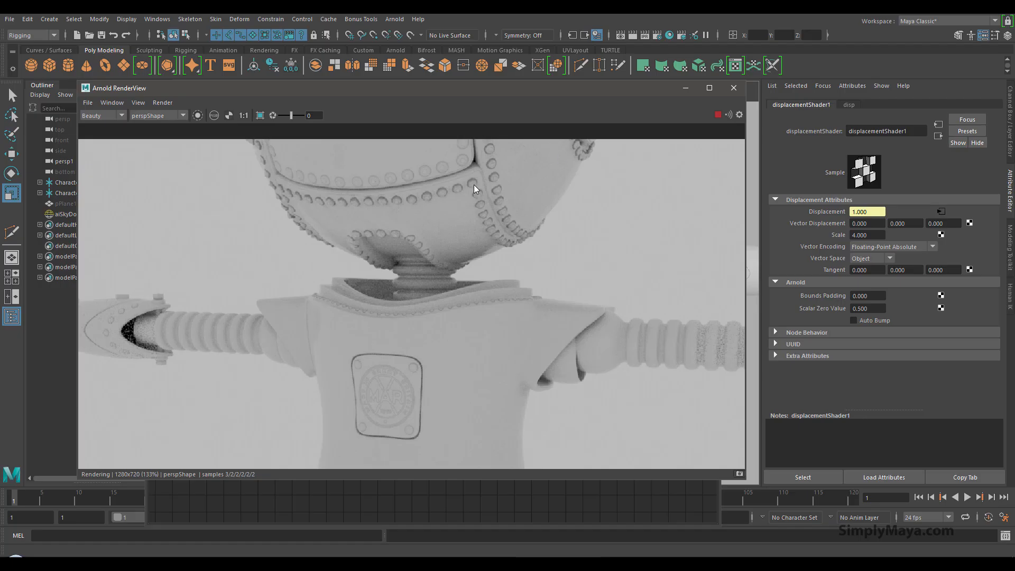
{"action": "middle_click_drag", "start_coordinate": [442, 188], "coordinate": [361, 262]}
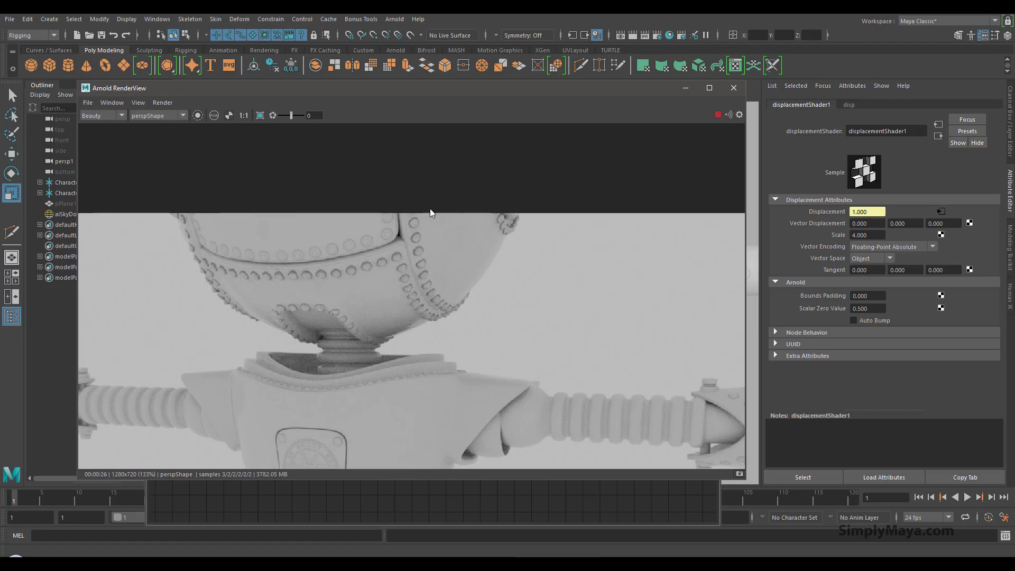
{"action": "middle_click_drag", "start_coordinate": [459, 294], "coordinate": [502, 234]}
{"action": "middle_click_drag", "start_coordinate": [381, 336], "coordinate": [383, 287]}
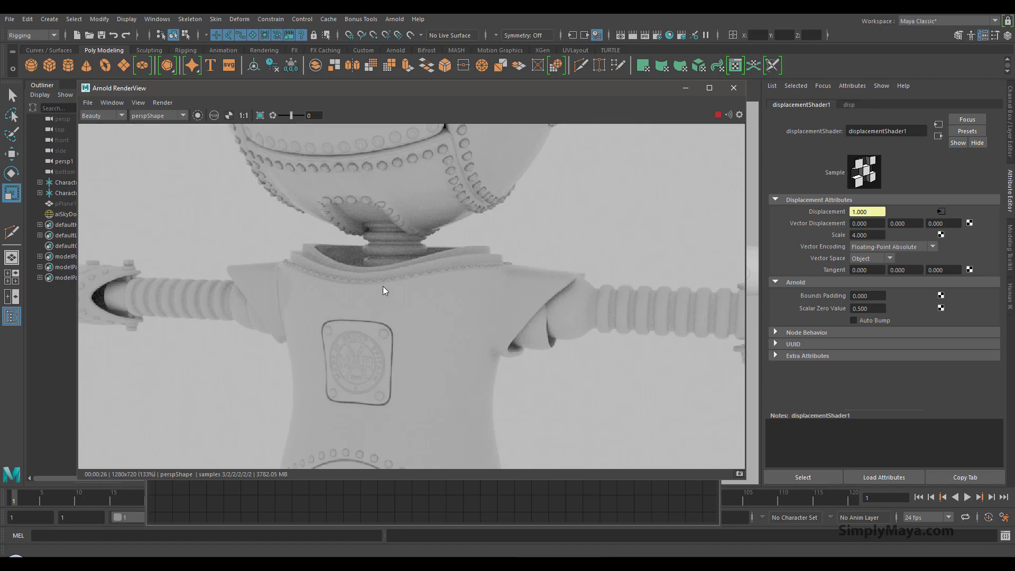
Step: Examine the robot's torso rivets and chest panel emblem up close in the current Arnold render
{"action": "middle_click_drag", "start_coordinate": [414, 345], "coordinate": [423, 252]}
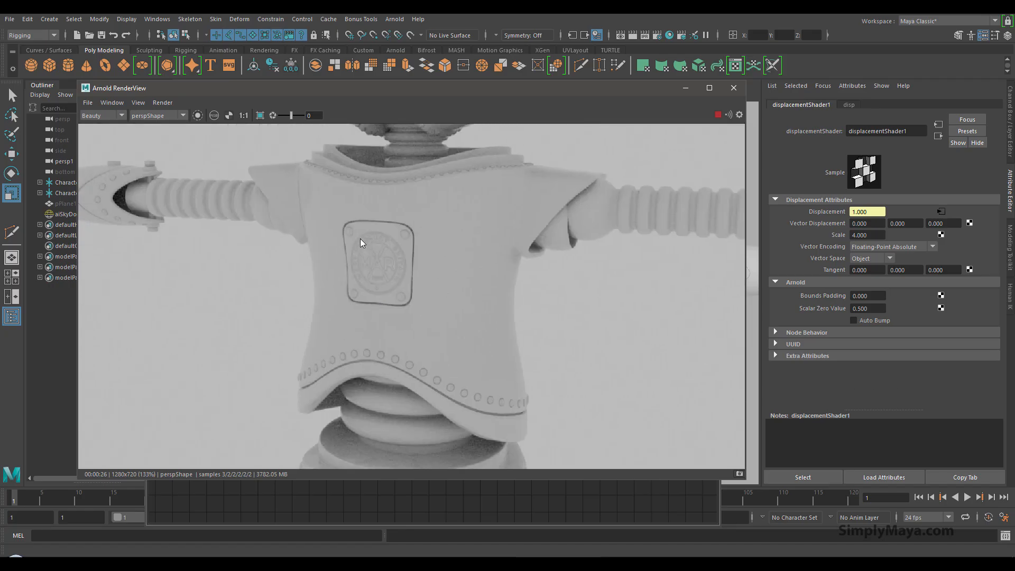
{"action": "middle_click_drag", "start_coordinate": [376, 305], "coordinate": [372, 433]}
{"action": "middle_click_drag", "start_coordinate": [399, 293], "coordinate": [411, 190]}
{"action": "right_click_drag", "start_coordinate": [442, 346], "coordinate": [945, 381]}
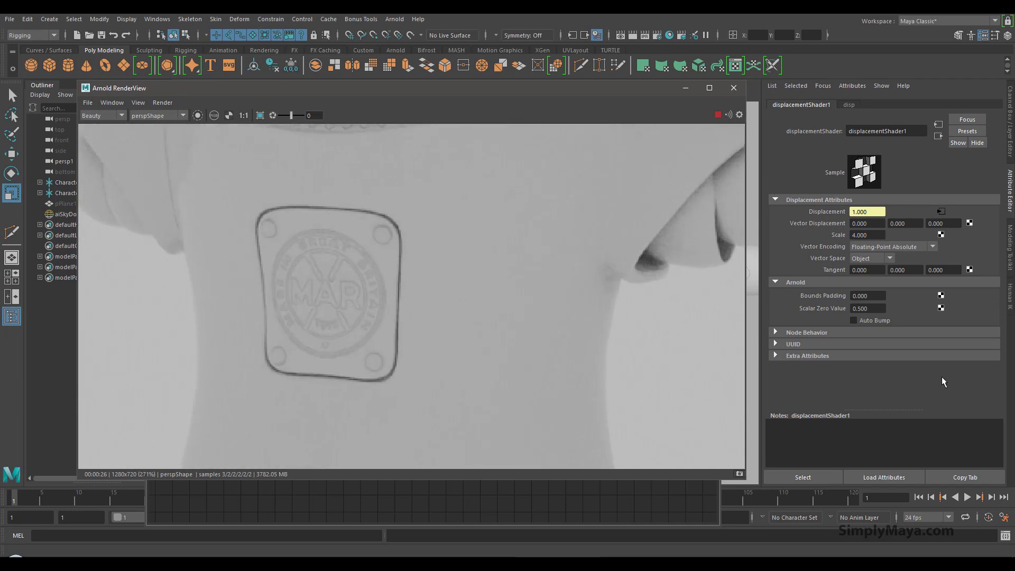
{"action": "middle_click_drag", "start_coordinate": [428, 297], "coordinate": [480, 346]}
{"action": "right_click_drag", "start_coordinate": [471, 347], "coordinate": [79, 311]}
{"action": "right_click_drag", "start_coordinate": [486, 318], "coordinate": [281, 292]}
{"action": "middle_click_drag", "start_coordinate": [281, 293], "coordinate": [256, 305]}
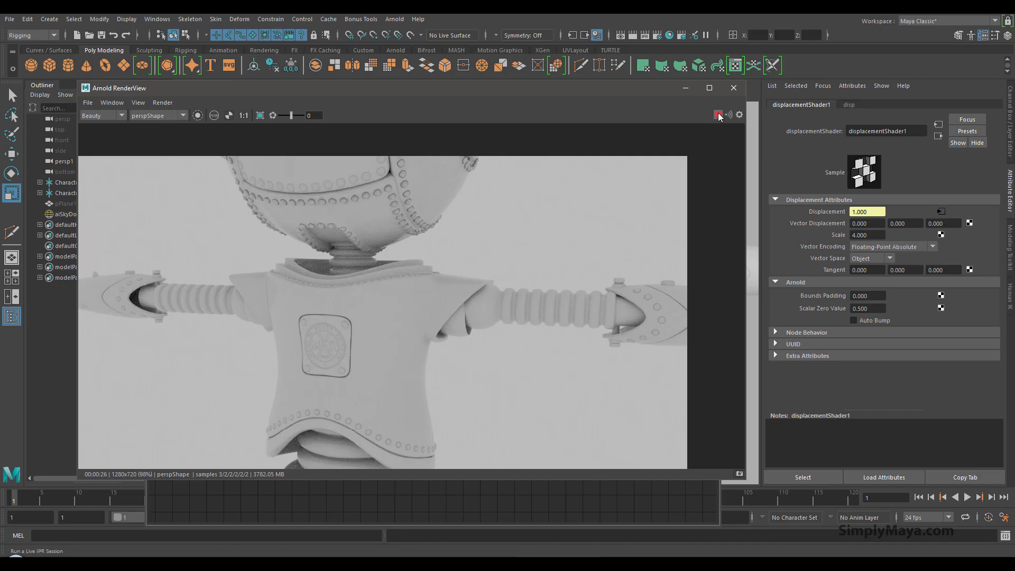
Step: Put the render and node windows away, select the torso mesh and inspect its edge density around the chest panel and hem
{"action": "left_click", "coordinate": [686, 88]}
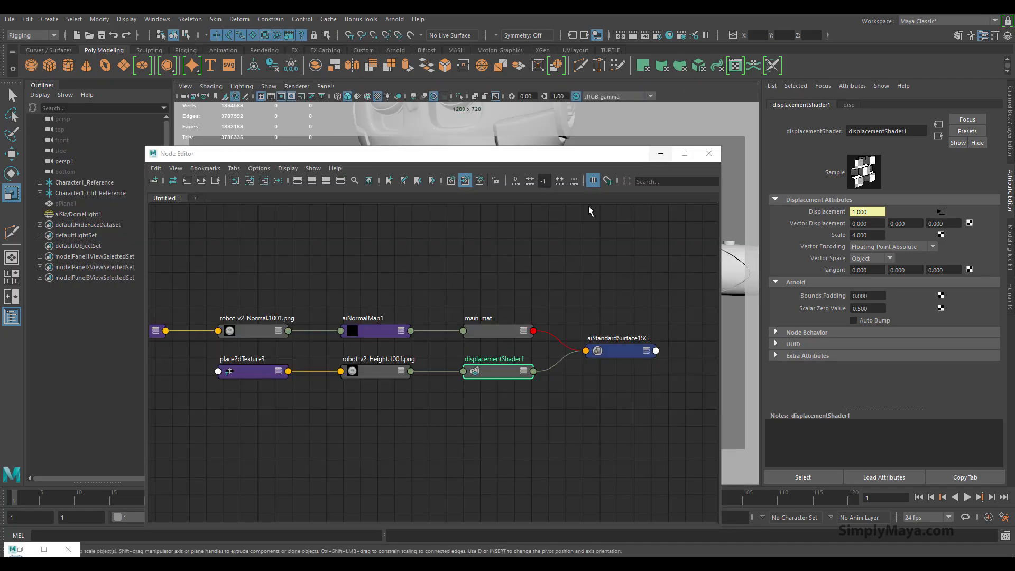
{"action": "left_click", "coordinate": [660, 153]}
{"action": "left_click", "coordinate": [504, 318]}
{"action": "middle_click_drag", "start_coordinate": [506, 317], "coordinate": [500, 282], "text": "alt"}
{"action": "right_click_drag", "start_coordinate": [324, 331], "coordinate": [548, 344], "text": "alt"}
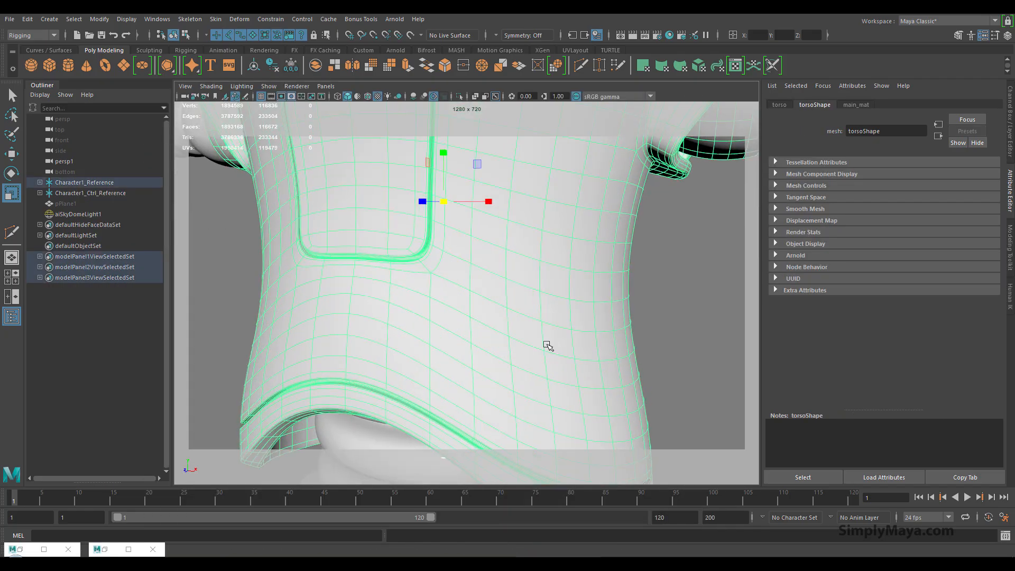
{"action": "middle_click_drag", "start_coordinate": [418, 264], "coordinate": [465, 329], "text": "alt"}
{"action": "middle_click_drag", "start_coordinate": [424, 189], "coordinate": [426, 265], "text": "alt"}
{"action": "right_click_drag", "start_coordinate": [396, 260], "coordinate": [346, 255], "text": "alt"}
{"action": "middle_click_drag", "start_coordinate": [428, 252], "coordinate": [412, 240], "text": "alt"}
{"action": "left_click_drag", "start_coordinate": [413, 240], "coordinate": [412, 209], "text": "alt"}
{"action": "right_click_drag", "start_coordinate": [548, 302], "coordinate": [301, 287], "text": "alt"}
{"action": "middle_click_drag", "start_coordinate": [338, 288], "coordinate": [284, 274], "text": "alt"}
{"action": "left_click_drag", "start_coordinate": [329, 294], "coordinate": [340, 293], "text": "alt"}
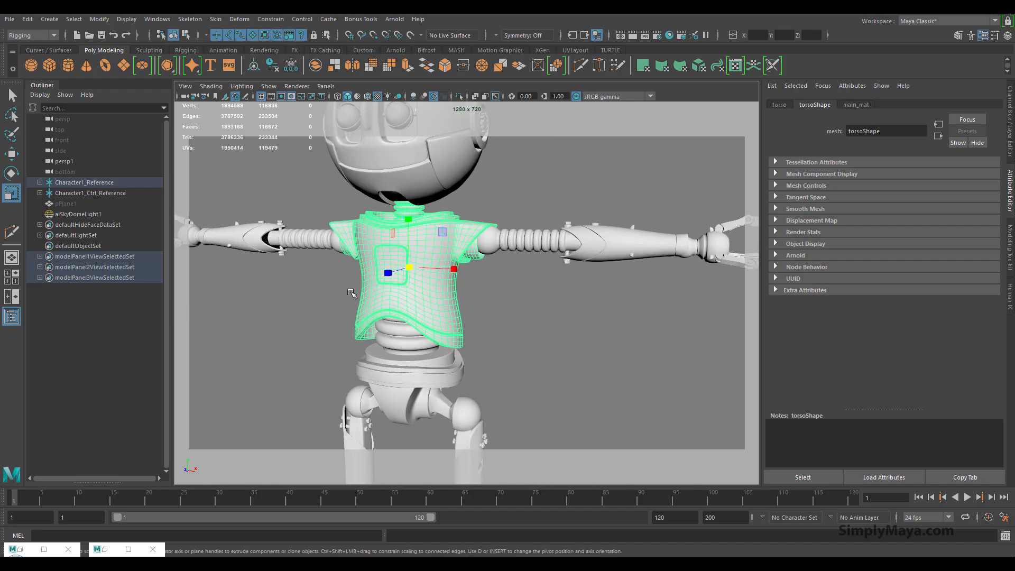
{"action": "key", "text": "space"}
{"action": "middle_click_drag", "start_coordinate": [448, 319], "coordinate": [459, 331], "text": "alt"}
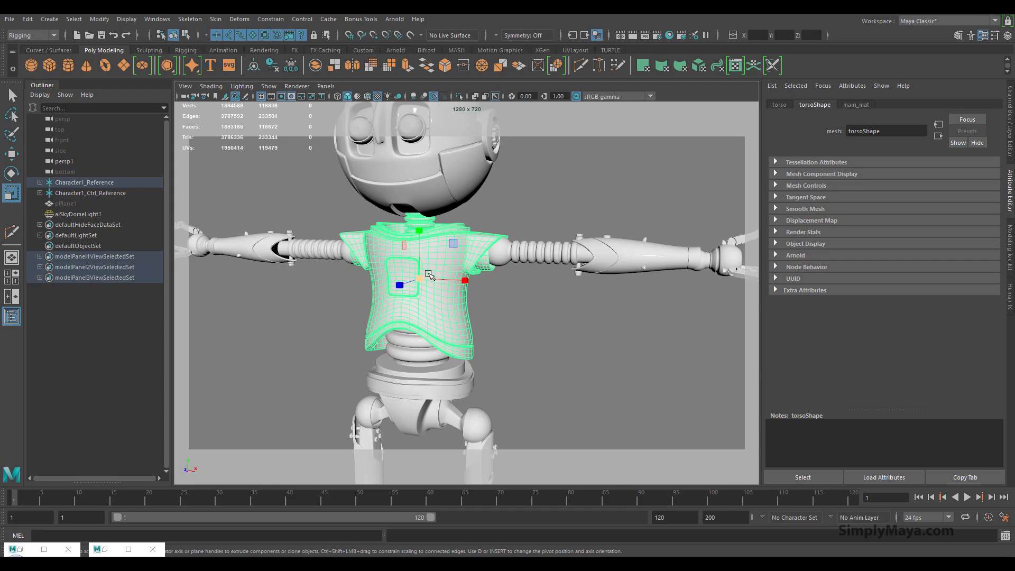
Step: Frame the torso and set its Arnold subdivision type to catclark with 4 iterations
{"action": "key", "text": "f"}
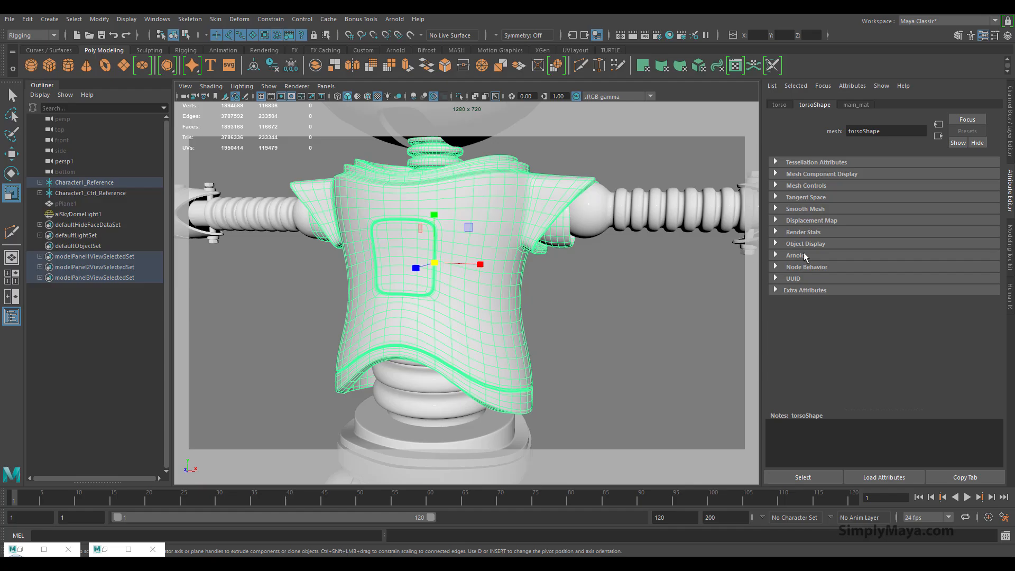
{"action": "left_click", "coordinate": [831, 255]}
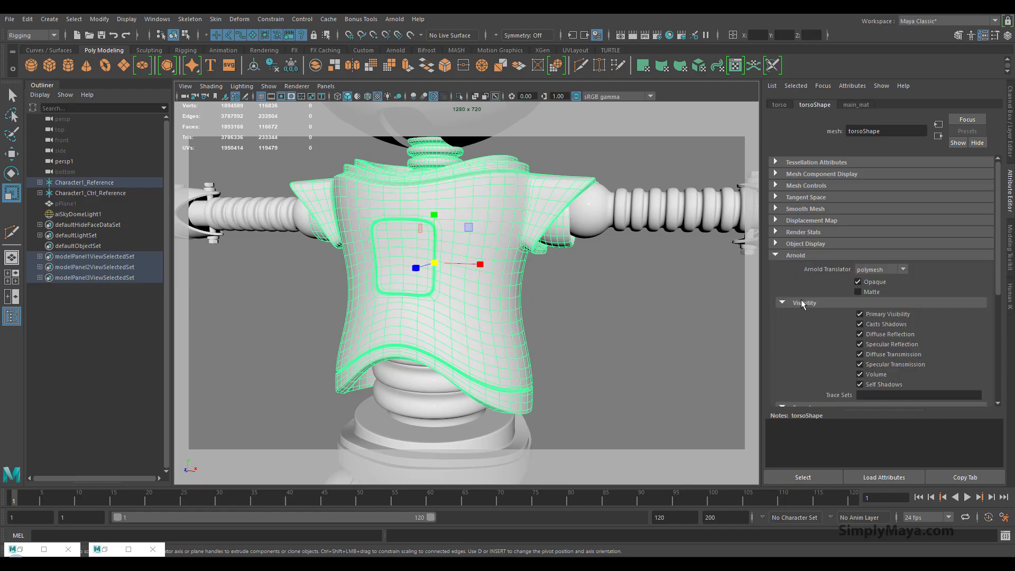
{"action": "scroll", "coordinate": [801, 299], "scroll_direction": "down", "scroll_amount": 3}
{"action": "scroll", "coordinate": [801, 304], "scroll_direction": "down", "scroll_amount": 5}
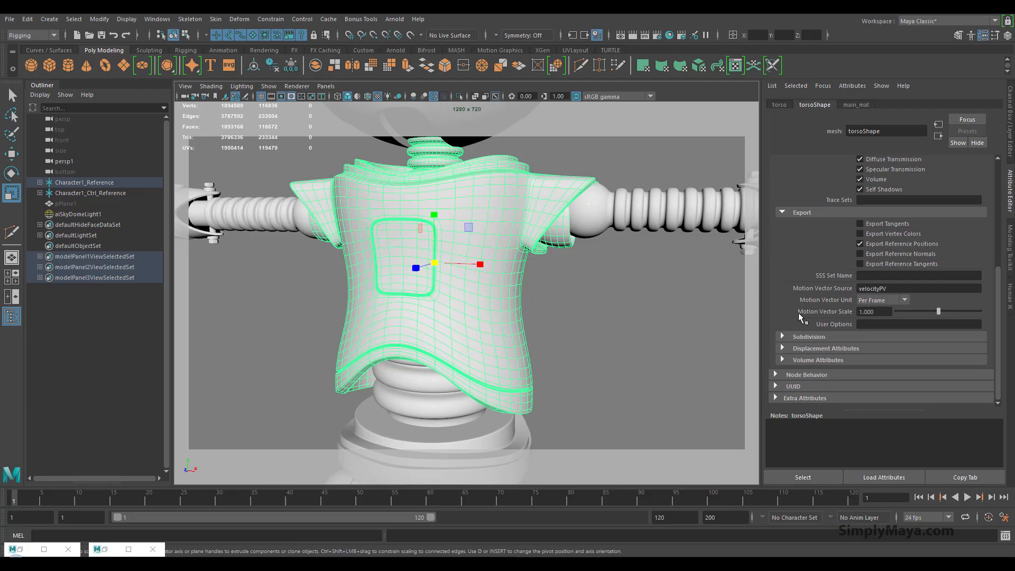
{"action": "left_click", "coordinate": [800, 320]}
{"action": "scroll", "coordinate": [799, 322], "scroll_direction": "down", "scroll_amount": 1}
{"action": "left_click", "coordinate": [866, 270]}
{"action": "left_click", "coordinate": [886, 291]}
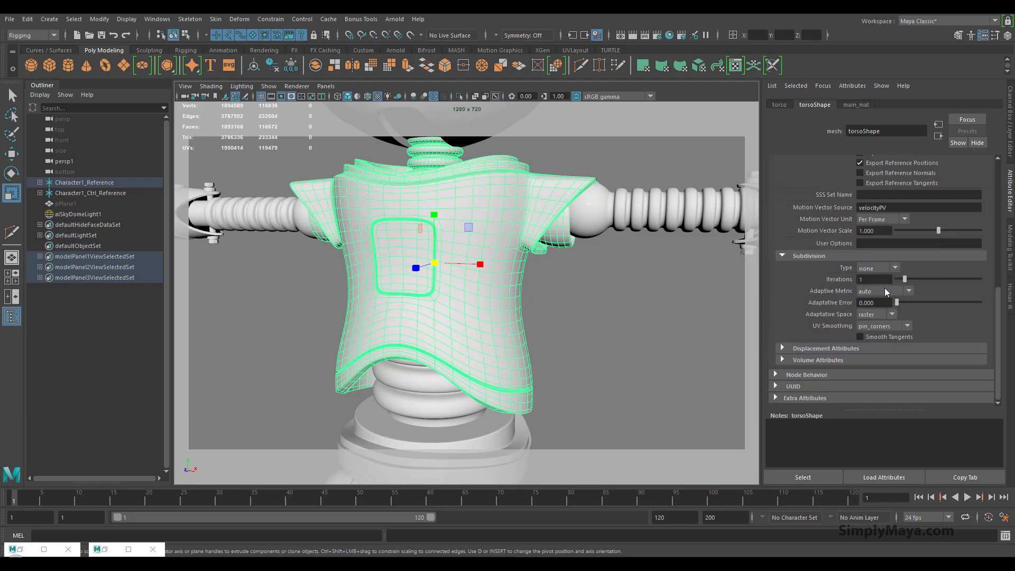
{"action": "left_click_drag", "start_coordinate": [904, 279], "coordinate": [930, 285]}
Step: Restart the Arnold render and examine the chest panel emblem on the subdivided torso
{"action": "left_click", "coordinate": [105, 550]}
{"action": "left_click", "coordinate": [18, 550]}
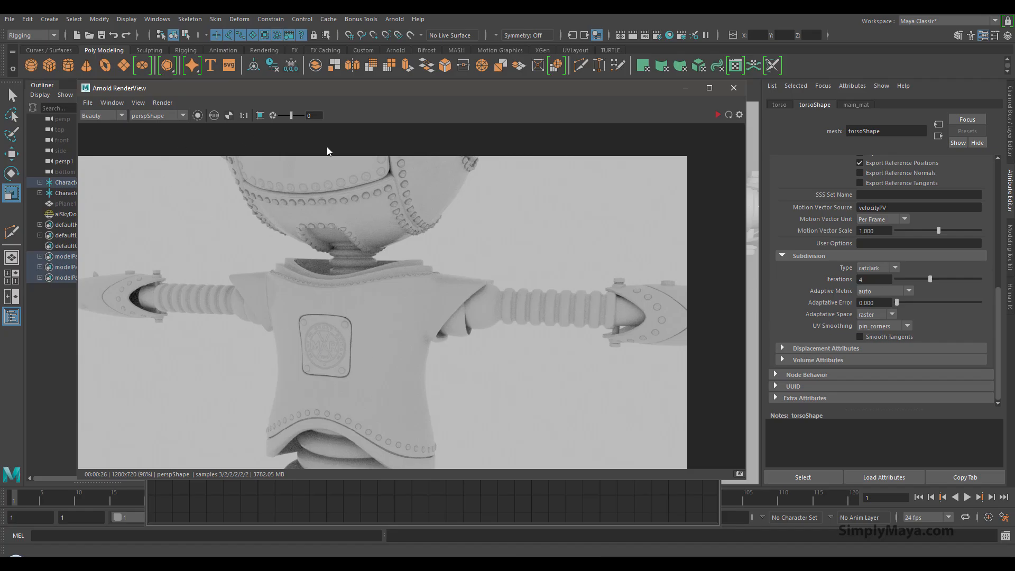
{"action": "left_click", "coordinate": [718, 115]}
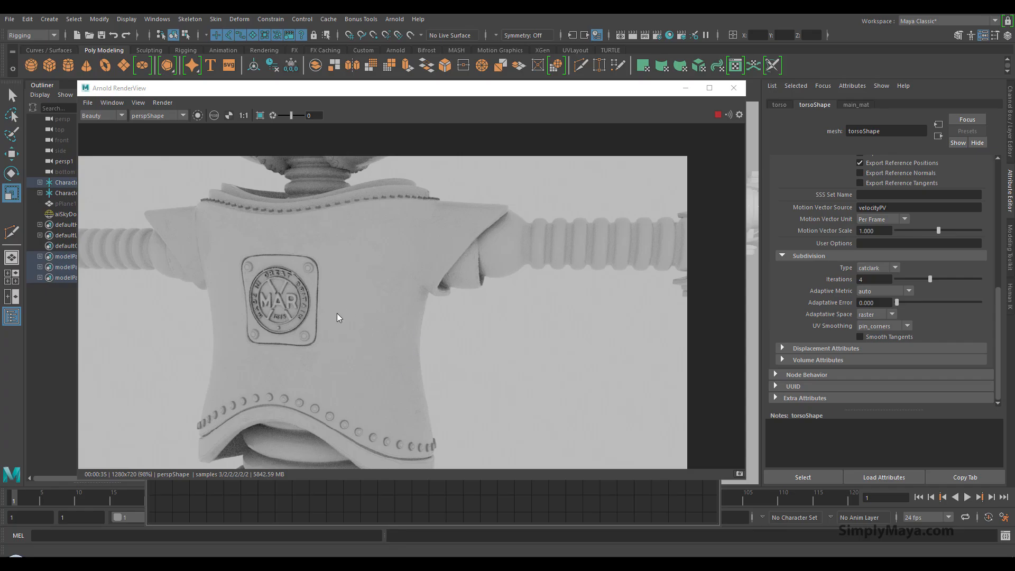
{"action": "scroll", "coordinate": [337, 312], "scroll_direction": "up", "scroll_amount": 2}
{"action": "scroll", "coordinate": [445, 265], "scroll_direction": "up", "scroll_amount": 3}
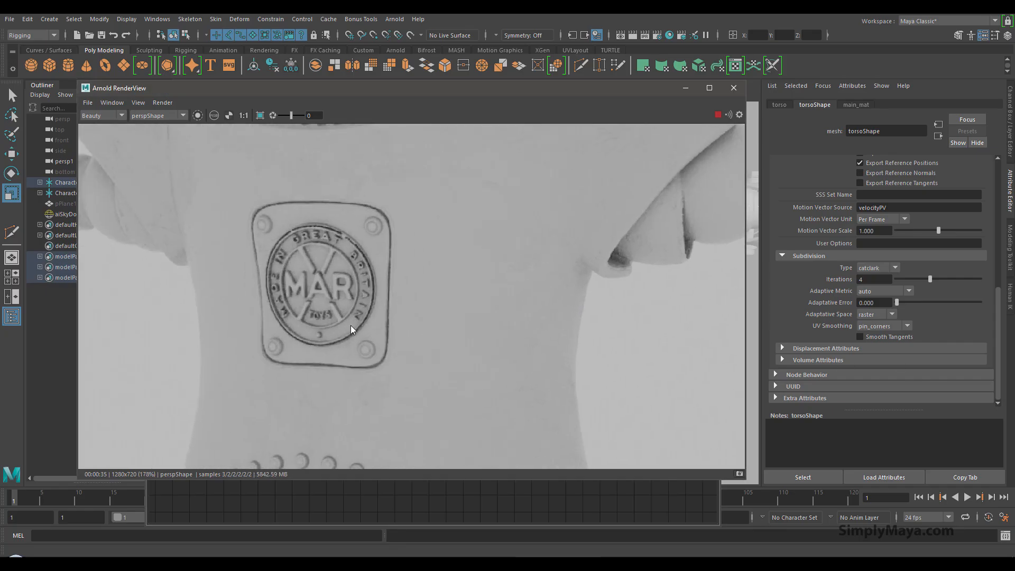
{"action": "middle_click_drag", "start_coordinate": [348, 246], "coordinate": [367, 268]}
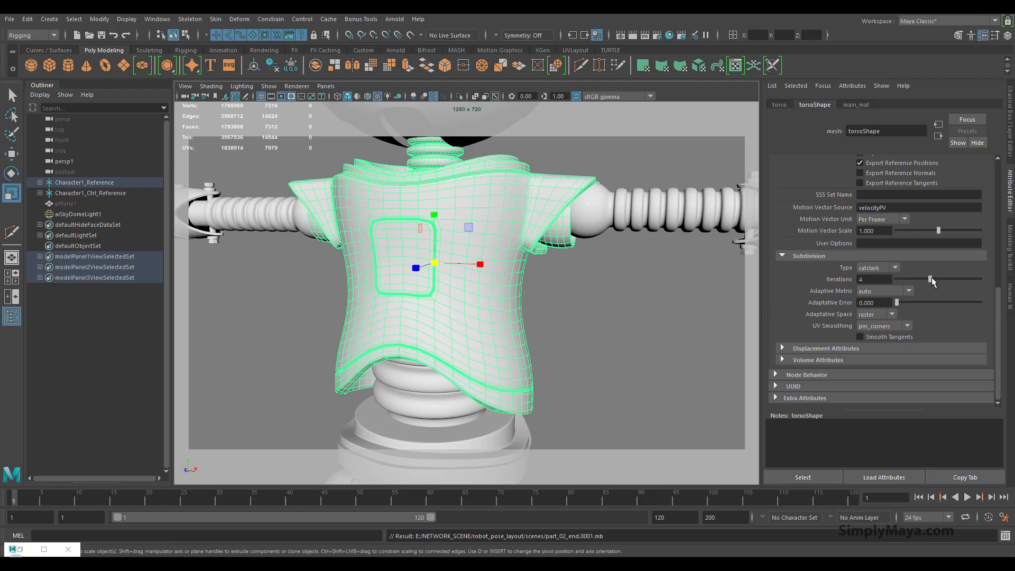
Step: Lower the torso's subdivision iterations to 2, turn on its smooth mesh preview and reopen the Arnold RenderView
{"action": "left_click_drag", "start_coordinate": [930, 280], "coordinate": [920, 283]}
{"action": "key", "text": "3"}
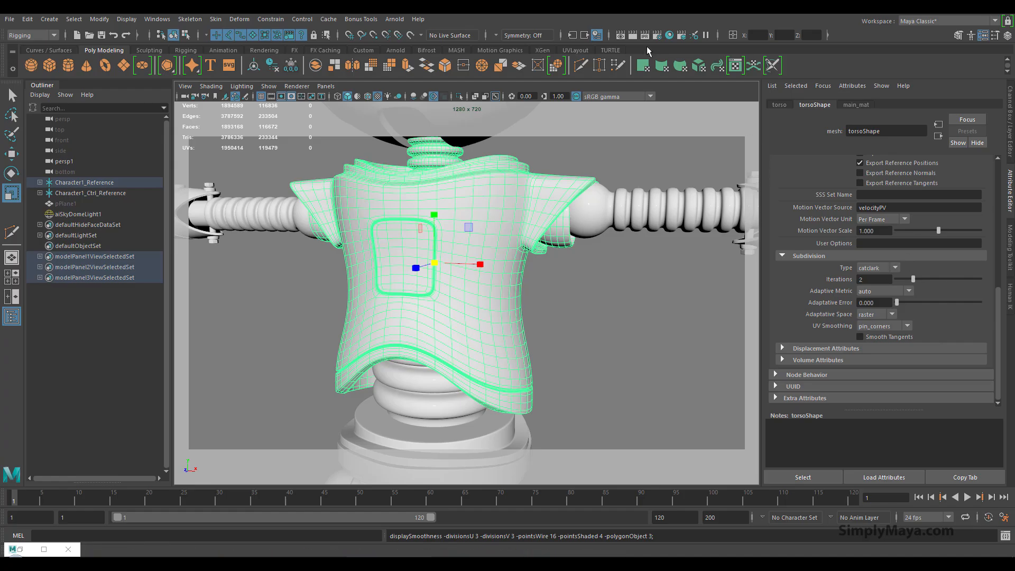
{"action": "left_click", "coordinate": [395, 18]}
{"action": "left_click", "coordinate": [407, 38]}
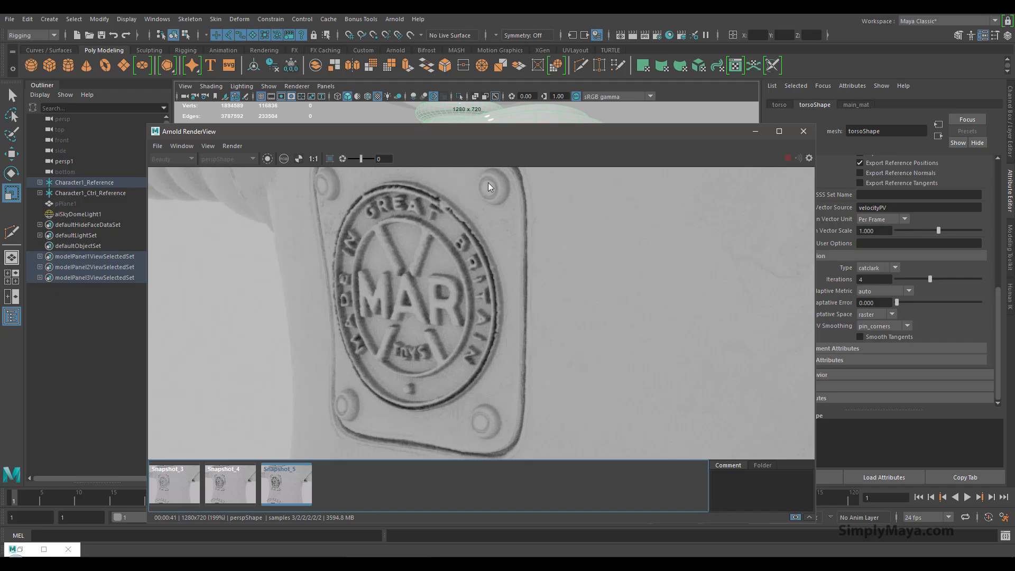
Step: Compare the chest emblem across Snapshot_3, Snapshot_4 and Snapshot_5 in the RenderView
{"action": "left_click", "coordinate": [195, 473]}
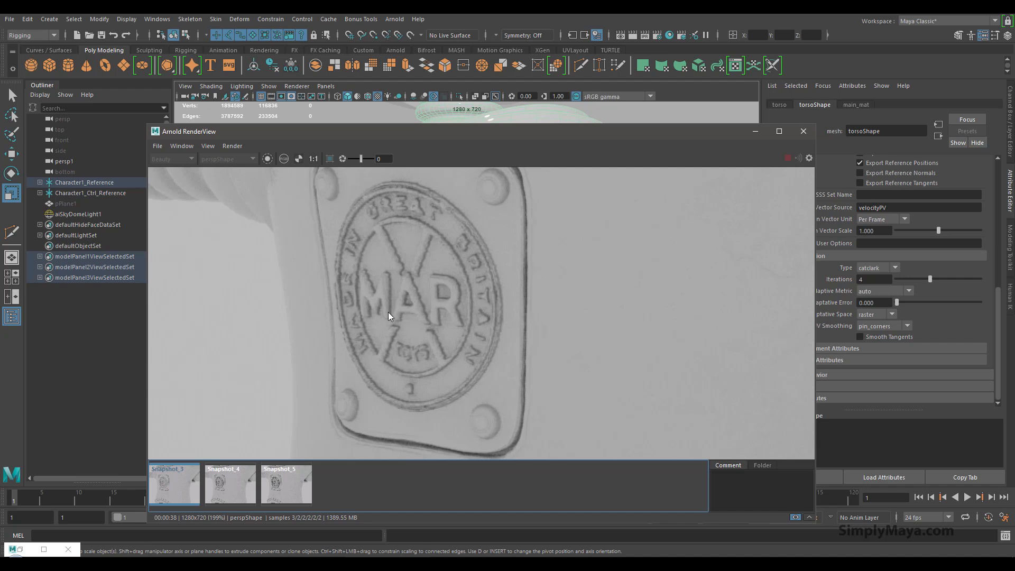
{"action": "left_click", "coordinate": [226, 476]}
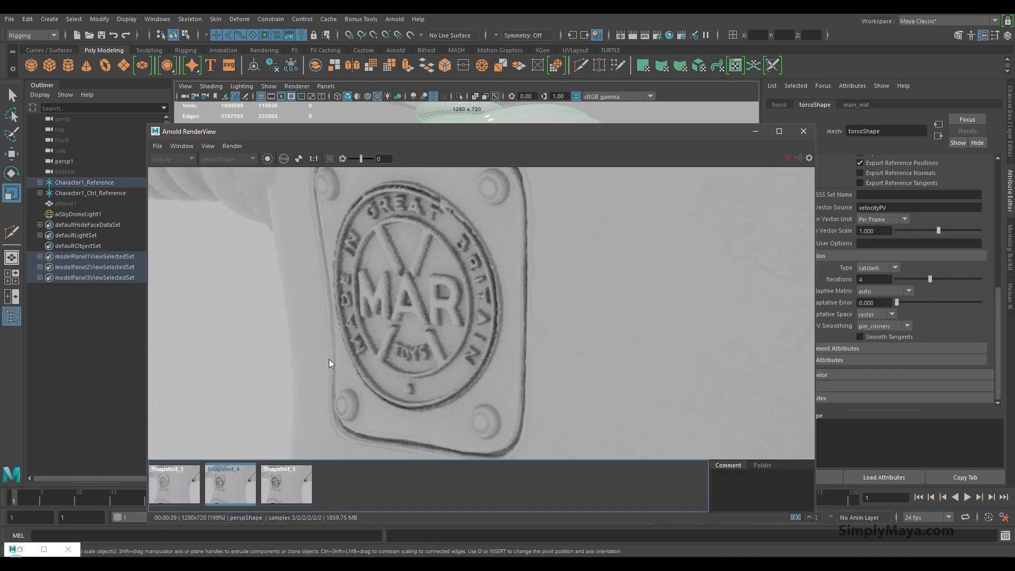
{"action": "left_click", "coordinate": [285, 480]}
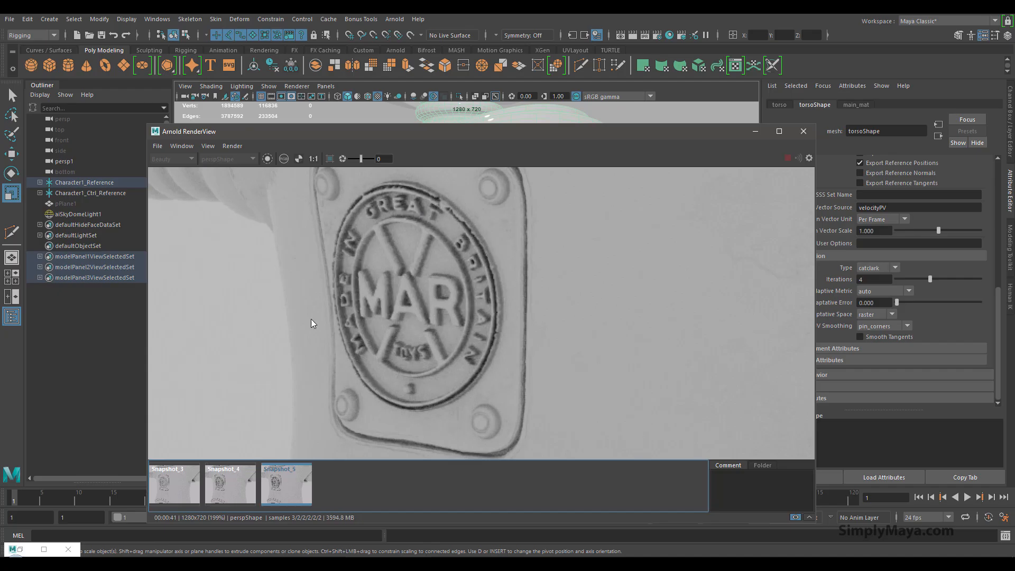
{"action": "left_click", "coordinate": [251, 466]}
{"action": "left_click", "coordinate": [270, 489]}
{"action": "left_click", "coordinate": [251, 465]}
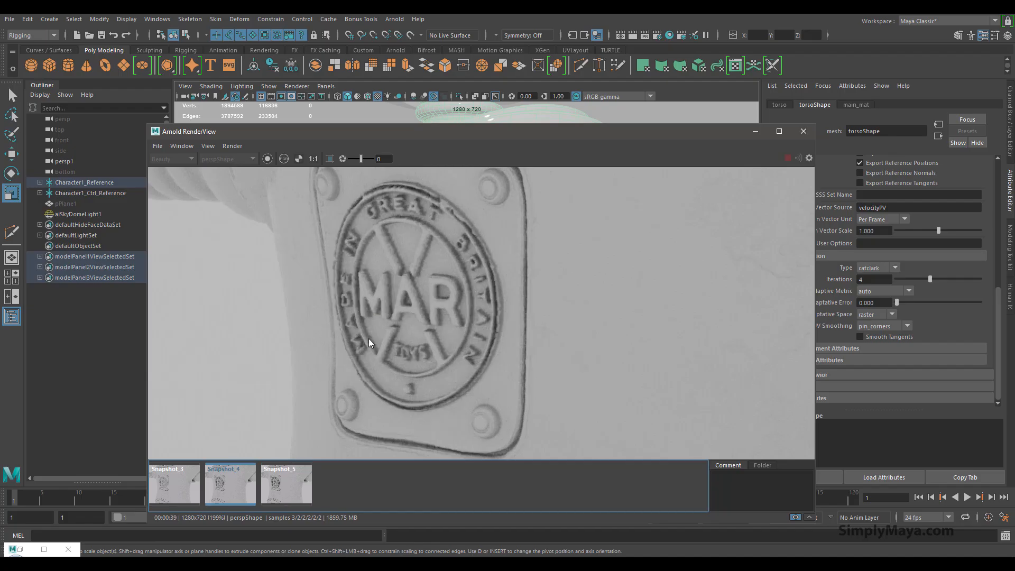
{"action": "left_click", "coordinate": [291, 476]}
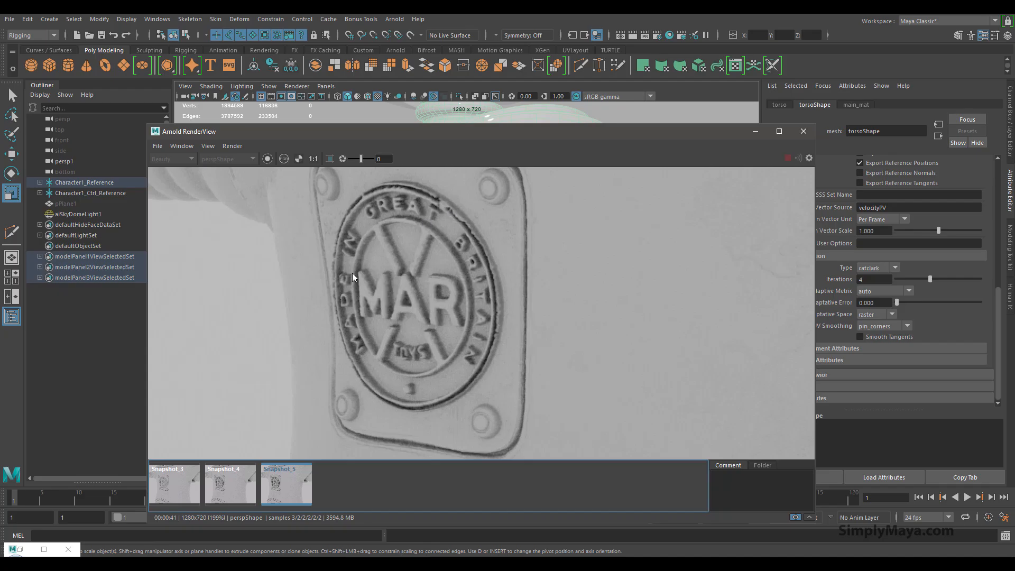
{"action": "mouse_move", "coordinate": [528, 133]}
{"action": "left_mouse_down"}
{"action": "mouse_move", "coordinate": [493, 307]}
{"action": "mouse_move", "coordinate": [524, 120]}
{"action": "left_mouse_up"}
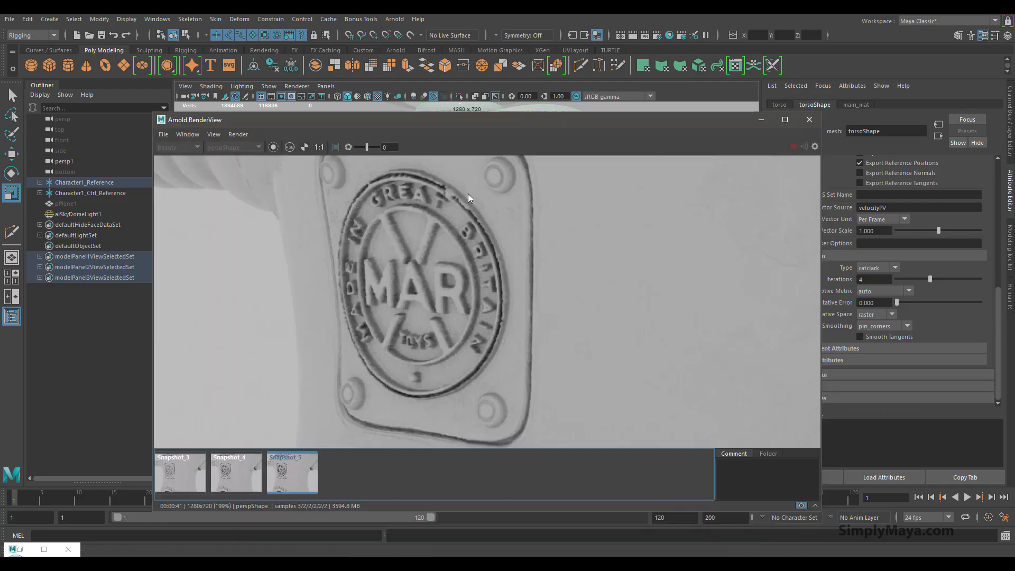
Step: Check the Scale attribute of displacementShader1 and put the Node Editor away again
{"action": "left_click", "coordinate": [20, 549]}
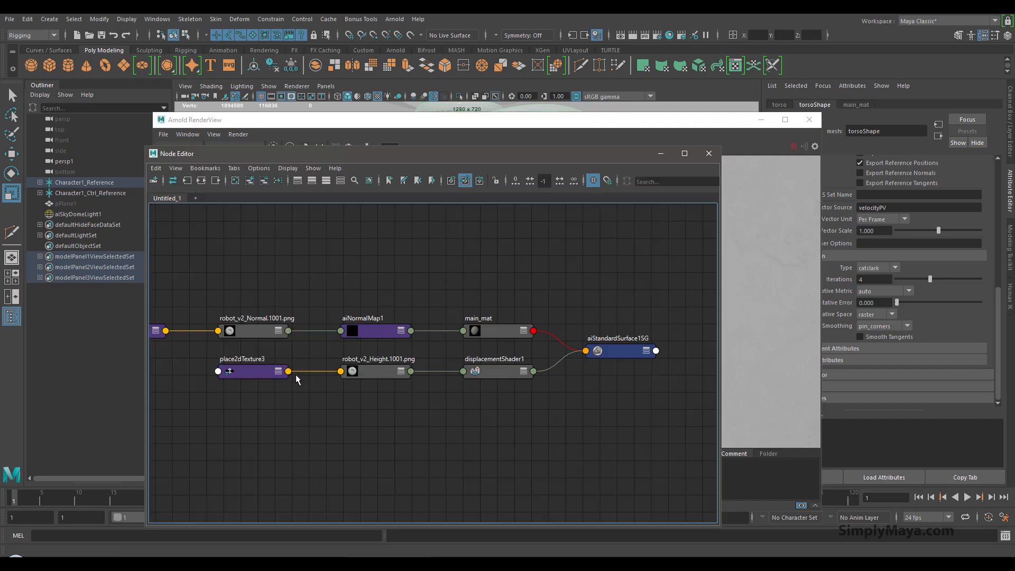
{"action": "left_click", "coordinate": [497, 371]}
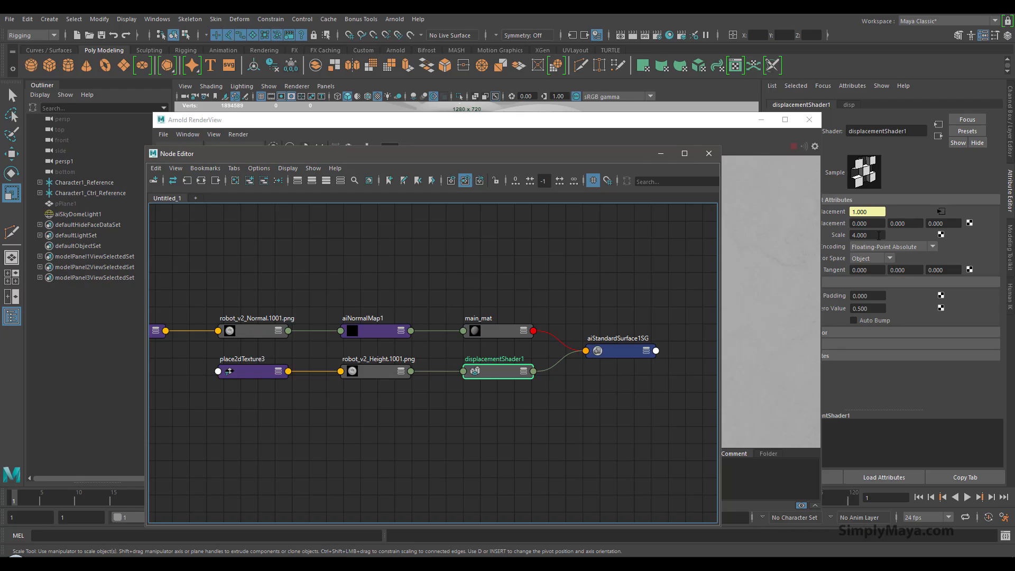
{"action": "left_click", "coordinate": [661, 153]}
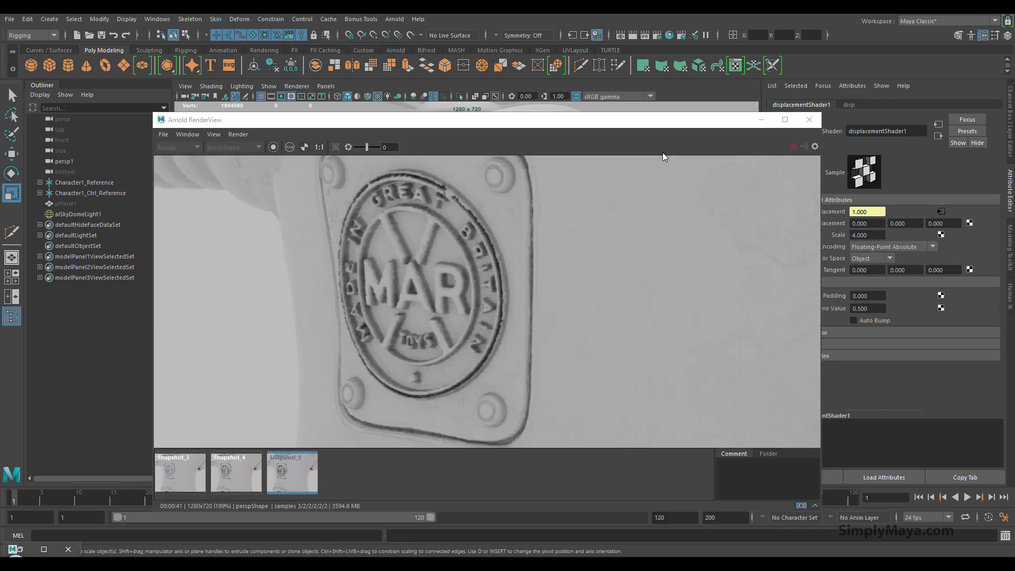
Step: Compare the emblem lettering and edges again, going through Snapshot_4, Snapshot_3 and back up to Snapshot_5
{"action": "left_click", "coordinate": [233, 464]}
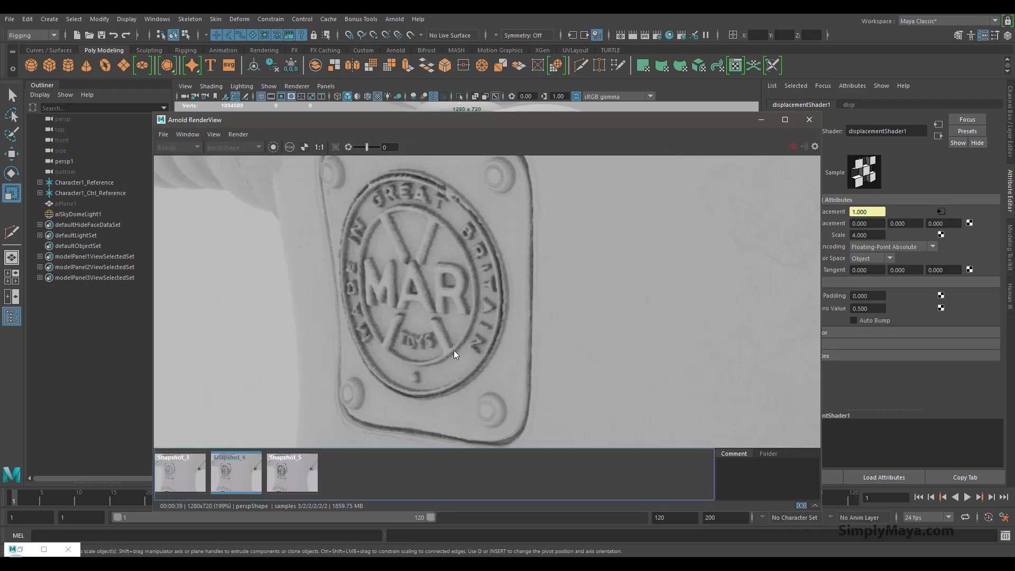
{"action": "left_click_drag", "start_coordinate": [538, 125], "coordinate": [490, 116]}
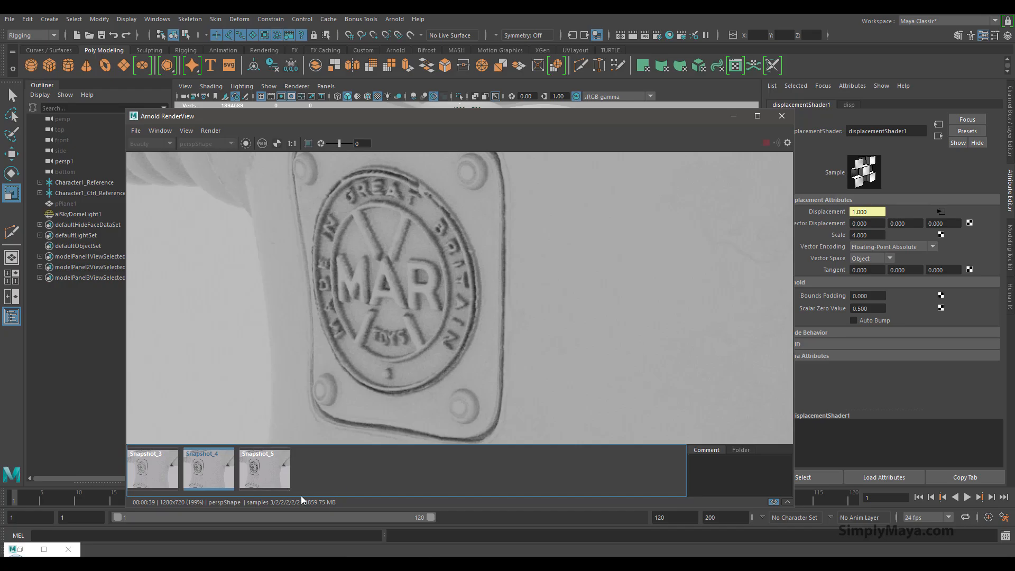
{"action": "left_click", "coordinate": [162, 477]}
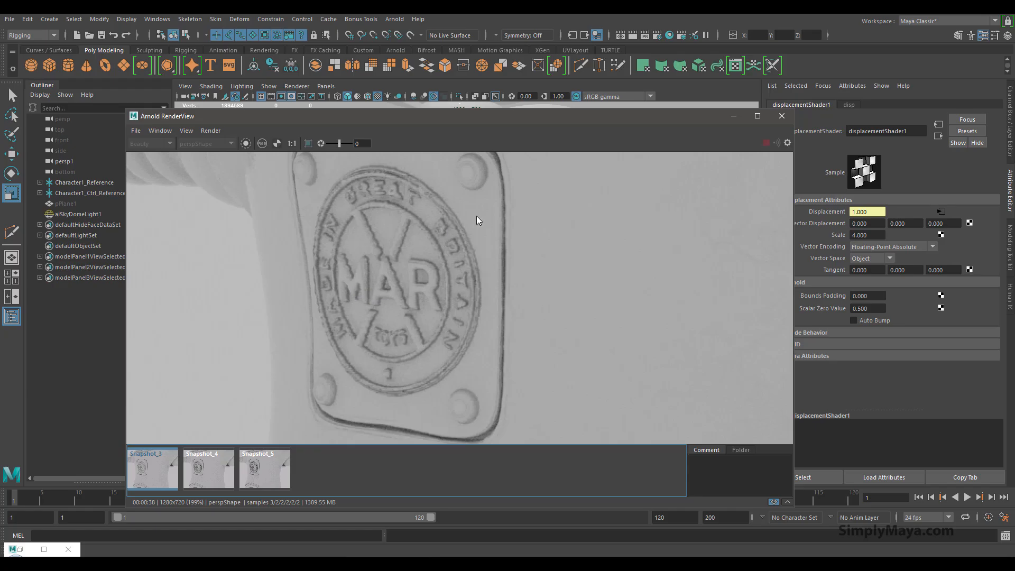
{"action": "left_click", "coordinate": [217, 465]}
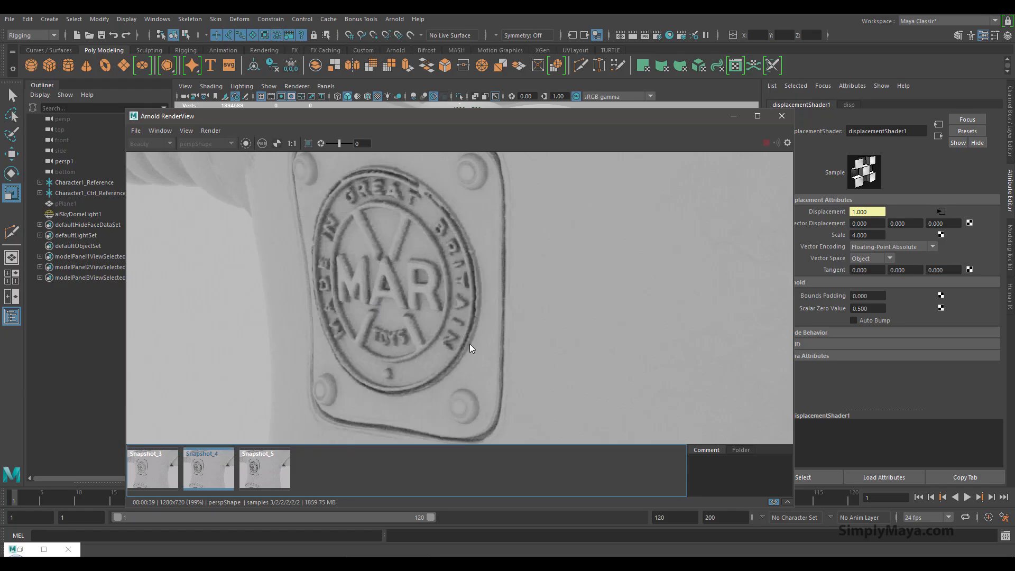
{"action": "left_click", "coordinate": [261, 459]}
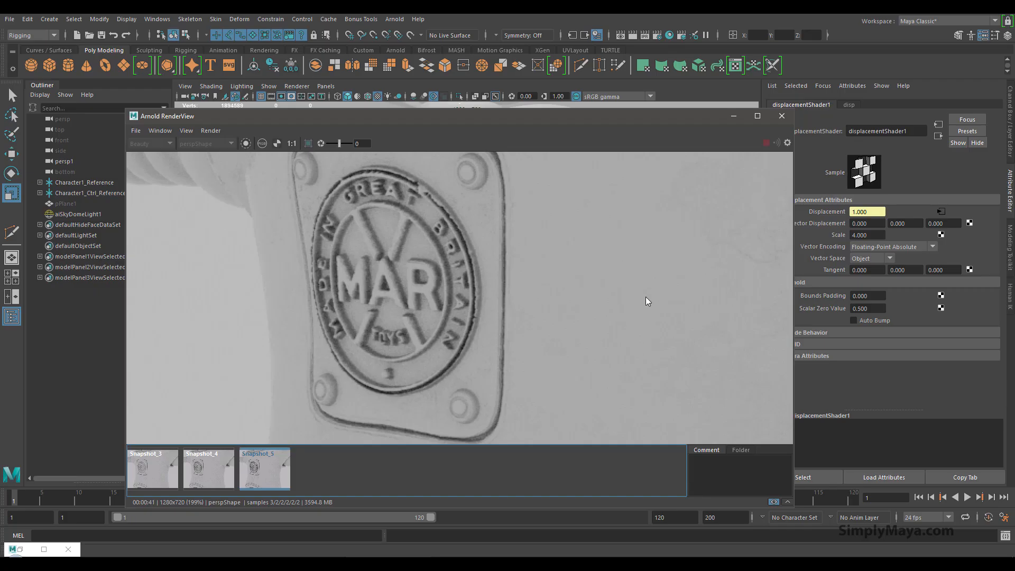
Step: Reselect the torso mesh, set its subdivision iterations to 3 and return the RenderView to the live render
{"action": "left_click_drag", "start_coordinate": [506, 128], "coordinate": [495, 288]}
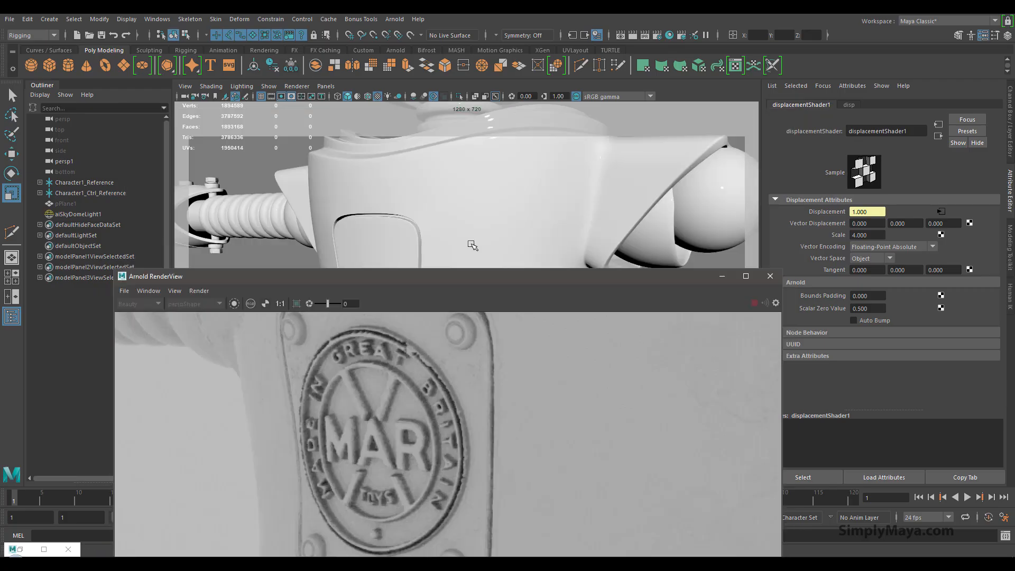
{"action": "left_click", "coordinate": [431, 198]}
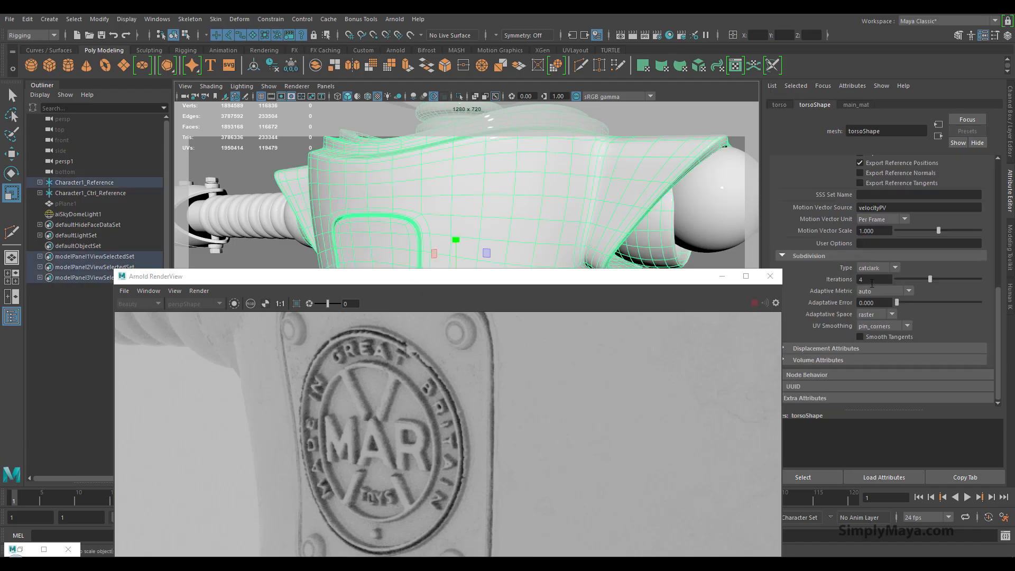
{"action": "left_click_drag", "start_coordinate": [640, 280], "coordinate": [632, 97]}
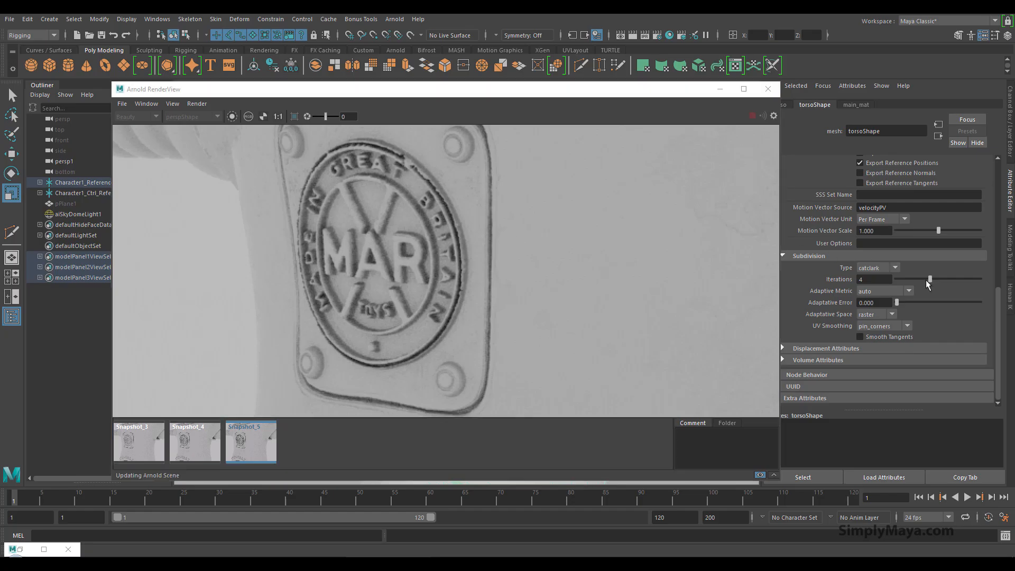
{"action": "left_click_drag", "start_coordinate": [914, 278], "coordinate": [917, 278]}
{"action": "left_click", "coordinate": [177, 441]}
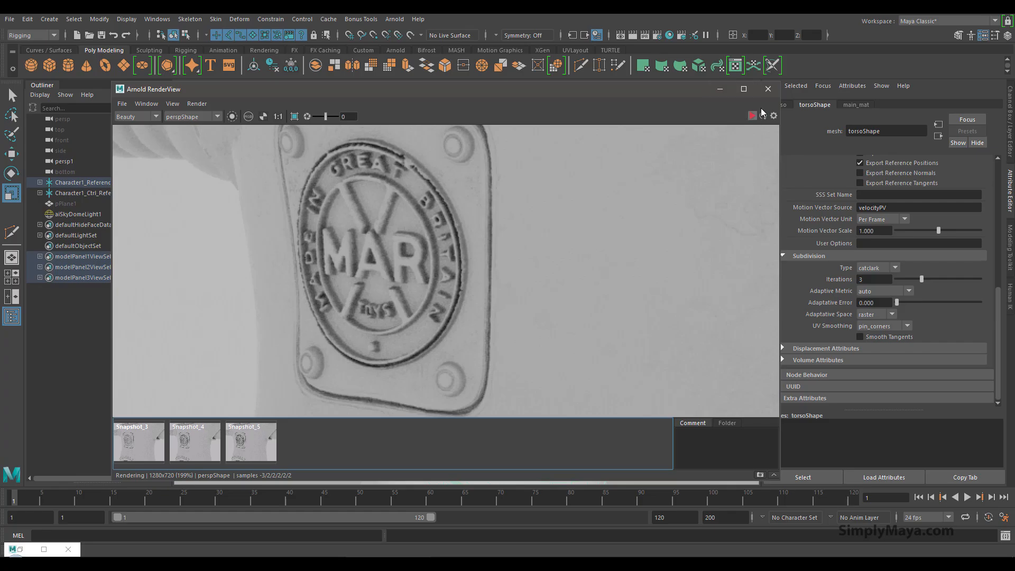
{"action": "left_click", "coordinate": [719, 91]}
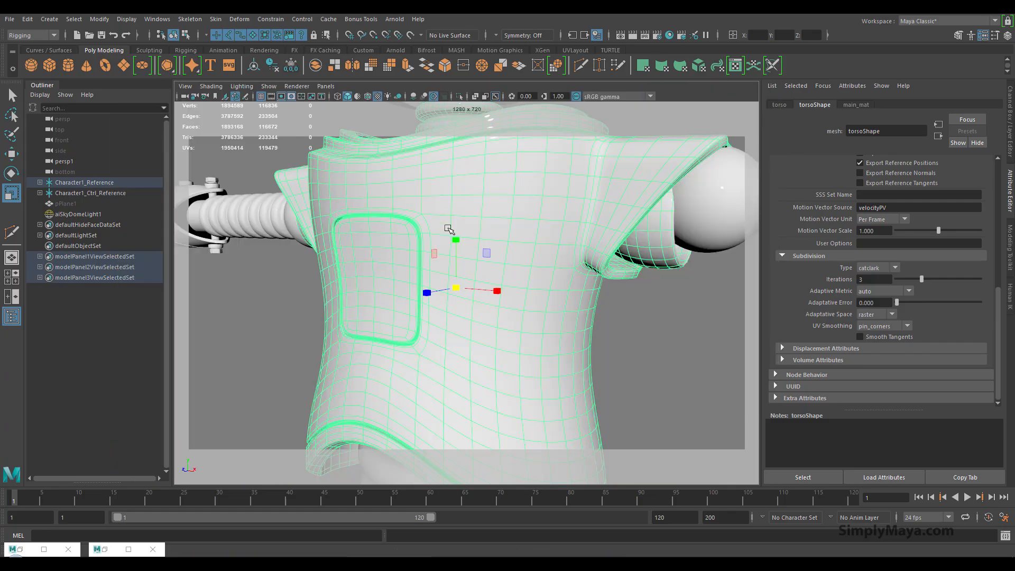
{"action": "right_click_drag", "start_coordinate": [449, 228], "coordinate": [302, 294], "text": "alt"}
{"action": "left_click_drag", "start_coordinate": [301, 294], "coordinate": [653, 252], "text": "alt"}
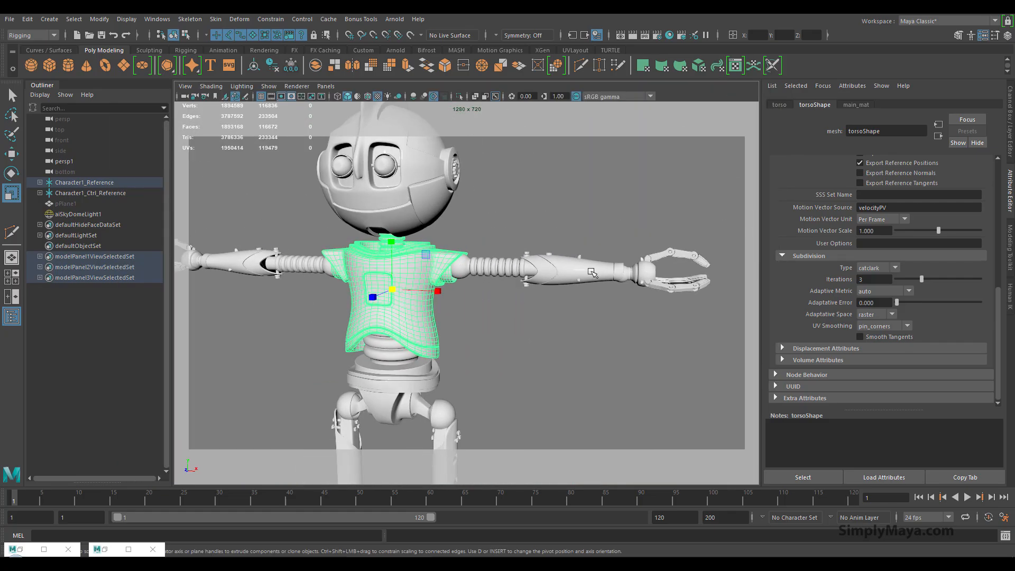
{"action": "left_click", "coordinate": [101, 550]}
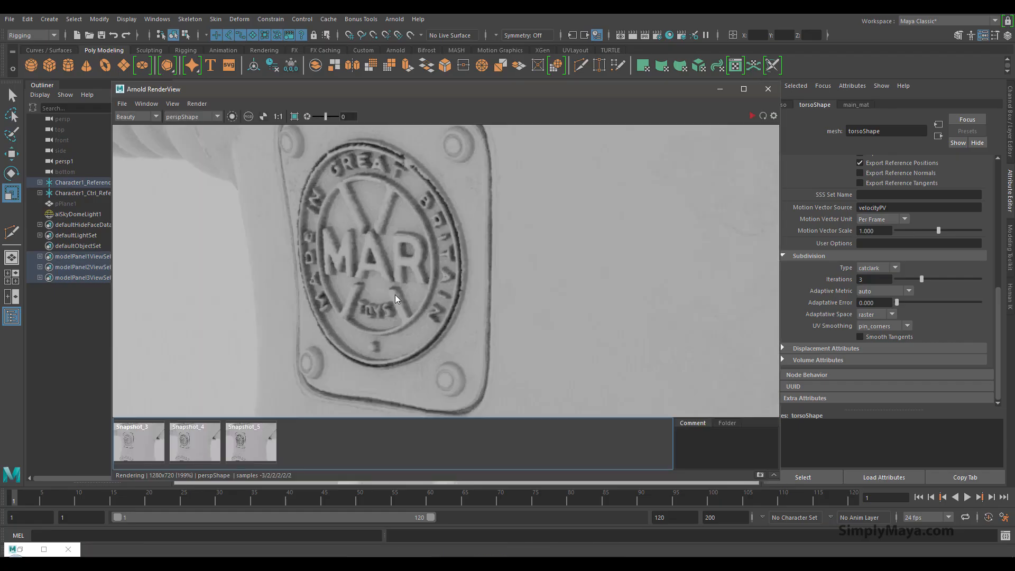
Step: Set the Scale of displacementShader1 to 1 in the shader network and re-render the chest emblem
{"action": "left_click", "coordinate": [18, 550]}
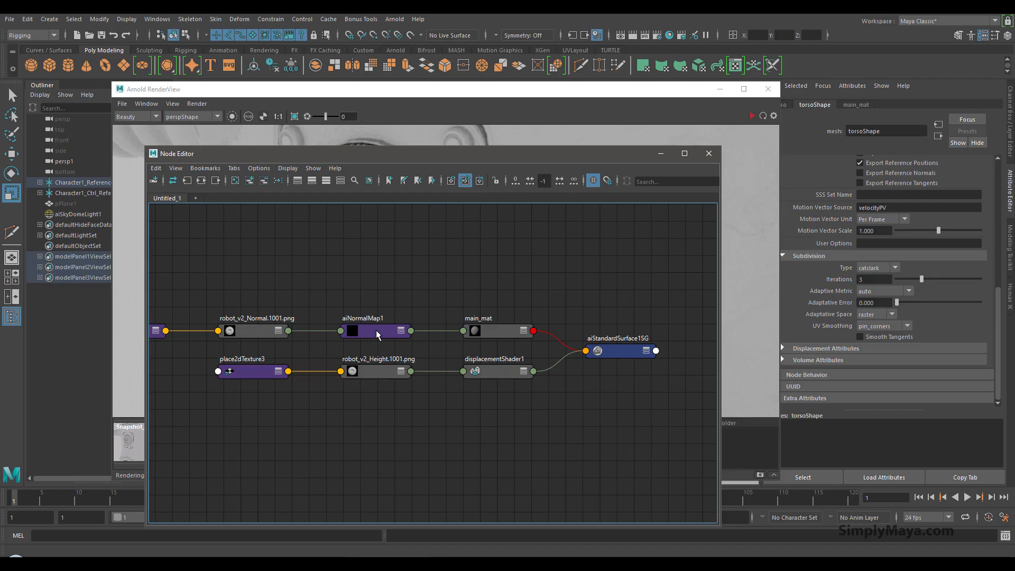
{"action": "left_click", "coordinate": [494, 371]}
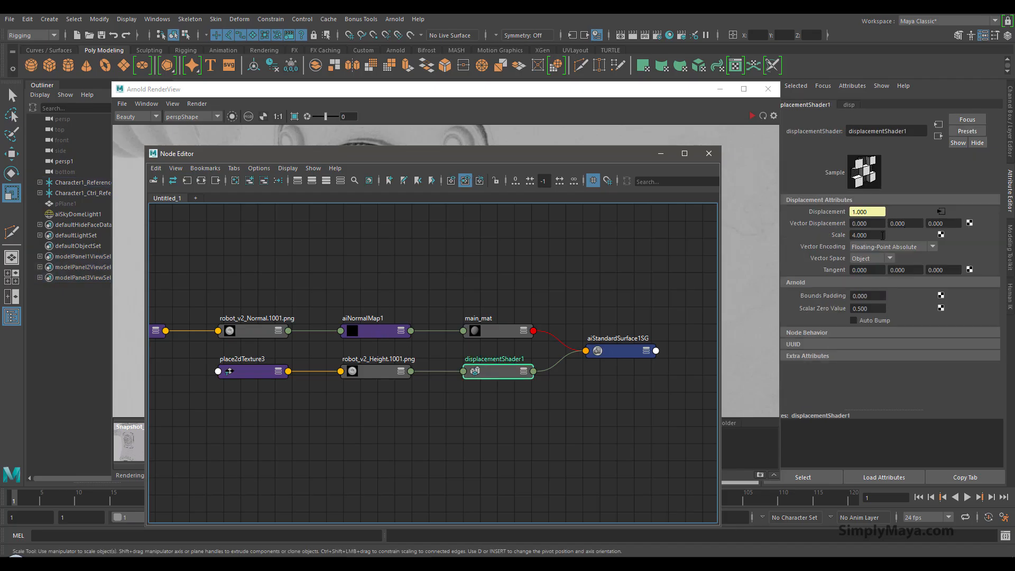
{"action": "double_click", "coordinate": [881, 234]}
{"action": "key", "text": "Return"}
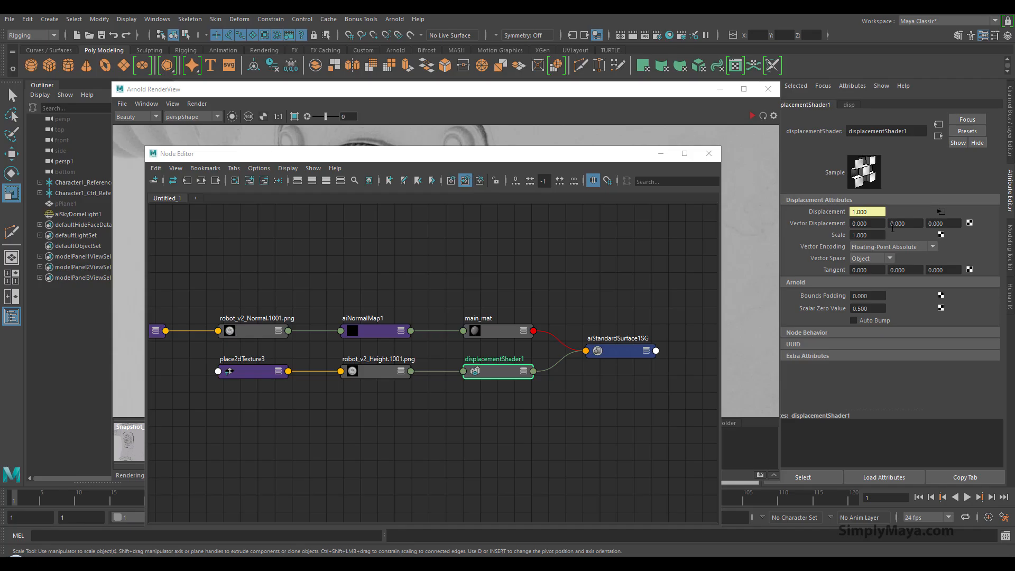
{"action": "left_click", "coordinate": [496, 97]}
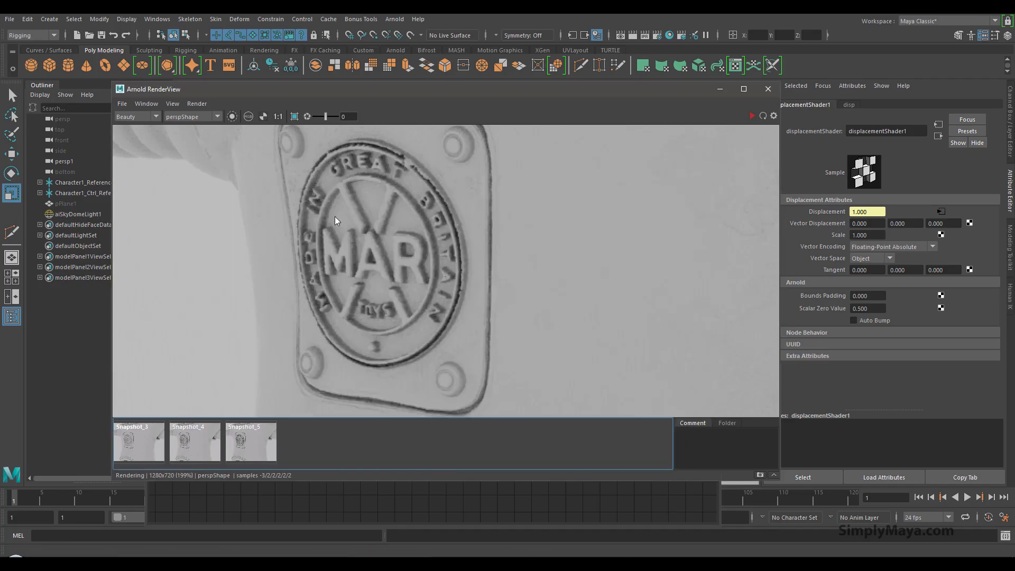
{"action": "left_click", "coordinate": [762, 115]}
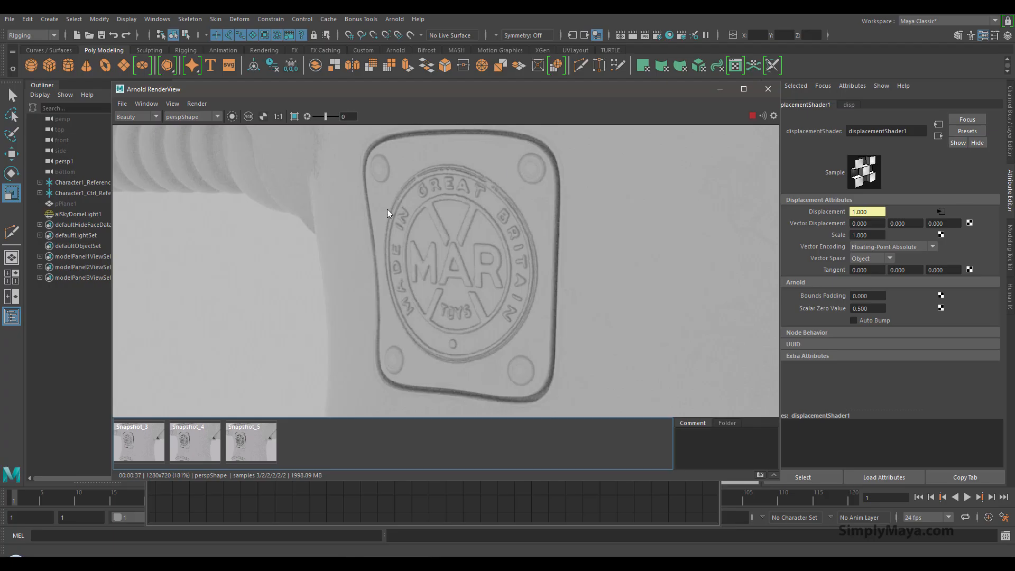
Step: Compare the new emblem render with Snapshot_5, stop the render and put the RenderView away
{"action": "left_click", "coordinate": [251, 431]}
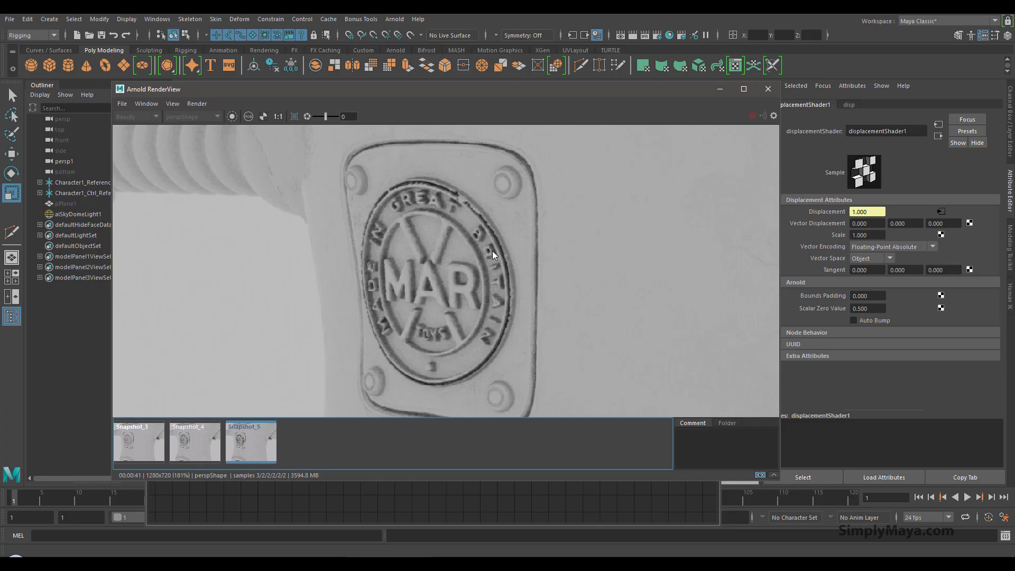
{"action": "left_click", "coordinate": [260, 438]}
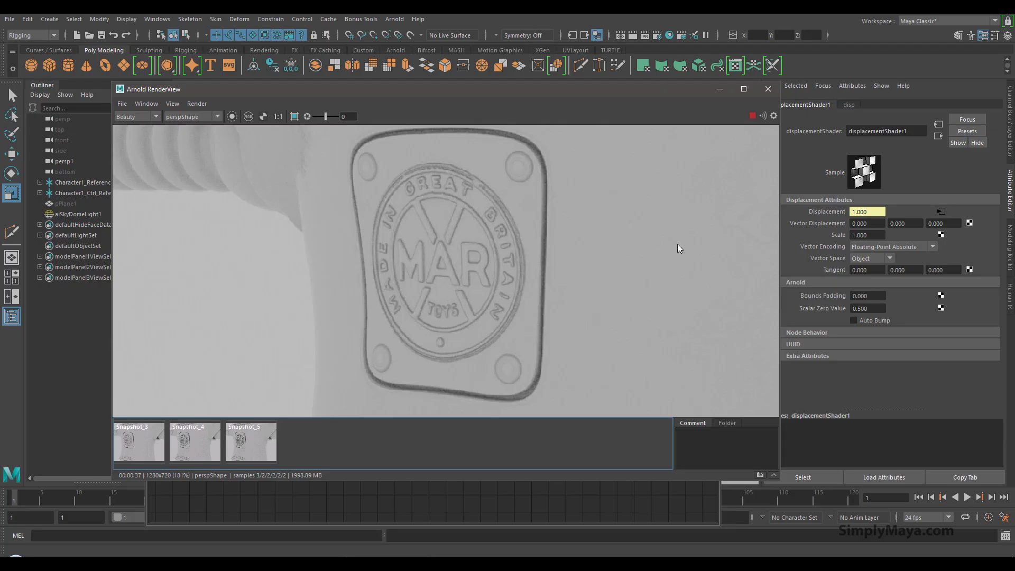
{"action": "left_click", "coordinate": [751, 115]}
{"action": "left_click", "coordinate": [712, 87]}
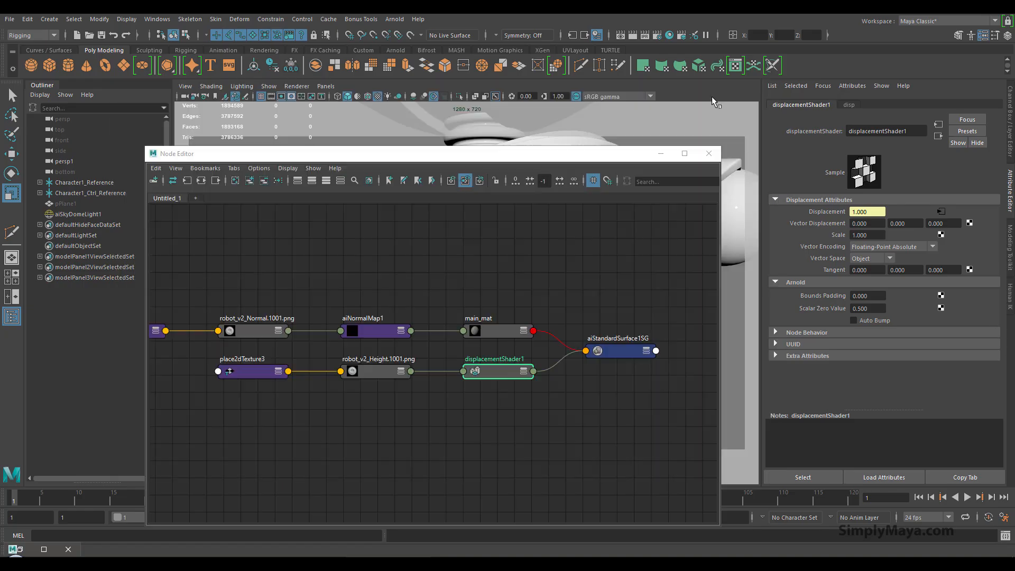
Step: Create a polygon plane under the robot's feet and scale it up into a large ground floor
{"action": "scroll", "coordinate": [453, 213], "scroll_direction": "down", "scroll_amount": 10}
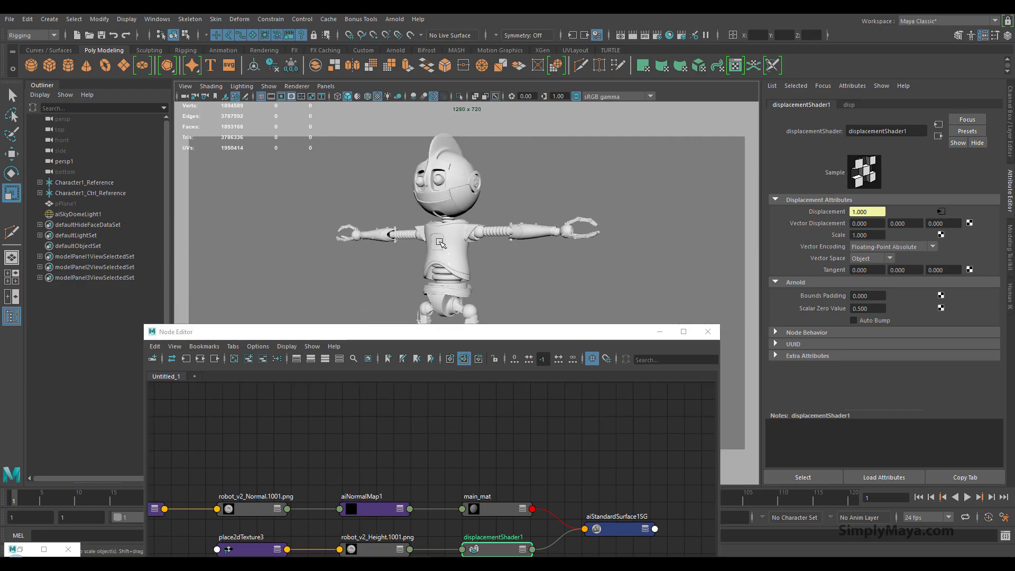
{"action": "left_click_drag", "start_coordinate": [439, 242], "coordinate": [496, 246], "text": "alt"}
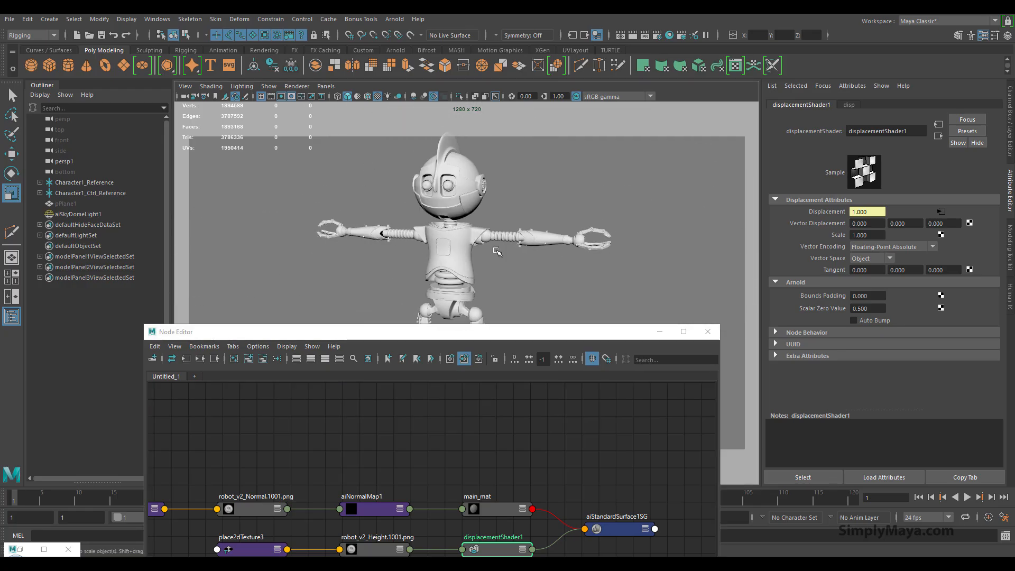
{"action": "middle_click_drag", "start_coordinate": [496, 246], "coordinate": [464, 242], "text": "alt"}
{"action": "left_click_drag", "start_coordinate": [517, 165], "coordinate": [623, 195]}
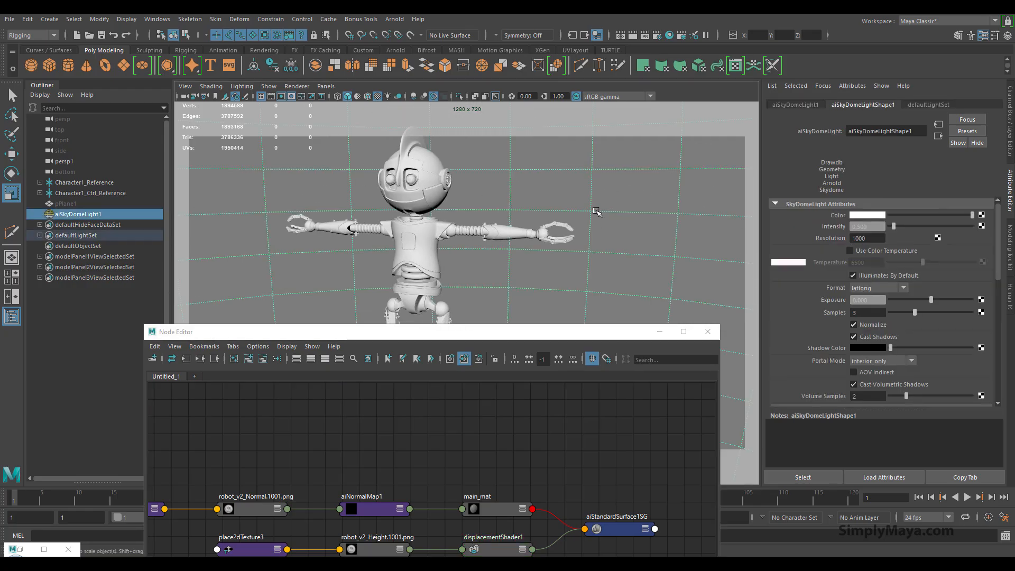
{"action": "middle_click_drag", "start_coordinate": [594, 228], "coordinate": [603, 193], "text": "alt"}
{"action": "left_click", "coordinate": [653, 333]}
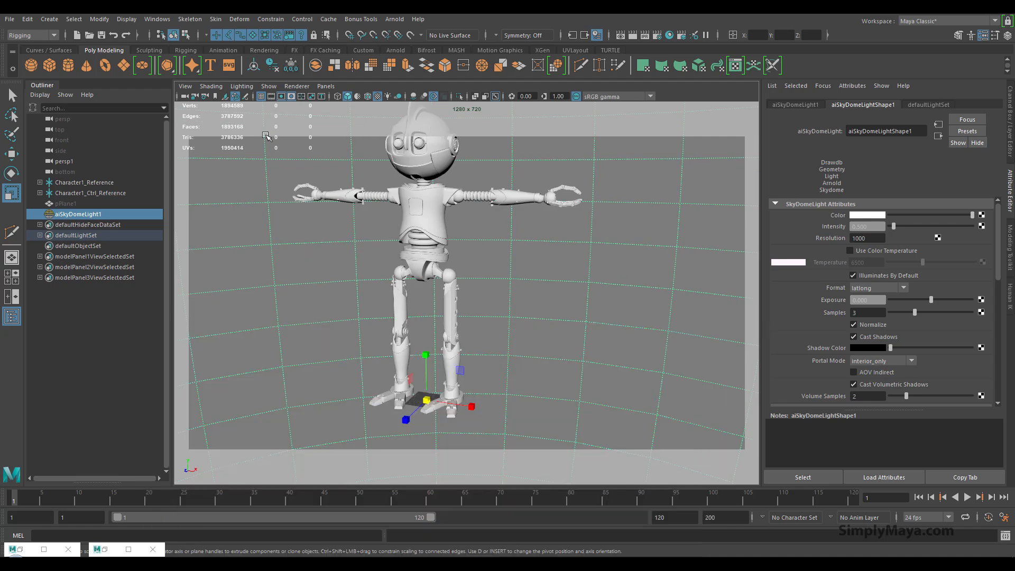
{"action": "left_click", "coordinate": [141, 66]}
{"action": "left_click_drag", "start_coordinate": [428, 401], "coordinate": [687, 410]}
{"action": "left_click_drag", "start_coordinate": [425, 401], "coordinate": [794, 381]}
{"action": "left_click_drag", "start_coordinate": [608, 382], "coordinate": [597, 368], "text": "alt"}
{"action": "middle_click_drag", "start_coordinate": [597, 370], "coordinate": [610, 394], "text": "alt"}
{"action": "right_click_drag", "start_coordinate": [610, 393], "coordinate": [576, 365], "text": "alt"}
{"action": "middle_click_drag", "start_coordinate": [576, 365], "coordinate": [577, 353], "text": "alt"}
Step: Map the Color of aiSkyDomeLight1 with a file texture and load panorama.hdr from the sourceimages folder
{"action": "left_click_drag", "start_coordinate": [635, 179], "coordinate": [705, 241]}
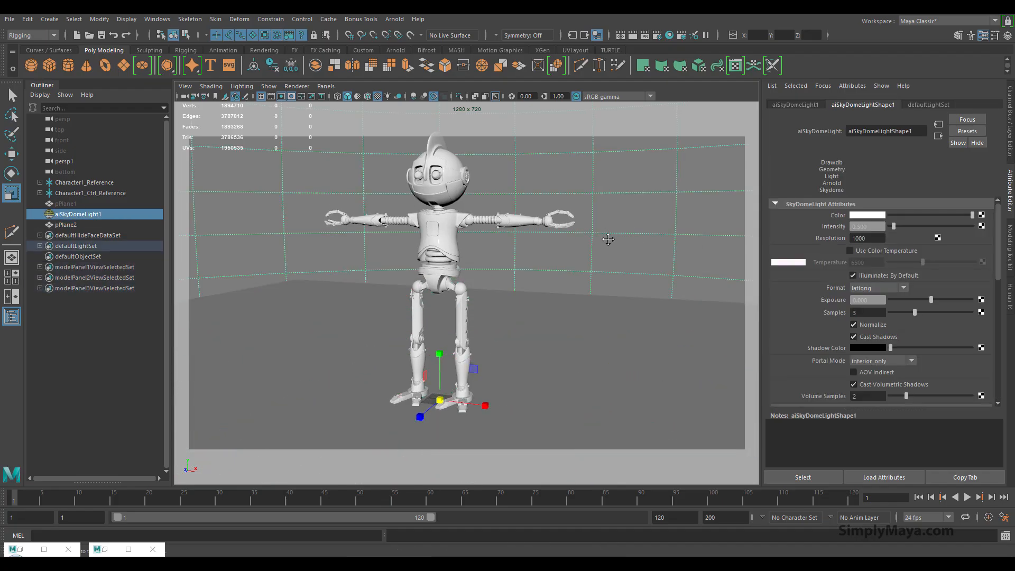
{"action": "middle_click_drag", "start_coordinate": [608, 239], "coordinate": [606, 253], "text": "alt"}
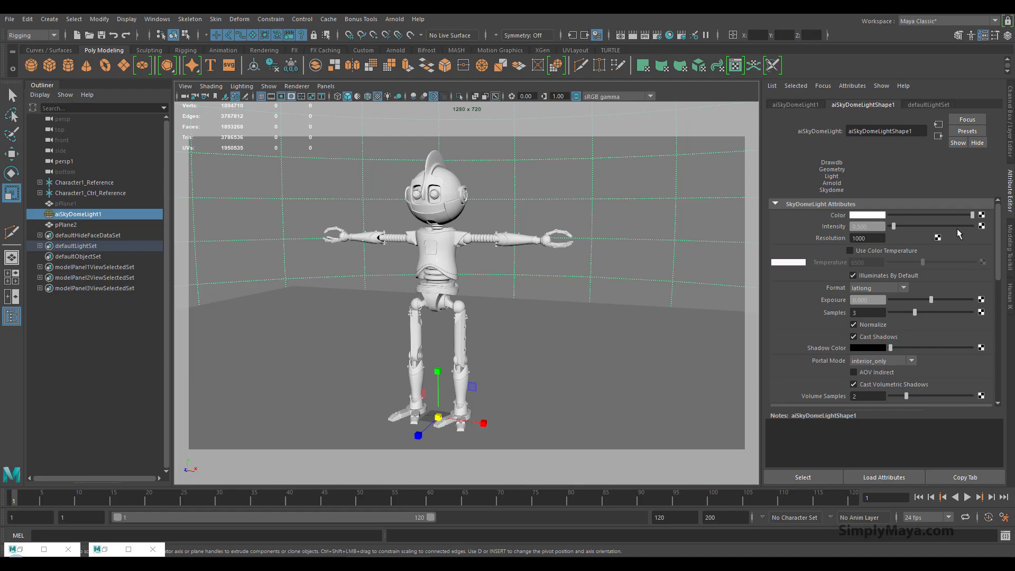
{"action": "left_click", "coordinate": [982, 215]}
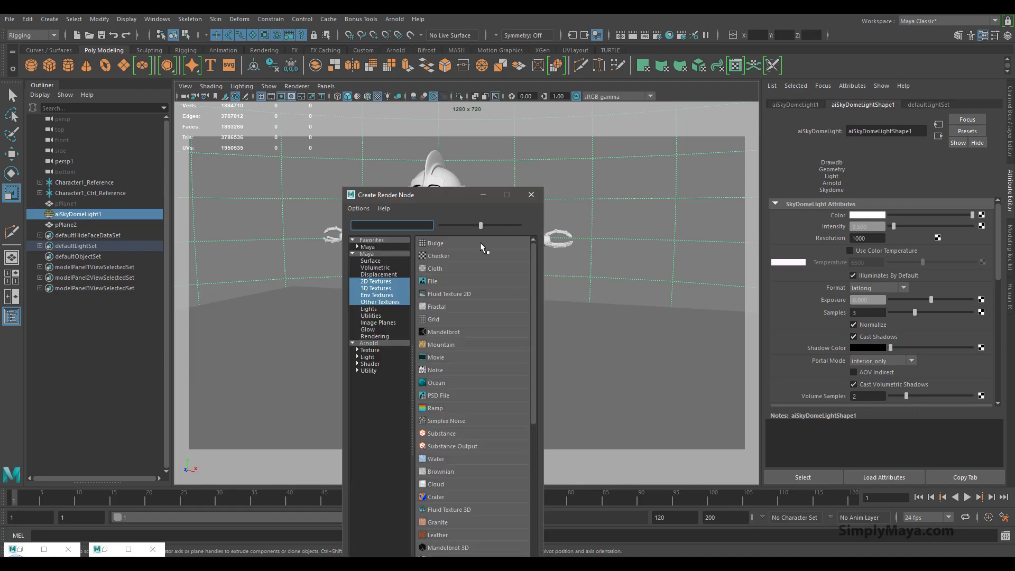
{"action": "left_click", "coordinate": [463, 280]}
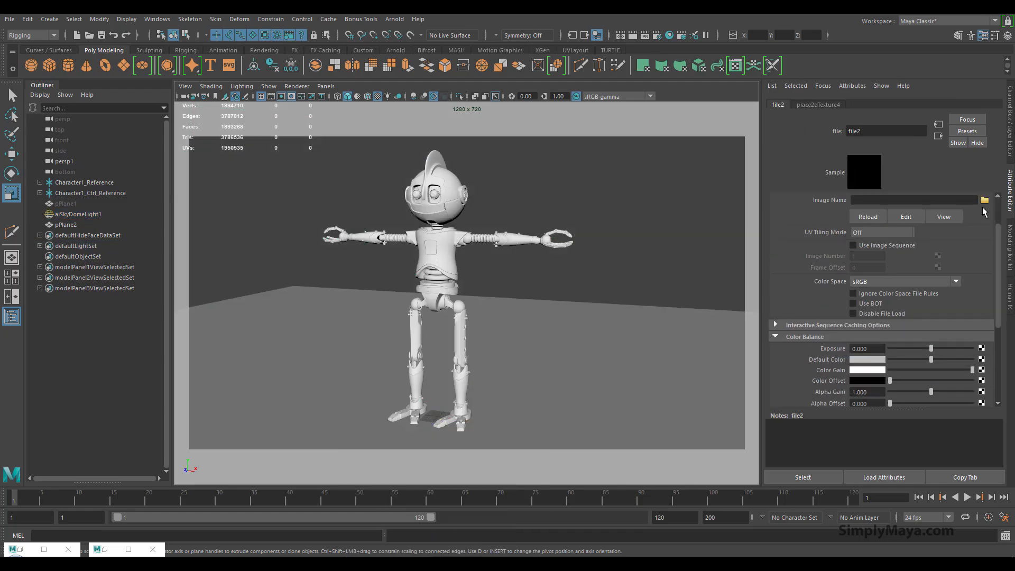
{"action": "left_click", "coordinate": [984, 201]}
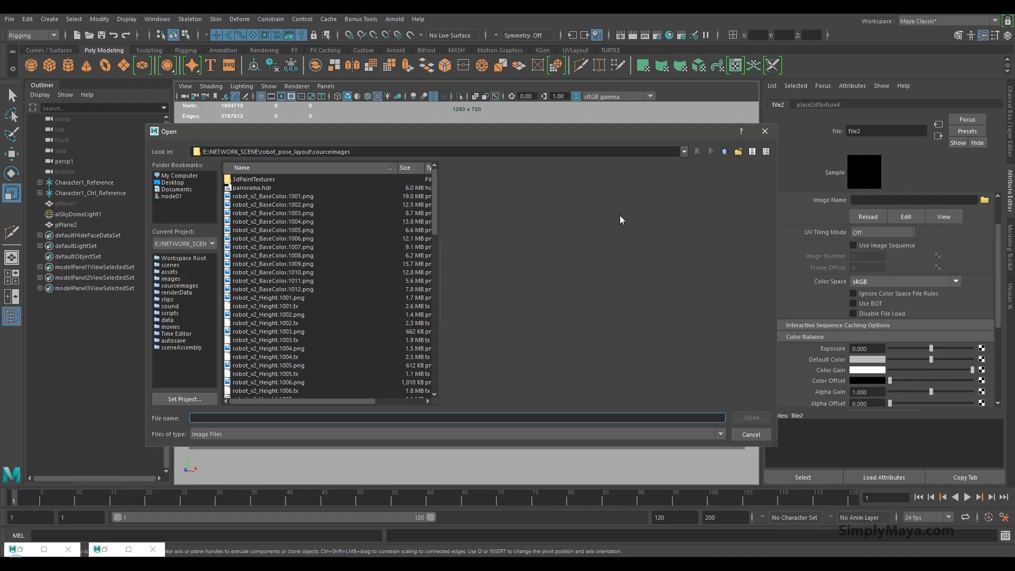
{"action": "left_click", "coordinate": [259, 187]}
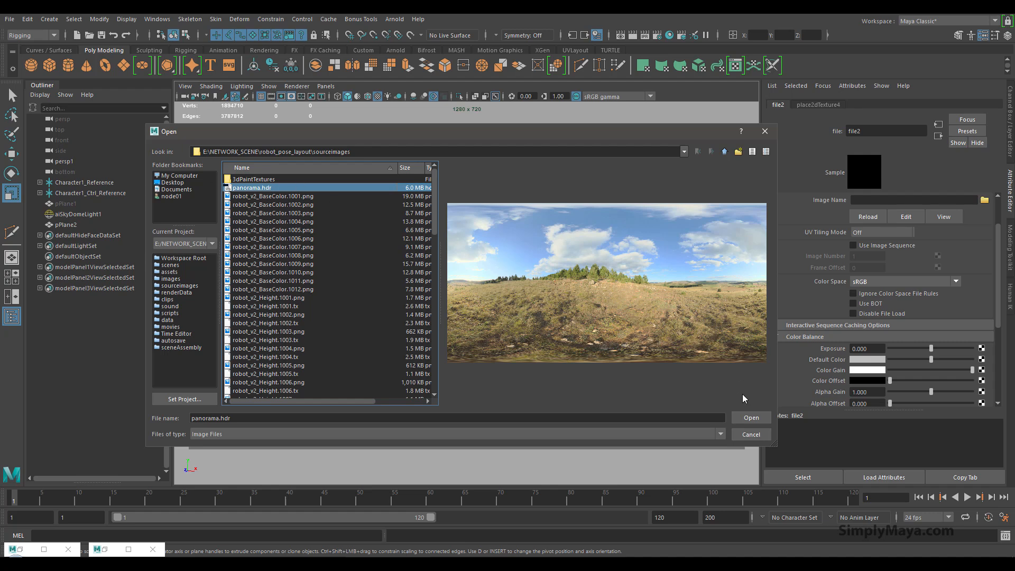
{"action": "left_click", "coordinate": [749, 418]}
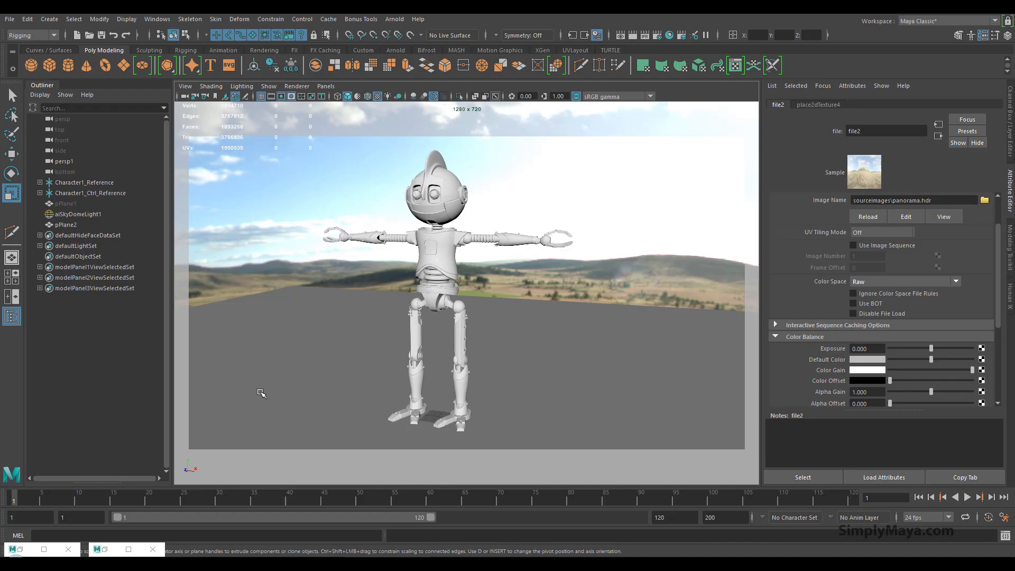
Step: Render the full robot on the ground plane with the panorama lighting in the Arnold RenderView
{"action": "left_click", "coordinate": [109, 550]}
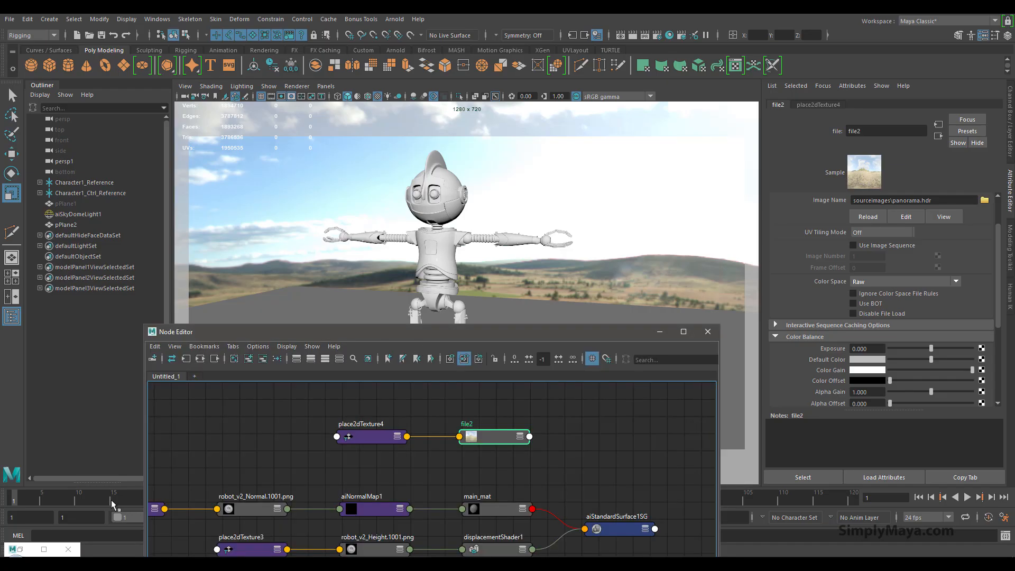
{"action": "left_click", "coordinate": [26, 550]}
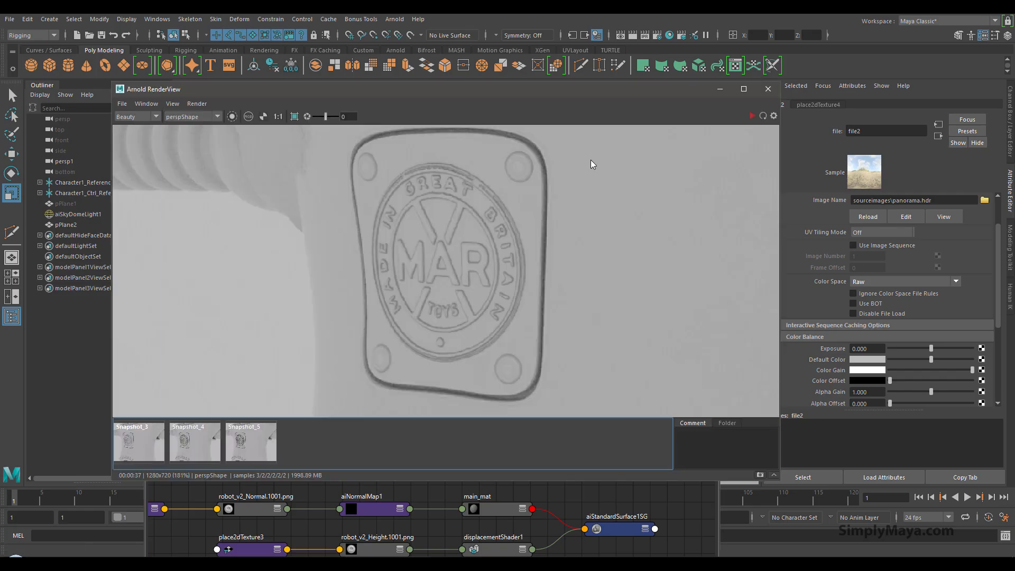
{"action": "scroll", "coordinate": [580, 263], "scroll_direction": "down", "scroll_amount": 6}
{"action": "middle_click_drag", "start_coordinate": [547, 246], "coordinate": [422, 236]}
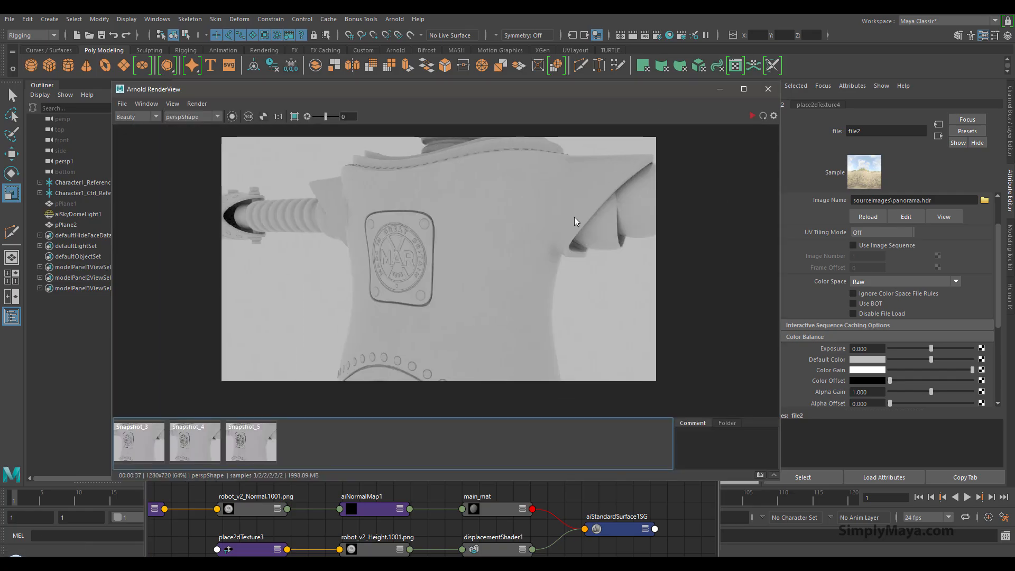
{"action": "left_click", "coordinate": [750, 116]}
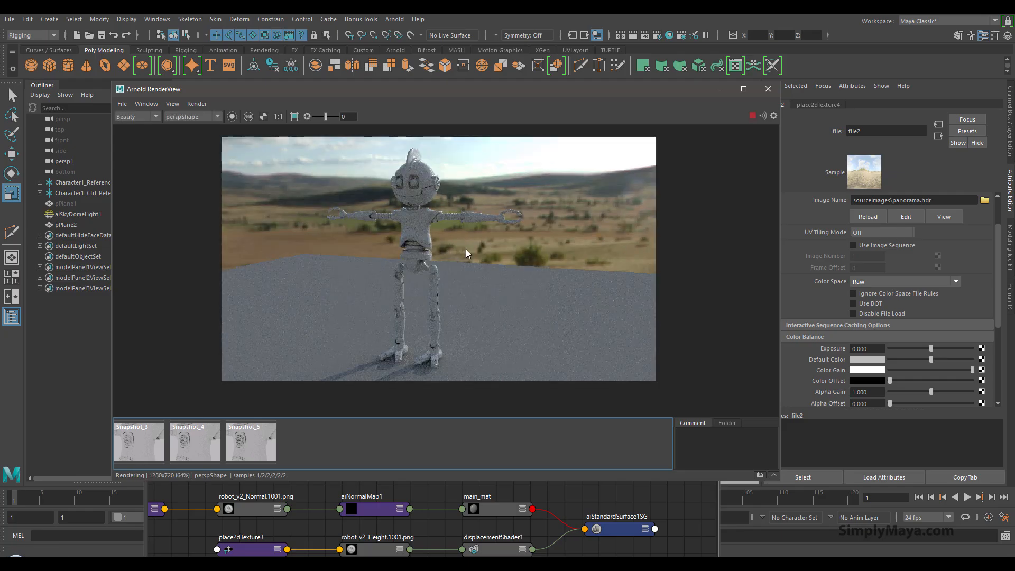
{"action": "scroll", "coordinate": [454, 256], "scroll_direction": "up", "scroll_amount": 1}
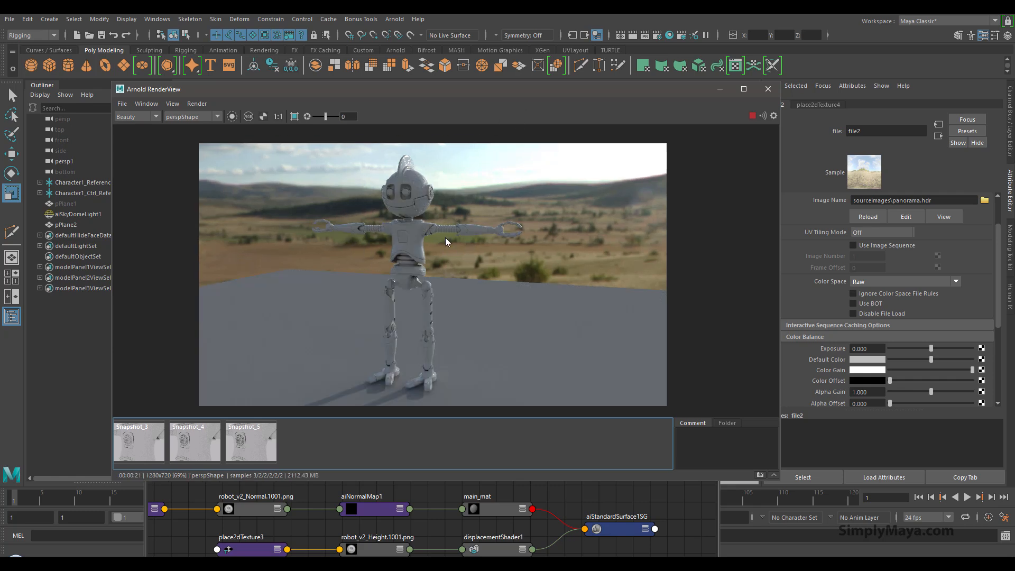
Step: Put away the Node Editor and the Arnold RenderView so the viewport around the robot is clear
{"action": "left_click_drag", "start_coordinate": [540, 94], "coordinate": [535, 131]}
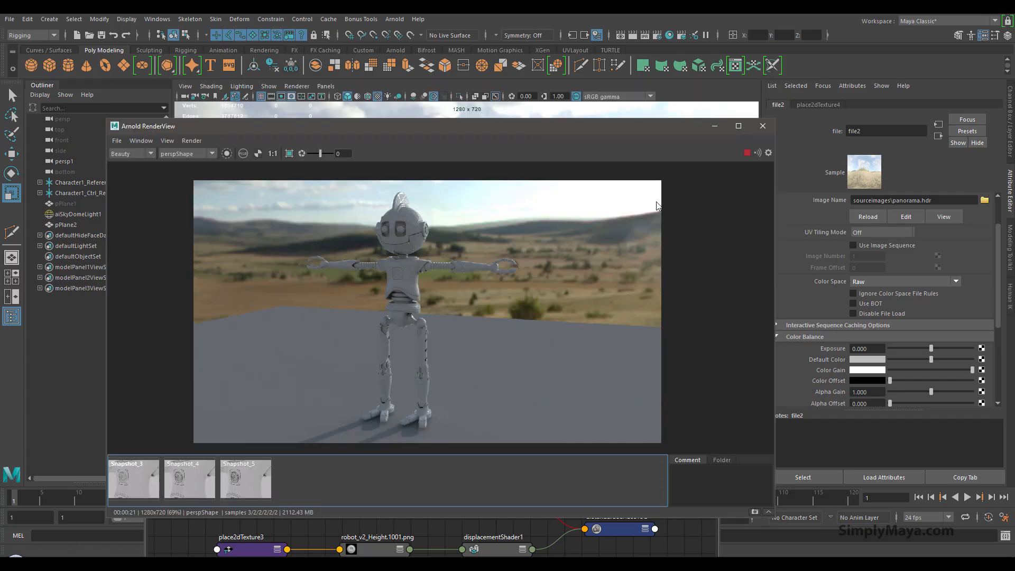
{"action": "left_click_drag", "start_coordinate": [616, 128], "coordinate": [620, 194]}
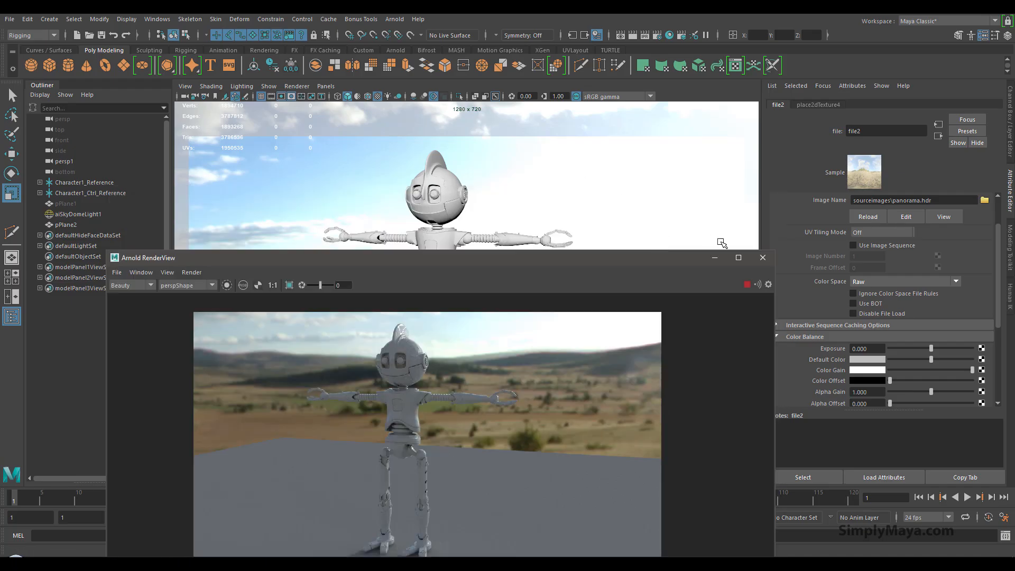
{"action": "left_click", "coordinate": [717, 242]}
{"action": "left_click", "coordinate": [561, 238]}
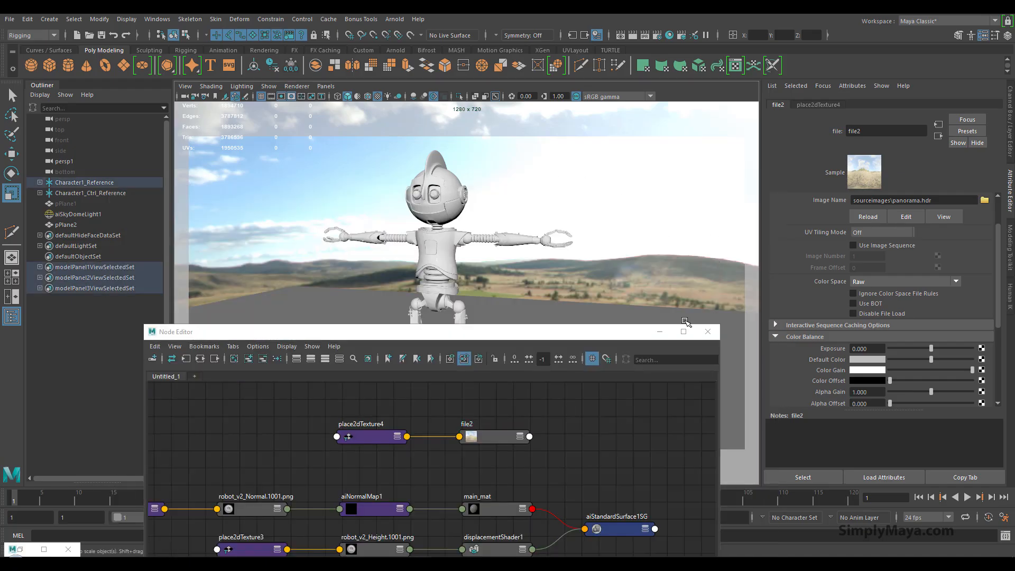
{"action": "left_click", "coordinate": [660, 332]}
{"action": "left_click", "coordinate": [19, 549]}
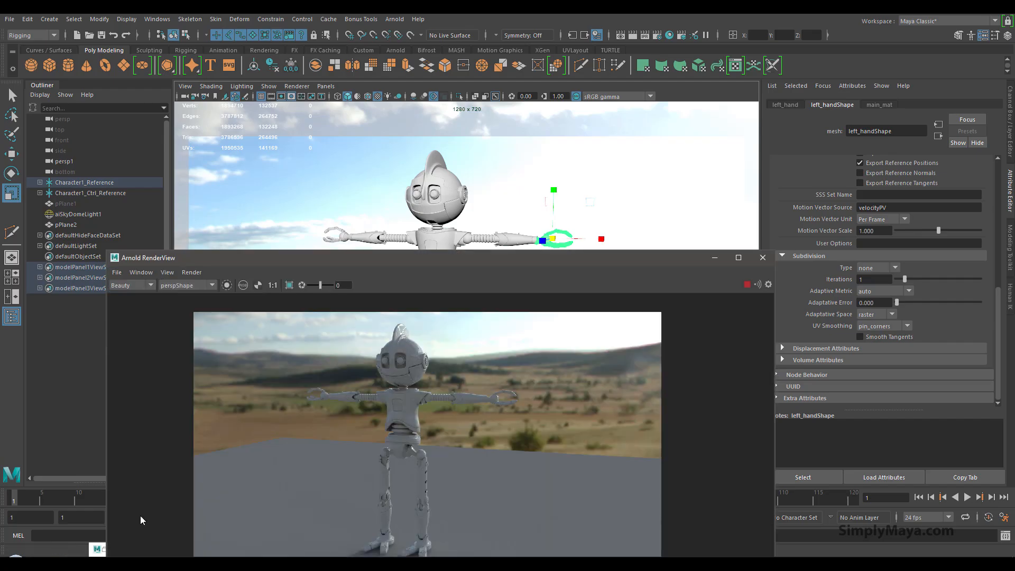
{"action": "left_click_drag", "start_coordinate": [431, 258], "coordinate": [461, 111]}
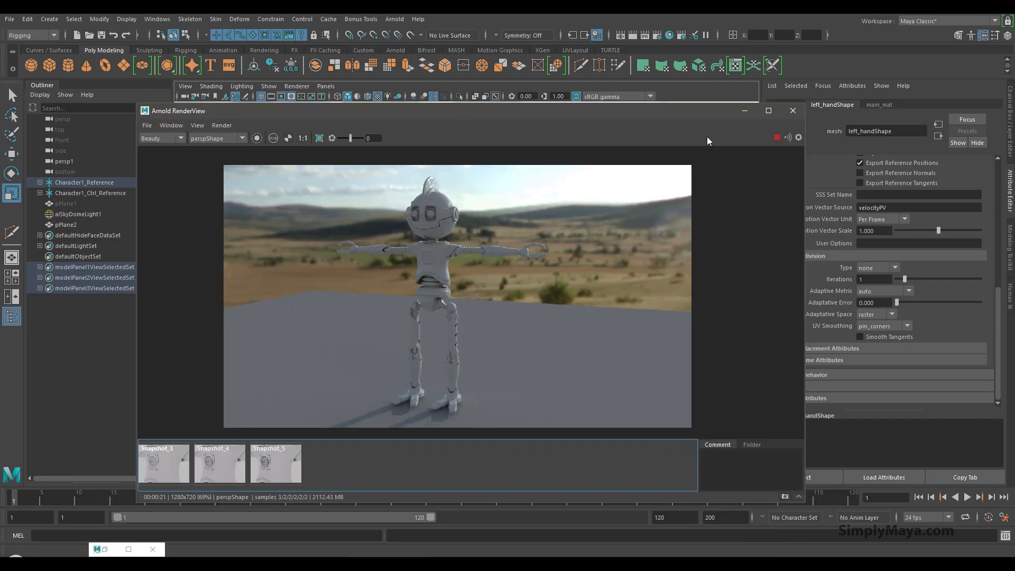
{"action": "left_click", "coordinate": [744, 114]}
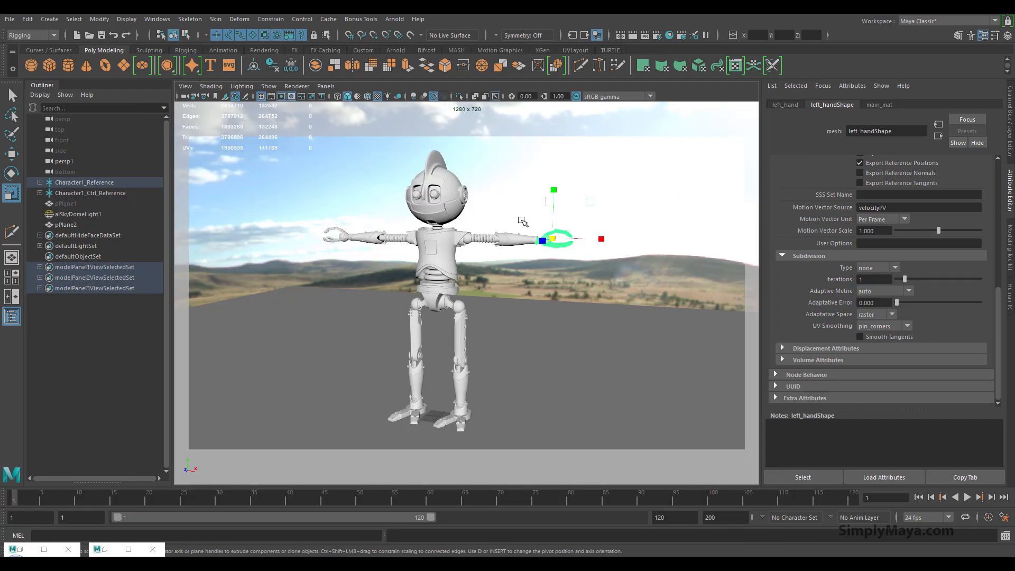
Step: Rotate aiSkyDomeLight1 about the vertical axis so the pine trees sit behind the robot, and bring back the RenderView
{"action": "left_click", "coordinate": [499, 177]}
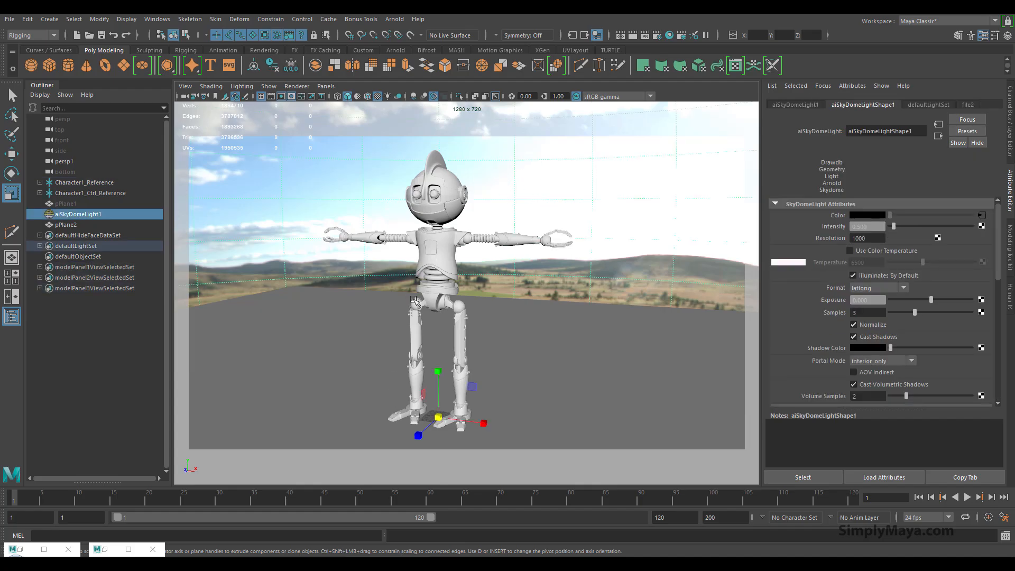
{"action": "key", "text": "e"}
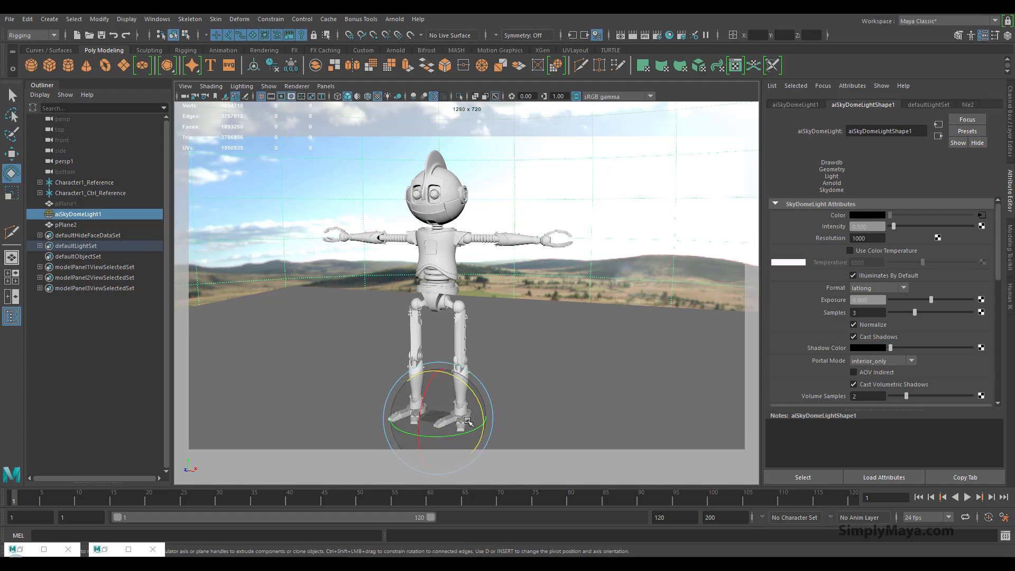
{"action": "left_click_drag", "start_coordinate": [469, 435], "coordinate": [403, 440]}
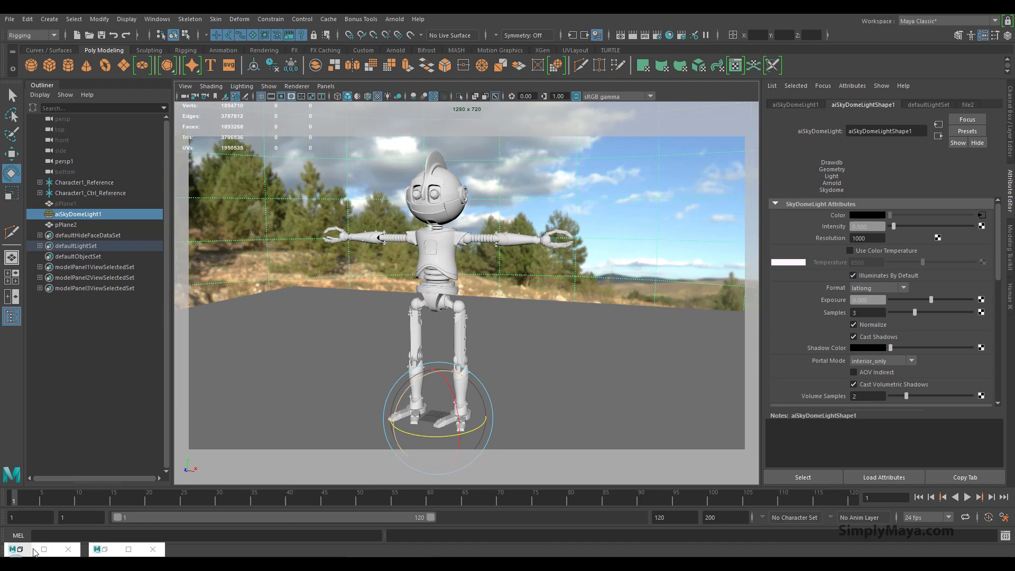
{"action": "left_click", "coordinate": [20, 549]}
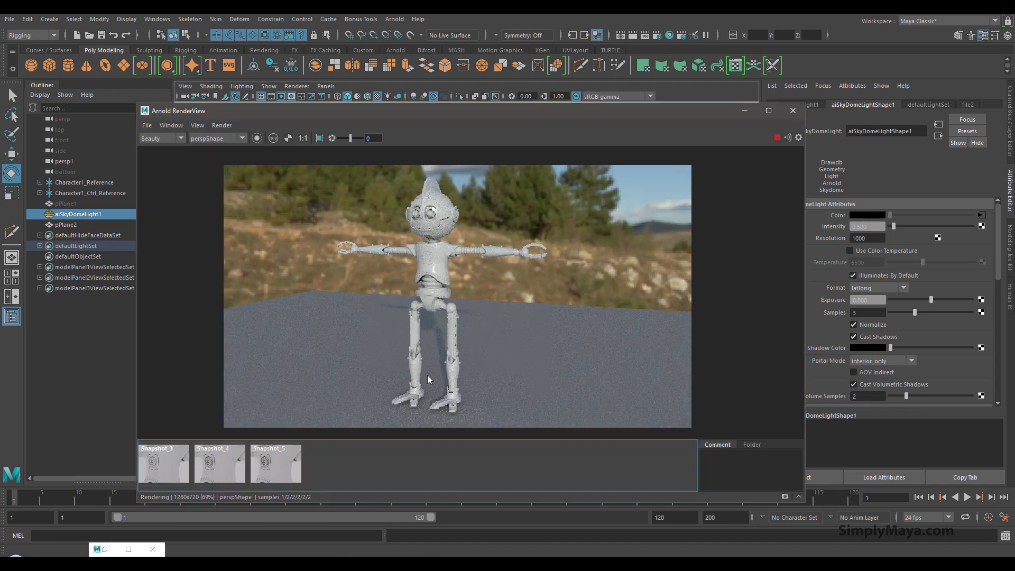
Step: Shrink the RenderView beside the robot and rotate the sky dome slightly further about the vertical axis, watching the floor shadow
{"action": "left_click_drag", "start_coordinate": [677, 113], "coordinate": [622, 255]}
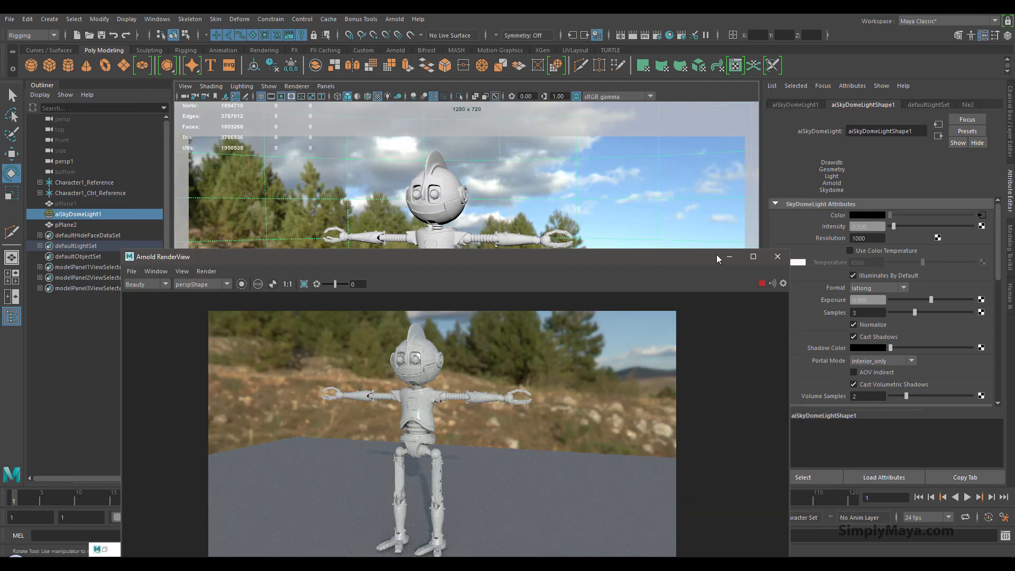
{"action": "left_click_drag", "start_coordinate": [661, 245], "coordinate": [595, 124]}
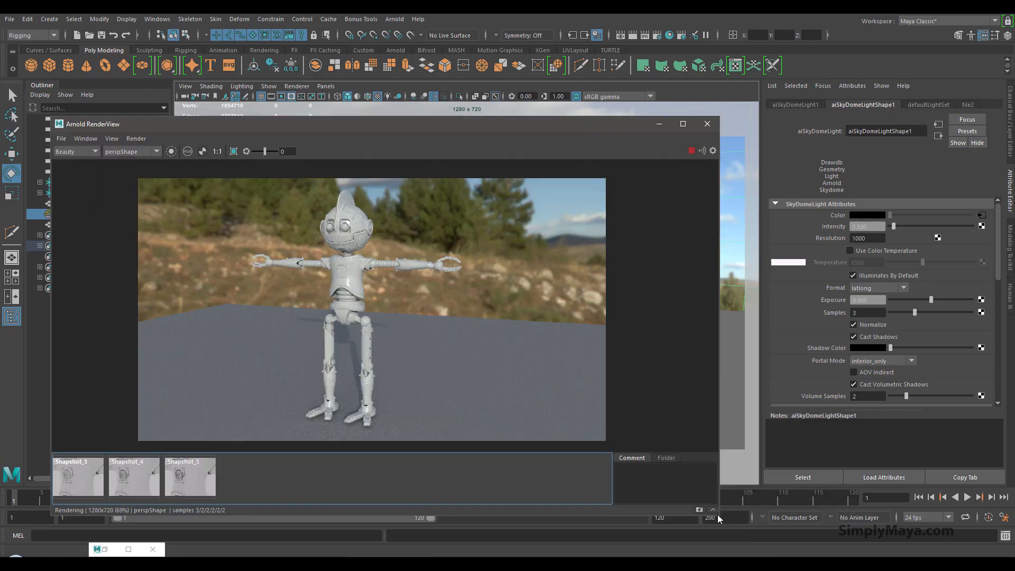
{"action": "left_click_drag", "start_coordinate": [719, 512], "coordinate": [322, 364]}
{"action": "middle_click_drag", "start_coordinate": [205, 268], "coordinate": [224, 229]}
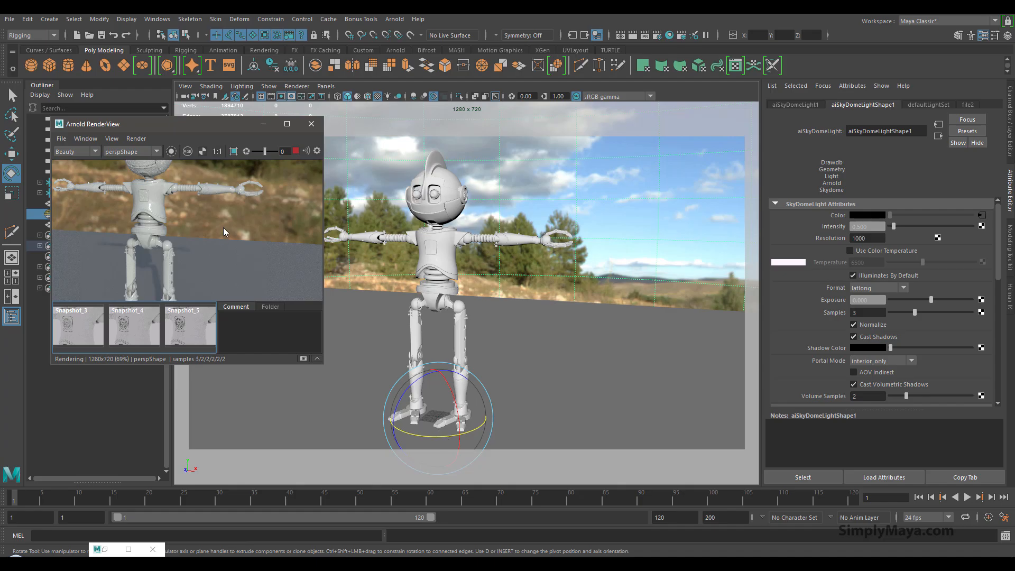
{"action": "left_click", "coordinate": [426, 433]}
{"action": "left_click_drag", "start_coordinate": [429, 434], "coordinate": [441, 434]}
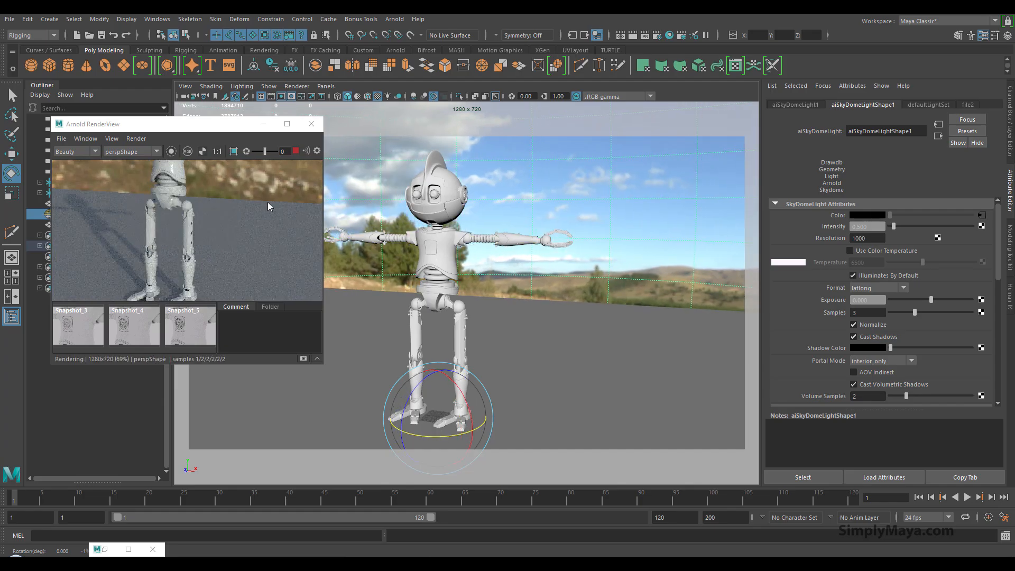
Step: Examine the robot's shadow and the rotated panorama in the enlarged RenderView, then return it to its small size
{"action": "left_click_drag", "start_coordinate": [247, 131], "coordinate": [344, 112]}
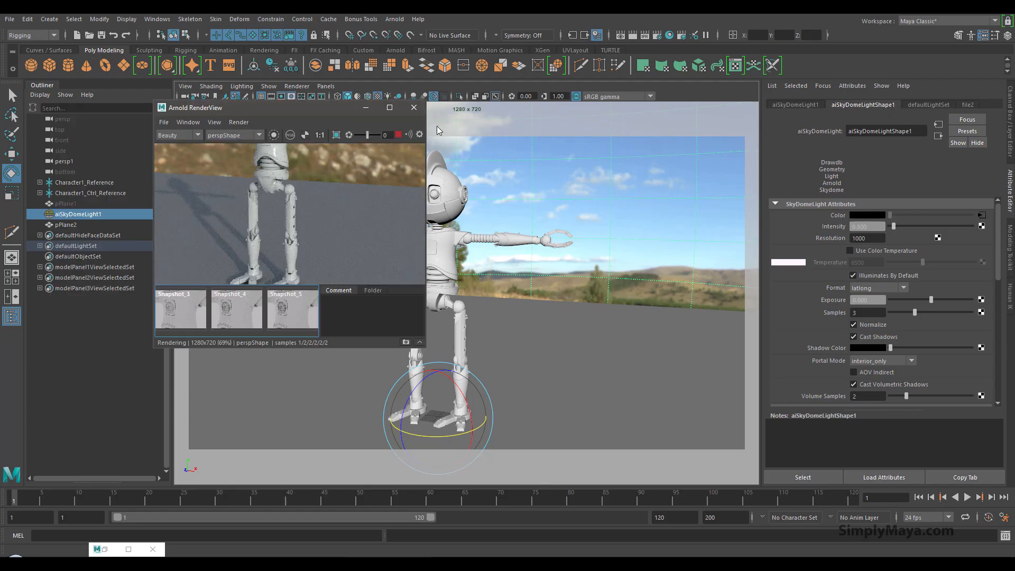
{"action": "left_click", "coordinate": [395, 113]}
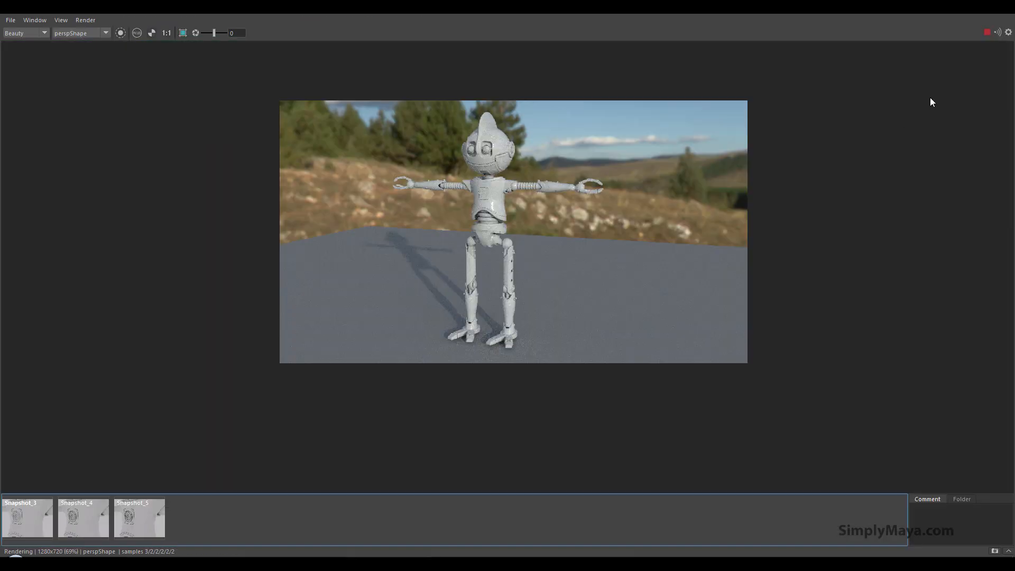
{"action": "double_click", "coordinate": [804, 13]}
Step: Set the render image size to the HD_1080 preset in the Render Settings and close them
{"action": "left_click", "coordinate": [656, 36]}
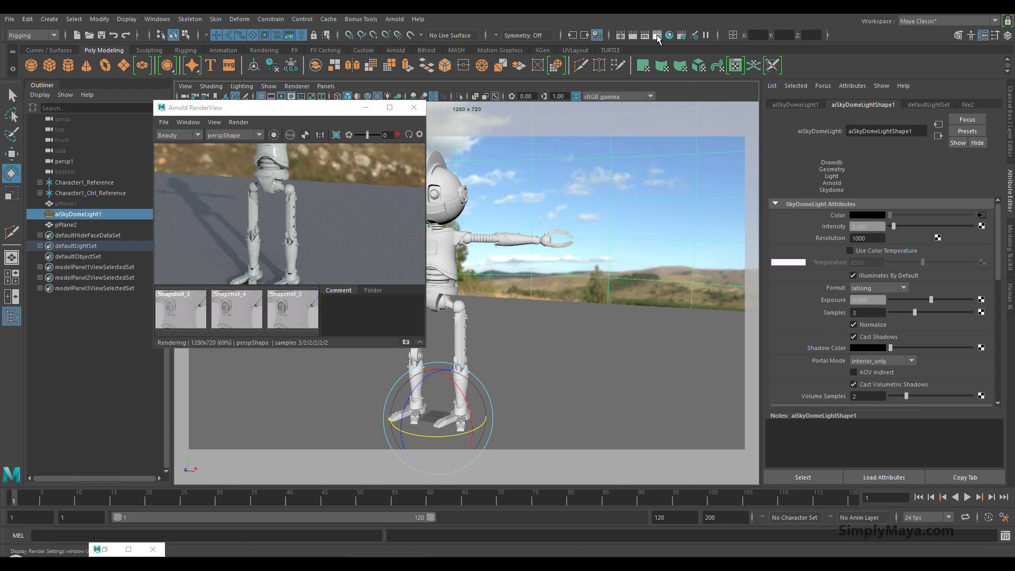
{"action": "scroll", "coordinate": [220, 316], "scroll_direction": "down", "scroll_amount": 2}
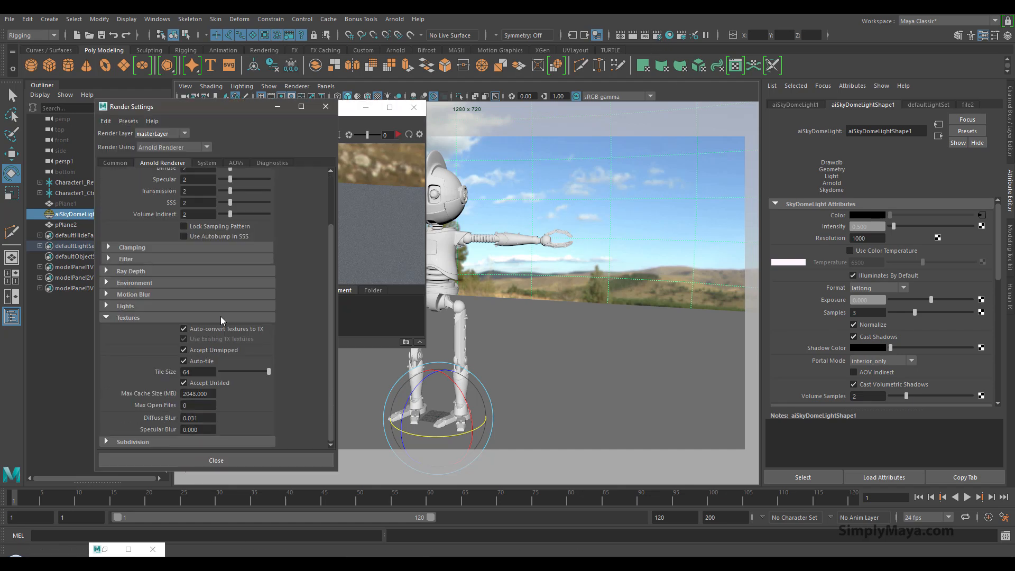
{"action": "scroll", "coordinate": [220, 306], "scroll_direction": "up", "scroll_amount": 1}
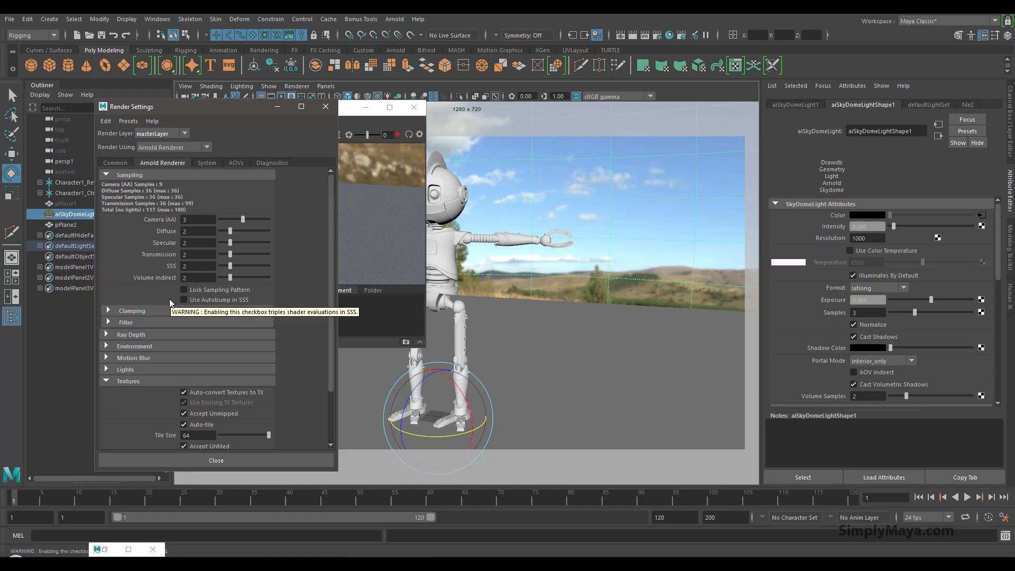
{"action": "left_click", "coordinate": [116, 162]}
{"action": "scroll", "coordinate": [170, 285], "scroll_direction": "down", "scroll_amount": 2}
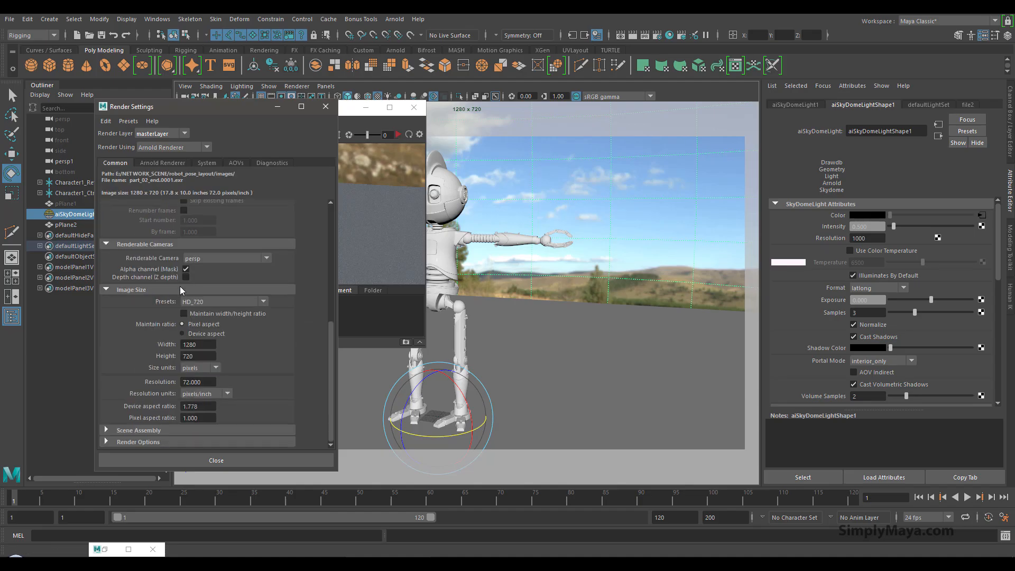
{"action": "left_click", "coordinate": [226, 301]}
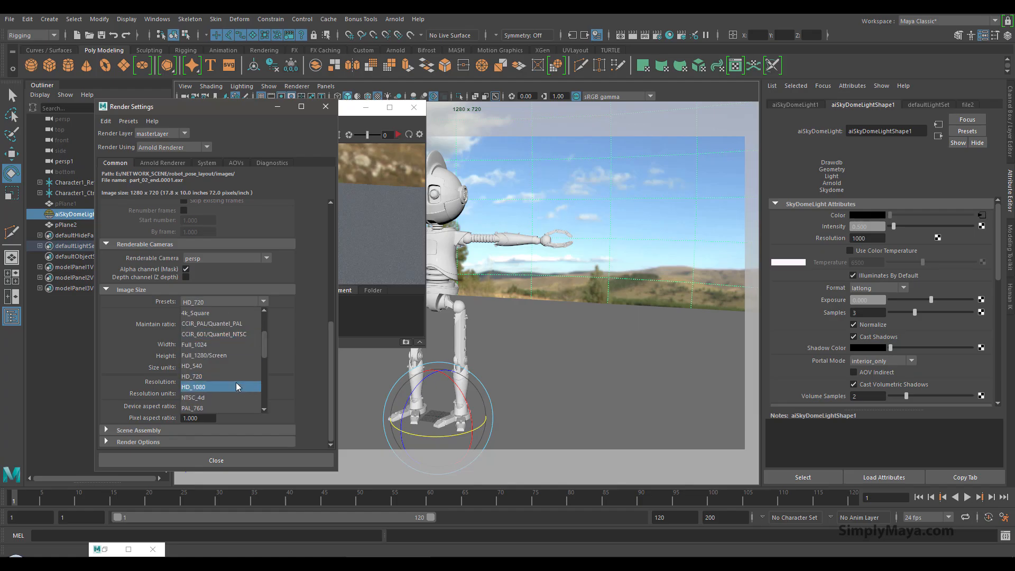
{"action": "left_click", "coordinate": [237, 382]}
{"action": "left_click", "coordinate": [242, 457]}
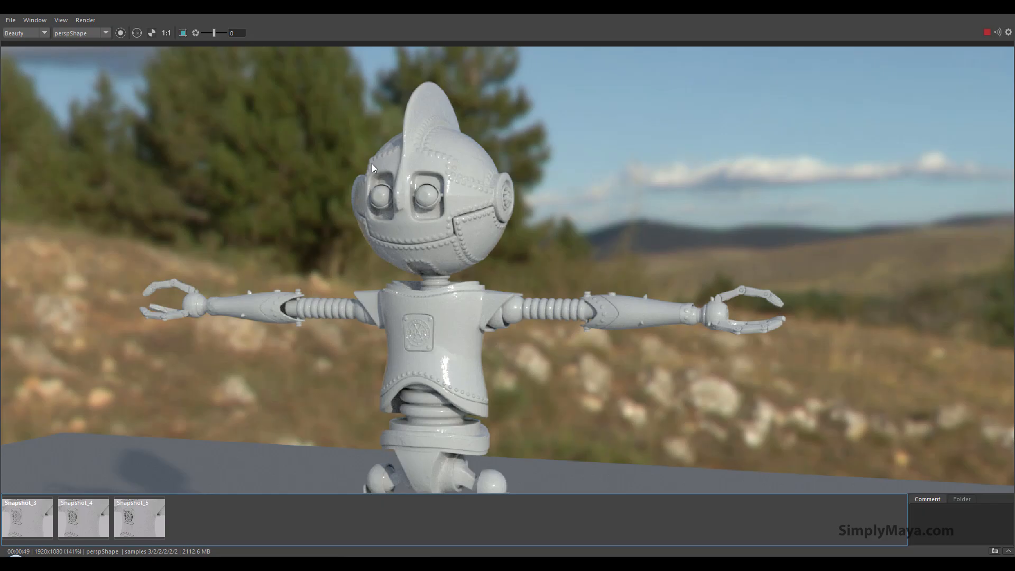
Step: Examine the full HD render up close, from the legs and hips to the torso emblem, arms and head
{"action": "middle_click_drag", "start_coordinate": [399, 338], "coordinate": [347, 39]}
{"action": "scroll", "coordinate": [389, 158], "scroll_direction": "up", "scroll_amount": 4}
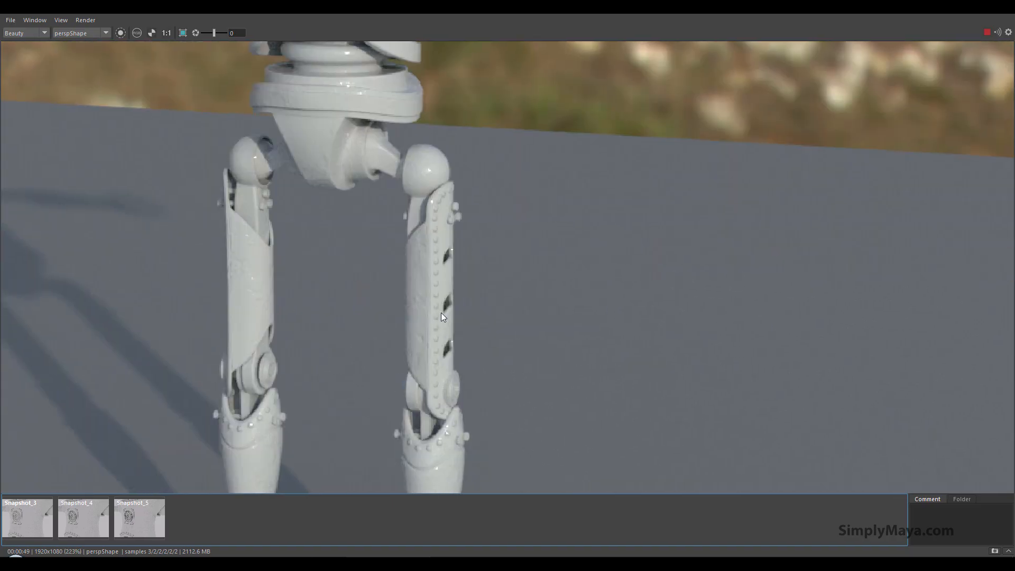
{"action": "middle_click_drag", "start_coordinate": [348, 278], "coordinate": [381, 307]}
{"action": "middle_click_drag", "start_coordinate": [377, 76], "coordinate": [388, 269]}
{"action": "scroll", "coordinate": [389, 254], "scroll_direction": "down", "scroll_amount": 1}
{"action": "mouse_move", "coordinate": [390, 162]}
{"action": "middle_mouse_down"}
{"action": "mouse_move", "coordinate": [424, 273]}
{"action": "mouse_move", "coordinate": [463, 178]}
{"action": "middle_mouse_up"}
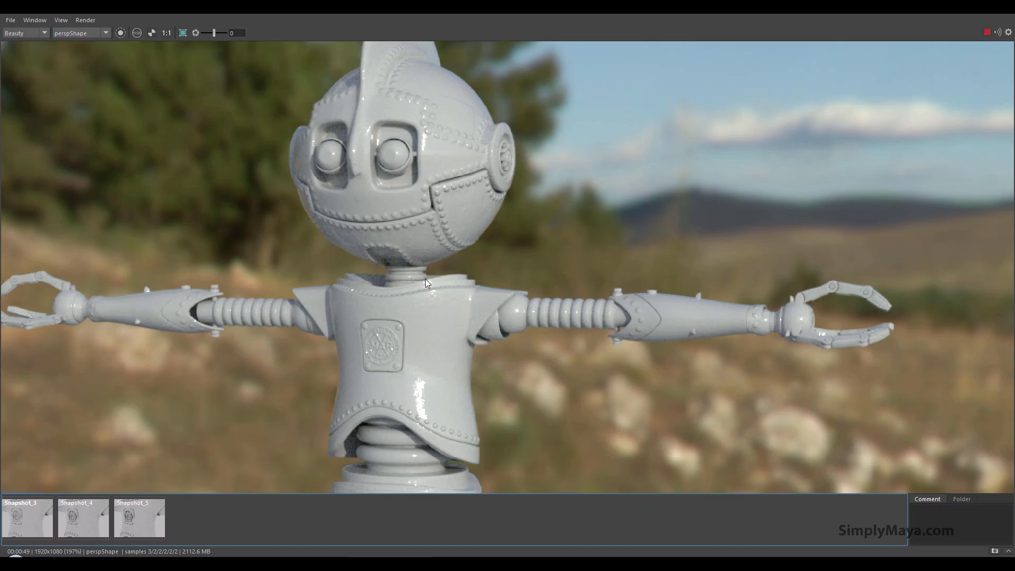
{"action": "middle_click_drag", "start_coordinate": [431, 298], "coordinate": [427, 240]}
{"action": "scroll", "coordinate": [337, 337], "scroll_direction": "down", "scroll_amount": 3}
{"action": "scroll", "coordinate": [113, 290], "scroll_direction": "down", "scroll_amount": 2}
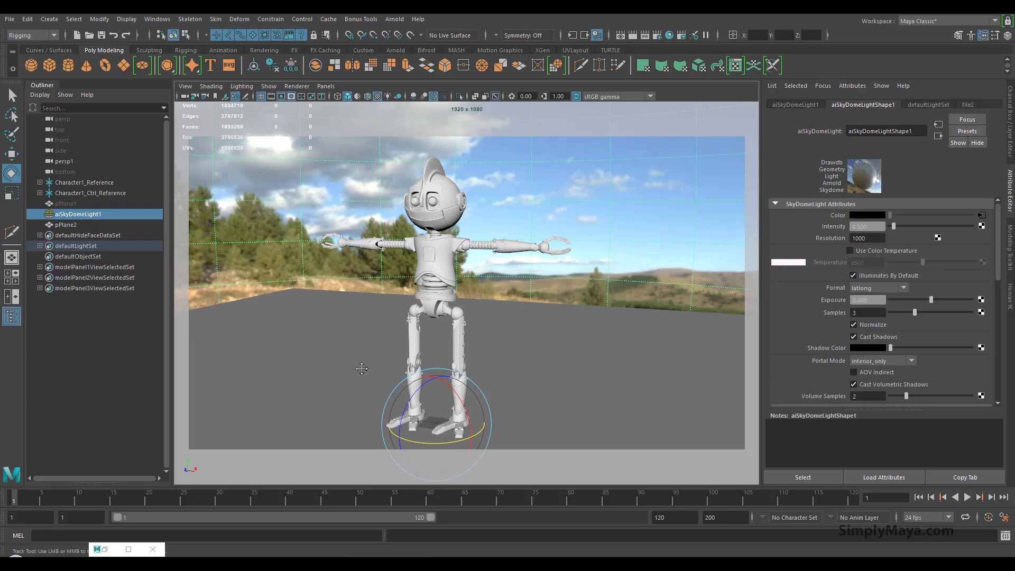
Step: Check the torso's Arnold subdivision settings and set the head's subdivision to catclark with 3 iterations
{"action": "scroll", "coordinate": [361, 368], "scroll_direction": "up", "scroll_amount": 10}
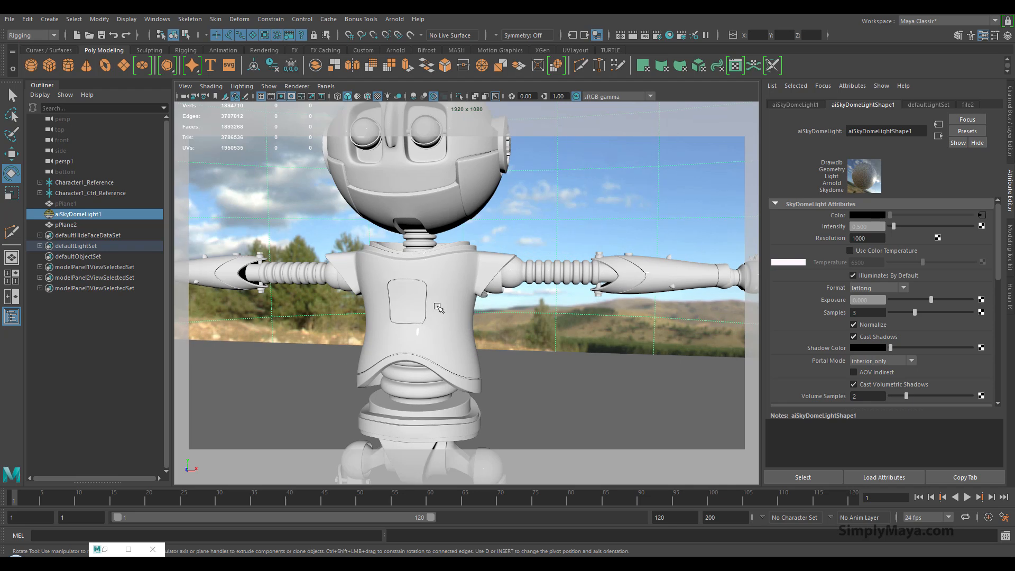
{"action": "left_click", "coordinate": [439, 308]}
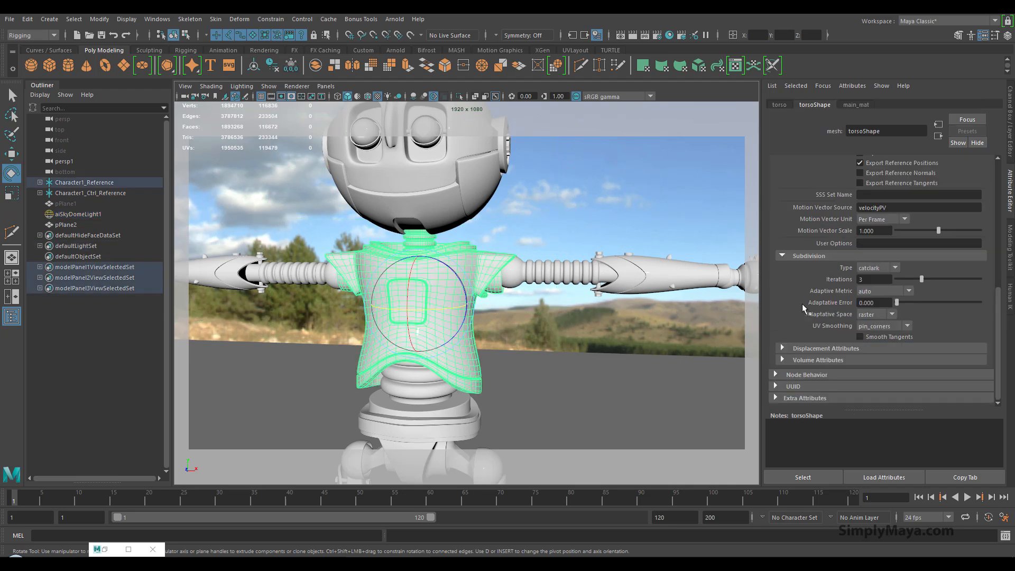
{"action": "left_click_drag", "start_coordinate": [568, 341], "coordinate": [447, 295], "text": "alt"}
{"action": "left_click", "coordinate": [448, 296]}
{"action": "left_click_drag", "start_coordinate": [448, 343], "coordinate": [503, 341], "text": "alt"}
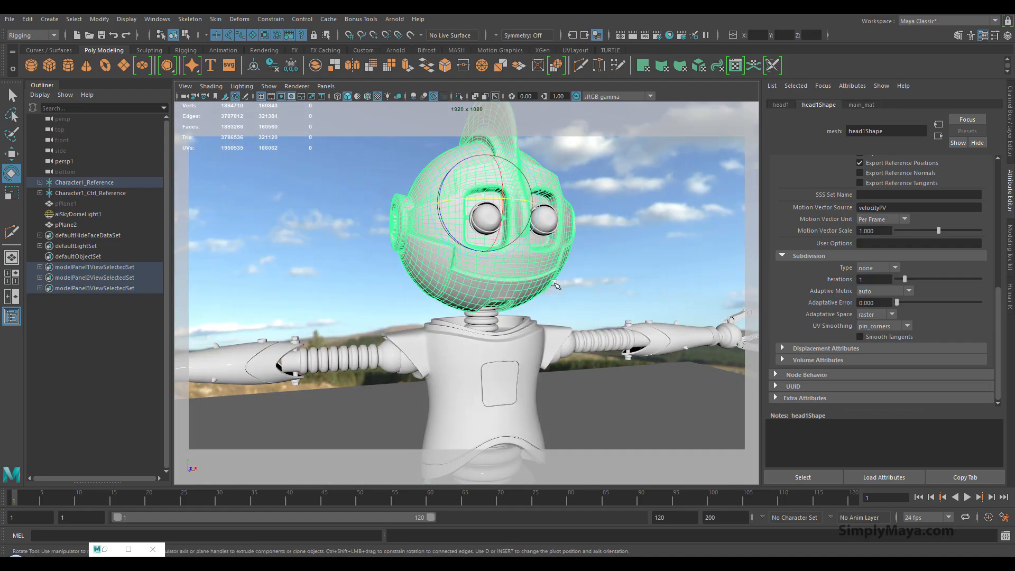
{"action": "left_click", "coordinate": [874, 268]}
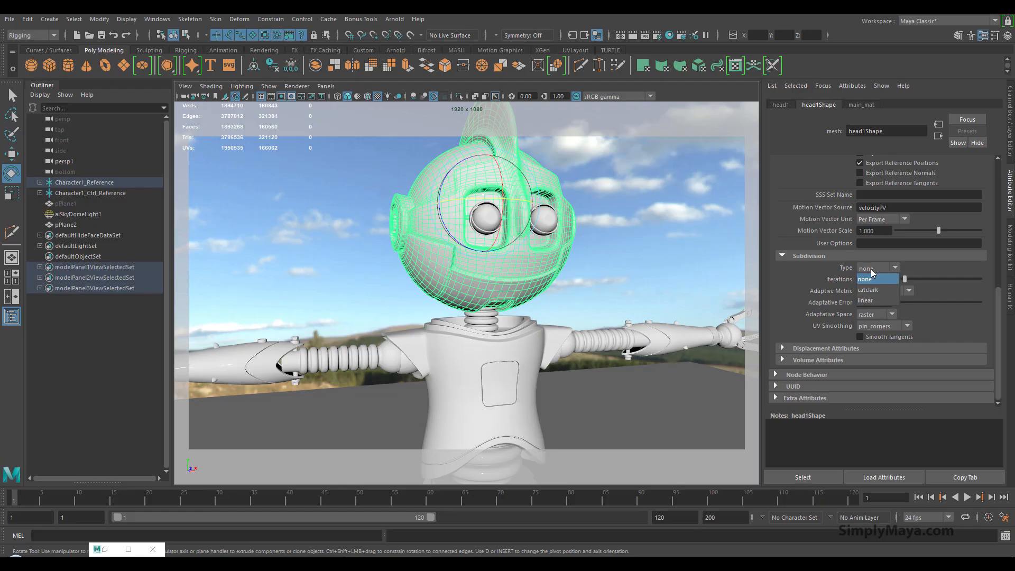
{"action": "left_click", "coordinate": [873, 289]}
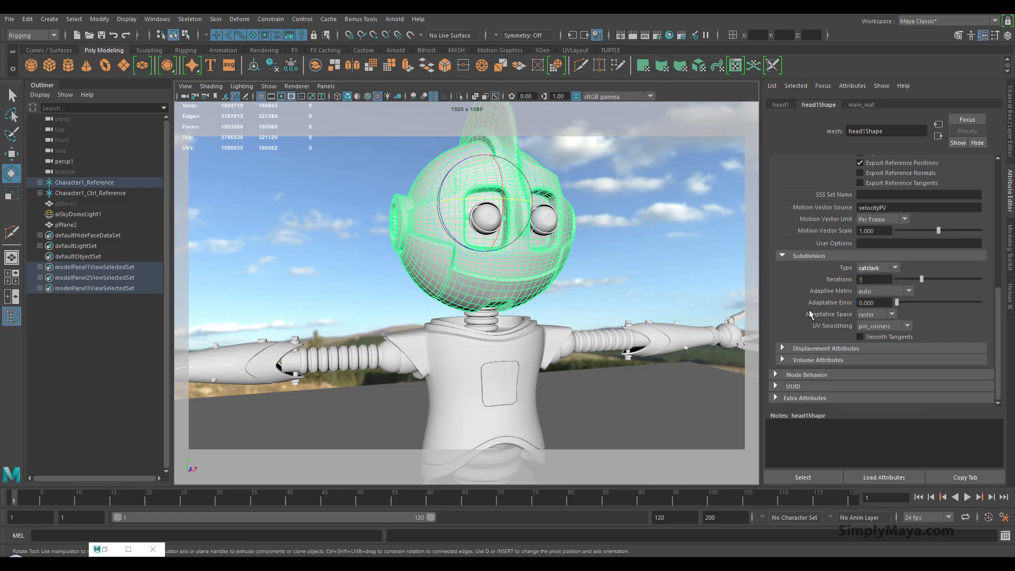
Step: Set the left forearm's Arnold subdivision type to catclark with 3 iterations
{"action": "left_click", "coordinate": [871, 269]}
{"action": "left_click", "coordinate": [876, 288]}
{"action": "left_click", "coordinate": [680, 335]}
{"action": "left_click", "coordinate": [880, 270]}
{"action": "left_click", "coordinate": [878, 288]}
Step: Set the hips mesh's Arnold subdivision type to catclark with 3 iterations
{"action": "middle_click_drag", "start_coordinate": [629, 286], "coordinate": [627, 122], "text": "alt"}
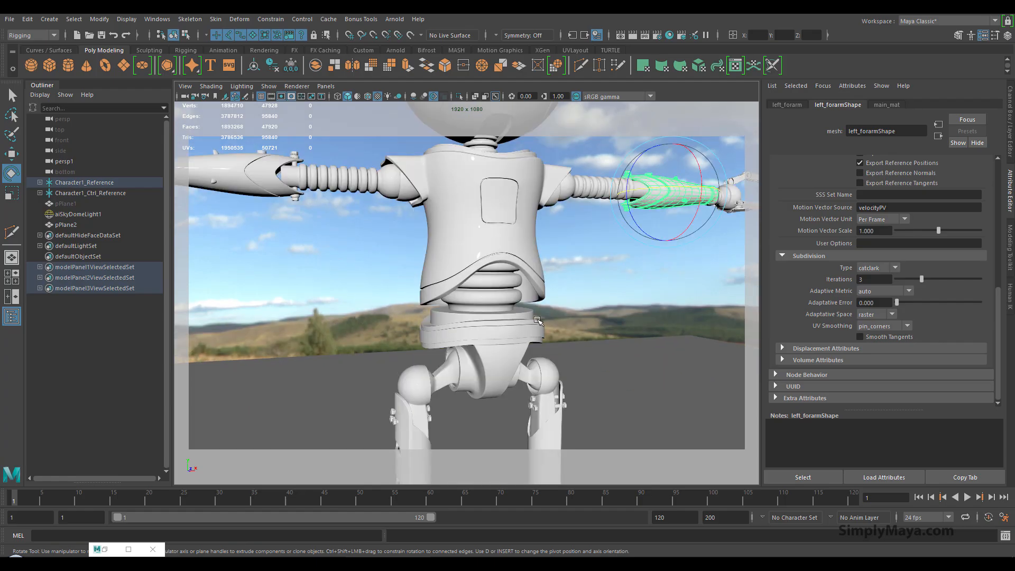
{"action": "left_click", "coordinate": [524, 333]}
{"action": "left_click", "coordinate": [868, 270]}
{"action": "left_click", "coordinate": [875, 290]}
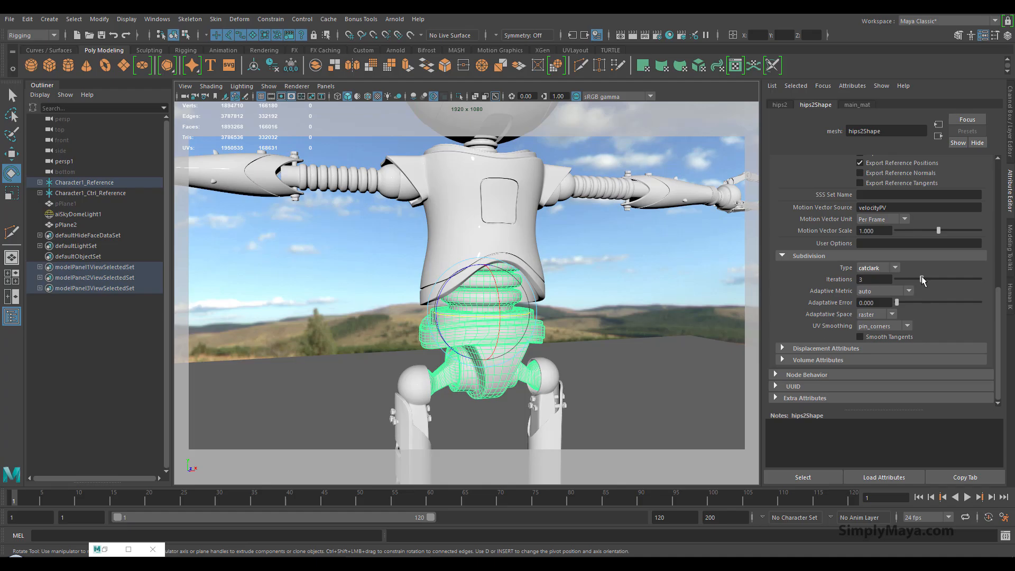
Step: Set the right upper leg's Arnold subdivision type to catclark with 3 iterations
{"action": "middle_click_drag", "start_coordinate": [581, 361], "coordinate": [576, 202], "text": "alt"}
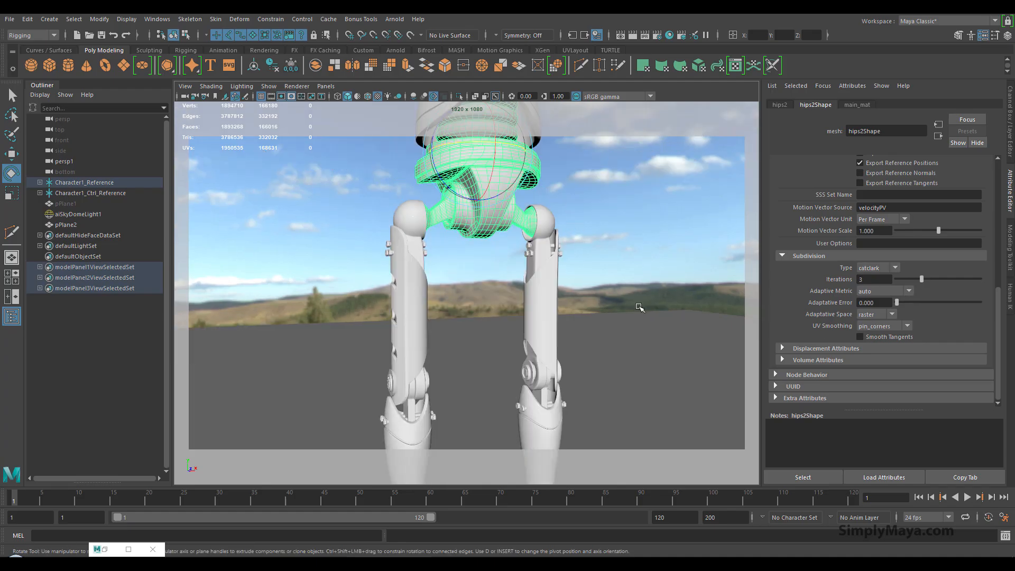
{"action": "left_click", "coordinate": [406, 315]}
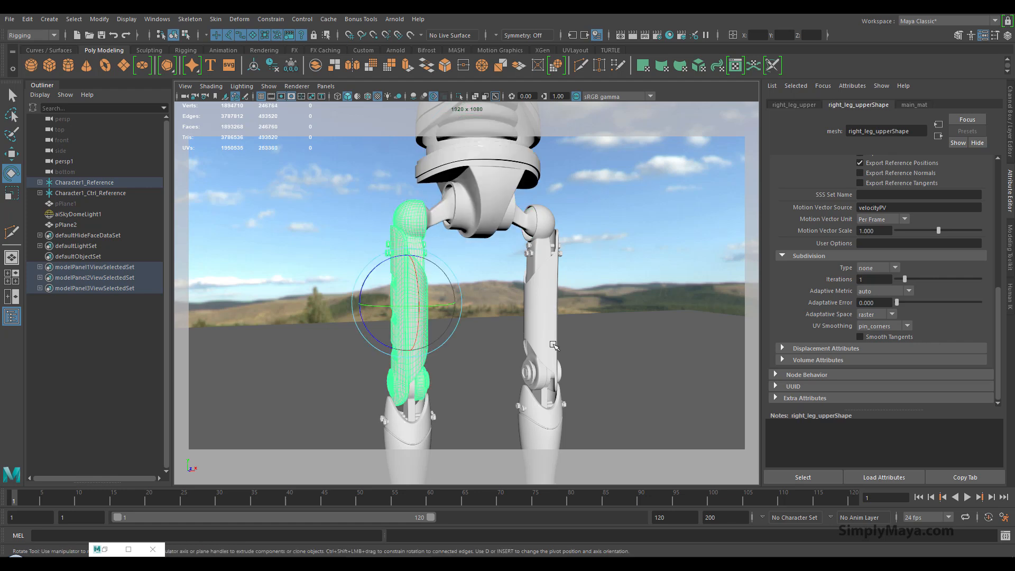
{"action": "left_click", "coordinate": [877, 268]}
{"action": "left_click", "coordinate": [879, 286]}
Step: Check the Arnold subdivision settings of the robot's upper arm and forearm meshes
{"action": "middle_click_drag", "start_coordinate": [478, 321], "coordinate": [423, 507], "text": "alt"}
{"action": "left_click", "coordinate": [537, 206]}
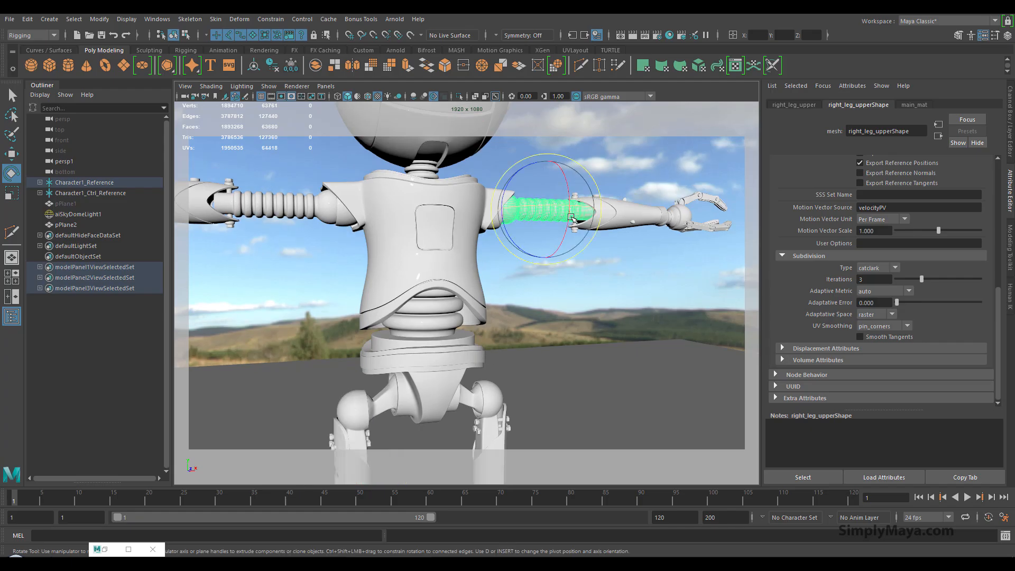
{"action": "left_click", "coordinate": [634, 211]}
{"action": "left_click_drag", "start_coordinate": [606, 279], "coordinate": [530, 276], "text": "alt"}
{"action": "left_click", "coordinate": [515, 208]}
{"action": "left_click", "coordinate": [628, 214]}
{"action": "middle_click_drag", "start_coordinate": [604, 253], "coordinate": [502, 331], "text": "alt"}
Step: Set the left upper leg's Arnold subdivision type to catclark with 3 iterations
{"action": "left_click", "coordinate": [492, 338]}
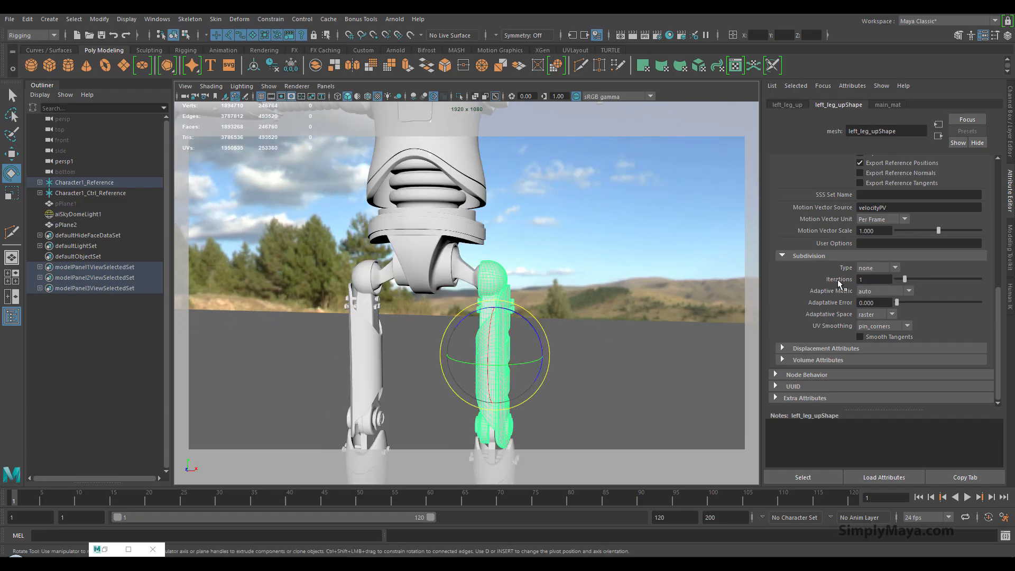
{"action": "left_click", "coordinate": [862, 272]}
{"action": "left_click", "coordinate": [867, 285]}
Step: Set the lower leg meshes' Arnold subdivision type to catclark with 3 iterations
{"action": "middle_click_drag", "start_coordinate": [571, 336], "coordinate": [619, 179], "text": "alt"}
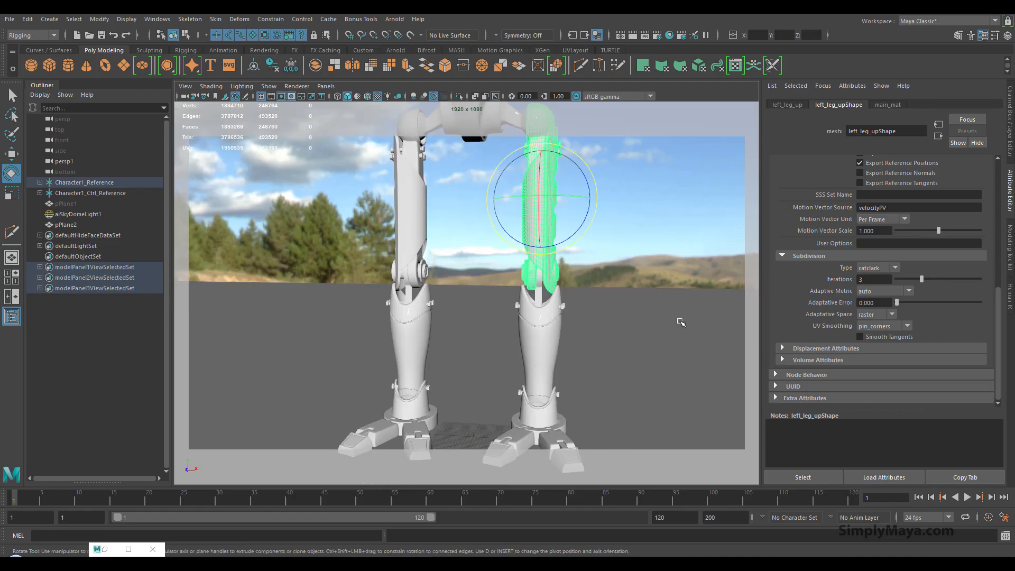
{"action": "left_click", "coordinate": [884, 269]}
{"action": "left_click", "coordinate": [879, 289]}
{"action": "left_click", "coordinate": [921, 279]}
{"action": "left_click", "coordinate": [562, 332]}
{"action": "left_click", "coordinate": [877, 268]}
{"action": "left_click", "coordinate": [871, 291]}
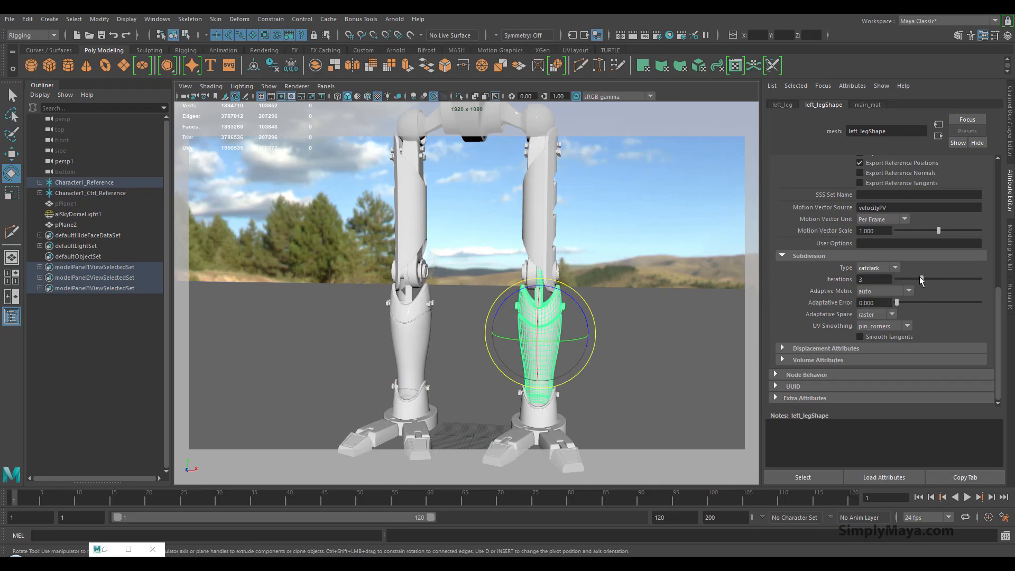
Step: Set the Arnold subdivision type of the left and right foot meshes to catclark
{"action": "middle_click_drag", "start_coordinate": [545, 421], "coordinate": [551, 362], "text": "alt"}
{"action": "key", "text": "Down"}
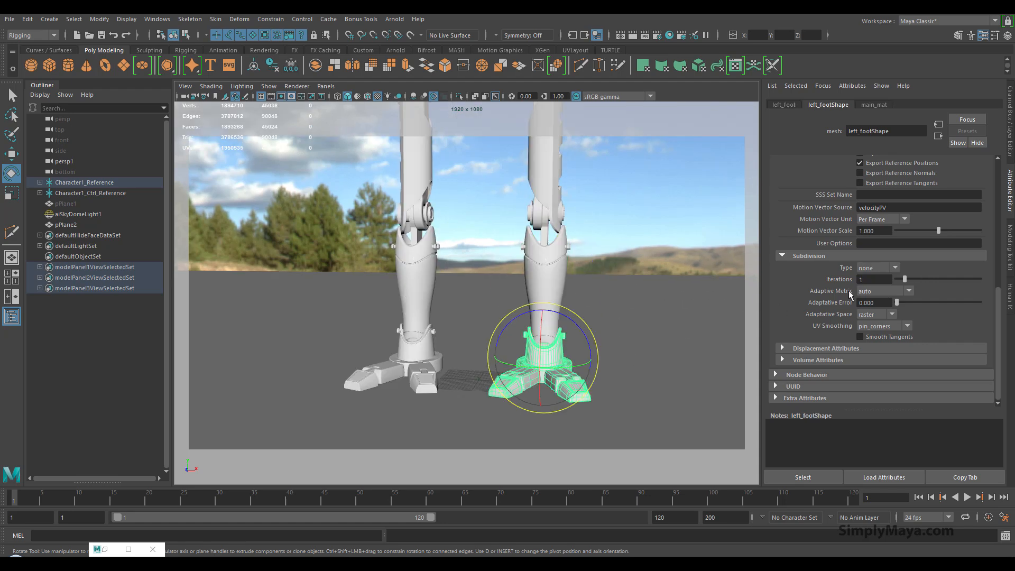
{"action": "left_click", "coordinate": [880, 270]}
{"action": "left_click", "coordinate": [444, 341]}
{"action": "left_click", "coordinate": [427, 344]}
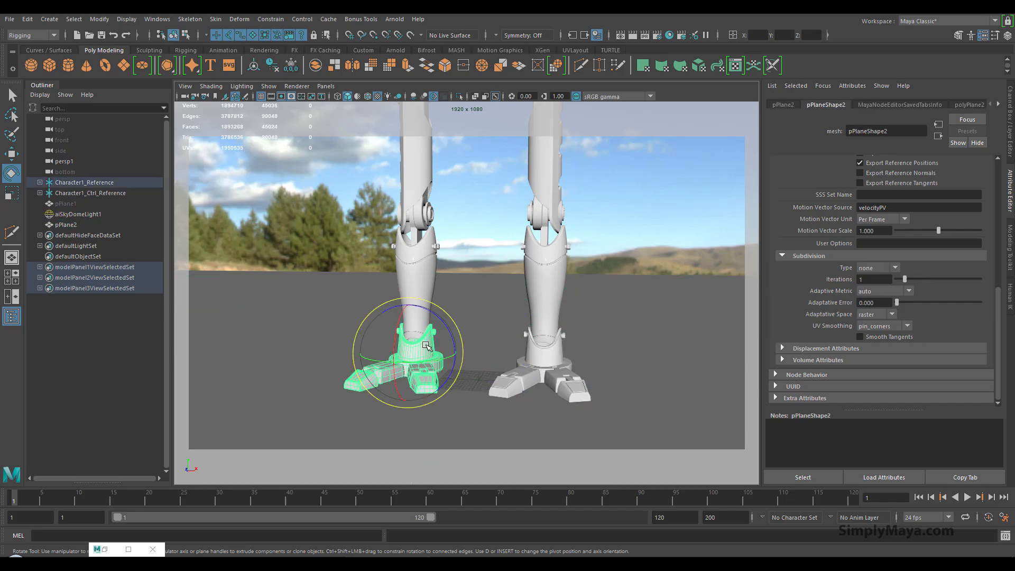
{"action": "left_click", "coordinate": [877, 269]}
{"action": "left_click", "coordinate": [876, 291]}
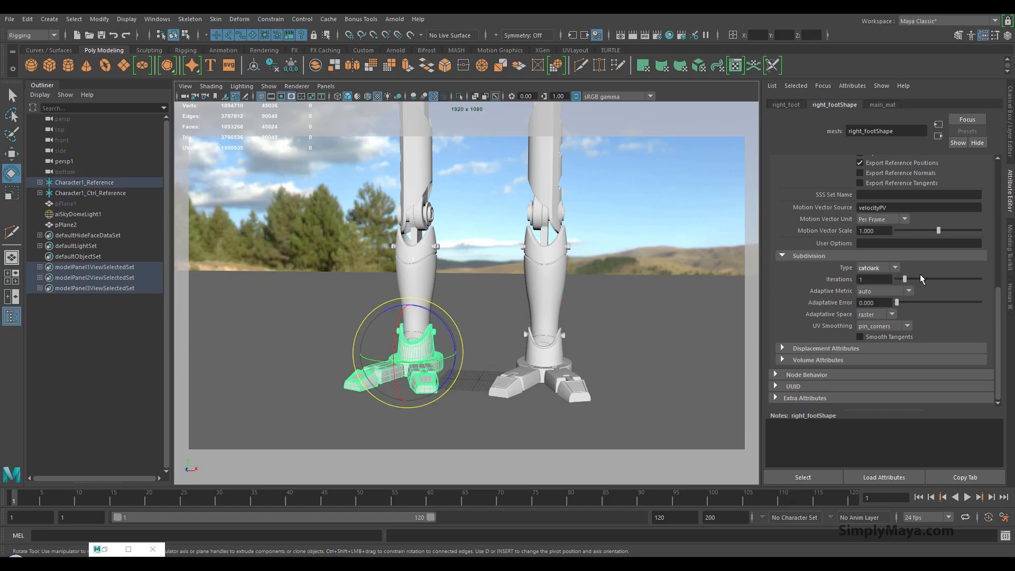
Step: Check the Arnold subdivision settings on the upper and lower leg meshes
{"action": "middle_click_drag", "start_coordinate": [489, 345], "coordinate": [470, 369], "text": "alt"}
{"action": "left_click", "coordinate": [402, 331]}
{"action": "left_click", "coordinate": [421, 269]}
{"action": "left_click", "coordinate": [516, 257]}
{"action": "left_click", "coordinate": [391, 252]}
{"action": "left_click", "coordinate": [529, 358]}
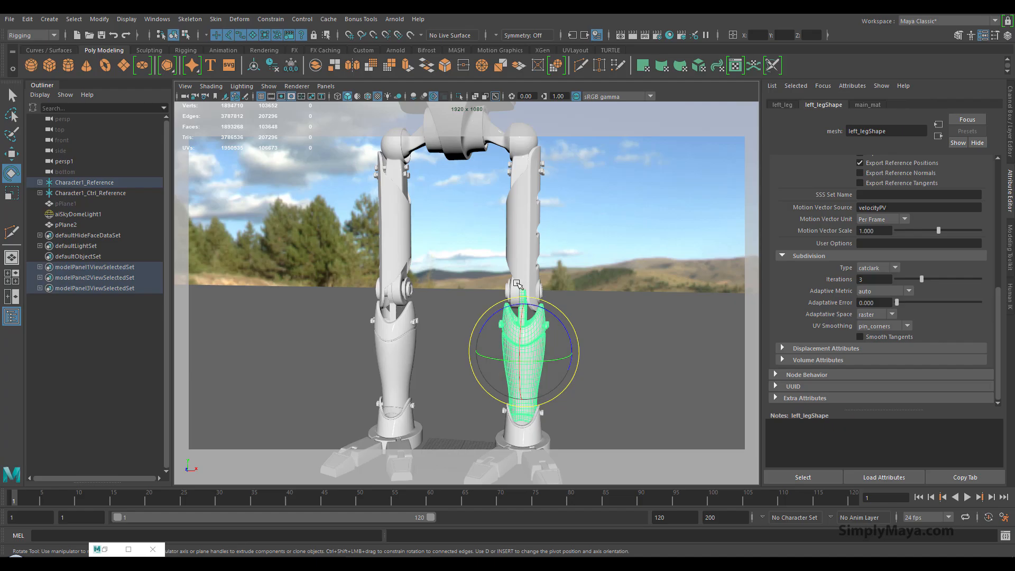
{"action": "left_click", "coordinate": [529, 252]}
Step: Check the Arnold subdivision settings on the upper body, head and left forearm meshes
{"action": "middle_click_drag", "start_coordinate": [529, 252], "coordinate": [520, 426], "text": "alt"}
{"action": "left_click", "coordinate": [495, 265]}
{"action": "middle_click_drag", "start_coordinate": [495, 266], "coordinate": [400, 267], "text": "alt"}
{"action": "left_click", "coordinate": [425, 253]}
{"action": "middle_click_drag", "start_coordinate": [582, 288], "coordinate": [571, 379], "text": "alt"}
{"action": "left_click", "coordinate": [493, 257]}
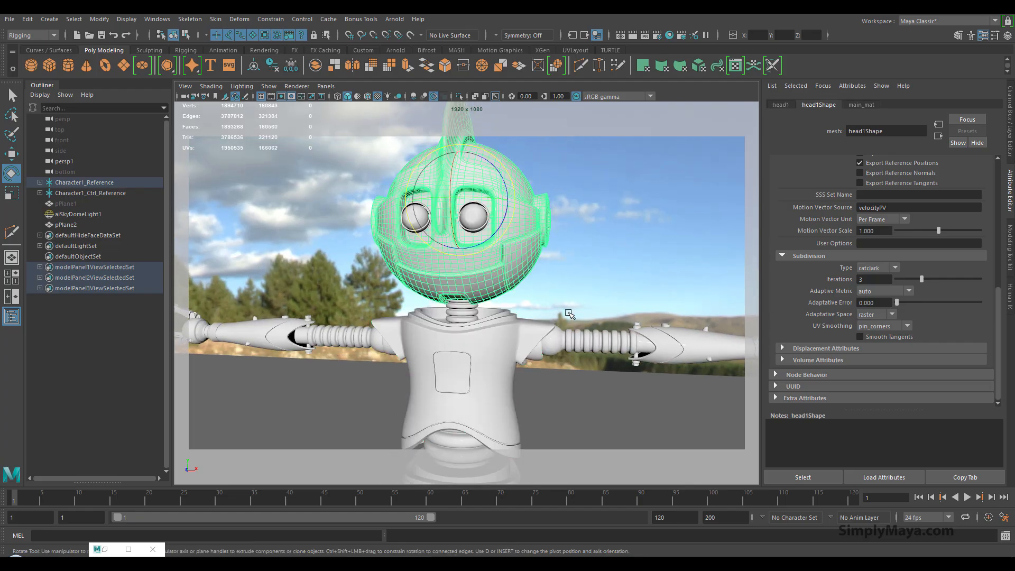
{"action": "middle_click_drag", "start_coordinate": [622, 325], "coordinate": [574, 291], "text": "alt"}
{"action": "left_click_drag", "start_coordinate": [573, 290], "coordinate": [548, 295], "text": "alt"}
{"action": "left_click", "coordinate": [609, 307]}
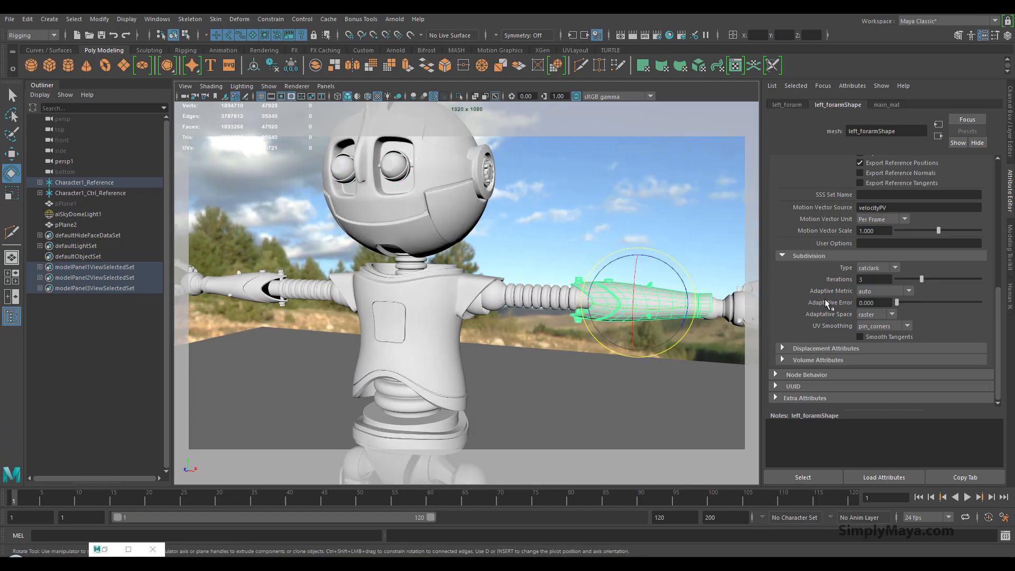
Step: Set the left and right hands' Arnold subdivision type to catclark with 3 iterations
{"action": "left_click_drag", "start_coordinate": [572, 362], "coordinate": [487, 365], "text": "alt"}
{"action": "left_click", "coordinate": [648, 299]}
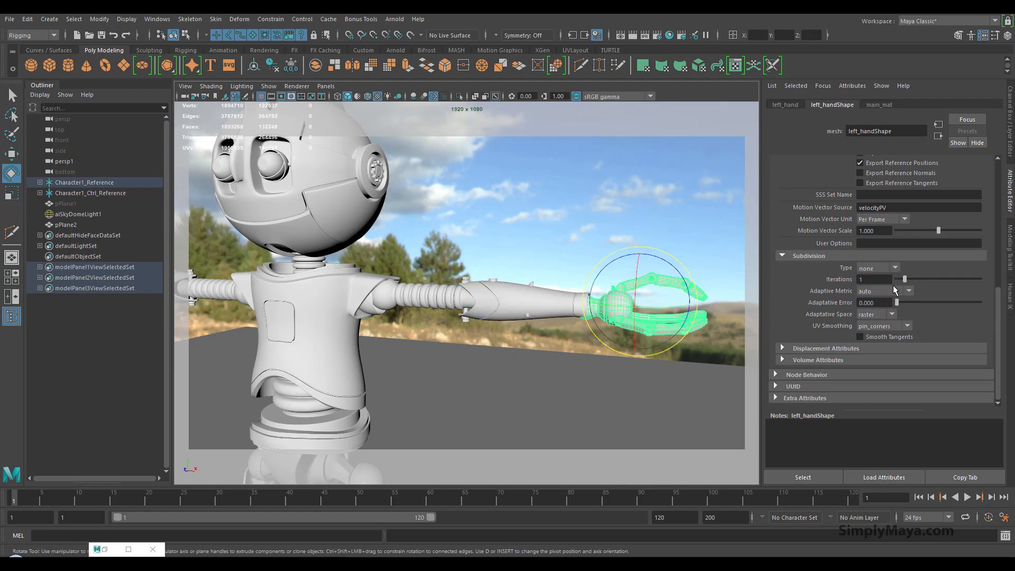
{"action": "left_click", "coordinate": [921, 278]}
{"action": "left_click_drag", "start_coordinate": [340, 352], "coordinate": [642, 359], "text": "alt"}
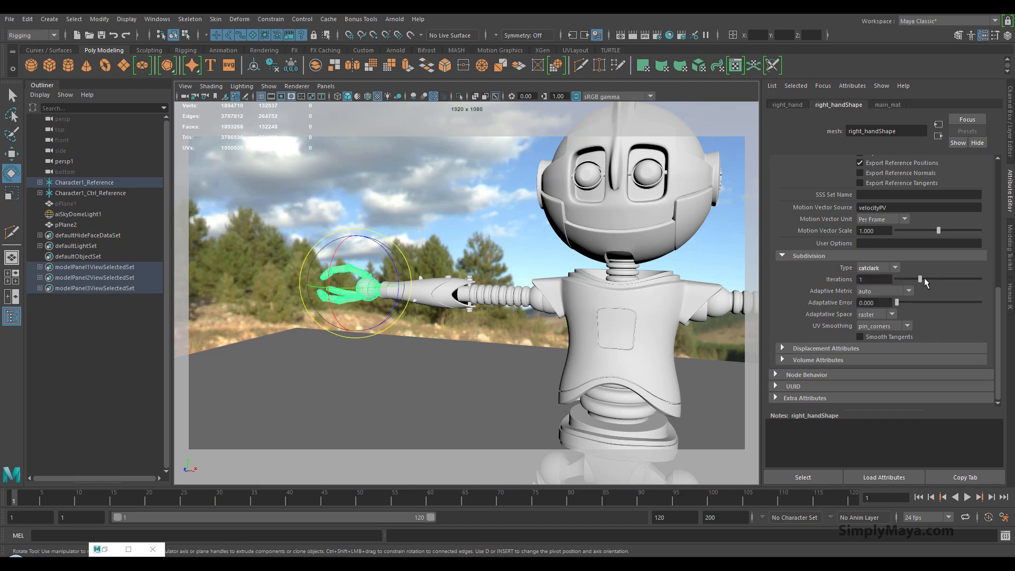
{"action": "left_click", "coordinate": [921, 278]}
Step: Recheck the Arnold subdivision settings across the upper body and both arms
{"action": "middle_click_drag", "start_coordinate": [581, 362], "coordinate": [406, 321], "text": "alt"}
{"action": "left_click", "coordinate": [449, 204]}
{"action": "left_click", "coordinate": [490, 294]}
{"action": "left_click", "coordinate": [671, 262]}
{"action": "left_click", "coordinate": [256, 275]}
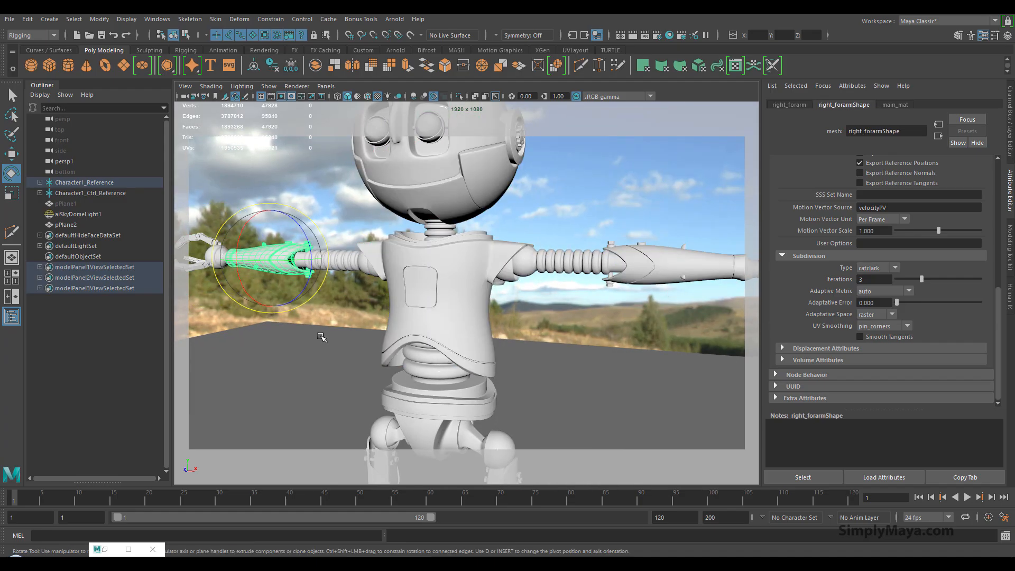
Step: Recheck the Arnold subdivision settings on the hips, both upper legs and the lower legs
{"action": "left_click", "coordinate": [434, 399]}
{"action": "middle_click_drag", "start_coordinate": [433, 399], "coordinate": [436, 288], "text": "alt"}
{"action": "left_click", "coordinate": [385, 391]}
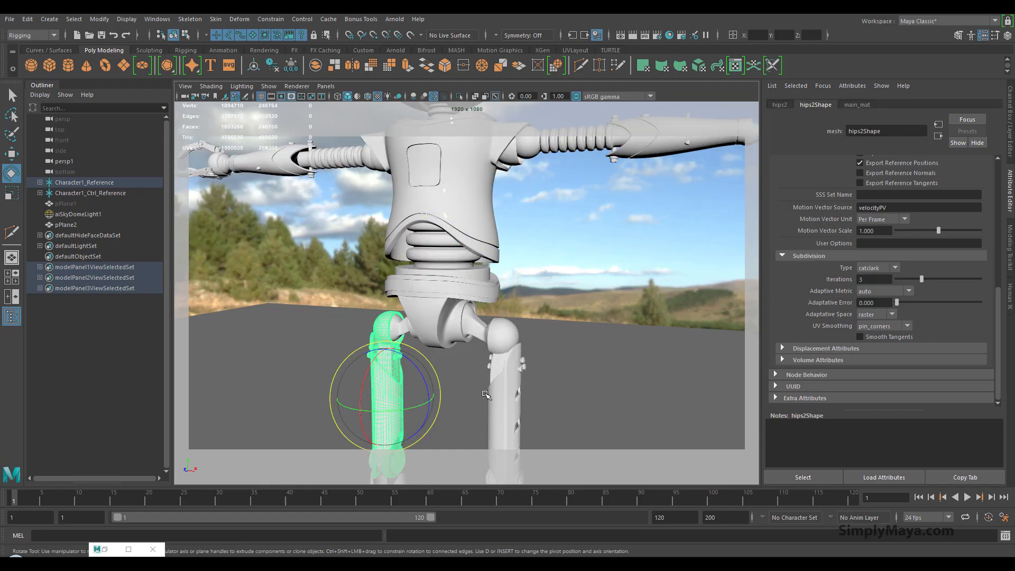
{"action": "left_click", "coordinate": [496, 394]}
{"action": "middle_click_drag", "start_coordinate": [496, 394], "coordinate": [391, 391], "text": "alt"}
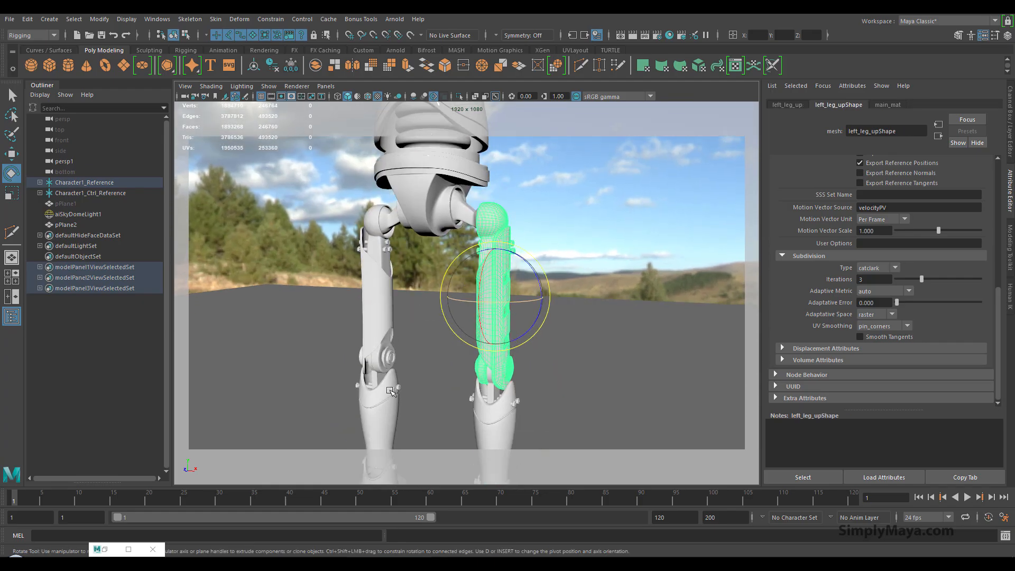
{"action": "left_click", "coordinate": [467, 417]}
{"action": "left_click", "coordinate": [489, 412]}
Step: Frame the whole robot from the front and render it in Arnold RenderView
{"action": "right_click_drag", "start_coordinate": [488, 413], "coordinate": [320, 345], "text": "alt"}
{"action": "middle_click_drag", "start_coordinate": [321, 345], "coordinate": [328, 308], "text": "alt"}
{"action": "left_click_drag", "start_coordinate": [328, 308], "coordinate": [344, 285], "text": "alt"}
{"action": "middle_click_drag", "start_coordinate": [335, 290], "coordinate": [317, 362], "text": "alt"}
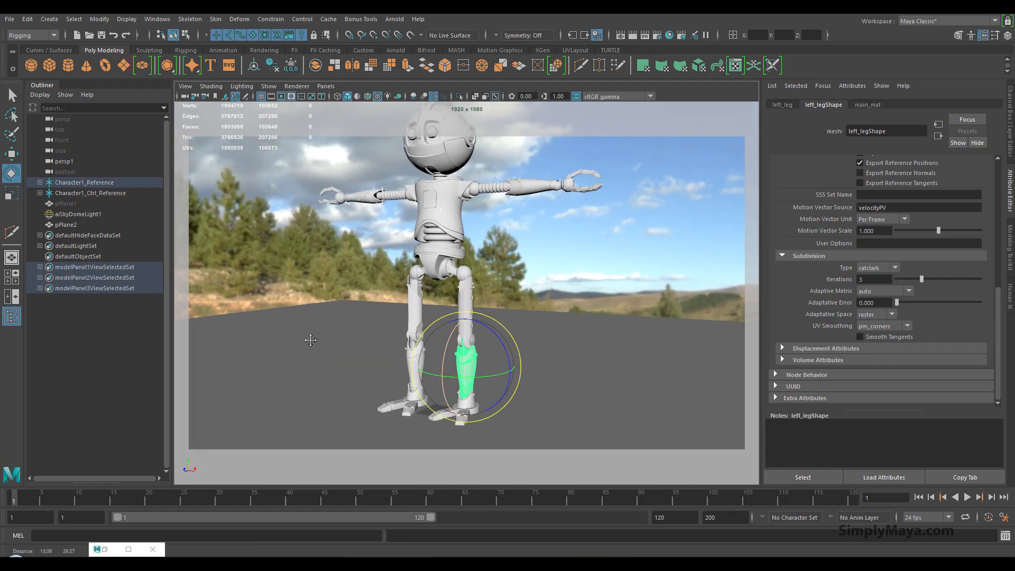
{"action": "left_click_drag", "start_coordinate": [317, 363], "coordinate": [383, 363], "text": "alt"}
{"action": "right_click_drag", "start_coordinate": [383, 363], "coordinate": [381, 356], "text": "alt"}
{"action": "left_click_drag", "start_coordinate": [380, 356], "coordinate": [389, 359], "text": "alt"}
{"action": "middle_click_drag", "start_coordinate": [389, 360], "coordinate": [381, 357], "text": "alt"}
{"action": "right_click_drag", "start_coordinate": [381, 357], "coordinate": [402, 360], "text": "alt"}
{"action": "middle_click_drag", "start_coordinate": [391, 359], "coordinate": [383, 359], "text": "alt"}
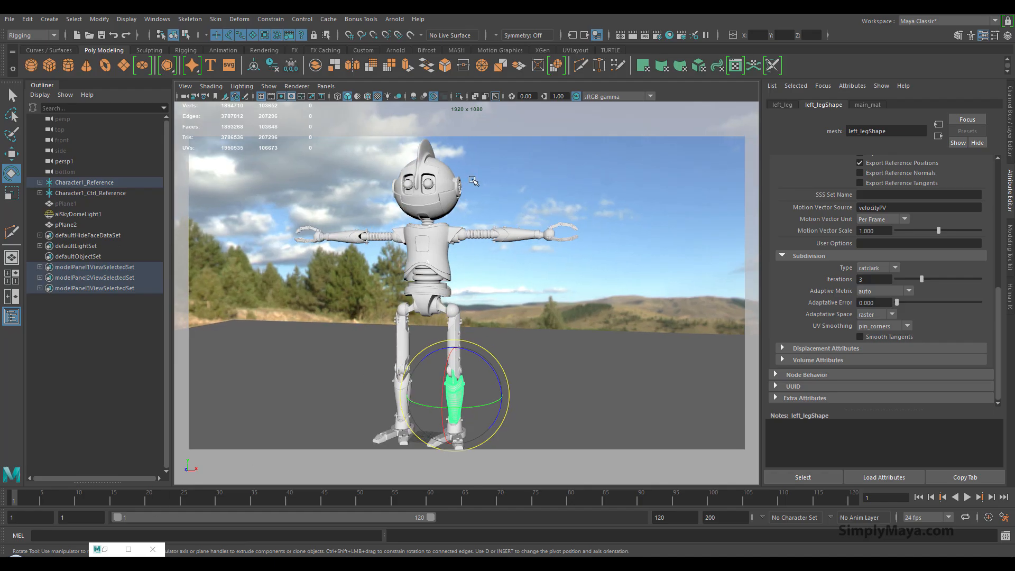
{"action": "middle_click_drag", "start_coordinate": [471, 241], "coordinate": [471, 240], "text": "alt"}
{"action": "left_click_drag", "start_coordinate": [471, 241], "coordinate": [511, 235], "text": "alt"}
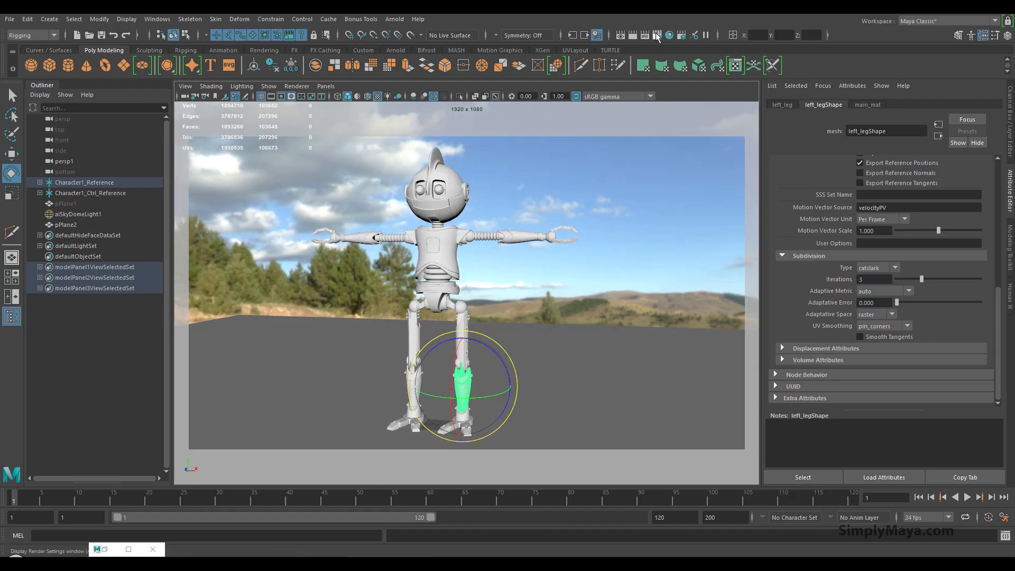
{"action": "left_click", "coordinate": [394, 19]}
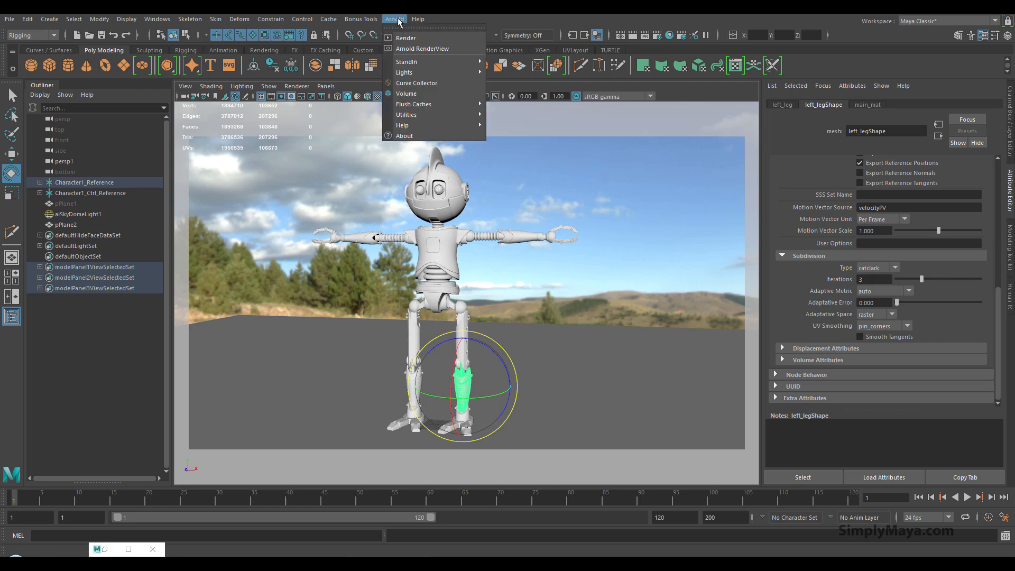
{"action": "left_click", "coordinate": [417, 45]}
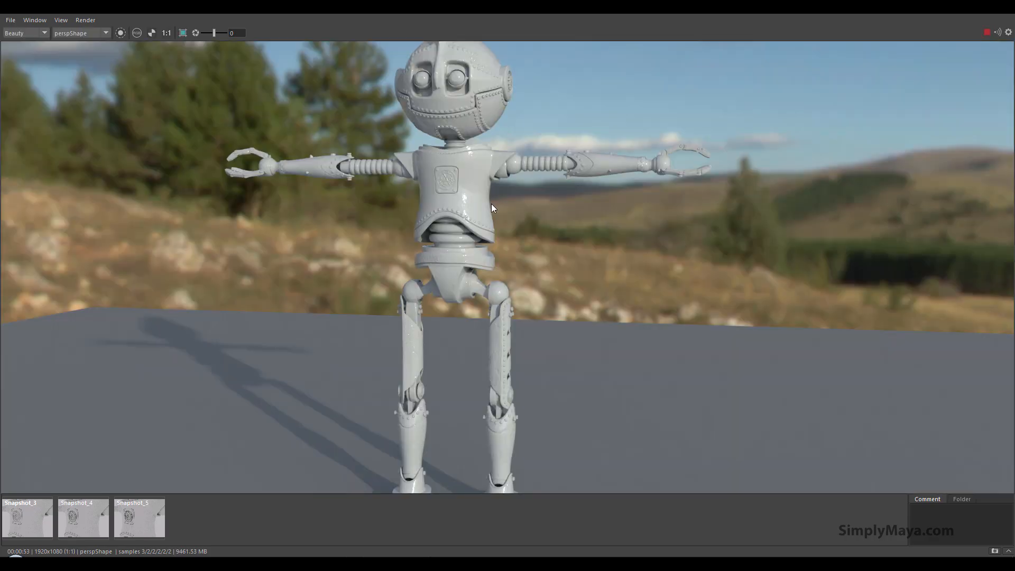
Step: Inspect the rendered surface detail on the robot's arms, torso and head up close
{"action": "middle_click_drag", "start_coordinate": [374, 206], "coordinate": [358, 266], "text": "alt"}
{"action": "right_click_drag", "start_coordinate": [534, 280], "coordinate": [601, 227], "text": "alt"}
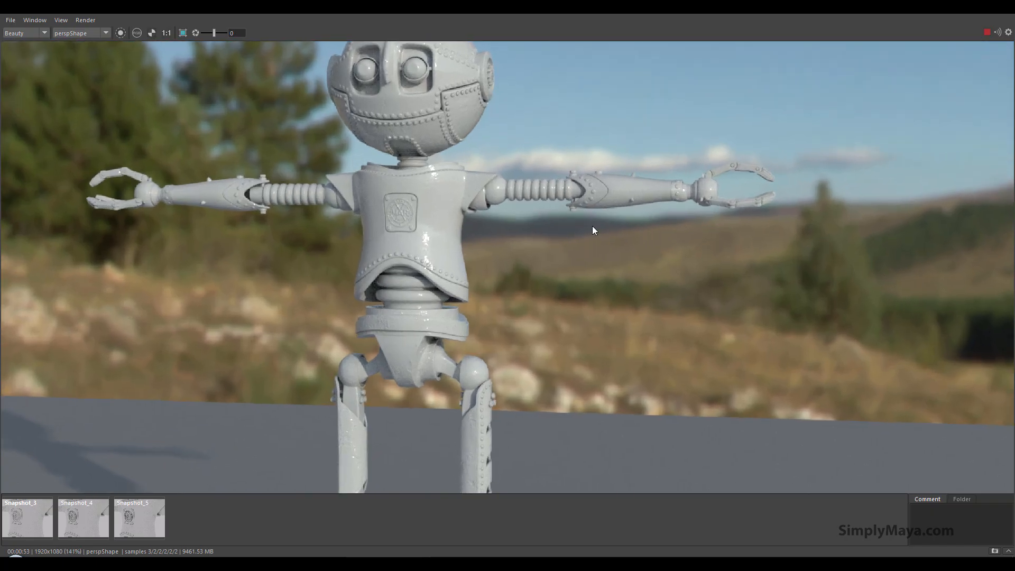
{"action": "middle_click_drag", "start_coordinate": [516, 235], "coordinate": [491, 297], "text": "alt"}
{"action": "right_click_drag", "start_coordinate": [491, 297], "coordinate": [531, 267], "text": "alt"}
{"action": "middle_click_drag", "start_coordinate": [219, 265], "coordinate": [588, 329], "text": "alt"}
{"action": "middle_click_drag", "start_coordinate": [597, 233], "coordinate": [531, 299], "text": "alt"}
{"action": "right_click_drag", "start_coordinate": [531, 299], "coordinate": [754, 267], "text": "alt"}
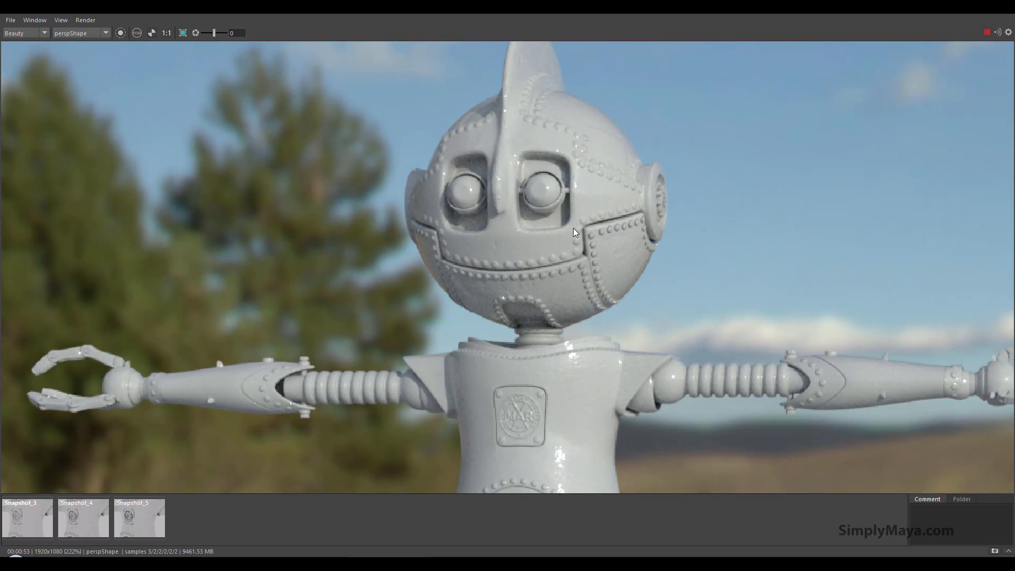
Step: Inspect the render of the robot's lower body and legs for displacement detail
{"action": "middle_click_drag", "start_coordinate": [592, 351], "coordinate": [591, 217], "text": "alt"}
{"action": "middle_click_drag", "start_coordinate": [565, 337], "coordinate": [563, 208], "text": "alt"}
{"action": "middle_click_drag", "start_coordinate": [645, 266], "coordinate": [647, 200], "text": "alt"}
{"action": "right_click_drag", "start_coordinate": [701, 216], "coordinate": [656, 262], "text": "alt"}
{"action": "right_click_drag", "start_coordinate": [458, 177], "coordinate": [444, 200], "text": "alt"}
{"action": "middle_click_drag", "start_coordinate": [451, 289], "coordinate": [394, 211], "text": "alt"}
{"action": "right_click_drag", "start_coordinate": [394, 211], "coordinate": [384, 239], "text": "alt"}
{"action": "middle_click_drag", "start_coordinate": [384, 239], "coordinate": [391, 390], "text": "alt"}
{"action": "middle_click_drag", "start_coordinate": [499, 263], "coordinate": [496, 220], "text": "alt"}
Step: Examine the rendered chest emblem and riveted torso edges, and review the robot as a whole
{"action": "right_click_drag", "start_coordinate": [568, 312], "coordinate": [734, 296], "text": "alt"}
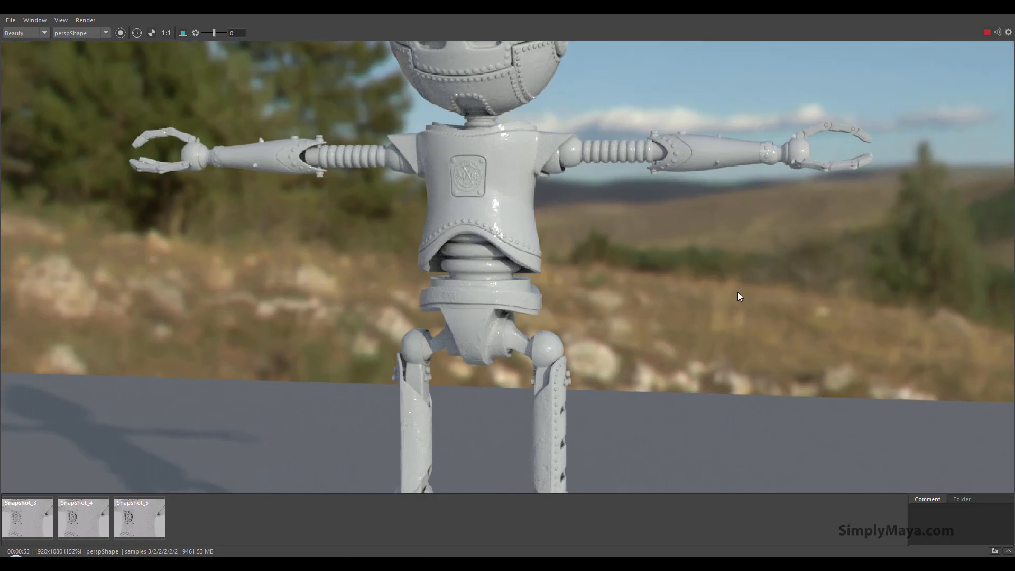
{"action": "middle_click_drag", "start_coordinate": [473, 230], "coordinate": [512, 295], "text": "alt"}
{"action": "right_click_drag", "start_coordinate": [570, 323], "coordinate": [820, 308], "text": "alt"}
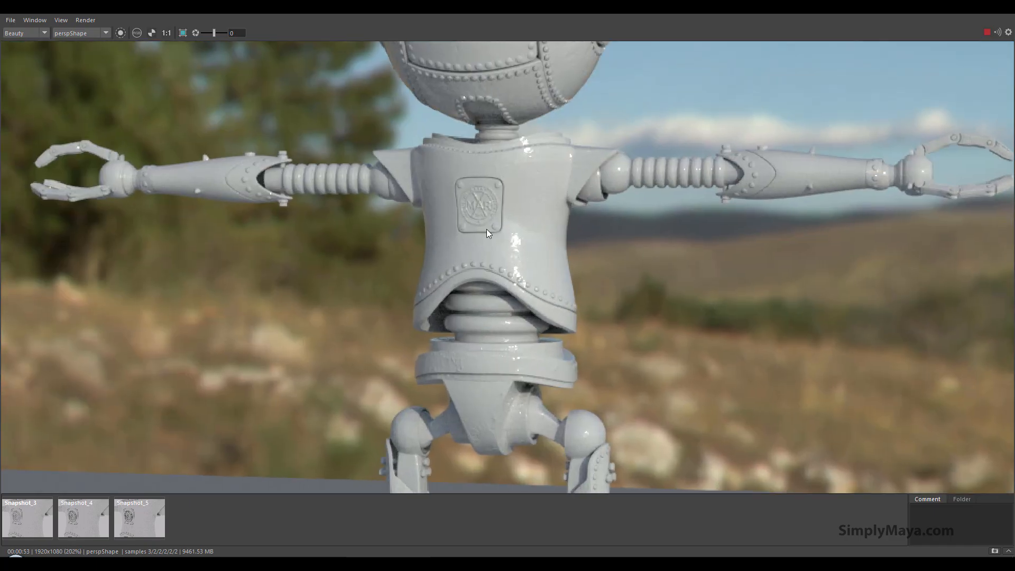
{"action": "right_click_drag", "start_coordinate": [487, 195], "coordinate": [410, 242], "text": "alt"}
{"action": "middle_click_drag", "start_coordinate": [522, 340], "coordinate": [444, 300], "text": "alt"}
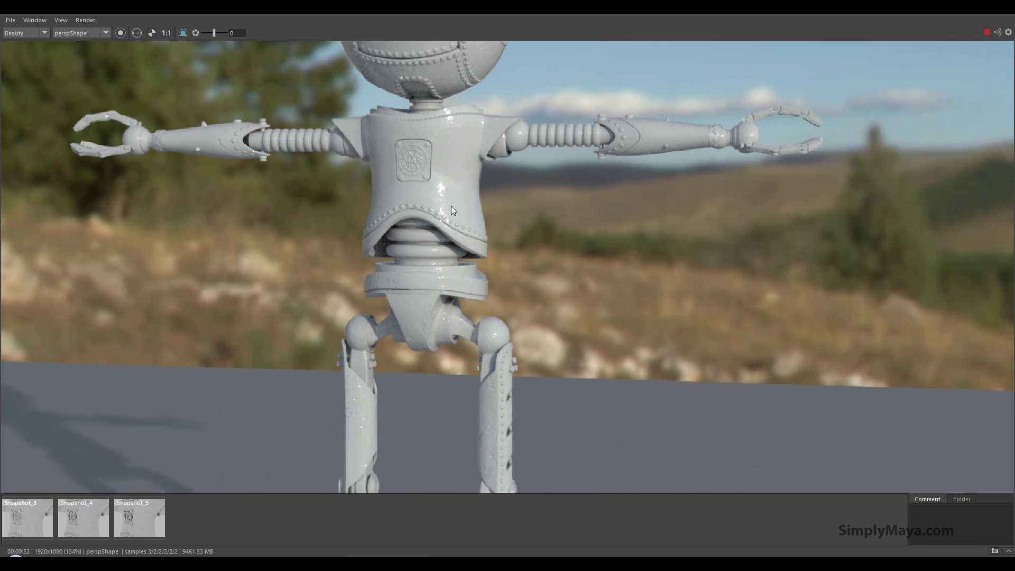
{"action": "middle_click_drag", "start_coordinate": [426, 198], "coordinate": [478, 268], "text": "alt"}
{"action": "right_click_drag", "start_coordinate": [478, 268], "coordinate": [419, 257], "text": "alt"}
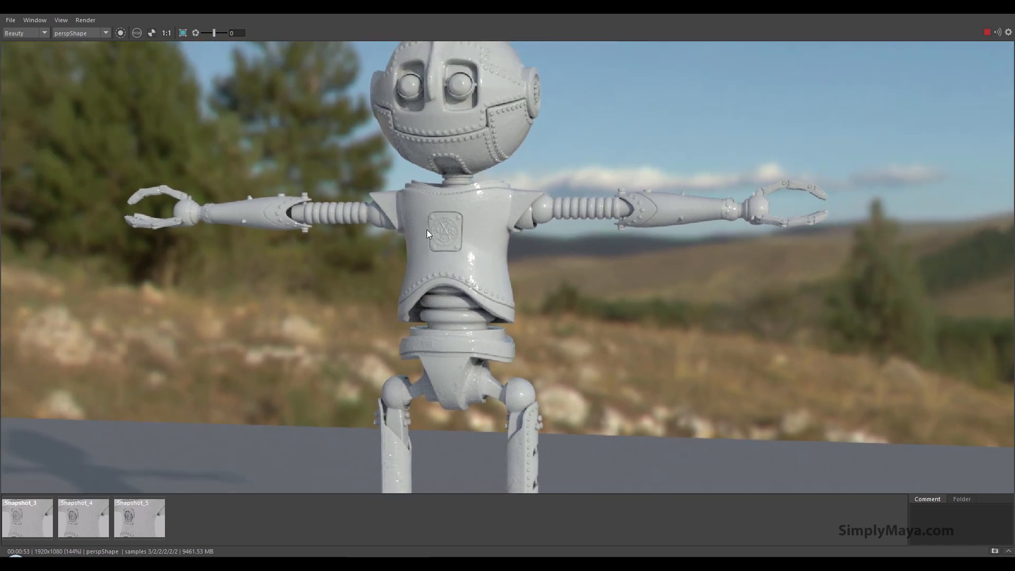
{"action": "right_click_drag", "start_coordinate": [485, 256], "coordinate": [379, 228], "text": "alt"}
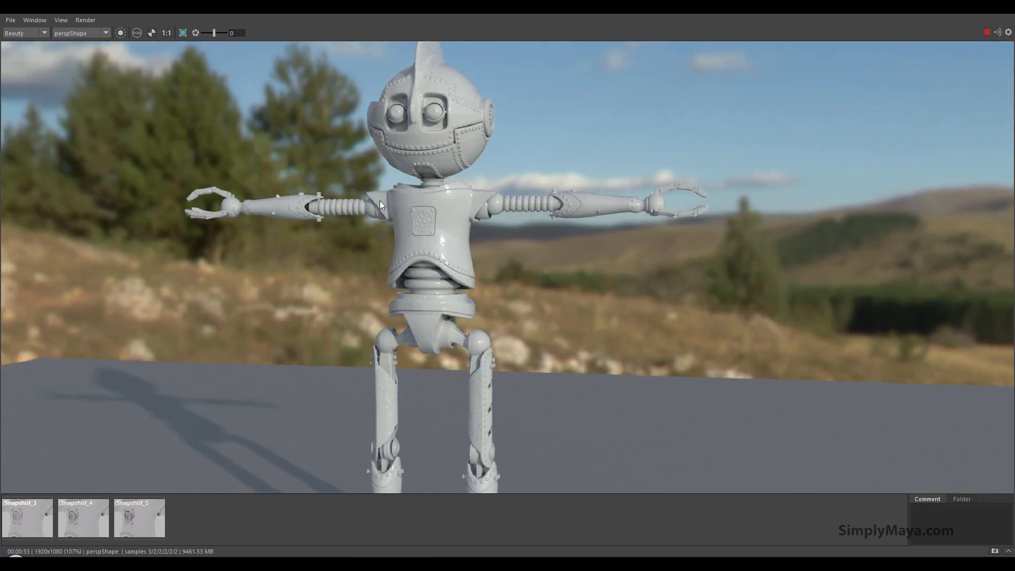
{"action": "middle_click_drag", "start_coordinate": [380, 228], "coordinate": [410, 200], "text": "alt"}
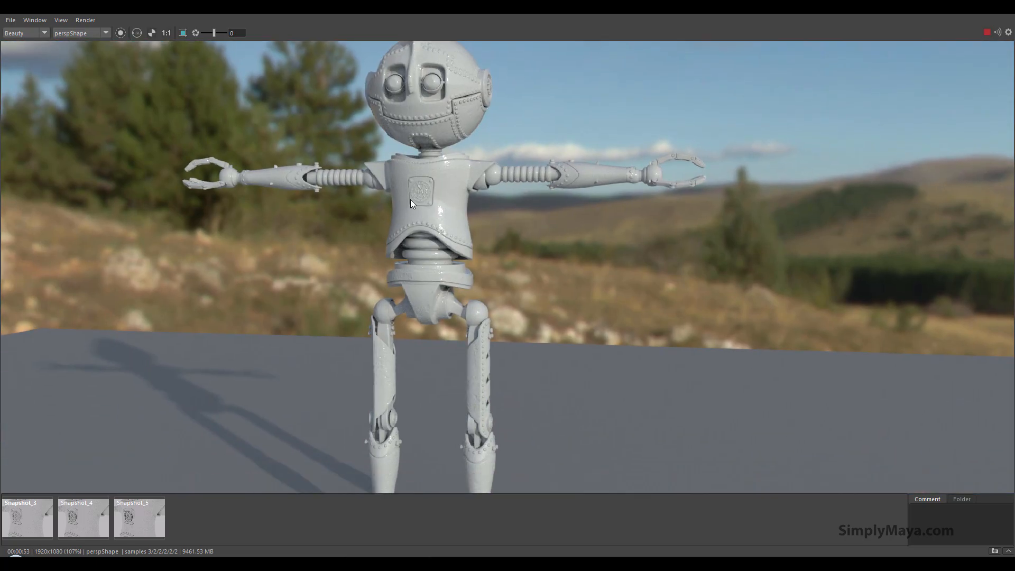
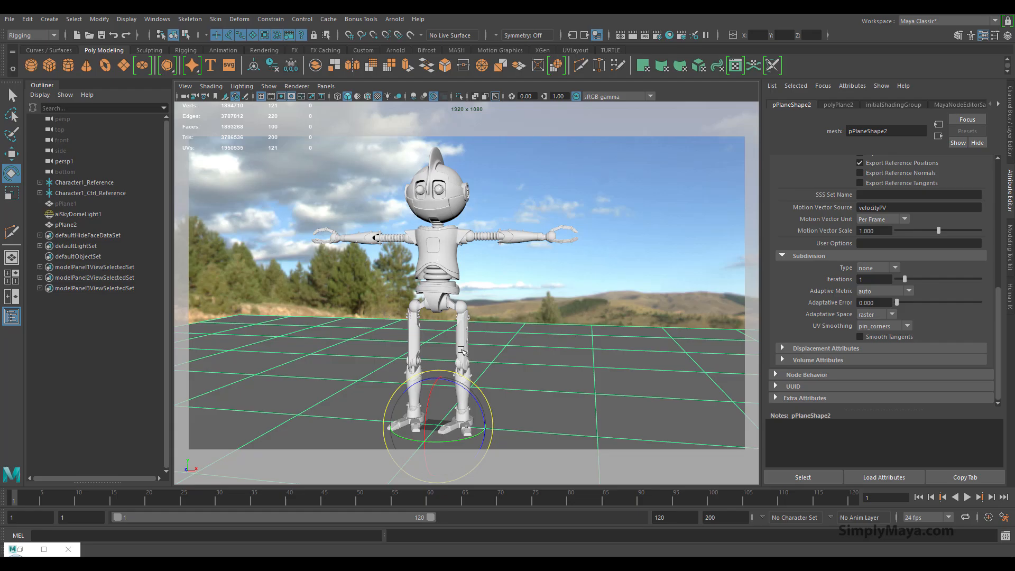
Step: Restore the Node Editor and add a new file texture node below the height map network
{"action": "left_click_drag", "start_coordinate": [461, 350], "coordinate": [500, 285], "text": "alt"}
{"action": "left_click", "coordinate": [20, 549]}
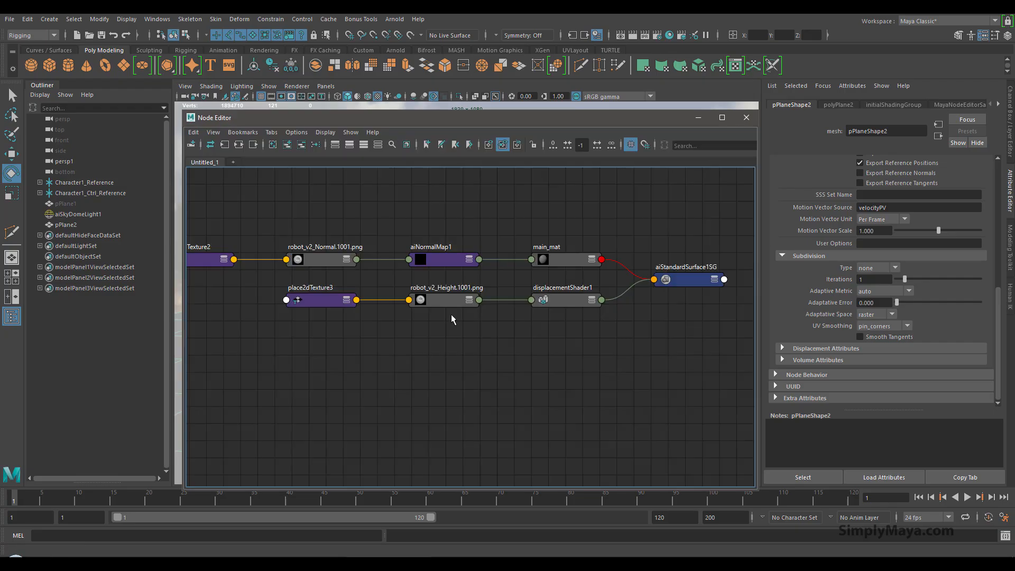
{"action": "middle_click_drag", "start_coordinate": [511, 358], "coordinate": [524, 386], "text": "alt"}
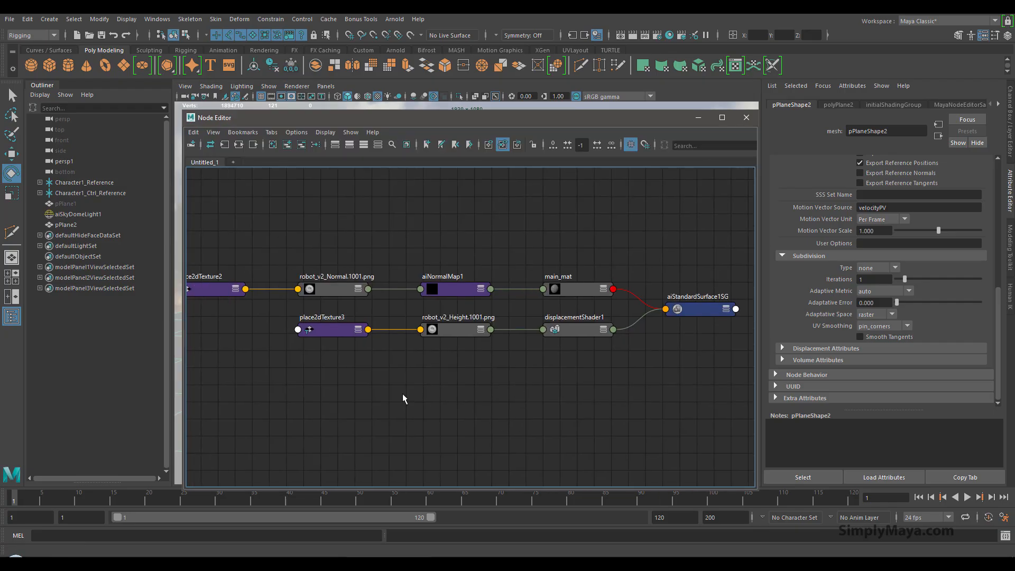
{"action": "middle_click_drag", "start_coordinate": [404, 394], "coordinate": [423, 387], "text": "alt"}
{"action": "key", "text": "Tab"}
{"action": "type", "text": "file"}
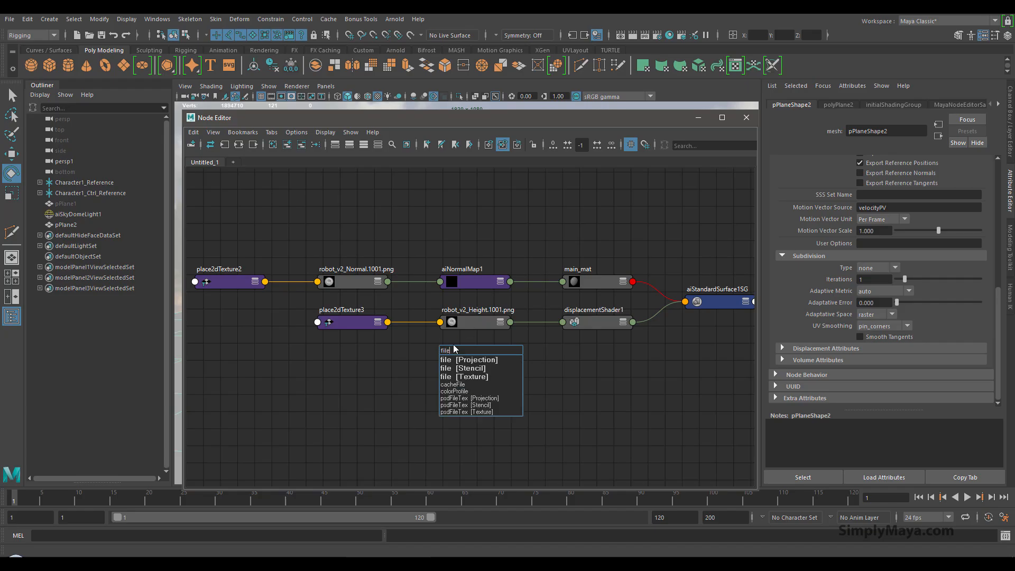
{"action": "left_click", "coordinate": [464, 379]}
Step: Line up the new file node and the 2D placement nodes in rows below the normal map network
{"action": "left_click_drag", "start_coordinate": [480, 356], "coordinate": [259, 364]}
{"action": "left_click_drag", "start_coordinate": [338, 322], "coordinate": [217, 318]}
{"action": "left_click_drag", "start_coordinate": [255, 364], "coordinate": [255, 355]}
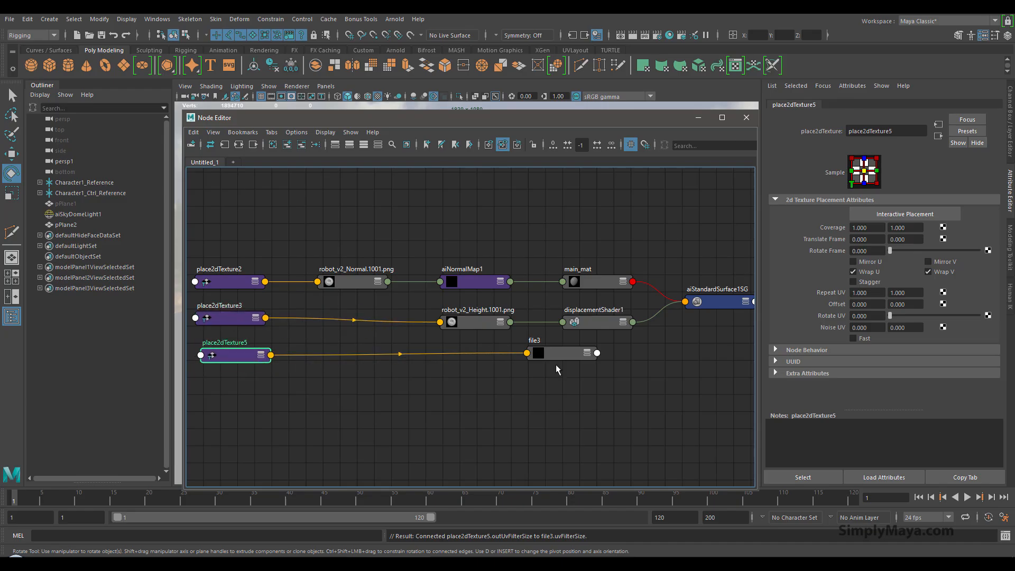
{"action": "left_click_drag", "start_coordinate": [557, 359], "coordinate": [352, 366]}
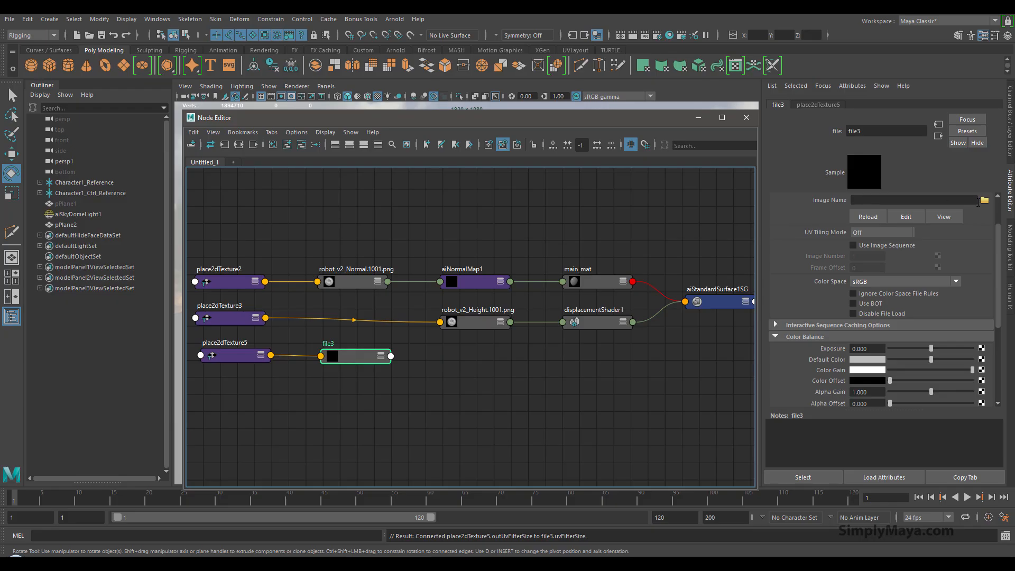
Step: Load robot_v2_Roughness.1001.png from the sourceimages folder into the new file texture node
{"action": "left_click", "coordinate": [984, 200]}
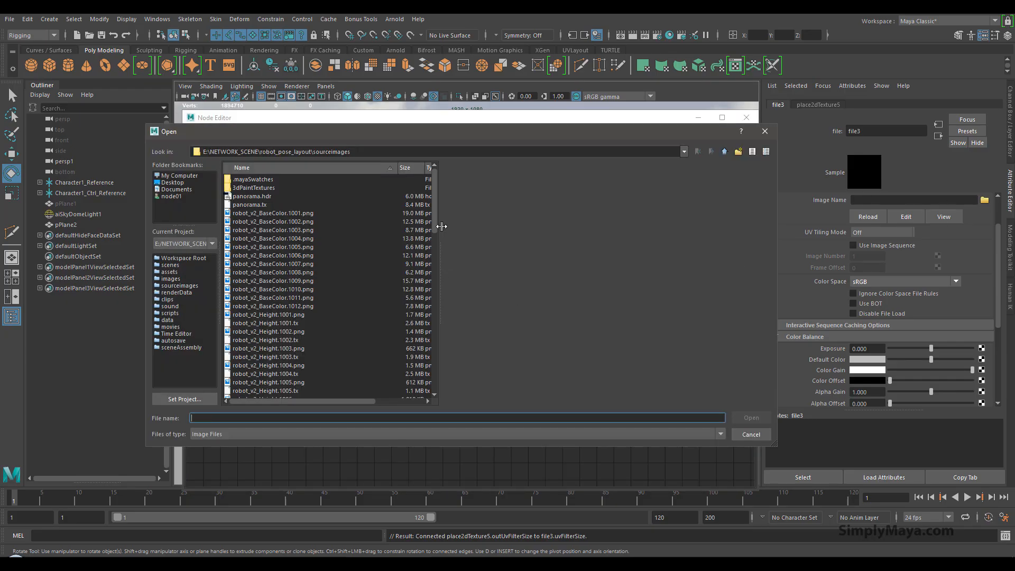
{"action": "scroll", "coordinate": [437, 230], "scroll_direction": "down", "scroll_amount": 12}
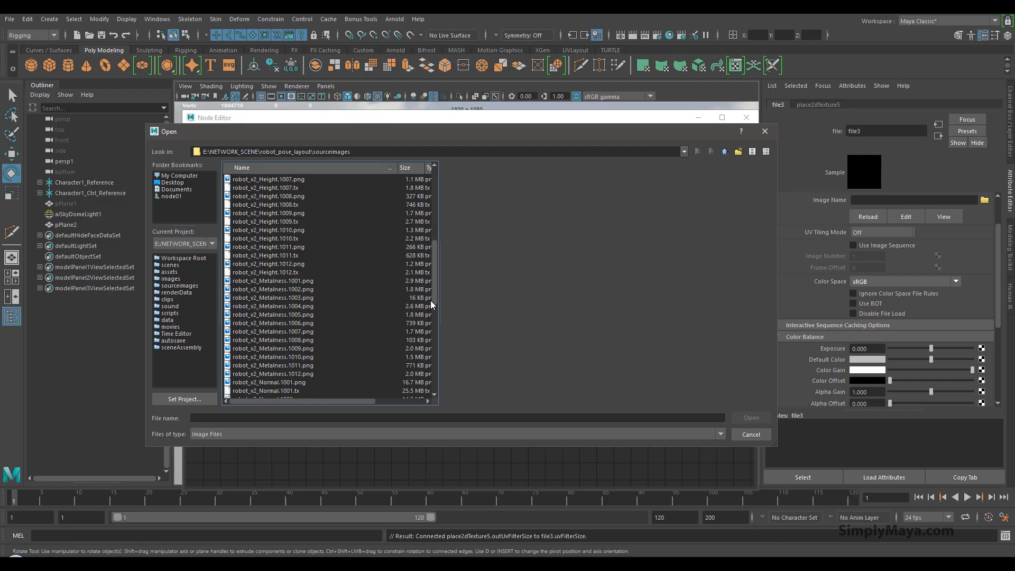
{"action": "scroll", "coordinate": [429, 323], "scroll_direction": "down", "scroll_amount": 8}
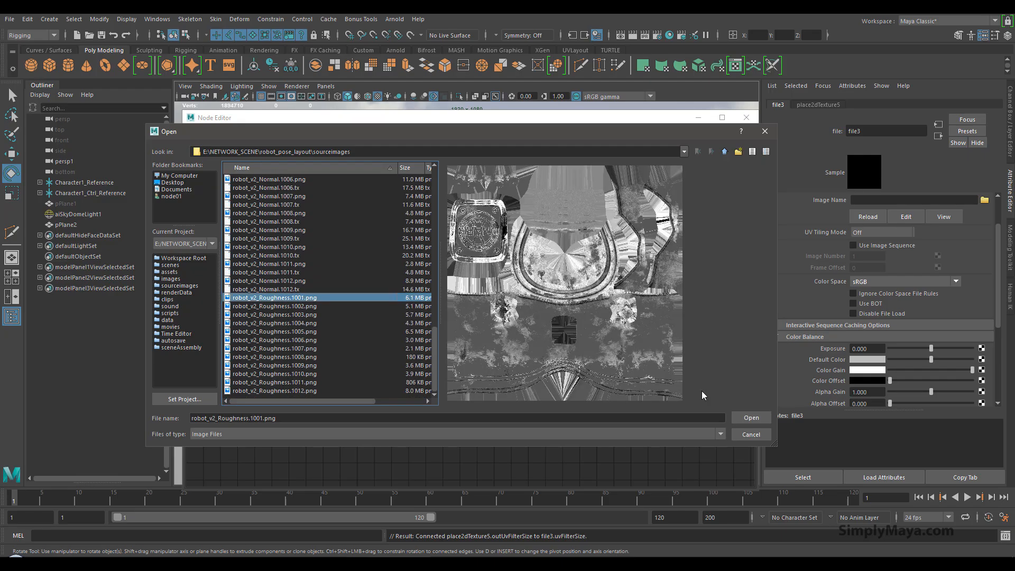
{"action": "left_click", "coordinate": [738, 413]}
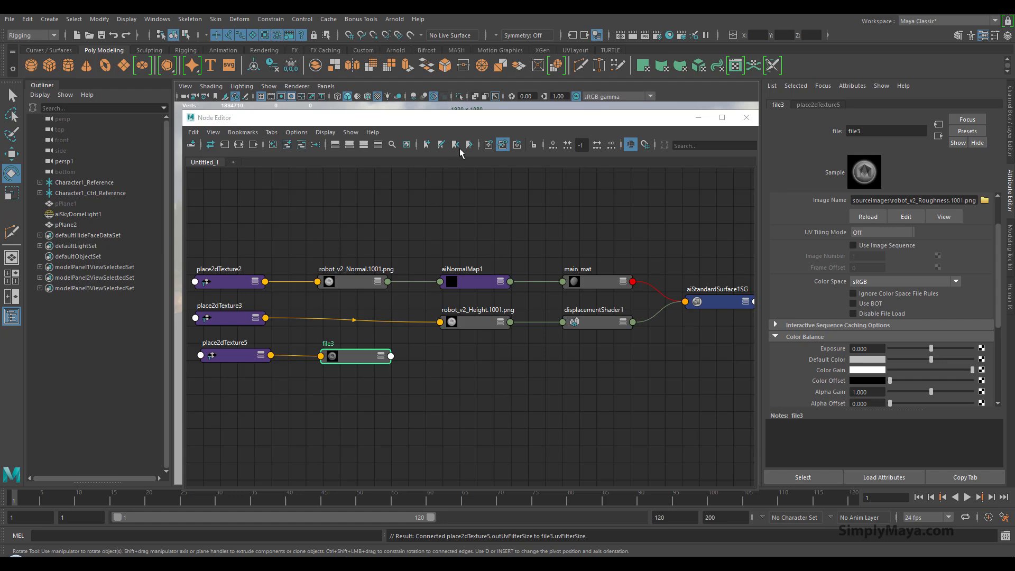
Step: Align the roughness file node and its 2D placement node in a row beneath the height map nodes
{"action": "left_click_drag", "start_coordinate": [475, 119], "coordinate": [476, 144]}
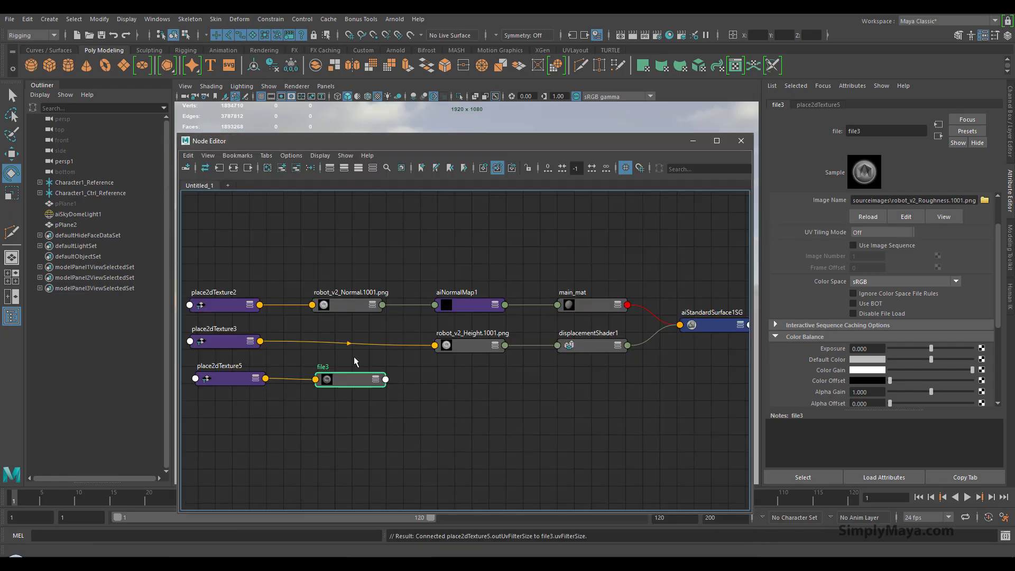
{"action": "left_click_drag", "start_coordinate": [241, 387], "coordinate": [234, 390]}
{"action": "left_click_drag", "start_coordinate": [358, 390], "coordinate": [474, 388]}
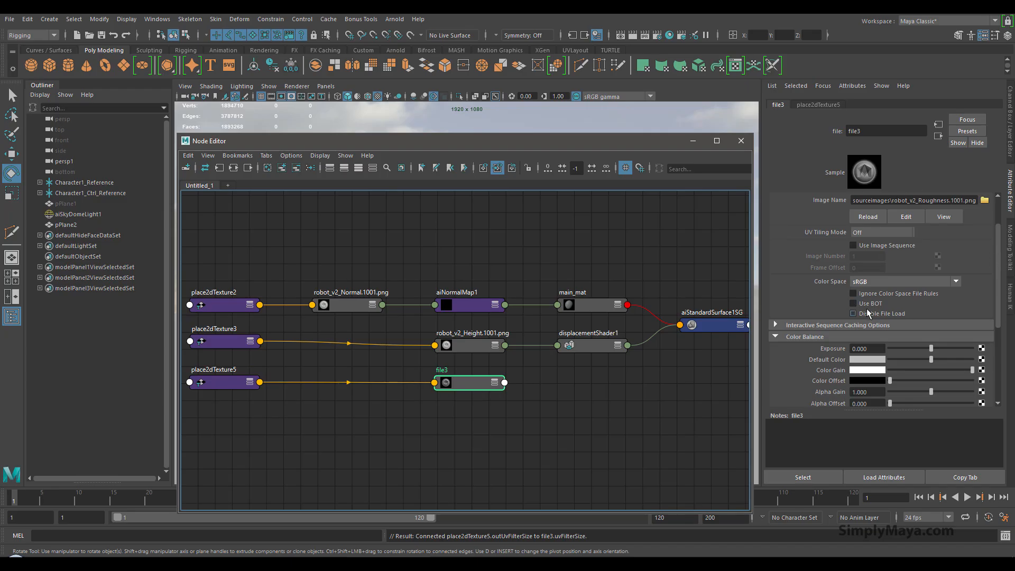
Step: Set the roughness texture's color space to Raw and its UV tiling mode to UDIM (Mari)
{"action": "left_click", "coordinate": [884, 284]}
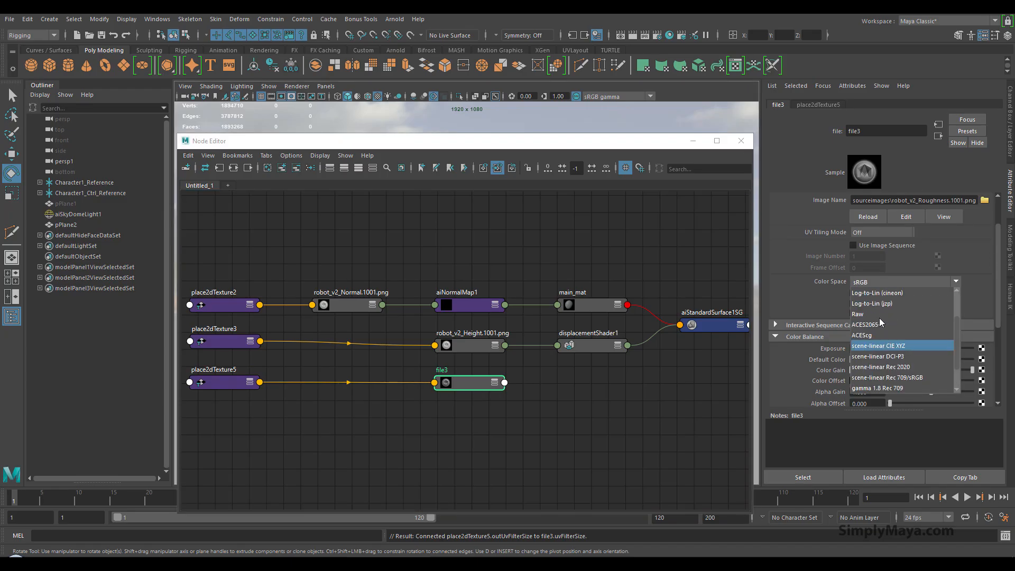
{"action": "left_click", "coordinate": [884, 314]}
{"action": "scroll", "coordinate": [825, 307], "scroll_direction": "down", "scroll_amount": 2}
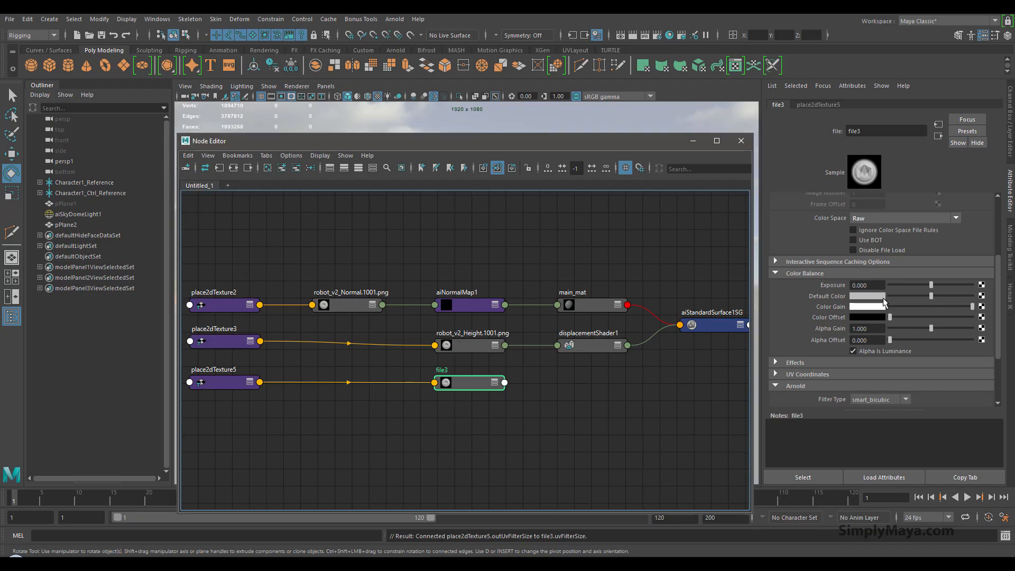
{"action": "scroll", "coordinate": [883, 297], "scroll_direction": "up", "scroll_amount": 4}
{"action": "left_click", "coordinate": [879, 279]}
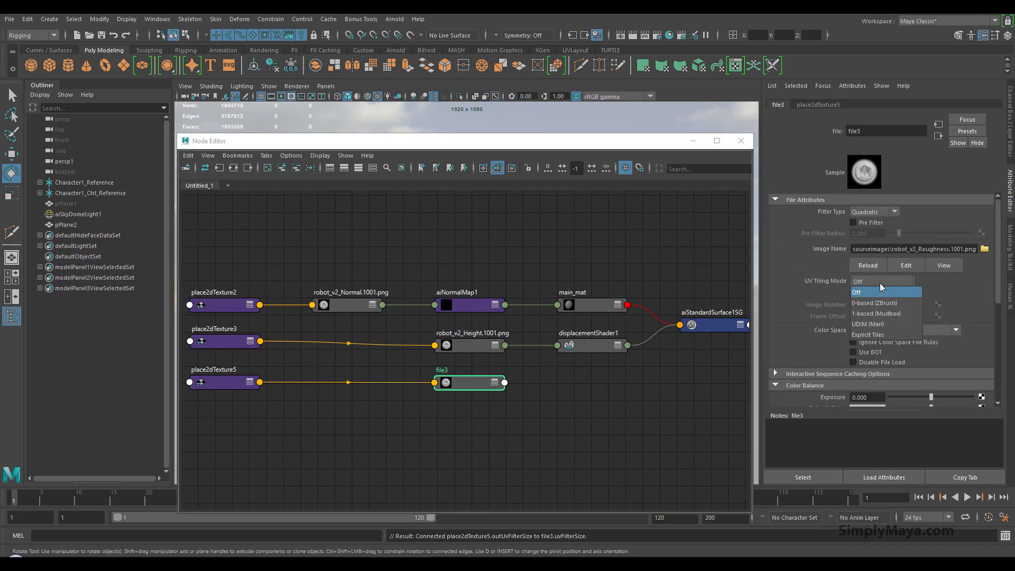
{"action": "left_click", "coordinate": [910, 321]}
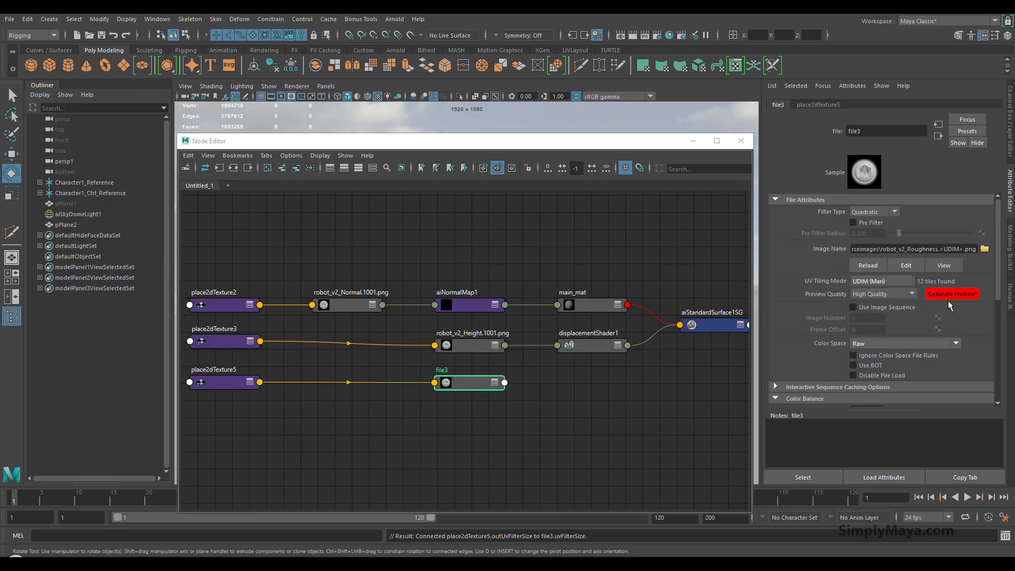
Step: Review the texture reload and UV tile preview options in the Hardware Renderer 2.0 settings
{"action": "left_click_drag", "start_coordinate": [542, 145], "coordinate": [563, 173]}
{"action": "left_click", "coordinate": [325, 86]}
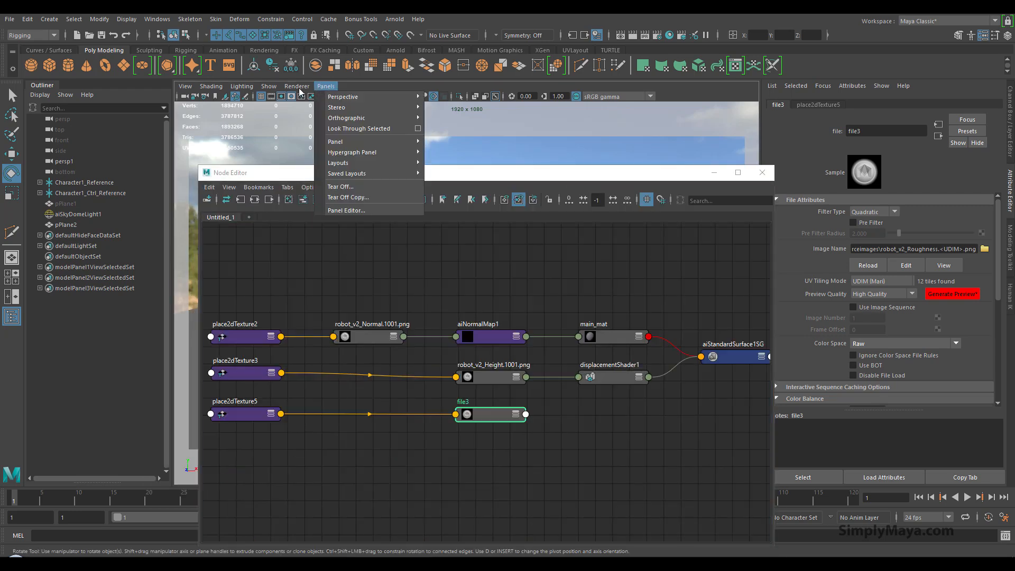
{"action": "mouse_move", "coordinate": [296, 86]}
{"action": "left_click", "coordinate": [356, 106]}
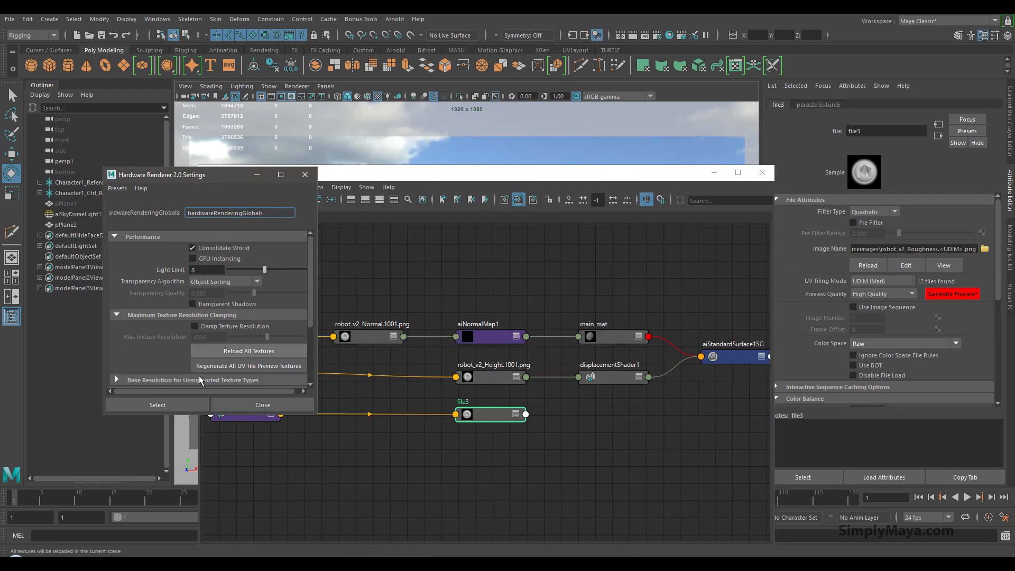
{"action": "left_click", "coordinate": [305, 174]}
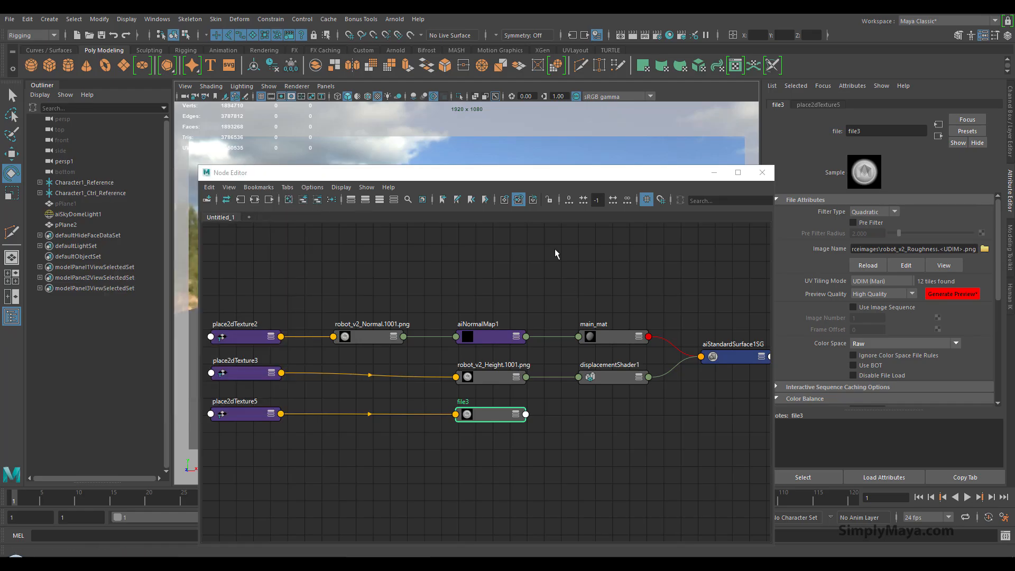
Step: Spread out the shader network by moving main_mat and the shading group away from the texture nodes, with main_mat above displacementShader1
{"action": "left_click_drag", "start_coordinate": [535, 179], "coordinate": [400, 201]}
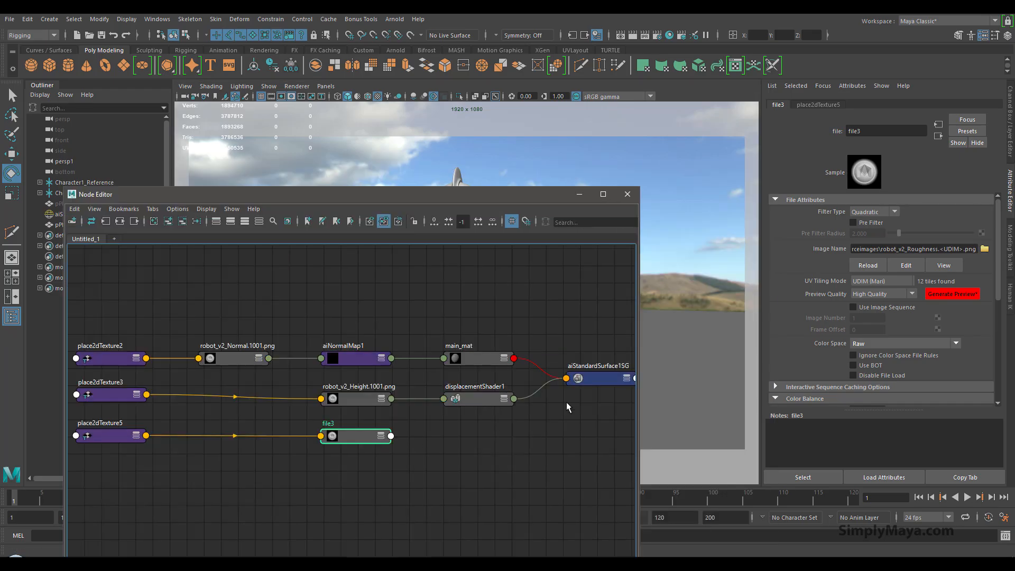
{"action": "left_click_drag", "start_coordinate": [461, 397], "coordinate": [442, 398]}
{"action": "left_click_drag", "start_coordinate": [471, 364], "coordinate": [453, 361]}
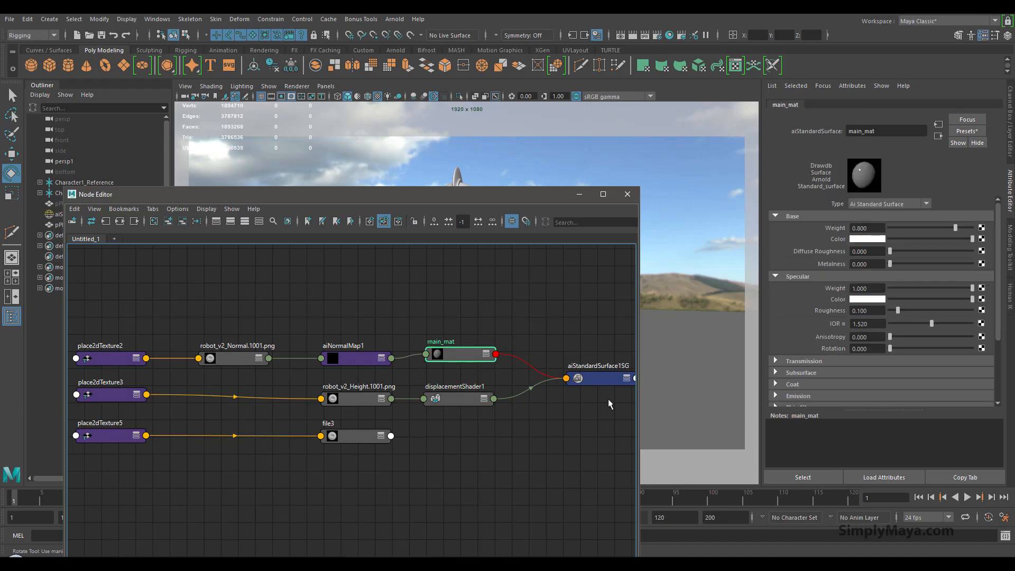
{"action": "left_click_drag", "start_coordinate": [609, 381], "coordinate": [576, 399]}
{"action": "middle_click_drag", "start_coordinate": [579, 443], "coordinate": [544, 425], "text": "alt"}
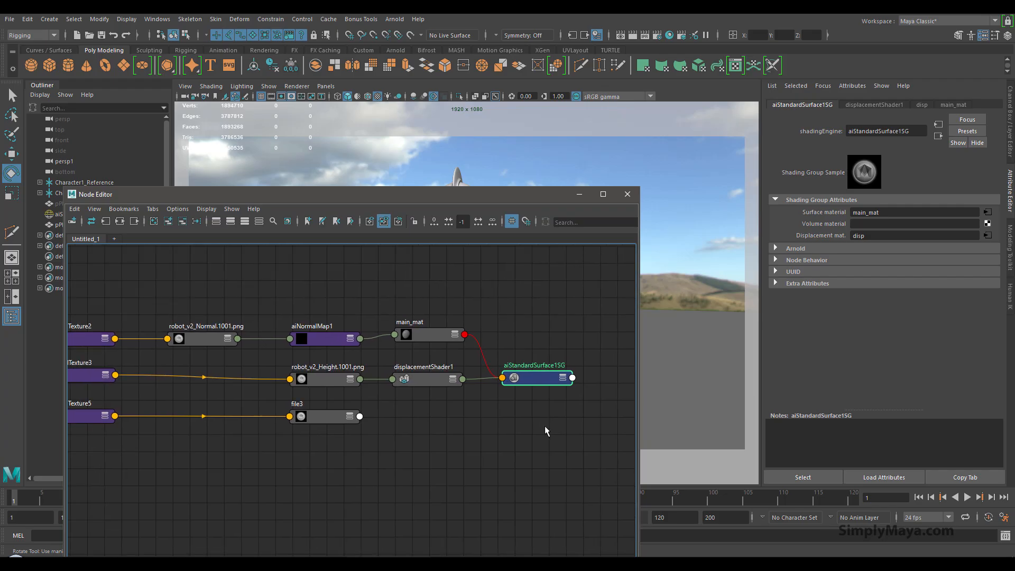
{"action": "left_click_drag", "start_coordinate": [424, 334], "coordinate": [580, 300]}
{"action": "left_click", "coordinate": [552, 378]}
{"action": "left_click_drag", "start_coordinate": [539, 378], "coordinate": [663, 374]}
{"action": "left_click_drag", "start_coordinate": [575, 295], "coordinate": [570, 303]}
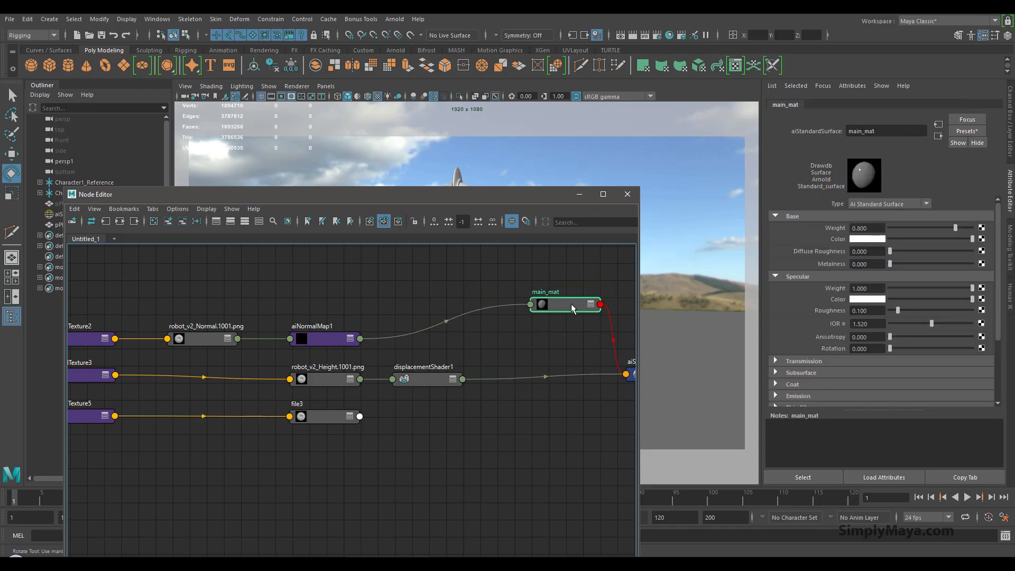
{"action": "left_click_drag", "start_coordinate": [441, 382], "coordinate": [435, 381]}
Step: Show all attributes of main_mat and the roughness file node, and connect Out Alpha to Specular Roughness
{"action": "left_click", "coordinate": [592, 304]}
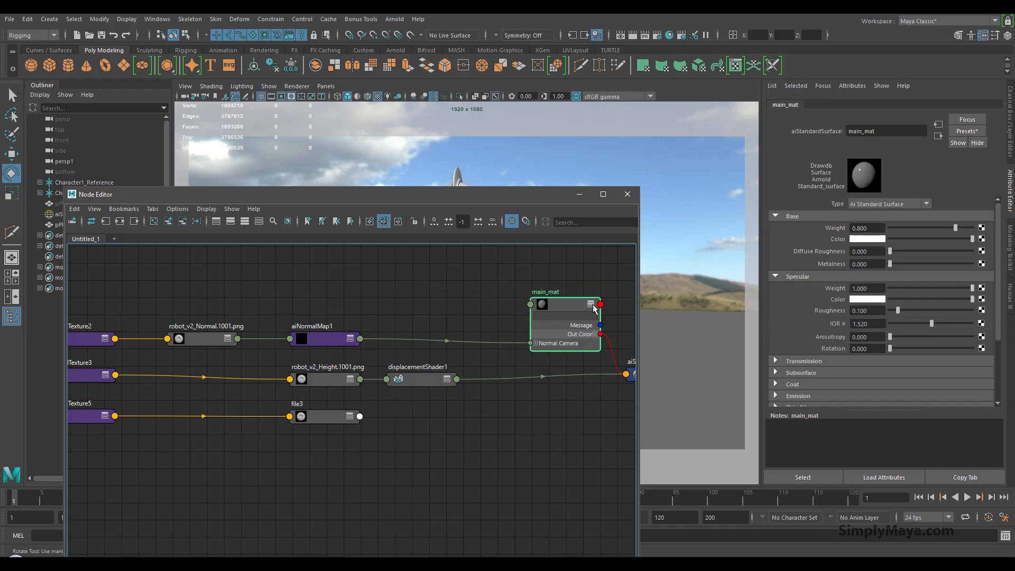
{"action": "left_click", "coordinate": [592, 305]}
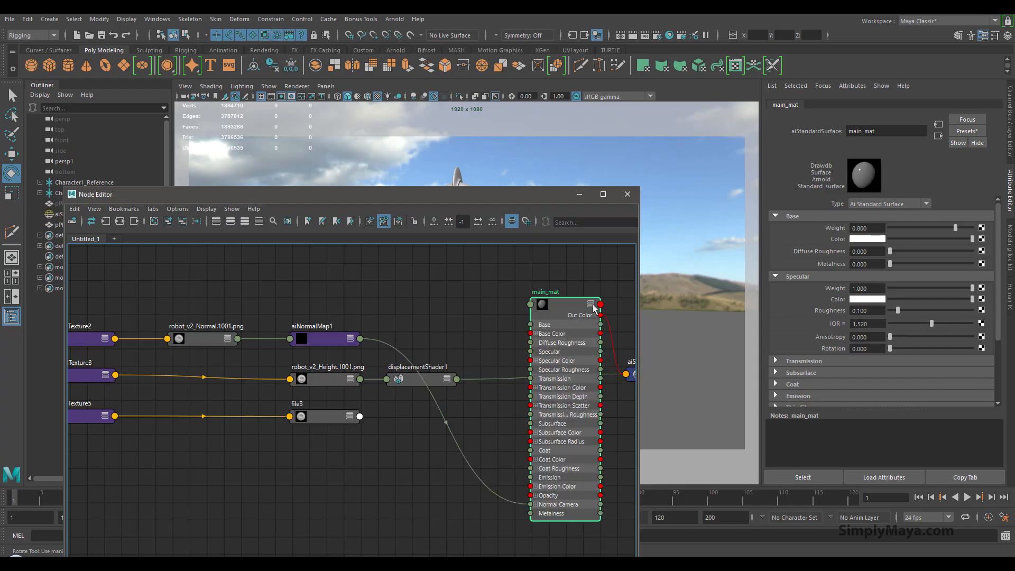
{"action": "left_click", "coordinate": [328, 421]}
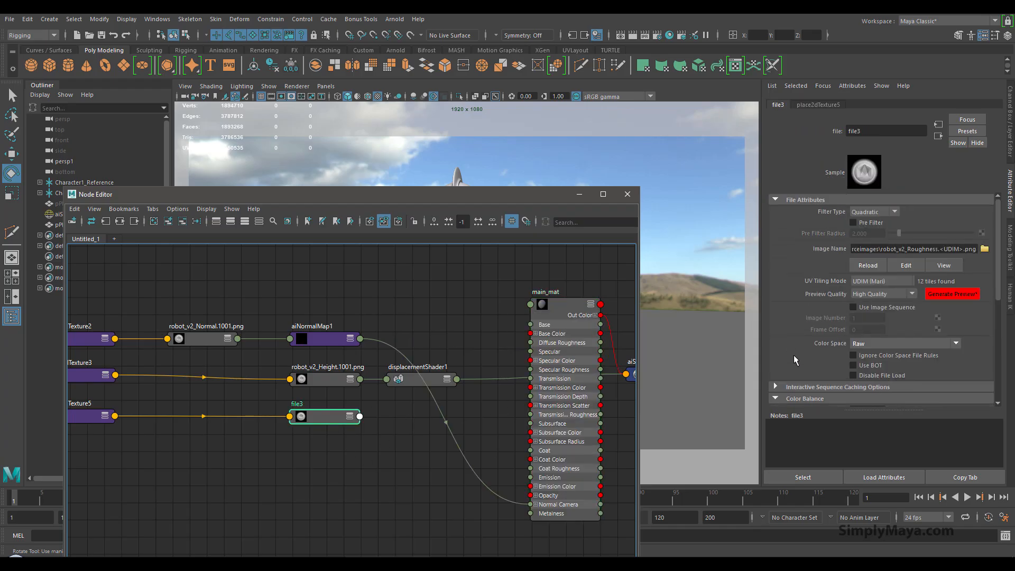
{"action": "scroll", "coordinate": [828, 345], "scroll_direction": "down", "scroll_amount": 2}
{"action": "scroll", "coordinate": [830, 270], "scroll_direction": "up", "scroll_amount": 2}
{"action": "left_click_drag", "start_coordinate": [340, 418], "coordinate": [331, 442]}
{"action": "left_click", "coordinate": [341, 441]}
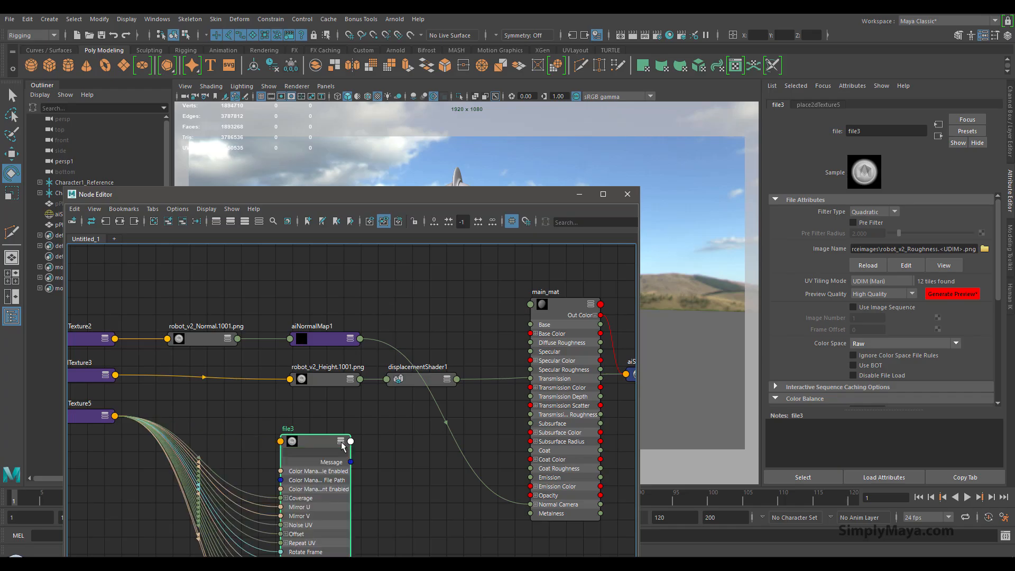
{"action": "left_click", "coordinate": [341, 442]}
{"action": "left_click_drag", "start_coordinate": [351, 472], "coordinate": [530, 368]}
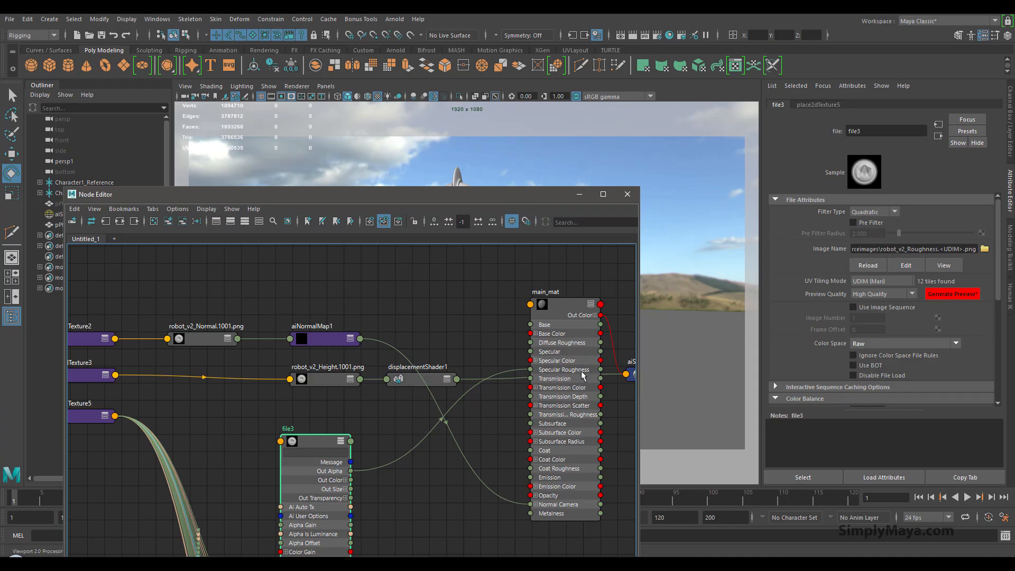
Step: Reduce the roughness file node to its connected attributes and rearrange the normal and roughness file nodes so none overlap
{"action": "left_click_drag", "start_coordinate": [319, 446], "coordinate": [312, 375]}
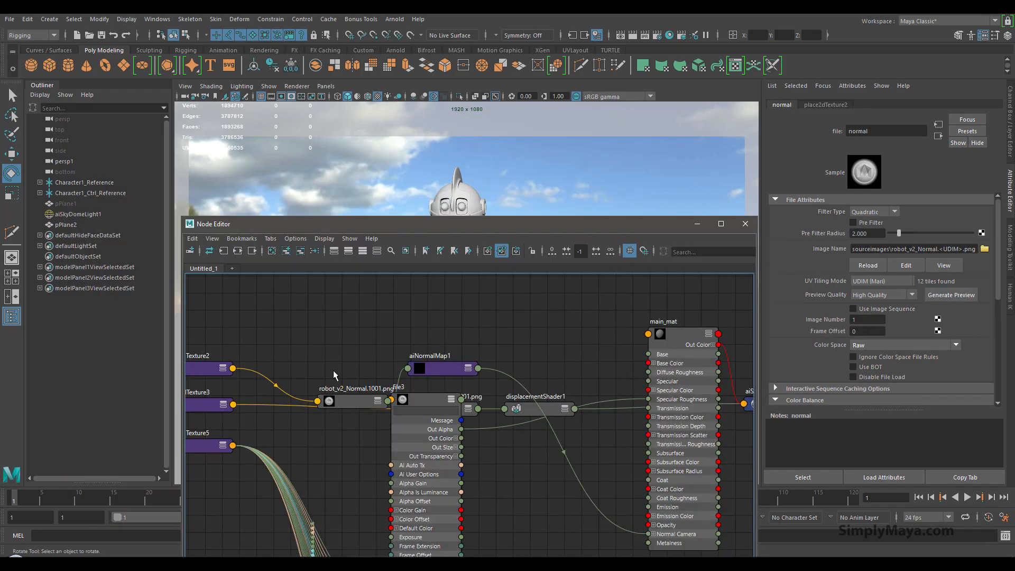
{"action": "left_click_drag", "start_coordinate": [347, 399], "coordinate": [326, 357]}
{"action": "left_click", "coordinate": [453, 399]}
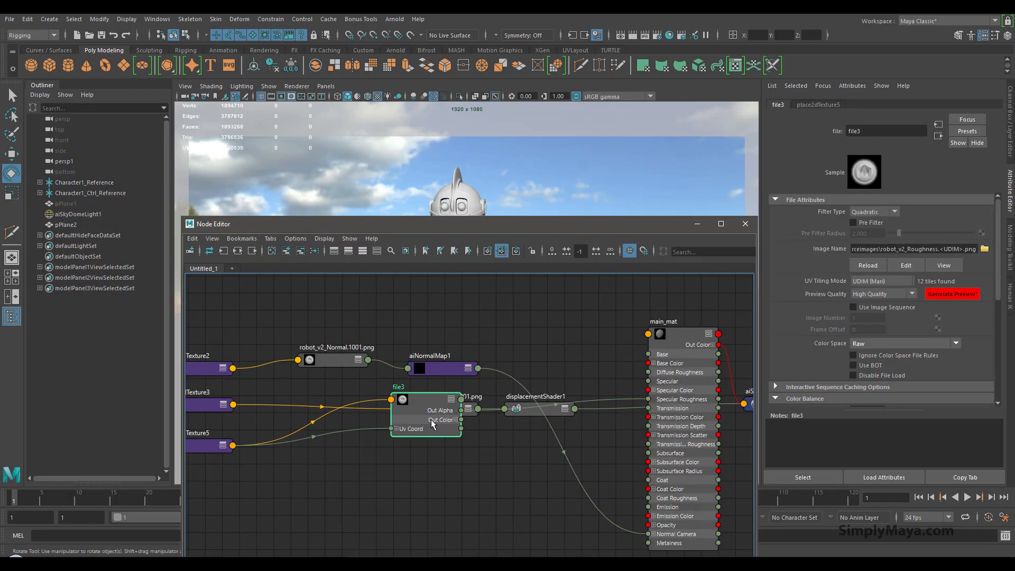
{"action": "left_click_drag", "start_coordinate": [430, 398], "coordinate": [449, 456]}
{"action": "left_click_drag", "start_coordinate": [490, 226], "coordinate": [387, 188]}
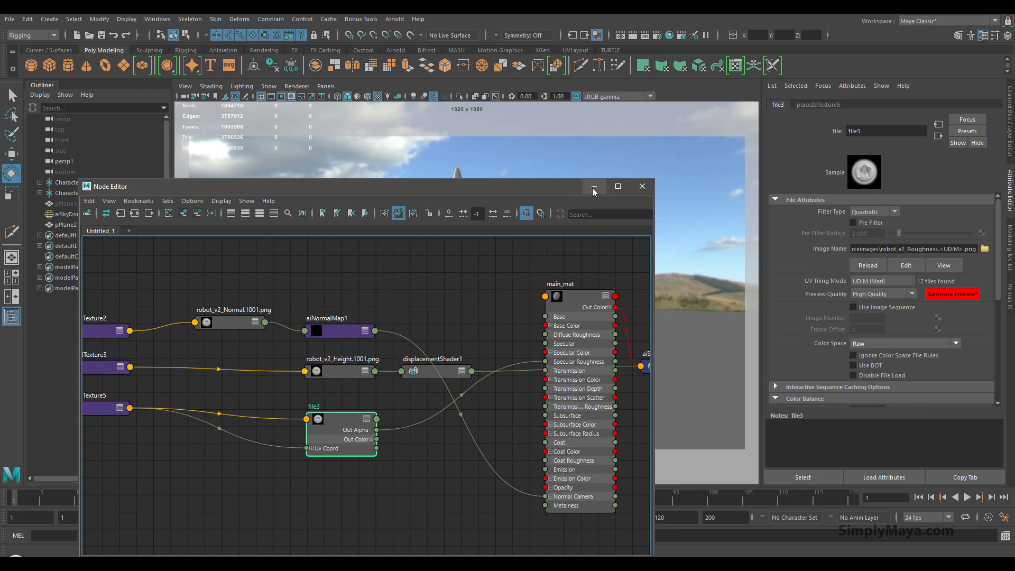
Step: Check main_mat's roughness connection, minimize the Node Editor, and render the full robot in the Arnold RenderView
{"action": "left_click", "coordinate": [573, 296]}
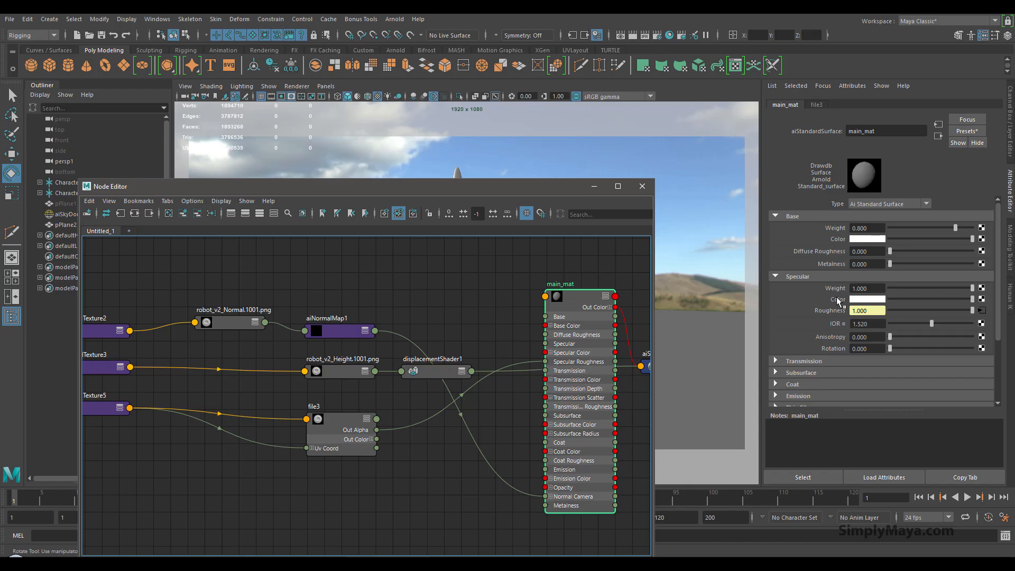
{"action": "left_click", "coordinate": [594, 187]}
{"action": "scroll", "coordinate": [550, 308], "scroll_direction": "up", "scroll_amount": 3}
{"action": "left_click_drag", "start_coordinate": [550, 308], "coordinate": [537, 302], "text": "alt"}
{"action": "right_click_drag", "start_coordinate": [537, 302], "coordinate": [552, 269], "text": "alt"}
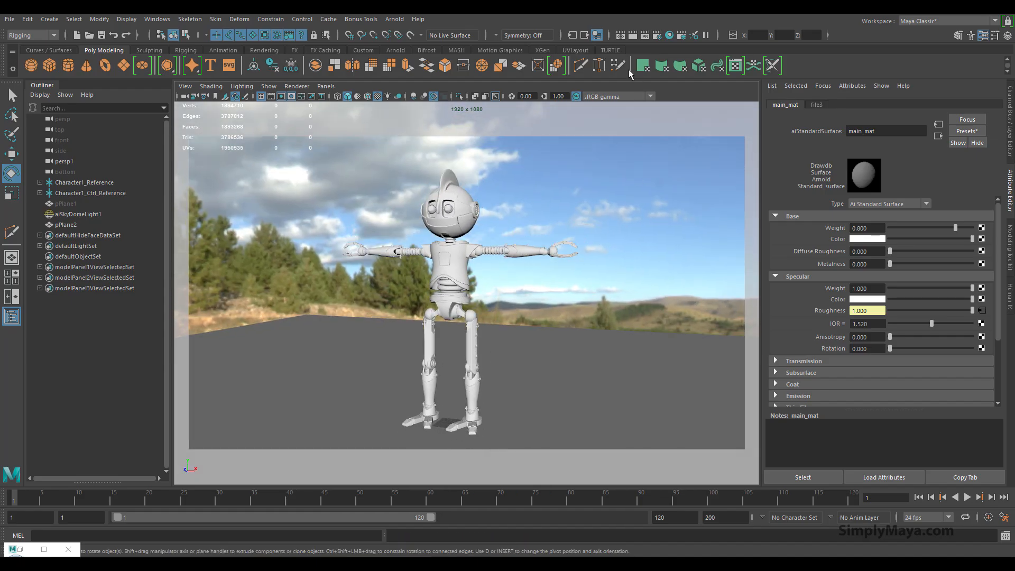
{"action": "left_click", "coordinate": [622, 37]}
{"action": "left_click", "coordinate": [823, 48]}
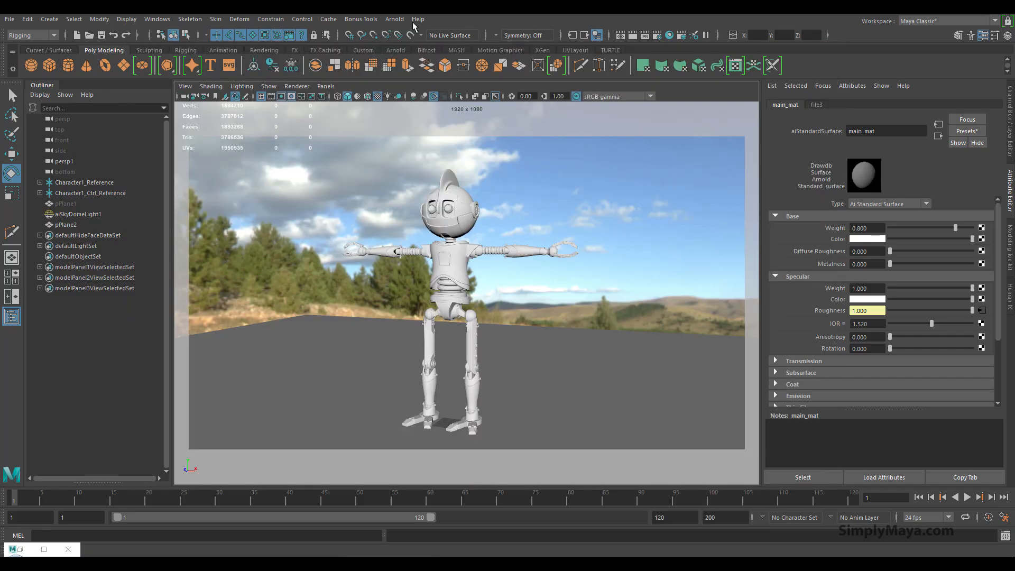
{"action": "left_click", "coordinate": [395, 19]}
{"action": "left_click", "coordinate": [417, 46]}
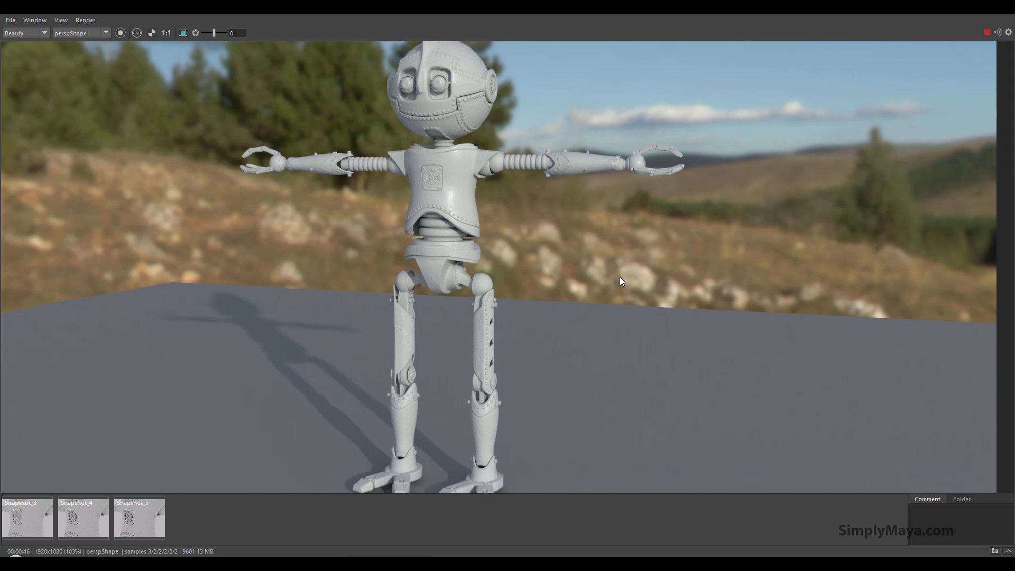
Step: Examine the roughness response on the rendered robot's torso, head, arms and legs, and review the whole figure
{"action": "scroll", "coordinate": [476, 317], "scroll_direction": "up", "scroll_amount": 5}
{"action": "right_click_drag", "start_coordinate": [939, 406], "coordinate": [972, 408], "text": "alt"}
{"action": "middle_click_drag", "start_coordinate": [510, 288], "coordinate": [551, 381], "text": "alt"}
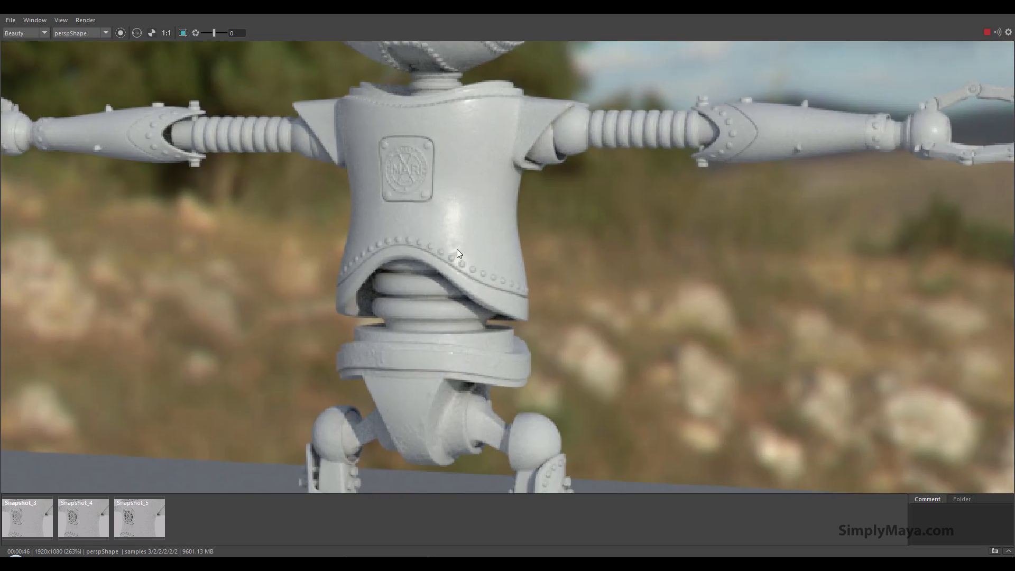
{"action": "middle_click_drag", "start_coordinate": [460, 160], "coordinate": [467, 270], "text": "alt"}
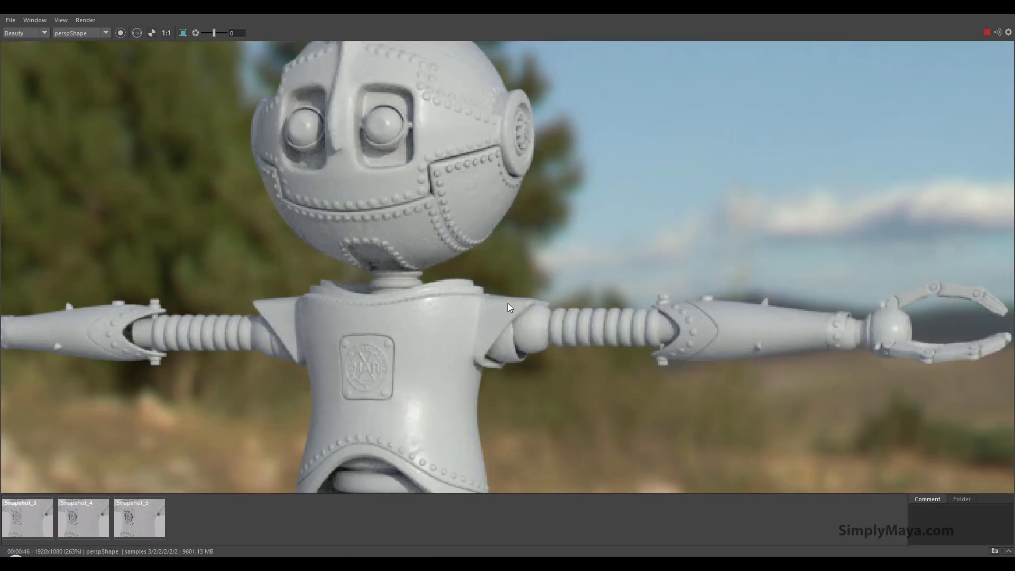
{"action": "middle_click_drag", "start_coordinate": [858, 295], "coordinate": [834, 244], "text": "alt"}
{"action": "right_click_drag", "start_coordinate": [665, 296], "coordinate": [388, 331], "text": "alt"}
{"action": "middle_click_drag", "start_coordinate": [579, 467], "coordinate": [650, 225], "text": "alt"}
{"action": "right_click_drag", "start_coordinate": [476, 127], "coordinate": [347, 243], "text": "alt"}
{"action": "middle_click_drag", "start_coordinate": [359, 273], "coordinate": [333, 325], "text": "alt"}
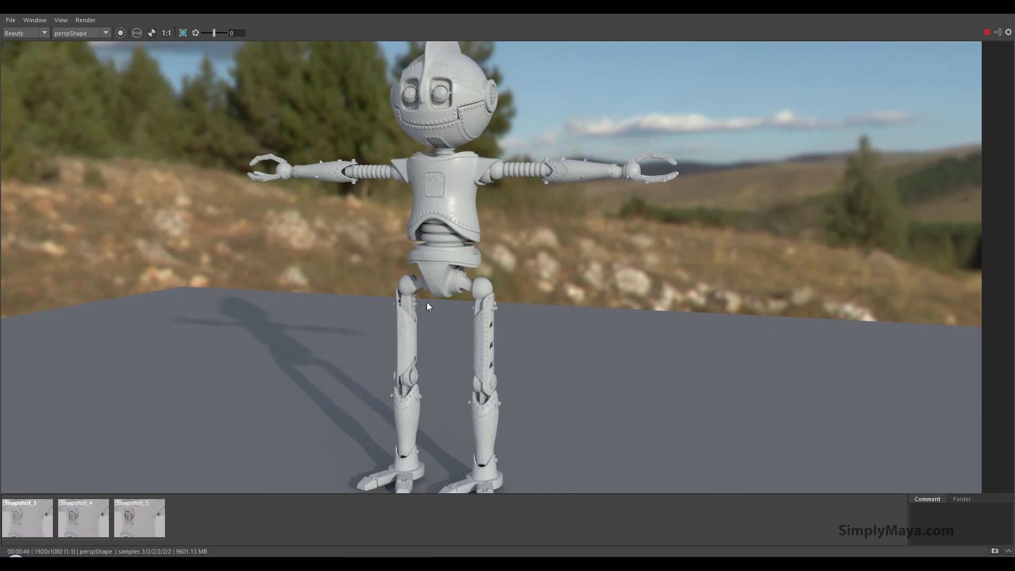
{"action": "key", "text": "f"}
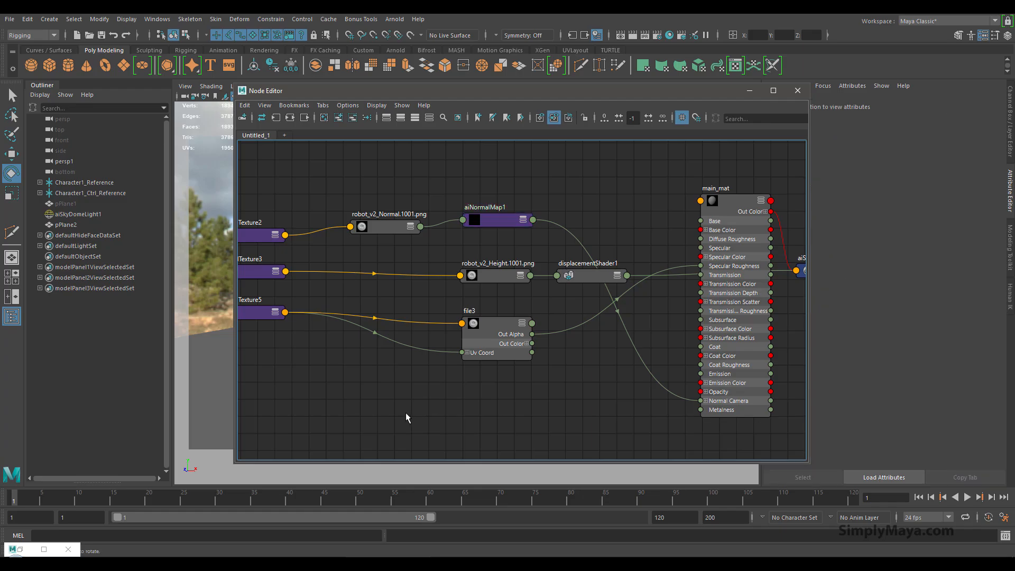
Step: Add another file texture node below the roughness node and move its 2D placement node beneath the other placement nodes
{"action": "key", "text": "Tab"}
{"action": "type", "text": "file"}
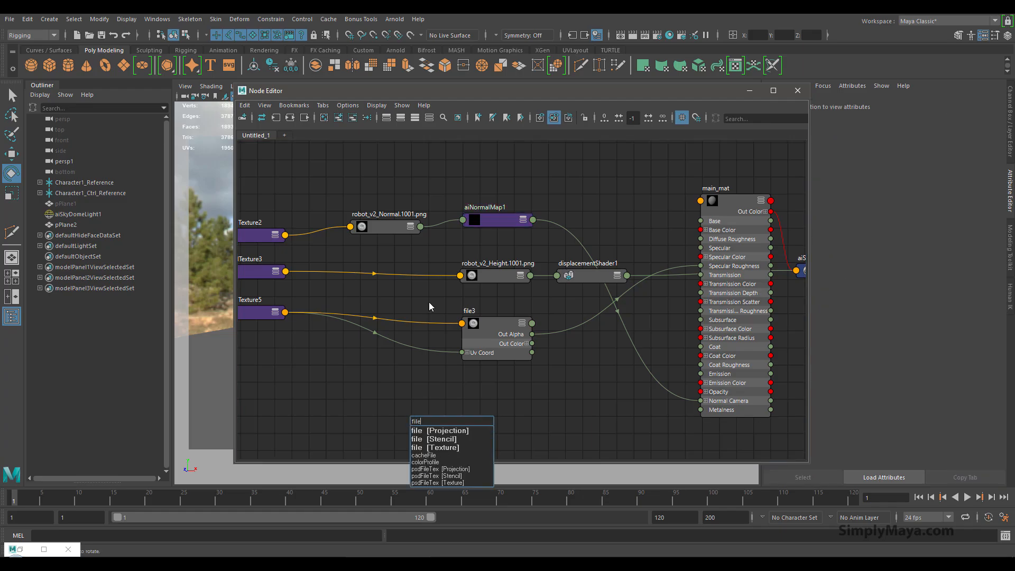
{"action": "left_click", "coordinate": [443, 447]}
{"action": "left_click_drag", "start_coordinate": [426, 425], "coordinate": [249, 403]}
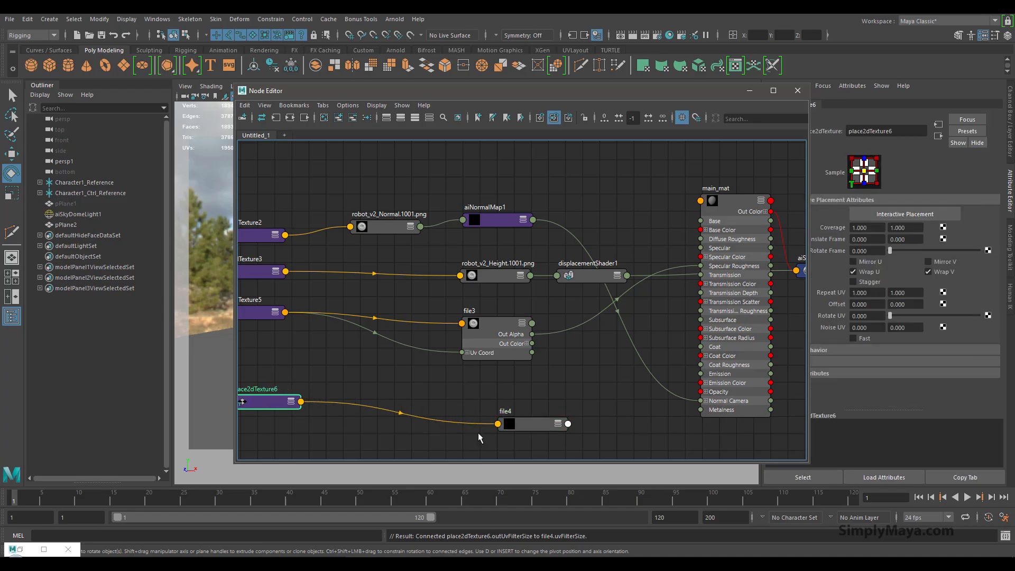
Step: Move the new file node under the roughness file node and rename the roughness file node "roughness"
{"action": "left_click_drag", "start_coordinate": [528, 426], "coordinate": [487, 413]}
{"action": "left_click", "coordinate": [505, 338]}
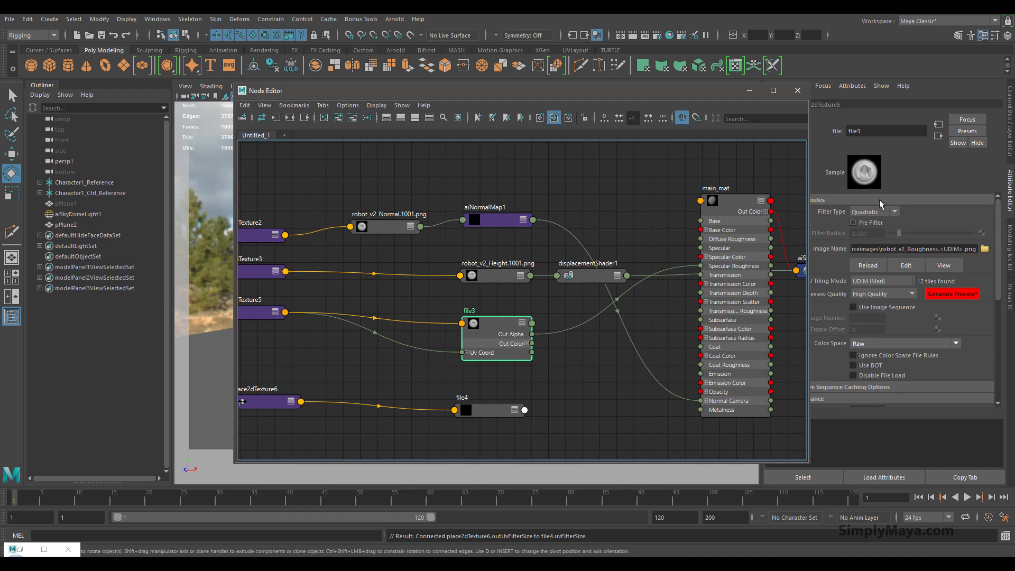
{"action": "double_click", "coordinate": [878, 130]}
{"action": "type", "text": "rou"}
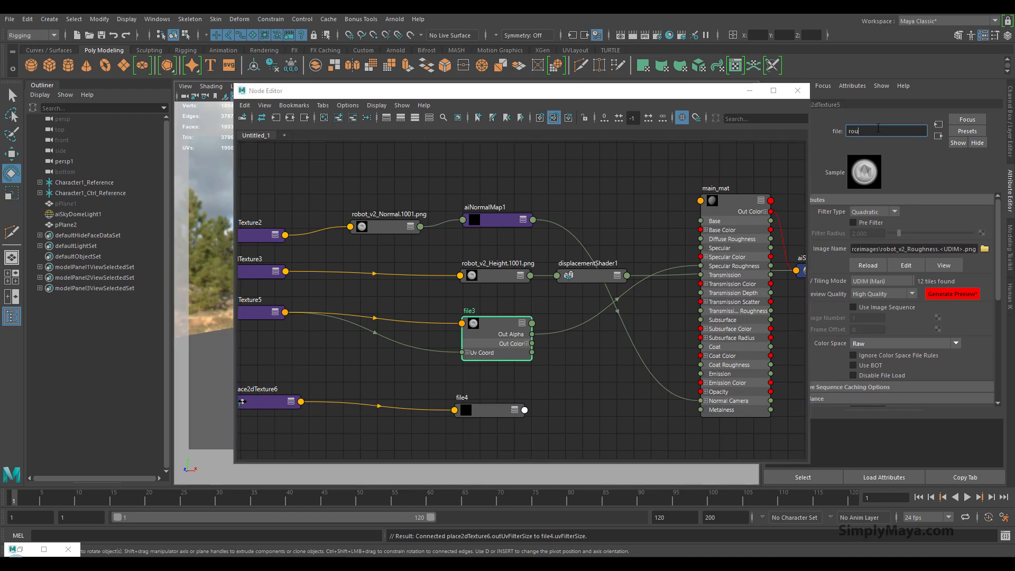
{"action": "type", "text": "ghness"}
{"action": "key", "text": "Return"}
Step: Rename the new file node "metalic" and load robot_v2_Metalness.1001.png from the sourceimages folder into it
{"action": "left_click", "coordinate": [502, 408]}
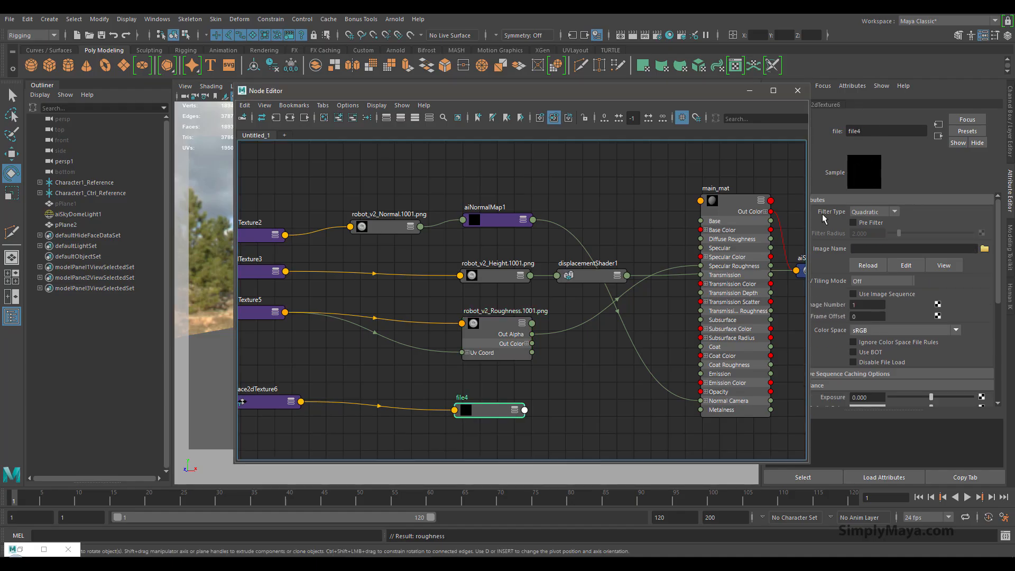
{"action": "double_click", "coordinate": [877, 131]}
{"action": "type", "text": "metall"}
{"action": "type", "text": "c"}
{"action": "key", "text": "Return"}
{"action": "left_click", "coordinate": [984, 248]}
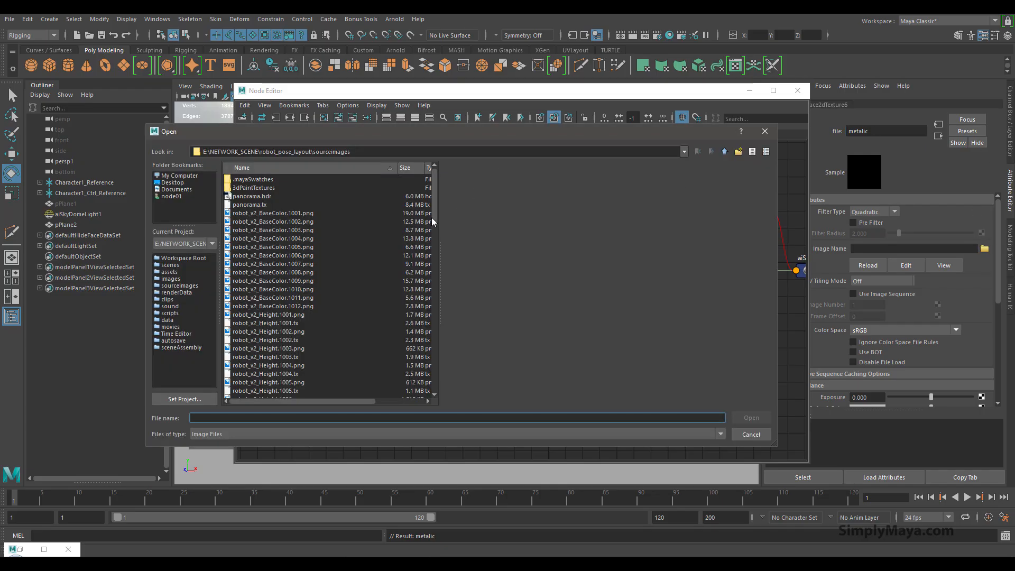
{"action": "left_click_drag", "start_coordinate": [432, 211], "coordinate": [419, 283]}
{"action": "left_click", "coordinate": [299, 222]}
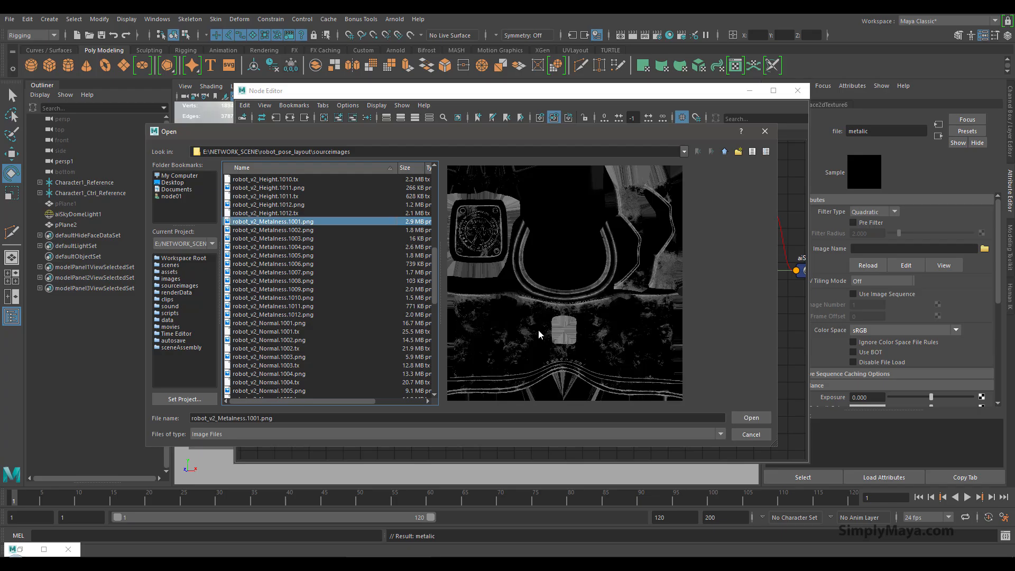
{"action": "left_click", "coordinate": [757, 420]}
Step: Set the metalic file node to the Raw color space and UDIM (Mari) tiling, and enable Alpha Is Luminance
{"action": "left_click", "coordinate": [878, 331]}
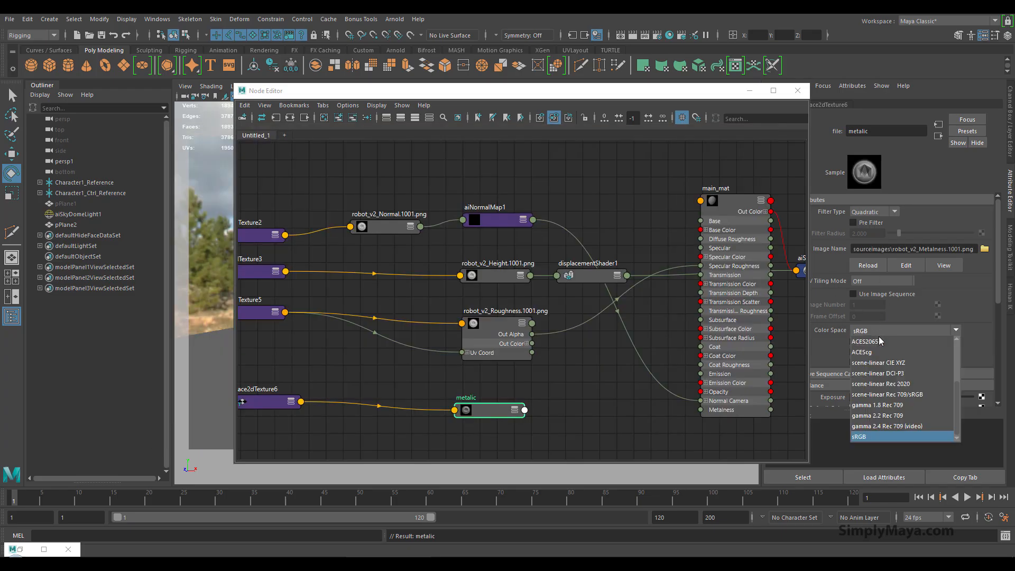
{"action": "scroll", "coordinate": [877, 394], "scroll_direction": "up", "scroll_amount": 2}
{"action": "left_click", "coordinate": [875, 394]}
{"action": "left_click", "coordinate": [874, 282]}
{"action": "left_click", "coordinate": [877, 324]}
{"action": "scroll", "coordinate": [845, 309], "scroll_direction": "down", "scroll_amount": 3}
{"action": "scroll", "coordinate": [842, 313], "scroll_direction": "down", "scroll_amount": 2}
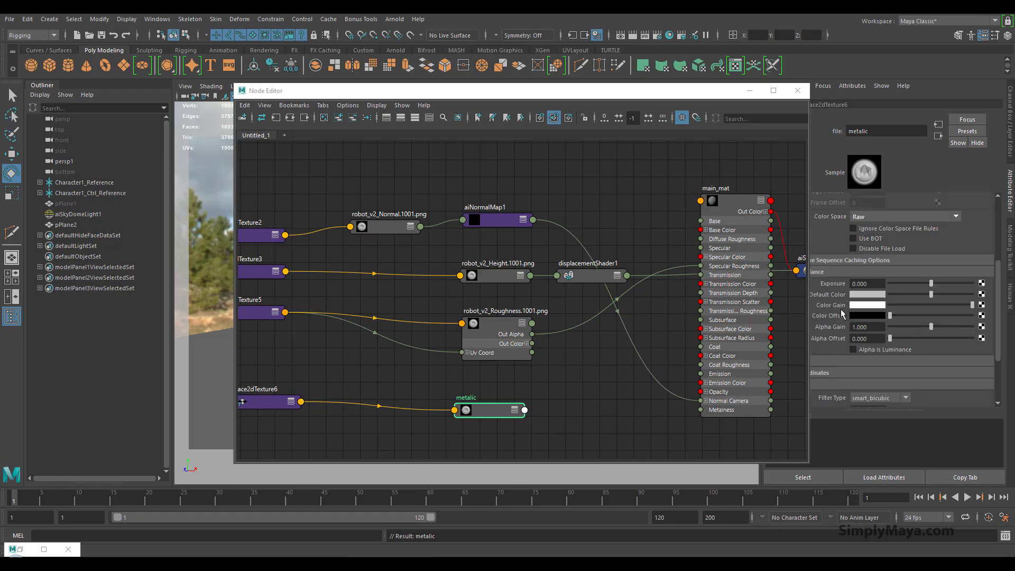
{"action": "left_click", "coordinate": [853, 349]}
Step: Connect the metalic node's Out Alpha to main_mat's Metalness and move the metalic node closer to the material
{"action": "left_click_drag", "start_coordinate": [550, 91], "coordinate": [429, 69]}
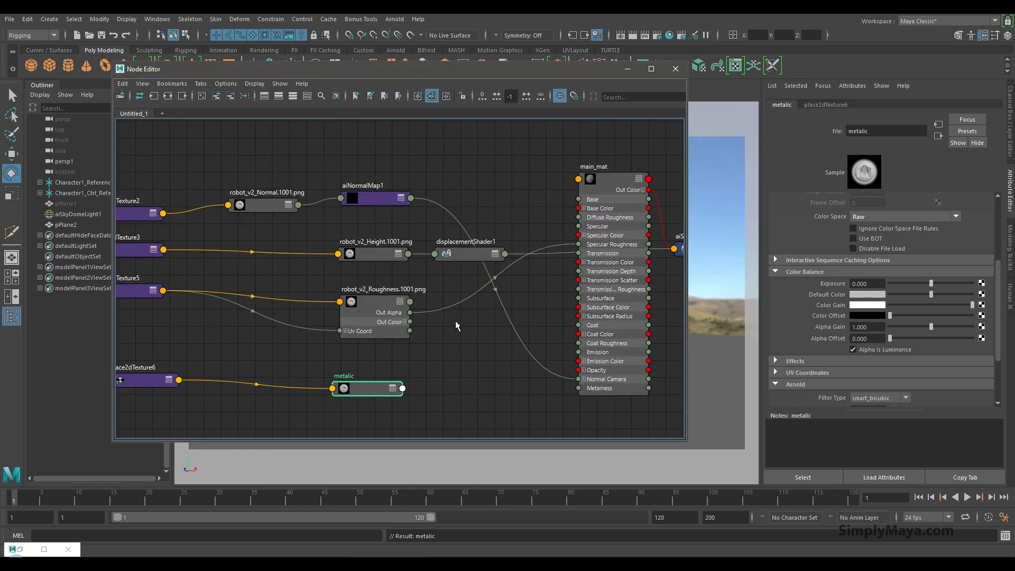
{"action": "left_click", "coordinate": [392, 389]}
{"action": "left_click_drag", "start_coordinate": [376, 388], "coordinate": [394, 369]}
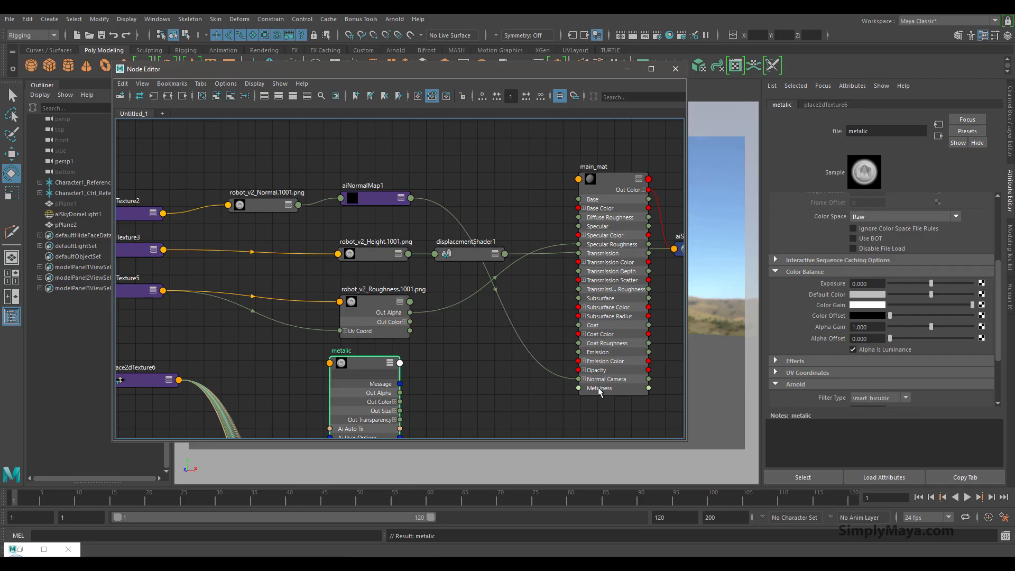
{"action": "left_click_drag", "start_coordinate": [399, 392], "coordinate": [579, 388]}
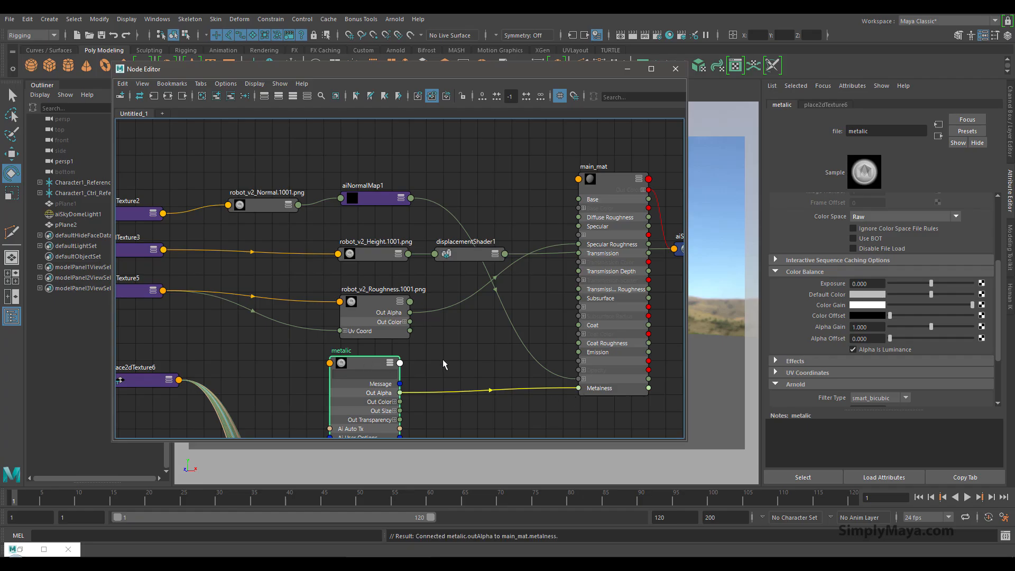
{"action": "key", "text": "Delete"}
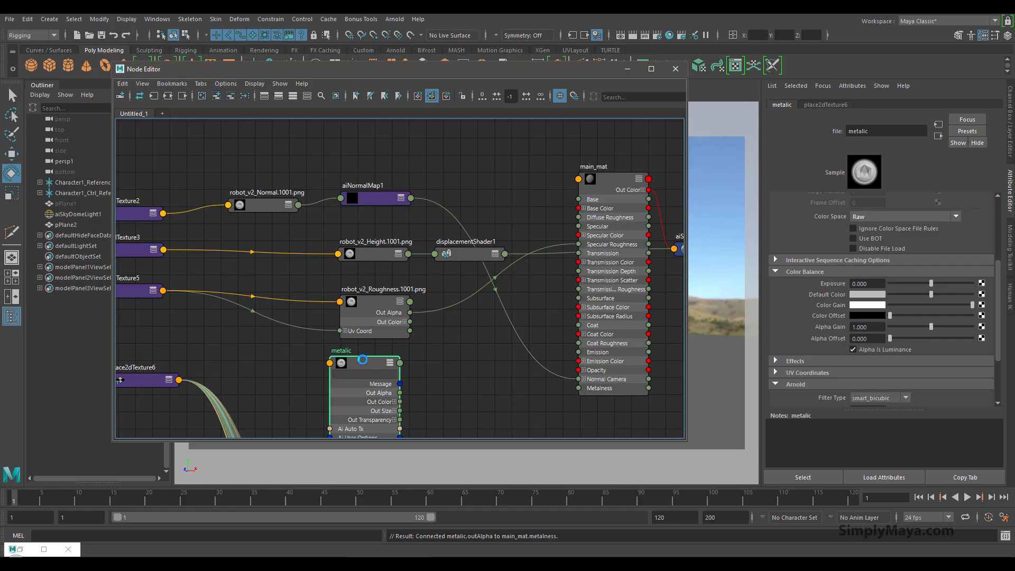
{"action": "left_click_drag", "start_coordinate": [372, 356], "coordinate": [449, 355]}
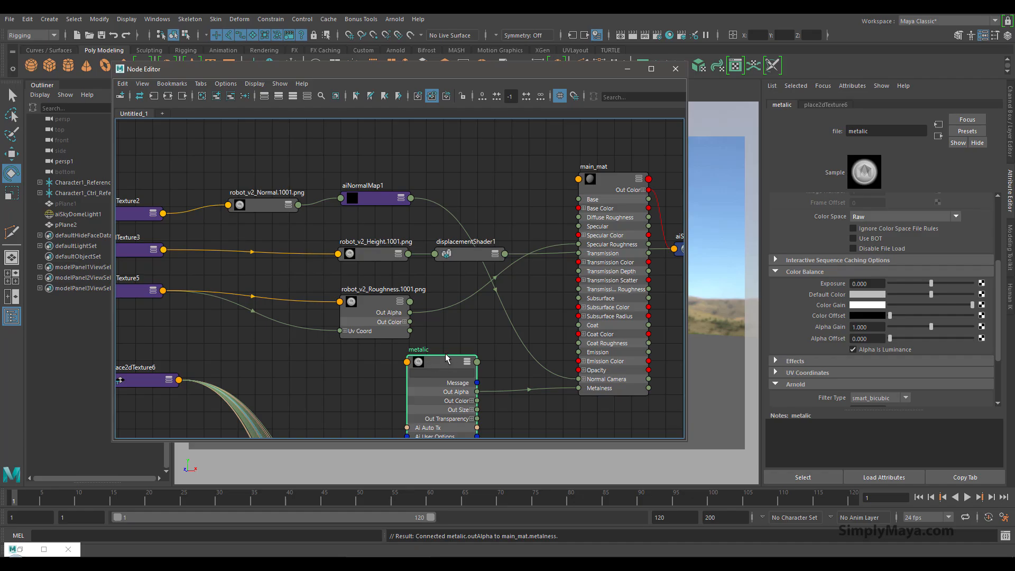
Step: Check the metalness on the full robot in the Arnold RenderView and stop the render
{"action": "double_click", "coordinate": [25, 550]}
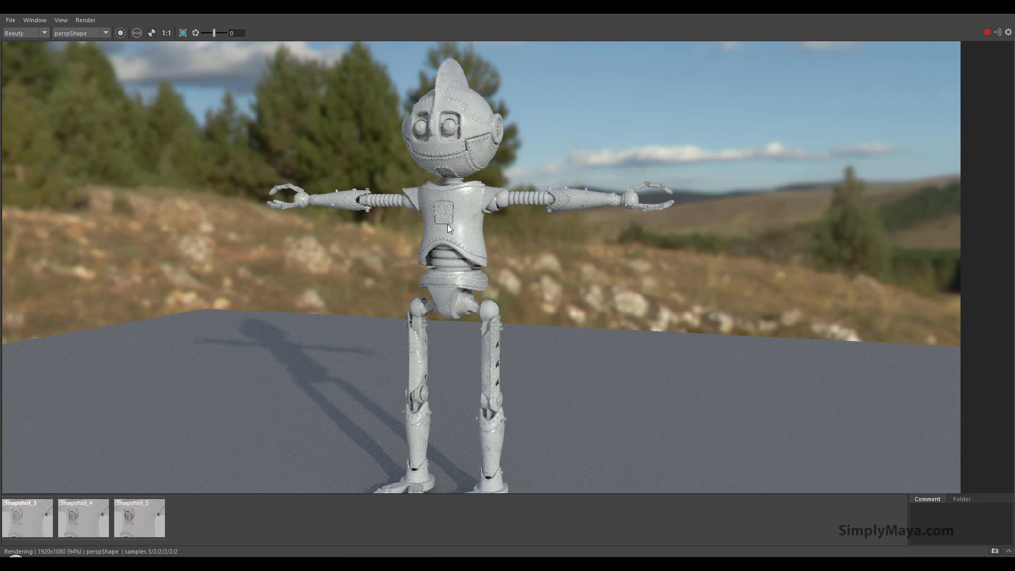
{"action": "left_click", "coordinate": [986, 33]}
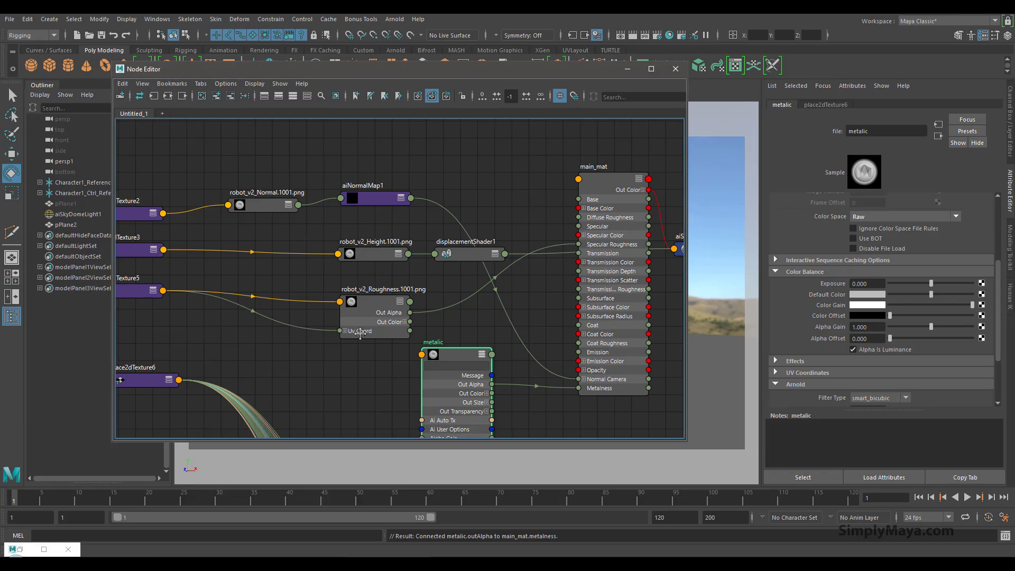
Step: Reduce the metalic node to its connected attributes and place it directly below the roughness file node
{"action": "middle_click_drag", "start_coordinate": [356, 356], "coordinate": [400, 255], "text": "alt"}
{"action": "scroll", "coordinate": [458, 271], "scroll_direction": "down", "scroll_amount": 5}
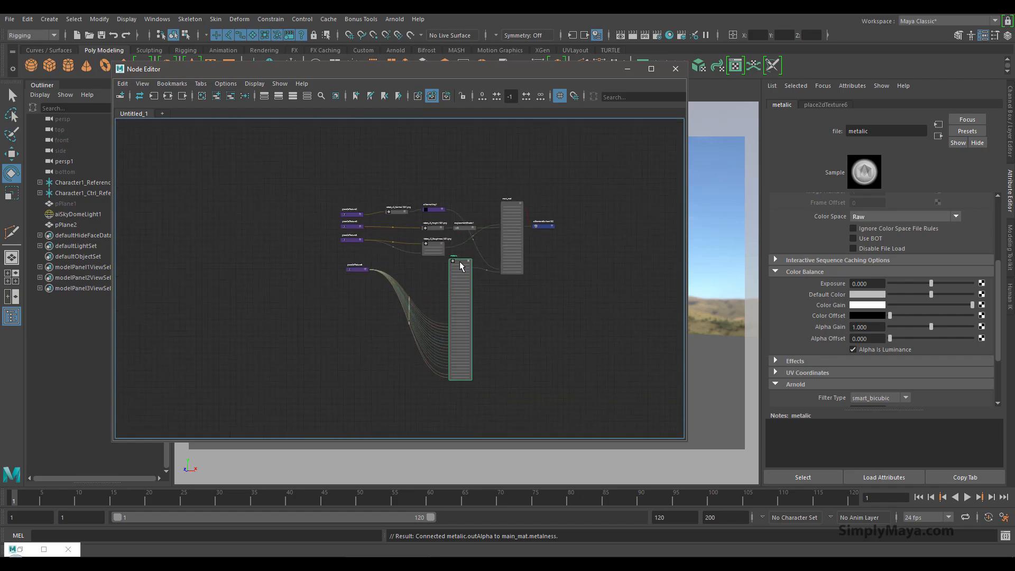
{"action": "scroll", "coordinate": [563, 356], "scroll_direction": "up", "scroll_amount": 10}
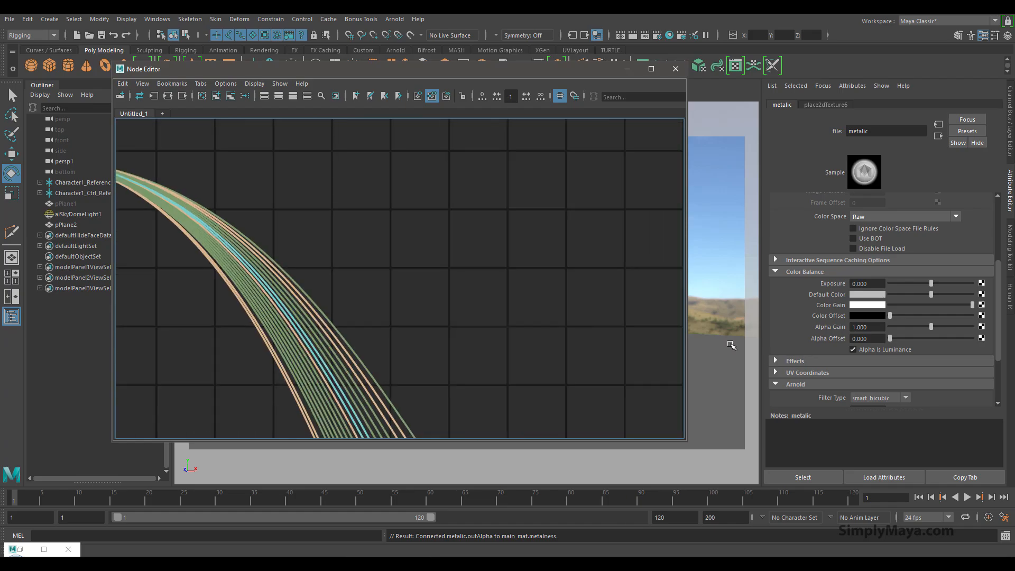
{"action": "middle_click_drag", "start_coordinate": [285, 259], "coordinate": [248, 333], "text": "alt"}
{"action": "left_click", "coordinate": [499, 191]}
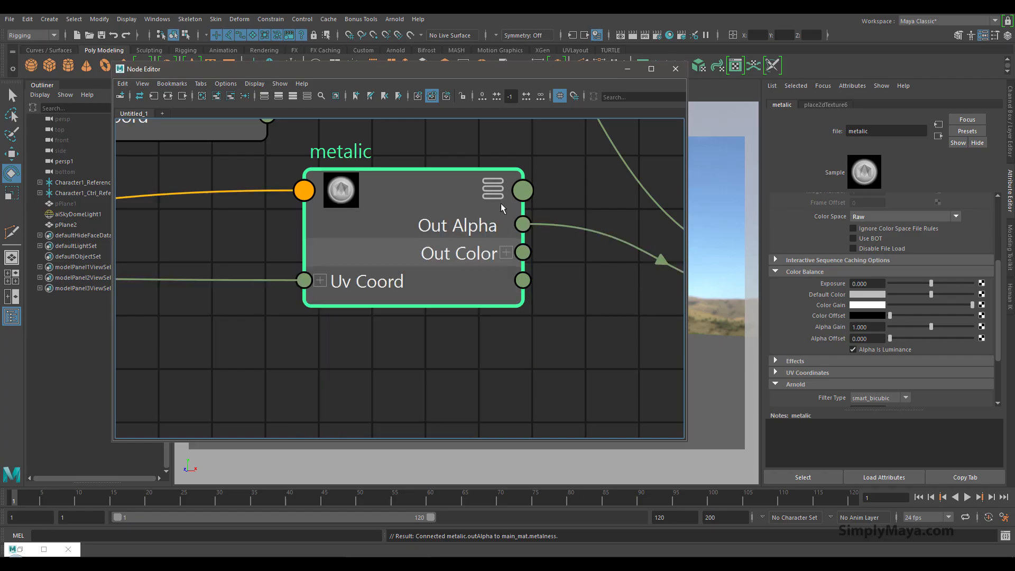
{"action": "scroll", "coordinate": [398, 258], "scroll_direction": "down", "scroll_amount": 8}
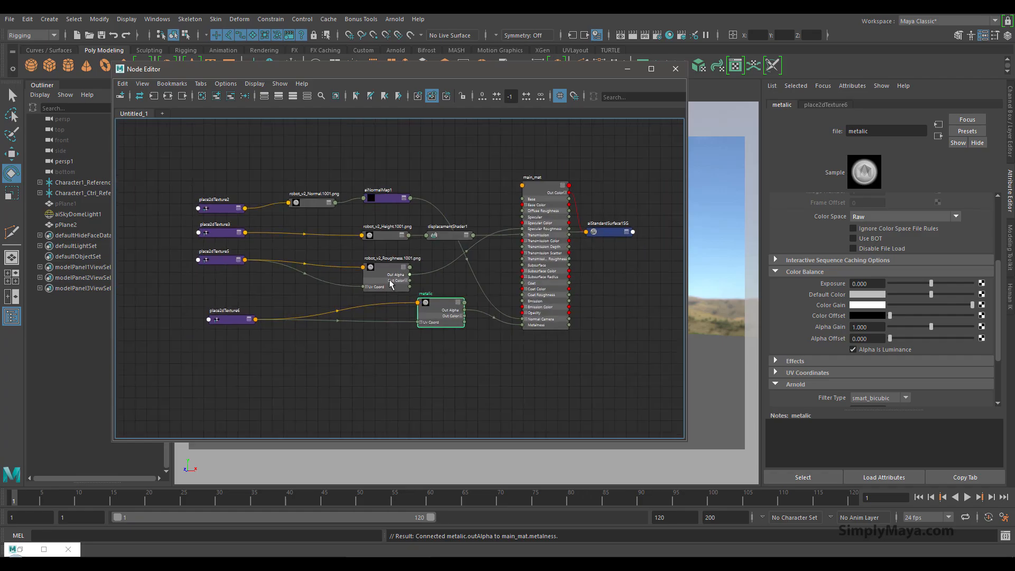
{"action": "left_click_drag", "start_coordinate": [446, 303], "coordinate": [390, 318]}
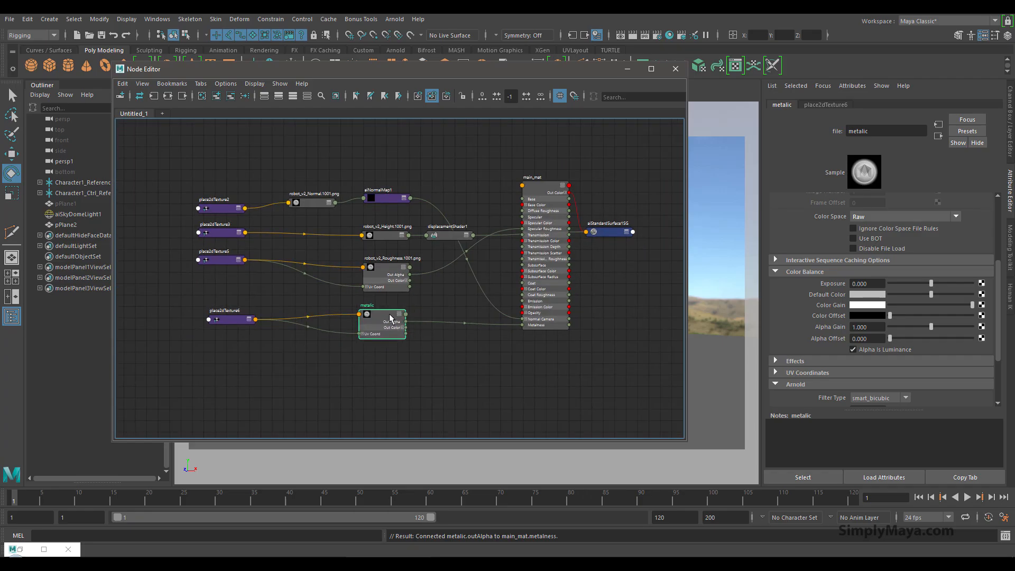
{"action": "left_click", "coordinate": [442, 358]}
{"action": "middle_click_drag", "start_coordinate": [452, 340], "coordinate": [470, 337], "text": "alt"}
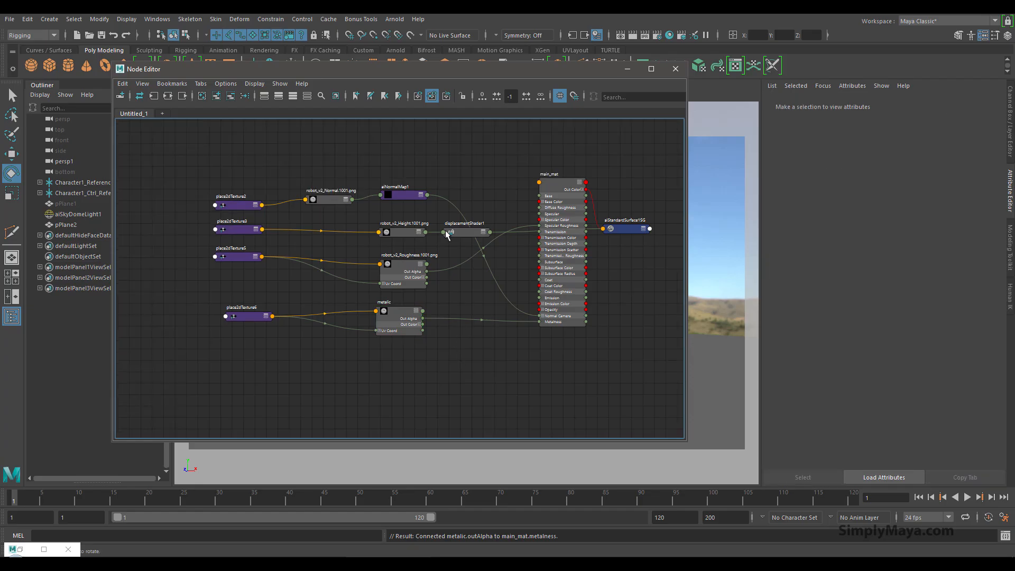
Step: Add another file texture node and line it and its 2D placement node up below the metalic branch
{"action": "key", "text": "Tab"}
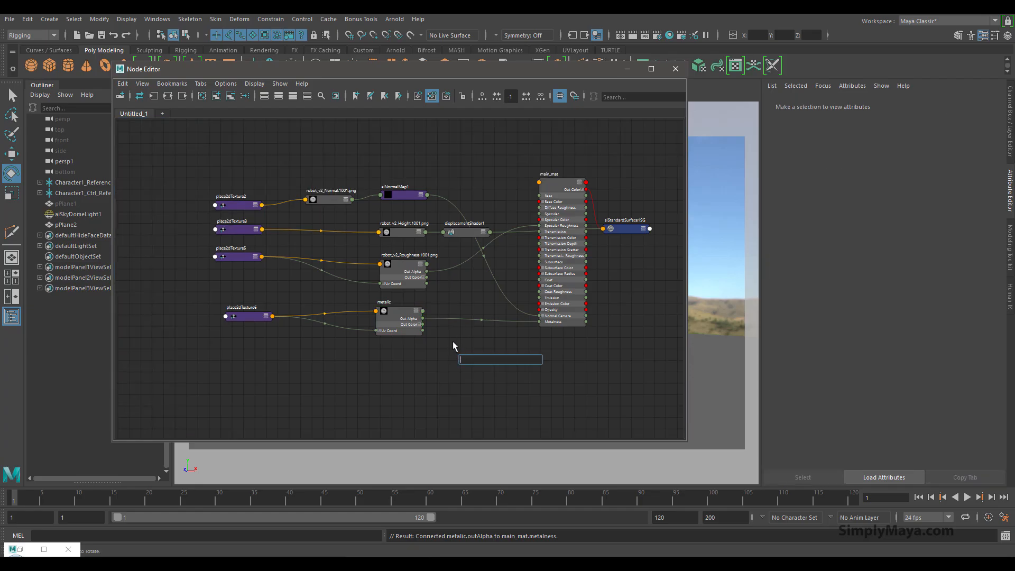
{"action": "type", "text": "file"}
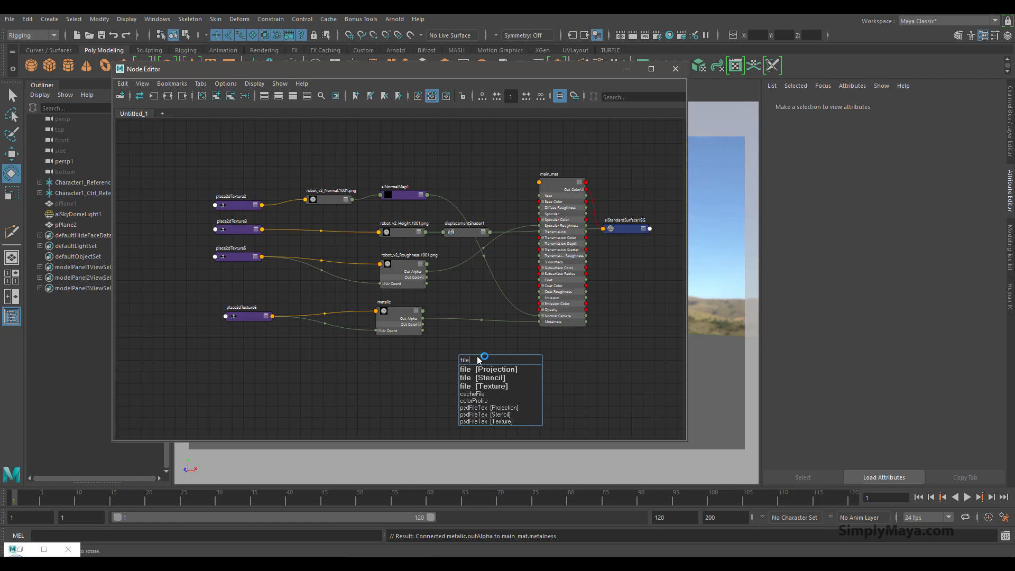
{"action": "left_click", "coordinate": [483, 386]}
{"action": "left_click_drag", "start_coordinate": [478, 360], "coordinate": [247, 344]}
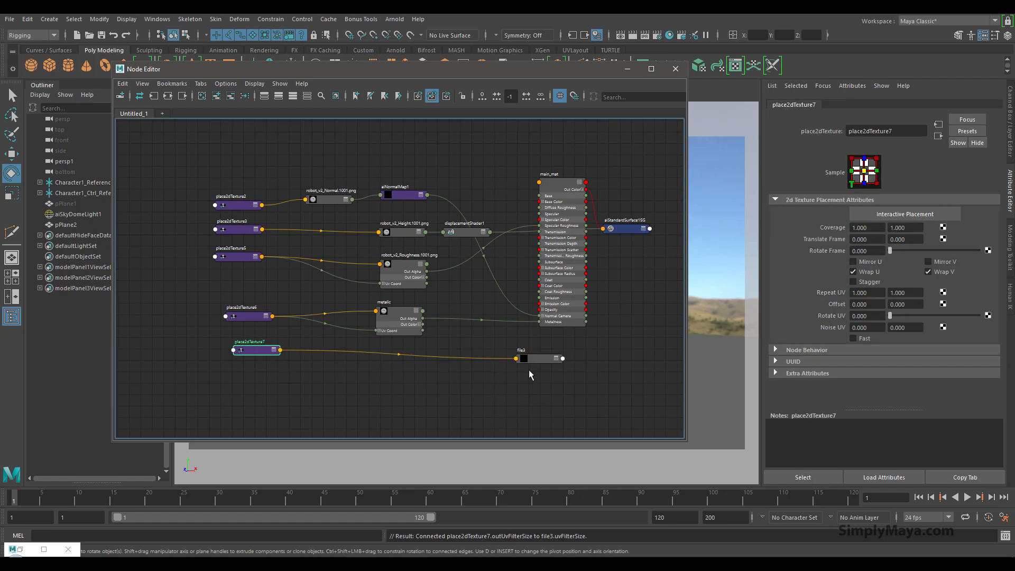
{"action": "left_click_drag", "start_coordinate": [536, 364], "coordinate": [396, 365]}
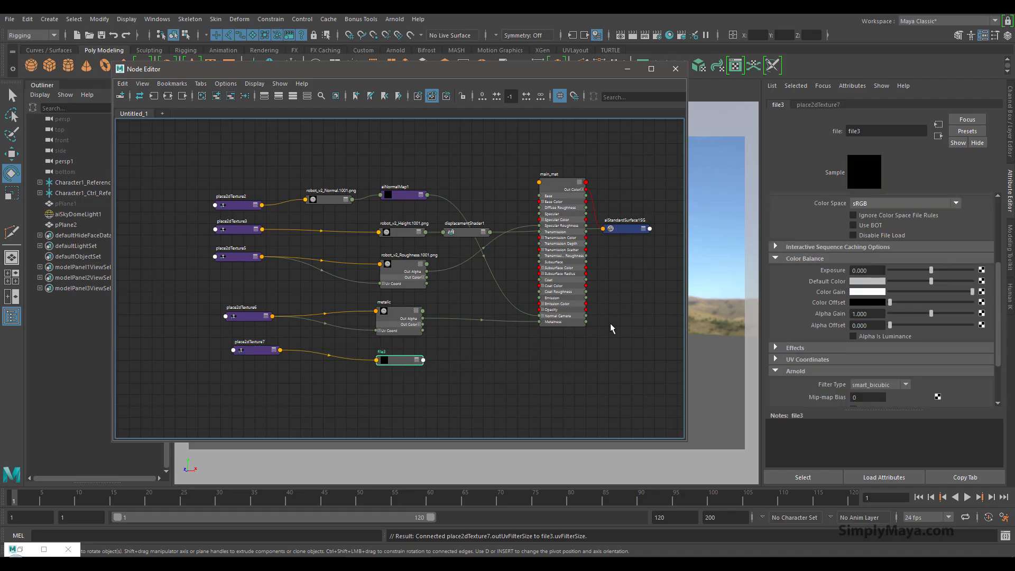
Step: Rename the new file node "colour" and load robot_v2_BaseColor.1001.png into it
{"action": "double_click", "coordinate": [888, 128]}
{"action": "type", "text": "colour"}
{"action": "key", "text": "Return"}
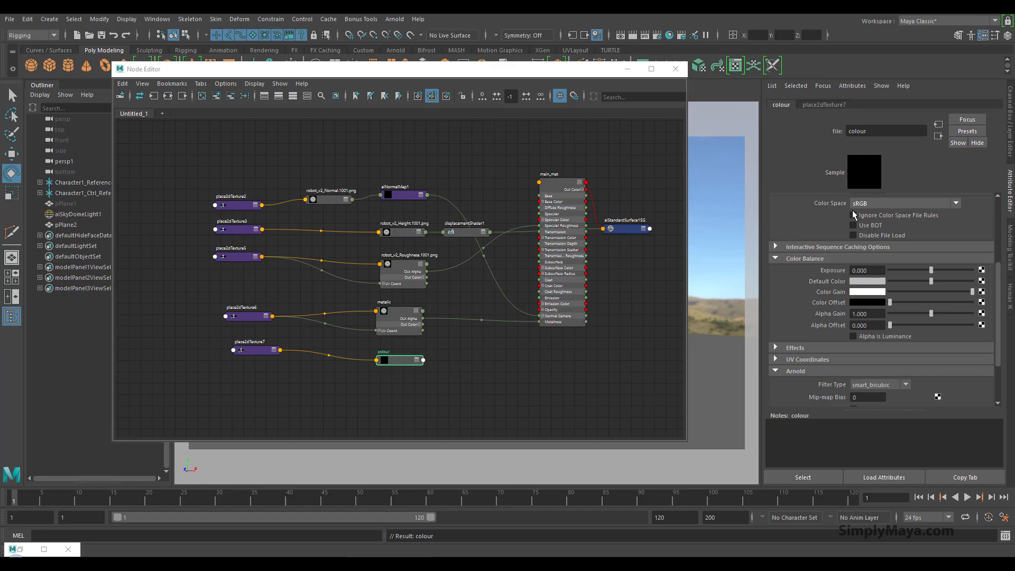
{"action": "scroll", "coordinate": [815, 221], "scroll_direction": "up", "scroll_amount": 2}
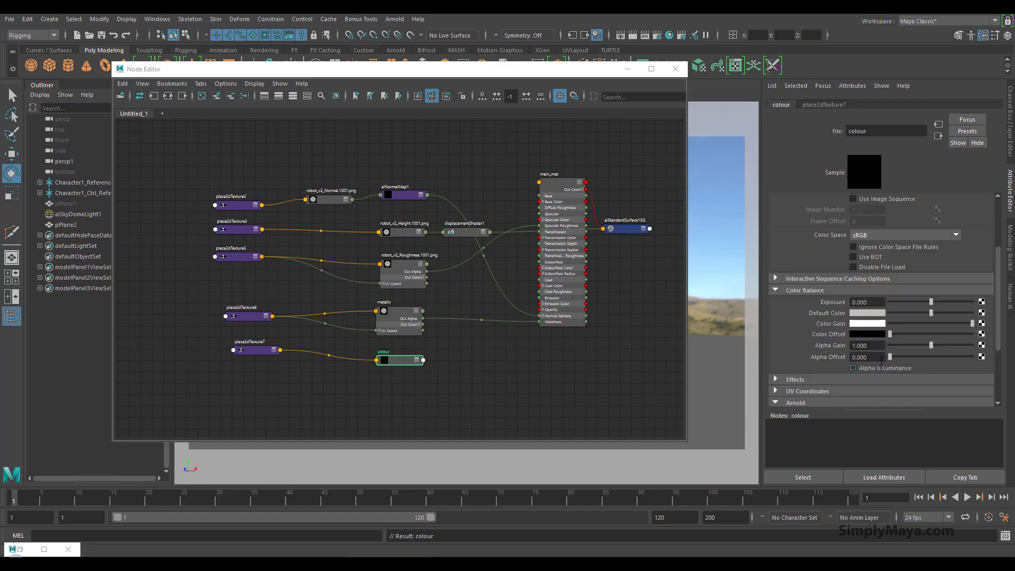
{"action": "scroll", "coordinate": [822, 261], "scroll_direction": "up", "scroll_amount": 2}
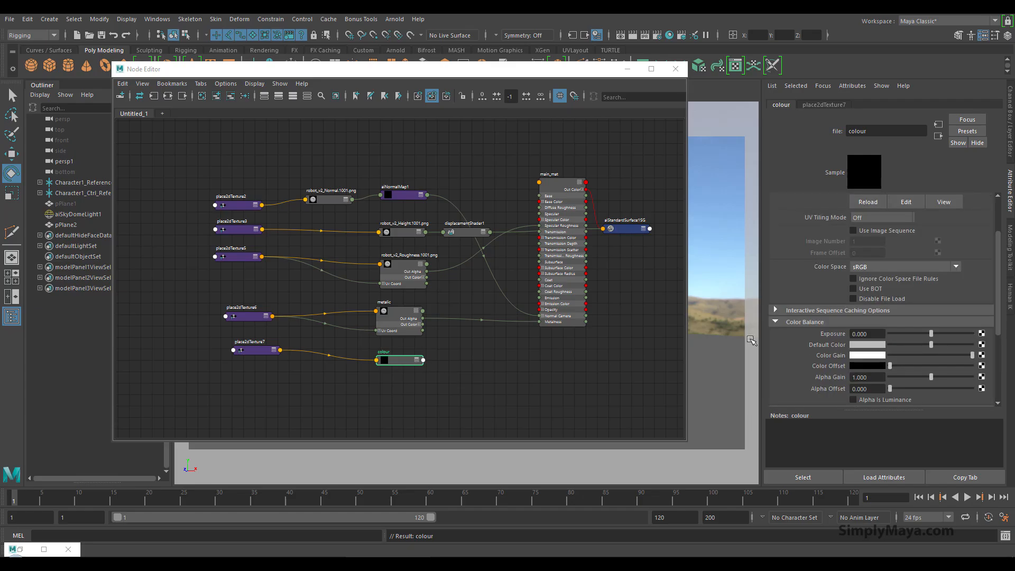
{"action": "scroll", "coordinate": [938, 237], "scroll_direction": "up", "scroll_amount": 4}
{"action": "left_click", "coordinate": [984, 249]}
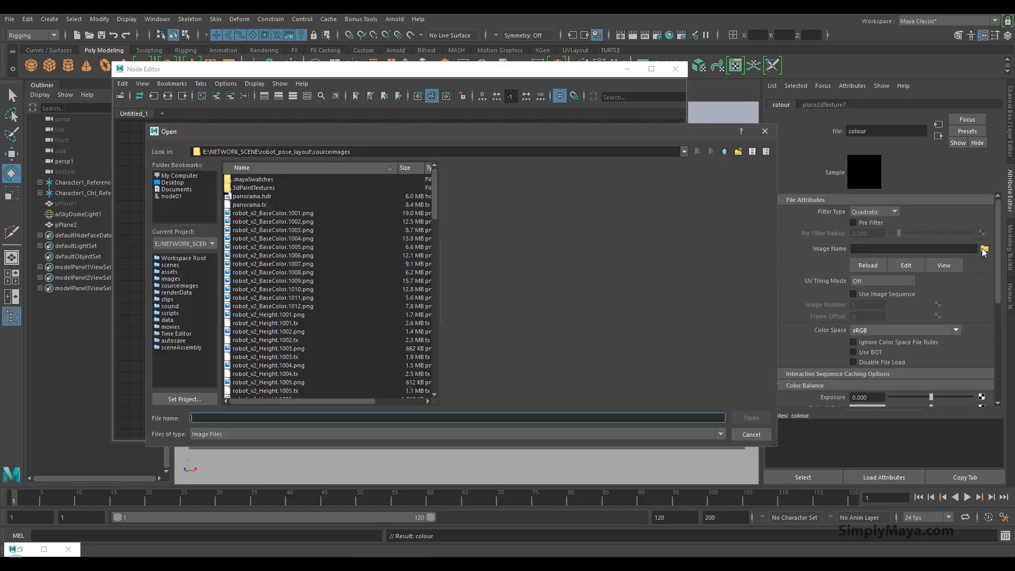
{"action": "left_click", "coordinate": [306, 213]}
{"action": "left_click", "coordinate": [749, 417]}
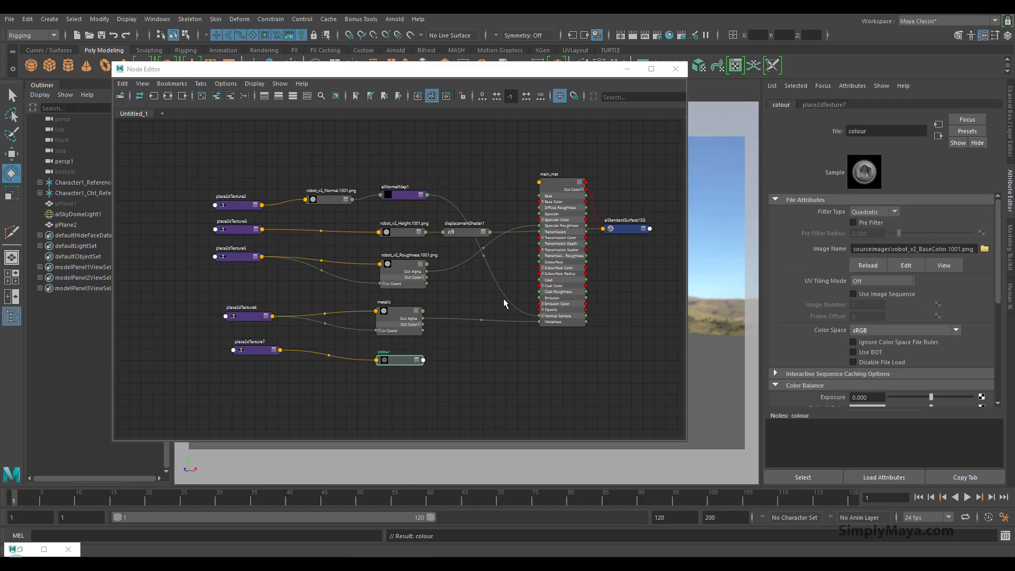
Step: Connect the colour node's Out Color to main_mat's Base Color and reduce the colour node to its connected attributes
{"action": "left_click", "coordinate": [423, 359]}
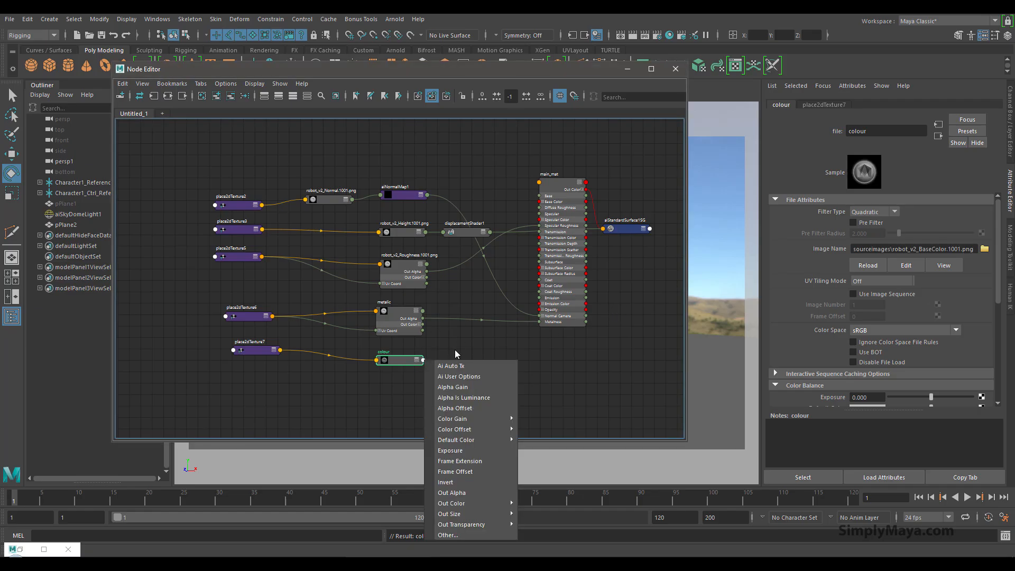
{"action": "left_click", "coordinate": [455, 349]}
{"action": "left_click", "coordinate": [417, 360]}
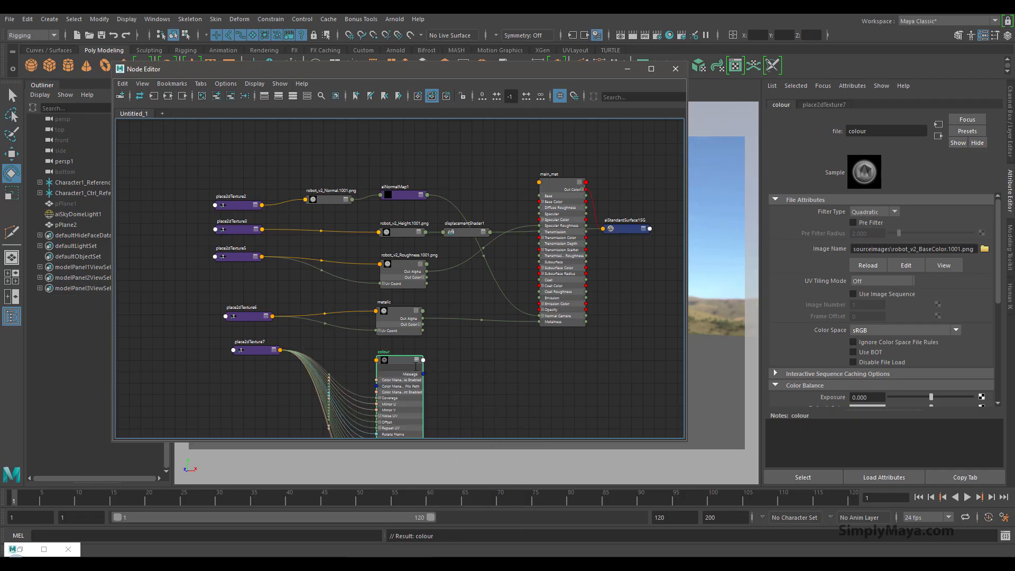
{"action": "left_click", "coordinate": [417, 361]}
{"action": "middle_click_drag", "start_coordinate": [436, 361], "coordinate": [427, 287], "text": "alt"}
{"action": "right_click_drag", "start_coordinate": [420, 298], "coordinate": [681, 349], "text": "alt"}
{"action": "middle_click_drag", "start_coordinate": [434, 322], "coordinate": [419, 383], "text": "alt"}
{"action": "right_click_drag", "start_coordinate": [573, 376], "coordinate": [415, 333], "text": "alt"}
{"action": "middle_click_drag", "start_coordinate": [413, 331], "coordinate": [319, 344], "text": "alt"}
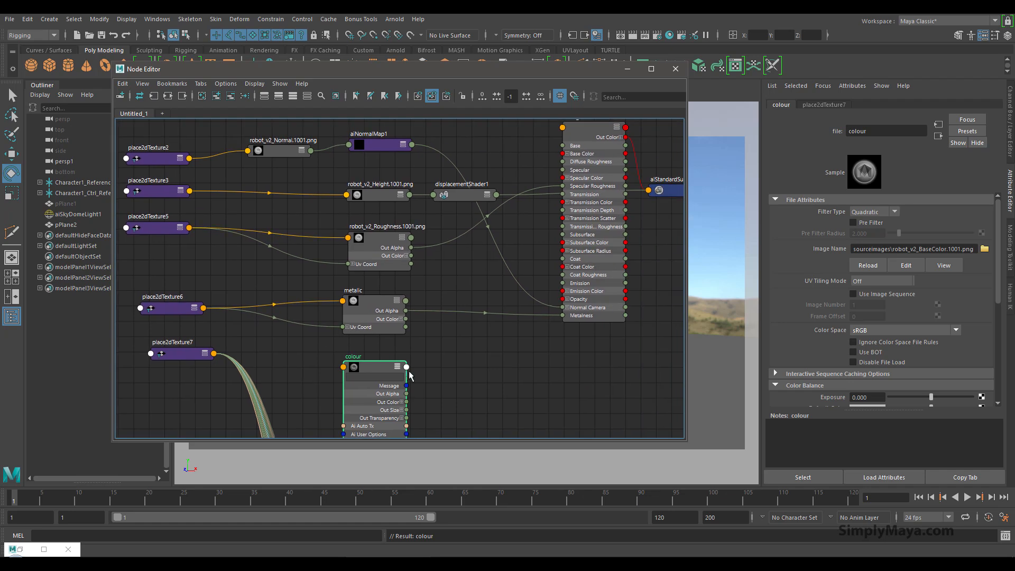
{"action": "left_click_drag", "start_coordinate": [407, 402], "coordinate": [562, 154]}
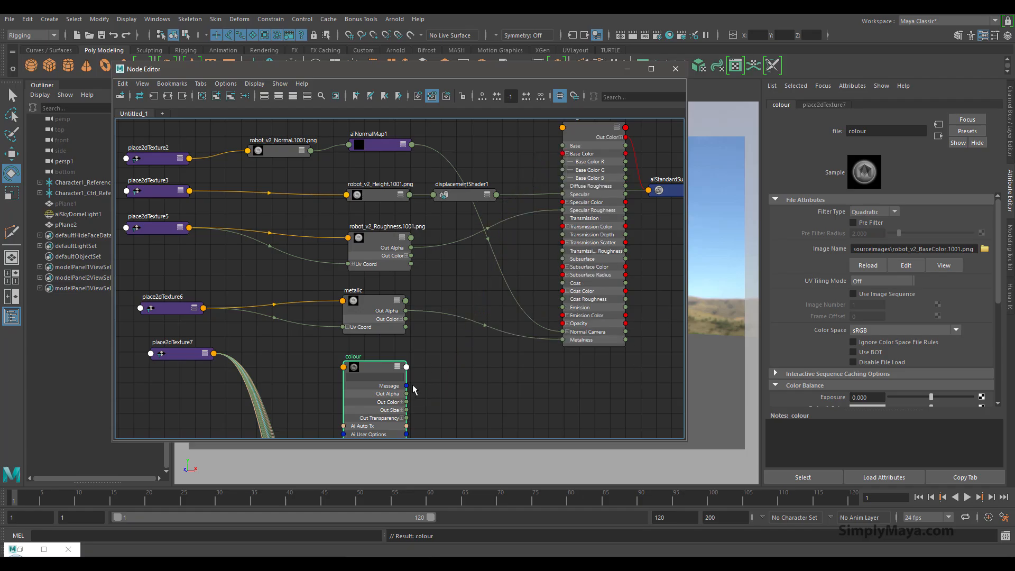
{"action": "left_click_drag", "start_coordinate": [407, 402], "coordinate": [565, 154]}
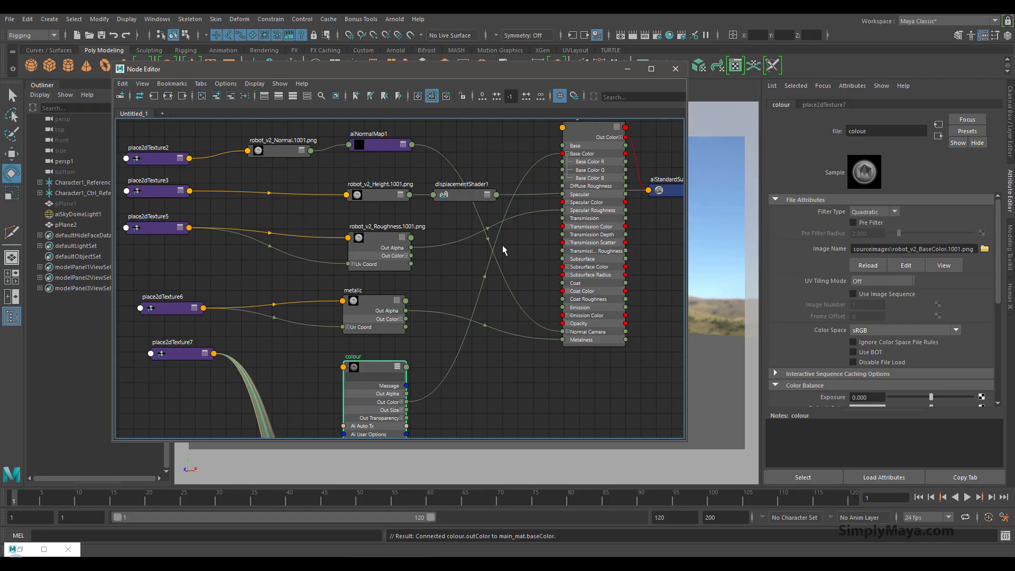
{"action": "left_click", "coordinate": [396, 366]}
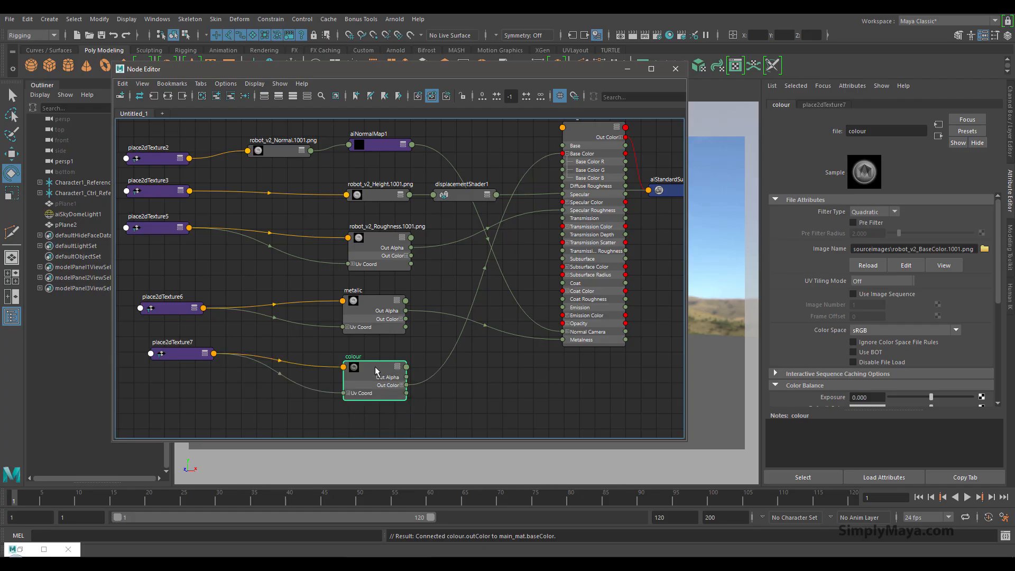
Step: Set the colour file node's UV tiling mode to UDIM (Mari), matching the metalic file node
{"action": "left_click", "coordinate": [386, 238]}
{"action": "left_click", "coordinate": [370, 309]}
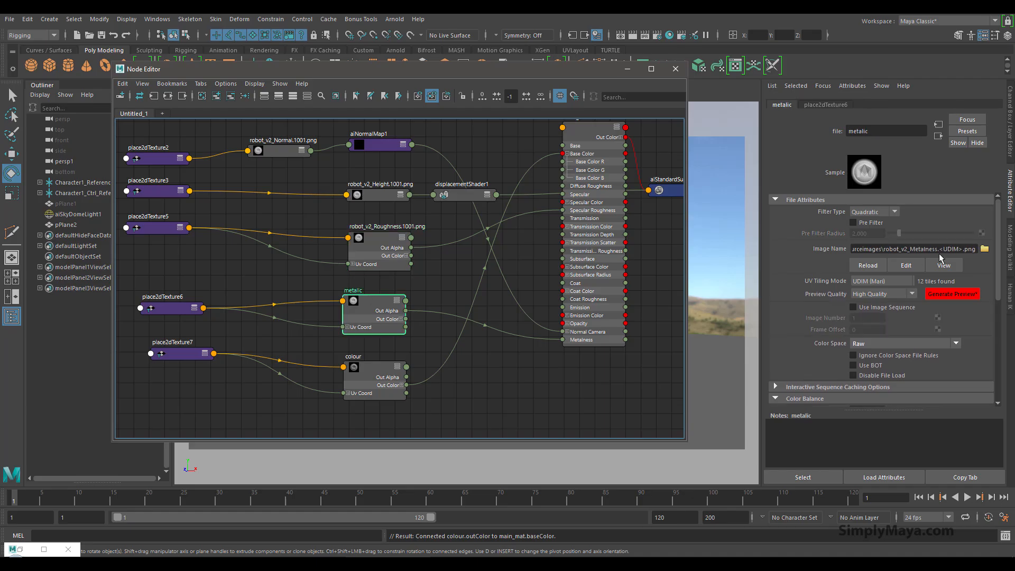
{"action": "left_click", "coordinate": [373, 363]}
{"action": "left_click", "coordinate": [882, 281]}
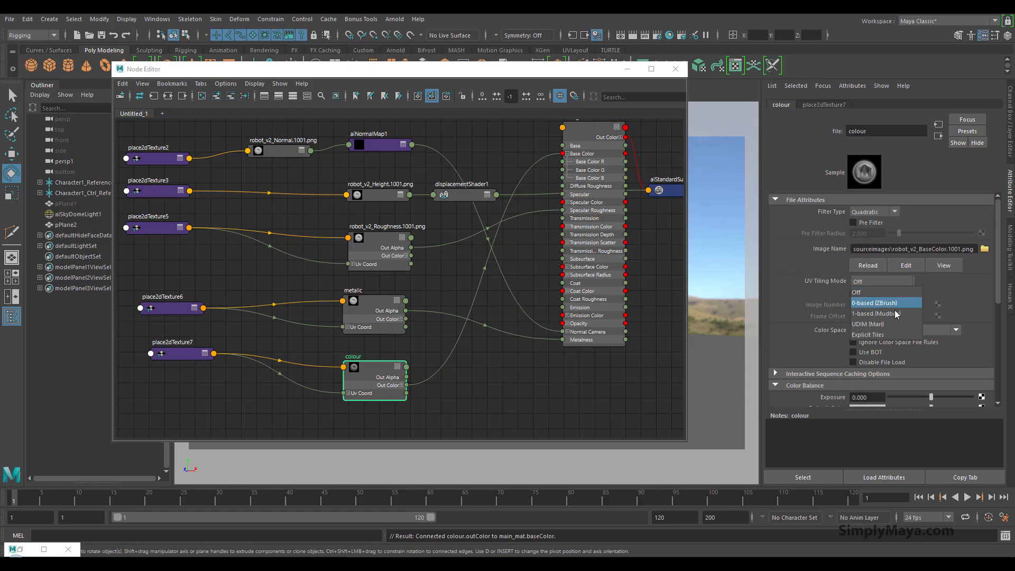
{"action": "left_click", "coordinate": [891, 326]}
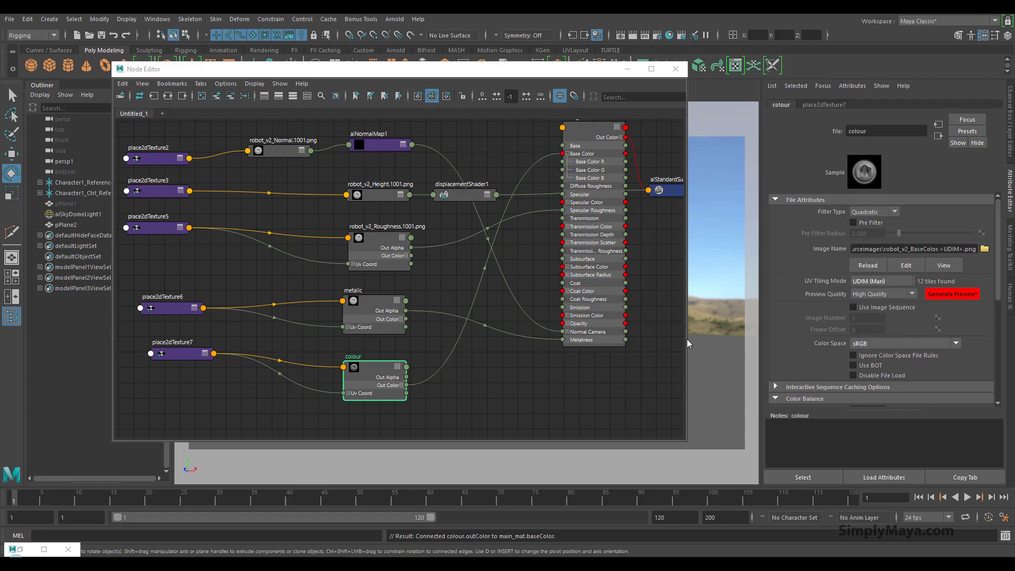
Step: Regenerate all UV tile preview textures through the Viewport 2.0 settings so the robot displays its base colour maps
{"action": "left_click_drag", "start_coordinate": [489, 71], "coordinate": [501, 359]}
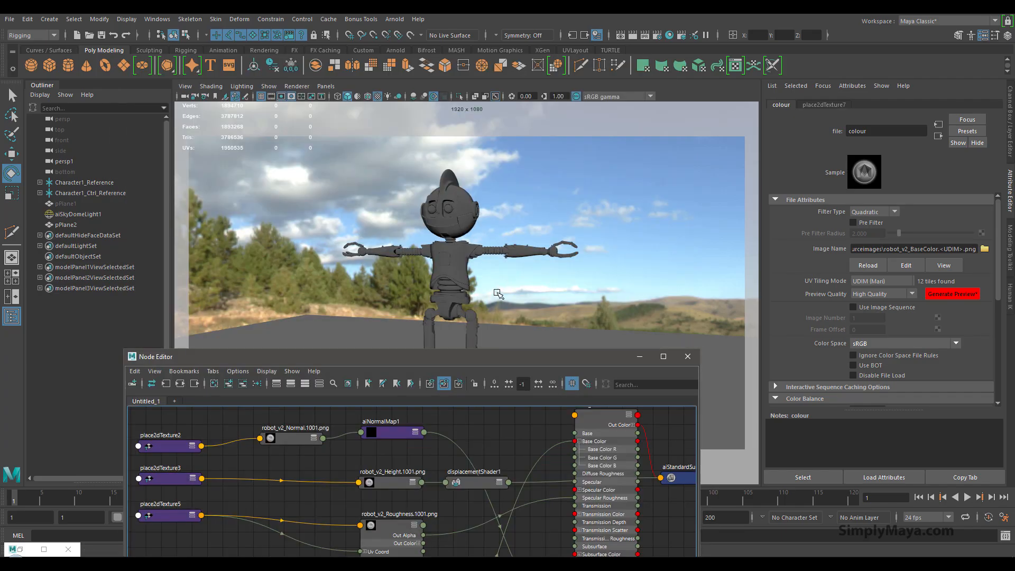
{"action": "left_click", "coordinate": [296, 86]}
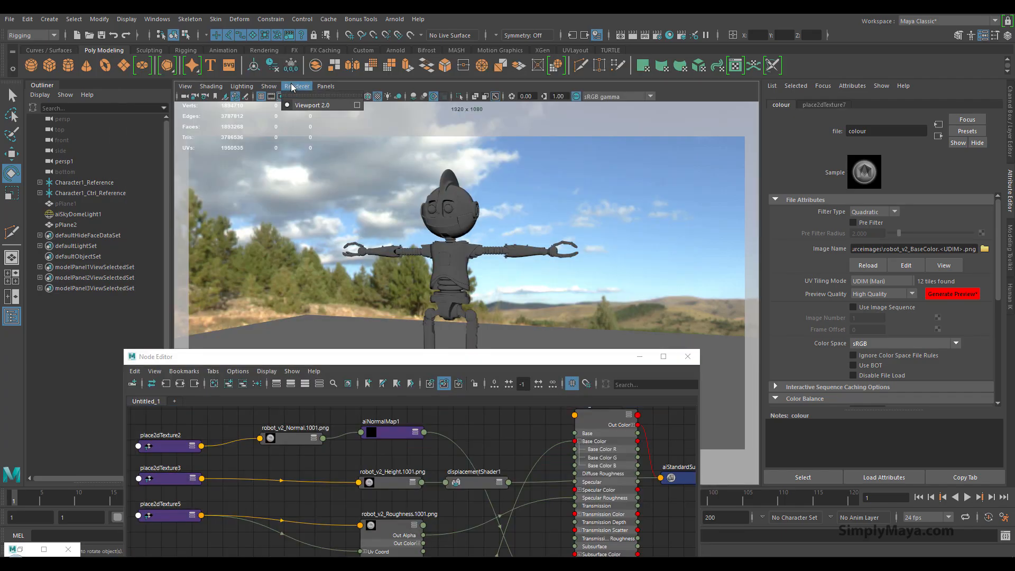
{"action": "left_click", "coordinate": [355, 105]}
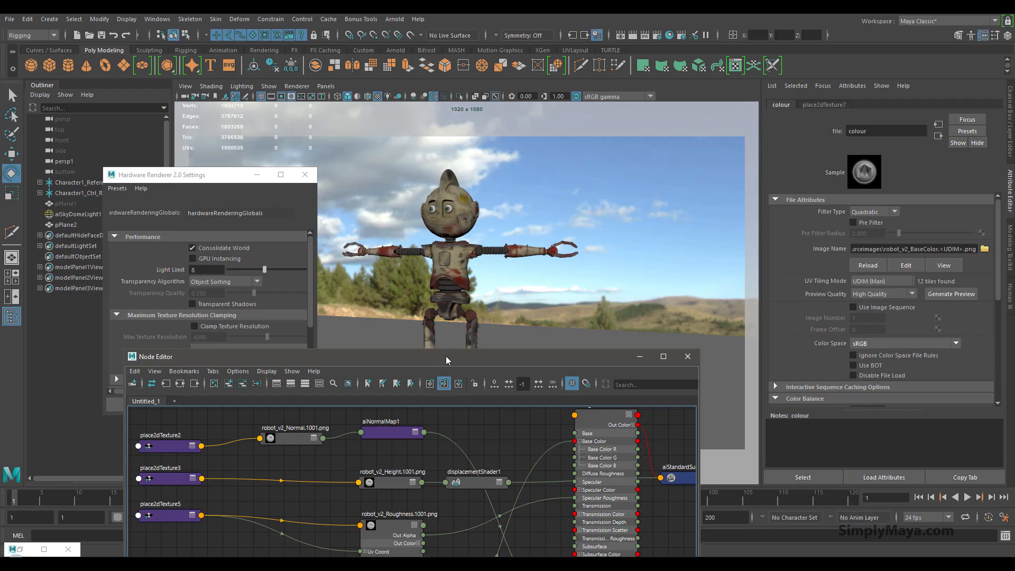
Step: Review the normal map connection to main_mat and the height map's route through displacementShader1 to aiStandardSurface1SG
{"action": "left_click_drag", "start_coordinate": [446, 356], "coordinate": [477, 103]}
{"action": "middle_click_drag", "start_coordinate": [431, 309], "coordinate": [398, 360]}
{"action": "left_click", "coordinate": [376, 214]}
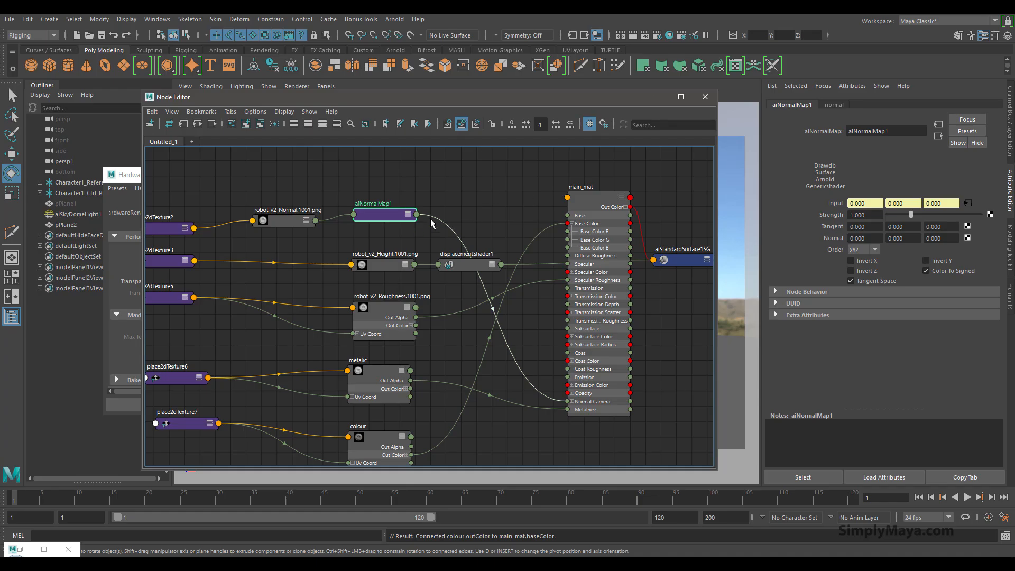
{"action": "left_click", "coordinate": [407, 215]}
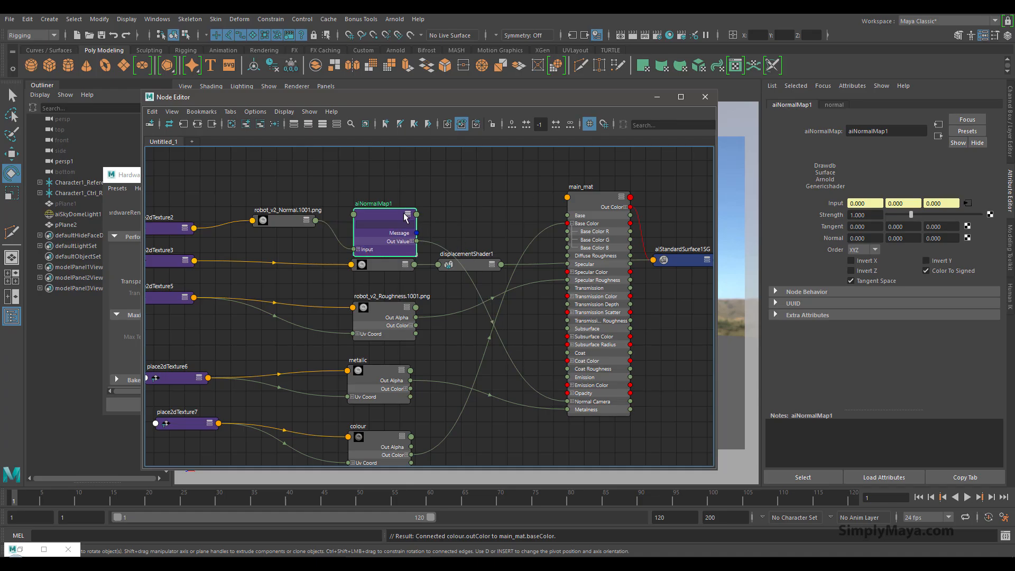
{"action": "left_click", "coordinate": [408, 215]}
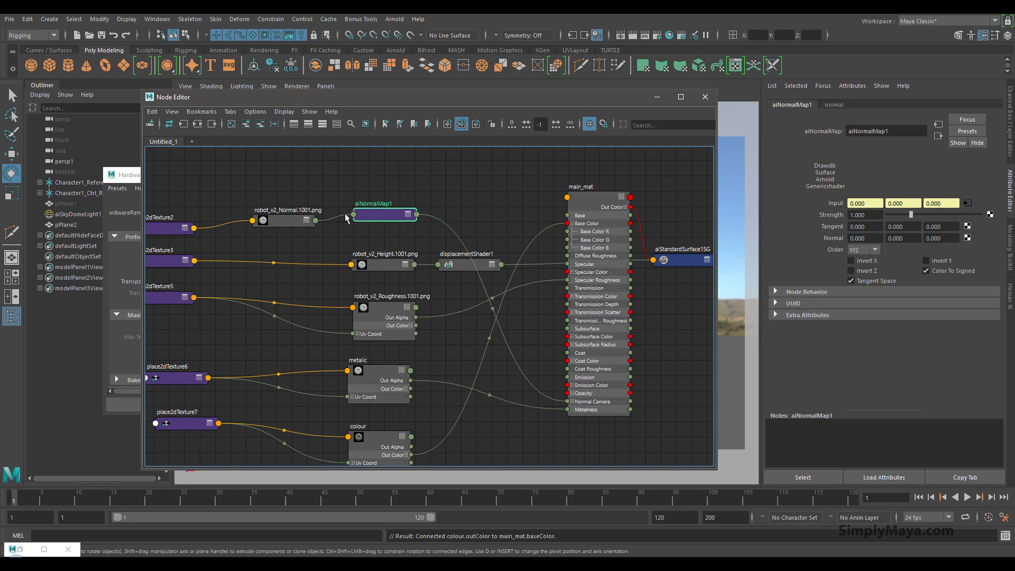
{"action": "left_click", "coordinate": [377, 267]}
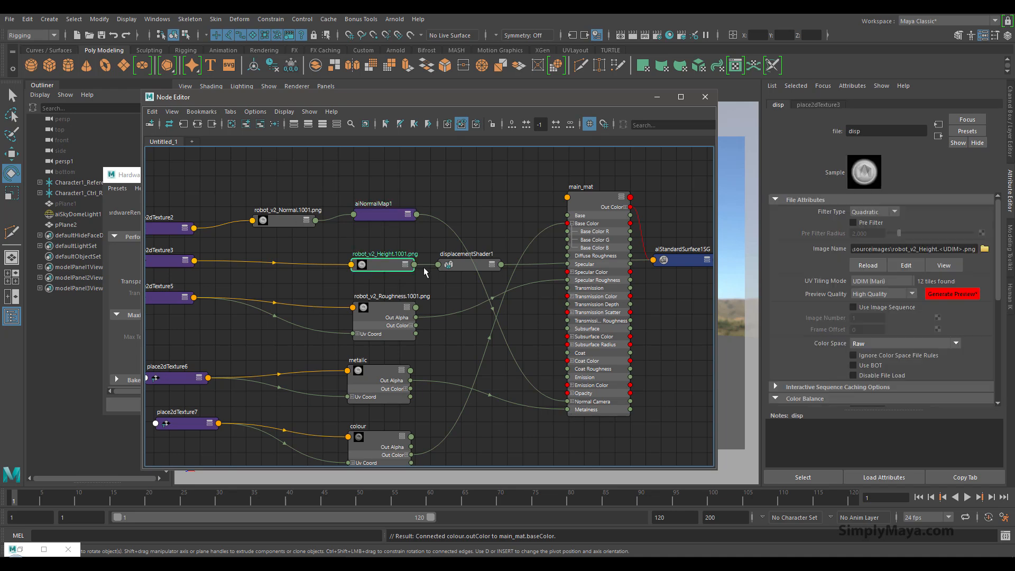
{"action": "left_click", "coordinate": [449, 267]}
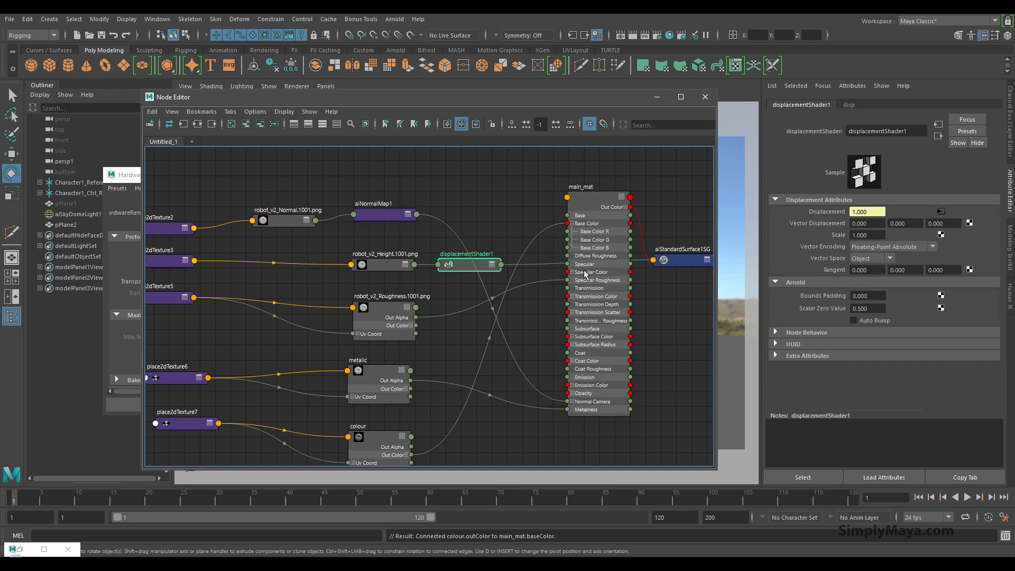
{"action": "left_click", "coordinate": [675, 262]}
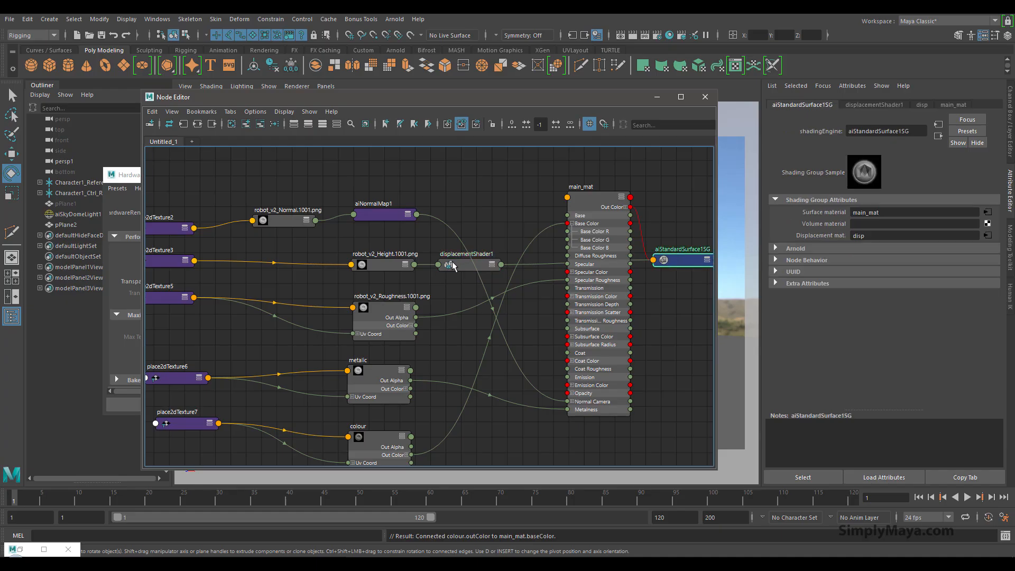
Step: Compare the colour space and Alpha Is Luminance settings of the height, roughness, metalic and colour file nodes
{"action": "left_click", "coordinate": [405, 265]}
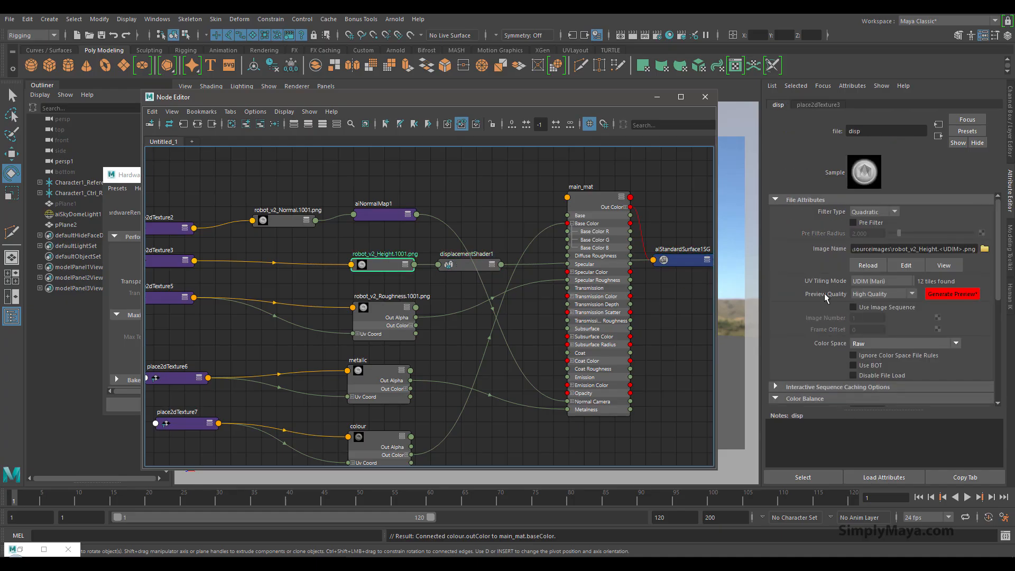
{"action": "scroll", "coordinate": [816, 332], "scroll_direction": "down", "scroll_amount": 2}
{"action": "scroll", "coordinate": [816, 332], "scroll_direction": "down", "scroll_amount": 2}
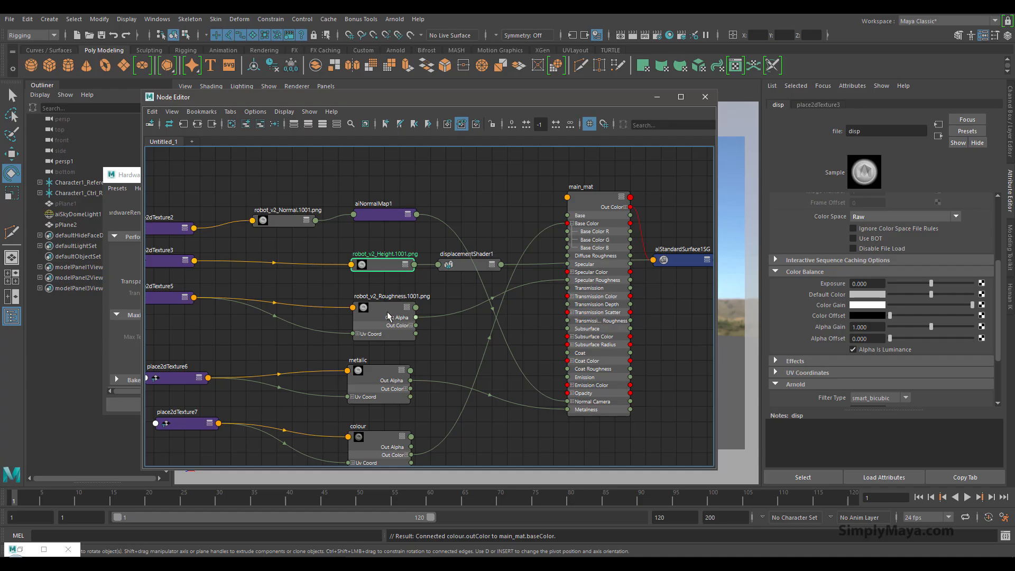
{"action": "left_click", "coordinate": [392, 318]}
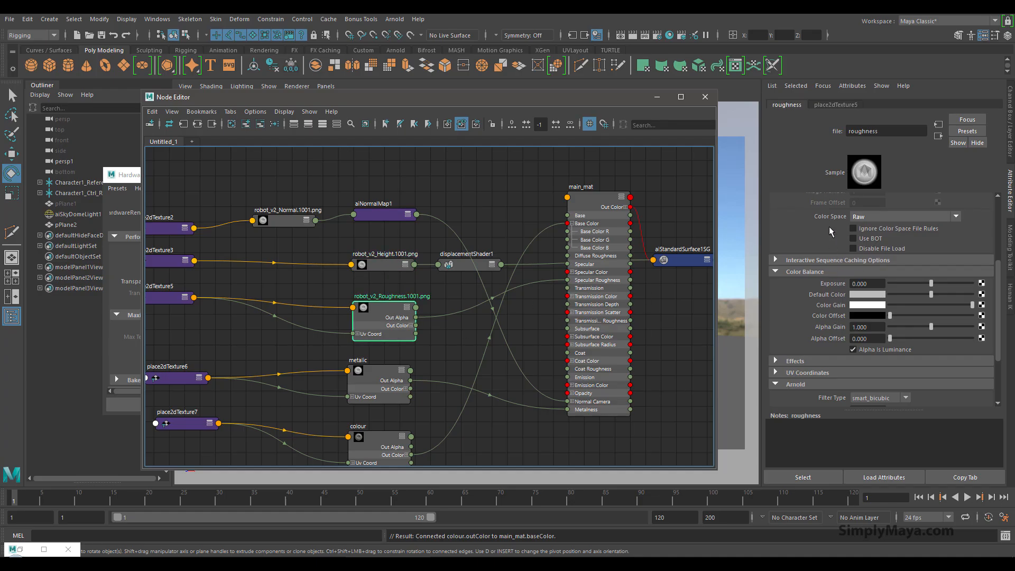
{"action": "left_click", "coordinate": [386, 380]}
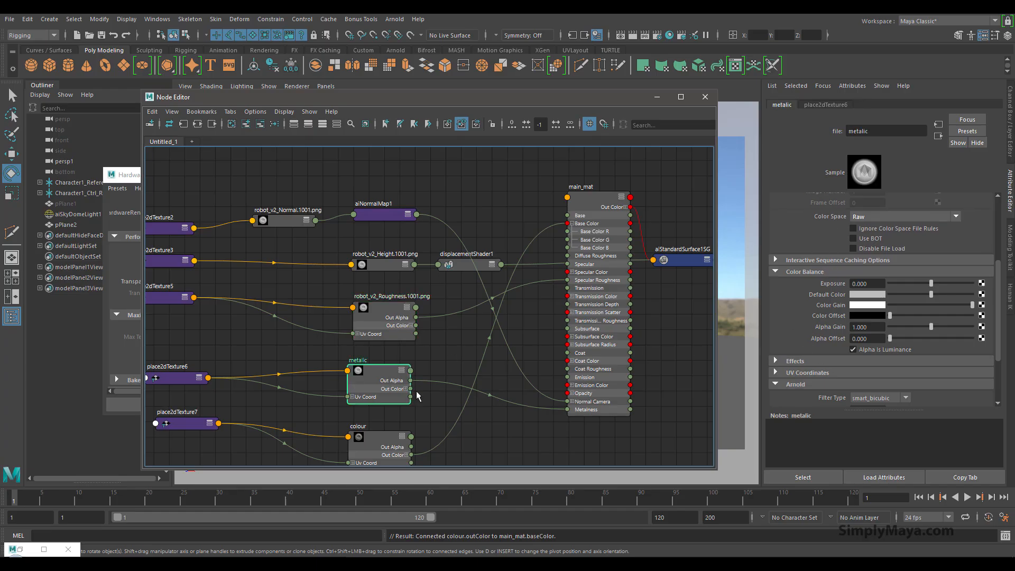
{"action": "left_click", "coordinate": [371, 442]}
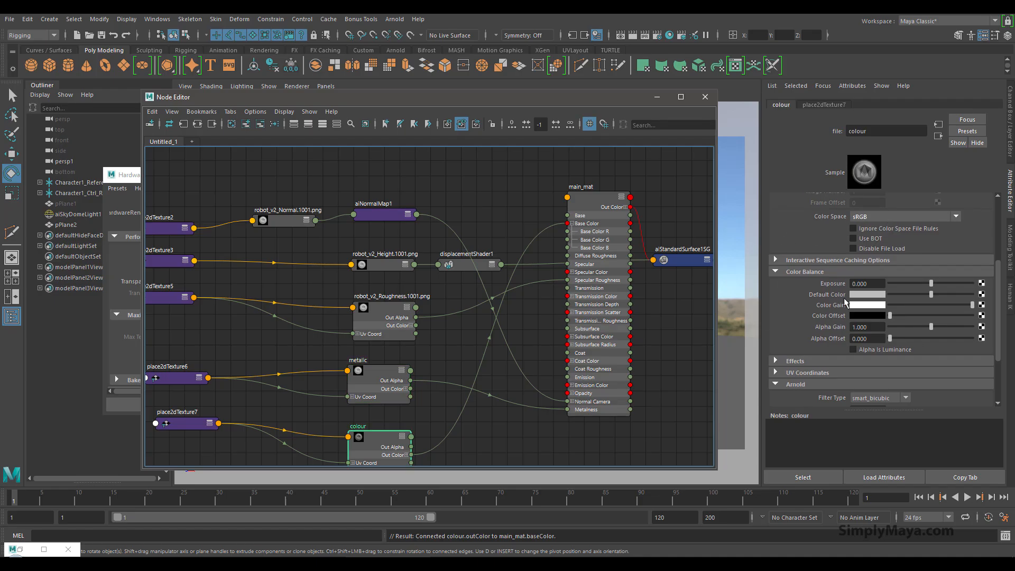
Step: Collapse the colour node's Color Balance attributes and nudge the node slightly closer beneath the metalic node
{"action": "left_click", "coordinate": [794, 272]}
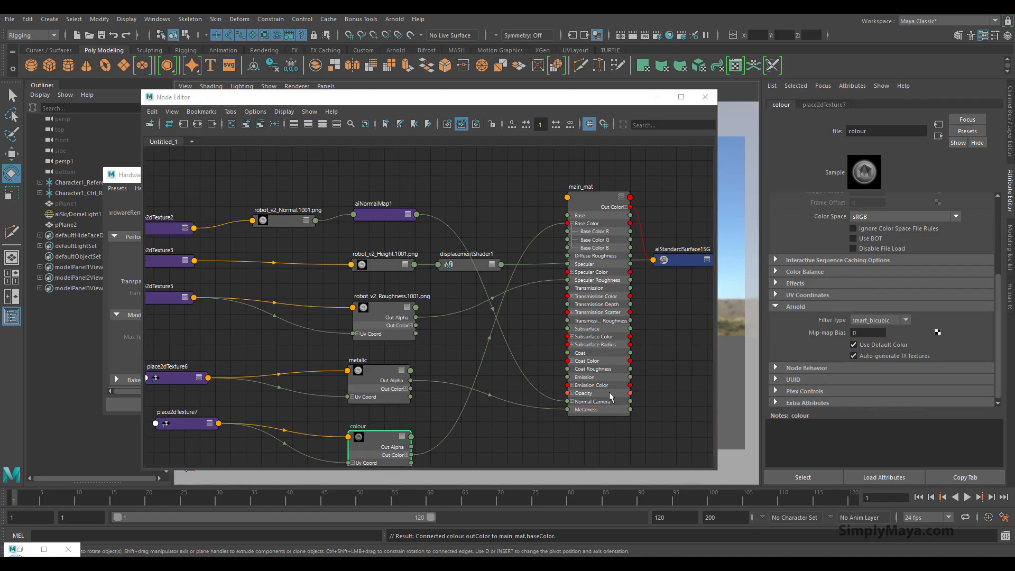
{"action": "left_click_drag", "start_coordinate": [383, 434], "coordinate": [384, 424]}
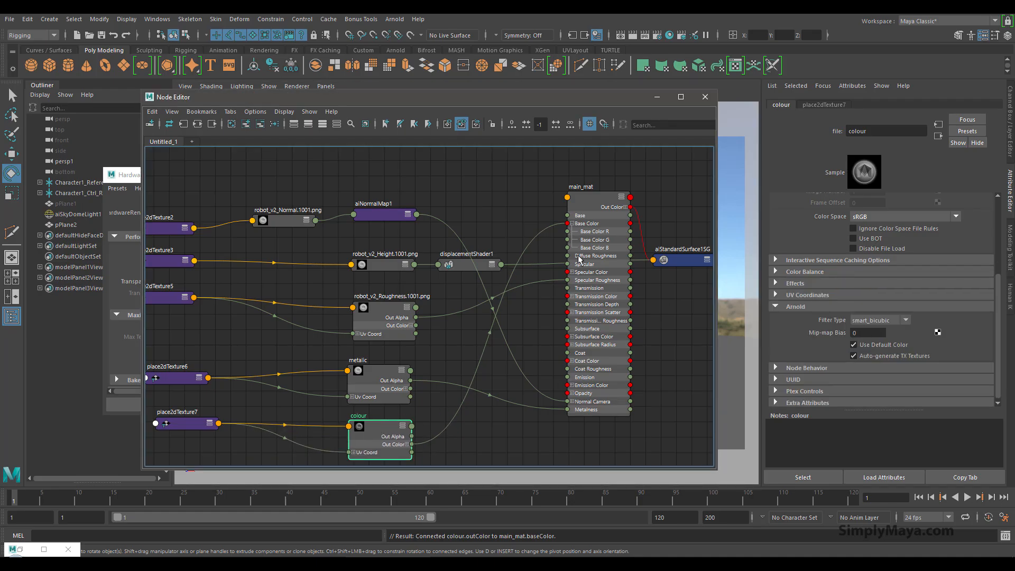
Step: Put away the Node Editor and Hardware Renderer settings and rerender the textured robot in the Arnold RenderView
{"action": "left_click", "coordinate": [657, 97]}
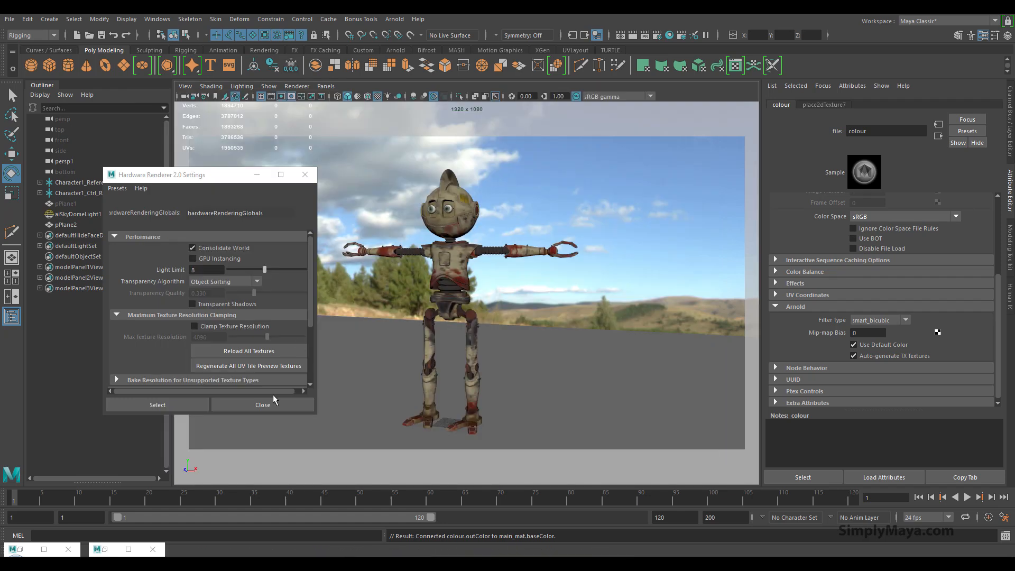
{"action": "left_click", "coordinate": [264, 400]}
{"action": "left_click", "coordinate": [23, 548]}
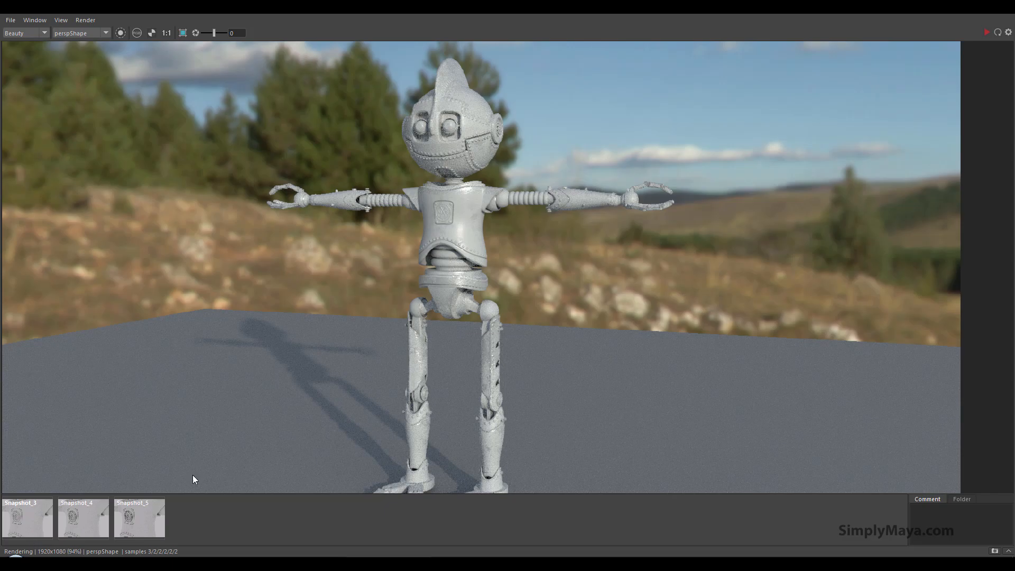
{"action": "left_click", "coordinate": [984, 32]}
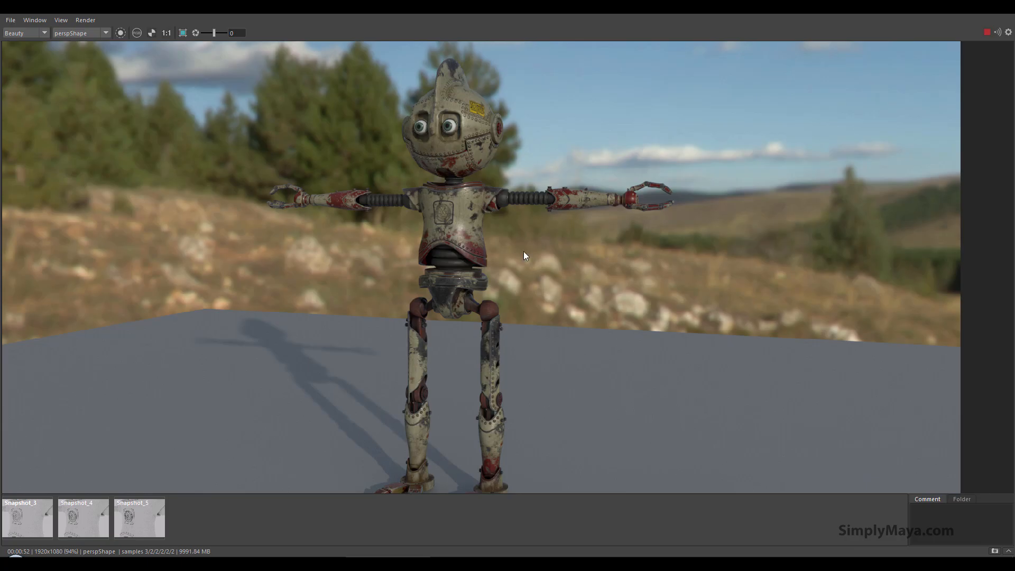
Step: Examine the textured robot's head, torso and legs in the render, both close up and in full, and store a snapshot
{"action": "middle_click_drag", "start_coordinate": [496, 214], "coordinate": [486, 168], "text": "alt"}
{"action": "right_click_drag", "start_coordinate": [623, 241], "coordinate": [401, 218], "text": "alt"}
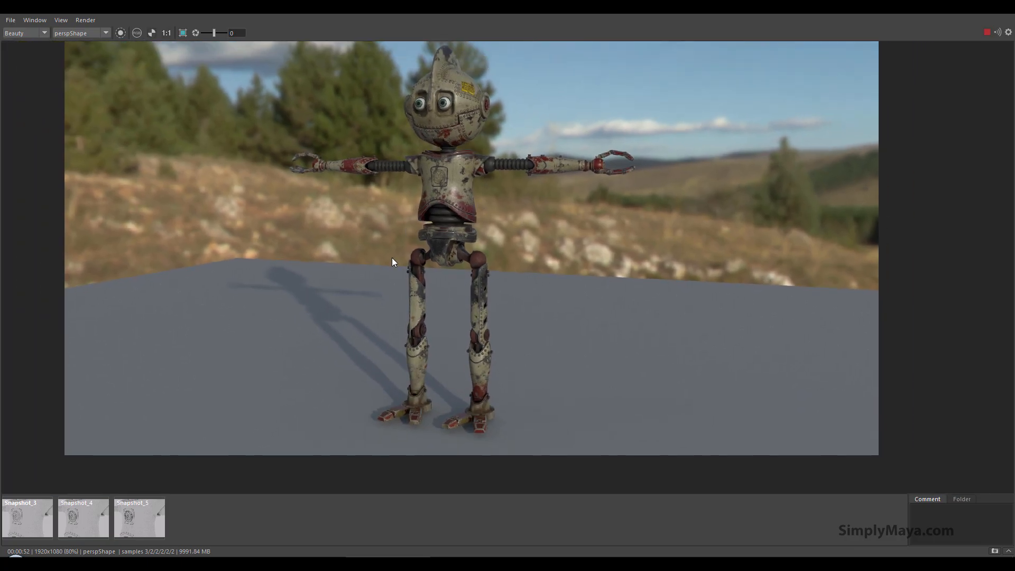
{"action": "middle_click_drag", "start_coordinate": [455, 212], "coordinate": [445, 261], "text": "alt"}
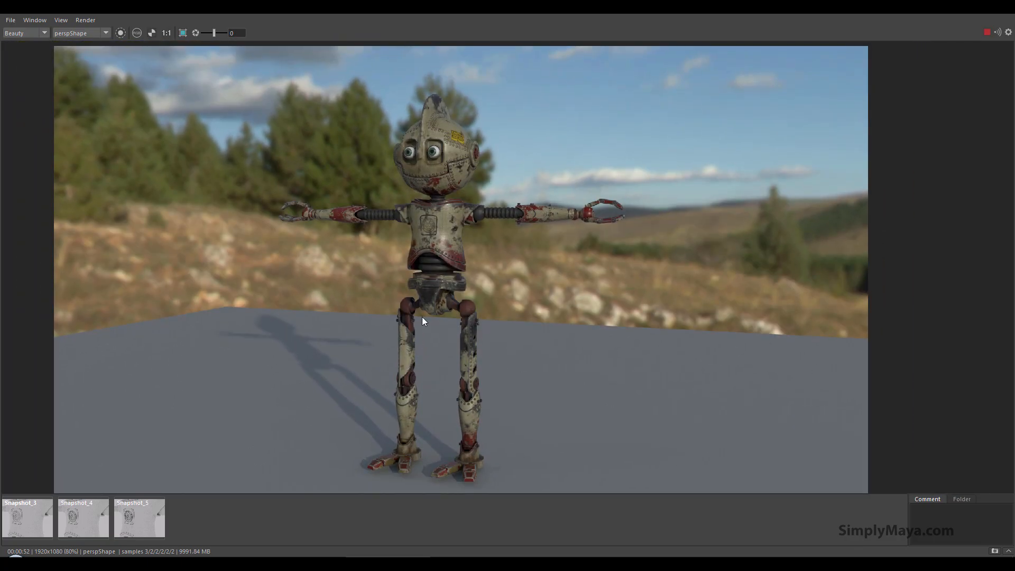
{"action": "middle_click_drag", "start_coordinate": [504, 220], "coordinate": [511, 262], "text": "alt"}
{"action": "right_click_drag", "start_coordinate": [470, 317], "coordinate": [1004, 454], "text": "alt"}
{"action": "middle_click_drag", "start_coordinate": [466, 211], "coordinate": [470, 185], "text": "alt"}
{"action": "middle_click_drag", "start_coordinate": [511, 221], "coordinate": [502, 211], "text": "alt"}
{"action": "right_click_drag", "start_coordinate": [502, 211], "coordinate": [483, 226], "text": "alt"}
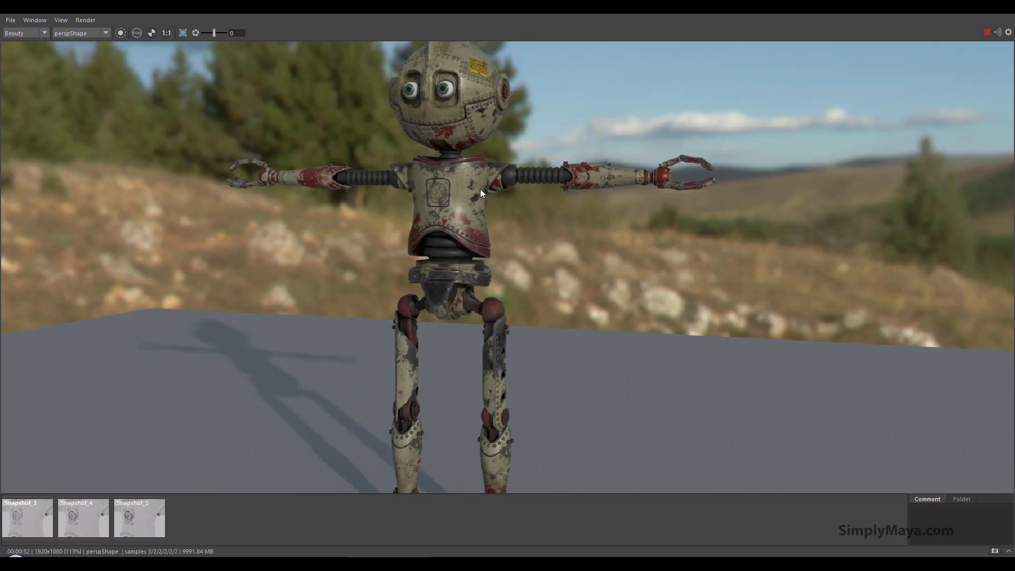
{"action": "left_click_drag", "start_coordinate": [480, 188], "coordinate": [486, 222], "text": "alt"}
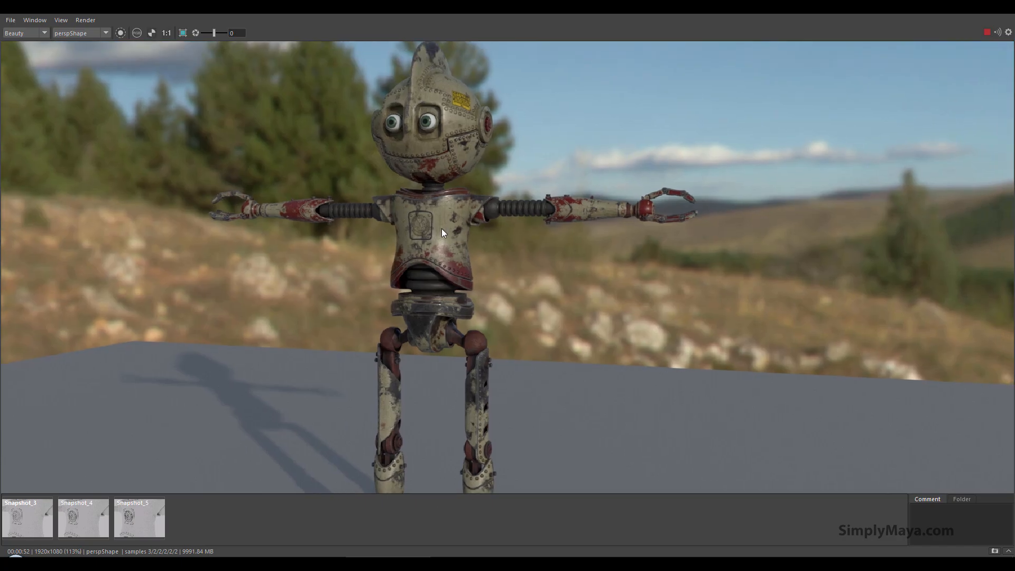
{"action": "middle_click_drag", "start_coordinate": [447, 241], "coordinate": [434, 212], "text": "alt"}
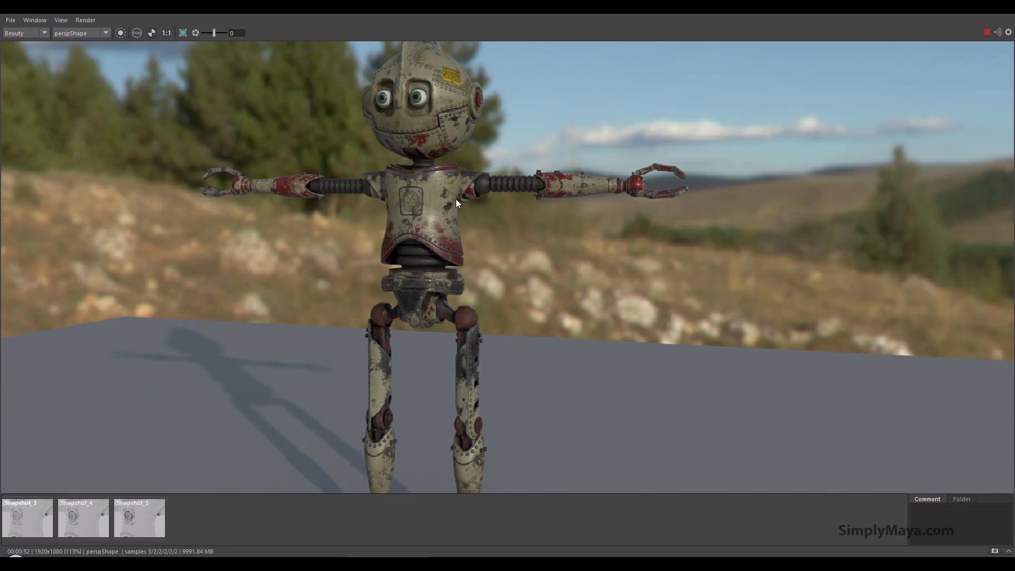
{"action": "left_click_drag", "start_coordinate": [461, 199], "coordinate": [461, 263], "text": "alt"}
{"action": "right_click_drag", "start_coordinate": [549, 269], "coordinate": [657, 222], "text": "alt"}
{"action": "middle_click_drag", "start_coordinate": [507, 242], "coordinate": [631, 216], "text": "alt"}
{"action": "right_click_drag", "start_coordinate": [410, 229], "coordinate": [252, 236], "text": "alt"}
{"action": "middle_click_drag", "start_coordinate": [446, 212], "coordinate": [304, 180], "text": "alt"}
{"action": "right_click_drag", "start_coordinate": [432, 223], "coordinate": [403, 223], "text": "alt"}
{"action": "middle_click_drag", "start_coordinate": [403, 223], "coordinate": [428, 224], "text": "alt"}
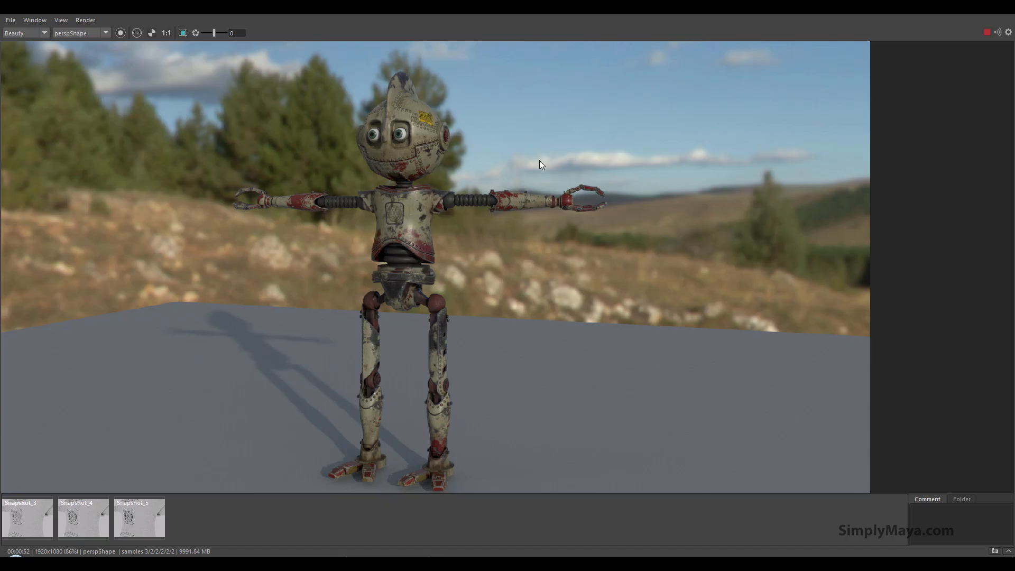
{"action": "left_click", "coordinate": [994, 551]}
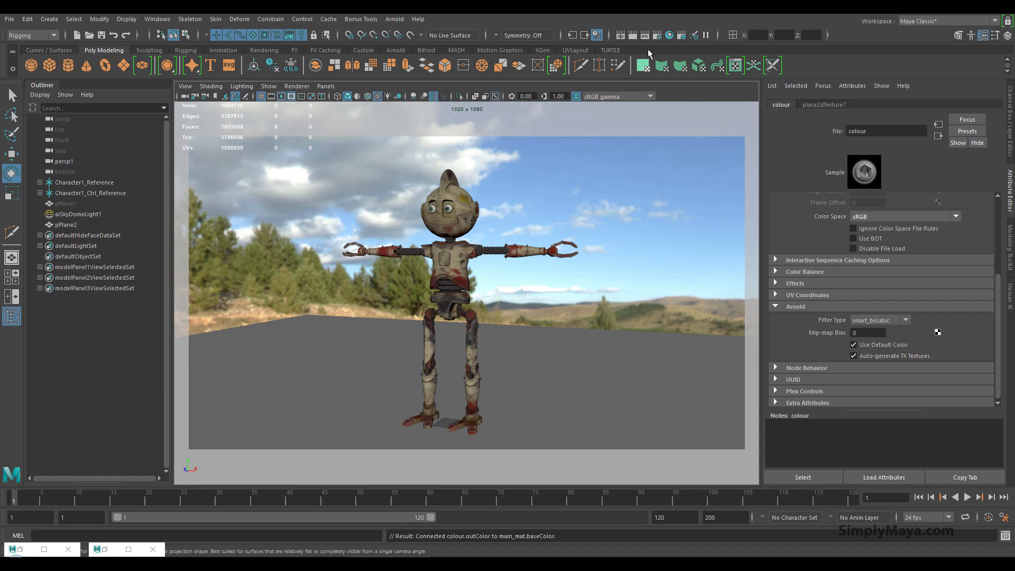
Step: Turn on Maintain width/height ratio in the render settings and set the image width to 3840 pixels
{"action": "left_click", "coordinate": [657, 35]}
{"action": "double_click", "coordinate": [206, 343]}
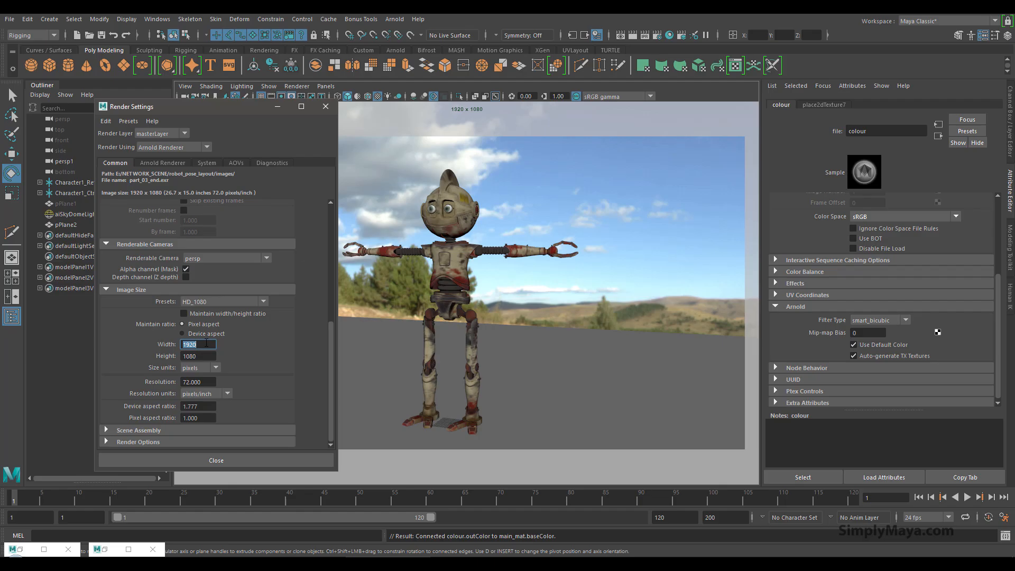
{"action": "left_click", "coordinate": [206, 315]}
{"action": "type", "text": "3840"}
Step: Turn off Maintain width/height ratio, set the image height to 2160 pixels and close the render settings
{"action": "left_click", "coordinate": [209, 355]}
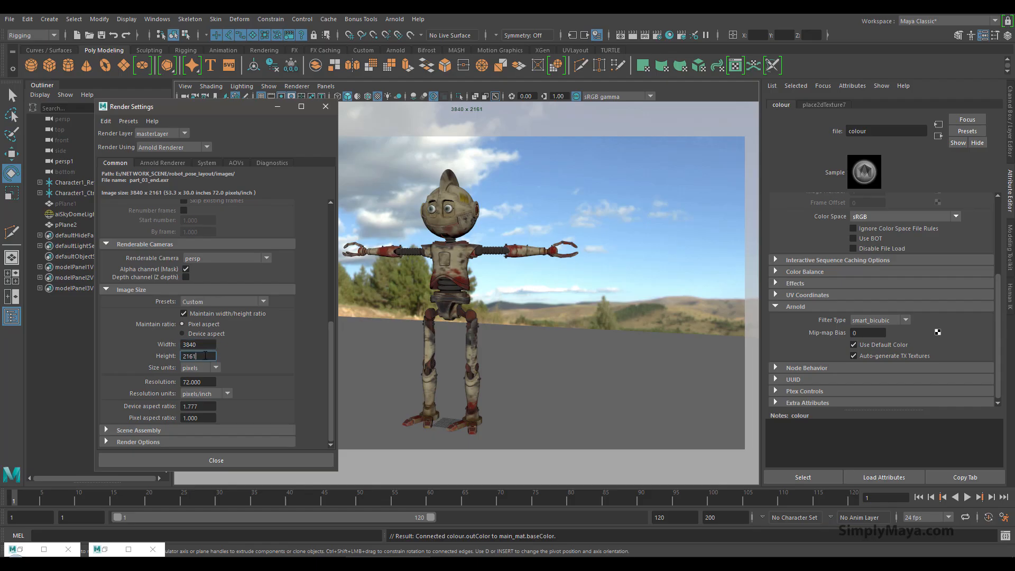
{"action": "left_click", "coordinate": [200, 314]}
{"action": "key", "text": "BackSpace"}
{"action": "key", "text": "Return"}
{"action": "left_click", "coordinate": [222, 459]}
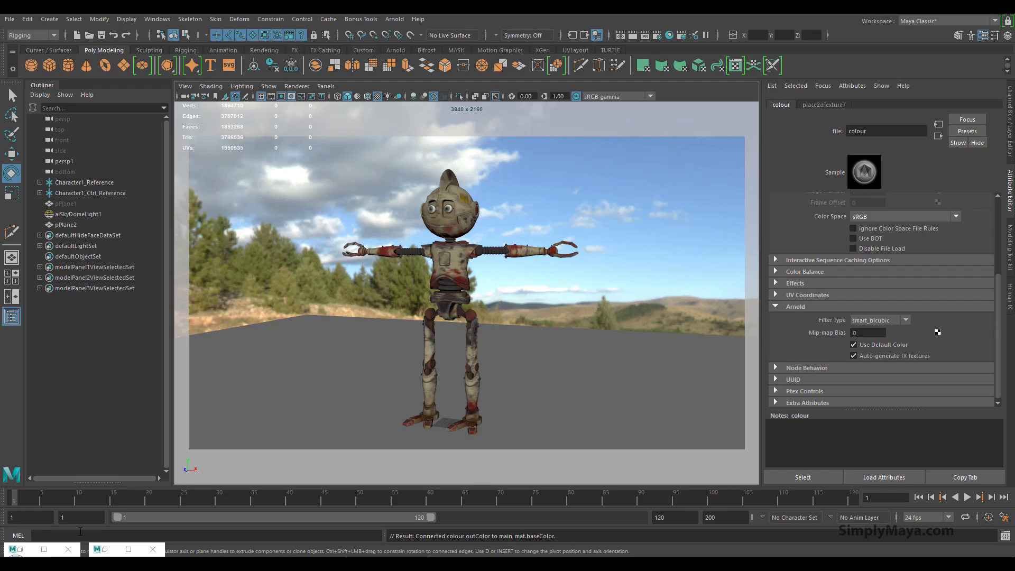
Step: Switch to the Arnold RenderView and compare Snapshot_6 with the current render around the robot's head and torso
{"action": "left_click", "coordinate": [23, 550]}
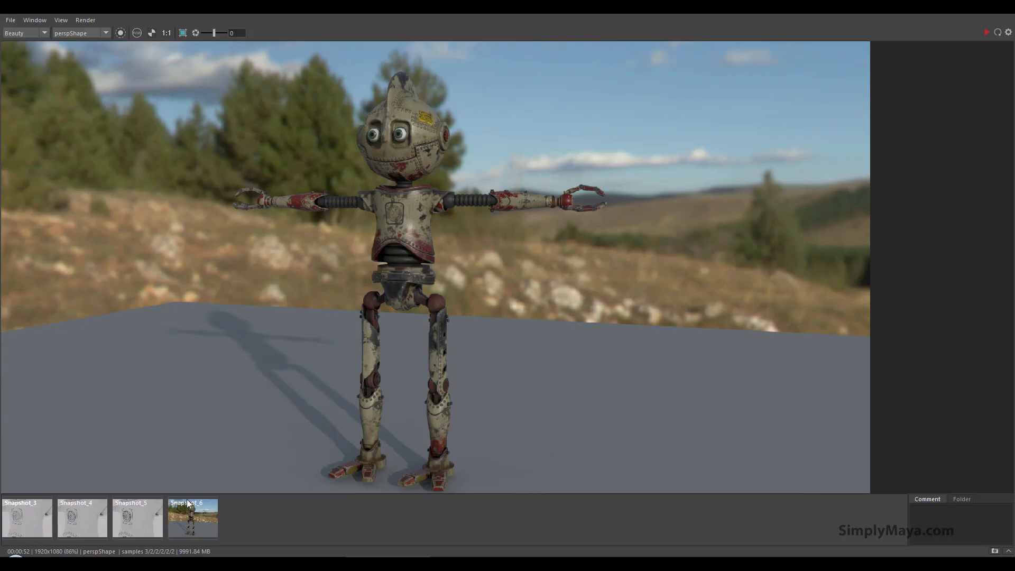
{"action": "middle_click_drag", "start_coordinate": [426, 266], "coordinate": [501, 246]}
{"action": "scroll", "coordinate": [482, 258], "scroll_direction": "down", "scroll_amount": 1}
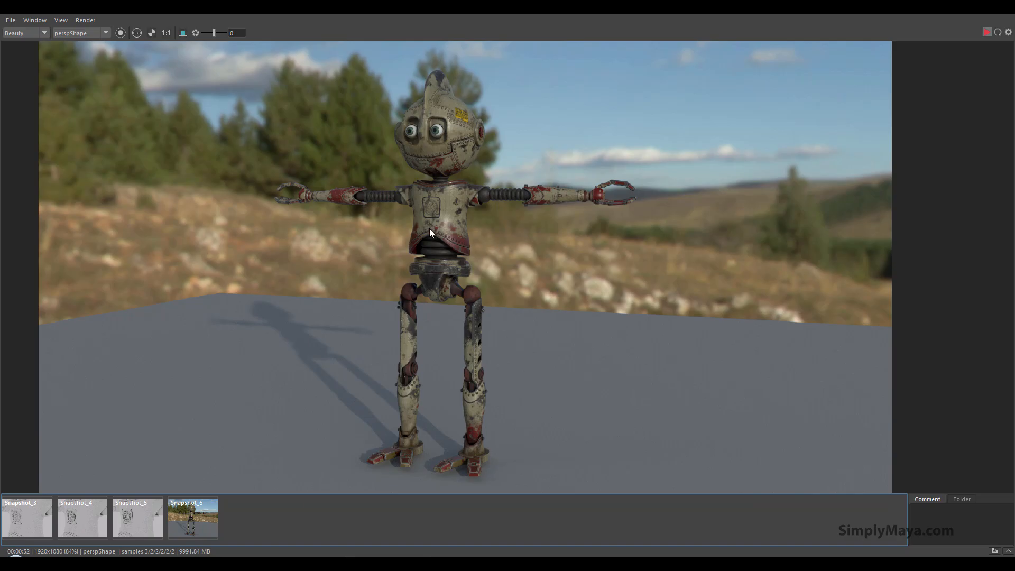
{"action": "scroll", "coordinate": [430, 230], "scroll_direction": "up", "scroll_amount": 2}
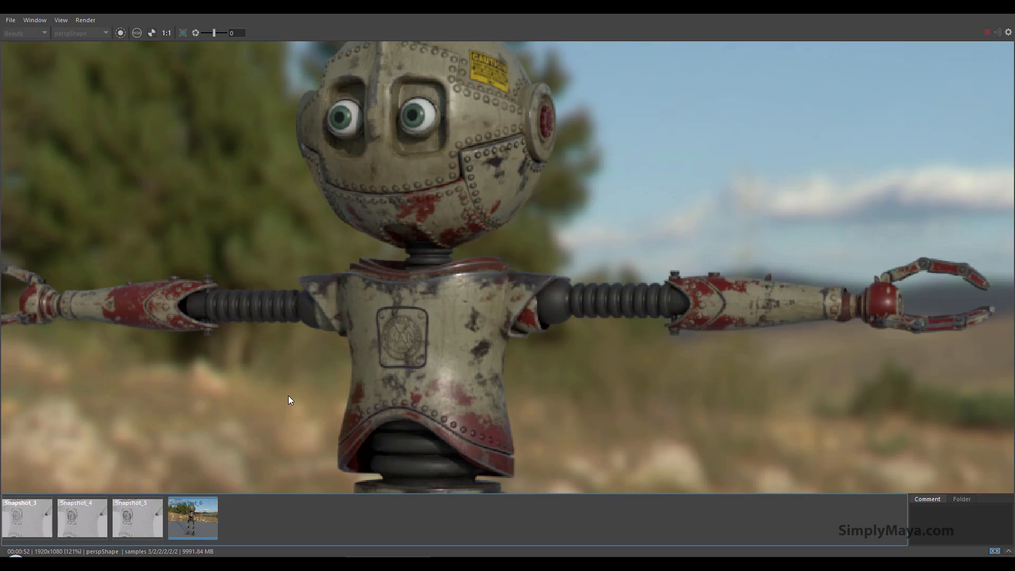
{"action": "left_click", "coordinate": [204, 505]}
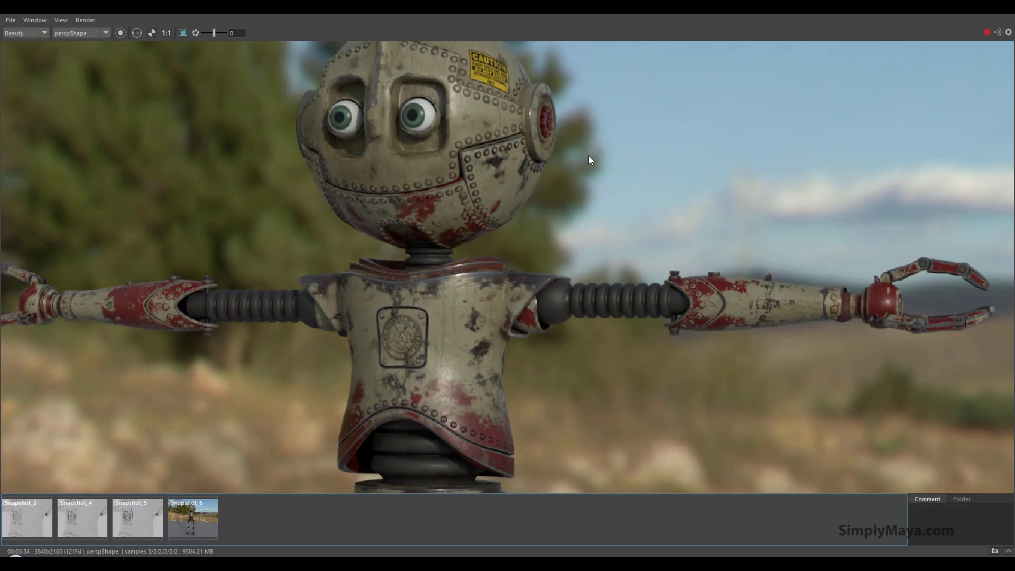
Step: Examine the robot's full body and its ground shadow in the render, checking it against Snapshot_6
{"action": "scroll", "coordinate": [436, 258], "scroll_direction": "down", "scroll_amount": 3}
{"action": "middle_click_drag", "start_coordinate": [447, 271], "coordinate": [486, 175]}
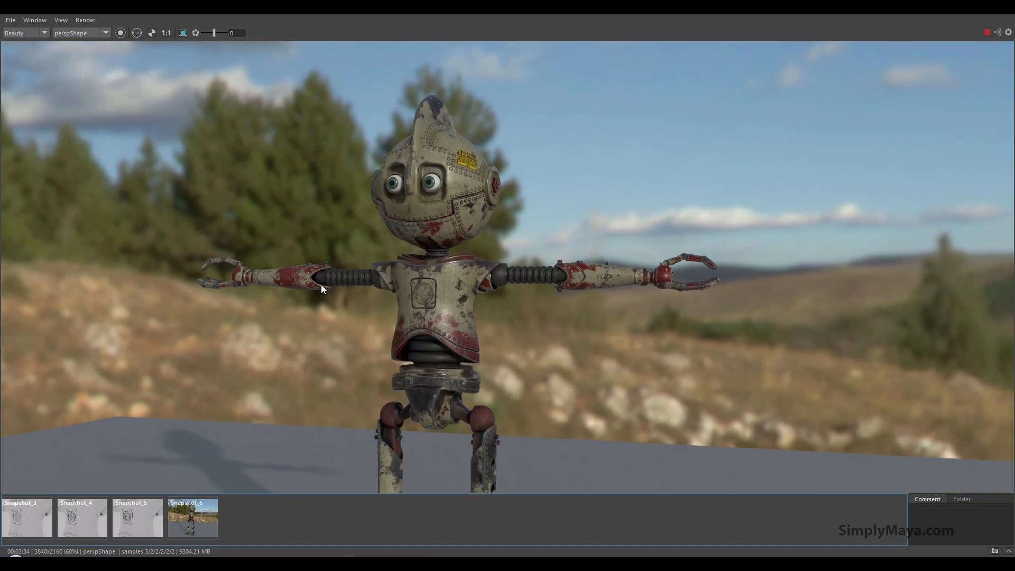
{"action": "left_click", "coordinate": [200, 517]}
{"action": "left_click", "coordinate": [200, 518]}
{"action": "middle_click_drag", "start_coordinate": [383, 365], "coordinate": [390, 212], "text": "alt"}
{"action": "right_click_drag", "start_coordinate": [421, 237], "coordinate": [351, 228], "text": "alt"}
{"action": "middle_click_drag", "start_coordinate": [351, 228], "coordinate": [308, 273], "text": "alt"}
{"action": "right_click_drag", "start_coordinate": [427, 272], "coordinate": [280, 257], "text": "alt"}
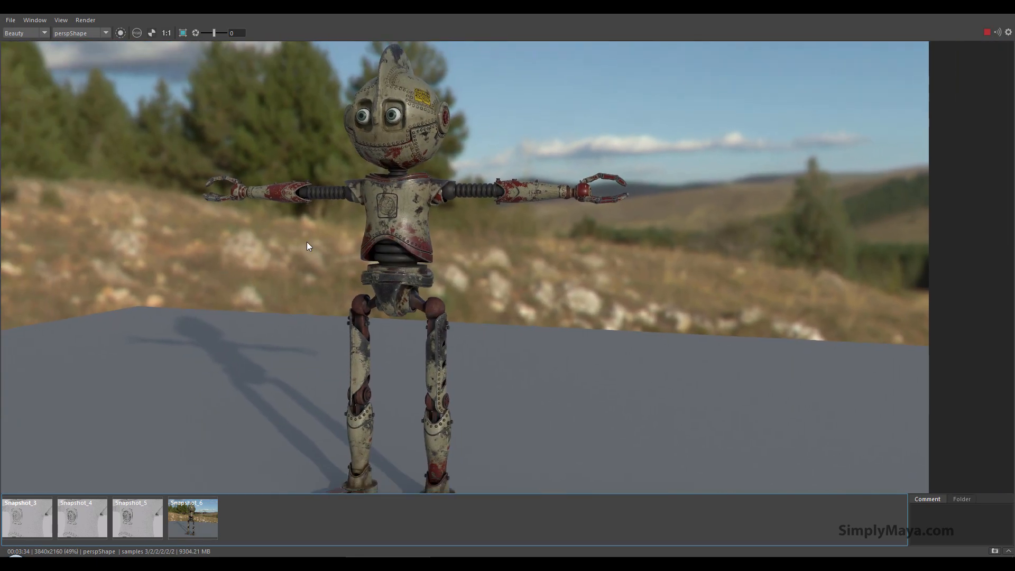
{"action": "middle_click_drag", "start_coordinate": [281, 257], "coordinate": [332, 216], "text": "alt"}
{"action": "right_click_drag", "start_coordinate": [456, 259], "coordinate": [363, 278], "text": "alt"}
{"action": "middle_click_drag", "start_coordinate": [363, 278], "coordinate": [327, 322], "text": "alt"}
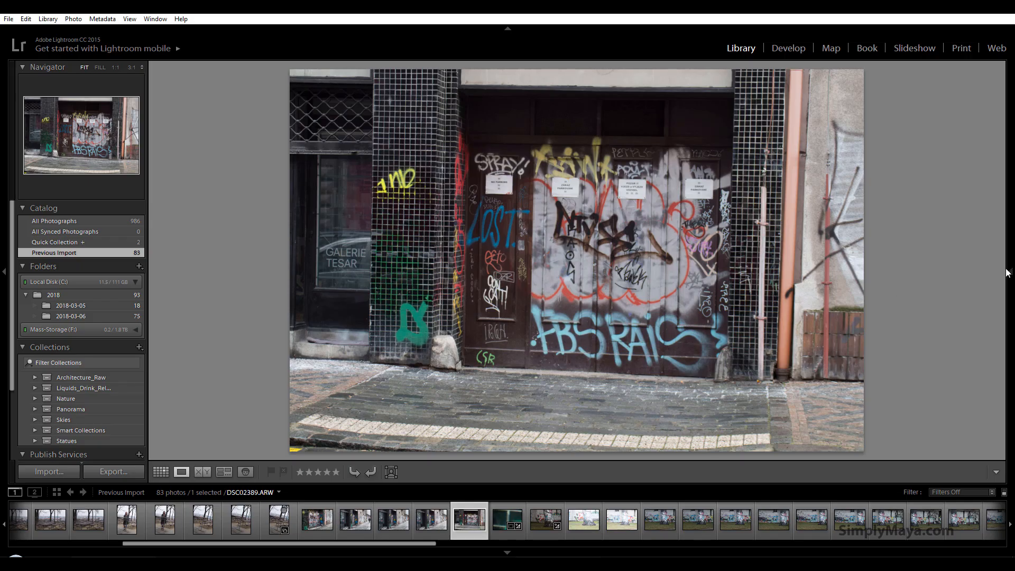
Step: In Lightroom, review the metadata of DSC02389.ARW and enable profile corrections for the photo in the Develop module
{"action": "left_click", "coordinate": [1010, 271]}
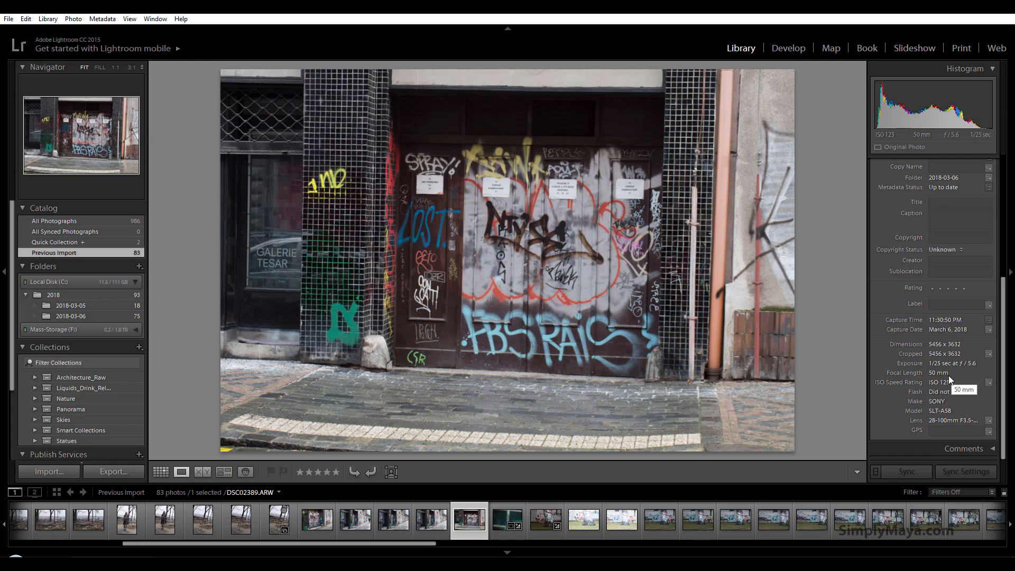
{"action": "left_click_drag", "start_coordinate": [1002, 380], "coordinate": [998, 259]}
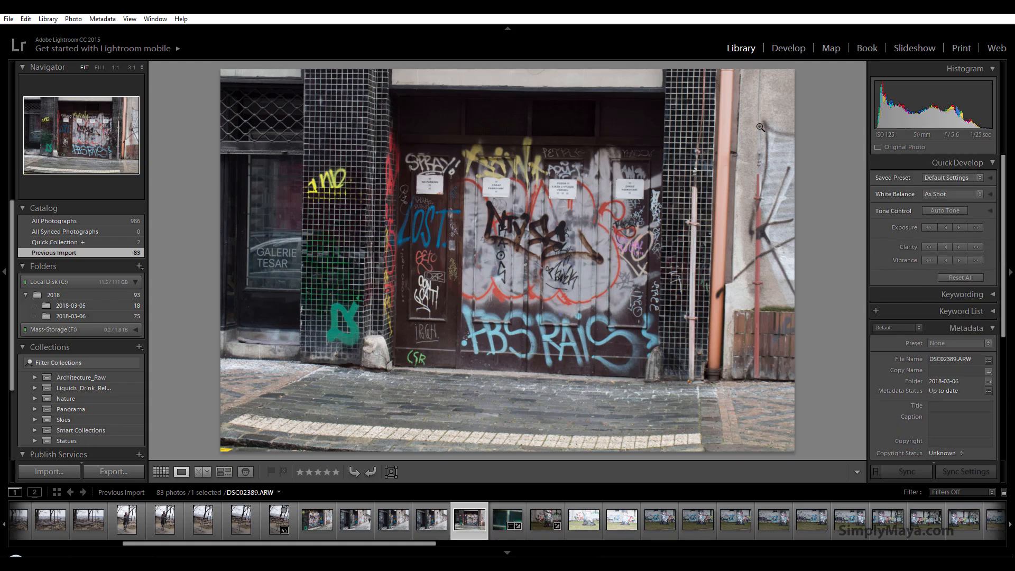
{"action": "left_click", "coordinate": [791, 51]}
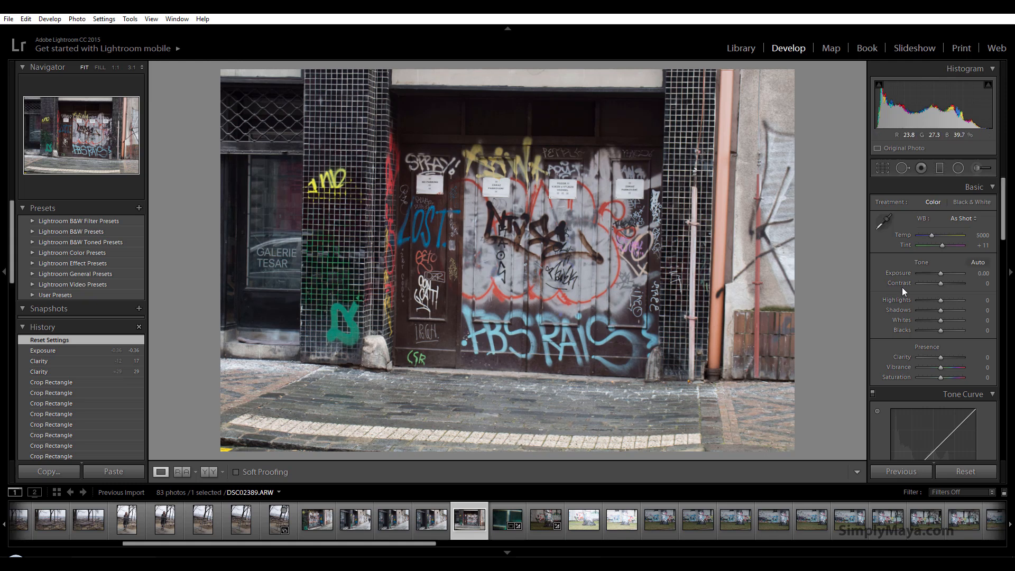
{"action": "left_click_drag", "start_coordinate": [1003, 214], "coordinate": [996, 363]}
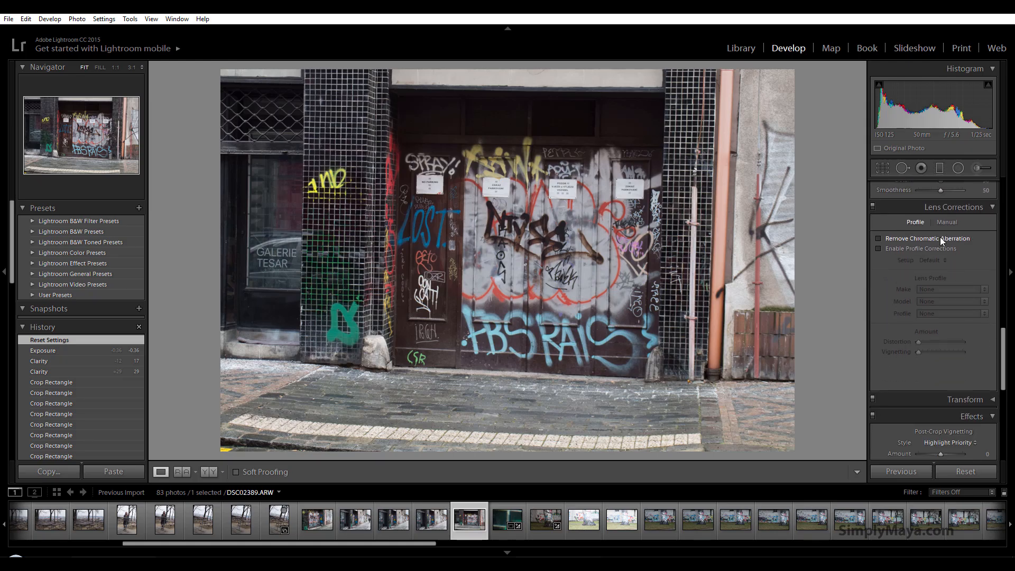
{"action": "left_click", "coordinate": [878, 247]}
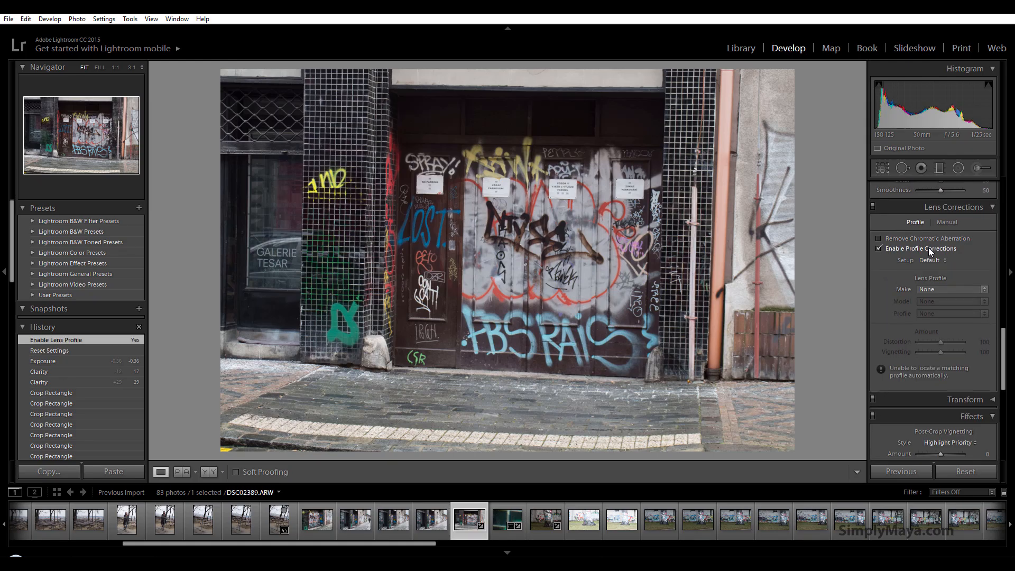
Step: Set the lens profile make to Minolta and the model to Minolta MC ROKKOR-X PG 50mm F1.4
{"action": "left_click", "coordinate": [950, 288]}
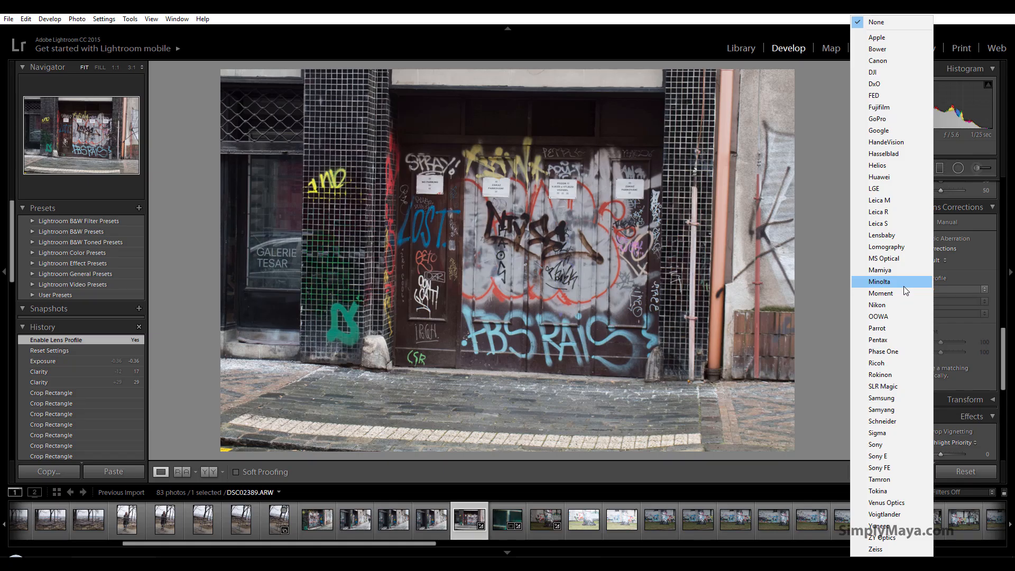
{"action": "left_click", "coordinate": [902, 286]}
{"action": "left_click", "coordinate": [956, 301]}
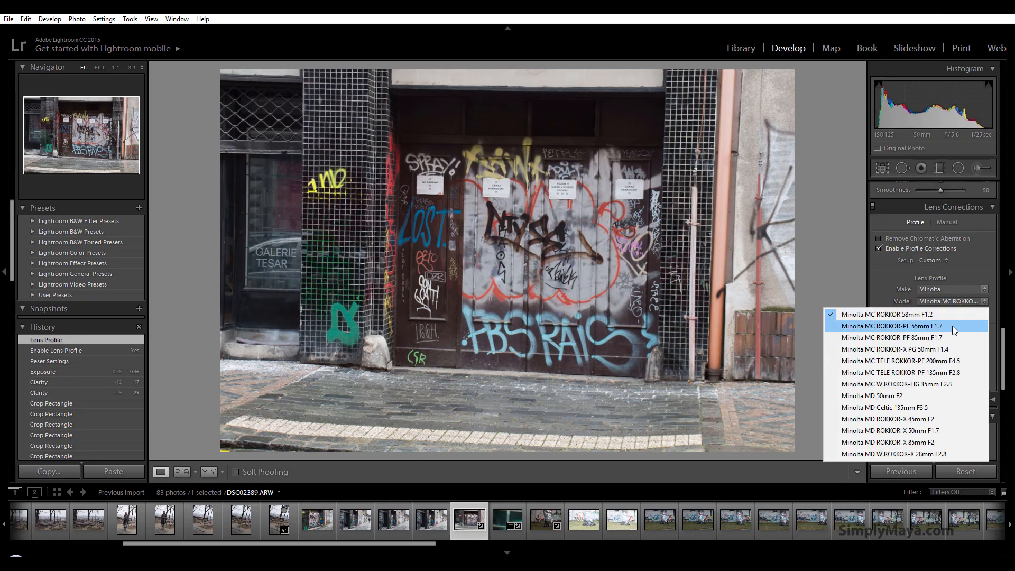
{"action": "left_click", "coordinate": [950, 349]}
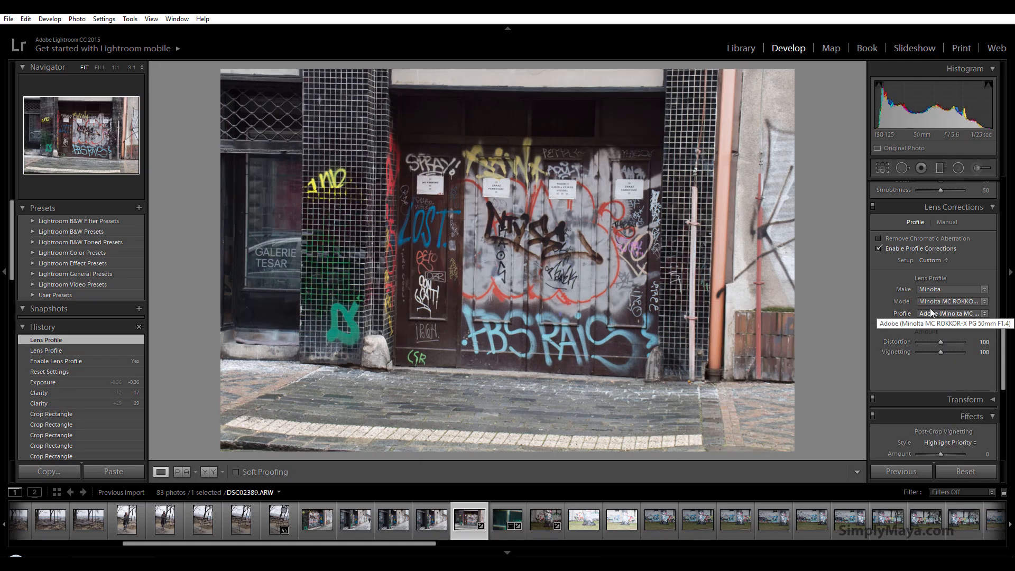
Step: Compare the photo with and without the lens profile correction, leave it enabled, and review the available Minolta lens models
{"action": "left_click", "coordinate": [881, 248]}
{"action": "left_click", "coordinate": [881, 248]}
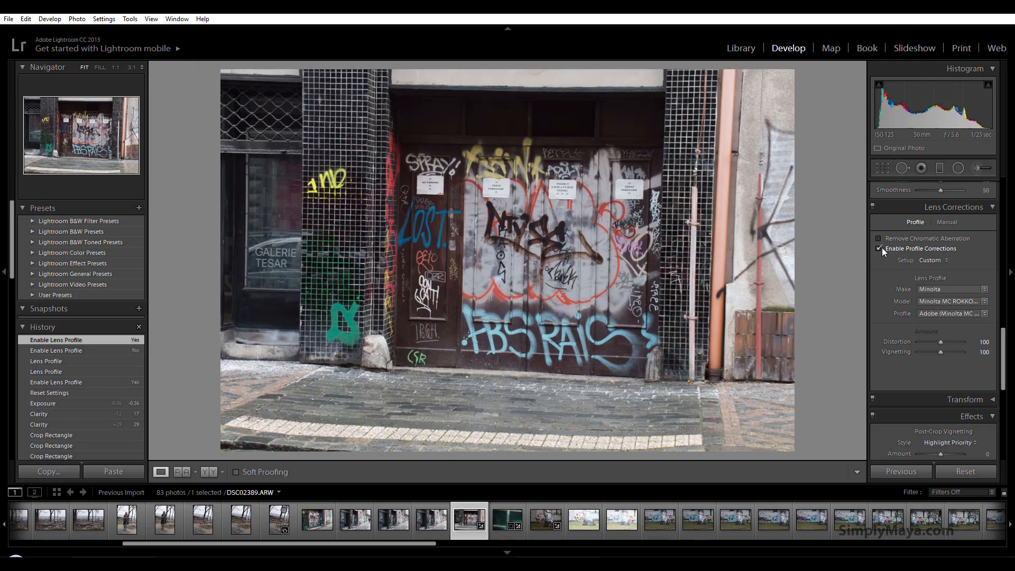
{"action": "left_click", "coordinate": [881, 249]}
{"action": "left_click", "coordinate": [881, 249]}
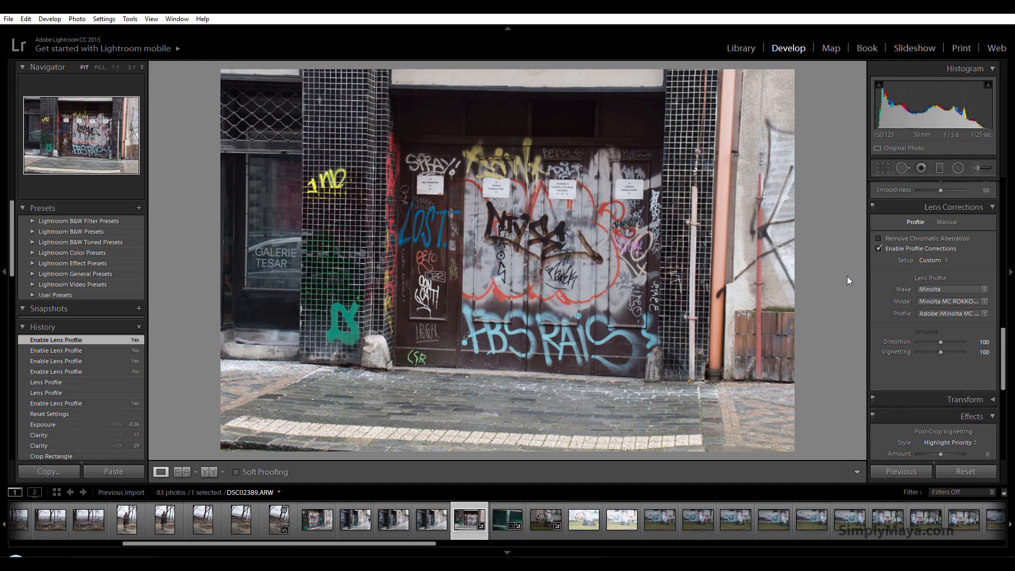
{"action": "left_click", "coordinate": [953, 303]}
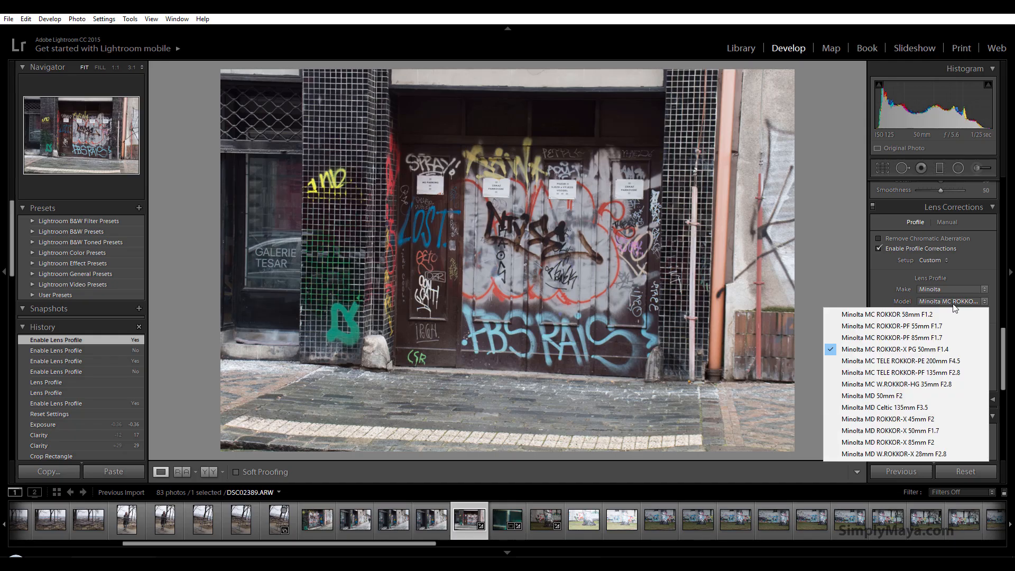
{"action": "left_click", "coordinate": [878, 290]}
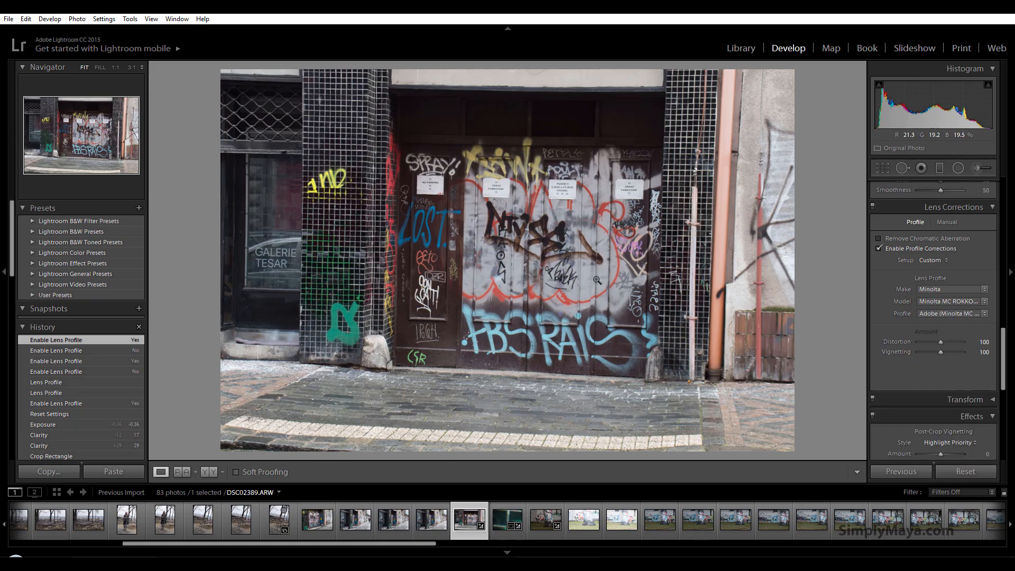
Step: Set the white balance by sampling the white paper notice on the graffiti door as the neutral target
{"action": "left_click_drag", "start_coordinate": [1003, 372], "coordinate": [993, 219]}
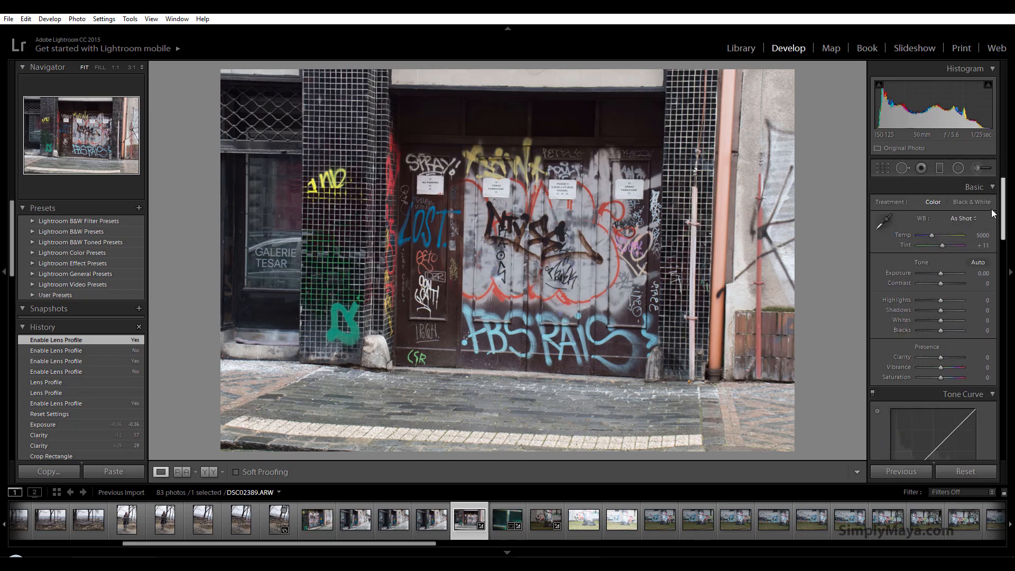
{"action": "left_click", "coordinate": [884, 221]}
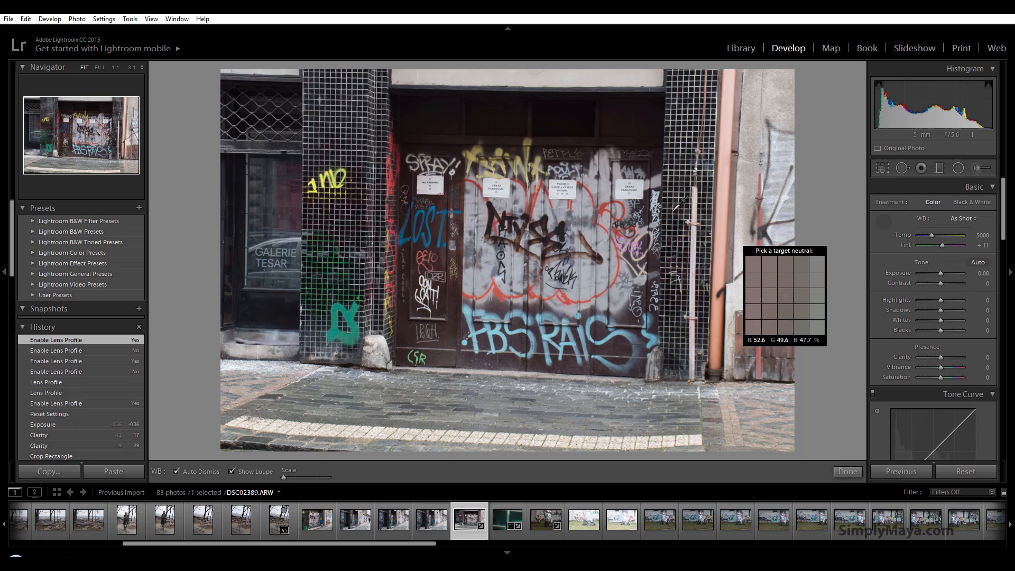
{"action": "left_click", "coordinate": [621, 189]}
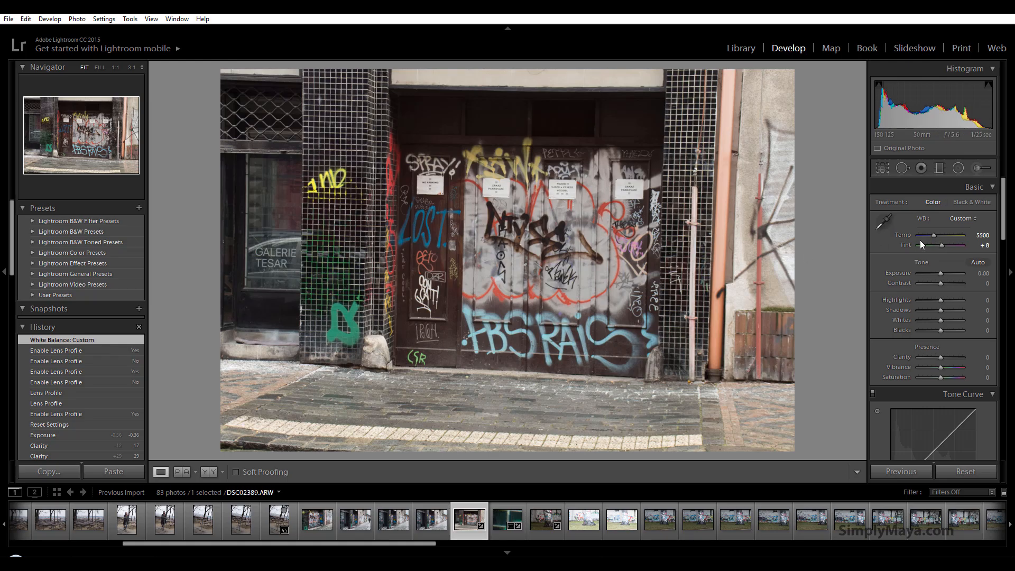
Step: Adjust the colour temperature to 5000 and lower the exposure to −0.48
{"action": "left_click_drag", "start_coordinate": [934, 234], "coordinate": [937, 236]}
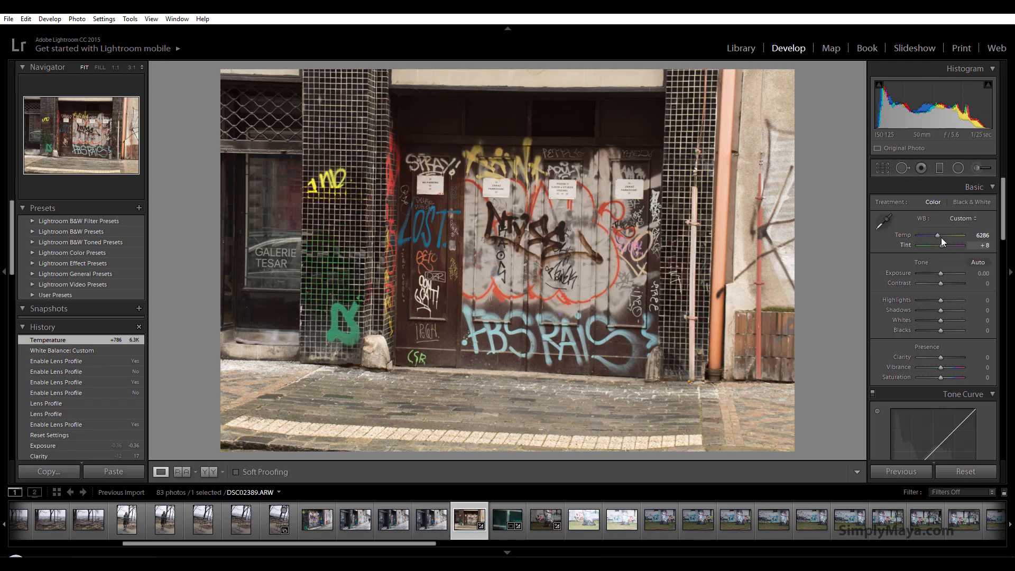
{"action": "left_click_drag", "start_coordinate": [938, 237], "coordinate": [940, 235]}
Step: Shape the tone curve by lowering Shadows to −7 and raising Highlights to +22
{"action": "scroll", "coordinate": [1002, 243], "scroll_direction": "down", "scroll_amount": 2}
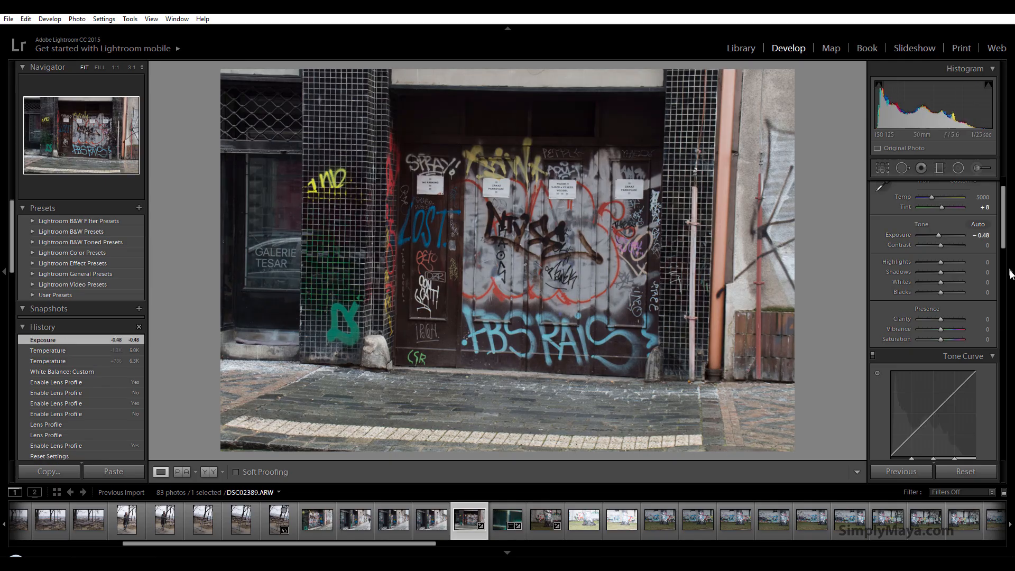
{"action": "scroll", "coordinate": [910, 317], "scroll_direction": "down", "scroll_amount": 3}
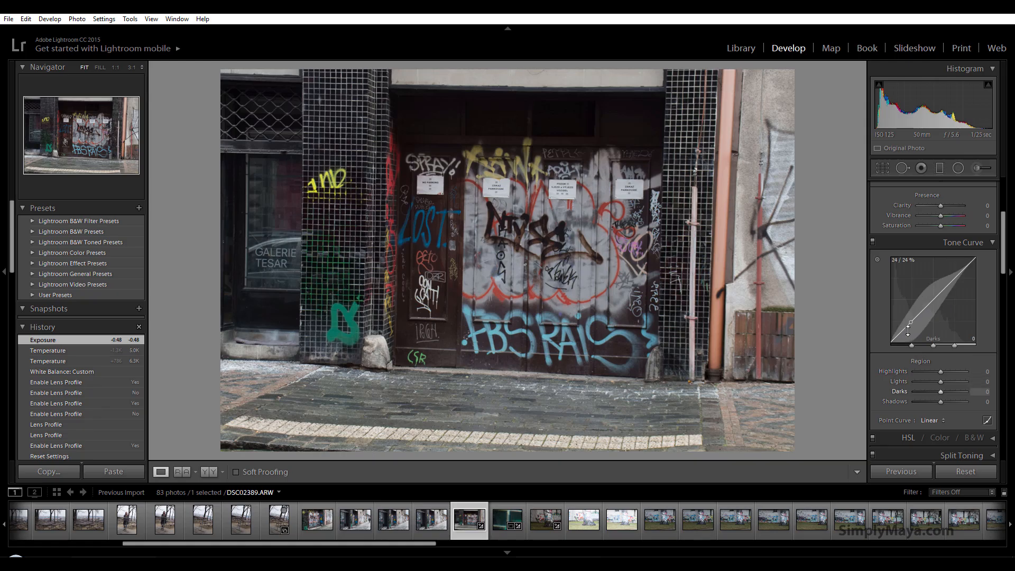
{"action": "left_click_drag", "start_coordinate": [901, 331], "coordinate": [901, 331]}
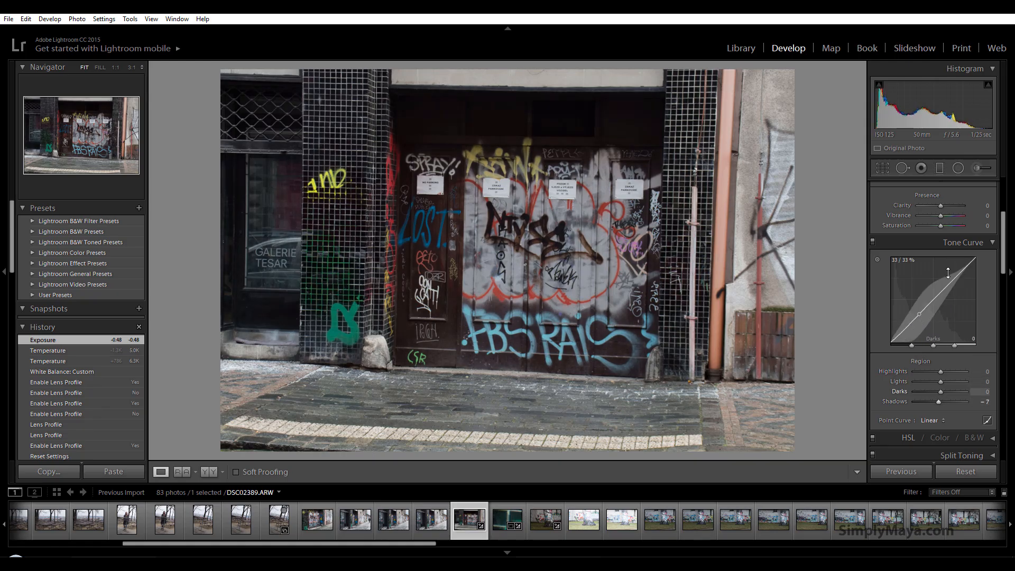
{"action": "left_click_drag", "start_coordinate": [963, 269], "coordinate": [963, 263]}
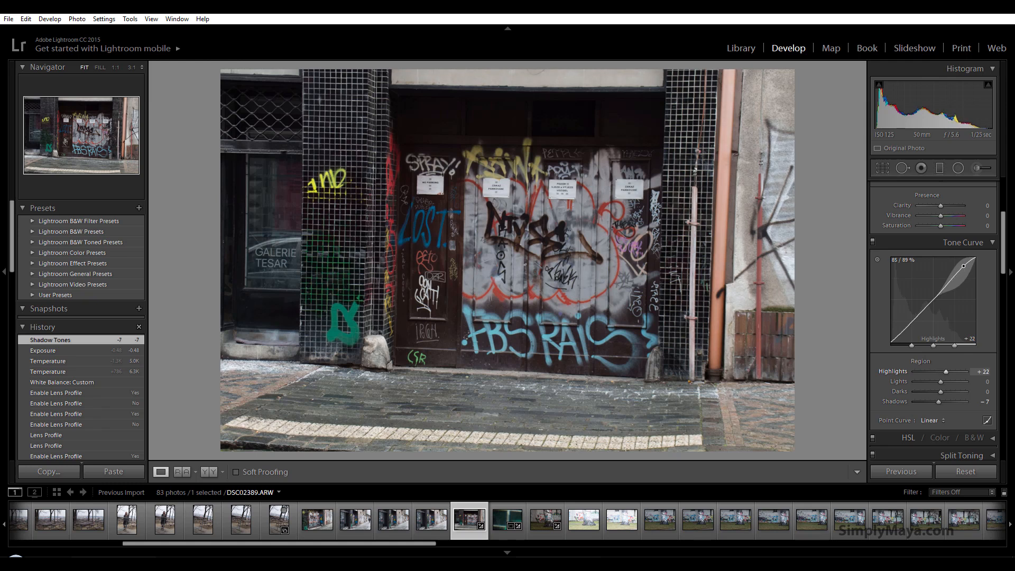
Step: Review the remaining Develop settings, from Detail and Lens Corrections to Effects and Camera Calibration, and return to the Basic adjustments
{"action": "scroll", "coordinate": [1001, 269], "scroll_direction": "down", "scroll_amount": 1}
{"action": "scroll", "coordinate": [997, 295], "scroll_direction": "down", "scroll_amount": 5}
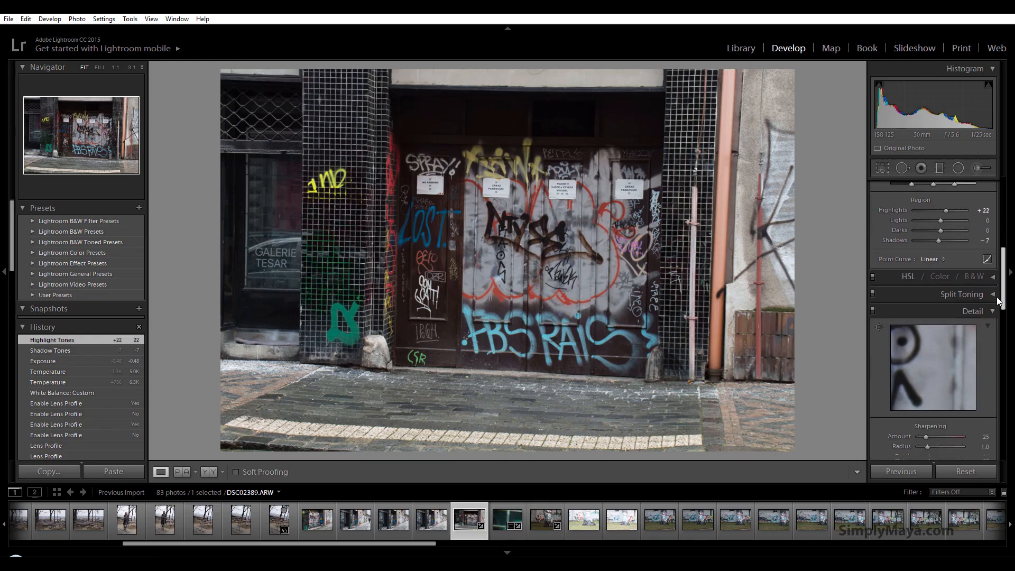
{"action": "scroll", "coordinate": [991, 311], "scroll_direction": "down", "scroll_amount": 1}
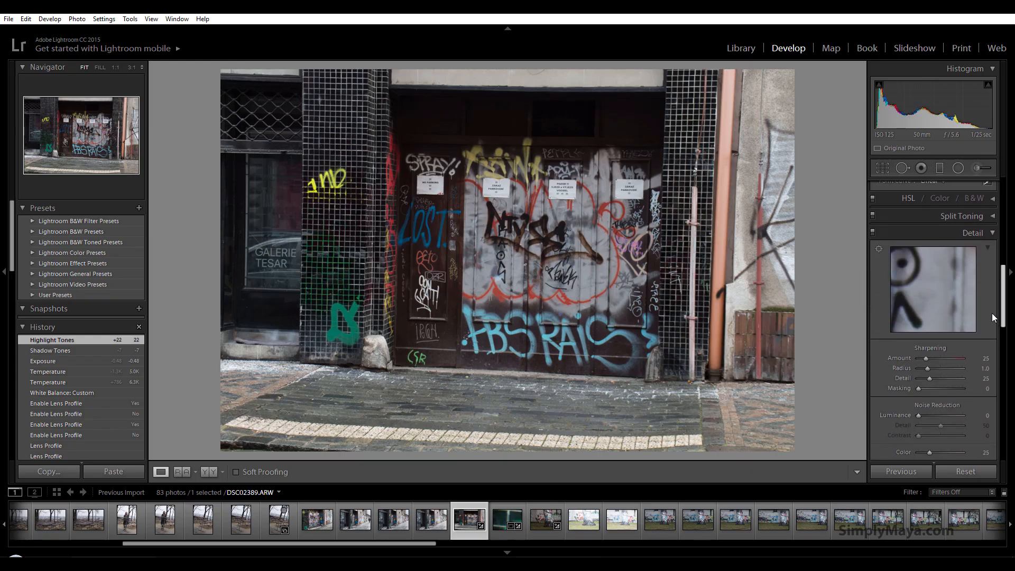
{"action": "scroll", "coordinate": [992, 314], "scroll_direction": "down", "scroll_amount": 5}
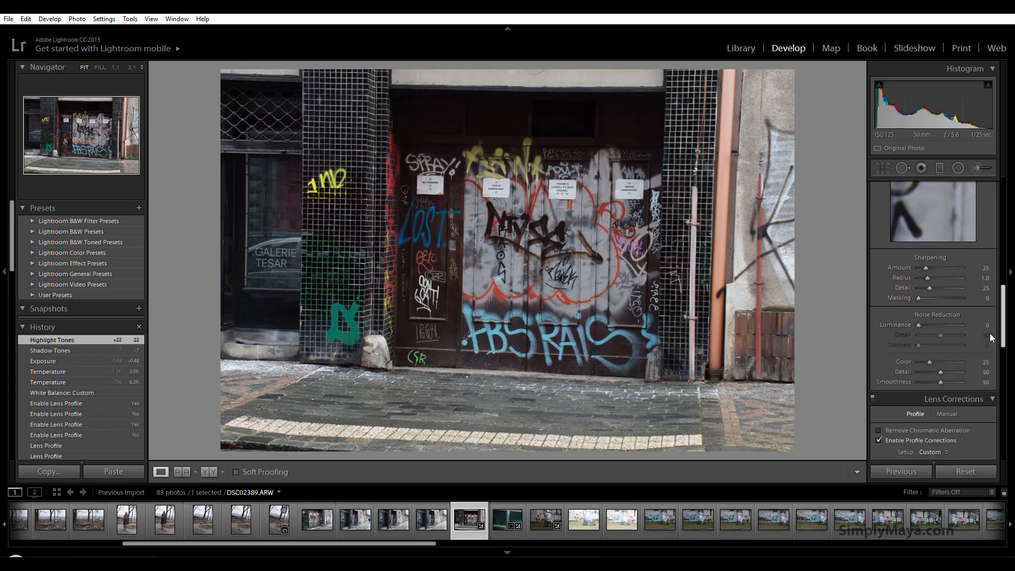
{"action": "scroll", "coordinate": [991, 352], "scroll_direction": "down", "scroll_amount": 8}
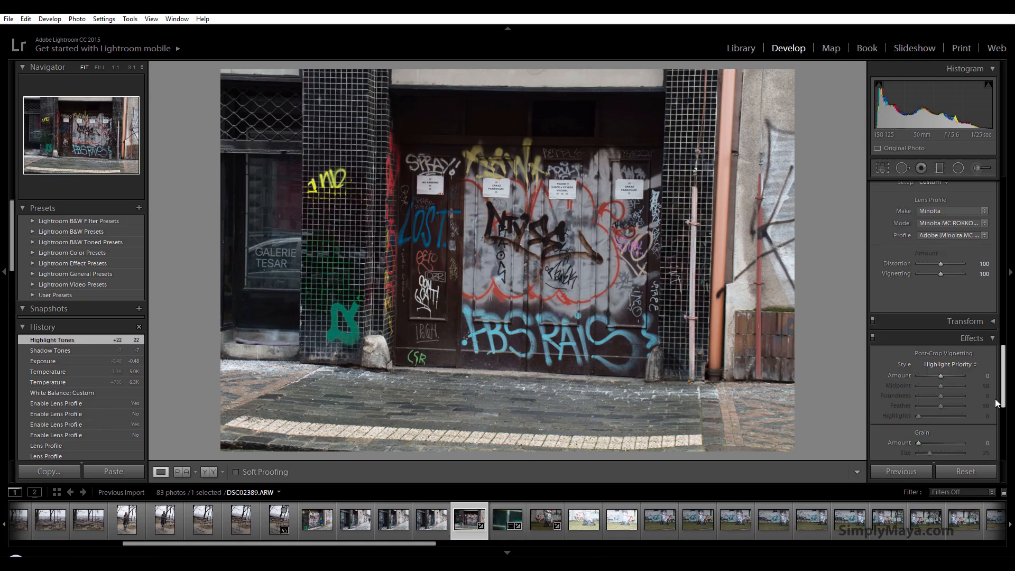
{"action": "scroll", "coordinate": [995, 402], "scroll_direction": "down", "scroll_amount": 7}
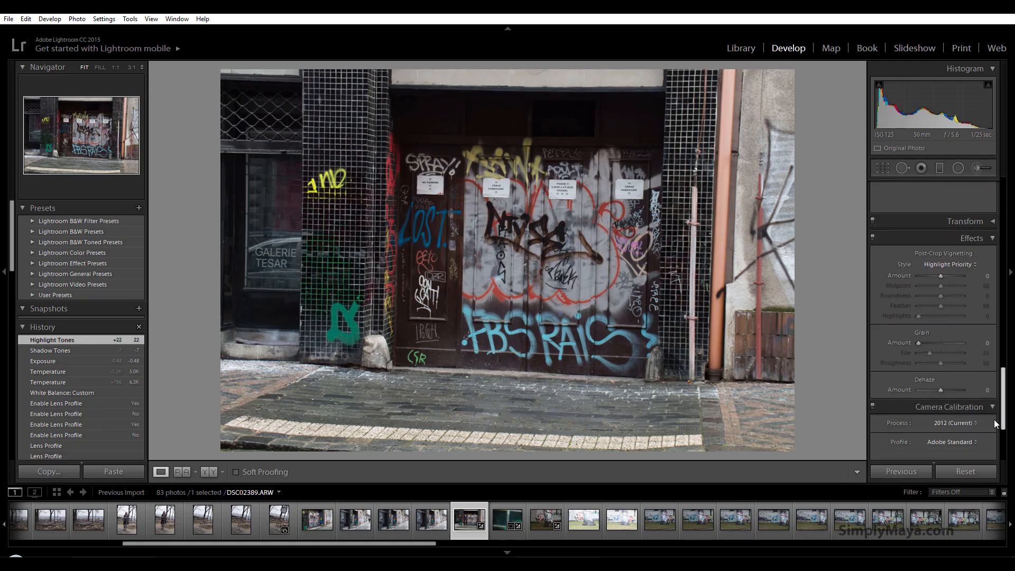
{"action": "scroll", "coordinate": [996, 447], "scroll_direction": "up", "scroll_amount": 11}
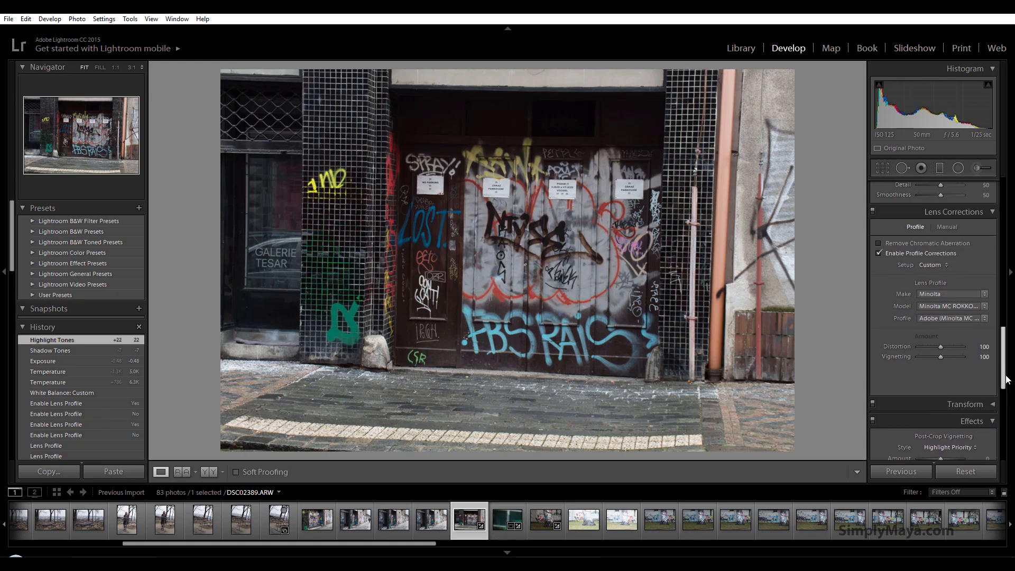
{"action": "scroll", "coordinate": [1006, 379], "scroll_direction": "up", "scroll_amount": 11}
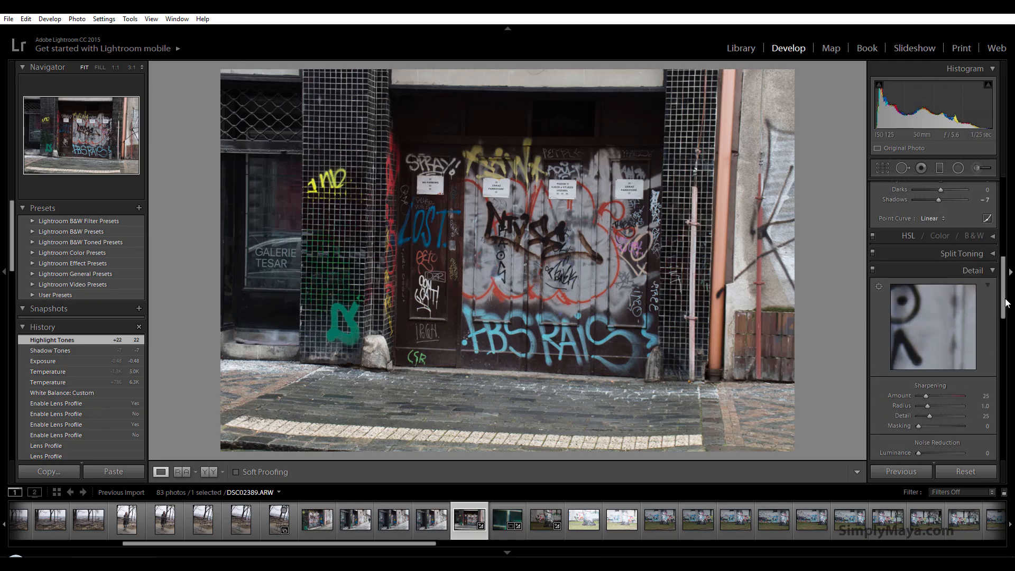
{"action": "scroll", "coordinate": [991, 212], "scroll_direction": "up", "scroll_amount": 12}
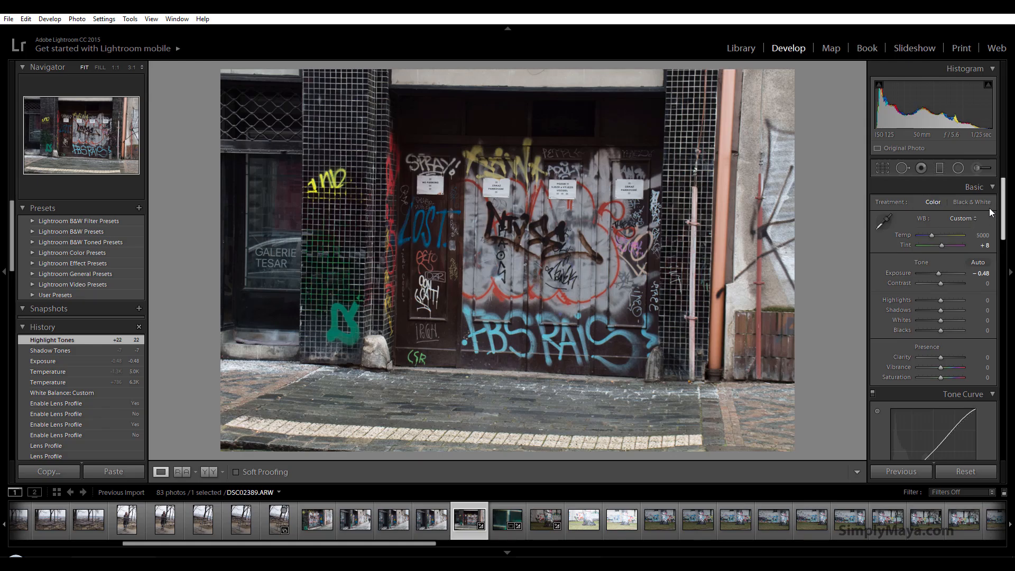
Step: Crop the graffiti photo to a 16 x 9 aspect ratio, shifting the image slightly upward within the frame, and check the result up close
{"action": "left_click", "coordinate": [883, 169]}
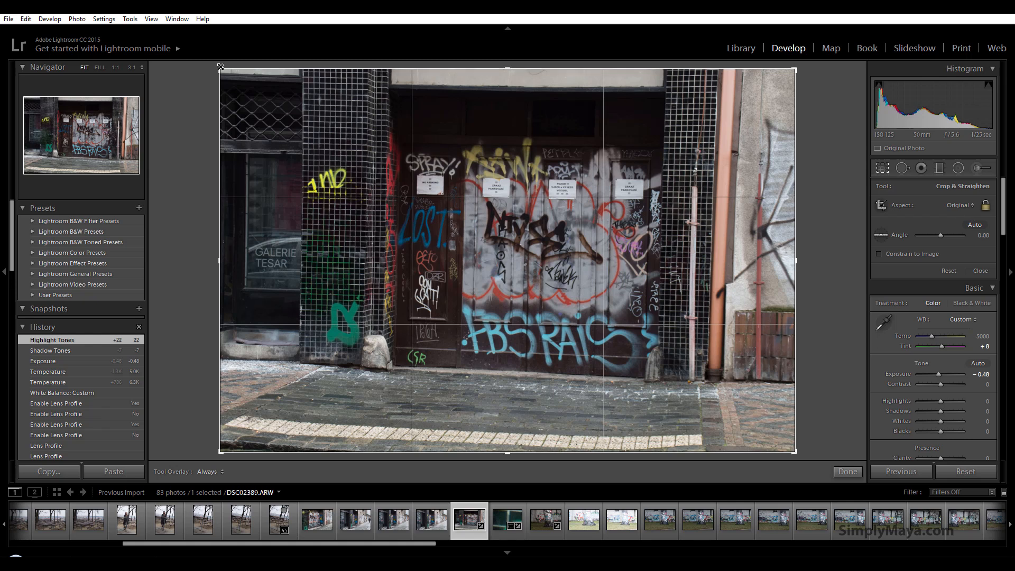
{"action": "left_click", "coordinate": [951, 205]}
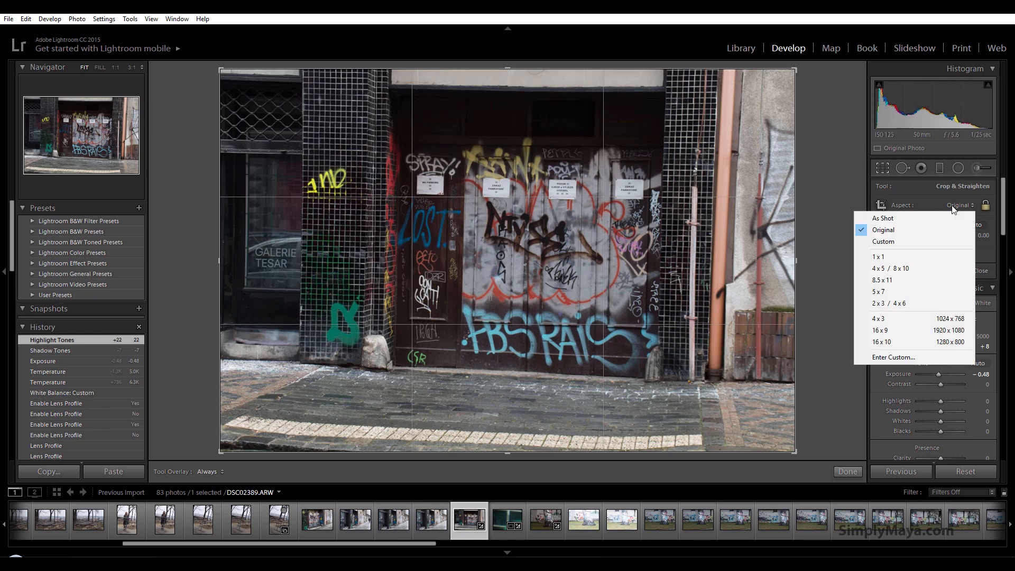
{"action": "left_click", "coordinate": [924, 332]}
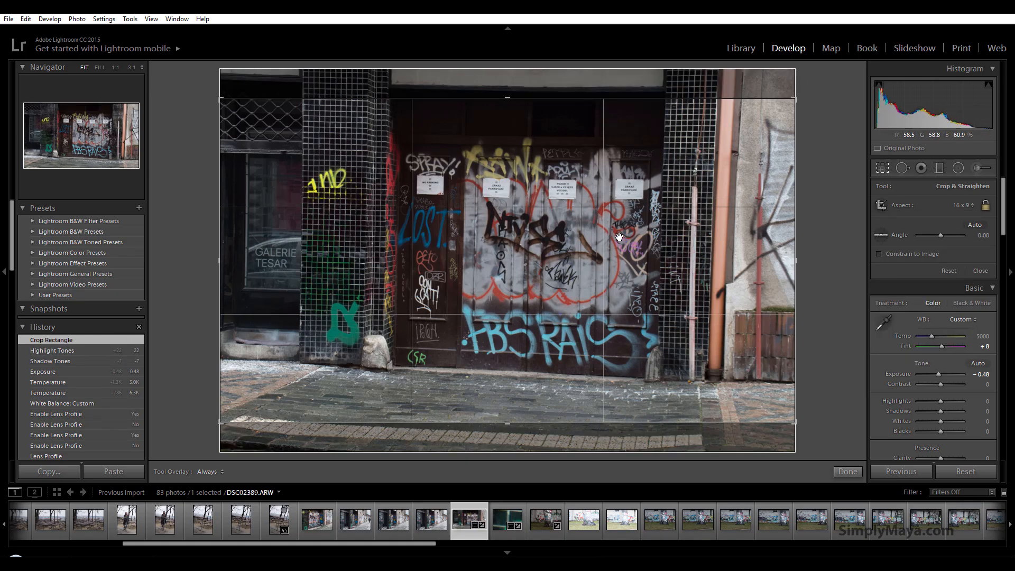
{"action": "left_click_drag", "start_coordinate": [534, 255], "coordinate": [532, 238]}
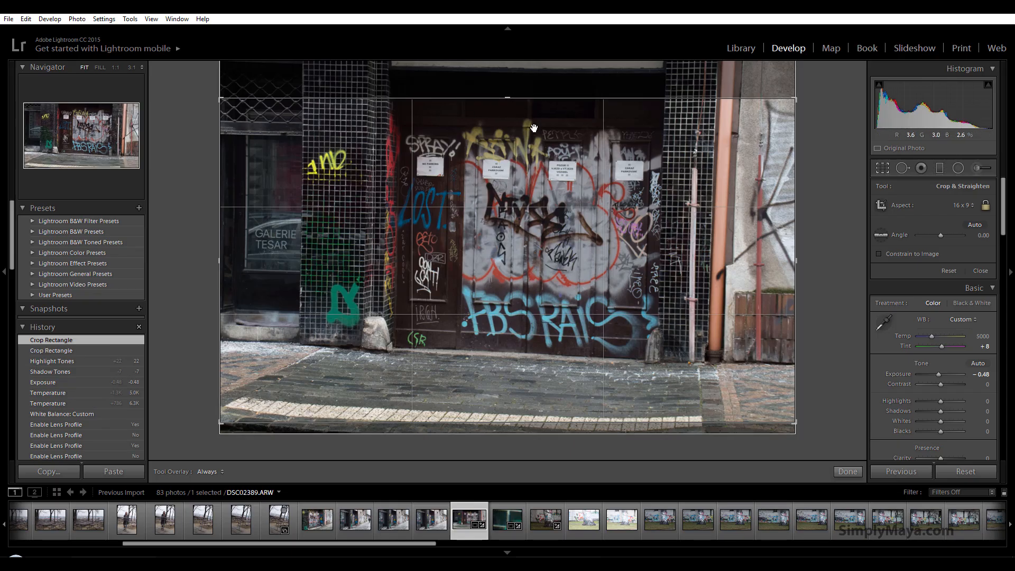
{"action": "key", "text": "Return"}
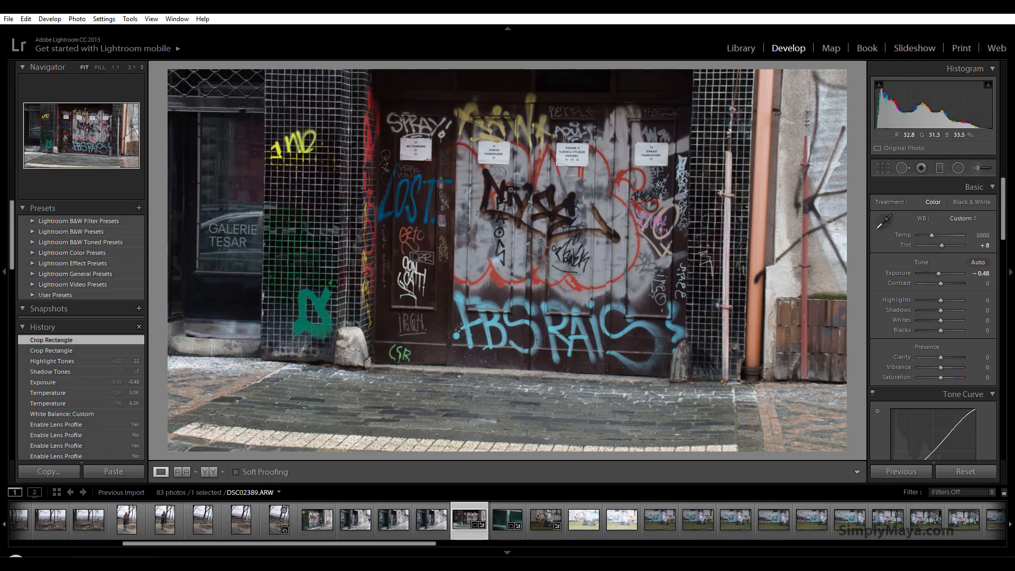
{"action": "left_click", "coordinate": [510, 219]}
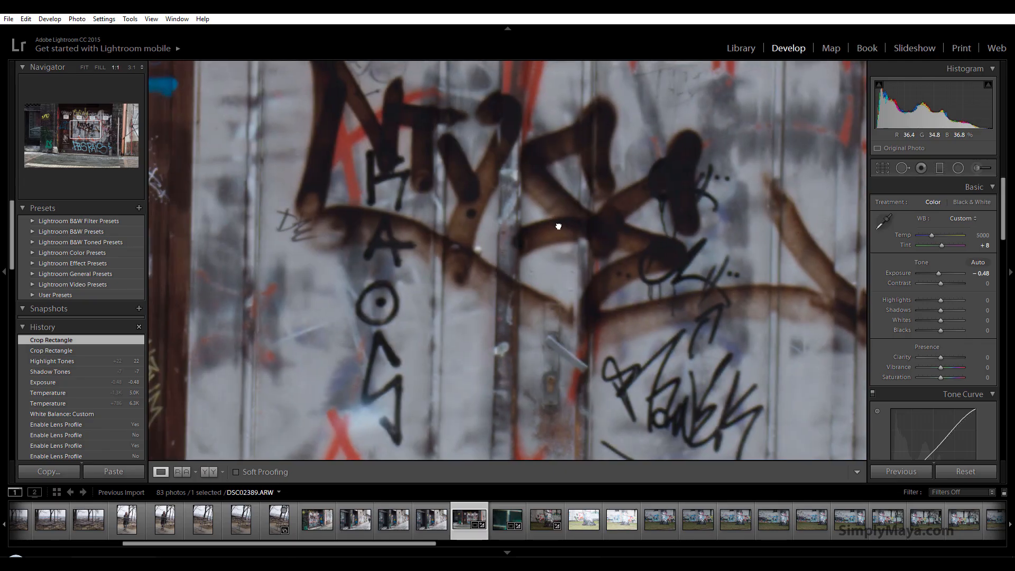
{"action": "left_click", "coordinate": [518, 233]}
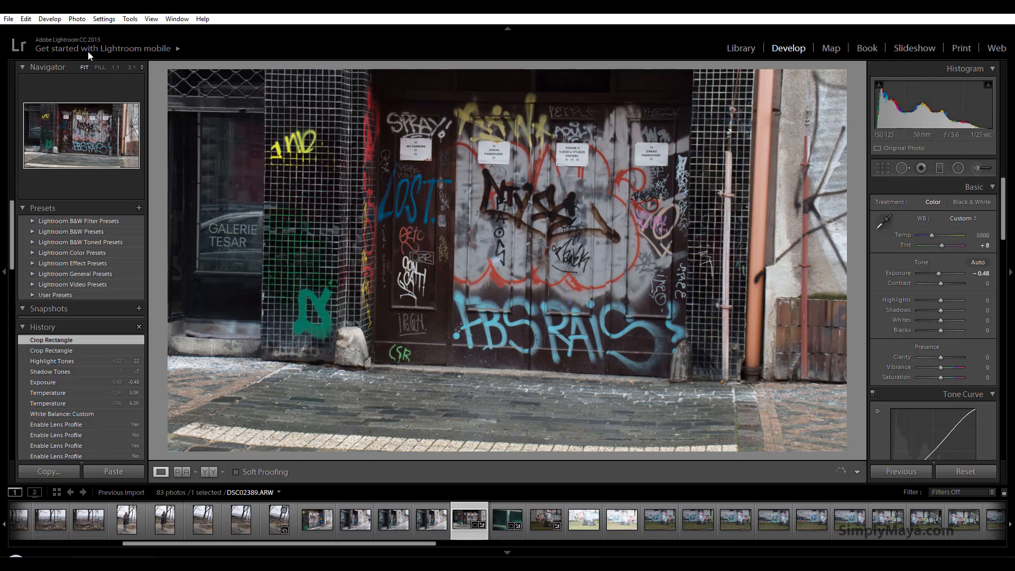
Step: Set up an export of the photo straight into E:\NETWORK_SCENE\robot_pose_layout\sourceimages, without a subfolder
{"action": "right_click", "coordinate": [480, 167]}
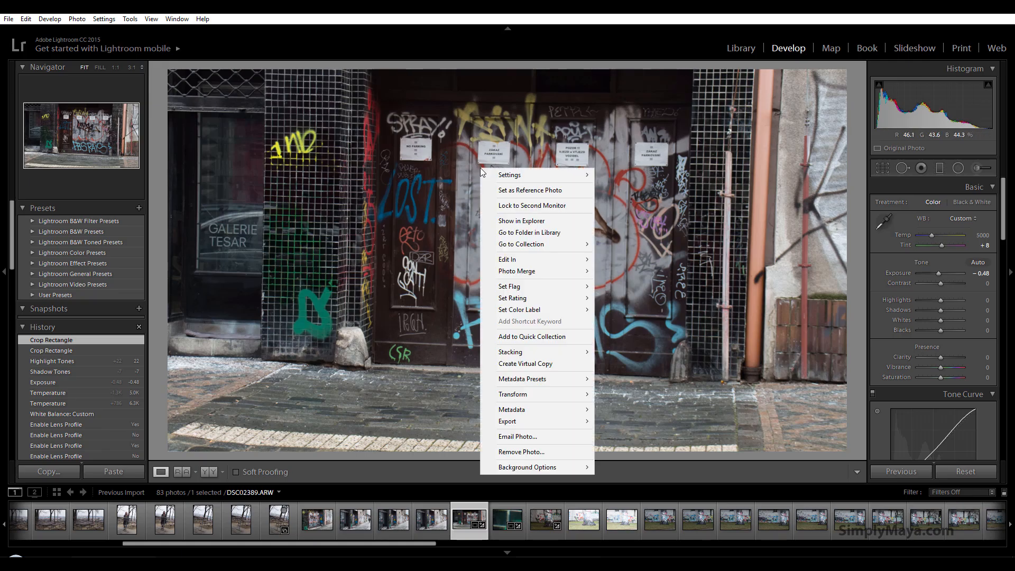
{"action": "mouse_move", "coordinate": [509, 421]}
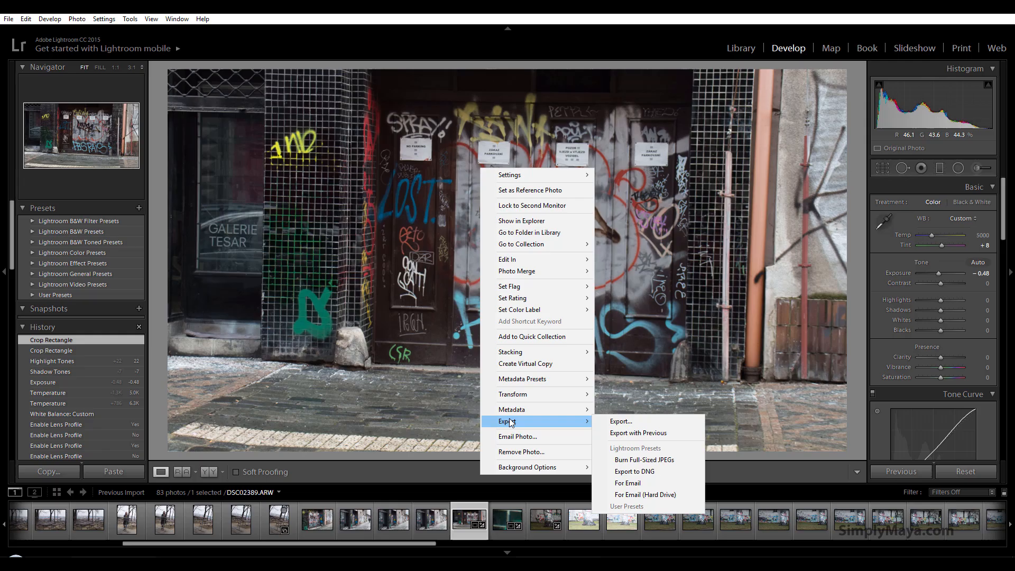
{"action": "left_click", "coordinate": [615, 421]}
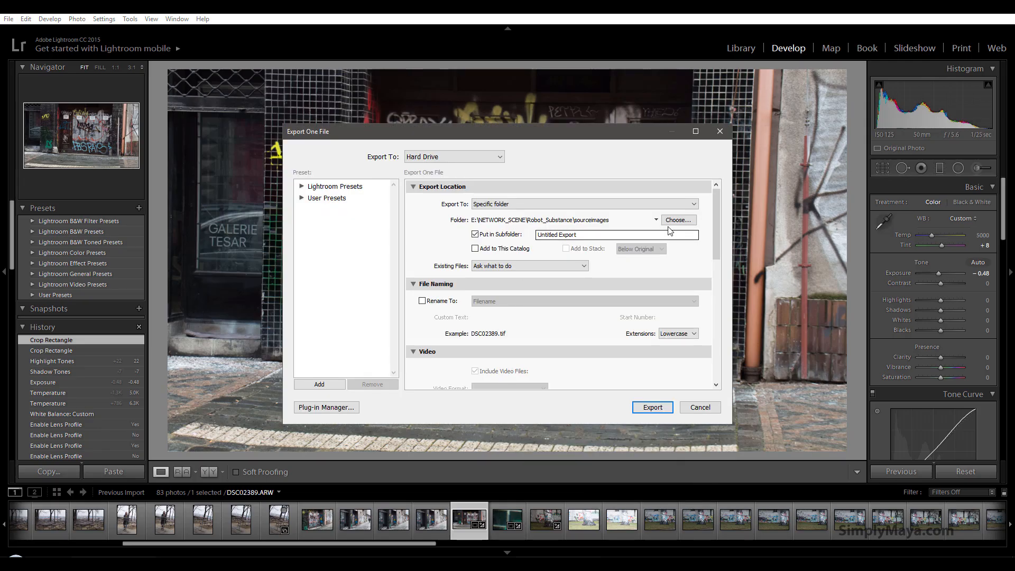
{"action": "left_click", "coordinate": [678, 221]}
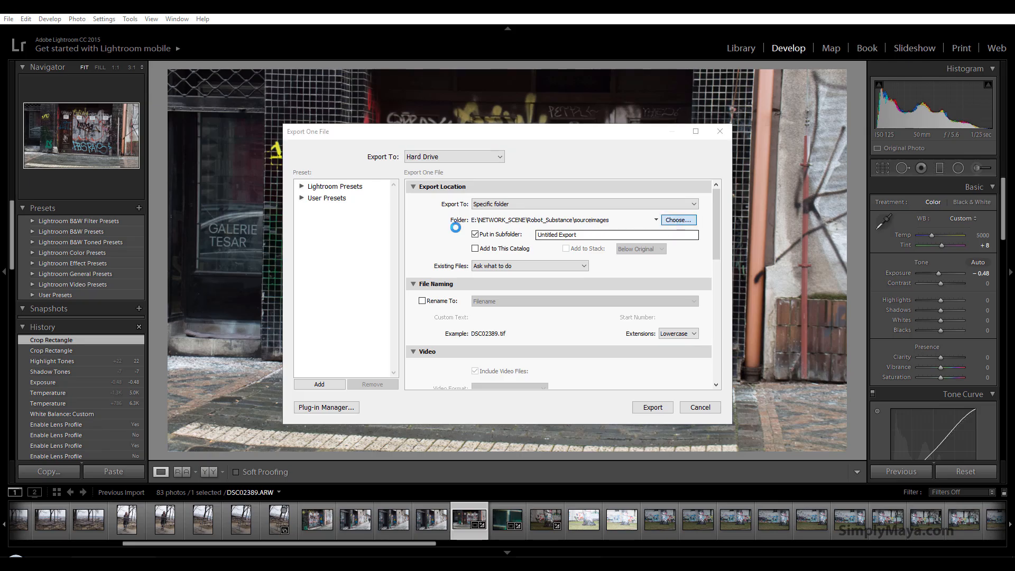
{"action": "left_click", "coordinate": [527, 166]}
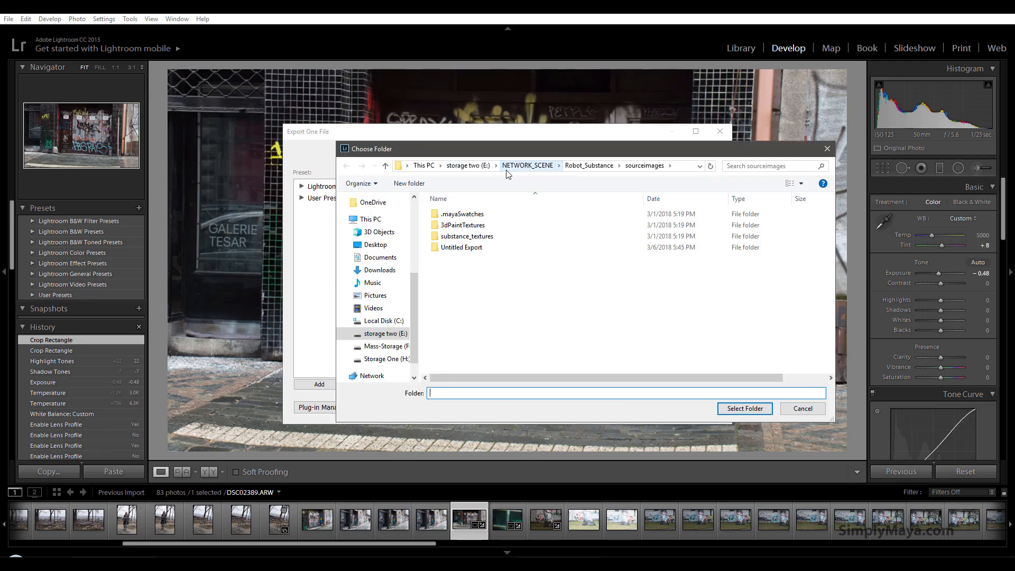
{"action": "scroll", "coordinate": [519, 299], "scroll_direction": "down", "scroll_amount": 3}
{"action": "scroll", "coordinate": [519, 304], "scroll_direction": "down", "scroll_amount": 13}
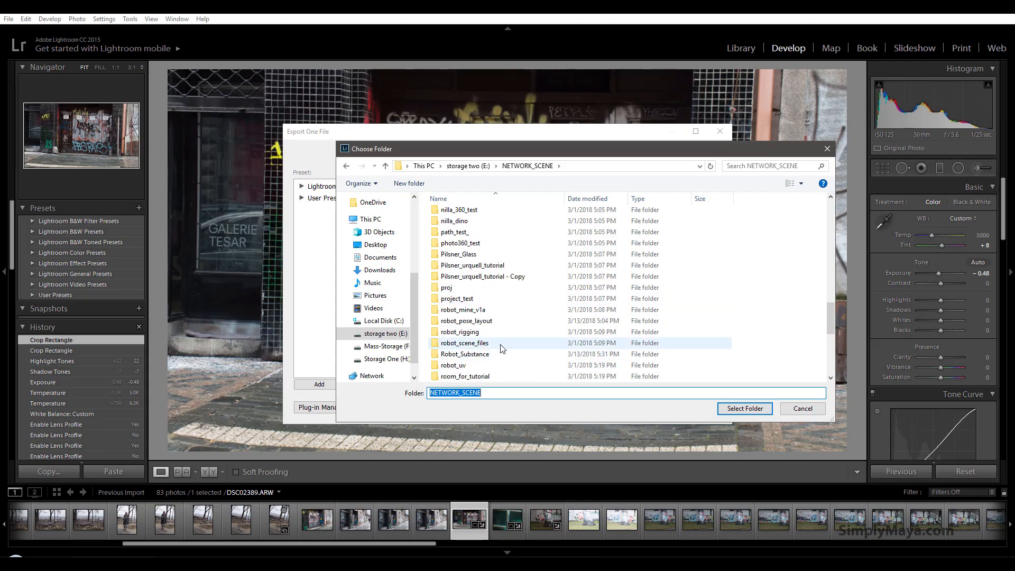
{"action": "left_click", "coordinate": [501, 320]}
{"action": "double_click", "coordinate": [501, 320]}
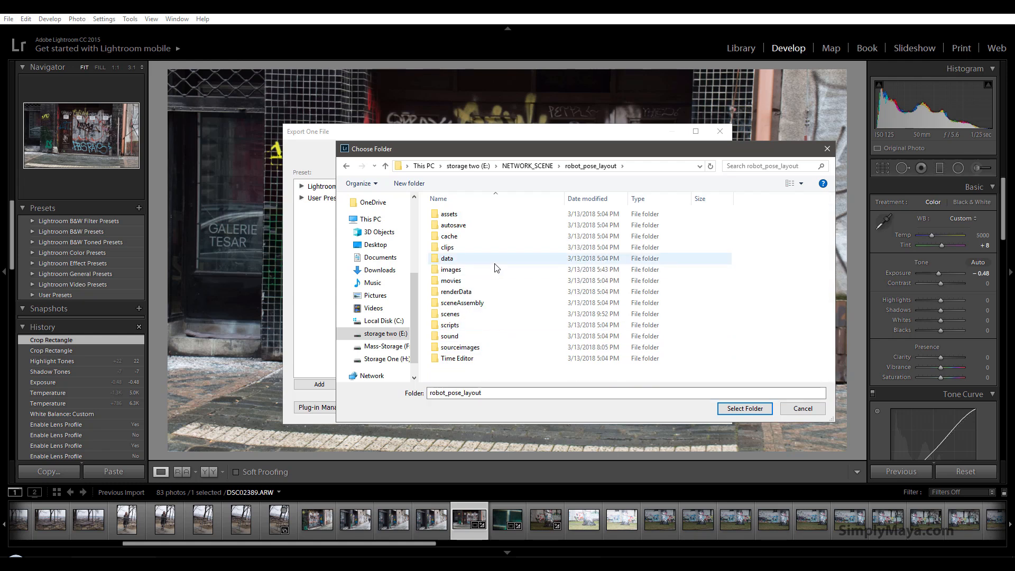
{"action": "left_click", "coordinate": [460, 347]}
{"action": "double_click", "coordinate": [460, 346]}
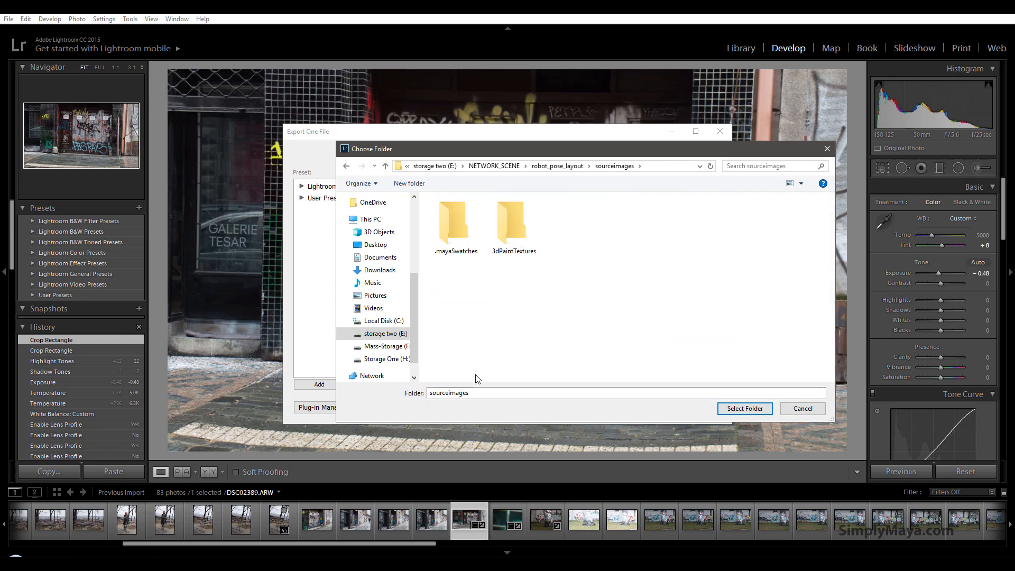
{"action": "left_click", "coordinate": [729, 409]}
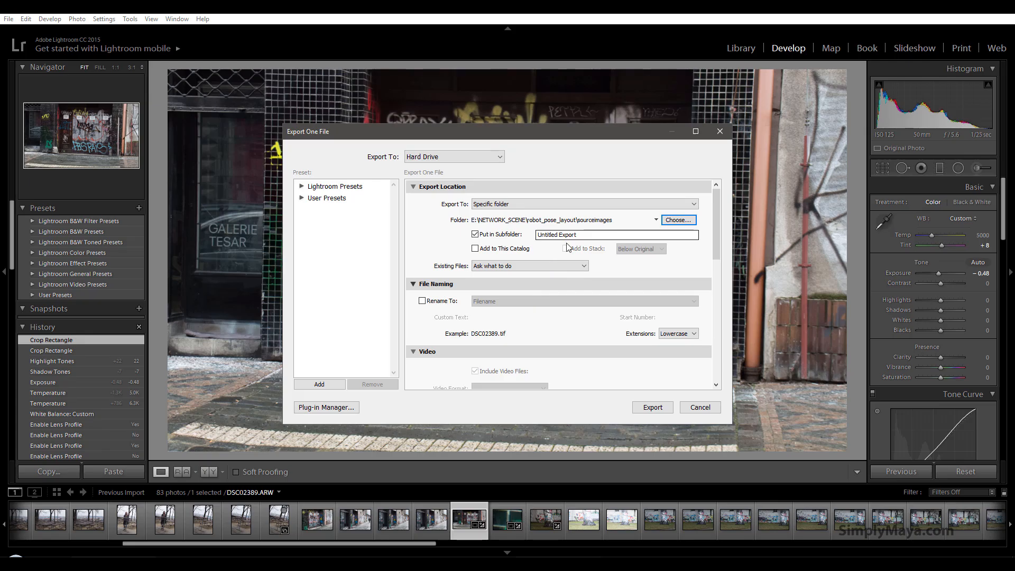
{"action": "left_click", "coordinate": [475, 234]}
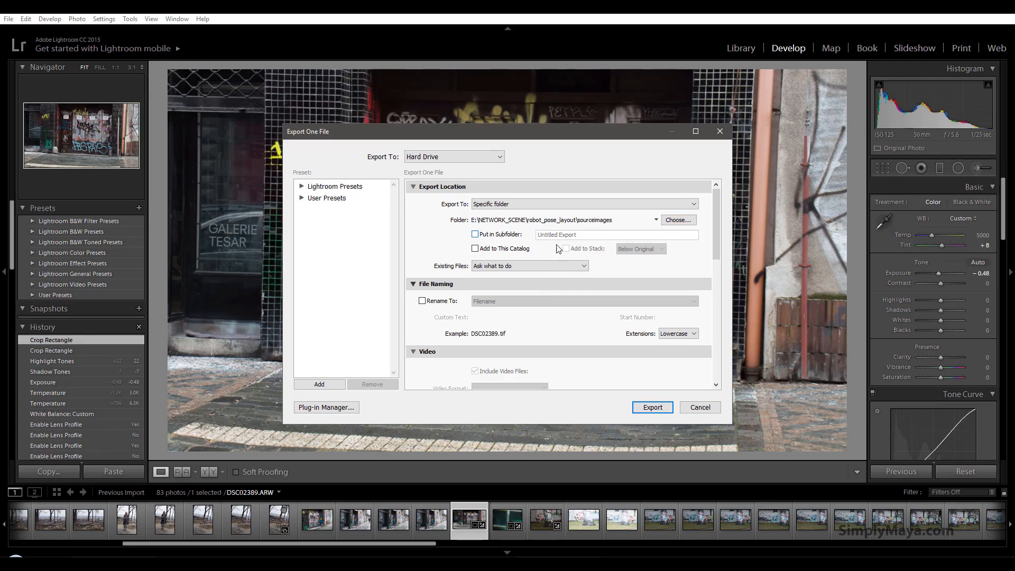
Step: Enable renaming with the Filename template and export the photo as an uncompressed 16-bit sRGB TIFF
{"action": "scroll", "coordinate": [626, 277], "scroll_direction": "down", "scroll_amount": 5}
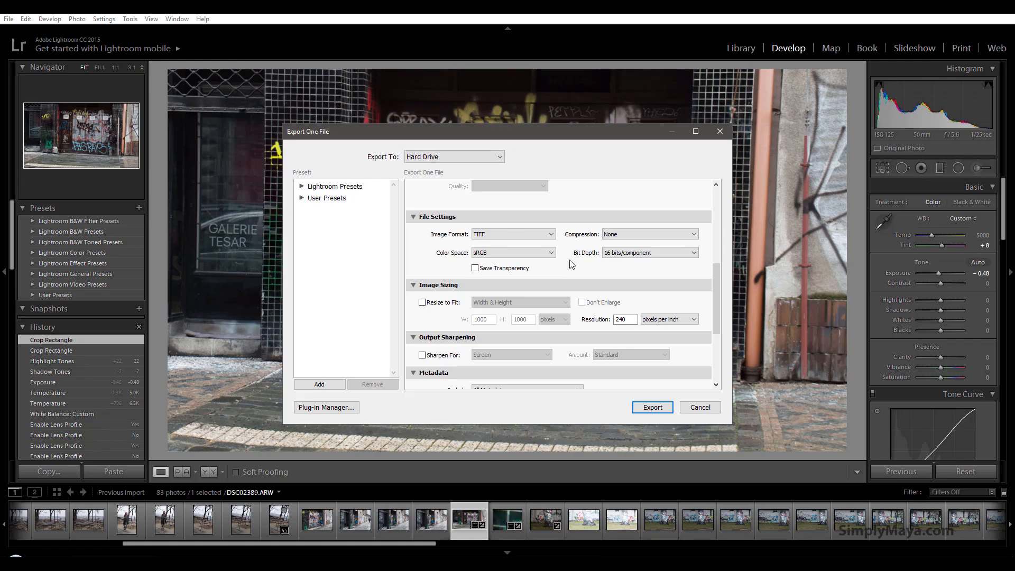
{"action": "scroll", "coordinate": [580, 268], "scroll_direction": "down", "scroll_amount": 3}
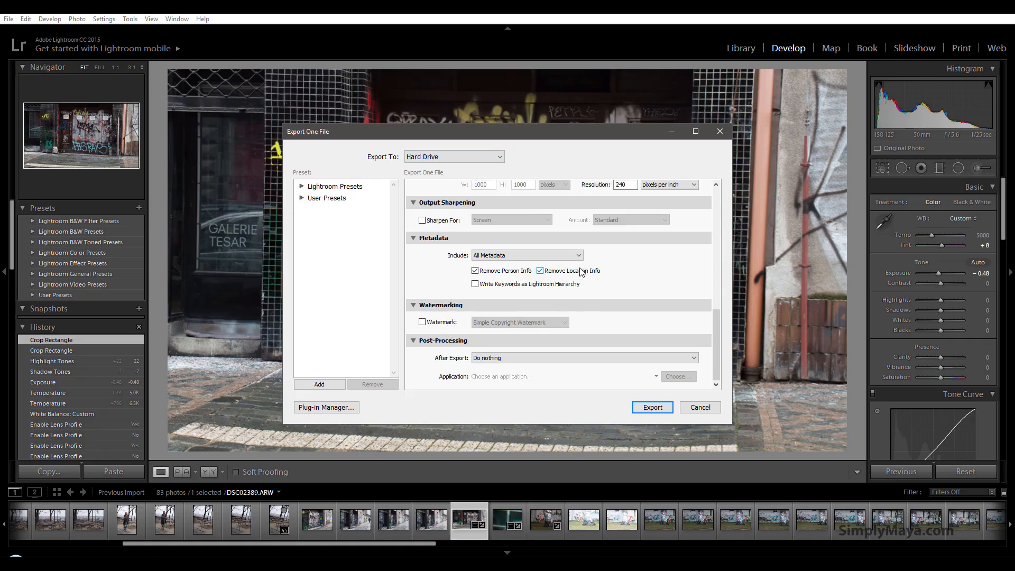
{"action": "scroll", "coordinate": [598, 277], "scroll_direction": "up", "scroll_amount": 8}
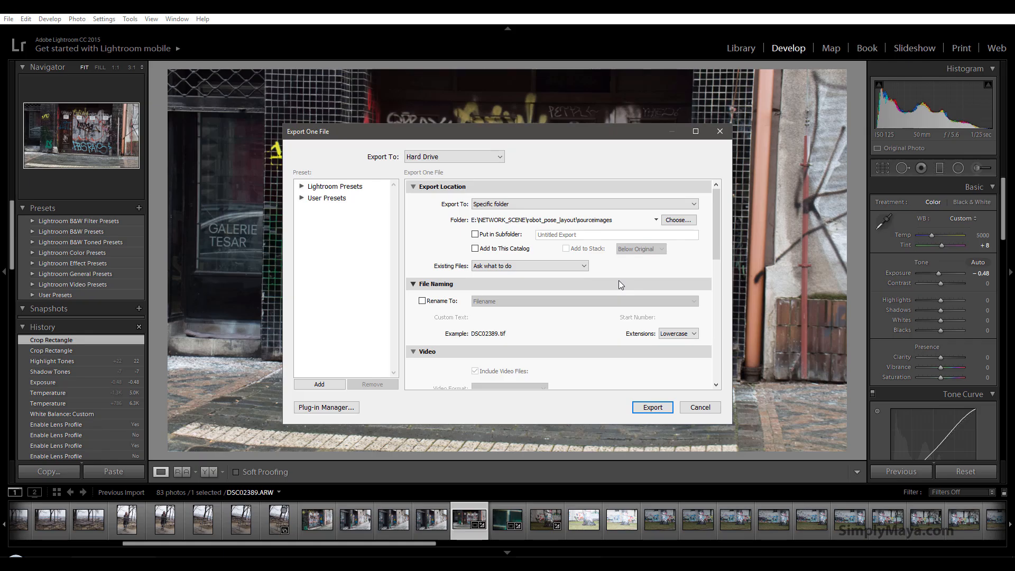
{"action": "left_click", "coordinate": [437, 301]}
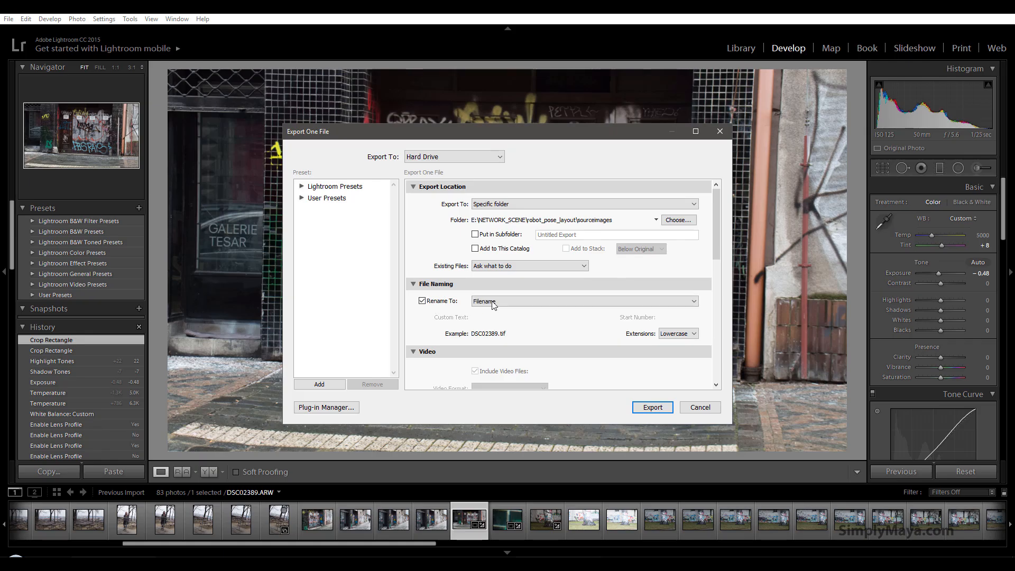
{"action": "left_click", "coordinate": [492, 301]}
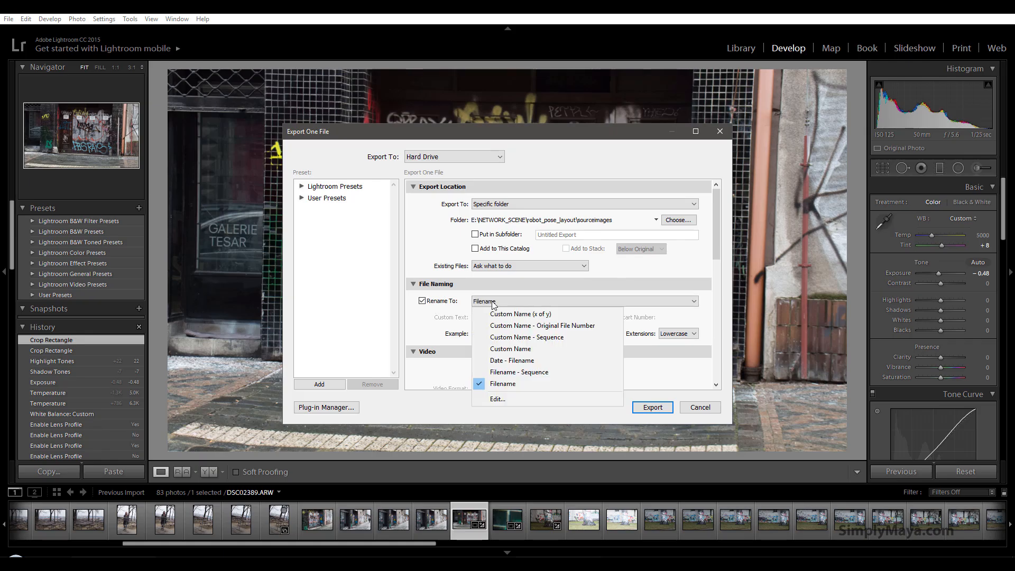
{"action": "left_click", "coordinate": [418, 333]}
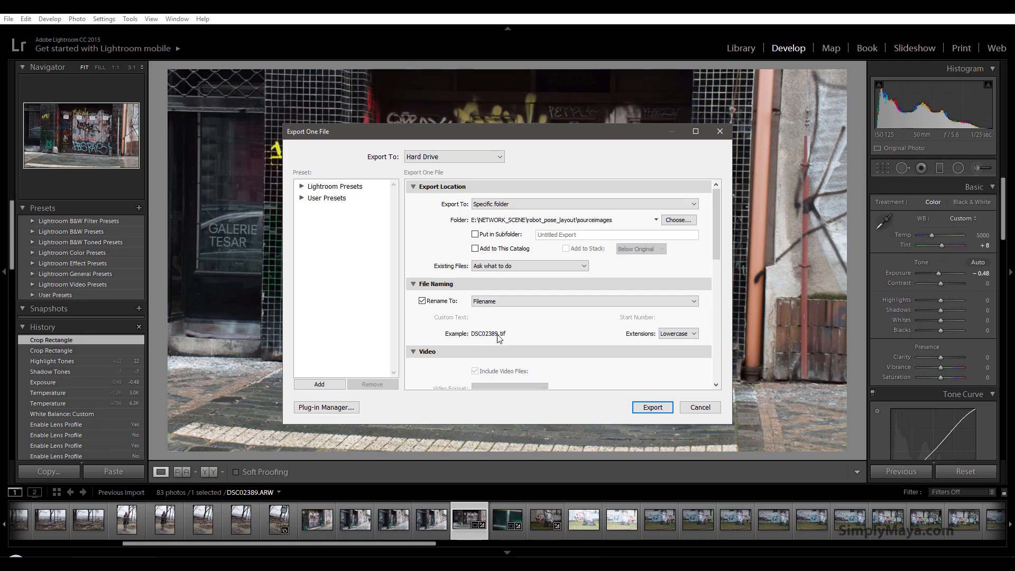
{"action": "left_click", "coordinate": [534, 301]}
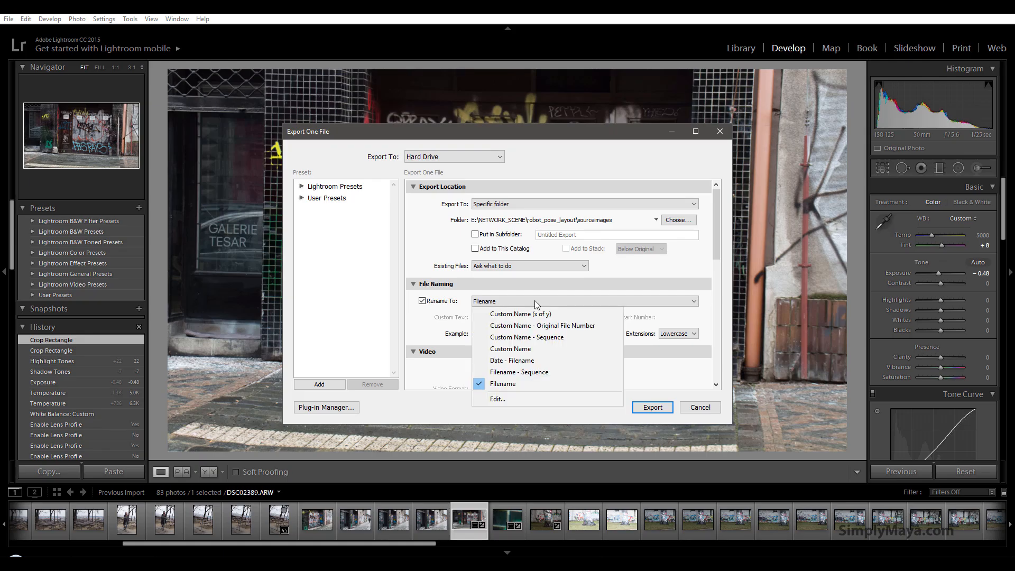
{"action": "left_click", "coordinate": [536, 387]}
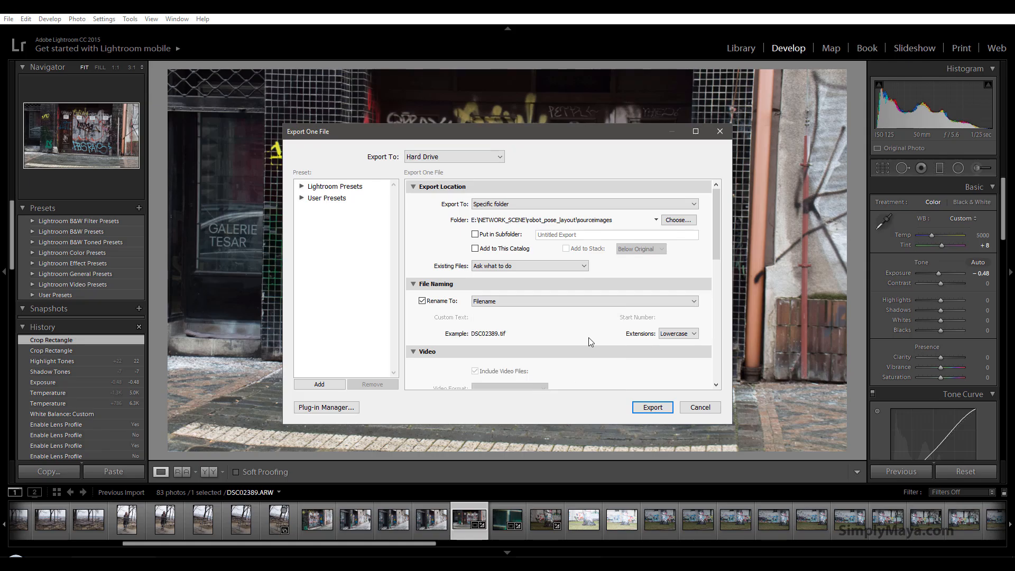
{"action": "scroll", "coordinate": [588, 337], "scroll_direction": "down", "scroll_amount": 10}
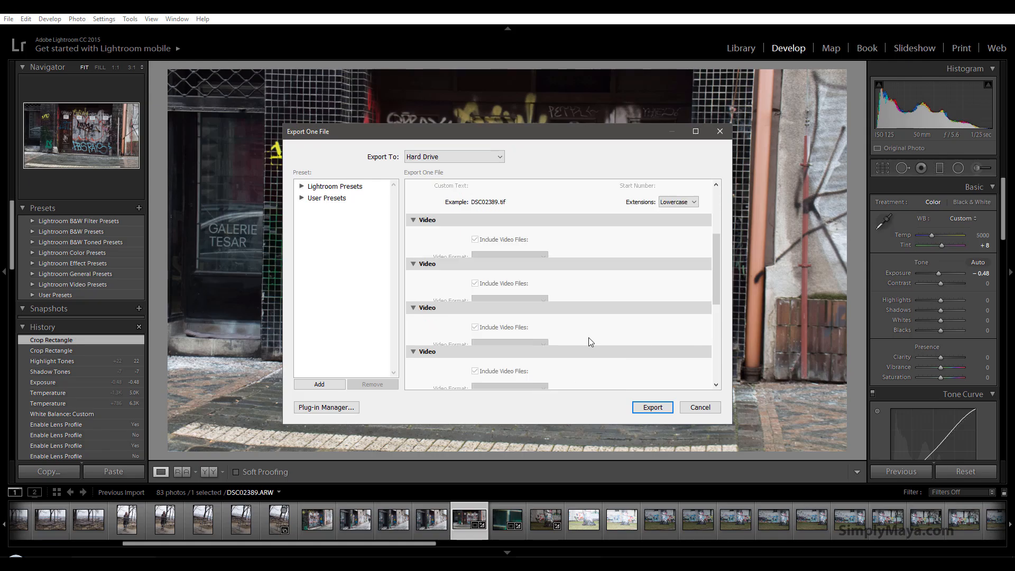
{"action": "left_click", "coordinate": [650, 408]}
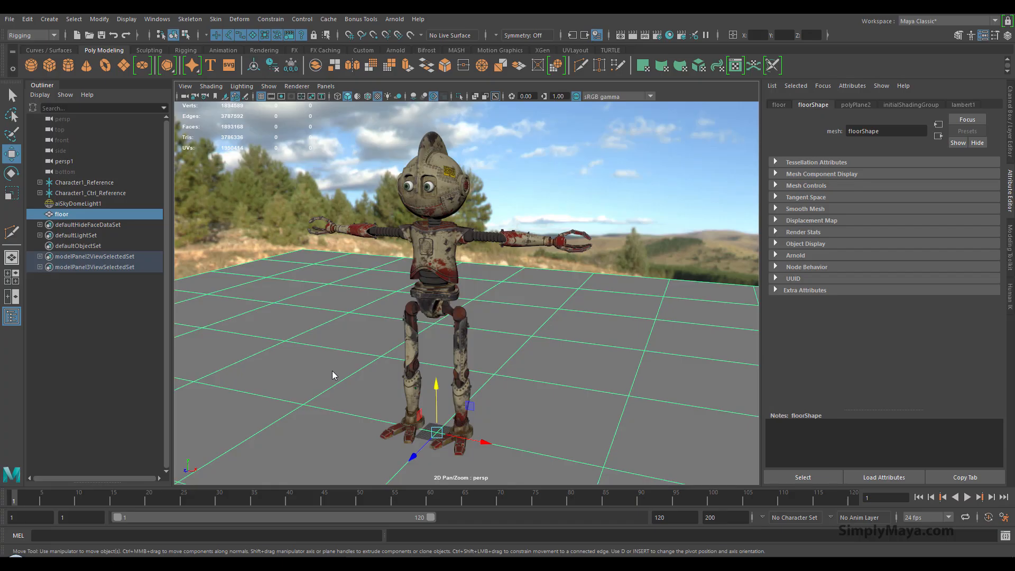
Step: In the Maya robot scene, create a camera and move it to about 159 units high and 69 units forward, near the robot's head
{"action": "left_click_drag", "start_coordinate": [333, 333], "coordinate": [358, 324], "text": "alt"}
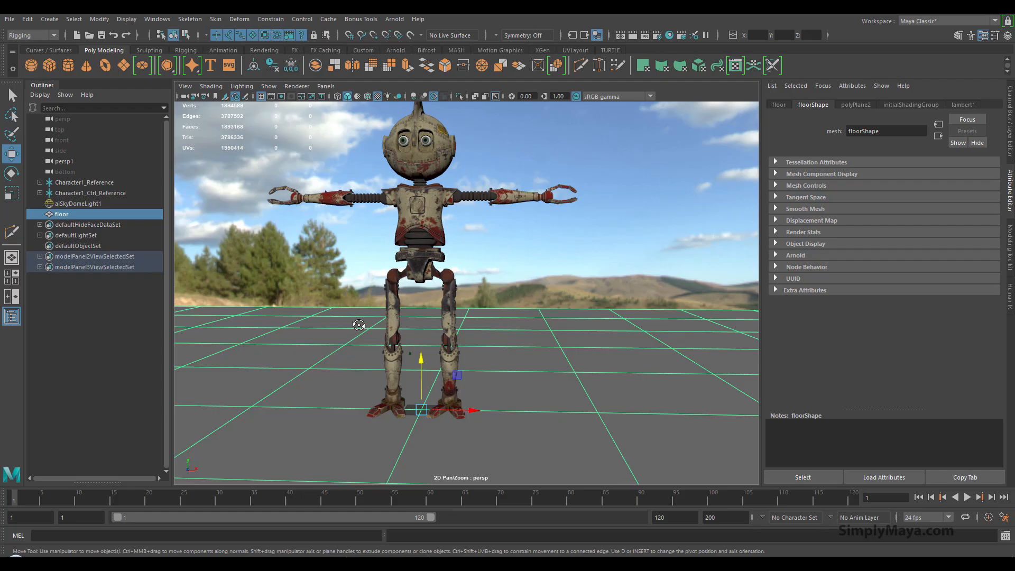
{"action": "middle_click_drag", "start_coordinate": [348, 287], "coordinate": [358, 303], "text": "alt"}
{"action": "left_click_drag", "start_coordinate": [322, 310], "coordinate": [335, 312], "text": "alt"}
{"action": "middle_click_drag", "start_coordinate": [389, 319], "coordinate": [400, 334], "text": "alt"}
{"action": "right_click_drag", "start_coordinate": [400, 335], "coordinate": [389, 317], "text": "alt"}
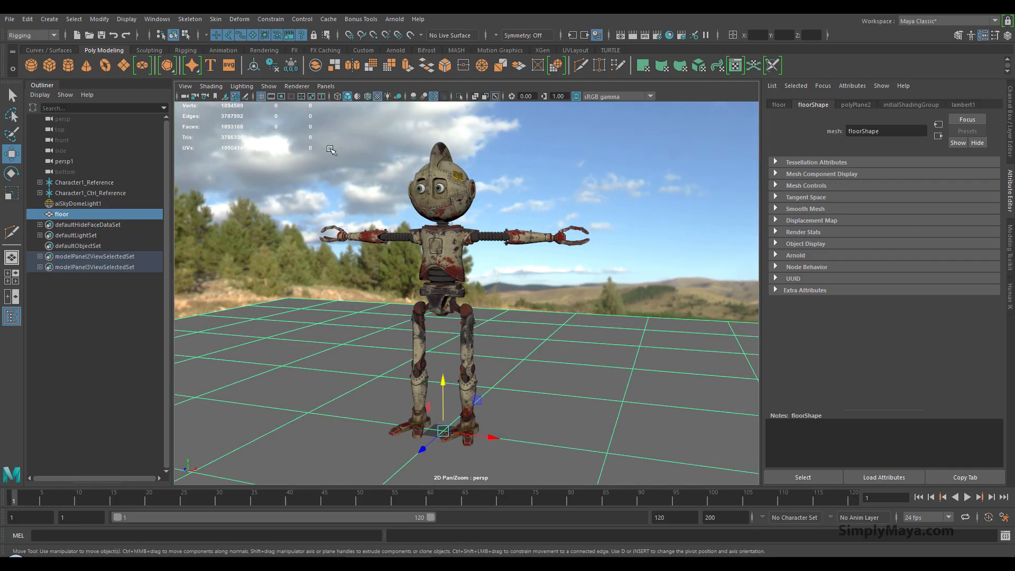
{"action": "left_click", "coordinate": [49, 19]}
{"action": "mouse_move", "coordinate": [94, 79]}
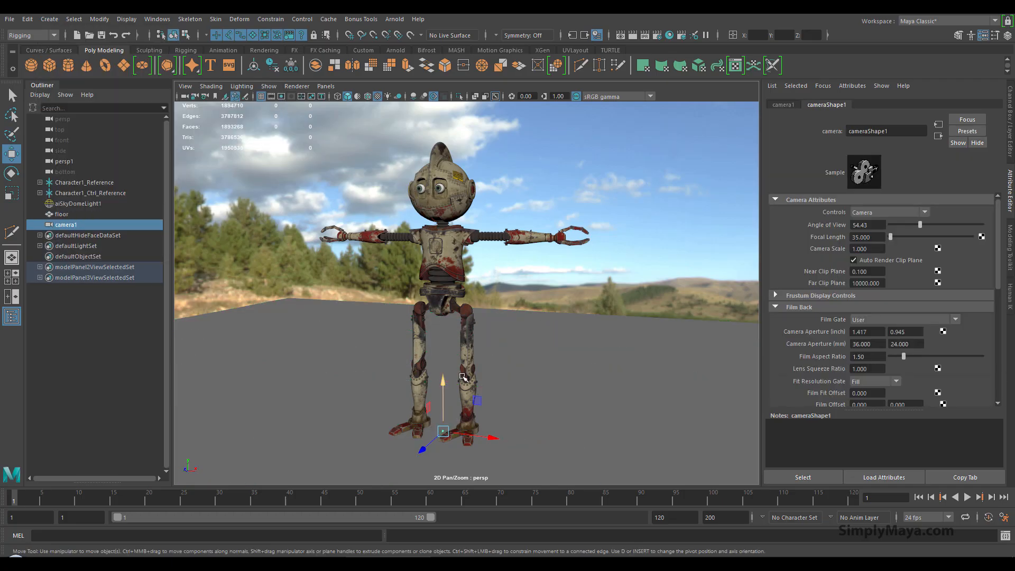
{"action": "left_click_drag", "start_coordinate": [427, 444], "coordinate": [376, 179]}
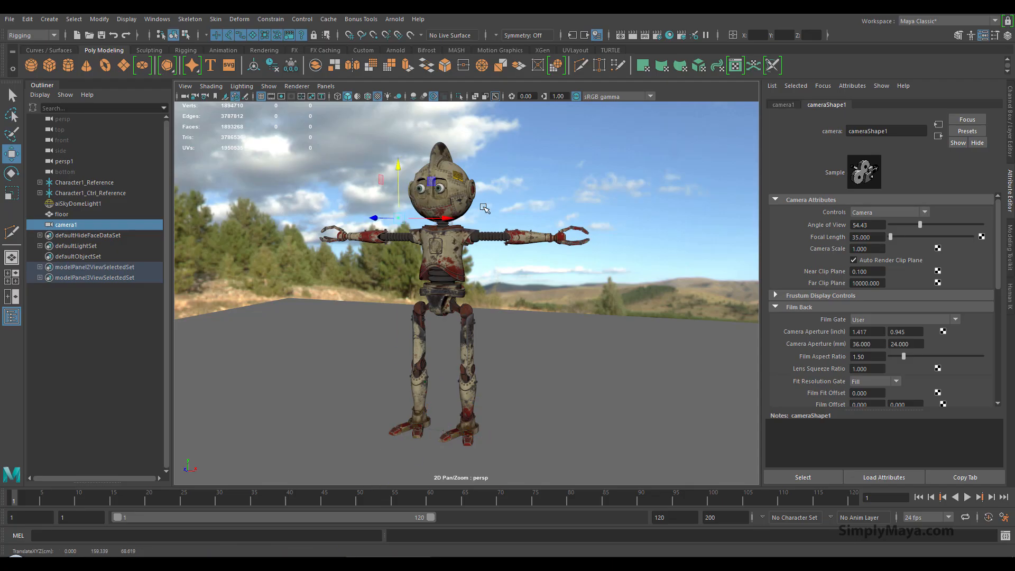
Step: Set the new camera's Translate Y to 165 and check its position relative to the robot from several angles
{"action": "left_click", "coordinate": [1010, 126]}
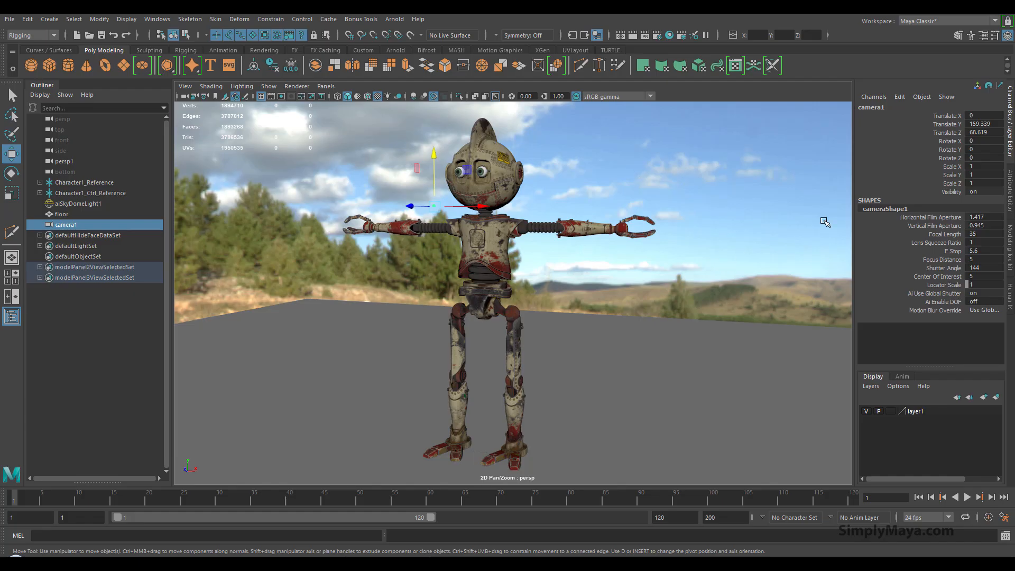
{"action": "double_click", "coordinate": [994, 124]}
{"action": "type", "text": "465"}
{"action": "key", "text": "Return"}
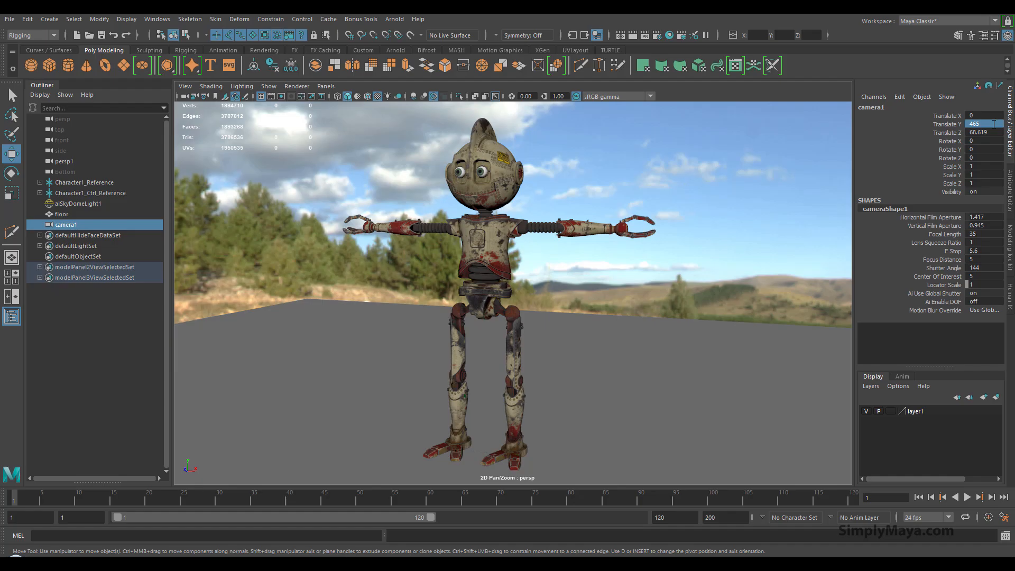
{"action": "left_click", "coordinate": [993, 124]}
{"action": "type", "text": "165"}
{"action": "key", "text": "Return"}
{"action": "left_click_drag", "start_coordinate": [575, 221], "coordinate": [447, 264], "text": "alt"}
{"action": "mouse_move", "coordinate": [527, 222]}
{"action": "left_mouse_down", "text": "alt"}
{"action": "mouse_move", "coordinate": [478, 237]}
{"action": "mouse_move", "coordinate": [539, 236]}
{"action": "left_mouse_up", "text": "alt"}
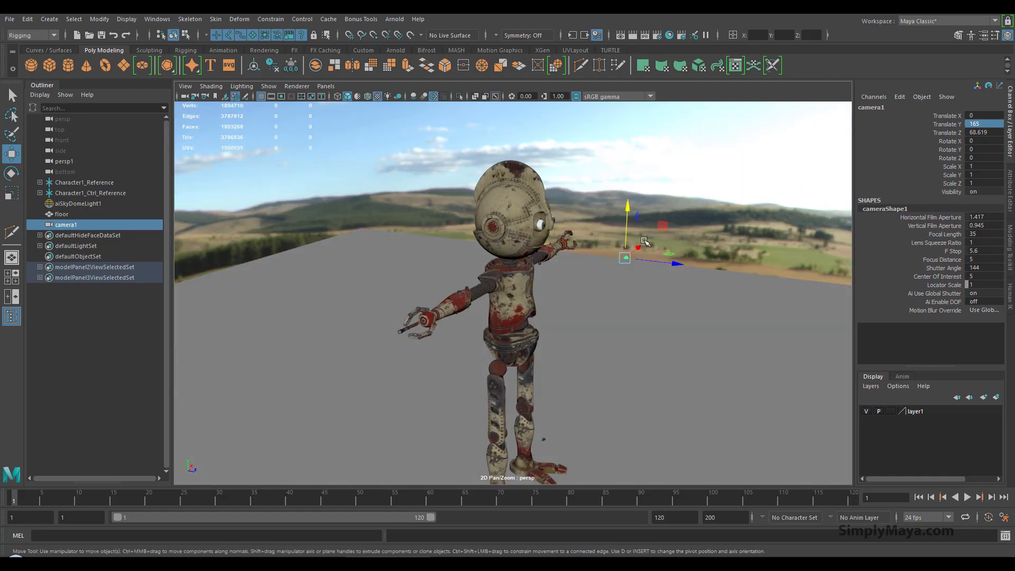
{"action": "left_click_drag", "start_coordinate": [615, 257], "coordinate": [370, 254], "text": "alt"}
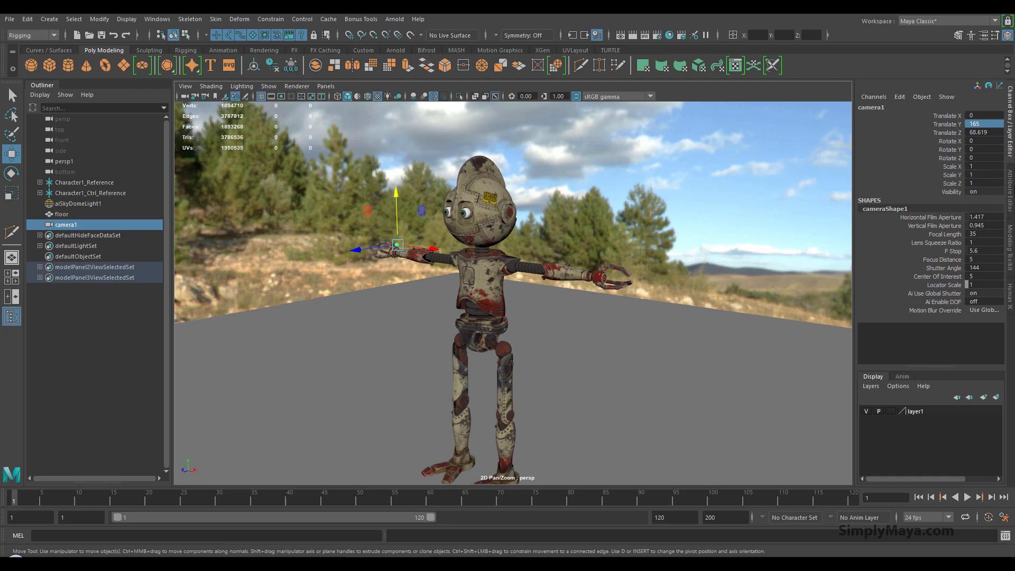
Step: Pull camera1 away from the robot along the Z axis
{"action": "left_click", "coordinate": [1010, 189]}
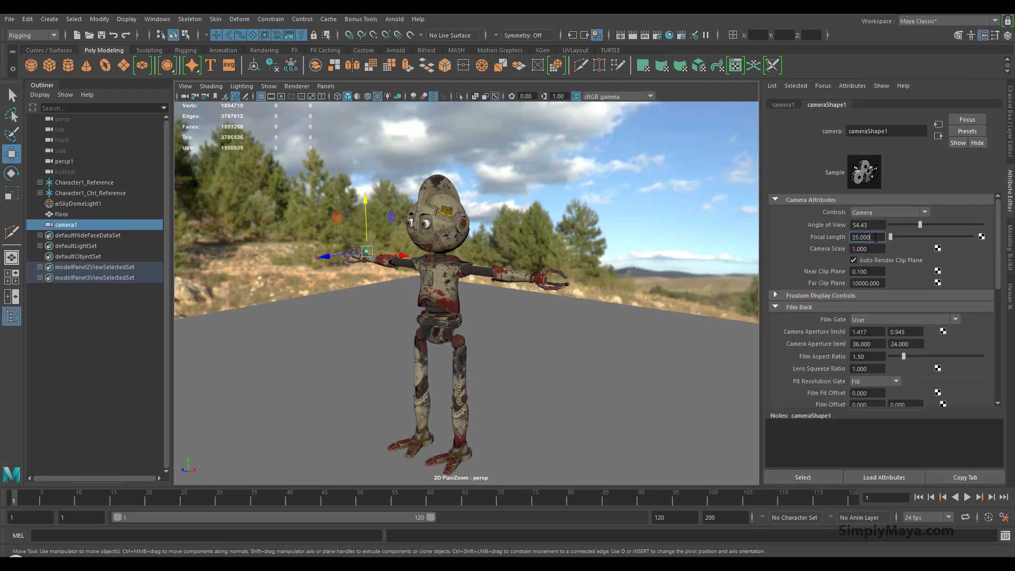
{"action": "right_click_drag", "start_coordinate": [558, 249], "coordinate": [319, 243], "text": "alt"}
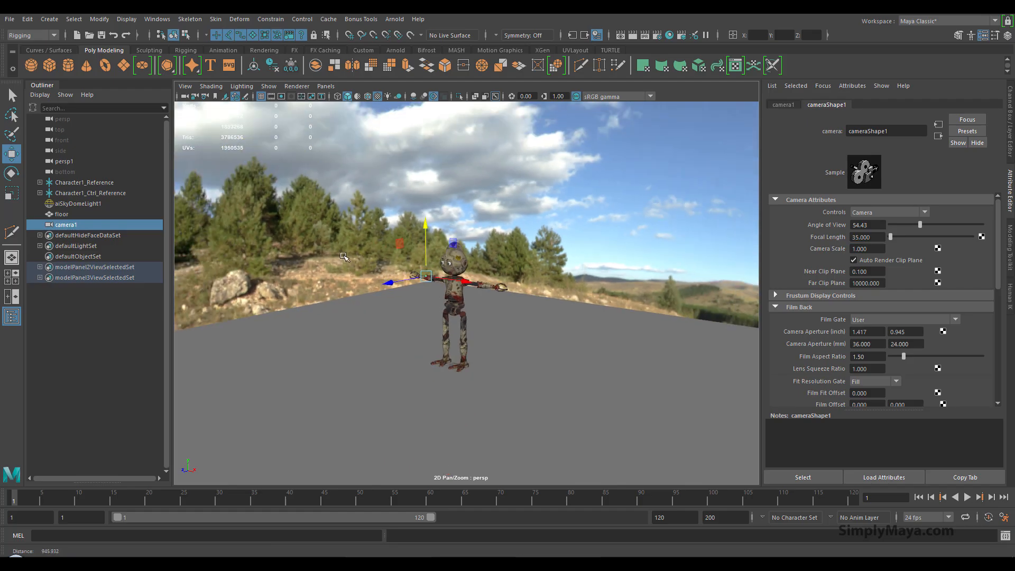
{"action": "left_click_drag", "start_coordinate": [390, 282], "coordinate": [284, 301]}
{"action": "middle_click_drag", "start_coordinate": [464, 307], "coordinate": [534, 258], "text": "alt"}
{"action": "right_click_drag", "start_coordinate": [464, 281], "coordinate": [544, 286], "text": "alt"}
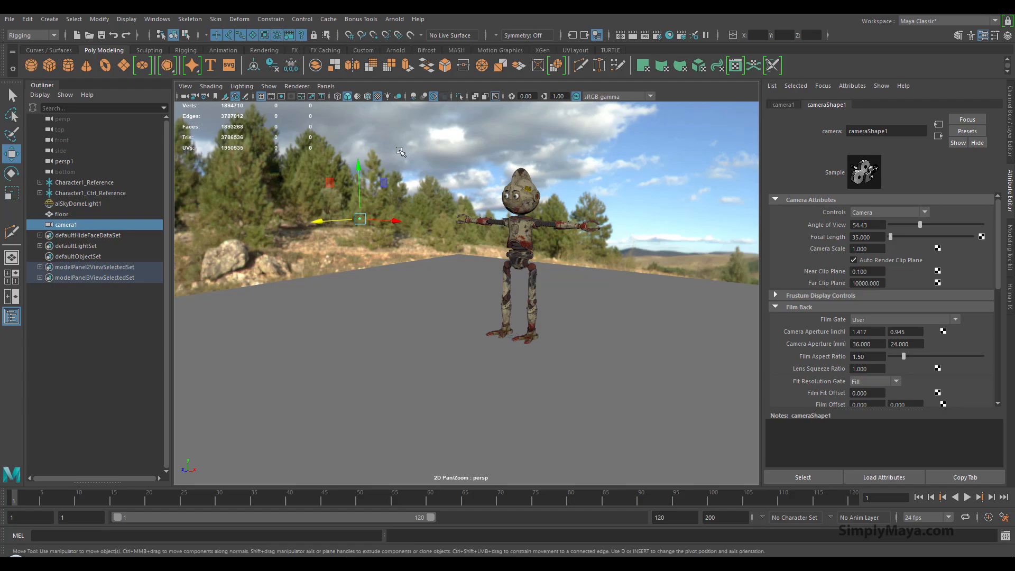
Step: Switch to multiple views, enlarge the upper two, and show camera1's view in place of the top view
{"action": "key", "text": "space"}
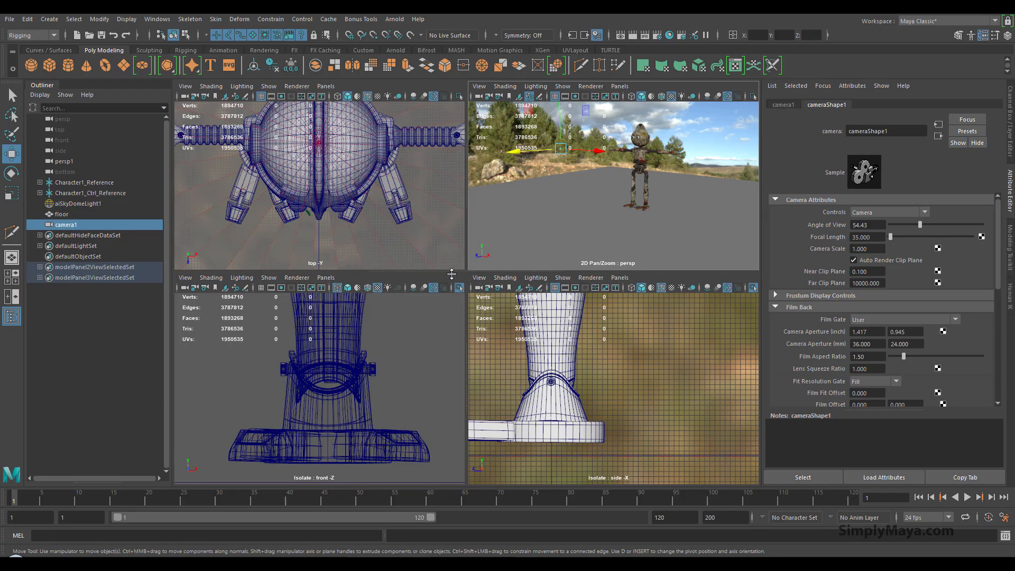
{"action": "left_click_drag", "start_coordinate": [453, 270], "coordinate": [439, 515]}
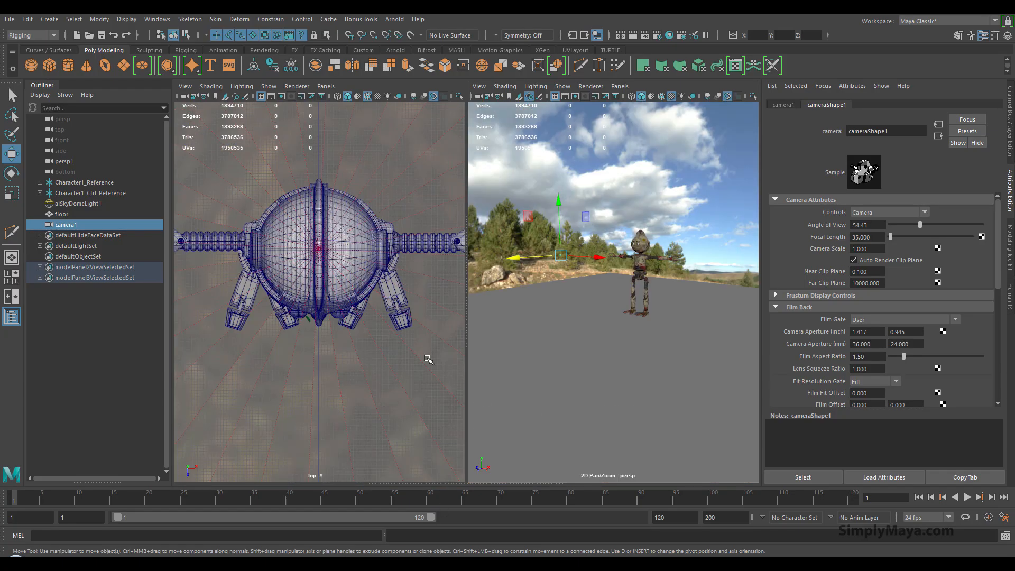
{"action": "left_click", "coordinate": [325, 86]}
{"action": "mouse_move", "coordinate": [370, 96]}
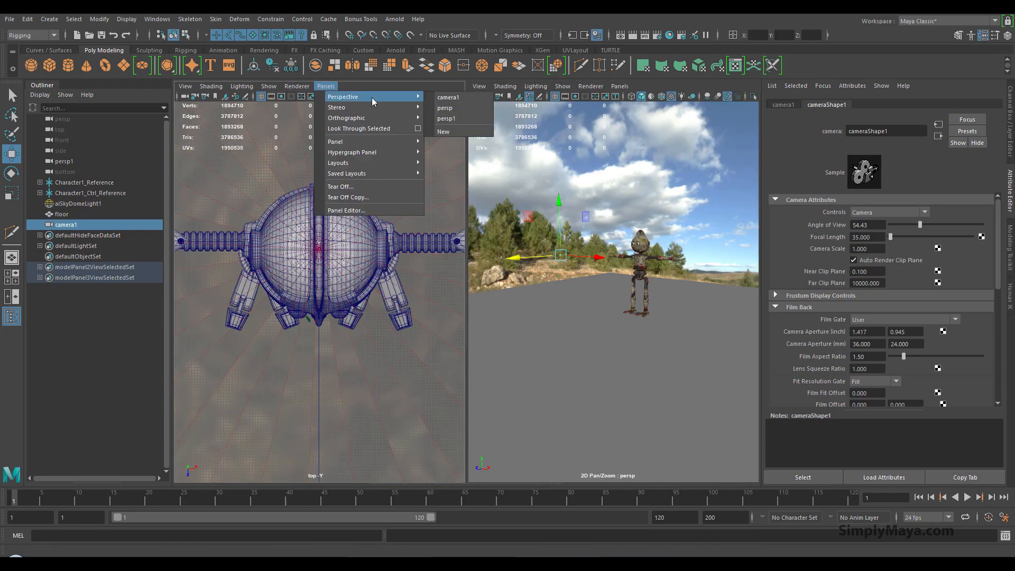
{"action": "left_click", "coordinate": [463, 99]}
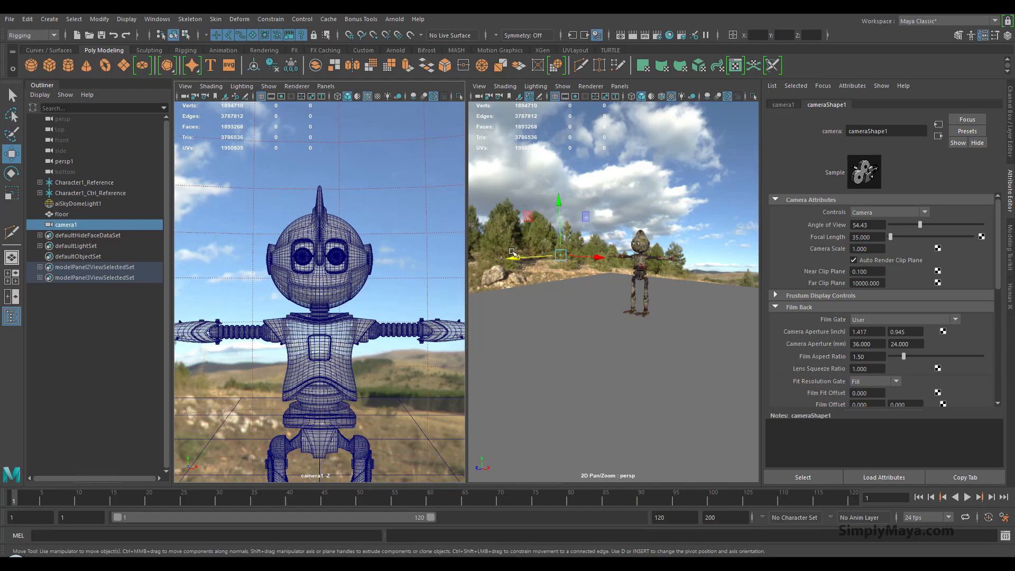
Step: Move camera1 back along Z to about 615 so the whole robot fits in its view, and check its placement in the perspective view
{"action": "scroll", "coordinate": [294, 274], "scroll_direction": "down", "scroll_amount": 6}
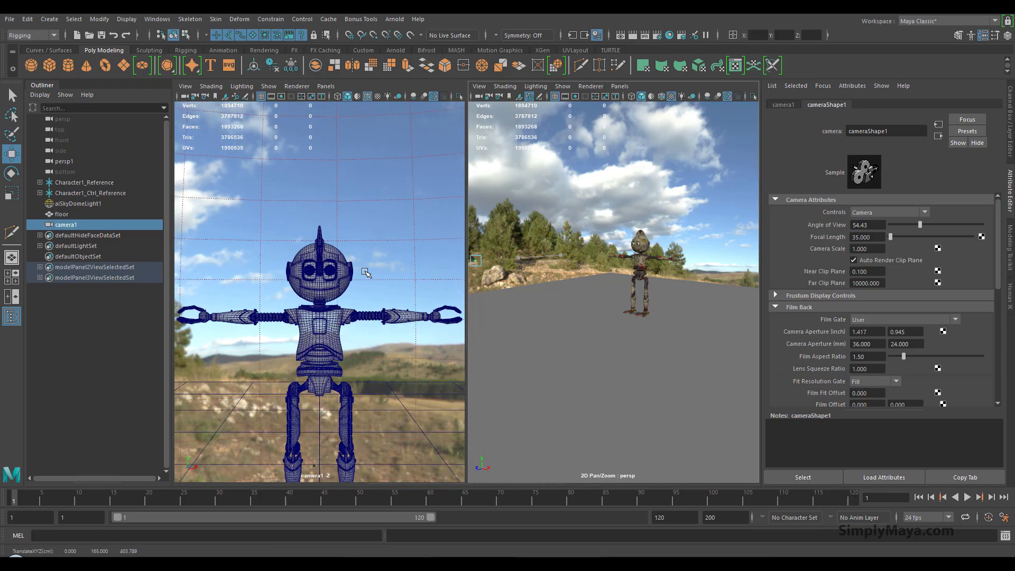
{"action": "scroll", "coordinate": [295, 274], "scroll_direction": "down", "scroll_amount": 3}
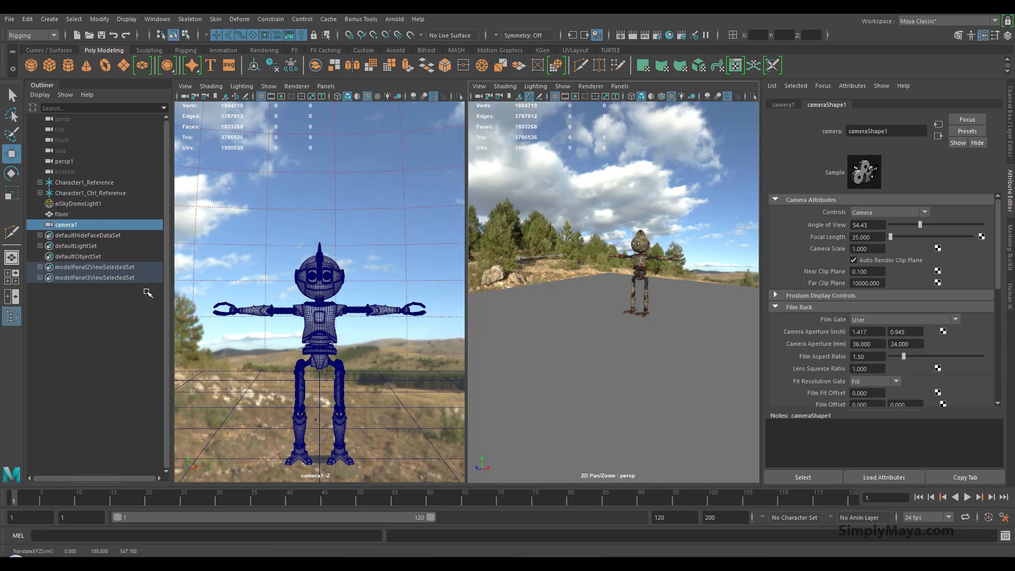
{"action": "scroll", "coordinate": [295, 274], "scroll_direction": "down", "scroll_amount": 1}
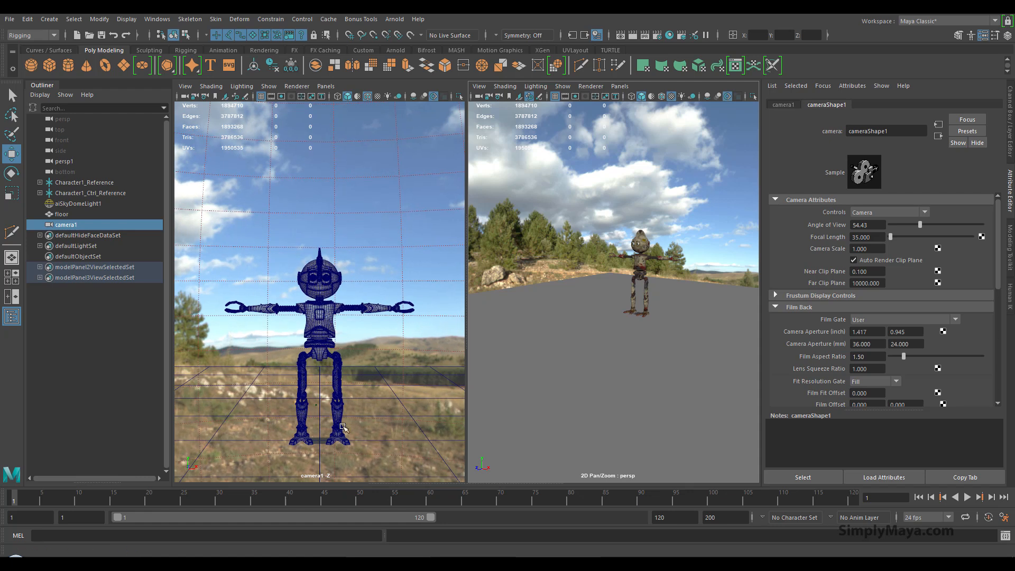
{"action": "scroll", "coordinate": [518, 340], "scroll_direction": "down", "scroll_amount": 10}
{"action": "scroll", "coordinate": [506, 338], "scroll_direction": "up", "scroll_amount": 10}
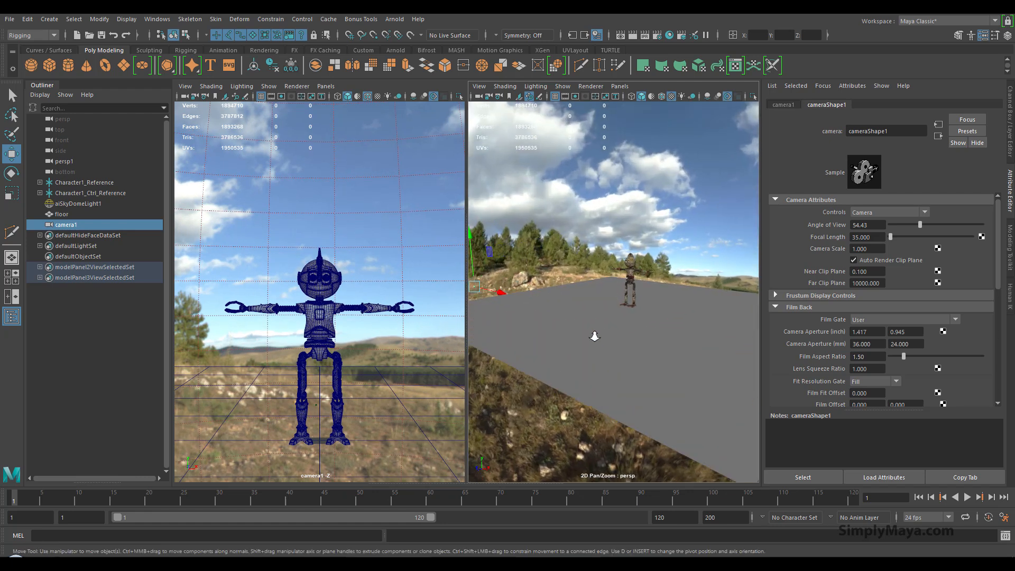
{"action": "left_click", "coordinate": [1010, 147]}
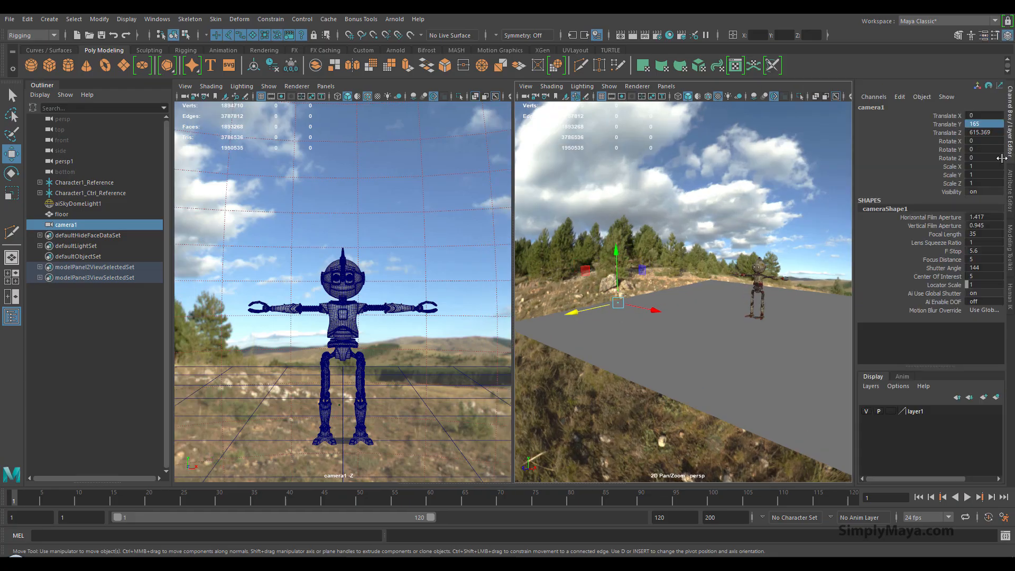
{"action": "middle_click_drag", "start_coordinate": [657, 233], "coordinate": [642, 204], "text": "alt"}
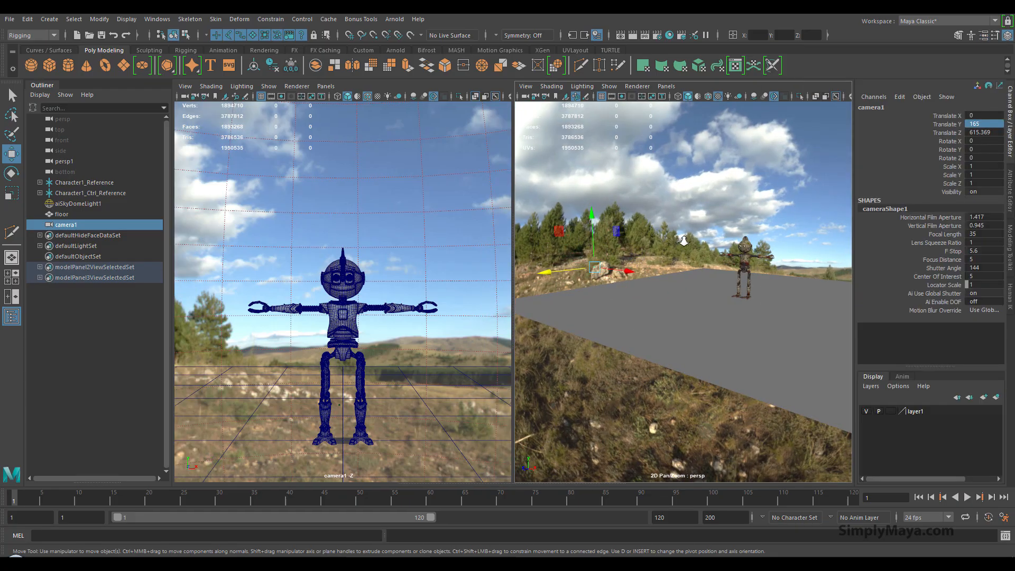
{"action": "scroll", "coordinate": [682, 238], "scroll_direction": "up", "scroll_amount": 3}
{"action": "middle_click_drag", "start_coordinate": [685, 238], "coordinate": [695, 257], "text": "alt"}
{"action": "scroll", "coordinate": [696, 258], "scroll_direction": "up", "scroll_amount": 2}
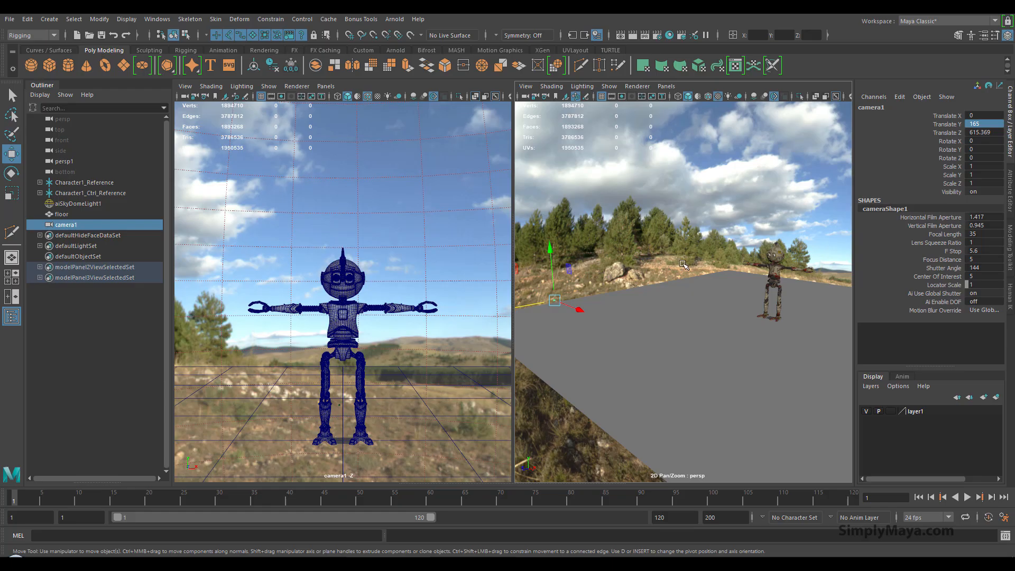
{"action": "middle_click_drag", "start_coordinate": [684, 263], "coordinate": [705, 257], "text": "alt"}
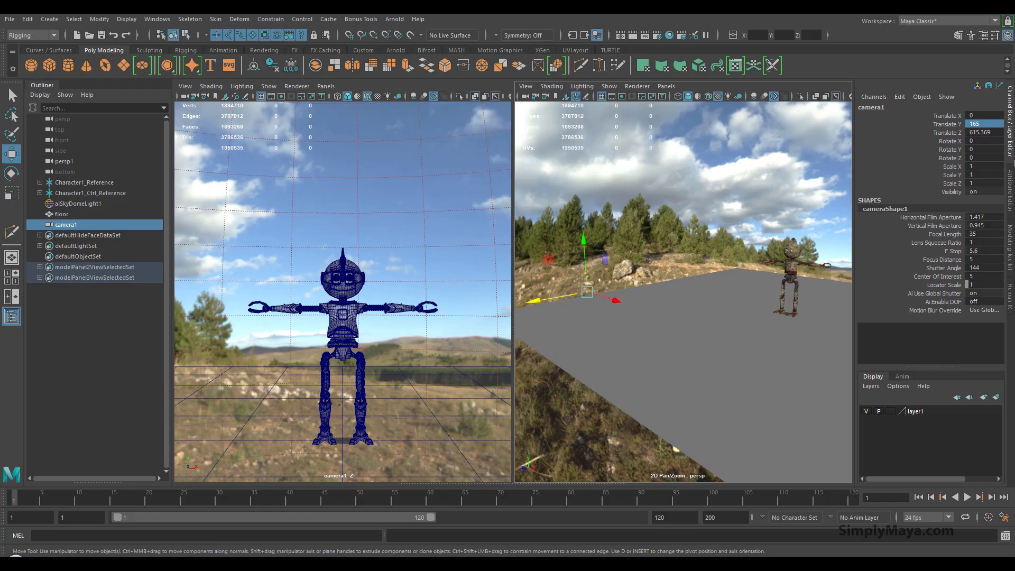
Step: Set camera1's focal length to 50 and pull the camera back along Z to about 841
{"action": "left_click", "coordinate": [1010, 189]}
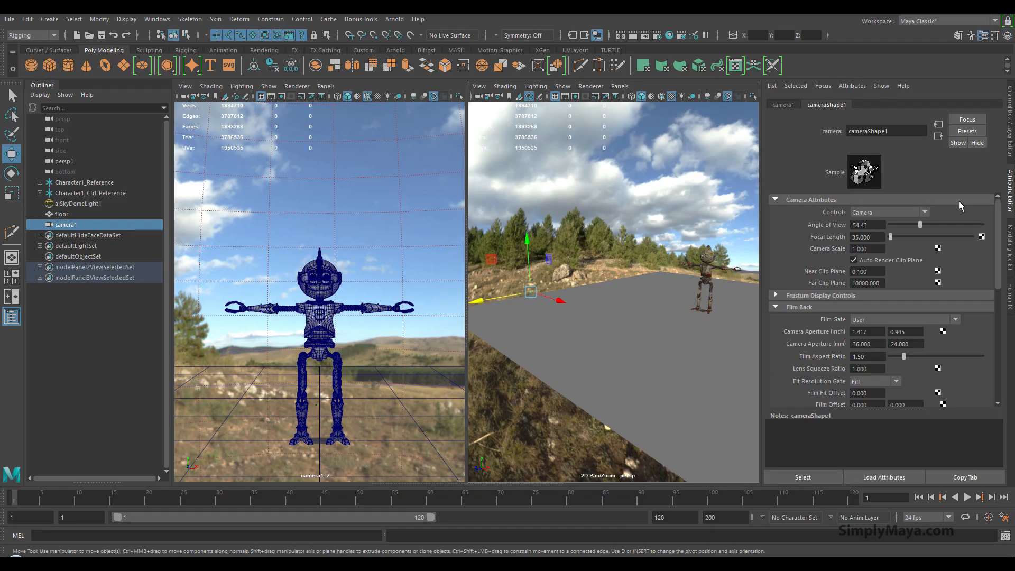
{"action": "double_click", "coordinate": [875, 236]}
{"action": "type", "text": "50"}
{"action": "key", "text": "Return"}
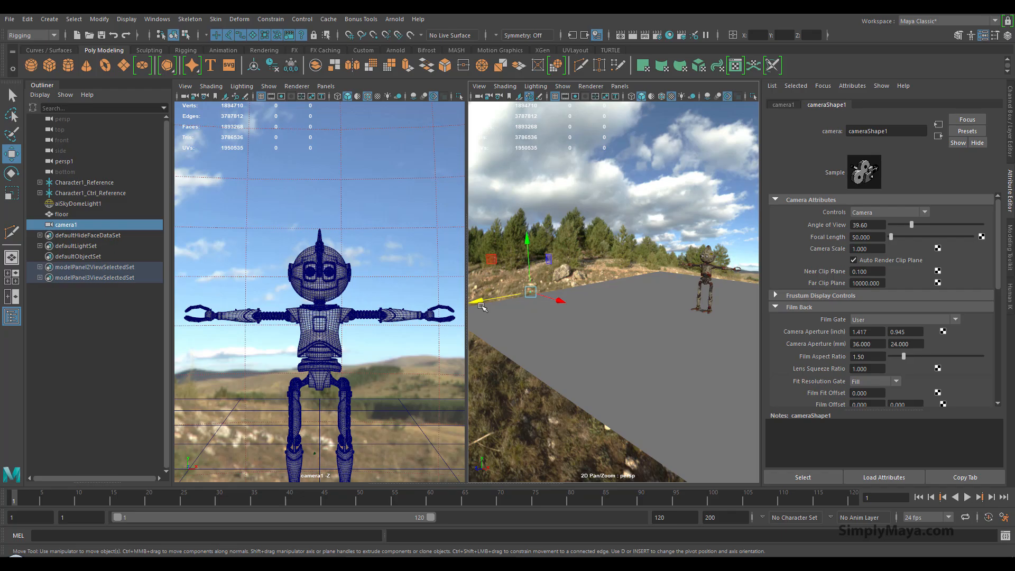
{"action": "left_click_drag", "start_coordinate": [483, 302], "coordinate": [229, 355]}
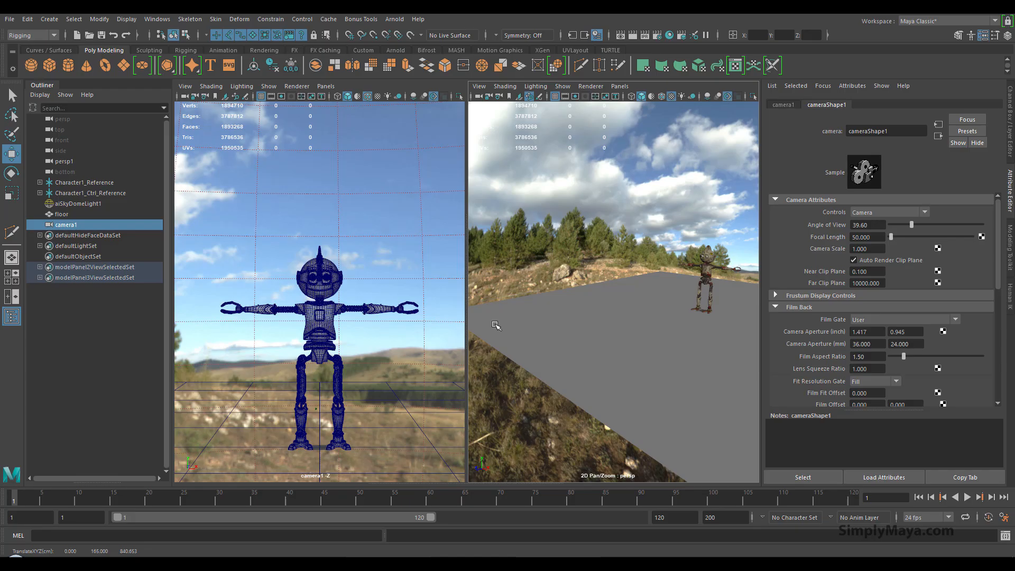
{"action": "left_click", "coordinate": [1010, 141]}
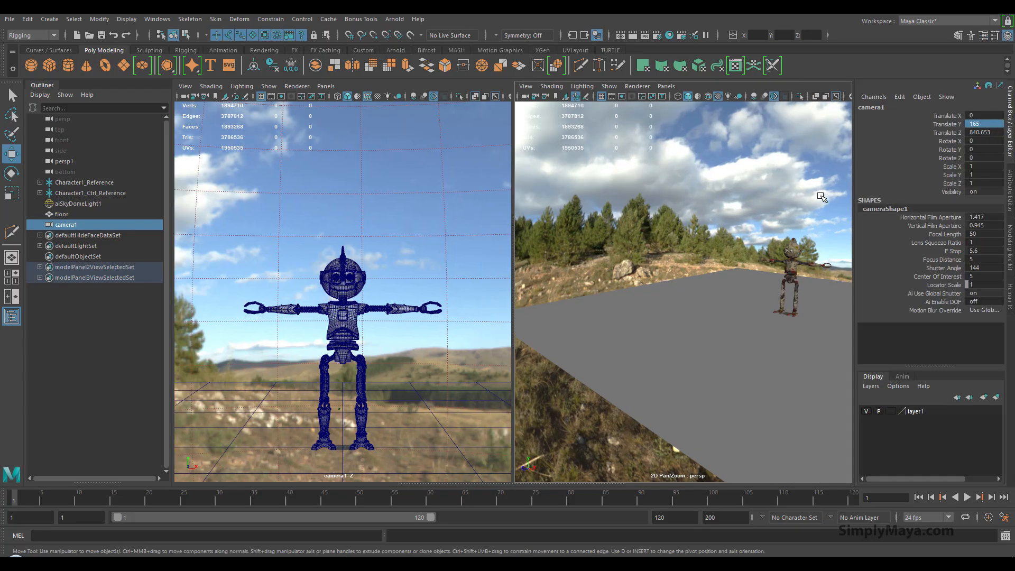
Step: Check the camera's distance from the robot and hide Character1_Reference and Character1_Ctrl_Reference
{"action": "right_click_drag", "start_coordinate": [721, 297], "coordinate": [583, 264], "text": "alt"}
{"action": "left_click_drag", "start_coordinate": [583, 264], "coordinate": [724, 286], "text": "alt"}
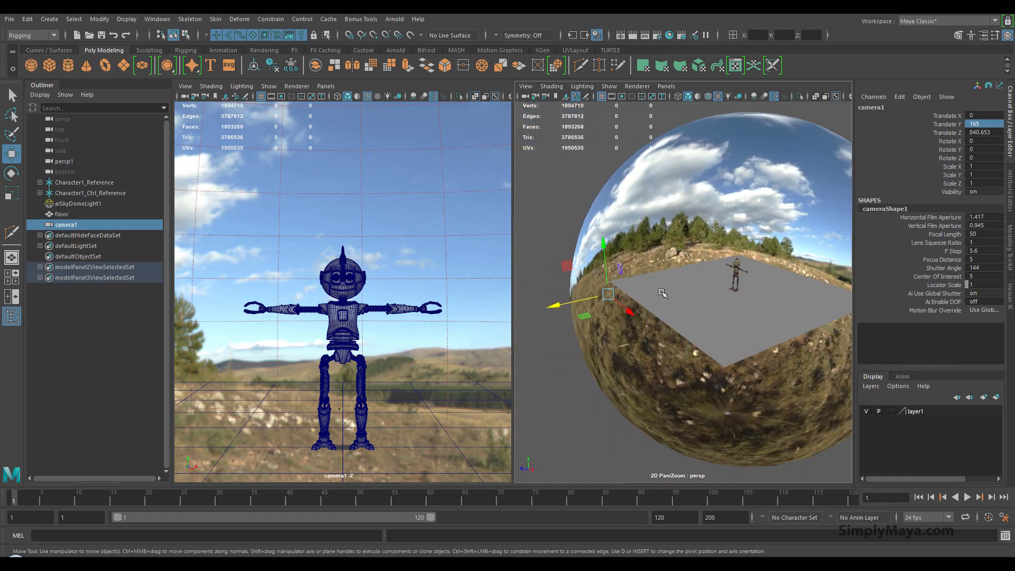
{"action": "scroll", "coordinate": [727, 286], "scroll_direction": "up", "scroll_amount": 5}
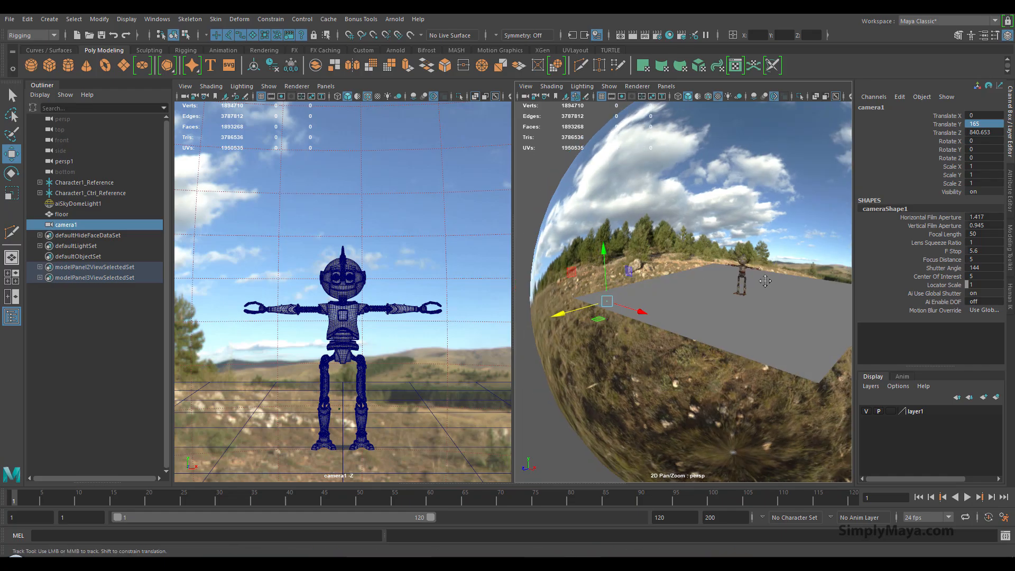
{"action": "scroll", "coordinate": [732, 286], "scroll_direction": "up", "scroll_amount": 8}
{"action": "right_click_drag", "start_coordinate": [728, 266], "coordinate": [725, 266], "text": "alt"}
{"action": "middle_click_drag", "start_coordinate": [748, 268], "coordinate": [721, 257], "text": "alt"}
{"action": "middle_click_drag", "start_coordinate": [794, 264], "coordinate": [784, 262], "text": "alt"}
{"action": "left_click_drag", "start_coordinate": [783, 262], "coordinate": [787, 207], "text": "alt"}
{"action": "left_click_drag", "start_coordinate": [109, 194], "coordinate": [105, 180]}
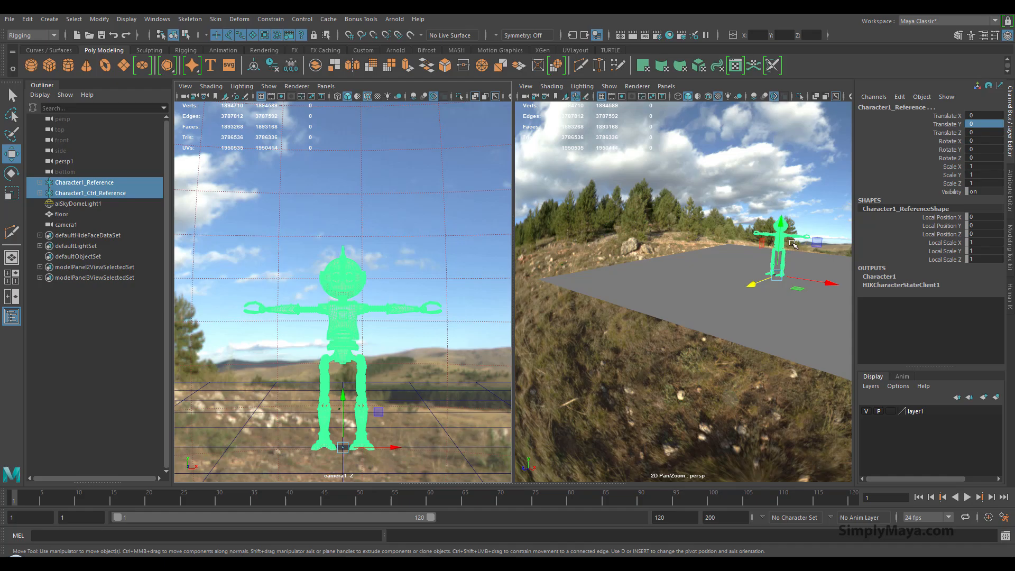
{"action": "key", "text": "ctrl+h"}
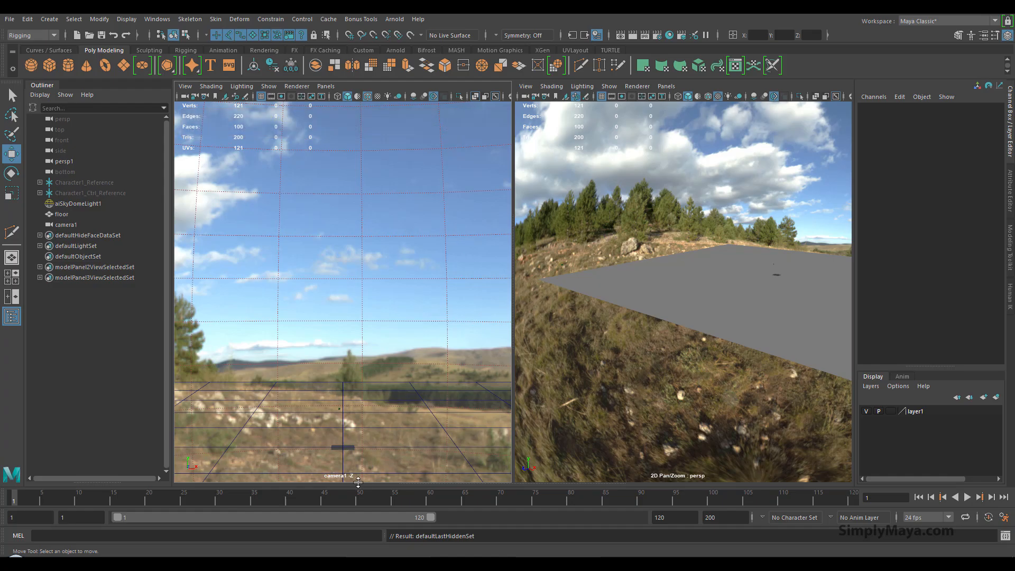
Step: Import DSC02389.tif from the sourceimages folder as an image plane on camera1
{"action": "left_click", "coordinate": [192, 87]}
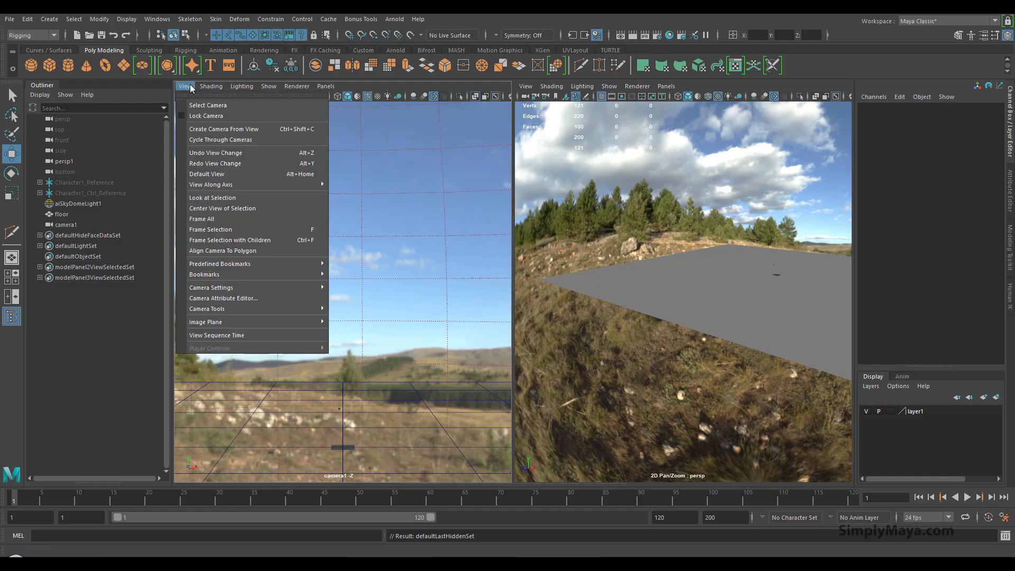
{"action": "mouse_move", "coordinate": [250, 322]}
{"action": "left_click", "coordinate": [364, 331]}
{"action": "left_click", "coordinate": [250, 196]}
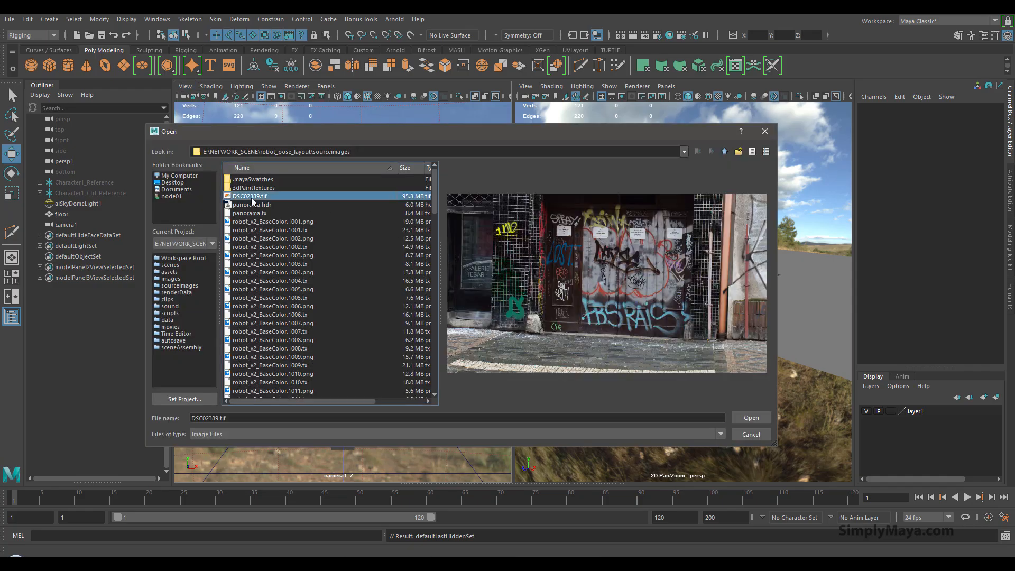
{"action": "left_click", "coordinate": [750, 418]}
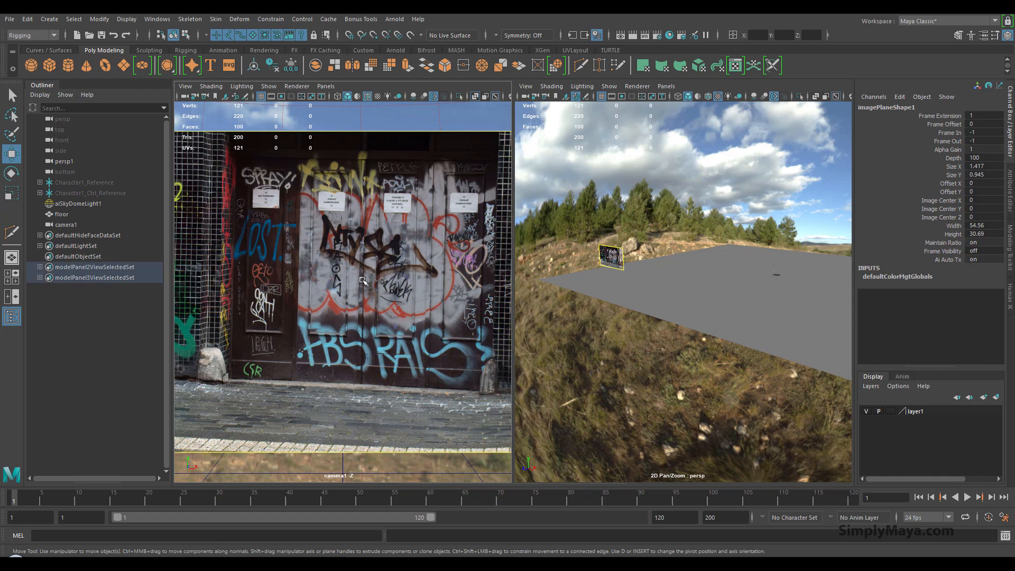
Step: Set the image plane's placement depth to 1000 so it stands behind the origin
{"action": "left_click_drag", "start_coordinate": [687, 305], "coordinate": [654, 308], "text": "alt"}
{"action": "right_click_drag", "start_coordinate": [676, 307], "coordinate": [610, 286], "text": "alt"}
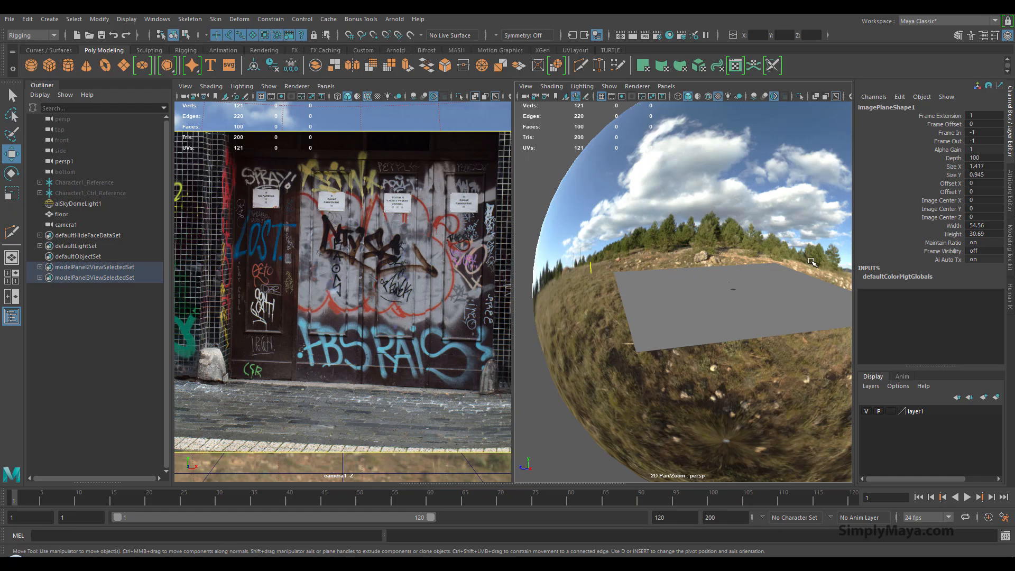
{"action": "left_click", "coordinate": [1009, 182]}
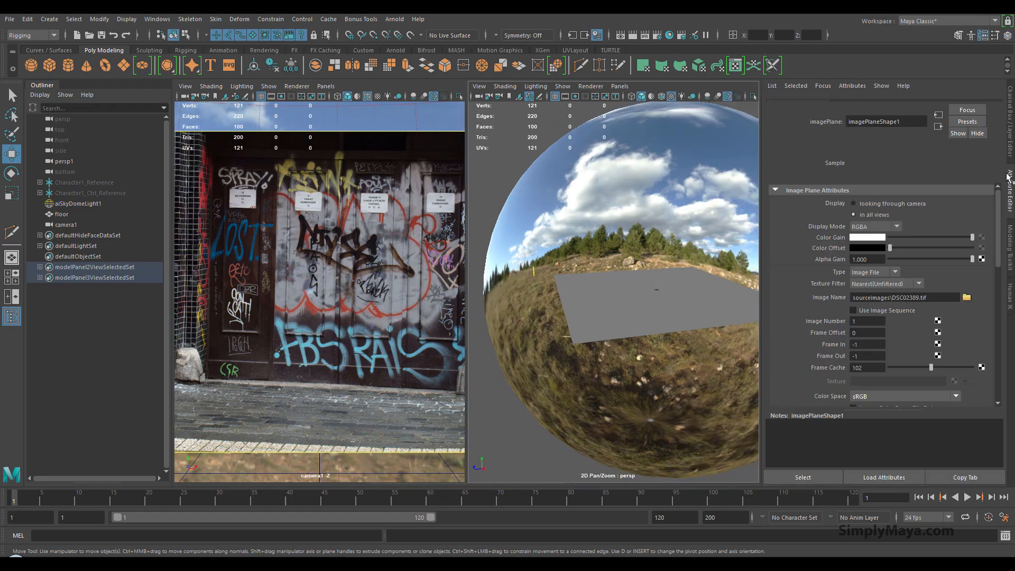
{"action": "scroll", "coordinate": [898, 322], "scroll_direction": "down", "scroll_amount": 1}
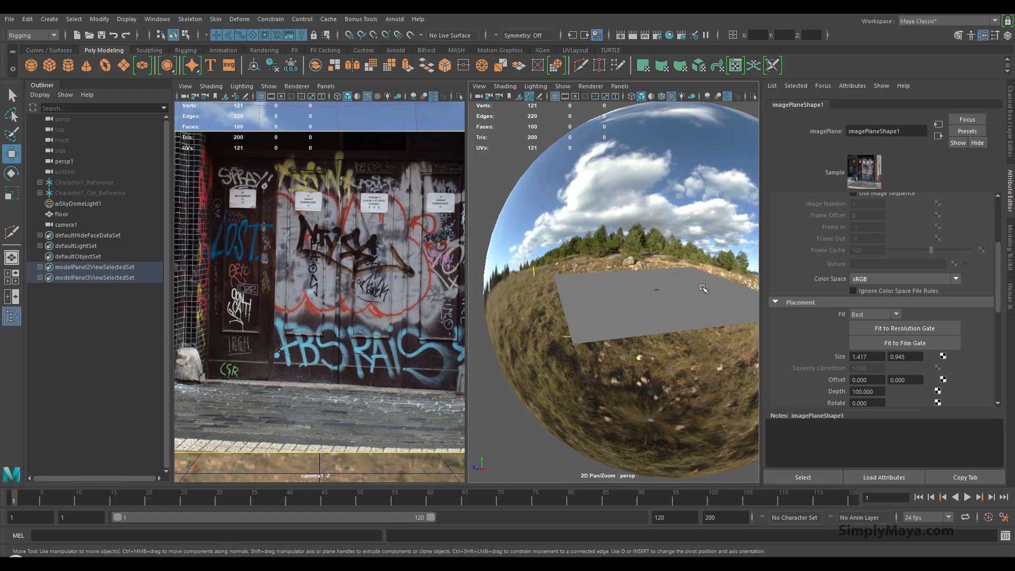
{"action": "scroll", "coordinate": [804, 327], "scroll_direction": "down", "scroll_amount": 1}
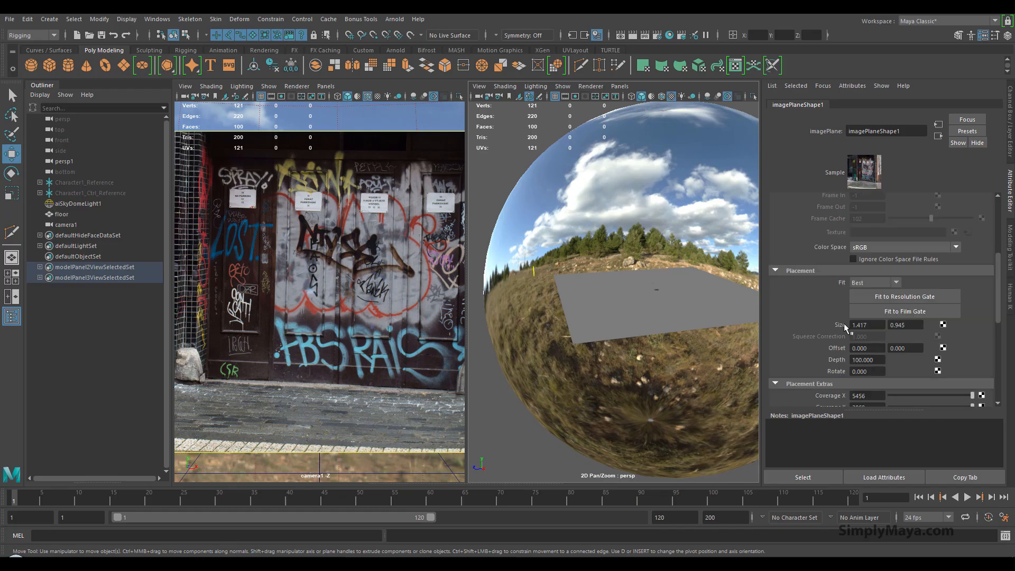
{"action": "left_click", "coordinate": [861, 360]}
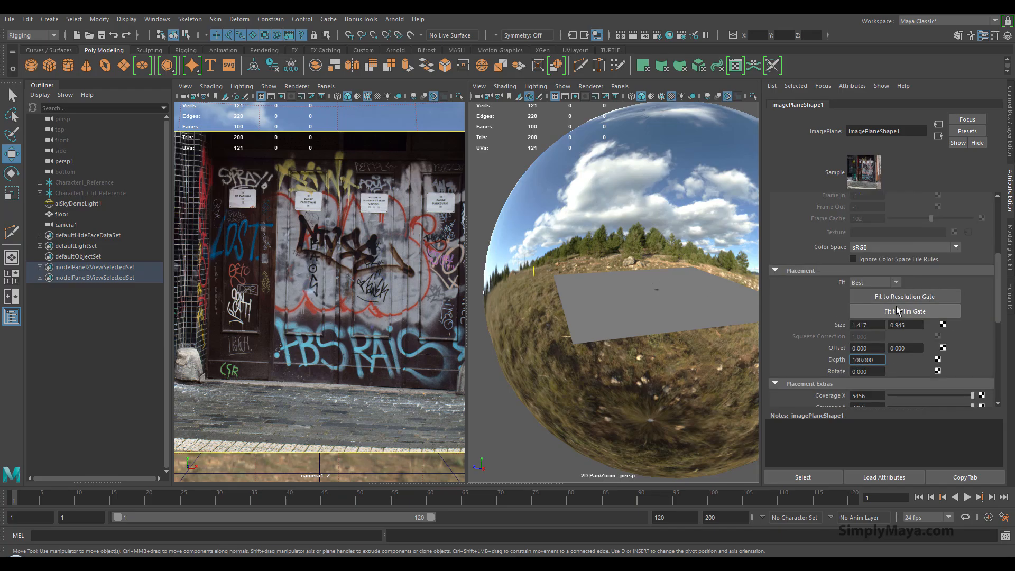
{"action": "key", "text": "Return"}
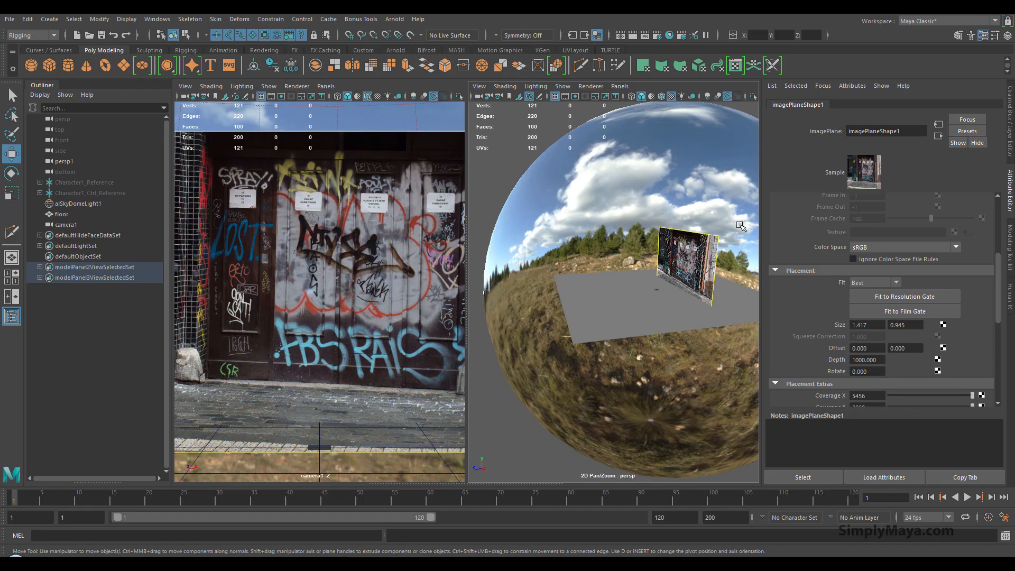
Step: Change the image plane's display mode to RGB
{"action": "scroll", "coordinate": [919, 227], "scroll_direction": "up", "scroll_amount": 5}
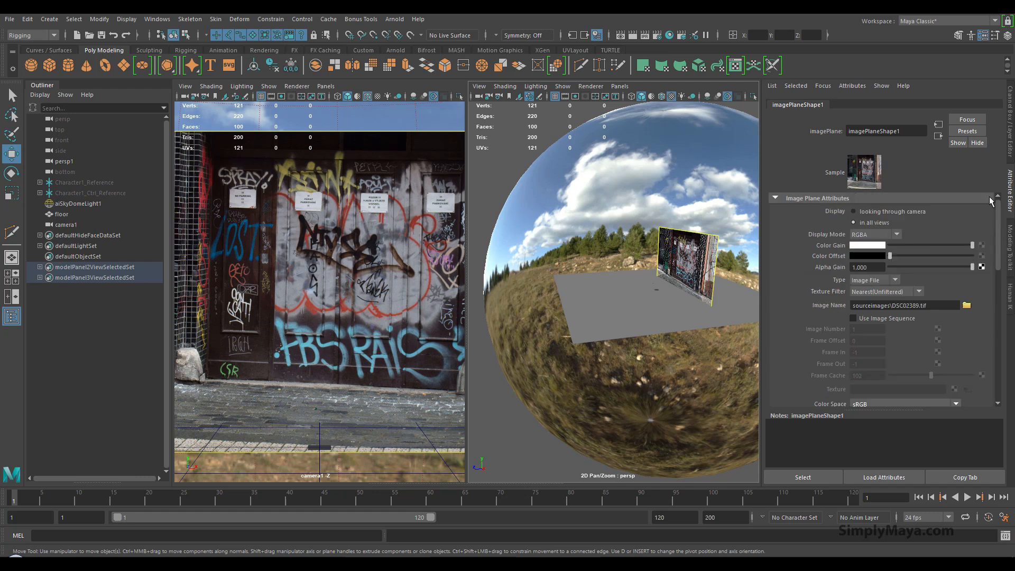
{"action": "left_click", "coordinate": [891, 234]}
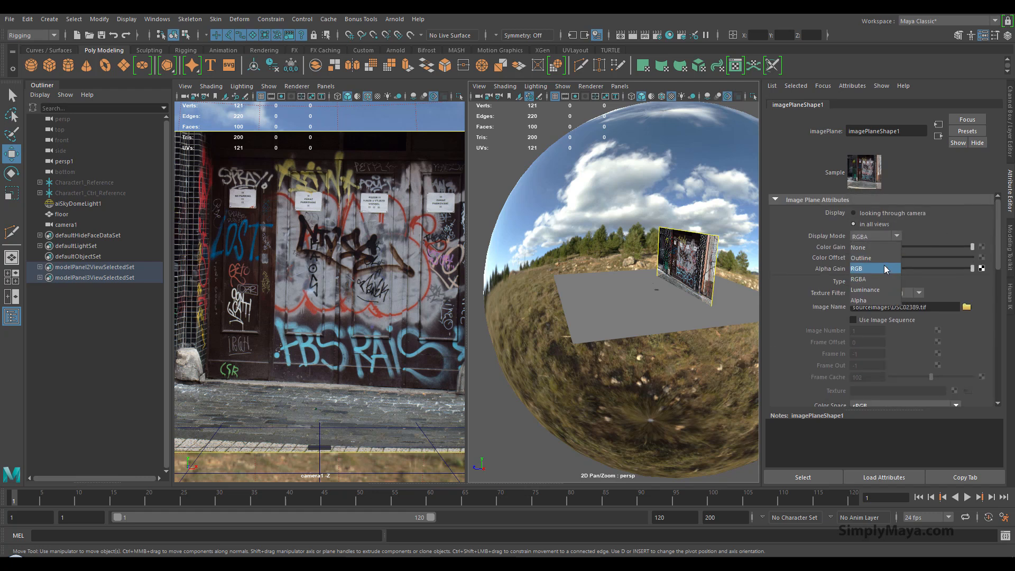
{"action": "left_click", "coordinate": [883, 265]}
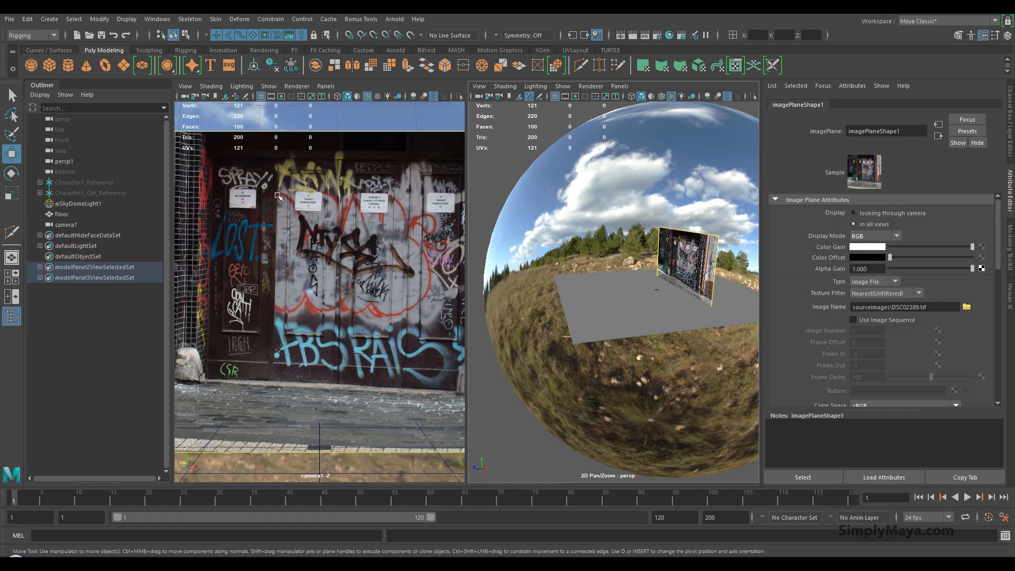
Step: Set the image plane's placement fit to Horizontal and widen the camera1 view
{"action": "left_click_drag", "start_coordinate": [997, 242], "coordinate": [994, 291]}
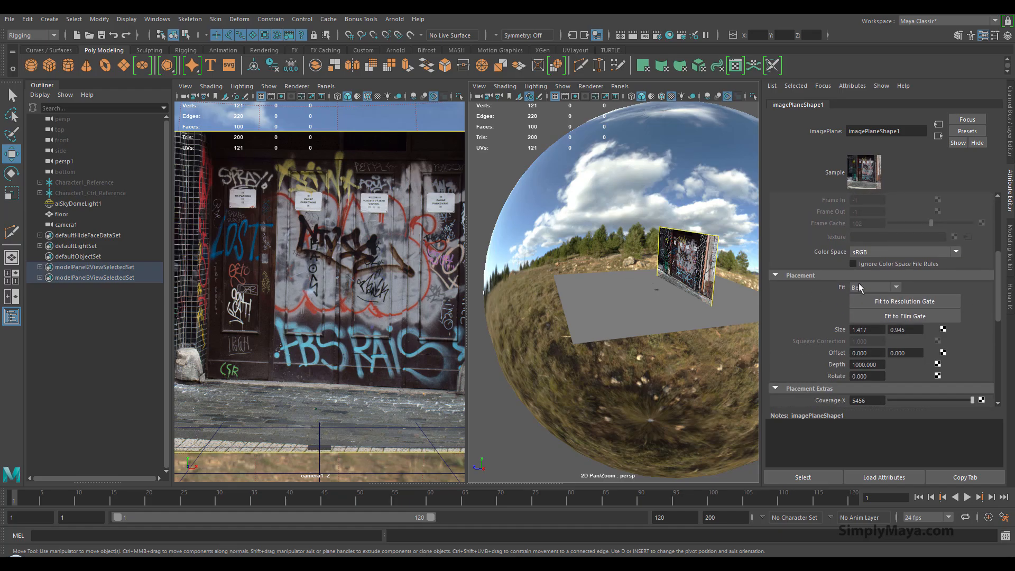
{"action": "left_click", "coordinate": [882, 287]}
{"action": "left_click", "coordinate": [872, 319]}
{"action": "left_click_drag", "start_coordinate": [465, 275], "coordinate": [517, 274]}
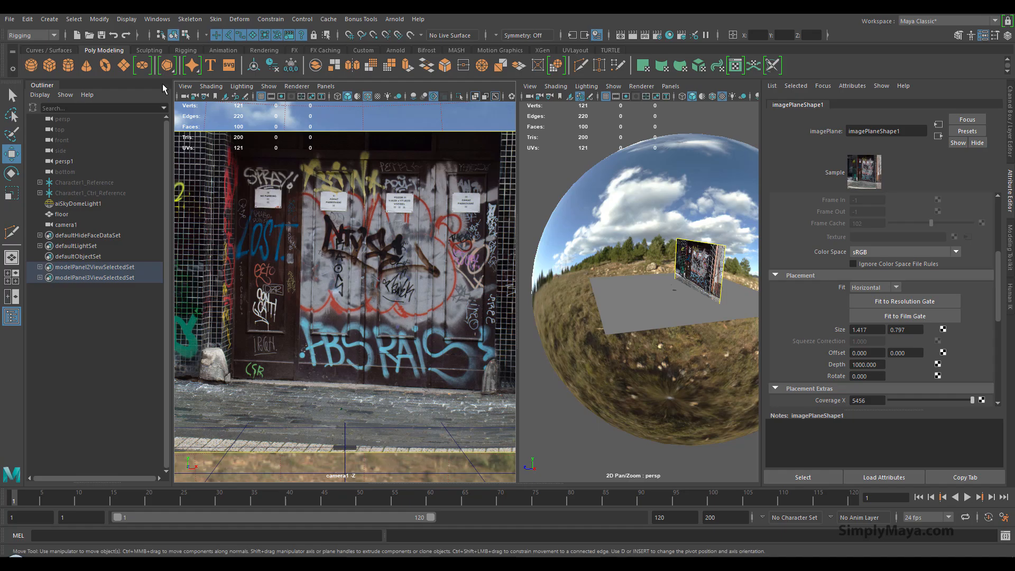
Step: Create a polygon cube, set its Scale Y to 250 and raise it to a Translate Y of about 194
{"action": "left_click", "coordinate": [50, 65]}
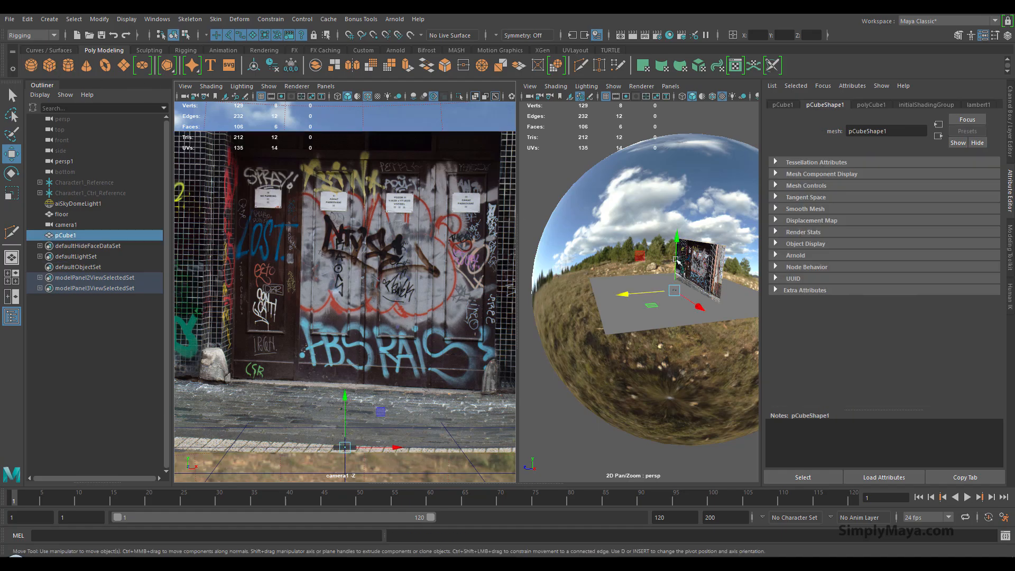
{"action": "left_click_drag", "start_coordinate": [675, 257], "coordinate": [676, 239]}
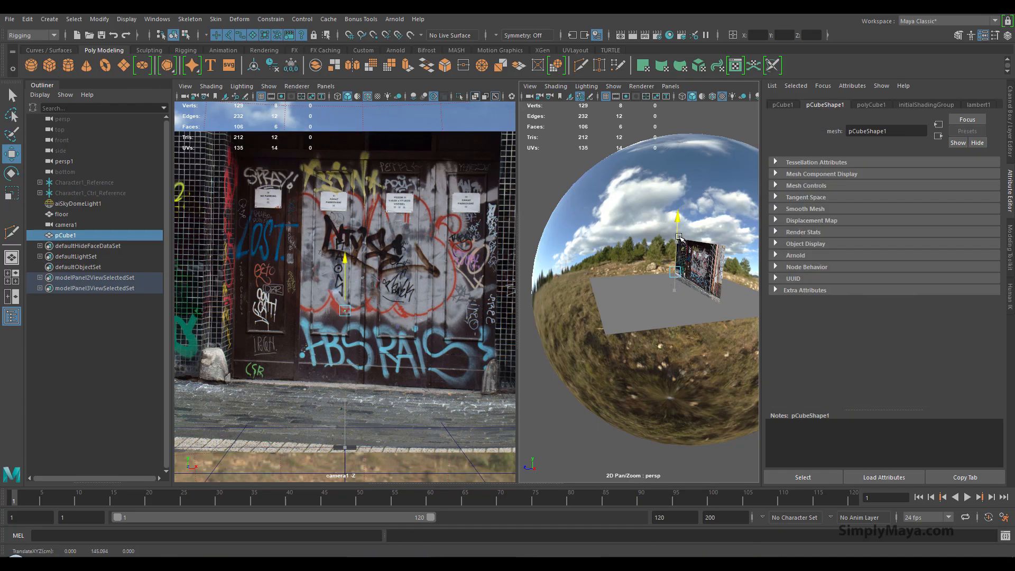
{"action": "left_click", "coordinate": [1010, 139]}
{"action": "left_click", "coordinate": [985, 175]}
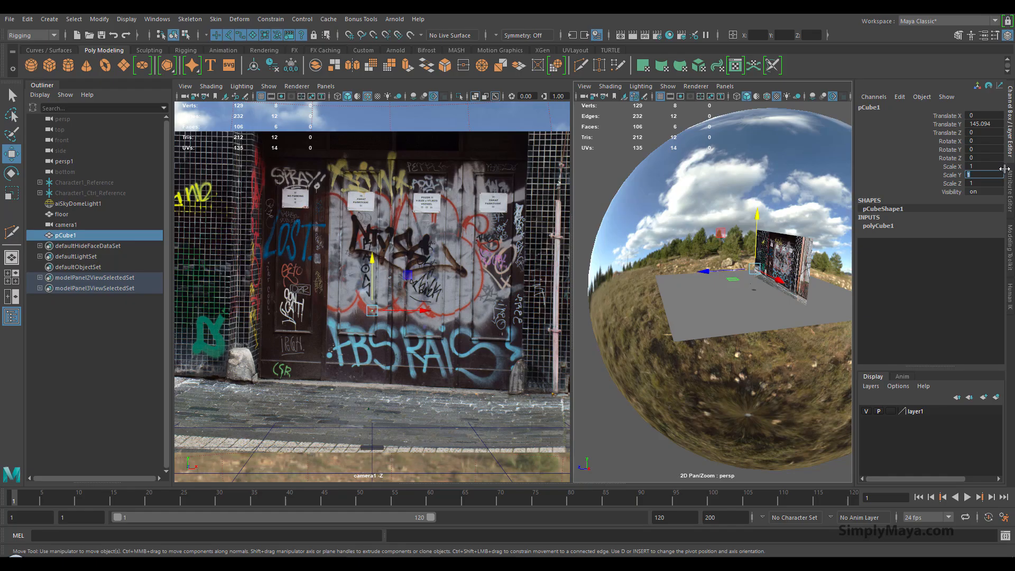
{"action": "key", "text": "Return"}
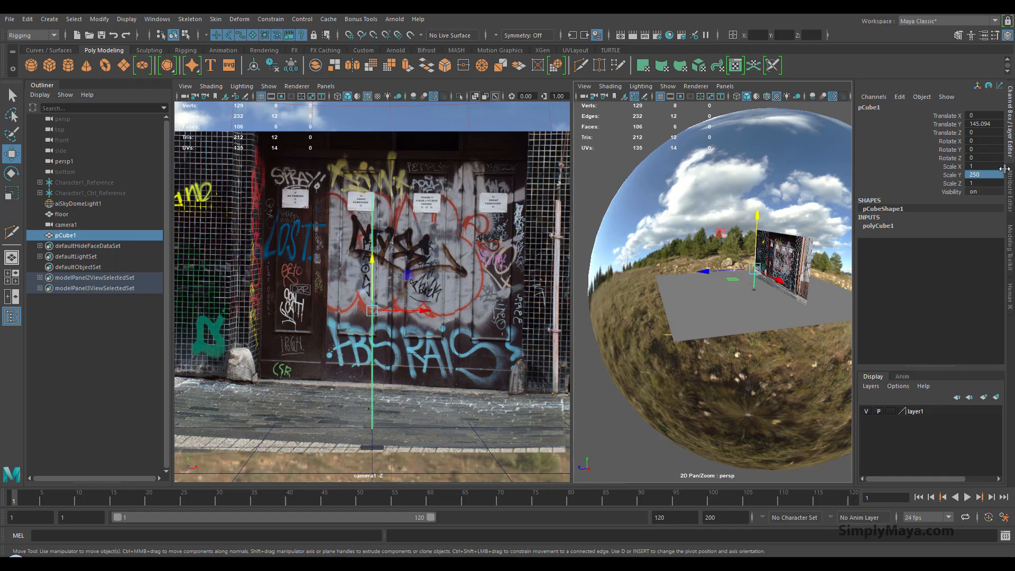
{"action": "left_click_drag", "start_coordinate": [373, 260], "coordinate": [382, 213]}
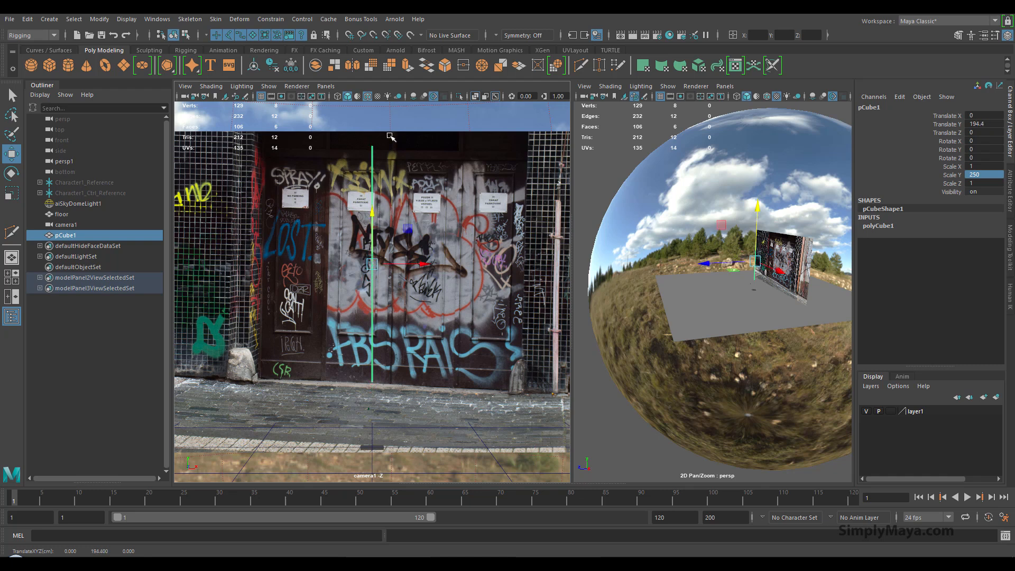
Step: Set the cube's Scale Y to 280 and adjust camera1's distance to compare the cube with the door's height
{"action": "right_click_drag", "start_coordinate": [368, 222], "coordinate": [199, 346], "text": "alt"}
{"action": "right_click_drag", "start_coordinate": [262, 329], "coordinate": [242, 334], "text": "alt"}
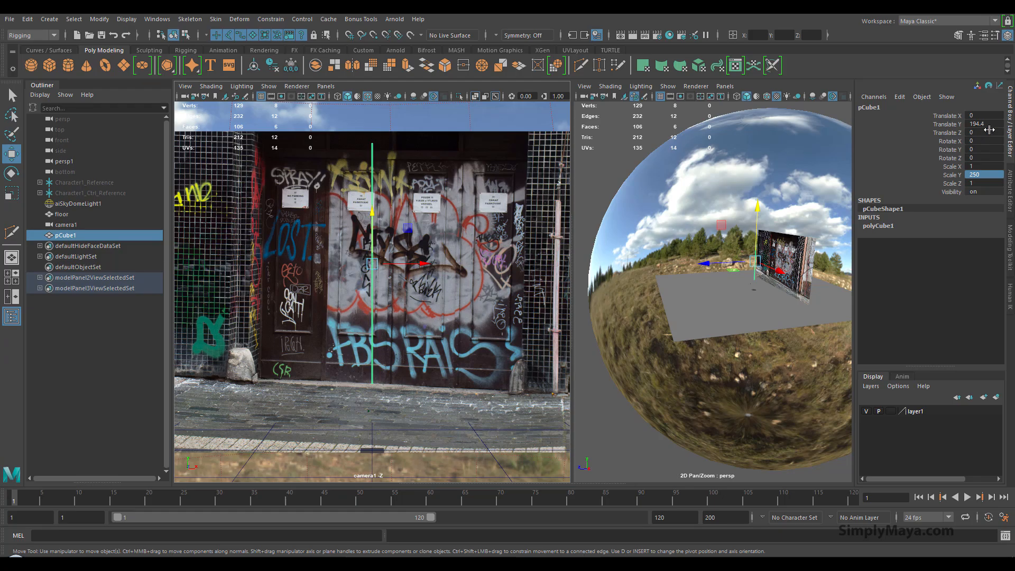
{"action": "left_click", "coordinate": [992, 176]}
{"action": "type", "text": "280"}
{"action": "key", "text": "Return"}
{"action": "right_click_drag", "start_coordinate": [403, 242], "coordinate": [358, 247], "text": "alt"}
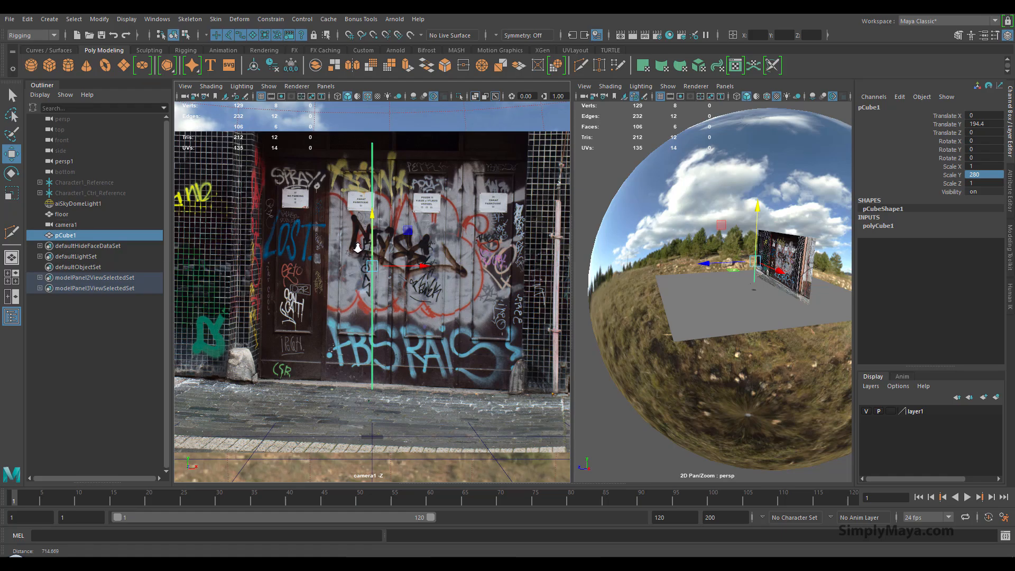
Step: Lower the cube to the floor at about 138 in Y and move it towards the image plane to about -68 in Z
{"action": "mouse_move", "coordinate": [769, 296]}
{"action": "right_mouse_down", "text": "alt"}
{"action": "mouse_move", "coordinate": [856, 305]}
{"action": "mouse_move", "coordinate": [768, 301]}
{"action": "right_mouse_up", "text": "alt"}
{"action": "left_click_drag", "start_coordinate": [769, 300], "coordinate": [782, 265], "text": "alt"}
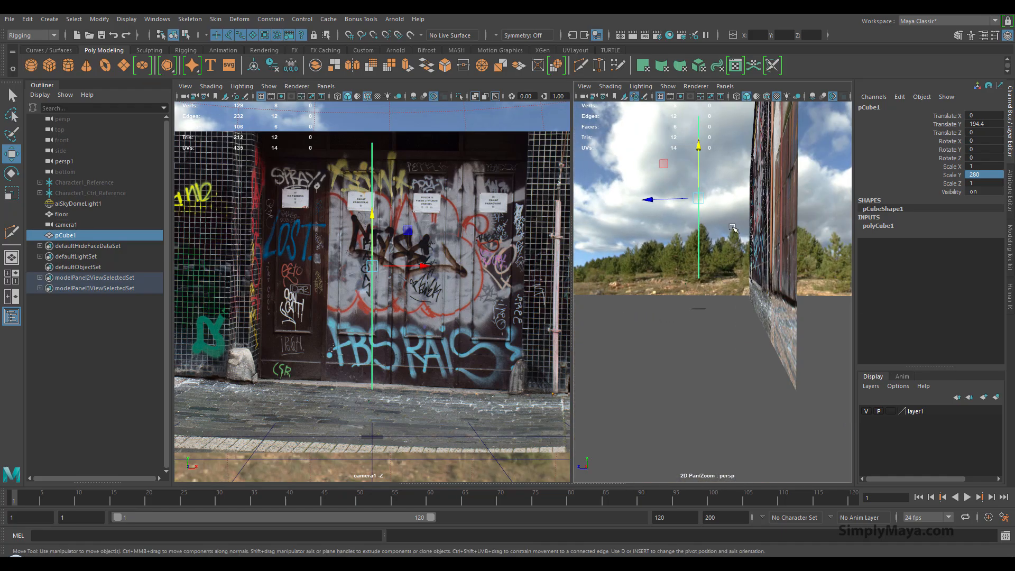
{"action": "left_click_drag", "start_coordinate": [695, 147], "coordinate": [700, 178]}
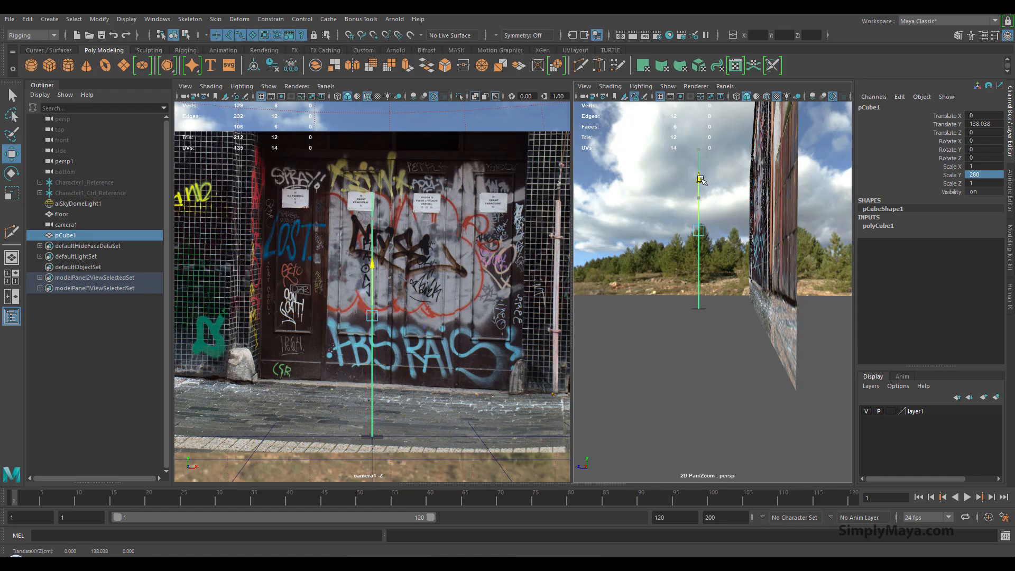
{"action": "left_click_drag", "start_coordinate": [669, 233], "coordinate": [699, 232]}
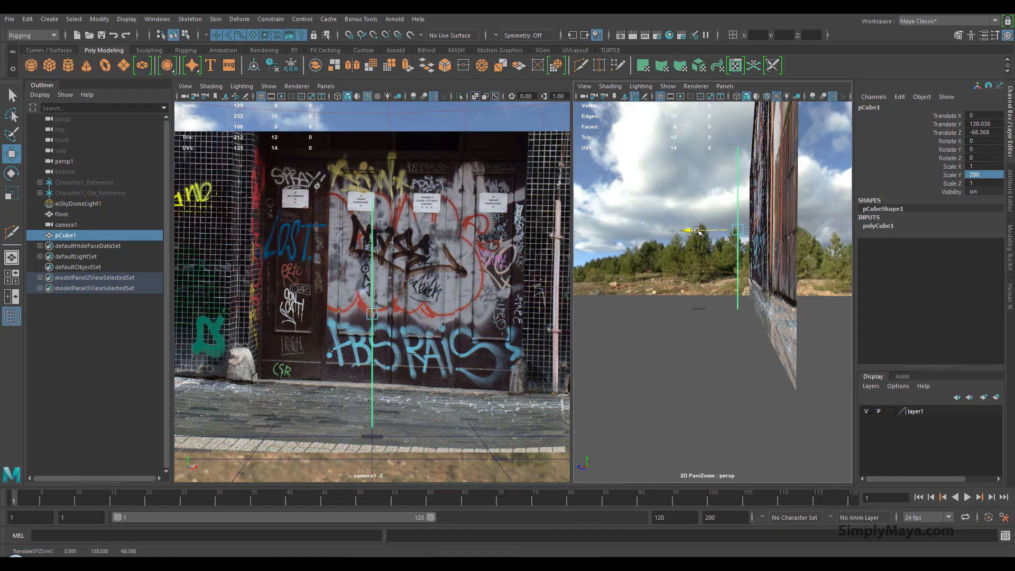
Step: Raise the cube to a Translate Y of about 201 and adjust camera1's distance so it lines up with the graffiti door
{"action": "right_click_drag", "start_coordinate": [374, 320], "coordinate": [433, 320], "text": "alt"}
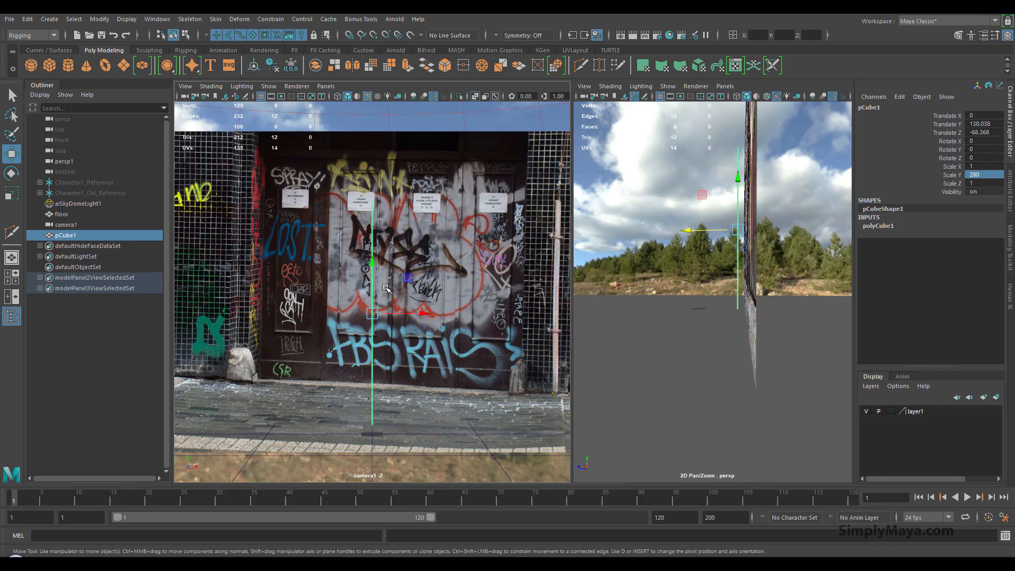
{"action": "left_click_drag", "start_coordinate": [373, 263], "coordinate": [384, 209]}
{"action": "right_click_drag", "start_coordinate": [407, 225], "coordinate": [429, 242], "text": "alt"}
{"action": "left_click_drag", "start_coordinate": [375, 212], "coordinate": [374, 210]}
{"action": "right_click_drag", "start_coordinate": [392, 231], "coordinate": [397, 234], "text": "alt"}
{"action": "left_click_drag", "start_coordinate": [373, 209], "coordinate": [374, 210]}
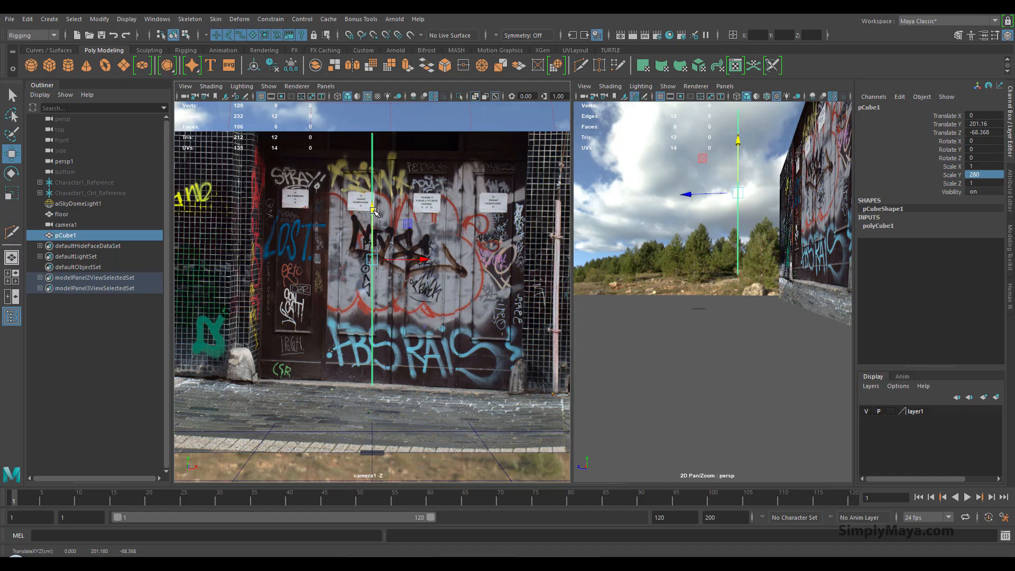
Step: Shorten the cube to a Scale Y of about 274 and lower it to a Translate Y of about 200
{"action": "key", "text": "r"}
{"action": "left_click_drag", "start_coordinate": [373, 212], "coordinate": [376, 216]}
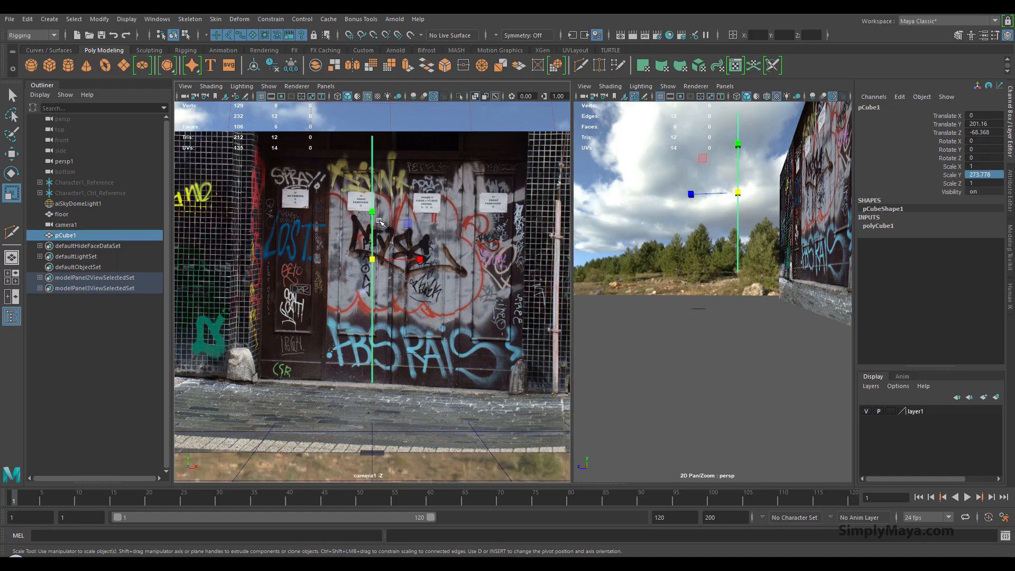
{"action": "key", "text": "w"}
{"action": "left_click_drag", "start_coordinate": [375, 211], "coordinate": [376, 214]}
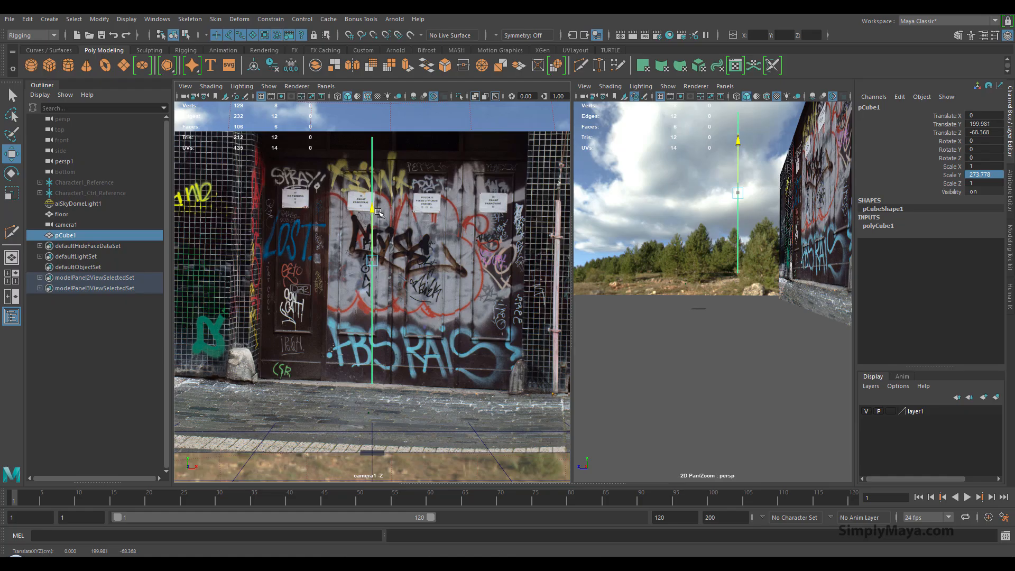
Step: Widen the cube to a Scale X of about 300 and shift it to a Translate X of about 19 to cover the door
{"action": "key", "text": "r"}
{"action": "left_click_drag", "start_coordinate": [419, 261], "coordinate": [529, 260]}
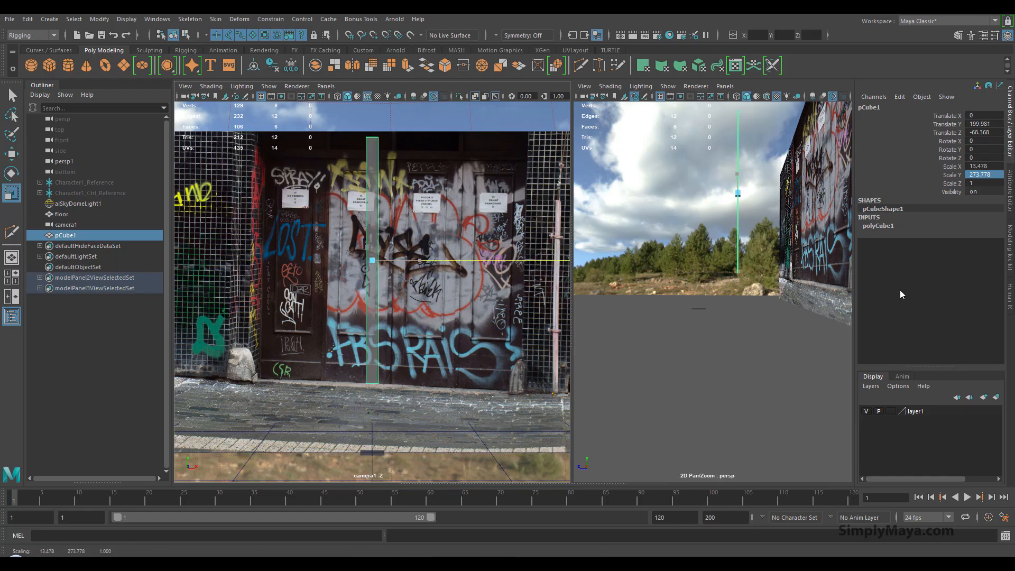
{"action": "left_click", "coordinate": [453, 276]}
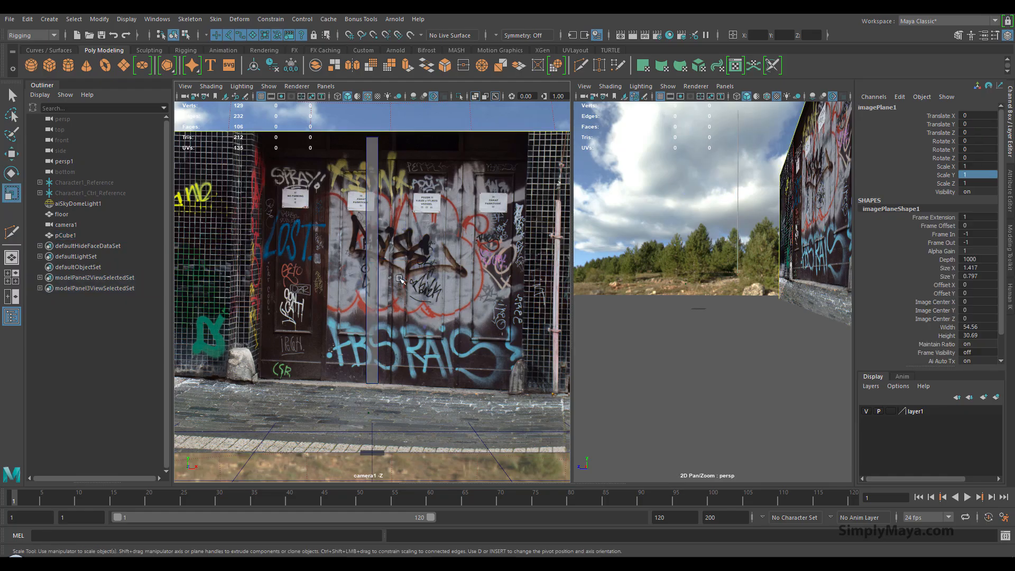
{"action": "left_click", "coordinate": [372, 279]}
{"action": "left_click_drag", "start_coordinate": [420, 260], "coordinate": [612, 265]}
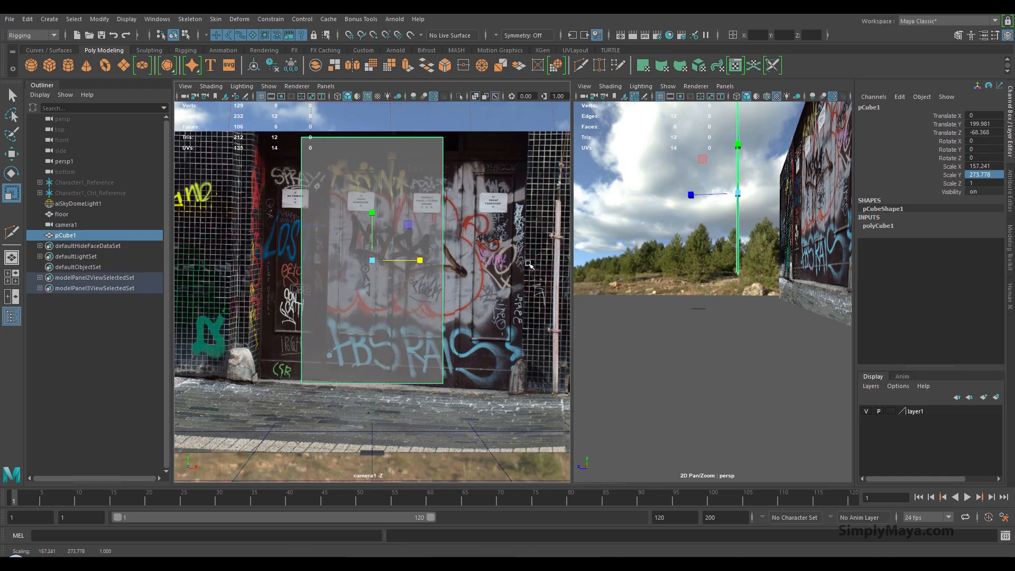
{"action": "mouse_move", "coordinate": [420, 260]}
{"action": "left_mouse_down"}
{"action": "mouse_move", "coordinate": [469, 260]}
{"action": "mouse_move", "coordinate": [432, 261]}
{"action": "left_mouse_up"}
{"action": "key", "text": "w"}
{"action": "key", "text": "r"}
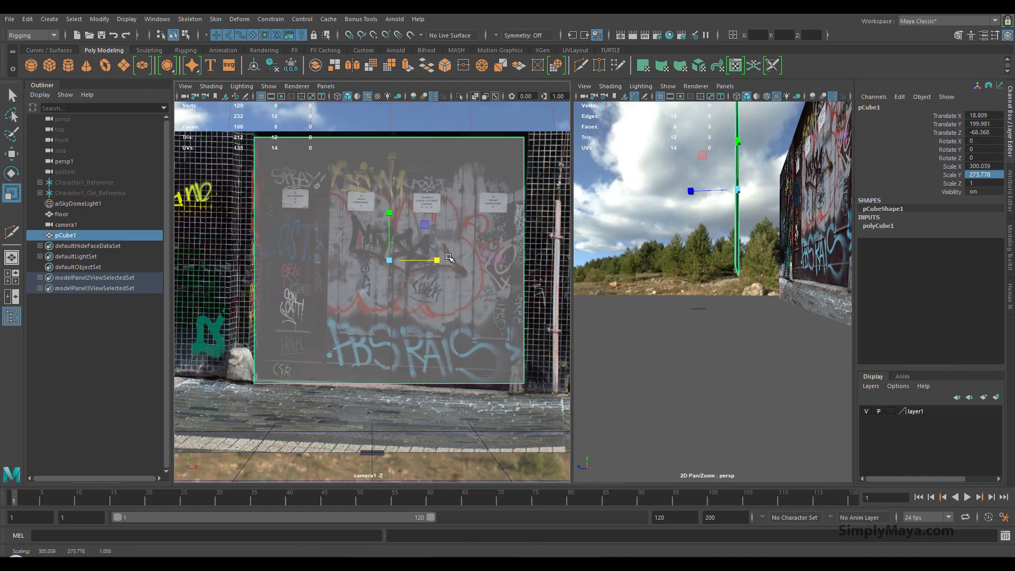
Step: Stretch the cube to a Scale Y of about 286 and move it to about 26 in X and 211 in Y
{"action": "left_click_drag", "start_coordinate": [396, 213], "coordinate": [394, 203]}
{"action": "key", "text": "w"}
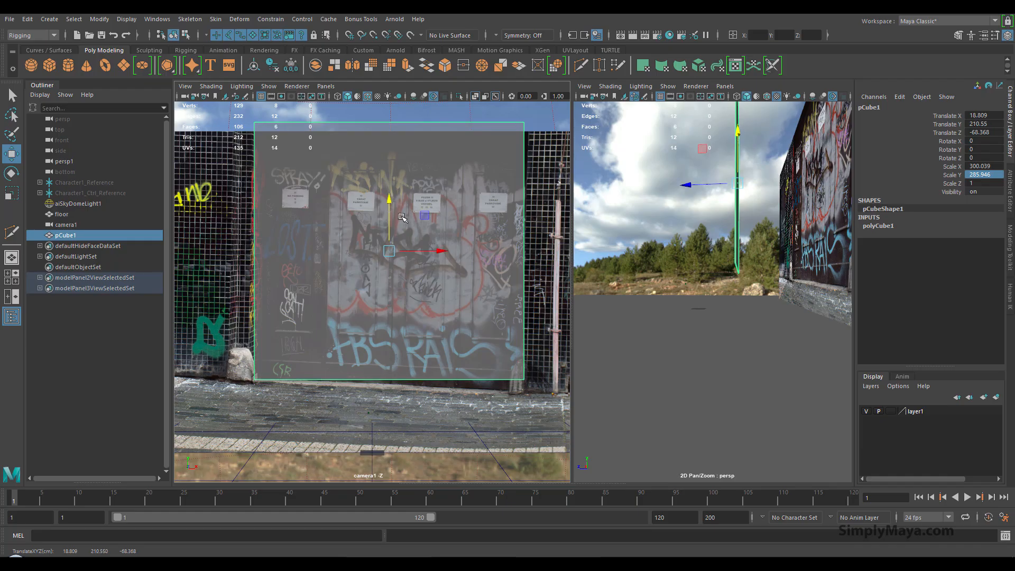
{"action": "mouse_move", "coordinate": [442, 250]}
{"action": "left_mouse_down"}
{"action": "mouse_move", "coordinate": [460, 251]}
{"action": "mouse_move", "coordinate": [446, 253]}
{"action": "left_mouse_up"}
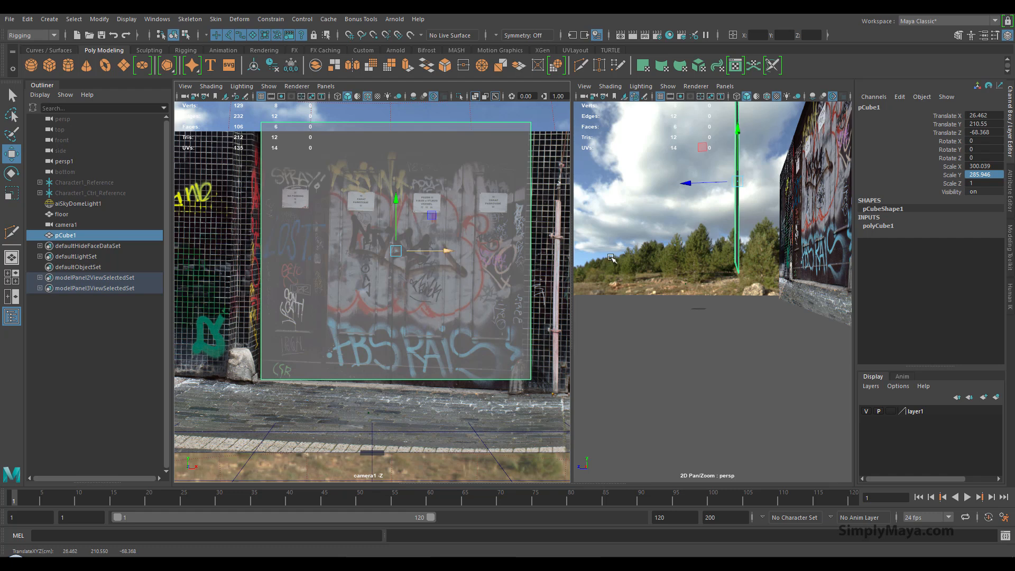
Step: Roll camera1 to about 3 degrees in Rotate Z and dolly it in to a Translate Z of about 766
{"action": "left_click_drag", "start_coordinate": [640, 258], "coordinate": [715, 283], "text": "alt"}
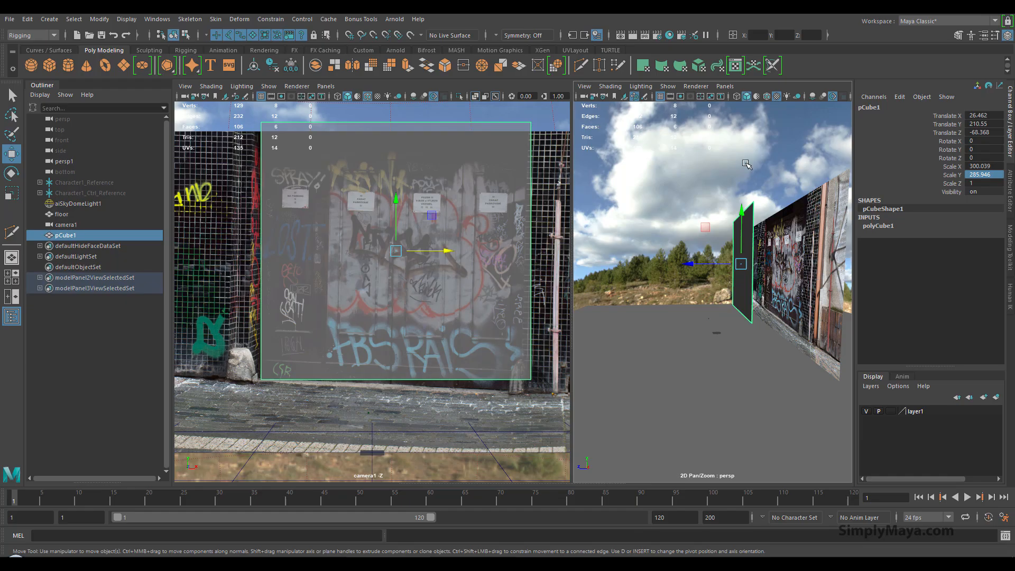
{"action": "left_click_drag", "start_coordinate": [653, 312], "coordinate": [680, 317], "text": "alt"}
{"action": "middle_click_drag", "start_coordinate": [719, 316], "coordinate": [819, 340], "text": "alt"}
{"action": "right_click_drag", "start_coordinate": [715, 333], "coordinate": [689, 328], "text": "alt"}
{"action": "middle_click_drag", "start_coordinate": [688, 328], "coordinate": [674, 333], "text": "alt"}
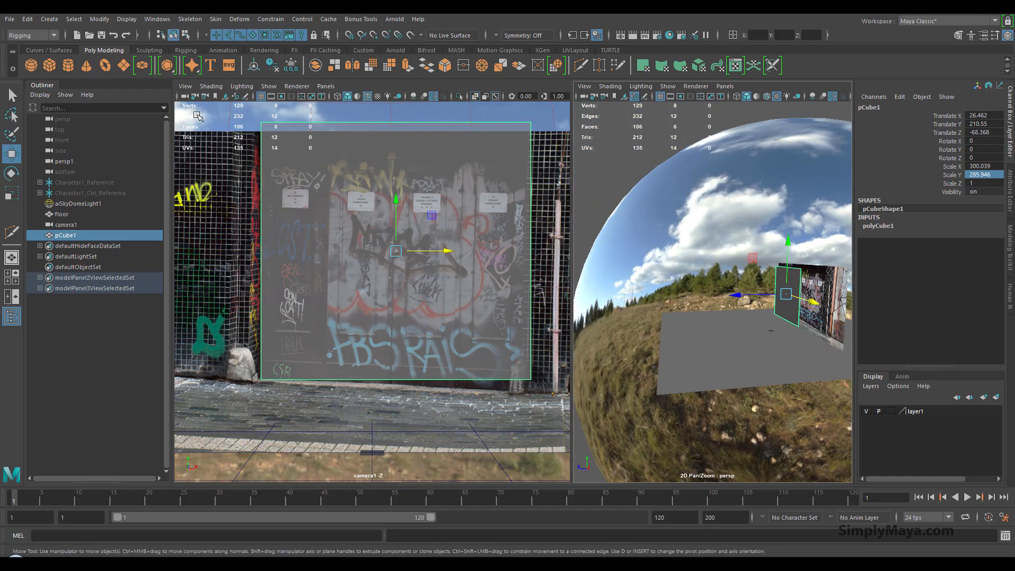
{"action": "left_click", "coordinate": [184, 95]}
{"action": "middle_click_drag", "start_coordinate": [644, 279], "coordinate": [715, 249], "text": "alt"}
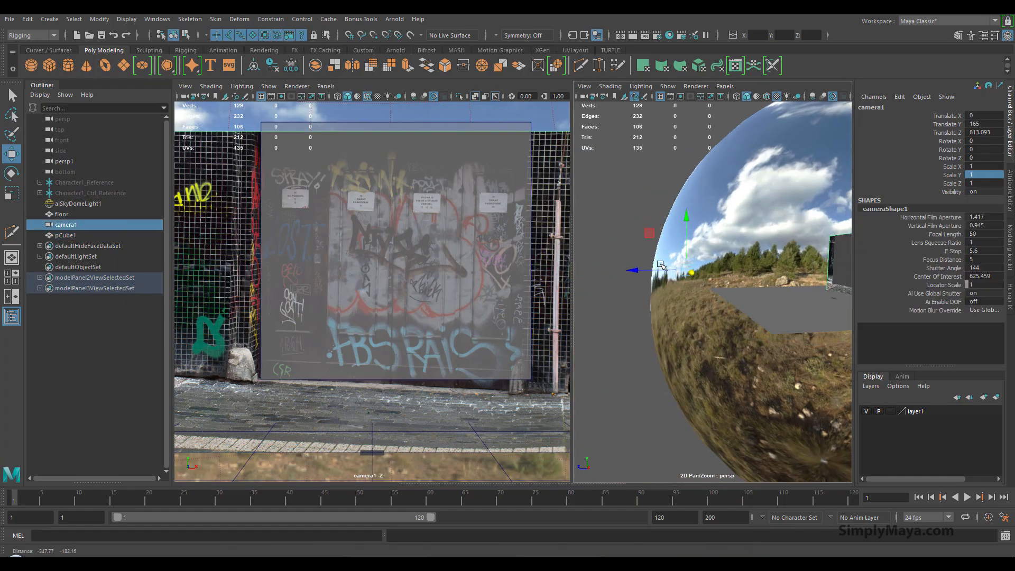
{"action": "right_click_drag", "start_coordinate": [716, 249], "coordinate": [750, 283], "text": "alt"}
{"action": "middle_click_drag", "start_coordinate": [750, 283], "coordinate": [718, 294], "text": "alt"}
{"action": "mouse_move", "coordinate": [718, 293]}
{"action": "left_mouse_down", "text": "alt"}
{"action": "mouse_move", "coordinate": [768, 302]}
{"action": "mouse_move", "coordinate": [716, 312]}
{"action": "mouse_move", "coordinate": [723, 305]}
{"action": "left_mouse_up", "text": "alt"}
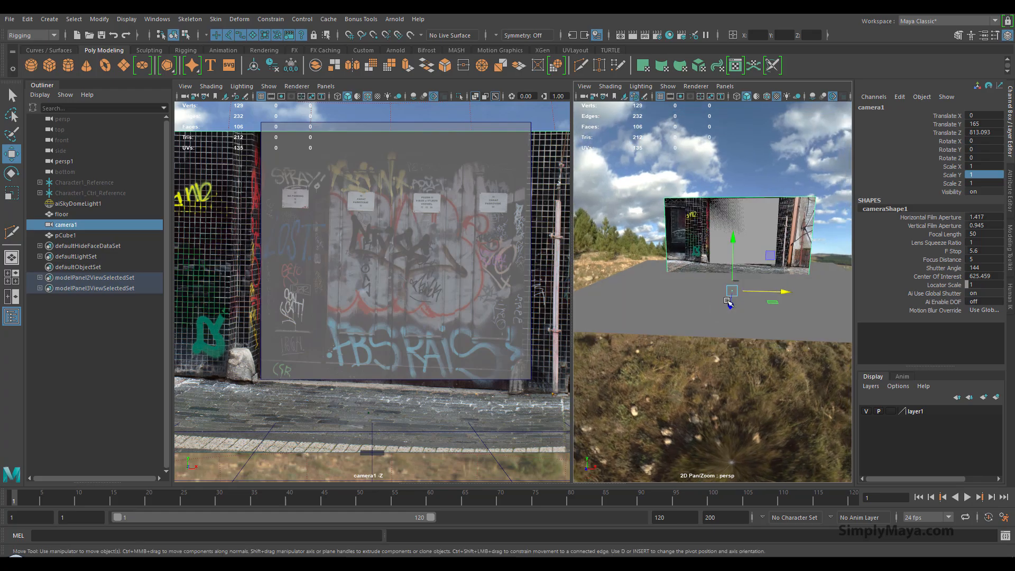
{"action": "key", "text": "e"}
{"action": "left_click_drag", "start_coordinate": [765, 259], "coordinate": [762, 259]}
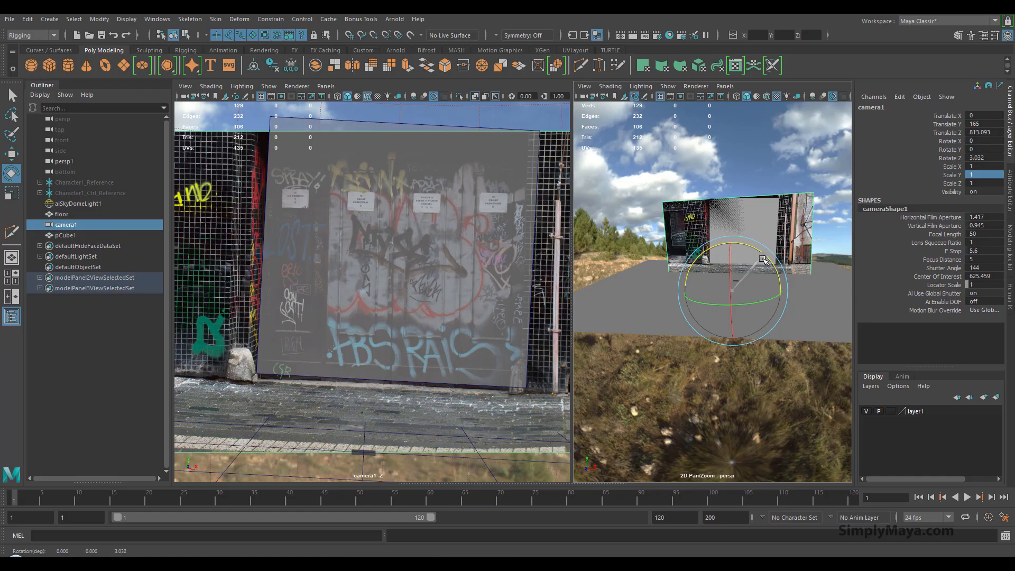
{"action": "right_click_drag", "start_coordinate": [468, 312], "coordinate": [468, 313], "text": "alt"}
{"action": "right_click_drag", "start_coordinate": [488, 306], "coordinate": [505, 306], "text": "alt"}
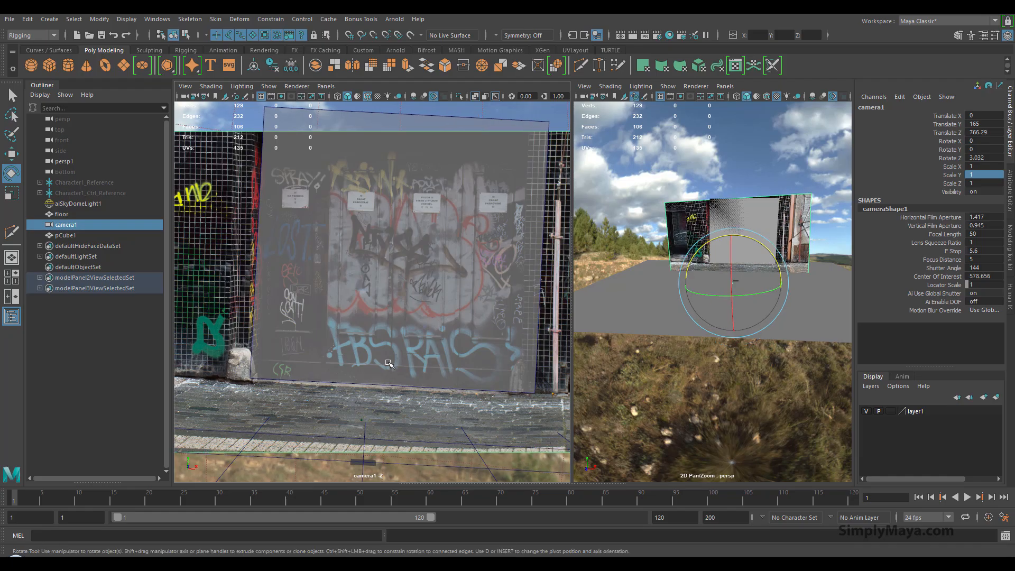
Step: Narrow the cube to a Scale X of about 280 and shift it to a Translate X of about 14
{"action": "left_click", "coordinate": [366, 262]}
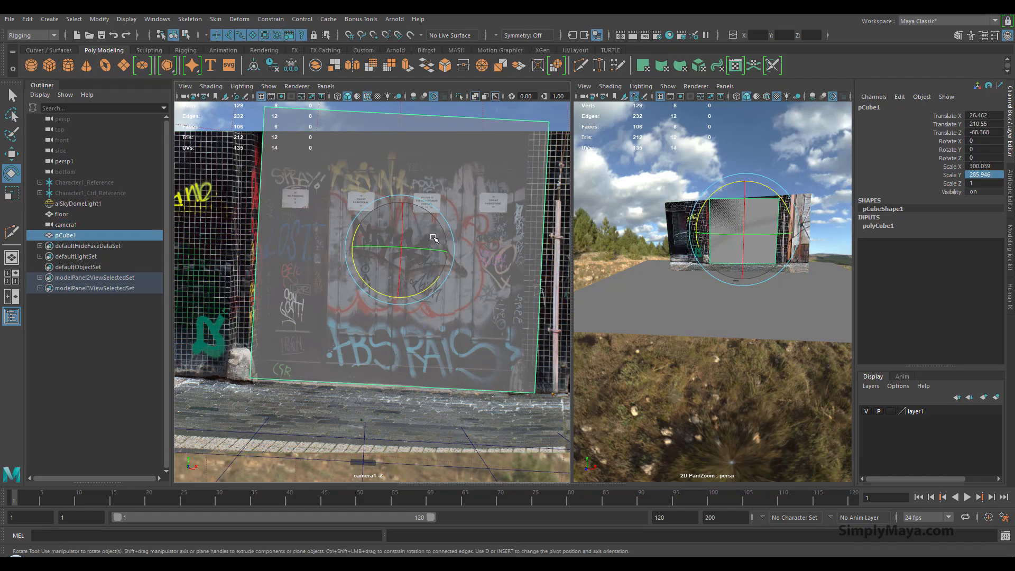
{"action": "key", "text": "r"}
{"action": "left_click_drag", "start_coordinate": [449, 251], "coordinate": [438, 252]}
{"action": "key", "text": "w"}
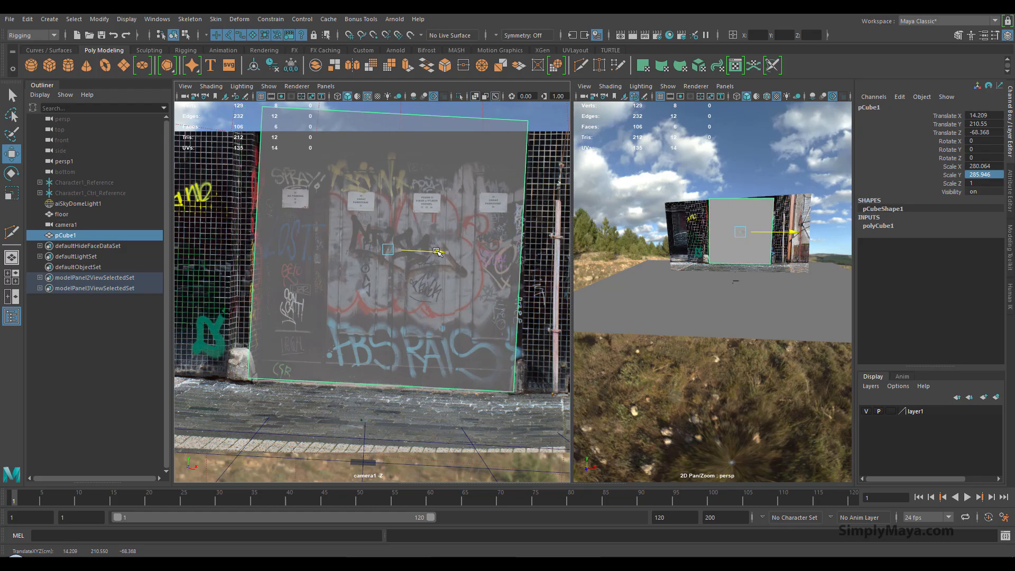
Step: Reduce camera1's Rotate Z to about 1.6 degrees and reposition it to about -4 in X and 799 in Z
{"action": "left_click_drag", "start_coordinate": [608, 267], "coordinate": [593, 276], "text": "alt"}
{"action": "left_click", "coordinate": [592, 277]}
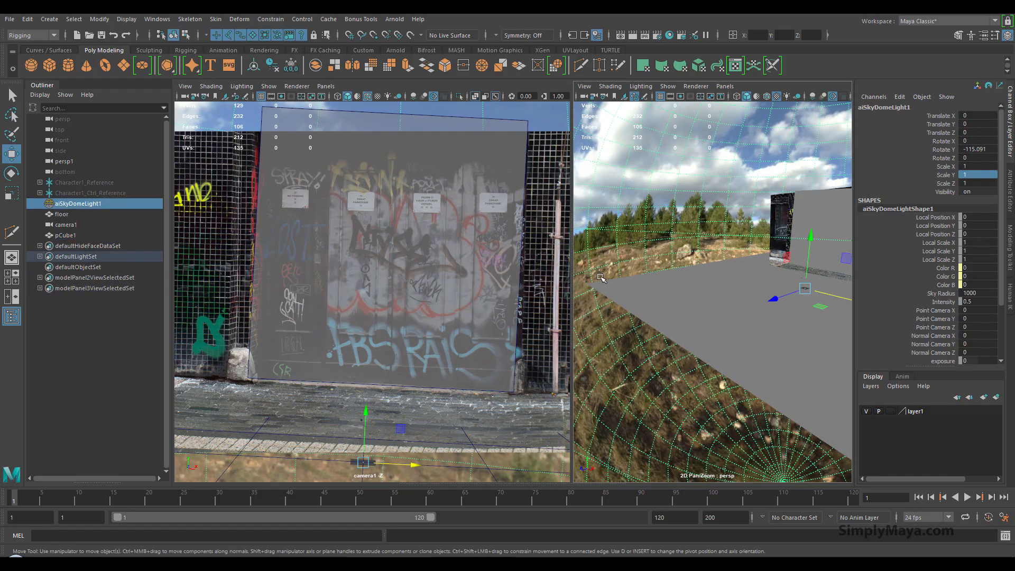
{"action": "left_click", "coordinate": [587, 284]}
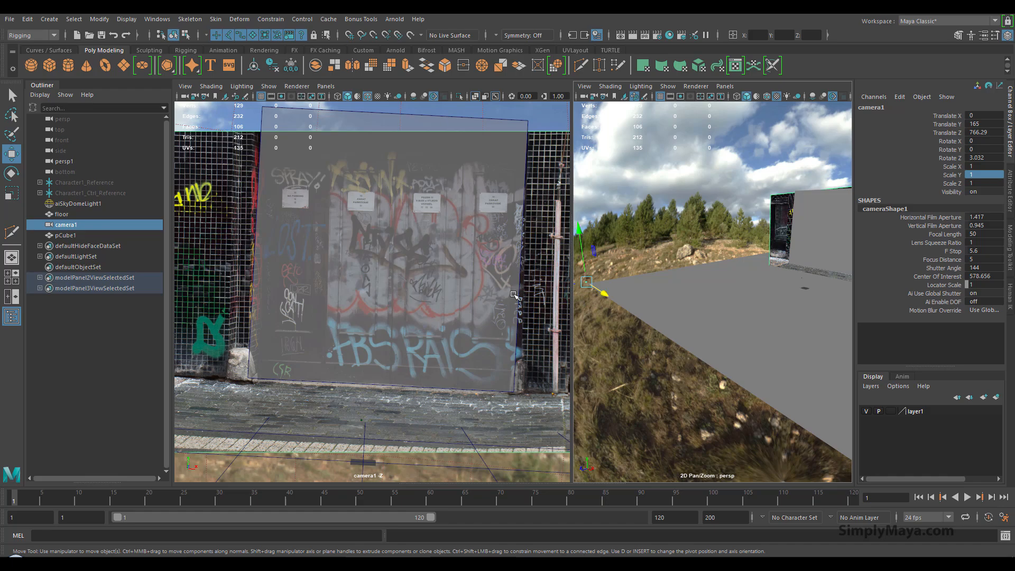
{"action": "key", "text": "e"}
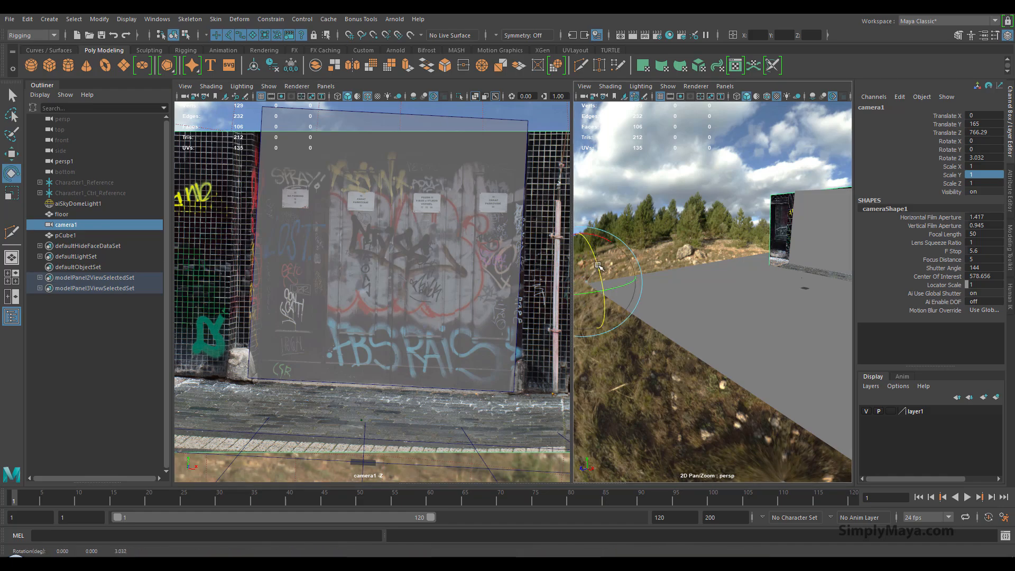
{"action": "left_click_drag", "start_coordinate": [598, 266], "coordinate": [597, 267]}
{"action": "middle_click_drag", "start_coordinate": [415, 284], "coordinate": [420, 284], "text": "alt"}
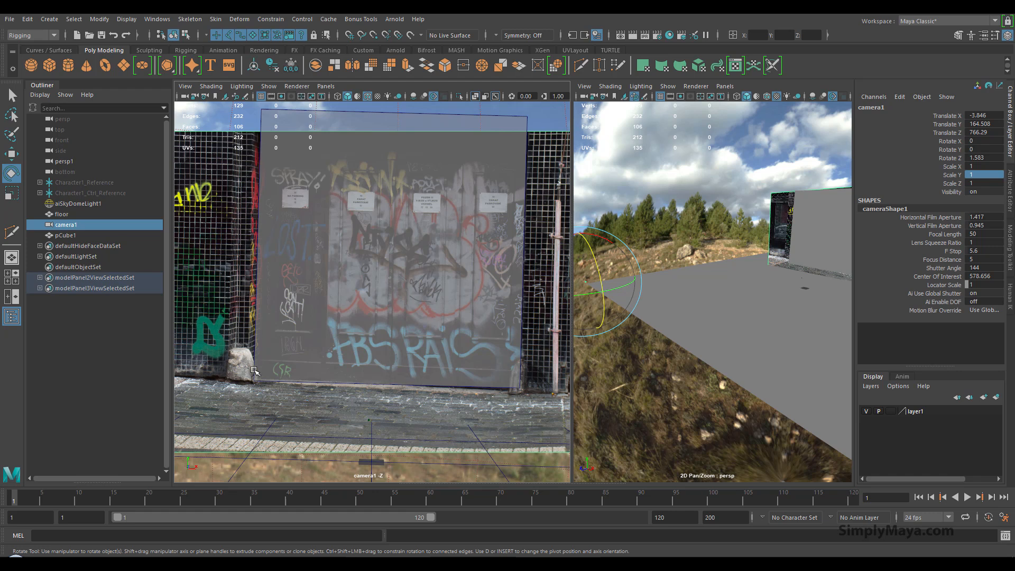
{"action": "mouse_move", "coordinate": [385, 351]}
{"action": "right_mouse_down", "text": "alt"}
{"action": "mouse_move", "coordinate": [363, 347]}
{"action": "mouse_move", "coordinate": [367, 357]}
{"action": "right_mouse_up", "text": "alt"}
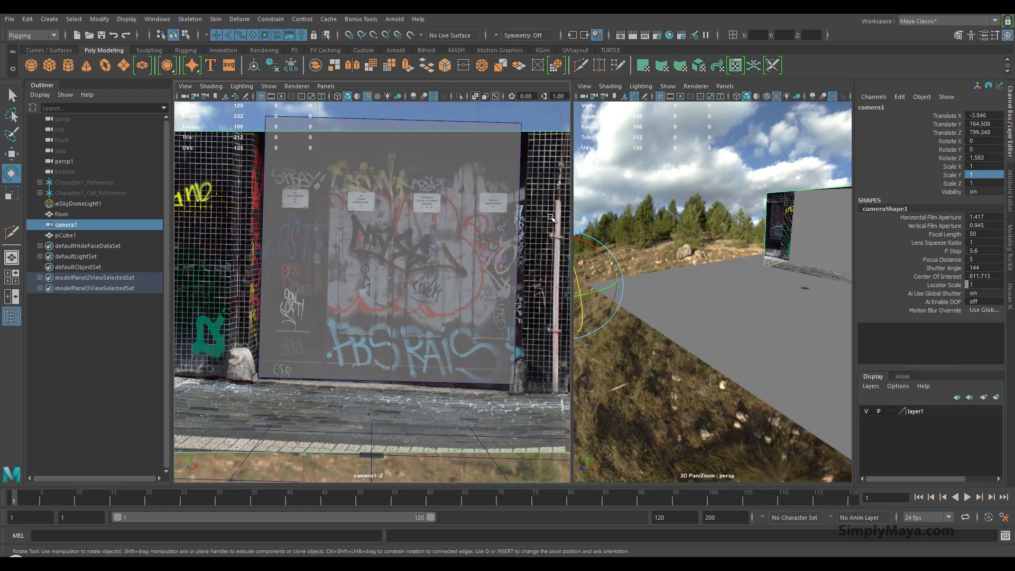
Step: Widen the cube to a Scale X of about 284 and shift it to a Translate X of about 16.5
{"action": "left_click", "coordinate": [495, 277]}
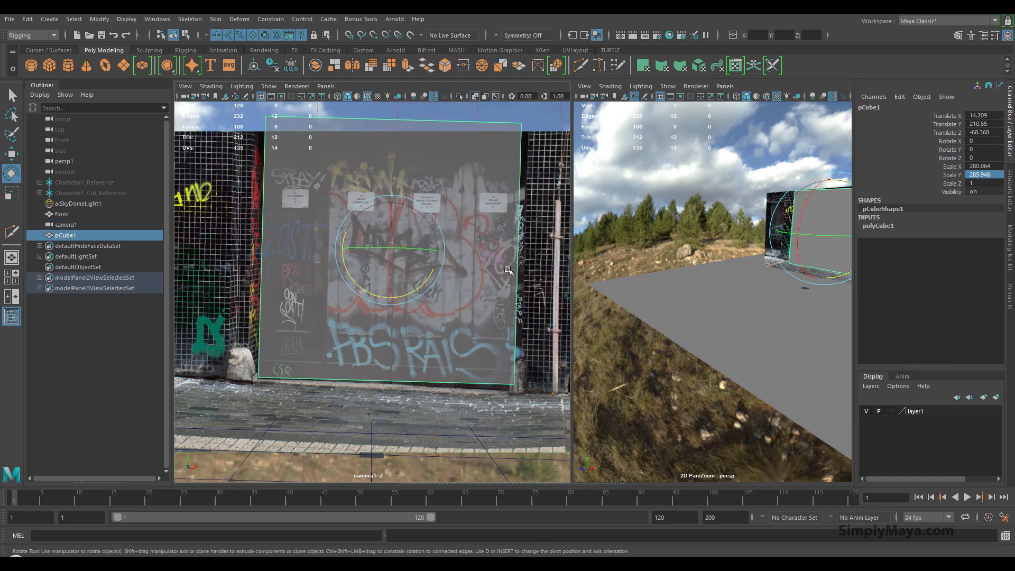
{"action": "key", "text": "r"}
{"action": "mouse_move", "coordinate": [438, 251]}
{"action": "left_mouse_down"}
{"action": "mouse_move", "coordinate": [429, 253]}
{"action": "mouse_move", "coordinate": [442, 253]}
{"action": "left_mouse_up"}
{"action": "key", "text": "w"}
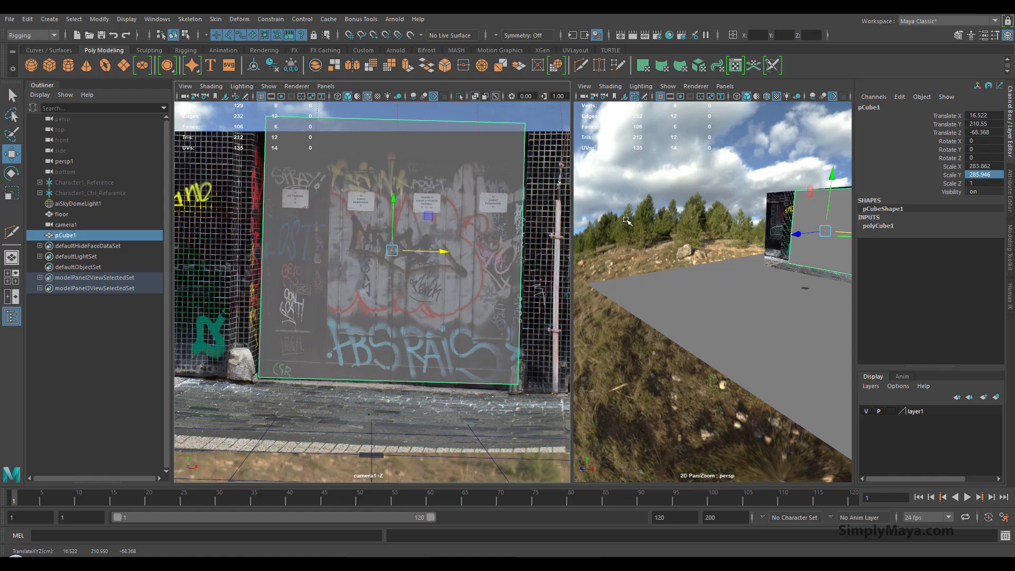
Step: Roll camera1 to about 2 degrees in Rotate Z
{"action": "middle_click", "coordinate": [617, 249]}
{"action": "left_click", "coordinate": [185, 97]}
{"action": "left_click_drag", "start_coordinate": [618, 252], "coordinate": [603, 261], "text": "alt"}
{"action": "key", "text": "e"}
{"action": "left_click", "coordinate": [610, 262]}
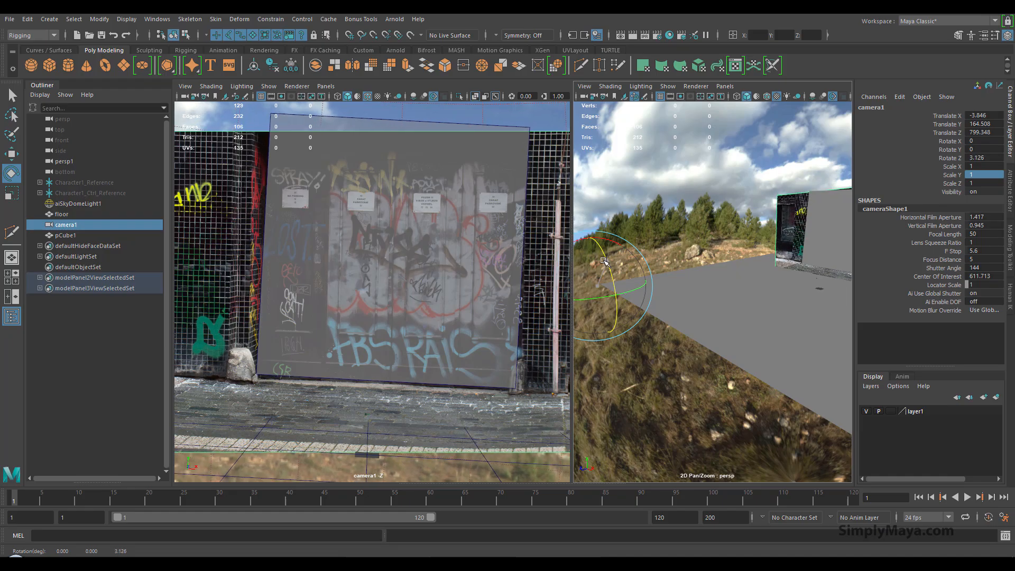
{"action": "left_click_drag", "start_coordinate": [604, 261], "coordinate": [601, 263]}
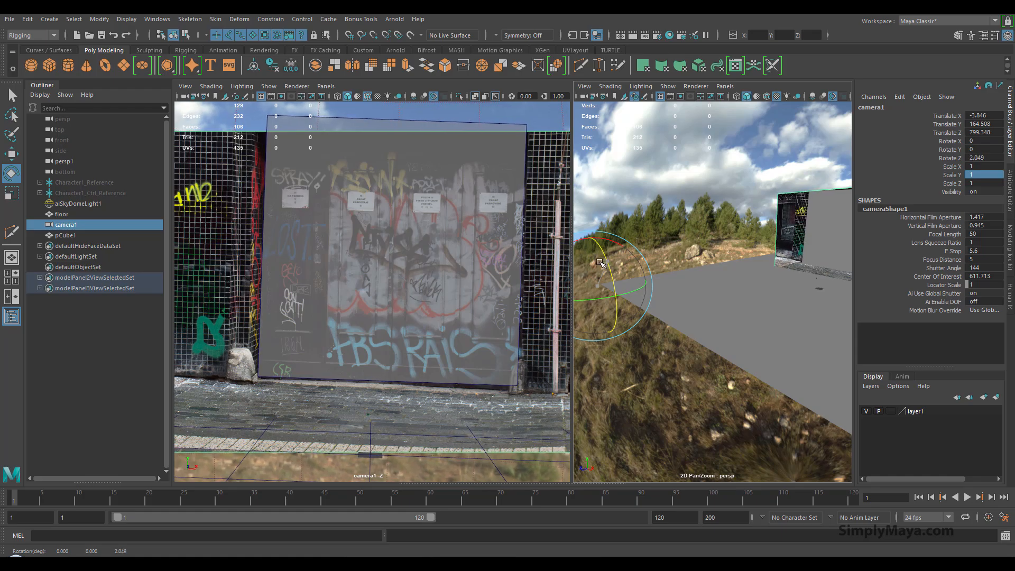
Step: Lower the cube to a Translate Y of about 205 so its base meets the foot of the photographed door
{"action": "key", "text": "w"}
{"action": "left_click", "coordinate": [403, 226]}
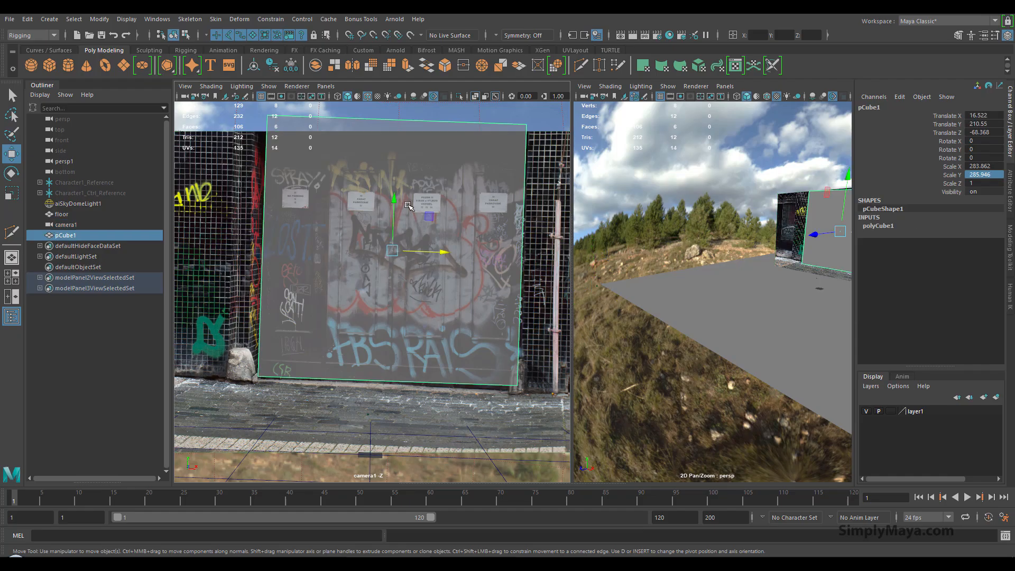
{"action": "left_click_drag", "start_coordinate": [398, 200], "coordinate": [393, 206]}
{"action": "left_click_drag", "start_coordinate": [726, 271], "coordinate": [740, 262], "text": "alt"}
{"action": "middle_click_drag", "start_coordinate": [739, 262], "coordinate": [726, 264], "text": "alt"}
{"action": "left_click_drag", "start_coordinate": [726, 264], "coordinate": [748, 265], "text": "alt"}
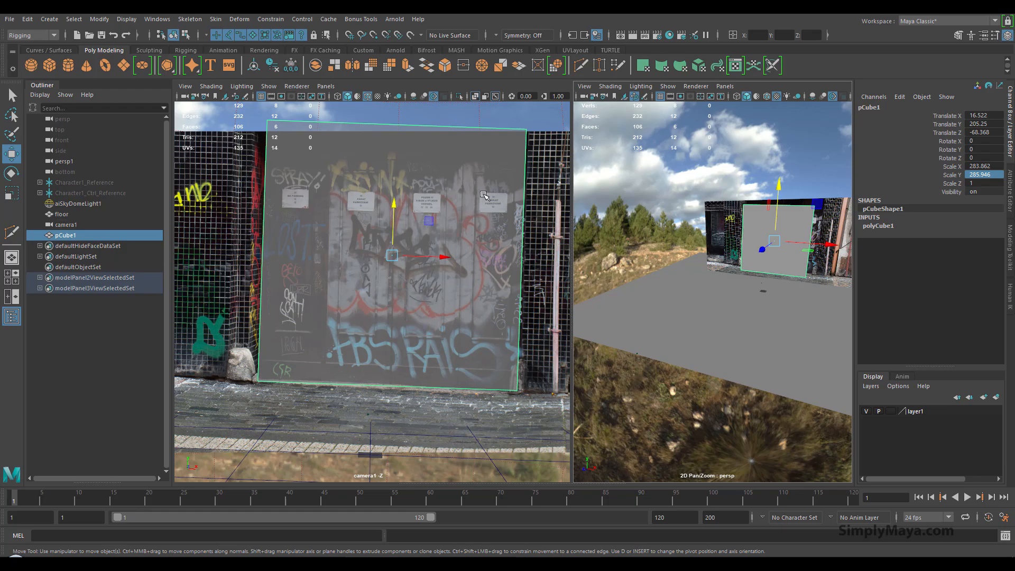
Step: Scale the cube down uniformly to about 239 in X, 240 in Y and 0.84 in Z, with camera1 dollied closer
{"action": "key", "text": "r"}
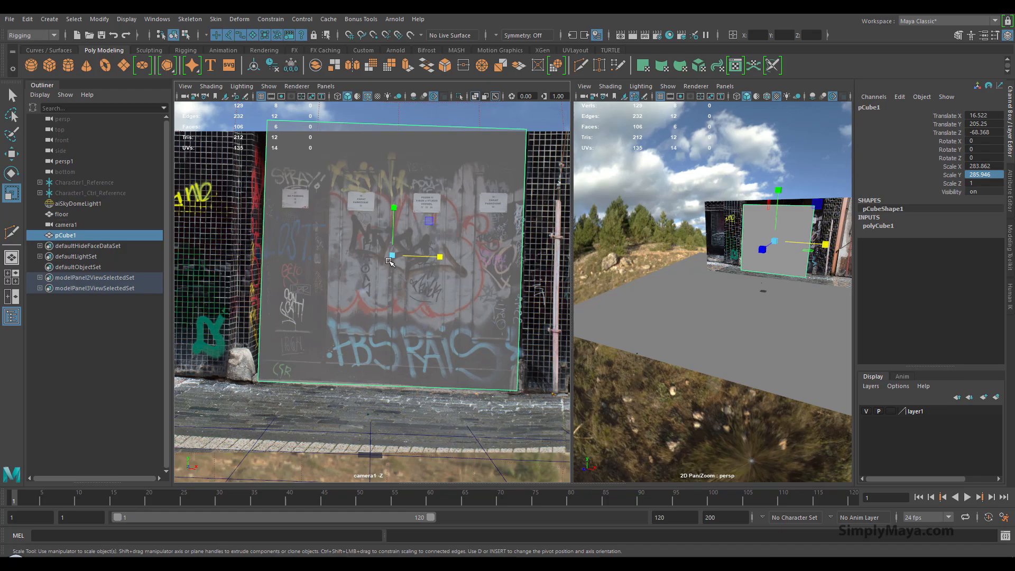
{"action": "mouse_move", "coordinate": [392, 257]}
{"action": "left_mouse_down"}
{"action": "mouse_move", "coordinate": [374, 264]}
{"action": "mouse_move", "coordinate": [385, 272]}
{"action": "left_mouse_up"}
{"action": "right_click_drag", "start_coordinate": [385, 272], "coordinate": [416, 274], "text": "alt"}
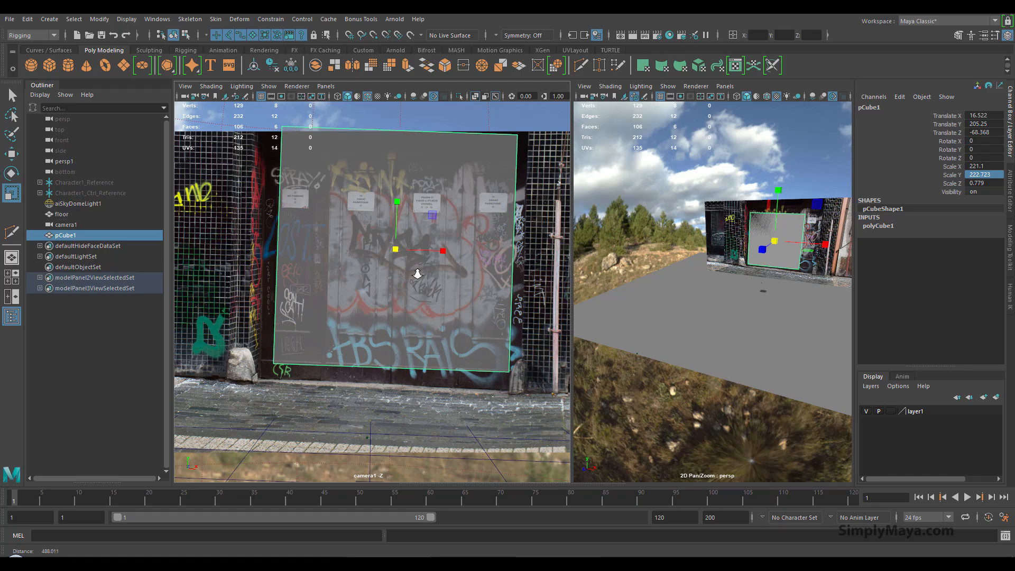
{"action": "left_click", "coordinate": [397, 250]}
{"action": "left_click_drag", "start_coordinate": [397, 249], "coordinate": [411, 254]}
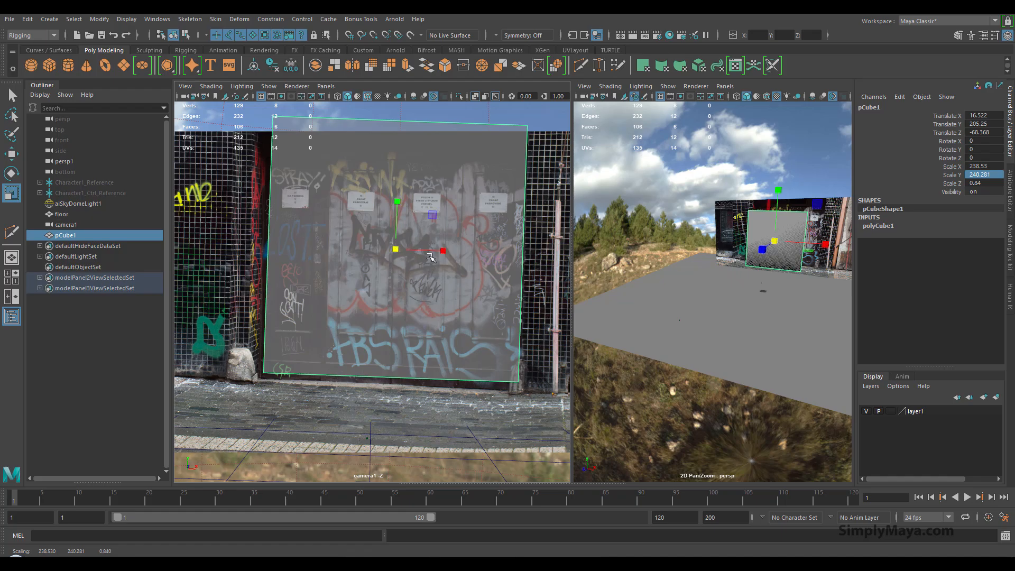
Step: Dolly camera1 in to a Translate Z of about 618 and move the cube to about 14.5 in X and -79 in Z
{"action": "key", "text": "w"}
{"action": "left_click_drag", "start_coordinate": [444, 251], "coordinate": [440, 251]}
{"action": "mouse_move", "coordinate": [419, 261]}
{"action": "right_mouse_down", "text": "alt"}
{"action": "mouse_move", "coordinate": [404, 267]}
{"action": "mouse_move", "coordinate": [419, 265]}
{"action": "right_mouse_up", "text": "alt"}
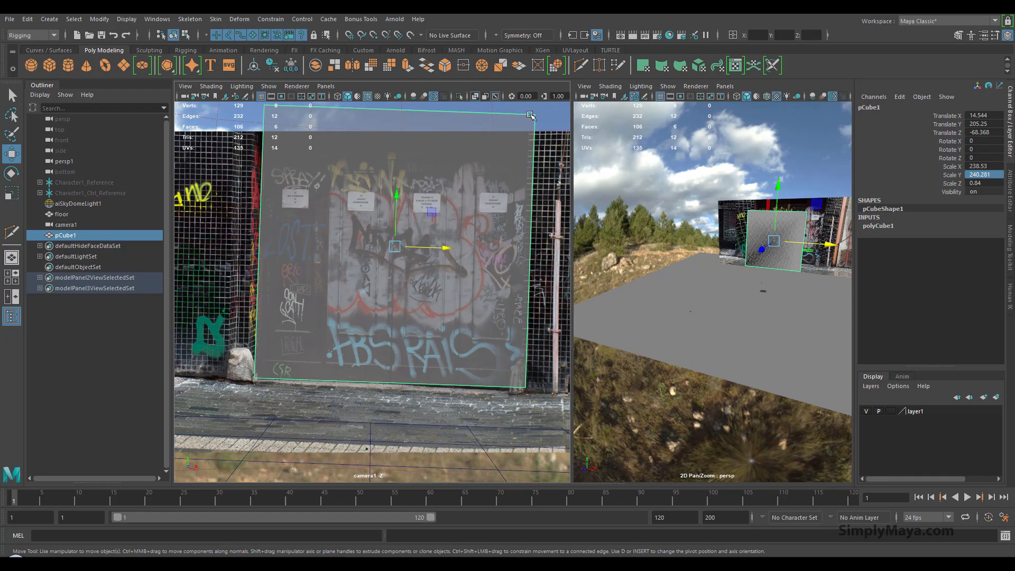
{"action": "right_click_drag", "start_coordinate": [497, 324], "coordinate": [493, 320], "text": "alt"}
{"action": "left_click_drag", "start_coordinate": [708, 279], "coordinate": [667, 290], "text": "alt"}
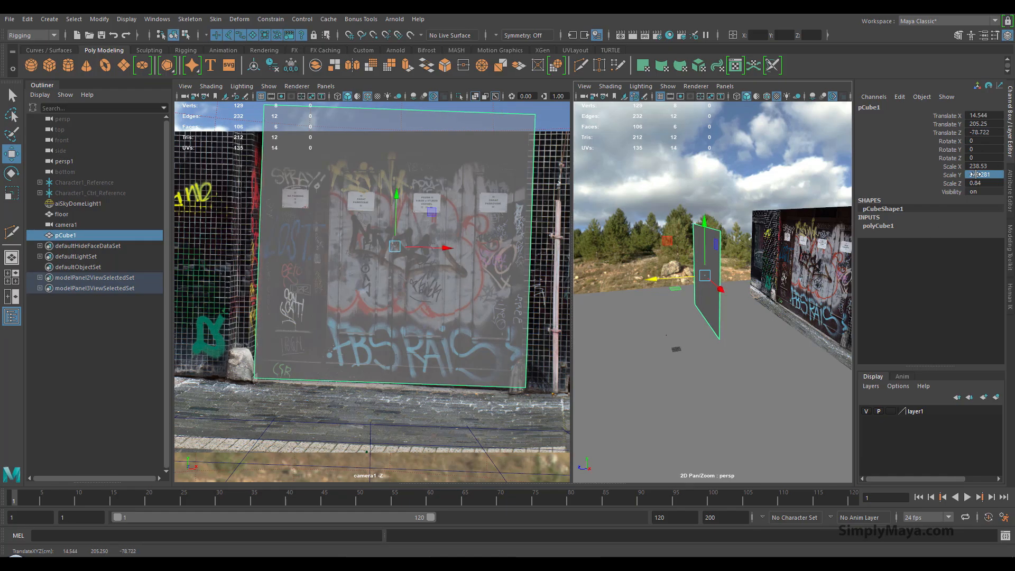
Step: Raise the floor plane to a Translate Y of about 77, near the base of the cube
{"action": "middle_click_drag", "start_coordinate": [673, 284], "coordinate": [801, 280], "text": "alt"}
{"action": "middle_click_drag", "start_coordinate": [642, 285], "coordinate": [793, 291], "text": "alt"}
{"action": "left_click", "coordinate": [681, 301]}
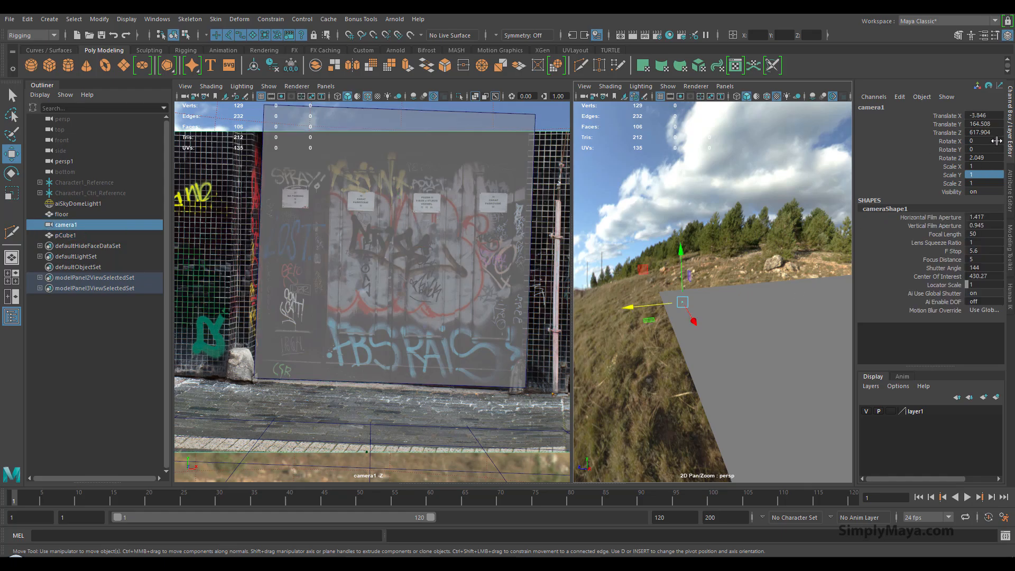
{"action": "mouse_move", "coordinate": [695, 275]}
{"action": "left_mouse_down", "text": "alt"}
{"action": "mouse_move", "coordinate": [777, 264]}
{"action": "mouse_move", "coordinate": [713, 280]}
{"action": "left_mouse_up", "text": "alt"}
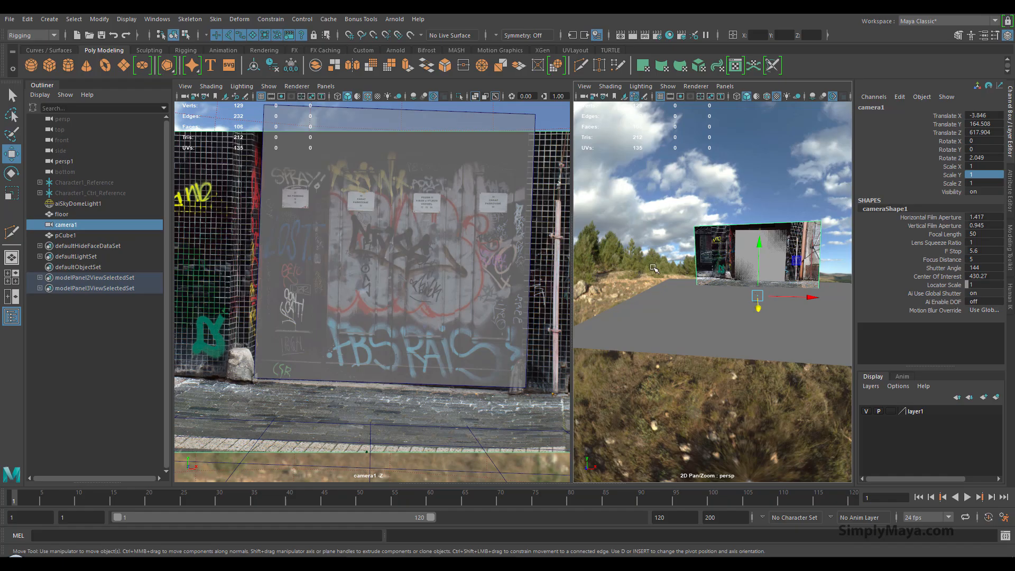
{"action": "left_click_drag", "start_coordinate": [628, 272], "coordinate": [666, 317], "text": "alt"}
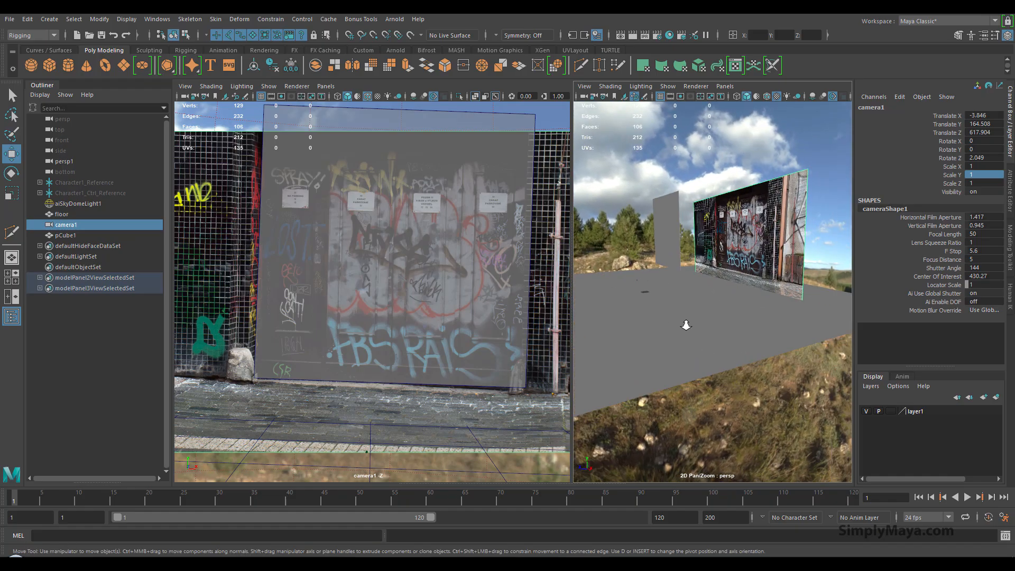
{"action": "right_click_drag", "start_coordinate": [666, 317], "coordinate": [759, 320], "text": "alt"}
{"action": "middle_click_drag", "start_coordinate": [760, 322], "coordinate": [797, 380], "text": "alt"}
{"action": "left_click", "coordinate": [702, 345]}
{"action": "left_click_drag", "start_coordinate": [585, 282], "coordinate": [594, 226]}
{"action": "left_click_drag", "start_coordinate": [676, 259], "coordinate": [743, 253], "text": "alt"}
{"action": "middle_click_drag", "start_coordinate": [739, 280], "coordinate": [816, 274], "text": "alt"}
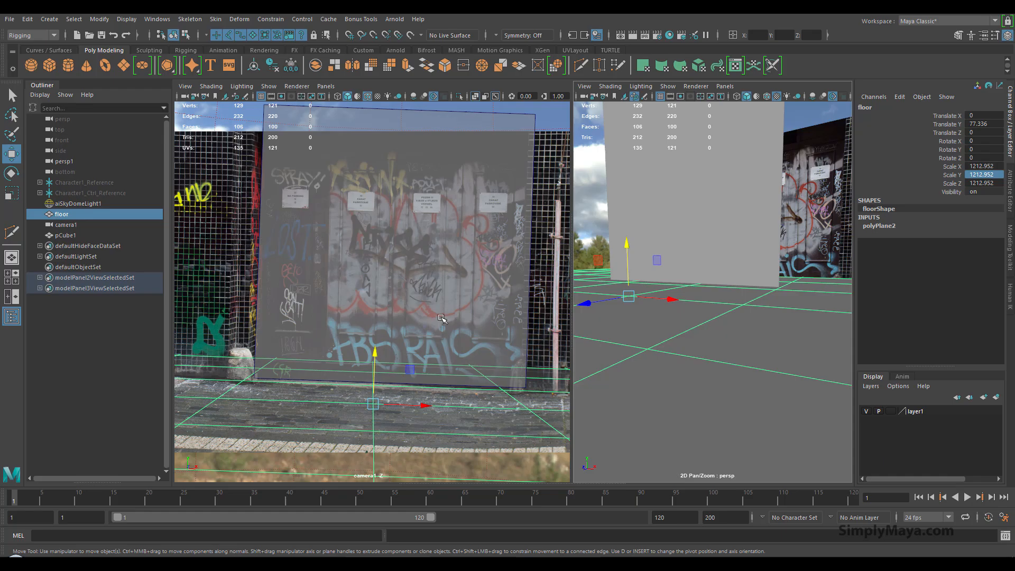
Step: Lower the cube to a Translate Y of about 203 and pull the vertices of both its sides slightly inward to fit the door
{"action": "left_click", "coordinate": [395, 360]}
{"action": "left_click_drag", "start_coordinate": [399, 221], "coordinate": [397, 224]}
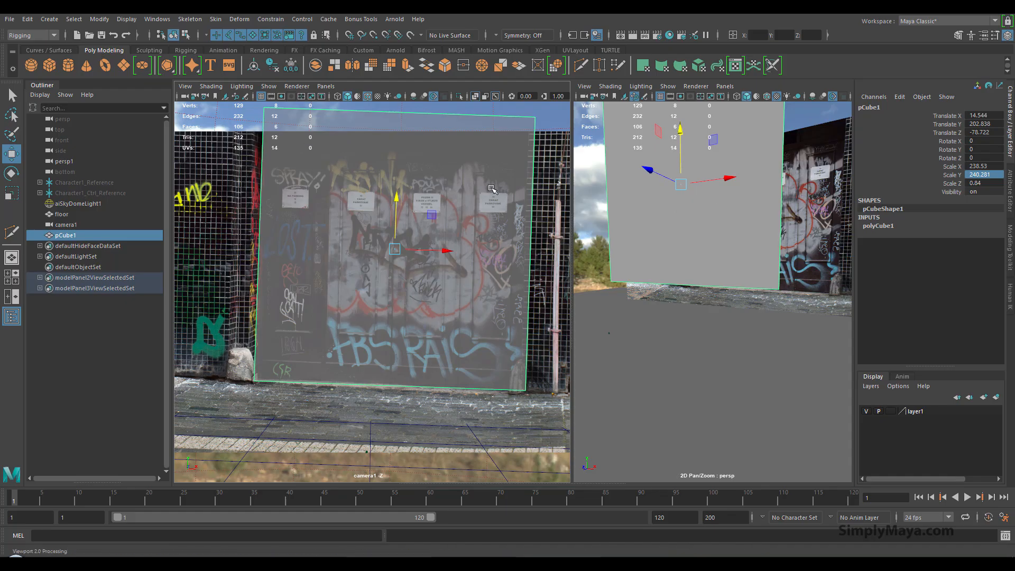
{"action": "right_click_drag", "start_coordinate": [478, 185], "coordinate": [457, 181]}
{"action": "left_click_drag", "start_coordinate": [518, 107], "coordinate": [589, 461]}
{"action": "left_click_drag", "start_coordinate": [561, 258], "coordinate": [555, 259]}
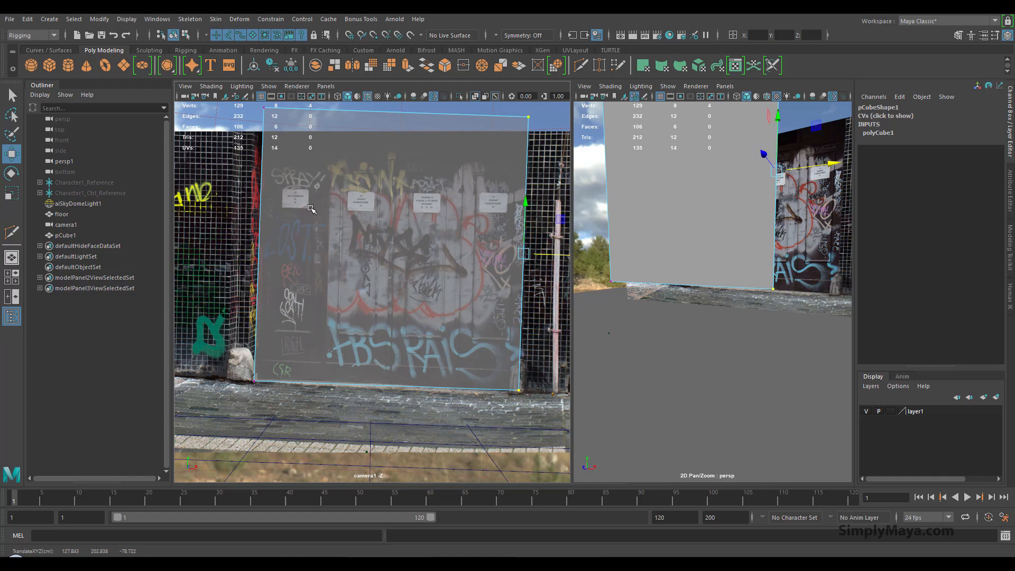
{"action": "left_click_drag", "start_coordinate": [226, 104], "coordinate": [331, 422]}
{"action": "mouse_move", "coordinate": [310, 248]}
{"action": "left_mouse_down"}
{"action": "mouse_move", "coordinate": [322, 246]}
{"action": "mouse_move", "coordinate": [312, 247]}
{"action": "left_mouse_up"}
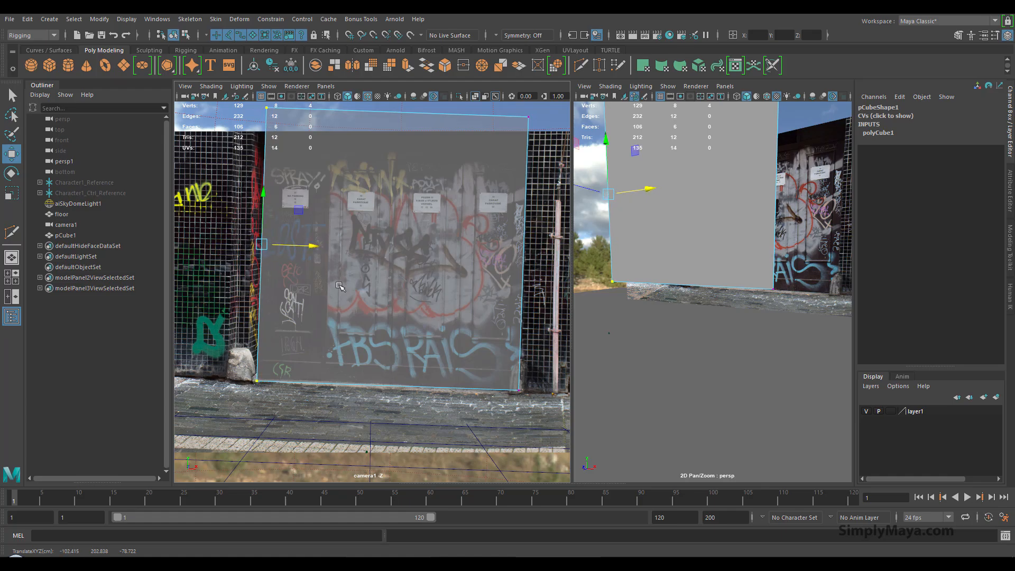
{"action": "left_click", "coordinate": [494, 163]}
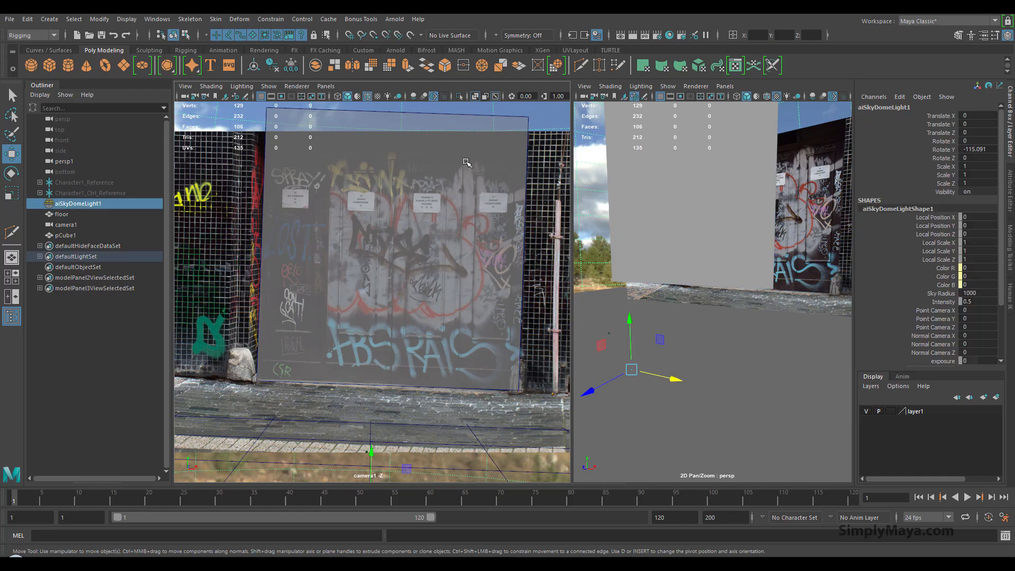
Step: Raise the floor plane to a Translate Y of about 82.5 to meet the bottom edge of the cube
{"action": "left_click", "coordinate": [782, 411]}
{"action": "left_click_drag", "start_coordinate": [634, 321], "coordinate": [642, 251]}
{"action": "left_click_drag", "start_coordinate": [723, 291], "coordinate": [670, 301], "text": "alt"}
{"action": "left_click", "coordinate": [690, 308]}
{"action": "key", "text": "f"}
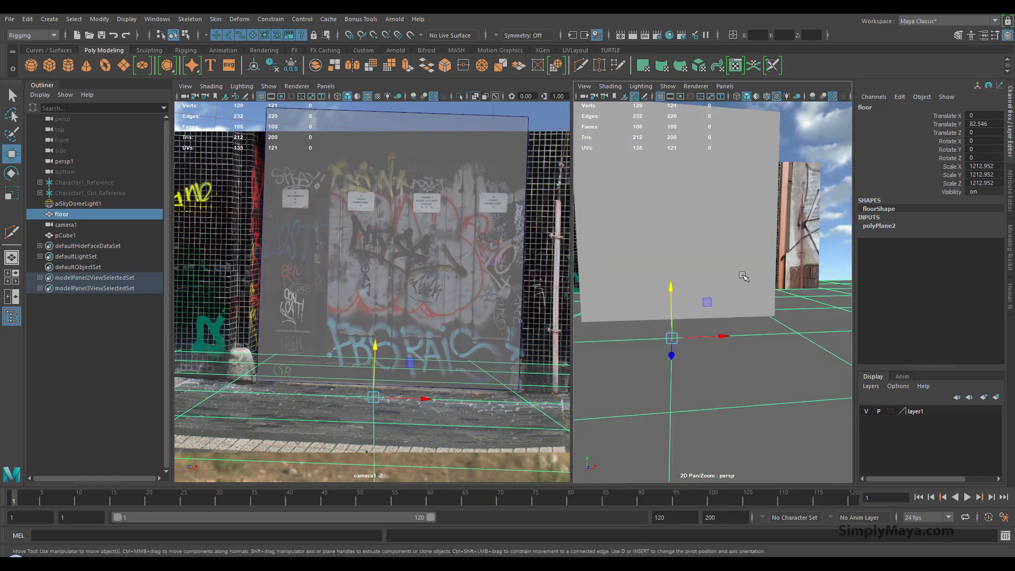
{"action": "middle_click_drag", "start_coordinate": [774, 306], "coordinate": [773, 348], "text": "alt"}
{"action": "right_click_drag", "start_coordinate": [773, 348], "coordinate": [736, 356], "text": "alt"}
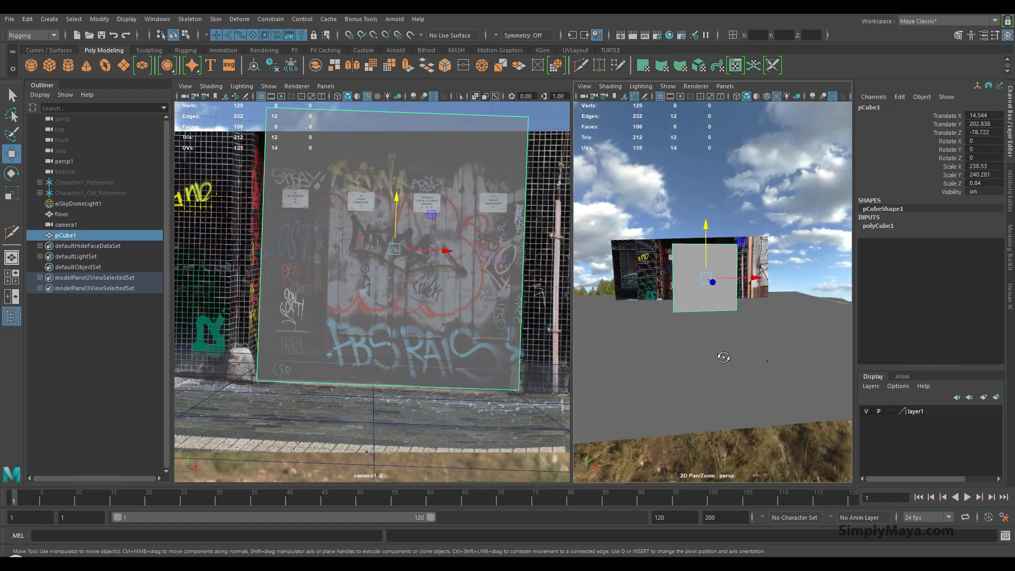
{"action": "left_click_drag", "start_coordinate": [736, 356], "coordinate": [707, 355], "text": "alt"}
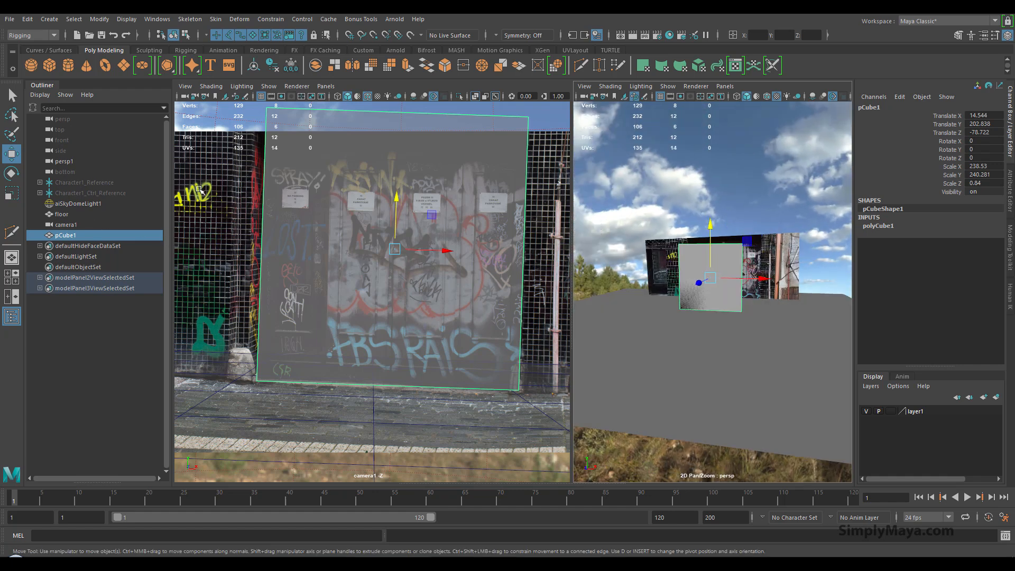
Step: Unhide Character1_Reference and Character1_Ctrl_Reference and raise the robot onto the floor, at a Translate Y of about 80
{"action": "left_click_drag", "start_coordinate": [74, 183], "coordinate": [74, 189]}
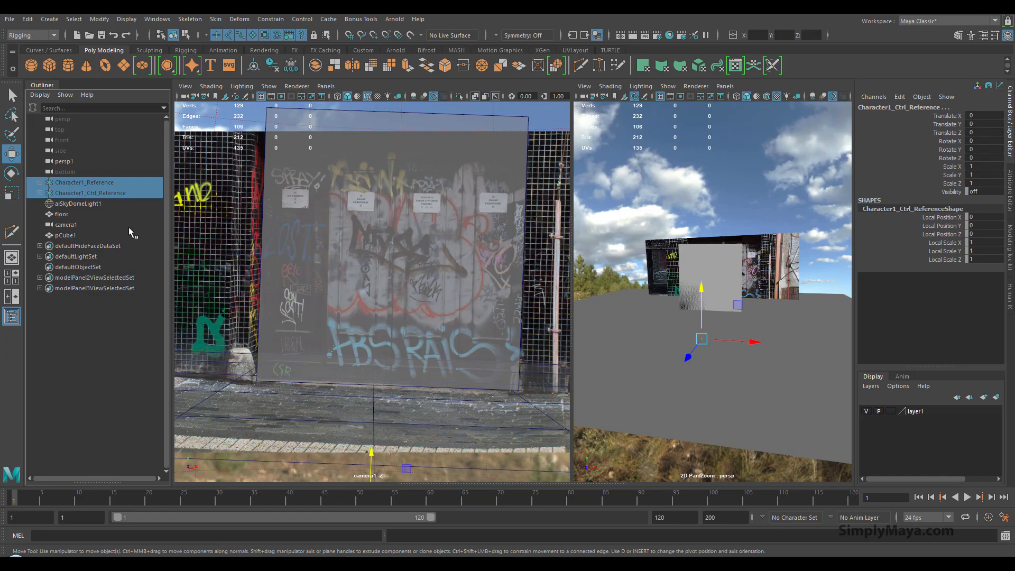
{"action": "key", "text": "shift+h"}
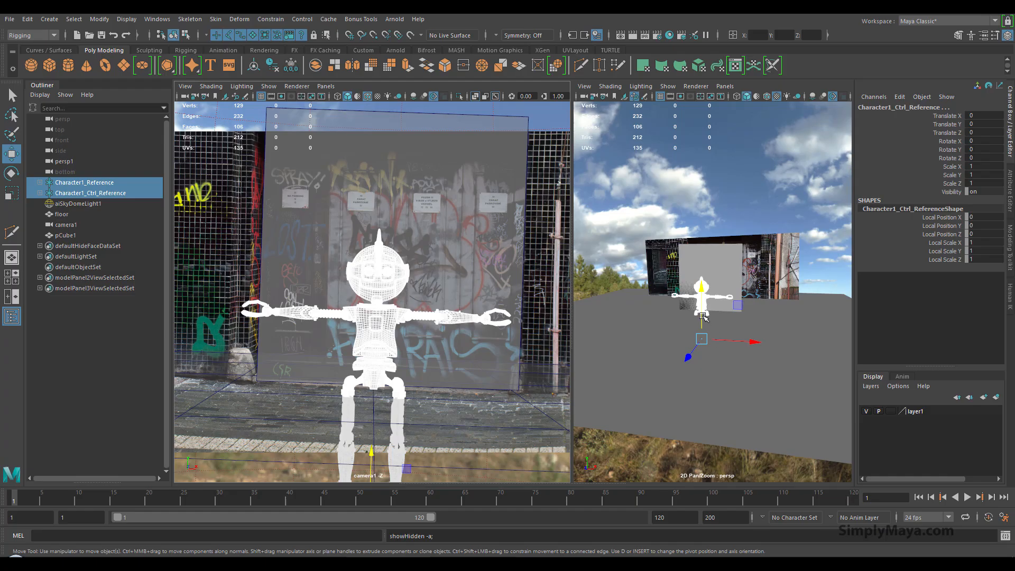
{"action": "left_click_drag", "start_coordinate": [704, 299], "coordinate": [704, 270]}
{"action": "left_click_drag", "start_coordinate": [377, 319], "coordinate": [374, 351]}
{"action": "left_click_drag", "start_coordinate": [722, 344], "coordinate": [613, 327], "text": "alt"}
{"action": "right_click_drag", "start_coordinate": [634, 329], "coordinate": [945, 354], "text": "alt"}
{"action": "middle_click_drag", "start_coordinate": [779, 264], "coordinate": [793, 297], "text": "alt"}
{"action": "left_click_drag", "start_coordinate": [794, 298], "coordinate": [724, 374], "text": "alt"}
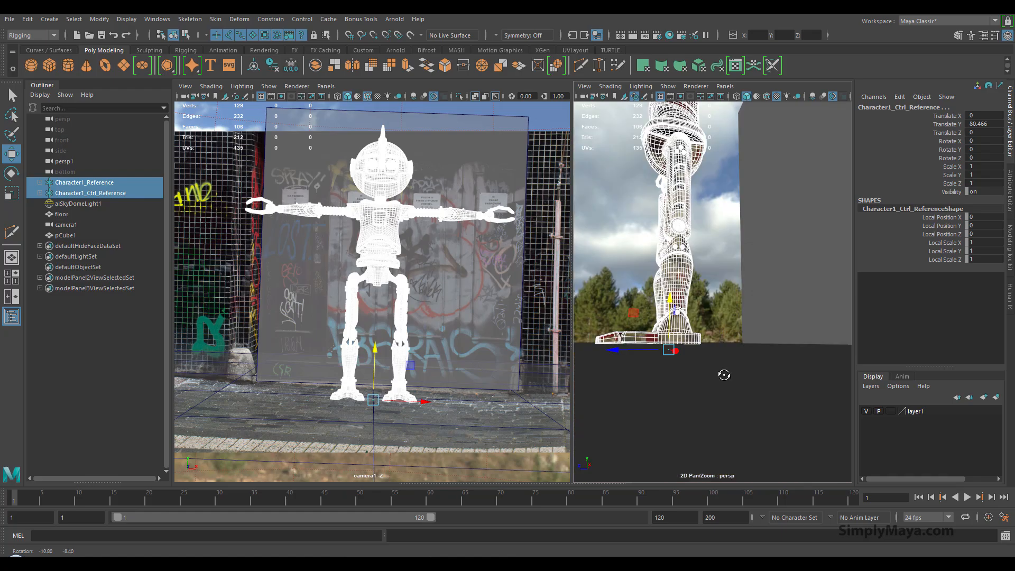
{"action": "left_click_drag", "start_coordinate": [669, 303], "coordinate": [797, 314]}
{"action": "right_click_drag", "start_coordinate": [797, 315], "coordinate": [609, 319], "text": "alt"}
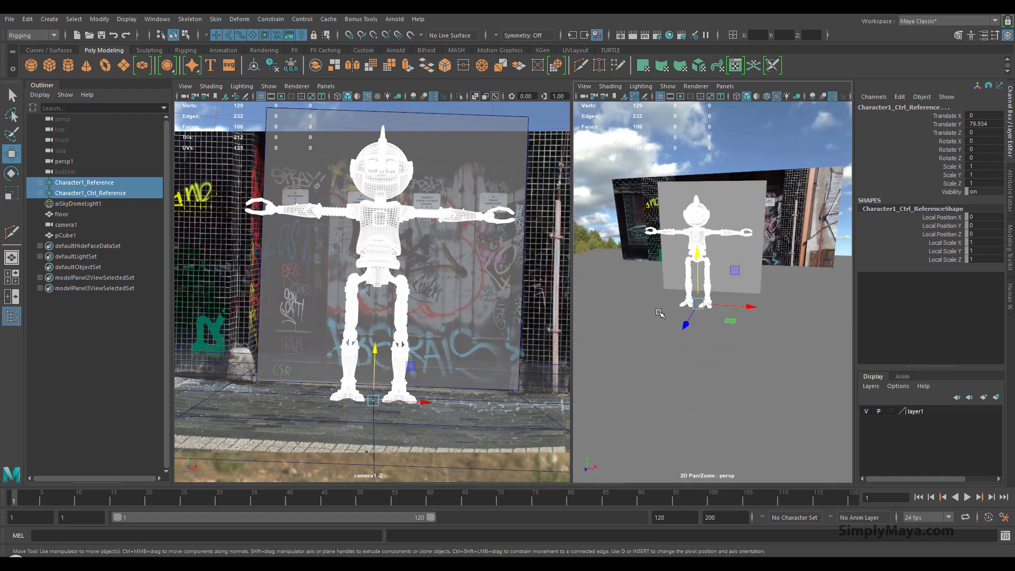
{"action": "middle_click_drag", "start_coordinate": [663, 306], "coordinate": [668, 341], "text": "alt"}
Step: Examine the robot's size and placement against the cube in the camera and perspective views
{"action": "right_click_drag", "start_coordinate": [458, 270], "coordinate": [348, 284], "text": "alt"}
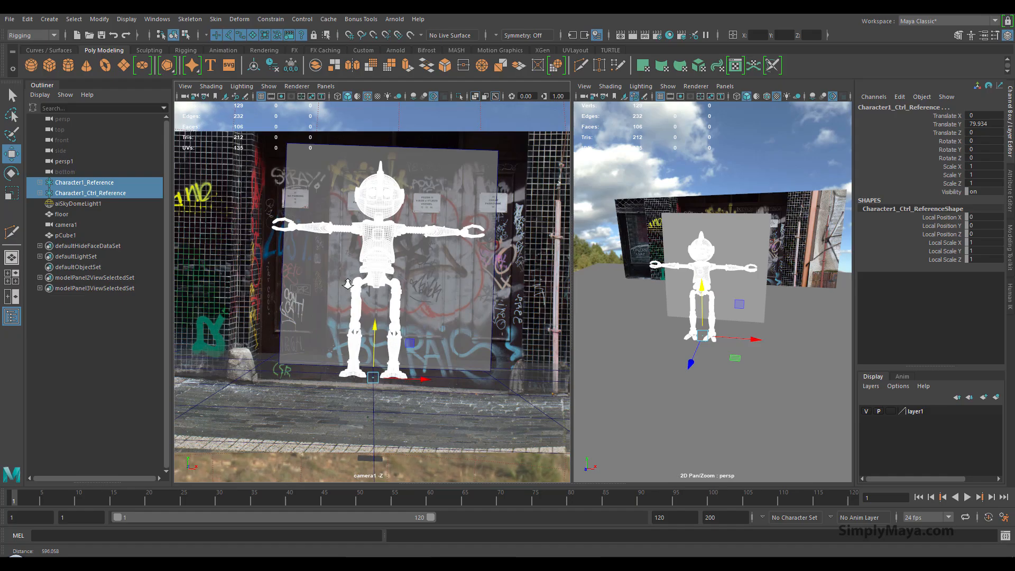
{"action": "left_click", "coordinate": [427, 263]}
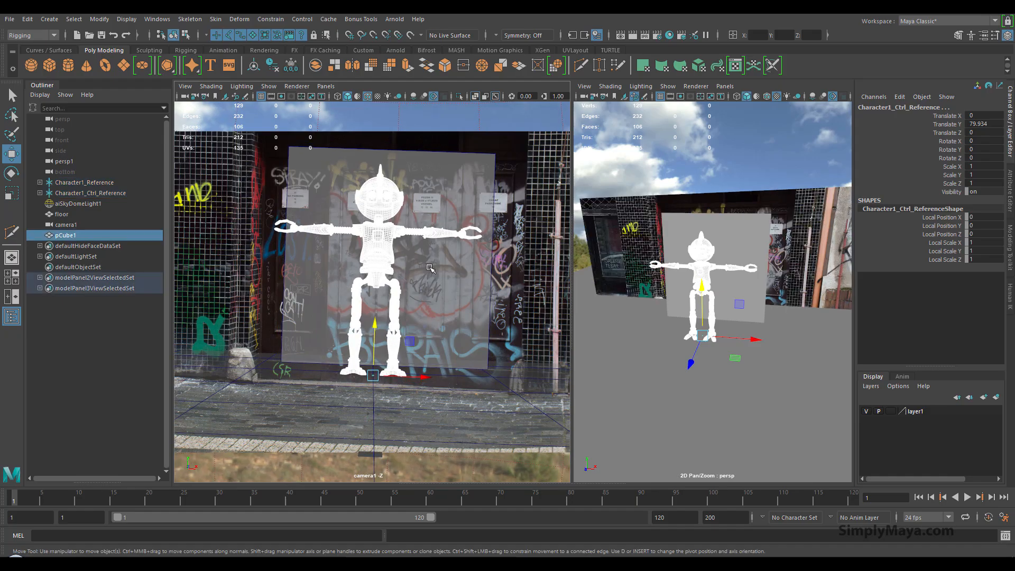
{"action": "right_click_drag", "start_coordinate": [433, 285], "coordinate": [526, 287], "text": "alt"}
{"action": "left_click_drag", "start_coordinate": [652, 326], "coordinate": [654, 310], "text": "alt"}
{"action": "right_click_drag", "start_coordinate": [654, 310], "coordinate": [792, 360], "text": "alt"}
{"action": "middle_click_drag", "start_coordinate": [687, 348], "coordinate": [690, 304], "text": "alt"}
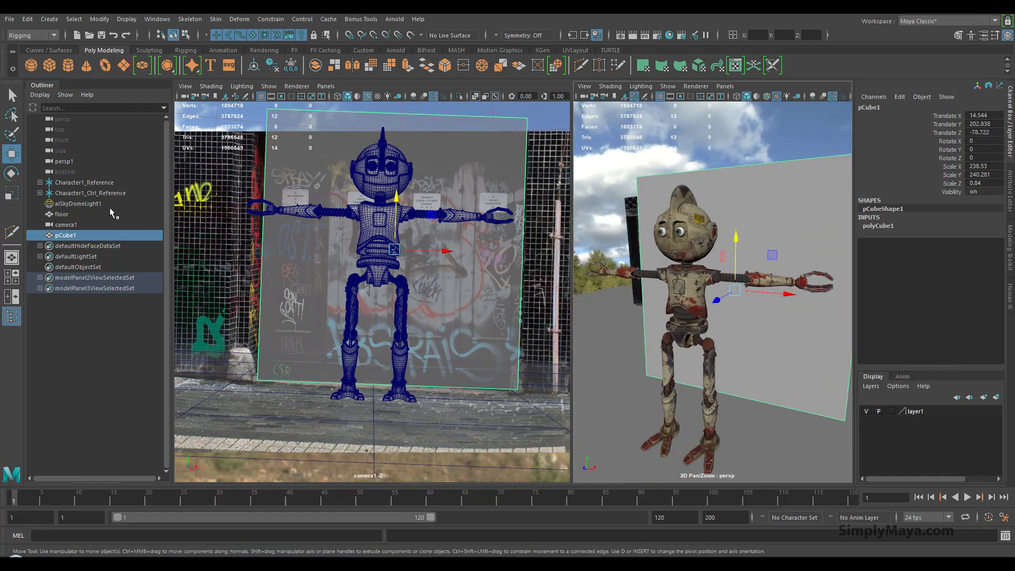
Step: Scale Character1_Reference and Character1_Ctrl_Reference down uniformly to about 0.75
{"action": "left_click", "coordinate": [84, 183]}
{"action": "left_click", "coordinate": [95, 193], "text": "shift"}
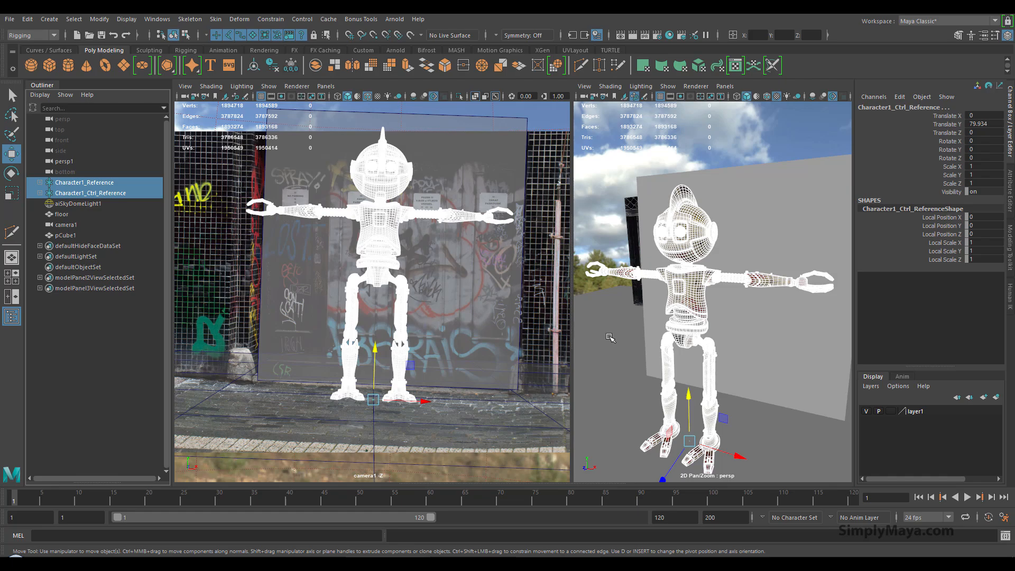
{"action": "key", "text": "r"}
{"action": "left_click_drag", "start_coordinate": [690, 444], "coordinate": [632, 458]}
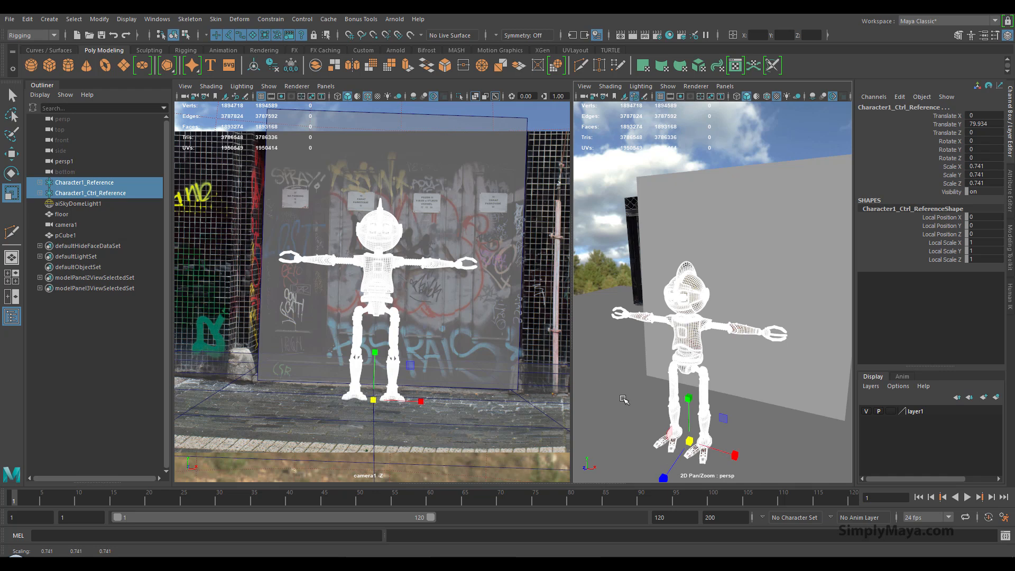
{"action": "left_click_drag", "start_coordinate": [690, 440], "coordinate": [688, 441]}
Step: Try to move the robot back toward the cube, to a Translate Z of about -35, and undo the last move
{"action": "left_click_drag", "start_coordinate": [632, 372], "coordinate": [670, 384], "text": "alt"}
{"action": "key", "text": "w"}
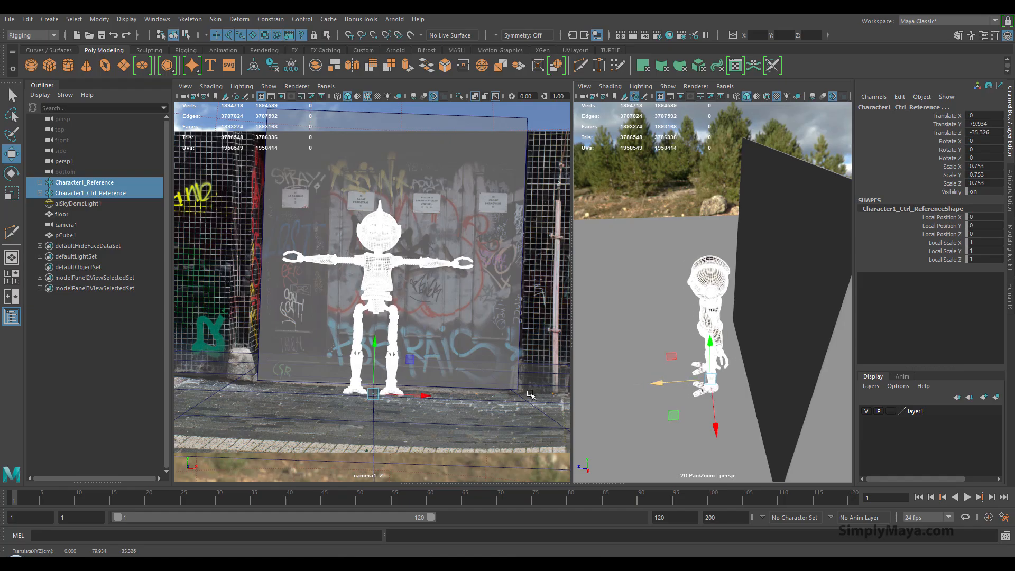
{"action": "left_click_drag", "start_coordinate": [486, 385], "coordinate": [474, 384], "text": "alt"}
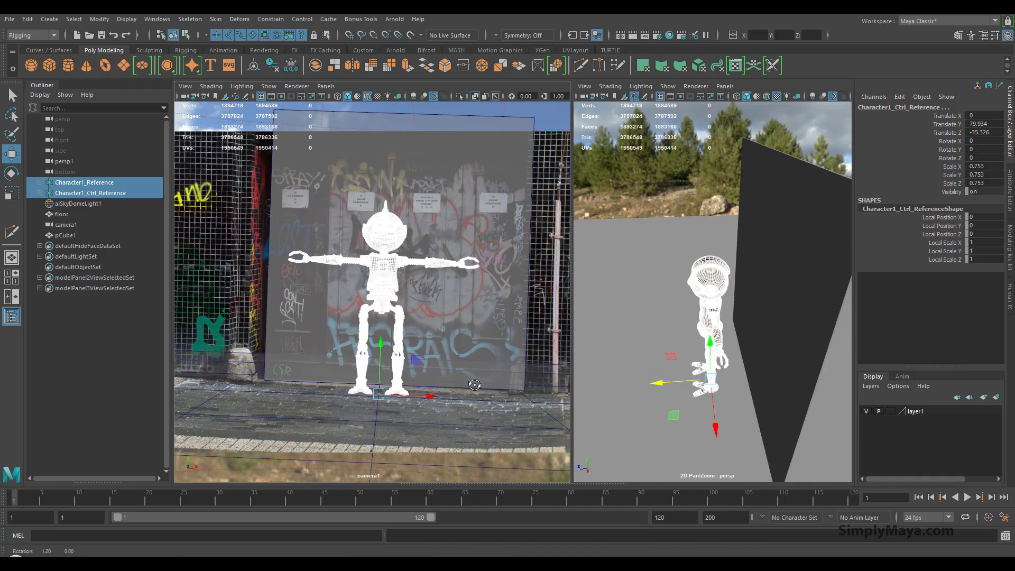
{"action": "key", "text": "ctrl+z"}
Step: Lock all Translate, Rotate and Scale channels of camera1
{"action": "middle_click_drag", "start_coordinate": [483, 386], "coordinate": [477, 382], "text": "alt"}
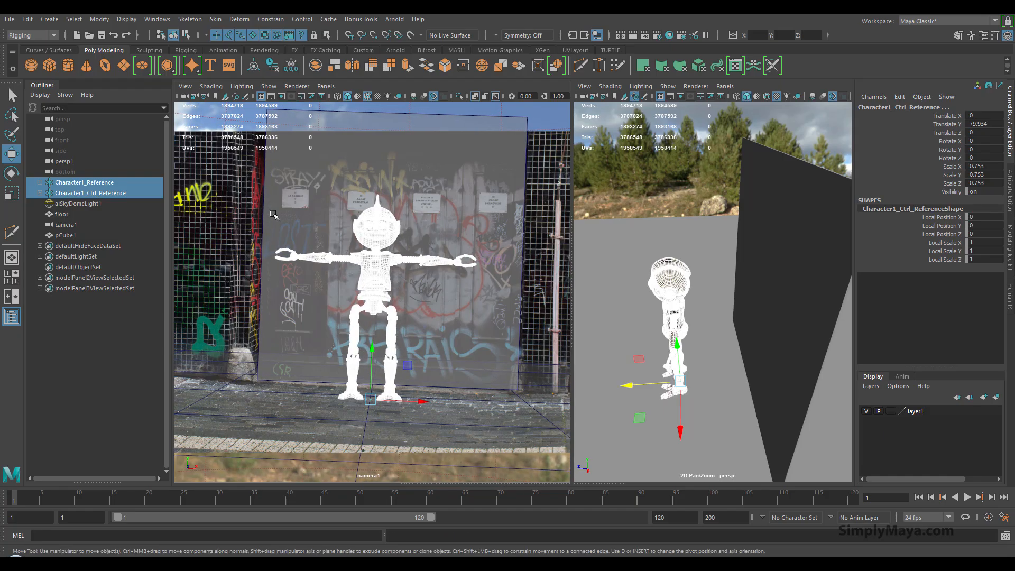
{"action": "left_click", "coordinate": [185, 96]}
{"action": "left_click_drag", "start_coordinate": [958, 117], "coordinate": [952, 184]}
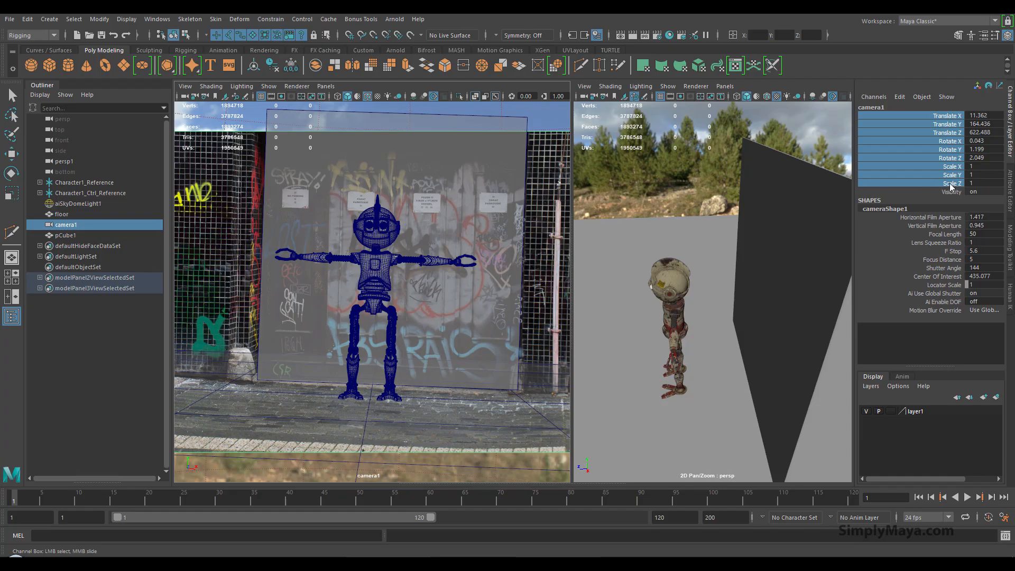
{"action": "right_click", "coordinate": [950, 186]}
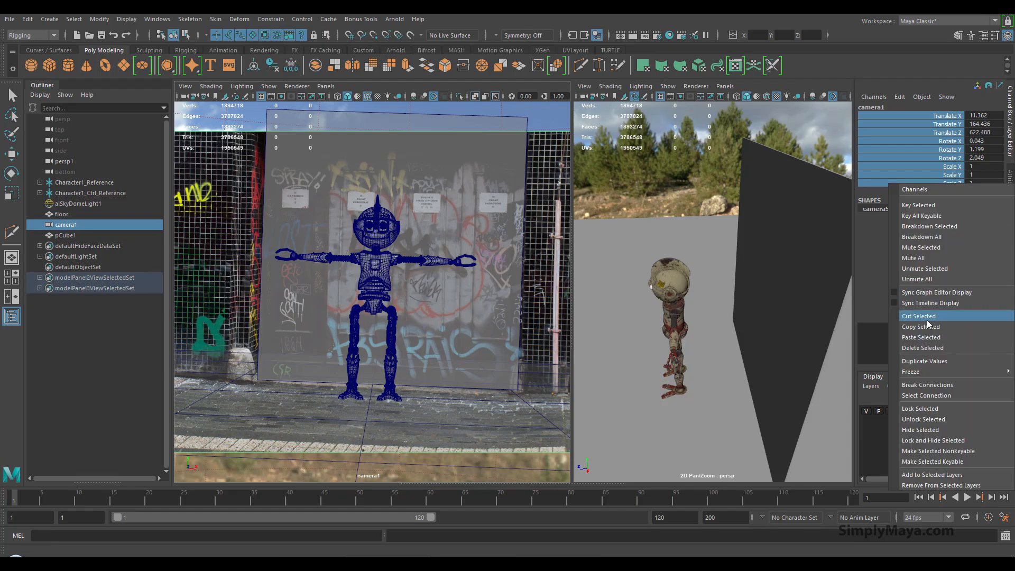
{"action": "left_click", "coordinate": [926, 409]}
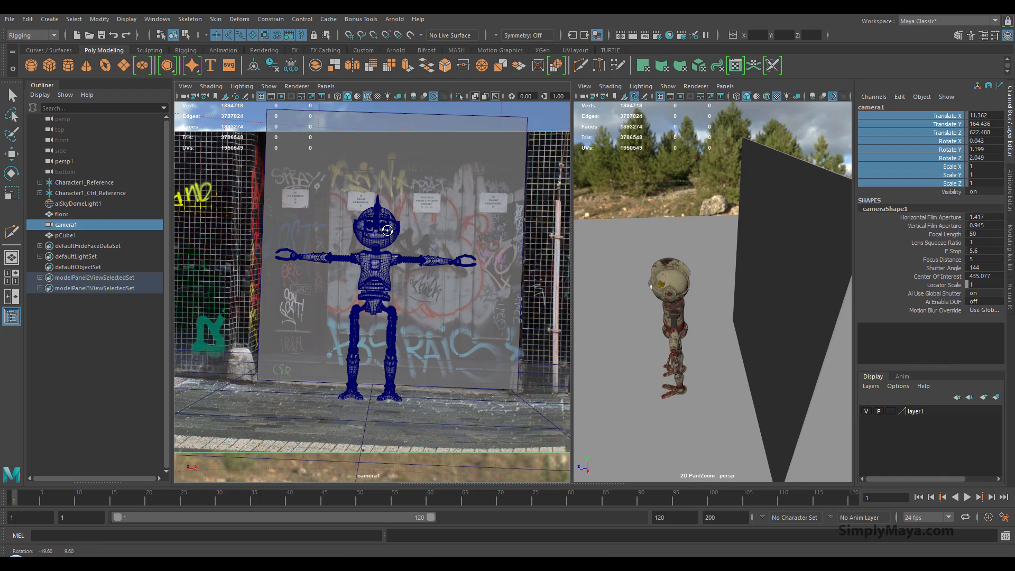
Step: Duplicate the wall cube pCube1 and shape the copy into a narrow post at its left edge, Scale X about 20.5, Translate X about -113
{"action": "left_click_drag", "start_coordinate": [741, 360], "coordinate": [851, 354], "text": "alt"}
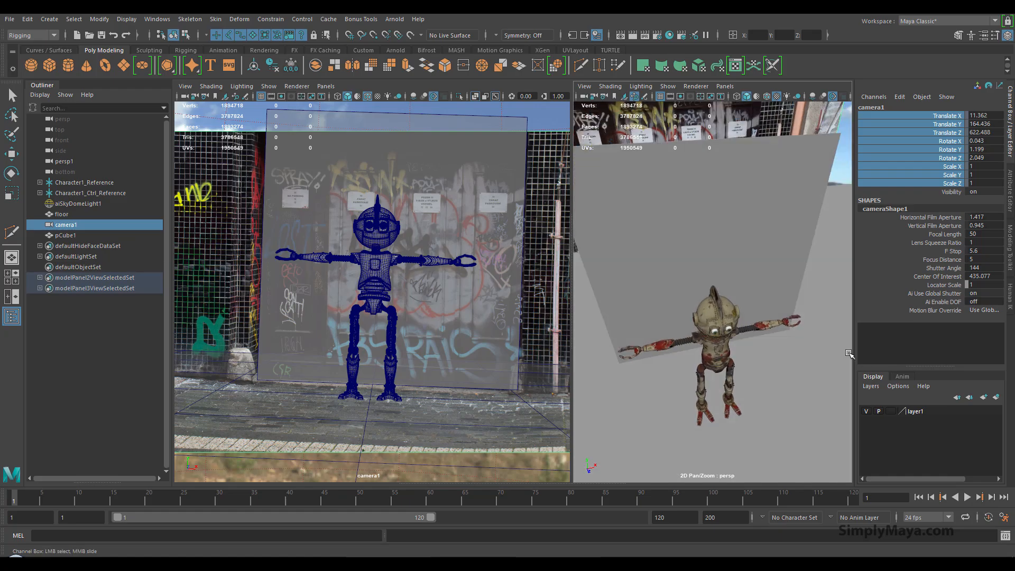
{"action": "mouse_move", "coordinate": [784, 336]}
{"action": "left_mouse_down", "text": "alt"}
{"action": "mouse_move", "coordinate": [767, 333]}
{"action": "mouse_move", "coordinate": [786, 342]}
{"action": "left_mouse_up", "text": "alt"}
{"action": "right_click_drag", "start_coordinate": [786, 342], "coordinate": [662, 348], "text": "alt"}
{"action": "left_click_drag", "start_coordinate": [661, 348], "coordinate": [655, 329], "text": "alt"}
{"action": "right_click_drag", "start_coordinate": [655, 329], "coordinate": [804, 378], "text": "alt"}
{"action": "left_click_drag", "start_coordinate": [662, 300], "coordinate": [711, 310], "text": "alt"}
{"action": "left_click", "coordinate": [711, 310]}
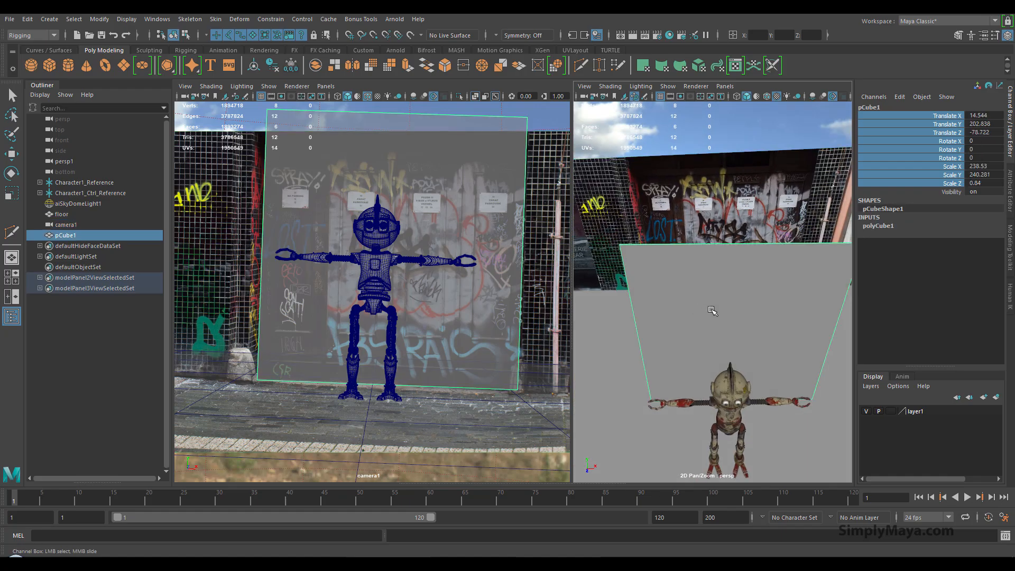
{"action": "key", "text": "ctrl+d"}
{"action": "key", "text": "w"}
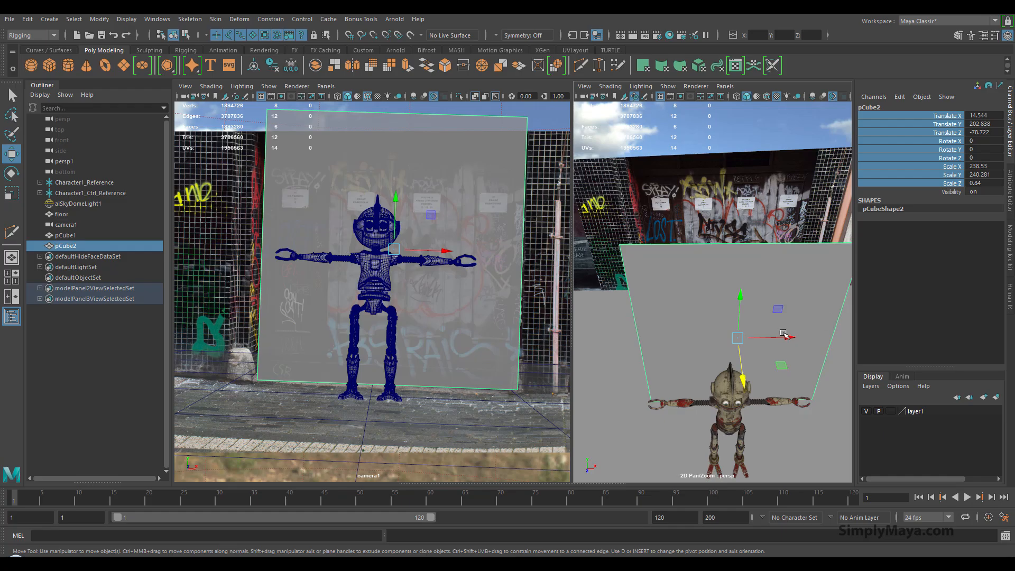
{"action": "left_click_drag", "start_coordinate": [776, 336], "coordinate": [666, 338]}
{"action": "key", "text": "r"}
{"action": "key", "text": "w"}
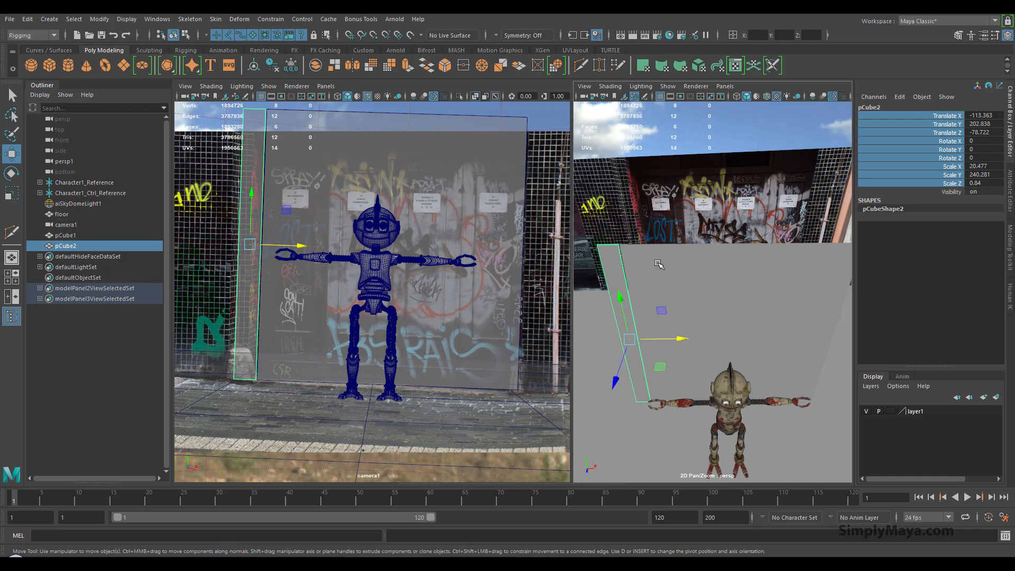
Step: Deepen the narrow post to a Scale Z of about 34 and place it at a Translate Z of about -70
{"action": "left_click_drag", "start_coordinate": [635, 375], "coordinate": [597, 323], "text": "alt"}
{"action": "key", "text": "r"}
{"action": "key", "text": "w"}
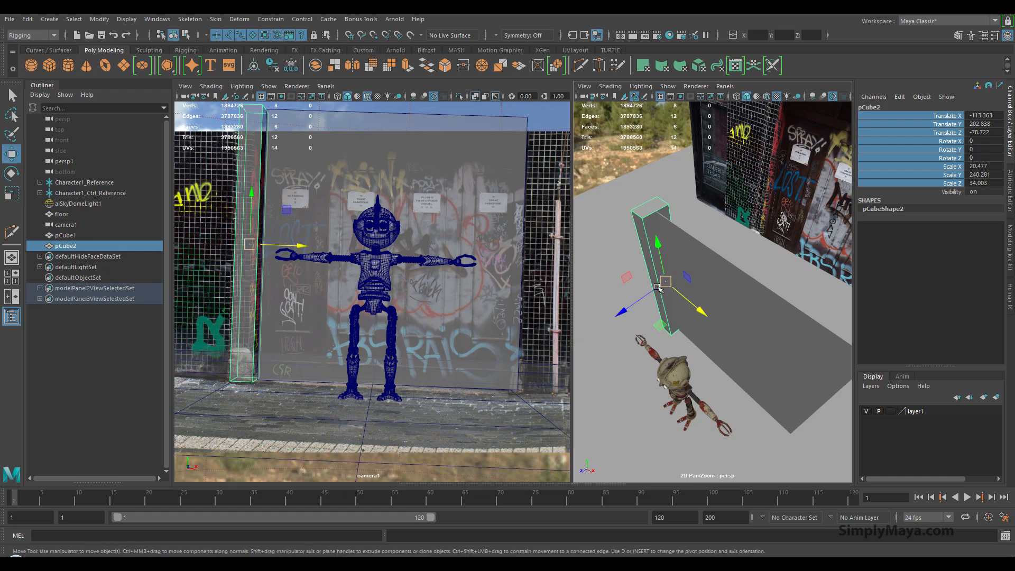
{"action": "left_click_drag", "start_coordinate": [649, 292], "coordinate": [680, 274]}
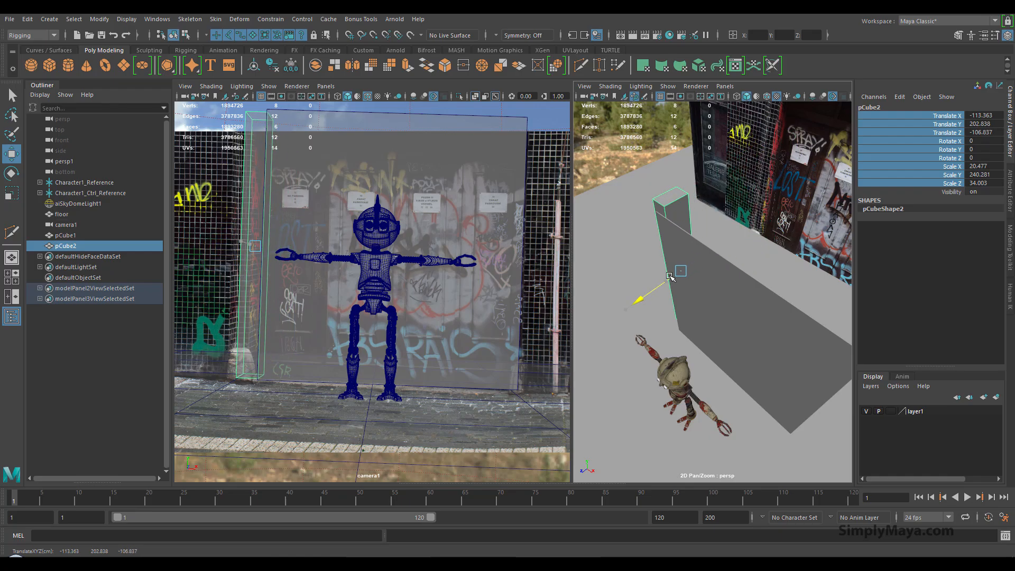
{"action": "left_click_drag", "start_coordinate": [670, 275], "coordinate": [650, 286]}
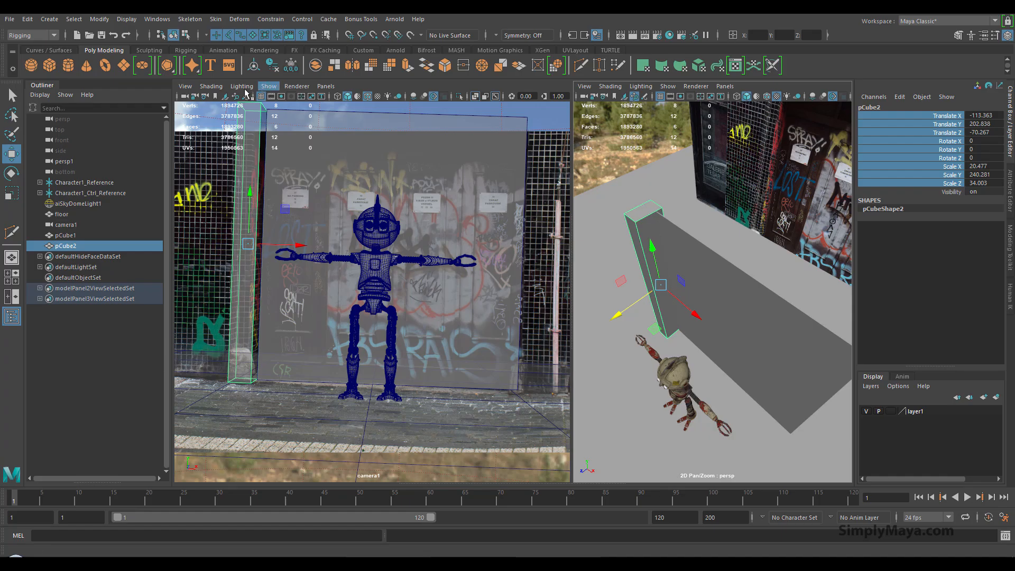
Step: With X-Ray off in the camera view, try the post further forward at a Translate Z of about -55, and restore X-Ray
{"action": "left_click", "coordinate": [211, 87]}
{"action": "left_click", "coordinate": [214, 193]}
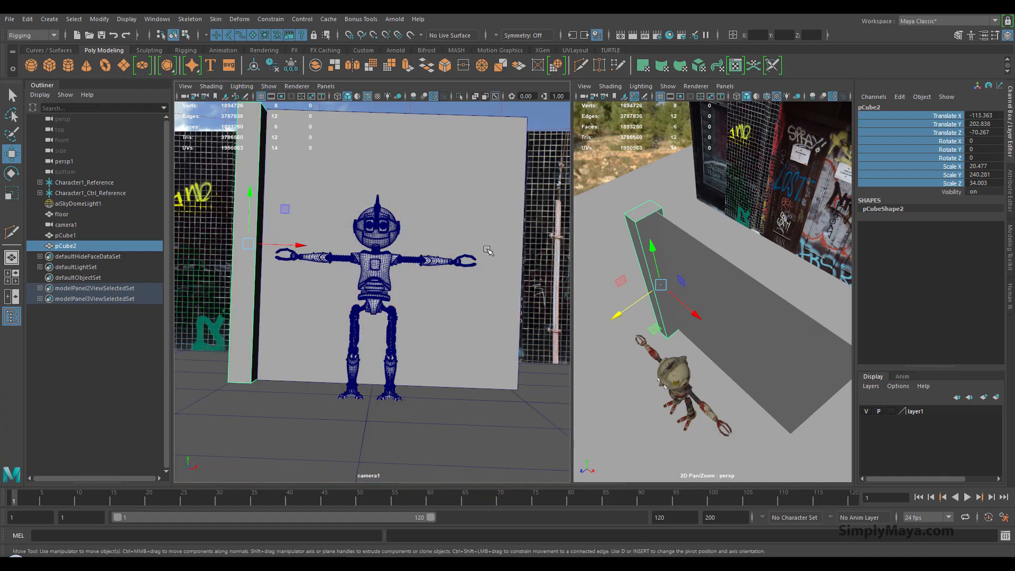
{"action": "mouse_move", "coordinate": [620, 311]}
{"action": "left_mouse_down"}
{"action": "mouse_move", "coordinate": [724, 290]}
{"action": "mouse_move", "coordinate": [607, 323]}
{"action": "left_mouse_up"}
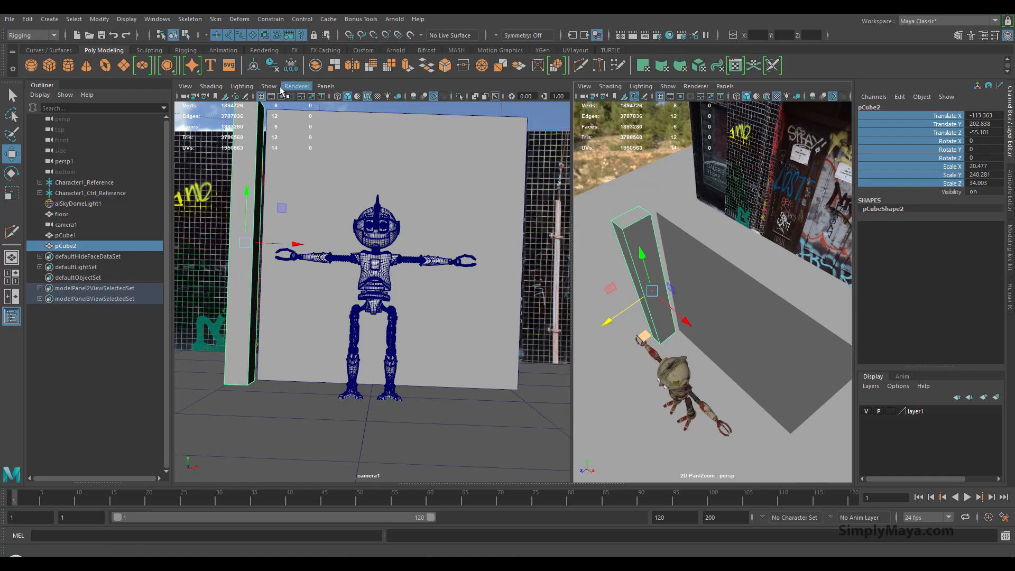
{"action": "left_click", "coordinate": [241, 86]}
{"action": "mouse_move", "coordinate": [215, 88]}
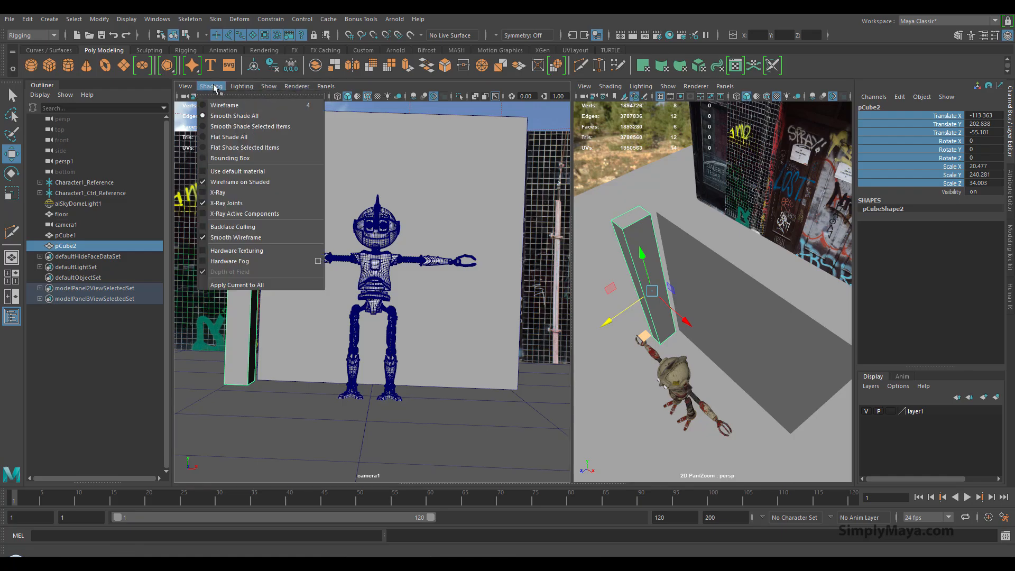
{"action": "left_click", "coordinate": [249, 193]}
Step: Move the wall cube pCube1 back to a Translate Z of about -93 and the narrow post to about -94
{"action": "left_click", "coordinate": [757, 302]}
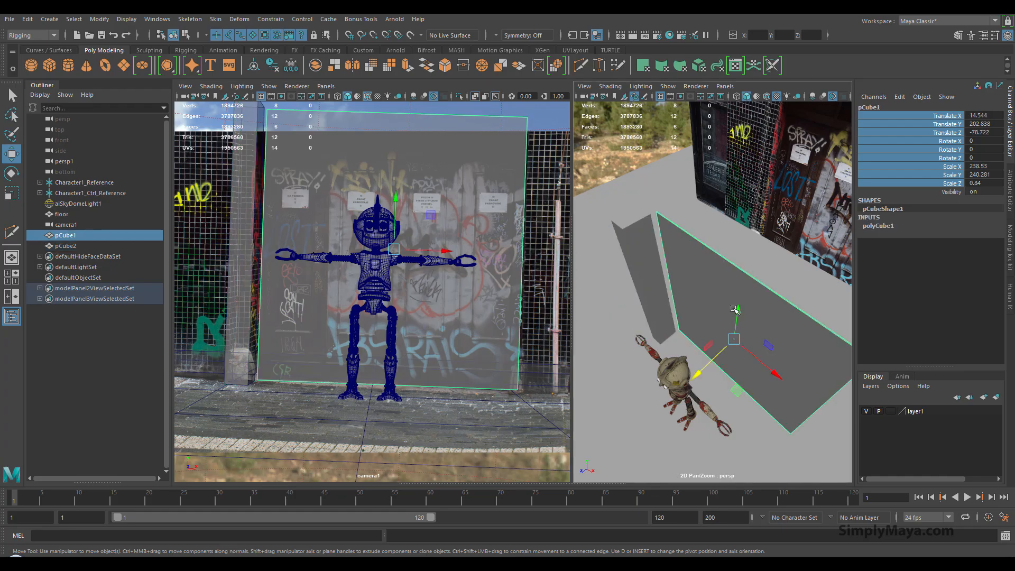
{"action": "mouse_move", "coordinate": [708, 362]}
{"action": "left_mouse_down"}
{"action": "mouse_move", "coordinate": [731, 356]}
{"action": "mouse_move", "coordinate": [719, 358]}
{"action": "left_mouse_up"}
{"action": "left_click", "coordinate": [653, 299]}
{"action": "left_click_drag", "start_coordinate": [627, 313], "coordinate": [725, 321]}
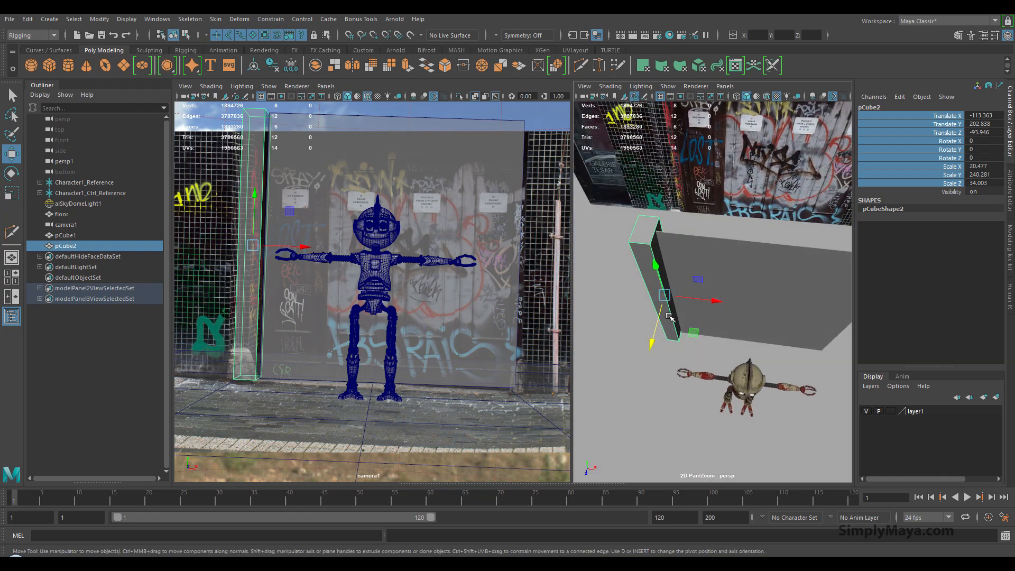
Step: Duplicate the narrow post and widen the copy to a Scale X of about 91.4, placed at Translate X about -164 and Z about -68
{"action": "key", "text": "ctrl+d"}
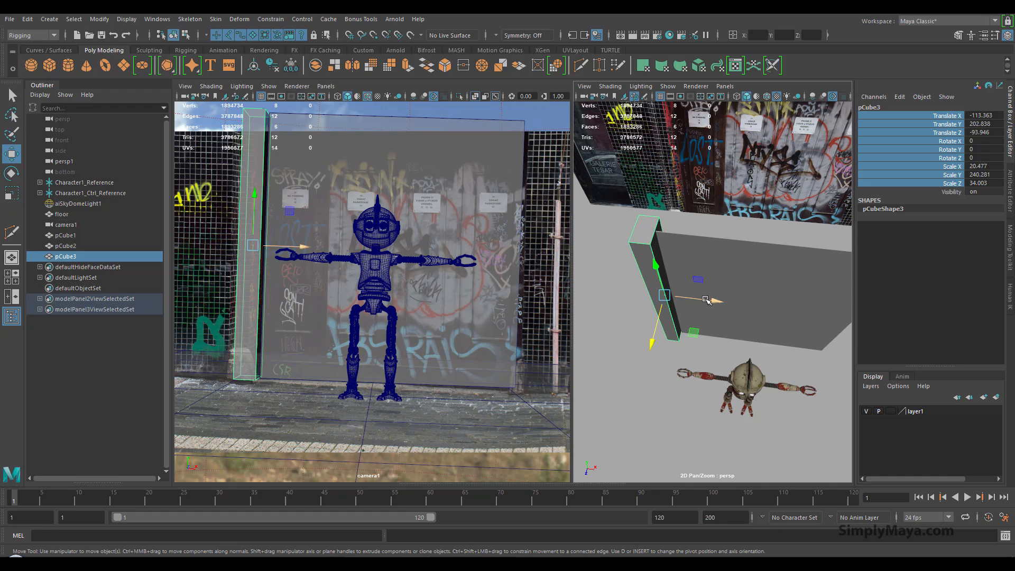
{"action": "left_click_drag", "start_coordinate": [710, 300], "coordinate": [849, 308]}
{"action": "key", "text": "r"}
{"action": "key", "text": "w"}
{"action": "left_click_drag", "start_coordinate": [683, 296], "coordinate": [673, 296]}
{"action": "left_click_drag", "start_coordinate": [619, 312], "coordinate": [621, 335]}
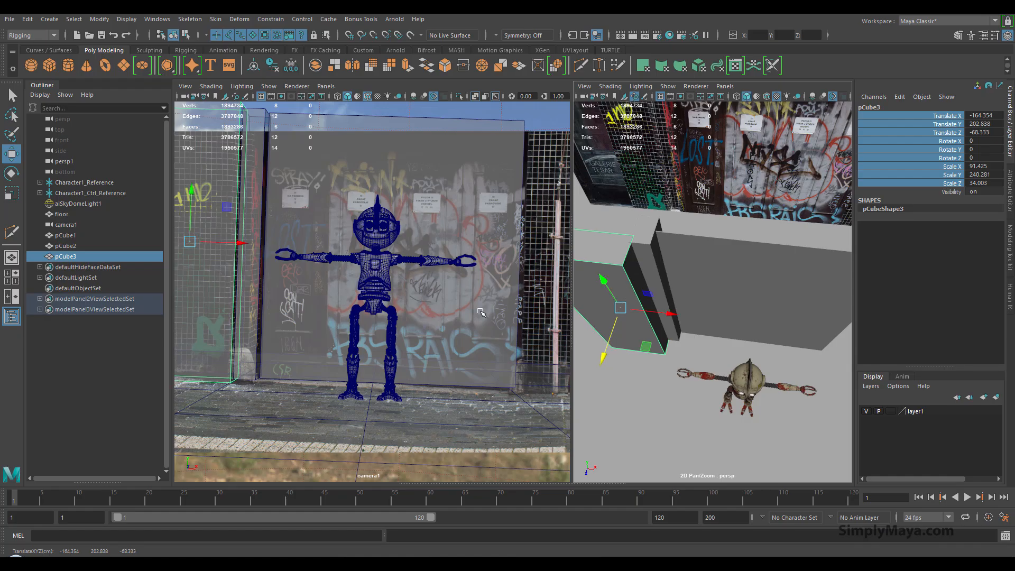
Step: Turn off X-Ray in the camera view and study the wall's depth in the perspective view and in the street photo in Lightroom
{"action": "left_click", "coordinate": [213, 88]}
{"action": "left_click", "coordinate": [221, 191]}
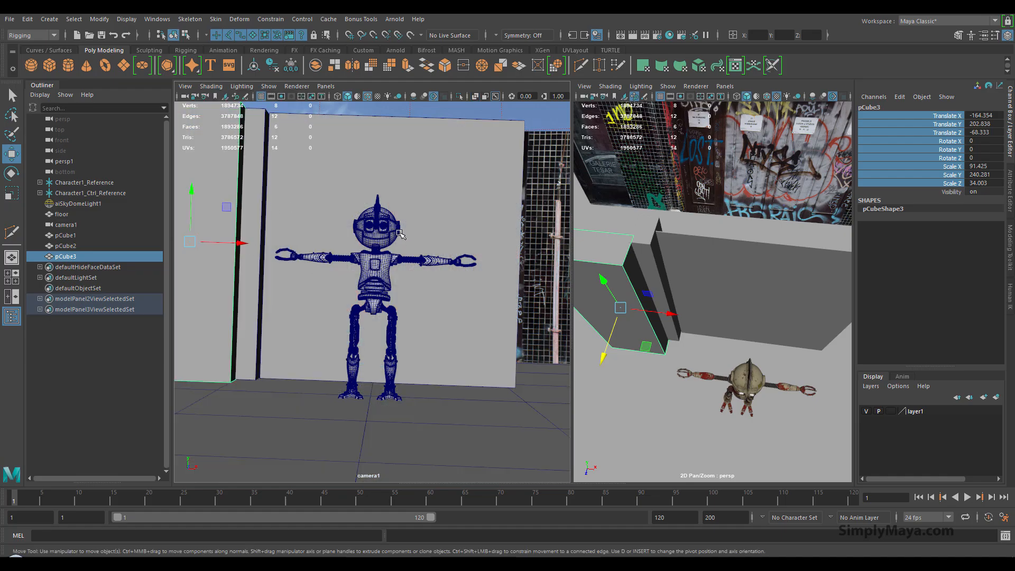
{"action": "left_click_drag", "start_coordinate": [716, 165], "coordinate": [655, 156], "text": "alt"}
{"action": "middle_click_drag", "start_coordinate": [698, 190], "coordinate": [622, 208], "text": "alt"}
{"action": "left_click_drag", "start_coordinate": [624, 208], "coordinate": [782, 177], "text": "alt"}
{"action": "right_click_drag", "start_coordinate": [782, 177], "coordinate": [694, 224], "text": "alt"}
{"action": "left_click_drag", "start_coordinate": [694, 224], "coordinate": [648, 254], "text": "alt"}
{"action": "right_click_drag", "start_coordinate": [648, 254], "coordinate": [700, 304], "text": "alt"}
{"action": "left_click_drag", "start_coordinate": [700, 304], "coordinate": [686, 309], "text": "alt"}
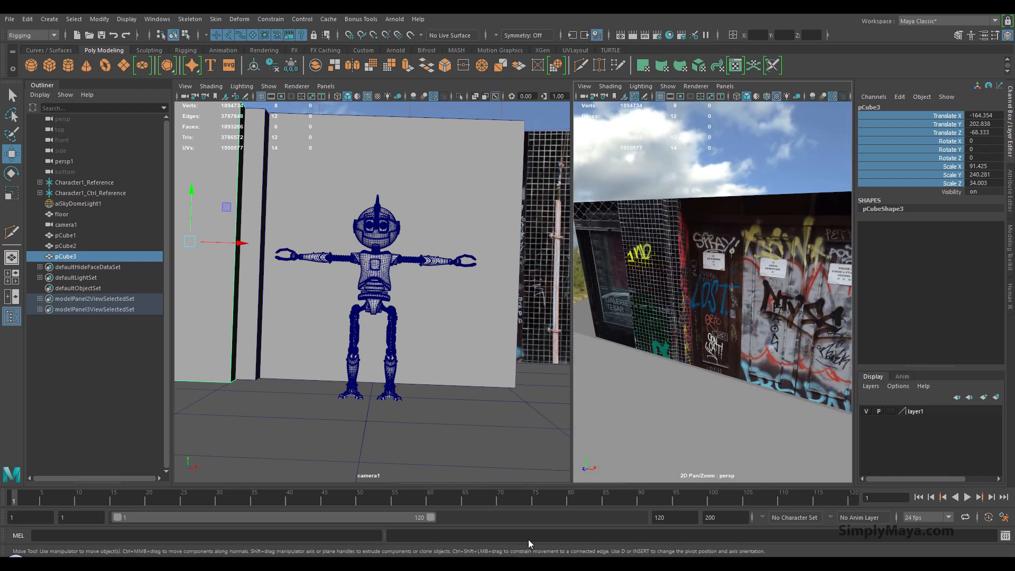
{"action": "key", "text": "alt+Tab"}
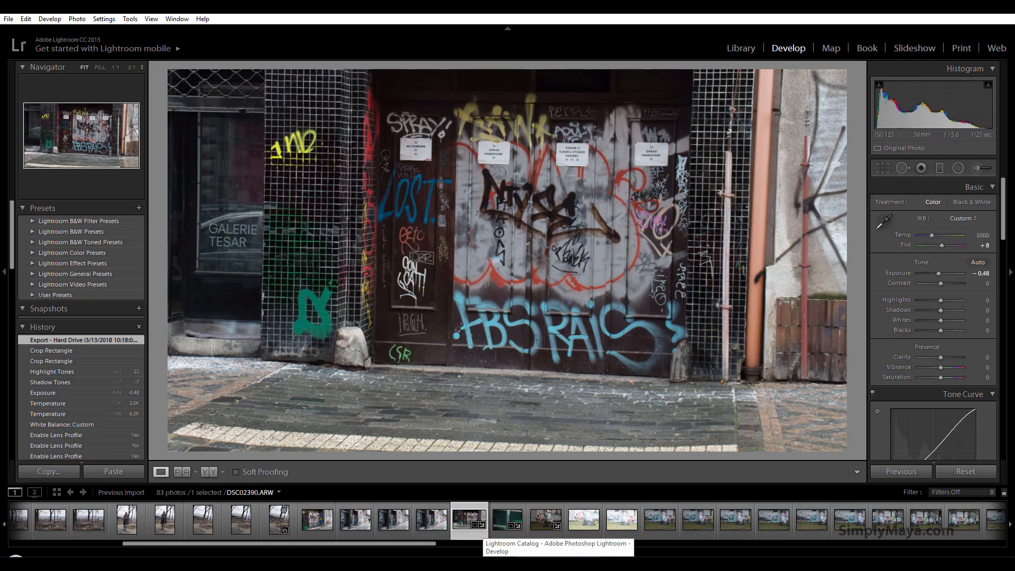
{"action": "left_click", "coordinate": [539, 555]}
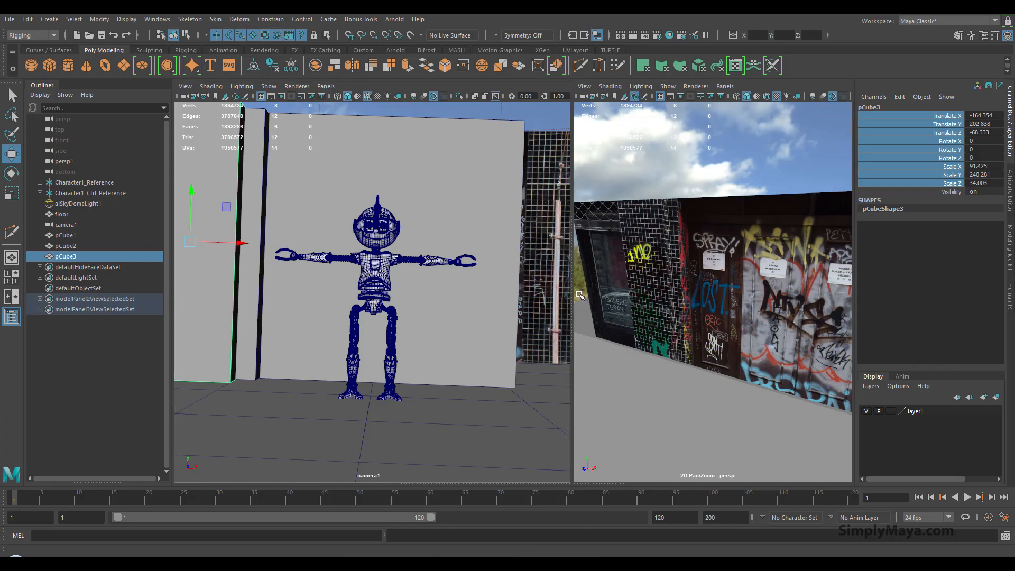
Step: Enlarge the camera view across the workspace and turn its X-Ray shading back on
{"action": "left_click_drag", "start_coordinate": [573, 294], "coordinate": [848, 294]}
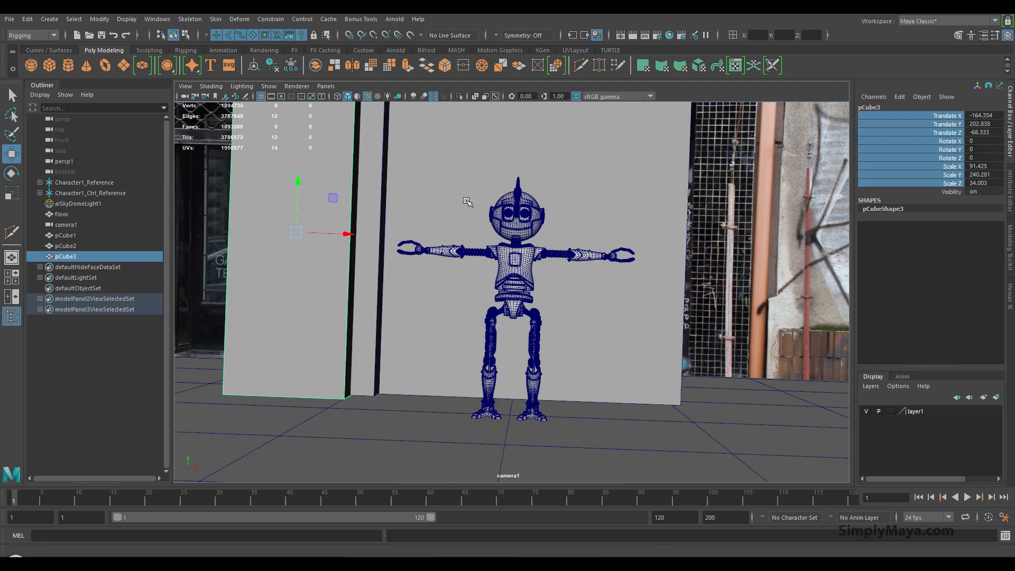
{"action": "left_click", "coordinate": [238, 90]}
{"action": "mouse_move", "coordinate": [211, 87]}
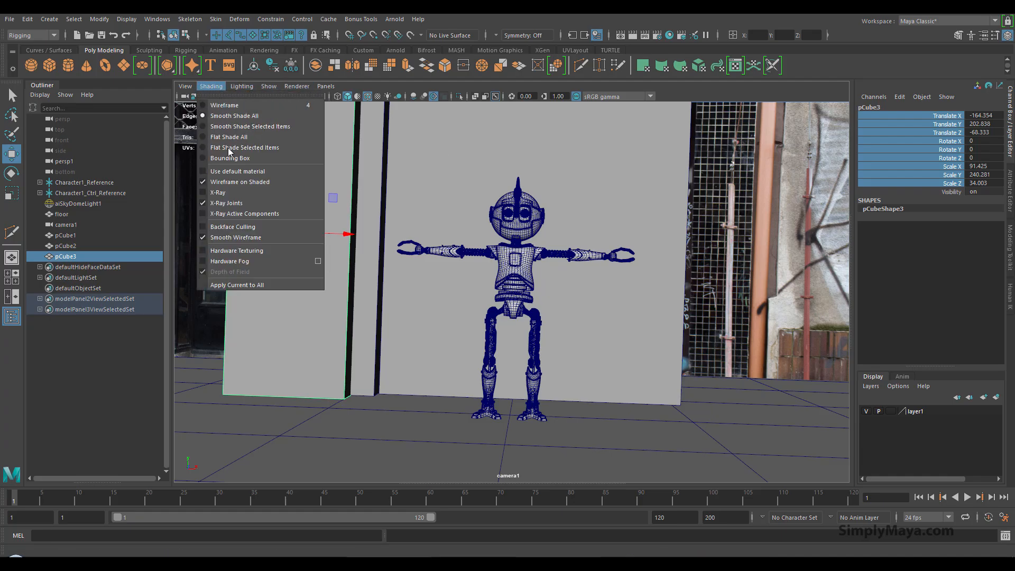
{"action": "left_click", "coordinate": [239, 191]}
Step: Nudge the narrow post sideways against the photo and shift the wide block pCube3 to a Translate X of about -166
{"action": "left_click", "coordinate": [400, 327]}
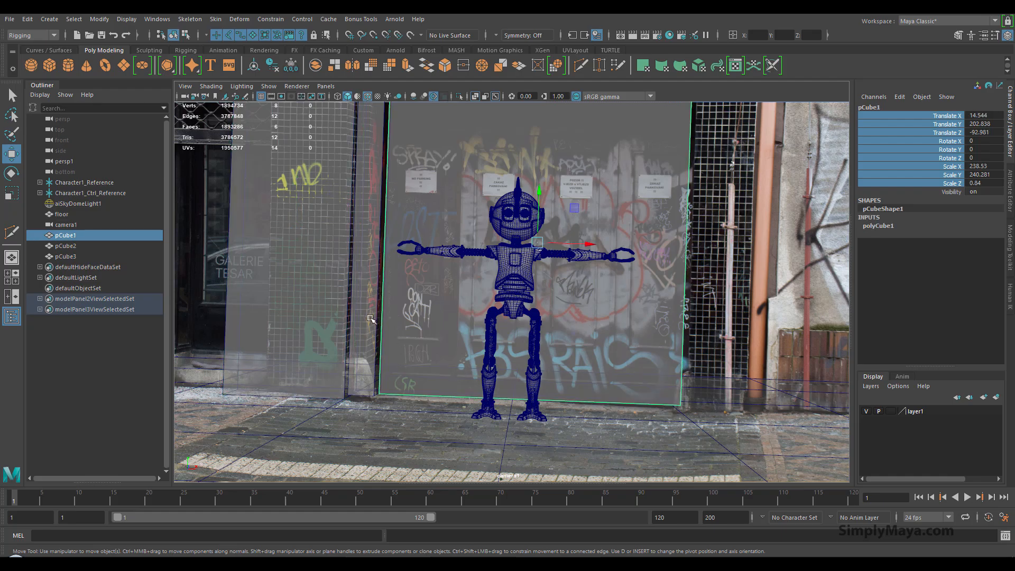
{"action": "left_click", "coordinate": [372, 320]}
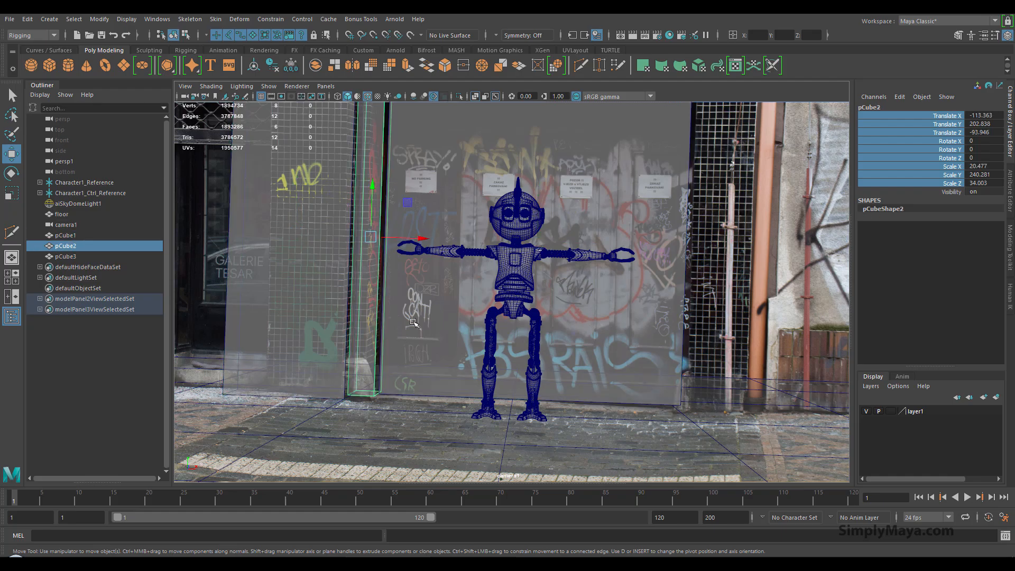
{"action": "left_click_drag", "start_coordinate": [421, 239], "coordinate": [419, 240]}
{"action": "left_click", "coordinate": [370, 269]}
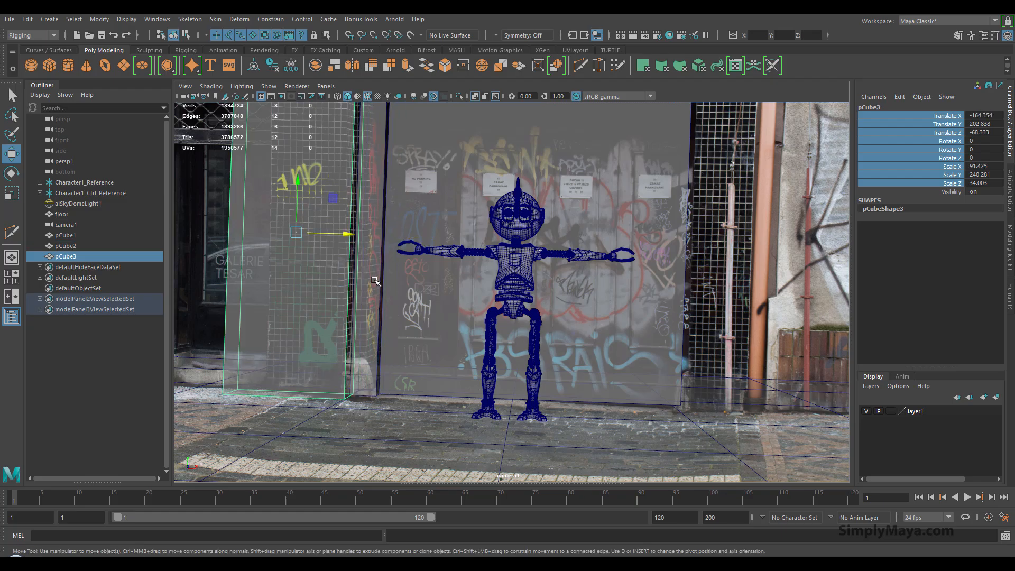
{"action": "mouse_move", "coordinate": [351, 239]}
{"action": "left_mouse_down"}
{"action": "mouse_move", "coordinate": [367, 238]}
{"action": "mouse_move", "coordinate": [349, 239]}
{"action": "left_mouse_up"}
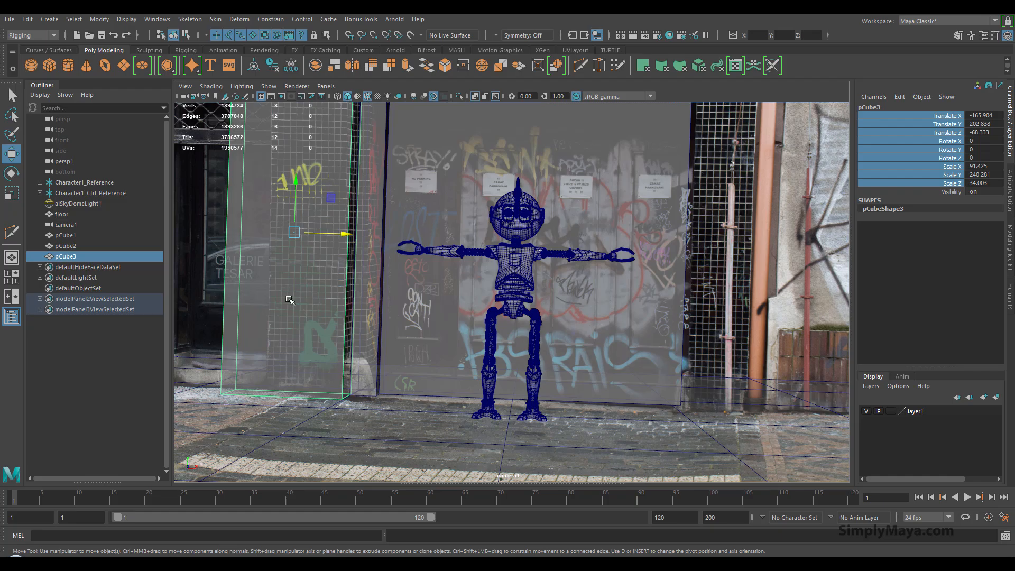
Step: Narrow pCube3 to a Scale X of about 61 and align it with the photo's pillar at a Translate X of about -151
{"action": "key", "text": "r"}
{"action": "left_click_drag", "start_coordinate": [341, 236], "coordinate": [322, 159]}
{"action": "key", "text": "w"}
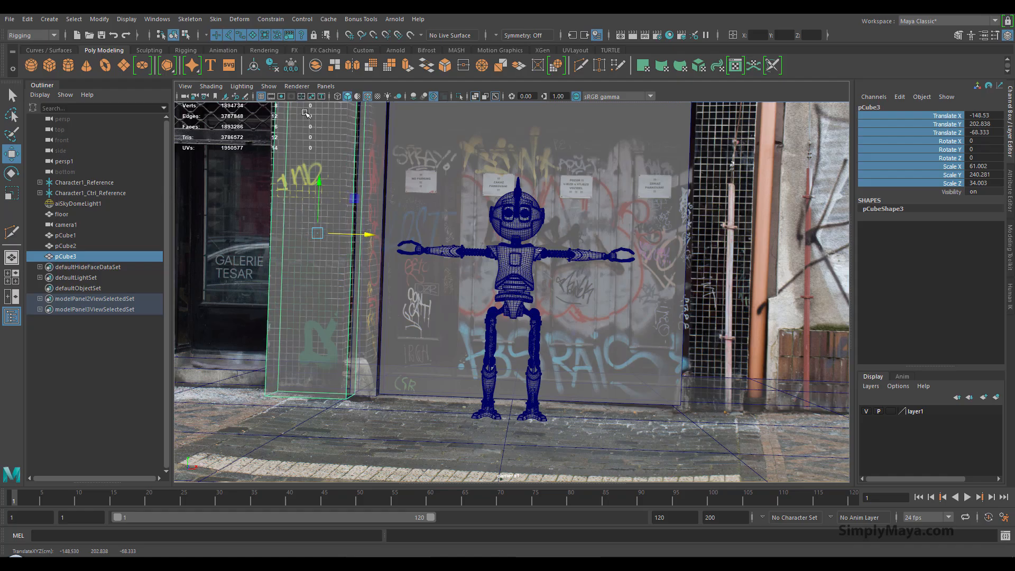
{"action": "left_click_drag", "start_coordinate": [372, 236], "coordinate": [372, 236]}
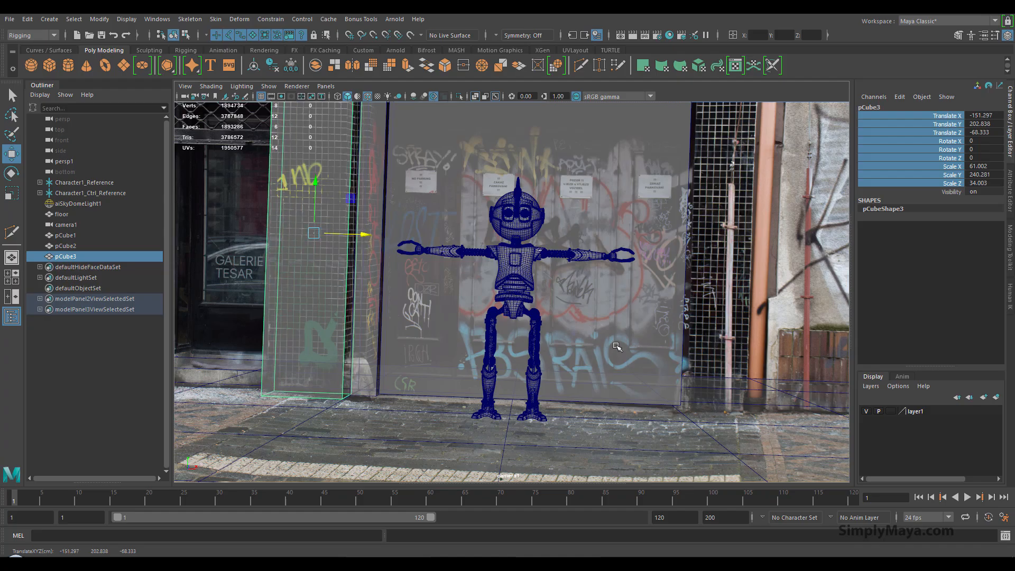
Step: Examine the wall blocks and robot in an enlarged perspective view, and widen the camera view again
{"action": "key", "text": "space"}
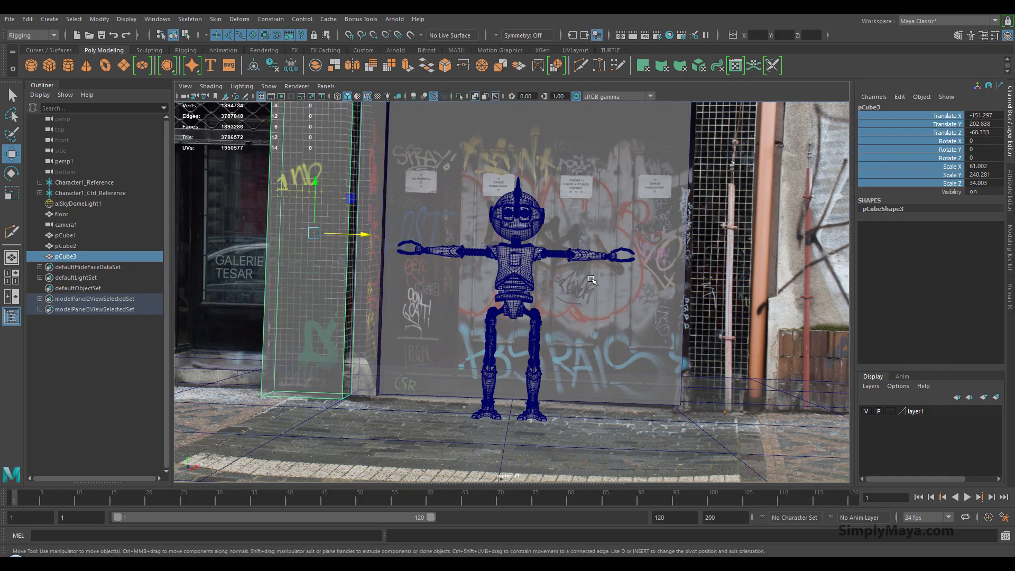
{"action": "left_click_drag", "start_coordinate": [849, 357], "coordinate": [568, 426]}
{"action": "middle_click_drag", "start_coordinate": [639, 415], "coordinate": [694, 372], "text": "alt"}
{"action": "right_click_drag", "start_coordinate": [672, 376], "coordinate": [689, 386], "text": "alt"}
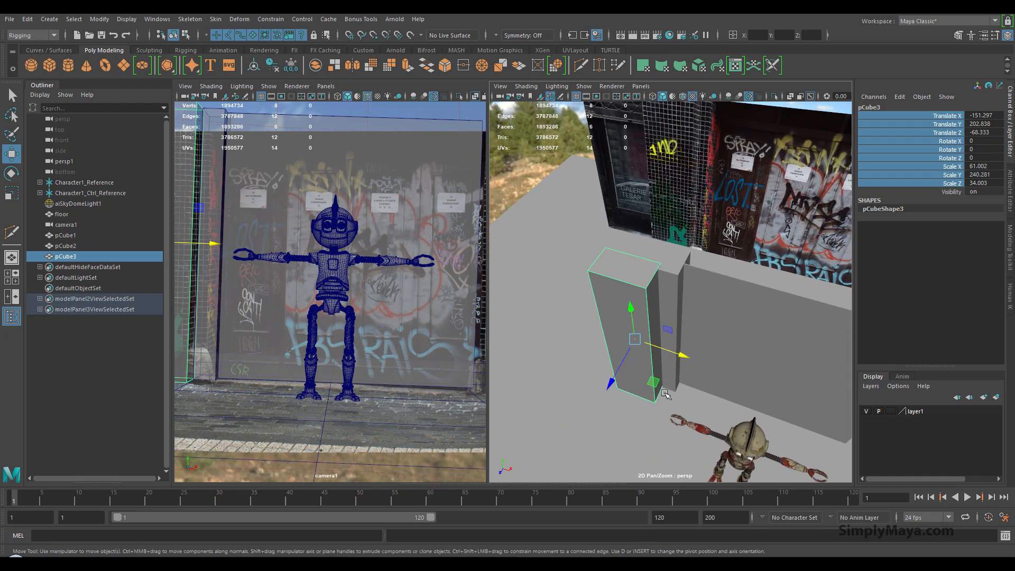
{"action": "left_click_drag", "start_coordinate": [487, 332], "coordinate": [768, 339]}
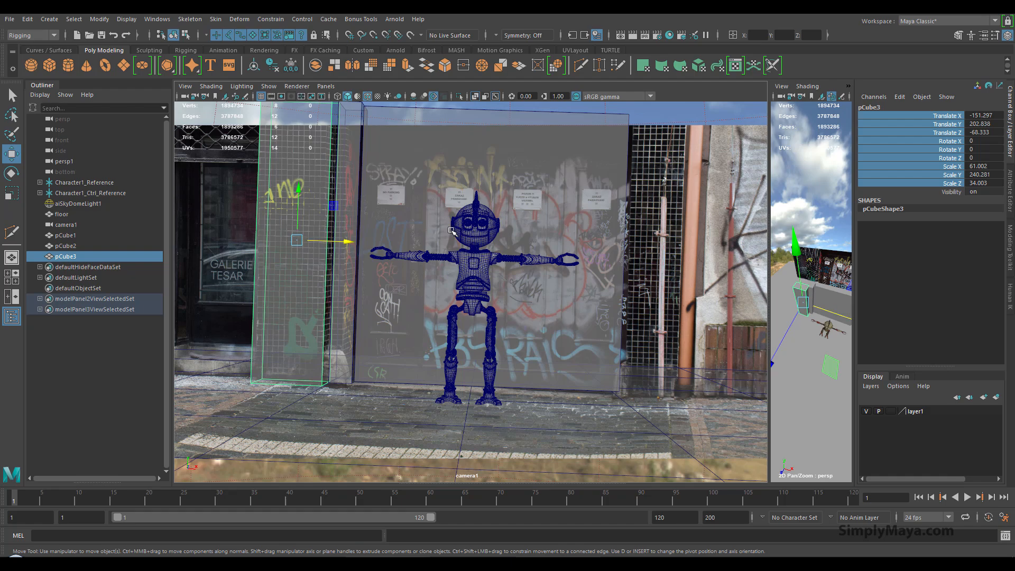
Step: Duplicate the large wall panel pCube1 to both sides of the scene, at Translate X values of about -303 and 294
{"action": "left_click", "coordinate": [497, 166]}
{"action": "left_click_drag", "start_coordinate": [545, 249], "coordinate": [179, 277], "text": "shift"}
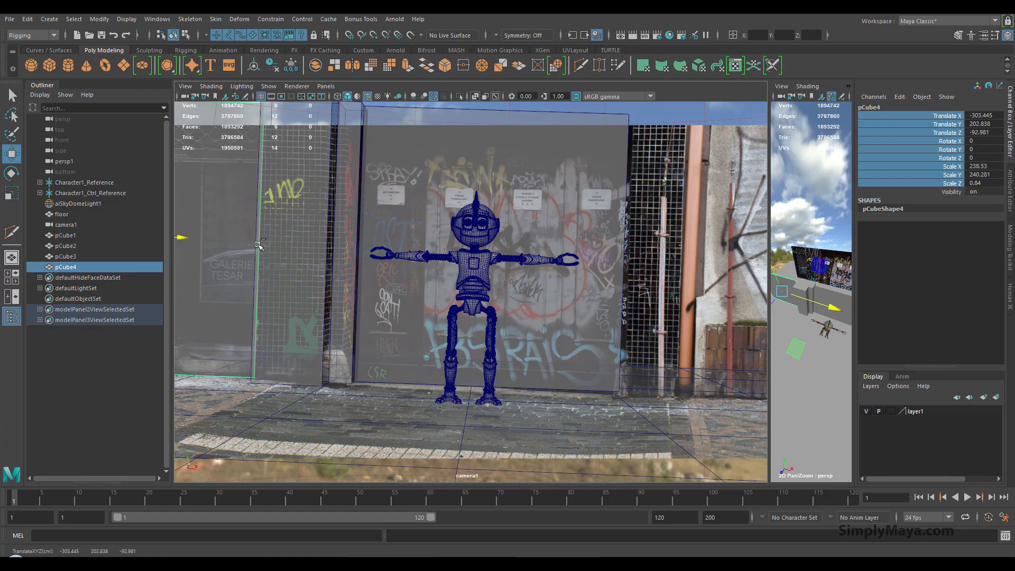
{"action": "key", "text": "ctrl+d"}
{"action": "left_click_drag", "start_coordinate": [183, 238], "coordinate": [868, 325]}
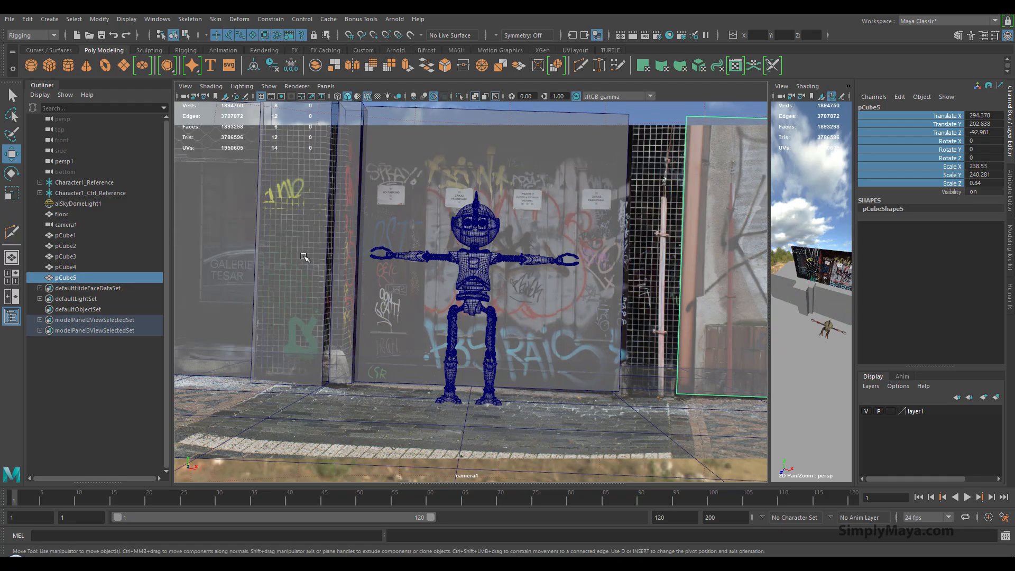
Step: Duplicate the wide pillar block and place the copy over the opposite pillar at a Translate X of about 146
{"action": "left_click", "coordinate": [306, 258]}
{"action": "key", "text": "ctrl+d"}
{"action": "left_click_drag", "start_coordinate": [353, 243], "coordinate": [692, 252]}
{"action": "key", "text": "r"}
{"action": "key", "text": "w"}
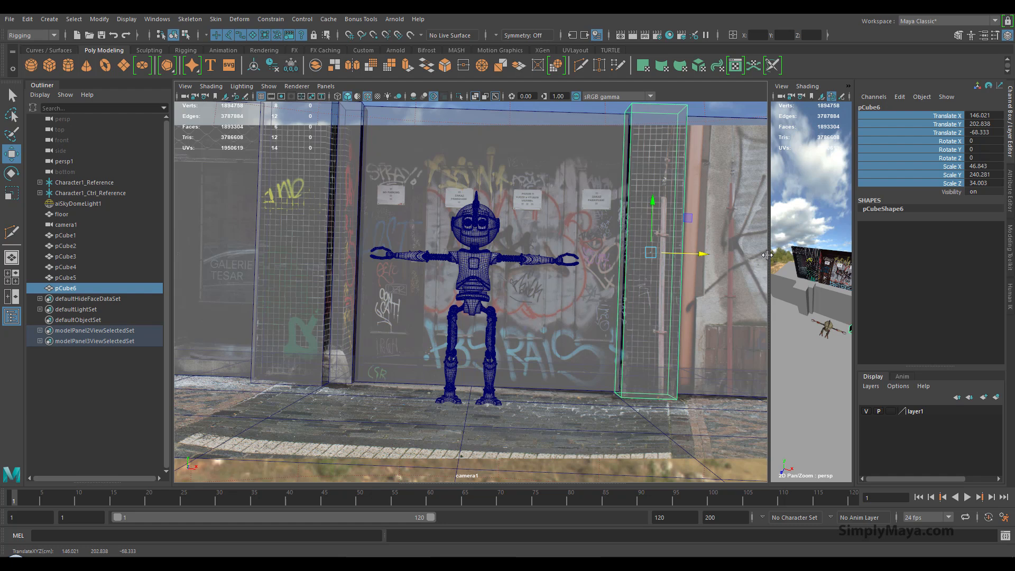
Step: Adjust the new pillar block pCube6 in depth so it sits back against the neighbouring wall panels
{"action": "left_click_drag", "start_coordinate": [591, 264], "coordinate": [429, 278]}
{"action": "middle_click_drag", "start_coordinate": [613, 351], "coordinate": [583, 226], "text": "alt"}
{"action": "left_click_drag", "start_coordinate": [583, 227], "coordinate": [575, 291], "text": "alt"}
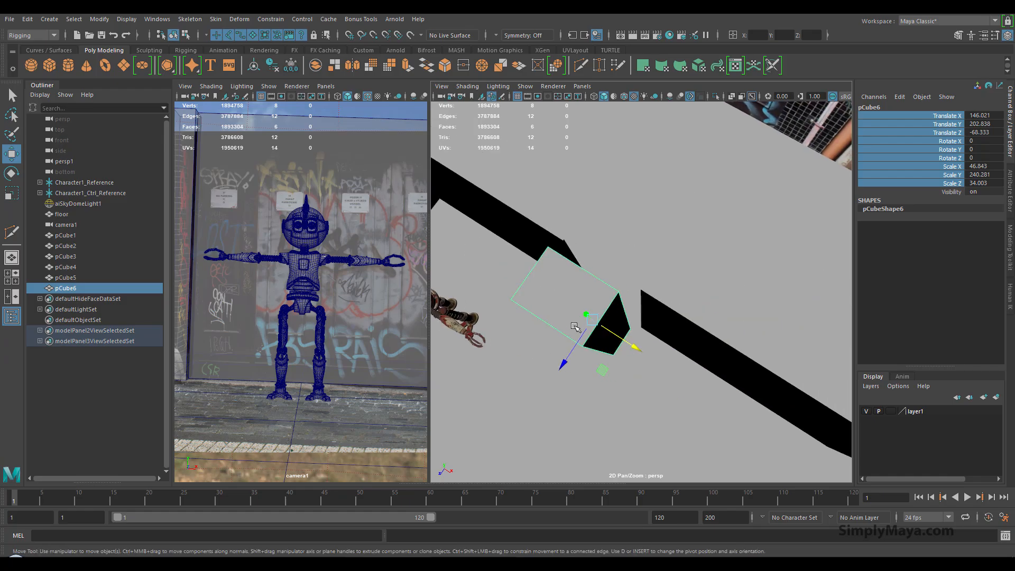
{"action": "key", "text": "r"}
{"action": "left_click_drag", "start_coordinate": [564, 355], "coordinate": [603, 302]}
{"action": "key", "text": "e"}
{"action": "key", "text": "w"}
Step: Move the narrow post pCube2 in depth to a Translate Z of about -91.3
{"action": "left_click", "coordinate": [697, 246]}
{"action": "left_click_drag", "start_coordinate": [817, 248], "coordinate": [515, 349]}
{"action": "right_click_drag", "start_coordinate": [514, 349], "coordinate": [740, 370], "text": "alt"}
{"action": "left_click_drag", "start_coordinate": [694, 384], "coordinate": [671, 385], "text": "alt"}
{"action": "left_click", "coordinate": [615, 355]}
{"action": "key", "text": "r"}
{"action": "key", "text": "w"}
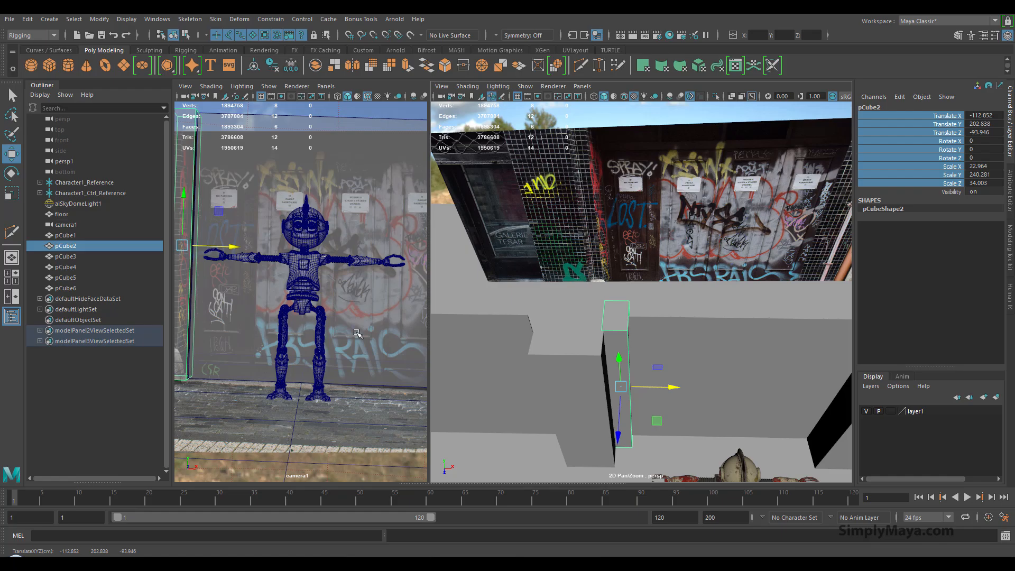
{"action": "left_click_drag", "start_coordinate": [428, 329], "coordinate": [708, 331]}
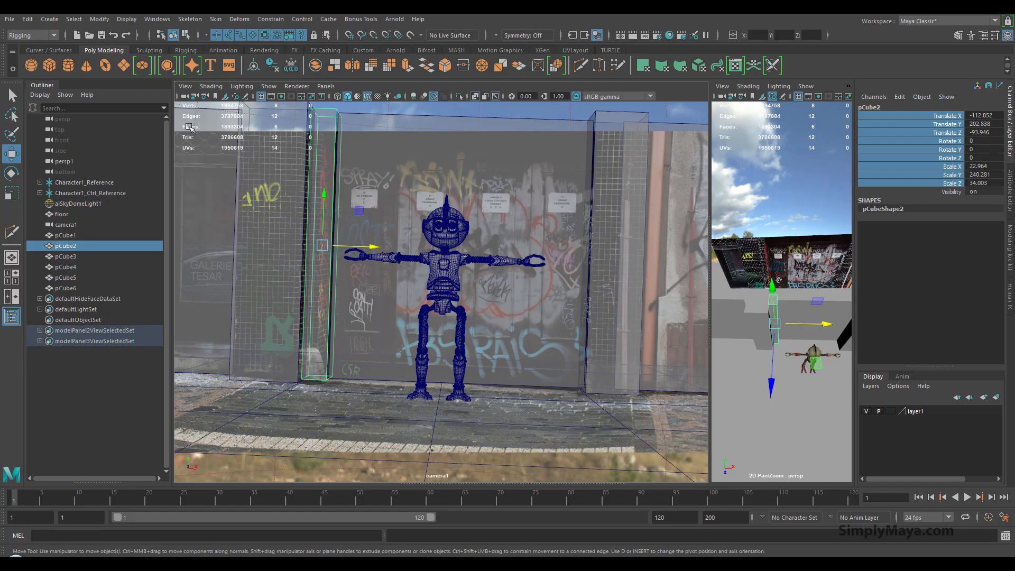
{"action": "left_click_drag", "start_coordinate": [759, 379], "coordinate": [726, 393], "text": "alt"}
{"action": "right_click_drag", "start_coordinate": [726, 393], "coordinate": [710, 366], "text": "alt"}
{"action": "left_click_drag", "start_coordinate": [710, 366], "coordinate": [746, 289], "text": "alt"}
{"action": "left_click_drag", "start_coordinate": [737, 347], "coordinate": [734, 351]}
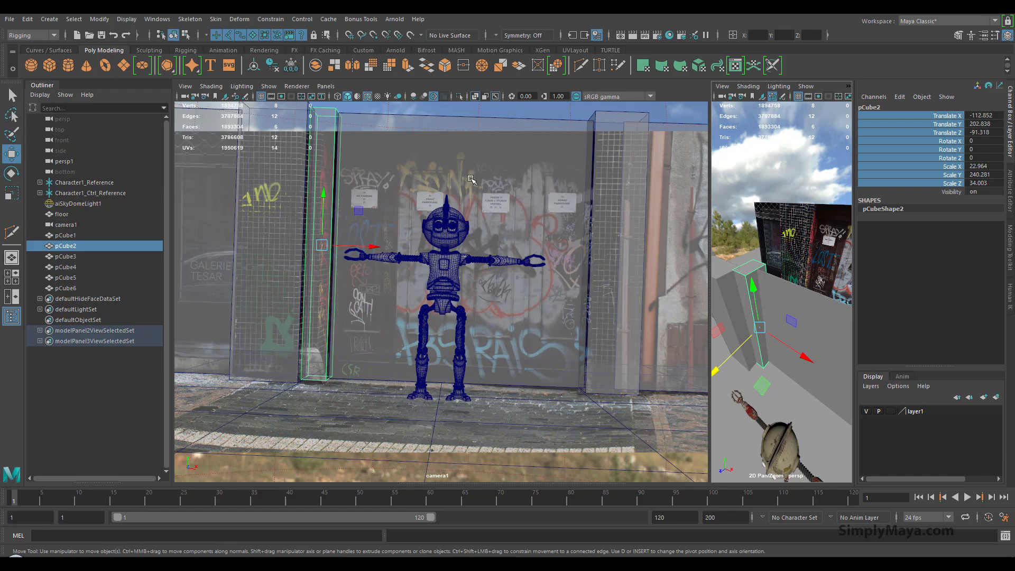
Step: Select the central wall panel pCube1 and examine the wall relief and robot in an enlarged perspective view
{"action": "left_click", "coordinate": [493, 164]}
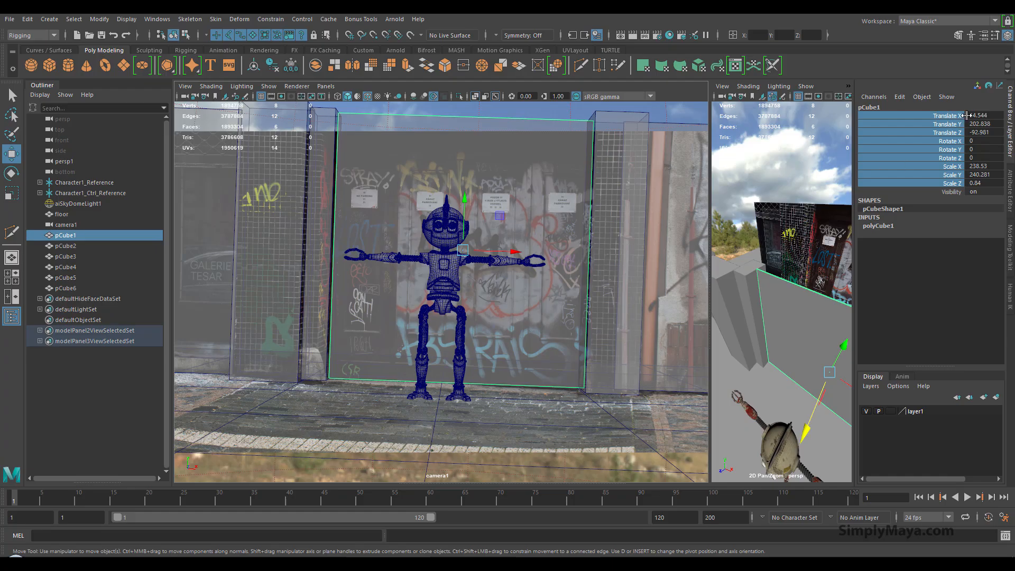
{"action": "left_click", "coordinate": [661, 337]}
{"action": "left_click", "coordinate": [523, 169]}
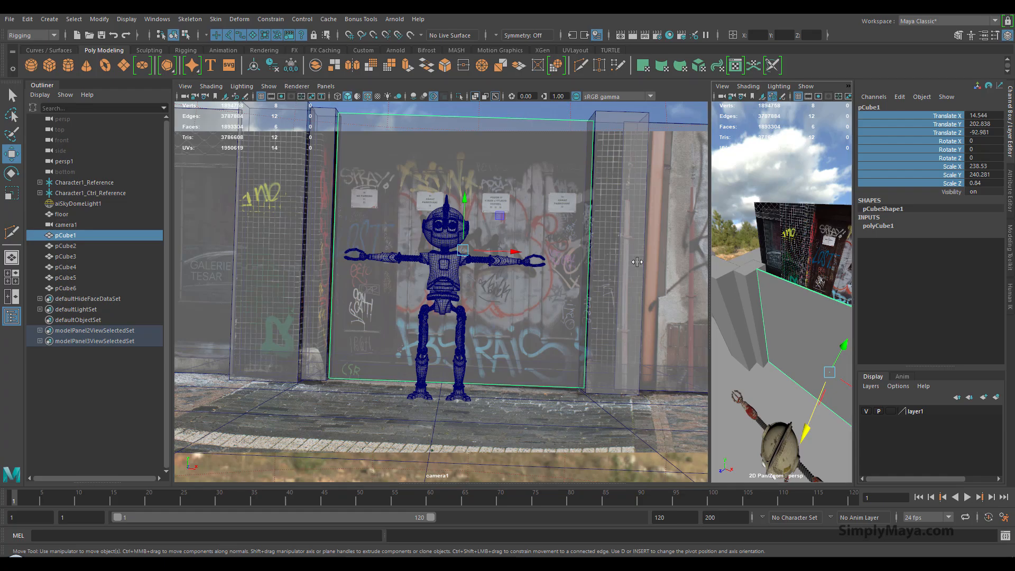
{"action": "left_click_drag", "start_coordinate": [712, 251], "coordinate": [23, 295]}
{"action": "right_click_drag", "start_coordinate": [602, 239], "coordinate": [436, 317], "text": "alt"}
{"action": "middle_click_drag", "start_coordinate": [476, 312], "coordinate": [450, 238], "text": "alt"}
{"action": "left_click_drag", "start_coordinate": [446, 263], "coordinate": [496, 211], "text": "alt"}
{"action": "right_click_drag", "start_coordinate": [497, 238], "coordinate": [638, 324], "text": "alt"}
{"action": "middle_click_drag", "start_coordinate": [538, 229], "coordinate": [545, 285], "text": "alt"}
{"action": "mouse_move", "coordinate": [853, 307]}
{"action": "left_mouse_down"}
{"action": "mouse_move", "coordinate": [576, 327]}
{"action": "mouse_move", "coordinate": [867, 298]}
{"action": "left_mouse_up"}
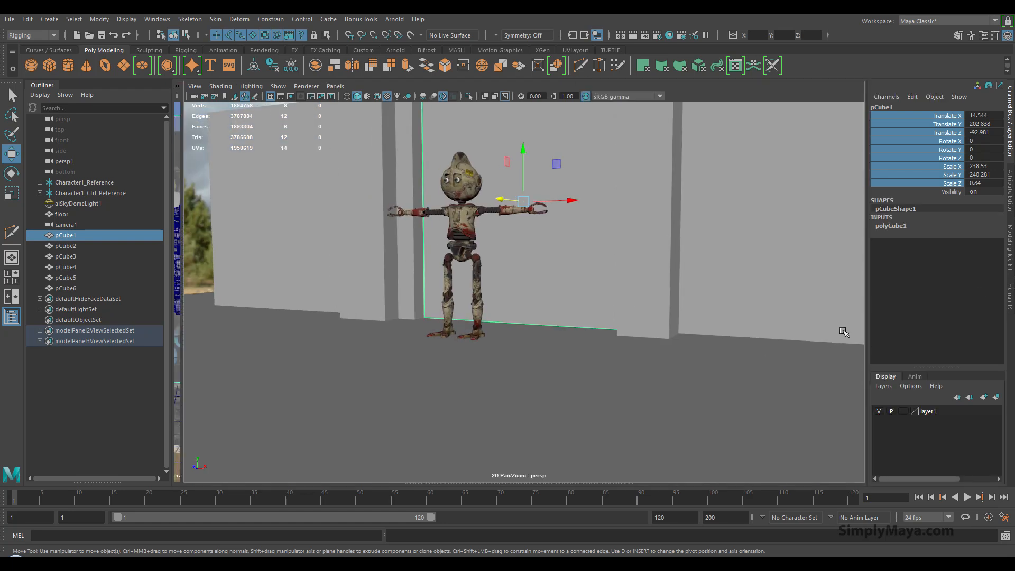
{"action": "left_click_drag", "start_coordinate": [182, 313], "coordinate": [525, 405]}
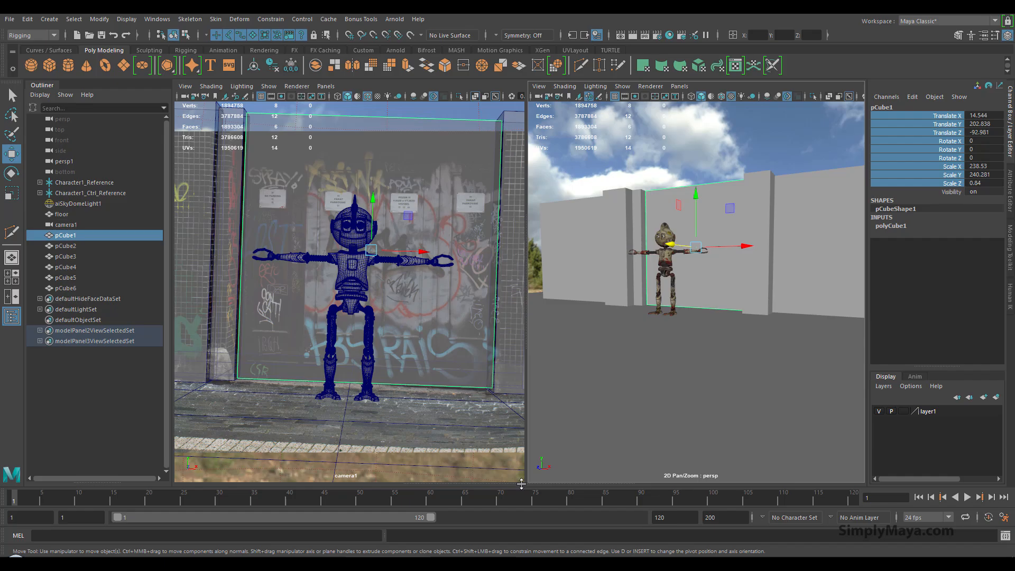
Step: Measure the robot's height from feet to head top in the front view with the Distance Tool
{"action": "left_click_drag", "start_coordinate": [520, 484], "coordinate": [520, 192]}
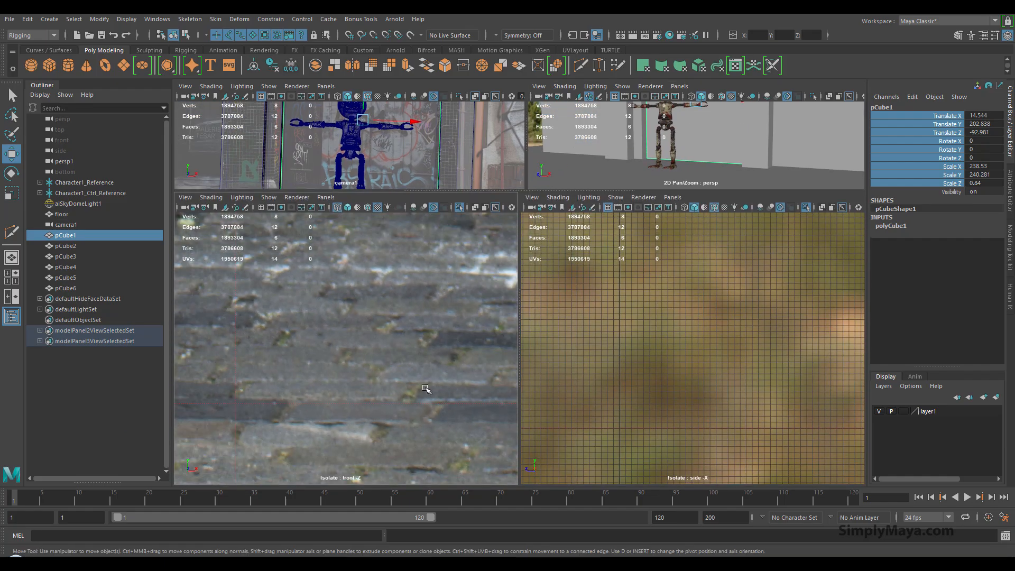
{"action": "right_click_drag", "start_coordinate": [238, 412], "coordinate": [185, 405], "text": "alt"}
{"action": "right_click_drag", "start_coordinate": [322, 381], "coordinate": [100, 356], "text": "alt"}
{"action": "middle_click_drag", "start_coordinate": [317, 371], "coordinate": [311, 385], "text": "alt"}
{"action": "right_click_drag", "start_coordinate": [312, 384], "coordinate": [592, 407], "text": "alt"}
{"action": "middle_click_drag", "start_coordinate": [370, 327], "coordinate": [282, 301], "text": "alt"}
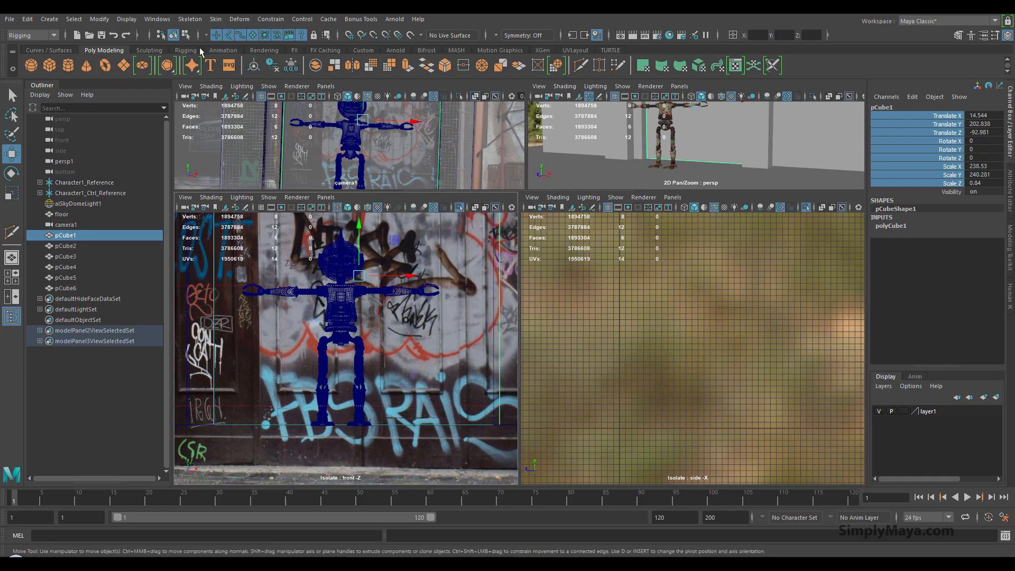
{"action": "left_click", "coordinate": [49, 19]}
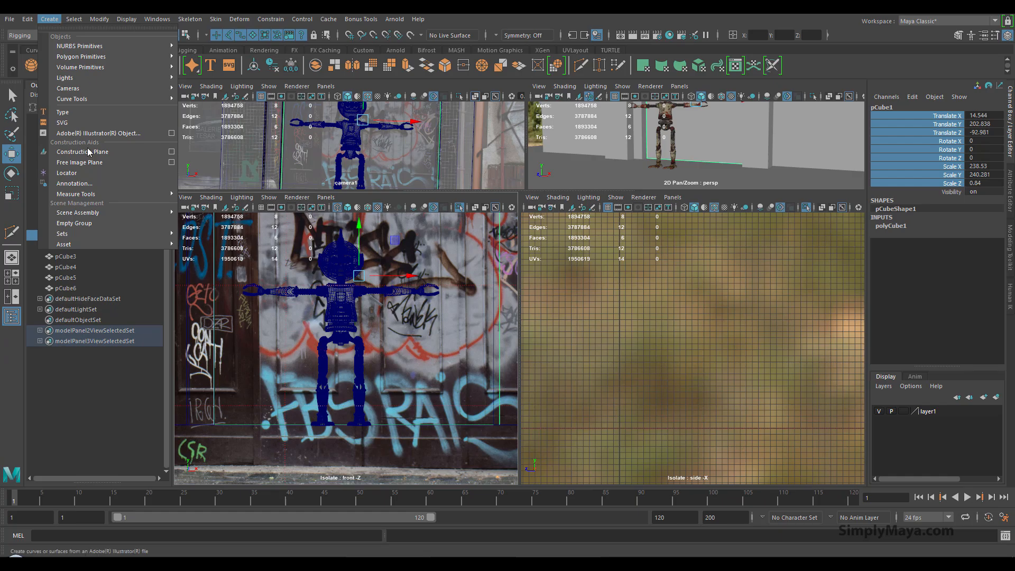
{"action": "mouse_move", "coordinate": [93, 195]}
{"action": "left_click", "coordinate": [198, 204]}
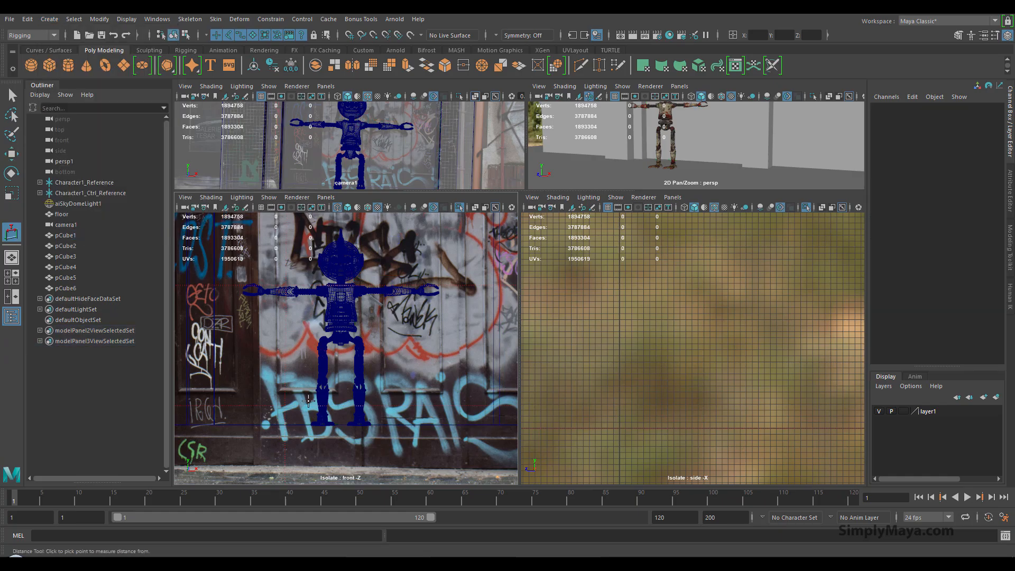
{"action": "left_click", "coordinate": [318, 424]}
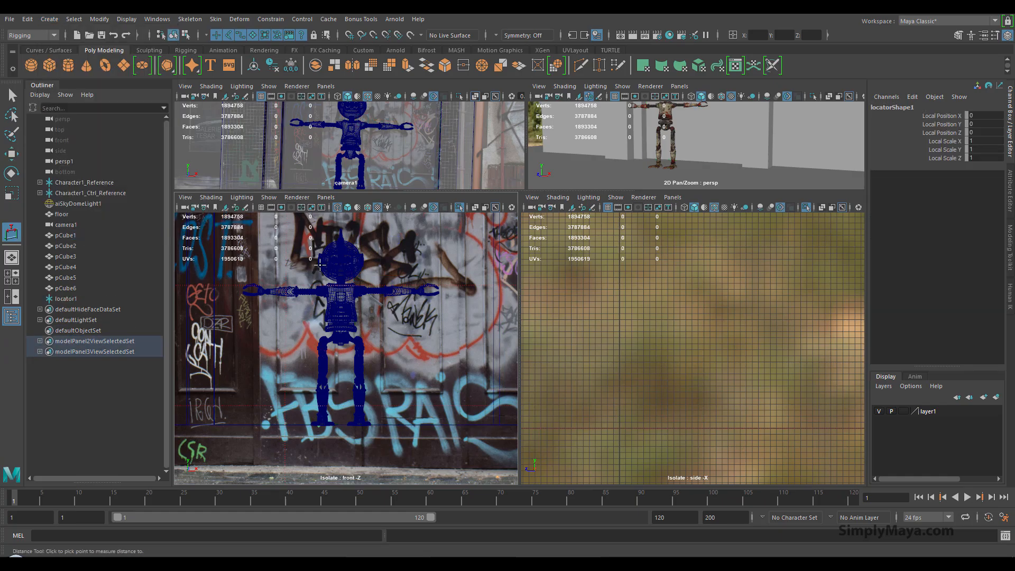
{"action": "left_click", "coordinate": [318, 221]}
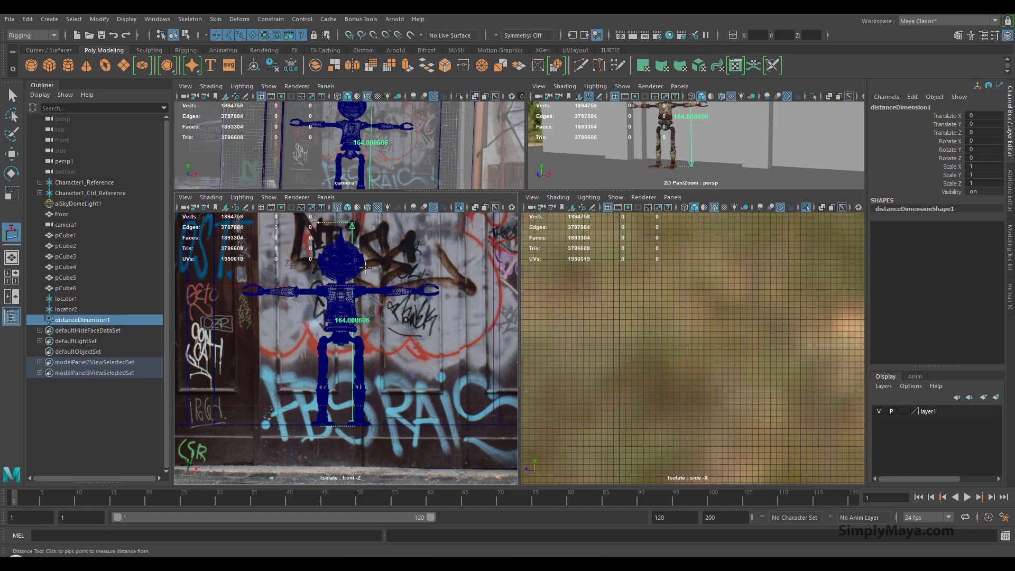
Step: Examine the robot's scale and placement against the wall blocks from several perspective angles
{"action": "key", "text": "space"}
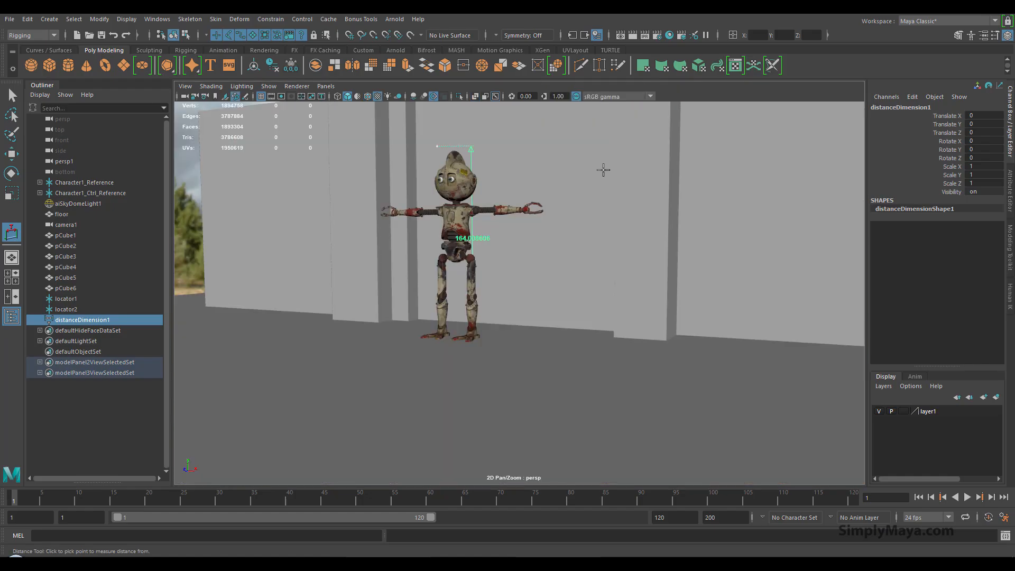
{"action": "middle_click_drag", "start_coordinate": [549, 264], "coordinate": [562, 330], "text": "alt"}
{"action": "right_click_drag", "start_coordinate": [575, 328], "coordinate": [387, 312], "text": "alt"}
{"action": "left_click_drag", "start_coordinate": [403, 325], "coordinate": [490, 275], "text": "alt"}
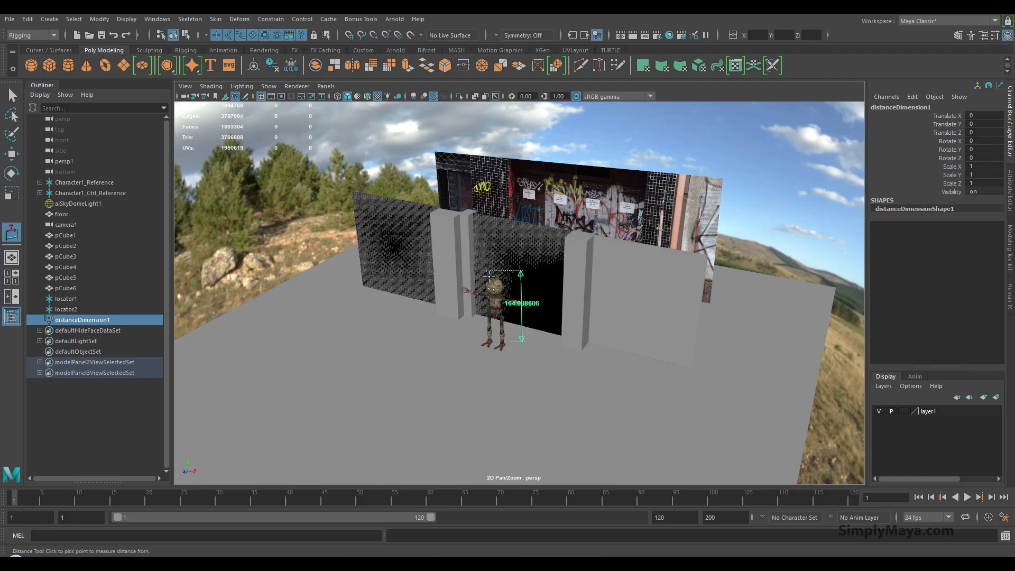
{"action": "left_click_drag", "start_coordinate": [497, 275], "coordinate": [520, 265], "text": "alt"}
{"action": "key", "text": "space"}
{"action": "key", "text": "space"}
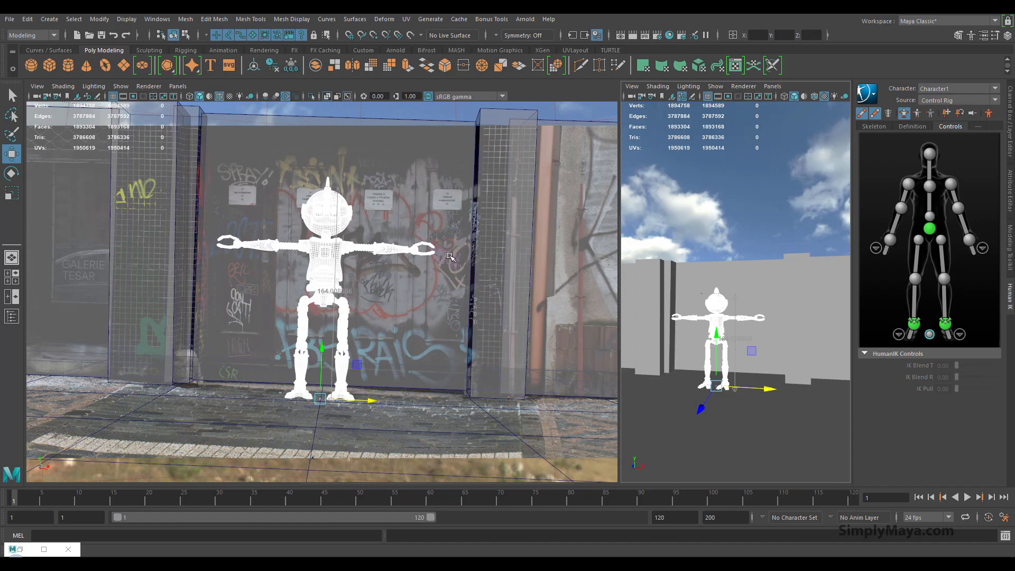
{"action": "left_click_drag", "start_coordinate": [677, 295], "coordinate": [680, 371], "text": "alt"}
{"action": "left_click_drag", "start_coordinate": [732, 352], "coordinate": [710, 247], "text": "alt"}
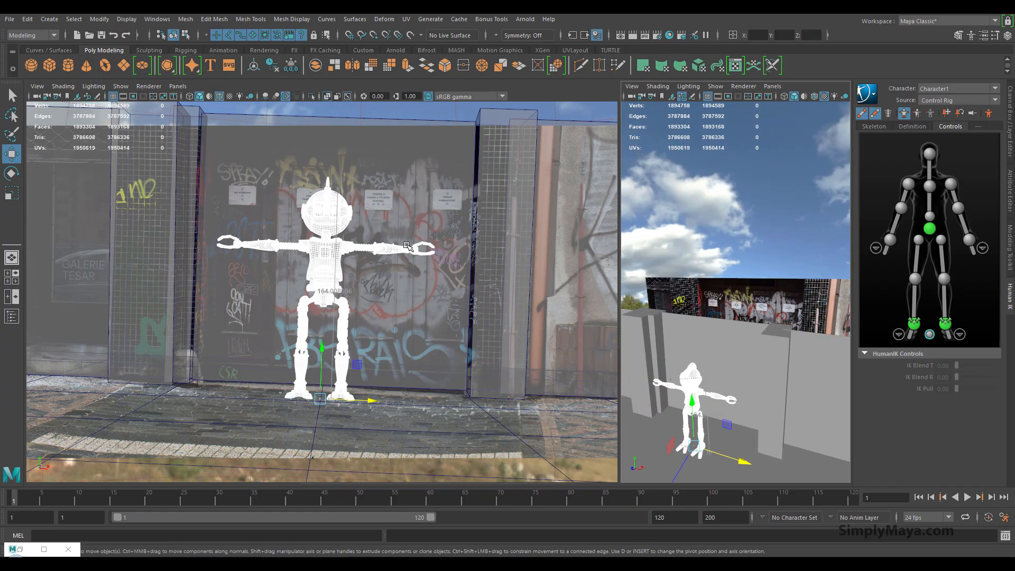
{"action": "left_click_drag", "start_coordinate": [681, 350], "coordinate": [717, 266], "text": "alt"}
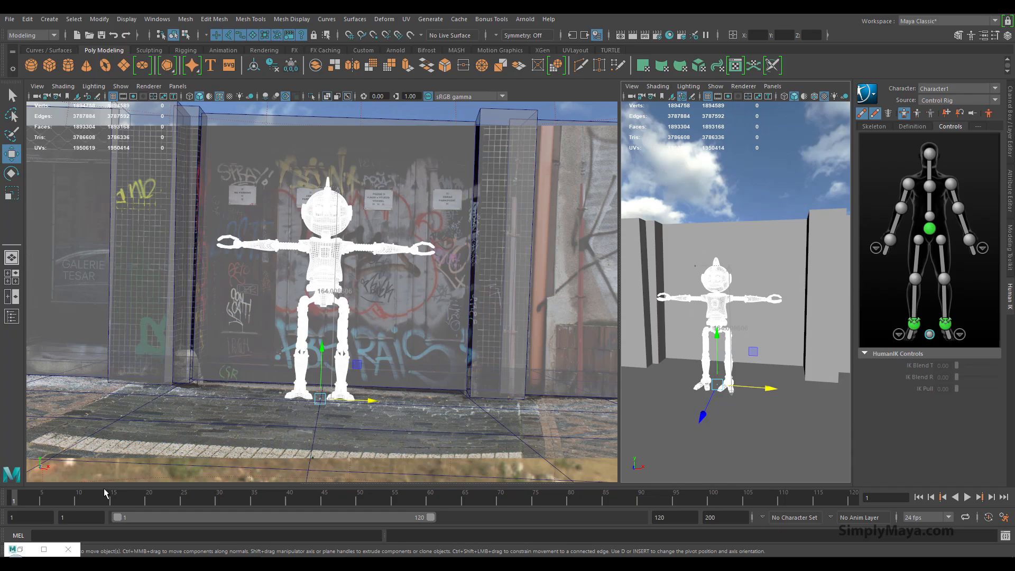
Step: Switch to File Explorer and look through the sourceimages folder for the generated .tx texture files
{"action": "left_click", "coordinate": [80, 563]}
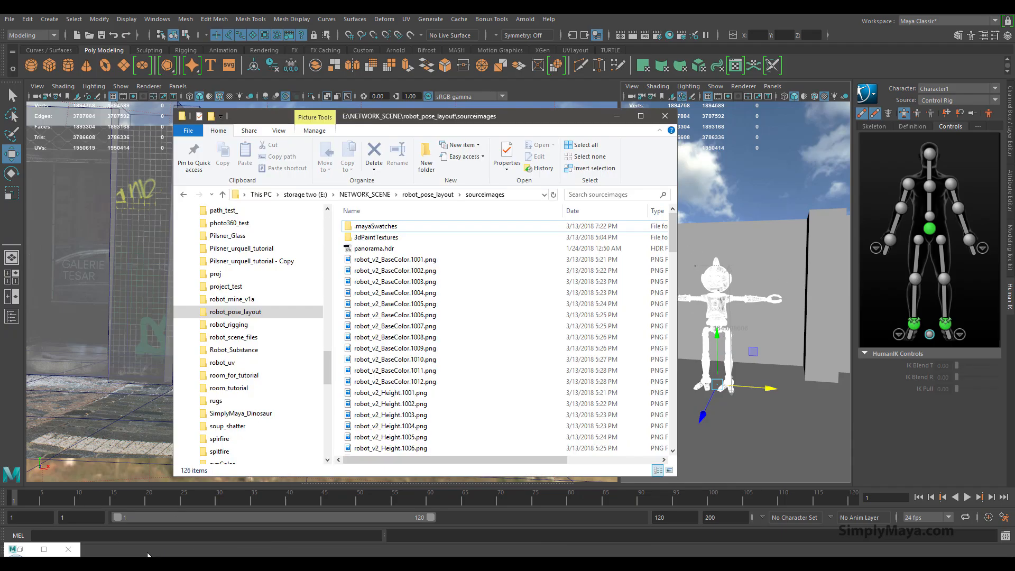
{"action": "left_click_drag", "start_coordinate": [673, 243], "coordinate": [661, 350]}
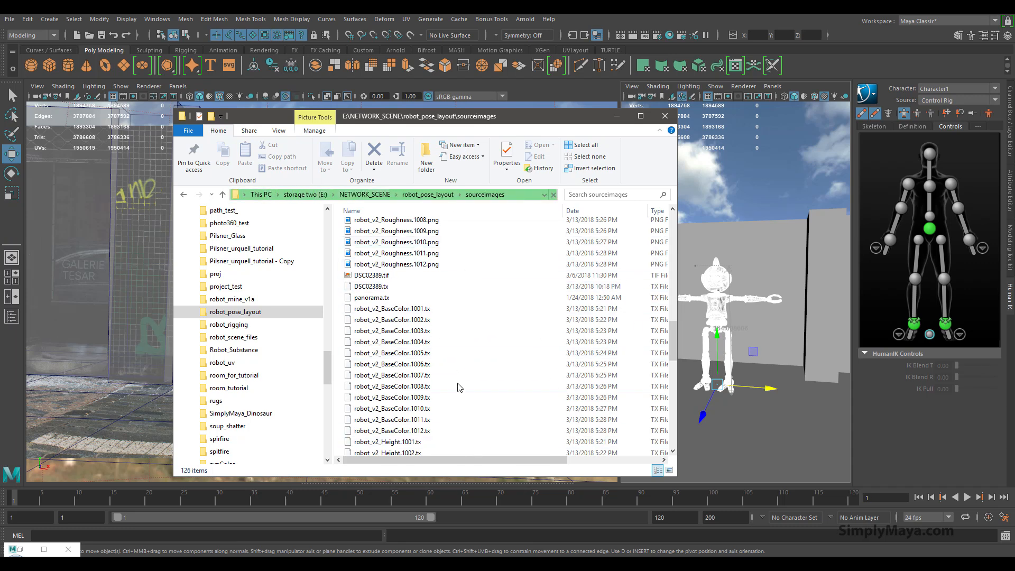
{"action": "left_click", "coordinate": [525, 19]}
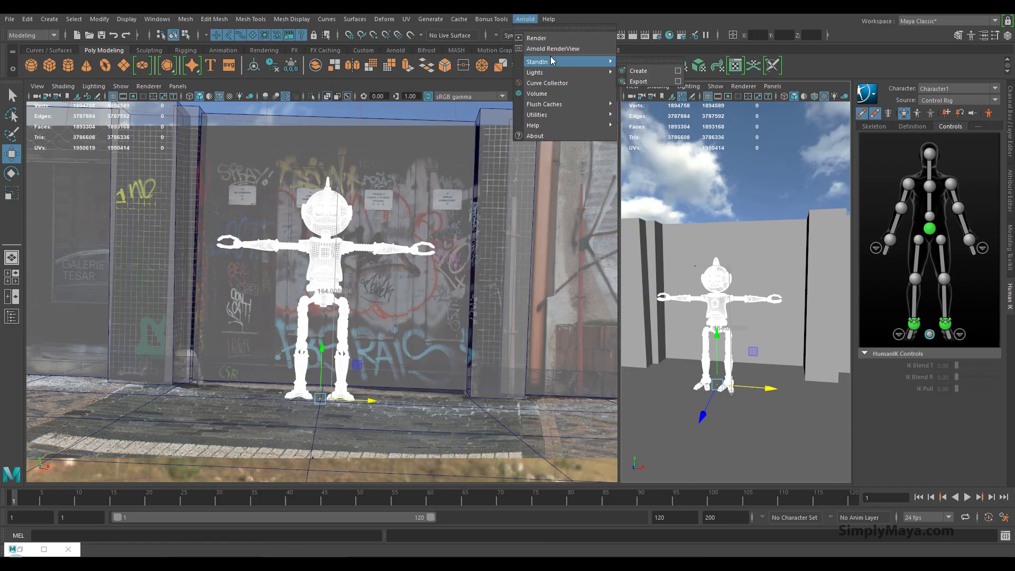
{"action": "left_click", "coordinate": [645, 150]}
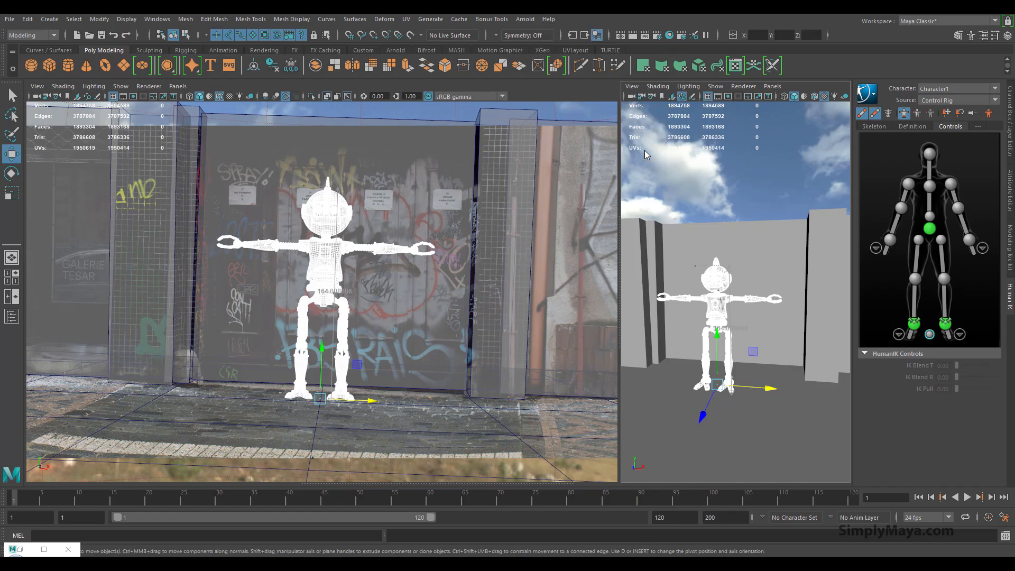
{"action": "key", "text": "alt+Tab"}
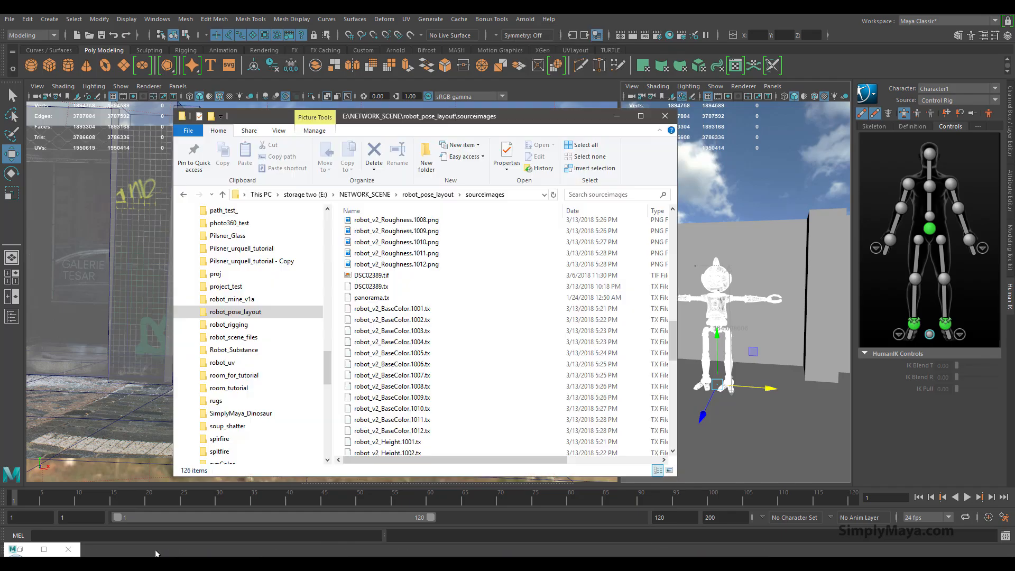
Step: Permanently delete the .tx files from DSC02389.tx through robot_v2_Roughness.1012.tx in sourceimages and close the folder window
{"action": "left_click", "coordinate": [446, 287]}
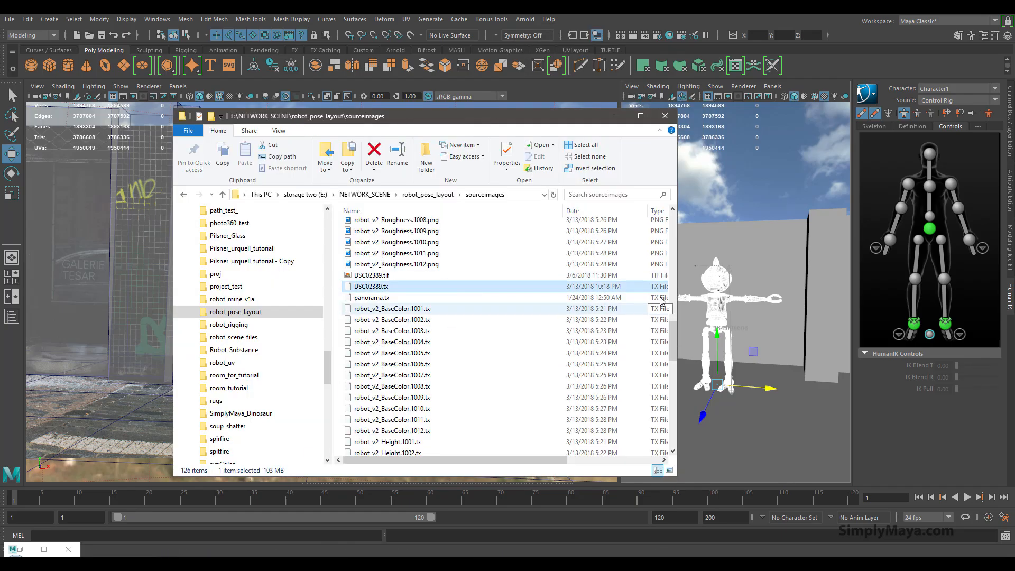
{"action": "scroll", "coordinate": [508, 422], "scroll_direction": "down", "scroll_amount": 15}
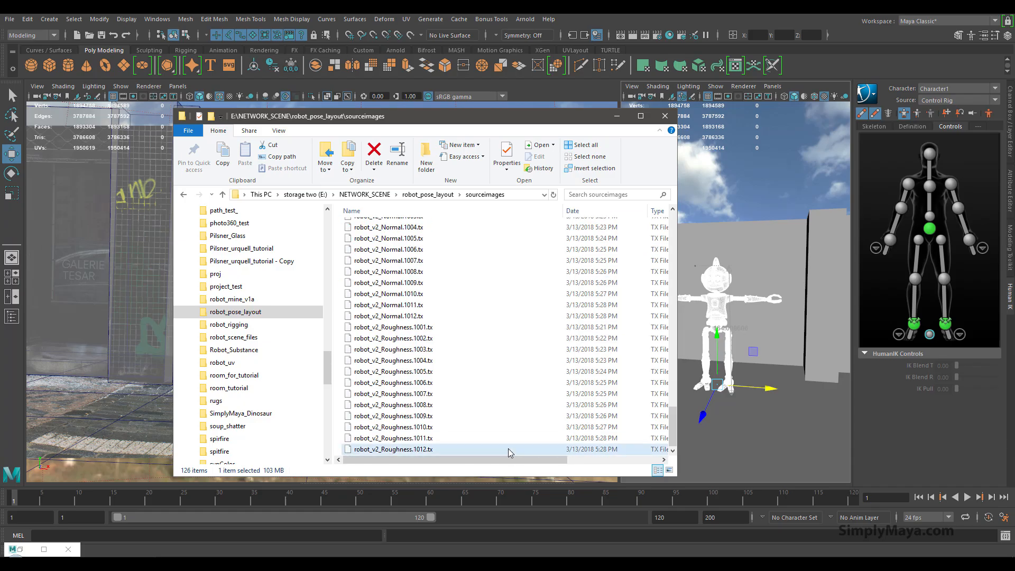
{"action": "left_click", "coordinate": [508, 450], "text": "shift"}
{"action": "key", "text": "shift+Delete"}
{"action": "key", "text": "Return"}
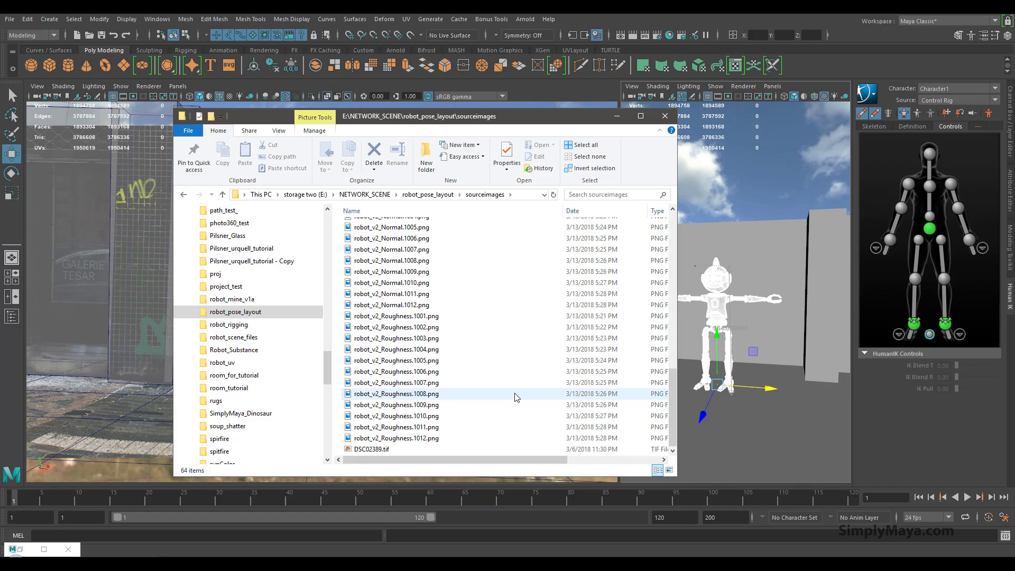
{"action": "scroll", "coordinate": [667, 397], "scroll_direction": "up", "scroll_amount": 3}
{"action": "scroll", "coordinate": [668, 346], "scroll_direction": "up", "scroll_amount": 5}
{"action": "left_click", "coordinate": [665, 116]}
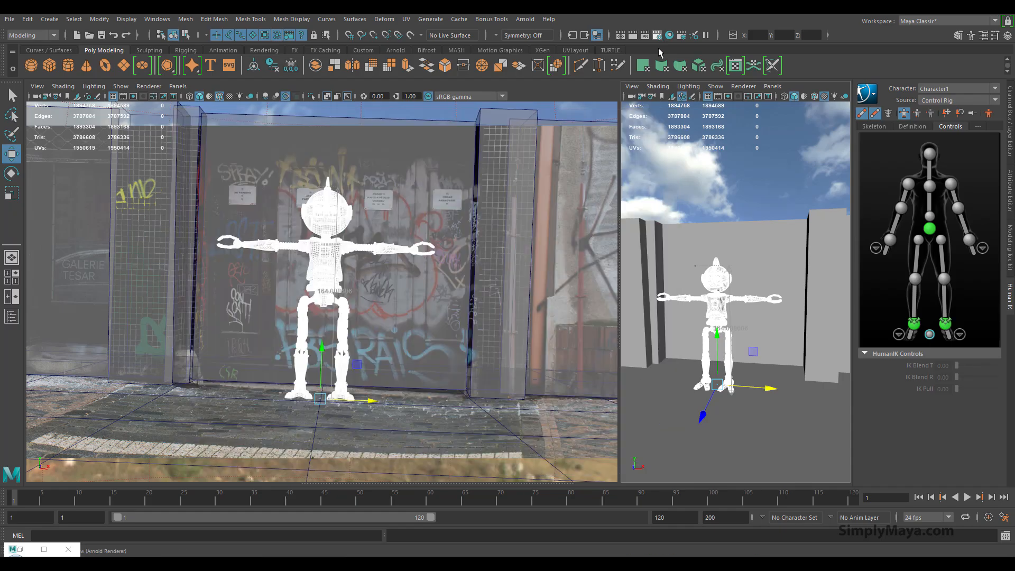
Step: Review the Arnold texture options in the Render Settings, including Auto-convert Textures to TX, and close the window
{"action": "left_click", "coordinate": [169, 164]}
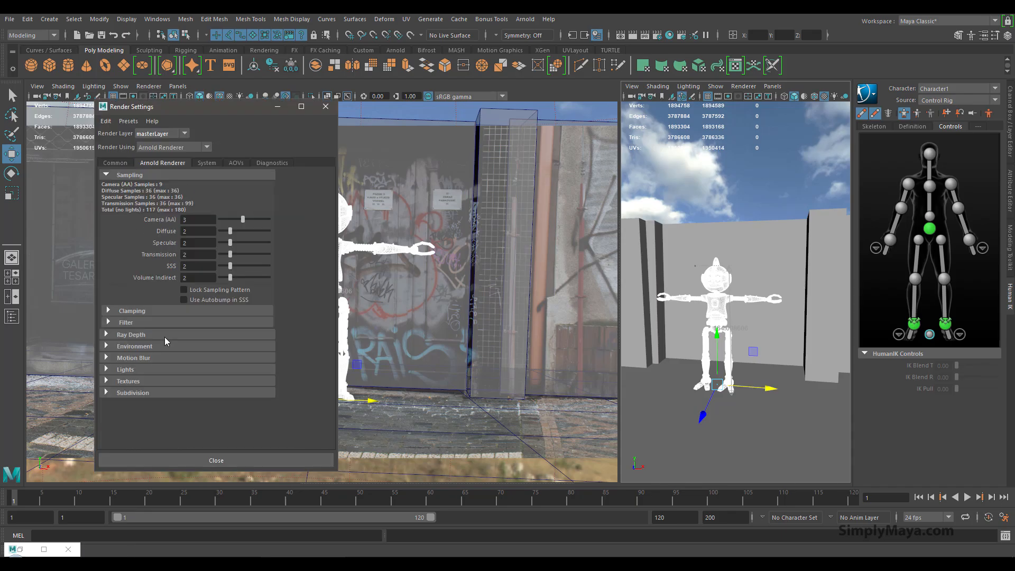
{"action": "left_click", "coordinate": [140, 381]}
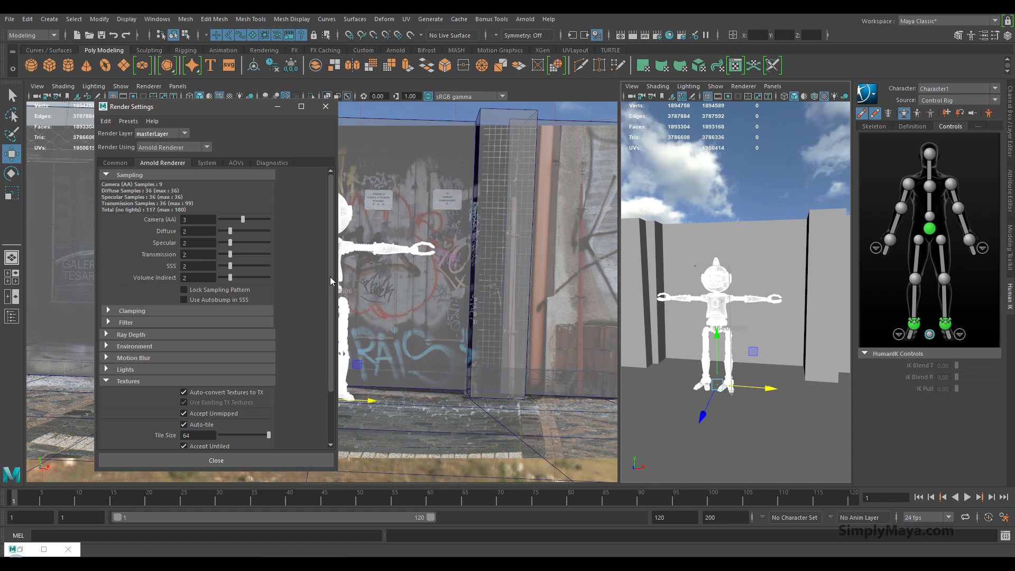
{"action": "left_click_drag", "start_coordinate": [332, 307], "coordinate": [332, 343]}
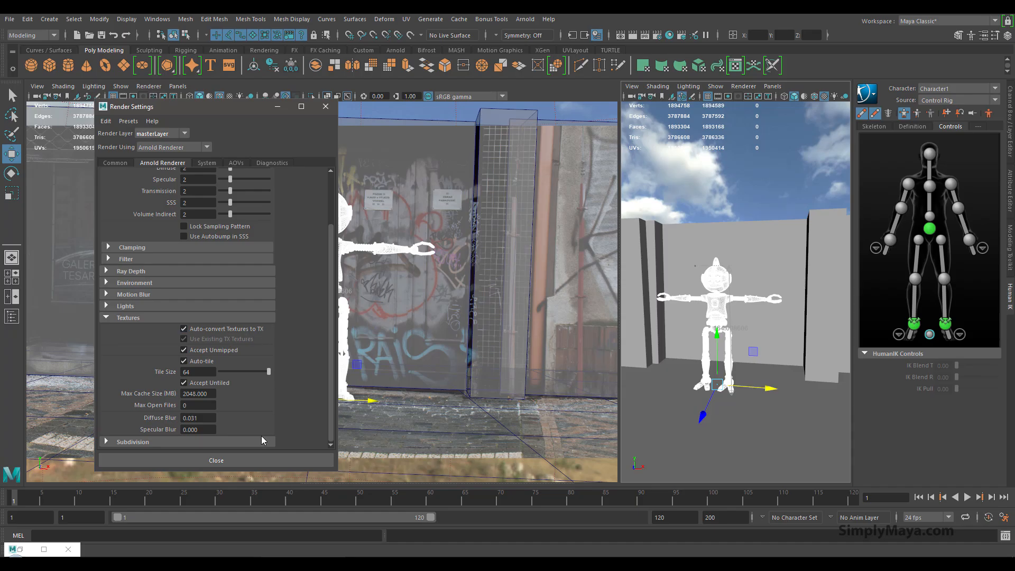
{"action": "left_click", "coordinate": [250, 461]}
Step: Dismiss the floating Outliner and move the robot rig sideways in front of the narrow post, to about -98 in X
{"action": "left_click", "coordinate": [19, 549]}
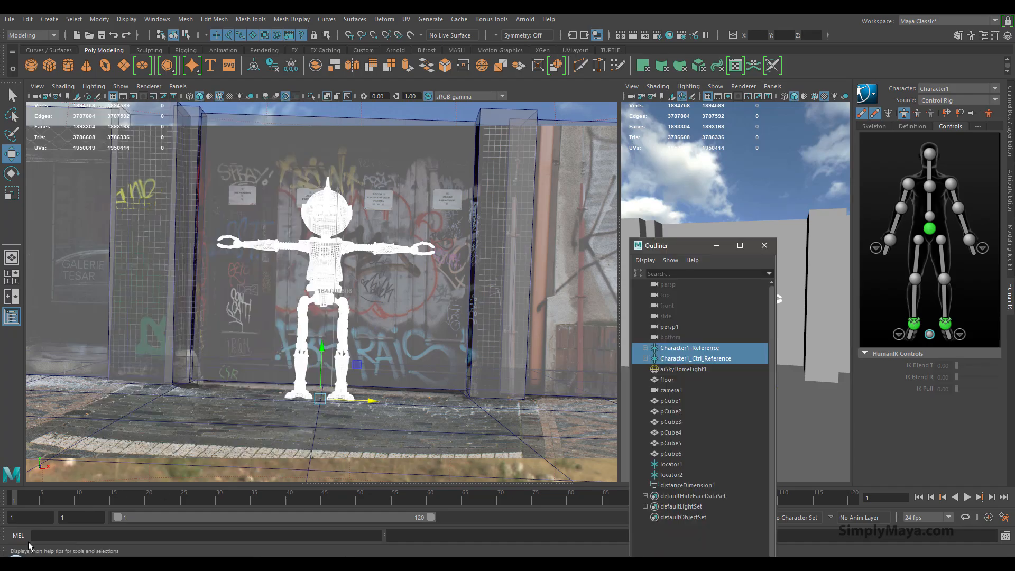
{"action": "left_click", "coordinate": [761, 247]}
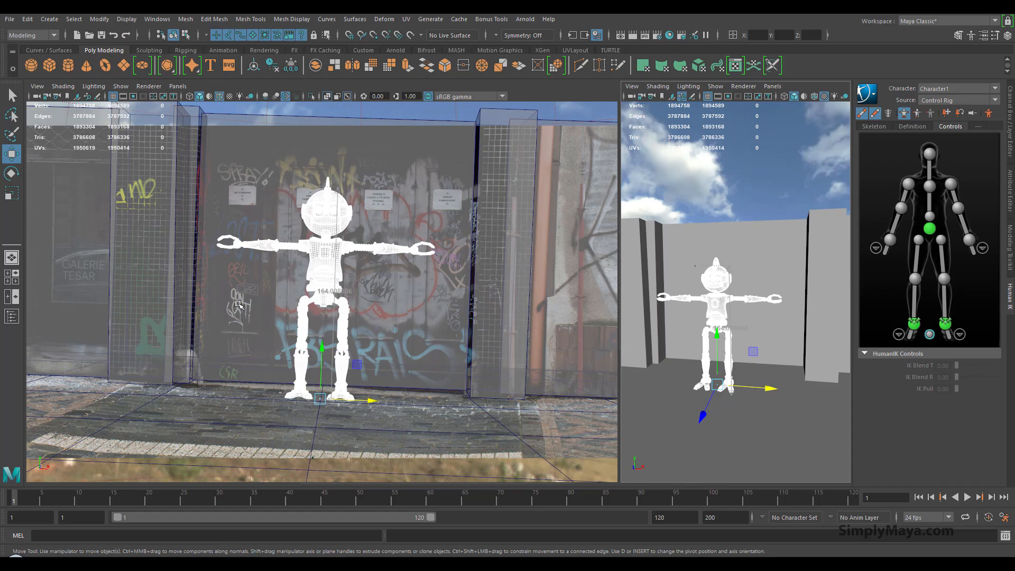
{"action": "left_click_drag", "start_coordinate": [371, 401], "coordinate": [251, 397]}
{"action": "left_click_drag", "start_coordinate": [626, 407], "coordinate": [619, 415]}
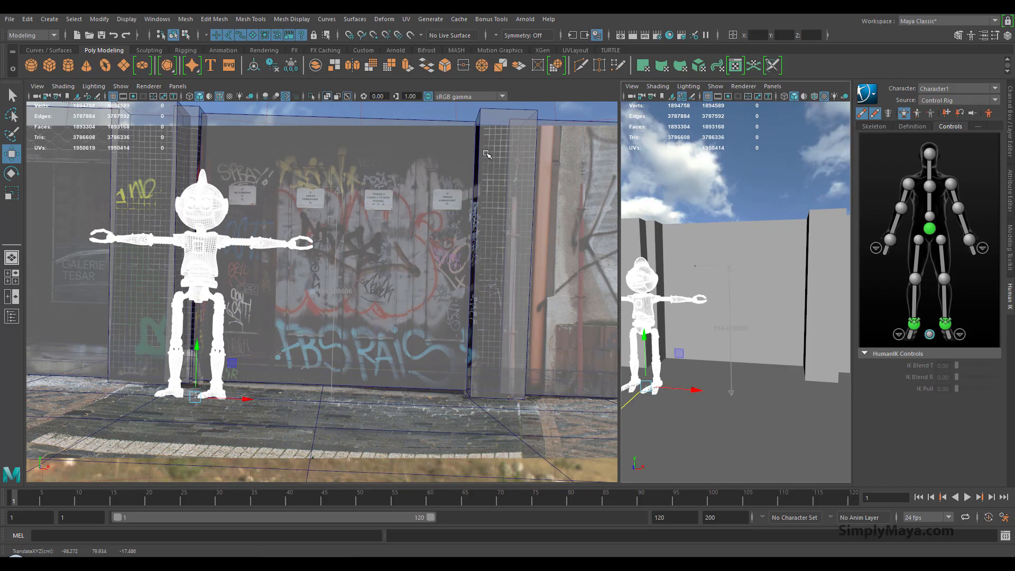
Step: Open the Arnold RenderView, review the Arnold sampling and Common render settings, and close the Render Settings window
{"action": "left_click", "coordinate": [524, 19]}
{"action": "left_click", "coordinate": [544, 48]}
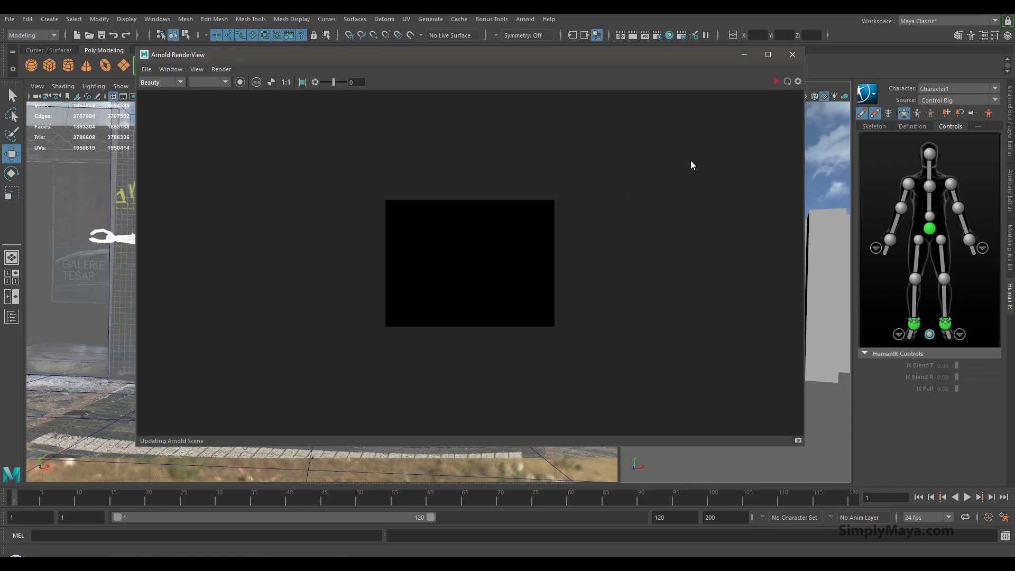
{"action": "left_click", "coordinate": [657, 34]}
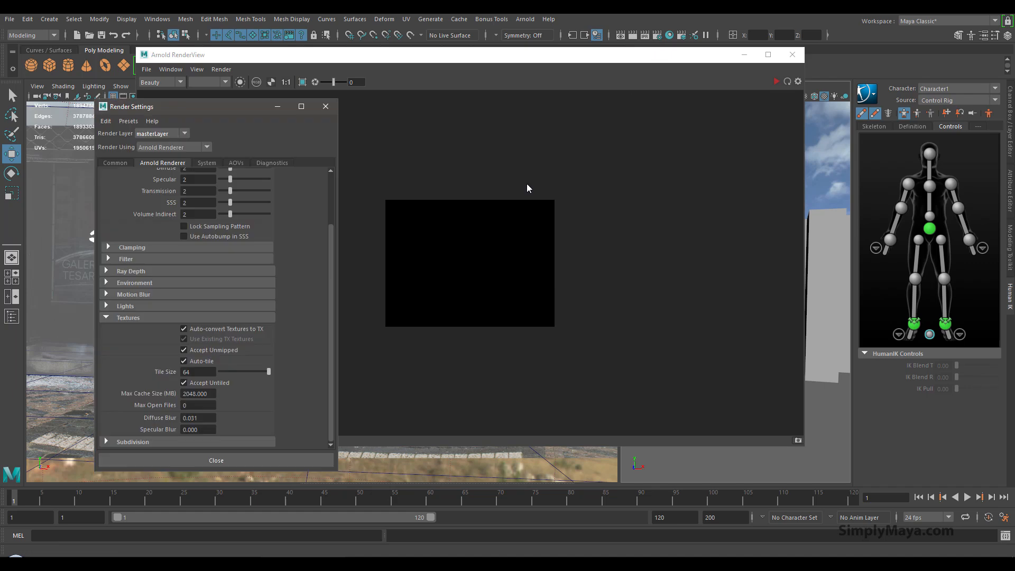
{"action": "scroll", "coordinate": [240, 278], "scroll_direction": "up", "scroll_amount": 2}
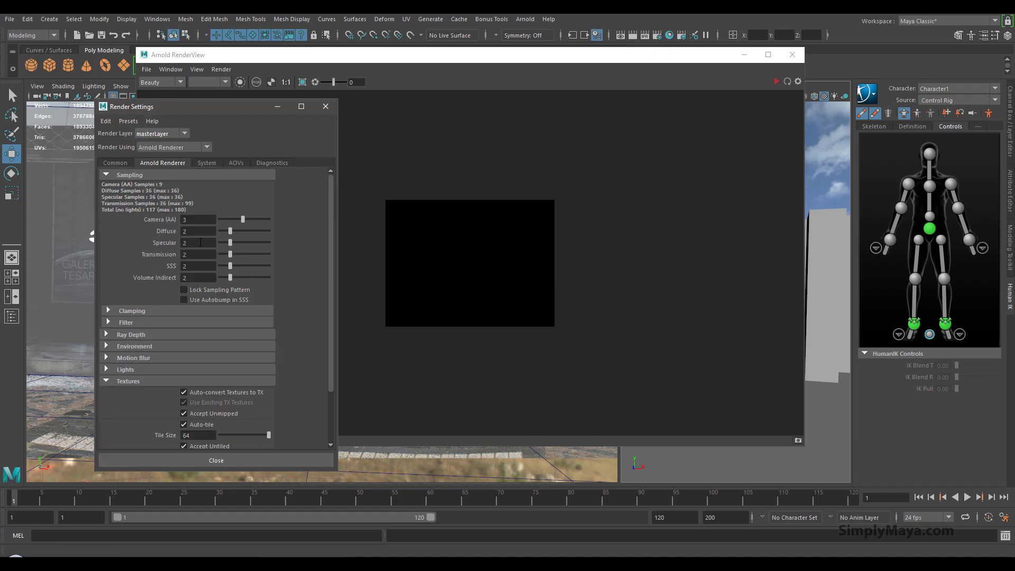
{"action": "left_click", "coordinate": [125, 164]}
{"action": "scroll", "coordinate": [182, 336], "scroll_direction": "down", "scroll_amount": 6}
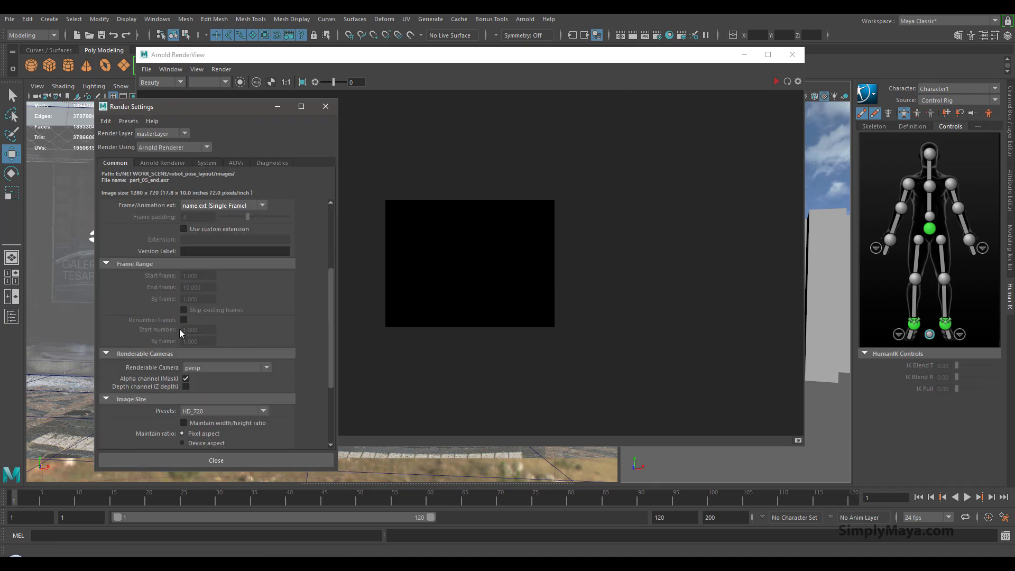
{"action": "left_click", "coordinate": [304, 460]}
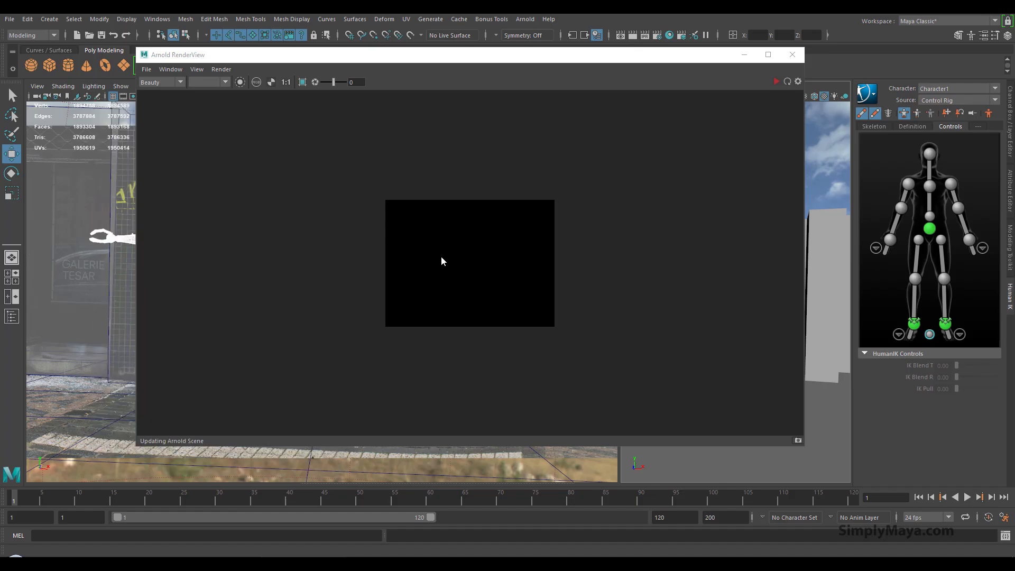
Step: Start a live Arnold render of the scene and check the sourceimages folder in File Explorer for generated .tx files
{"action": "key", "text": "alt+Tab"}
{"action": "scroll", "coordinate": [523, 350], "scroll_direction": "down", "scroll_amount": 14}
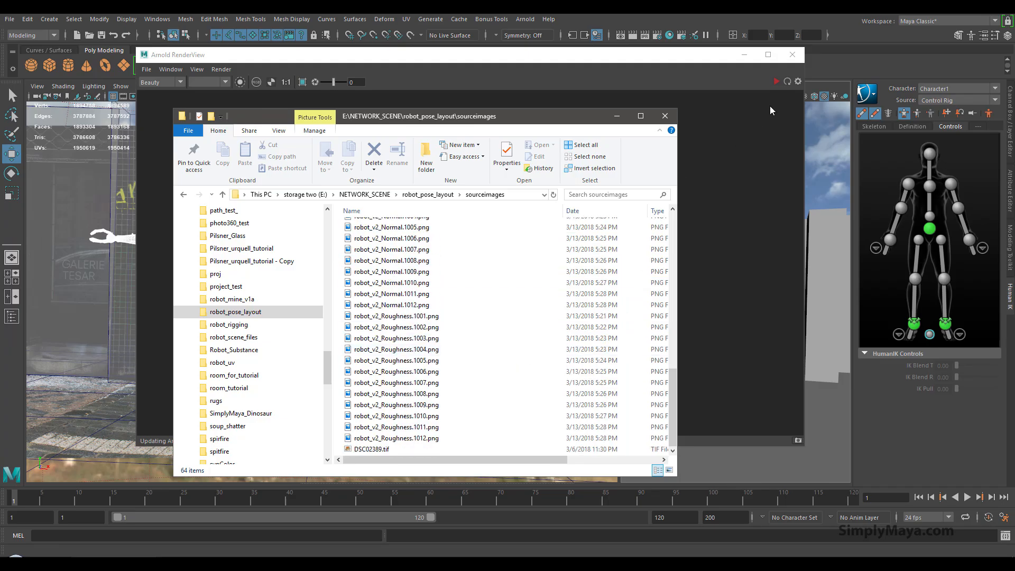
{"action": "left_click", "coordinate": [775, 82]}
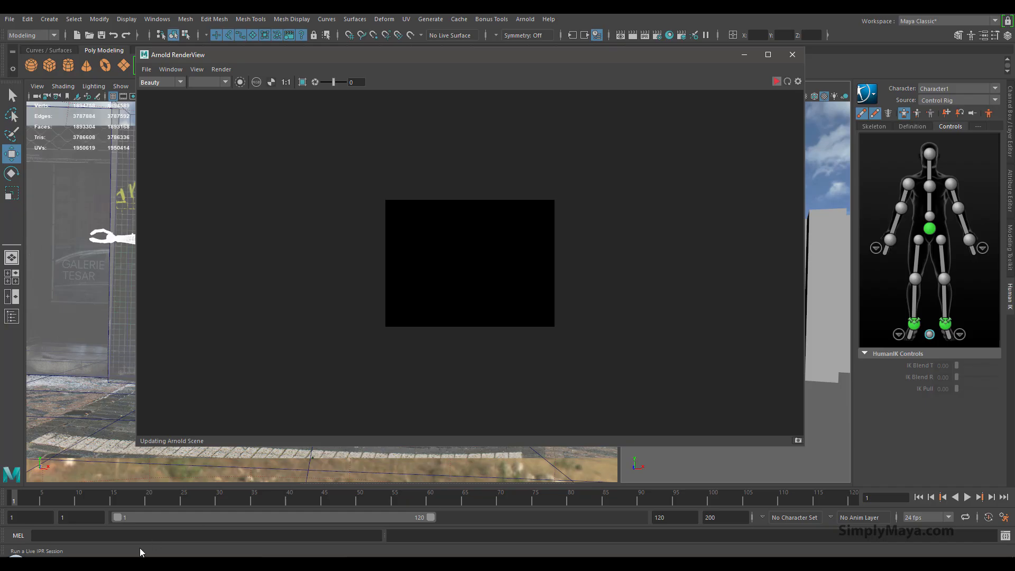
{"action": "key", "text": "alt+Tab"}
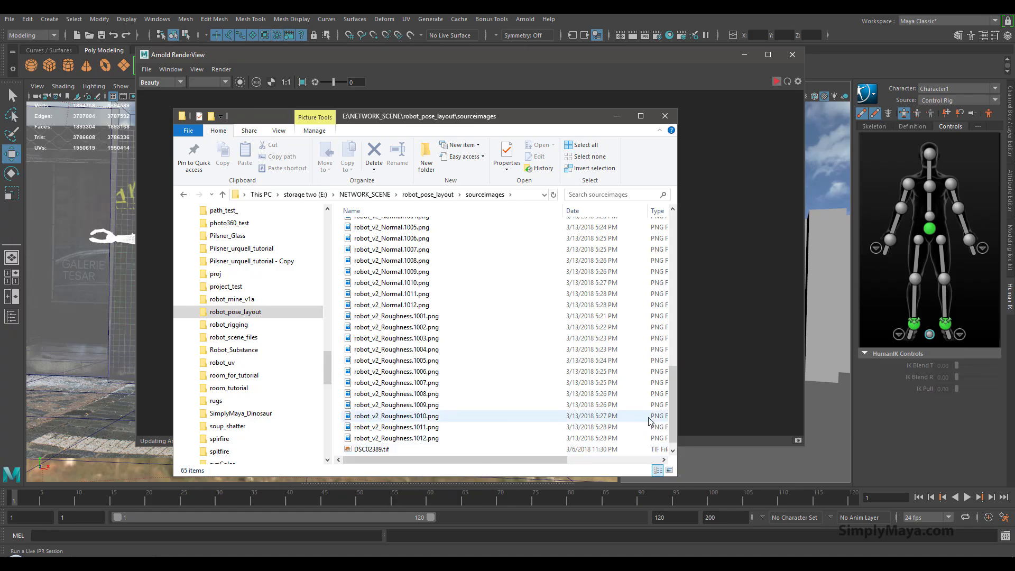
{"action": "left_click_drag", "start_coordinate": [673, 403], "coordinate": [673, 424]}
{"action": "scroll", "coordinate": [529, 445], "scroll_direction": "down", "scroll_amount": 1}
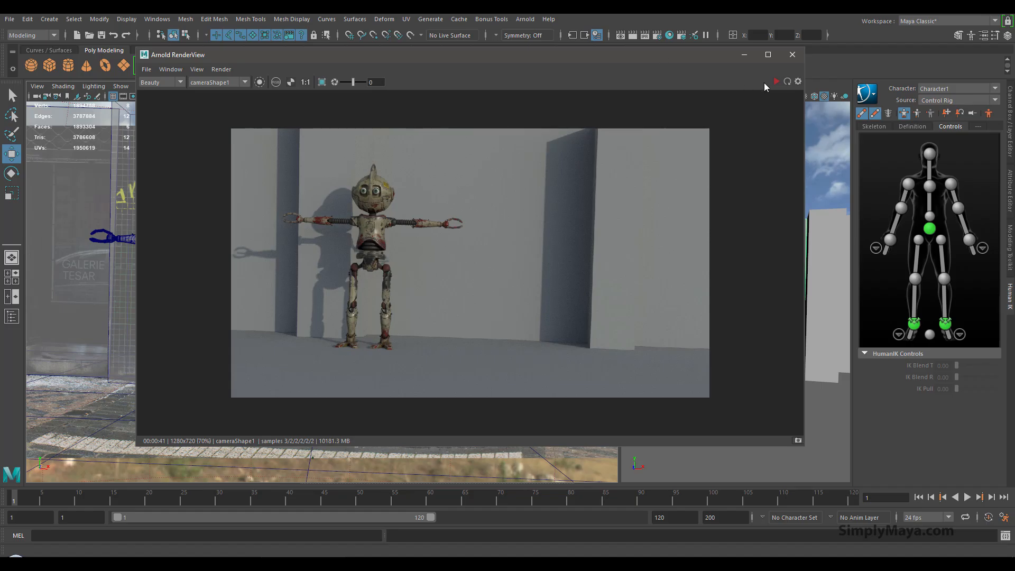
Step: Minimize the RenderView and raise the top vertices of the post to the right of the graffiti wall above the camera frame
{"action": "left_click", "coordinate": [743, 55]}
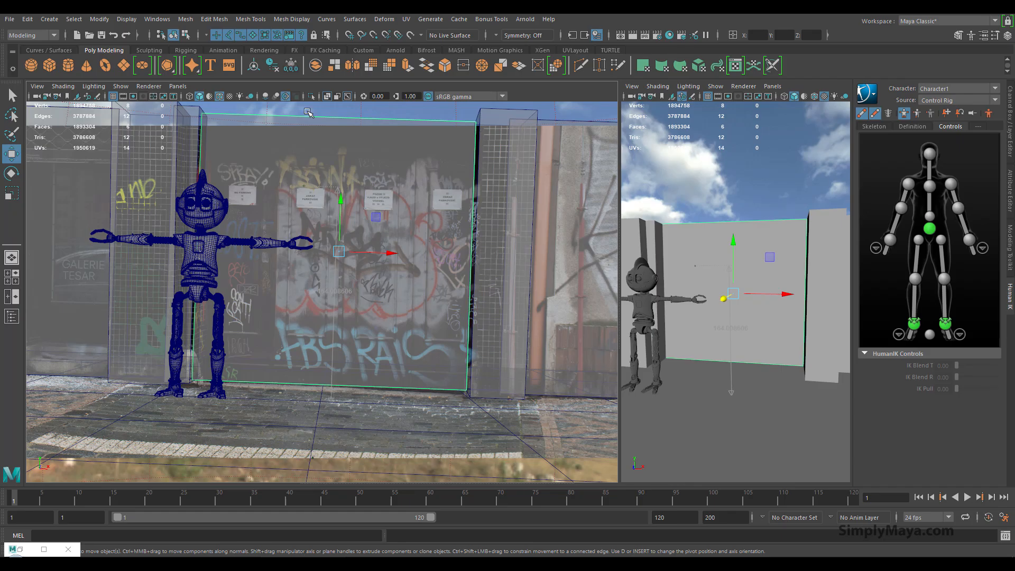
{"action": "left_click", "coordinate": [491, 131]}
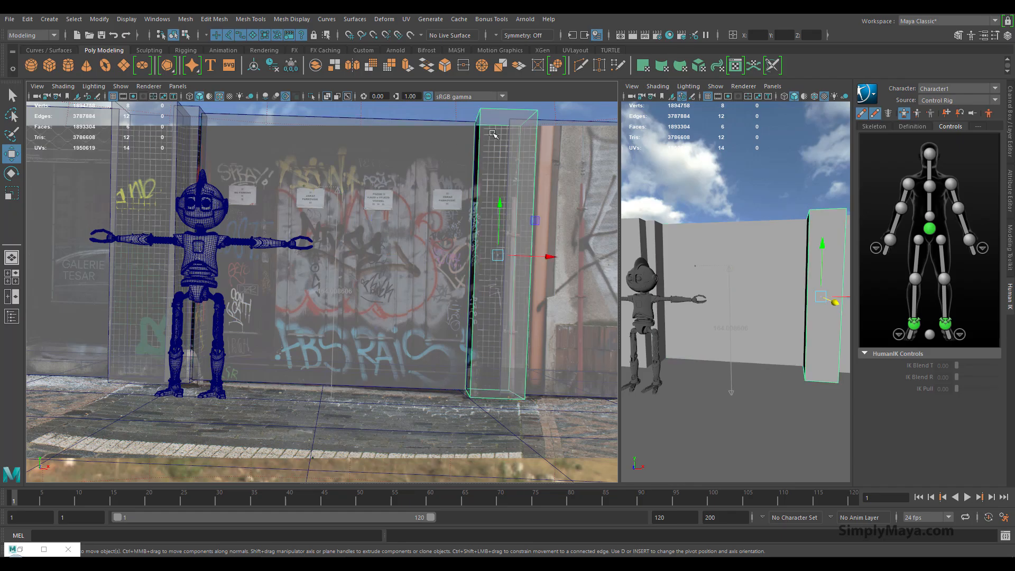
{"action": "right_click_drag", "start_coordinate": [500, 116], "coordinate": [478, 117]}
{"action": "left_click_drag", "start_coordinate": [459, 112], "coordinate": [548, 145]}
{"action": "left_click_drag", "start_coordinate": [466, 106], "coordinate": [558, 157]}
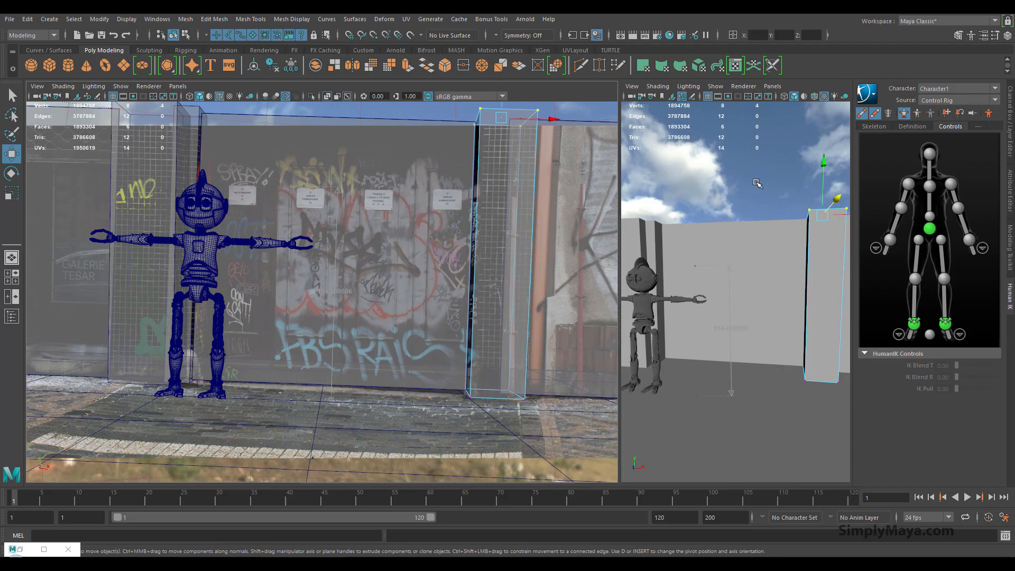
{"action": "left_click_drag", "start_coordinate": [825, 180], "coordinate": [823, 146]}
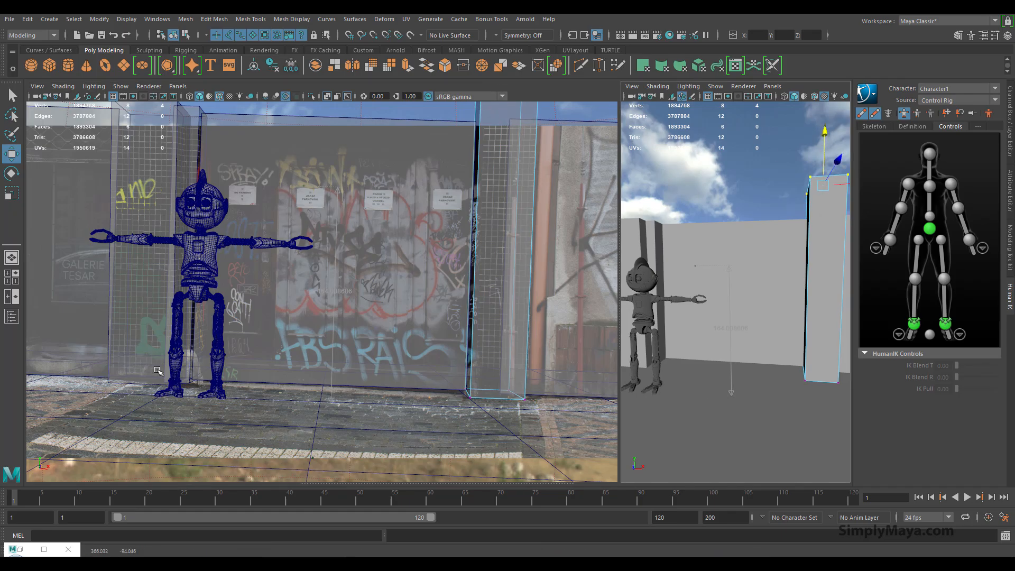
Step: Restore the RenderView, look through the .tx texture files in the sourceimages folder, and minimize the folder window
{"action": "left_click", "coordinate": [18, 550]}
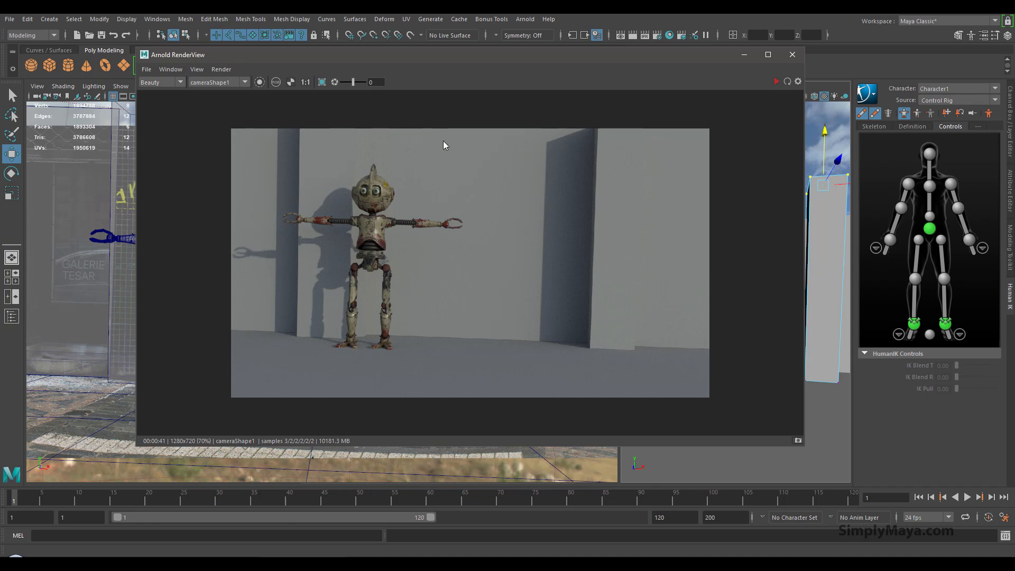
{"action": "left_click", "coordinate": [111, 561]}
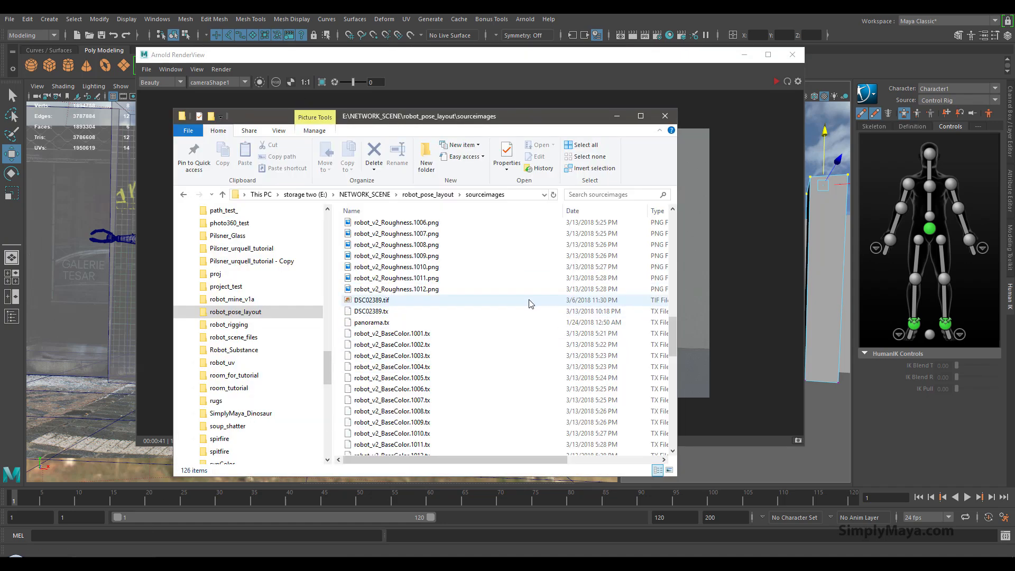
{"action": "left_click_drag", "start_coordinate": [674, 336], "coordinate": [674, 332]}
{"action": "scroll", "coordinate": [675, 332], "scroll_direction": "down", "scroll_amount": 1}
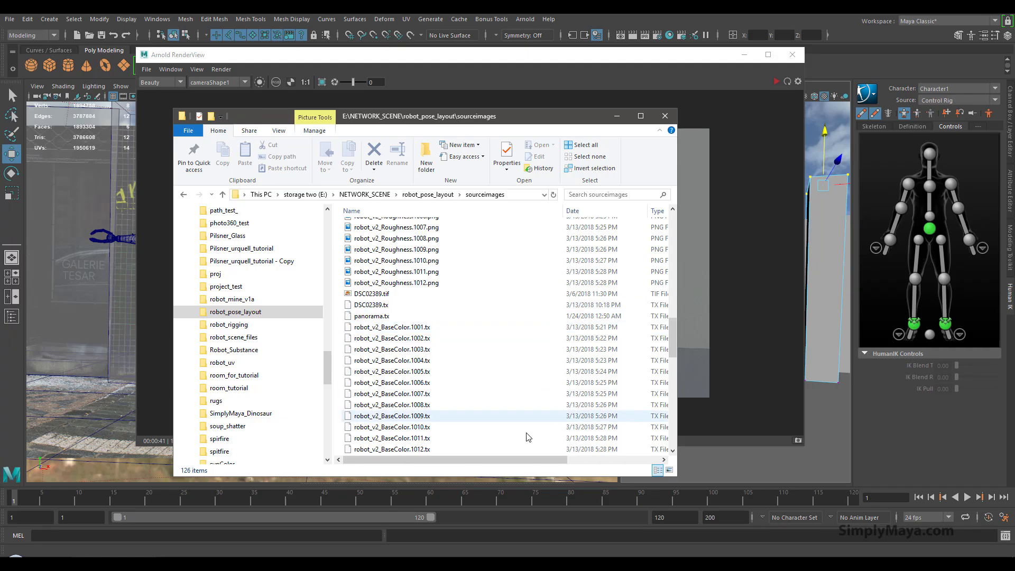
{"action": "left_click_drag", "start_coordinate": [517, 458], "coordinate": [392, 460]}
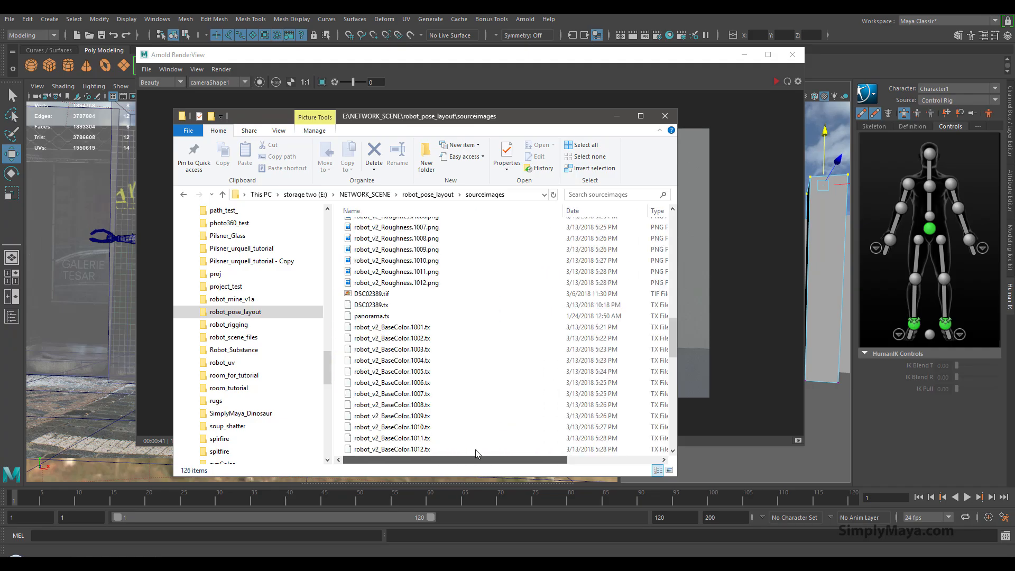
{"action": "left_click", "coordinate": [616, 117]}
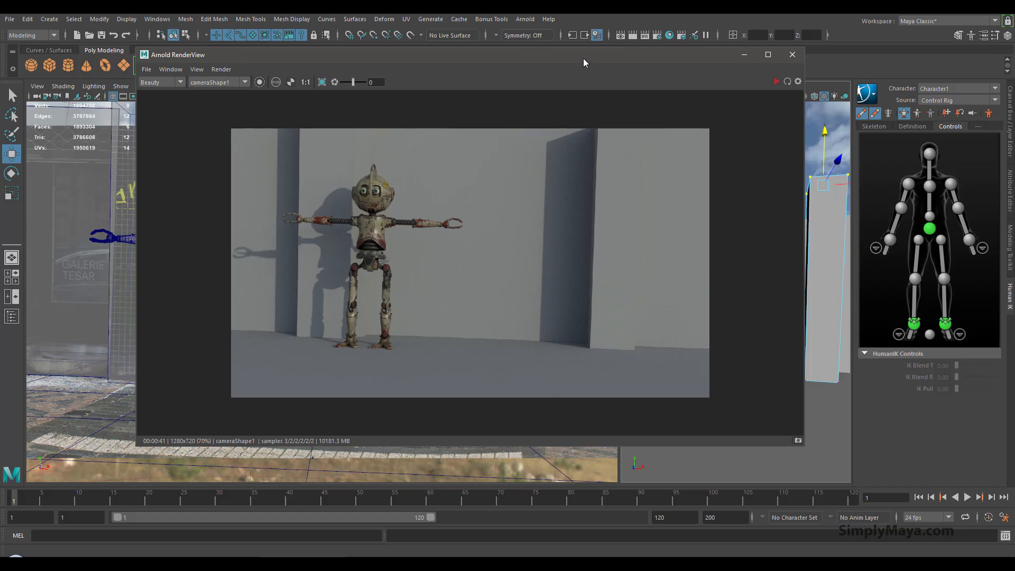
Step: Turn off Auto-convert Textures to TX in the Arnold texture settings, close Render Settings and minimize the RenderView
{"action": "left_click_drag", "start_coordinate": [585, 59], "coordinate": [571, 121]}
{"action": "left_click", "coordinate": [657, 36]}
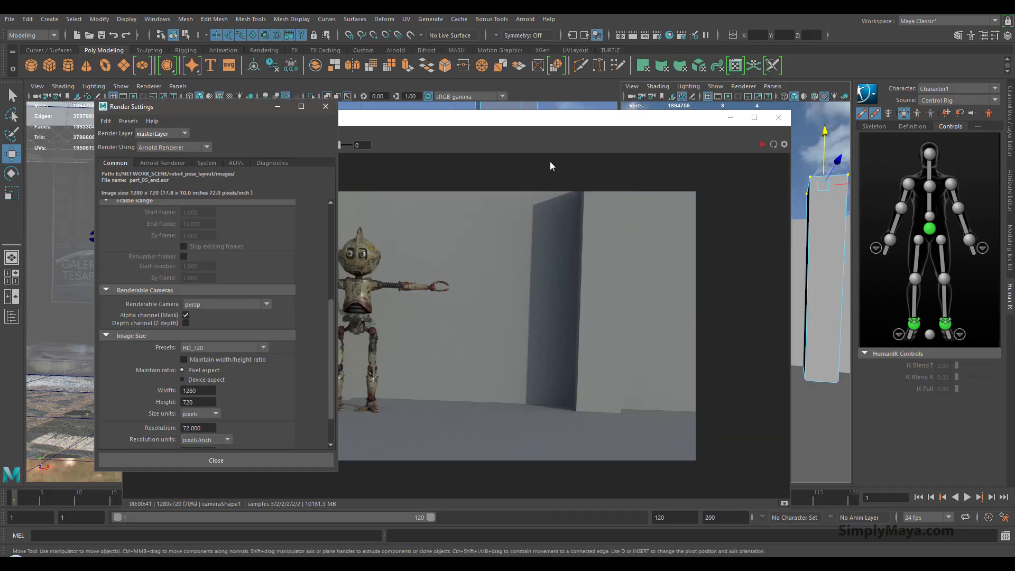
{"action": "left_click", "coordinate": [172, 163]}
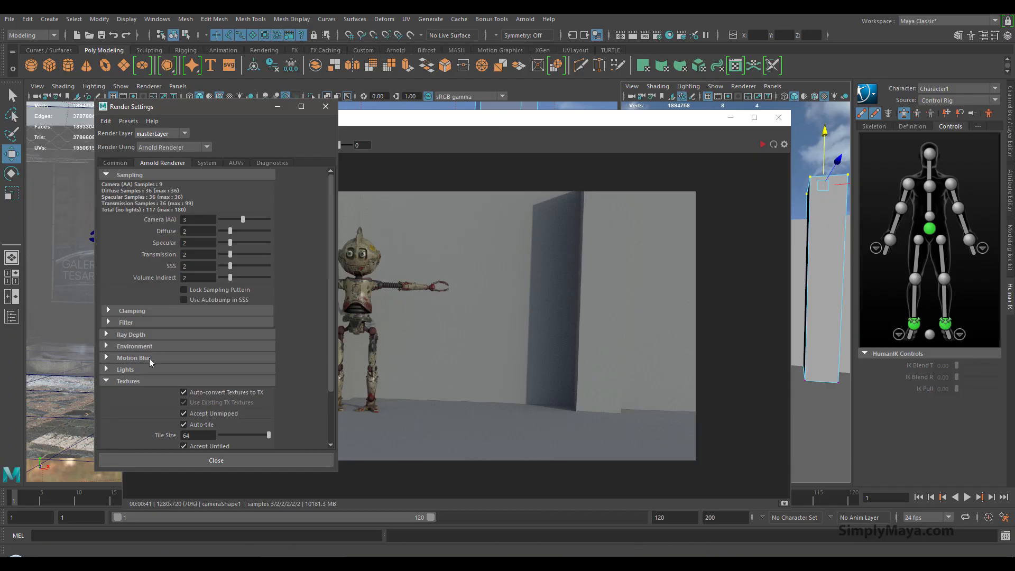
{"action": "left_click", "coordinate": [248, 392]}
{"action": "left_click_drag", "start_coordinate": [331, 353], "coordinate": [328, 388]}
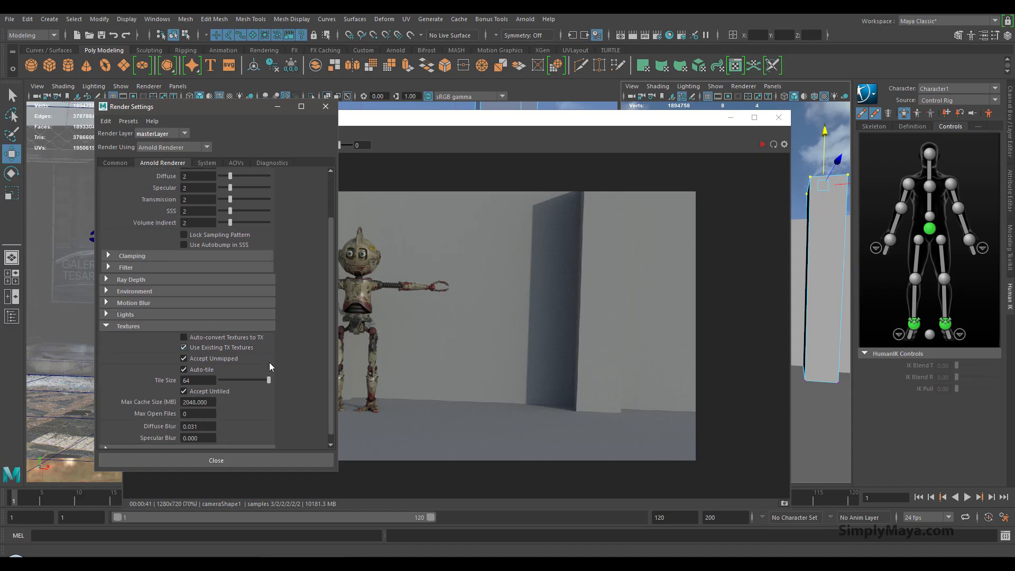
{"action": "left_click_drag", "start_coordinate": [260, 383], "coordinate": [243, 388]}
{"action": "left_click", "coordinate": [239, 456]}
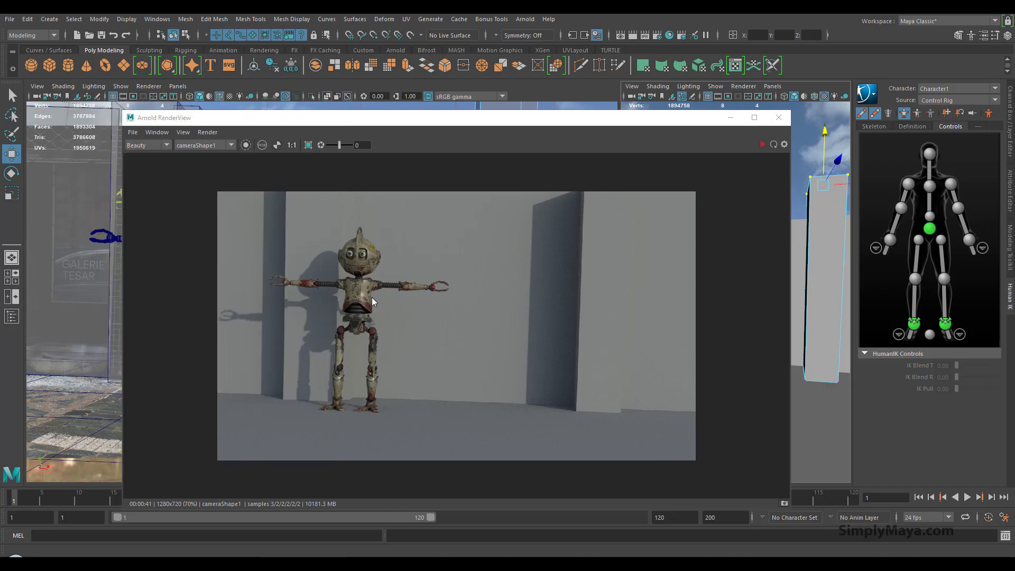
{"action": "left_click_drag", "start_coordinate": [536, 126], "coordinate": [532, 113]}
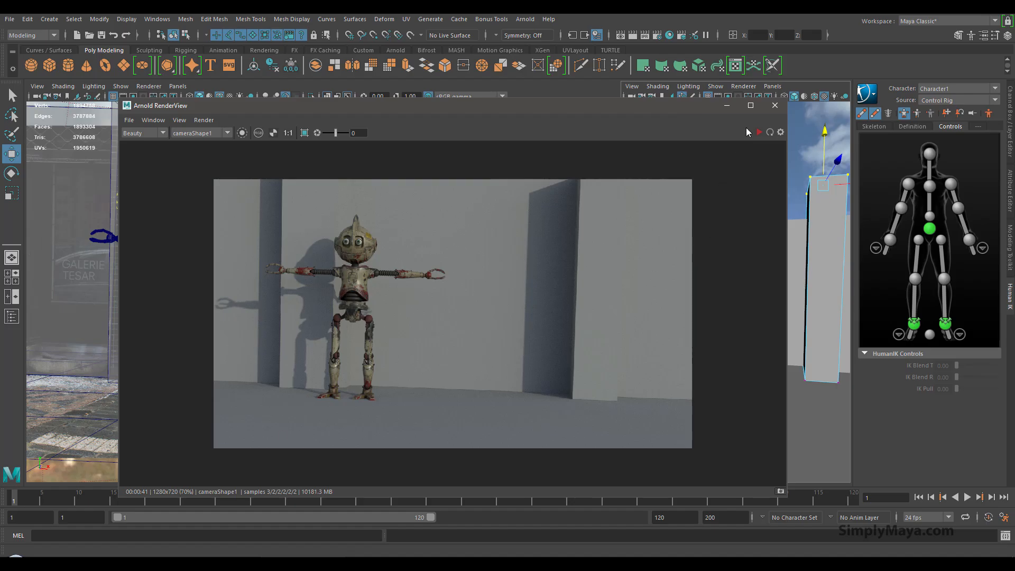
{"action": "left_click", "coordinate": [727, 105]}
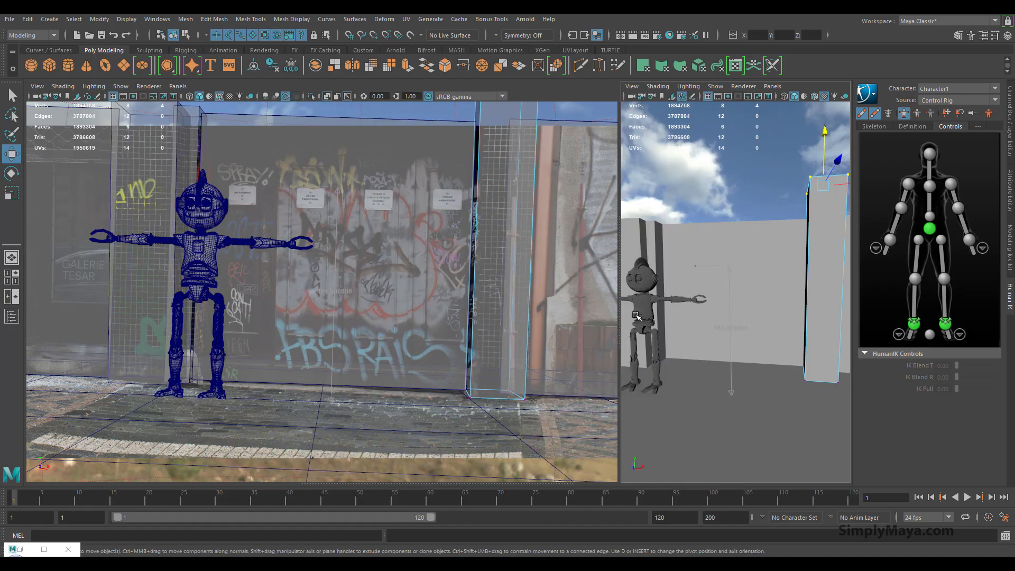
Step: Enlarge the perspective view, select the wall panels, posts and floor plane together, and group them
{"action": "key", "text": "space"}
{"action": "left_click_drag", "start_coordinate": [508, 311], "coordinate": [372, 297], "text": "alt"}
{"action": "right_click_drag", "start_coordinate": [371, 297], "coordinate": [280, 428], "text": "alt"}
{"action": "mouse_move", "coordinate": [281, 428]}
{"action": "left_mouse_down", "text": "alt"}
{"action": "mouse_move", "coordinate": [345, 338]}
{"action": "mouse_move", "coordinate": [257, 279]}
{"action": "left_mouse_up", "text": "alt"}
{"action": "left_click", "coordinate": [257, 279]}
{"action": "left_click", "coordinate": [317, 280]}
{"action": "left_click", "coordinate": [329, 270], "text": "shift"}
{"action": "left_click", "coordinate": [402, 328], "text": "shift"}
{"action": "left_click", "coordinate": [478, 338], "text": "shift"}
{"action": "left_click", "coordinate": [565, 370], "text": "shift"}
{"action": "left_click", "coordinate": [379, 452], "text": "shift"}
{"action": "middle_click_drag", "start_coordinate": [394, 403], "coordinate": [424, 258], "text": "alt"}
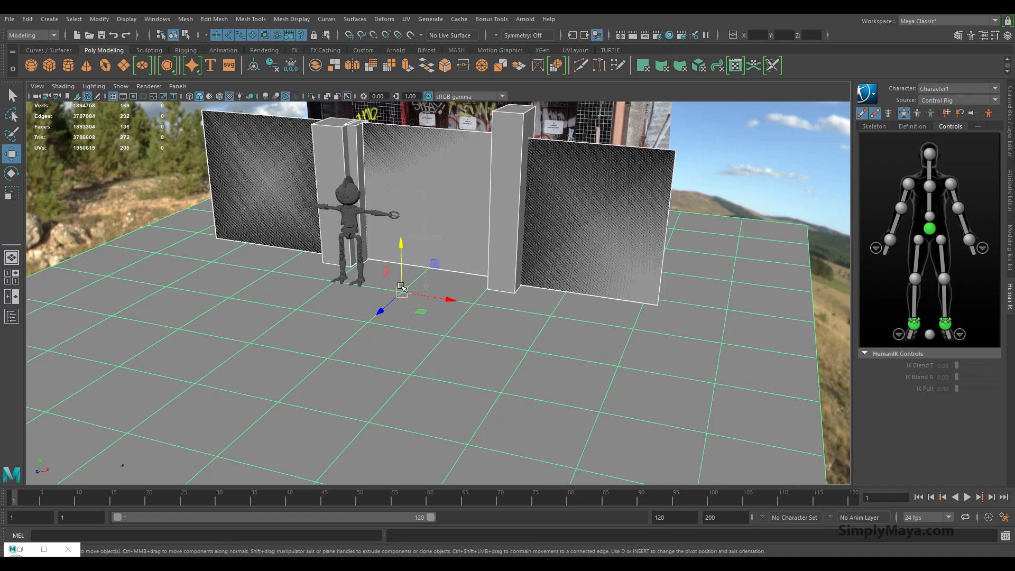
{"action": "key", "text": "ctrl+g"}
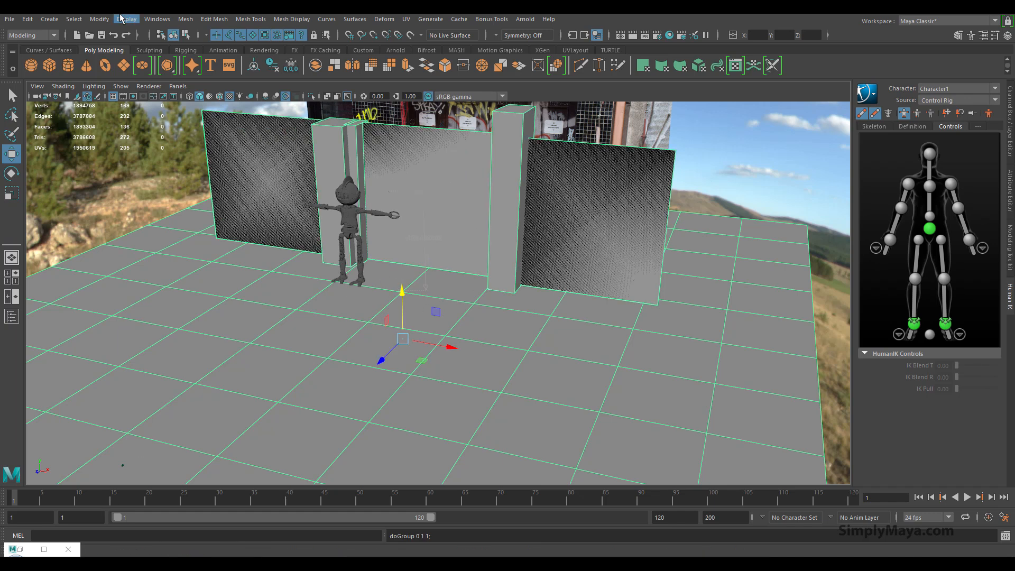
Step: Open the Outliner and rename the new group of street geometry as stree_geo
{"action": "left_click", "coordinate": [157, 19]}
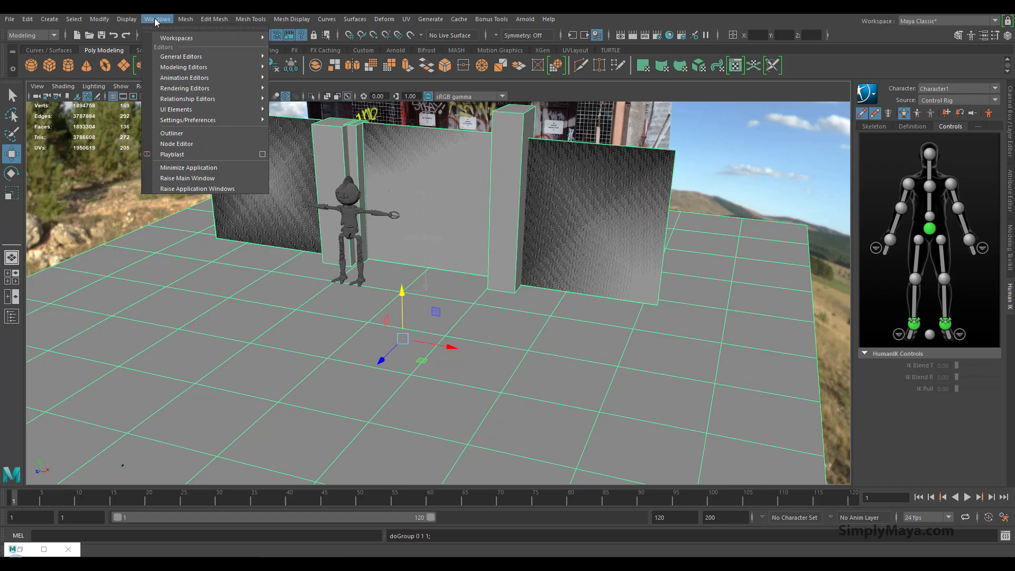
{"action": "left_click", "coordinate": [180, 139]}
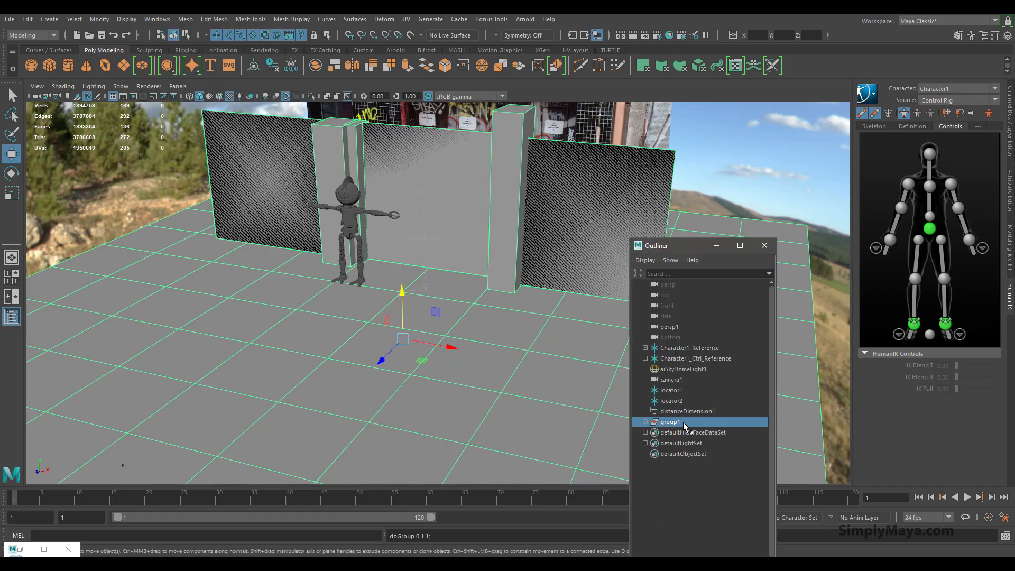
{"action": "double_click", "coordinate": [683, 422]}
{"action": "type", "text": "stree_geo"}
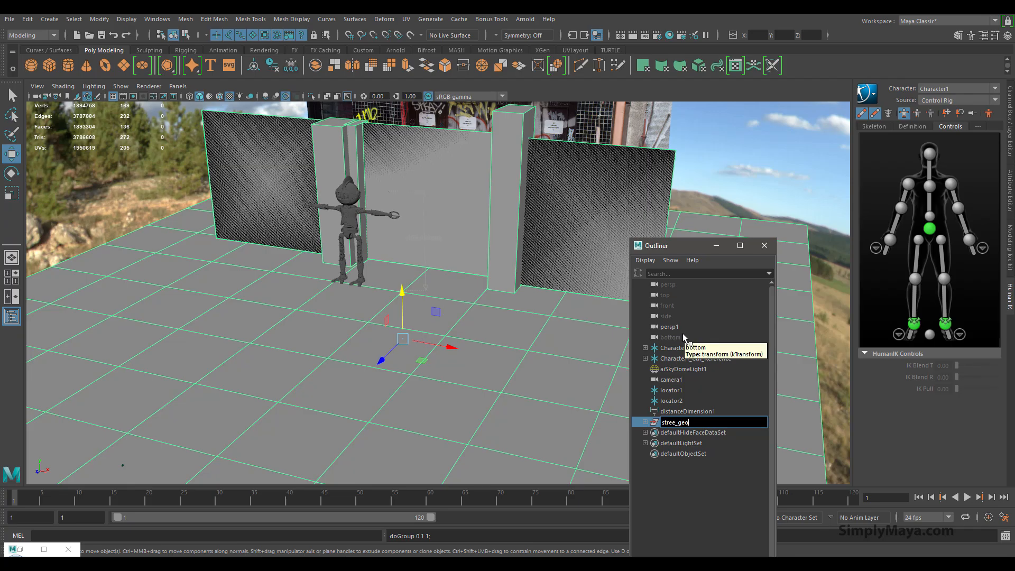
{"action": "key", "text": "Return"}
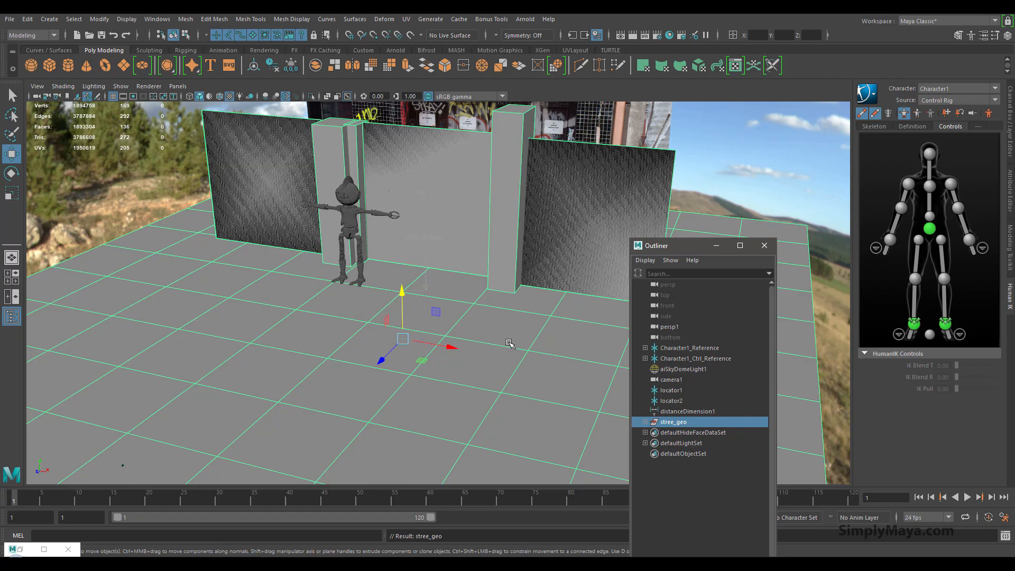
Step: Assign a new aiShadowMatte material to the whole stree_geo group
{"action": "right_click_drag", "start_coordinate": [468, 352], "coordinate": [465, 521]}
{"action": "left_click", "coordinate": [371, 282]}
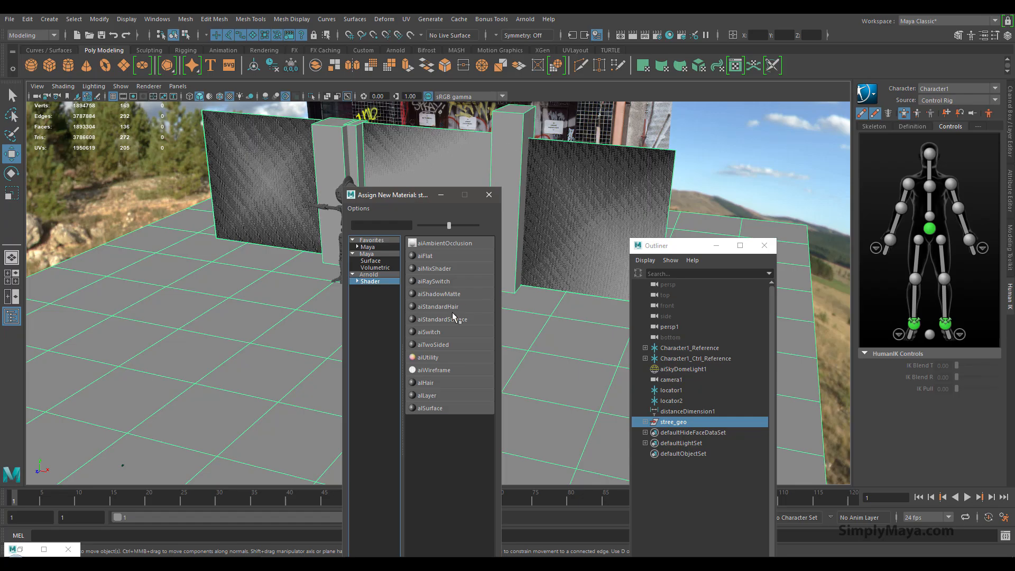
{"action": "left_click", "coordinate": [439, 294]}
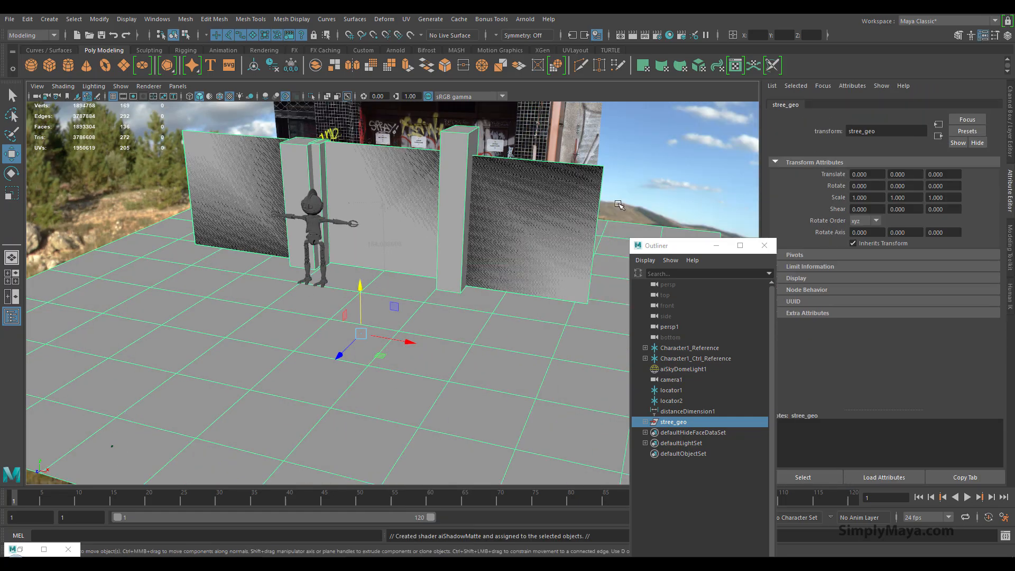
Step: Show the aiShadowMatte1 material attributes from the far-right wall panel and close the Outliner
{"action": "right_click", "coordinate": [565, 195]}
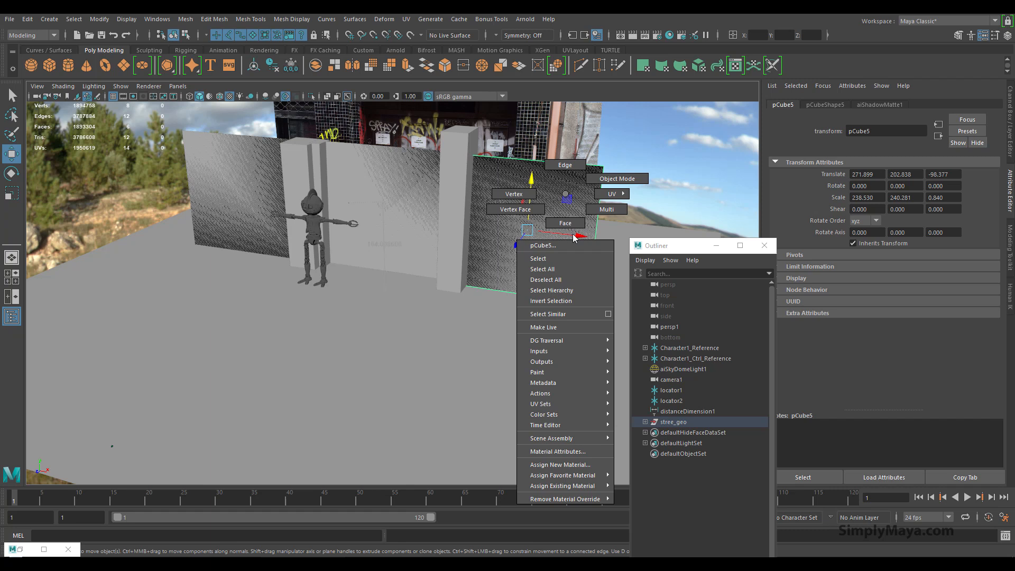
{"action": "left_click", "coordinate": [565, 450]}
{"action": "left_click_drag", "start_coordinate": [708, 245], "coordinate": [685, 177]}
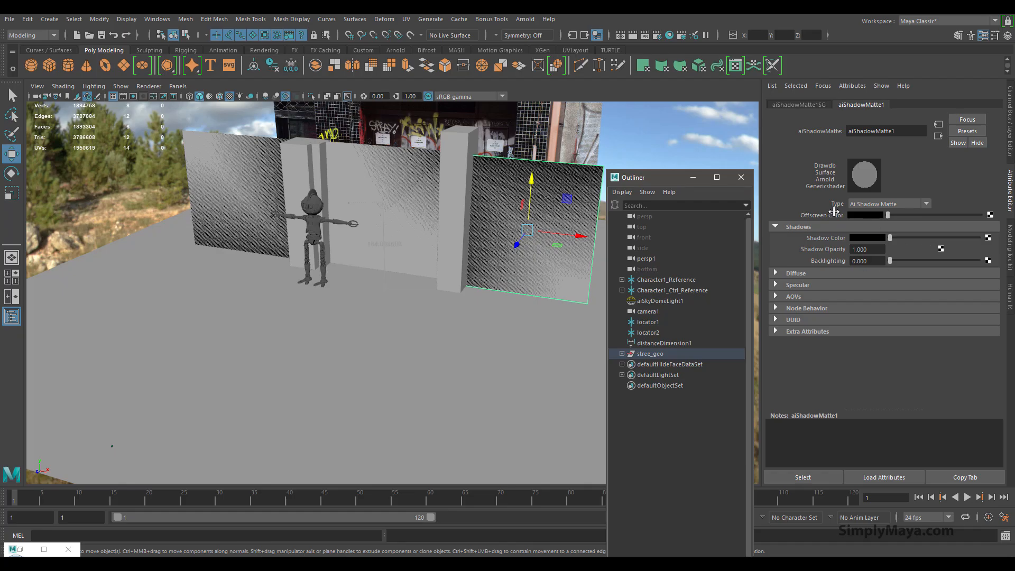
{"action": "left_click", "coordinate": [740, 177]}
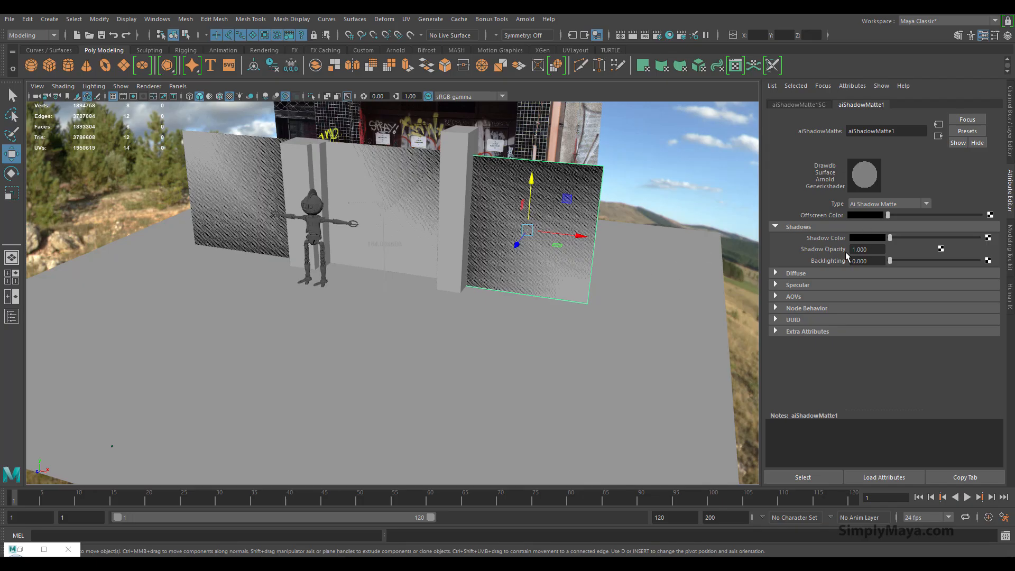
Step: Review the street geometry in the perspective view and the previous Arnold render of the robot against it
{"action": "middle_click_drag", "start_coordinate": [369, 303], "coordinate": [365, 337], "text": "alt"}
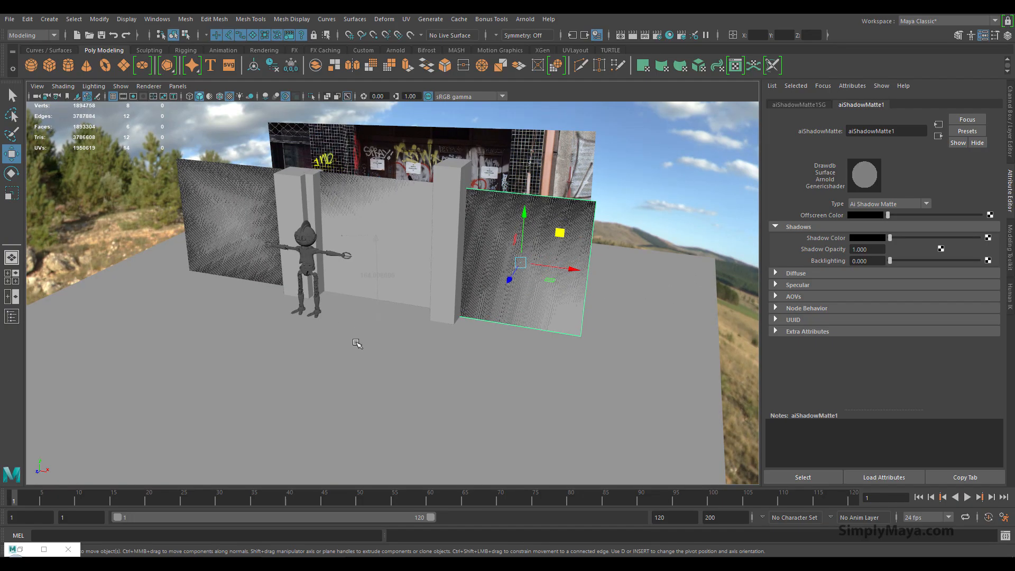
{"action": "right_click_drag", "start_coordinate": [364, 337], "coordinate": [458, 363], "text": "alt"}
{"action": "left_click_drag", "start_coordinate": [458, 362], "coordinate": [473, 348], "text": "alt"}
{"action": "middle_click_drag", "start_coordinate": [474, 349], "coordinate": [474, 391], "text": "alt"}
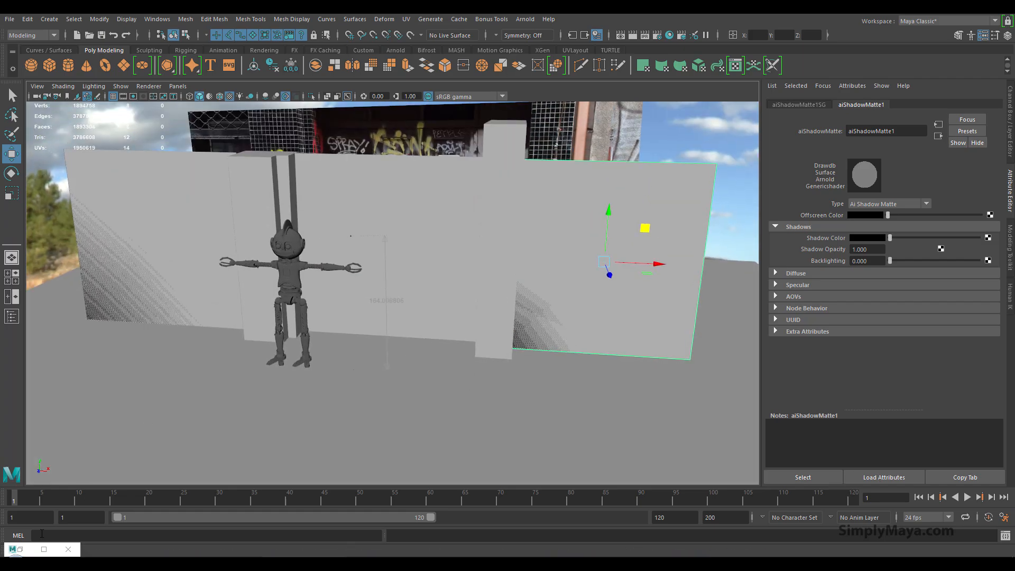
{"action": "left_click", "coordinate": [20, 549]}
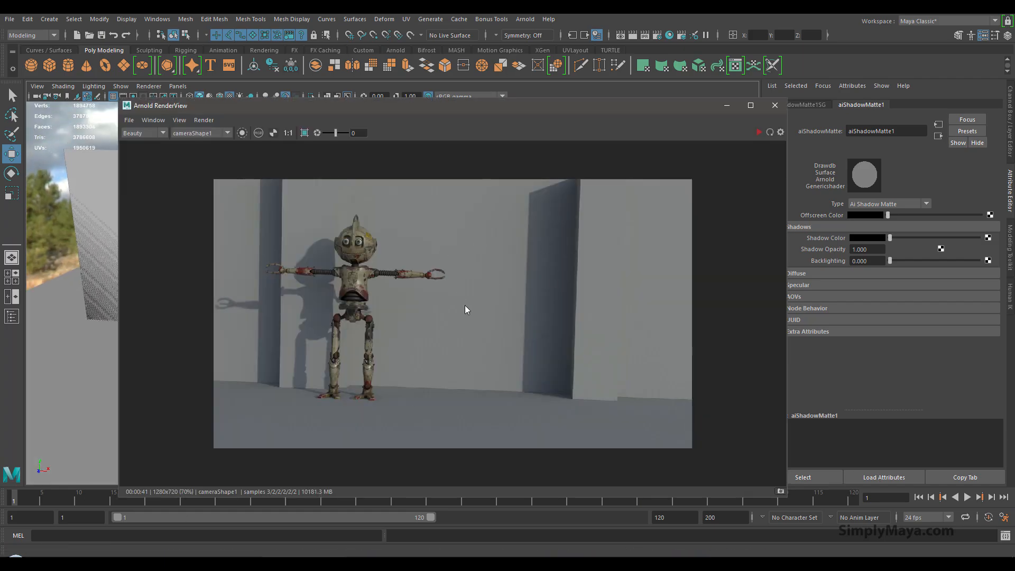
{"action": "left_click_drag", "start_coordinate": [457, 110], "coordinate": [406, 103]}
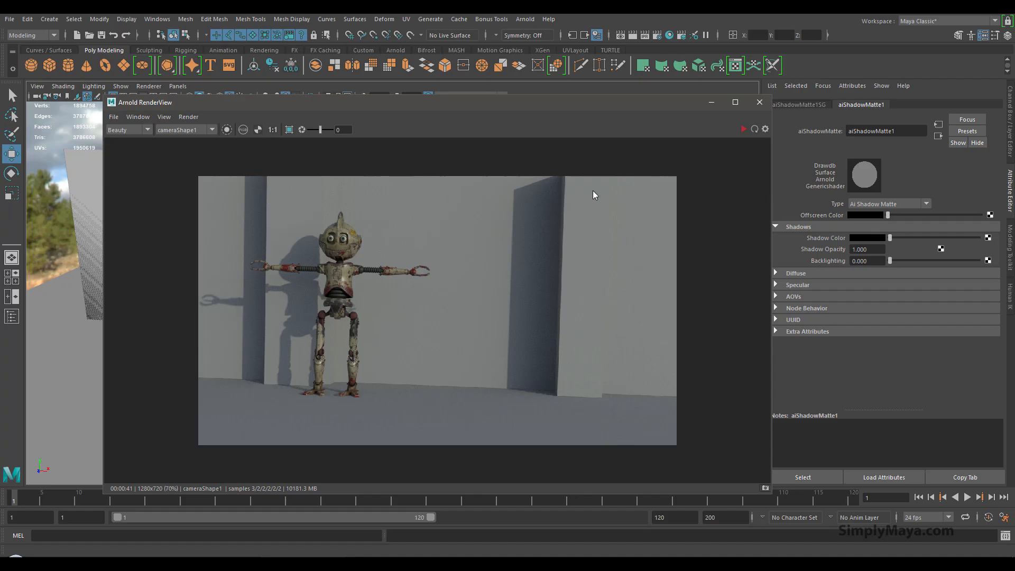
{"action": "left_click", "coordinate": [709, 103]}
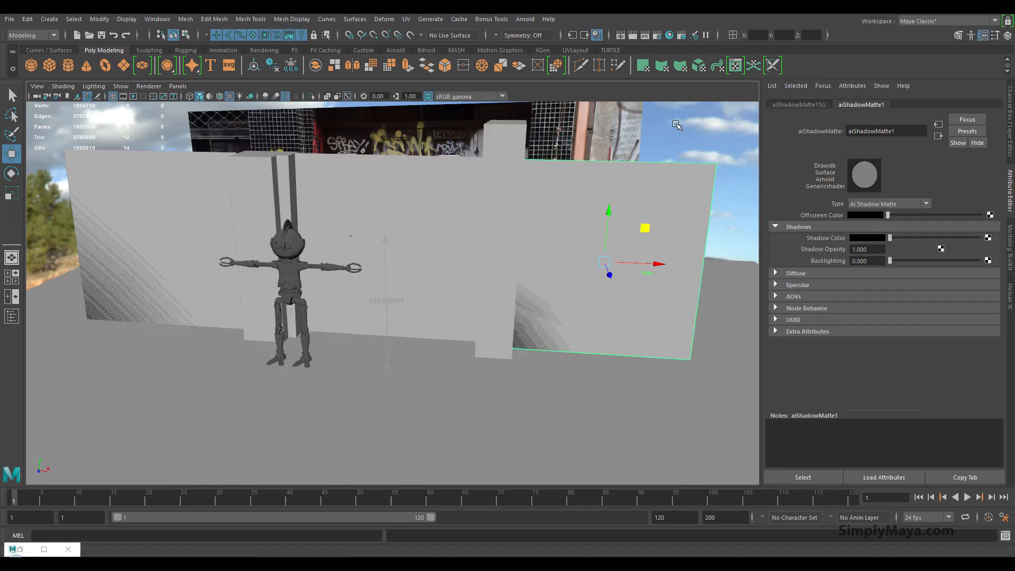
Step: Select the sky dome light and set its Camera visibility to 0 in the shape attributes
{"action": "left_click_drag", "start_coordinate": [34, 184], "coordinate": [68, 242]}
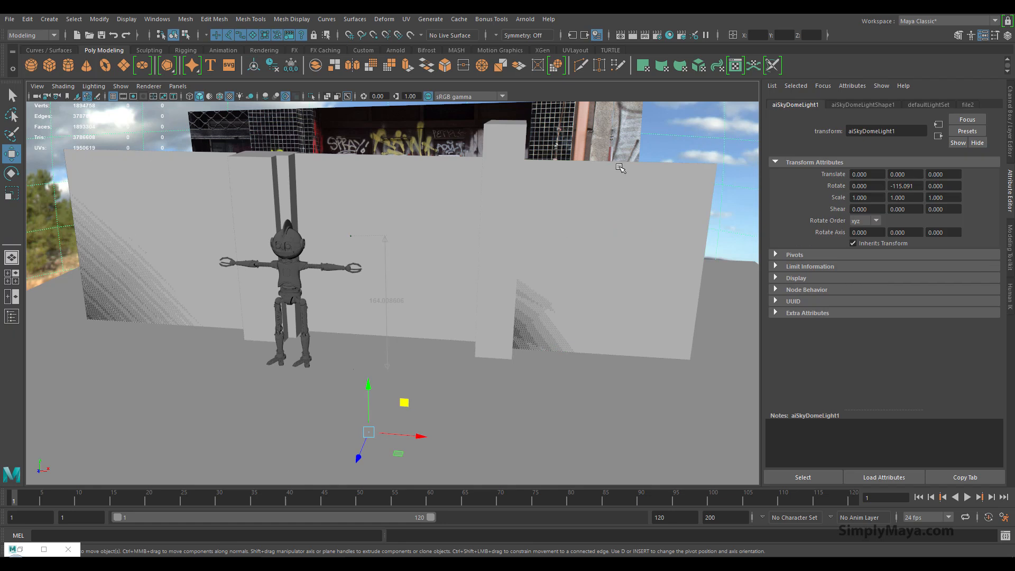
{"action": "left_click", "coordinate": [859, 105]}
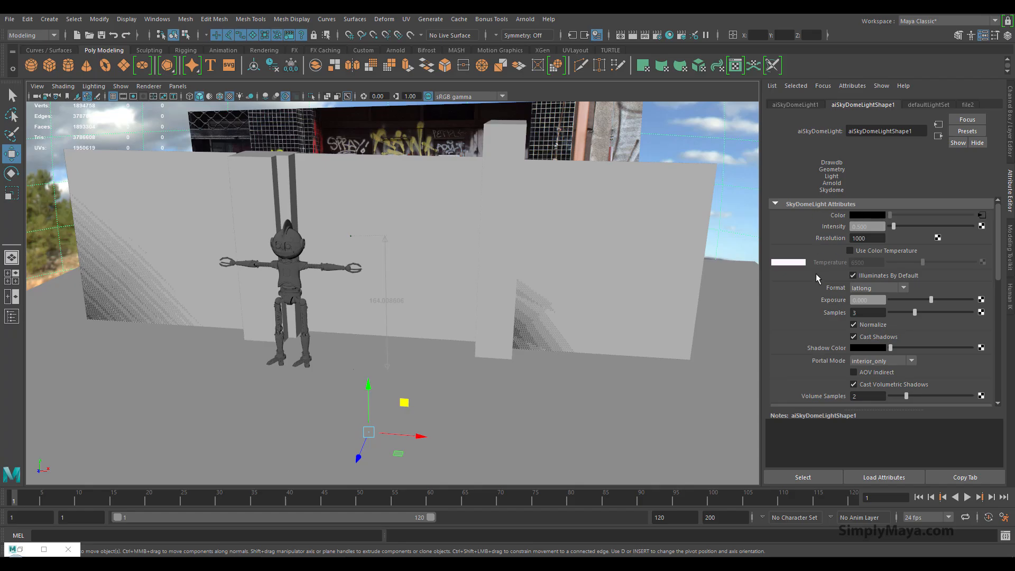
{"action": "scroll", "coordinate": [816, 278], "scroll_direction": "down", "scroll_amount": 3}
{"action": "scroll", "coordinate": [816, 279], "scroll_direction": "down", "scroll_amount": 2}
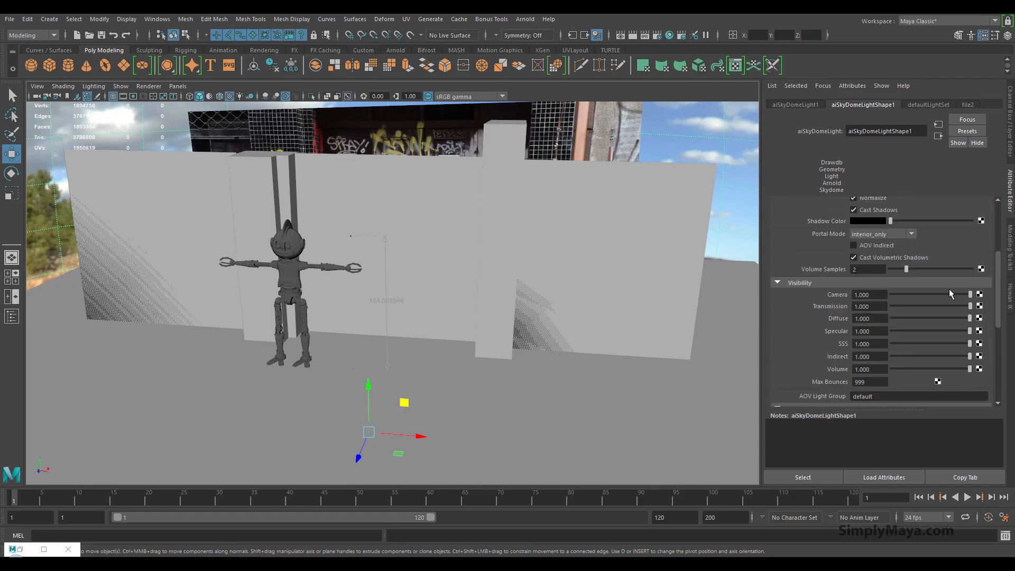
{"action": "left_click_drag", "start_coordinate": [970, 295], "coordinate": [882, 298]}
Step: Save an incremental version of the scene and render the shot camera in Arnold RenderView, stopping once the composite has been checked
{"action": "left_click", "coordinate": [23, 549]}
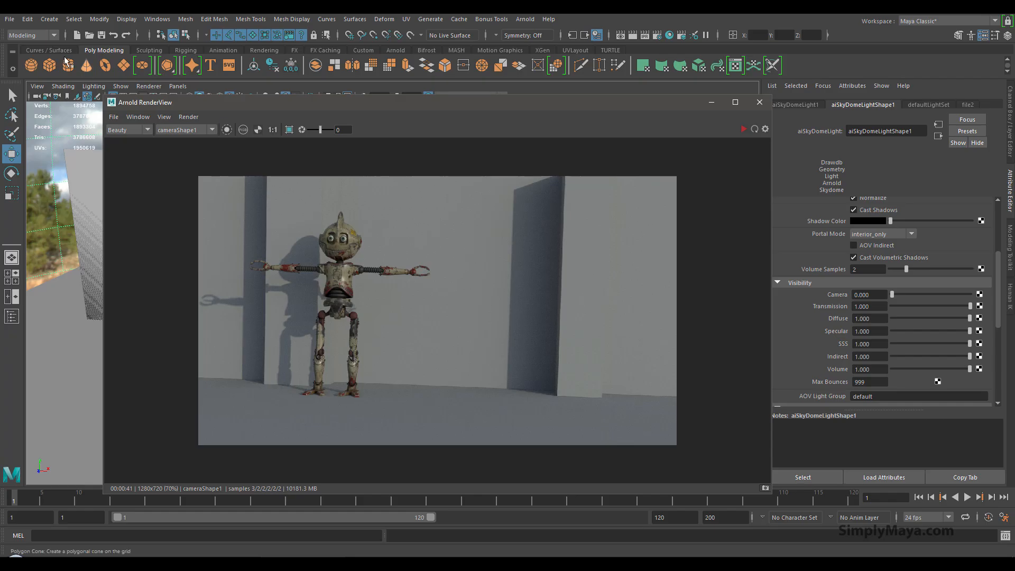
{"action": "left_click", "coordinate": [9, 19]}
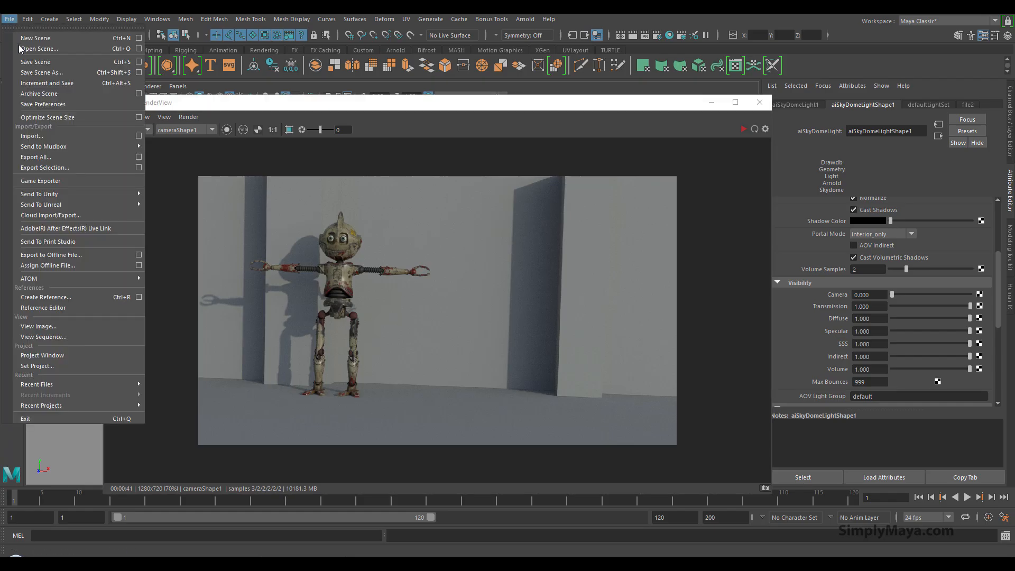
{"action": "left_click", "coordinate": [47, 83]}
{"action": "left_click", "coordinate": [743, 130]}
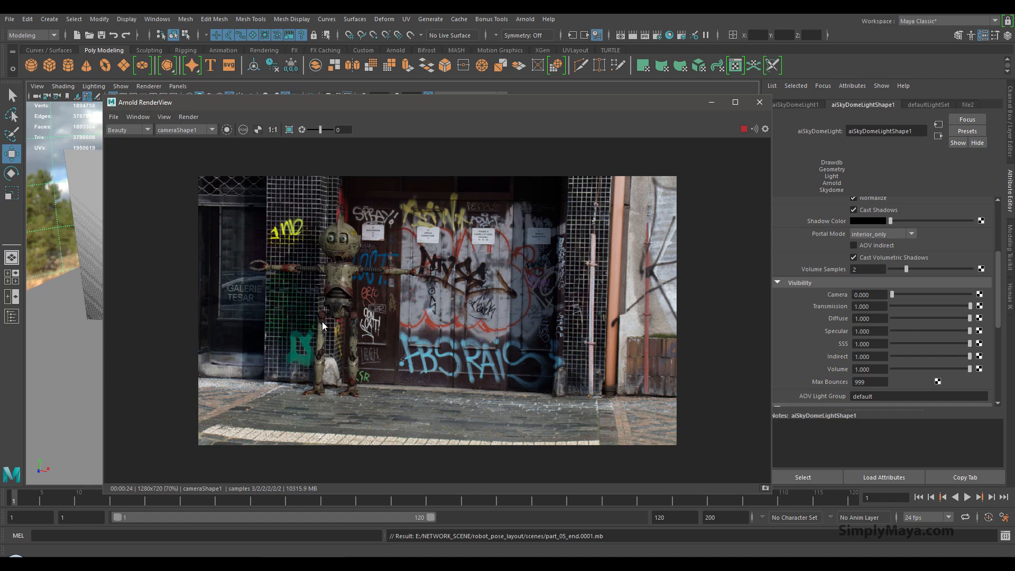
{"action": "left_click", "coordinate": [742, 130]}
Step: Examine the rendered robot's shadows and how the street geometry lines up with the pillars and doors, and minimize the render window
{"action": "scroll", "coordinate": [344, 351], "scroll_direction": "up", "scroll_amount": 4}
{"action": "middle_click_drag", "start_coordinate": [313, 355], "coordinate": [556, 360]}
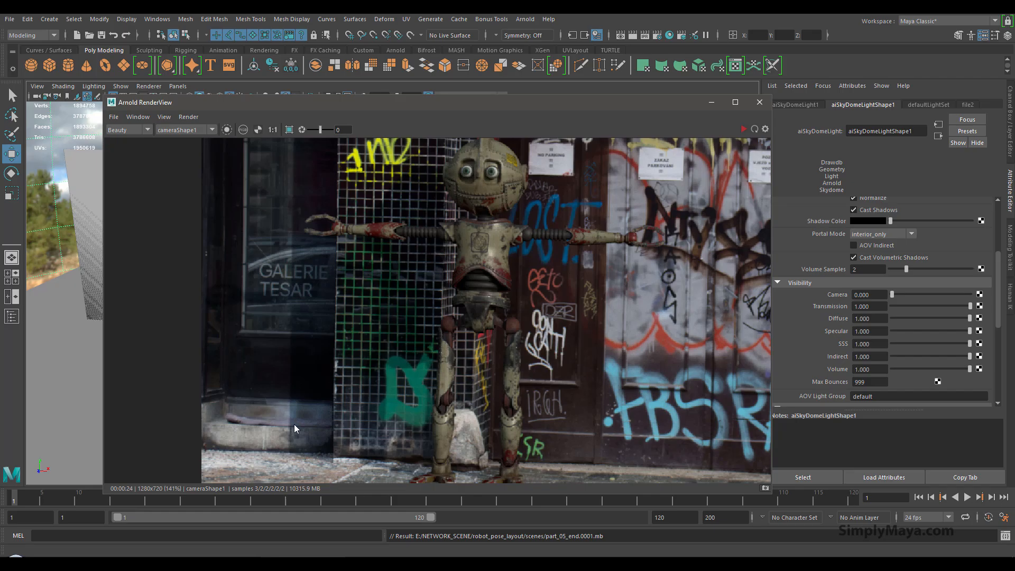
{"action": "scroll", "coordinate": [313, 380], "scroll_direction": "down", "scroll_amount": 2}
{"action": "middle_click_drag", "start_coordinate": [360, 347], "coordinate": [464, 331]}
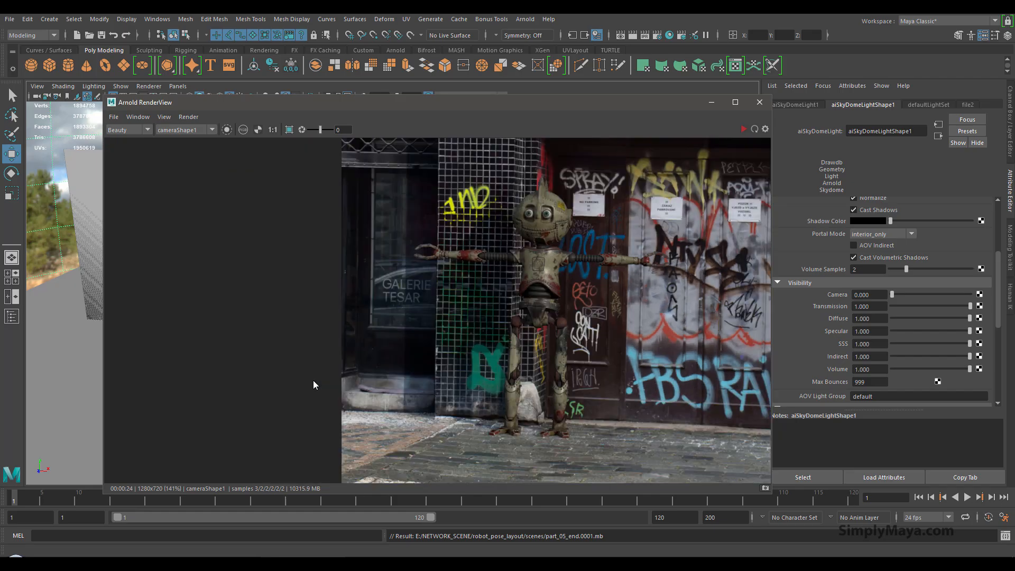
{"action": "middle_click_drag", "start_coordinate": [399, 331], "coordinate": [144, 332]}
{"action": "middle_click_drag", "start_coordinate": [376, 319], "coordinate": [316, 339]}
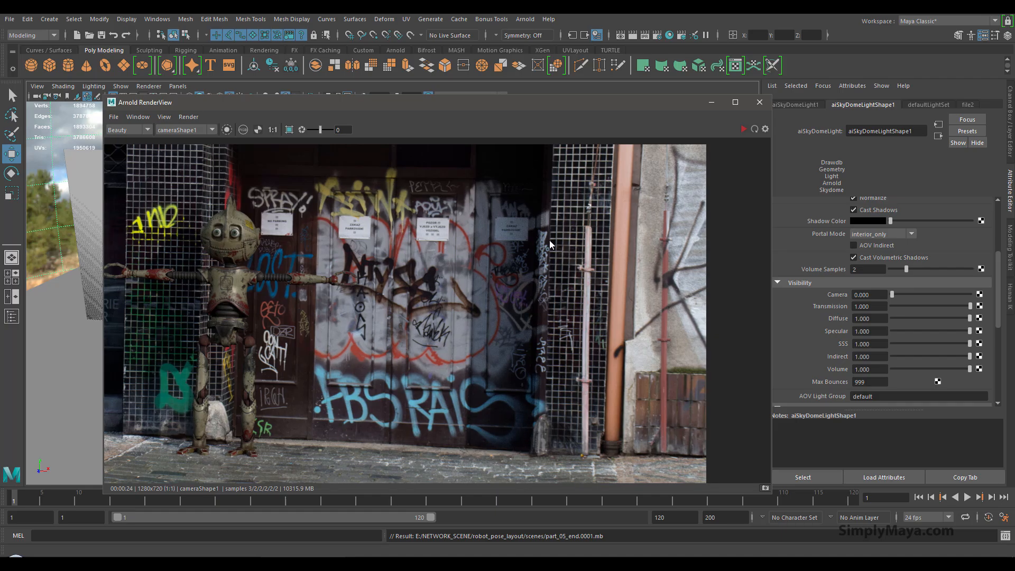
{"action": "middle_click_drag", "start_coordinate": [580, 287], "coordinate": [495, 288]}
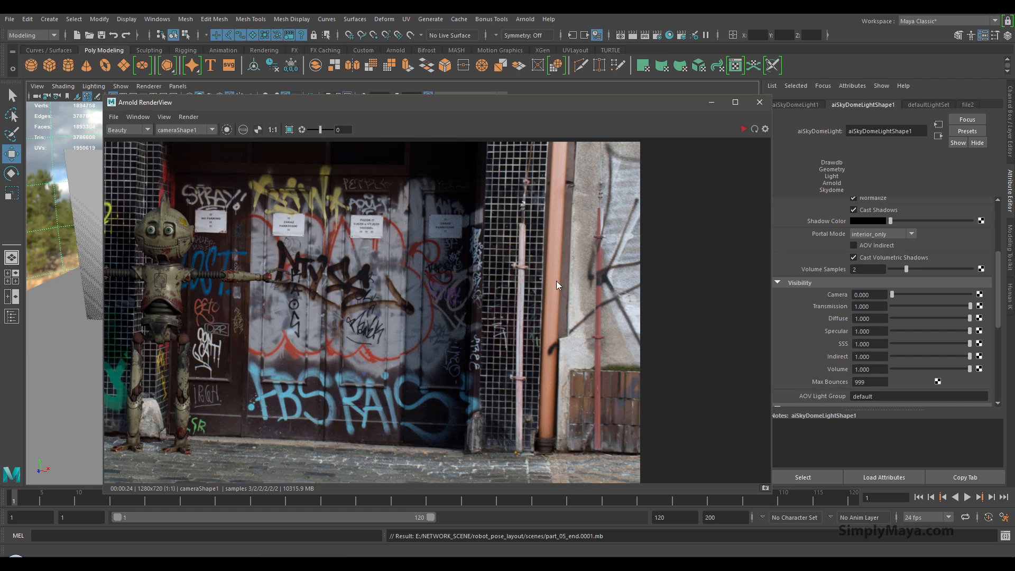
{"action": "middle_click_drag", "start_coordinate": [354, 324], "coordinate": [311, 225]}
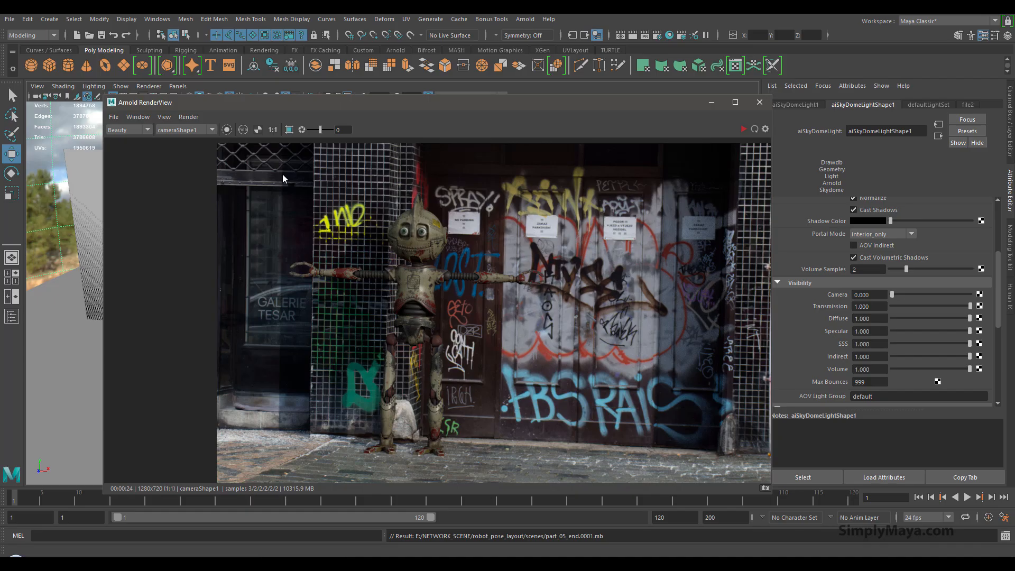
{"action": "middle_click_drag", "start_coordinate": [287, 165], "coordinate": [255, 142]}
{"action": "middle_click_drag", "start_coordinate": [322, 224], "coordinate": [286, 222]}
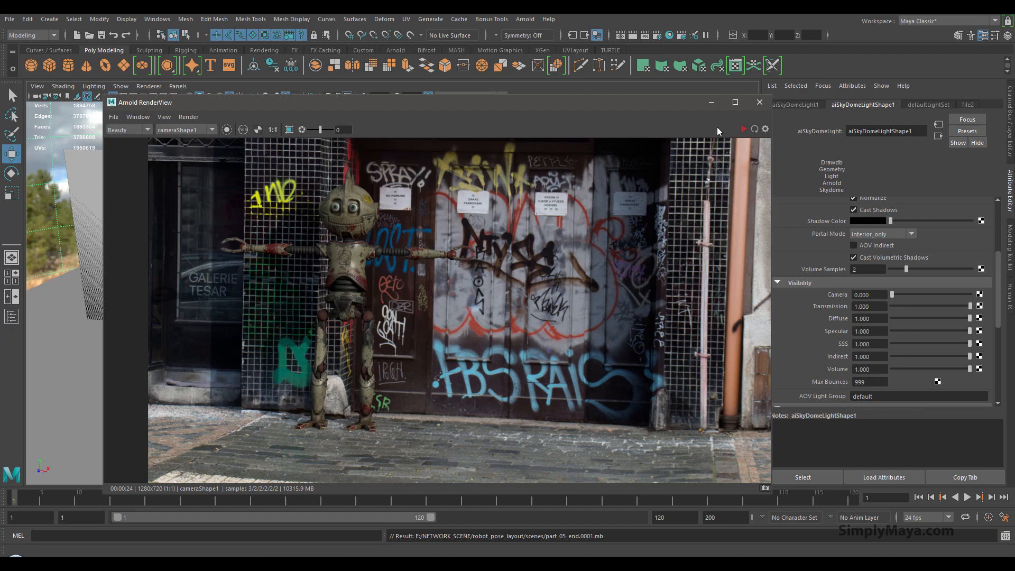
{"action": "left_click", "coordinate": [711, 102]}
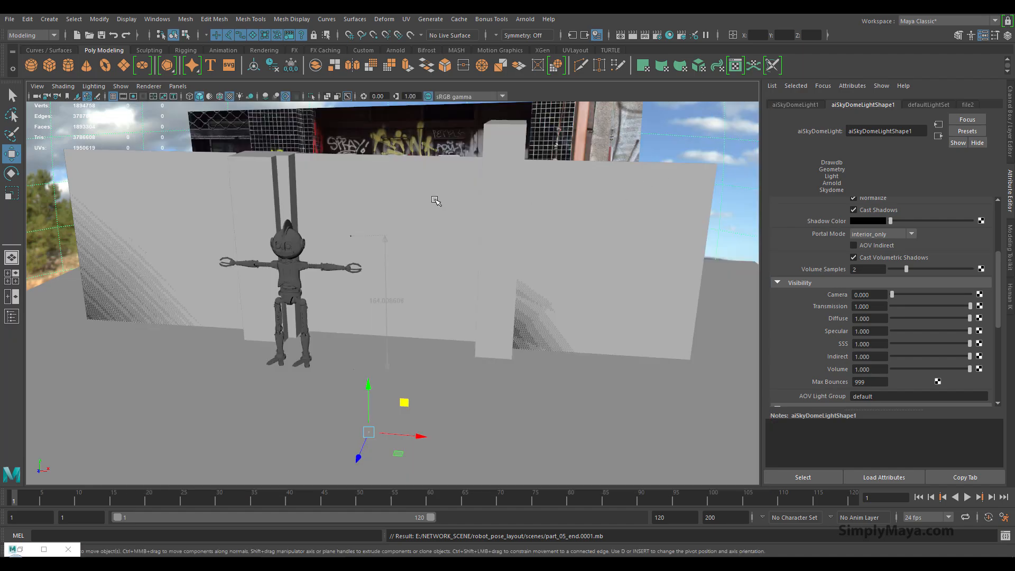
Step: Return to the two-view layout with the camera view in wireframe and shift the post right of the doors onto the photo's tiled pillar
{"action": "key", "text": "space"}
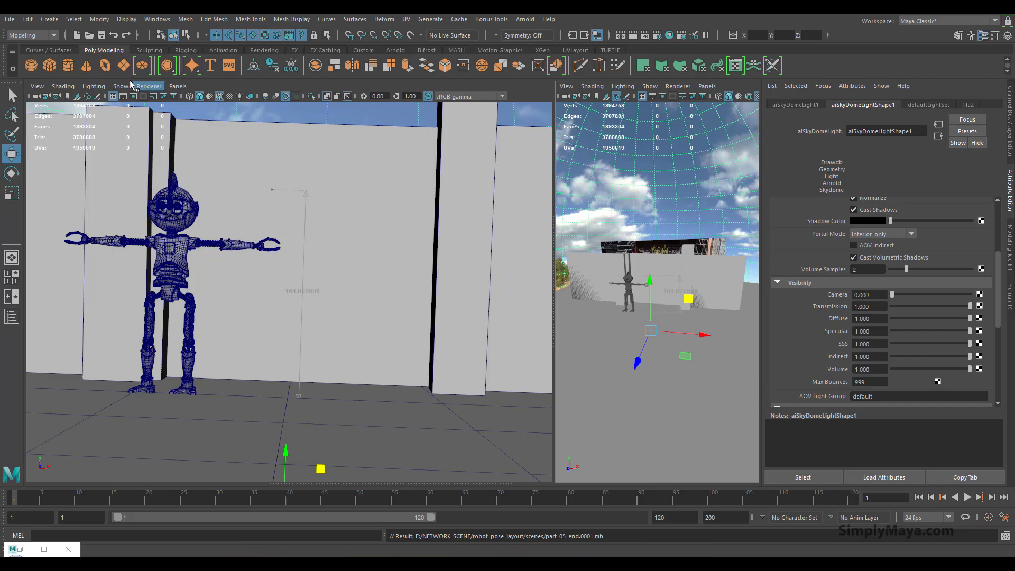
{"action": "left_click", "coordinate": [95, 86]}
{"action": "mouse_move", "coordinate": [66, 86]}
{"action": "left_click", "coordinate": [77, 106]}
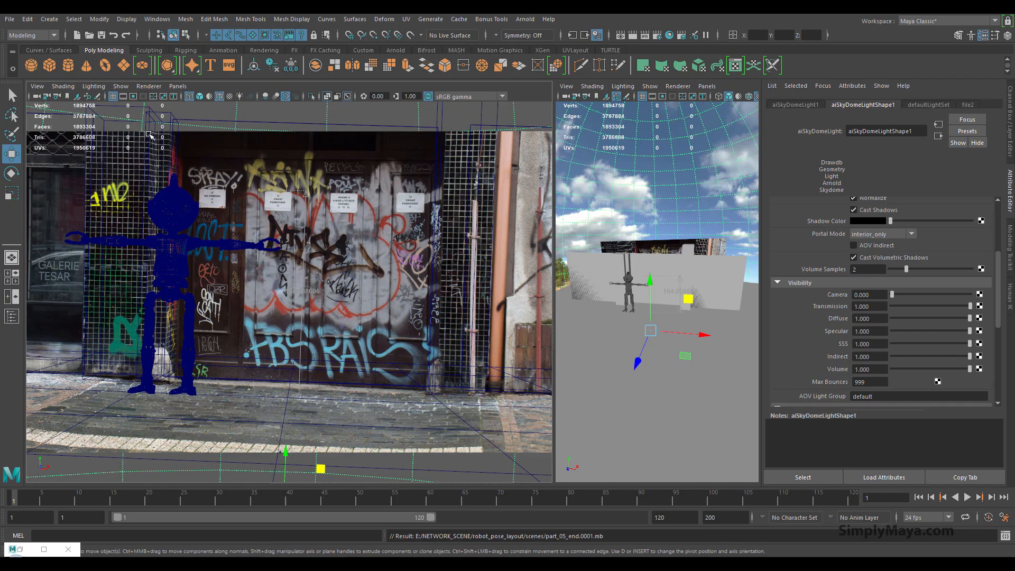
{"action": "left_click", "coordinate": [442, 123]}
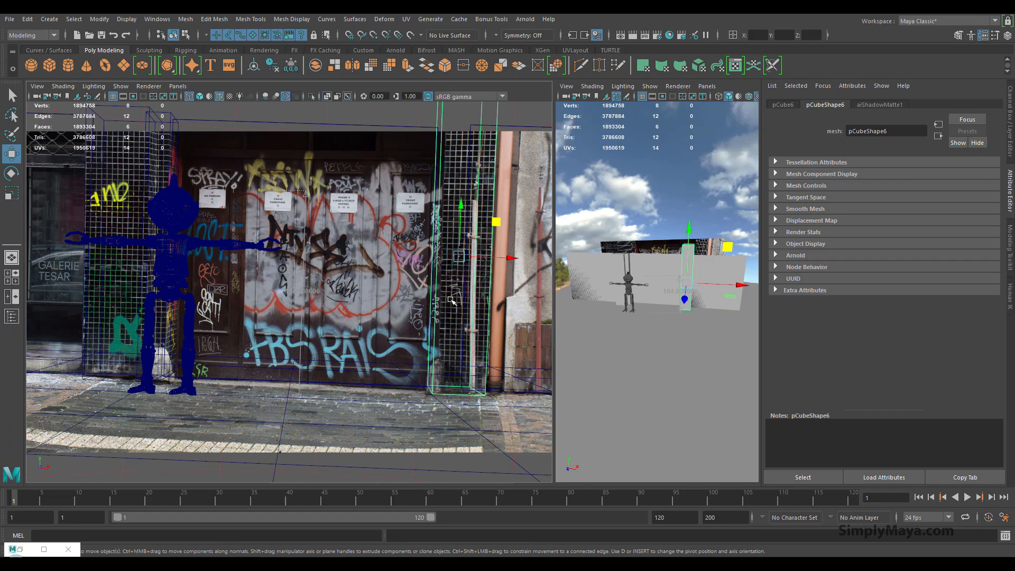
{"action": "left_click_drag", "start_coordinate": [501, 263], "coordinate": [512, 262]}
Step: Narrow the post right of the doors by moving its right-side vertices inward along X to fit the tiled pillar
{"action": "scroll", "coordinate": [680, 259], "scroll_direction": "up", "scroll_amount": 5}
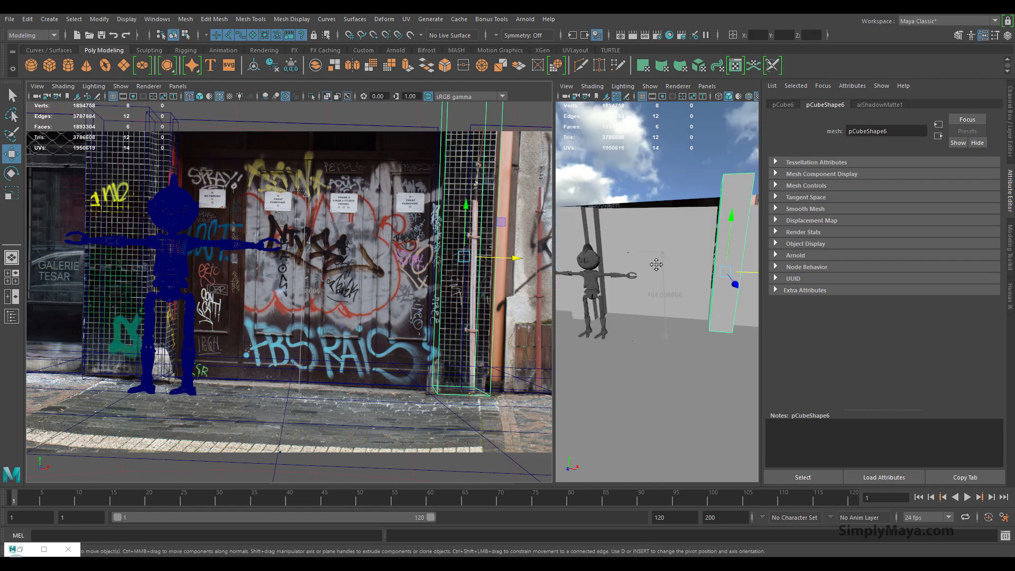
{"action": "middle_click_drag", "start_coordinate": [691, 240], "coordinate": [625, 315], "text": "alt"}
{"action": "left_click_drag", "start_coordinate": [625, 316], "coordinate": [655, 296], "text": "alt"}
{"action": "middle_click_drag", "start_coordinate": [650, 294], "coordinate": [642, 301], "text": "alt"}
{"action": "right_click_drag", "start_coordinate": [643, 273], "coordinate": [591, 255]}
{"action": "left_click_drag", "start_coordinate": [608, 248], "coordinate": [665, 281]}
{"action": "left_click_drag", "start_coordinate": [637, 248], "coordinate": [669, 368]}
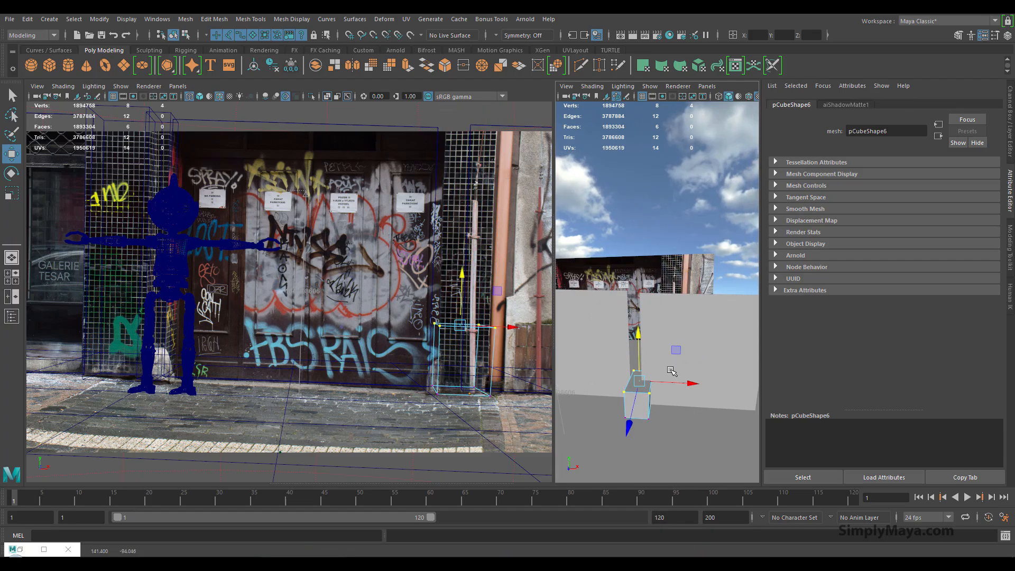
{"action": "key", "text": "ctrl+z"}
{"action": "left_click_drag", "start_coordinate": [641, 238], "coordinate": [719, 442]}
{"action": "left_click_drag", "start_coordinate": [702, 341], "coordinate": [701, 347]}
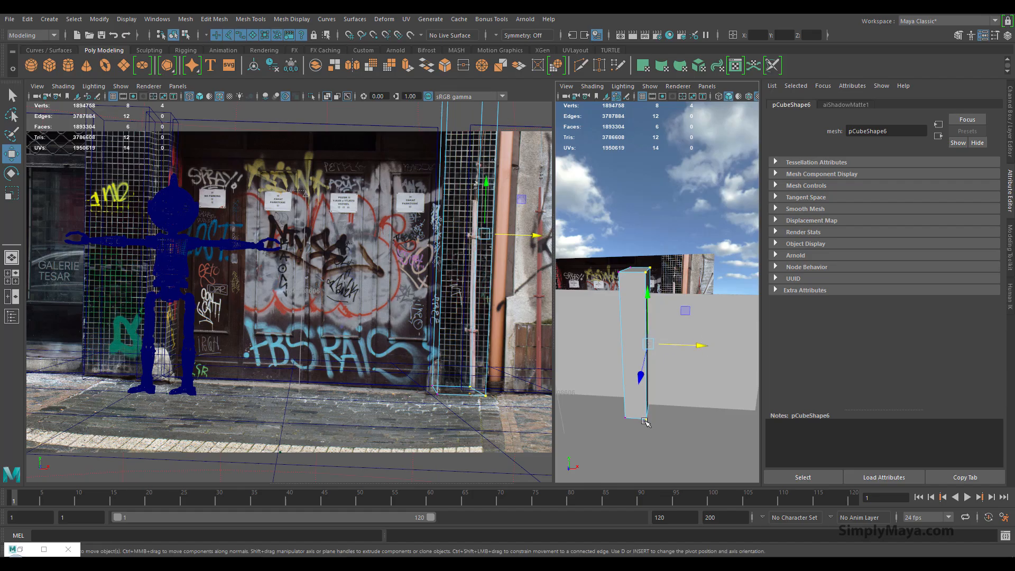
{"action": "left_click_drag", "start_coordinate": [668, 411], "coordinate": [698, 401], "text": "alt"}
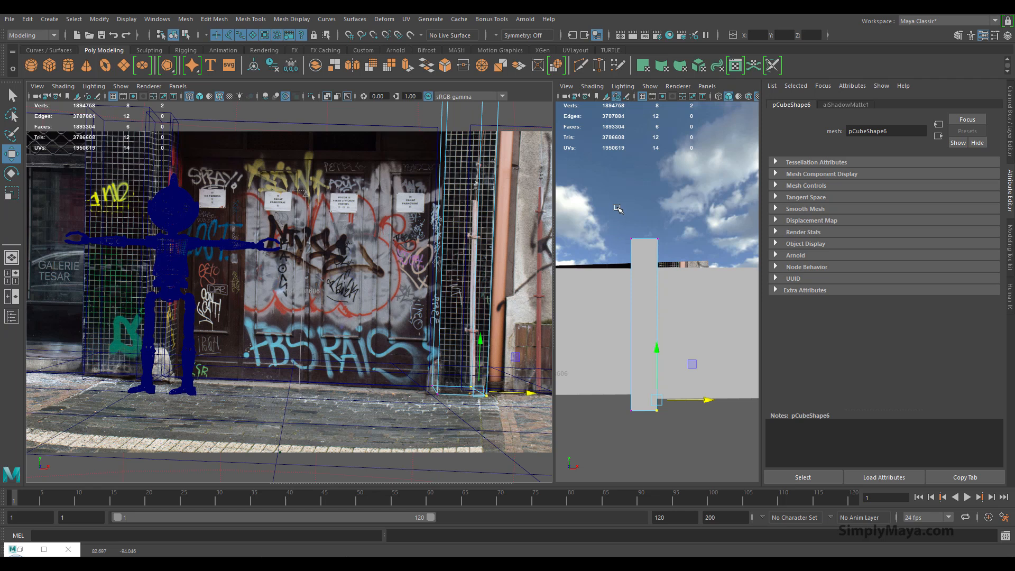
{"action": "left_click_drag", "start_coordinate": [603, 333], "coordinate": [624, 338], "text": "alt"}
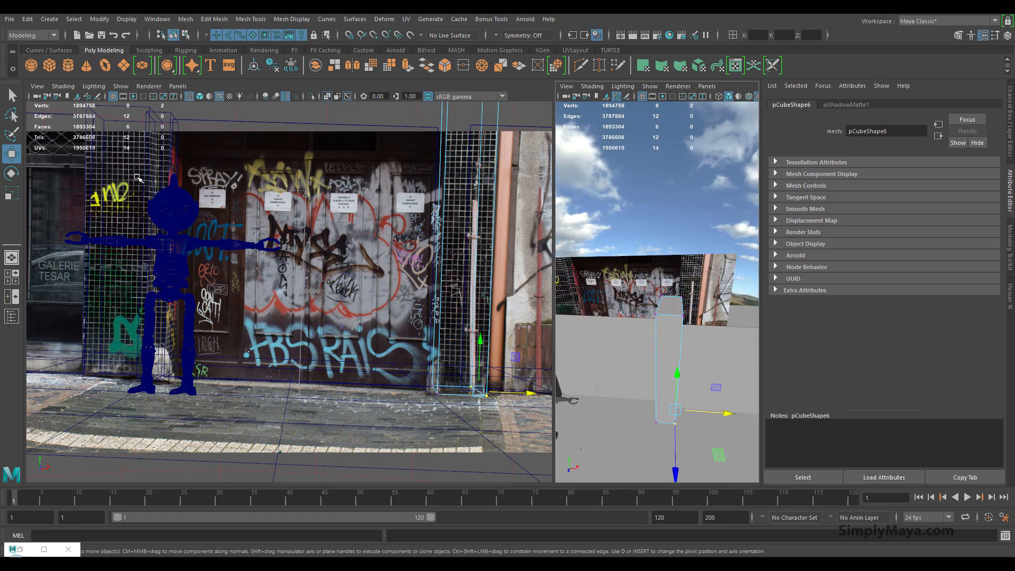
Step: Select the far-left wall panel and examine where its edge meets the left post
{"action": "scroll", "coordinate": [628, 333], "scroll_direction": "down", "scroll_amount": 5}
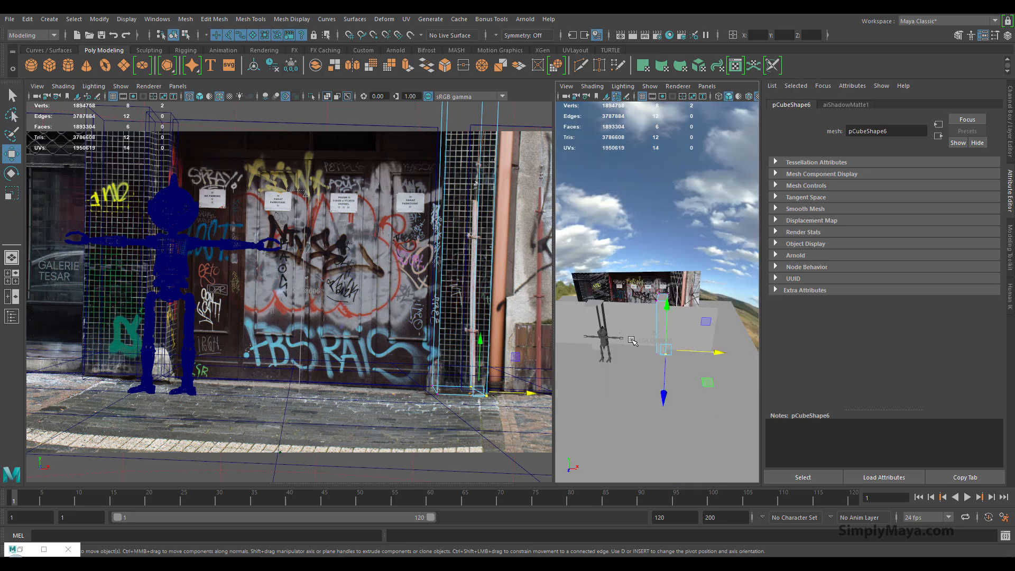
{"action": "left_click_drag", "start_coordinate": [629, 336], "coordinate": [646, 370], "text": "alt"}
{"action": "scroll", "coordinate": [618, 373], "scroll_direction": "up", "scroll_amount": 8}
{"action": "middle_click_drag", "start_coordinate": [645, 355], "coordinate": [690, 328], "text": "alt"}
{"action": "left_click_drag", "start_coordinate": [690, 328], "coordinate": [670, 320], "text": "alt"}
{"action": "left_click", "coordinate": [605, 306]}
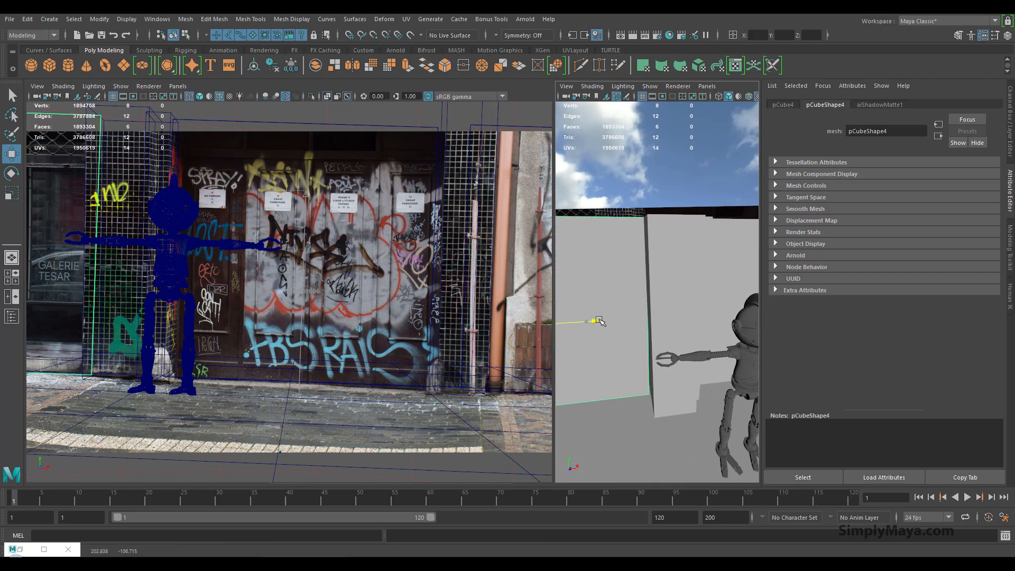
{"action": "key", "text": "f"}
{"action": "middle_click_drag", "start_coordinate": [527, 260], "coordinate": [625, 283], "text": "alt"}
{"action": "left_click_drag", "start_coordinate": [625, 283], "coordinate": [650, 267], "text": "alt"}
Step: Extend the wall panel behind the robot by moving its left-side vertices slightly left along X
{"action": "left_click", "coordinate": [612, 256]}
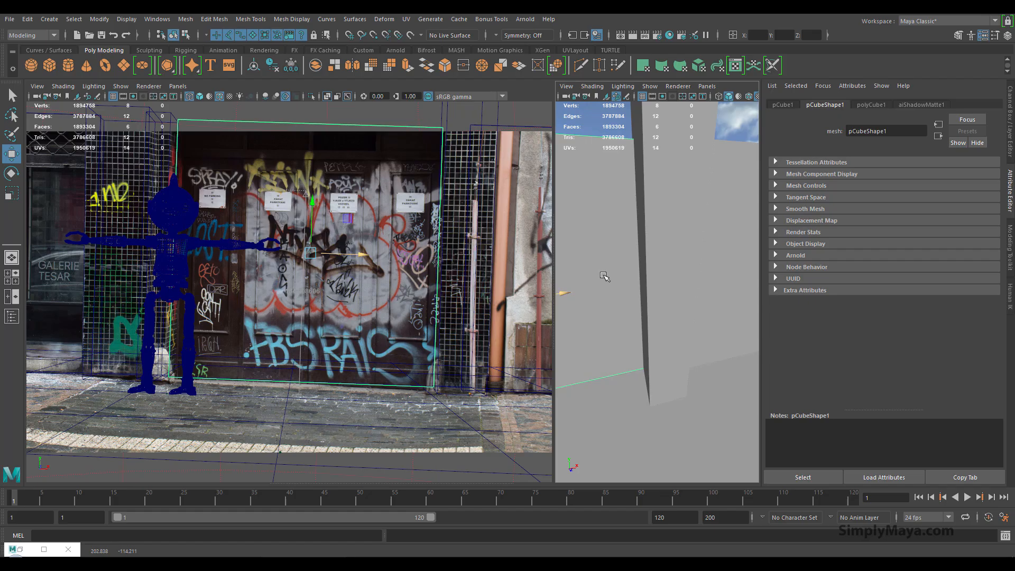
{"action": "middle_click_drag", "start_coordinate": [650, 268], "coordinate": [739, 306], "text": "alt"}
{"action": "right_click_drag", "start_coordinate": [739, 306], "coordinate": [659, 281], "text": "alt"}
{"action": "left_click_drag", "start_coordinate": [660, 280], "coordinate": [664, 250], "text": "alt"}
{"action": "right_click_drag", "start_coordinate": [662, 240], "coordinate": [638, 238]}
{"action": "left_click_drag", "start_coordinate": [638, 236], "coordinate": [694, 426]}
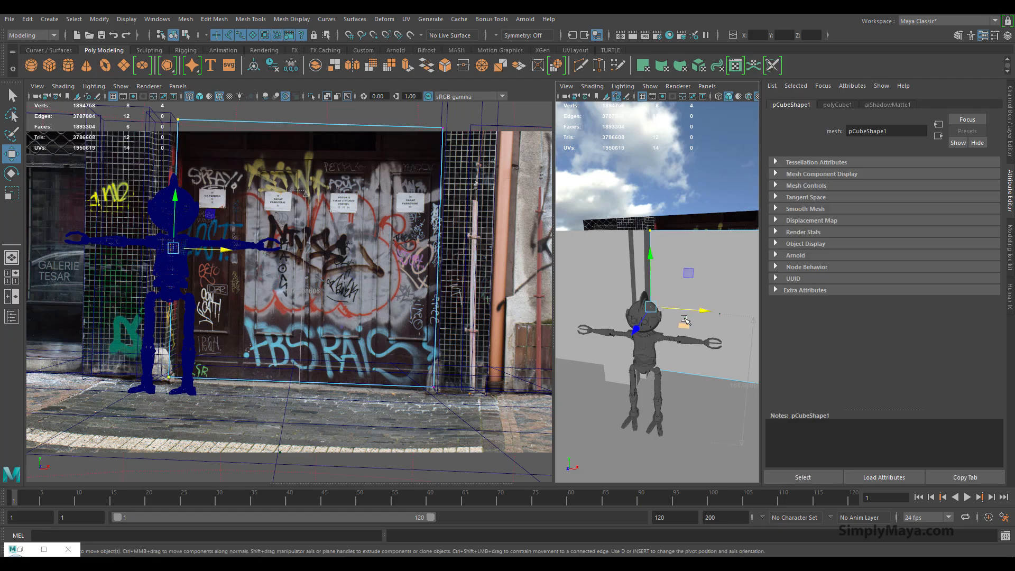
{"action": "left_click_drag", "start_coordinate": [704, 311], "coordinate": [700, 311]}
Step: Inspect the middle wall panel and its junctions with both posts, and select the post right of the doors
{"action": "middle_click_drag", "start_coordinate": [715, 320], "coordinate": [637, 290], "text": "alt"}
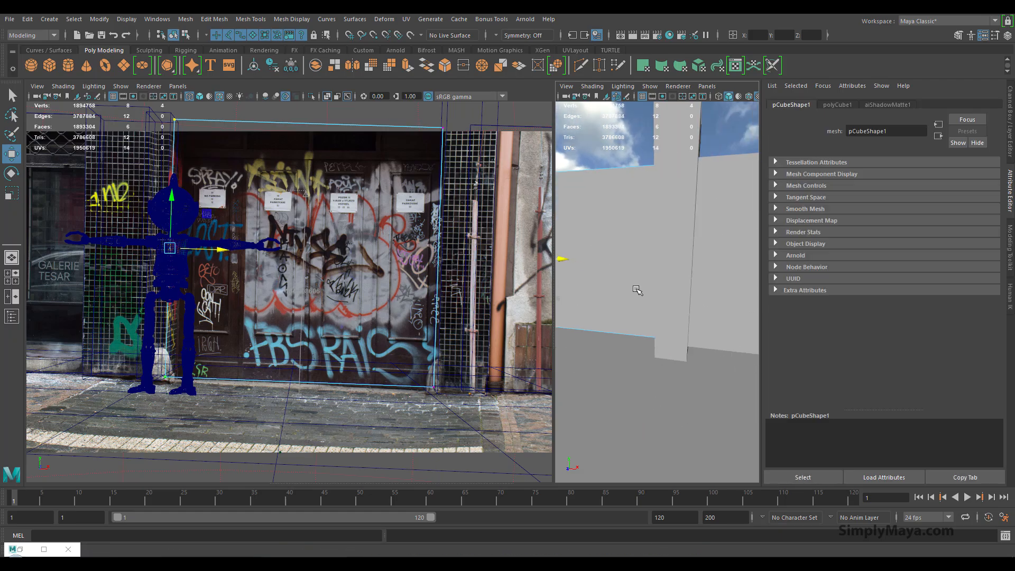
{"action": "left_click_drag", "start_coordinate": [637, 290], "coordinate": [682, 293], "text": "alt"}
{"action": "right_click_drag", "start_coordinate": [681, 292], "coordinate": [665, 277], "text": "alt"}
{"action": "middle_click_drag", "start_coordinate": [665, 277], "coordinate": [696, 300], "text": "alt"}
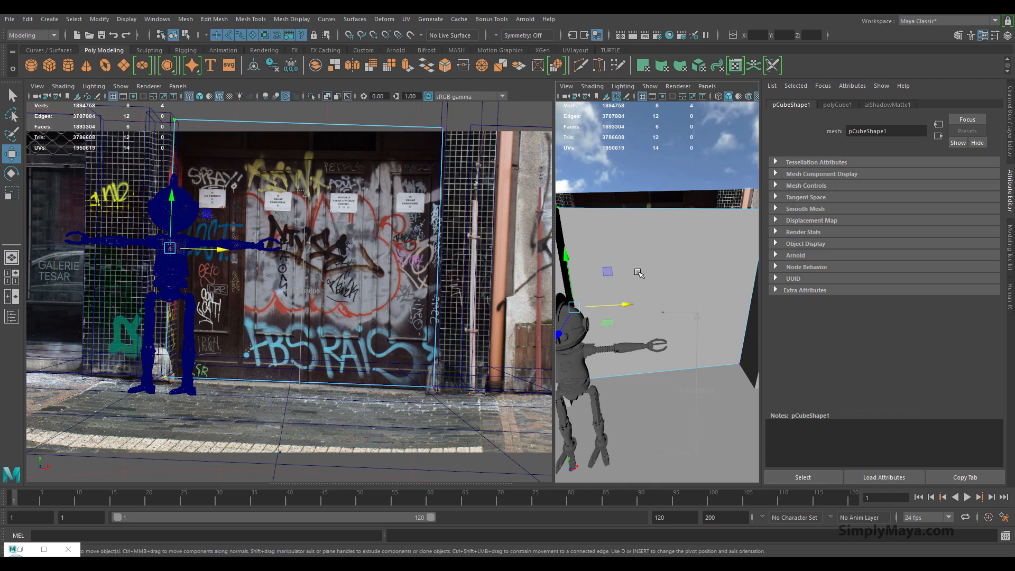
{"action": "middle_click_drag", "start_coordinate": [661, 267], "coordinate": [700, 272], "text": "alt"}
{"action": "right_click_drag", "start_coordinate": [700, 273], "coordinate": [658, 283], "text": "alt"}
{"action": "left_click_drag", "start_coordinate": [658, 283], "coordinate": [662, 274], "text": "alt"}
{"action": "right_click_drag", "start_coordinate": [662, 274], "coordinate": [686, 272], "text": "alt"}
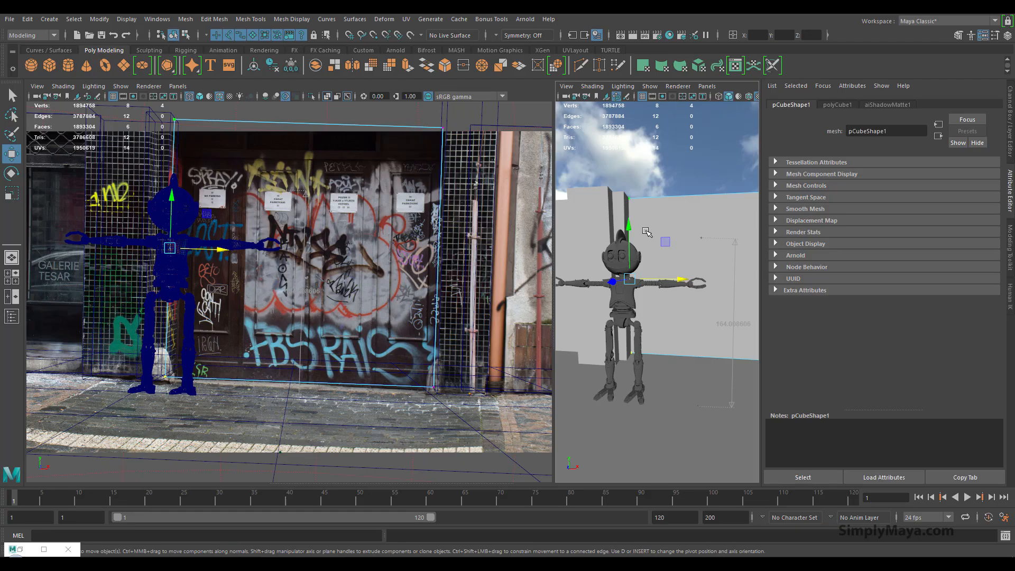
{"action": "middle_click_drag", "start_coordinate": [664, 237], "coordinate": [611, 239], "text": "alt"}
{"action": "left_click", "coordinate": [689, 260]}
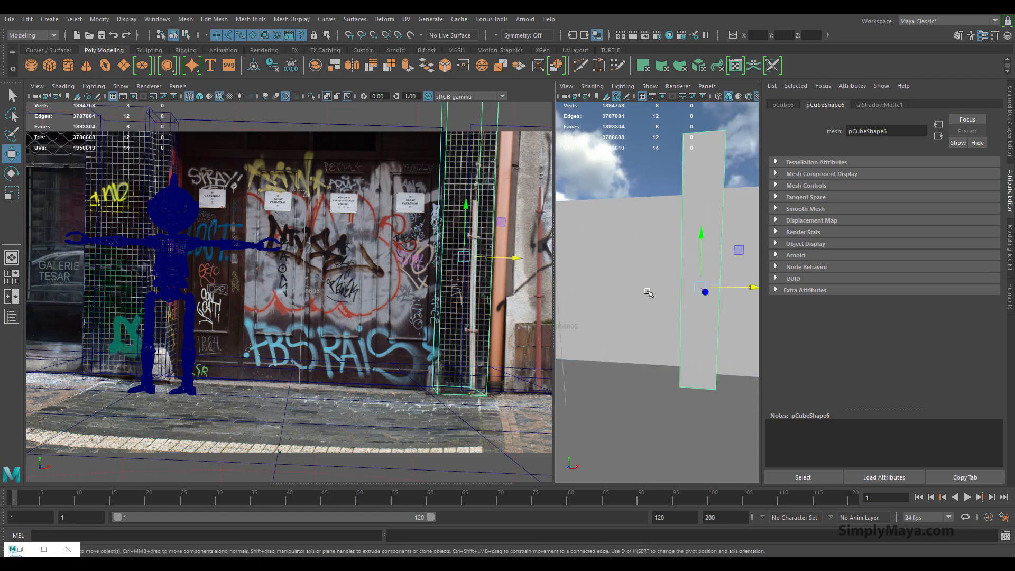
{"action": "left_click_drag", "start_coordinate": [669, 272], "coordinate": [683, 274], "text": "alt"}
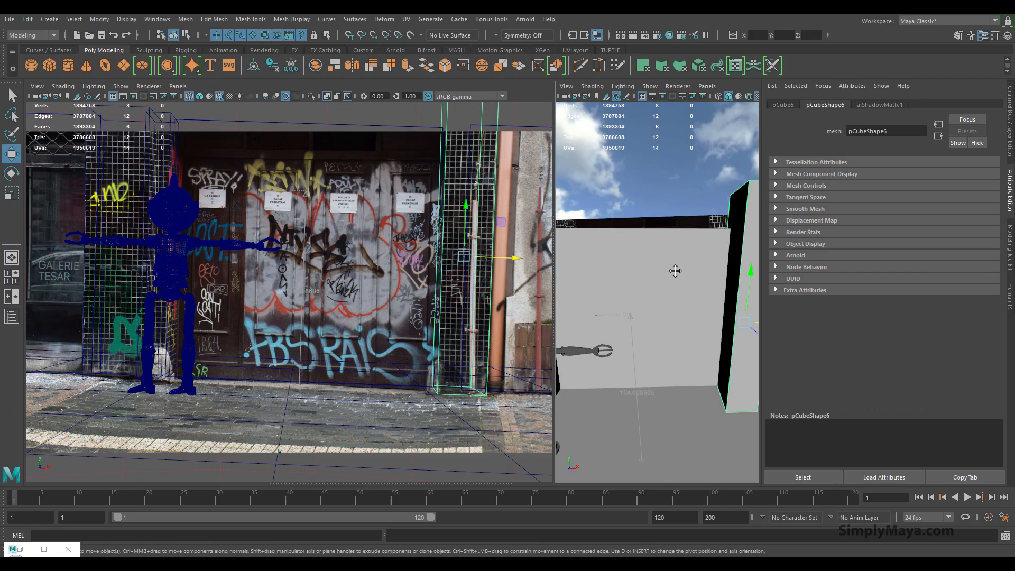
Step: Examine the left-side vertices of the post right of the doors, and return the post to object mode
{"action": "middle_click_drag", "start_coordinate": [682, 273], "coordinate": [651, 271], "text": "alt"}
{"action": "right_click", "coordinate": [707, 212]}
{"action": "right_click_drag", "start_coordinate": [708, 212], "coordinate": [679, 209]}
{"action": "left_click", "coordinate": [693, 196]}
{"action": "left_click_drag", "start_coordinate": [687, 379], "coordinate": [701, 284], "text": "alt"}
{"action": "left_click", "coordinate": [714, 335], "text": "shift"}
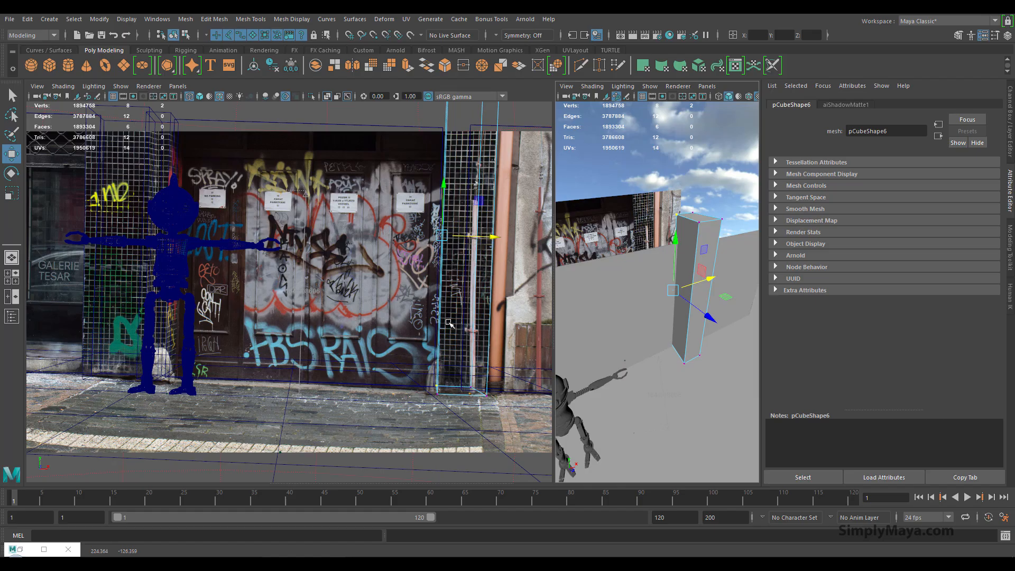
{"action": "right_click_drag", "start_coordinate": [708, 224], "coordinate": [731, 201]}
{"action": "left_click", "coordinate": [732, 204]}
Step: Extend the middle wall panel by moving its right-side vertices slightly toward the post along X, and return to object mode
{"action": "left_click_drag", "start_coordinate": [690, 263], "coordinate": [671, 235], "text": "alt"}
{"action": "left_click", "coordinate": [631, 321]}
{"action": "left_click", "coordinate": [666, 263]}
{"action": "right_click_drag", "start_coordinate": [671, 235], "coordinate": [687, 201]}
{"action": "left_click_drag", "start_coordinate": [687, 201], "coordinate": [734, 387]}
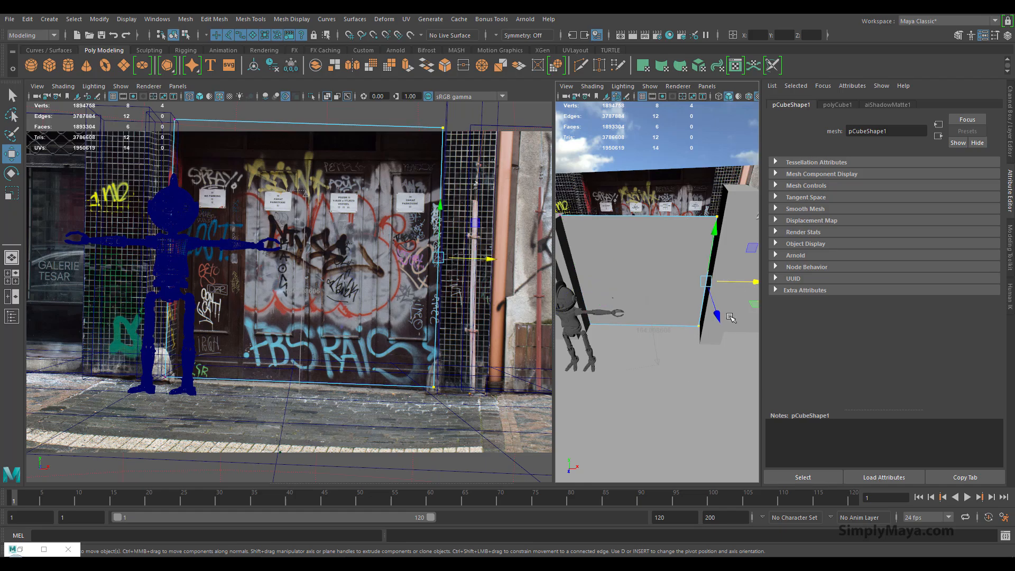
{"action": "left_click_drag", "start_coordinate": [738, 281], "coordinate": [743, 281]}
{"action": "right_click_drag", "start_coordinate": [638, 251], "coordinate": [657, 238]}
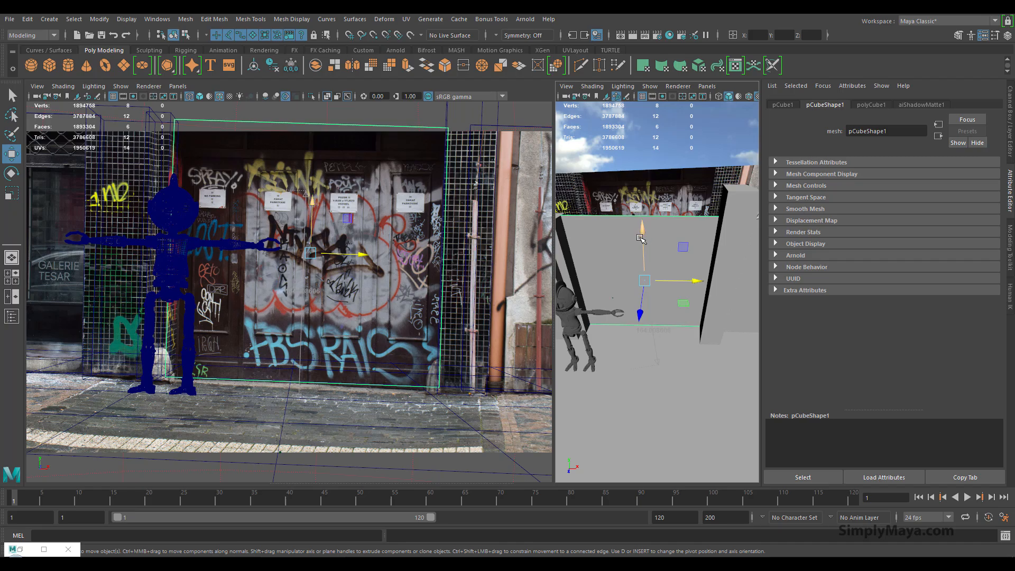
Step: Inspect the wall panels and the two posts around the robot from several angles
{"action": "scroll", "coordinate": [637, 298], "scroll_direction": "down", "scroll_amount": 5}
{"action": "left_click_drag", "start_coordinate": [627, 314], "coordinate": [678, 336], "text": "alt"}
{"action": "scroll", "coordinate": [655, 351], "scroll_direction": "up", "scroll_amount": 4}
{"action": "left_click", "coordinate": [620, 216]}
{"action": "left_click_drag", "start_coordinate": [644, 274], "coordinate": [637, 251], "text": "alt"}
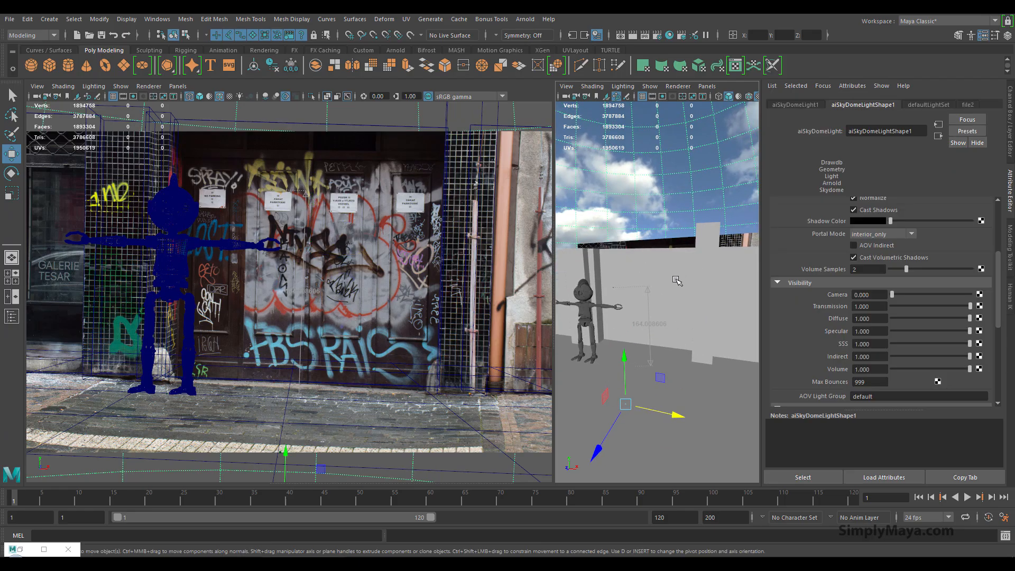
{"action": "left_click", "coordinate": [599, 261]}
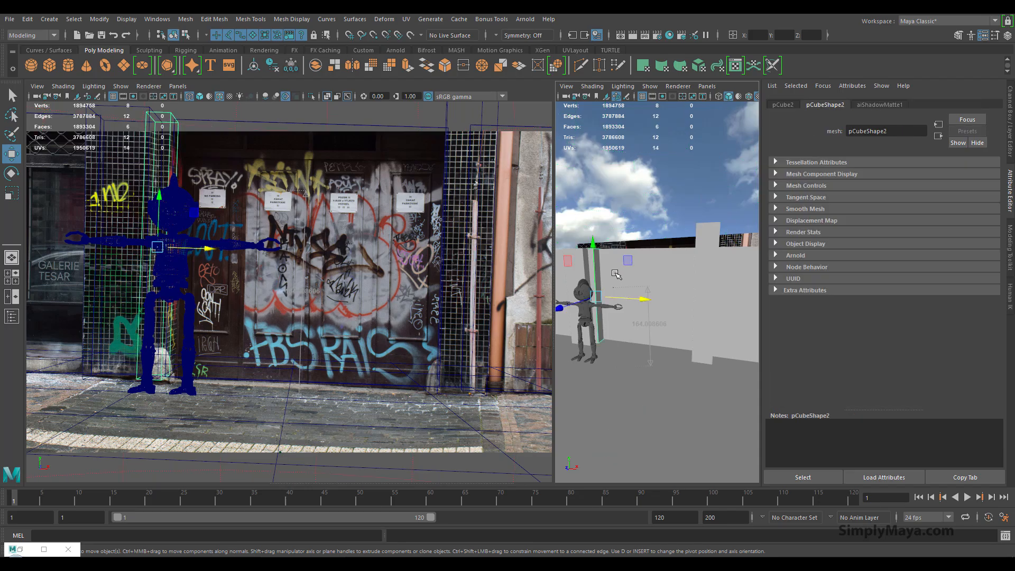
{"action": "left_click_drag", "start_coordinate": [617, 292], "coordinate": [658, 314], "text": "alt"}
{"action": "key", "text": "ctrl+d"}
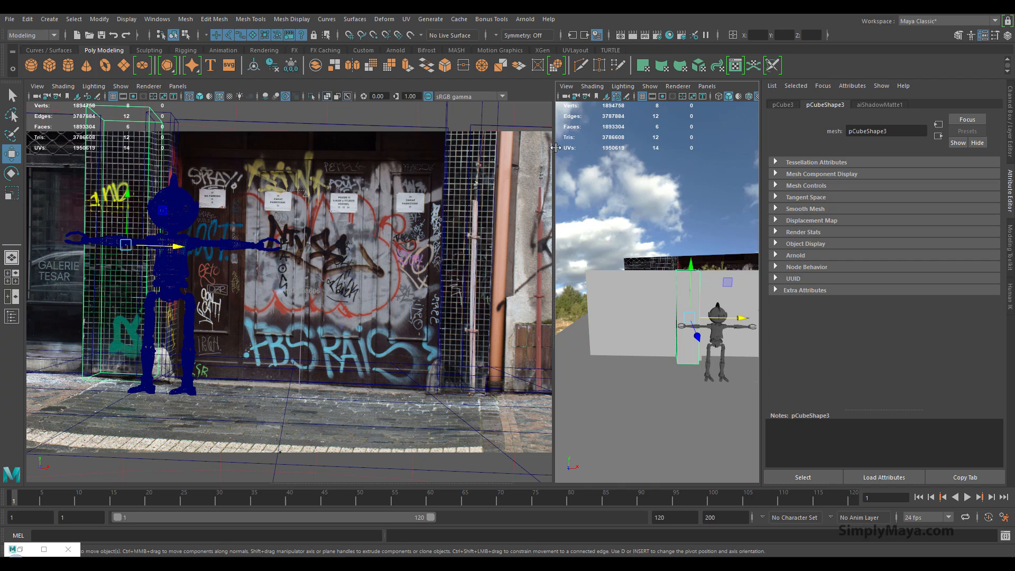
{"action": "left_click_drag", "start_coordinate": [553, 148], "coordinate": [455, 148]}
{"action": "mouse_move", "coordinate": [589, 308]}
{"action": "left_mouse_down", "text": "alt"}
{"action": "mouse_move", "coordinate": [609, 321]}
{"action": "mouse_move", "coordinate": [589, 313]}
{"action": "left_mouse_up", "text": "alt"}
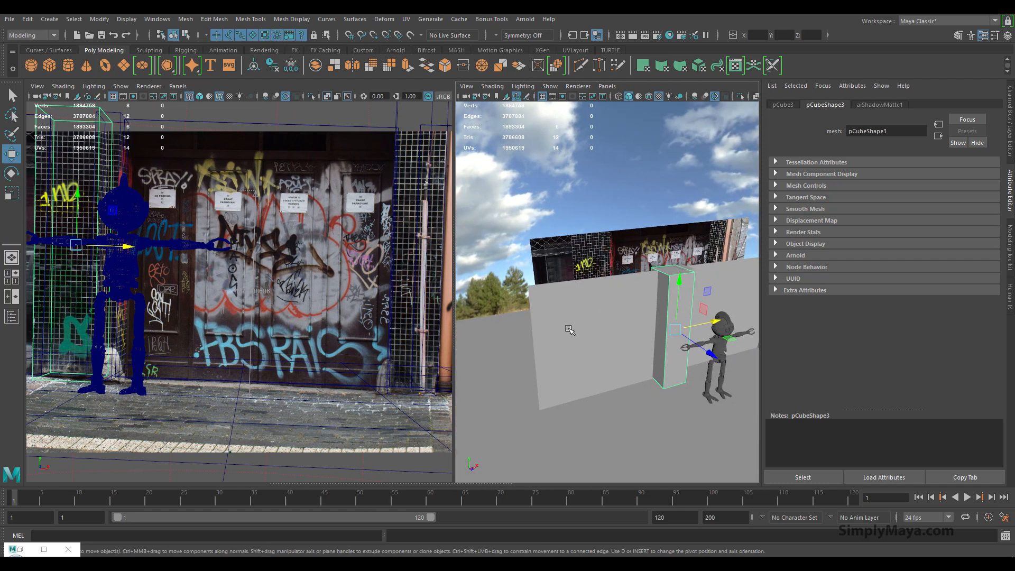
Step: Save an incremental version of the scene and adjust the split between the camera and perspective views
{"action": "key", "text": "ctrl+alt+s"}
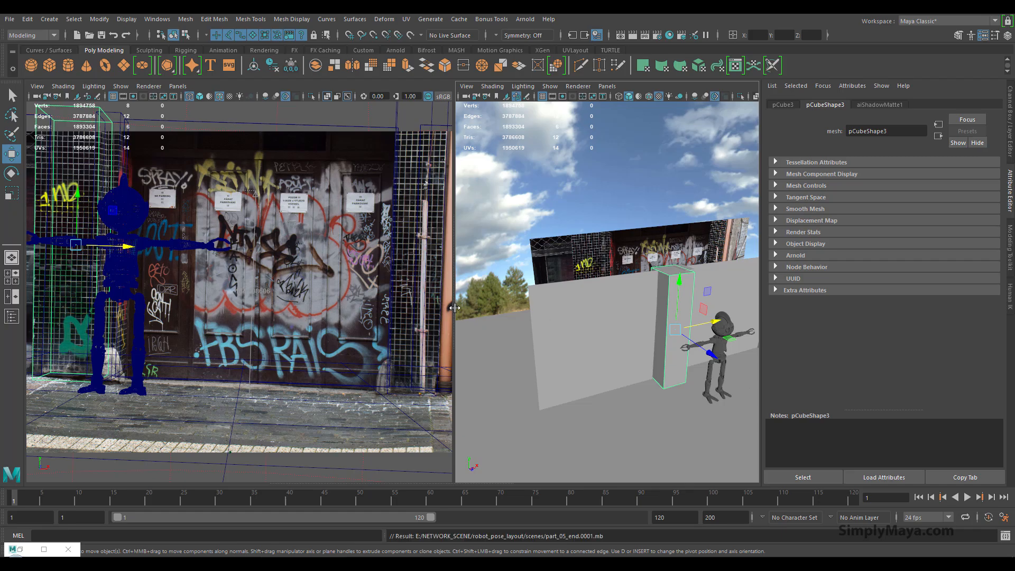
{"action": "left_click_drag", "start_coordinate": [455, 308], "coordinate": [577, 296]}
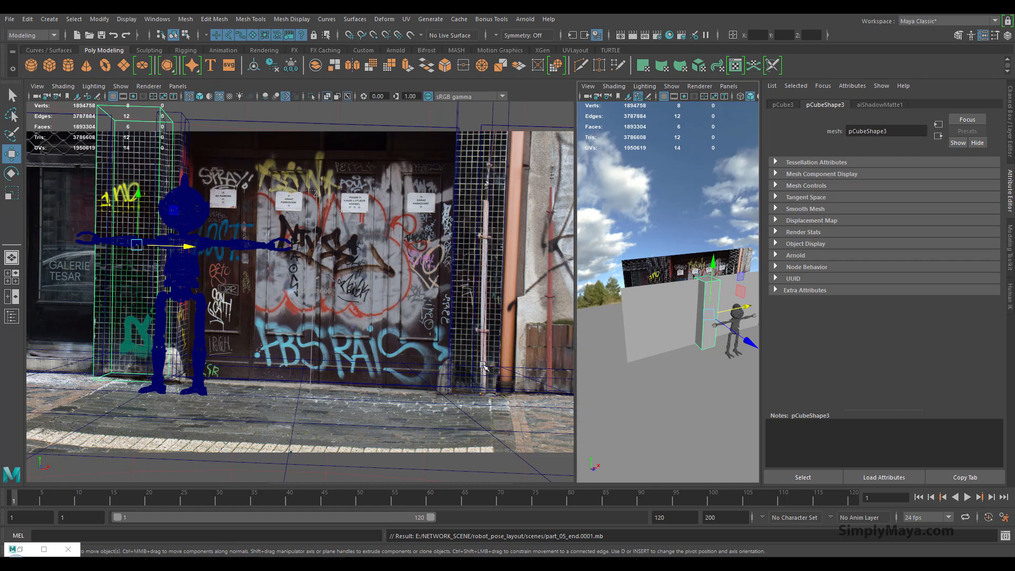
{"action": "left_click_drag", "start_coordinate": [576, 341], "coordinate": [495, 341]}
Step: Create a polygon cube and move it to the foot of the far-left wall, in front of the shop window
{"action": "left_click", "coordinate": [50, 65]}
{"action": "left_click_drag", "start_coordinate": [730, 394], "coordinate": [722, 415], "text": "alt"}
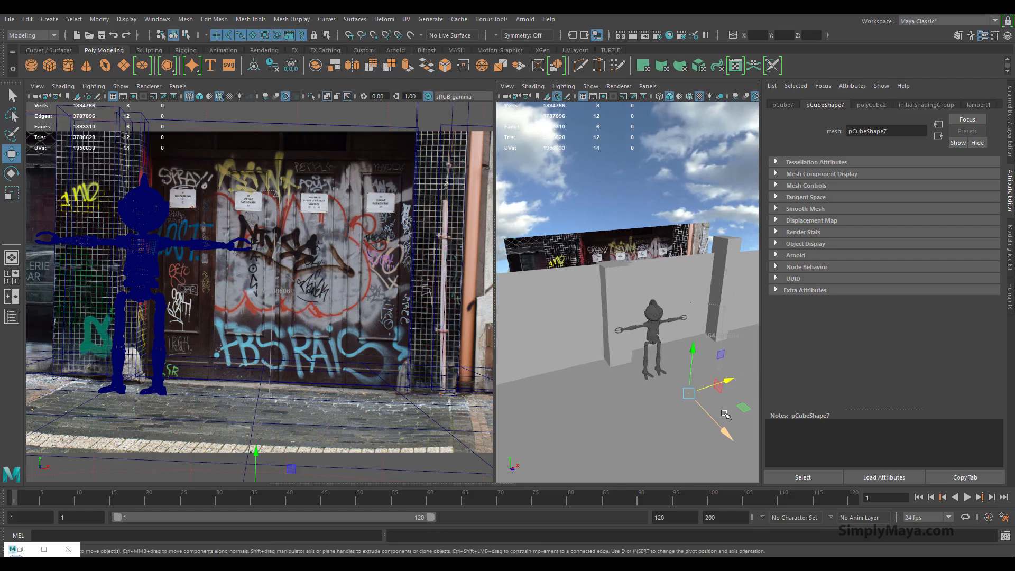
{"action": "left_click_drag", "start_coordinate": [670, 389], "coordinate": [630, 371]}
{"action": "key", "text": "r"}
{"action": "key", "text": "w"}
{"action": "middle_click_drag", "start_coordinate": [604, 351], "coordinate": [608, 345]}
{"action": "left_click_drag", "start_coordinate": [613, 366], "coordinate": [622, 380]}
Step: Scale the cube into a low, wide block like the stone ledge under the shop window, and adjust its depth
{"action": "key", "text": "r"}
{"action": "left_click_drag", "start_coordinate": [602, 310], "coordinate": [586, 347]}
{"action": "key", "text": "w"}
{"action": "left_click_drag", "start_coordinate": [495, 346], "coordinate": [633, 346]}
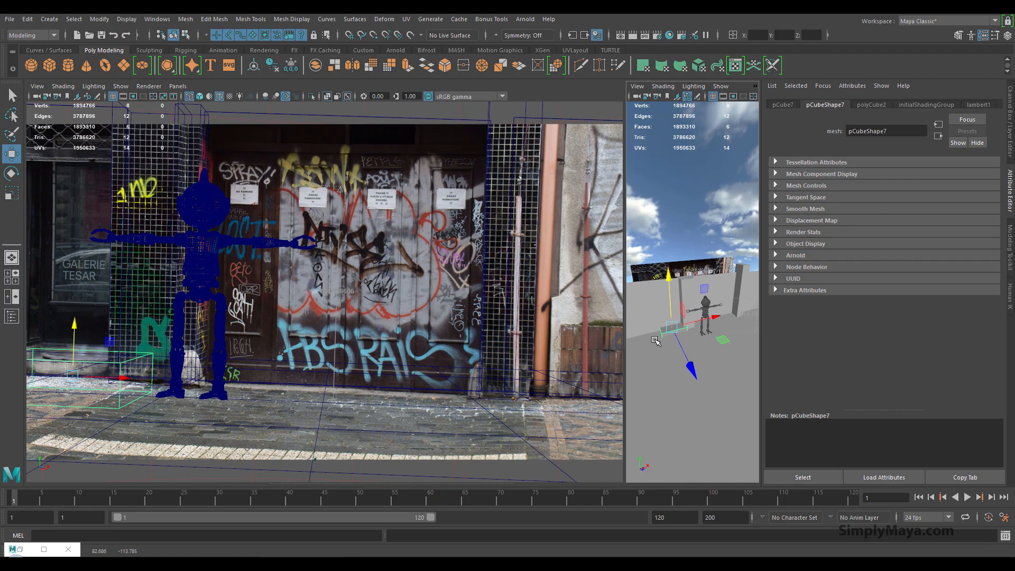
{"action": "mouse_move", "coordinate": [693, 353]}
{"action": "left_mouse_down"}
{"action": "mouse_move", "coordinate": [687, 363]}
{"action": "mouse_move", "coordinate": [678, 316]}
{"action": "mouse_move", "coordinate": [705, 365]}
{"action": "left_mouse_up"}
Step: Raise the block's four bottom vertices along Y to bring its base to pavement level at the foot of the wall
{"action": "key", "text": "6"}
{"action": "right_click_drag", "start_coordinate": [705, 365], "coordinate": [732, 370], "text": "alt"}
{"action": "middle_click_drag", "start_coordinate": [709, 312], "coordinate": [709, 198], "text": "alt"}
{"action": "right_click_drag", "start_coordinate": [706, 260], "coordinate": [655, 272], "text": "alt"}
{"action": "key", "text": "f"}
{"action": "right_click_drag", "start_coordinate": [687, 310], "coordinate": [641, 264], "text": "alt"}
{"action": "left_click_drag", "start_coordinate": [667, 302], "coordinate": [699, 330], "text": "alt"}
{"action": "left_click_drag", "start_coordinate": [677, 282], "coordinate": [677, 269]}
{"action": "key", "text": "ctrl+z"}
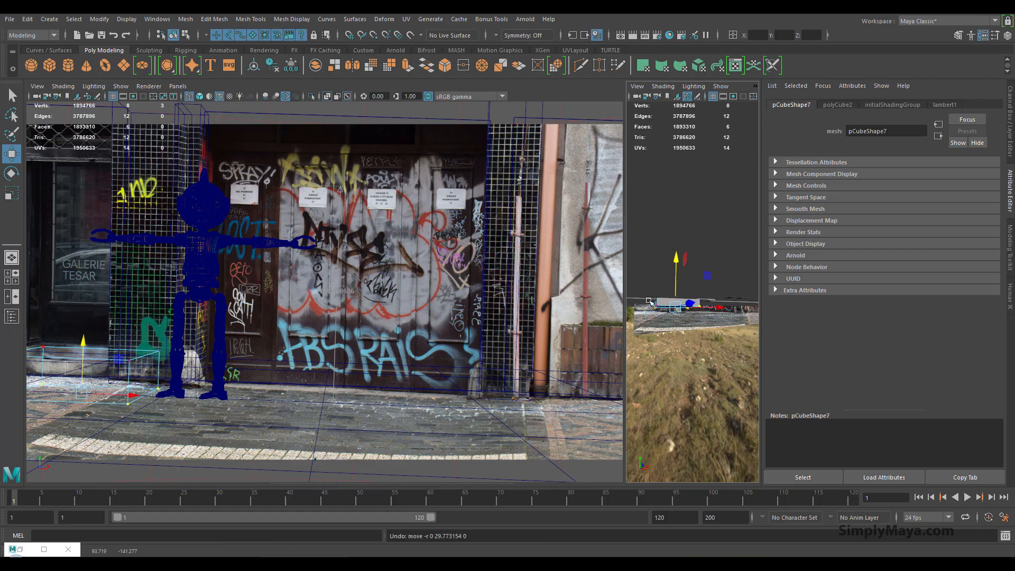
{"action": "left_click_drag", "start_coordinate": [650, 304], "coordinate": [735, 339]}
{"action": "left_click_drag", "start_coordinate": [676, 285], "coordinate": [646, 334]}
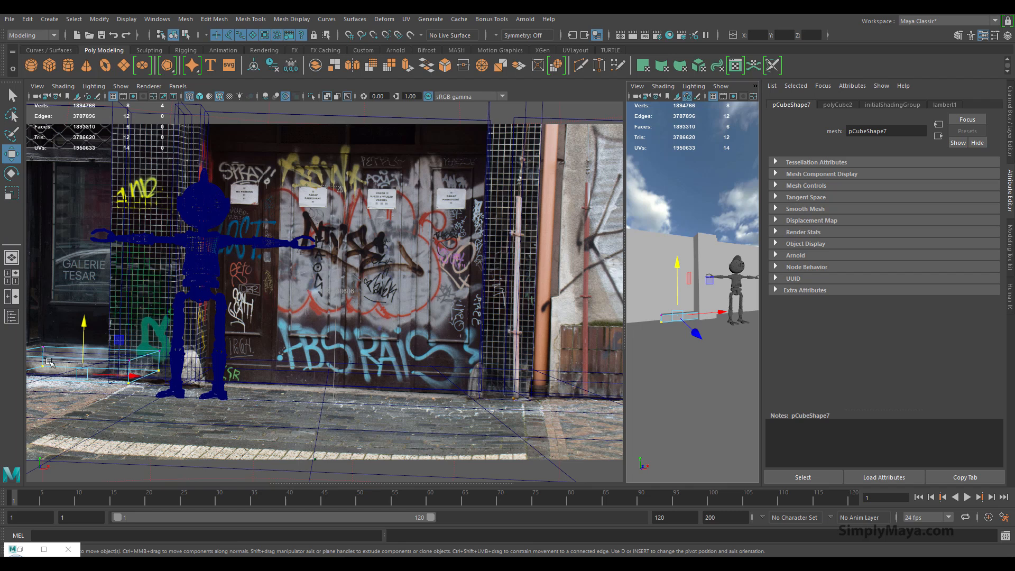
Step: Return the block to object mode and reposition it to match the stone ledge in the photo
{"action": "left_click_drag", "start_coordinate": [711, 313], "coordinate": [704, 316]}
{"action": "key", "text": "ctrl+z"}
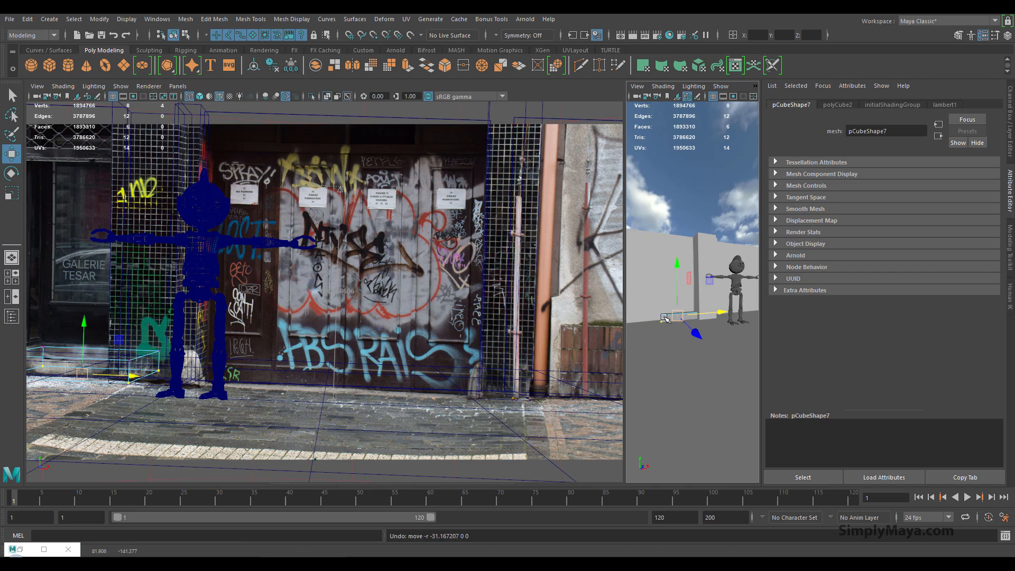
{"action": "right_click", "coordinate": [687, 303]}
{"action": "right_click_drag", "start_coordinate": [687, 303], "coordinate": [710, 247]}
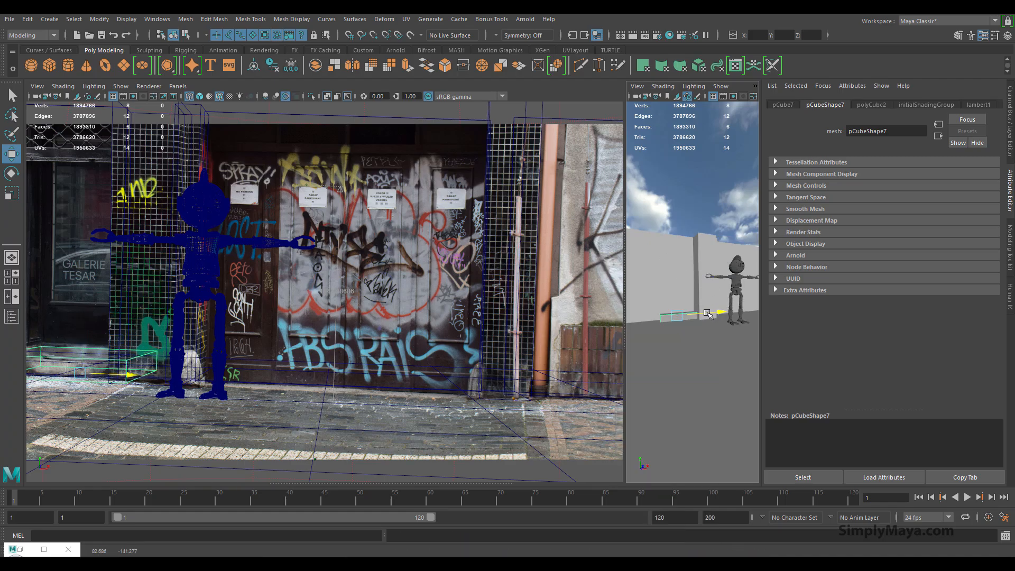
{"action": "left_click_drag", "start_coordinate": [703, 314], "coordinate": [680, 359]}
{"action": "left_click_drag", "start_coordinate": [707, 430], "coordinate": [708, 431]}
Step: Assign the existing aiShadowMatte1 material to the ledge block
{"action": "left_click_drag", "start_coordinate": [709, 333], "coordinate": [660, 284], "text": "alt"}
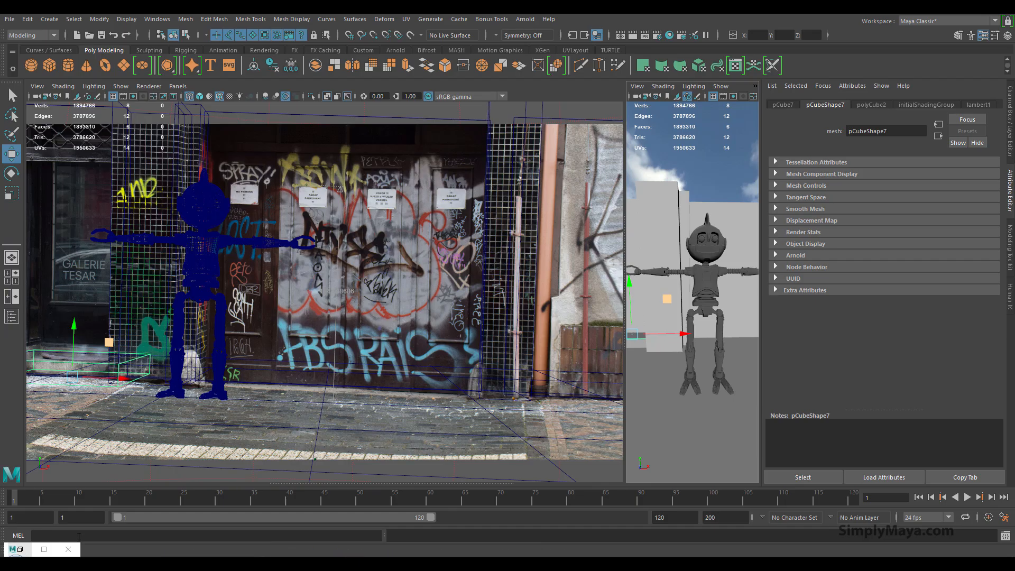
{"action": "middle_click_drag", "start_coordinate": [650, 349], "coordinate": [707, 354], "text": "alt"}
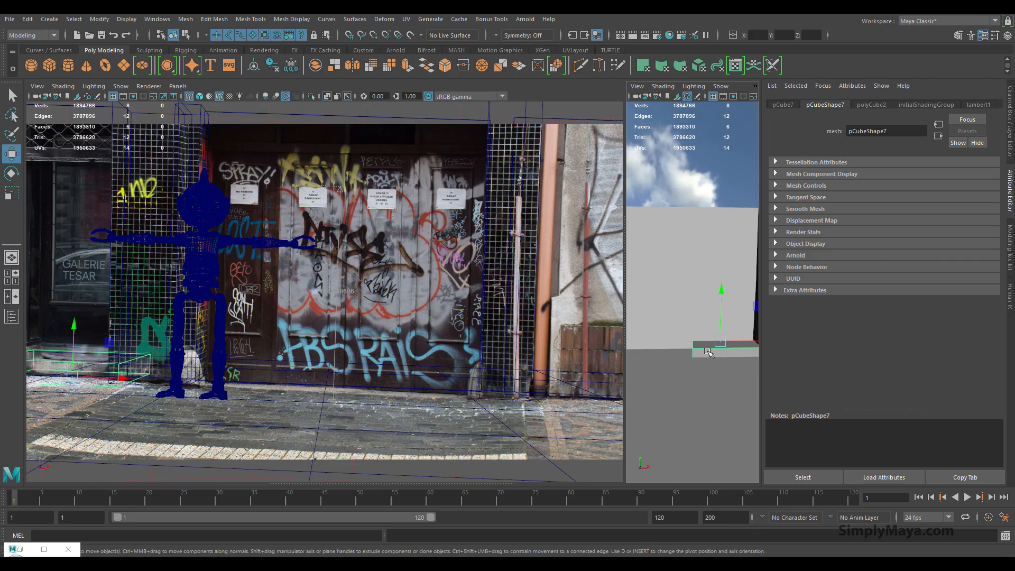
{"action": "right_click_drag", "start_coordinate": [708, 354], "coordinate": [802, 373]}
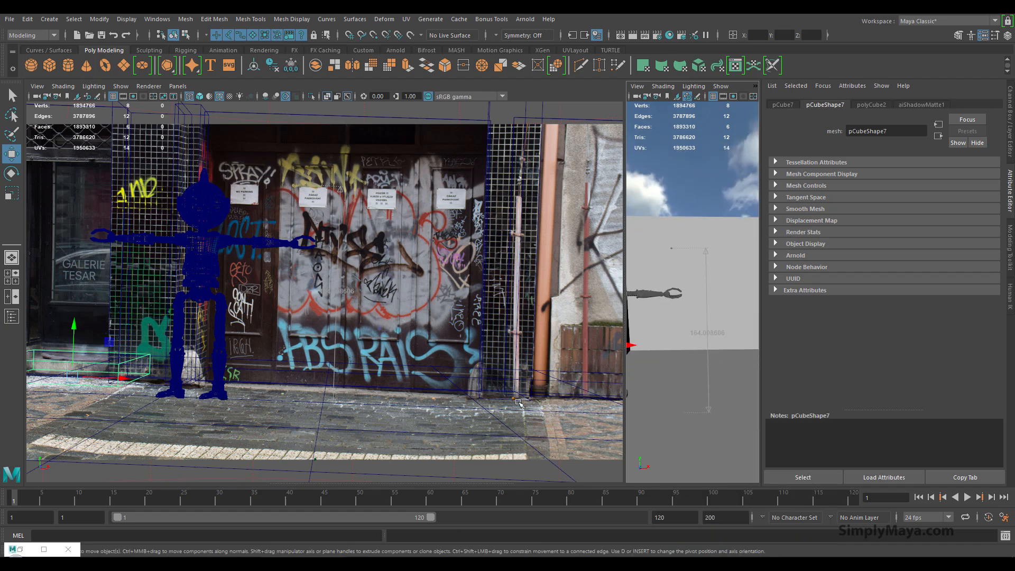
Step: Store the previous image as a snapshot in Arnold RenderView and start a live IPR render
{"action": "left_click", "coordinate": [19, 549]}
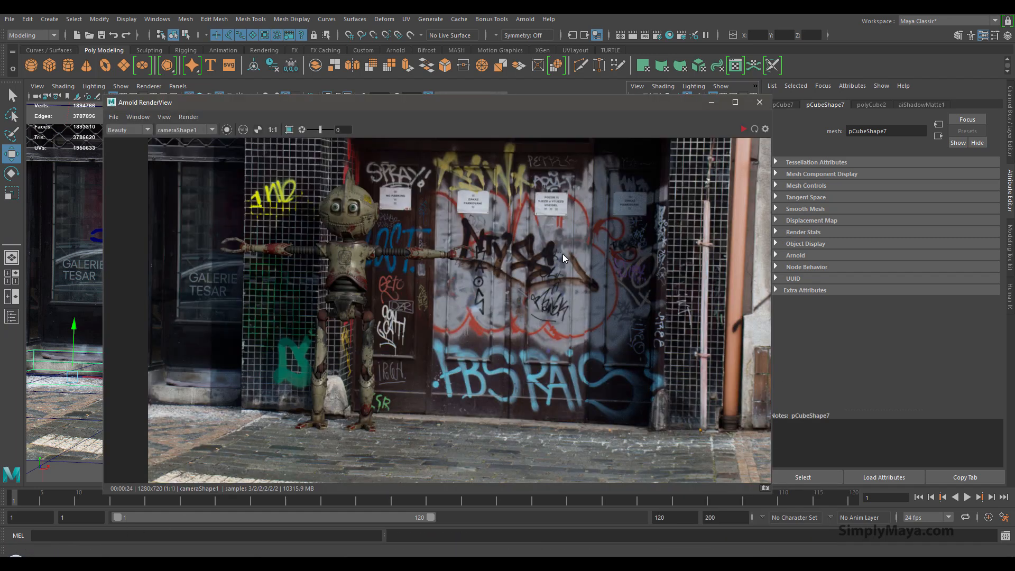
{"action": "left_click", "coordinate": [766, 488]}
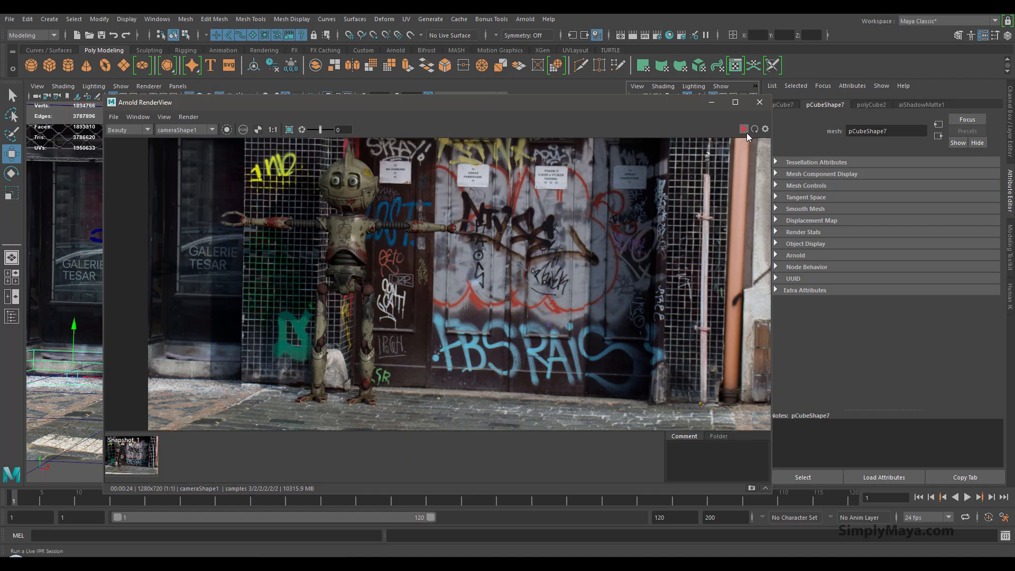
{"action": "left_click", "coordinate": [744, 131]}
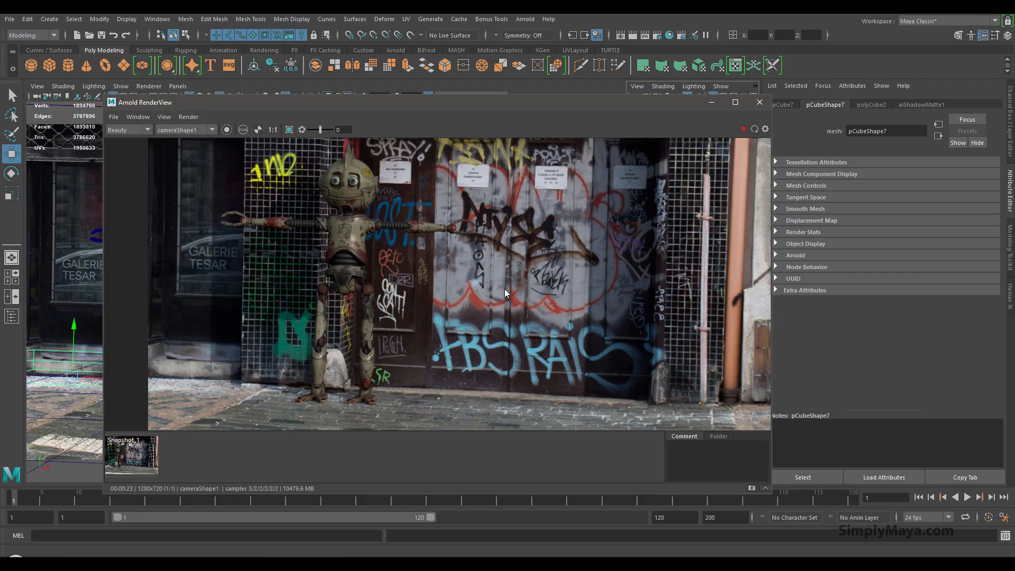
Step: Compare the new render with the stored snapshot around the stone ledge, tiled pillar and robot's feet
{"action": "left_click_drag", "start_coordinate": [236, 366], "coordinate": [328, 345]}
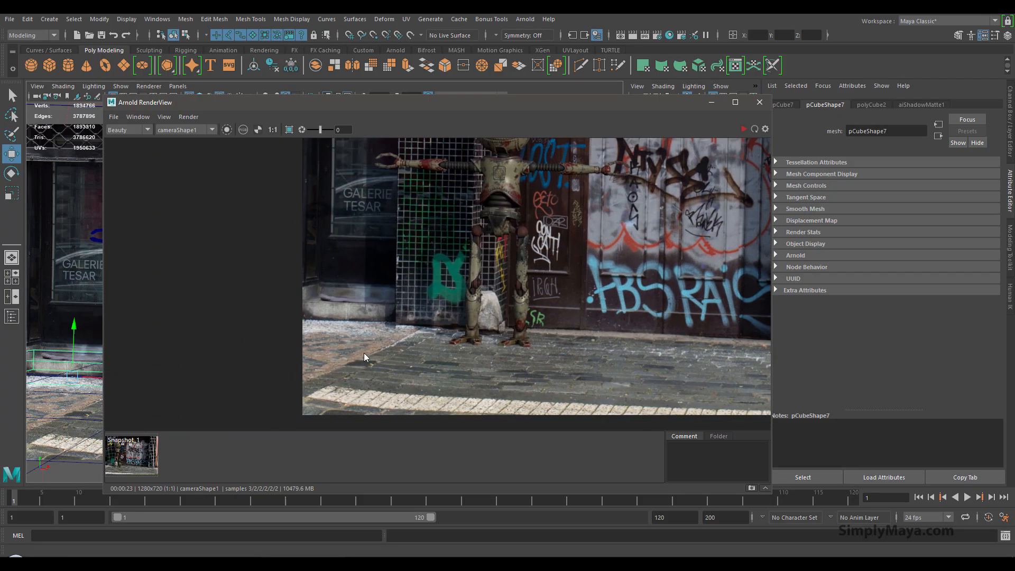
{"action": "scroll", "coordinate": [638, 222], "scroll_direction": "up", "scroll_amount": 3}
{"action": "right_click_drag", "start_coordinate": [749, 378], "coordinate": [777, 393], "text": "alt"}
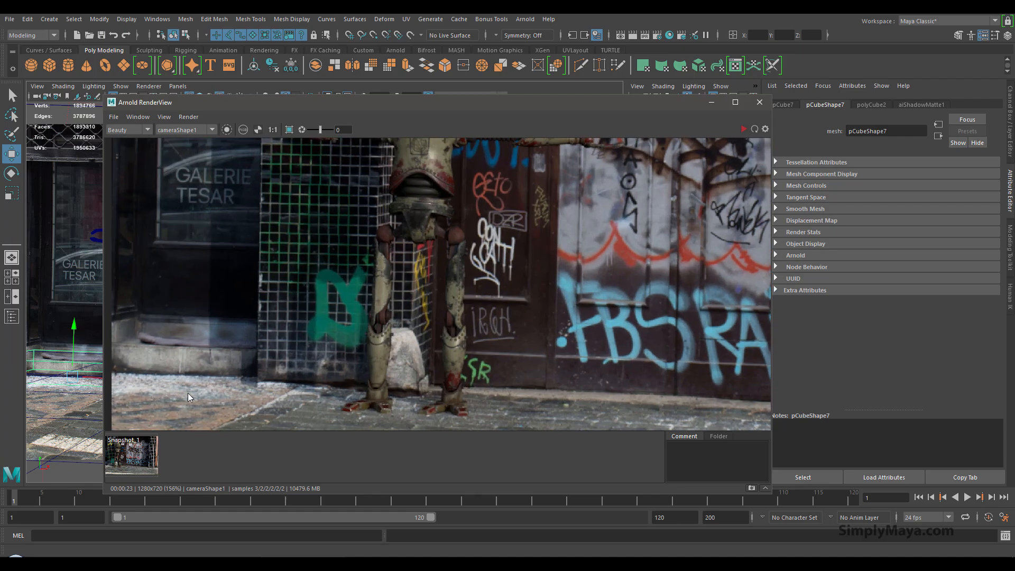
{"action": "left_click", "coordinate": [154, 444]}
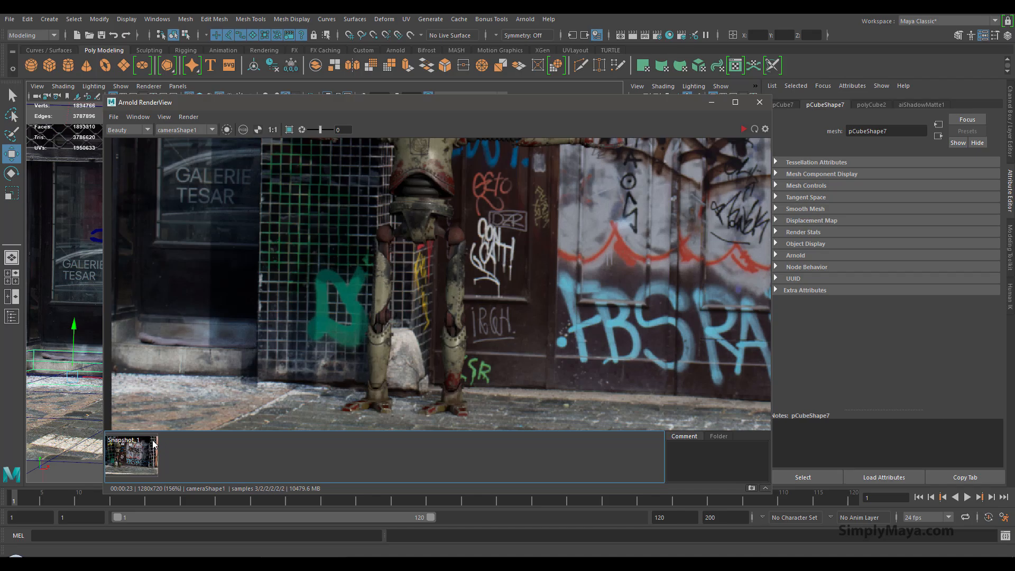
{"action": "left_click", "coordinate": [153, 443]}
{"action": "left_click", "coordinate": [153, 443]}
{"action": "left_click", "coordinate": [152, 442]}
Step: Review the whole rendered frame, store it as a second snapshot, and minimize the render window
{"action": "right_click_drag", "start_coordinate": [545, 307], "coordinate": [264, 317], "text": "alt"}
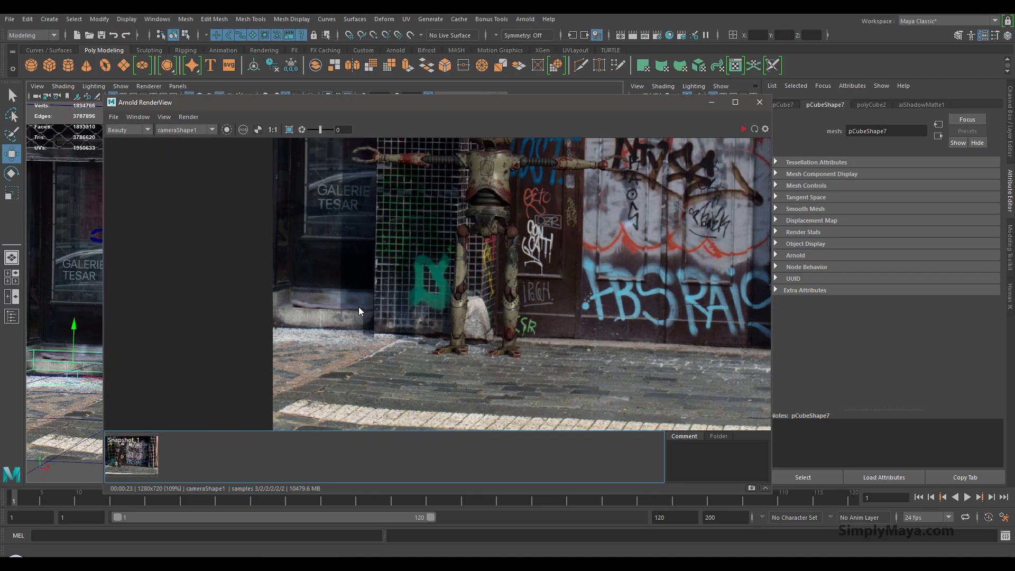
{"action": "right_click_drag", "start_coordinate": [480, 288], "coordinate": [376, 323], "text": "alt"}
{"action": "middle_click_drag", "start_coordinate": [541, 287], "coordinate": [415, 340], "text": "alt"}
{"action": "right_click_drag", "start_coordinate": [471, 306], "coordinate": [388, 334], "text": "alt"}
{"action": "middle_click_drag", "start_coordinate": [388, 334], "coordinate": [426, 304], "text": "alt"}
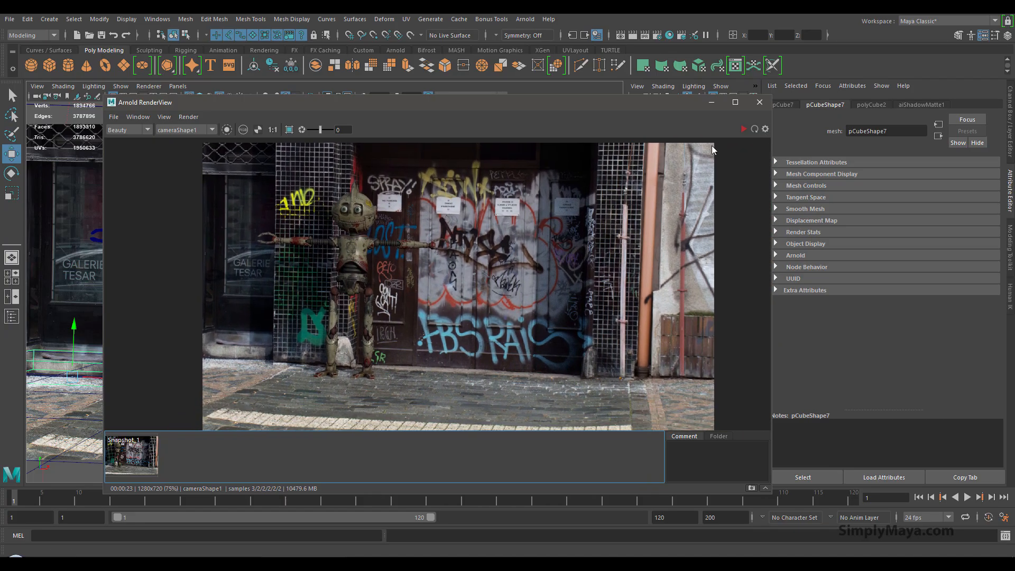
{"action": "middle_click_drag", "start_coordinate": [406, 316], "coordinate": [398, 302], "text": "alt"}
{"action": "right_click_drag", "start_coordinate": [482, 300], "coordinate": [432, 320], "text": "alt"}
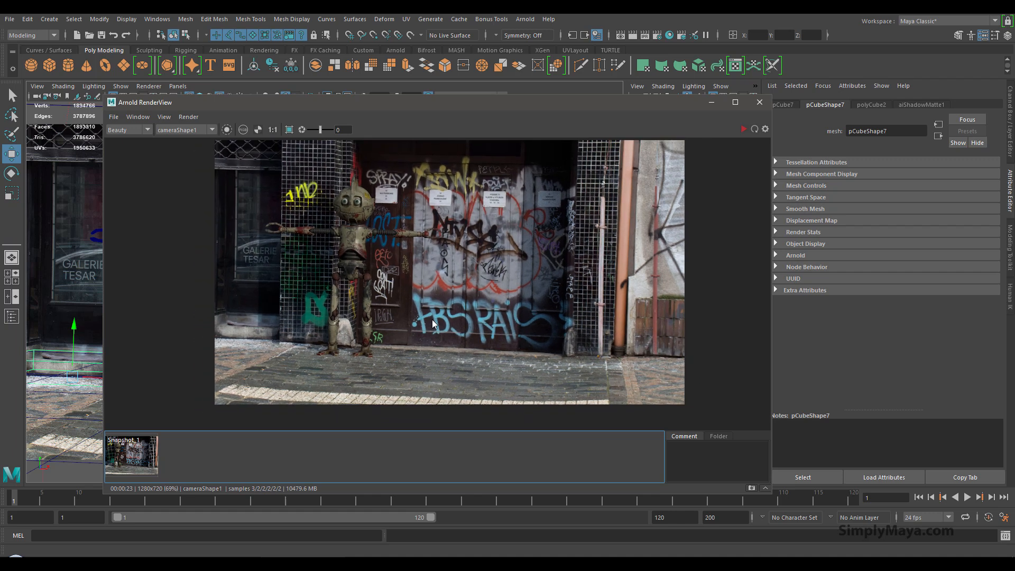
{"action": "middle_click_drag", "start_coordinate": [520, 288], "coordinate": [520, 309], "text": "alt"}
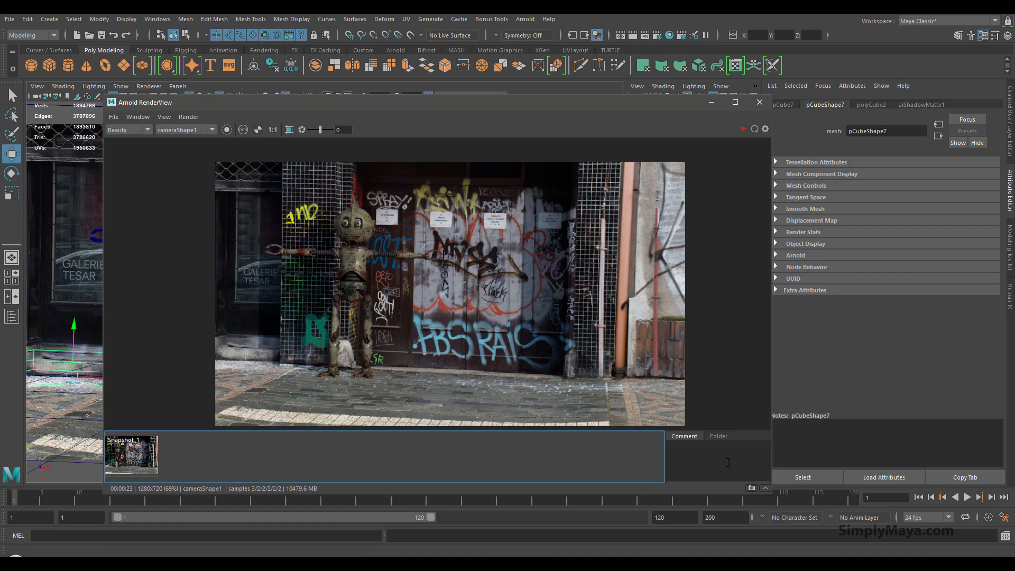
{"action": "left_click", "coordinate": [751, 487]}
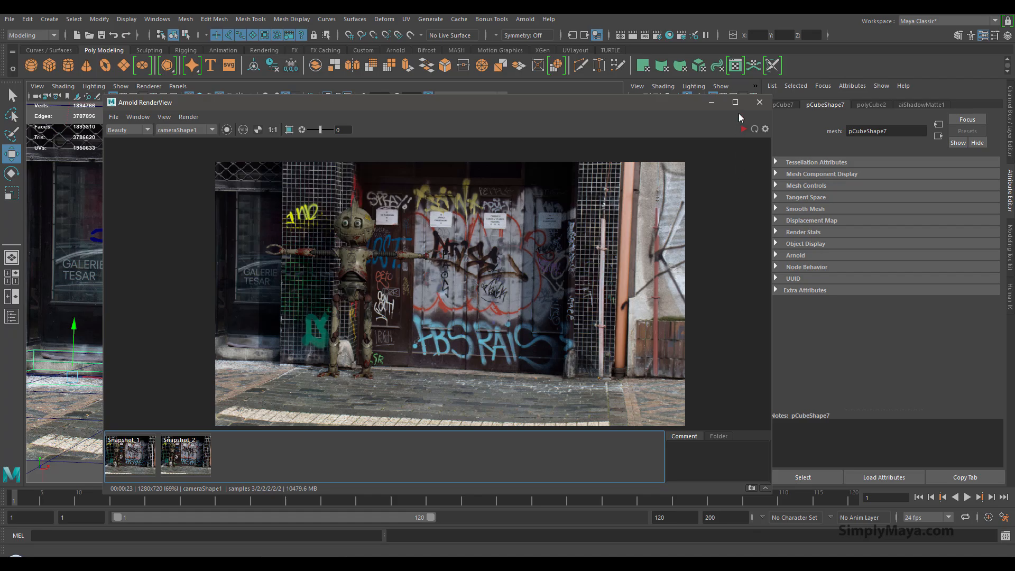
{"action": "left_click", "coordinate": [709, 104]}
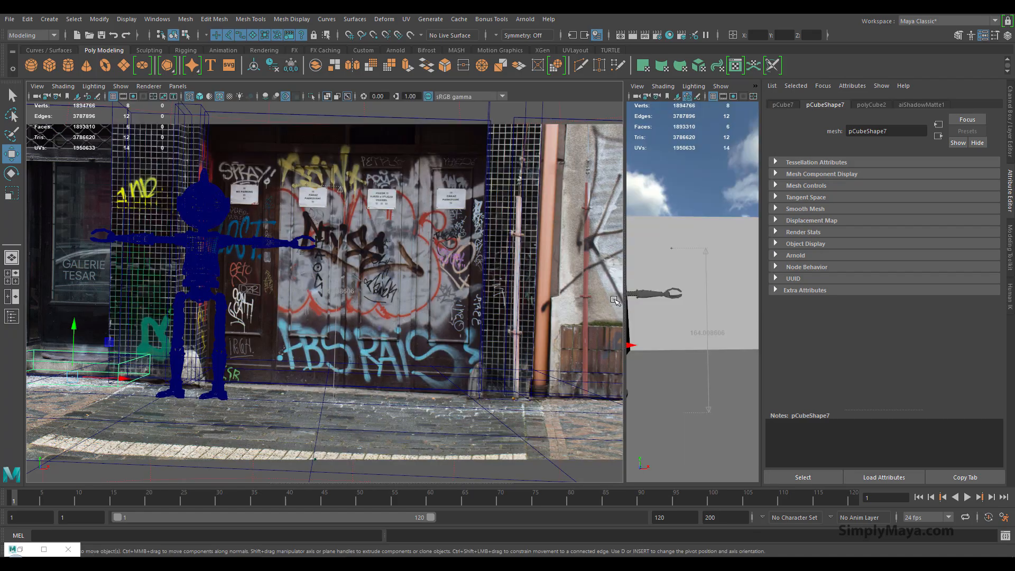
Step: Hide the shadow-catching wall panels, posts, ledge block, ground plane and the height locators, and reopen Arnold RenderView
{"action": "left_click_drag", "start_coordinate": [624, 282], "coordinate": [315, 282]}
{"action": "right_click_drag", "start_coordinate": [613, 329], "coordinate": [357, 332], "text": "alt"}
{"action": "left_click", "coordinate": [433, 332]}
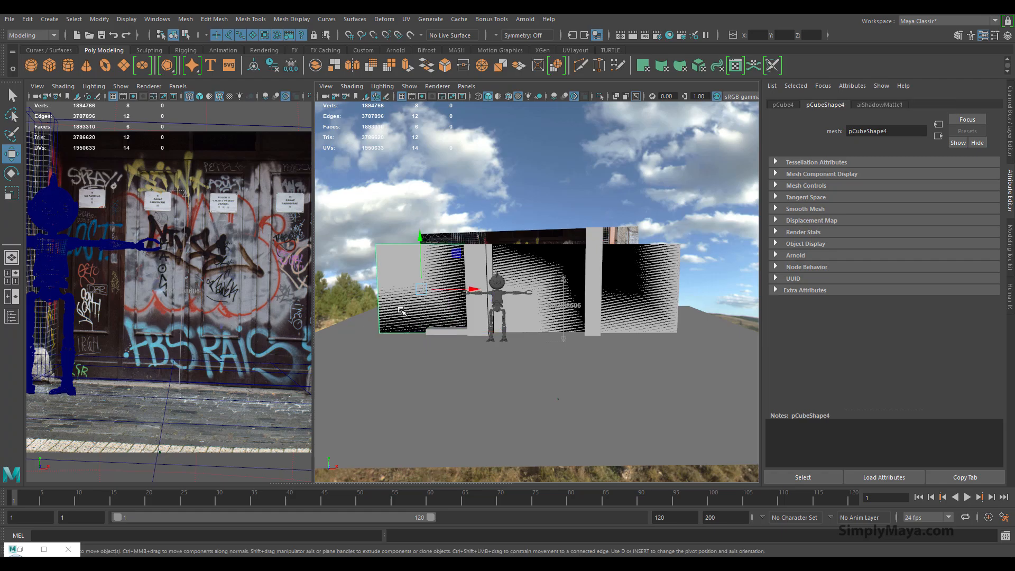
{"action": "left_click", "coordinate": [445, 332], "text": "shift"}
{"action": "left_click", "coordinate": [446, 366], "text": "shift"}
{"action": "left_click", "coordinate": [469, 273], "text": "shift"}
{"action": "left_click", "coordinate": [593, 267], "text": "shift"}
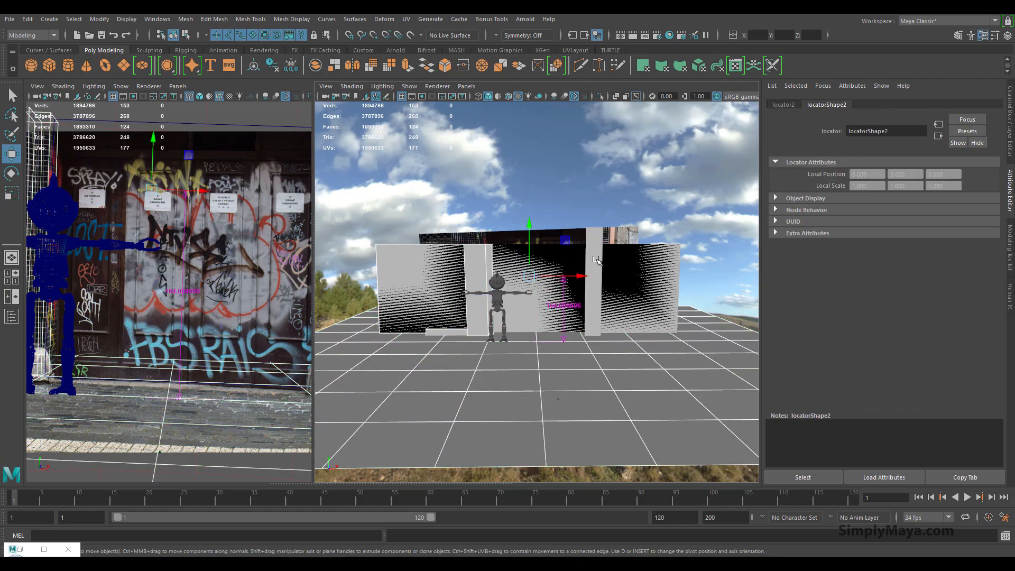
{"action": "left_click", "coordinate": [635, 282], "text": "shift"}
{"action": "left_click", "coordinate": [549, 251], "text": "shift"}
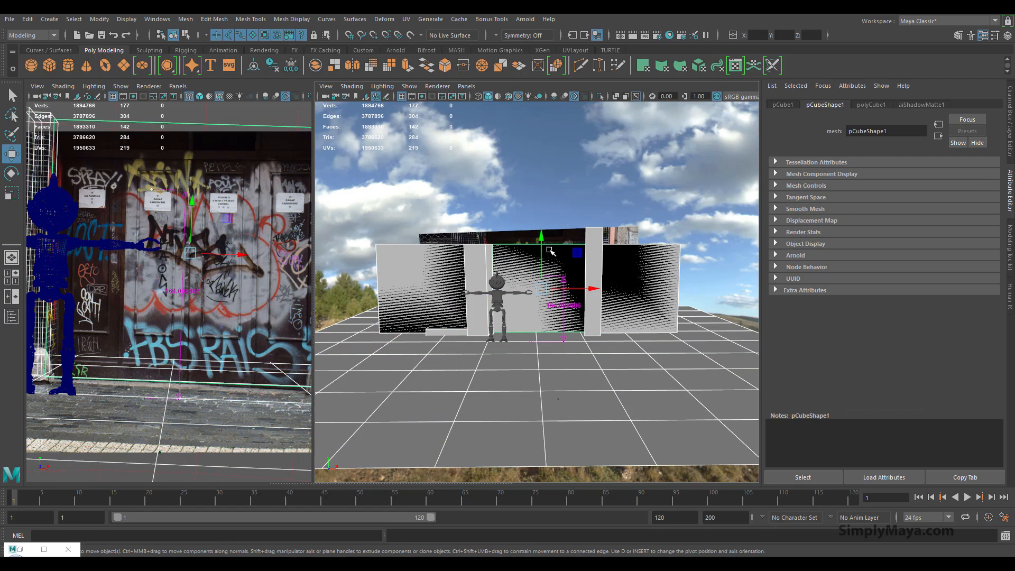
{"action": "key", "text": "ctrl+h"}
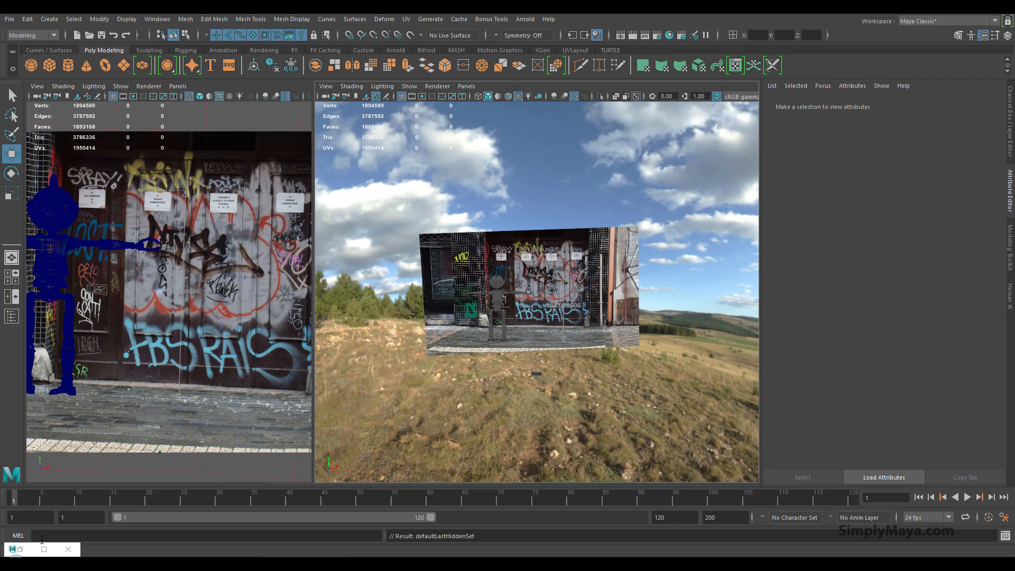
{"action": "left_click", "coordinate": [24, 551]}
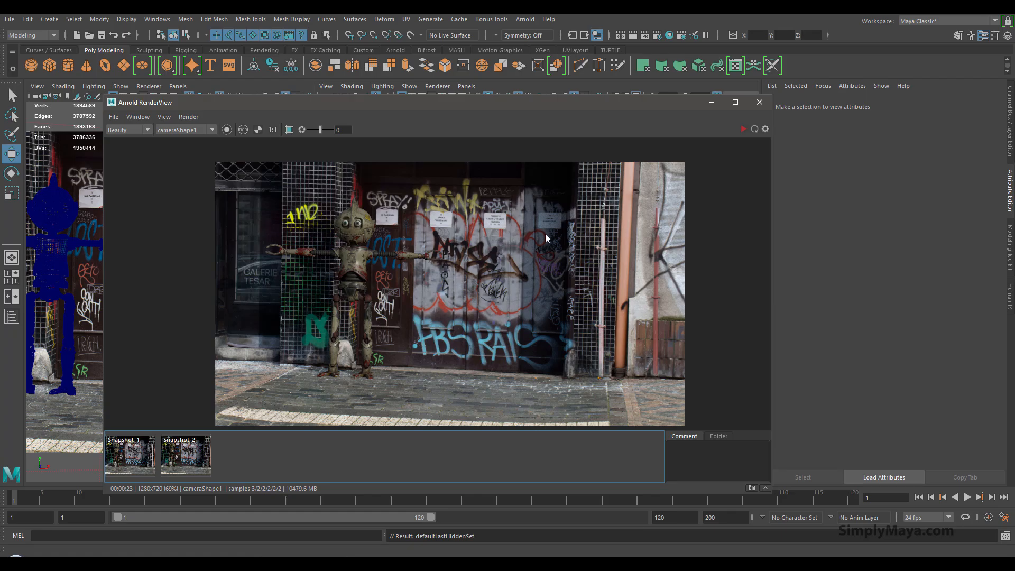
Step: Start a live Arnold render of the scene without the shadow-catching geometry, closing and reopening Arnold RenderView to restart it
{"action": "left_click", "coordinate": [742, 129]}
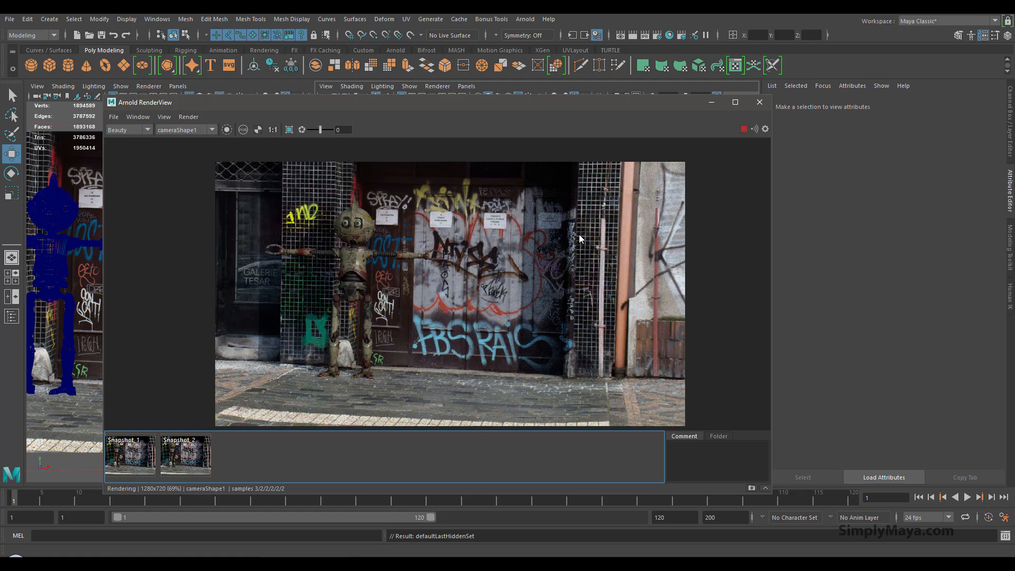
{"action": "left_click", "coordinate": [743, 130]}
{"action": "left_click", "coordinate": [708, 104]}
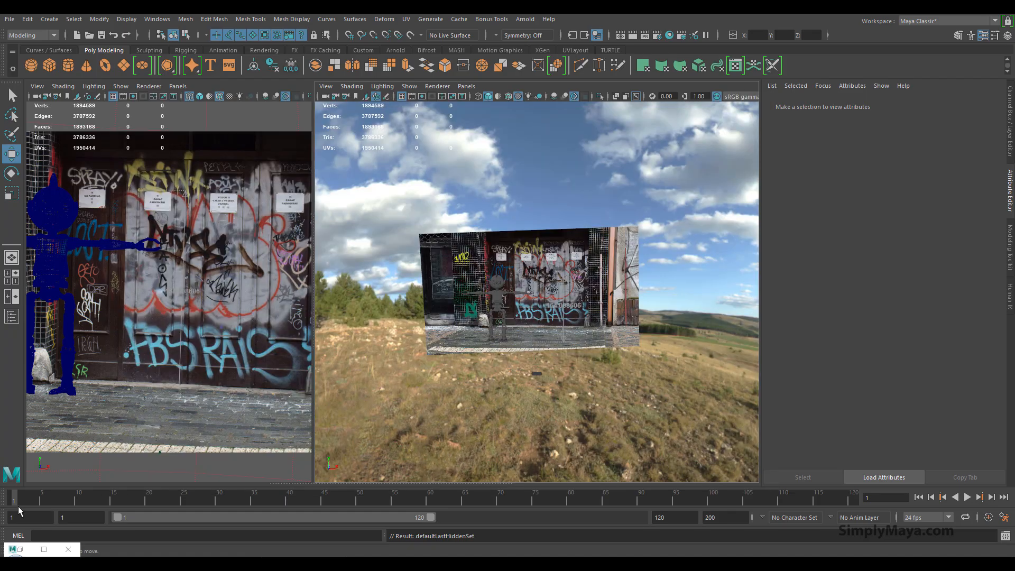
{"action": "left_click", "coordinate": [24, 551]}
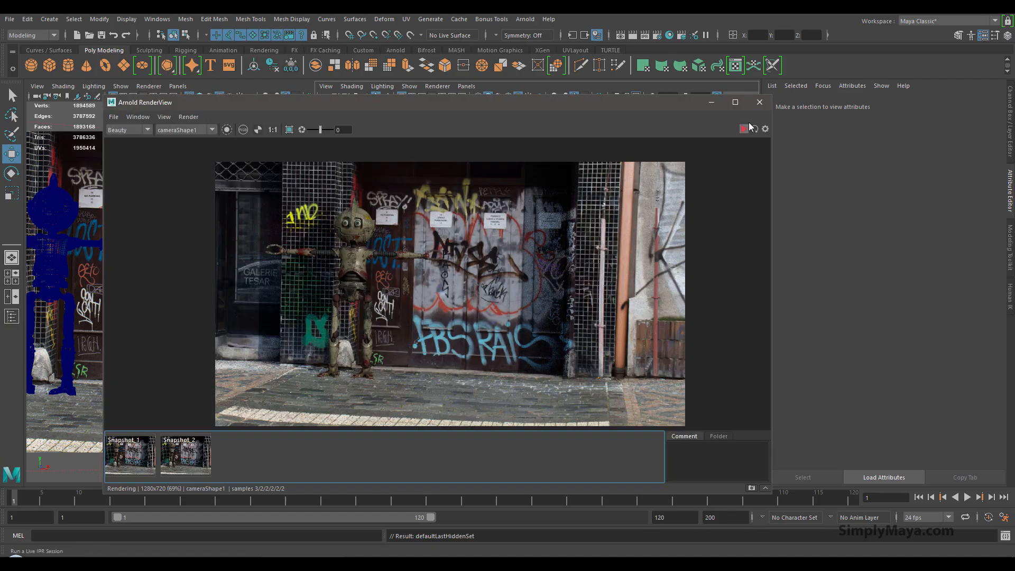
{"action": "left_click", "coordinate": [759, 102]}
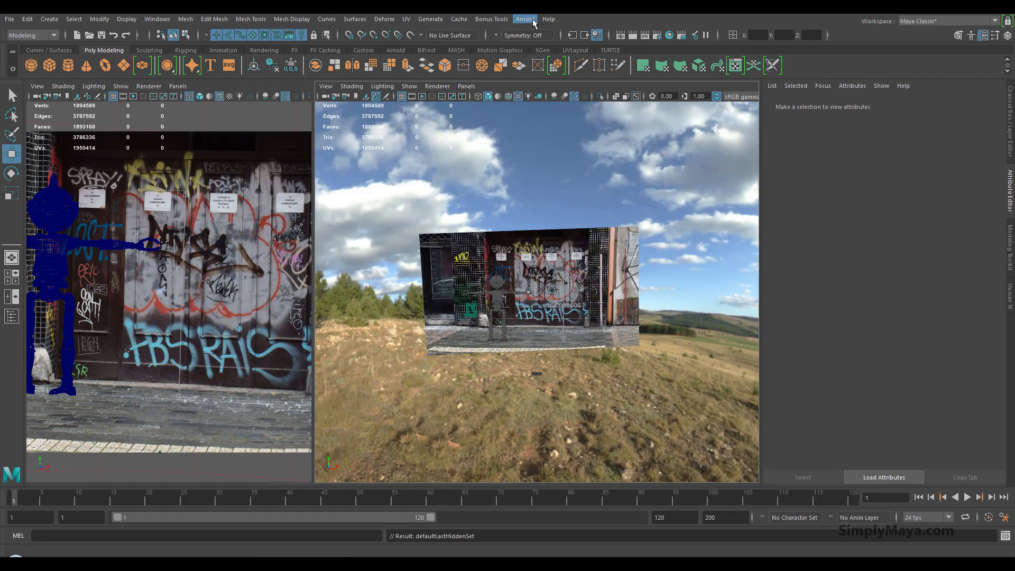
{"action": "left_click", "coordinate": [525, 19]}
{"action": "left_click", "coordinate": [536, 47]}
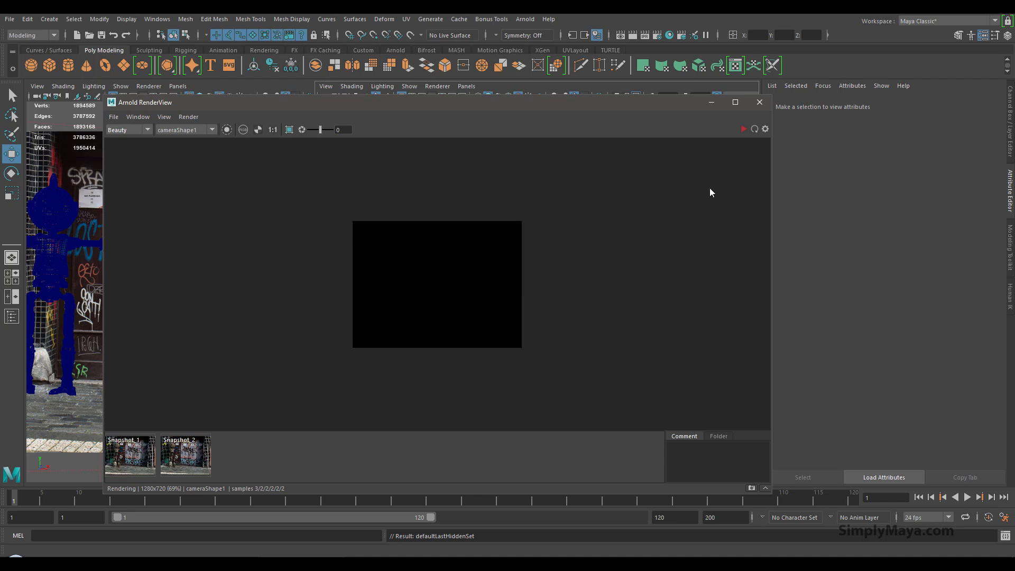
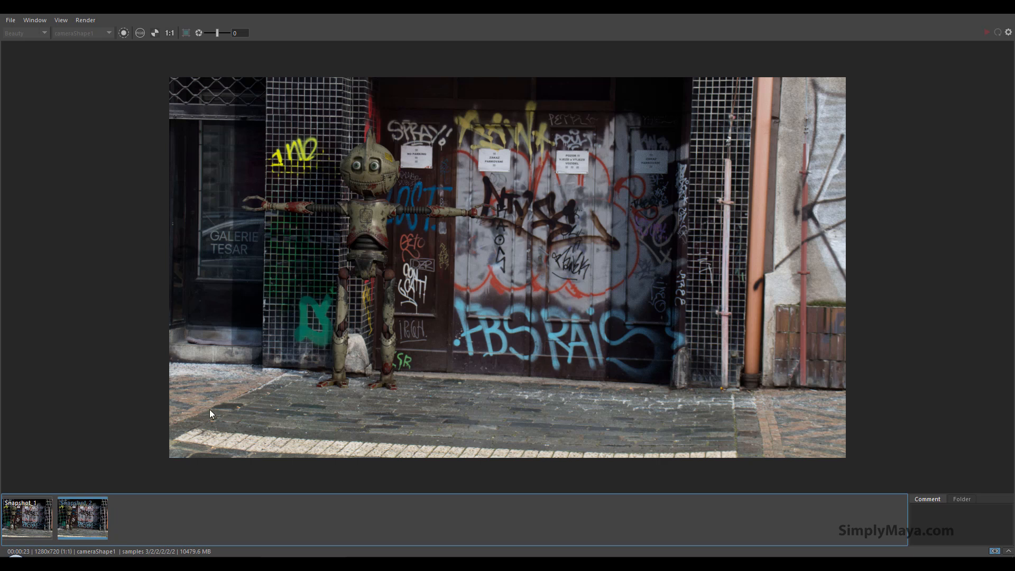
Step: Compare the new full-frame render with Snapshot_2 by repeatedly switching the stored snapshot on and off
{"action": "left_click", "coordinate": [88, 514]}
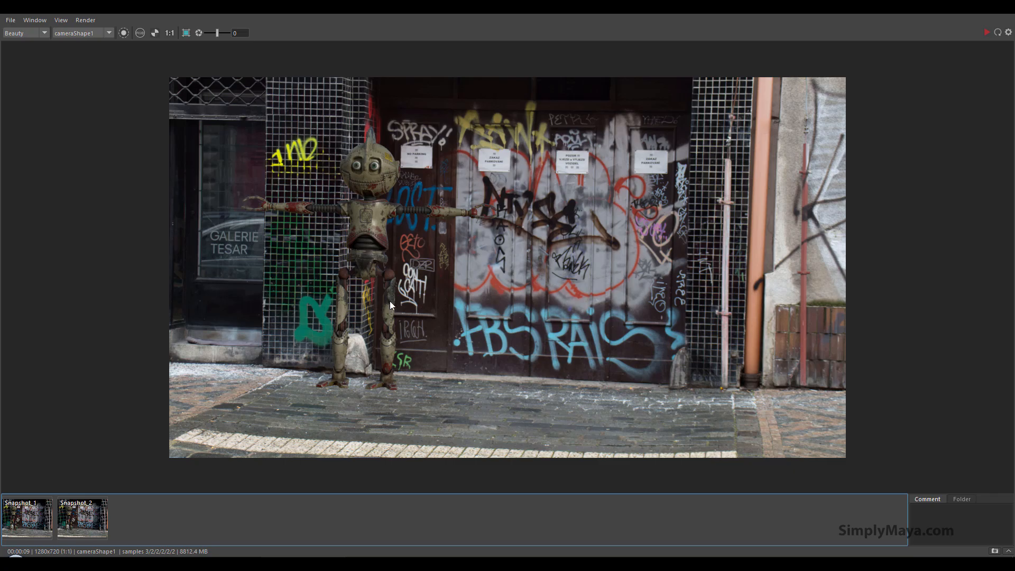
{"action": "left_click", "coordinate": [100, 511]}
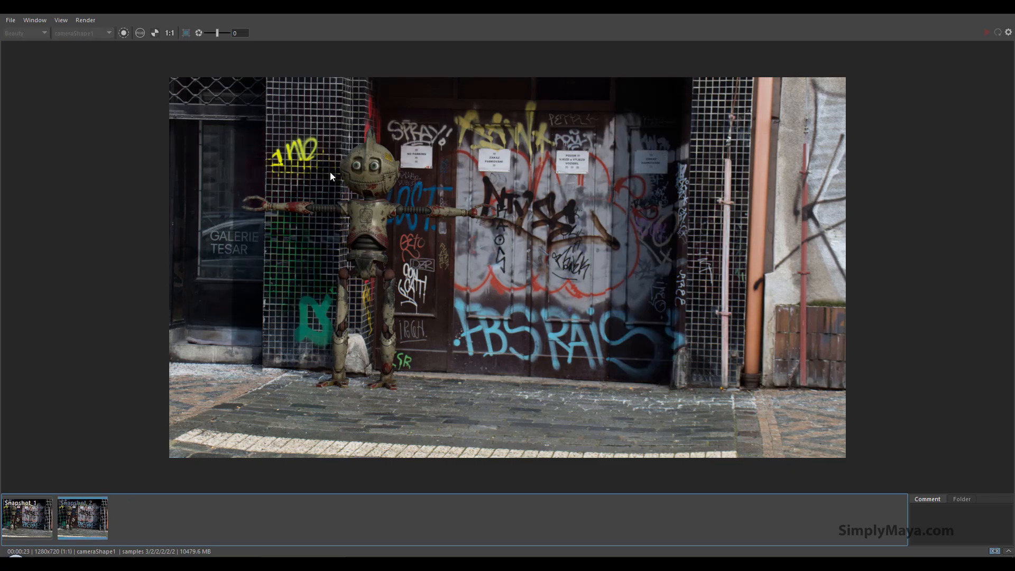
{"action": "left_click", "coordinate": [93, 512]}
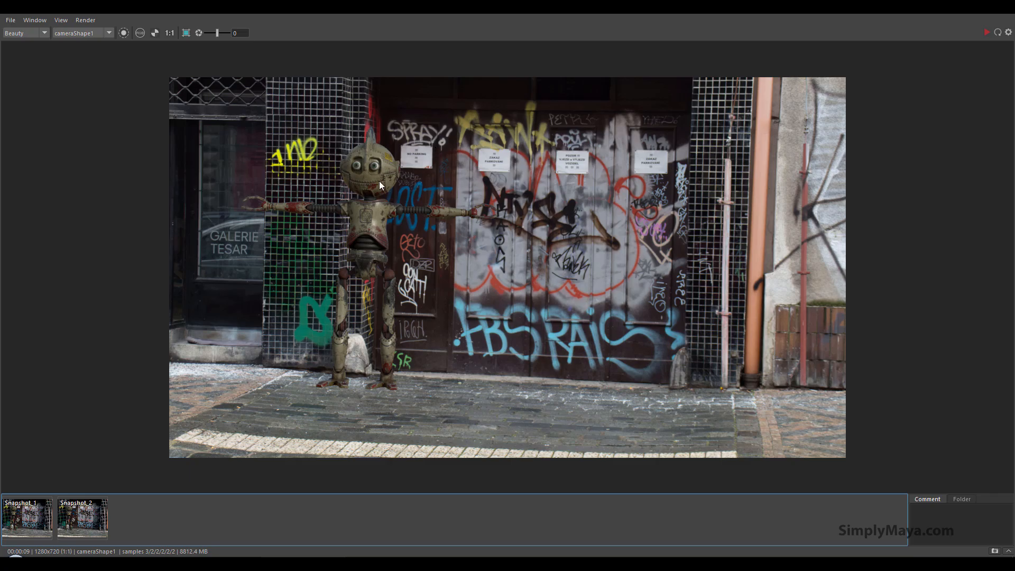
{"action": "left_click", "coordinate": [93, 508]}
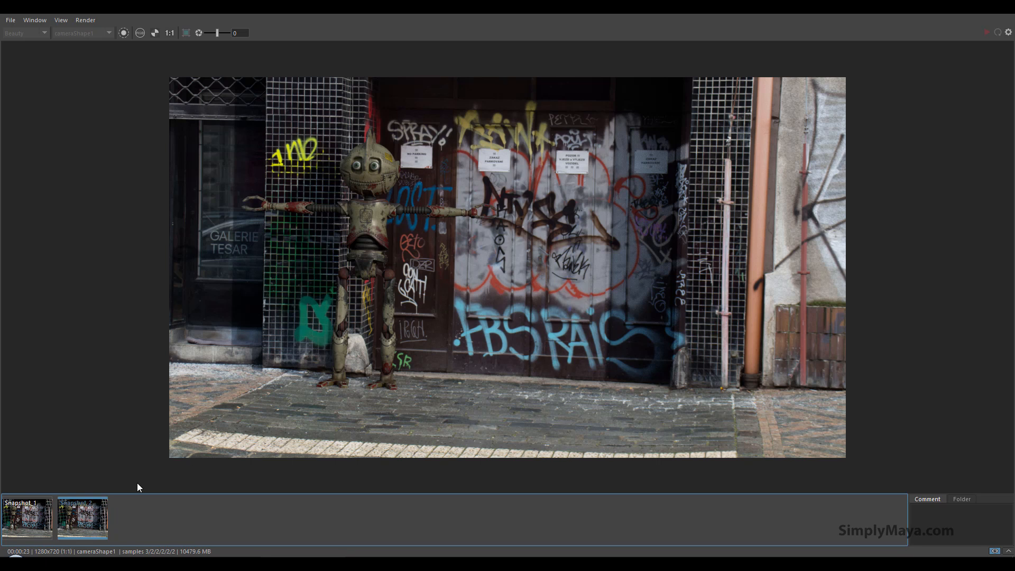
{"action": "left_click", "coordinate": [95, 513]}
{"action": "left_click", "coordinate": [104, 507]}
{"action": "left_click", "coordinate": [106, 506]}
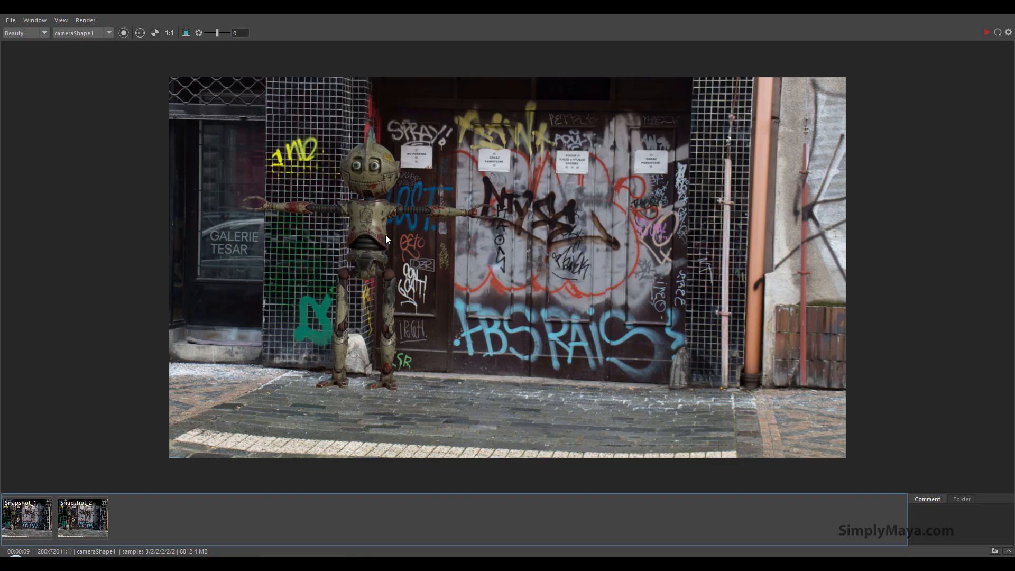
{"action": "left_click", "coordinate": [95, 519]}
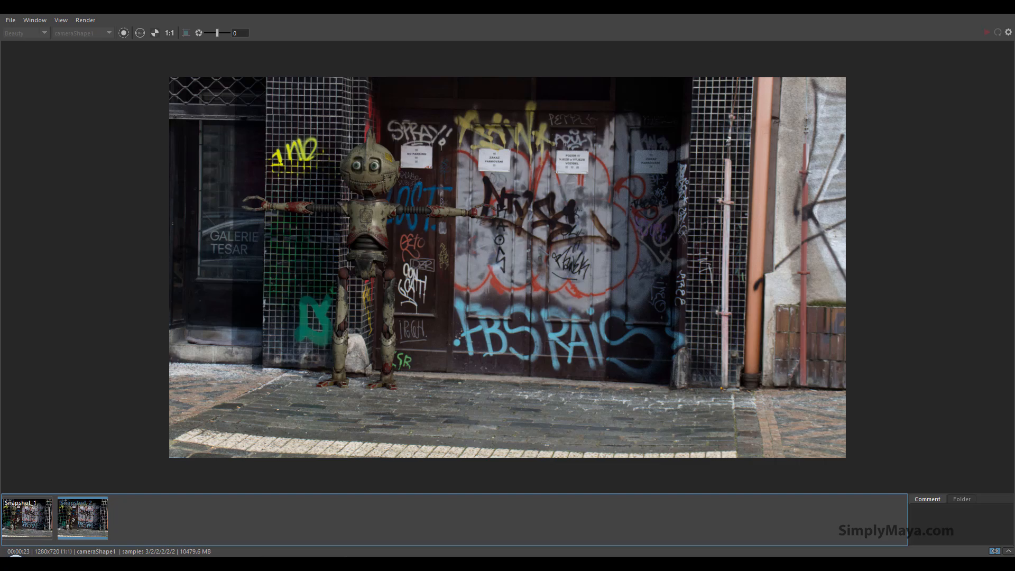
Step: Move the render window aside to inspect the robot and photo image plane from an angle, and restore the window to full size
{"action": "double_click", "coordinate": [729, 15]}
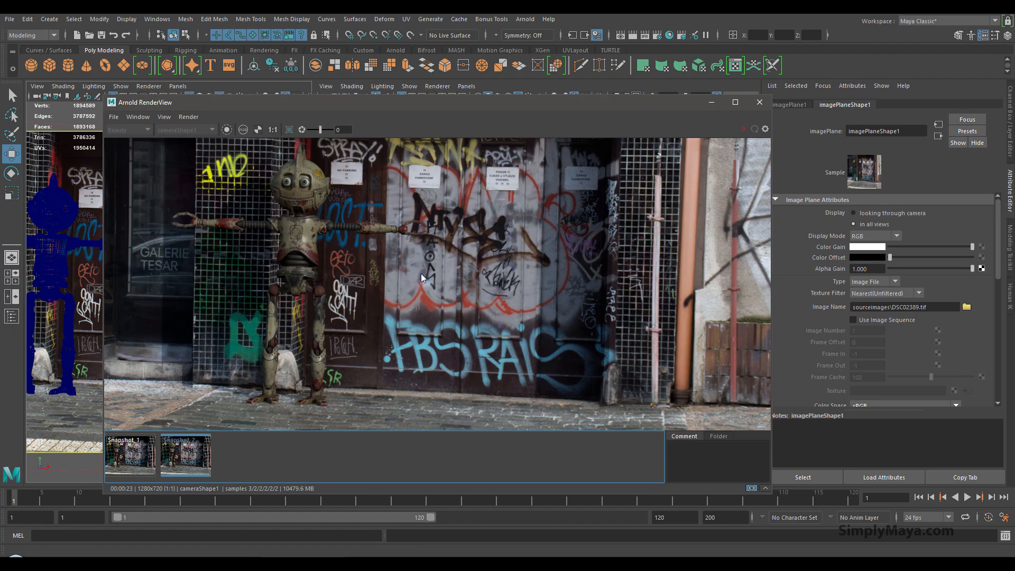
{"action": "left_click_drag", "start_coordinate": [496, 99], "coordinate": [485, 381]}
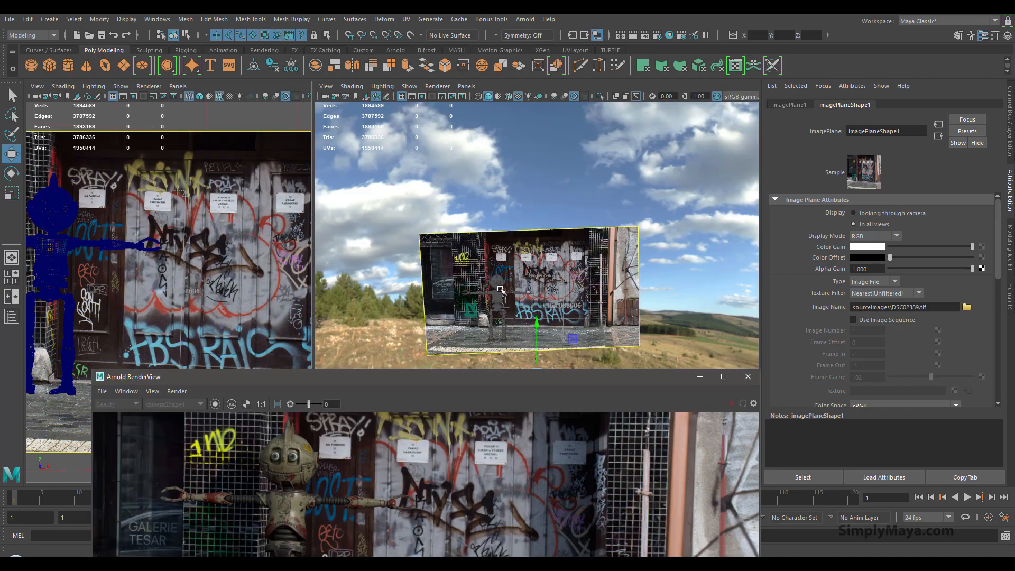
{"action": "left_click_drag", "start_coordinate": [481, 376], "coordinate": [540, 114]}
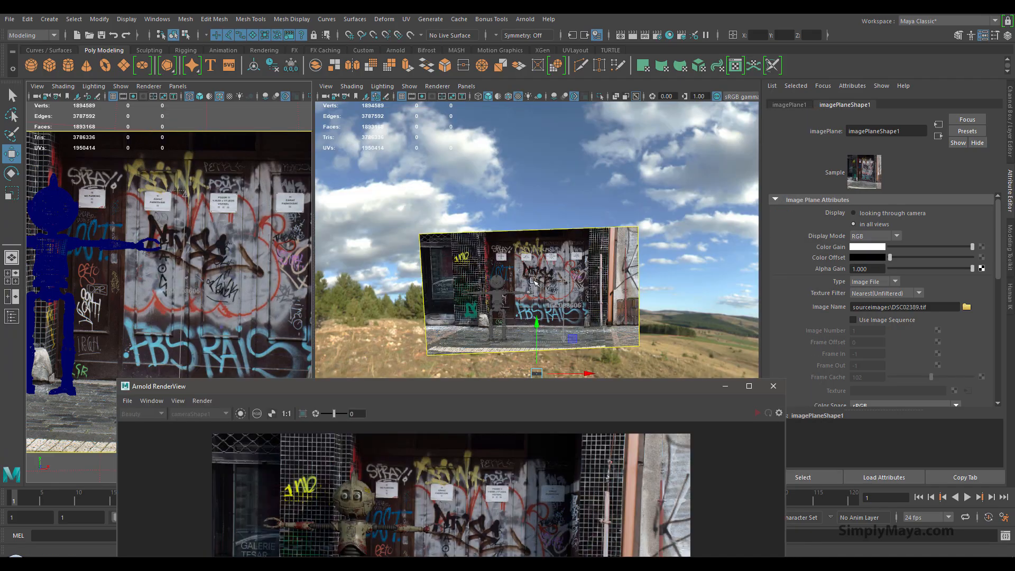
{"action": "left_click_drag", "start_coordinate": [547, 296], "coordinate": [460, 304], "text": "alt"}
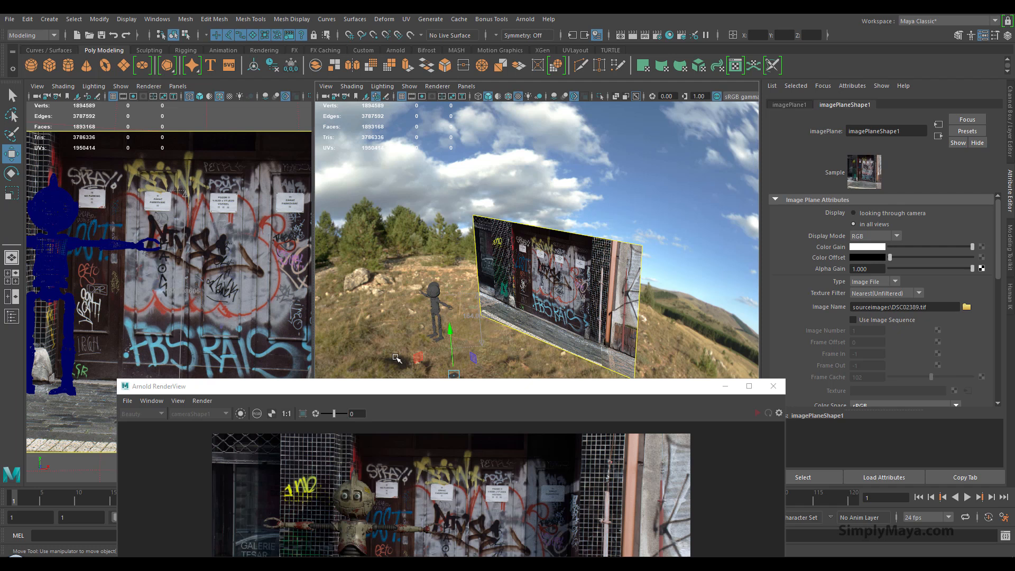
{"action": "left_click_drag", "start_coordinate": [384, 394], "coordinate": [417, 97]}
{"action": "double_click", "coordinate": [417, 97]}
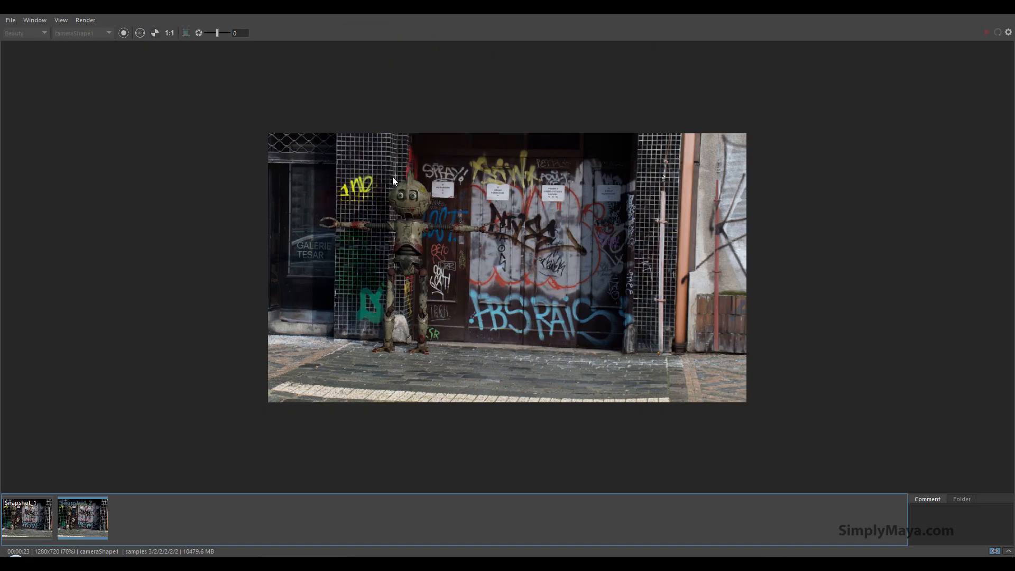
Step: Compare the render with Snapshot_2 at closer zoom around the robot, tiled pillar and graffiti door
{"action": "scroll", "coordinate": [387, 297], "scroll_direction": "up", "scroll_amount": 5}
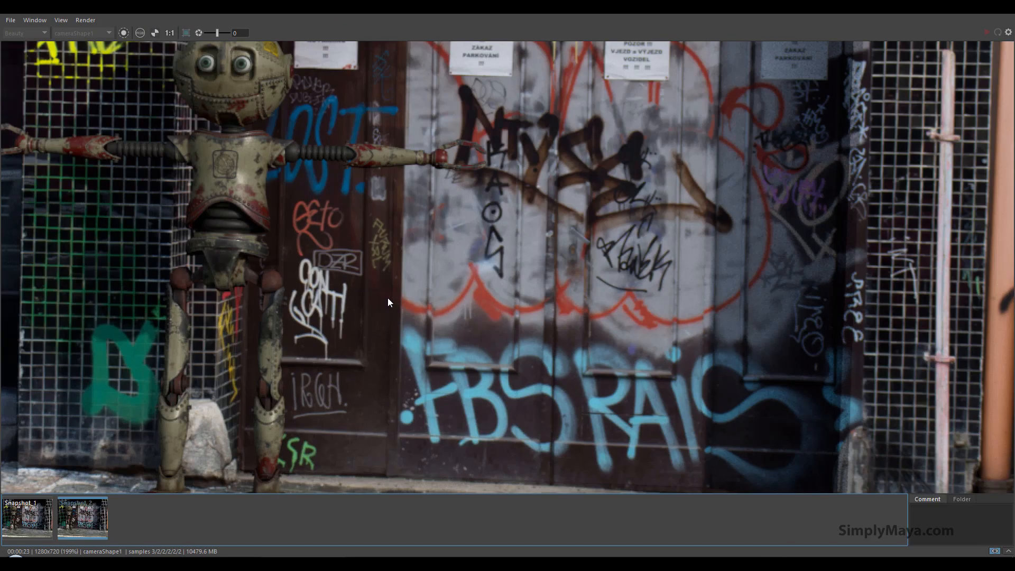
{"action": "scroll", "coordinate": [388, 297], "scroll_direction": "down", "scroll_amount": 2}
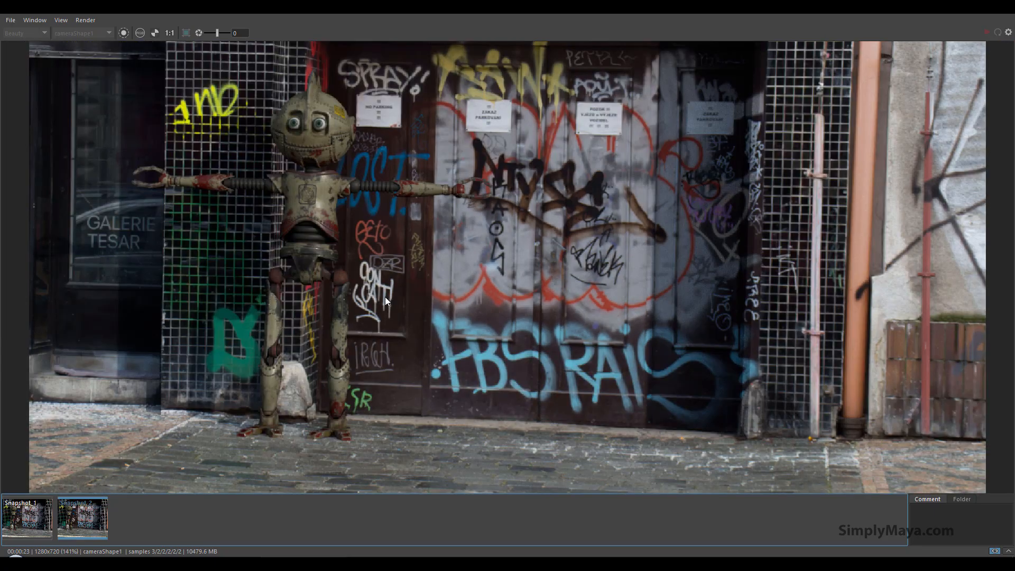
{"action": "left_click", "coordinate": [91, 512]}
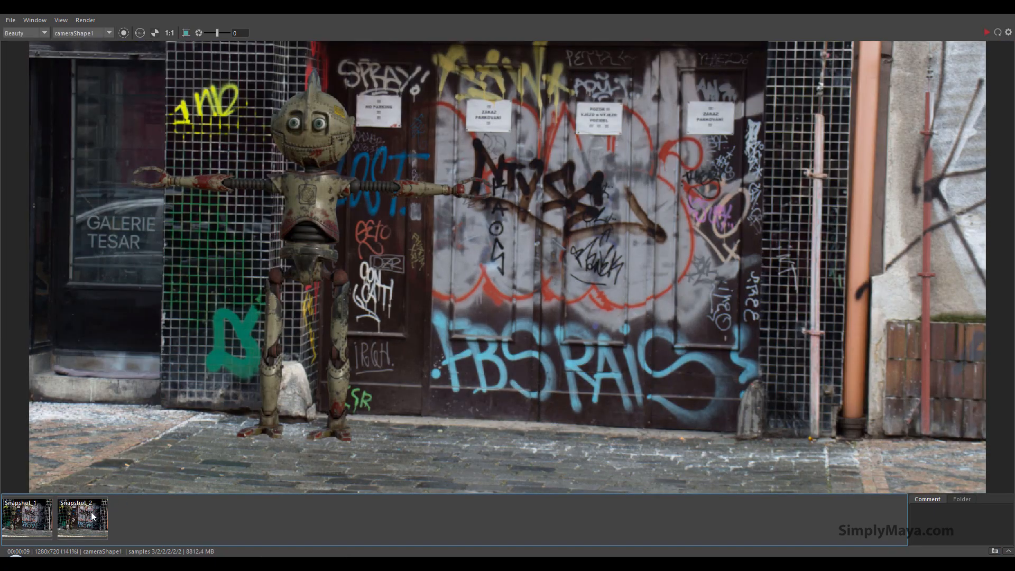
{"action": "left_click", "coordinate": [89, 512]}
{"action": "left_click", "coordinate": [89, 512]}
{"action": "left_click", "coordinate": [89, 516]}
{"action": "left_click", "coordinate": [89, 516]}
{"action": "left_click", "coordinate": [89, 515]}
{"action": "left_click", "coordinate": [90, 515]}
{"action": "left_click", "coordinate": [89, 515]}
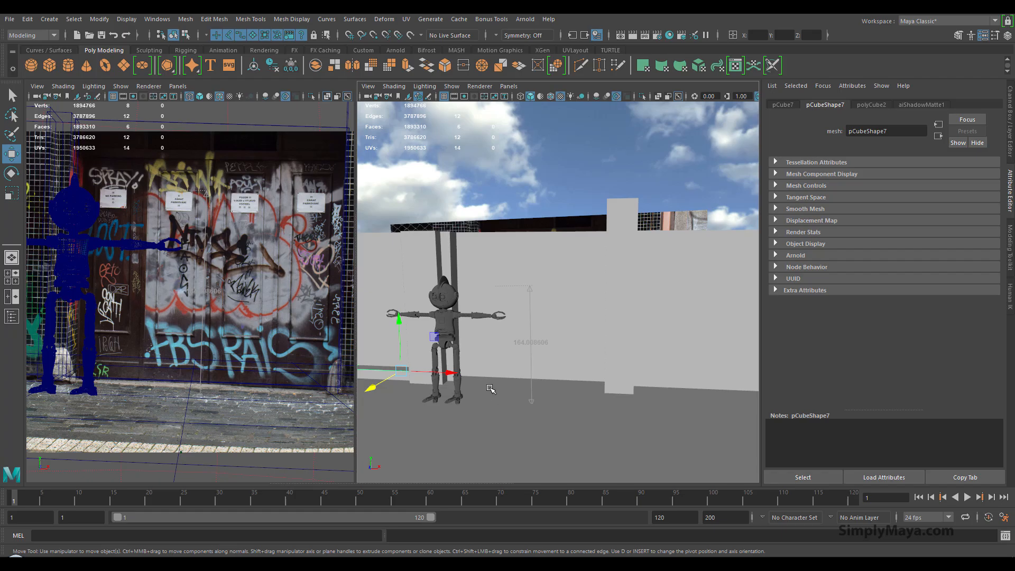
Step: Enlarge the perspective view to the full workspace and examine the robot against the wall panels, posts and ledge block
{"action": "middle_click_drag", "start_coordinate": [484, 356], "coordinate": [548, 360], "text": "alt"}
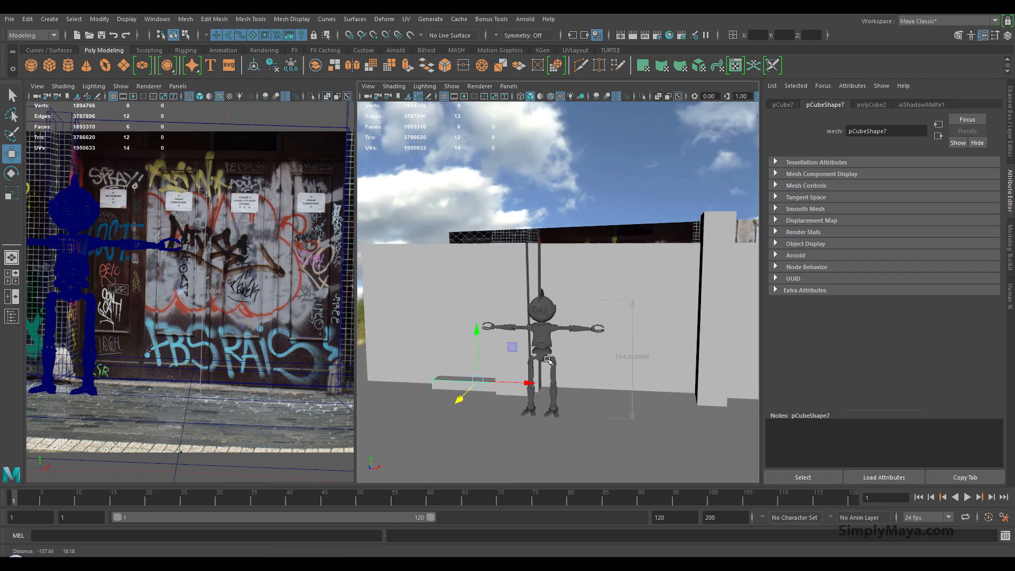
{"action": "right_click_drag", "start_coordinate": [548, 360], "coordinate": [594, 367], "text": "alt"}
{"action": "left_click_drag", "start_coordinate": [593, 367], "coordinate": [580, 368], "text": "alt"}
{"action": "middle_click_drag", "start_coordinate": [537, 307], "coordinate": [538, 278], "text": "alt"}
{"action": "key", "text": "space"}
{"action": "right_click_drag", "start_coordinate": [446, 267], "coordinate": [370, 310], "text": "alt"}
{"action": "left_click_drag", "start_coordinate": [370, 310], "coordinate": [392, 318], "text": "alt"}
{"action": "middle_click_drag", "start_coordinate": [392, 318], "coordinate": [381, 318], "text": "alt"}
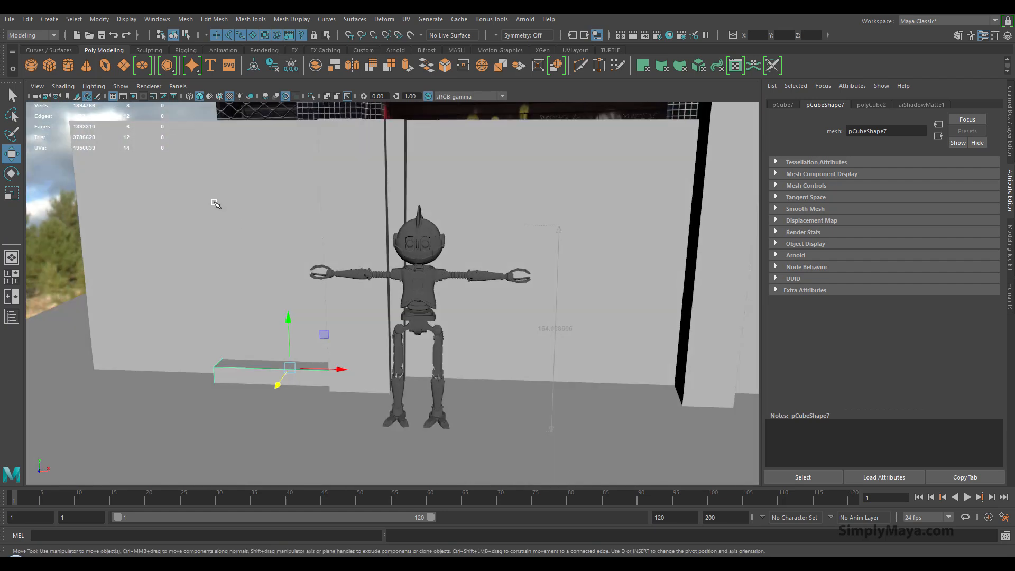
Step: Enable the viewport display of joints and IK handles, and hide the joints again so only the control rig shows
{"action": "left_click", "coordinate": [121, 86]}
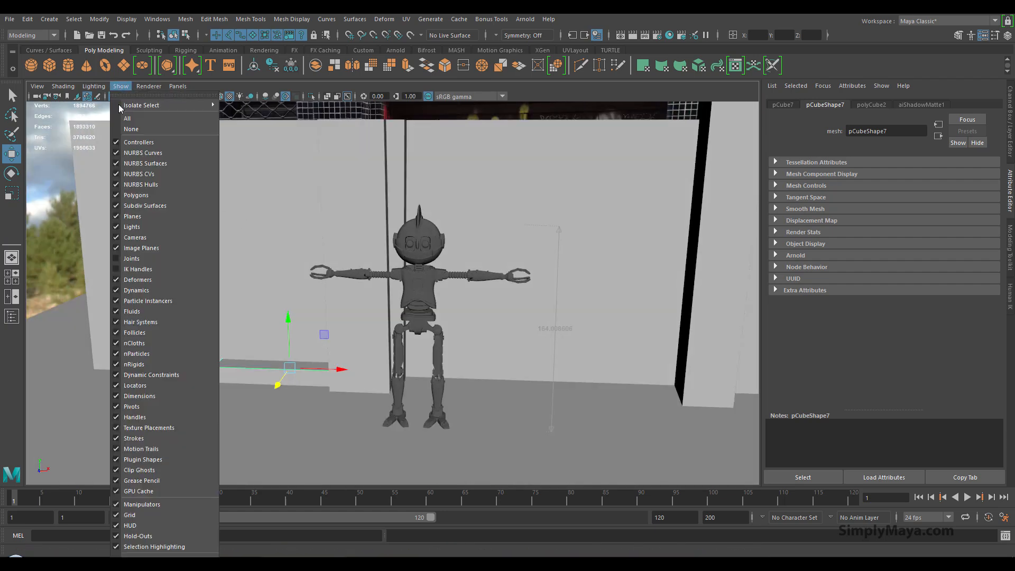
{"action": "left_click", "coordinate": [132, 259]}
{"action": "left_click", "coordinate": [120, 87]}
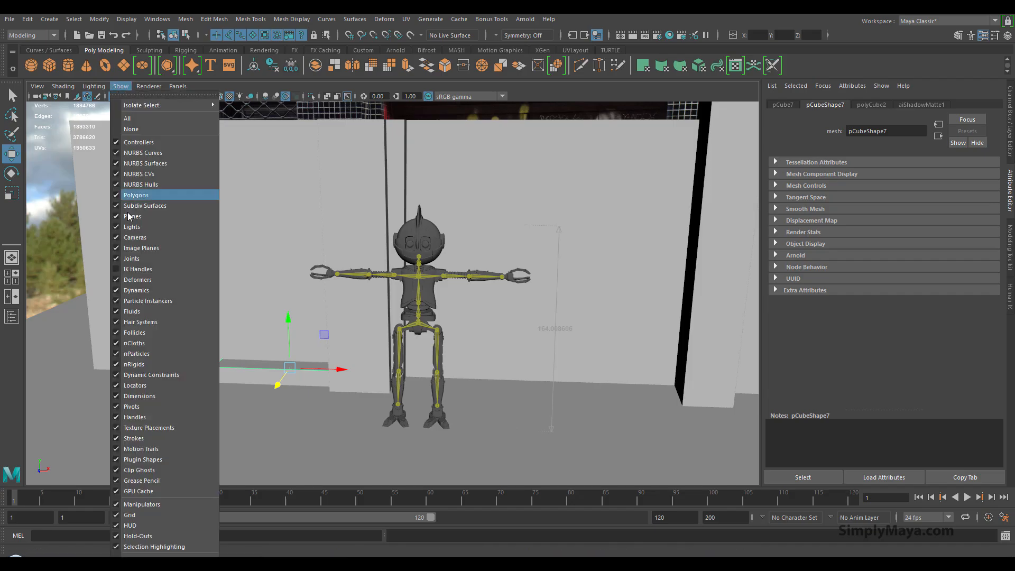
{"action": "left_click", "coordinate": [135, 269]}
{"action": "middle_click_drag", "start_coordinate": [360, 257], "coordinate": [362, 284], "text": "alt"}
{"action": "right_click_drag", "start_coordinate": [362, 284], "coordinate": [502, 285], "text": "alt"}
{"action": "left_click_drag", "start_coordinate": [510, 286], "coordinate": [447, 287], "text": "alt"}
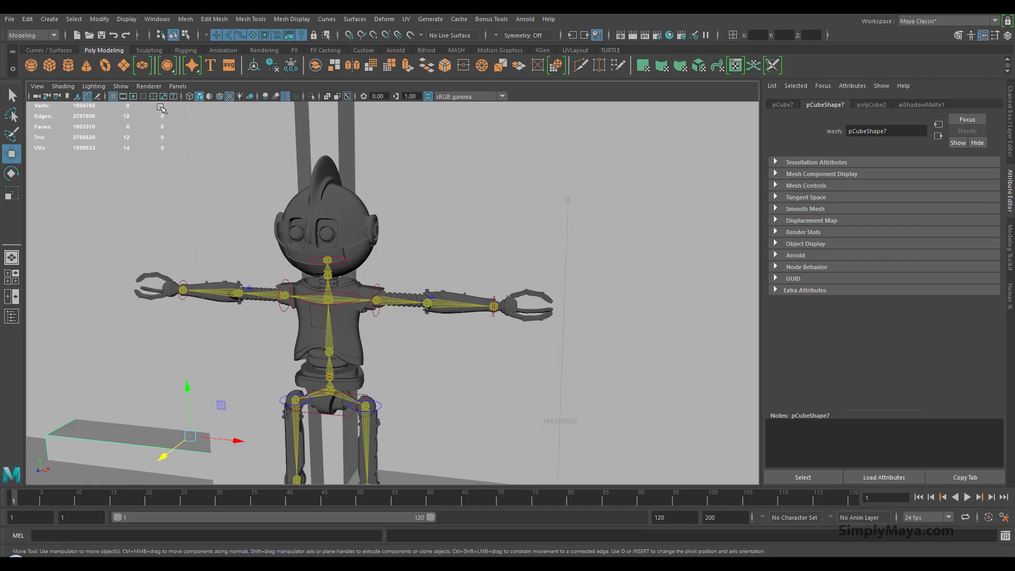
{"action": "left_click", "coordinate": [120, 86]}
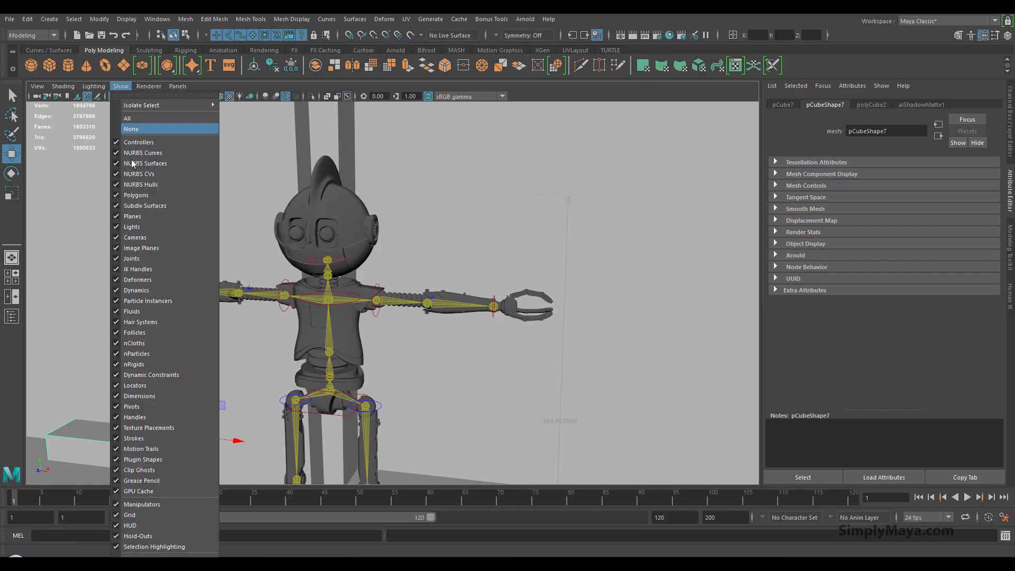
{"action": "left_click", "coordinate": [145, 260]}
Step: Move the hips control down and slightly back, to about Y 80.8 and Z -6.0, so the knees bend
{"action": "middle_click_drag", "start_coordinate": [327, 384], "coordinate": [346, 281], "text": "alt"}
{"action": "right_click_drag", "start_coordinate": [383, 283], "coordinate": [349, 290], "text": "alt"}
{"action": "left_click_drag", "start_coordinate": [365, 290], "coordinate": [330, 298], "text": "alt"}
{"action": "left_click", "coordinate": [296, 306]}
{"action": "middle_click_drag", "start_coordinate": [343, 294], "coordinate": [343, 319], "text": "alt"}
{"action": "right_click_drag", "start_coordinate": [344, 320], "coordinate": [357, 319], "text": "alt"}
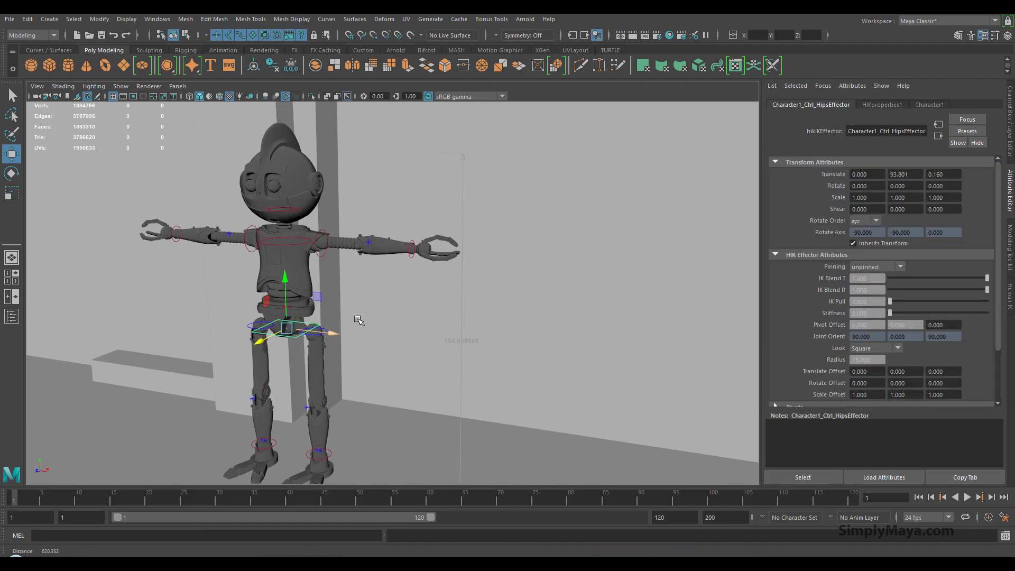
{"action": "mouse_move", "coordinate": [286, 280]}
{"action": "left_mouse_down"}
{"action": "mouse_move", "coordinate": [288, 301]}
{"action": "mouse_move", "coordinate": [287, 280]}
{"action": "left_mouse_up"}
{"action": "left_click_drag", "start_coordinate": [267, 328], "coordinate": [271, 326]}
Step: Try moving the left shoulder control and rotating it about 12 degrees in Y, and undo the rotation
{"action": "left_click", "coordinate": [326, 233]}
{"action": "left_click_drag", "start_coordinate": [372, 234], "coordinate": [358, 235]}
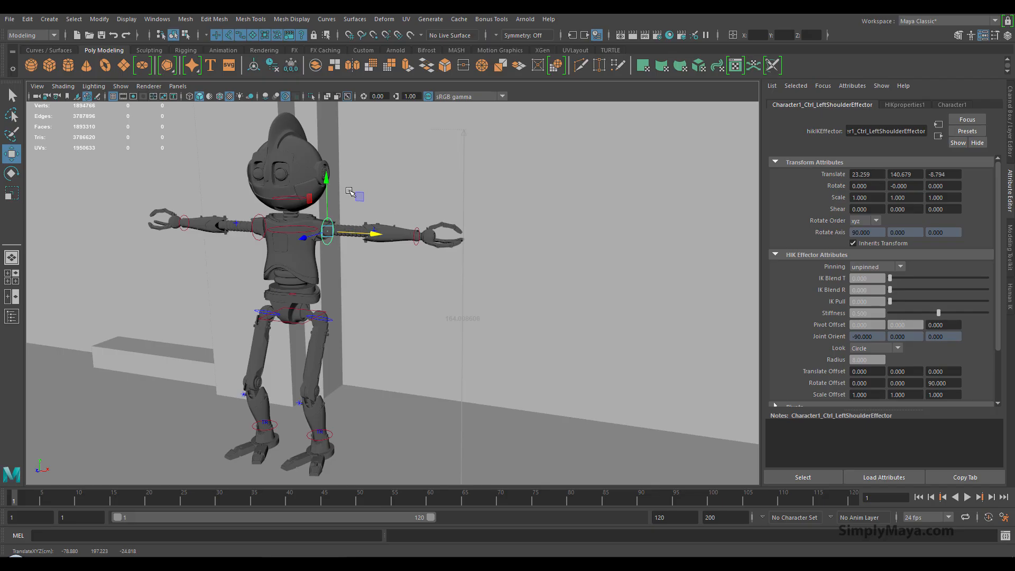
{"action": "key", "text": "e"}
{"action": "mouse_move", "coordinate": [351, 207]}
{"action": "left_mouse_down"}
{"action": "mouse_move", "coordinate": [361, 207]}
{"action": "mouse_move", "coordinate": [357, 234]}
{"action": "mouse_move", "coordinate": [361, 207]}
{"action": "left_mouse_up"}
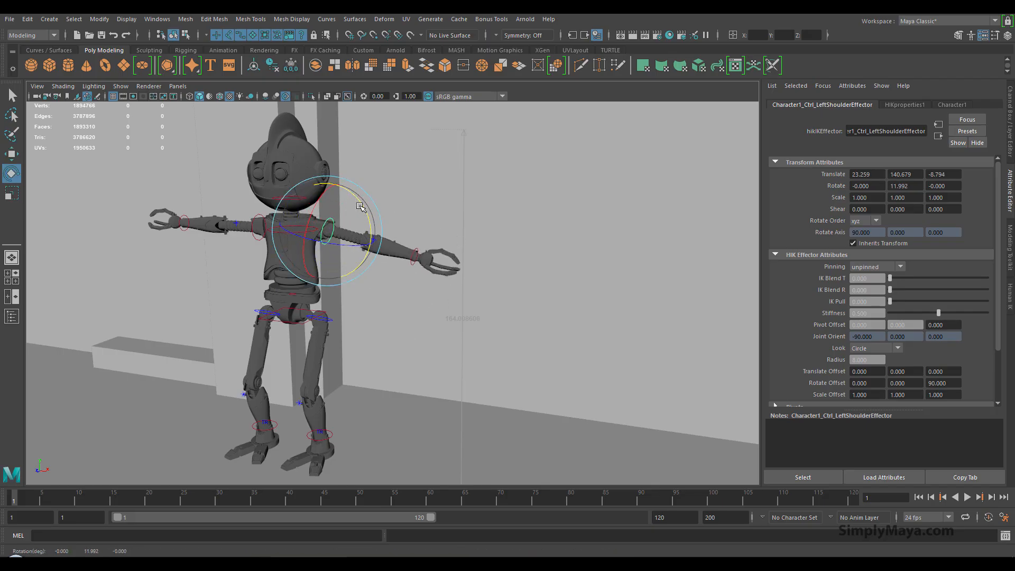
{"action": "key", "text": "ctrl+z"}
Step: Open the Outliner and dock it beside the viewport
{"action": "left_click_drag", "start_coordinate": [394, 280], "coordinate": [400, 292], "text": "alt"}
{"action": "right_click_drag", "start_coordinate": [400, 292], "coordinate": [394, 292], "text": "alt"}
{"action": "left_click_drag", "start_coordinate": [393, 292], "coordinate": [400, 293], "text": "alt"}
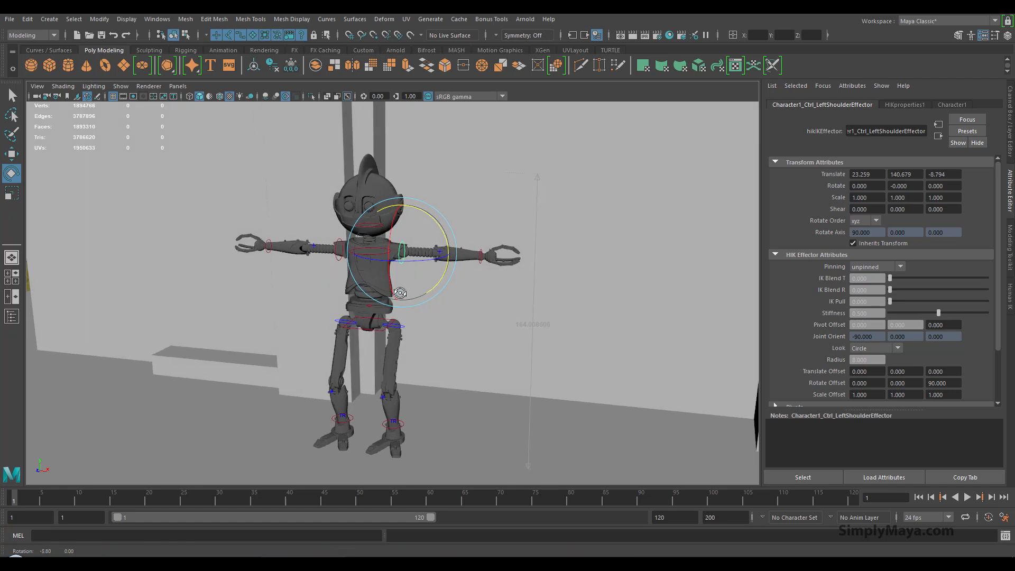
{"action": "left_click", "coordinate": [150, 21]}
{"action": "left_click", "coordinate": [171, 133]}
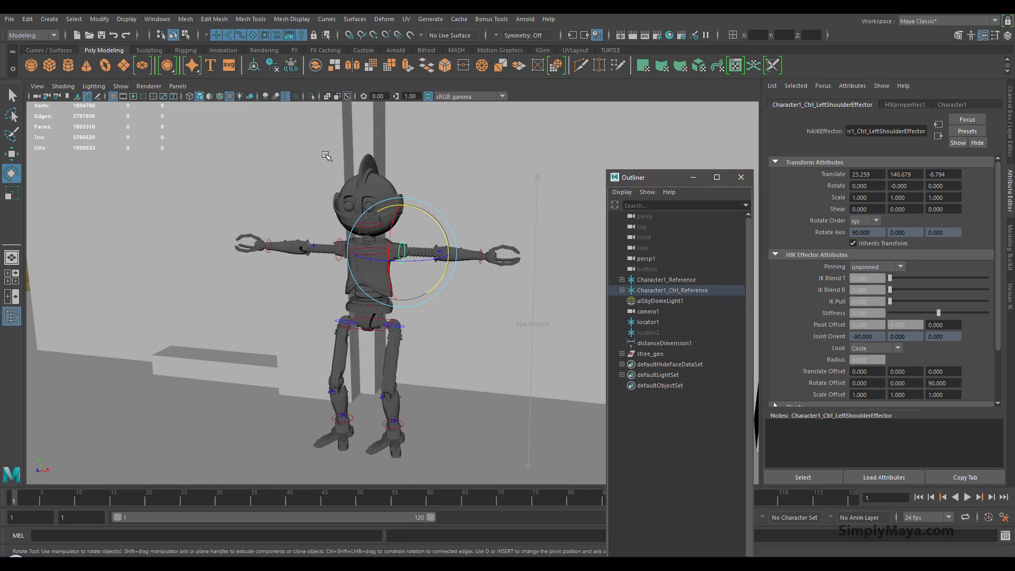
{"action": "left_click_drag", "start_coordinate": [644, 178], "coordinate": [25, 190]}
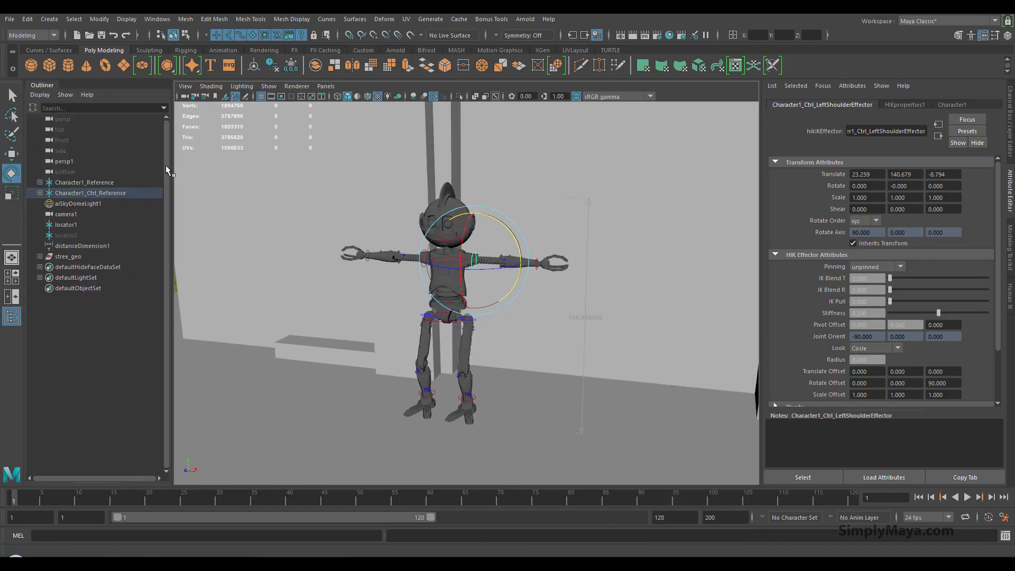
Step: Select the left upper leg mesh and the hips mesh to compare the robot's geometry with its rig controls
{"action": "middle_click_drag", "start_coordinate": [402, 273], "coordinate": [383, 250], "text": "alt"}
{"action": "right_click_drag", "start_coordinate": [389, 290], "coordinate": [441, 299], "text": "alt"}
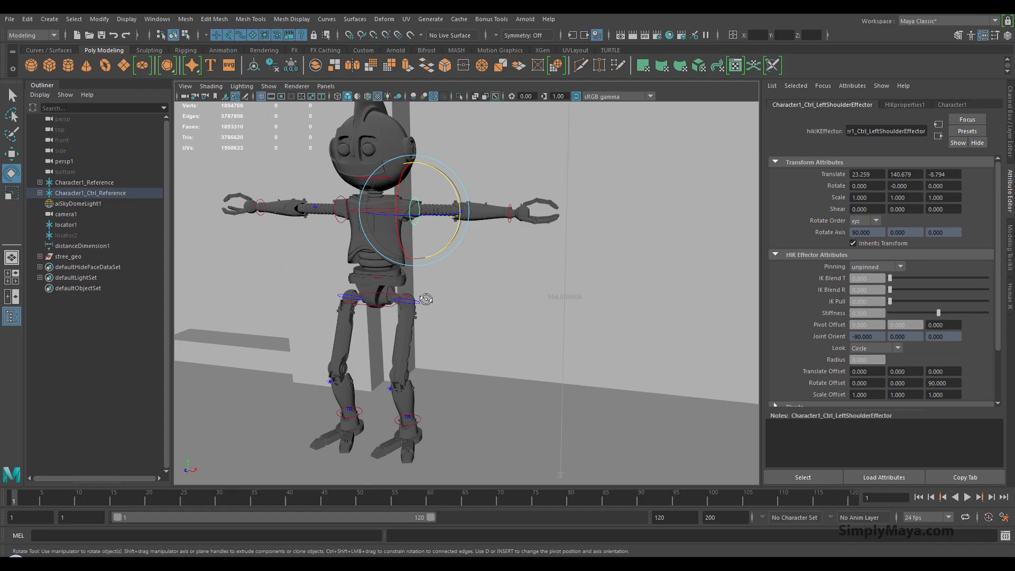
{"action": "left_click_drag", "start_coordinate": [442, 299], "coordinate": [392, 308], "text": "alt"}
{"action": "left_click_drag", "start_coordinate": [280, 318], "coordinate": [319, 317], "text": "alt"}
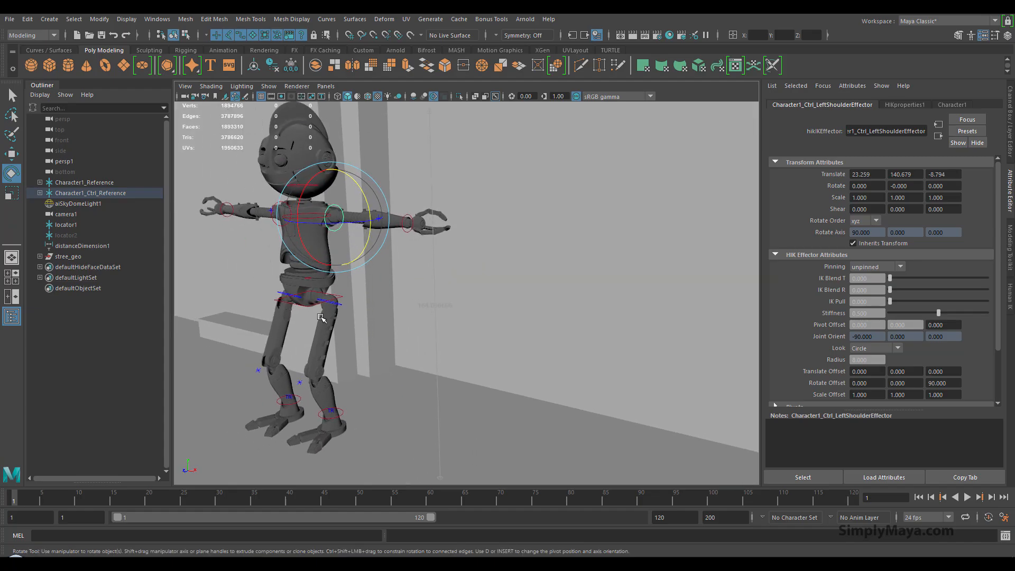
{"action": "left_click", "coordinate": [321, 319]}
{"action": "middle_click_drag", "start_coordinate": [354, 305], "coordinate": [399, 312], "text": "alt"}
{"action": "right_click_drag", "start_coordinate": [399, 311], "coordinate": [427, 310], "text": "alt"}
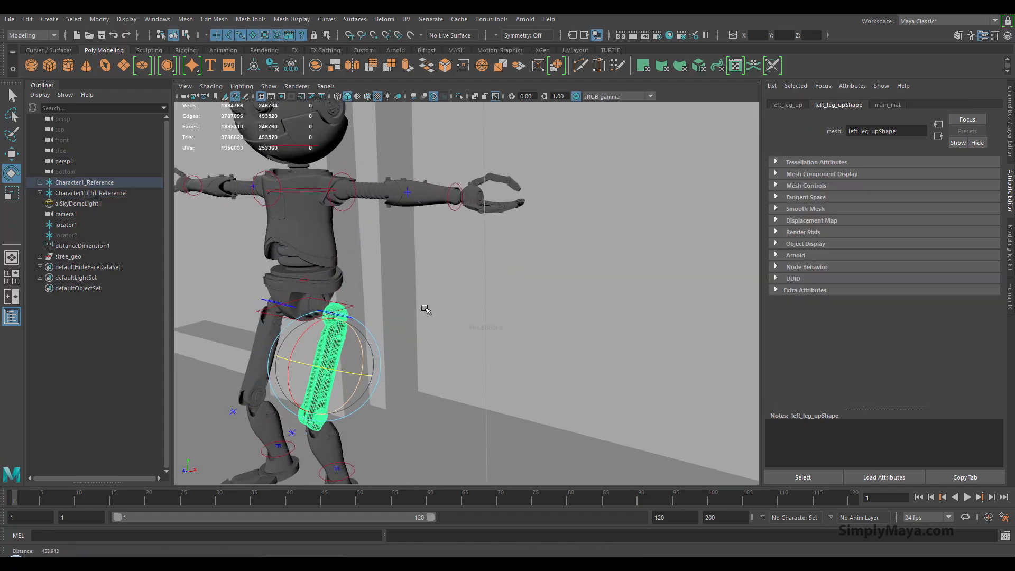
{"action": "left_click", "coordinate": [324, 287]}
{"action": "left_click_drag", "start_coordinate": [350, 302], "coordinate": [352, 306]}
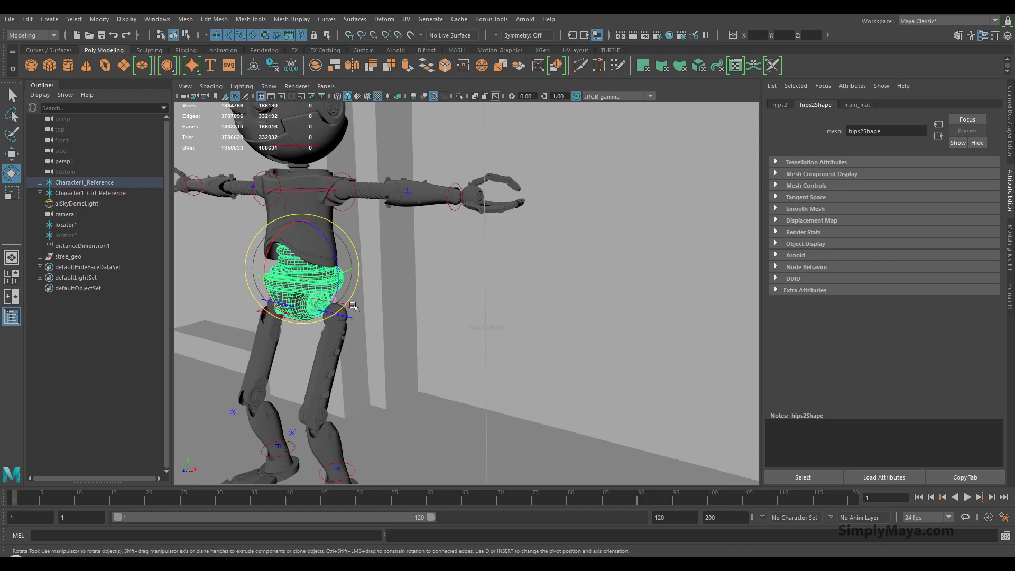
{"action": "left_click", "coordinate": [353, 306]}
{"action": "left_click", "coordinate": [346, 207]}
{"action": "left_click", "coordinate": [449, 195]}
Step: Try to move the torso mesh forward away from the body, and undo the move
{"action": "mouse_move", "coordinate": [429, 262]}
{"action": "left_mouse_down", "text": "alt"}
{"action": "mouse_move", "coordinate": [471, 280]}
{"action": "mouse_move", "coordinate": [432, 276]}
{"action": "left_mouse_up", "text": "alt"}
{"action": "left_click", "coordinate": [442, 256]}
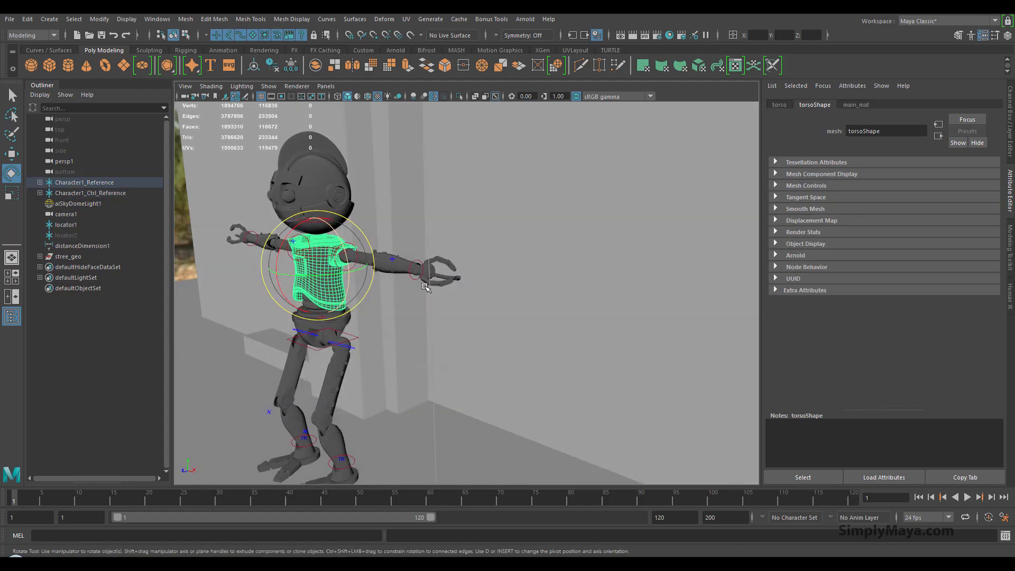
{"action": "key", "text": "w"}
{"action": "left_click_drag", "start_coordinate": [272, 279], "coordinate": [230, 299]}
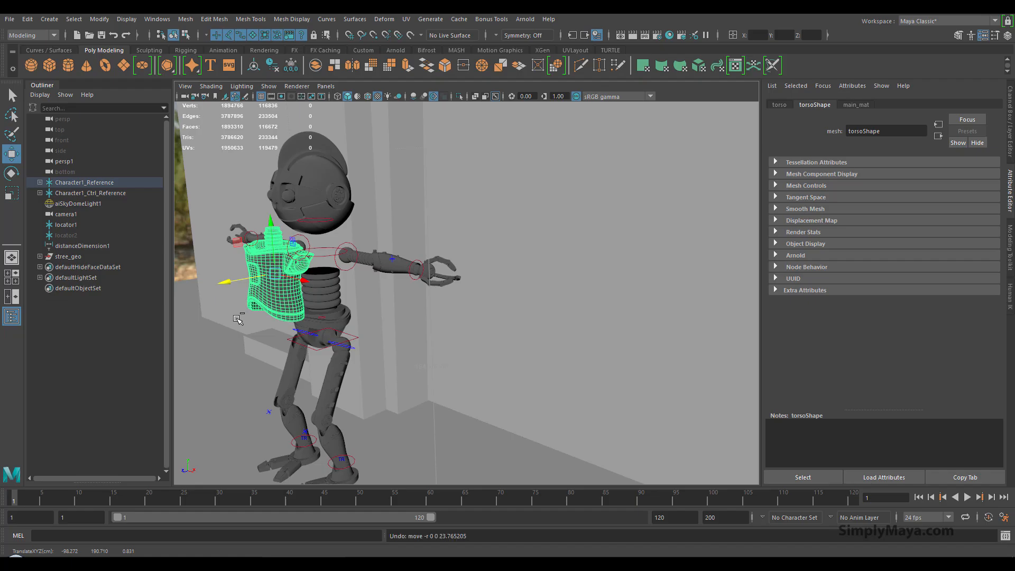
{"action": "key", "text": "ctrl+z"}
Step: Try to lower the control at the character's chest
{"action": "left_click", "coordinate": [326, 252]}
{"action": "left_click_drag", "start_coordinate": [320, 226], "coordinate": [320, 237]}
{"action": "middle_click_drag", "start_coordinate": [336, 290], "coordinate": [376, 265], "text": "alt"}
{"action": "left_click_drag", "start_coordinate": [392, 270], "coordinate": [425, 263], "text": "alt"}
Step: Rotate the whole character around the vertical axis using Character1_Reference together with Character1_Ctrl_Reference
{"action": "left_click", "coordinate": [106, 193]}
{"action": "left_click_drag", "start_coordinate": [324, 246], "coordinate": [346, 253], "text": "alt"}
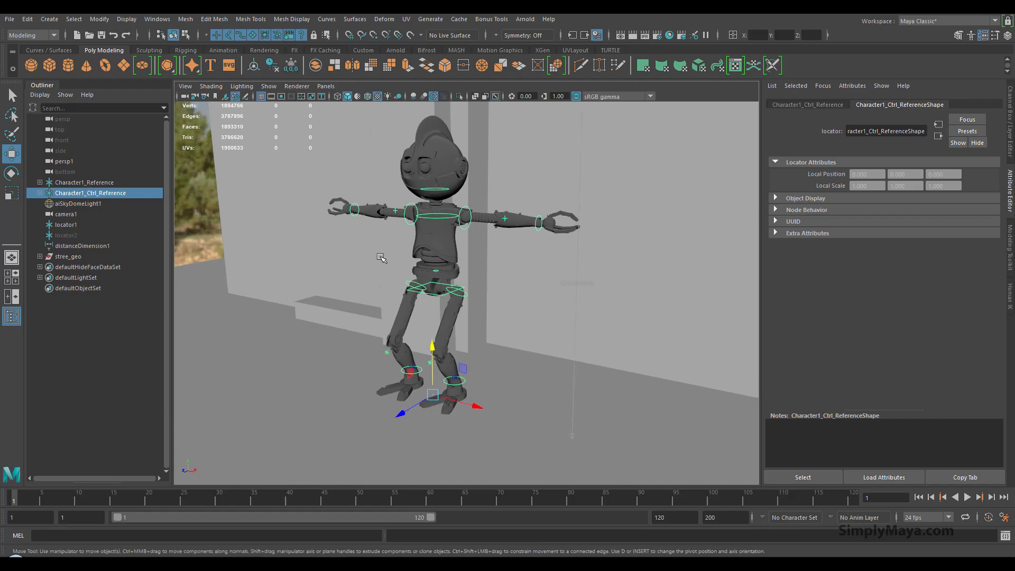
{"action": "left_click", "coordinate": [434, 290]}
{"action": "left_click", "coordinate": [105, 185]}
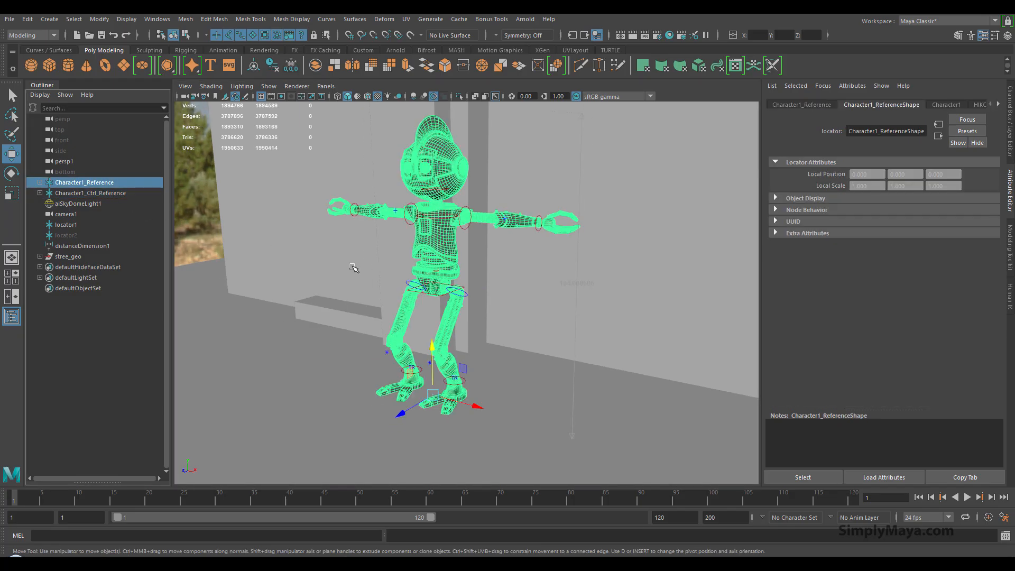
{"action": "key", "text": "r"}
{"action": "key", "text": "e"}
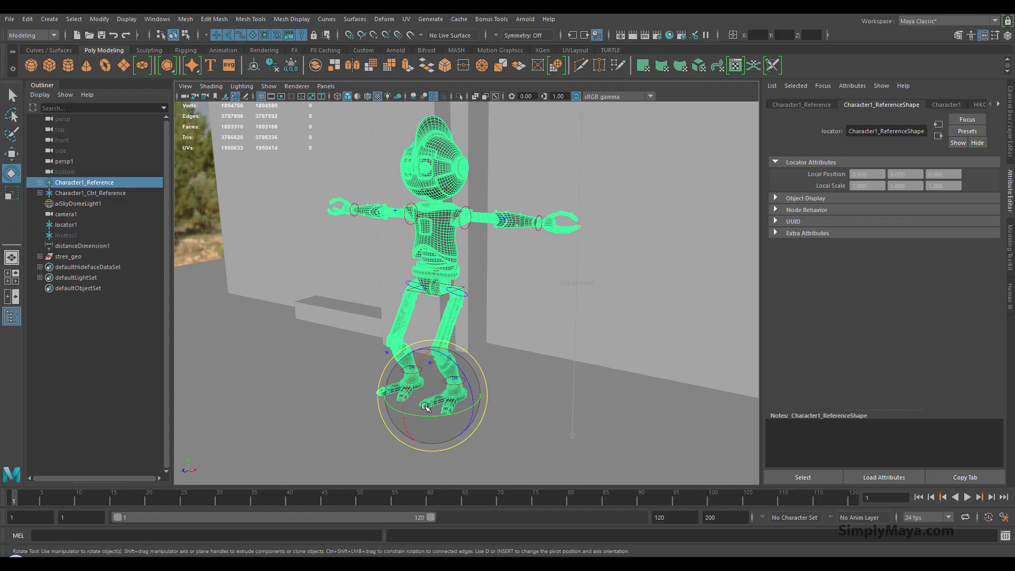
{"action": "left_click_drag", "start_coordinate": [422, 416], "coordinate": [449, 416]}
{"action": "left_click", "coordinate": [90, 193], "text": "ctrl"}
Step: Move the hips control down and back into a seated position on the floor, at about X 4.4, Y 8.2, Z -59.8
{"action": "left_click_drag", "start_coordinate": [451, 370], "coordinate": [472, 307], "text": "alt"}
{"action": "middle_click_drag", "start_coordinate": [472, 307], "coordinate": [402, 233], "text": "alt"}
{"action": "left_click_drag", "start_coordinate": [410, 328], "coordinate": [368, 292], "text": "alt"}
{"action": "middle_click_drag", "start_coordinate": [391, 289], "coordinate": [503, 374], "text": "alt"}
{"action": "left_click_drag", "start_coordinate": [503, 374], "coordinate": [397, 351], "text": "alt"}
{"action": "middle_click_drag", "start_coordinate": [396, 352], "coordinate": [444, 392], "text": "alt"}
{"action": "right_click_drag", "start_coordinate": [444, 391], "coordinate": [521, 386], "text": "alt"}
{"action": "left_click", "coordinate": [500, 317]}
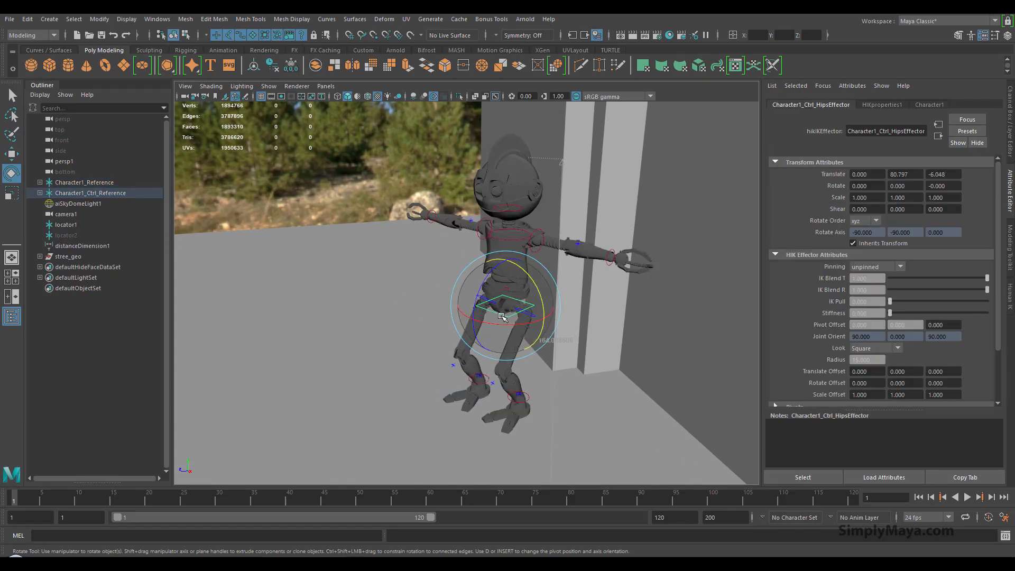
{"action": "key", "text": "w"}
{"action": "left_click_drag", "start_coordinate": [505, 312], "coordinate": [571, 429]}
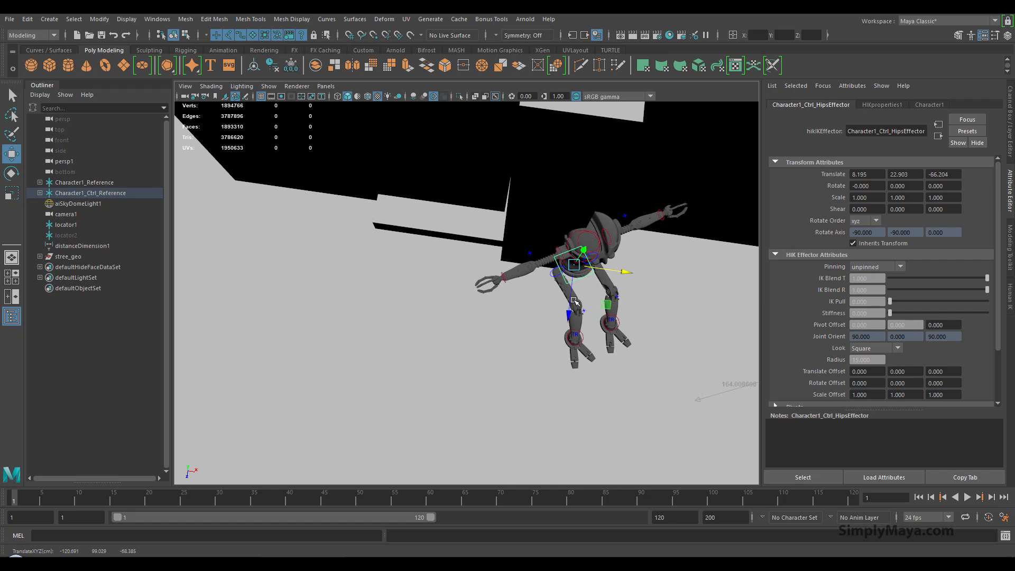
{"action": "left_click_drag", "start_coordinate": [581, 311], "coordinate": [527, 306], "text": "alt"}
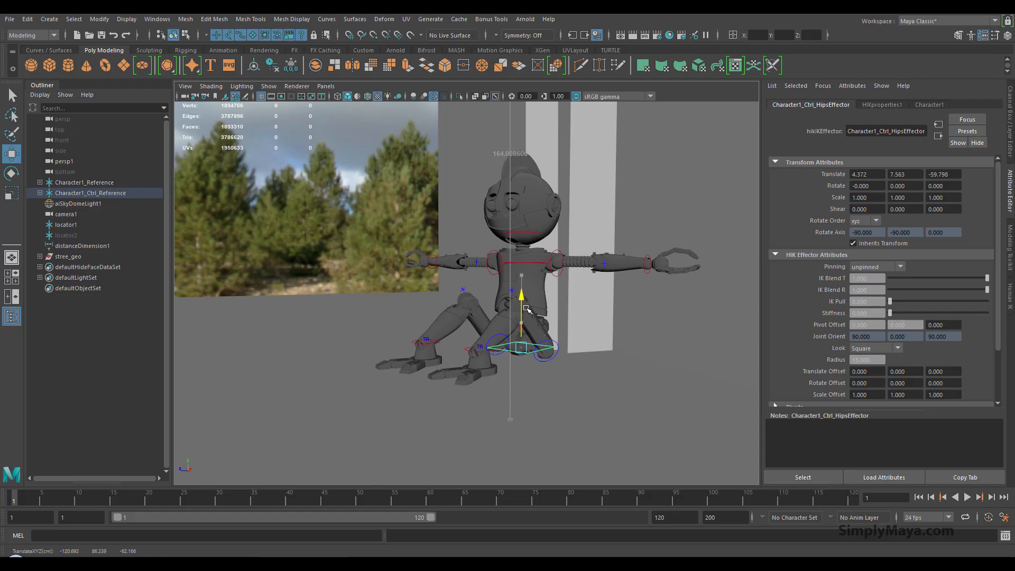
{"action": "left_click_drag", "start_coordinate": [525, 307], "coordinate": [502, 335], "text": "alt"}
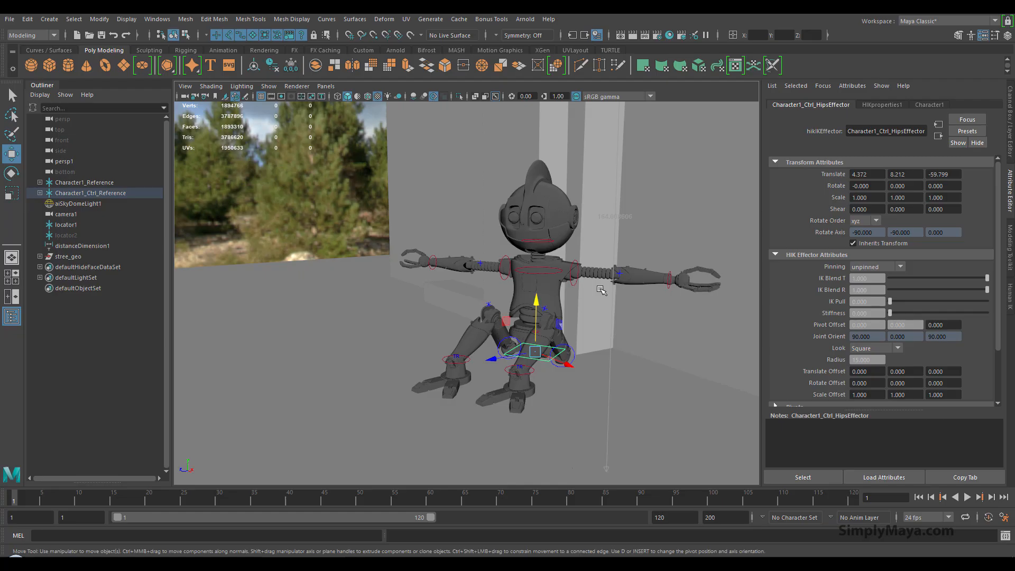
Step: Select Character1_Reference and Character1_Ctrl_Reference together and reposition the seated character on the floor against the wall
{"action": "left_click_drag", "start_coordinate": [275, 251], "coordinate": [349, 290], "text": "alt"}
{"action": "left_click", "coordinate": [100, 182]}
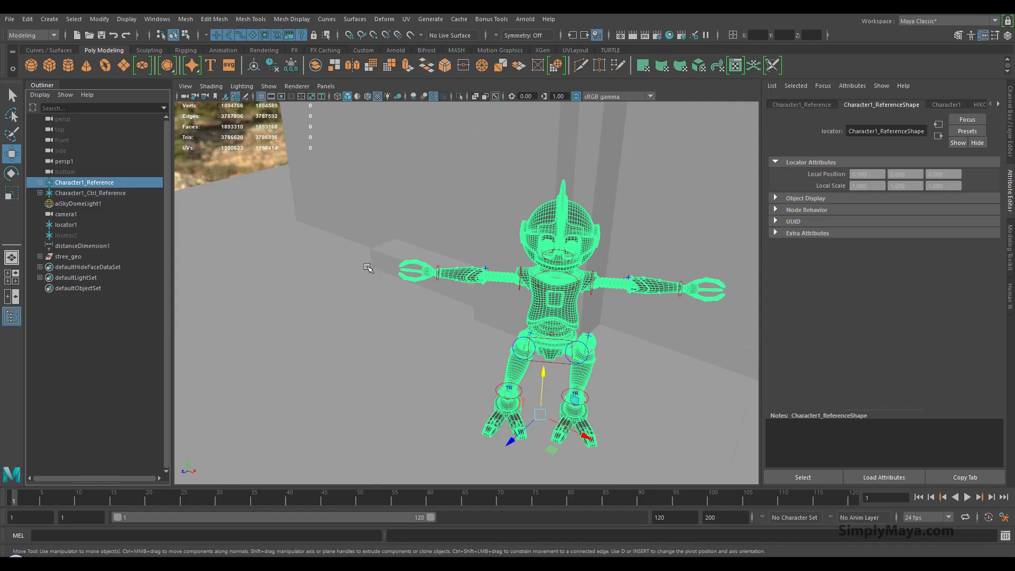
{"action": "left_click_drag", "start_coordinate": [527, 427], "coordinate": [575, 403]}
{"action": "left_click", "coordinate": [90, 193], "text": "ctrl"}
{"action": "key", "text": "e"}
{"action": "key", "text": "w"}
{"action": "mouse_move", "coordinate": [624, 359]}
{"action": "left_mouse_down"}
{"action": "mouse_move", "coordinate": [632, 353]}
{"action": "mouse_move", "coordinate": [529, 388]}
{"action": "mouse_move", "coordinate": [582, 408]}
{"action": "mouse_move", "coordinate": [552, 411]}
{"action": "mouse_move", "coordinate": [603, 392]}
{"action": "mouse_move", "coordinate": [618, 355]}
{"action": "mouse_move", "coordinate": [621, 365]}
{"action": "left_mouse_up"}
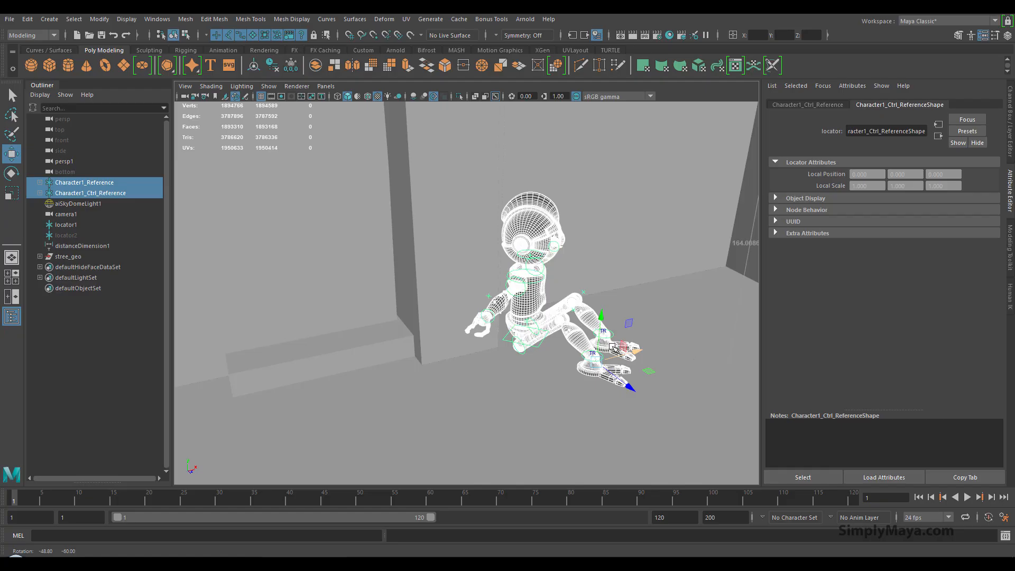
Step: Rotate the hips control about 2.5 degrees in Z and adjust the position of the seated pose
{"action": "left_click", "coordinate": [512, 343]}
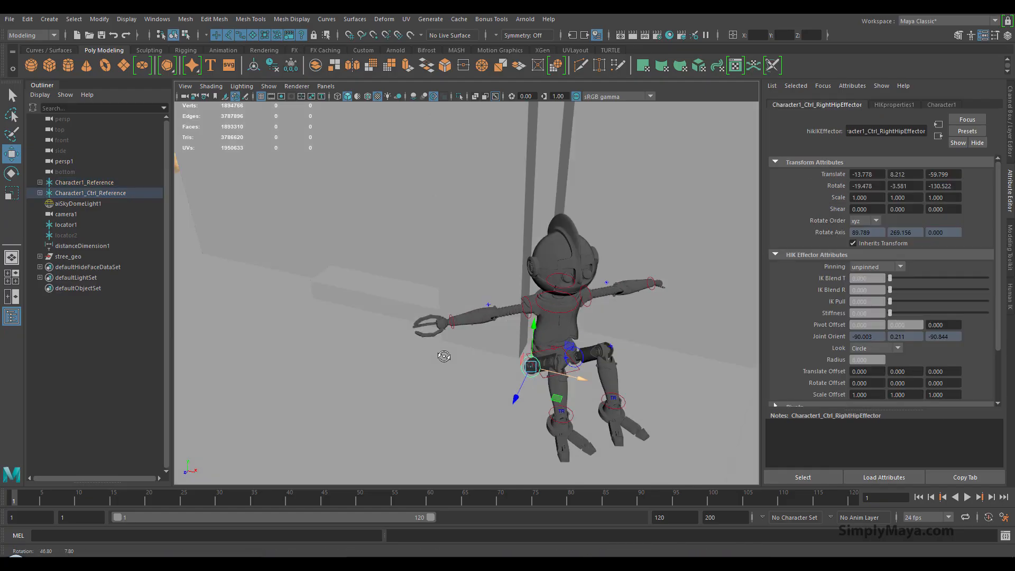
{"action": "left_click_drag", "start_coordinate": [520, 353], "coordinate": [548, 345], "text": "alt"}
{"action": "left_click", "coordinate": [541, 361]}
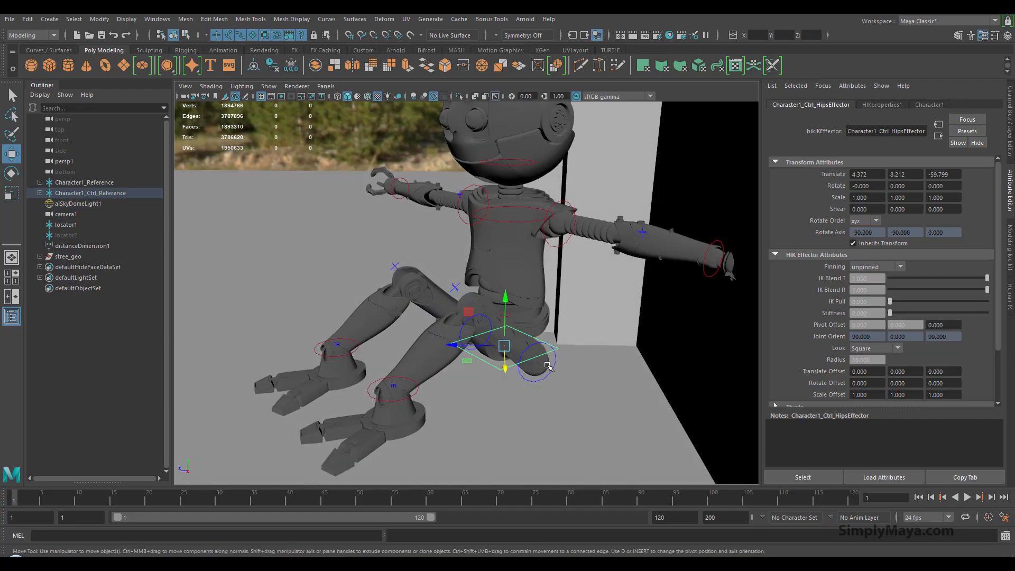
{"action": "key", "text": "e"}
{"action": "left_click_drag", "start_coordinate": [484, 322], "coordinate": [566, 343]}
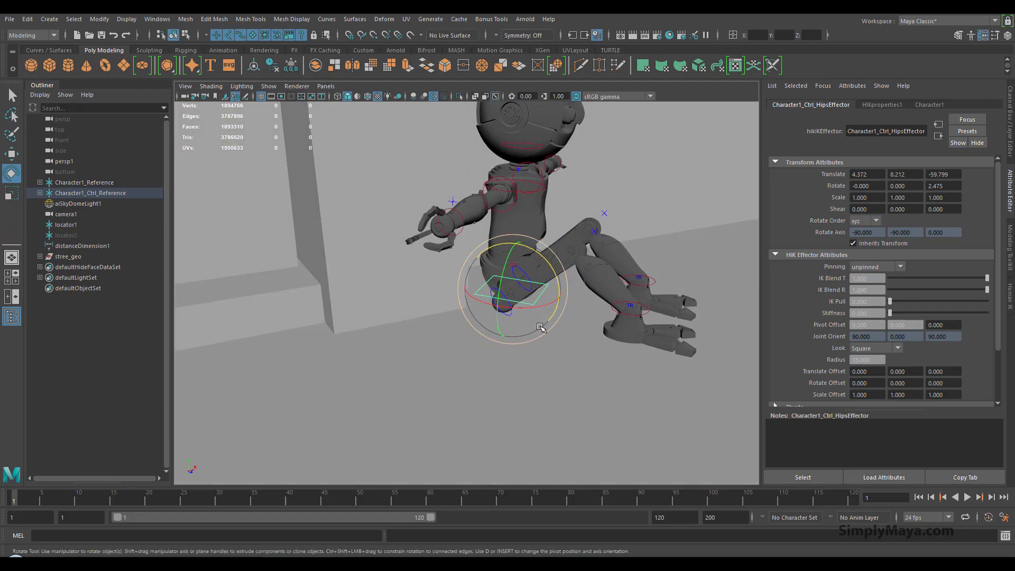
{"action": "key", "text": "w"}
{"action": "left_click_drag", "start_coordinate": [542, 308], "coordinate": [397, 387]}
Step: Move the right ankle control outward to about X -33.3, Y 15.7, Z -11.8 and rotate the right foot
{"action": "right_click_drag", "start_coordinate": [397, 387], "coordinate": [550, 398], "text": "alt"}
{"action": "left_click_drag", "start_coordinate": [551, 399], "coordinate": [441, 376], "text": "alt"}
{"action": "left_click", "coordinate": [433, 361]}
{"action": "left_click_drag", "start_coordinate": [467, 439], "coordinate": [382, 423], "text": "alt"}
{"action": "left_click", "coordinate": [387, 414]}
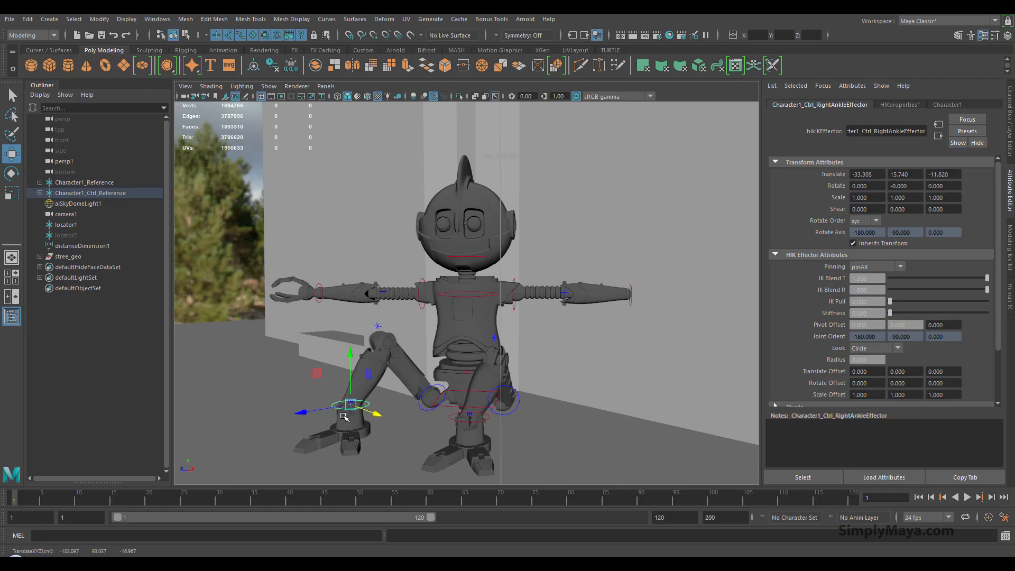
{"action": "key", "text": "e"}
{"action": "left_click_drag", "start_coordinate": [359, 417], "coordinate": [429, 365]}
Step: Move the left ankle control outward and turn the left foot to spread the legs apart
{"action": "left_click", "coordinate": [437, 395]}
{"action": "key", "text": "w"}
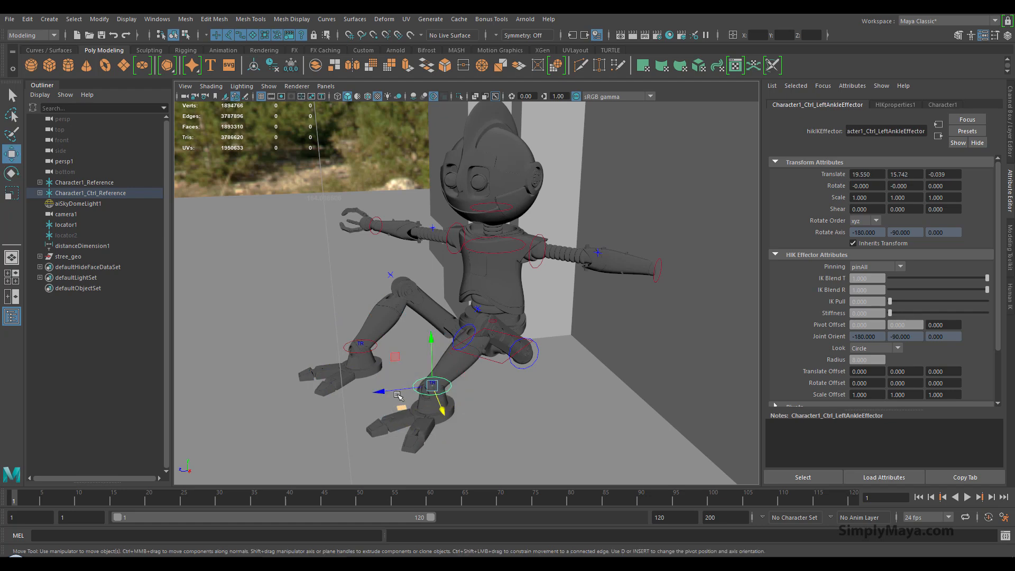
{"action": "left_click_drag", "start_coordinate": [402, 394], "coordinate": [527, 258]}
Step: Move the left wrist control down and back beside the left hip, to about X 26.6, Y 28.3, Z -40.0
{"action": "left_click_drag", "start_coordinate": [621, 236], "coordinate": [555, 283]}
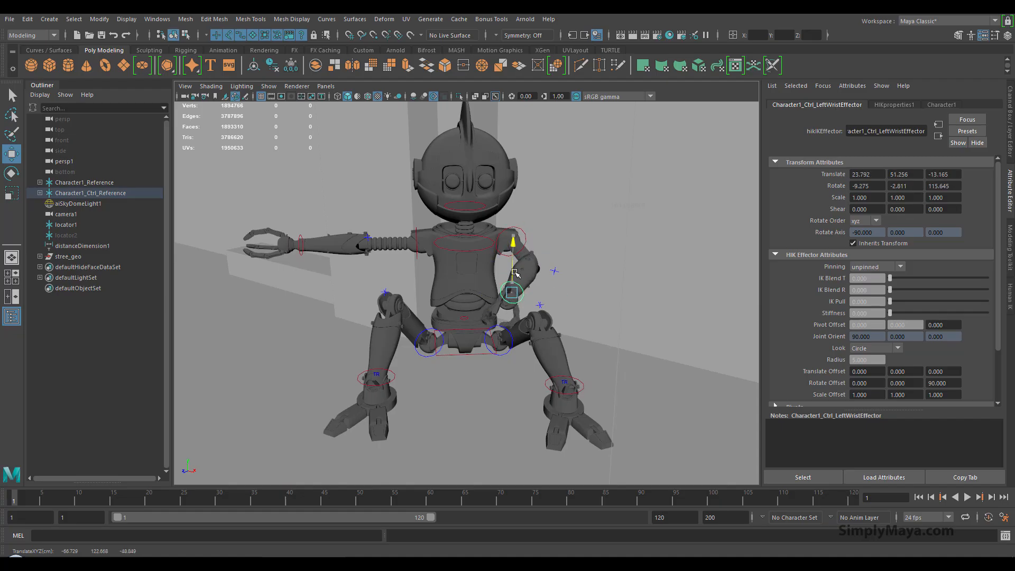
{"action": "left_click_drag", "start_coordinate": [506, 312], "coordinate": [530, 301], "text": "alt"}
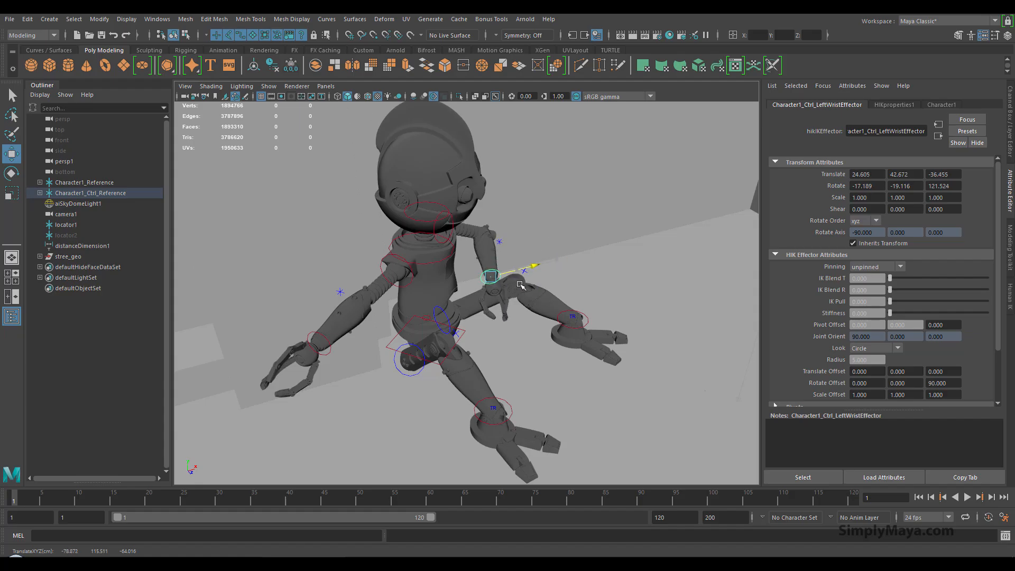
{"action": "left_click_drag", "start_coordinate": [493, 285], "coordinate": [495, 287]}
{"action": "left_click_drag", "start_coordinate": [515, 317], "coordinate": [481, 304], "text": "alt"}
{"action": "right_click_drag", "start_coordinate": [502, 312], "coordinate": [560, 328], "text": "alt"}
{"action": "middle_click_drag", "start_coordinate": [580, 340], "coordinate": [563, 300], "text": "alt"}
{"action": "right_click_drag", "start_coordinate": [563, 300], "coordinate": [549, 327], "text": "alt"}
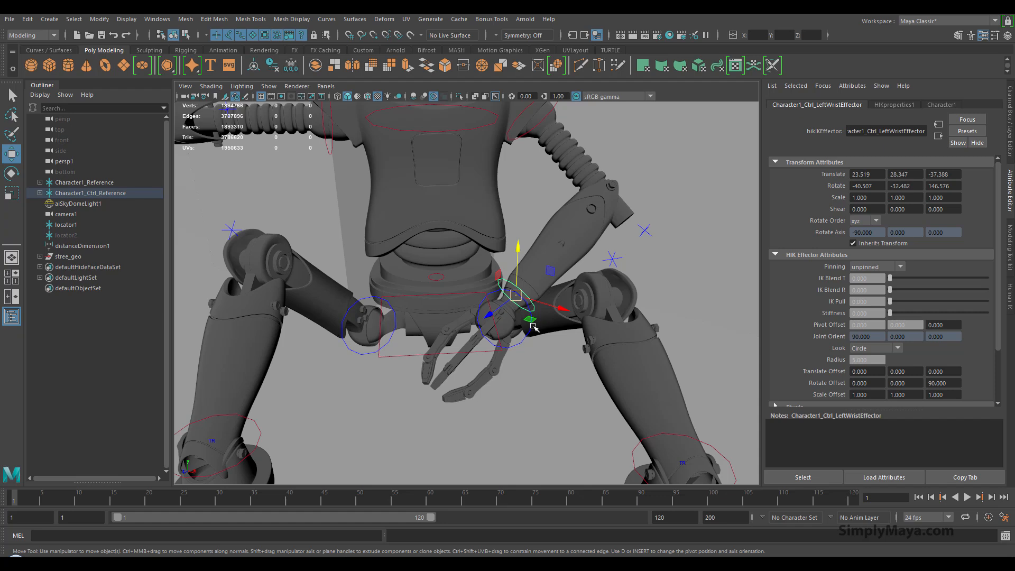
{"action": "left_click_drag", "start_coordinate": [490, 315], "coordinate": [561, 302]}
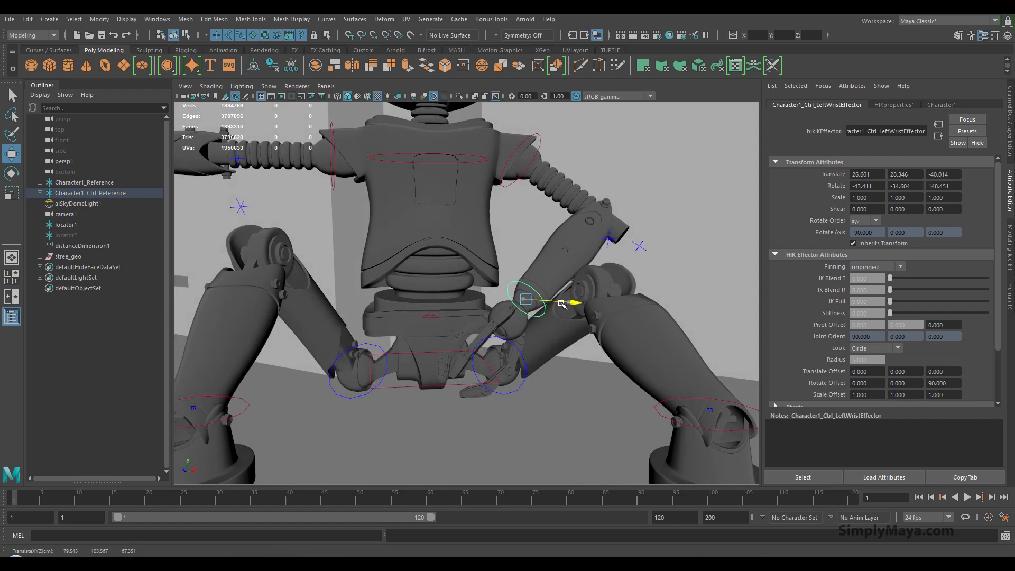
Step: Try to insert an edge loop near the open elbow end of the left arm mesh with Multi-Cut
{"action": "left_click", "coordinate": [622, 226]}
{"action": "right_click_drag", "start_coordinate": [634, 271], "coordinate": [665, 328], "text": "alt"}
{"action": "middle_click_drag", "start_coordinate": [666, 328], "coordinate": [534, 383], "text": "alt"}
{"action": "right_click_drag", "start_coordinate": [534, 382], "coordinate": [587, 349], "text": "alt"}
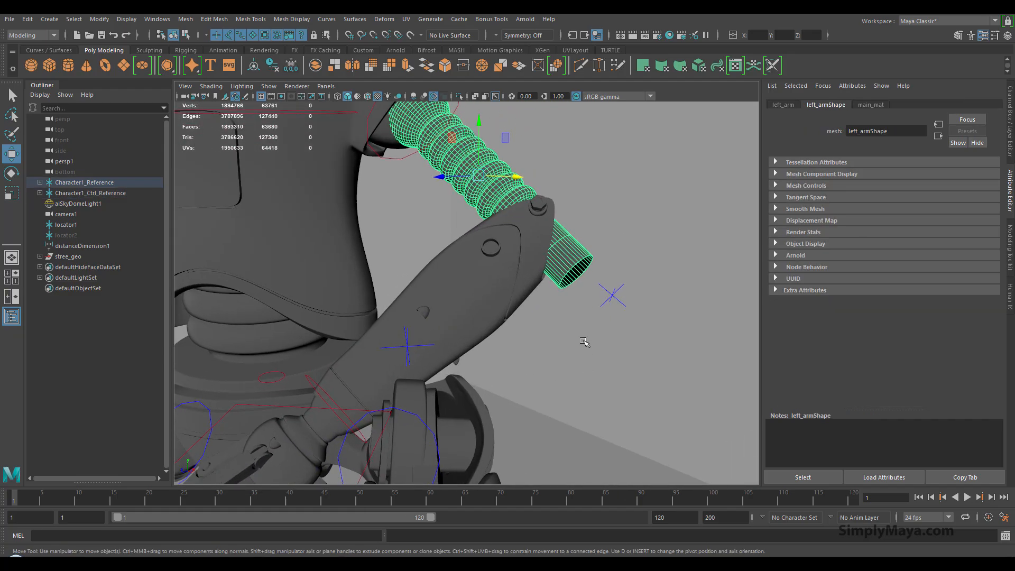
{"action": "middle_click_drag", "start_coordinate": [586, 349], "coordinate": [566, 371], "text": "alt"}
{"action": "left_click", "coordinate": [1011, 294]}
{"action": "left_click", "coordinate": [1011, 259]}
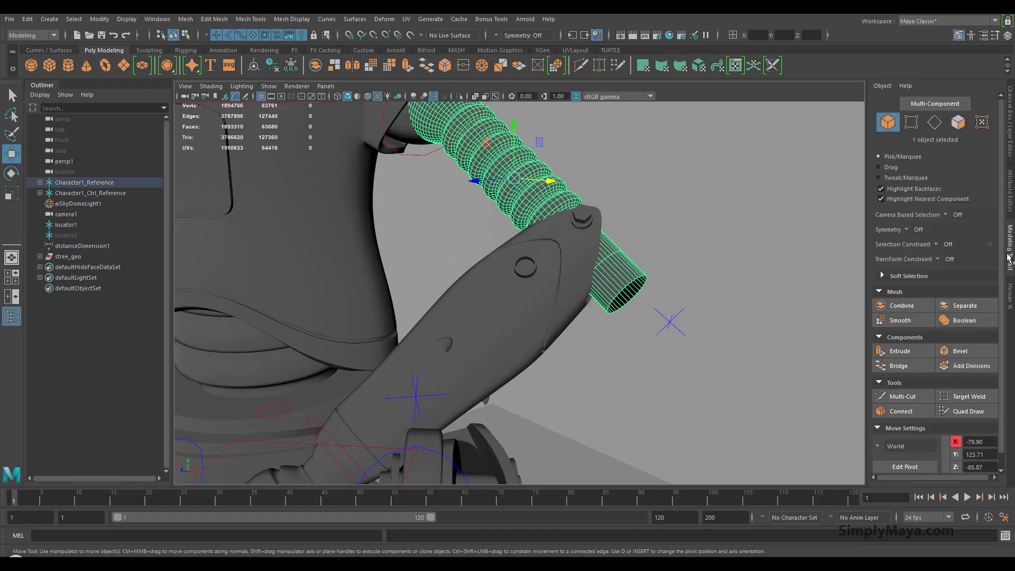
{"action": "left_click", "coordinate": [903, 396]}
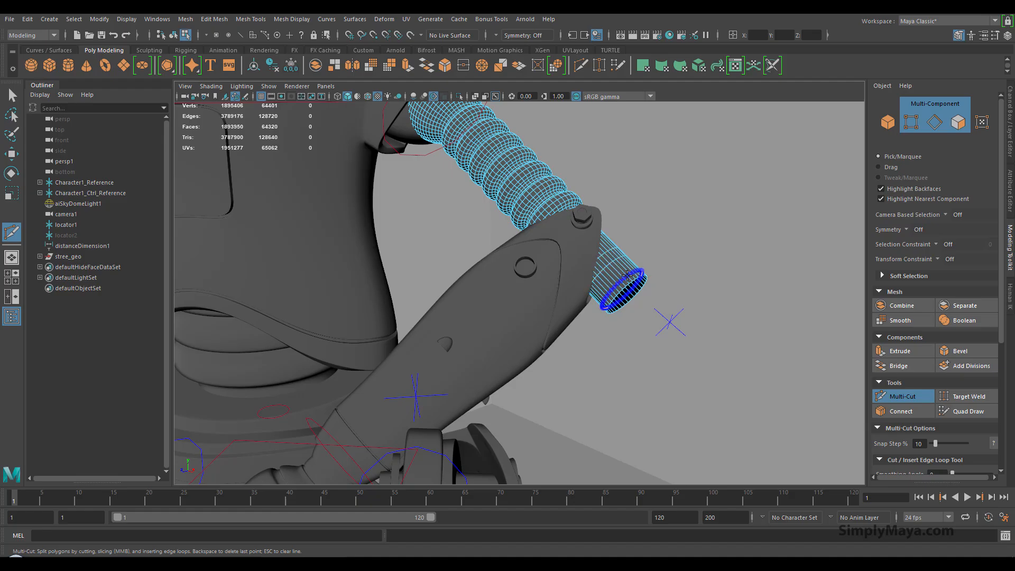
{"action": "left_click_drag", "start_coordinate": [614, 278], "coordinate": [663, 288], "text": "alt"}
{"action": "middle_click_drag", "start_coordinate": [515, 328], "coordinate": [514, 378], "text": "alt"}
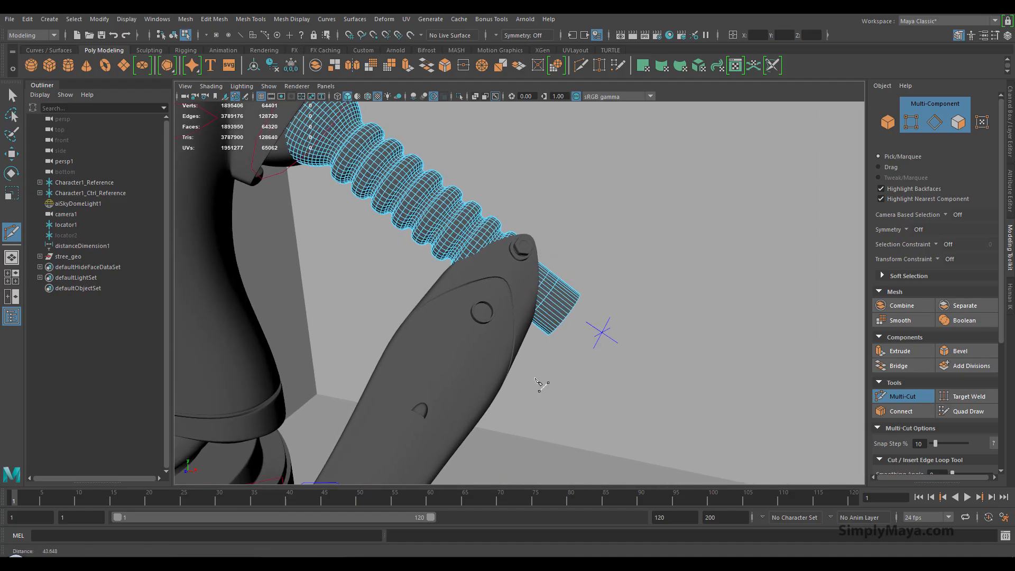
{"action": "right_click_drag", "start_coordinate": [514, 379], "coordinate": [599, 302], "text": "alt"}
Step: Try selecting the ring of faces at the open elbow end of the left arm mesh
{"action": "key", "text": "q"}
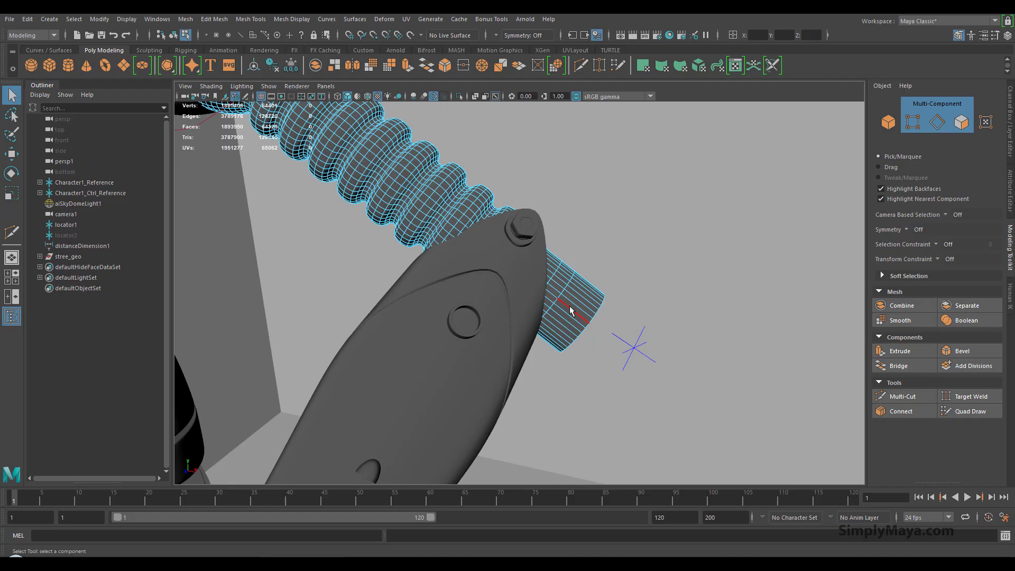
{"action": "right_click_drag", "start_coordinate": [569, 257], "coordinate": [571, 288]}
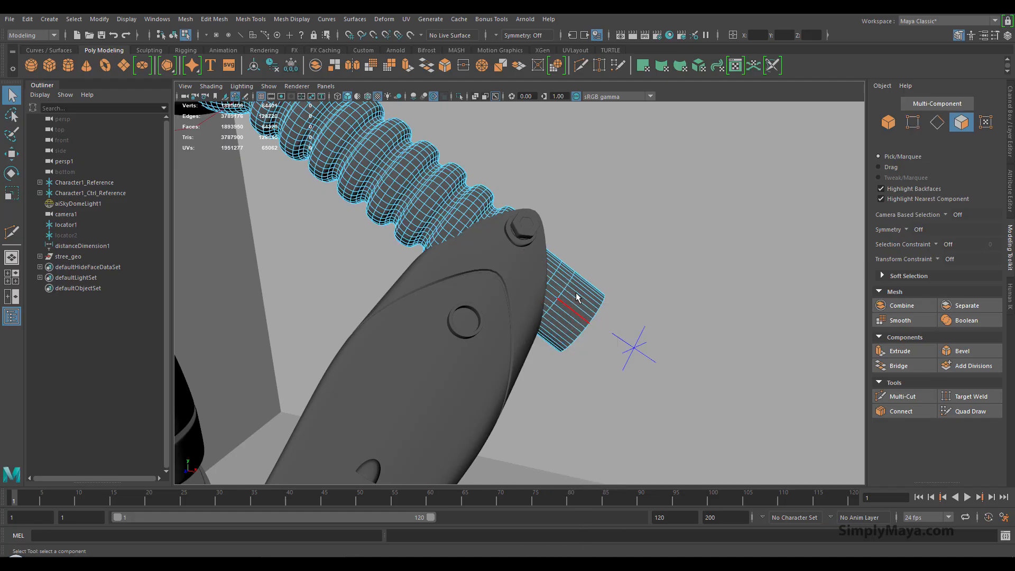
{"action": "left_click", "coordinate": [576, 316]}
{"action": "double_click", "coordinate": [577, 314], "text": "shift"}
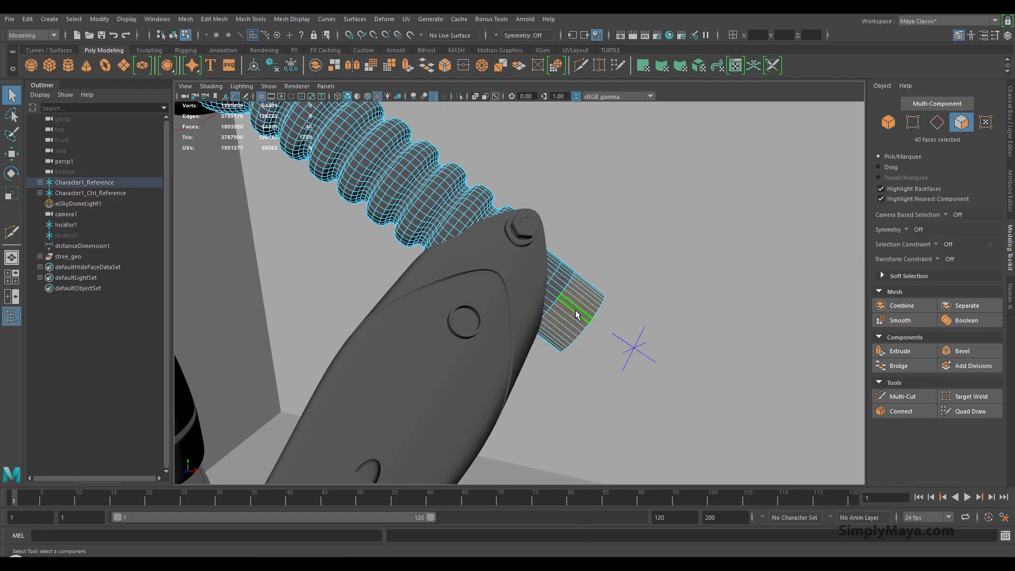
{"action": "scroll", "coordinate": [573, 309], "scroll_direction": "down", "scroll_amount": 8}
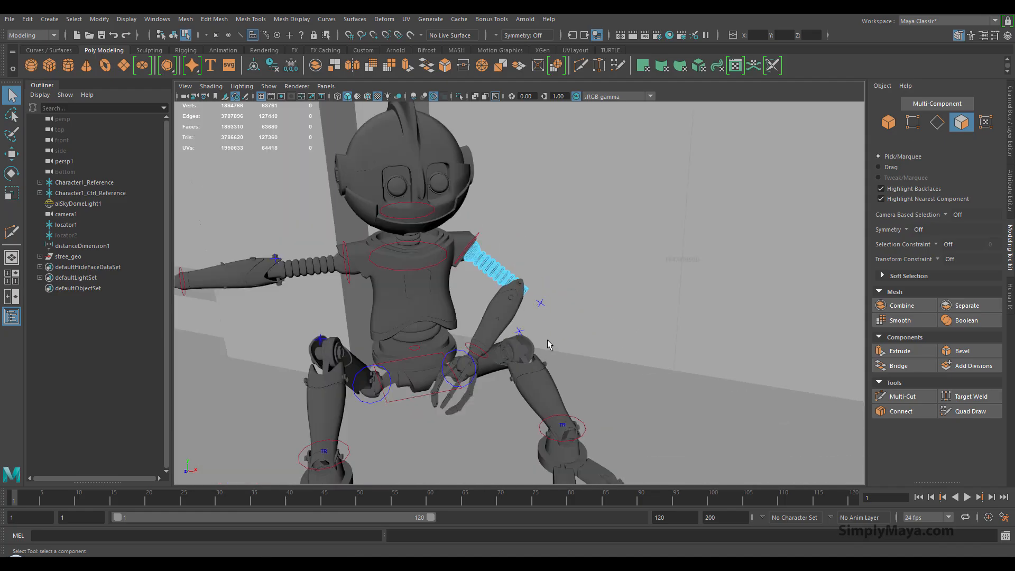
{"action": "scroll", "coordinate": [547, 339], "scroll_direction": "down", "scroll_amount": 3}
{"action": "middle_click_drag", "start_coordinate": [546, 322], "coordinate": [559, 269], "text": "alt"}
{"action": "left_click_drag", "start_coordinate": [559, 268], "coordinate": [550, 263], "text": "alt"}
{"action": "scroll", "coordinate": [478, 280], "scroll_direction": "down", "scroll_amount": 3}
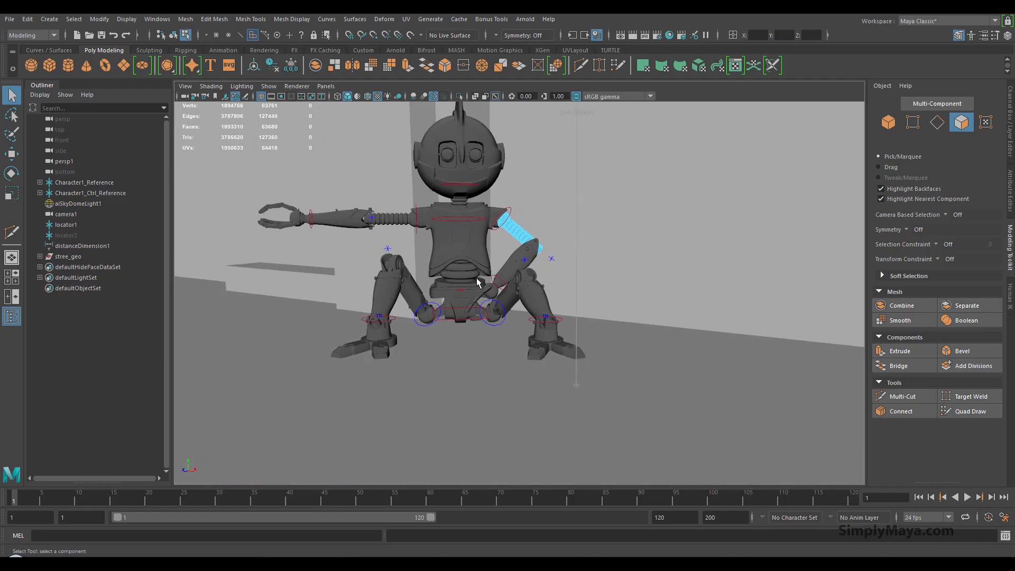
Step: Return to object selection and move the right wrist control in toward the body, to about world X -100.6, Y 130.7, Z -29.5
{"action": "left_click_drag", "start_coordinate": [477, 281], "coordinate": [406, 279], "text": "alt"}
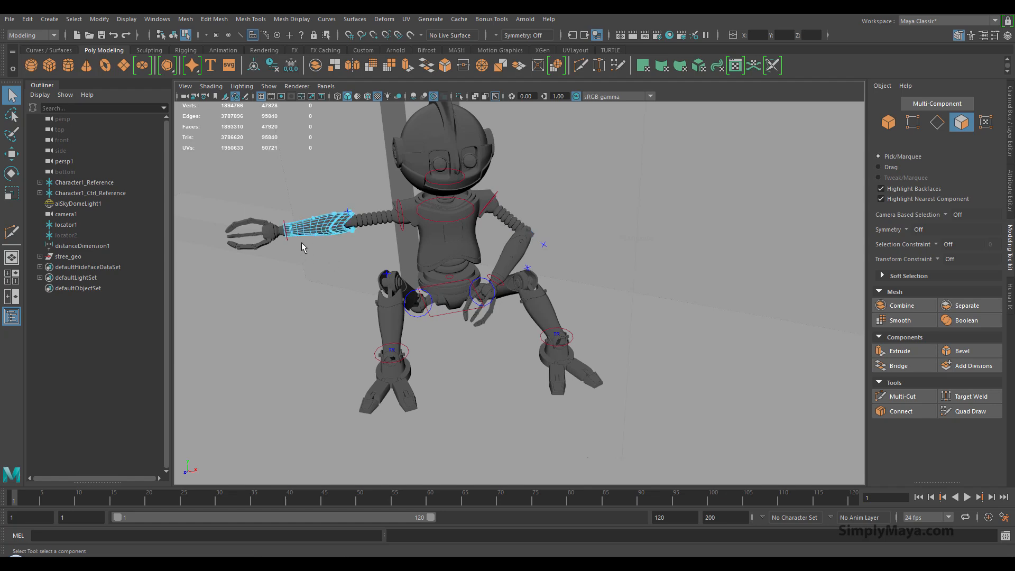
{"action": "right_click", "coordinate": [316, 228]}
{"action": "left_click", "coordinate": [359, 213]}
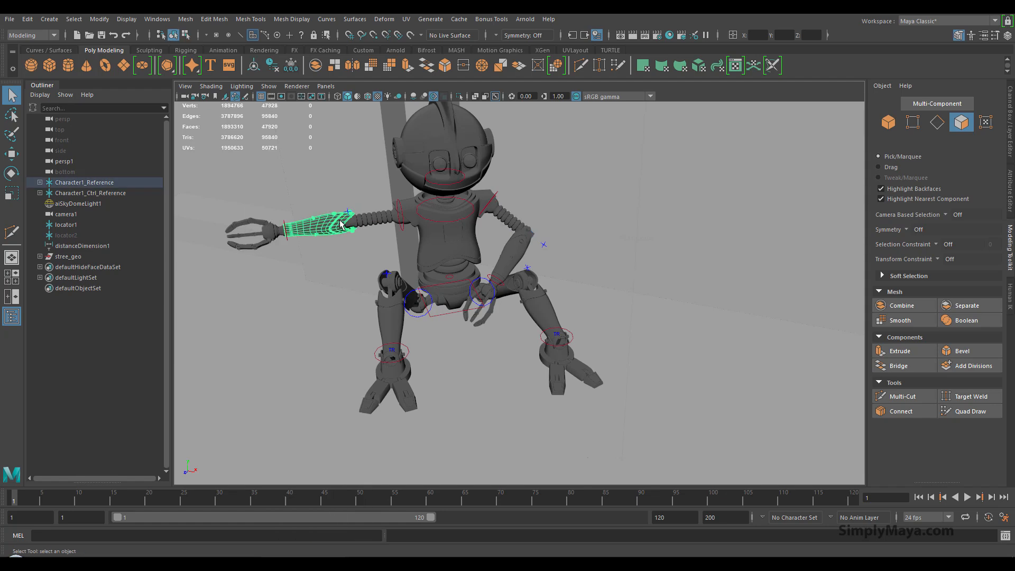
{"action": "left_click", "coordinate": [283, 229]}
{"action": "key", "text": "w"}
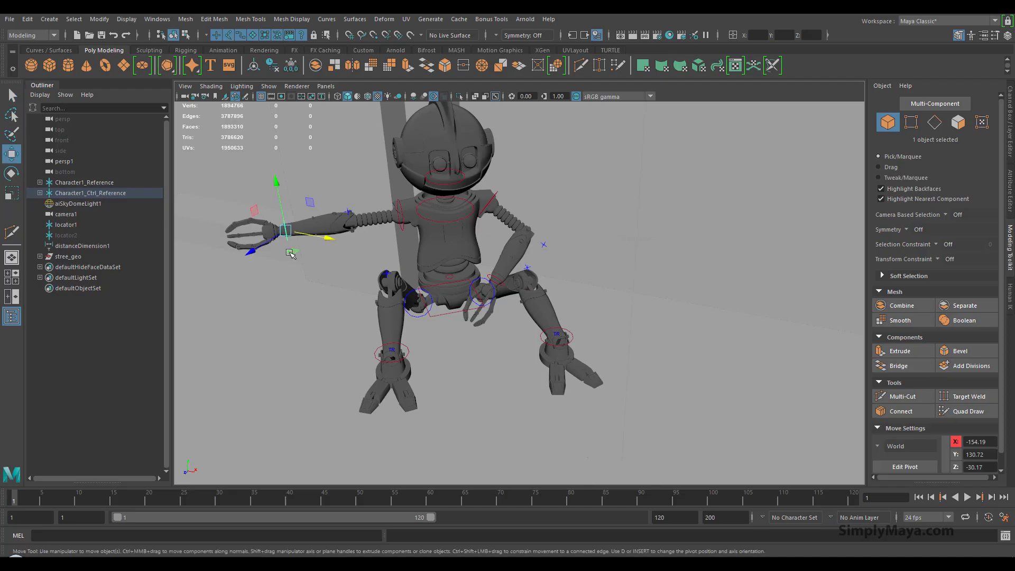
{"action": "left_click_drag", "start_coordinate": [266, 250], "coordinate": [300, 253]}
{"action": "left_click_drag", "start_coordinate": [349, 230], "coordinate": [354, 280]}
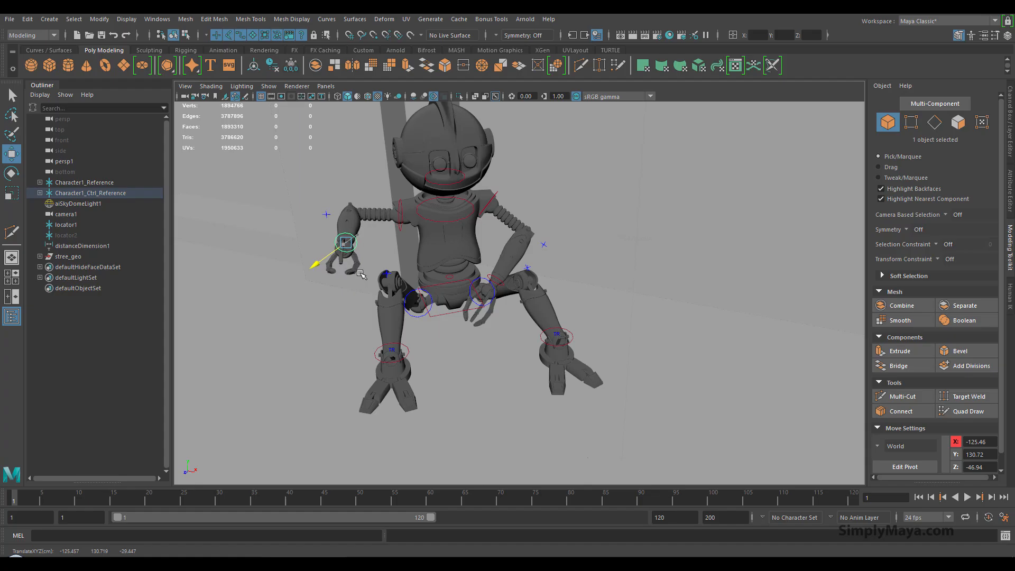
{"action": "left_click_drag", "start_coordinate": [382, 249], "coordinate": [355, 266]}
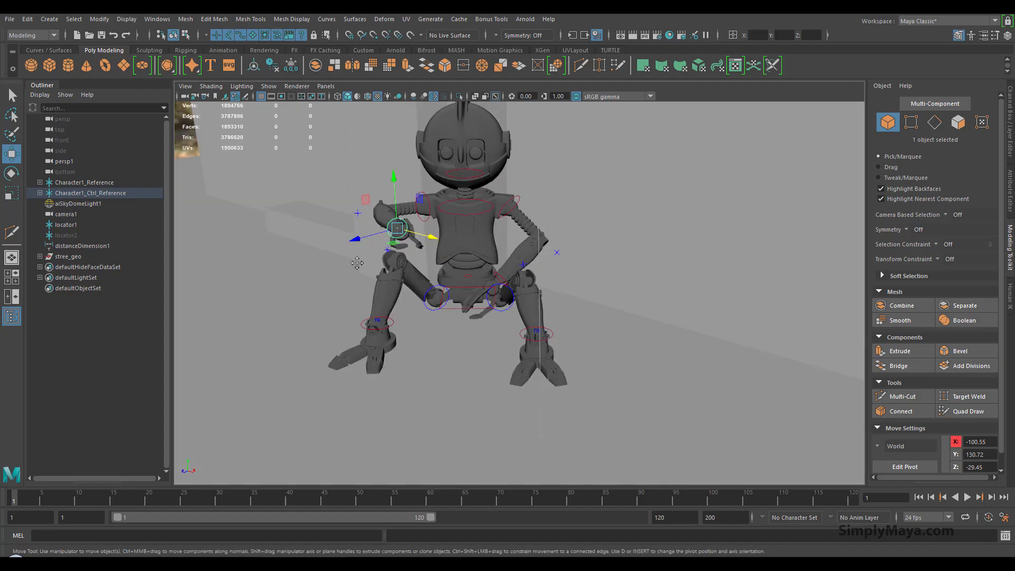
Step: Lower the right wrist control and shift it slightly outward, to about X -107.7, Y 118.6, Z -29.4
{"action": "middle_click_drag", "start_coordinate": [375, 290], "coordinate": [428, 356], "text": "alt"}
{"action": "right_click_drag", "start_coordinate": [427, 356], "coordinate": [468, 348], "text": "alt"}
{"action": "left_click_drag", "start_coordinate": [334, 249], "coordinate": [448, 346]}
{"action": "left_click_drag", "start_coordinate": [529, 340], "coordinate": [446, 324]}
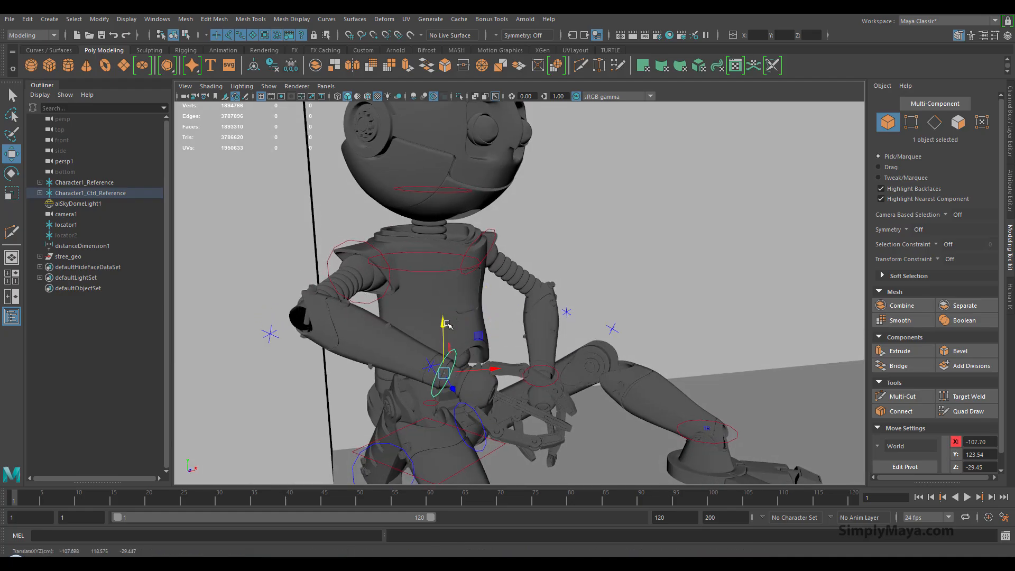
Step: Reposition the right elbow control to about X -128.3, Y 124.2, Z -41.8 and slightly rotate the right shoulder control
{"action": "left_click", "coordinate": [286, 311]}
{"action": "left_click_drag", "start_coordinate": [304, 284], "coordinate": [304, 314]}
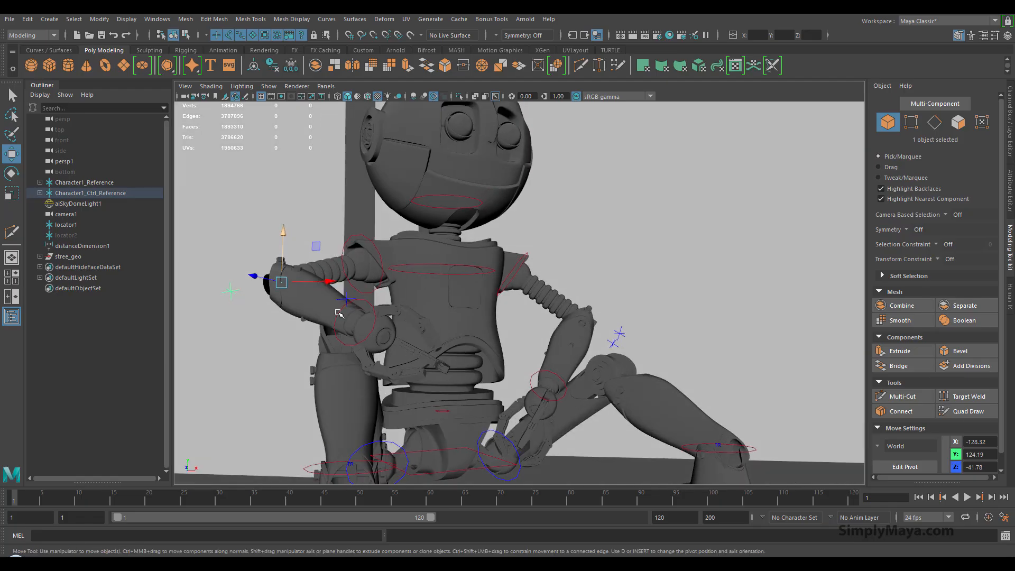
{"action": "mouse_move", "coordinate": [365, 294]}
{"action": "left_mouse_down"}
{"action": "mouse_move", "coordinate": [354, 287]}
{"action": "mouse_move", "coordinate": [339, 302]}
{"action": "mouse_move", "coordinate": [381, 312]}
{"action": "mouse_move", "coordinate": [363, 312]}
{"action": "mouse_move", "coordinate": [374, 285]}
{"action": "left_mouse_up"}
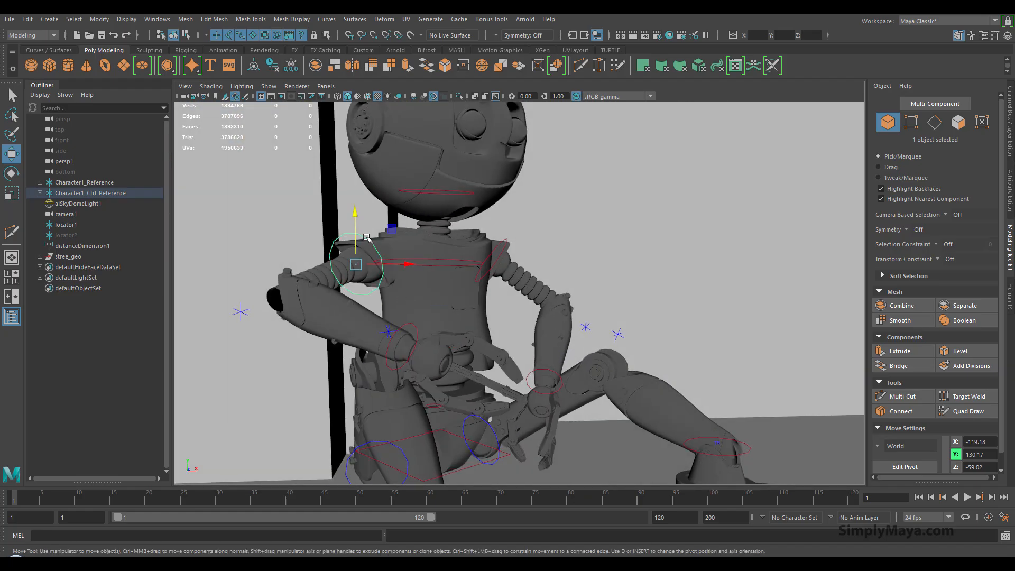
{"action": "key", "text": "e"}
{"action": "mouse_move", "coordinate": [370, 233]}
{"action": "left_mouse_down"}
{"action": "mouse_move", "coordinate": [378, 240]}
{"action": "mouse_move", "coordinate": [358, 229]}
{"action": "left_mouse_up"}
Step: Move the right wrist control over the right knee, to about X -108.0, Y 120.1, Z -26.8
{"action": "left_click", "coordinate": [416, 340]}
{"action": "left_click", "coordinate": [383, 281]}
{"action": "key", "text": "w"}
{"action": "left_click_drag", "start_coordinate": [399, 252], "coordinate": [256, 319]}
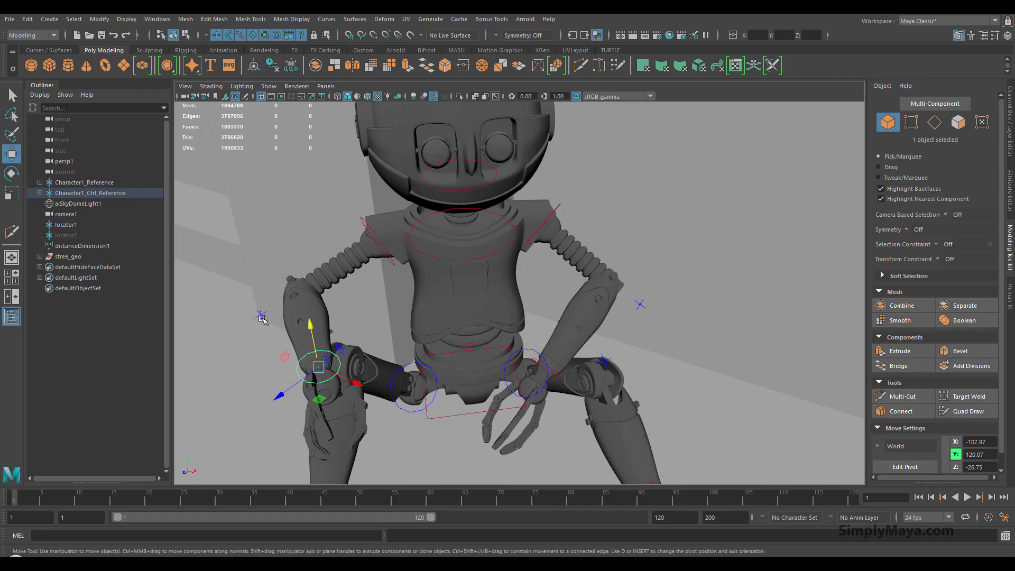
Step: Bring the right elbow control down and inward to about X -120.2, Y 118.9, Z -42.5
{"action": "left_click_drag", "start_coordinate": [328, 305], "coordinate": [353, 317]}
{"action": "mouse_move", "coordinate": [353, 317]}
{"action": "left_mouse_down", "text": "alt"}
{"action": "mouse_move", "coordinate": [409, 290]}
{"action": "mouse_move", "coordinate": [371, 287]}
{"action": "mouse_move", "coordinate": [371, 312]}
{"action": "left_mouse_up", "text": "alt"}
{"action": "left_click_drag", "start_coordinate": [353, 329], "coordinate": [272, 341], "text": "alt"}
{"action": "left_click_drag", "start_coordinate": [337, 284], "coordinate": [346, 279]}
{"action": "left_click_drag", "start_coordinate": [330, 302], "coordinate": [366, 339], "text": "alt"}
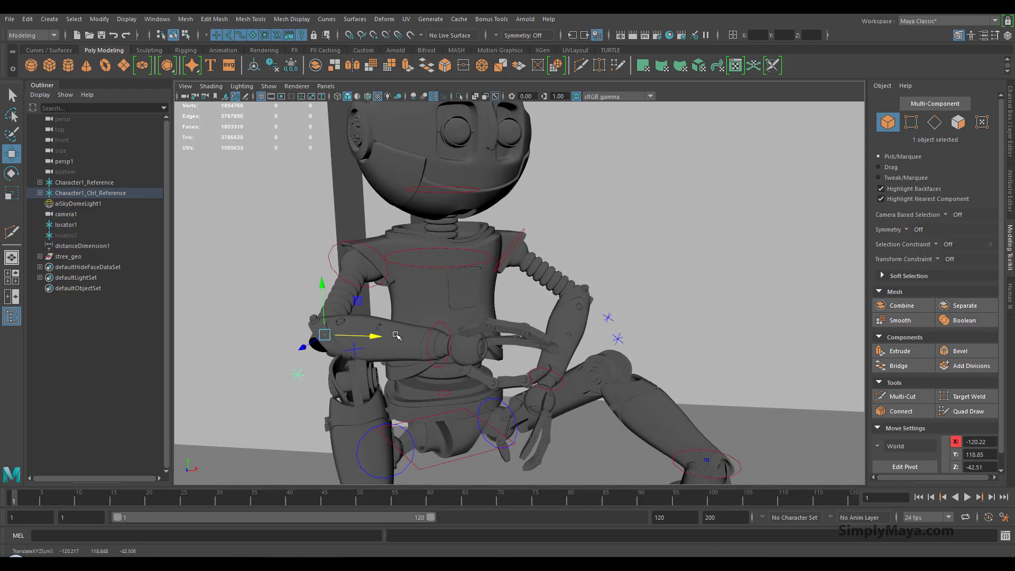
Step: Readjust the right wrist control's position so the forearm rests across the raised right knee
{"action": "left_click", "coordinate": [430, 332]}
{"action": "left_click_drag", "start_coordinate": [463, 344], "coordinate": [248, 352]}
{"action": "left_click_drag", "start_coordinate": [404, 305], "coordinate": [353, 277], "text": "alt"}
{"action": "left_click_drag", "start_coordinate": [355, 291], "coordinate": [438, 272], "text": "alt"}
{"action": "left_click_drag", "start_coordinate": [408, 315], "coordinate": [406, 321]}
Step: Rotate the left ankle control slightly to adjust how the left foot is turned
{"action": "left_click_drag", "start_coordinate": [426, 286], "coordinate": [380, 295], "text": "alt"}
{"action": "right_click_drag", "start_coordinate": [378, 309], "coordinate": [315, 312], "text": "alt"}
{"action": "middle_click_drag", "start_coordinate": [334, 318], "coordinate": [337, 293], "text": "alt"}
{"action": "left_click_drag", "start_coordinate": [336, 293], "coordinate": [344, 312], "text": "alt"}
{"action": "left_click", "coordinate": [573, 337]}
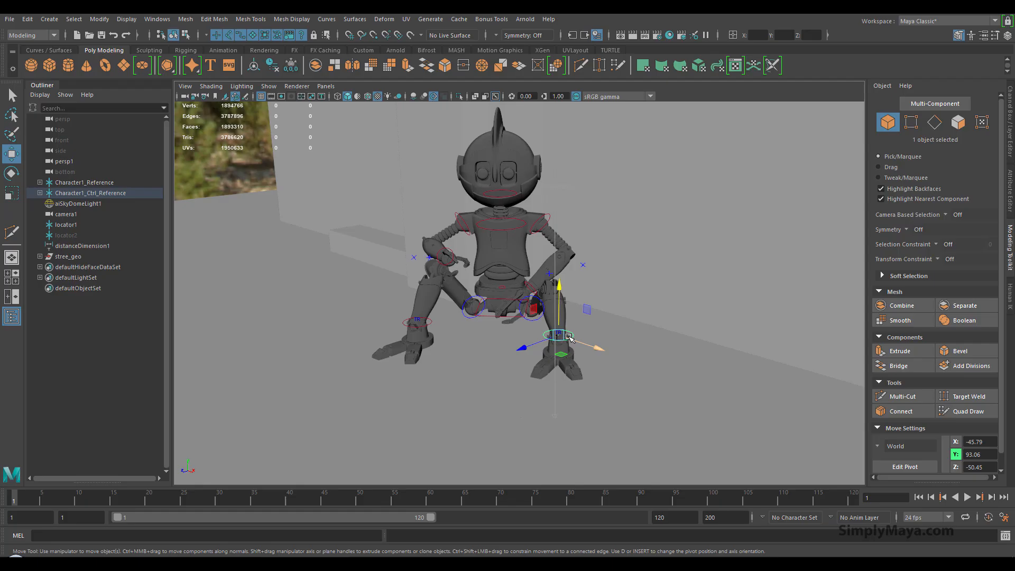
{"action": "key", "text": "e"}
{"action": "left_click_drag", "start_coordinate": [559, 351], "coordinate": [562, 354]}
Step: Rotate the head control to tilt the robot's head
{"action": "left_click_drag", "start_coordinate": [439, 351], "coordinate": [534, 334], "text": "alt"}
{"action": "middle_click_drag", "start_coordinate": [534, 334], "coordinate": [553, 381], "text": "alt"}
{"action": "right_click_drag", "start_coordinate": [552, 381], "coordinate": [586, 388], "text": "alt"}
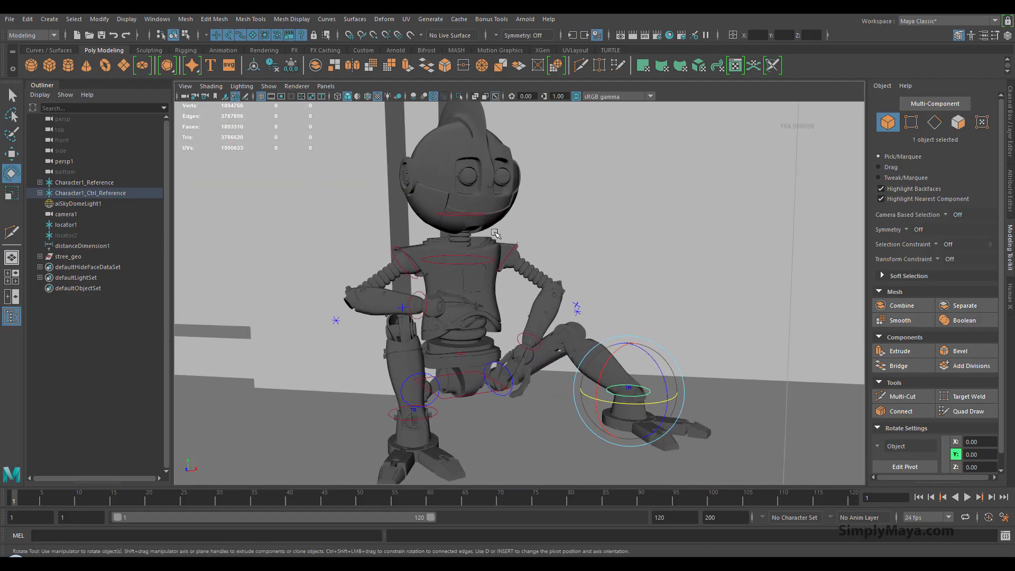
{"action": "left_click", "coordinate": [468, 215]}
{"action": "left_click_drag", "start_coordinate": [467, 215], "coordinate": [446, 238]}
Step: Rotate the right wrist control to turn the hand in front of the torso
{"action": "right_click_drag", "start_coordinate": [441, 281], "coordinate": [591, 303], "text": "alt"}
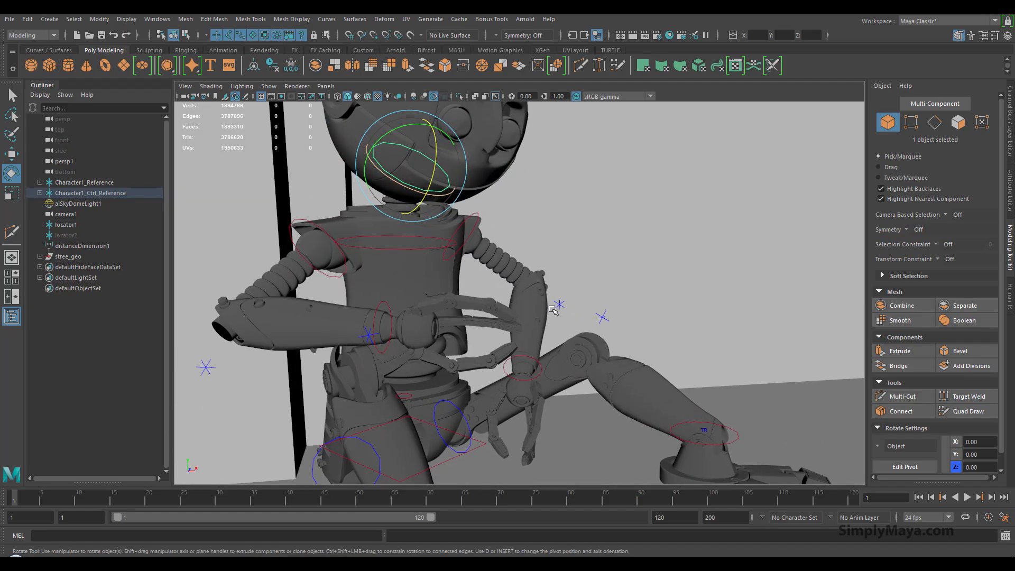
{"action": "middle_click_drag", "start_coordinate": [500, 312], "coordinate": [527, 294], "text": "alt"}
{"action": "left_click", "coordinate": [406, 295]}
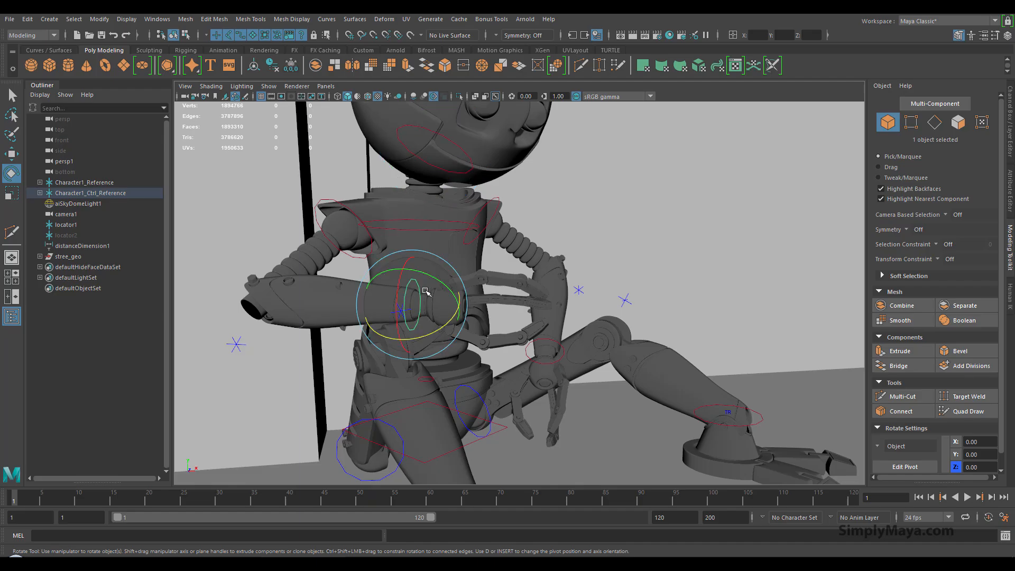
{"action": "left_click_drag", "start_coordinate": [442, 287], "coordinate": [436, 326]}
Step: Rotate the left wrist control to about -41.1, -45.6, 145.4 degrees so the left hand hangs between the legs
{"action": "left_click", "coordinate": [545, 349]}
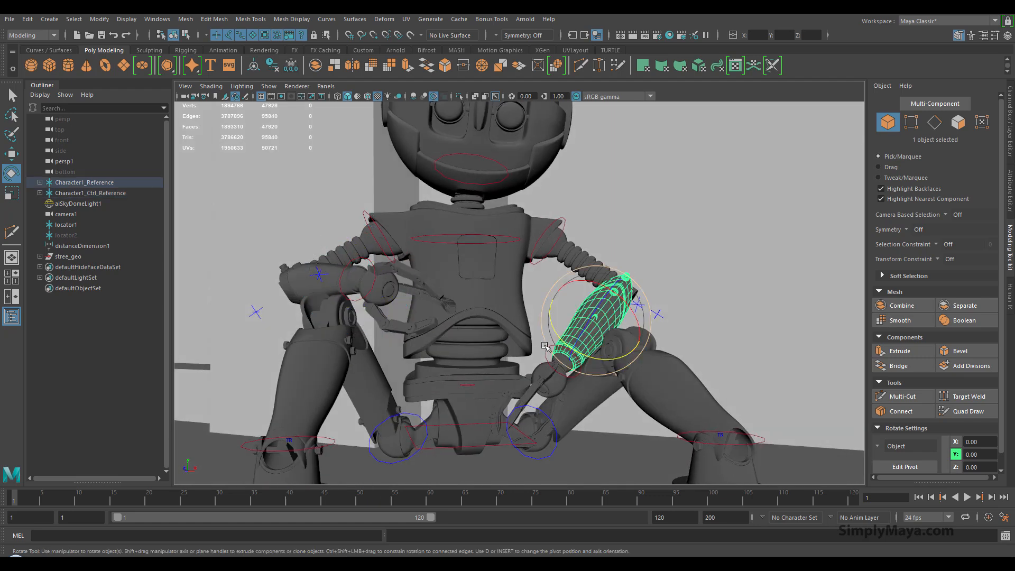
{"action": "left_click", "coordinate": [546, 355]}
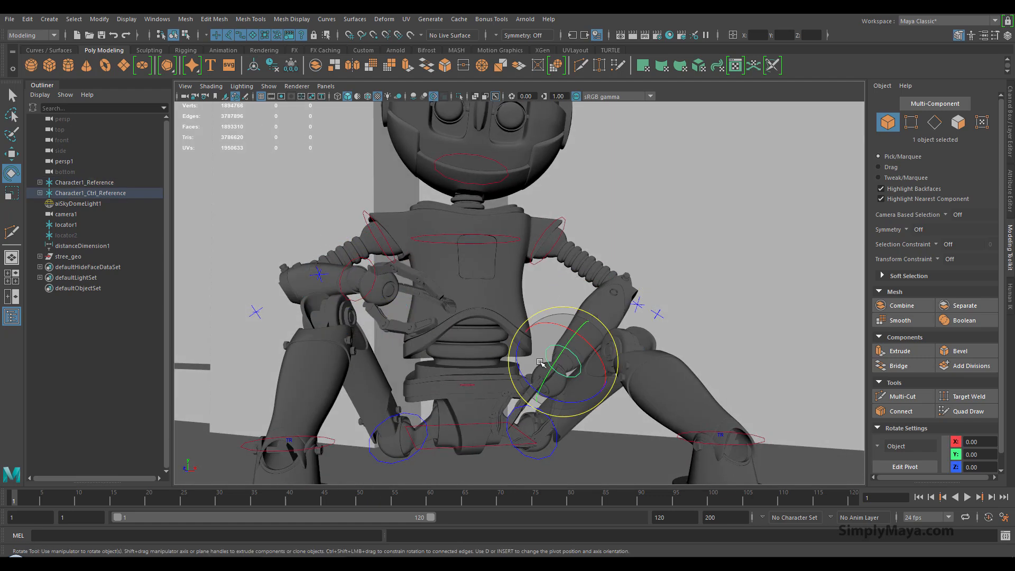
{"action": "left_click_drag", "start_coordinate": [543, 381], "coordinate": [525, 377]}
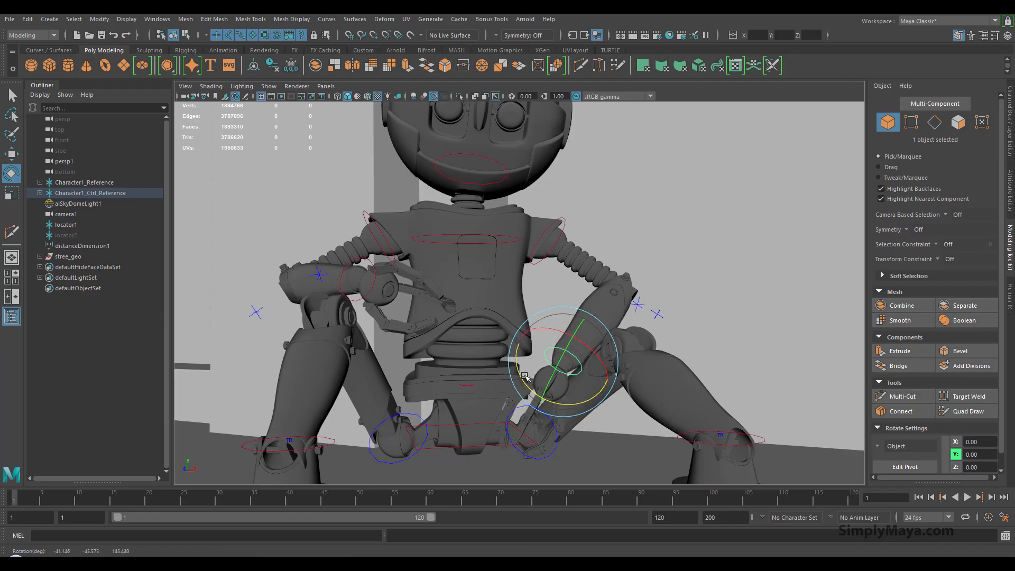
Step: Switch to the scene camera's view of the street and set its shading to Smooth Shade All
{"action": "right_click_drag", "start_coordinate": [585, 366], "coordinate": [350, 369], "text": "alt"}
{"action": "left_click_drag", "start_coordinate": [350, 369], "coordinate": [372, 359], "text": "alt"}
{"action": "key", "text": "space"}
{"action": "key", "text": "space"}
{"action": "left_click", "coordinate": [473, 233]}
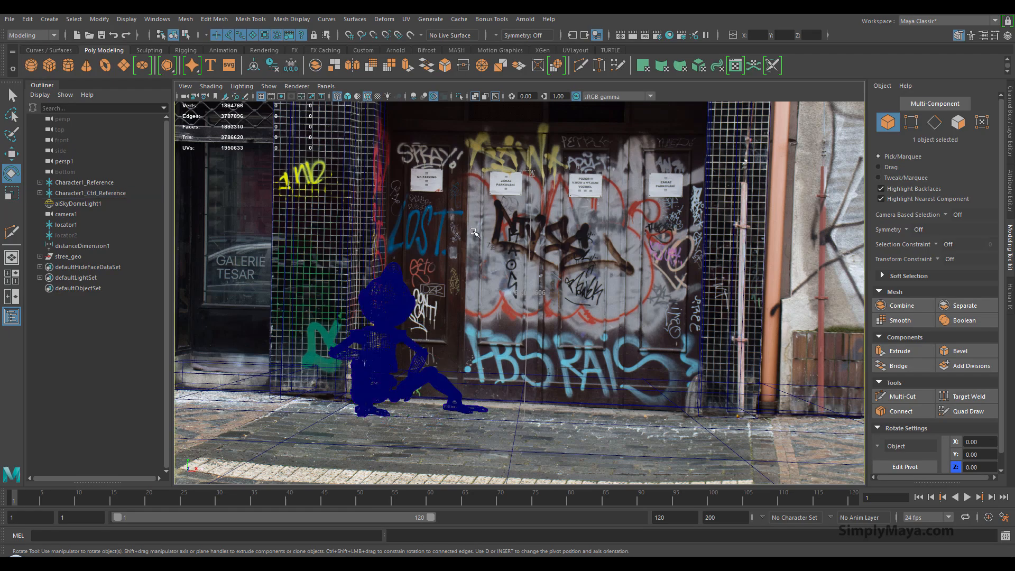
{"action": "left_click", "coordinate": [211, 86]}
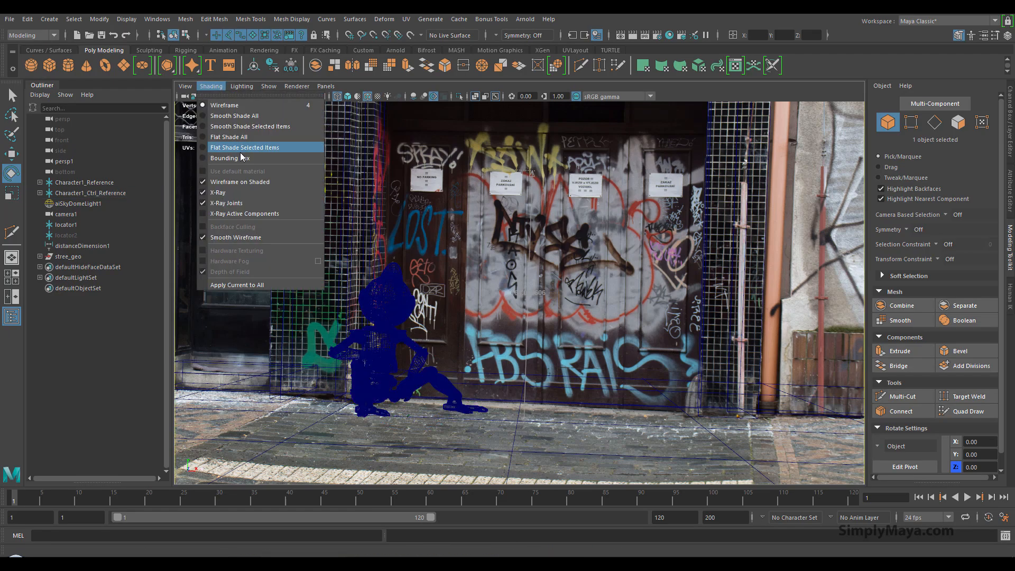
{"action": "left_click", "coordinate": [239, 117]}
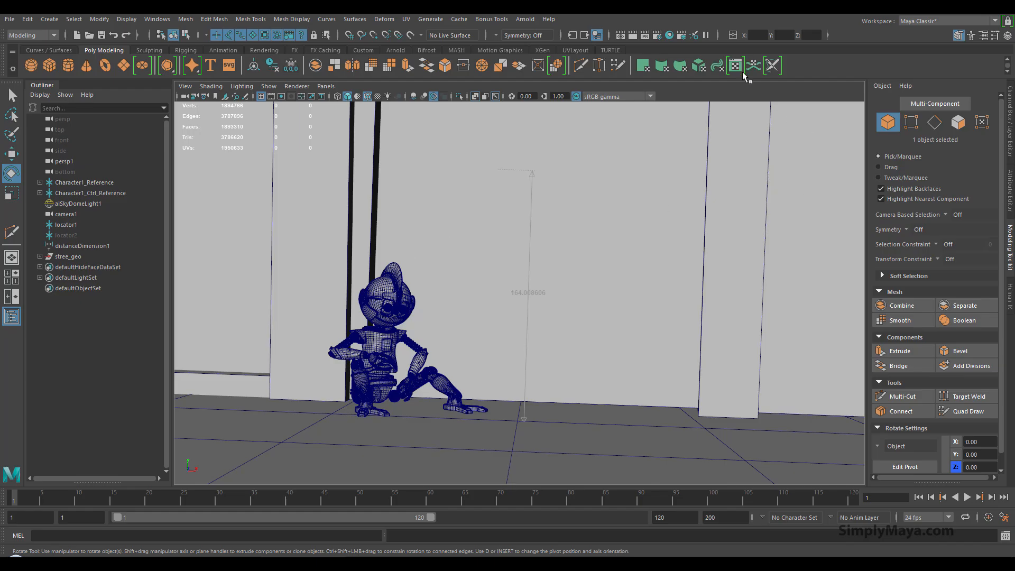
Step: Open the Arnold RenderView for the camera and save the scene as a new incremental version
{"action": "left_click", "coordinate": [532, 20]}
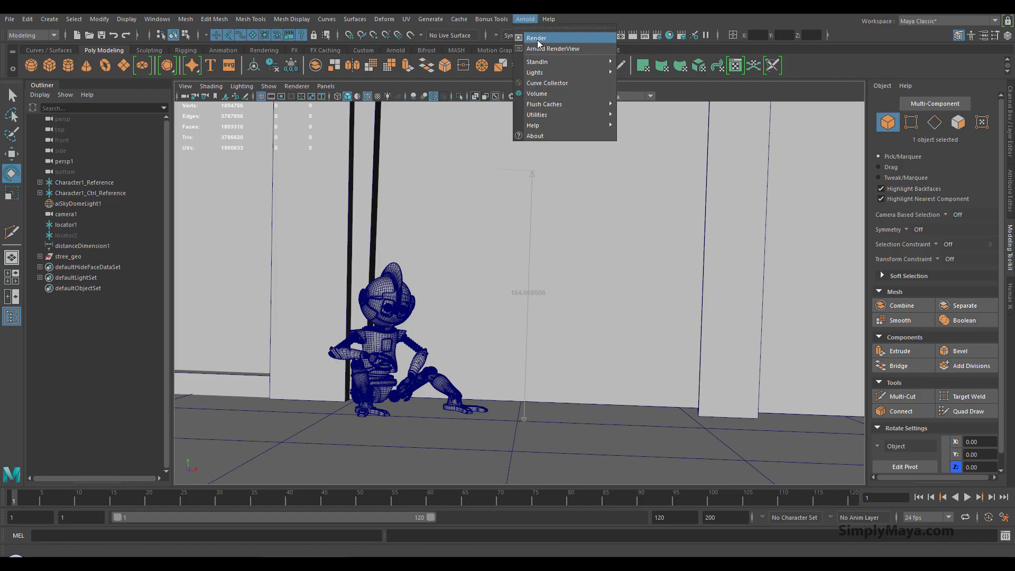
{"action": "left_click", "coordinate": [543, 48]}
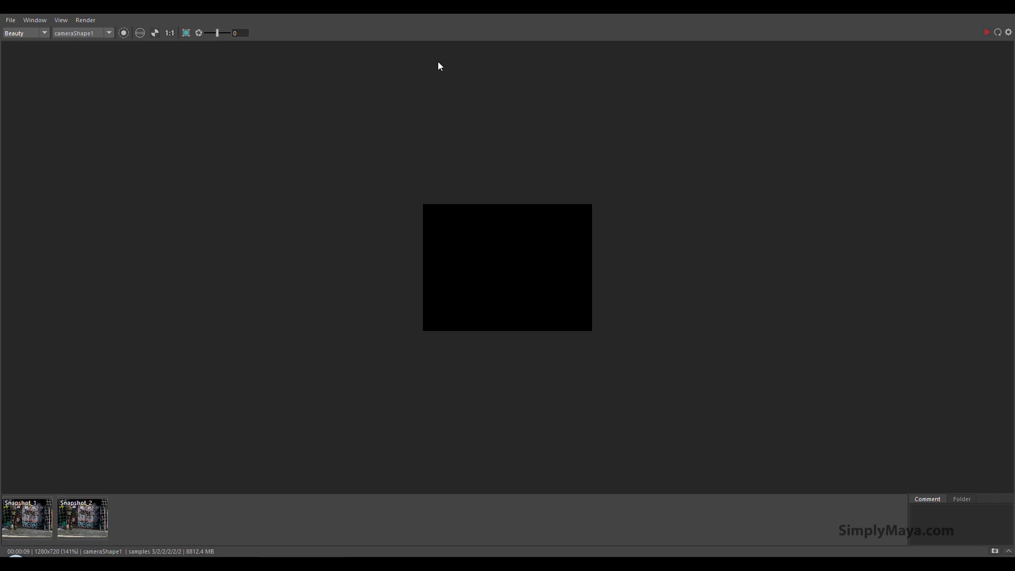
{"action": "left_click_drag", "start_coordinate": [478, 5], "coordinate": [516, 75]}
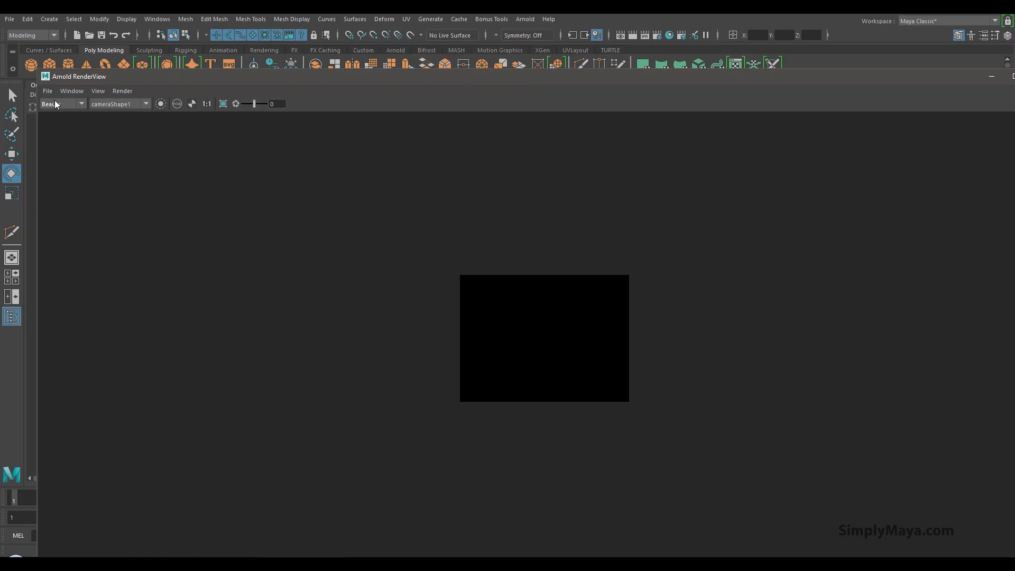
{"action": "left_click", "coordinate": [8, 20]}
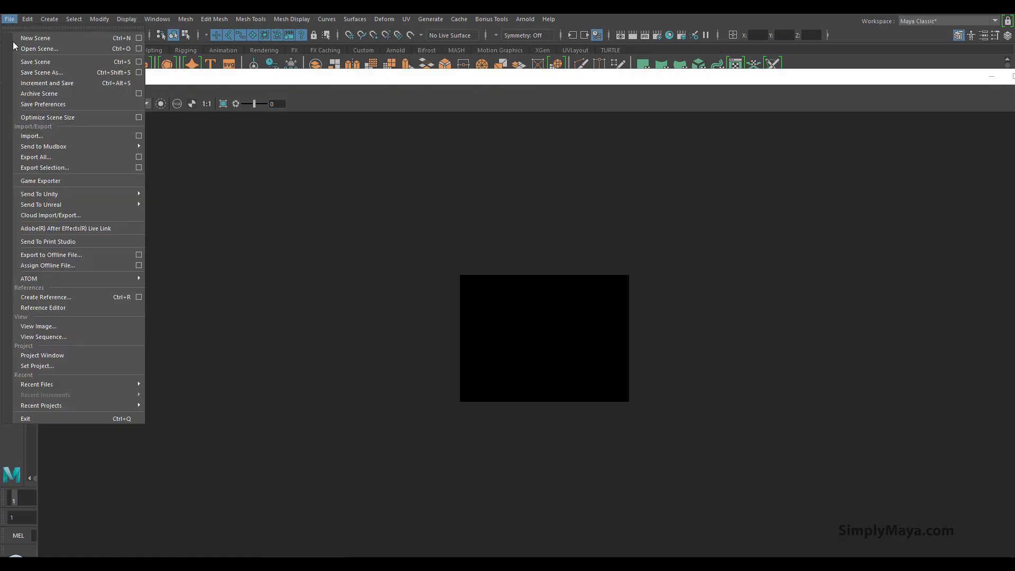
{"action": "left_click", "coordinate": [31, 84]}
Step: Maximize the RenderView and zoom in on the seated robot in the render to inspect its pose
{"action": "double_click", "coordinate": [366, 77]}
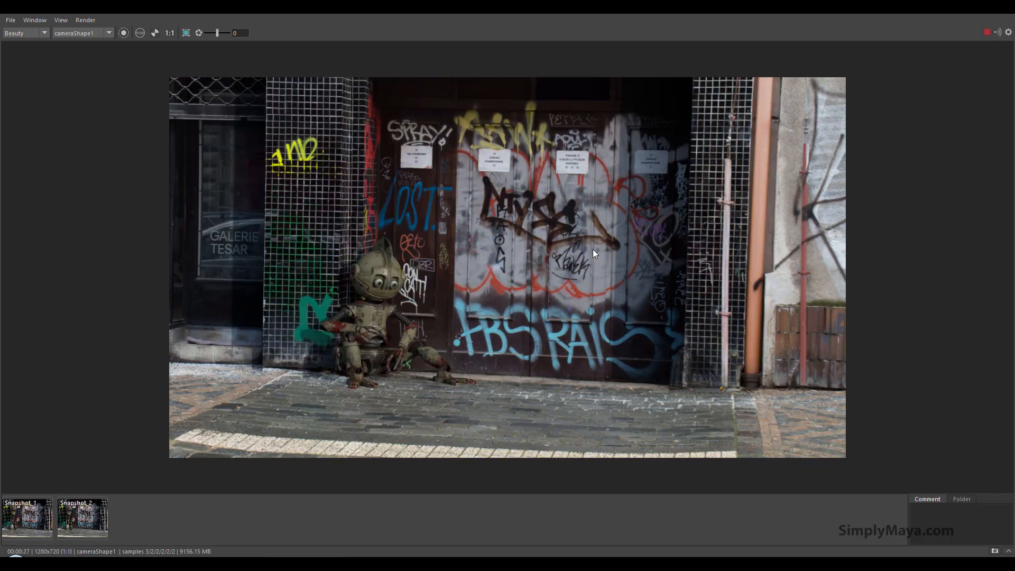
{"action": "scroll", "coordinate": [378, 297], "scroll_direction": "up", "scroll_amount": 3}
{"action": "middle_click_drag", "start_coordinate": [398, 313], "coordinate": [440, 242]}
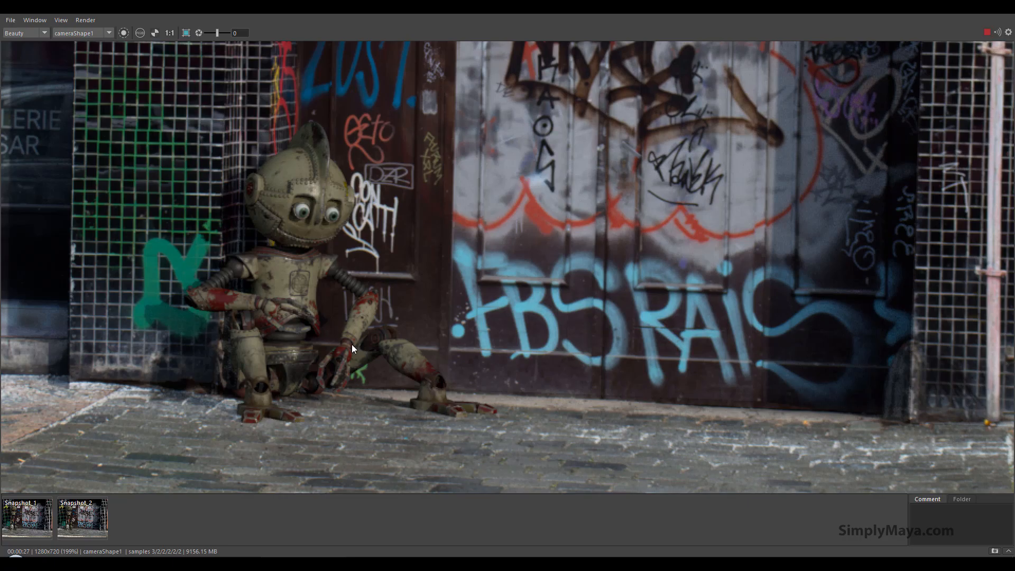
Step: Examine the robot's size and placement against the graffiti door in the render and return to the modeling viewport
{"action": "middle_click_drag", "start_coordinate": [336, 314], "coordinate": [338, 338]}
{"action": "middle_click_drag", "start_coordinate": [355, 226], "coordinate": [352, 248]}
{"action": "right_click_drag", "start_coordinate": [351, 249], "coordinate": [681, 317], "text": "alt"}
{"action": "middle_click_drag", "start_coordinate": [459, 336], "coordinate": [497, 323]}
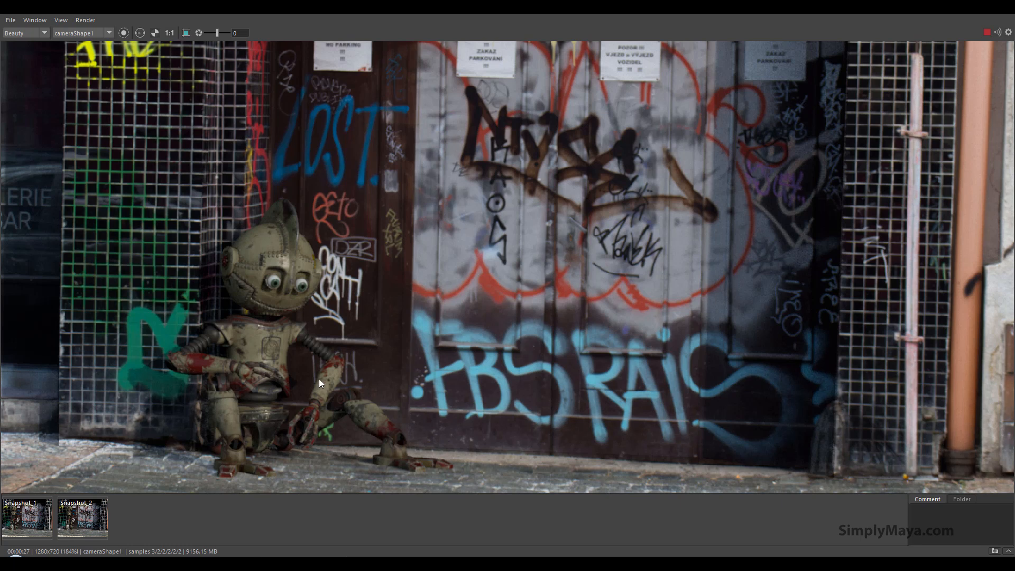
{"action": "middle_click_drag", "start_coordinate": [321, 371], "coordinate": [342, 347]}
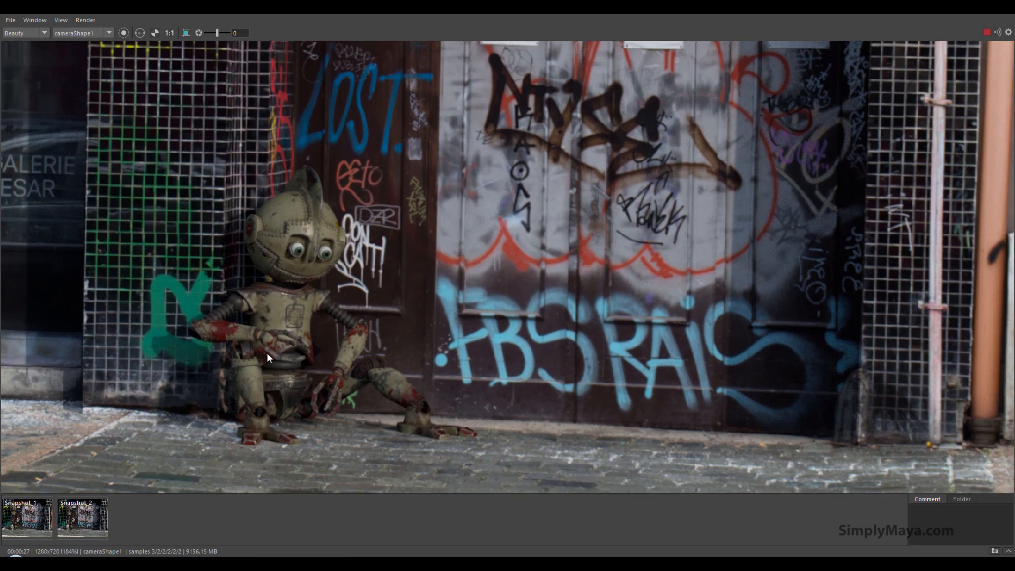
{"action": "left_click", "coordinate": [962, 15]}
Step: Scale Character1_Reference and Character1_Ctrl_Reference together uniformly to about 0.92 and clear them from the selection
{"action": "left_click", "coordinate": [107, 194]}
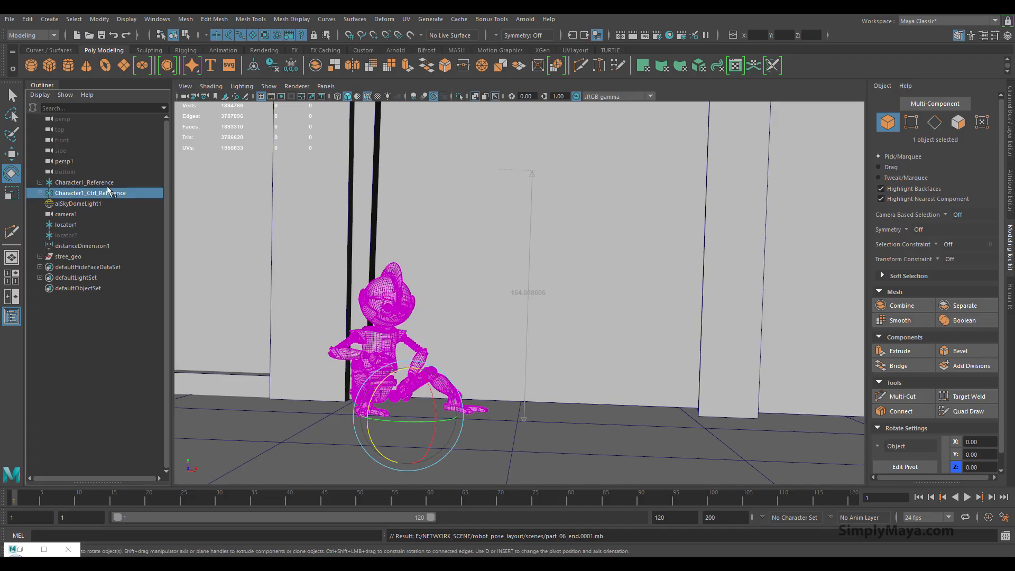
{"action": "left_click", "coordinate": [84, 183], "text": "ctrl"}
{"action": "key", "text": "r"}
{"action": "left_click_drag", "start_coordinate": [407, 416], "coordinate": [436, 418]}
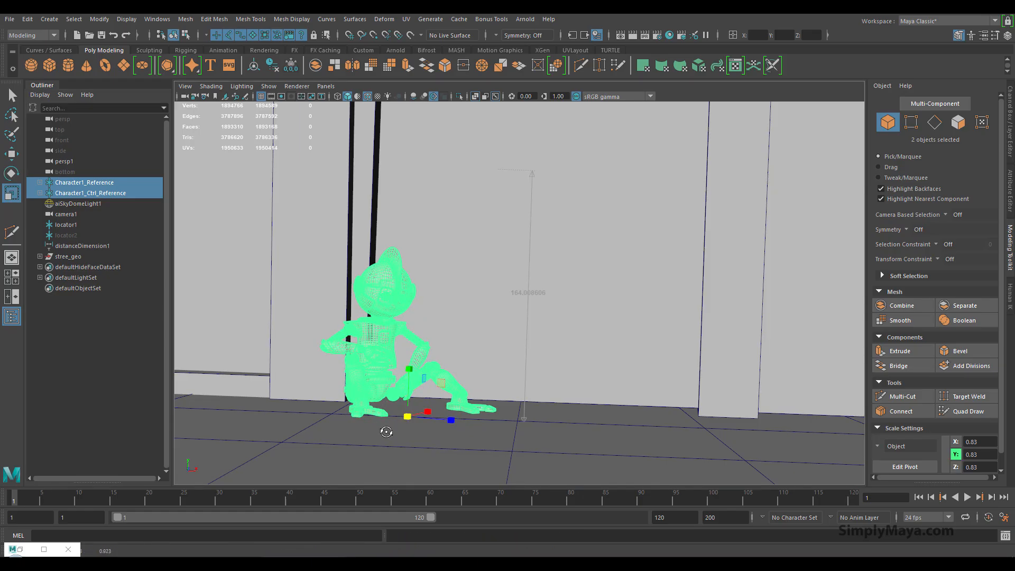
{"action": "key", "text": "space"}
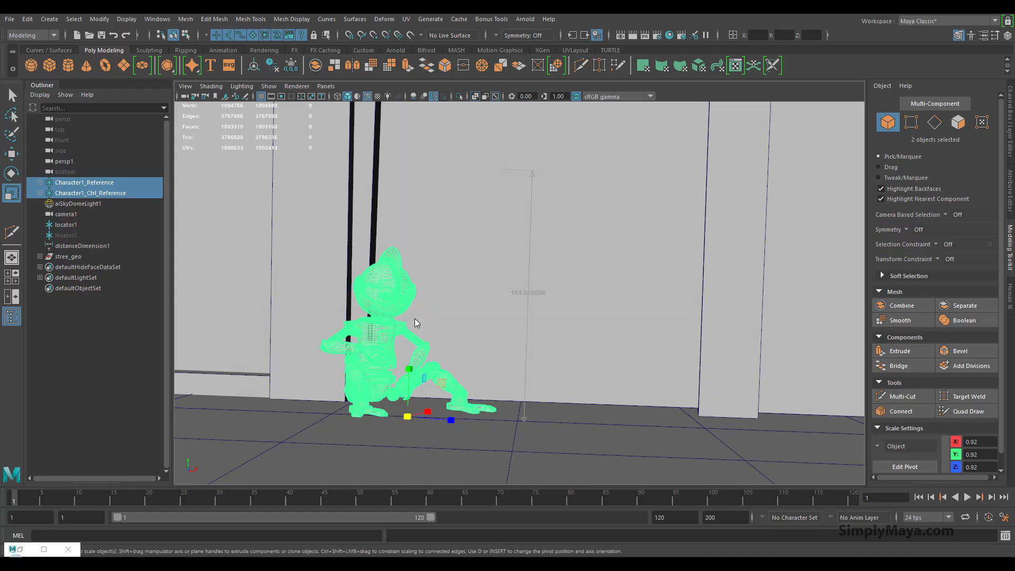
{"action": "left_click", "coordinate": [462, 271]}
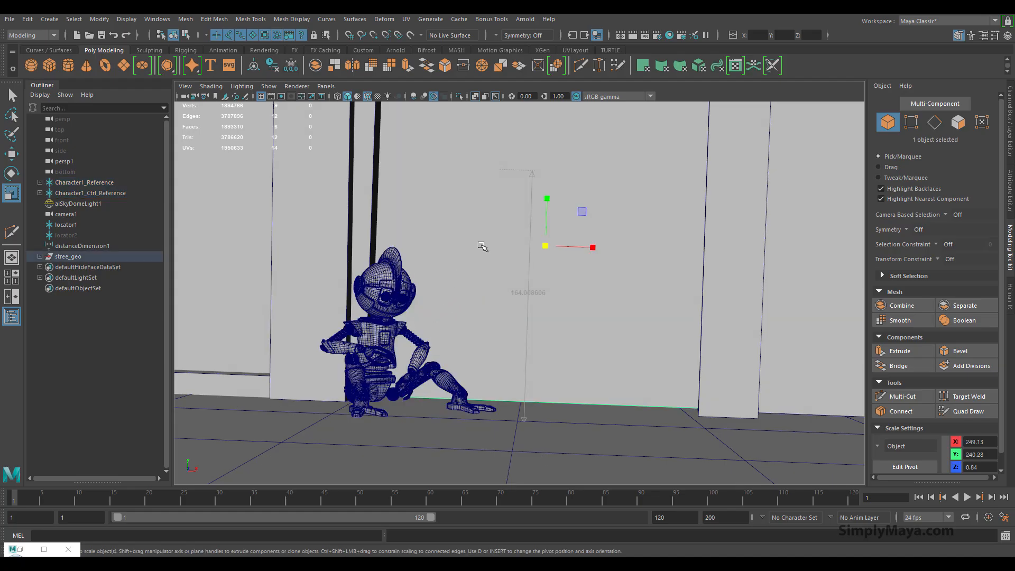
Step: In the two-pane layout, move both character reference groups to about X -74.98, Z -11.26 to reposition the enlarged robot at the wall
{"action": "key", "text": "space"}
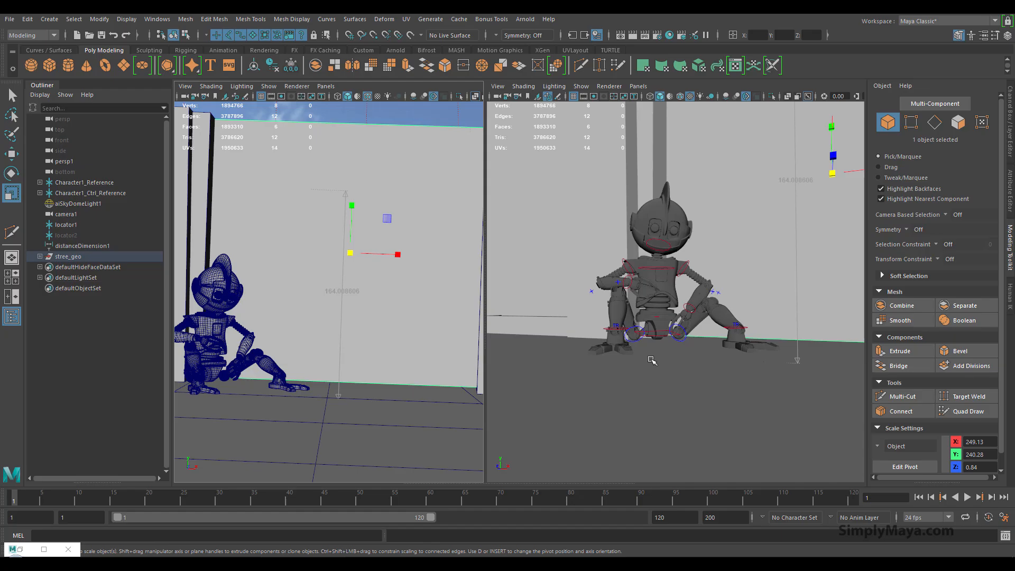
{"action": "left_click_drag", "start_coordinate": [651, 360], "coordinate": [709, 370], "text": "alt"}
{"action": "key", "text": "w"}
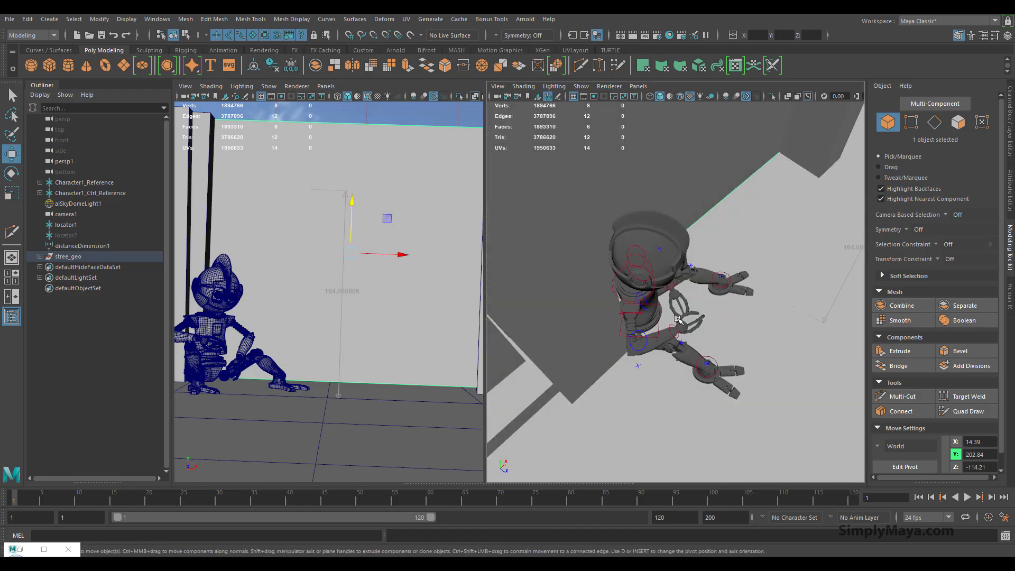
{"action": "left_click_drag", "start_coordinate": [83, 182], "coordinate": [87, 193]}
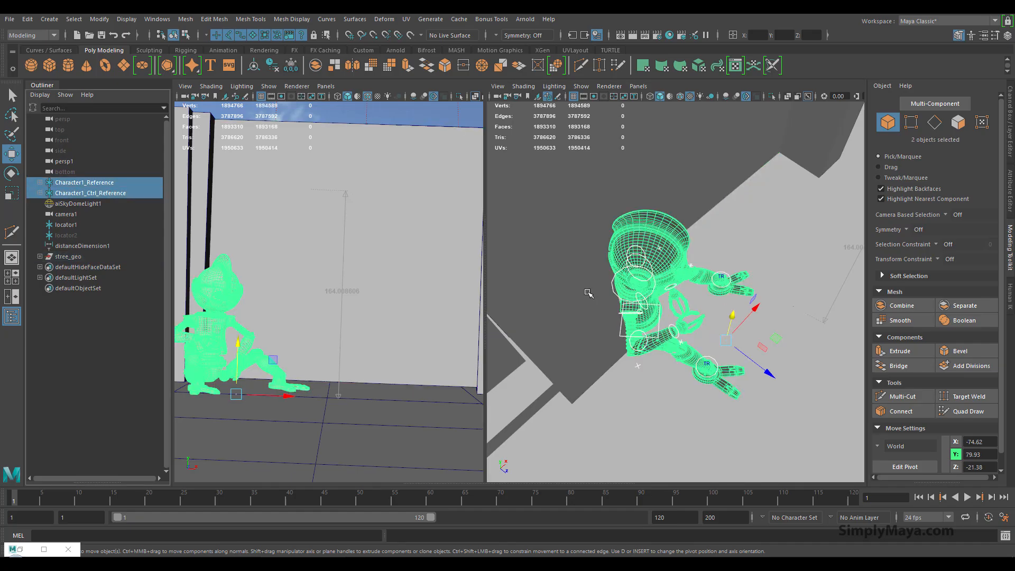
{"action": "left_click_drag", "start_coordinate": [753, 356], "coordinate": [760, 332]}
{"action": "left_click_drag", "start_coordinate": [677, 348], "coordinate": [711, 354], "text": "alt"}
{"action": "right_click_drag", "start_coordinate": [801, 365], "coordinate": [840, 376], "text": "alt"}
{"action": "mouse_move", "coordinate": [674, 338]}
{"action": "left_mouse_down", "text": "alt"}
{"action": "mouse_move", "coordinate": [689, 346]}
{"action": "mouse_move", "coordinate": [711, 334]}
{"action": "mouse_move", "coordinate": [679, 326]}
{"action": "left_mouse_up", "text": "alt"}
Step: Maximize the perspective view and frame it closely on the robot's feet
{"action": "key", "text": "space"}
{"action": "middle_click_drag", "start_coordinate": [528, 384], "coordinate": [560, 254], "text": "alt"}
{"action": "left_click_drag", "start_coordinate": [540, 353], "coordinate": [567, 314], "text": "alt"}
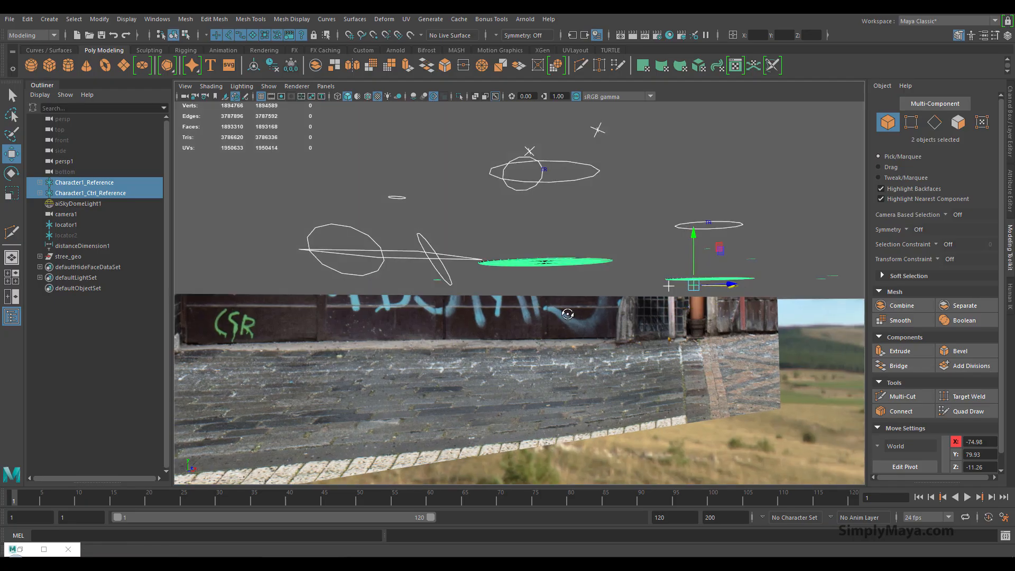
{"action": "key", "text": "f"}
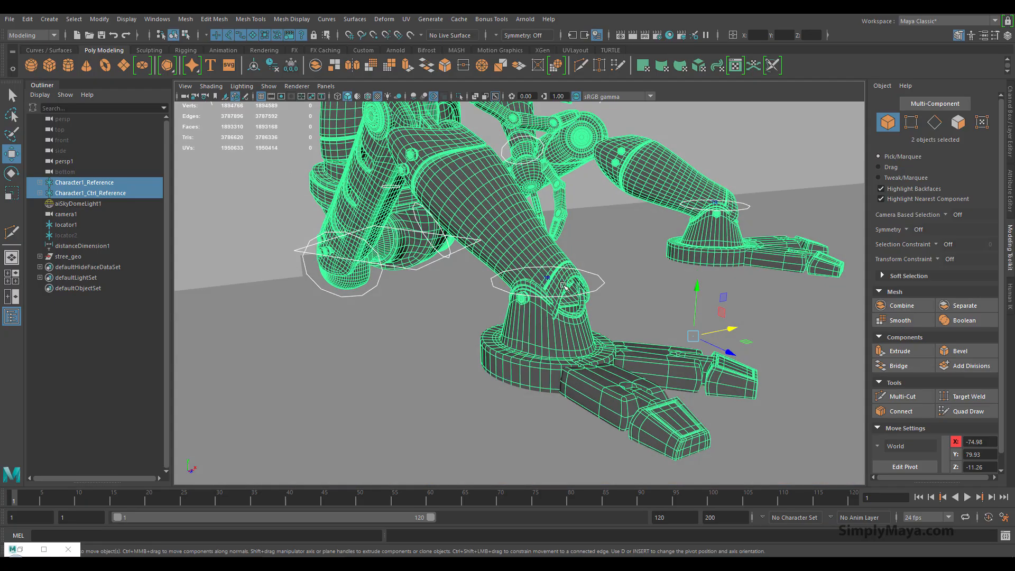
{"action": "left_click", "coordinate": [590, 290]}
{"action": "key", "text": "w"}
{"action": "left_click_drag", "start_coordinate": [473, 158], "coordinate": [476, 169]}
{"action": "key", "text": "ctrl+z"}
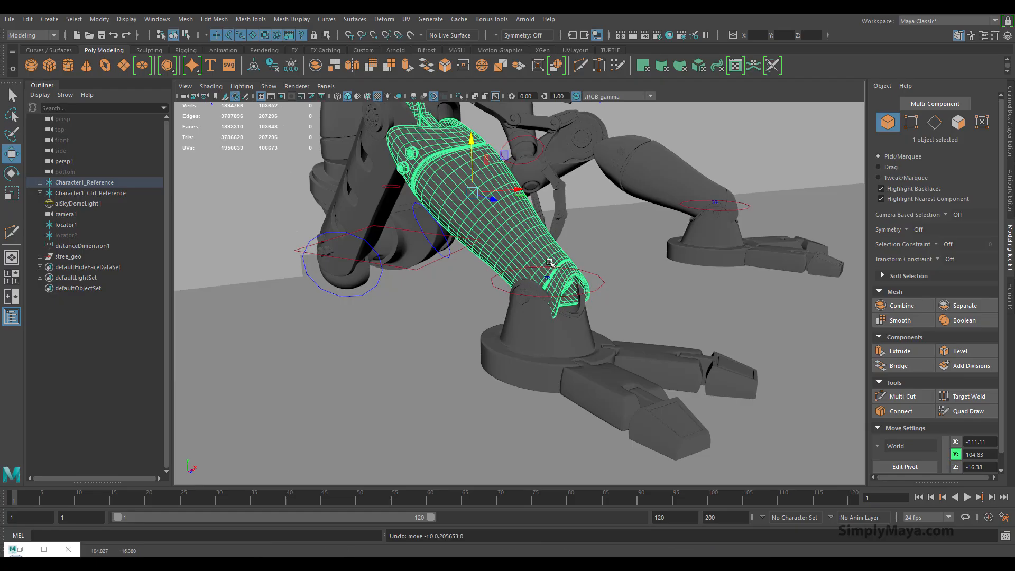
Step: Raise the right ankle control to about Y 94.81 and undo the surplus adjustments
{"action": "left_click", "coordinate": [605, 284]}
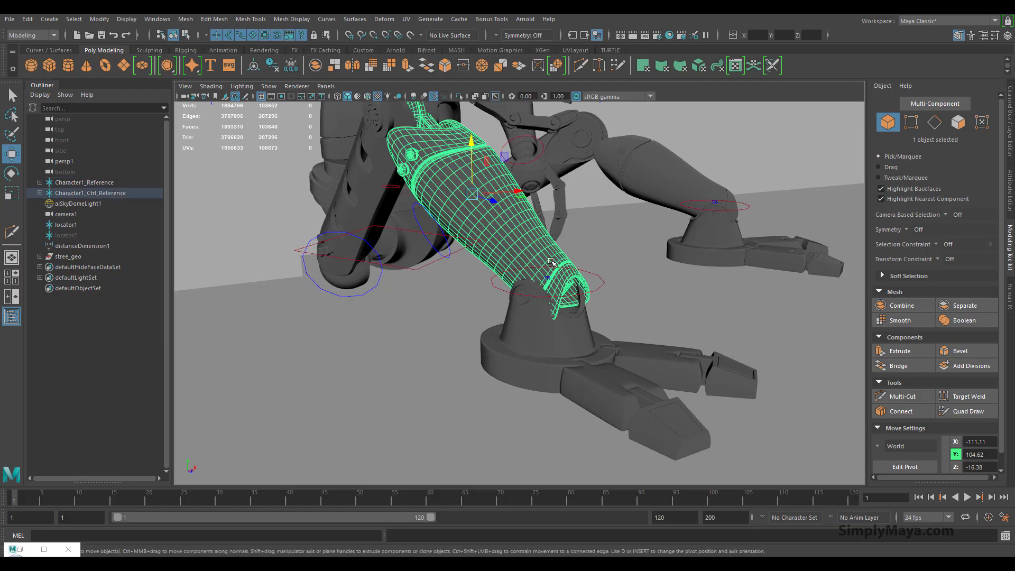
{"action": "left_click", "coordinate": [601, 289]}
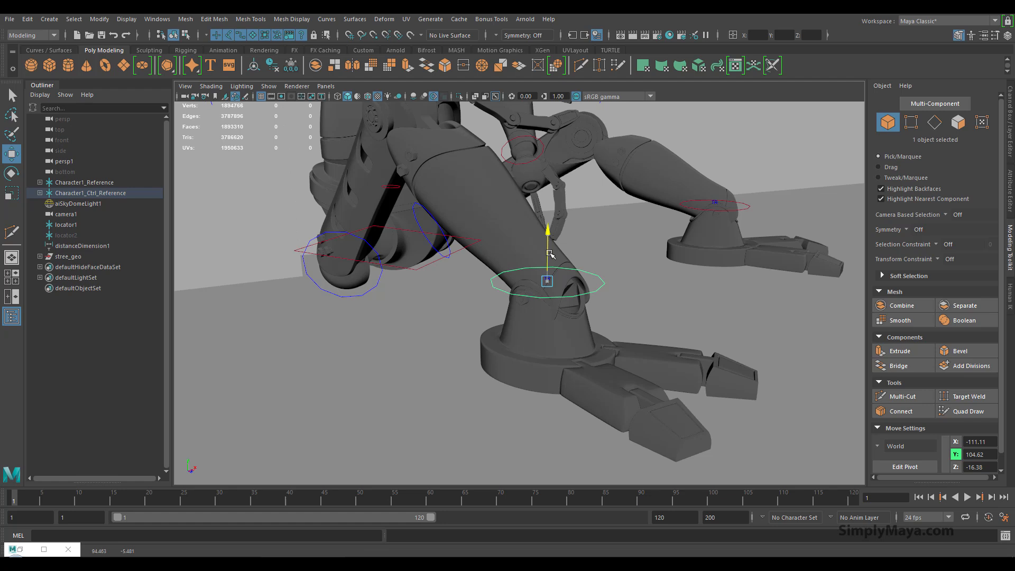
{"action": "left_click_drag", "start_coordinate": [549, 254], "coordinate": [550, 252]}
{"action": "left_click_drag", "start_coordinate": [576, 291], "coordinate": [549, 313], "text": "alt"}
{"action": "key", "text": "ctrl+z"}
{"action": "key", "text": "ctrl+z"}
{"action": "key", "text": "ctrl+z"}
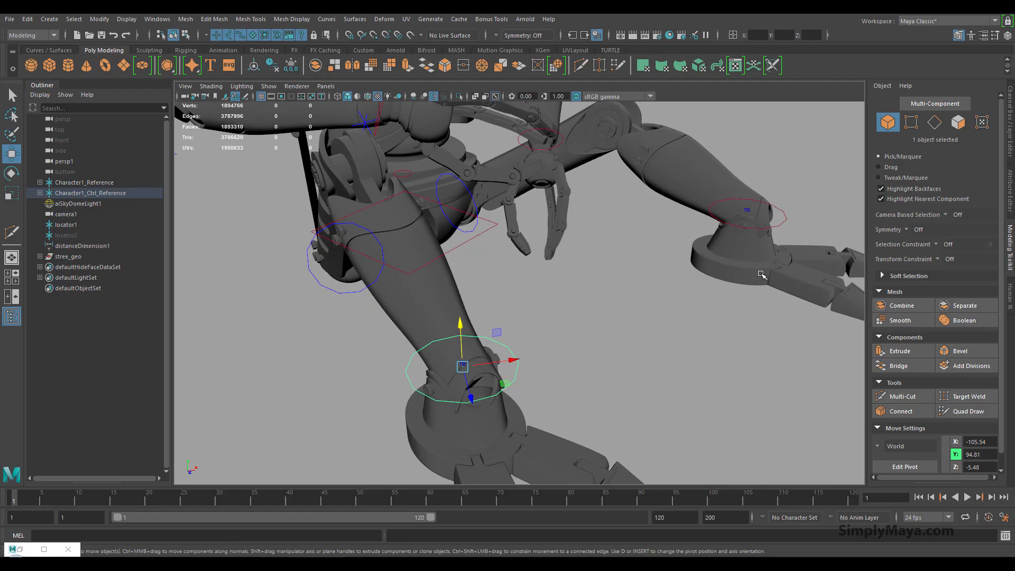
Step: Raise the left ankle control to about Y 94.70
{"action": "left_click", "coordinate": [777, 228]}
{"action": "left_click_drag", "start_coordinate": [638, 335], "coordinate": [781, 345], "text": "alt"}
{"action": "right_click_drag", "start_coordinate": [781, 344], "coordinate": [784, 259], "text": "alt"}
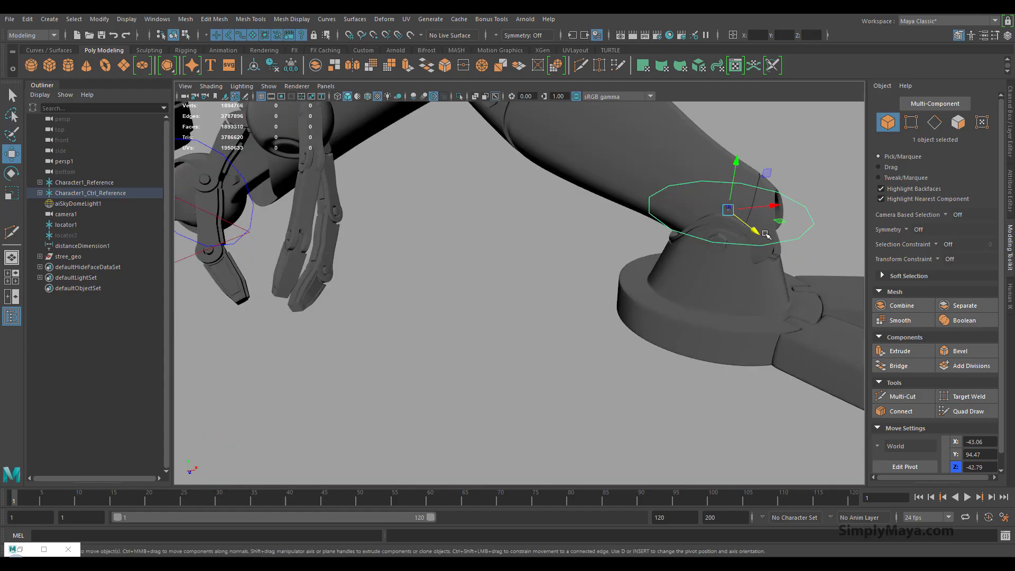
{"action": "left_click_drag", "start_coordinate": [734, 180], "coordinate": [735, 179]}
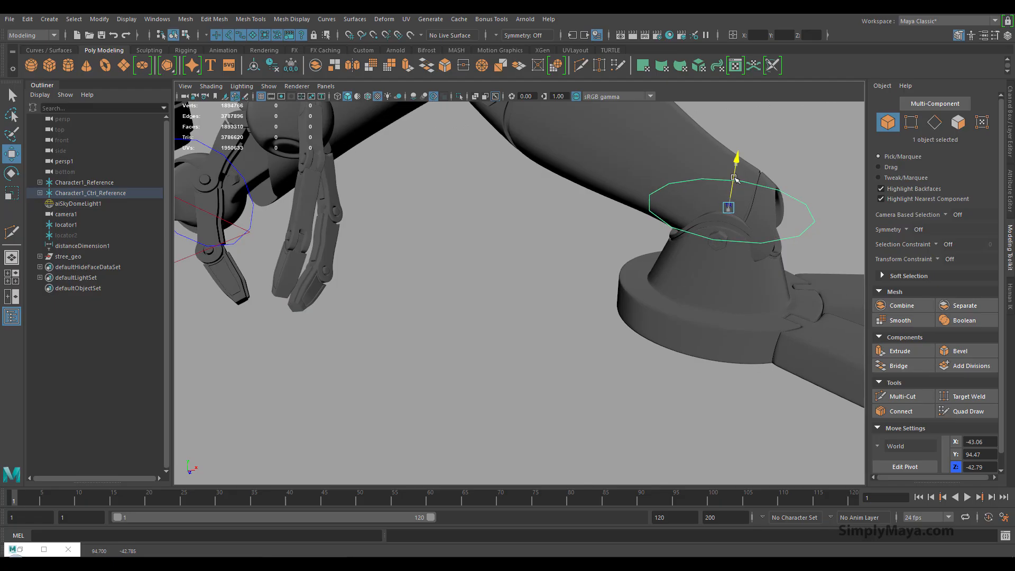
Step: Move the right foot mesh to about X -101.43, Z 3.28 so it lines up under the right shin
{"action": "right_click_drag", "start_coordinate": [709, 307], "coordinate": [541, 314], "text": "alt"}
{"action": "middle_click_drag", "start_coordinate": [543, 314], "coordinate": [592, 291], "text": "alt"}
{"action": "right_click_drag", "start_coordinate": [593, 294], "coordinate": [469, 311], "text": "alt"}
{"action": "left_click_drag", "start_coordinate": [496, 308], "coordinate": [519, 366], "text": "alt"}
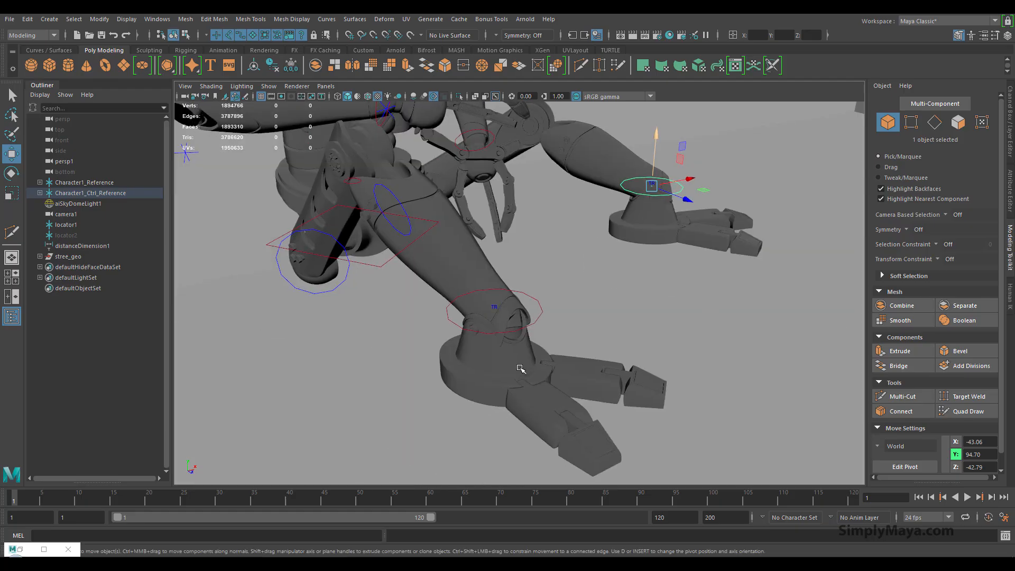
{"action": "left_click", "coordinate": [493, 313]}
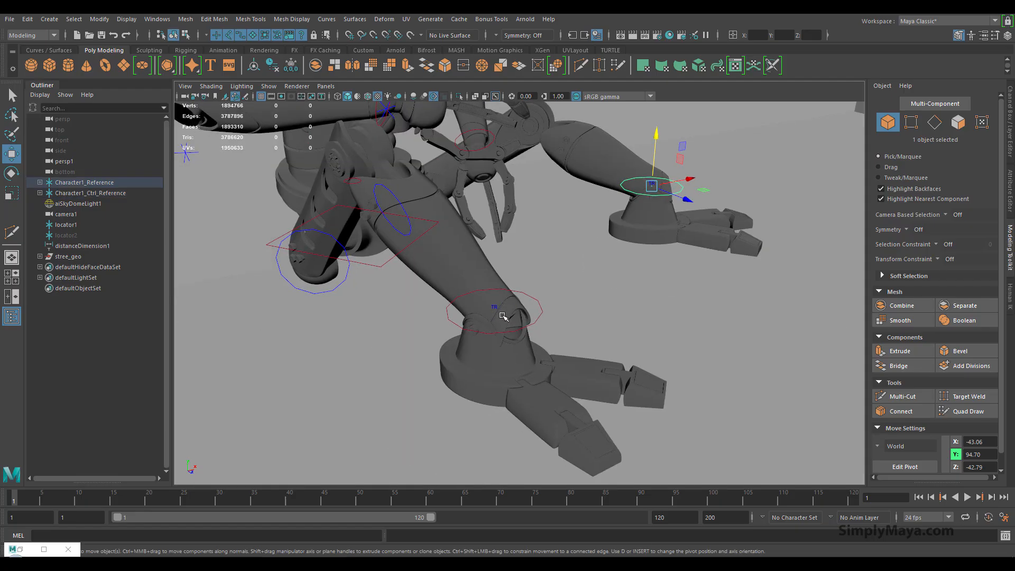
{"action": "left_click", "coordinate": [505, 317]}
{"action": "left_click_drag", "start_coordinate": [568, 380], "coordinate": [571, 383]}
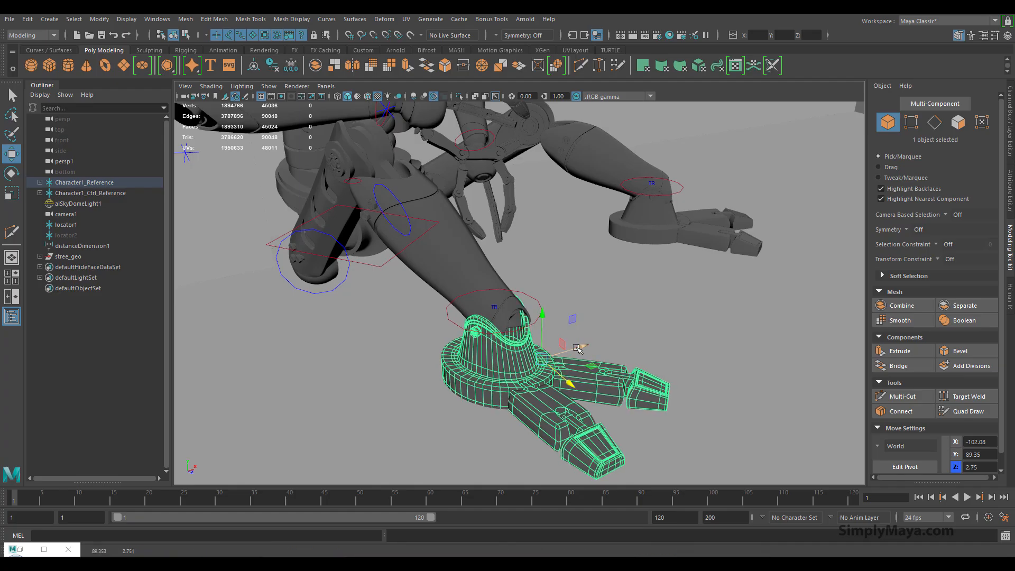
{"action": "left_click_drag", "start_coordinate": [582, 347], "coordinate": [460, 378]}
{"action": "left_click_drag", "start_coordinate": [464, 379], "coordinate": [459, 380], "text": "alt"}
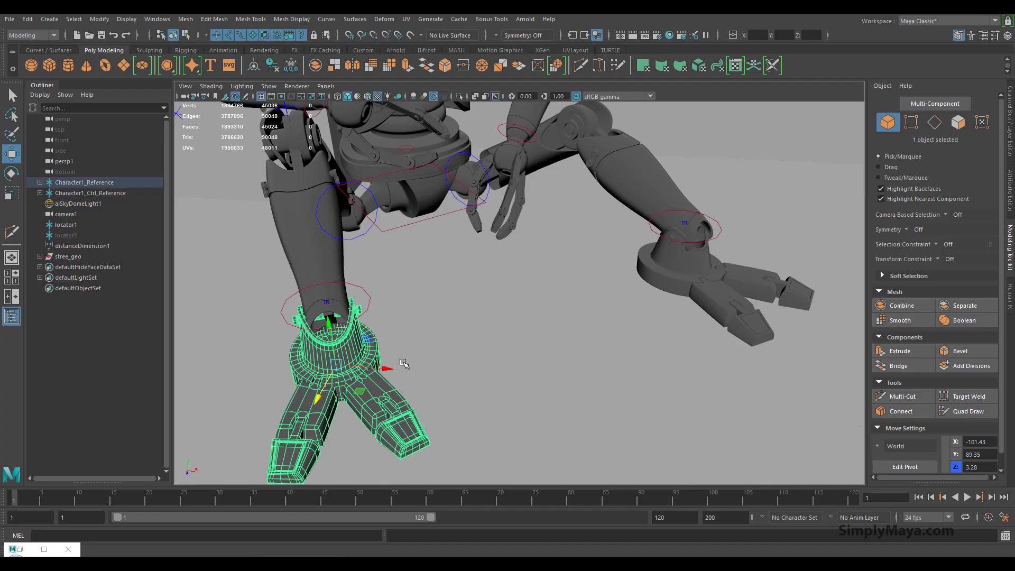
{"action": "left_click", "coordinate": [385, 370]}
Step: Move the left foot mesh to about X -34.96, Z -36.23 so it lines up under the left shin
{"action": "middle_click_drag", "start_coordinate": [557, 346], "coordinate": [532, 367], "text": "alt"}
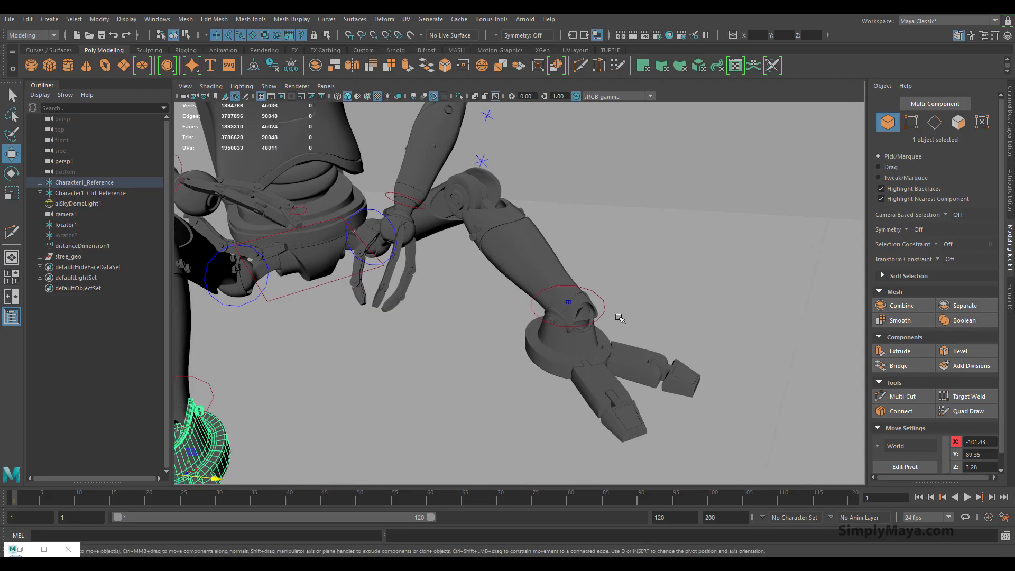
{"action": "left_click", "coordinate": [604, 354]}
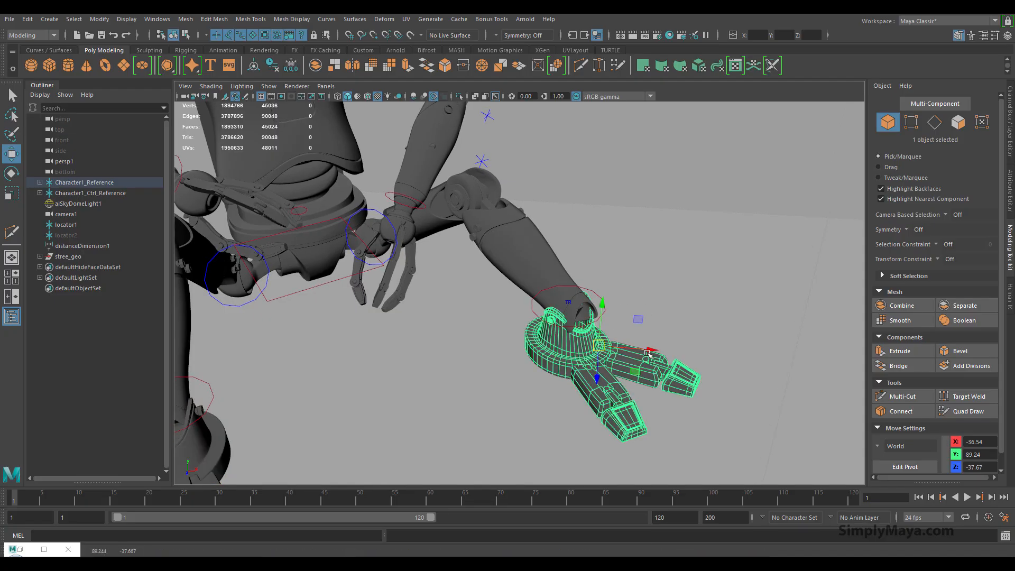
{"action": "left_click_drag", "start_coordinate": [644, 351], "coordinate": [562, 358]}
{"action": "scroll", "coordinate": [576, 359], "scroll_direction": "up", "scroll_amount": 2}
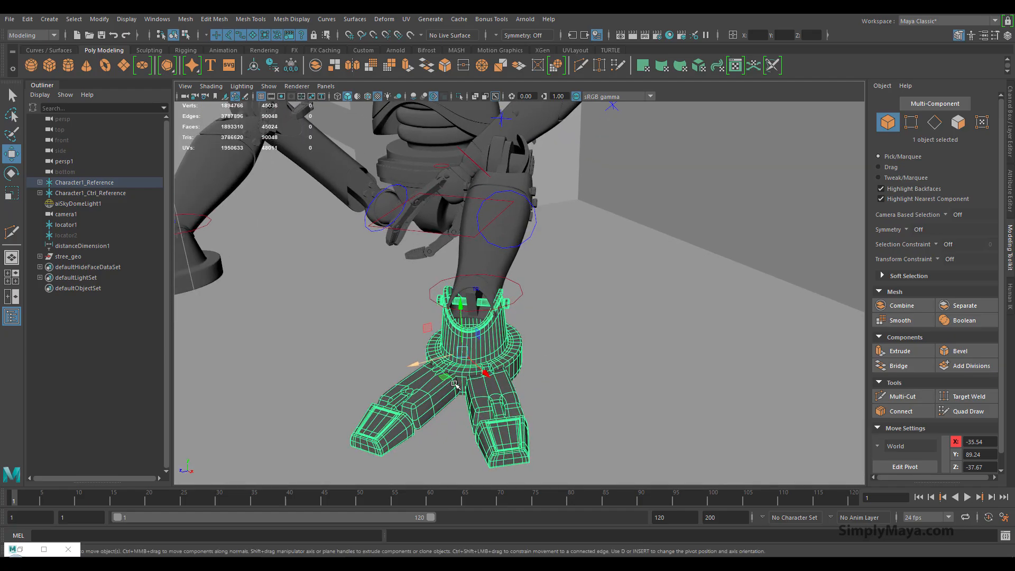
{"action": "left_click_drag", "start_coordinate": [440, 388], "coordinate": [524, 361], "text": "alt"}
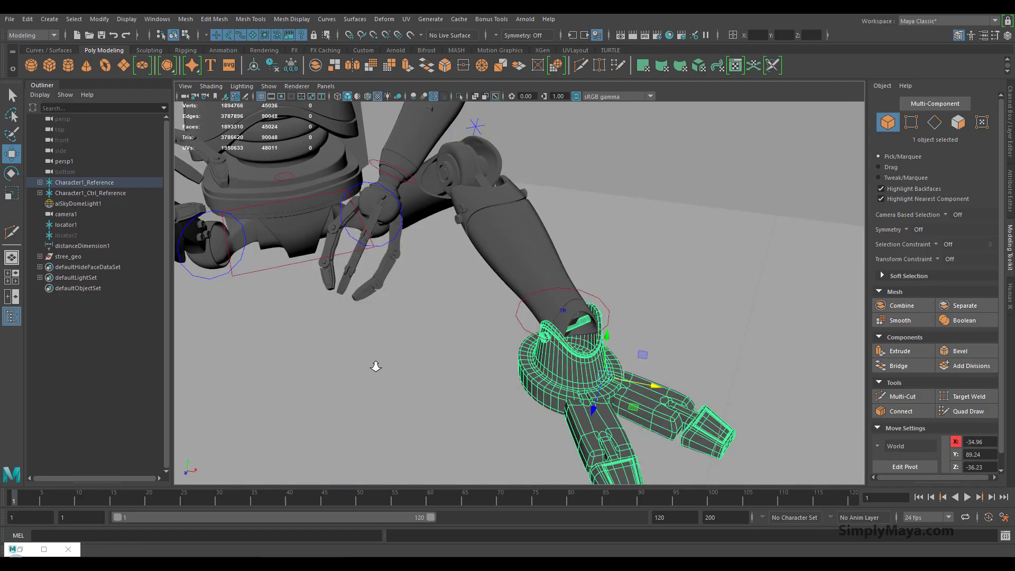
Step: Review the whole seated robot, update the Arnold render to check the new scale and feet, and return to the viewport
{"action": "scroll", "coordinate": [387, 365], "scroll_direction": "down", "scroll_amount": 3}
{"action": "scroll", "coordinate": [319, 354], "scroll_direction": "down", "scroll_amount": 6}
{"action": "middle_click_drag", "start_coordinate": [346, 365], "coordinate": [359, 370], "text": "alt"}
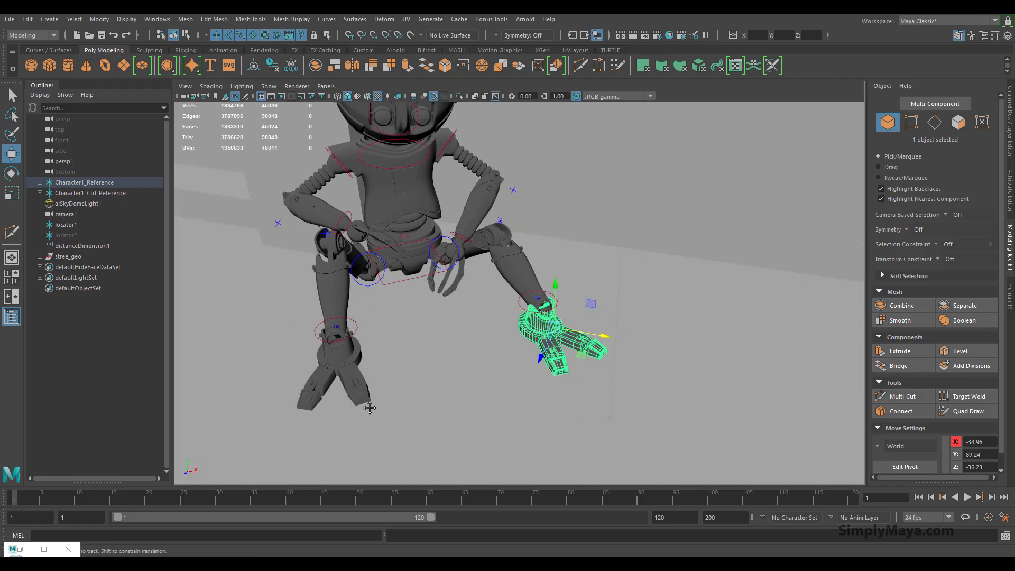
{"action": "middle_click_drag", "start_coordinate": [368, 406], "coordinate": [371, 412], "text": "alt"}
{"action": "left_click_drag", "start_coordinate": [387, 397], "coordinate": [427, 300], "text": "alt"}
{"action": "middle_click_drag", "start_coordinate": [427, 300], "coordinate": [418, 351], "text": "alt"}
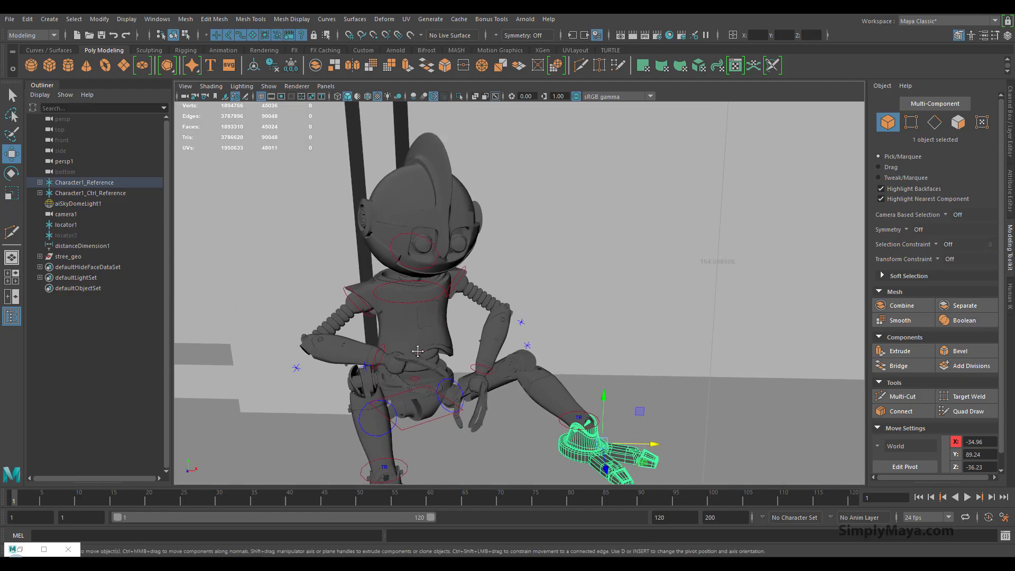
{"action": "left_click", "coordinate": [20, 550]}
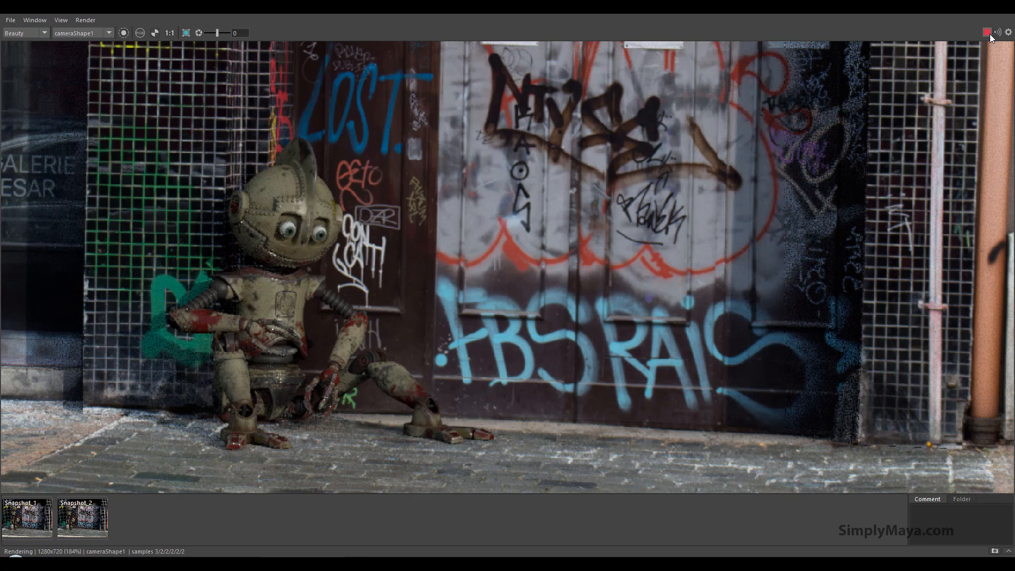
{"action": "left_click", "coordinate": [951, 9]}
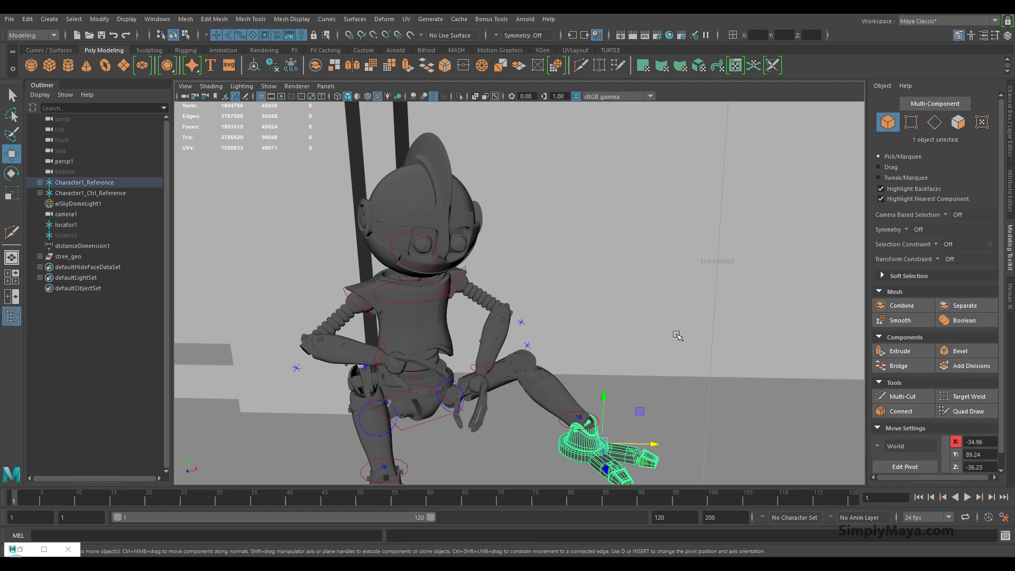
Step: Examine the robot's two eyeball meshes up close and compare their gaze with the Arnold render
{"action": "left_click_drag", "start_coordinate": [574, 360], "coordinate": [576, 417], "text": "alt"}
{"action": "right_click_drag", "start_coordinate": [576, 417], "coordinate": [651, 414], "text": "alt"}
{"action": "left_click", "coordinate": [390, 215]}
{"action": "left_click", "coordinate": [445, 217]}
{"action": "left_click", "coordinate": [447, 245]}
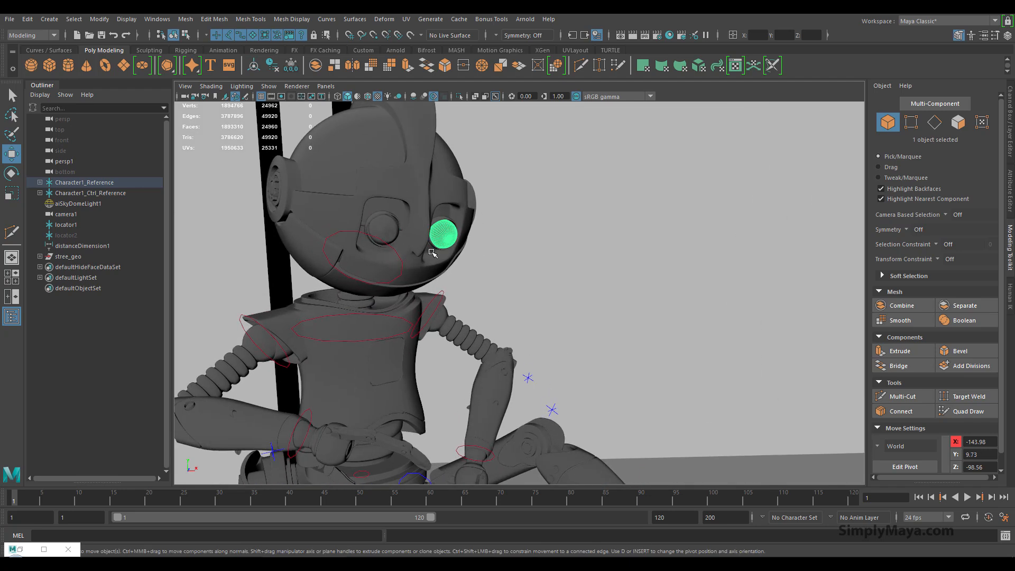
{"action": "left_click", "coordinate": [377, 242]}
{"action": "middle_click_drag", "start_coordinate": [412, 267], "coordinate": [443, 349], "text": "alt"}
{"action": "right_click_drag", "start_coordinate": [460, 351], "coordinate": [693, 378], "text": "alt"}
{"action": "middle_click_drag", "start_coordinate": [472, 374], "coordinate": [537, 364], "text": "alt"}
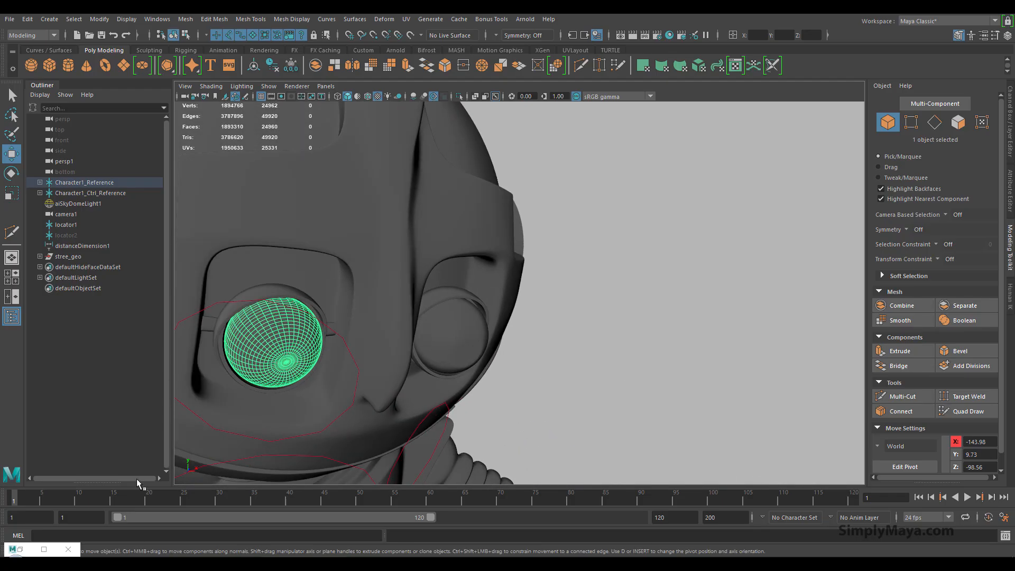
{"action": "left_click", "coordinate": [20, 549]}
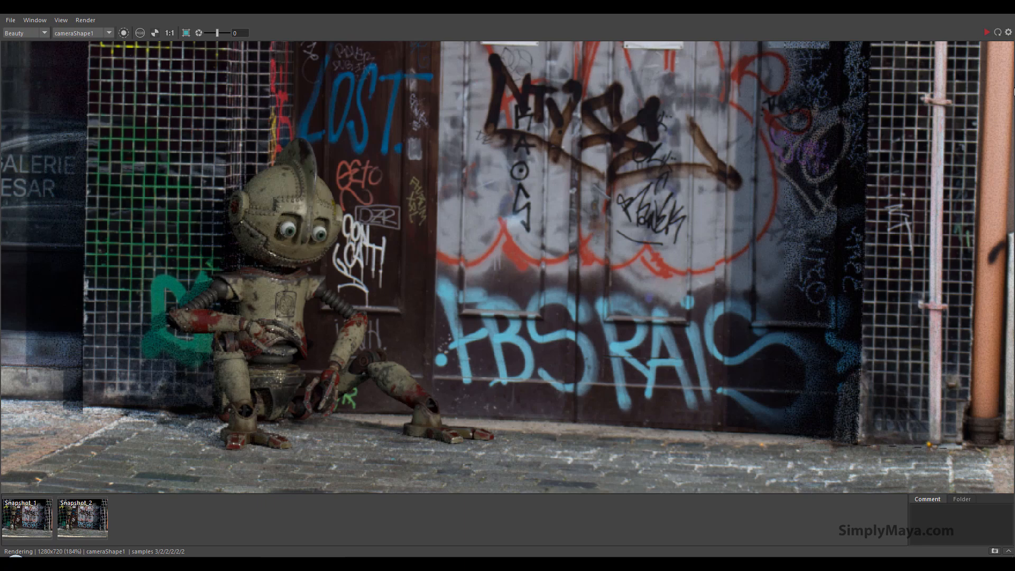
{"action": "left_click", "coordinate": [967, 16]}
Step: Select the right eye's upper eyelid mesh and examine how it sits around the eyeball
{"action": "left_click_drag", "start_coordinate": [373, 351], "coordinate": [449, 252], "text": "alt"}
{"action": "left_click", "coordinate": [449, 252]}
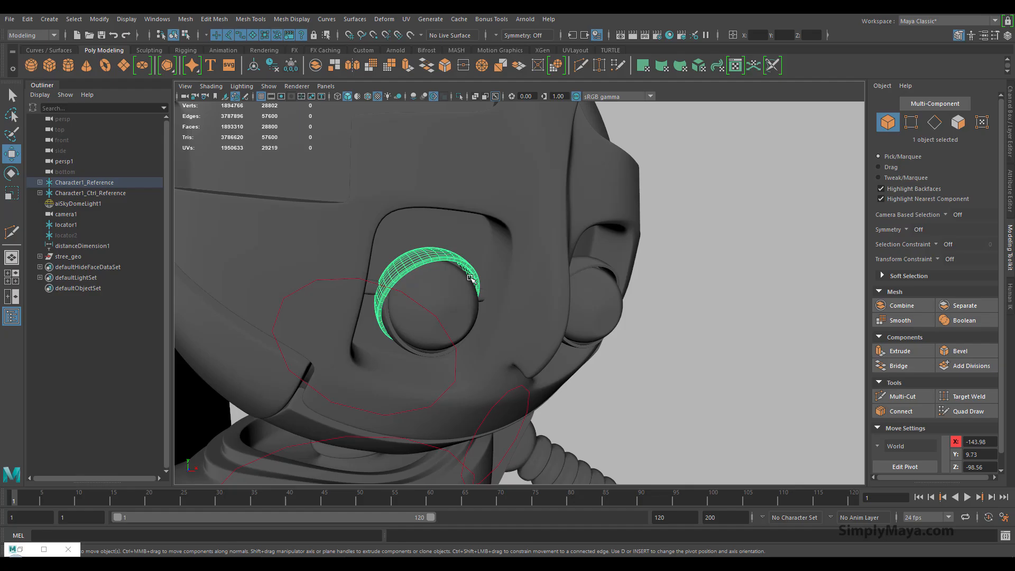
{"action": "middle_click_drag", "start_coordinate": [532, 339], "coordinate": [502, 213], "text": "alt"}
{"action": "right_click_drag", "start_coordinate": [503, 213], "coordinate": [275, 312], "text": "alt"}
{"action": "middle_click_drag", "start_coordinate": [400, 344], "coordinate": [384, 251], "text": "alt"}
{"action": "right_click_drag", "start_coordinate": [461, 328], "coordinate": [292, 334], "text": "alt"}
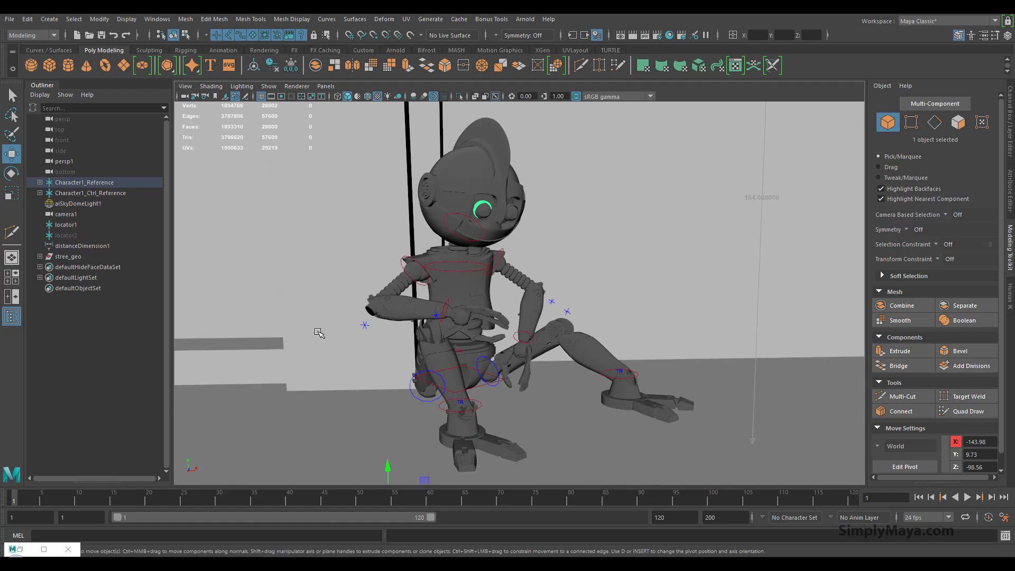
{"action": "middle_click_drag", "start_coordinate": [420, 252], "coordinate": [405, 394], "text": "alt"}
{"action": "right_click_drag", "start_coordinate": [502, 401], "coordinate": [766, 414], "text": "alt"}
{"action": "middle_click_drag", "start_coordinate": [478, 423], "coordinate": [550, 281], "text": "alt"}
{"action": "left_click_drag", "start_coordinate": [475, 335], "coordinate": [489, 327], "text": "alt"}
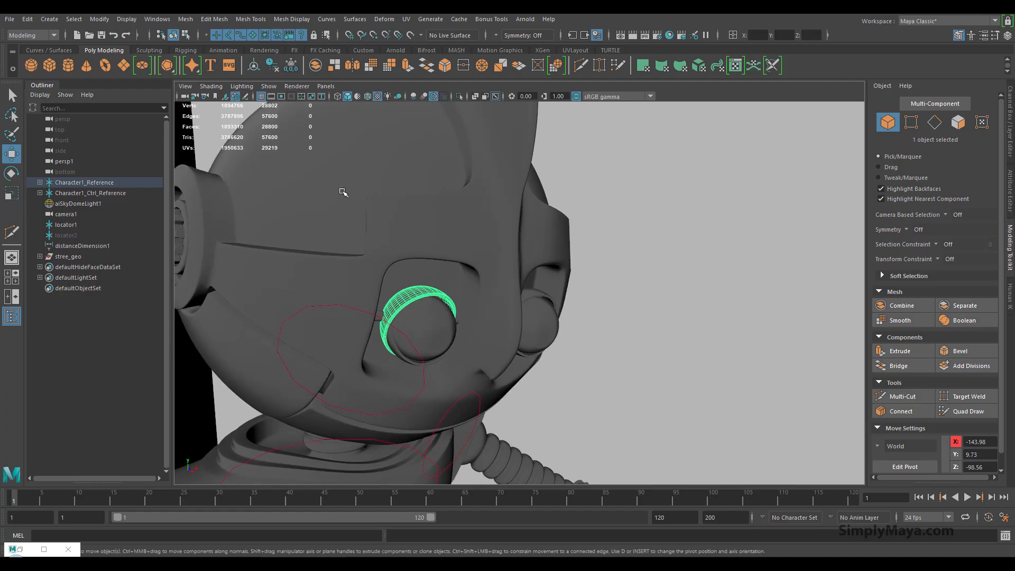
Step: Centre the right upper eyelid's pivot, then rotate the lid and shift it forward to about X -97.66 around the eyeball
{"action": "left_click", "coordinate": [99, 21]}
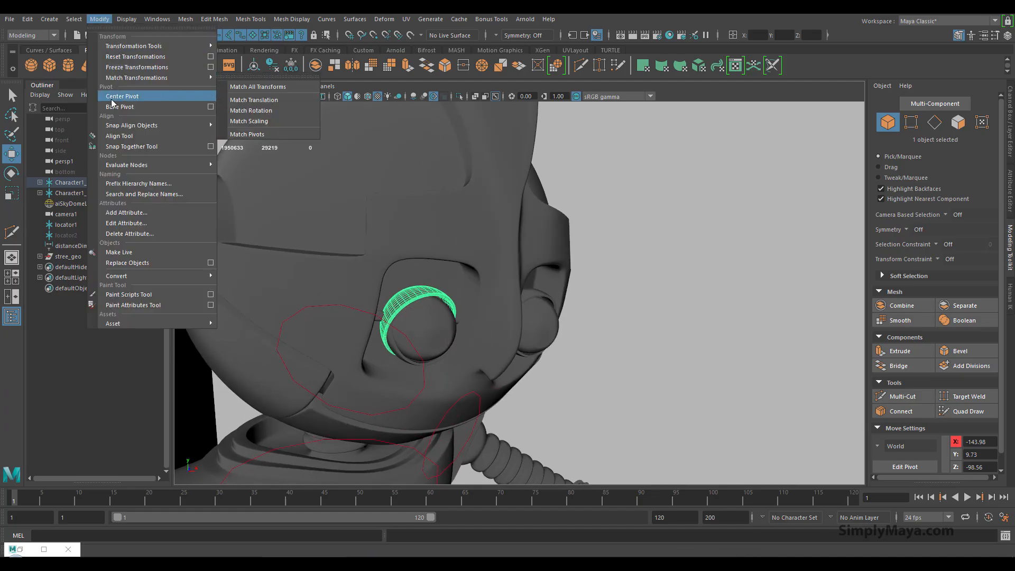
{"action": "left_click", "coordinate": [119, 100]}
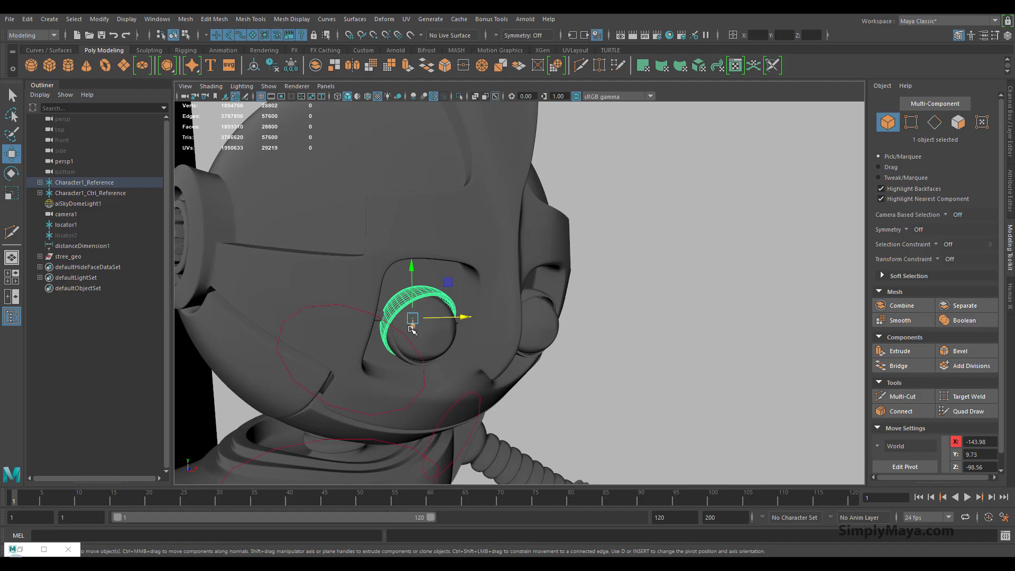
{"action": "key", "text": "e"}
{"action": "left_click_drag", "start_coordinate": [440, 309], "coordinate": [351, 340]}
{"action": "right_click_drag", "start_coordinate": [352, 341], "coordinate": [451, 344], "text": "alt"}
{"action": "left_click_drag", "start_coordinate": [451, 344], "coordinate": [516, 351], "text": "alt"}
{"action": "key", "text": "w"}
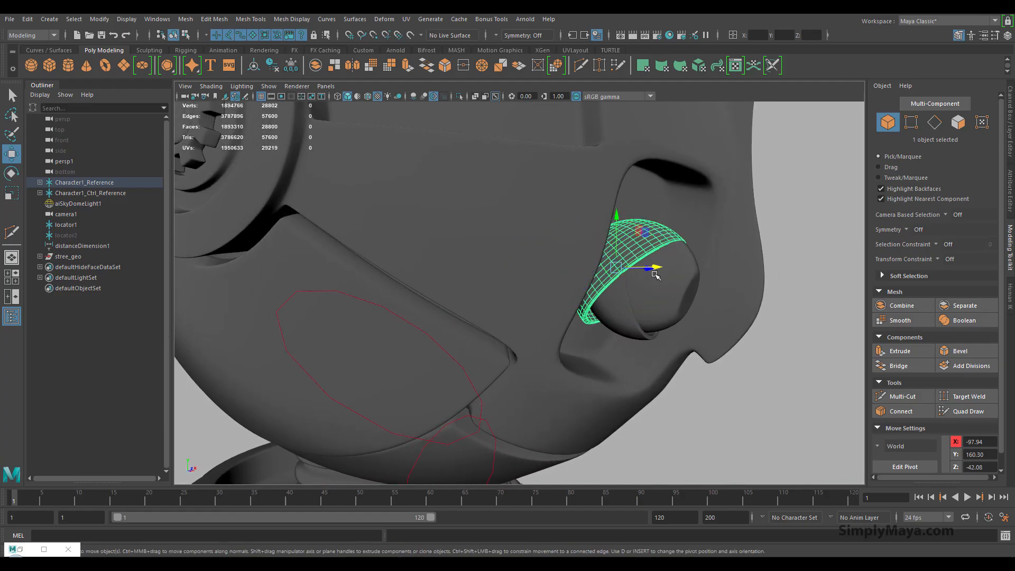
{"action": "left_click_drag", "start_coordinate": [656, 269], "coordinate": [660, 269]}
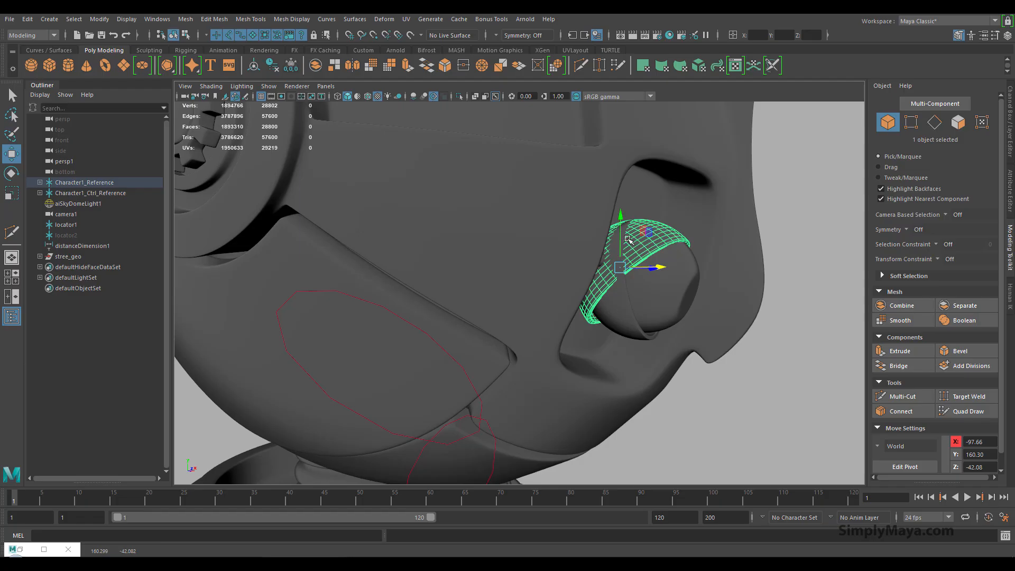
{"action": "left_click_drag", "start_coordinate": [622, 238], "coordinate": [498, 307]}
Step: Centre the pivot of the right eye's lower eyelid mesh and rotate the lid to fit beneath the eyeball
{"action": "left_click", "coordinate": [524, 364]}
{"action": "left_click_drag", "start_coordinate": [578, 369], "coordinate": [607, 335], "text": "alt"}
{"action": "key", "text": "r"}
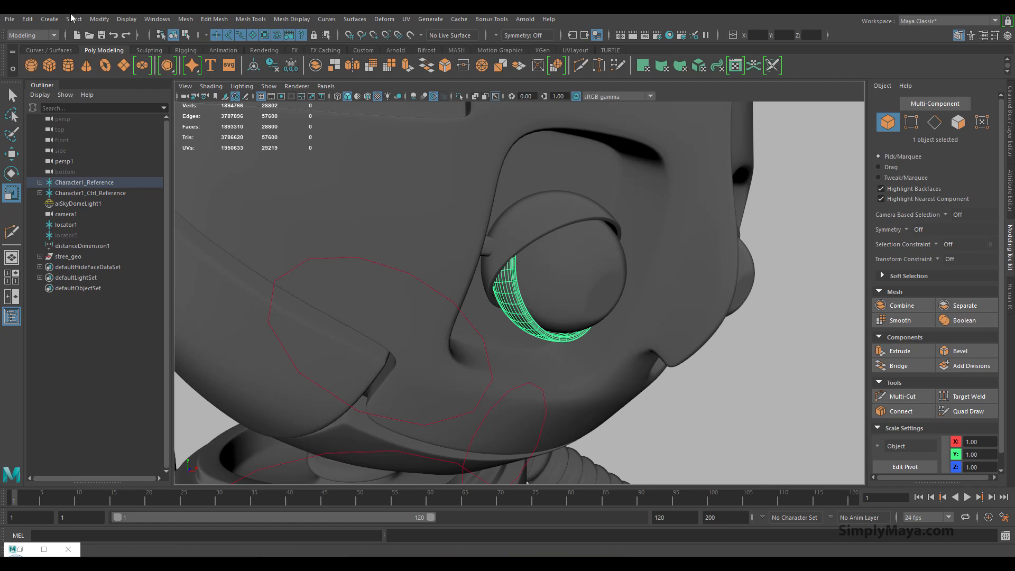
{"action": "left_click", "coordinate": [103, 20]}
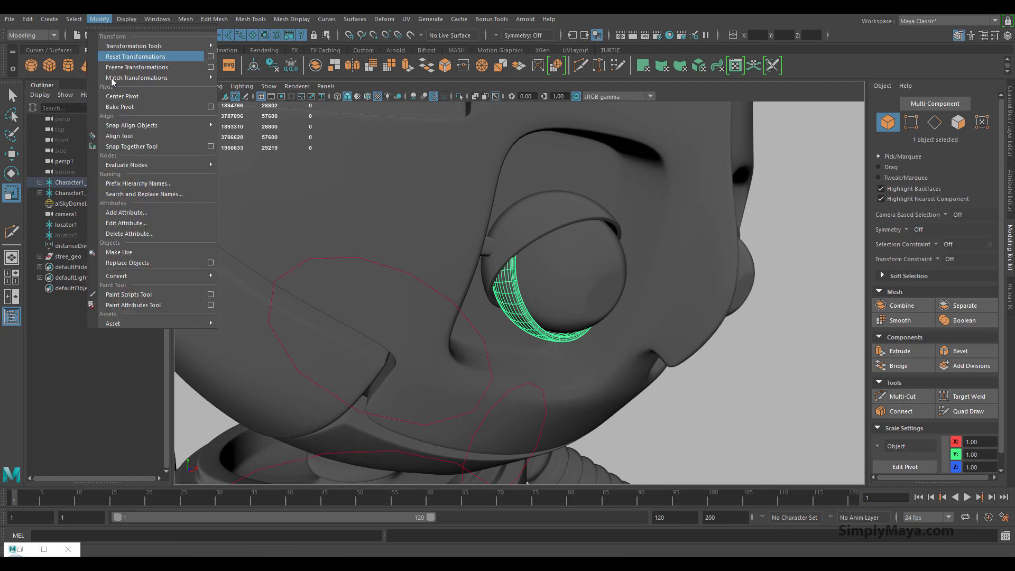
{"action": "left_click", "coordinate": [120, 99]}
{"action": "key", "text": "e"}
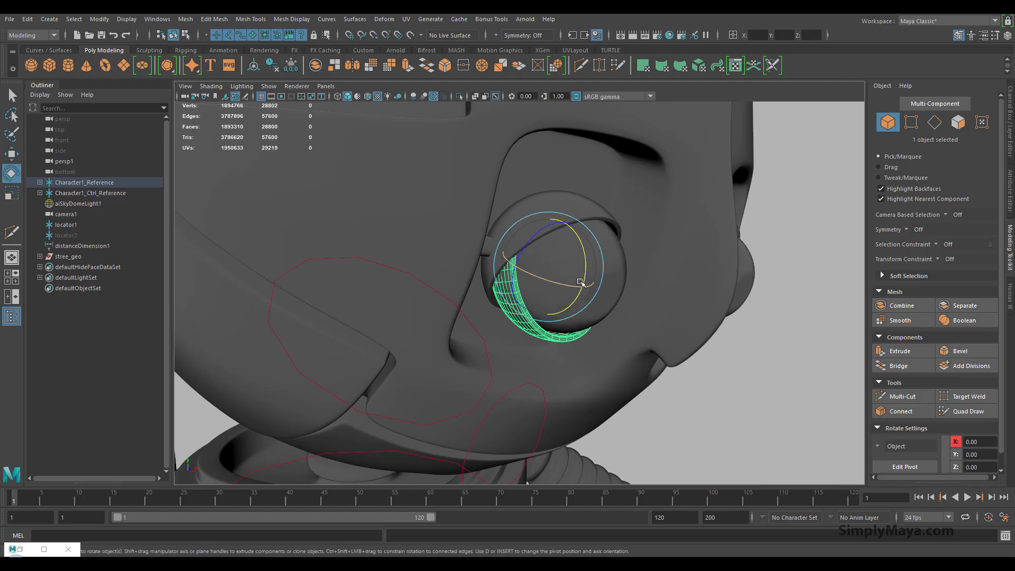
{"action": "left_click_drag", "start_coordinate": [584, 277], "coordinate": [544, 294]}
Step: Select the left eye's upper eyelid mesh and centre its pivot
{"action": "left_click", "coordinate": [582, 234]}
{"action": "middle_click_drag", "start_coordinate": [608, 300], "coordinate": [552, 313], "text": "alt"}
{"action": "left_click_drag", "start_coordinate": [552, 312], "coordinate": [503, 334], "text": "alt"}
{"action": "left_click", "coordinate": [527, 248]}
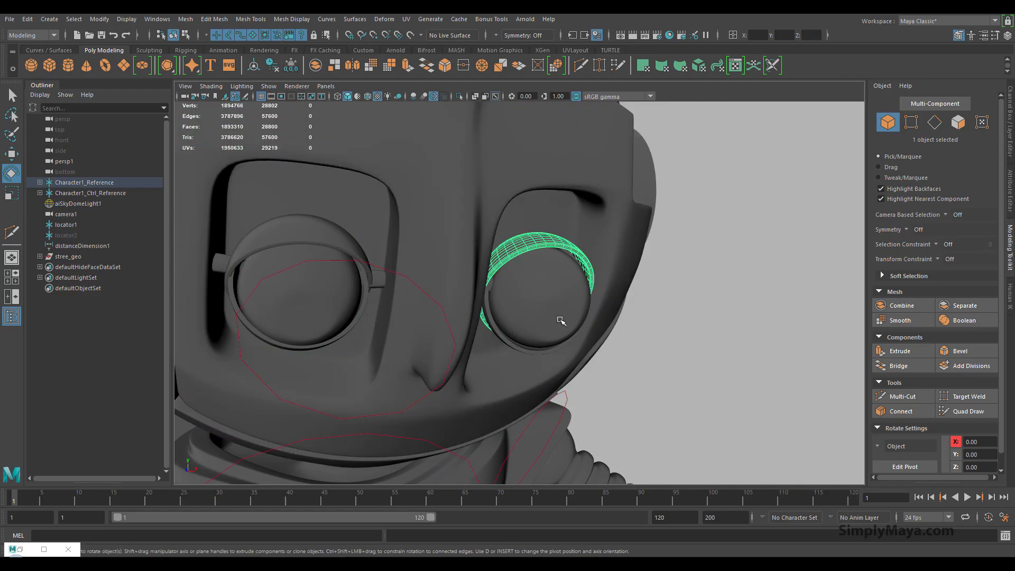
{"action": "left_click_drag", "start_coordinate": [569, 327], "coordinate": [603, 332], "text": "alt"}
{"action": "key", "text": "f"}
{"action": "left_click", "coordinate": [99, 19]}
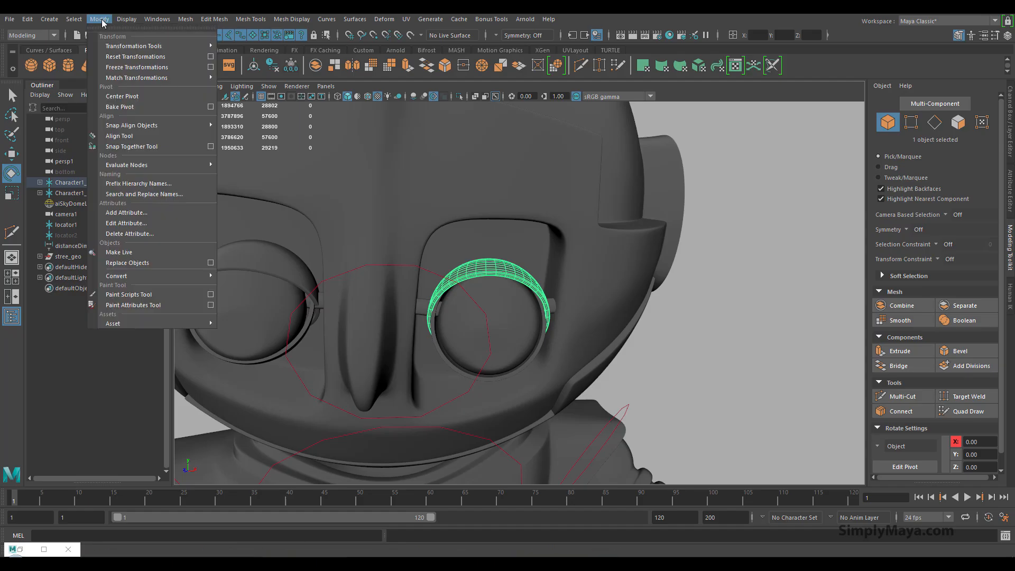
{"action": "left_click", "coordinate": [122, 96]}
Step: Rotate and move the left upper eyelid so it wraps the top of the eyeball between its hinges
{"action": "left_click_drag", "start_coordinate": [491, 296], "coordinate": [392, 321], "text": "alt"}
{"action": "key", "text": "w"}
{"action": "left_click_drag", "start_coordinate": [528, 271], "coordinate": [535, 271]}
{"action": "left_click_drag", "start_coordinate": [534, 271], "coordinate": [406, 281], "text": "alt"}
{"action": "left_click_drag", "start_coordinate": [301, 266], "coordinate": [375, 290]}
{"action": "key", "text": "e"}
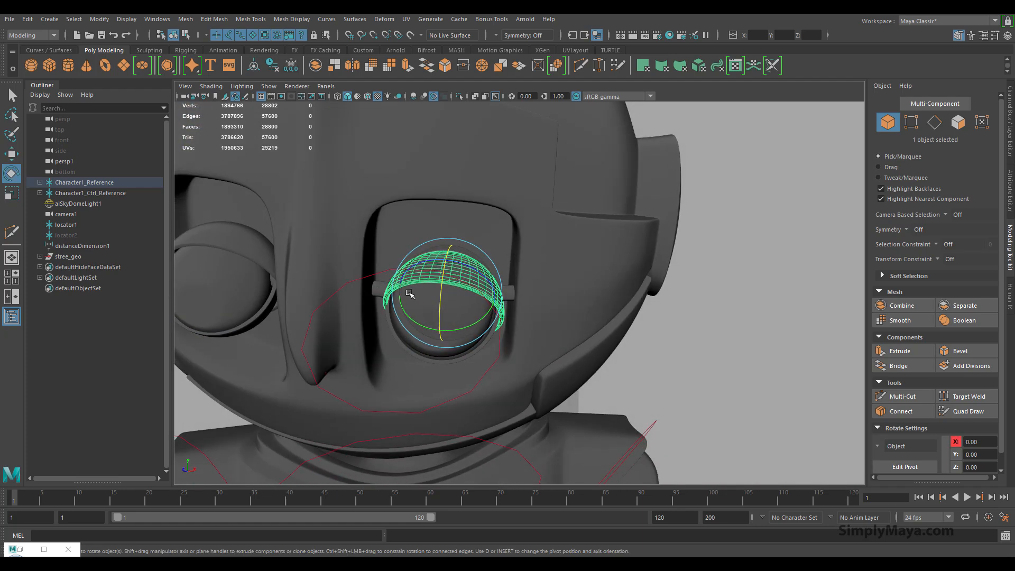
{"action": "key", "text": "w"}
{"action": "left_click_drag", "start_coordinate": [430, 310], "coordinate": [480, 308], "text": "alt"}
{"action": "left_click_drag", "start_coordinate": [483, 215], "coordinate": [483, 212]}
Step: Centre the pivot of the left eye's lower eyelid mesh and move the lid to fit under the eyeball
{"action": "left_click_drag", "start_coordinate": [491, 280], "coordinate": [502, 387], "text": "alt"}
{"action": "left_click", "coordinate": [414, 350]}
{"action": "key", "text": "e"}
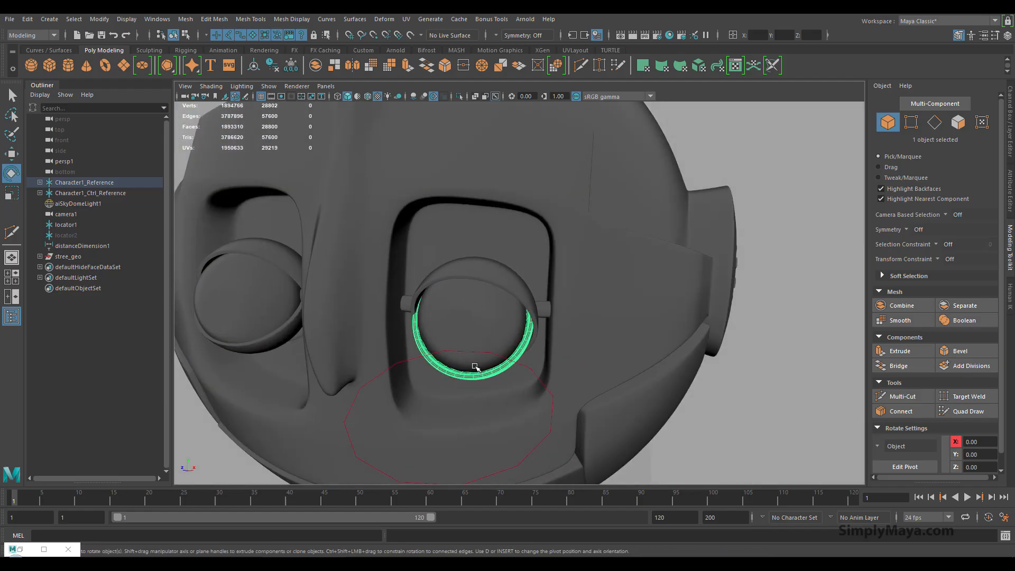
{"action": "key", "text": "r"}
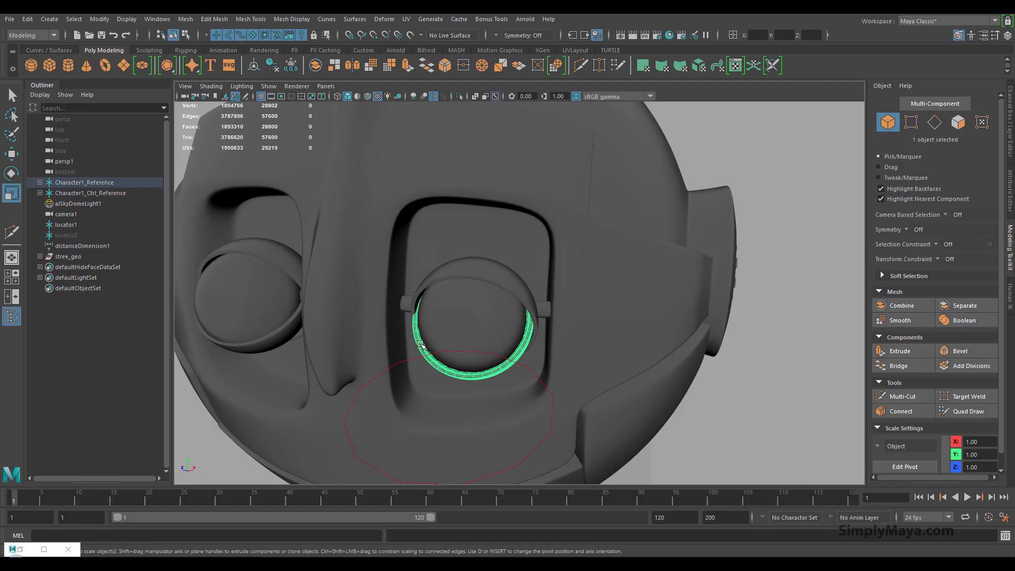
{"action": "key", "text": "e"}
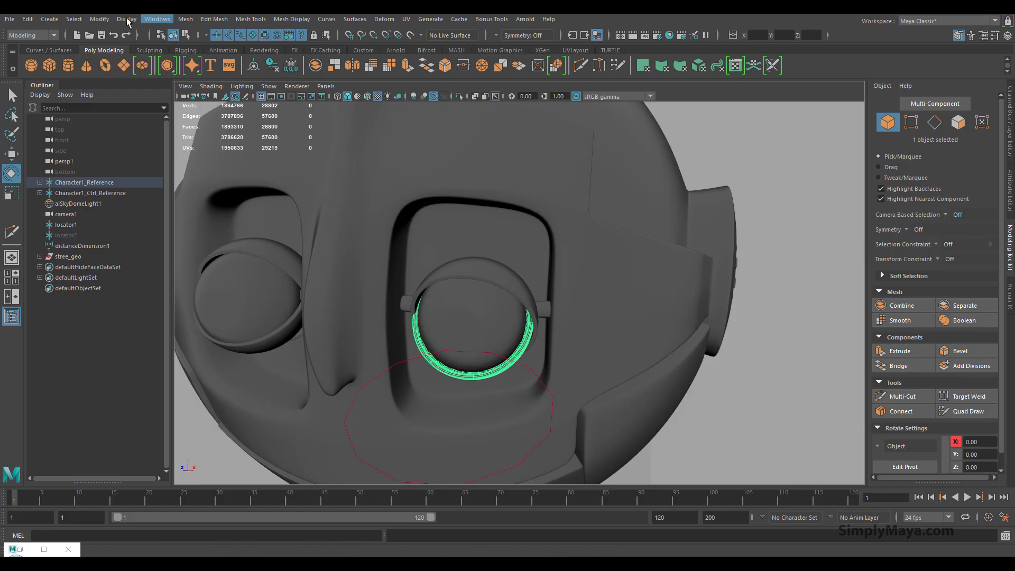
{"action": "left_click", "coordinate": [100, 20]}
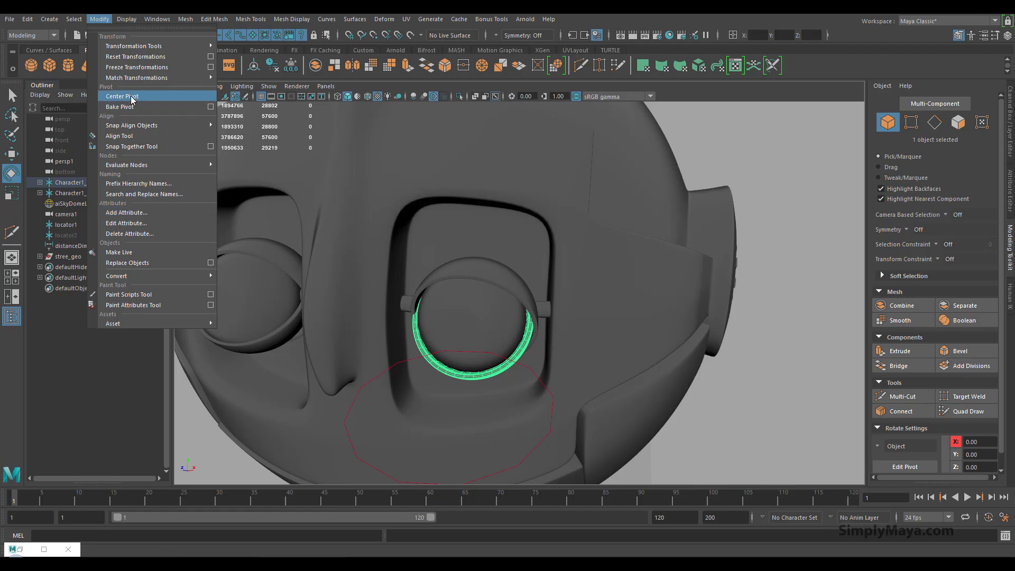
{"action": "left_click", "coordinate": [122, 96]}
{"action": "left_click_drag", "start_coordinate": [374, 309], "coordinate": [351, 339], "text": "alt"}
{"action": "key", "text": "w"}
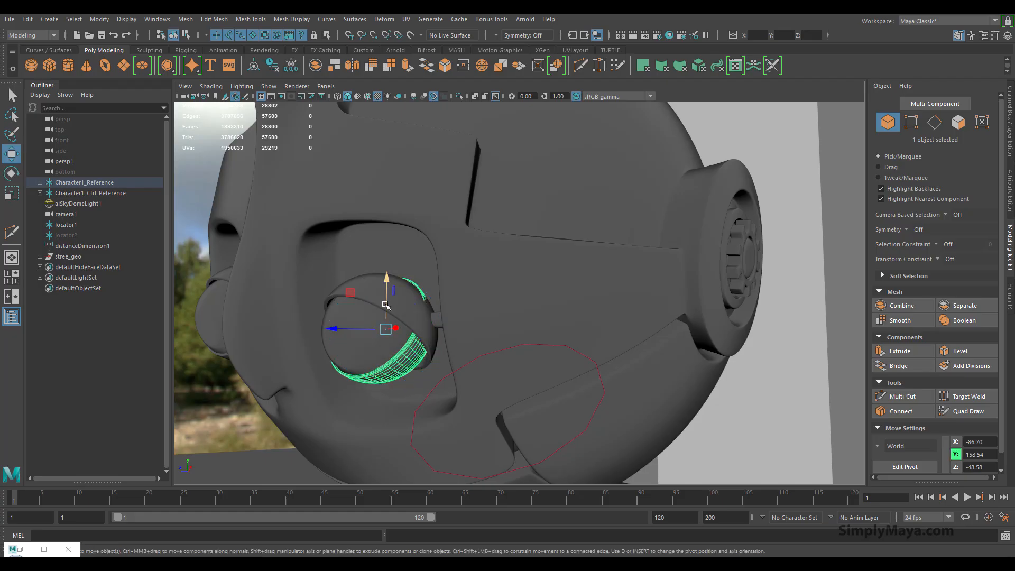
{"action": "left_click_drag", "start_coordinate": [380, 335], "coordinate": [418, 334], "text": "alt"}
{"action": "left_click_drag", "start_coordinate": [485, 332], "coordinate": [394, 319]}
Step: Update the Arnold render, examine the seated robot's feet and eyelids up close, and return to the viewport
{"action": "left_click", "coordinate": [305, 292]}
{"action": "scroll", "coordinate": [305, 292], "scroll_direction": "down", "scroll_amount": 3}
{"action": "scroll", "coordinate": [324, 333], "scroll_direction": "down", "scroll_amount": 4}
{"action": "left_click_drag", "start_coordinate": [324, 333], "coordinate": [294, 317], "text": "alt"}
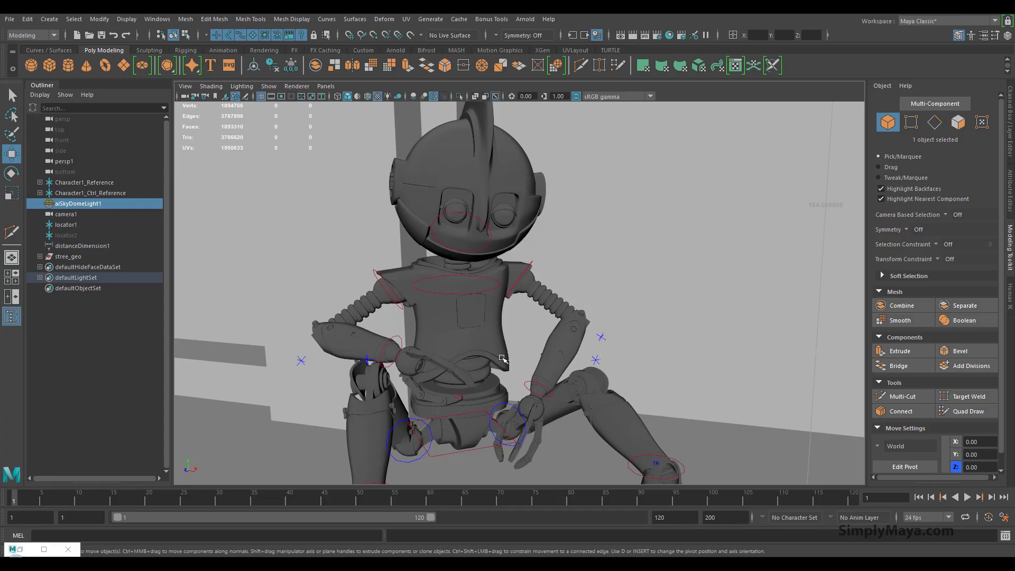
{"action": "left_click_drag", "start_coordinate": [417, 388], "coordinate": [422, 372], "text": "alt"}
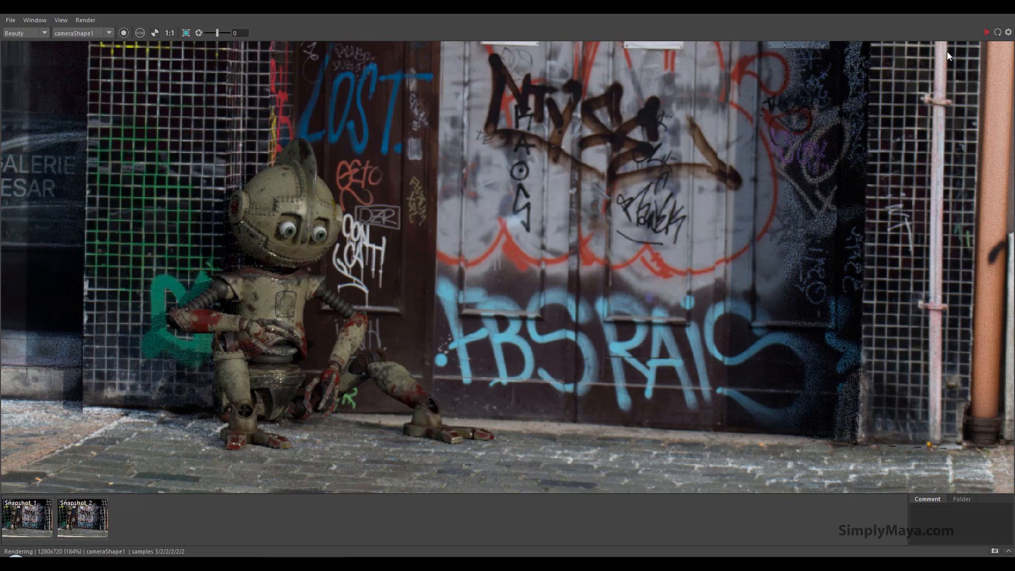
{"action": "left_click", "coordinate": [987, 32]}
{"action": "scroll", "coordinate": [509, 374], "scroll_direction": "down", "scroll_amount": 2}
{"action": "scroll", "coordinate": [509, 371], "scroll_direction": "up", "scroll_amount": 2}
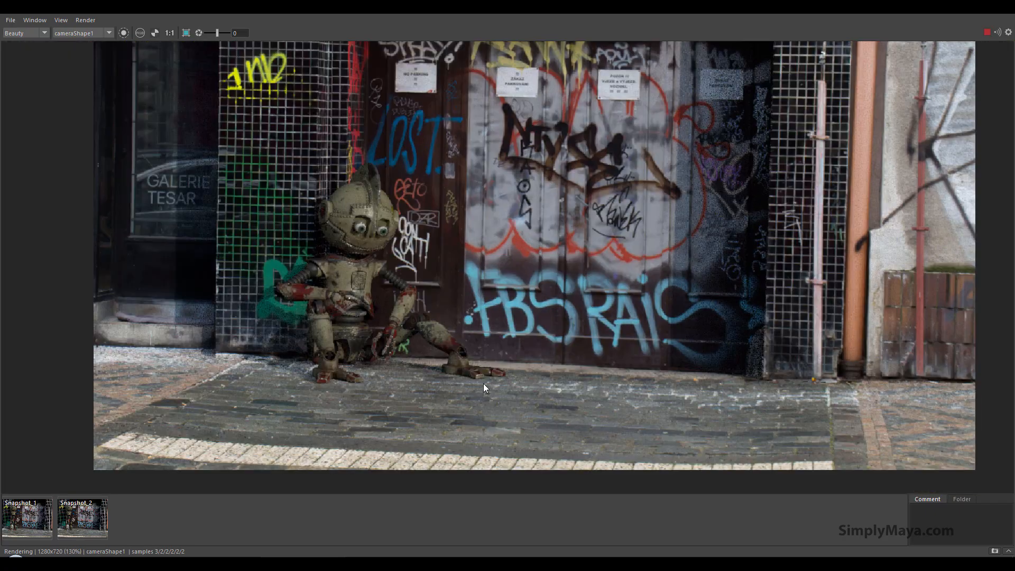
{"action": "middle_click_drag", "start_coordinate": [458, 433], "coordinate": [472, 385]}
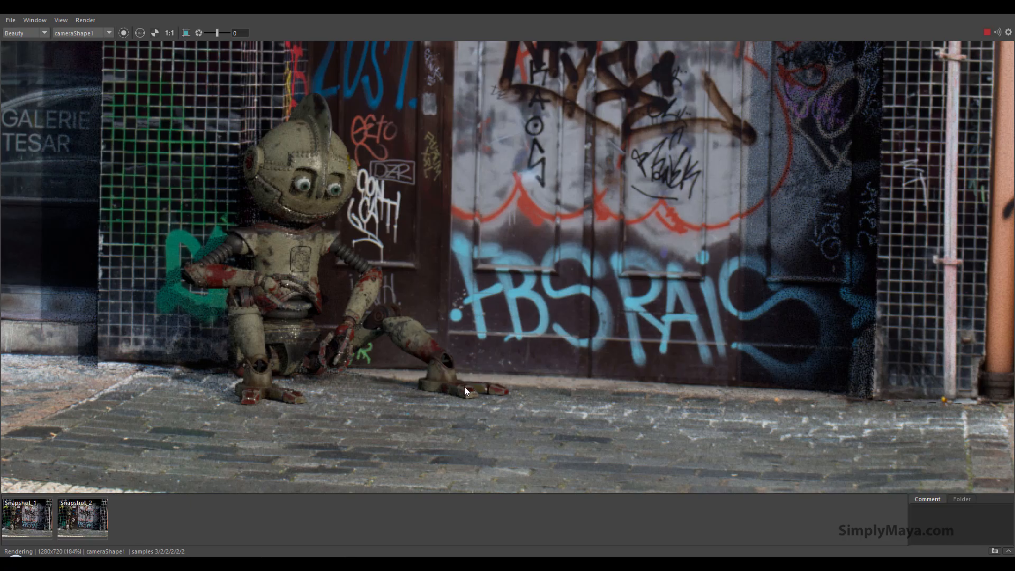
{"action": "middle_click_drag", "start_coordinate": [451, 365], "coordinate": [457, 396]}
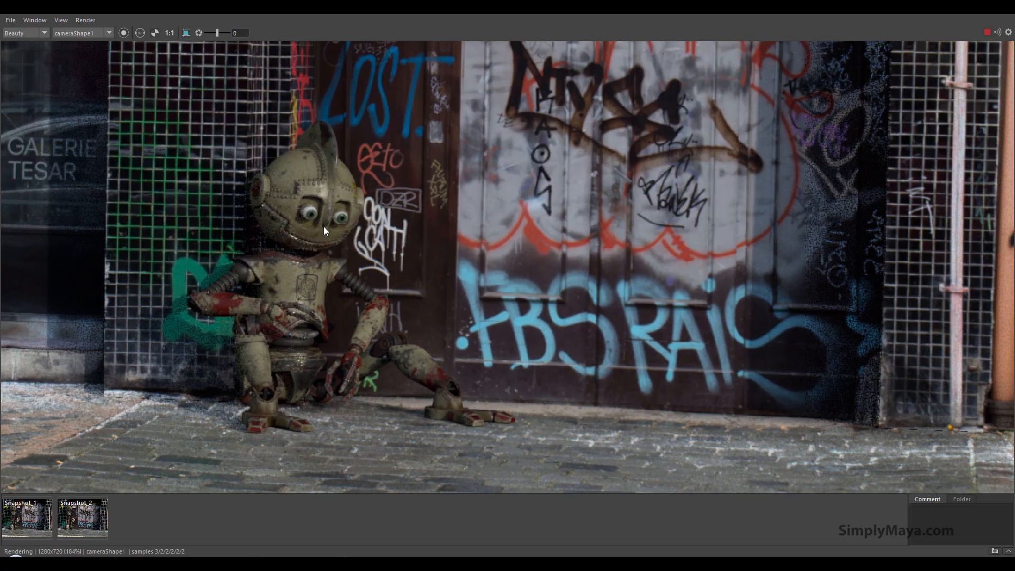
{"action": "scroll", "coordinate": [324, 225], "scroll_direction": "up", "scroll_amount": 1}
{"action": "middle_click_drag", "start_coordinate": [269, 266], "coordinate": [362, 360]}
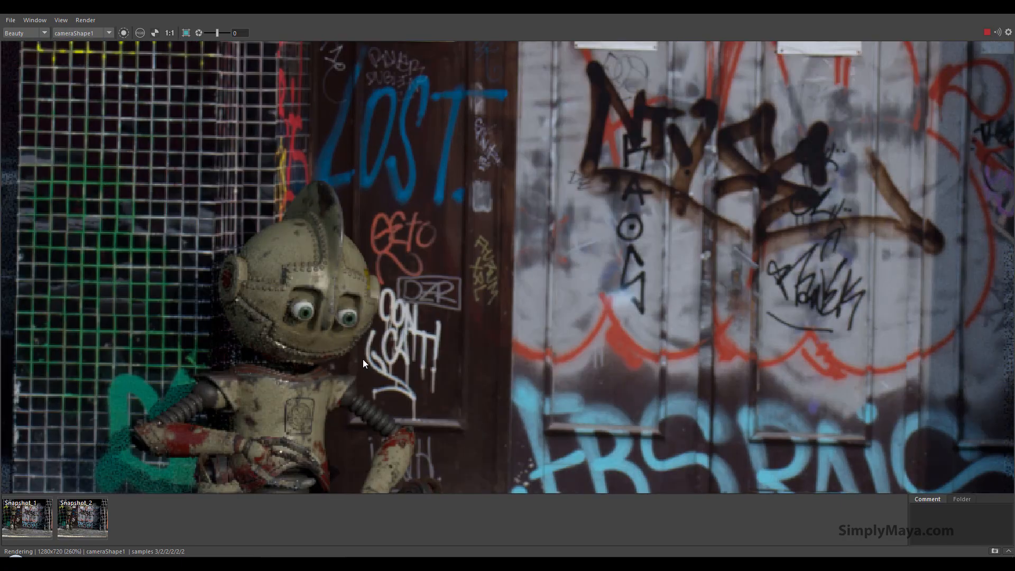
{"action": "scroll", "coordinate": [363, 359], "scroll_direction": "up", "scroll_amount": 1}
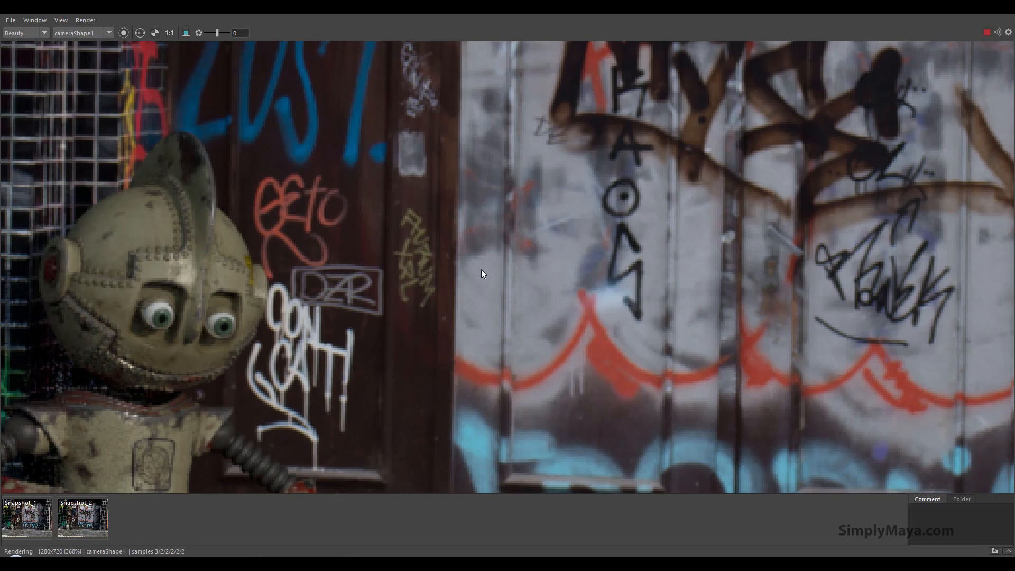
{"action": "left_click", "coordinate": [955, 12]}
Step: Rotate the right upper eyelid further over the eyeball and move it to about X -97.36, Y 160.68, Z -41.09
{"action": "right_click_drag", "start_coordinate": [446, 340], "coordinate": [614, 374], "text": "alt"}
{"action": "middle_click_drag", "start_coordinate": [551, 381], "coordinate": [579, 460], "text": "alt"}
{"action": "right_click_drag", "start_coordinate": [580, 460], "coordinate": [699, 458], "text": "alt"}
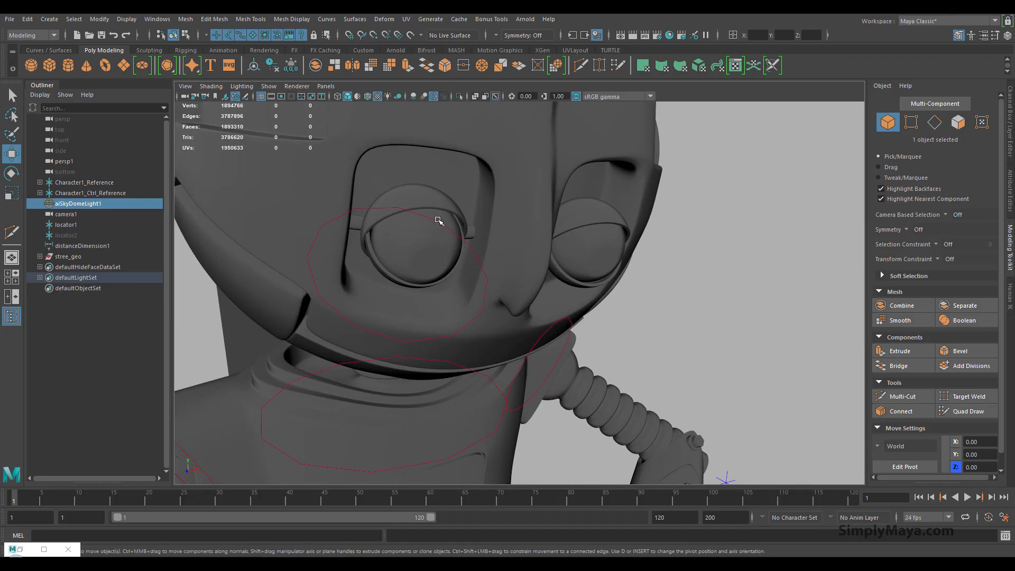
{"action": "left_click", "coordinate": [432, 199]}
{"action": "key", "text": "e"}
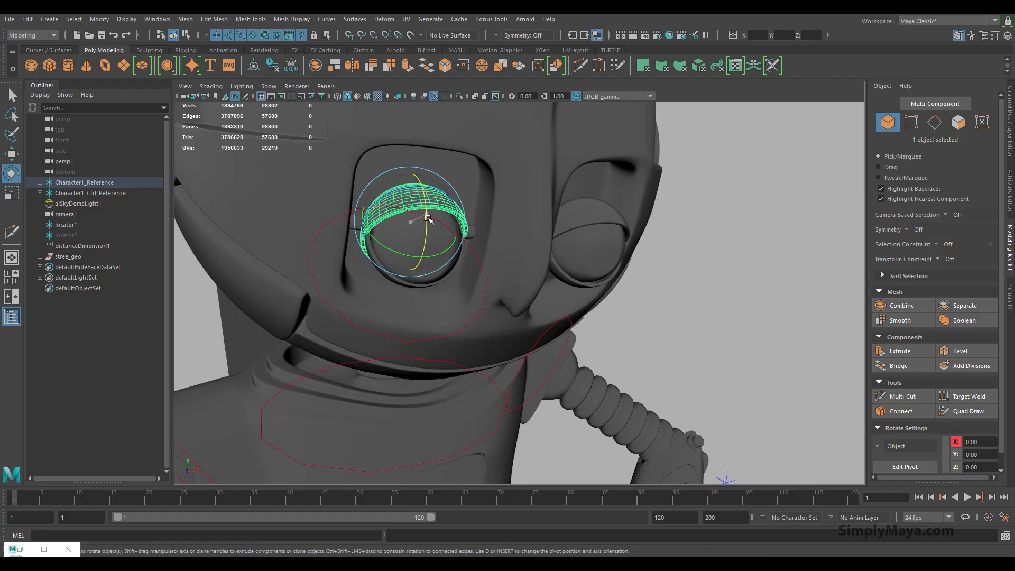
{"action": "left_click_drag", "start_coordinate": [427, 214], "coordinate": [426, 221]}
{"action": "left_click_drag", "start_coordinate": [425, 277], "coordinate": [460, 278], "text": "alt"}
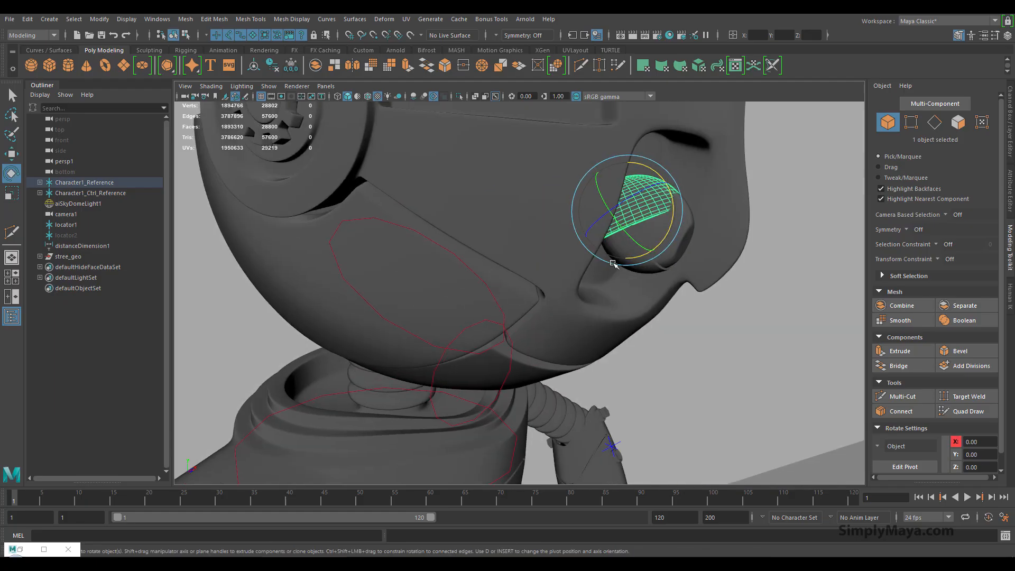
{"action": "key", "text": "w"}
{"action": "left_click_drag", "start_coordinate": [659, 217], "coordinate": [669, 220]}
{"action": "left_click_drag", "start_coordinate": [604, 248], "coordinate": [579, 273], "text": "alt"}
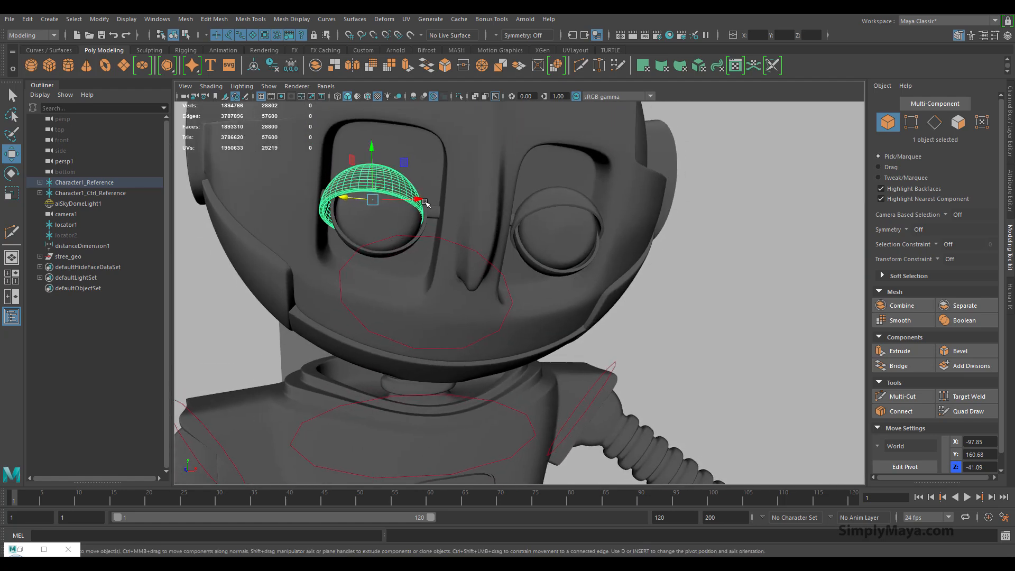
{"action": "left_click_drag", "start_coordinate": [423, 201], "coordinate": [426, 202]}
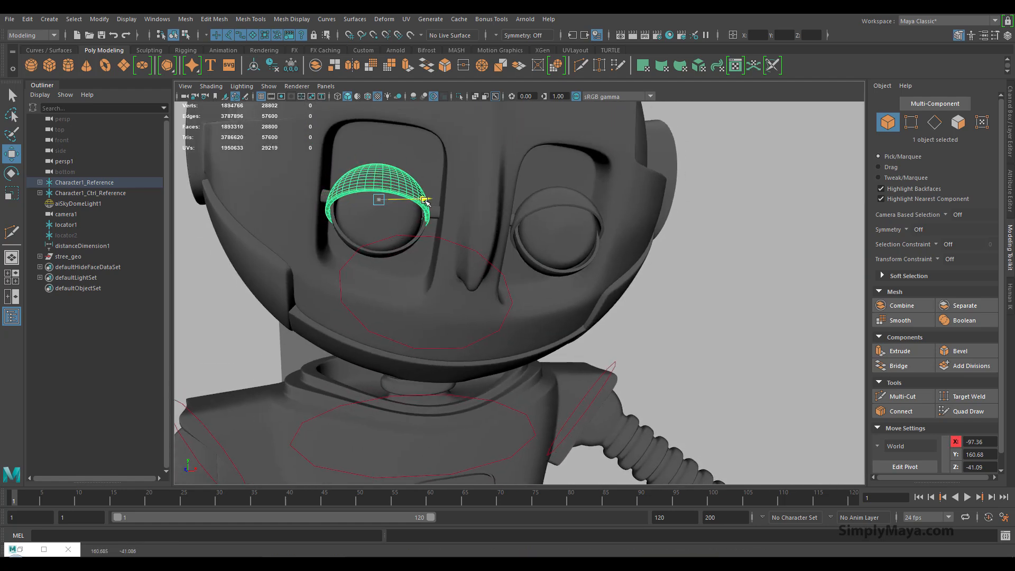
Step: Fine-tune the right upper eyelid's position to about X -97.45, Y 160.54 so it hugs the eyeball
{"action": "left_click_drag", "start_coordinate": [434, 245], "coordinate": [505, 230], "text": "alt"}
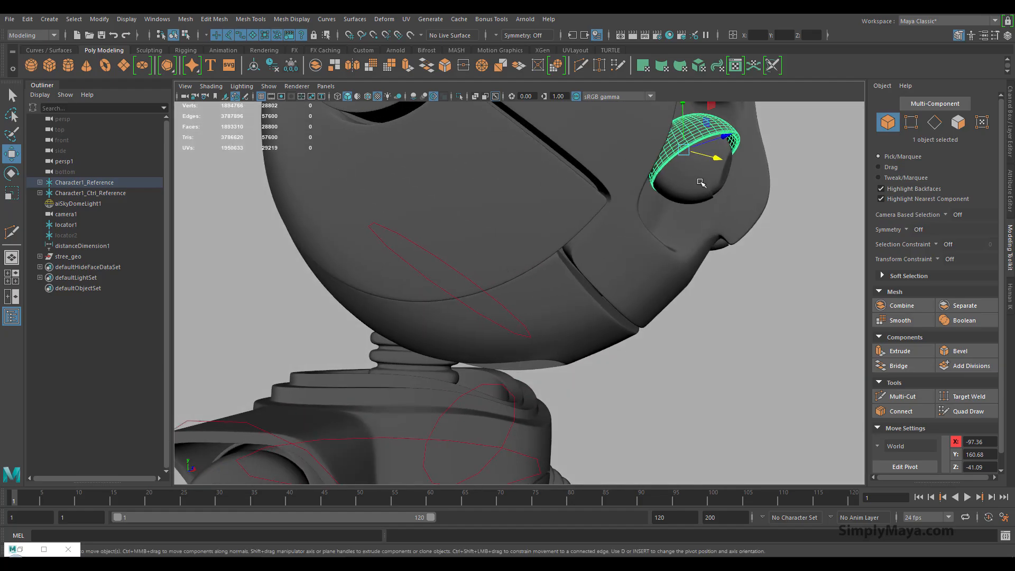
{"action": "left_click_drag", "start_coordinate": [717, 162], "coordinate": [712, 160]}
{"action": "left_click_drag", "start_coordinate": [679, 121], "coordinate": [680, 128]}
{"action": "left_click_drag", "start_coordinate": [682, 187], "coordinate": [615, 190], "text": "alt"}
{"action": "left_click_drag", "start_coordinate": [414, 225], "coordinate": [428, 219], "text": "alt"}
{"action": "left_click_drag", "start_coordinate": [444, 158], "coordinate": [408, 174]}
Step: Isolate the right upper eyelid to examine its shape from several angles, and show the full robot again
{"action": "key", "text": "ctrl+1"}
{"action": "left_click_drag", "start_coordinate": [466, 234], "coordinate": [483, 223], "text": "alt"}
{"action": "middle_click_drag", "start_coordinate": [496, 262], "coordinate": [545, 391], "text": "alt"}
{"action": "middle_click_drag", "start_coordinate": [432, 411], "coordinate": [568, 401], "text": "alt"}
{"action": "left_click_drag", "start_coordinate": [569, 402], "coordinate": [431, 302], "text": "alt"}
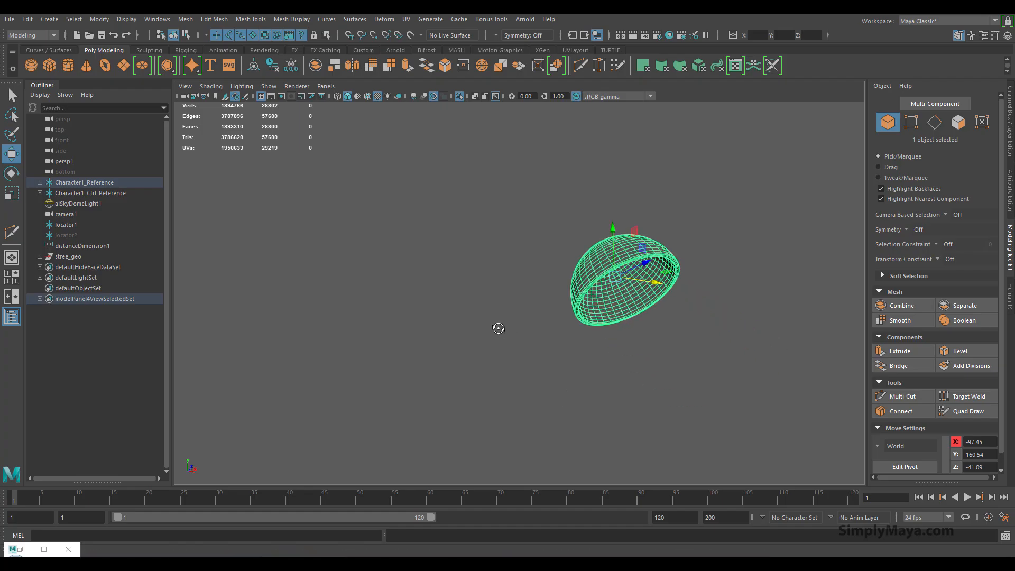
{"action": "key", "text": "ctrl+1"}
Step: Raise the right upper eyelid slightly, adjust its rotation and position around the eyeball, and deselect it
{"action": "left_click_drag", "start_coordinate": [421, 263], "coordinate": [338, 272]}
{"action": "left_click_drag", "start_coordinate": [281, 302], "coordinate": [385, 311]}
{"action": "left_click_drag", "start_coordinate": [448, 311], "coordinate": [493, 316]}
{"action": "left_click_drag", "start_coordinate": [587, 263], "coordinate": [587, 257]}
{"action": "key", "text": "e"}
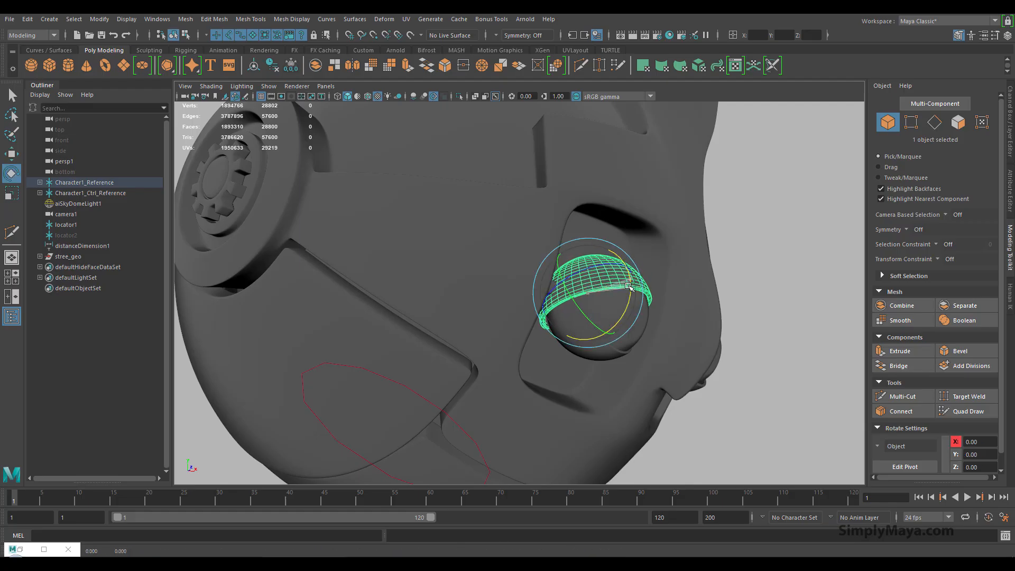
{"action": "key", "text": "w"}
{"action": "left_click_drag", "start_coordinate": [624, 295], "coordinate": [344, 342]}
{"action": "left_click", "coordinate": [426, 329]}
{"action": "left_click", "coordinate": [235, 292]}
Step: Select the left eye's upper eyelid and rotate it further down over the eyeball
{"action": "scroll", "coordinate": [269, 349], "scroll_direction": "down", "scroll_amount": 3}
{"action": "left_click_drag", "start_coordinate": [275, 354], "coordinate": [344, 351], "text": "alt"}
{"action": "scroll", "coordinate": [465, 362], "scroll_direction": "up", "scroll_amount": 3}
{"action": "left_click", "coordinate": [477, 362]}
{"action": "left_click_drag", "start_coordinate": [476, 363], "coordinate": [413, 394], "text": "alt"}
{"action": "key", "text": "e"}
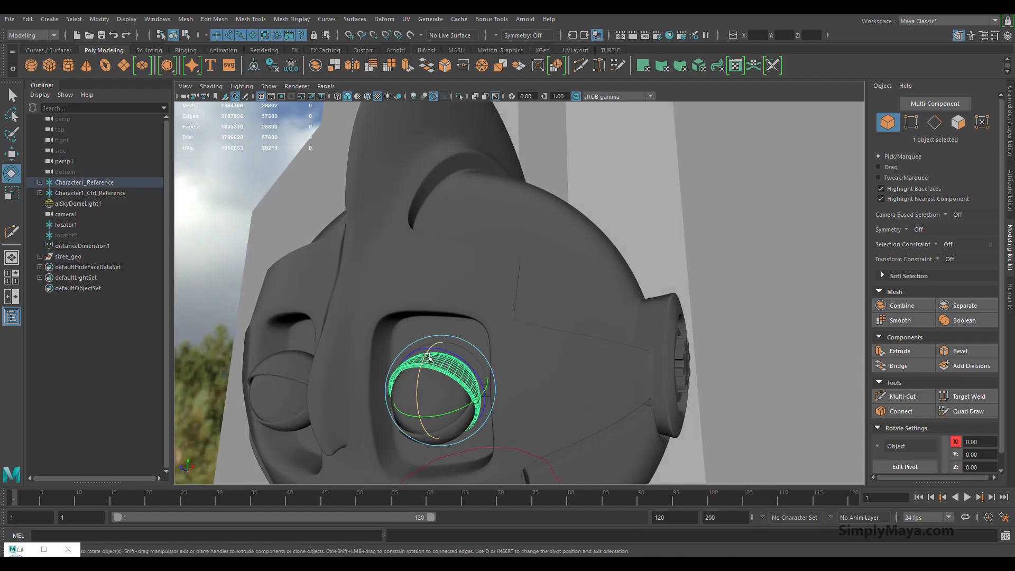
Step: Try shifting the left upper eyelid sideways and upward over the eyeball, and undo those moves
{"action": "key", "text": "w"}
{"action": "left_click_drag", "start_coordinate": [462, 381], "coordinate": [456, 382]}
{"action": "left_click_drag", "start_coordinate": [437, 364], "coordinate": [437, 357]}
{"action": "left_click_drag", "start_coordinate": [442, 364], "coordinate": [387, 407], "text": "alt"}
{"action": "key", "text": "ctrl+z"}
{"action": "key", "text": "ctrl+z"}
{"action": "key", "text": "ctrl+z"}
{"action": "key", "text": "ctrl+z"}
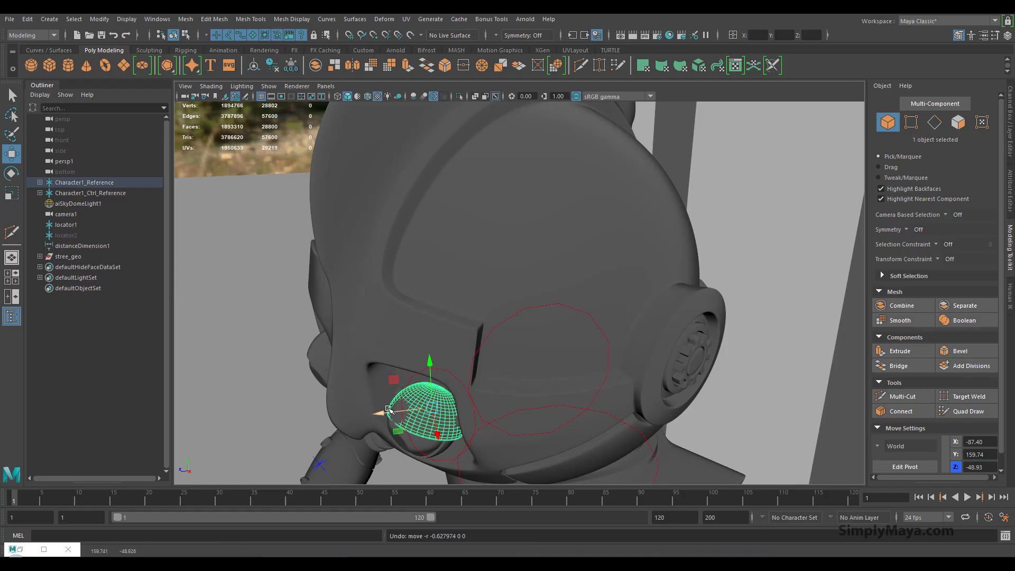
Step: Deselect the eyelid, refresh the Arnold render and examine the lowered eyelids on the robot's face
{"action": "left_click_drag", "start_coordinate": [407, 415], "coordinate": [347, 331], "text": "alt"}
{"action": "left_click", "coordinate": [250, 336]}
{"action": "left_click_drag", "start_coordinate": [294, 390], "coordinate": [377, 394], "text": "alt"}
{"action": "right_click_drag", "start_coordinate": [377, 394], "coordinate": [265, 370], "text": "alt"}
{"action": "left_click_drag", "start_coordinate": [264, 370], "coordinate": [300, 377], "text": "alt"}
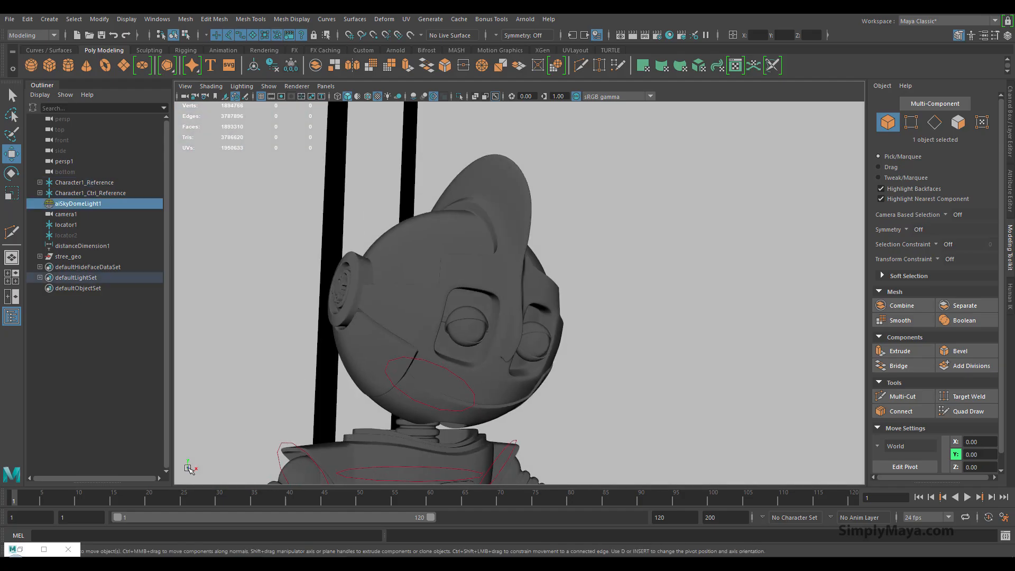
{"action": "left_click", "coordinate": [21, 550]}
{"action": "scroll", "coordinate": [324, 354], "scroll_direction": "down", "scroll_amount": 4}
{"action": "left_click", "coordinate": [993, 32]}
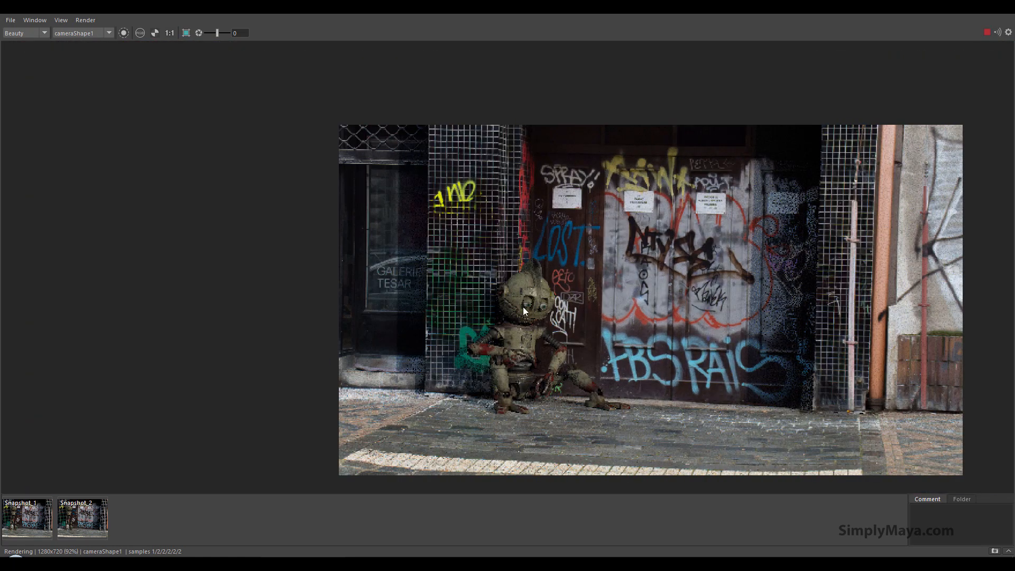
{"action": "scroll", "coordinate": [541, 306], "scroll_direction": "up", "scroll_amount": 3}
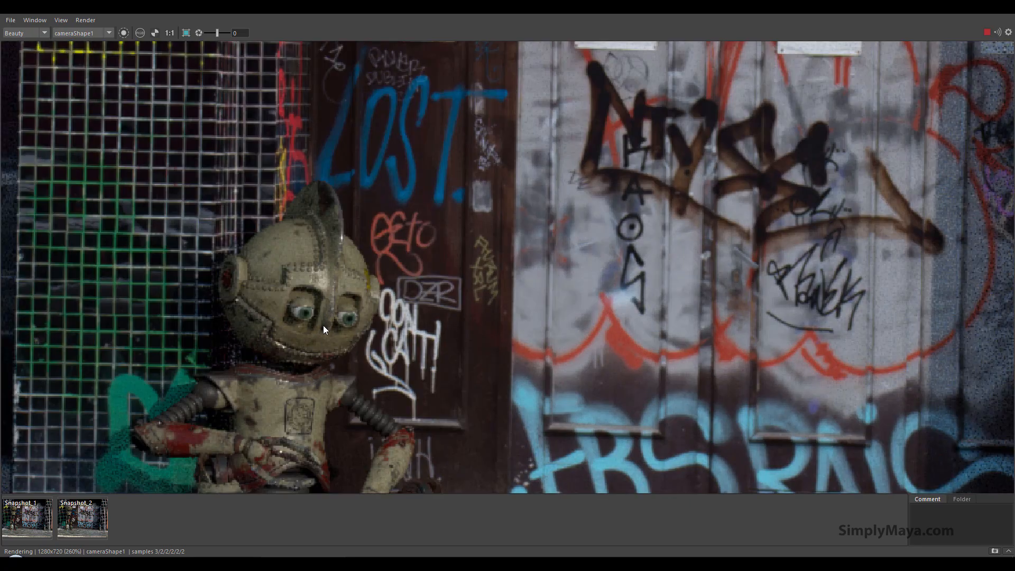
Step: Examine the seated robot within the full street render and stop the Arnold render
{"action": "scroll", "coordinate": [315, 344], "scroll_direction": "down", "scroll_amount": 3}
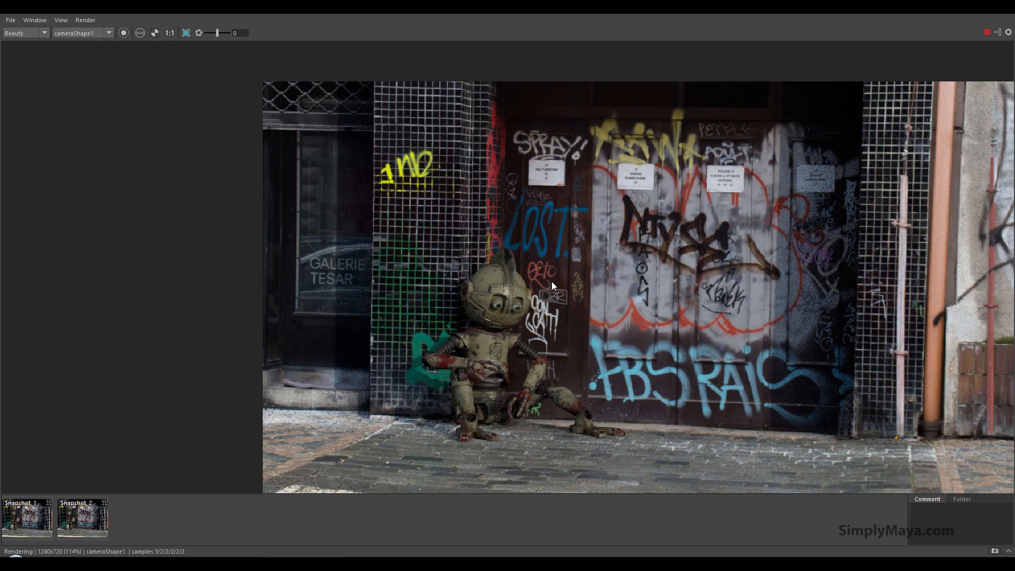
{"action": "key", "text": "alt"}
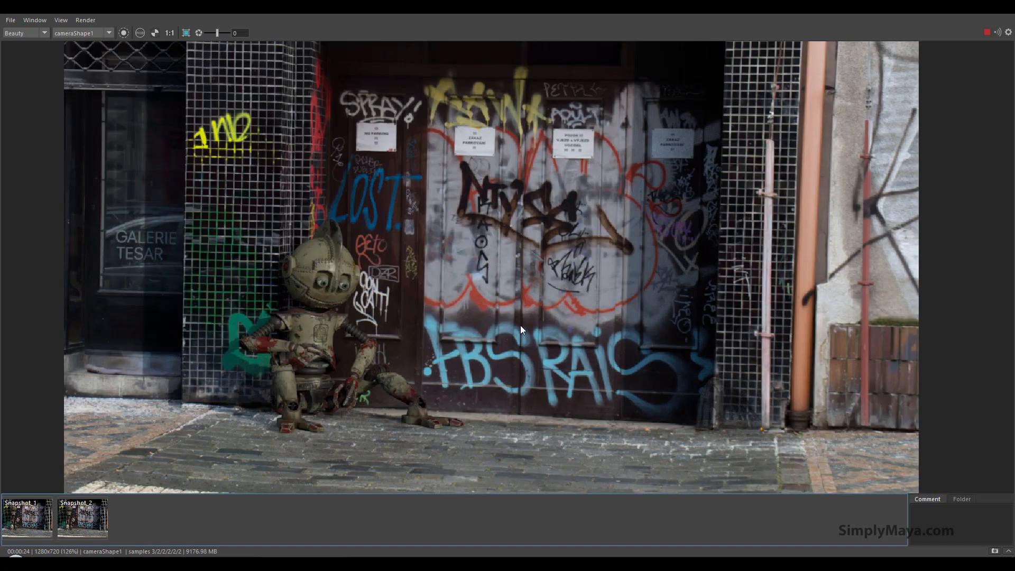
{"action": "scroll", "coordinate": [513, 314], "scroll_direction": "down", "scroll_amount": 1}
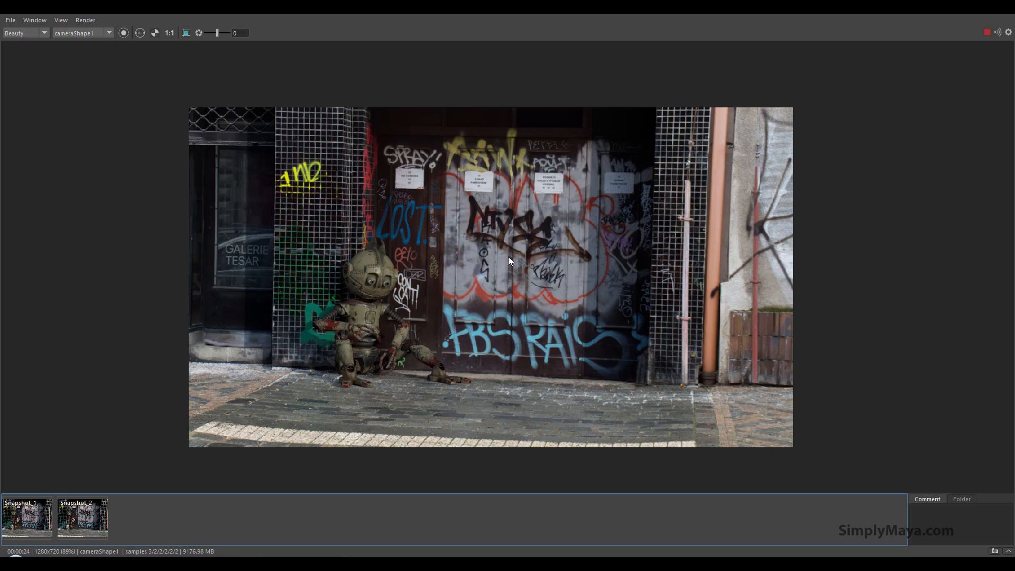
{"action": "scroll", "coordinate": [409, 316], "scroll_direction": "up", "scroll_amount": 1}
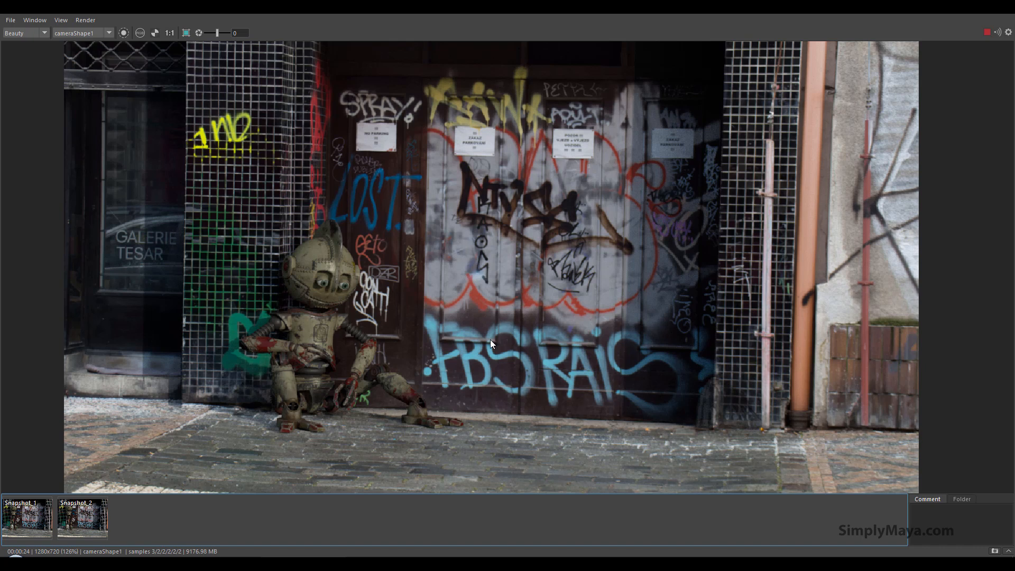
{"action": "left_click", "coordinate": [986, 32]}
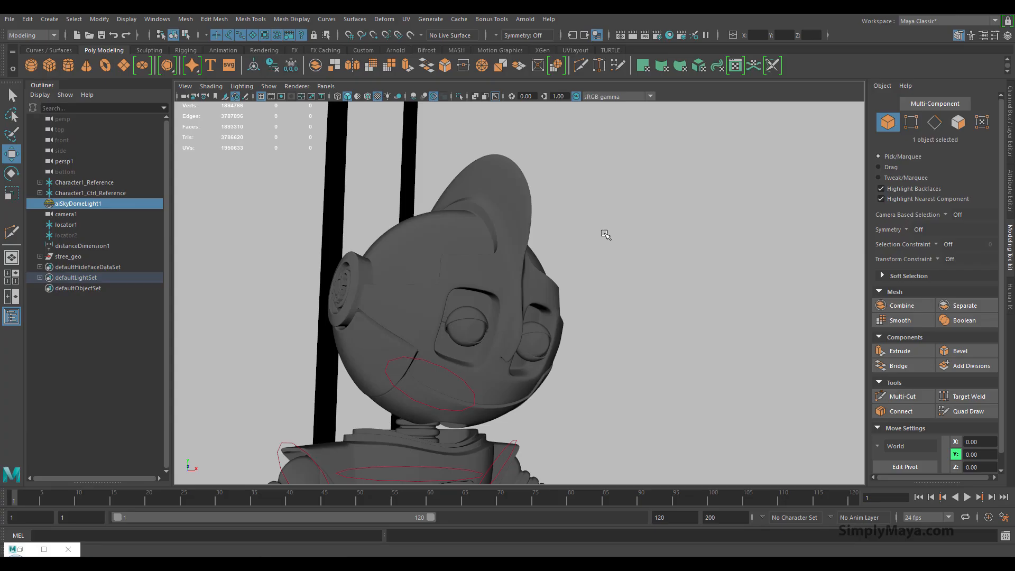
Step: Examine the robot's seated pose, feet, hands and head against the wall and ground from several angles
{"action": "left_click_drag", "start_coordinate": [600, 362], "coordinate": [402, 362], "text": "alt"}
{"action": "middle_click_drag", "start_coordinate": [401, 362], "coordinate": [360, 301], "text": "alt"}
{"action": "left_click_drag", "start_coordinate": [360, 302], "coordinate": [365, 343], "text": "alt"}
{"action": "right_click_drag", "start_coordinate": [444, 359], "coordinate": [415, 355], "text": "alt"}
{"action": "middle_click_drag", "start_coordinate": [415, 355], "coordinate": [378, 374], "text": "alt"}
{"action": "left_click_drag", "start_coordinate": [430, 365], "coordinate": [619, 385], "text": "alt"}
{"action": "middle_click_drag", "start_coordinate": [618, 385], "coordinate": [582, 261], "text": "alt"}
{"action": "left_click_drag", "start_coordinate": [582, 261], "coordinate": [560, 211], "text": "alt"}
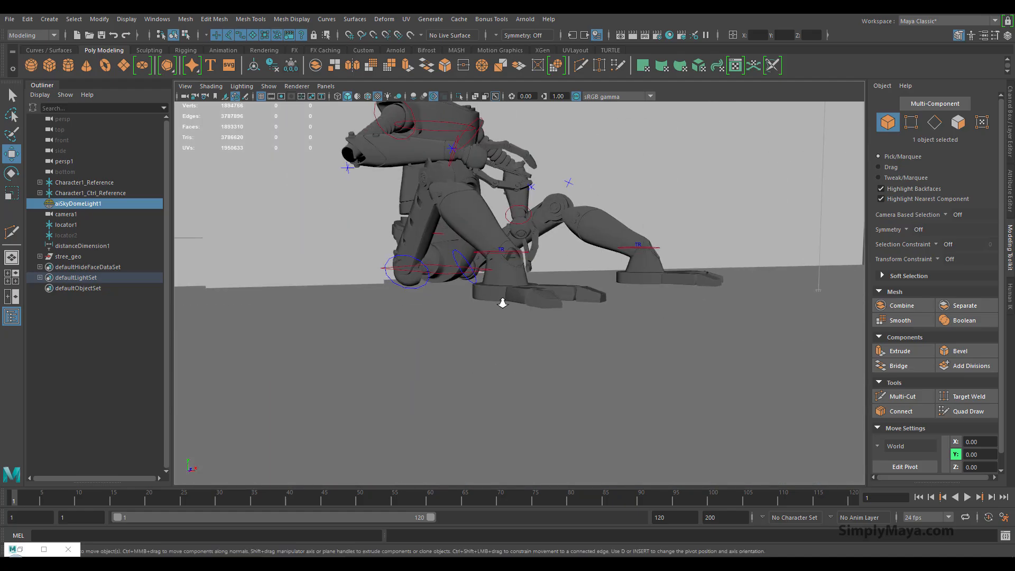
{"action": "right_click_drag", "start_coordinate": [503, 303], "coordinate": [552, 292], "text": "alt"}
{"action": "left_click_drag", "start_coordinate": [553, 292], "coordinate": [602, 268], "text": "alt"}
{"action": "right_click_drag", "start_coordinate": [602, 268], "coordinate": [521, 253], "text": "alt"}
{"action": "middle_click_drag", "start_coordinate": [521, 254], "coordinate": [467, 365], "text": "alt"}
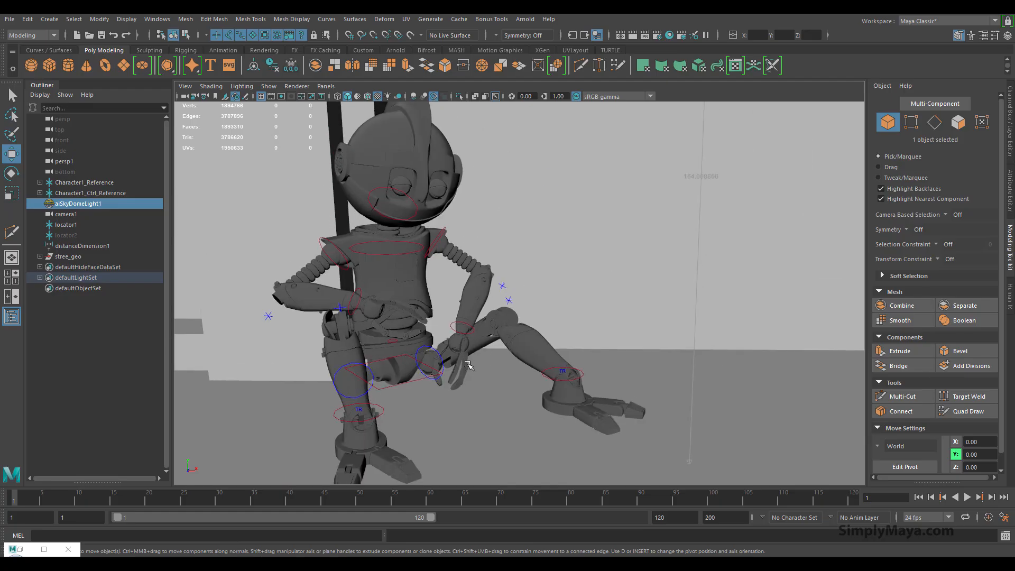
{"action": "left_click_drag", "start_coordinate": [468, 368], "coordinate": [399, 354], "text": "alt"}
{"action": "middle_click_drag", "start_coordinate": [399, 355], "coordinate": [396, 360], "text": "alt"}
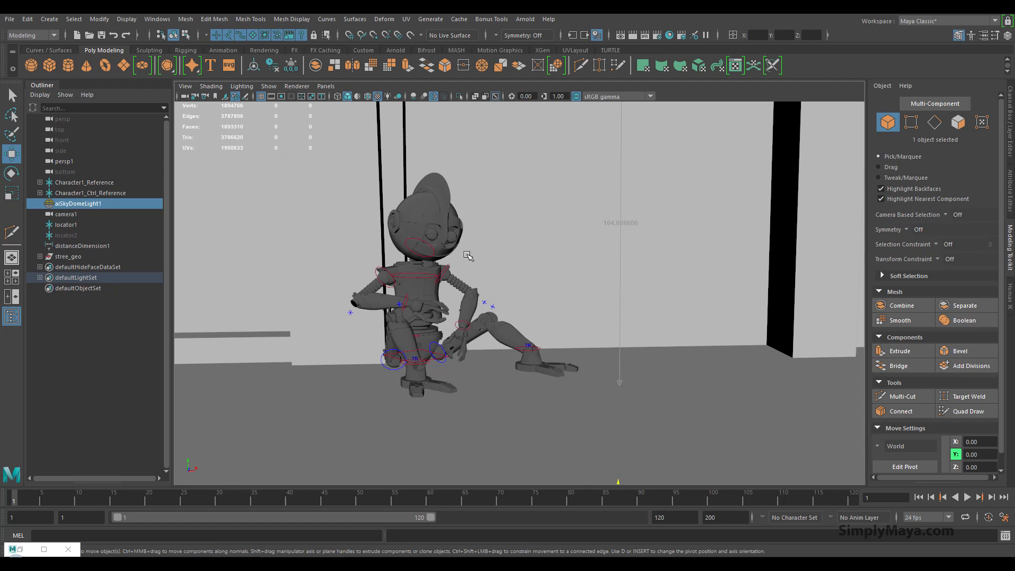
{"action": "middle_click_drag", "start_coordinate": [467, 255], "coordinate": [447, 259], "text": "alt"}
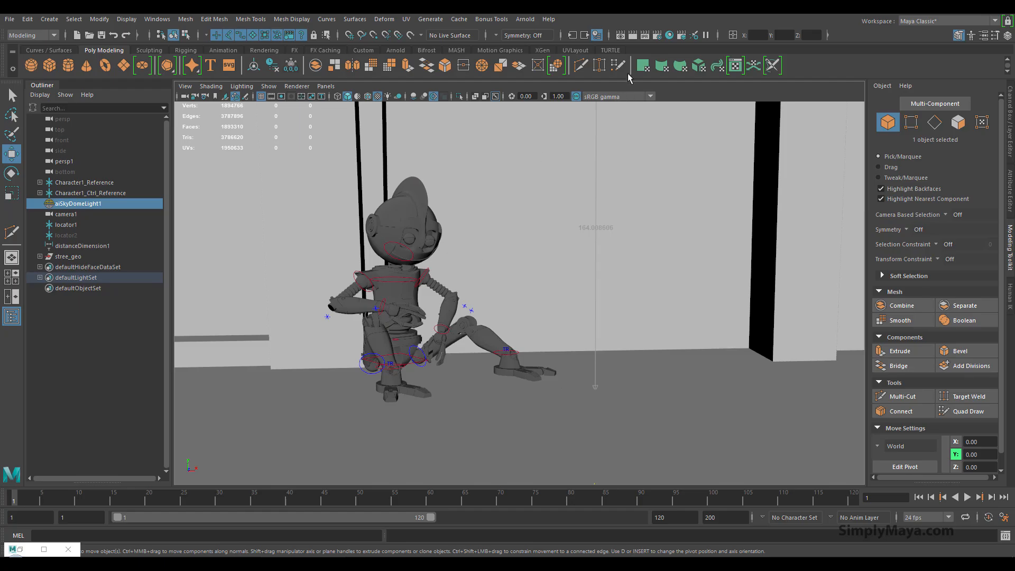
Step: Turn on the width/height ratio lock in the render settings and set the image width to 3840 pixels
{"action": "left_click", "coordinate": [660, 37]}
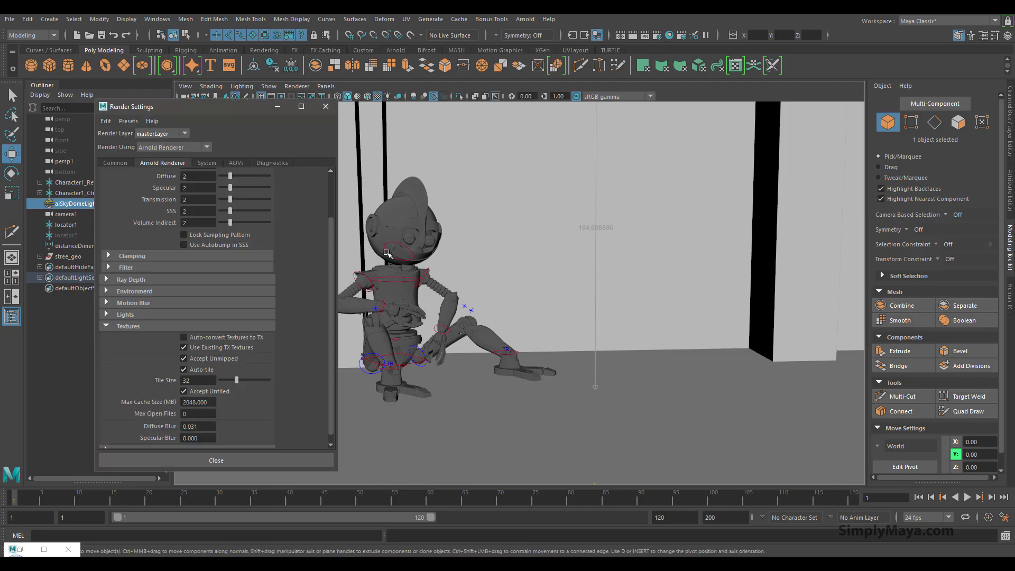
{"action": "left_click", "coordinate": [114, 164]}
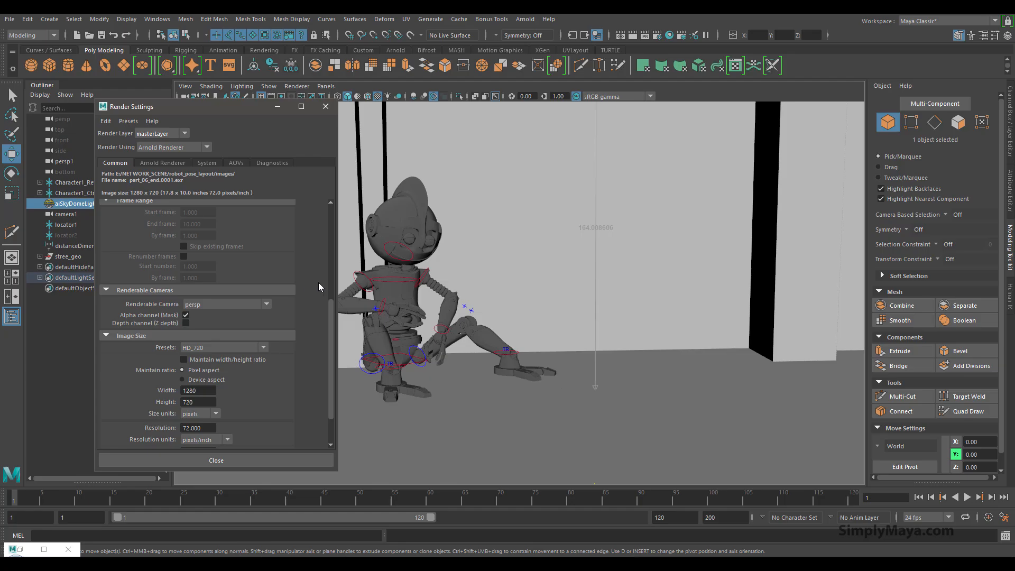
{"action": "left_click_drag", "start_coordinate": [331, 309], "coordinate": [328, 333]}
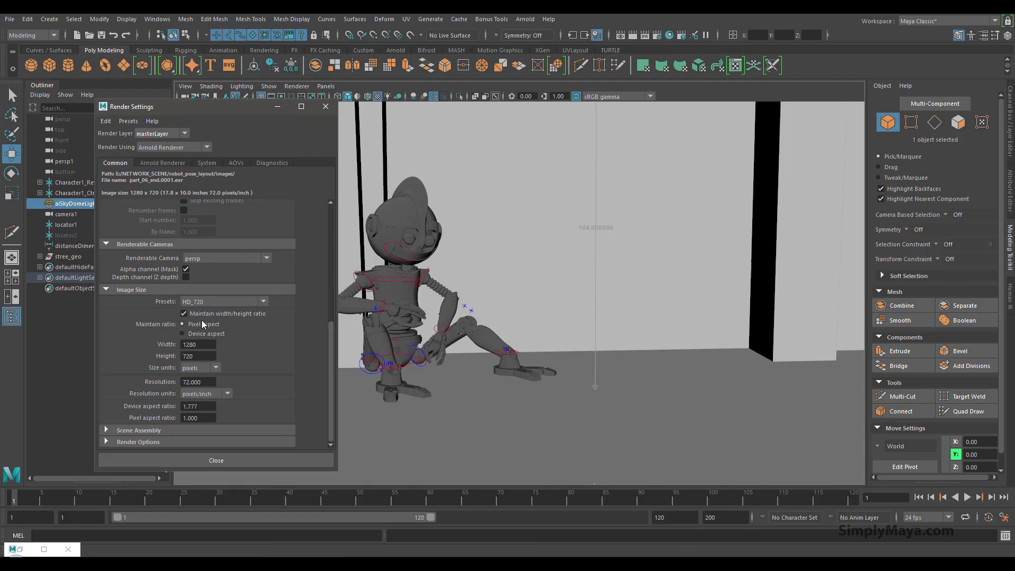
{"action": "double_click", "coordinate": [198, 346]}
{"action": "type", "text": "3840"}
{"action": "left_click", "coordinate": [202, 354]}
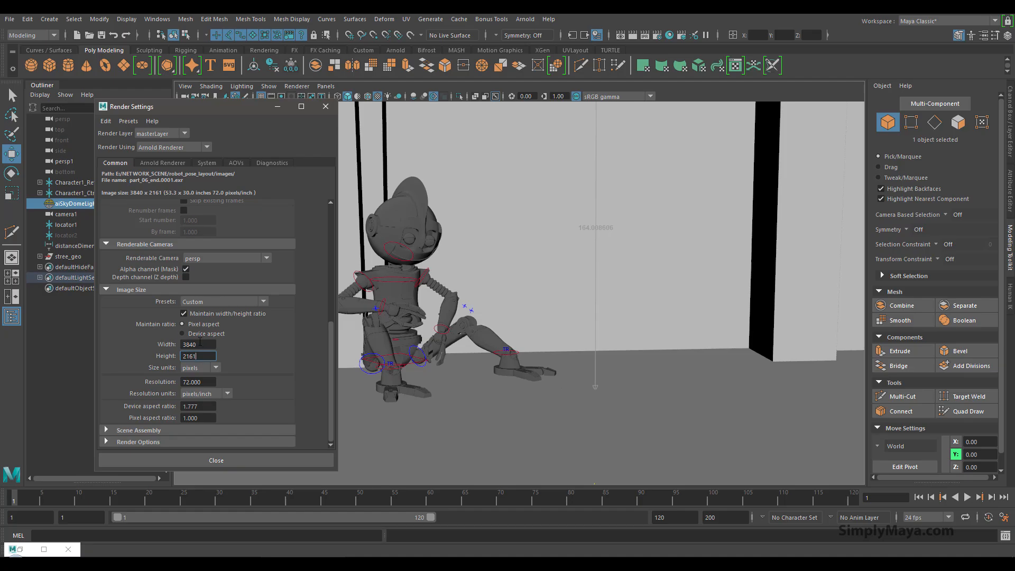
Step: Turn off the width/height ratio lock, set the image height to 2160 pixels and close the render settings
{"action": "left_click", "coordinate": [184, 314]}
{"action": "key", "text": "BackSpace"}
{"action": "type", "text": "0"}
{"action": "left_click", "coordinate": [187, 345]}
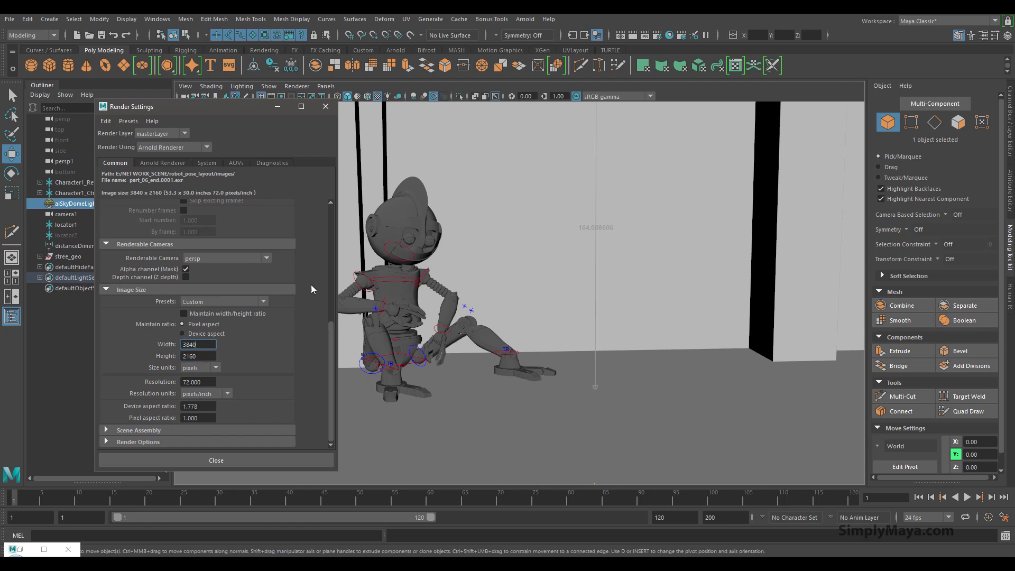
{"action": "left_click", "coordinate": [252, 459]}
{"action": "left_click", "coordinate": [20, 550]}
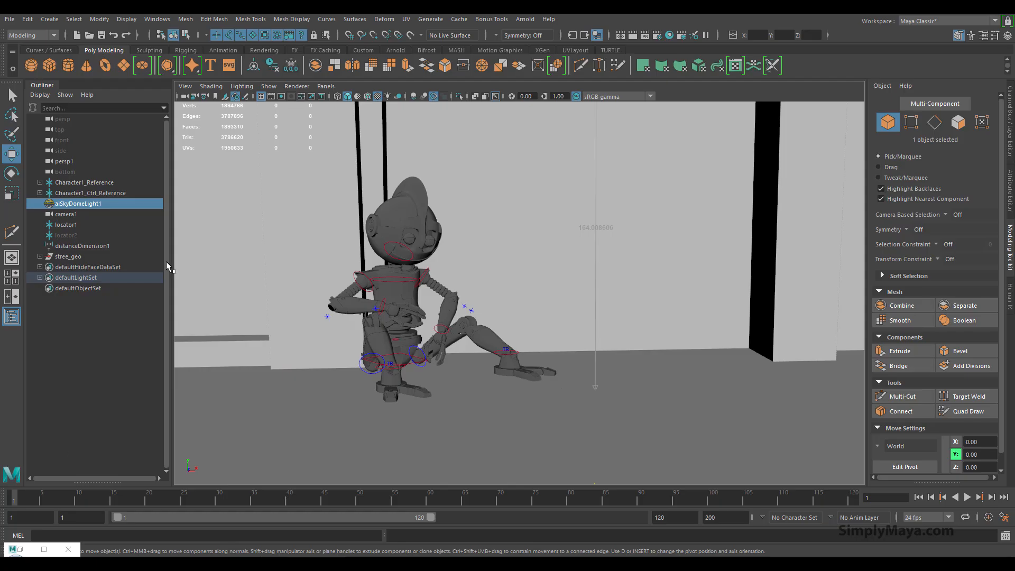
Step: Raise the Arnold sampling to Camera (AA) 4, Diffuse 3 and Specular 3
{"action": "left_click", "coordinate": [656, 35]}
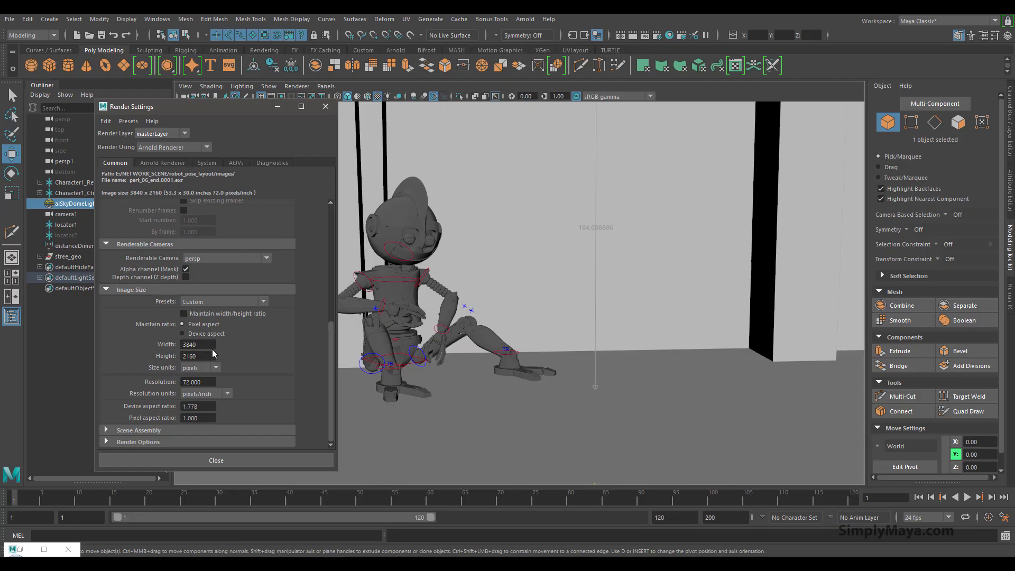
{"action": "left_click", "coordinate": [163, 163]}
{"action": "scroll", "coordinate": [308, 282], "scroll_direction": "up", "scroll_amount": 2}
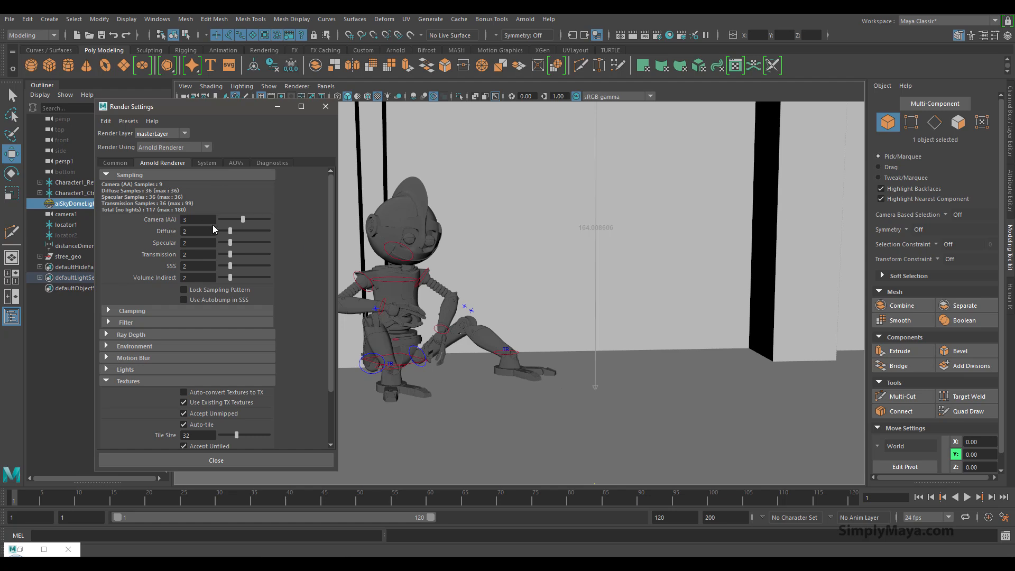
{"action": "left_click_drag", "start_coordinate": [243, 220], "coordinate": [247, 219]}
{"action": "left_click", "coordinate": [140, 337]}
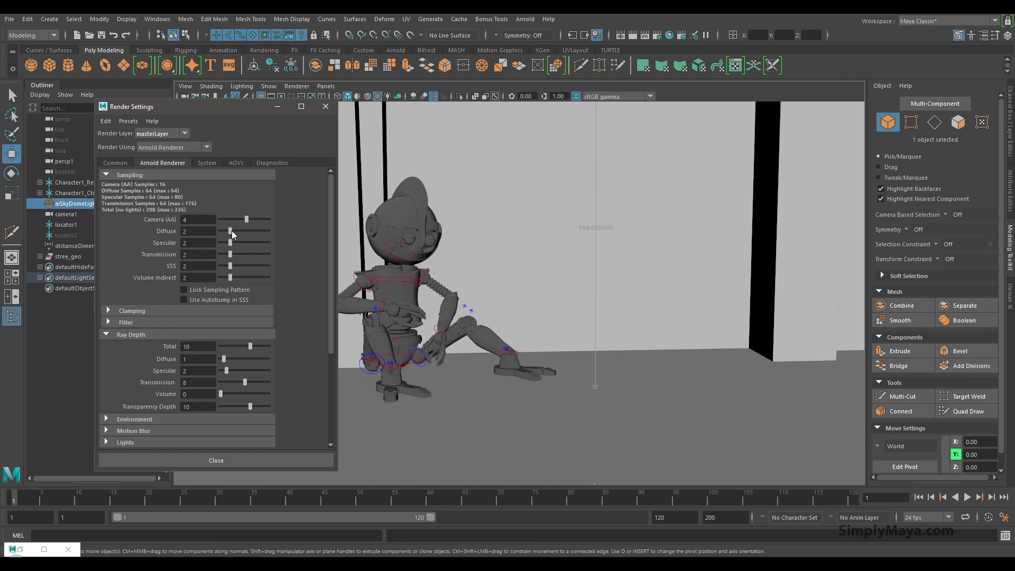
{"action": "left_click_drag", "start_coordinate": [230, 231], "coordinate": [235, 230]}
{"action": "left_click_drag", "start_coordinate": [233, 242], "coordinate": [235, 242]}
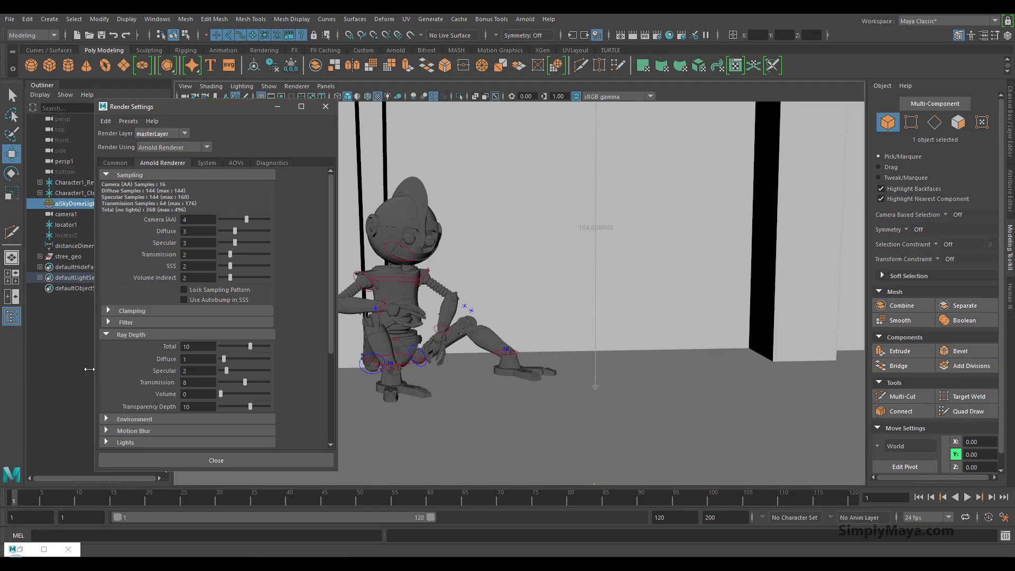
Step: Return to the Arnold render view and render the street scene at 3840 x 2160 with the new sampling
{"action": "left_click", "coordinate": [18, 548]}
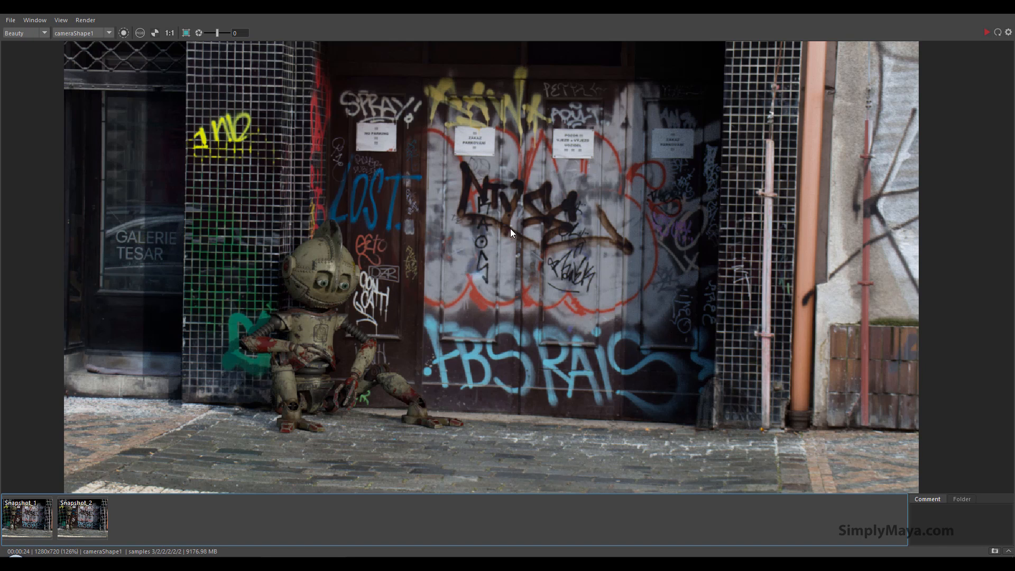
{"action": "scroll", "coordinate": [393, 338], "scroll_direction": "up", "scroll_amount": 3}
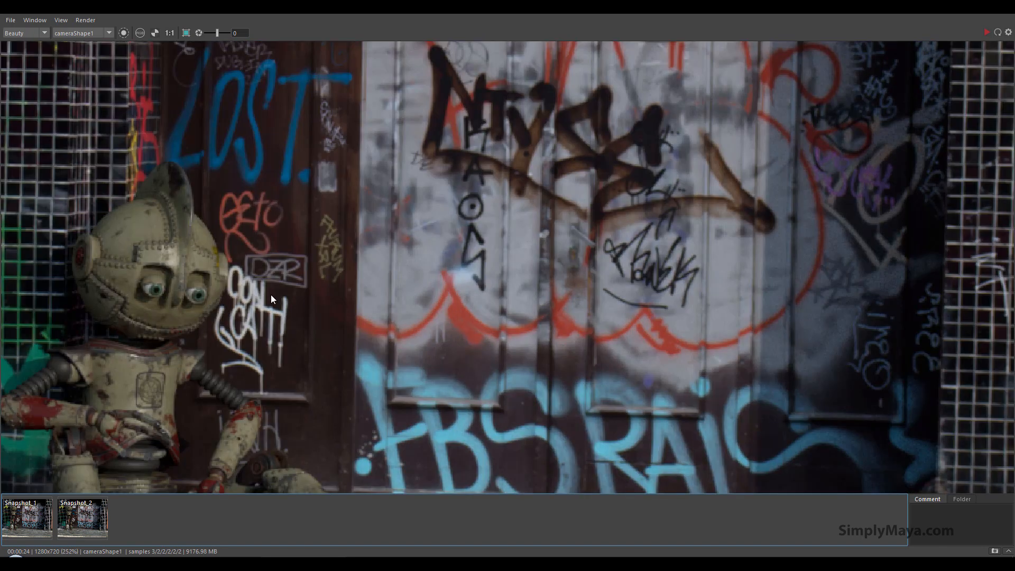
{"action": "scroll", "coordinate": [248, 344], "scroll_direction": "down", "scroll_amount": 3}
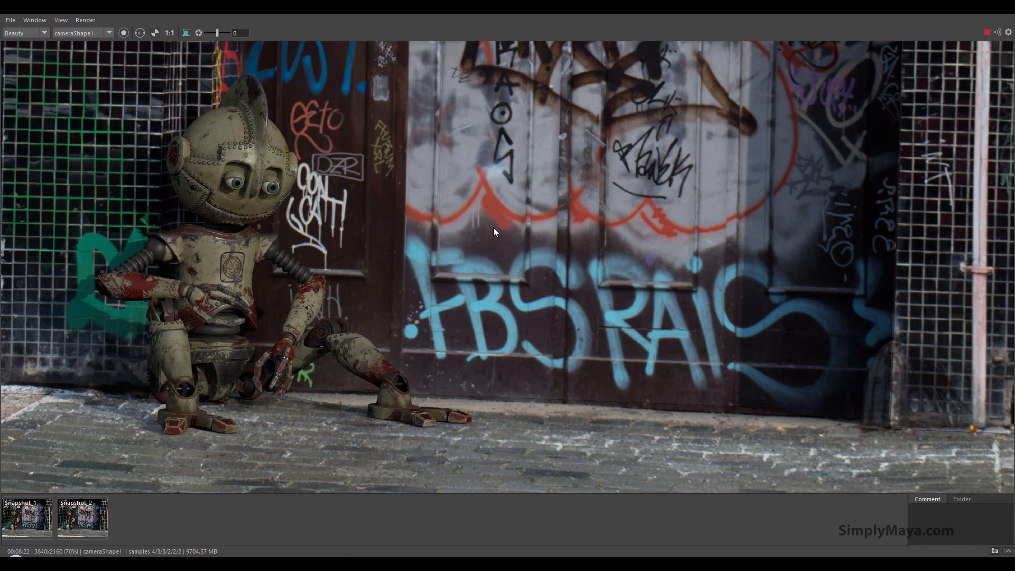
Step: Examine the high-resolution render, checking the robot's face, seated pose and fit with the street background
{"action": "scroll", "coordinate": [432, 252], "scroll_direction": "down", "scroll_amount": 2}
{"action": "middle_click_drag", "start_coordinate": [447, 214], "coordinate": [390, 317]}
{"action": "scroll", "coordinate": [402, 288], "scroll_direction": "up", "scroll_amount": 1}
{"action": "middle_click_drag", "start_coordinate": [333, 299], "coordinate": [386, 239]}
{"action": "scroll", "coordinate": [414, 290], "scroll_direction": "up", "scroll_amount": 1}
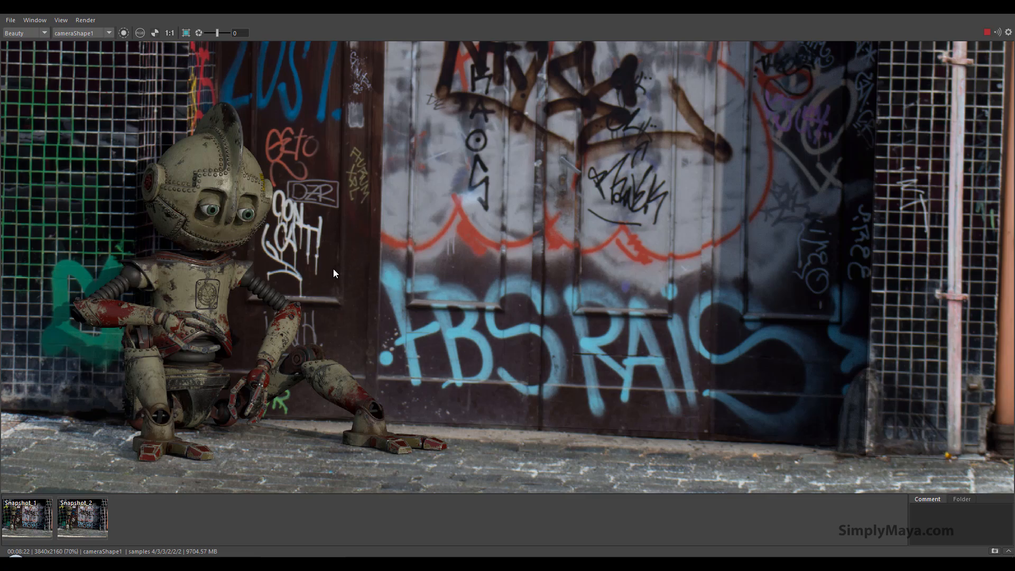
{"action": "scroll", "coordinate": [283, 283], "scroll_direction": "down", "scroll_amount": 2}
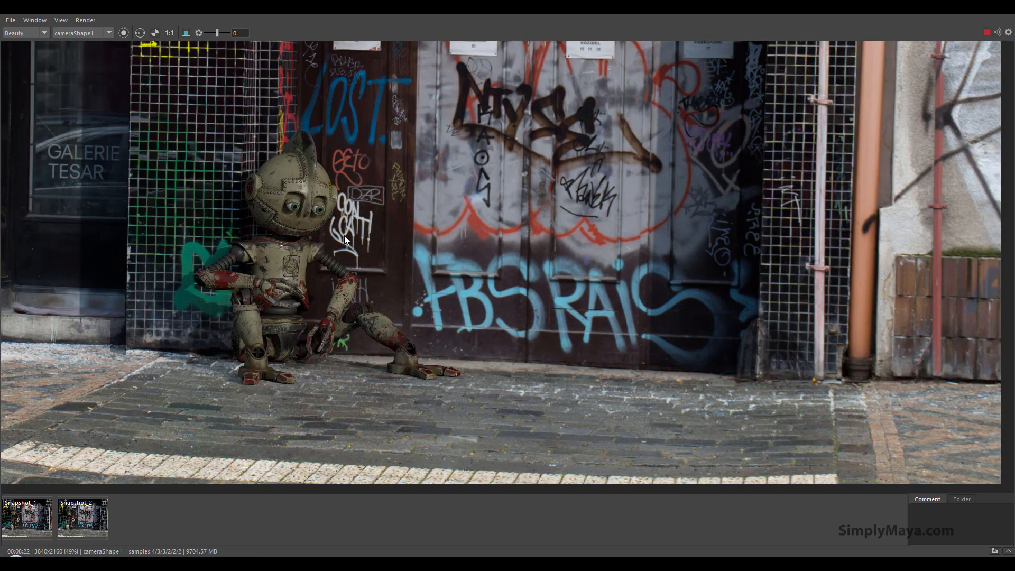
{"action": "middle_click_drag", "start_coordinate": [339, 243], "coordinate": [319, 296]}
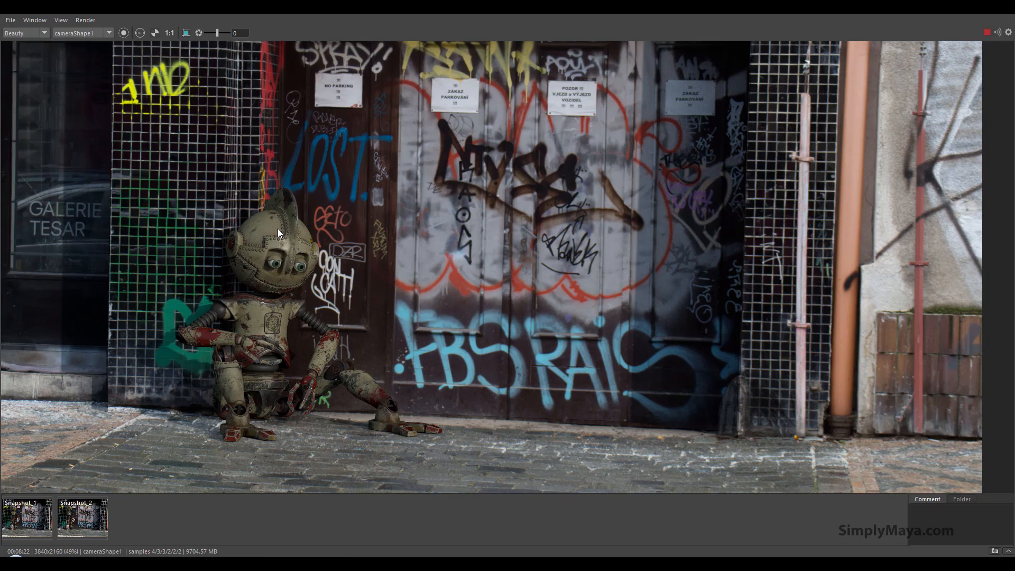
{"action": "scroll", "coordinate": [401, 213], "scroll_direction": "down", "scroll_amount": 2}
{"action": "scroll", "coordinate": [401, 214], "scroll_direction": "up", "scroll_amount": 2}
{"action": "left_click", "coordinate": [10, 22]}
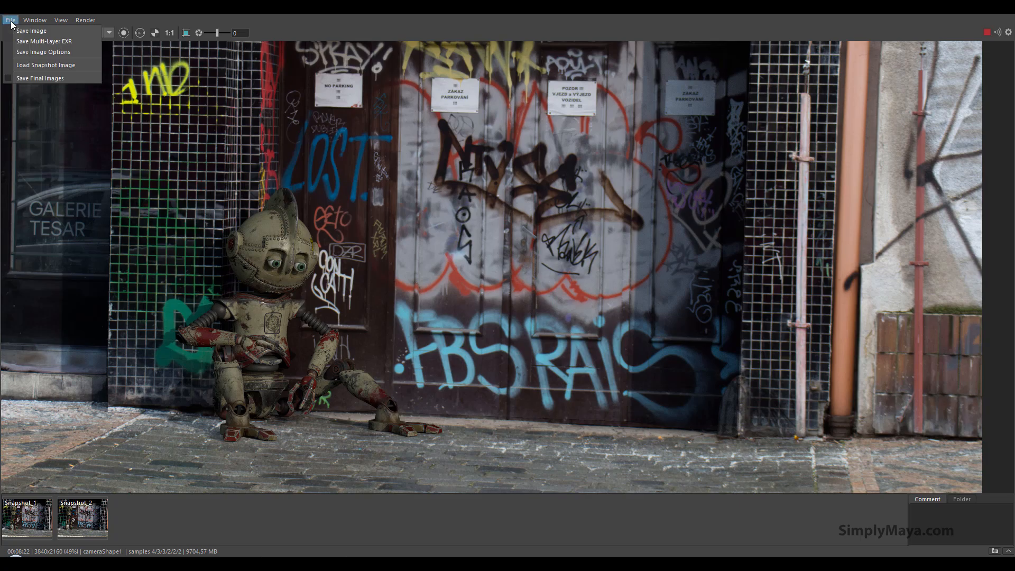
{"action": "left_click", "coordinate": [72, 41]}
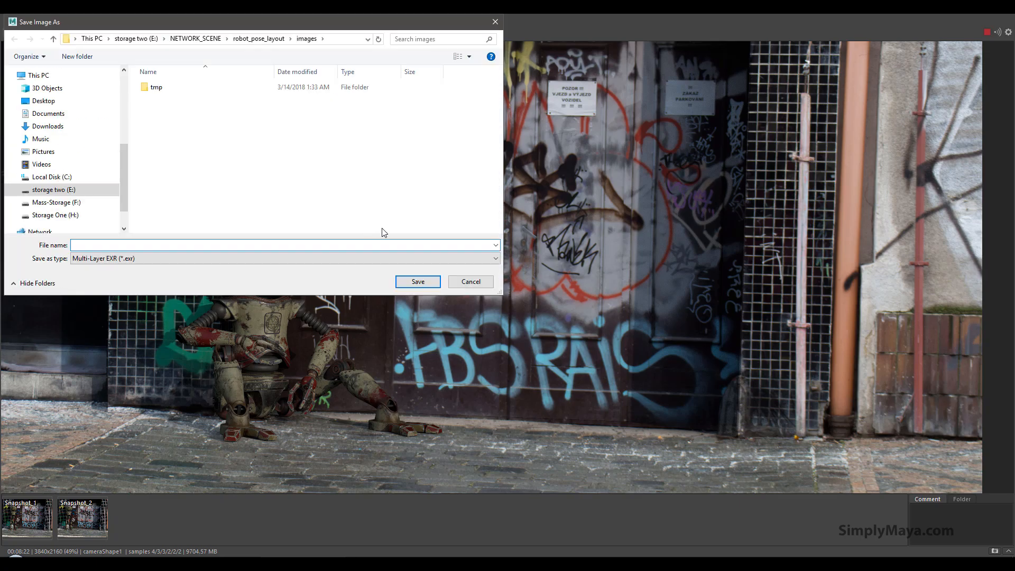
{"action": "left_click", "coordinate": [470, 281]}
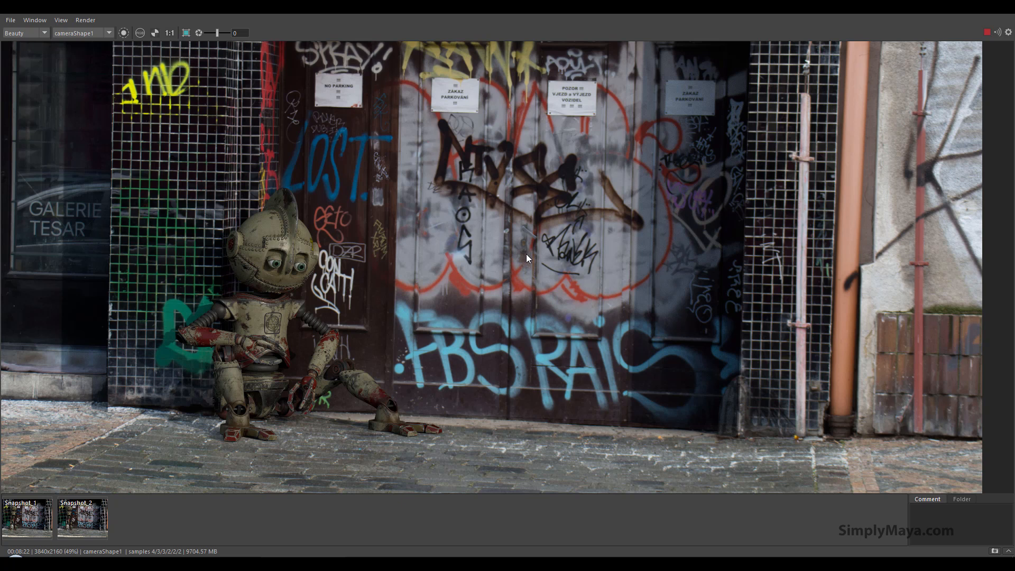
Step: Stop the Arnold render, select the sky dome light in the viewport and check the full rendered frame
{"action": "left_click", "coordinate": [986, 33]}
{"action": "scroll", "coordinate": [379, 262], "scroll_direction": "down", "scroll_amount": 2}
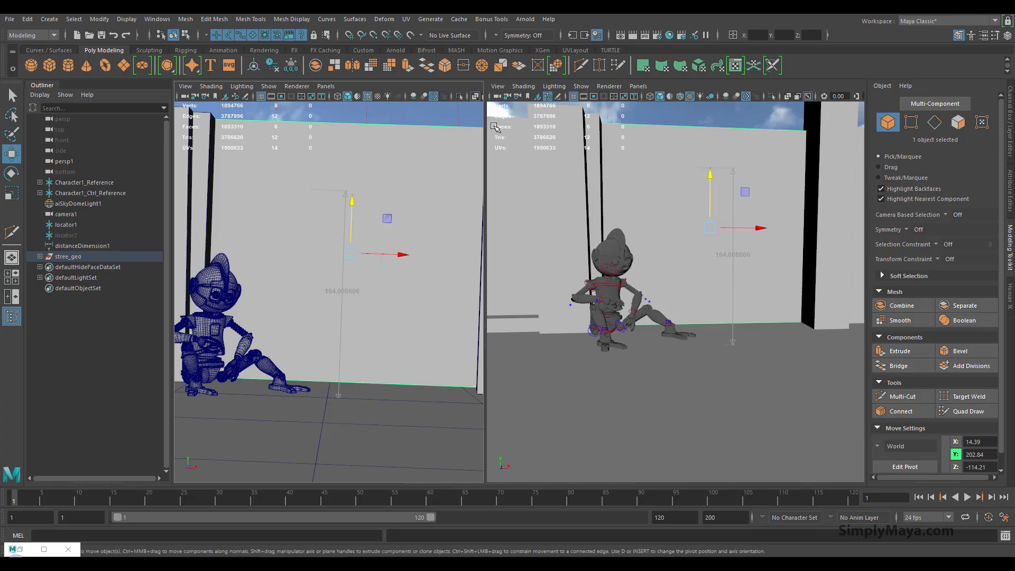
{"action": "left_click", "coordinate": [428, 118]}
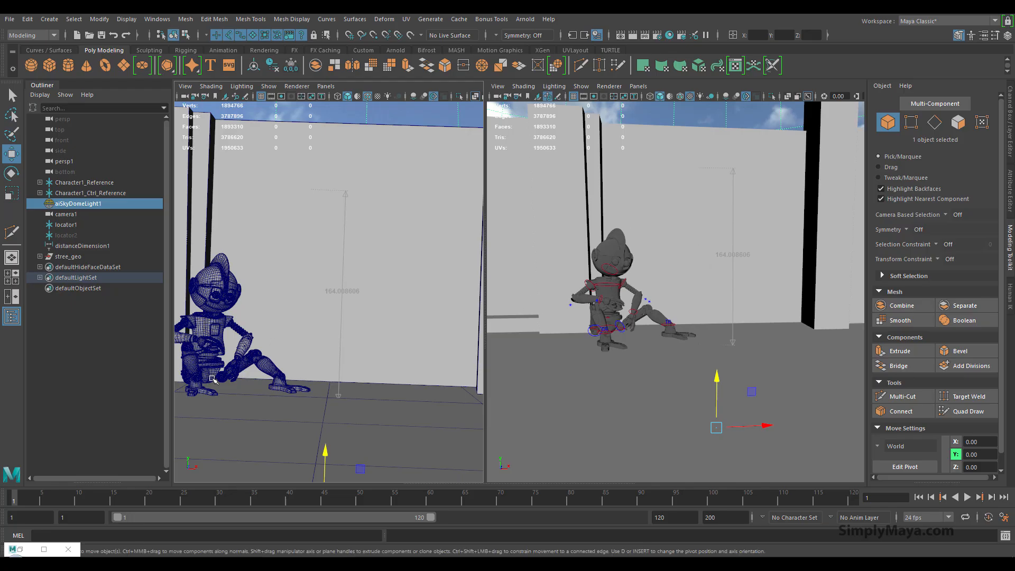
{"action": "double_click", "coordinate": [25, 551]}
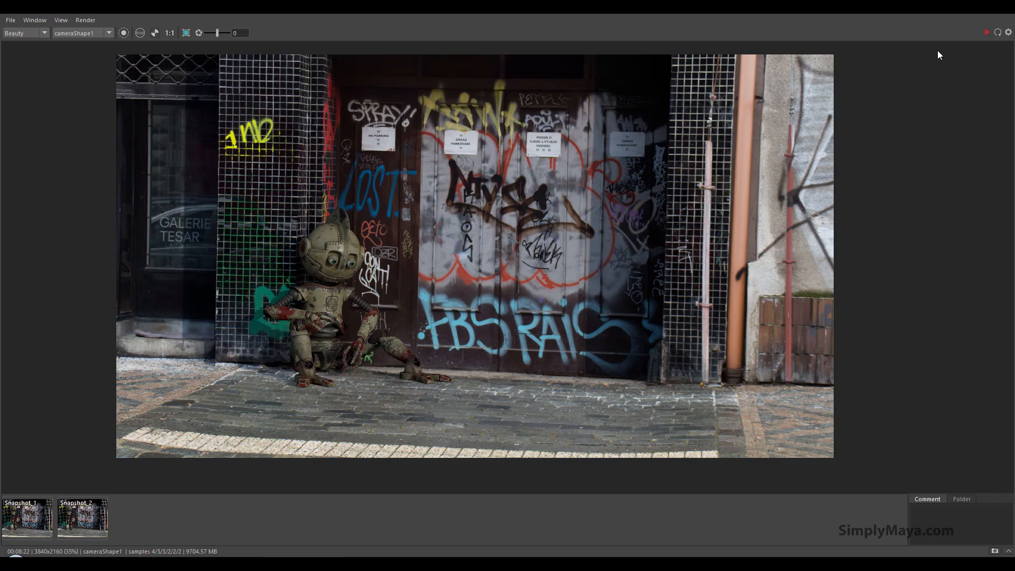
{"action": "left_click", "coordinate": [946, 15]}
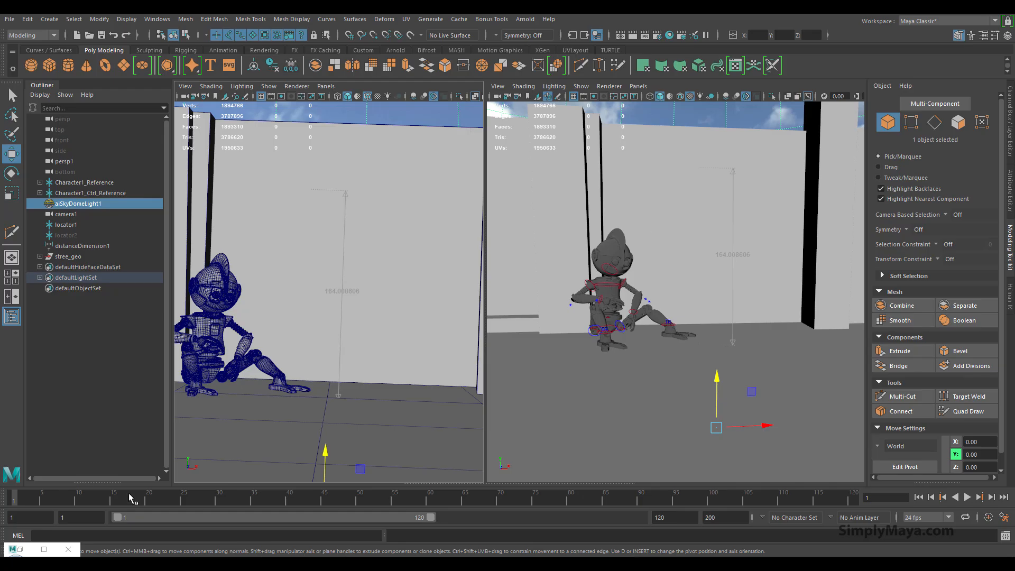
Step: Delete all the AOVs (diffuse, shadow_matte and specular) in the render settings
{"action": "left_click", "coordinate": [20, 550]}
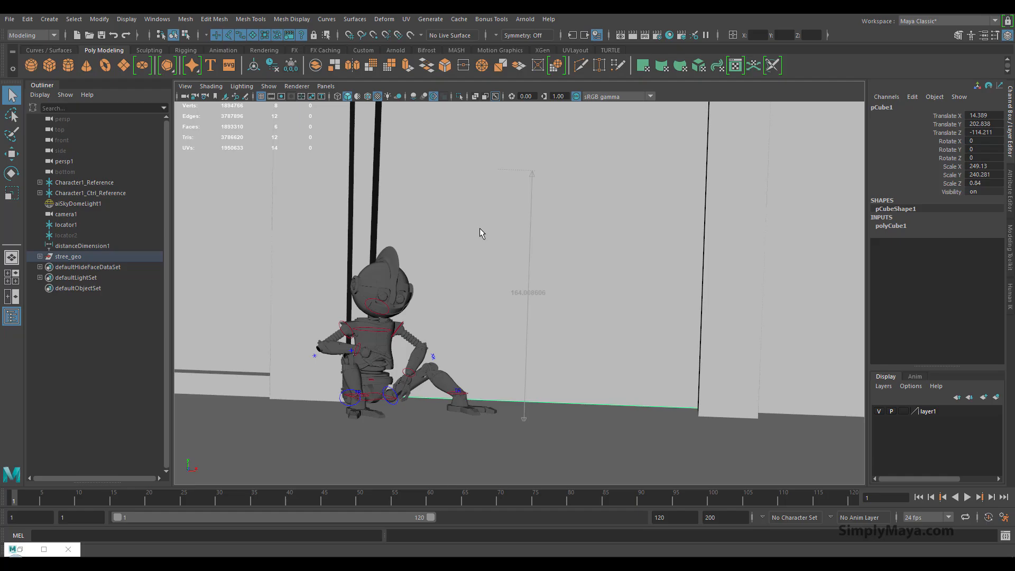
{"action": "left_click", "coordinate": [657, 35]}
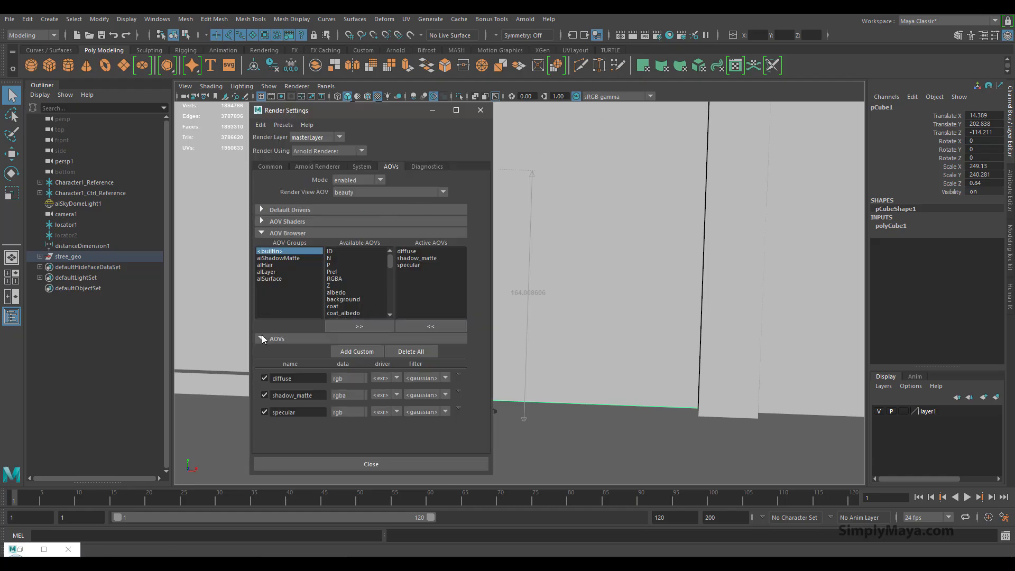
{"action": "left_click", "coordinate": [403, 352]}
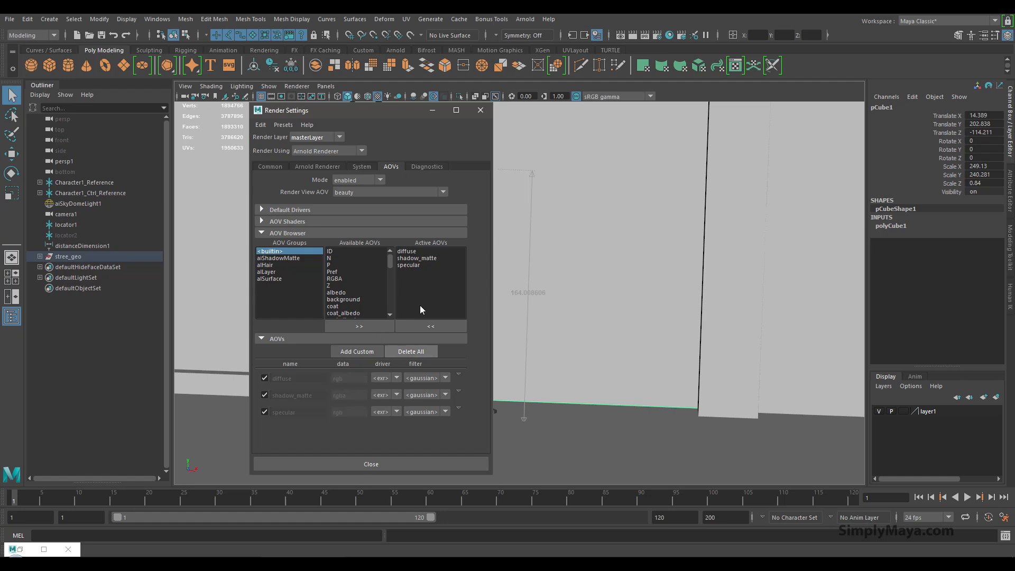
Step: Add the diffuse, specular and shadow_matte AOVs to the active AOVs, then close the render settings
{"action": "left_click_drag", "start_coordinate": [388, 265], "coordinate": [388, 277]}
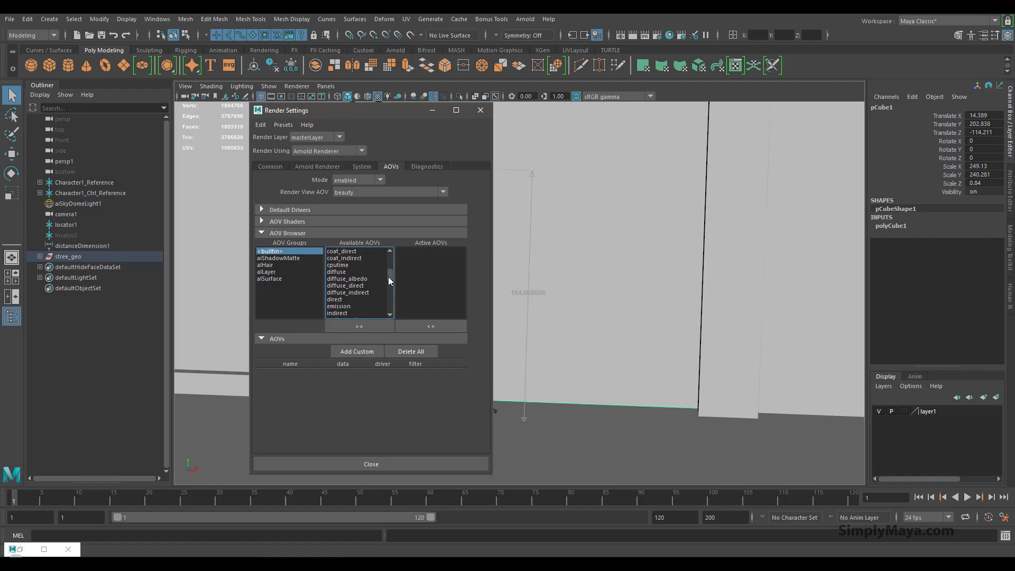
{"action": "left_click_drag", "start_coordinate": [388, 277], "coordinate": [388, 296]}
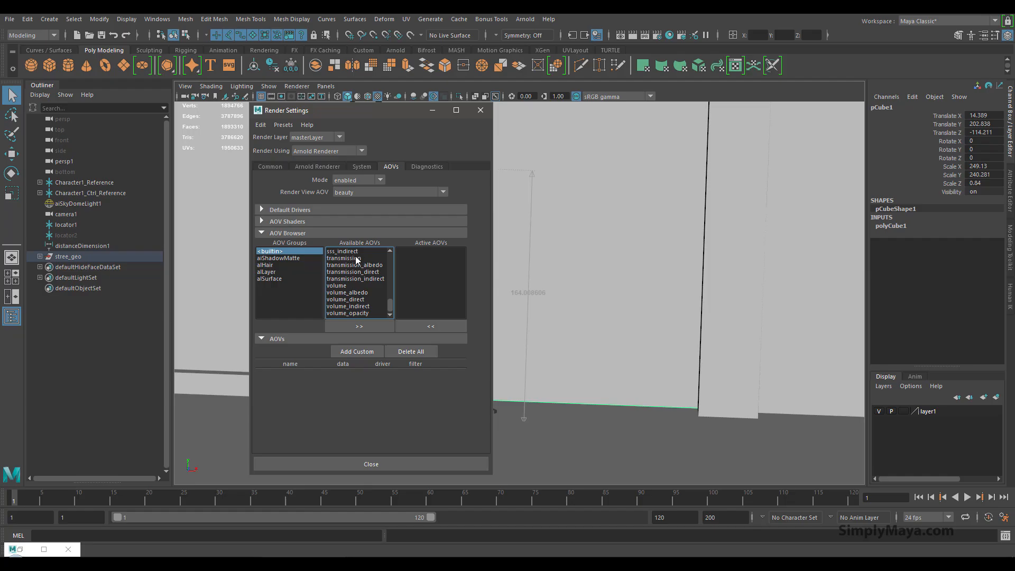
{"action": "left_click_drag", "start_coordinate": [390, 307], "coordinate": [388, 275]}
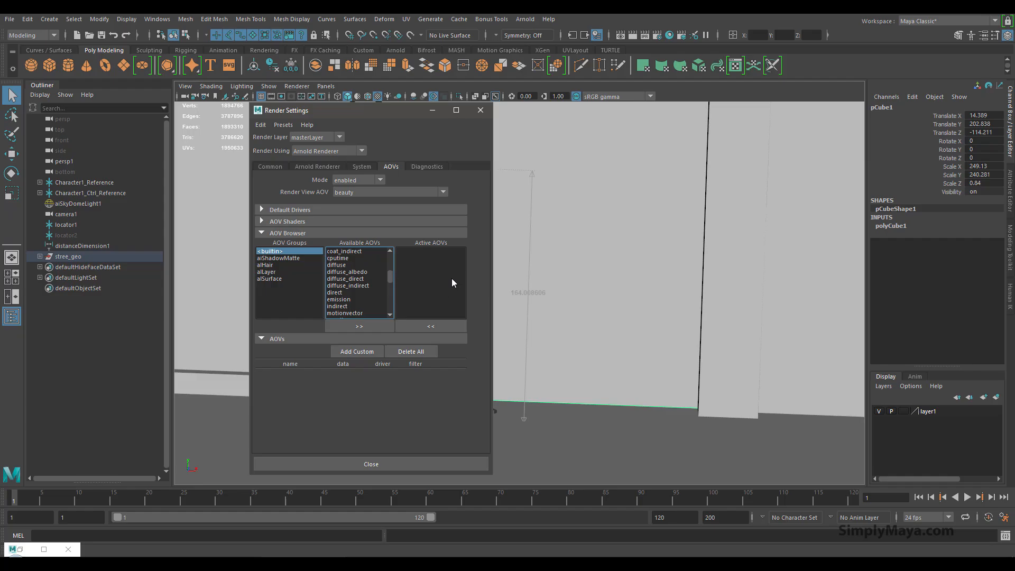
{"action": "double_click", "coordinate": [343, 265]}
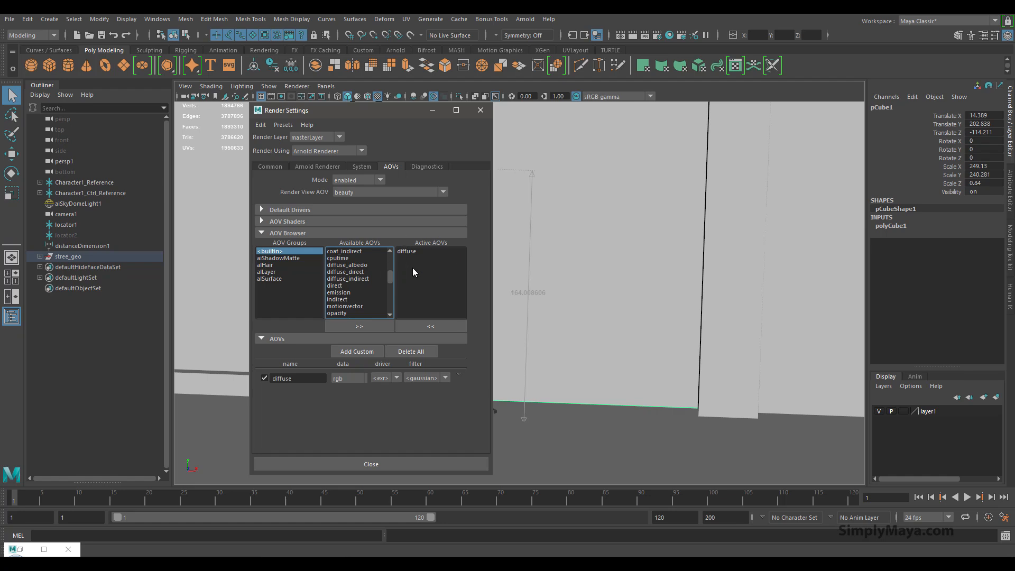
{"action": "left_click_drag", "start_coordinate": [390, 280], "coordinate": [390, 292]}
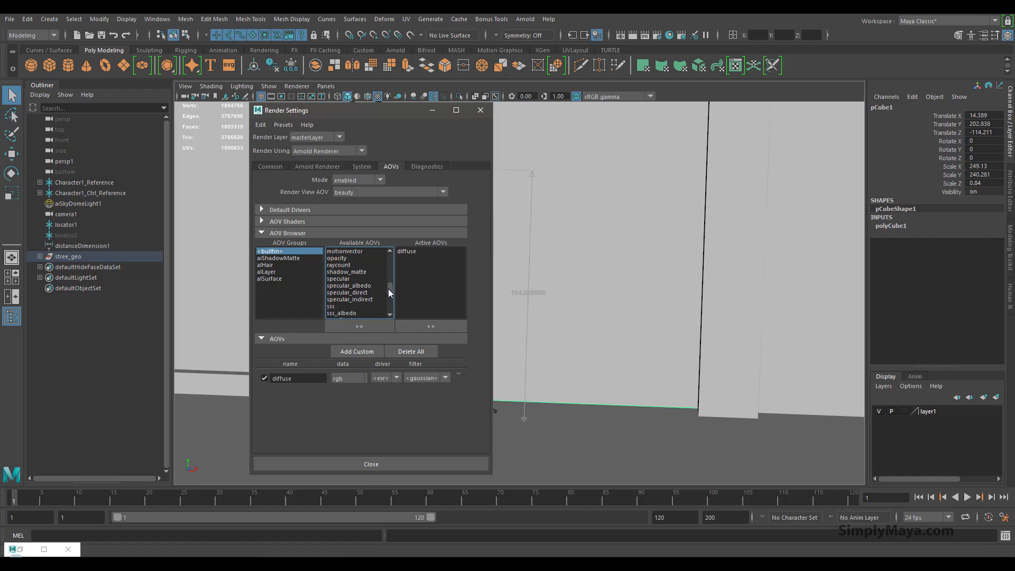
{"action": "double_click", "coordinate": [352, 279]}
{"action": "double_click", "coordinate": [353, 272]}
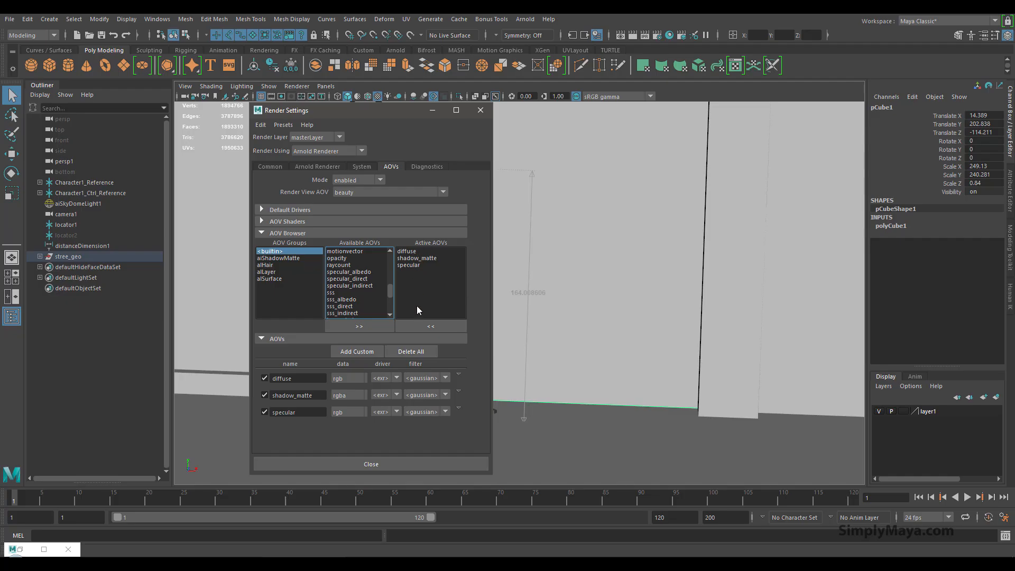
{"action": "left_click", "coordinate": [423, 463]}
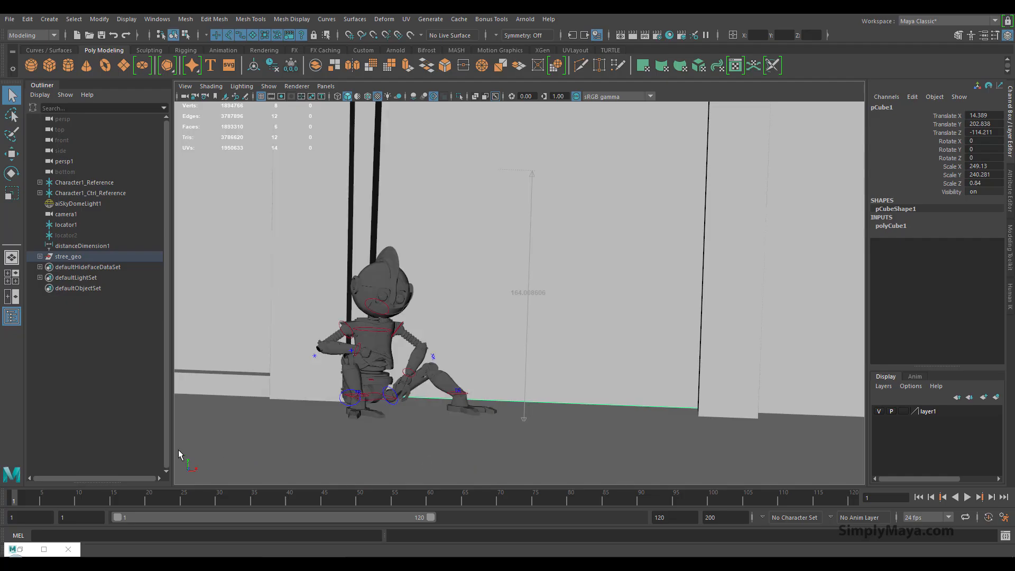
Step: Look over the image saving options of the Arnold render view and return to the Maya scene
{"action": "left_click", "coordinate": [44, 549]}
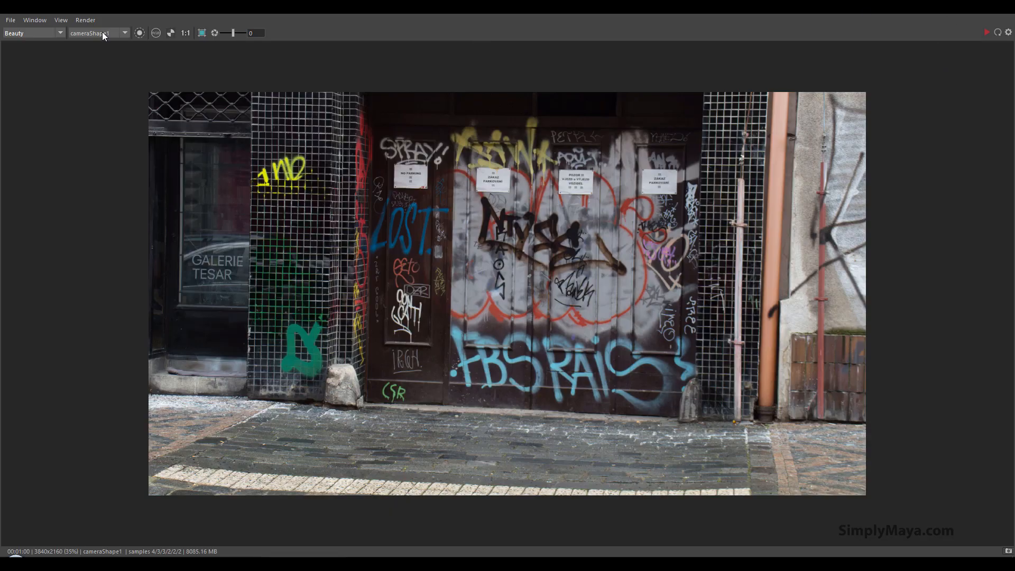
{"action": "left_click", "coordinate": [10, 20]}
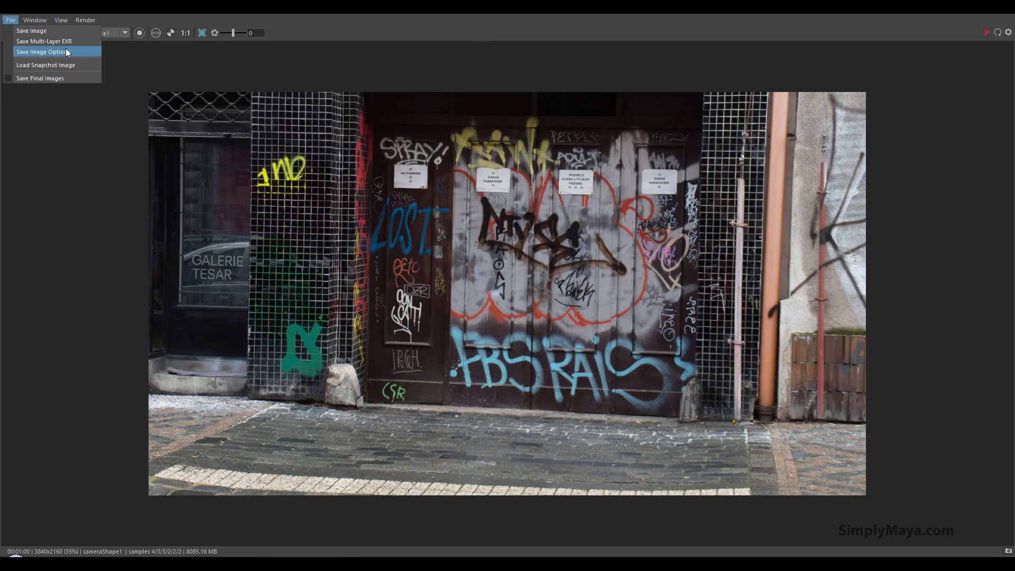
{"action": "left_click", "coordinate": [951, 8]}
{"action": "left_click", "coordinate": [952, 7]}
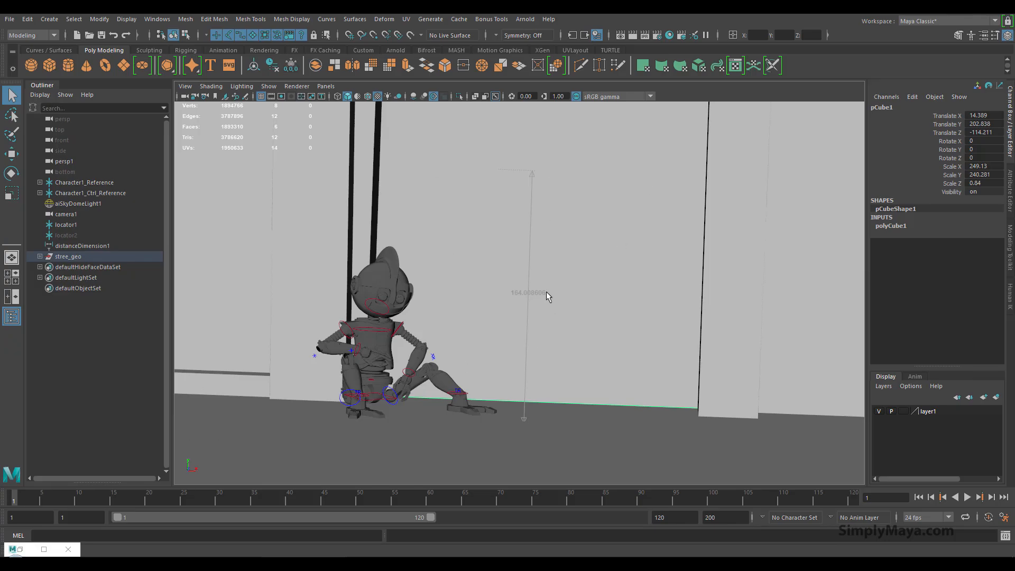
{"action": "left_click", "coordinate": [44, 549]}
Step: Hide Character1_Reference, Character1_Ctrl_Reference and stree_geo so only the background plate is left
{"action": "left_click", "coordinate": [80, 182]}
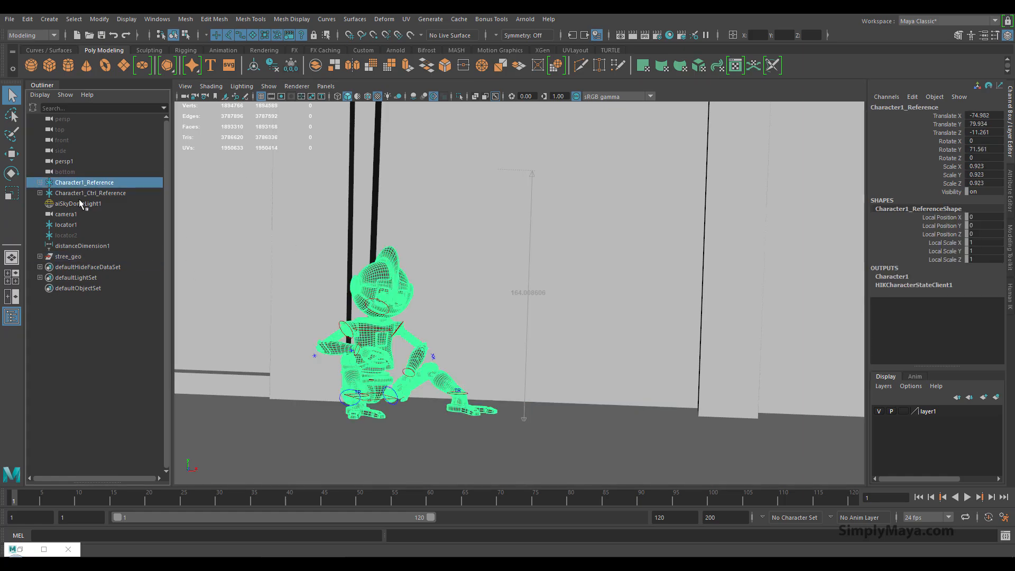
{"action": "left_click", "coordinate": [79, 193], "text": "ctrl"}
{"action": "left_click", "coordinate": [69, 256], "text": "ctrl"}
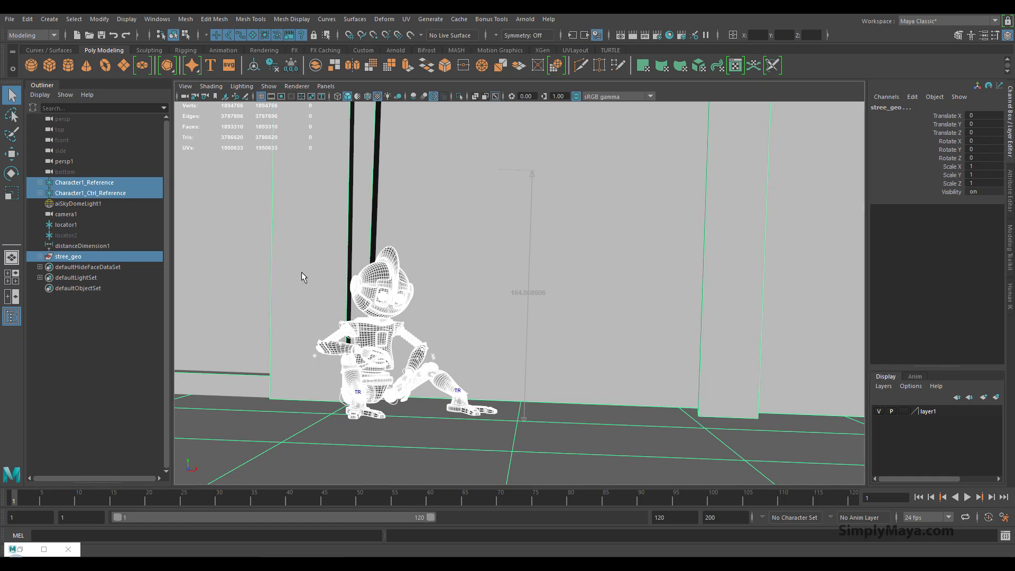
{"action": "key", "text": "ctrl+h"}
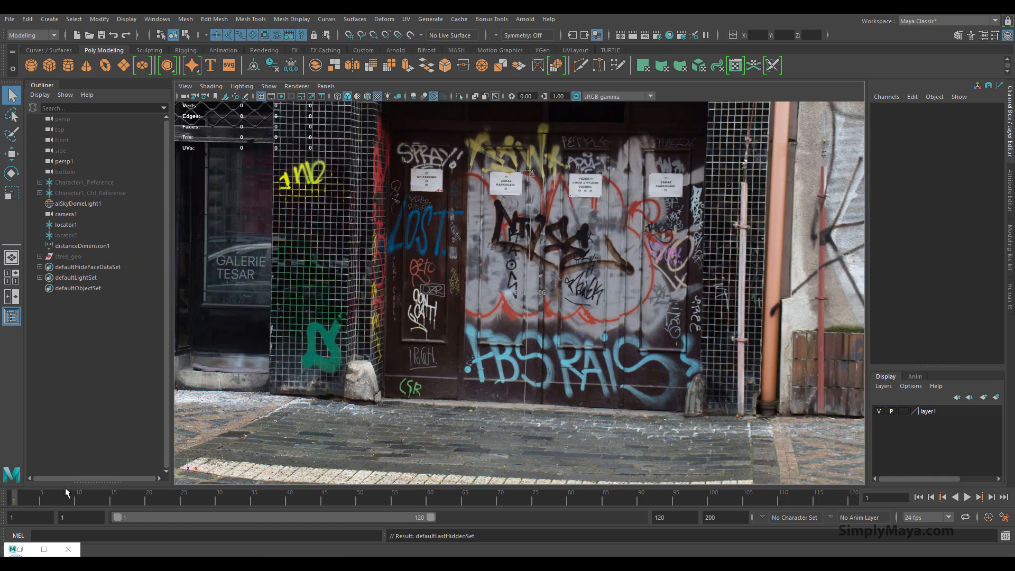
Step: Return to the Arnold render view and check the available passes for the background-only image
{"action": "left_click", "coordinate": [20, 549]}
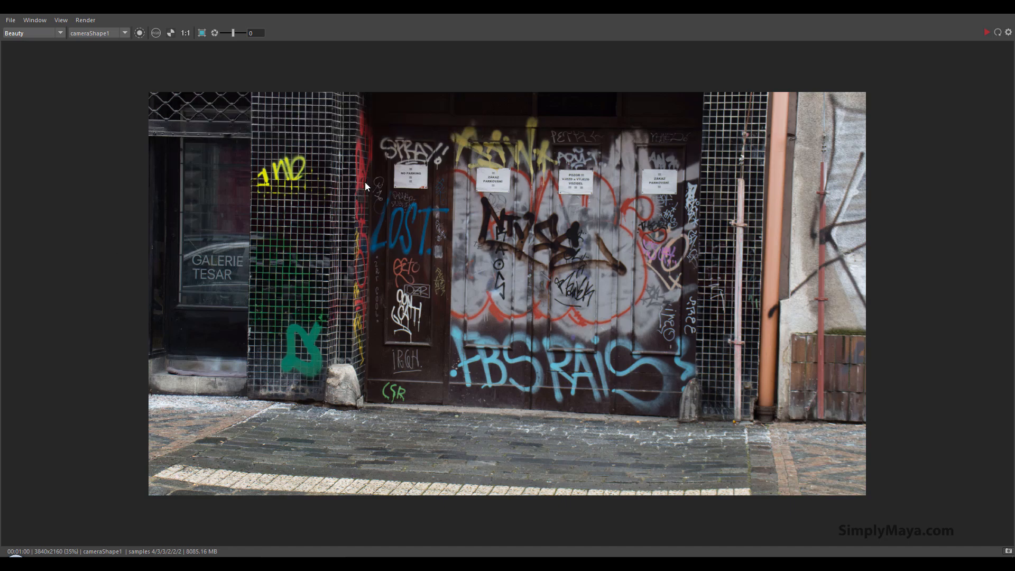
{"action": "left_click", "coordinate": [52, 32]}
{"action": "left_click", "coordinate": [47, 50]}
{"action": "left_click", "coordinate": [43, 33]}
{"action": "left_click", "coordinate": [40, 55]}
{"action": "left_click", "coordinate": [39, 34]}
{"action": "left_click", "coordinate": [37, 42]}
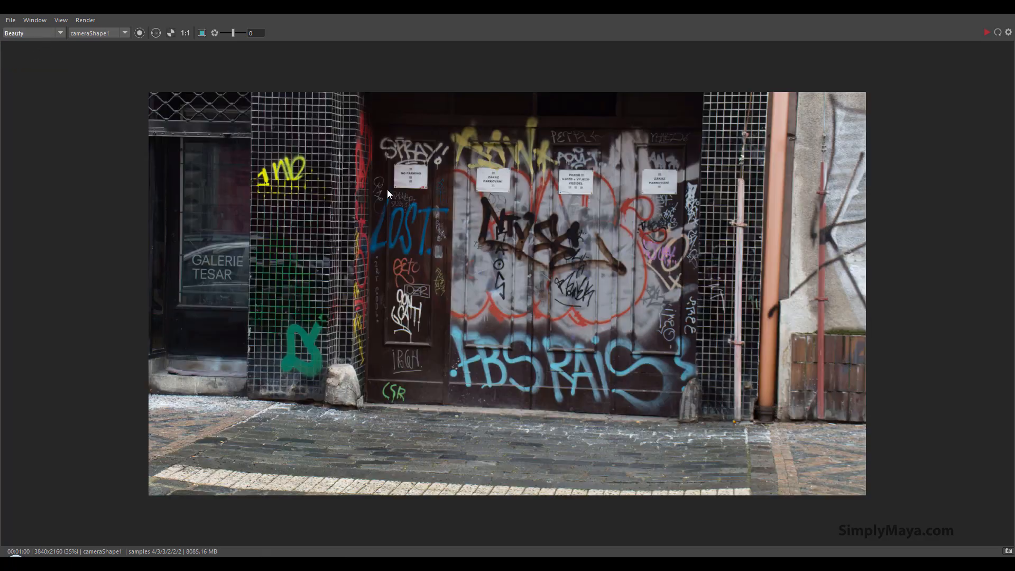
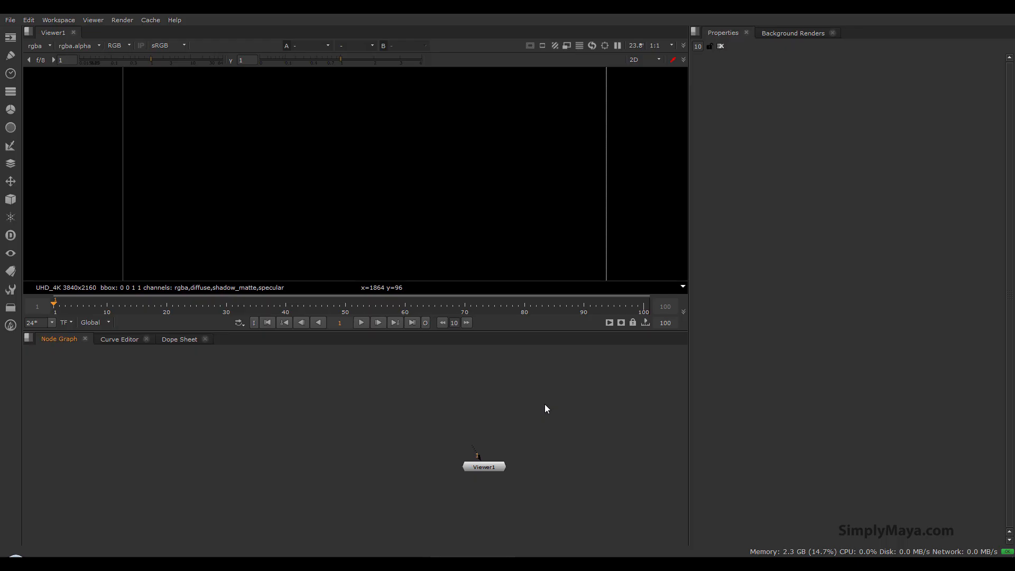
Step: In Nuke, read in forground.exr and place its node above the viewer node
{"action": "left_click", "coordinate": [389, 404]}
{"action": "left_click", "coordinate": [10, 37]}
{"action": "key", "text": "r"}
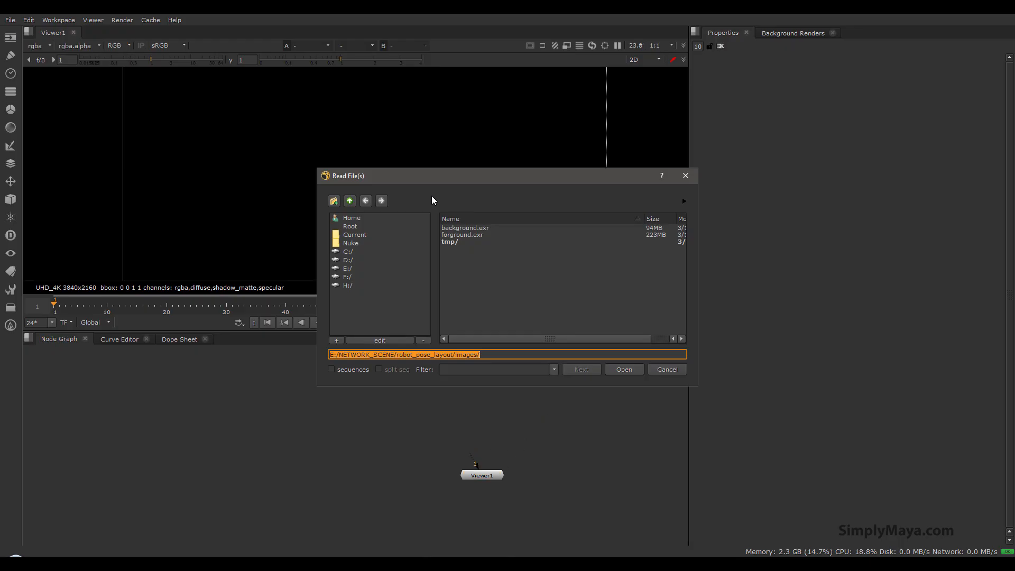
{"action": "double_click", "coordinate": [477, 234]}
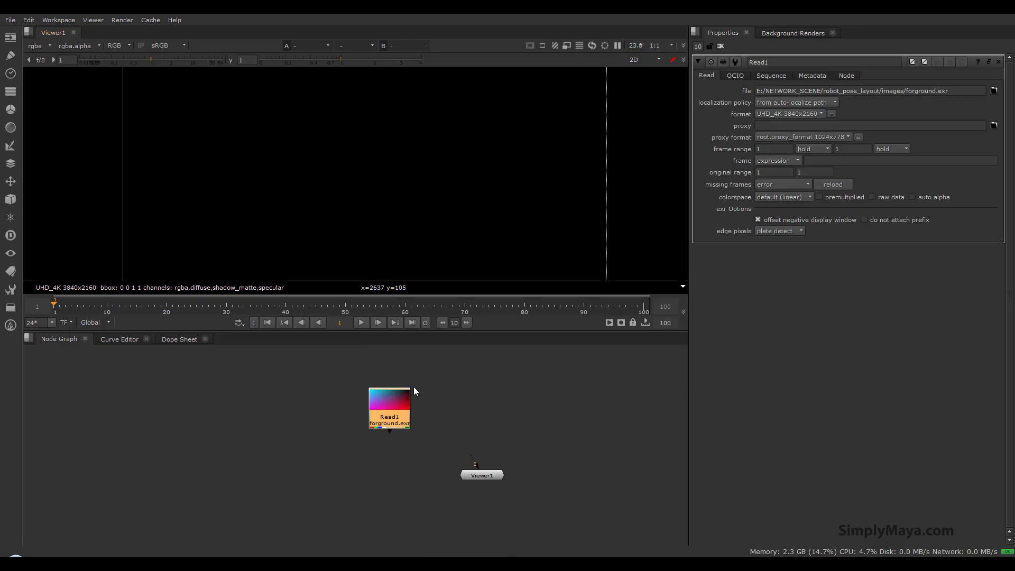
{"action": "left_click_drag", "start_coordinate": [399, 404], "coordinate": [408, 392]}
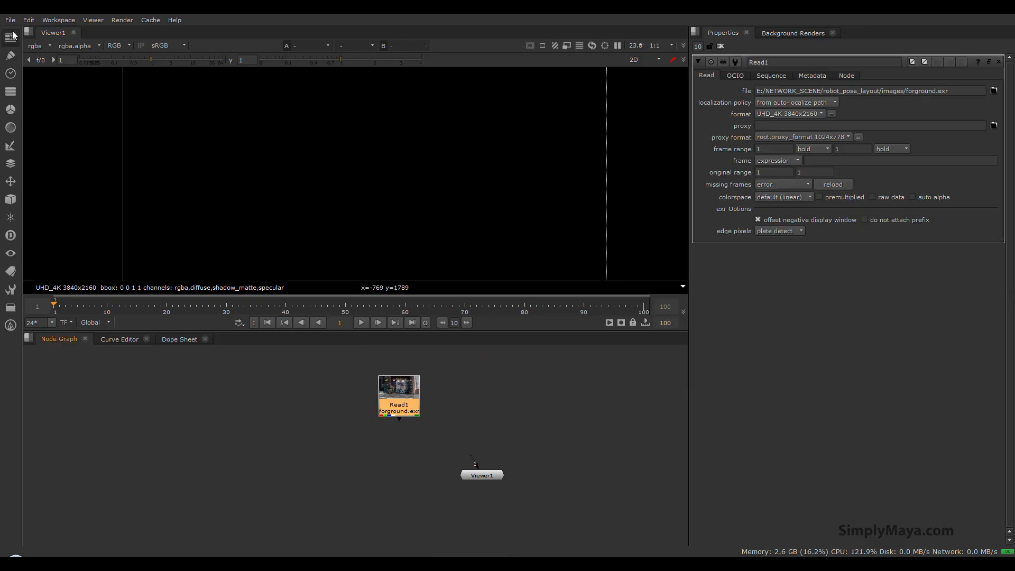
Step: Read in background.exr, place its node beside the foreground, and view the background followed by the foreground
{"action": "left_click", "coordinate": [10, 37]}
{"action": "left_click", "coordinate": [52, 37]}
{"action": "left_click", "coordinate": [469, 242]}
{"action": "double_click", "coordinate": [468, 242]}
{"action": "left_click_drag", "start_coordinate": [402, 402], "coordinate": [324, 391]}
{"action": "key", "text": "1"}
{"action": "left_click", "coordinate": [400, 397]}
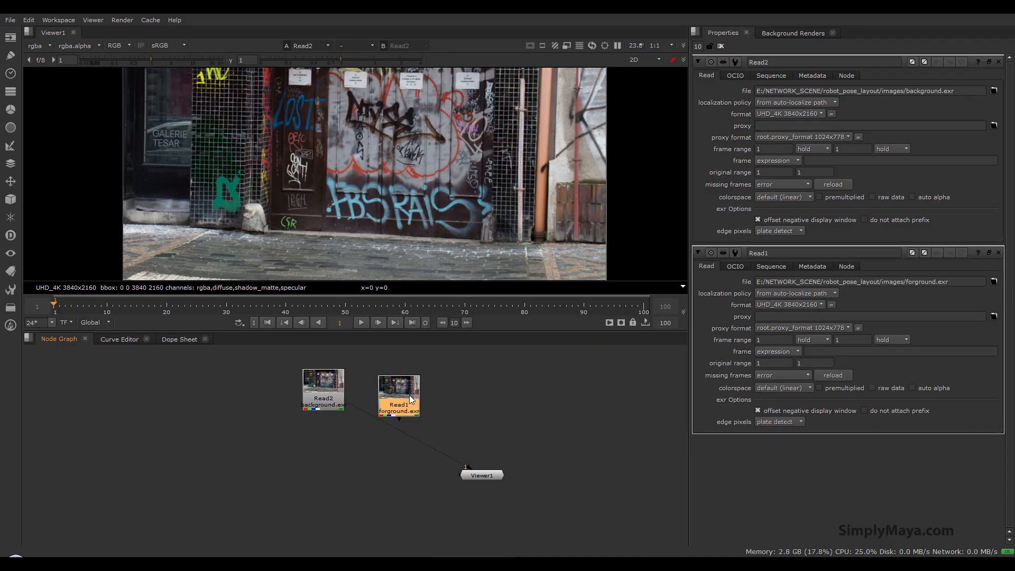
{"action": "key", "text": "1"}
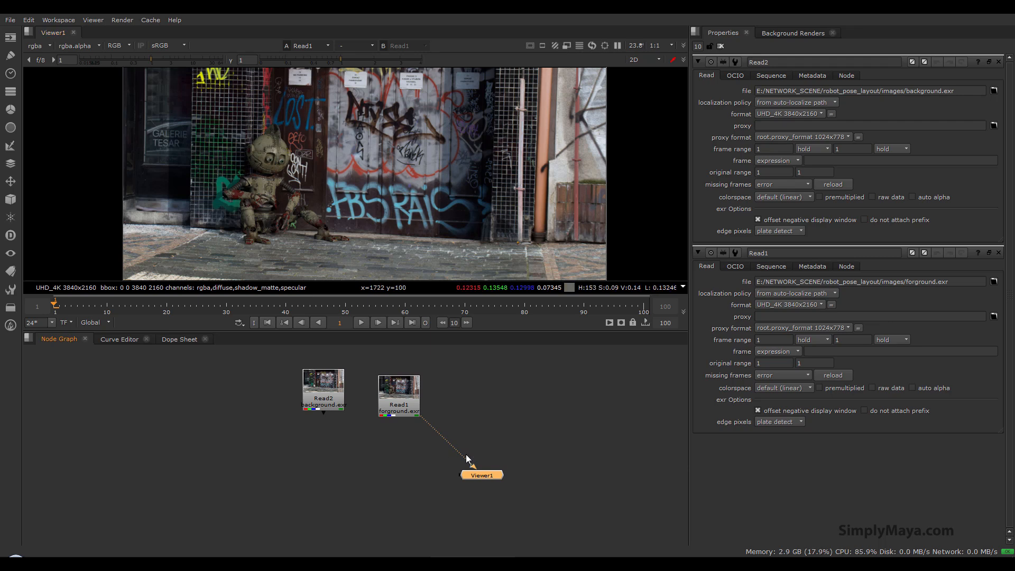
Step: Spread out the two Read nodes and the viewer node, keeping the foreground render in the viewer
{"action": "left_click_drag", "start_coordinate": [427, 458], "coordinate": [496, 467]}
{"action": "left_click_drag", "start_coordinate": [380, 403], "coordinate": [389, 434]}
{"action": "left_click_drag", "start_coordinate": [310, 387], "coordinate": [287, 434]}
{"action": "left_click", "coordinate": [401, 442]}
{"action": "key", "text": "1"}
{"action": "left_click_drag", "start_coordinate": [413, 435], "coordinate": [411, 411]}
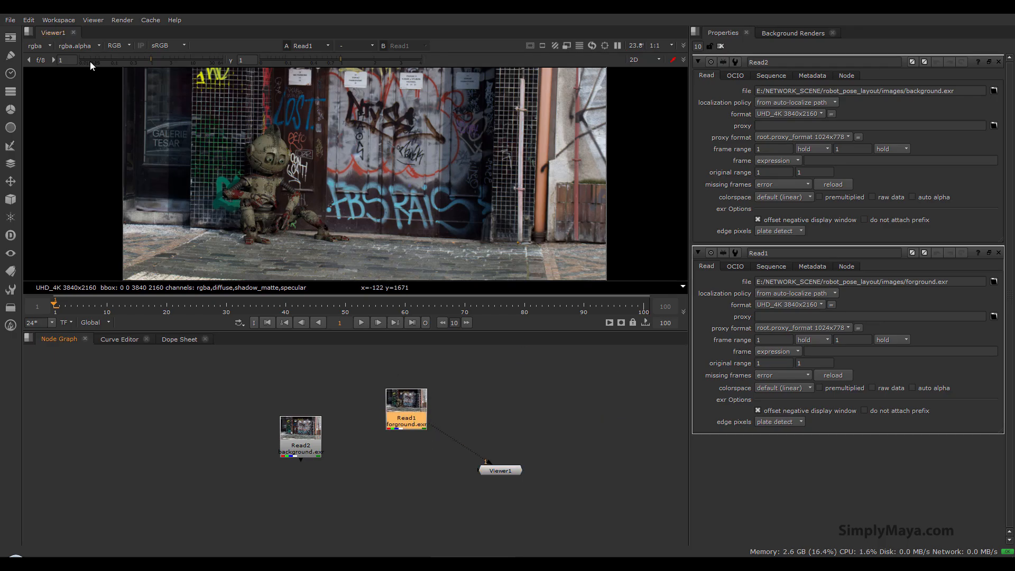
Step: Examine the diffuse, specular and shadow_matte passes of the foreground render on the robot, returning to diffuse
{"action": "left_click", "coordinate": [43, 46]}
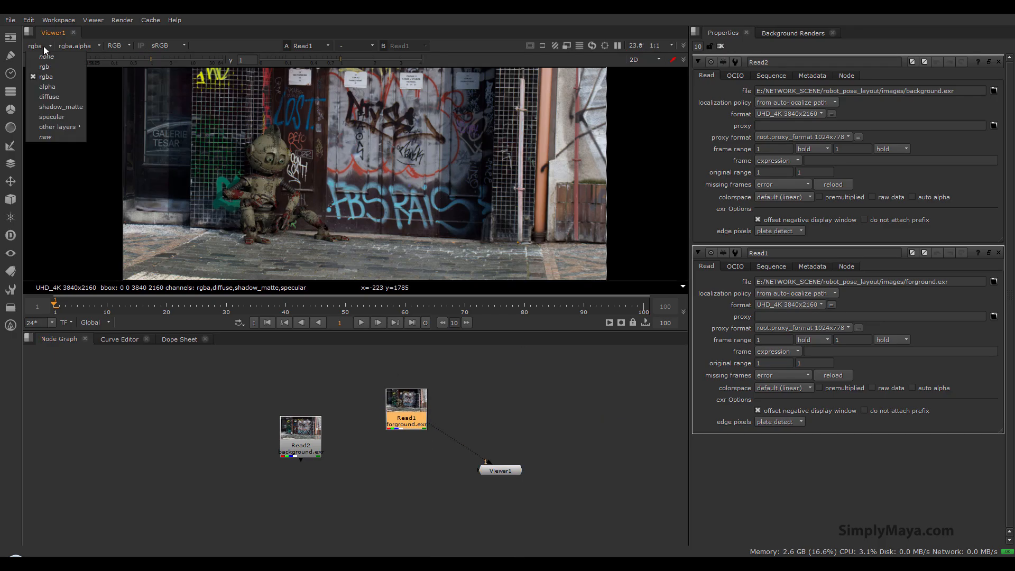
{"action": "left_click", "coordinate": [71, 95]}
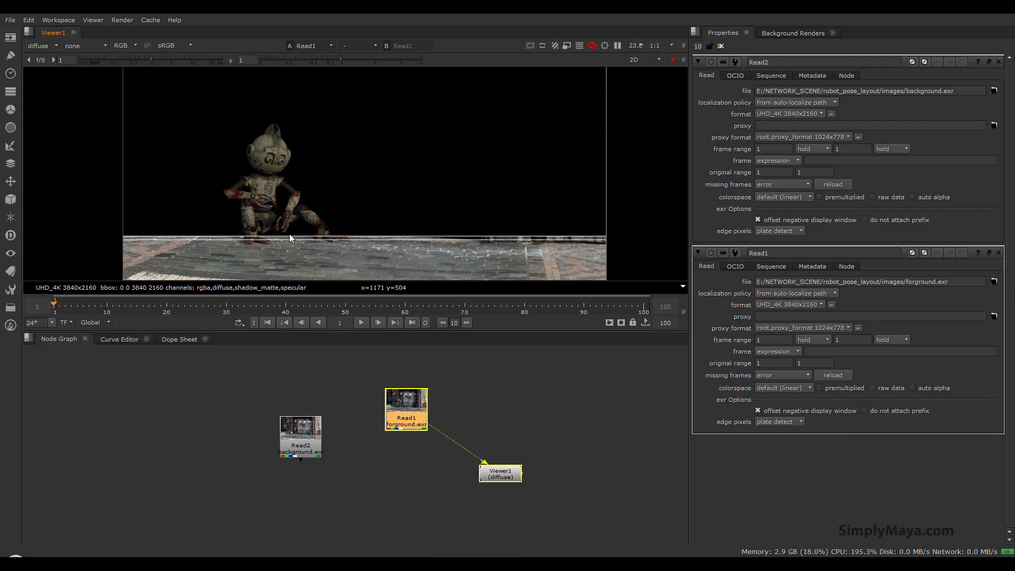
{"action": "scroll", "coordinate": [265, 193], "scroll_direction": "up", "scroll_amount": 4}
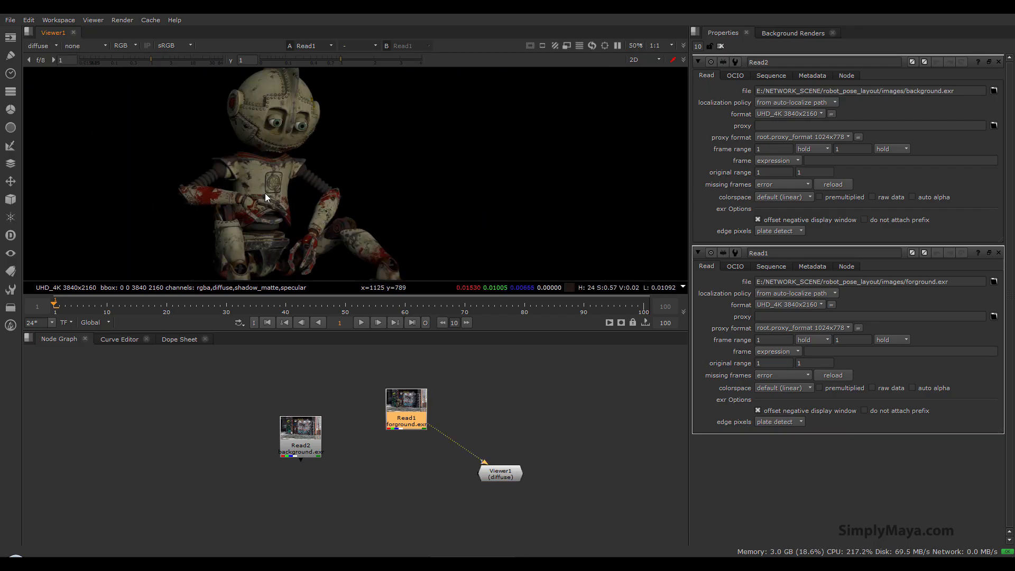
{"action": "left_click", "coordinate": [50, 46]}
{"action": "left_click", "coordinate": [68, 116]}
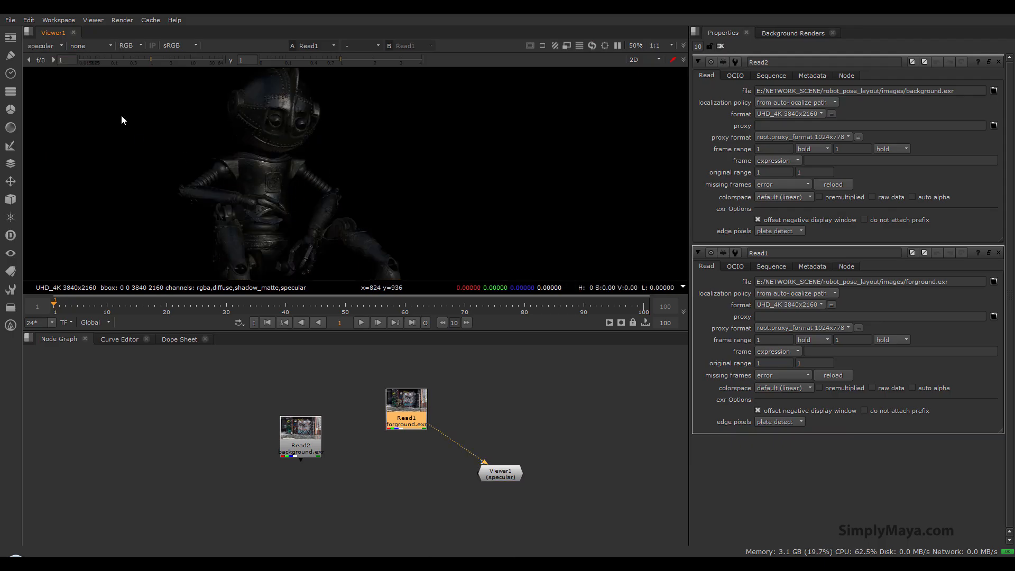
{"action": "left_click", "coordinate": [51, 46]}
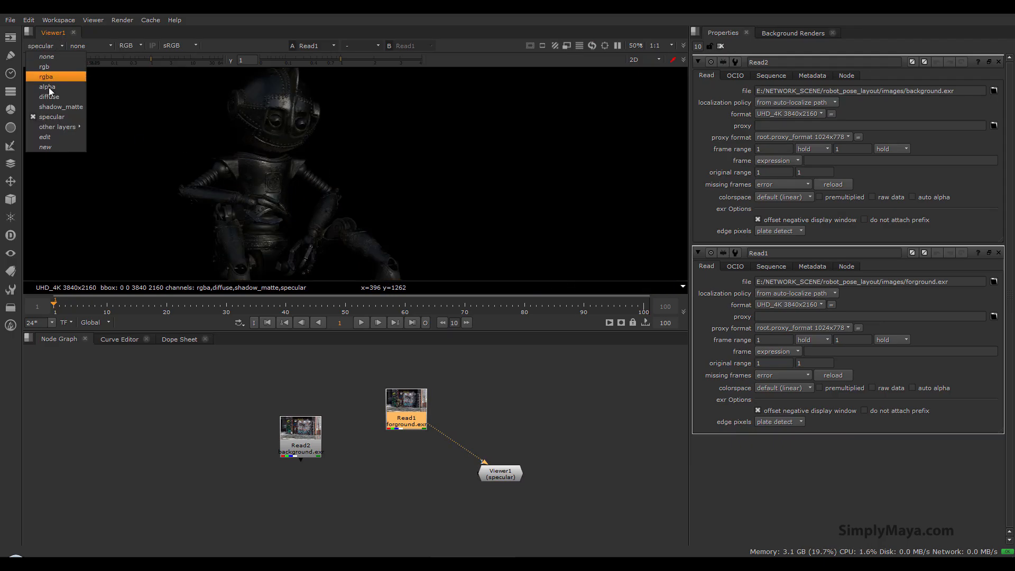
{"action": "left_click", "coordinate": [55, 105]}
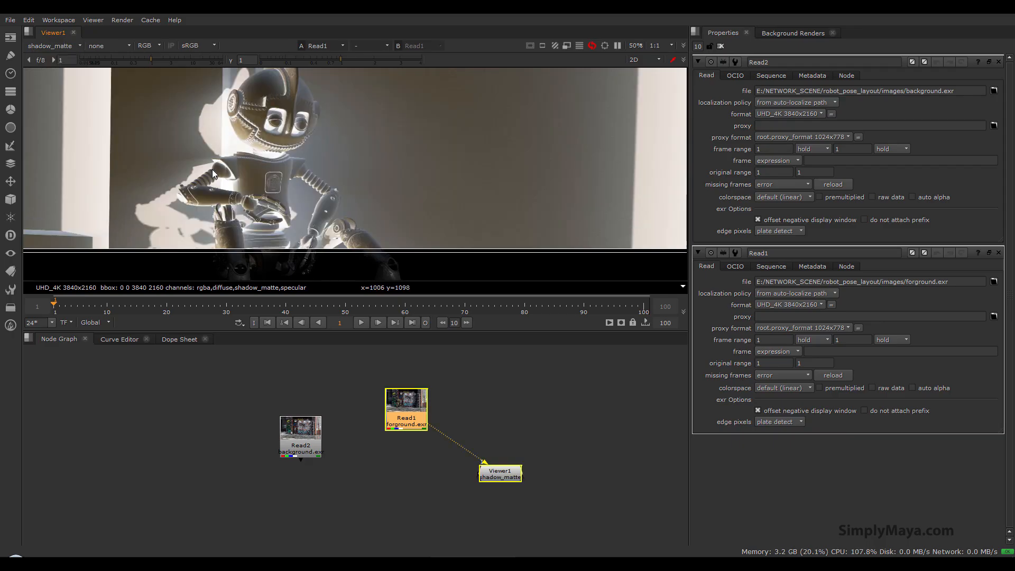
{"action": "left_click", "coordinate": [43, 46]}
{"action": "left_click", "coordinate": [49, 97]}
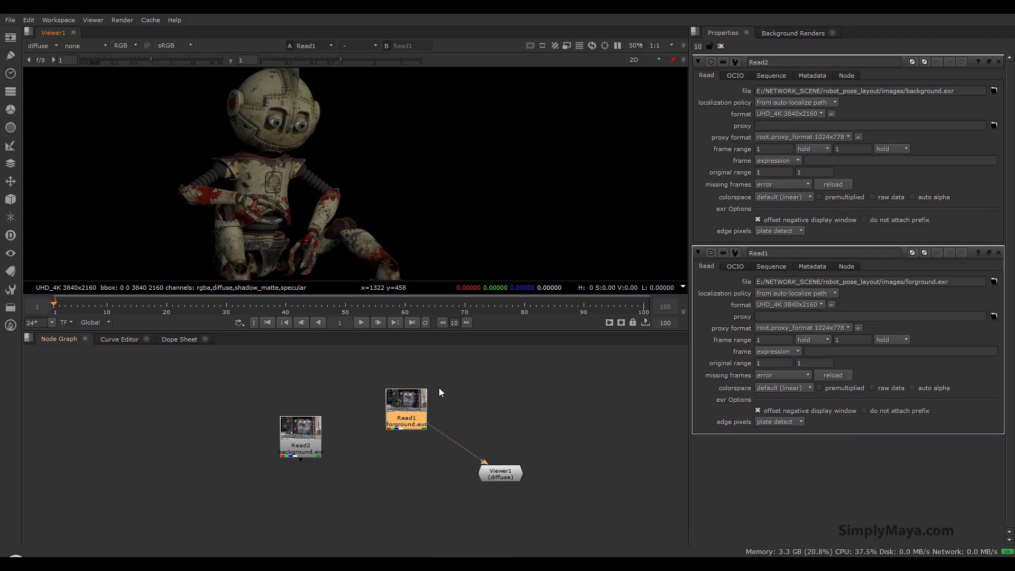
Step: Switch the viewer to the rgb channels of the foreground render
{"action": "left_click", "coordinate": [304, 431]}
{"action": "left_click", "coordinate": [417, 411]}
{"action": "left_click", "coordinate": [44, 46]}
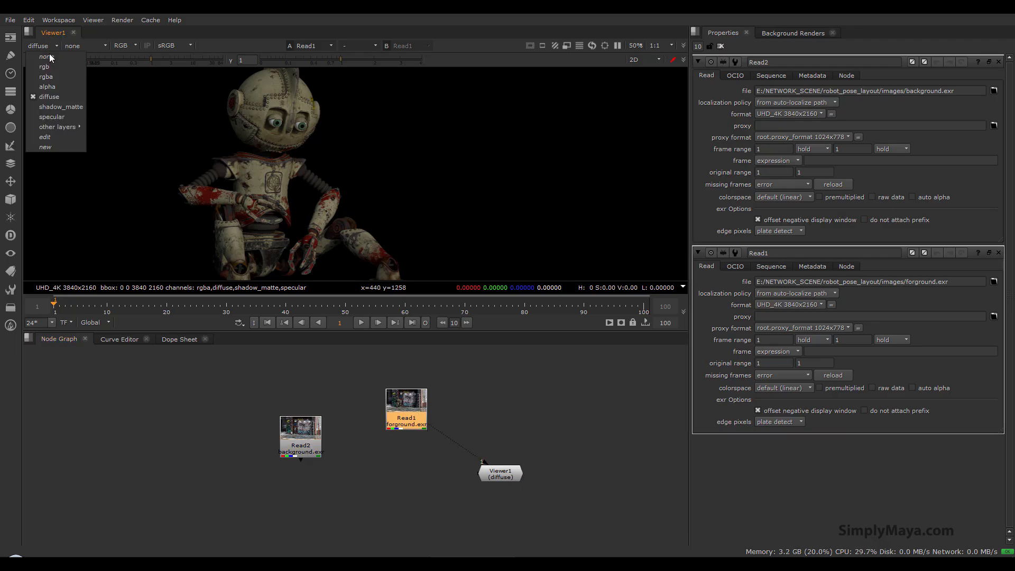
{"action": "left_click", "coordinate": [56, 66]}
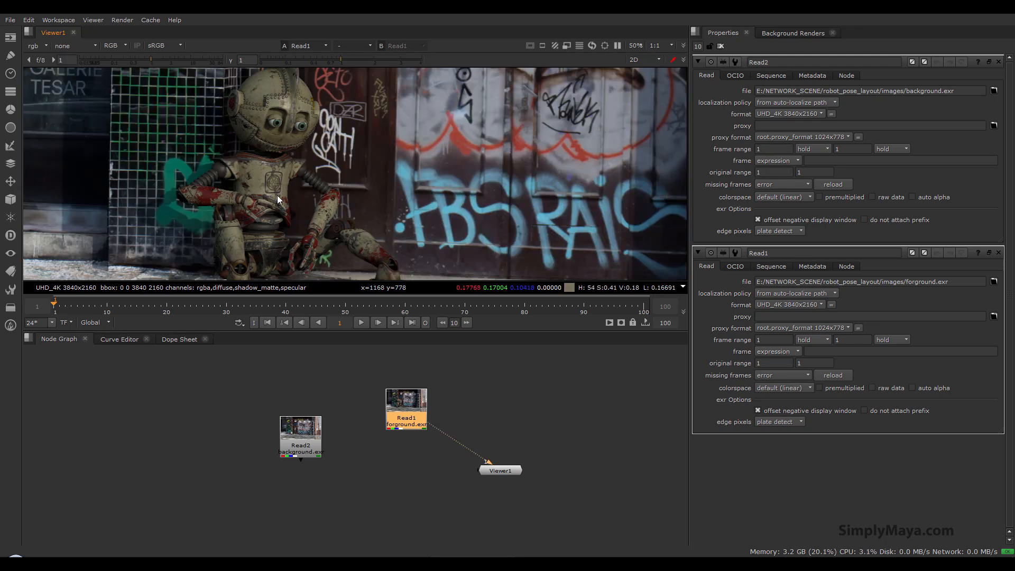
Step: Add a Shuffle node fed by the foreground Read node, move it beside that node, and reselect the foreground
{"action": "left_click_drag", "start_coordinate": [411, 421], "coordinate": [409, 421]}
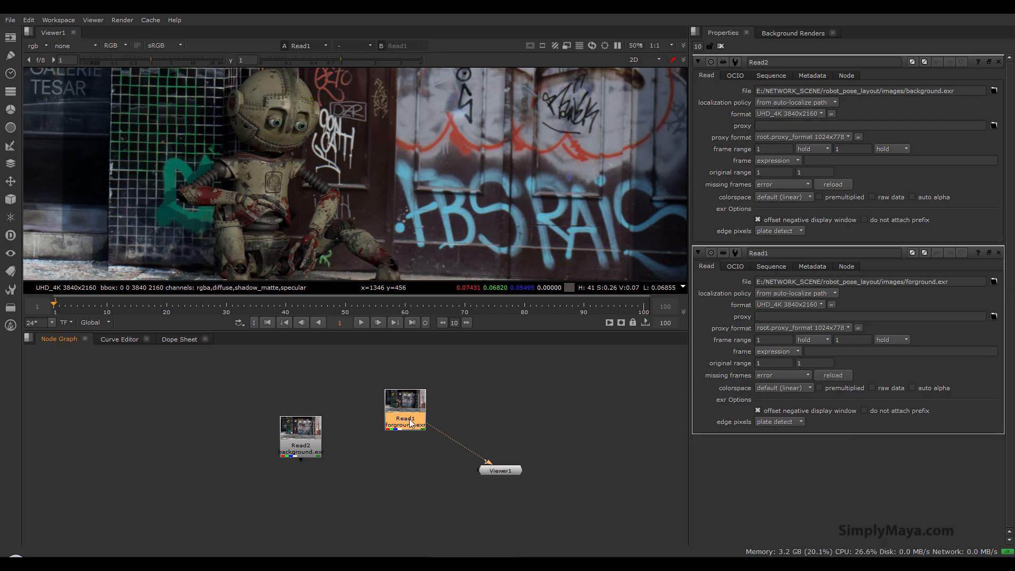
{"action": "key", "text": "Tab"}
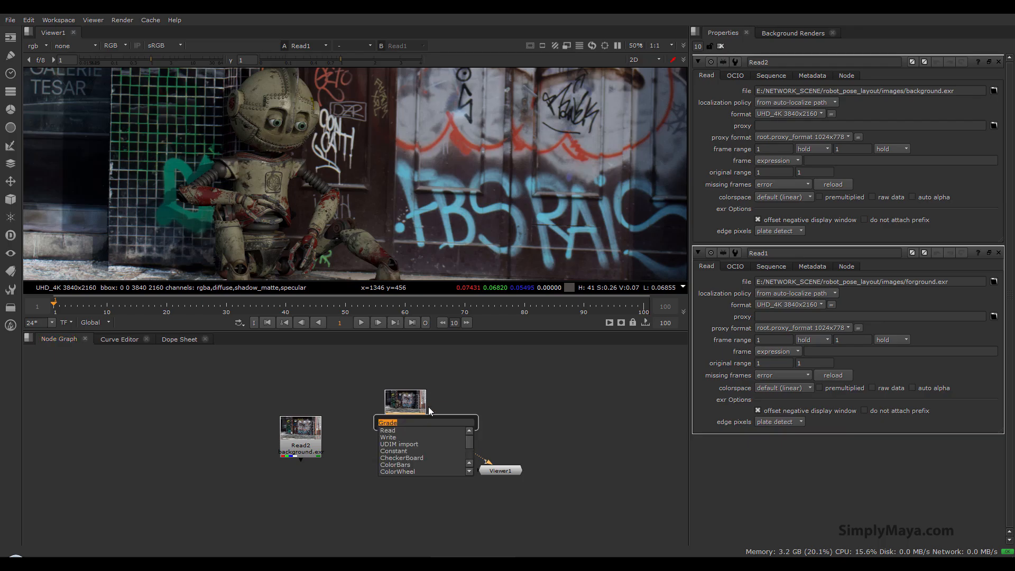
{"action": "type", "text": "Shuffle"}
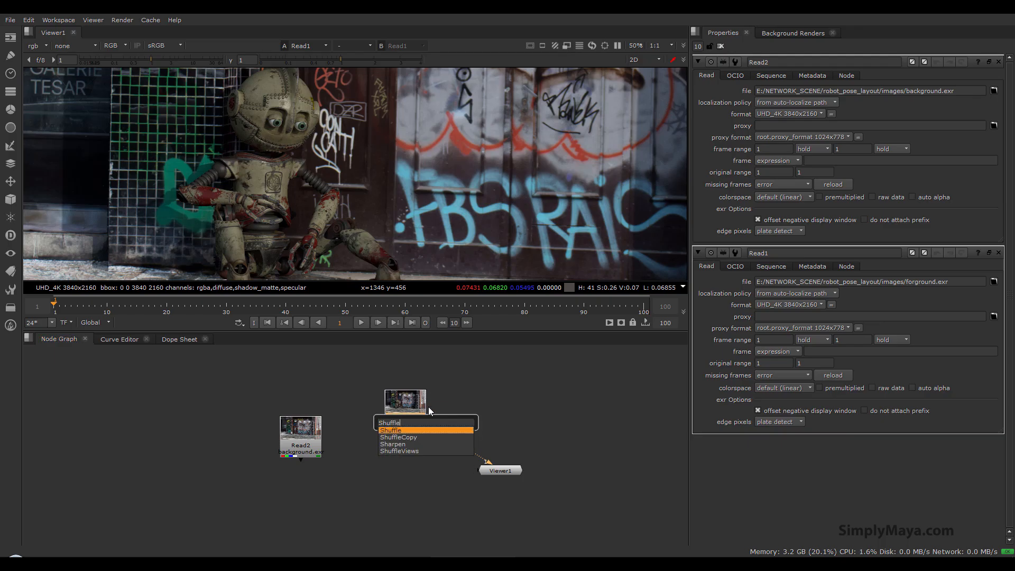
{"action": "key", "text": "Return"}
{"action": "left_click_drag", "start_coordinate": [411, 434], "coordinate": [485, 391]}
{"action": "left_click", "coordinate": [404, 418]}
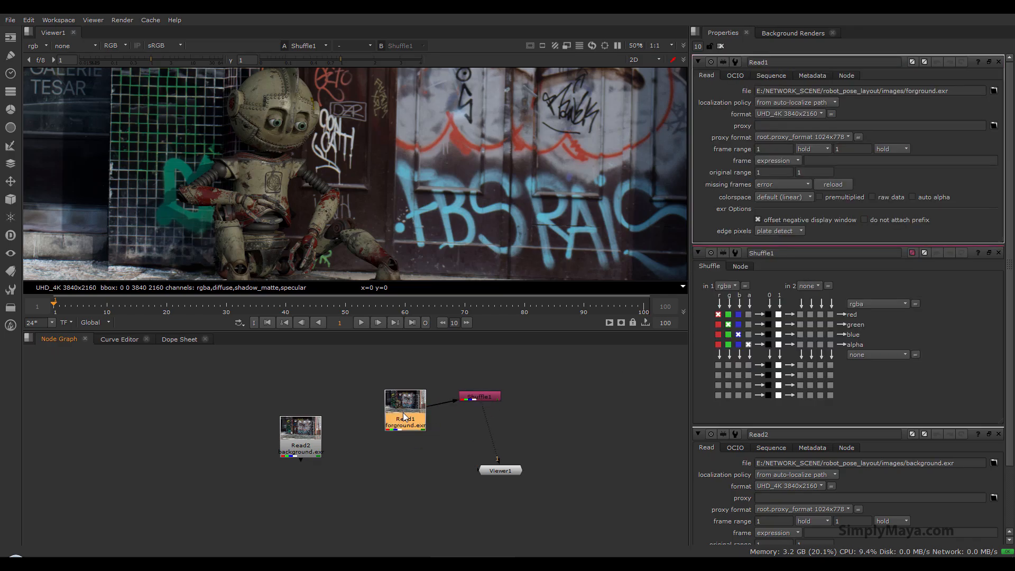
Step: Set the Shuffle node to route the diffuse layer of the foreground render into rgb
{"action": "left_click", "coordinate": [480, 397]}
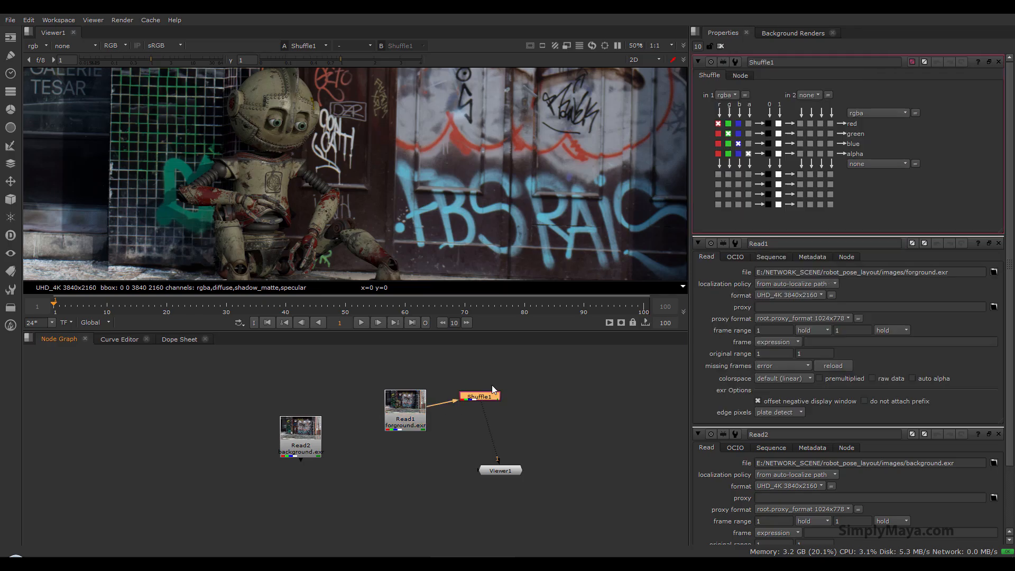
{"action": "left_click", "coordinate": [732, 95]}
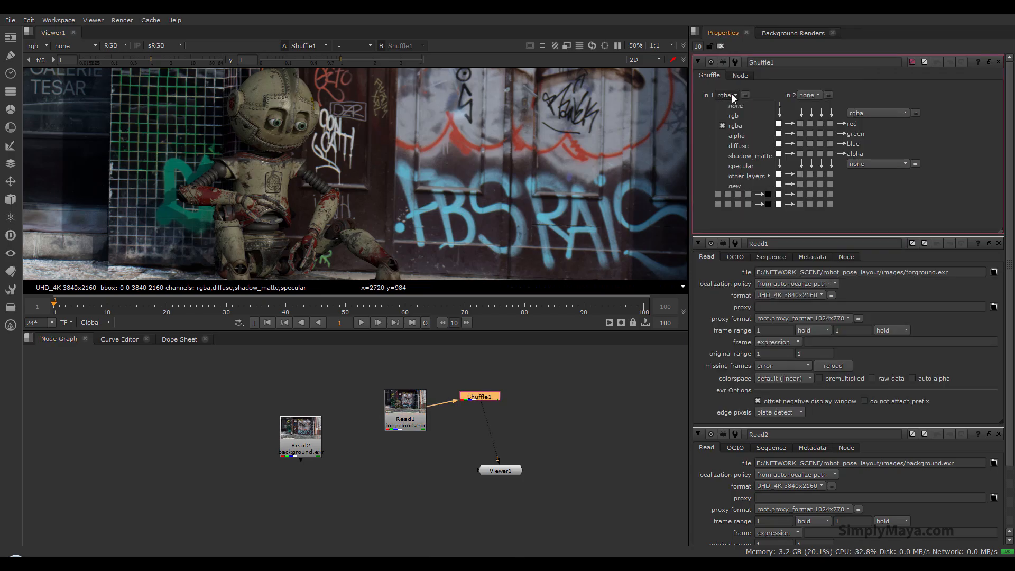
{"action": "left_click", "coordinate": [746, 143]}
{"action": "left_click", "coordinate": [858, 112]}
{"action": "left_click", "coordinate": [883, 128]}
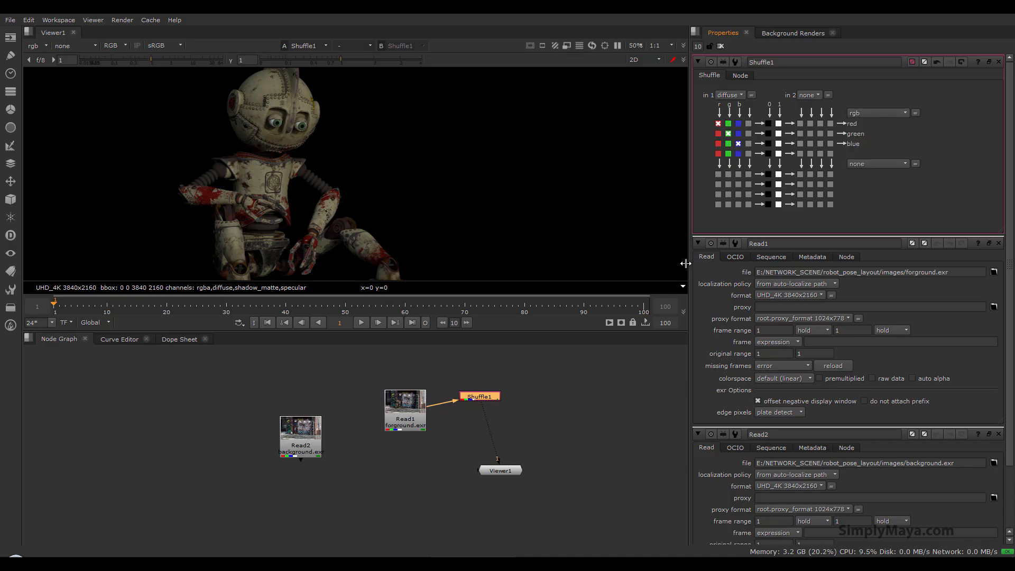
Step: Move the viewer node lower in the graph and place the diffuse Shuffle node below the foreground Read node
{"action": "left_click_drag", "start_coordinate": [502, 472], "coordinate": [498, 505]}
{"action": "left_click", "coordinate": [478, 390]}
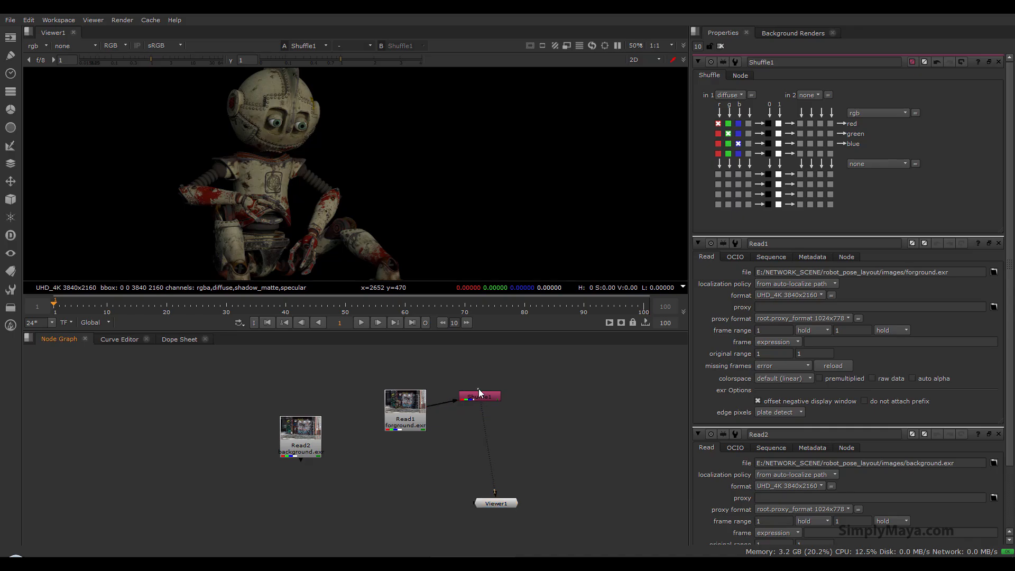
{"action": "left_click_drag", "start_coordinate": [482, 397], "coordinate": [387, 473]}
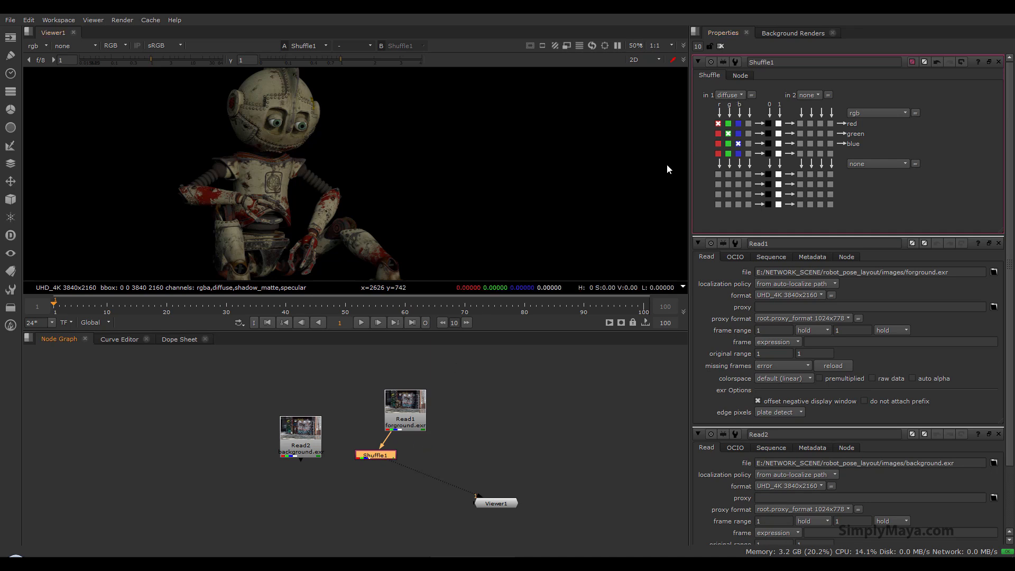
{"action": "left_click", "coordinate": [401, 411]}
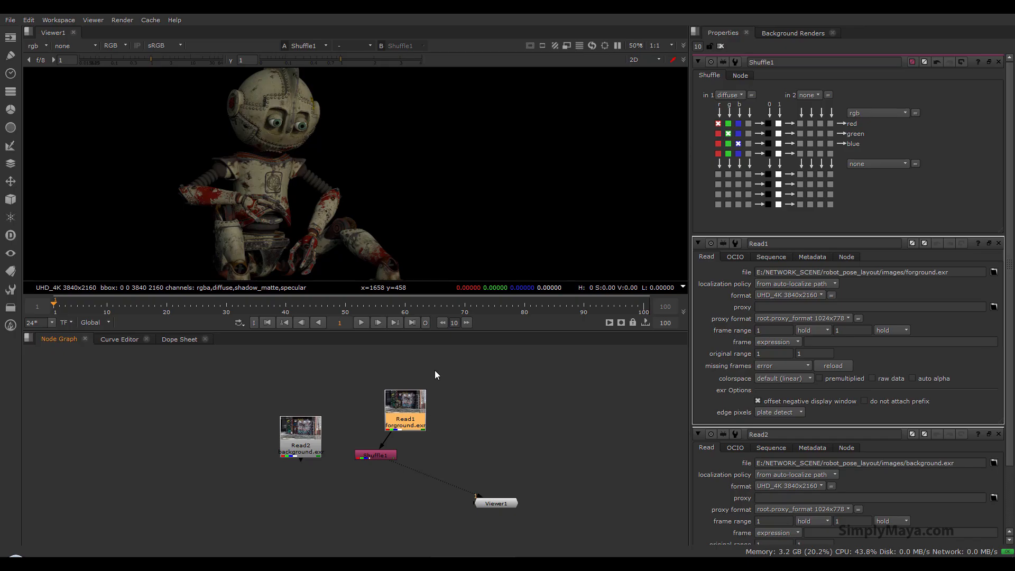
{"action": "left_click_drag", "start_coordinate": [382, 457], "coordinate": [377, 472]}
Step: Add a second Shuffle node fed by the foreground Read node and place it beside the first one
{"action": "left_click", "coordinate": [424, 426]}
{"action": "key", "text": "Tab"}
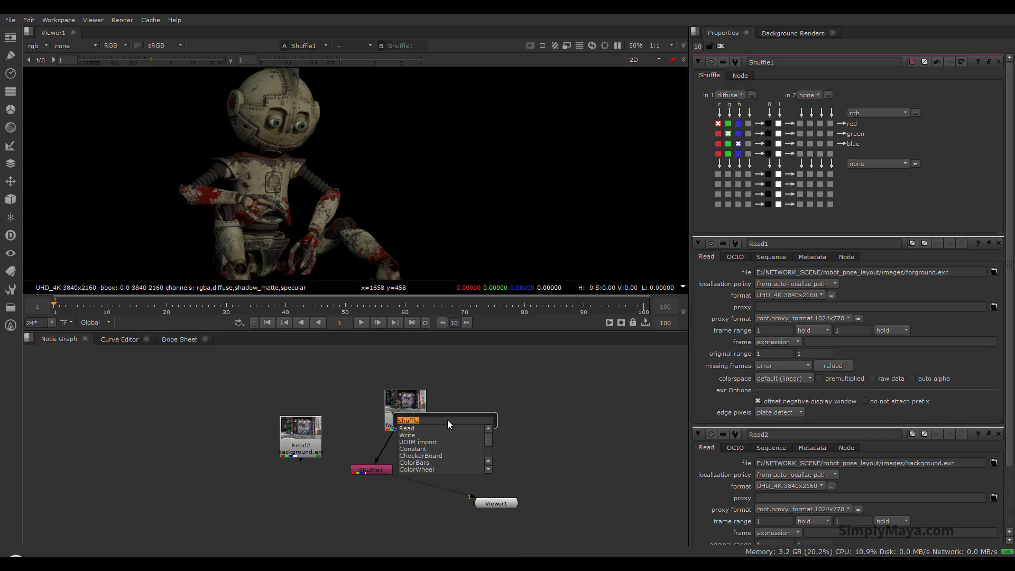
{"action": "key", "text": "Return"}
{"action": "left_click_drag", "start_coordinate": [411, 450], "coordinate": [414, 418]}
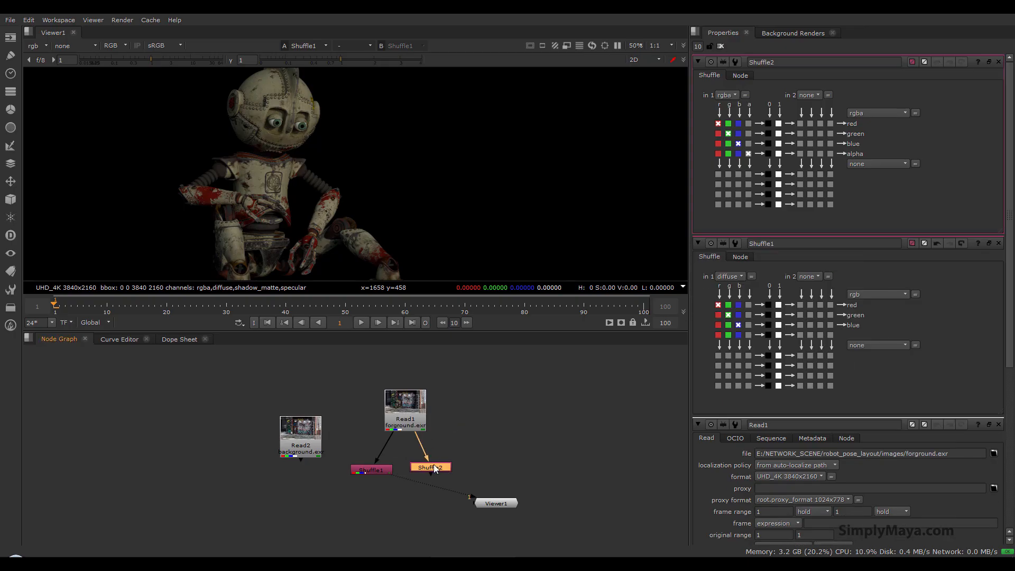
Step: Set the second Shuffle node to route the specular layer into rgb
{"action": "left_click", "coordinate": [723, 96]}
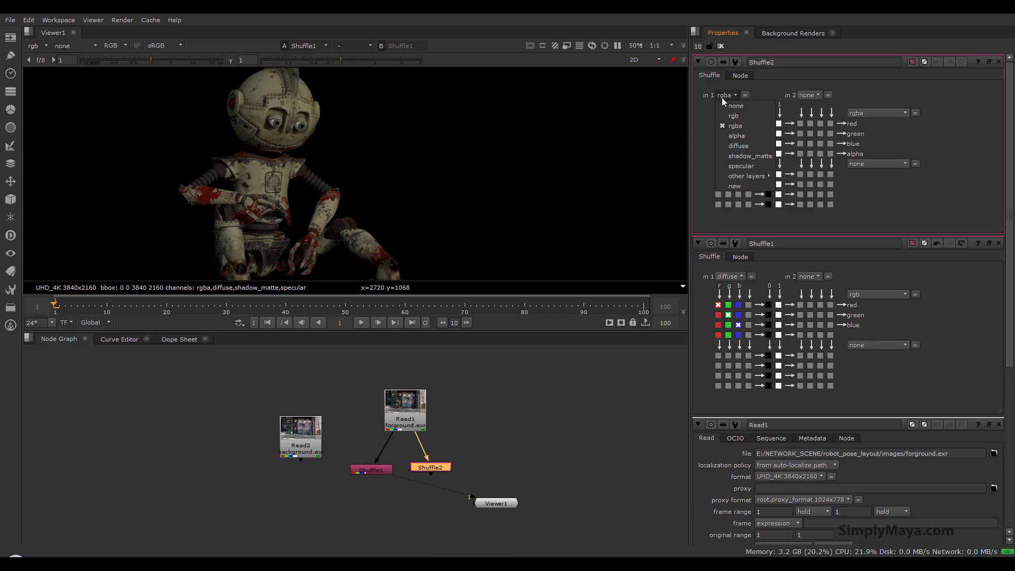
{"action": "left_click", "coordinate": [748, 164]}
{"action": "left_click", "coordinate": [877, 111]}
{"action": "left_click", "coordinate": [883, 135]}
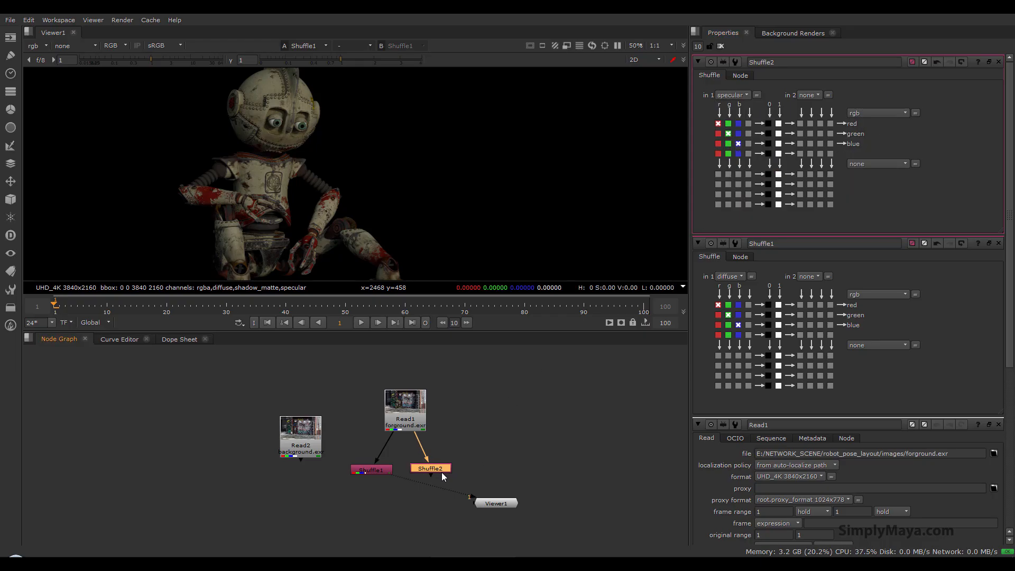
Step: Rename the diffuse Shuffle node as dif and the specular Shuffle node as spec
{"action": "double_click", "coordinate": [380, 468]}
{"action": "double_click", "coordinate": [786, 62]}
{"action": "type", "text": "du"}
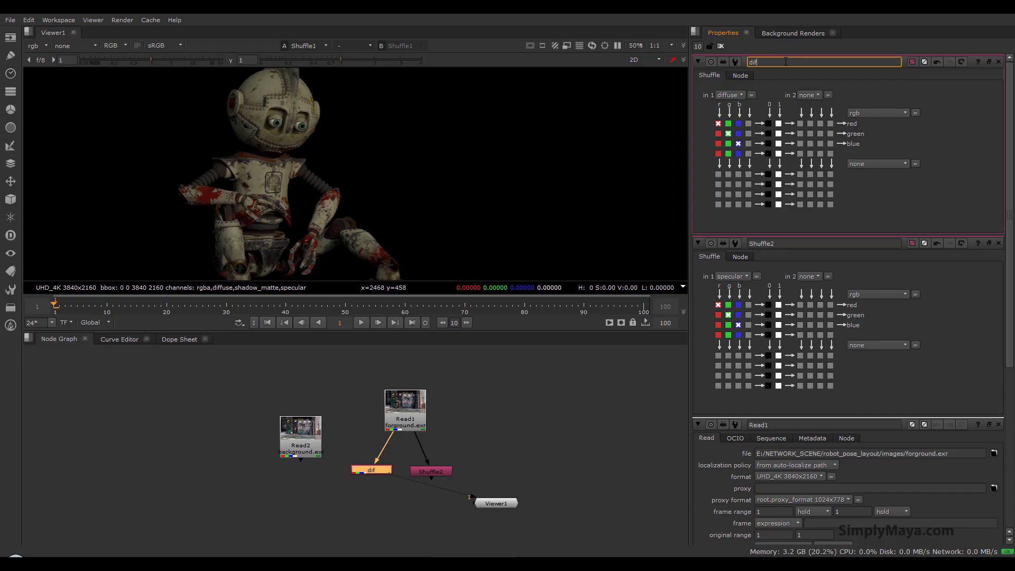
{"action": "left_click", "coordinate": [431, 471]}
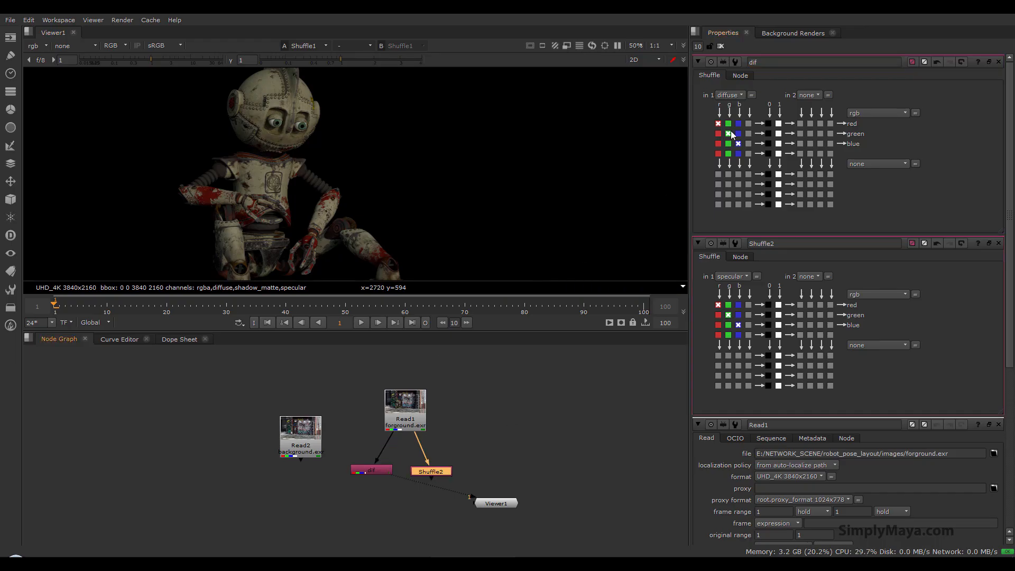
{"action": "double_click", "coordinate": [439, 476]}
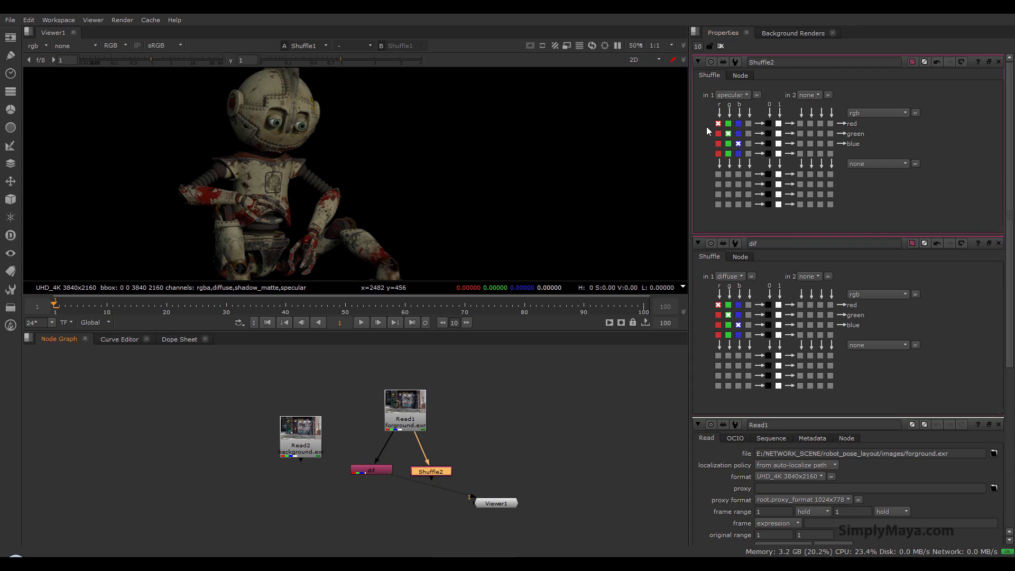
{"action": "double_click", "coordinate": [787, 63]}
{"action": "type", "text": "sped"}
{"action": "key", "text": "BackSpace"}
{"action": "type", "text": "c"}
{"action": "left_click", "coordinate": [540, 422]}
Step: Align the dif and spec nodes side by side, and show the spec node in the viewer
{"action": "left_click", "coordinate": [438, 474]}
{"action": "left_click", "coordinate": [384, 470]}
{"action": "left_click_drag", "start_coordinate": [384, 461], "coordinate": [430, 463]}
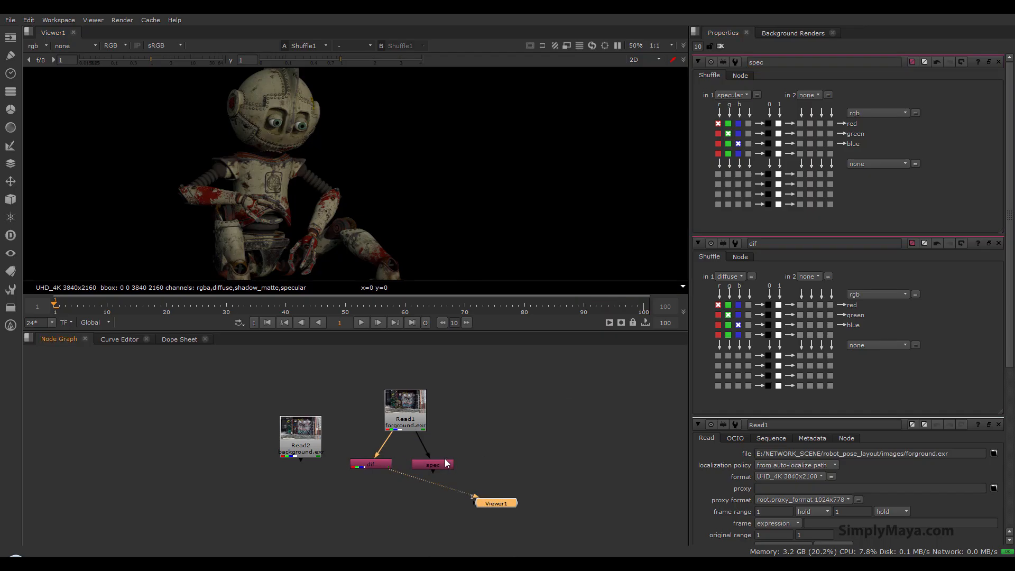
{"action": "left_click", "coordinate": [444, 463]}
{"action": "key", "text": "1"}
{"action": "left_click_drag", "start_coordinate": [506, 506], "coordinate": [518, 509]}
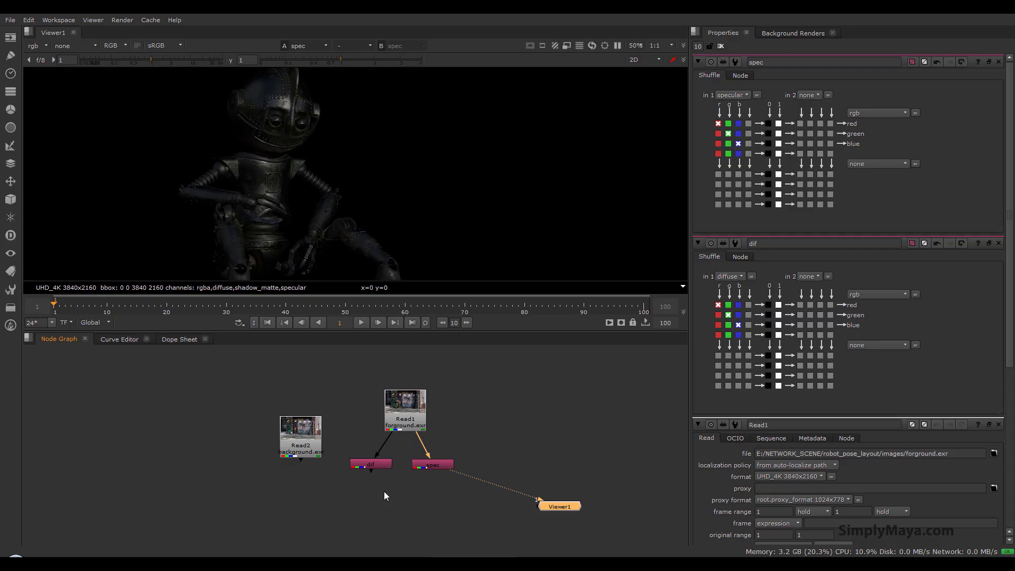
Step: Add a Merge node below the two Shuffles, connecting its B input to dif and its A input to spec
{"action": "key", "text": "m"}
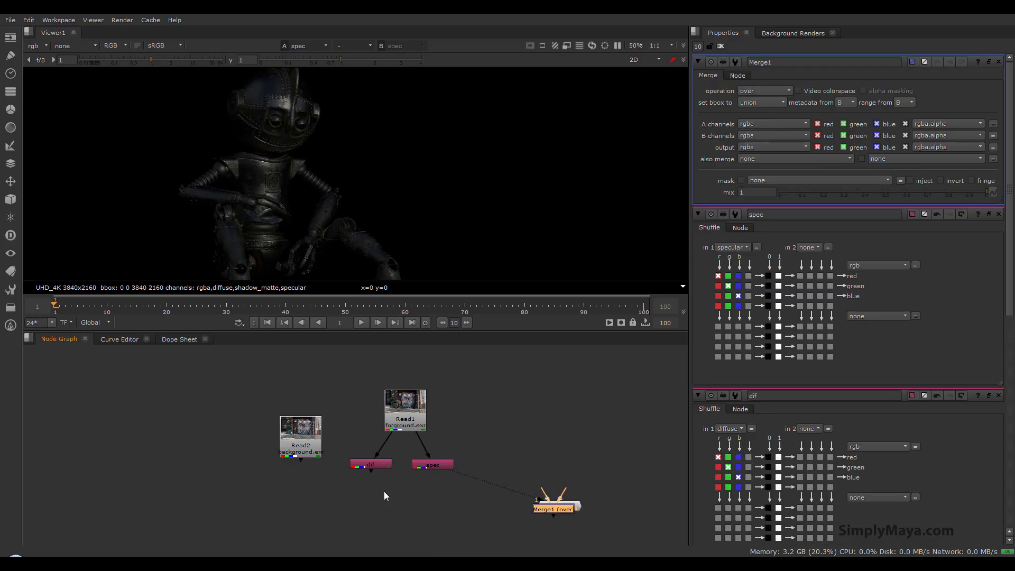
{"action": "left_click_drag", "start_coordinate": [532, 513], "coordinate": [463, 527]}
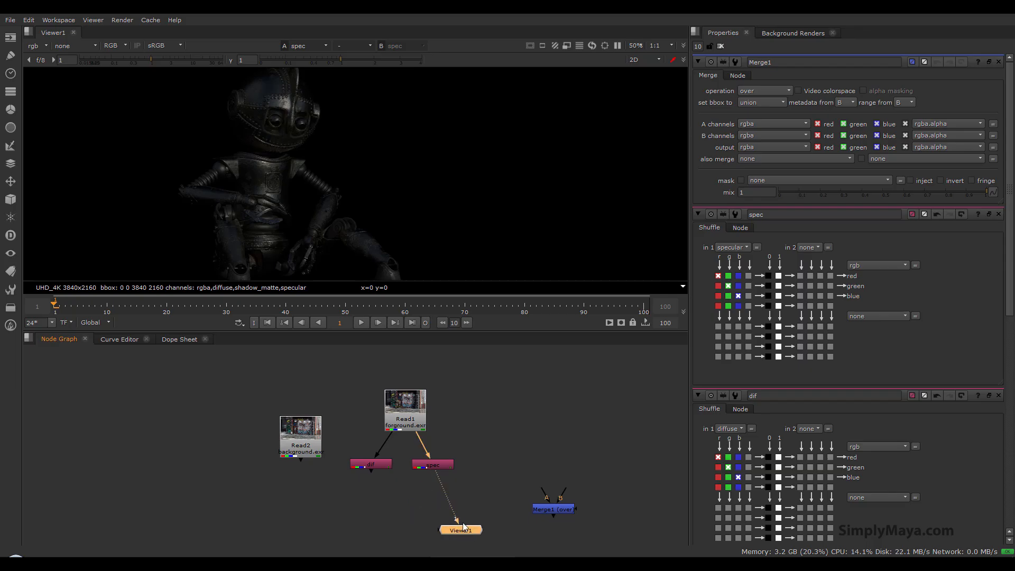
{"action": "left_click_drag", "start_coordinate": [560, 510], "coordinate": [395, 514]}
{"action": "left_click_drag", "start_coordinate": [380, 479], "coordinate": [372, 465]}
{"action": "left_click_drag", "start_coordinate": [381, 503], "coordinate": [429, 464]}
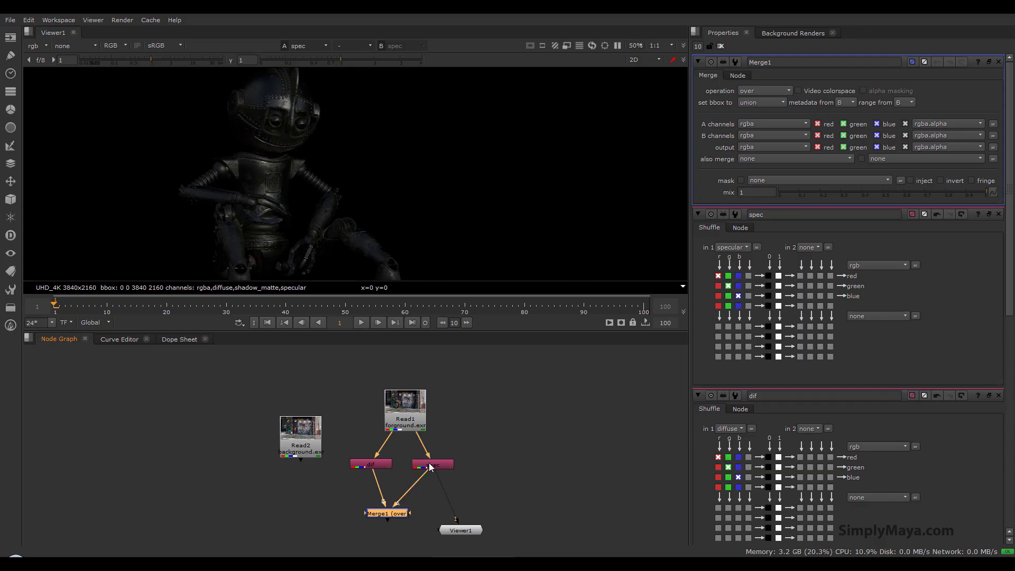
Step: Show the Merge node in the viewer and set its operation to plus
{"action": "left_click_drag", "start_coordinate": [403, 512], "coordinate": [410, 538]}
{"action": "key", "text": "1"}
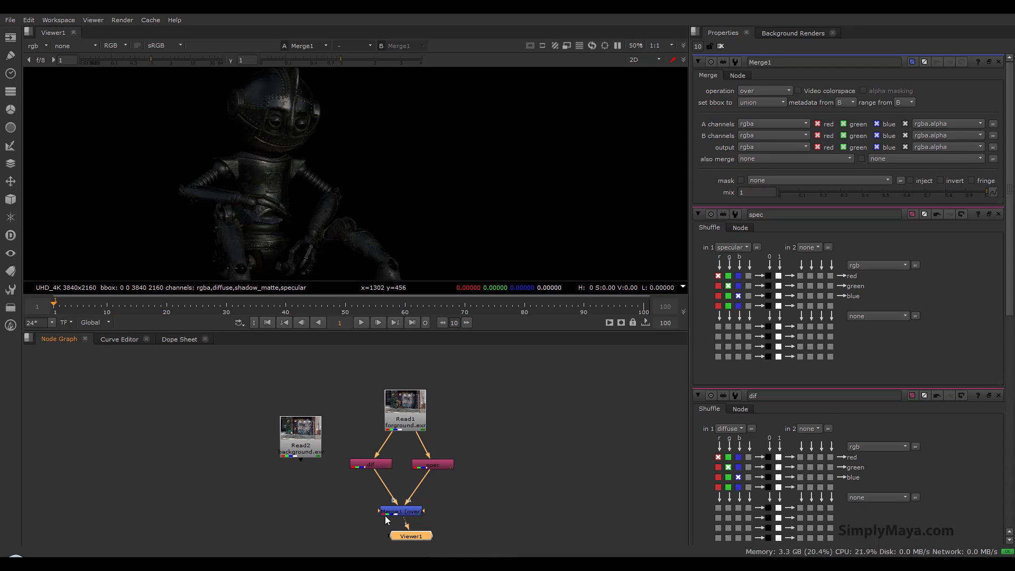
{"action": "left_click", "coordinate": [757, 90]}
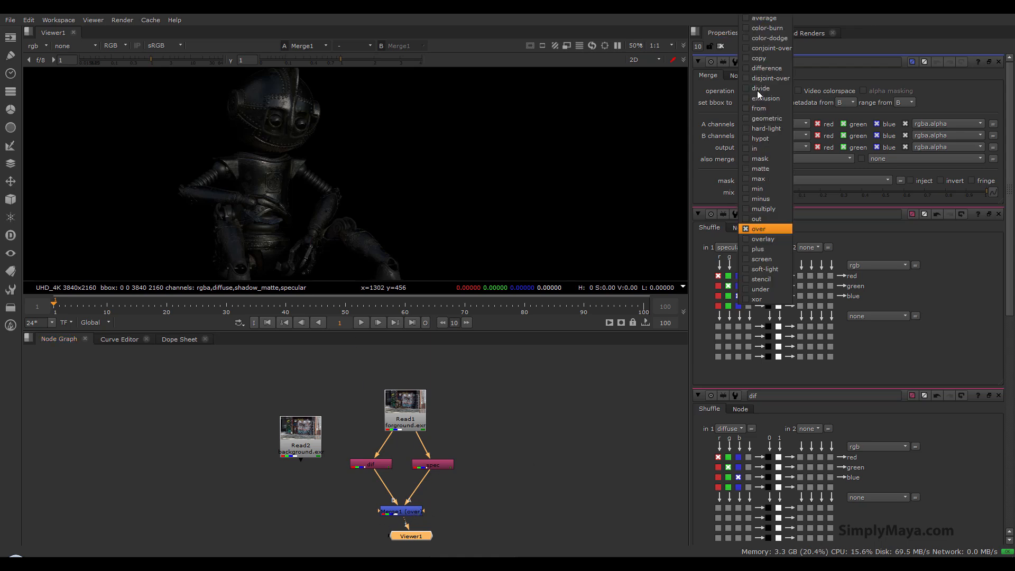
{"action": "left_click", "coordinate": [771, 249]}
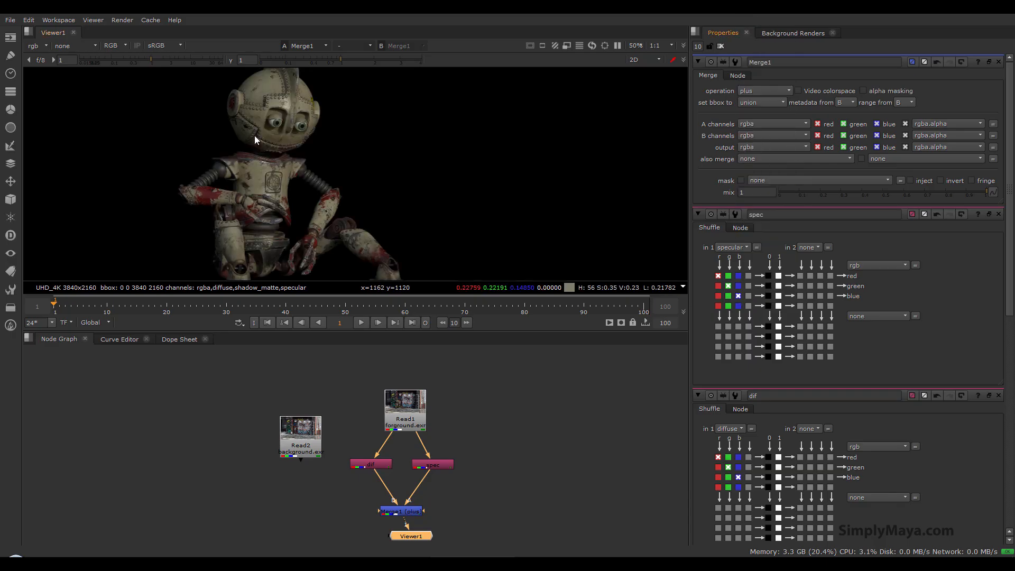
Step: Disable and re-enable the spec node to compare the robot with and without its specular pass
{"action": "left_click", "coordinate": [432, 466]}
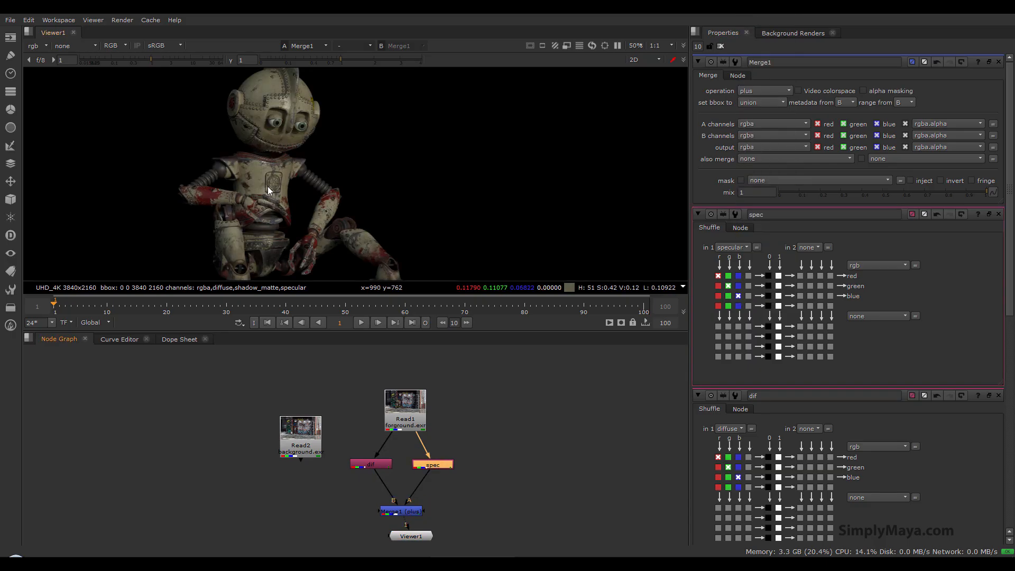
{"action": "key", "text": "d"}
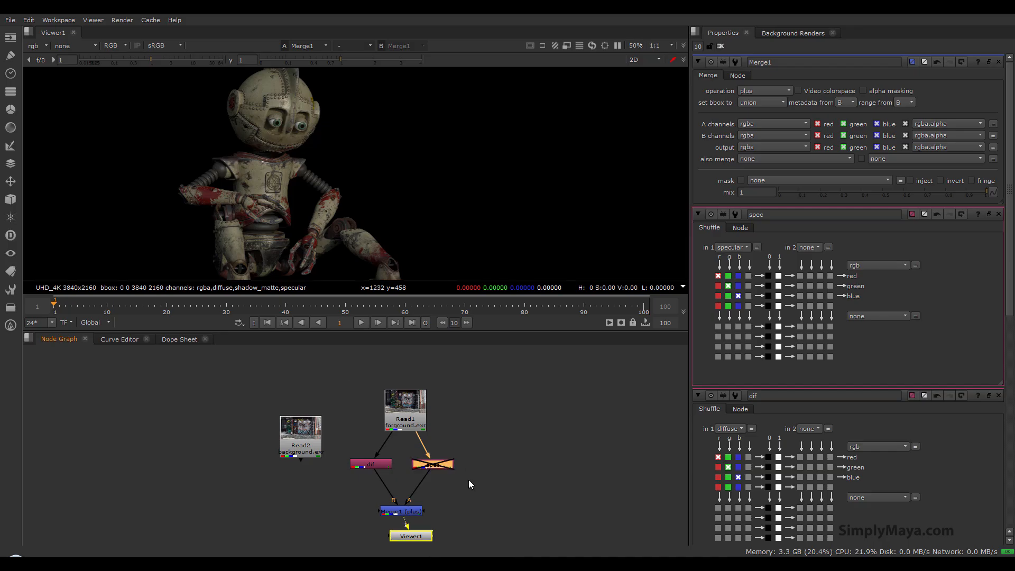
{"action": "key", "text": "d"}
{"action": "left_click_drag", "start_coordinate": [427, 536], "coordinate": [407, 538]}
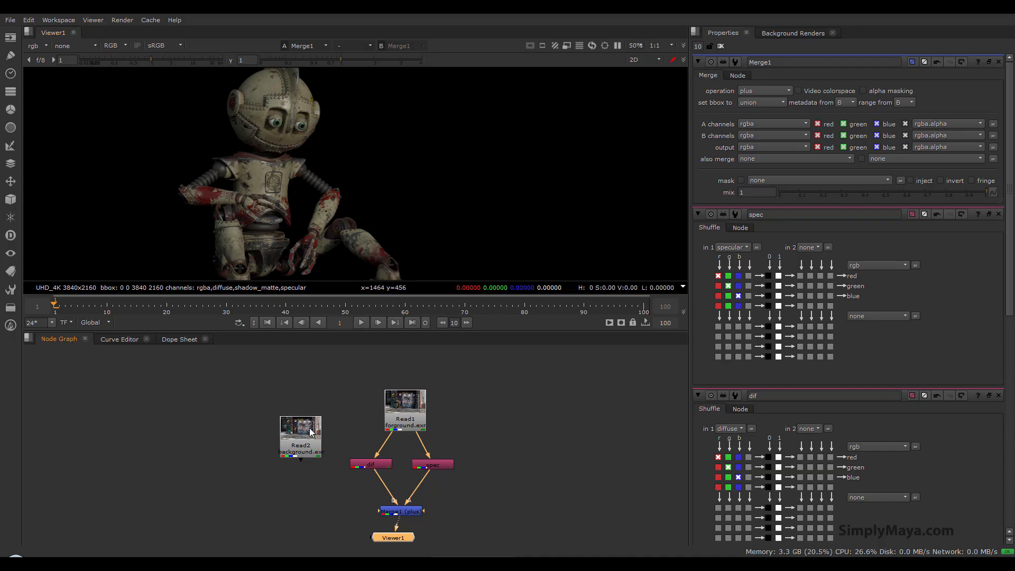
Step: Disconnect dif from the plus Merge node, and move that Merge directly below the spec node
{"action": "left_click_drag", "start_coordinate": [310, 432], "coordinate": [302, 403]}
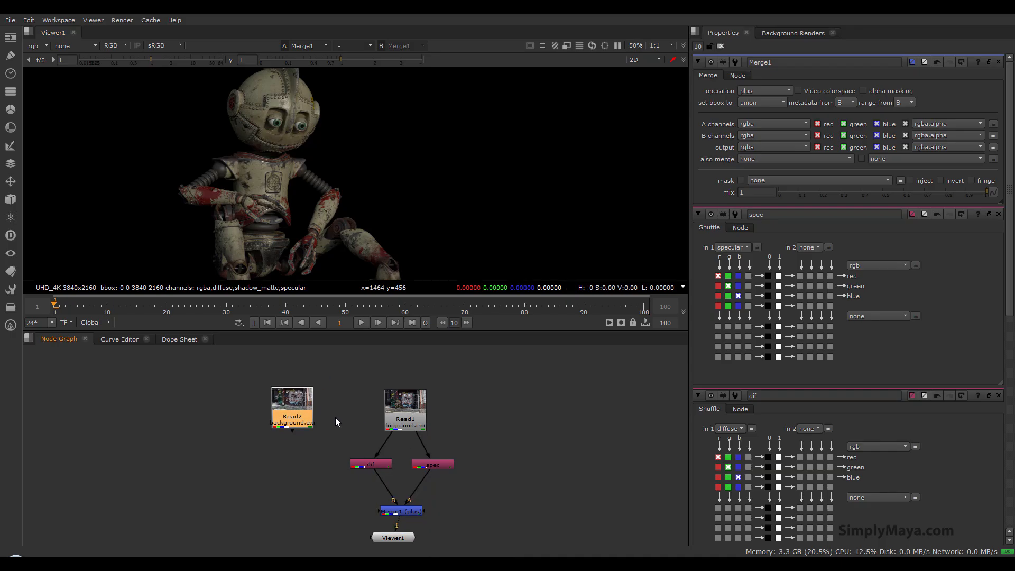
{"action": "left_click_drag", "start_coordinate": [391, 496], "coordinate": [371, 479]}
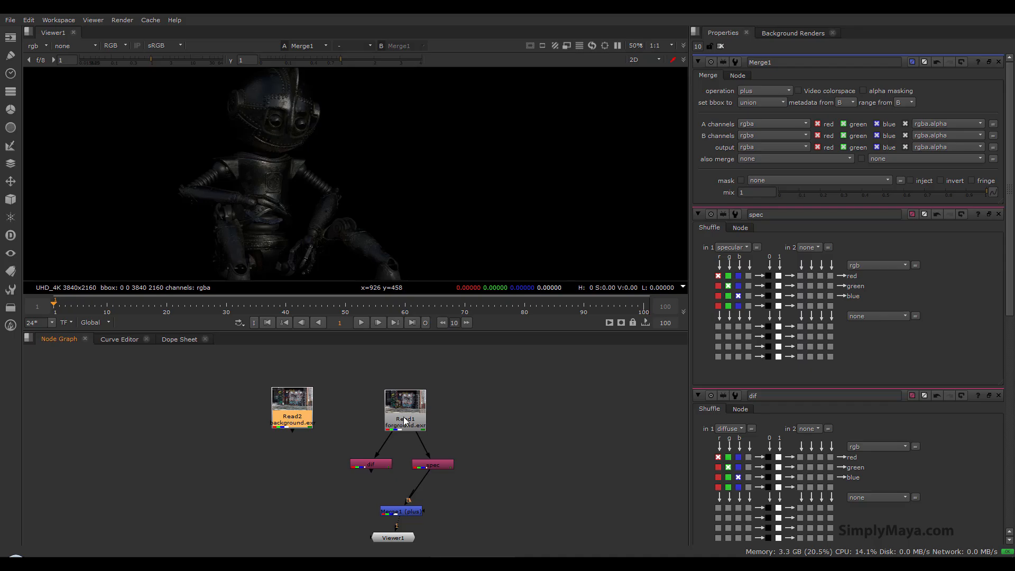
{"action": "left_click_drag", "start_coordinate": [408, 508], "coordinate": [439, 508]}
Step: Add an over Merge node combining dif over the background Read node, and feed its output into the plus Merge's B input
{"action": "left_click", "coordinate": [338, 500]}
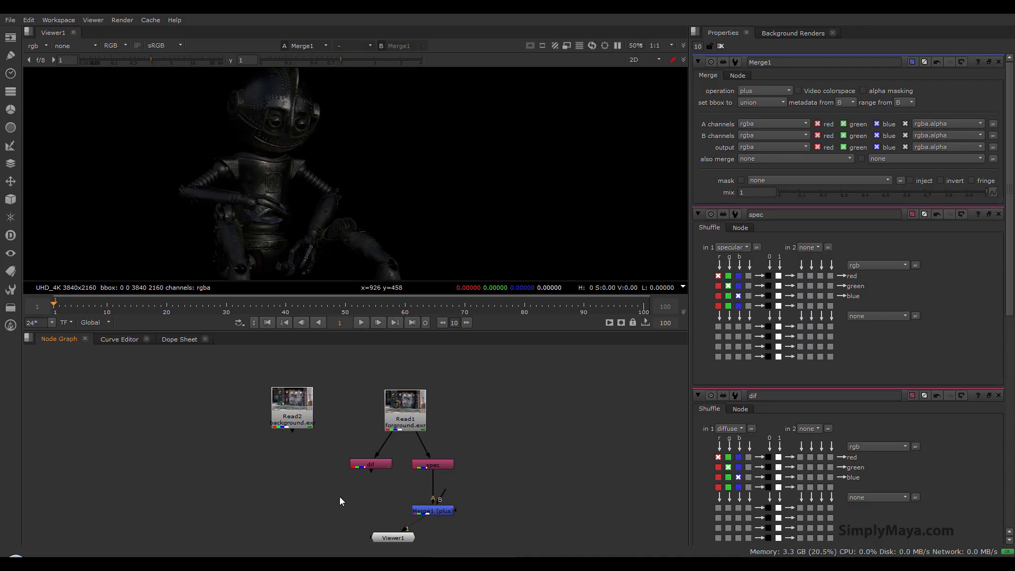
{"action": "key", "text": "m"}
{"action": "left_click_drag", "start_coordinate": [357, 498], "coordinate": [379, 513]}
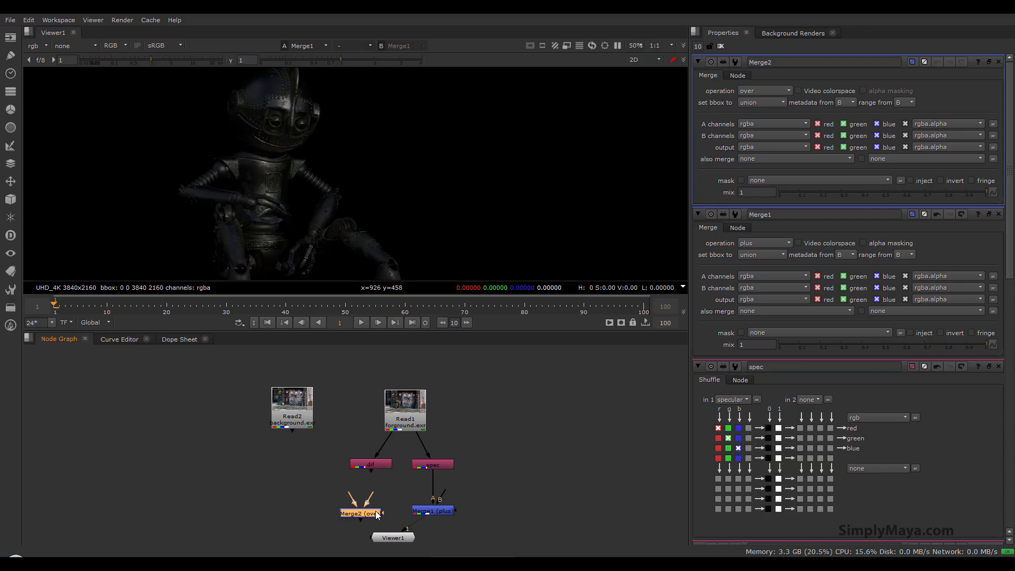
{"action": "left_click_drag", "start_coordinate": [441, 497], "coordinate": [268, 464]}
{"action": "left_click", "coordinate": [427, 512]}
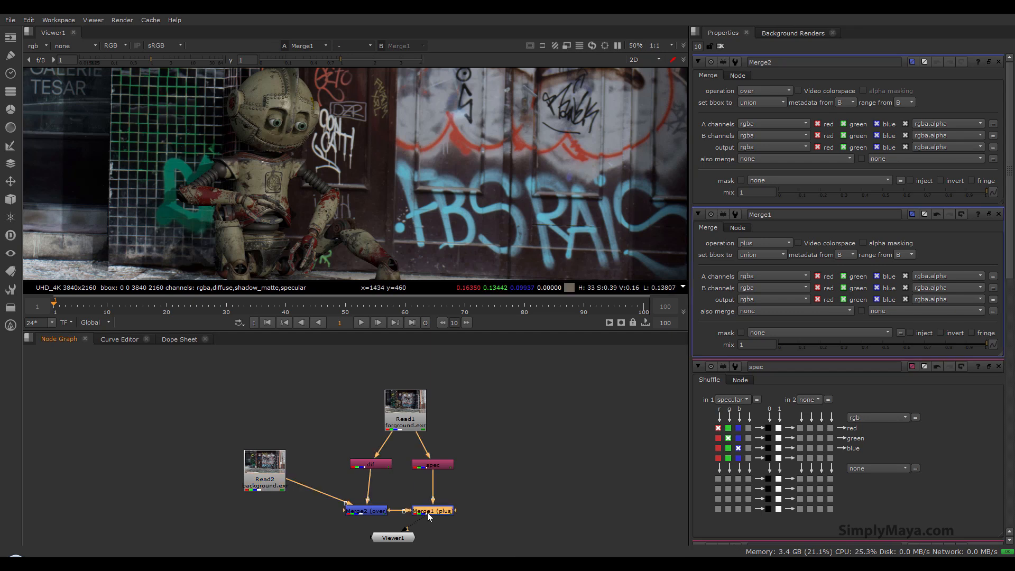
Step: Line up the background Read, dif and viewer nodes with the two Merge nodes, and select the foreground Read node
{"action": "left_click_drag", "start_coordinate": [396, 537], "coordinate": [522, 522]}
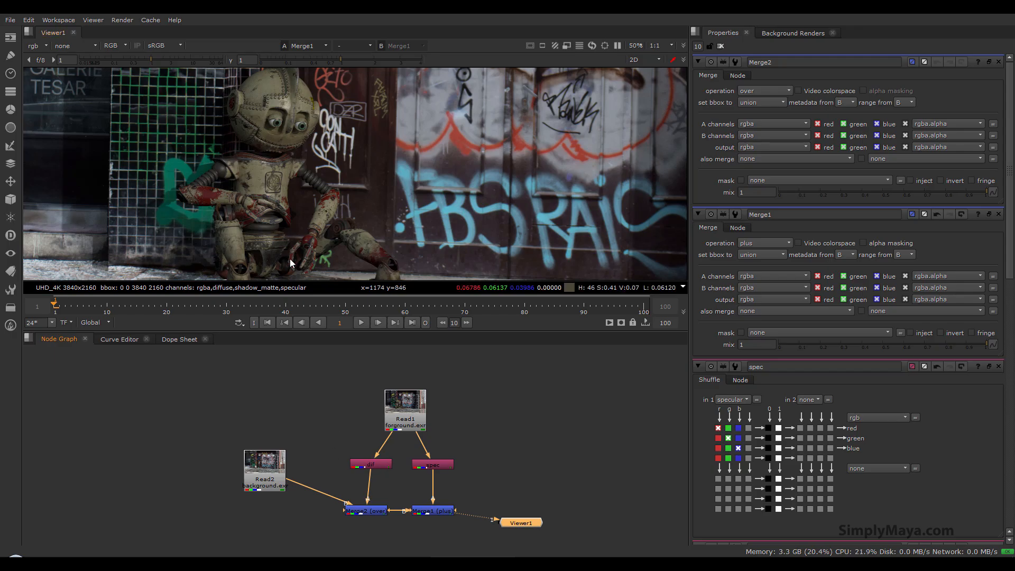
{"action": "left_click_drag", "start_coordinate": [267, 503], "coordinate": [266, 509]}
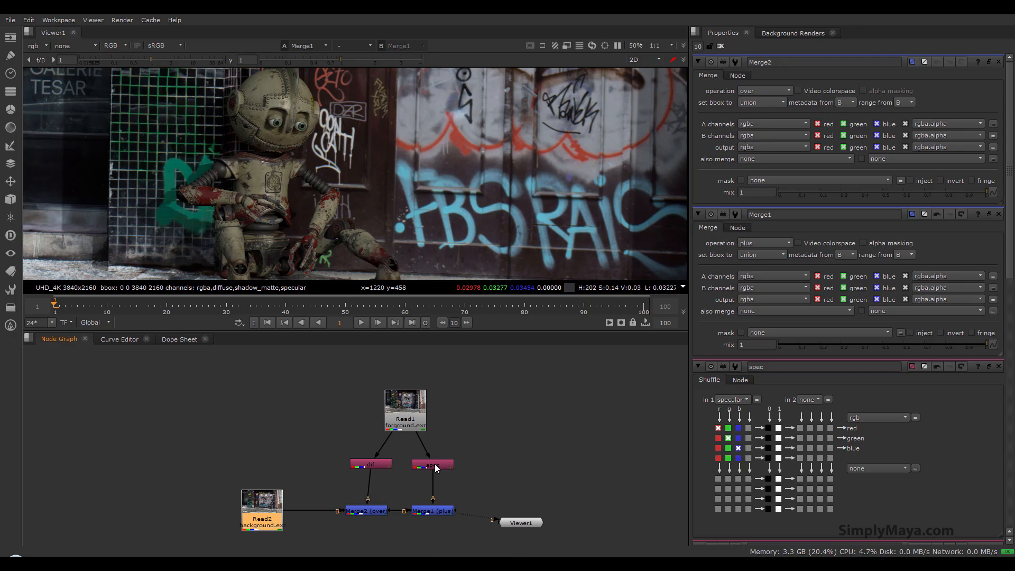
{"action": "left_click_drag", "start_coordinate": [374, 467], "coordinate": [369, 468]}
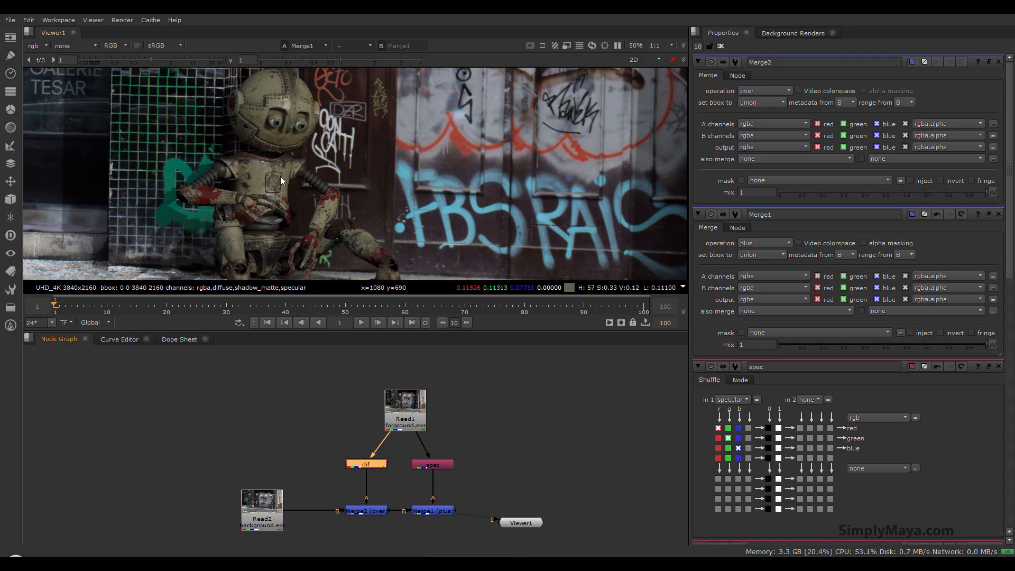
{"action": "left_click_drag", "start_coordinate": [518, 523], "coordinate": [527, 513]}
{"action": "left_click", "coordinate": [436, 512]}
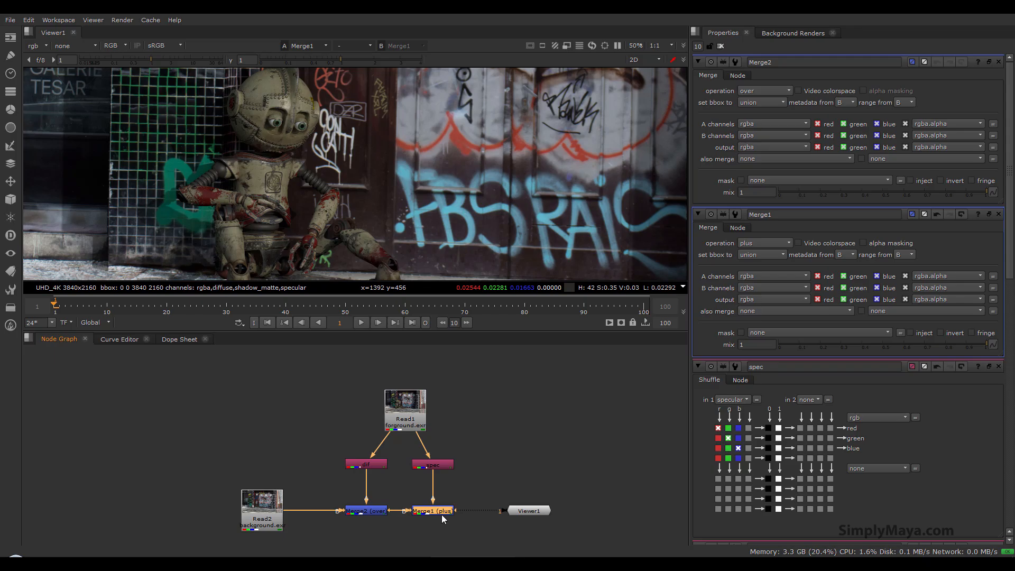
{"action": "left_click", "coordinate": [528, 511]}
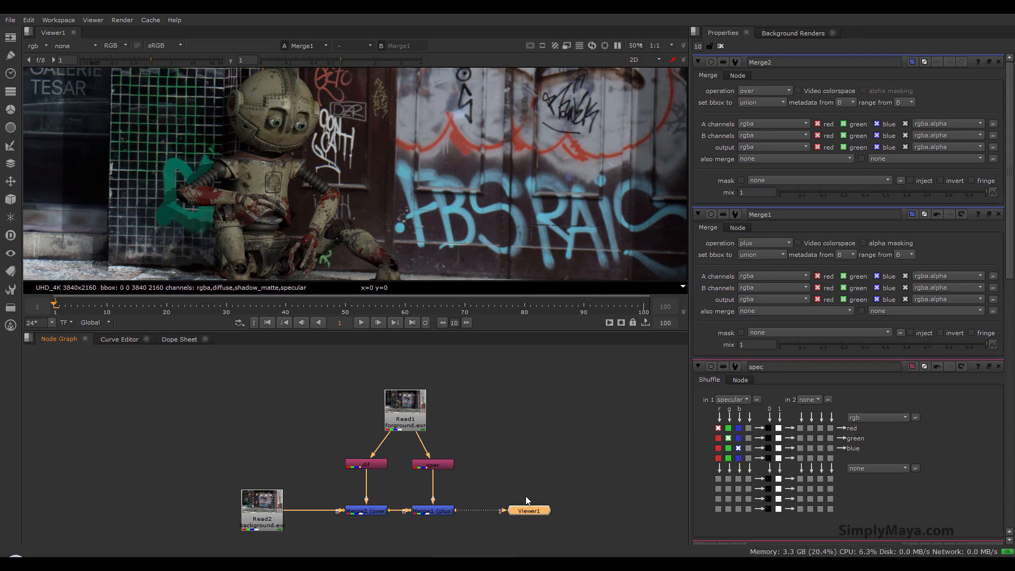
{"action": "left_click", "coordinate": [407, 405]}
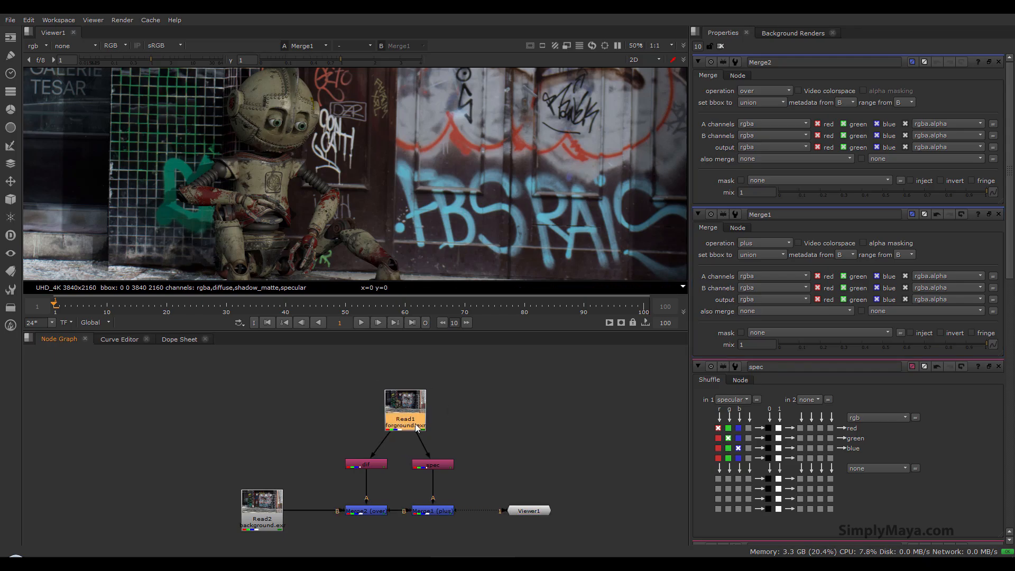
Step: Alternate the viewer between the foreground Read and the plus Merge node to compare the original render with the rebuilt composite
{"action": "key", "text": "1"}
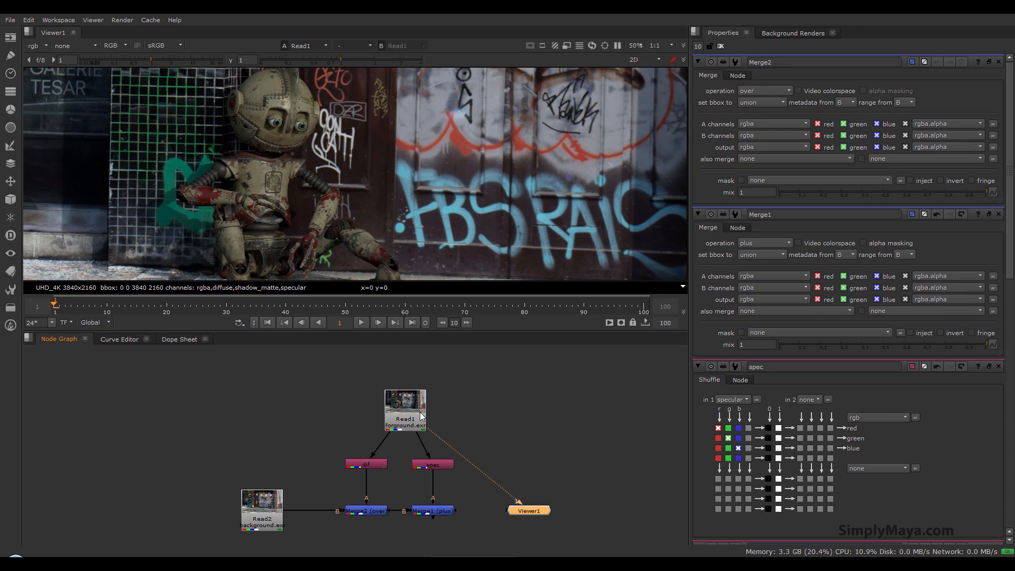
{"action": "left_click", "coordinate": [434, 511]}
{"action": "key", "text": "1"}
{"action": "left_click", "coordinate": [408, 416]}
{"action": "key", "text": "1"}
{"action": "left_click_drag", "start_coordinate": [525, 509], "coordinate": [523, 409]}
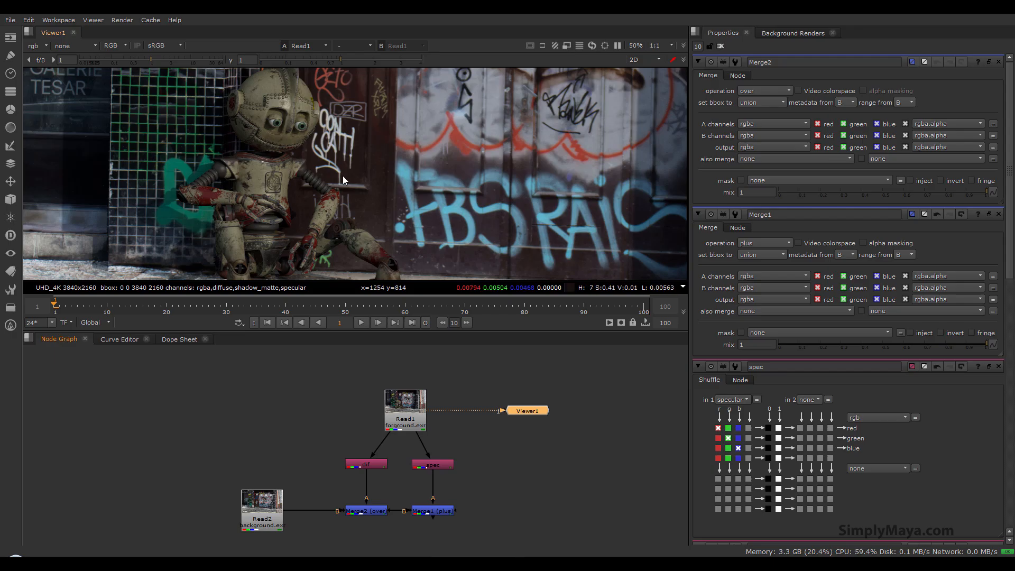
{"action": "left_click", "coordinate": [431, 511]}
{"action": "key", "text": "1"}
Step: Shift the over and plus Merge nodes slightly closer to the Shuffle nodes, and place the viewer node clear of them, below the plus Merge
{"action": "left_click", "coordinate": [444, 465]}
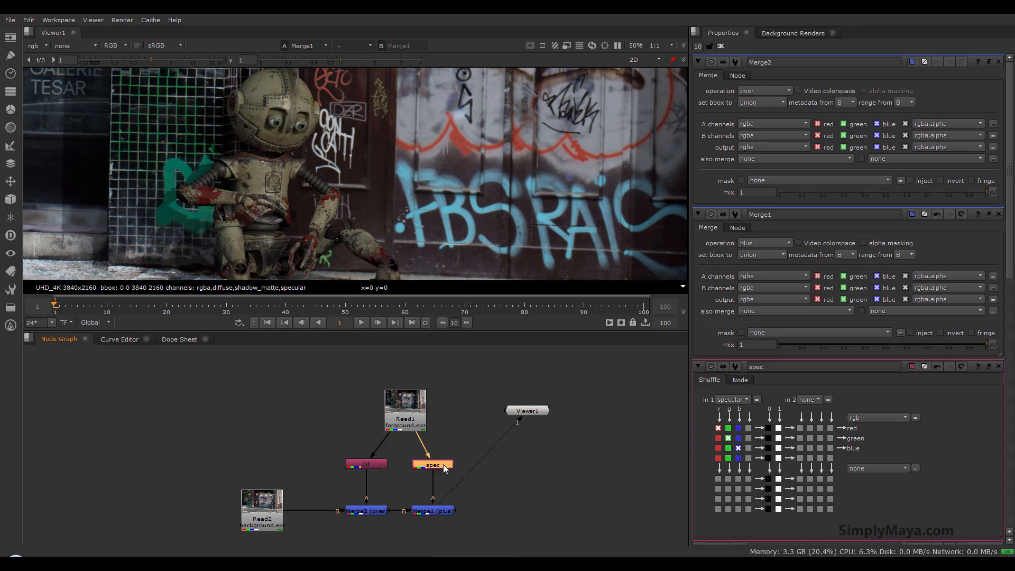
{"action": "left_click", "coordinate": [380, 465]}
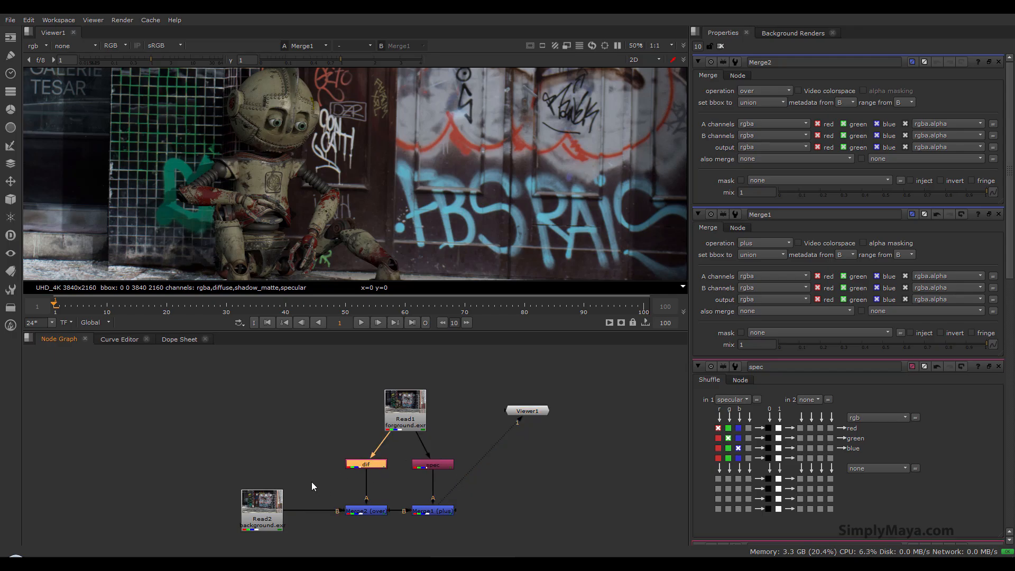
{"action": "left_click", "coordinate": [279, 496]}
{"action": "left_click_drag", "start_coordinate": [530, 411], "coordinate": [574, 519]}
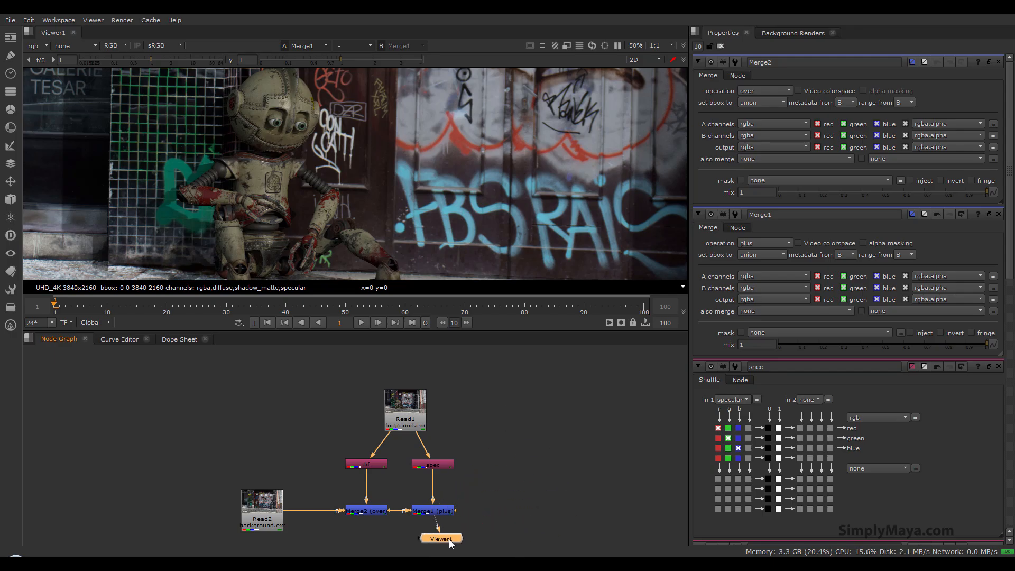
{"action": "scroll", "coordinate": [397, 468], "scroll_direction": "up", "scroll_amount": 2}
{"action": "scroll", "coordinate": [399, 473], "scroll_direction": "down", "scroll_amount": 2}
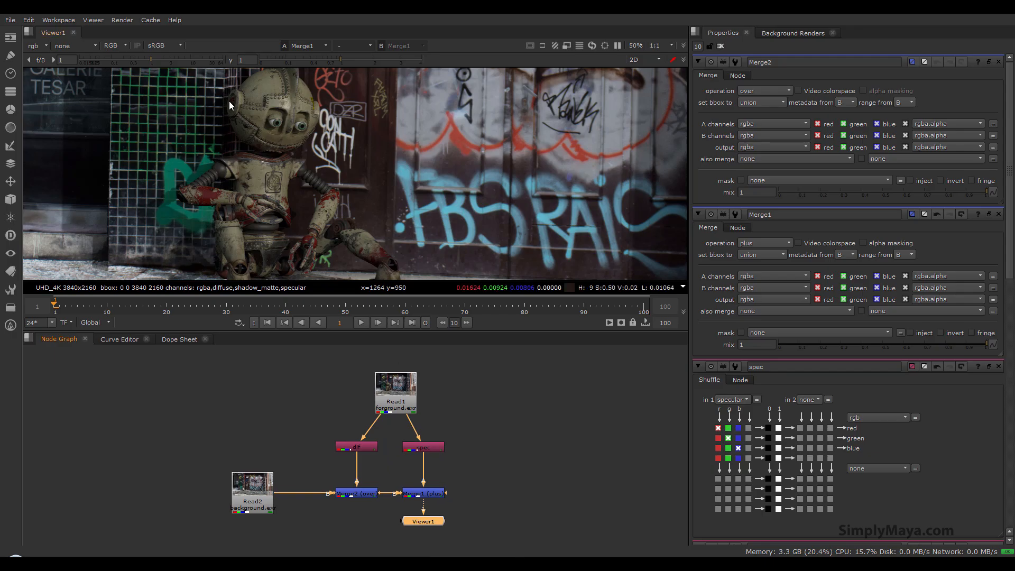
{"action": "scroll", "coordinate": [328, 199], "scroll_direction": "down", "scroll_amount": 1}
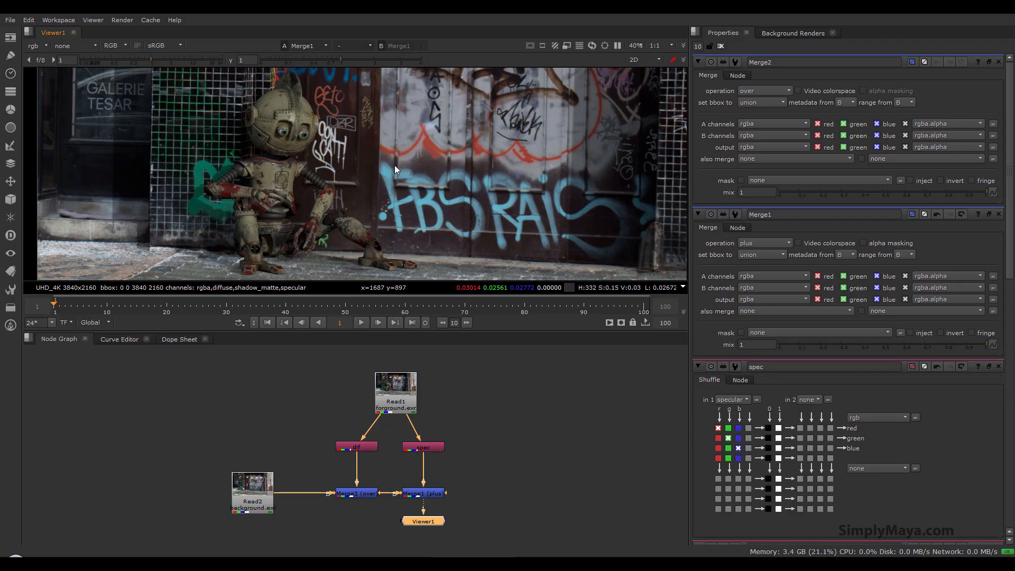
{"action": "left_click_drag", "start_coordinate": [359, 493], "coordinate": [416, 484]}
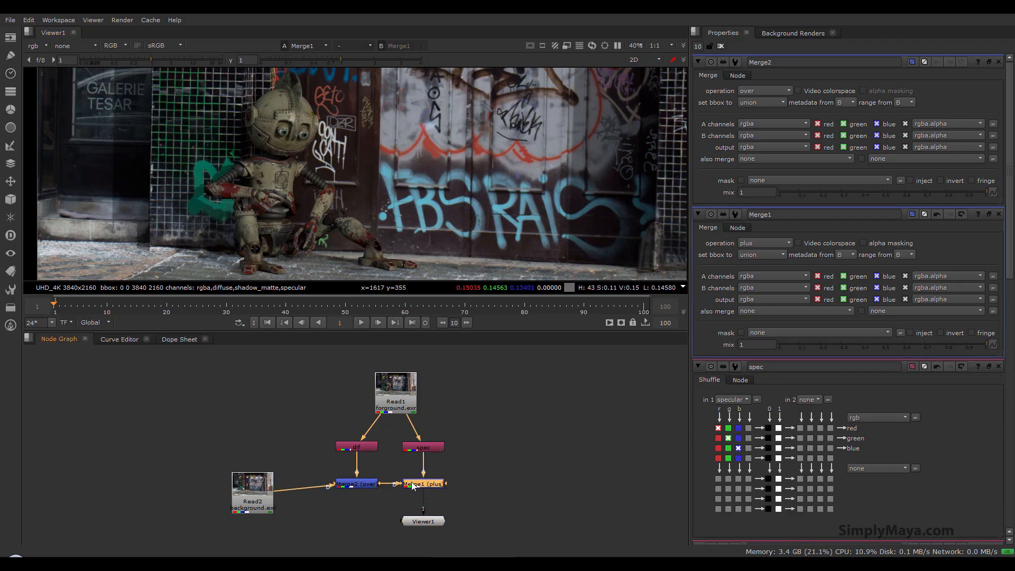
{"action": "left_click_drag", "start_coordinate": [421, 524], "coordinate": [522, 528]}
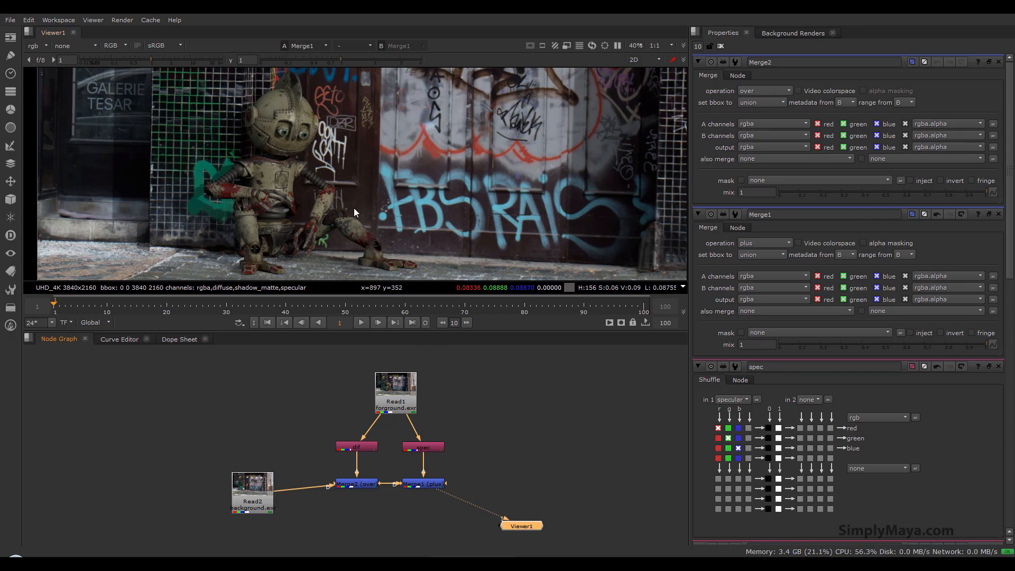
Step: Disconnect the background Read from the over Merge's B input, and view the background alone, followed by the plus Merge output
{"action": "left_click_drag", "start_coordinate": [332, 487], "coordinate": [307, 490]}
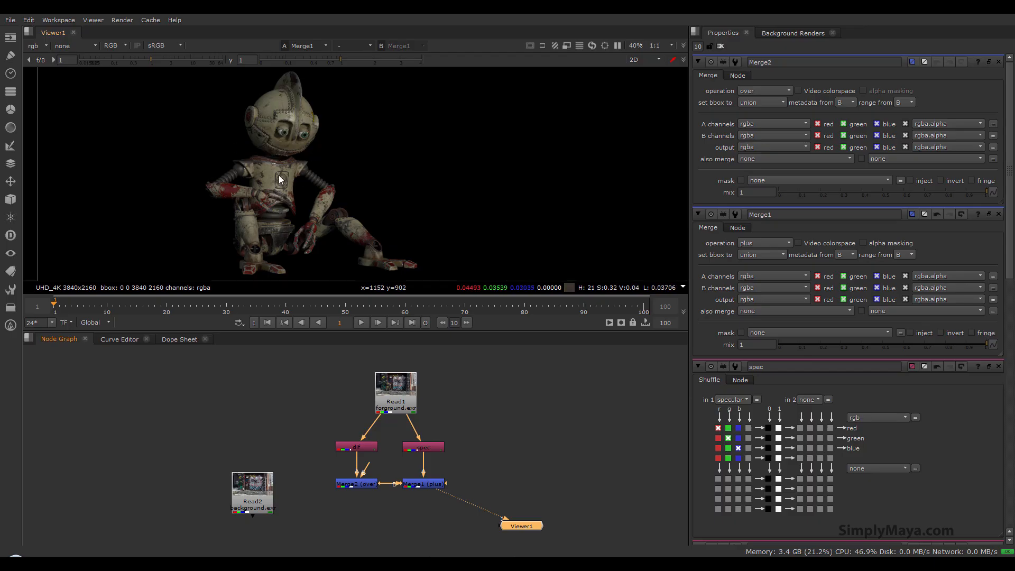
{"action": "left_click", "coordinate": [254, 479]}
{"action": "key", "text": "1"}
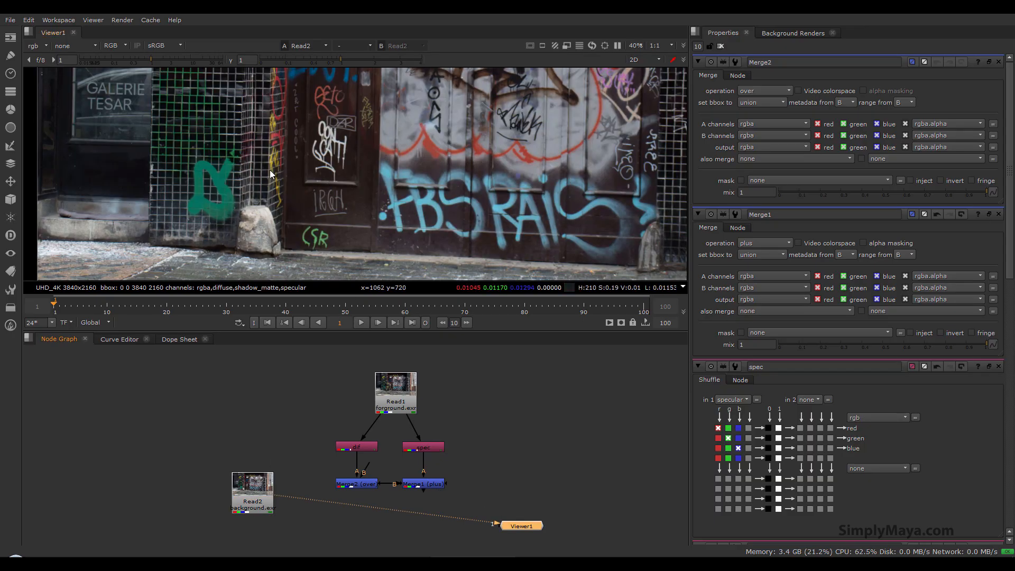
{"action": "left_click_drag", "start_coordinate": [495, 523], "coordinate": [343, 519]}
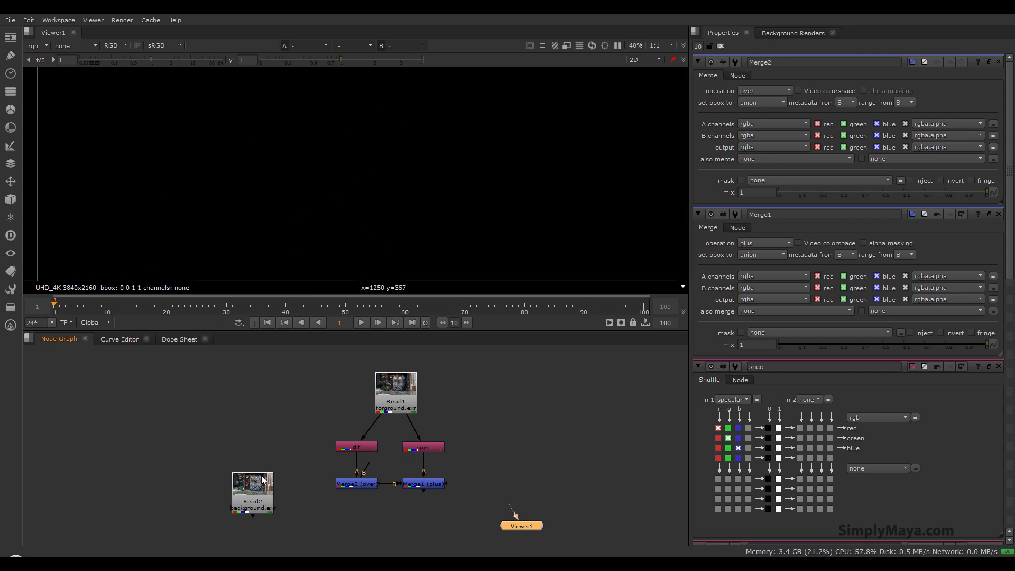
{"action": "left_click", "coordinate": [422, 485]}
{"action": "key", "text": "1"}
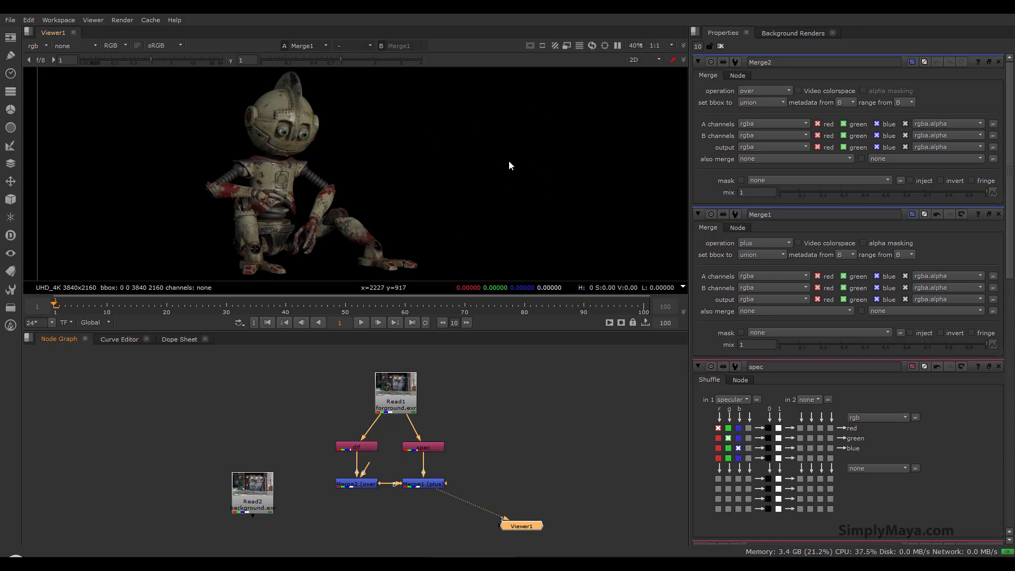
Step: Open the project settings and choose UHD_4K 3840x2160 as the full size format
{"action": "left_click", "coordinate": [531, 403]}
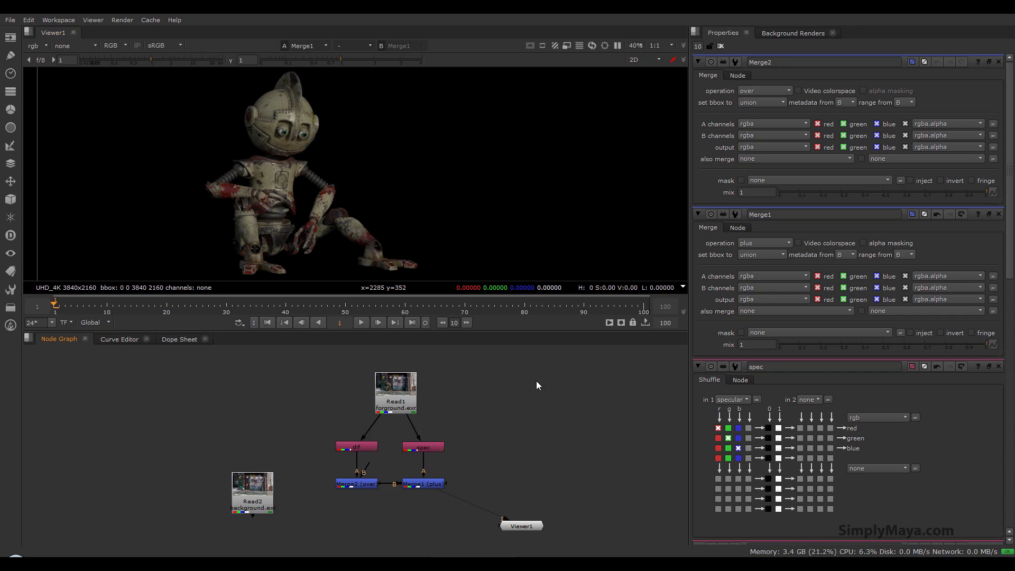
{"action": "key", "text": "s"}
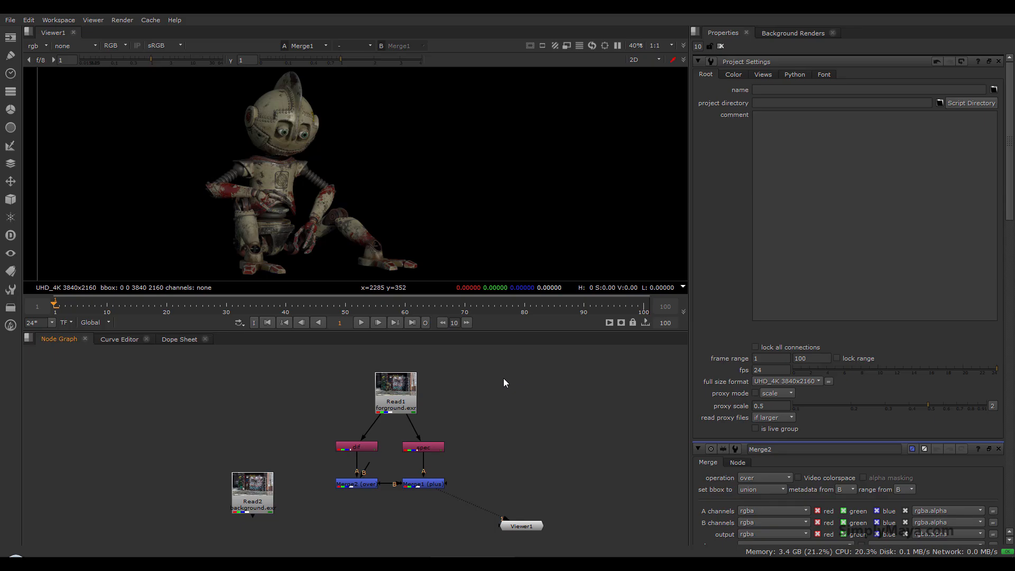
{"action": "left_click", "coordinate": [810, 383]}
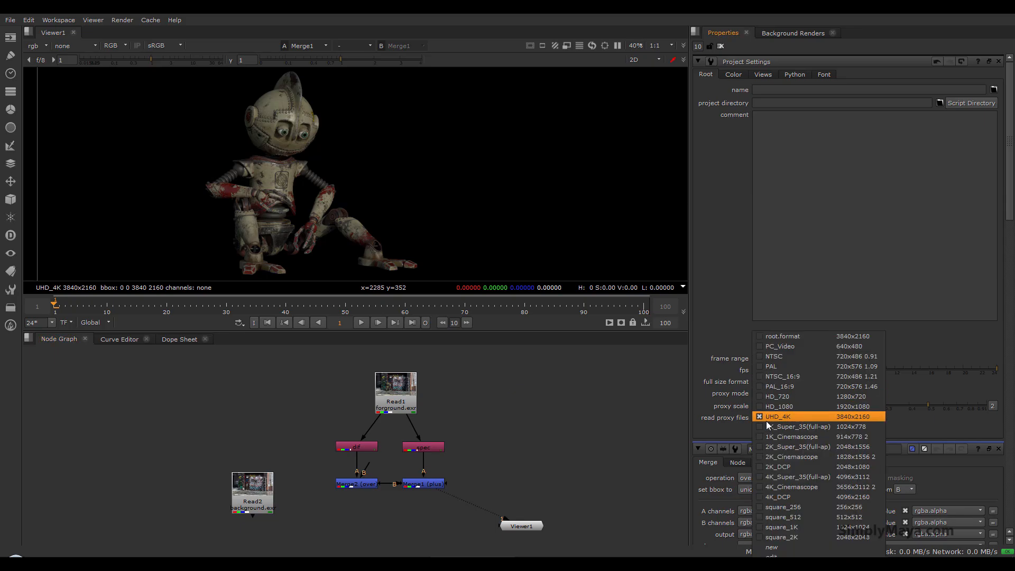
{"action": "left_click", "coordinate": [802, 416]}
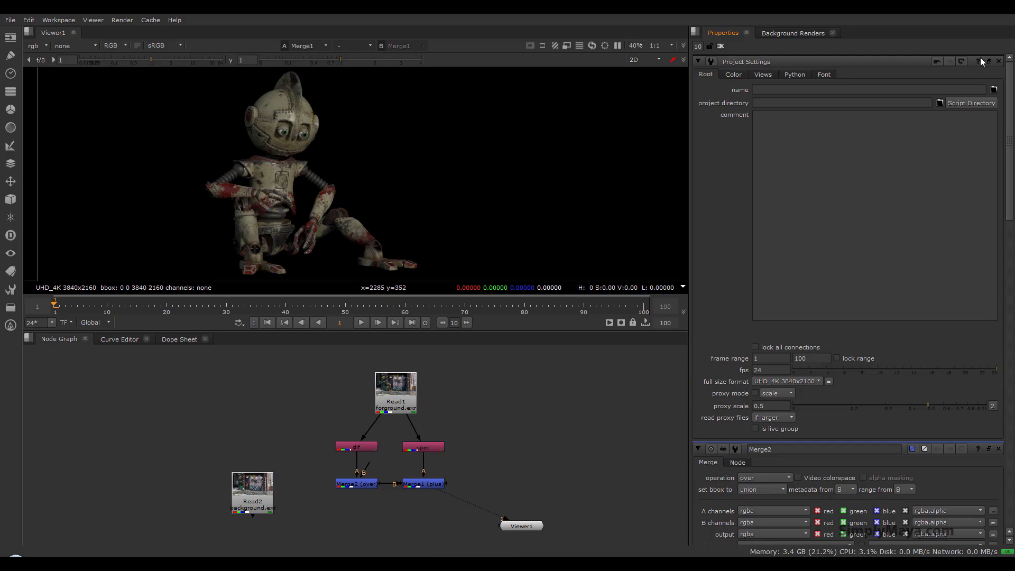
Step: Close the project settings and all open node properties
{"action": "left_click", "coordinate": [998, 61]}
{"action": "left_click", "coordinate": [998, 62]}
{"action": "left_click", "coordinate": [998, 61]}
{"action": "left_click", "coordinate": [998, 61]}
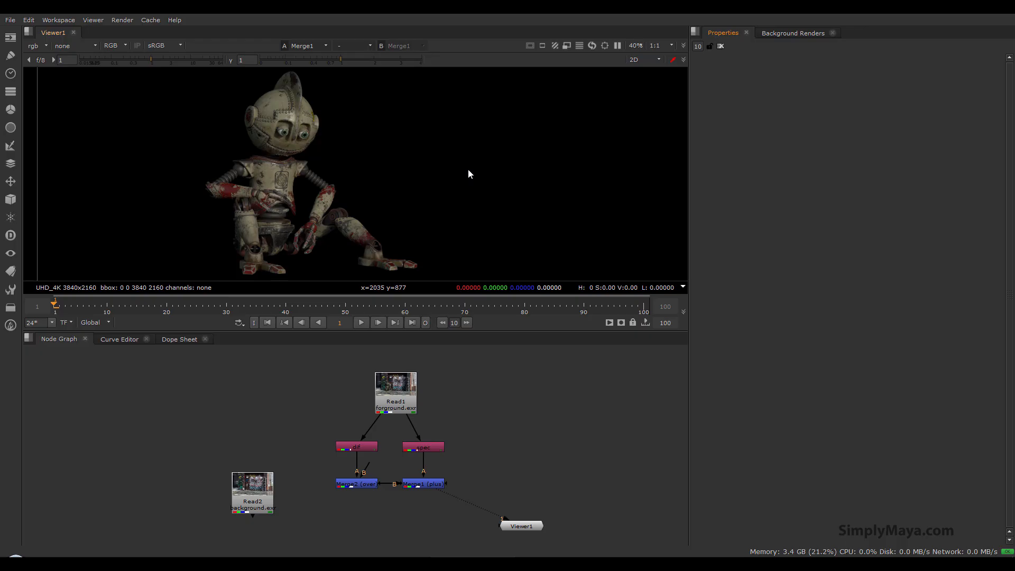
Step: Add a Constant node in an empty area of the node graph and set its color to 0.5
{"action": "left_click", "coordinate": [557, 468]}
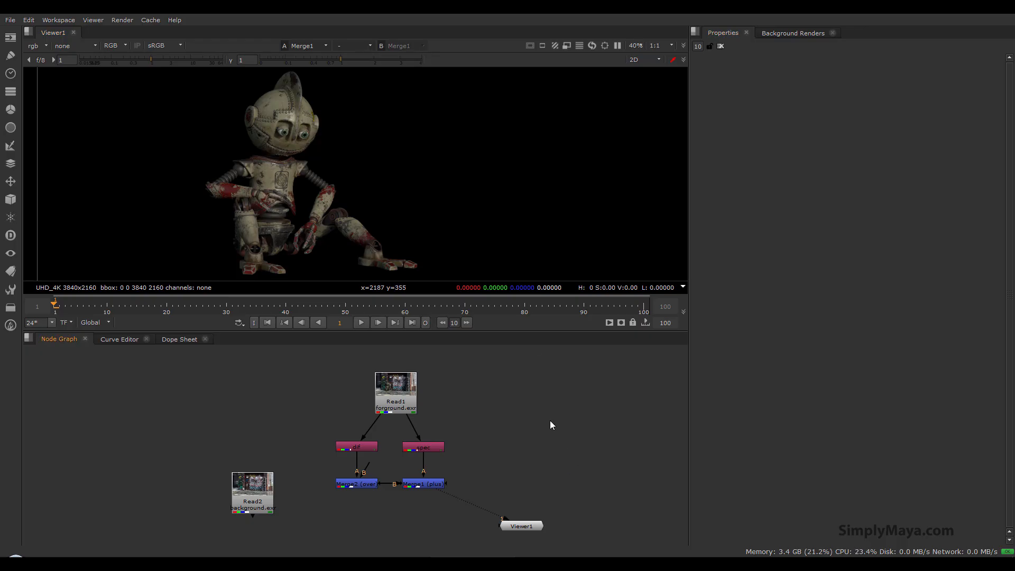
{"action": "key", "text": "Tab"}
{"action": "type", "text": "c"}
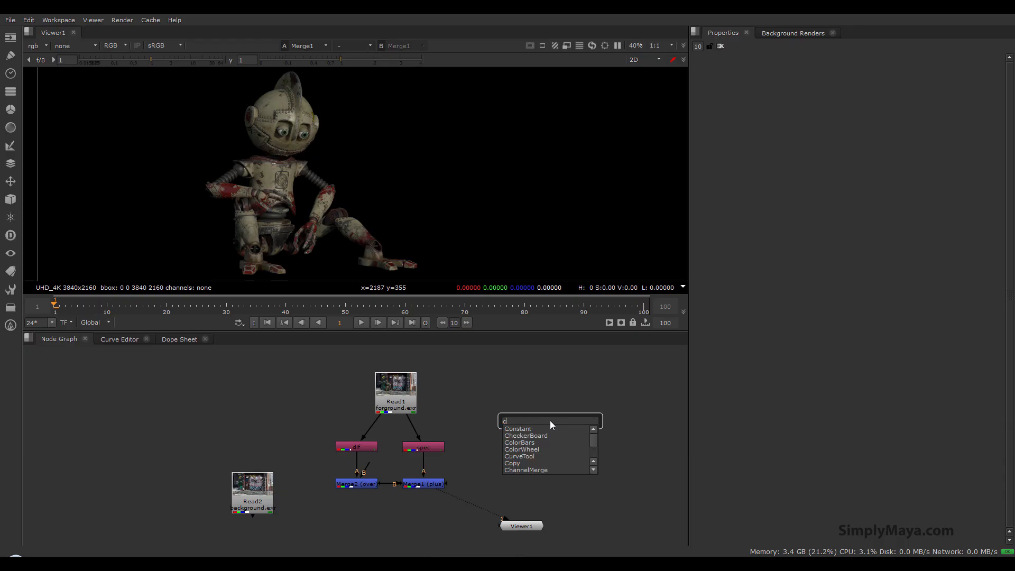
{"action": "left_click", "coordinate": [531, 428]}
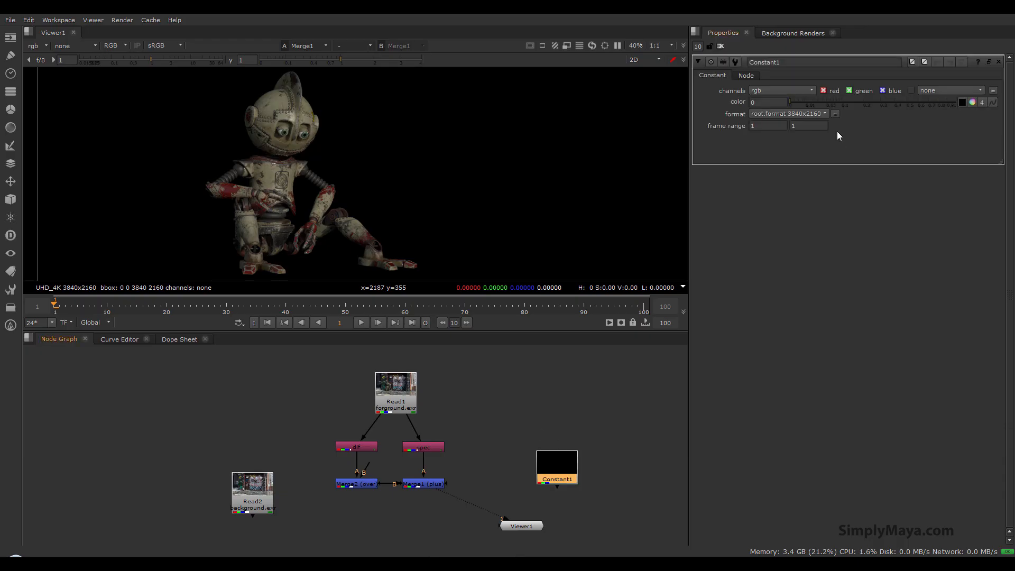
{"action": "left_click", "coordinate": [792, 104]}
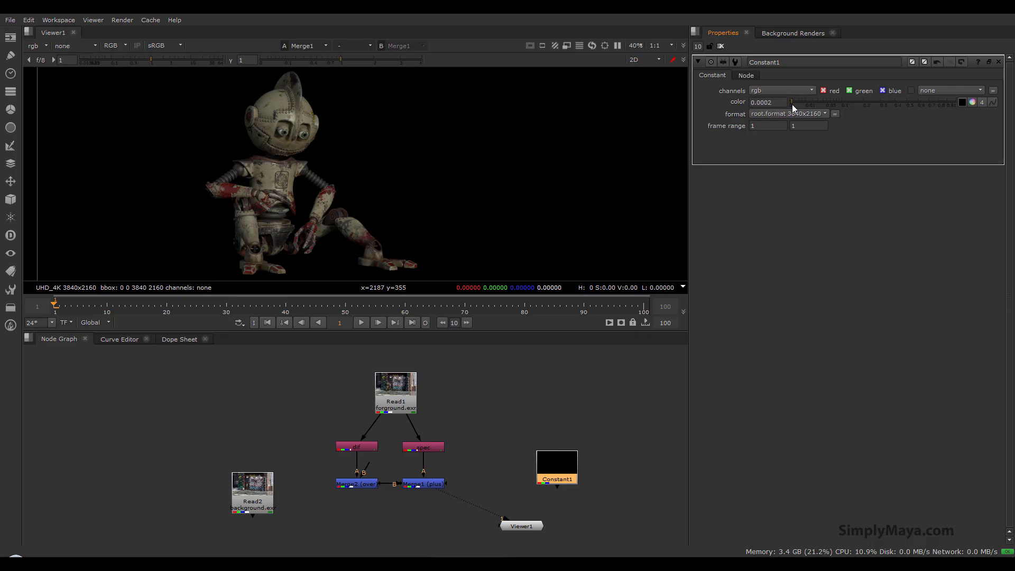
{"action": "double_click", "coordinate": [781, 103]}
{"action": "type", "text": "0.5"}
{"action": "key", "text": "Return"}
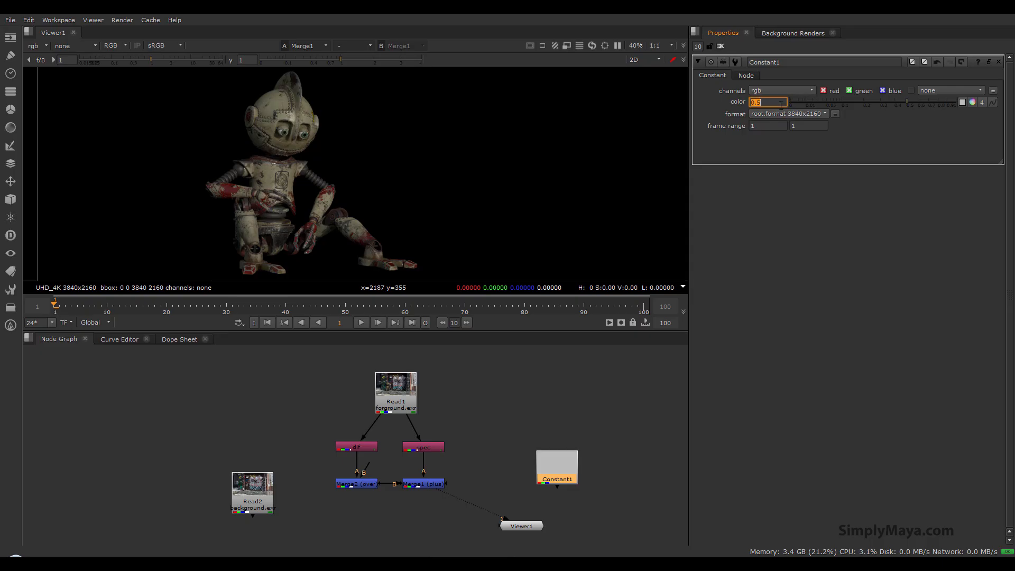
Step: Connect the Constant node to the over Merge's B input in place of the background, moving the background Read aside
{"action": "left_click_drag", "start_coordinate": [557, 453], "coordinate": [266, 391]}
{"action": "left_click_drag", "start_coordinate": [370, 474], "coordinate": [272, 415]}
{"action": "left_click_drag", "start_coordinate": [253, 495], "coordinate": [164, 475]}
{"action": "left_click_drag", "start_coordinate": [254, 414], "coordinate": [249, 490]}
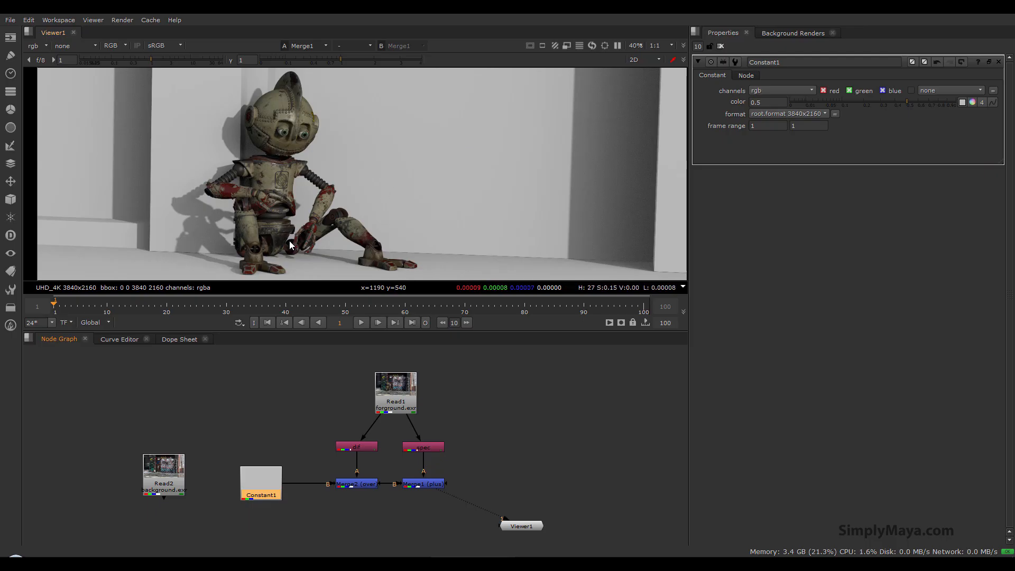
{"action": "scroll", "coordinate": [397, 156], "scroll_direction": "down", "scroll_amount": 2}
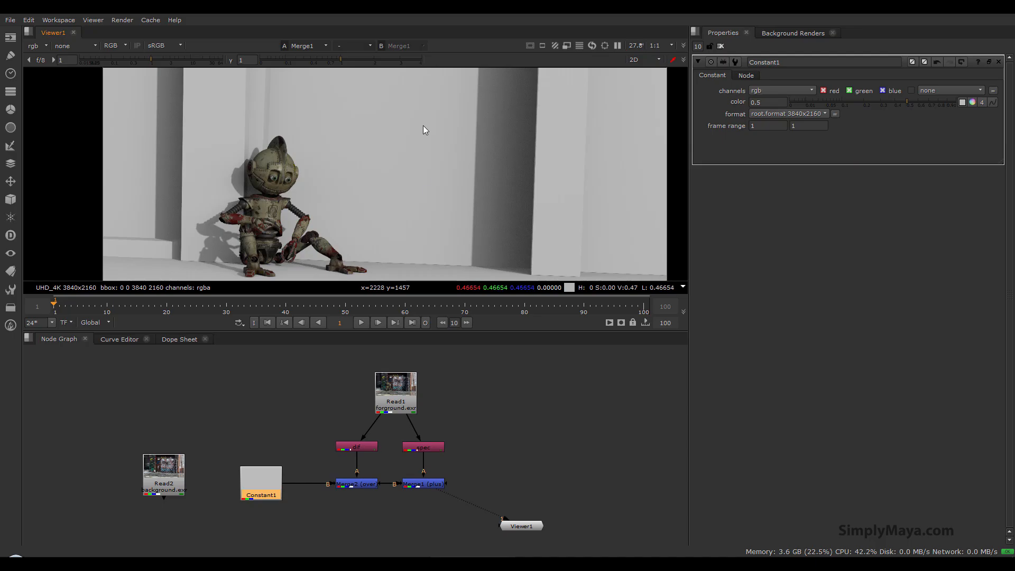
Step: Add a CurveTool node after the plus Merge node
{"action": "left_click", "coordinate": [419, 484]}
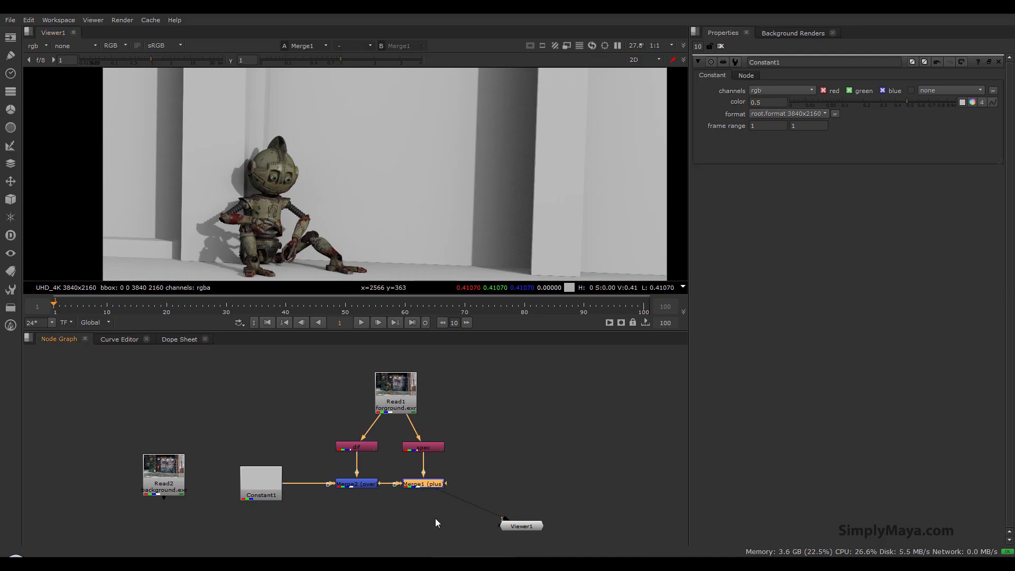
{"action": "key", "text": "Tab"}
{"action": "type", "text": "c"}
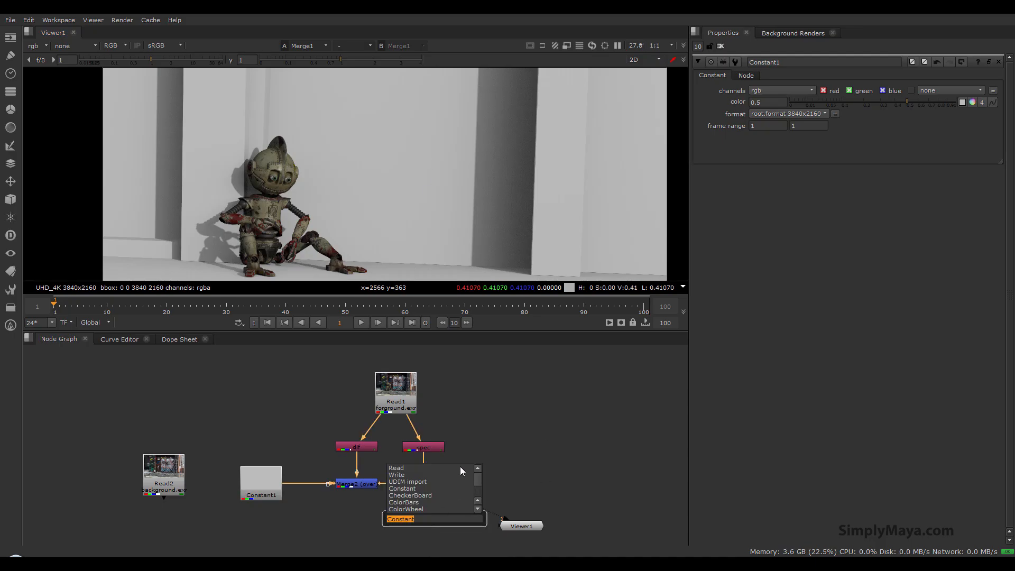
{"action": "type", "text": "u"}
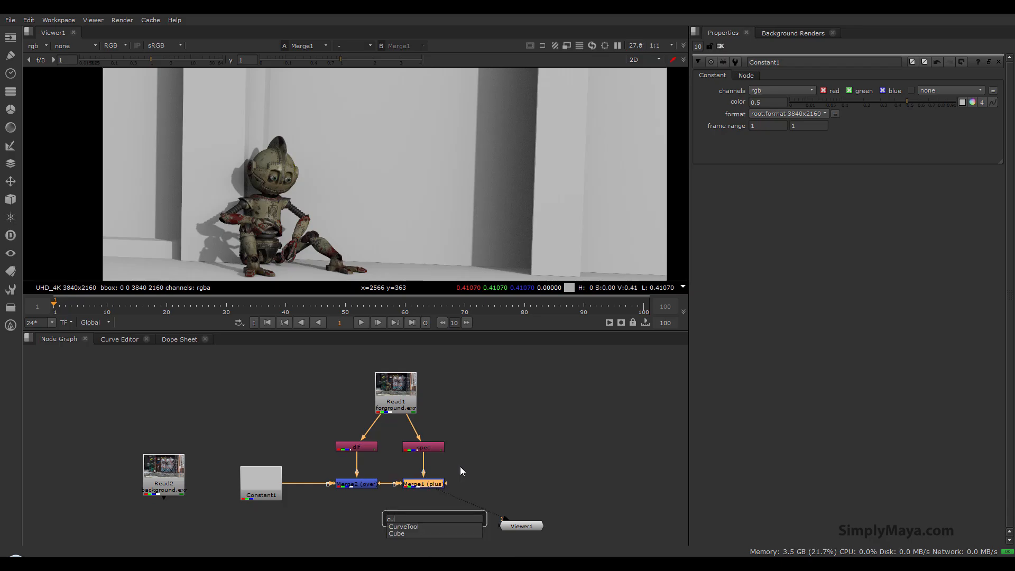
{"action": "key", "text": "Return"}
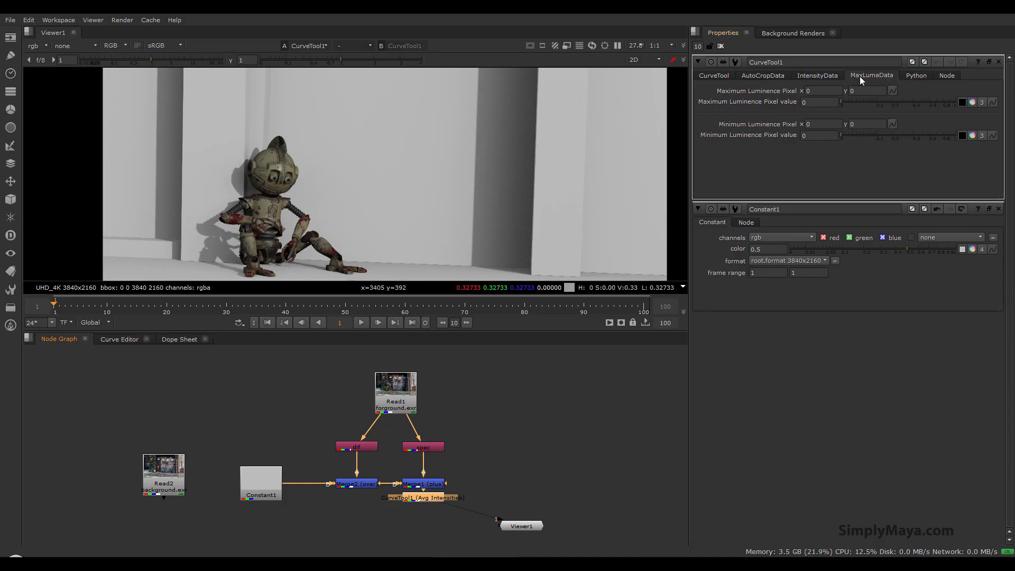
Step: Set the CurveTool's curve type to Max Luma Pixel and run the analysis over frame range 1-1
{"action": "left_click", "coordinate": [711, 78]}
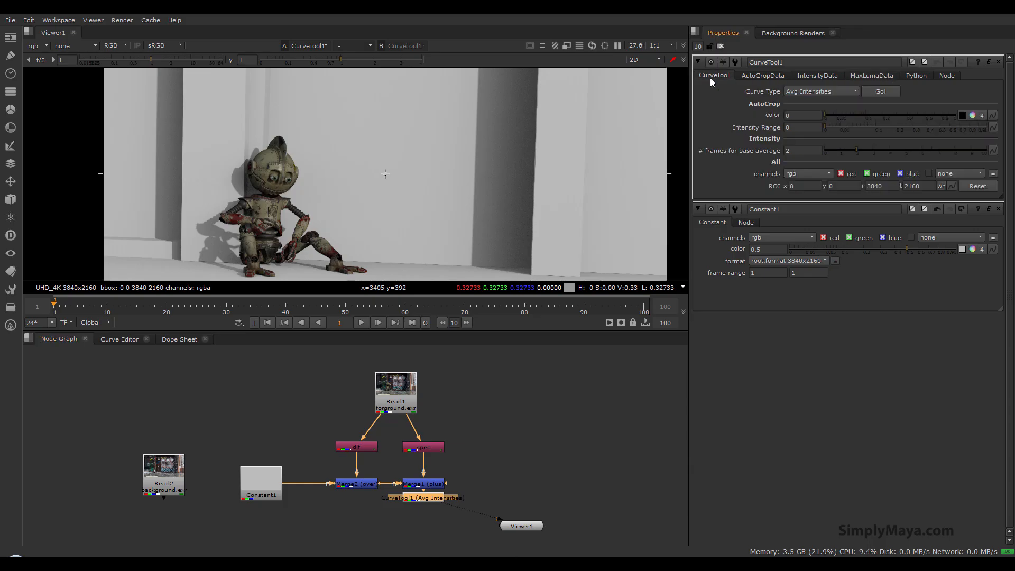
{"action": "left_click", "coordinate": [835, 94]}
{"action": "left_click", "coordinate": [834, 112]}
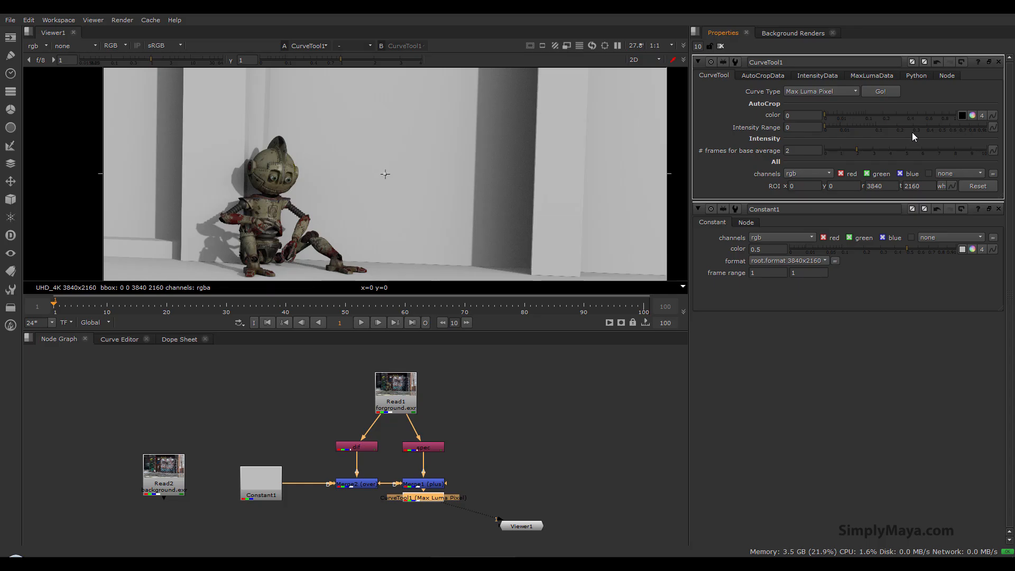
{"action": "left_click", "coordinate": [885, 93]}
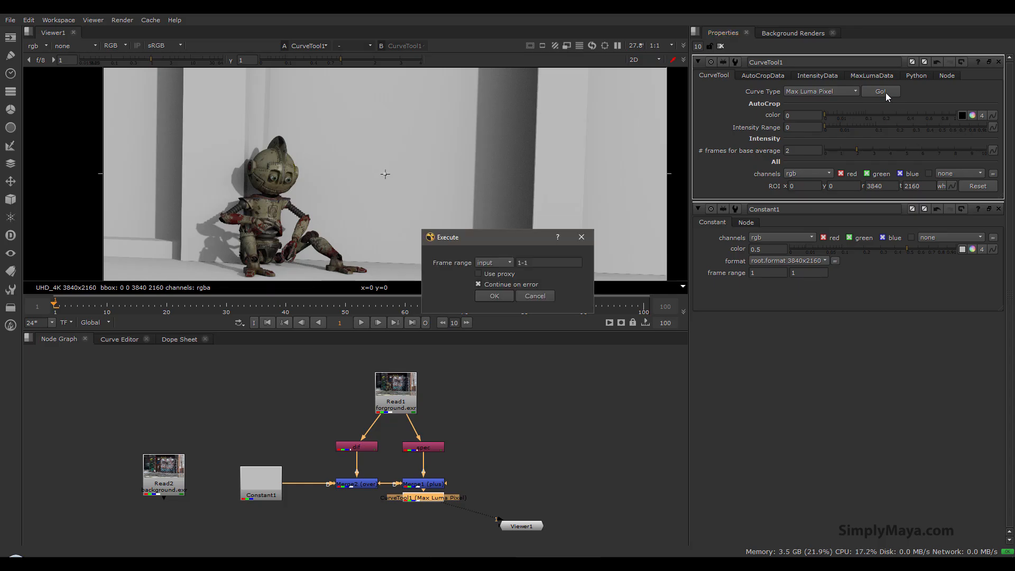
{"action": "left_click", "coordinate": [496, 296]}
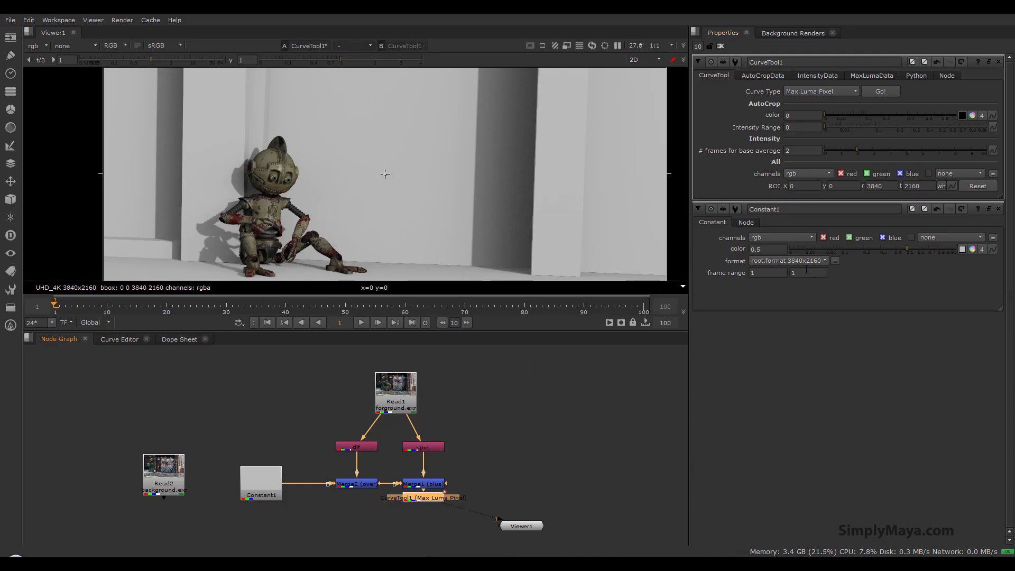
Step: Show the CurveTool's maximum and minimum luminance data, and move the Constant node up out of line with the Merge nodes
{"action": "left_click", "coordinate": [858, 77]}
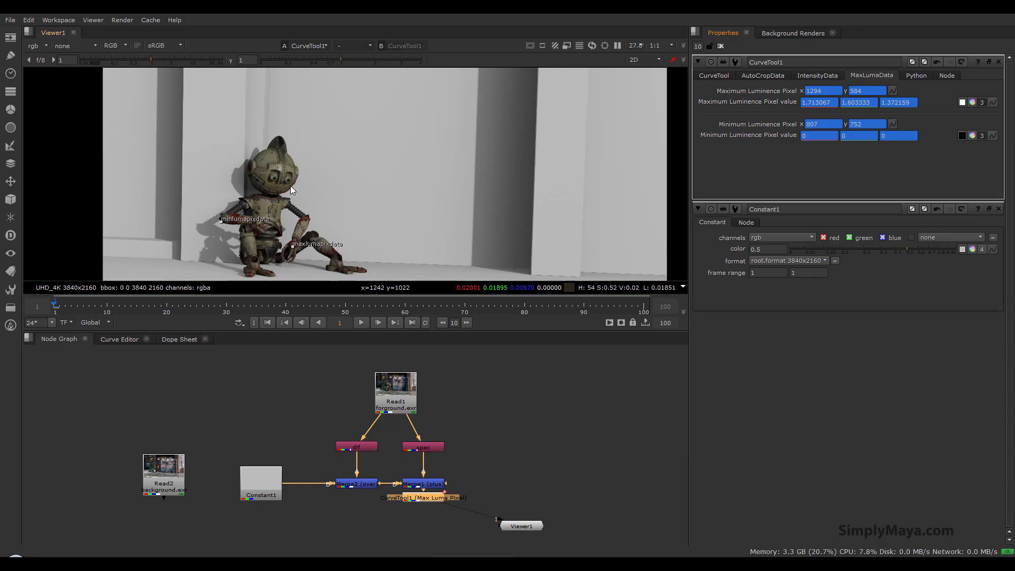
{"action": "left_click_drag", "start_coordinate": [271, 494], "coordinate": [268, 458]}
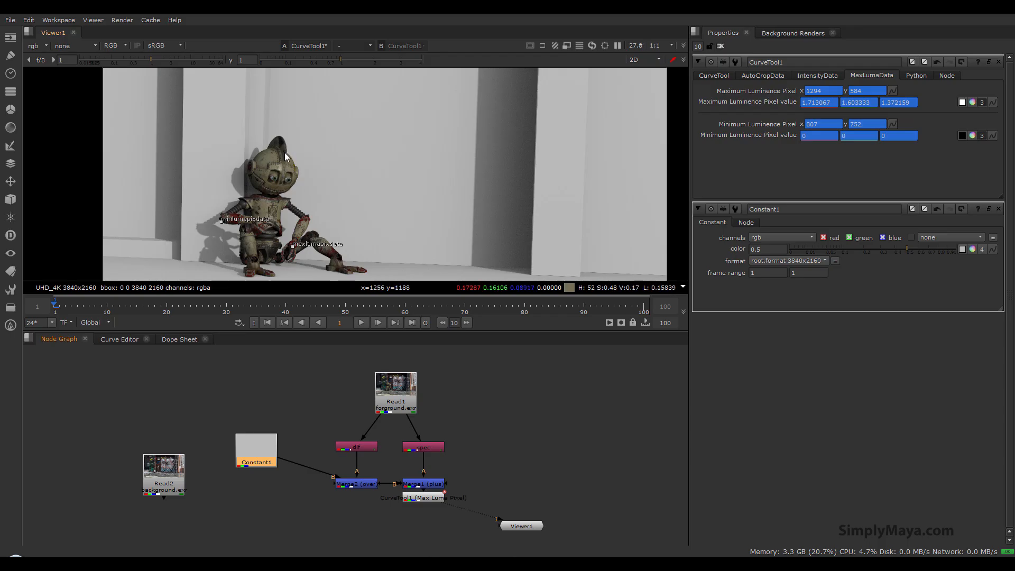
Step: Realign the Constant with the Merge row, move the background Read up, and add a CurveTool node after that Read
{"action": "left_click_drag", "start_coordinate": [271, 442], "coordinate": [291, 489]}
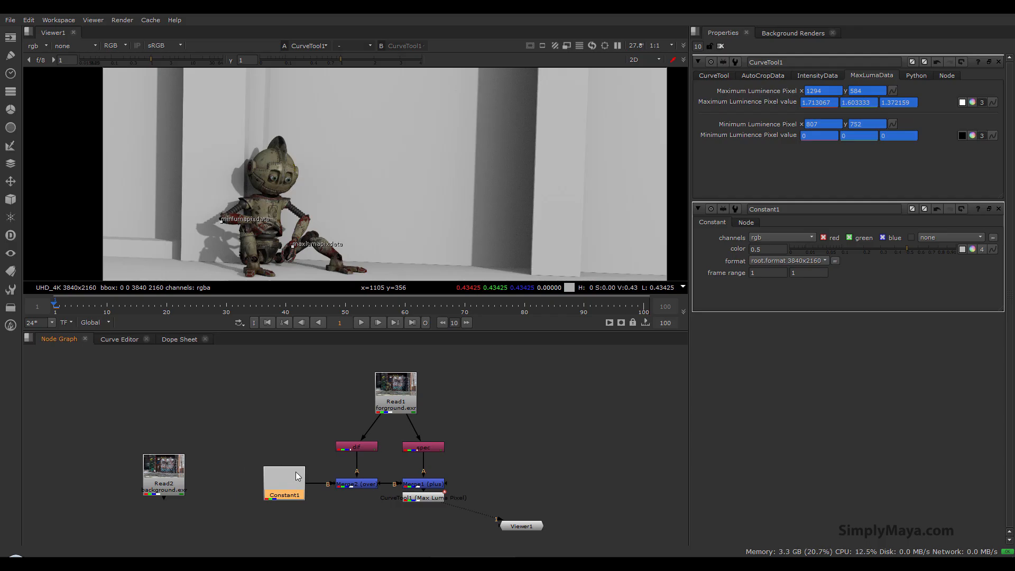
{"action": "left_click", "coordinate": [426, 493]}
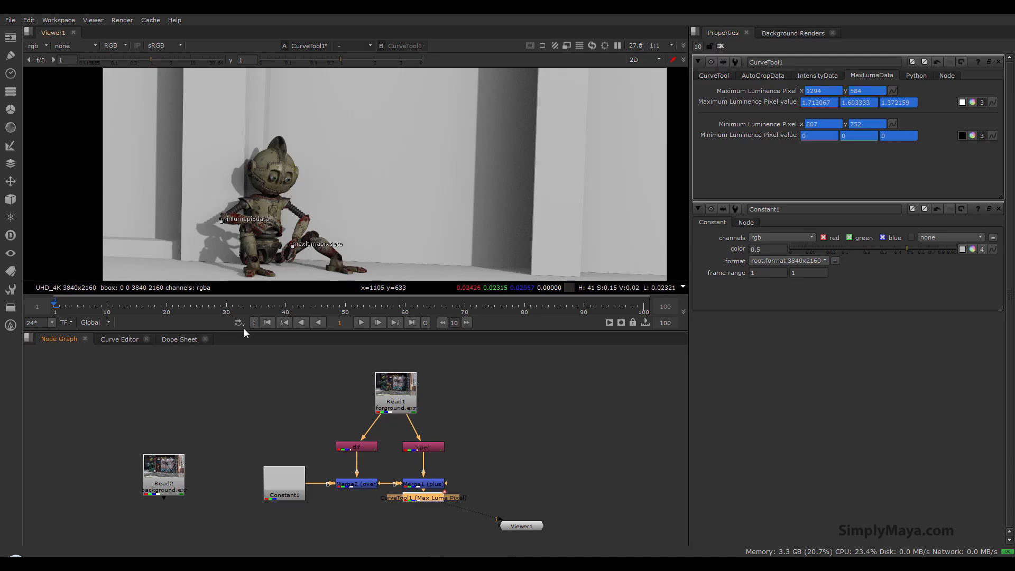
{"action": "left_click_drag", "start_coordinate": [175, 465], "coordinate": [174, 429]}
{"action": "key", "text": "Tab"}
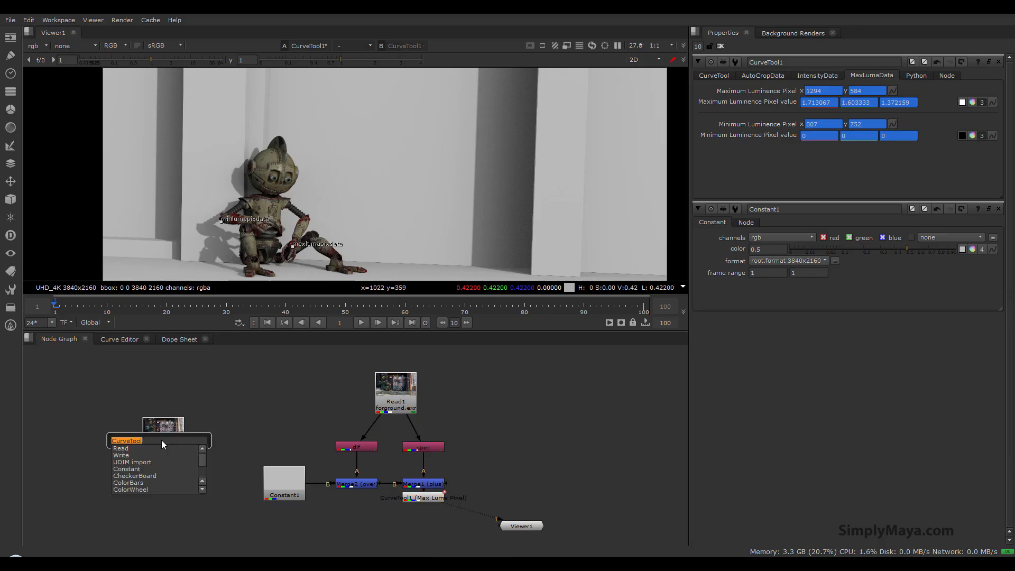
{"action": "key", "text": "Return"}
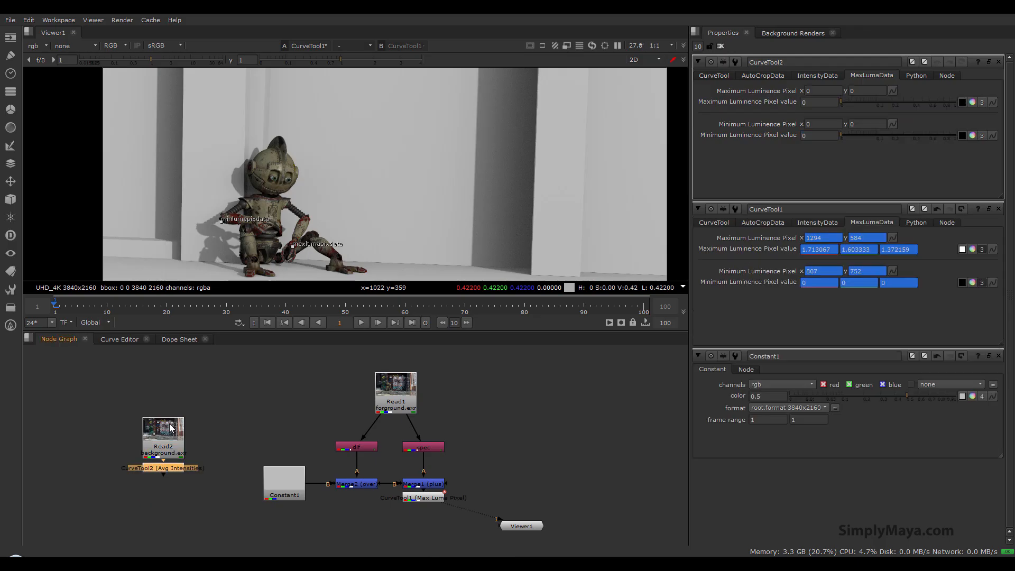
Step: View the background Read in the Viewer, and switch the Viewer to its CurveTool
{"action": "key", "text": "1"}
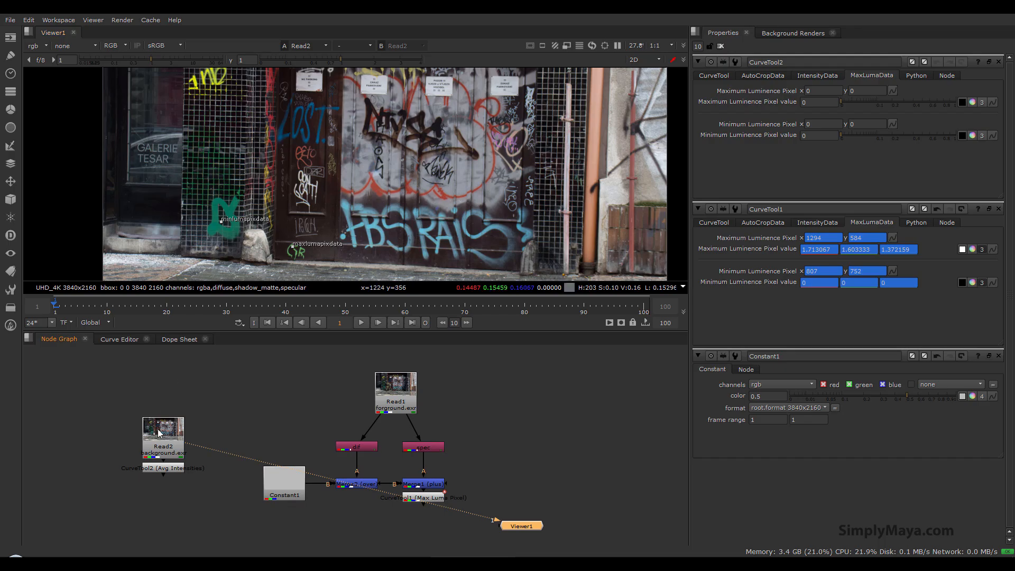
{"action": "left_click", "coordinate": [150, 468]}
{"action": "left_click_drag", "start_coordinate": [151, 466], "coordinate": [157, 467]}
{"action": "left_click", "coordinate": [164, 467]}
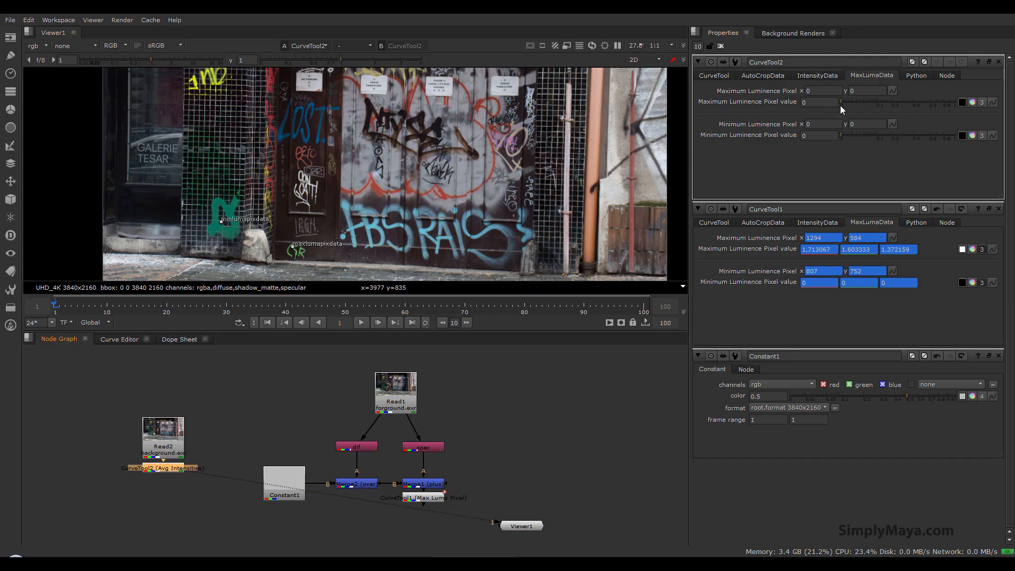
Step: Set the background CurveTool's curve type to Max Luma Pixel, run it over frame range 1-1, and show its luminance data
{"action": "left_click", "coordinate": [731, 80]}
{"action": "left_click", "coordinate": [806, 92]}
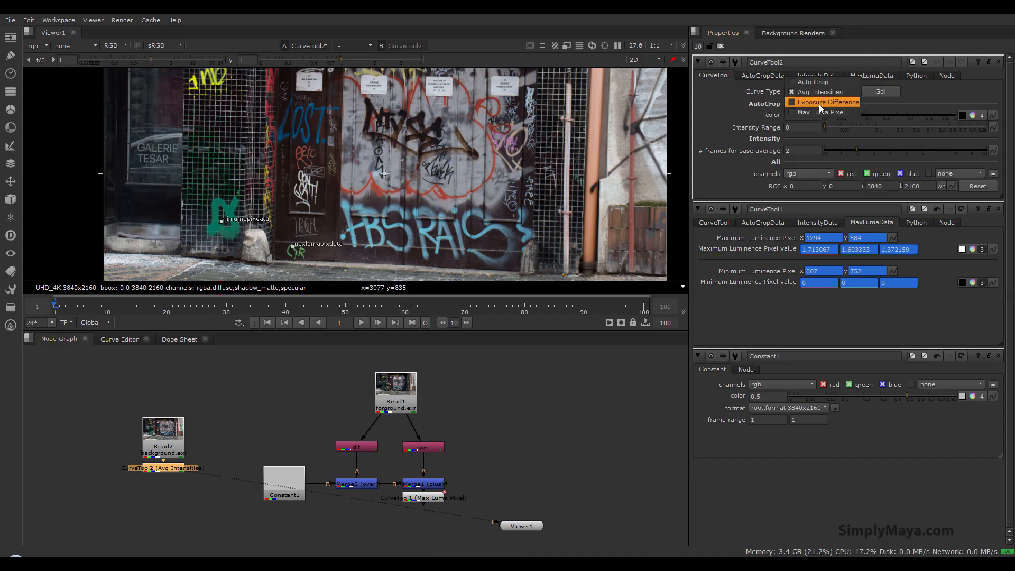
{"action": "left_click", "coordinate": [821, 110]}
{"action": "left_click", "coordinate": [886, 93]}
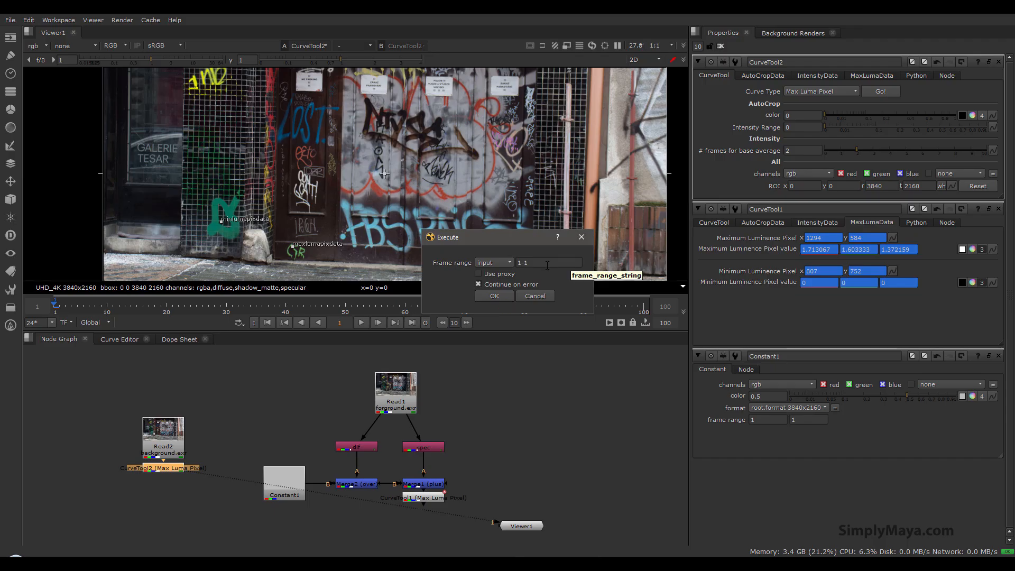
{"action": "left_click", "coordinate": [497, 297]}
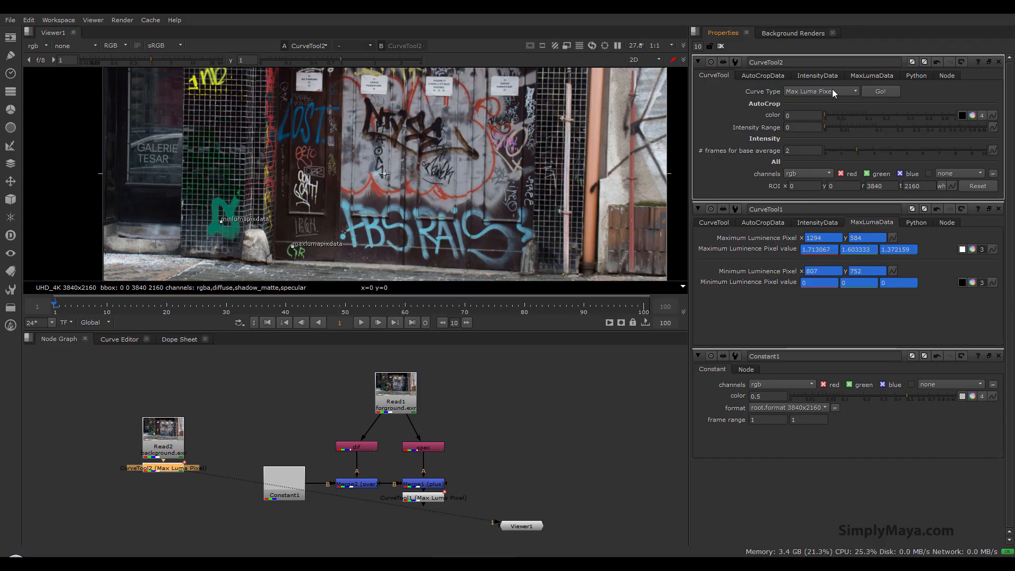
{"action": "left_click", "coordinate": [860, 72]}
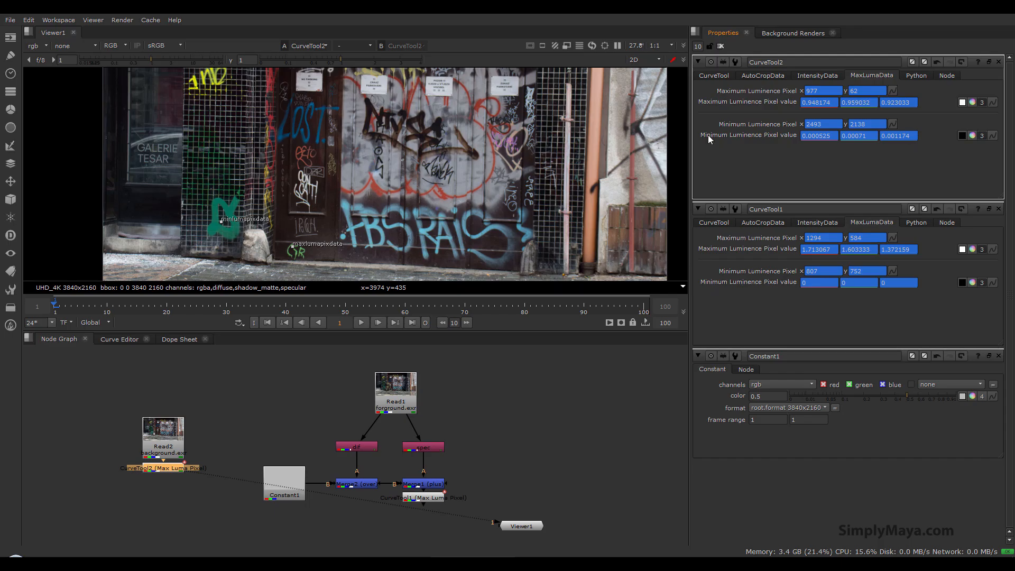
Step: Spread out the node graph by moving the Constant, dif and spec nodes up and both CurveTools down
{"action": "left_click", "coordinate": [436, 498]}
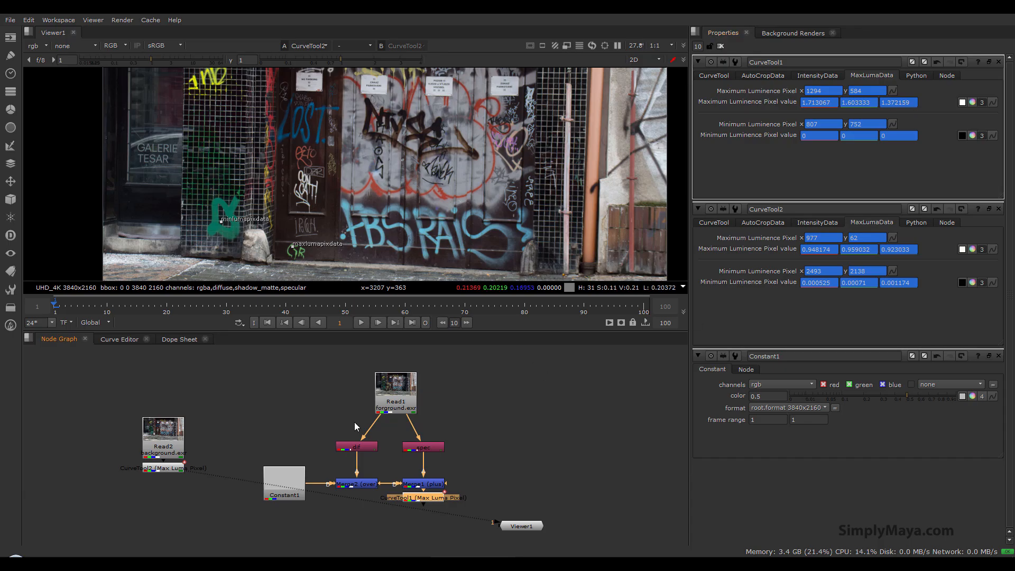
{"action": "left_click_drag", "start_coordinate": [294, 472], "coordinate": [289, 421]}
{"action": "left_click_drag", "start_coordinate": [422, 498], "coordinate": [423, 525]}
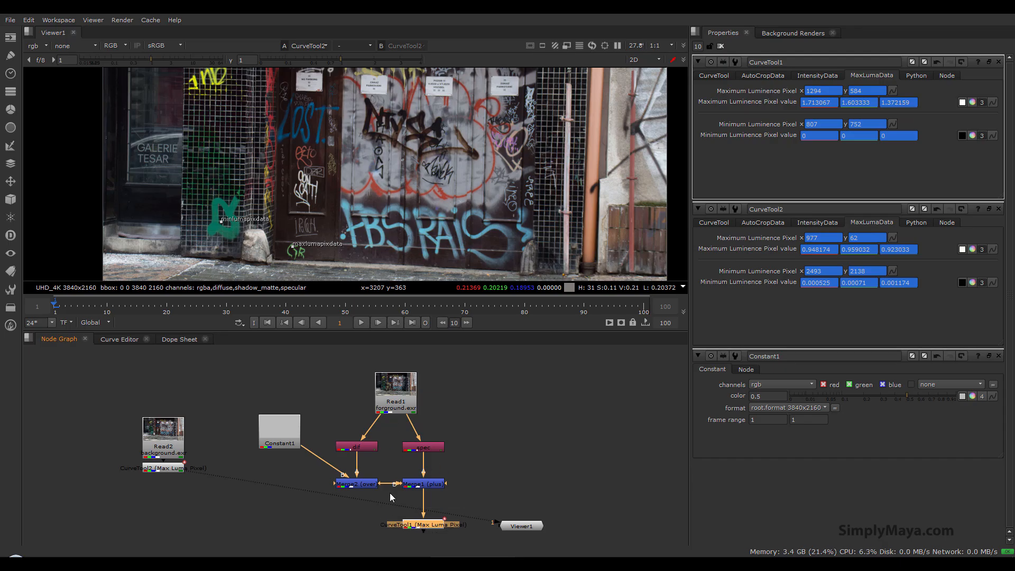
{"action": "left_click_drag", "start_coordinate": [169, 464], "coordinate": [160, 529]}
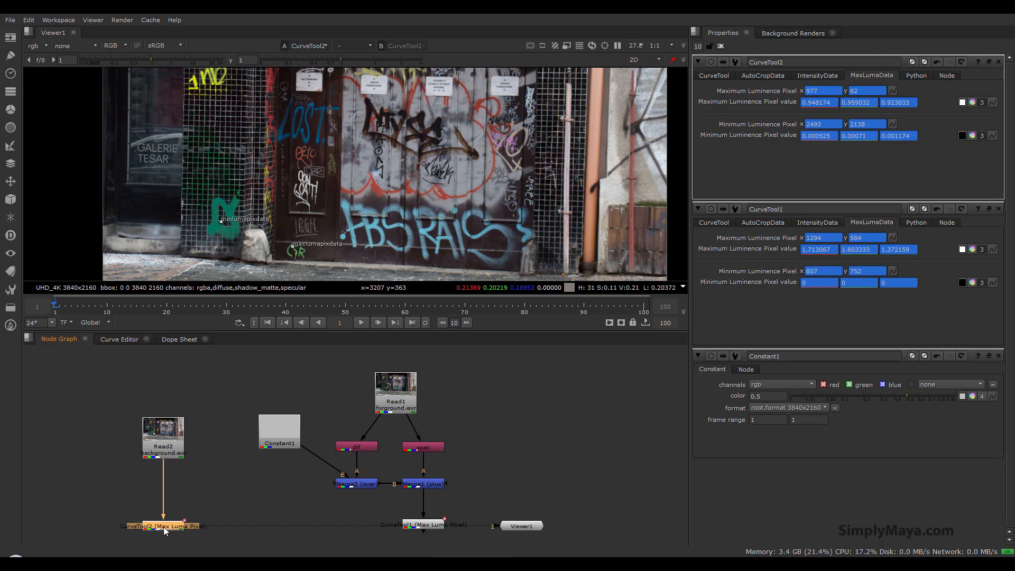
{"action": "left_click", "coordinate": [370, 448]}
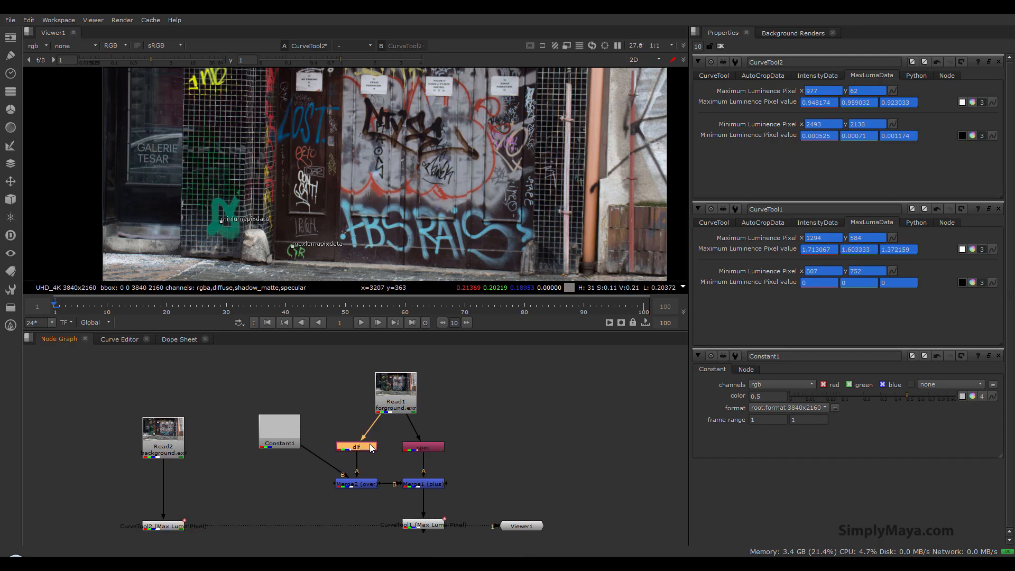
{"action": "left_click_drag", "start_coordinate": [364, 448], "coordinate": [369, 432]}
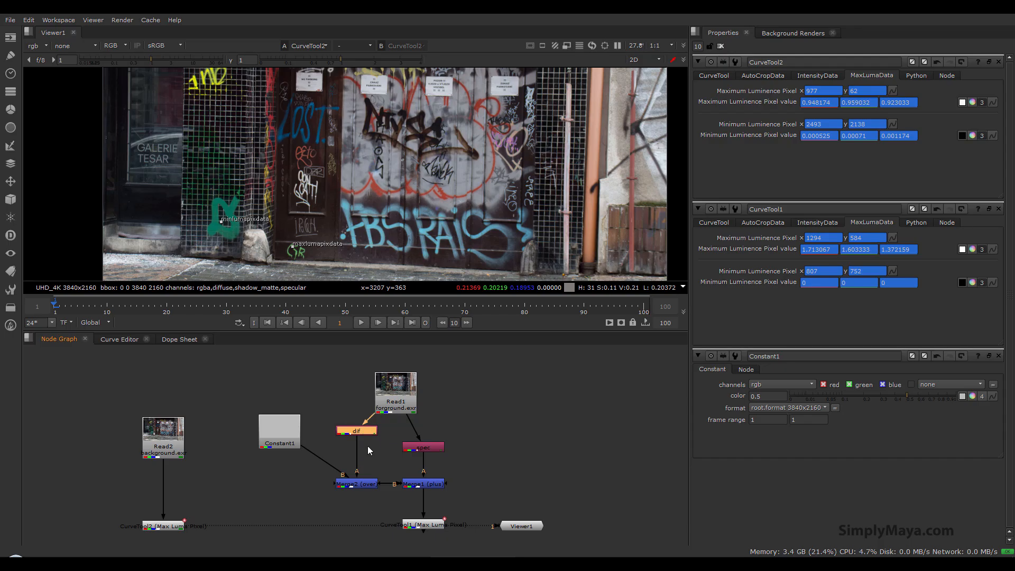
{"action": "left_click_drag", "start_coordinate": [430, 451], "coordinate": [430, 433]}
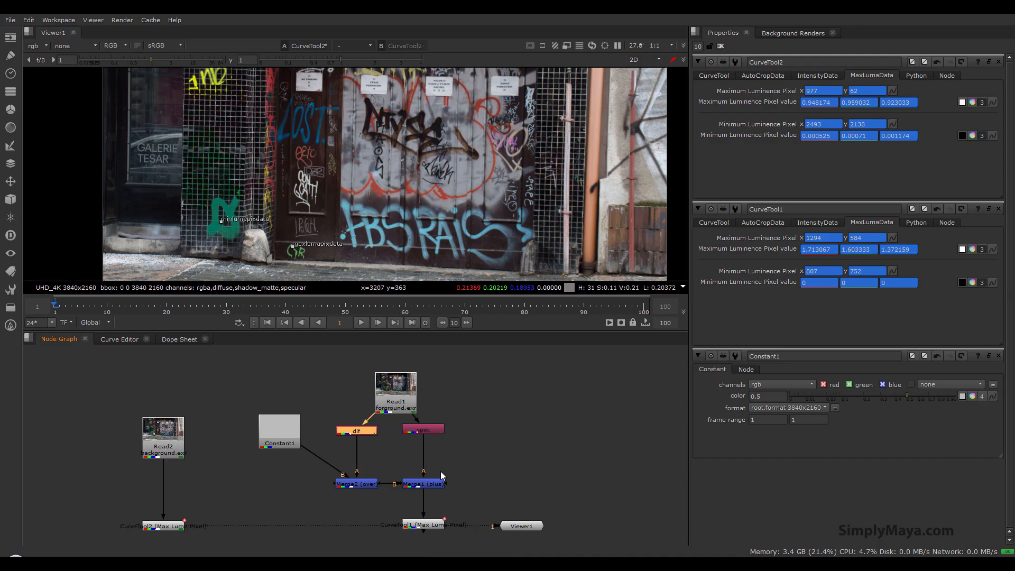
Step: Insert a Grade node between the dif Shuffle and the over Merge
{"action": "mouse_move", "coordinate": [457, 445]}
{"action": "middle_mouse_down"}
{"action": "mouse_move", "coordinate": [461, 458]}
{"action": "mouse_move", "coordinate": [454, 445]}
{"action": "middle_mouse_up"}
{"action": "key", "text": "Tab"}
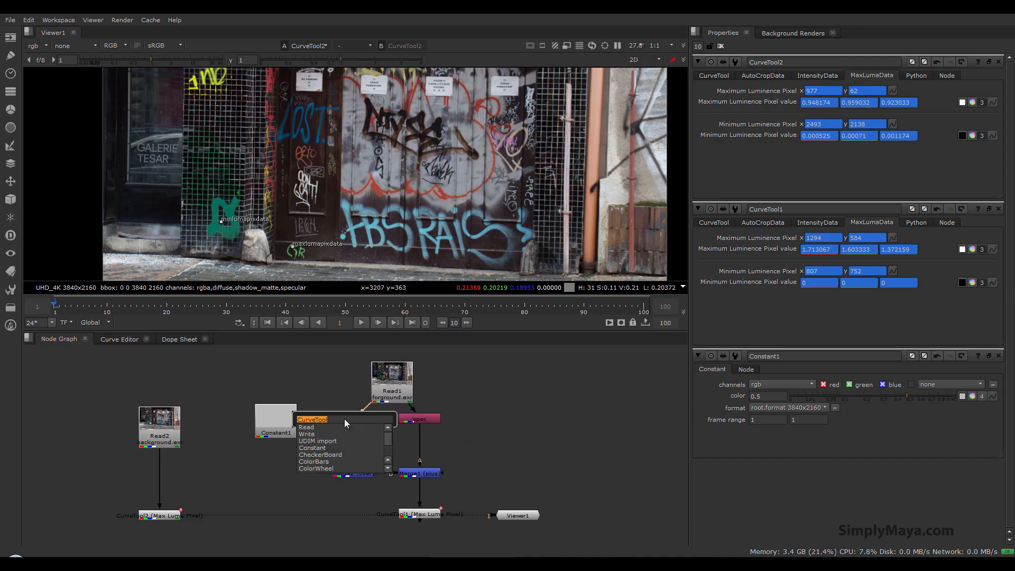
{"action": "left_click", "coordinate": [335, 389]}
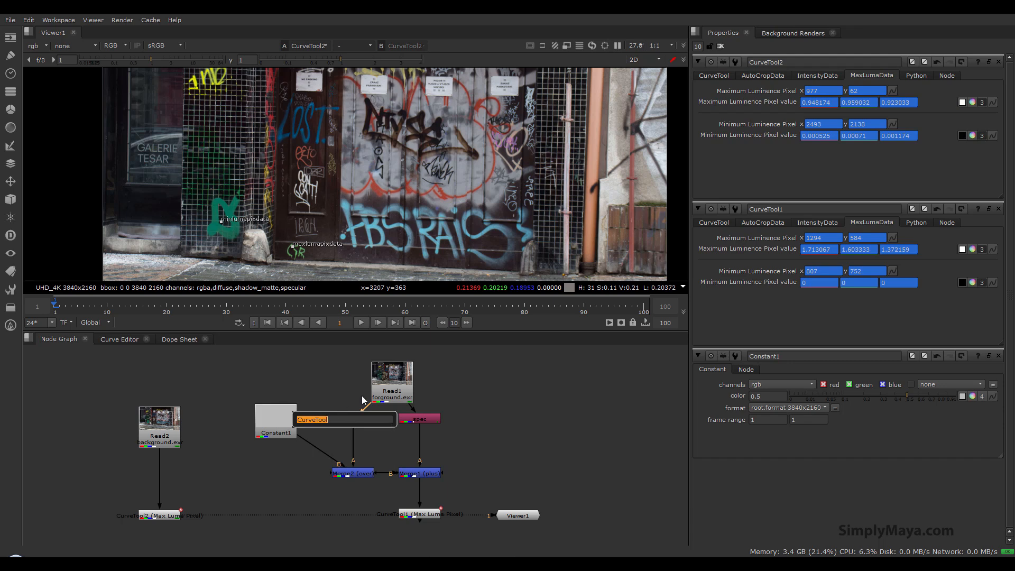
{"action": "type", "text": "gr"}
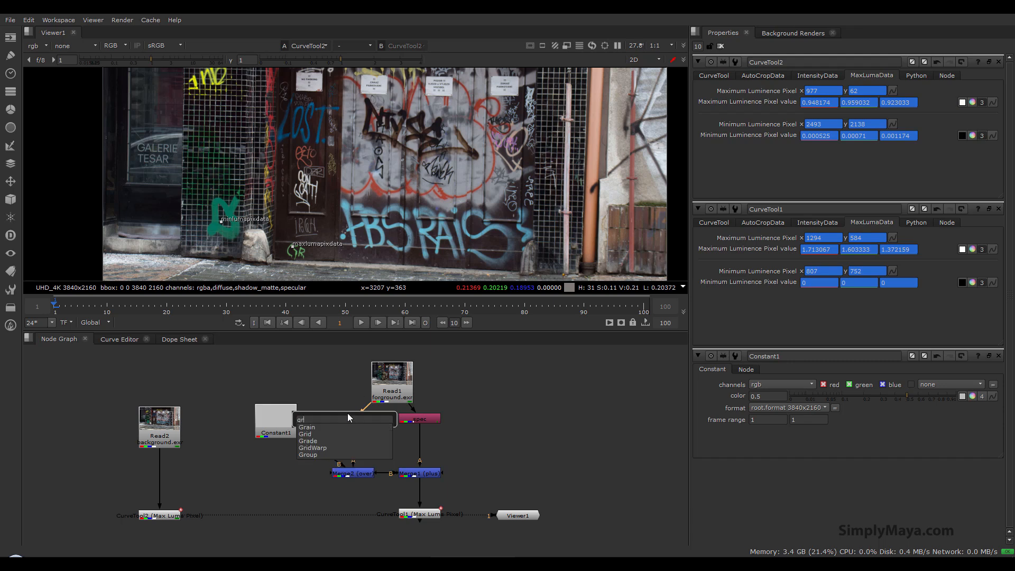
{"action": "type", "text": "a"}
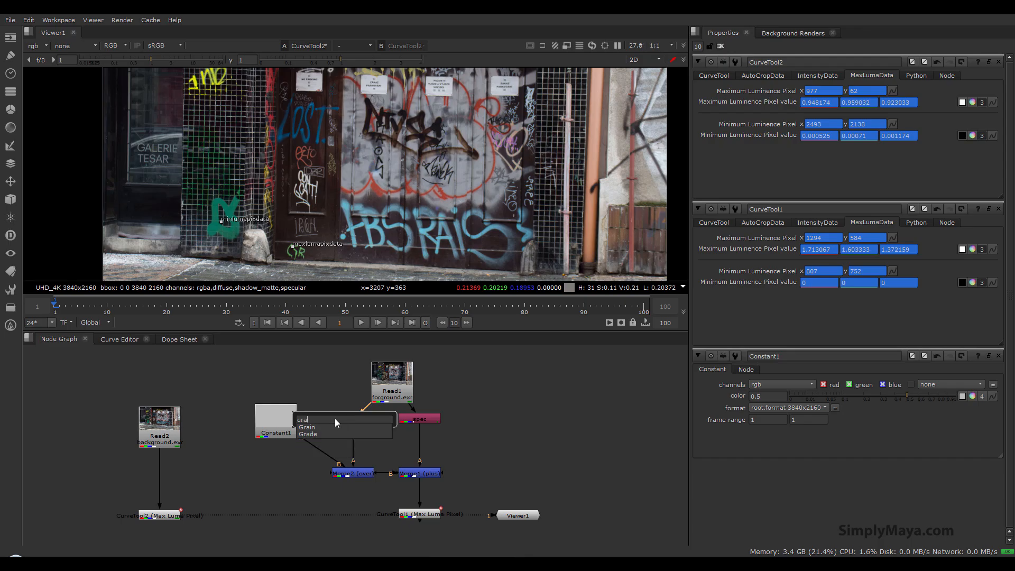
{"action": "left_click", "coordinate": [326, 432]}
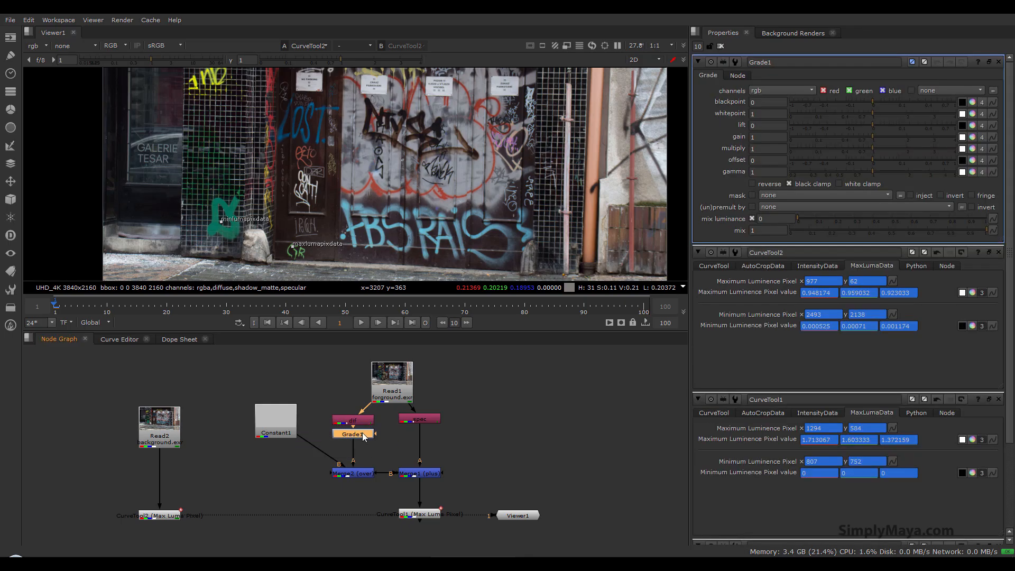
{"action": "left_click_drag", "start_coordinate": [362, 436], "coordinate": [360, 439]}
Step: Close all open node properties and reopen only those of the CurveTool after the plus Merge
{"action": "double_click", "coordinate": [430, 517]}
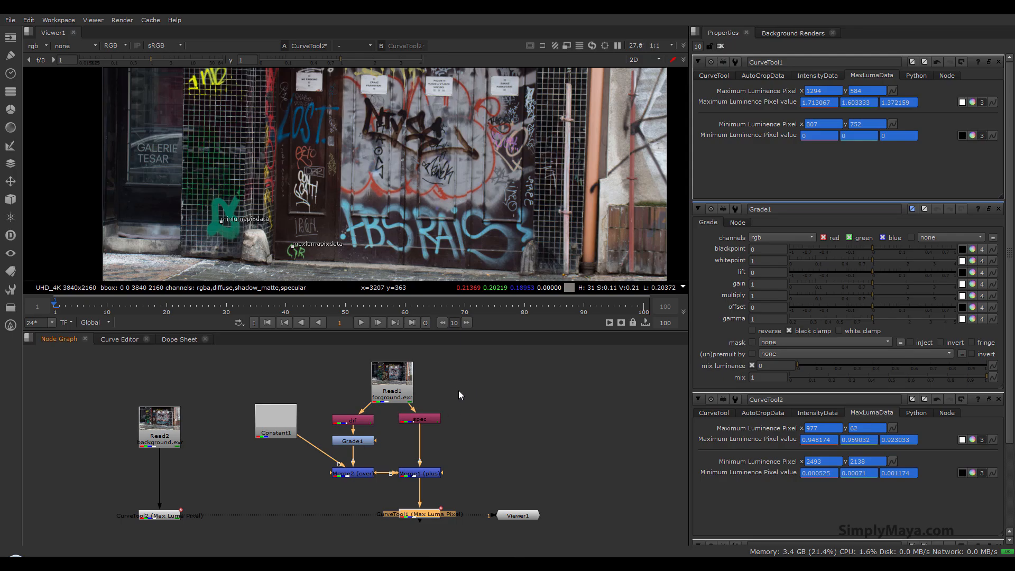
{"action": "left_click", "coordinate": [998, 398]}
{"action": "left_click", "coordinate": [998, 208]}
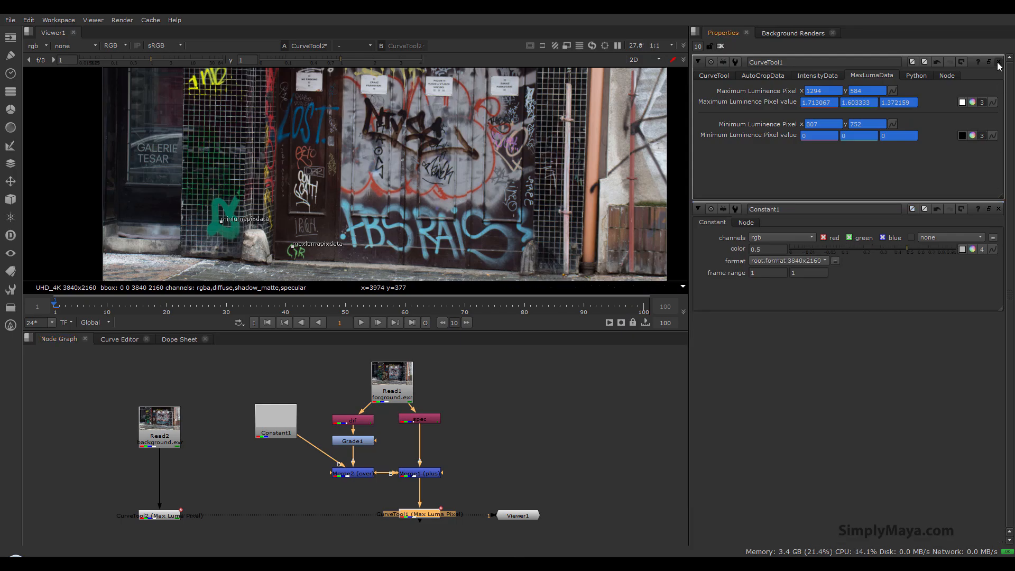
{"action": "left_click", "coordinate": [998, 62]}
{"action": "left_click", "coordinate": [997, 62]}
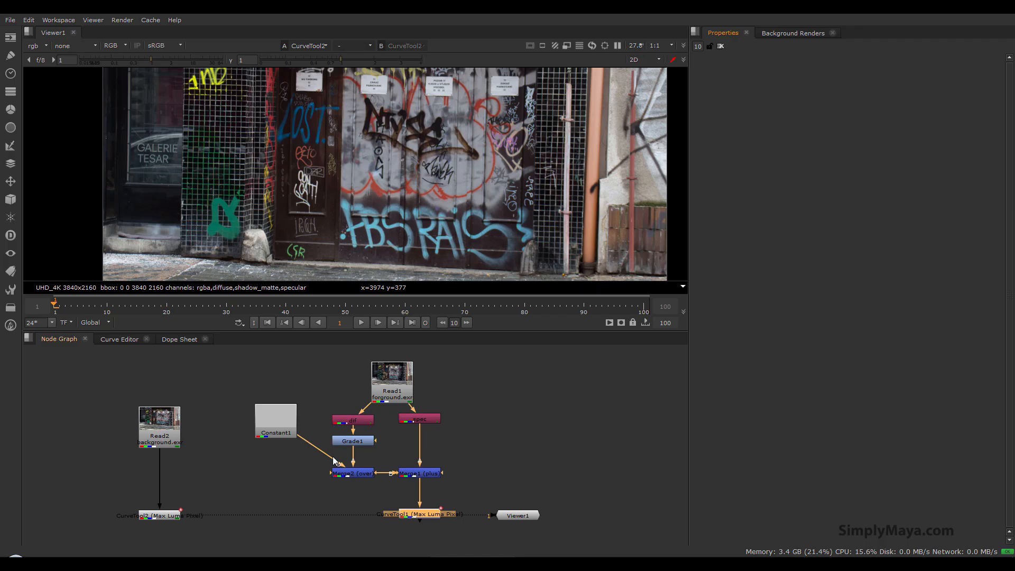
{"action": "double_click", "coordinate": [418, 513]}
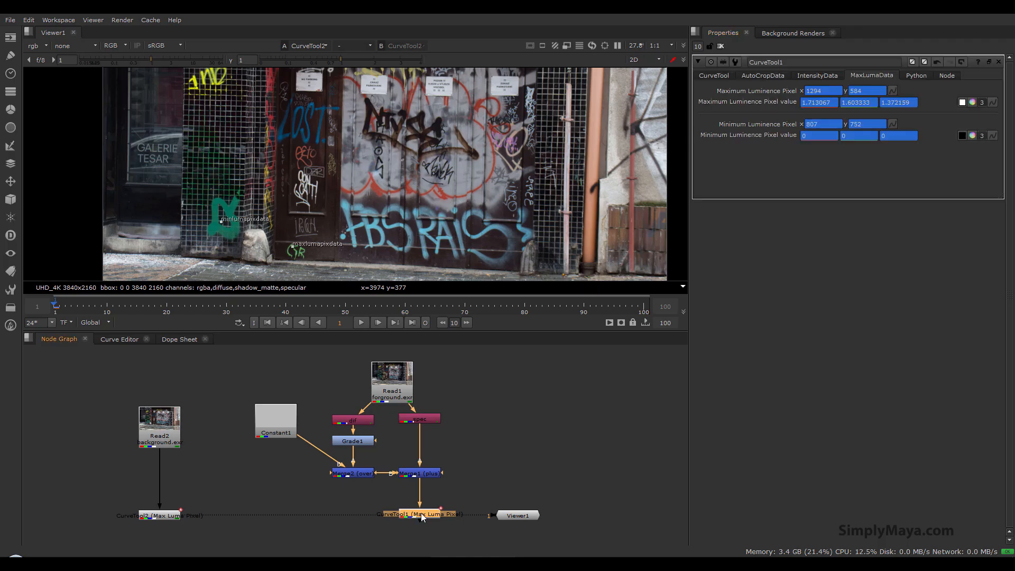
Step: View the Grade node's output, and link its blackpoint and whitepoint to the foreground CurveTool's minimum and maximum luminance pixel values
{"action": "double_click", "coordinate": [358, 441]}
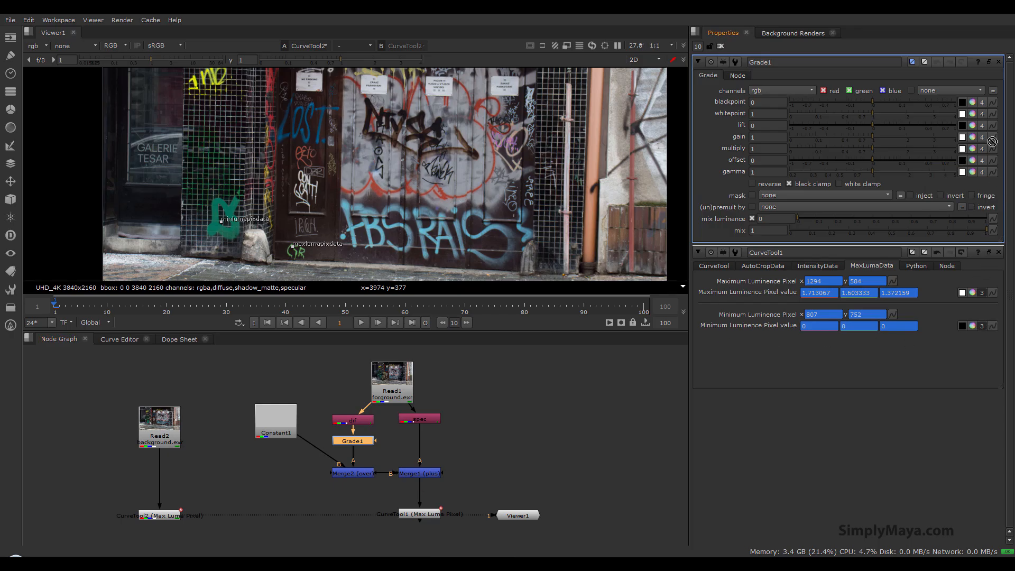
{"action": "left_click_drag", "start_coordinate": [994, 105], "coordinate": [995, 105], "text": "ctrl"}
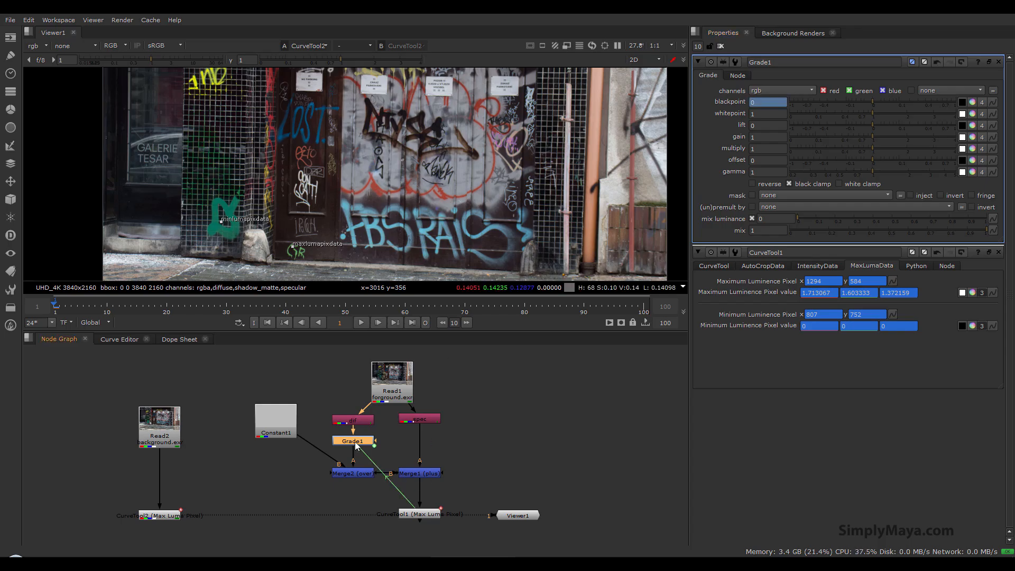
{"action": "key", "text": "1"}
{"action": "scroll", "coordinate": [315, 191], "scroll_direction": "up", "scroll_amount": 2}
{"action": "middle_click_drag", "start_coordinate": [294, 202], "coordinate": [359, 181]}
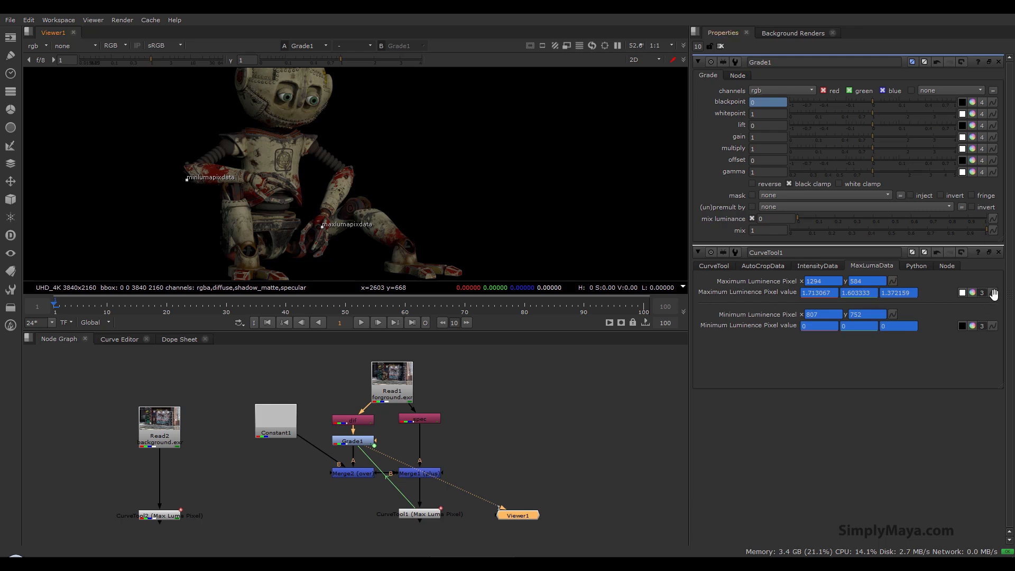
{"action": "left_click_drag", "start_coordinate": [994, 294], "coordinate": [994, 114], "text": "ctrl"}
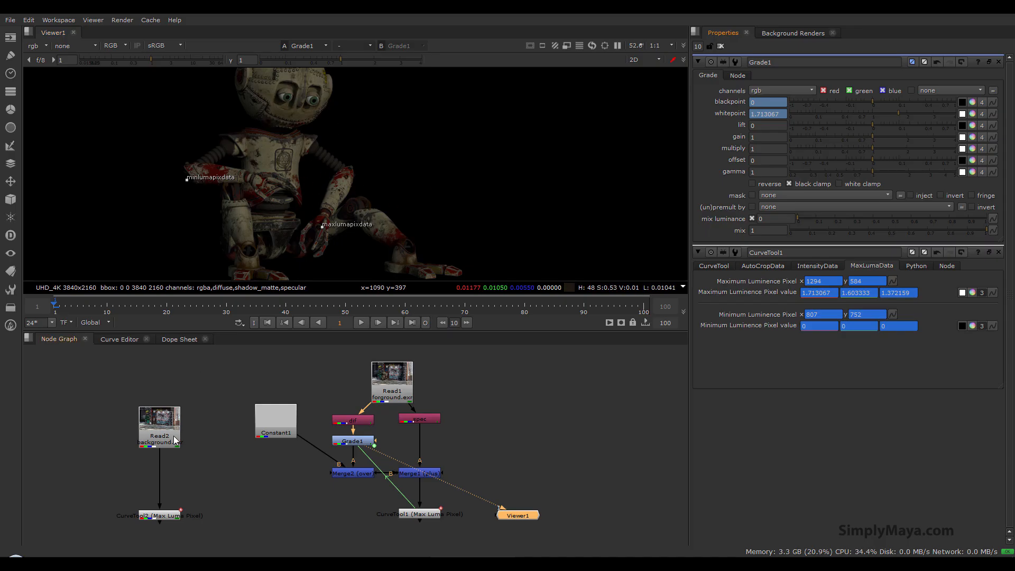
Step: Move the background CurveTool closer to the Grade node and keep only that CurveTool's properties open
{"action": "left_click_drag", "start_coordinate": [161, 517], "coordinate": [220, 499]}
{"action": "double_click", "coordinate": [220, 499]}
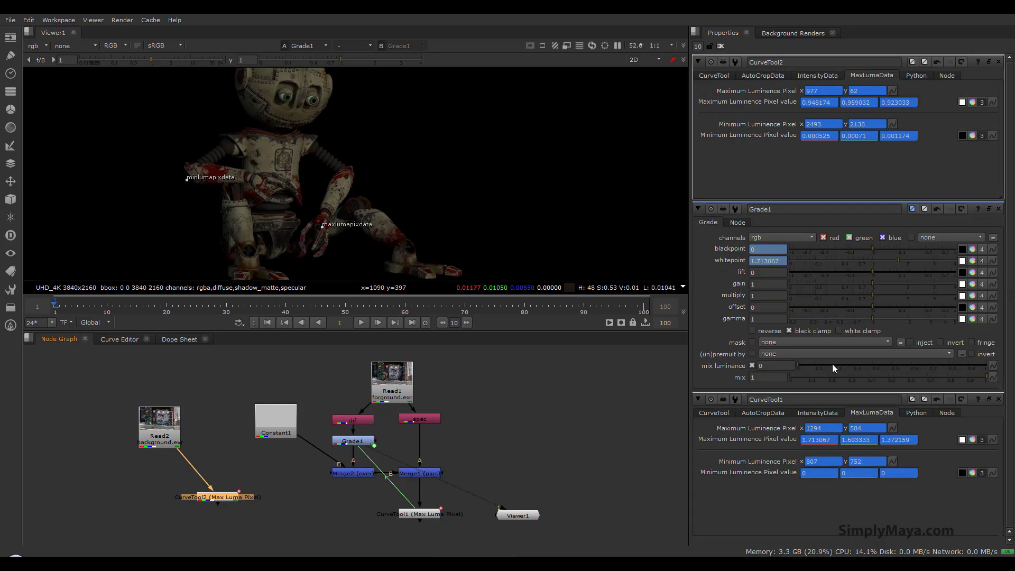
{"action": "left_click", "coordinate": [999, 210]}
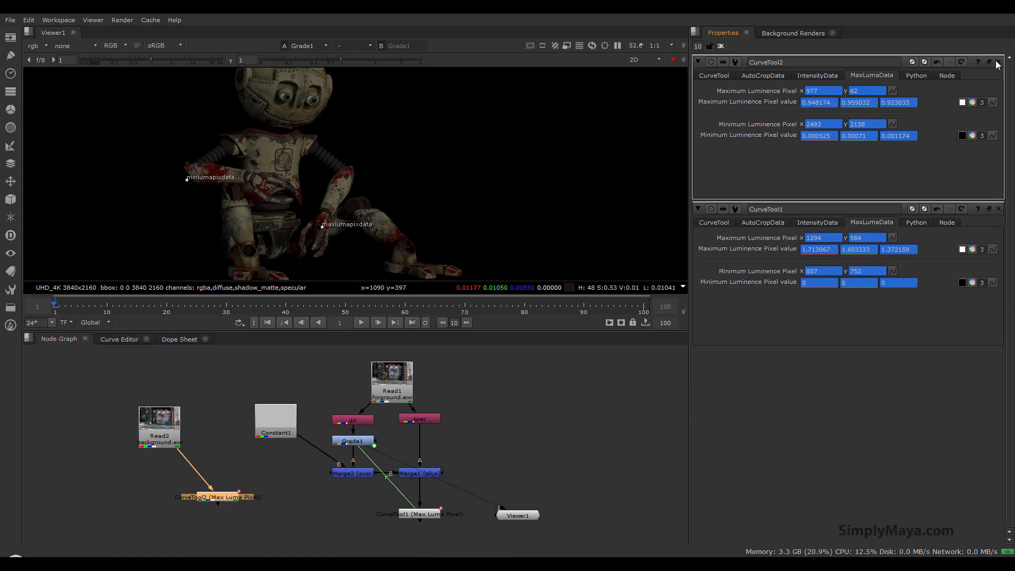
{"action": "left_click", "coordinate": [998, 209]}
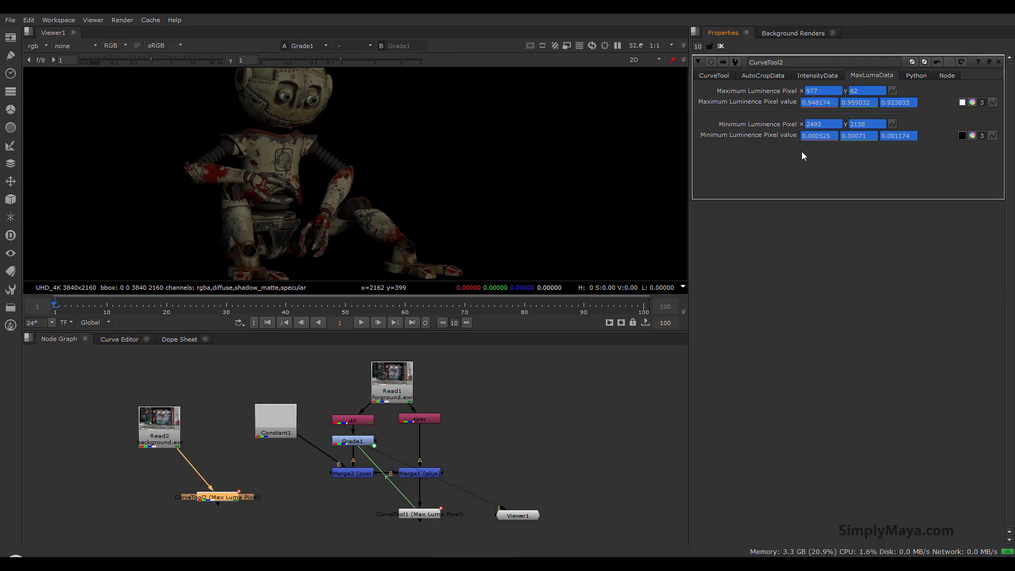
Step: Link the Grade node's lift and gain to the background CurveTool's minimum and maximum luminance pixel values
{"action": "double_click", "coordinate": [359, 444]}
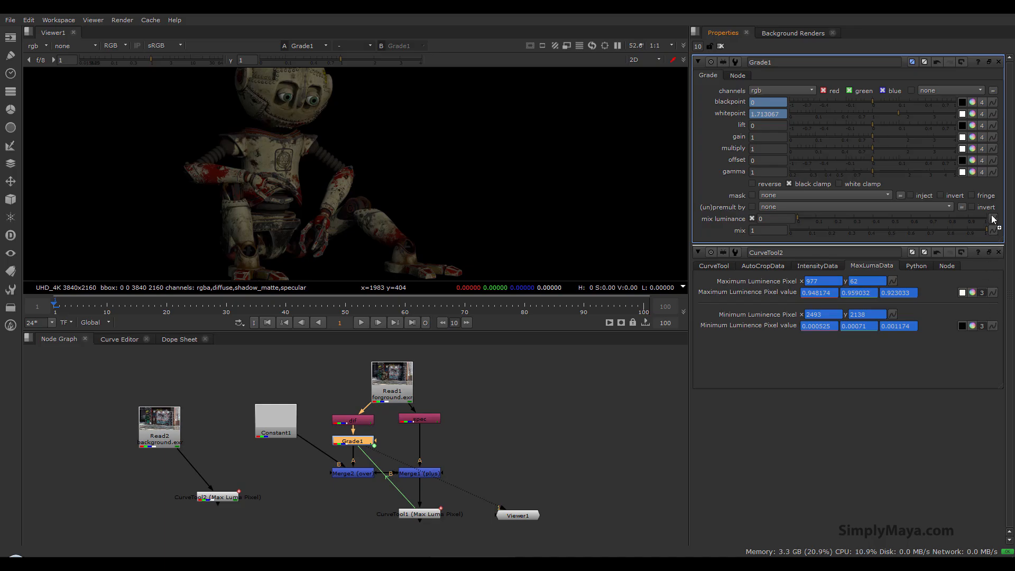
{"action": "left_click_drag", "start_coordinate": [991, 127], "coordinate": [992, 126], "text": "ctrl"}
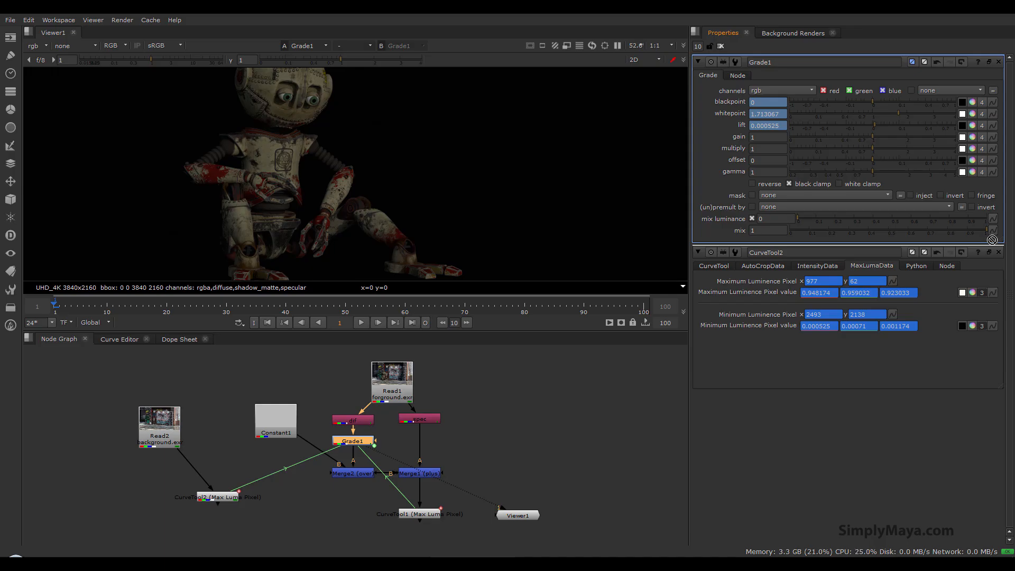
{"action": "left_click_drag", "start_coordinate": [993, 292], "coordinate": [995, 141], "text": "ctrl"}
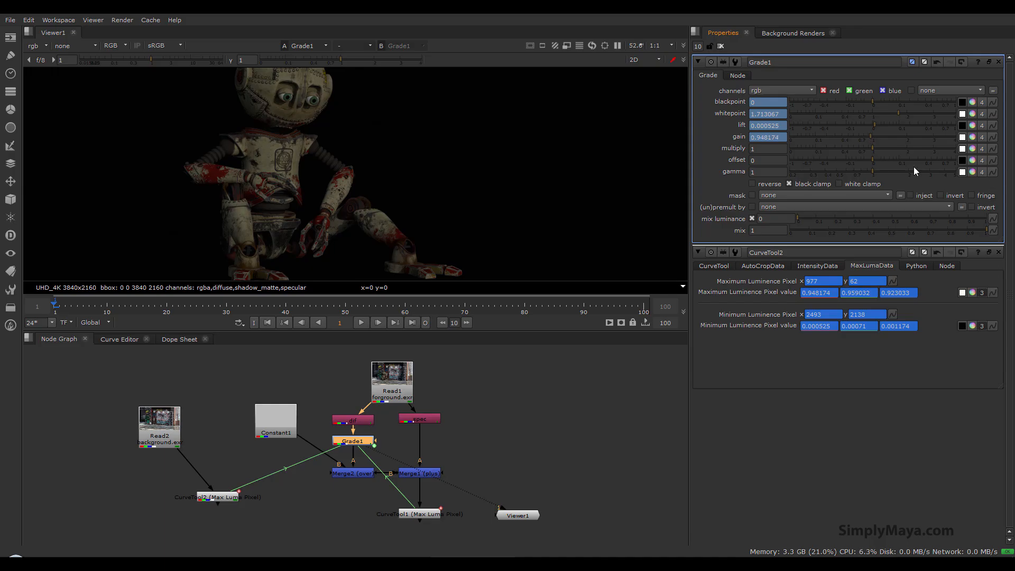
Step: Compare the robot with and without the Grade by repeatedly disabling and re-enabling the Grade node
{"action": "key", "text": "d"}
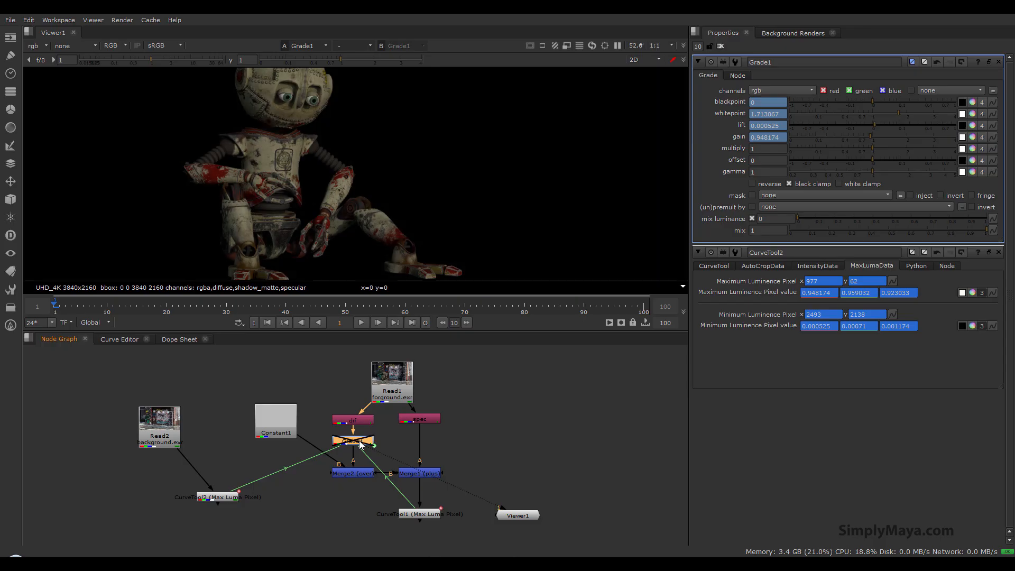
{"action": "key", "text": "d"}
{"action": "key", "text": "d"}
{"action": "key", "text": "d"}
{"action": "key", "text": "d"}
{"action": "key", "text": "d"}
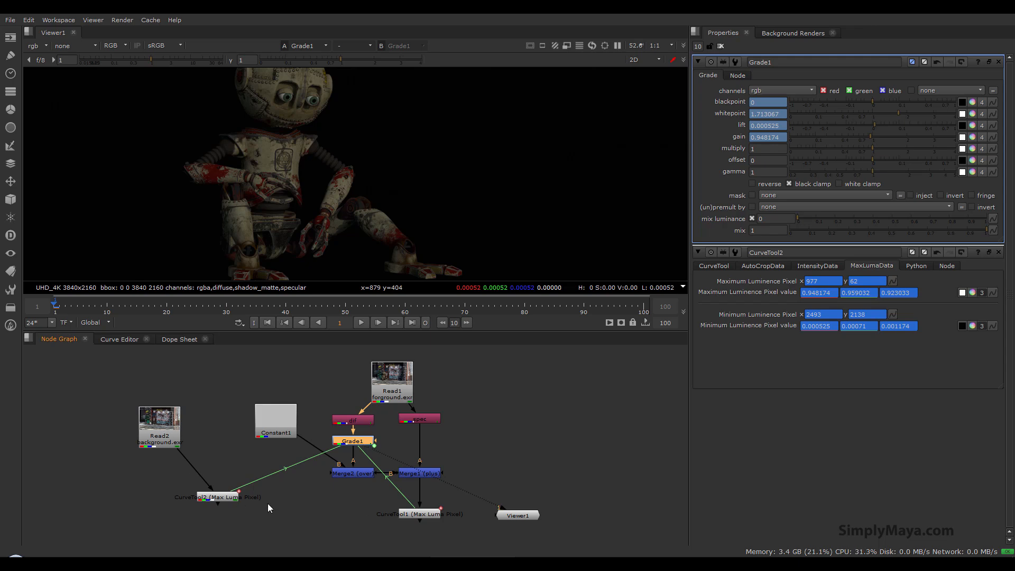
Step: Move the foreground CurveTool beside the background one, and reconnect the over Merge's B input to the background Read, viewing the Merge
{"action": "left_click_drag", "start_coordinate": [427, 511], "coordinate": [264, 521]}
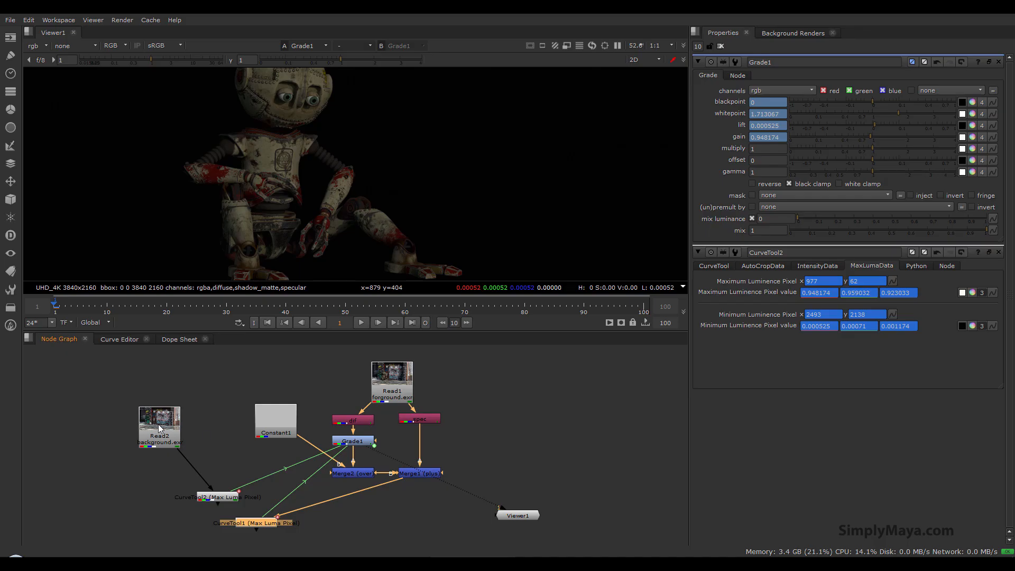
{"action": "left_click", "coordinate": [349, 471]}
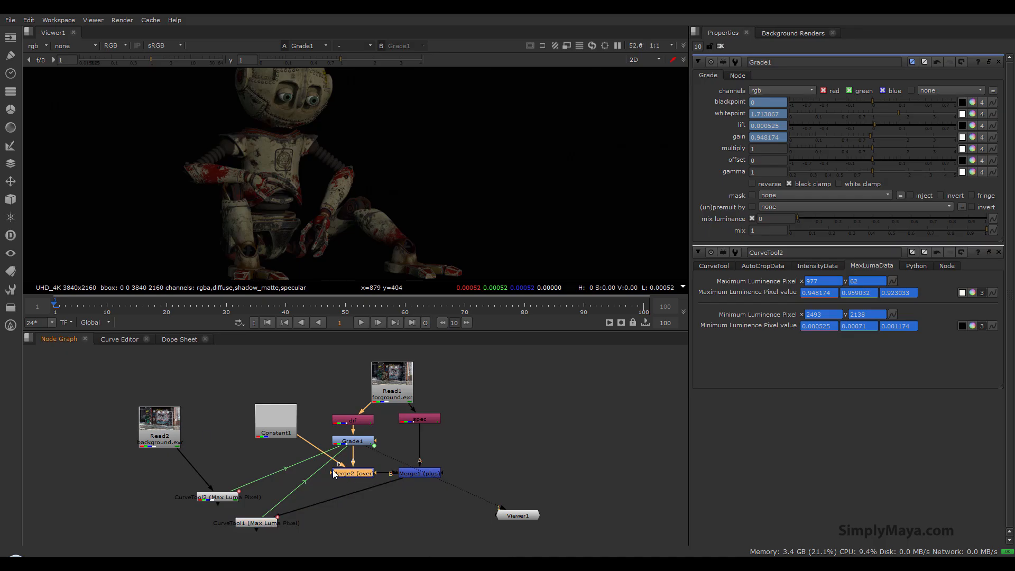
{"action": "mouse_move", "coordinate": [340, 462]}
{"action": "left_mouse_down"}
{"action": "mouse_move", "coordinate": [325, 452]}
{"action": "mouse_move", "coordinate": [362, 461]}
{"action": "mouse_move", "coordinate": [180, 440]}
{"action": "left_mouse_up"}
{"action": "key", "text": "1"}
{"action": "scroll", "coordinate": [372, 183], "scroll_direction": "down", "scroll_amount": 2}
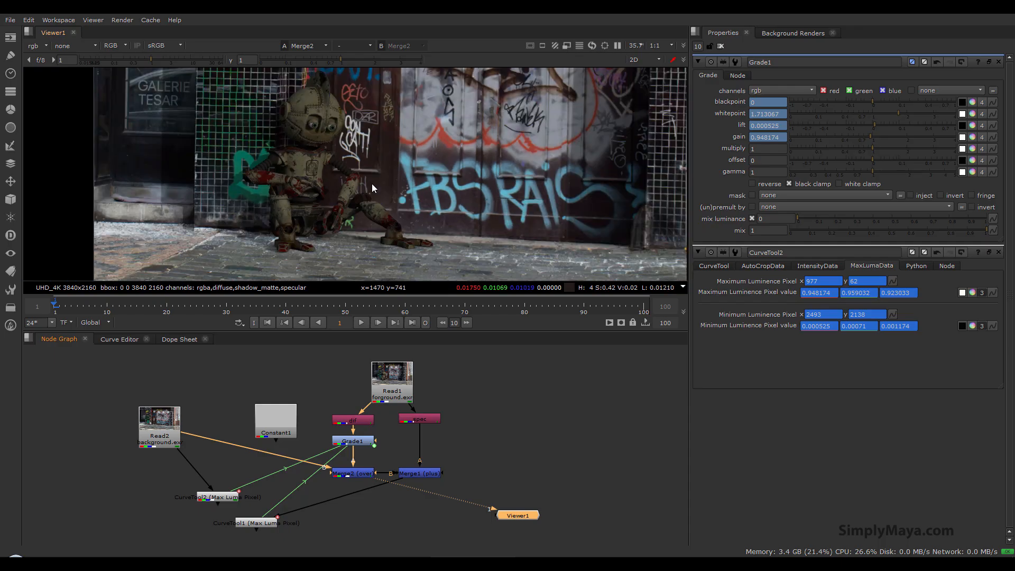
{"action": "scroll", "coordinate": [372, 183], "scroll_direction": "down", "scroll_amount": 3}
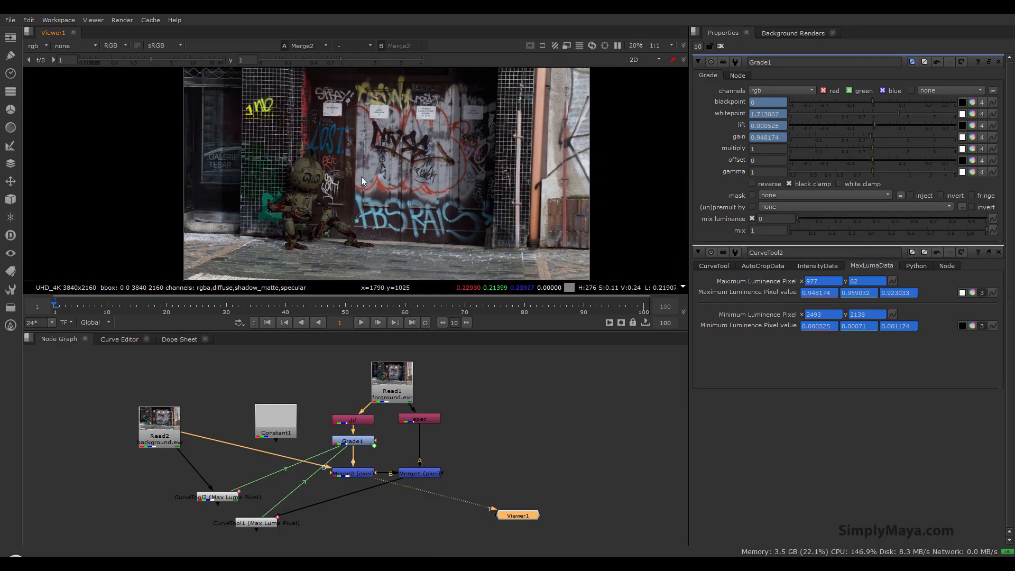
{"action": "scroll", "coordinate": [300, 202], "scroll_direction": "up", "scroll_amount": 2}
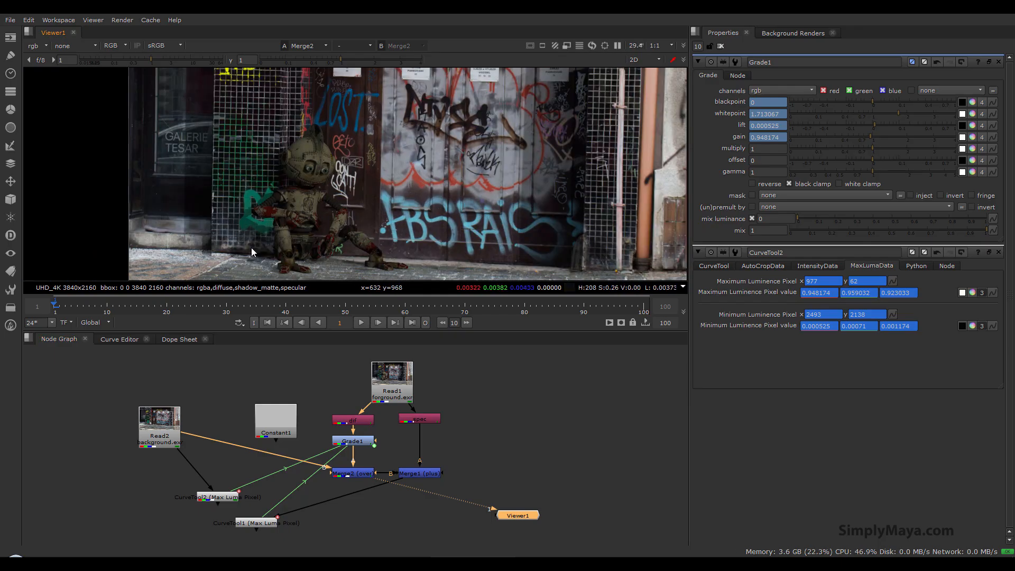
Step: Toggle the diffuse branch's Grade node off and on to compare the robot against the background
{"action": "left_click", "coordinate": [355, 445]}
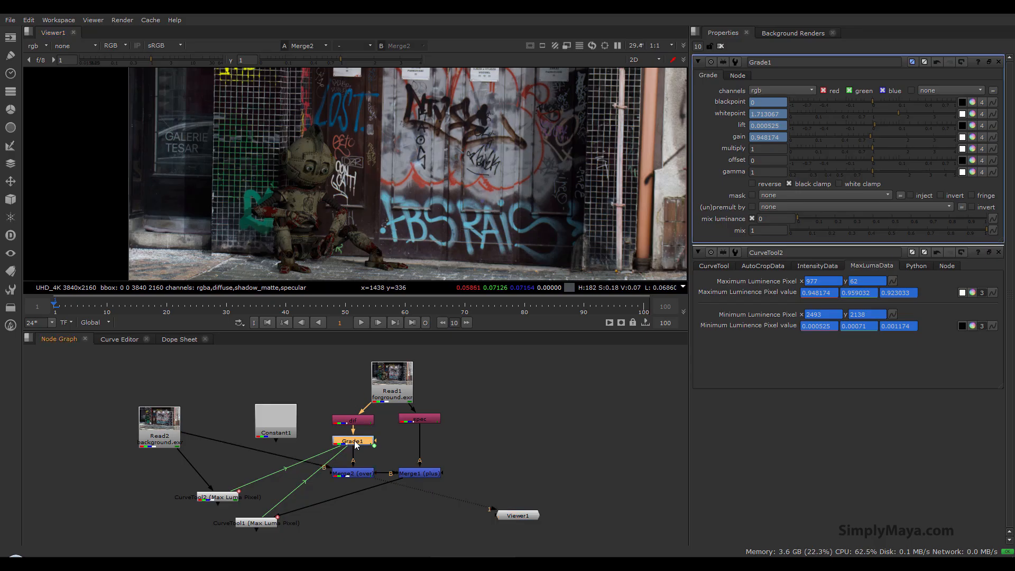
{"action": "key", "text": "d"}
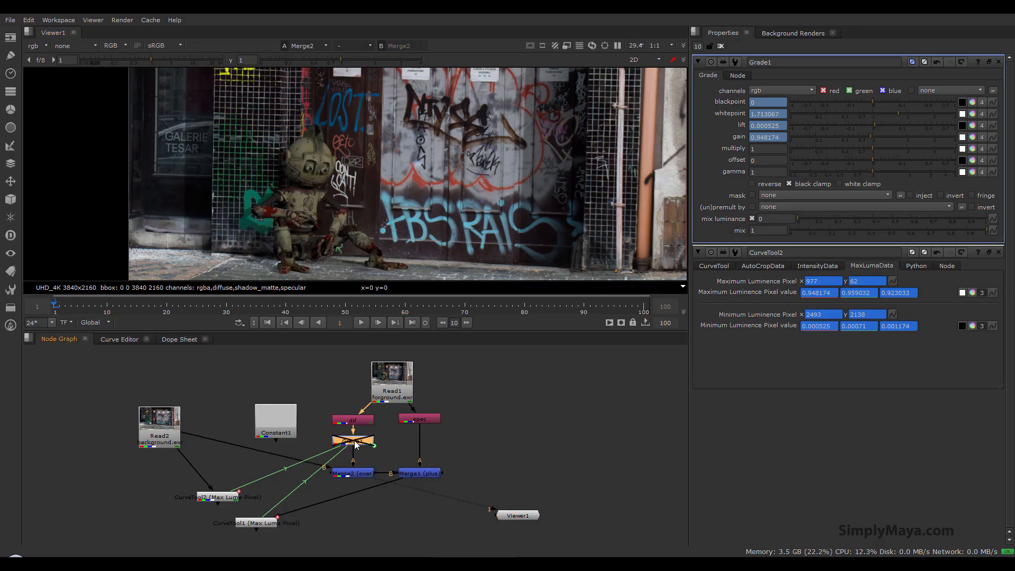
{"action": "key", "text": "d"}
{"action": "key", "text": "d"}
{"action": "key", "text": "d"}
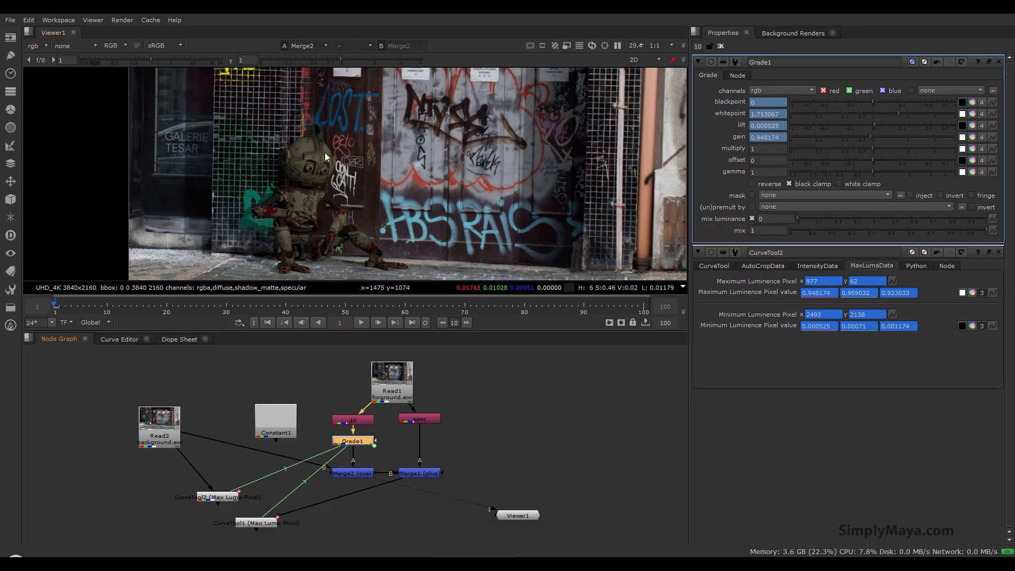
{"action": "key", "text": "d"}
{"action": "key", "text": "d"}
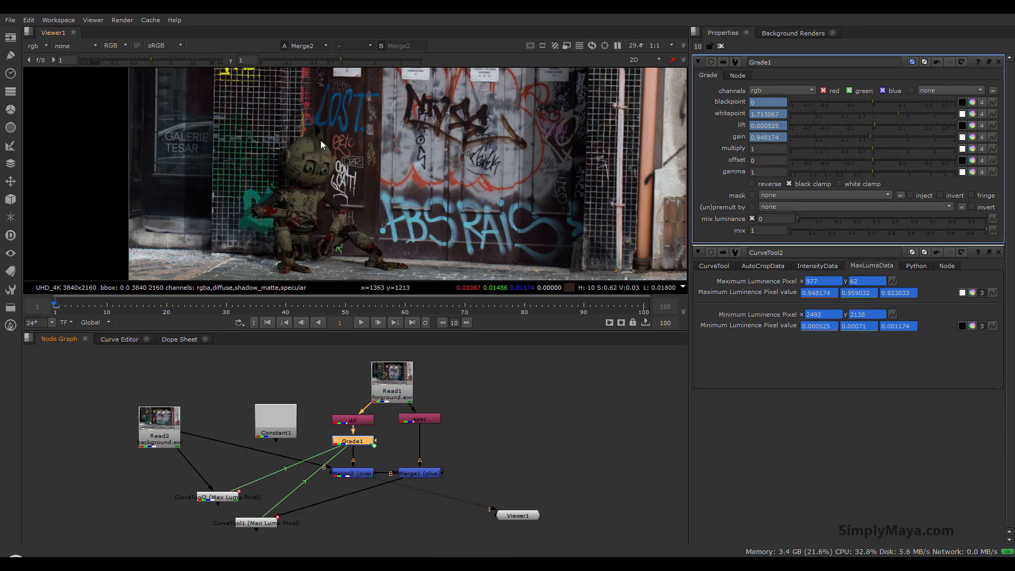
Step: Duplicate the linked Grade node, insert the copy between the specular pass and the plus Merge, and view that Merge
{"action": "key", "text": "ctrl+c"}
{"action": "left_click", "coordinate": [545, 438]}
{"action": "key", "text": "ctrl+v"}
{"action": "left_click_drag", "start_coordinate": [547, 437], "coordinate": [428, 449]}
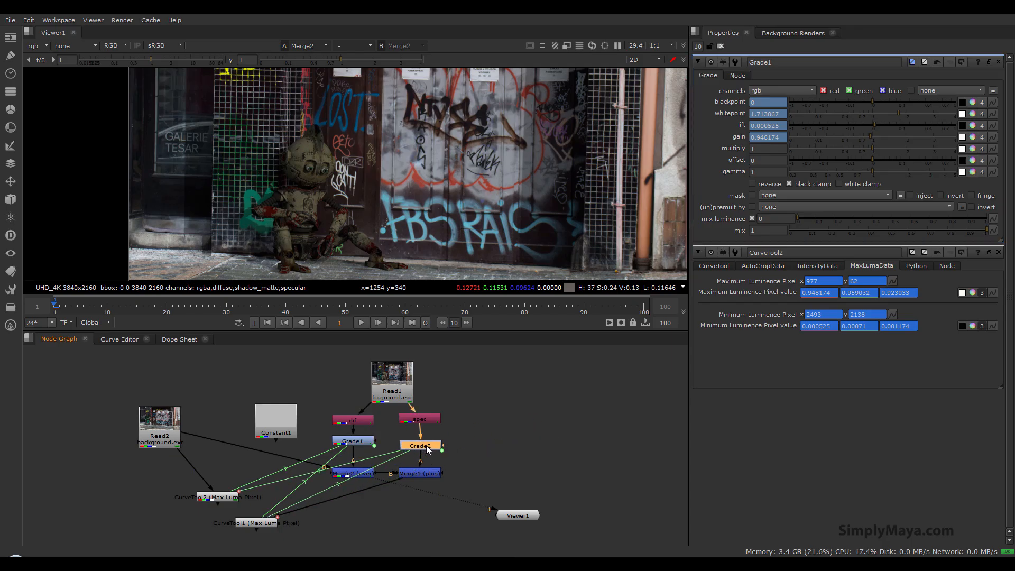
{"action": "left_click", "coordinate": [428, 473]}
{"action": "key", "text": "1"}
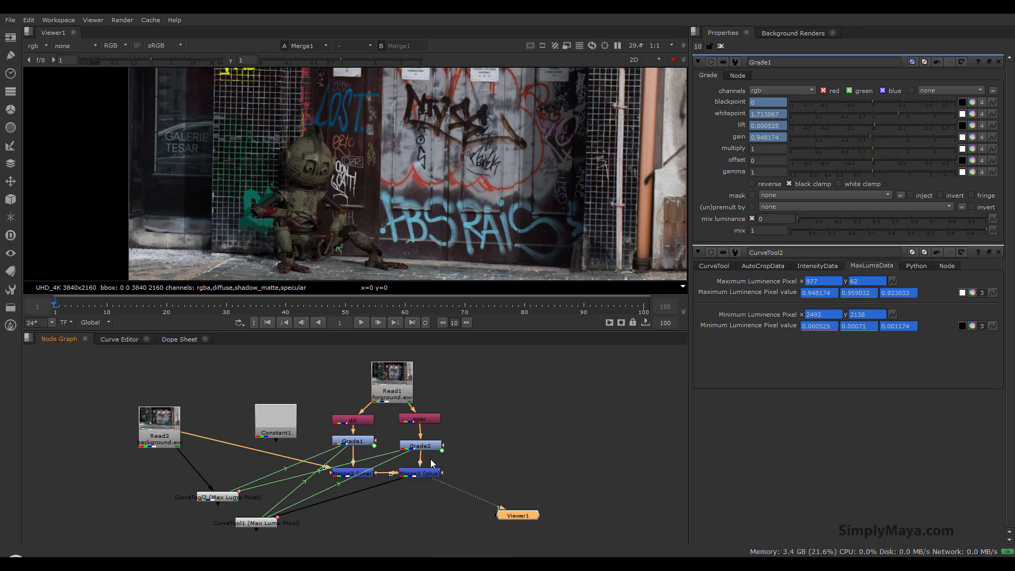
Step: Open the specular Grade's properties and examine the robot in the plus Merge's output, both close up and in the full scene
{"action": "double_click", "coordinate": [415, 445]}
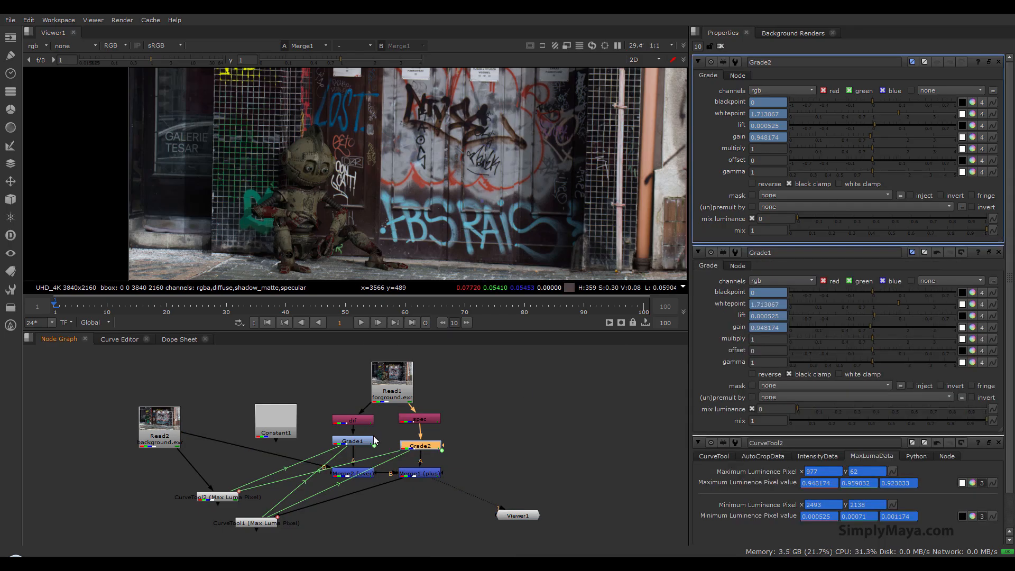
{"action": "left_click", "coordinate": [422, 477]}
{"action": "key", "text": "1"}
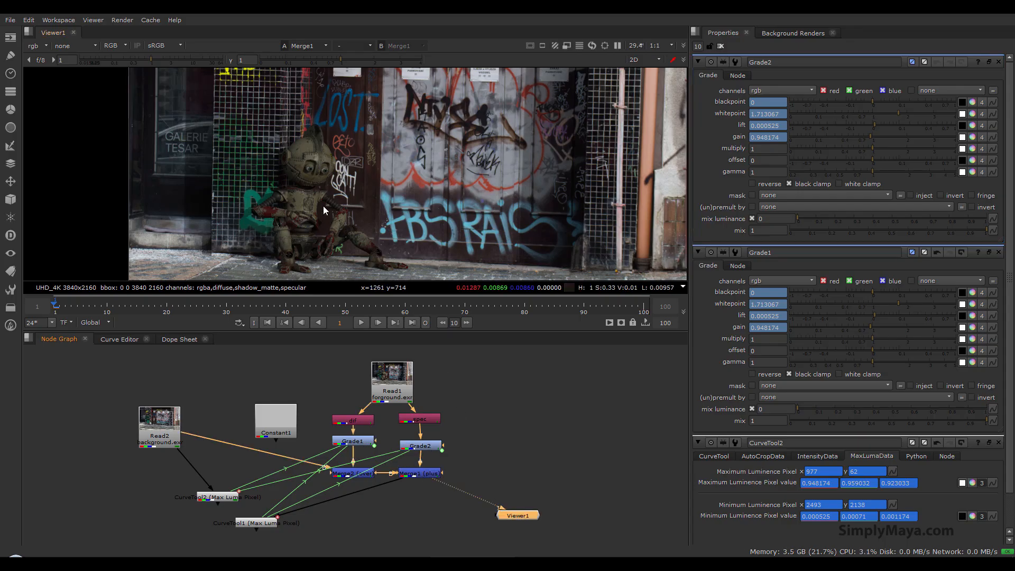
{"action": "scroll", "coordinate": [328, 191], "scroll_direction": "up", "scroll_amount": 3}
{"action": "scroll", "coordinate": [326, 178], "scroll_direction": "up", "scroll_amount": 4}
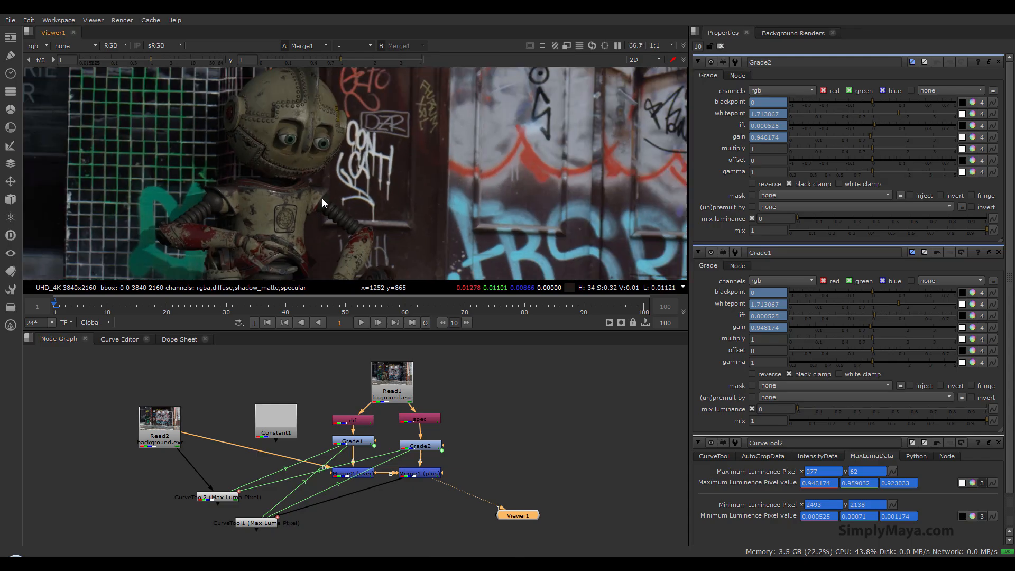
{"action": "middle_click_drag", "start_coordinate": [322, 198], "coordinate": [324, 151]}
{"action": "scroll", "coordinate": [344, 223], "scroll_direction": "down", "scroll_amount": 2}
{"action": "scroll", "coordinate": [363, 230], "scroll_direction": "down", "scroll_amount": 3}
{"action": "scroll", "coordinate": [363, 230], "scroll_direction": "up", "scroll_amount": 2}
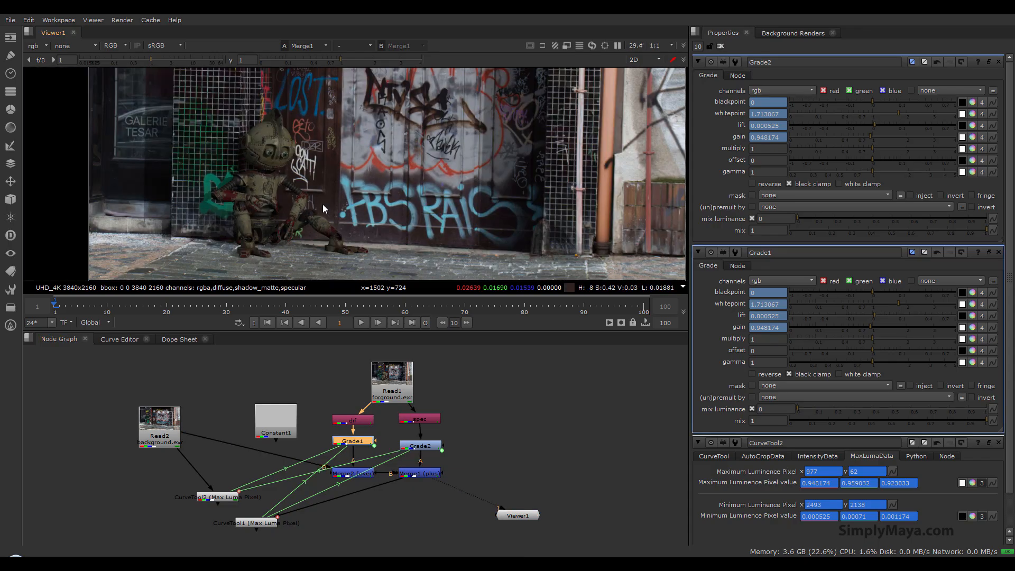
{"action": "scroll", "coordinate": [322, 204], "scroll_direction": "up", "scroll_amount": 4}
{"action": "scroll", "coordinate": [274, 188], "scroll_direction": "down", "scroll_amount": 1}
{"action": "middle_click_drag", "start_coordinate": [273, 188], "coordinate": [311, 195]}
{"action": "scroll", "coordinate": [285, 210], "scroll_direction": "down", "scroll_amount": 2}
{"action": "scroll", "coordinate": [369, 209], "scroll_direction": "down", "scroll_amount": 2}
{"action": "scroll", "coordinate": [320, 196], "scroll_direction": "up", "scroll_amount": 5}
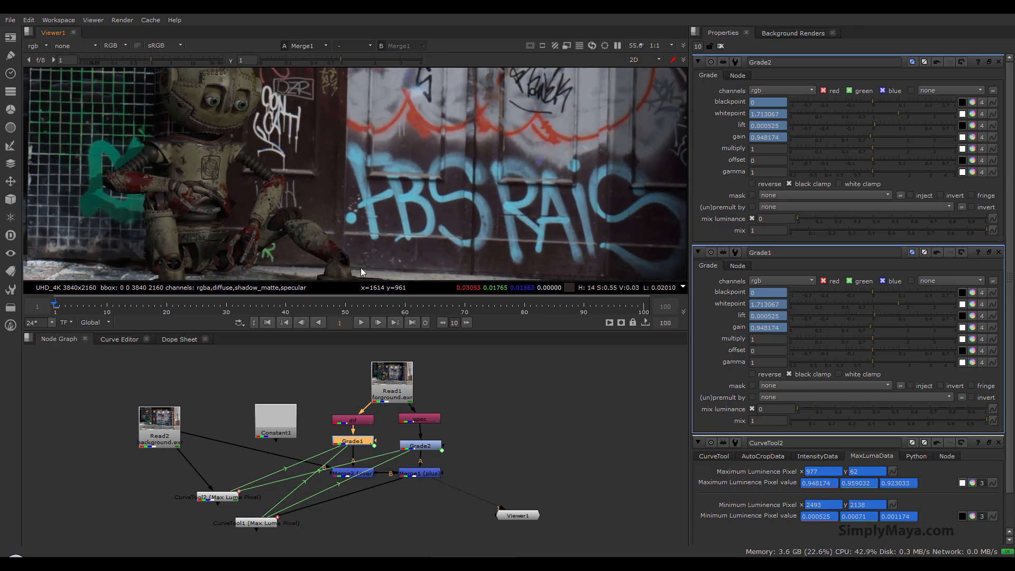
Step: Brighten the diffuse branch's Grade by setting its multiply to 1.4 and its gamma to 1.02
{"action": "double_click", "coordinate": [358, 441]}
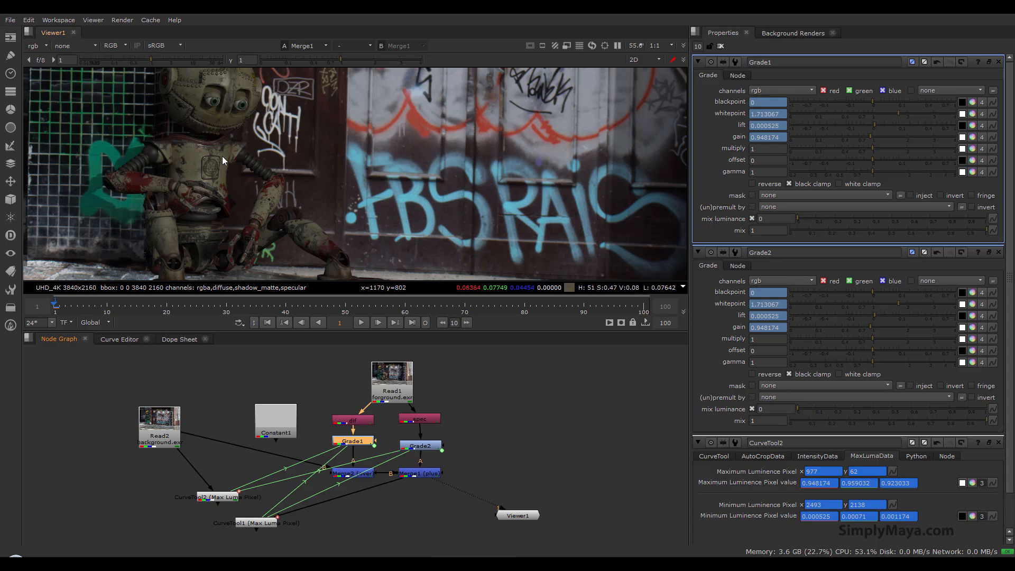
{"action": "left_click_drag", "start_coordinate": [868, 148], "coordinate": [873, 169]}
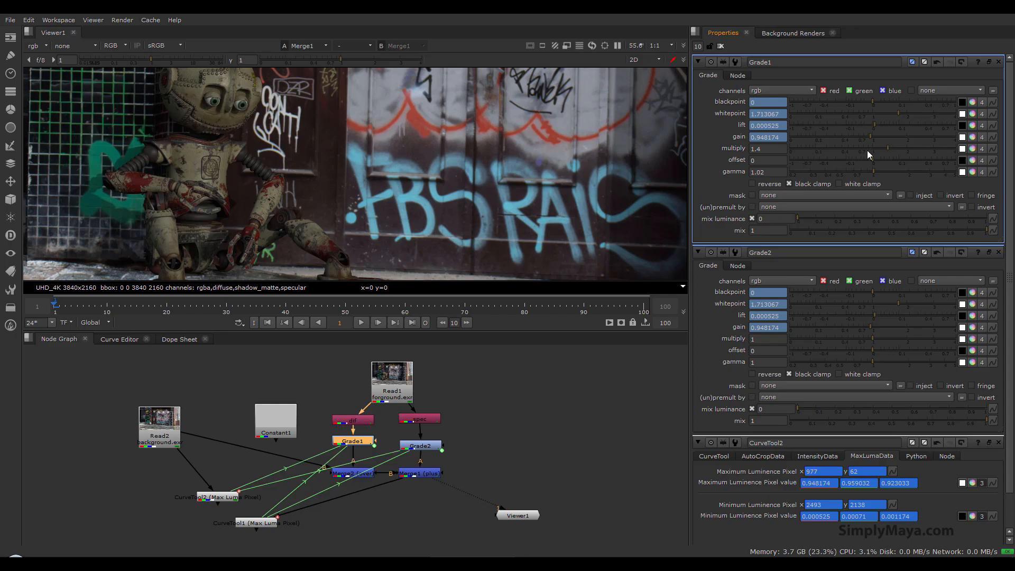
{"action": "scroll", "coordinate": [246, 198], "scroll_direction": "down", "scroll_amount": 3}
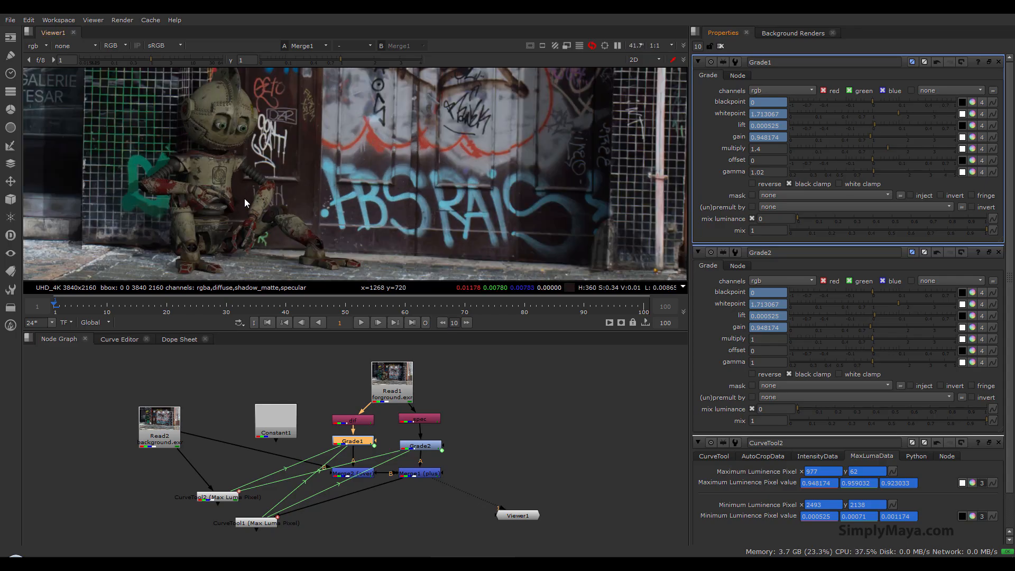
Step: Set the specular branch's Grade multiply to 1.62 while checking the highlights on the robot's head
{"action": "left_click", "coordinate": [431, 446]}
{"action": "scroll", "coordinate": [268, 163], "scroll_direction": "up", "scroll_amount": 4}
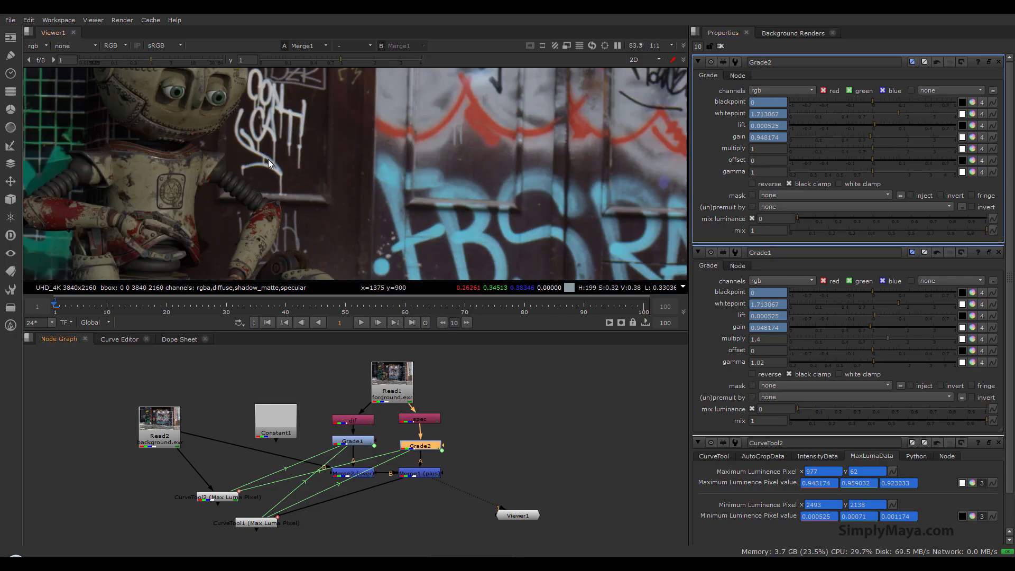
{"action": "scroll", "coordinate": [232, 146], "scroll_direction": "down", "scroll_amount": 2}
{"action": "middle_click_drag", "start_coordinate": [230, 148], "coordinate": [259, 238]}
{"action": "scroll", "coordinate": [236, 172], "scroll_direction": "up", "scroll_amount": 4}
{"action": "scroll", "coordinate": [224, 132], "scroll_direction": "up", "scroll_amount": 1}
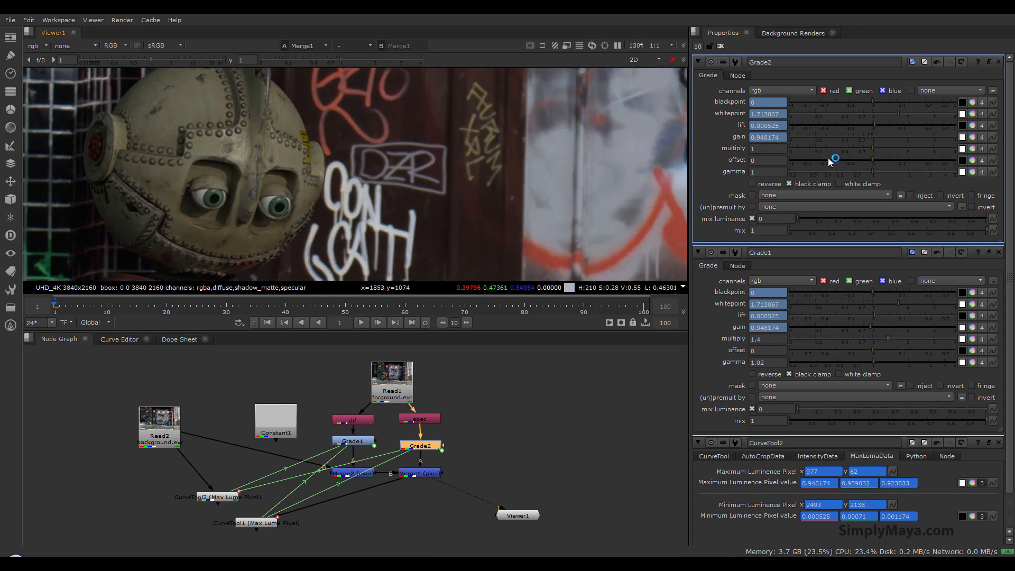
{"action": "left_click_drag", "start_coordinate": [873, 148], "coordinate": [895, 150]}
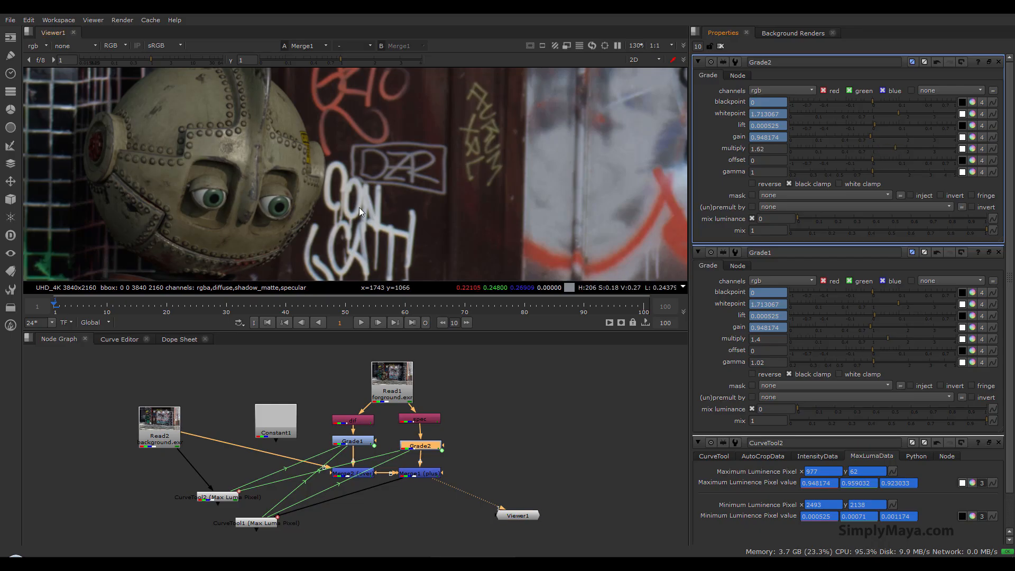
{"action": "scroll", "coordinate": [352, 201], "scroll_direction": "down", "scroll_amount": 5}
{"action": "scroll", "coordinate": [404, 272], "scroll_direction": "up", "scroll_amount": 3}
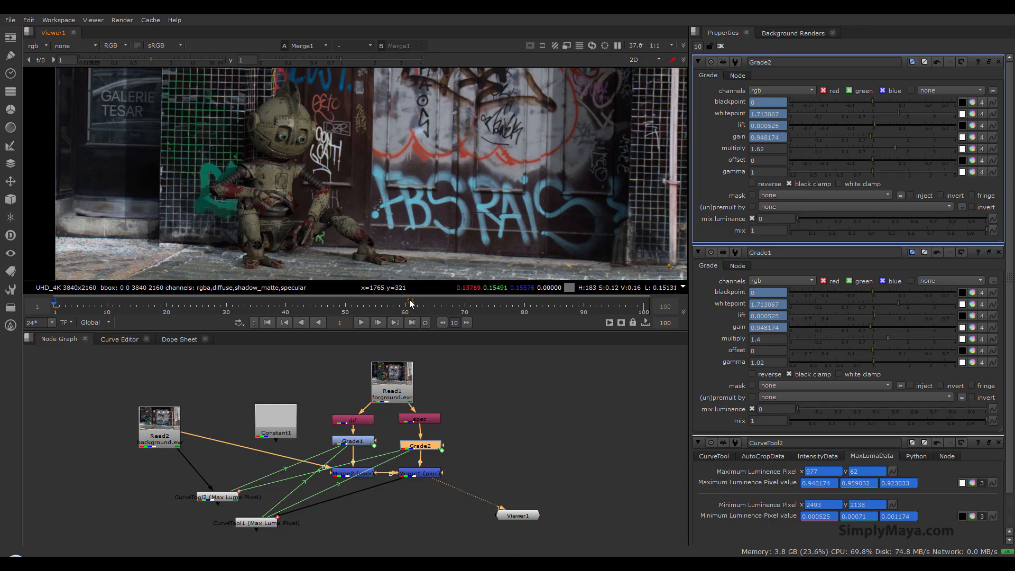
Step: Enlarge the viewer area, and disable and re-enable the over Merge to compare the composite with the plain background
{"action": "left_click_drag", "start_coordinate": [418, 332], "coordinate": [408, 474]}
{"action": "middle_click_drag", "start_coordinate": [339, 337], "coordinate": [337, 317]}
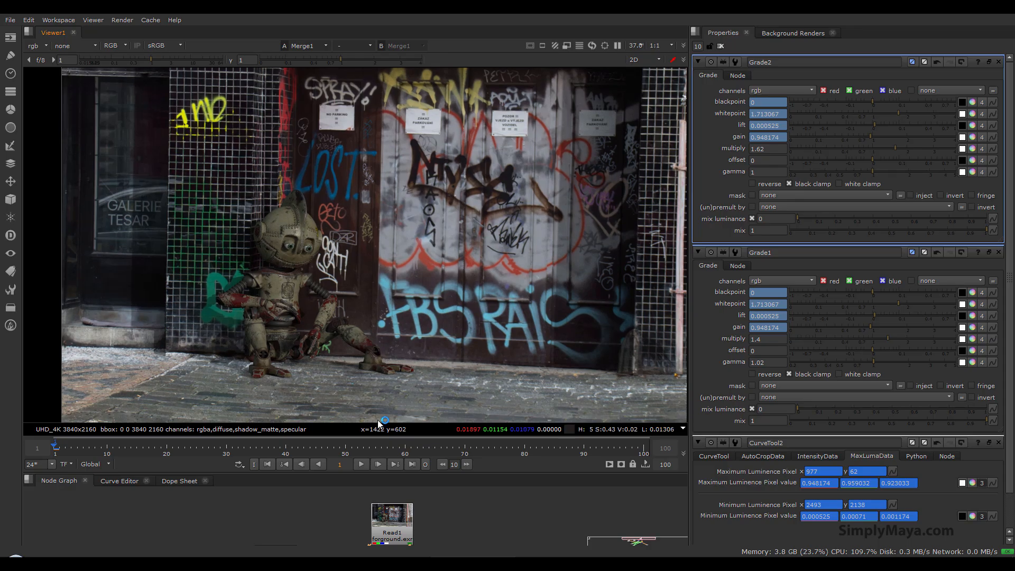
{"action": "middle_click_drag", "start_coordinate": [446, 509], "coordinate": [436, 385]}
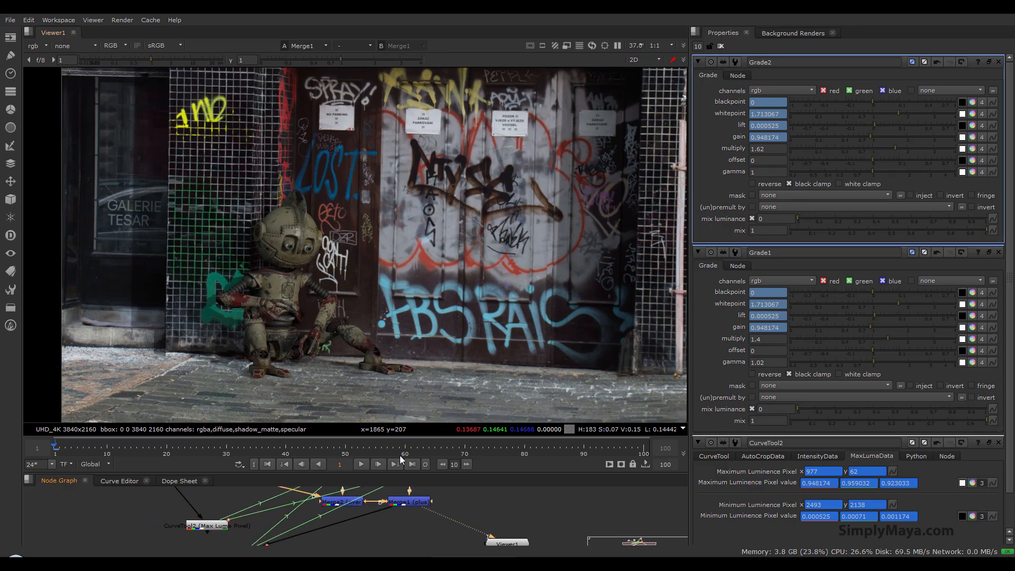
{"action": "left_click", "coordinate": [344, 498]}
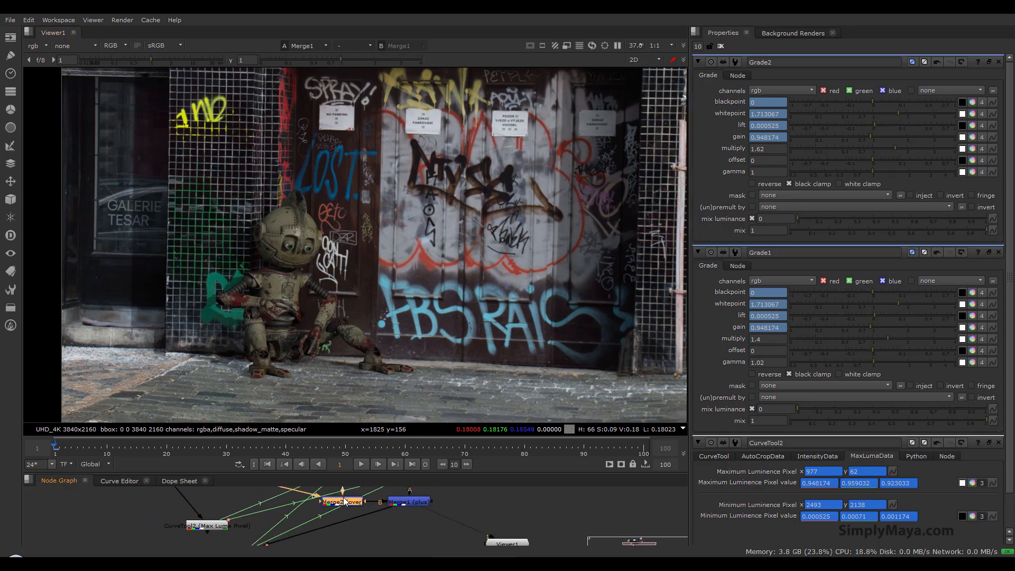
{"action": "key", "text": "d"}
{"action": "left_click", "coordinate": [400, 502]}
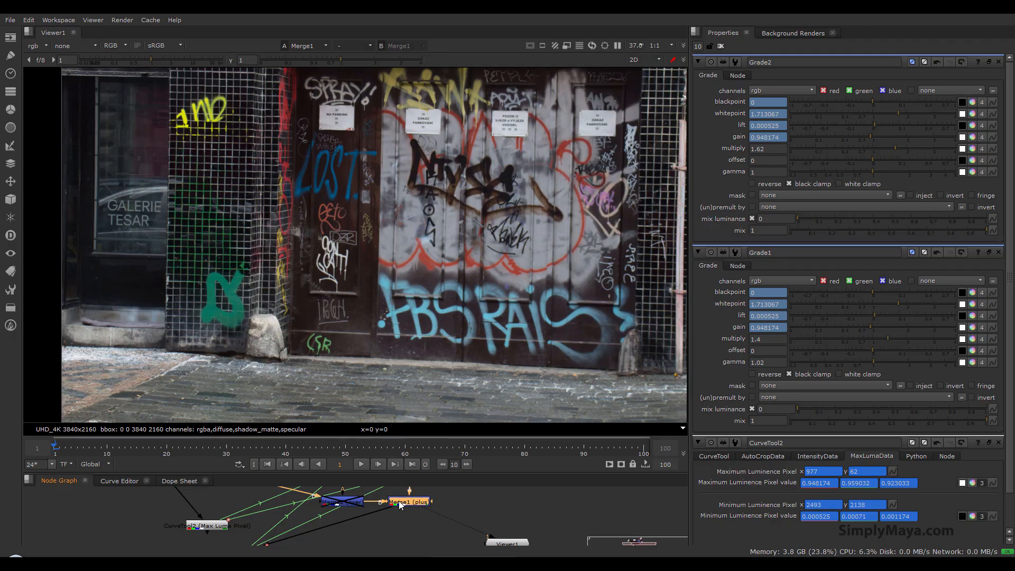
{"action": "left_click", "coordinate": [355, 502]}
{"action": "key", "text": "d"}
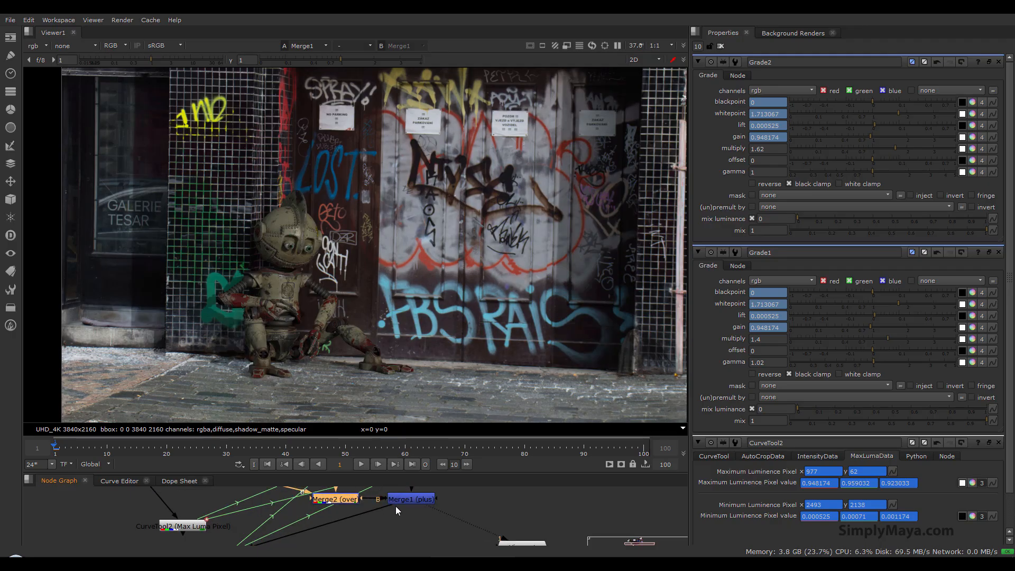
Step: Toggle the diffuse and specular Grade nodes off and on to compare the robot's graded and ungraded looks
{"action": "middle_click_drag", "start_coordinate": [378, 496], "coordinate": [373, 527]}
{"action": "left_click", "coordinate": [354, 501]}
{"action": "key", "text": "d"}
{"action": "left_click", "coordinate": [414, 504]}
{"action": "key", "text": "d"}
{"action": "key", "text": "d"}
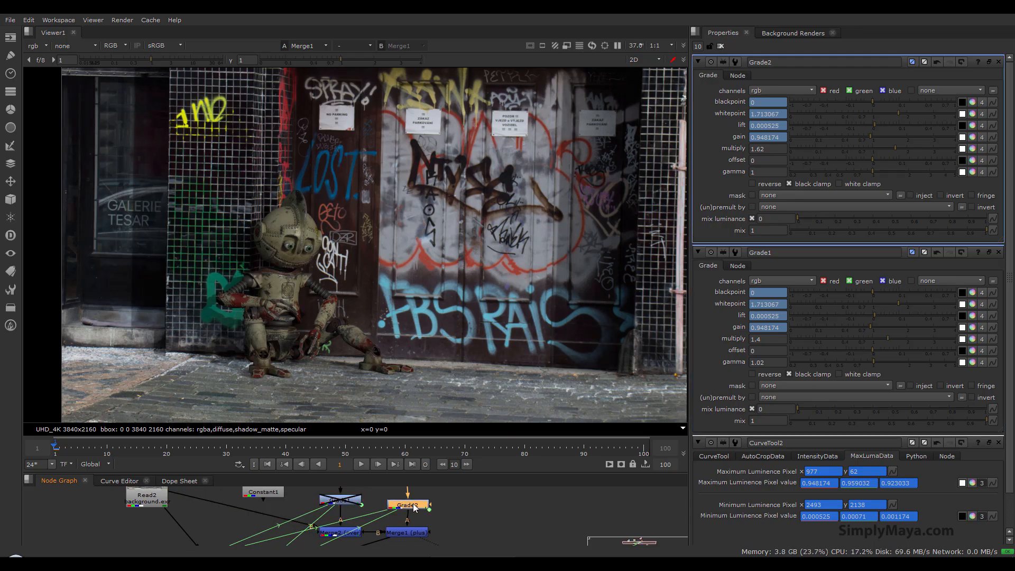
{"action": "left_click", "coordinate": [353, 501]}
{"action": "key", "text": "d"}
{"action": "key", "text": "d"}
{"action": "key", "text": "d"}
{"action": "key", "text": "d"}
{"action": "key", "text": "d"}
{"action": "key", "text": "d"}
{"action": "key", "text": "d"}
{"action": "key", "text": "d"}
{"action": "key", "text": "d"}
{"action": "key", "text": "d"}
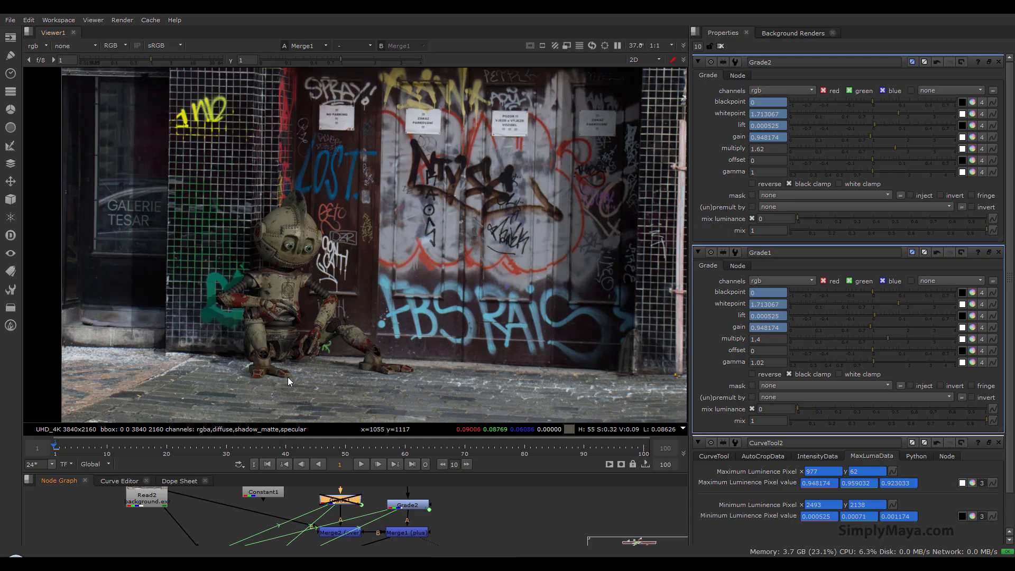
{"action": "key", "text": "d"}
Step: Check the specular Grade's effect by toggling it, set its multiply to 1.24, and shrink the viewer area again
{"action": "left_click", "coordinate": [397, 505]}
{"action": "key", "text": "d"}
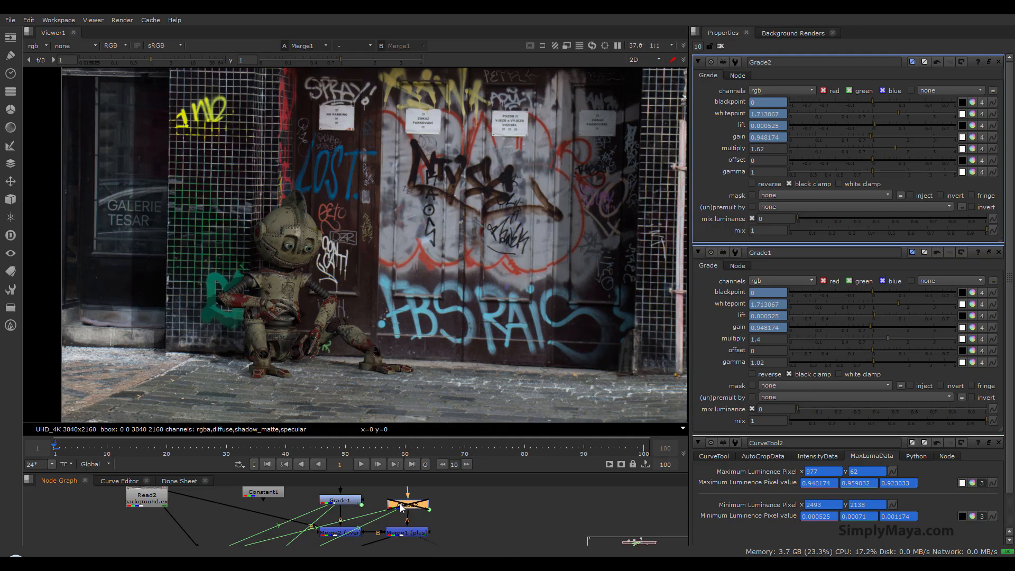
{"action": "key", "text": "d"}
{"action": "key", "text": "d"}
{"action": "key", "text": "d"}
{"action": "left_click_drag", "start_coordinate": [890, 148], "coordinate": [882, 149]}
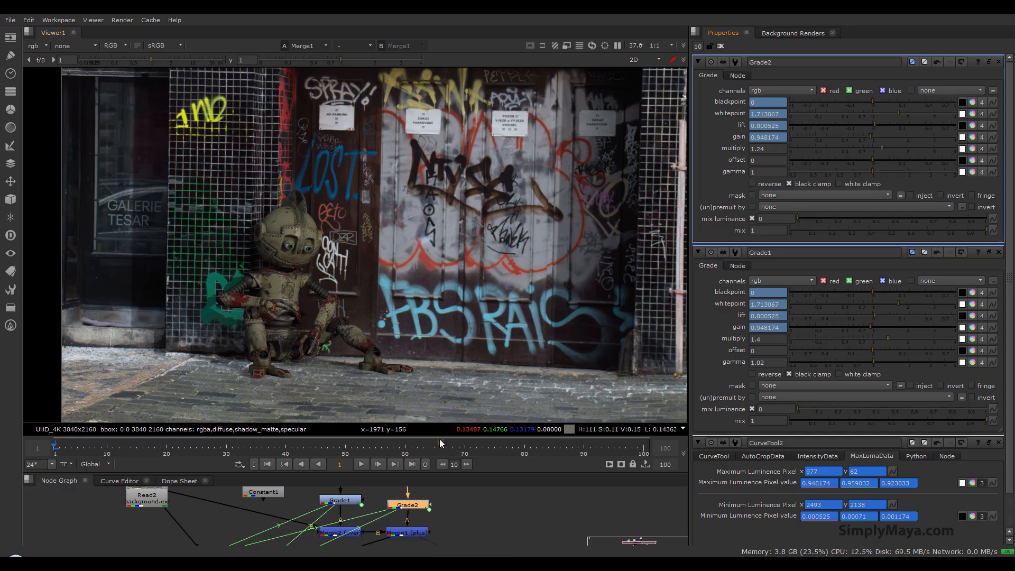
{"action": "left_click_drag", "start_coordinate": [428, 472], "coordinate": [427, 358]}
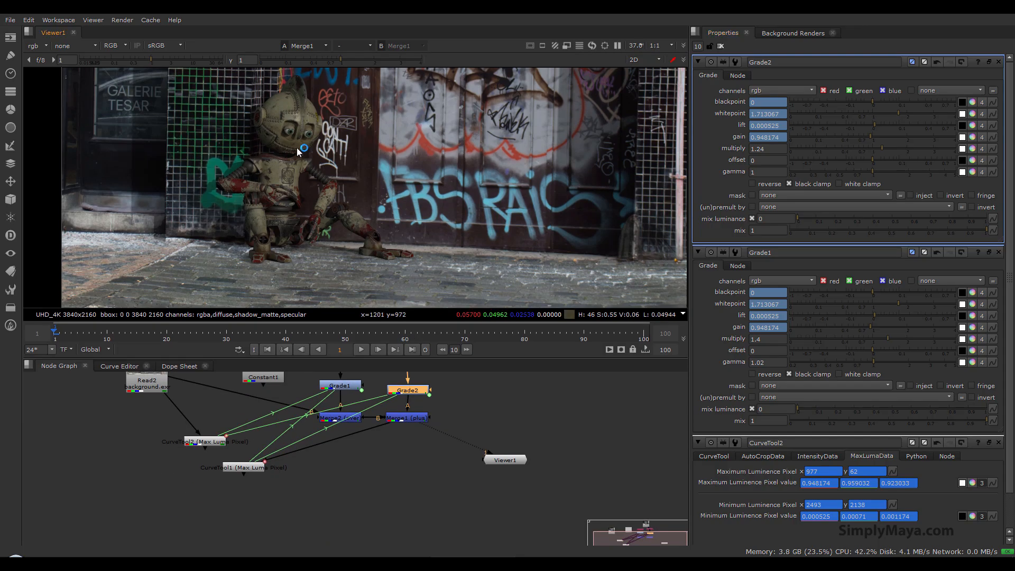
Step: Check the overall composite and line up the diffuse and specular Grade nodes at the same height in the node graph
{"action": "scroll", "coordinate": [337, 225], "scroll_direction": "down", "scroll_amount": 5}
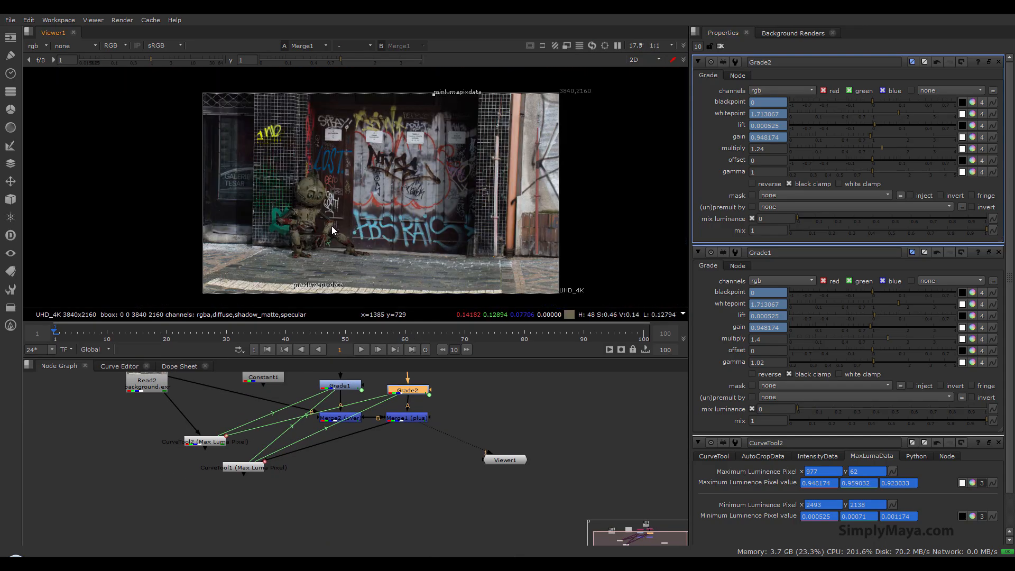
{"action": "scroll", "coordinate": [332, 227], "scroll_direction": "up", "scroll_amount": 3}
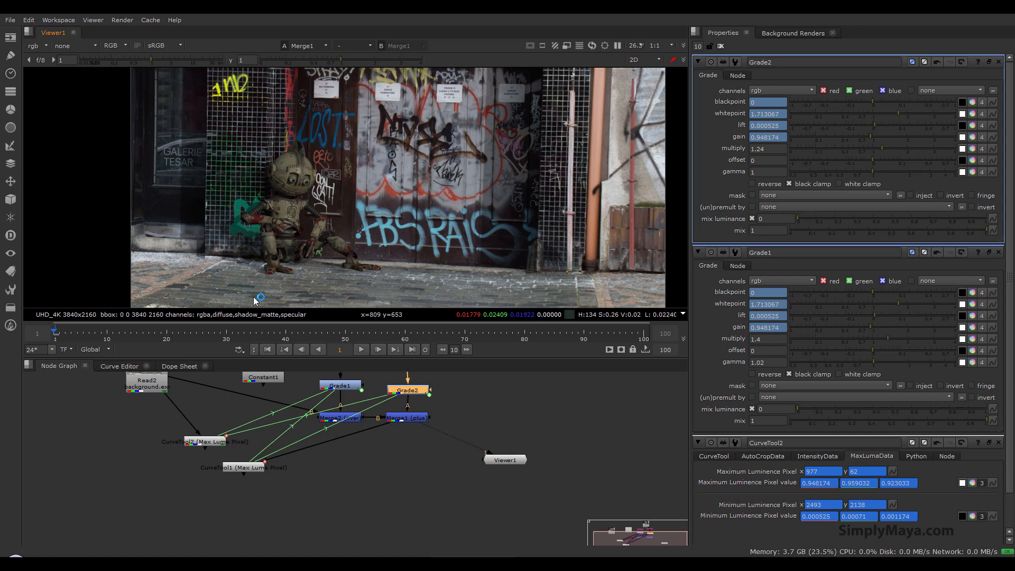
{"action": "scroll", "coordinate": [335, 449], "scroll_direction": "down", "scroll_amount": 2}
{"action": "middle_click_drag", "start_coordinate": [335, 459], "coordinate": [331, 469]}
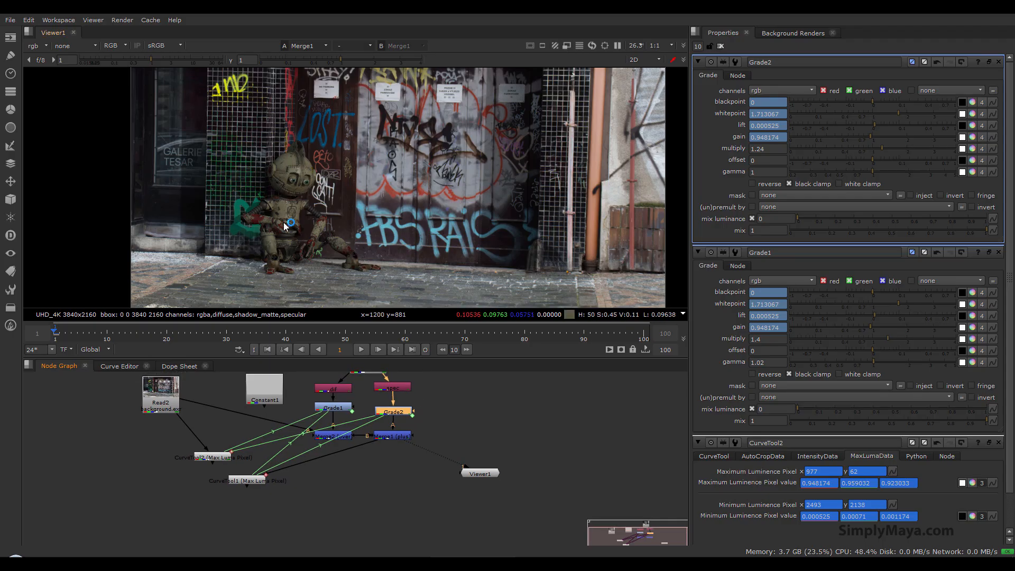
{"action": "left_click_drag", "start_coordinate": [401, 414], "coordinate": [402, 411]}
{"action": "left_click", "coordinate": [345, 411]}
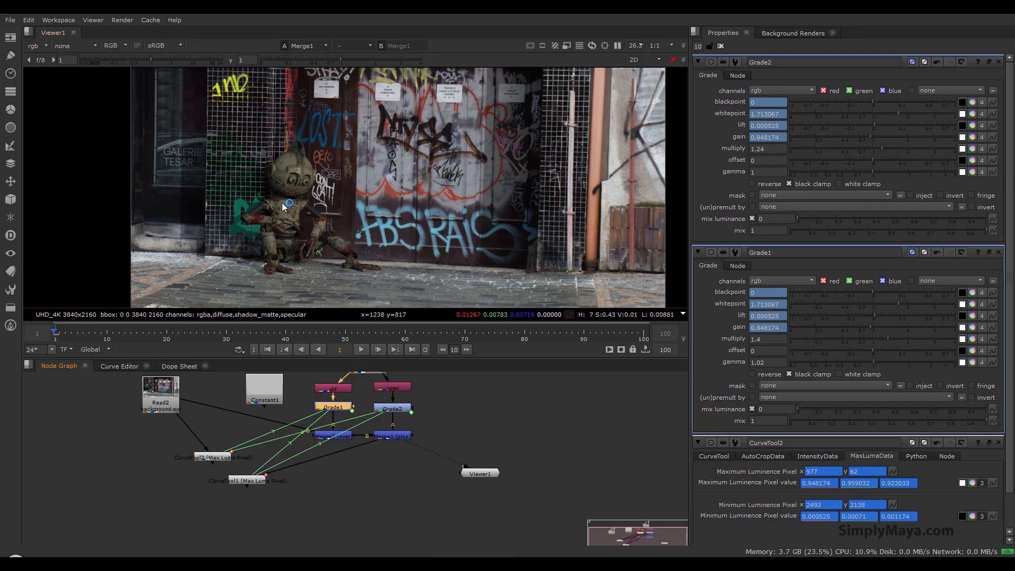
Step: Open the properties of the dif and spec Shuffle nodes to review their channel routing
{"action": "scroll", "coordinate": [298, 216], "scroll_direction": "up", "scroll_amount": 2}
{"action": "scroll", "coordinate": [298, 215], "scroll_direction": "up", "scroll_amount": 2}
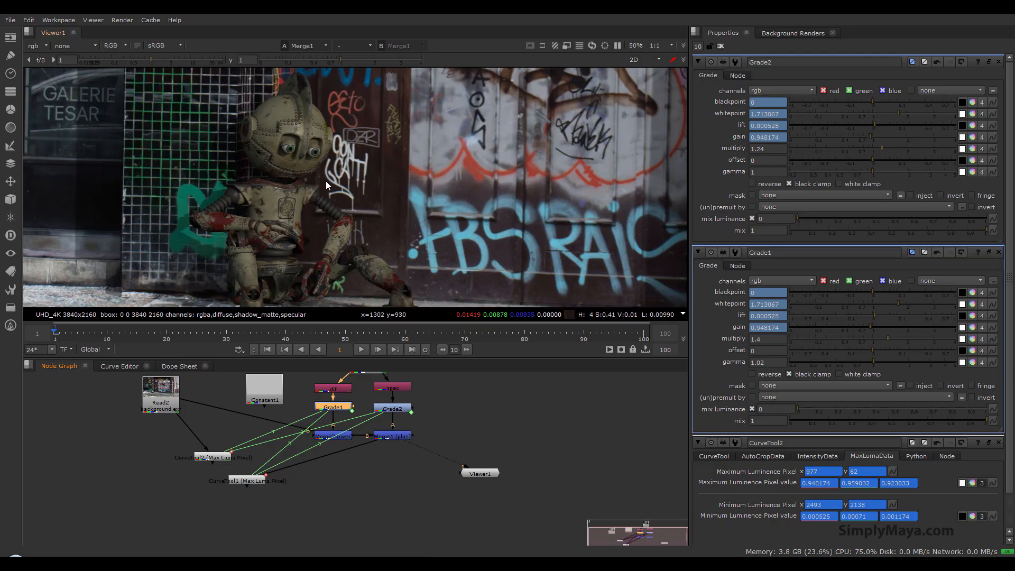
{"action": "double_click", "coordinate": [338, 389]}
{"action": "double_click", "coordinate": [393, 387]}
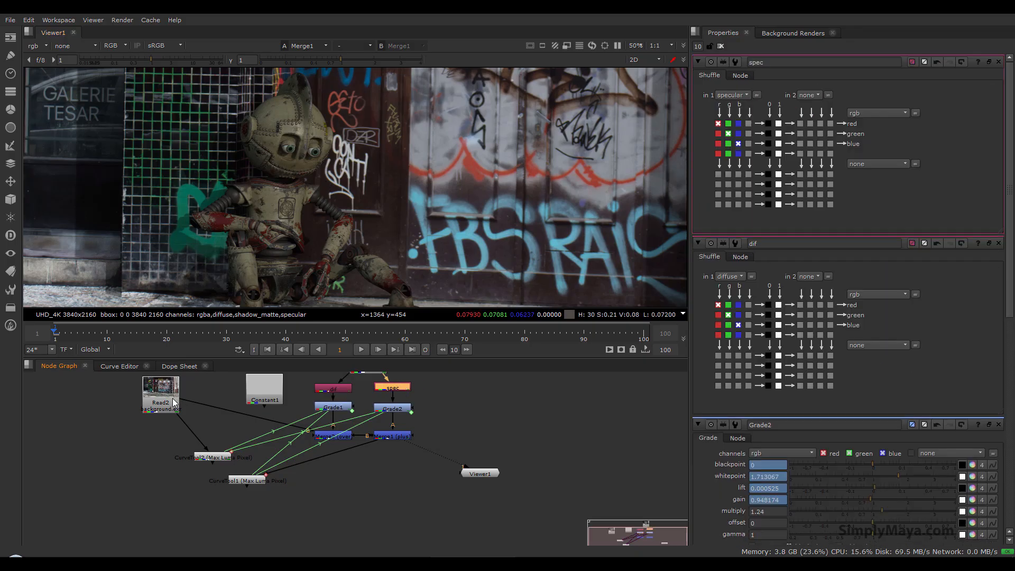
Step: Shift the background Read node away from the Constant and insert a Grade node directly after it
{"action": "left_click_drag", "start_coordinate": [169, 395], "coordinate": [142, 399]}
{"action": "key", "text": "Tab"}
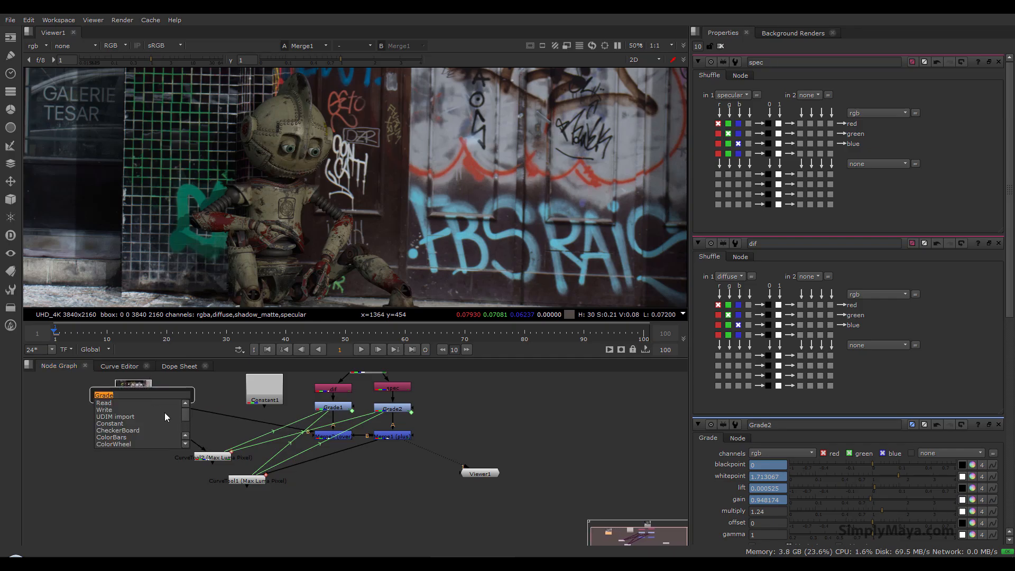
{"action": "key", "text": "Return"}
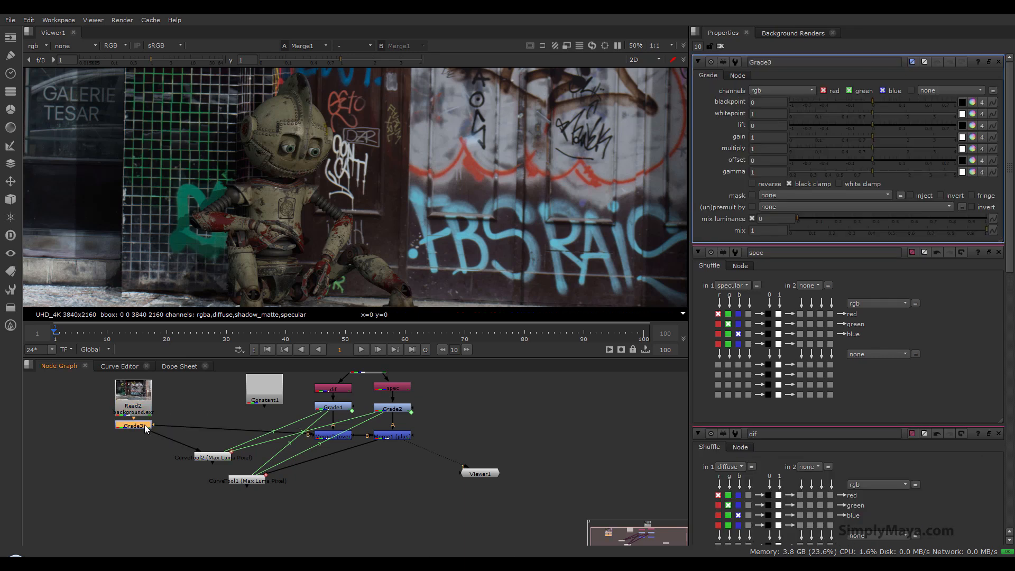
Step: Try a multiply of 1.16 on the background's Grade and settle on 0.96 while viewing the whole composite
{"action": "mouse_move", "coordinate": [875, 150]}
{"action": "left_mouse_down"}
{"action": "mouse_move", "coordinate": [885, 147]}
{"action": "mouse_move", "coordinate": [846, 157]}
{"action": "mouse_move", "coordinate": [890, 154]}
{"action": "mouse_move", "coordinate": [878, 155]}
{"action": "left_mouse_up"}
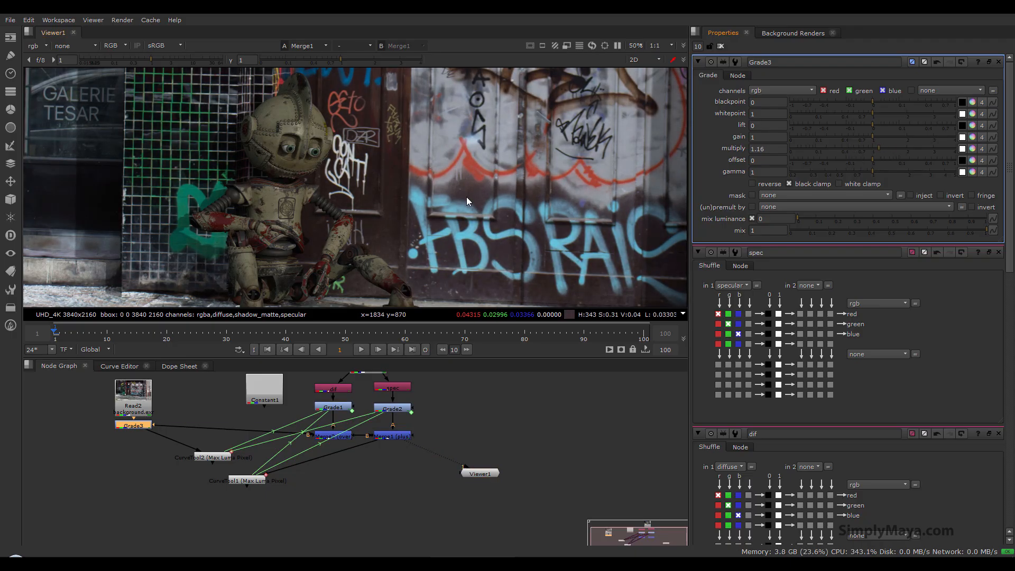
{"action": "scroll", "coordinate": [459, 193], "scroll_direction": "down", "scroll_amount": 3}
{"action": "scroll", "coordinate": [437, 180], "scroll_direction": "down", "scroll_amount": 1}
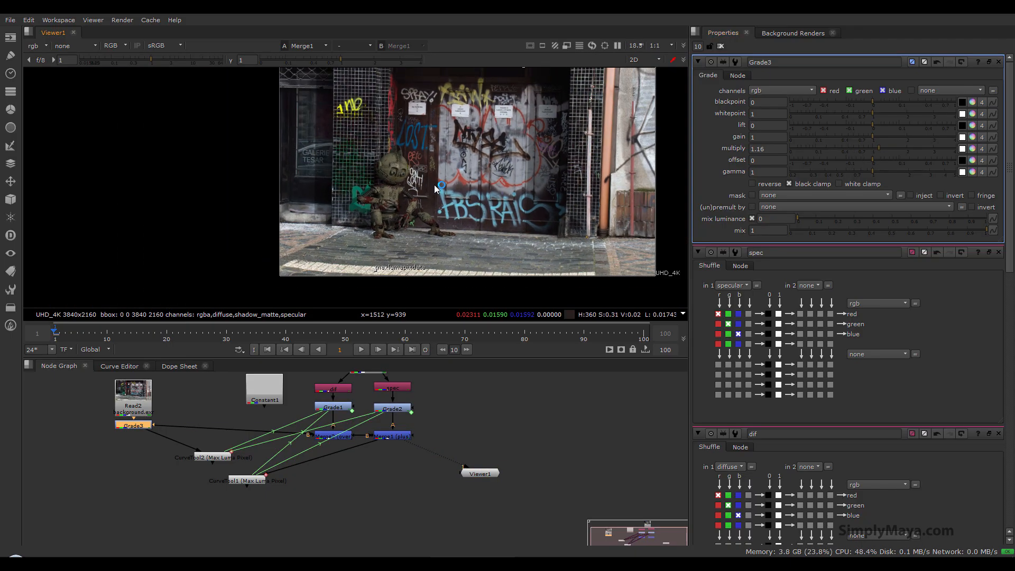
{"action": "middle_click_drag", "start_coordinate": [435, 185], "coordinate": [400, 202]}
{"action": "left_click_drag", "start_coordinate": [883, 148], "coordinate": [867, 146]}
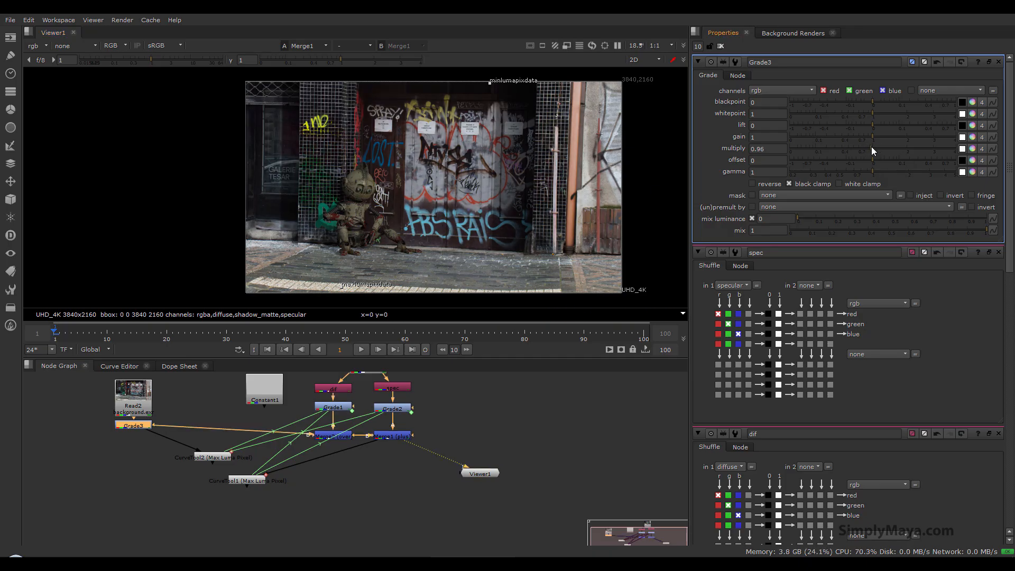
Step: Toggle the diffuse and specular Grade nodes off and on to compare the look of the robot's head
{"action": "scroll", "coordinate": [322, 215], "scroll_direction": "up", "scroll_amount": 1}
{"action": "middle_click_drag", "start_coordinate": [312, 215], "coordinate": [234, 204]}
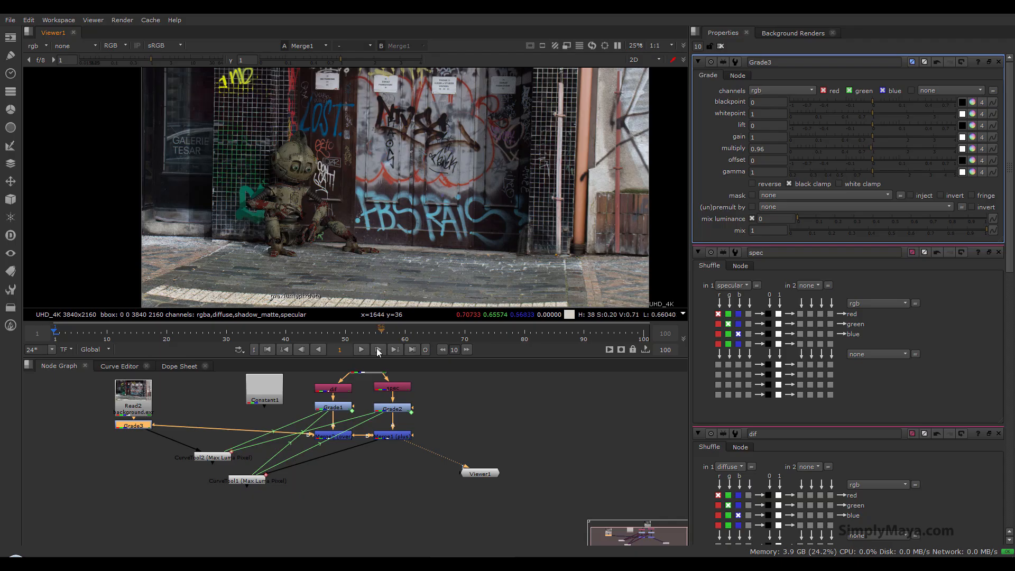
{"action": "scroll", "coordinate": [293, 157], "scroll_direction": "up", "scroll_amount": 5}
{"action": "left_click", "coordinate": [335, 408]}
{"action": "key", "text": "d"}
{"action": "left_click", "coordinate": [395, 408]}
{"action": "key", "text": "d"}
{"action": "key", "text": "d"}
{"action": "left_click", "coordinate": [335, 408]}
{"action": "key", "text": "d"}
{"action": "key", "text": "d"}
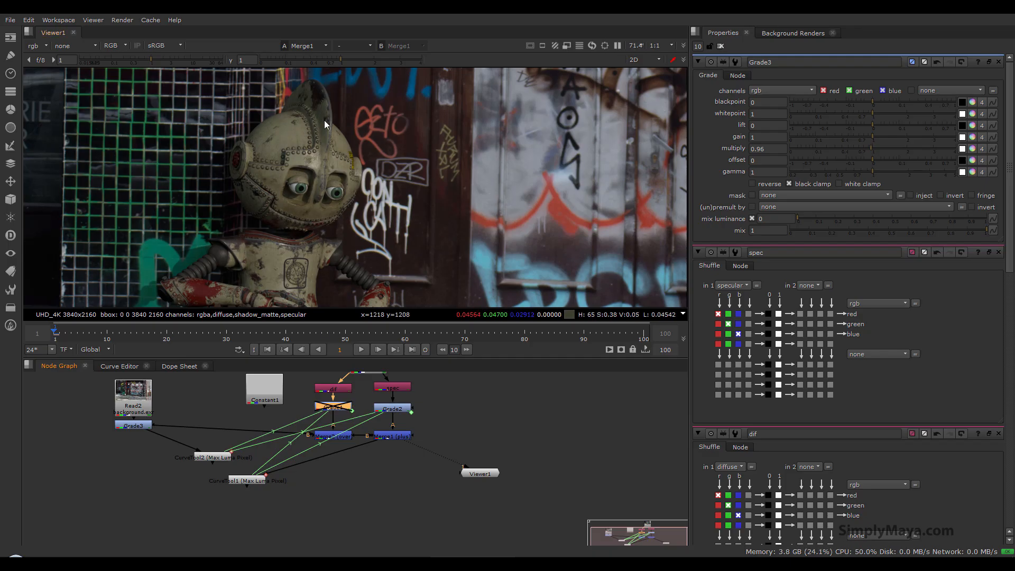
{"action": "key", "text": "d"}
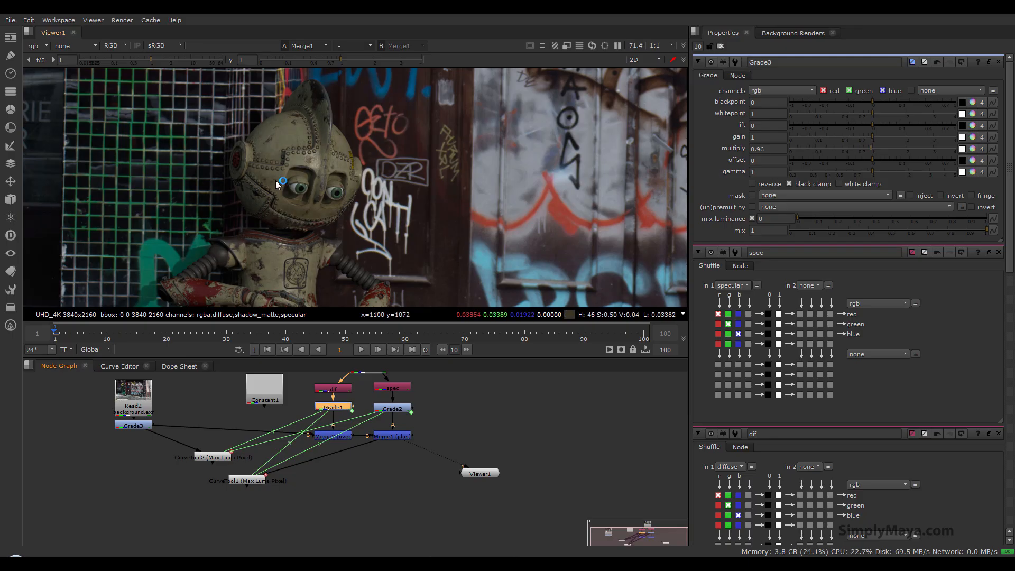
Step: Move the Viewer node directly below the plus Merge to tidy the node graph
{"action": "scroll", "coordinate": [408, 481], "scroll_direction": "up", "scroll_amount": 3}
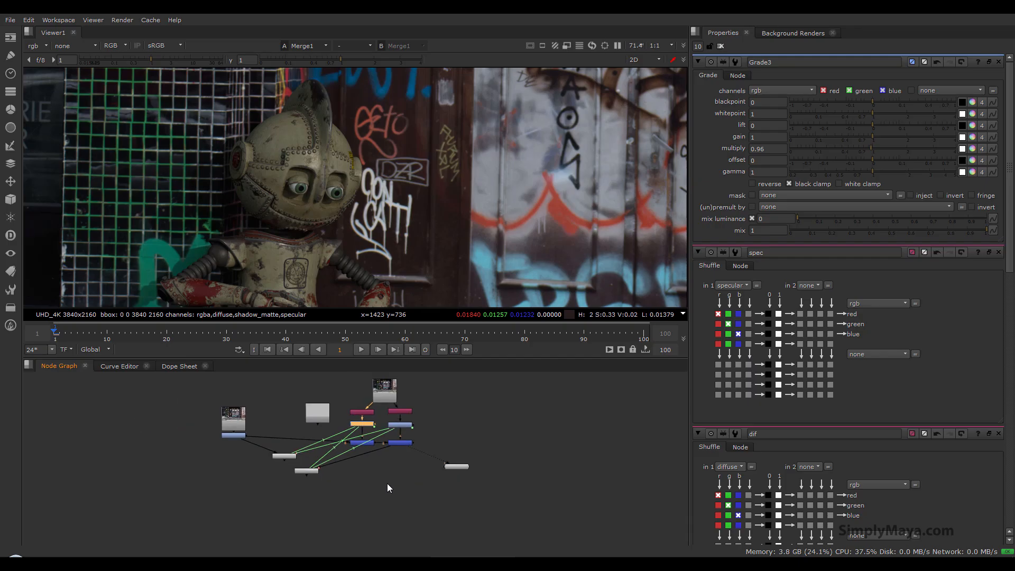
{"action": "middle_click_drag", "start_coordinate": [439, 422], "coordinate": [436, 448]}
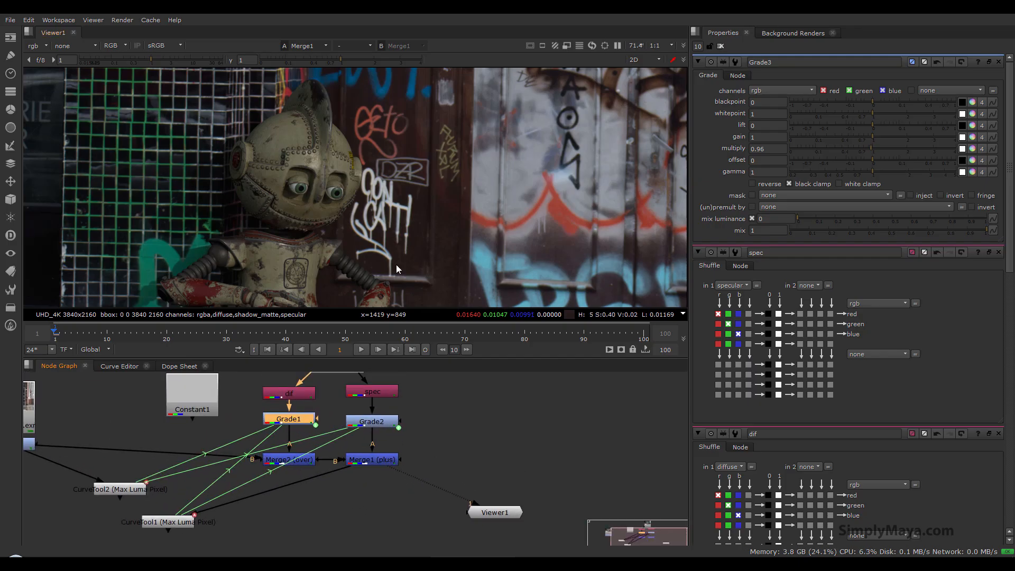
{"action": "left_click_drag", "start_coordinate": [512, 515], "coordinate": [385, 532]}
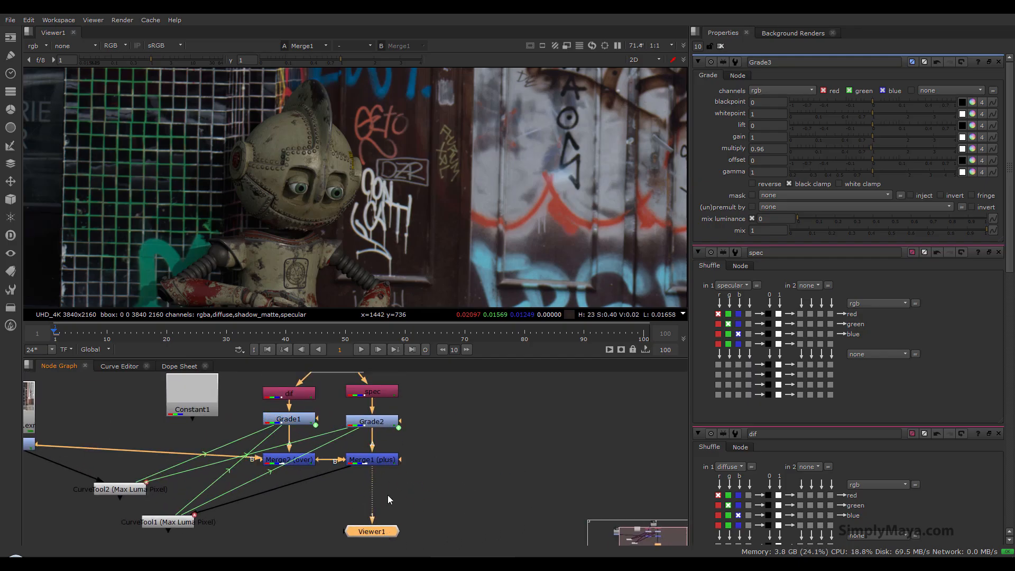
Step: Add a Write node after the plus Merge and look over the final composite around the robot
{"action": "left_click", "coordinate": [375, 462]}
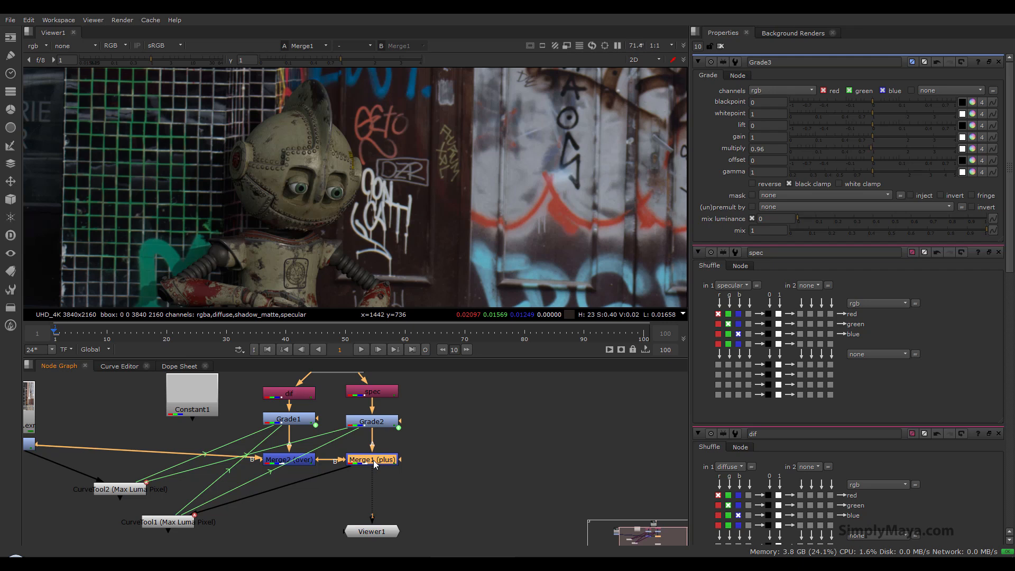
{"action": "key", "text": "Tab"}
{"action": "type", "text": "write"}
{"action": "key", "text": "Return"}
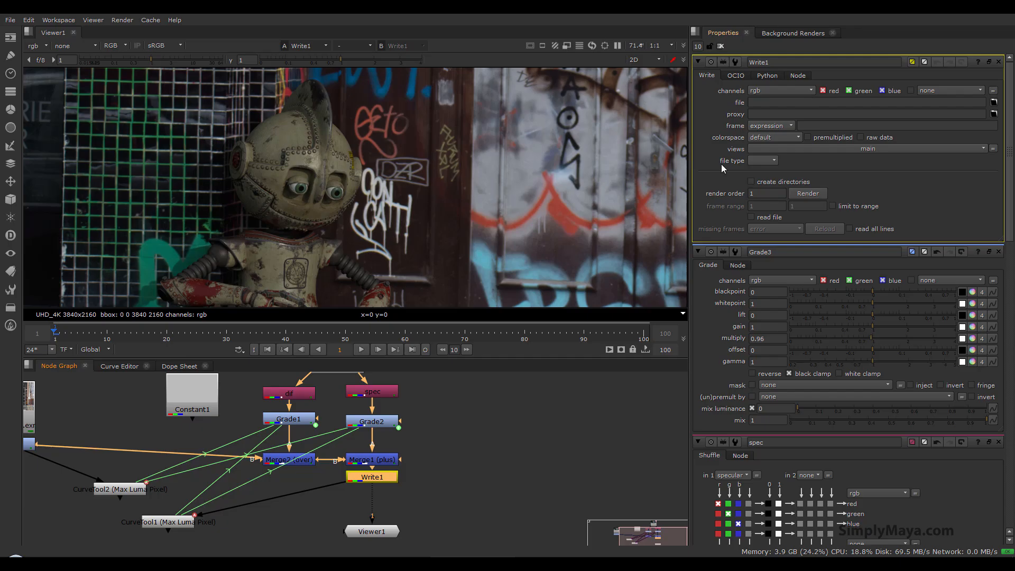
{"action": "scroll", "coordinate": [428, 245], "scroll_direction": "down", "scroll_amount": 1}
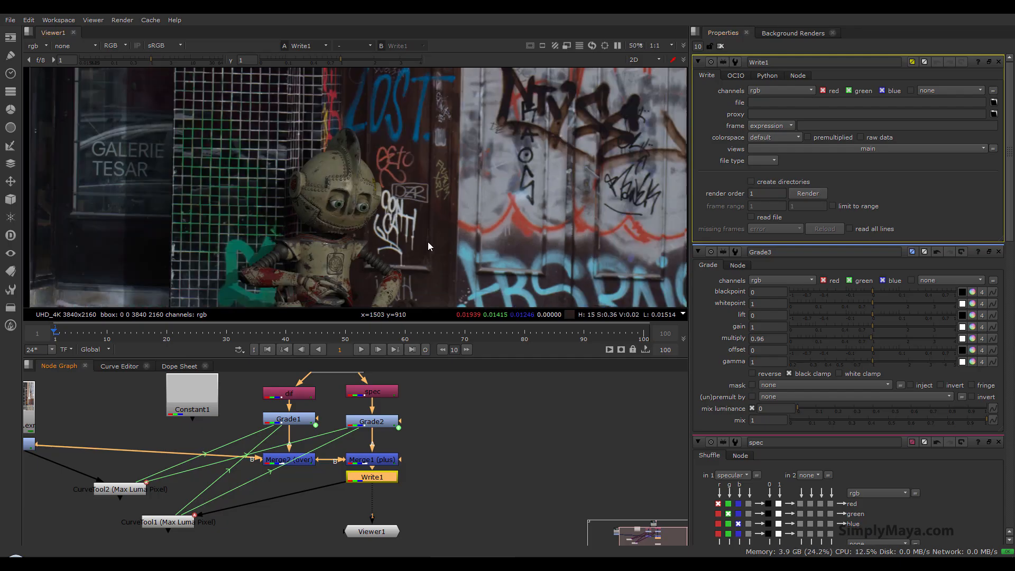
{"action": "middle_click_drag", "start_coordinate": [493, 297], "coordinate": [382, 236]}
{"action": "scroll", "coordinate": [404, 232], "scroll_direction": "down", "scroll_amount": 1}
{"action": "scroll", "coordinate": [380, 254], "scroll_direction": "up", "scroll_amount": 1}
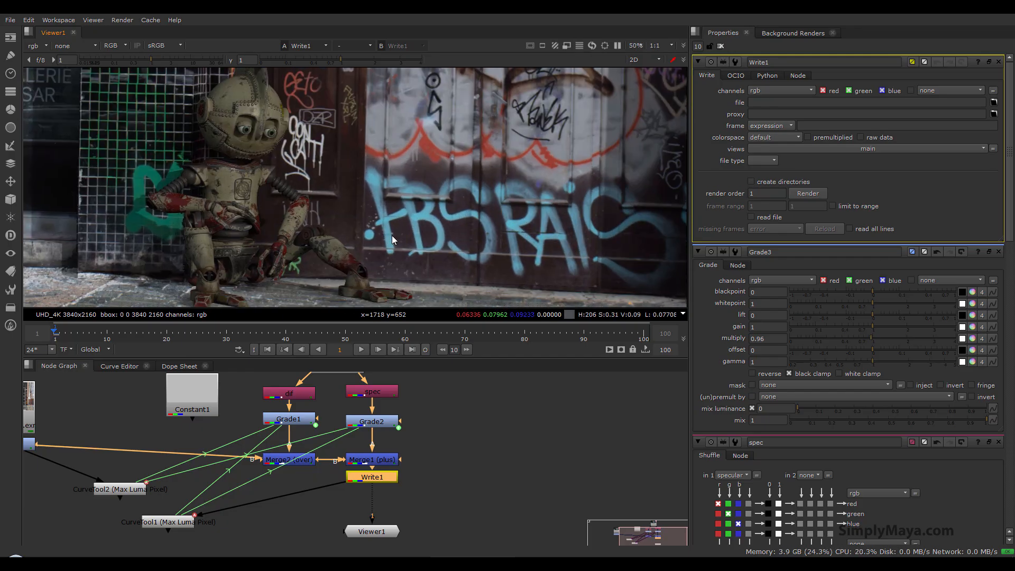